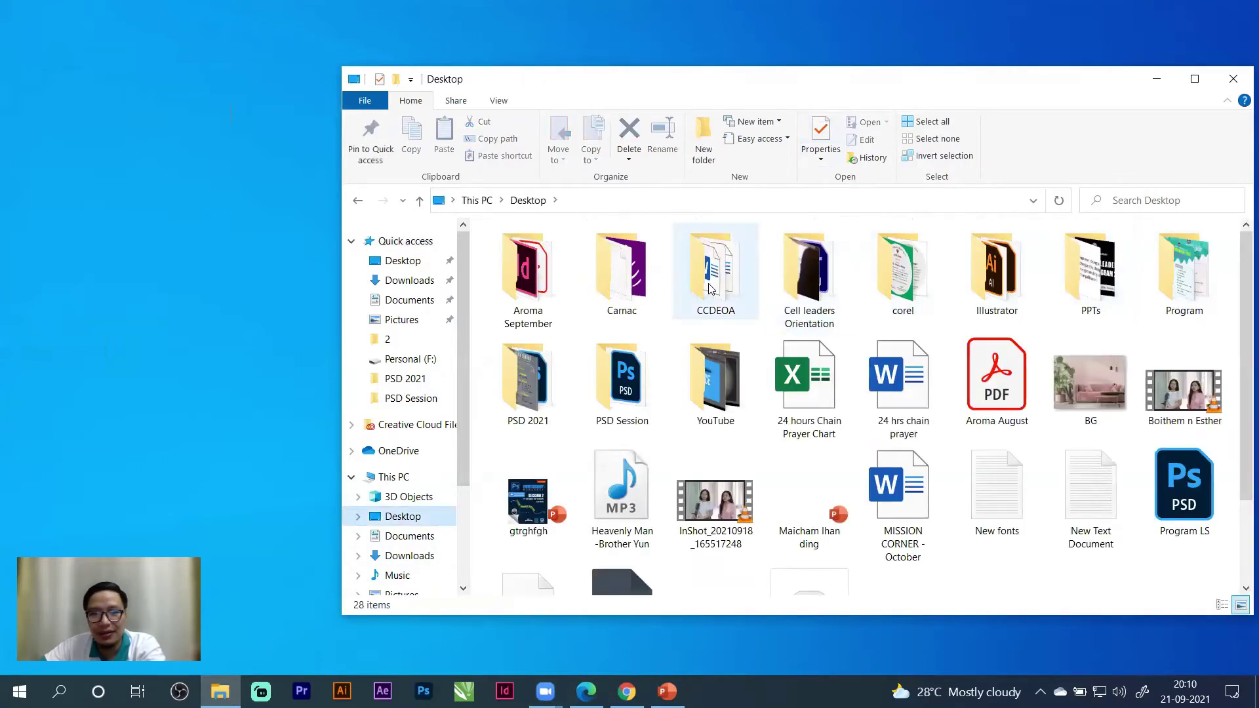
# Open folder 2 inside PSD Session, view the finished Sample 1 banner image, and put the folder window away.
pyautogui.doubleClick(623, 406)
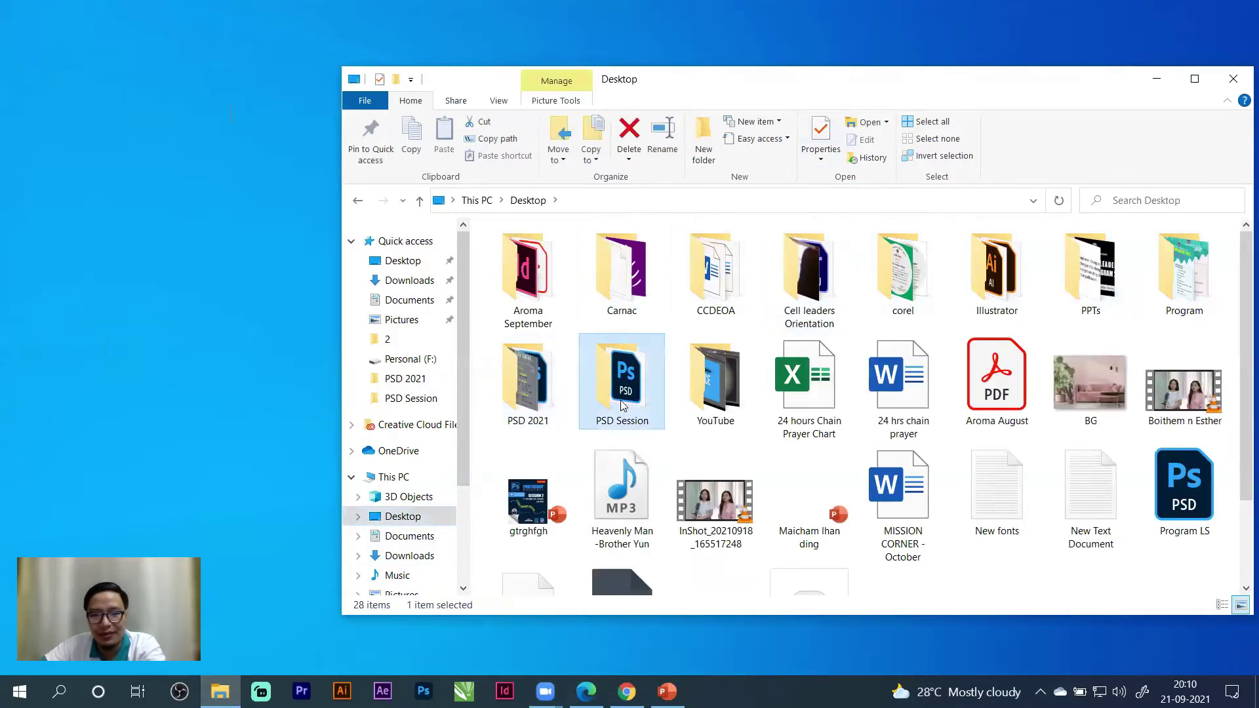
pyautogui.click(623, 286)
pyautogui.doubleClick(624, 285)
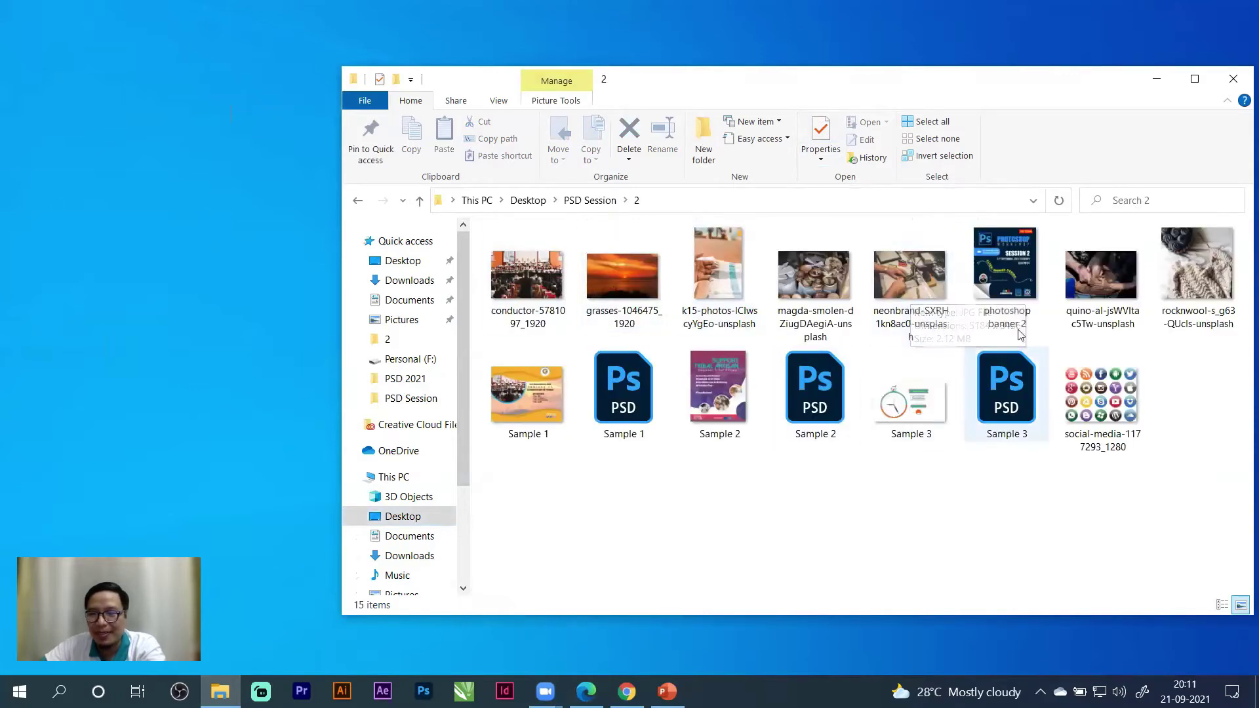
pyautogui.doubleClick(549, 410)
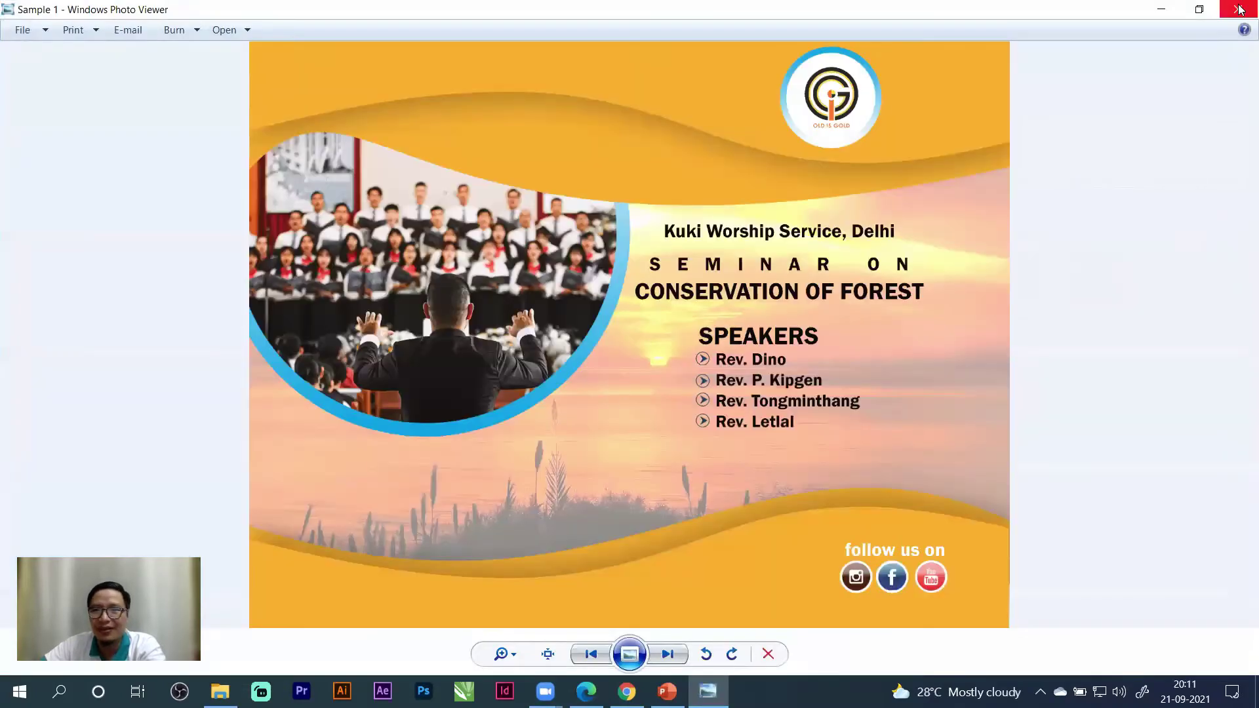
pyautogui.click(1240, 9)
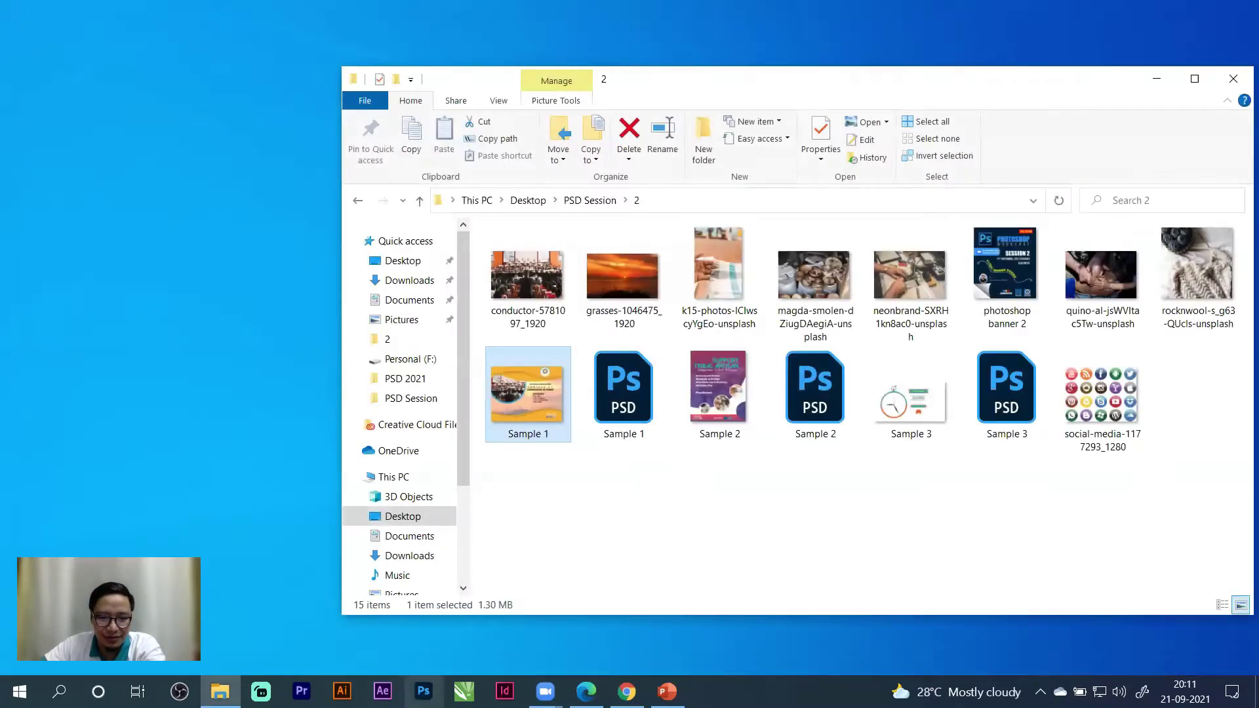
pyautogui.click(1156, 78)
pyautogui.rightClick(697, 6)
pyautogui.click(753, 54)
pyautogui.rightClick(721, 22)
pyautogui.click(780, 75)
pyautogui.rightClick(718, 26)
pyautogui.click(765, 75)
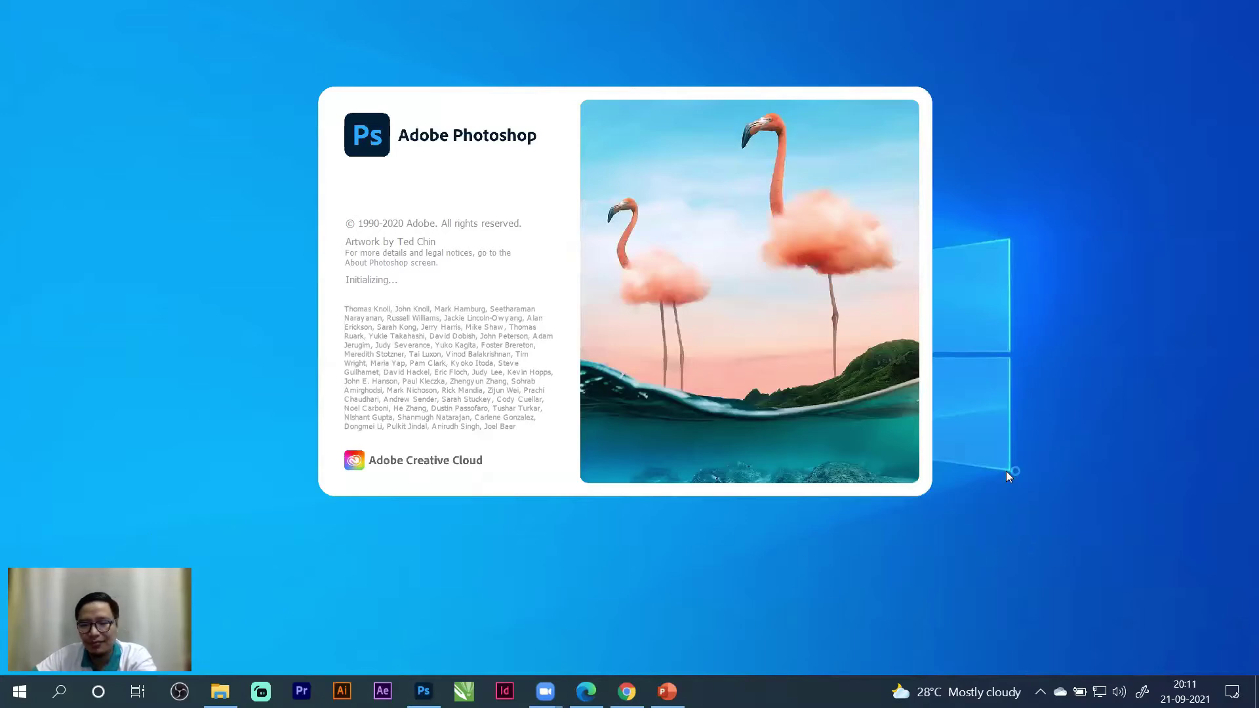
pyautogui.rightClick(488, 7)
pyautogui.click(548, 49)
pyautogui.rightClick(550, 25)
pyautogui.click(595, 77)
pyautogui.rightClick(579, 30)
pyautogui.click(643, 77)
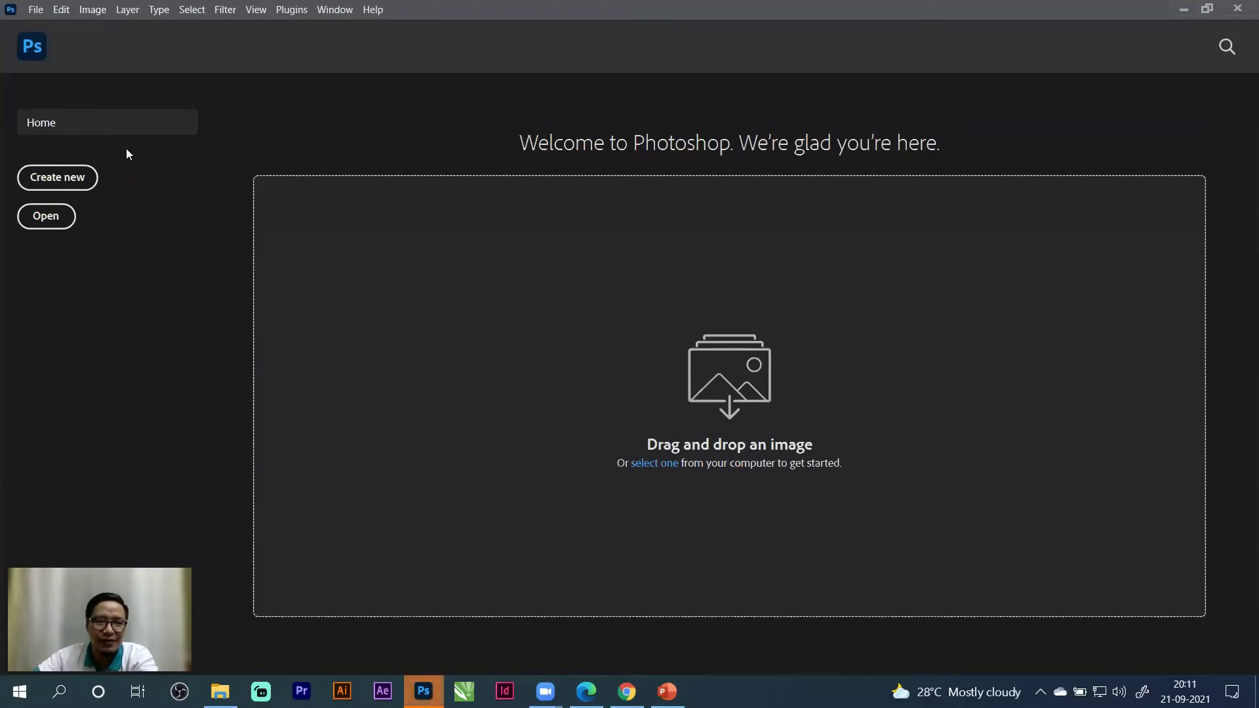
# Start a new document and select the recent custom preset of 11 x 8.5 in at 300 ppi.
pyautogui.click(41, 13)
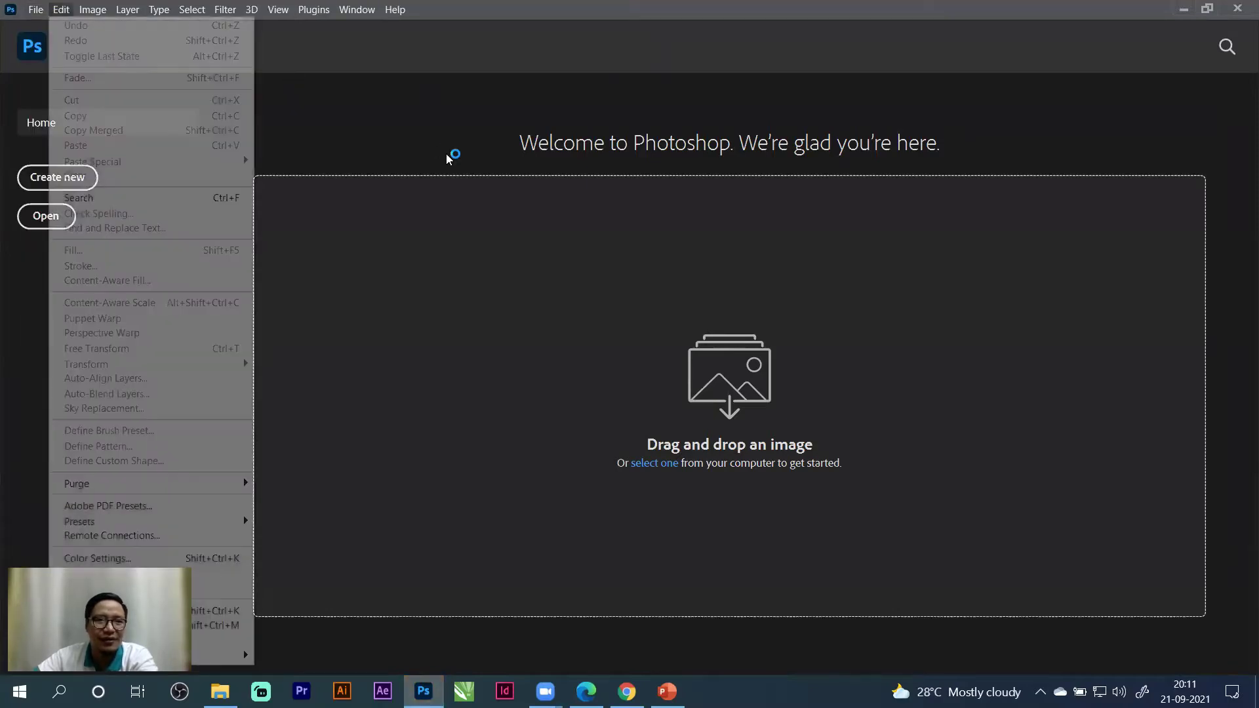
pyautogui.click(35, 9)
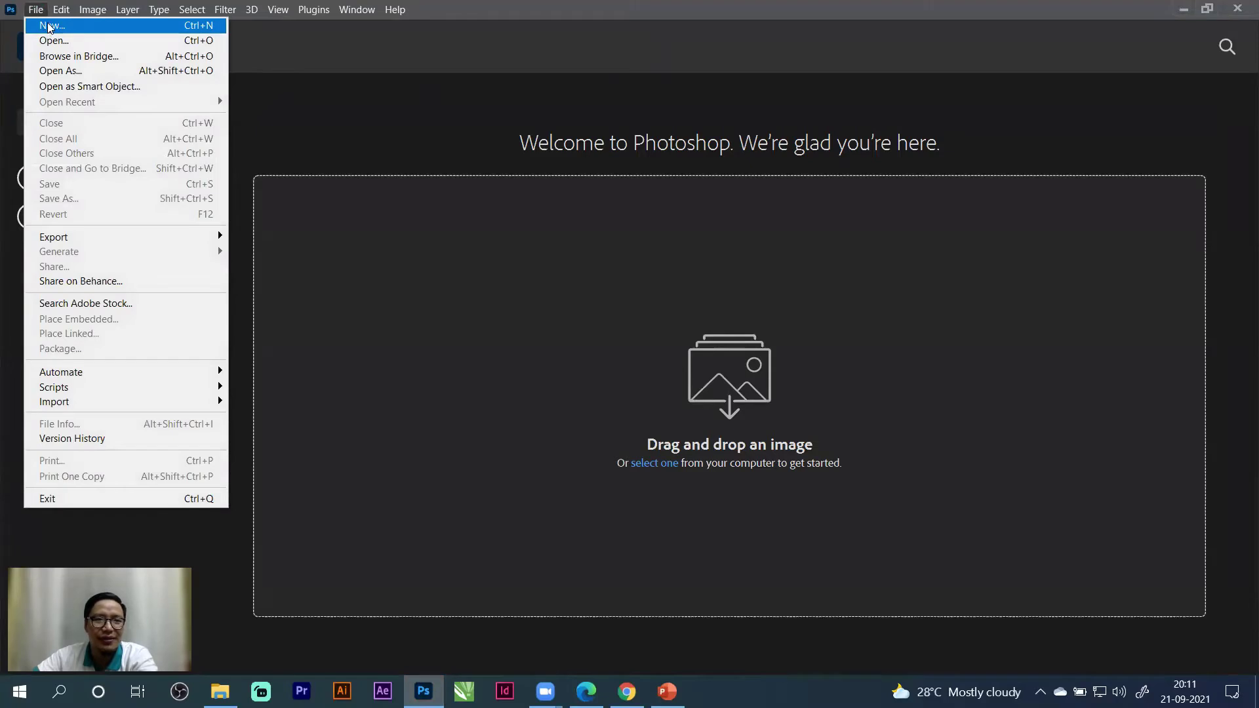
pyautogui.click(52, 27)
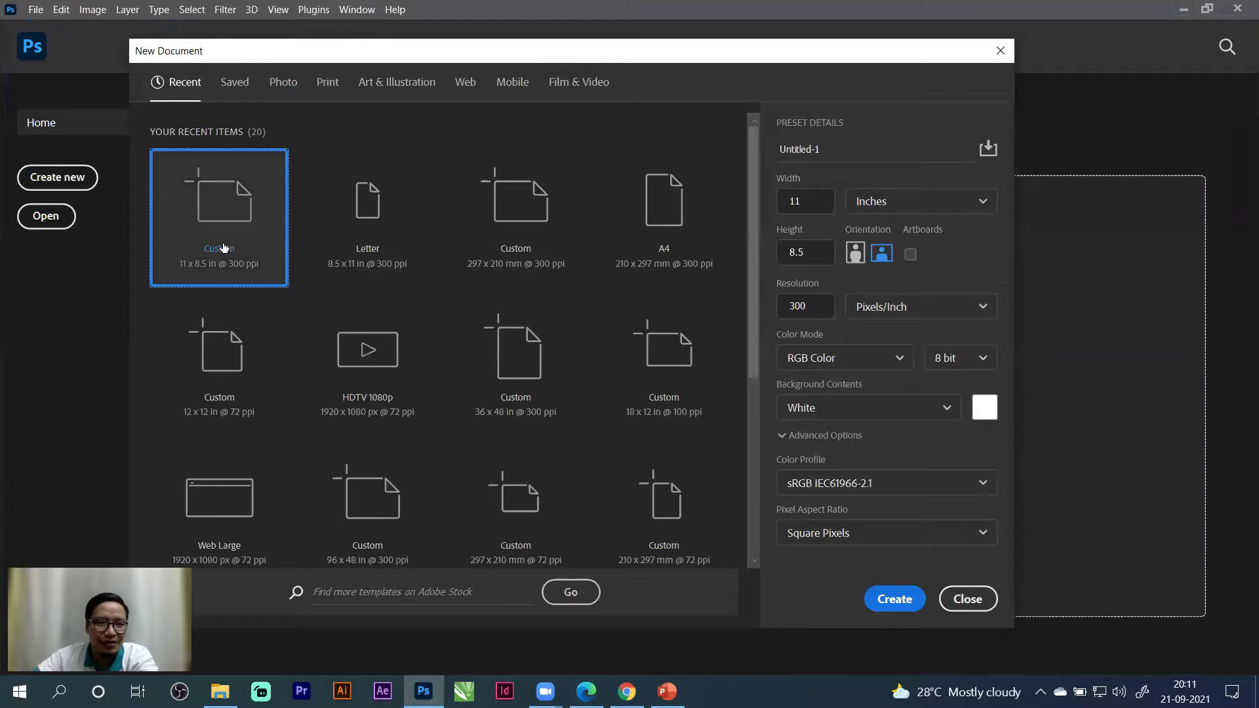
pyautogui.click(360, 223)
pyautogui.click(511, 225)
pyautogui.click(214, 220)
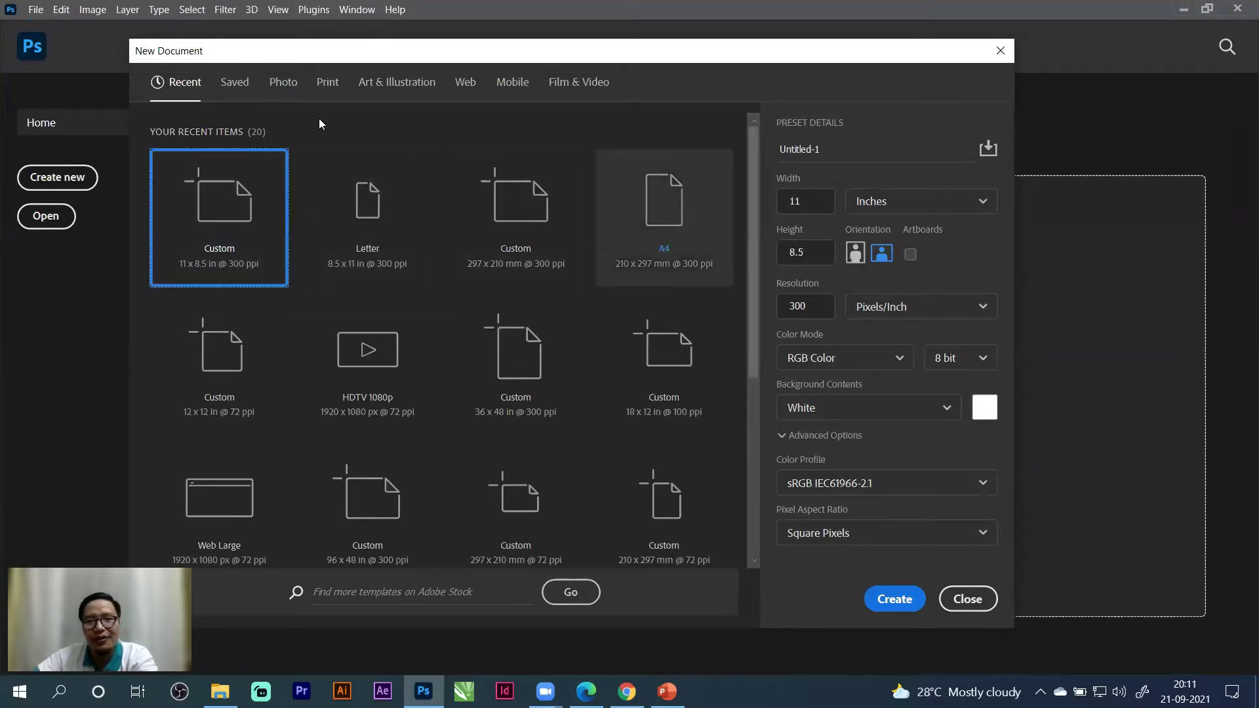
# Look through the Saved, Photo, Print, Art & Illustration, Web, Mobile and Film & Video presets and return to the recent ones.
pyautogui.click(236, 83)
pyautogui.click(283, 83)
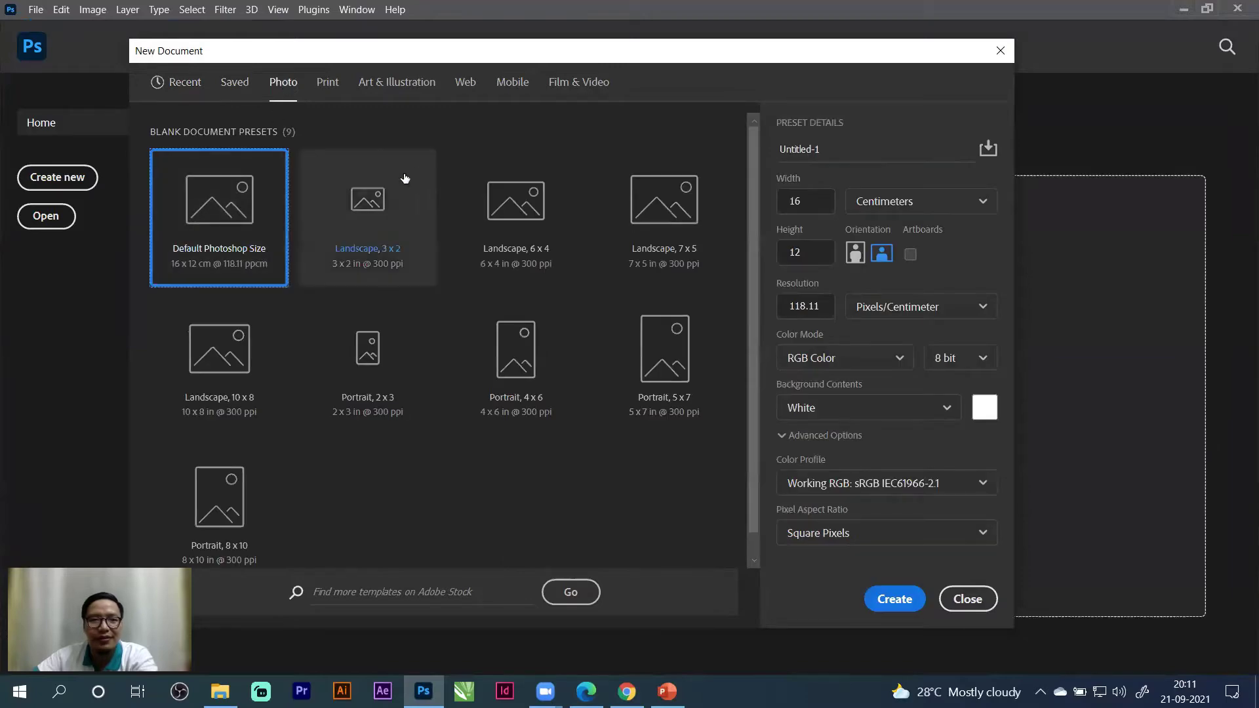
pyautogui.click(326, 85)
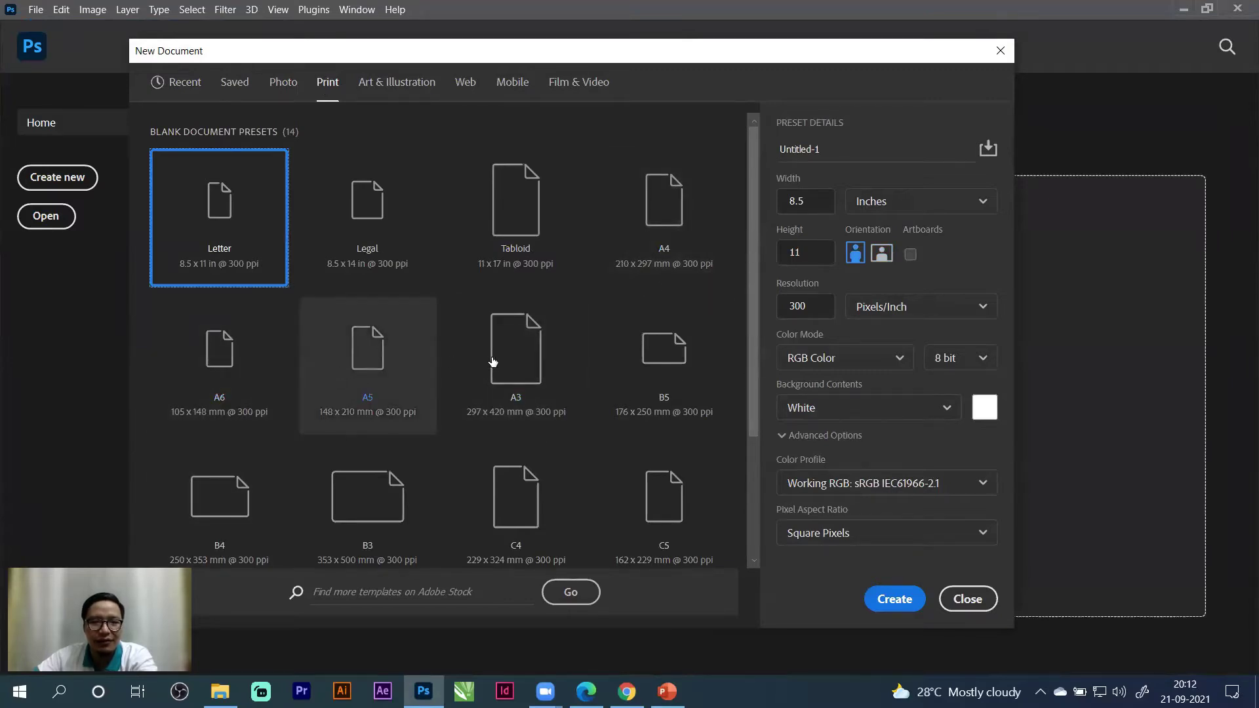
pyautogui.click(401, 83)
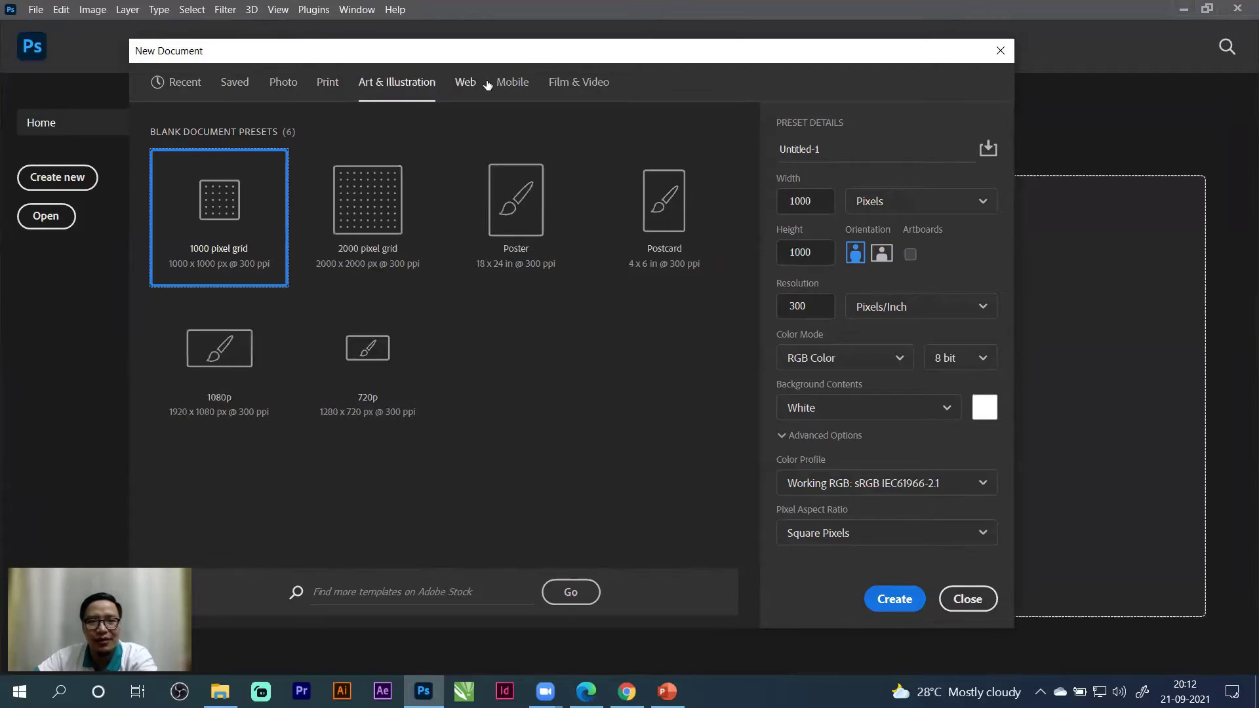
pyautogui.click(467, 83)
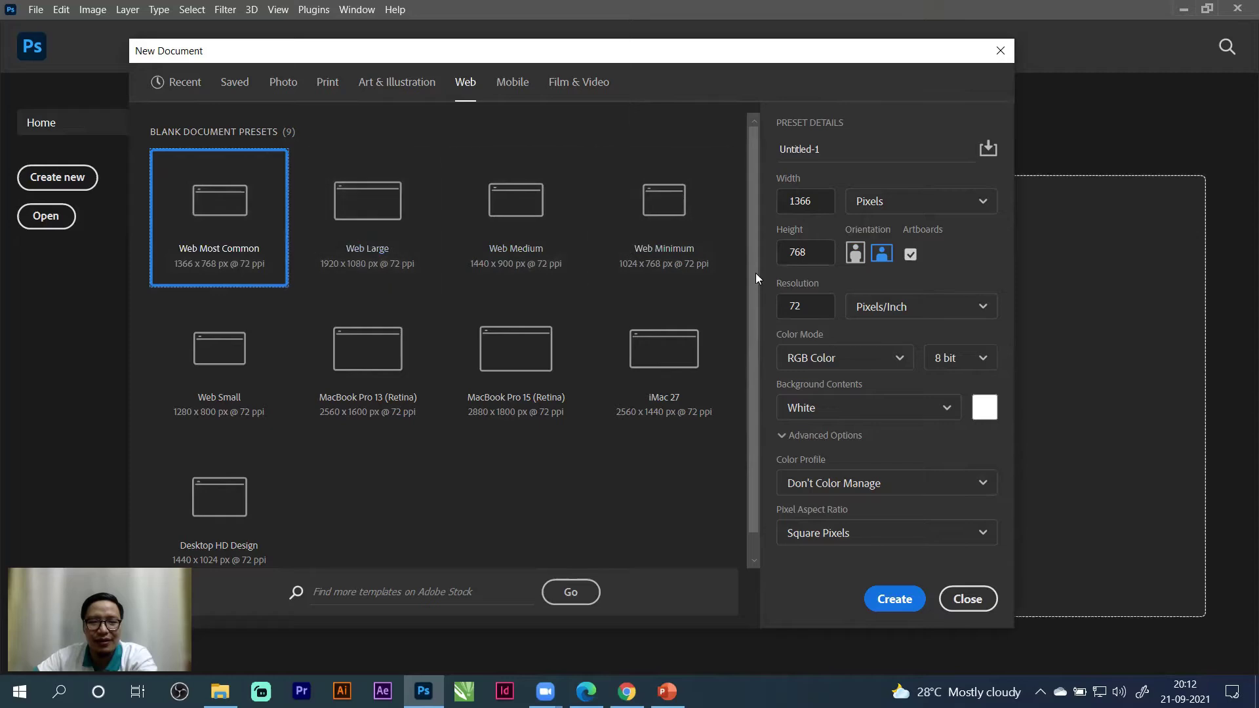
pyautogui.click(516, 90)
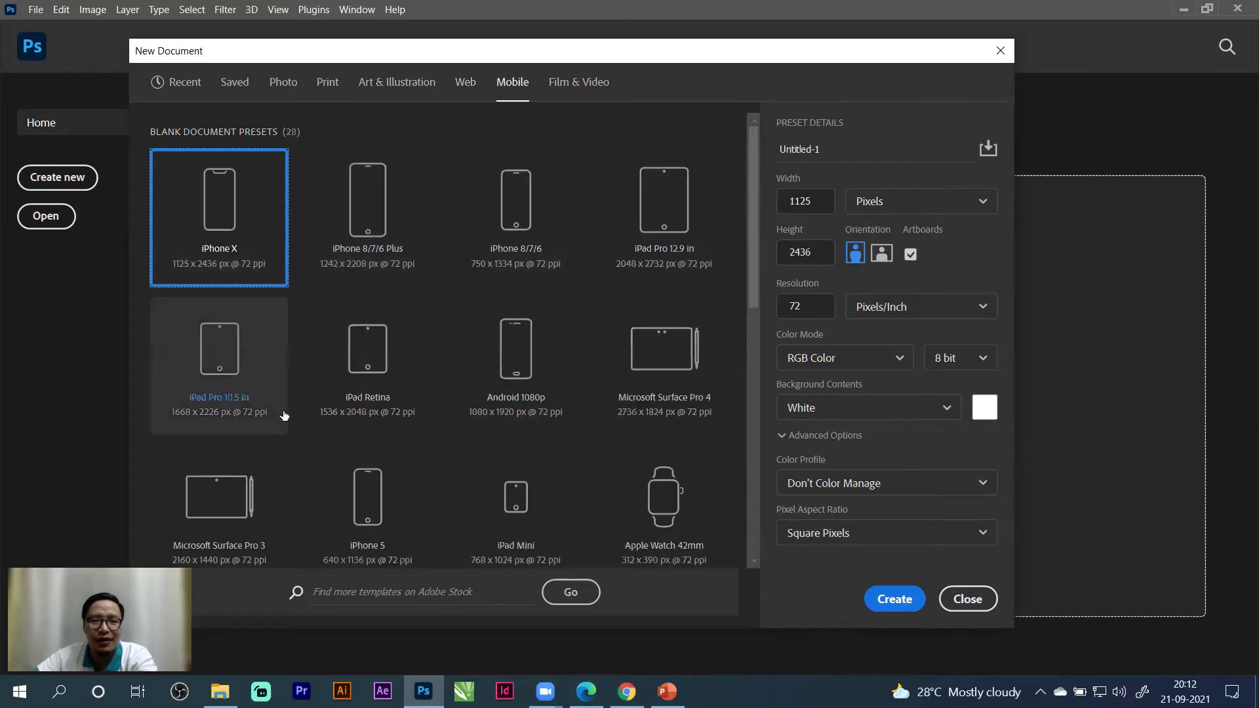
pyautogui.click(574, 85)
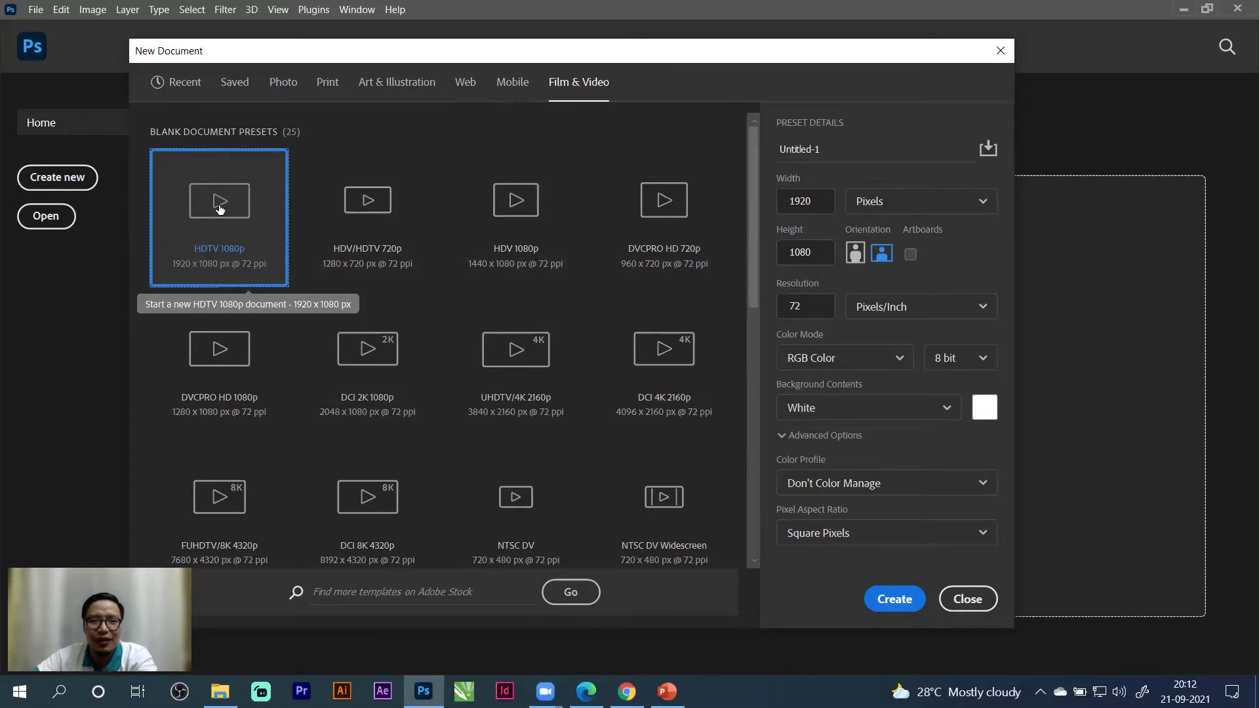
pyautogui.click(178, 88)
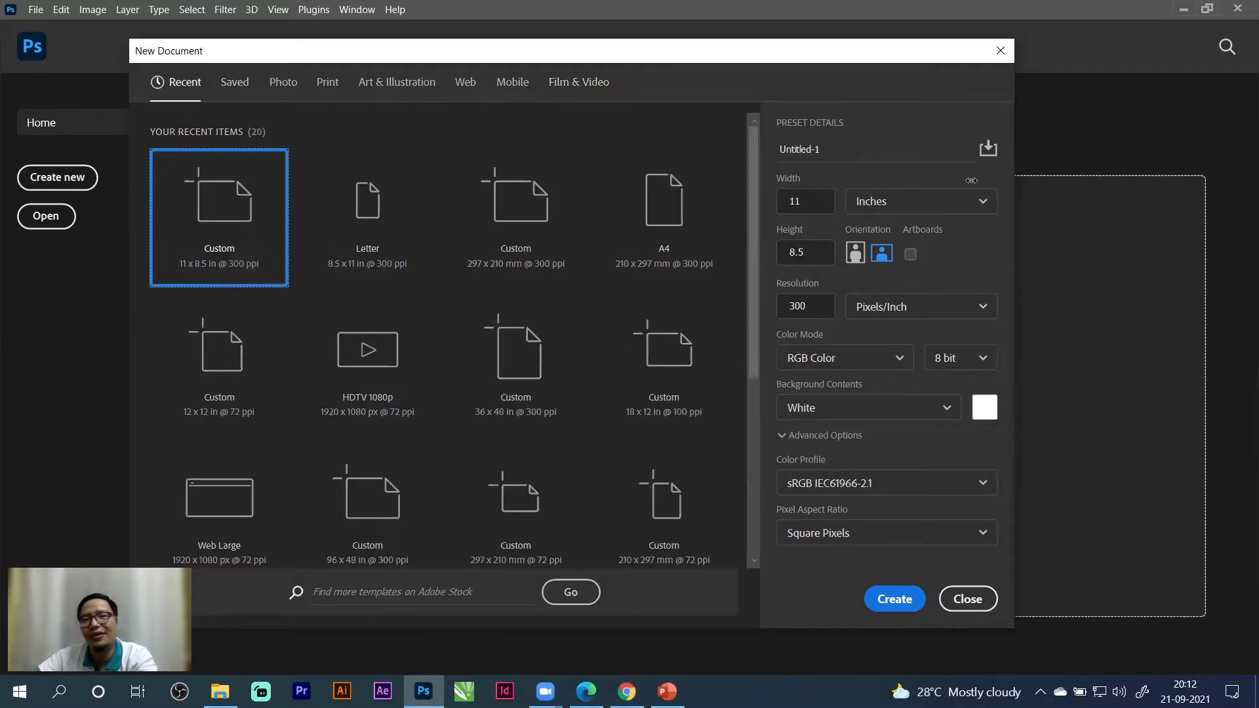
# Set the new document's resolution to 72 pixels/inch.
pyautogui.click(784, 311)
pyautogui.doubleClick(801, 312)
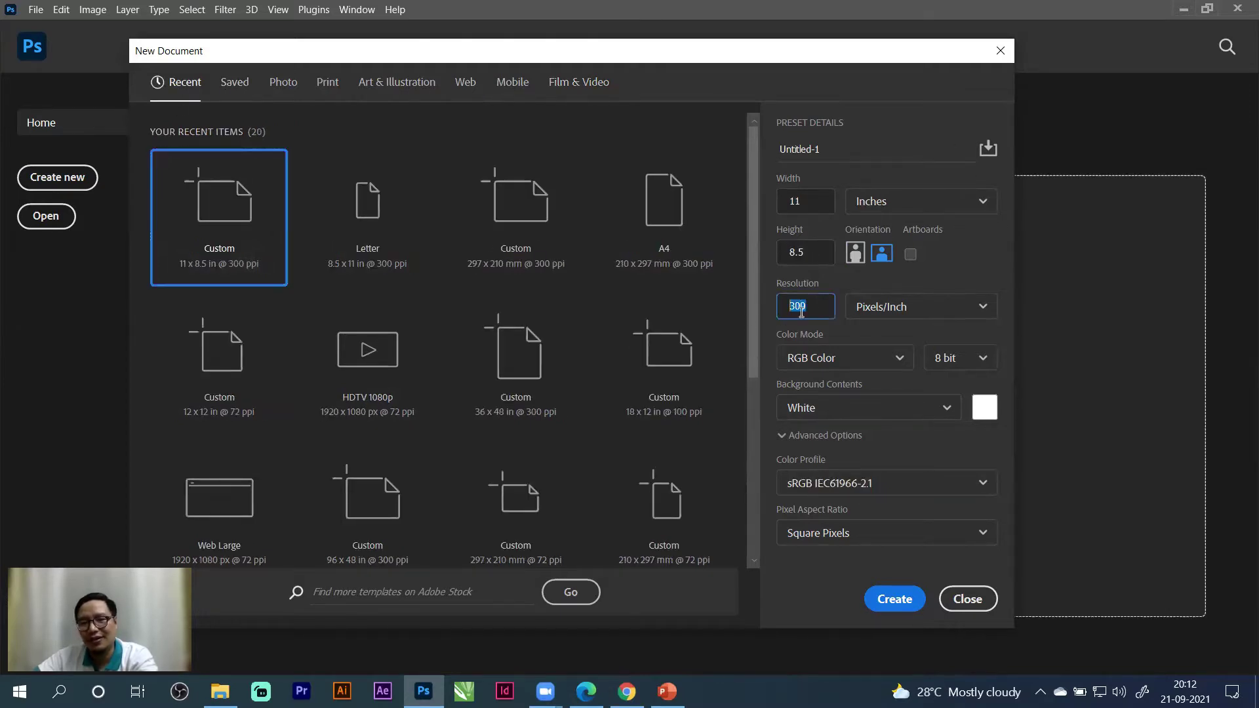
pyautogui.doubleClick(813, 306)
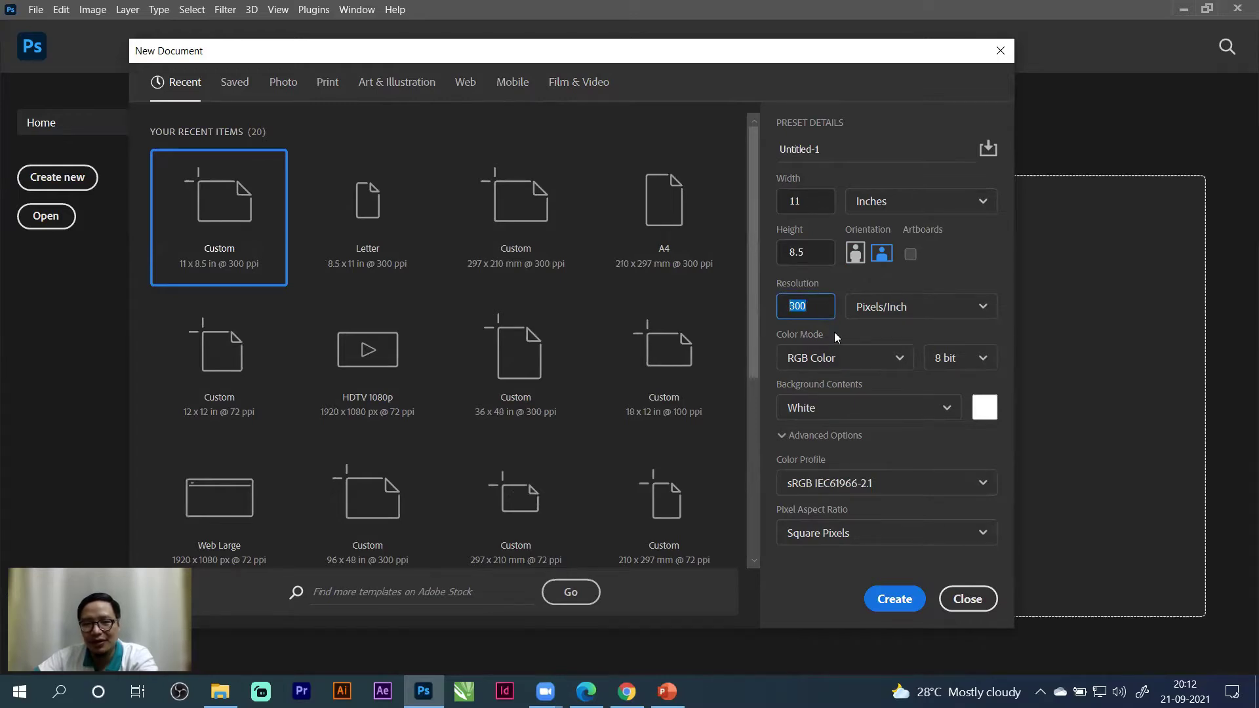
pyautogui.write('72')
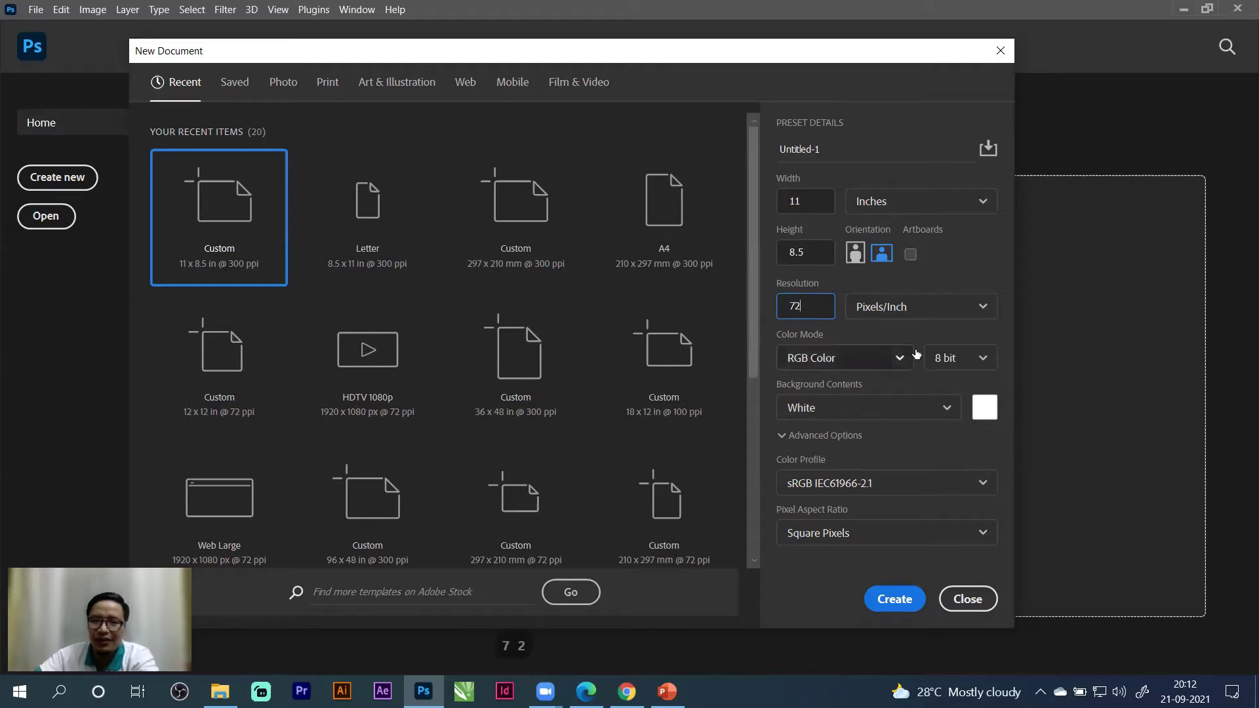
pyautogui.click(961, 260)
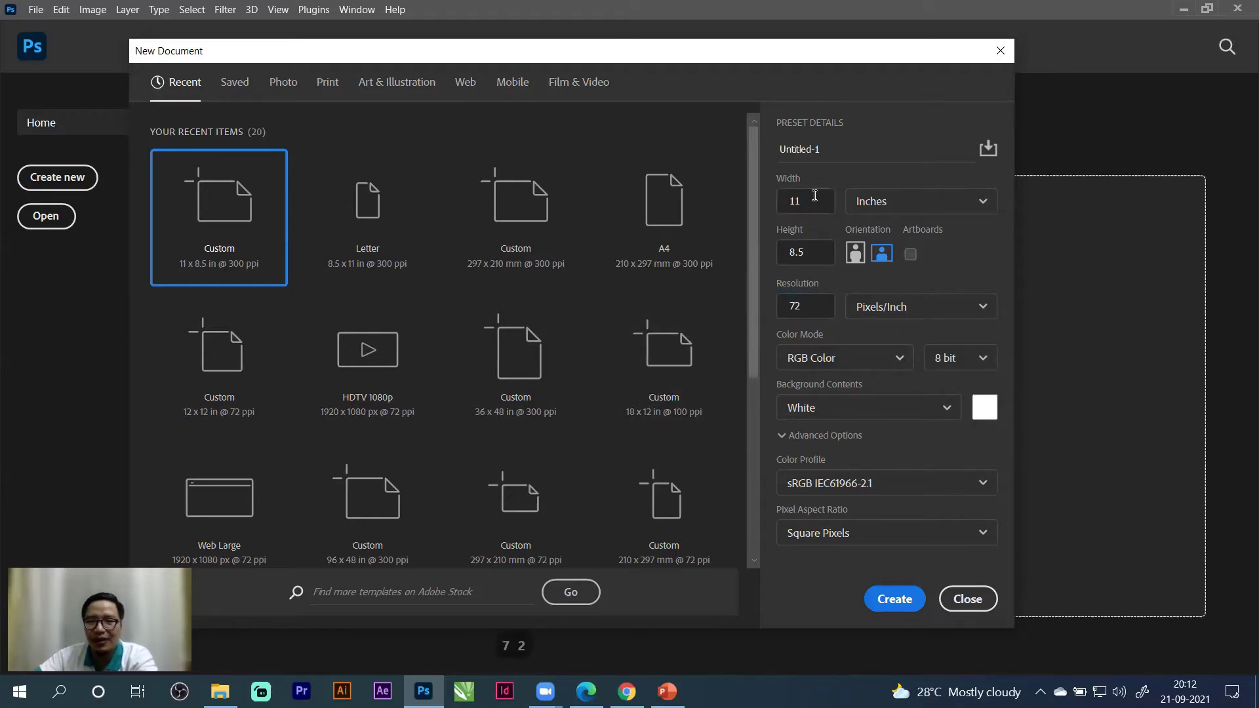
# Set the new document's resolution to 300 pixels/inch.
pyautogui.doubleClick(784, 306)
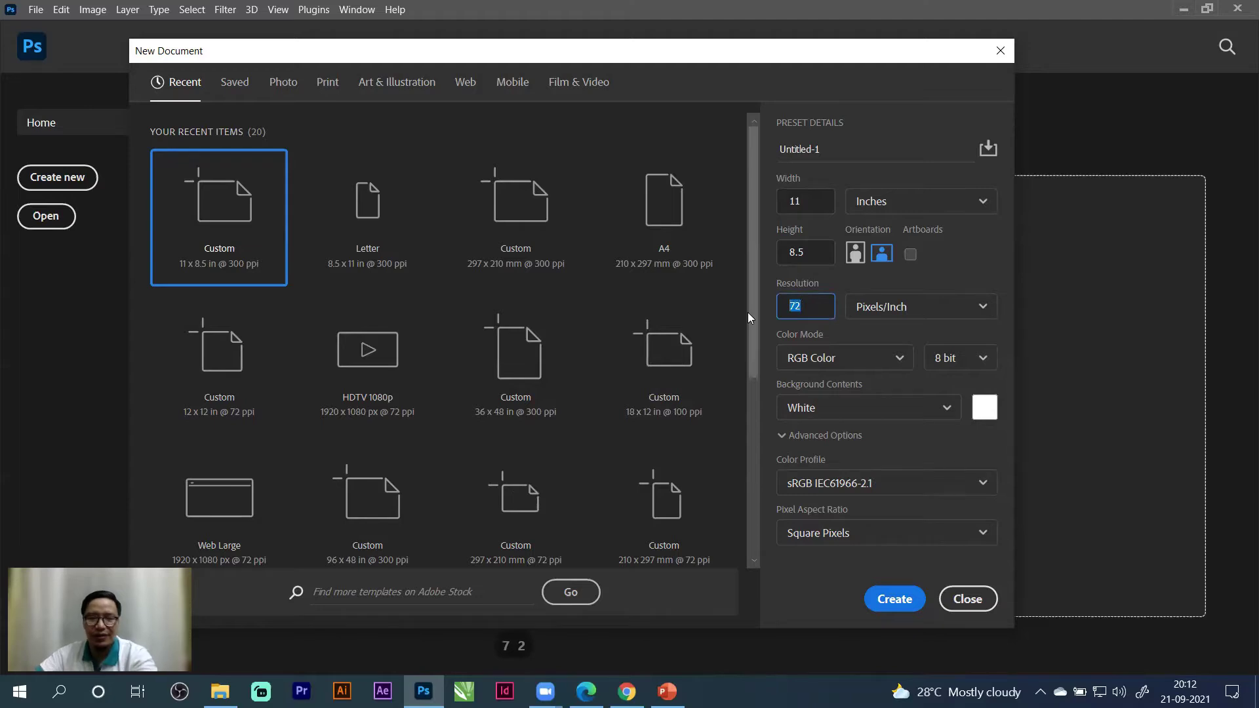
pyautogui.write('300')
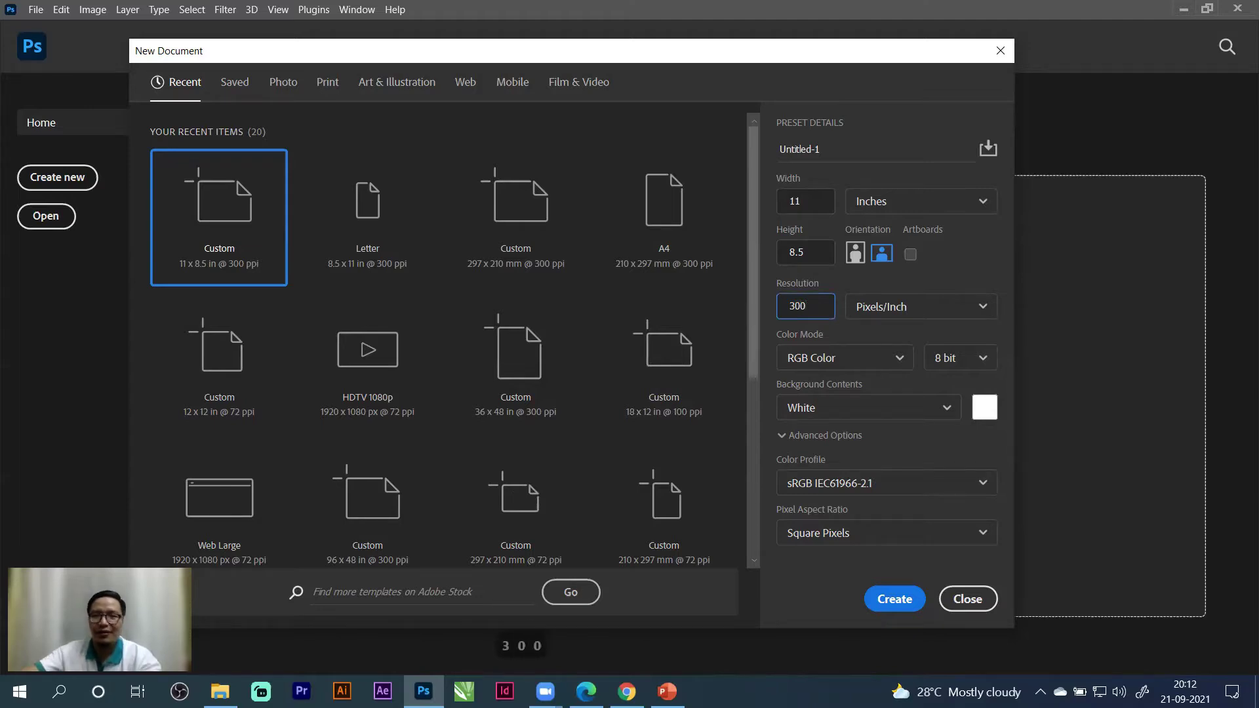
pyautogui.click(971, 236)
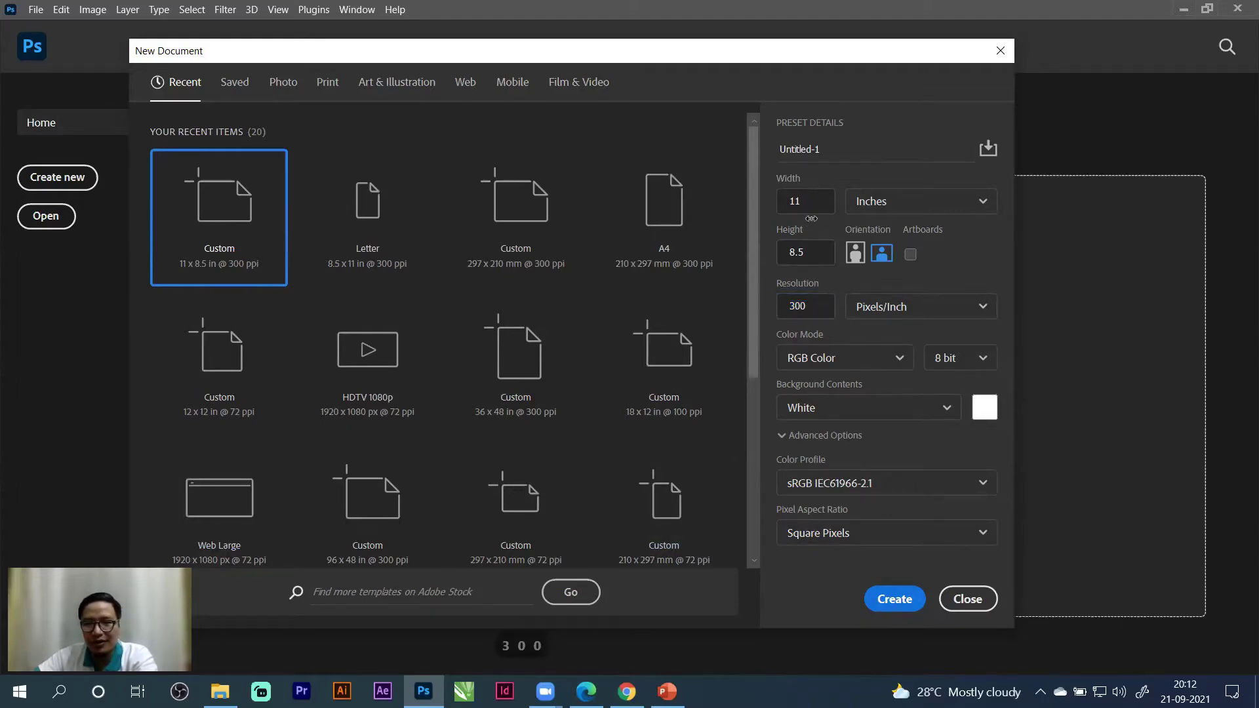
# Keep inches as the unit, choose landscape orientation and create the document.
pyautogui.click(890, 200)
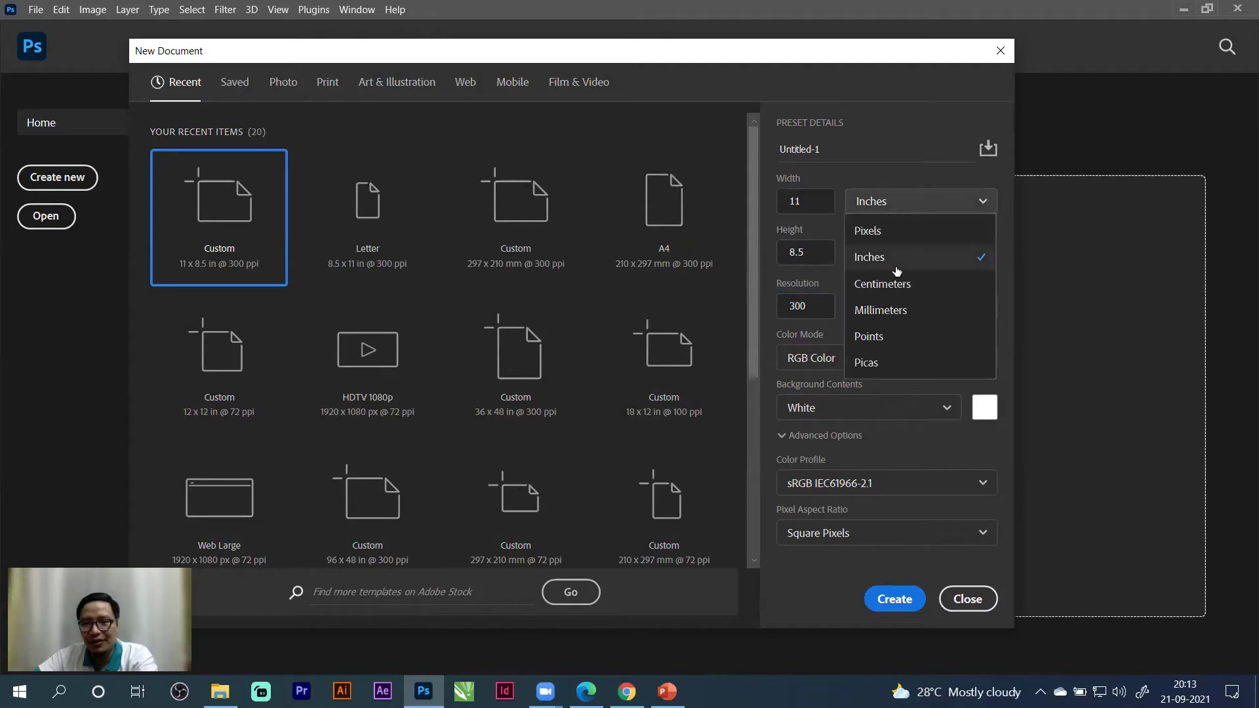
pyautogui.click(845, 204)
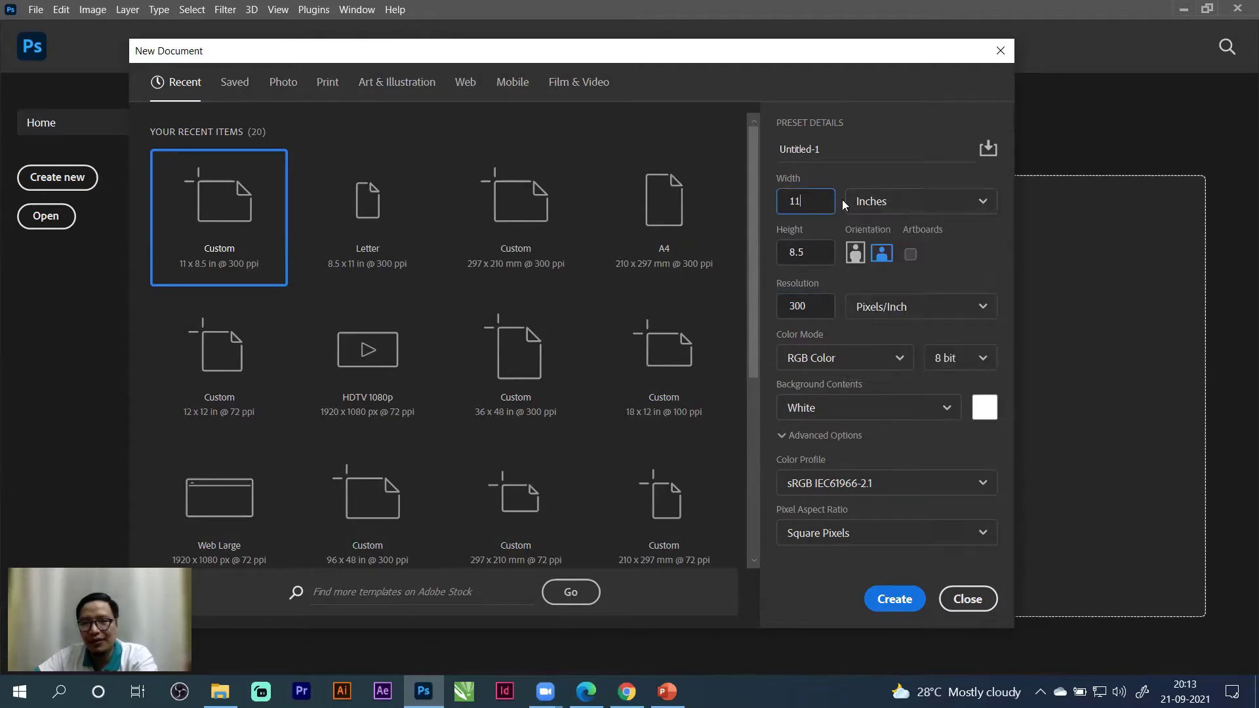
pyautogui.click(876, 259)
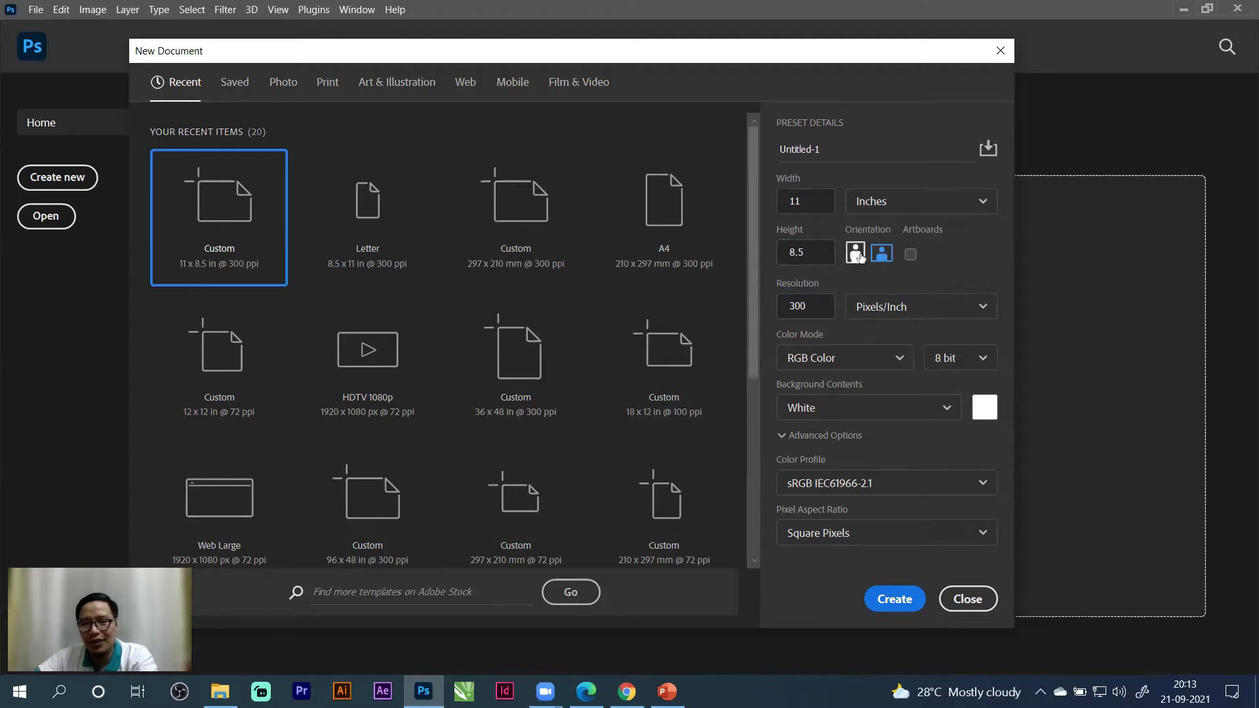
pyautogui.click(855, 255)
pyautogui.click(876, 257)
pyautogui.click(898, 600)
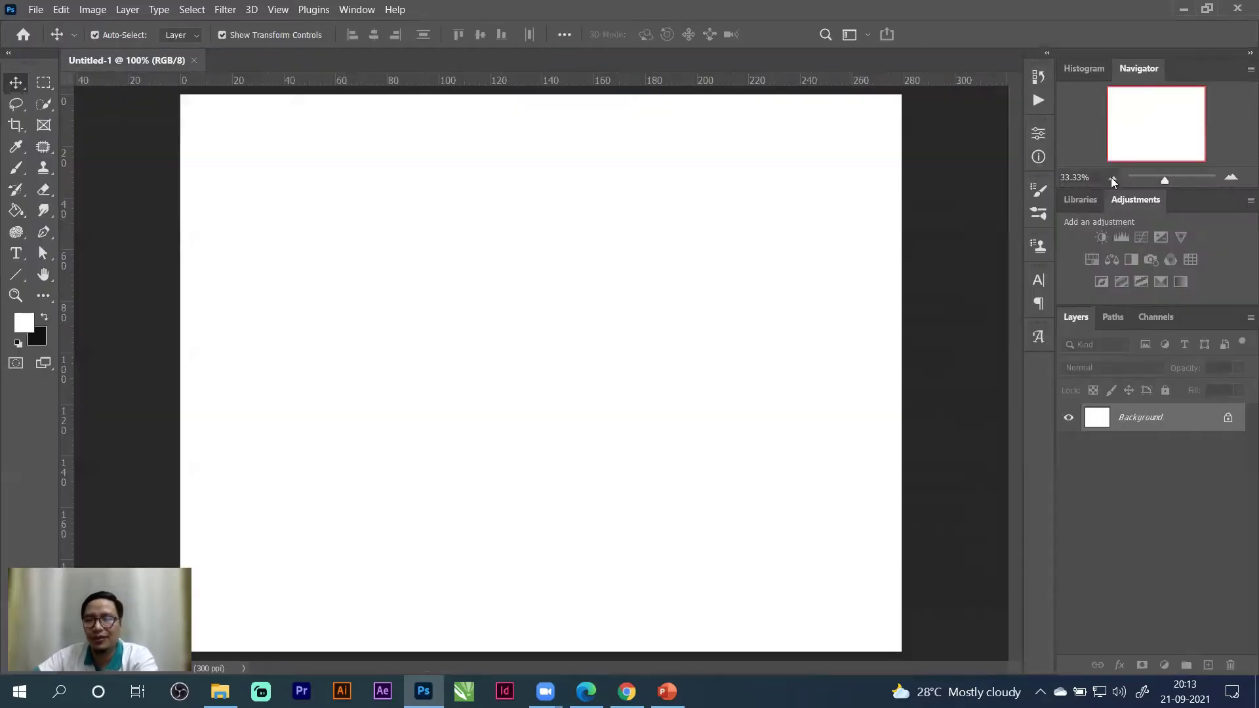
# Zoom the canvas out to 12.5% and back in to 25%.
pyautogui.hotkey('ctrl', '-')
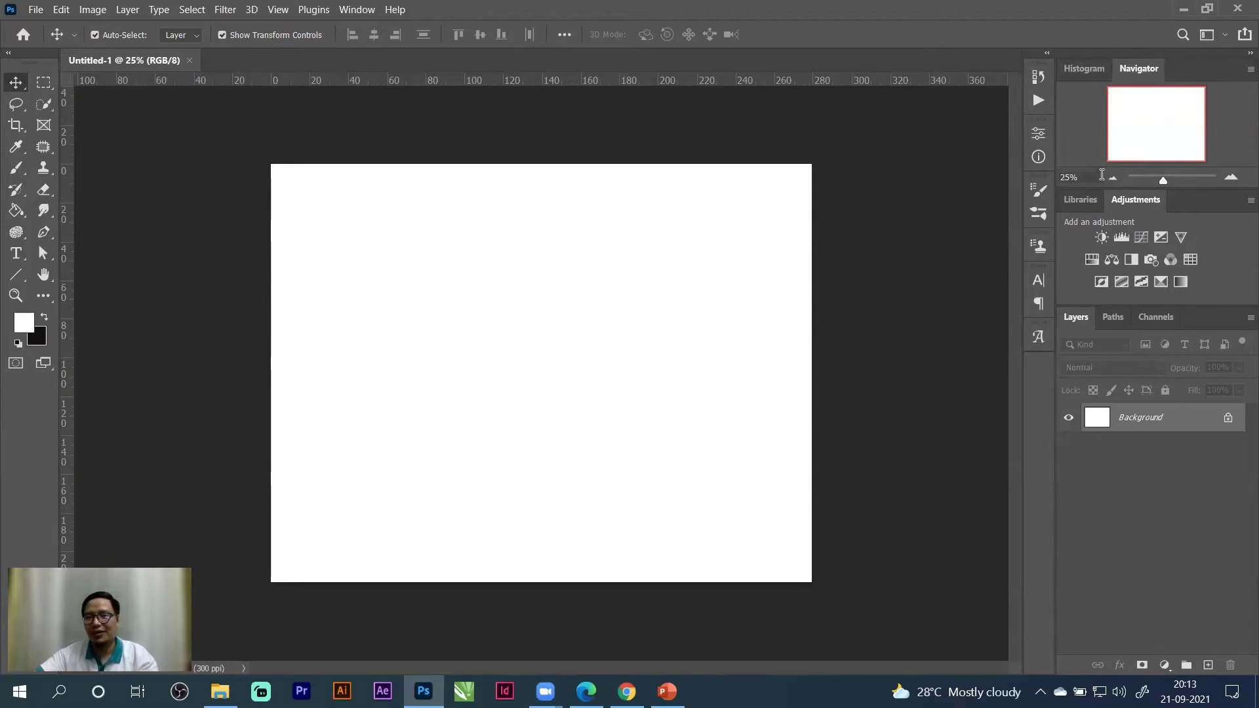
pyautogui.click(1110, 178)
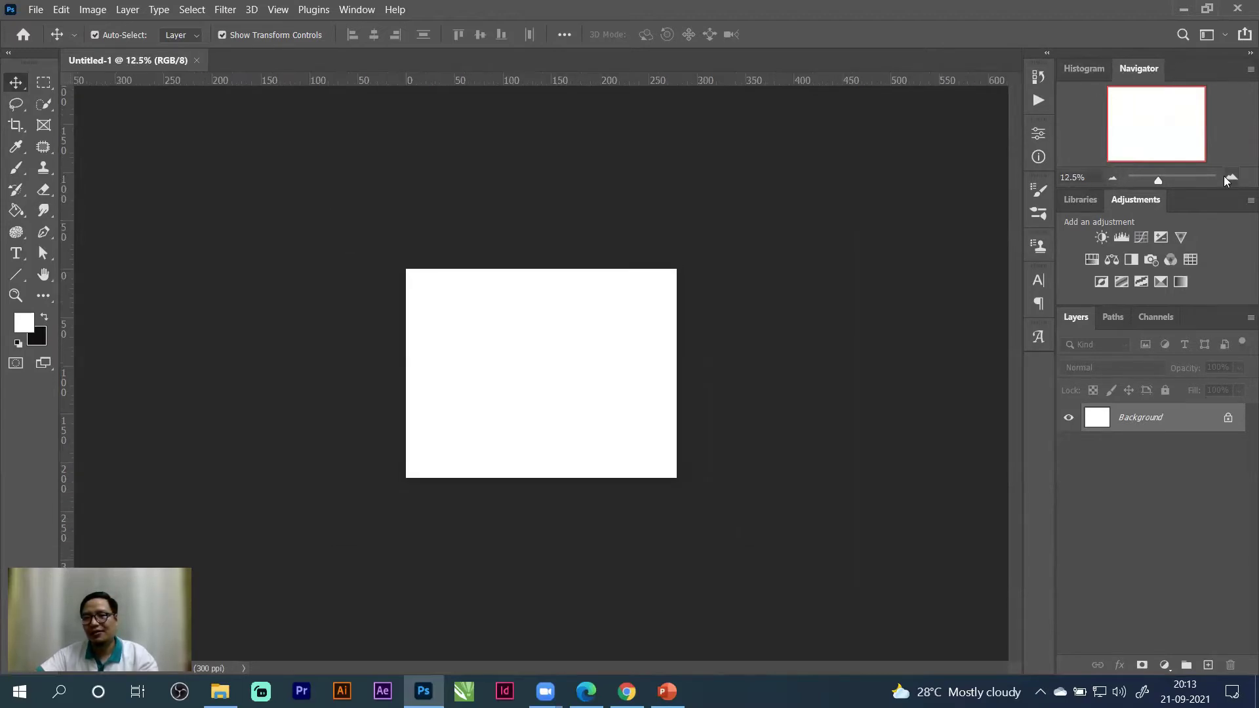
pyautogui.click(1230, 177)
# Hide the Navigator, show it again and use it to zoom the canvas to 33.33%.
pyautogui.click(357, 9)
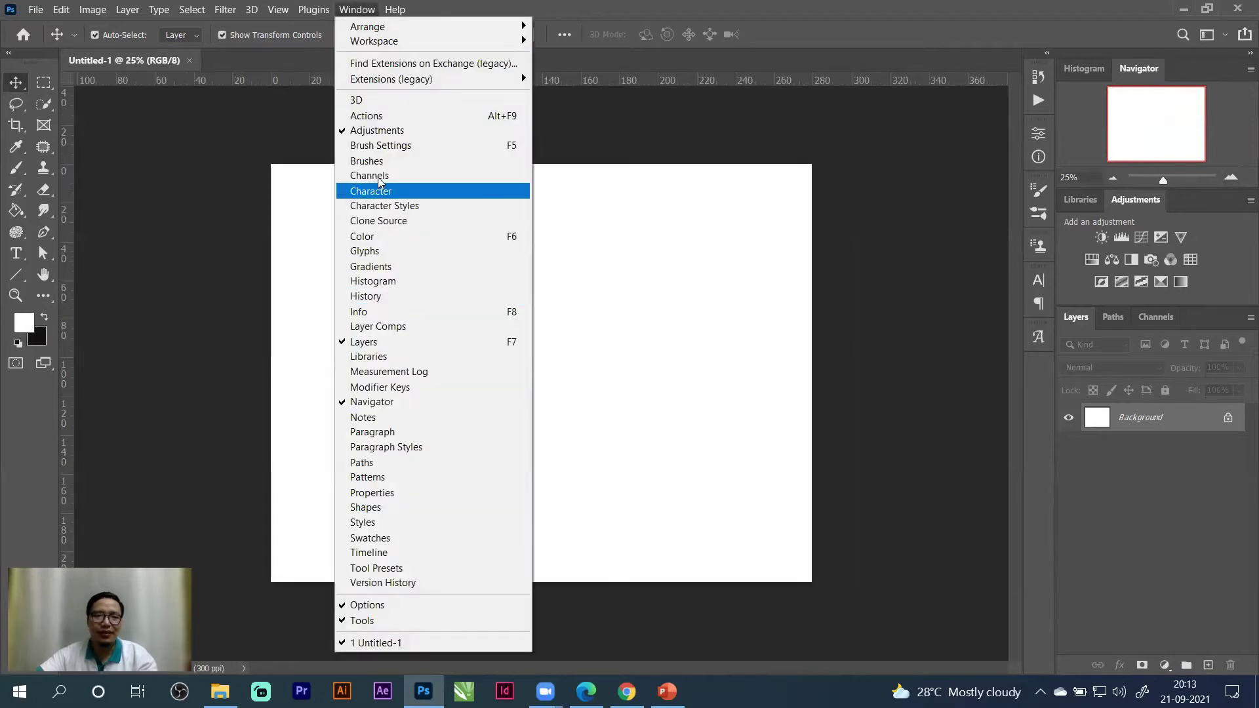
pyautogui.click(397, 402)
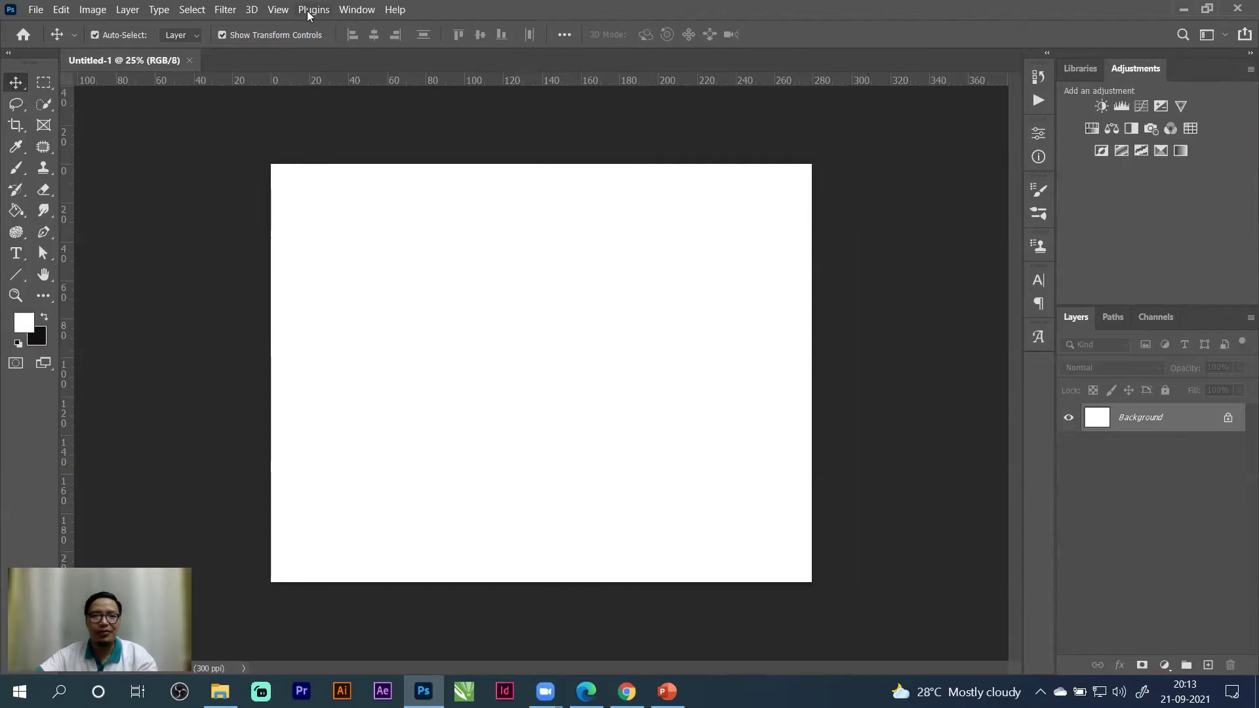
pyautogui.click(358, 10)
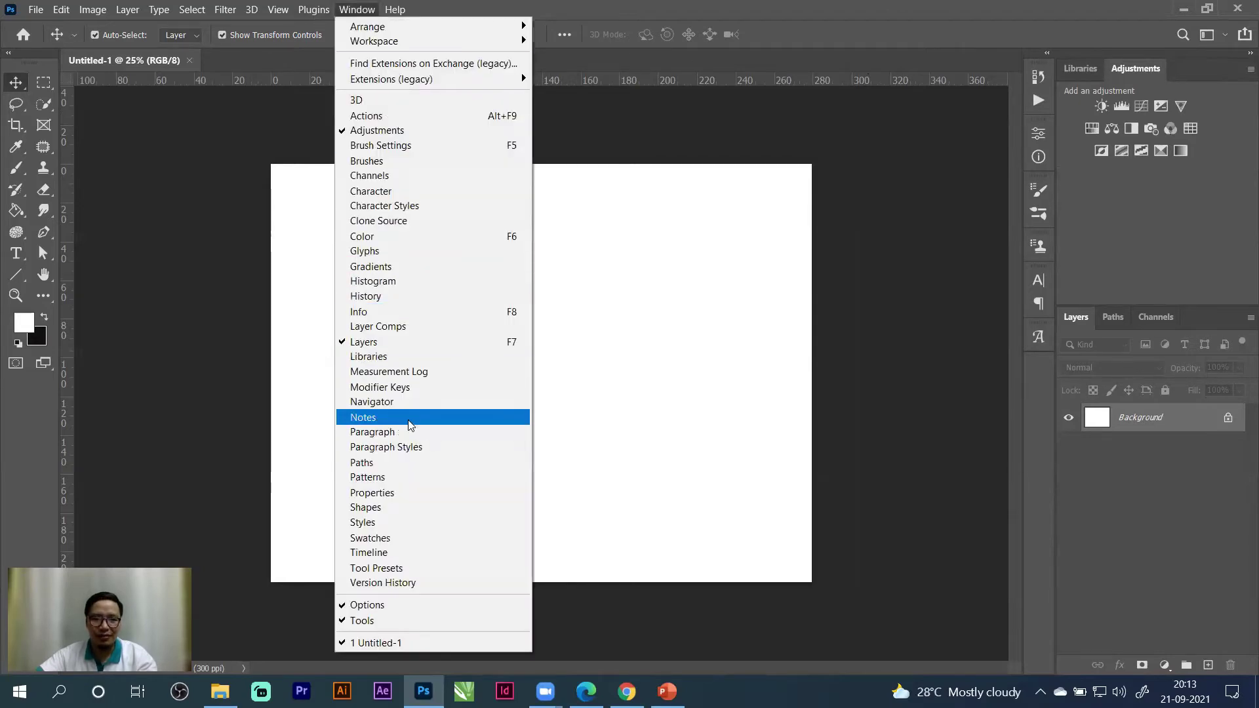
pyautogui.click(411, 402)
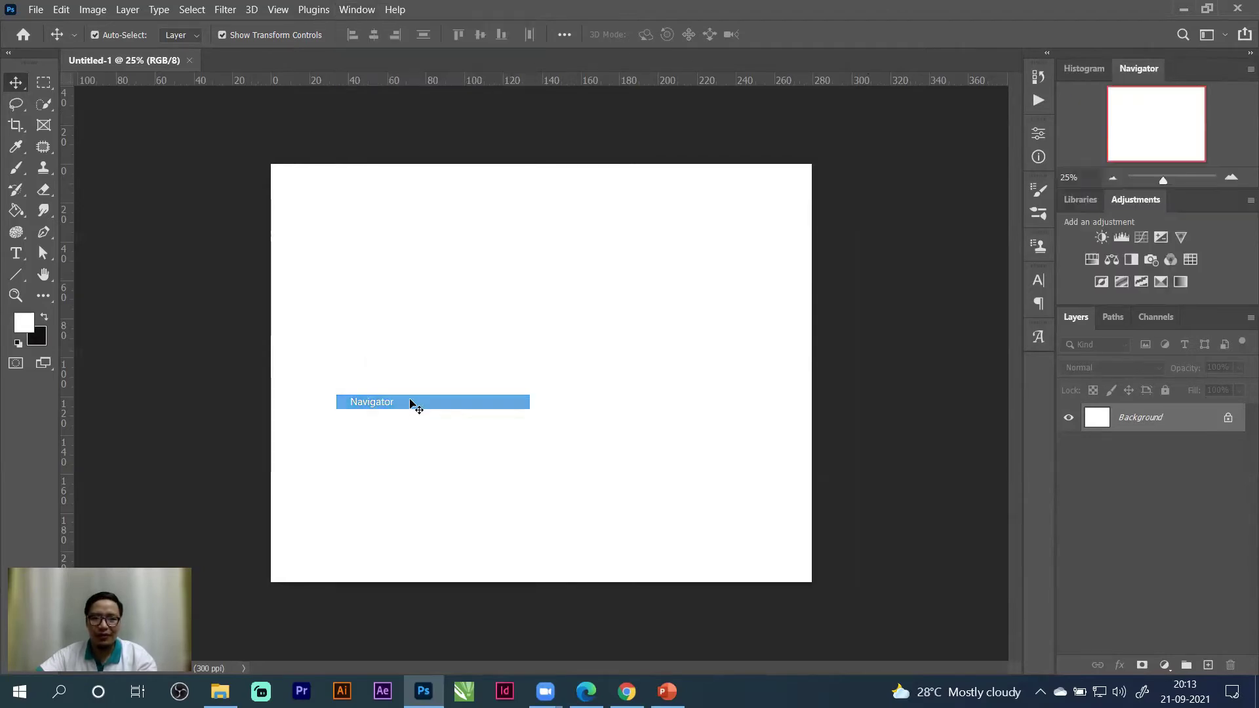
pyautogui.click(1231, 177)
pyautogui.moveTo(1133, 68)
pyautogui.mouseDown()
pyautogui.moveTo(904, 157)
pyautogui.moveTo(1115, 98)
pyautogui.moveTo(1142, 68)
pyautogui.mouseUp()
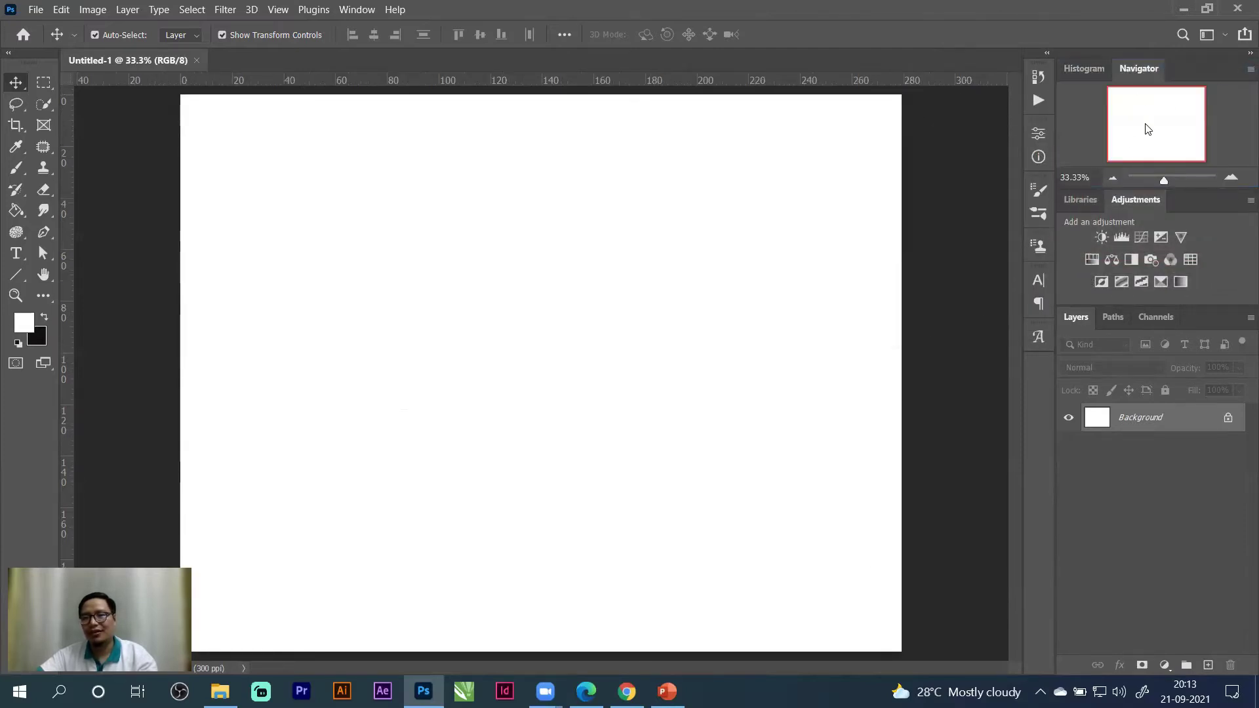
# Zoom the blank canvas in to 66.67% and back to 33.33% twice with the Navigator.
pyautogui.click(1230, 178)
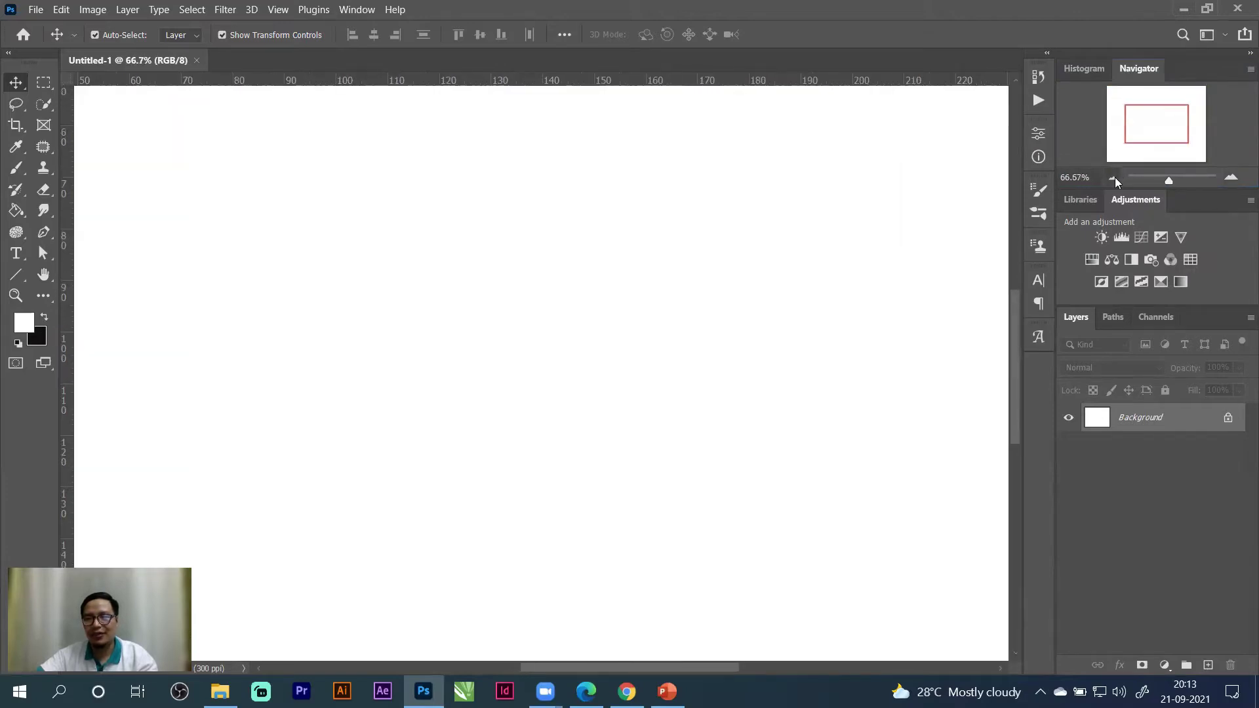
pyautogui.click(1113, 178)
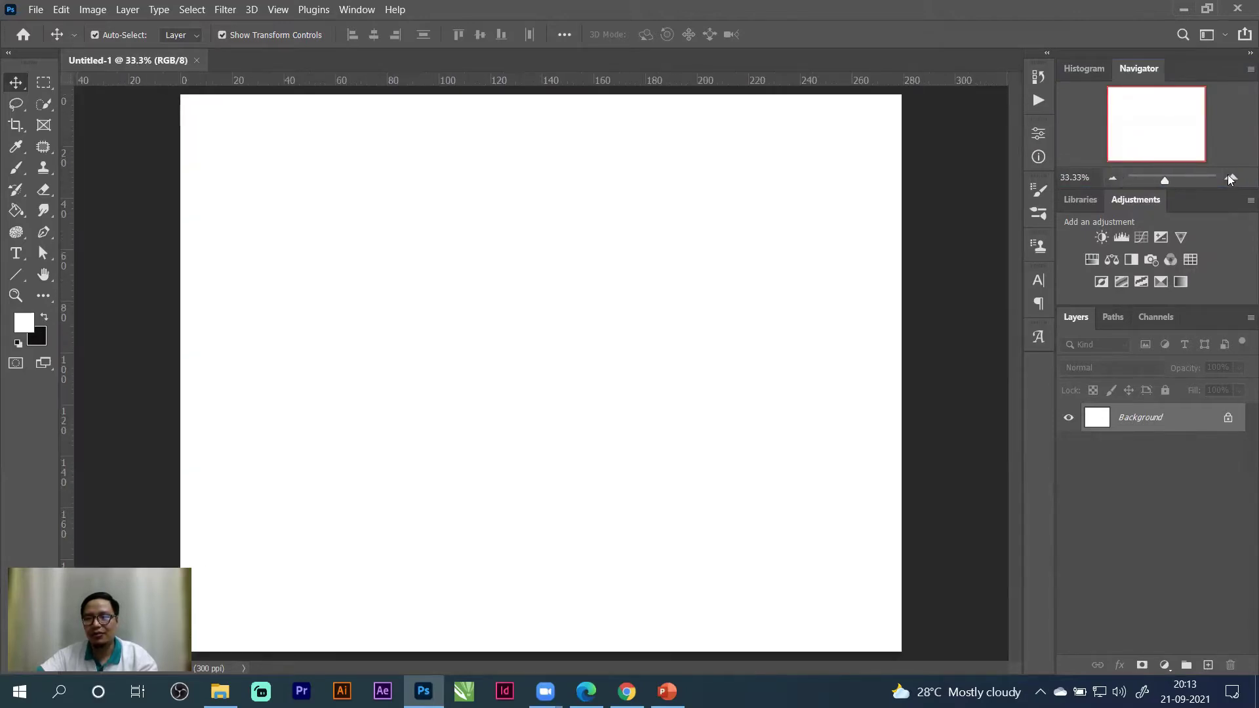
pyautogui.click(1230, 178)
pyautogui.click(1115, 179)
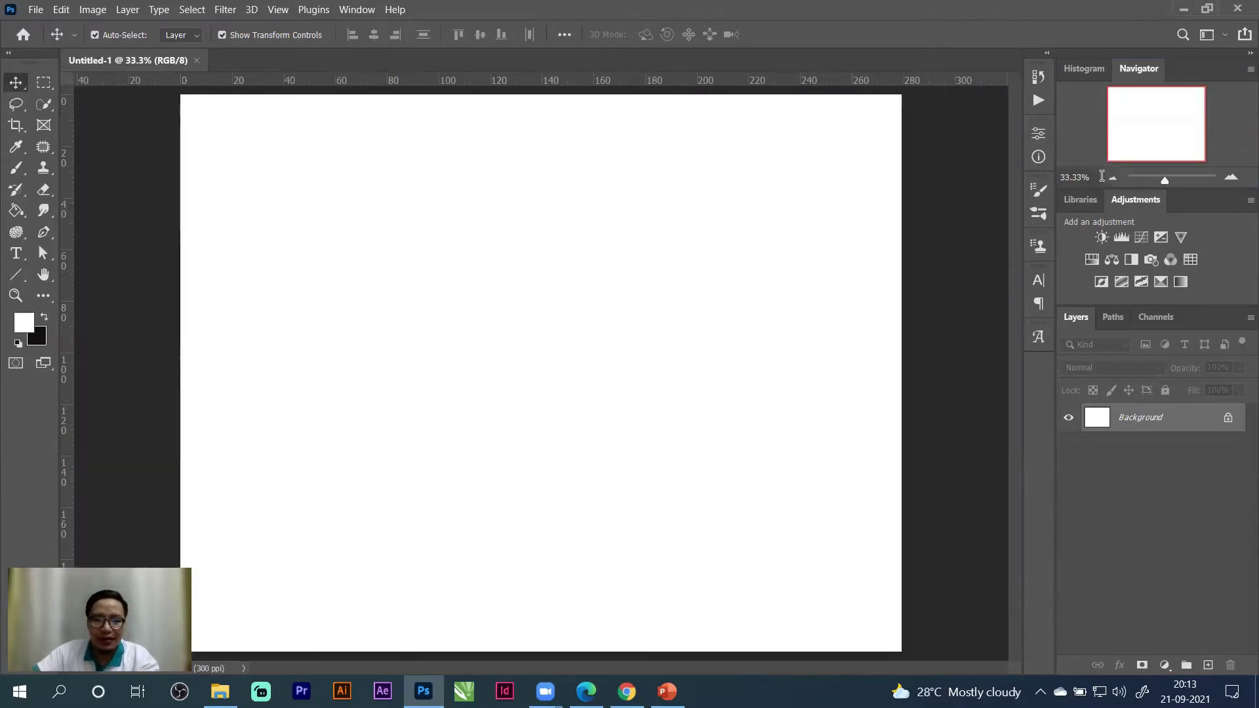
# Enlarge the canvas view to about 1218% with the Navigator, try to move the locked Background, and fit the canvas on screen.
pyautogui.click(1195, 178)
pyautogui.moveTo(776, 192); pyautogui.dragTo(685, 233)
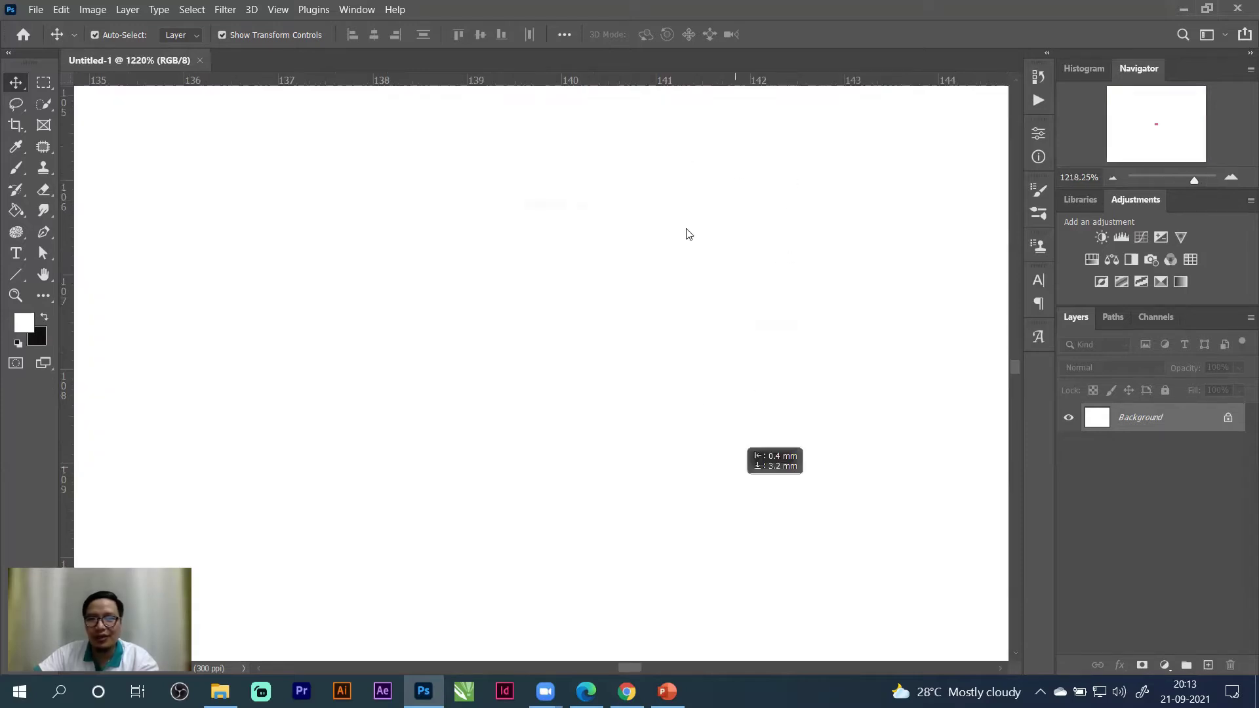
pyautogui.click(808, 309)
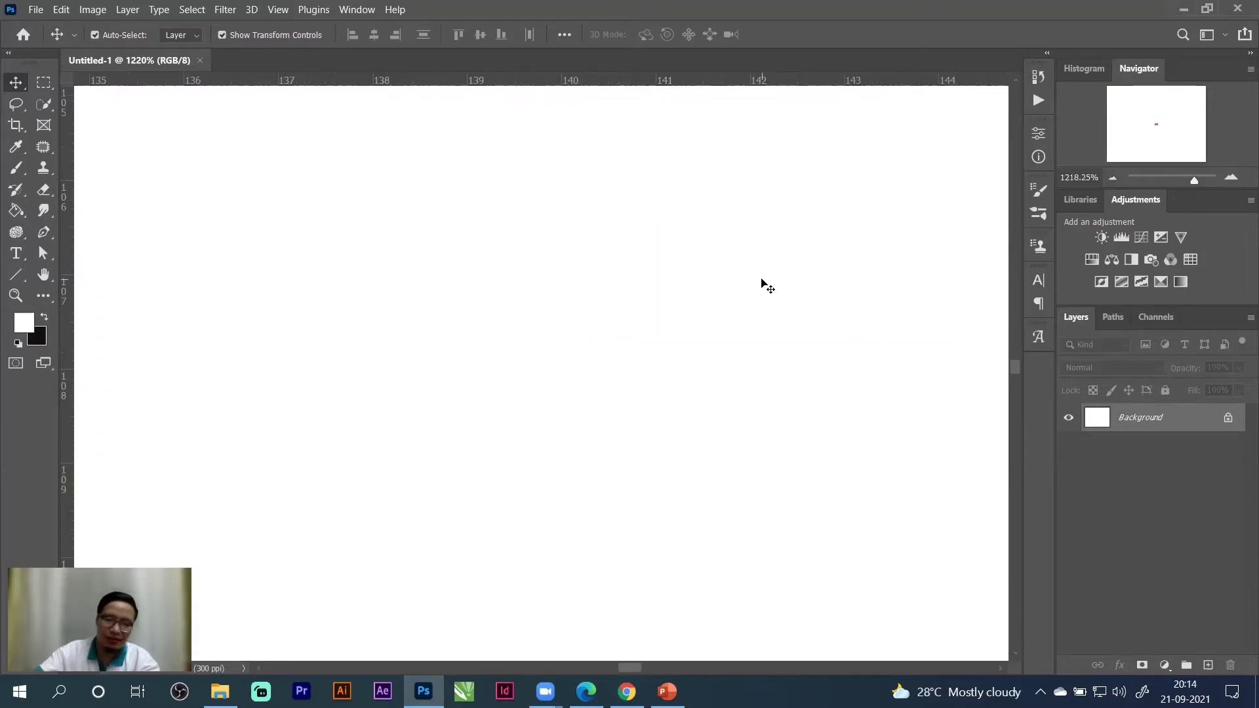
pyautogui.hotkey('ctrl', '0')
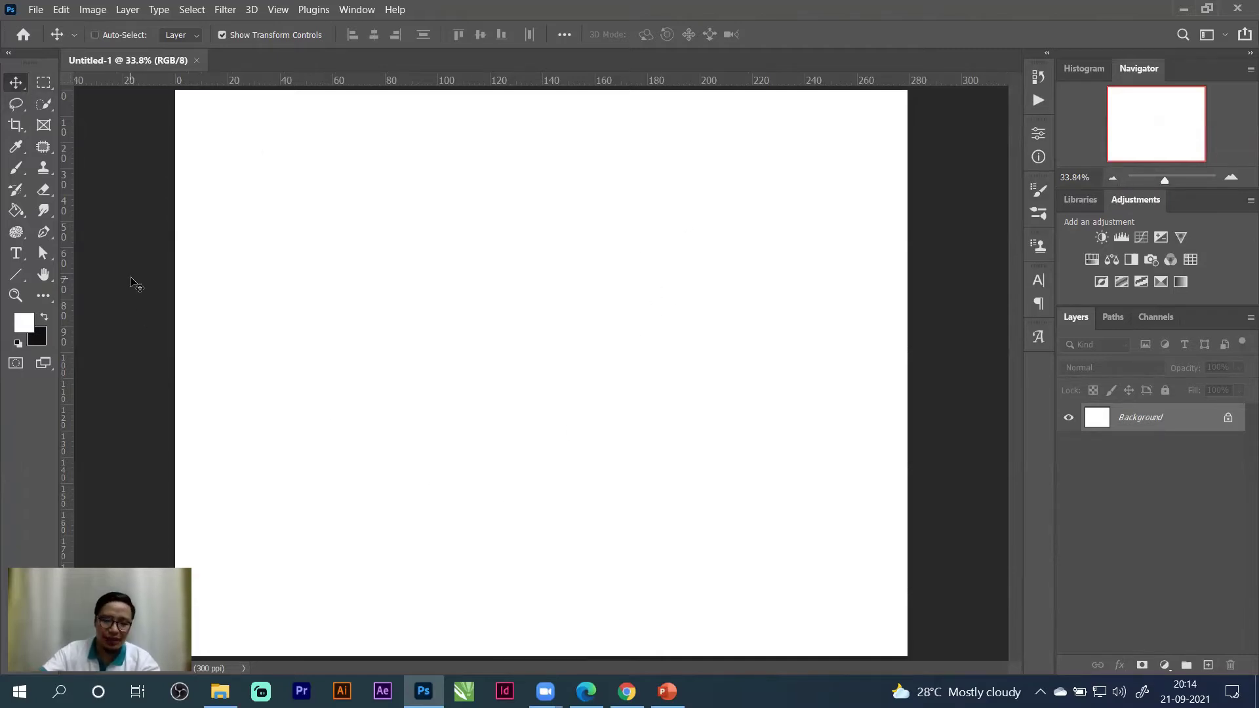
# Open the Sample 1 JPG image and practise zooming it down to 0.08% and back to 33.33%.
pyautogui.hotkey('ctrl', '0')
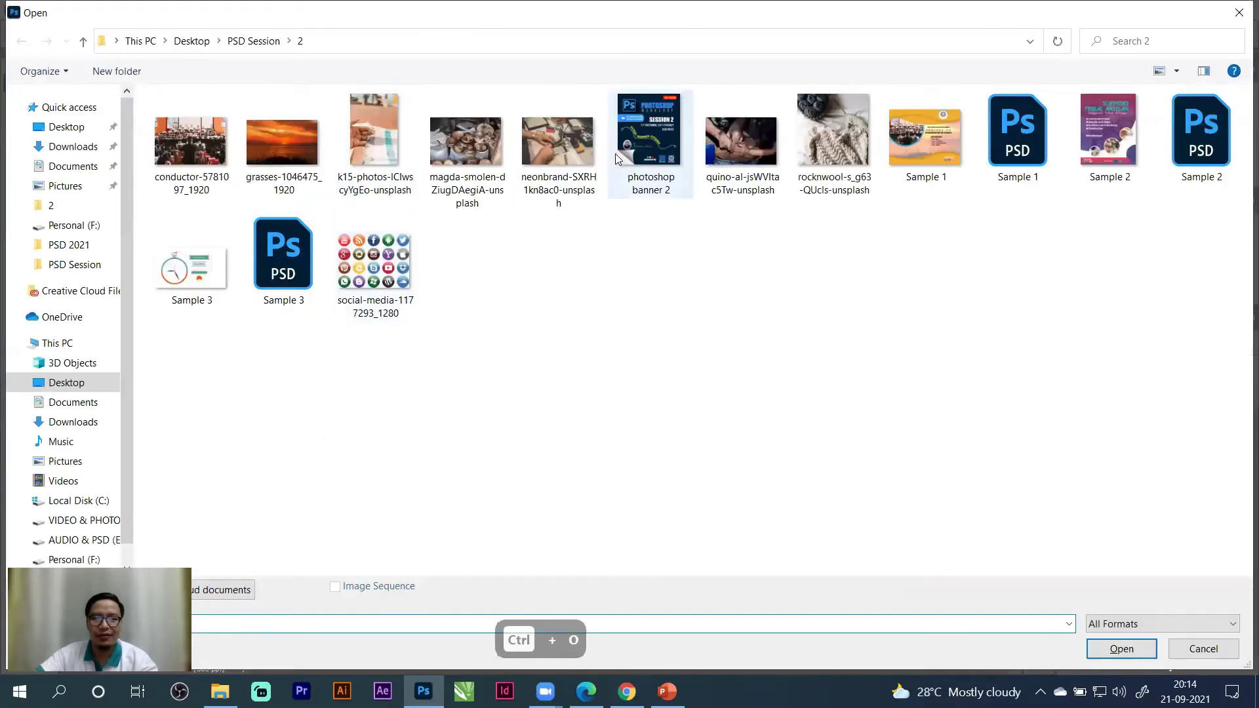
pyautogui.doubleClick(941, 149)
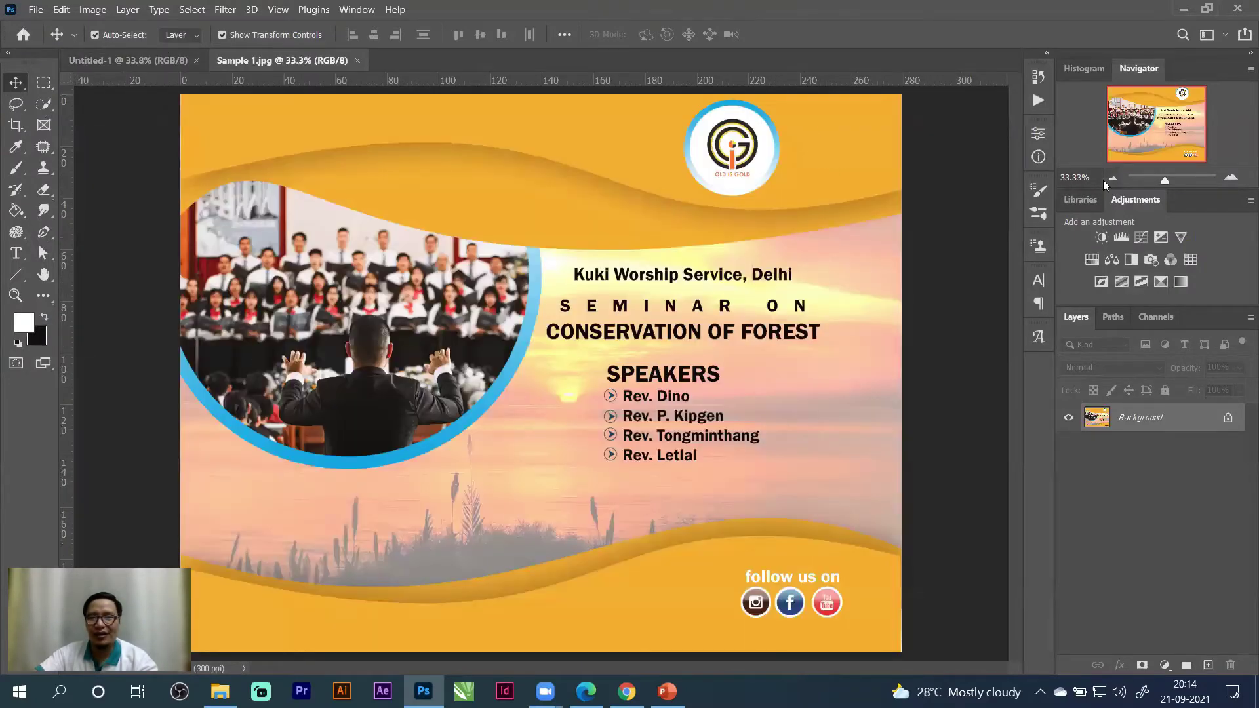
pyautogui.moveTo(1164, 181); pyautogui.dragTo(1128, 180)
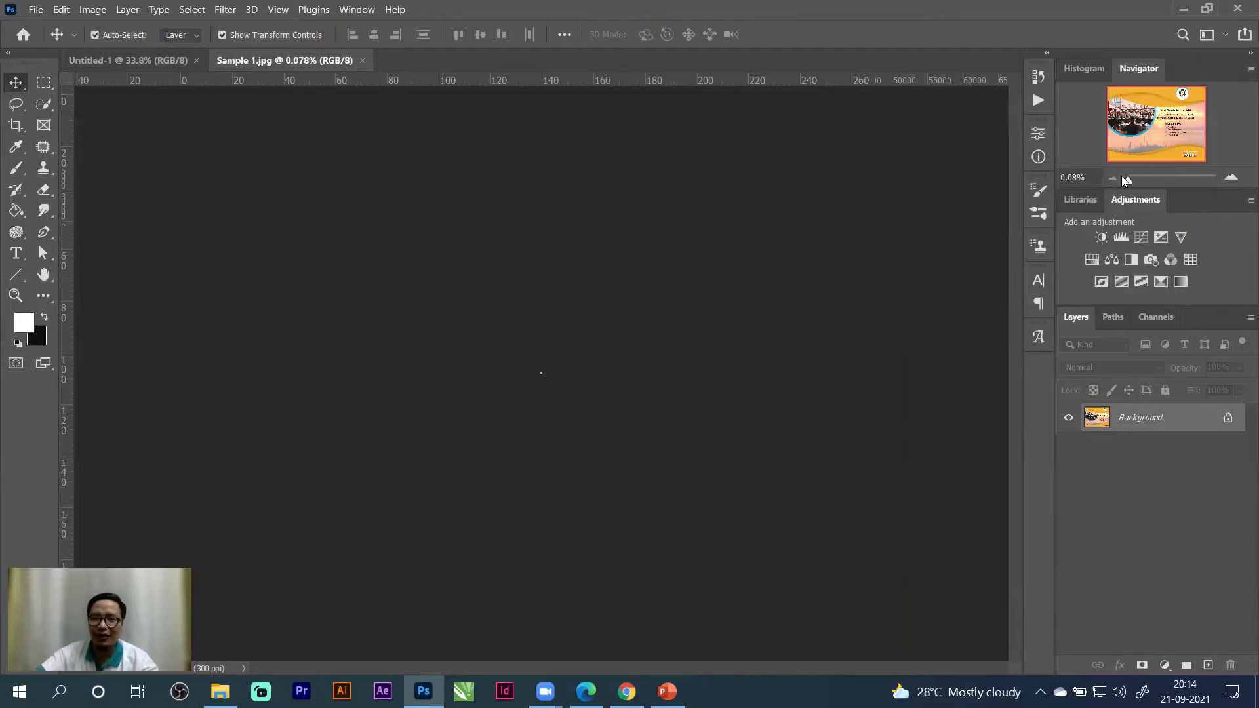
pyautogui.hotkey('ctrl', '0')
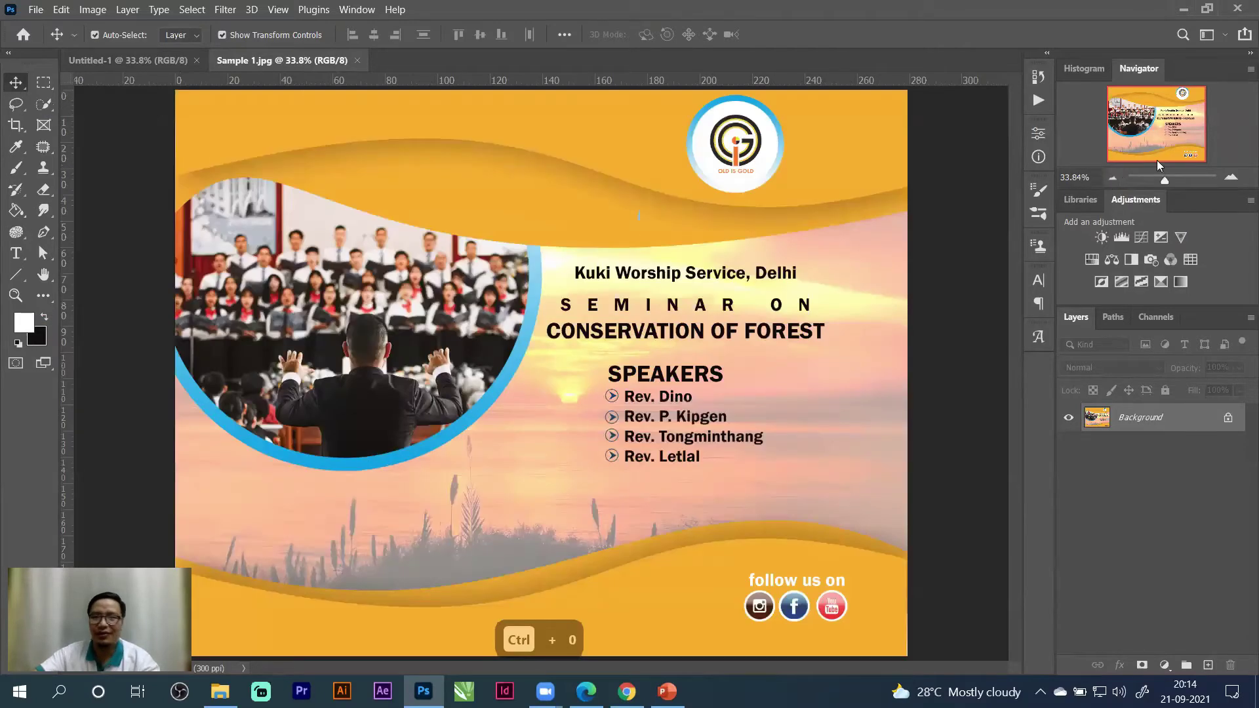
pyautogui.click(1113, 178)
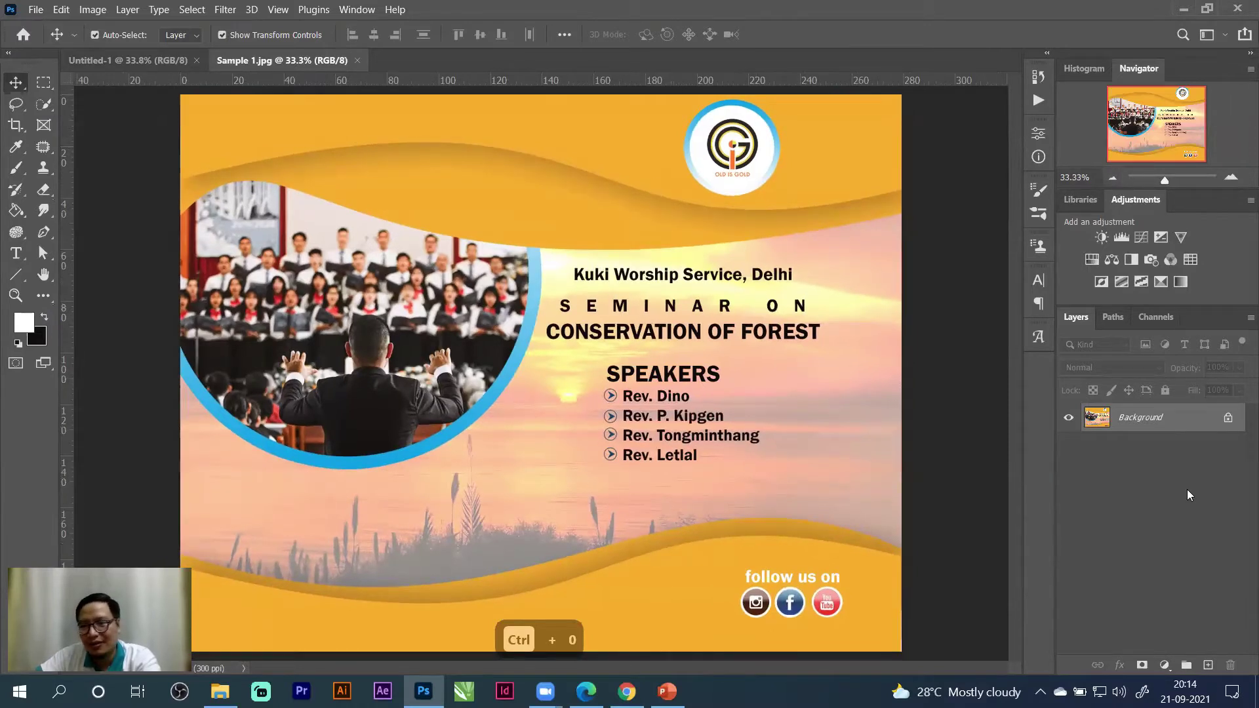
# Unlock the Background layer of Sample 1.jpg, test moving it across the canvas and undo the move.
pyautogui.click(1228, 417)
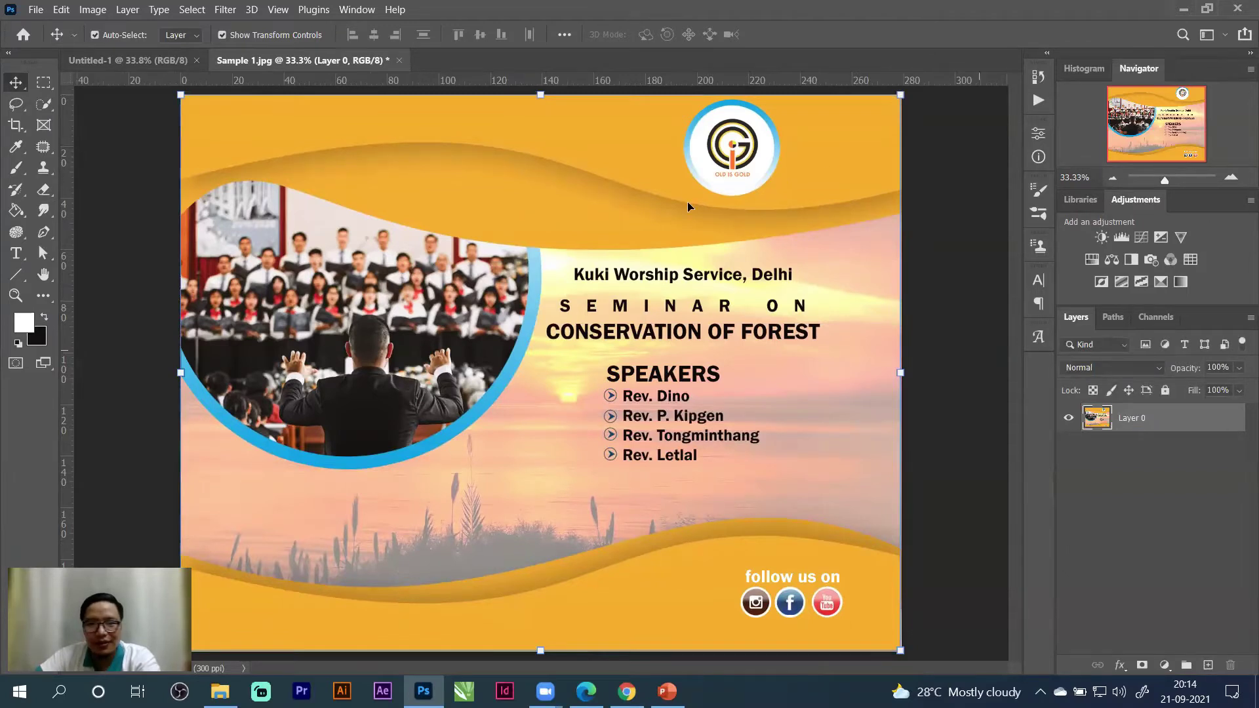
pyautogui.moveTo(608, 170); pyautogui.dragTo(527, 178)
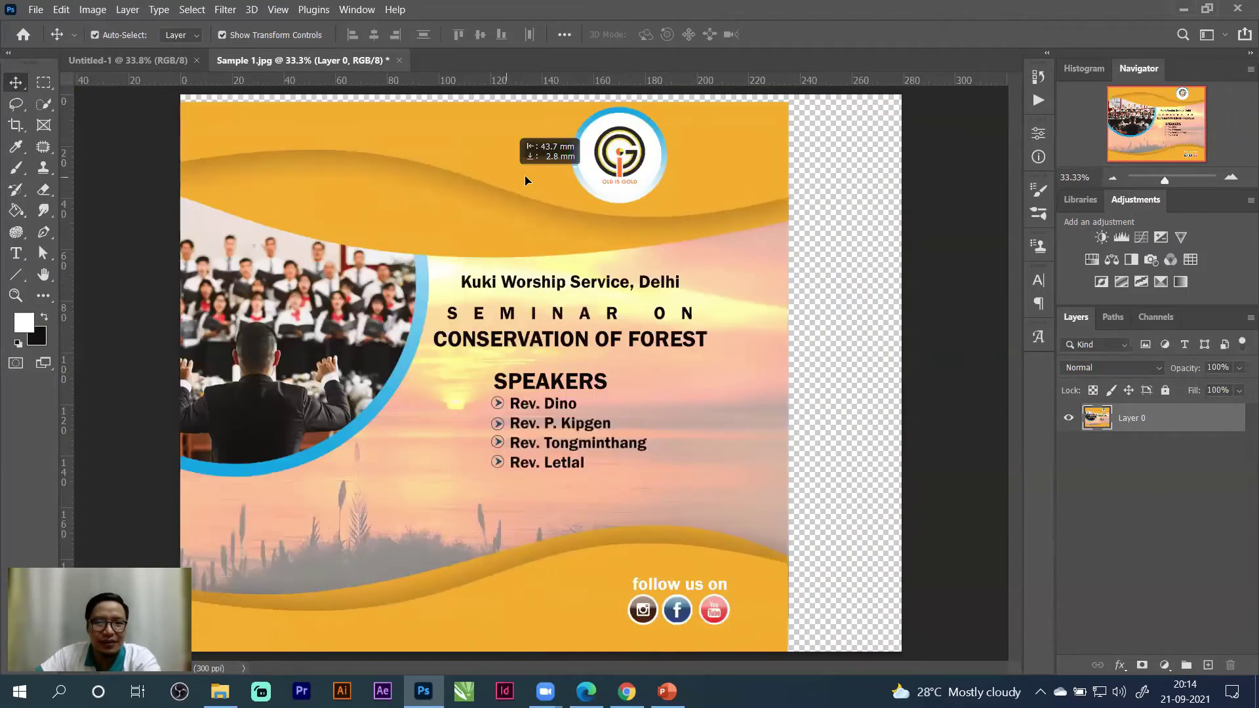
pyautogui.hotkey('ctrl', 'z')
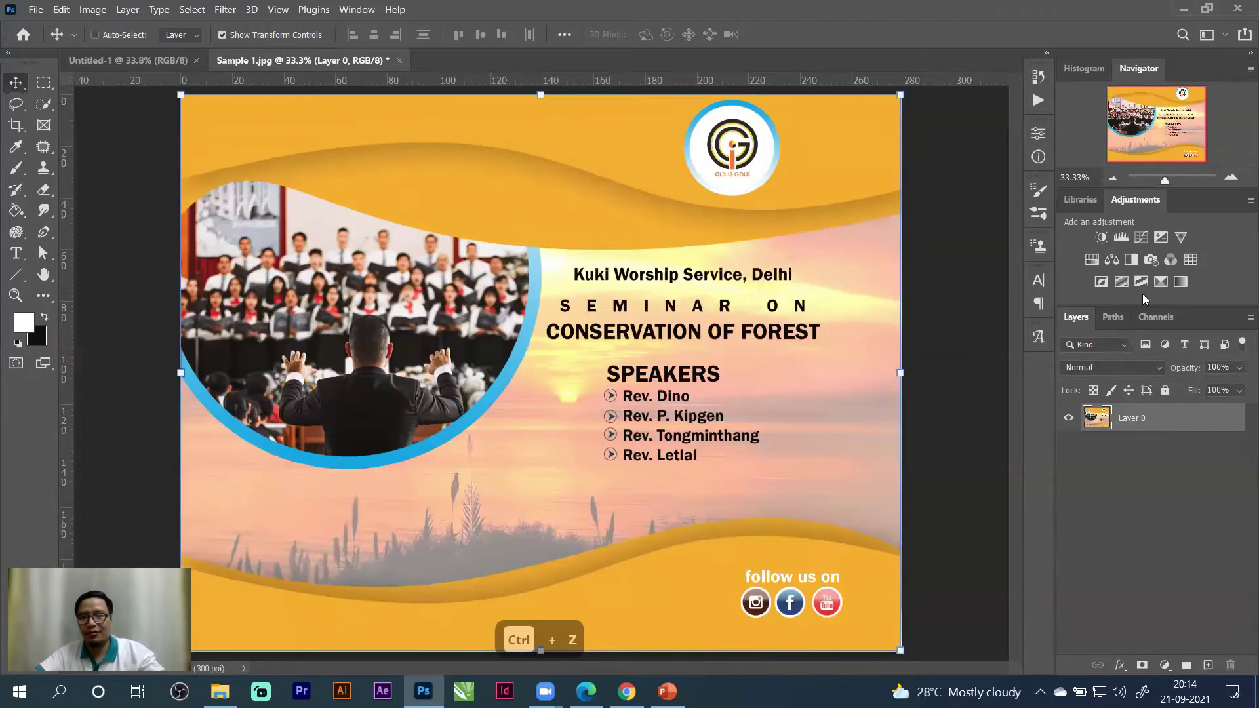
# Lock all of Layer 0, try to move the image on the canvas and unlock the layer again.
pyautogui.click(1165, 390)
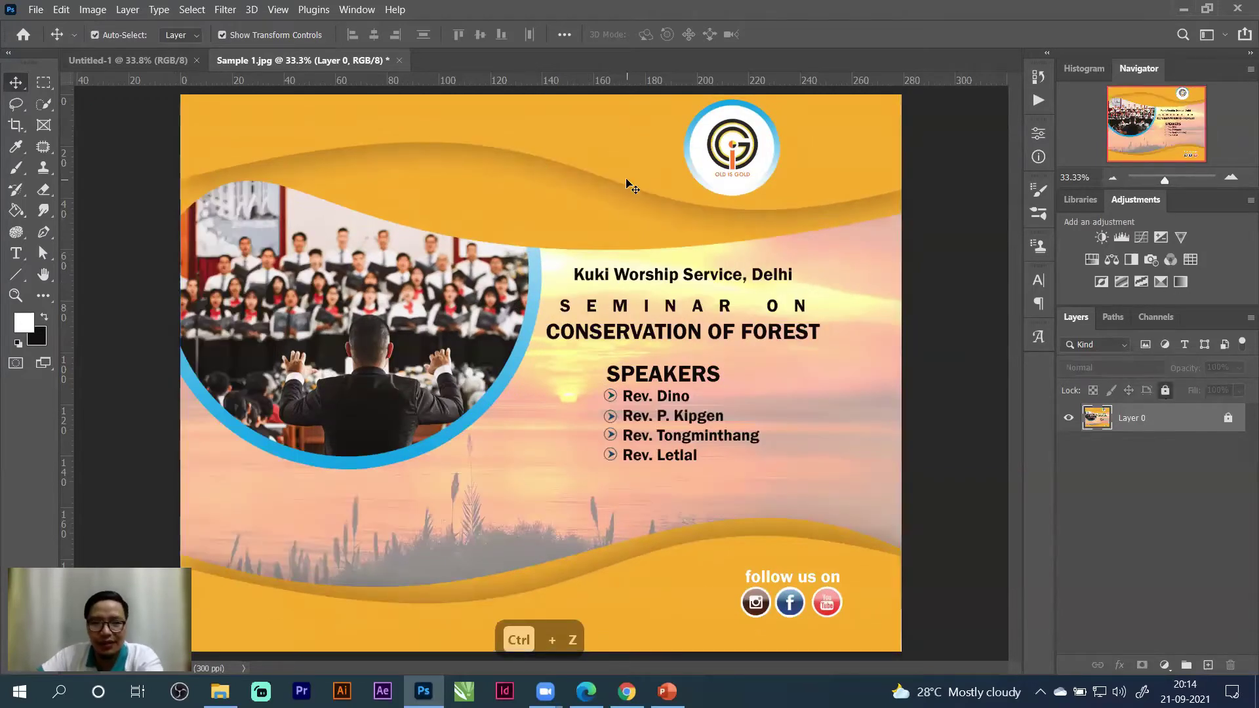
pyautogui.click(518, 177)
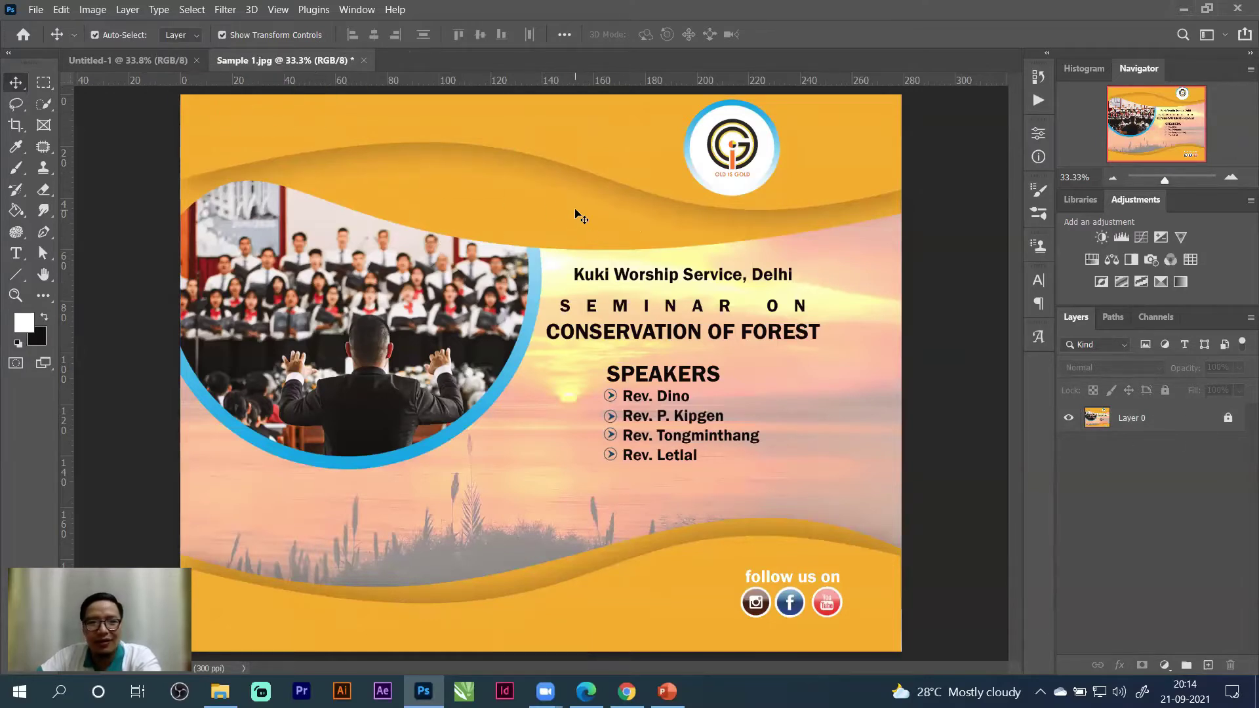
pyautogui.click(1227, 419)
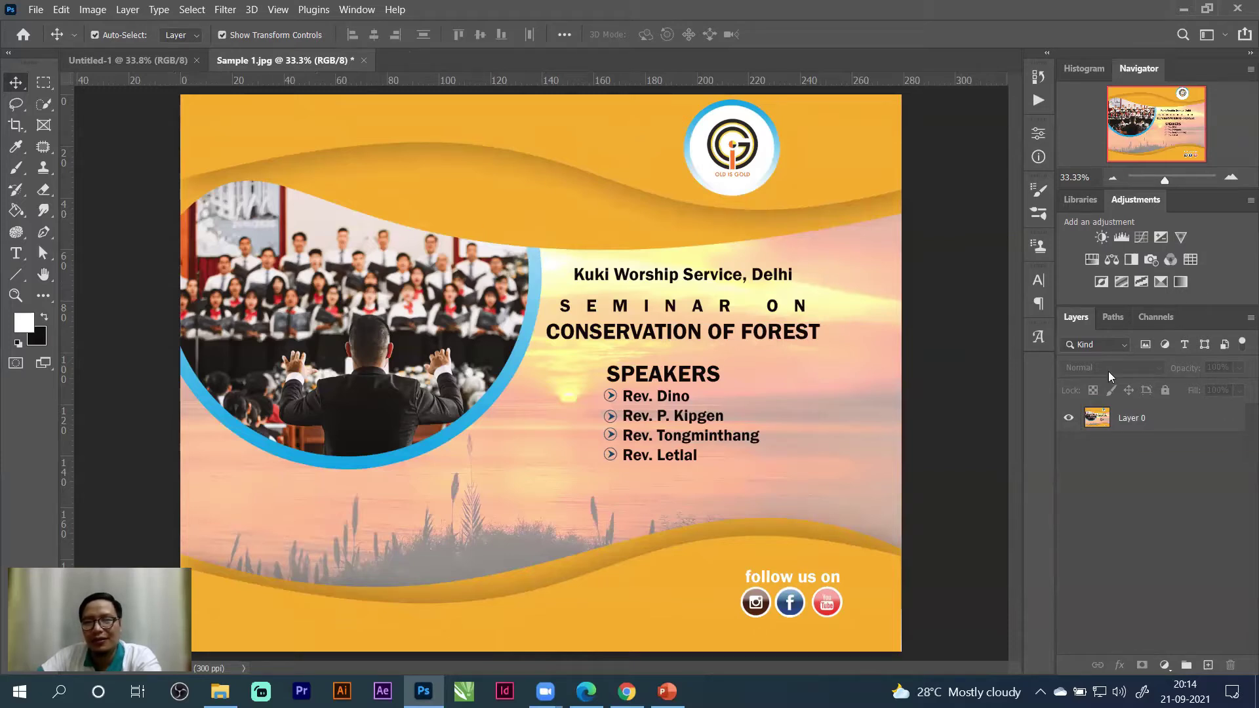
# Copy the unlocked sample layer from Sample 1.jpg into the Untitled-1 document, aligned to cover the whole canvas.
pyautogui.click(1198, 424)
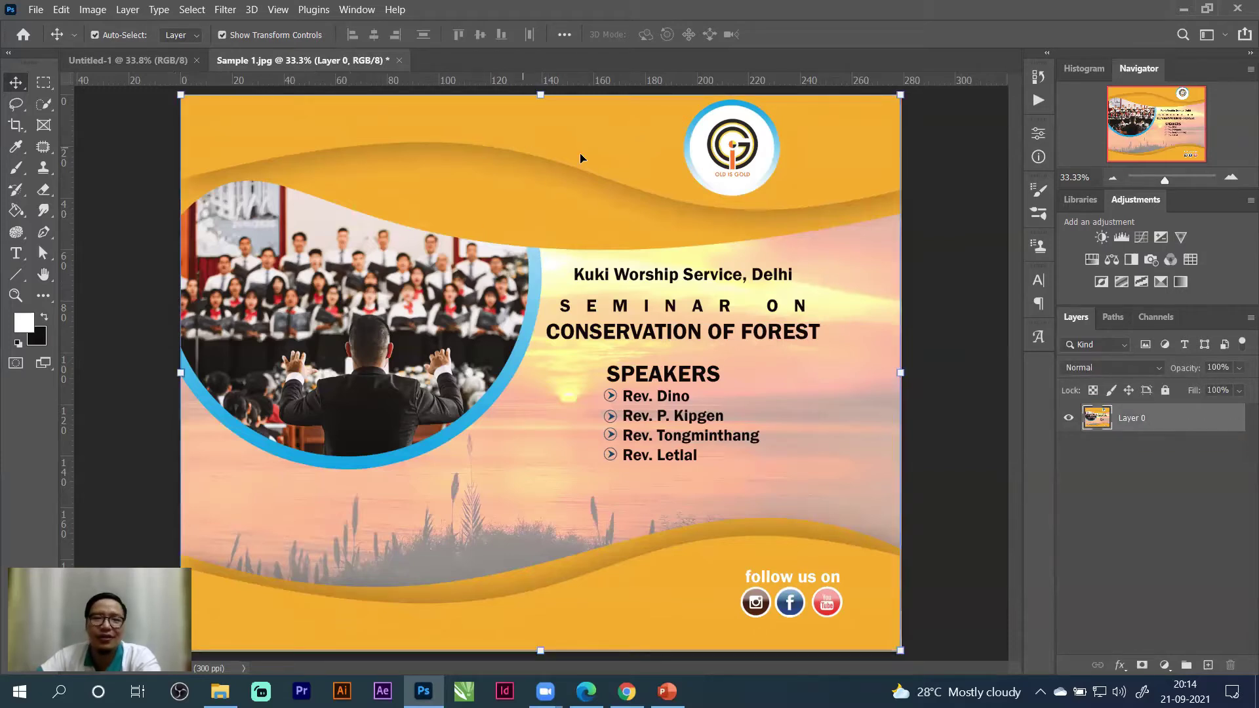
pyautogui.moveTo(338, 155); pyautogui.dragTo(456, 262)
pyautogui.moveTo(504, 220); pyautogui.dragTo(605, 354)
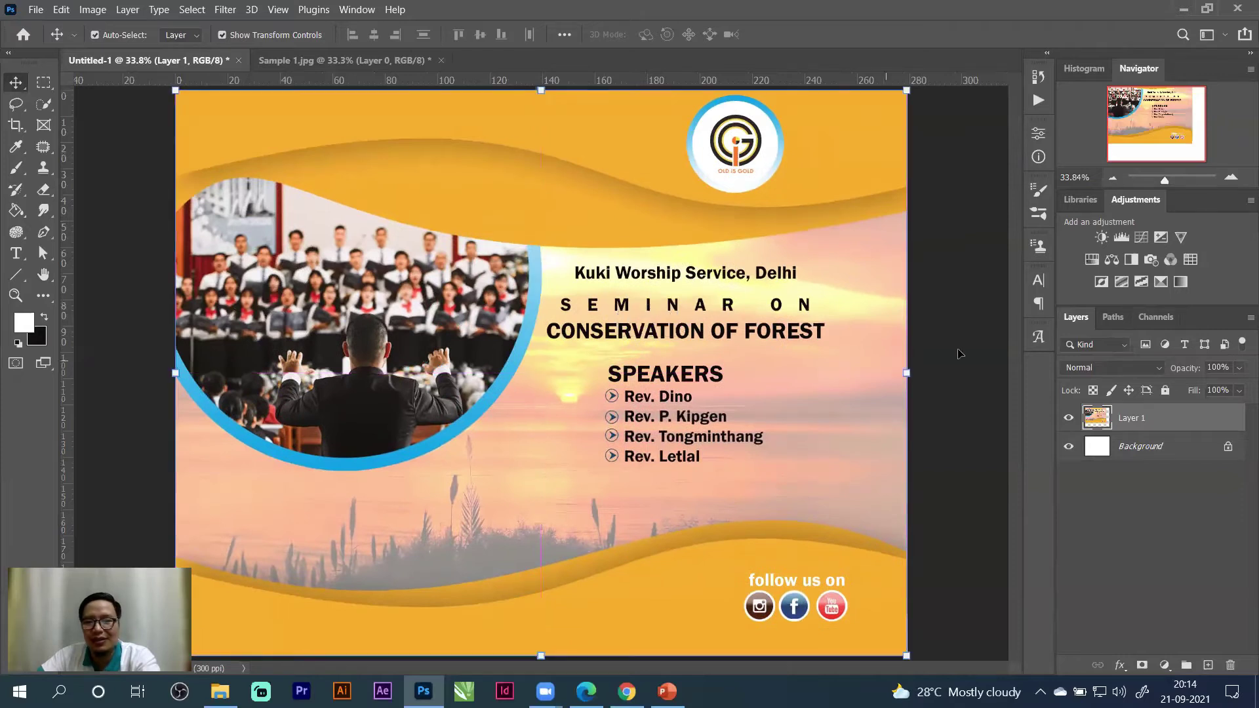
# Scale the sample image in Untitled-1 to about two thirds of its size and move it to the lower part of the canvas.
pyautogui.hotkey('ctrl', '-')
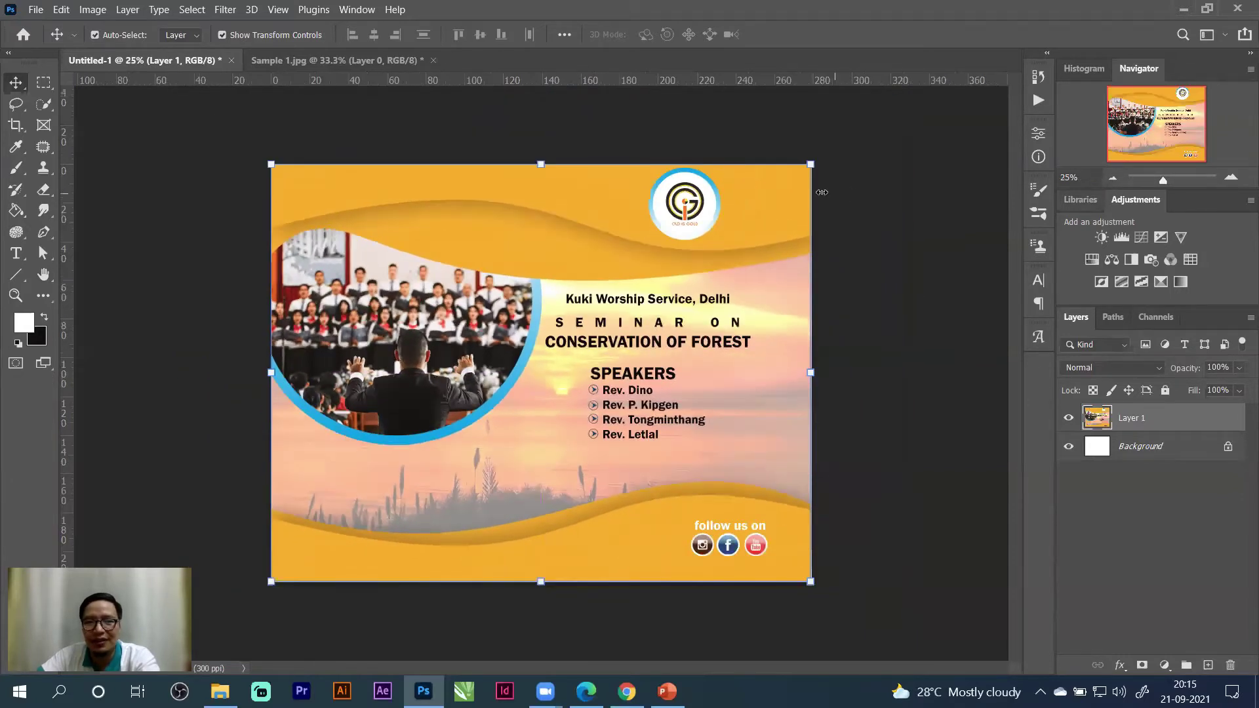
pyautogui.moveTo(811, 162); pyautogui.dragTo(726, 226)
pyautogui.press('Return')
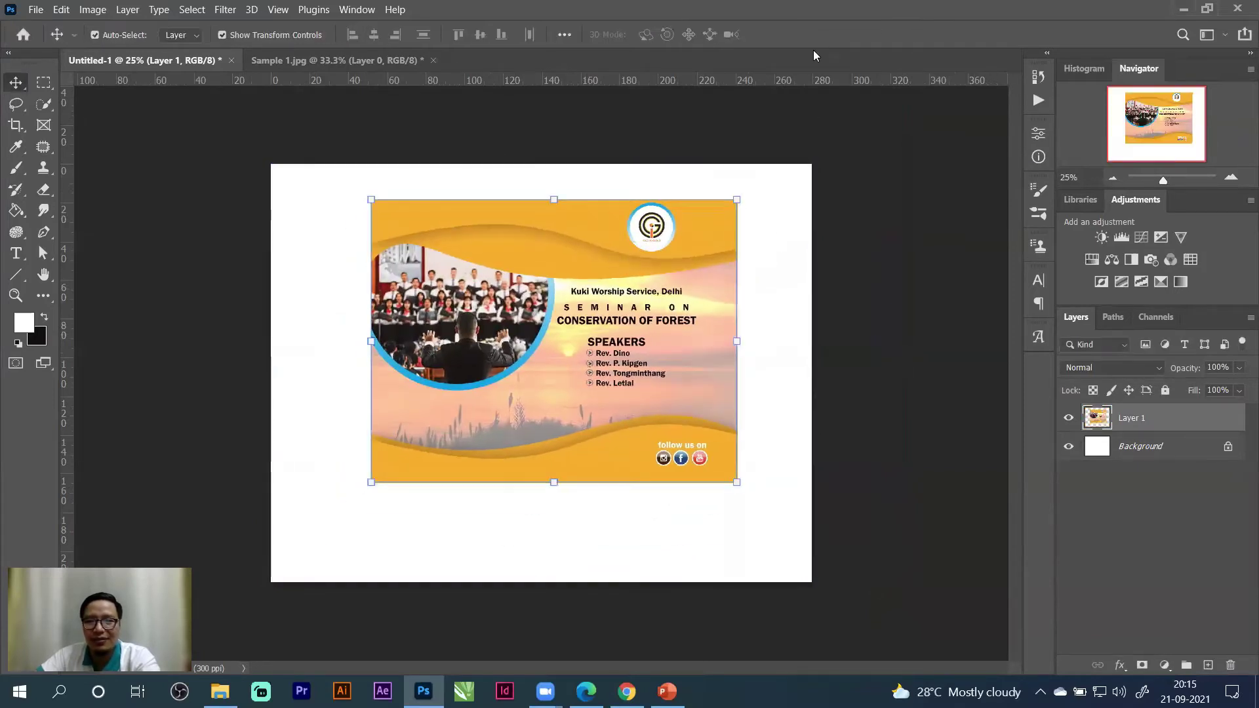
pyautogui.moveTo(700, 269); pyautogui.dragTo(683, 308)
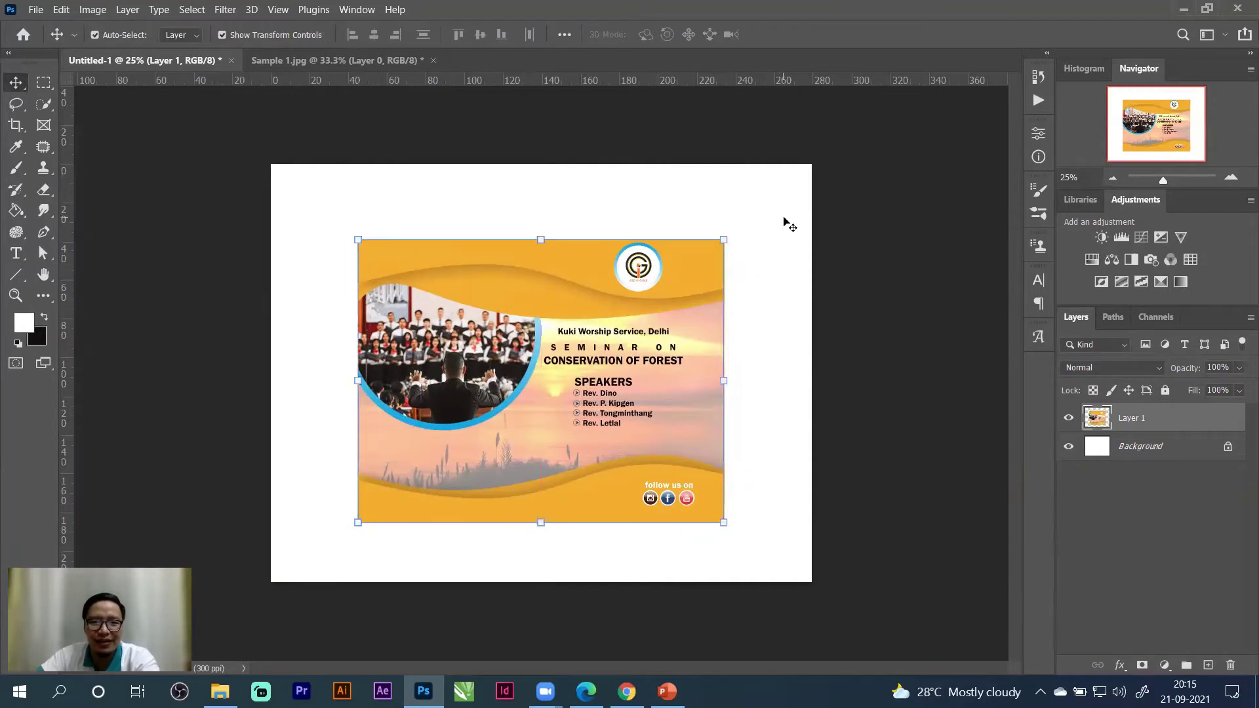
pyautogui.moveTo(601, 311); pyautogui.dragTo(588, 355)
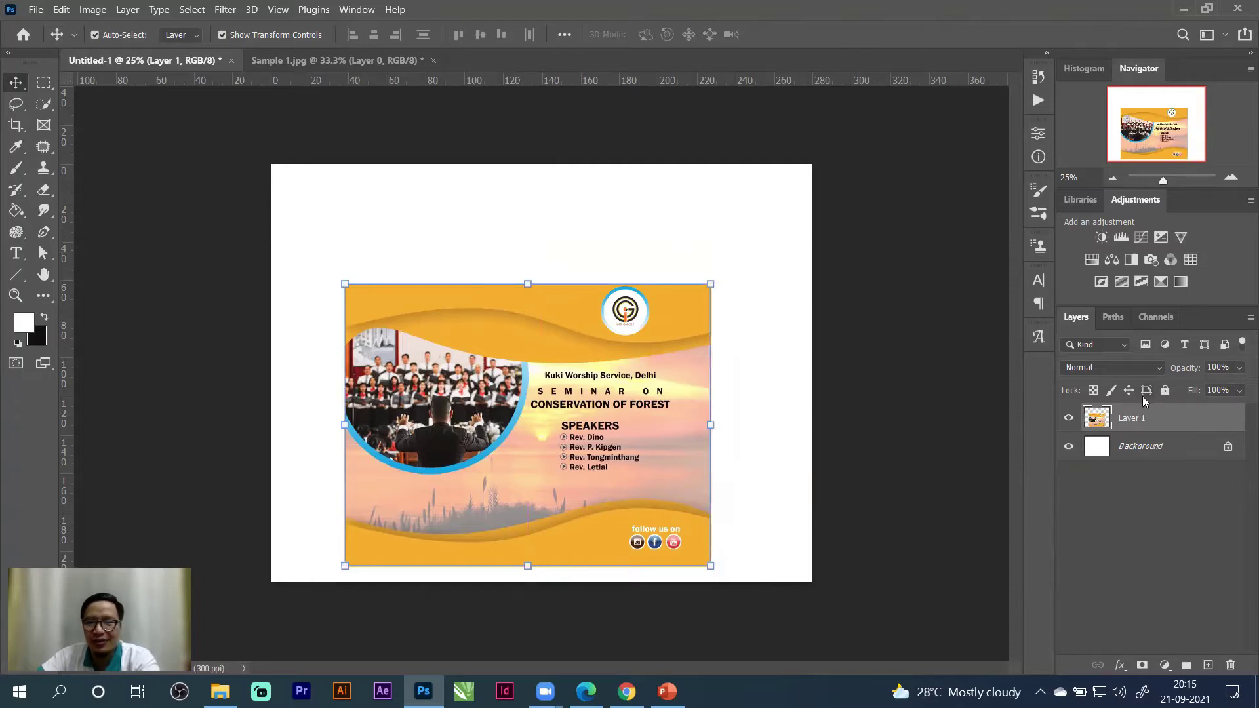
# Lower the sample image layer's opacity to about 89%.
pyautogui.click(1240, 369)
pyautogui.moveTo(1241, 388)
pyautogui.mouseDown()
pyautogui.moveTo(1189, 395)
pyautogui.moveTo(1239, 387)
pyautogui.mouseUp()
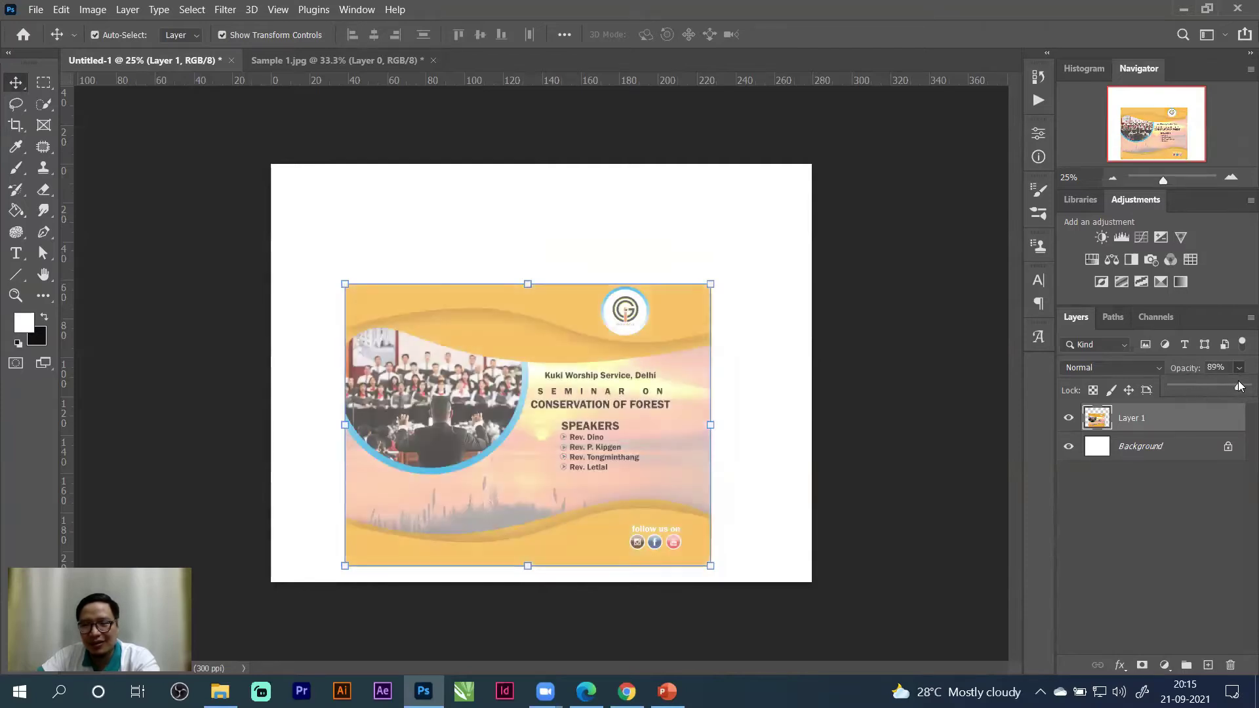
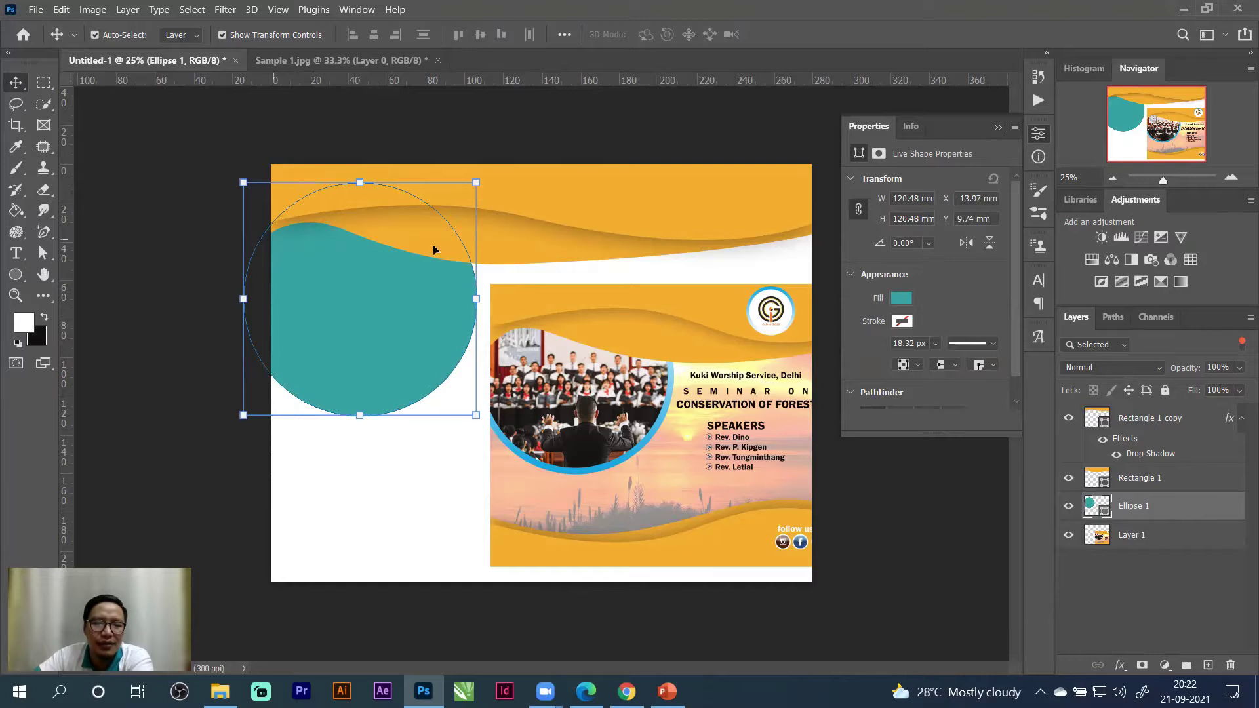
# With the Rectangle tool active, give the teal circle a blue stroke (36b5ea) sampled from the ring around the sample's choir photo.
pyautogui.click(16, 276)
pyautogui.rightClick(15, 275)
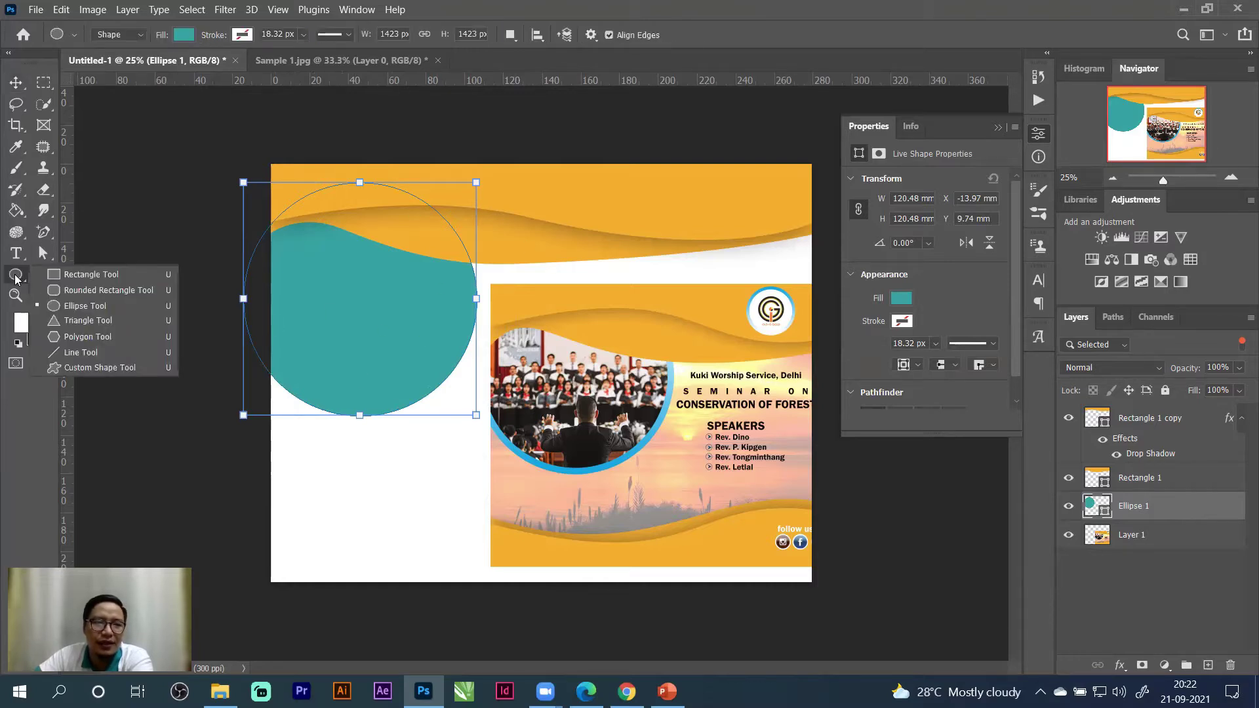
pyautogui.click(97, 279)
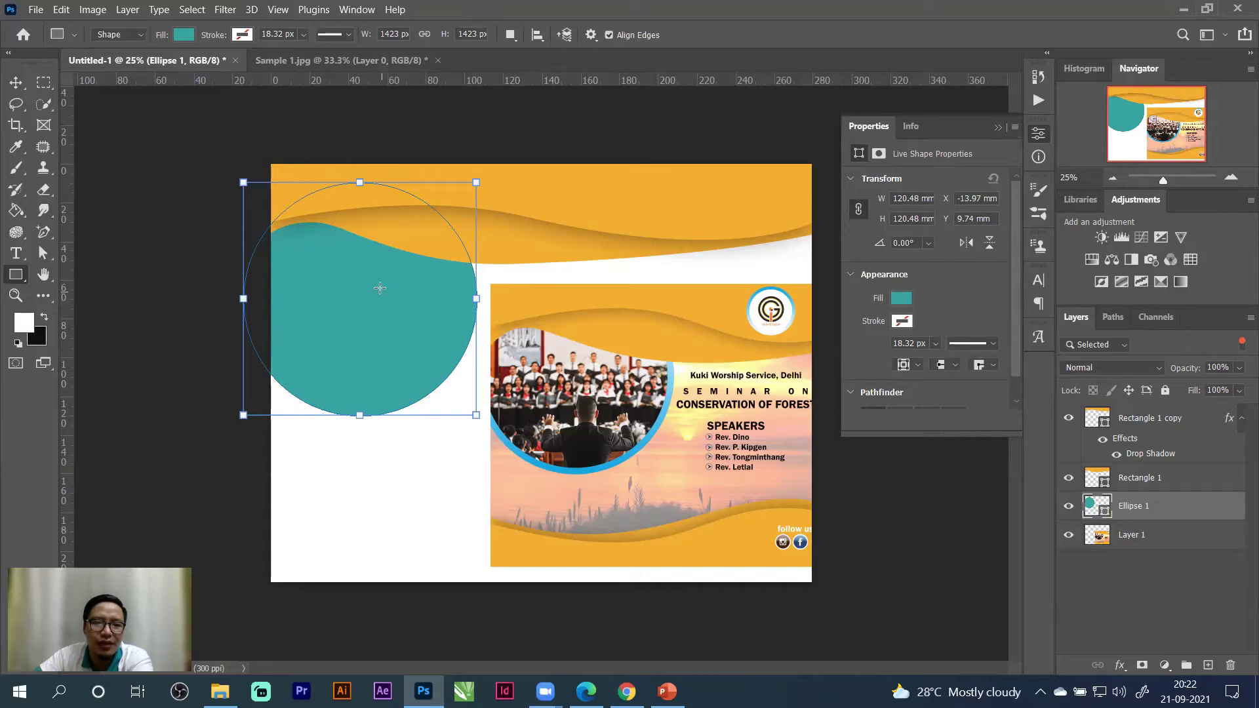
pyautogui.click(14, 84)
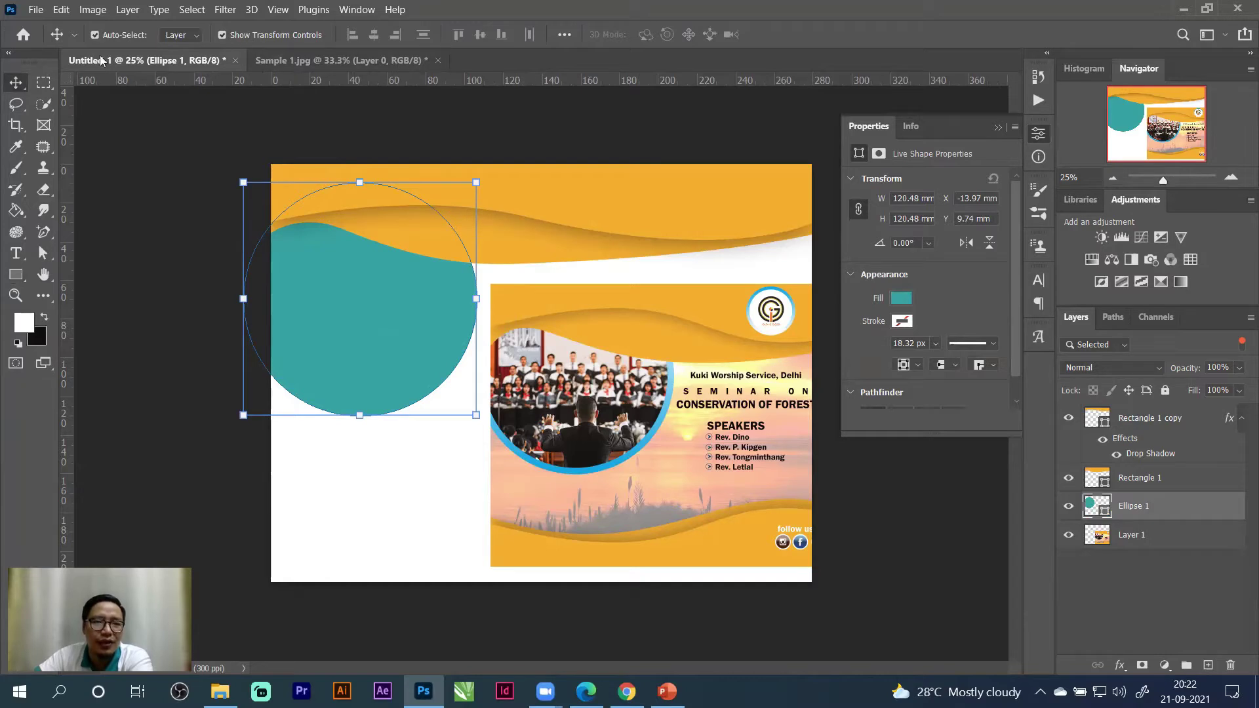
pyautogui.click(15, 276)
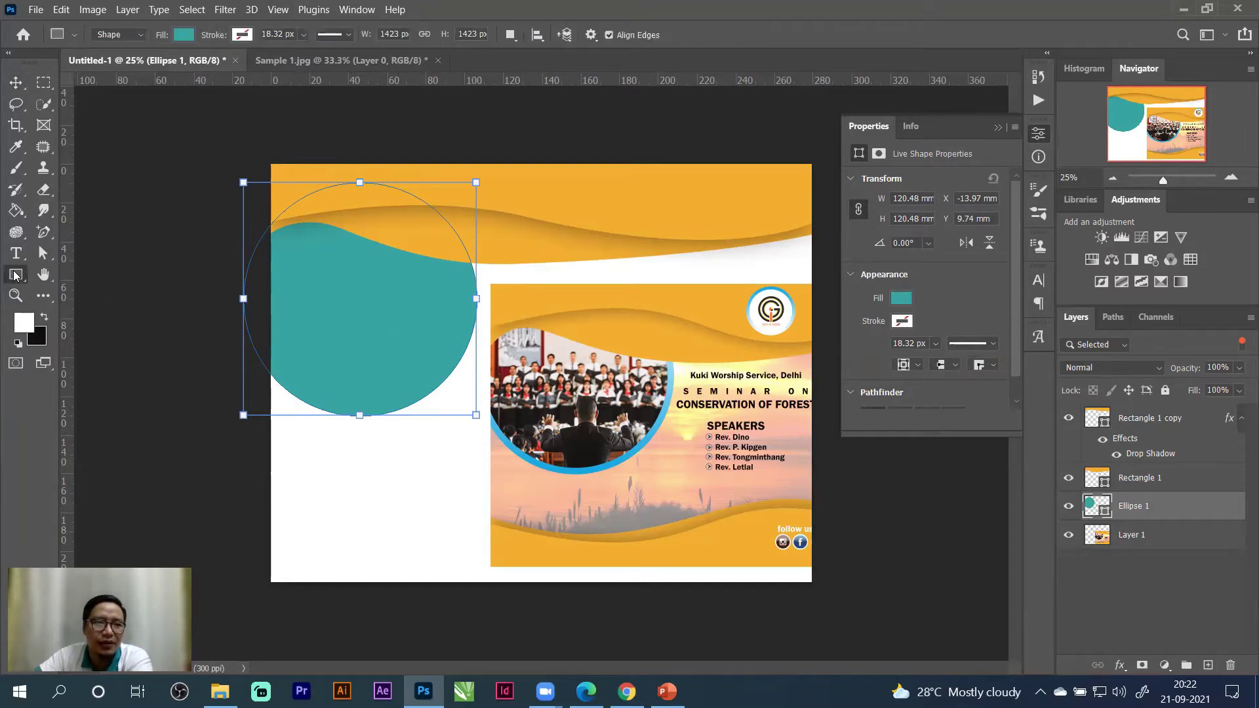
pyautogui.click(242, 35)
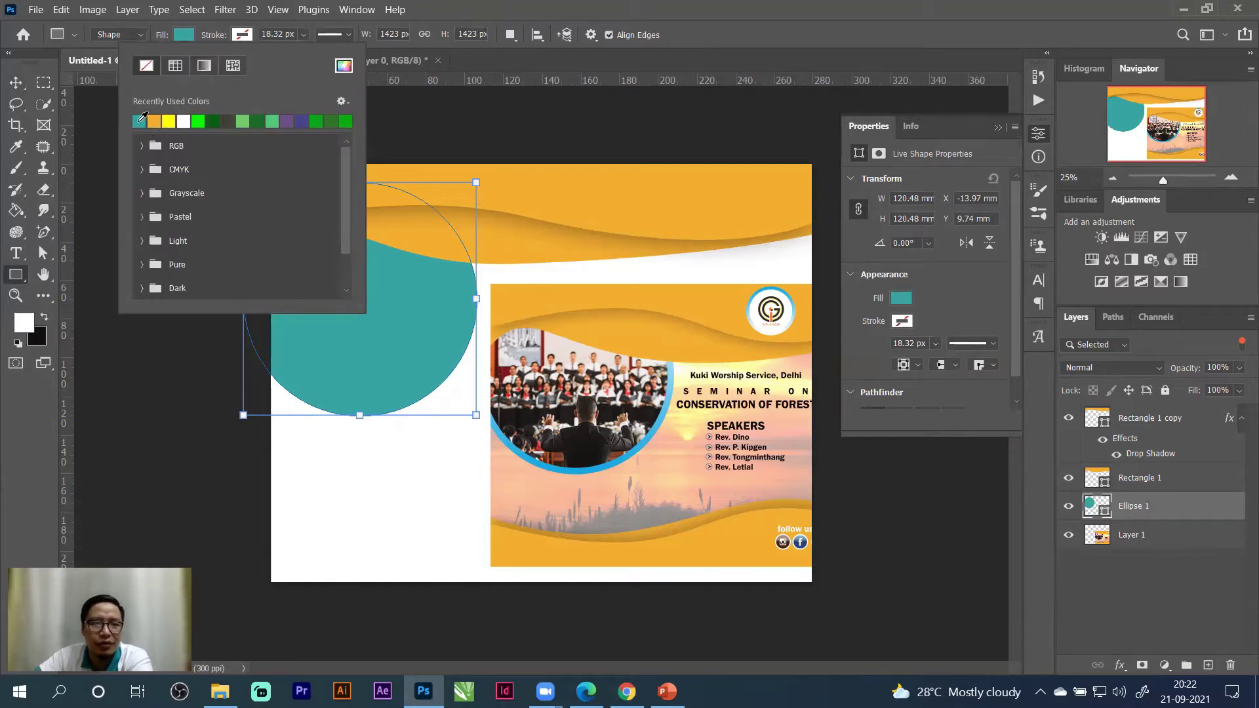
pyautogui.click(271, 121)
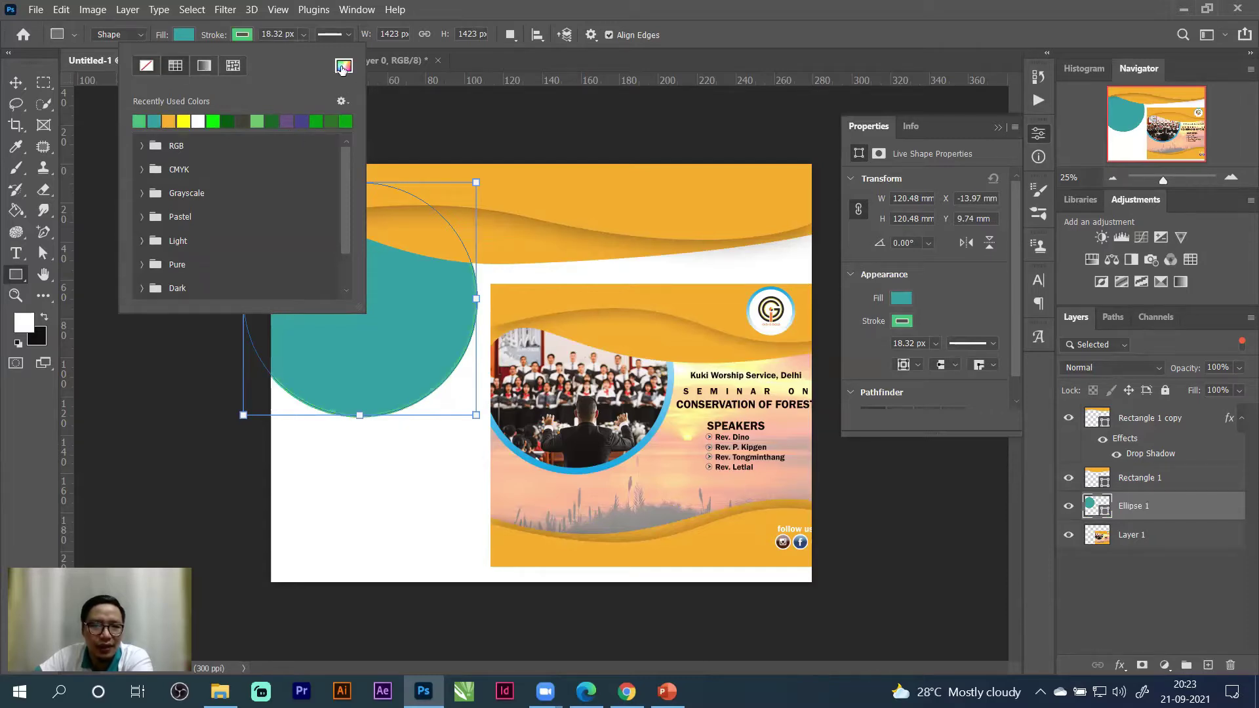
pyautogui.click(342, 67)
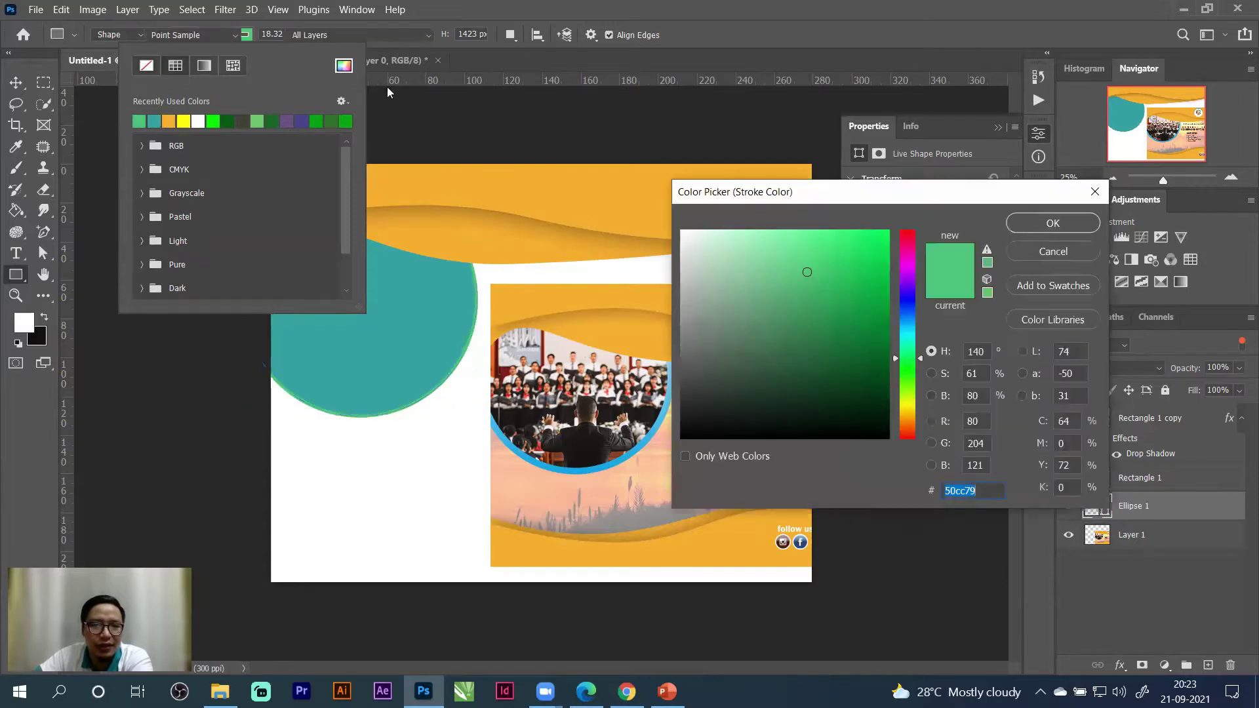
pyautogui.click(505, 432)
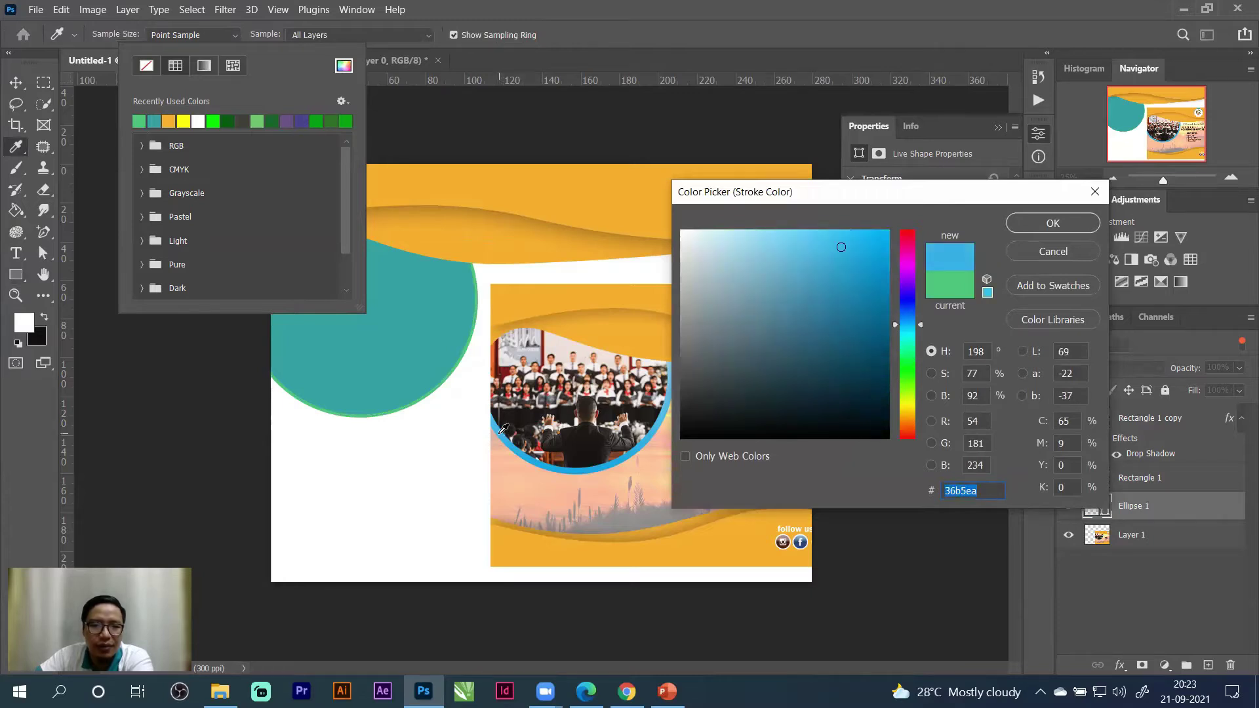
pyautogui.click(1085, 223)
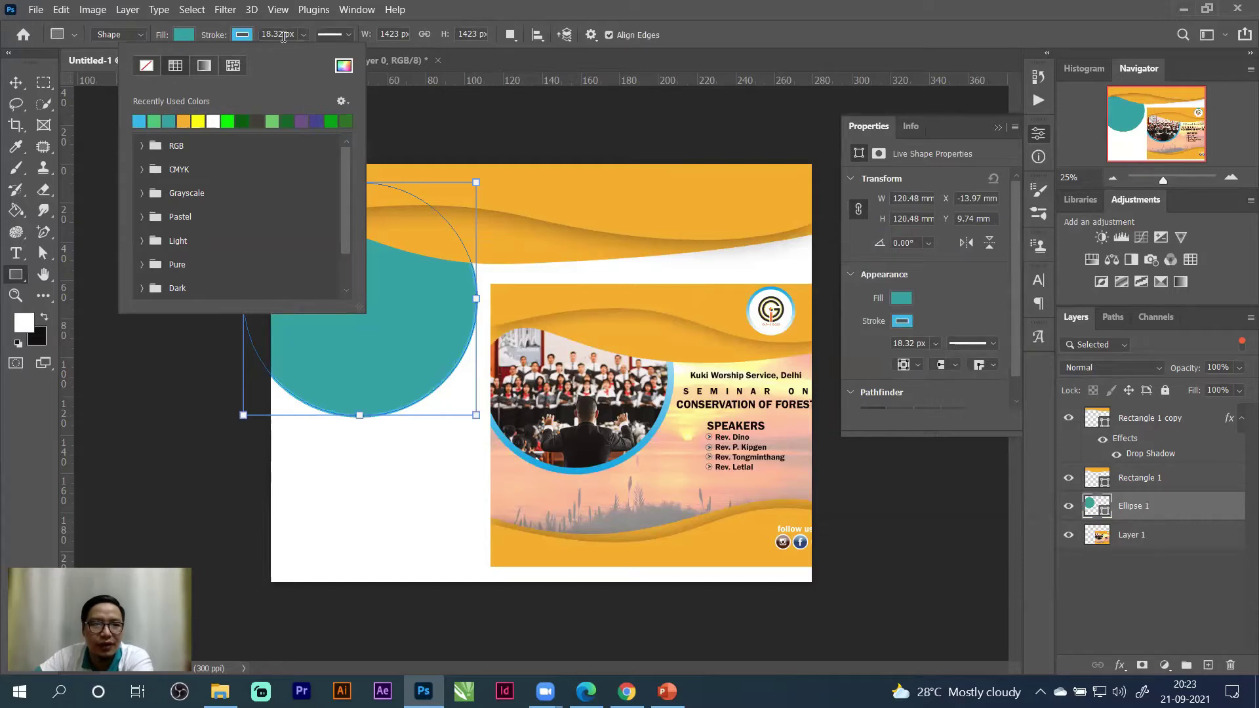
# Set the teal circle's stroke width to 26.32 px.
pyautogui.click(271, 34)
pyautogui.click(268, 34)
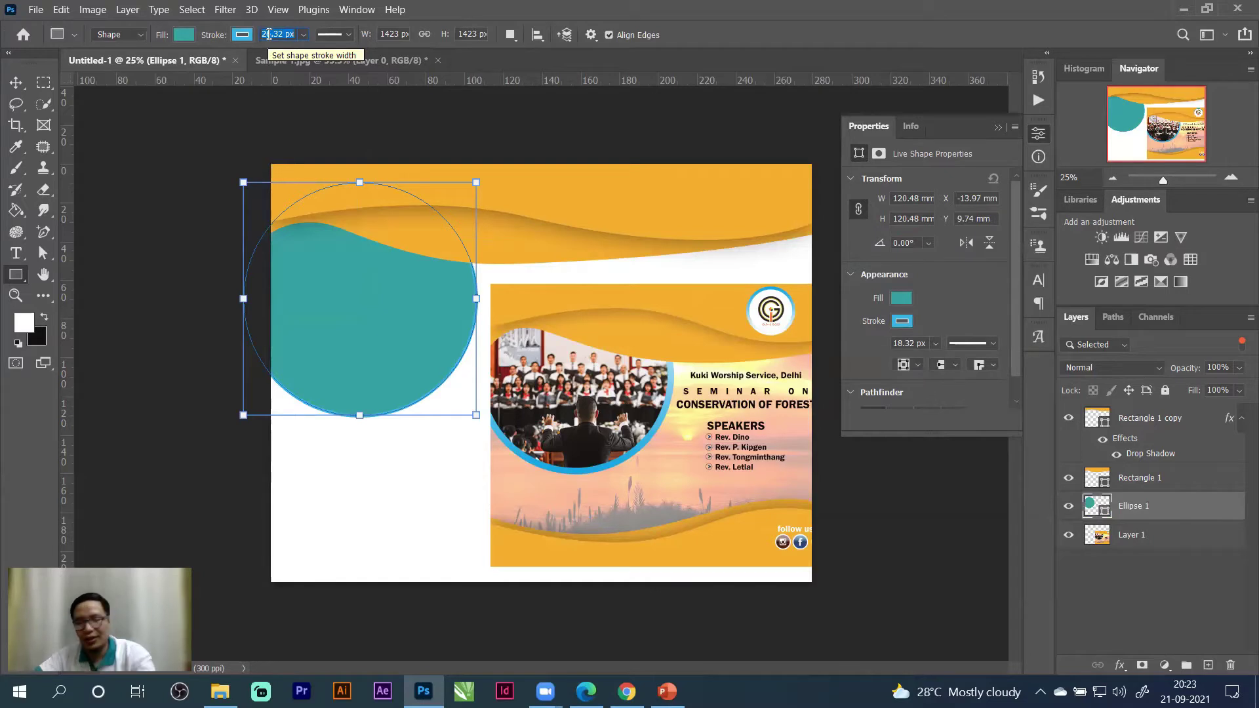
pyautogui.press('Return')
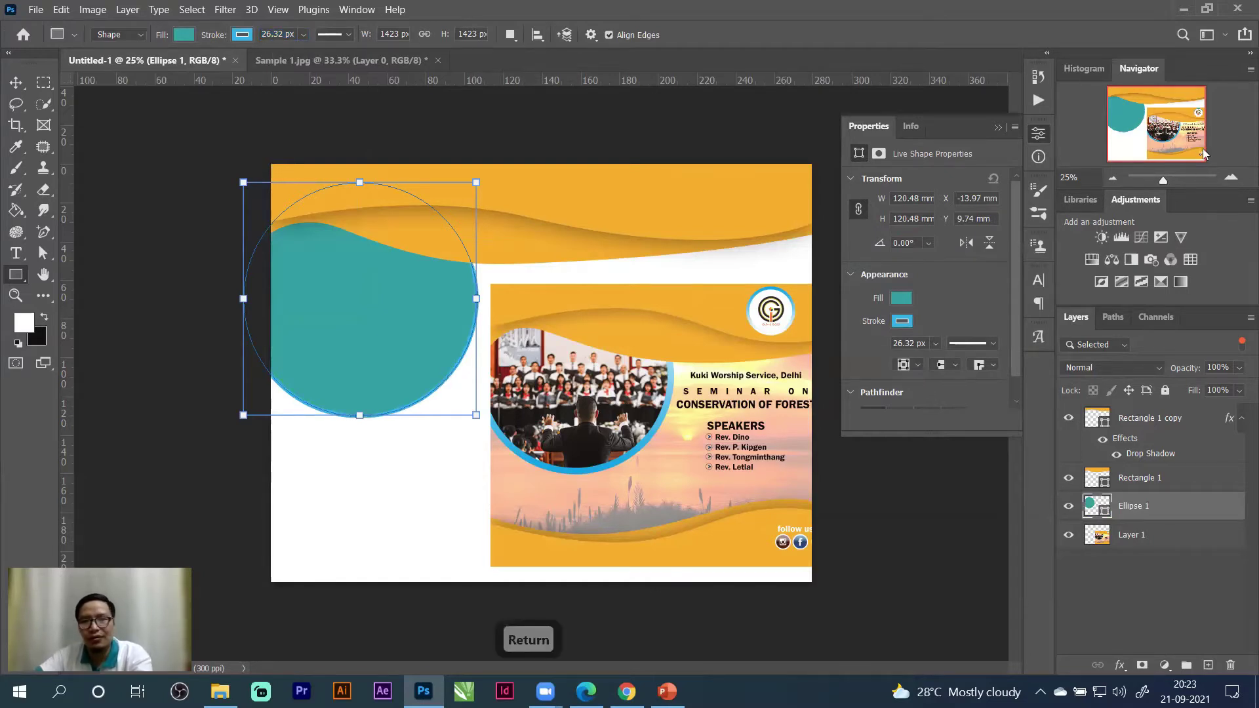
# Compare the circle's ring closely with the sample's and thicken its stroke to 39.32 px.
pyautogui.click(1230, 178)
pyautogui.click(1230, 177)
pyautogui.click(1230, 177)
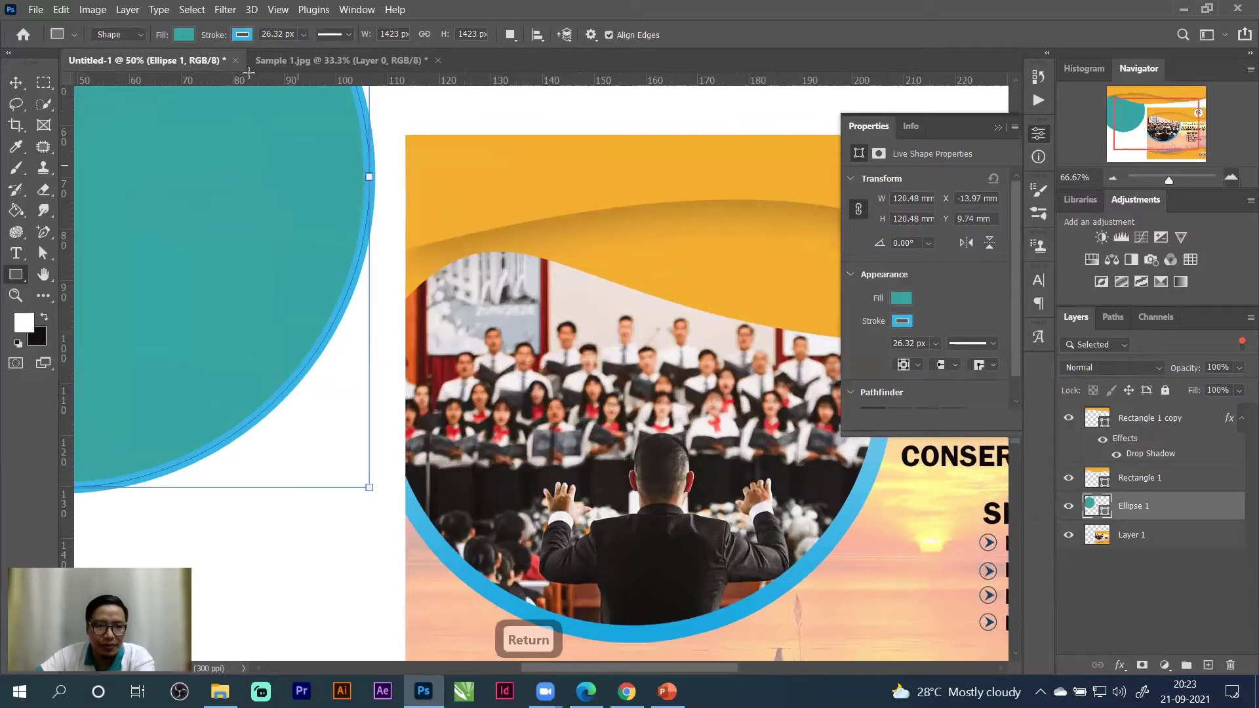
pyautogui.click(282, 34)
pyautogui.press('Up')
pyautogui.press('Up')
pyautogui.press('Up')
pyautogui.press('Up')
pyautogui.press('Up')
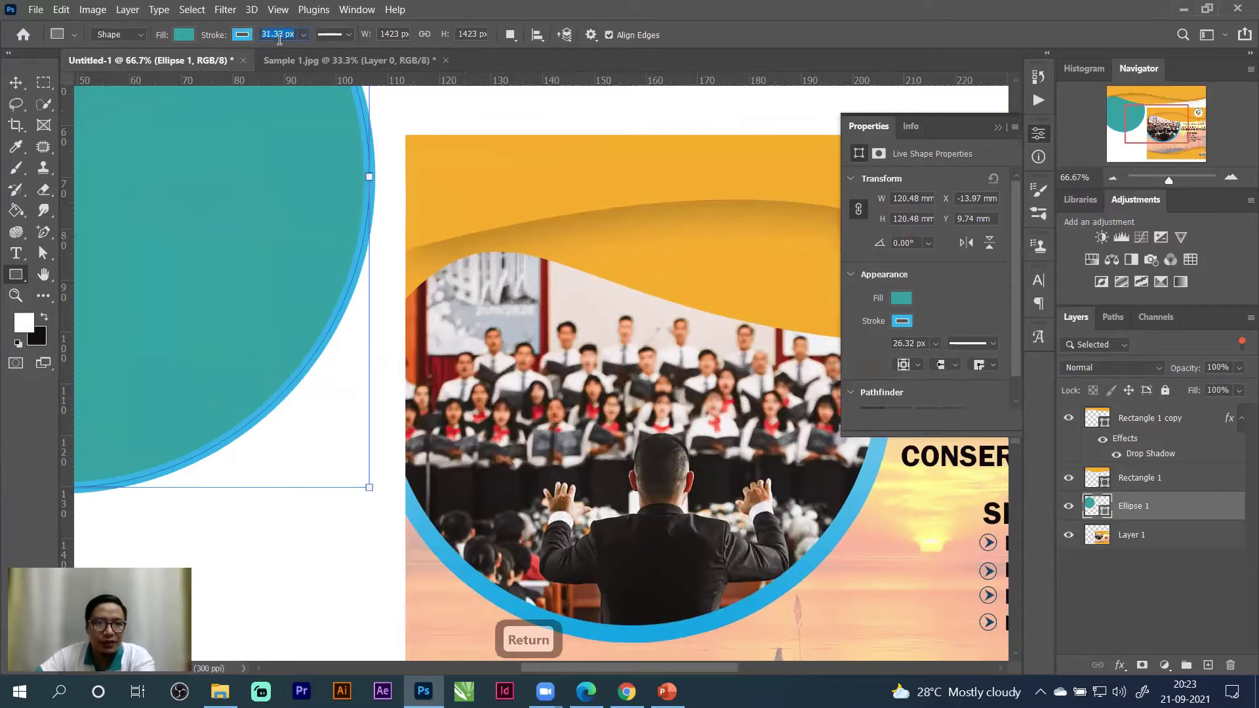
pyautogui.press('Up')
pyautogui.press('Up')
pyautogui.press('Return')
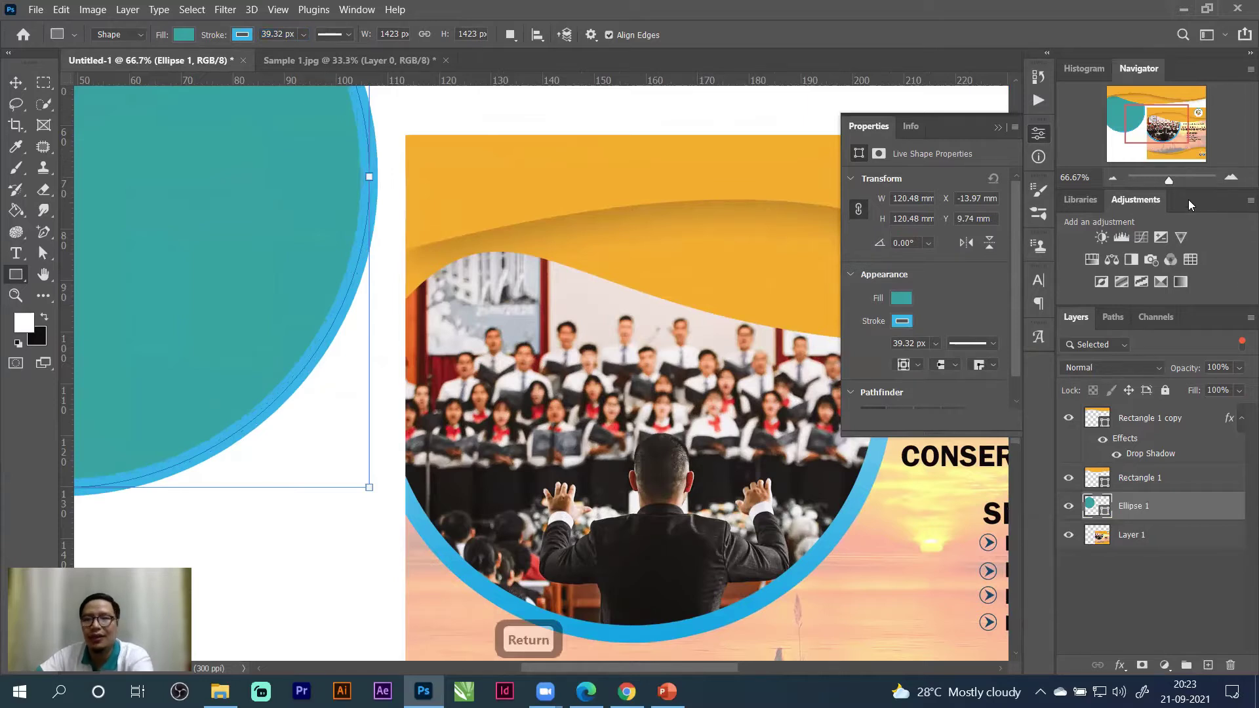
# Activate the Move tool and leave no layer selected in the document.
pyautogui.click(1111, 179)
pyautogui.click(1112, 180)
pyautogui.click(1111, 179)
pyautogui.click(1111, 180)
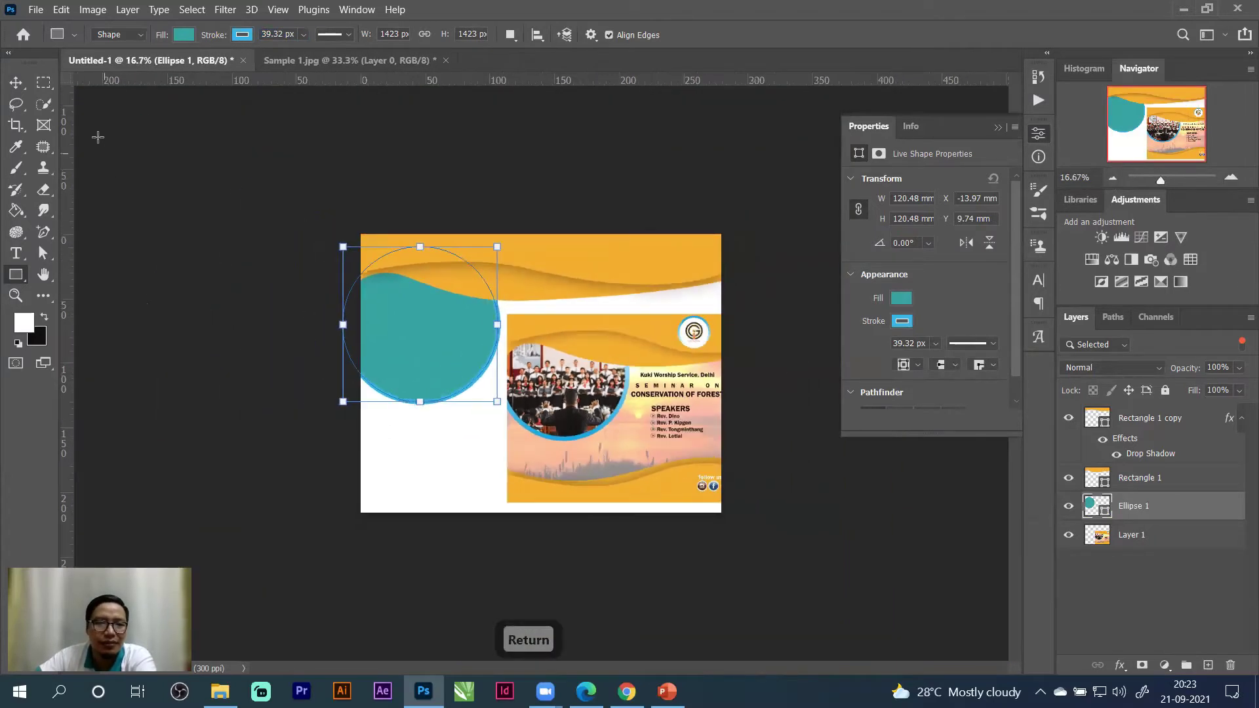
pyautogui.click(15, 83)
pyautogui.click(470, 372)
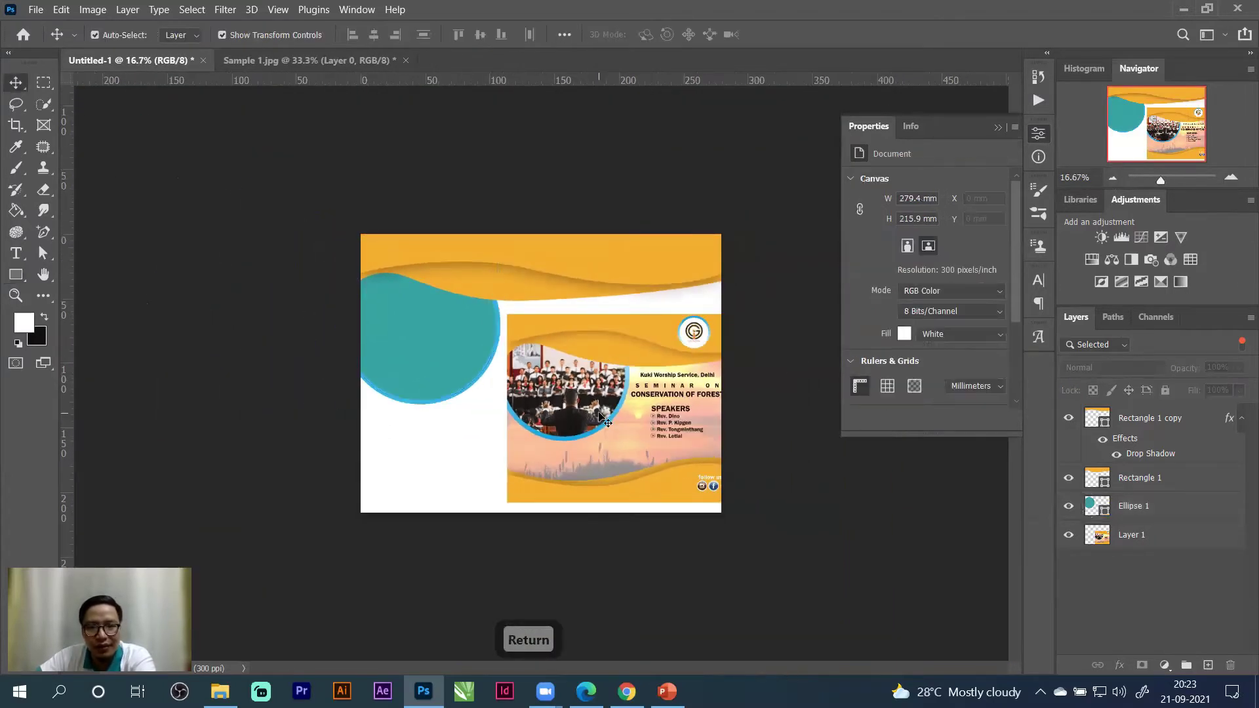
pyautogui.click(600, 415)
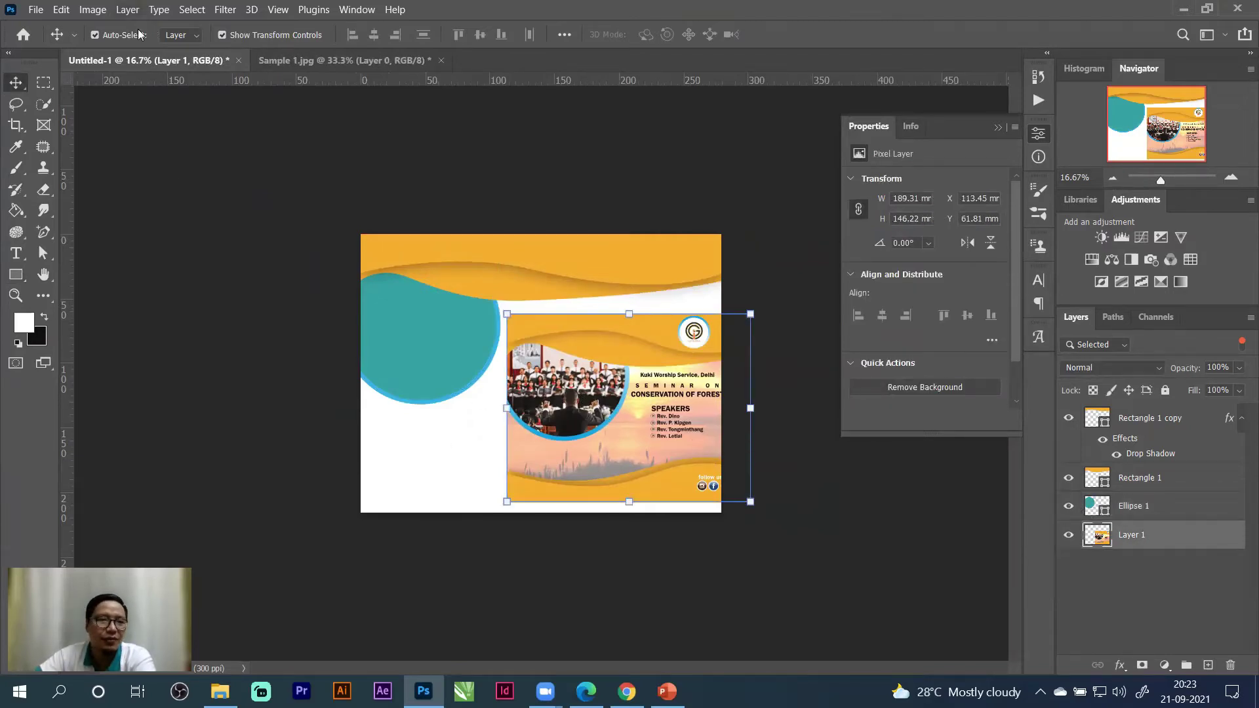
pyautogui.click(164, 155)
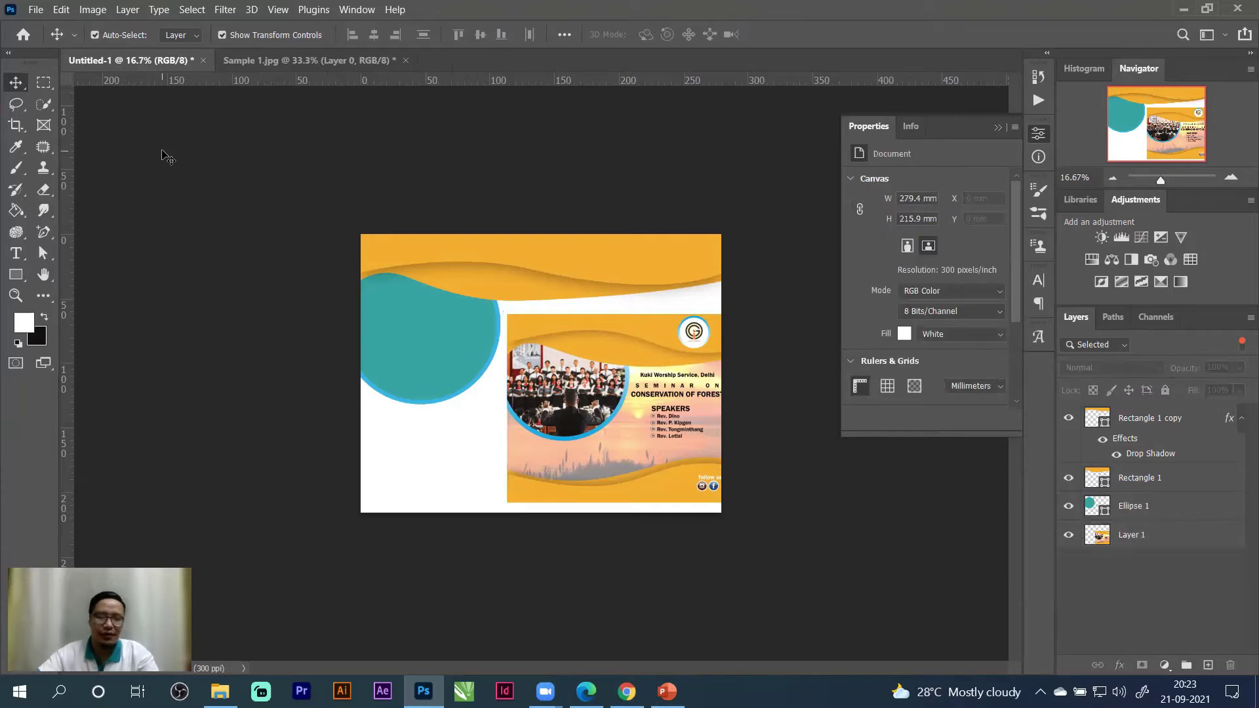
# Open the choir photo conductor-5781097_1920 from the PSD Session folder 2 as its own document.
pyautogui.hotkey('ctrl', 'o')
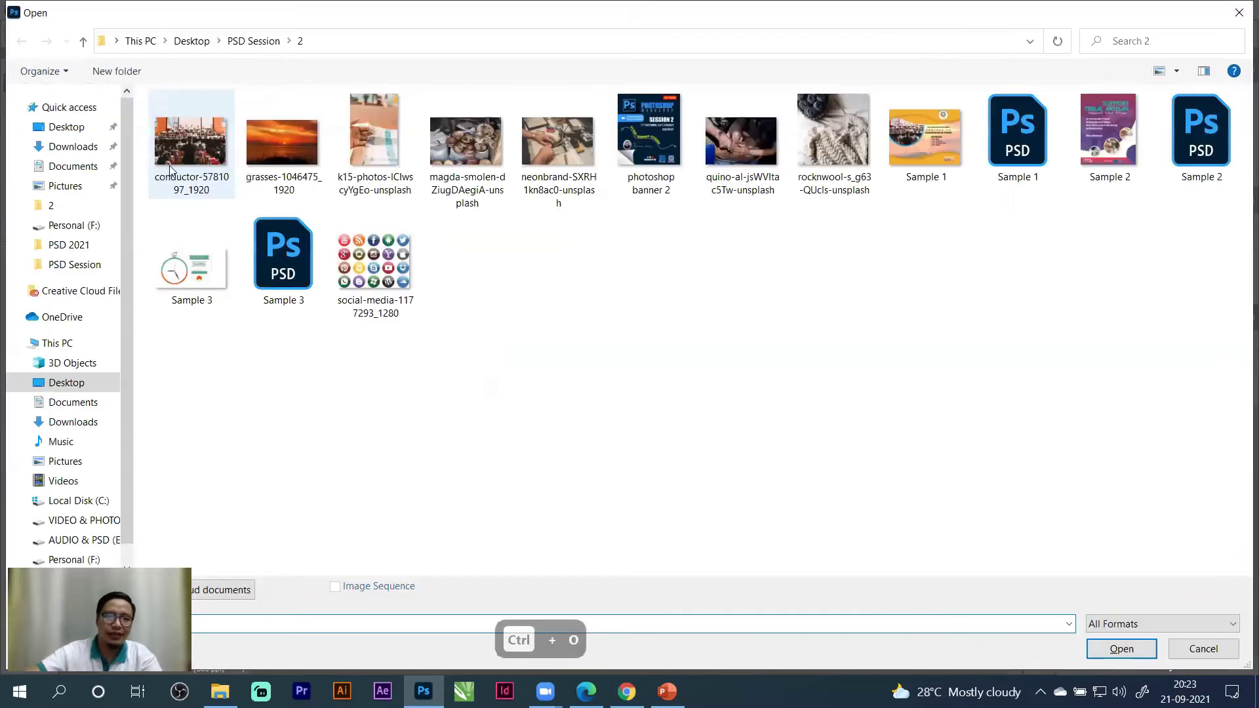
pyautogui.click(1239, 9)
pyautogui.click(36, 9)
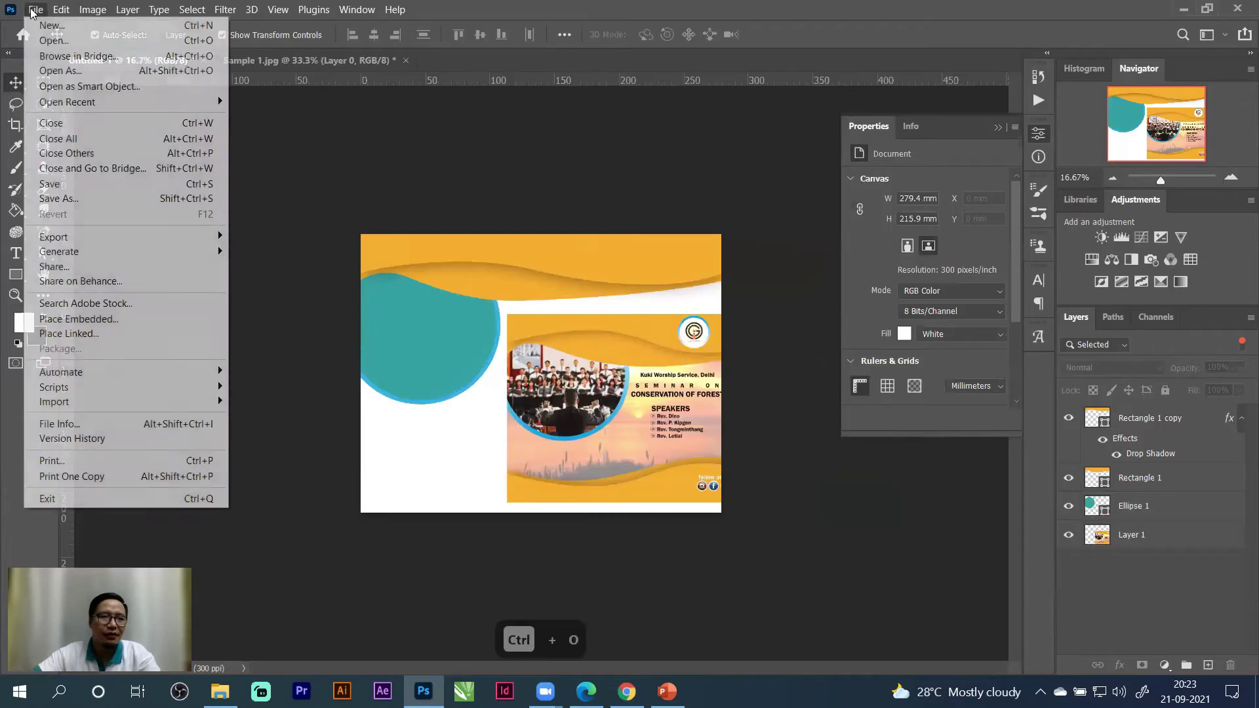
pyautogui.click(52, 41)
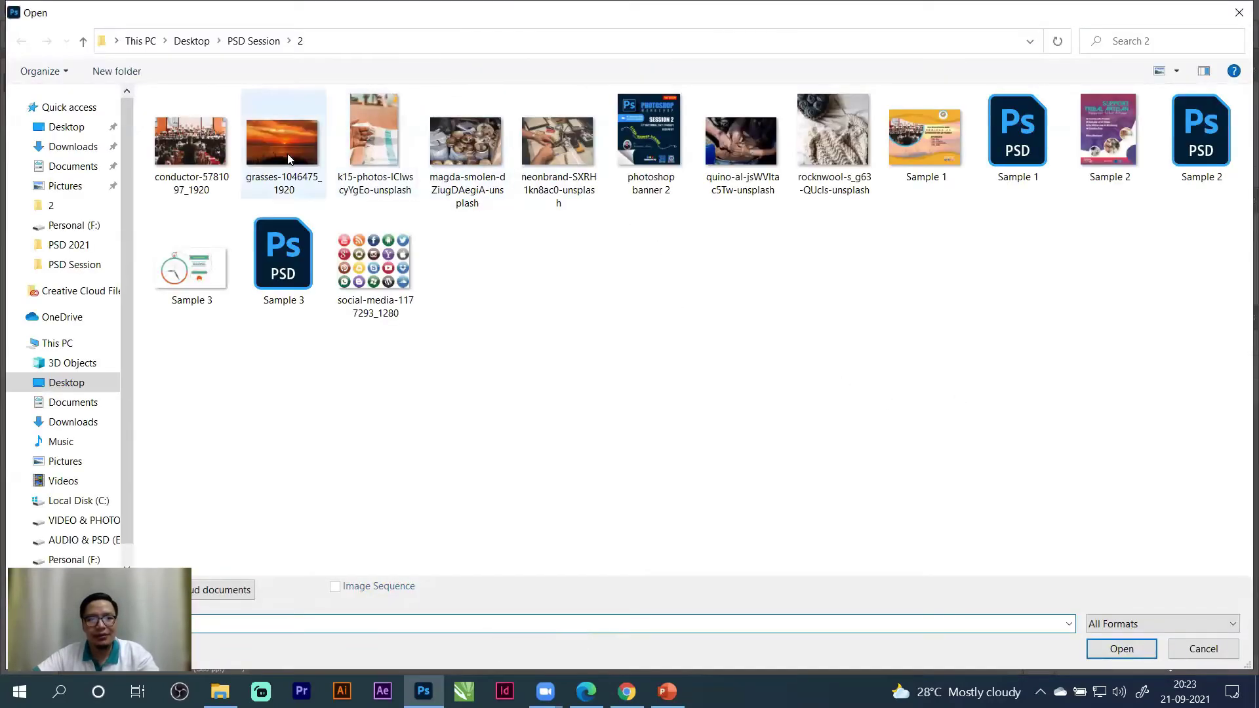
pyautogui.doubleClick(200, 143)
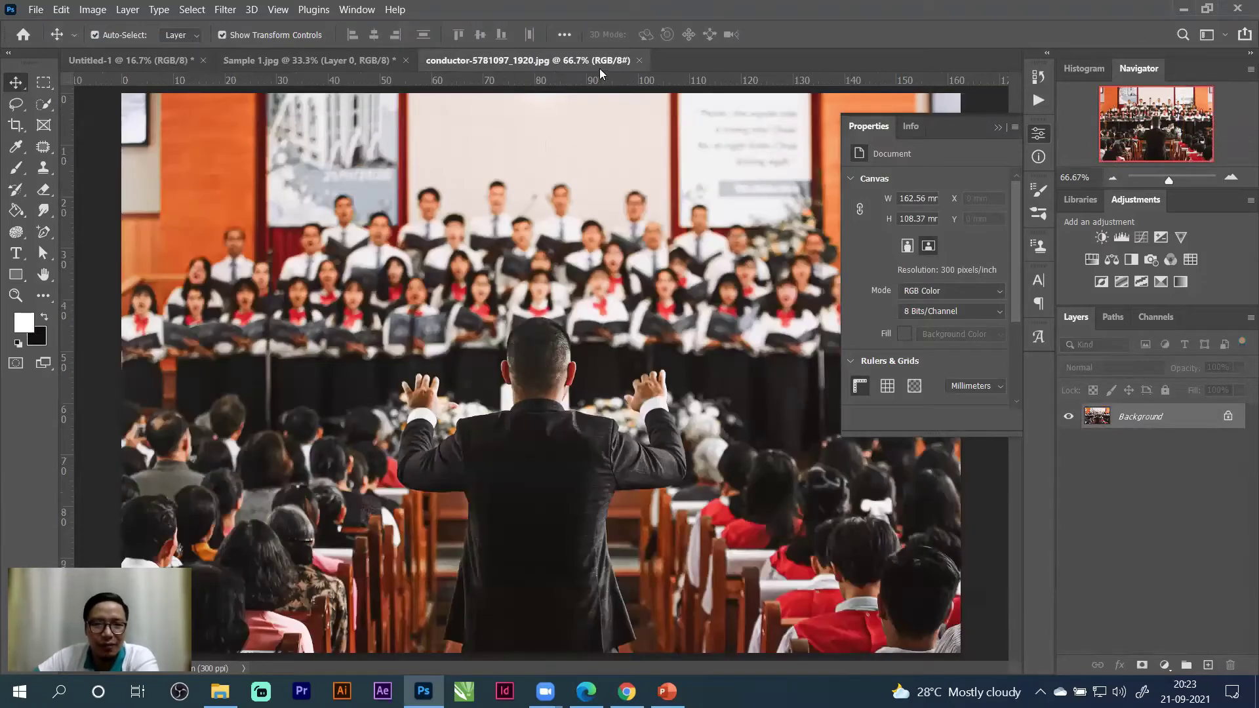
# Place the conductor-5781097_1920 photo as an embedded object directly above the Ellipse 1 layer in Untitled-1 and position it over the teal circle.
pyautogui.click(78, 61)
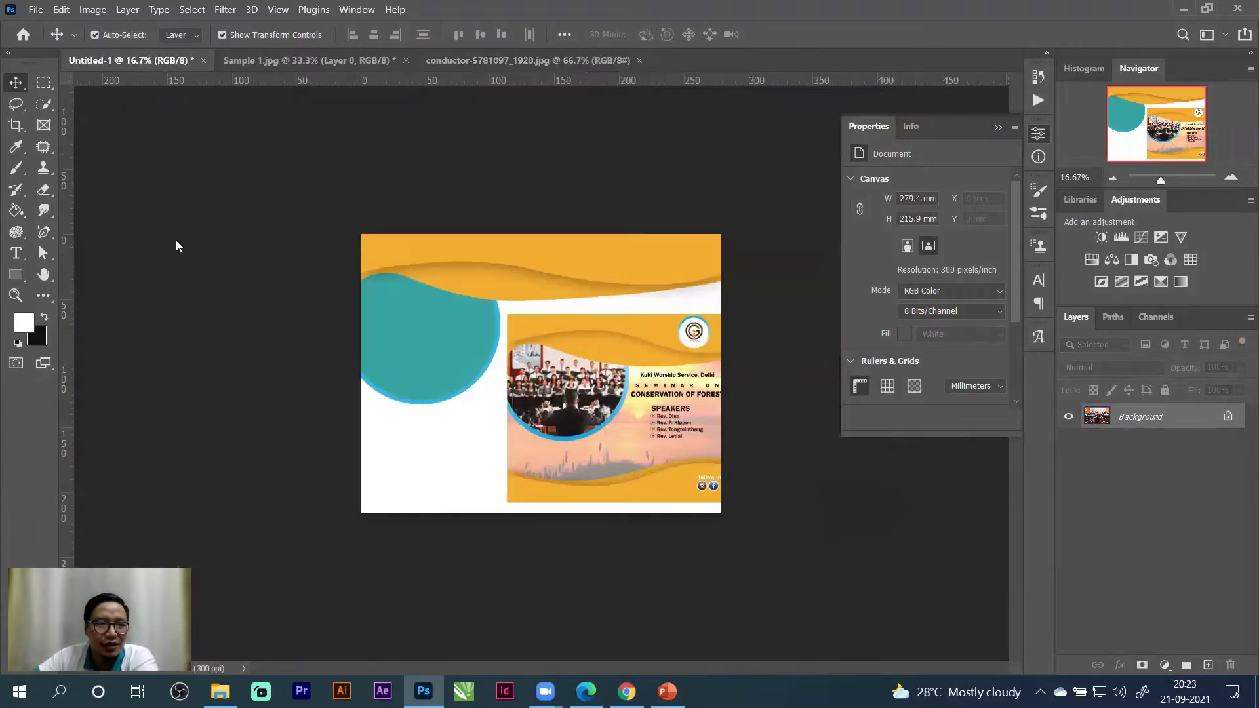
pyautogui.click(393, 340)
pyautogui.click(33, 10)
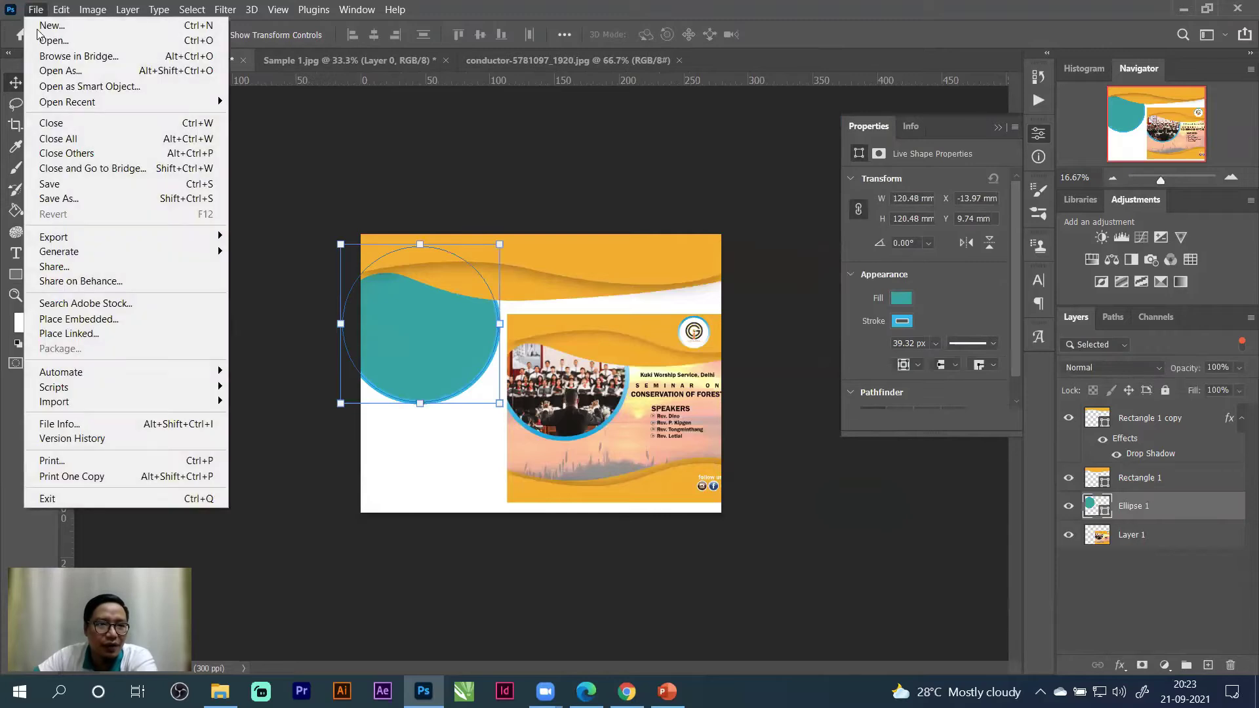
pyautogui.click(92, 321)
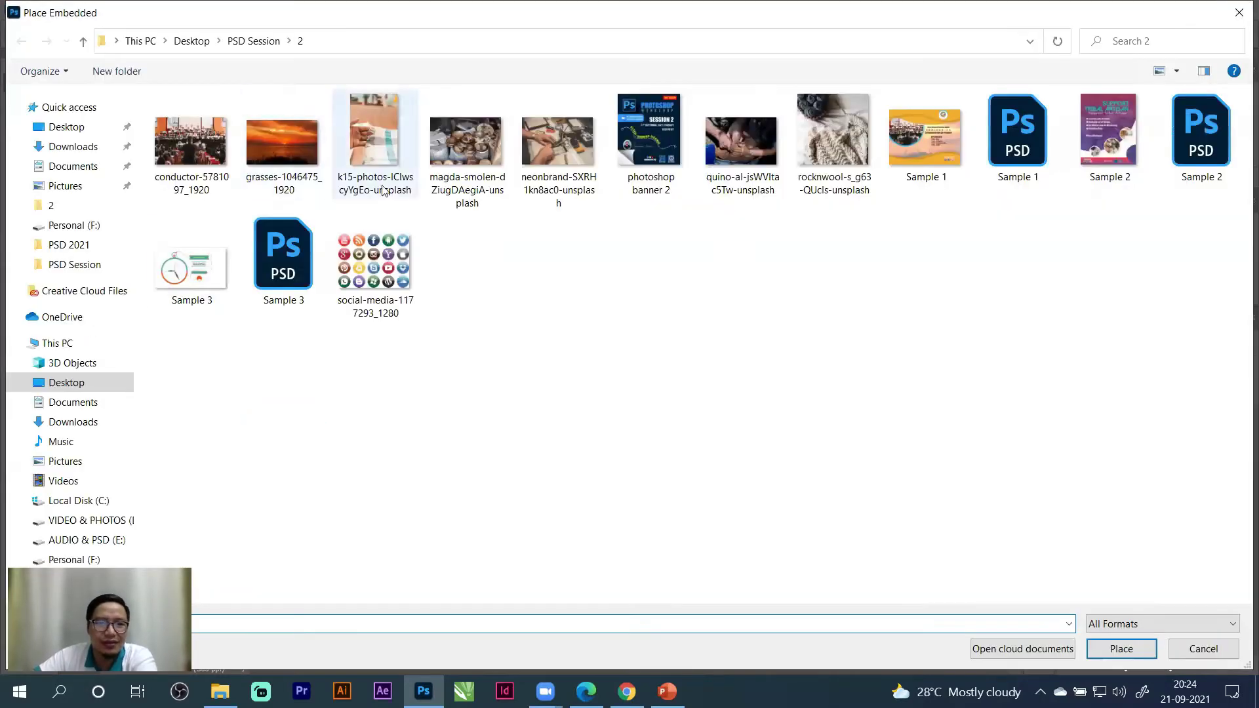
pyautogui.doubleClick(197, 144)
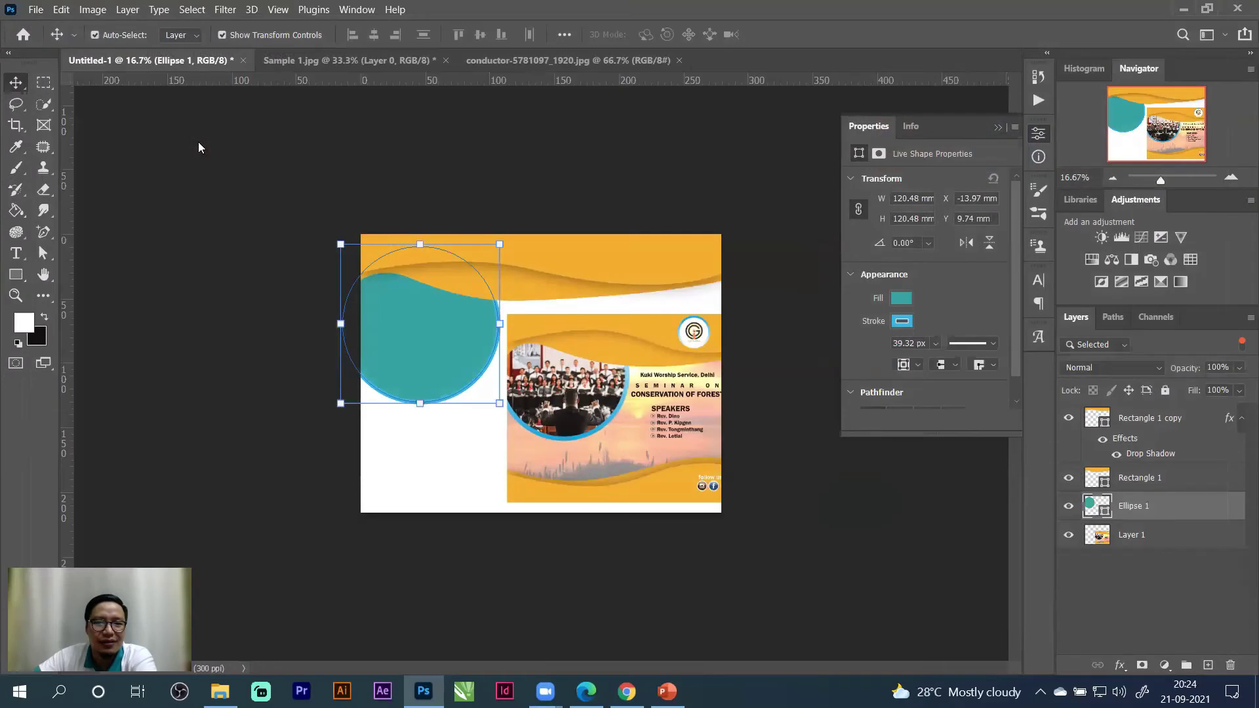
pyautogui.moveTo(546, 379); pyautogui.dragTo(440, 344)
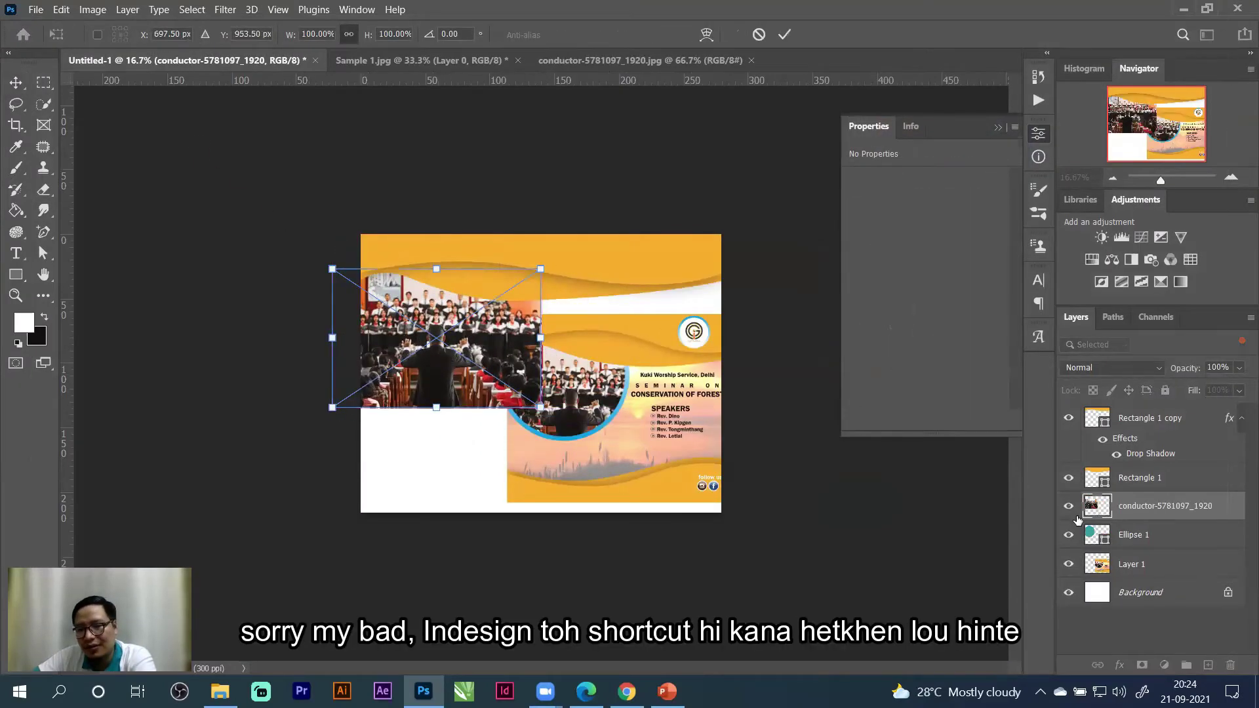
pyautogui.press('Return')
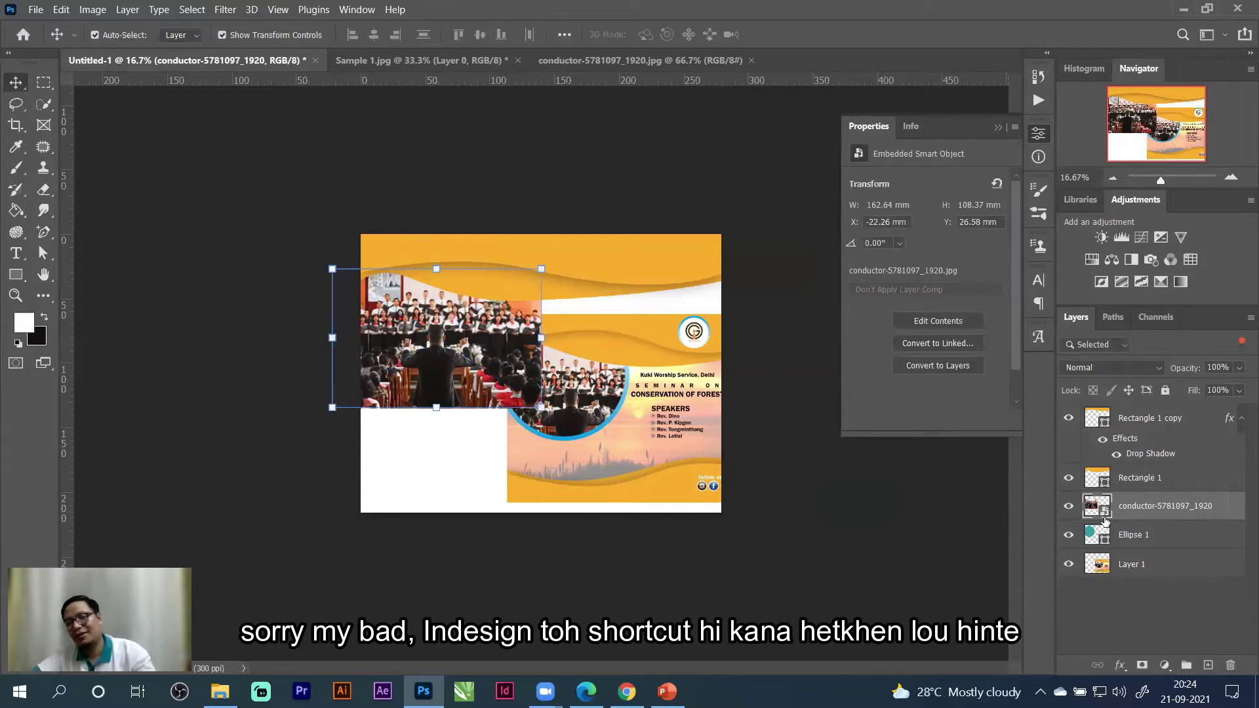
# Try a clipping mask that clips the conductor photo to the teal circle, and undo it.
pyautogui.rightClick(1149, 509)
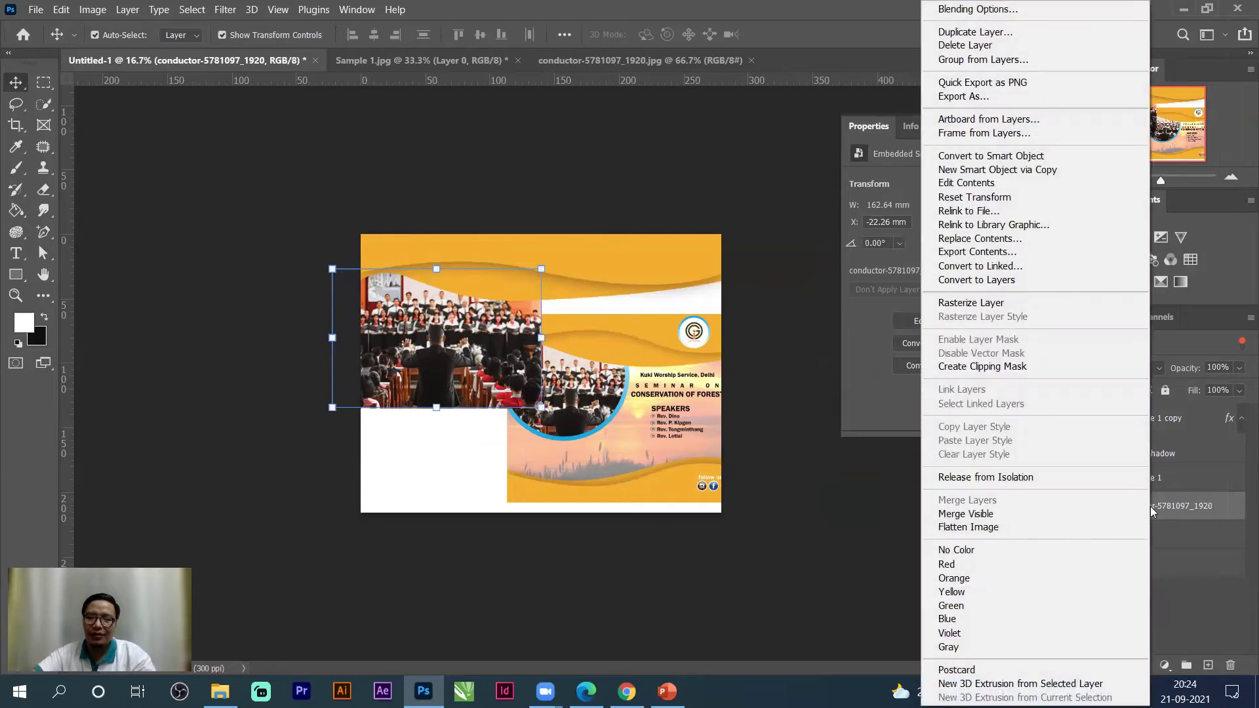
pyautogui.click(981, 368)
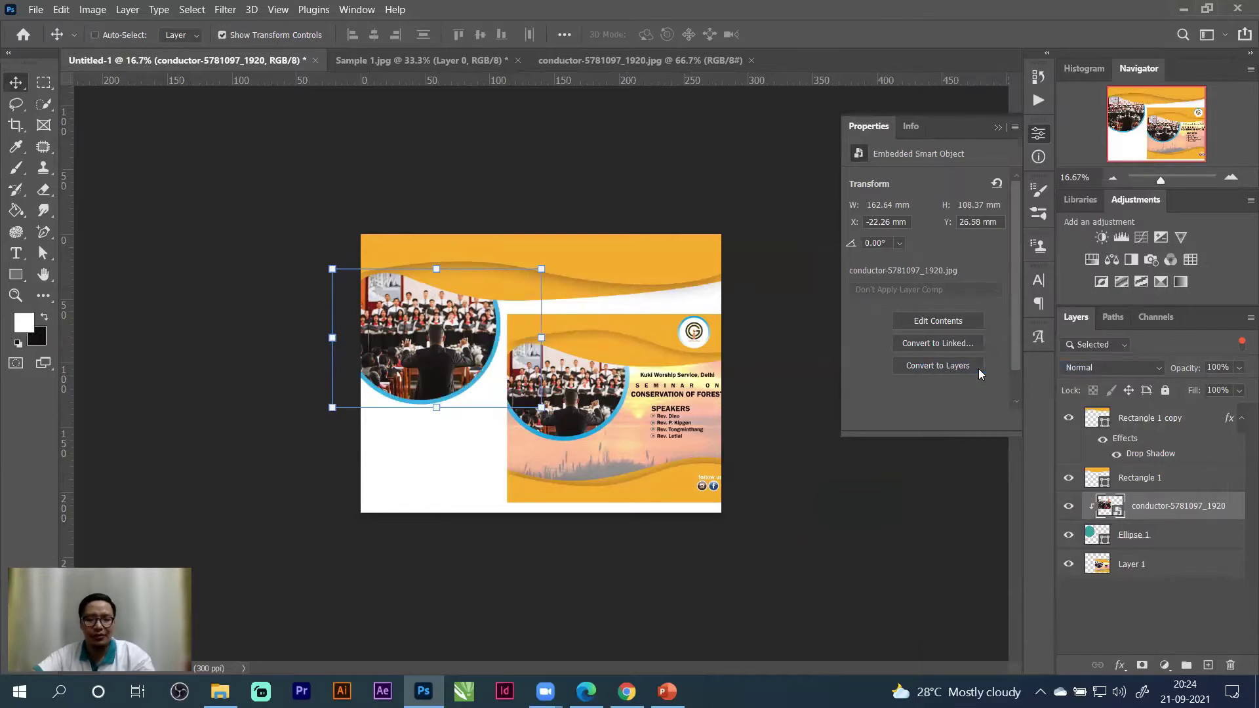
pyautogui.hotkey('ctrl', 'z')
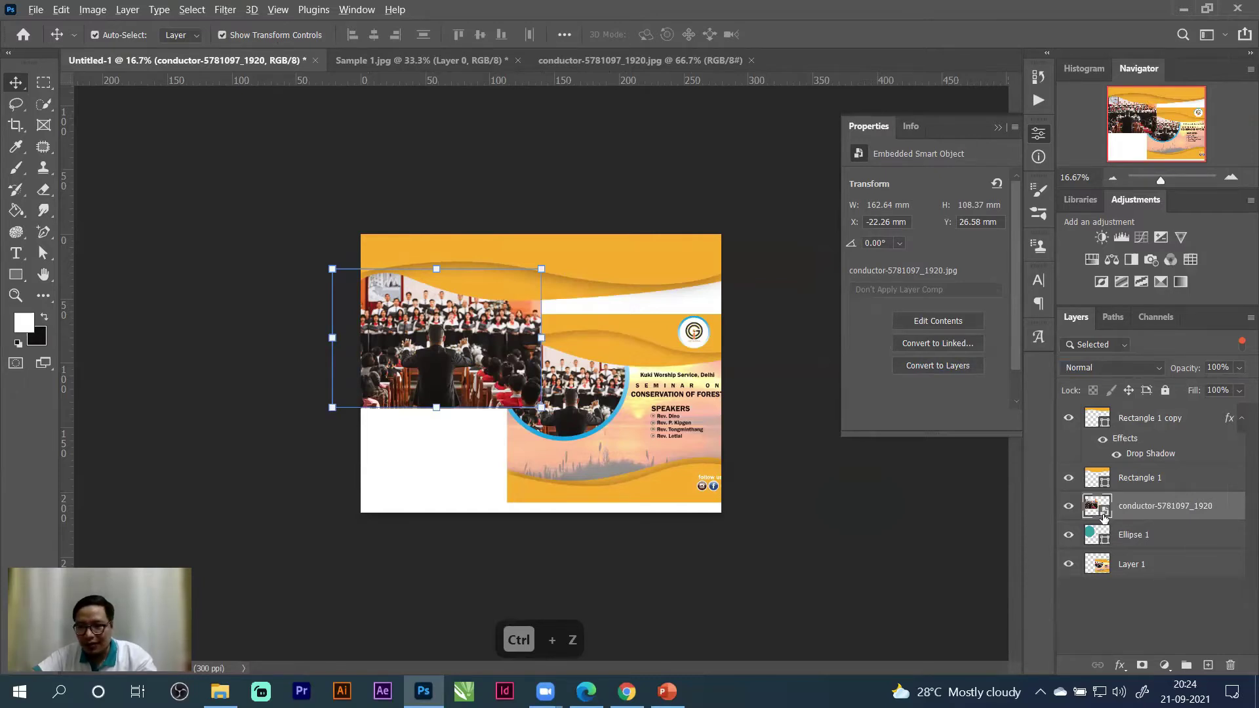
# Clip the conductor photo to the Ellipse 1 layer and shift it down and left so the conductor sits centred in the circle.
pyautogui.keyDown('alt'); pyautogui.click(1100, 518); pyautogui.keyUp('alt')
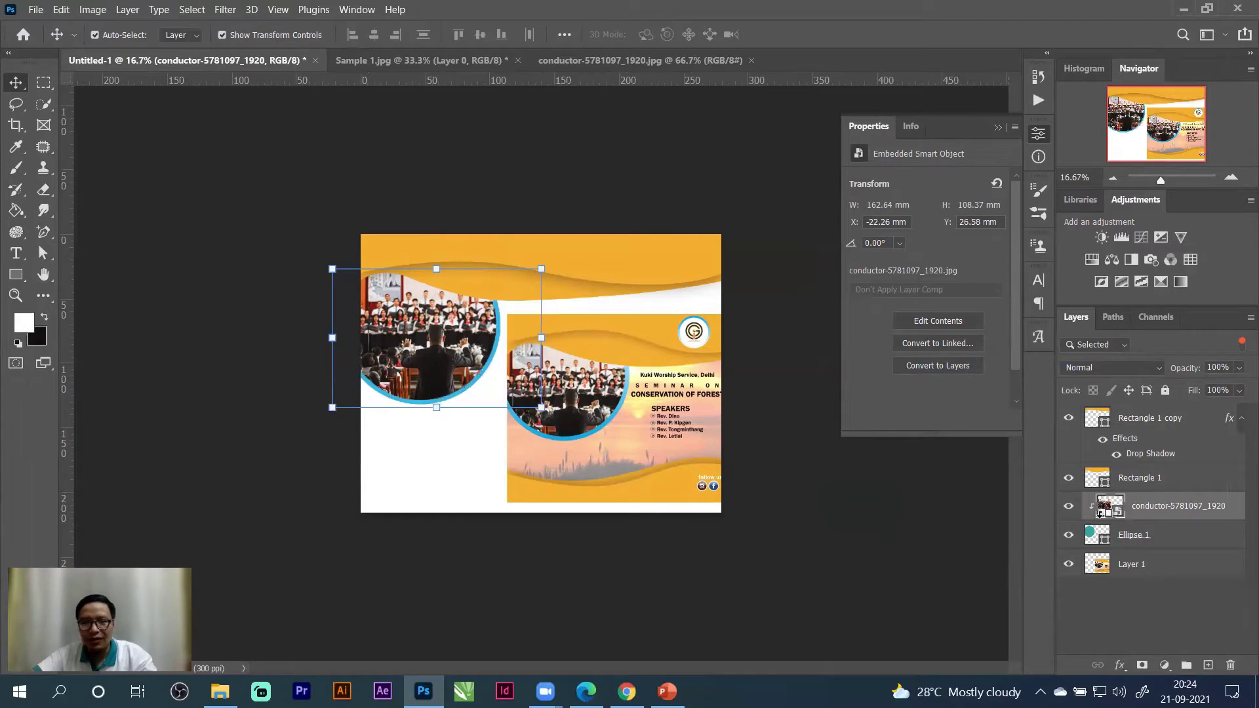
pyautogui.click(190, 321)
pyautogui.click(443, 342)
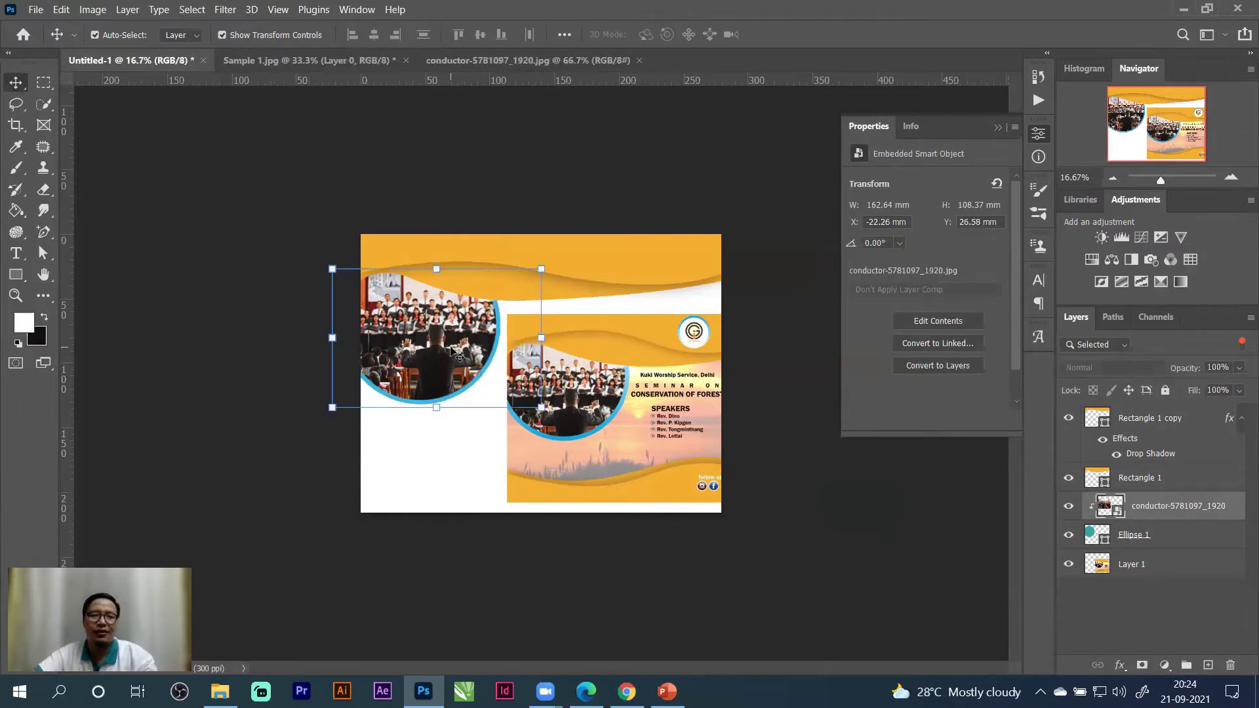
pyautogui.moveTo(429, 326); pyautogui.dragTo(420, 337)
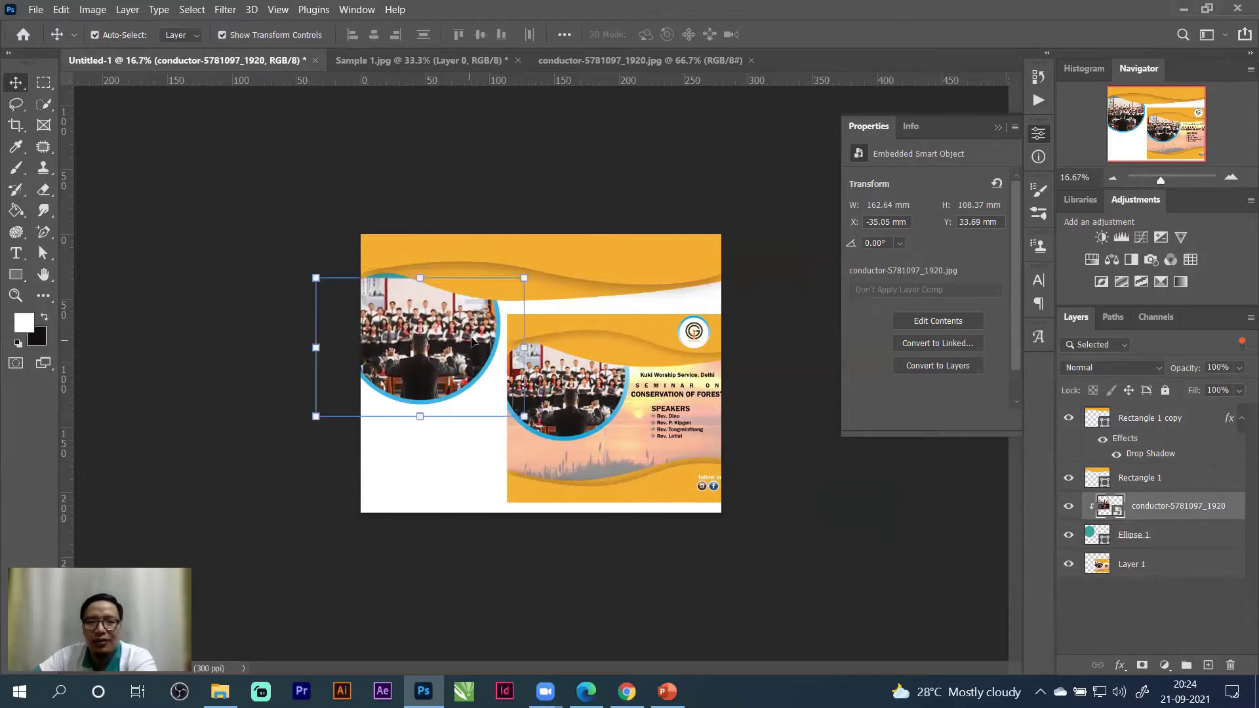
# Collapse the Properties panel and brighten the conductor photo with Levels, setting the midtone input to 1.32.
pyautogui.click(1039, 133)
pyautogui.press('ctrl')
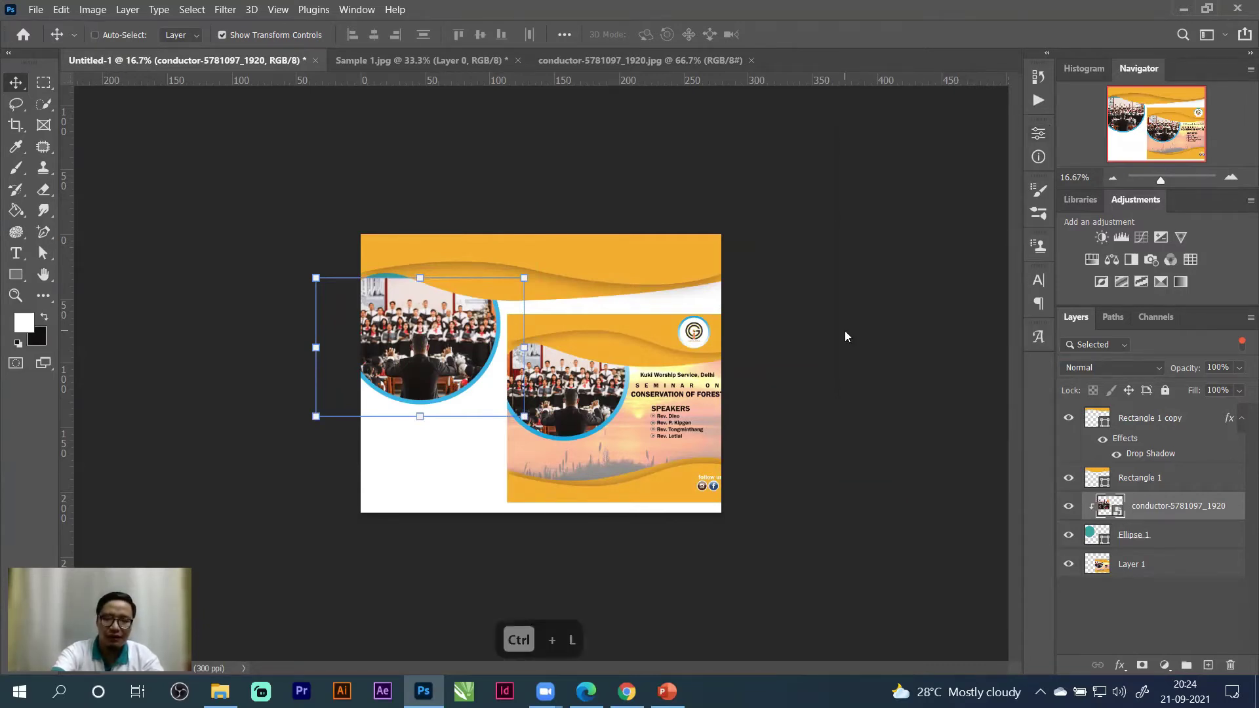
pyautogui.hotkey('ctrl', 'l')
pyautogui.moveTo(580, 115); pyautogui.dragTo(811, 140)
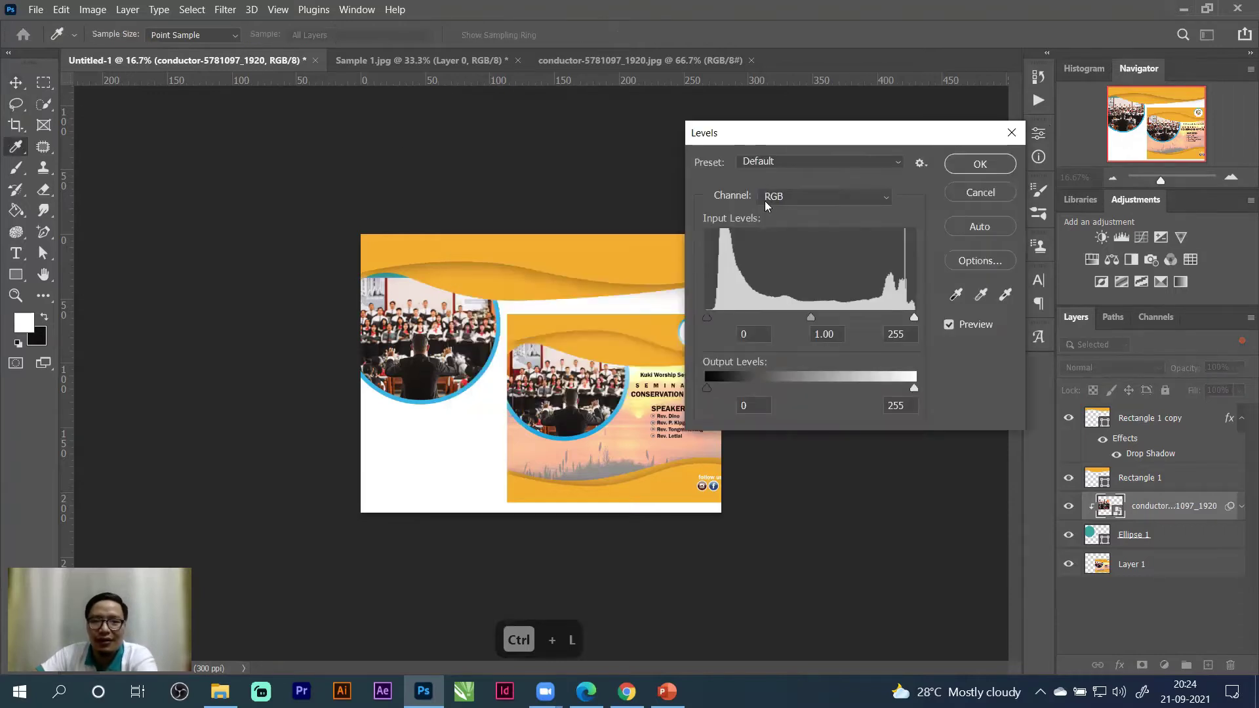
pyautogui.moveTo(804, 318)
pyautogui.mouseDown()
pyautogui.moveTo(747, 312)
pyautogui.moveTo(792, 324)
pyautogui.mouseUp()
pyautogui.click(981, 164)
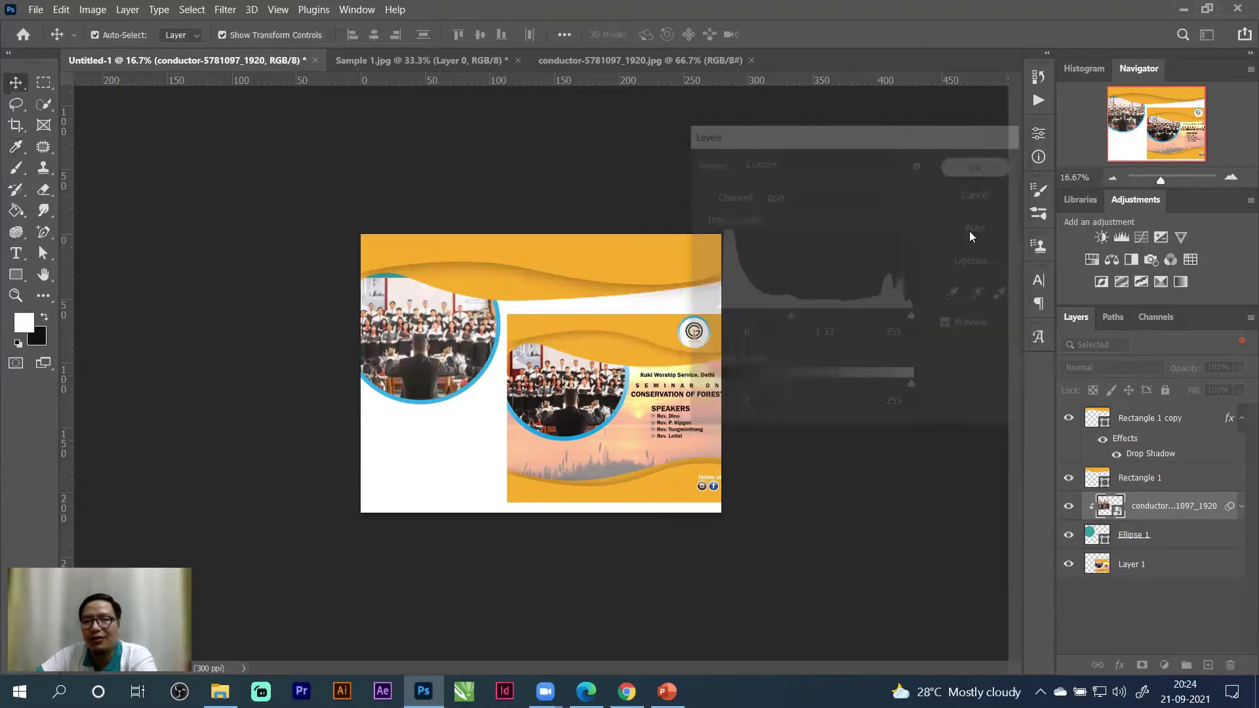
# Move the sample reference image left and slightly up so it lies fully within the canvas.
pyautogui.press('v')
pyautogui.click(632, 396)
pyautogui.moveTo(666, 352); pyautogui.dragTo(616, 351)
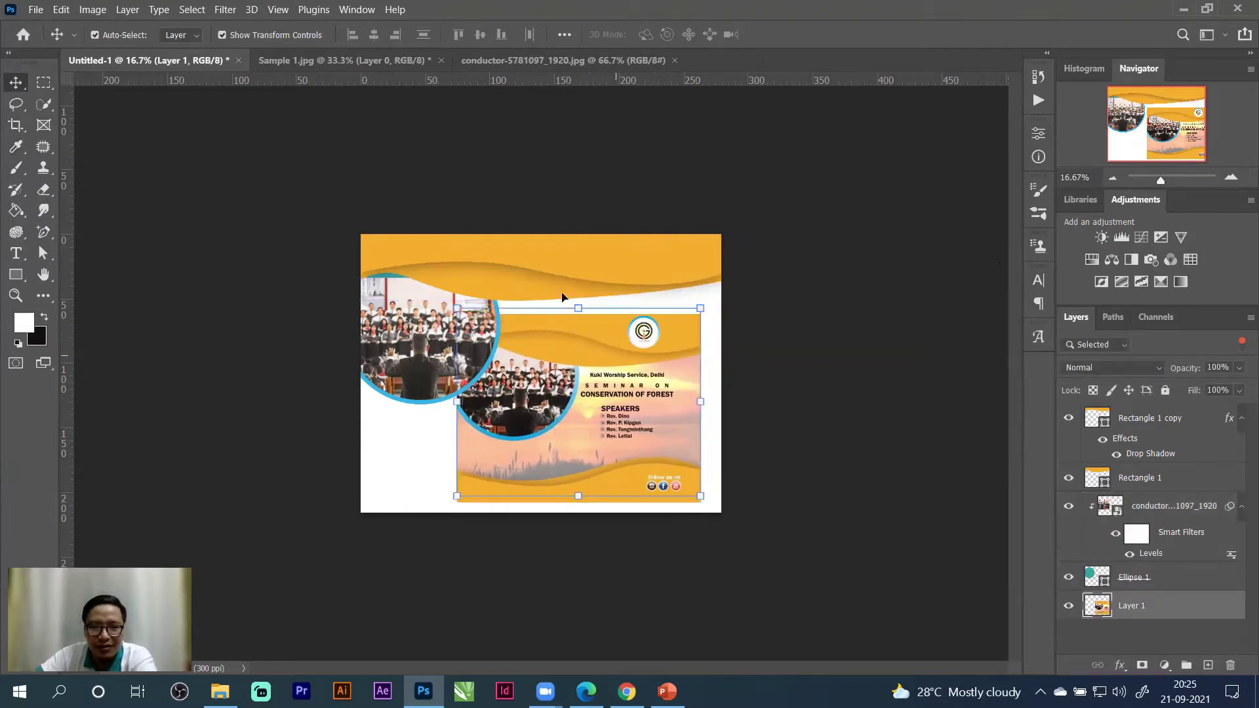
# Reshape the wavy lower edge of Rectangle 1 with the path selection tool, lowering its middle anchor and slightly raising the left one.
pyautogui.click(542, 296)
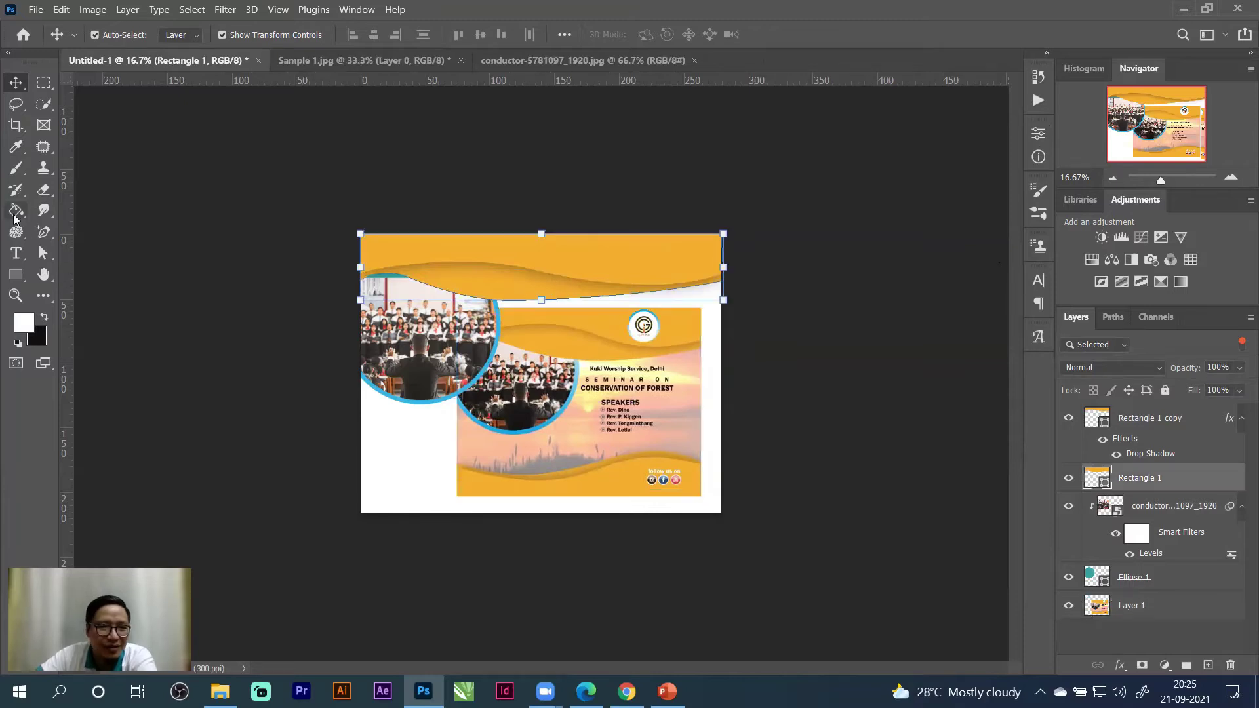
pyautogui.click(43, 253)
pyautogui.click(516, 298)
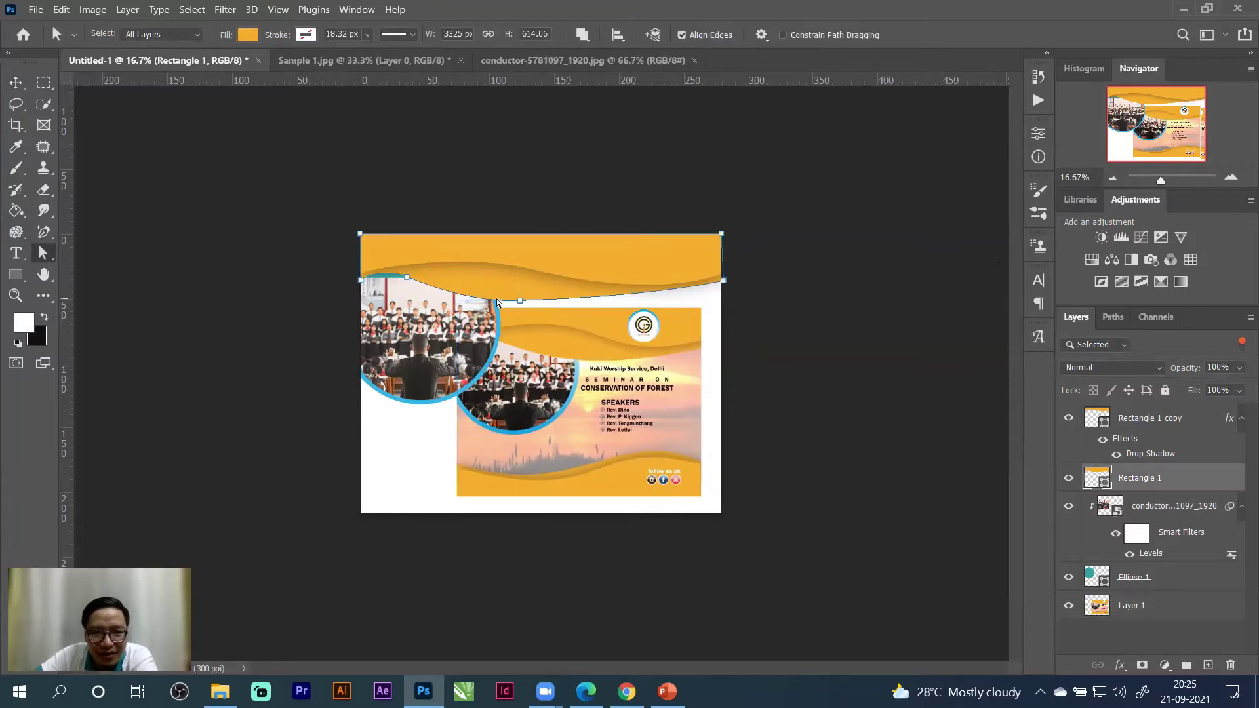
pyautogui.moveTo(543, 301); pyautogui.dragTo(547, 299)
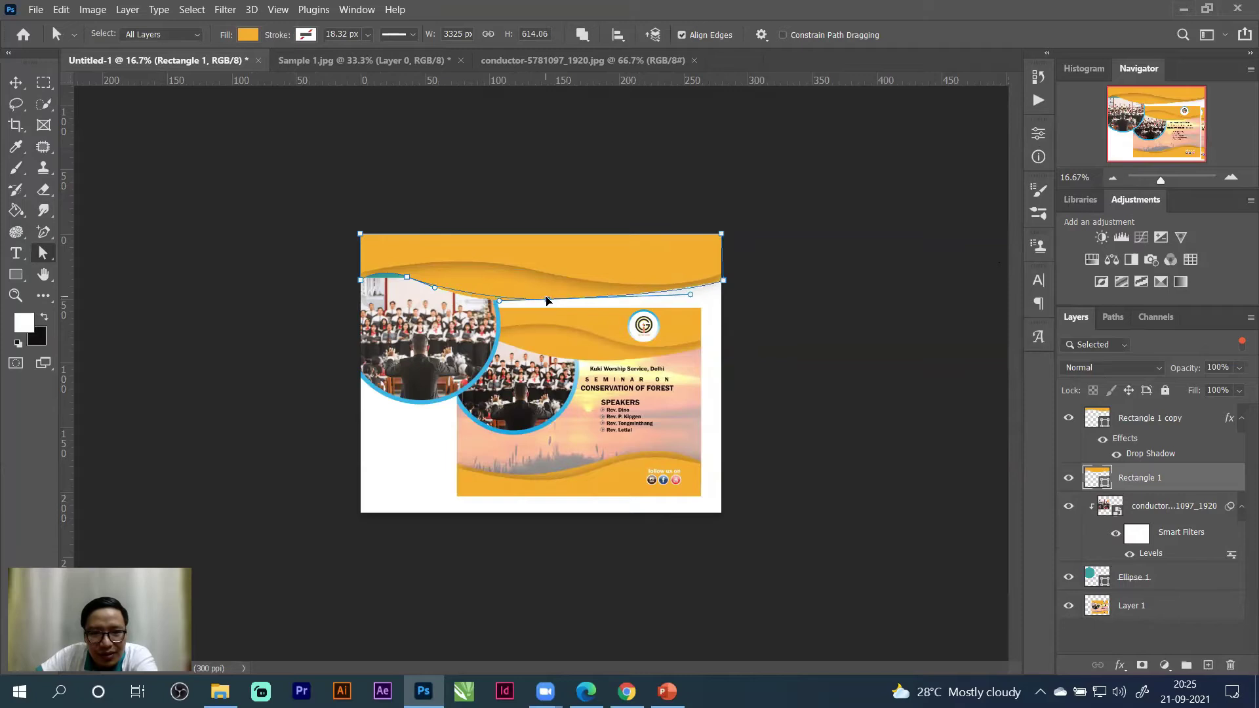
pyautogui.moveTo(409, 282); pyautogui.dragTo(409, 280)
pyautogui.moveTo(547, 299); pyautogui.dragTo(554, 304)
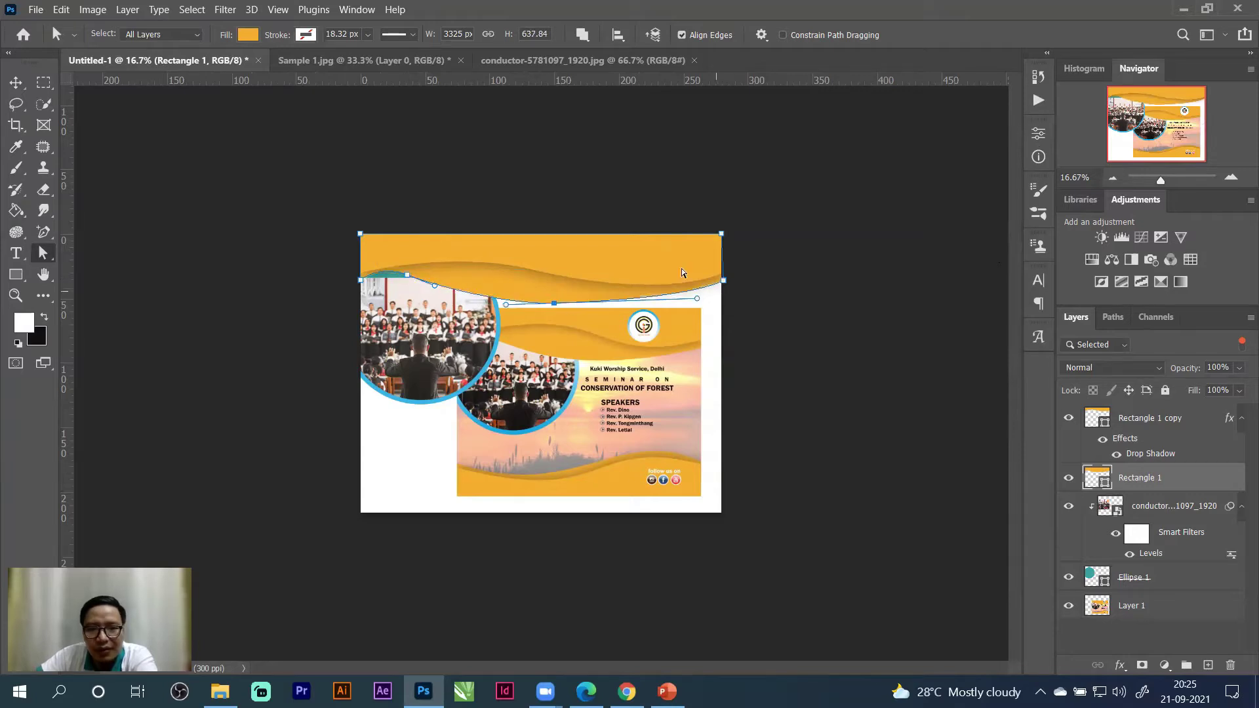
pyautogui.click(22, 87)
pyautogui.hotkey('ctrl', '=')
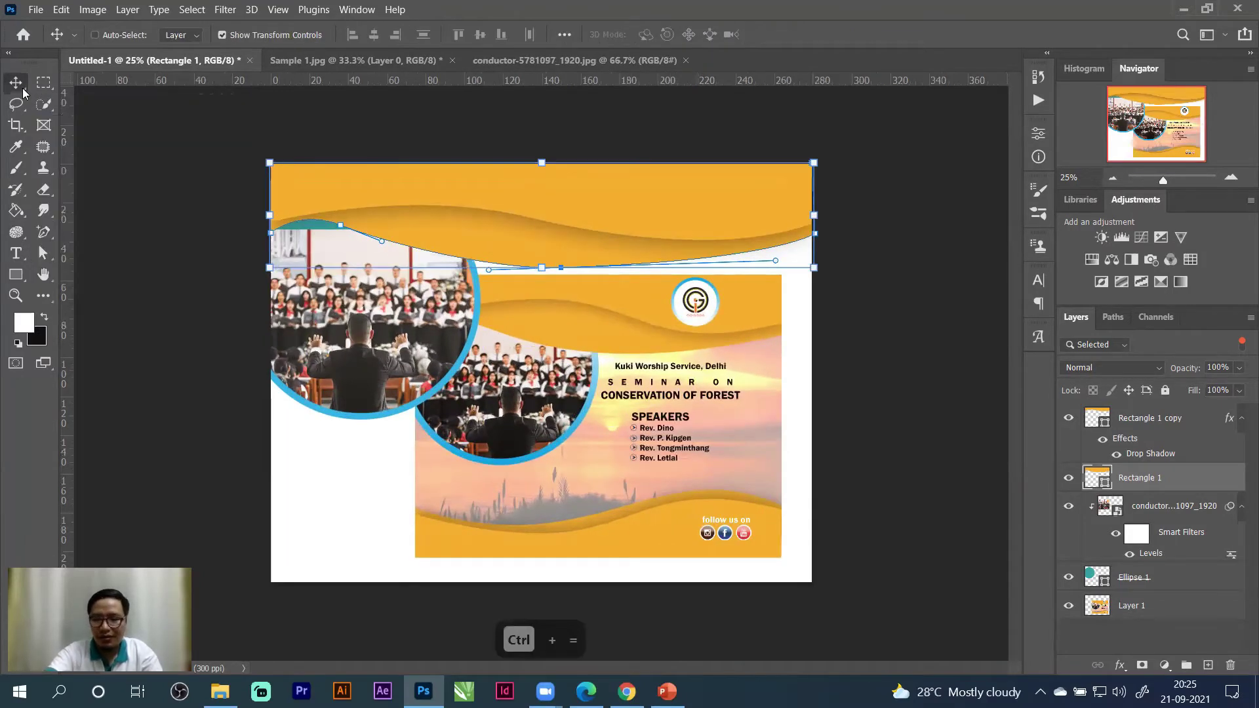
pyautogui.hotkey('ctrl', '=')
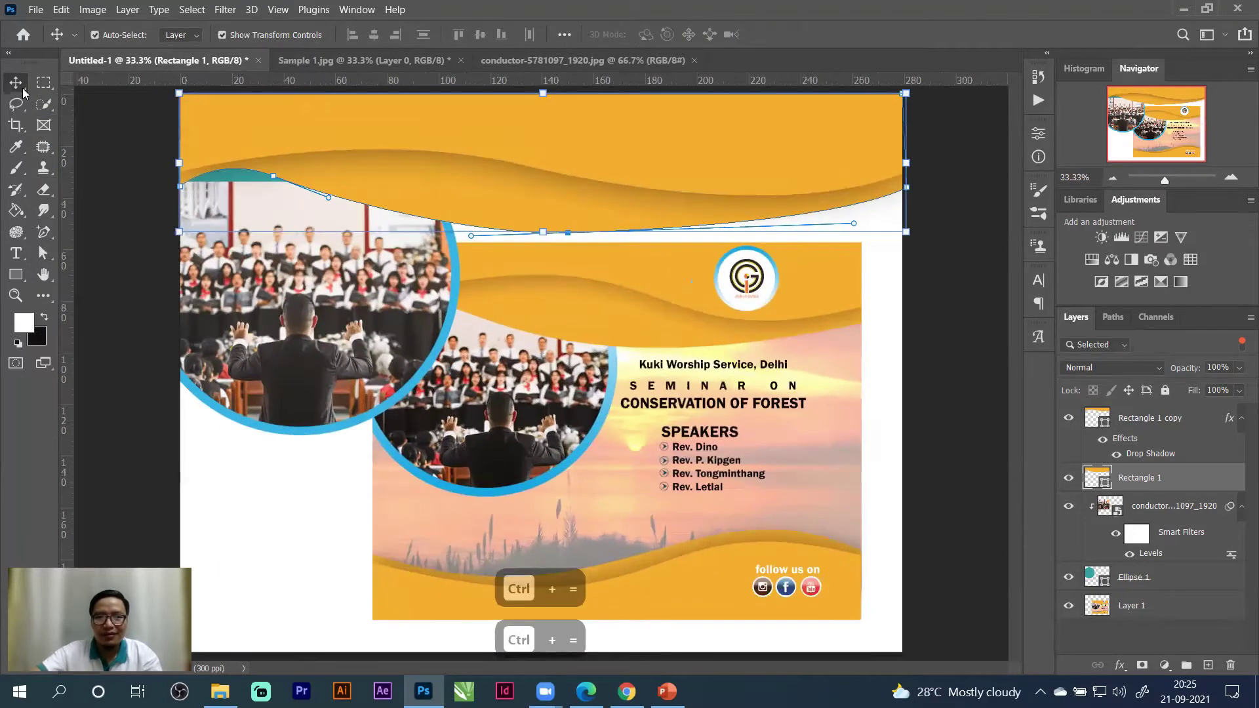
pyautogui.click(117, 125)
pyautogui.click(569, 220)
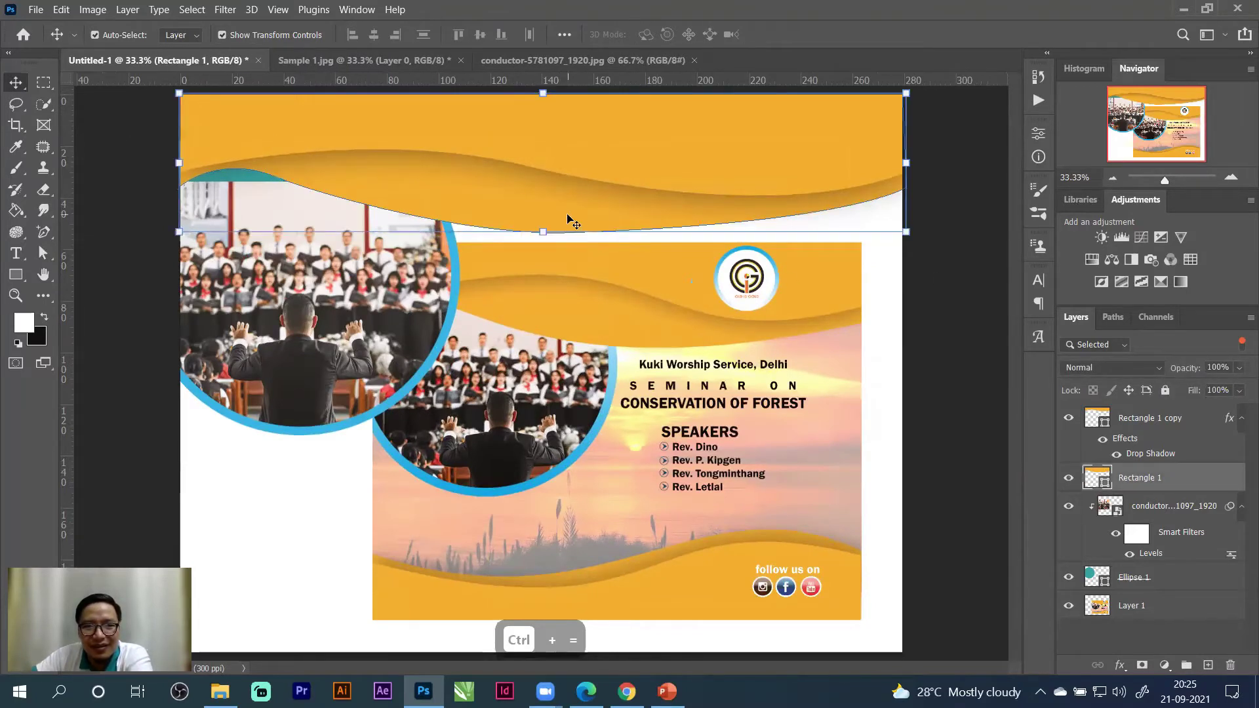
pyautogui.moveTo(558, 216); pyautogui.dragTo(560, 219)
pyautogui.click(965, 284)
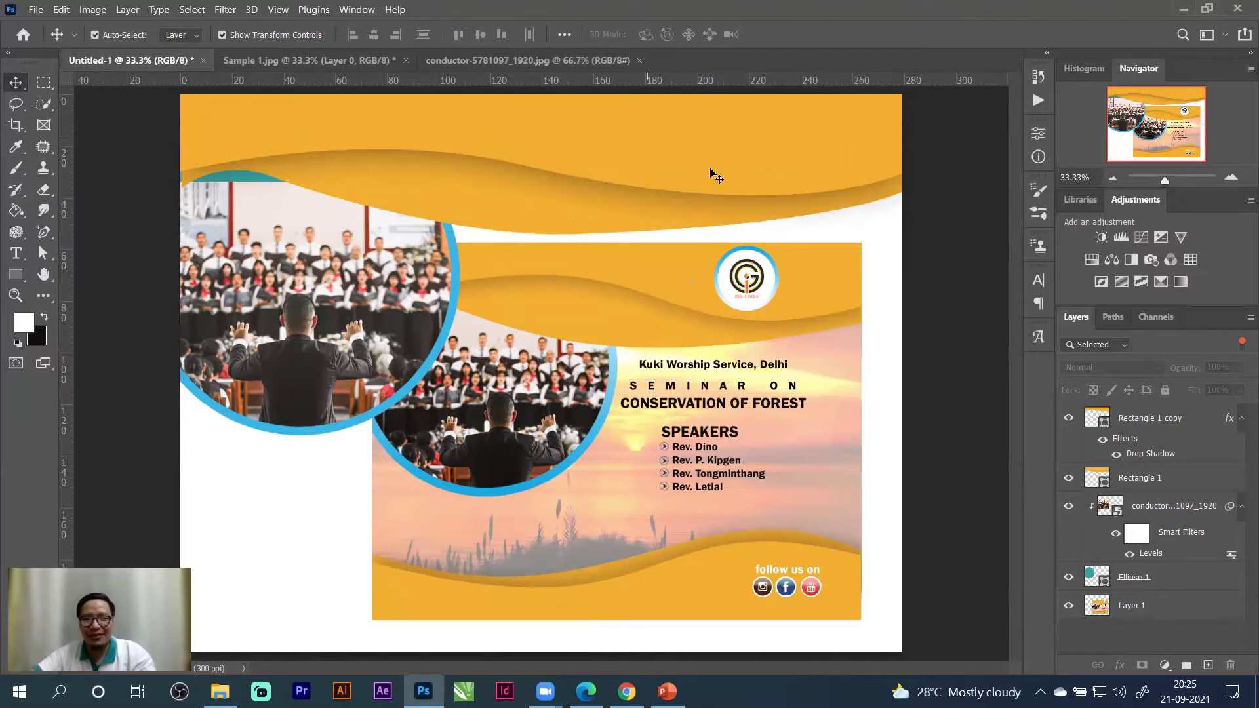
pyautogui.click(663, 162)
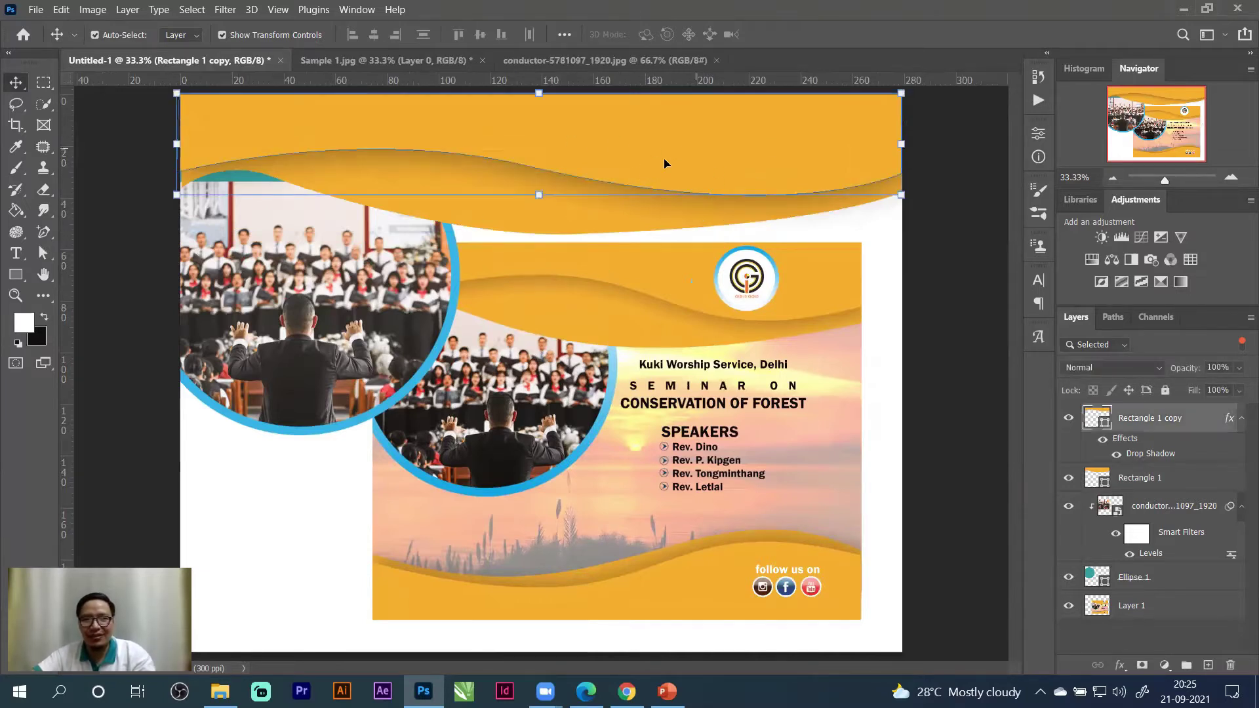
# Move the sample reference image up beneath the top waves and hide its layer, Layer 1.
pyautogui.moveTo(691, 462); pyautogui.dragTo(681, 331)
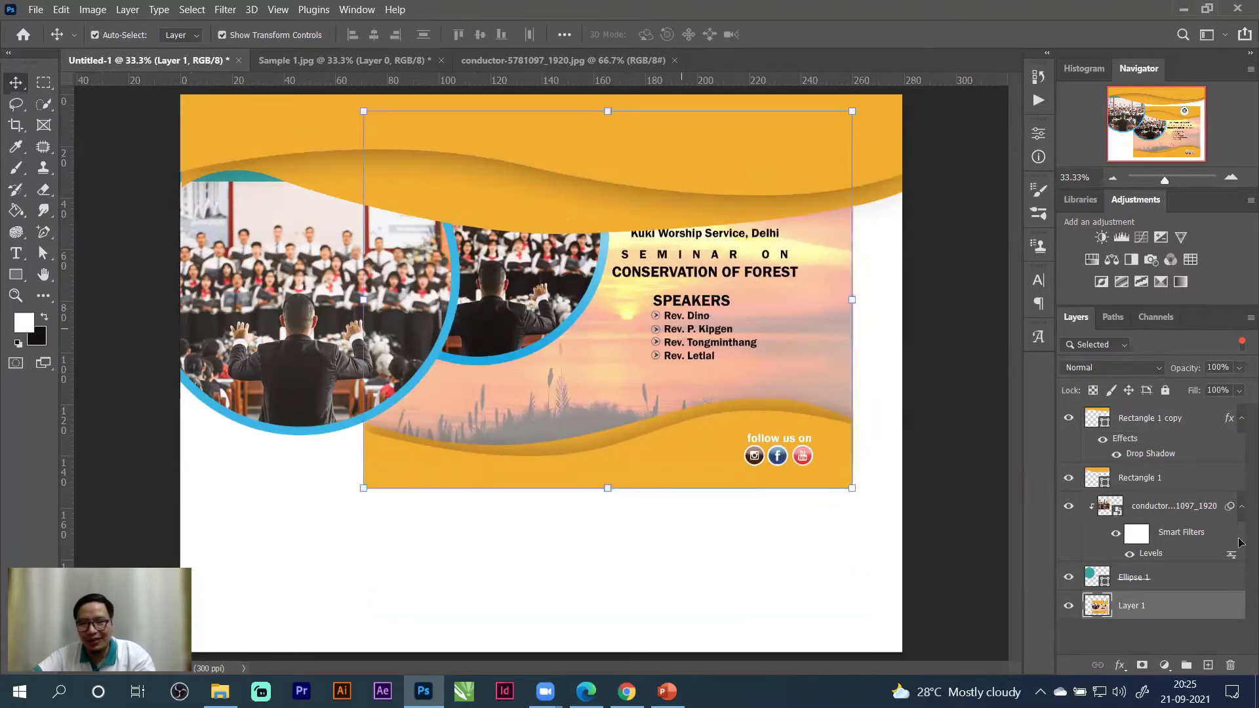
pyautogui.click(1065, 607)
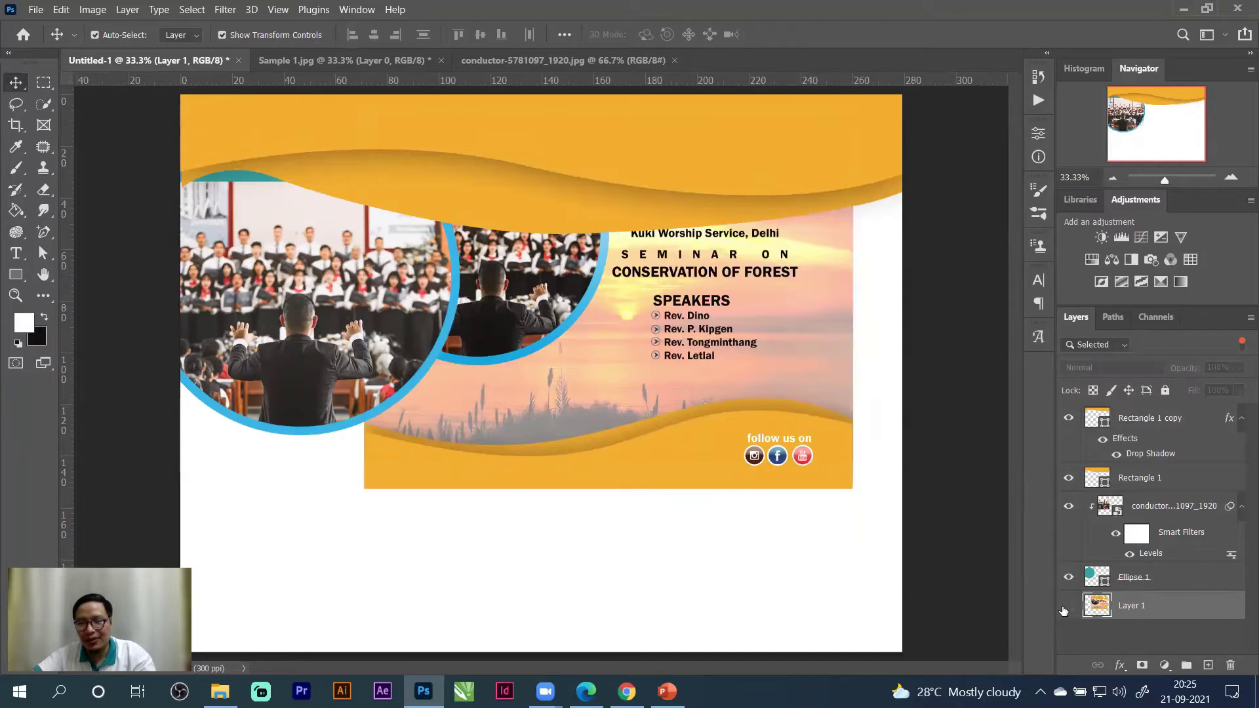
pyautogui.click(1069, 608)
pyautogui.click(1068, 609)
# Duplicate the Rectangle 1 copy wave and move the duplicate straight down into the empty lower part of the canvas.
pyautogui.click(703, 173)
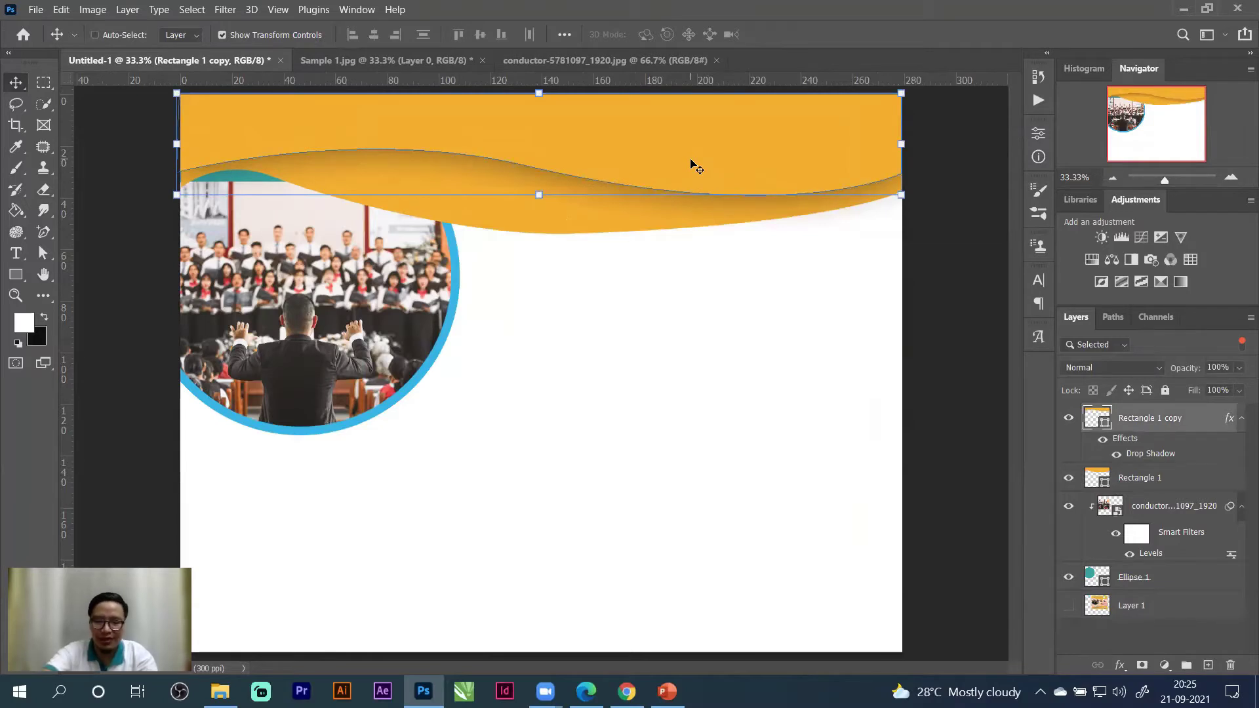
pyautogui.hotkey('ctrl', 'j')
pyautogui.moveTo(644, 138); pyautogui.dragTo(646, 487)
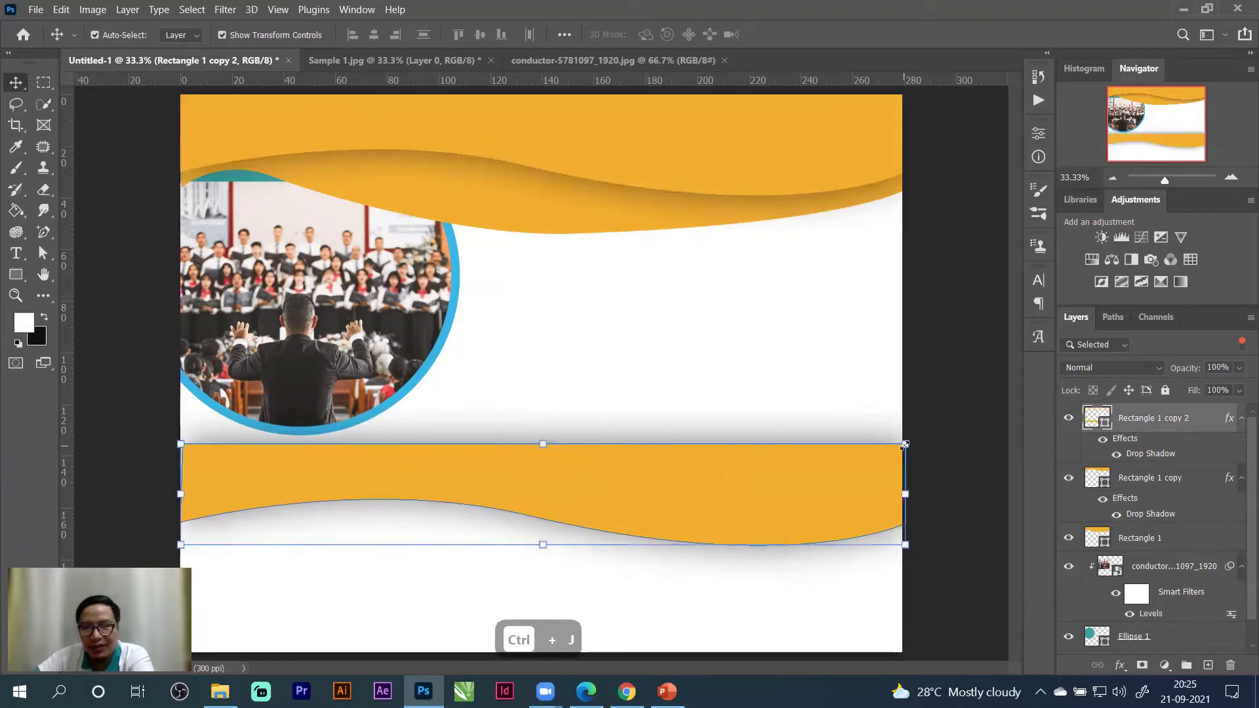
pyautogui.hotkey('ctrl', 't')
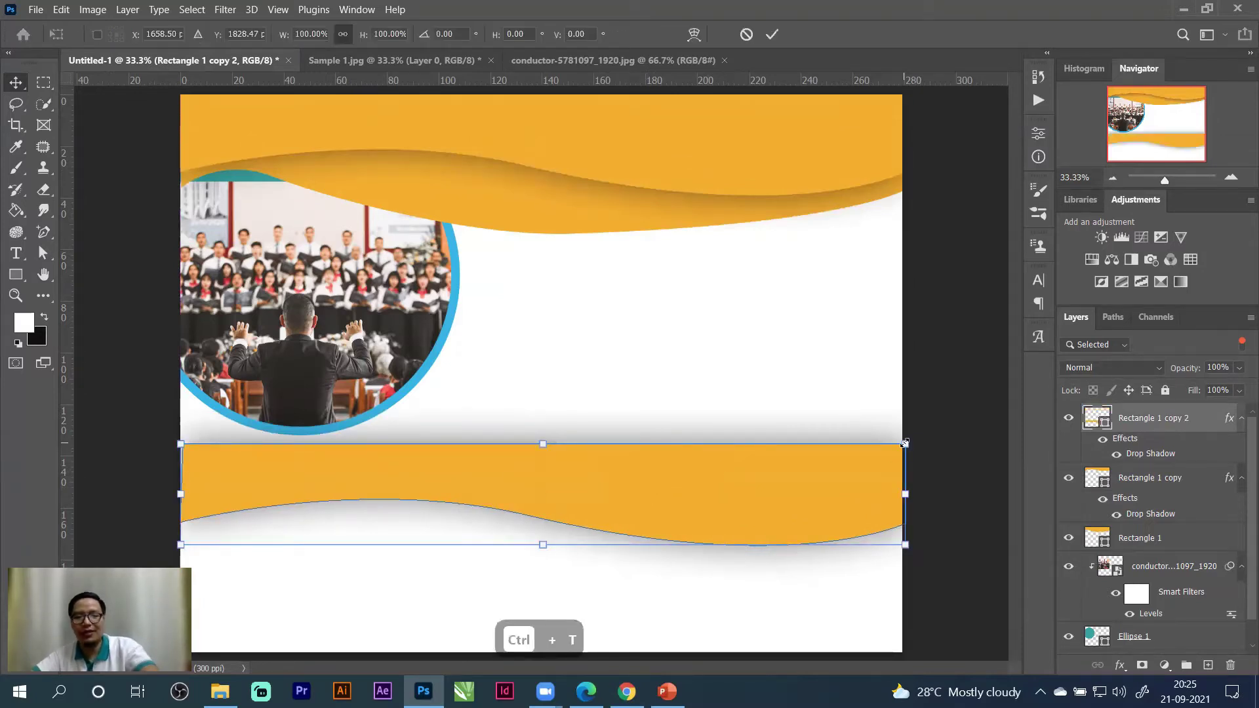
pyautogui.click(772, 36)
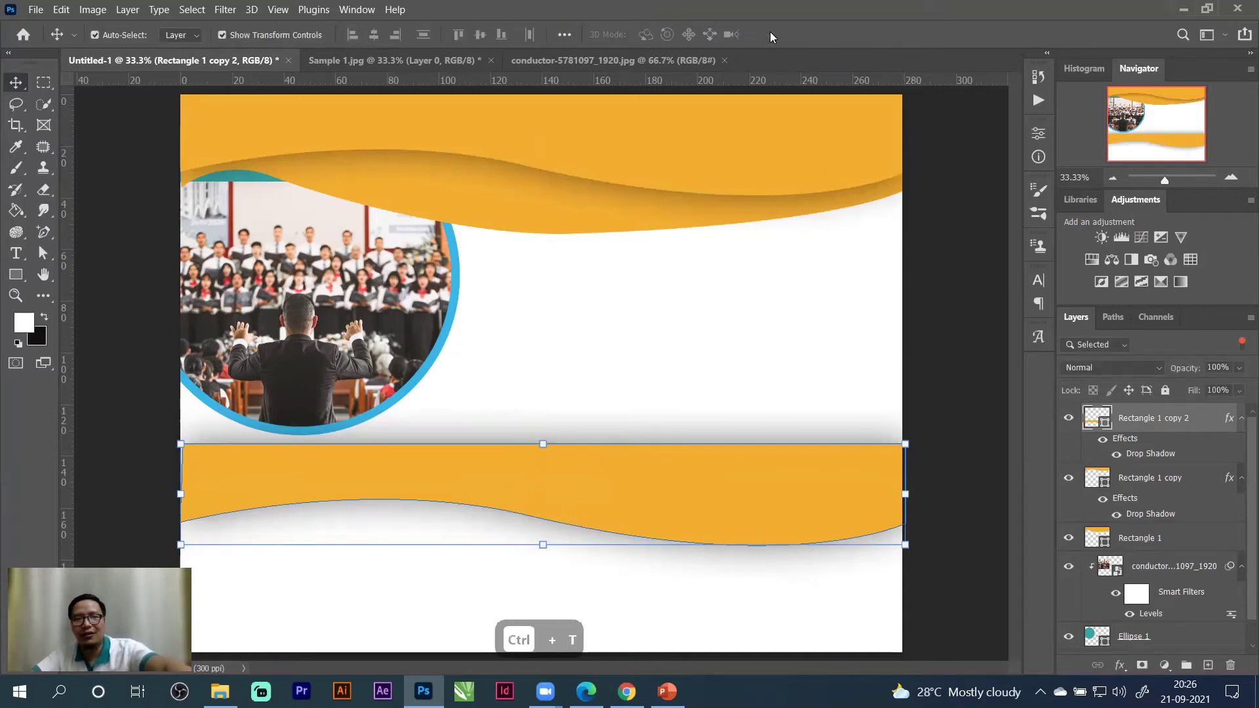
pyautogui.click(223, 34)
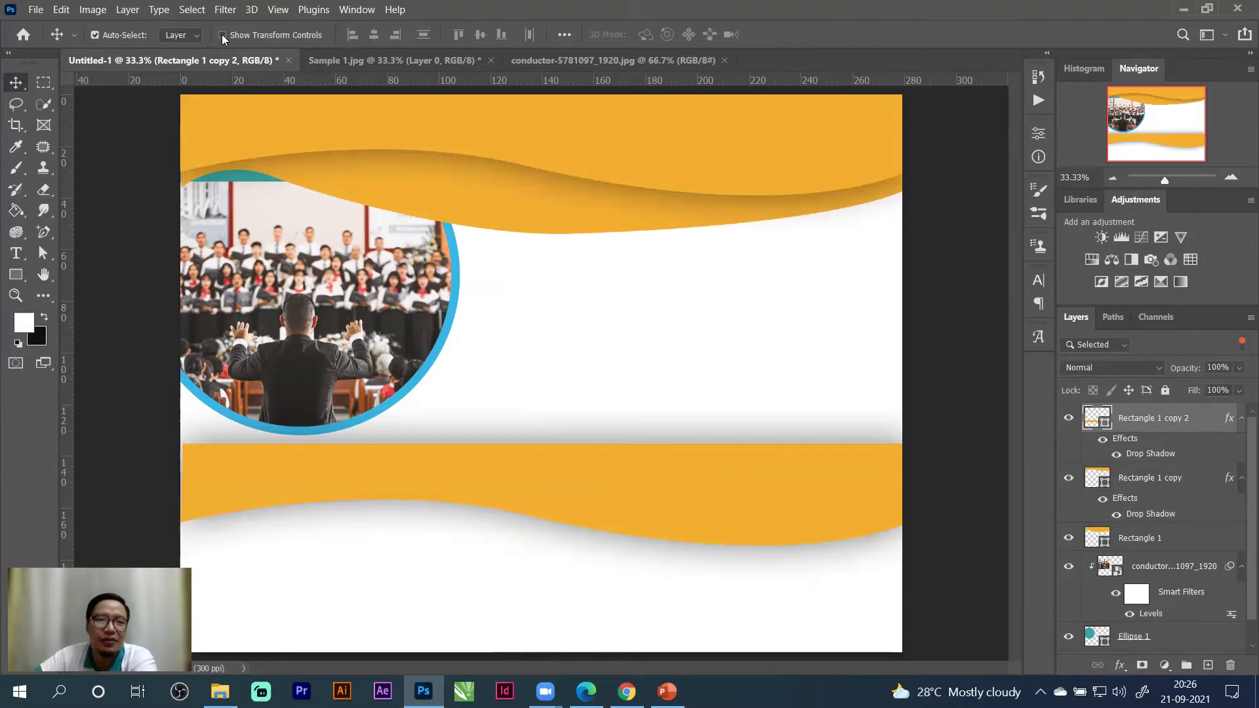
pyautogui.click(222, 35)
pyautogui.click(222, 35)
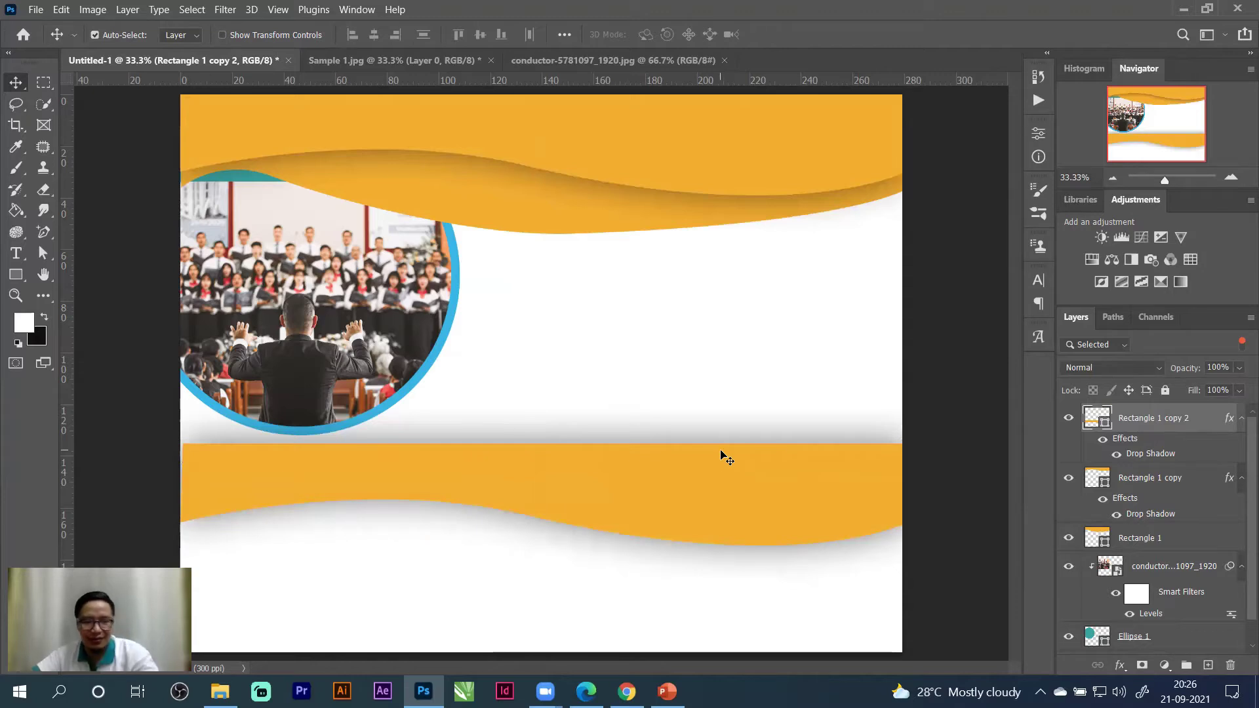
pyautogui.hotkey('ctrl', 't')
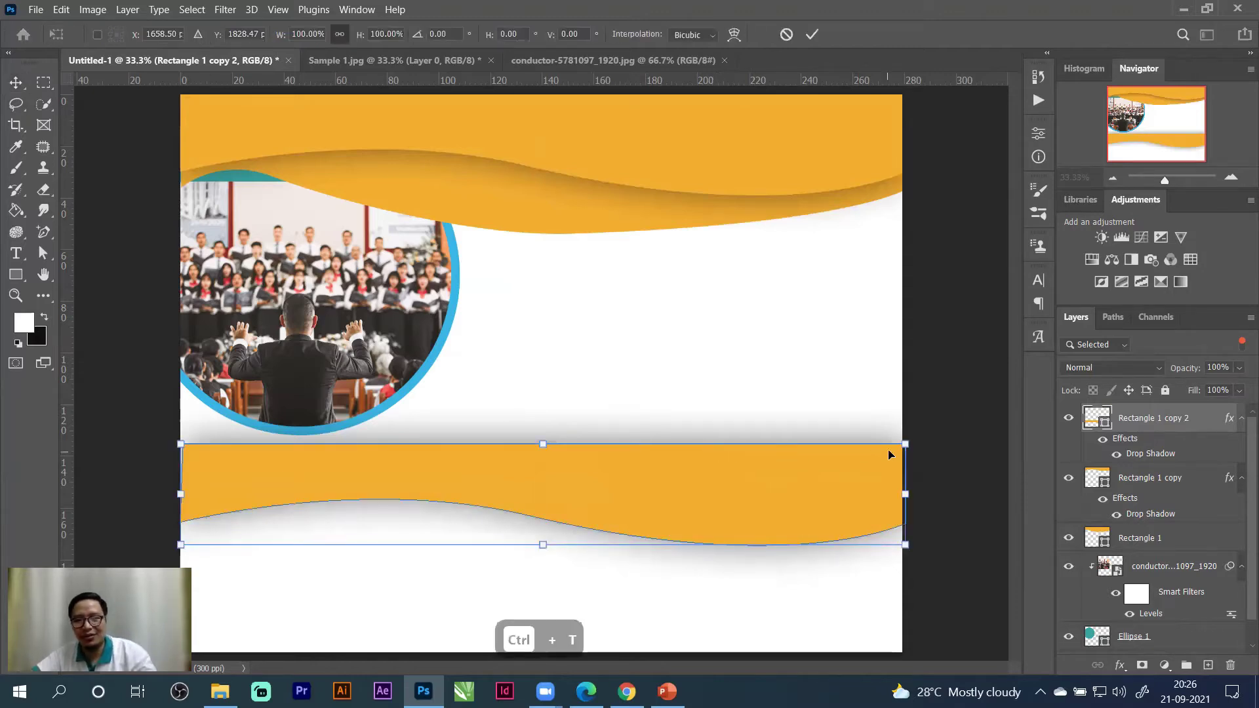
pyautogui.click(812, 35)
pyautogui.click(223, 35)
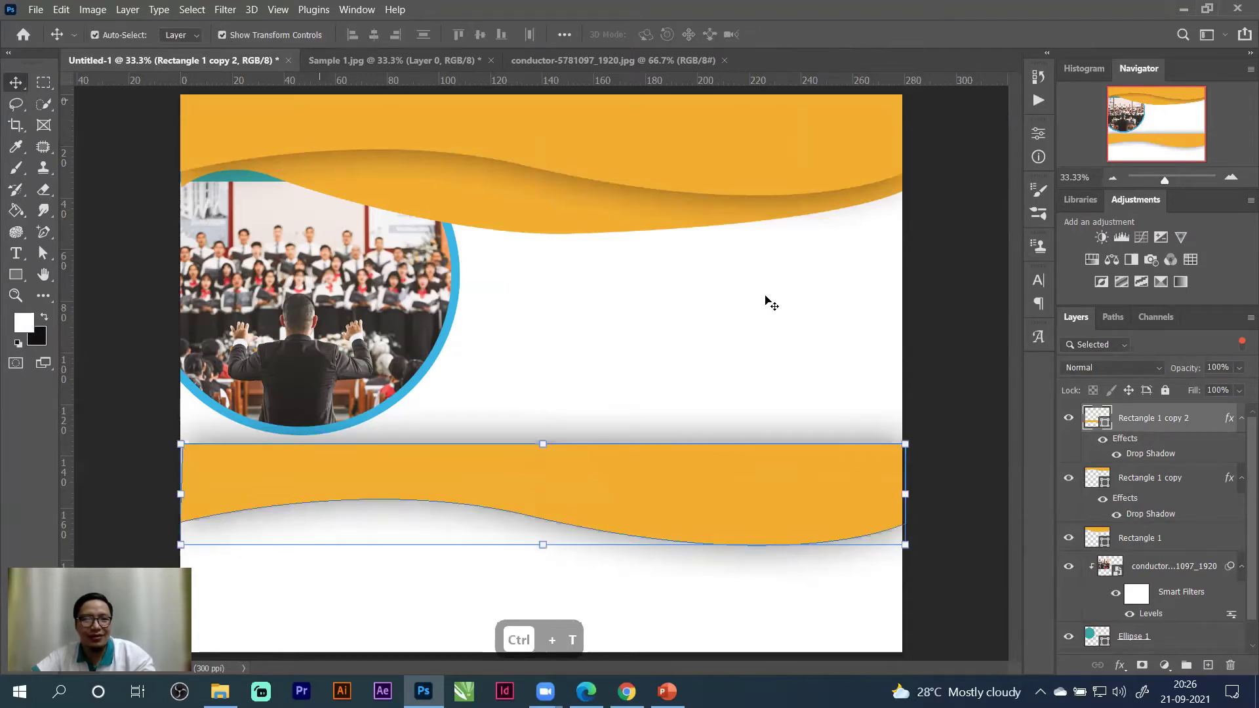
# Try a vertical flip and a horizontal flip on the duplicated lower wave, undoing each one.
pyautogui.click(904, 443)
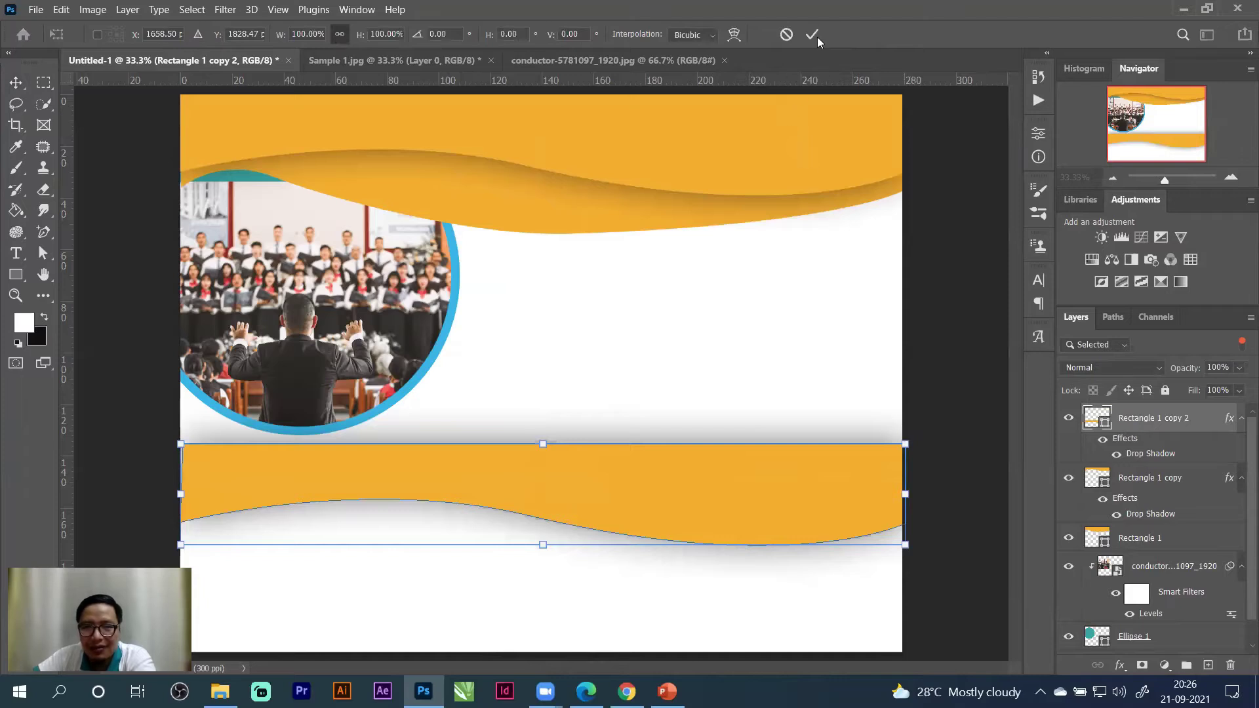
pyautogui.rightClick(716, 487)
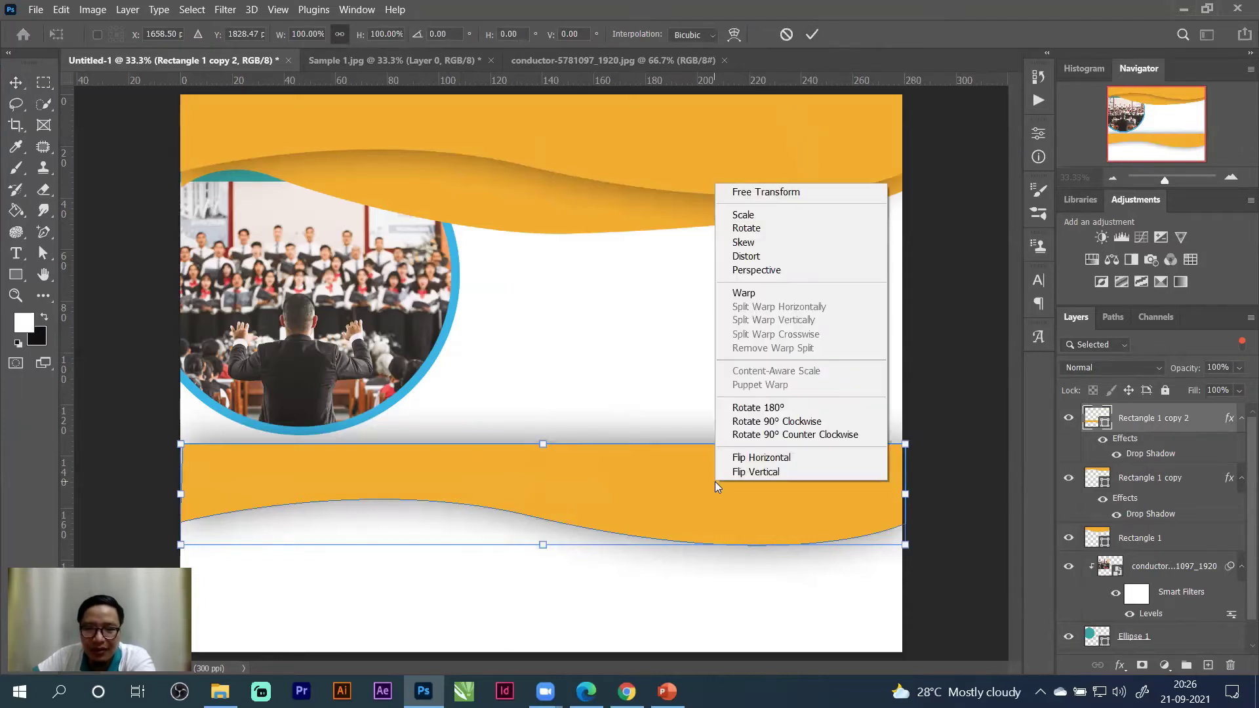
pyautogui.click(760, 471)
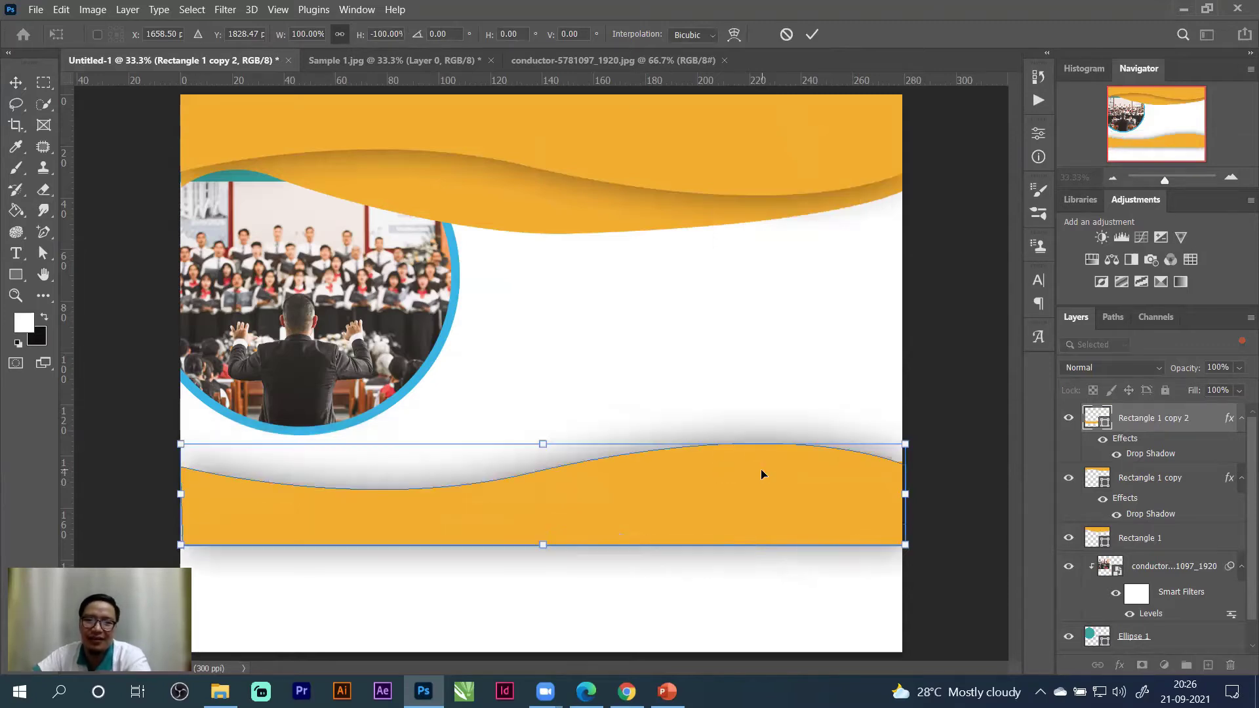
pyautogui.rightClick(760, 469)
pyautogui.click(641, 365)
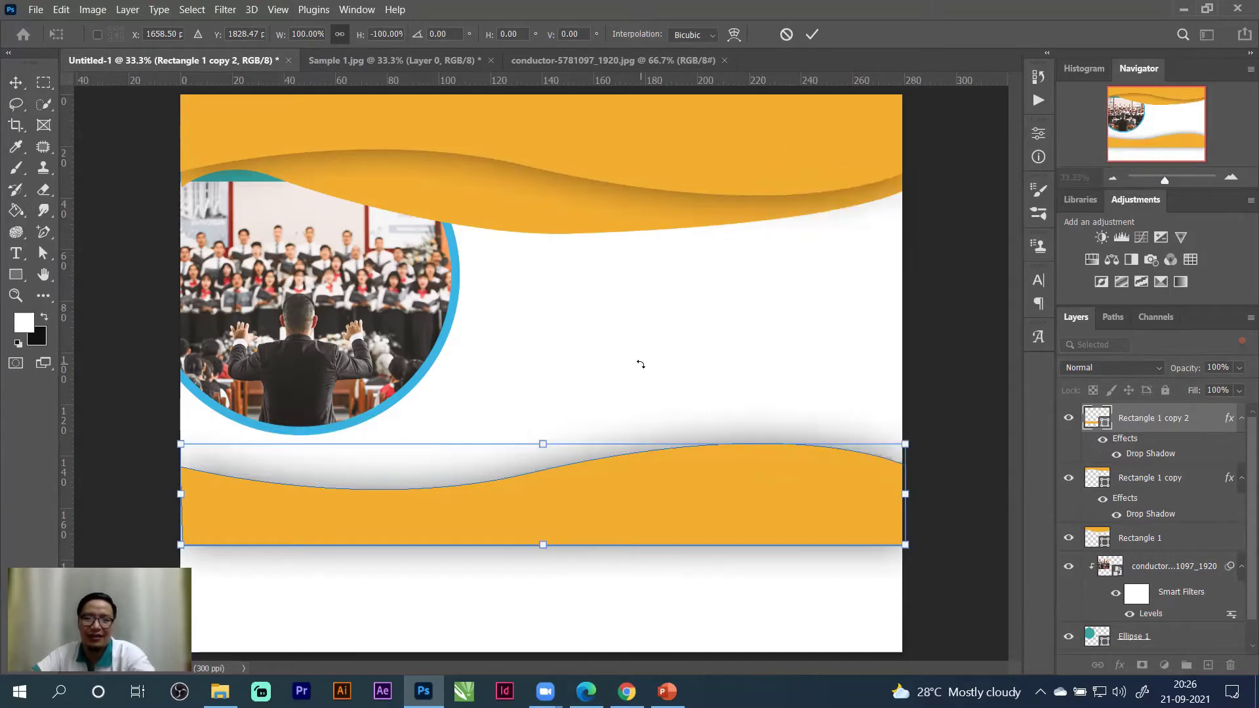
pyautogui.hotkey('ctrl', 'z')
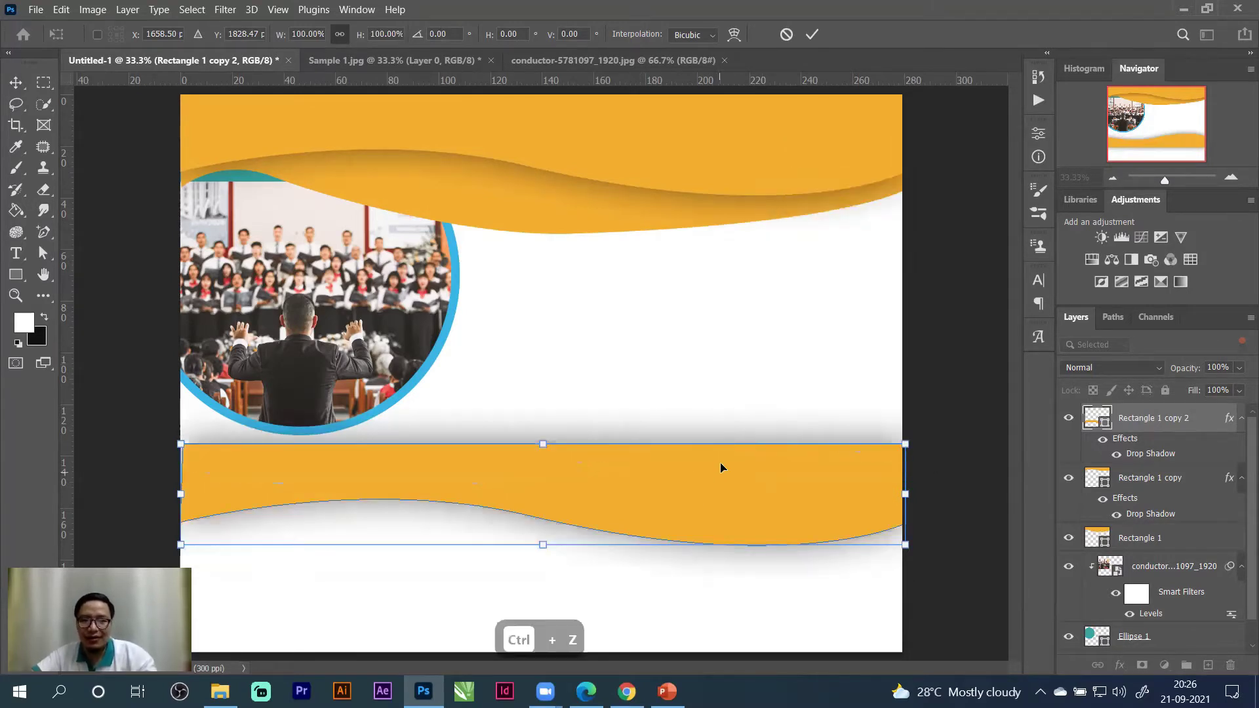
pyautogui.rightClick(719, 464)
pyautogui.click(757, 440)
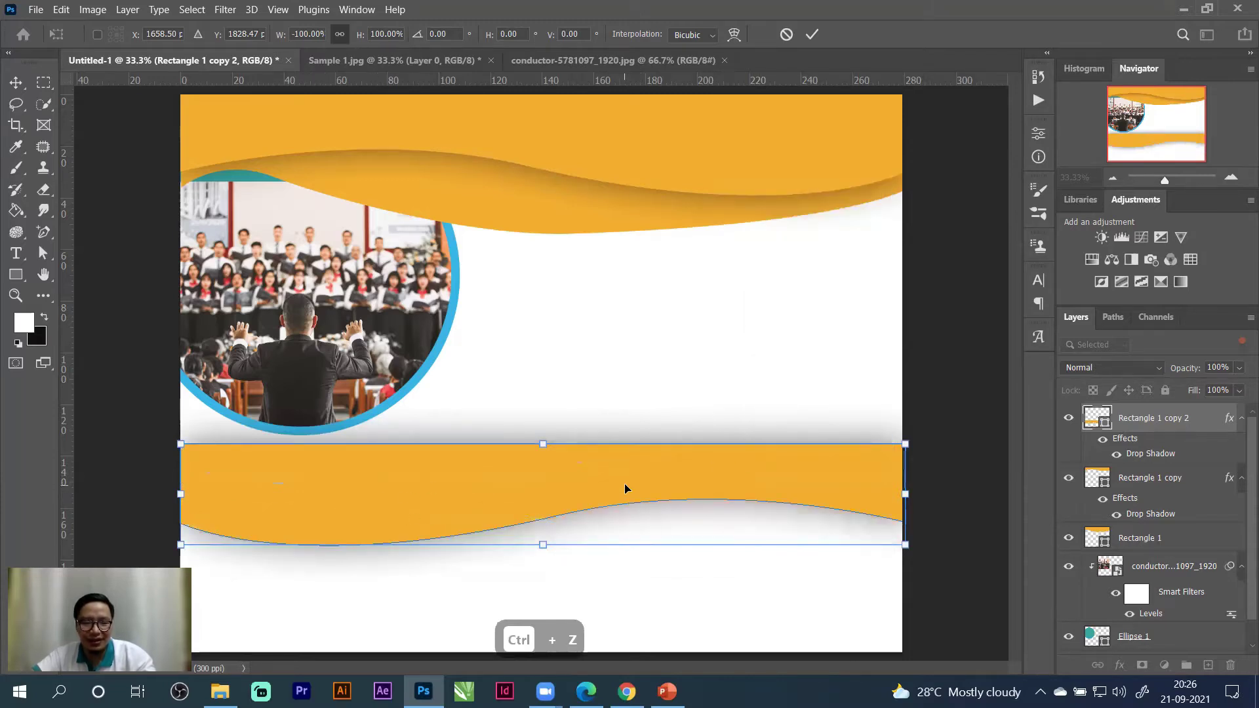
pyautogui.hotkey('ctrl', 'z')
# Flip Rectangle 1 copy 2 vertically and move it down so its straight edge meets the bottom edge of the canvas.
pyautogui.rightClick(756, 479)
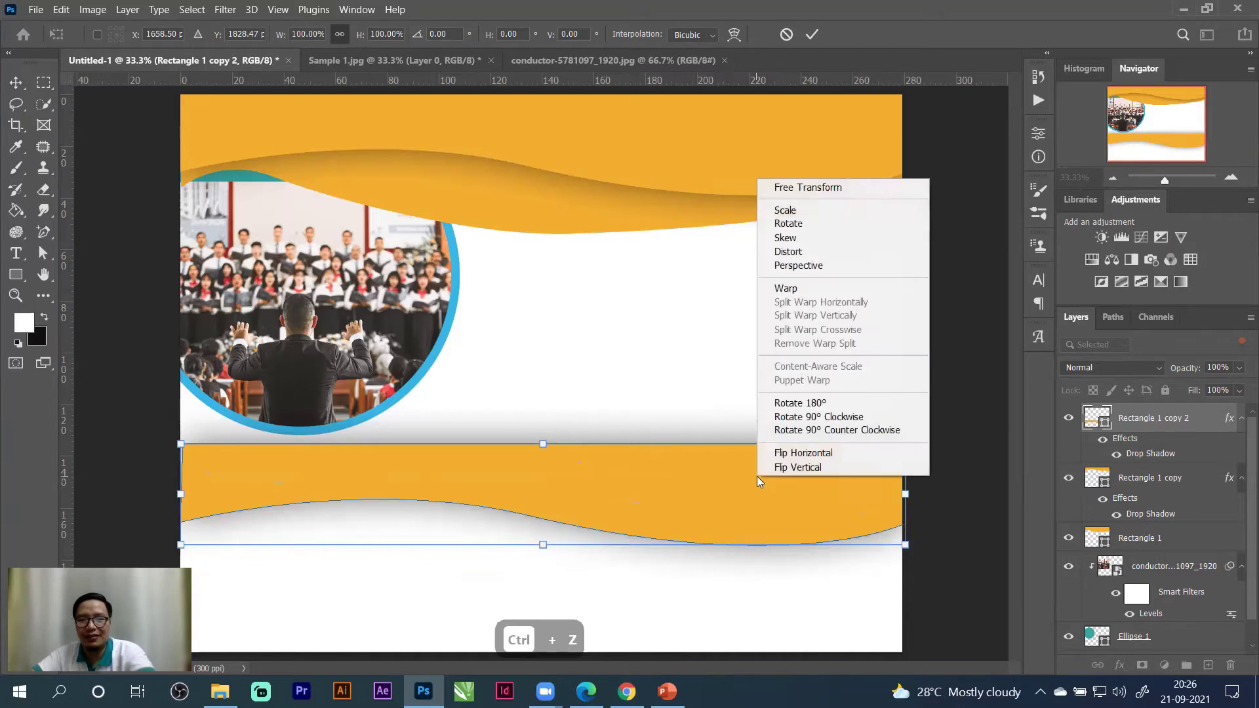
pyautogui.click(794, 465)
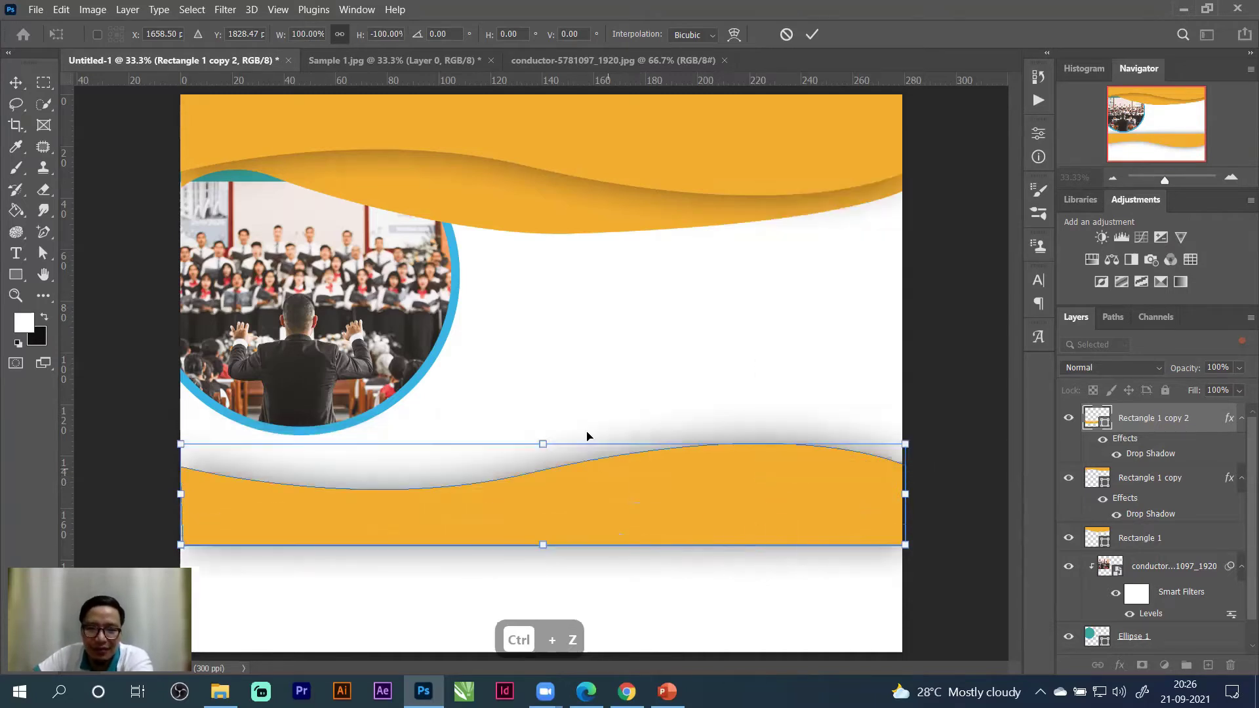
pyautogui.moveTo(666, 497); pyautogui.dragTo(664, 579)
pyautogui.click(1231, 177)
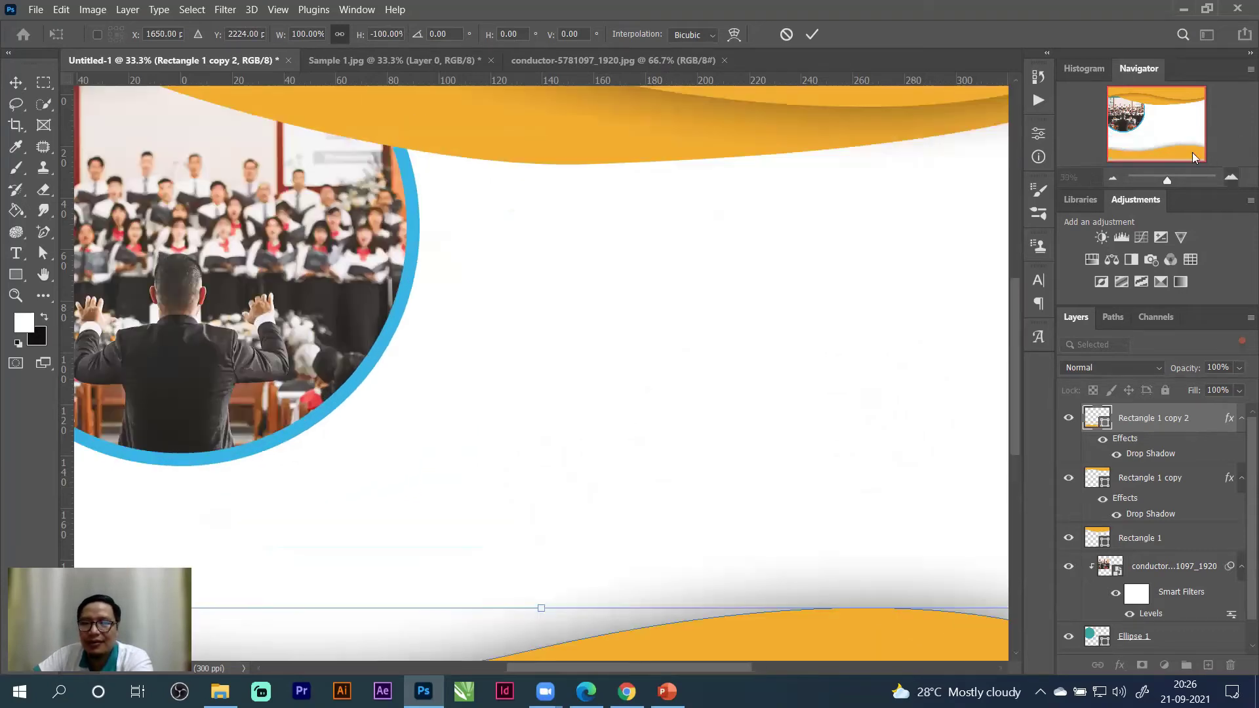
pyautogui.click(1110, 178)
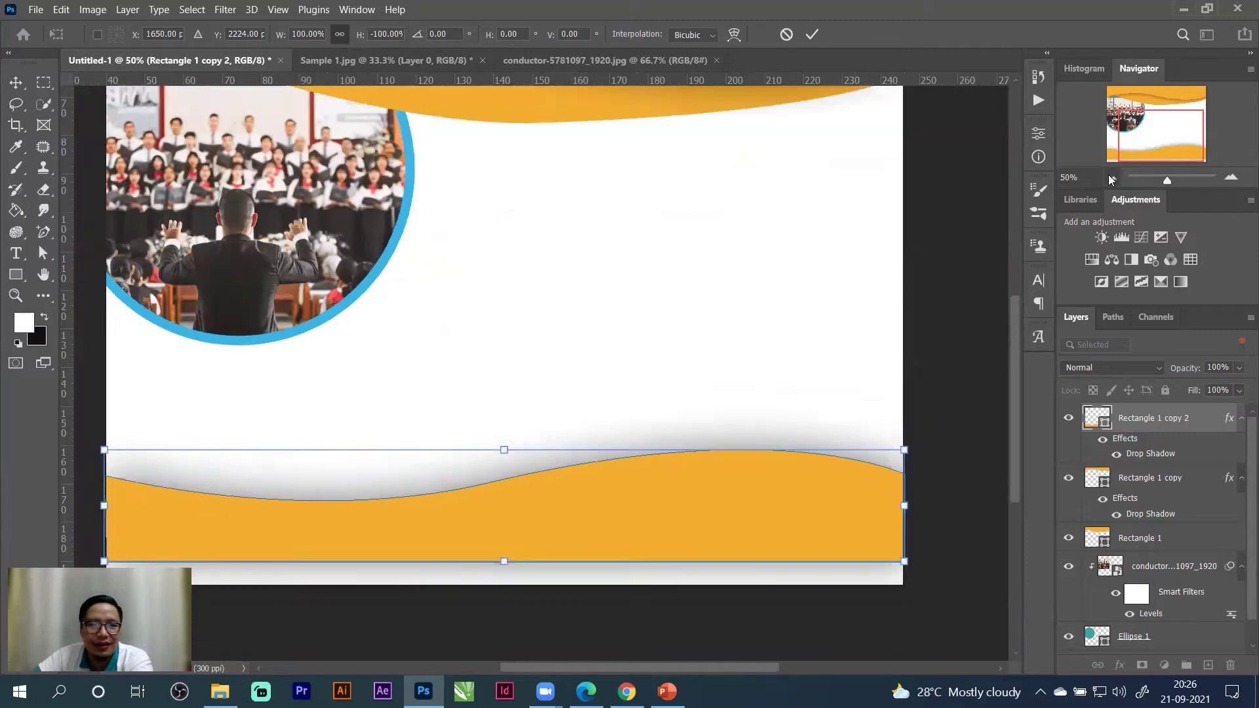
pyautogui.click(1108, 175)
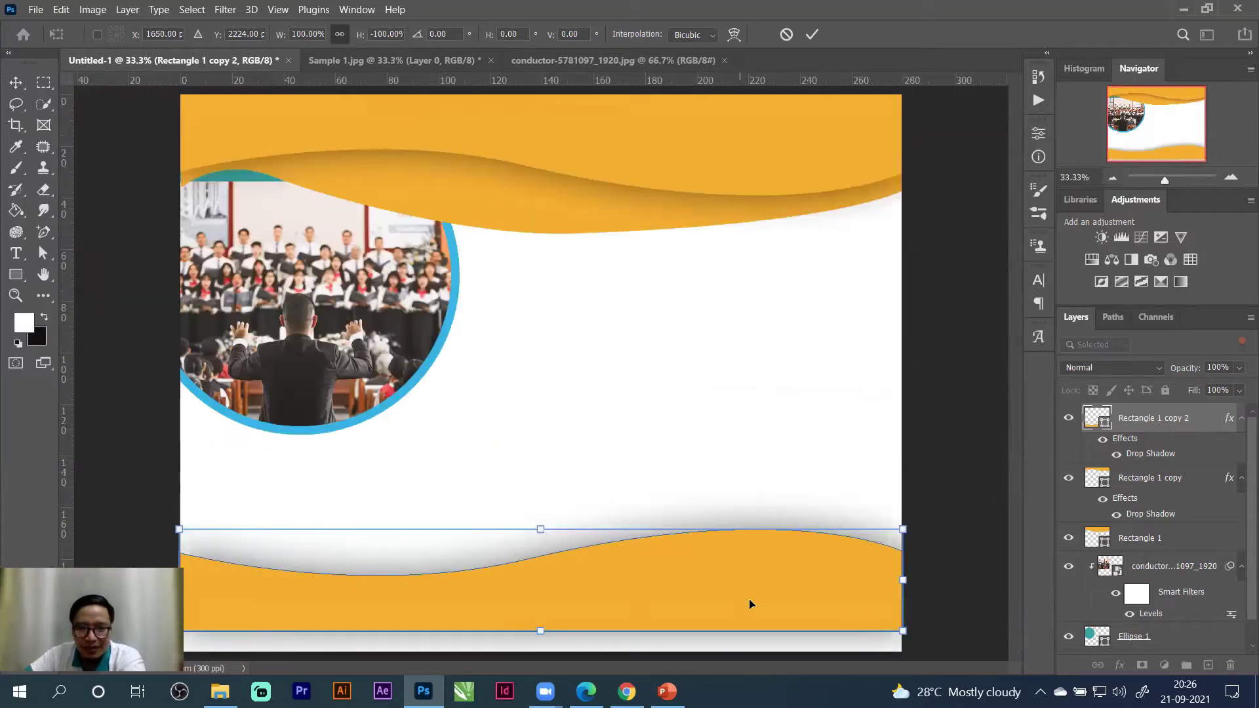
pyautogui.moveTo(833, 578); pyautogui.dragTo(792, 607)
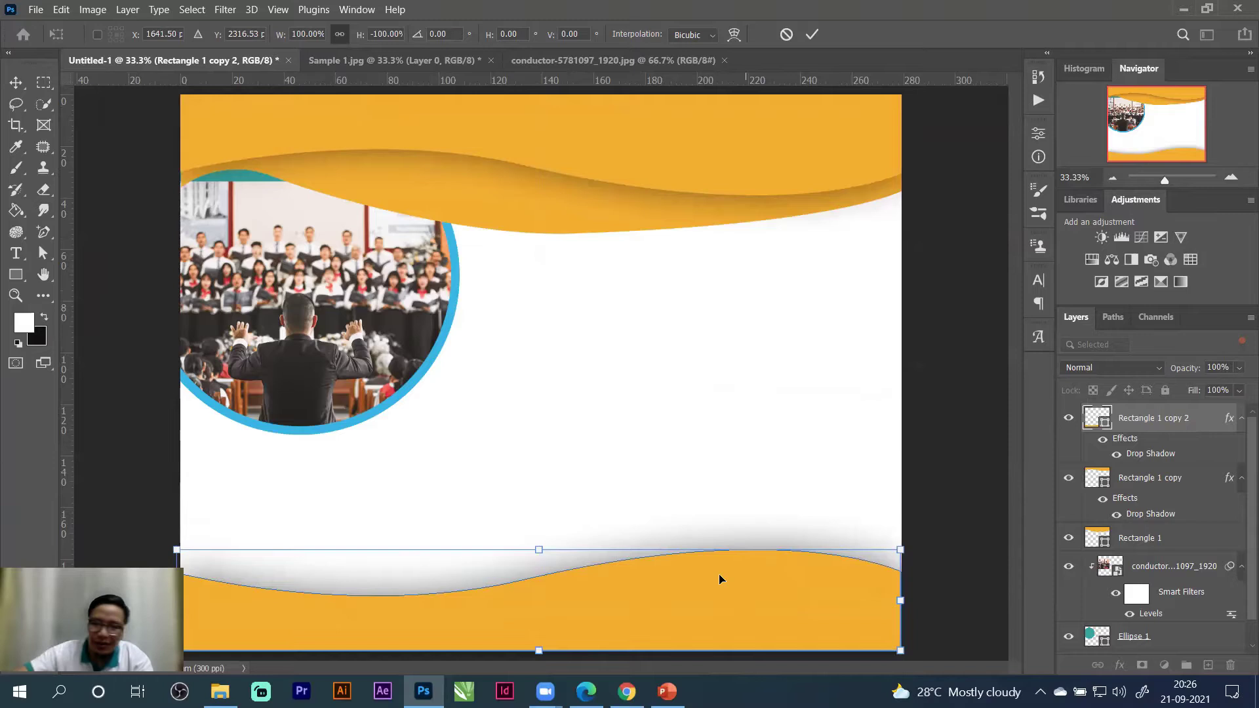
# Apply the transform, show Layer 1 again and move the sample reference image slightly down, clear of the top waves.
pyautogui.scroll(-1, 1076, 646)
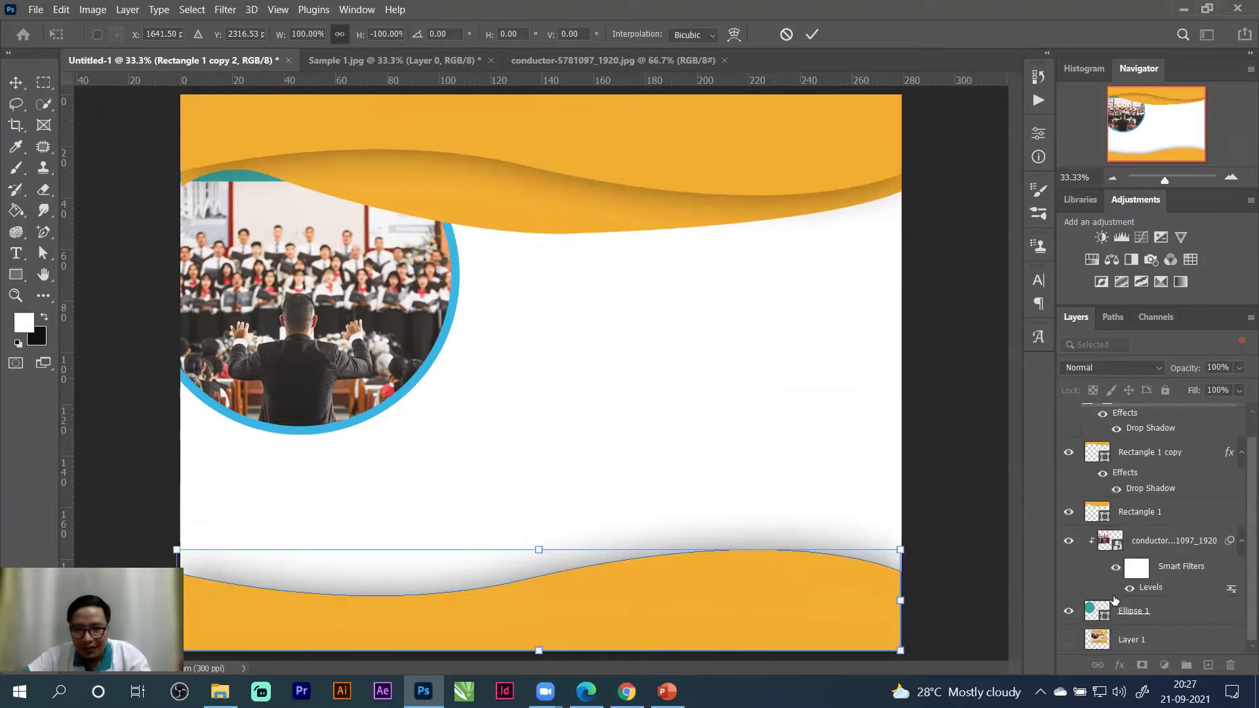
pyautogui.click(1070, 640)
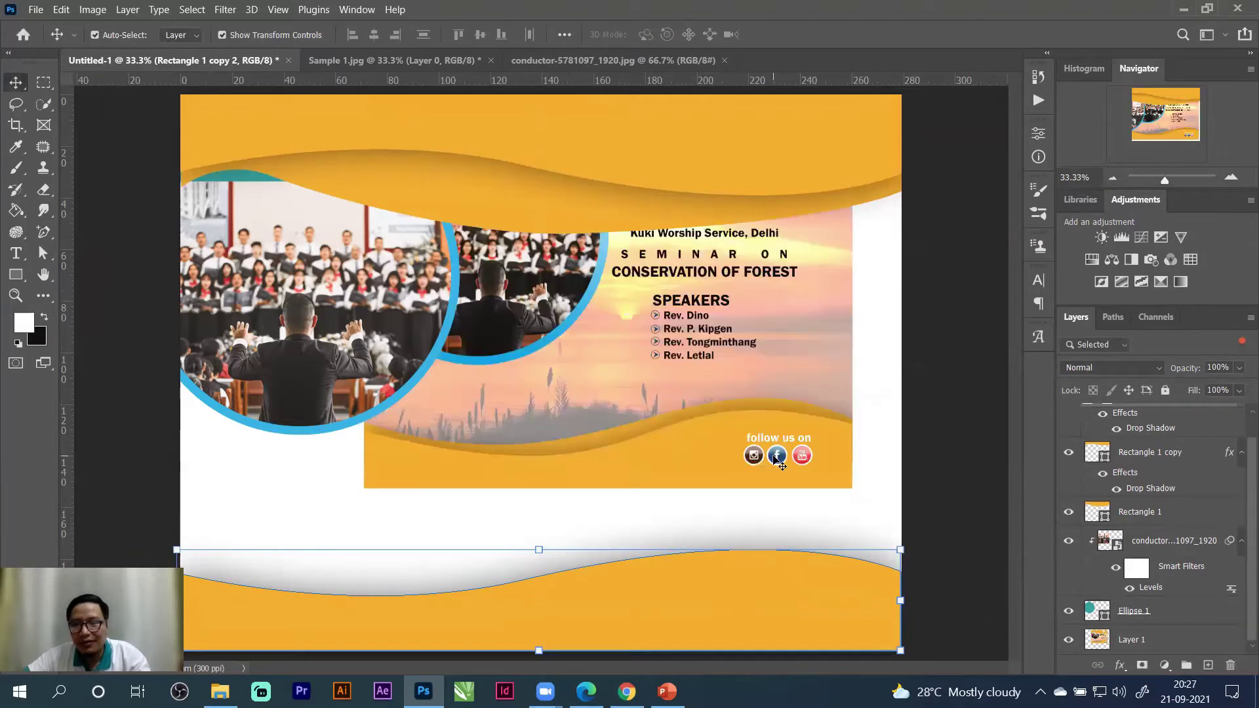
pyautogui.moveTo(734, 367); pyautogui.dragTo(734, 389)
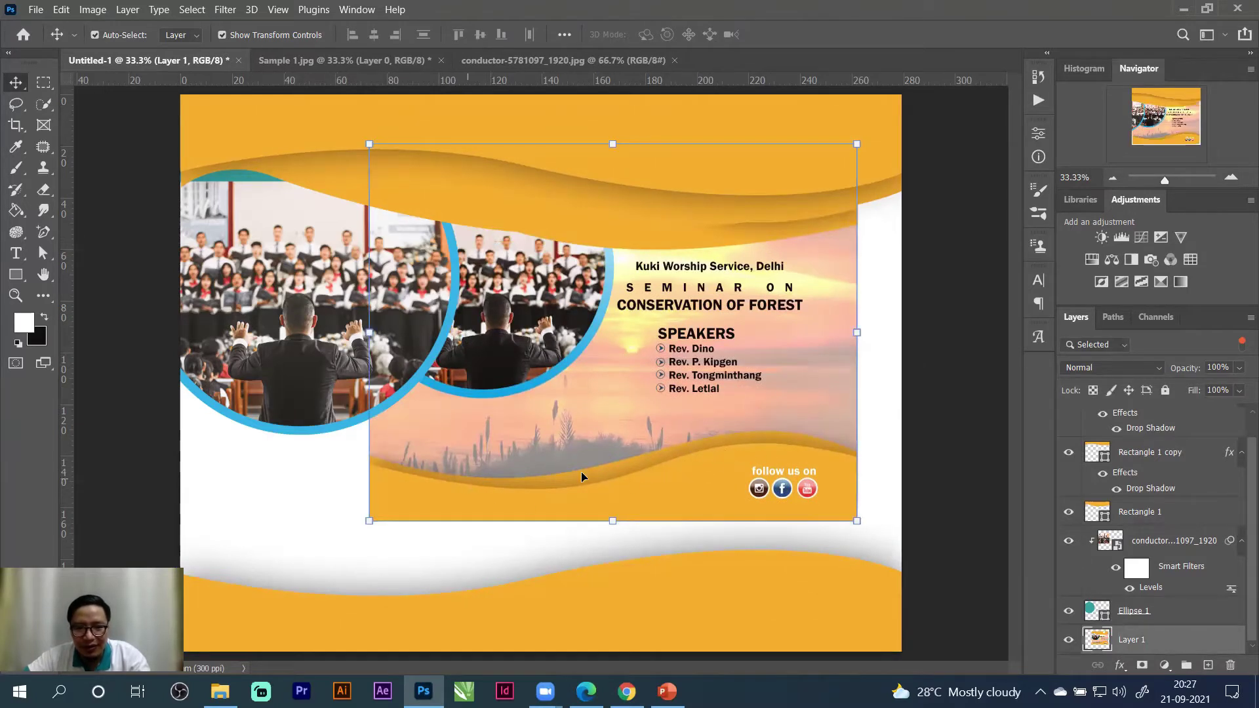
# Duplicate the bottom wave, Rectangle 1 copy 2, in place.
pyautogui.click(730, 623)
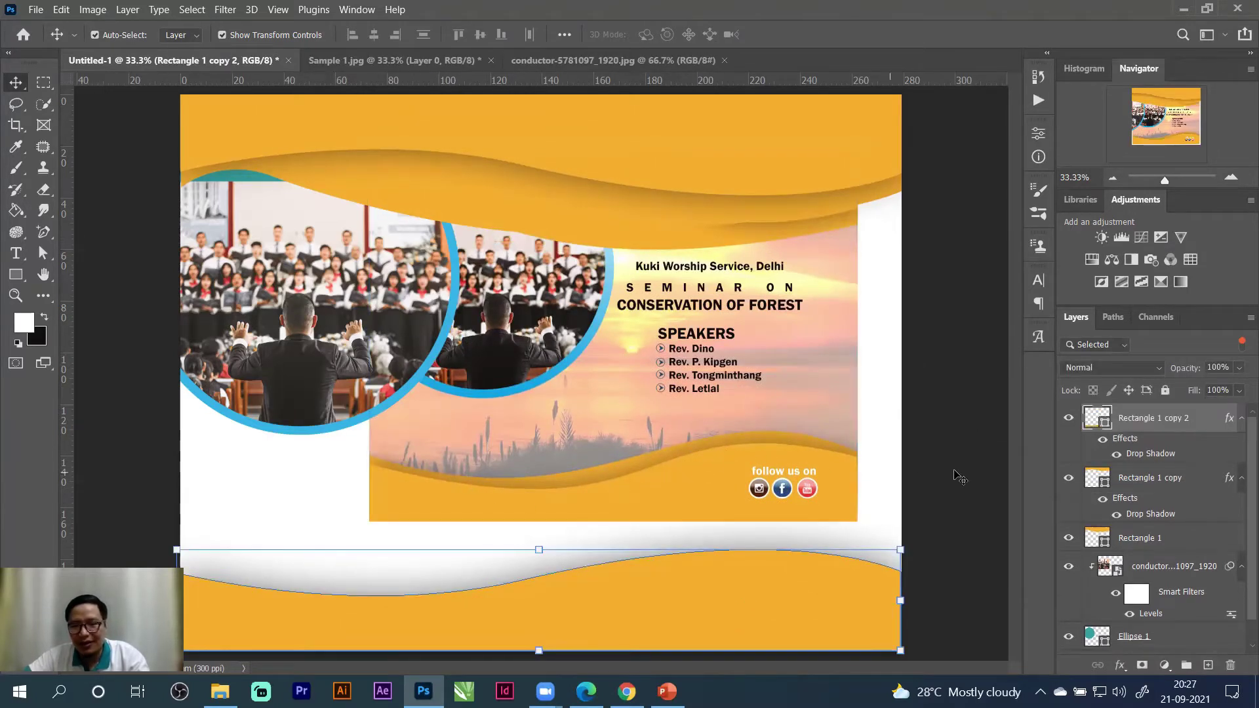
pyautogui.hotkey('ctrl', 'j')
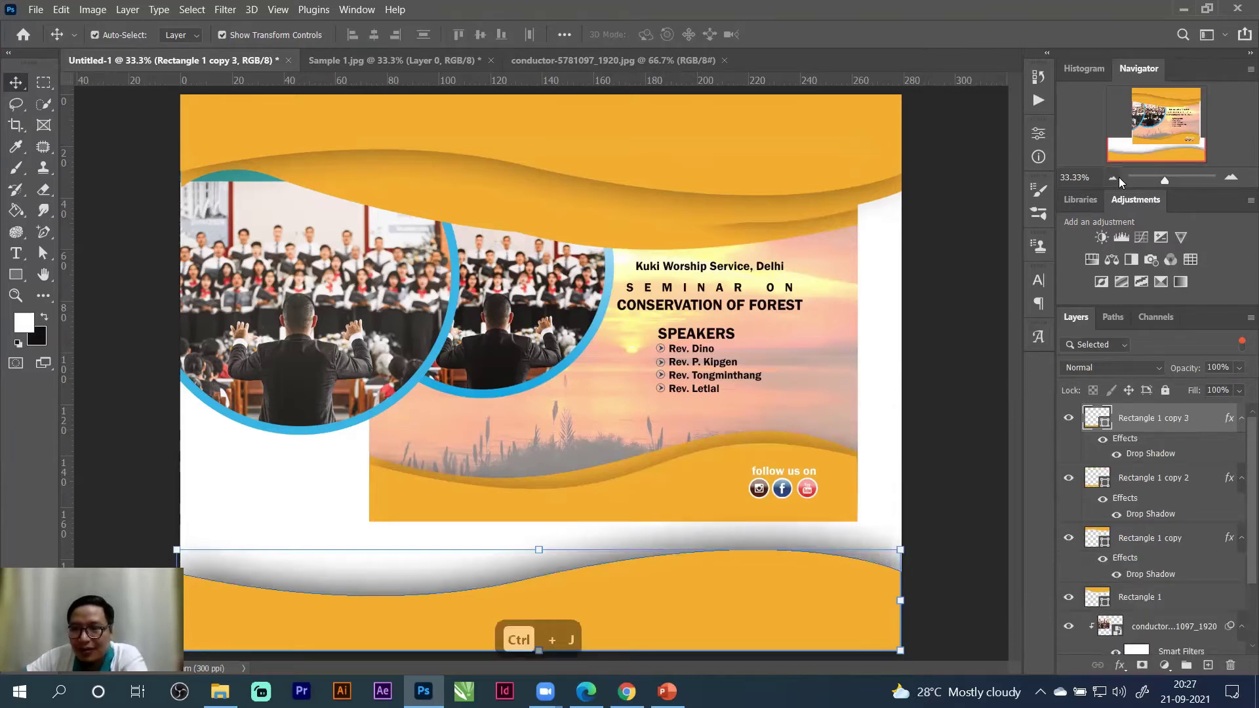
pyautogui.click(1117, 178)
# Try scaling the new bottom wave copy proportionally to 88.02% and in height only to 77.74%, undoing each change.
pyautogui.moveTo(536, 505); pyautogui.dragTo(538, 512)
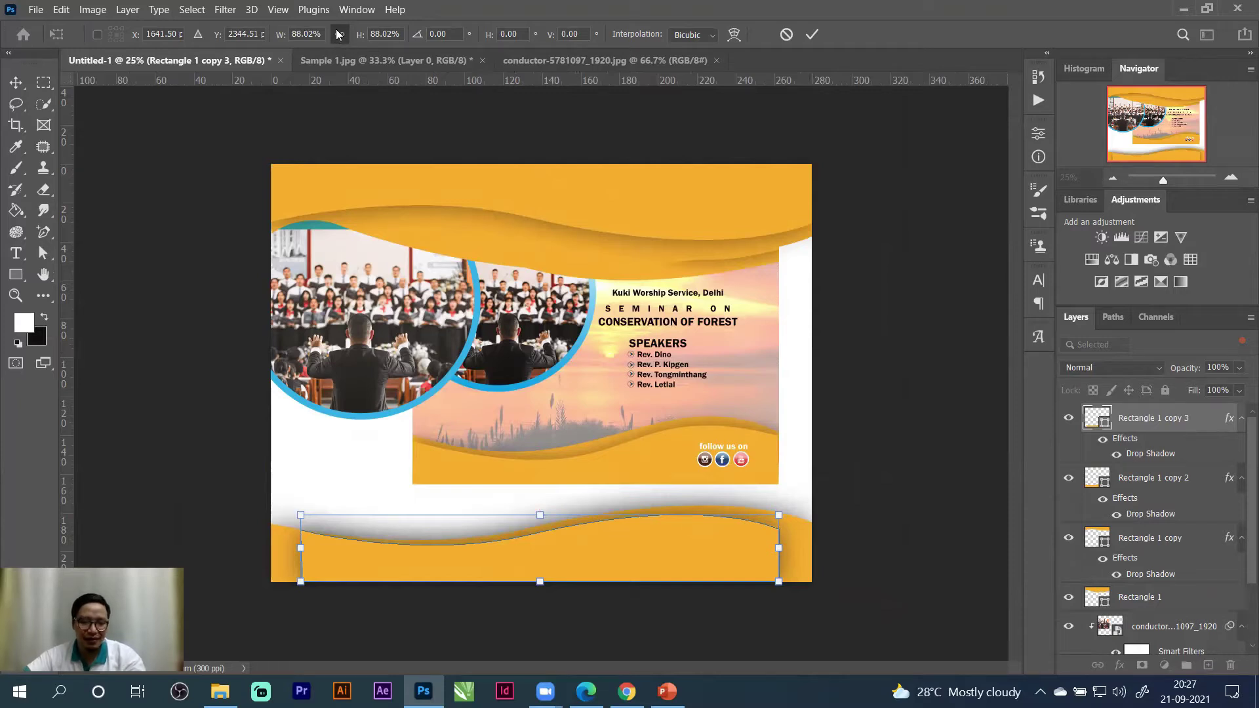
pyautogui.hotkey('ctrl', 'z')
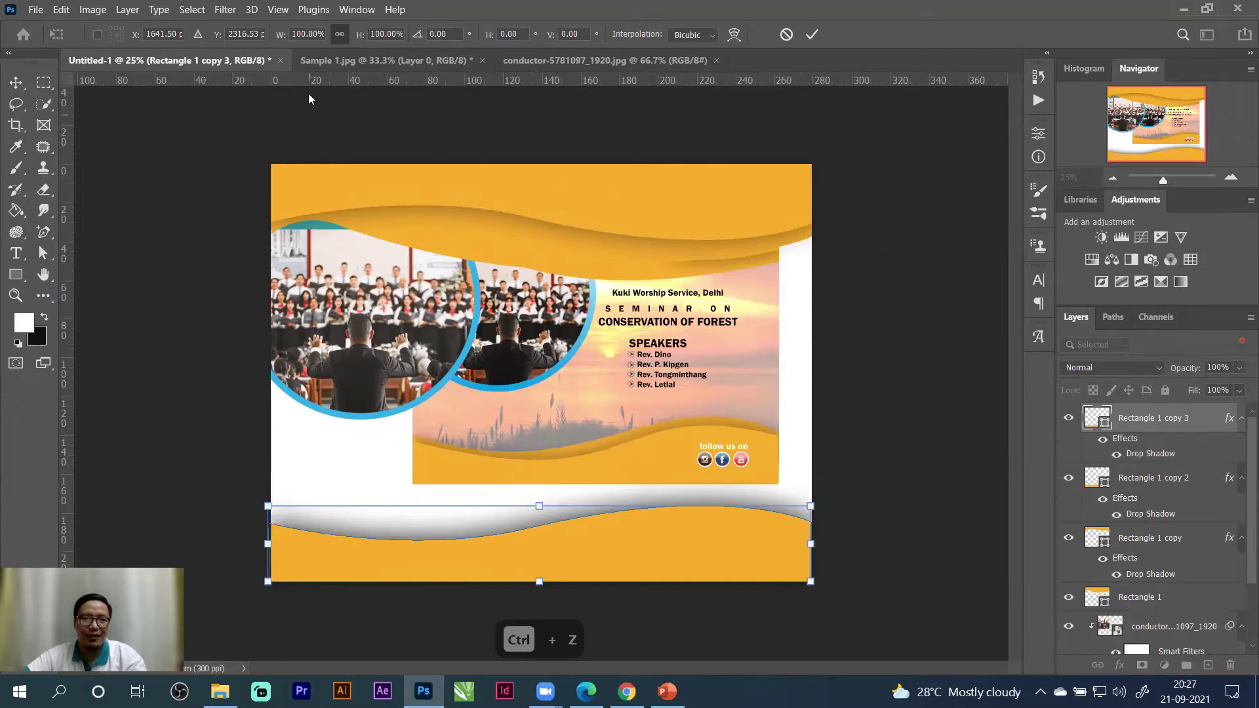
pyautogui.moveTo(539, 506); pyautogui.dragTo(539, 523)
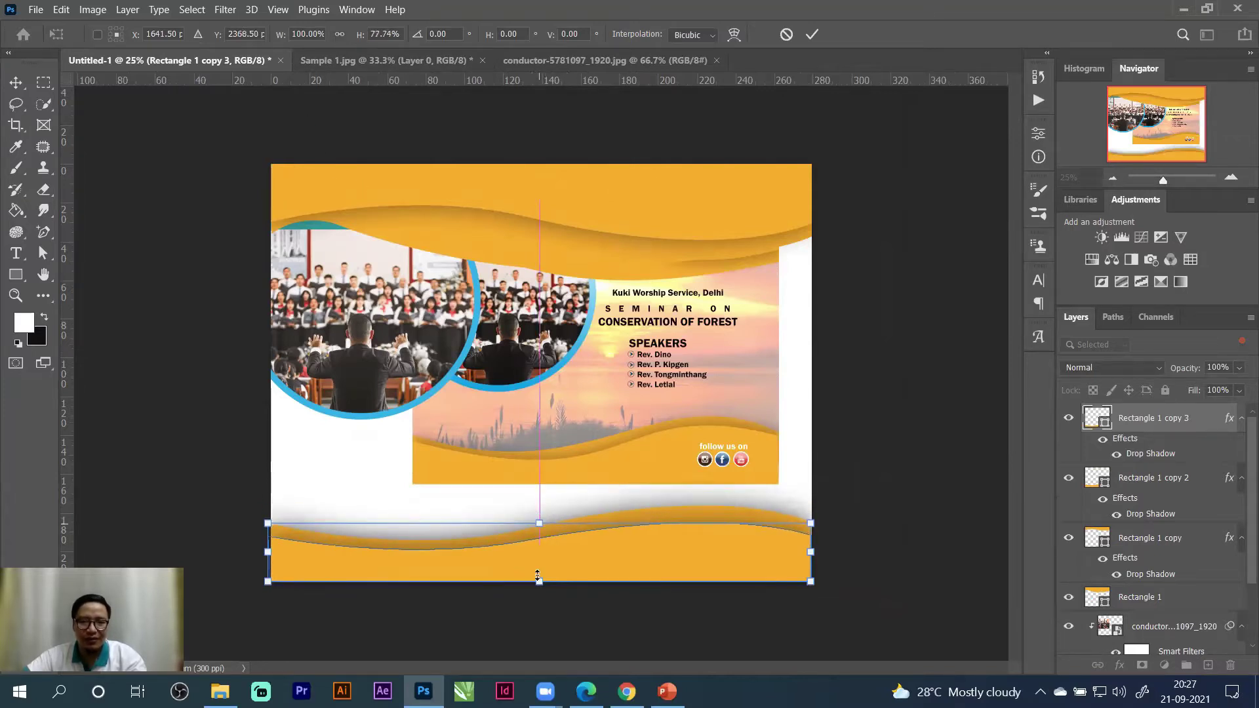
pyautogui.moveTo(567, 681)
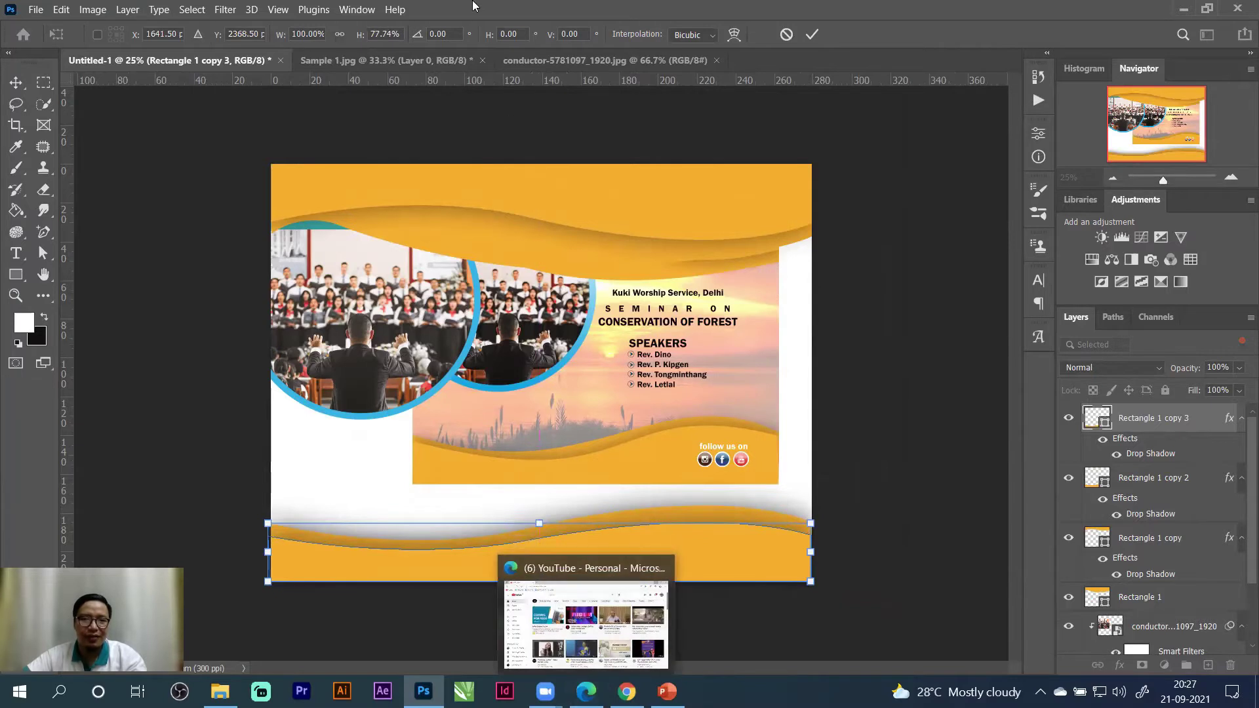
pyautogui.hotkey('ctrl', 'z')
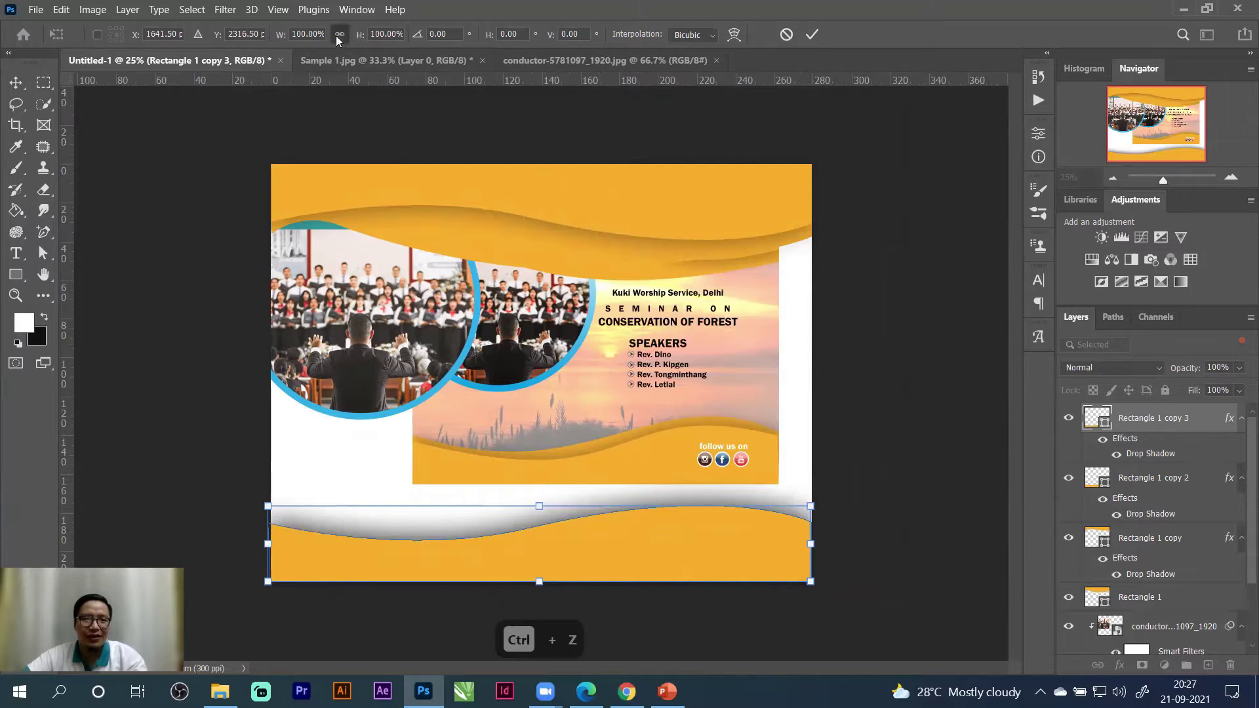
# Squash the front bottom wave, Rectangle 1 copy 3, by lowering its upper edge while its base stays on the canvas edge, and apply the transform.
pyautogui.moveTo(540, 504); pyautogui.dragTo(542, 527)
pyautogui.click(812, 35)
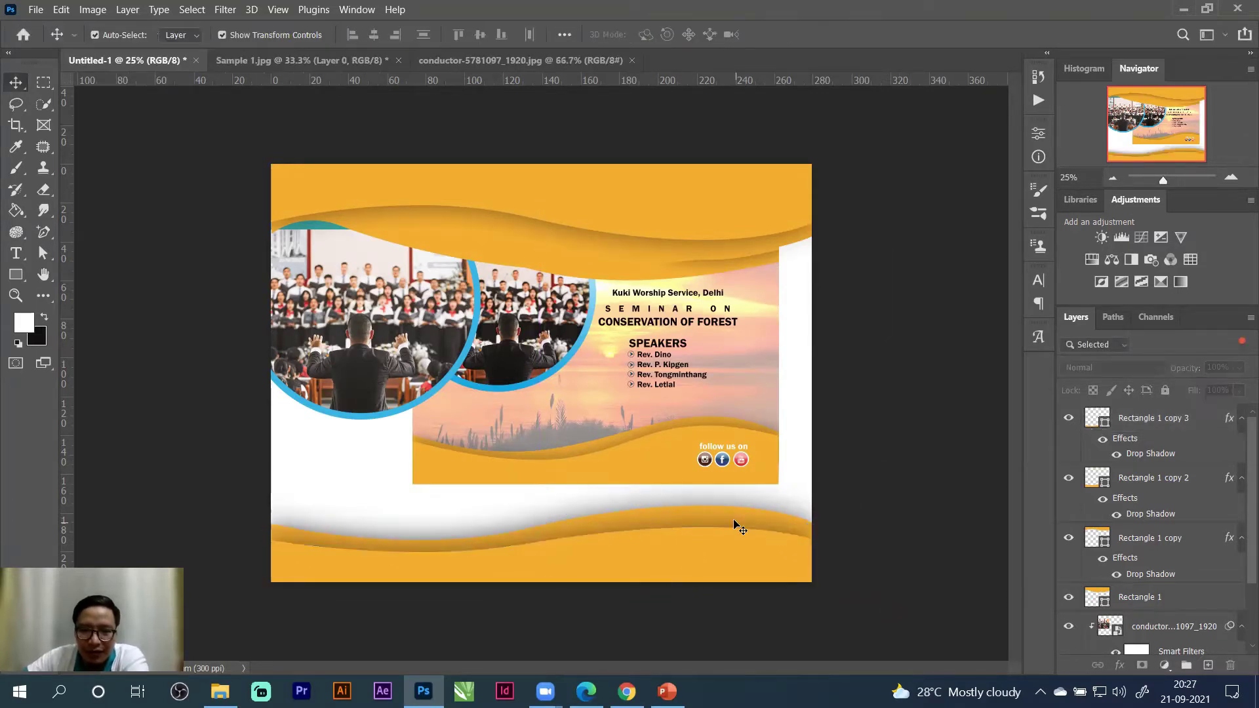
# Remove the Drop Shadow effect from the rear bottom wave, Rectangle 1 copy 2.
pyautogui.click(713, 512)
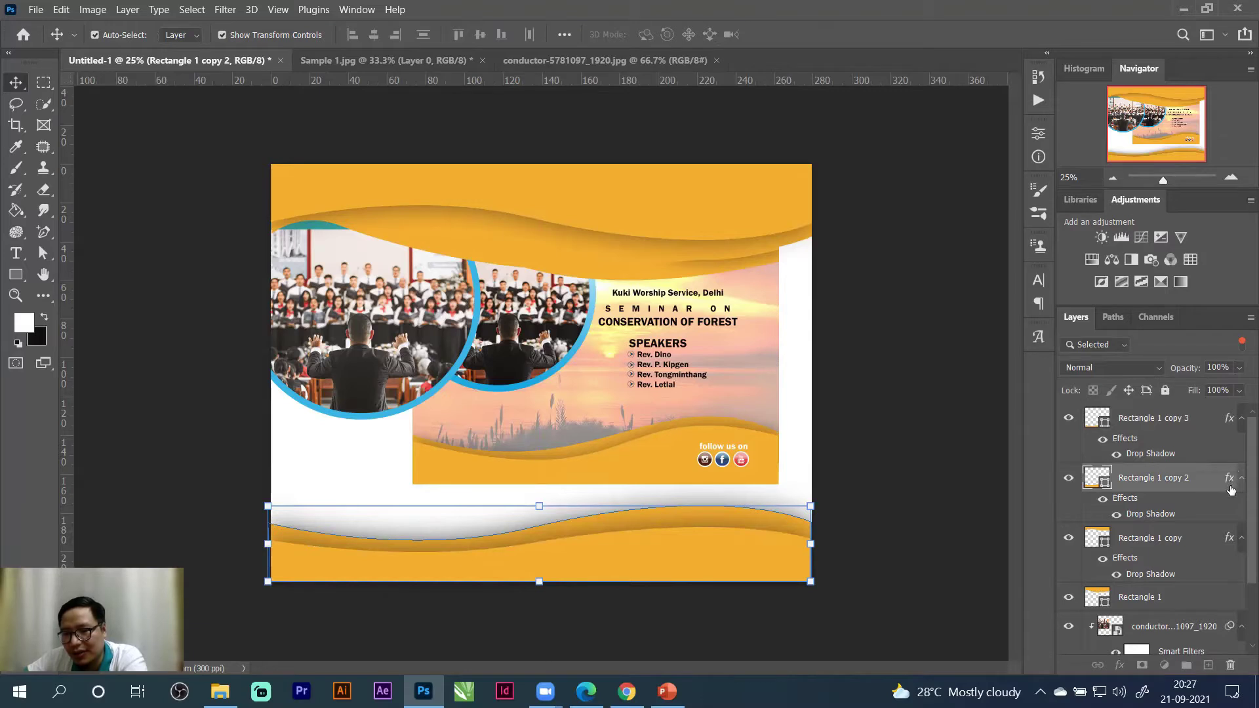
pyautogui.moveTo(1228, 481); pyautogui.dragTo(1229, 666)
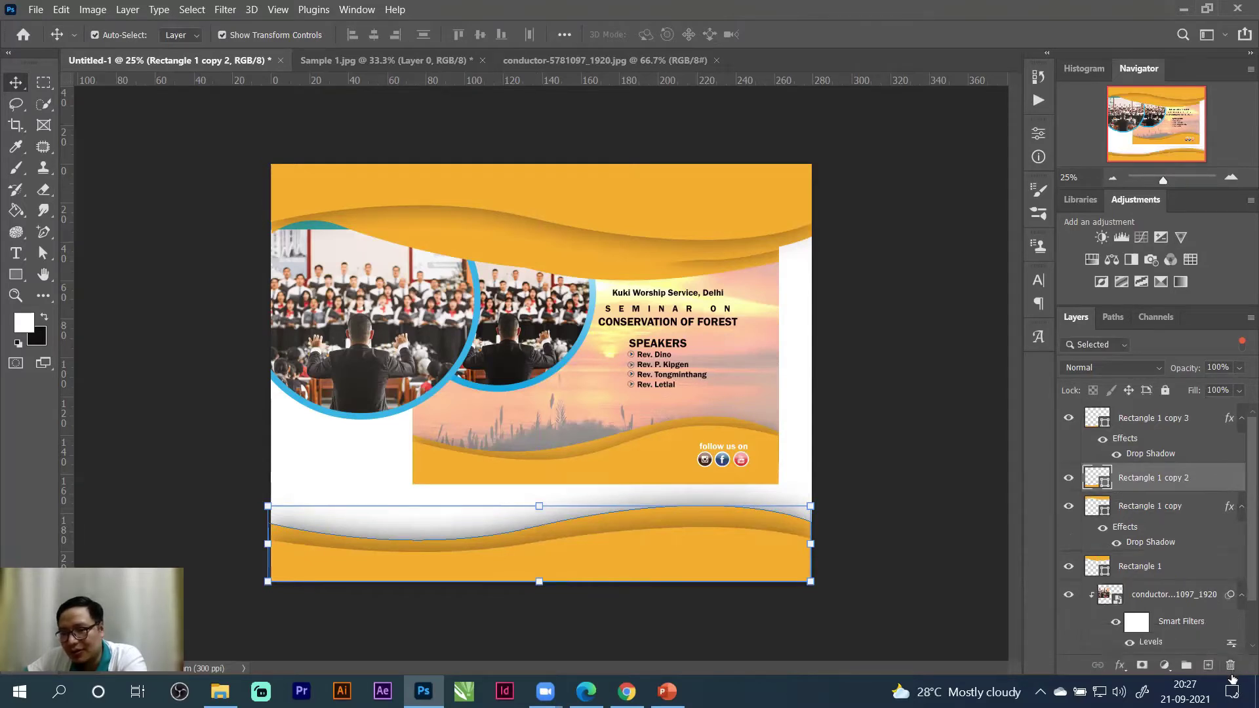
pyautogui.click(781, 432)
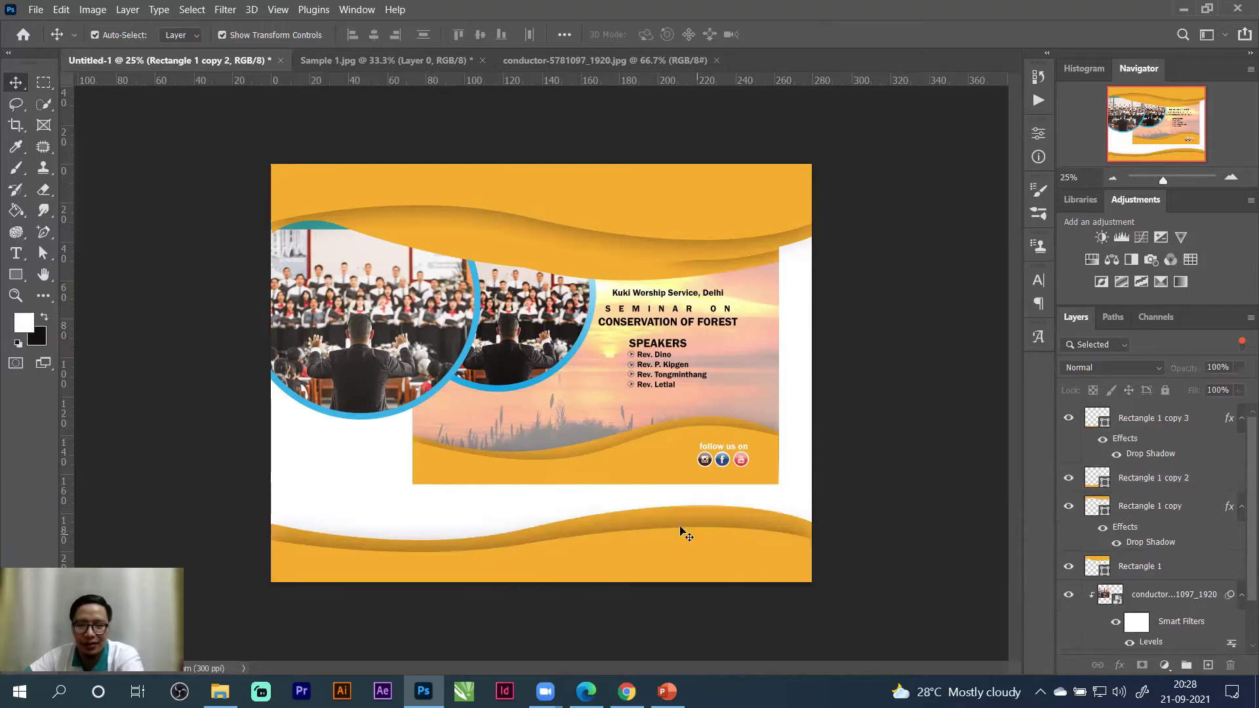
pyautogui.click(1229, 515)
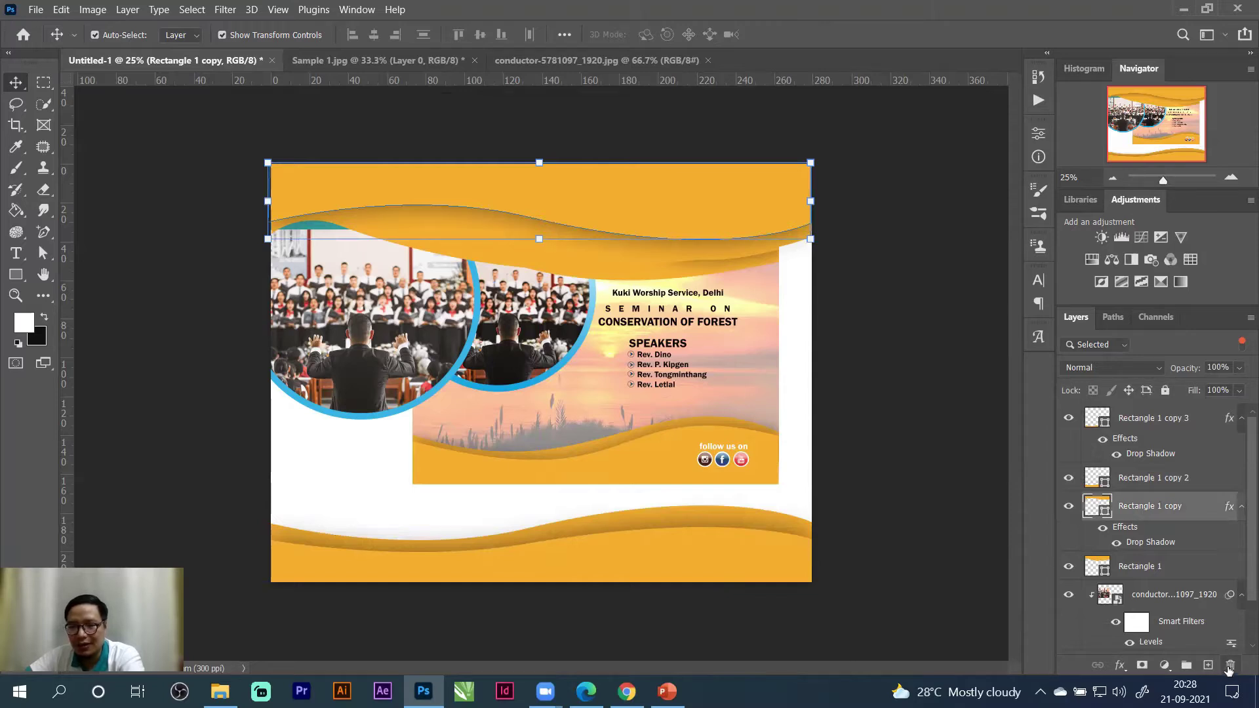
# Reshape the upper curve of Rectangle 1 copy 3 by adjusting its middle anchor's handle and raising its left anchor, leaving a thin band of the wave behind.
pyautogui.click(652, 554)
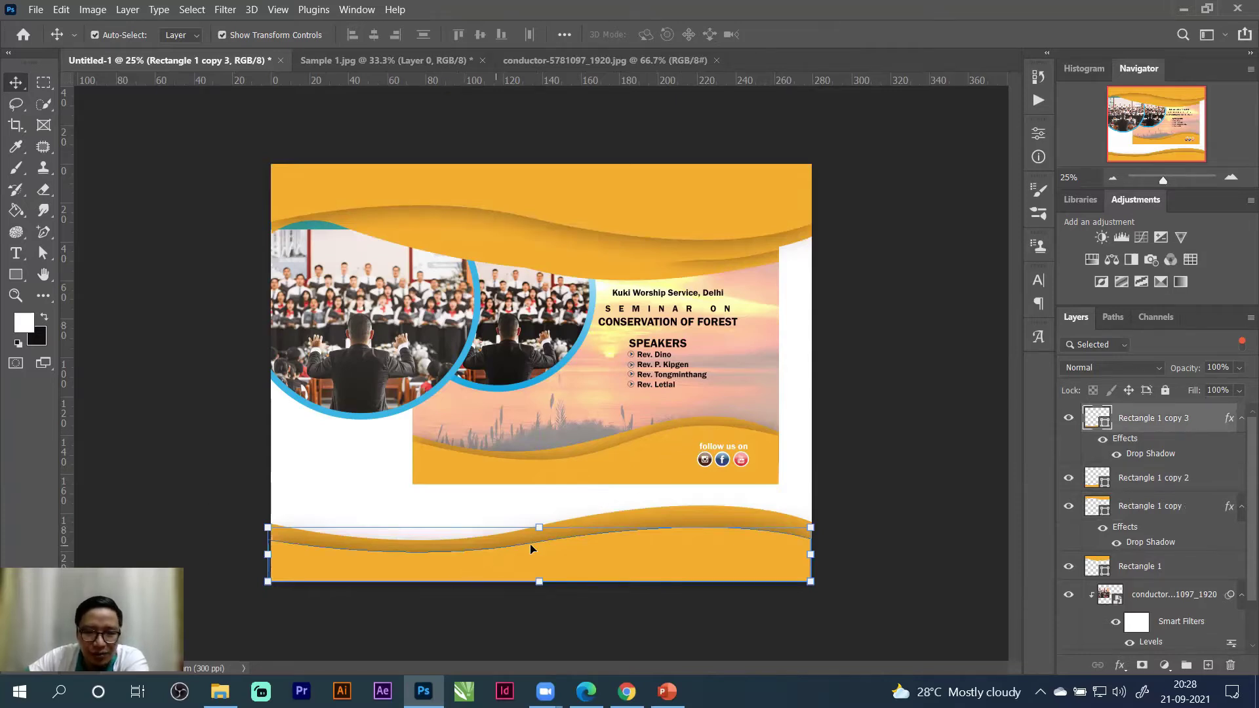
pyautogui.click(47, 252)
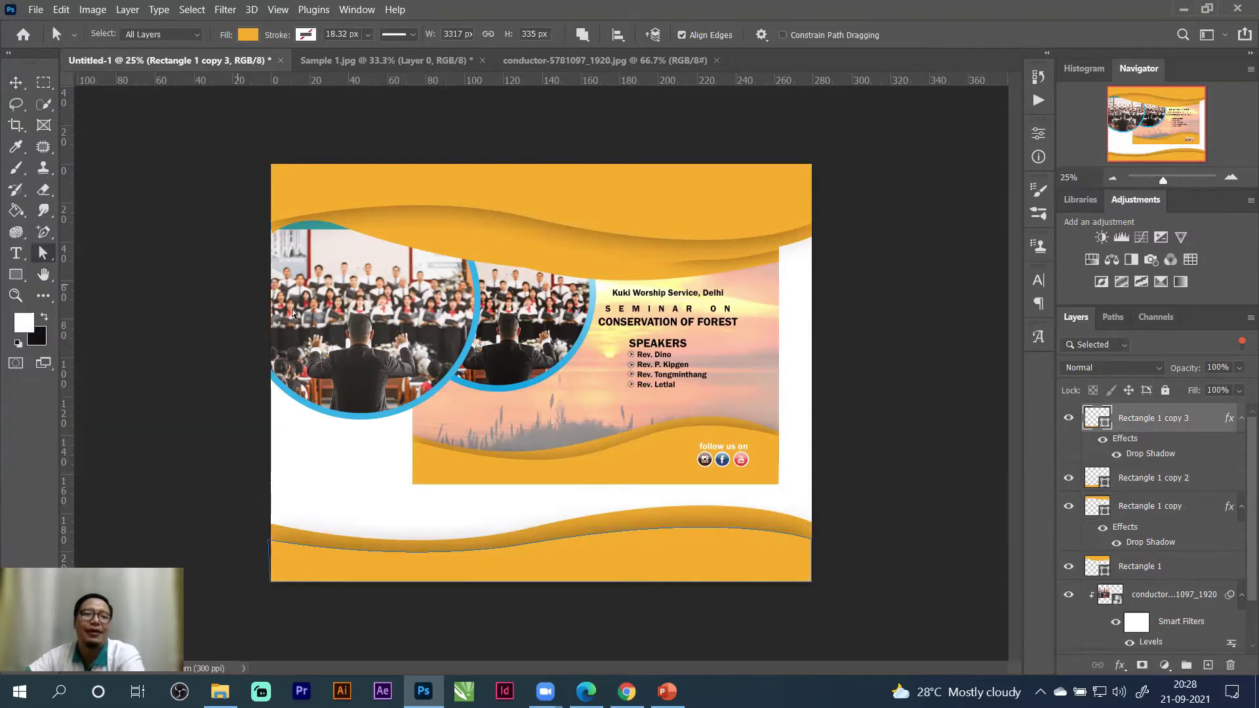
pyautogui.click(559, 548)
pyautogui.click(528, 544)
pyautogui.moveTo(725, 511); pyautogui.dragTo(750, 481)
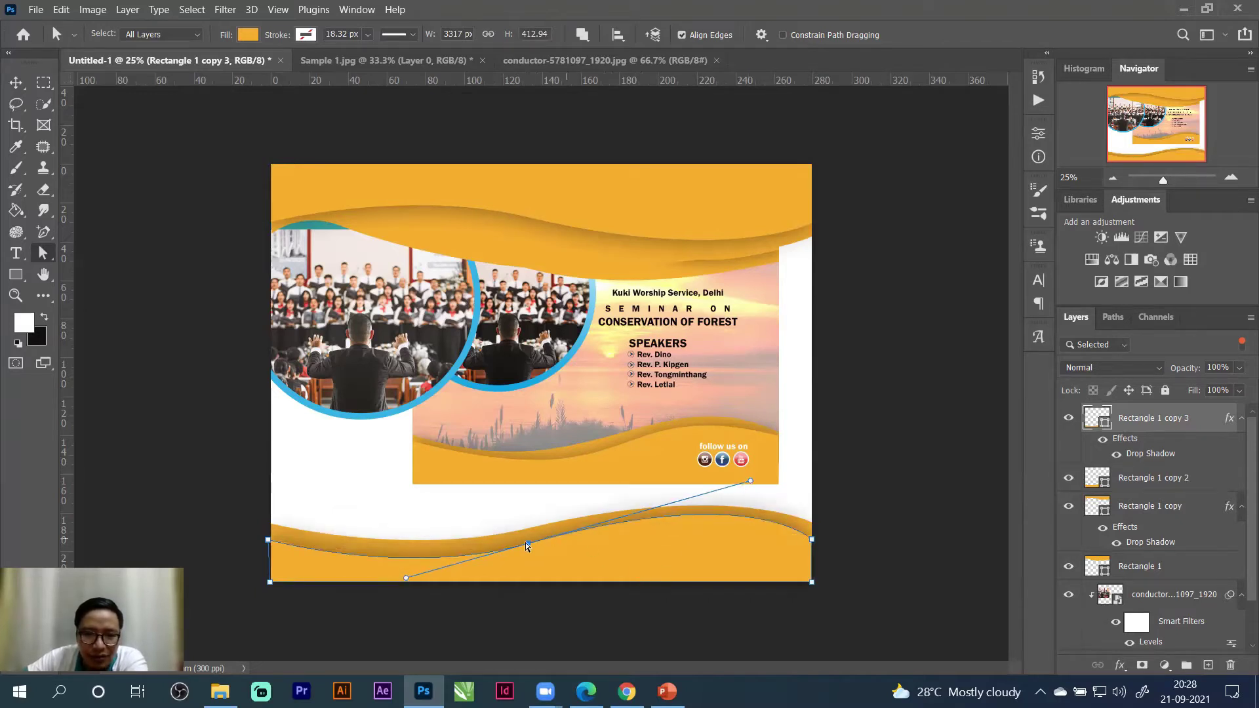
pyautogui.click(269, 540)
pyautogui.moveTo(269, 541); pyautogui.dragTo(269, 528)
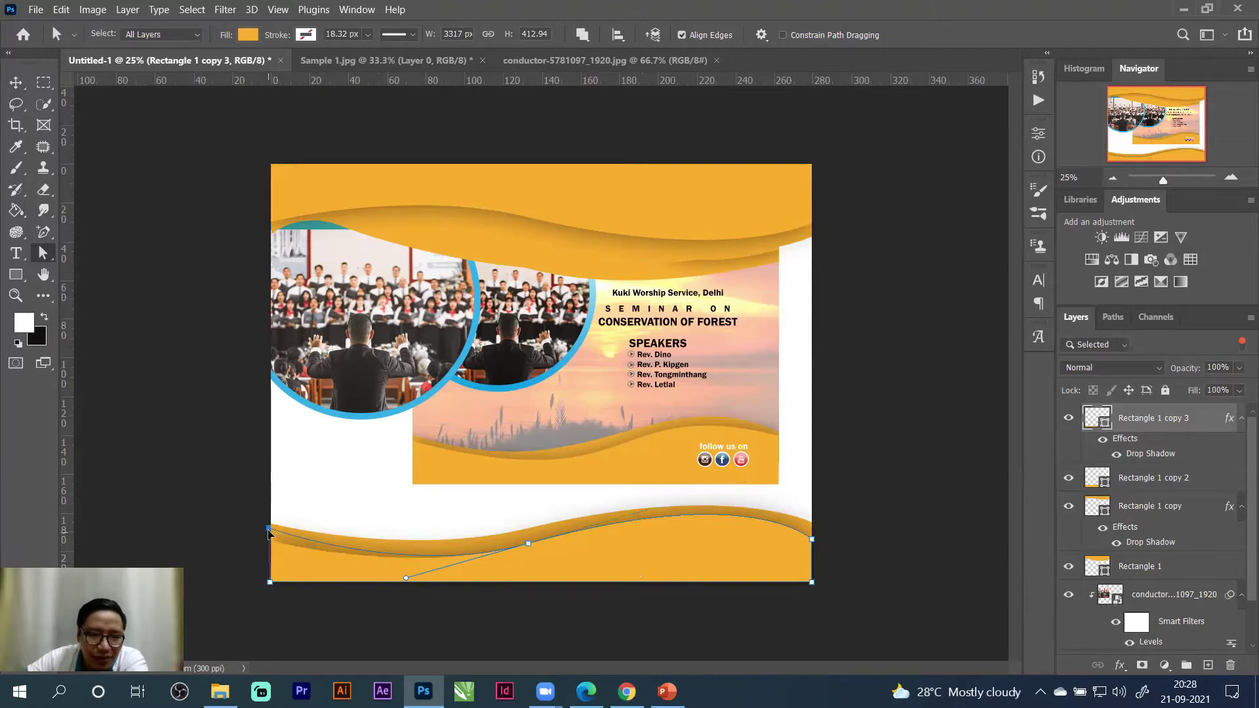
pyautogui.click(531, 548)
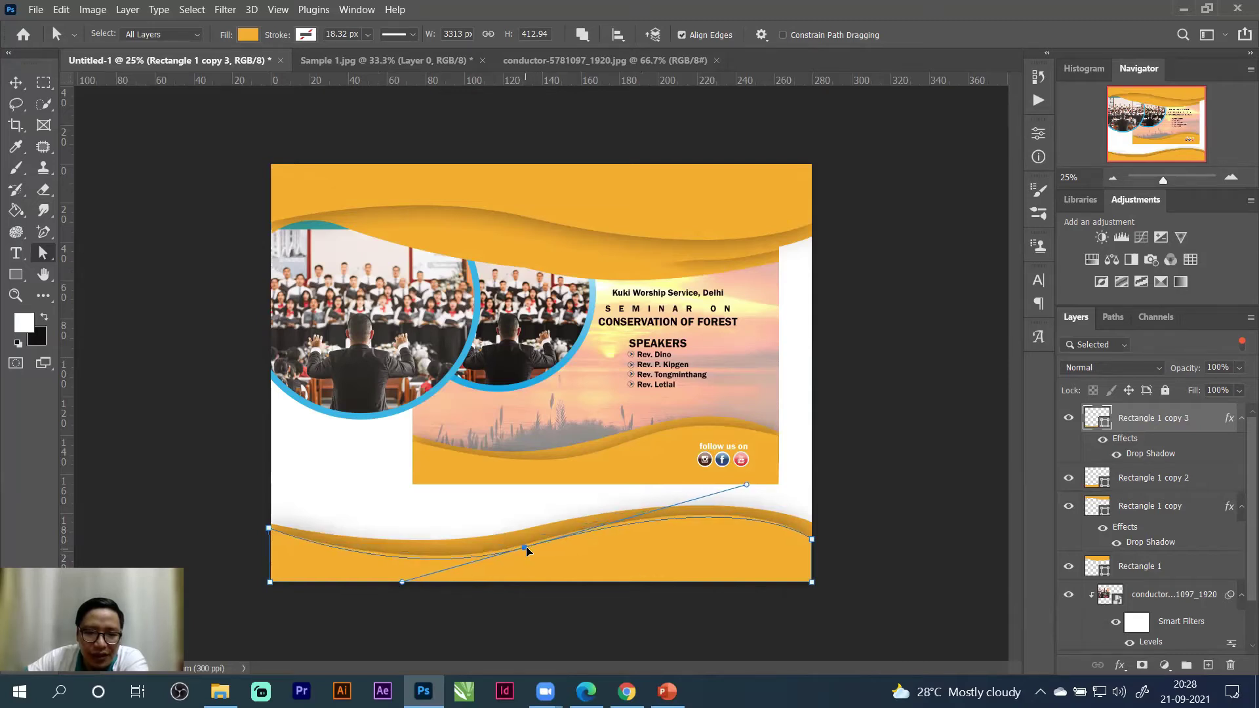
pyautogui.moveTo(533, 547); pyautogui.dragTo(534, 545)
pyautogui.click(16, 82)
pyautogui.click(177, 229)
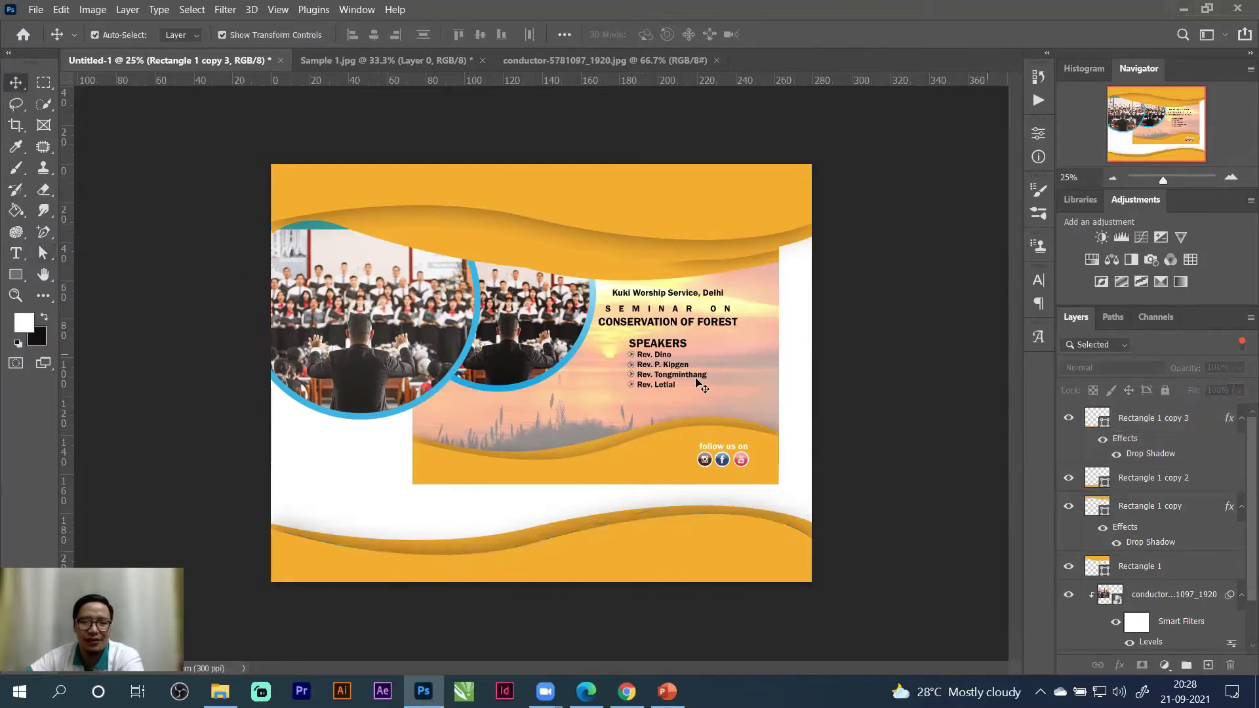
# Move the sample reference image, Layer 1, slightly down and to the right on the canvas.
pyautogui.moveTo(734, 360)
pyautogui.mouseDown()
pyautogui.moveTo(724, 384)
pyautogui.moveTo(724, 360)
pyautogui.moveTo(685, 383)
pyautogui.moveTo(708, 357)
pyautogui.moveTo(724, 380)
pyautogui.mouseUp()
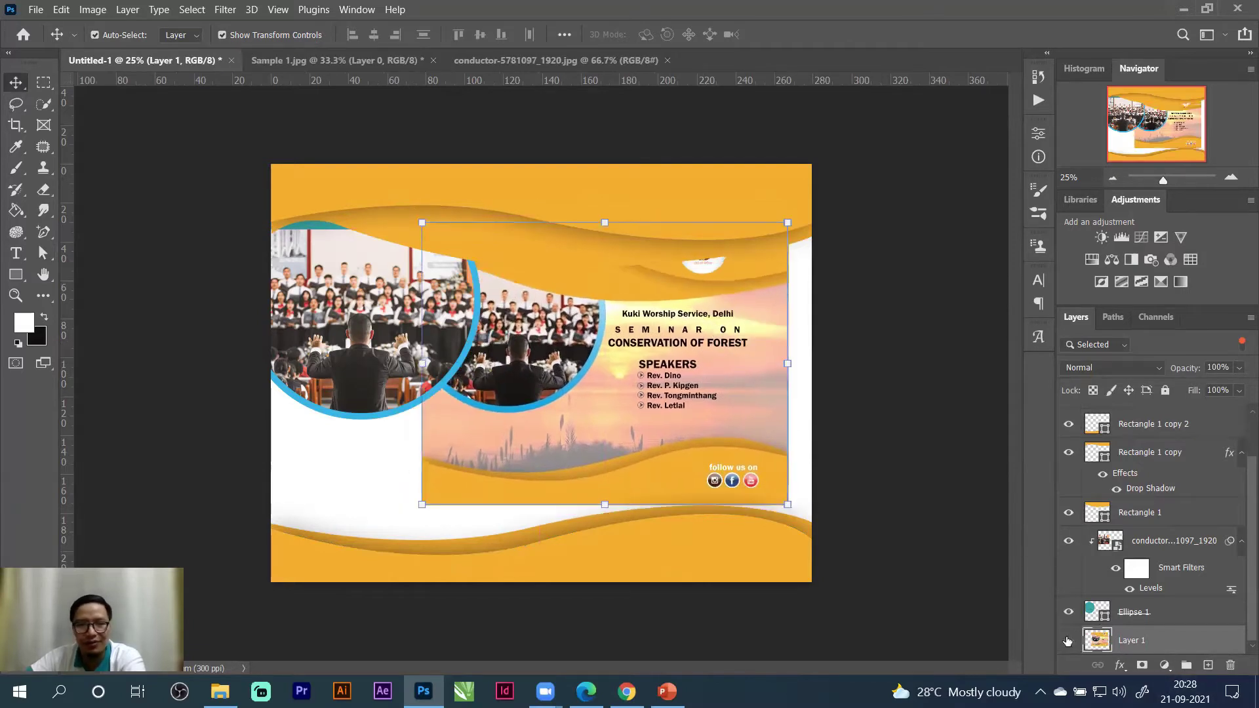
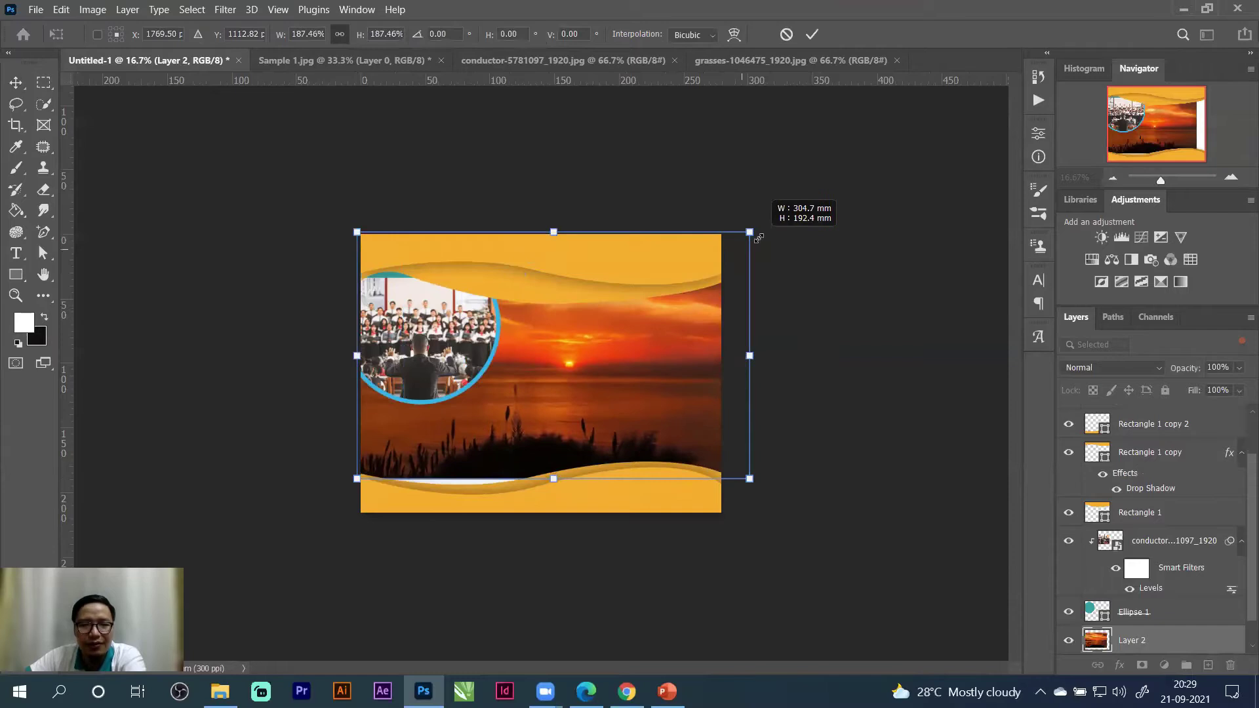
# Scale the sunset photo, Layer 2, without fixed proportions and position it to fill the area between the top and bottom waves, applying the transform.
pyautogui.moveTo(691, 298); pyautogui.dragTo(681, 331)
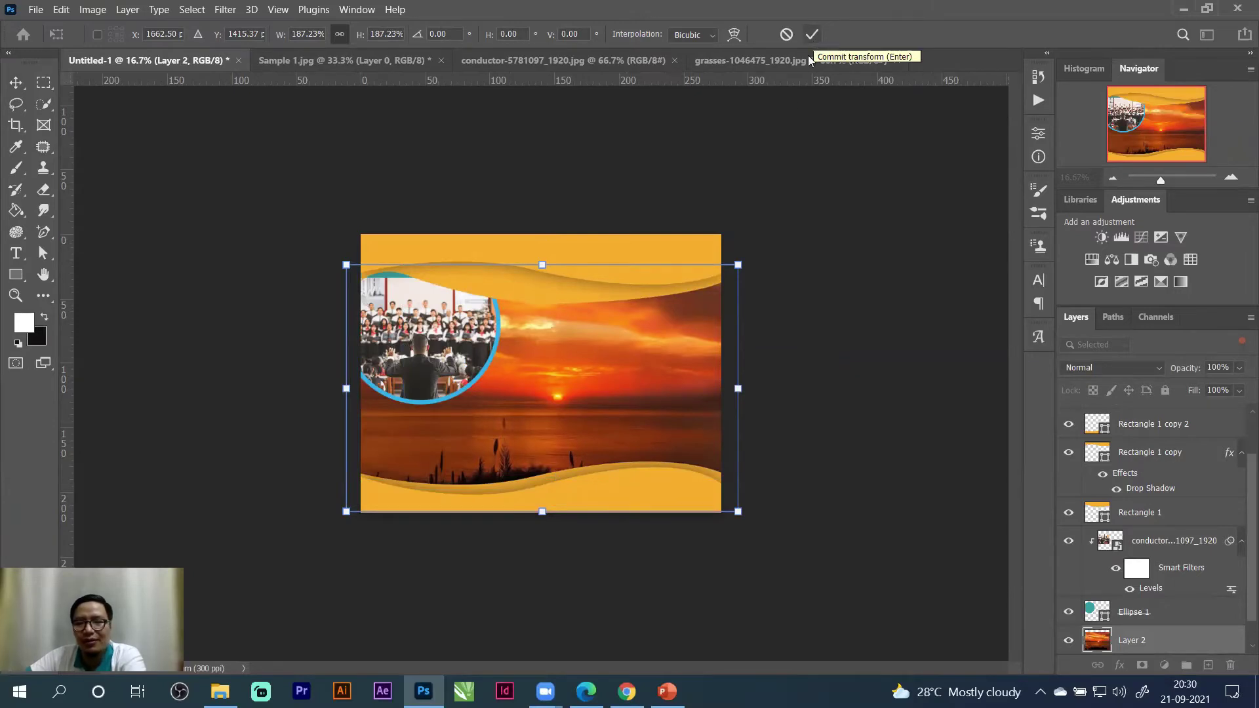
pyautogui.moveTo(738, 265); pyautogui.dragTo(726, 272)
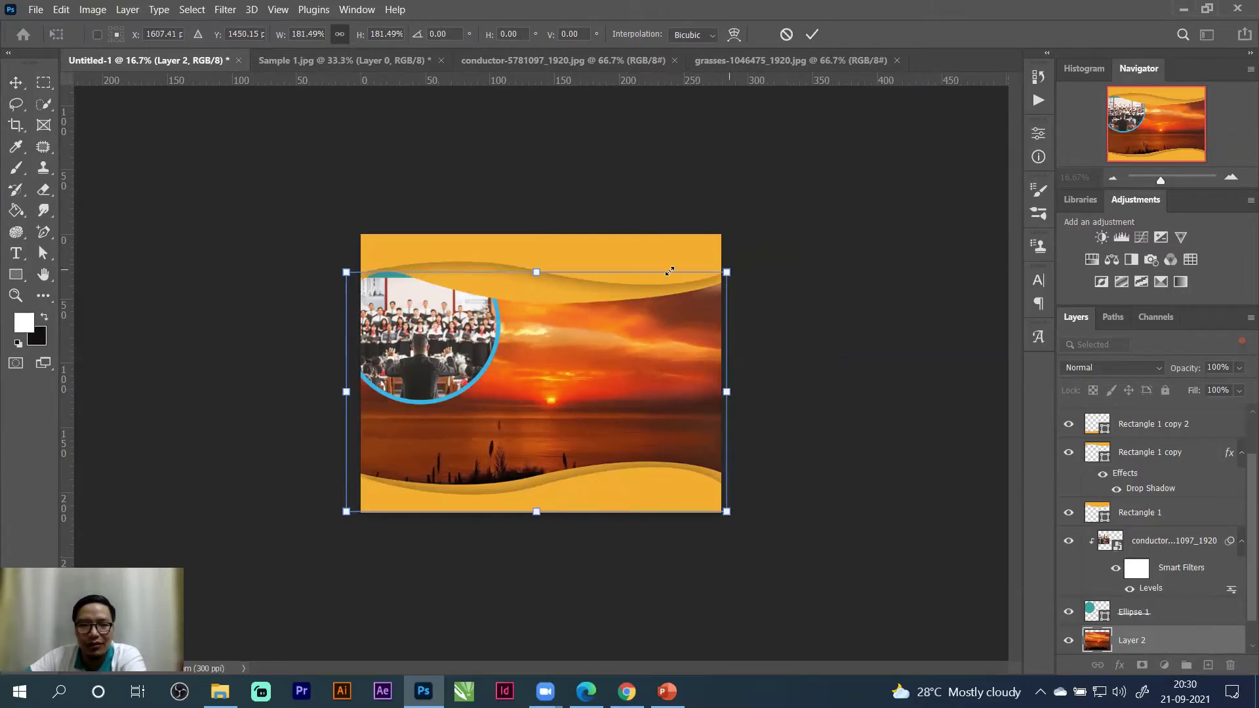
pyautogui.click(340, 33)
pyautogui.moveTo(340, 516)
pyautogui.mouseDown()
pyautogui.moveTo(353, 503)
pyautogui.moveTo(357, 511)
pyautogui.mouseUp()
pyautogui.click(811, 34)
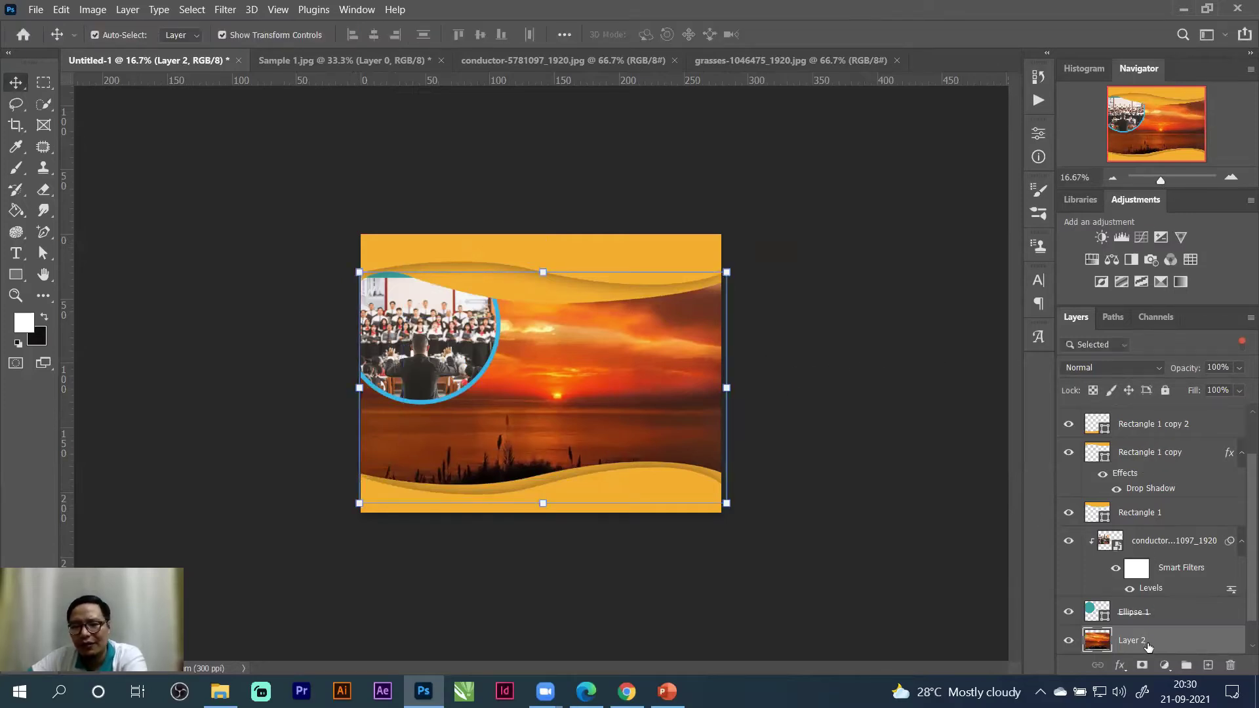
# Set the opacity of the sunset photo, Layer 2, to 70%.
pyautogui.scroll(1, 1147, 647)
pyautogui.scroll(-2, 1141, 626)
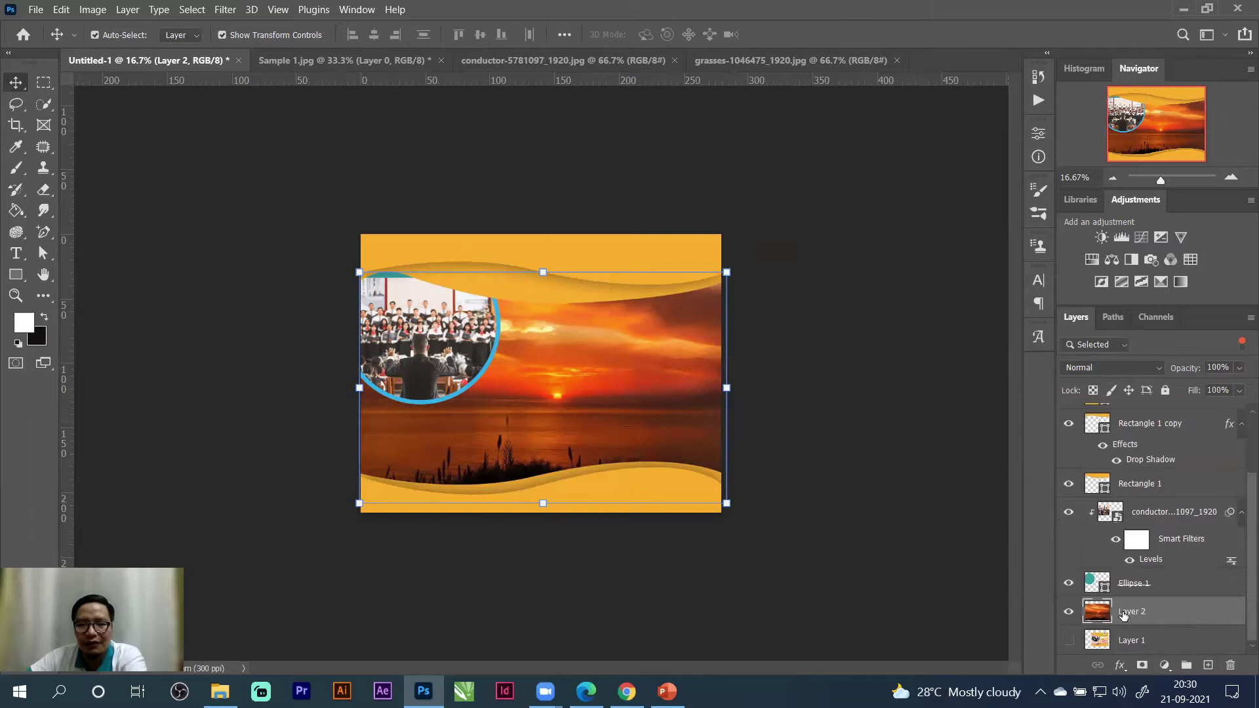
pyautogui.click(1238, 368)
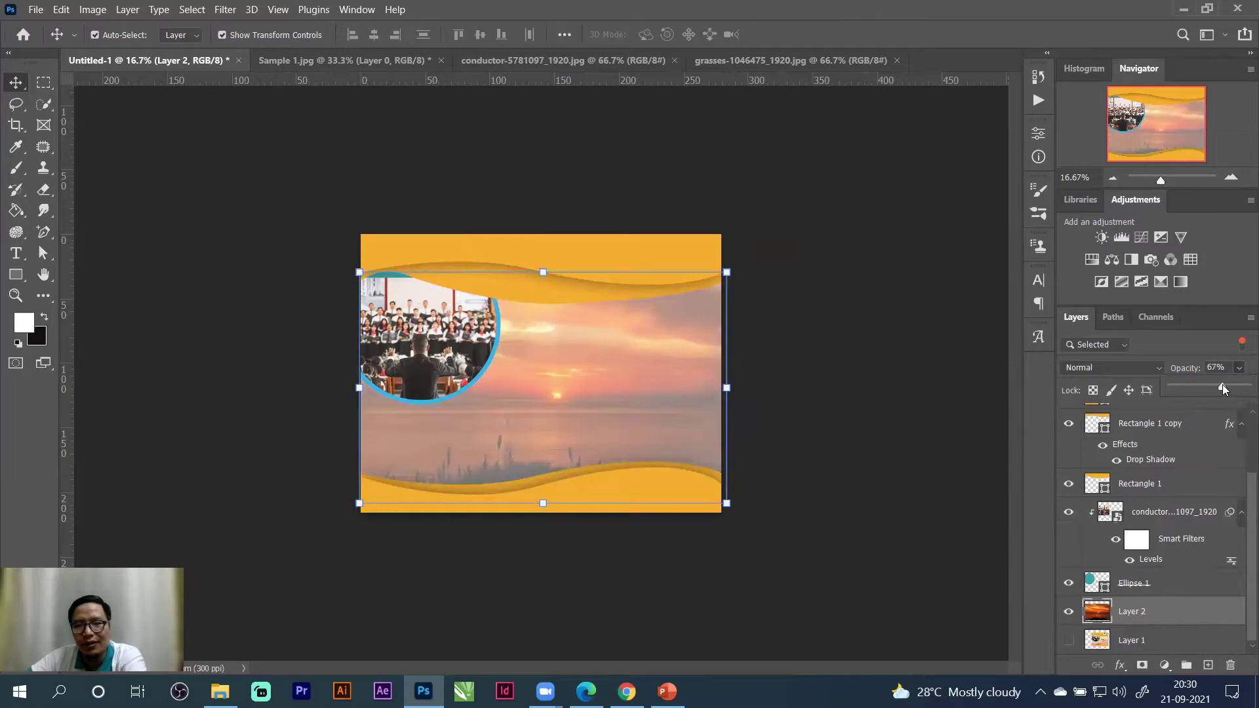
pyautogui.moveTo(1222, 388); pyautogui.dragTo(1224, 387)
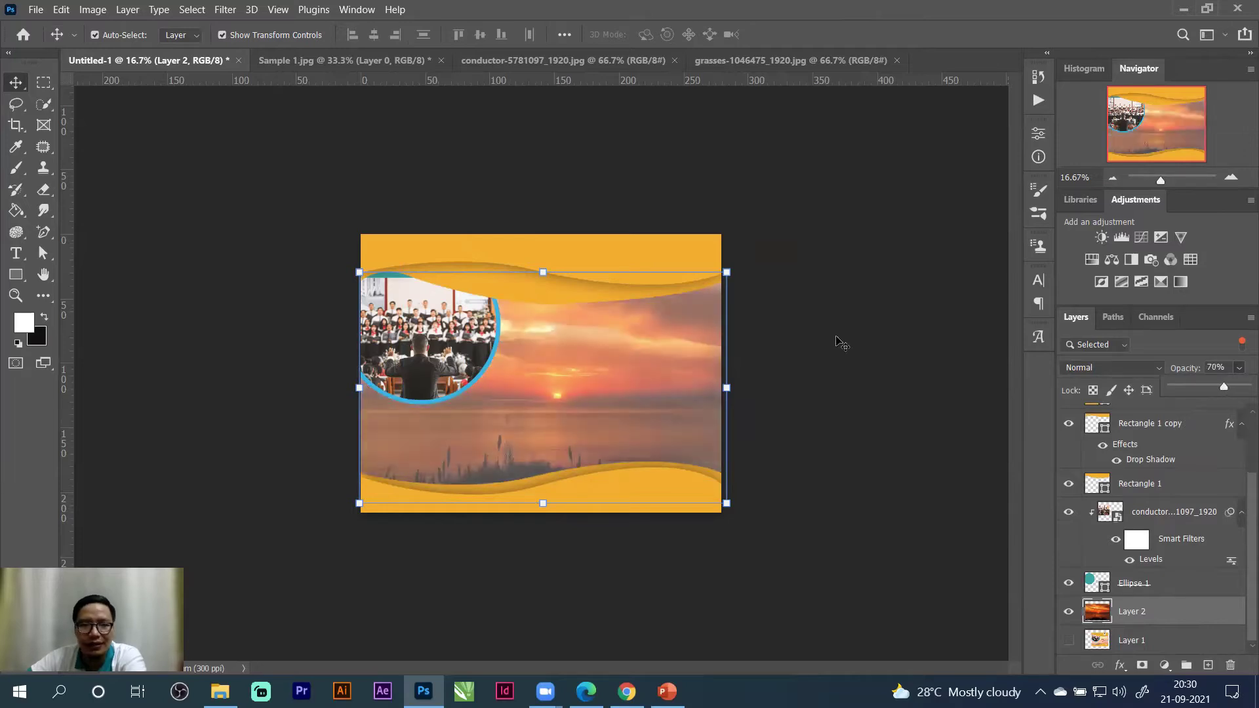
# Change the blend mode of the sunset photo, Layer 2, to Linear Light and set its opacity to 27%.
pyautogui.click(1149, 373)
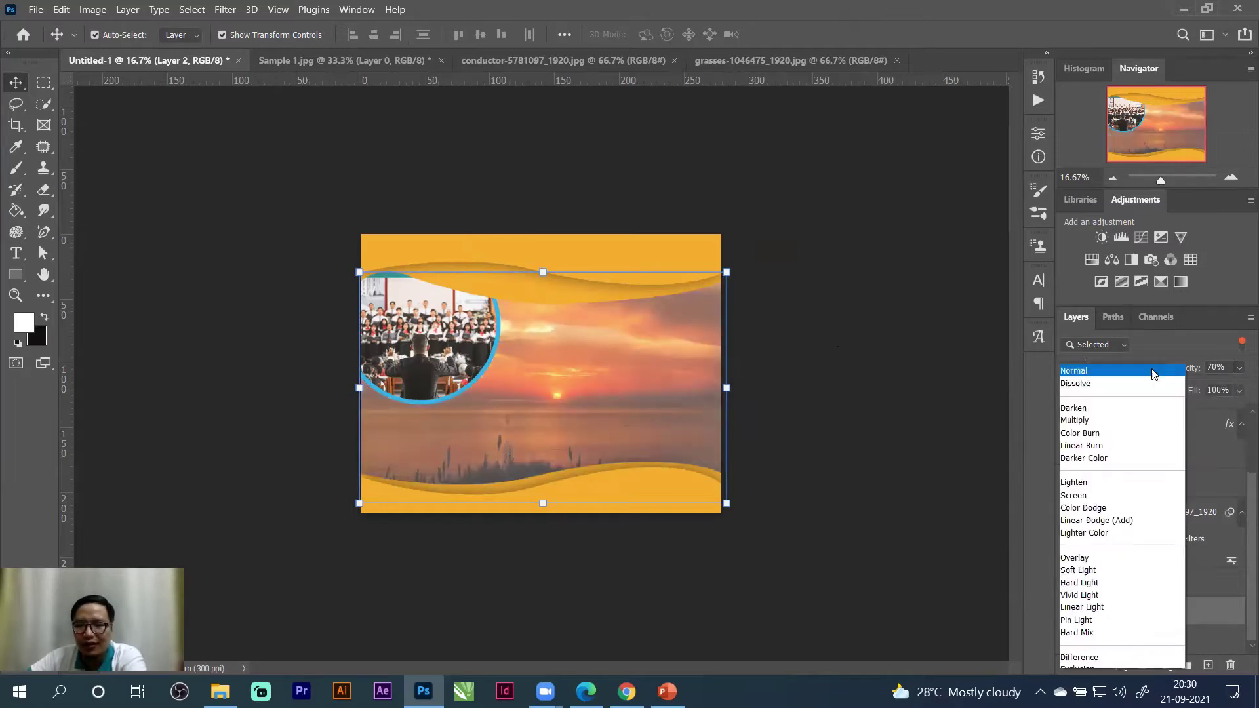
pyautogui.click(1039, 390)
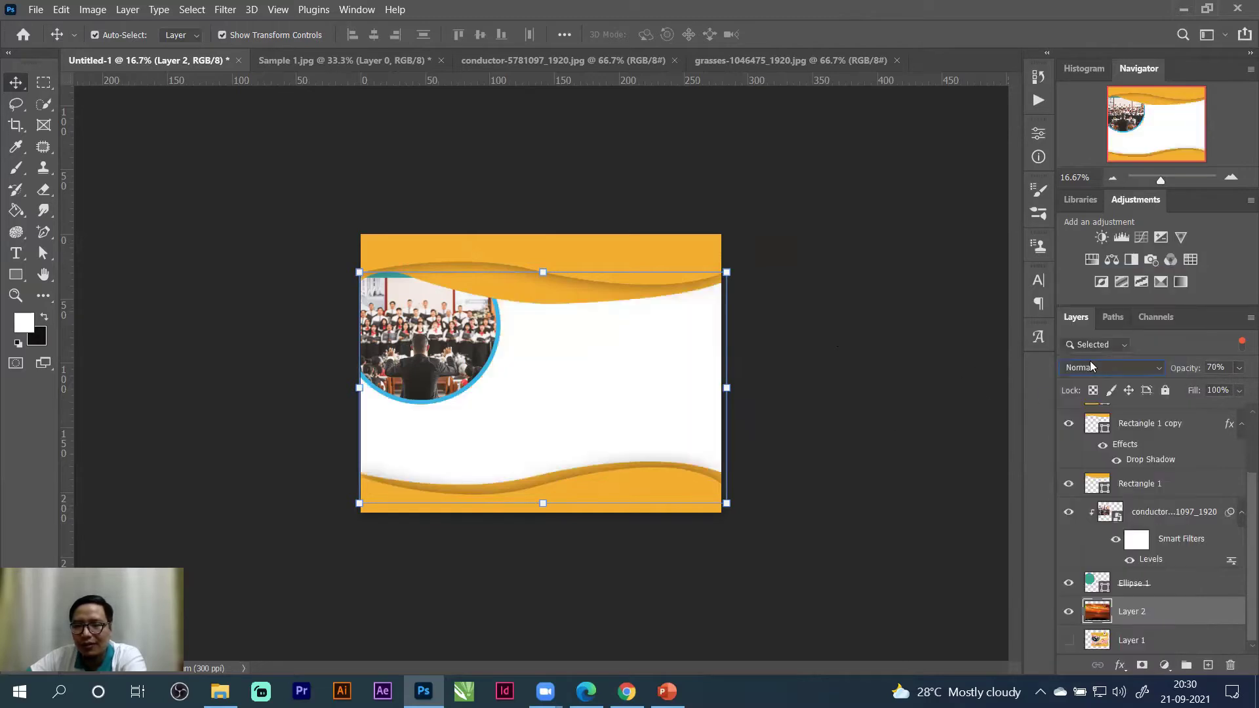
pyautogui.click(1158, 371)
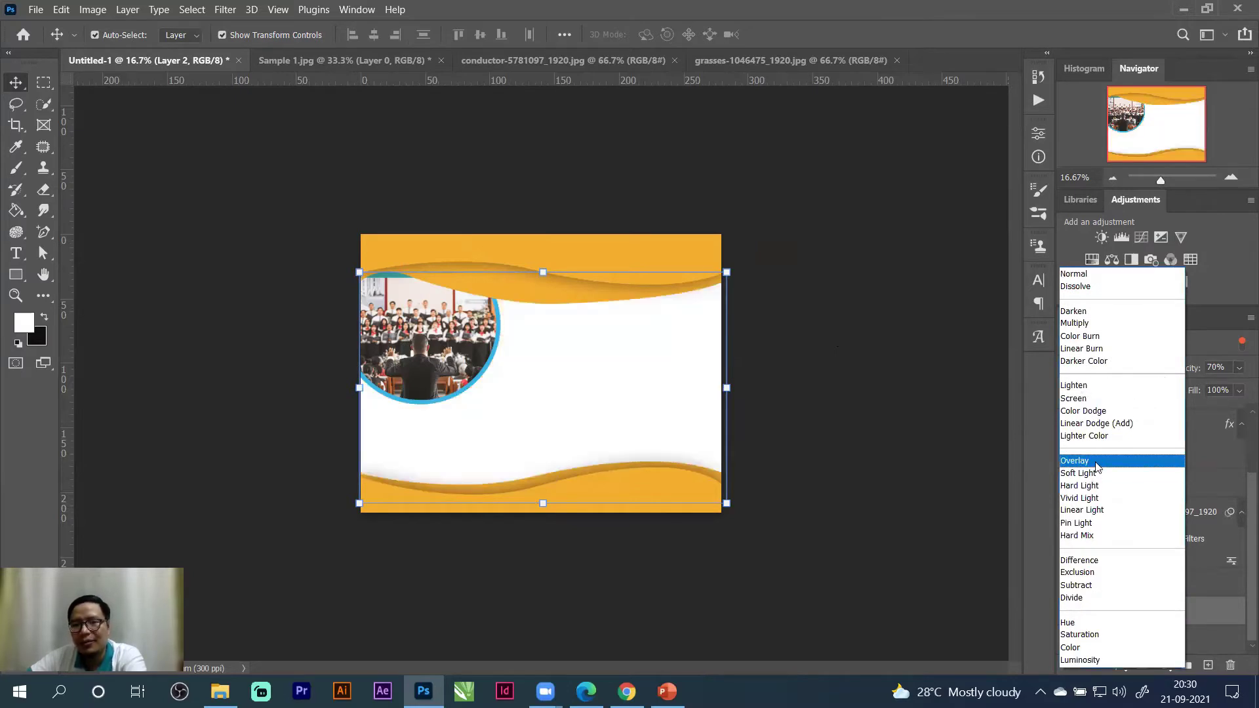
pyautogui.click(1090, 510)
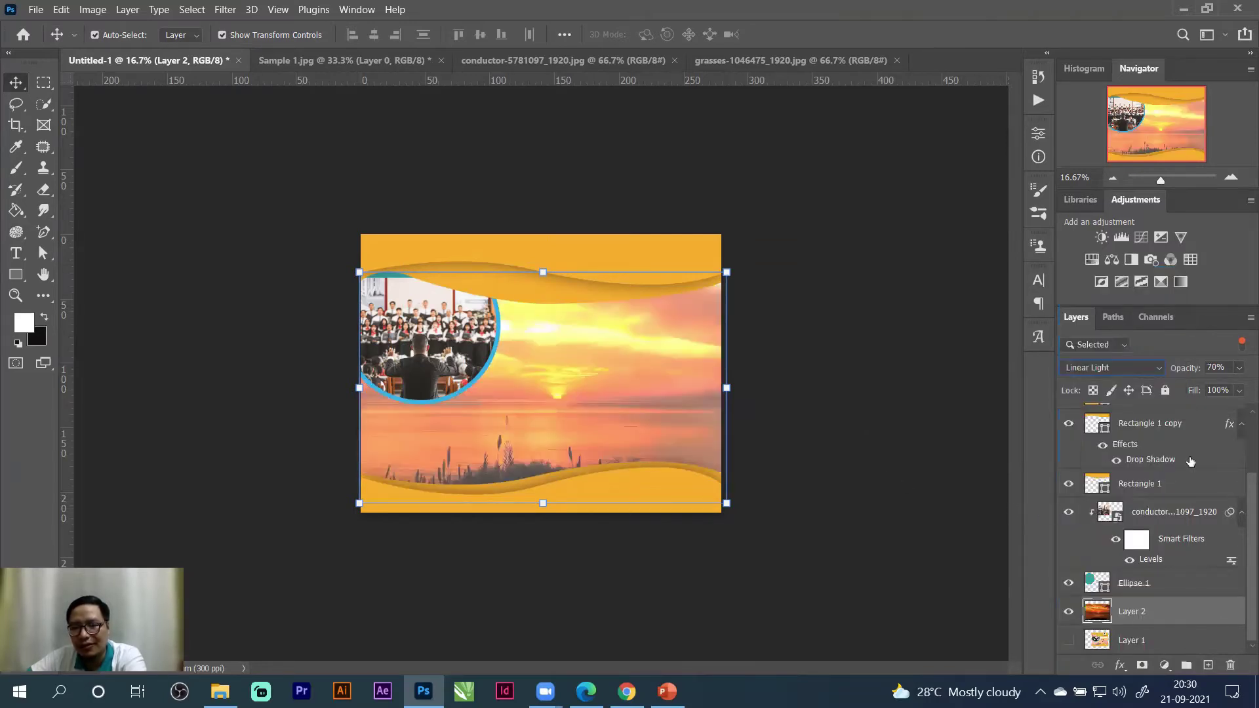
pyautogui.click(1238, 390)
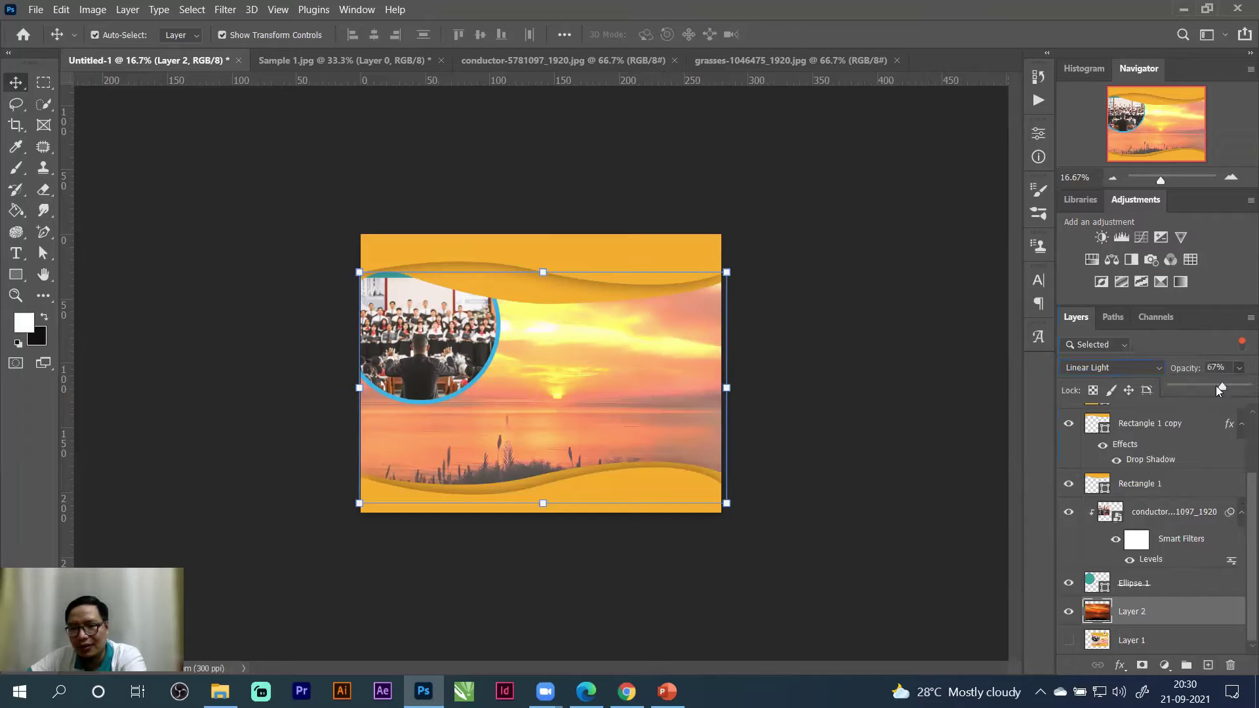
pyautogui.moveTo(1192, 388); pyautogui.dragTo(1170, 395)
pyautogui.click(813, 322)
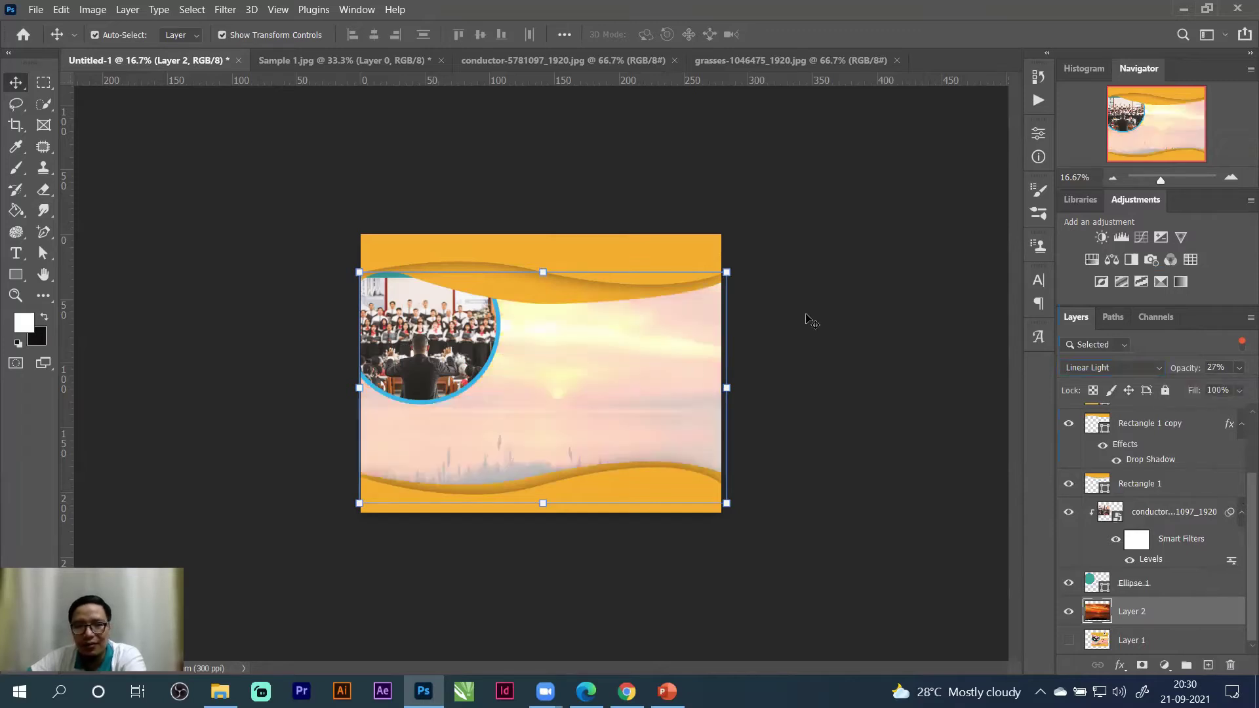
pyautogui.click(16, 253)
pyautogui.click(528, 367)
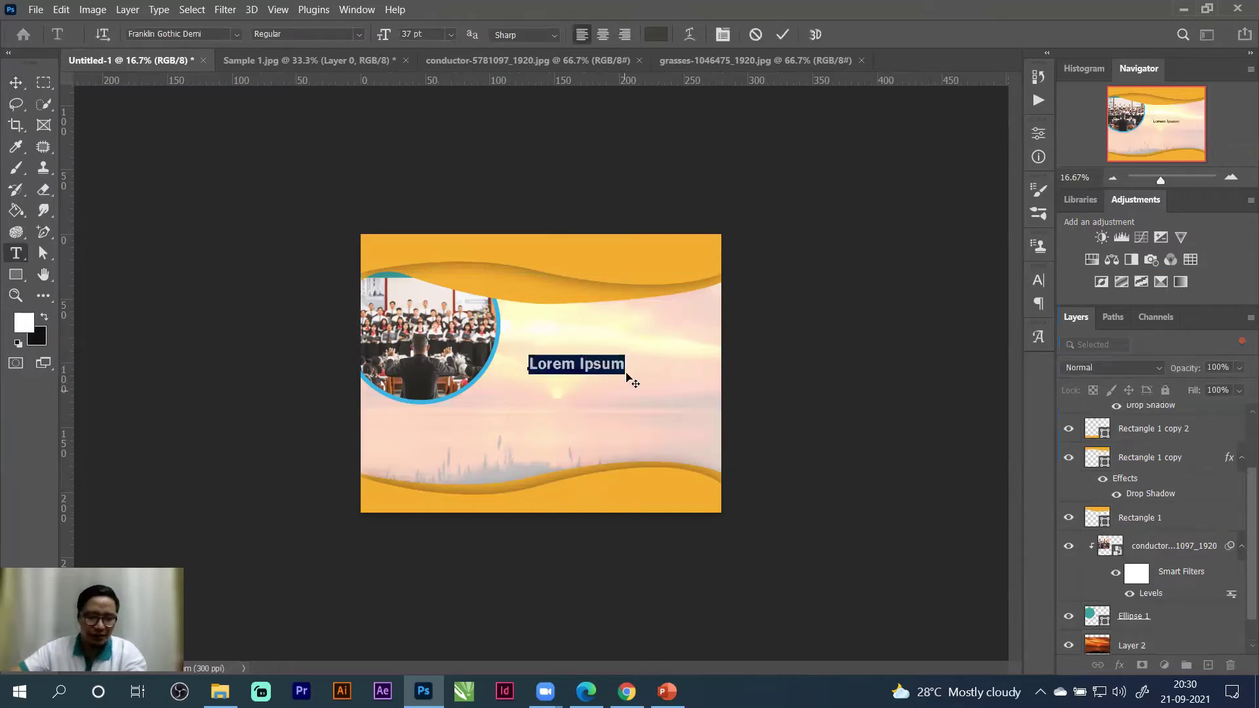
pyautogui.click(777, 25)
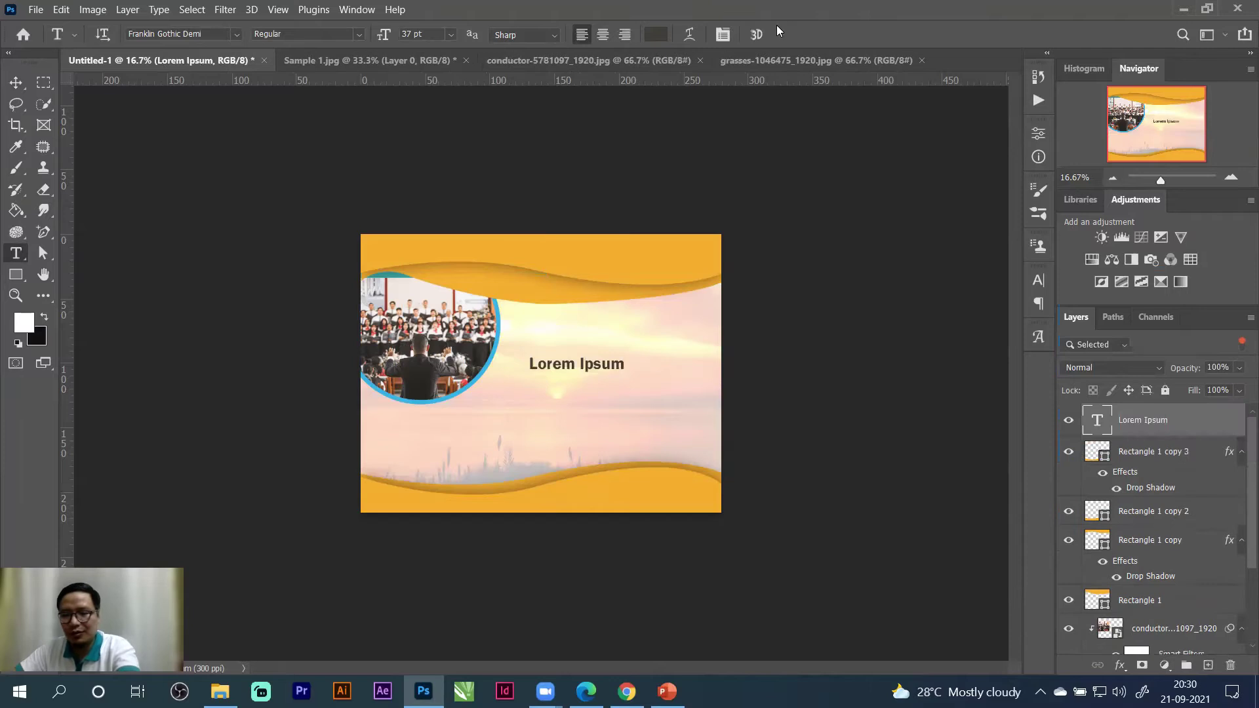
pyautogui.press('Delete')
pyautogui.click(15, 82)
pyautogui.click(173, 161)
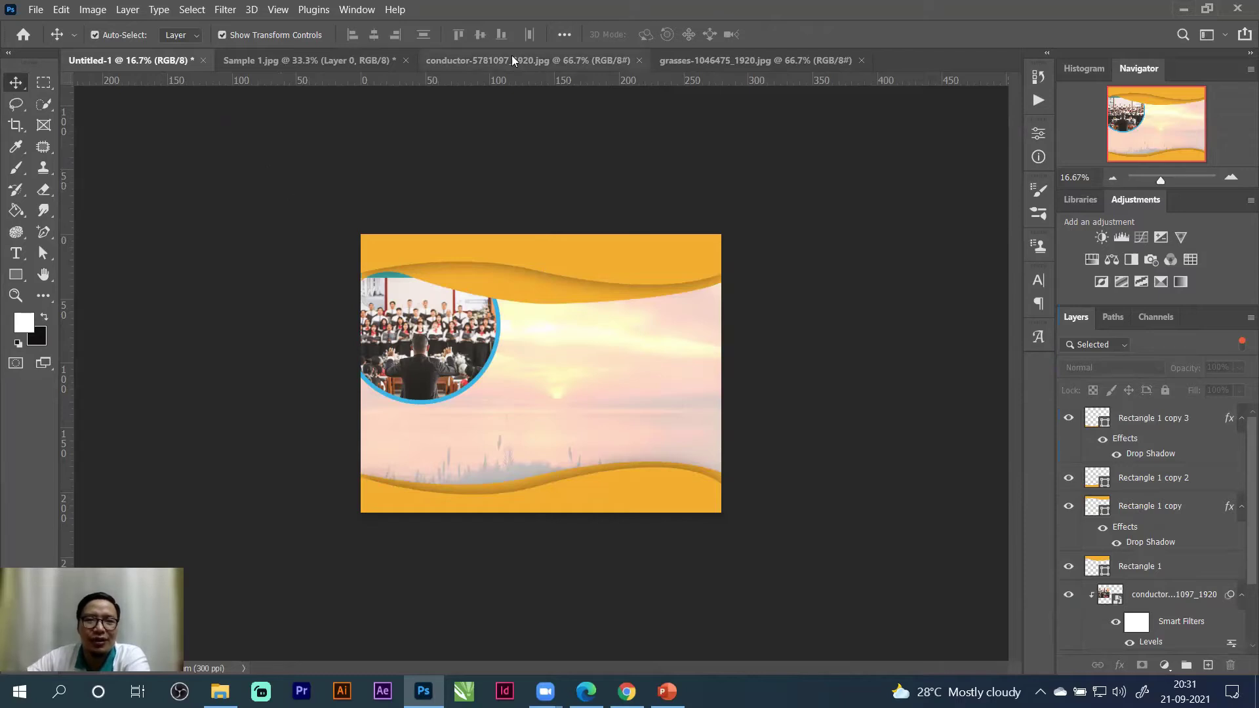
# Close the source documents conductor-5781097_1920.jpg, grasses-1046475_1920.jpg and Sample 1.jpg, keeping only Untitled-1 open.
pyautogui.click(639, 60)
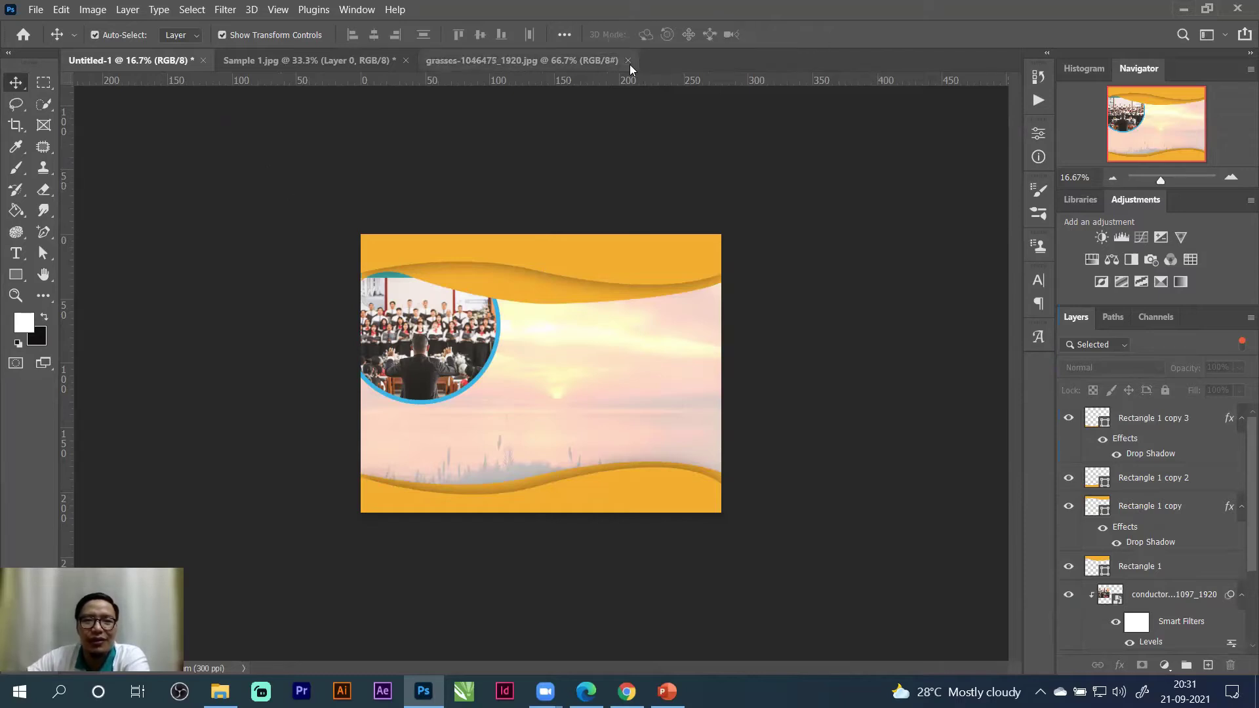
pyautogui.click(628, 60)
pyautogui.click(393, 61)
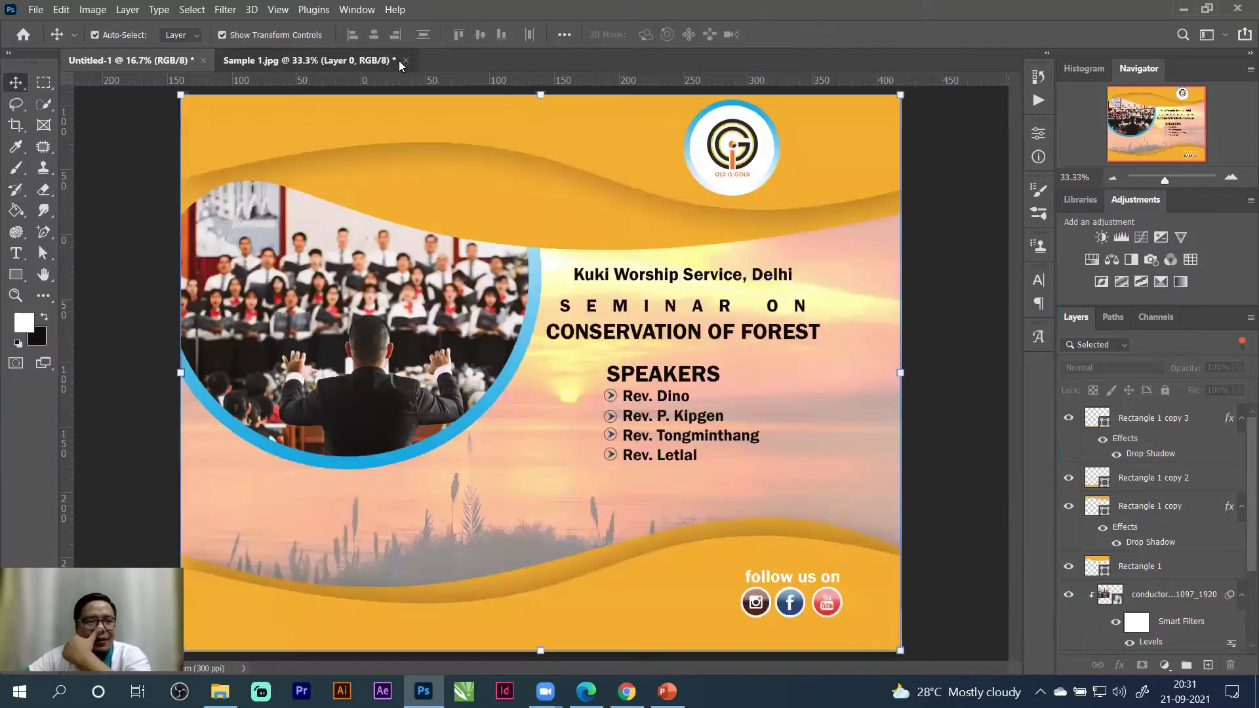
pyautogui.click(405, 59)
pyautogui.click(683, 273)
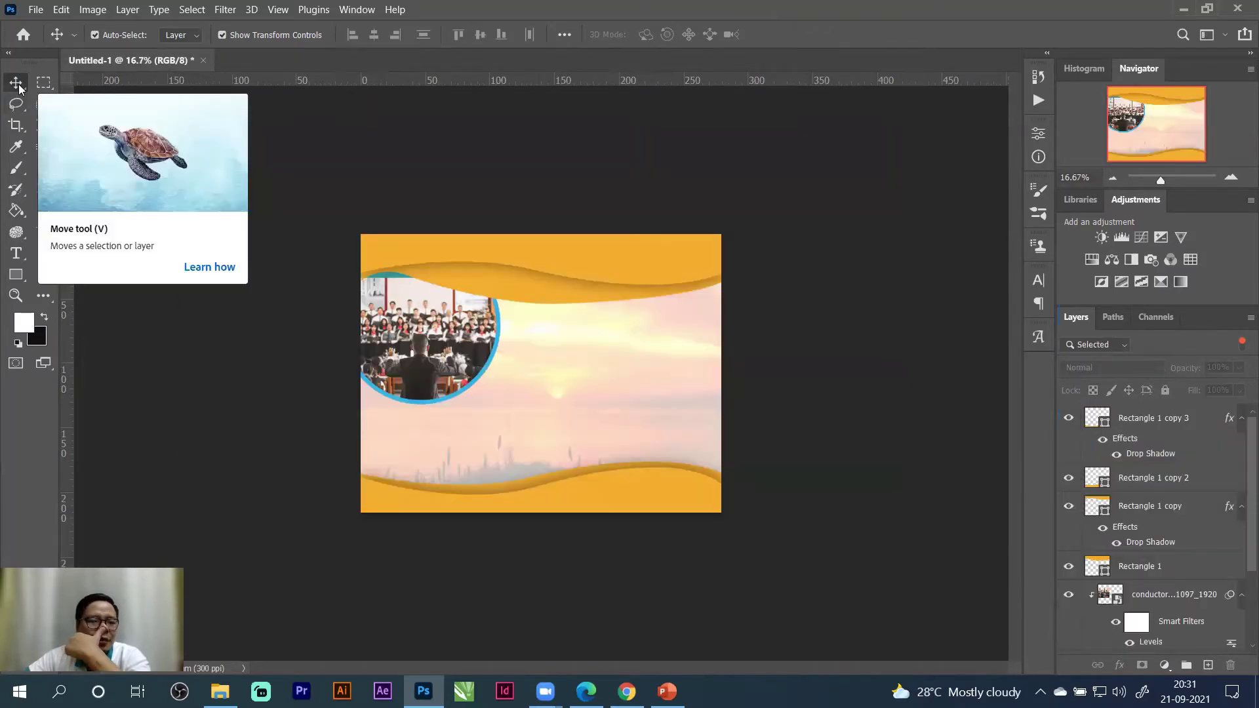
# Add the text "Kuki Worship Service, Delhi" over the sunset background and place it just beside the circular choir photo.
pyautogui.click(20, 261)
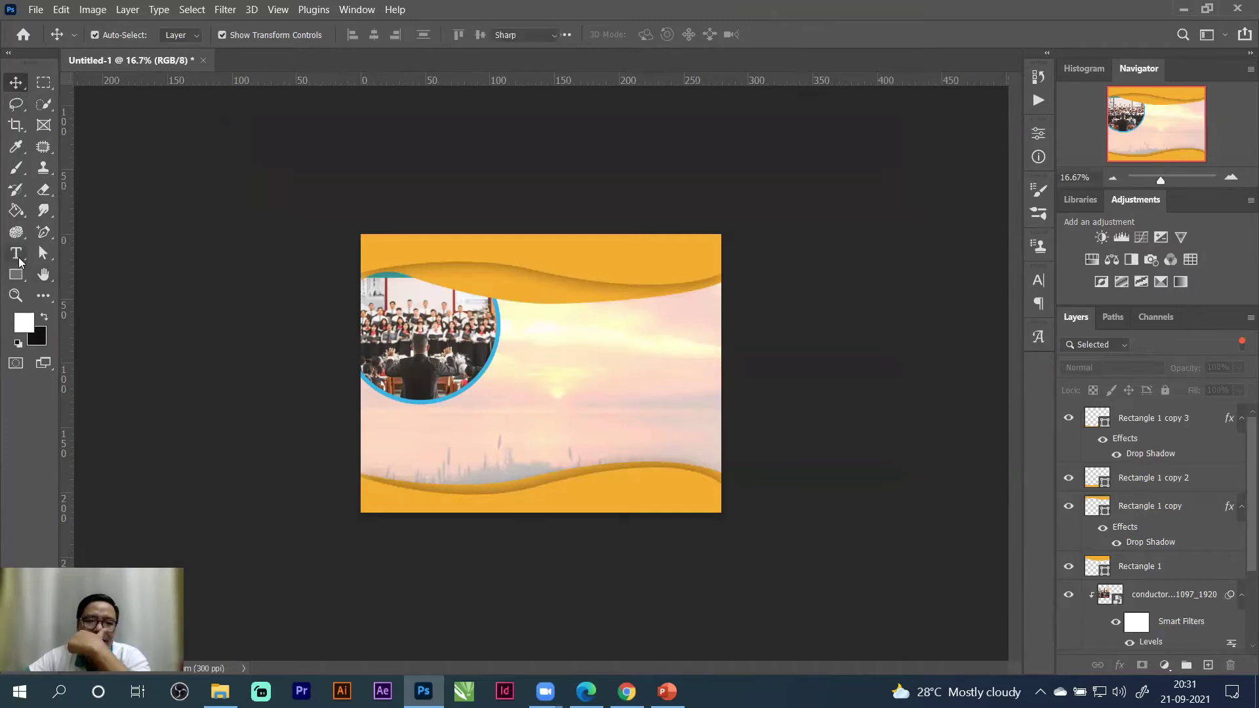
pyautogui.click(544, 369)
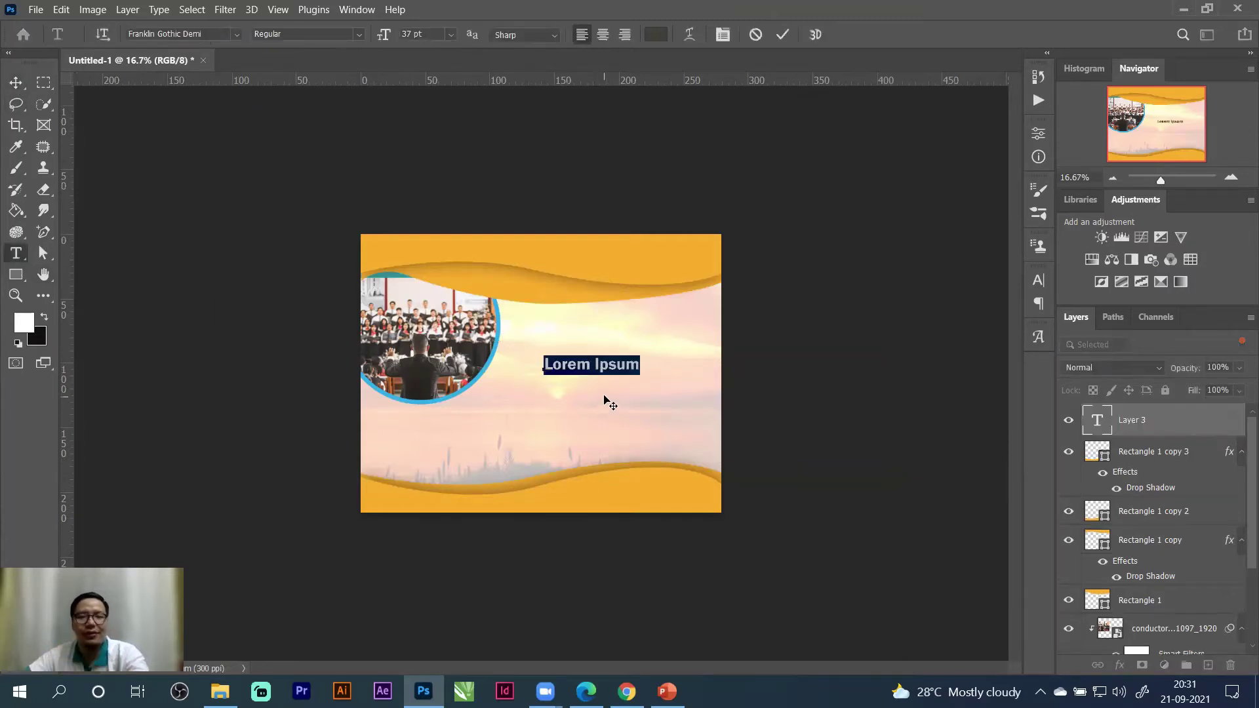
pyautogui.write('vcv')
pyautogui.press('BackSpace')
pyautogui.press('BackSpace')
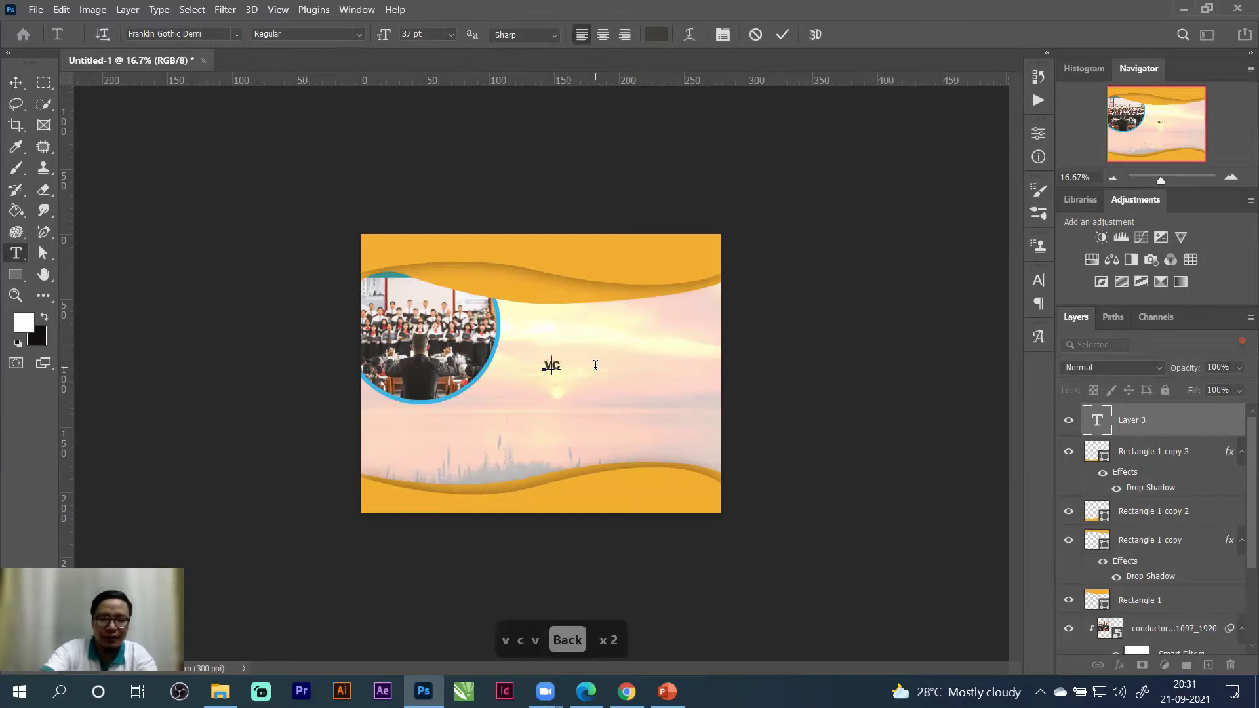
pyautogui.write('Kuki ')
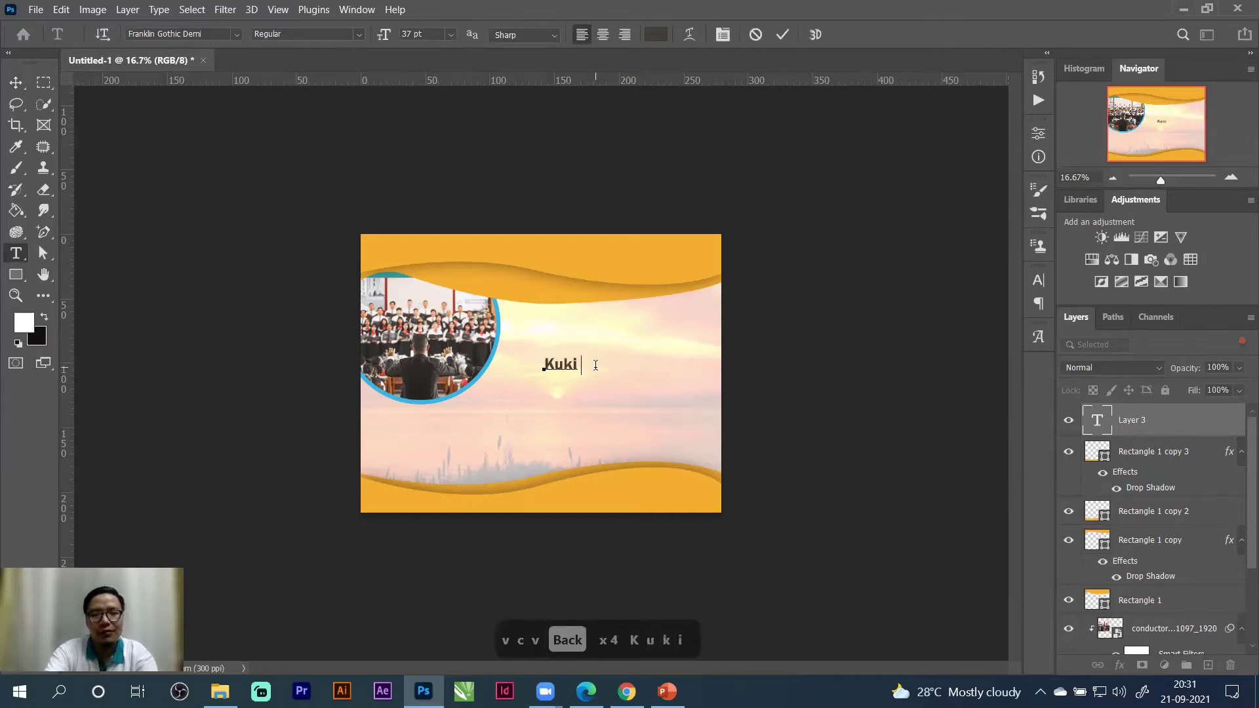
pyautogui.write('Wor')
pyautogui.press('BackSpace')
pyautogui.write('or')
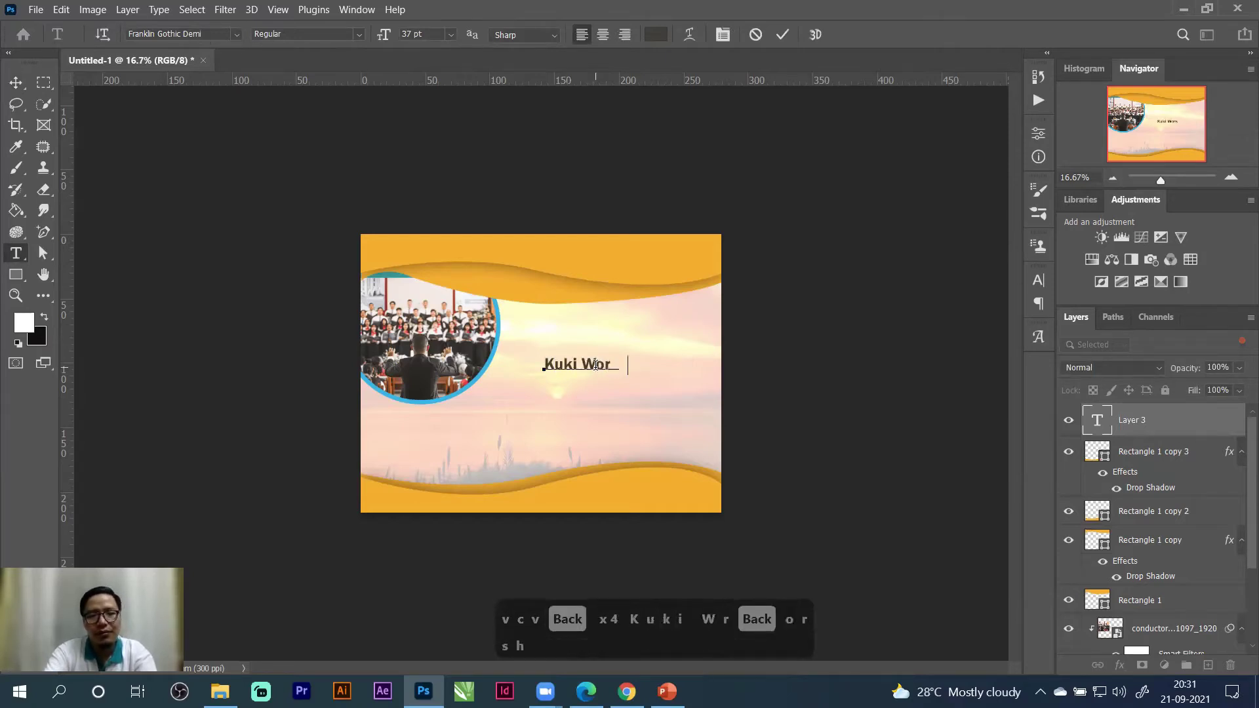
pyautogui.write('ship Servic')
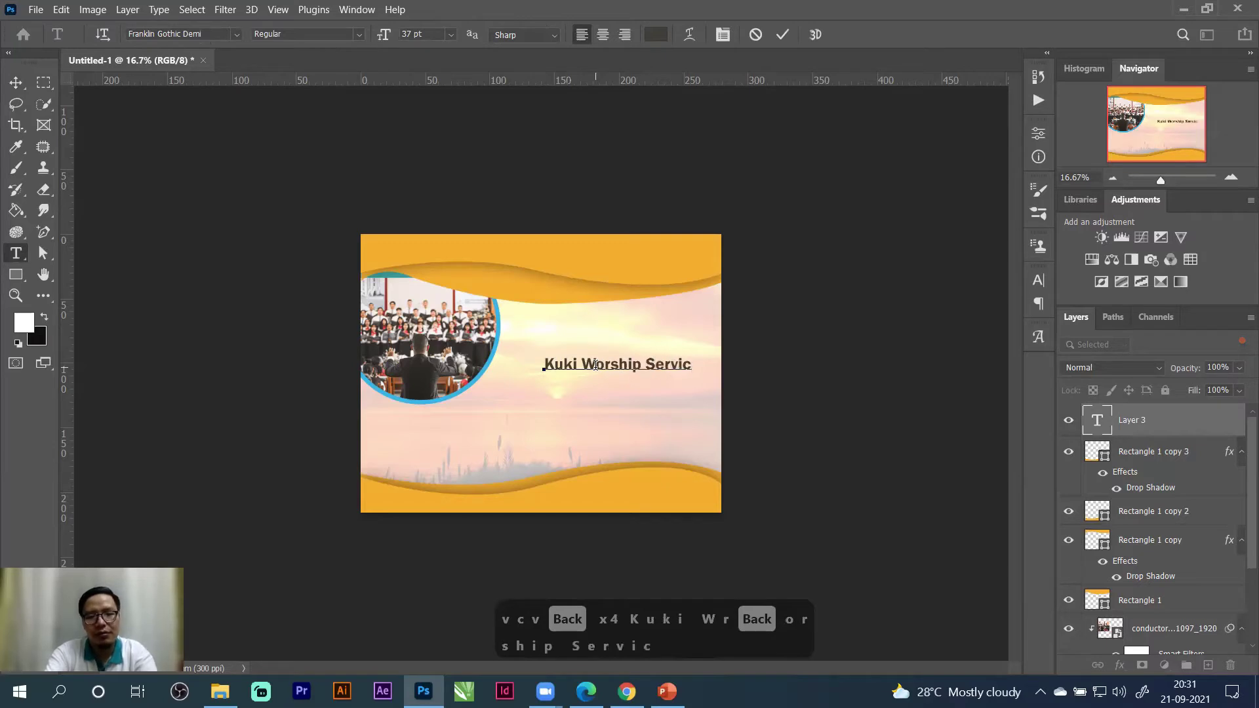
pyautogui.write('e, De')
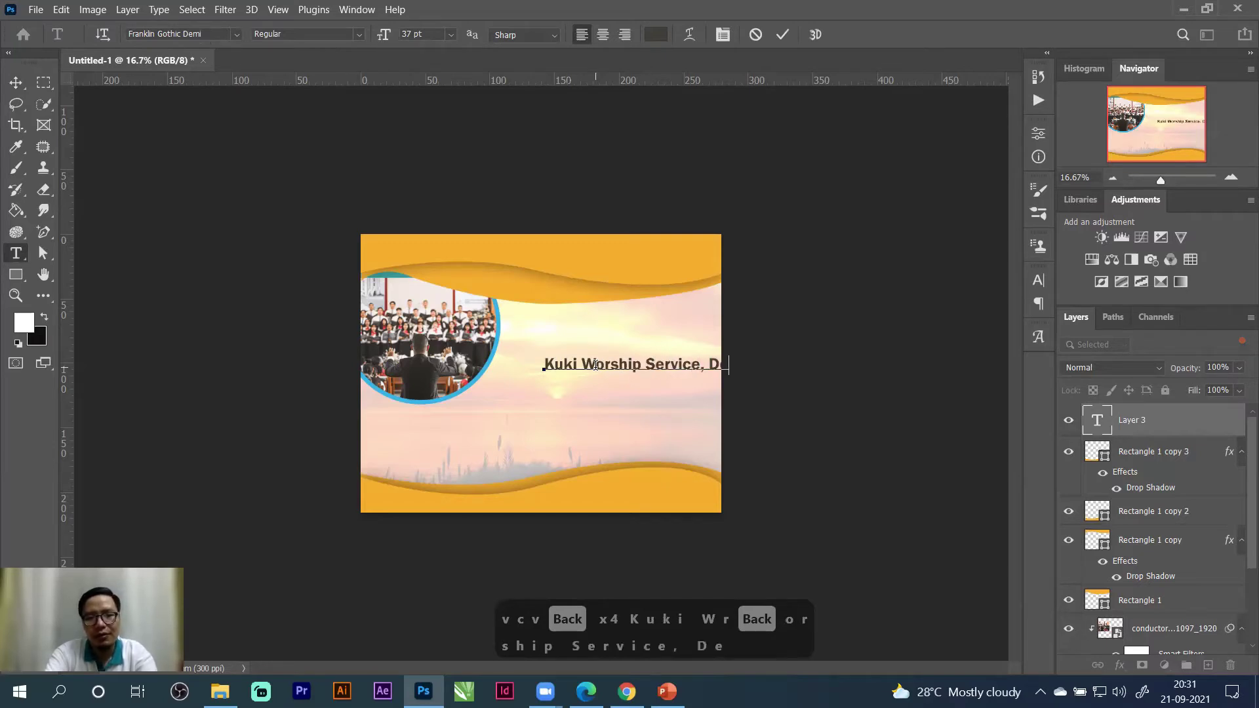
pyautogui.moveTo(796, 450); pyautogui.dragTo(760, 429)
# Set the font size of the whole heading text to 32 pt and show the Character settings.
pyautogui.hotkey('ctrl', 'a')
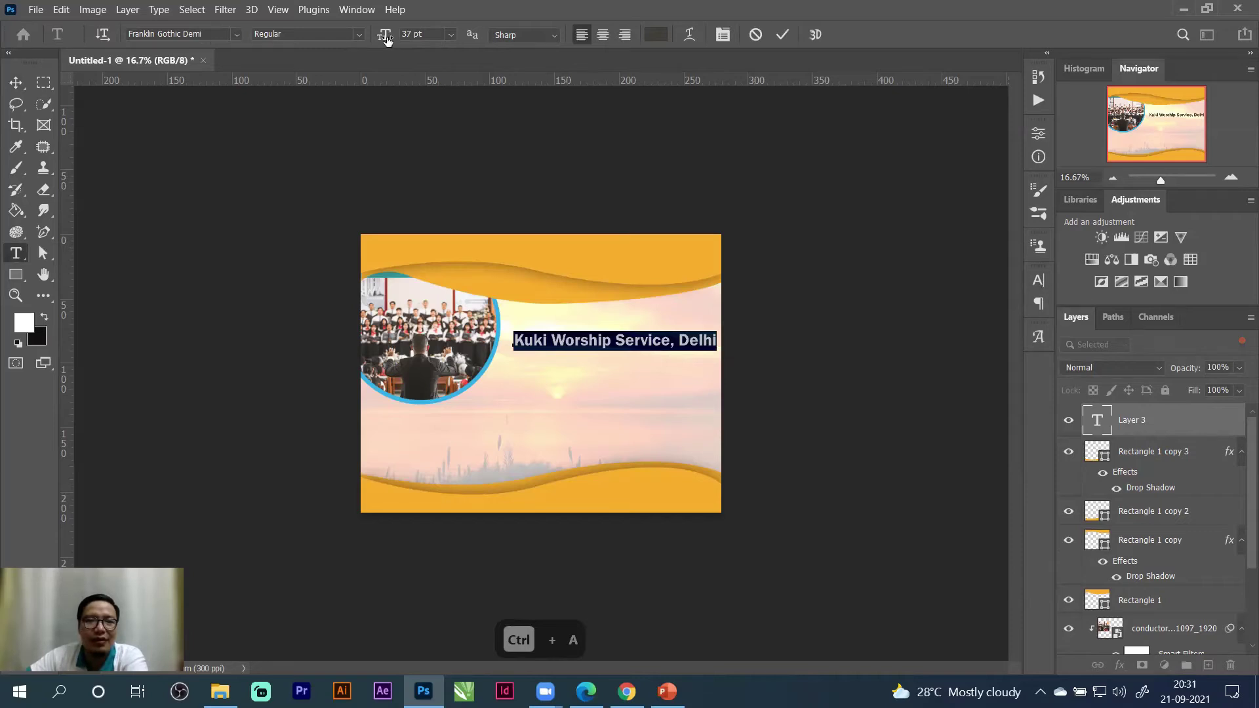
pyautogui.moveTo(387, 39); pyautogui.dragTo(382, 43)
pyautogui.click(357, 9)
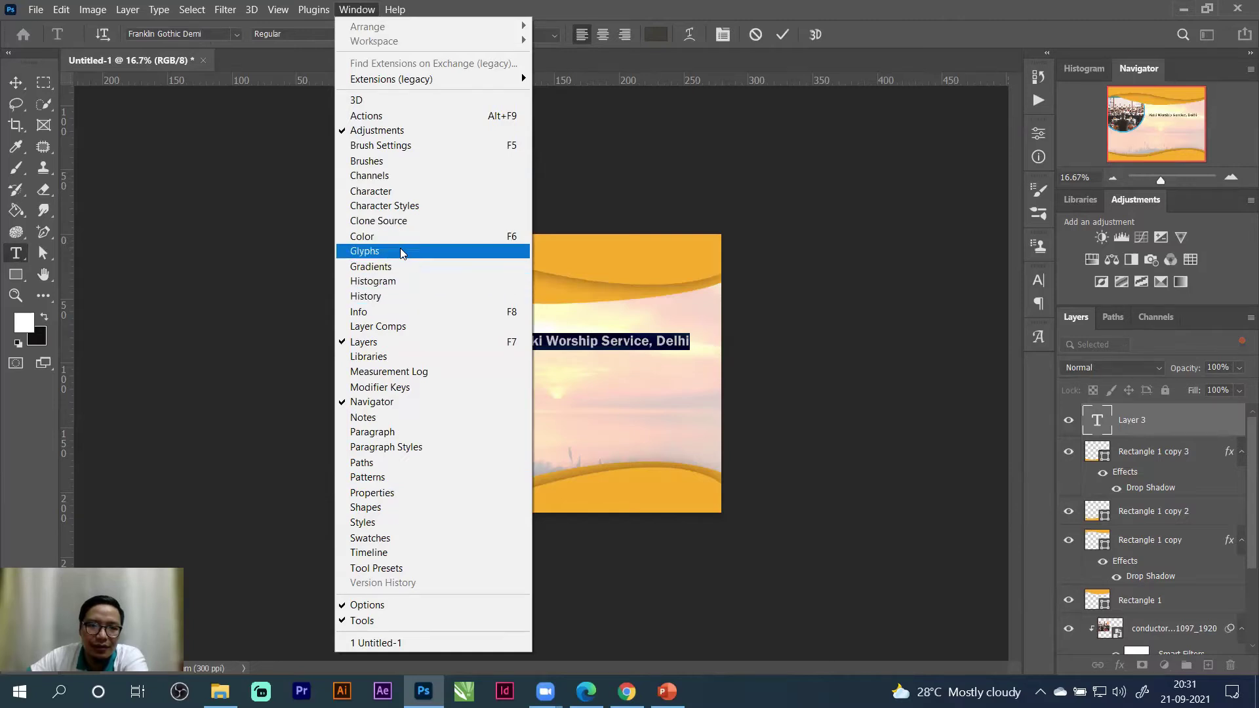
pyautogui.click(394, 192)
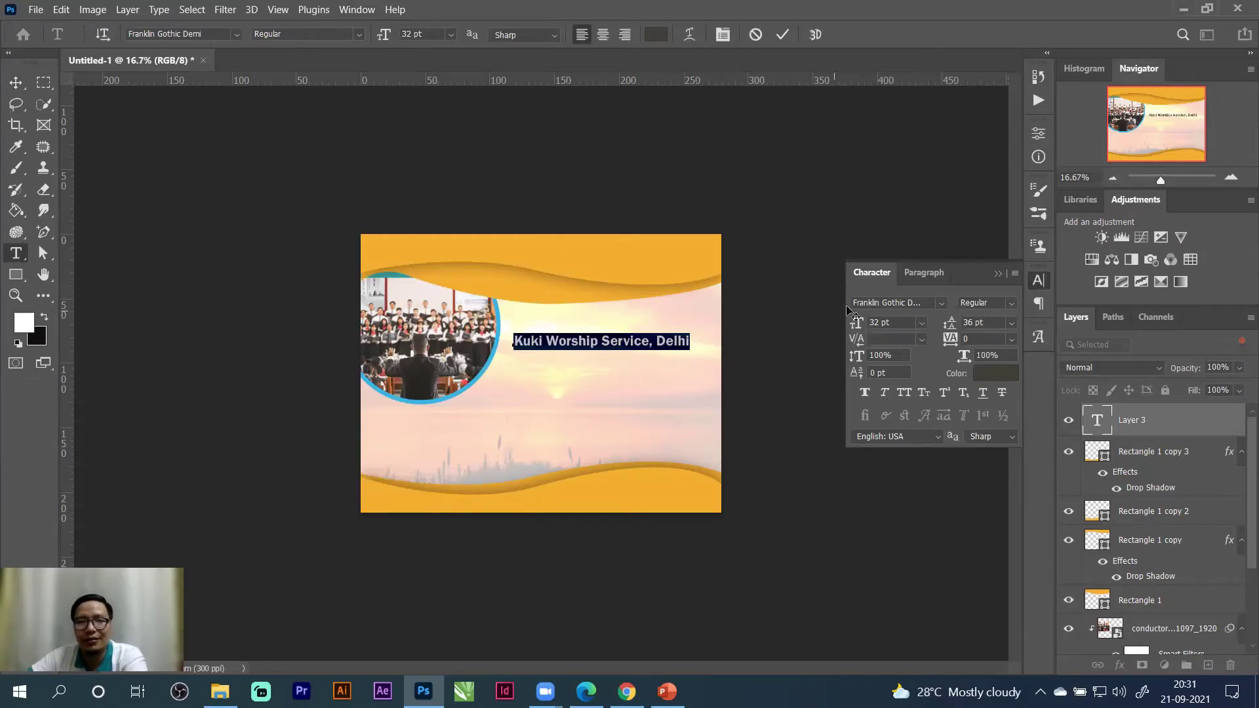
# Try font sizes of 30 pt and 24 pt on the heading, settle on 30 pt and move the text slightly higher.
pyautogui.moveTo(857, 328)
pyautogui.mouseDown()
pyautogui.moveTo(875, 328)
pyautogui.moveTo(852, 339)
pyautogui.moveTo(971, 328)
pyautogui.moveTo(852, 334)
pyautogui.moveTo(879, 326)
pyautogui.mouseUp()
pyautogui.click(921, 323)
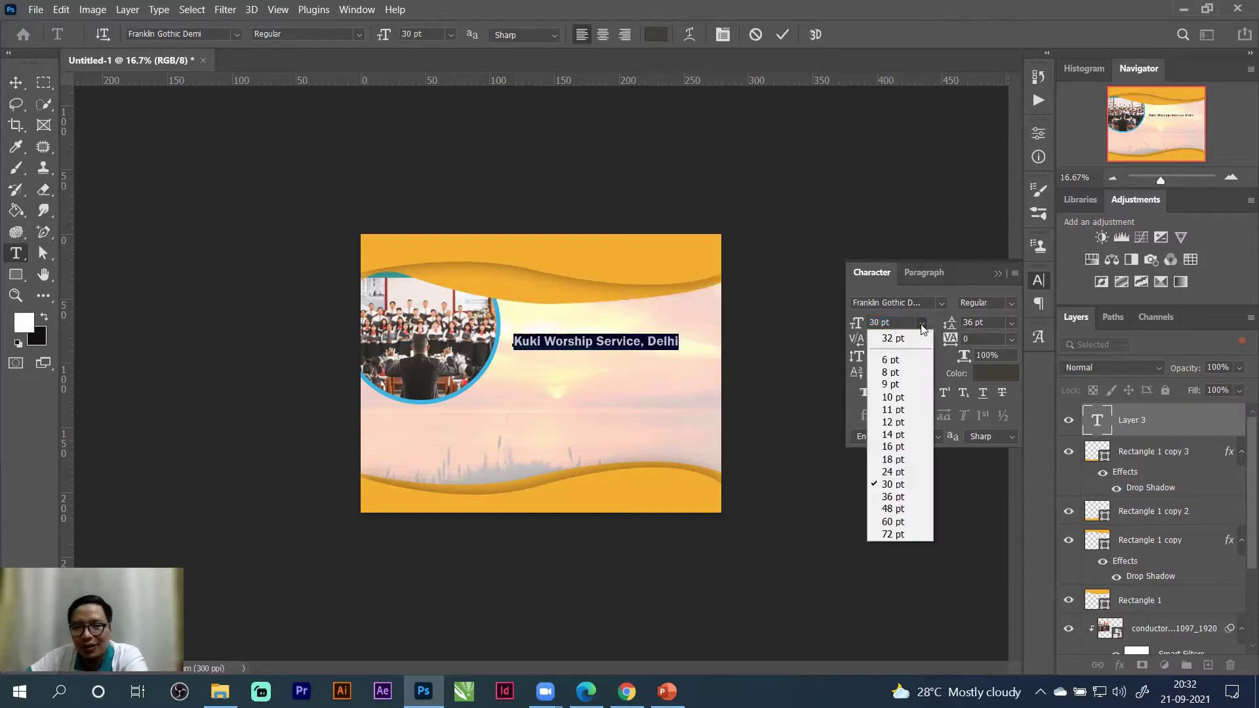
pyautogui.click(897, 472)
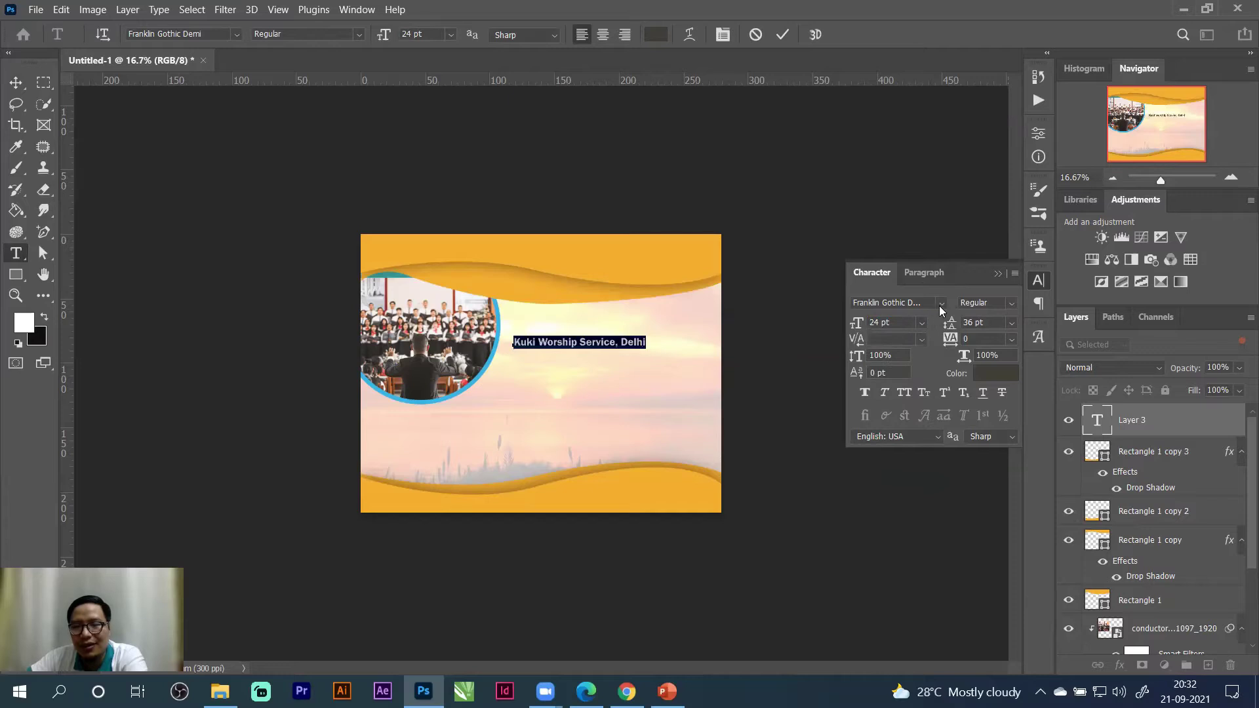
pyautogui.click(922, 324)
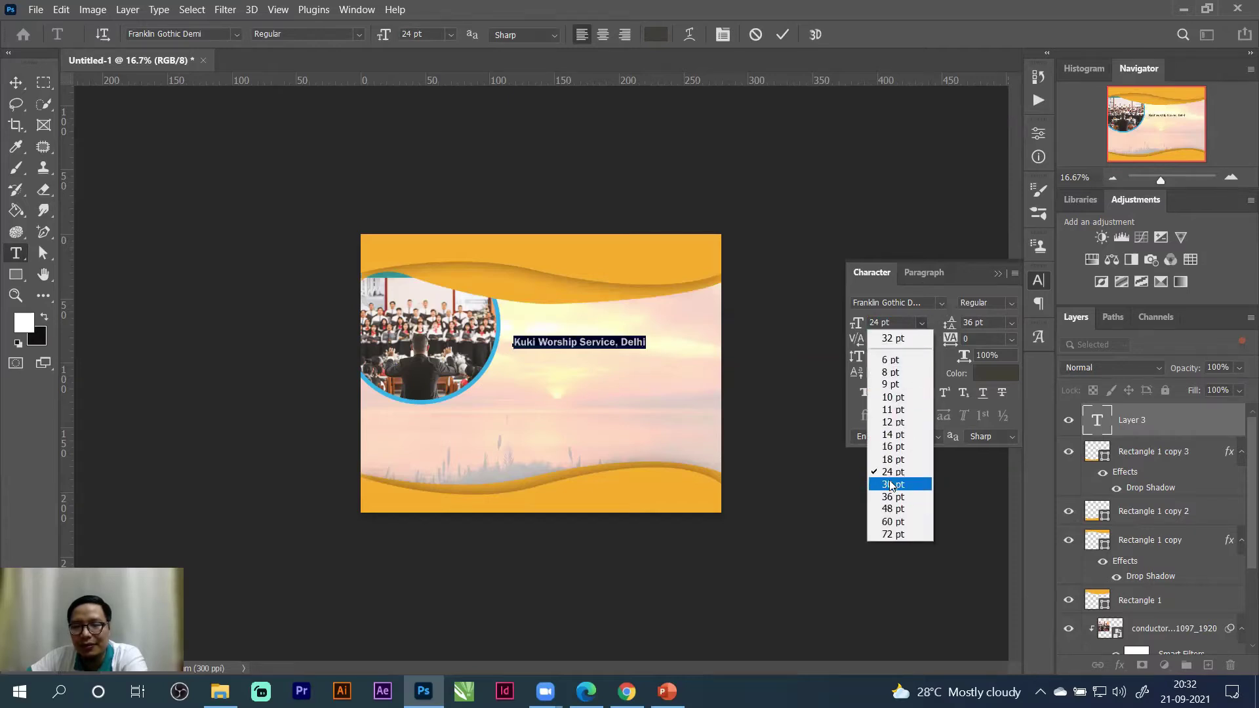
pyautogui.click(897, 484)
pyautogui.moveTo(694, 381); pyautogui.dragTo(698, 369)
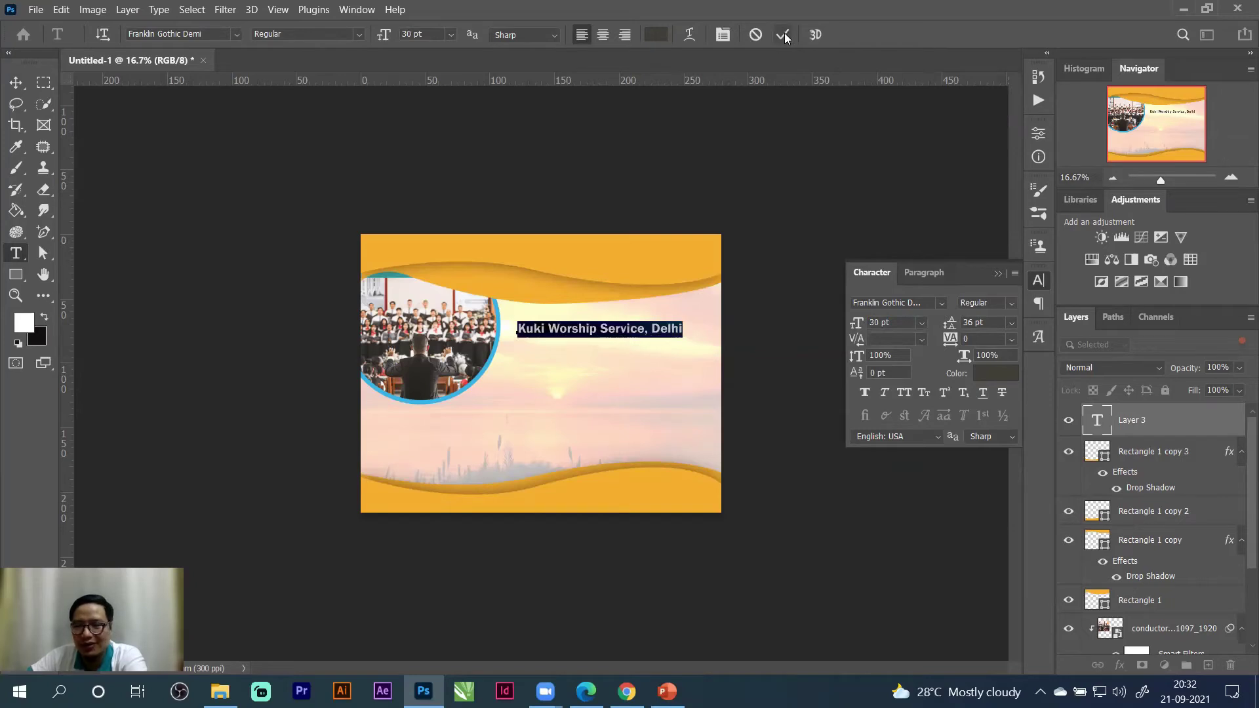
# Set the tracking of the heading text to 100 and nudge the text slightly up on the banner.
pyautogui.click(953, 341)
pyautogui.moveTo(952, 341); pyautogui.dragTo(960, 350)
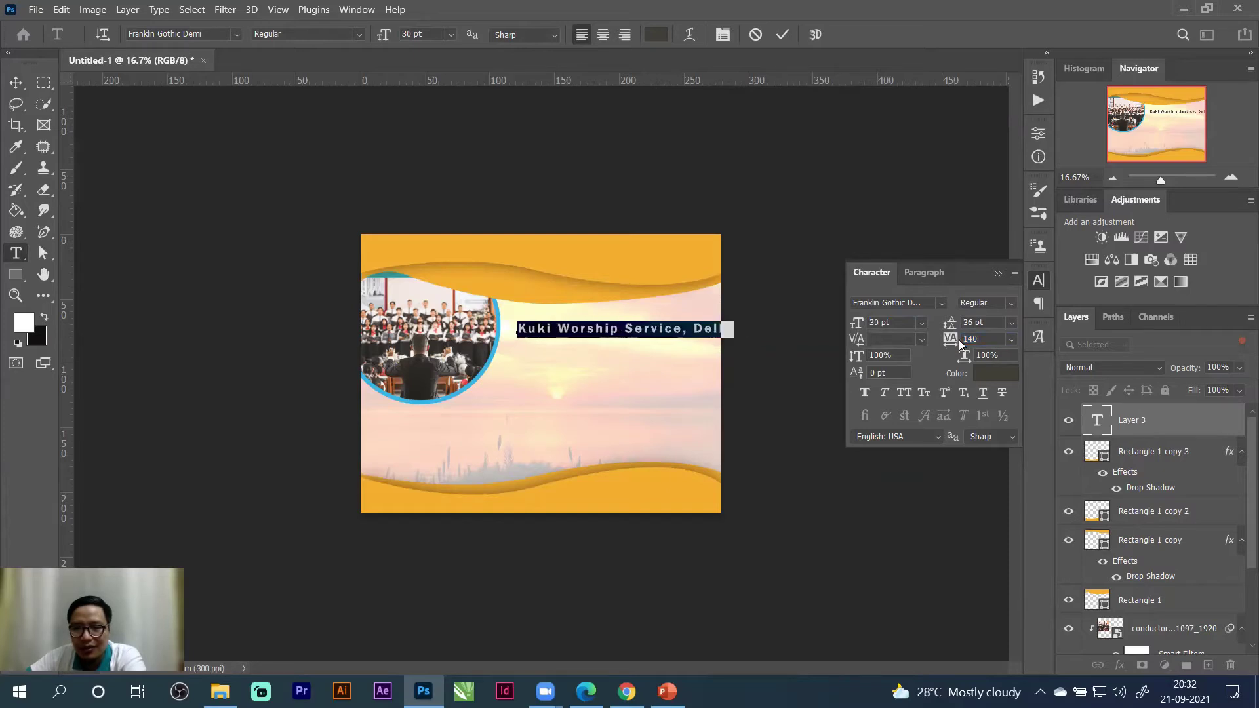
pyautogui.click(1010, 340)
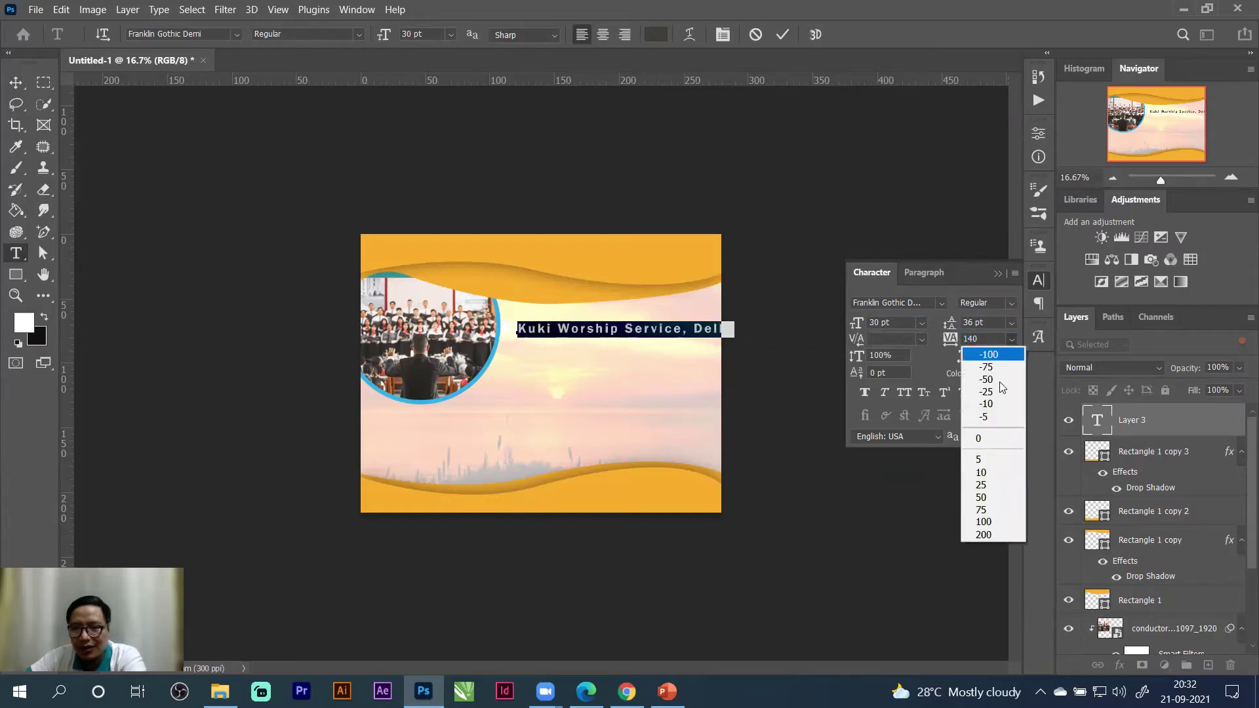
pyautogui.click(983, 522)
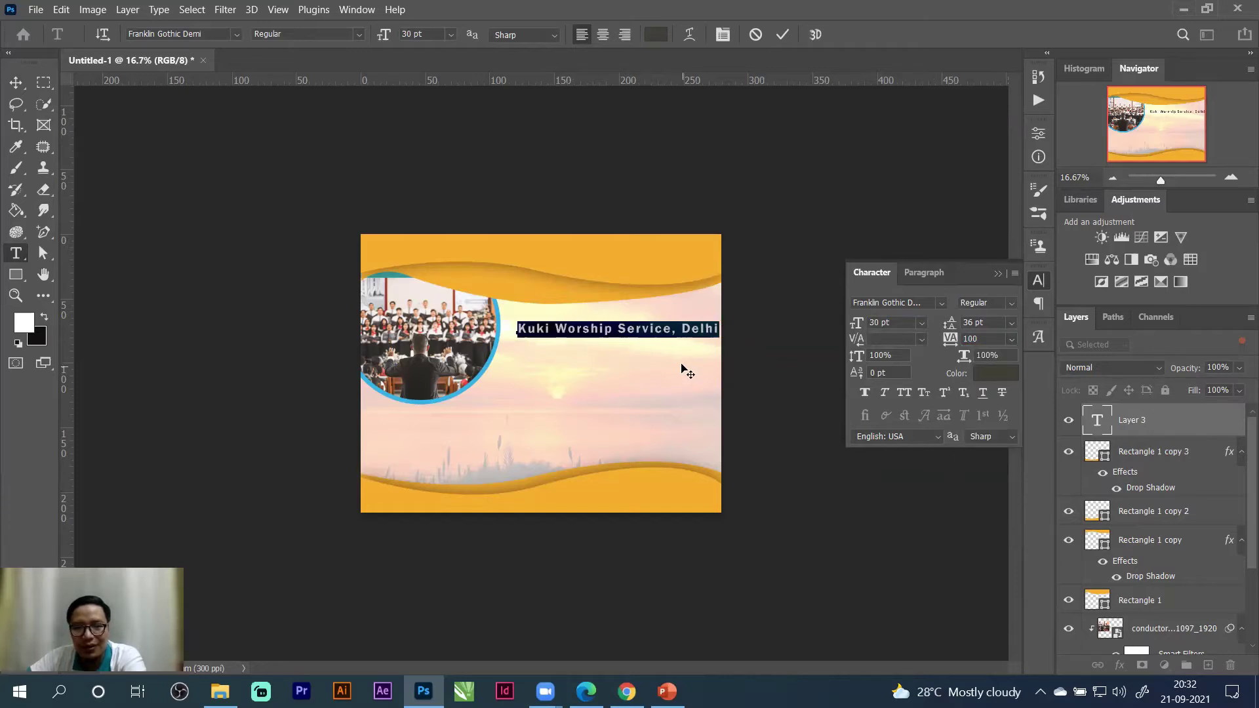
pyautogui.moveTo(681, 365); pyautogui.dragTo(681, 362)
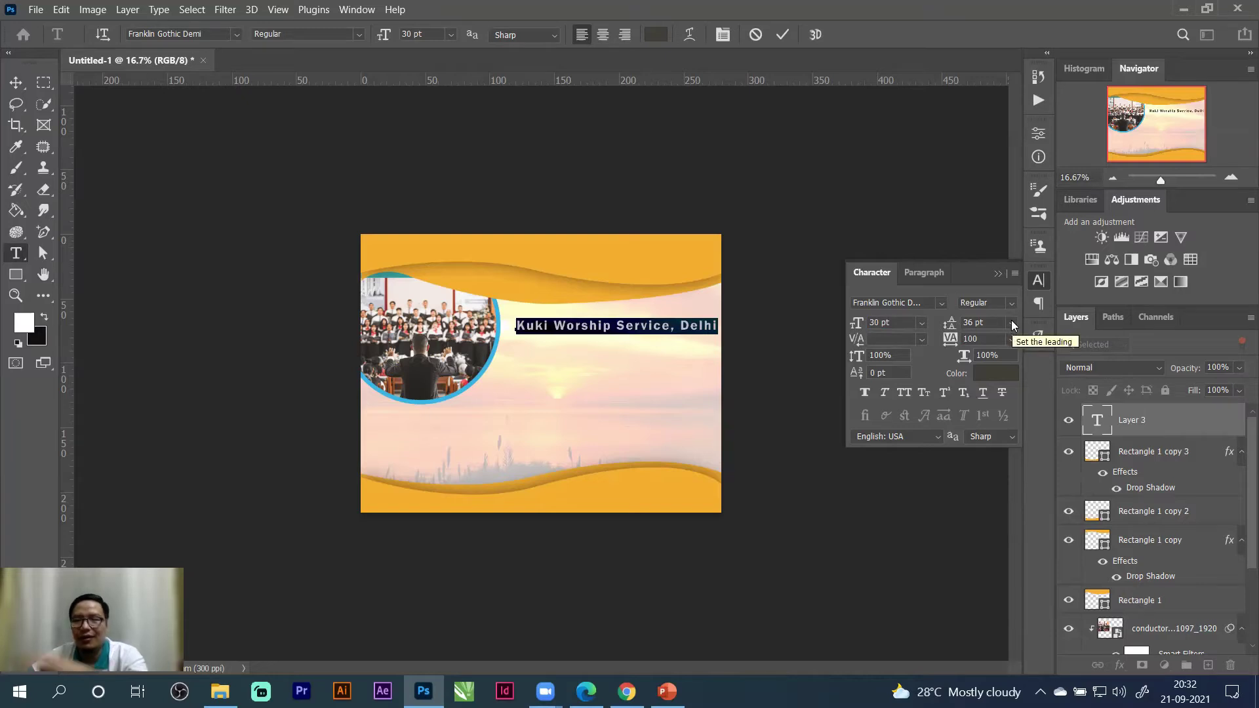
# Copy the heading "Kuki Worship Service, Delhi" and paste it as a second line below the first.
pyautogui.click(714, 324)
pyautogui.hotkey('ctrl', 'a')
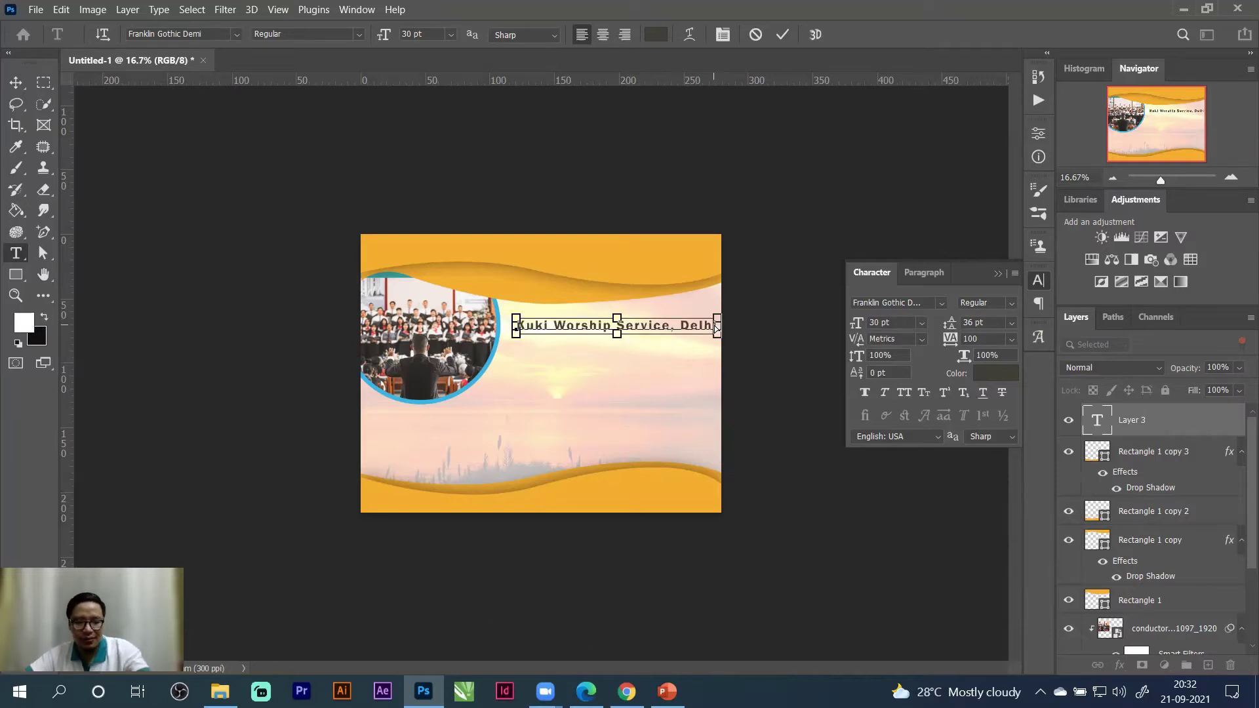
pyautogui.hotkey('ctrl', 'c')
pyautogui.press('Right')
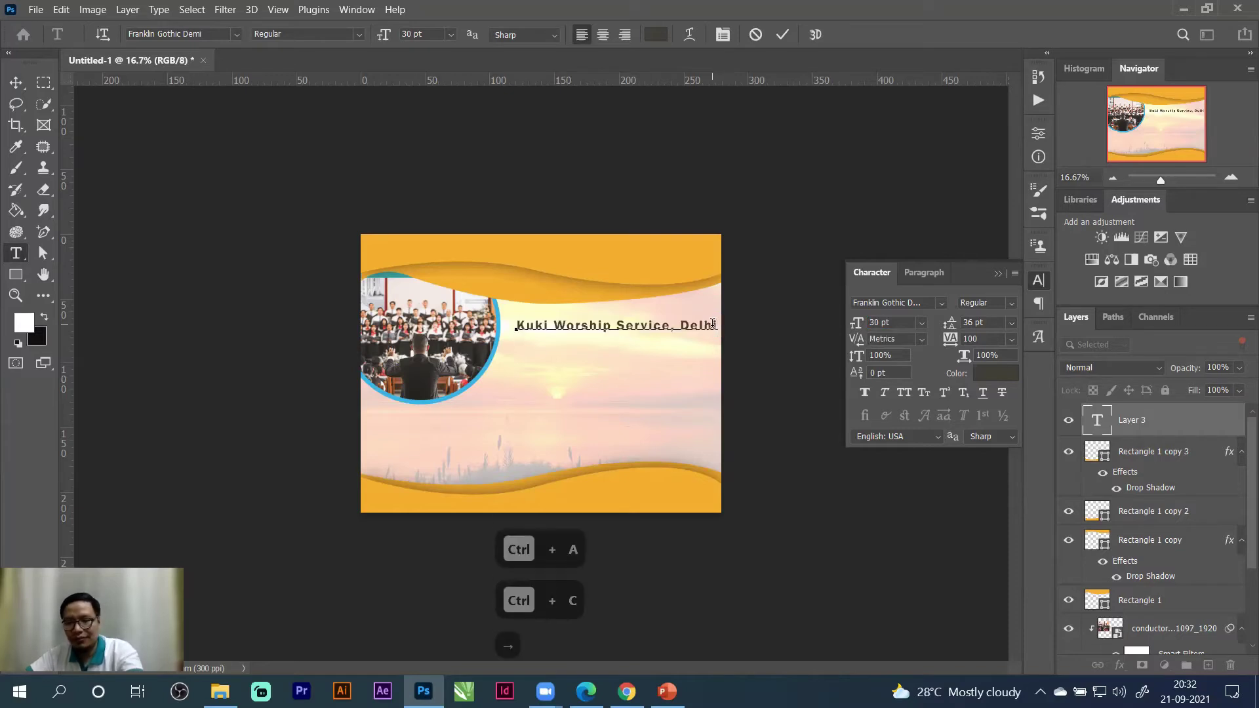
pyautogui.press('Return')
pyautogui.hotkey('ctrl', 'v')
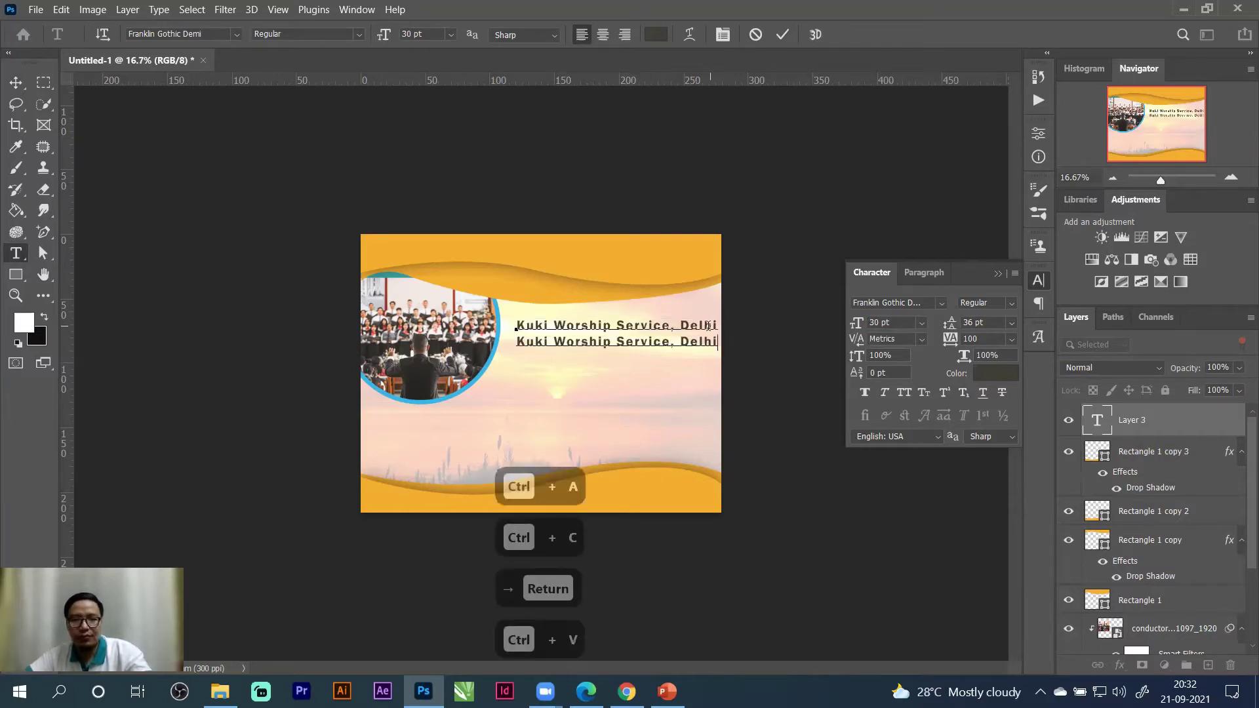
# Try Auto, 72 pt and 14 pt leading on both heading lines, settle on 26 pt and commit the text.
pyautogui.moveTo(701, 330); pyautogui.dragTo(589, 342)
pyautogui.hotkey('ctrl', 'a')
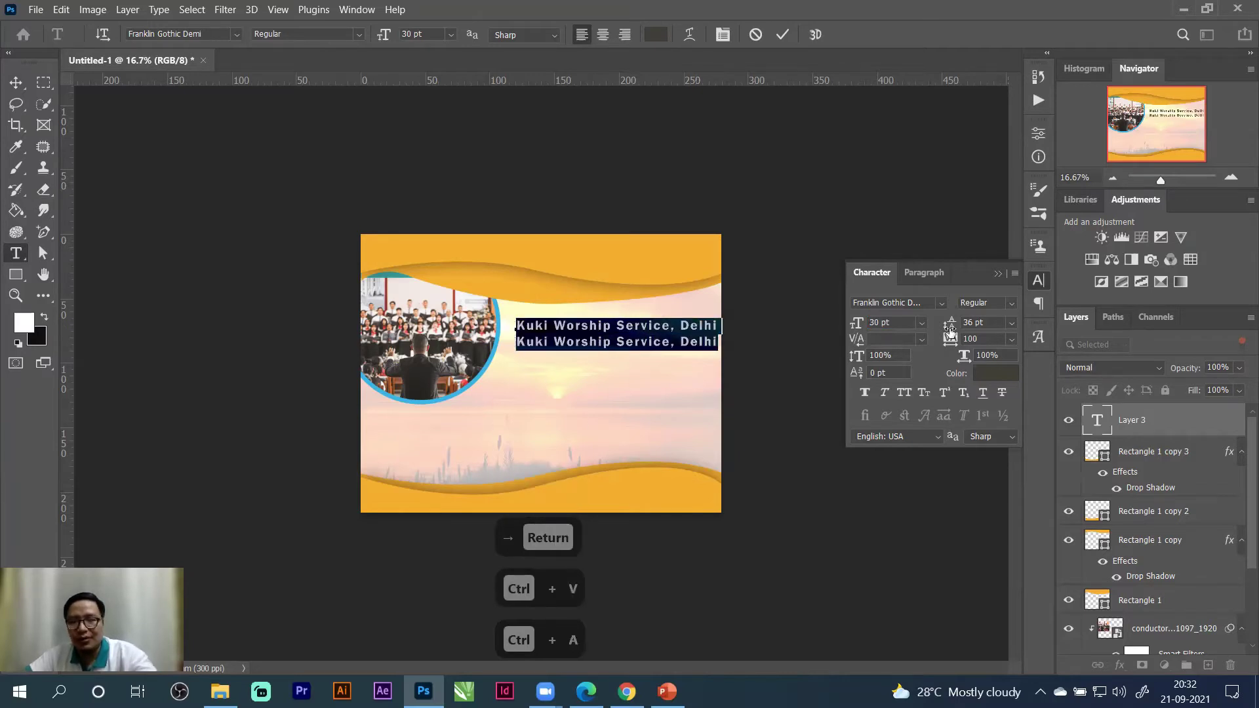
pyautogui.click(1011, 322)
pyautogui.click(994, 339)
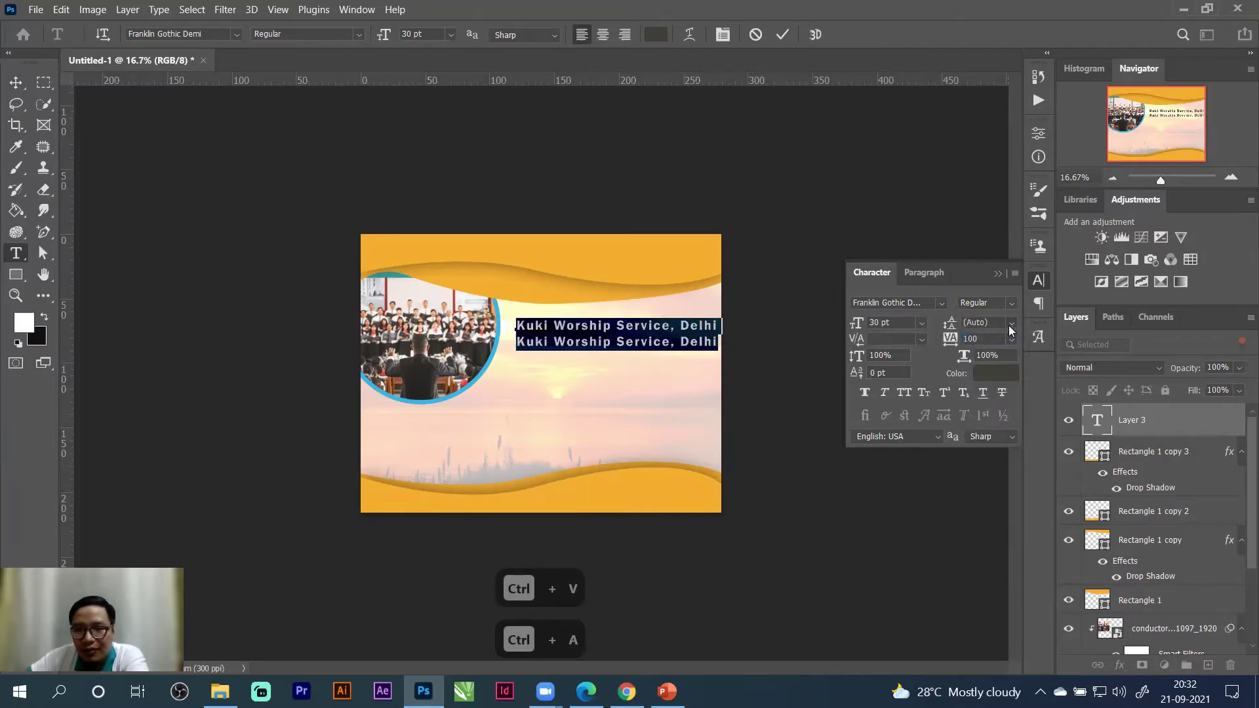
pyautogui.click(1009, 323)
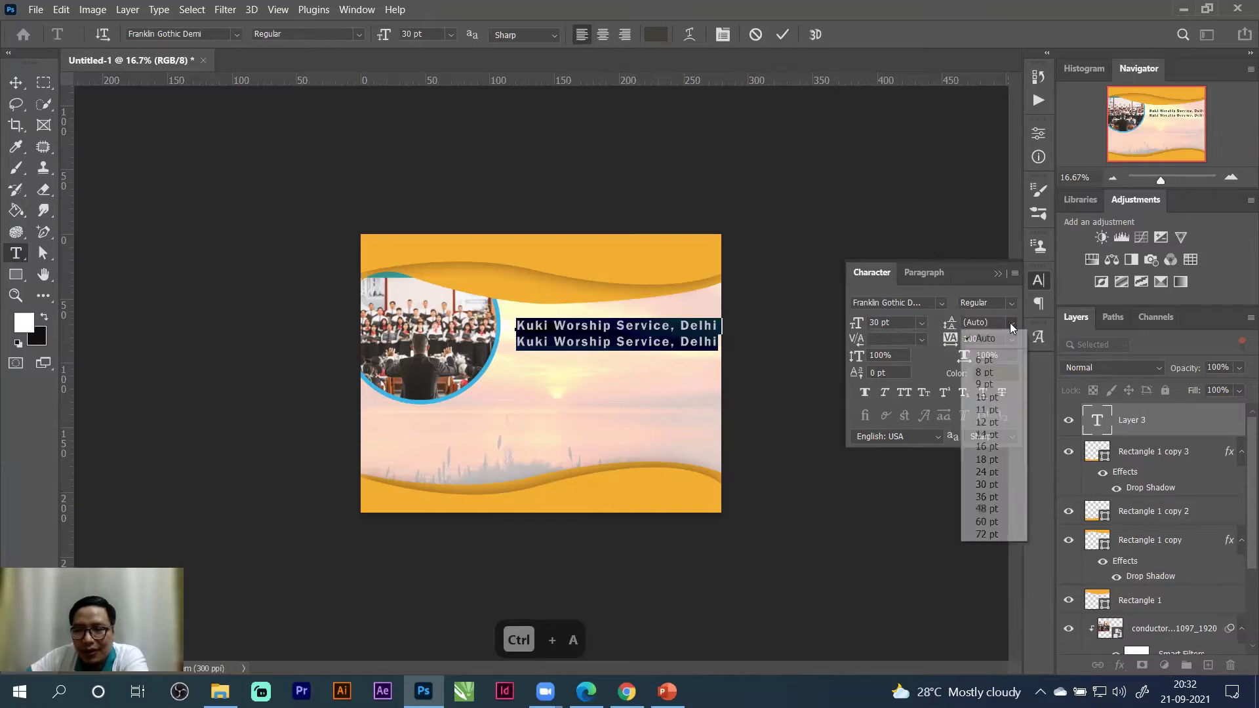
pyautogui.click(992, 535)
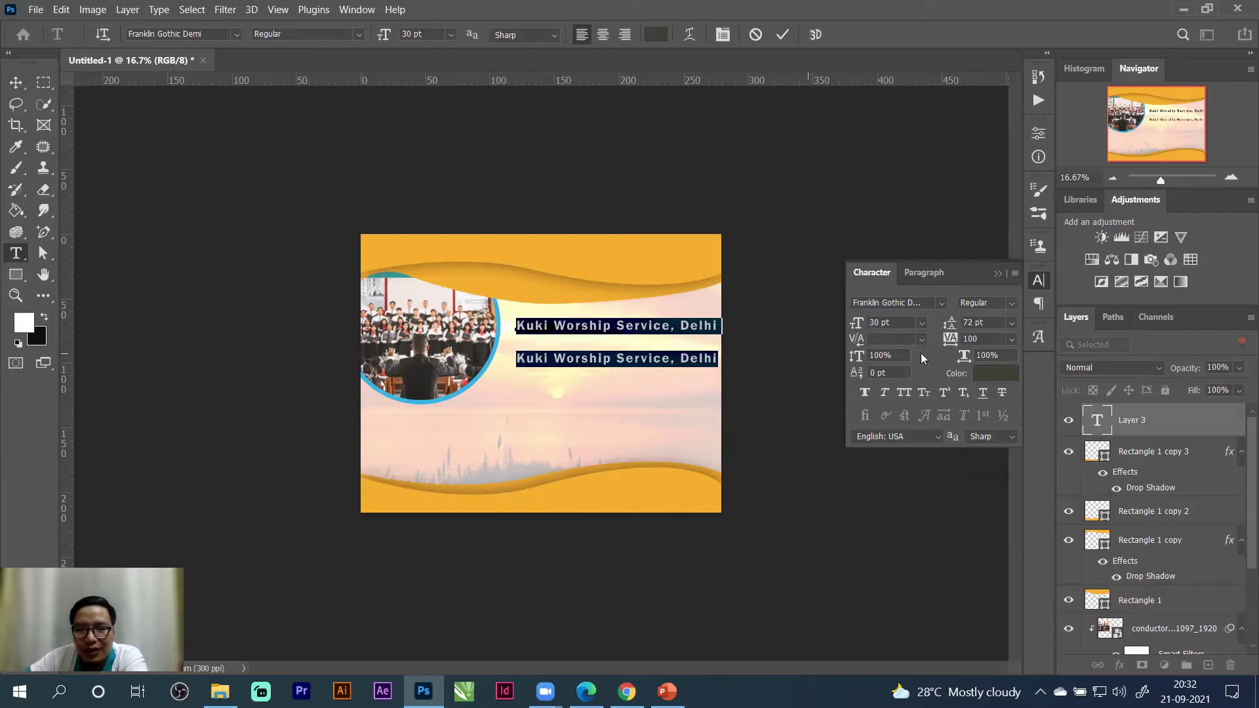
pyautogui.click(1011, 323)
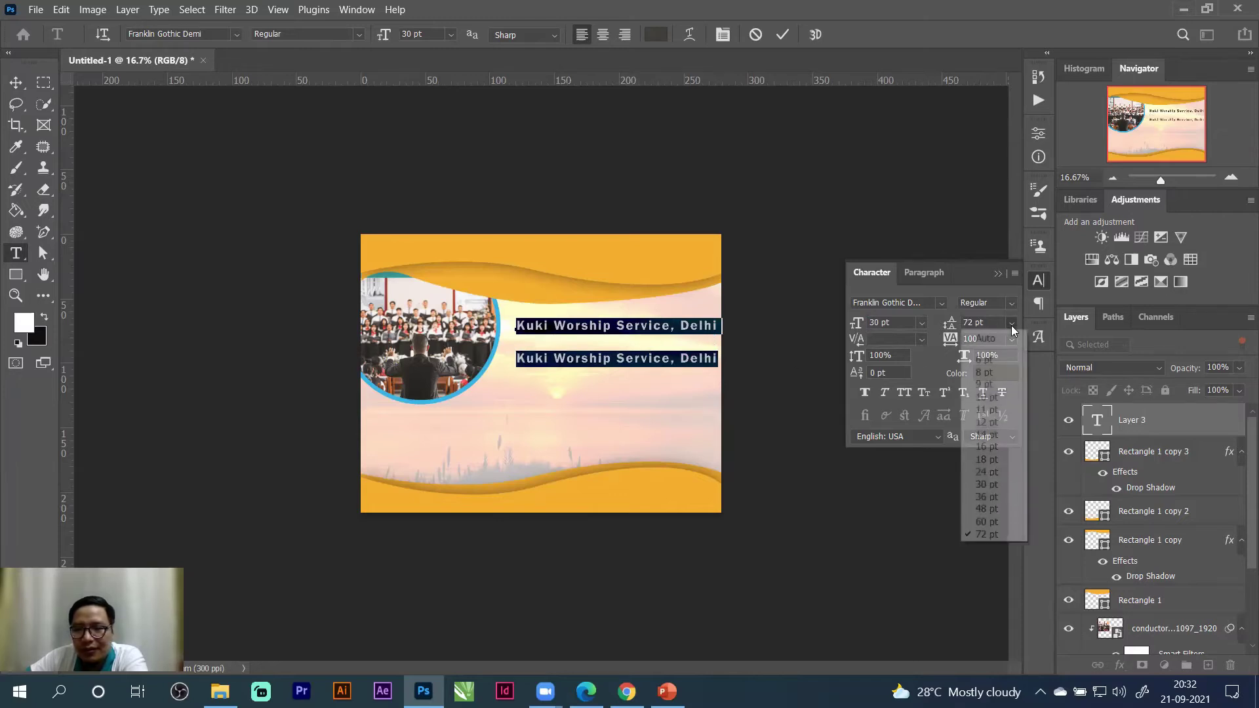
pyautogui.click(990, 436)
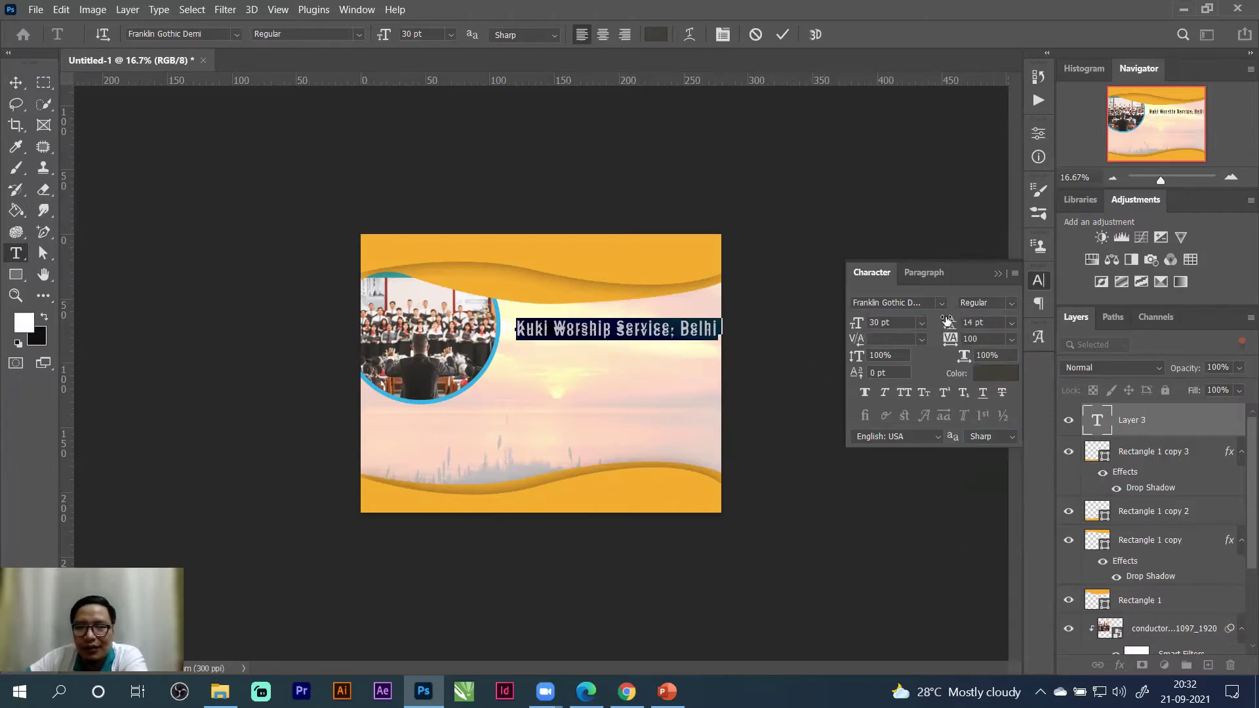
pyautogui.moveTo(950, 326); pyautogui.dragTo(957, 327)
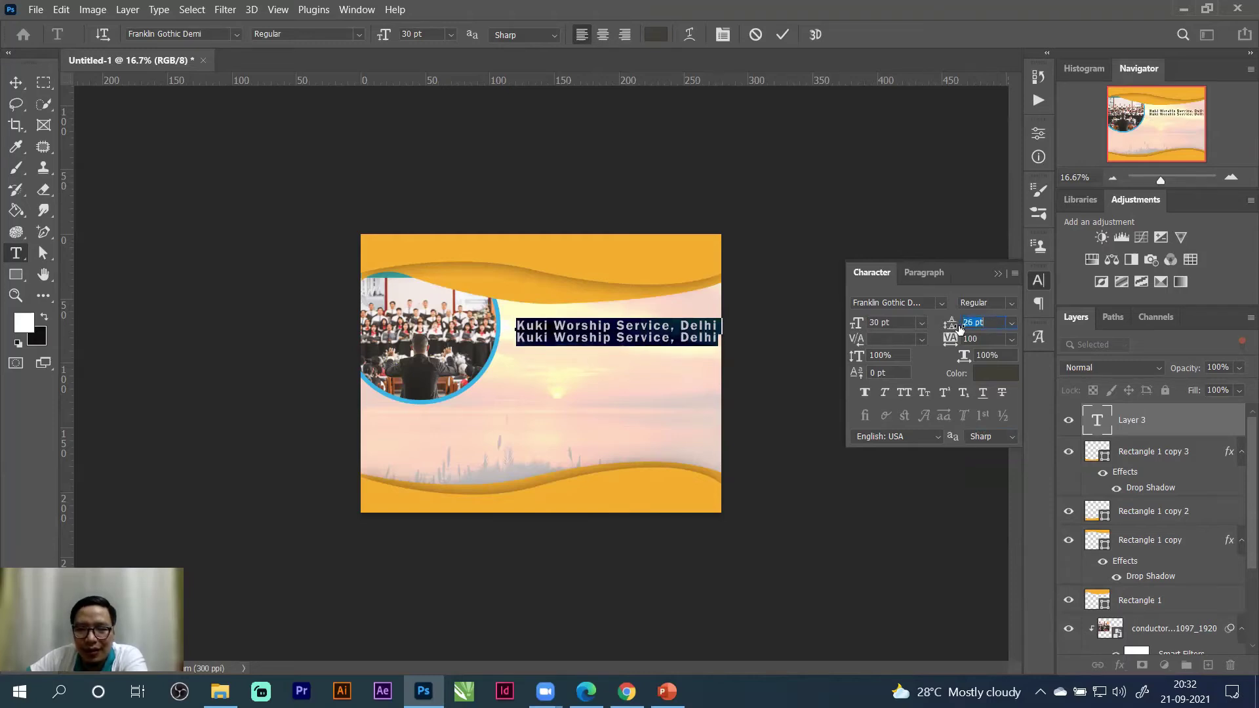
pyautogui.click(784, 35)
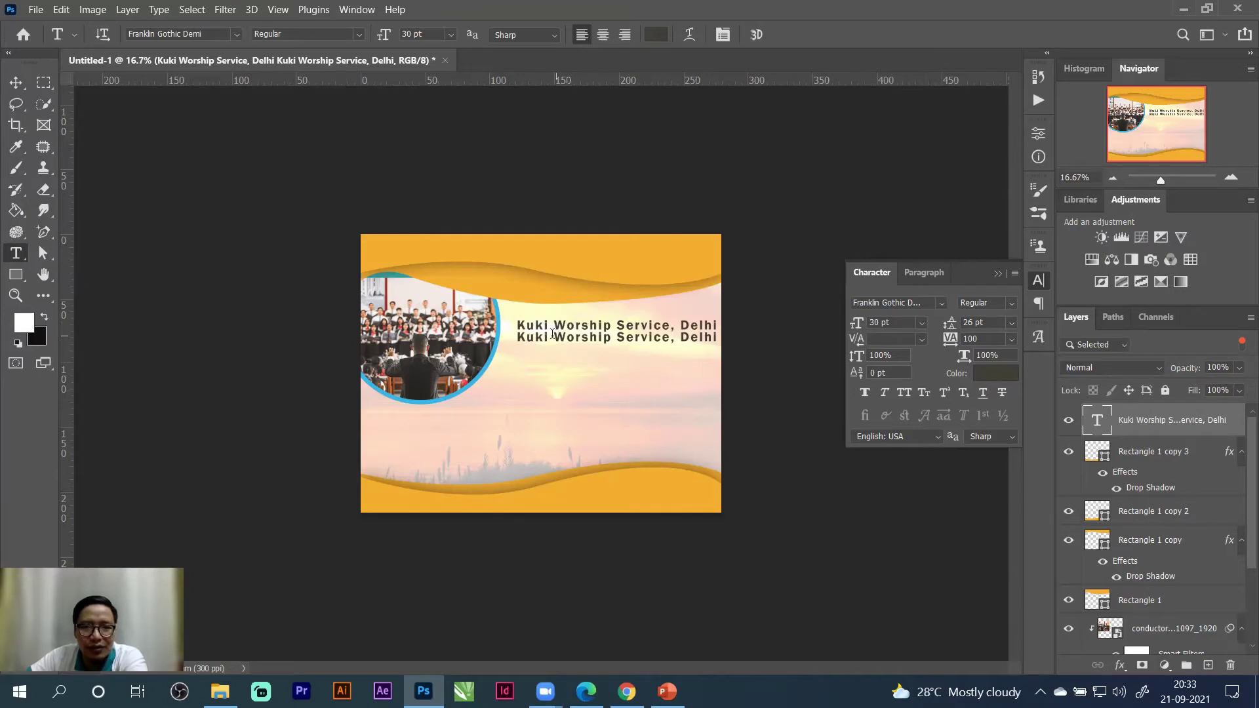
# Reopen the two-line heading for editing, try selecting parts of its lines, shift the text slightly up and left, and commit it.
pyautogui.click(558, 320)
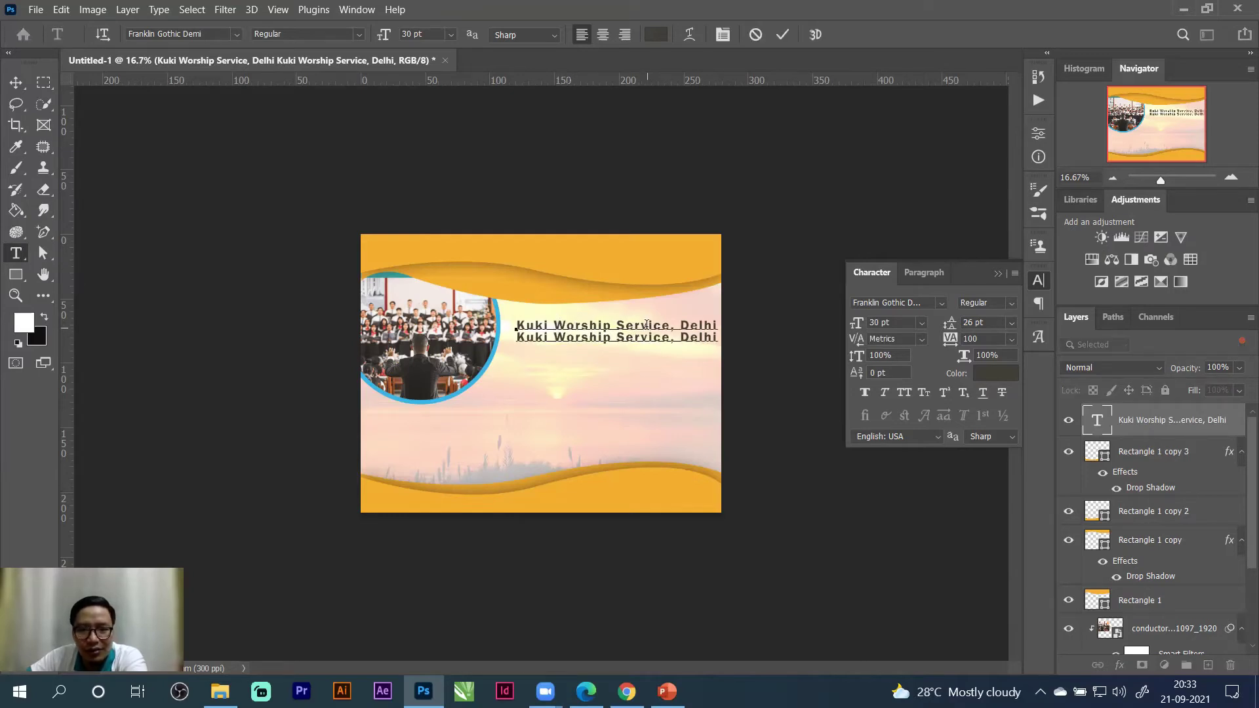
pyautogui.moveTo(648, 325); pyautogui.dragTo(719, 325)
pyautogui.tripleClick(597, 329)
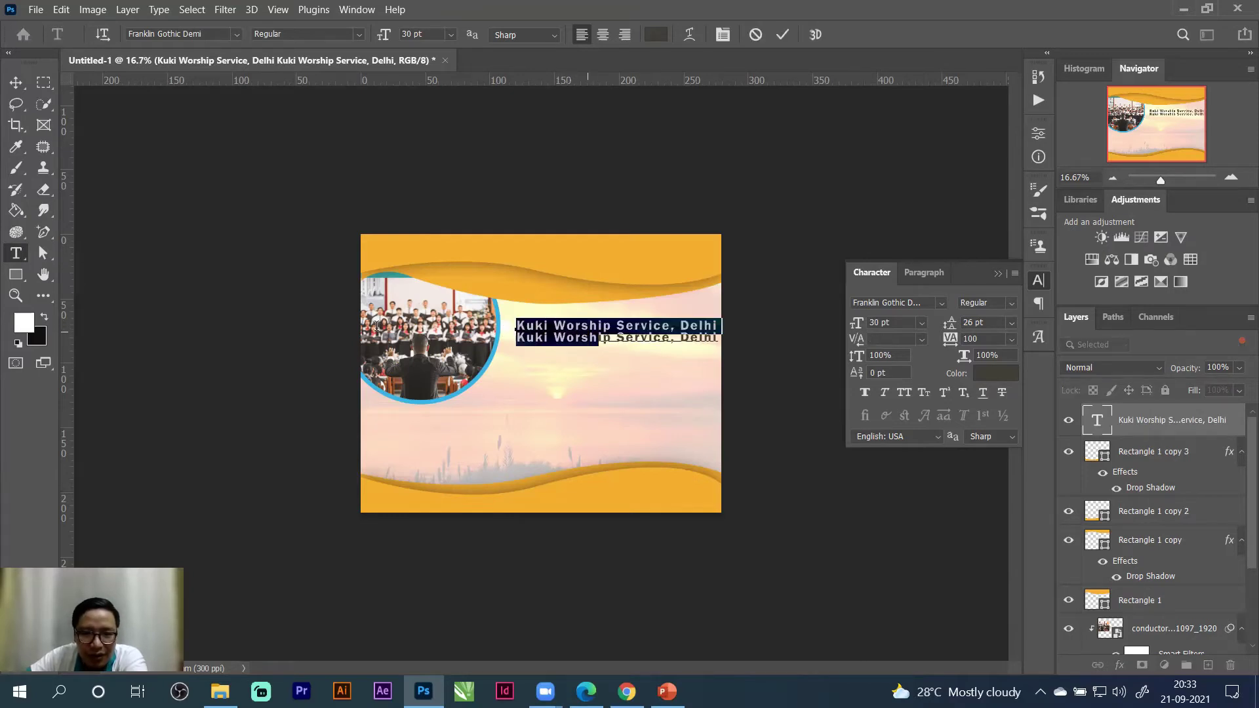
pyautogui.moveTo(554, 325); pyautogui.dragTo(752, 334)
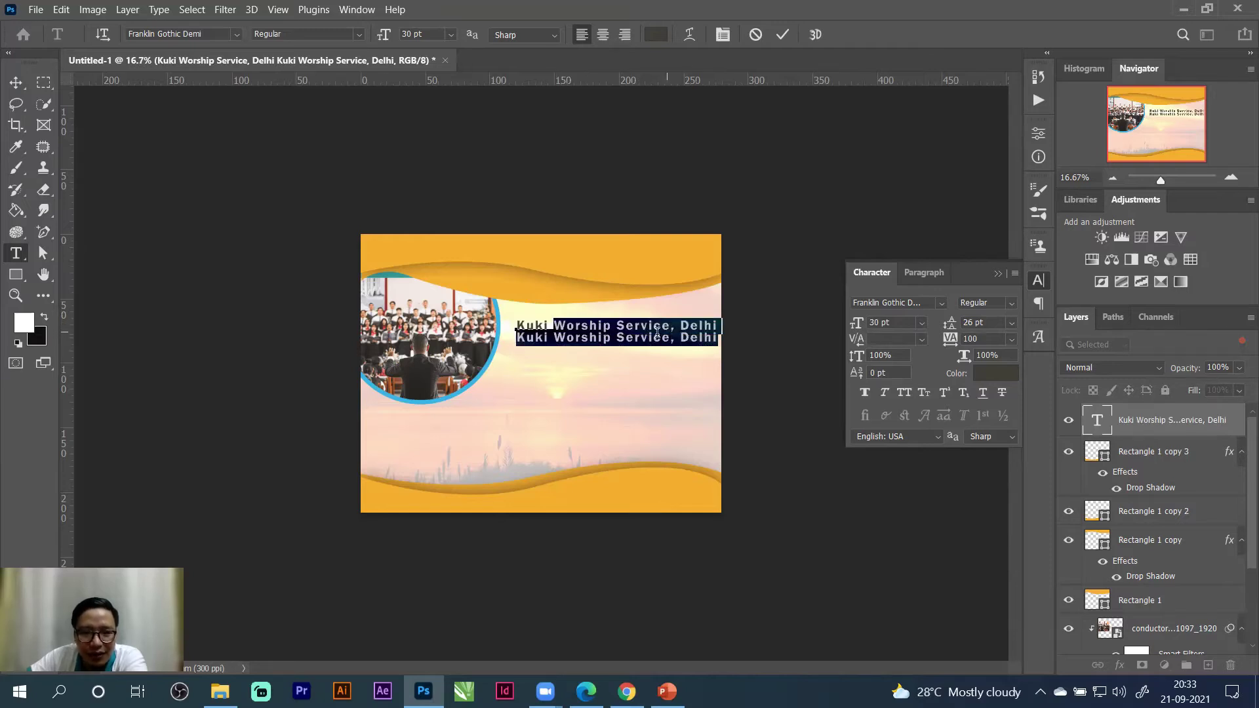
pyautogui.moveTo(661, 334); pyautogui.dragTo(357, 328)
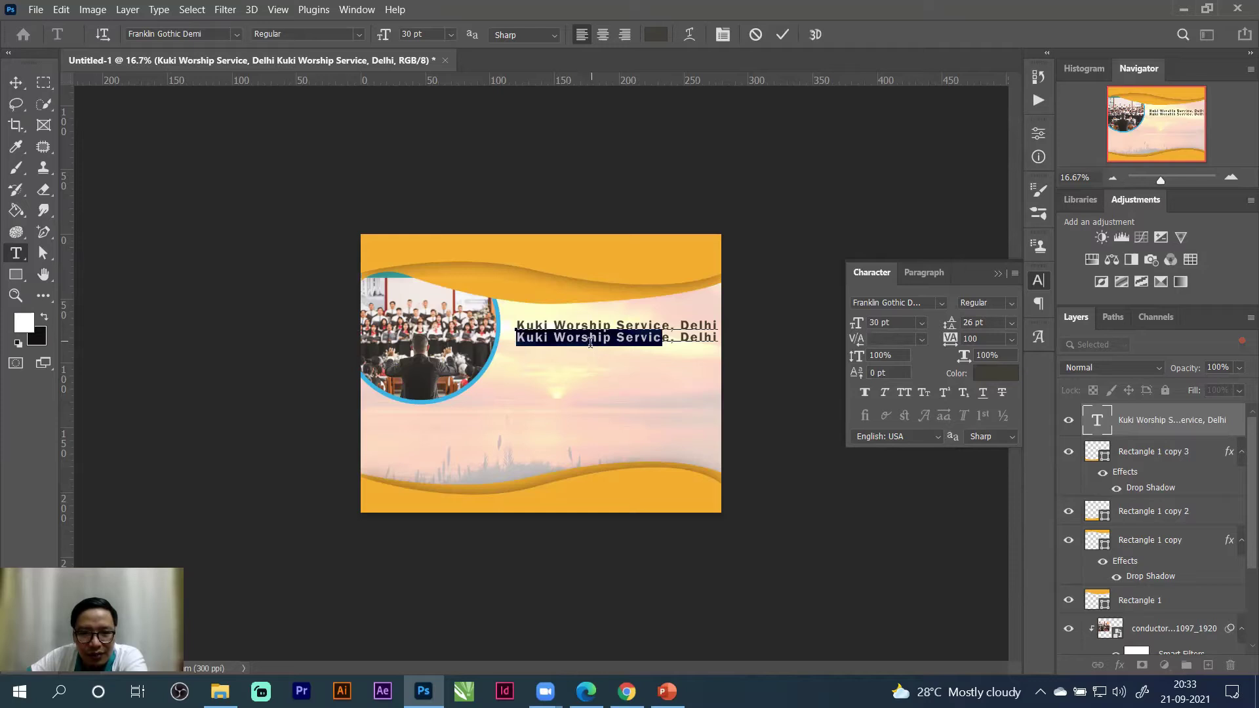
pyautogui.moveTo(585, 352)
pyautogui.mouseDown()
pyautogui.moveTo(496, 368)
pyautogui.moveTo(584, 369)
pyautogui.moveTo(597, 358)
pyautogui.moveTo(582, 351)
pyautogui.mouseUp()
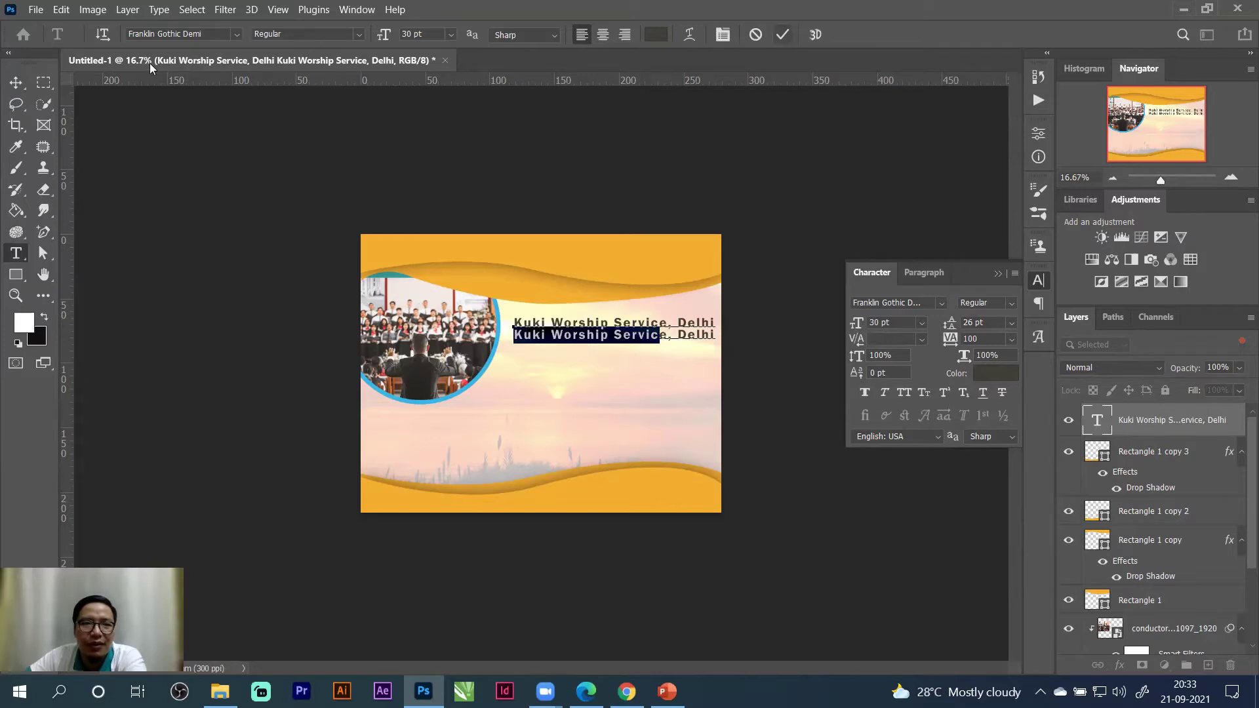
pyautogui.click(17, 83)
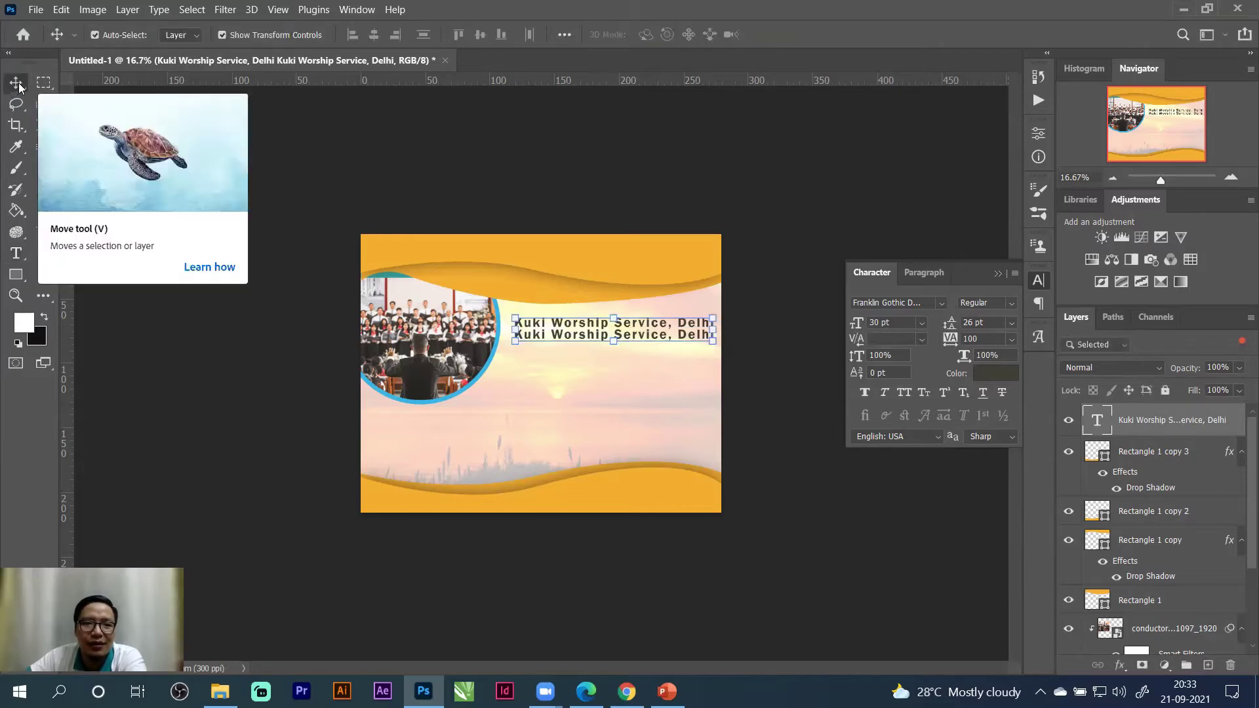
# Reposition the two-line heading slightly up and left so both lines end inside the banner's right edge, and commit the text.
pyautogui.click(804, 172)
pyautogui.moveTo(625, 338); pyautogui.dragTo(668, 334)
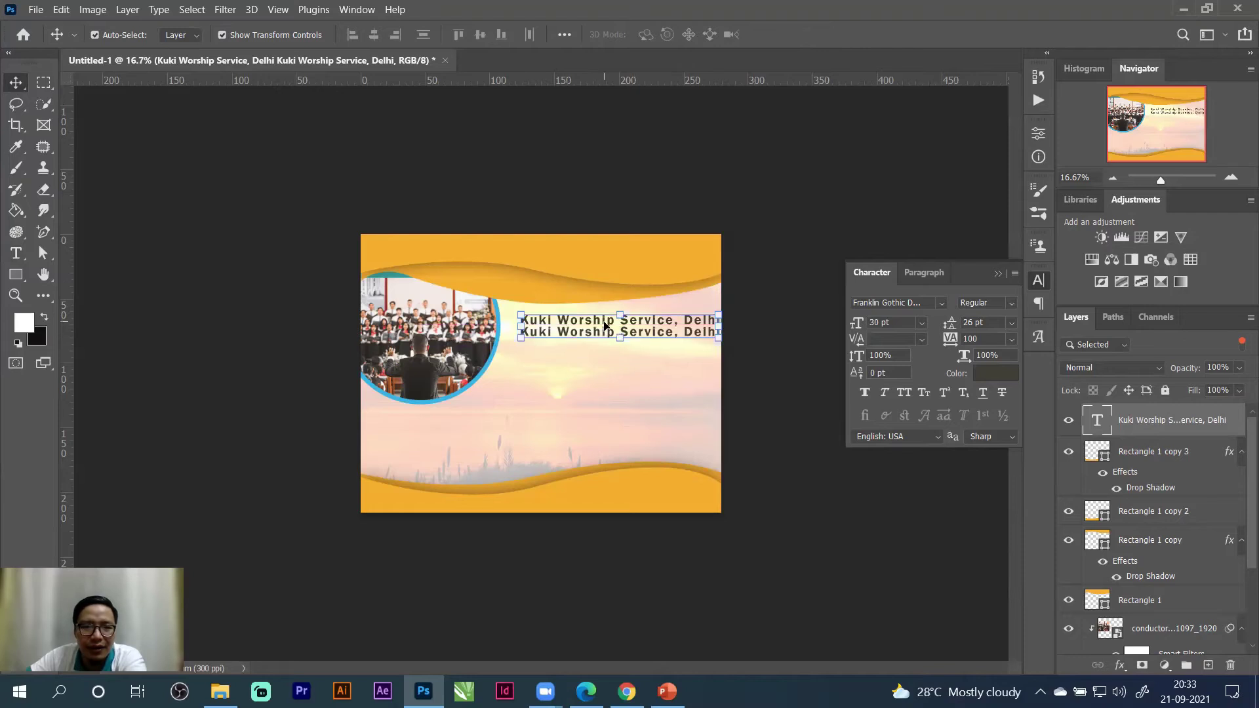
pyautogui.press('t')
pyautogui.click(593, 321)
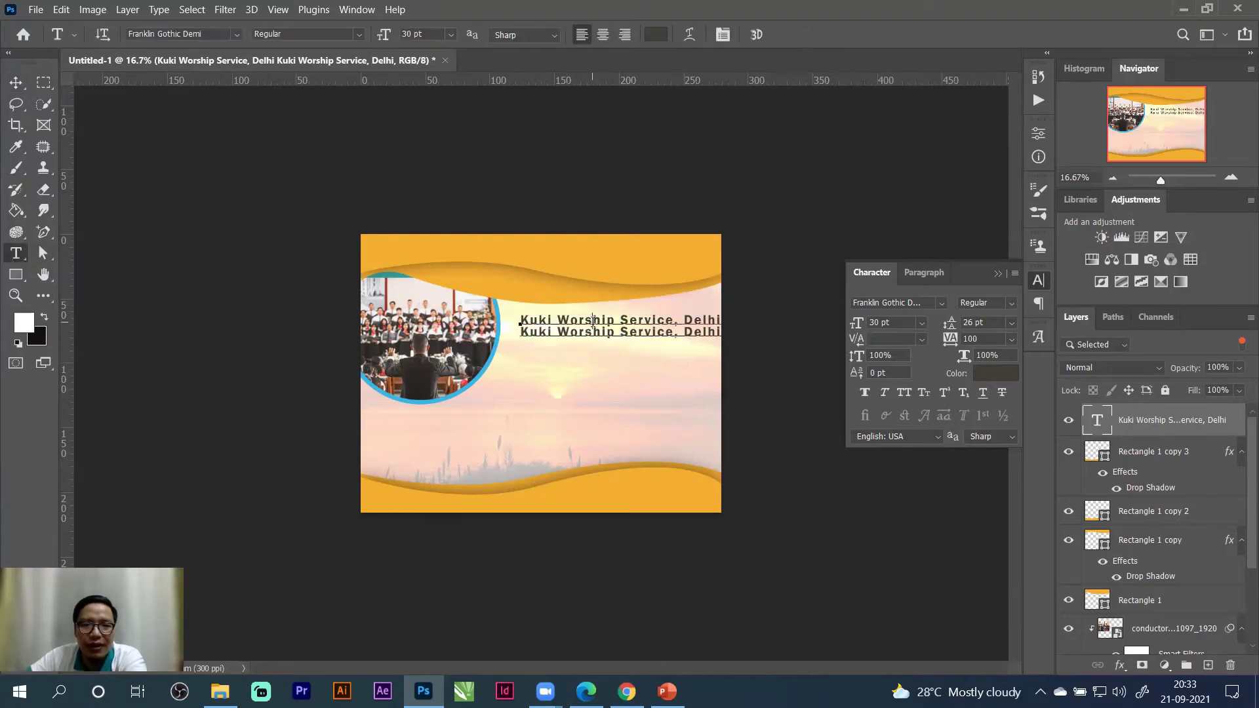
pyautogui.moveTo(623, 382)
pyautogui.mouseDown()
pyautogui.moveTo(596, 407)
pyautogui.moveTo(619, 382)
pyautogui.mouseUp()
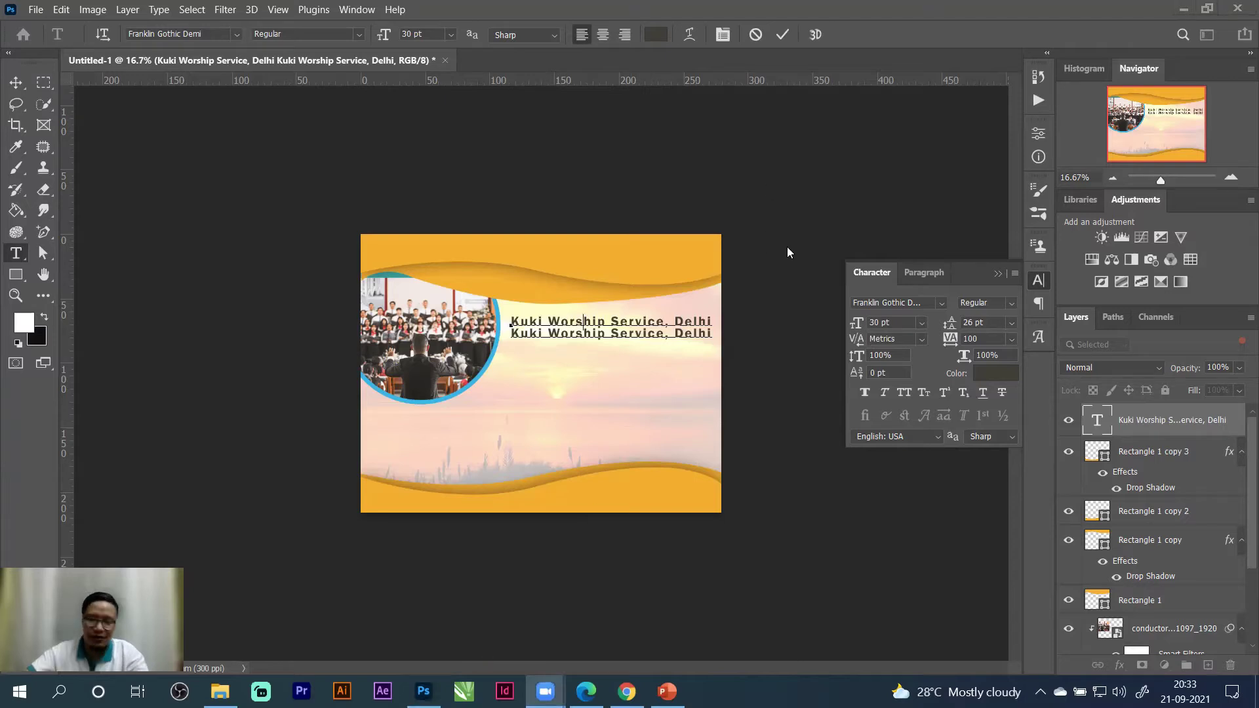
pyautogui.hotkey('ctrl', '0')
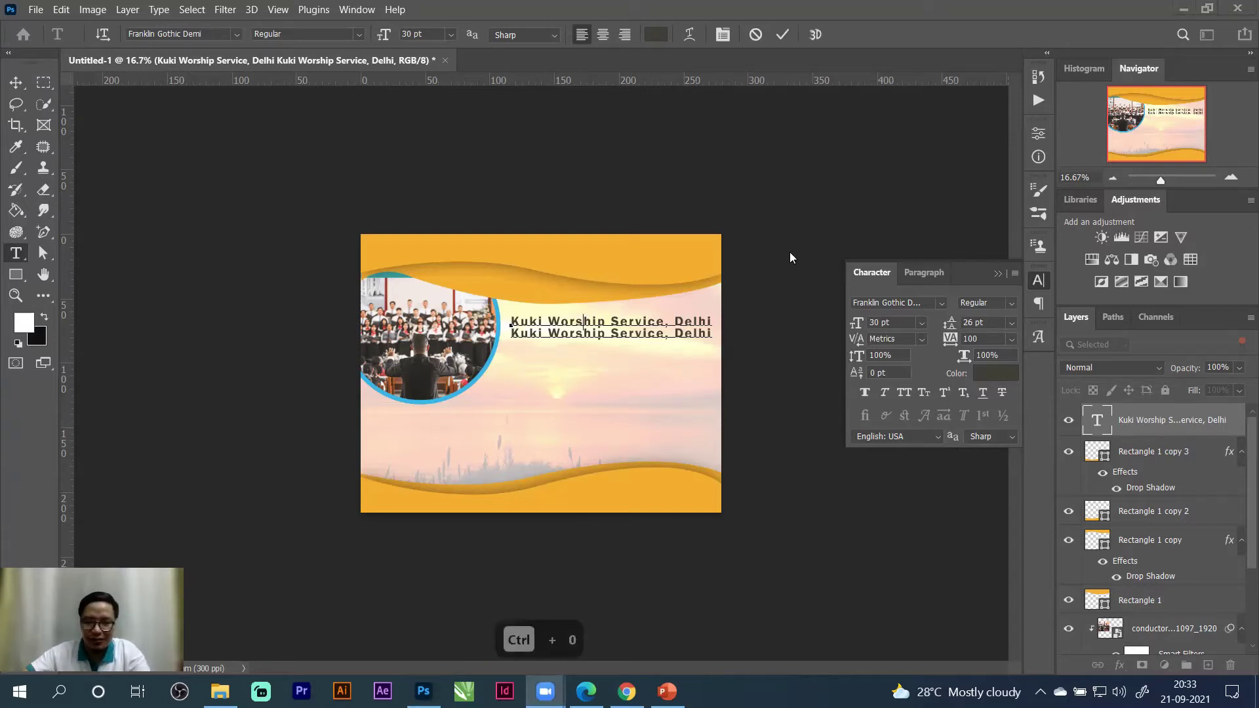
pyautogui.hotkey('ctrl', '0')
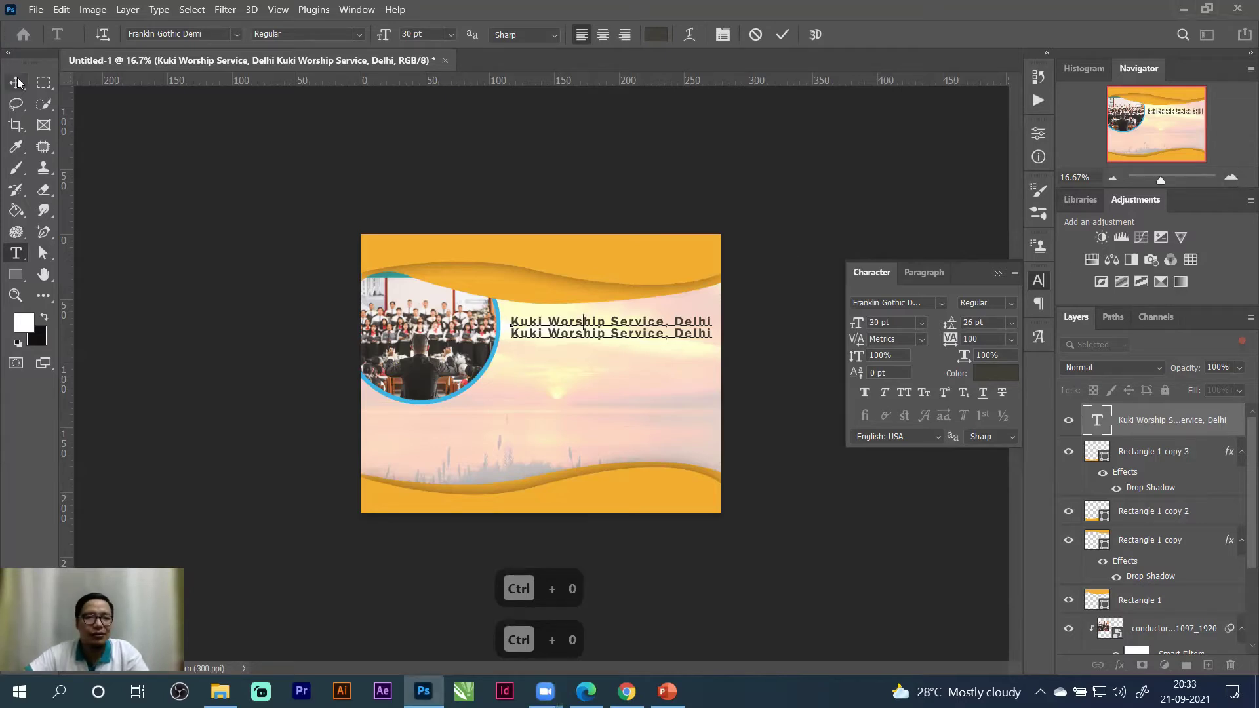
pyautogui.click(598, 198)
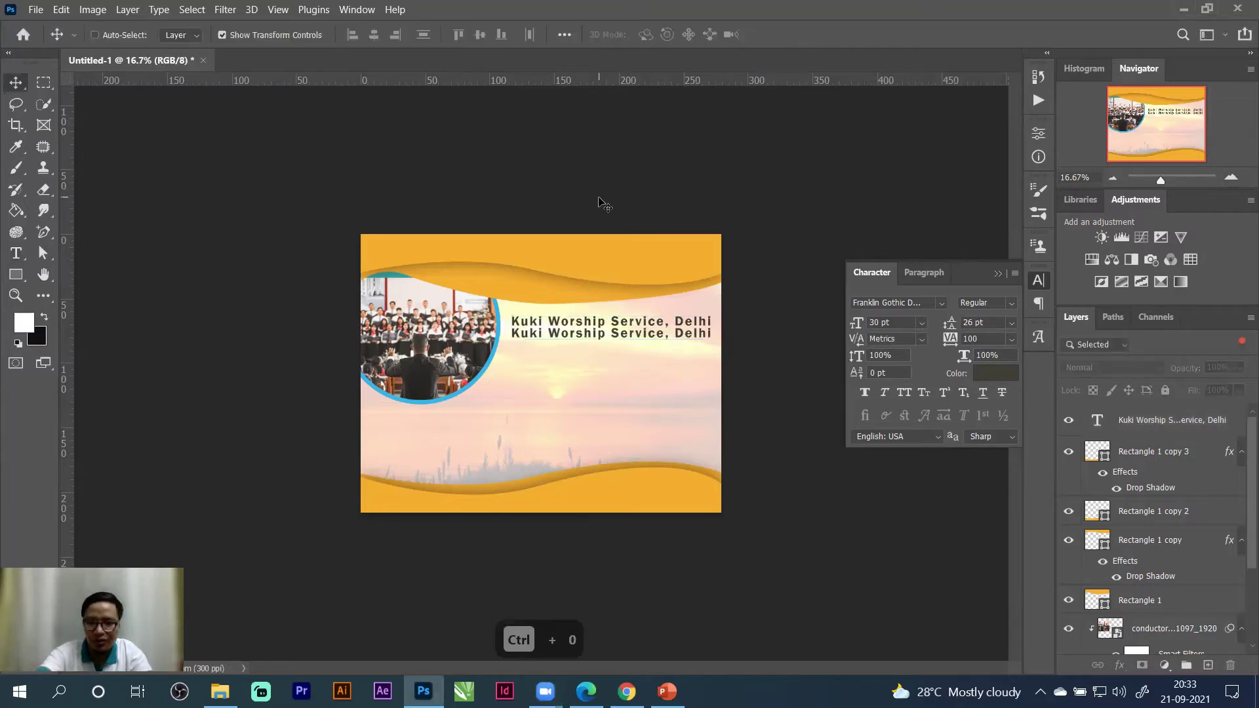
# Nudge the committed two-line heading slightly up and right on the banner.
pyautogui.hotkey('ctrl', '0')
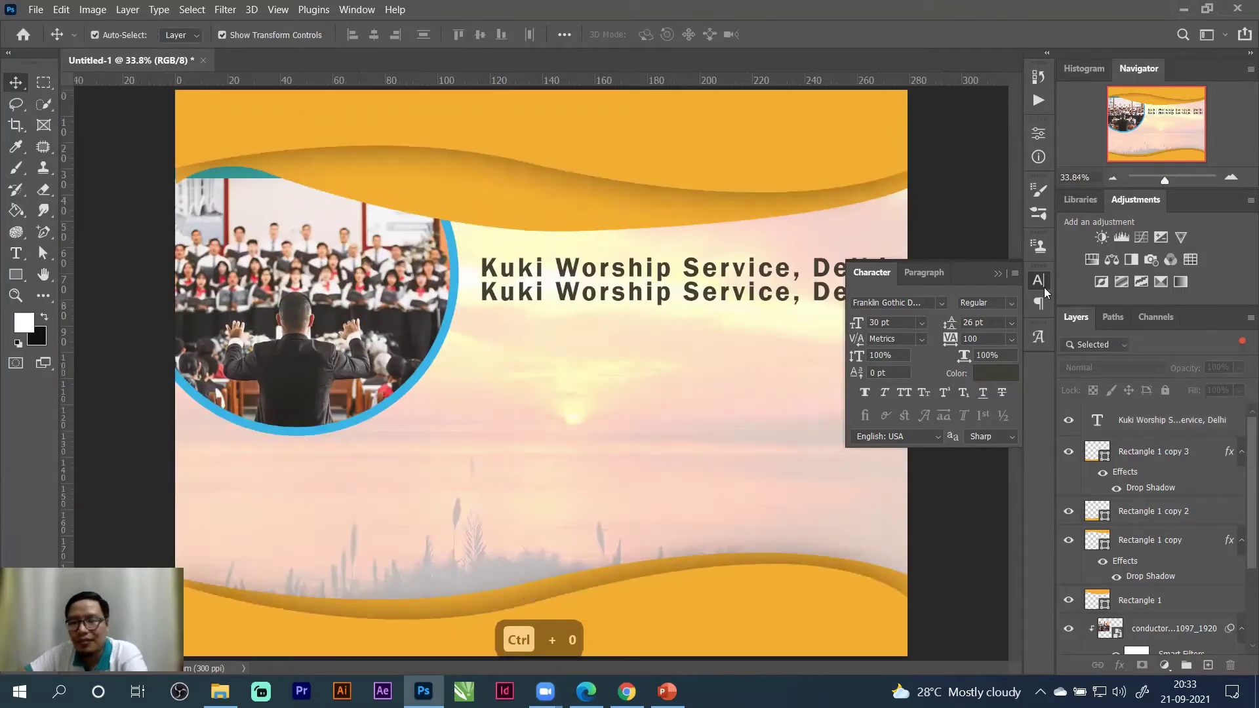
pyautogui.click(1038, 279)
pyautogui.moveTo(603, 283); pyautogui.dragTo(584, 305)
# Show the reference sample on Layer 1 to check its wording below the heading, and hide it again.
pyautogui.scroll(-3, 1100, 583)
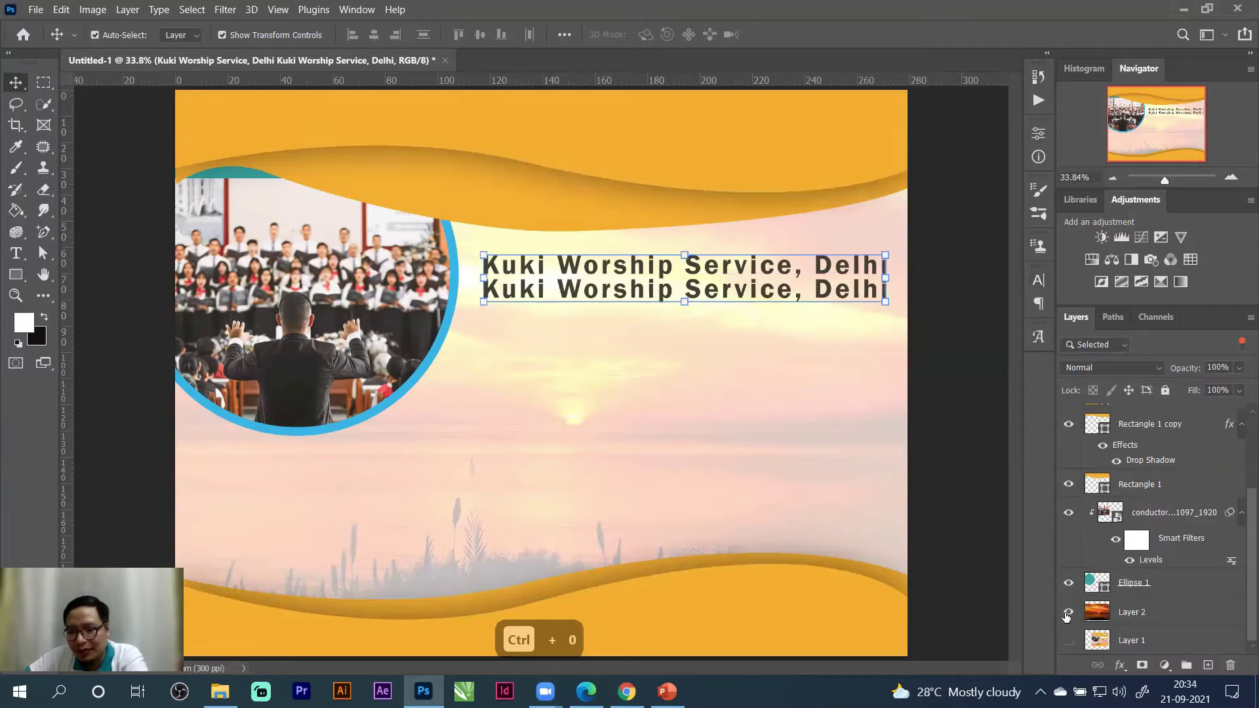
pyautogui.click(1068, 641)
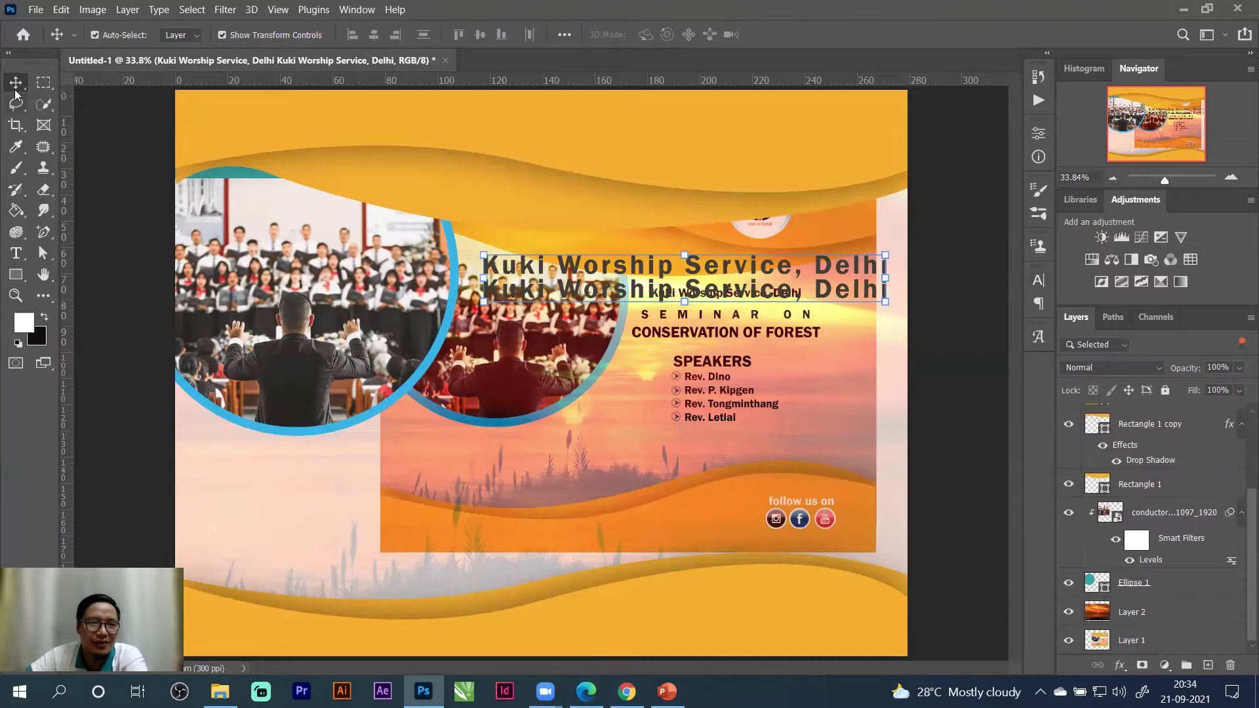
pyautogui.click(1069, 641)
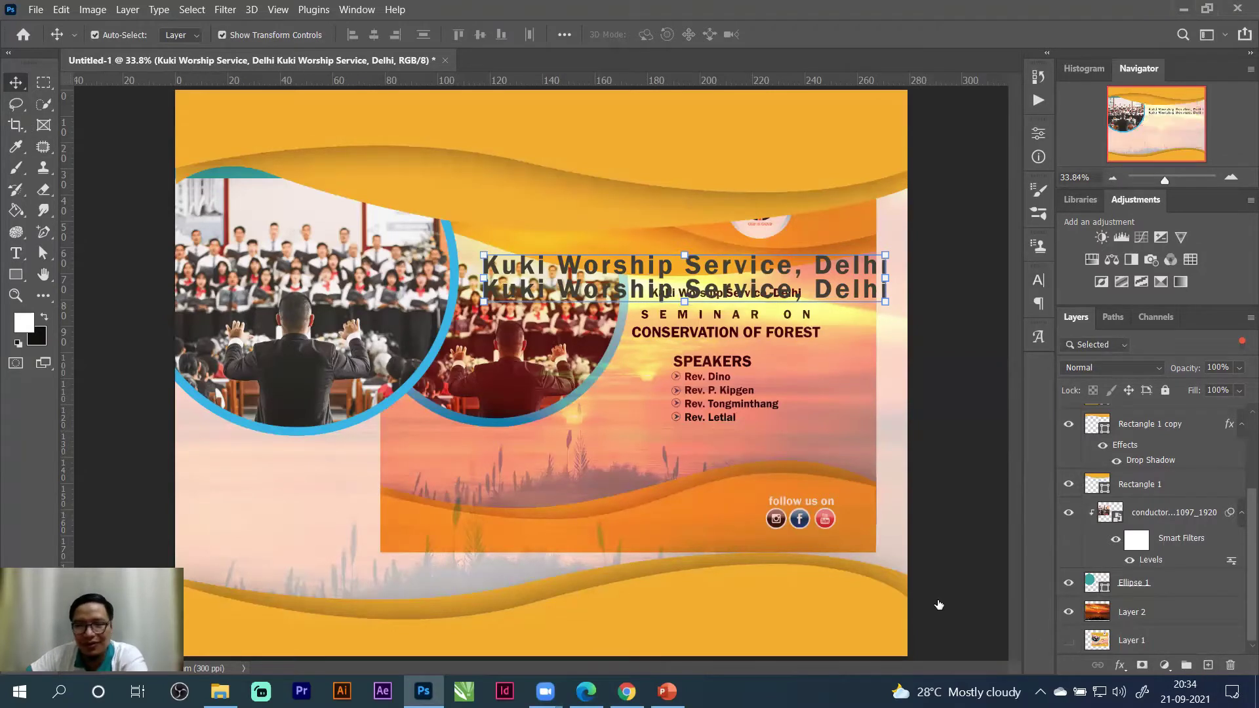
# Add the text "Seminar on Conservation of Forest" below the heading and move it up and left toward the heading lines.
pyautogui.click(15, 253)
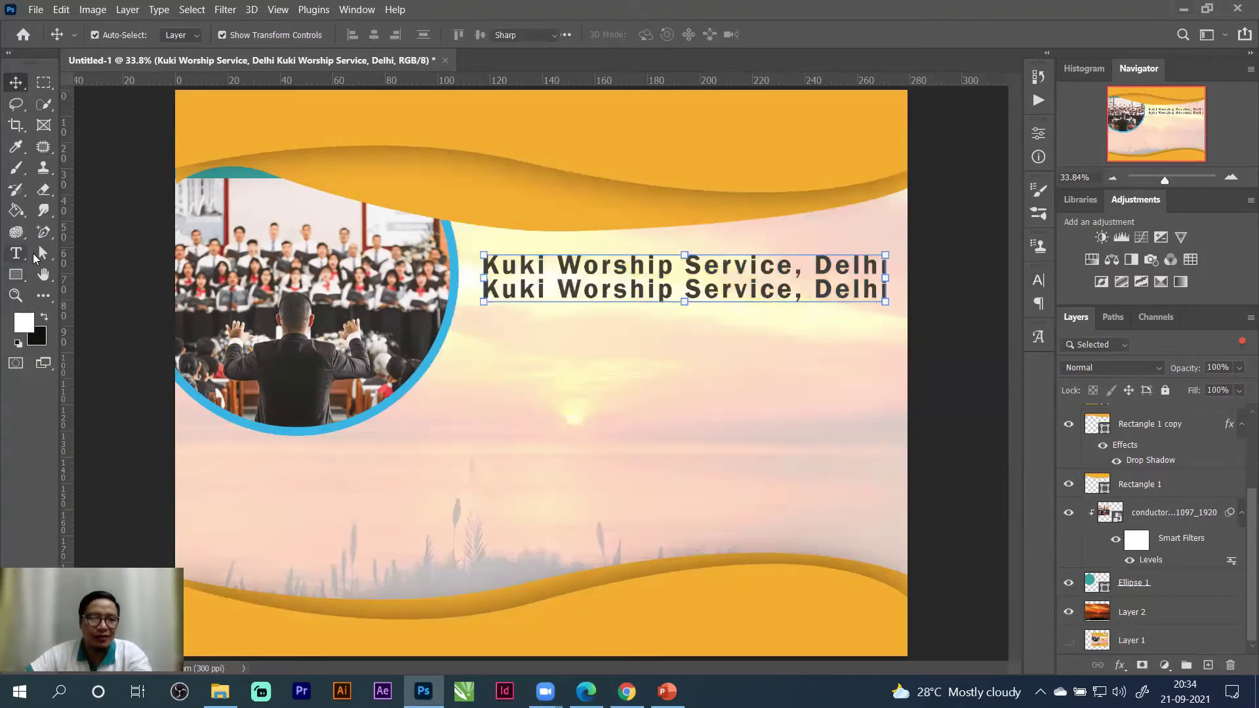
pyautogui.click(550, 380)
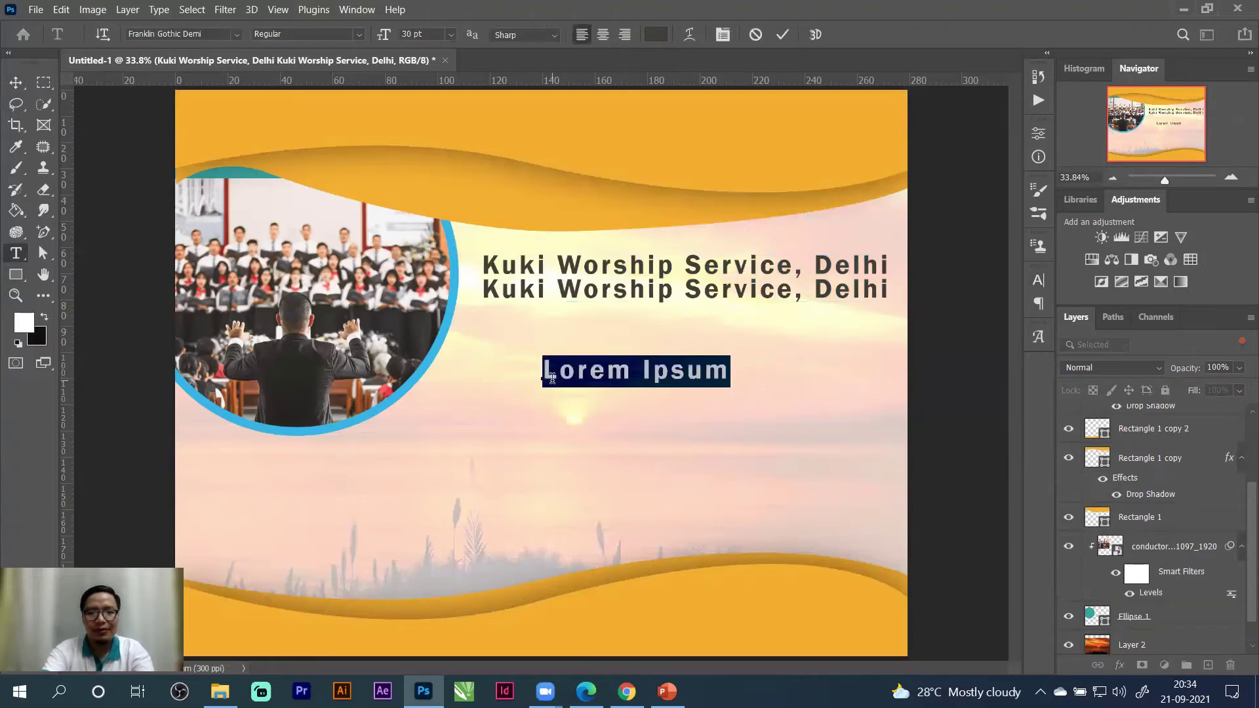
pyautogui.write('Seminar on')
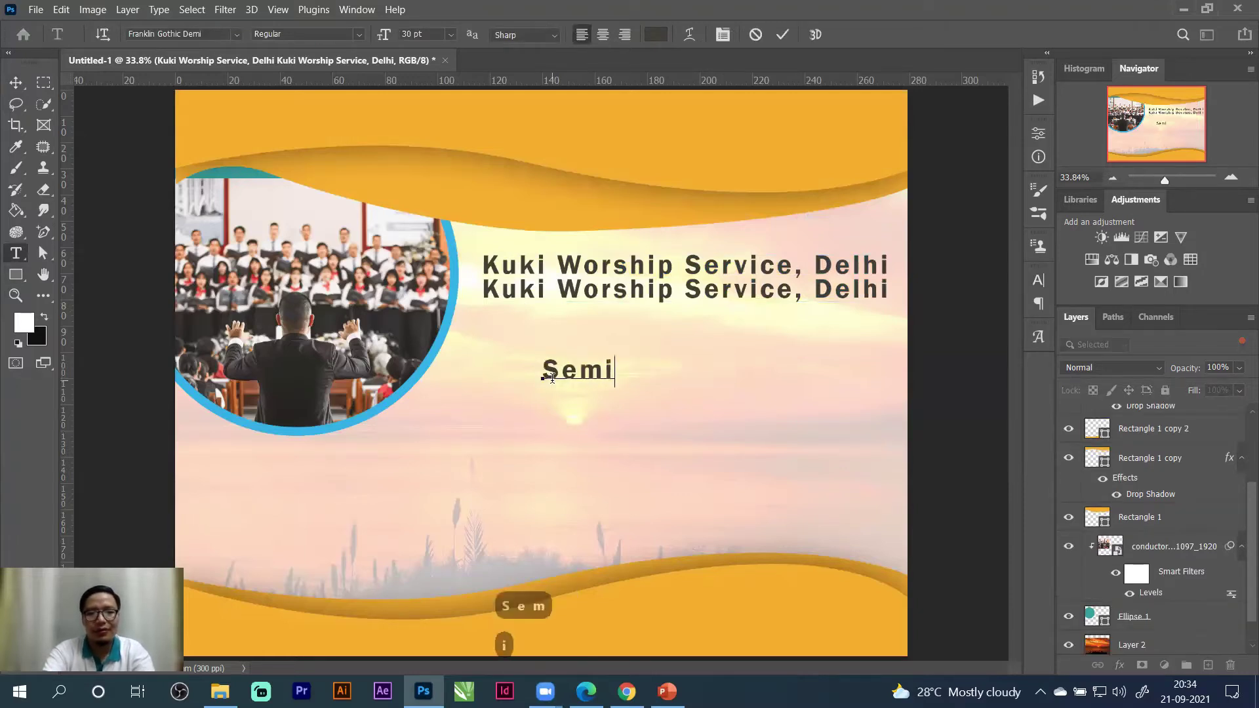
pyautogui.press('BackSpace')
pyautogui.press('BackSpace')
pyautogui.press('BackSpace')
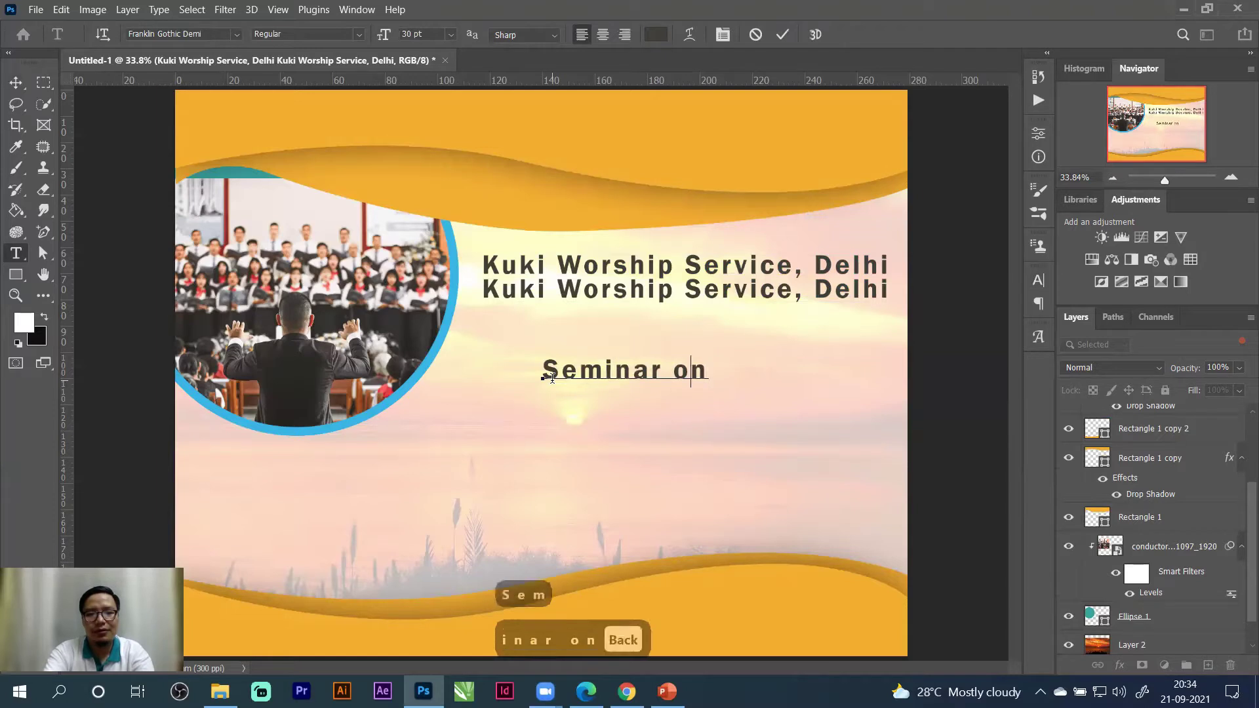
pyautogui.write('on Con')
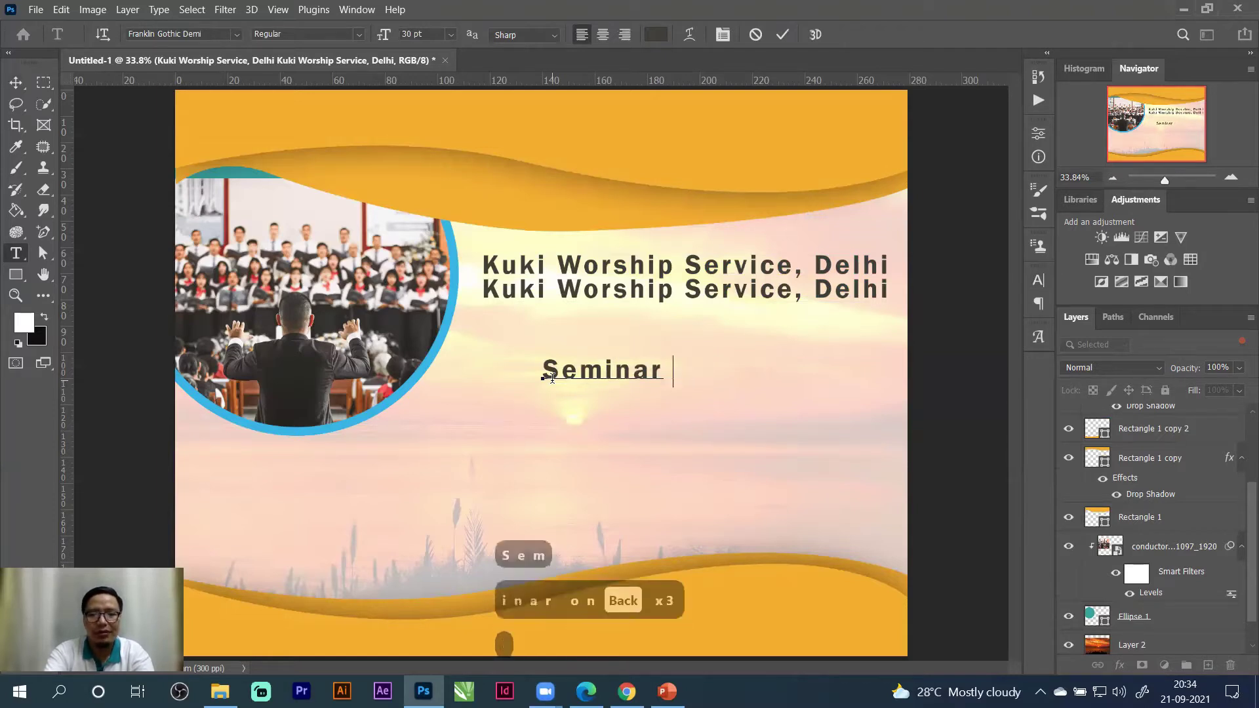
pyautogui.write('se')
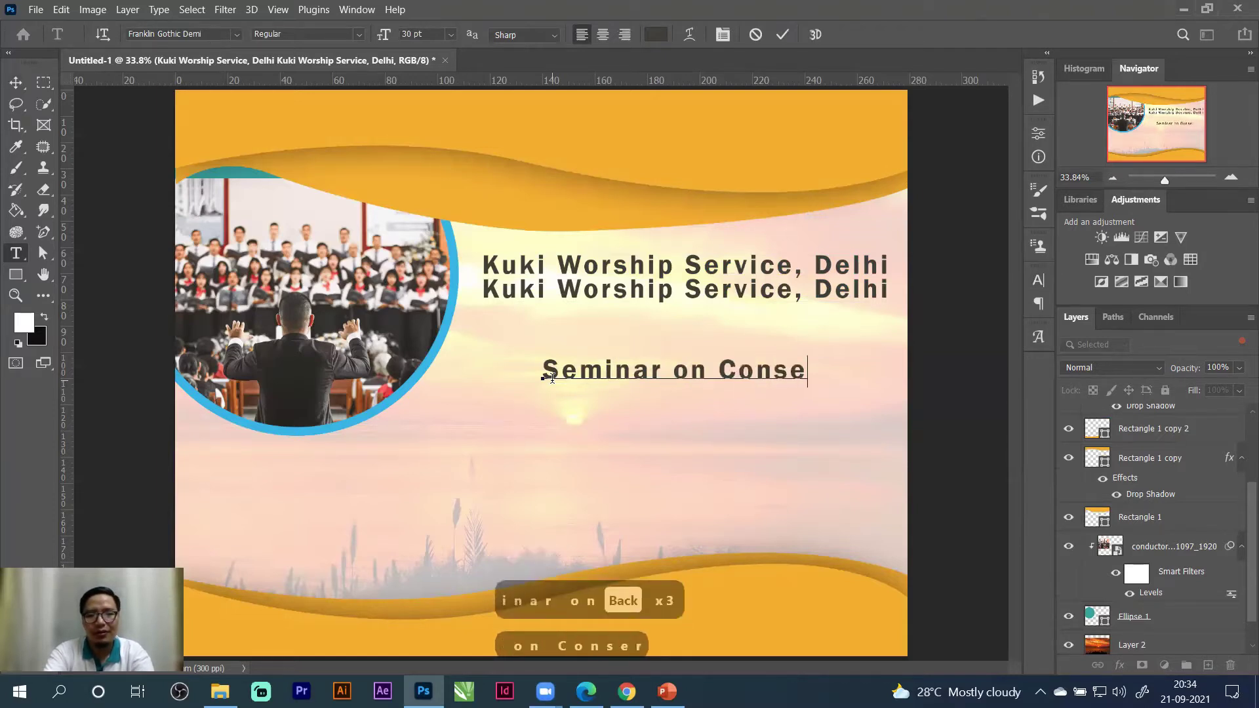
pyautogui.write('rvation  Fores')
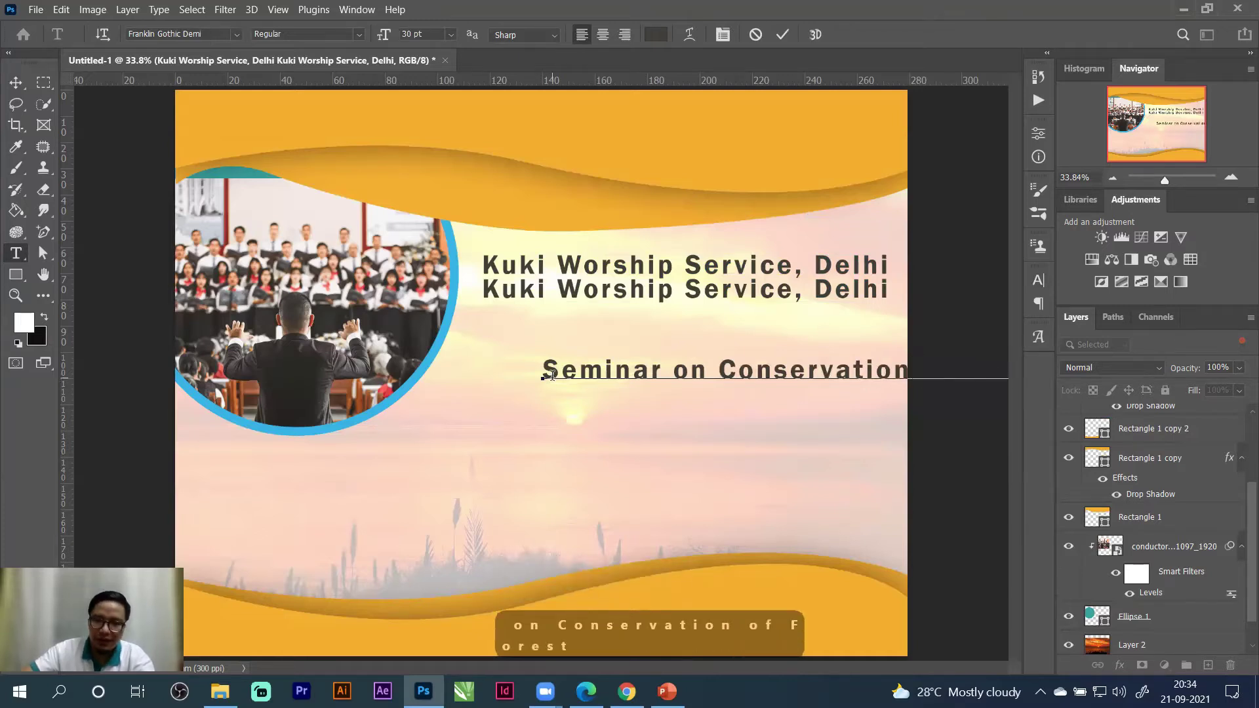
pyautogui.moveTo(735, 419); pyautogui.dragTo(713, 390)
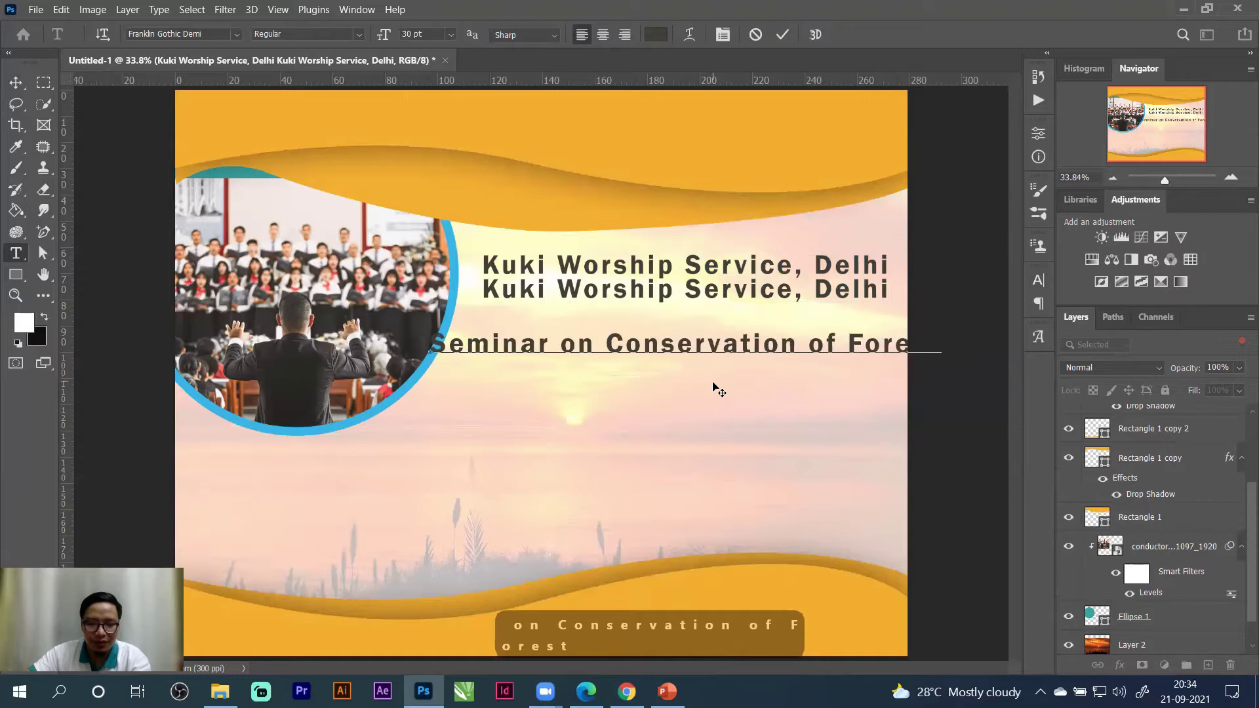
# Set the tracking of the whole seminar line to 0, shift it slightly right clear of the circular photo, and commit it.
pyautogui.hotkey('ctrl', 'a')
pyautogui.click(1042, 278)
pyautogui.click(983, 322)
pyautogui.click(1011, 340)
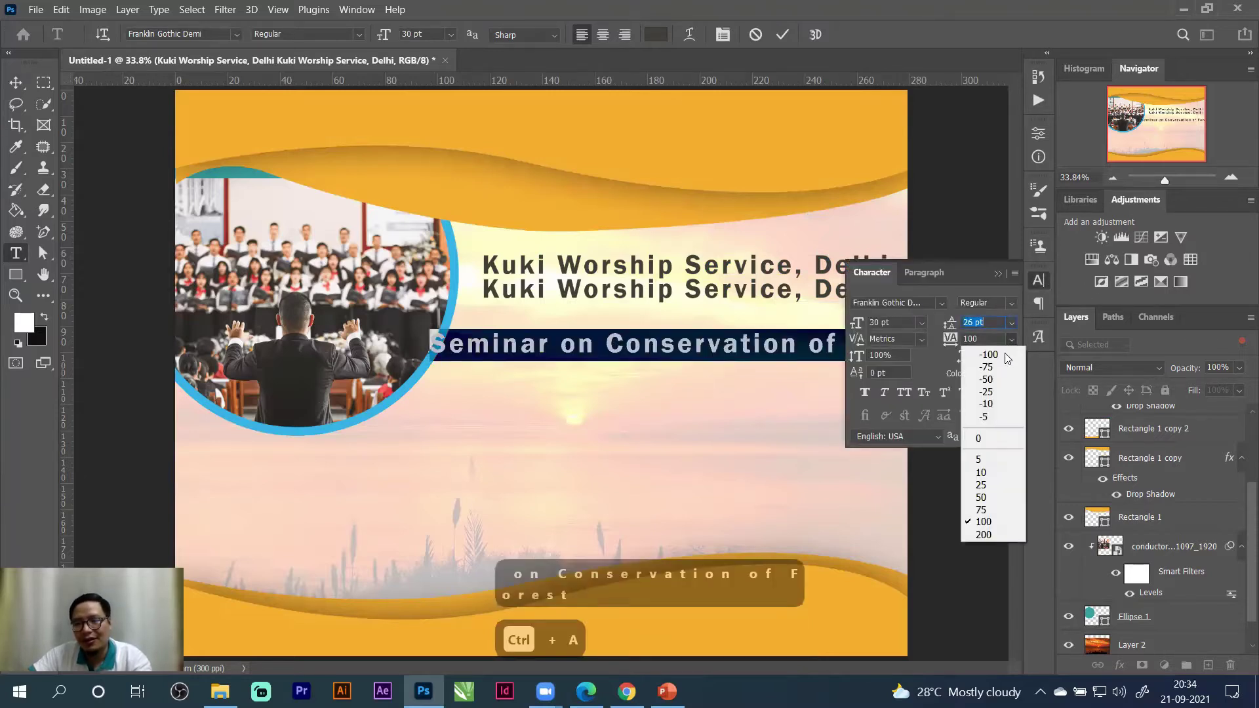
pyautogui.click(984, 439)
pyautogui.click(1036, 282)
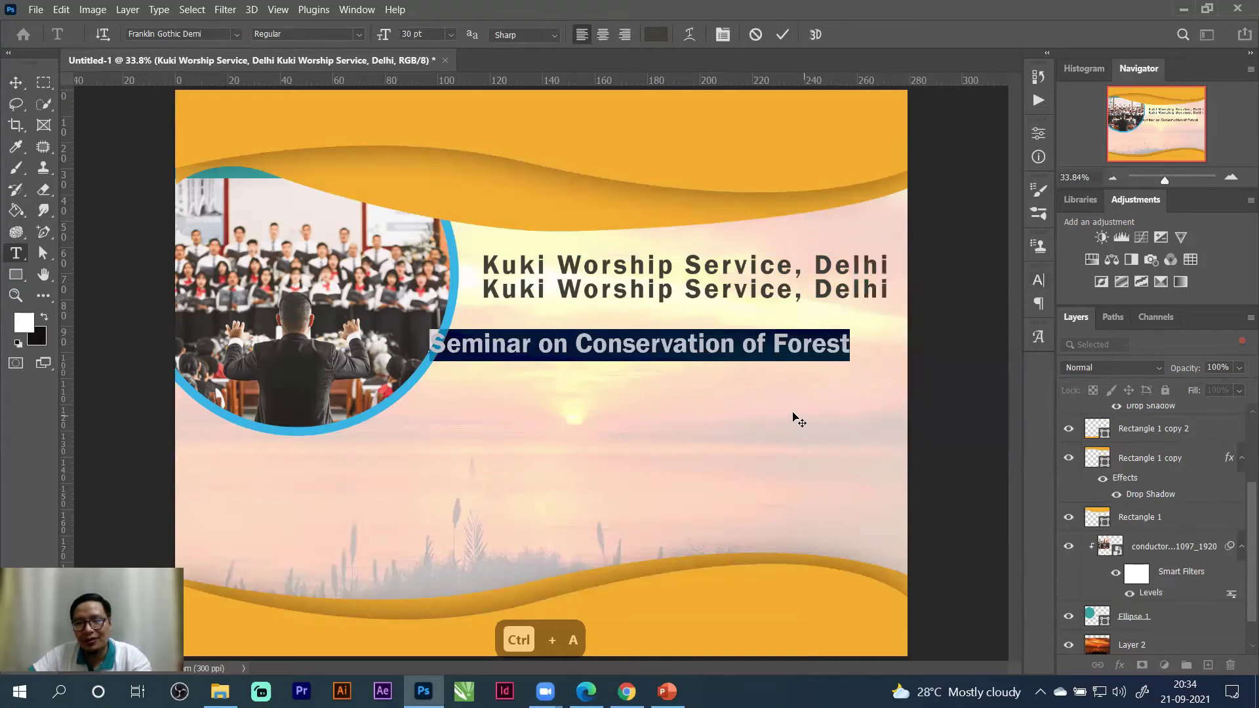
pyautogui.click(780, 38)
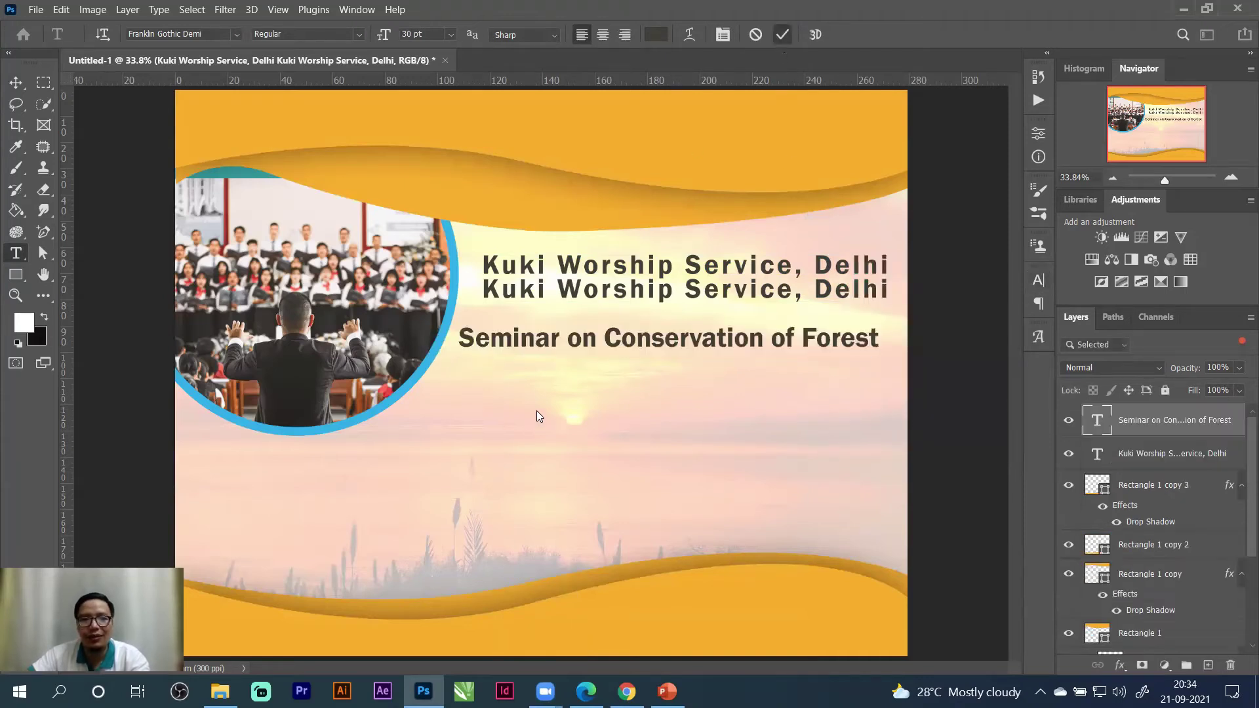
# Start a new text reading "Speakers" below the seminar line and move it slightly up.
pyautogui.click(489, 410)
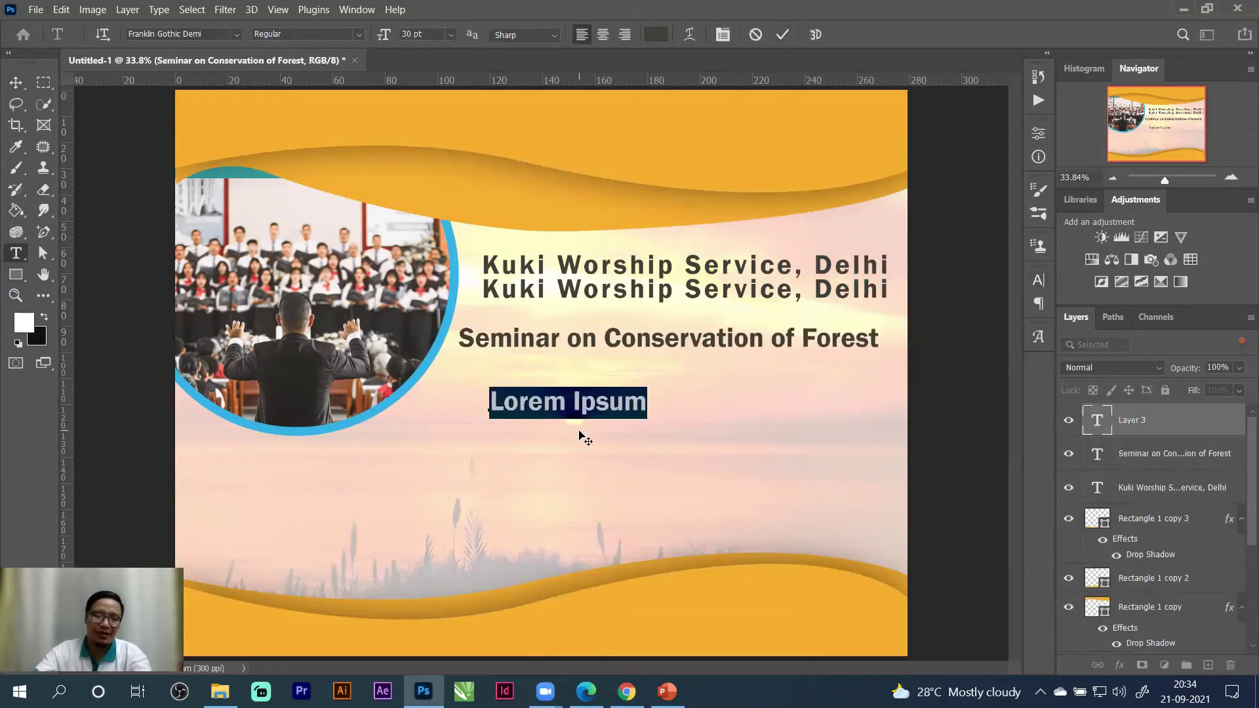
pyautogui.write('S pe')
pyautogui.press('BackSpace')
pyautogui.press('BackSpace')
pyautogui.press('BackSpace')
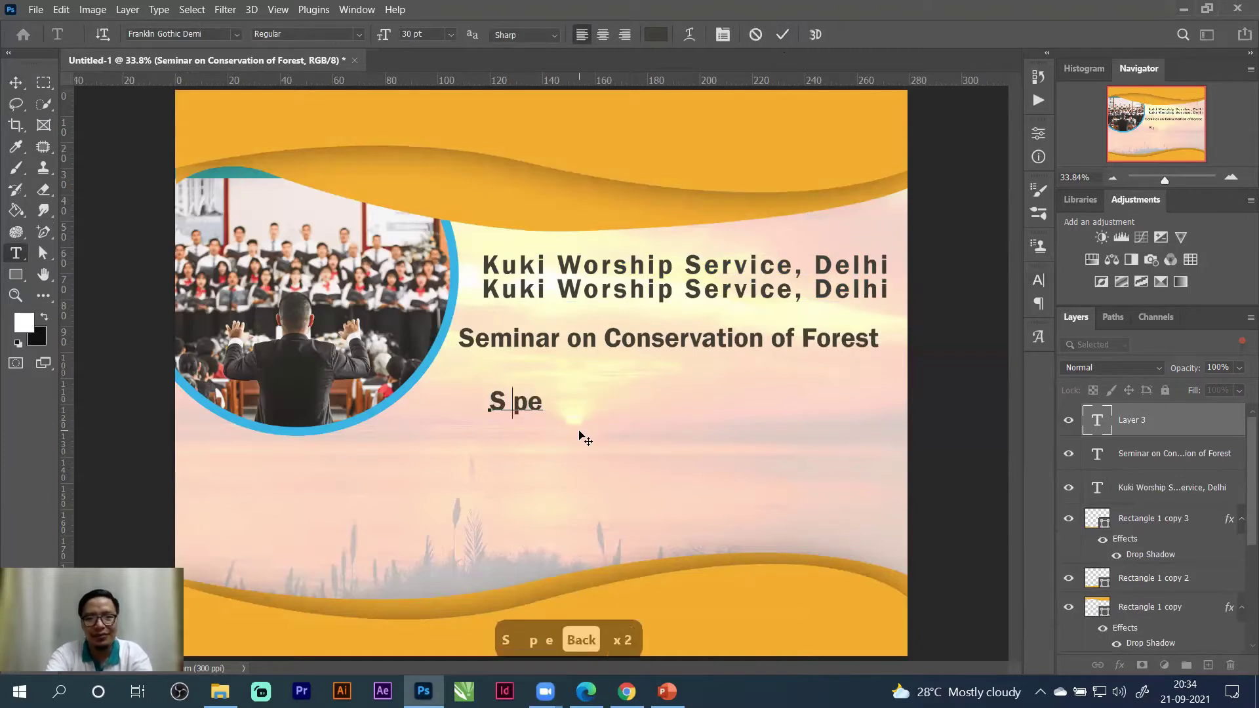
pyautogui.write('peak')
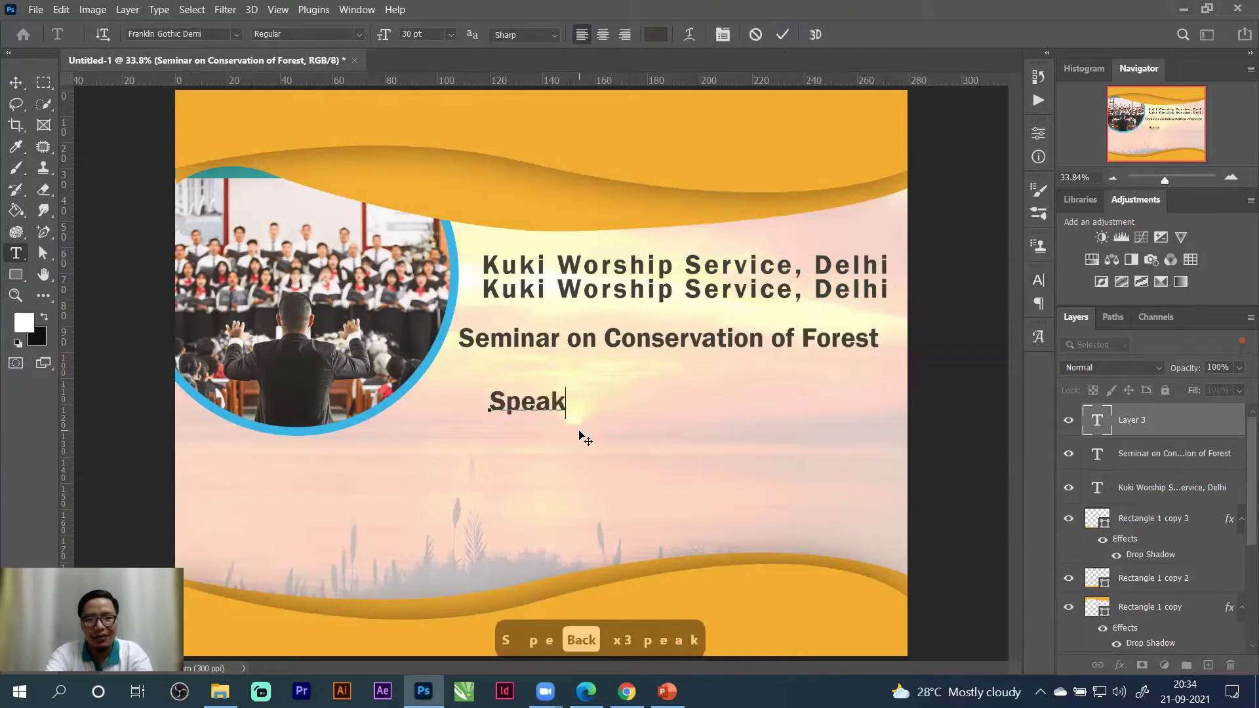
pyautogui.write('ers')
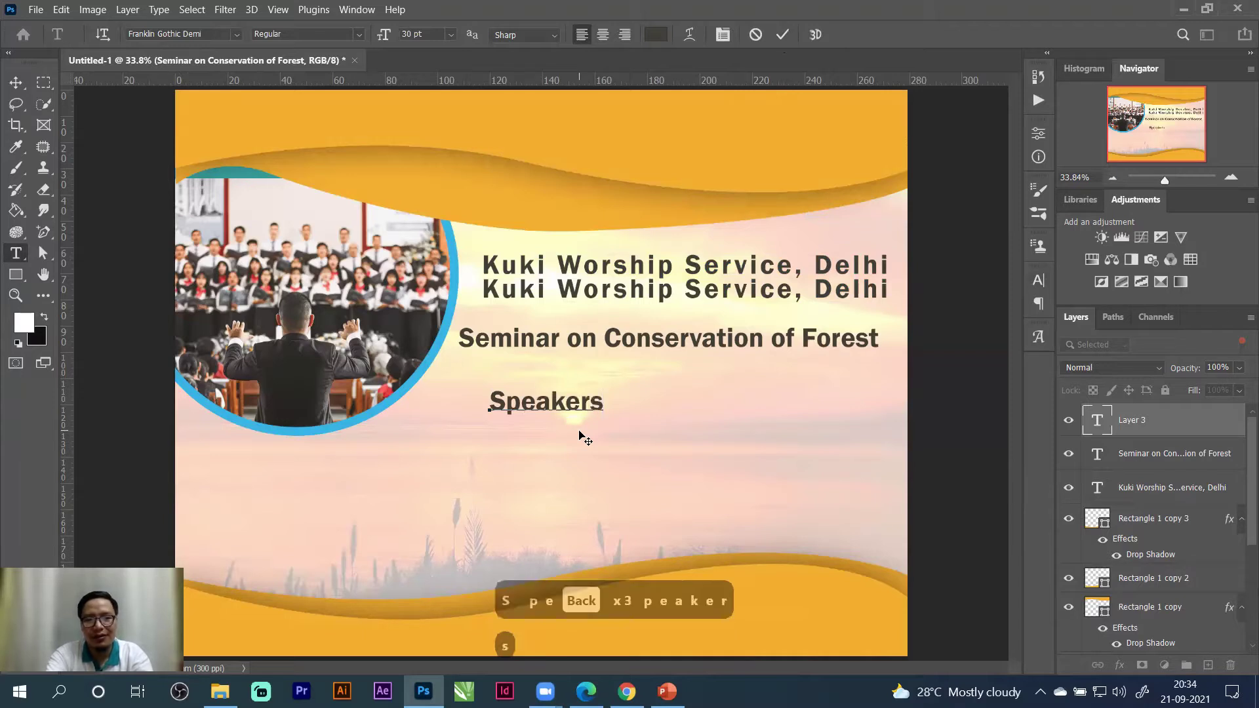
pyautogui.moveTo(622, 423); pyautogui.dragTo(618, 413)
# Leave a blank line under "Speakers" and enter the first two speakers' names with the title "Rev.", each on its own line.
pyautogui.press('Return')
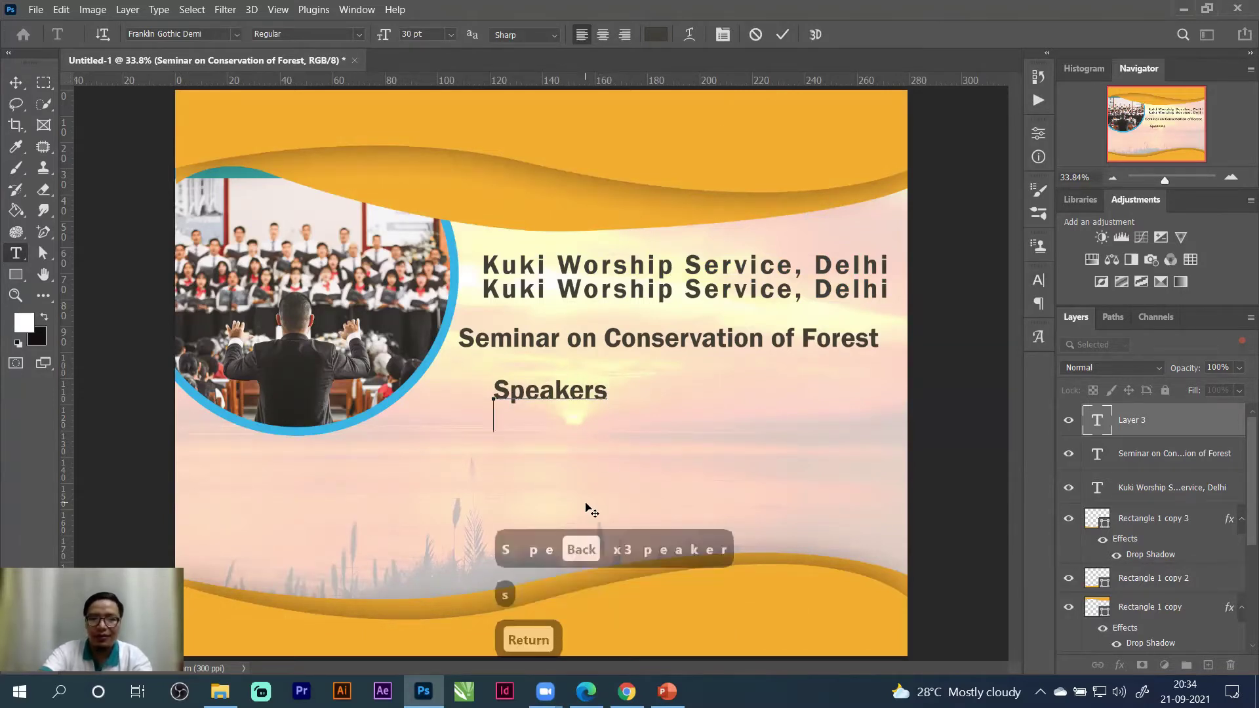
pyautogui.press('Return')
pyautogui.write('Rev. Dino')
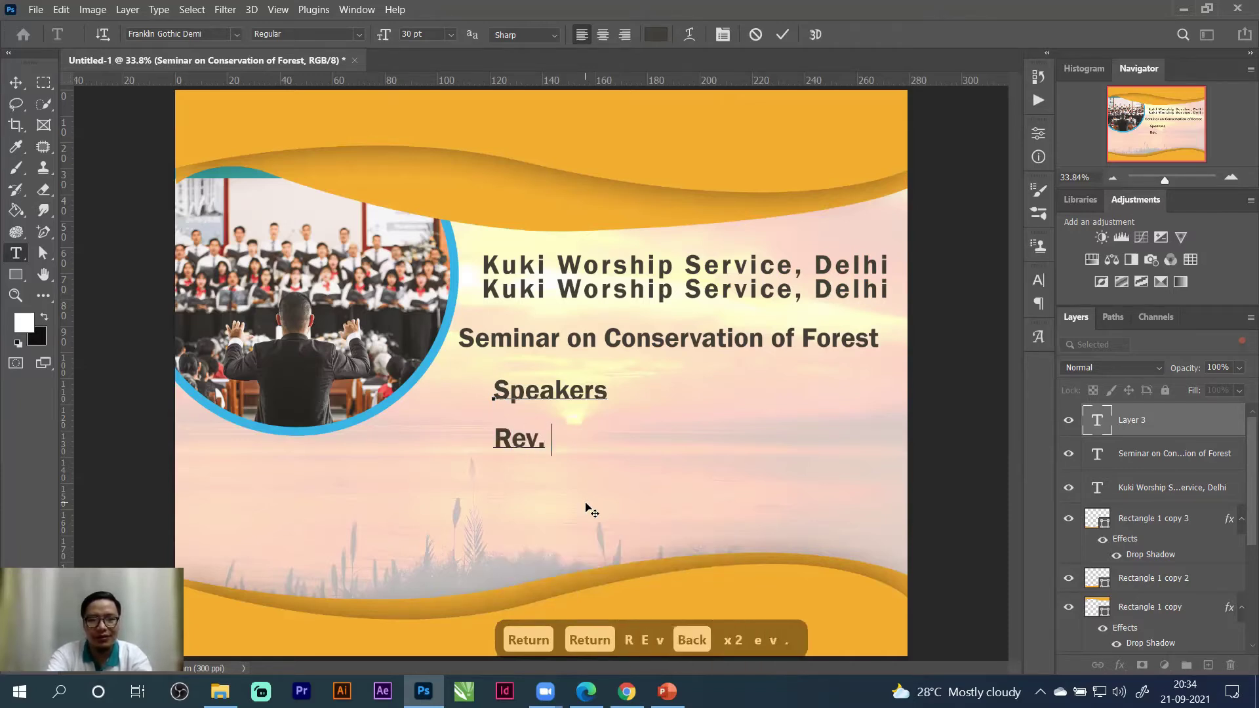
pyautogui.press('Return')
pyautogui.write('Rev')
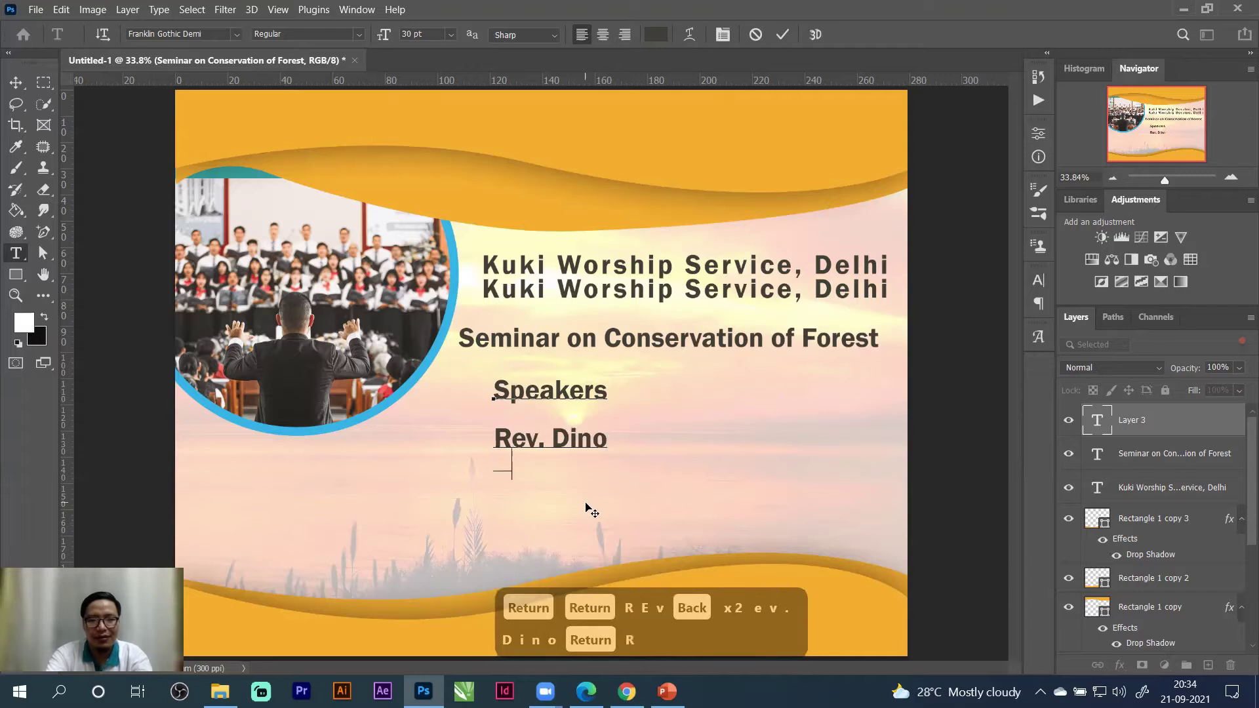
pyautogui.write('. p.')
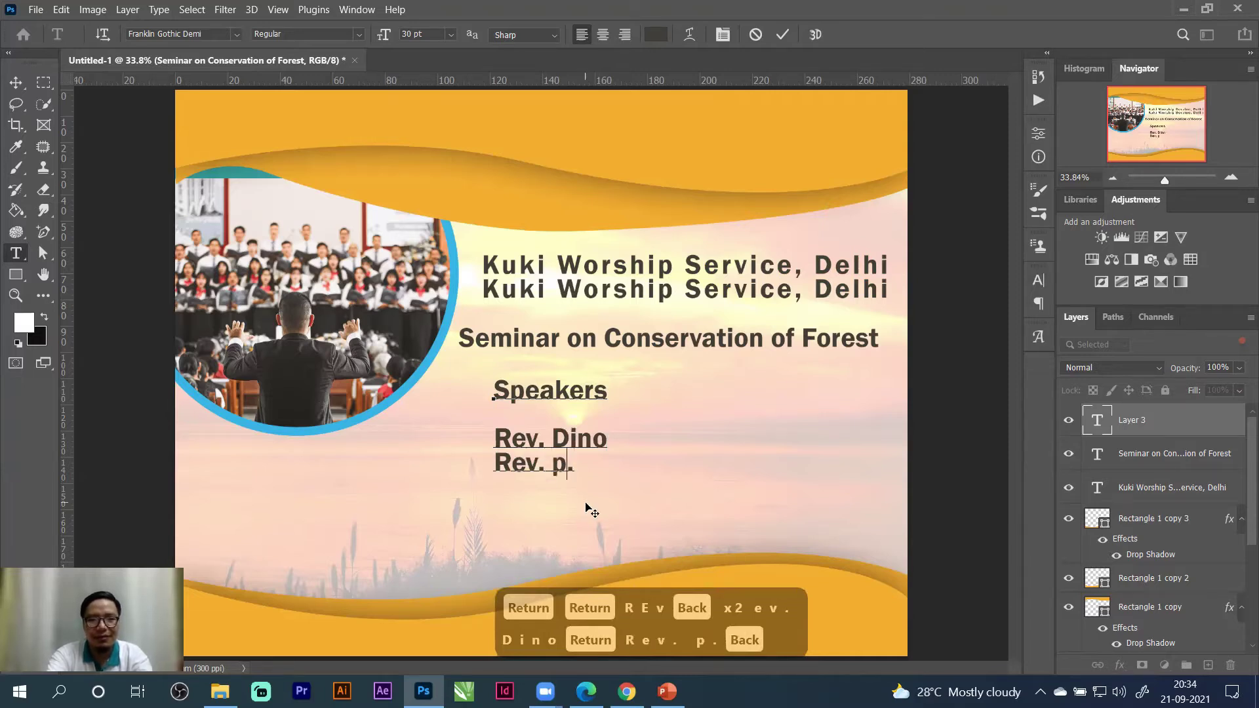
pyautogui.press('BackSpace')
pyautogui.press('BackSpace')
pyautogui.write('P.Kipgen')
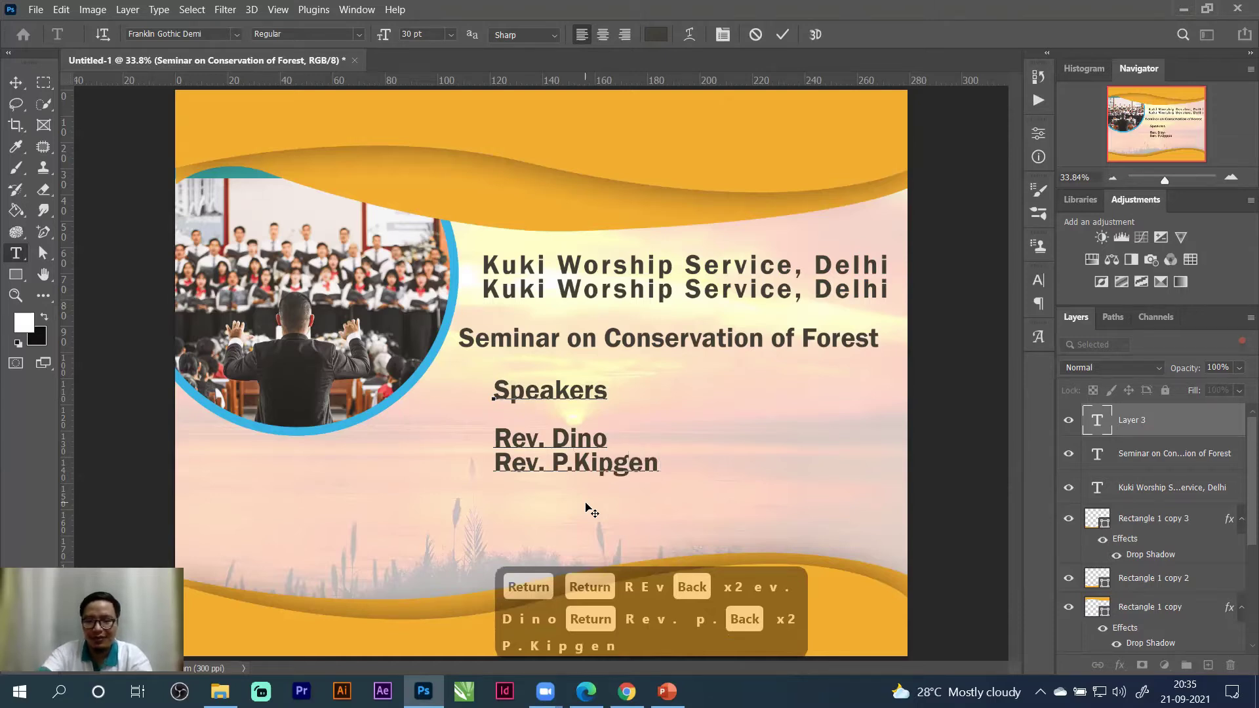
pyautogui.press('Return')
# Commit the speakers text and show the reference sample on Layer 1 to read the remaining speakers.
pyautogui.scroll(-3, 1141, 611)
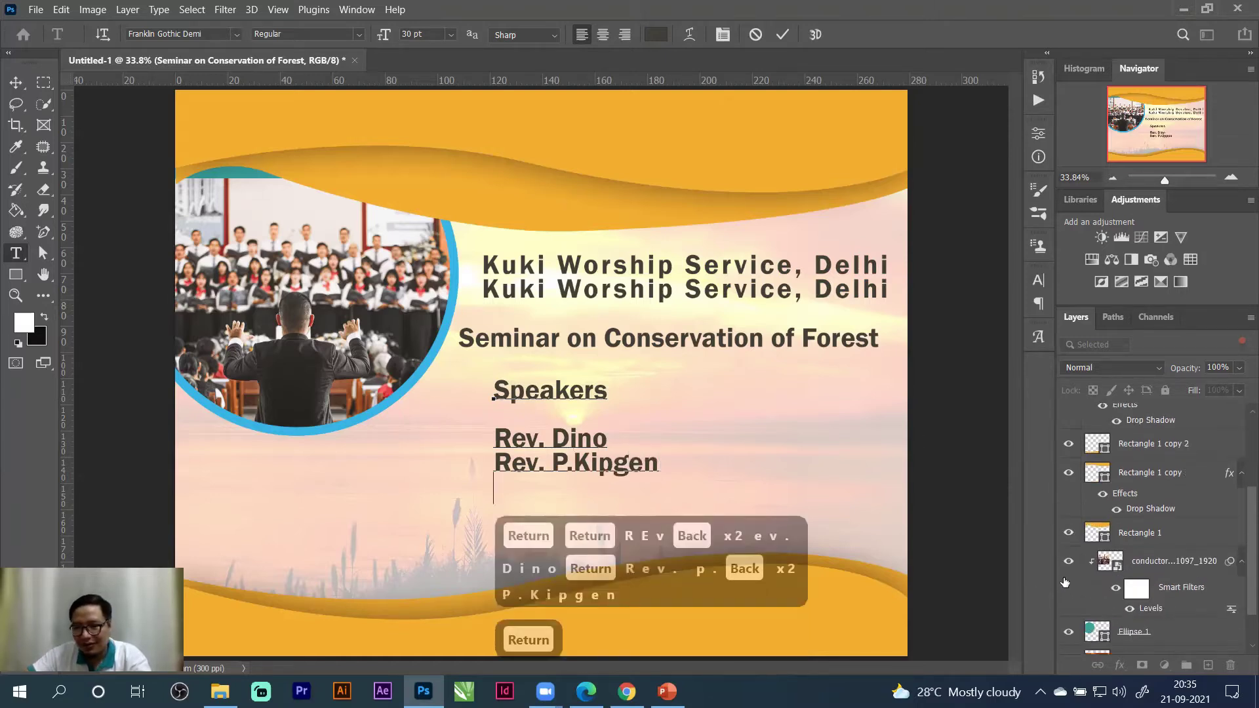
pyautogui.scroll(-2, 1088, 597)
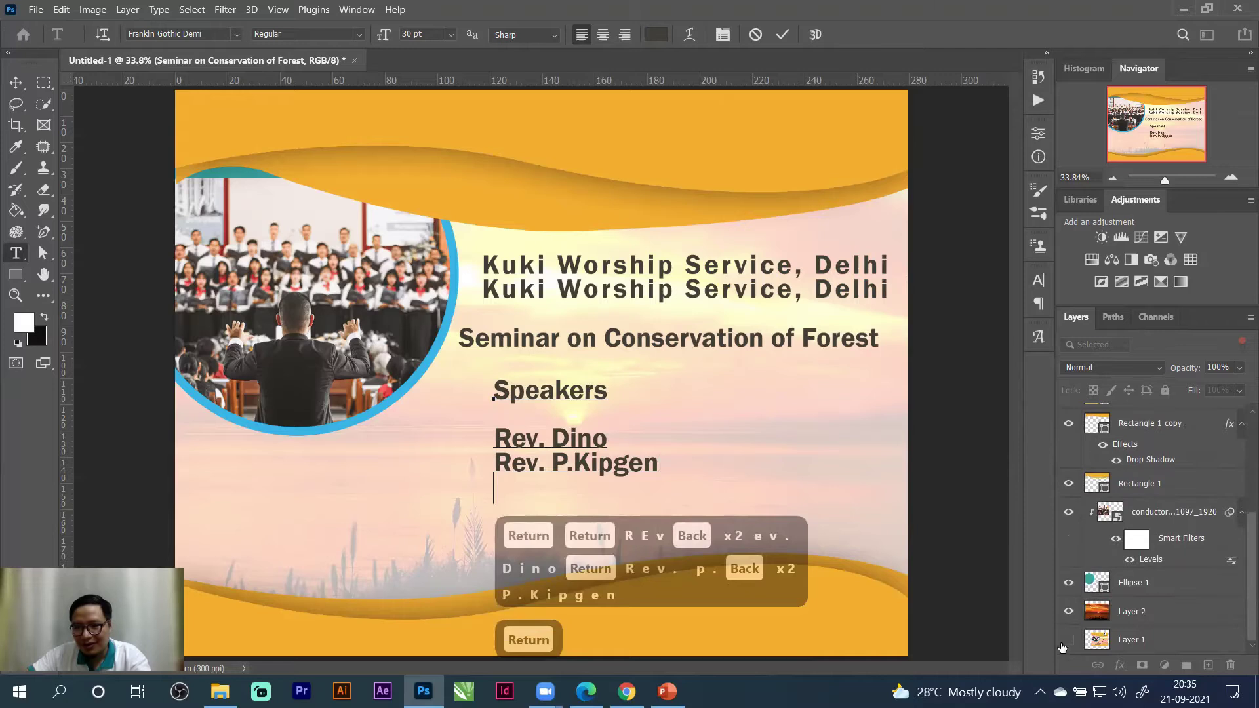
pyautogui.click(1062, 646)
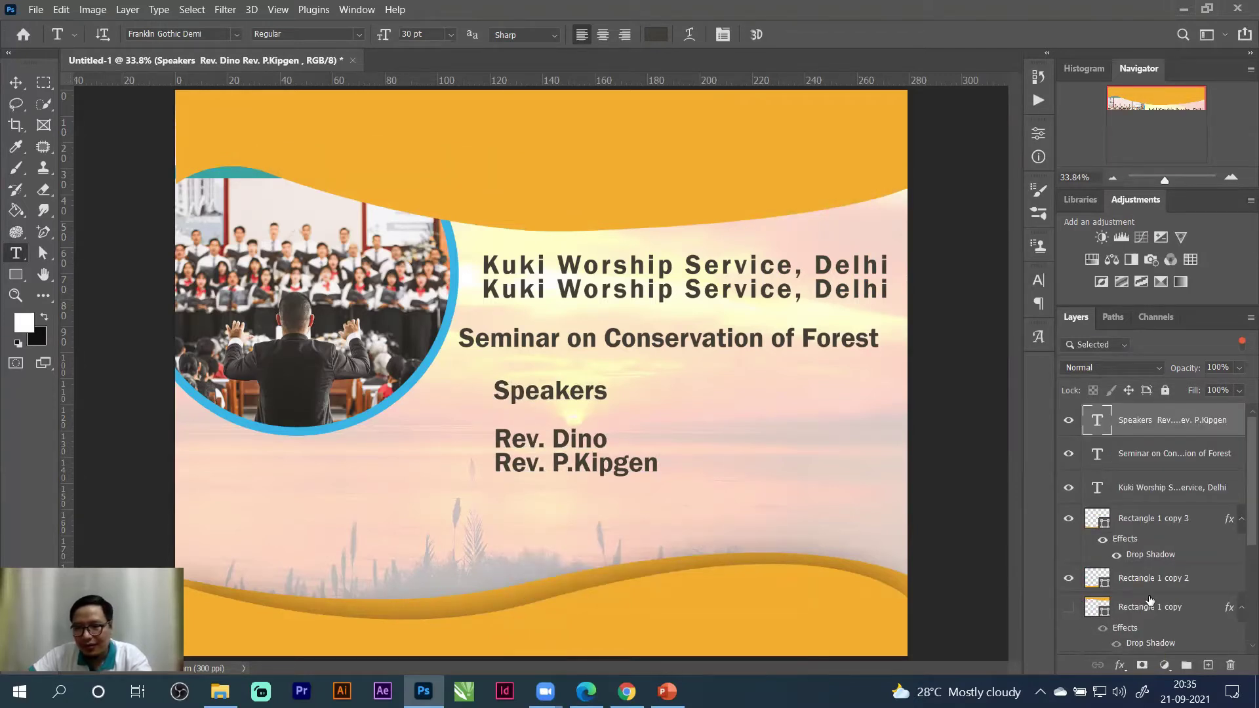
pyautogui.scroll(-5, 1149, 600)
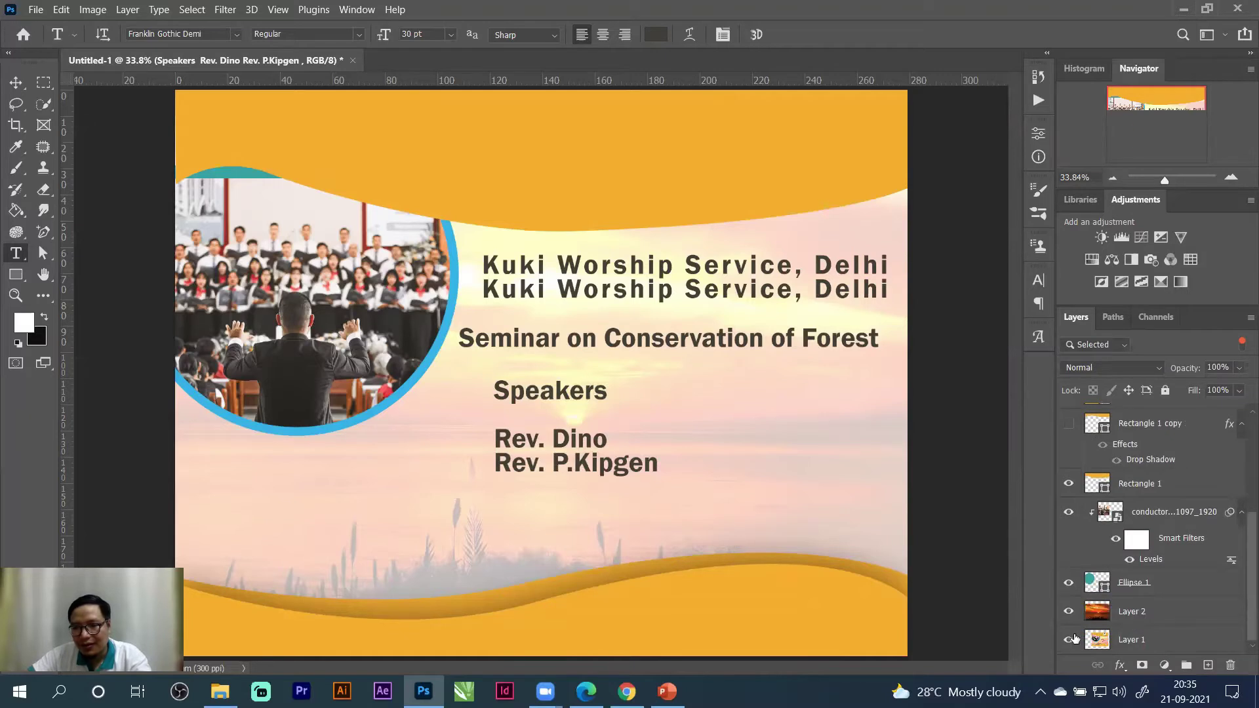
pyautogui.click(1069, 639)
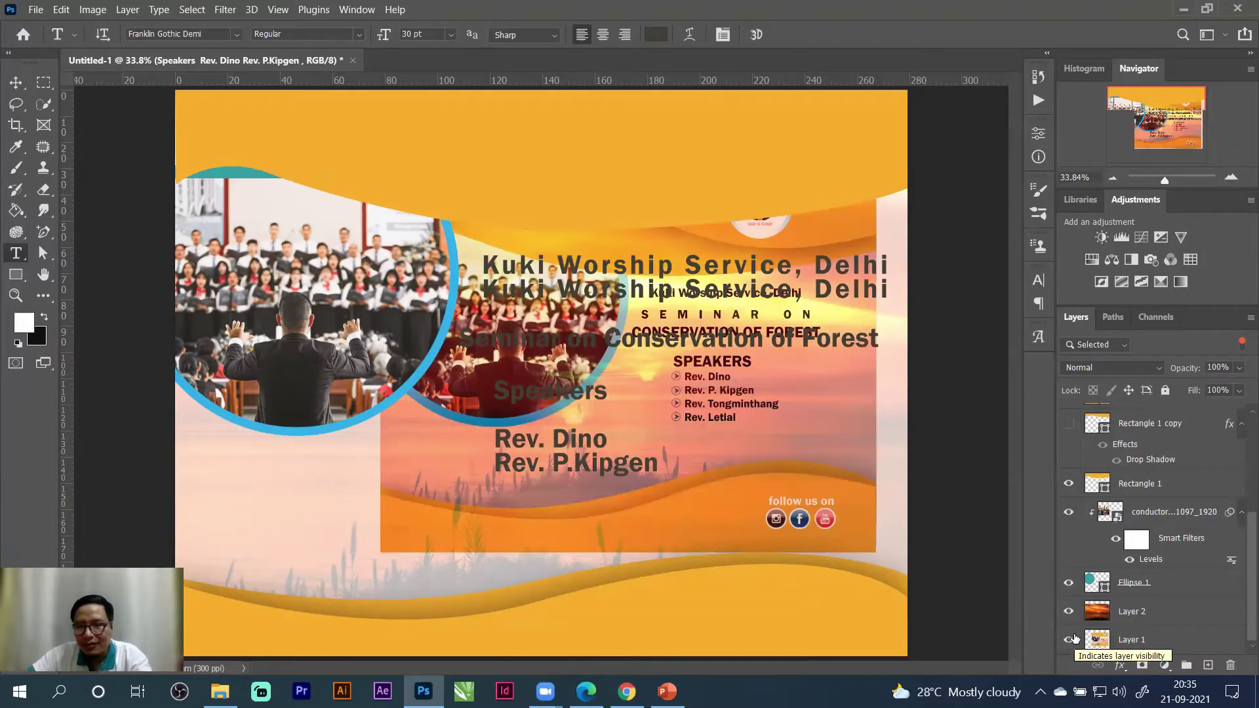
# Hide the reference sample on Layer 1 and add the remaining two speakers' names with the title "Rev.", each on its own line.
pyautogui.click(1070, 639)
pyautogui.click(628, 464)
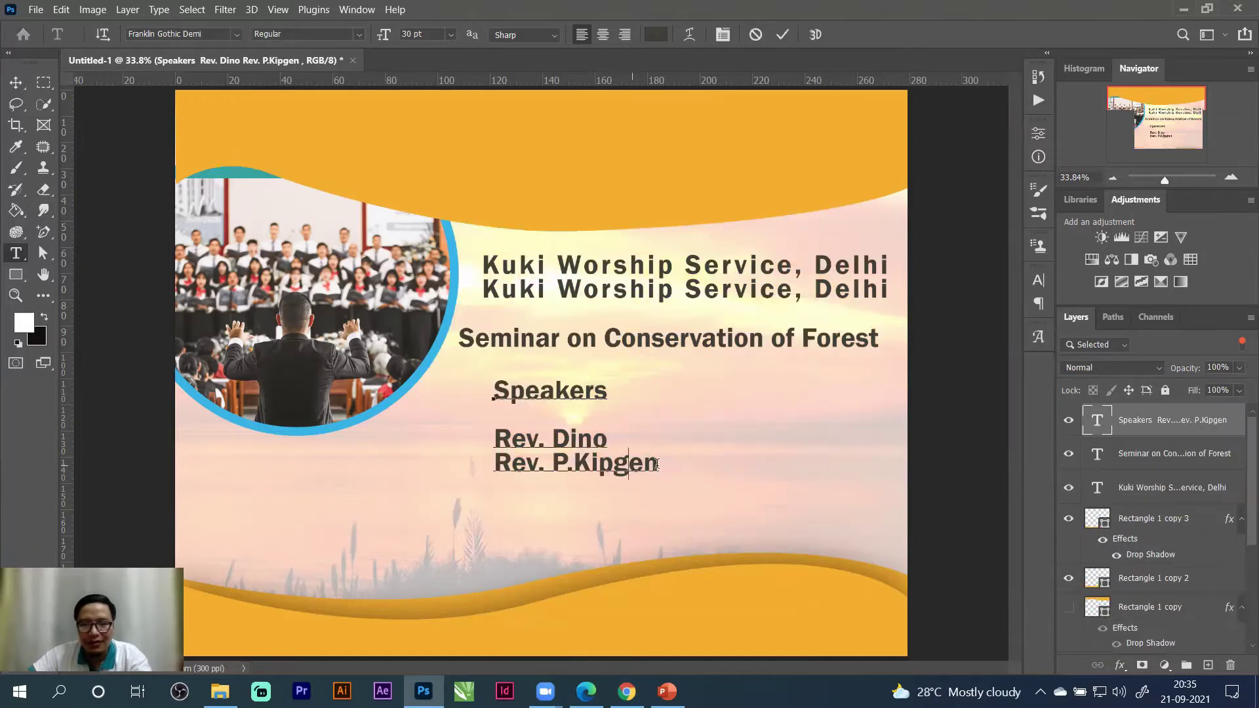
pyautogui.click(655, 465)
pyautogui.press('Return')
pyautogui.write('R')
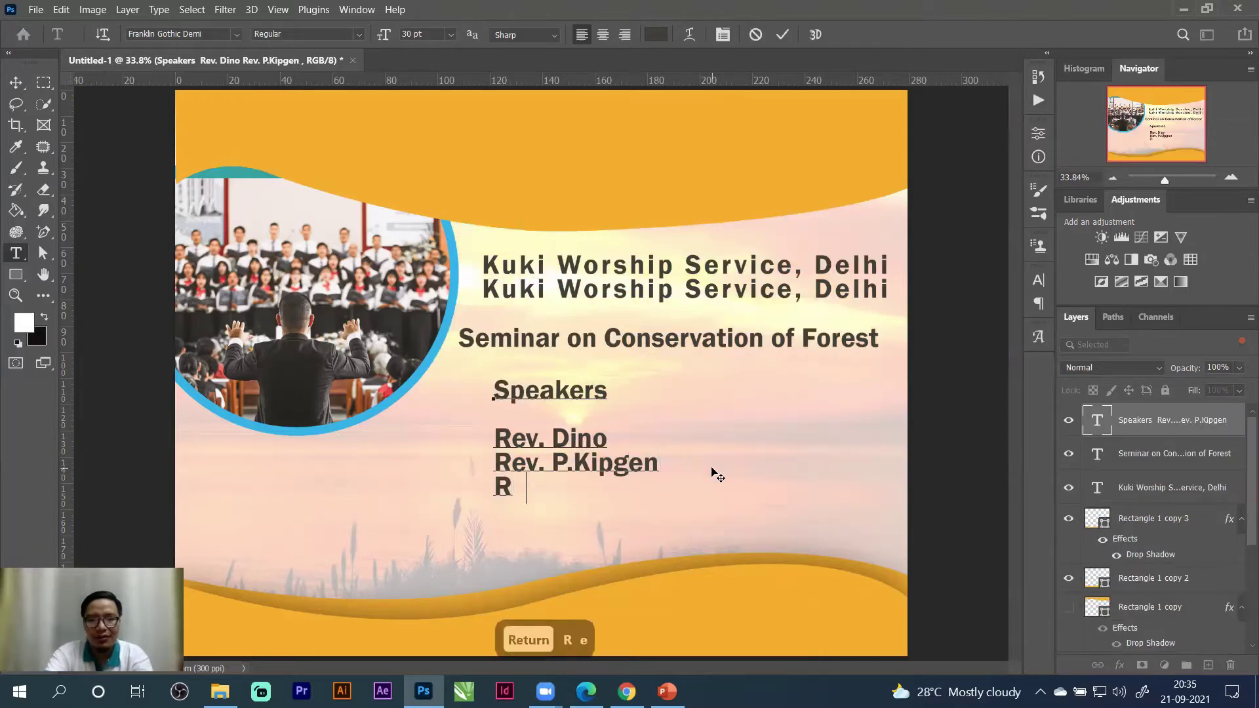
pyautogui.write('ev.')
pyautogui.press('BackSpace')
pyautogui.press('BackSpace')
pyautogui.write('v')
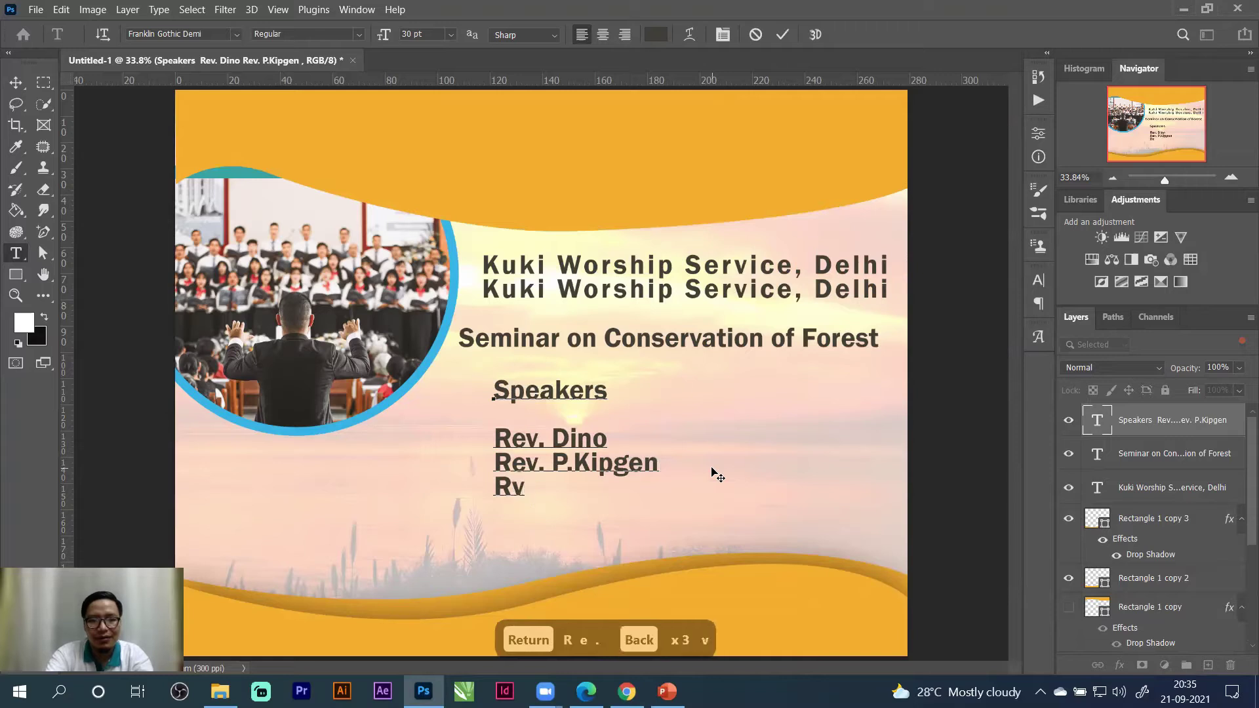
pyautogui.press('BackSpace')
pyautogui.write('ev. T')
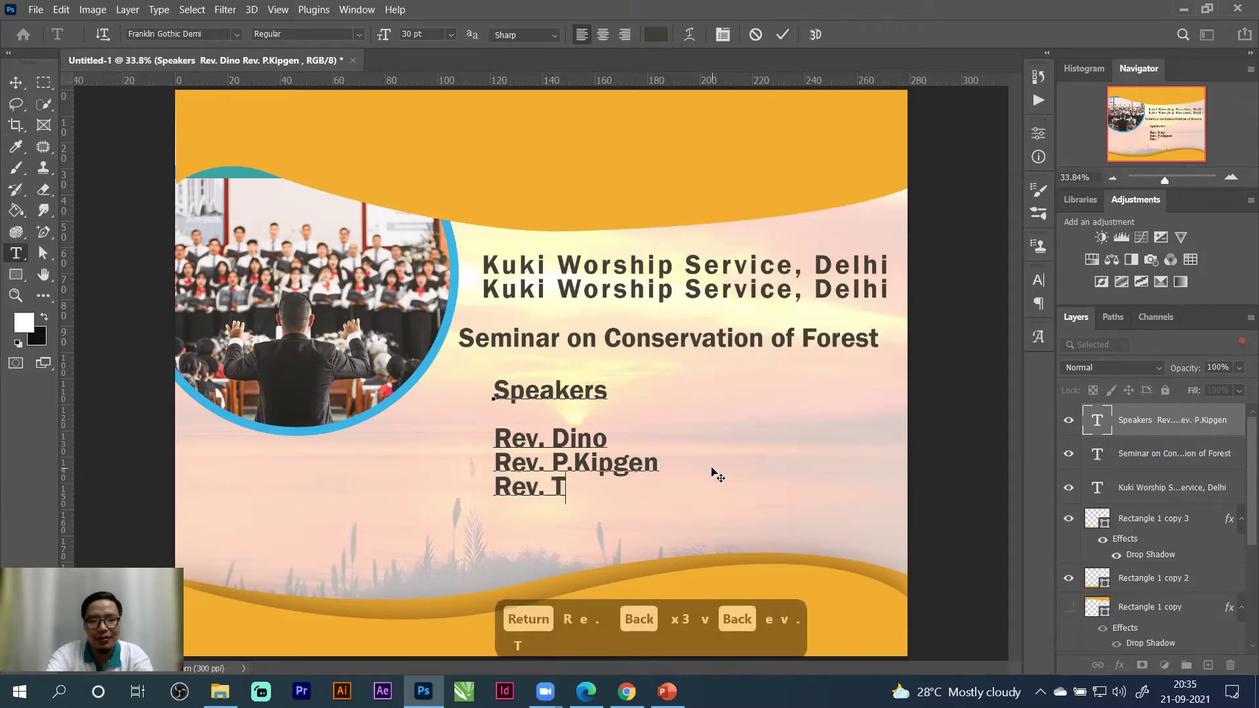
pyautogui.write('ong\\')
pyautogui.press('Return')
pyautogui.write('Rev. Letlal')
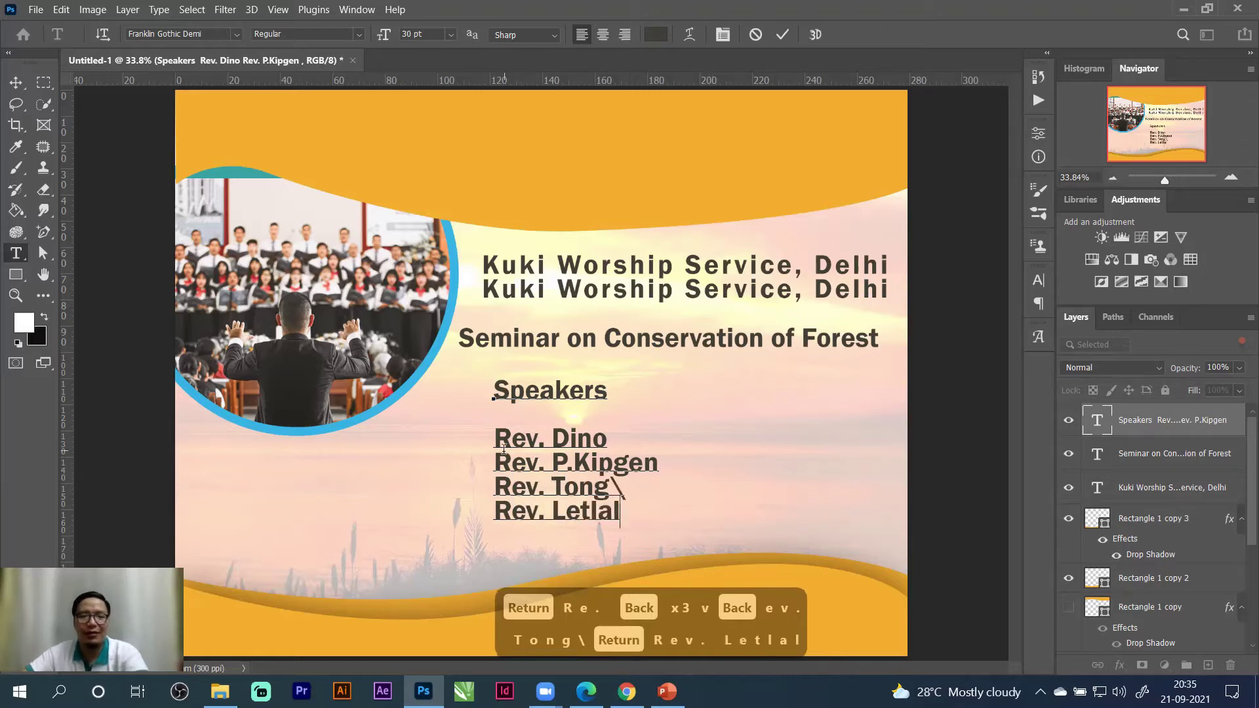
# Set the font size of the four speaker names to 18 pt.
pyautogui.moveTo(497, 435); pyautogui.dragTo(654, 537)
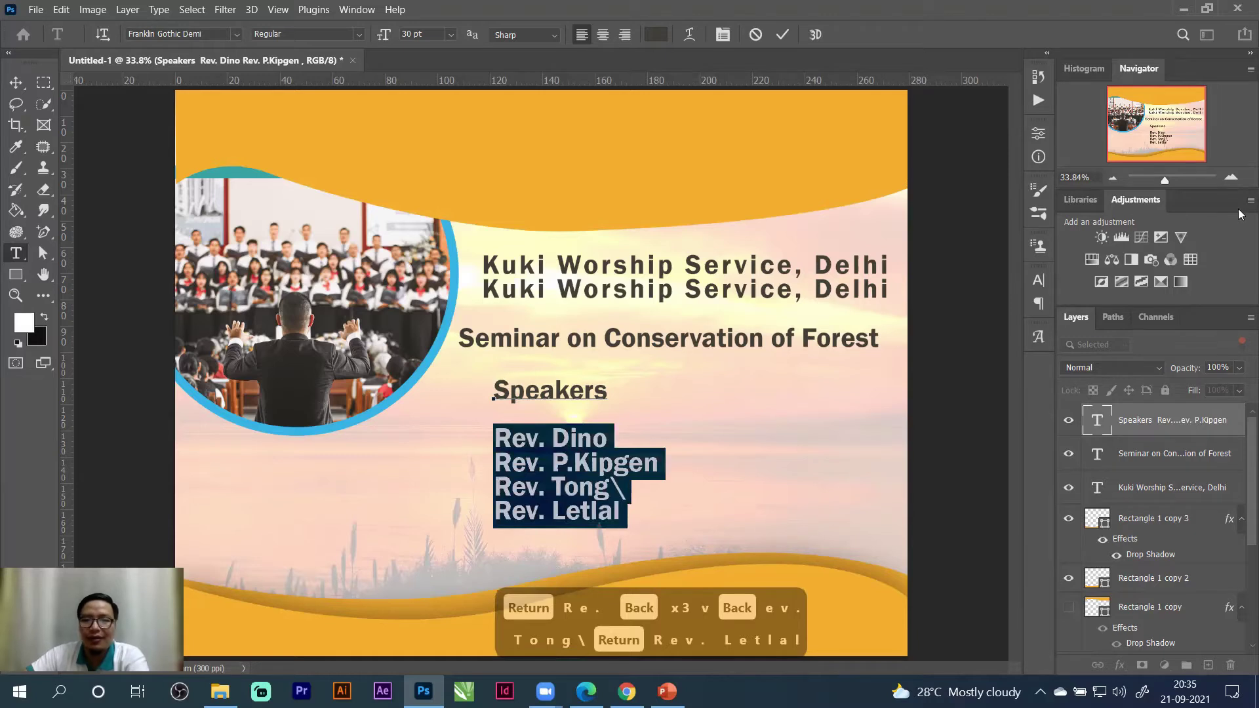
pyautogui.click(1038, 282)
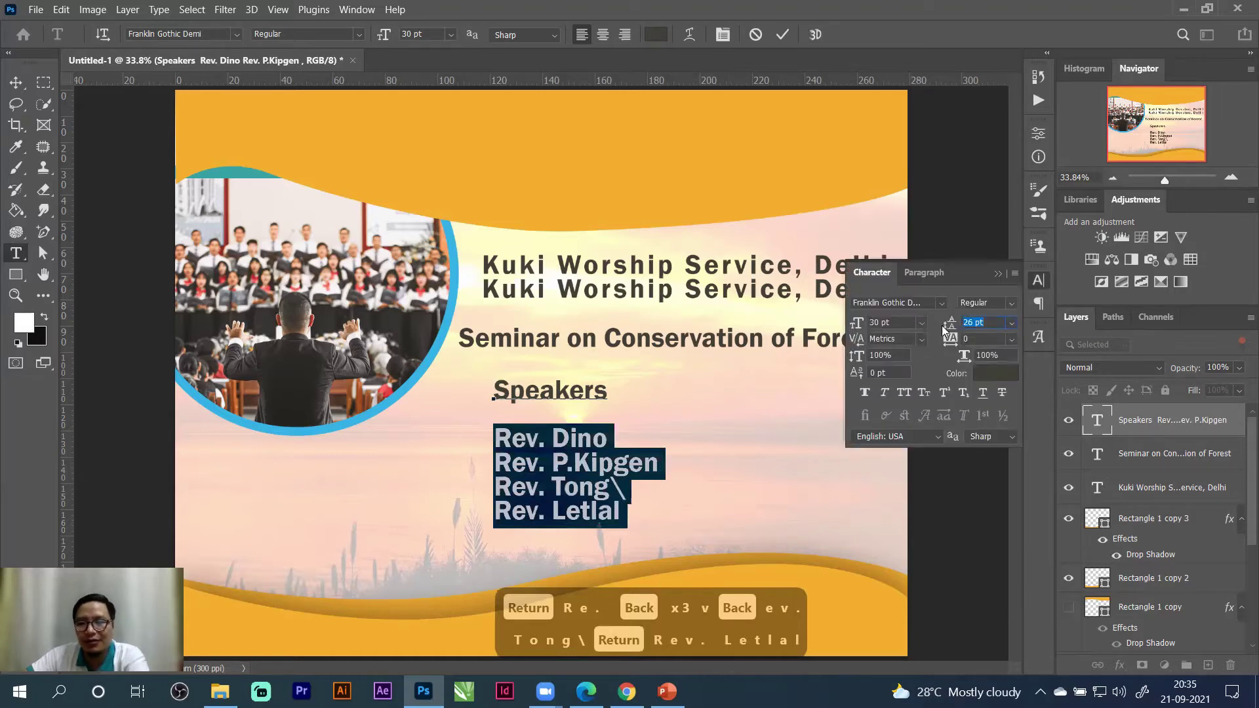
pyautogui.moveTo(864, 326); pyautogui.dragTo(854, 333)
pyautogui.press('Tab')
# Set the leading of the speaker name lines to 18 pt and delete the stray backslash after the third name.
pyautogui.moveTo(577, 513); pyautogui.dragTo(519, 415)
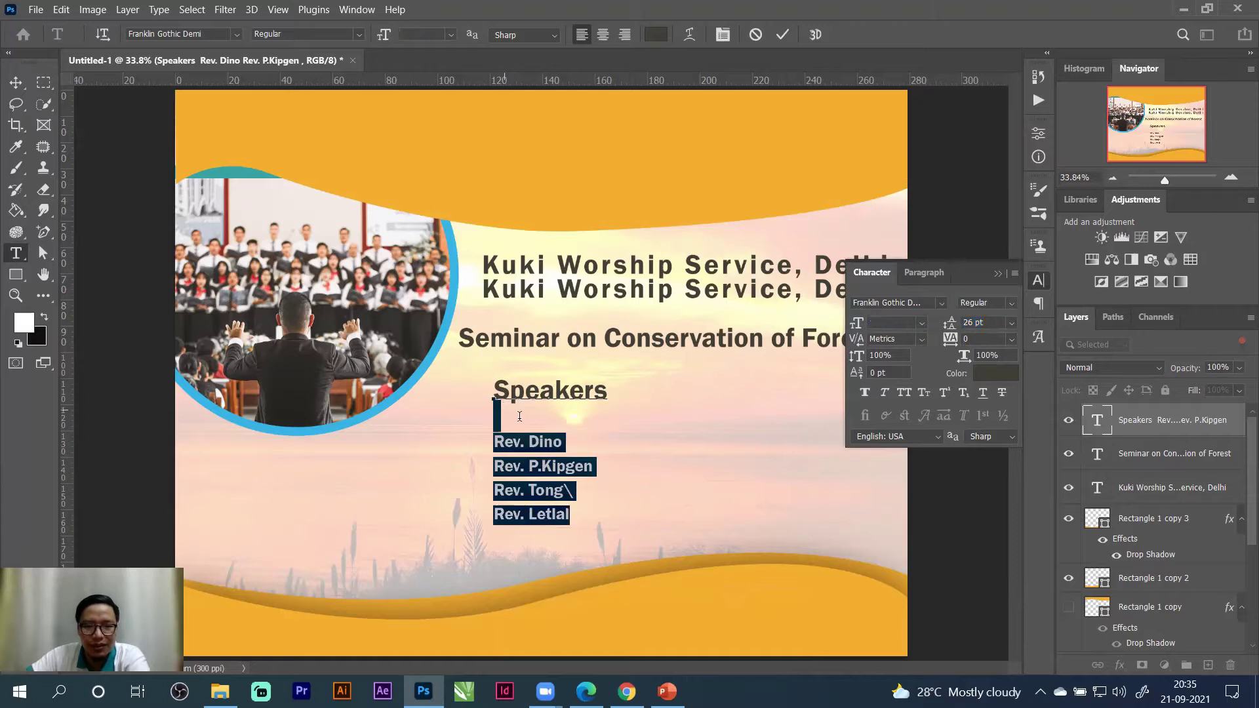
pyautogui.moveTo(952, 326); pyautogui.dragTo(946, 328)
pyautogui.click(607, 467)
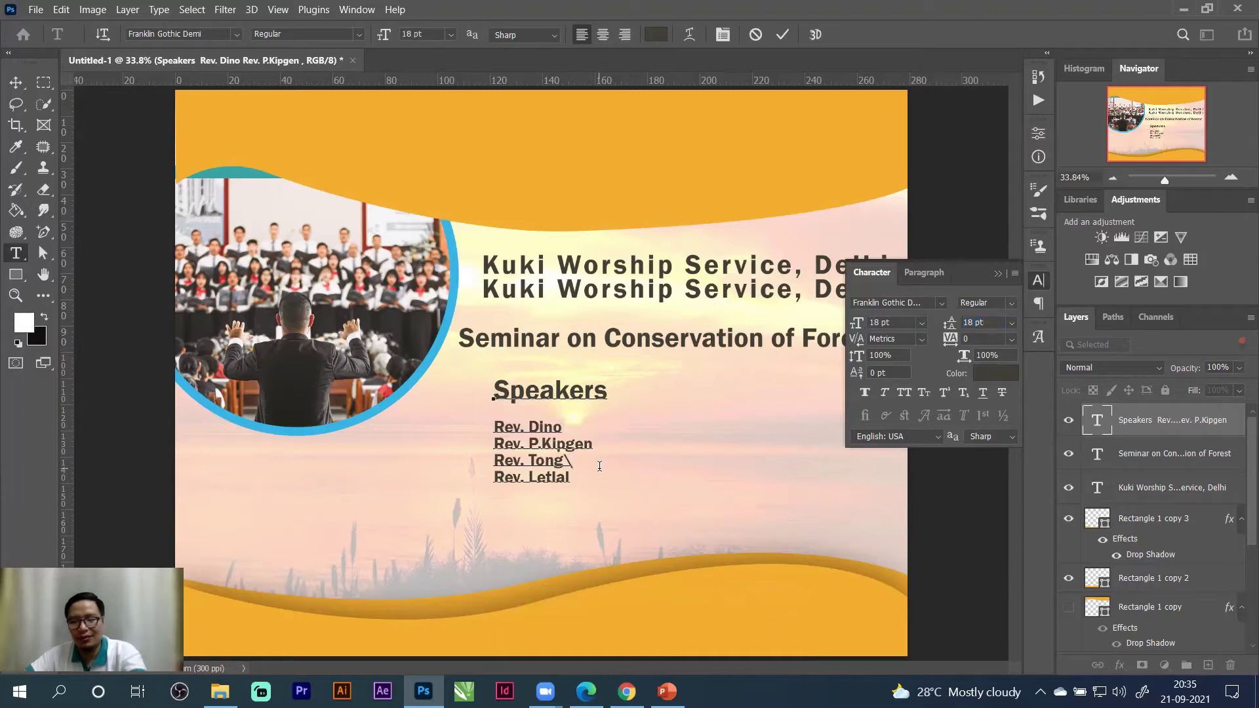
pyautogui.press('BackSpace')
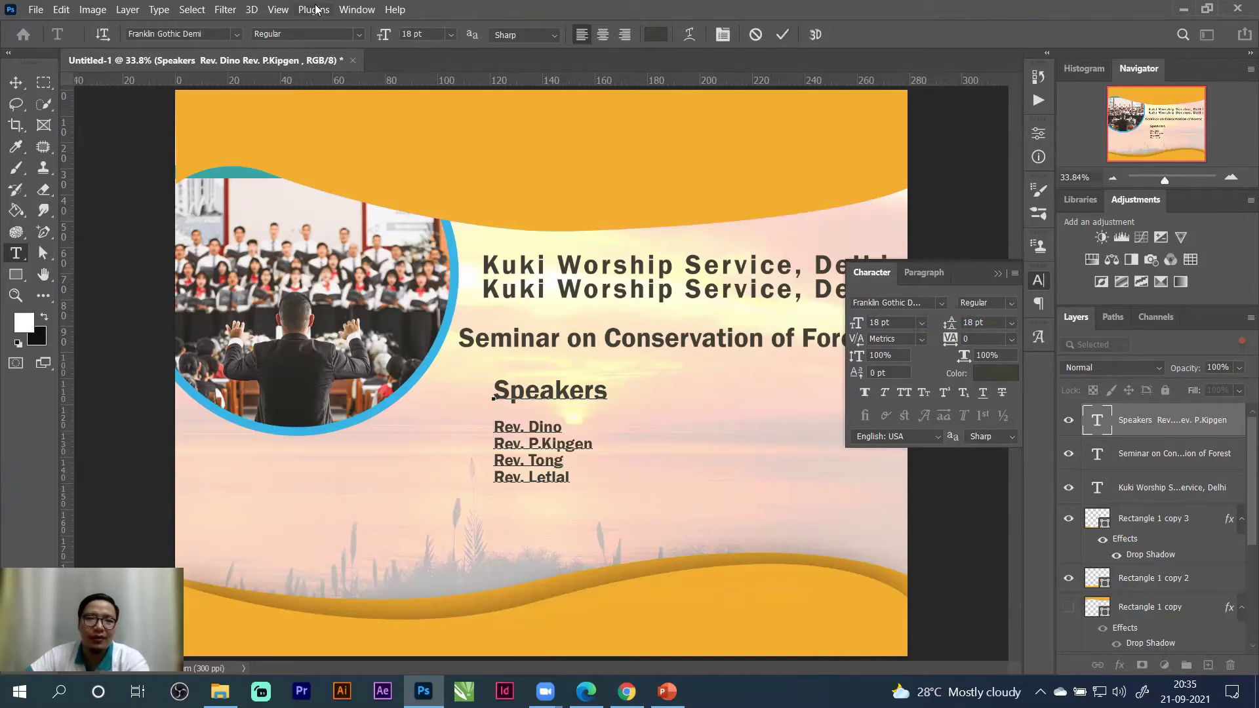
# Bring up the font glyphs for inserting a symbol in the speakers list.
pyautogui.click(278, 10)
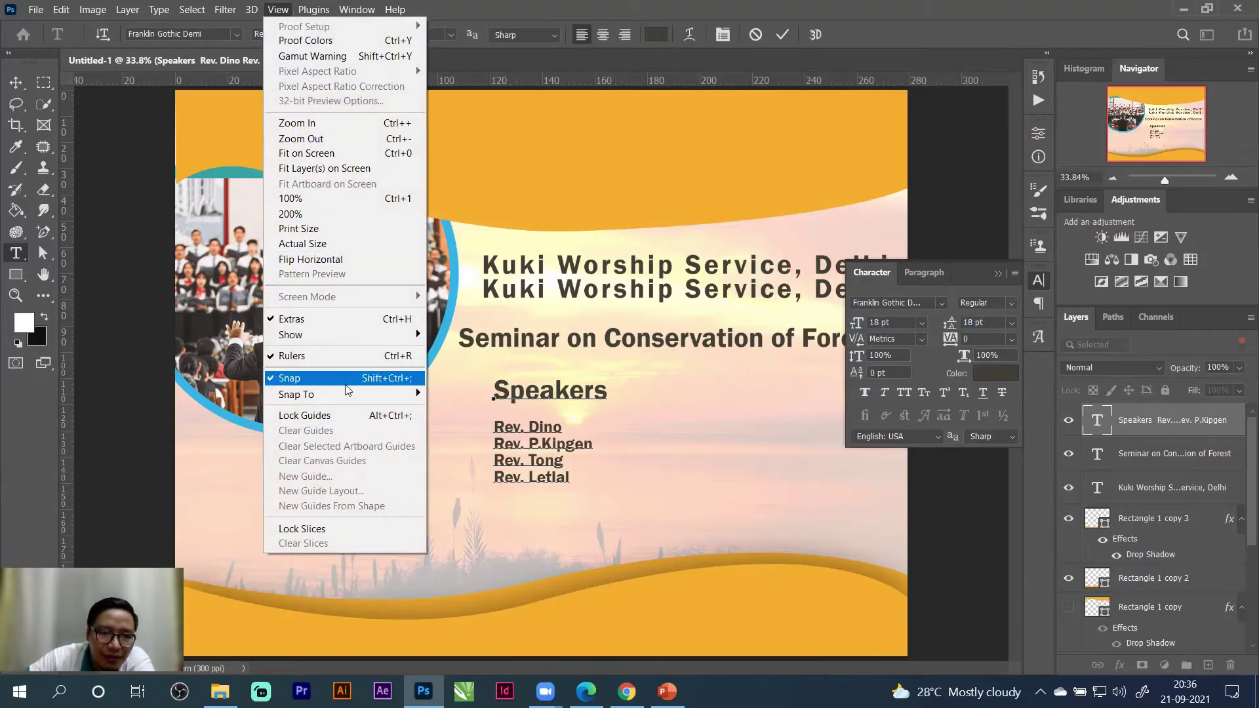
pyautogui.click(278, 10)
pyautogui.click(356, 9)
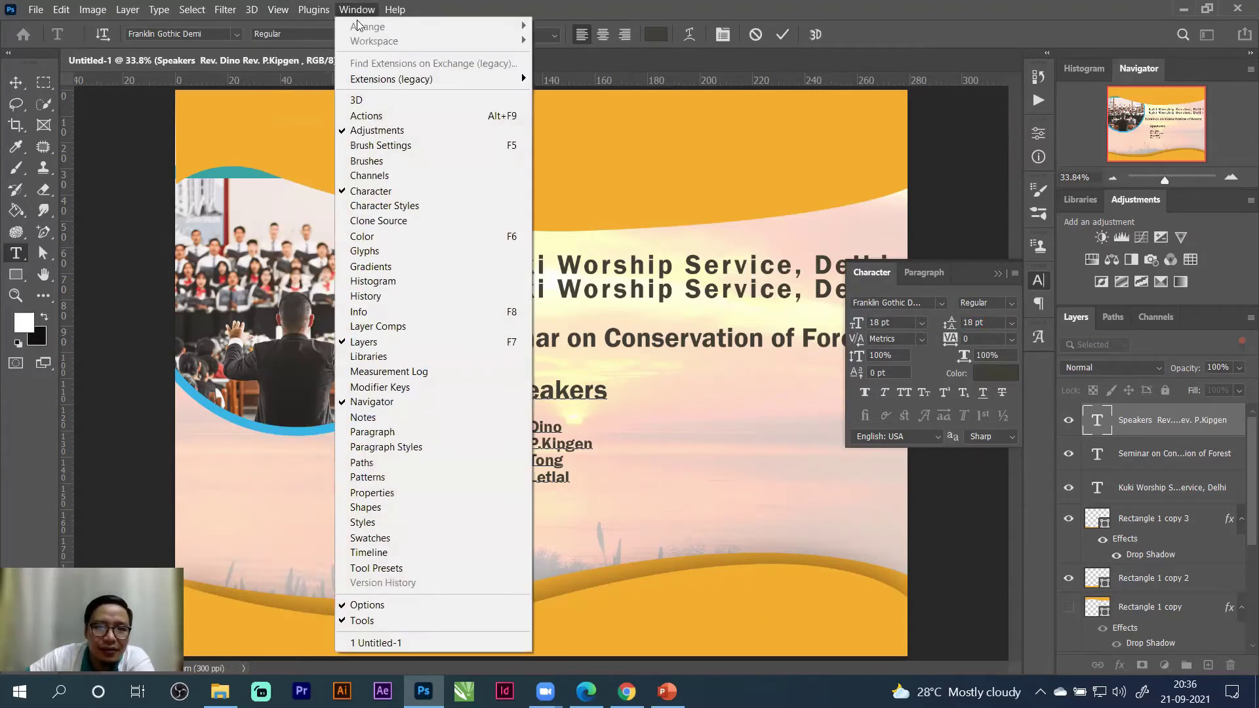
pyautogui.click(380, 253)
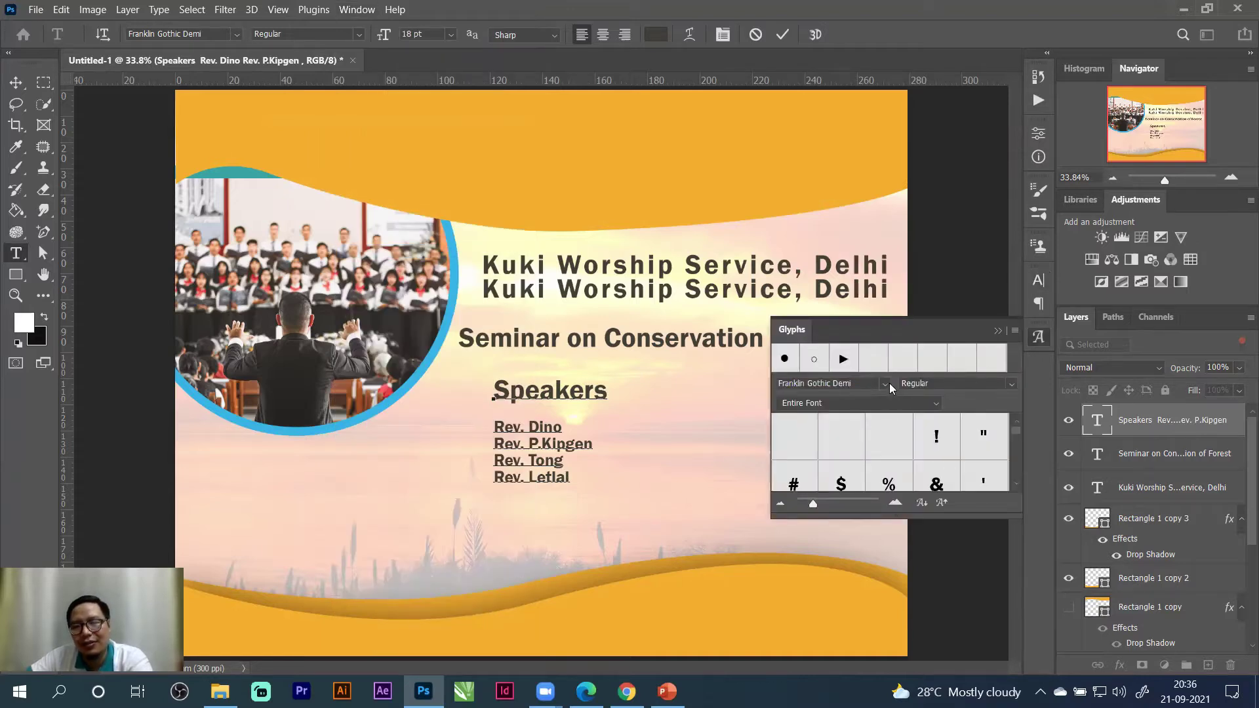
# Switch the glyph font to Bell MT and look through its smaller-sized glyphs for a suitable bullet symbol.
pyautogui.click(885, 384)
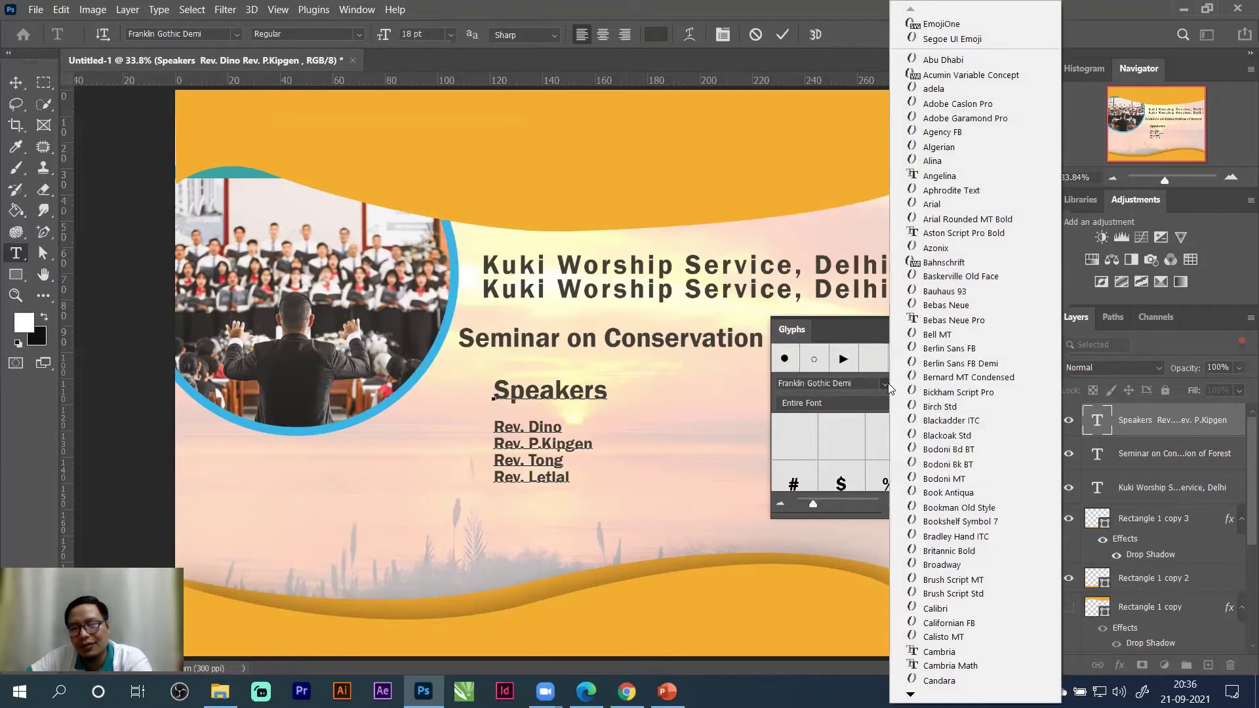
pyautogui.click(964, 335)
pyautogui.scroll(-10, 913, 453)
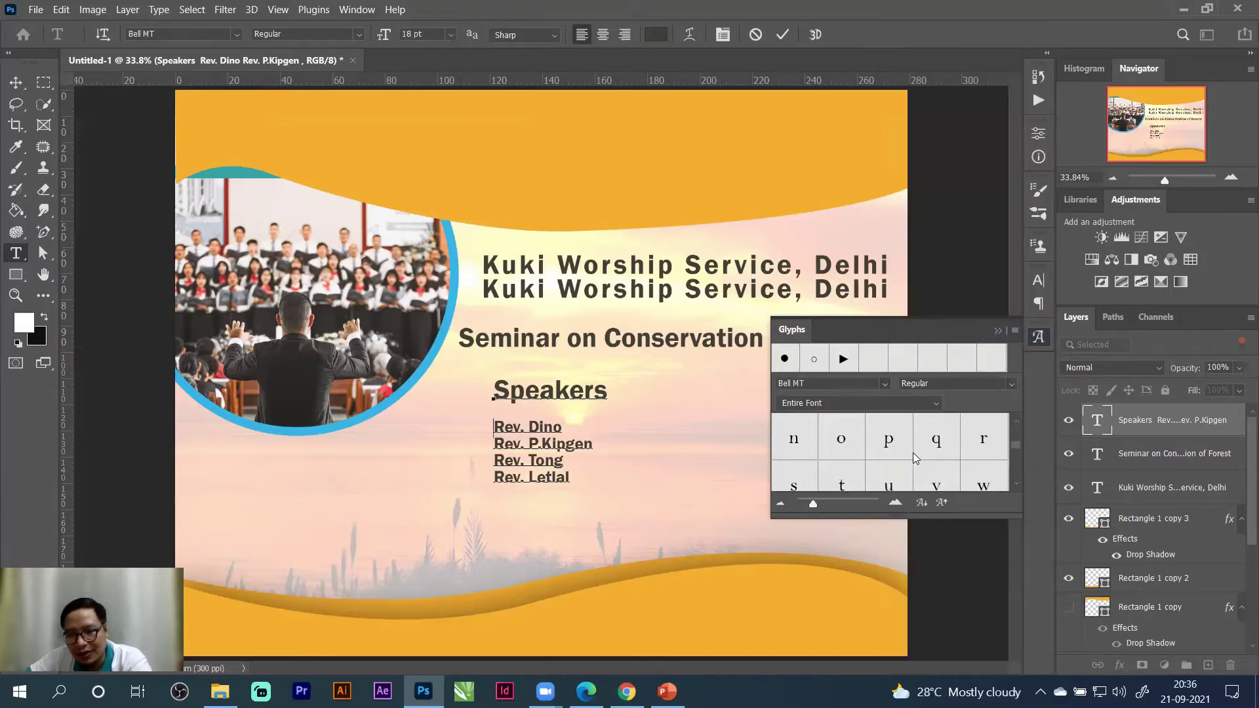
pyautogui.scroll(-3, 913, 452)
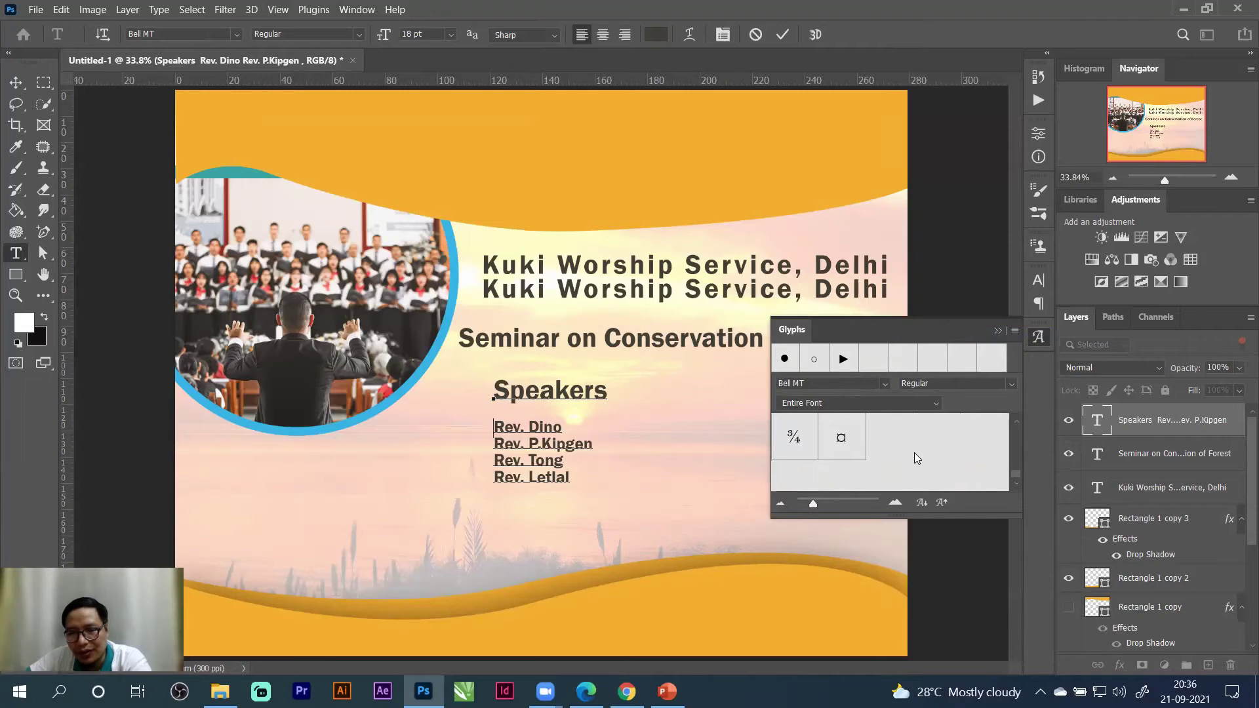
pyautogui.click(785, 505)
pyautogui.click(785, 505)
pyautogui.click(896, 503)
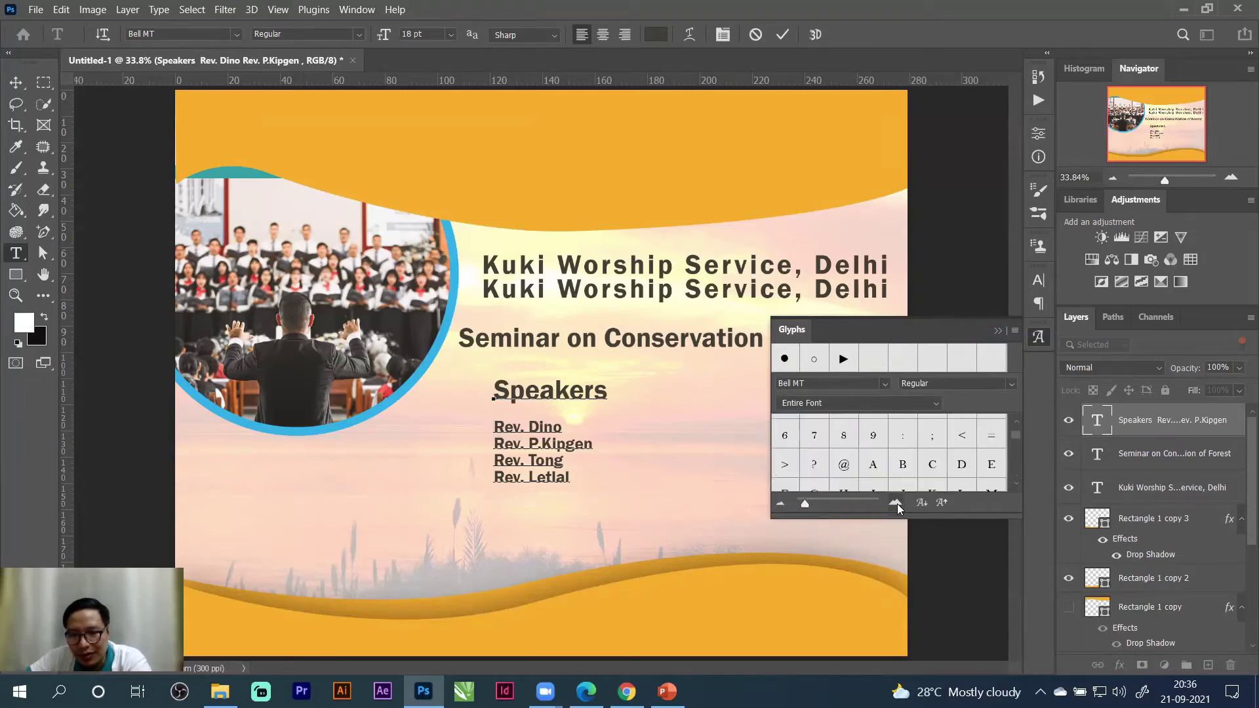
pyautogui.scroll(-5, 922, 469)
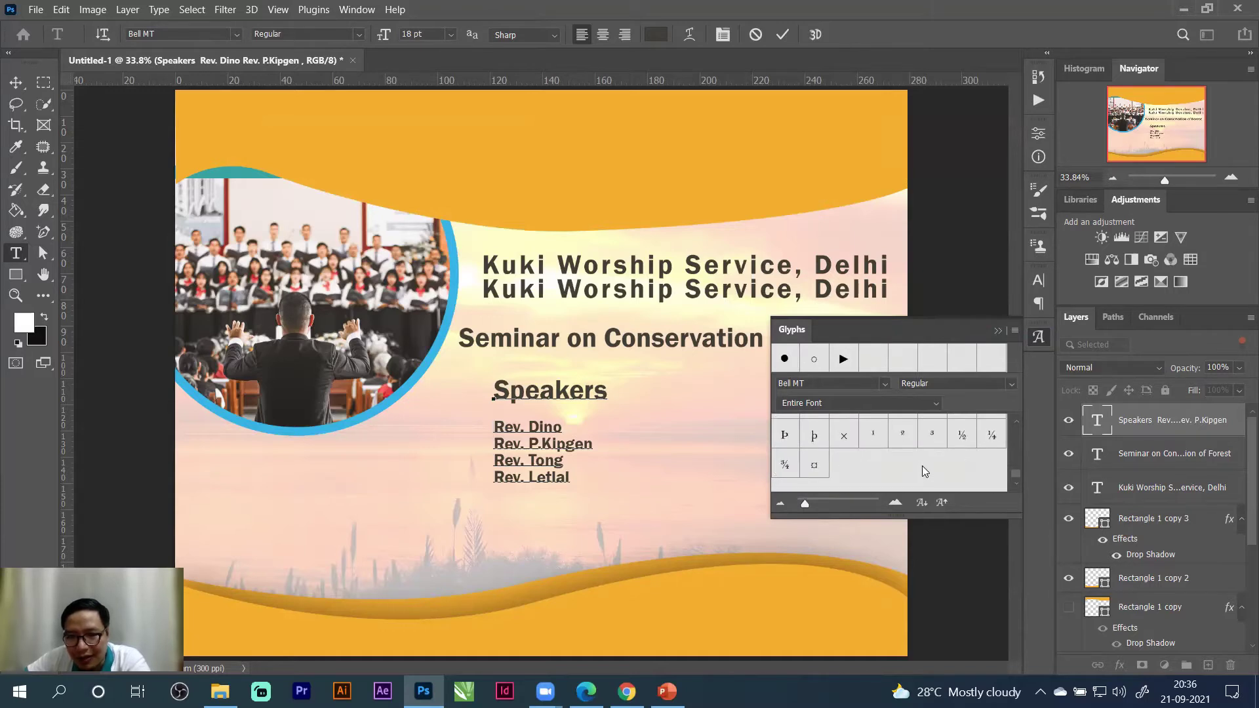
pyautogui.scroll(5, 923, 469)
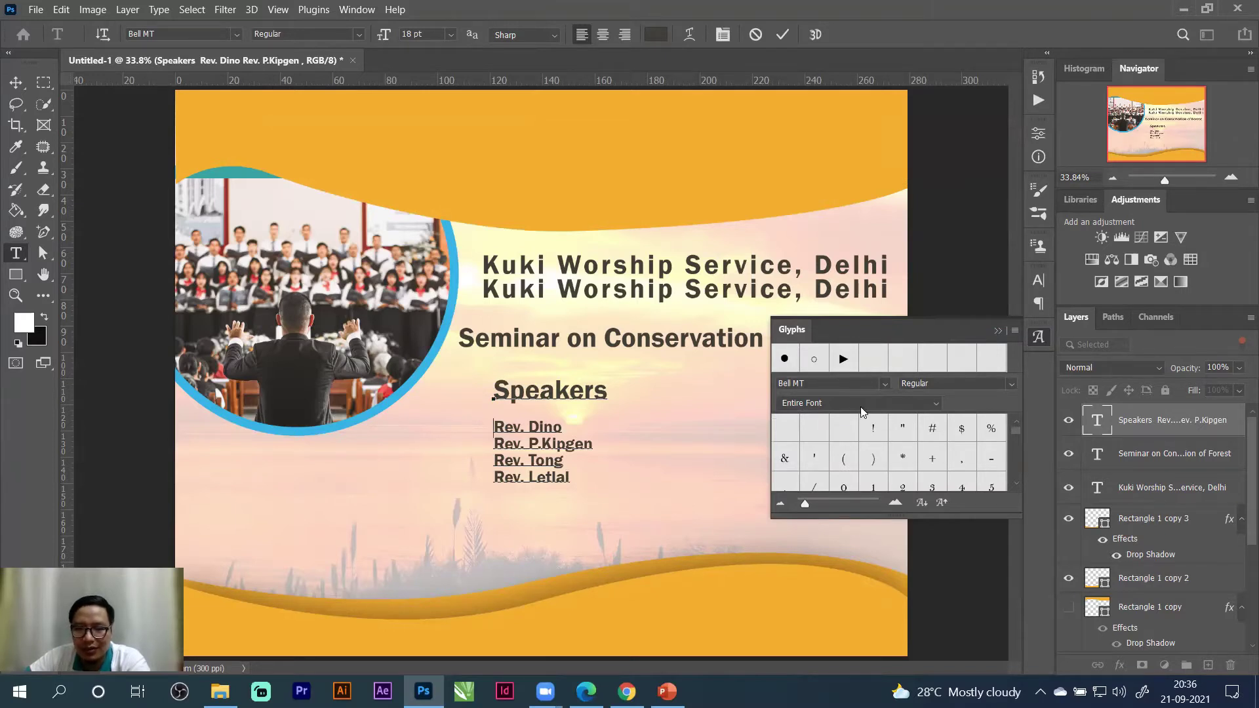
# Try to find a glyph font whose name starts with "web".
pyautogui.click(885, 385)
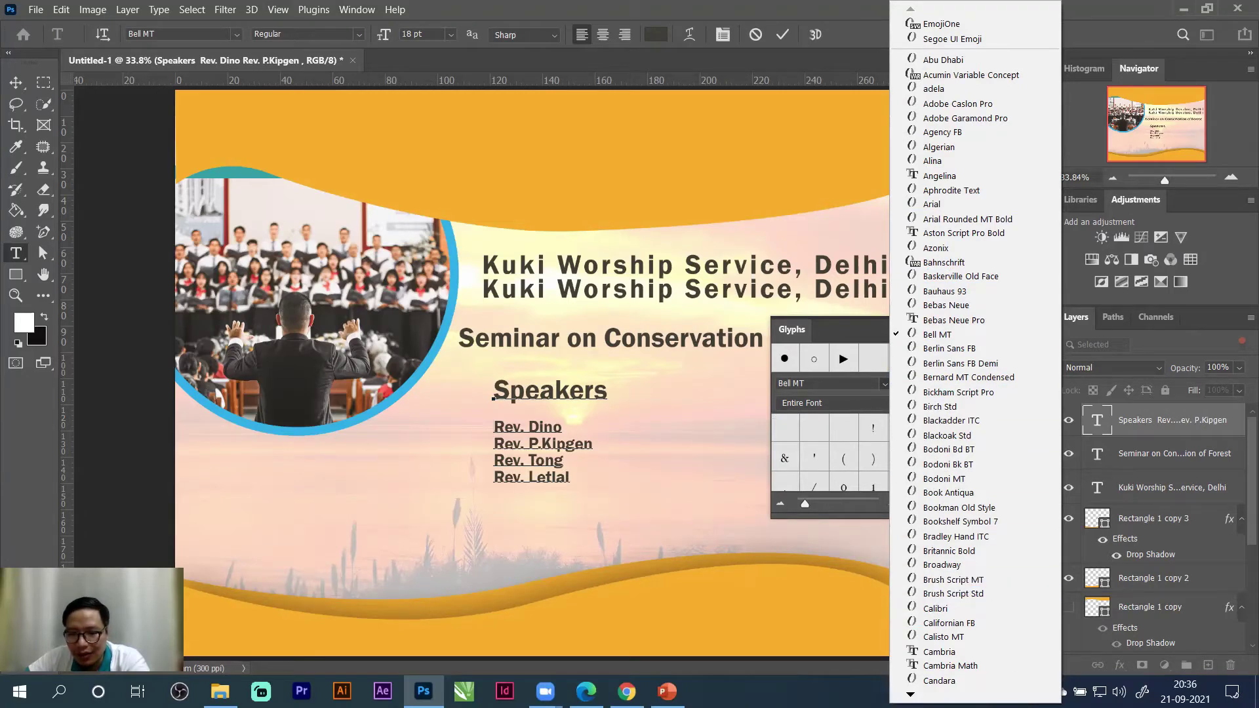
pyautogui.scroll(-5, 975, 354)
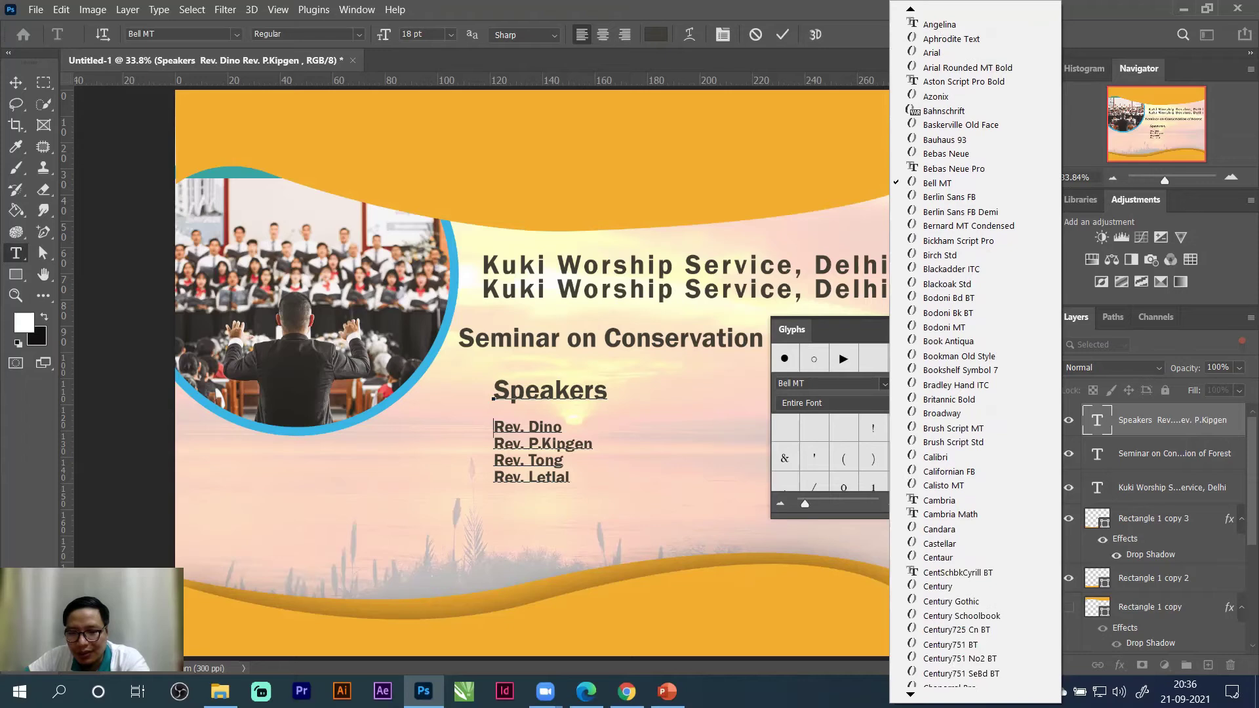
pyautogui.scroll(-2, 975, 656)
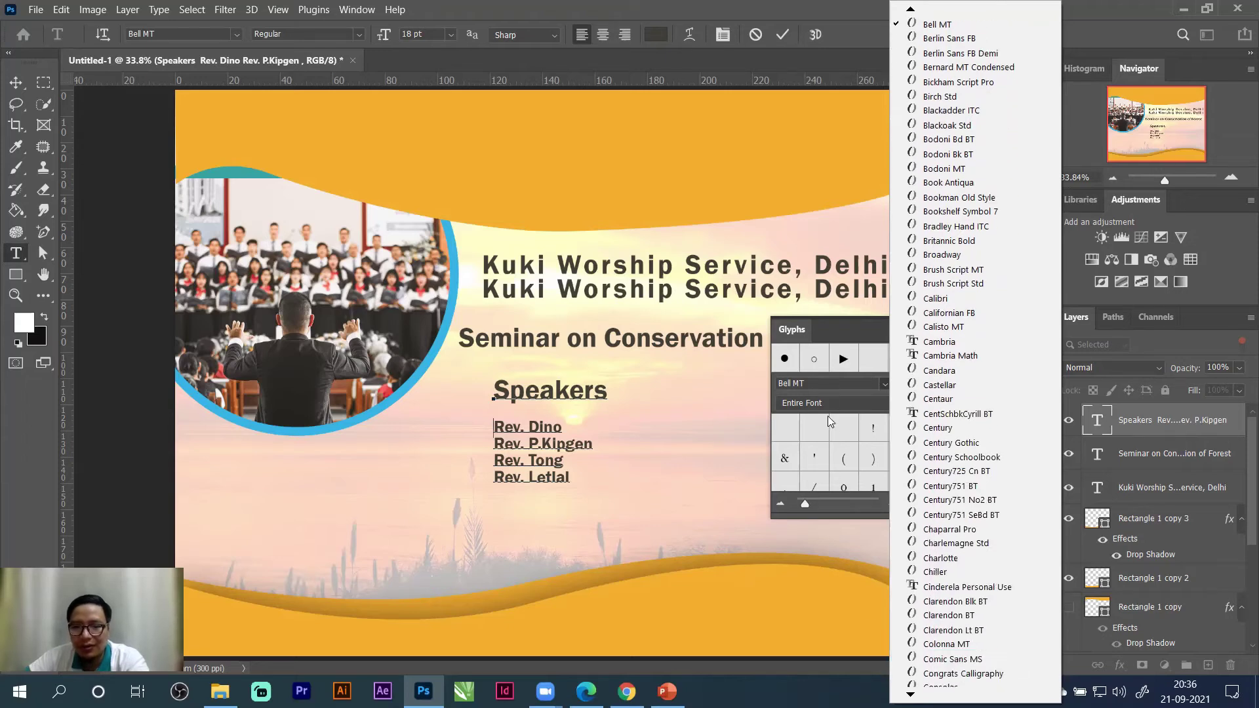
pyautogui.click(829, 405)
pyautogui.click(786, 383)
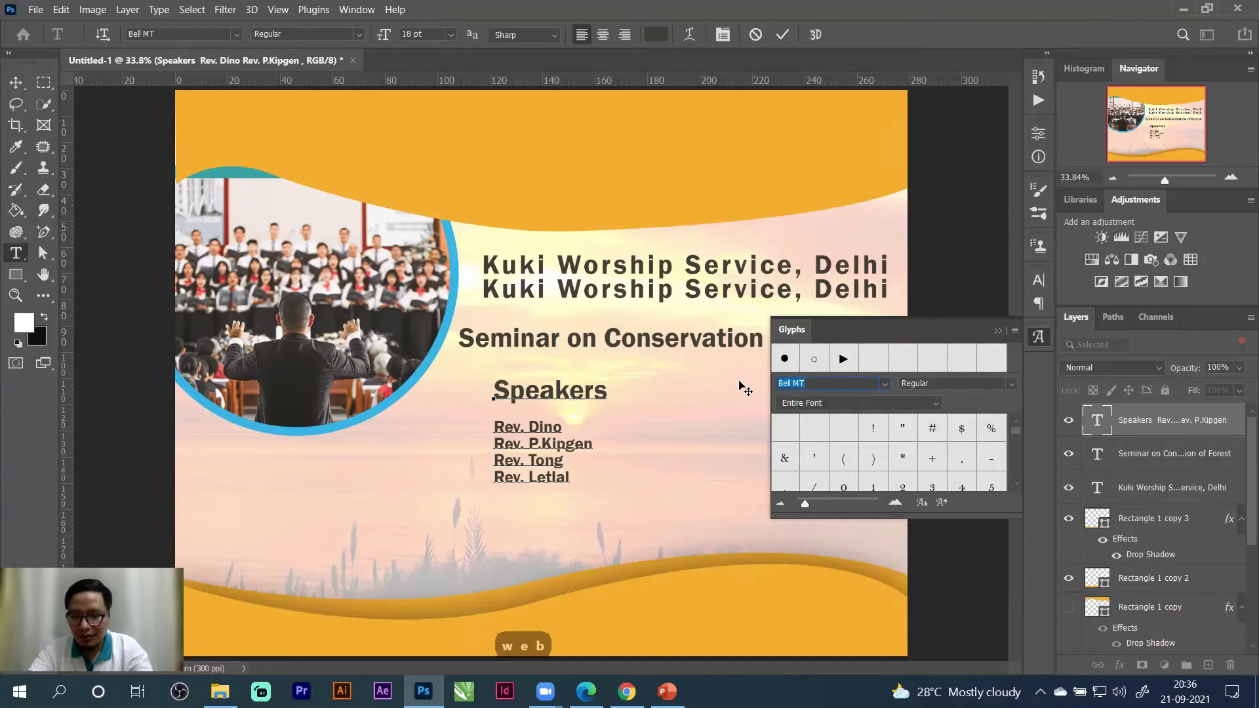
pyautogui.write('b')
pyautogui.press('BackSpace')
pyautogui.press('BackSpace')
pyautogui.press('BackSpace')
pyautogui.write('ewe')
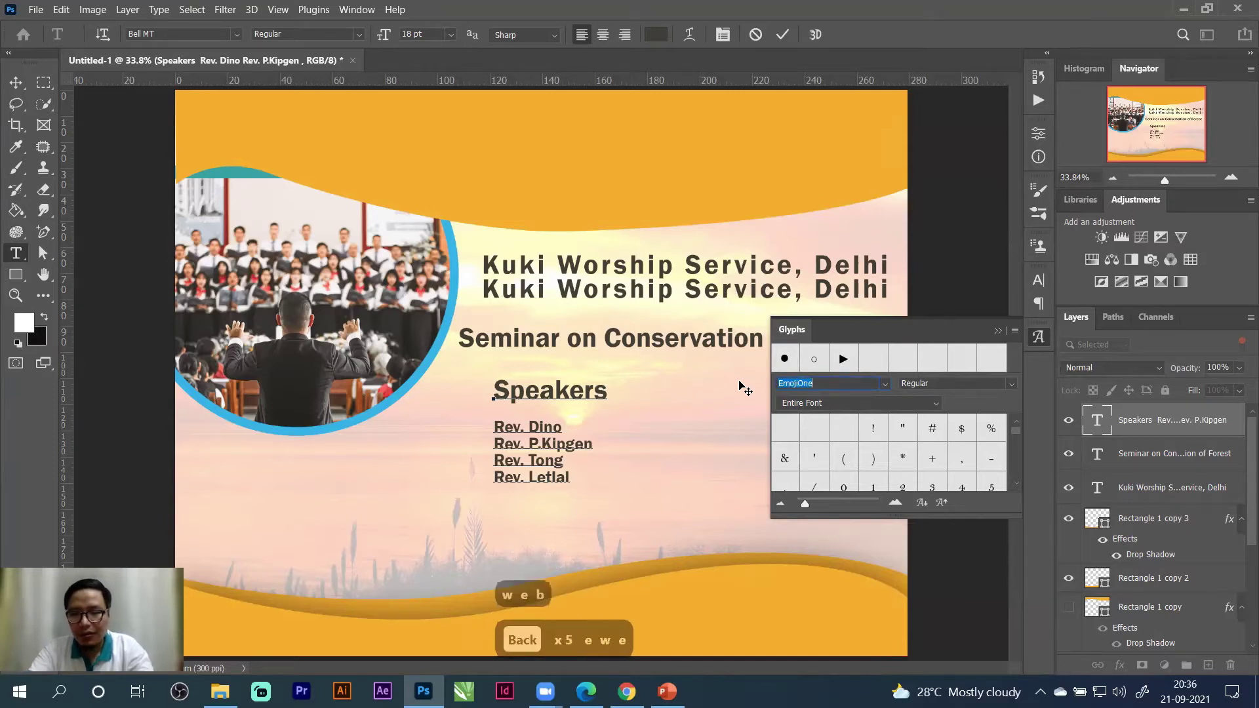
# Switch the glyph font to EngraversGothic BT and look through its characters for a bullet symbol.
pyautogui.click(884, 383)
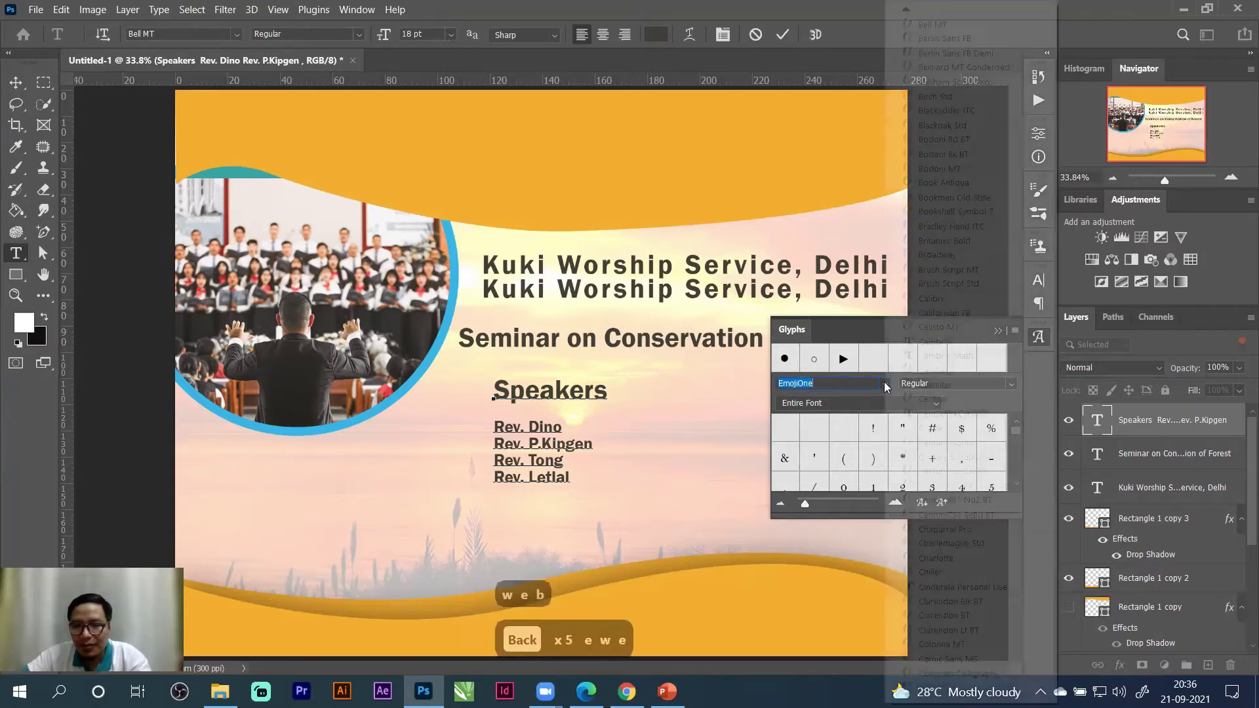
pyautogui.scroll(-2, 971, 407)
pyautogui.scroll(-4, 950, 673)
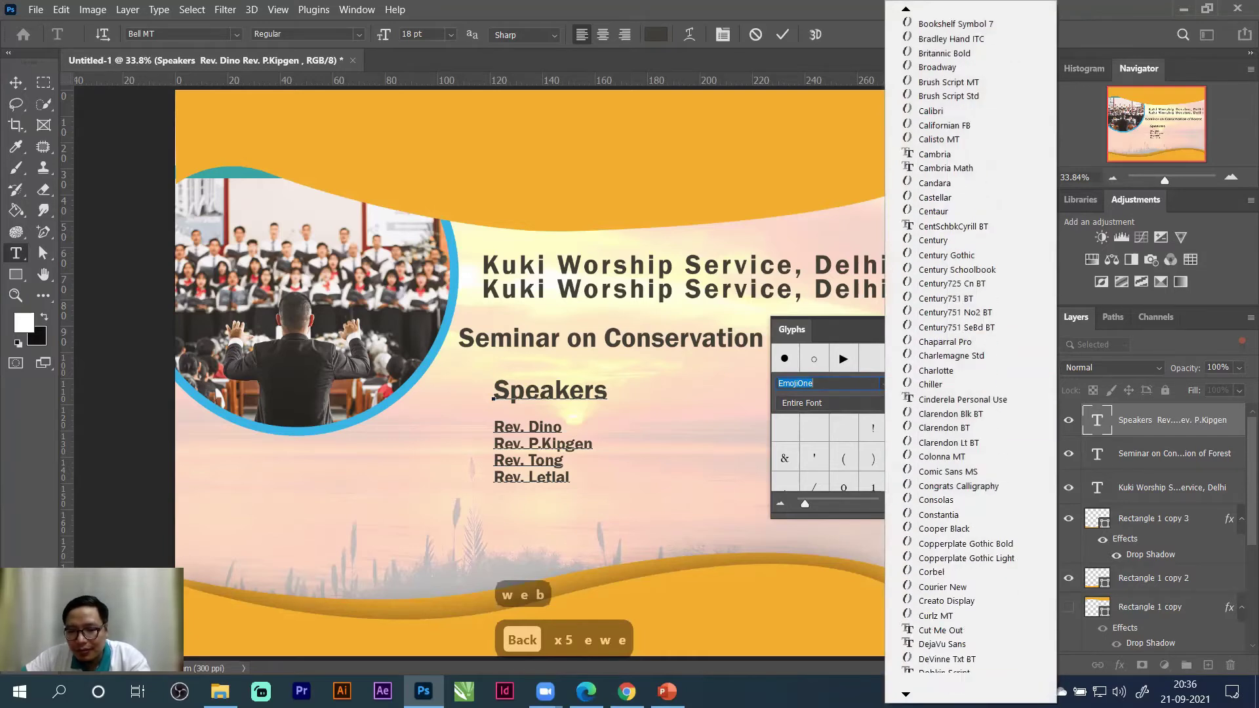
pyautogui.scroll(-2, 951, 669)
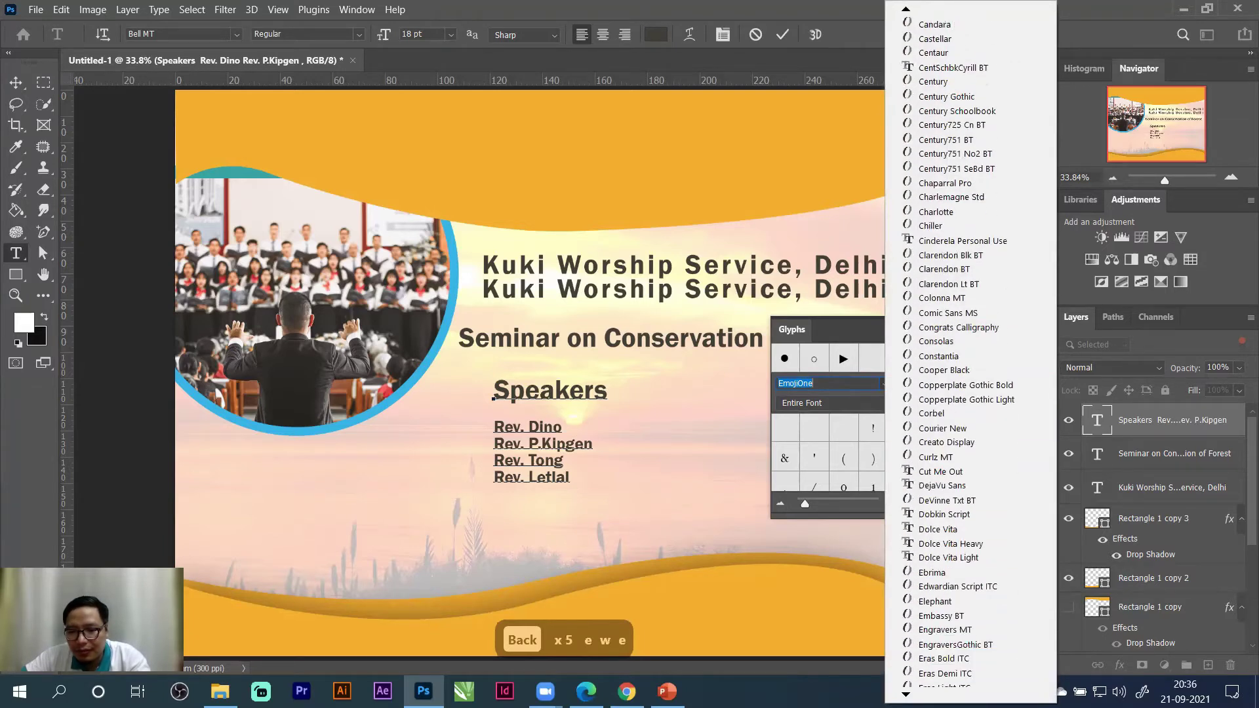
pyautogui.click(951, 587)
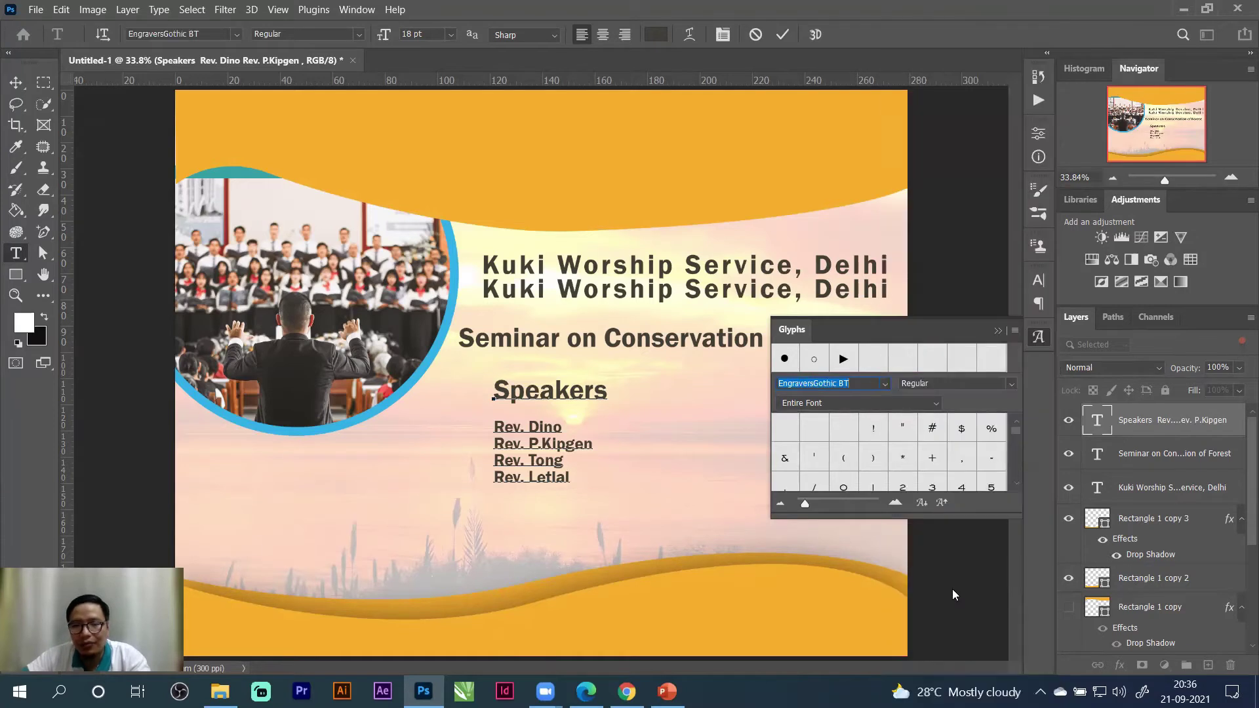
pyautogui.scroll(-6, 891, 466)
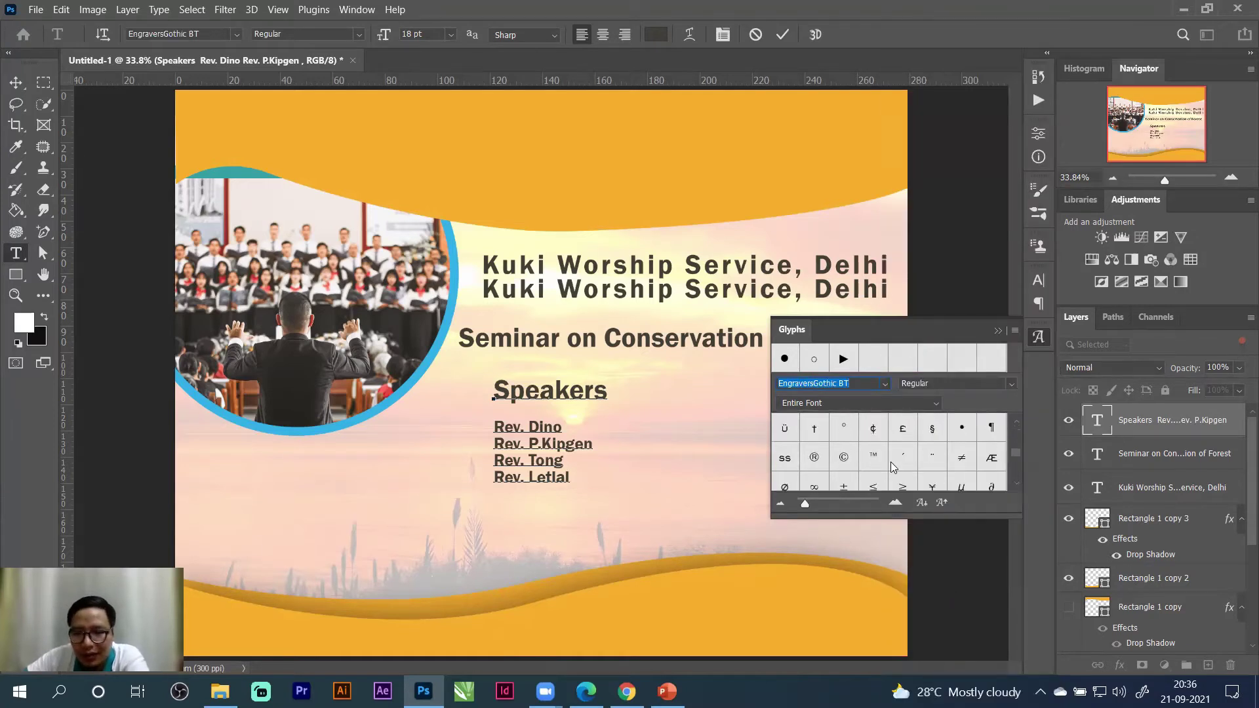
pyautogui.scroll(-3, 890, 462)
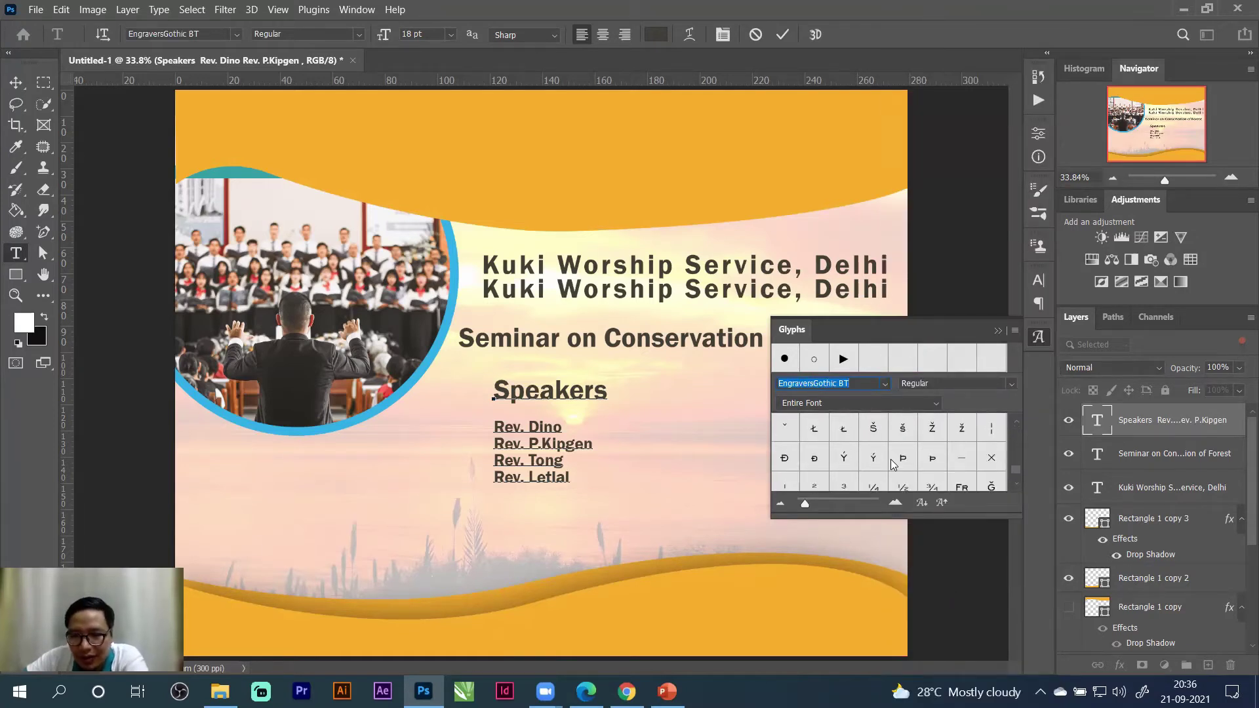
pyautogui.scroll(9, 892, 461)
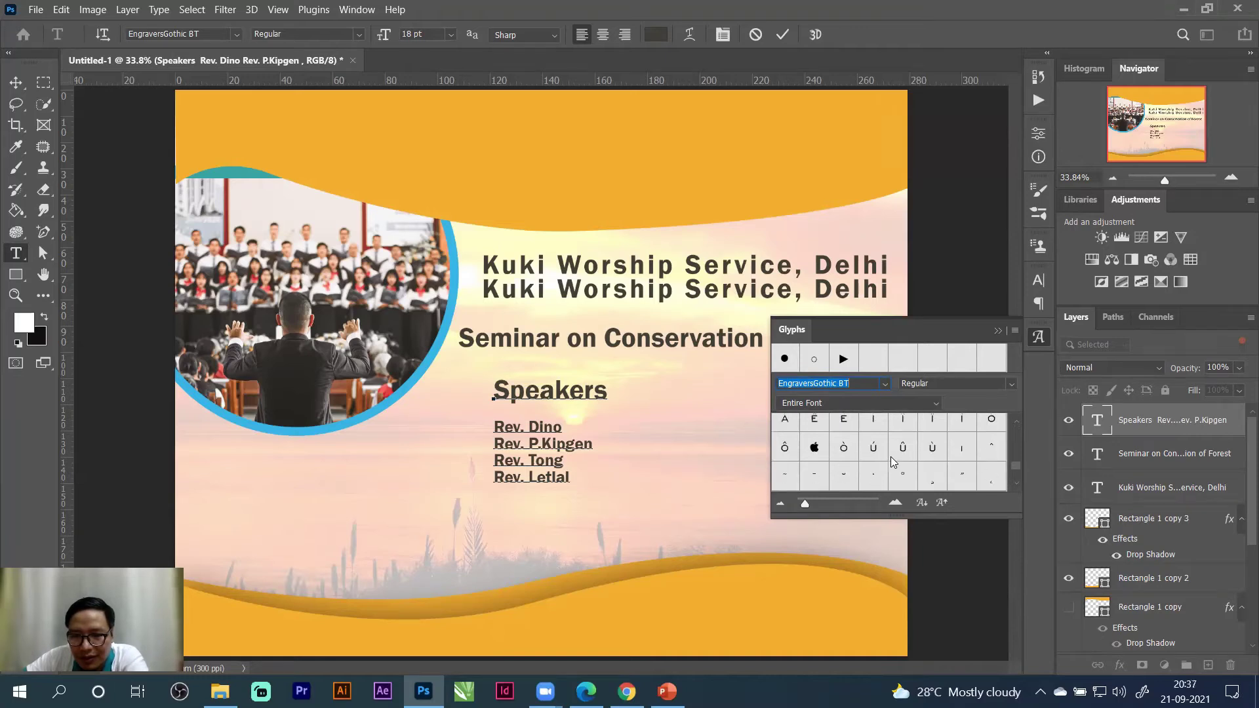
pyautogui.scroll(3, 892, 462)
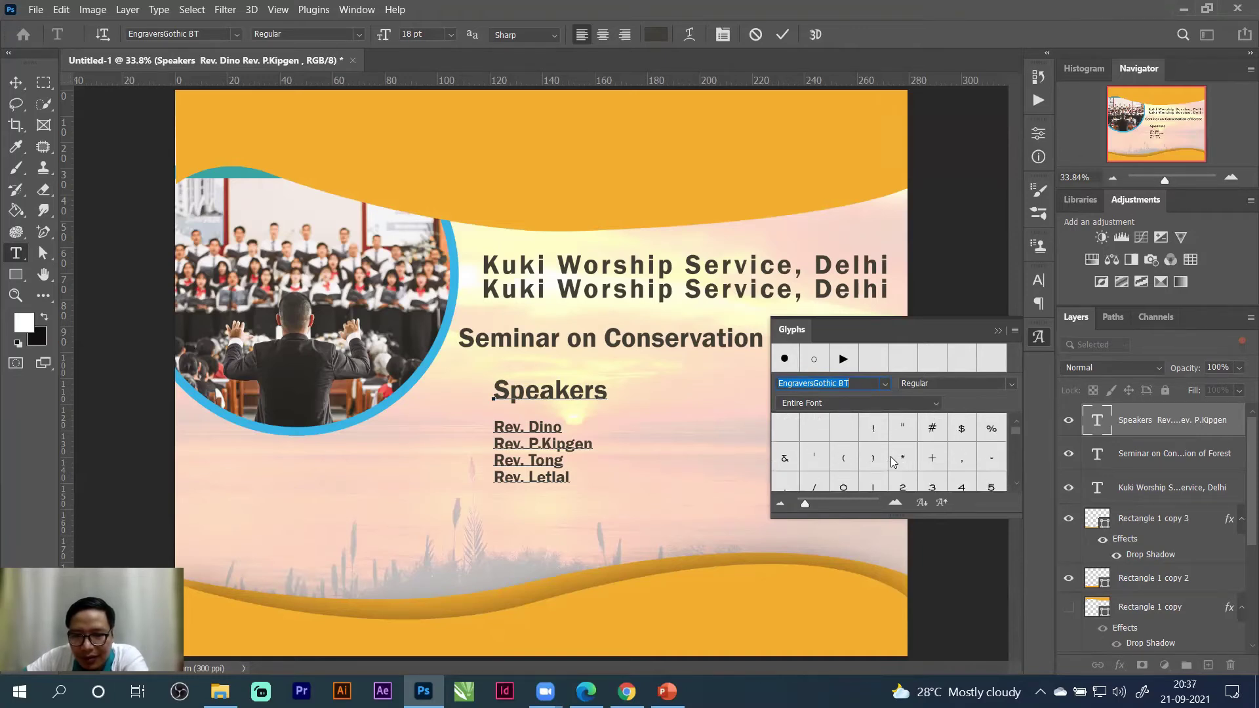
# Switch the glyph font to Franklin Gothic Book and insert its solid right-pointing triangle before the first speaker's name.
pyautogui.click(883, 386)
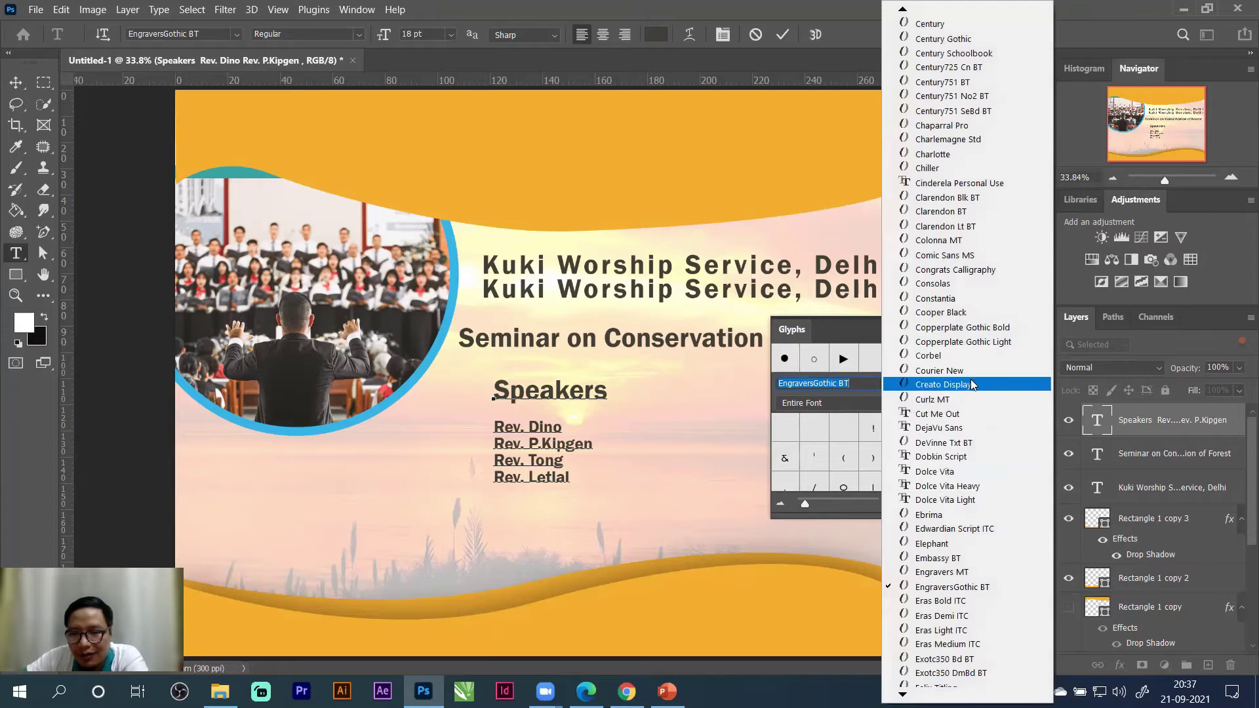
pyautogui.scroll(-2, 964, 669)
pyautogui.scroll(-1, 964, 669)
pyautogui.click(963, 609)
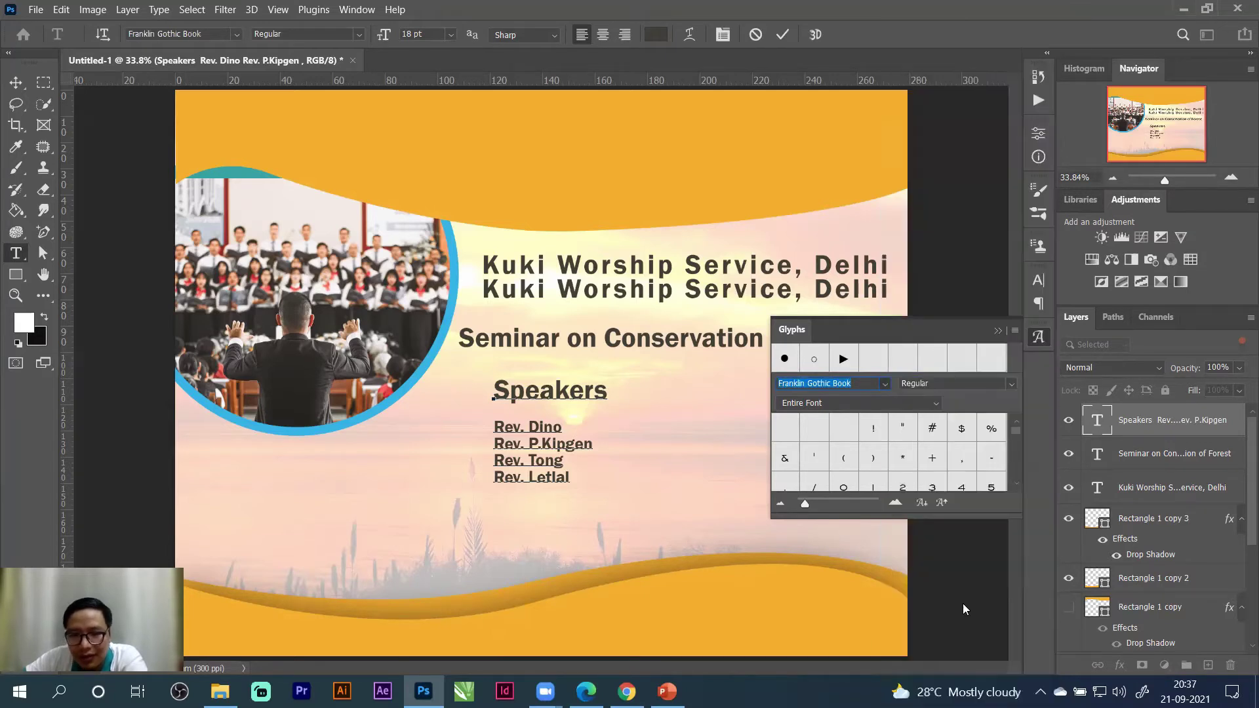
pyautogui.scroll(-10, 892, 460)
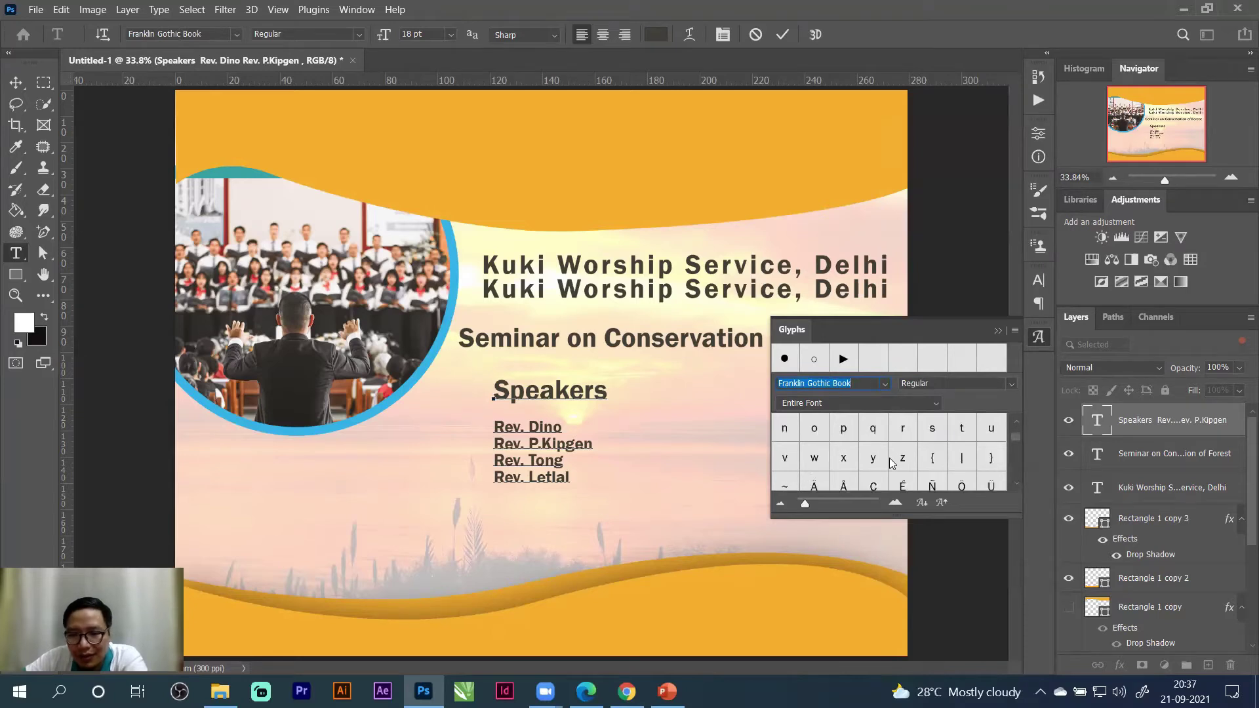
pyautogui.scroll(-10, 891, 460)
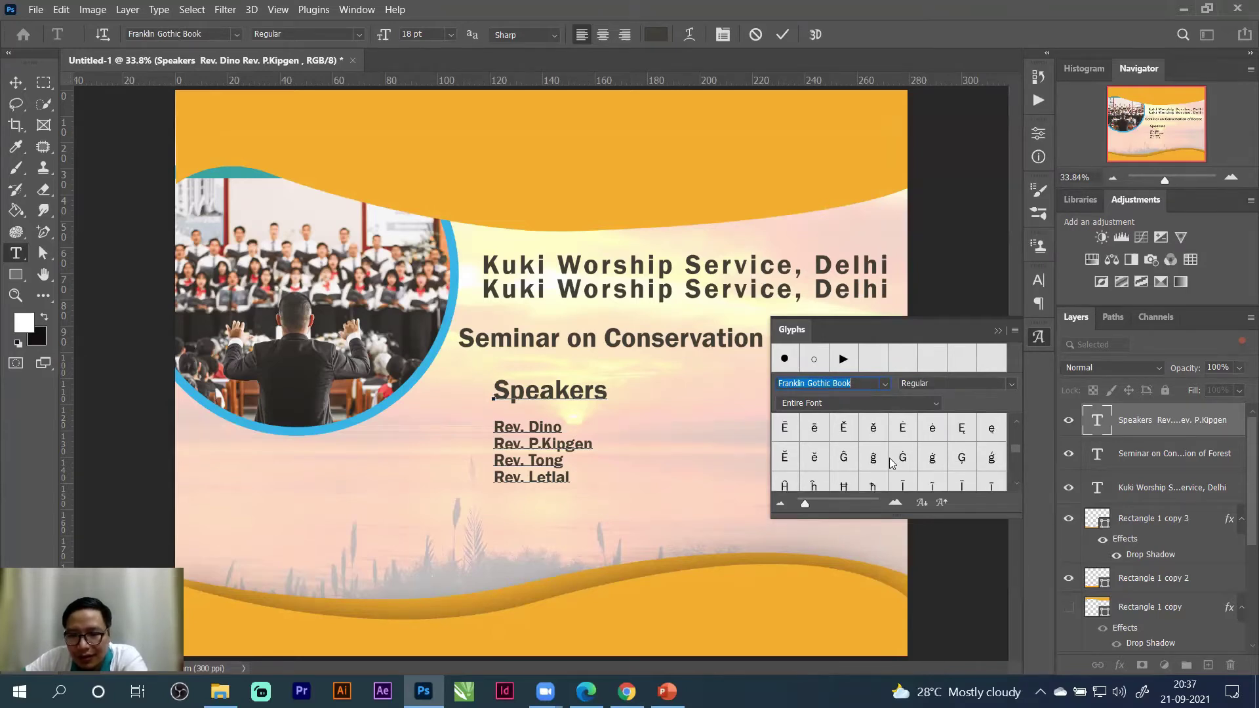
pyautogui.scroll(-10, 892, 461)
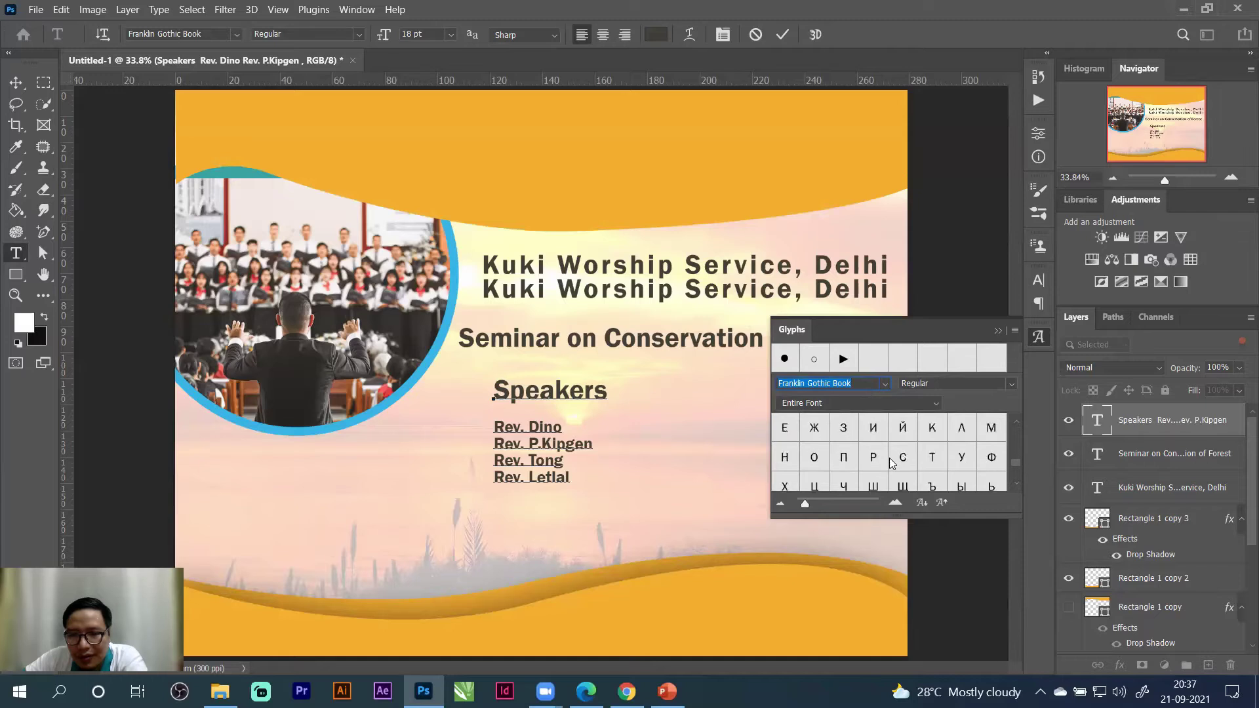
pyautogui.scroll(-2, 892, 462)
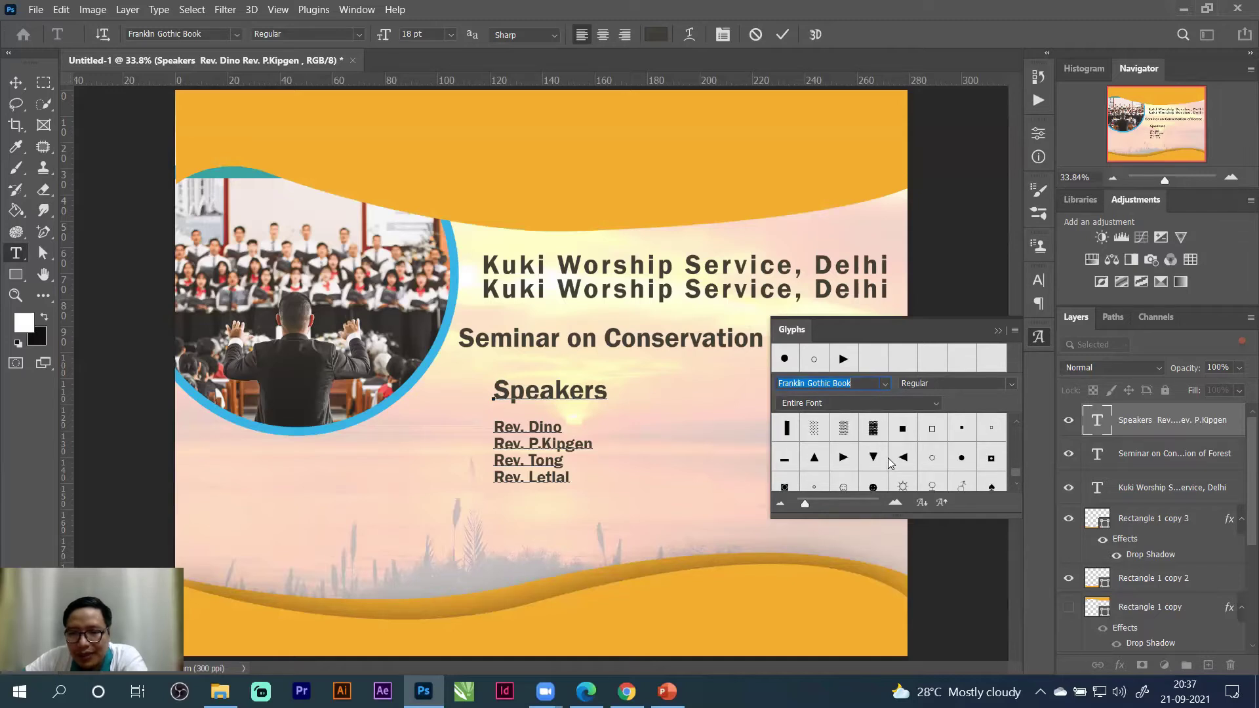
pyautogui.doubleClick(841, 462)
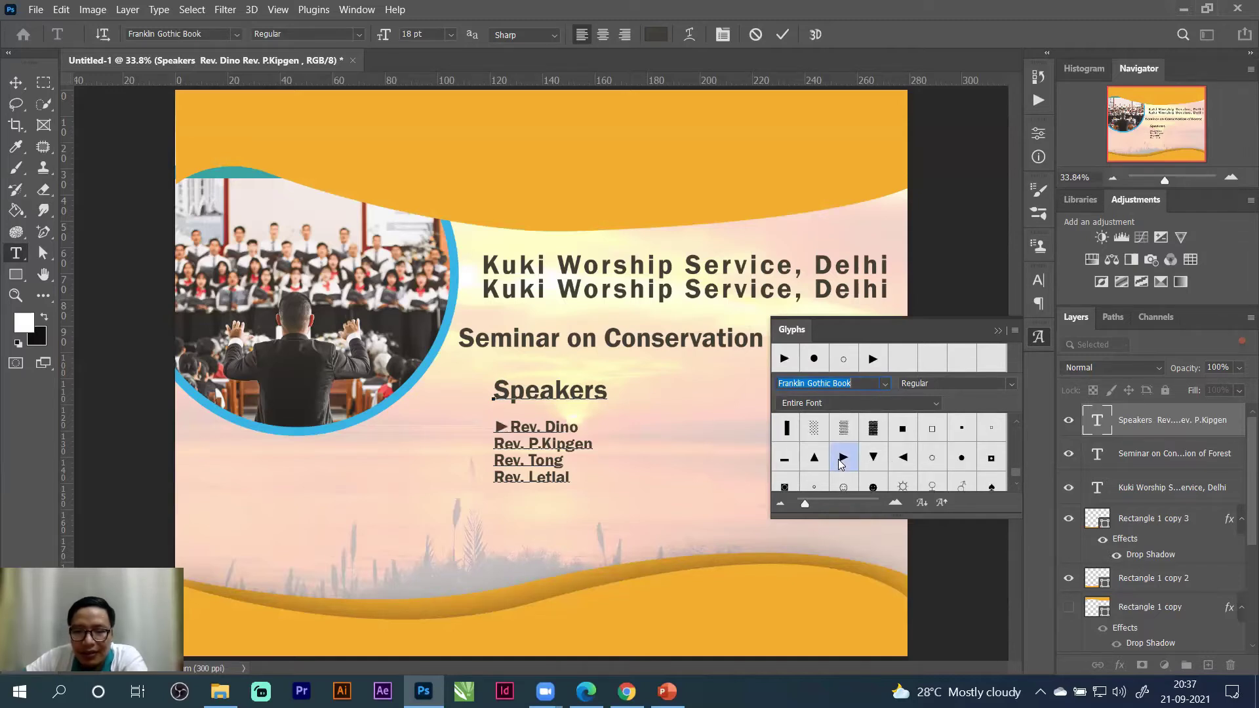
# Insert the same right-pointing triangle glyph before each of the other three speakers' names.
pyautogui.moveTo(512, 426); pyautogui.dragTo(435, 429)
pyautogui.click(498, 438)
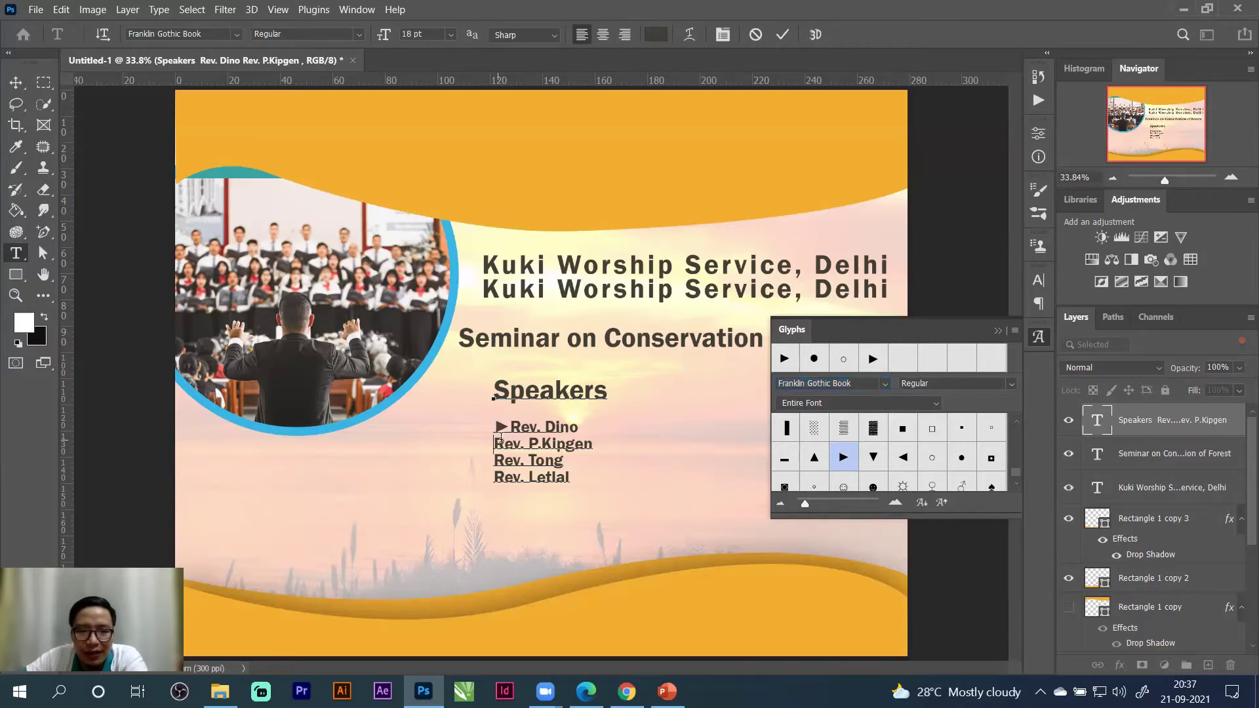
pyautogui.doubleClick(843, 458)
pyautogui.click(494, 460)
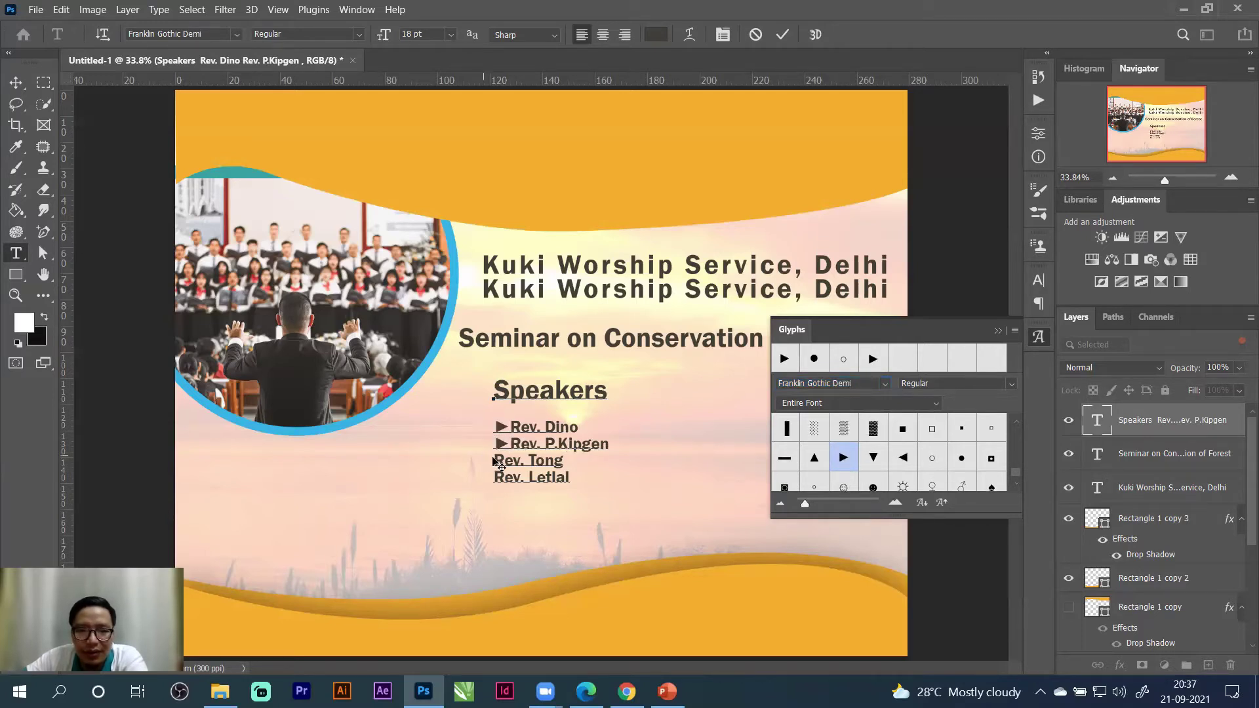
pyautogui.doubleClick(843, 459)
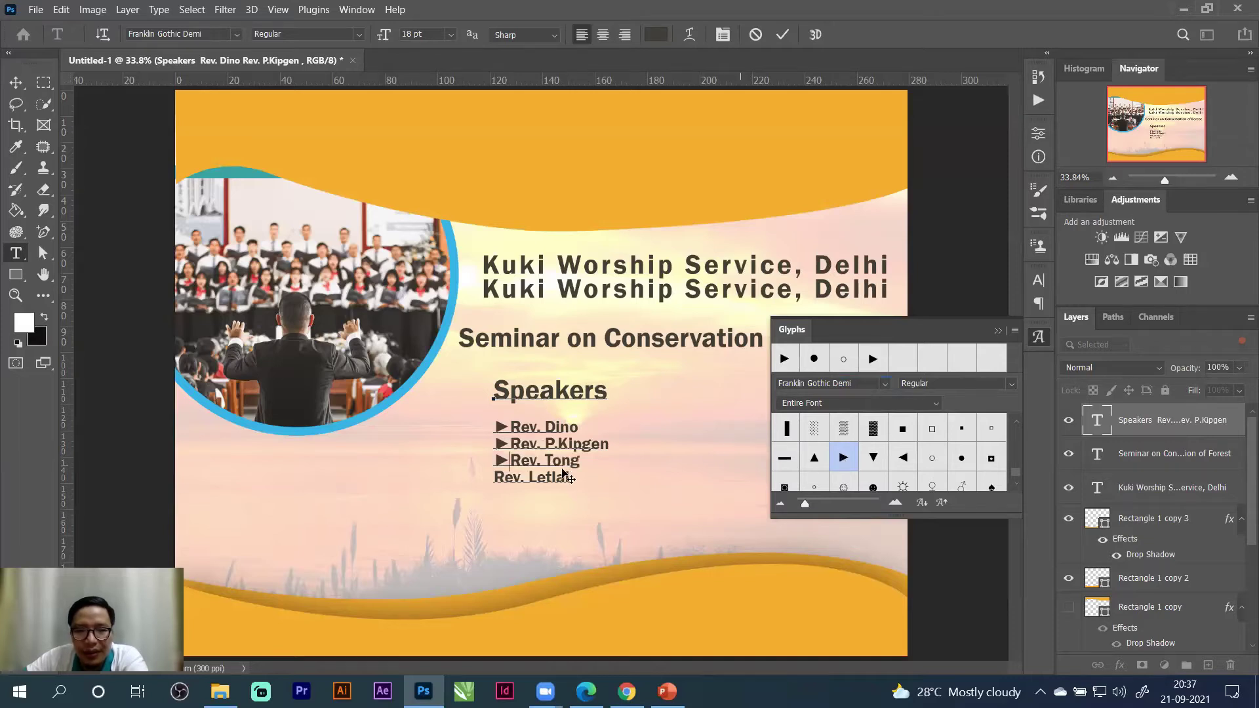
pyautogui.doubleClick(842, 458)
# Set all four bulleted speaker lines to a 24 pt font size with 24 pt leading.
pyautogui.moveTo(586, 479); pyautogui.dragTo(494, 426)
pyautogui.click(1038, 336)
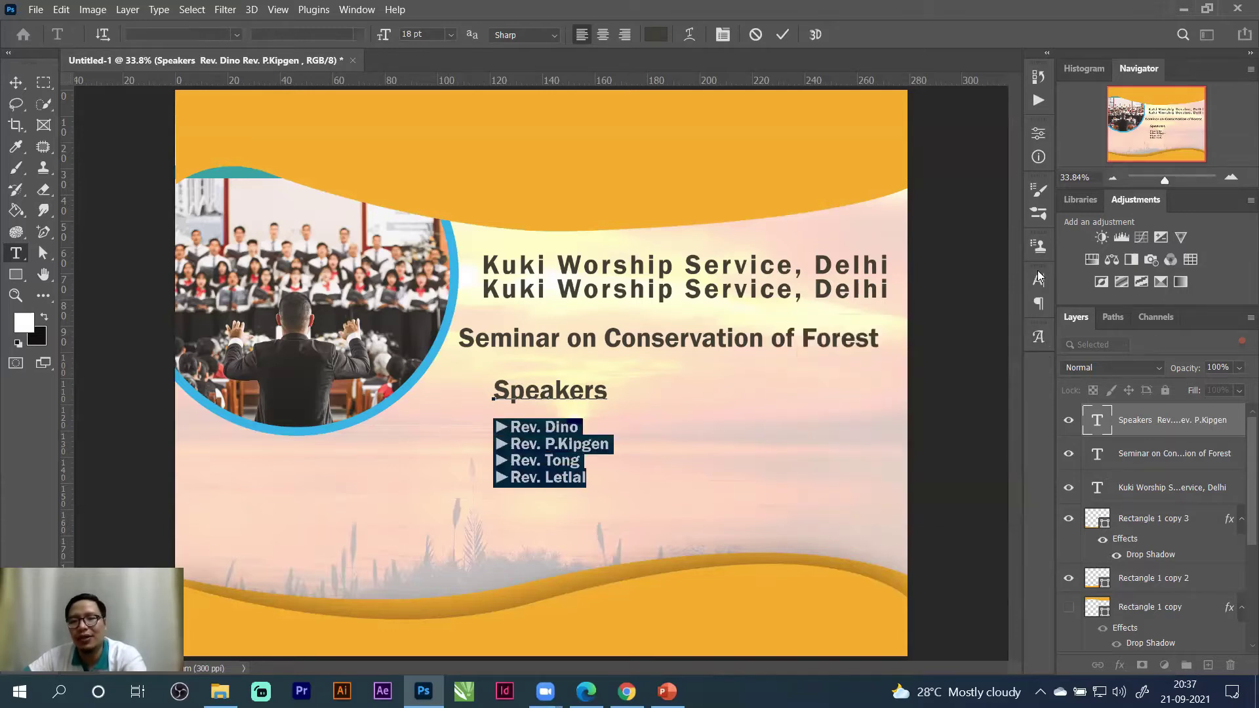
pyautogui.click(1038, 277)
pyautogui.moveTo(856, 325); pyautogui.dragTo(891, 326)
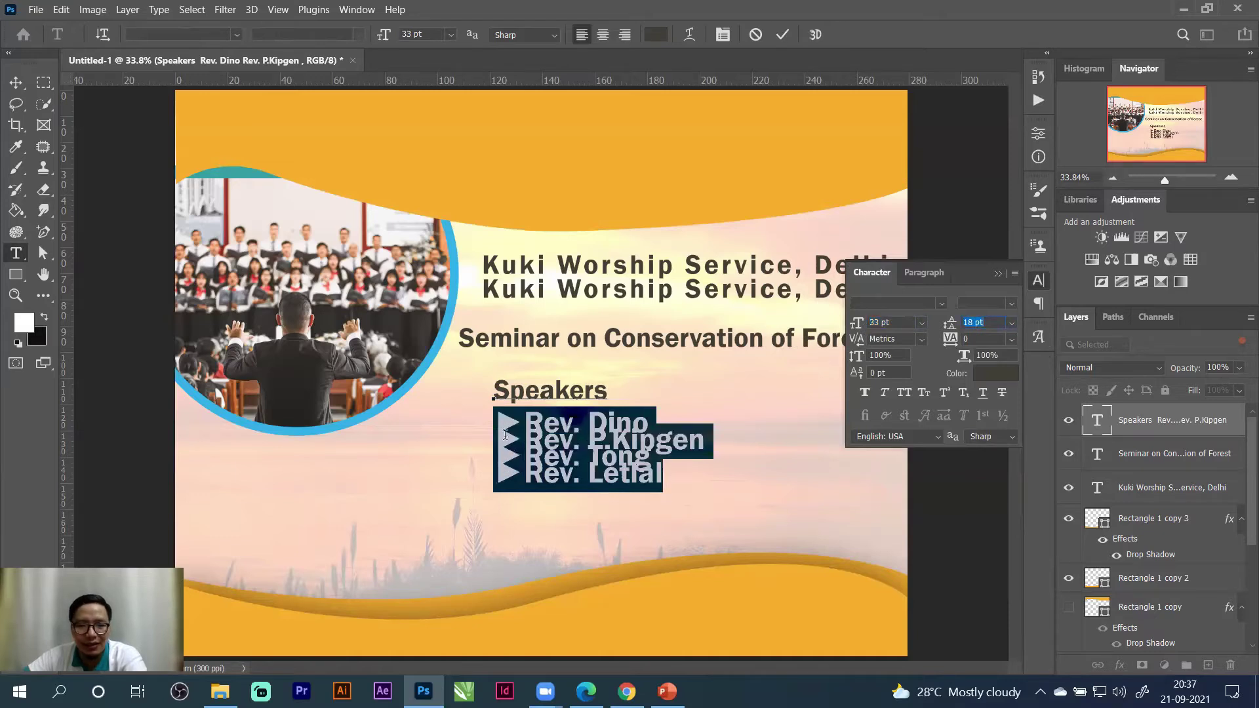
pyautogui.moveTo(862, 329); pyautogui.dragTo(847, 329)
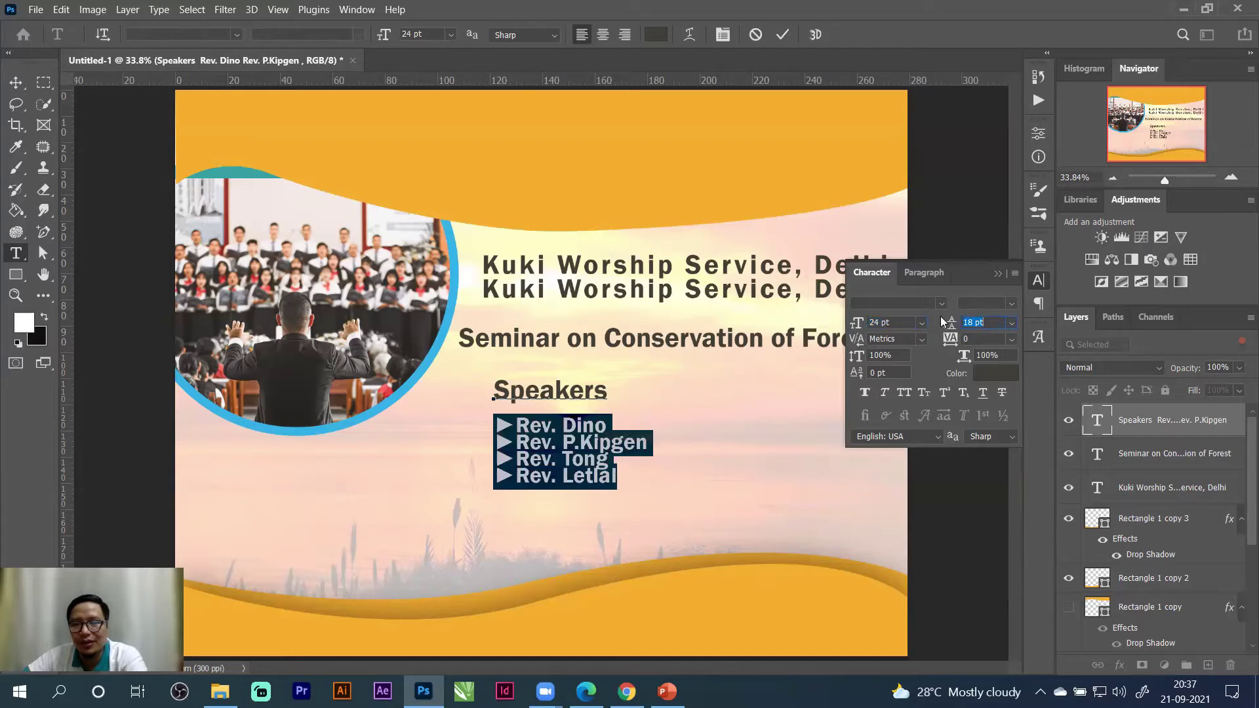
pyautogui.moveTo(948, 322); pyautogui.dragTo(951, 326)
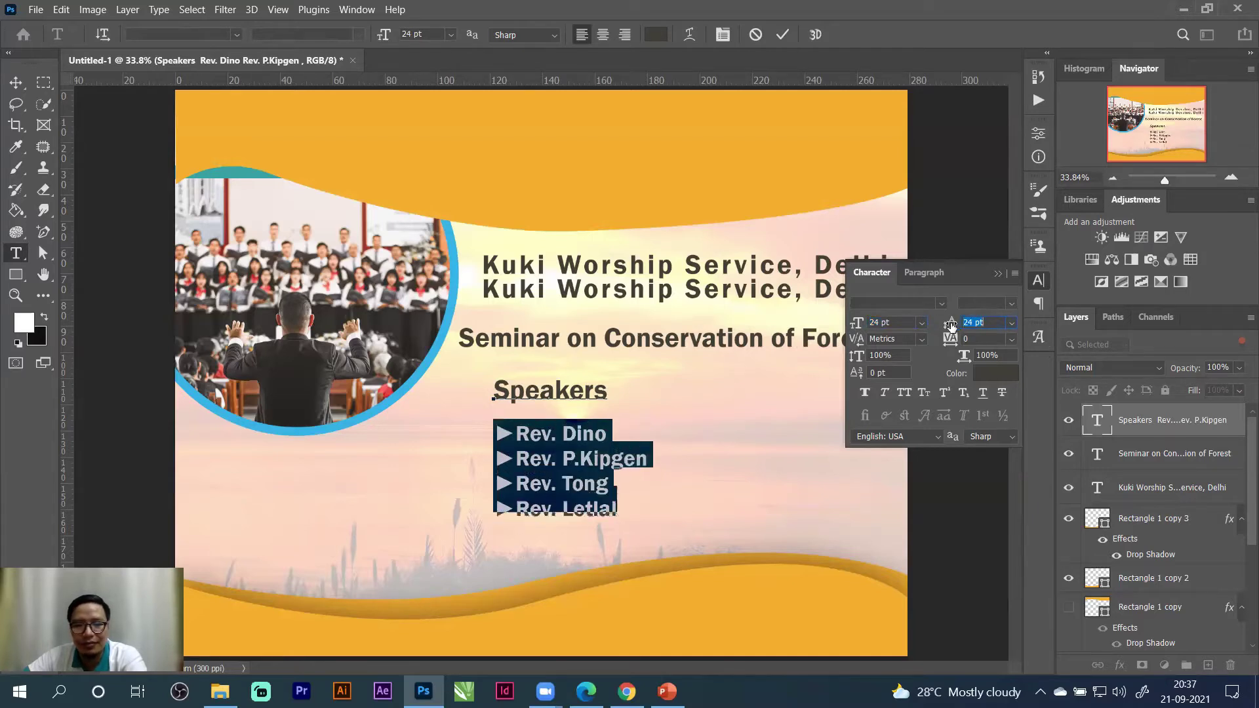
# Reduce the speaker lines' font size to slightly above 19 pt and commit the text edit.
pyautogui.click(883, 322)
pyautogui.scroll(-5, 882, 322)
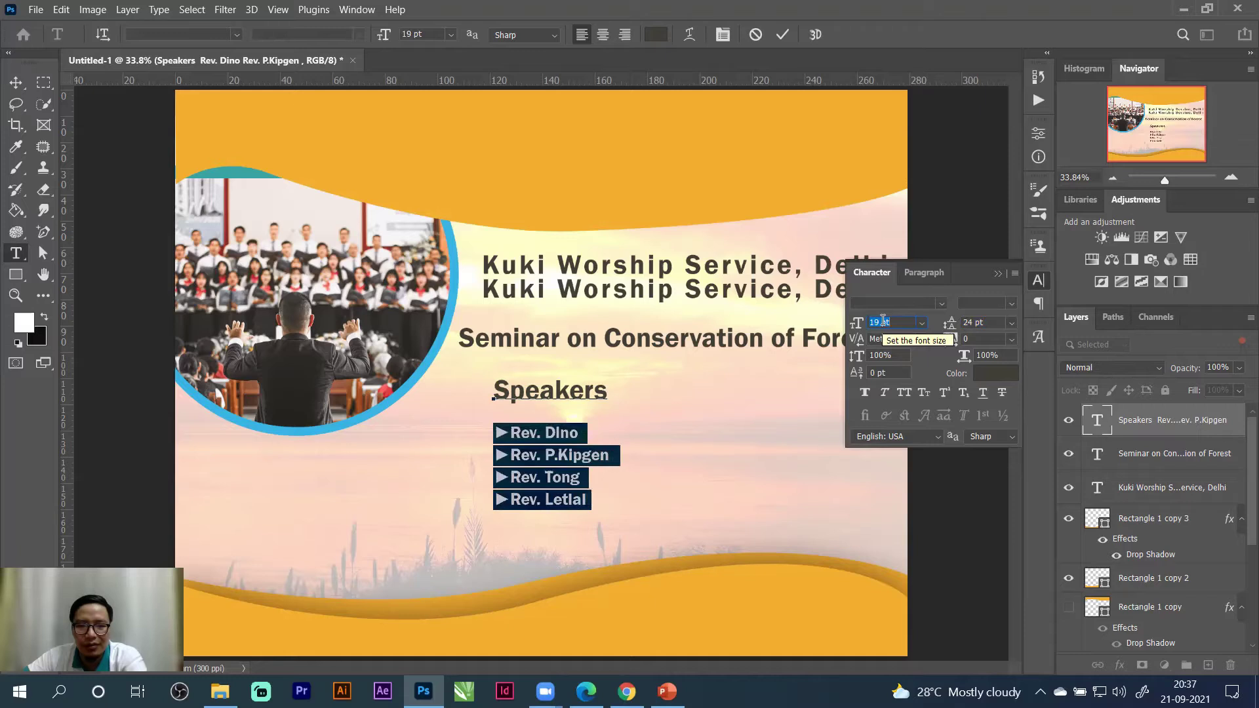
pyautogui.scroll(1, 882, 320)
pyautogui.click(782, 35)
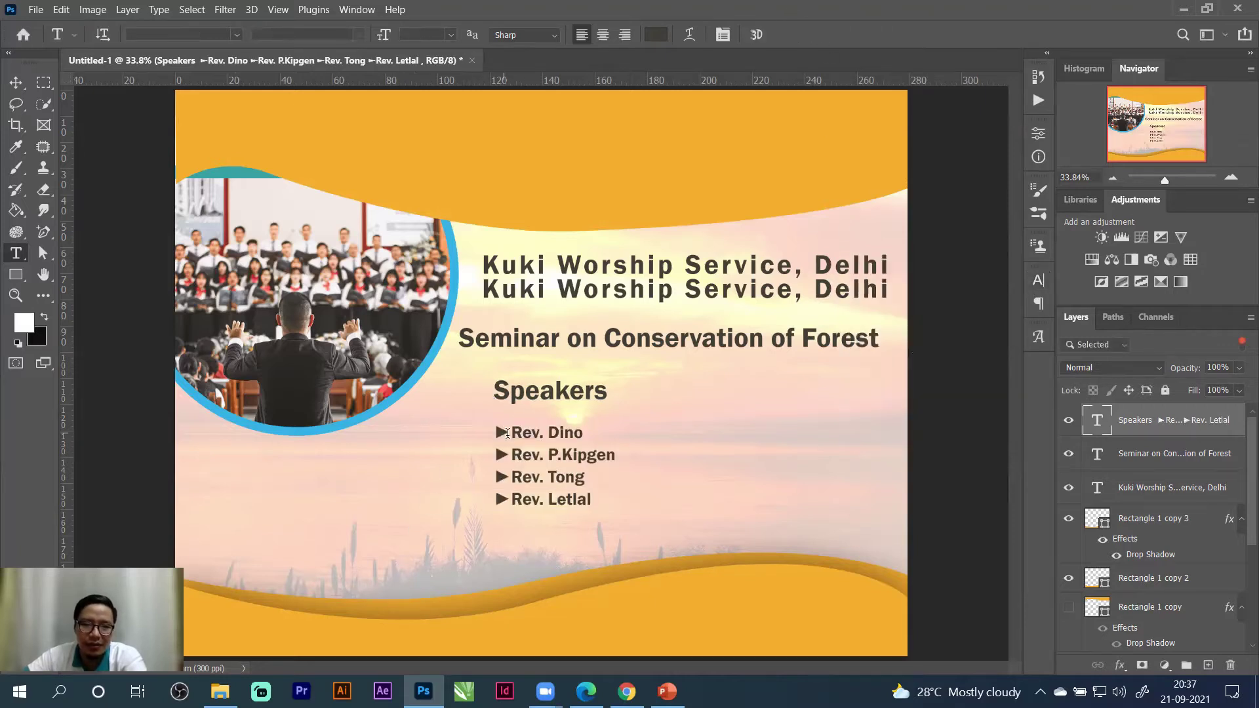
# Activate the Custom Shape tool and bring up the Arrows set within All Legacy Default Shapes.
pyautogui.click(16, 82)
pyautogui.moveTo(16, 274); pyautogui.dragTo(119, 366)
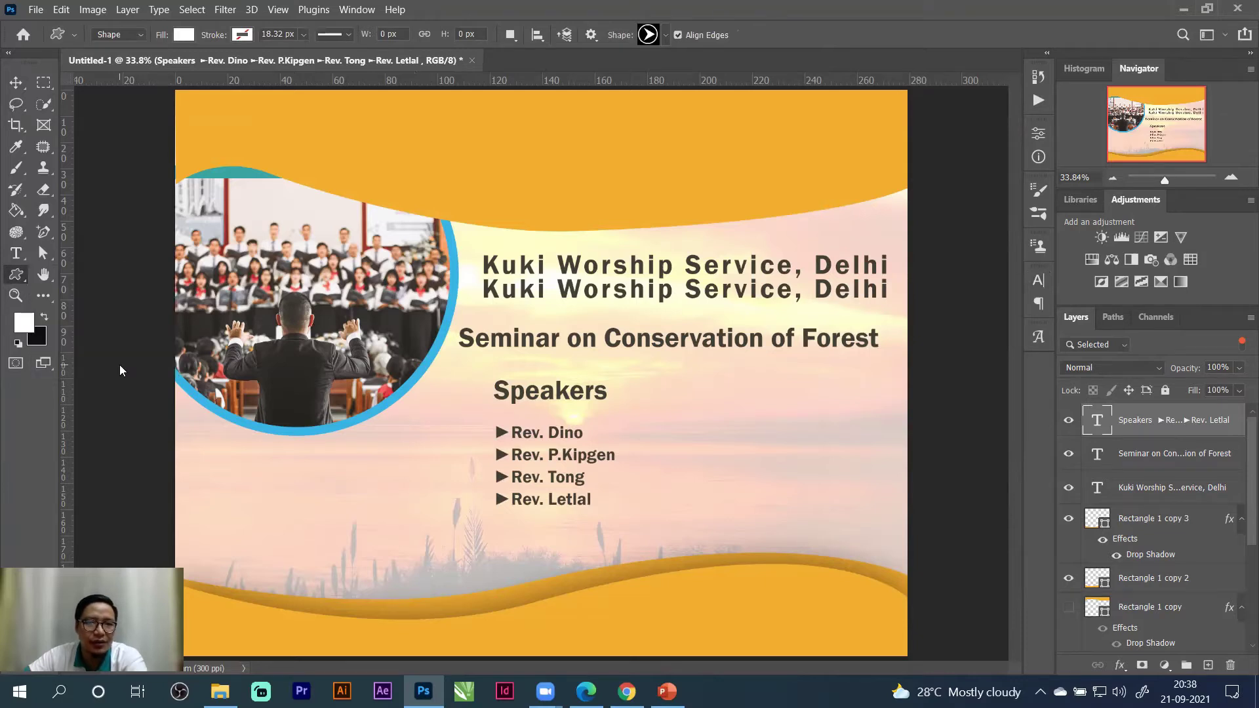
pyautogui.click(664, 35)
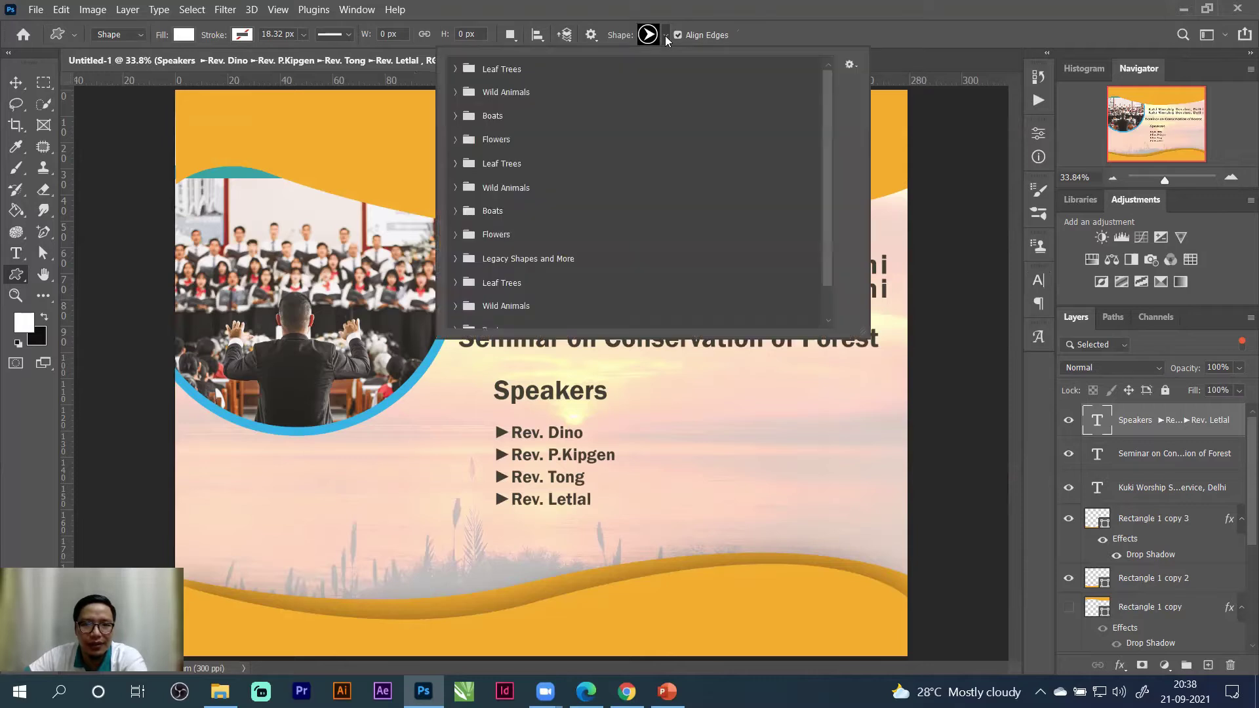
pyautogui.scroll(-2, 552, 274)
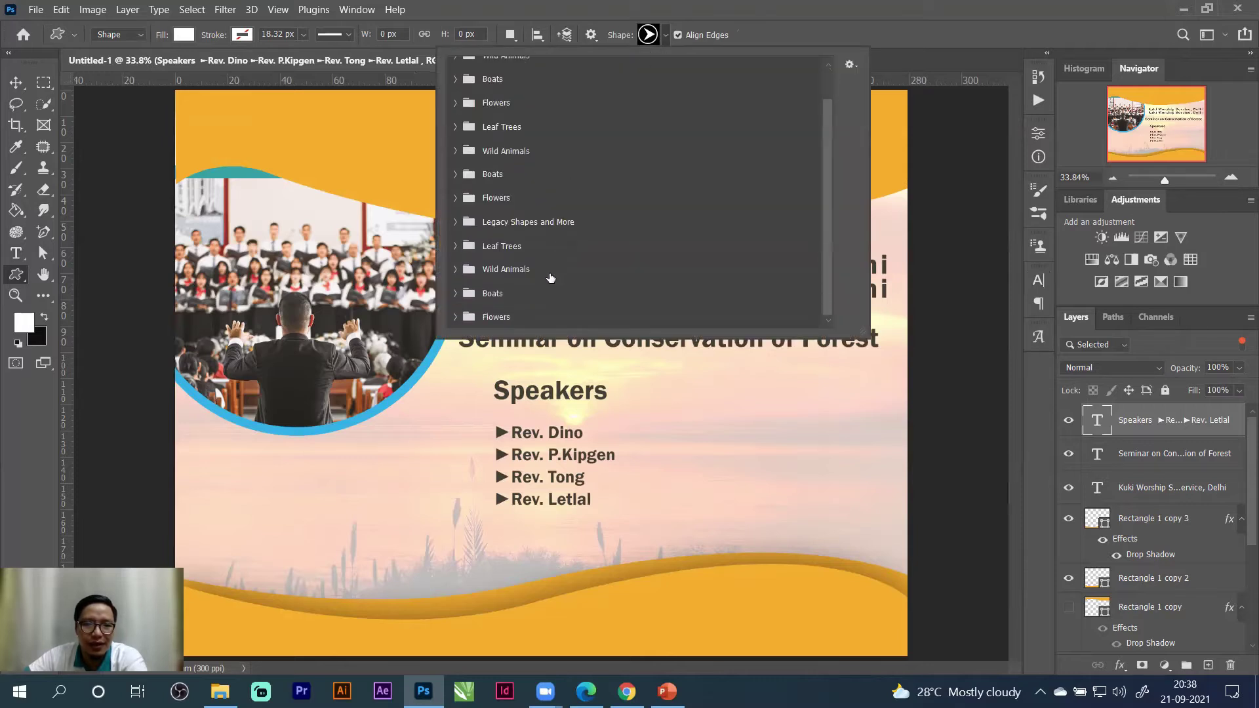
pyautogui.click(457, 222)
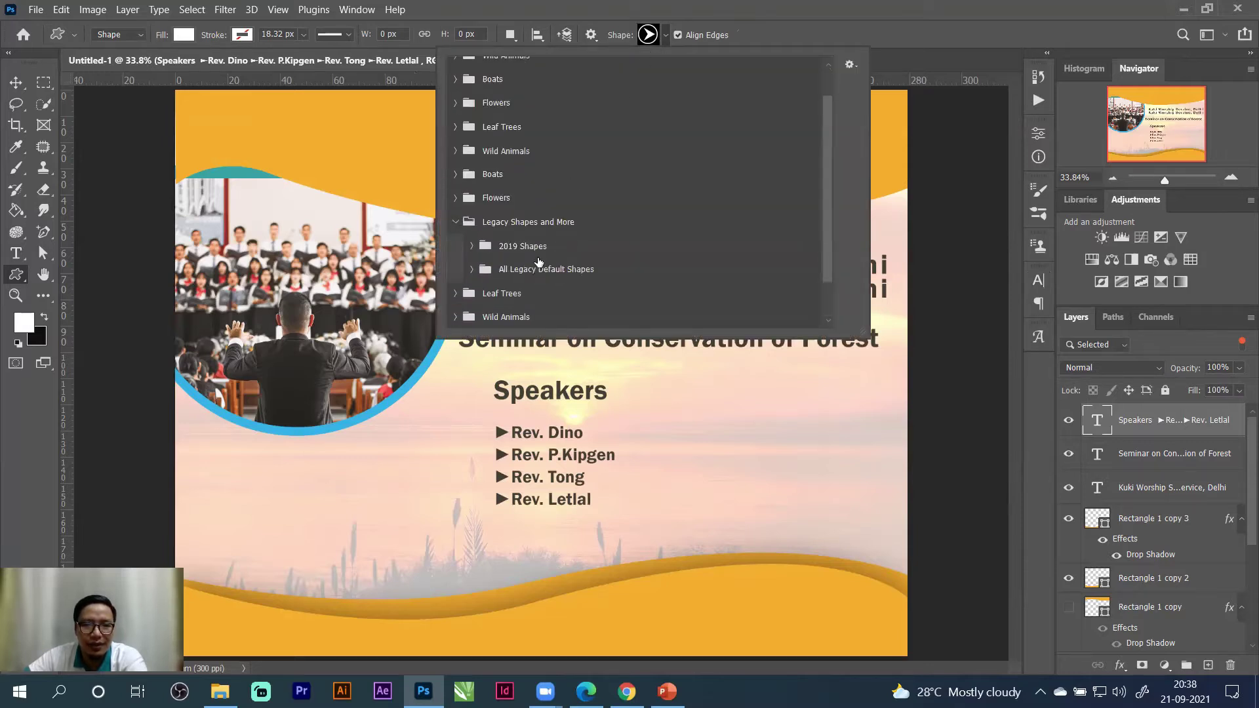
pyautogui.scroll(-2, 540, 262)
pyautogui.click(471, 230)
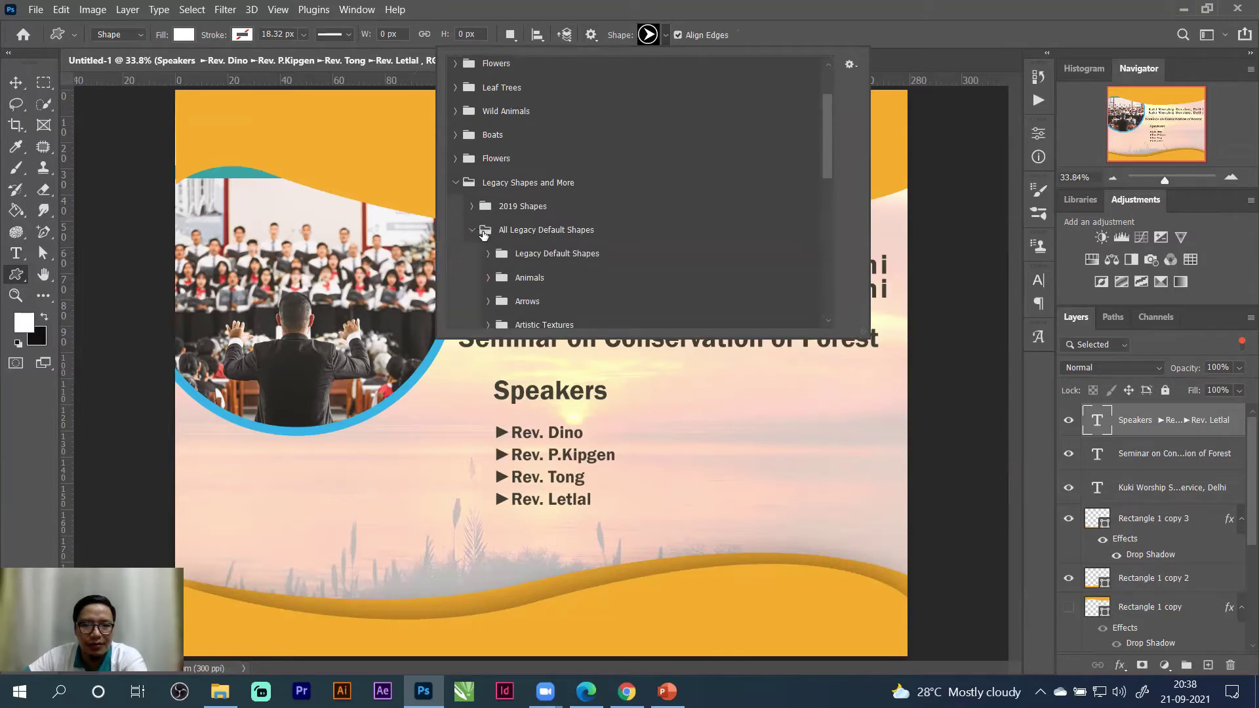
pyautogui.scroll(-2, 571, 252)
pyautogui.scroll(-2, 576, 255)
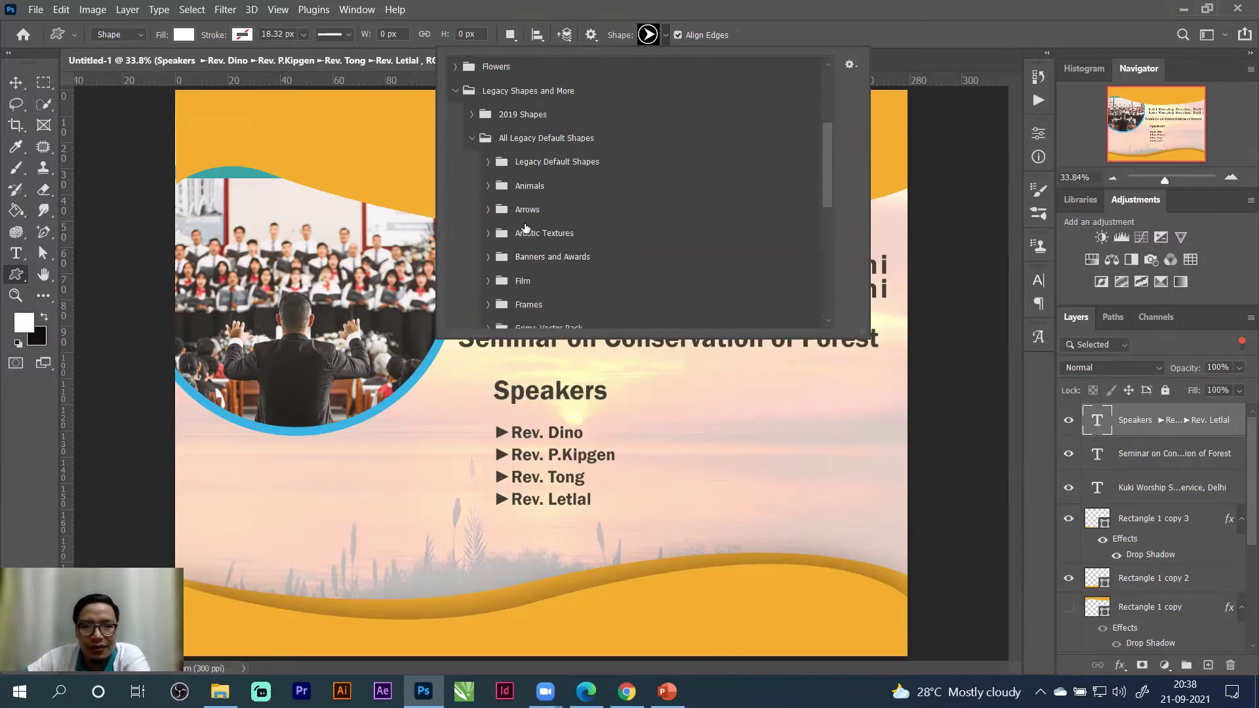
pyautogui.click(512, 214)
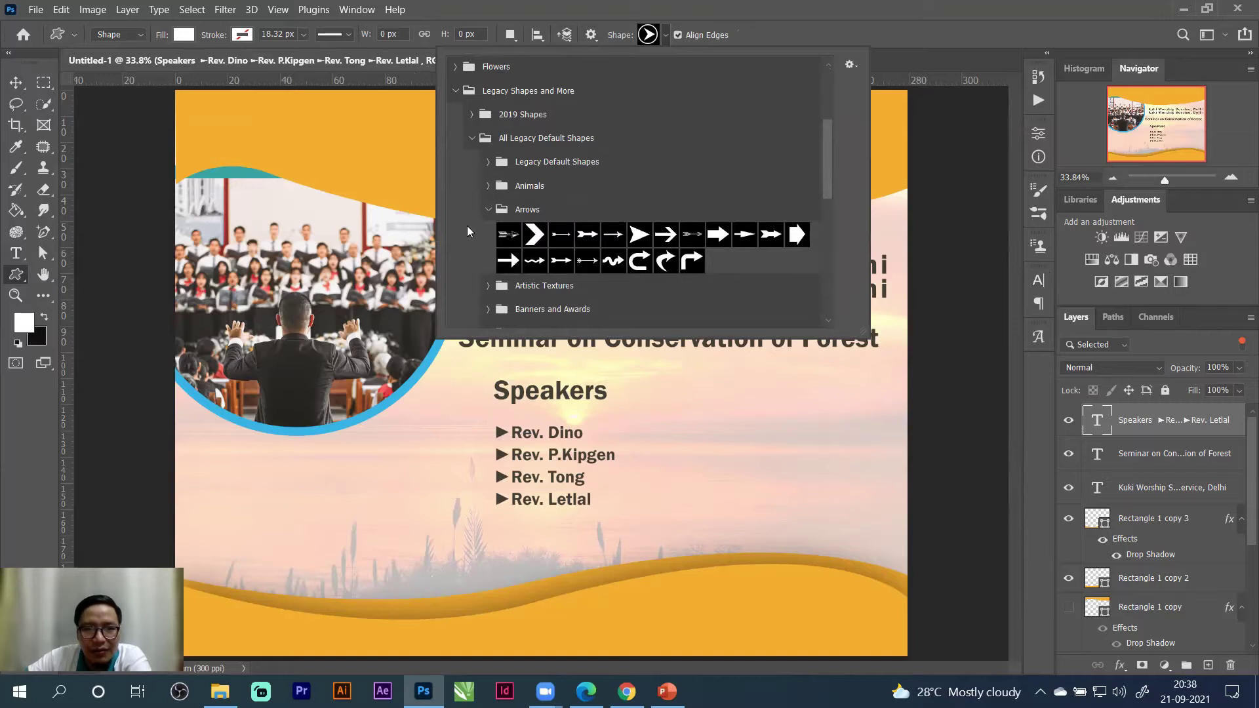
# Look through the other legacy shape sets, including Objects, for a suitable icon.
pyautogui.click(482, 210)
pyautogui.scroll(-2, 521, 253)
pyautogui.scroll(-2, 531, 265)
pyautogui.click(487, 235)
pyautogui.click(488, 235)
pyautogui.scroll(-6, 522, 256)
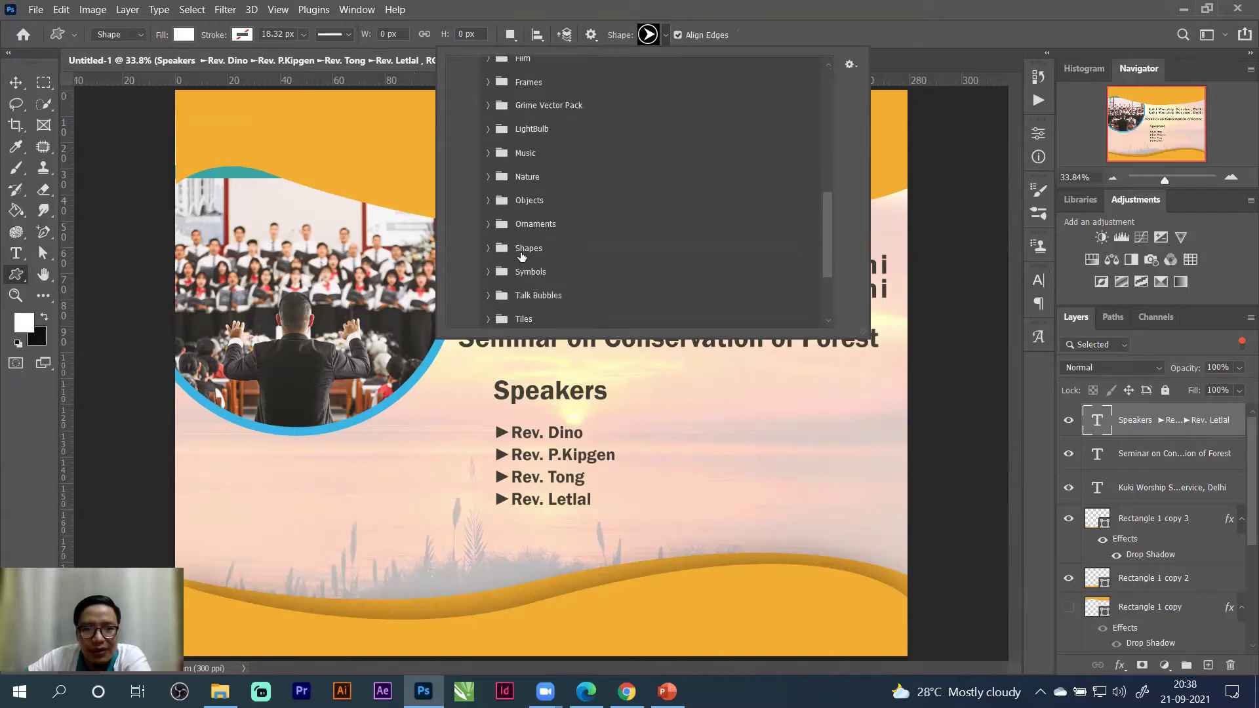
pyautogui.click(488, 203)
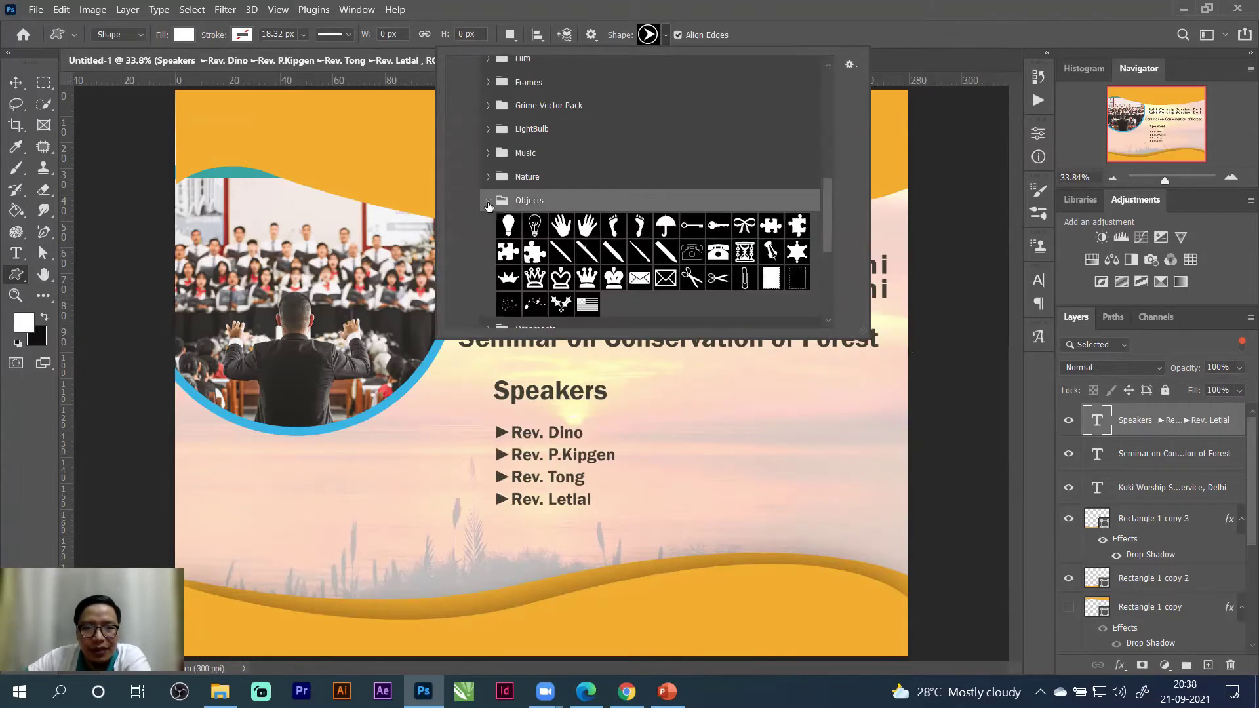
pyautogui.scroll(-2, 576, 223)
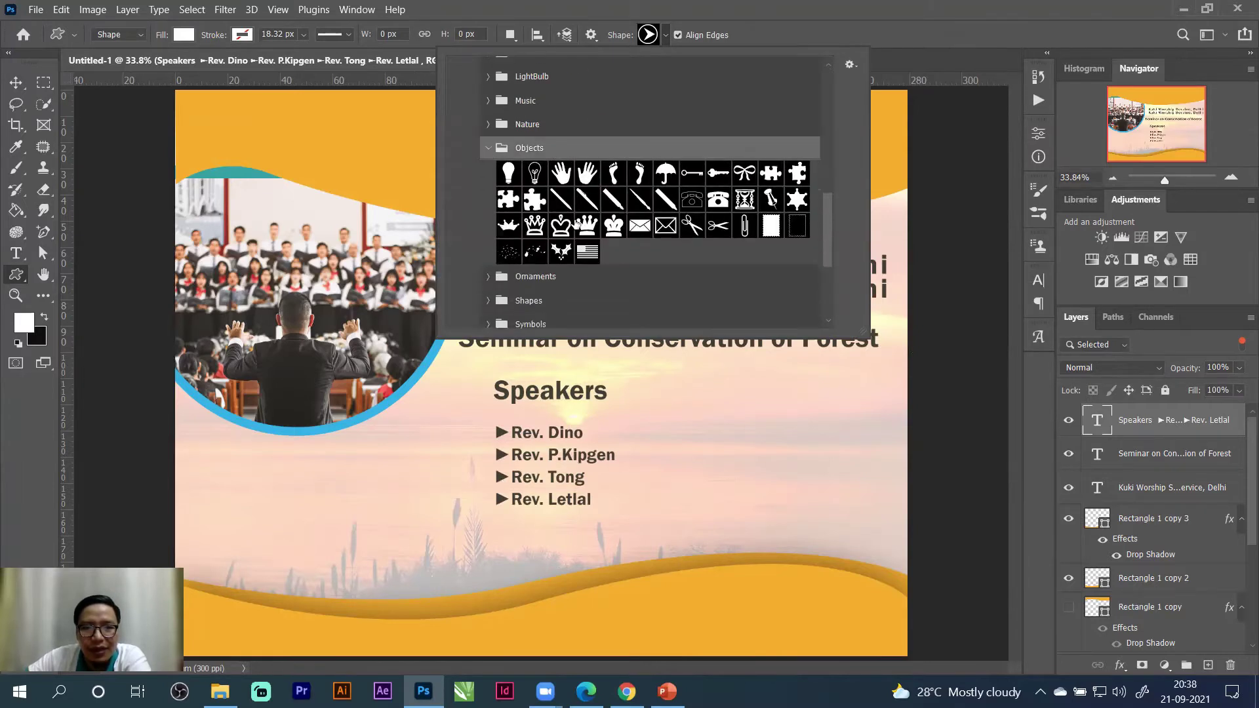
pyautogui.click(486, 150)
pyautogui.scroll(-2, 493, 223)
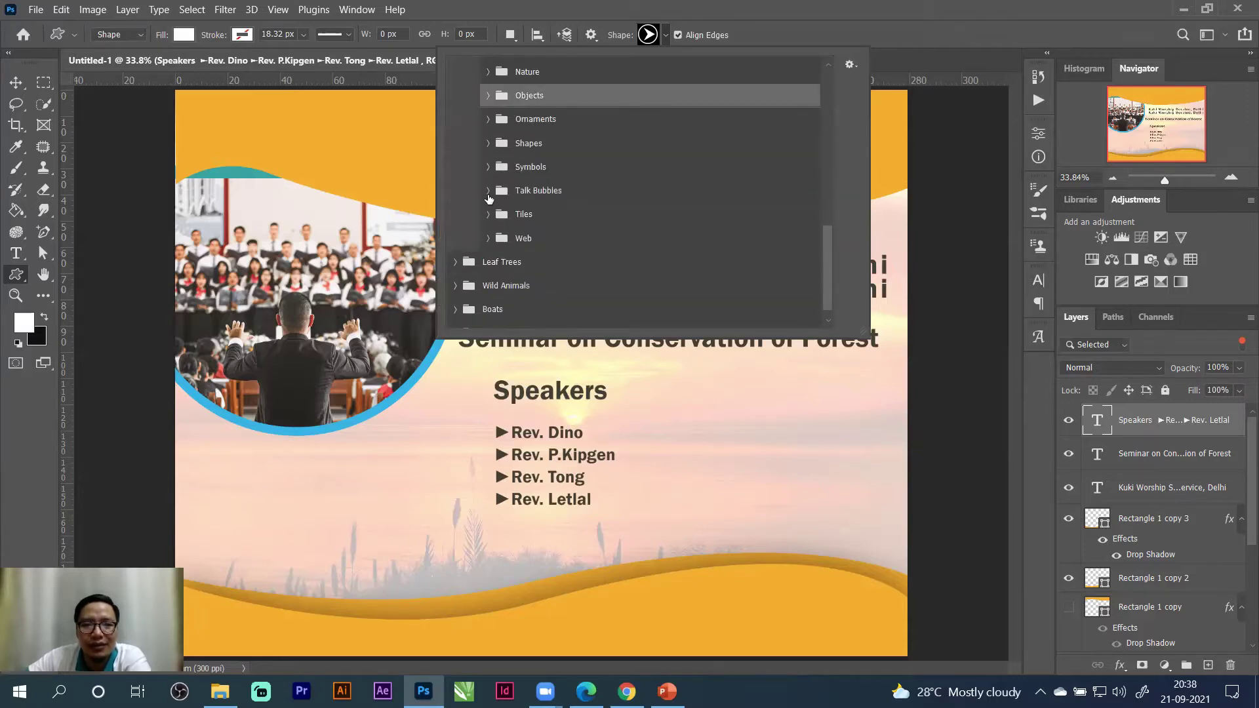
# Choose the clock shape from the Web set and draw it about 127 px wide beside the Speakers heading.
pyautogui.click(488, 237)
pyautogui.scroll(-1, 669, 282)
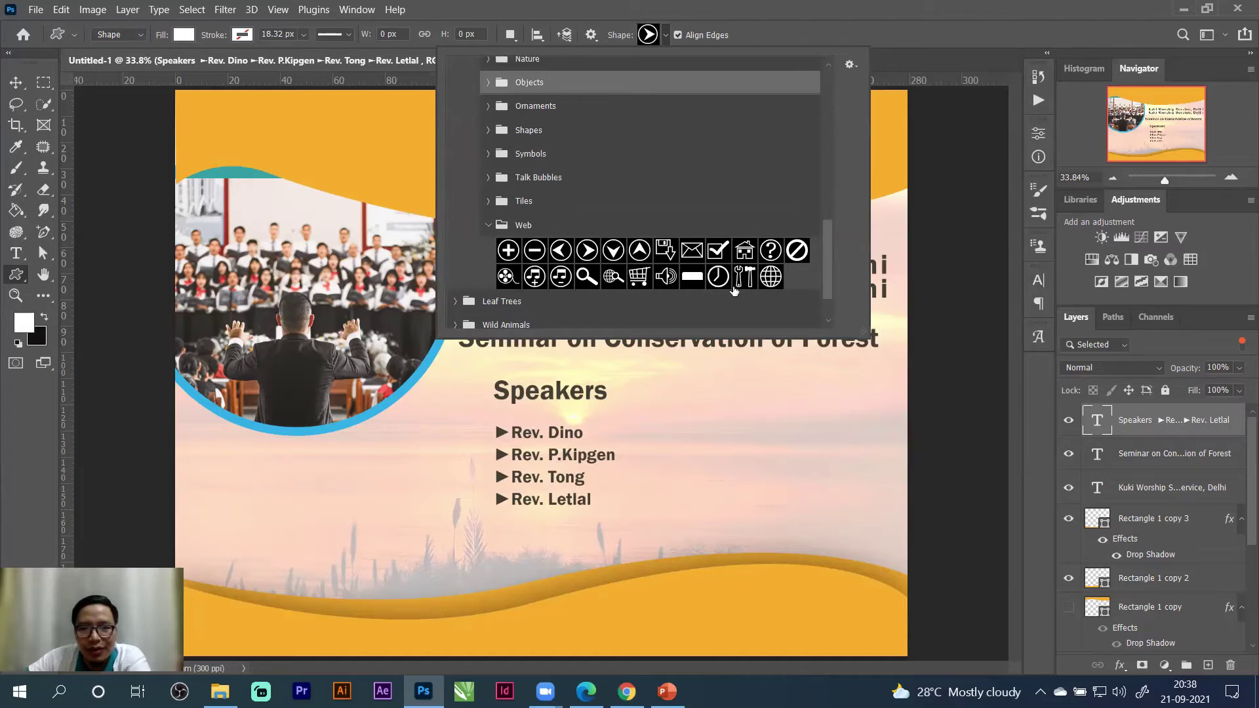
pyautogui.click(717, 279)
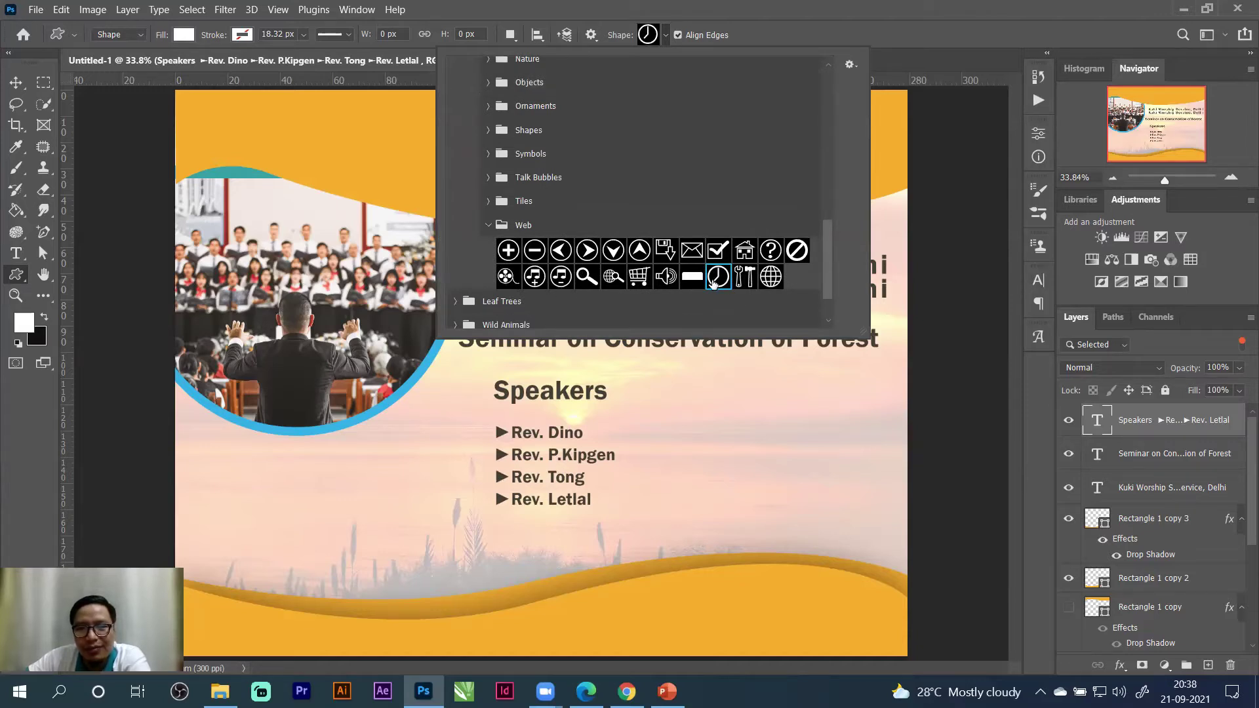
pyautogui.click(453, 396)
pyautogui.moveTo(453, 396); pyautogui.dragTo(480, 418)
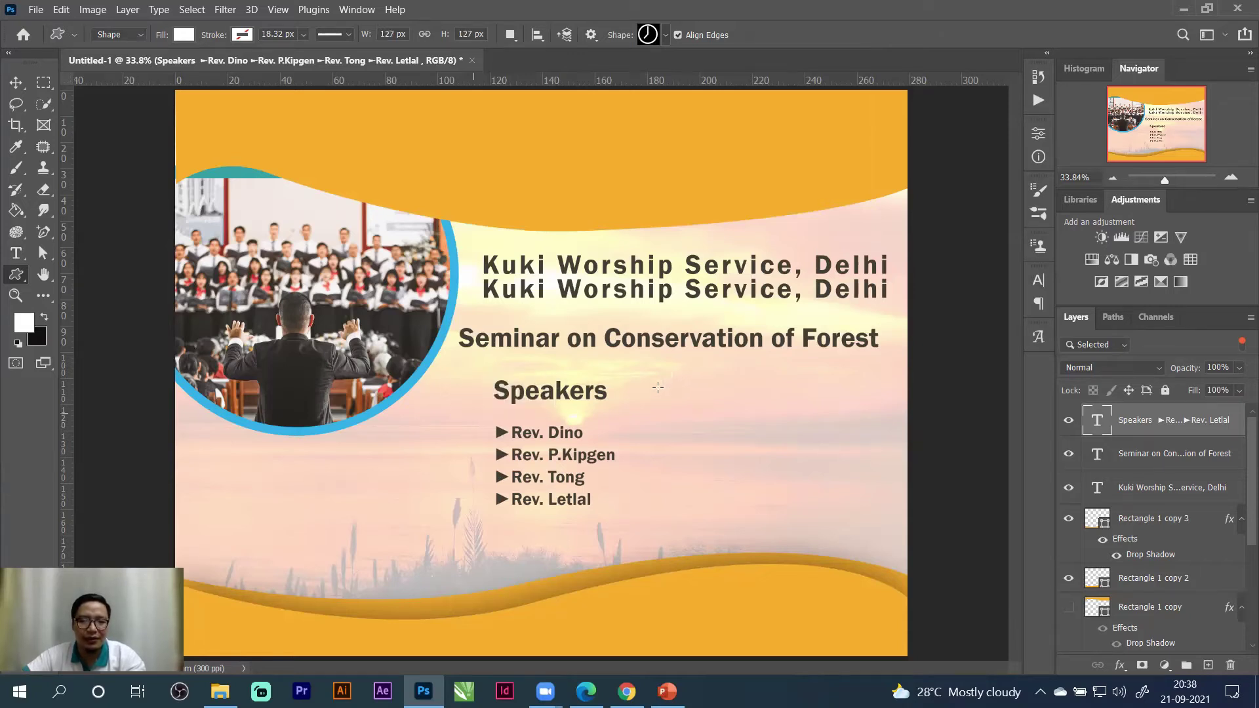
# Fill the clock shape with the recently used dark green and return to the Move tool.
pyautogui.click(183, 35)
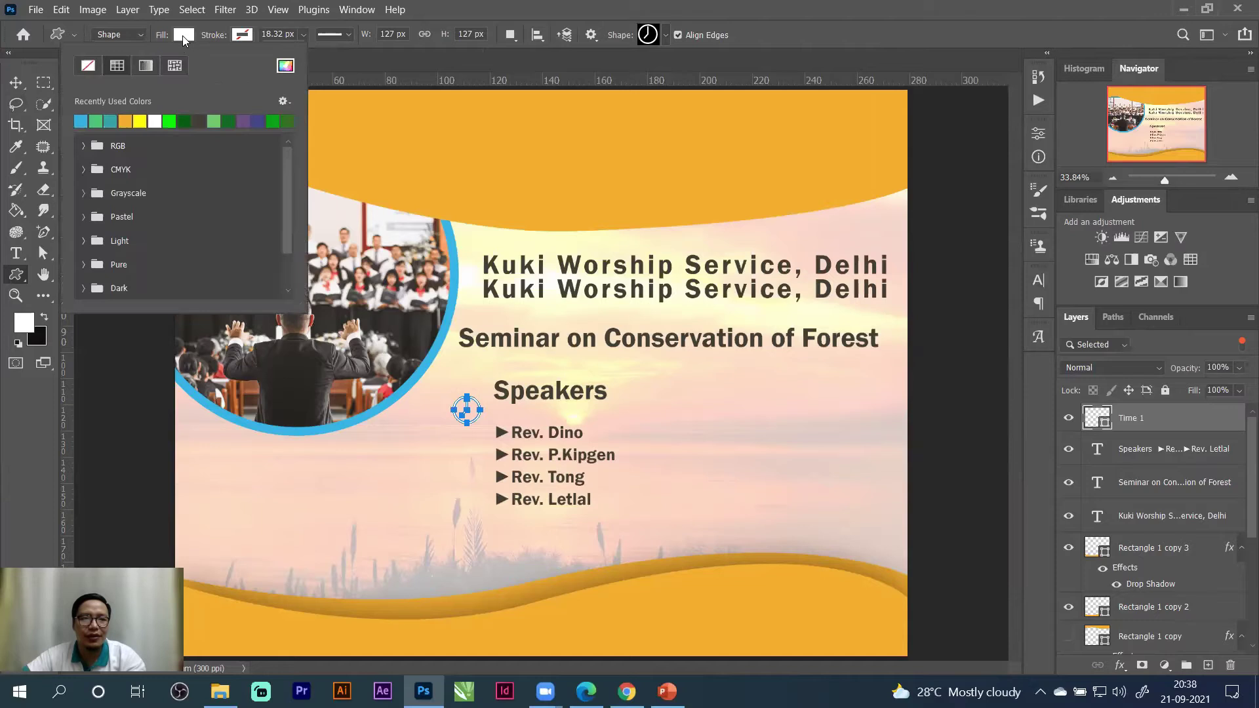
pyautogui.click(184, 120)
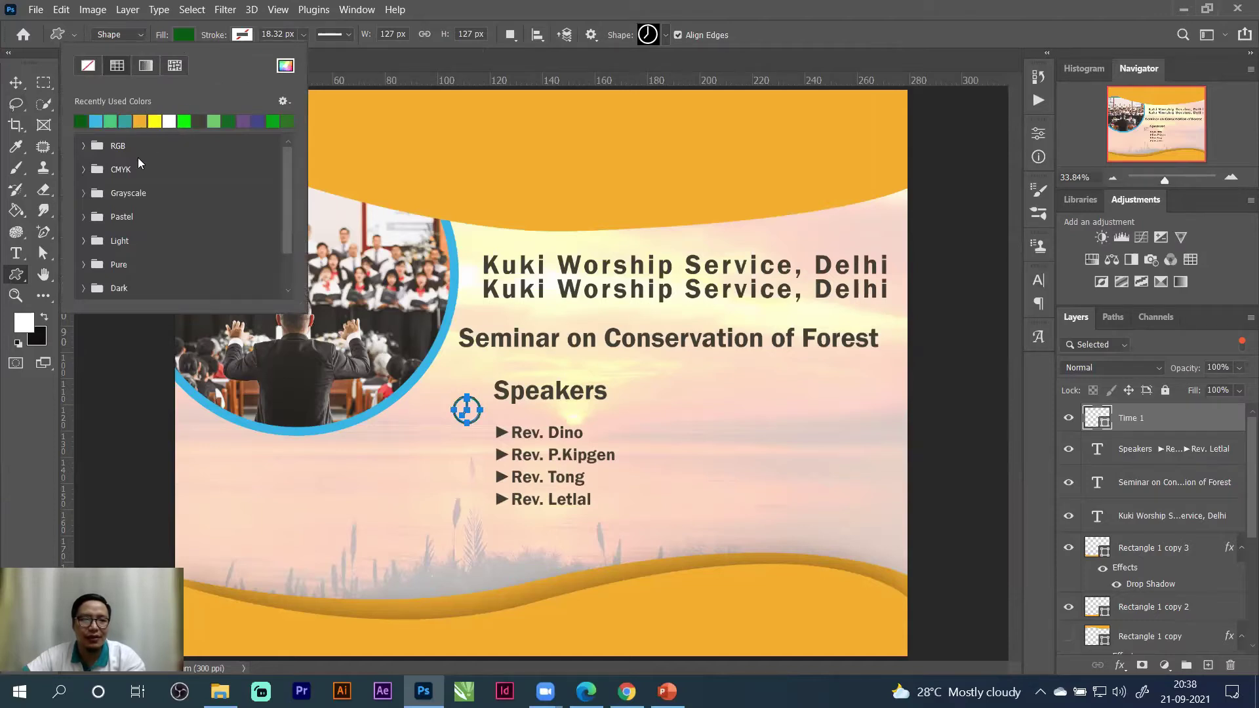
pyautogui.click(16, 82)
# Select the sunset background image on Layer 2 and lock that layer.
pyautogui.hotkey('shift', 'alt', 'j')
pyautogui.click(361, 488)
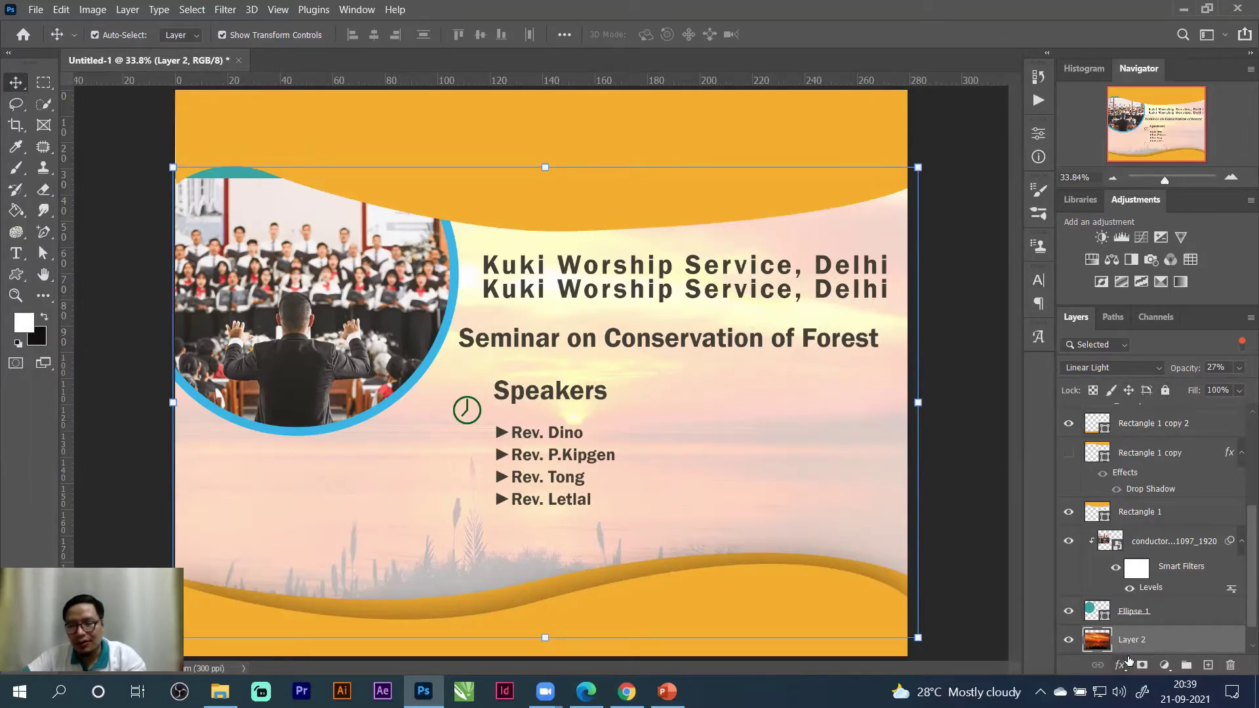
pyautogui.click(1164, 391)
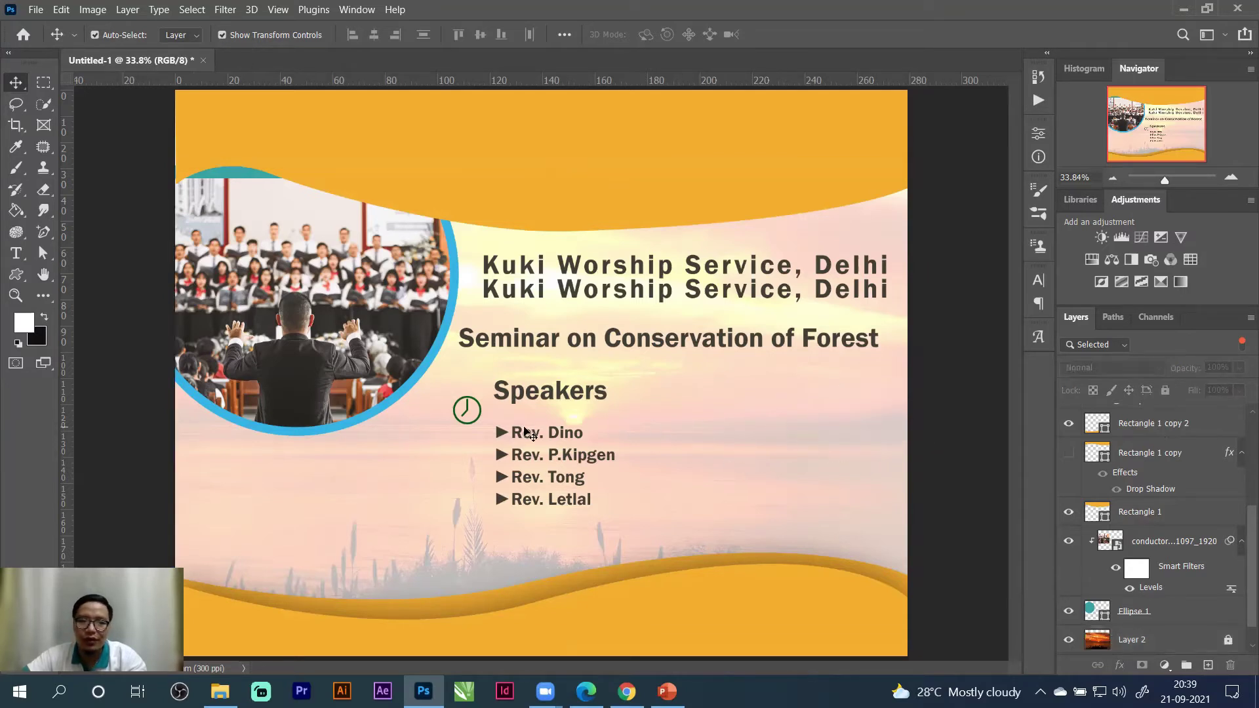
# Try to resize the clock icon beside the Speakers heading.
pyautogui.click(479, 405)
pyautogui.moveTo(479, 404); pyautogui.dragTo(476, 417)
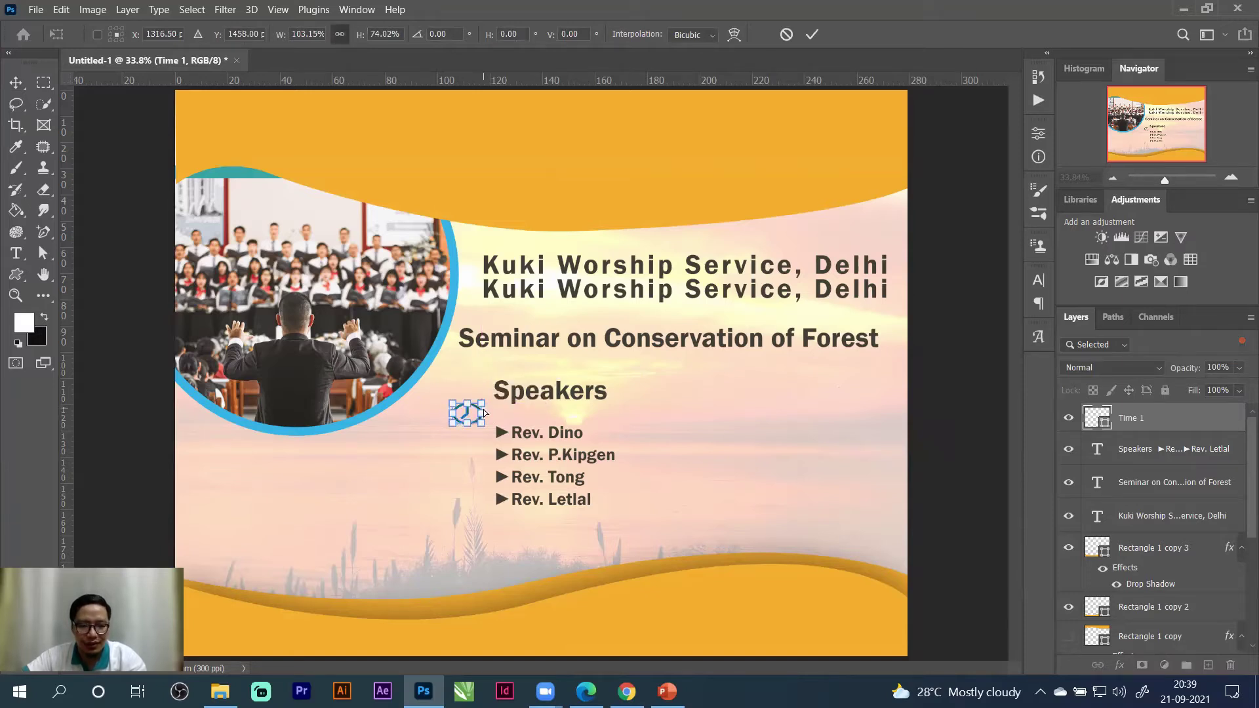
pyautogui.hotkey('ctrl', 'z')
pyautogui.hotkey('ctrl', 'z')
pyautogui.click(1231, 178)
pyautogui.click(1231, 177)
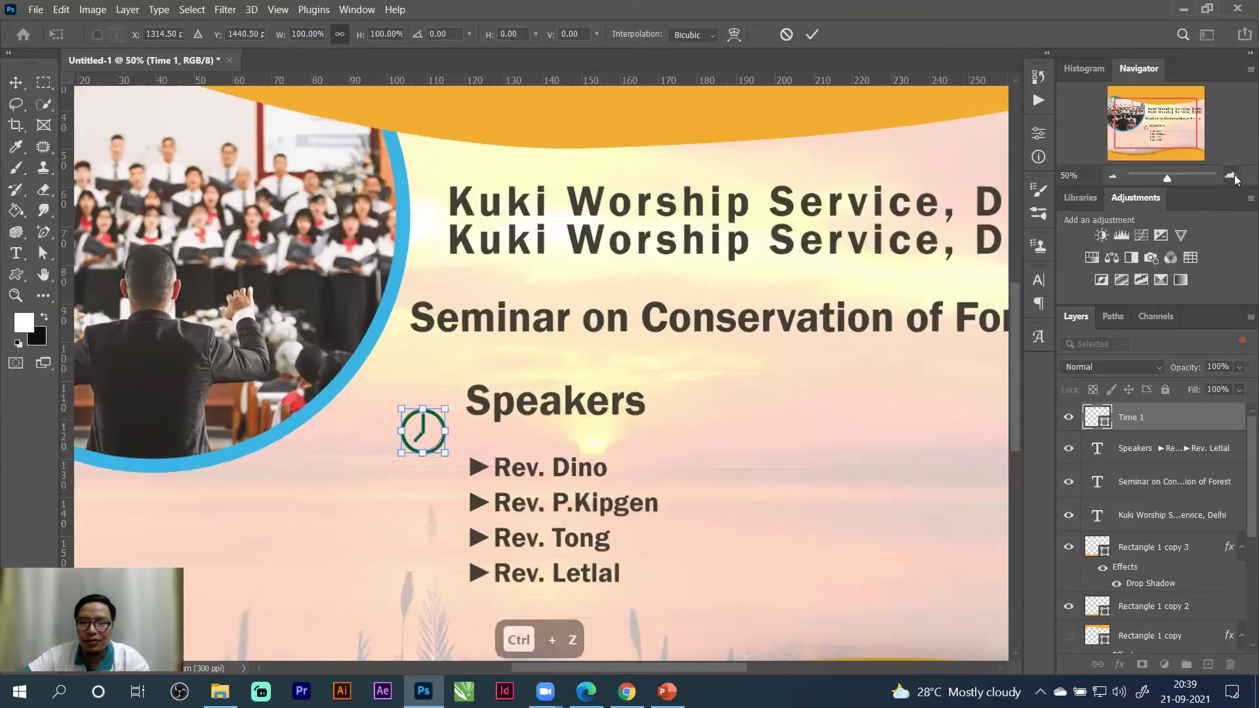
pyautogui.click(1231, 176)
pyautogui.moveTo(1144, 116); pyautogui.dragTo(1117, 134)
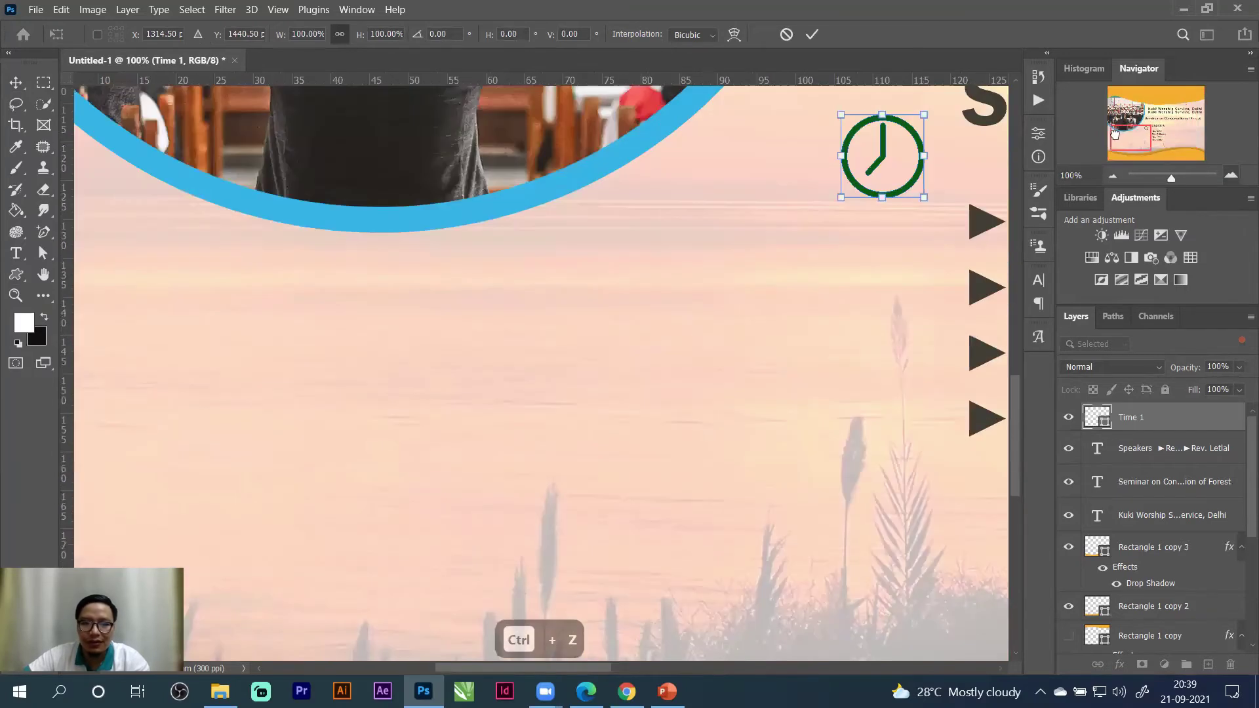
pyautogui.click(1155, 130)
pyautogui.click(1156, 129)
pyautogui.moveTo(453, 230); pyautogui.dragTo(431, 257)
pyautogui.hotkey('ctrl', 'z')
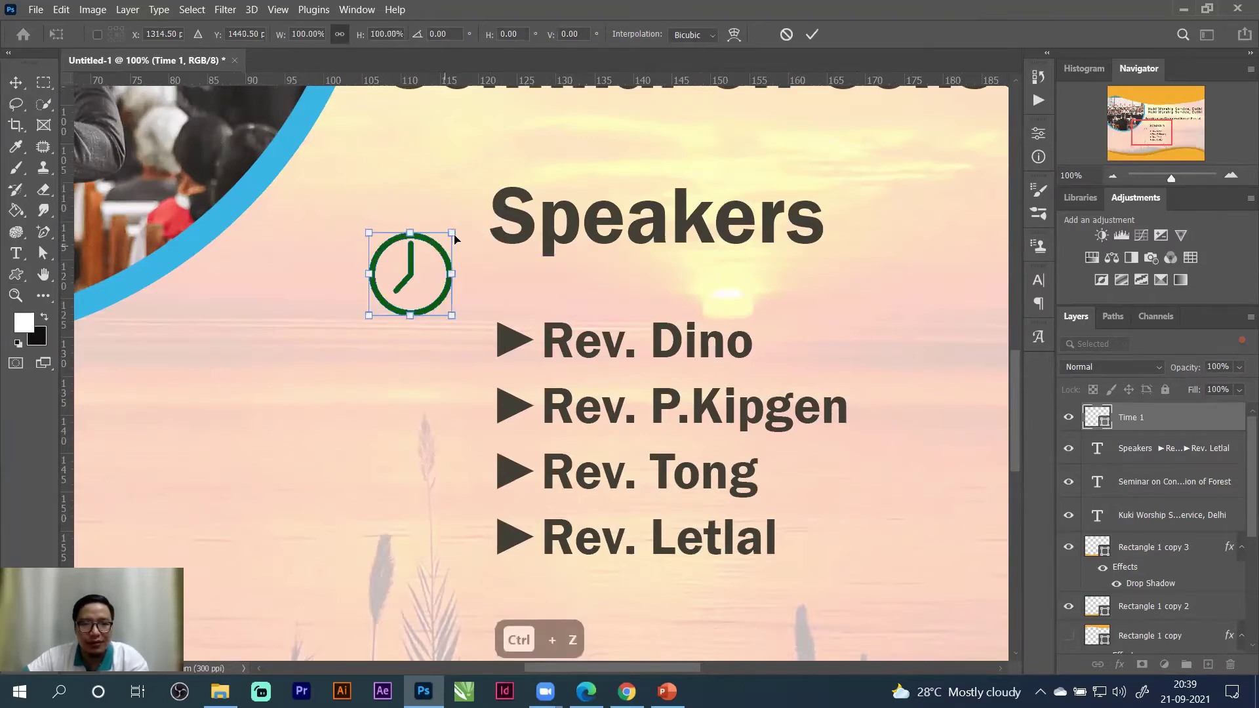
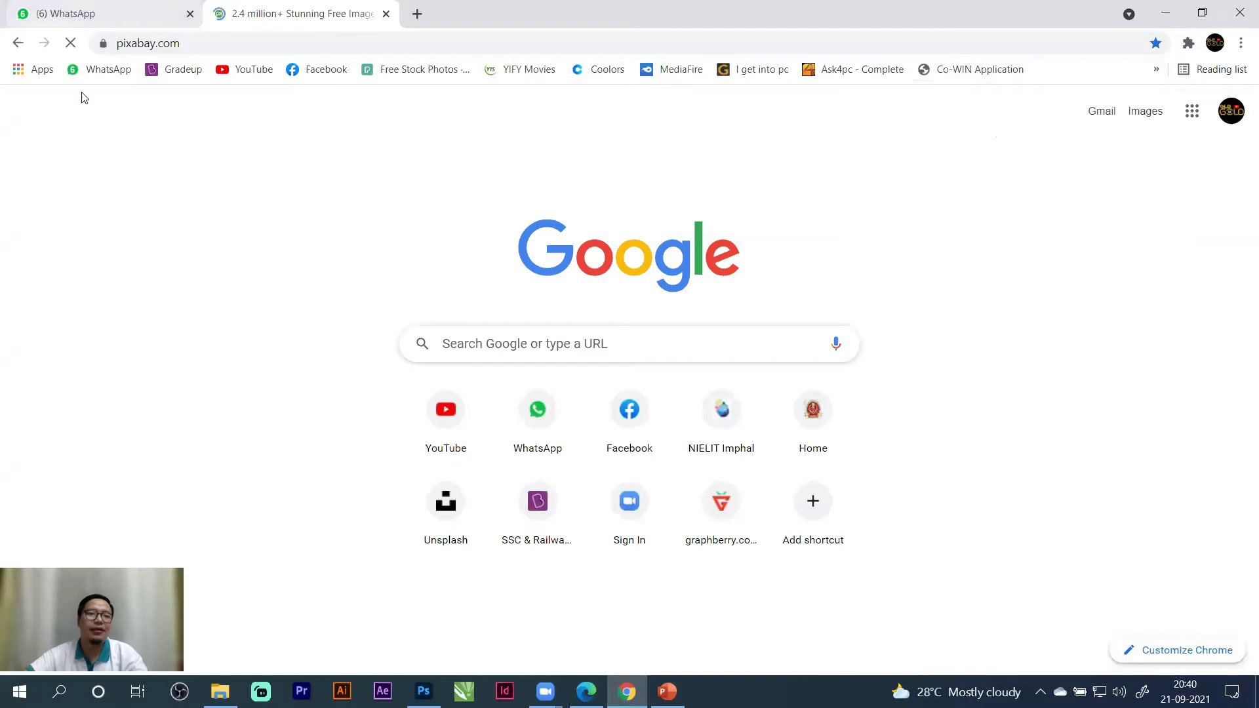
# Look over the free images on Pixabay and open the bookmarked Unsplash site in a new tab.
pyautogui.scroll(-10, 666, 366)
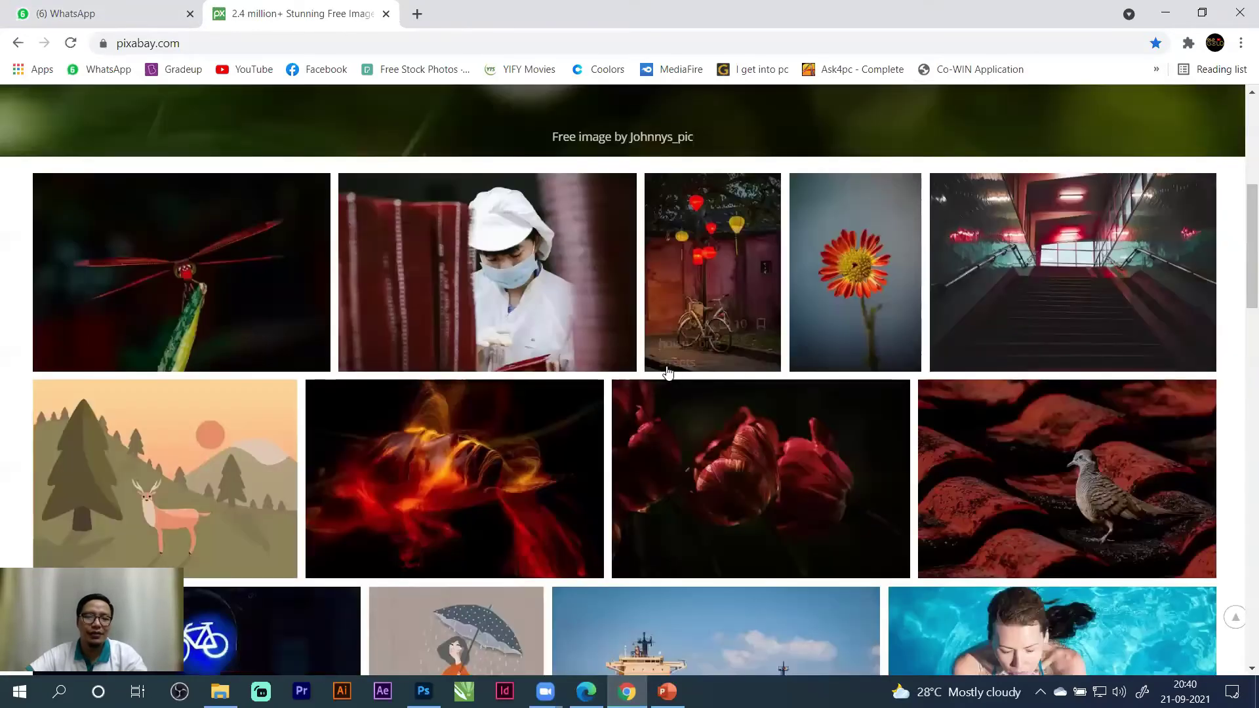
pyautogui.scroll(10, 666, 366)
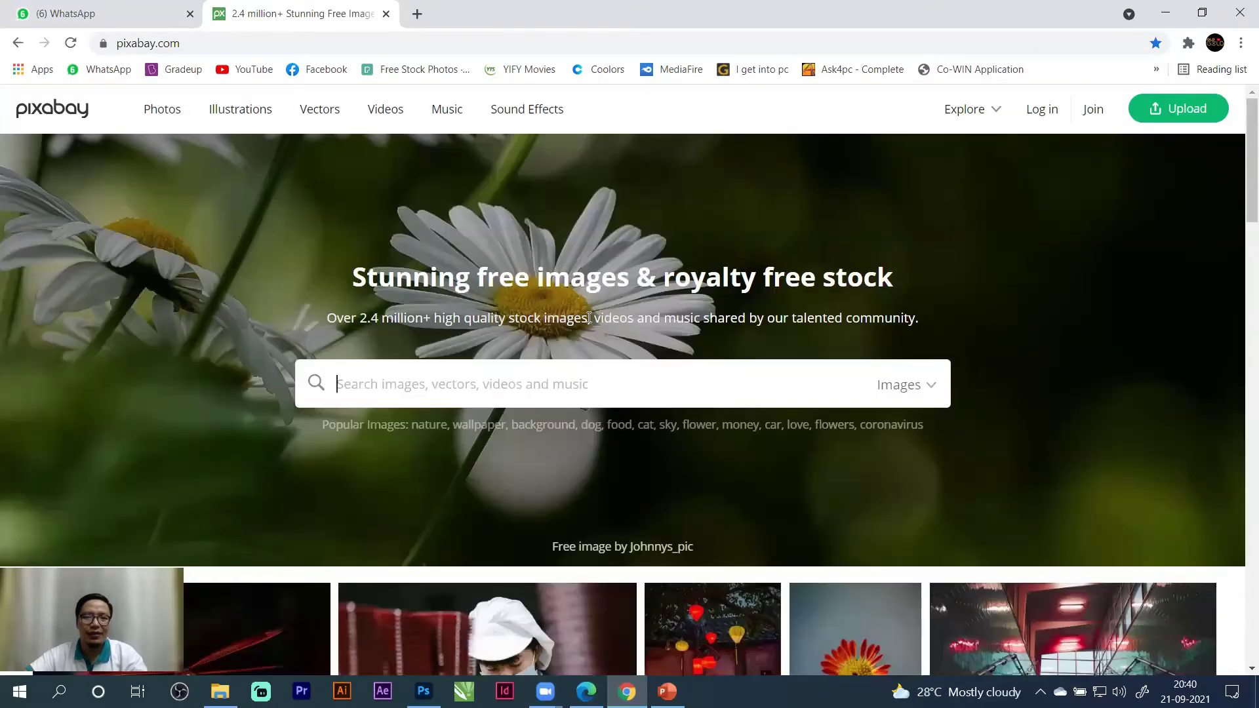
pyautogui.click(417, 14)
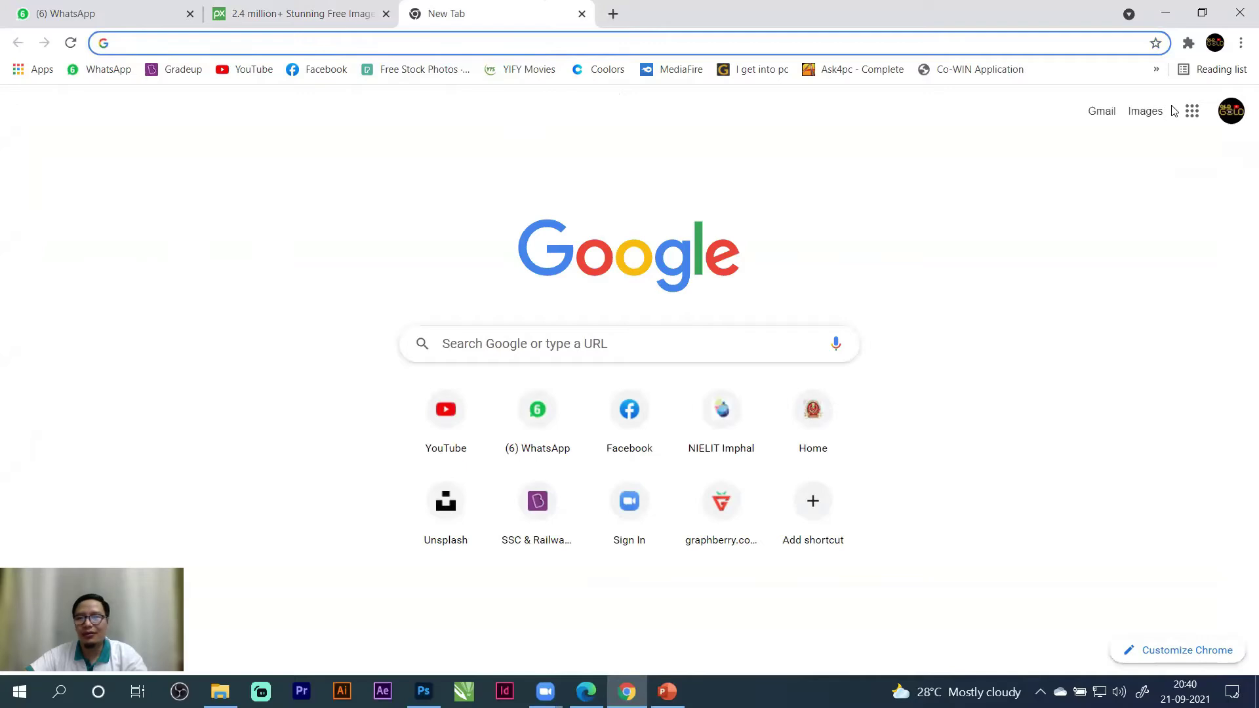
pyautogui.click(1157, 69)
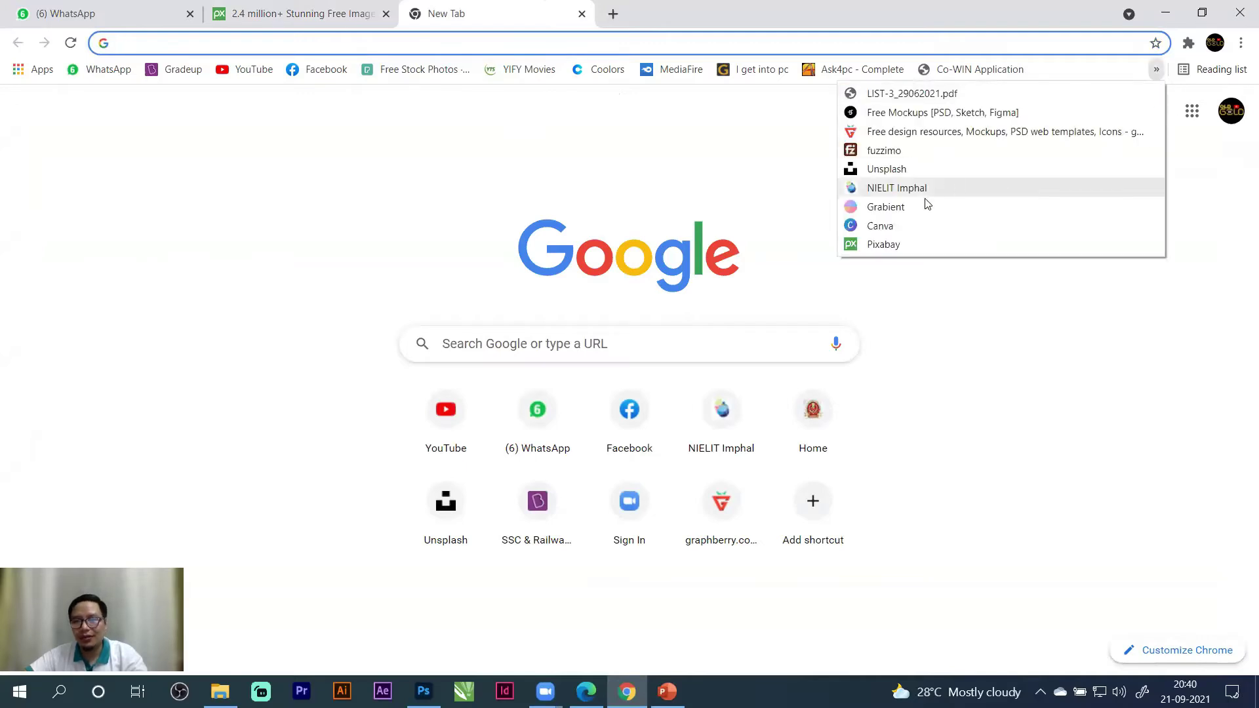
pyautogui.click(905, 170)
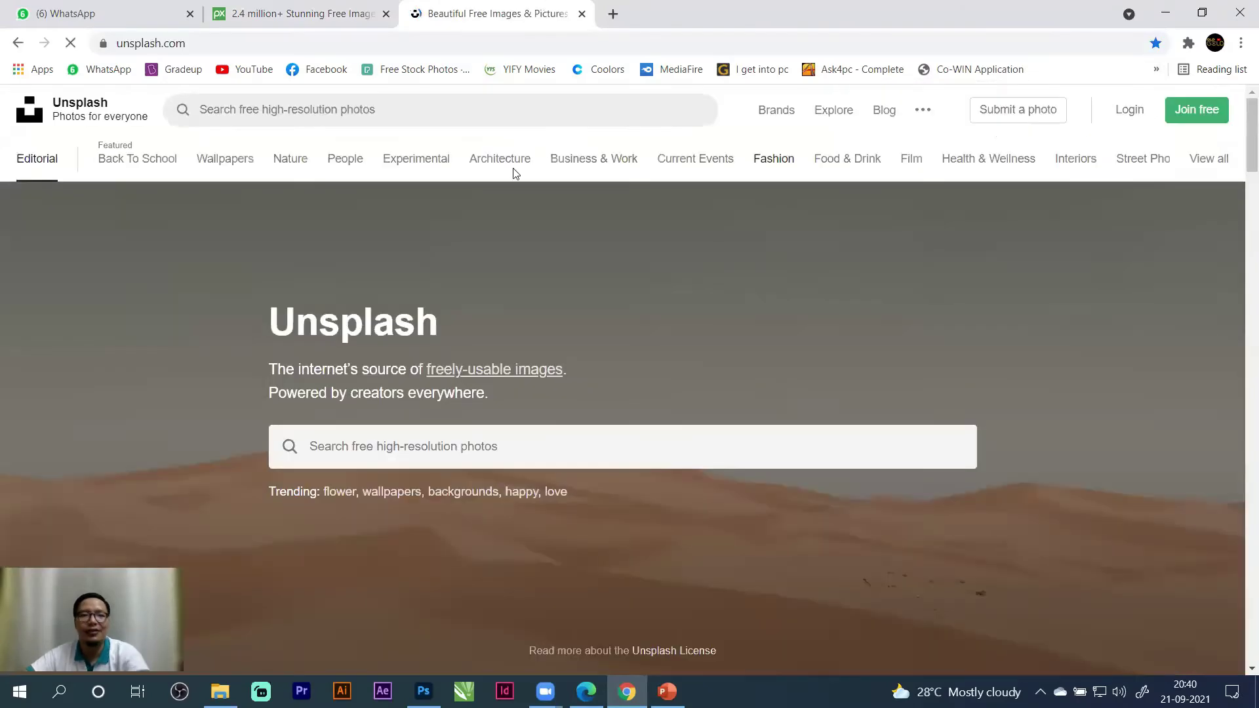
# Look through the photos on the Unsplash home page, close both stock-image sites and switch back to Photoshop.
pyautogui.scroll(-6, 655, 358)
pyautogui.scroll(-6, 680, 351)
pyautogui.scroll(12, 680, 351)
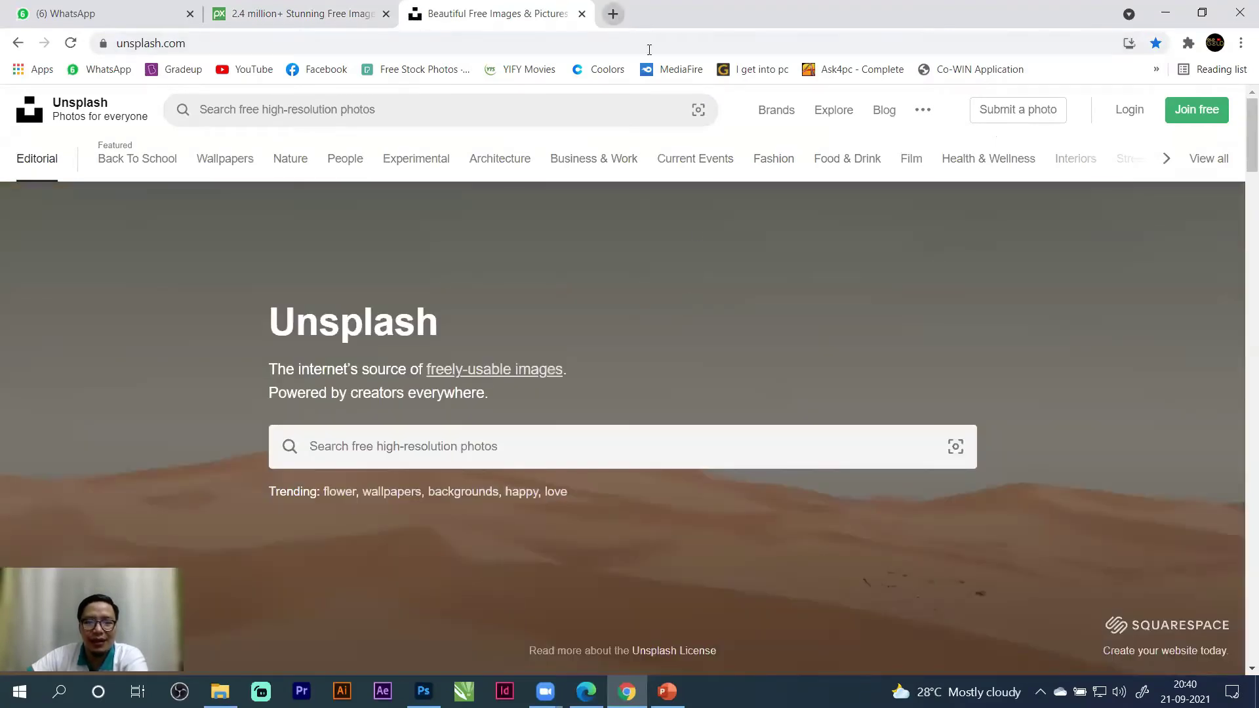
pyautogui.scroll(-10, 758, 304)
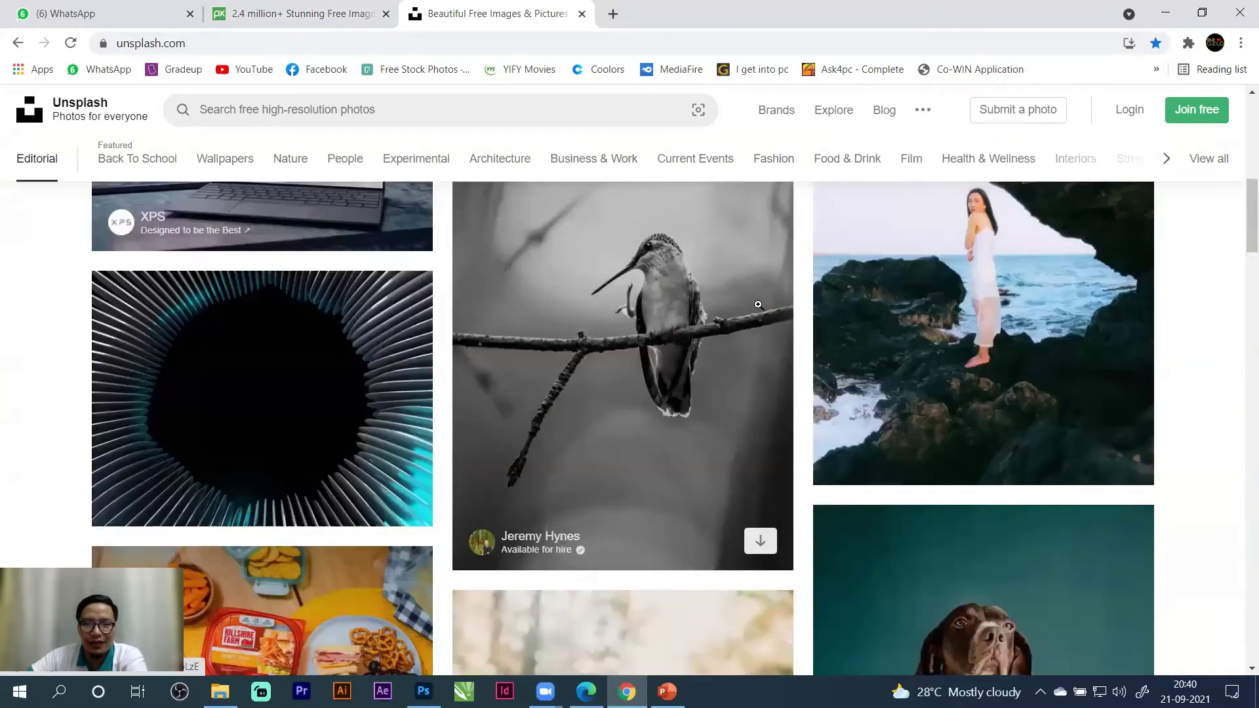
pyautogui.scroll(-6, 758, 304)
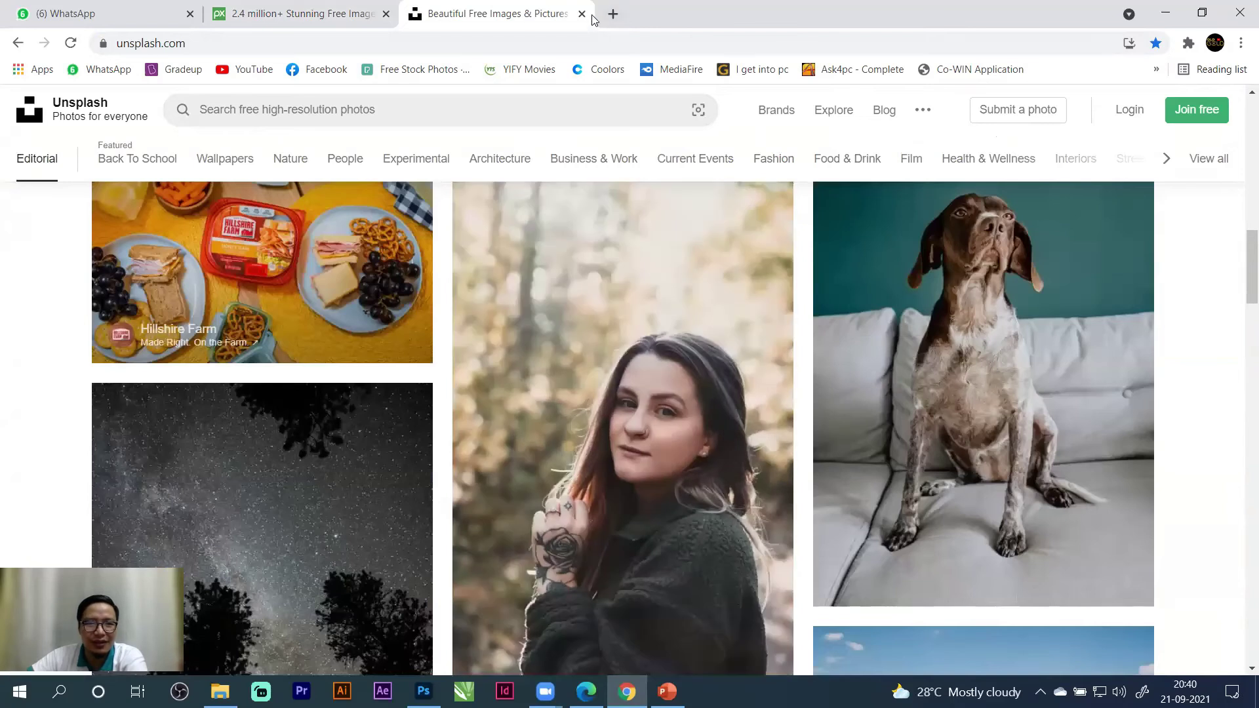
pyautogui.click(582, 13)
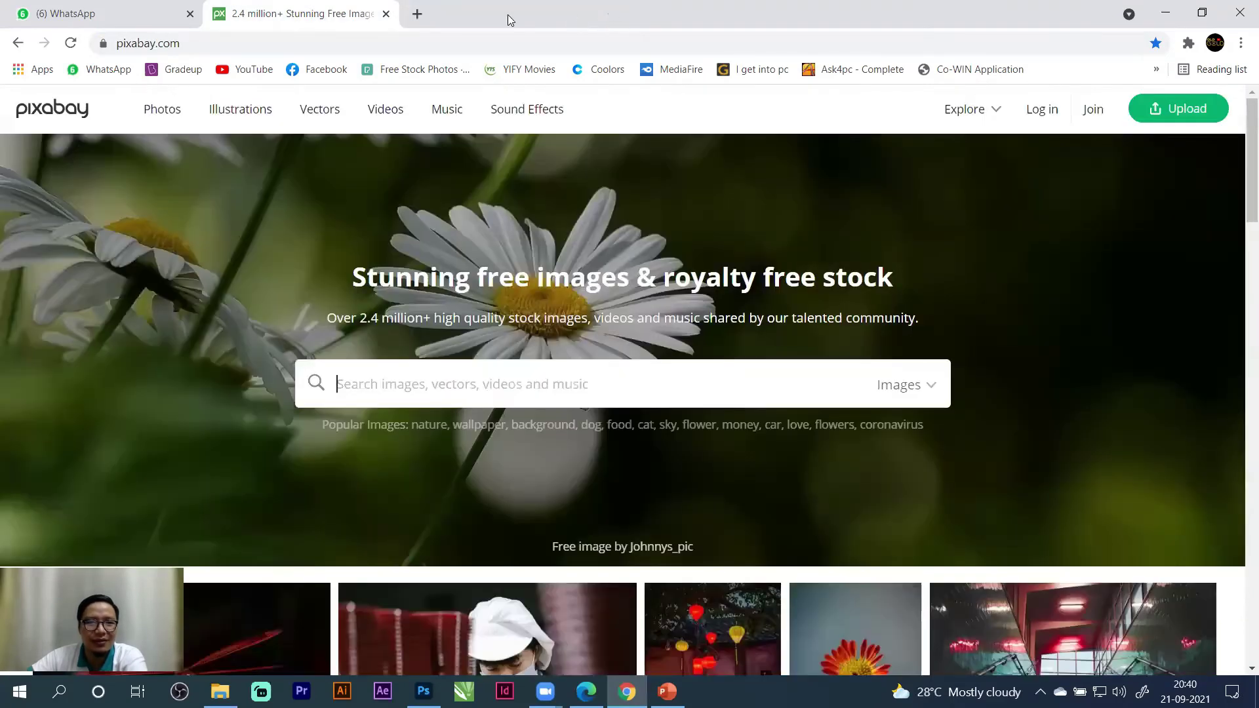
pyautogui.click(387, 13)
pyautogui.hotkey('alt', 'Tab')
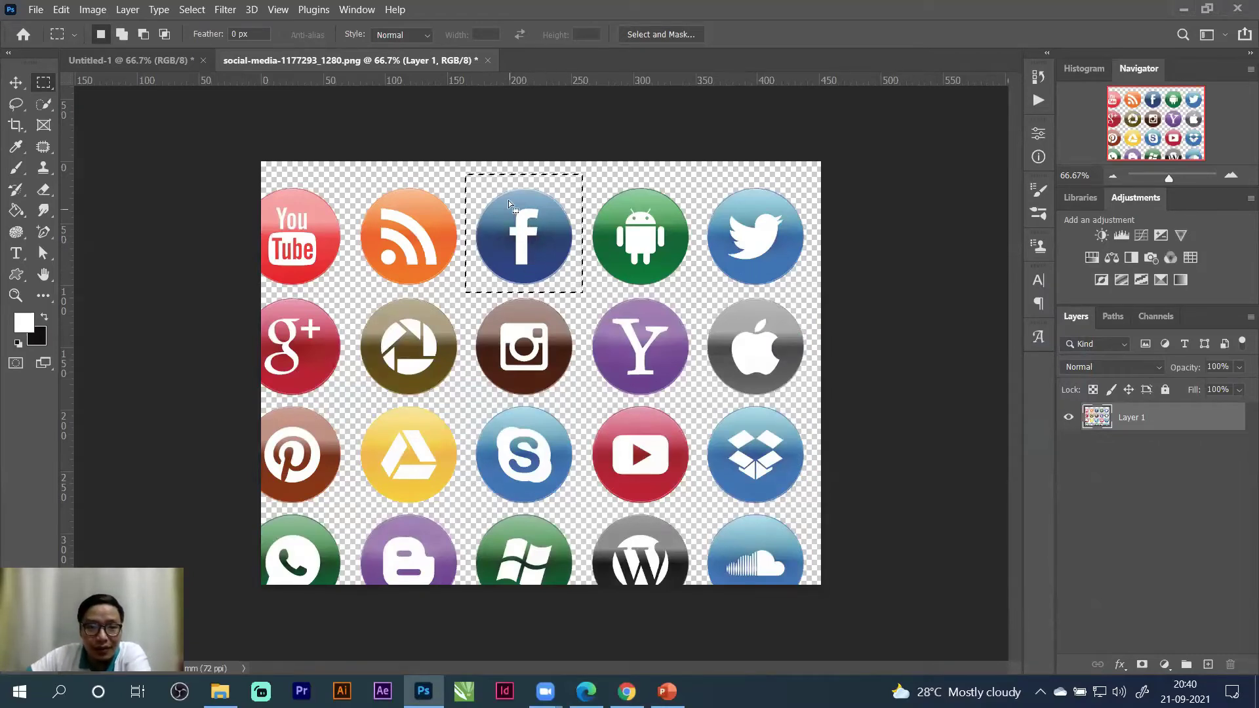
# Select the Facebook icon in social-media-1177293_1280.png with the Rectangular Marquee and copy it onto the banner's lower yellow wave.
pyautogui.rightClick(43, 82)
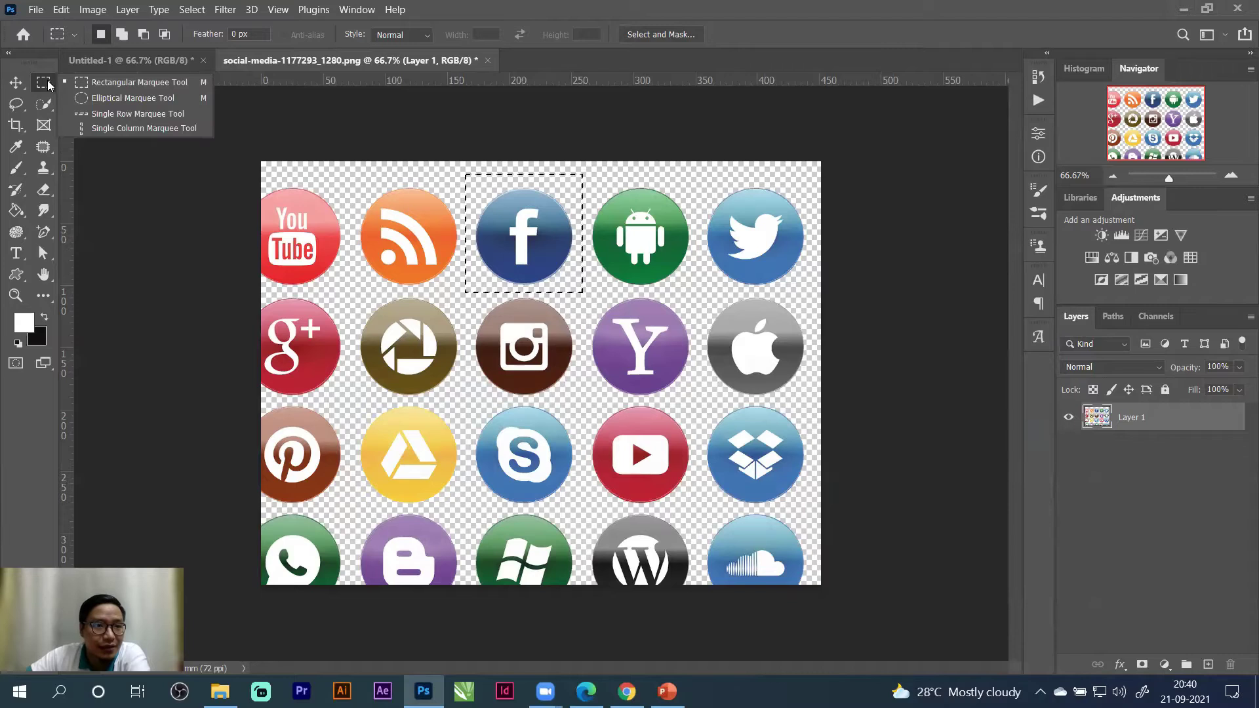
pyautogui.click(98, 87)
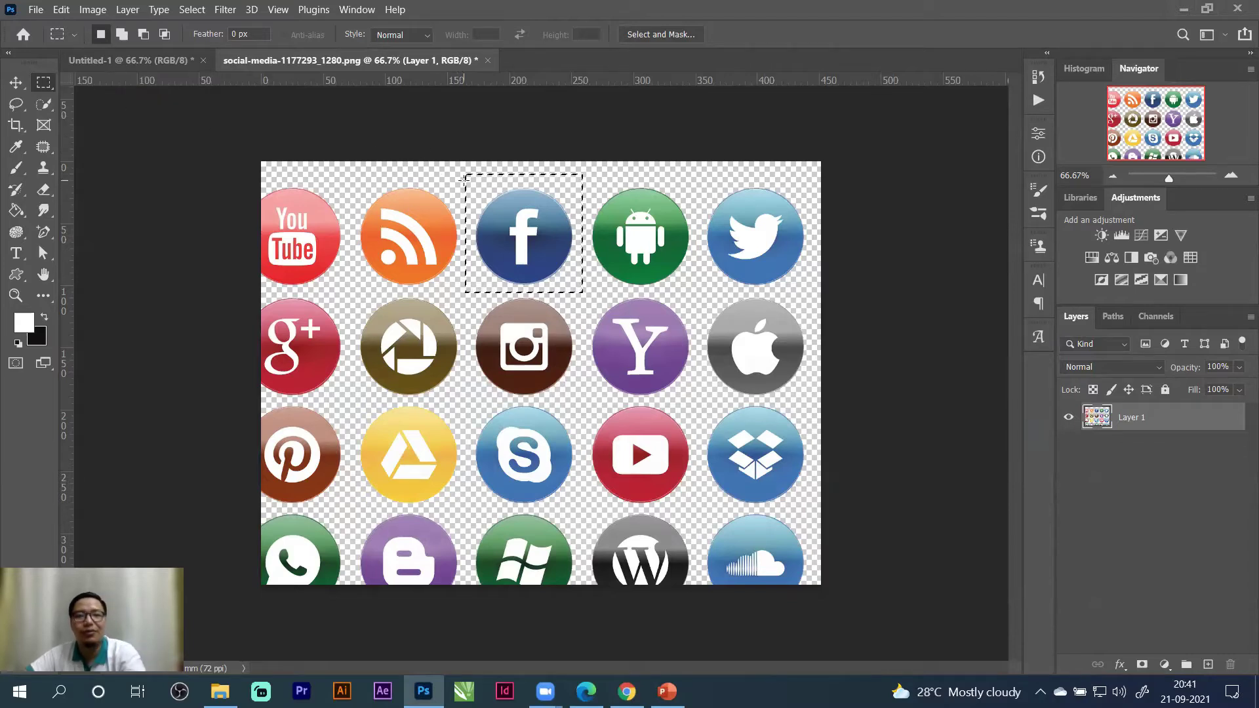
pyautogui.moveTo(471, 176); pyautogui.dragTo(582, 291)
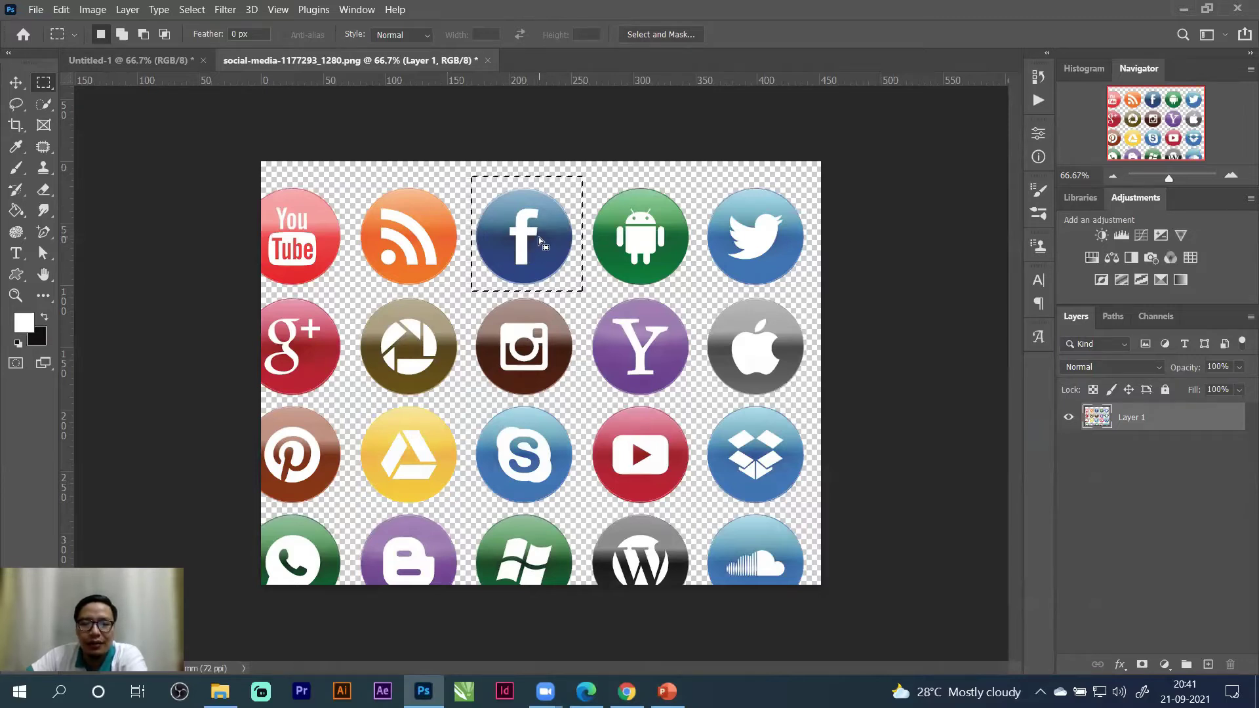
pyautogui.click(15, 84)
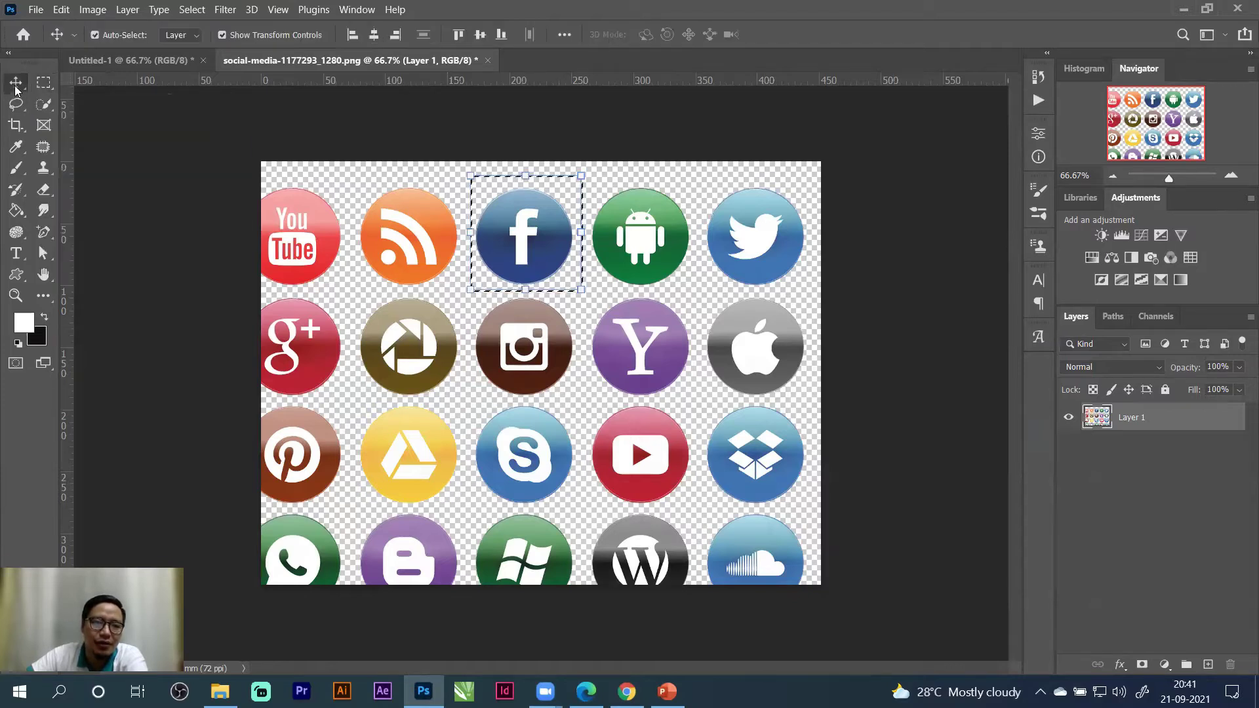
pyautogui.moveTo(538, 220); pyautogui.dragTo(719, 579)
# Scale the Facebook icon to about 76% and move it about 22 mm left on the yellow wave.
pyautogui.scroll(-3, 728, 472)
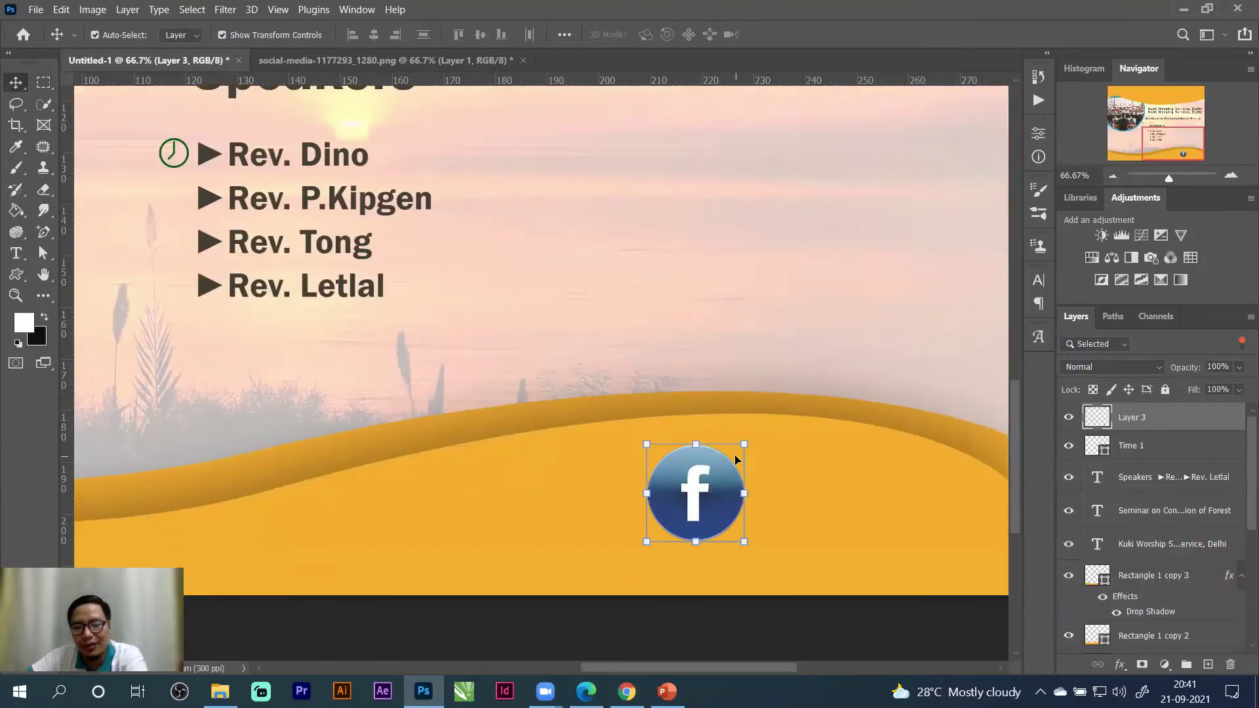
pyautogui.moveTo(721, 458); pyautogui.dragTo(759, 459)
pyautogui.moveTo(728, 507); pyautogui.dragTo(615, 508)
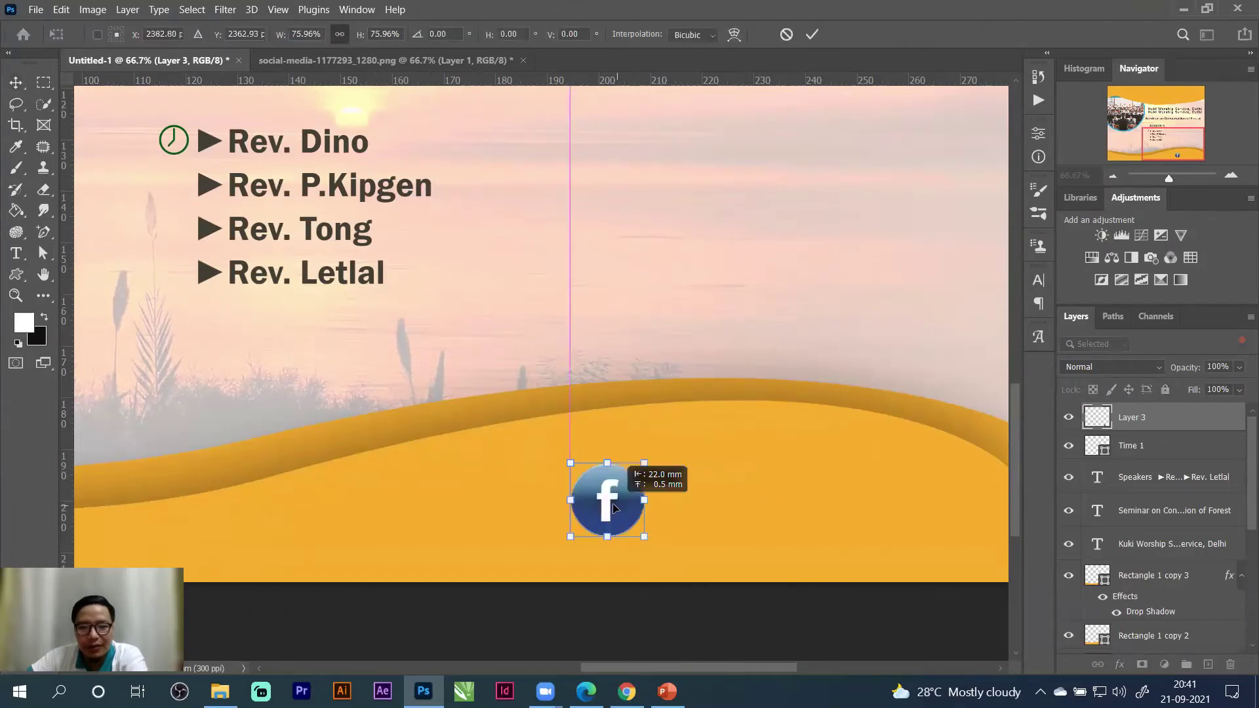
pyautogui.click(812, 34)
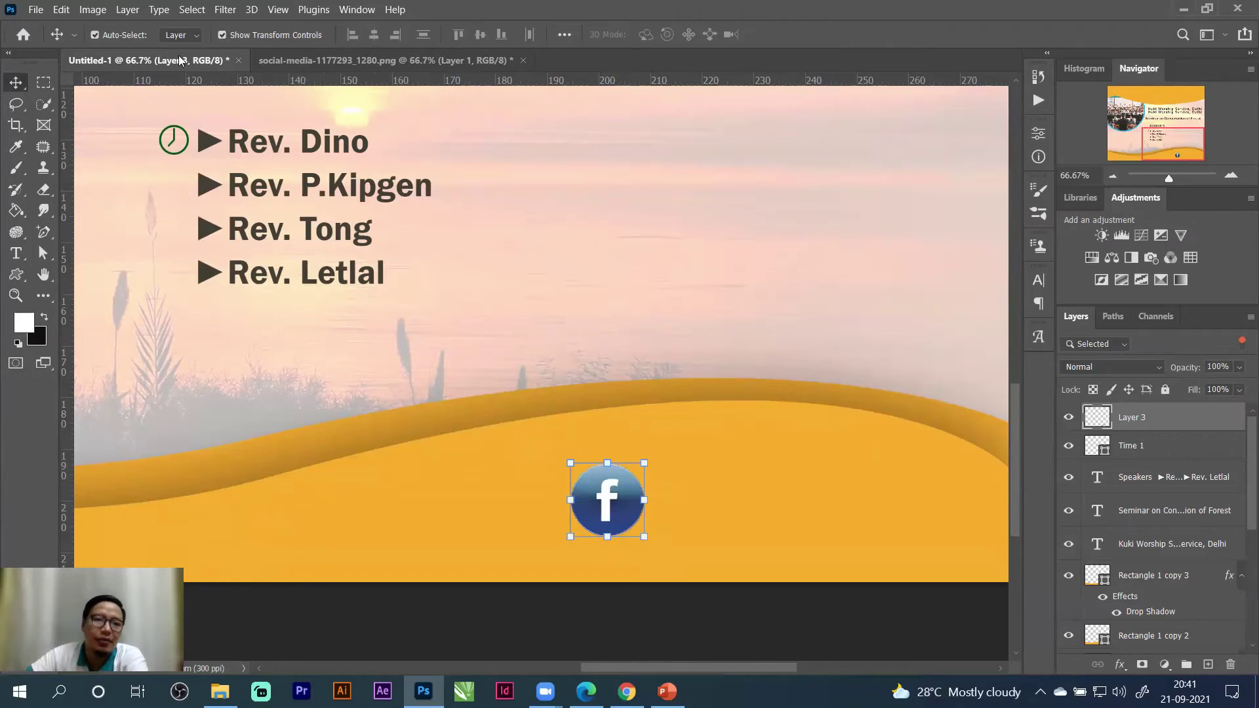
# Copy the Twitter icon from the social media image to the right of the banner's Facebook icon and scale it down.
pyautogui.click(386, 60)
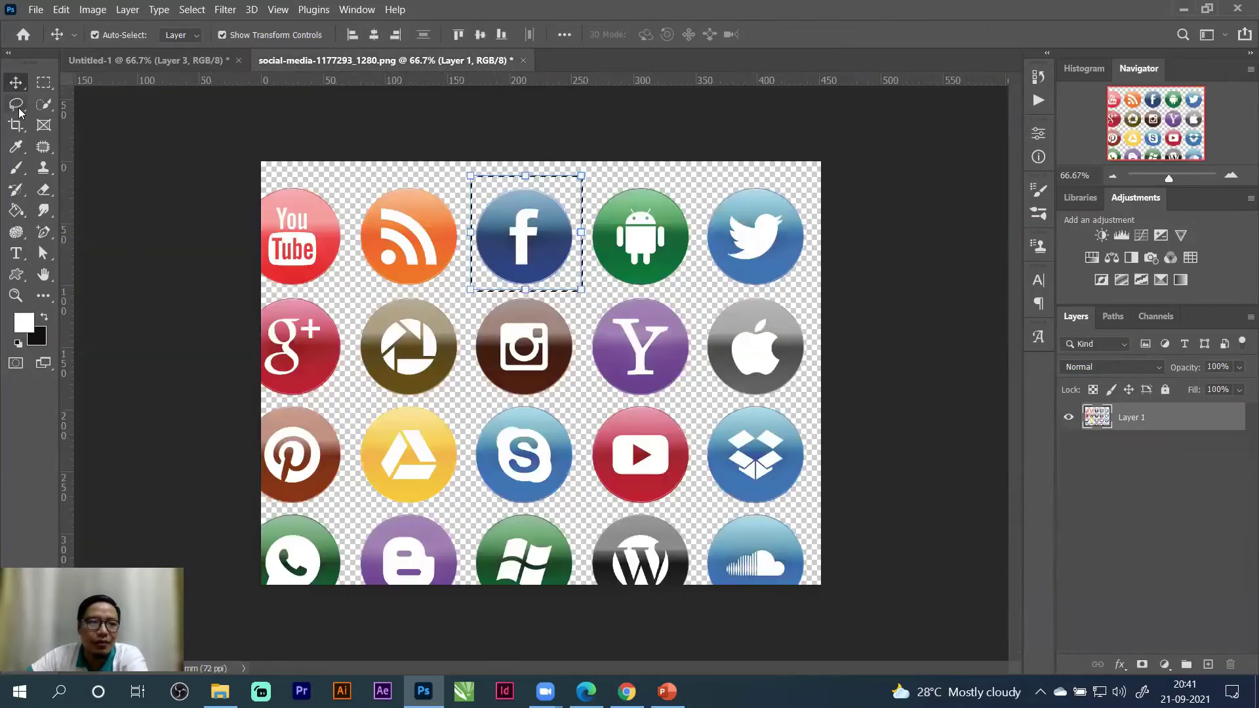
pyautogui.click(43, 81)
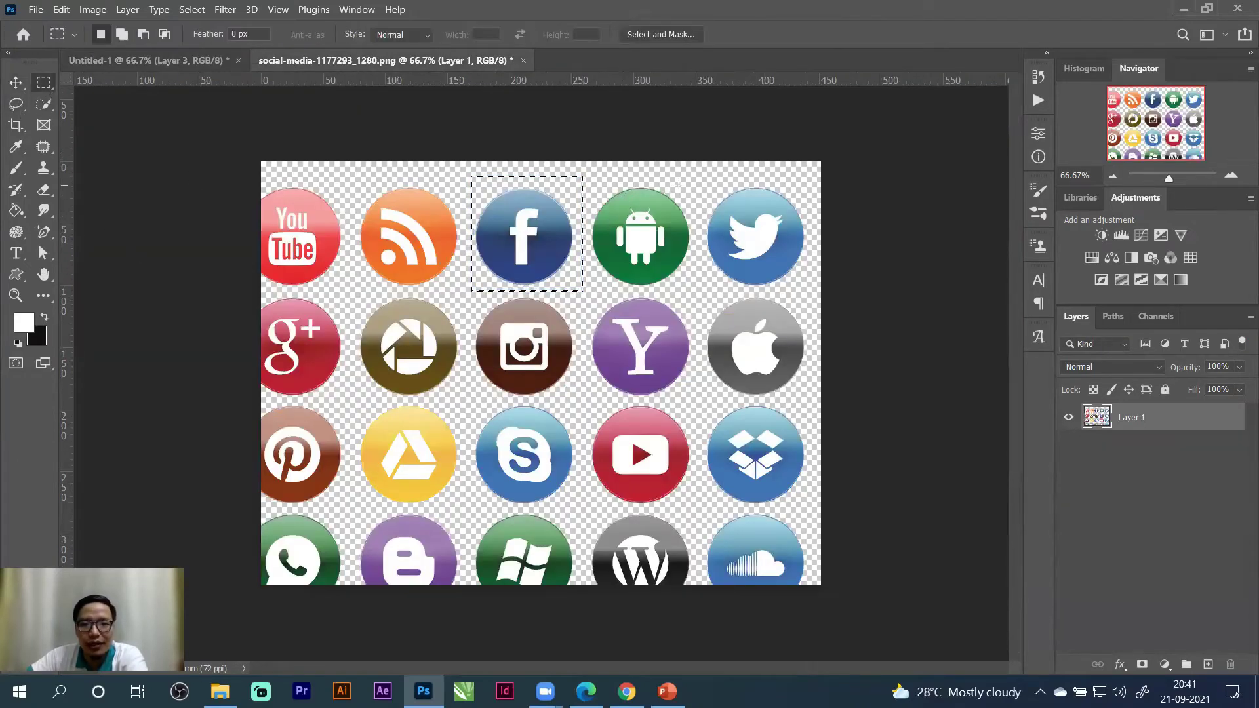
pyautogui.moveTo(702, 171); pyautogui.dragTo(813, 291)
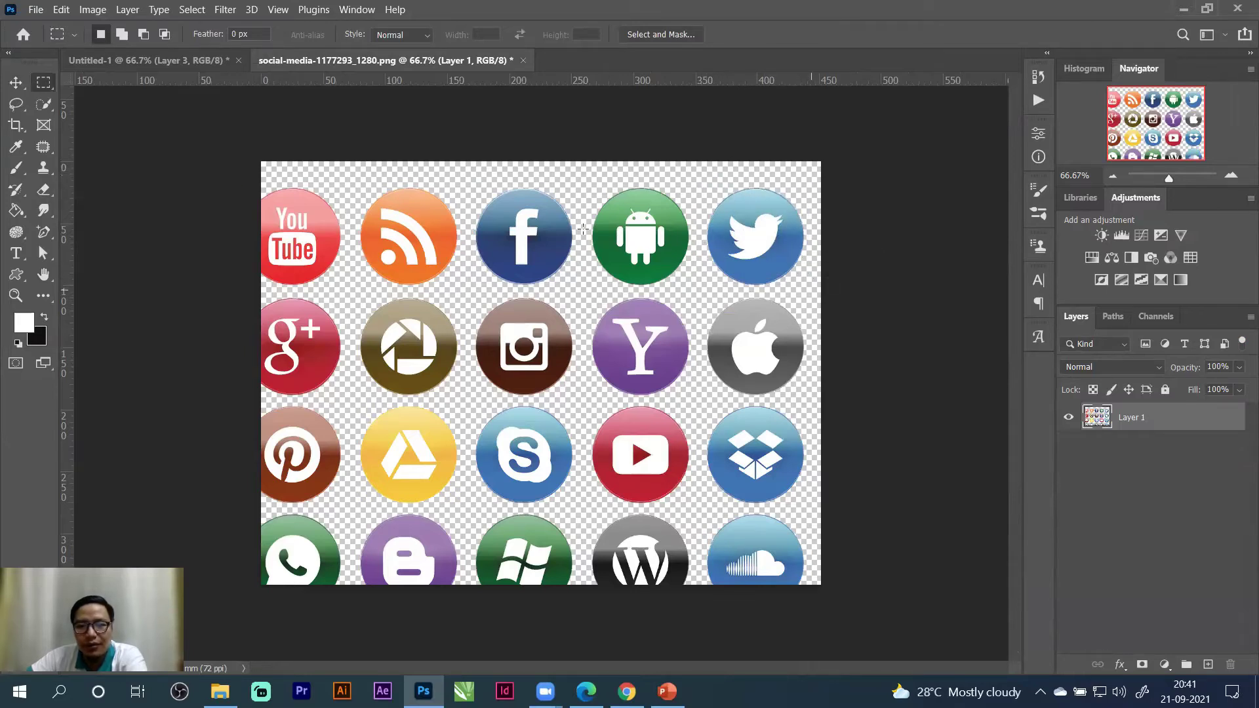
pyautogui.press('v')
pyautogui.moveTo(643, 188); pyautogui.dragTo(705, 528)
pyautogui.scroll(-3, 753, 452)
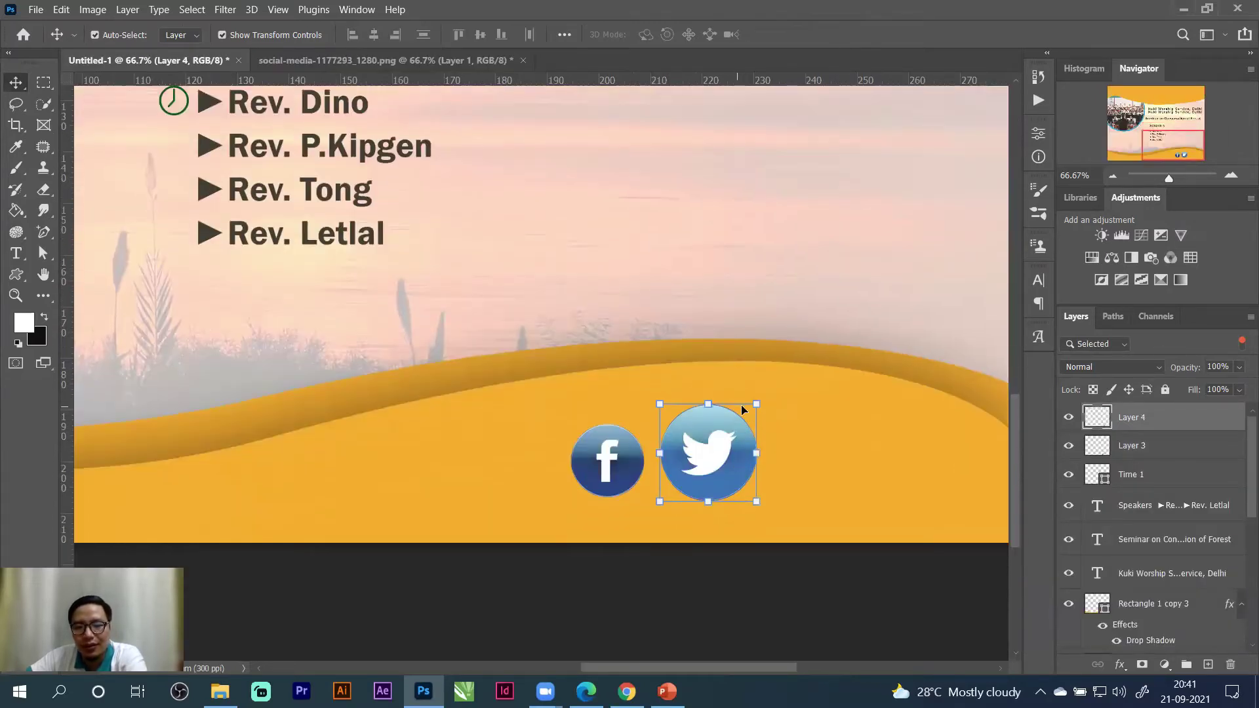
pyautogui.moveTo(753, 403); pyautogui.dragTo(727, 447)
pyautogui.click(812, 34)
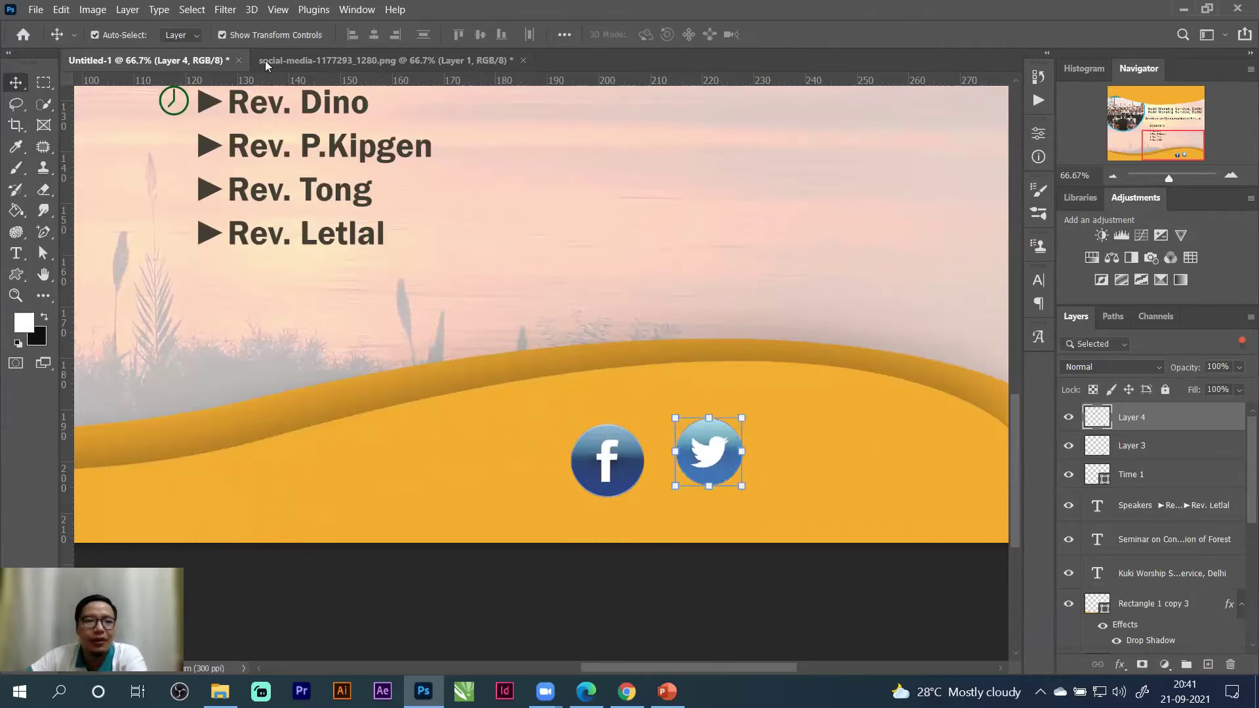
# Select the Instagram icon in the social media image with a rectangular marquee and copy it beside the banner's Twitter icon.
pyautogui.click(267, 62)
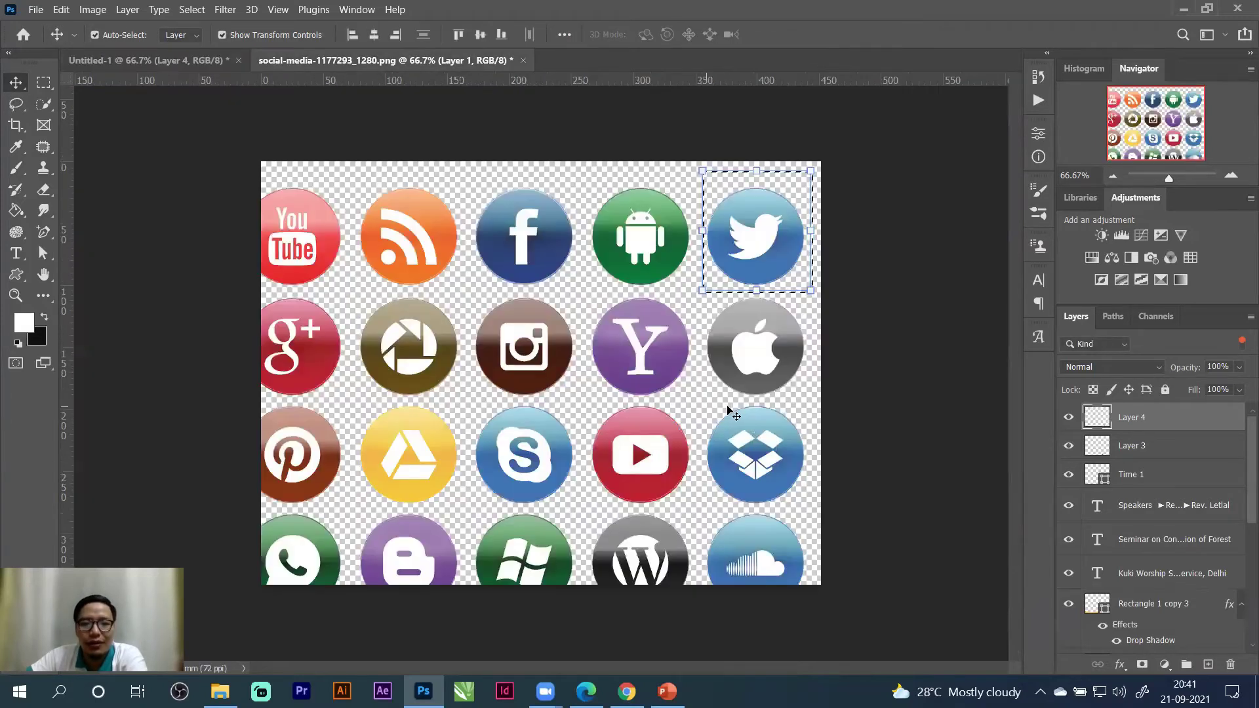
pyautogui.click(44, 83)
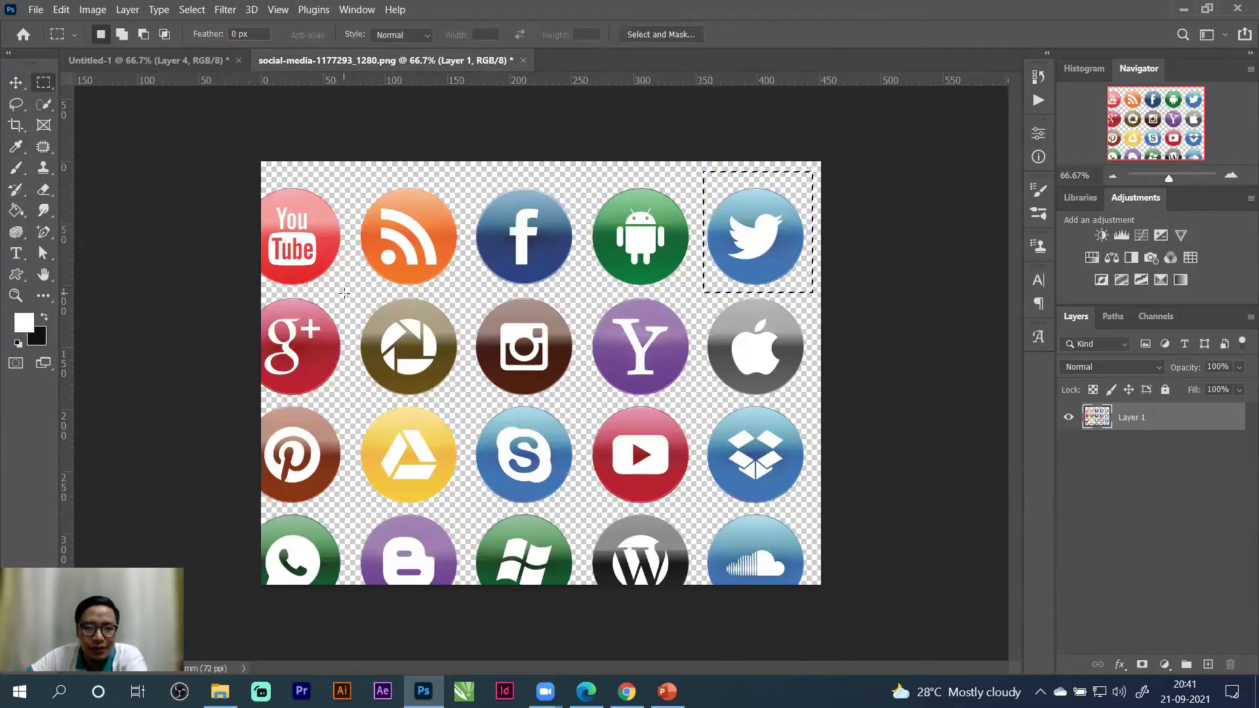
pyautogui.moveTo(468, 292); pyautogui.dragTo(582, 403)
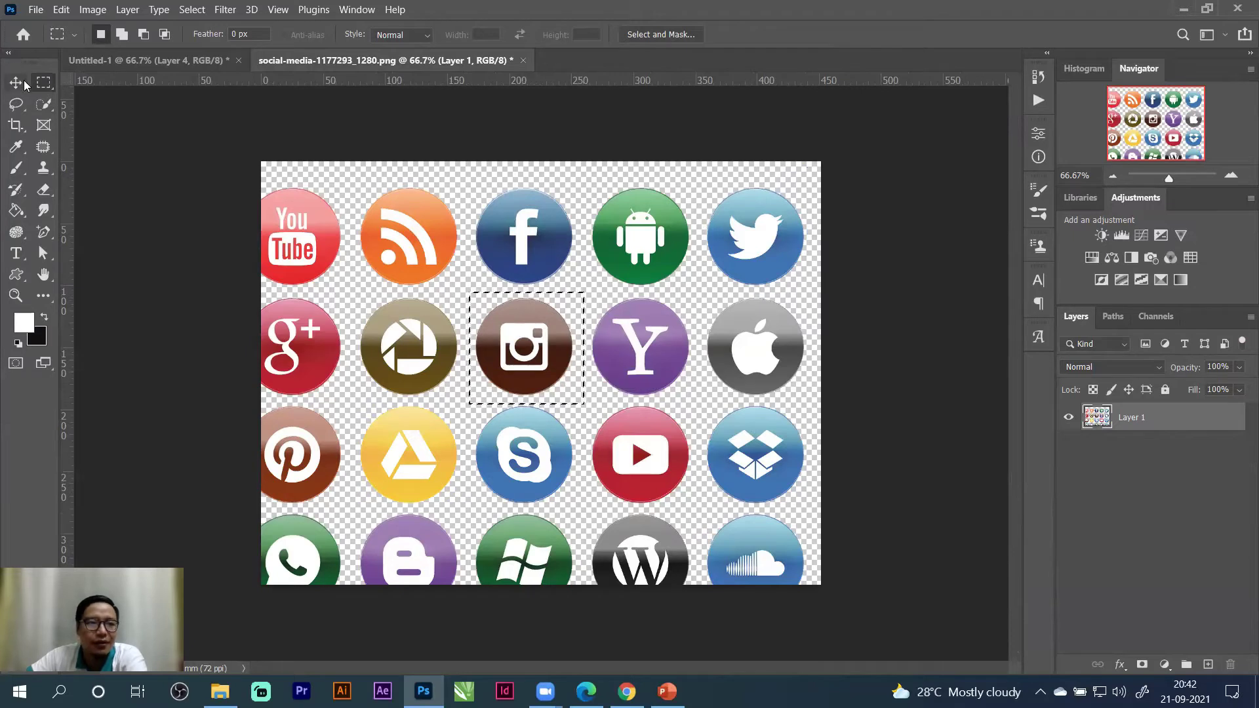
pyautogui.press('v')
pyautogui.moveTo(502, 328); pyautogui.dragTo(787, 559)
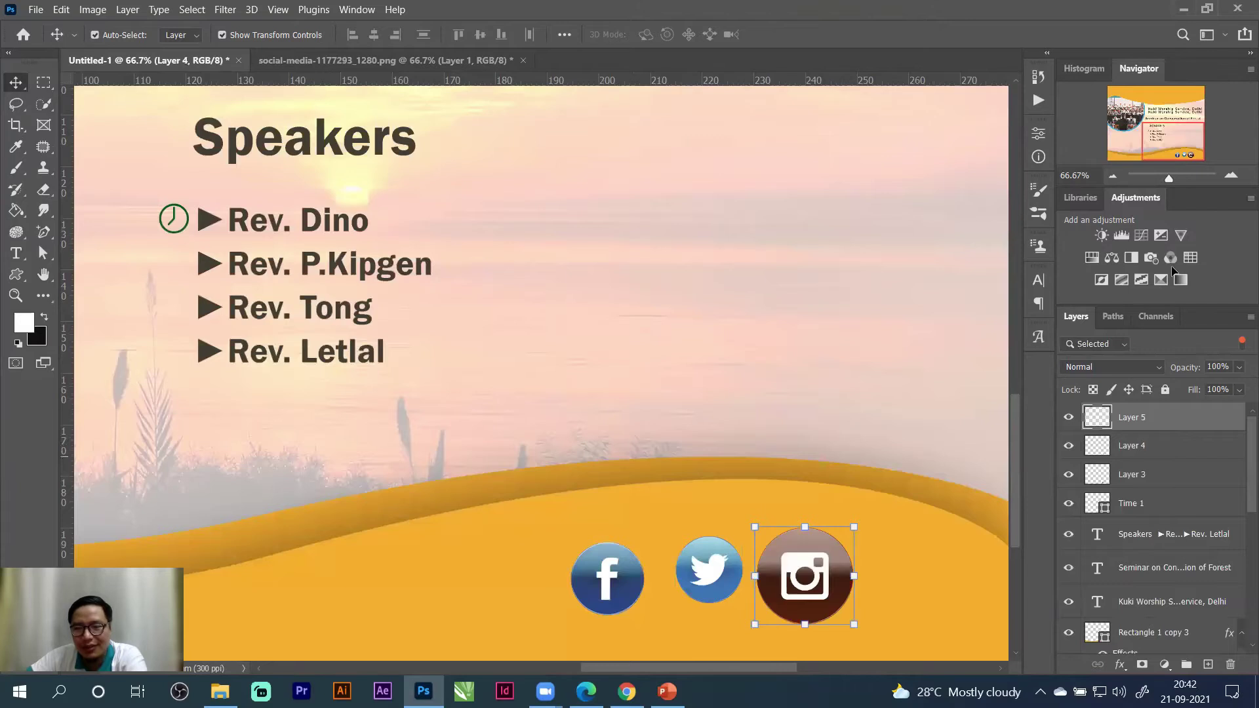
# Scale the Instagram icon down to about 65%, keeping it beside the Twitter icon.
pyautogui.click(1230, 176)
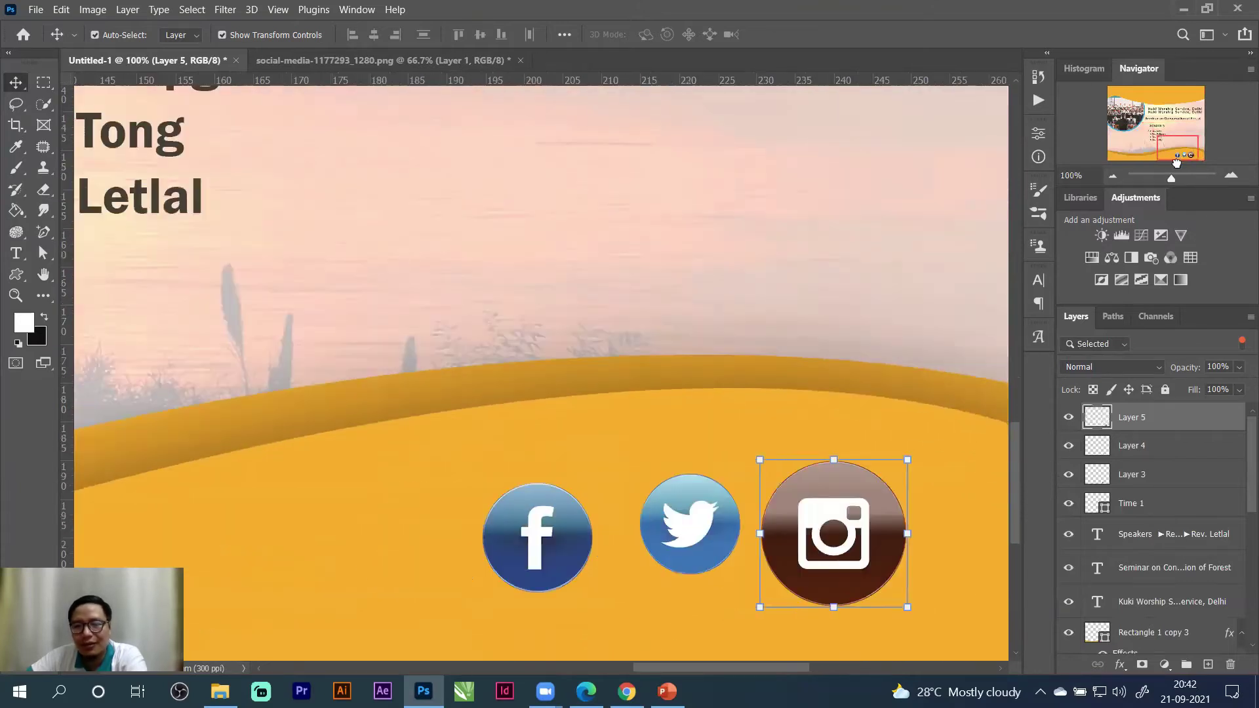
pyautogui.moveTo(906, 455); pyautogui.dragTo(813, 528)
pyautogui.moveTo(851, 479)
pyautogui.mouseDown()
pyautogui.moveTo(905, 462)
pyautogui.moveTo(848, 478)
pyautogui.moveTo(858, 472)
pyautogui.mouseUp()
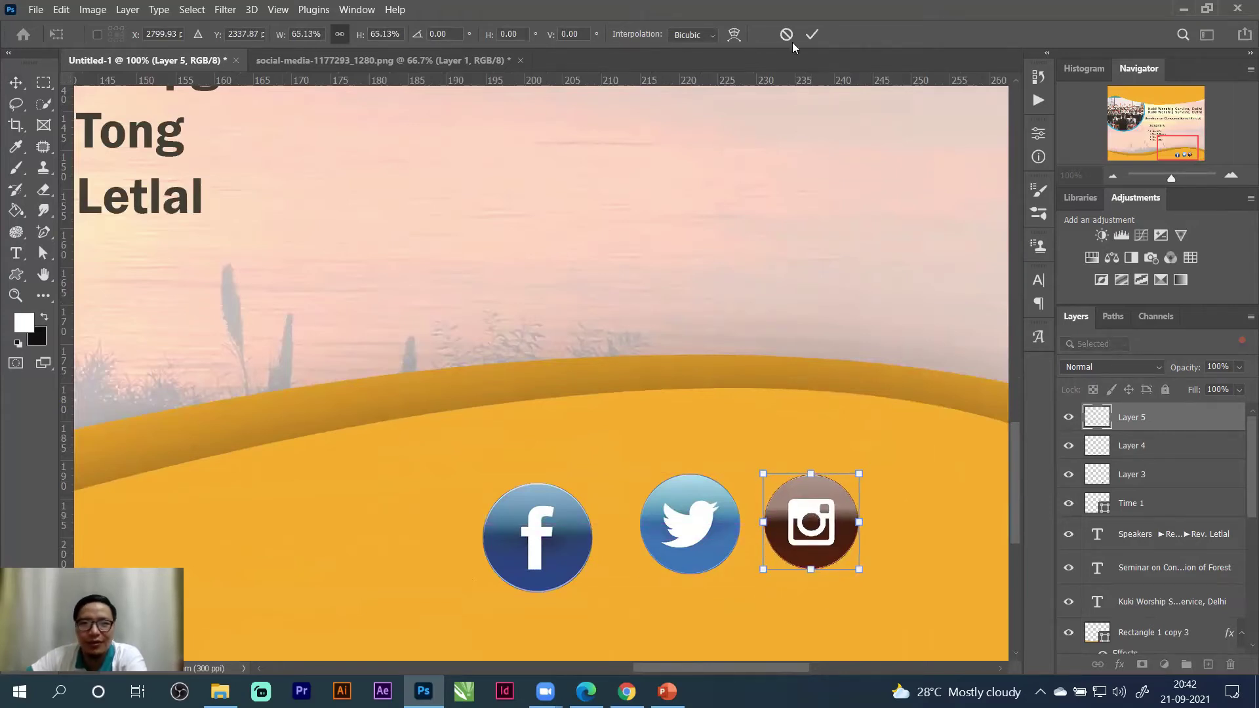
pyautogui.press('Return')
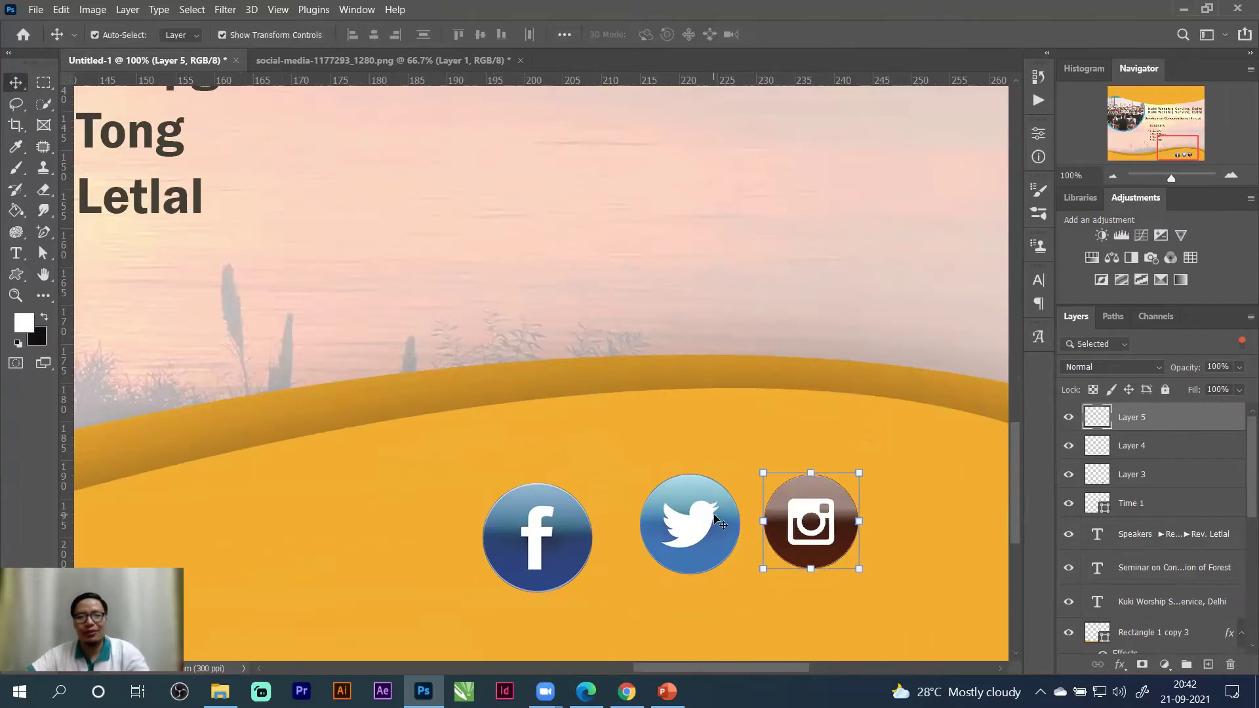
# Select the Facebook, Twitter and Instagram icon layers together and align their vertical centers on the lower wave.
pyautogui.click(718, 521)
pyautogui.press('ctrl')
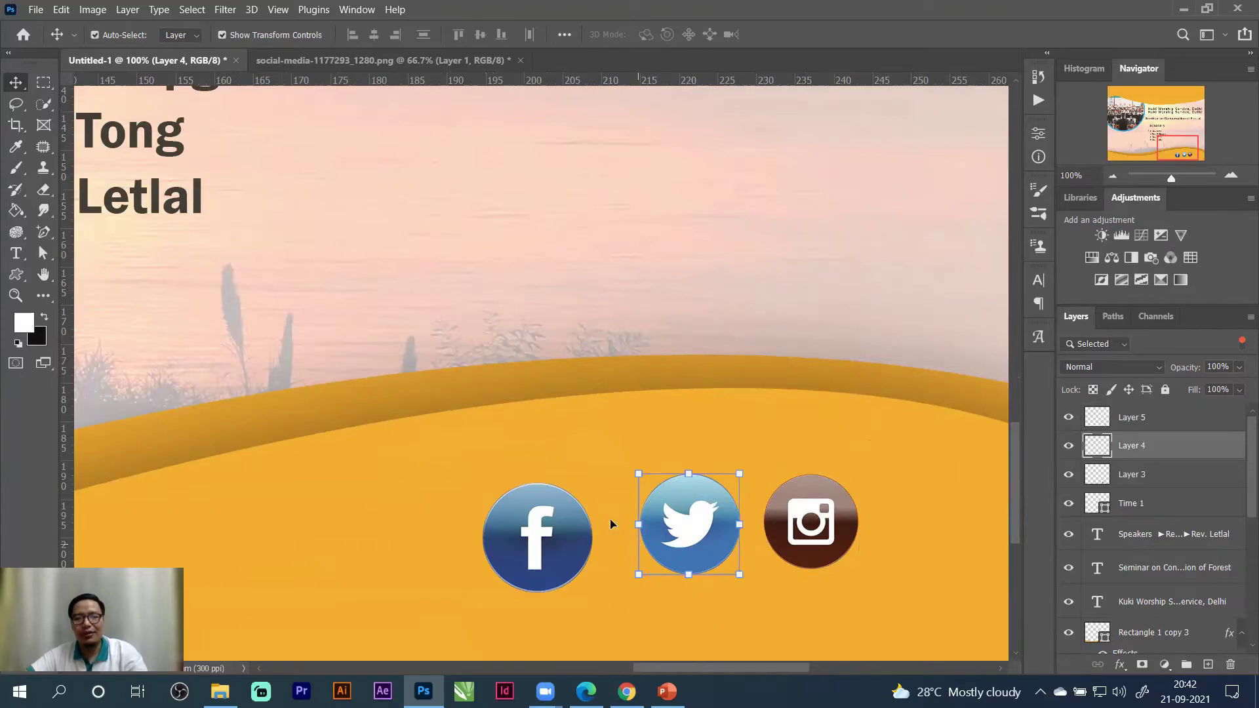
pyautogui.keyDown('shift'); pyautogui.click(555, 525); pyautogui.keyUp('shift')
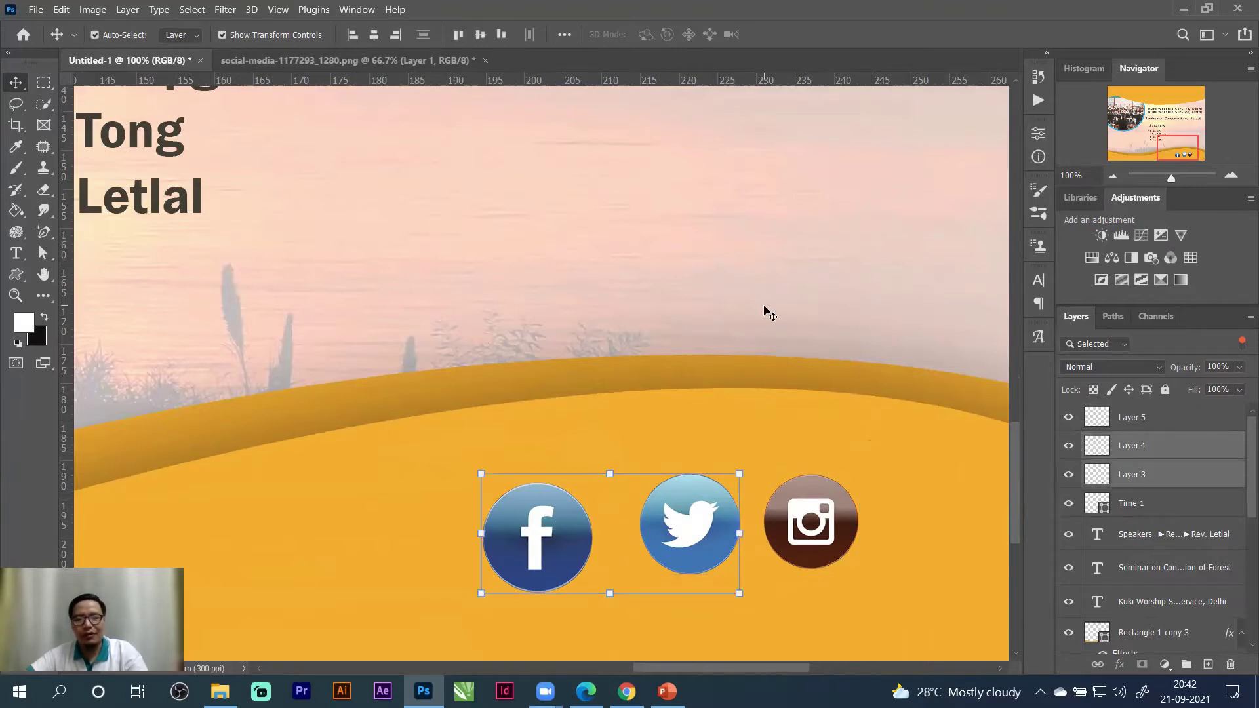
pyautogui.keyDown('ctrl'); pyautogui.click(559, 551); pyautogui.keyUp('ctrl')
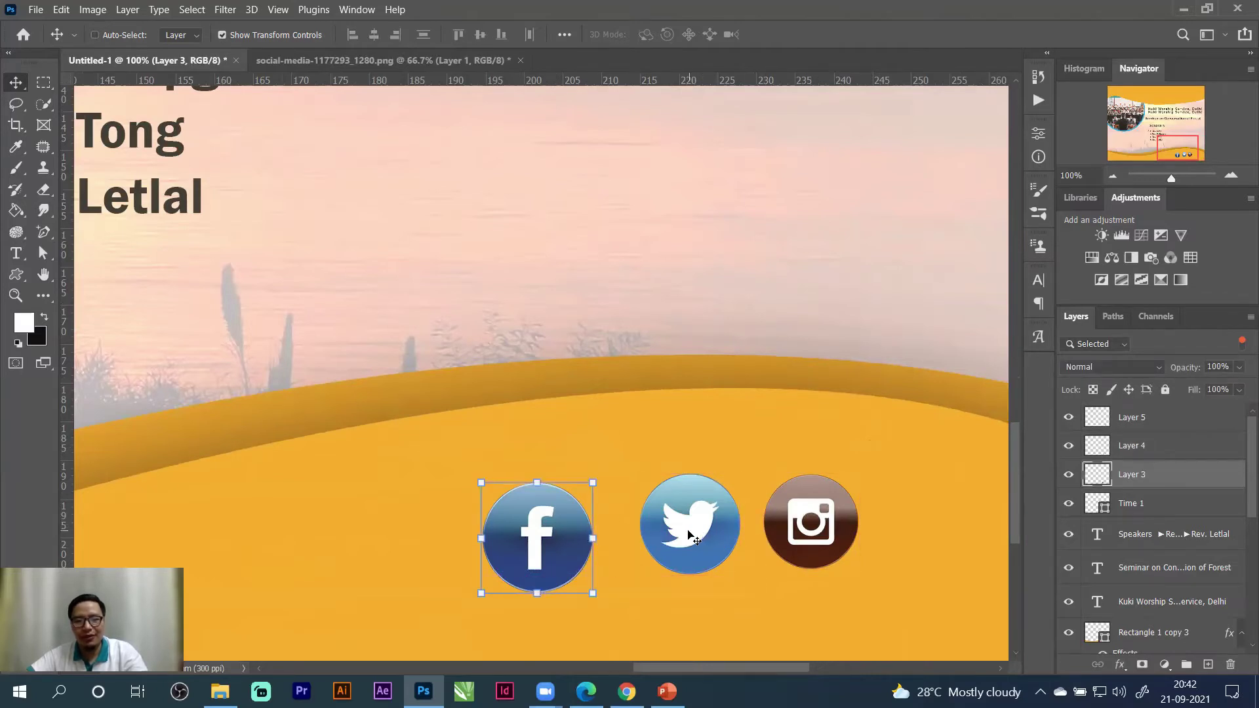
pyautogui.keyDown('shift'); pyautogui.click(685, 529); pyautogui.keyUp('shift')
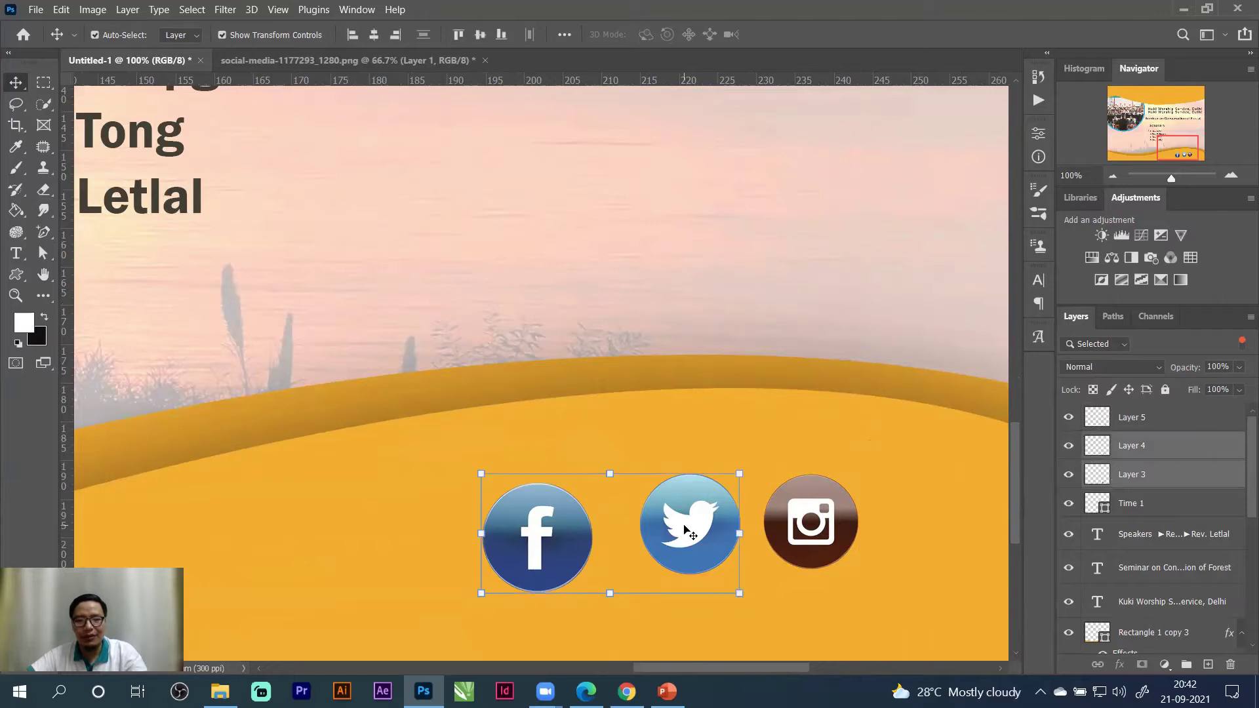
pyautogui.keyDown('shift'); pyautogui.click(821, 527); pyautogui.keyUp('shift')
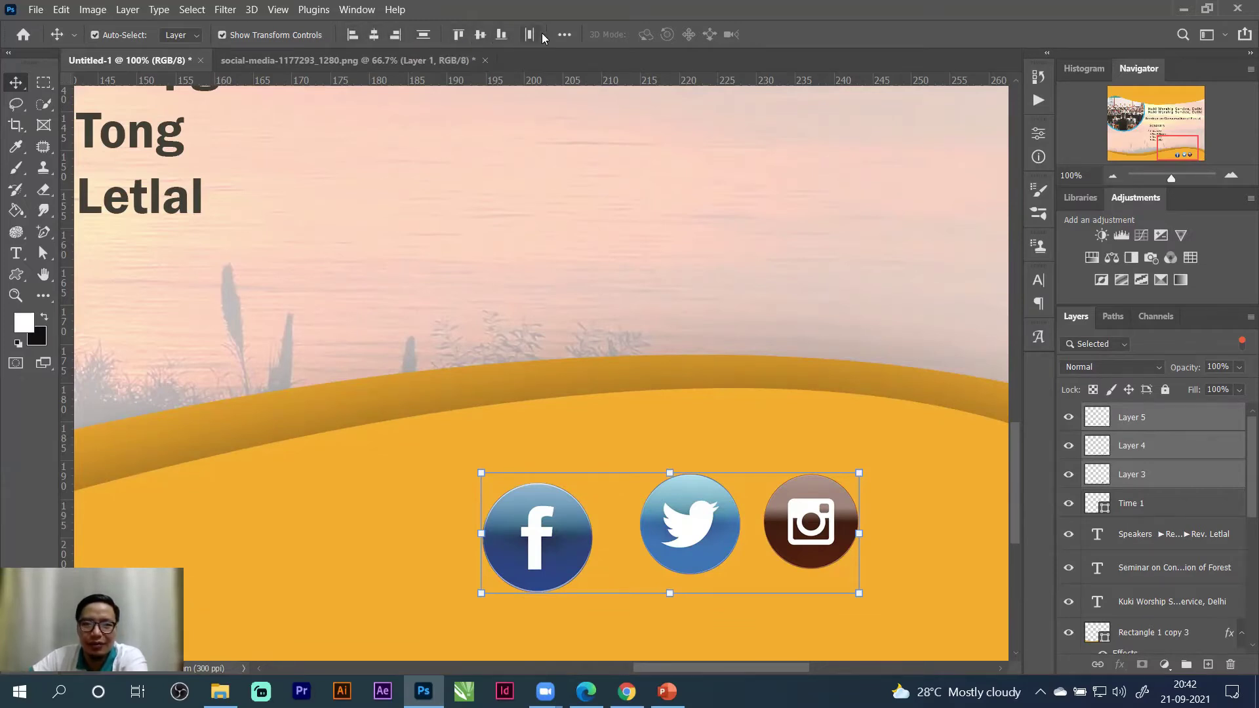
pyautogui.click(484, 39)
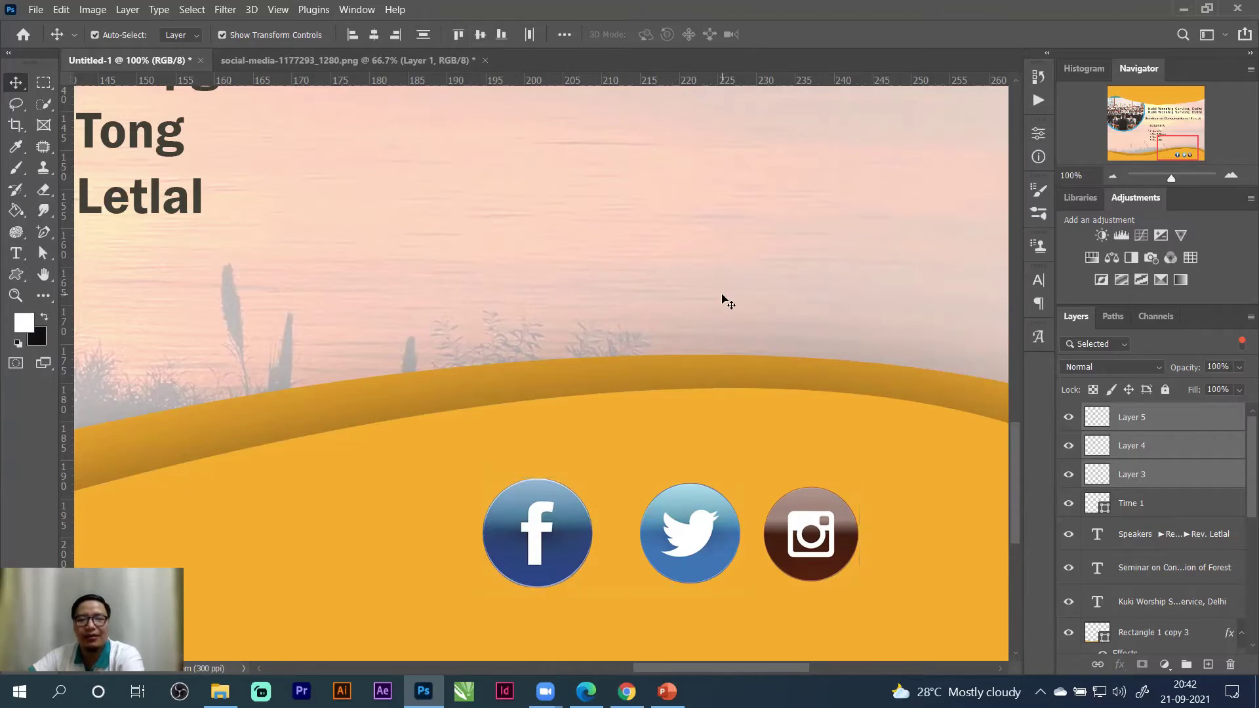
# Move the Twitter icon slightly left to even the spacing between its neighbours, and realign all three icons by their vertical centers.
pyautogui.moveTo(707, 541); pyautogui.dragTo(691, 542)
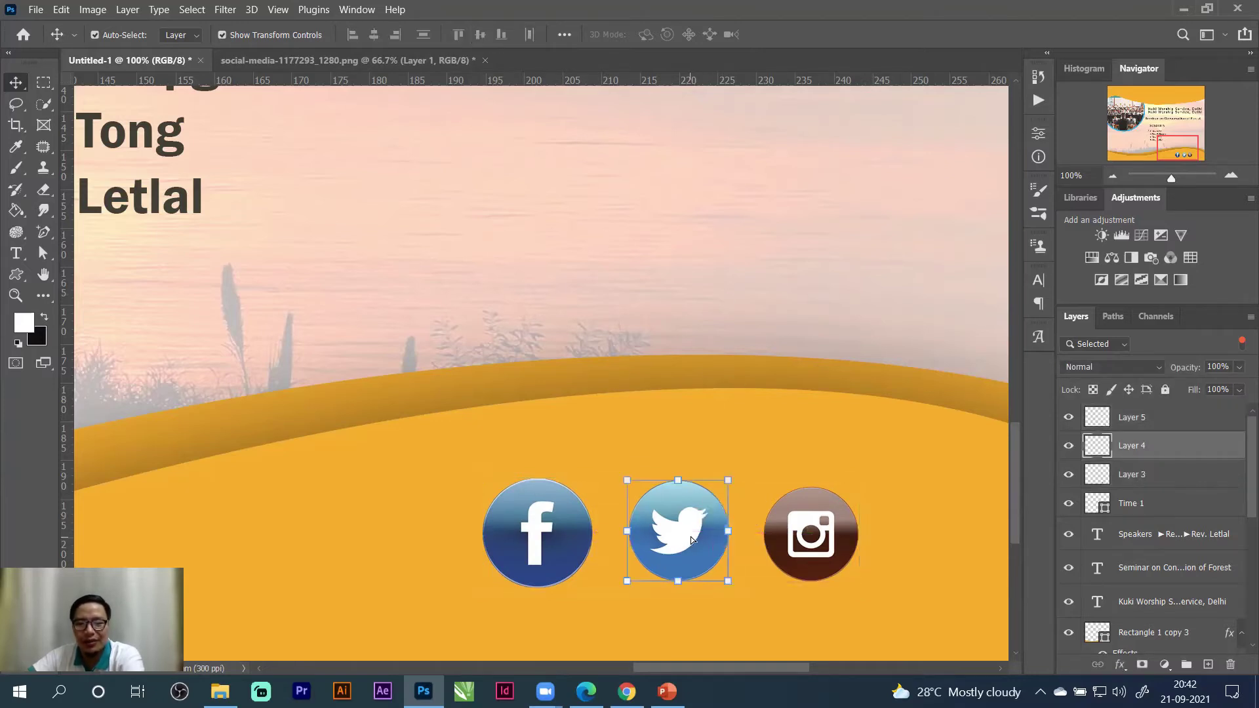
pyautogui.click(743, 252)
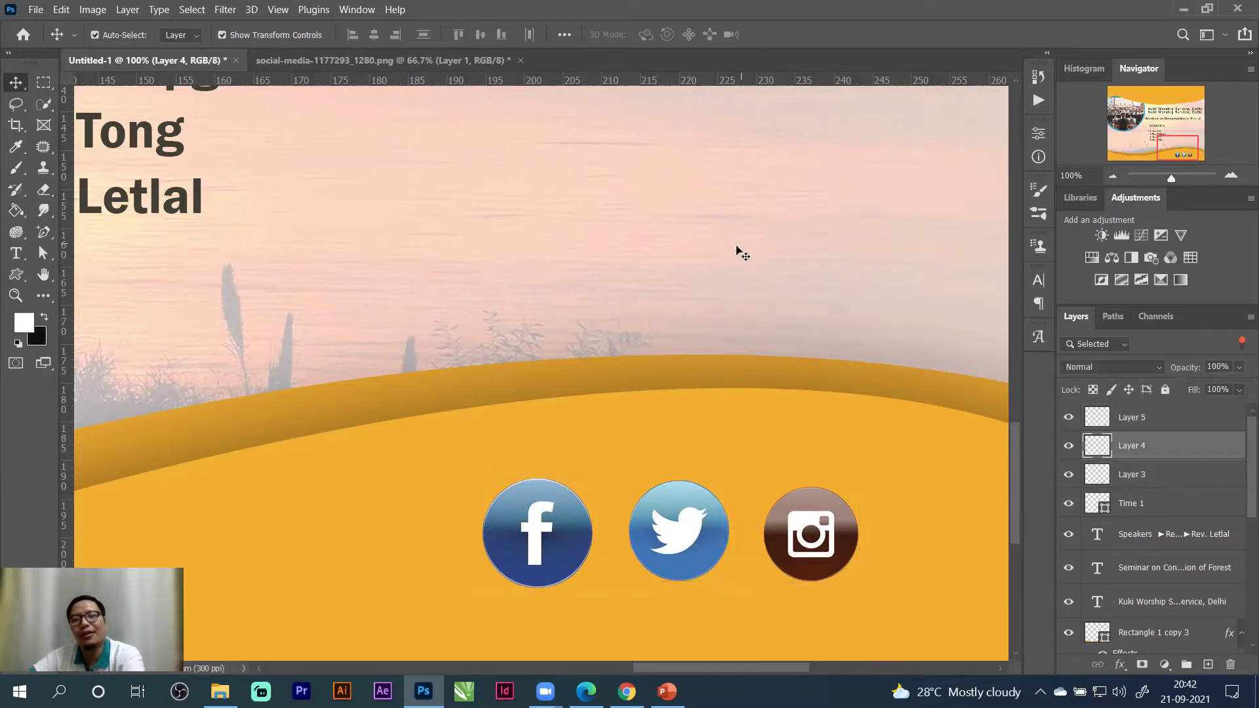
pyautogui.click(513, 546)
pyautogui.keyDown('shift'); pyautogui.click(686, 553); pyautogui.keyUp('shift')
pyautogui.keyDown('shift'); pyautogui.click(811, 544); pyautogui.keyUp('shift')
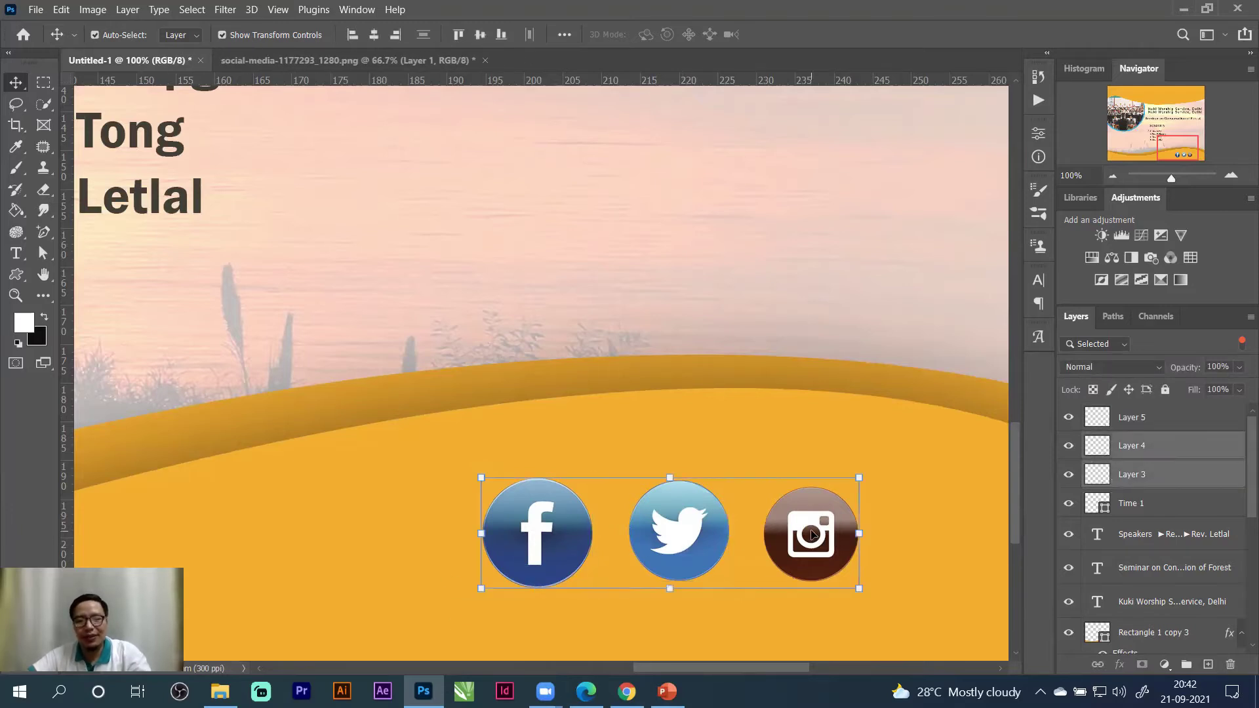
pyautogui.click(479, 35)
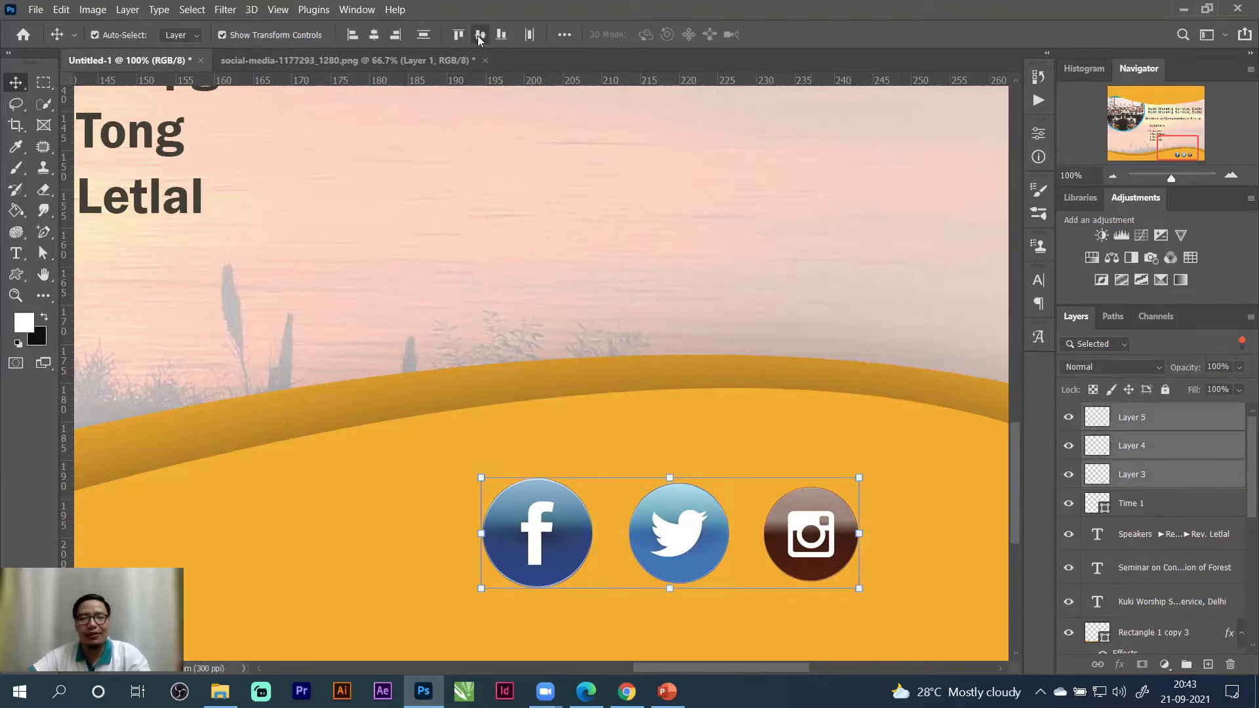
# Examine the whole banner layout and the social media icon row on the lower wave up close.
pyautogui.click(1113, 177)
pyautogui.click(1113, 177)
pyautogui.click(1113, 177)
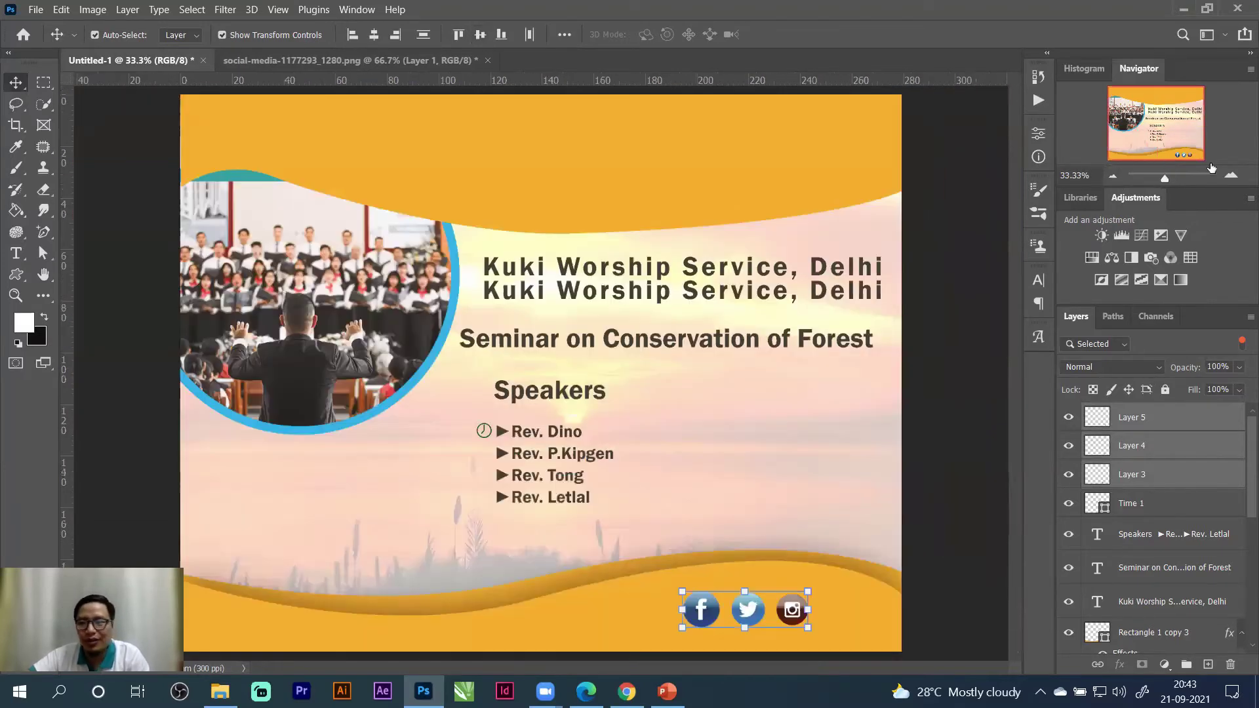
pyautogui.click(1231, 175)
pyautogui.click(1231, 176)
pyautogui.click(1231, 175)
pyautogui.click(1181, 159)
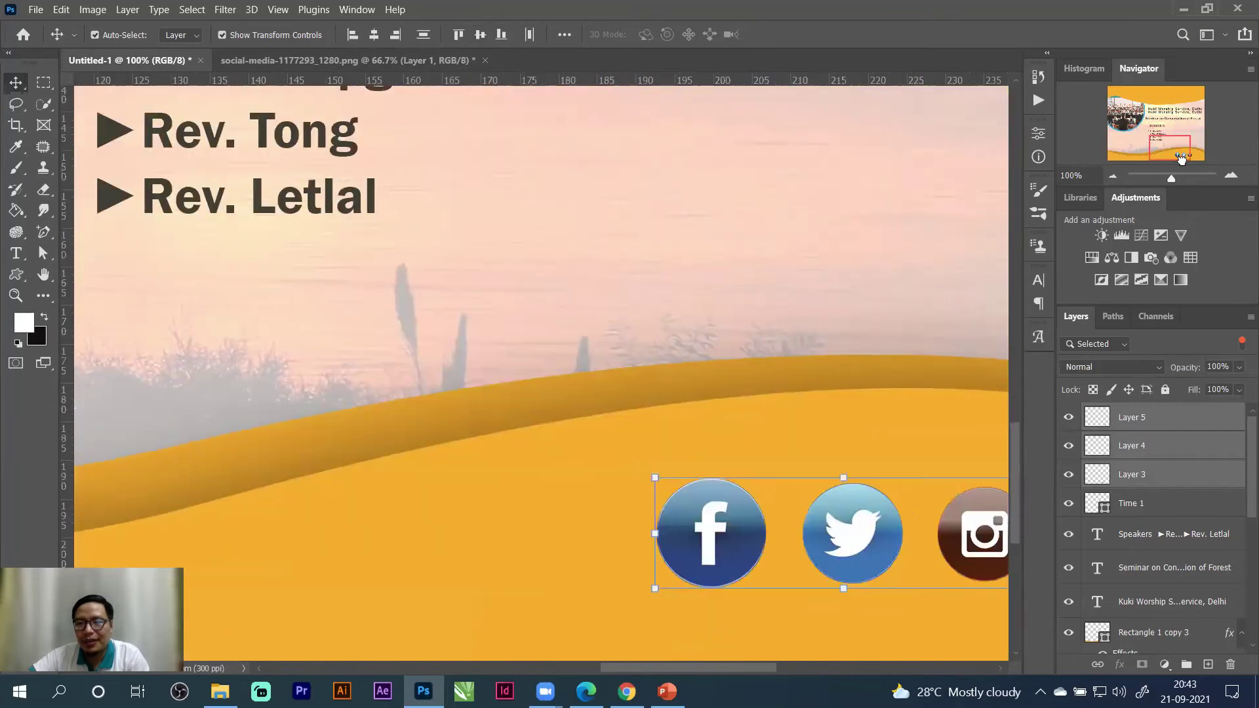
# Apply a Stroke layer style to the Facebook icon.
pyautogui.moveTo(1182, 159); pyautogui.dragTo(1187, 158)
pyautogui.click(619, 465)
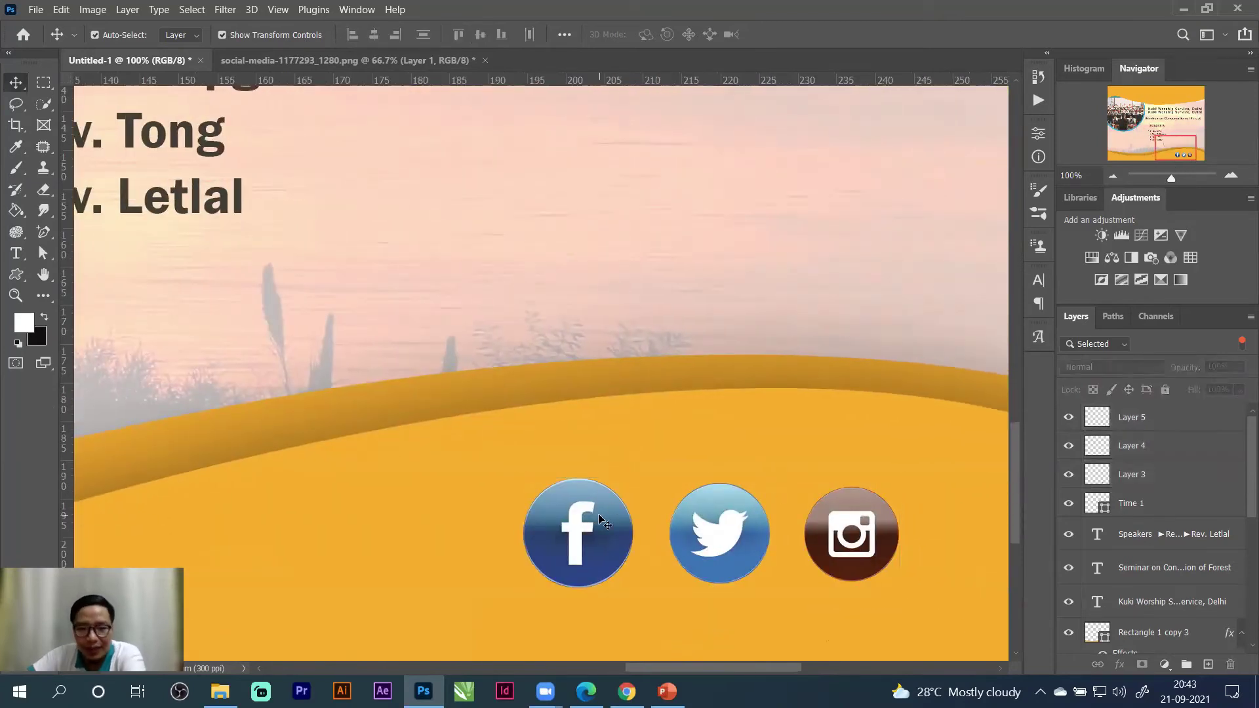
pyautogui.click(602, 521)
pyautogui.scroll(-2, 602, 521)
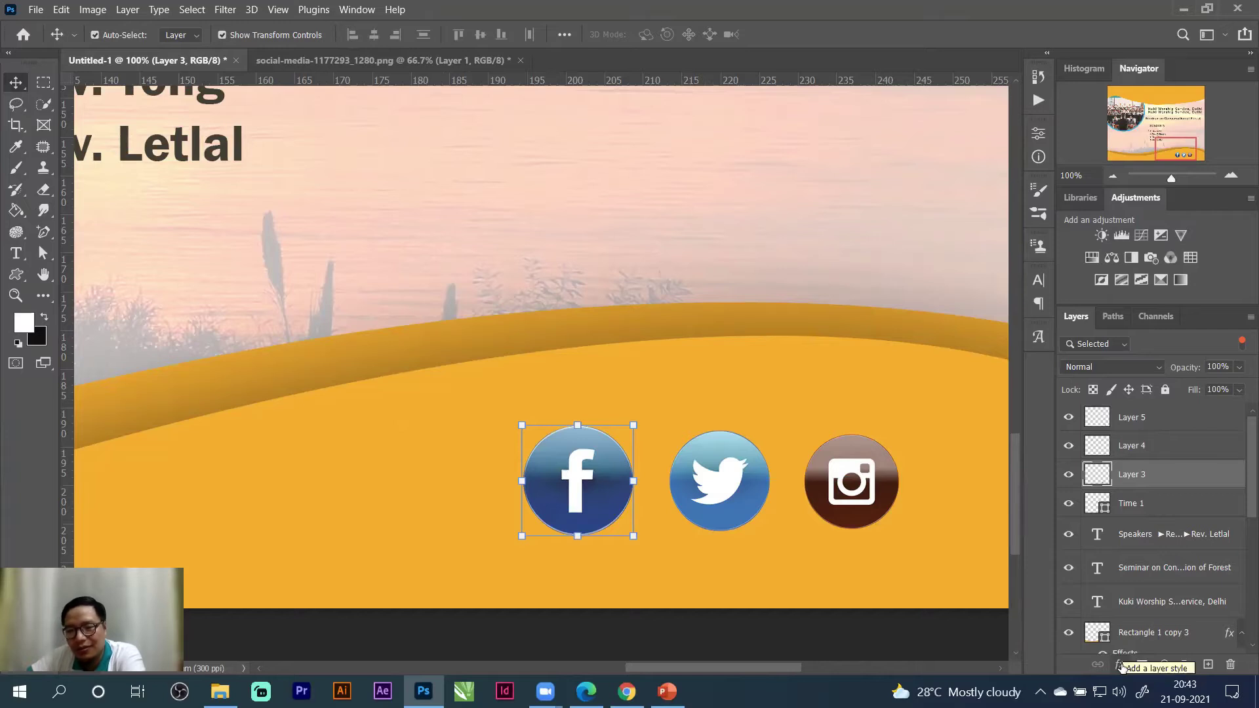
pyautogui.click(1121, 665)
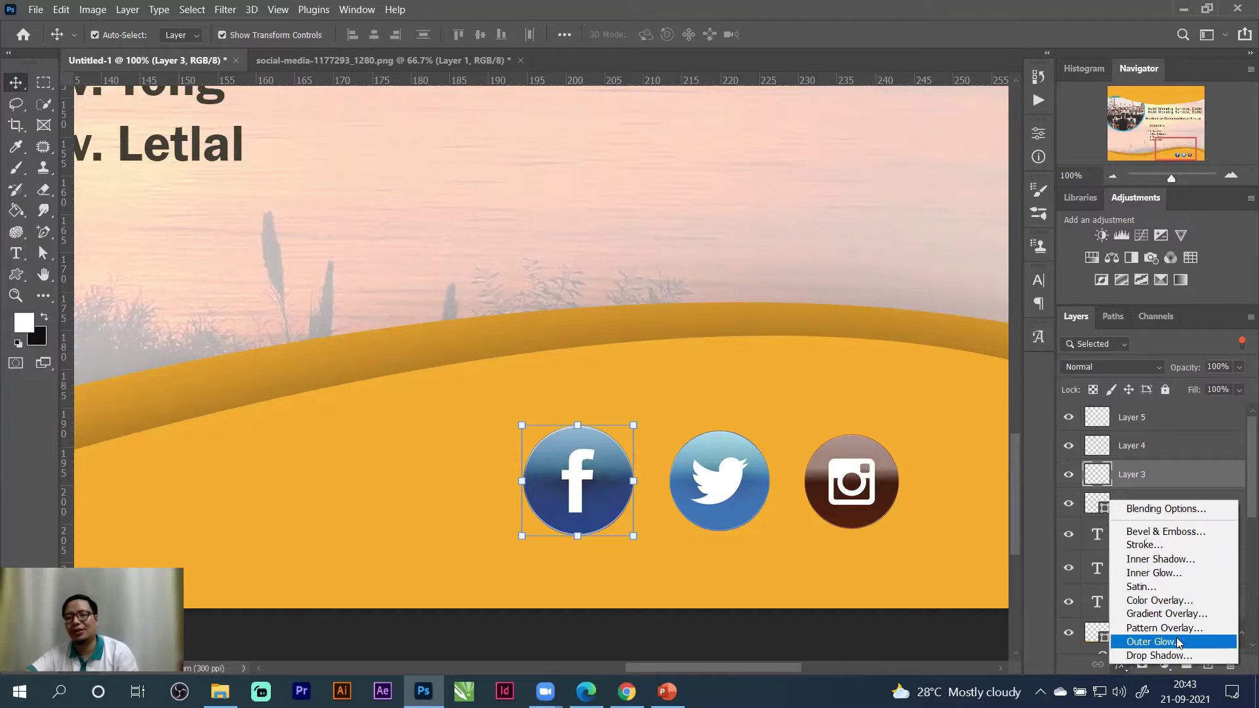
pyautogui.click(1161, 546)
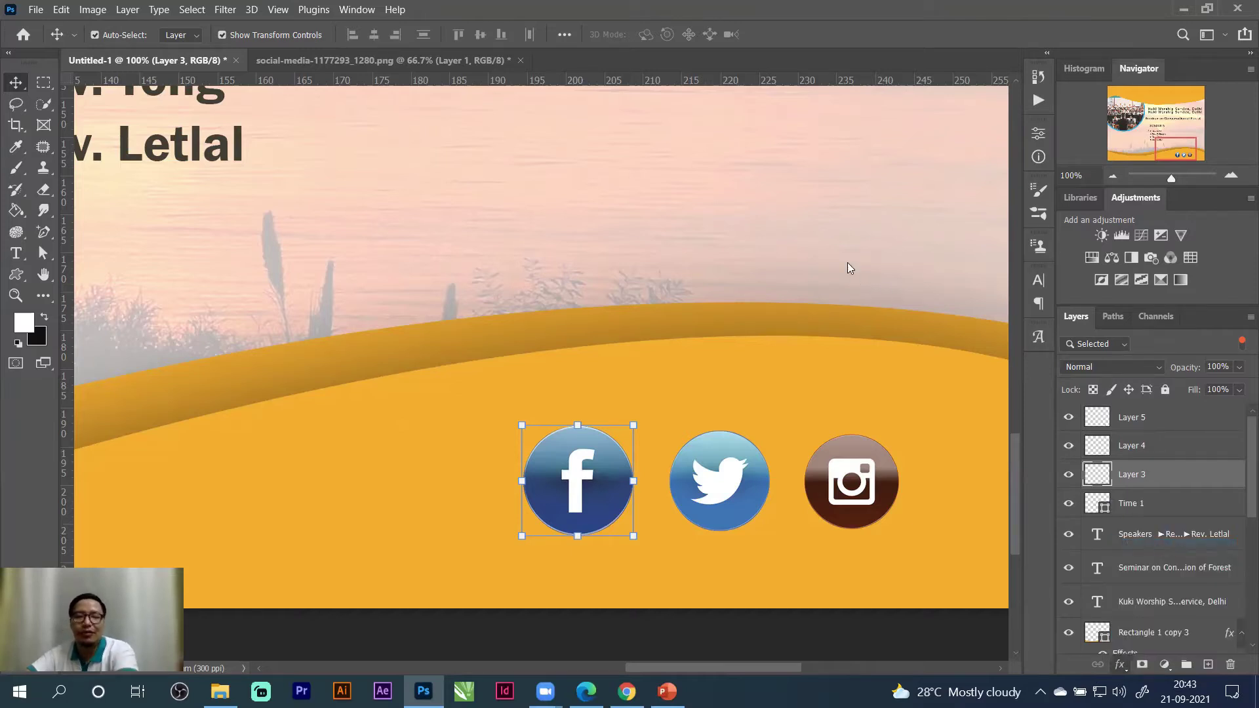
pyautogui.moveTo(743, 98); pyautogui.dragTo(825, 78)
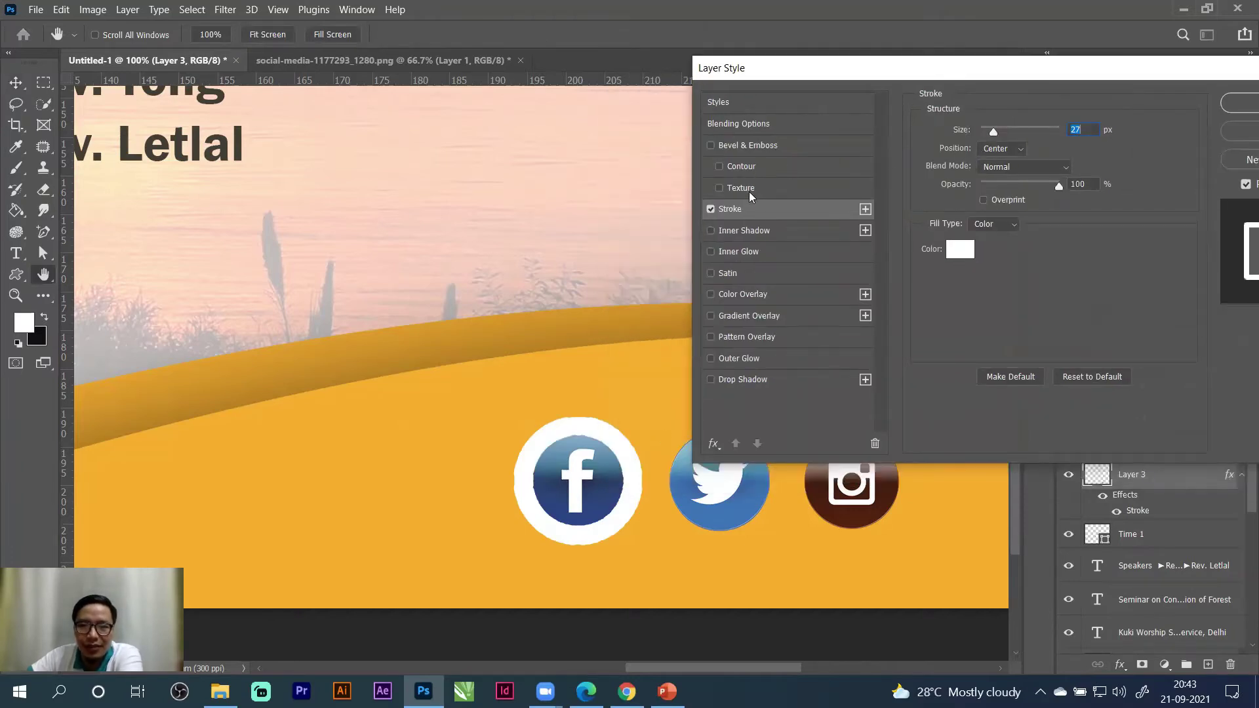
# Set the Facebook icon's stroke position to Outside with a size of 13 px and apply it.
pyautogui.click(1019, 151)
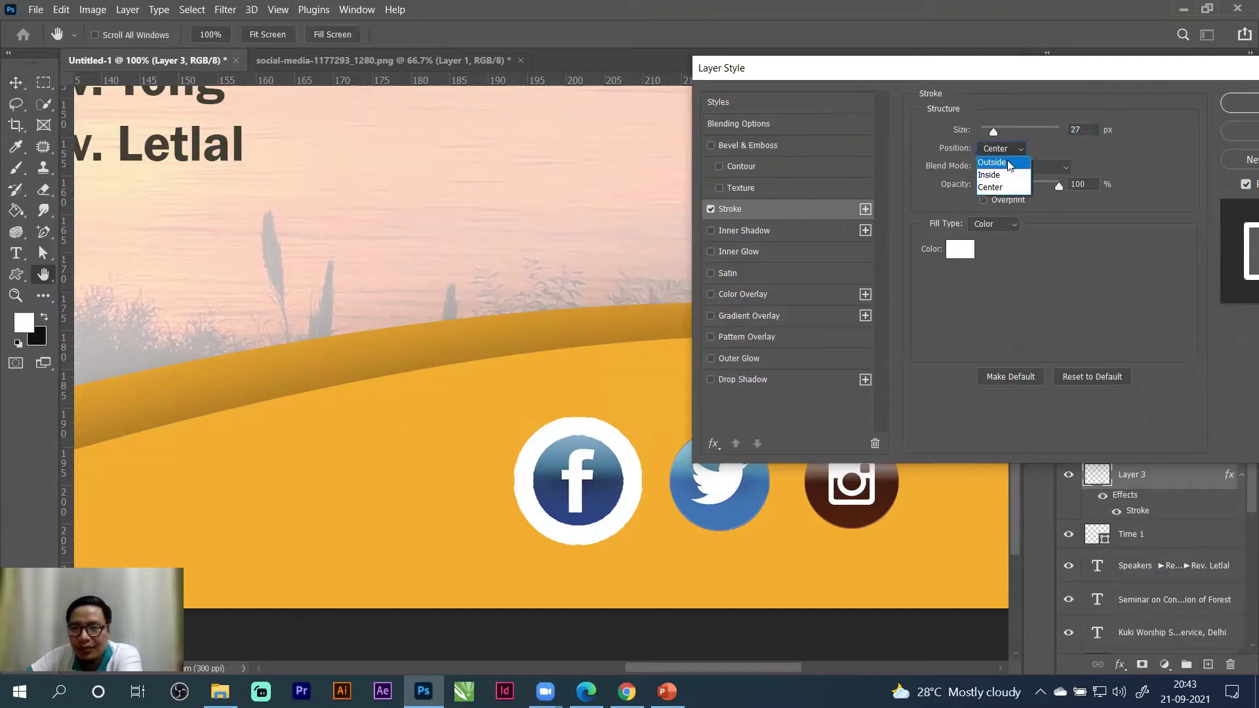
pyautogui.click(1008, 166)
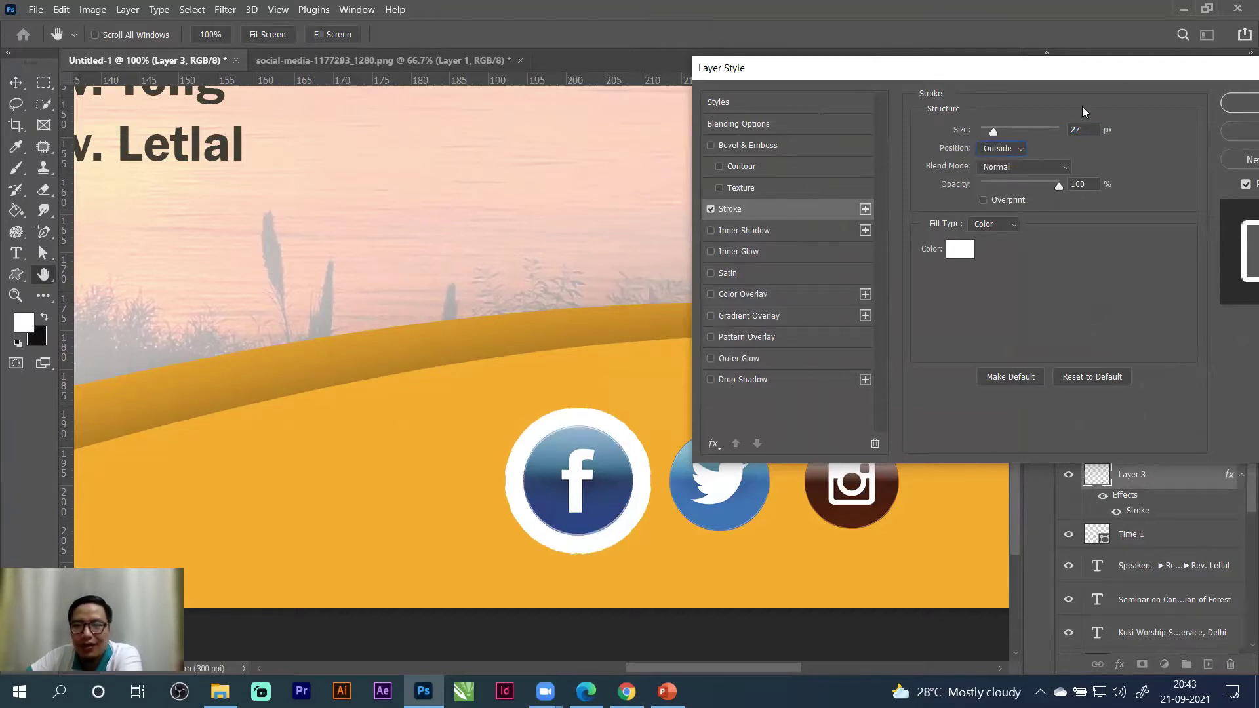
pyautogui.scroll(-8, 1092, 129)
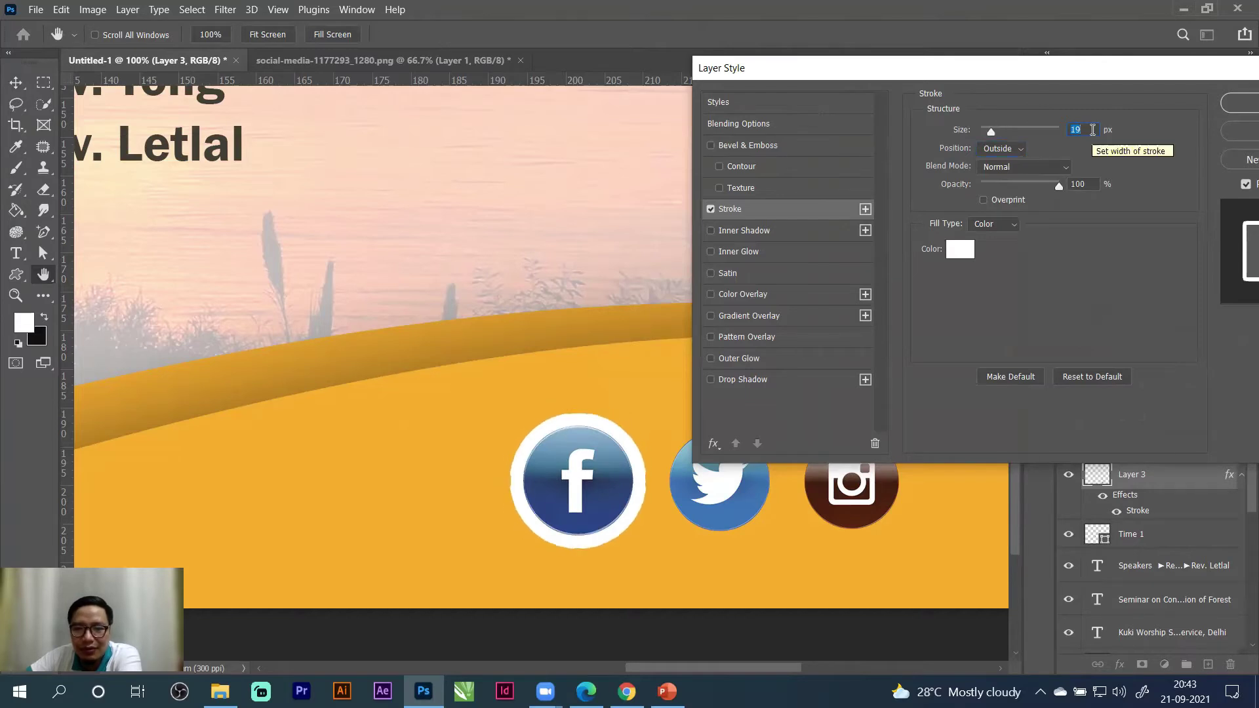
pyautogui.scroll(-4, 1092, 129)
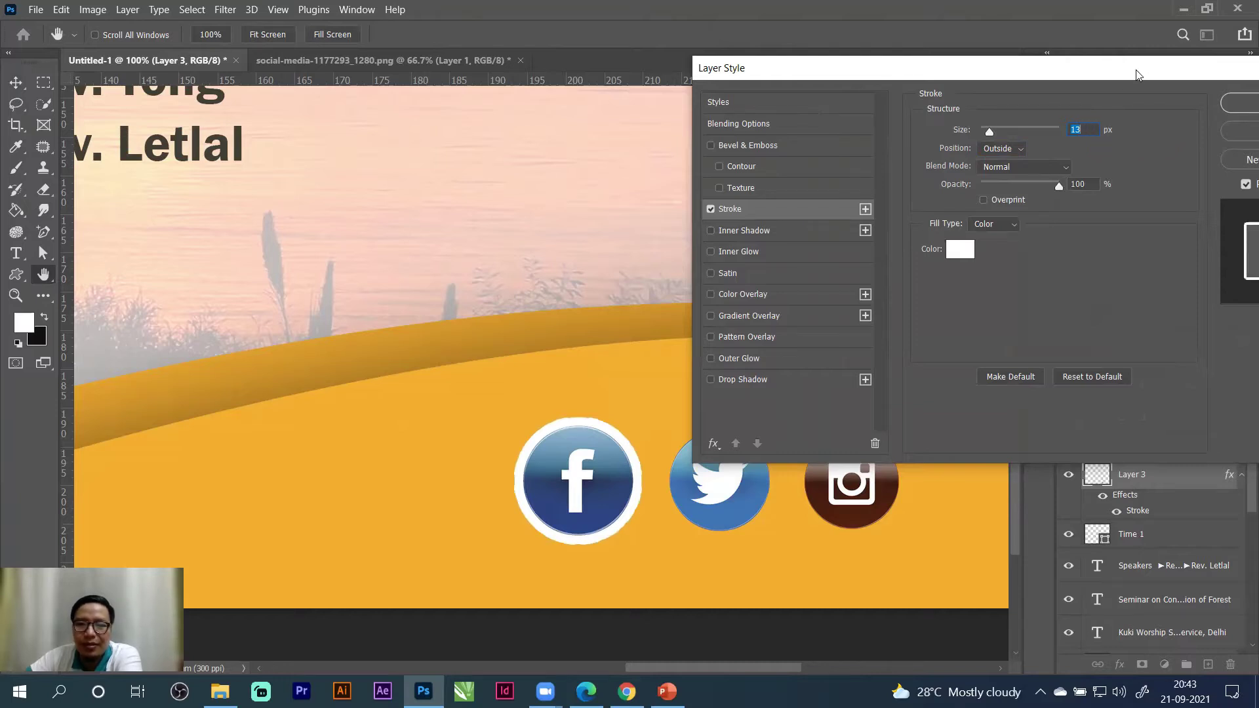
pyautogui.moveTo(1137, 74); pyautogui.dragTo(1003, 75)
pyautogui.click(1142, 103)
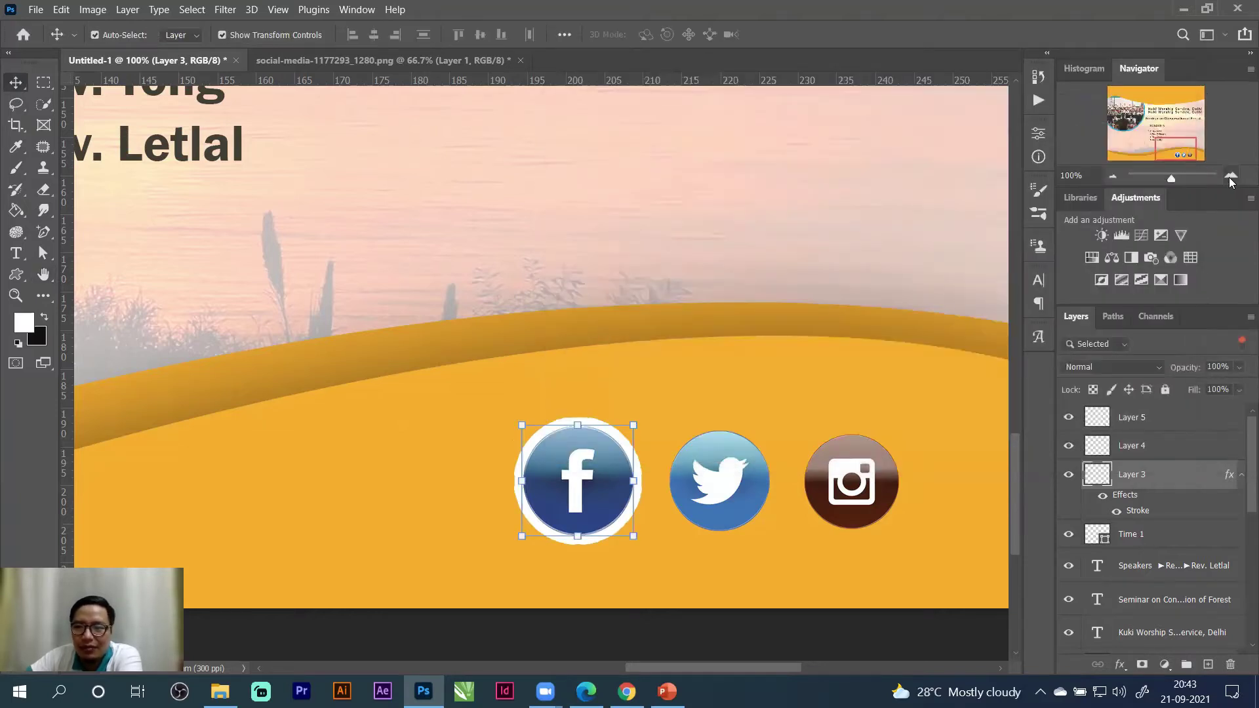
# Inspect the stroke's edge up close, then remove the effects from the Facebook icon's layer.
pyautogui.click(1231, 177)
pyautogui.click(1230, 177)
pyautogui.click(1231, 177)
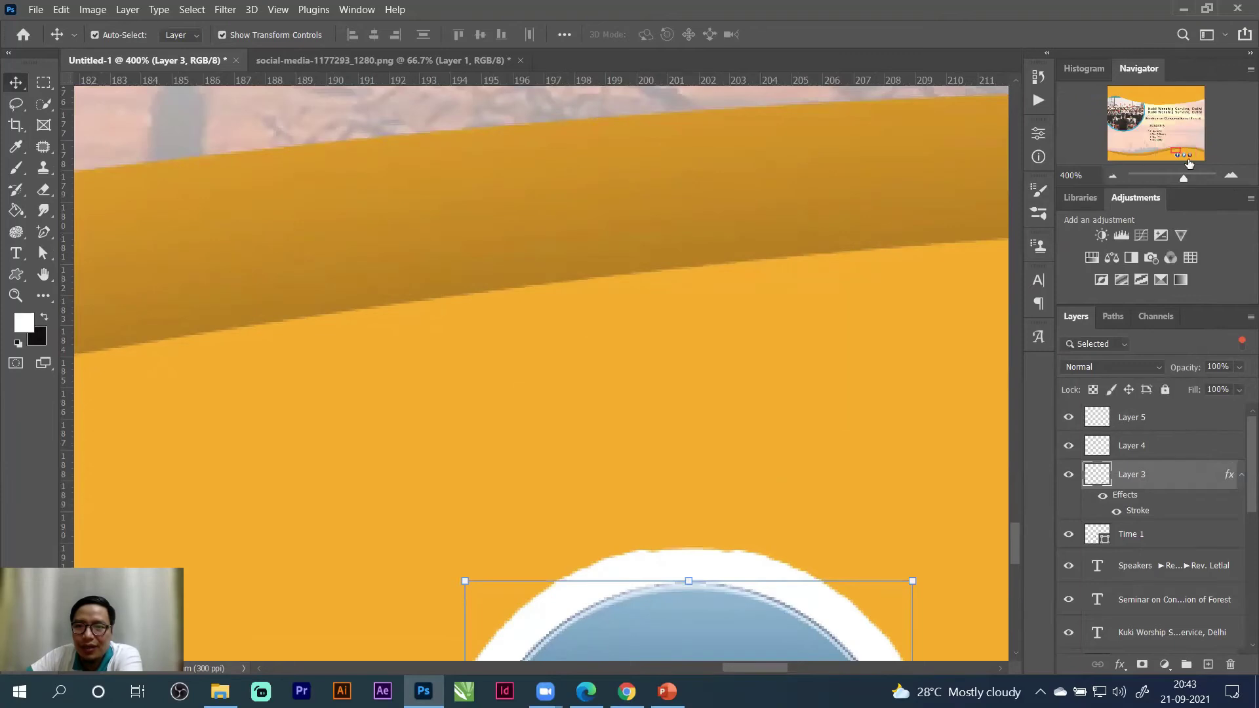
pyautogui.moveTo(1179, 152); pyautogui.dragTo(1180, 155)
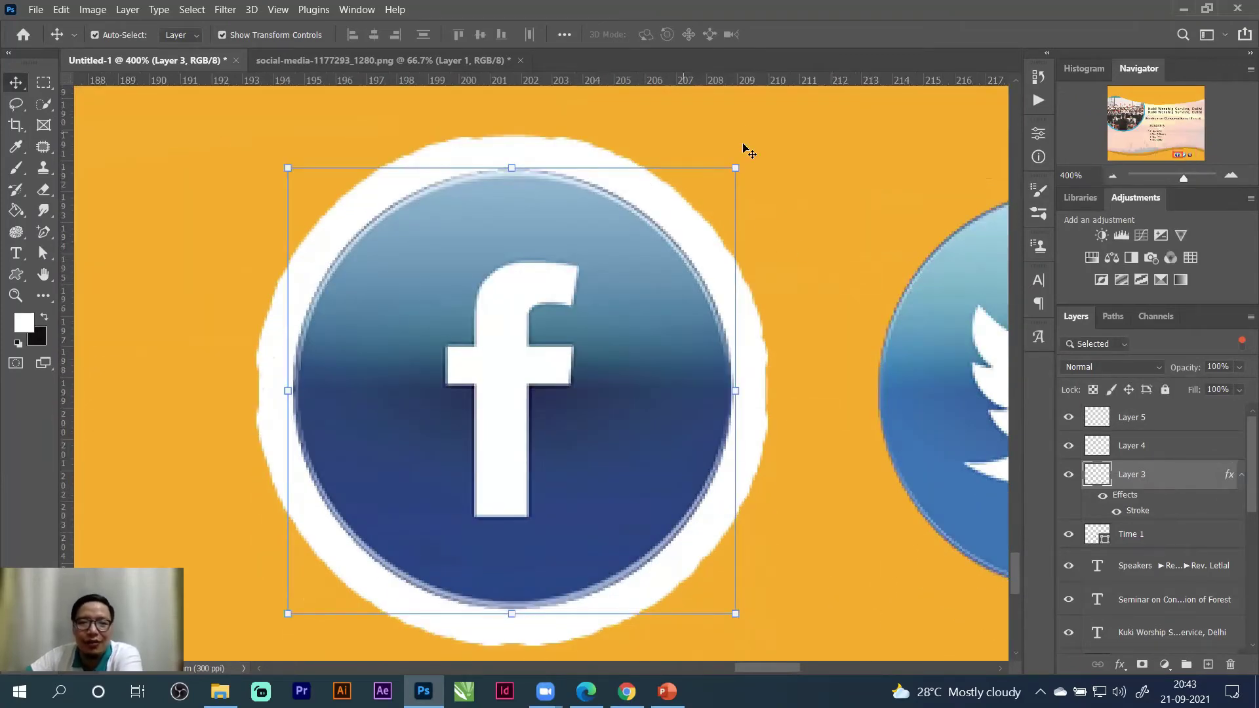
pyautogui.click(1113, 176)
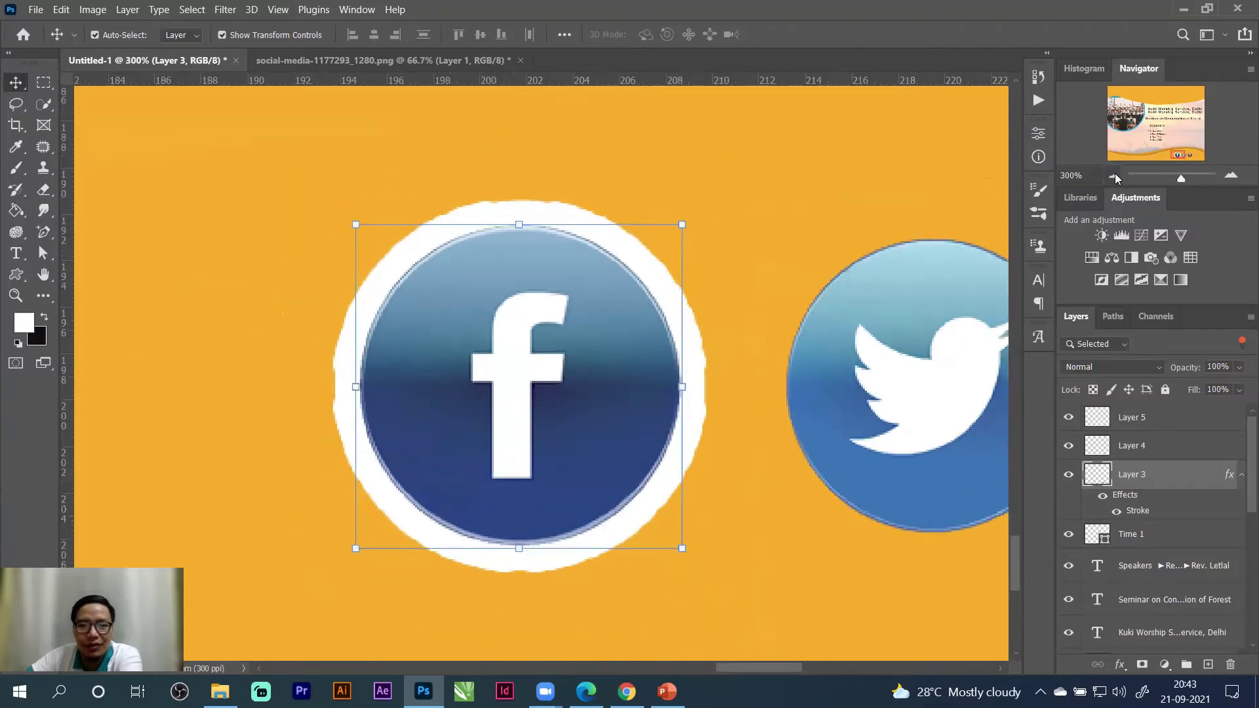
pyautogui.click(1113, 175)
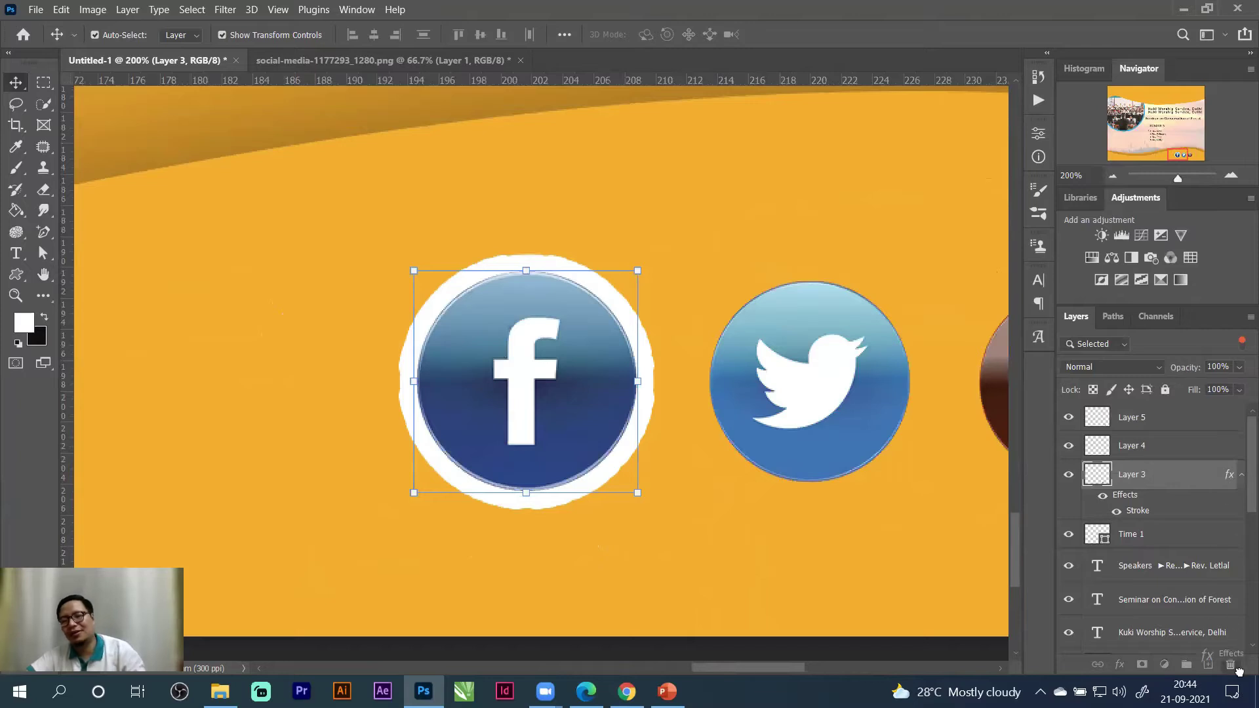
pyautogui.scroll(-3, 1230, 659)
pyautogui.moveTo(1230, 664); pyautogui.dragTo(1230, 664)
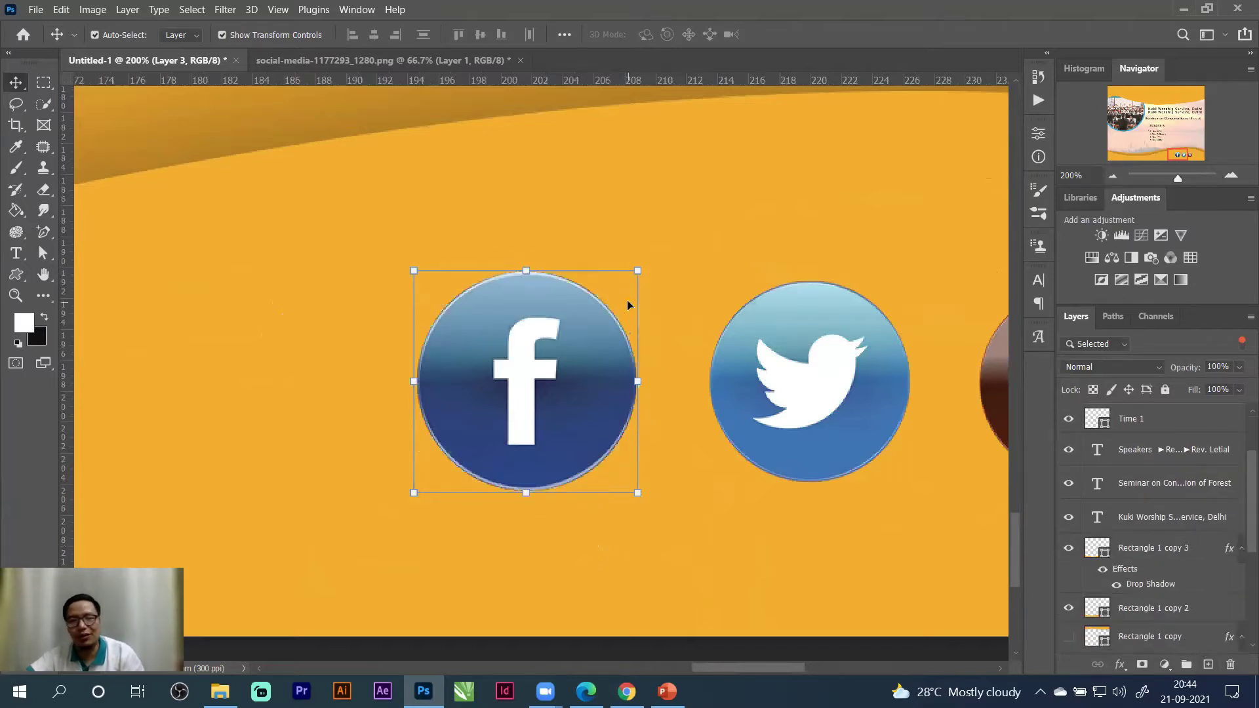
# Draw a white ellipse about 162 px wide and 162 px high, without a stroke, over the Facebook icon.
pyautogui.click(16, 274)
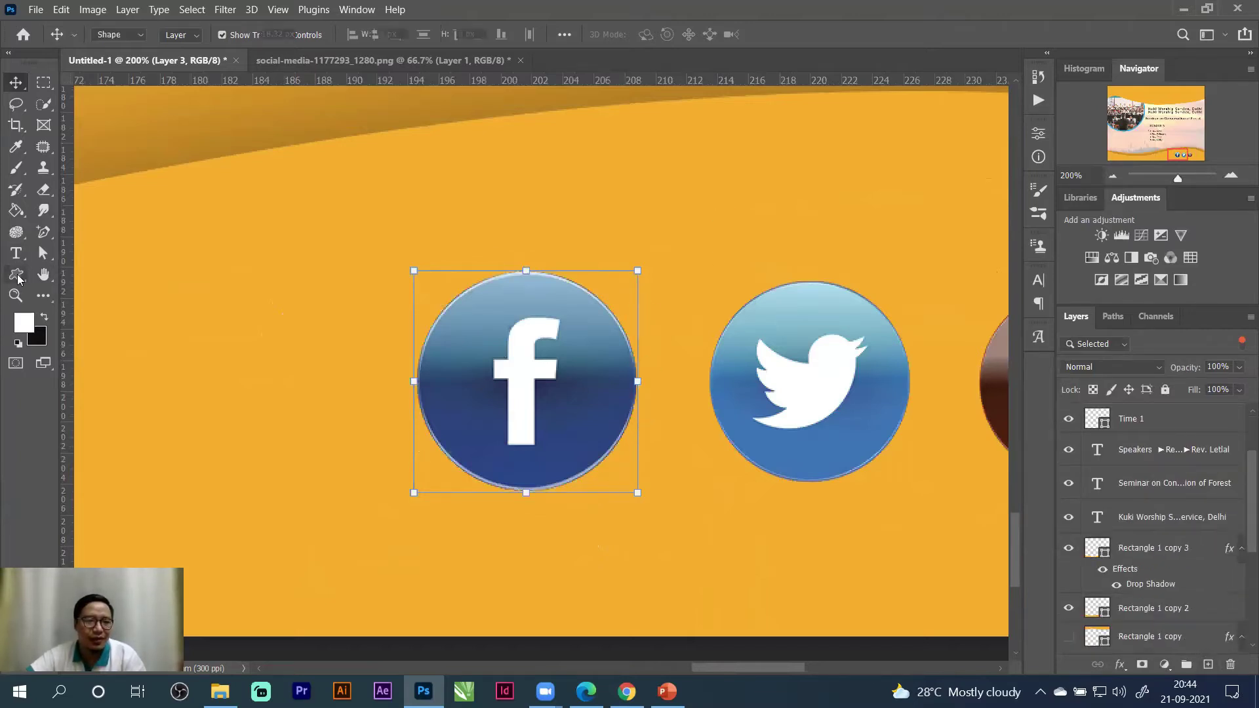
pyautogui.click(72, 306)
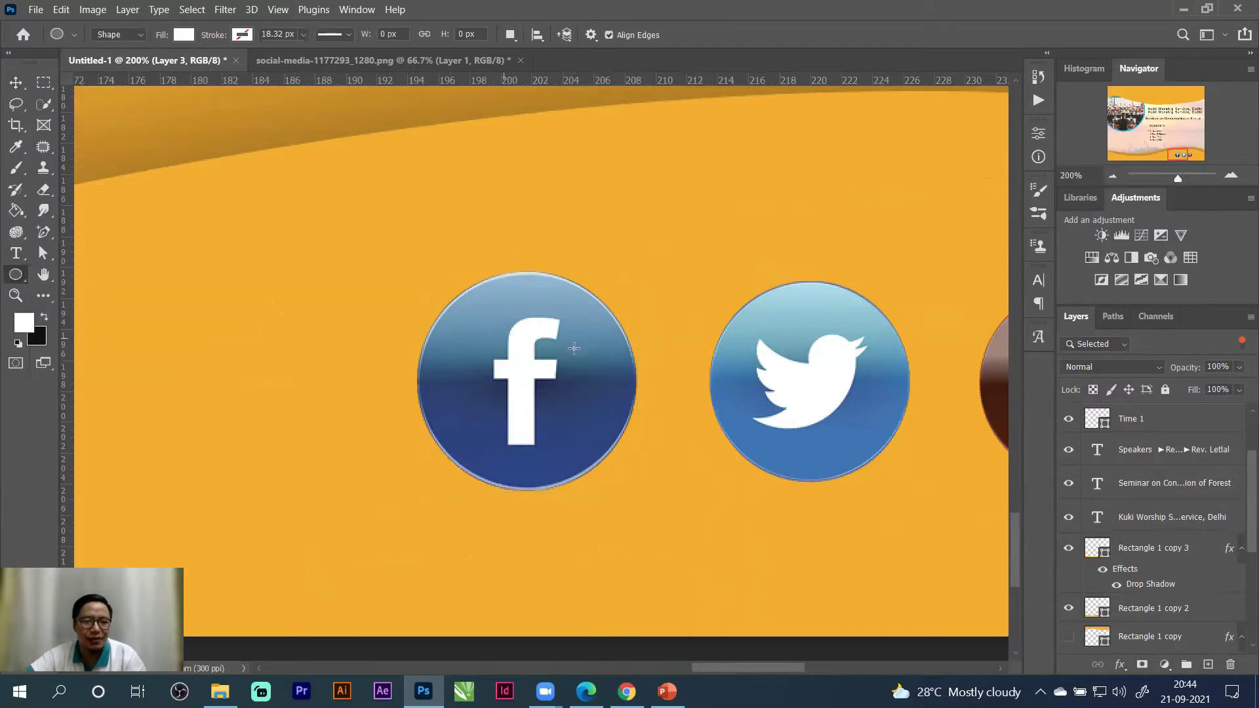
pyautogui.moveTo(381, 274); pyautogui.dragTo(649, 487)
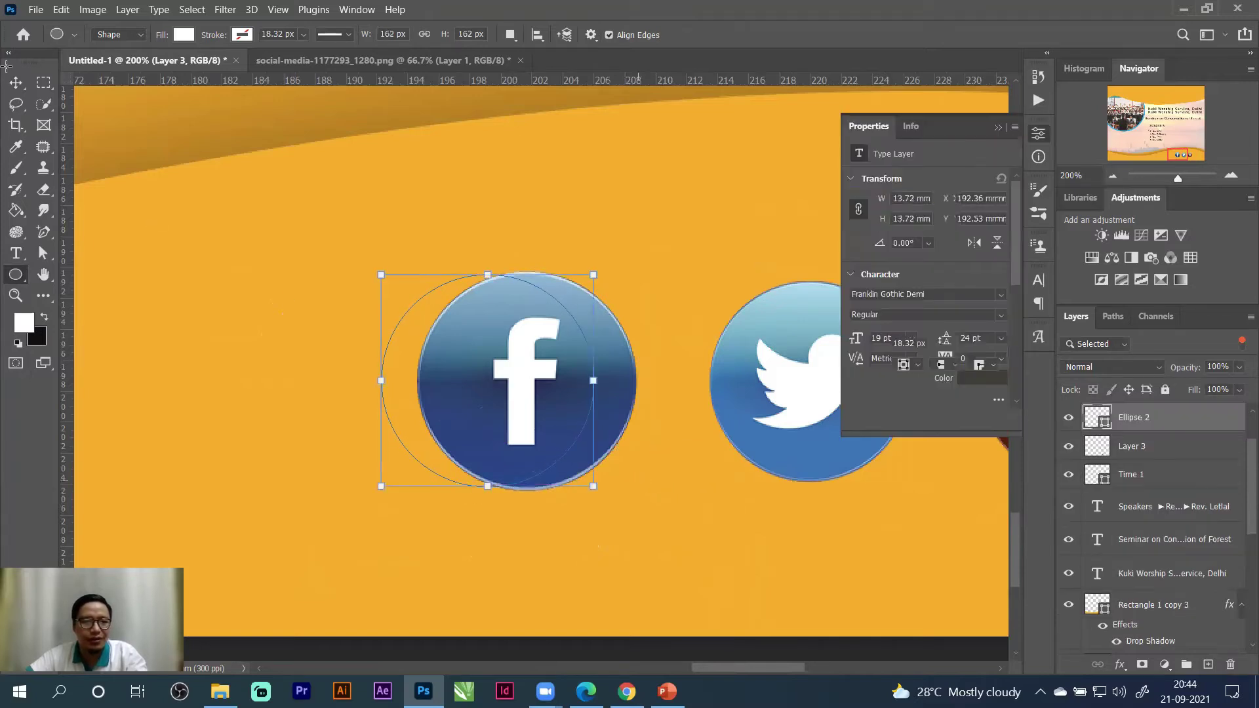
# Fit the white circle over the Facebook icon at about 15 mm in diameter and move its layer below Layer 3.
pyautogui.press('v')
pyautogui.moveTo(495, 335); pyautogui.dragTo(529, 333)
pyautogui.moveTo(623, 274); pyautogui.dragTo(646, 258)
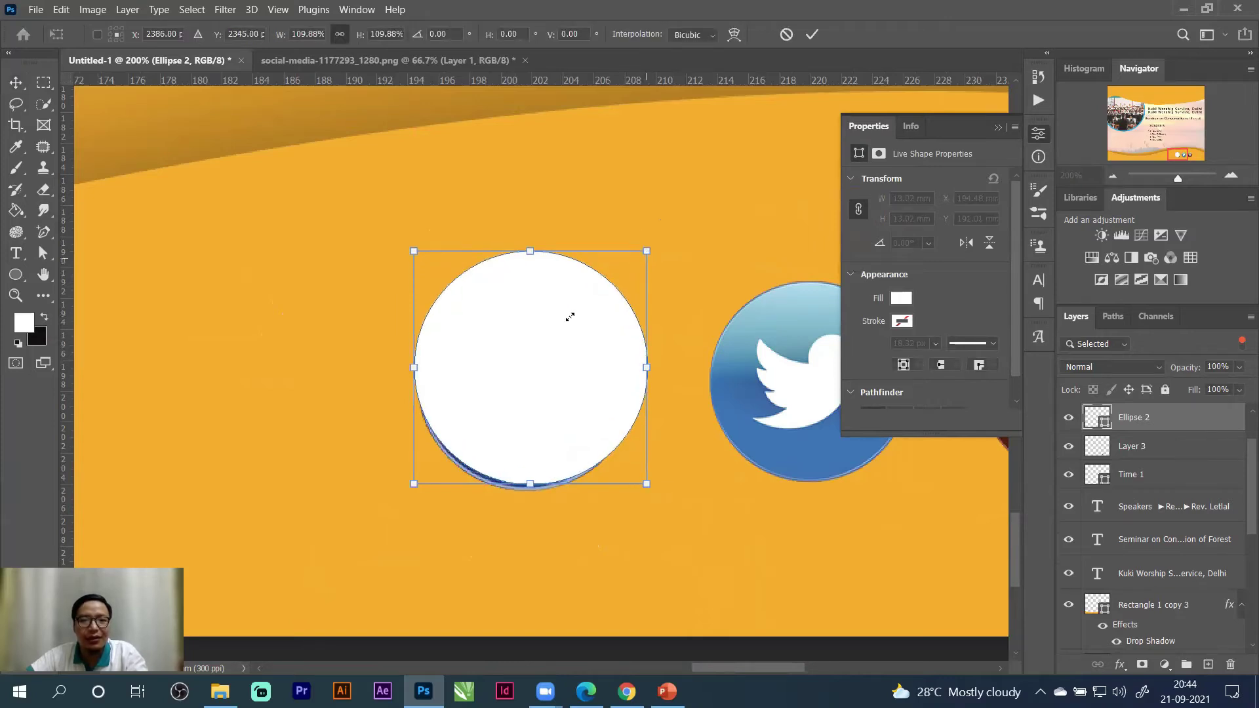
pyautogui.moveTo(569, 338); pyautogui.dragTo(568, 339)
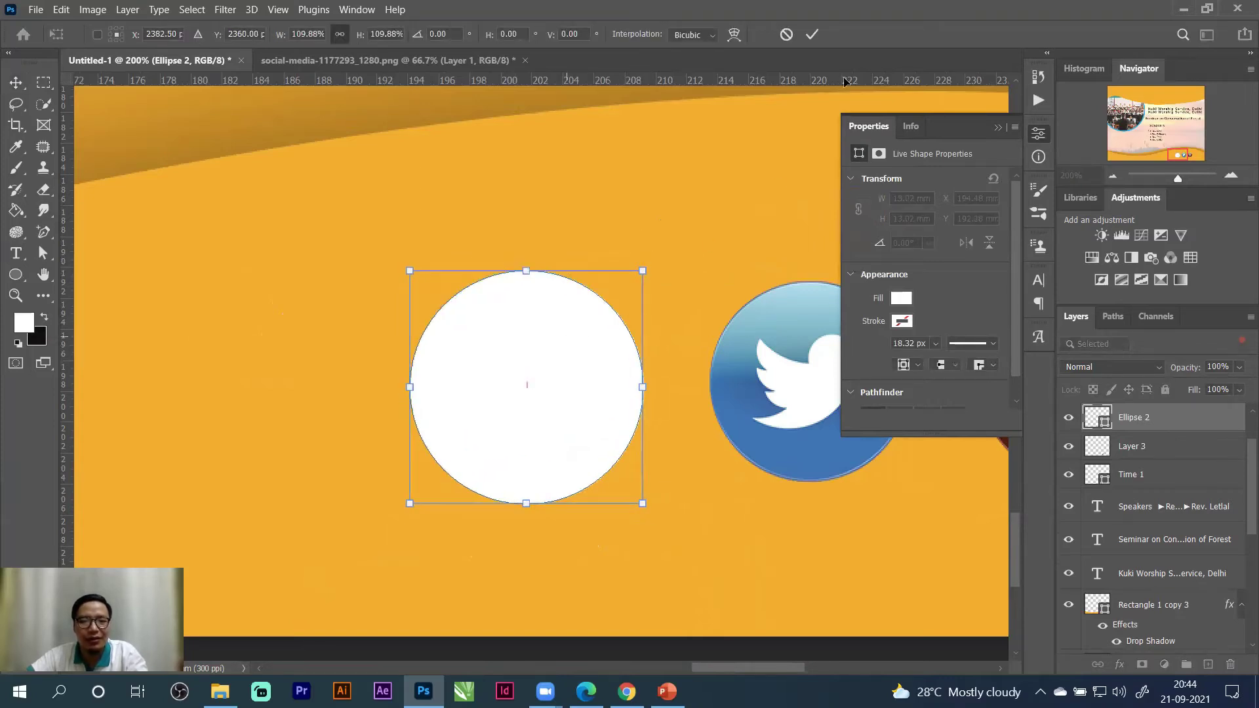
pyautogui.click(811, 36)
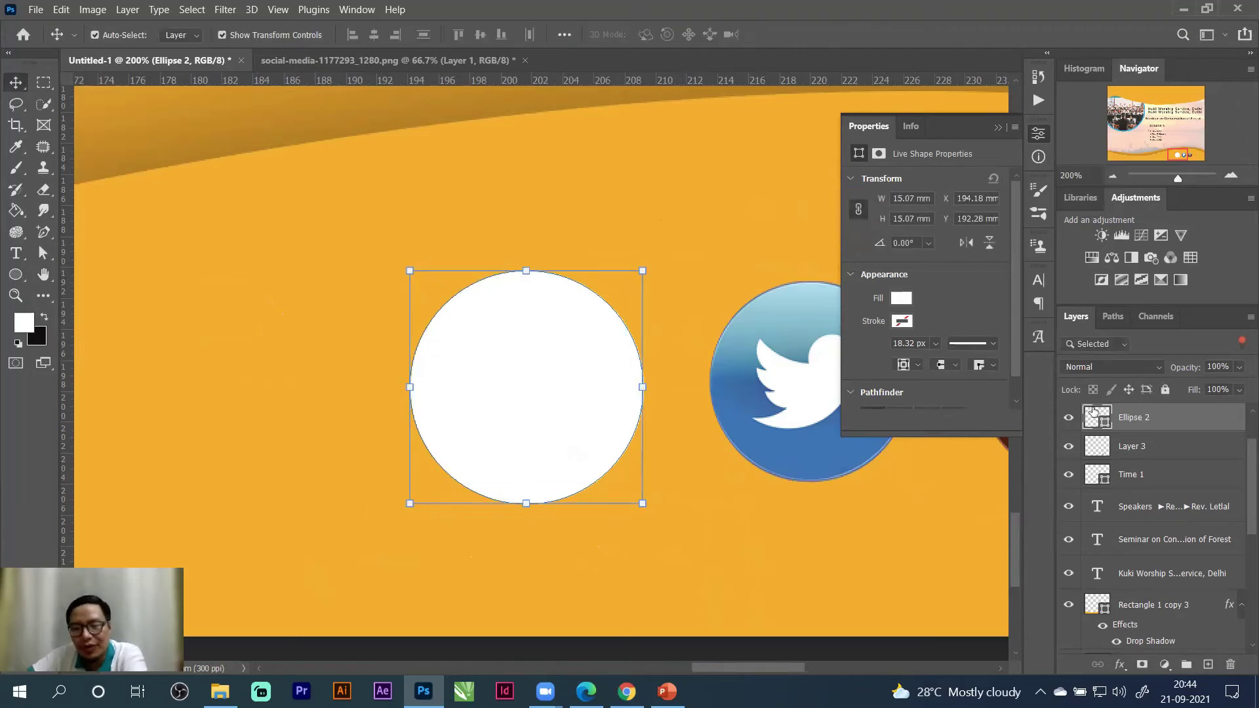
pyautogui.moveTo(1090, 417); pyautogui.dragTo(1093, 451)
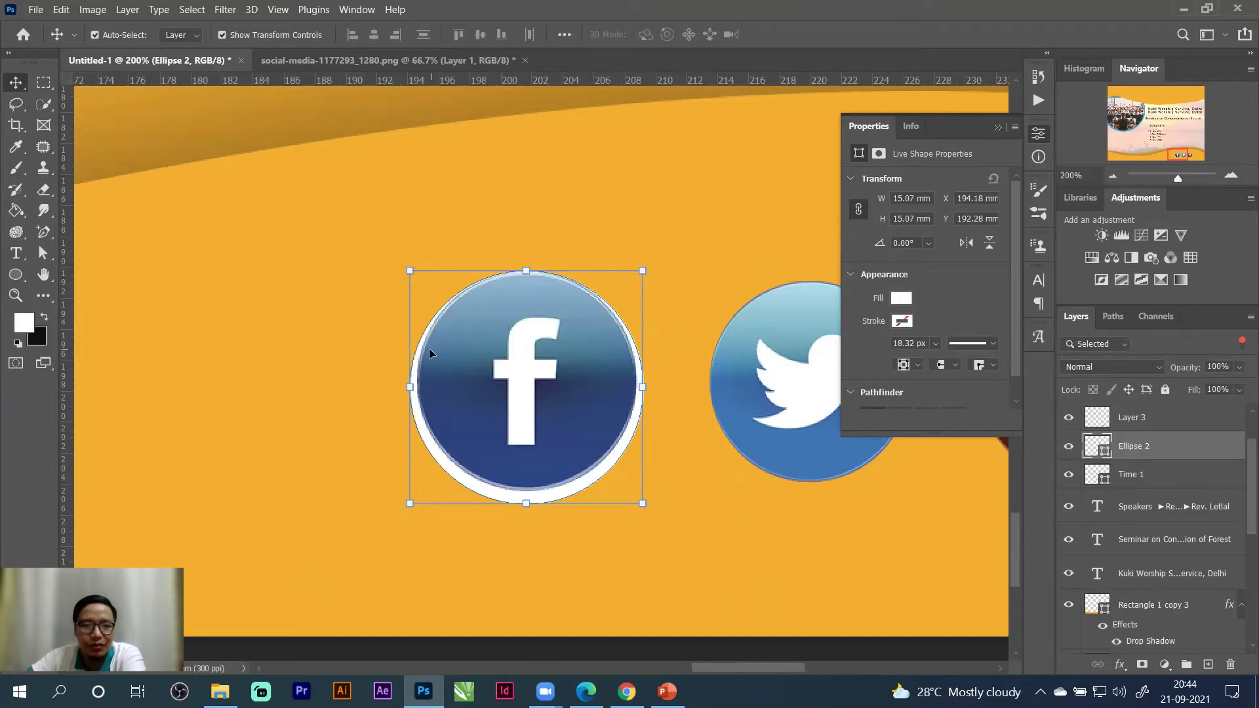
pyautogui.click(1037, 139)
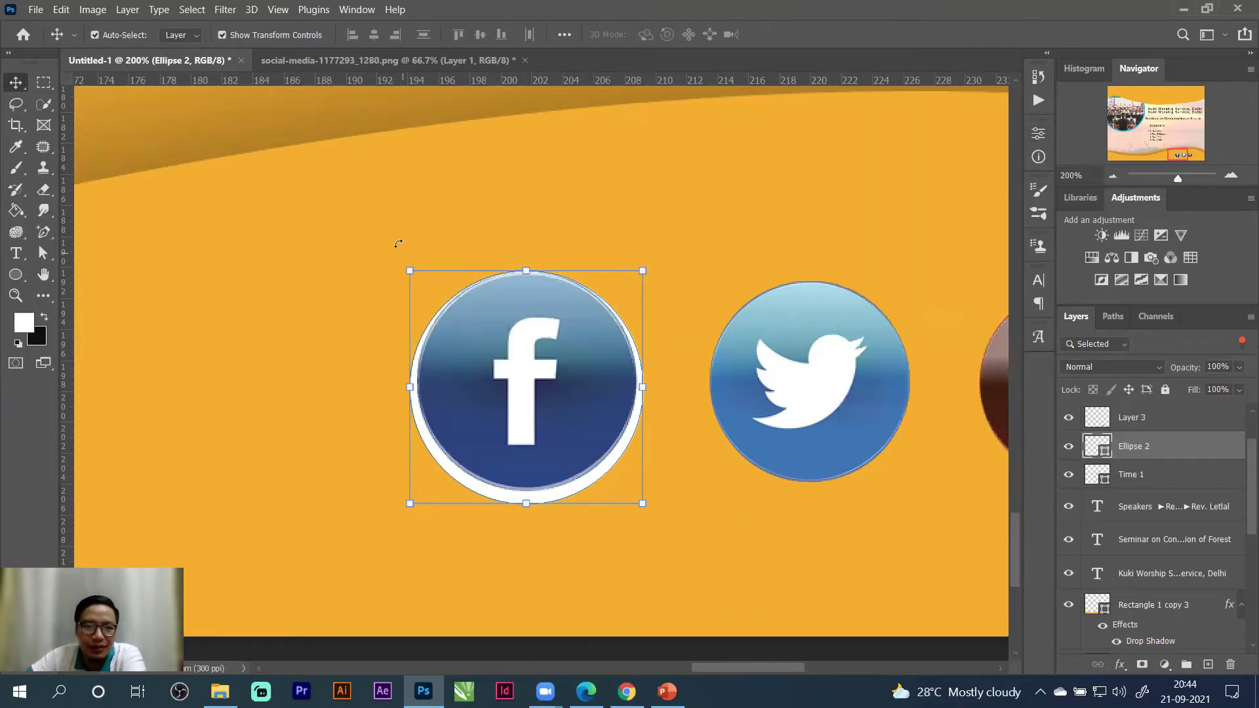
# Lock the two curved yellow background shapes, Rectangle 1 copy 3 and Rectangle 1 copy 2.
pyautogui.click(326, 223)
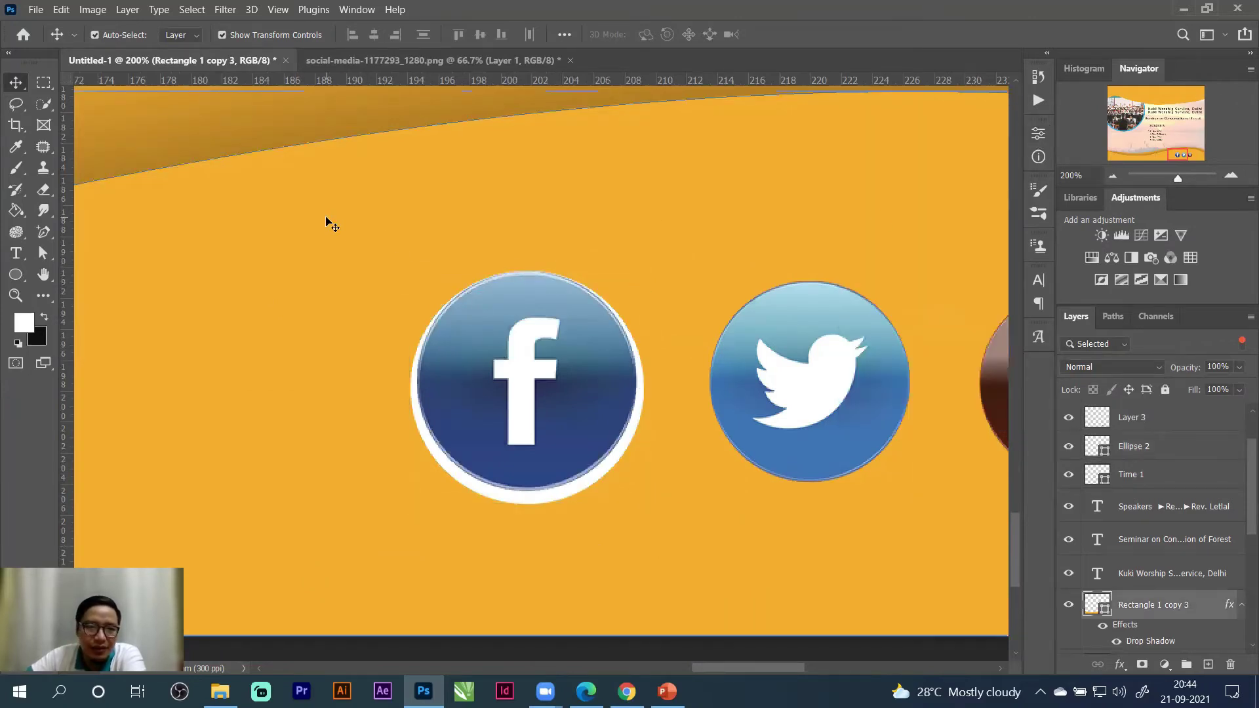
pyautogui.click(1112, 175)
pyautogui.click(1112, 176)
pyautogui.click(1113, 176)
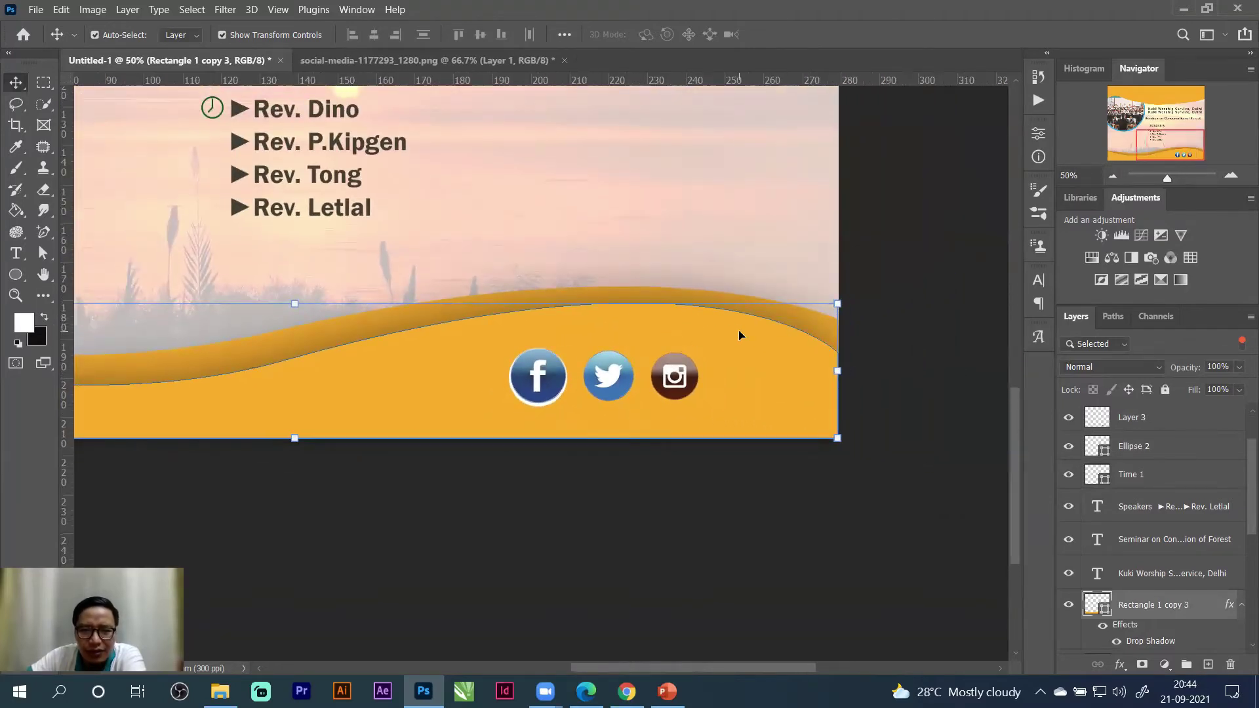
pyautogui.click(1164, 389)
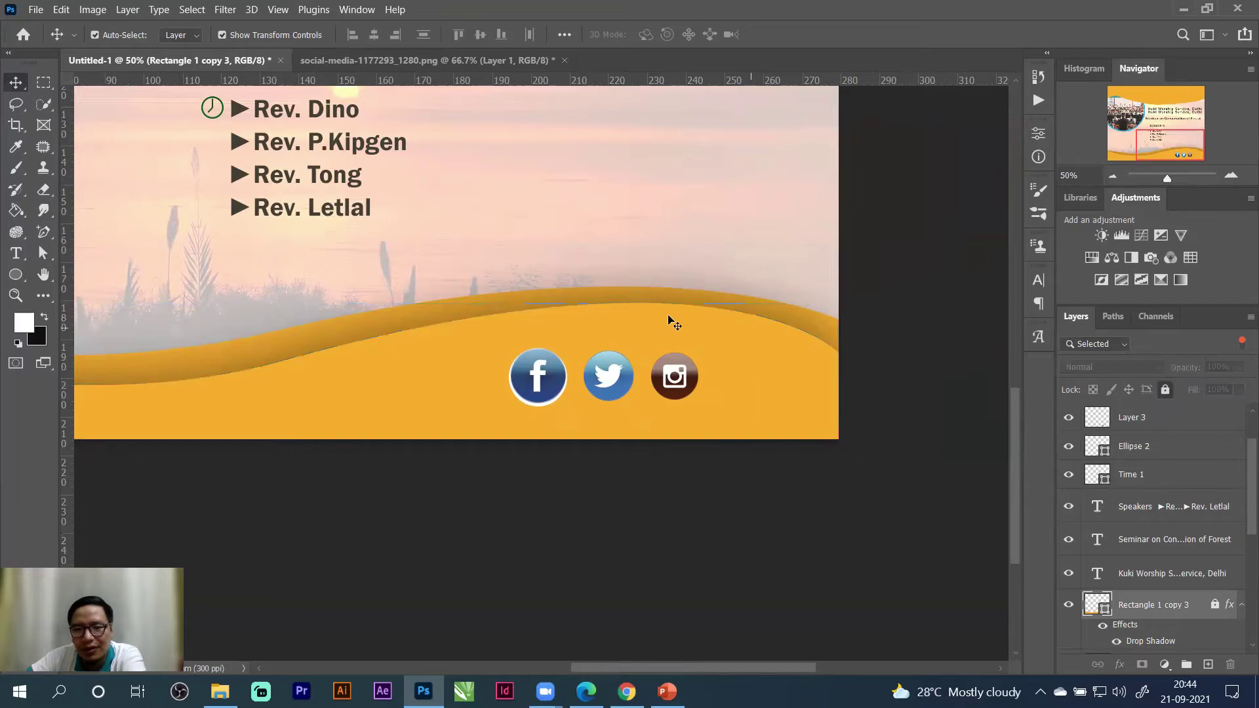
pyautogui.click(607, 297)
pyautogui.click(1166, 390)
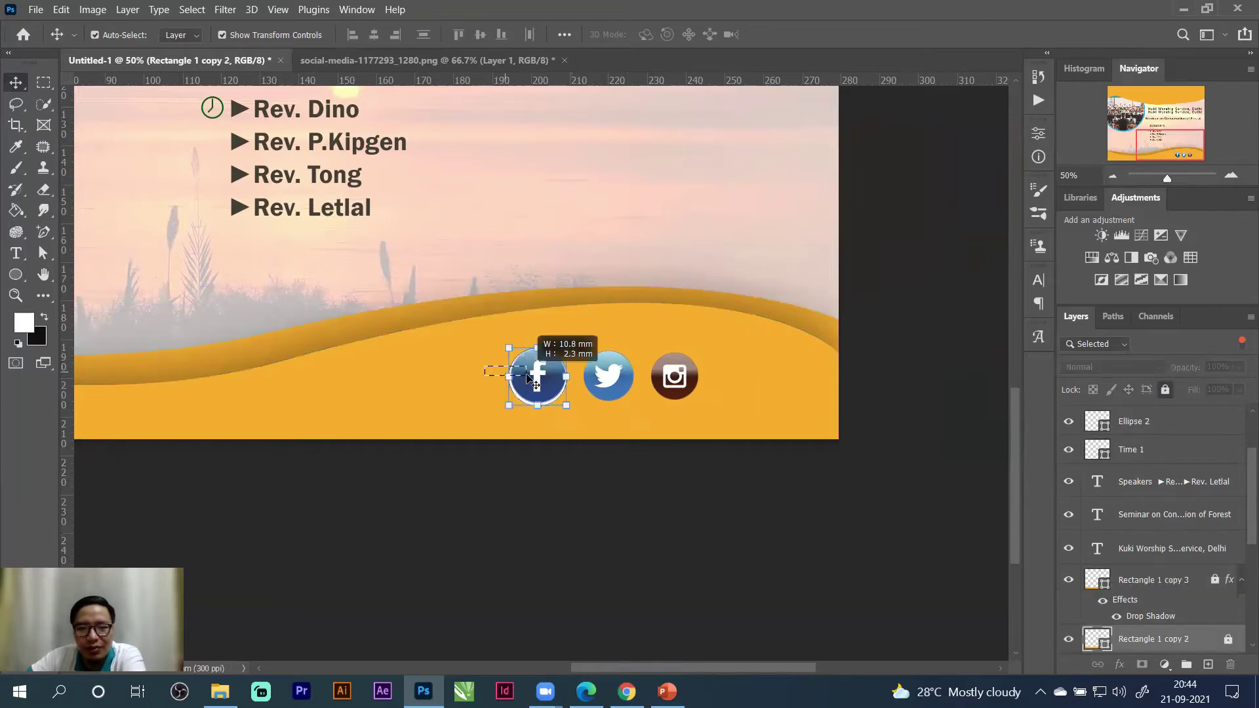
# Try aligning the centers of the Facebook icon and its white circle, then undo the alignment.
pyautogui.click(557, 367)
pyautogui.moveTo(467, 376); pyautogui.dragTo(582, 381)
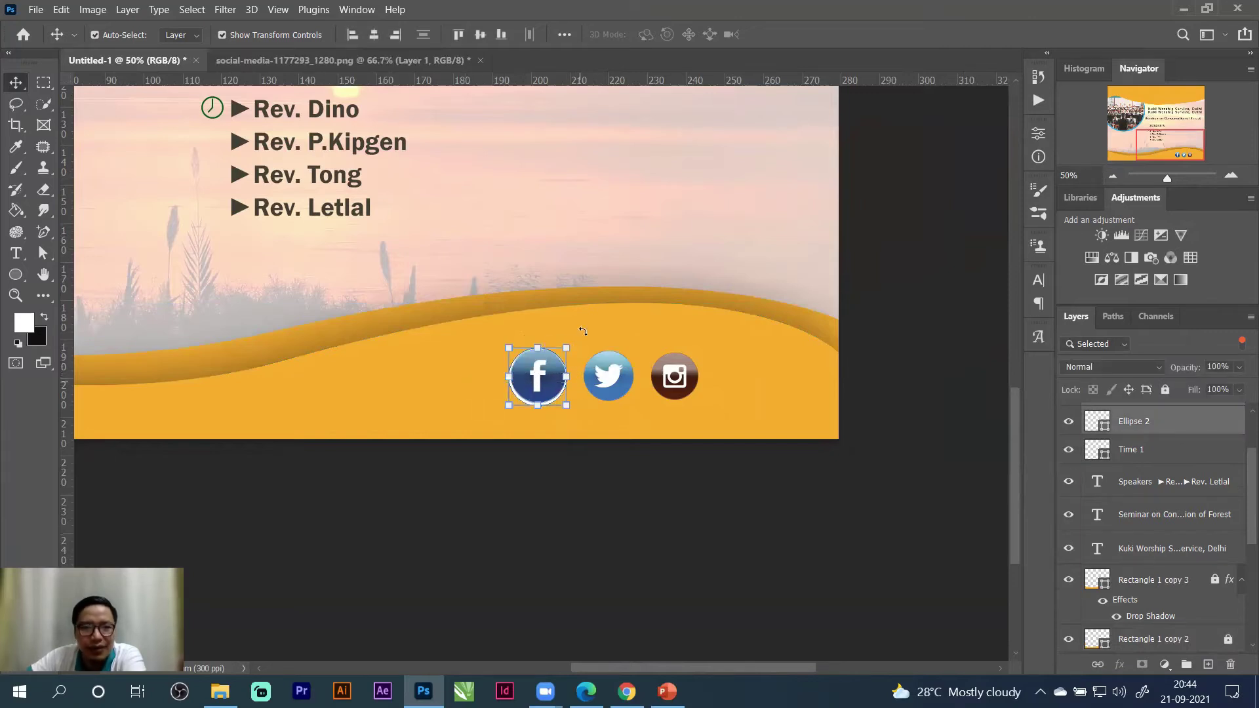
pyautogui.click(376, 41)
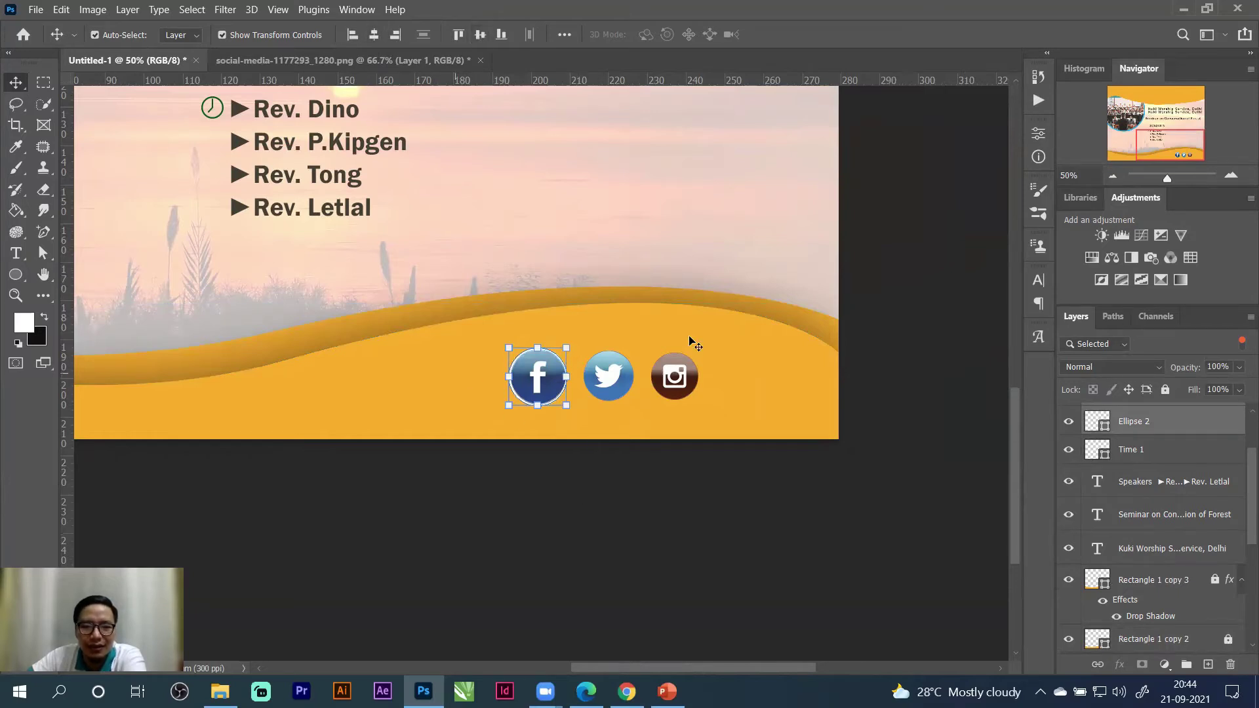
pyautogui.moveTo(1167, 179); pyautogui.dragTo(1176, 179)
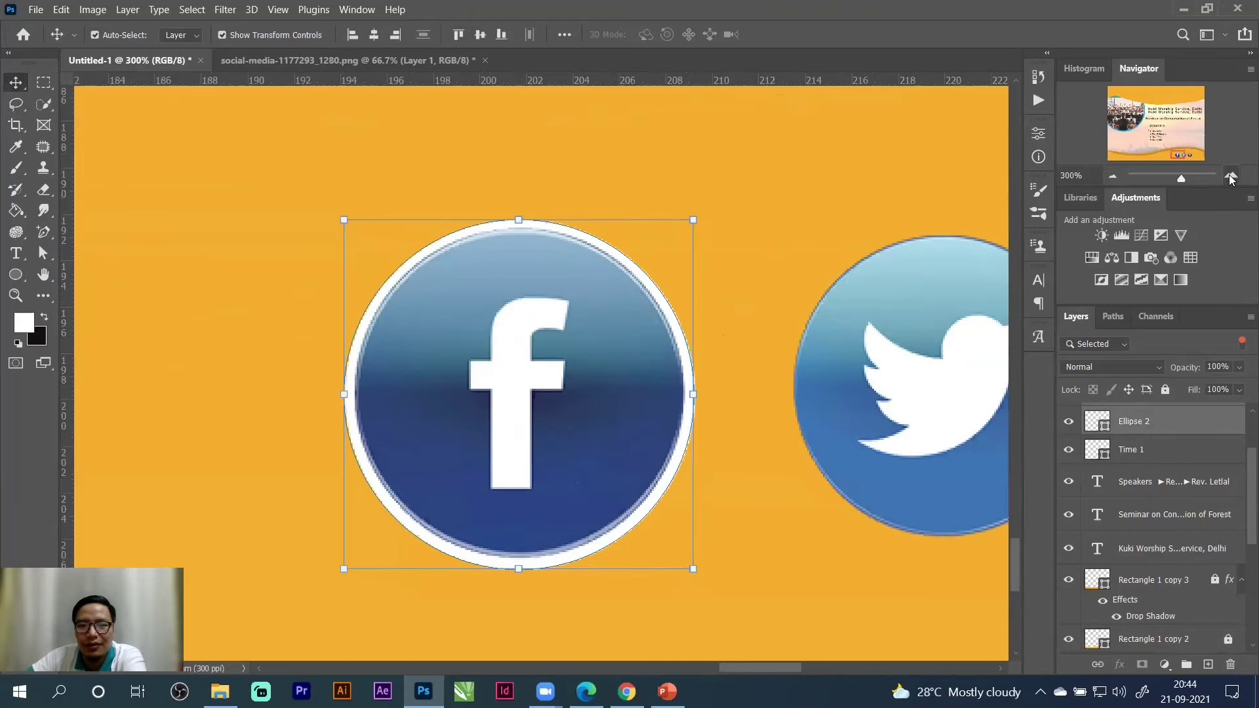
pyautogui.hotkey('ctrl', 'z')
pyautogui.hotkey('ctrl', 'z')
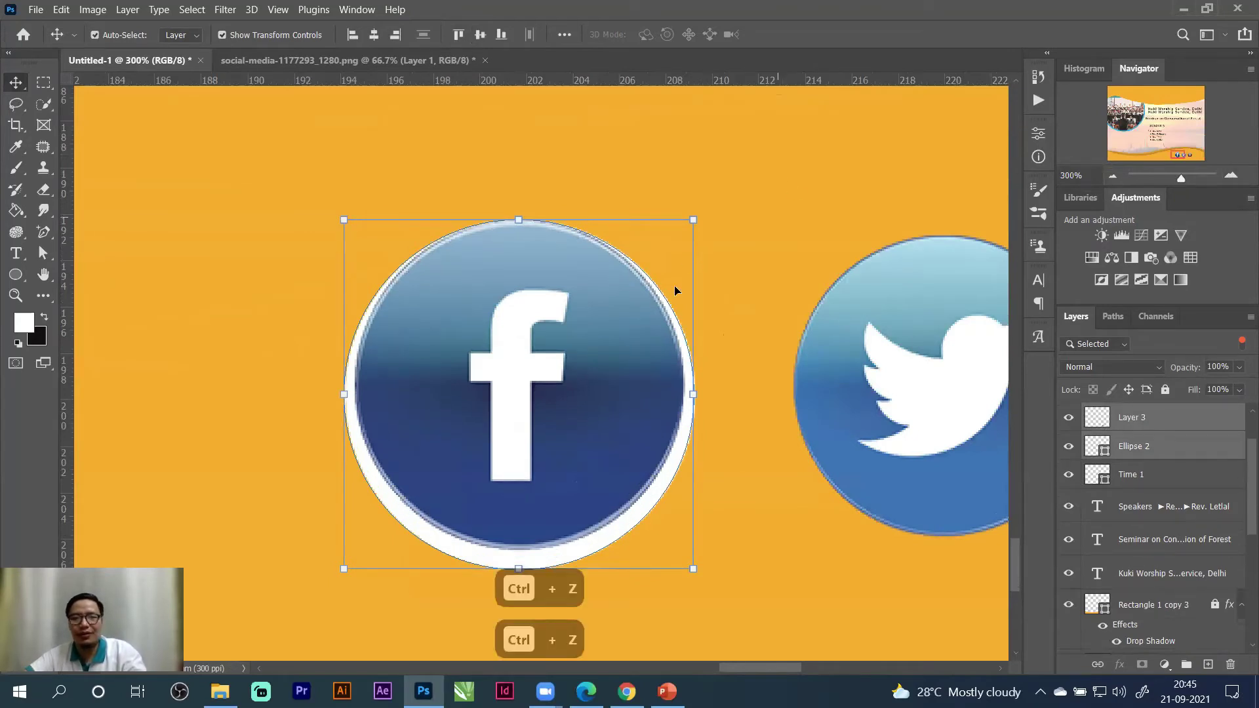
# Shift the Facebook icon off its white circle, then select both and align their horizontal and vertical centers.
pyautogui.moveTo(568, 327); pyautogui.dragTo(500, 280)
pyautogui.hotkey('ctrl', 'z')
pyautogui.click(189, 303)
pyautogui.moveTo(177, 328); pyautogui.dragTo(725, 384)
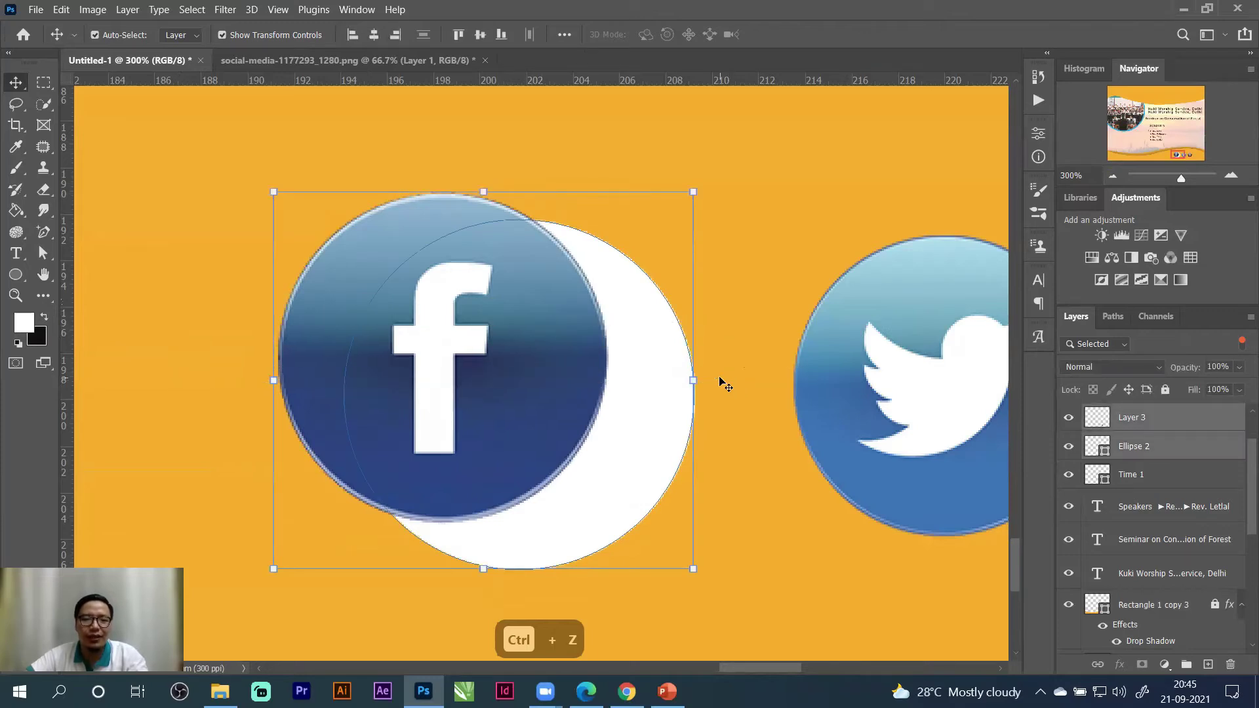
pyautogui.moveTo(142, 314); pyautogui.dragTo(649, 368)
pyautogui.click(371, 40)
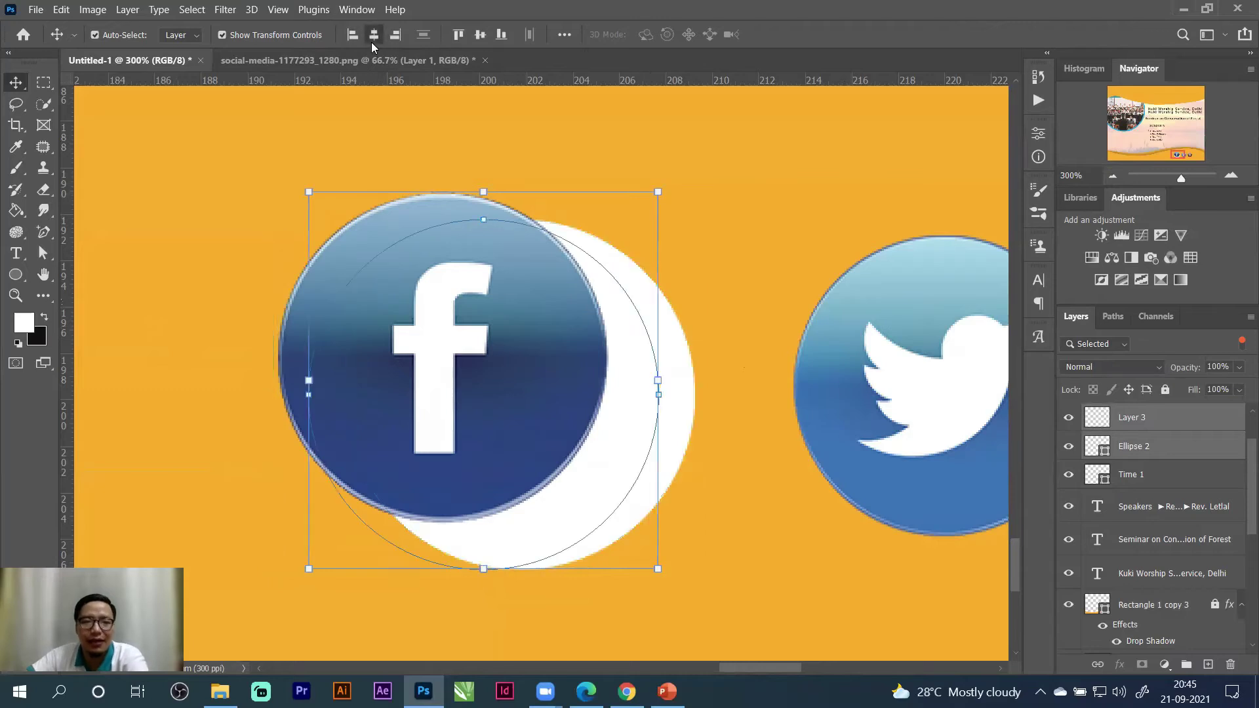
pyautogui.click(479, 36)
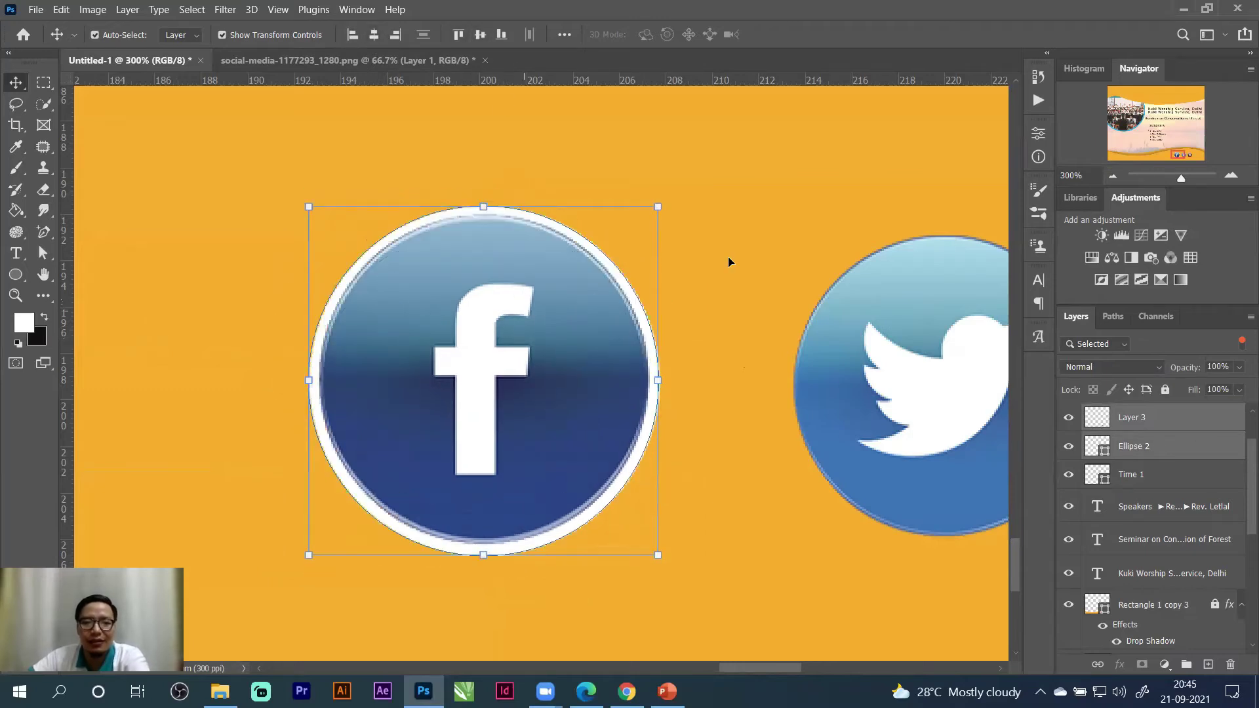
pyautogui.click(1113, 172)
pyautogui.click(1113, 172)
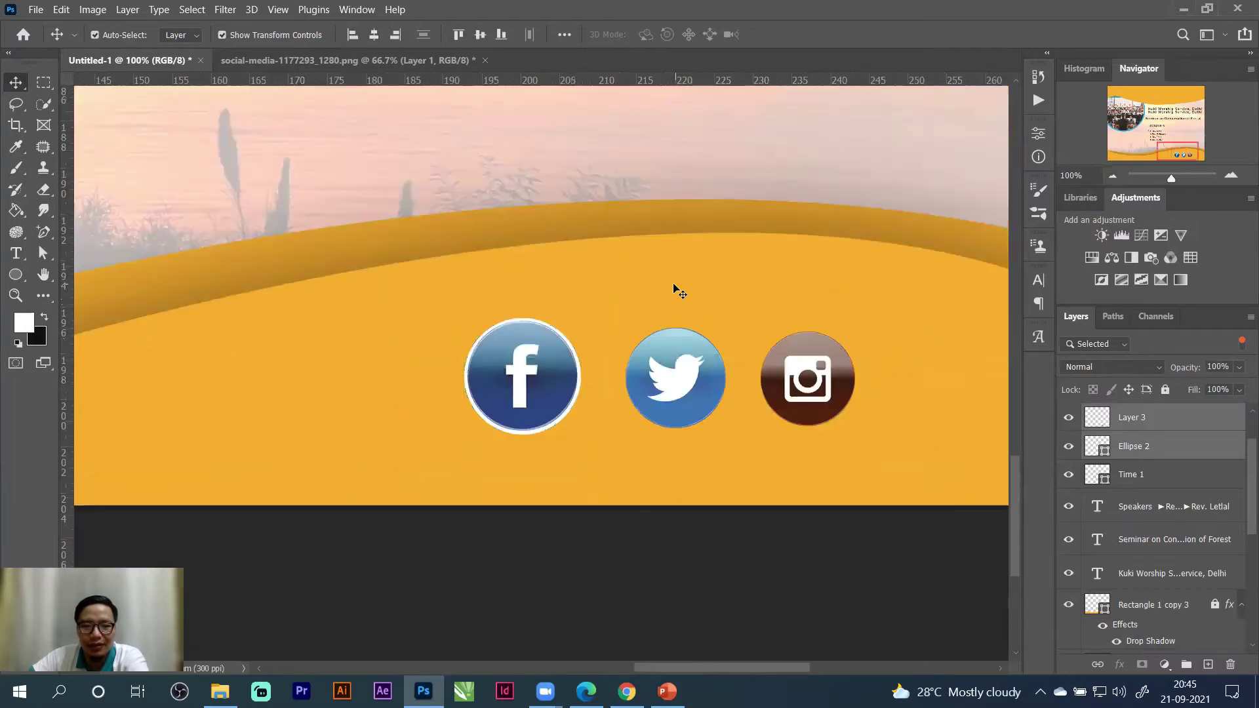
# Draw a white circle about 13.7 mm in diameter and position it over the Twitter icon.
pyautogui.click(570, 451)
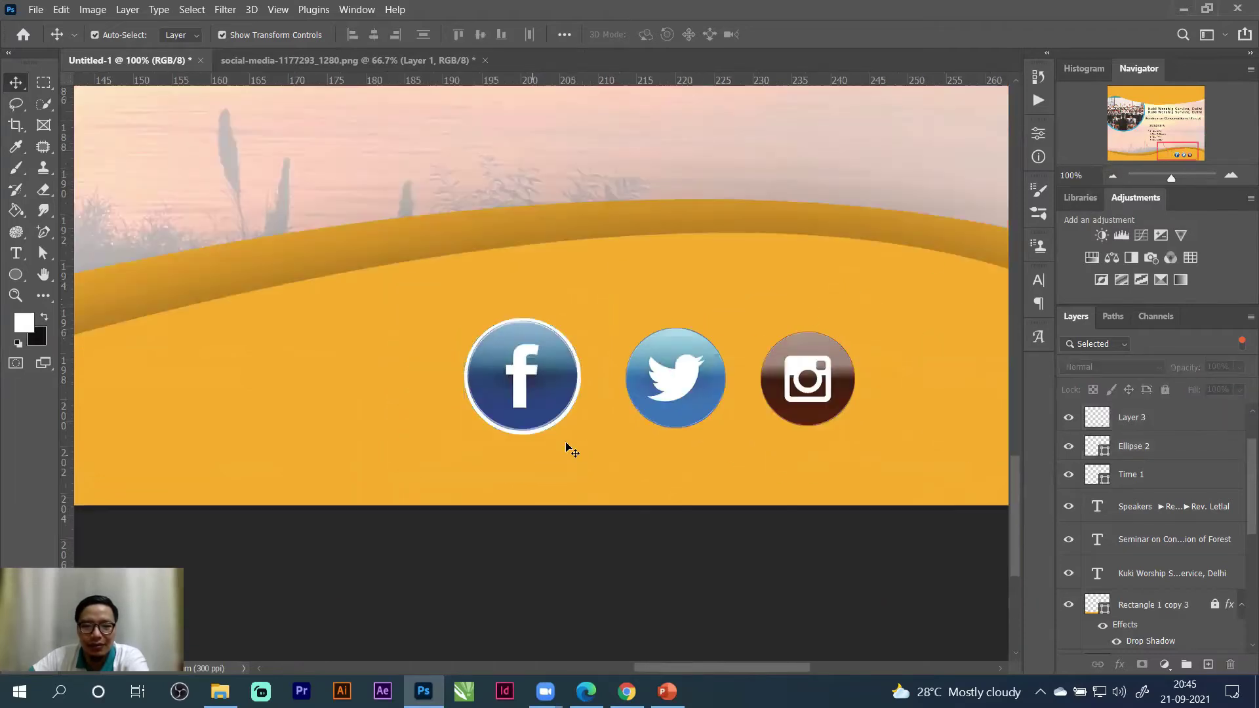
pyautogui.click(1113, 176)
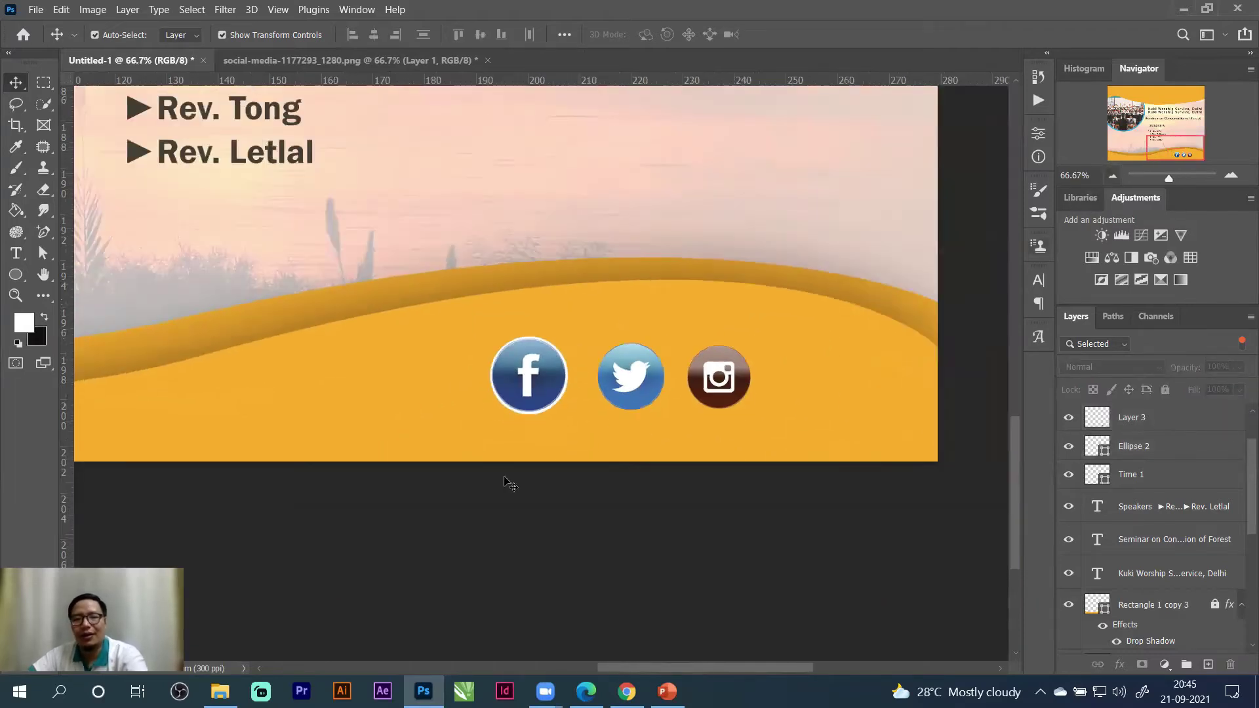
pyautogui.click(19, 274)
pyautogui.moveTo(643, 400); pyautogui.dragTo(664, 410)
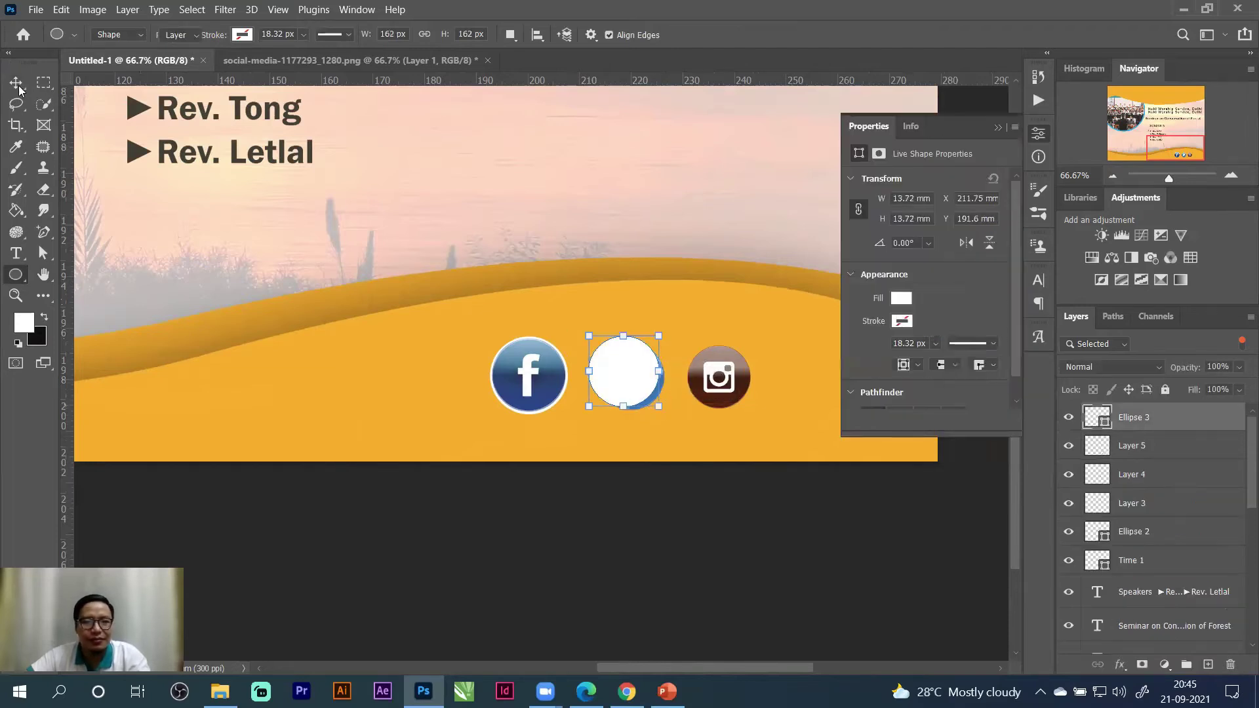
pyautogui.click(16, 82)
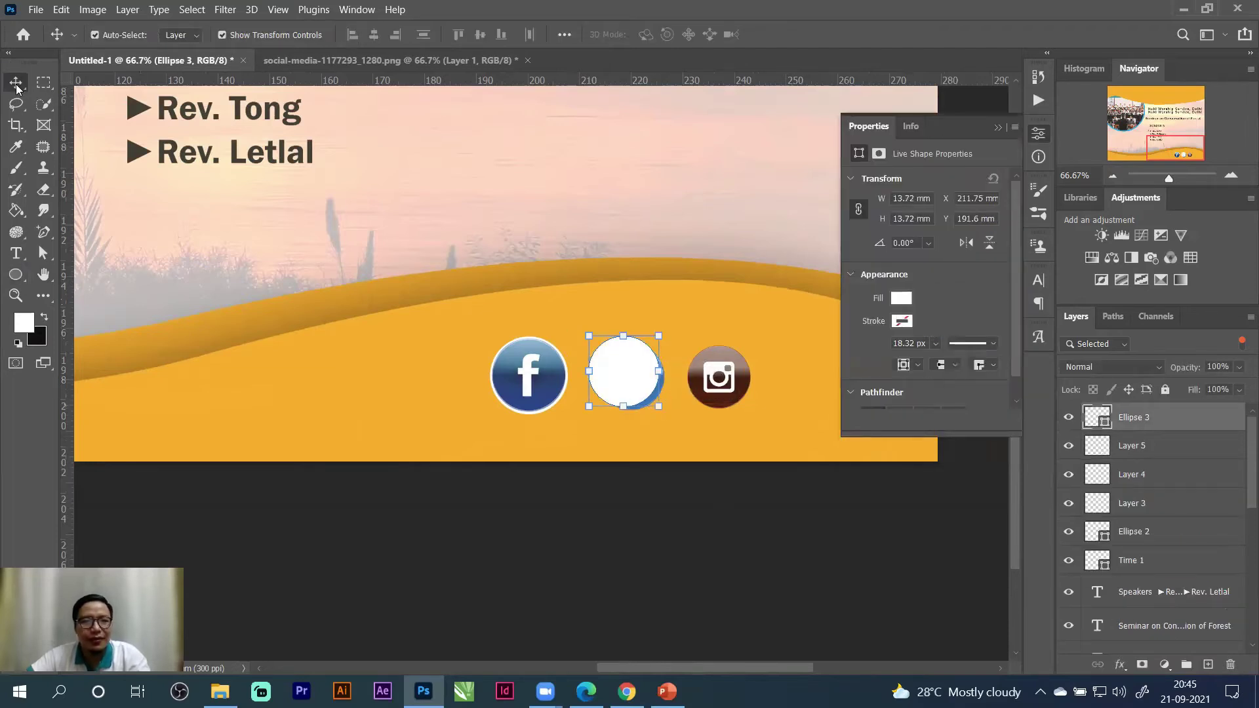
pyautogui.moveTo(633, 382); pyautogui.dragTo(647, 390)
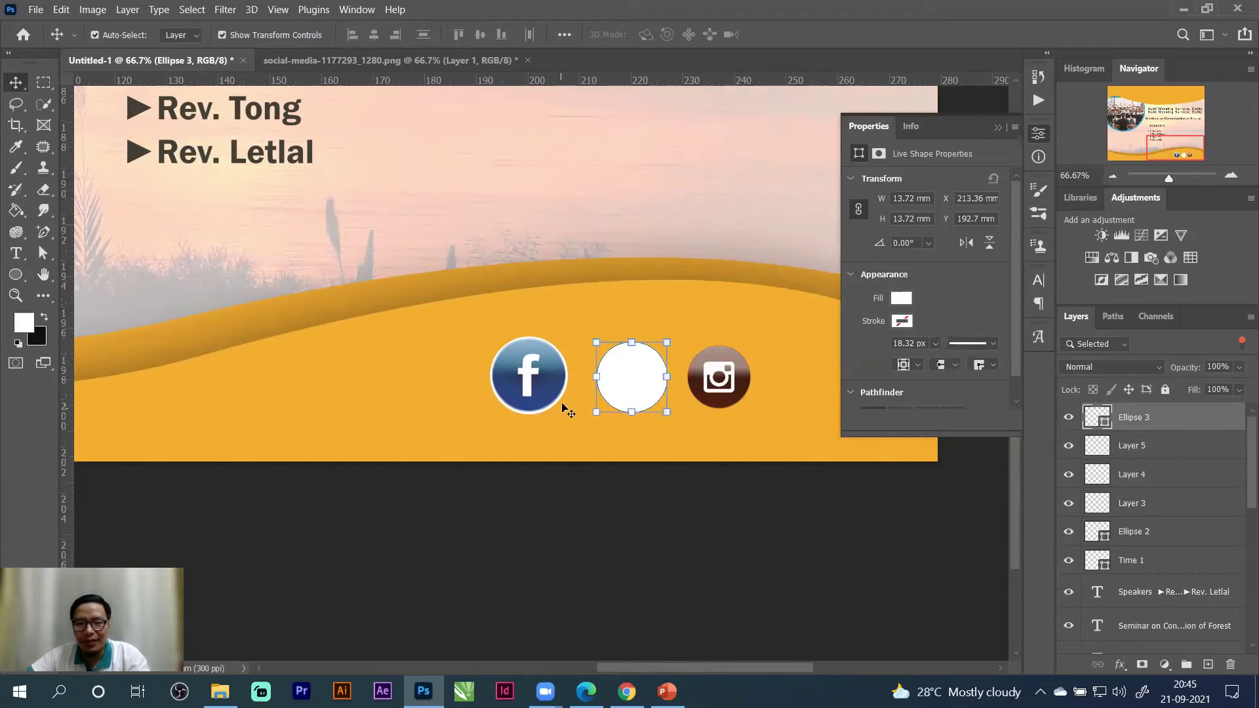
# Hide the new circle to identify the Twitter icon's layer, show it again, and move it below Layer 4.
pyautogui.click(1069, 417)
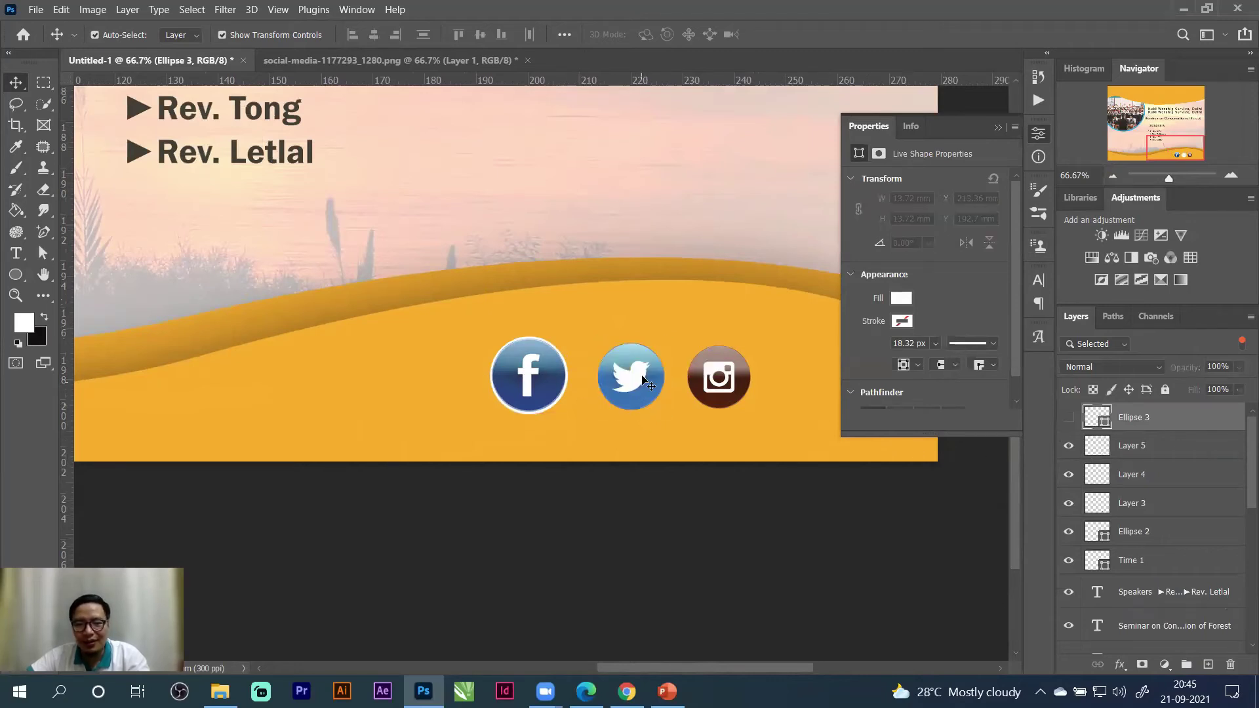
pyautogui.click(643, 382)
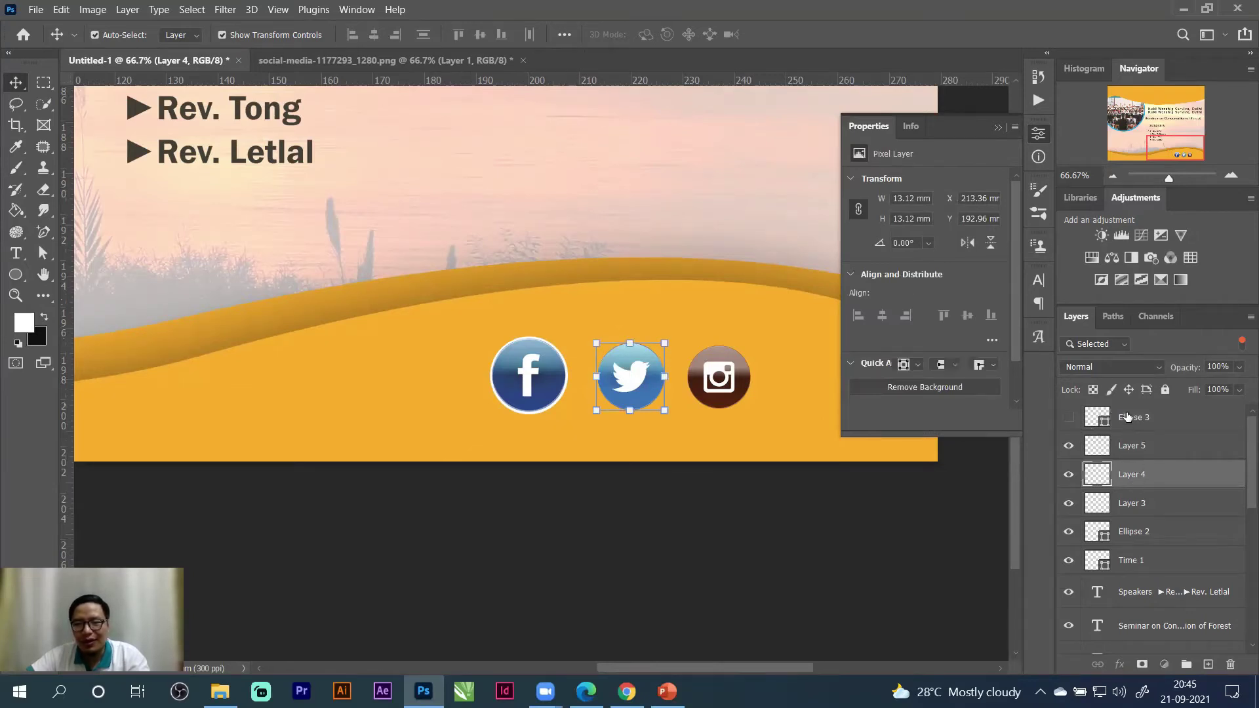
pyautogui.click(1085, 424)
pyautogui.click(1069, 417)
pyautogui.moveTo(1131, 419); pyautogui.dragTo(1136, 492)
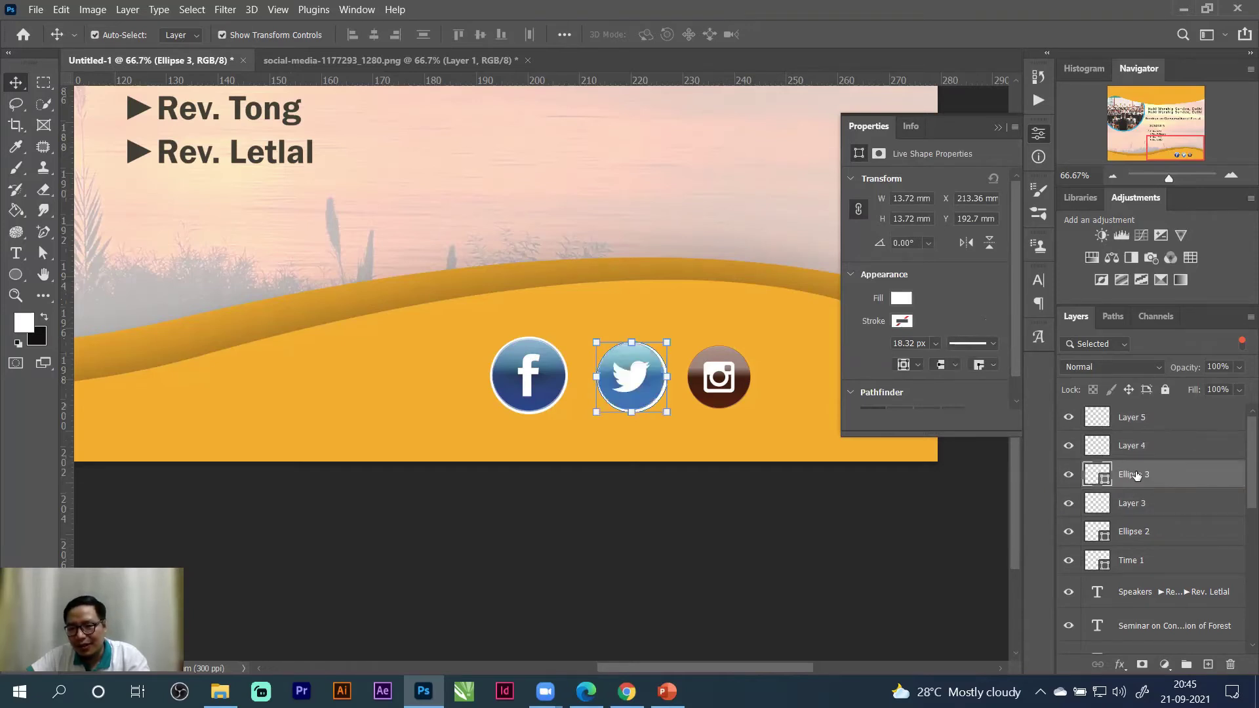
# Select the Twitter icon together with its white circle and align their horizontal and vertical centers.
pyautogui.doubleClick(1136, 474)
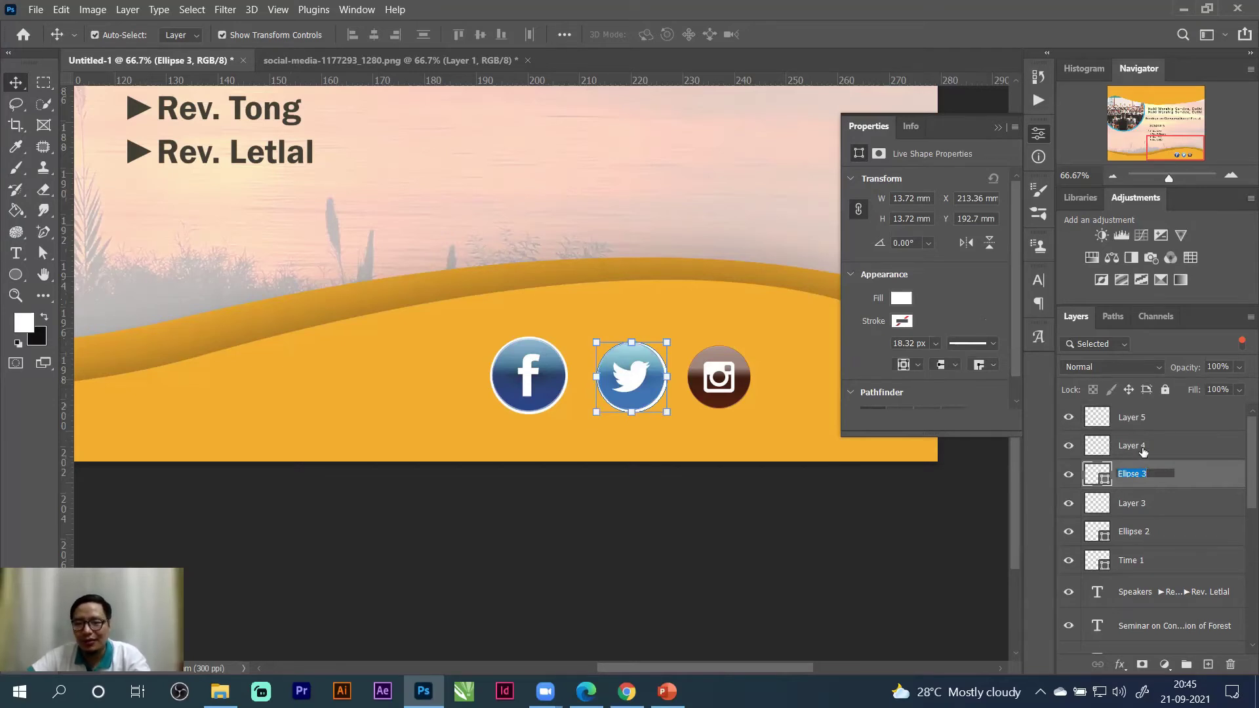
pyautogui.click(1143, 448)
pyautogui.click(1129, 477)
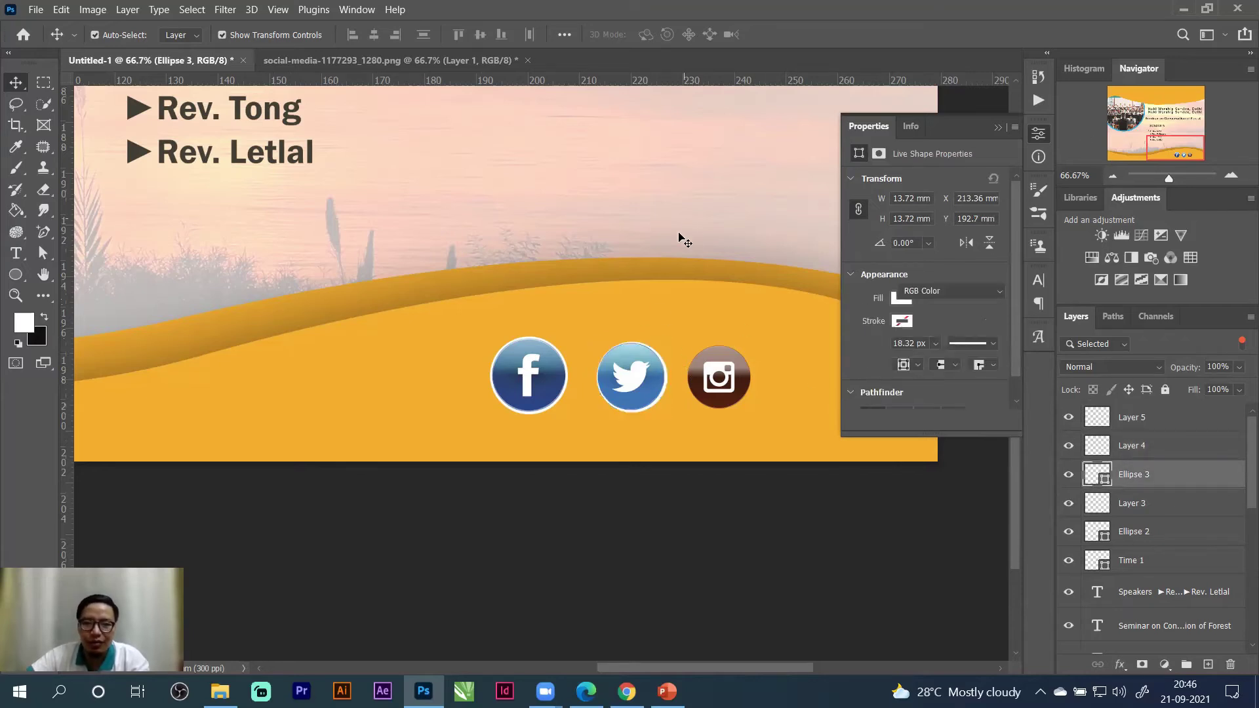
pyautogui.keyDown('shift'); pyautogui.click(626, 342); pyautogui.keyUp('shift')
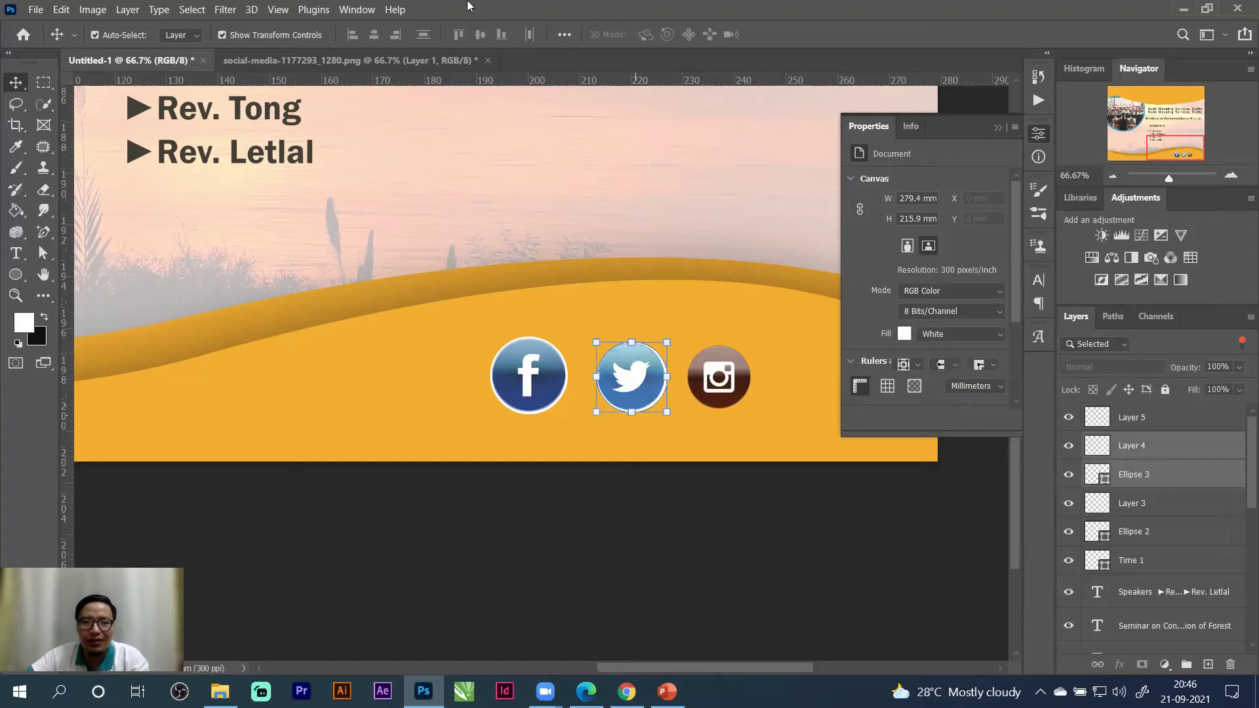
pyautogui.click(374, 34)
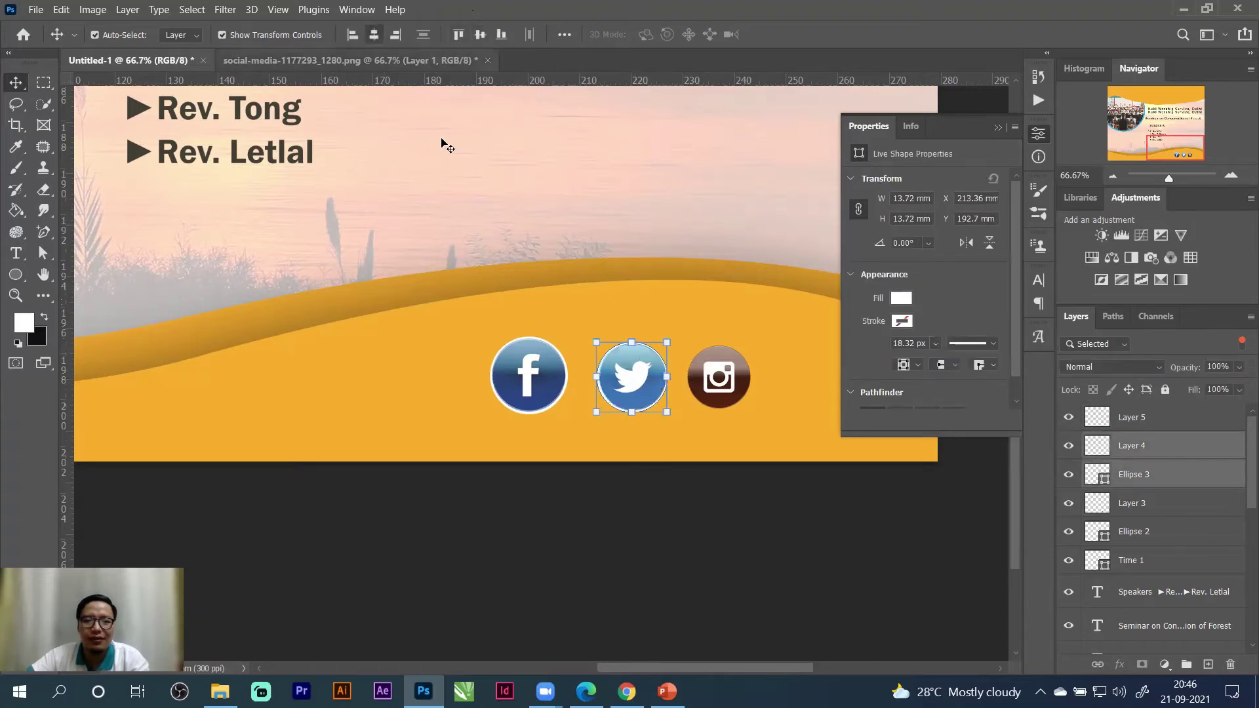
pyautogui.click(723, 322)
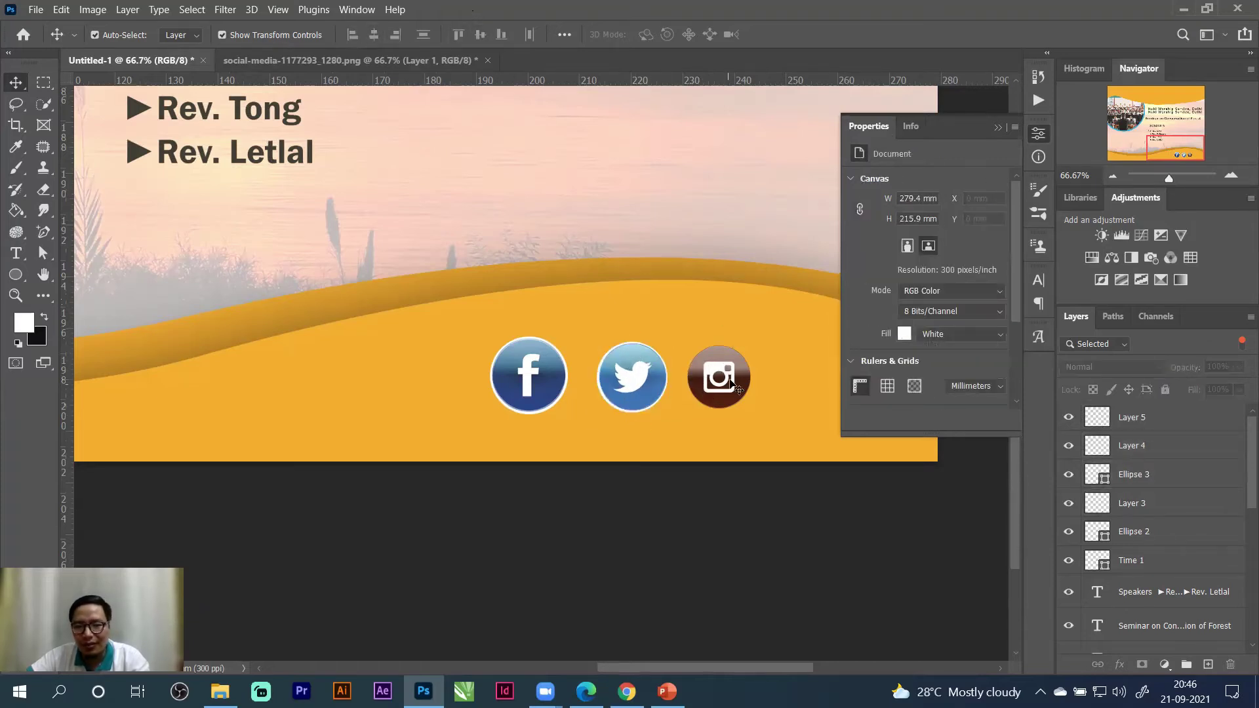
# Draw a white circle about 13.7 mm in diameter behind the Instagram icon, directly above Layer 4 in the stack.
pyautogui.click(732, 391)
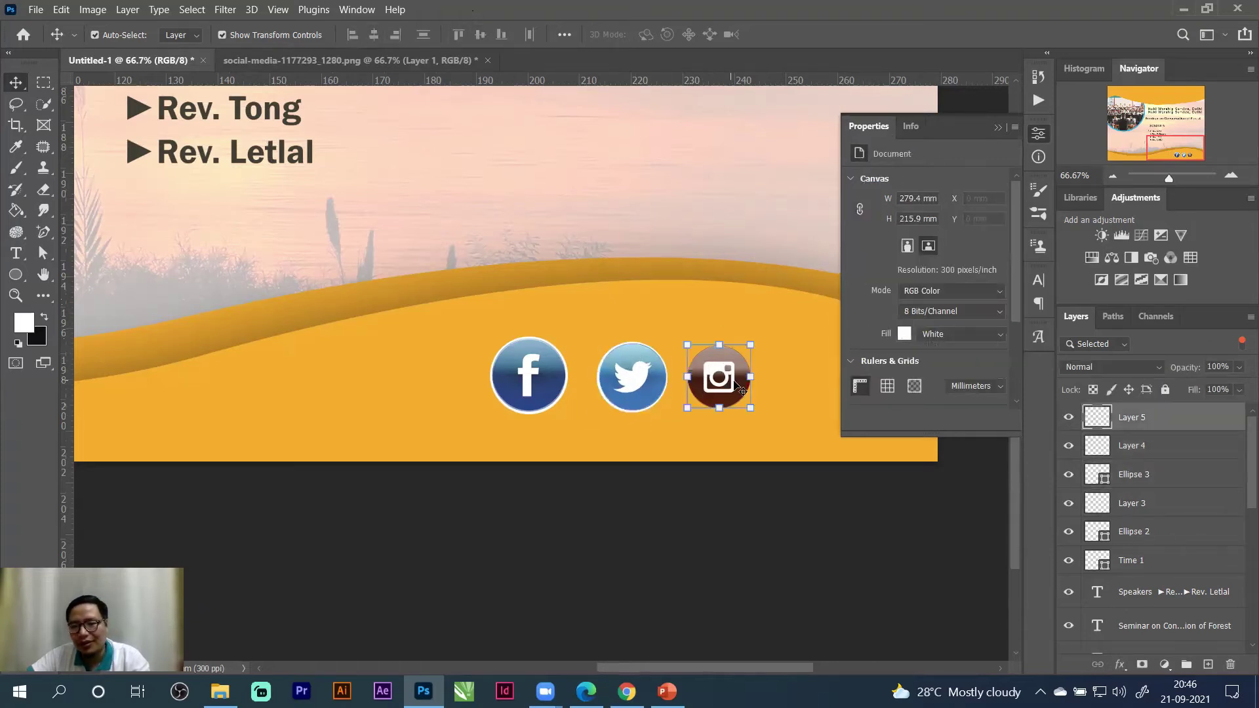
pyautogui.click(1136, 447)
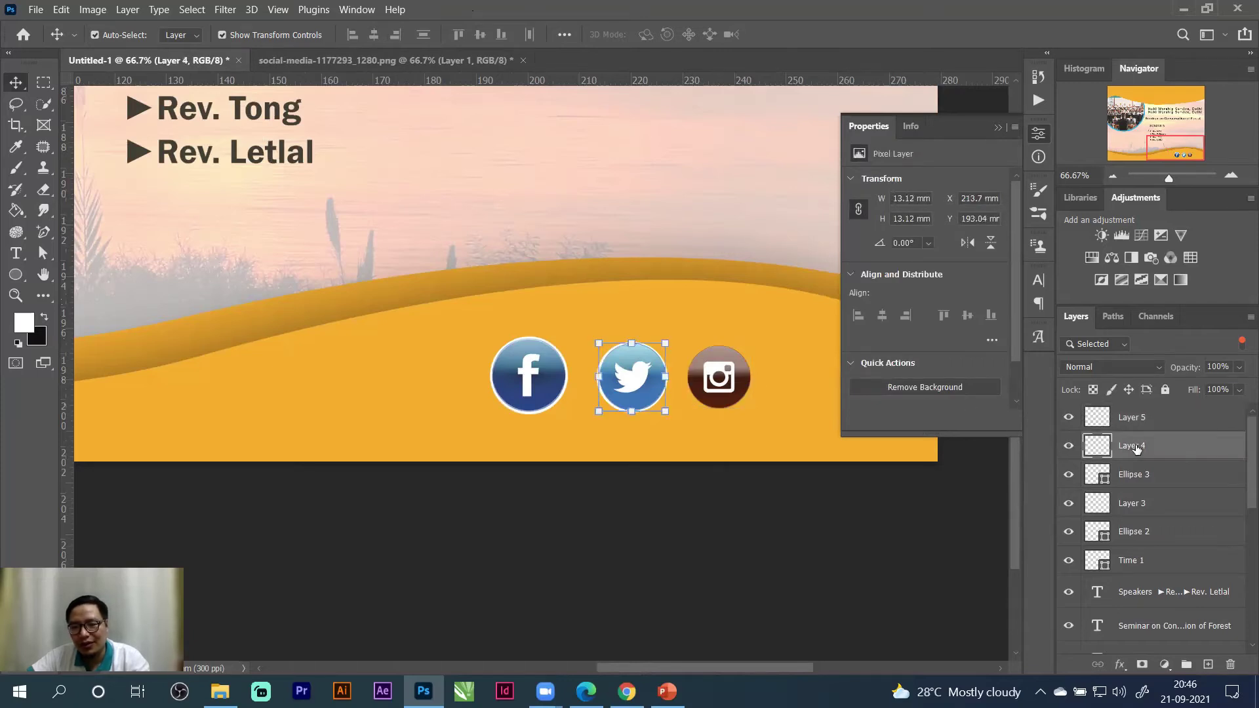
pyautogui.click(727, 386)
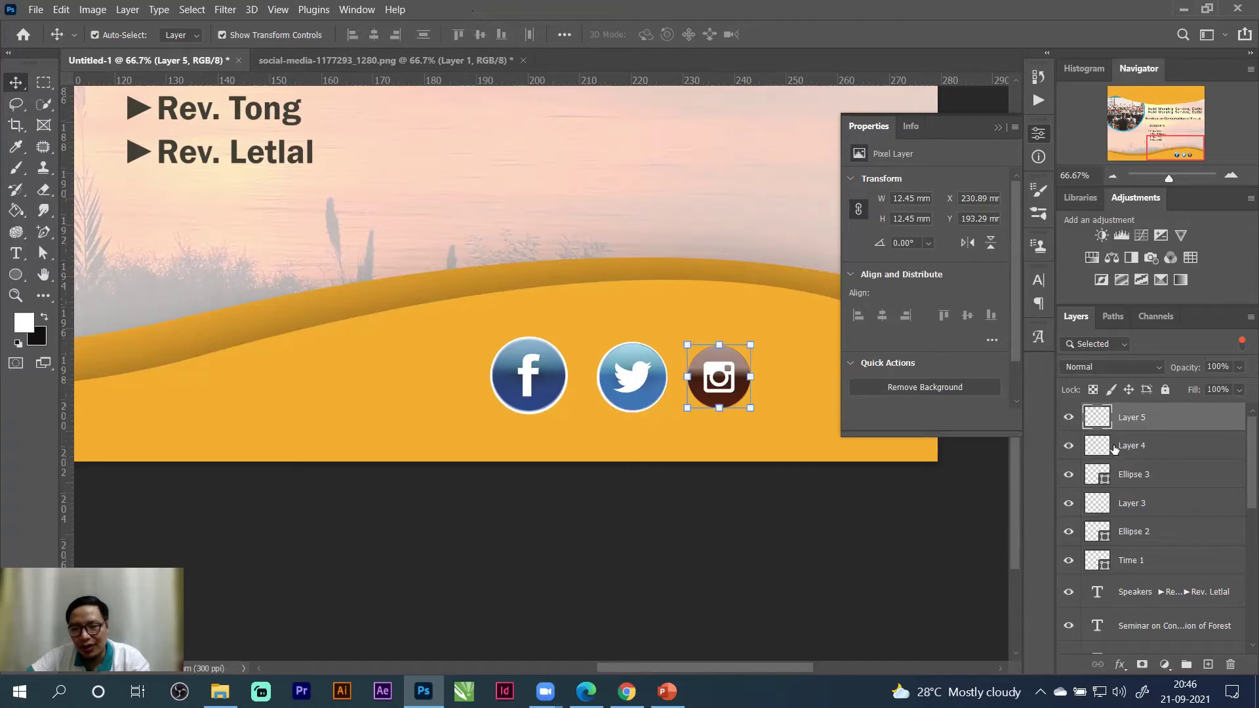
pyautogui.click(1114, 449)
pyautogui.click(16, 276)
pyautogui.moveTo(682, 343); pyautogui.dragTo(754, 413)
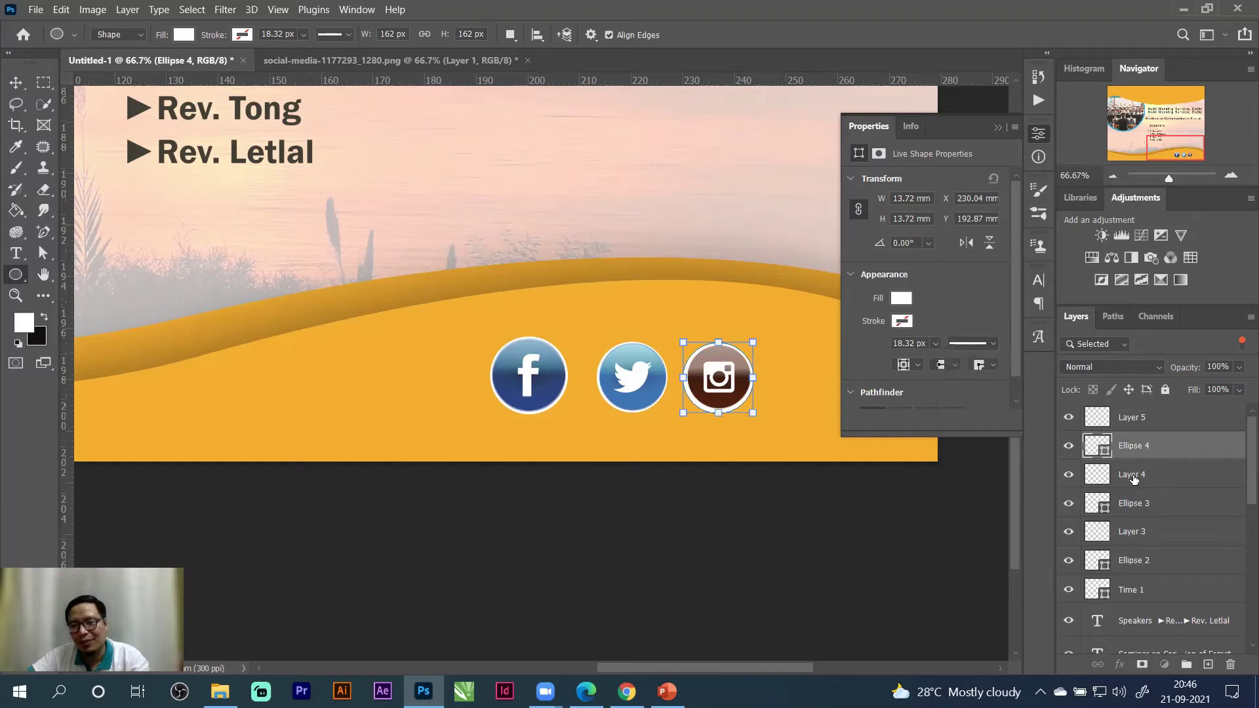
pyautogui.click(1133, 477)
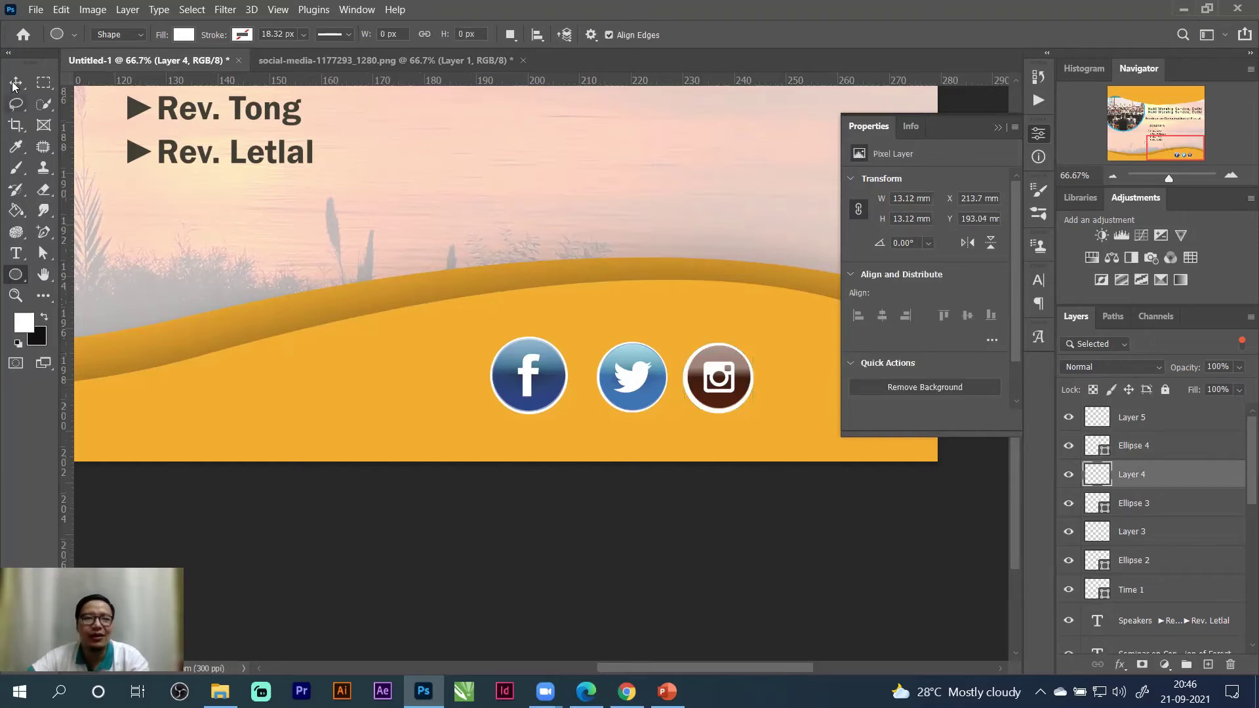
# Select the Instagram icon together with its white circle and align their centers.
pyautogui.click(16, 82)
pyautogui.click(724, 360)
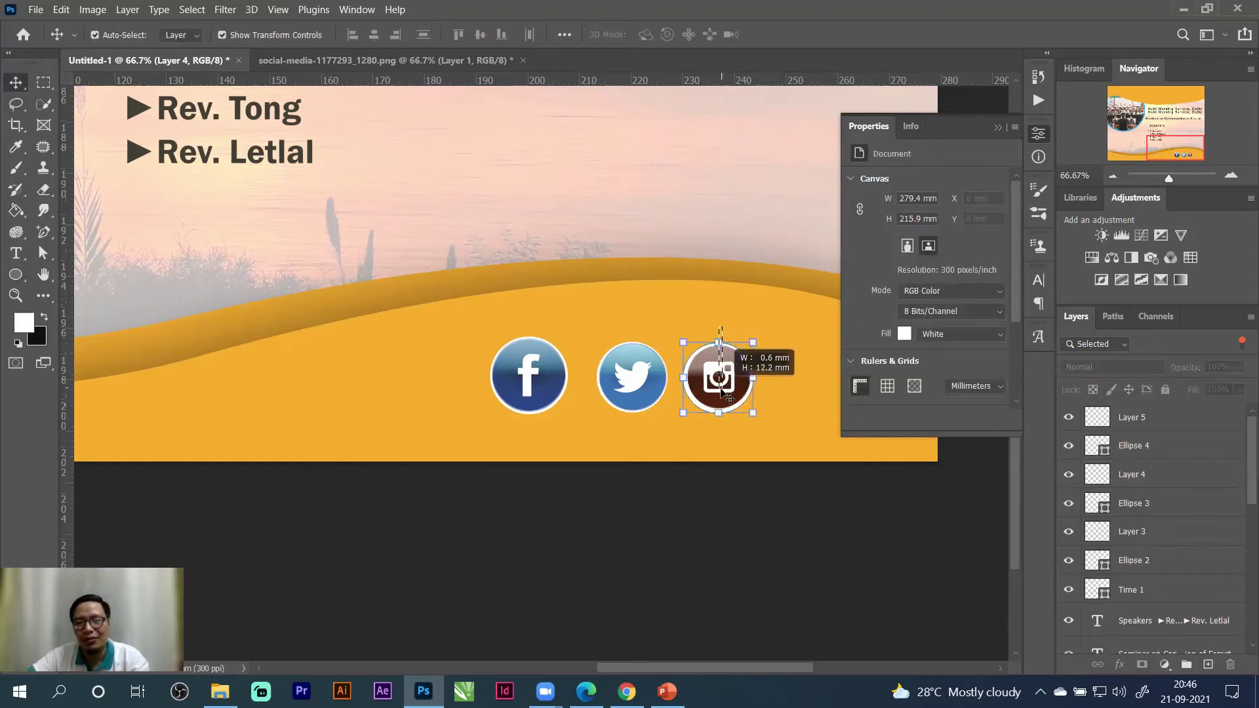
pyautogui.keyDown('shift'); pyautogui.click(724, 359); pyautogui.keyUp('shift')
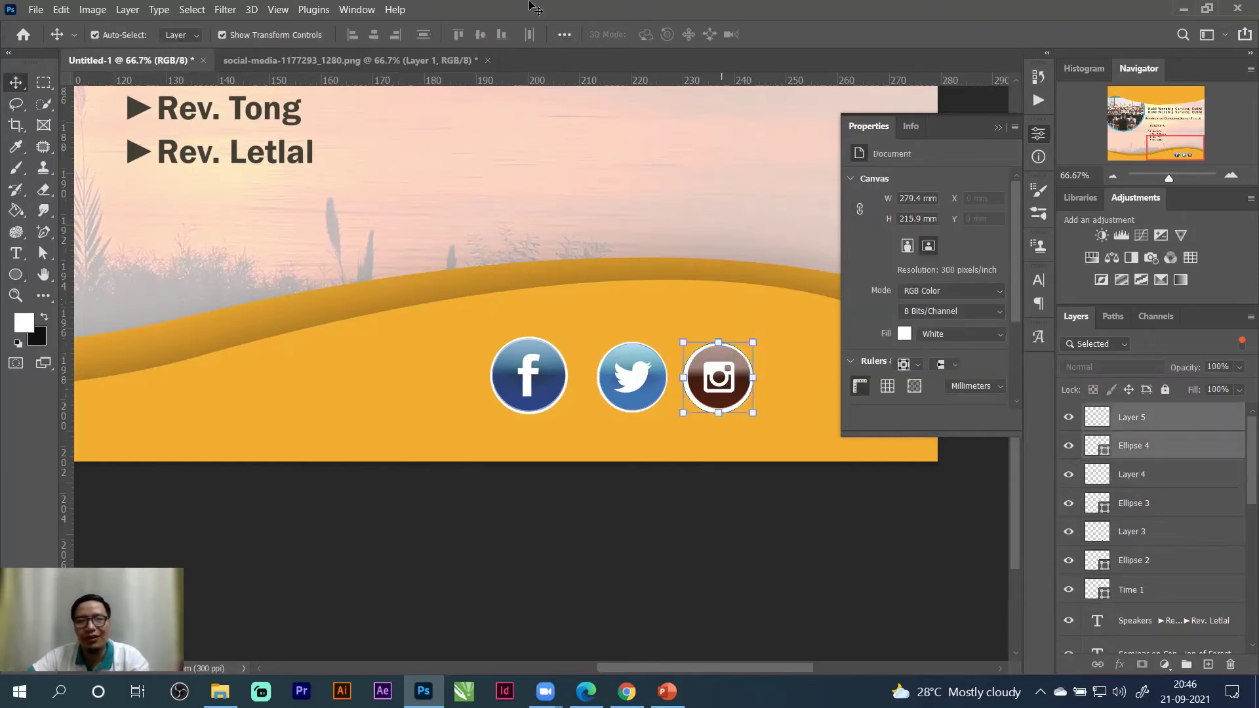
pyautogui.click(375, 34)
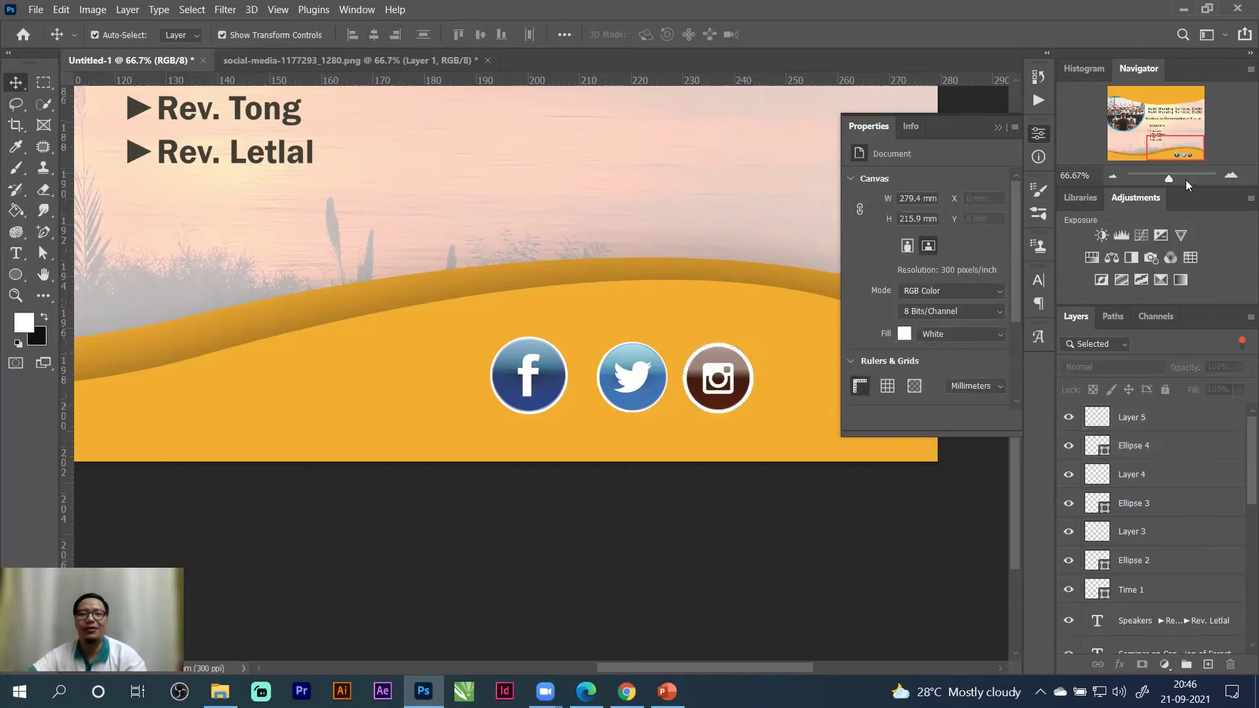
# Move the Speakers text block slightly to the right and down, away from the small clock icon.
pyautogui.click(1113, 176)
pyautogui.click(1112, 175)
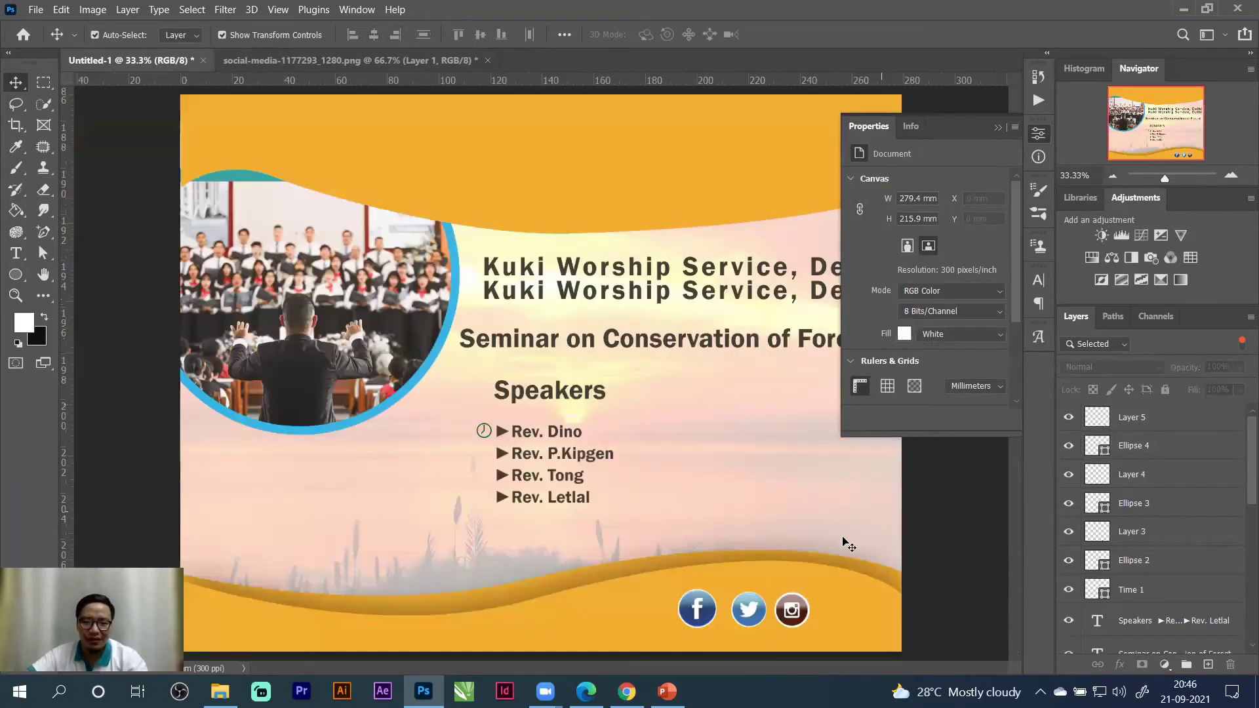
pyautogui.click(1113, 176)
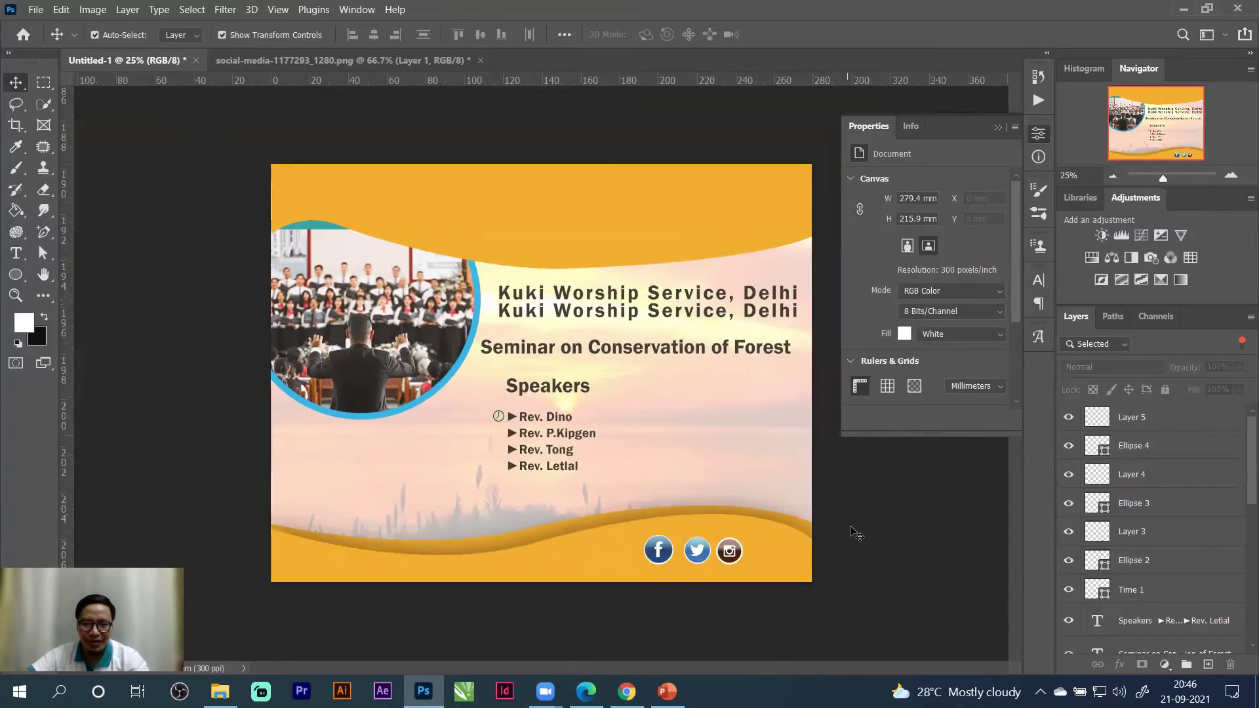
pyautogui.moveTo(536, 440)
pyautogui.mouseDown()
pyautogui.moveTo(536, 485)
pyautogui.moveTo(550, 451)
pyautogui.mouseUp()
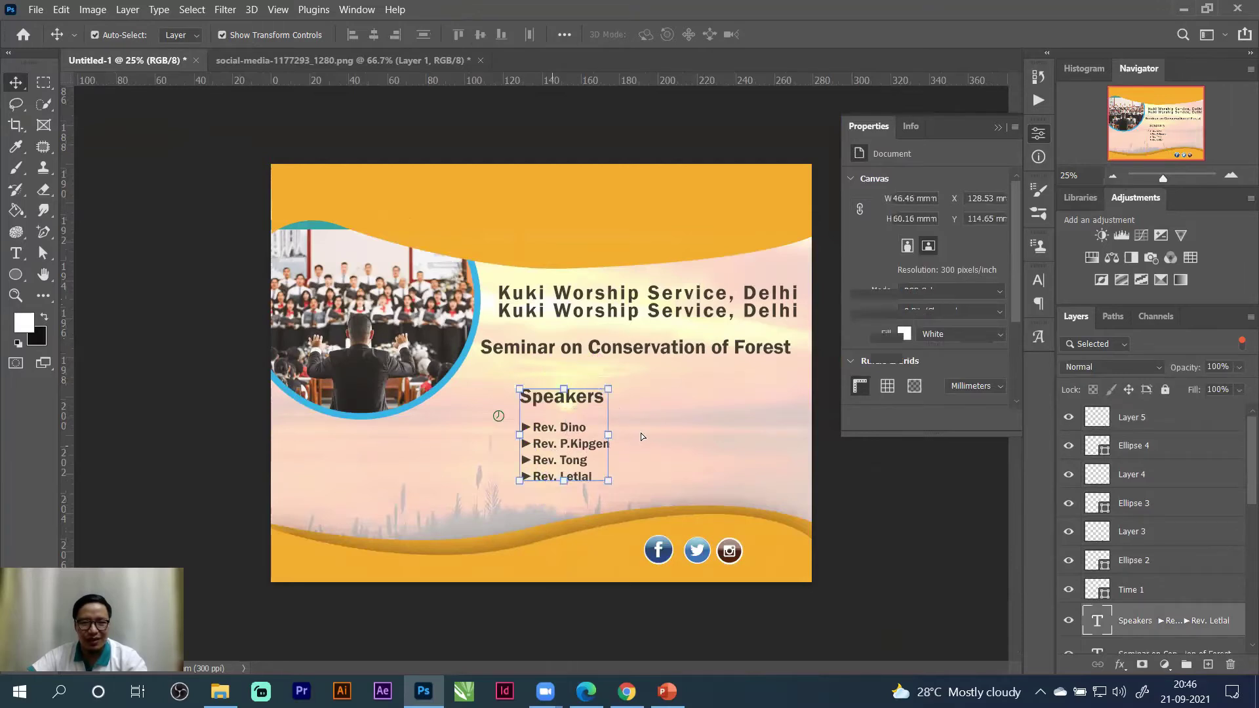
pyautogui.click(505, 422)
pyautogui.click(510, 430)
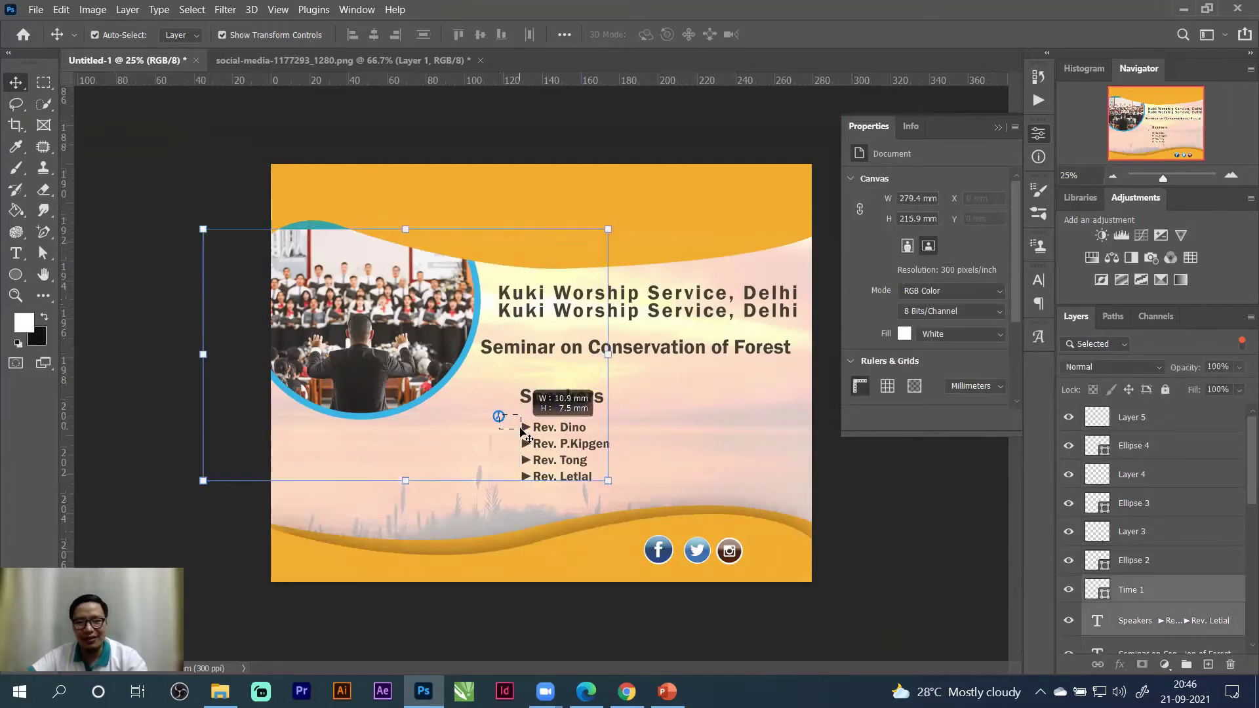
pyautogui.click(683, 441)
# Show the hidden Rectangle 1 copy shape to bring back the shadowed second curve along the banner's top.
pyautogui.click(392, 316)
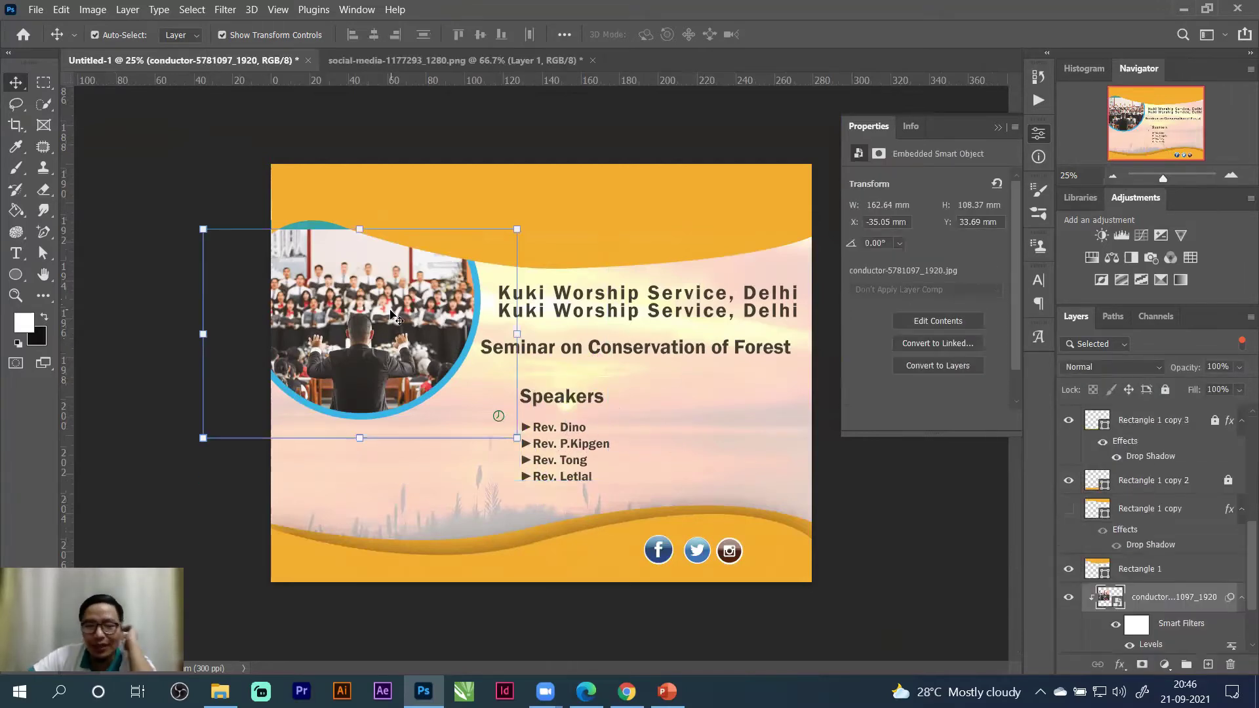
pyautogui.click(640, 221)
pyautogui.click(1069, 508)
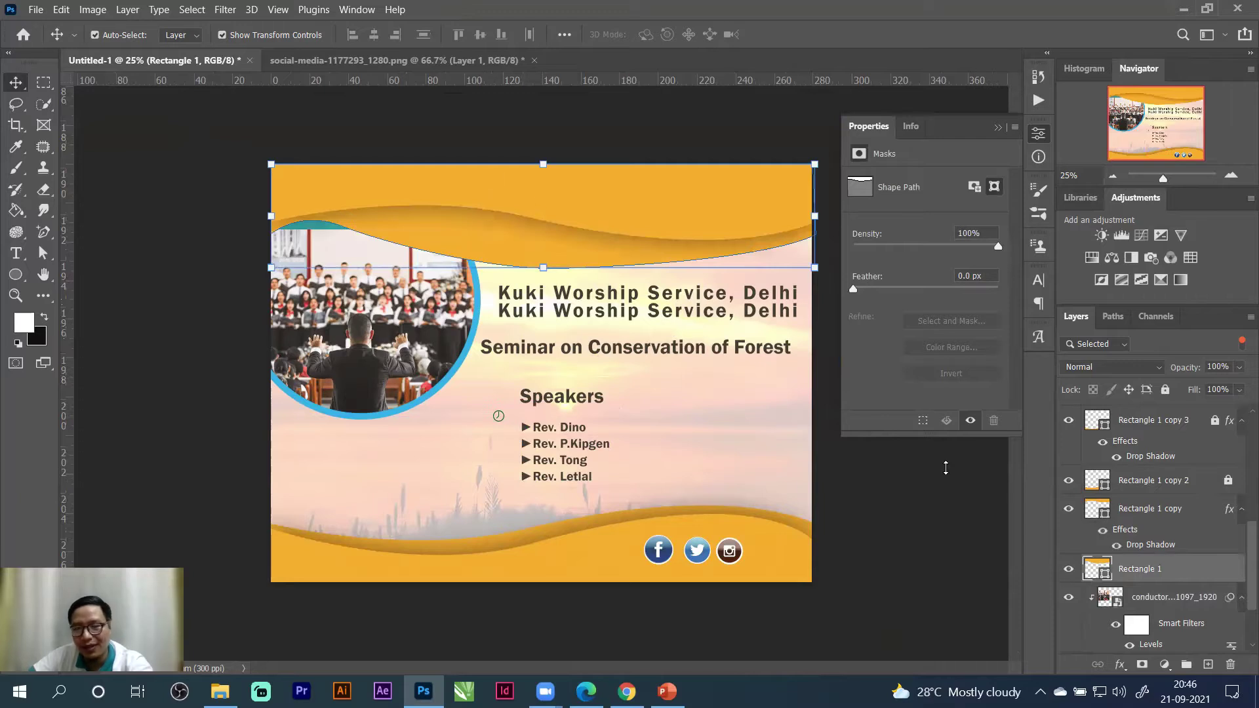
pyautogui.click(904, 488)
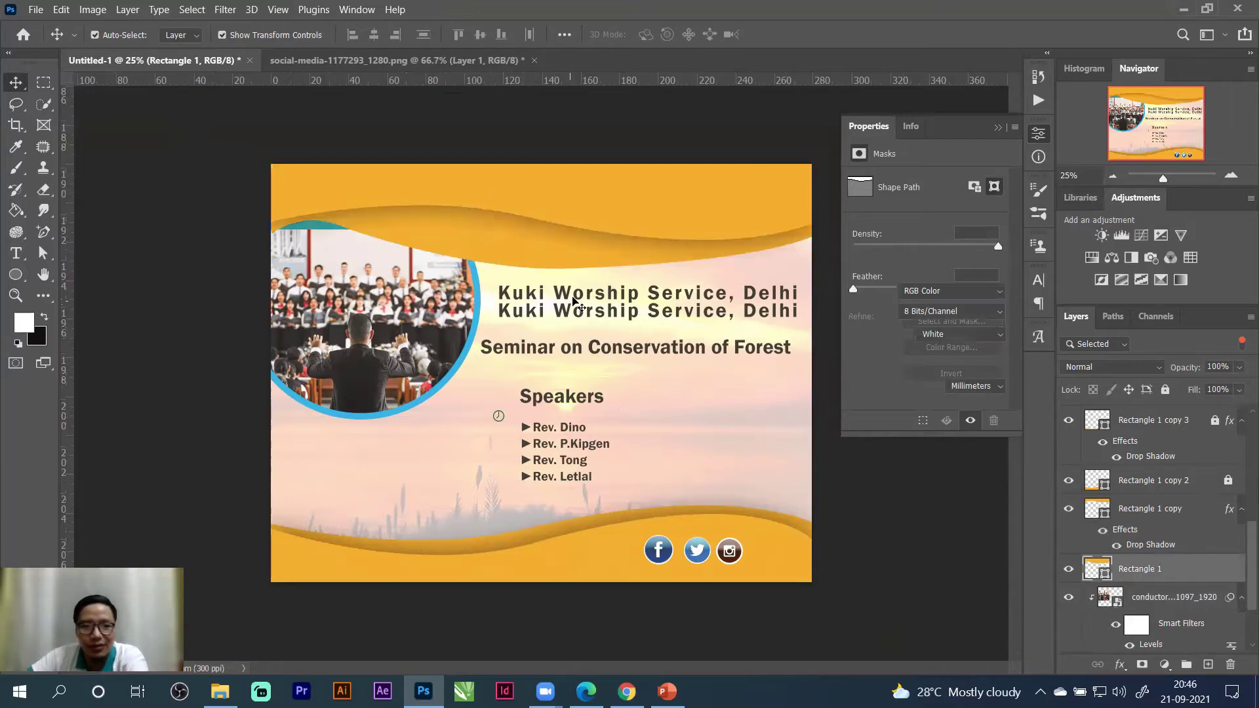
# Scale the choir photo to 100.67% and move it up to cover the teal gap in its circle.
pyautogui.click(383, 323)
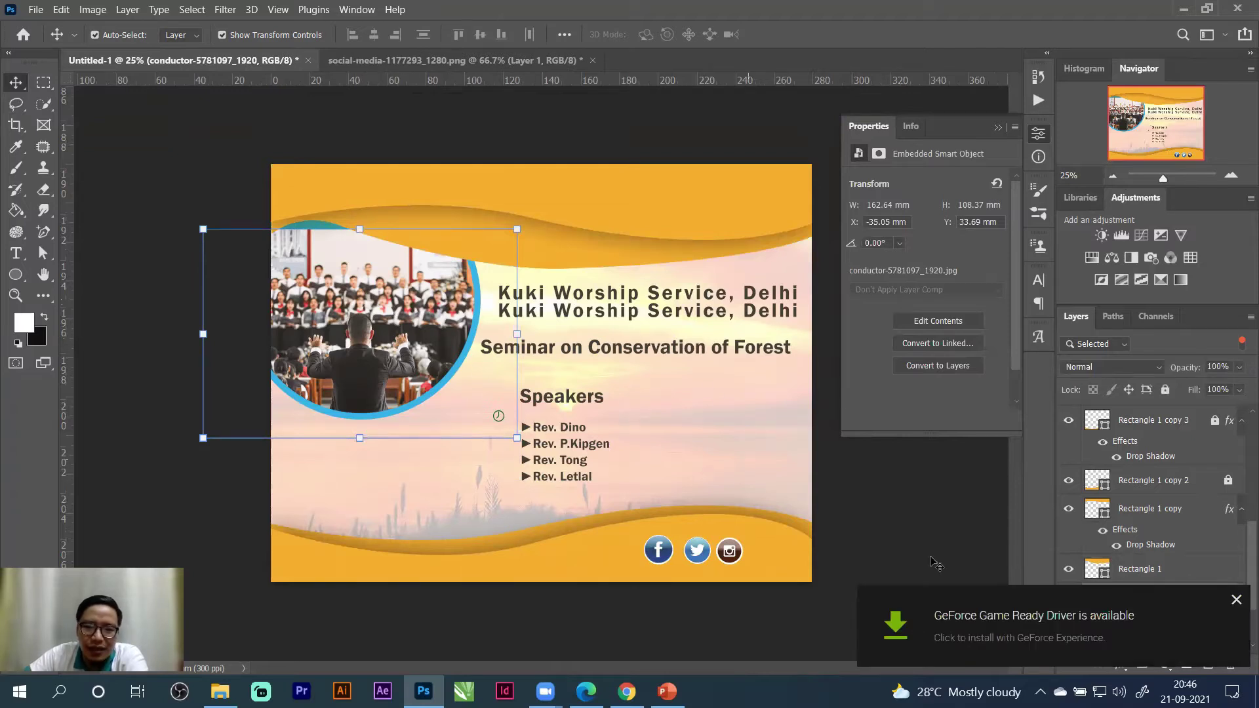
pyautogui.click(1235, 604)
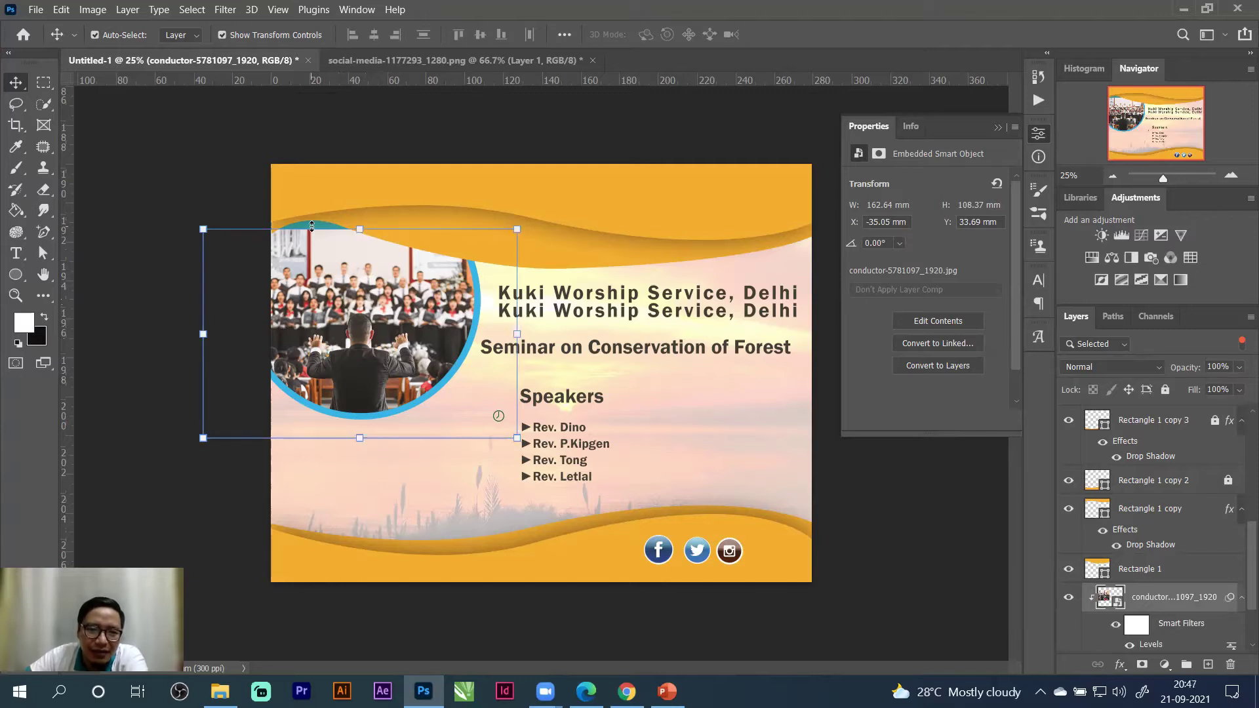
pyautogui.click(205, 229)
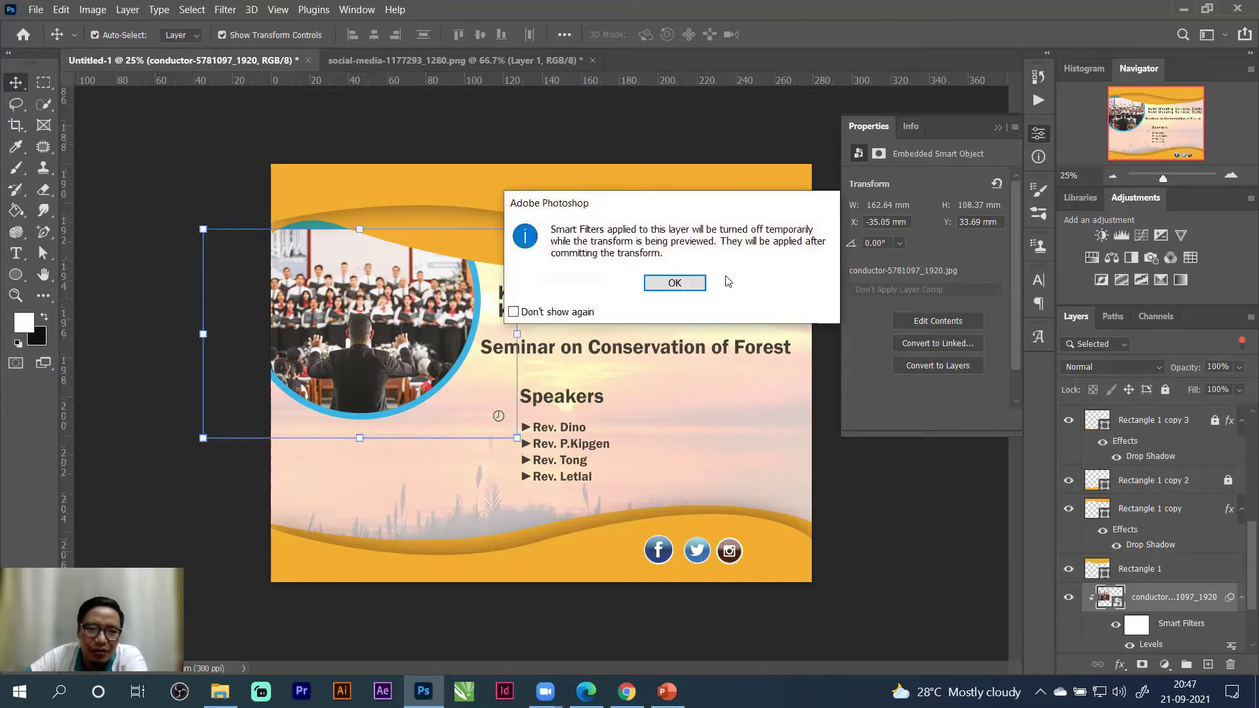
pyautogui.click(680, 280)
pyautogui.moveTo(197, 230); pyautogui.dragTo(185, 217)
pyautogui.moveTo(417, 306); pyautogui.dragTo(419, 288)
pyautogui.moveTo(189, 200); pyautogui.dragTo(203, 211)
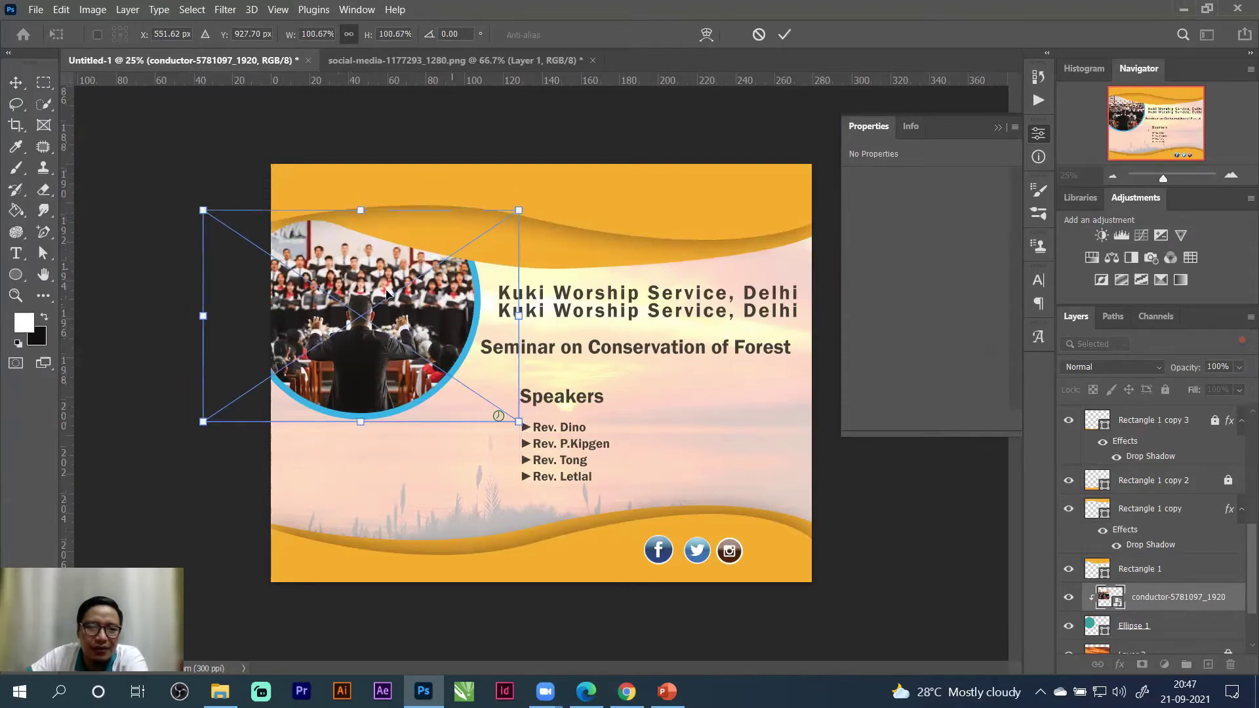
pyautogui.click(784, 34)
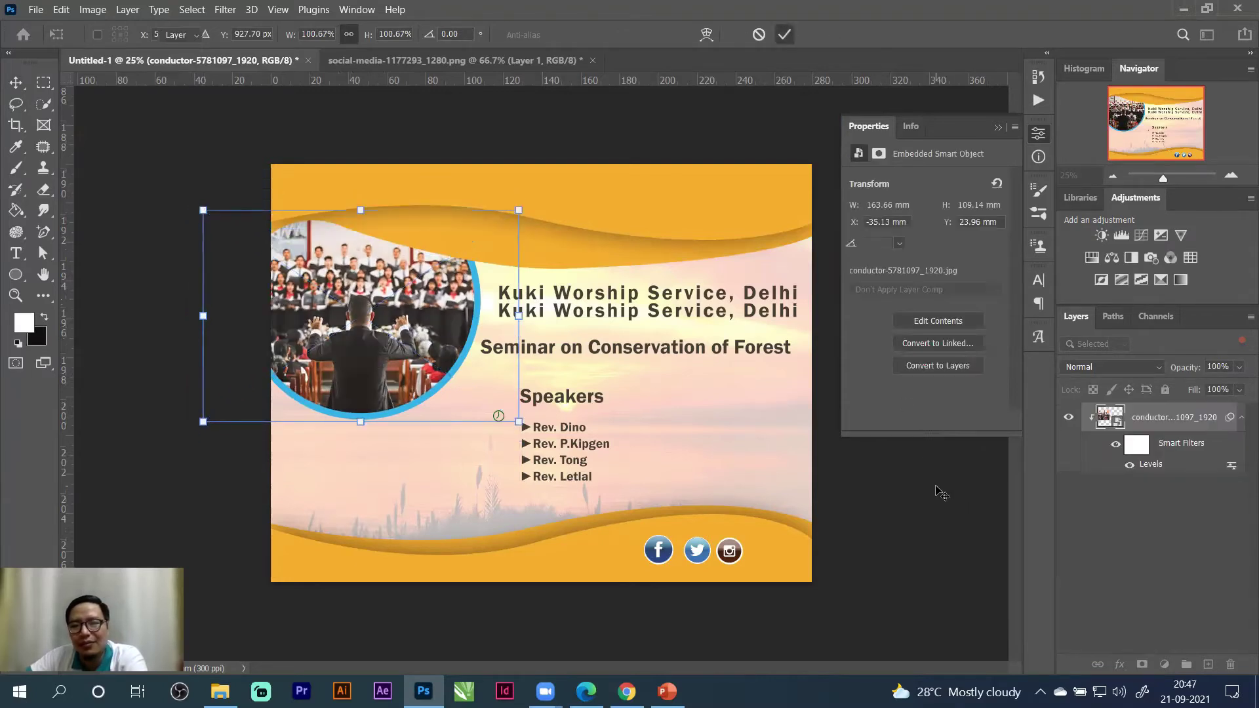
# Collapse the object properties and clear the layer selection on the banner.
pyautogui.click(1039, 134)
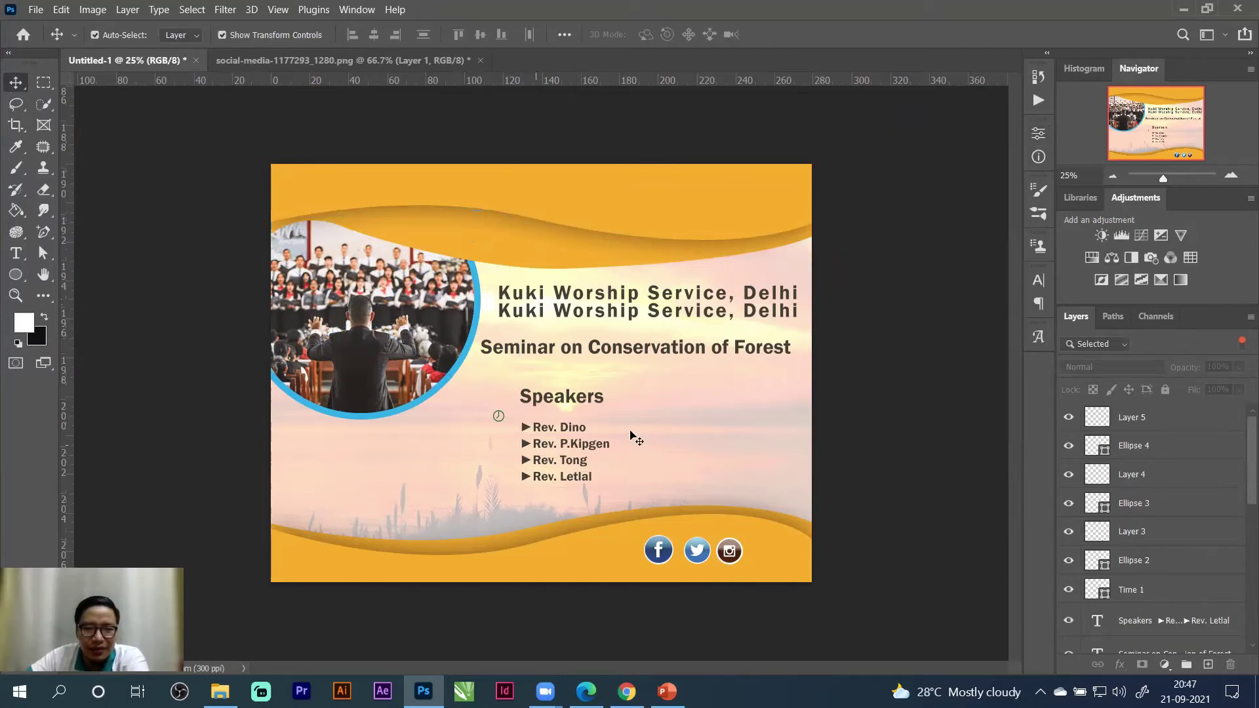
pyautogui.click(682, 307)
pyautogui.click(867, 201)
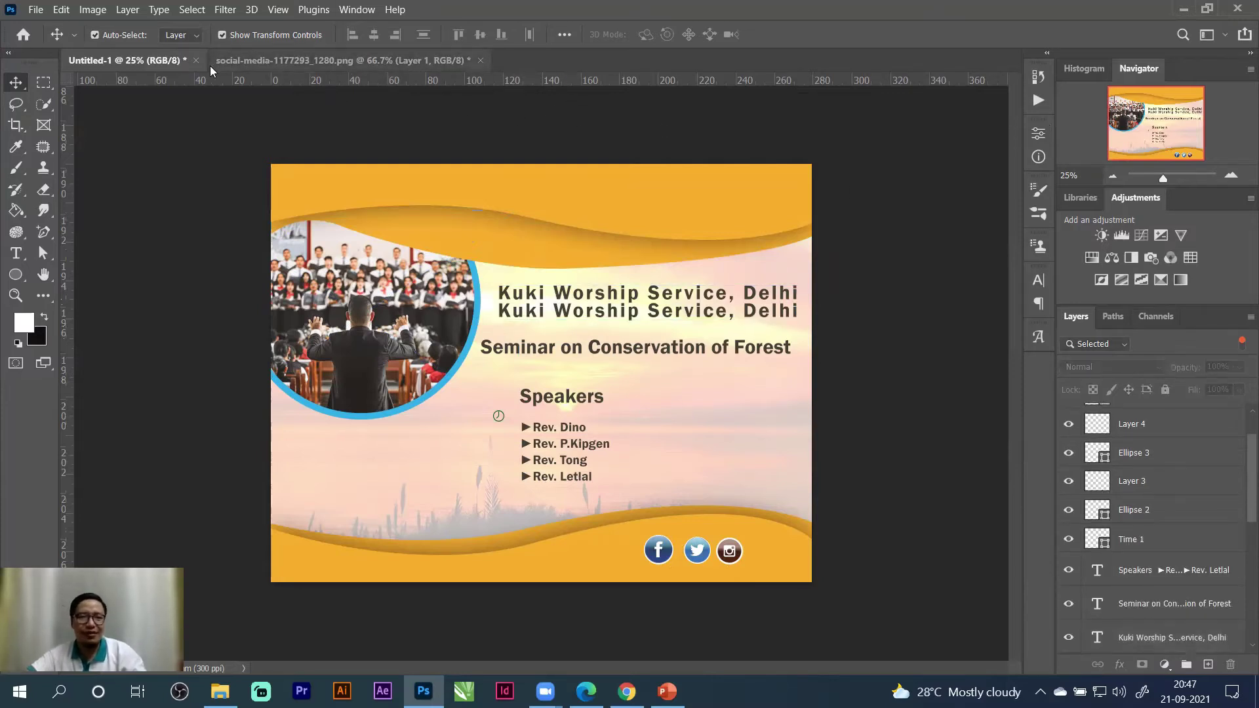
# Float the banner document in its own window and close the social media icons file.
pyautogui.moveTo(190, 66); pyautogui.dragTo(231, 110)
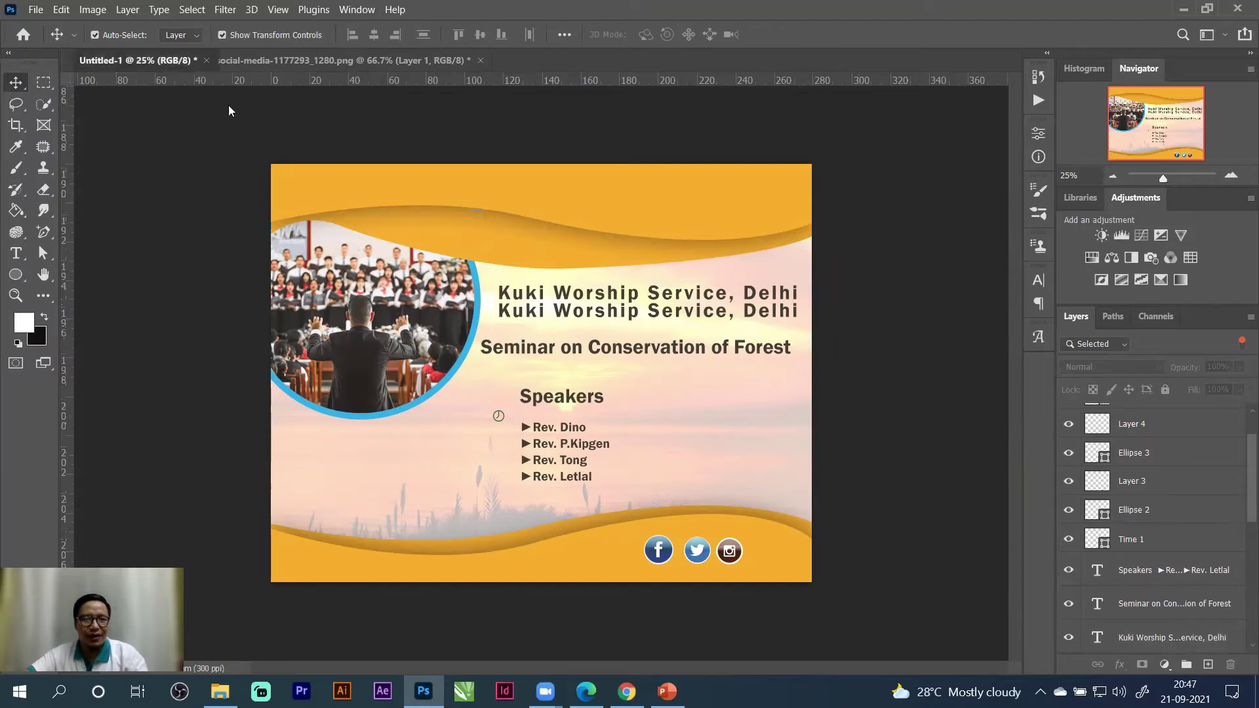
pyautogui.click(601, 115)
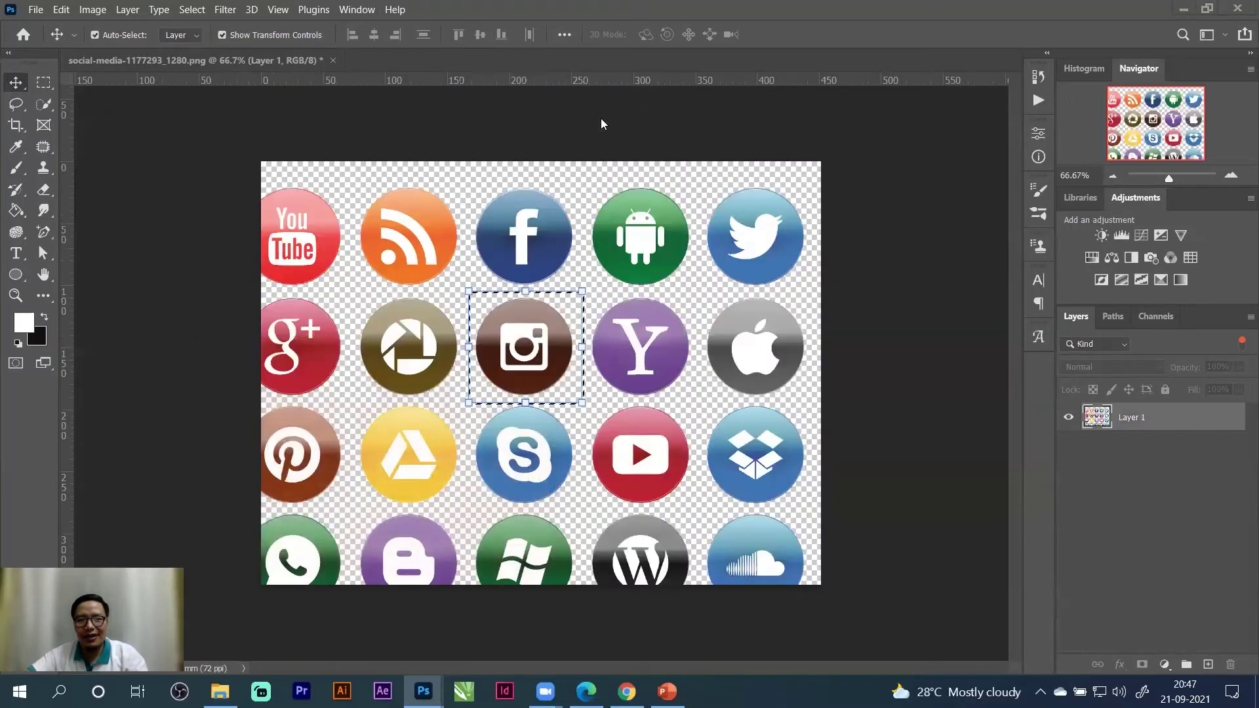
pyautogui.click(332, 60)
pyautogui.click(656, 271)
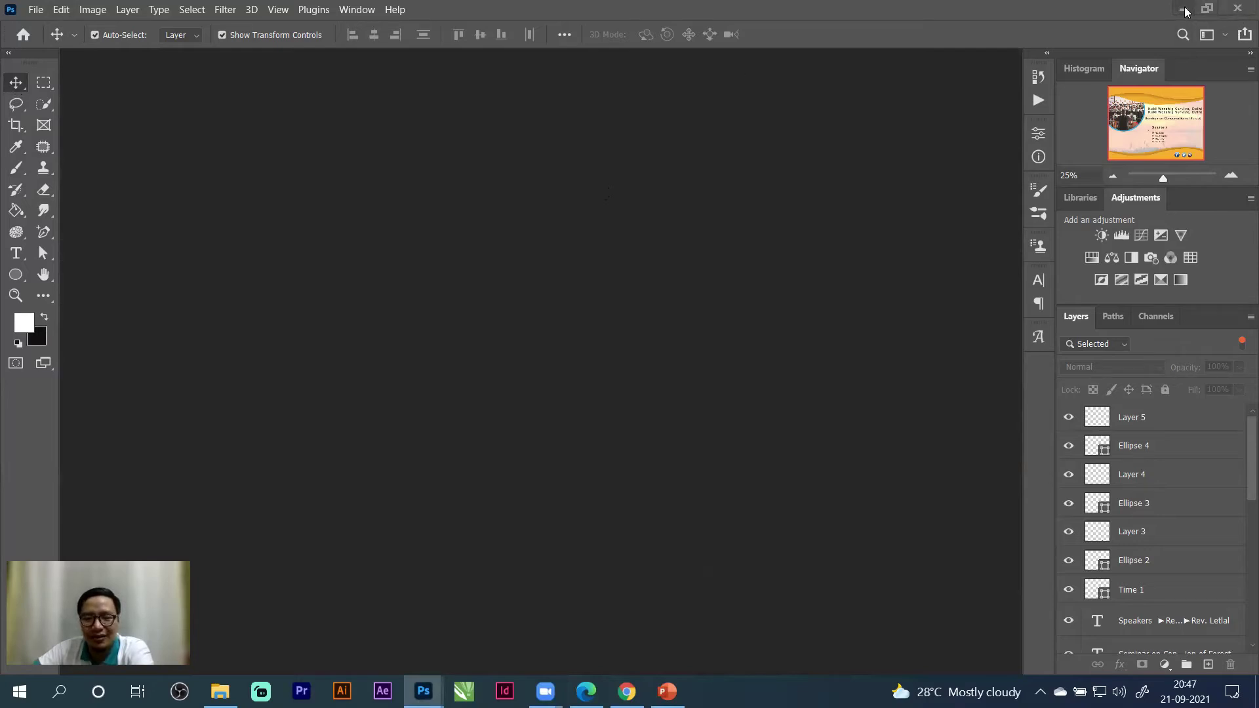
# Bring the banner's floating window back to the front and dock it into the main workspace.
pyautogui.moveTo(423, 691)
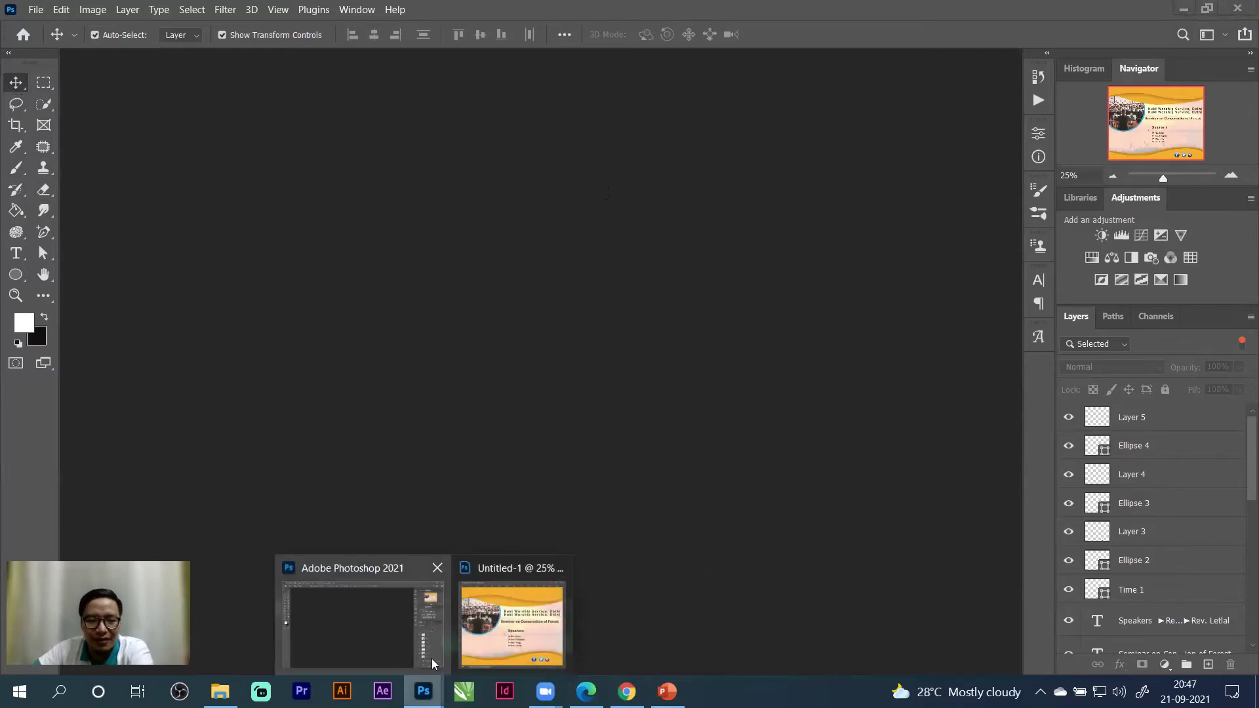
pyautogui.click(498, 628)
pyautogui.moveTo(308, 108); pyautogui.dragTo(306, 55)
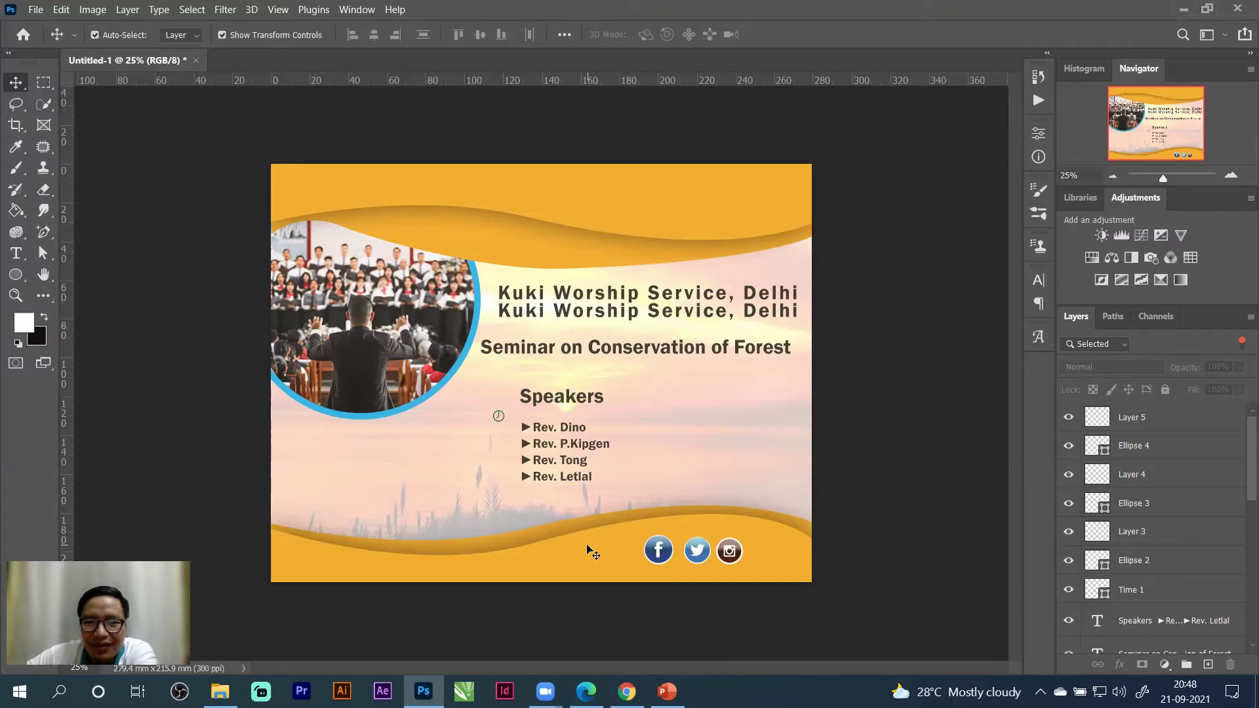
# Hide and reshow the Rectangle 1 copy curve along the banner's top to check which part it draws.
pyautogui.click(599, 192)
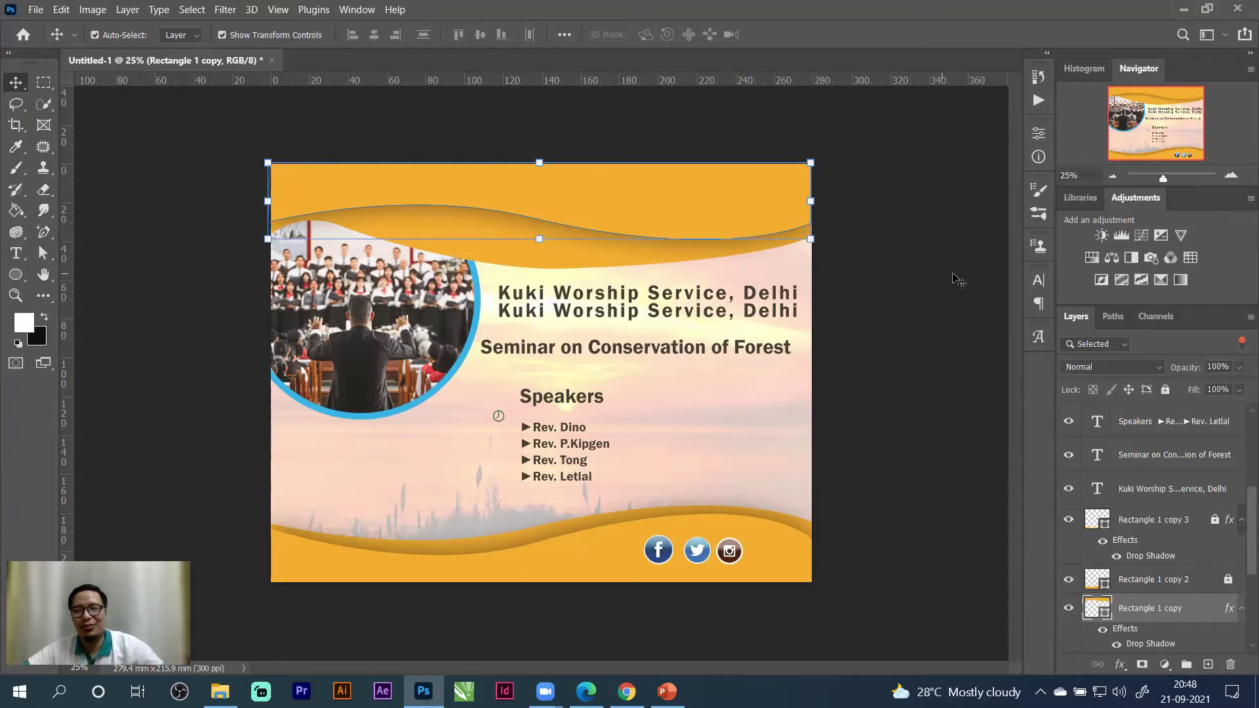
pyautogui.click(1067, 609)
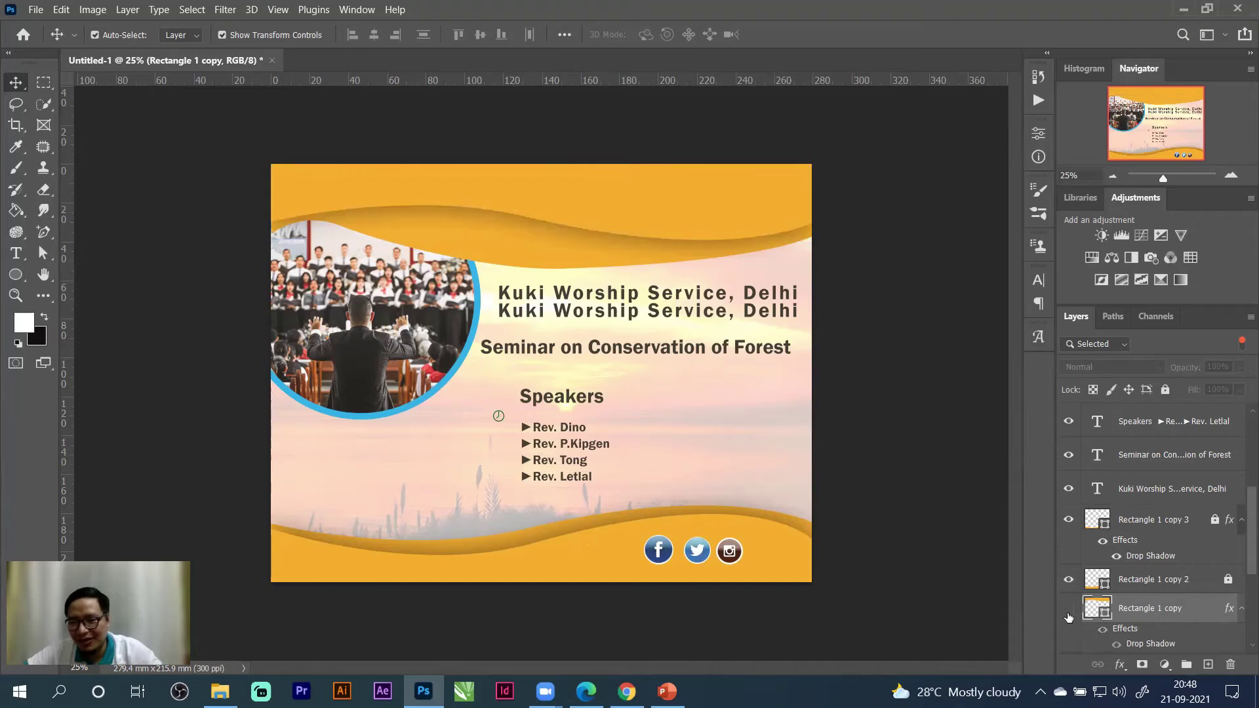
pyautogui.click(1068, 618)
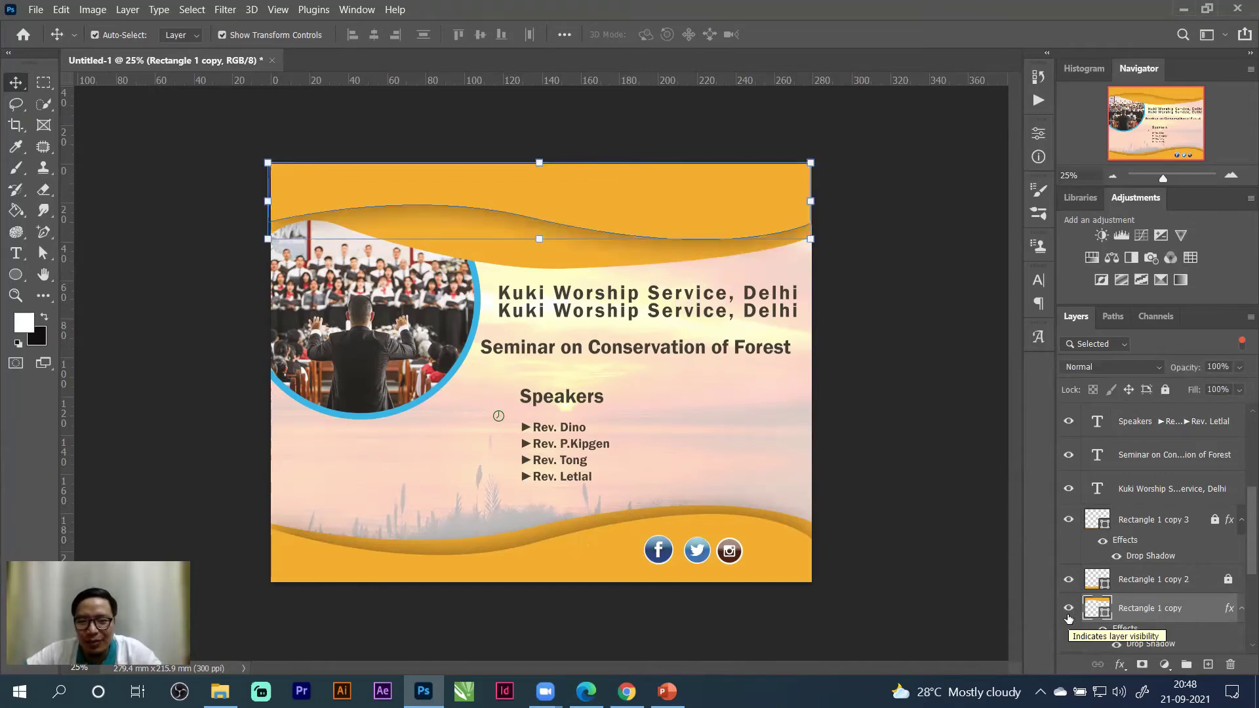
pyautogui.click(918, 365)
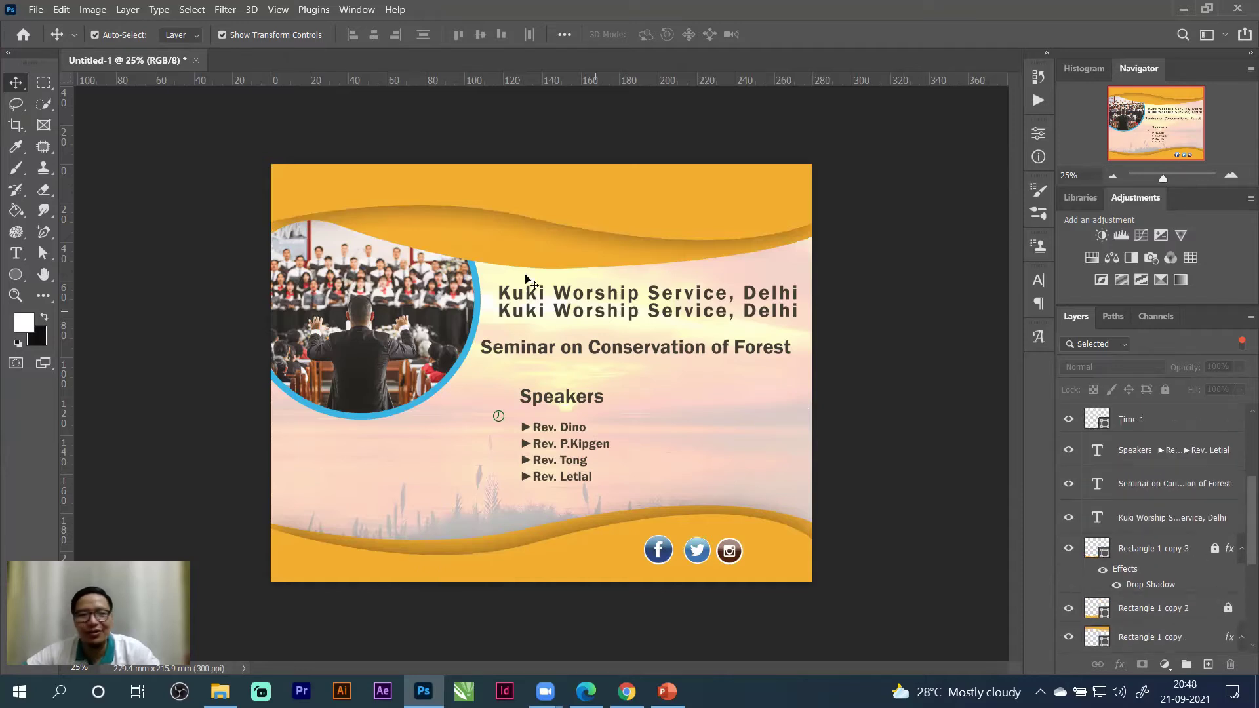
# Delete both orange curve shapes along the banner's top and clear the selection.
pyautogui.click(528, 189)
pyautogui.press('Delete')
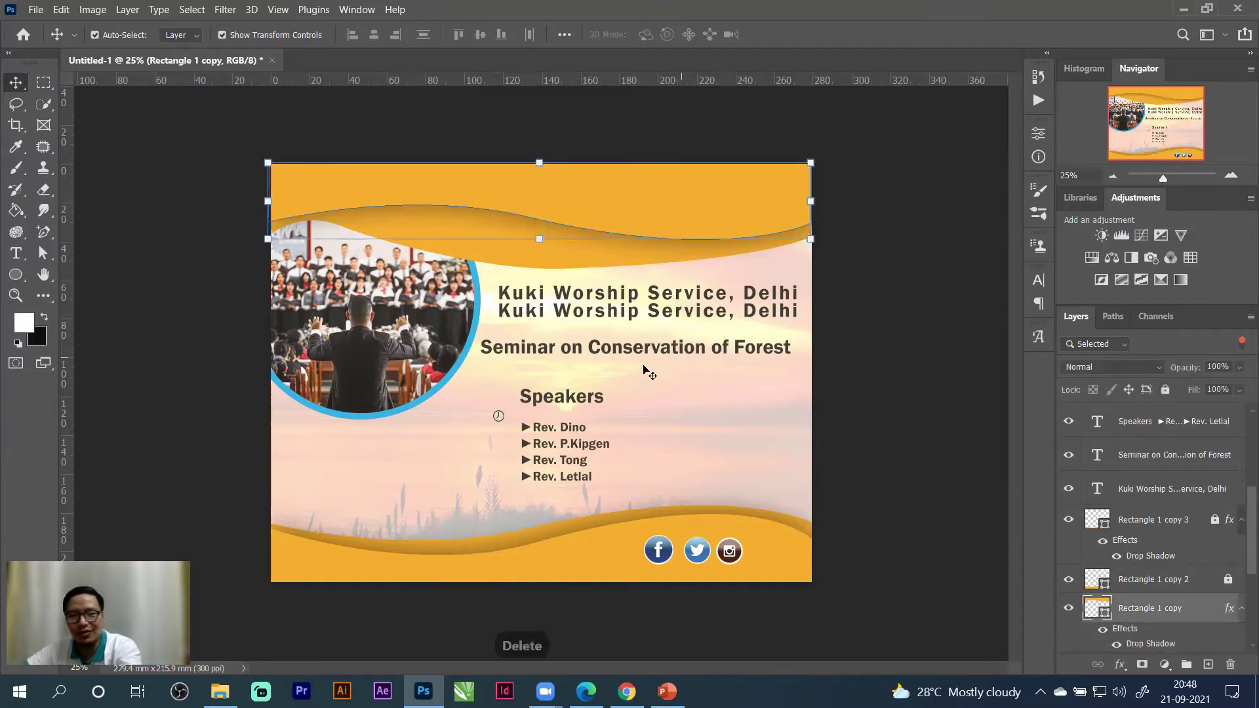
pyautogui.press('Delete')
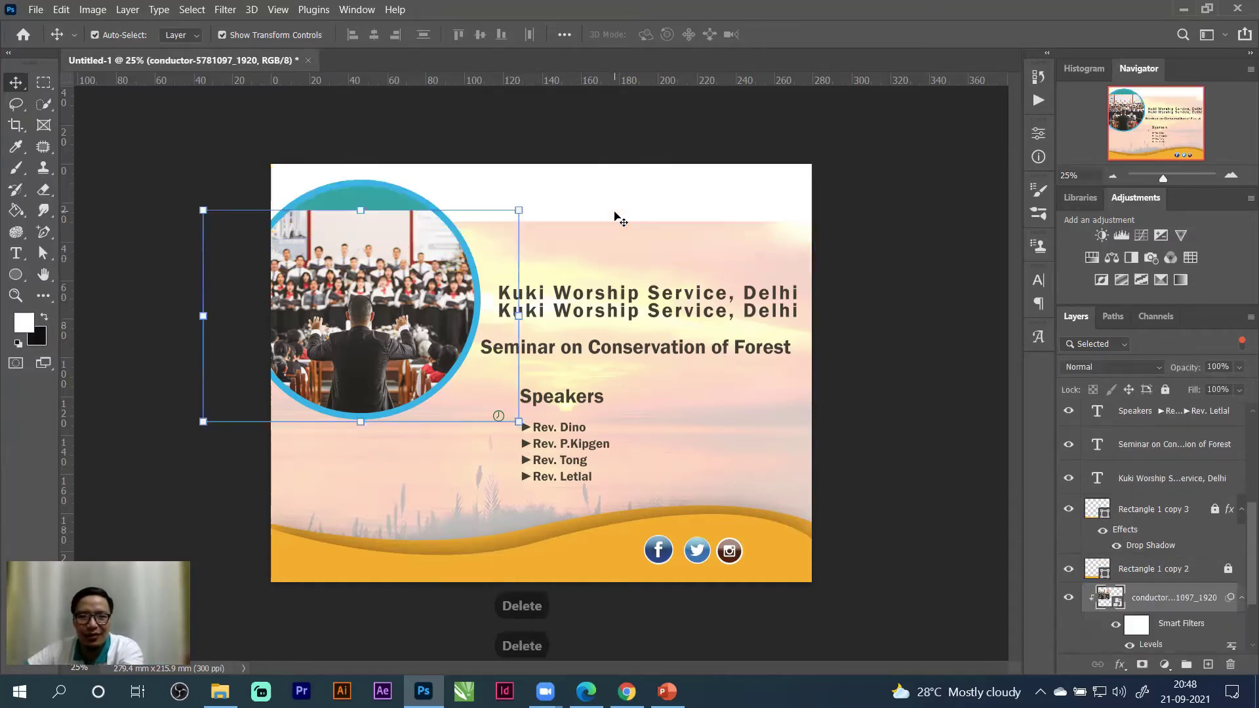
pyautogui.click(730, 605)
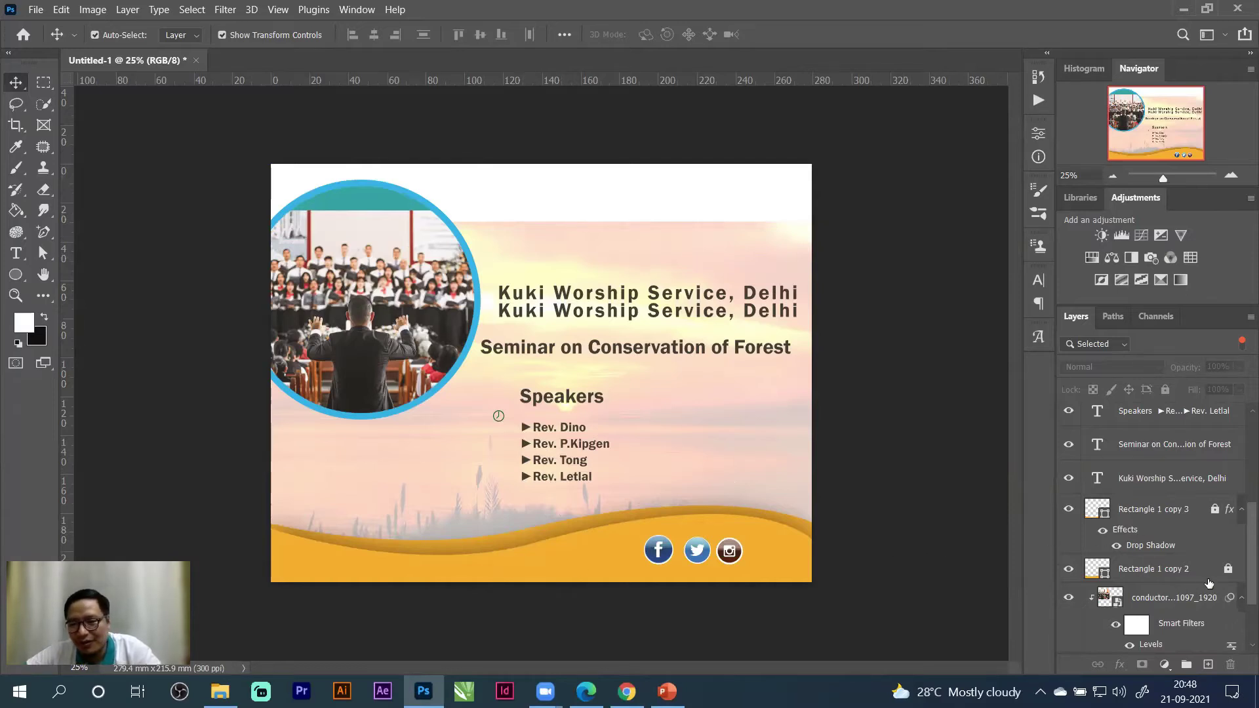
# Unlock the two bottom curve layers, Rectangle 1 copy 2 and Rectangle 1 copy 3.
pyautogui.click(1226, 571)
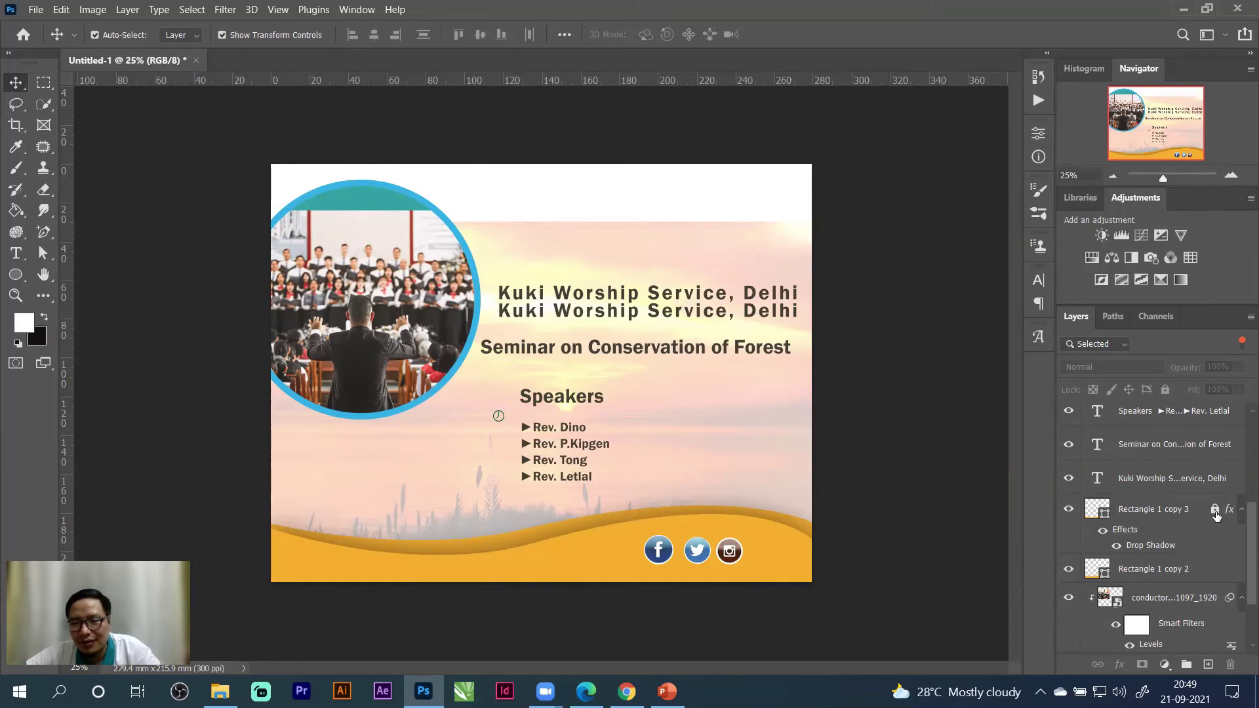
pyautogui.scroll(-1, 1199, 567)
pyautogui.scroll(1, 1199, 566)
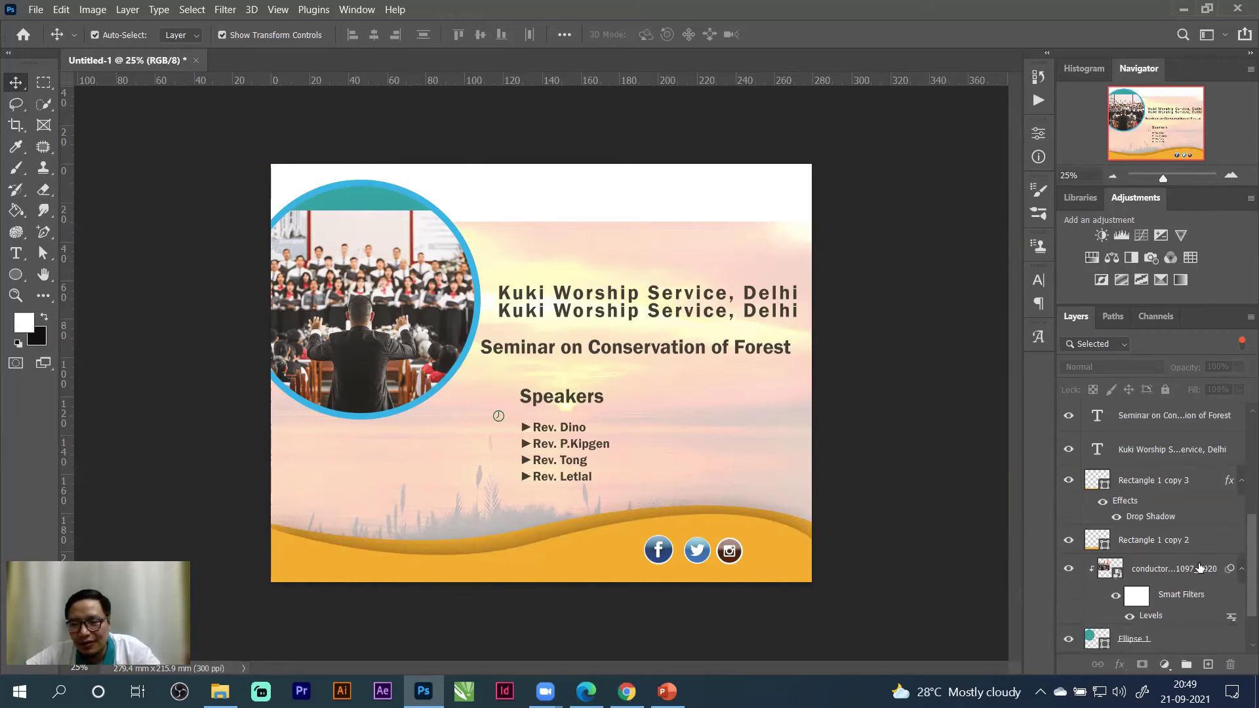
pyautogui.click(1155, 544)
pyautogui.click(1155, 484)
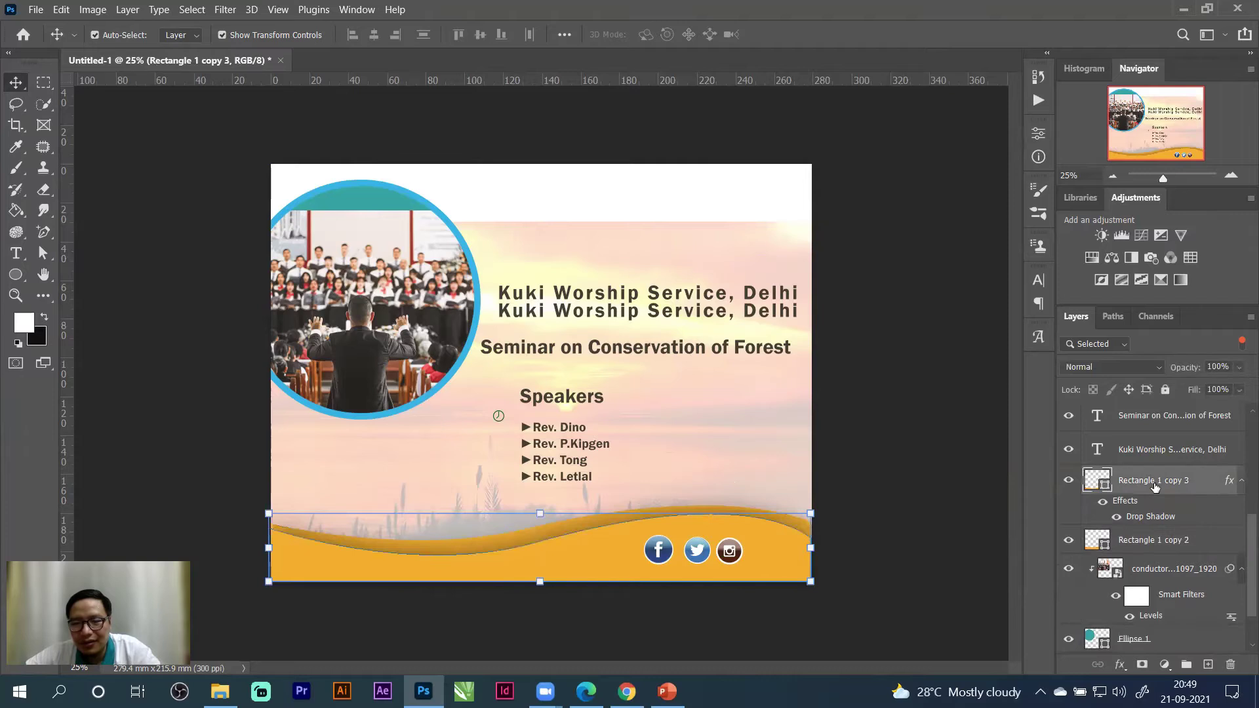
# Delete the Kuki Worship Service, Delhi heading and undo the deletion.
pyautogui.click(670, 303)
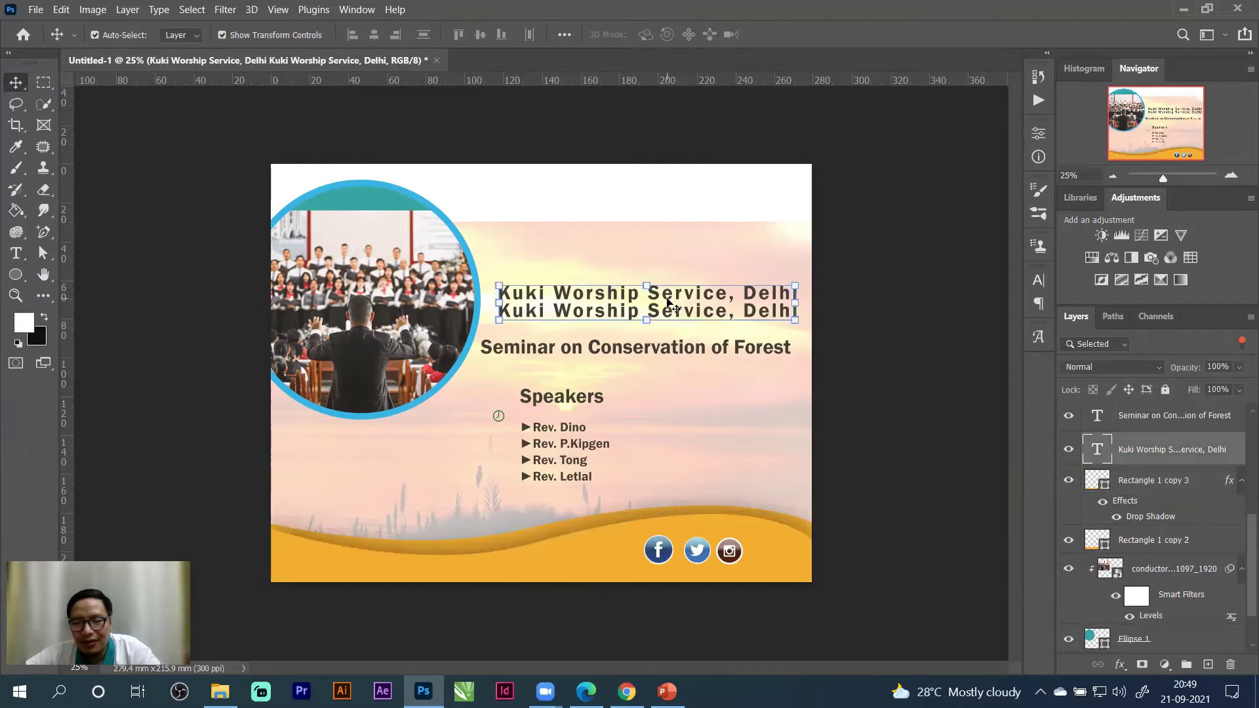
pyautogui.click(704, 274)
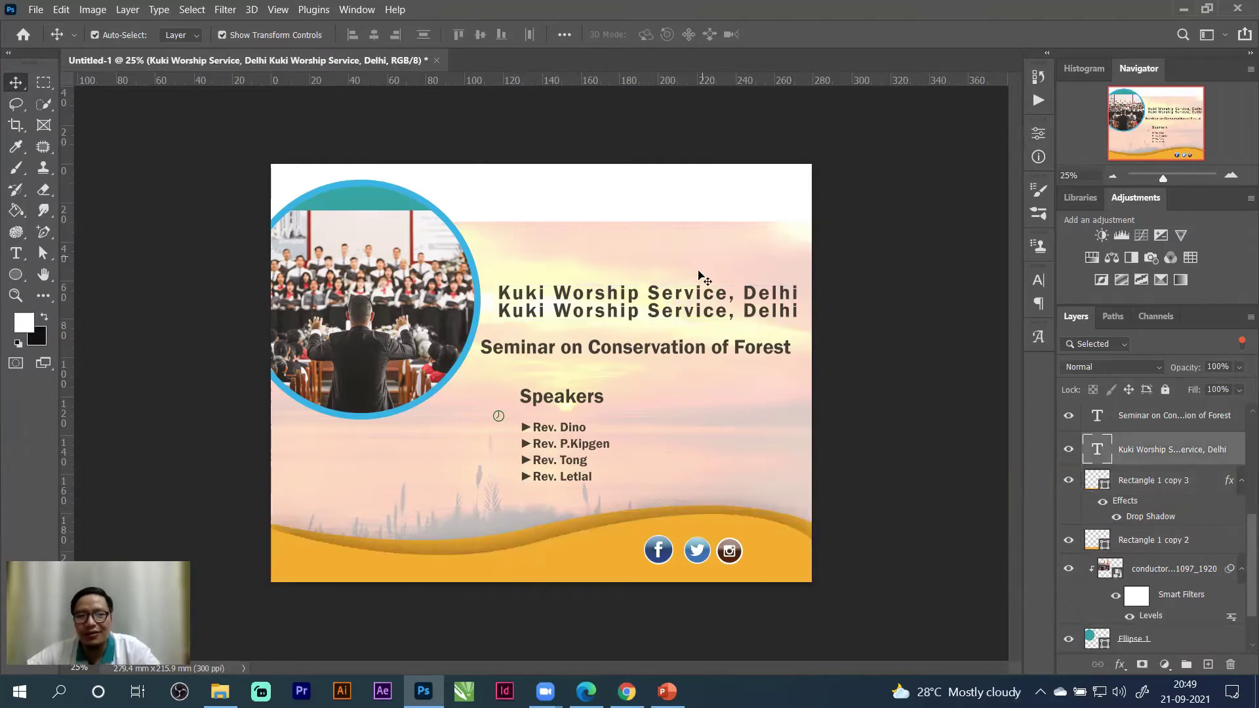
pyautogui.click(684, 299)
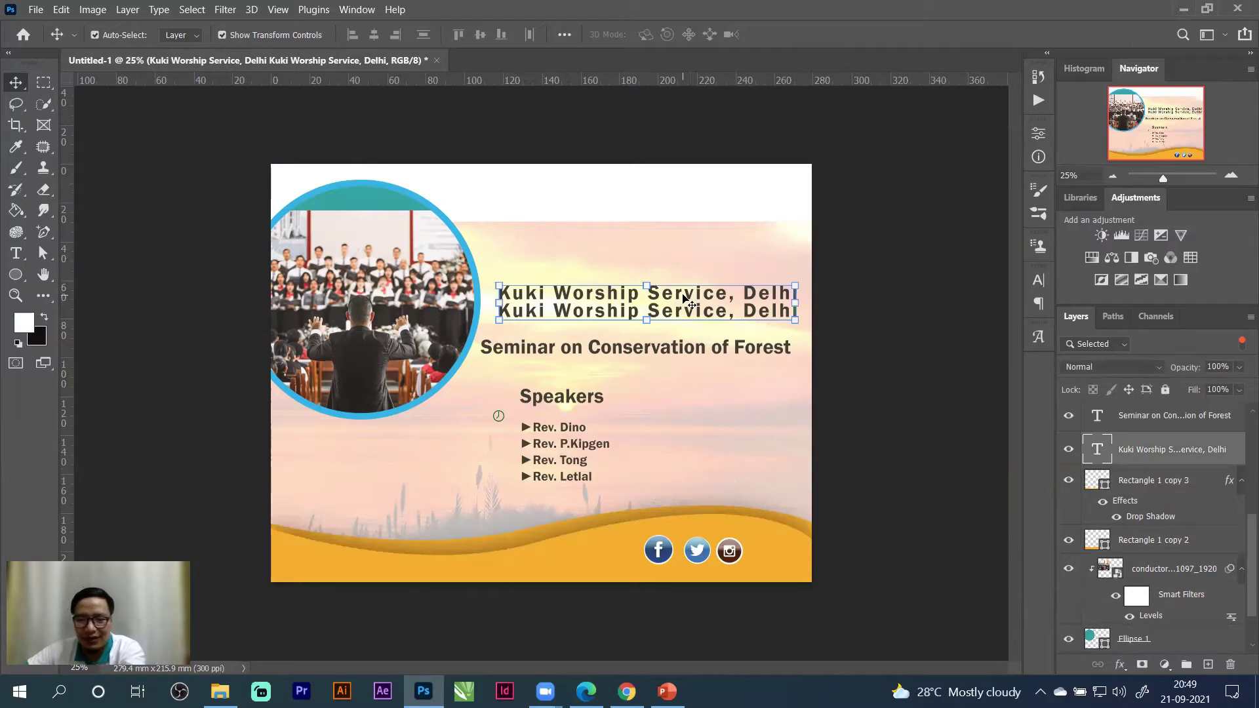
pyautogui.press('Delete')
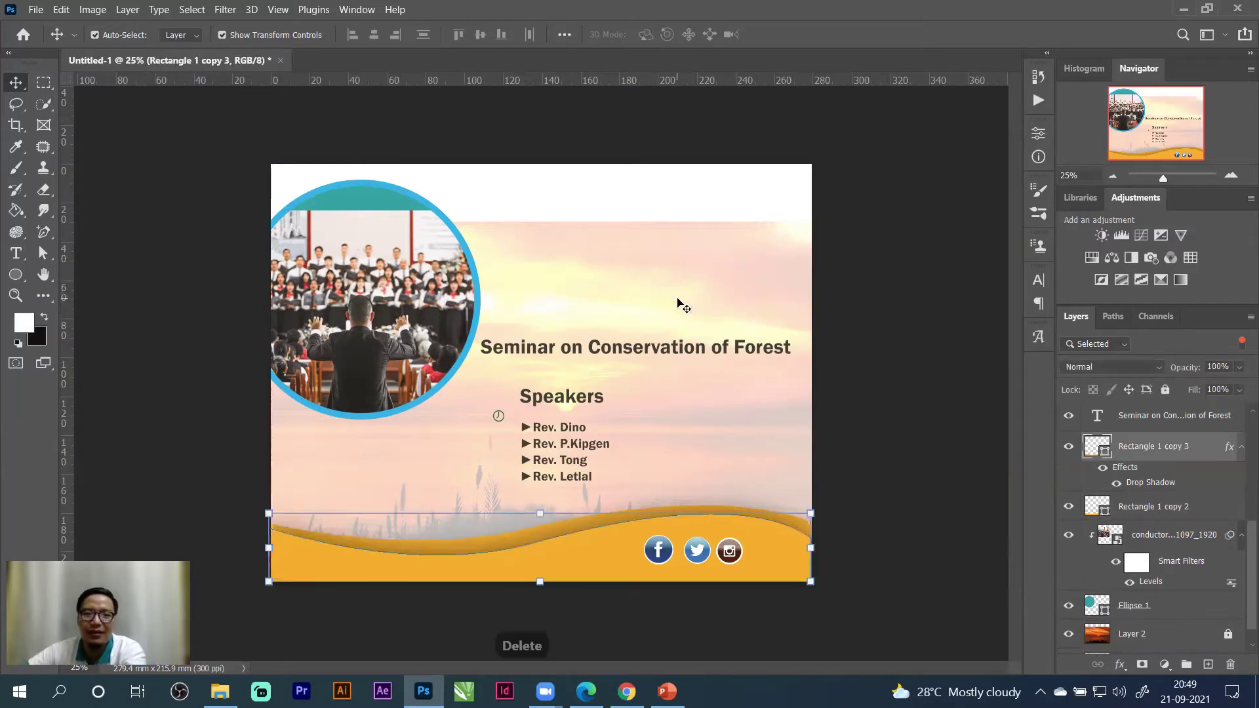
pyautogui.hotkey('ctrl', 'z')
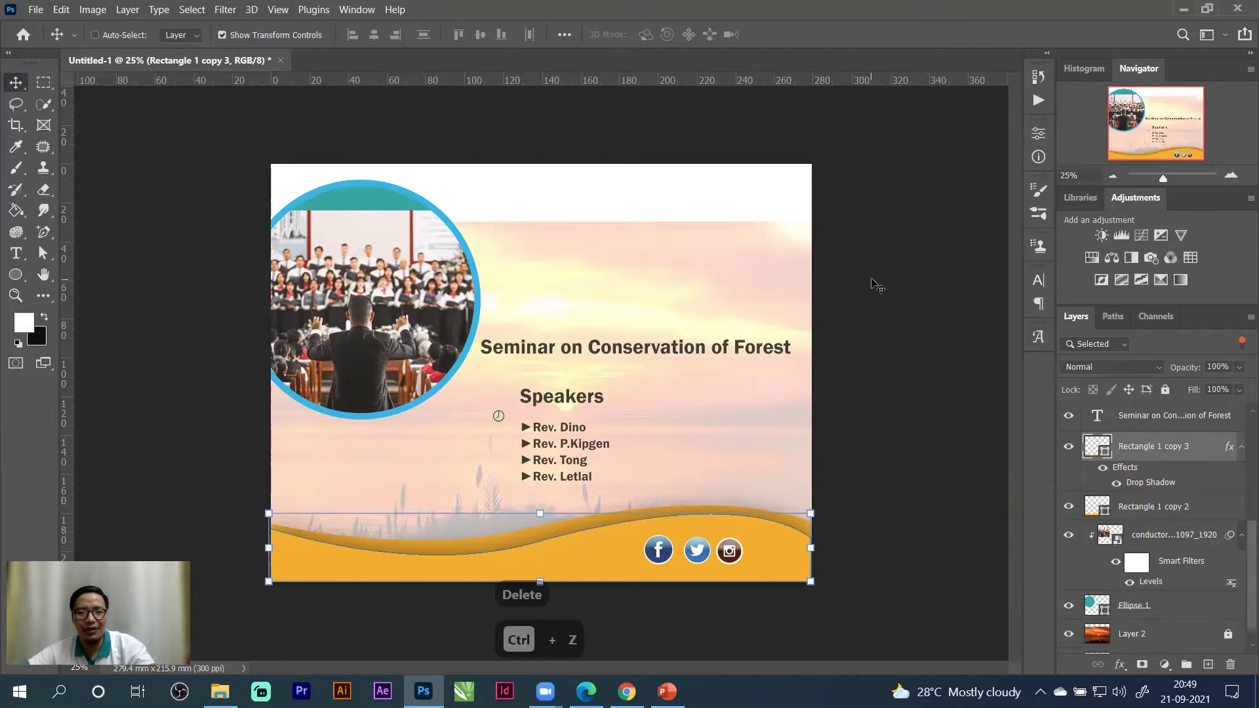
# Select Rectangle 1 copy 2 and Rectangle 1 copy 3 in turn and together to identify the banner's two bottom curves.
pyautogui.click(623, 565)
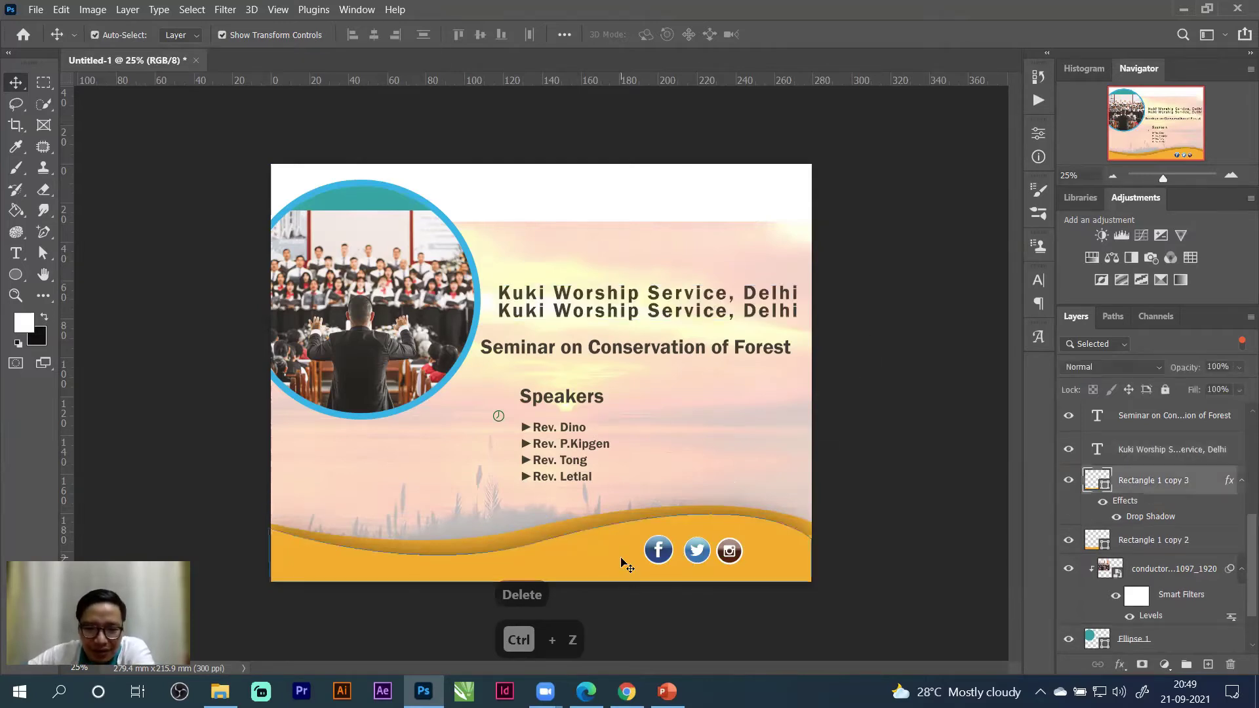
pyautogui.click(901, 463)
pyautogui.click(594, 557)
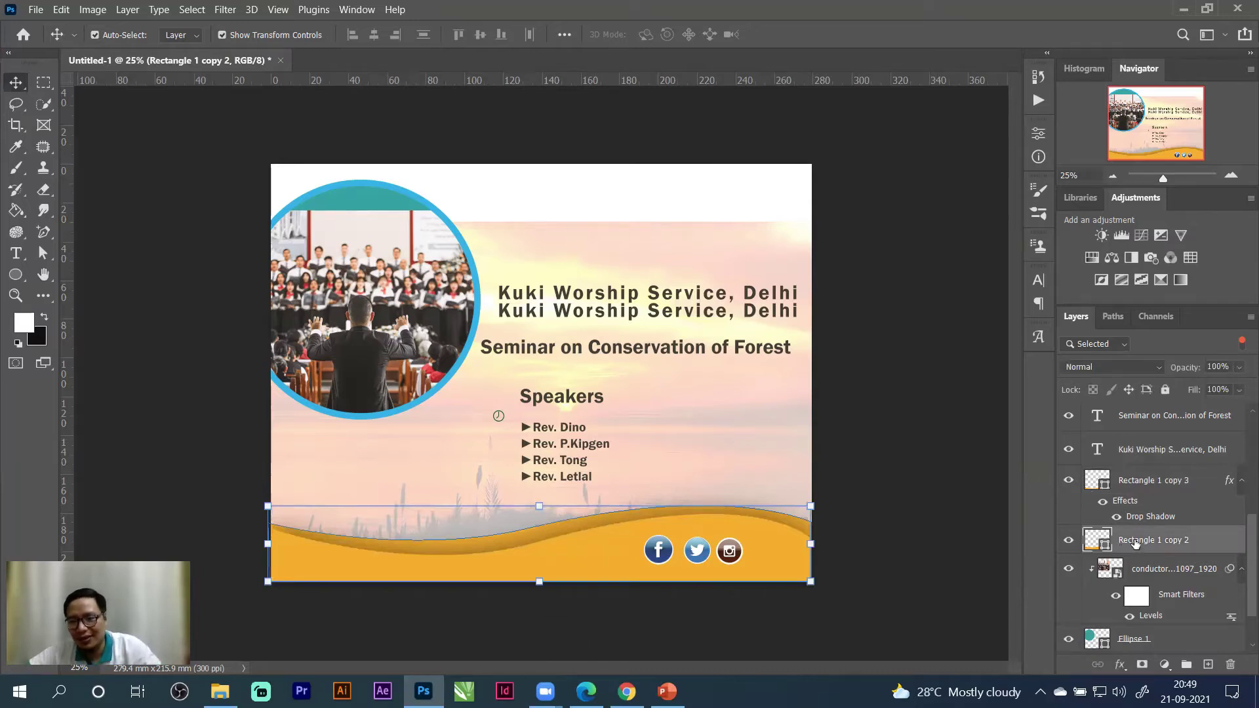
pyautogui.click(1153, 488)
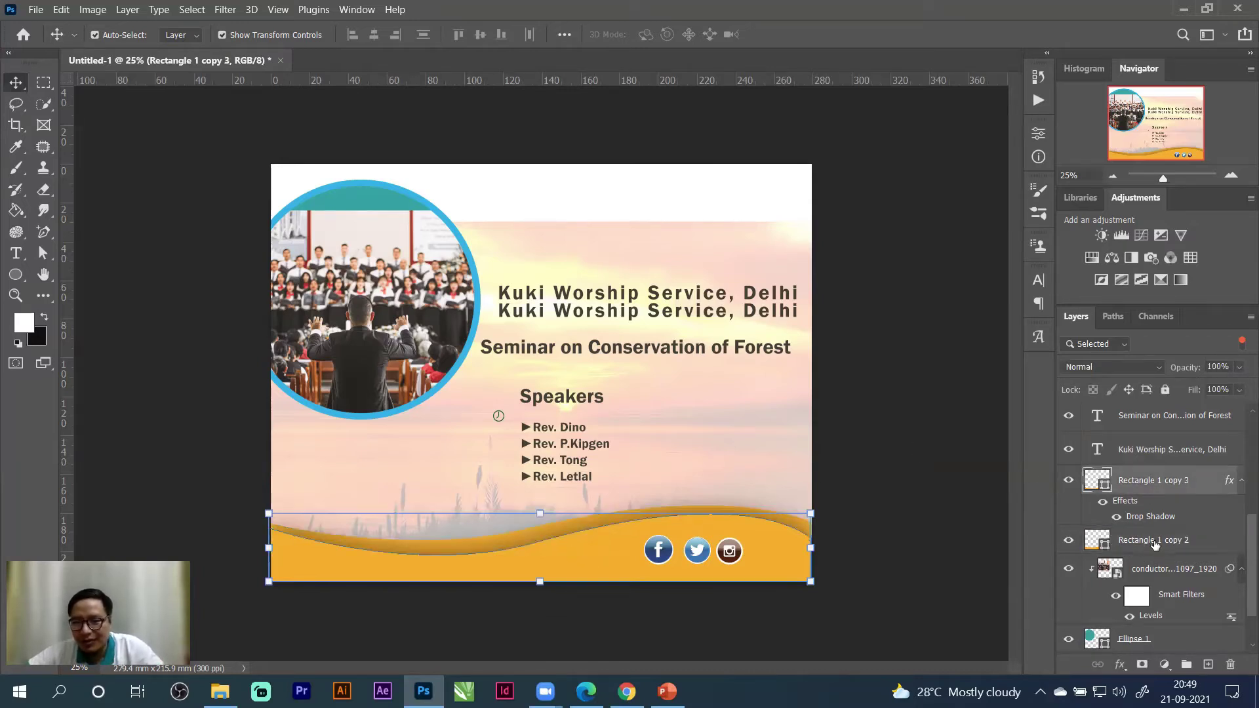
pyautogui.click(1154, 544)
pyautogui.click(1151, 488)
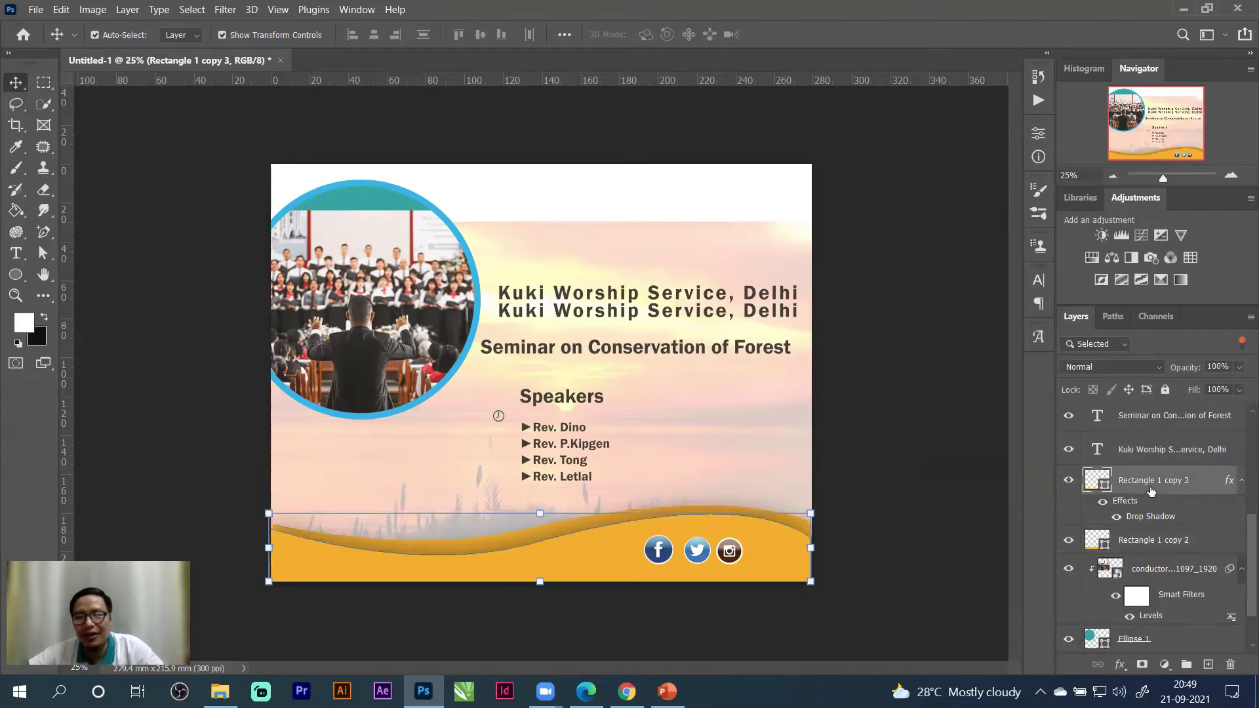
pyautogui.keyDown('shift'); pyautogui.click(1150, 544); pyautogui.keyUp('shift')
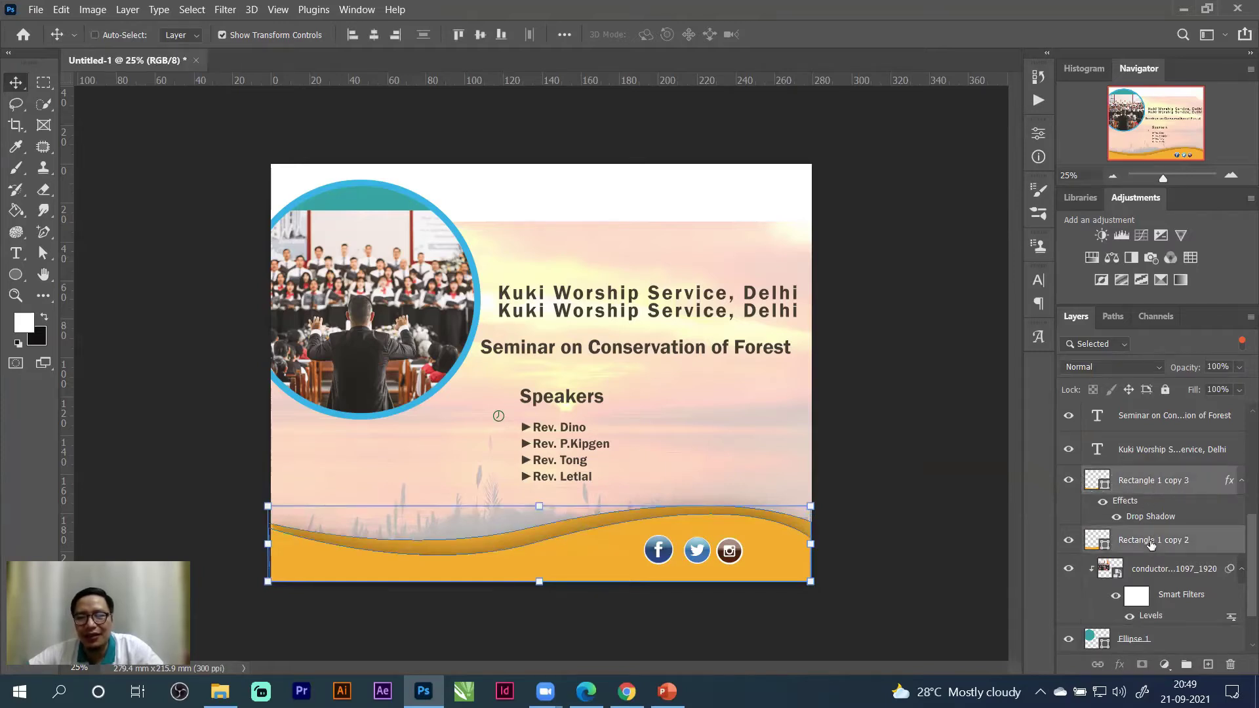
pyautogui.keyDown('ctrl'); pyautogui.click(521, 557); pyautogui.keyUp('ctrl')
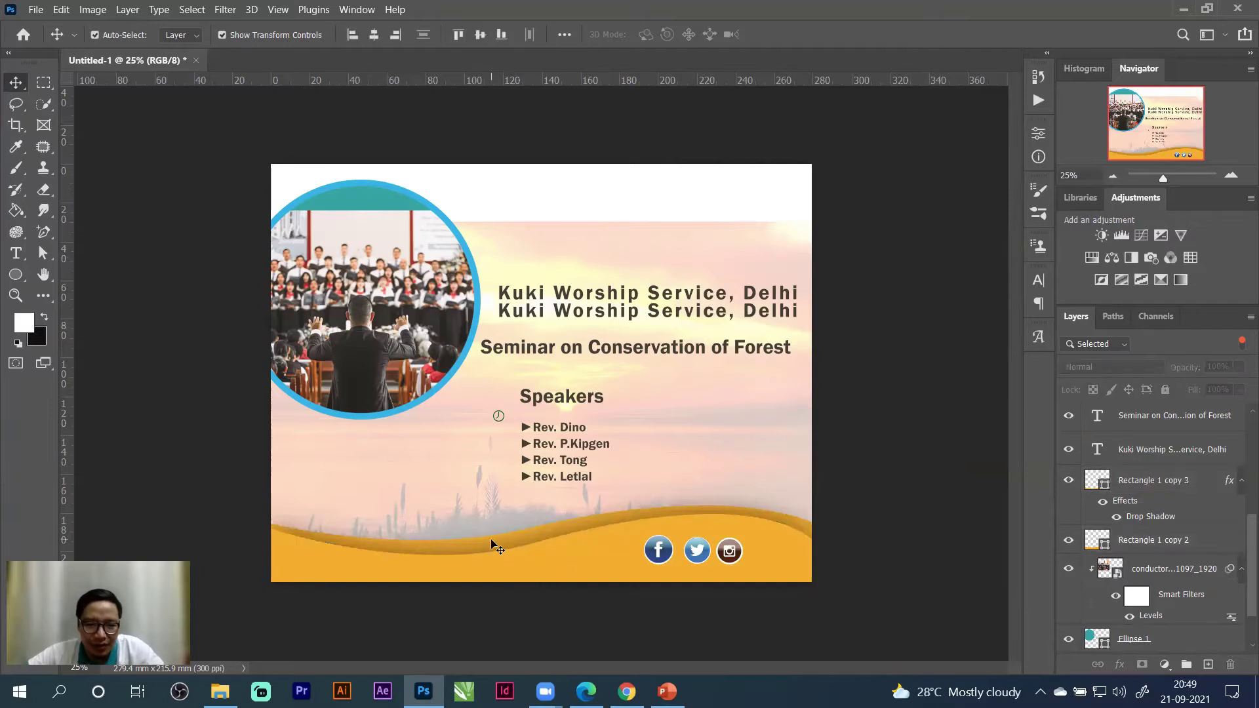
# Hide and reshow each of the two bottom curve layers in turn to examine their shapes and shadow.
pyautogui.click(1066, 542)
pyautogui.click(1067, 543)
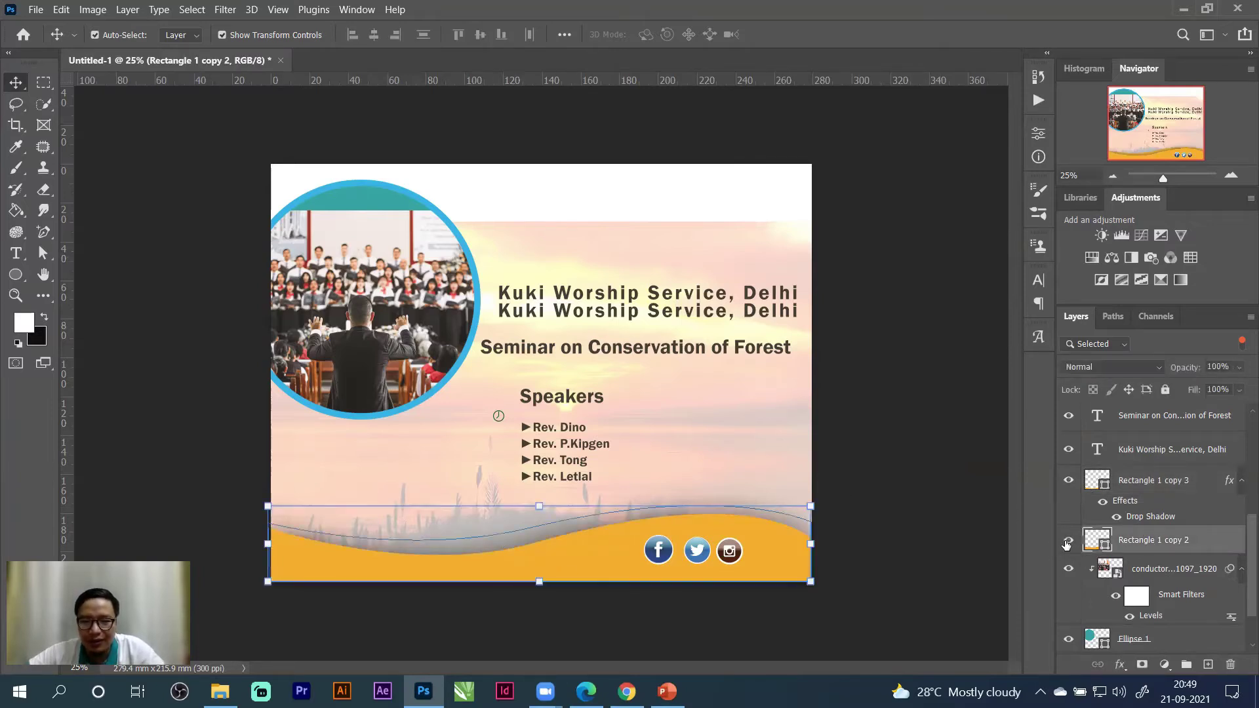
pyautogui.click(1154, 485)
pyautogui.click(1068, 480)
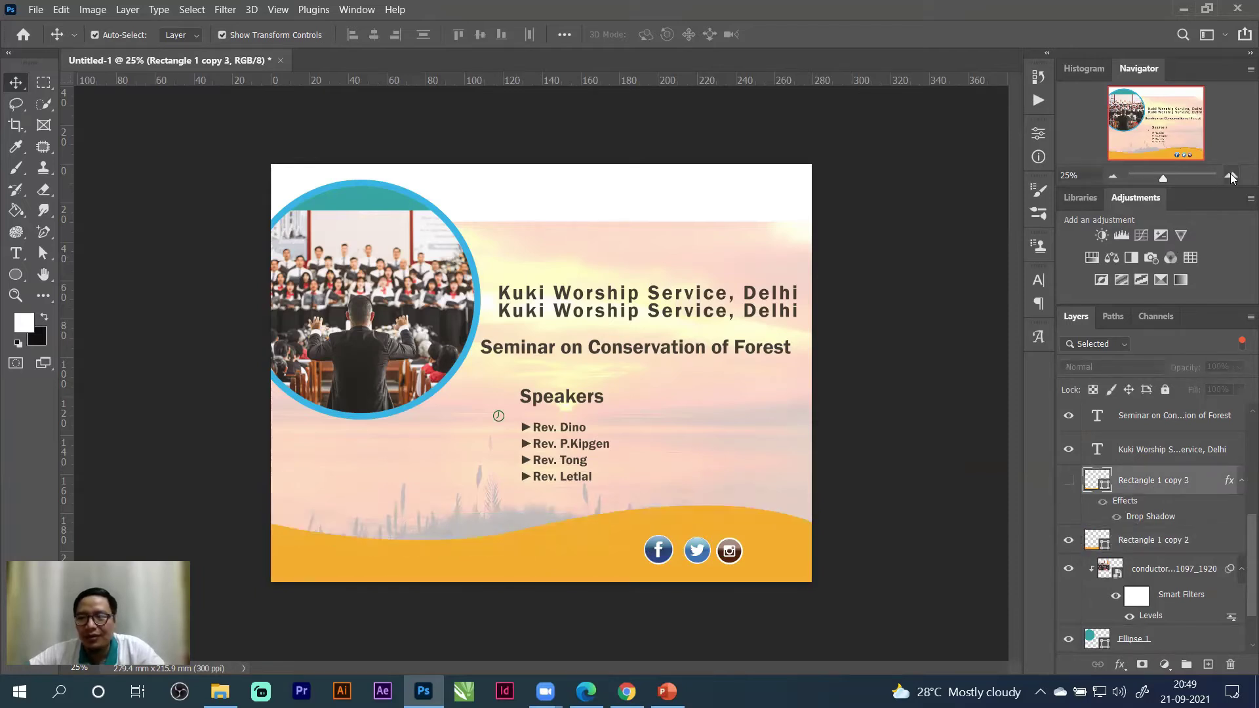
pyautogui.click(1230, 176)
pyautogui.click(1069, 482)
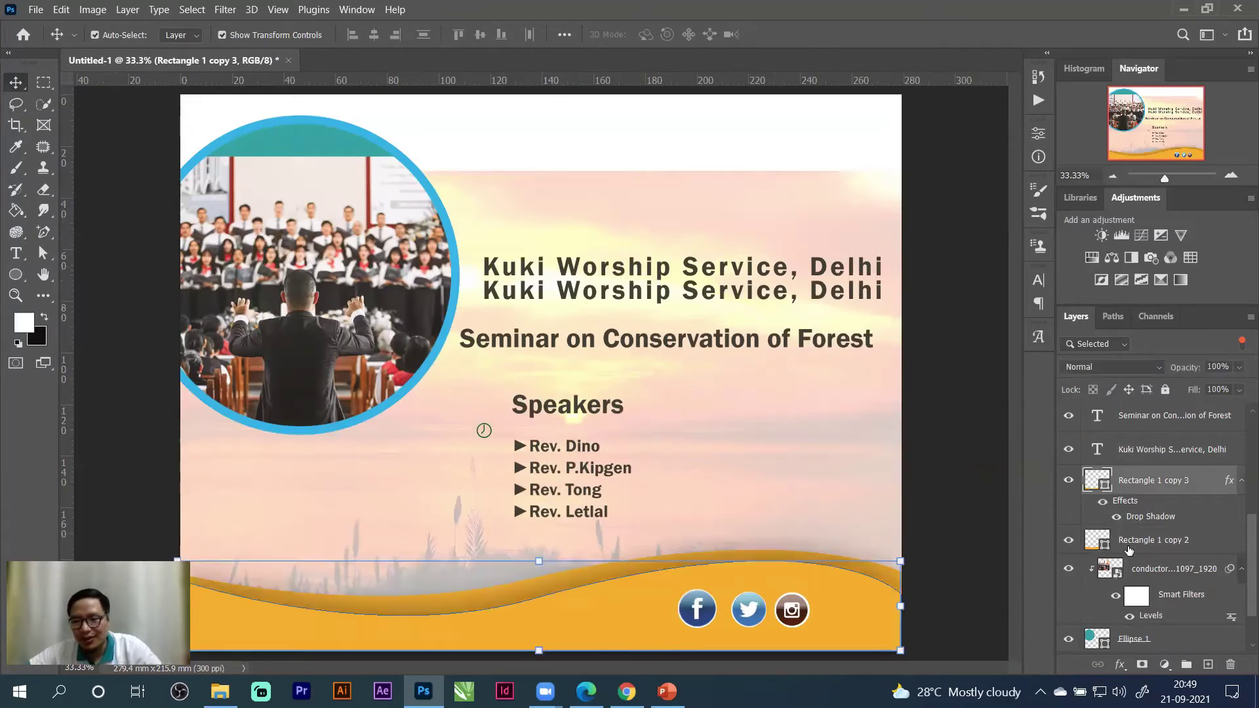
# Group Rectangle 1 copy 2 and Rectangle 1 copy 3, and toggle the group's visibility to check its contents.
pyautogui.keyDown('ctrl'); pyautogui.click(1129, 544); pyautogui.keyUp('ctrl')
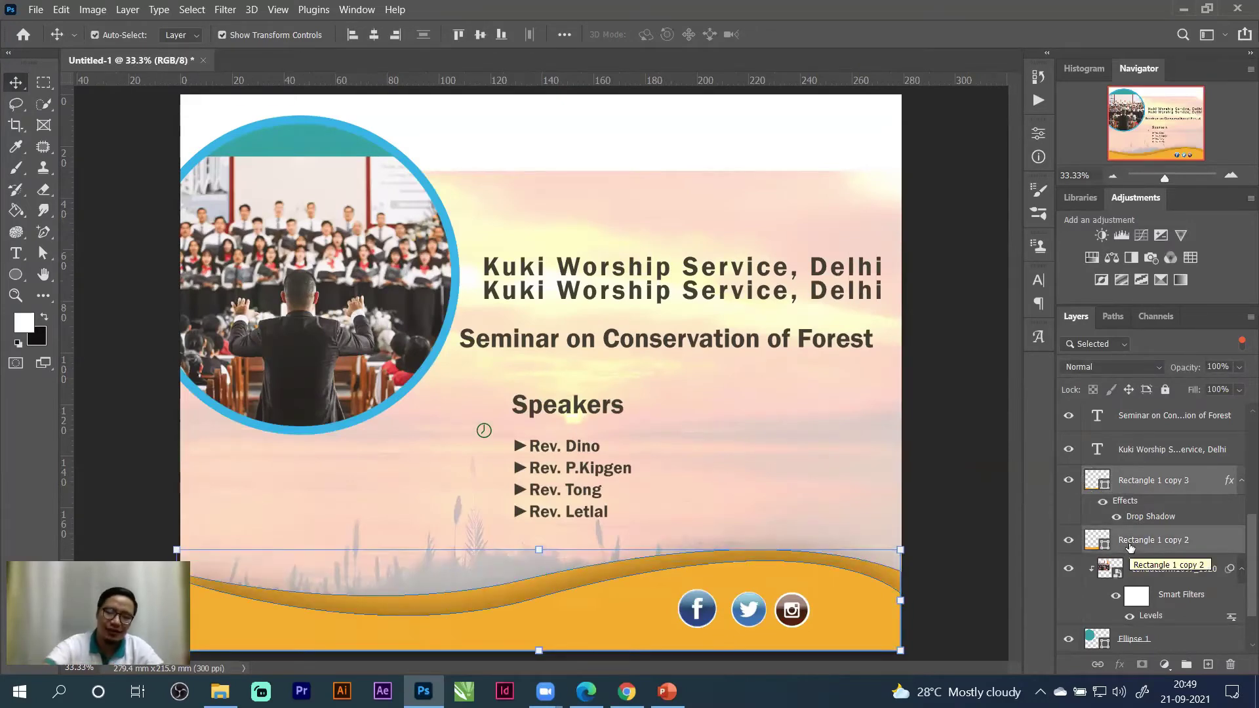
pyautogui.press('ctrl')
pyautogui.hotkey('ctrl', 'g')
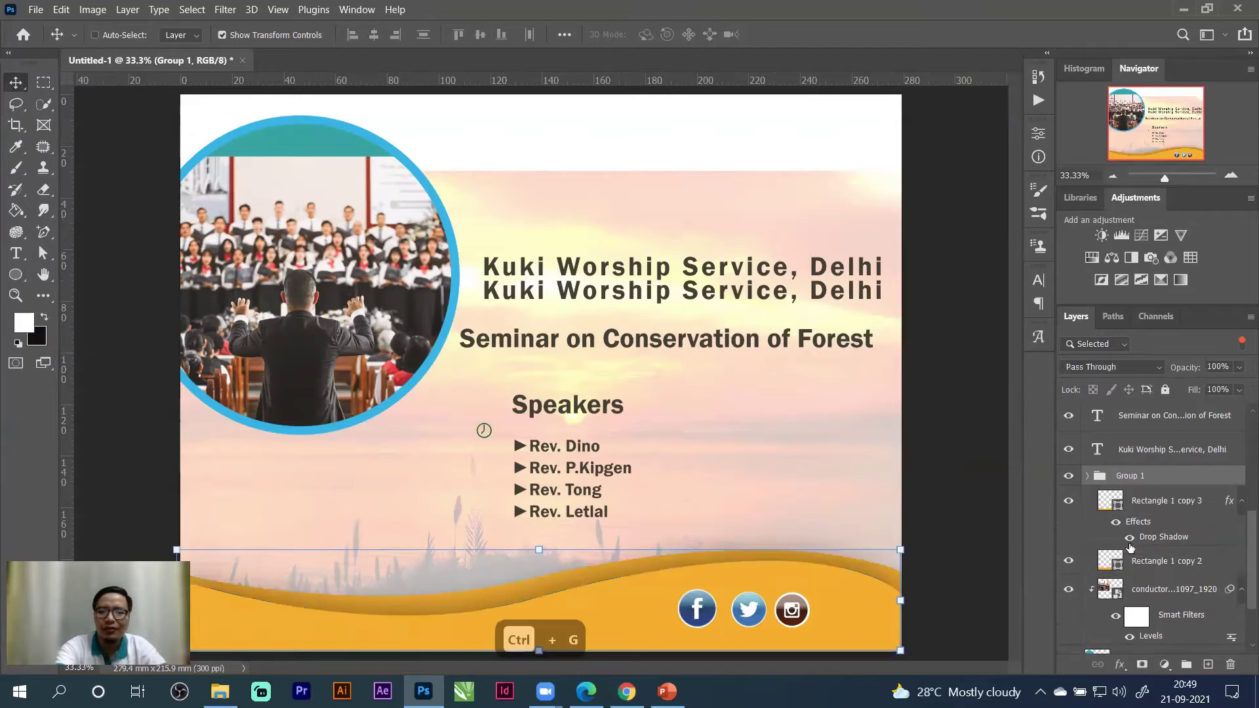
pyautogui.click(1068, 478)
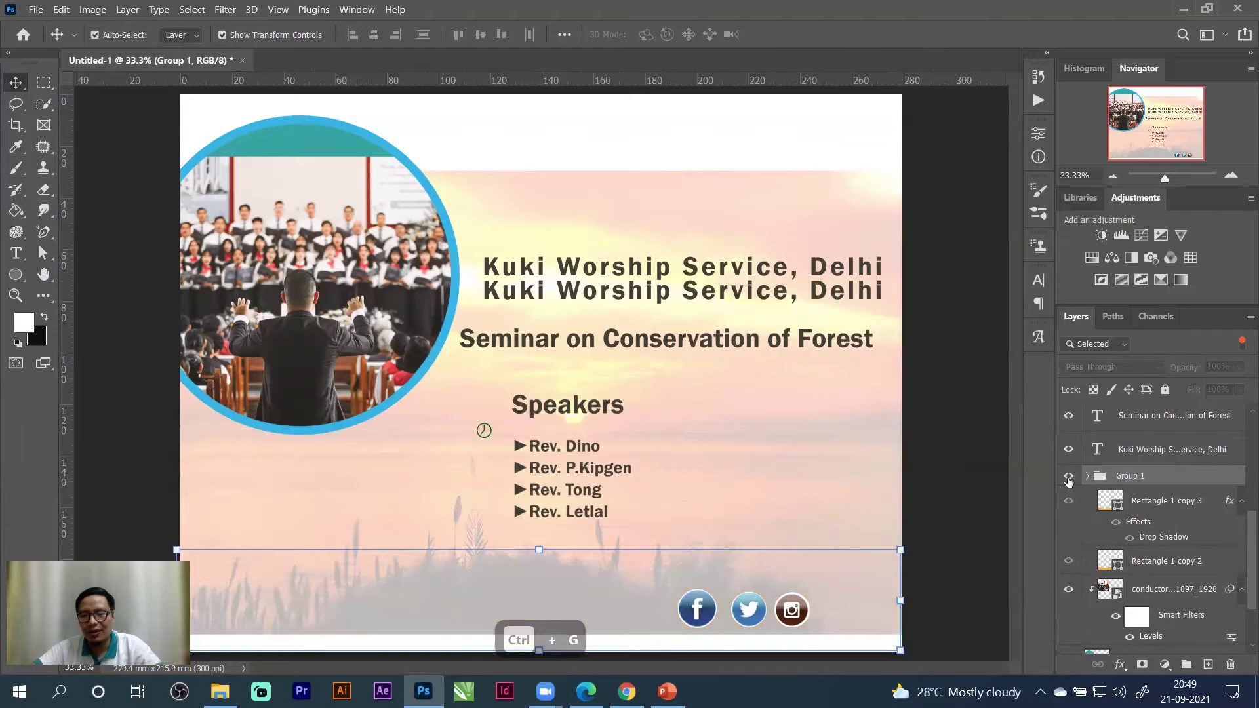
pyautogui.click(1068, 478)
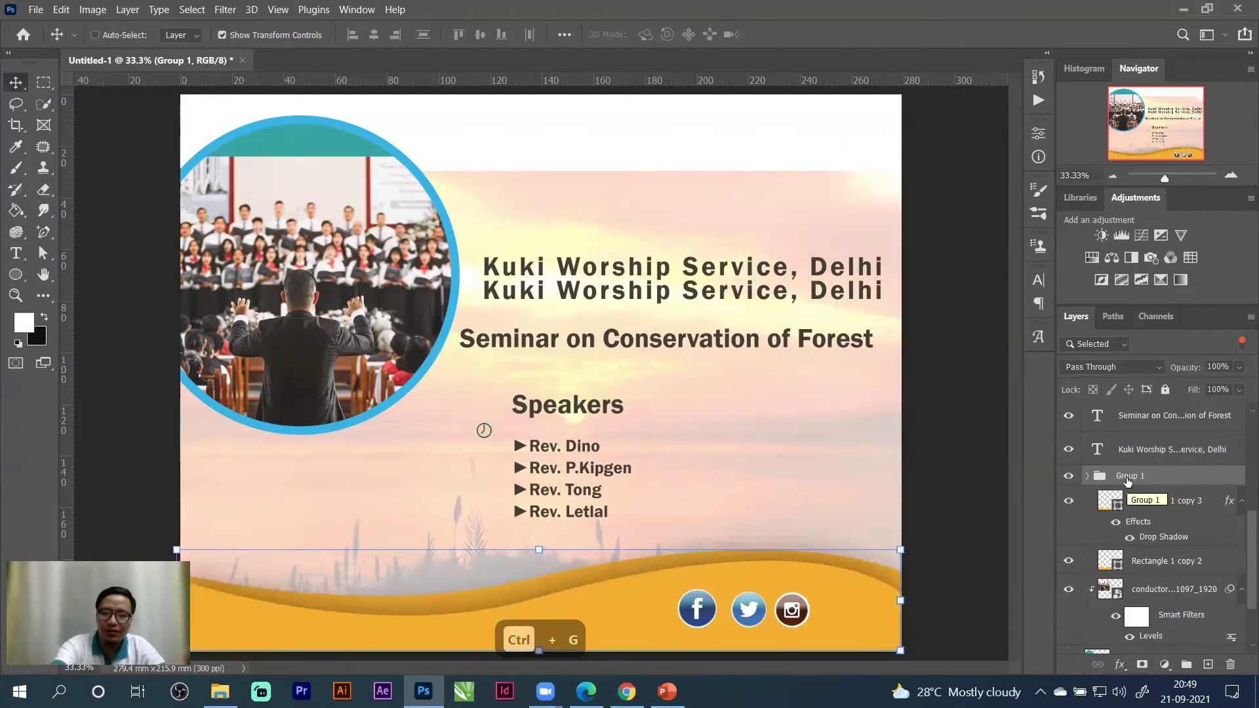
# Duplicate the bottom curves group and turn off Auto-Select for the Move tool.
pyautogui.hotkey('ctrl', 'j')
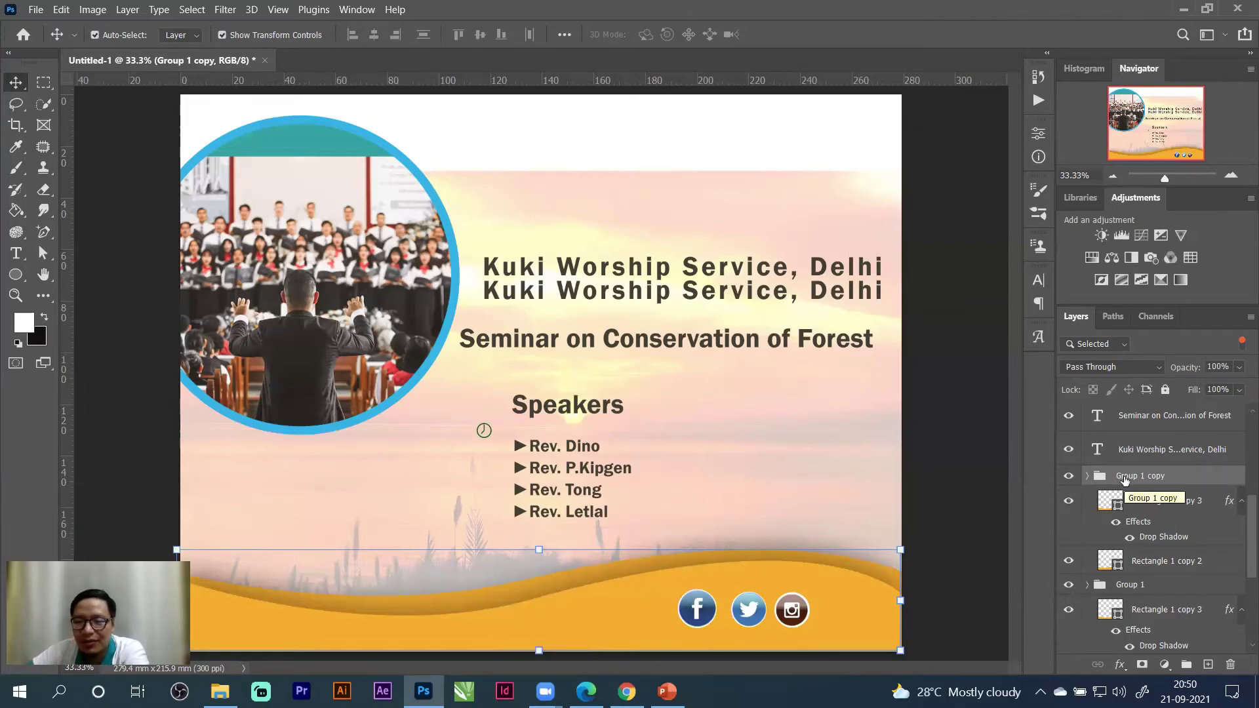
pyautogui.click(95, 36)
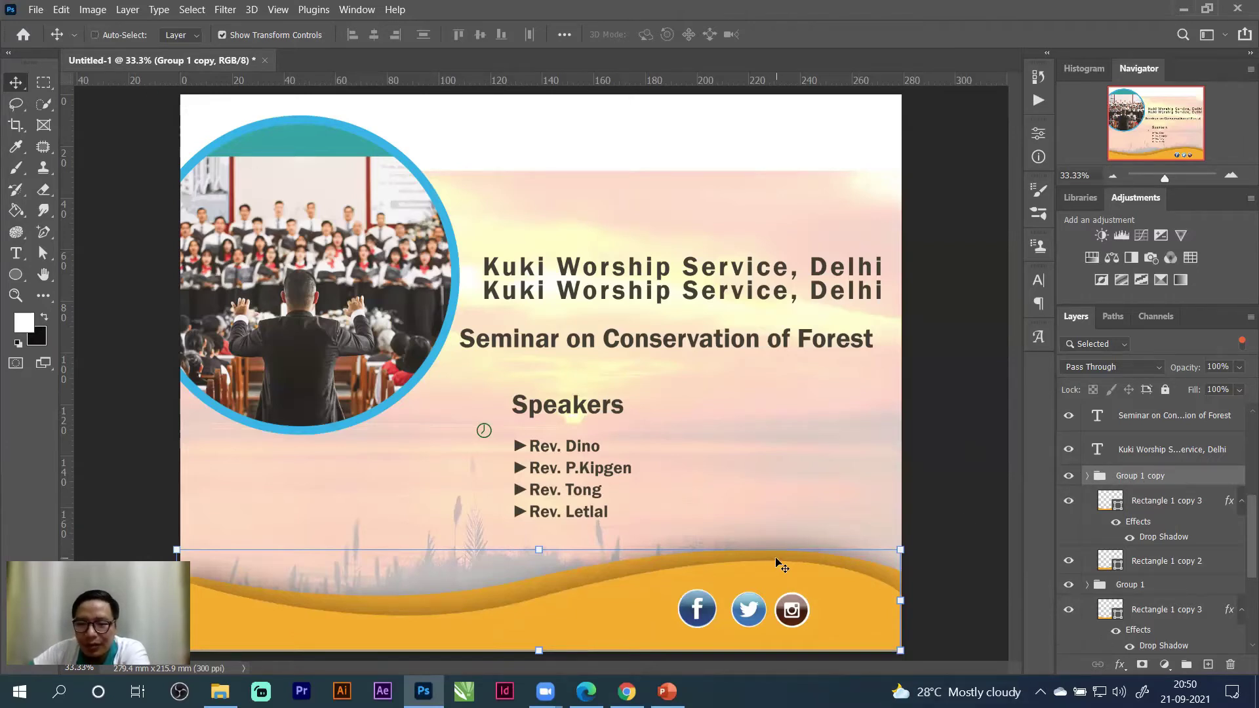
# Move the duplicated curves group up to the middle of the banner, then hide and reshow it to check the copy.
pyautogui.moveTo(747, 574); pyautogui.dragTo(755, 339)
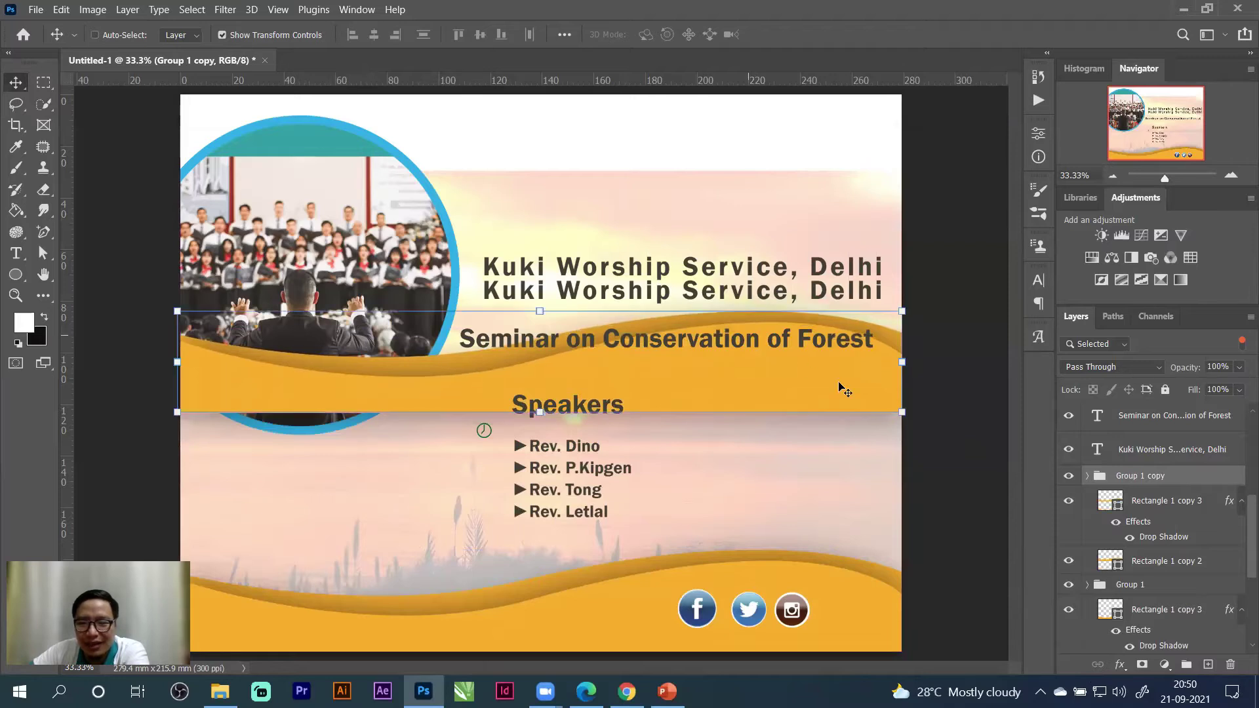
pyautogui.click(1068, 477)
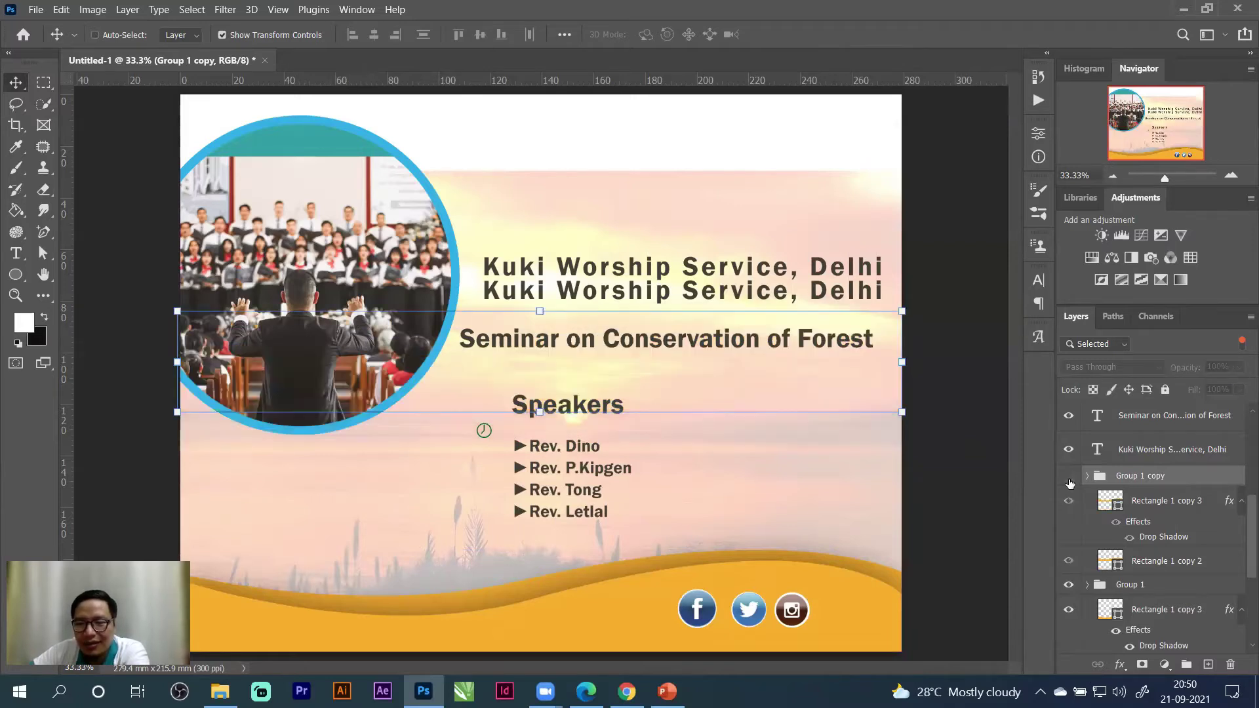
pyautogui.click(1069, 480)
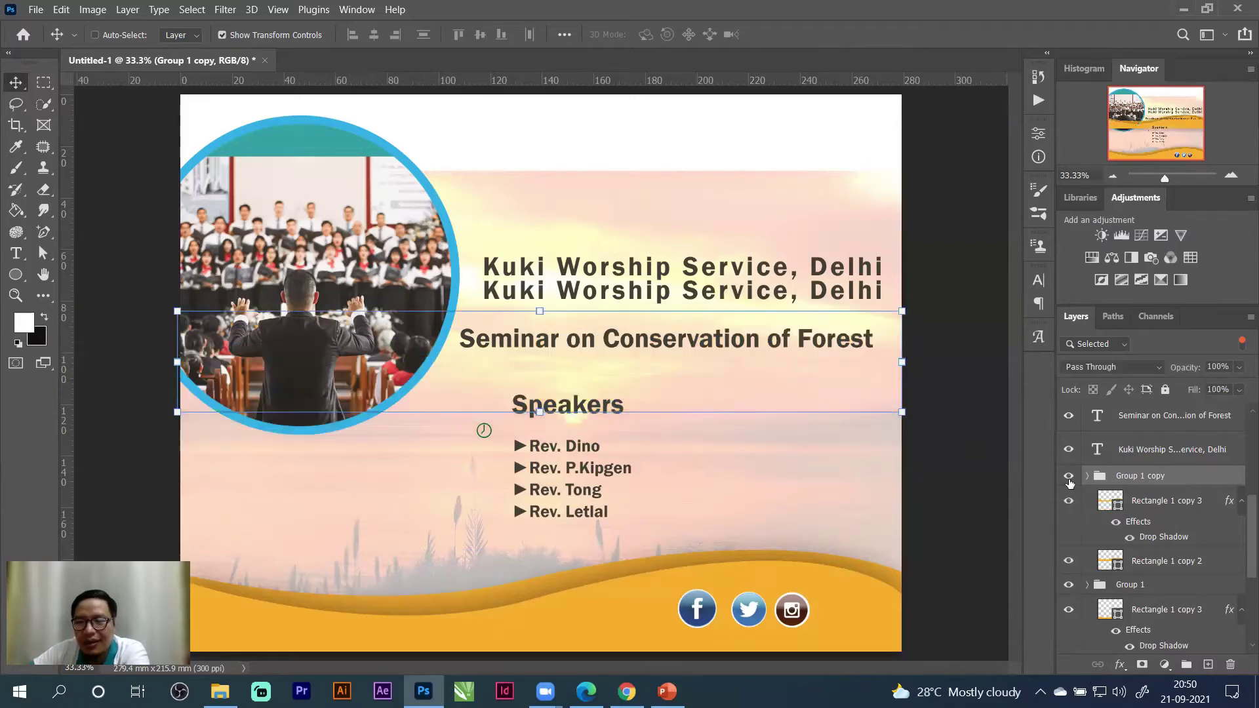
pyautogui.click(902, 310)
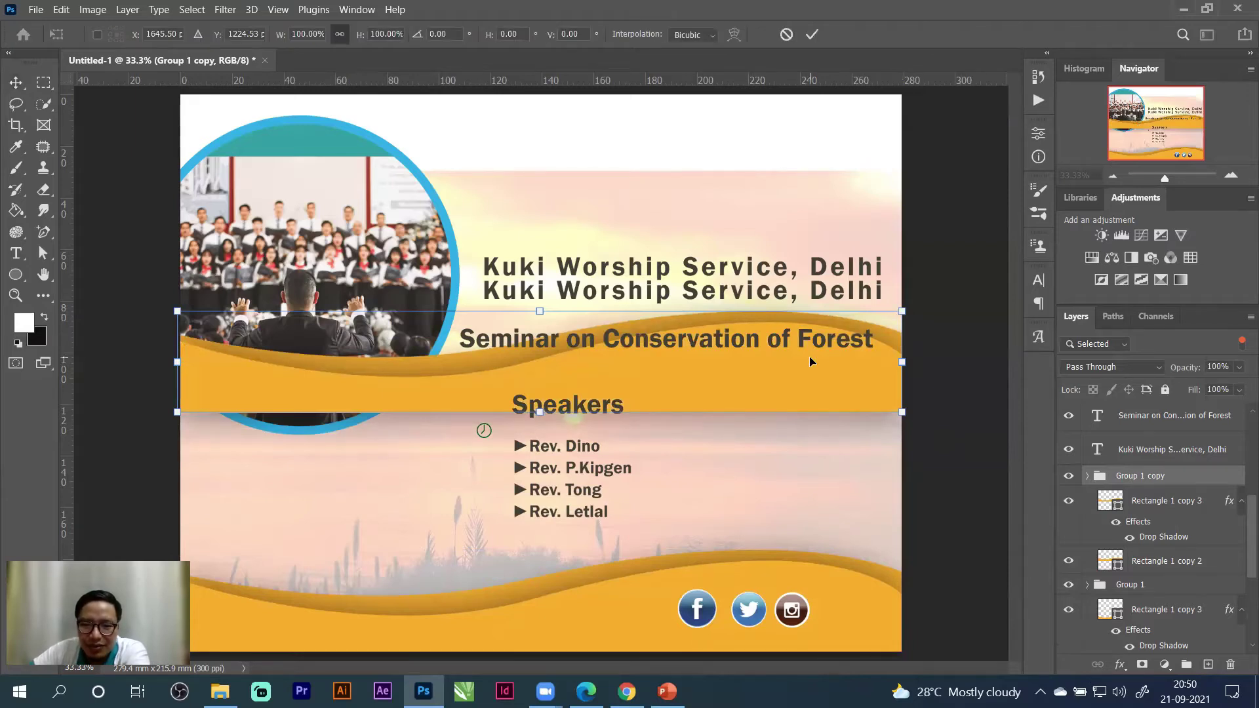
pyautogui.rightClick(810, 359)
pyautogui.click(901, 314)
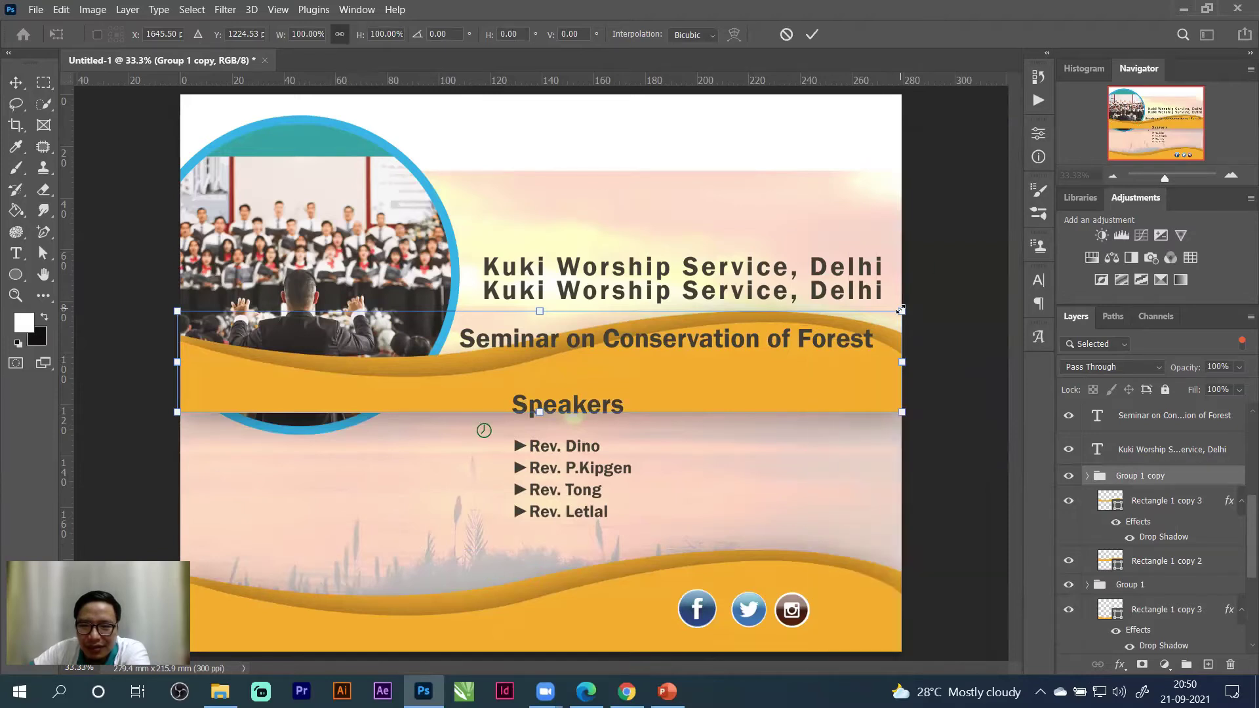
pyautogui.click(810, 38)
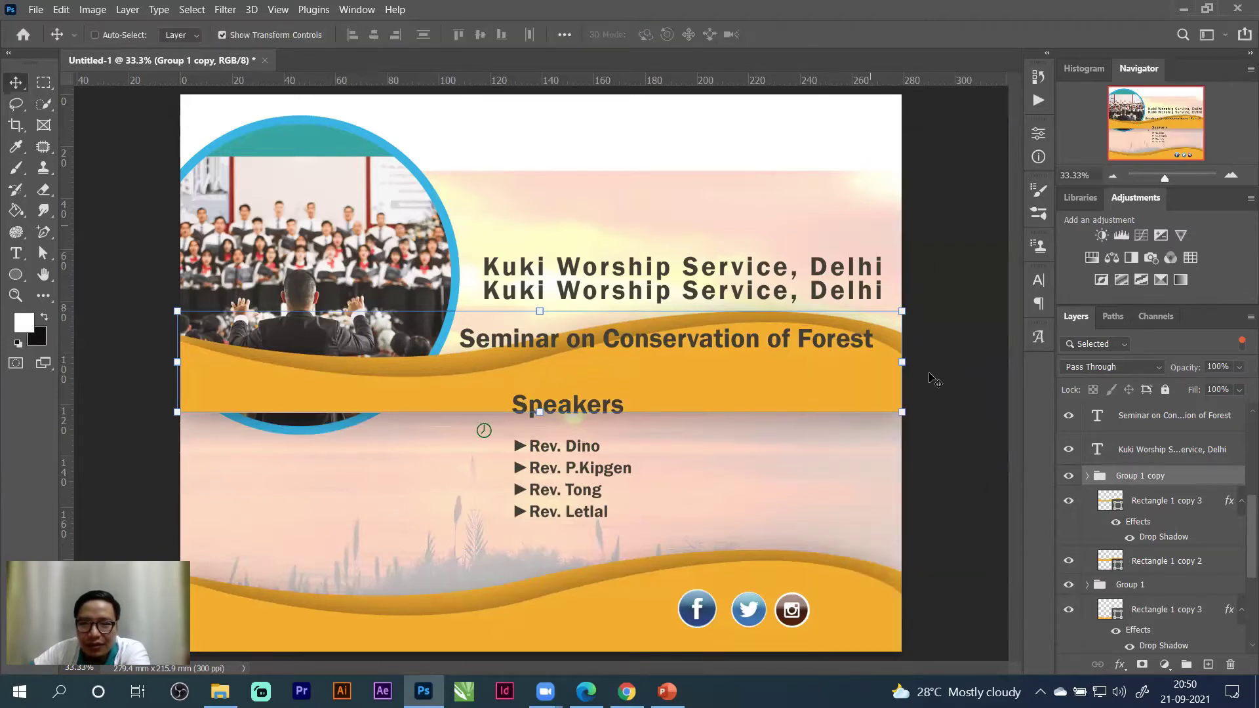
# Try a horizontal flip on the duplicated curves group and undo it.
pyautogui.click(900, 313)
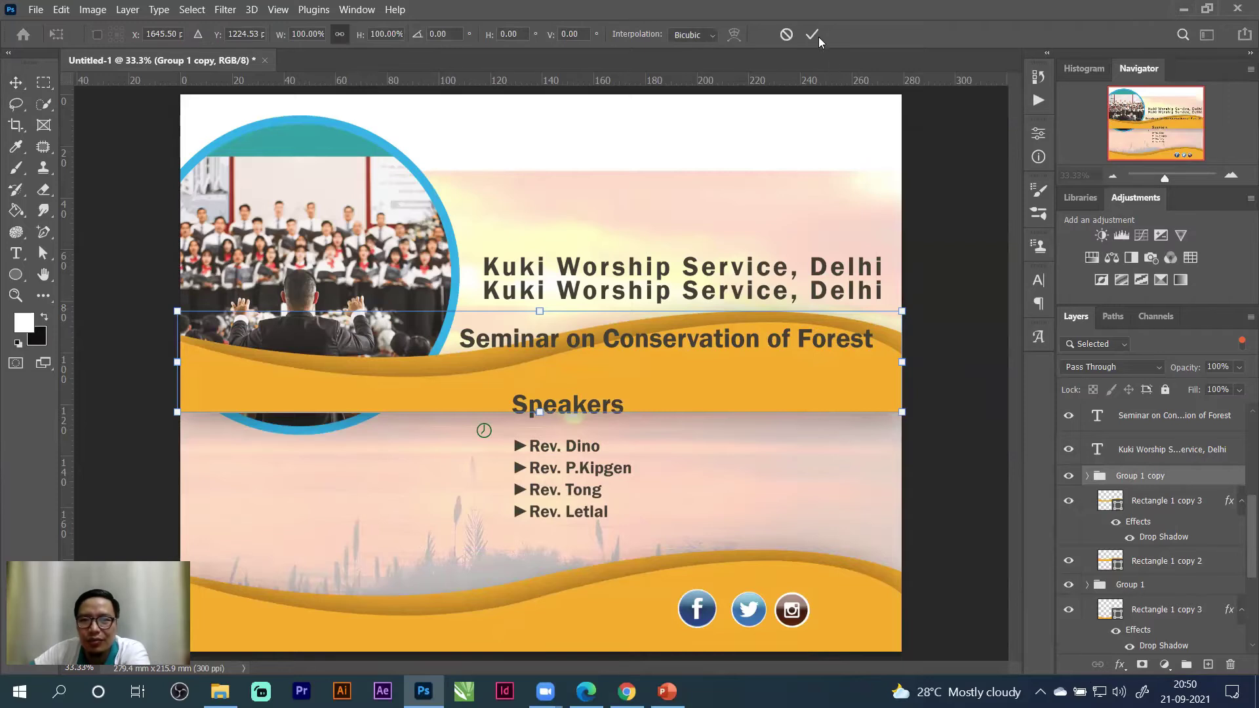
pyautogui.rightClick(754, 372)
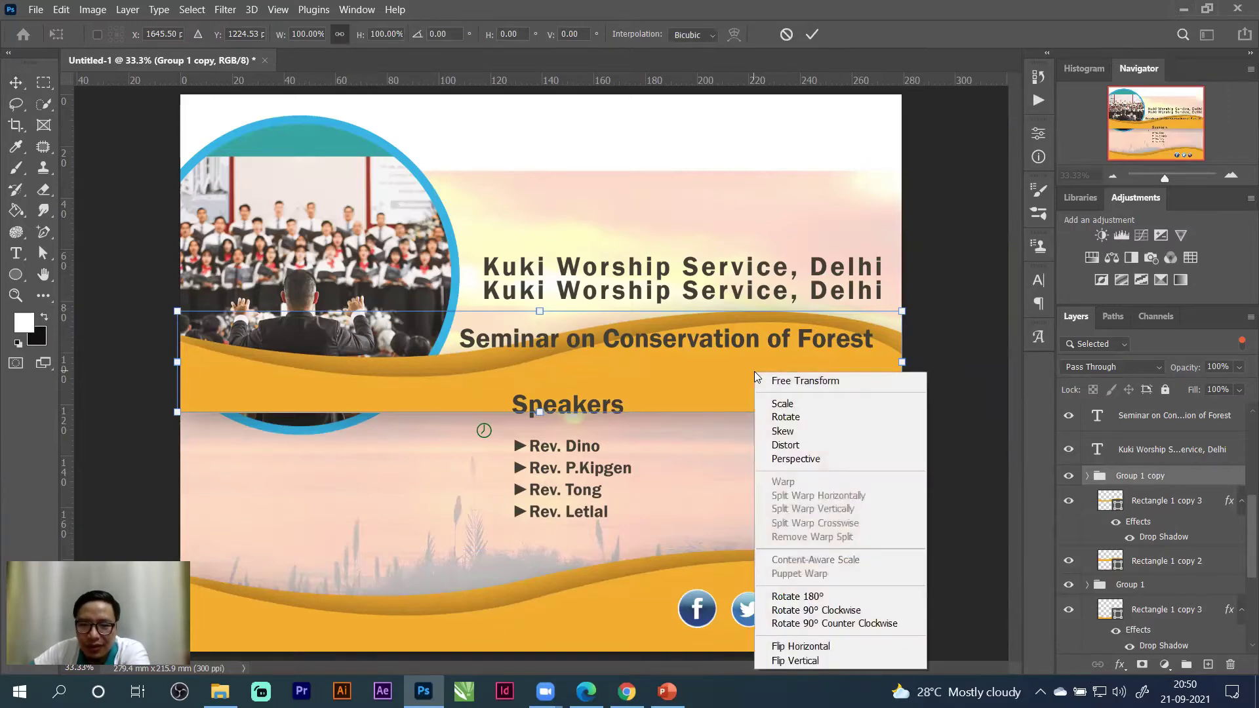
pyautogui.click(812, 648)
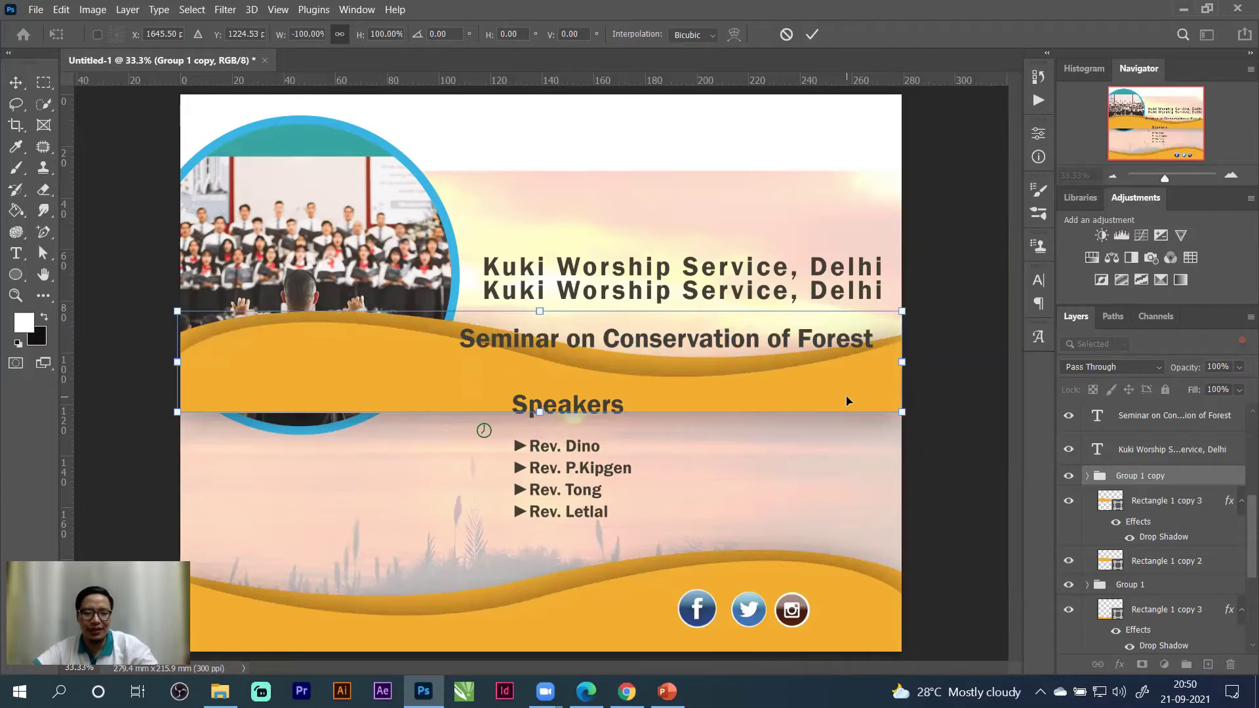
pyautogui.hotkey('ctrl', 'z')
# Flip the duplicated curves group vertically and place it along the banner's top edge.
pyautogui.rightClick(819, 392)
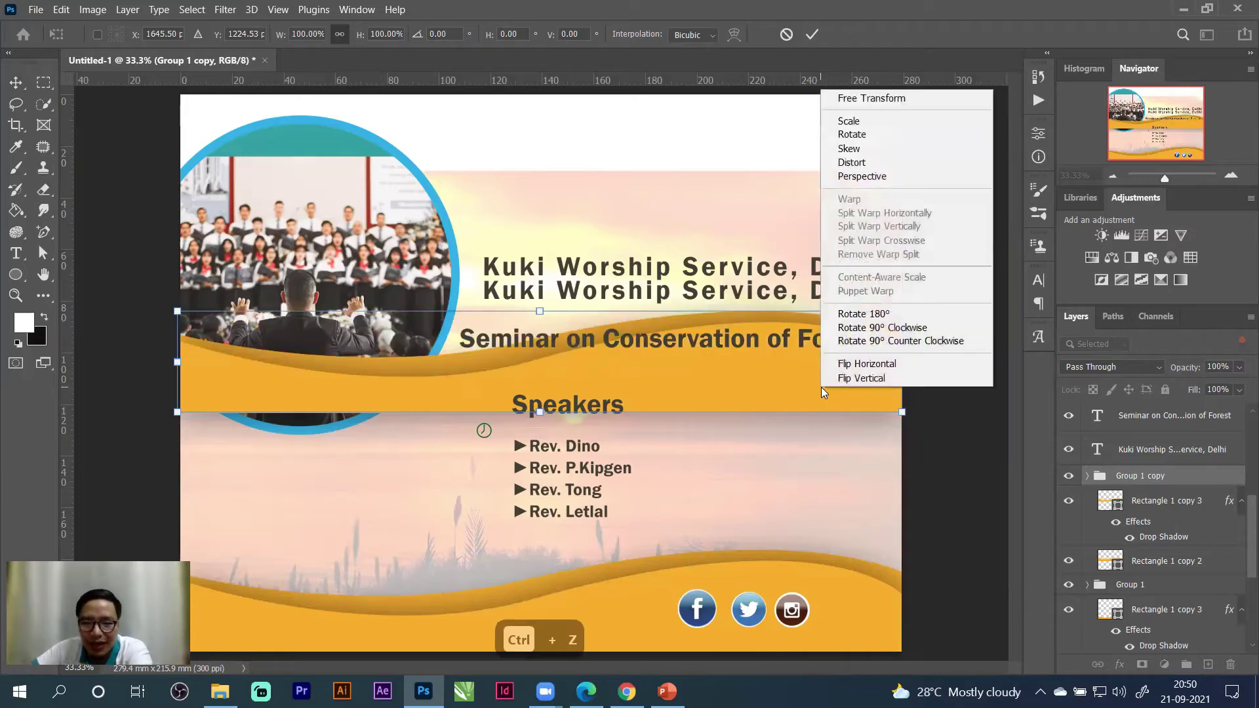
pyautogui.click(846, 381)
pyautogui.moveTo(635, 376); pyautogui.dragTo(640, 163)
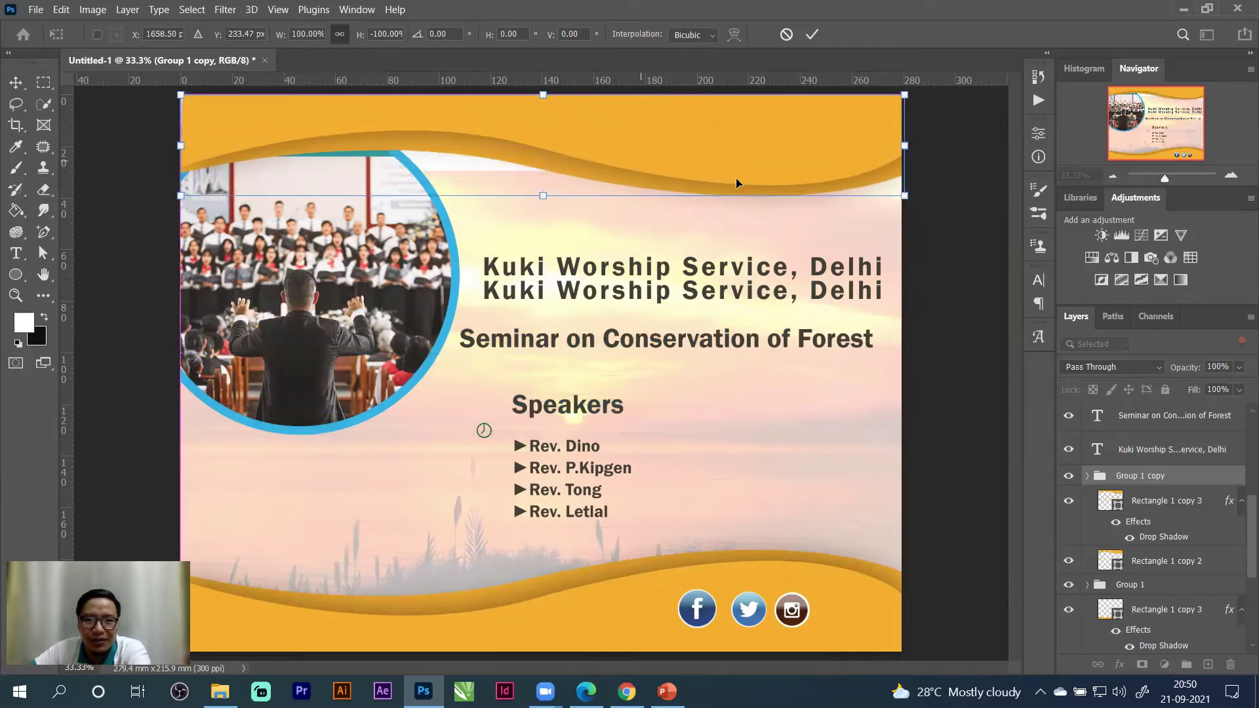
pyautogui.click(811, 36)
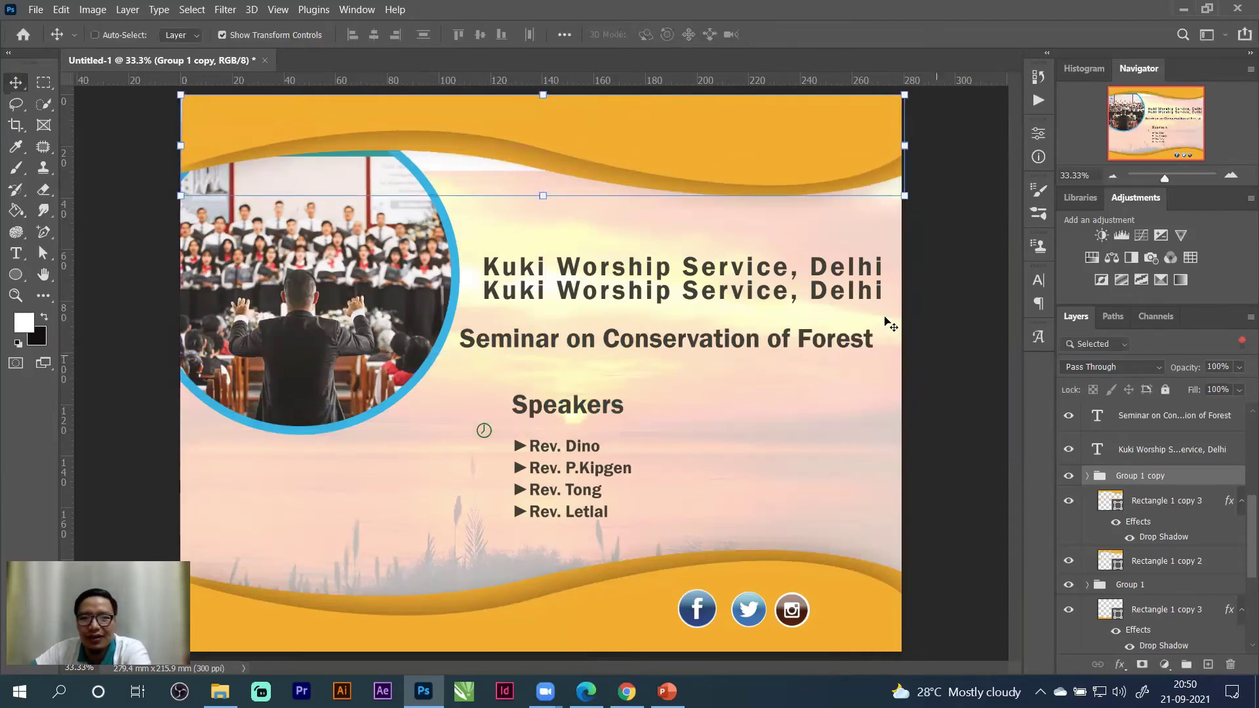
pyautogui.click(1111, 173)
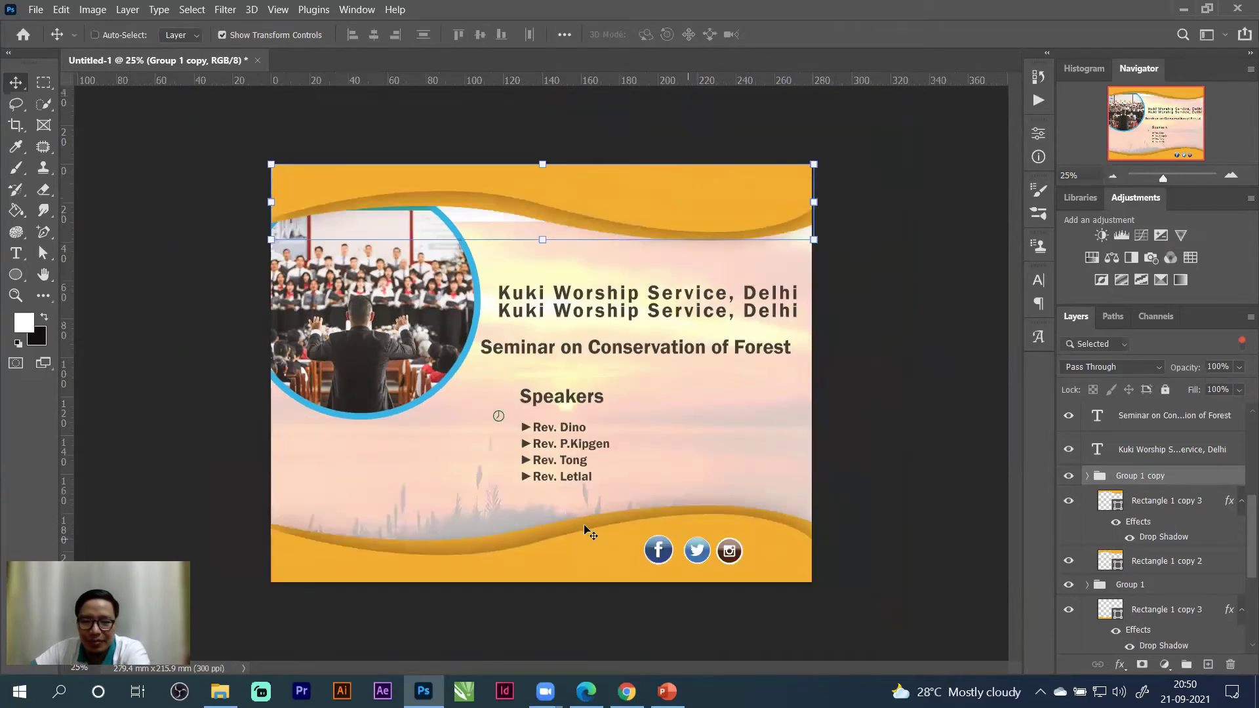
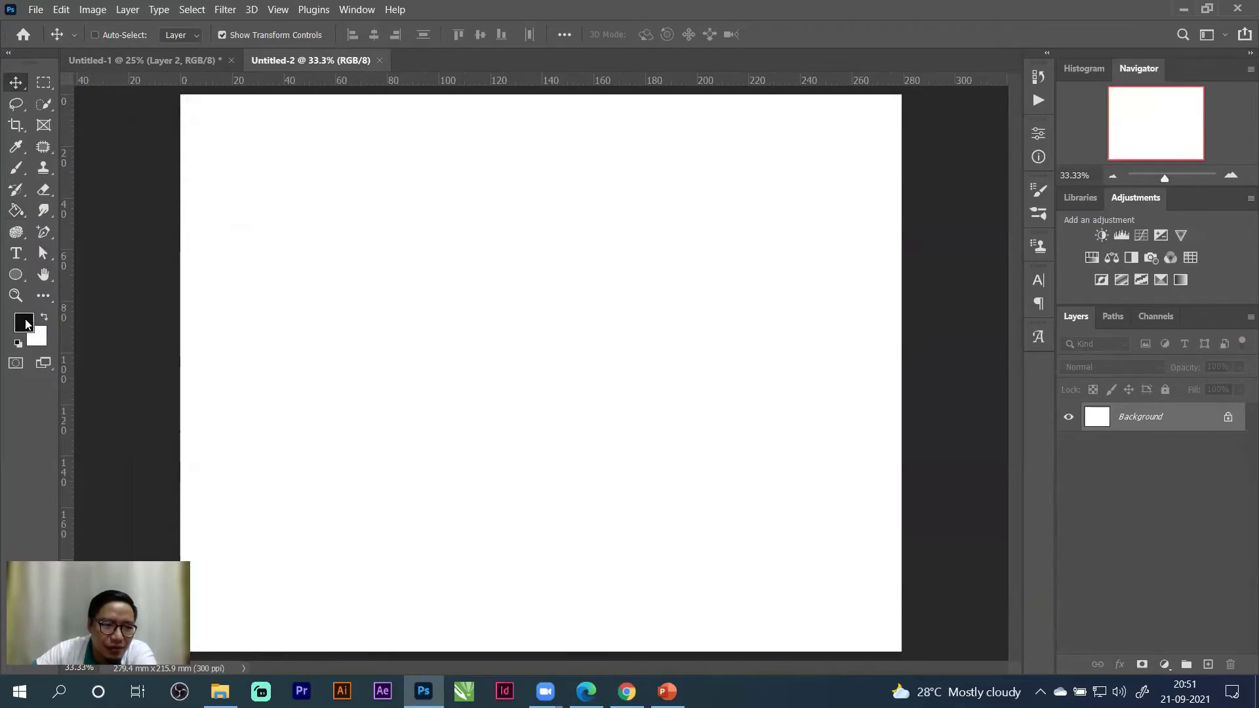
# Fill the blank Untitled-2 canvas with the near-black foreground color using the Paint Bucket tool.
pyautogui.click(11, 213)
pyautogui.click(85, 210)
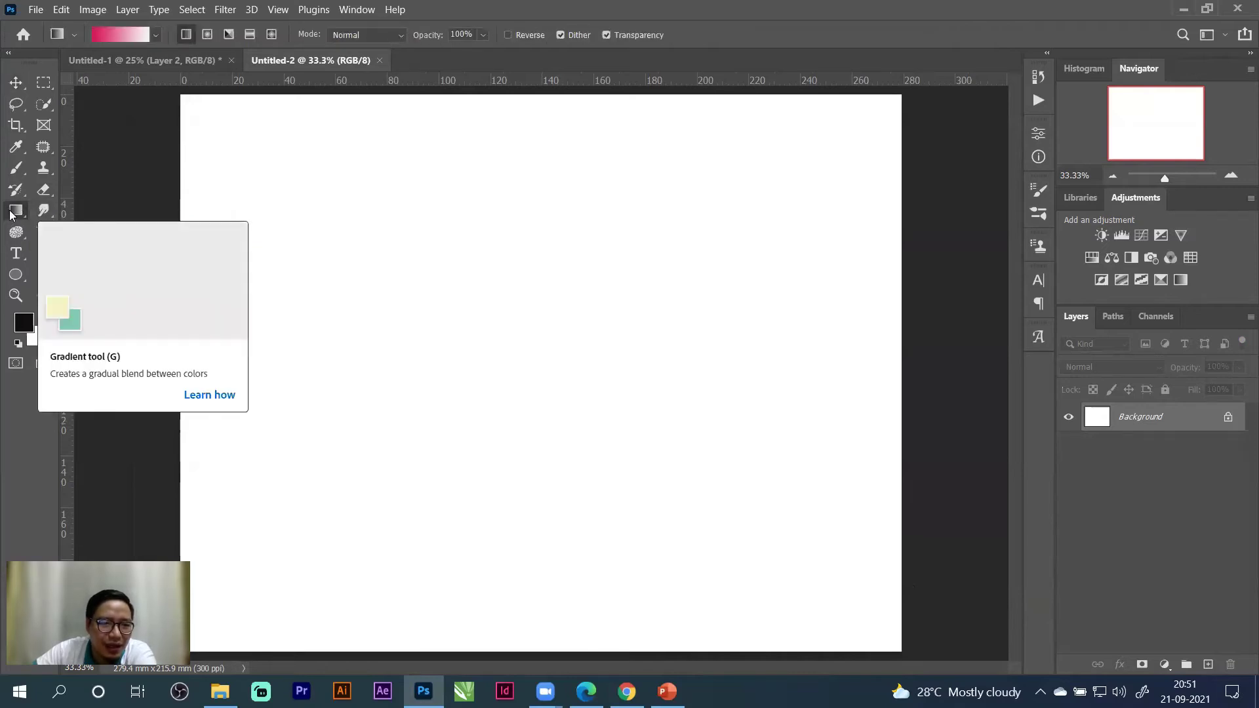
pyautogui.rightClick(11, 213)
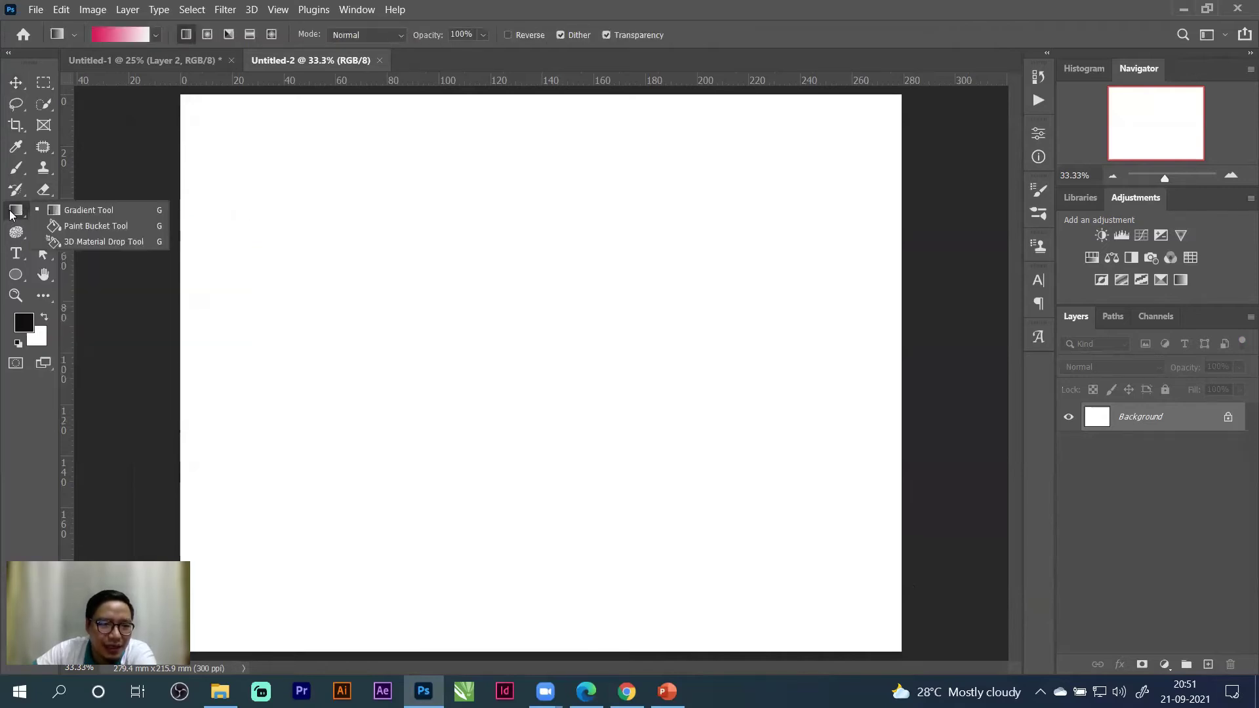
pyautogui.click(96, 225)
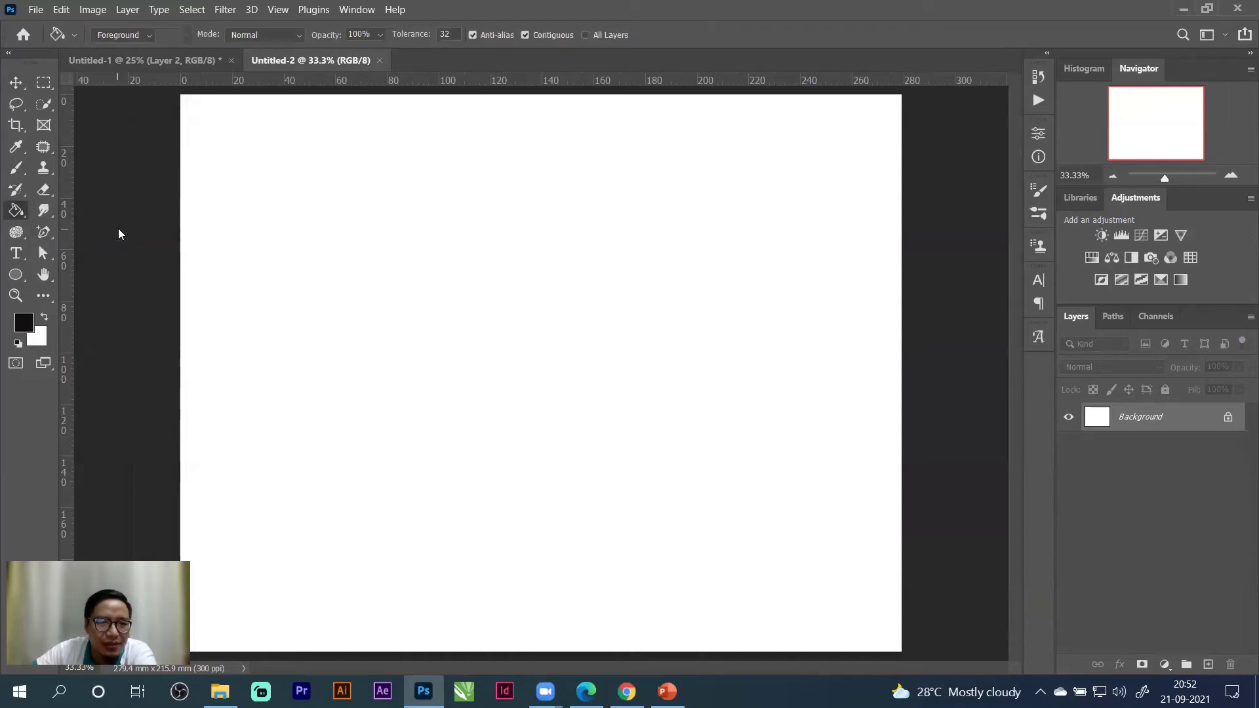
pyautogui.rightClick(14, 214)
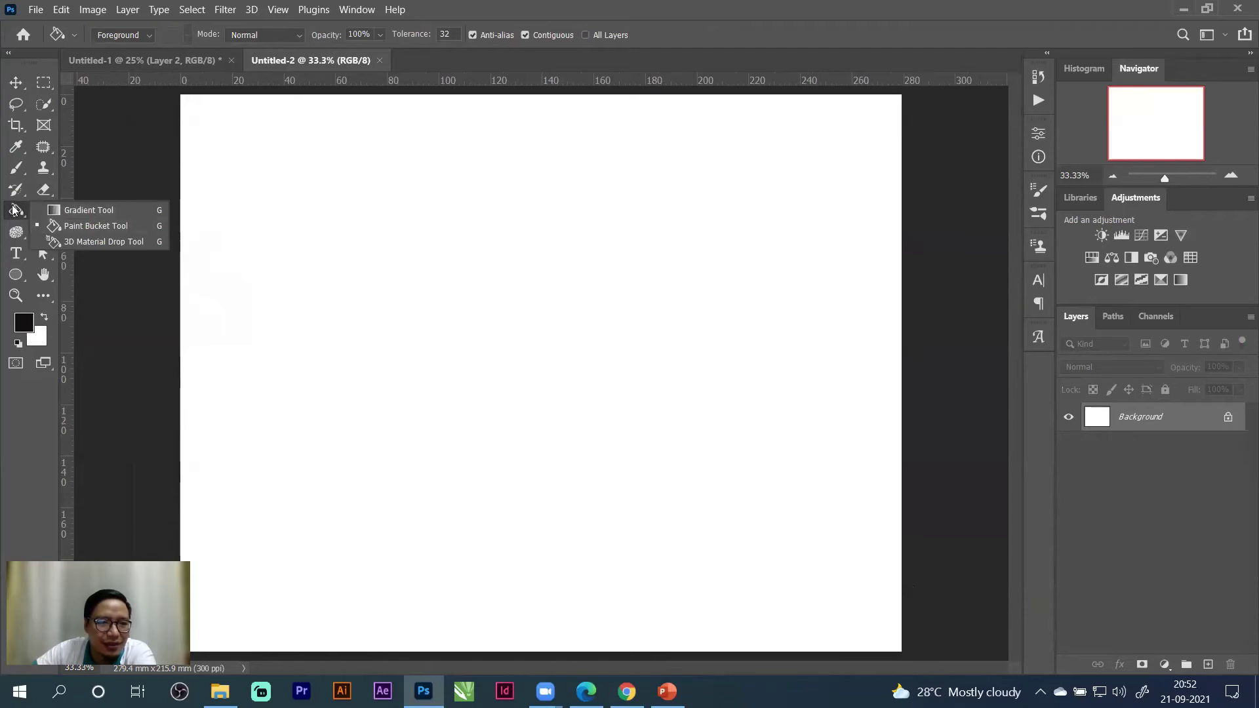
pyautogui.click(103, 228)
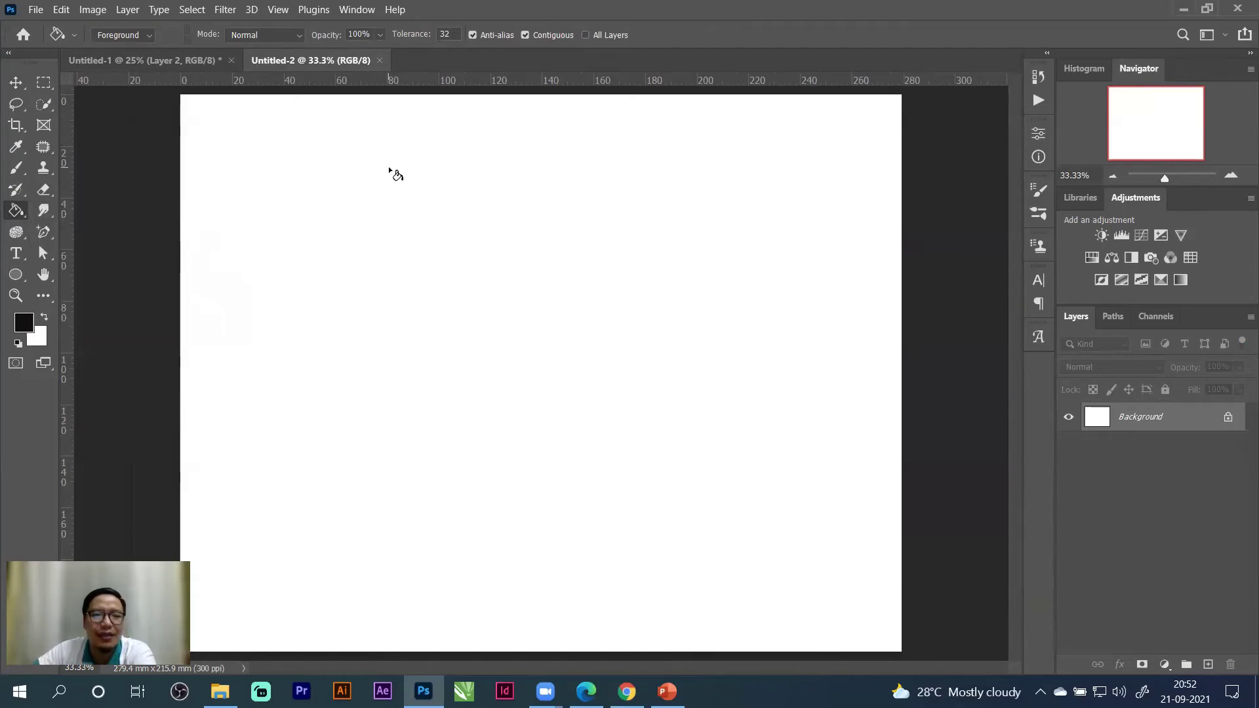
pyautogui.click(408, 231)
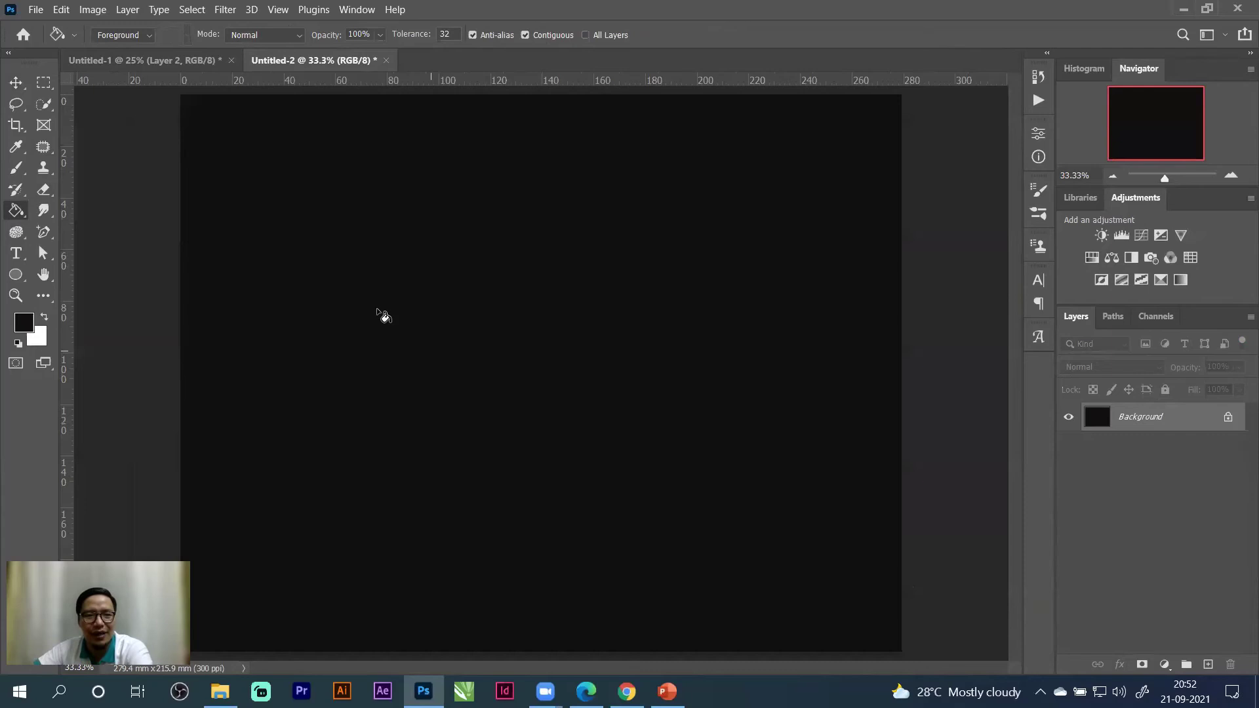
pyautogui.click(25, 322)
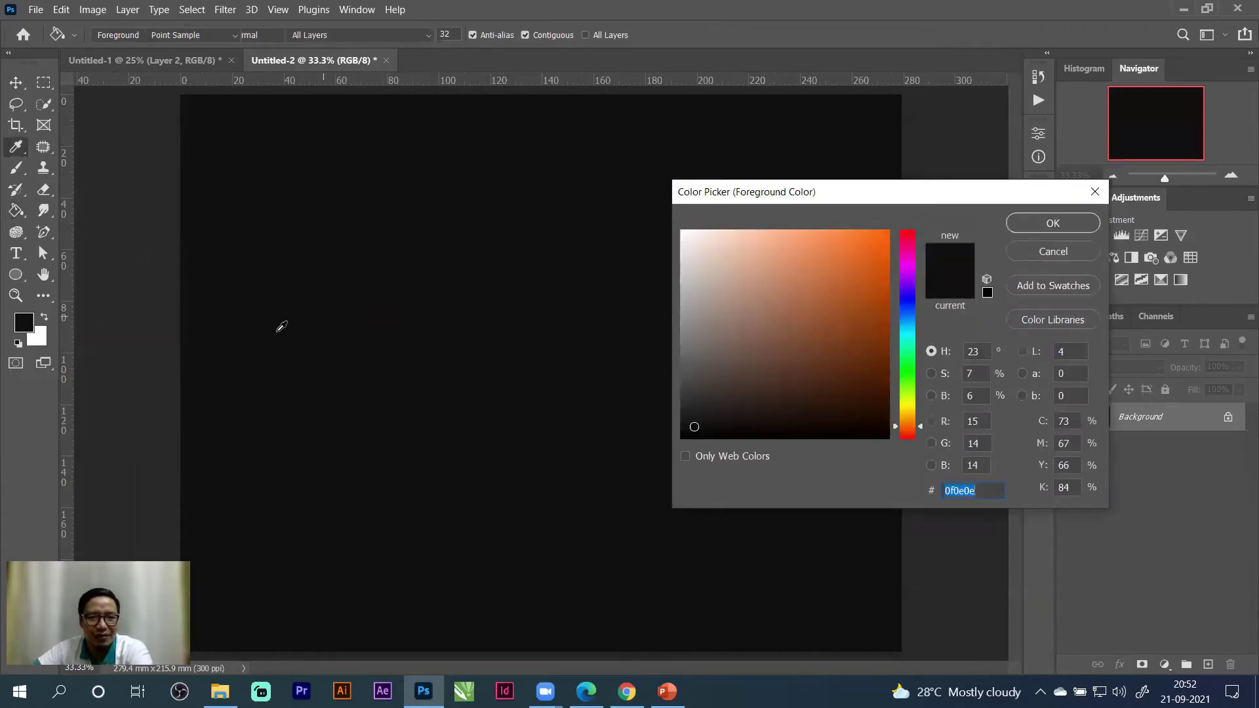
pyautogui.click(870, 257)
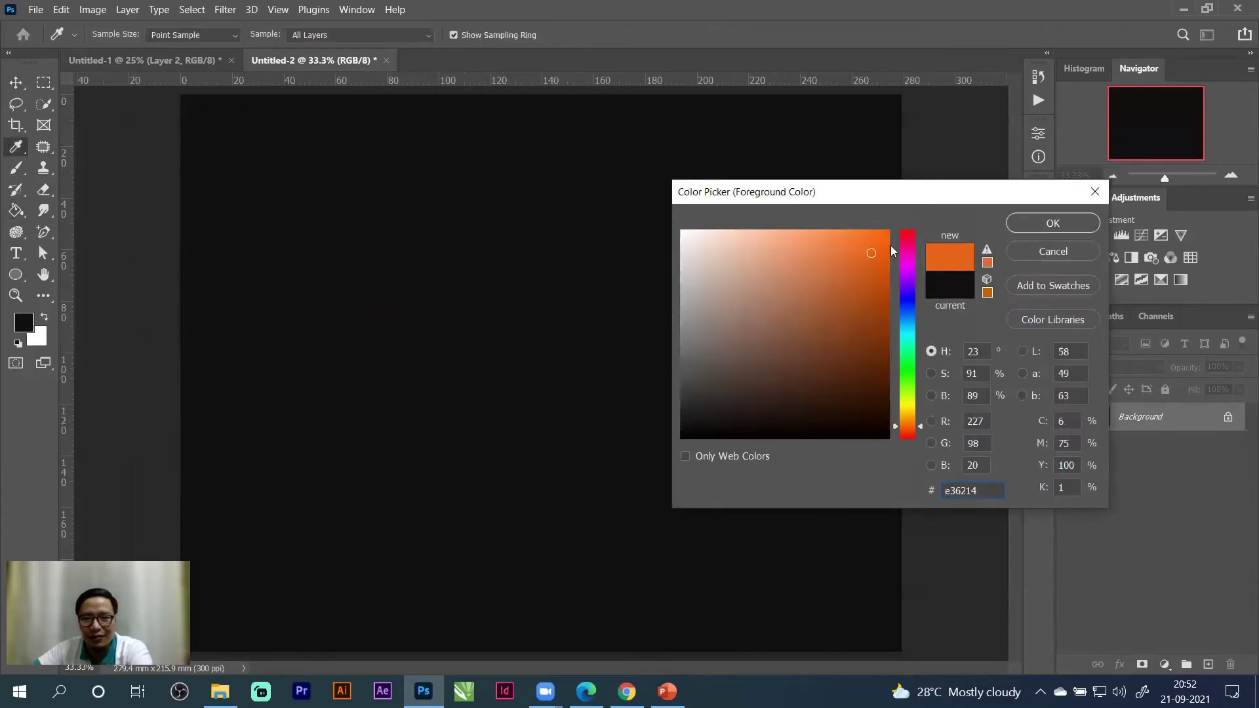
pyautogui.click(1049, 251)
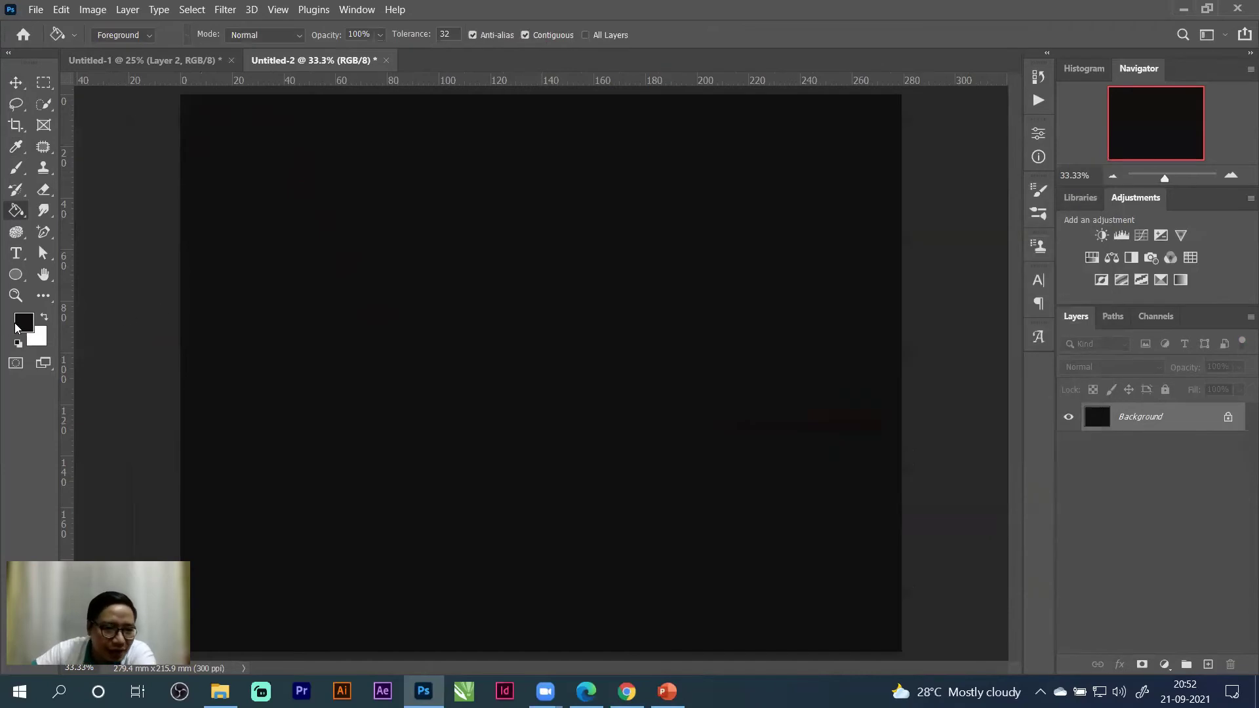
# Set the foreground color to orange e8620f and fill the canvas with it using the Paint Bucket tool.
pyautogui.click(25, 322)
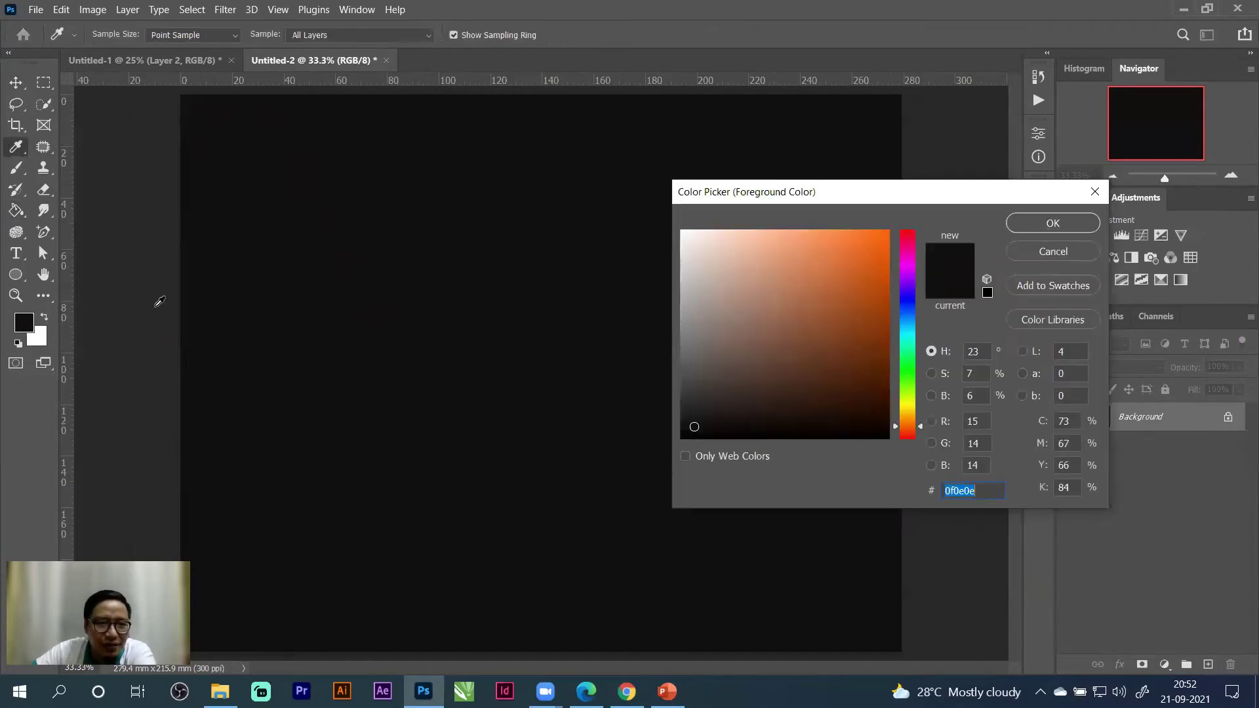
pyautogui.click(875, 248)
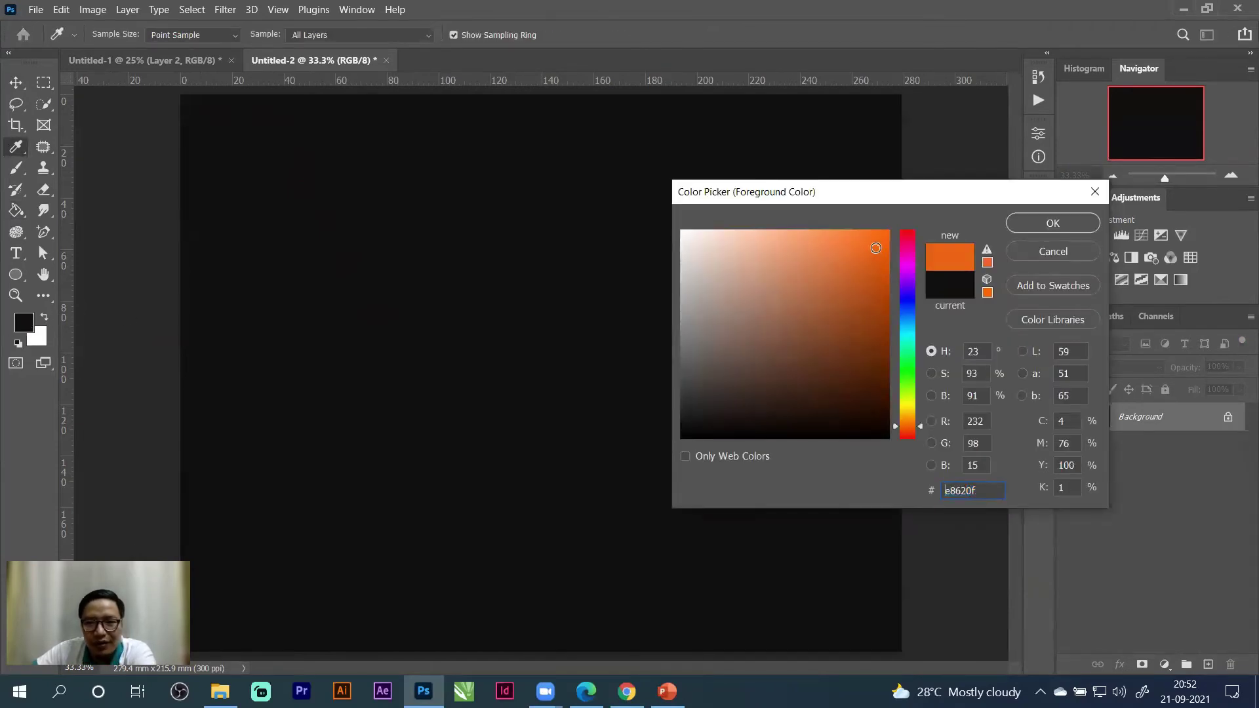
pyautogui.click(1027, 223)
pyautogui.press('g')
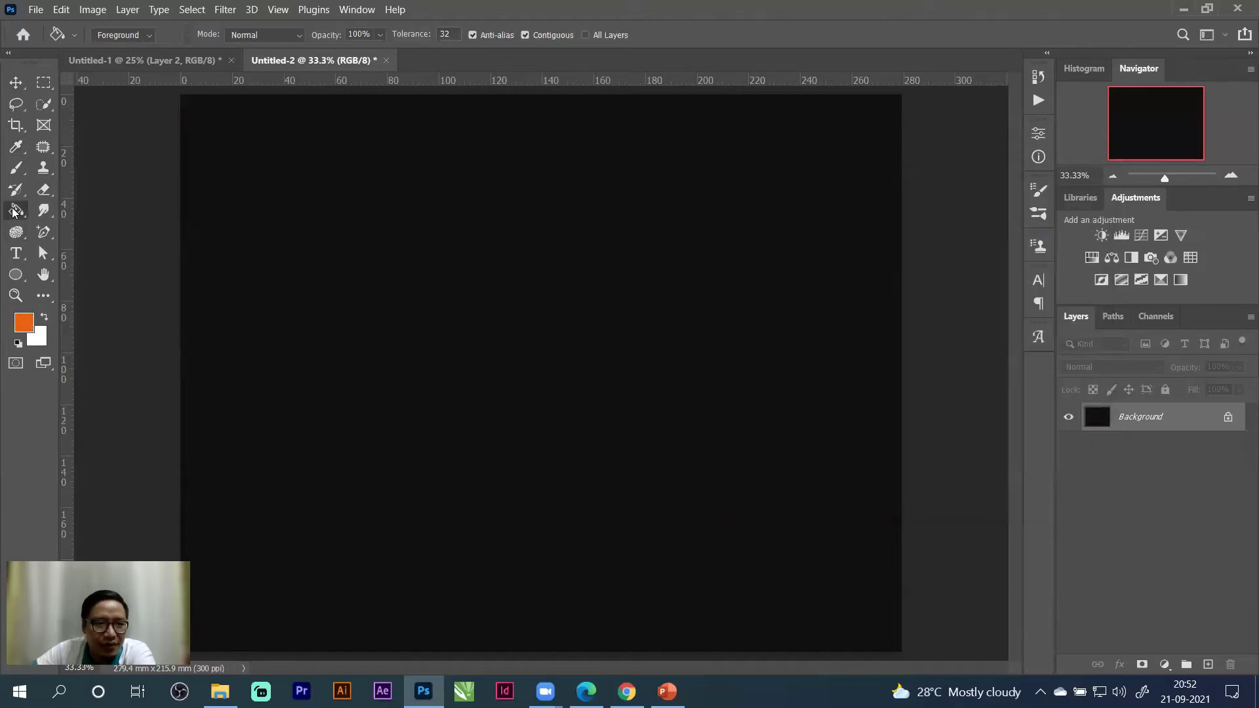
pyautogui.click(397, 269)
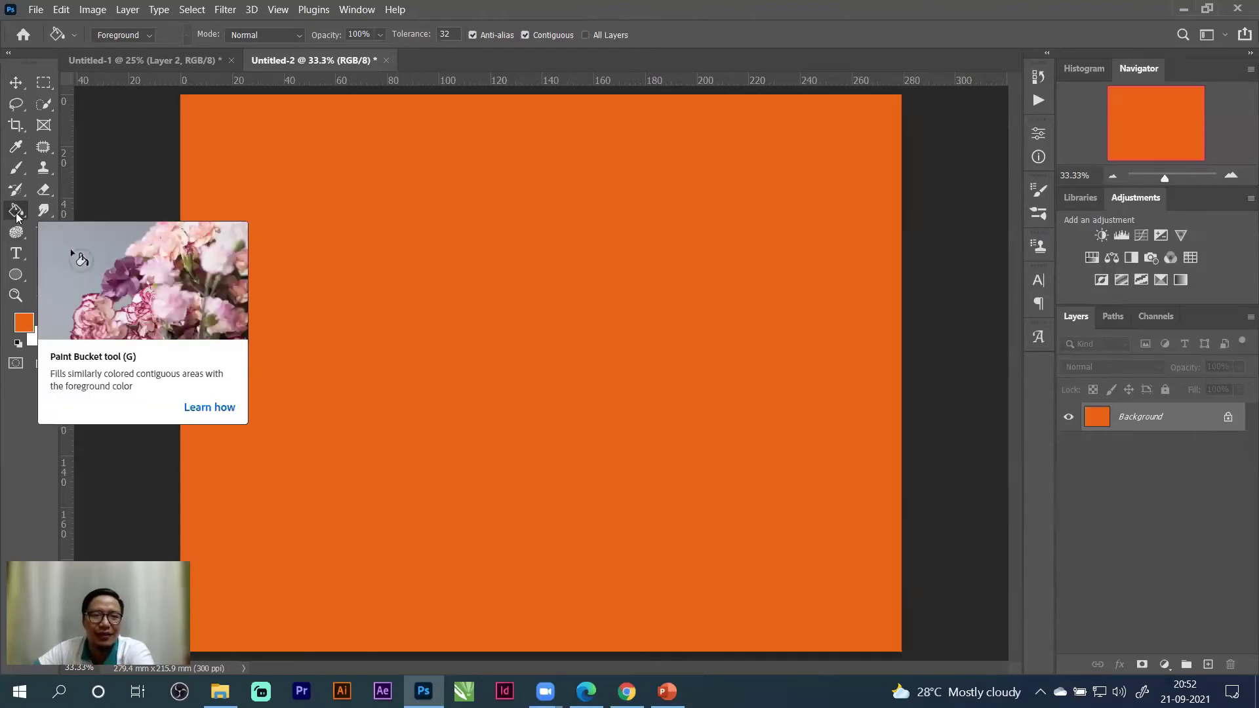
# Switch to the Move tool and fill the Background layer with the white background color.
pyautogui.click(16, 83)
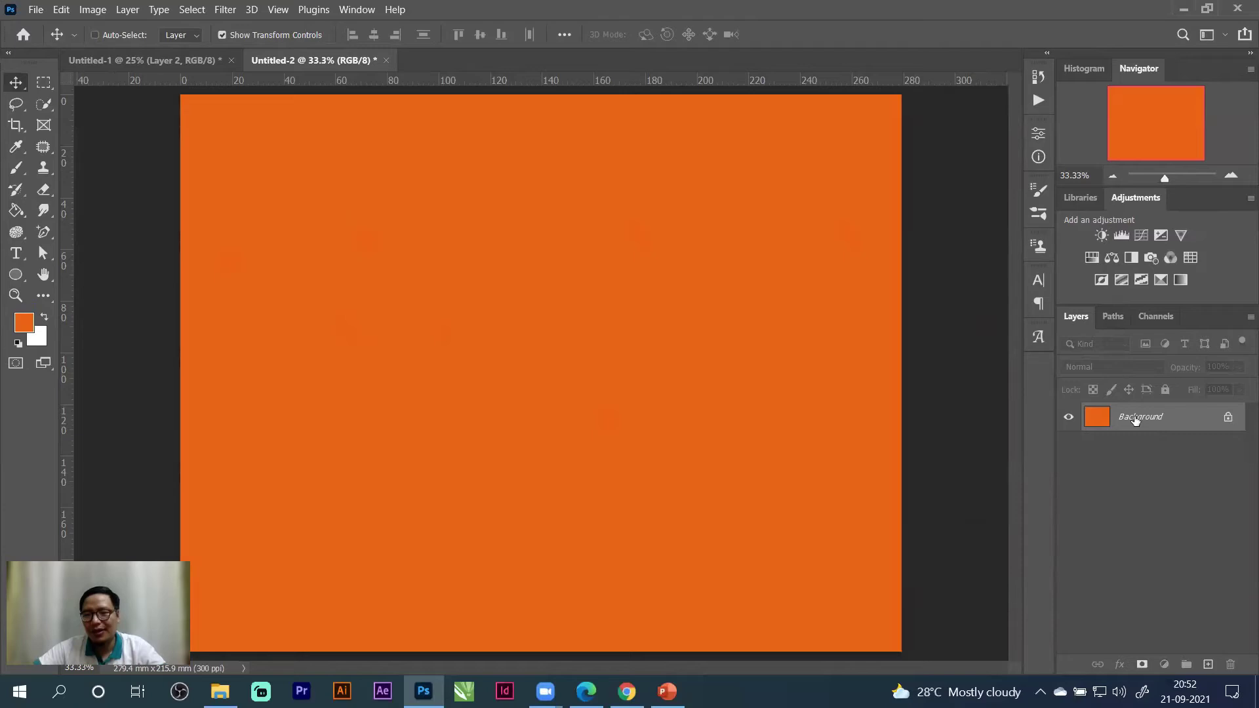
pyautogui.hotkey('ctrl', 'Delete')
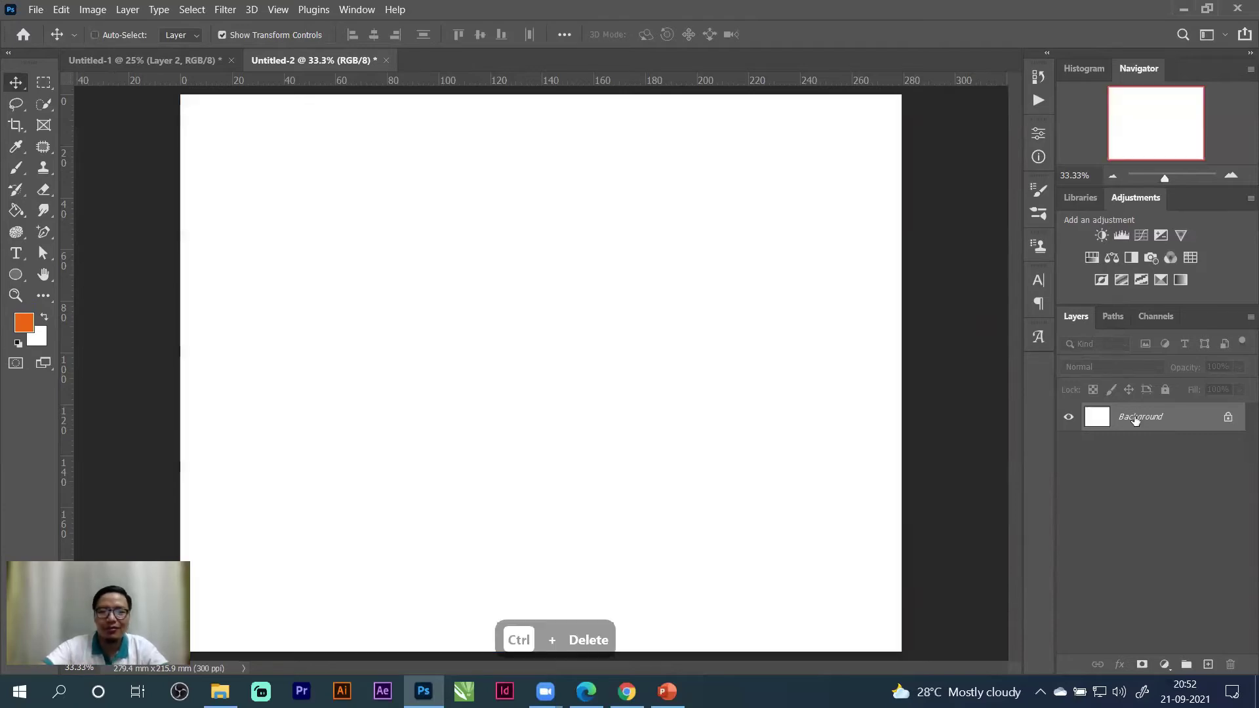
# Swap the foreground and background colors, fill the layer with background orange and again with foreground white, and swap the colors back.
pyautogui.click(43, 318)
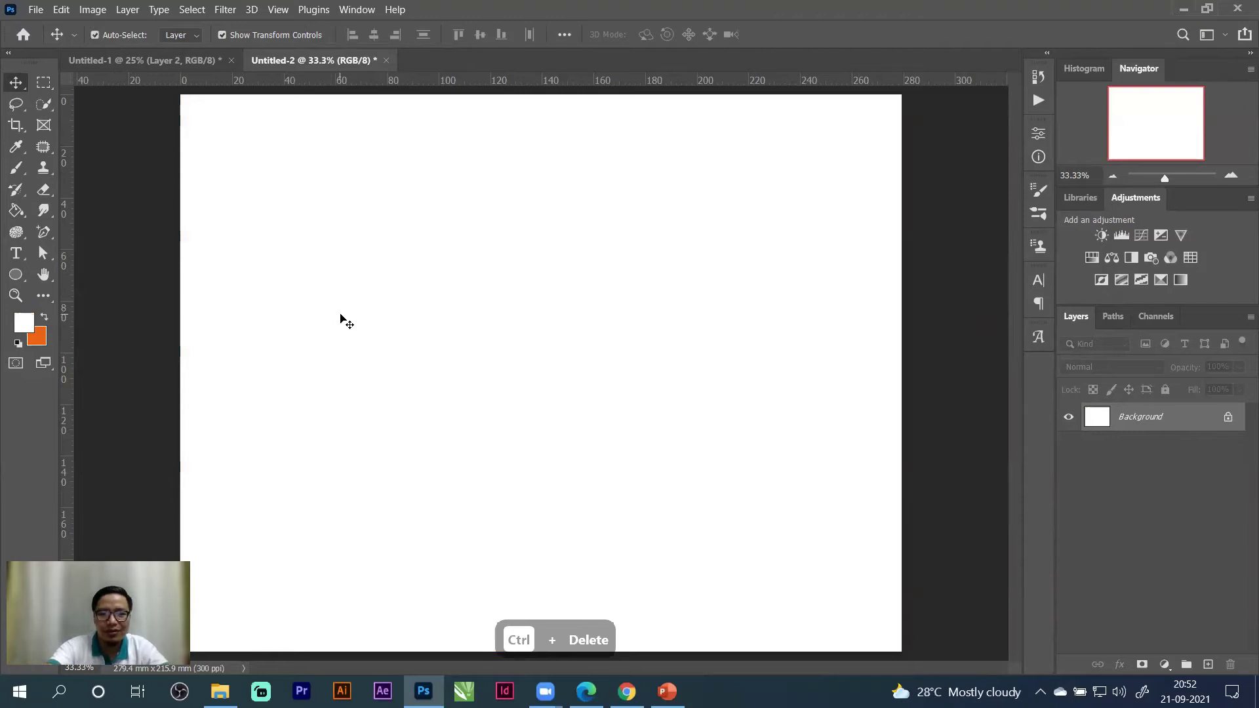
pyautogui.hotkey('ctrl', 'Delete')
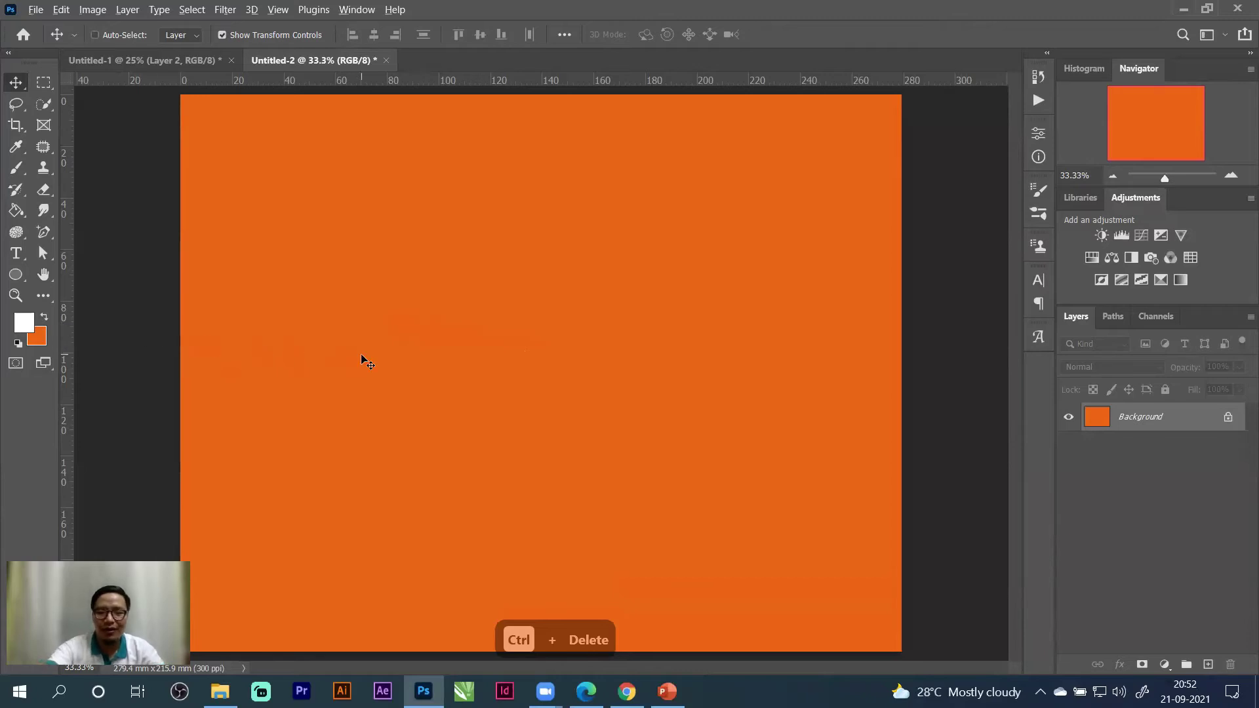
pyautogui.hotkey('alt', 'BackSpace')
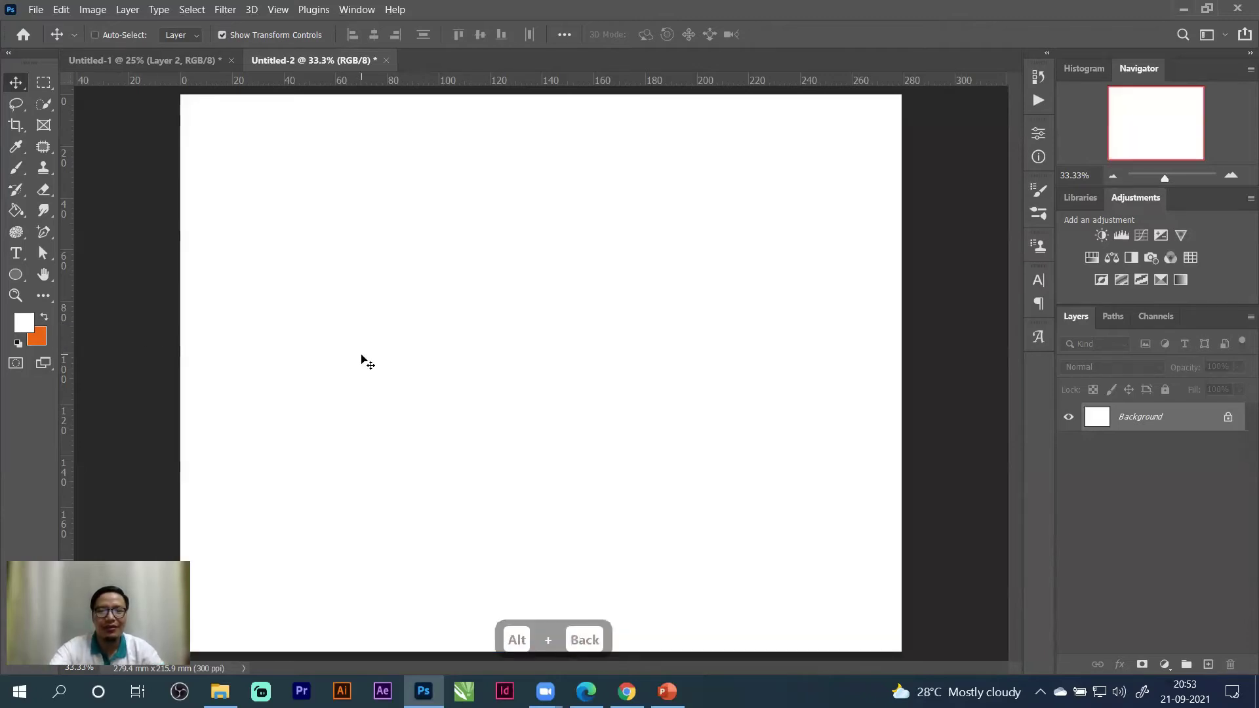
pyautogui.click(42, 318)
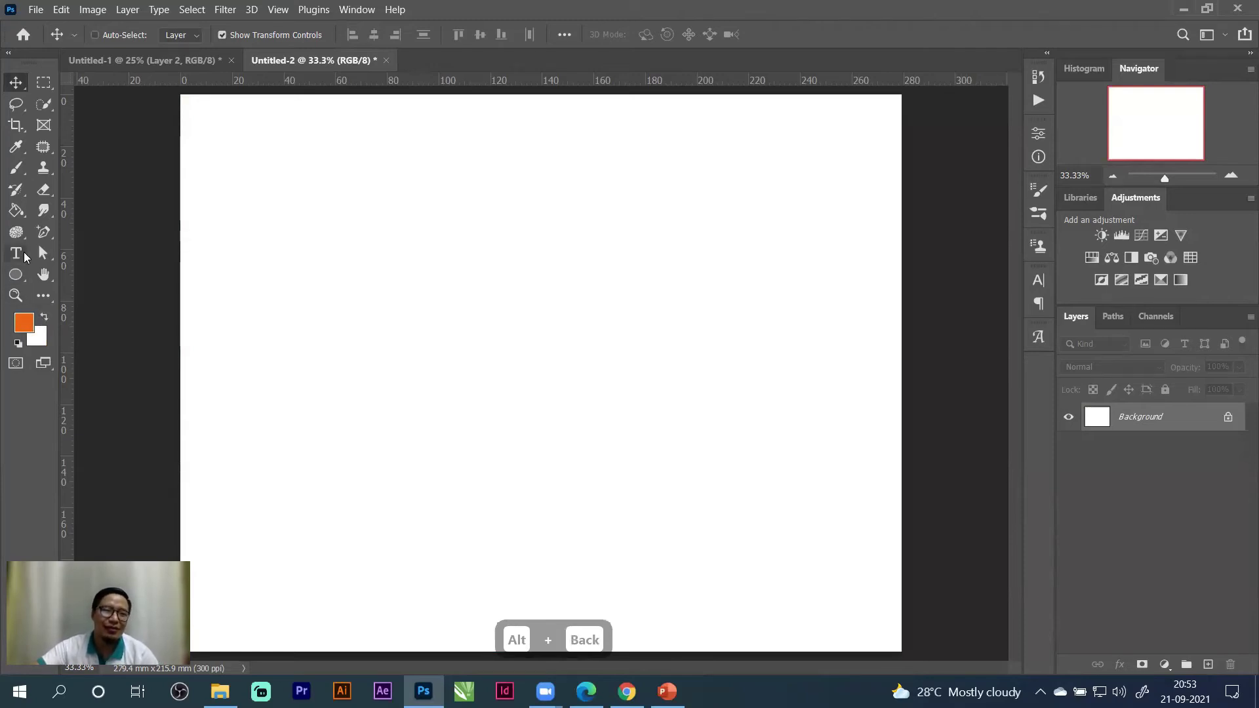
# Set the foreground color to a brighter orange, f86c16, and fill the canvas with it using the Paint Bucket tool.
pyautogui.click(17, 216)
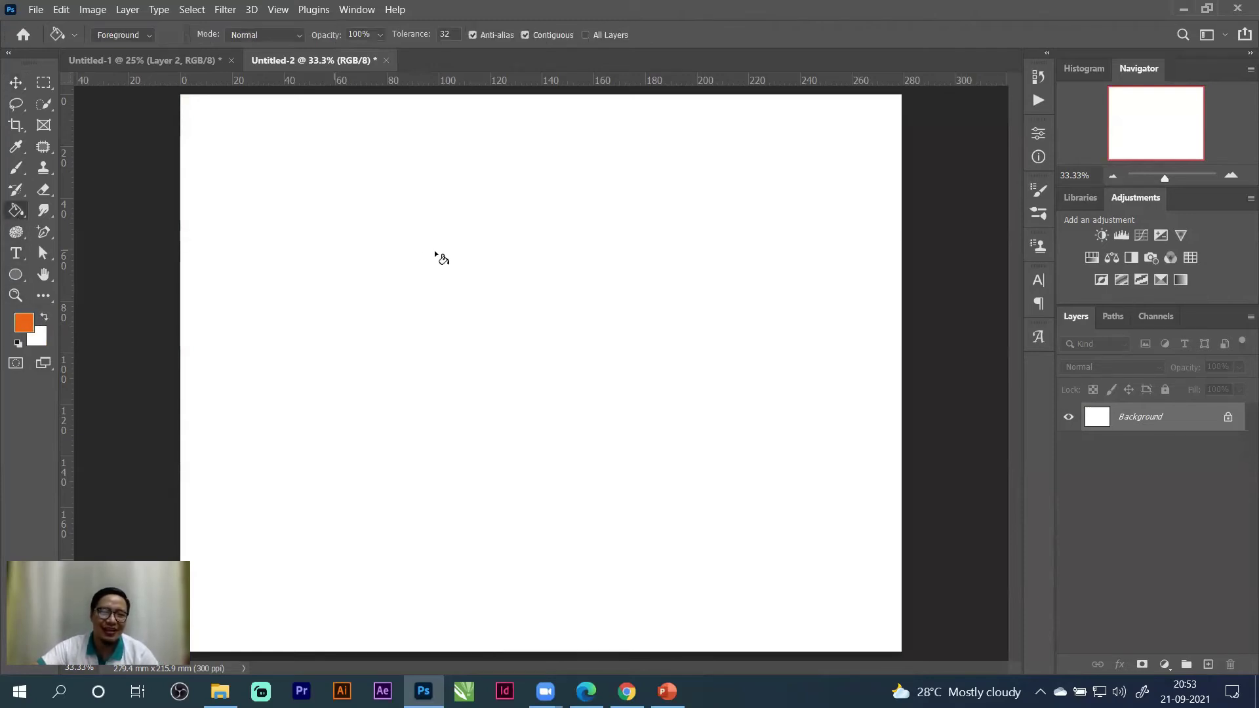
pyautogui.click(24, 321)
pyautogui.moveTo(874, 247); pyautogui.dragTo(871, 236)
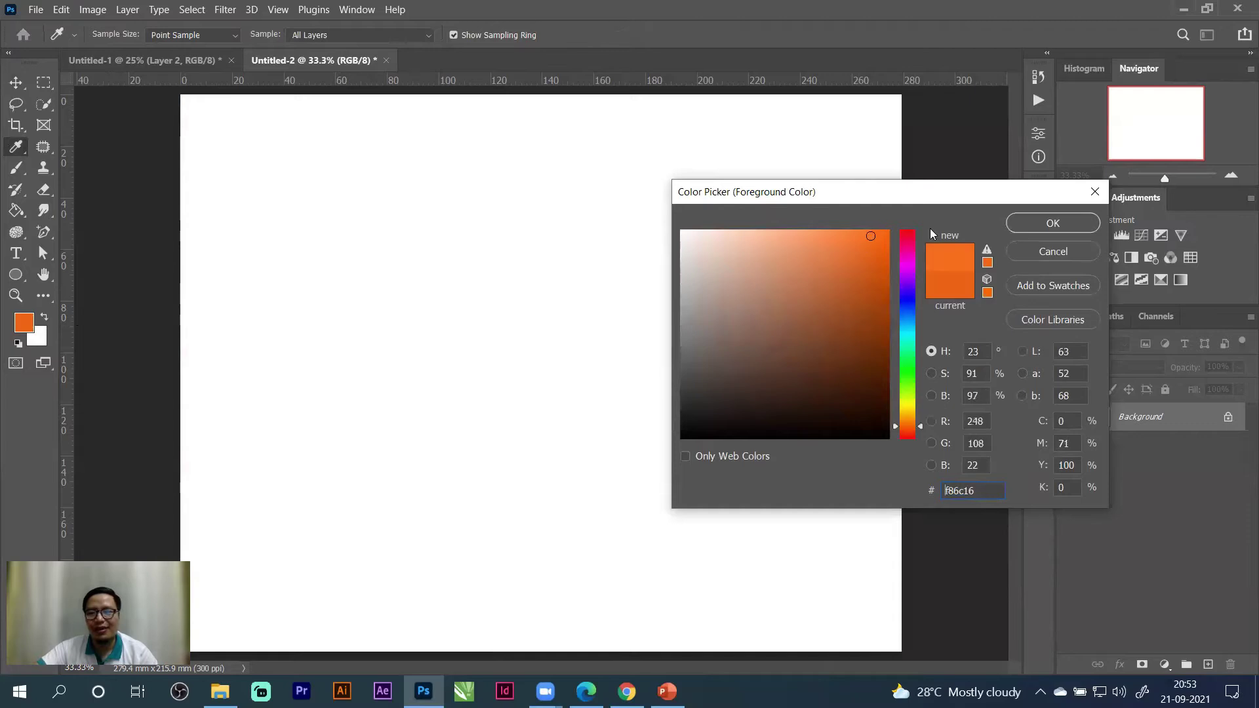
pyautogui.click(1042, 224)
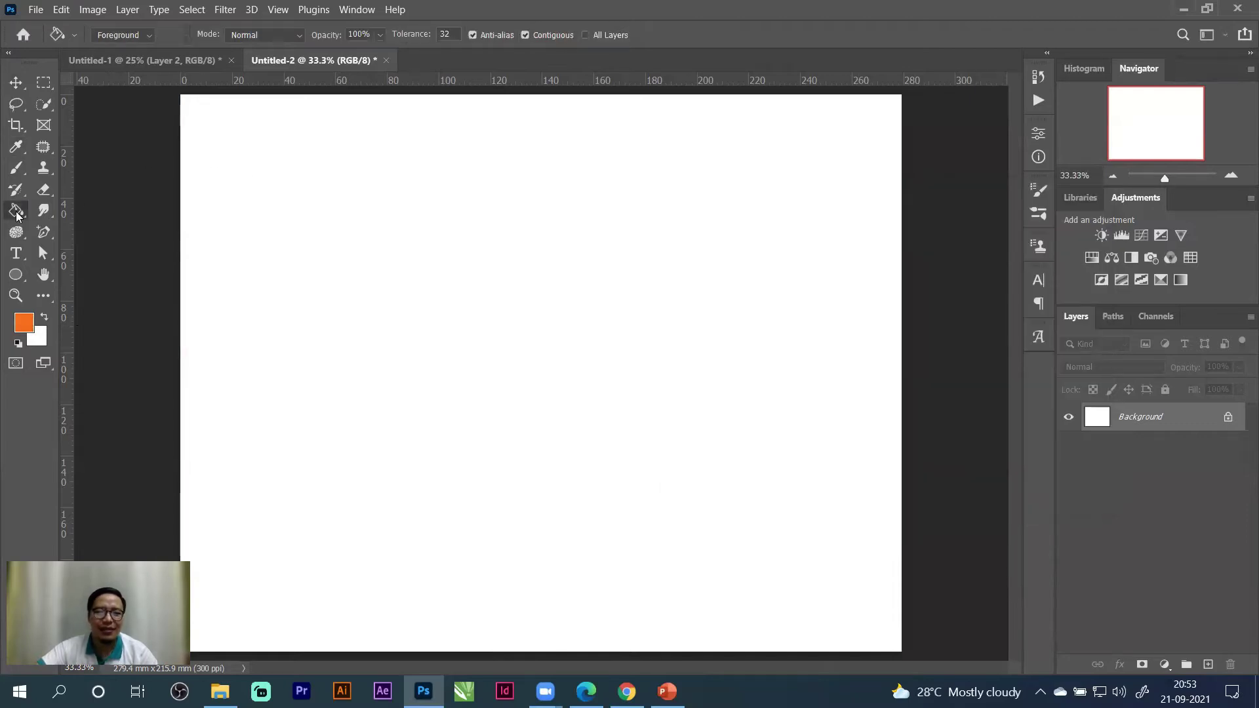
pyautogui.click(482, 232)
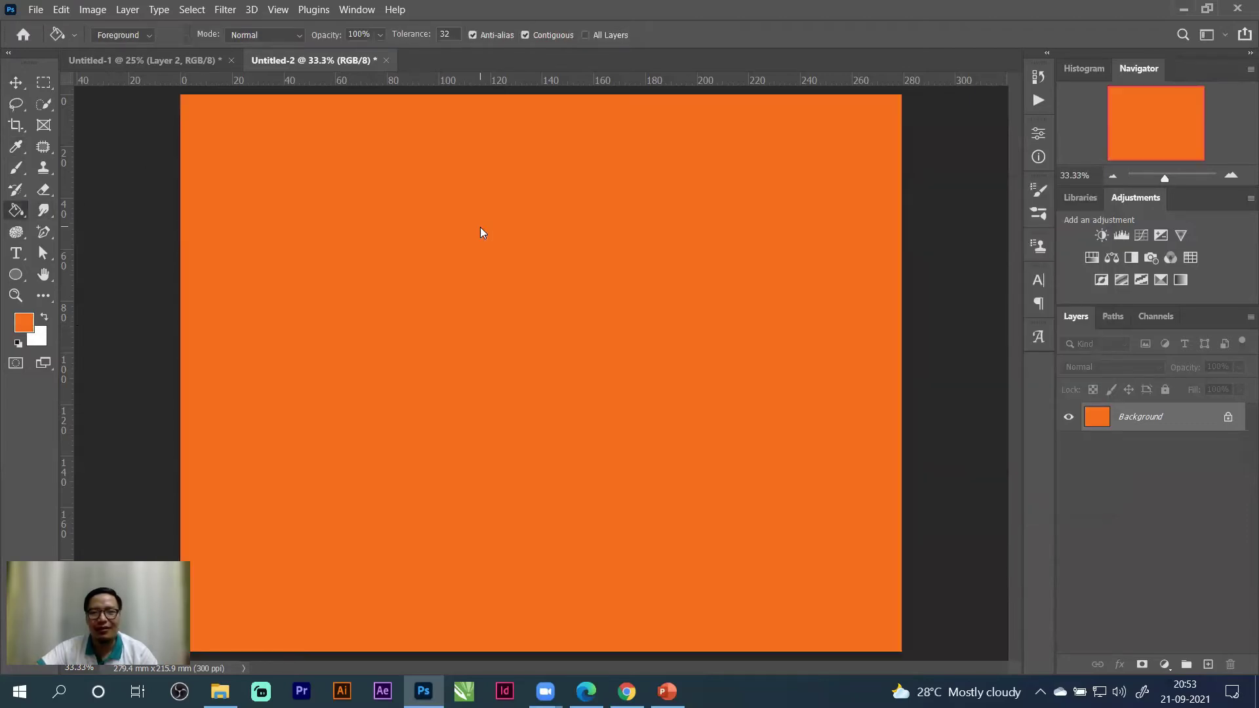
# Fill the Background layer with a diagonal linear crimson-to-white Gradient, and redraw it shorter from the canvas's upper-left corner.
pyautogui.click(1114, 175)
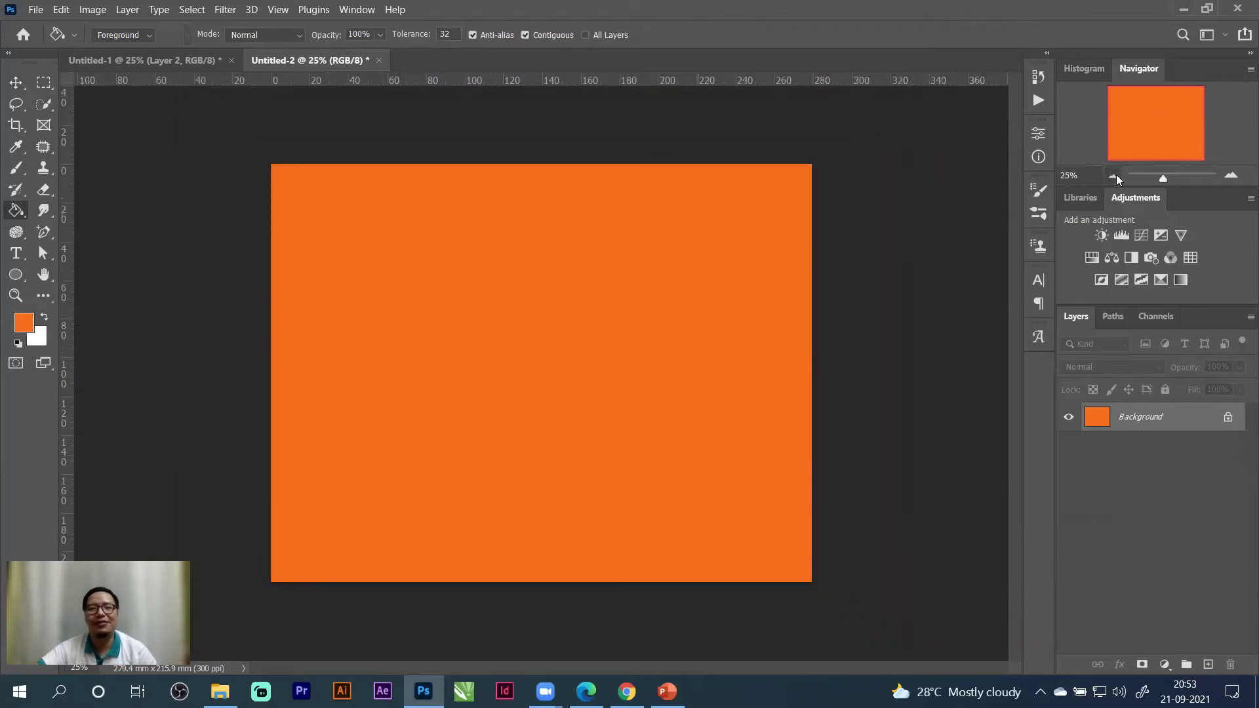
pyautogui.click(1230, 176)
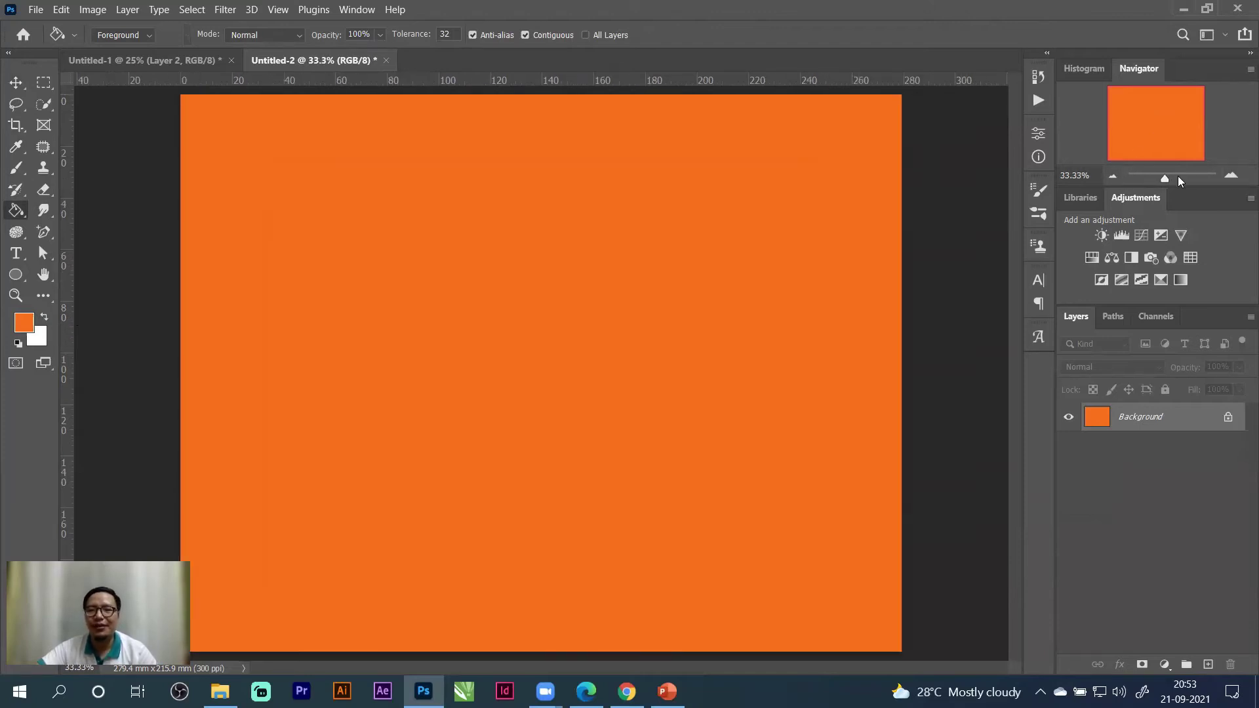
pyautogui.click(1114, 176)
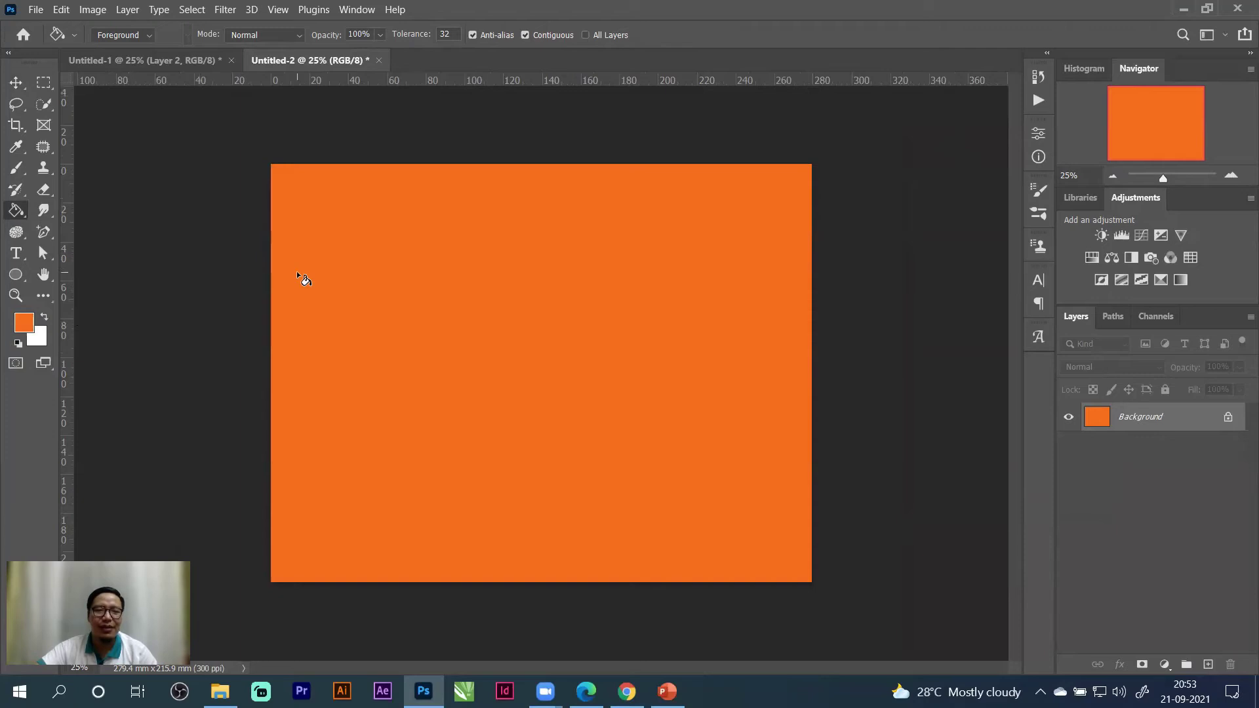
pyautogui.rightClick(19, 213)
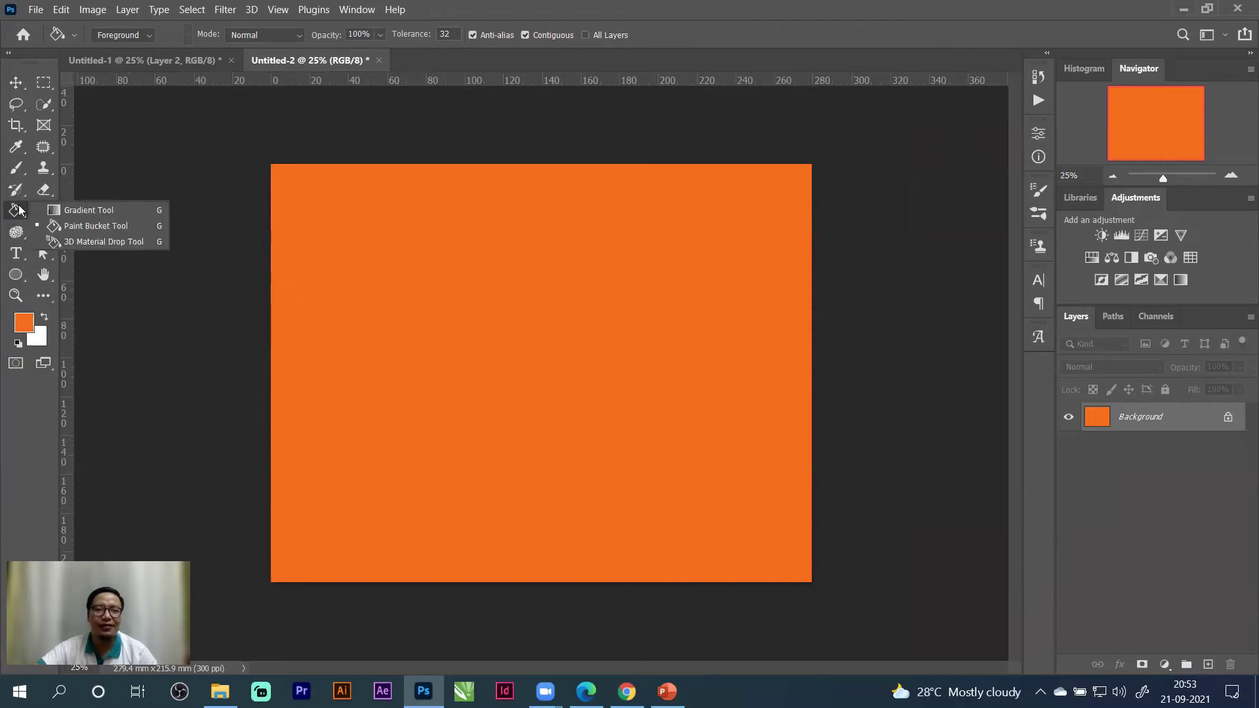
pyautogui.click(81, 217)
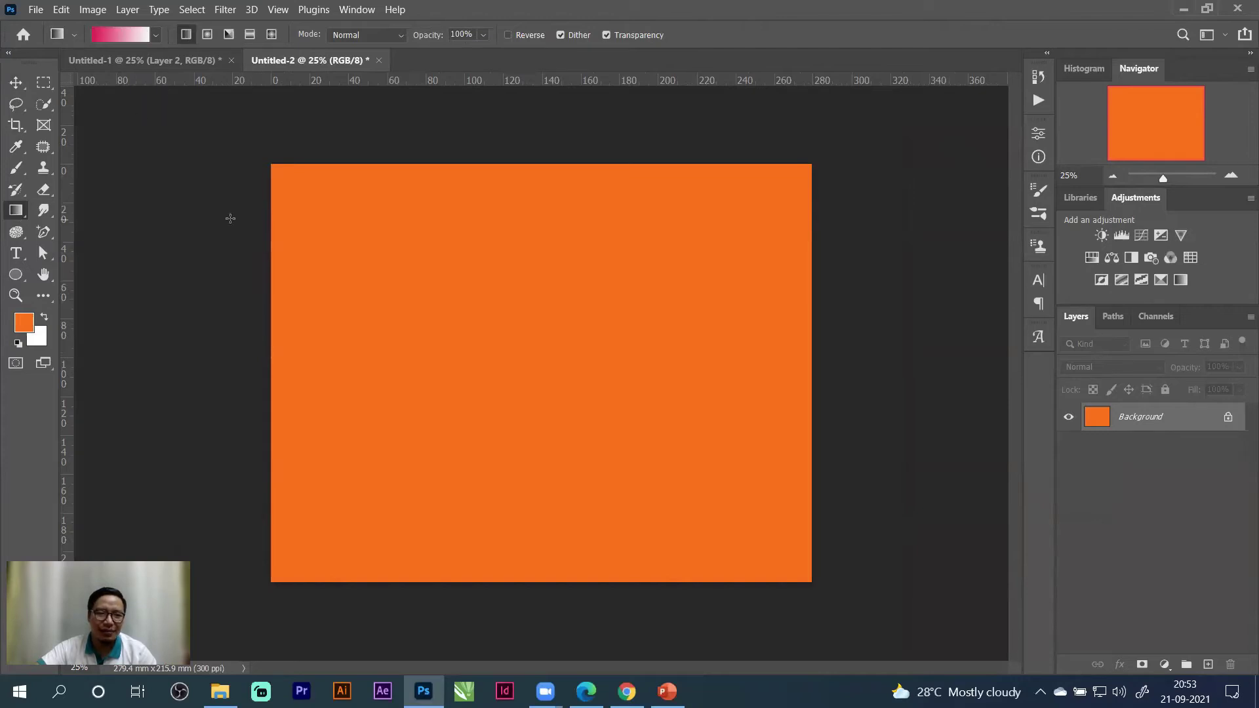
pyautogui.moveTo(622, 398); pyautogui.dragTo(622, 400)
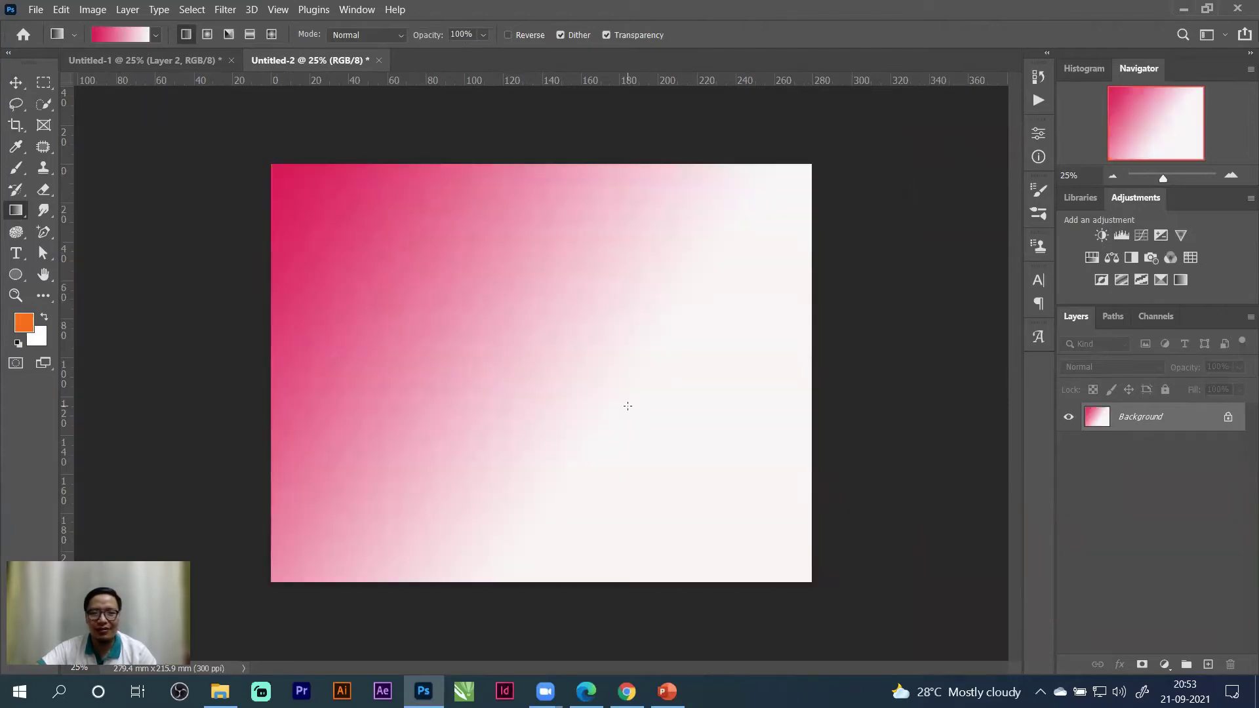
pyautogui.click(131, 36)
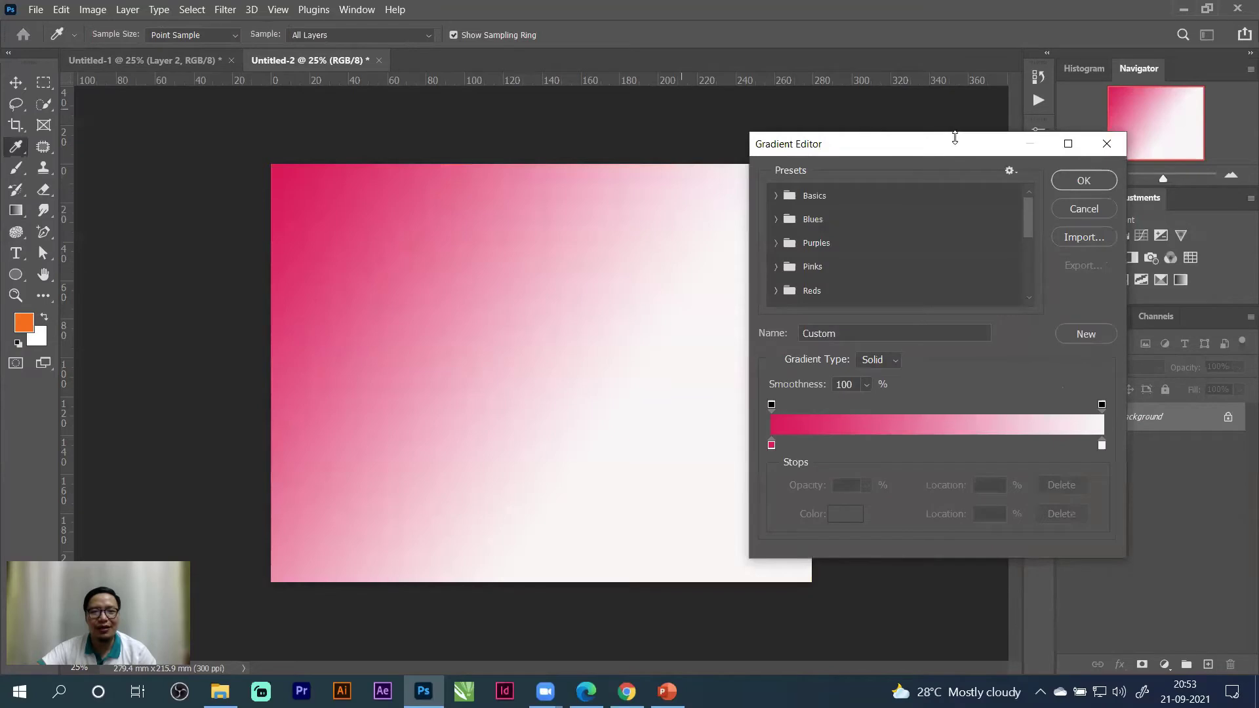
pyautogui.click(1083, 184)
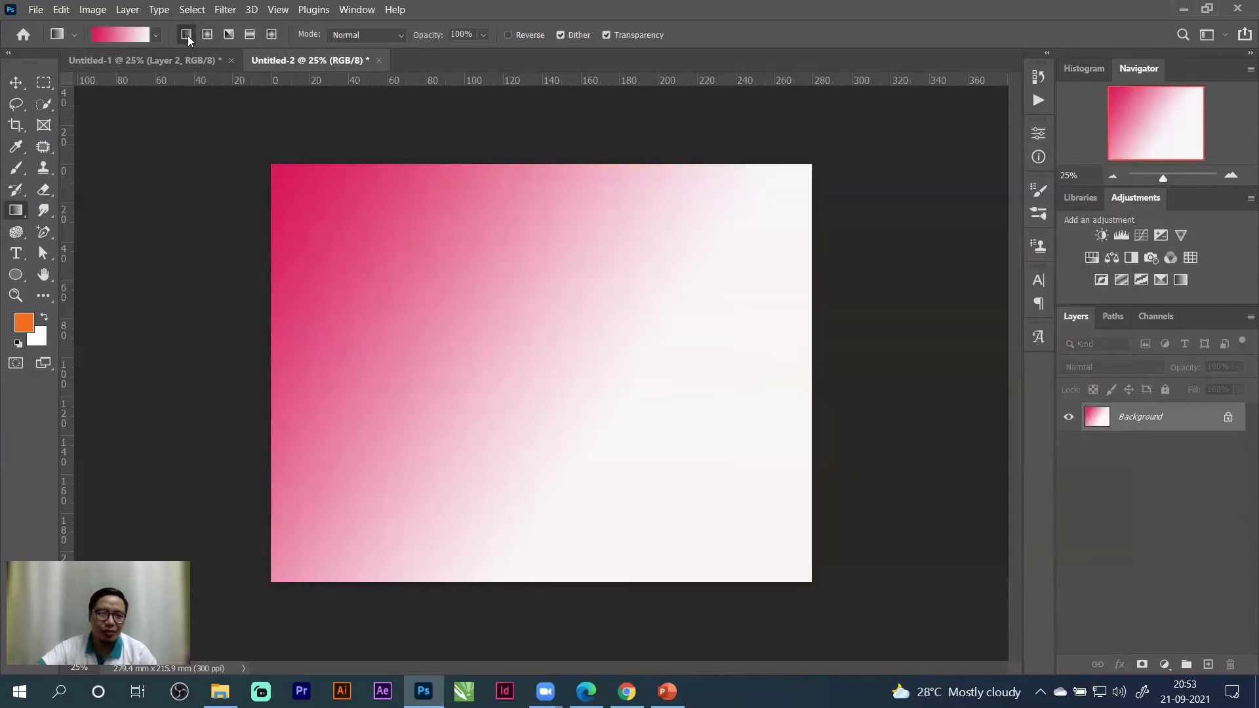
pyautogui.moveTo(276, 161); pyautogui.dragTo(482, 314)
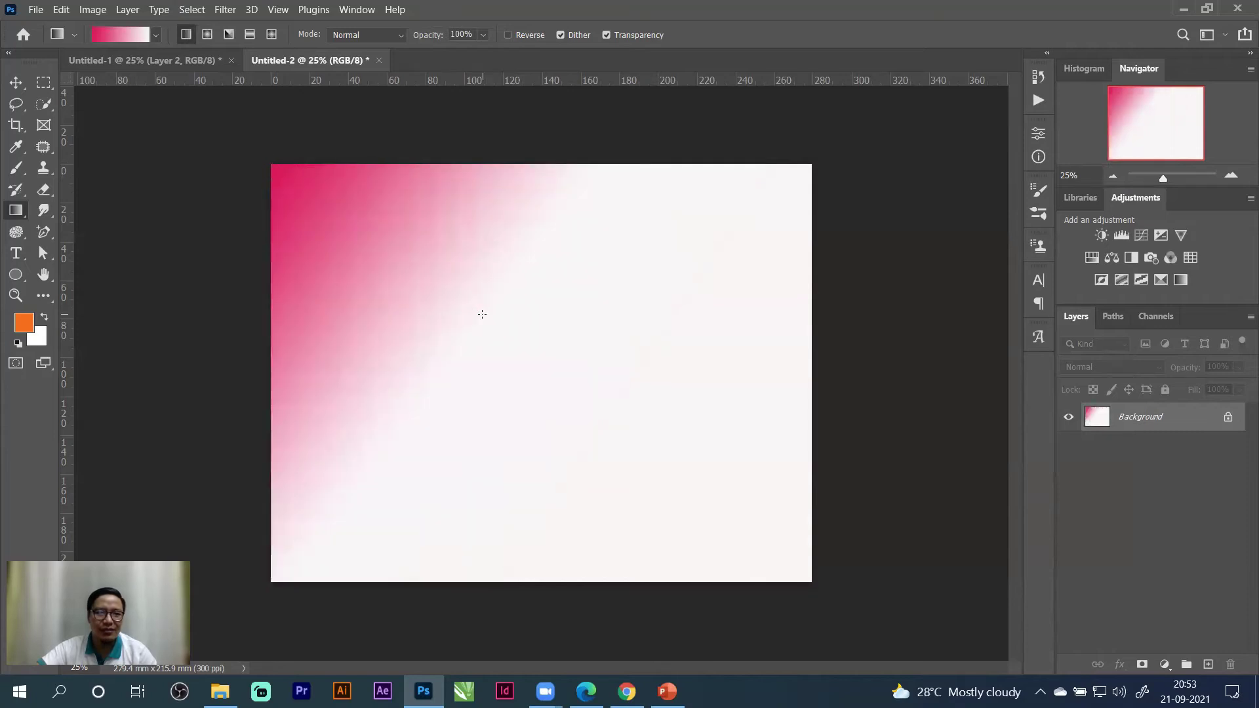
# Draw radial gradients over the canvas, the last one from its center to beyond the lower-right corner, and an angle gradient over them.
pyautogui.click(209, 34)
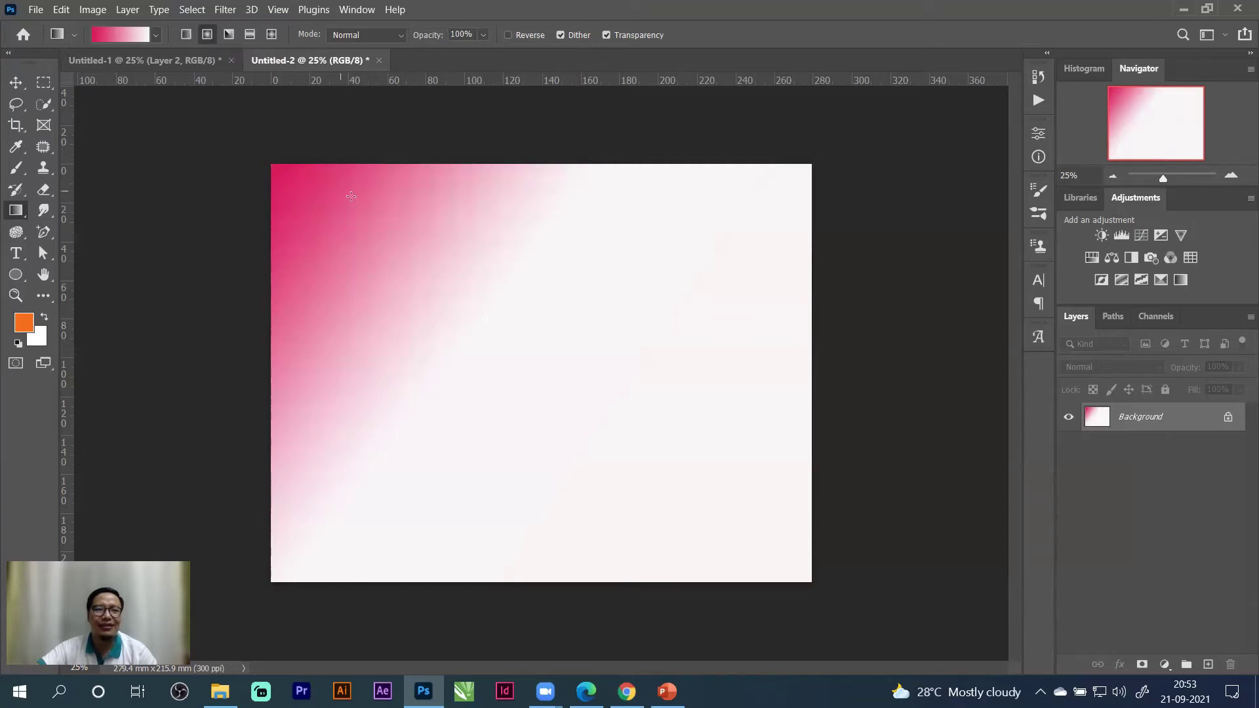
pyautogui.moveTo(292, 188); pyautogui.dragTo(651, 588)
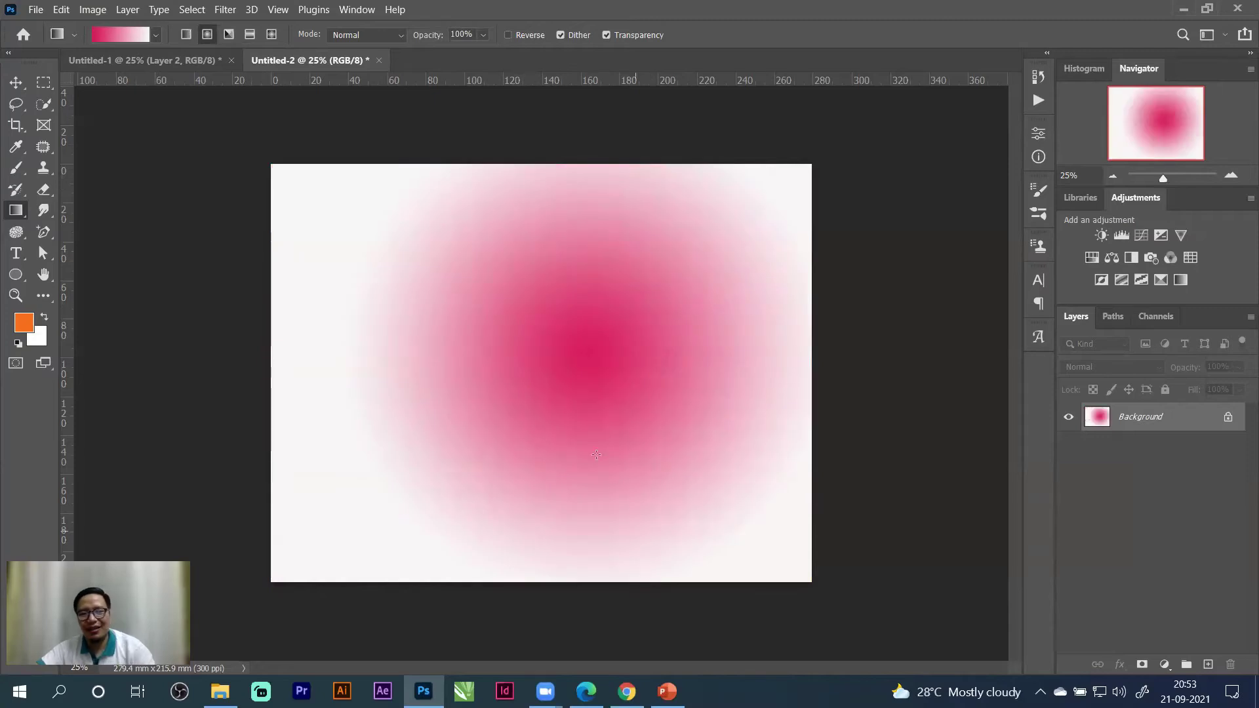
pyautogui.moveTo(535, 348); pyautogui.dragTo(842, 569)
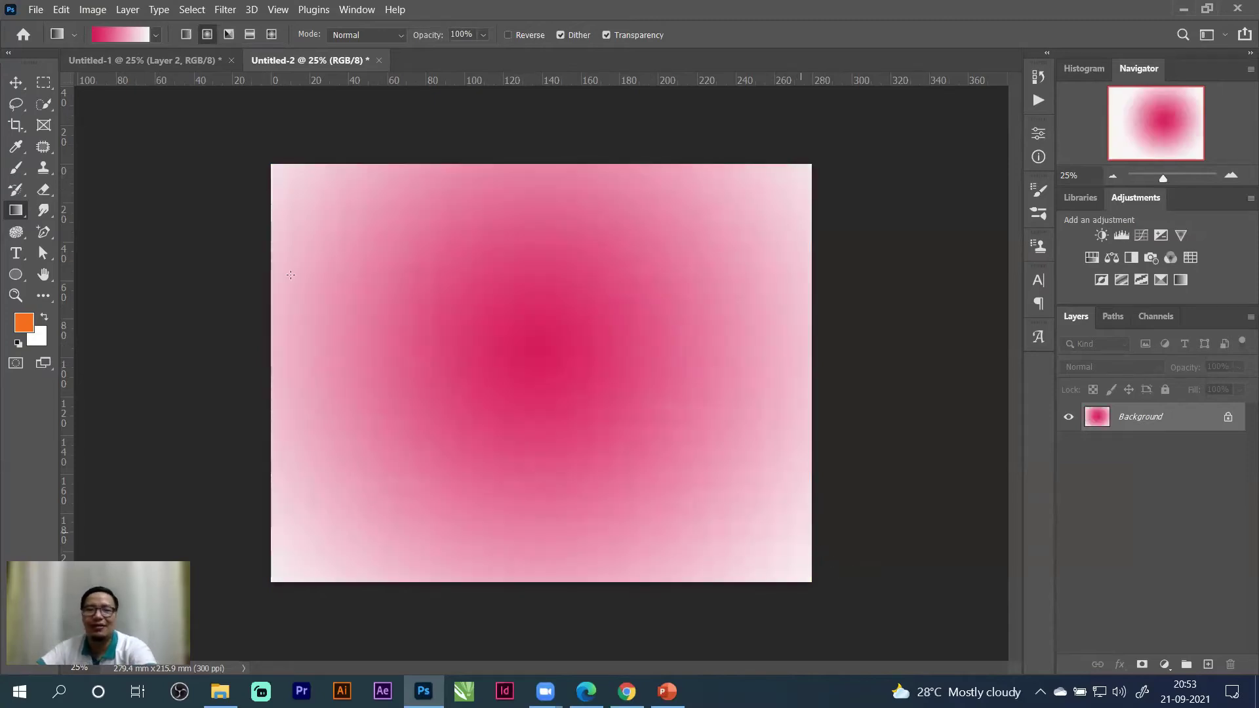
pyautogui.click(228, 34)
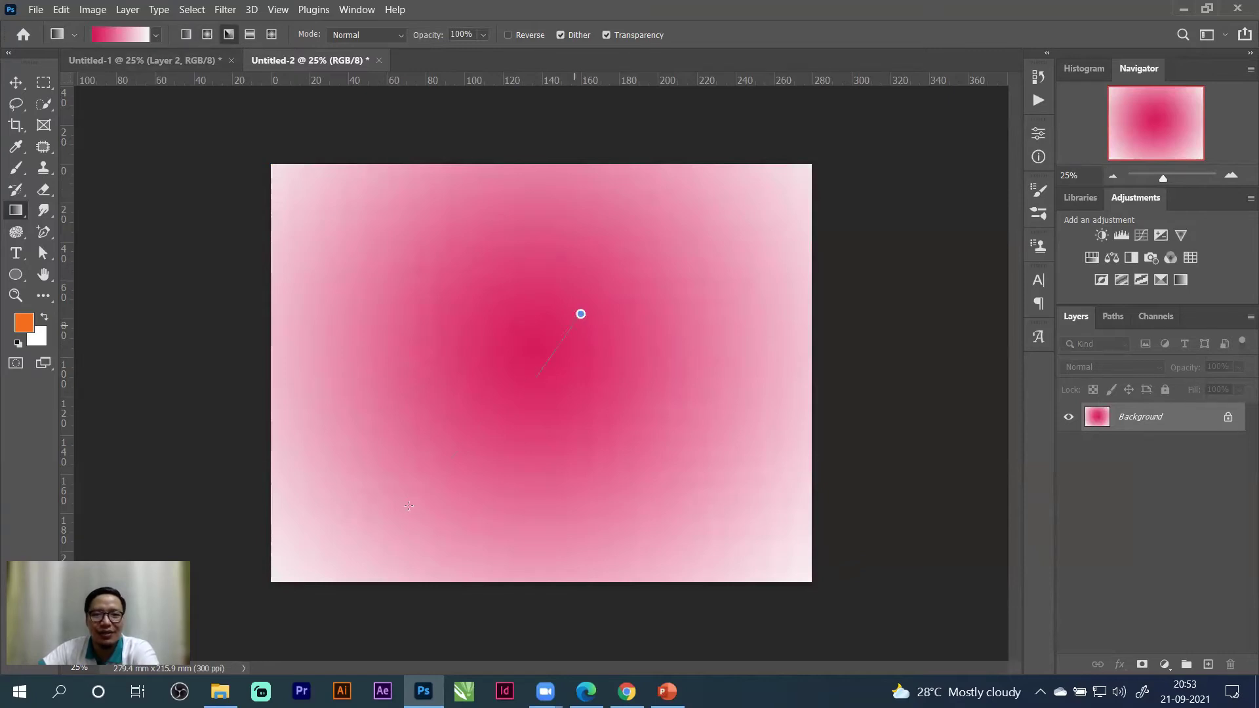
pyautogui.moveTo(409, 506); pyautogui.dragTo(409, 505)
# Draw a reflected gradient down the canvas, and cover it with a diamond gradient centered near the upper edge.
pyautogui.click(249, 34)
pyautogui.moveTo(634, 299); pyautogui.dragTo(589, 517)
pyautogui.click(271, 34)
pyautogui.moveTo(460, 214); pyautogui.dragTo(518, 394)
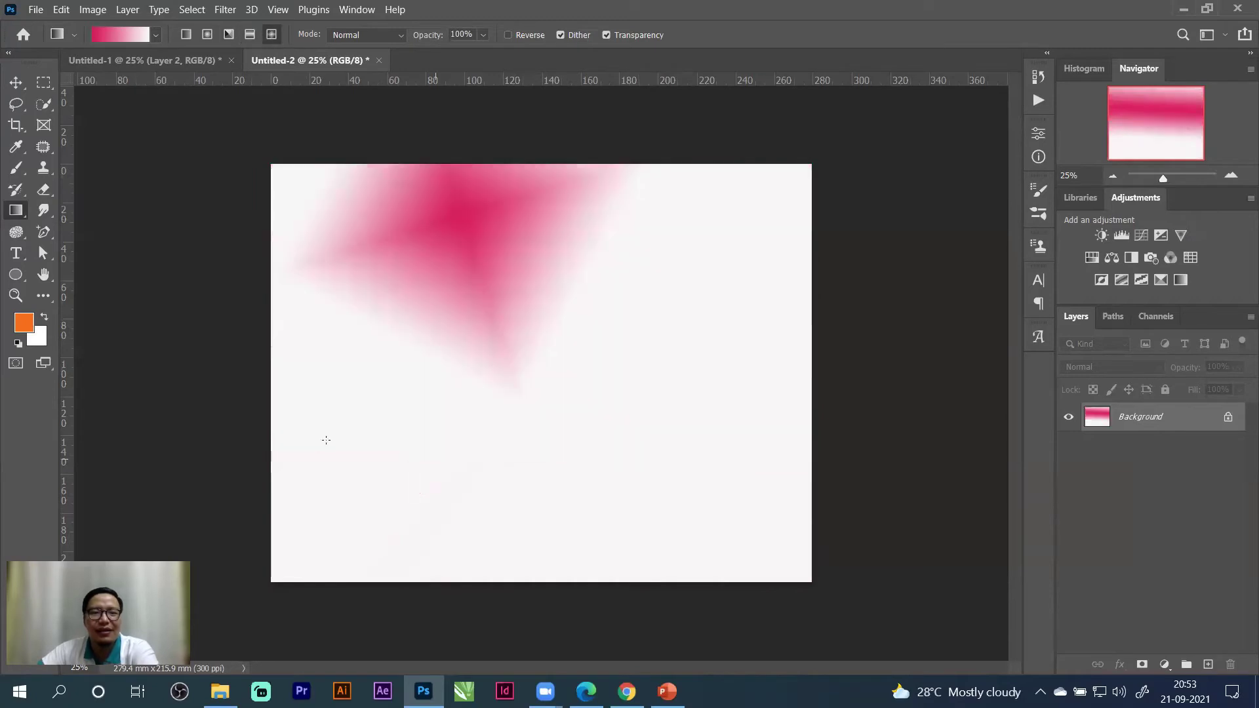
pyautogui.click(14, 81)
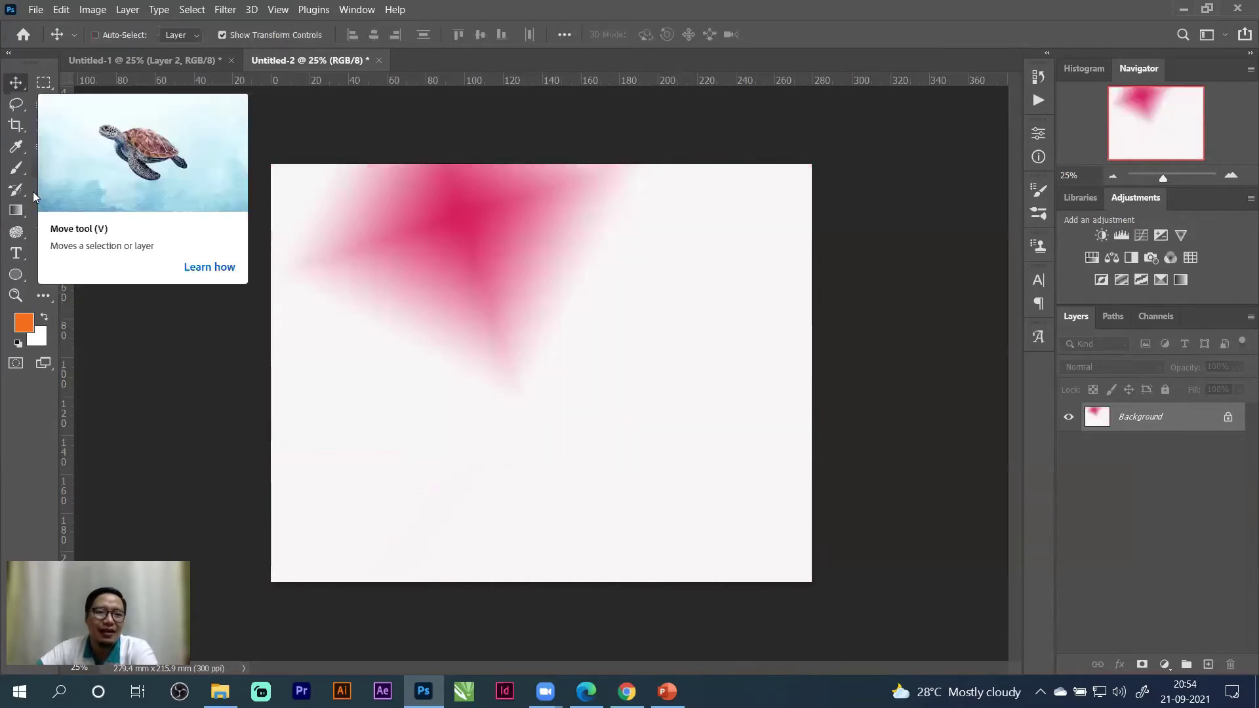
pyautogui.click(16, 211)
pyautogui.click(112, 36)
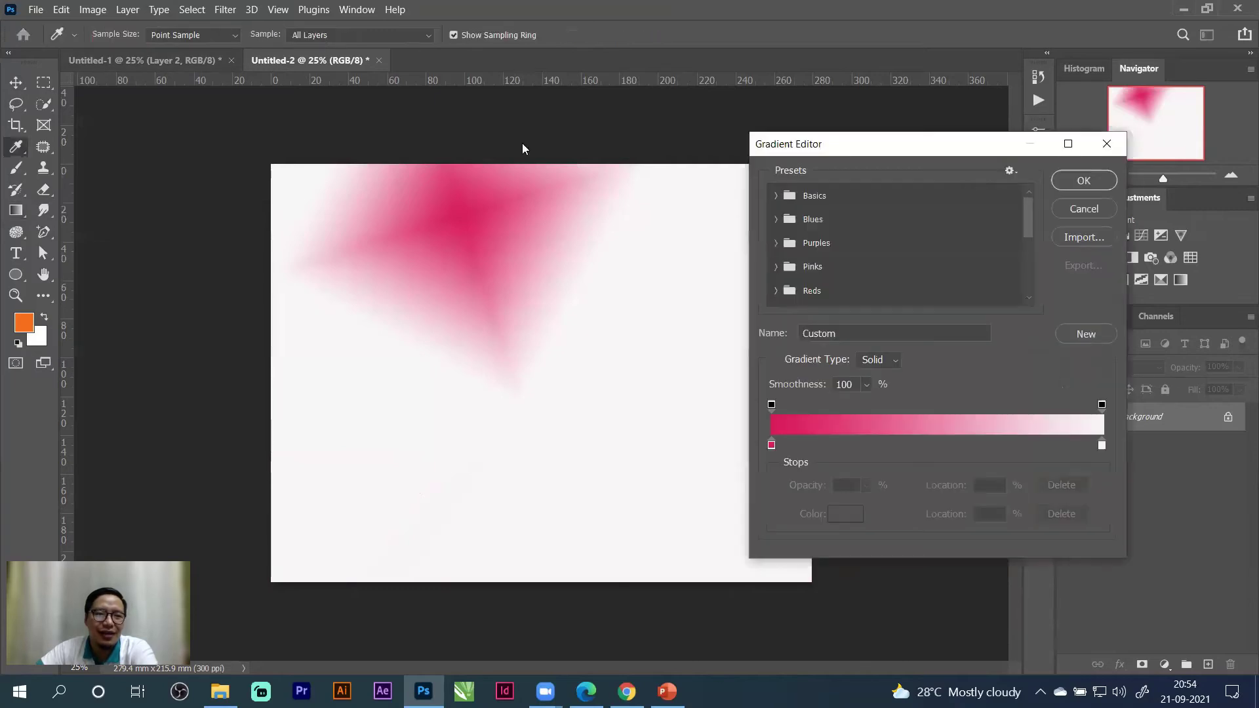
pyautogui.click(1083, 208)
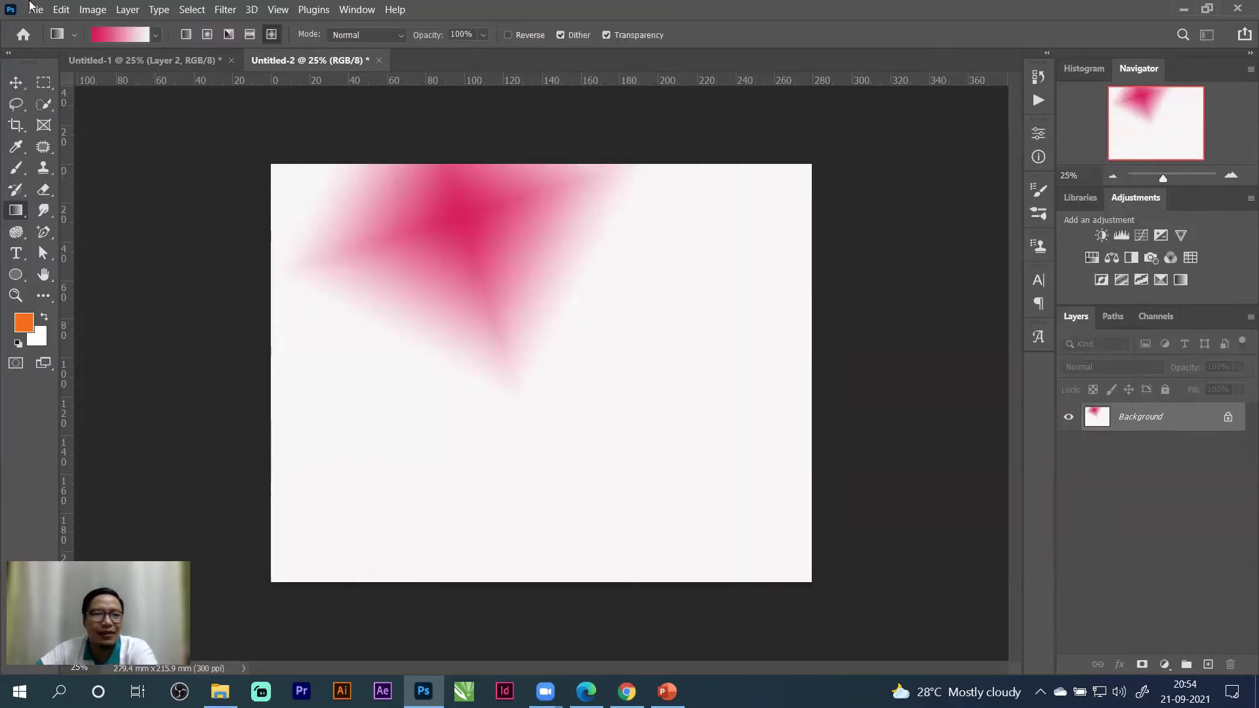
# Open the gradient for editing, try the three Basics presets and choose Foreground to Background.
pyautogui.click(124, 34)
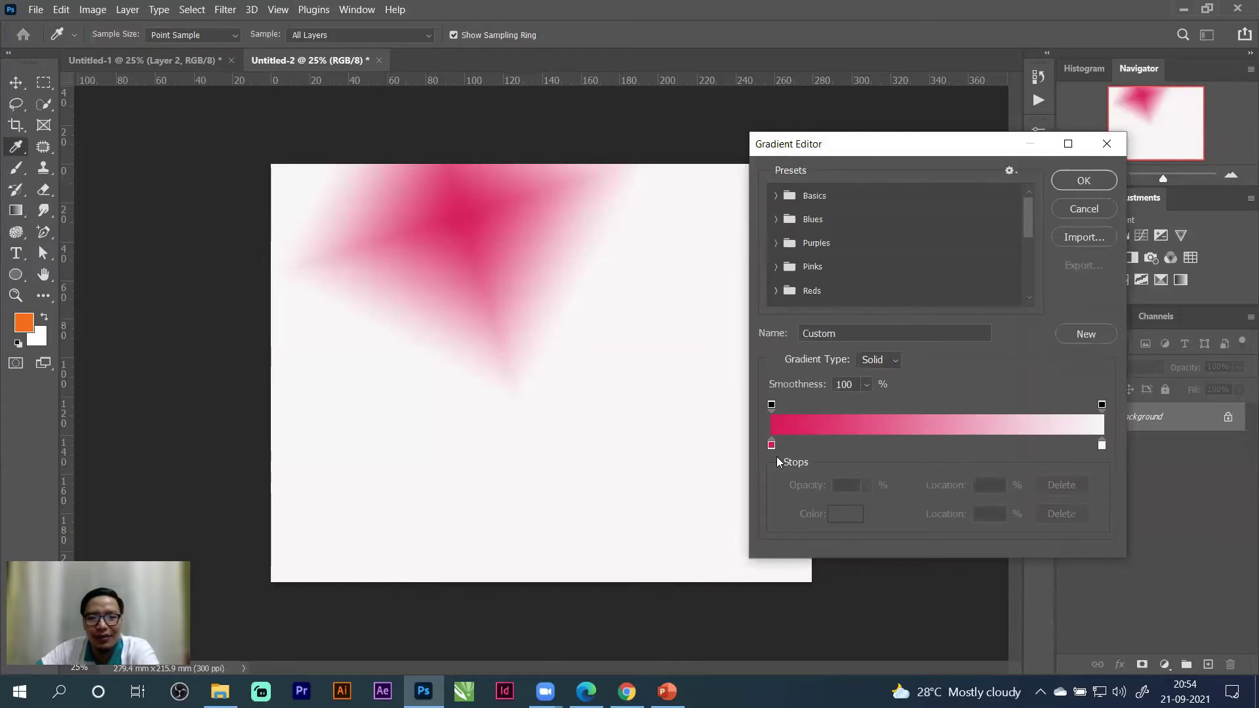
pyautogui.click(776, 197)
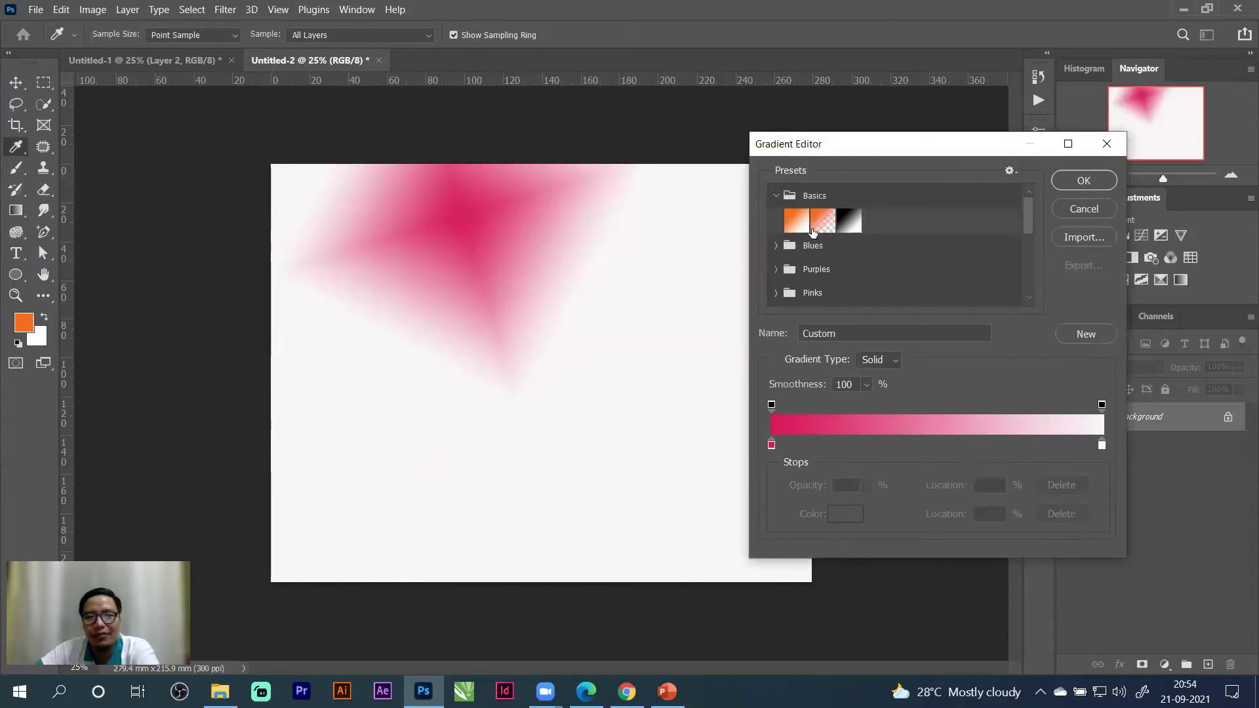
pyautogui.click(797, 227)
pyautogui.click(819, 228)
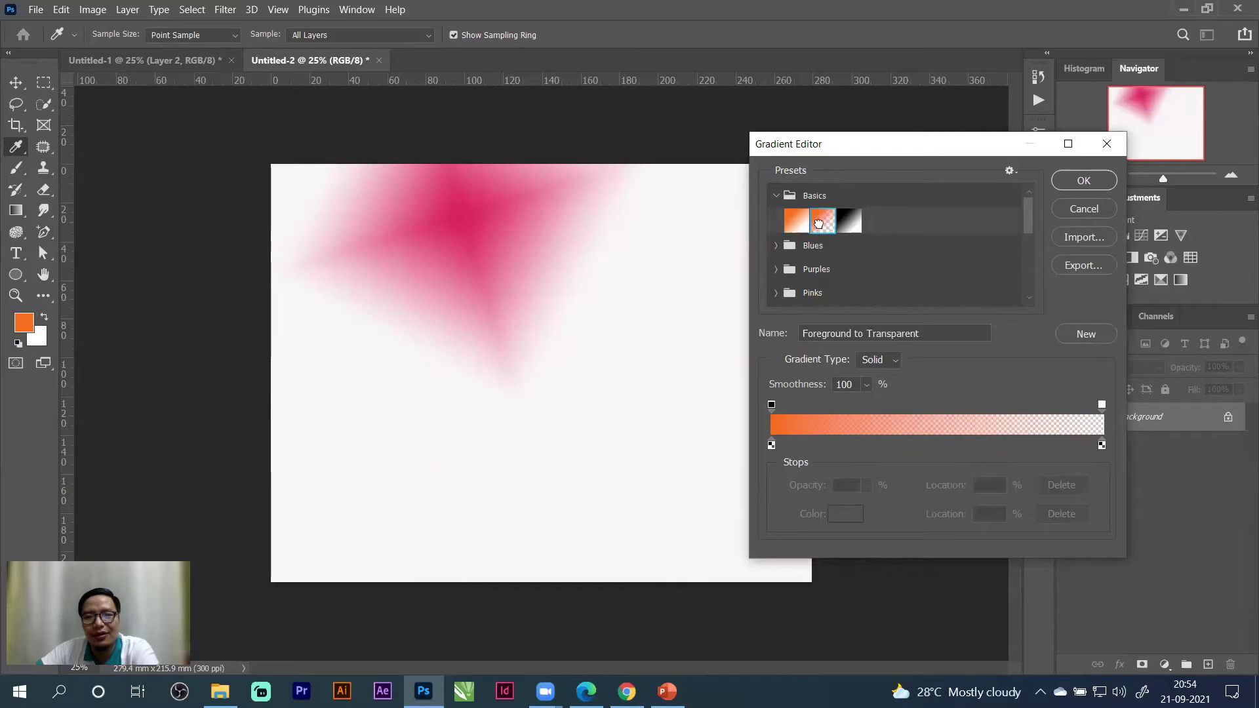
pyautogui.click(848, 223)
pyautogui.click(821, 225)
pyautogui.click(800, 228)
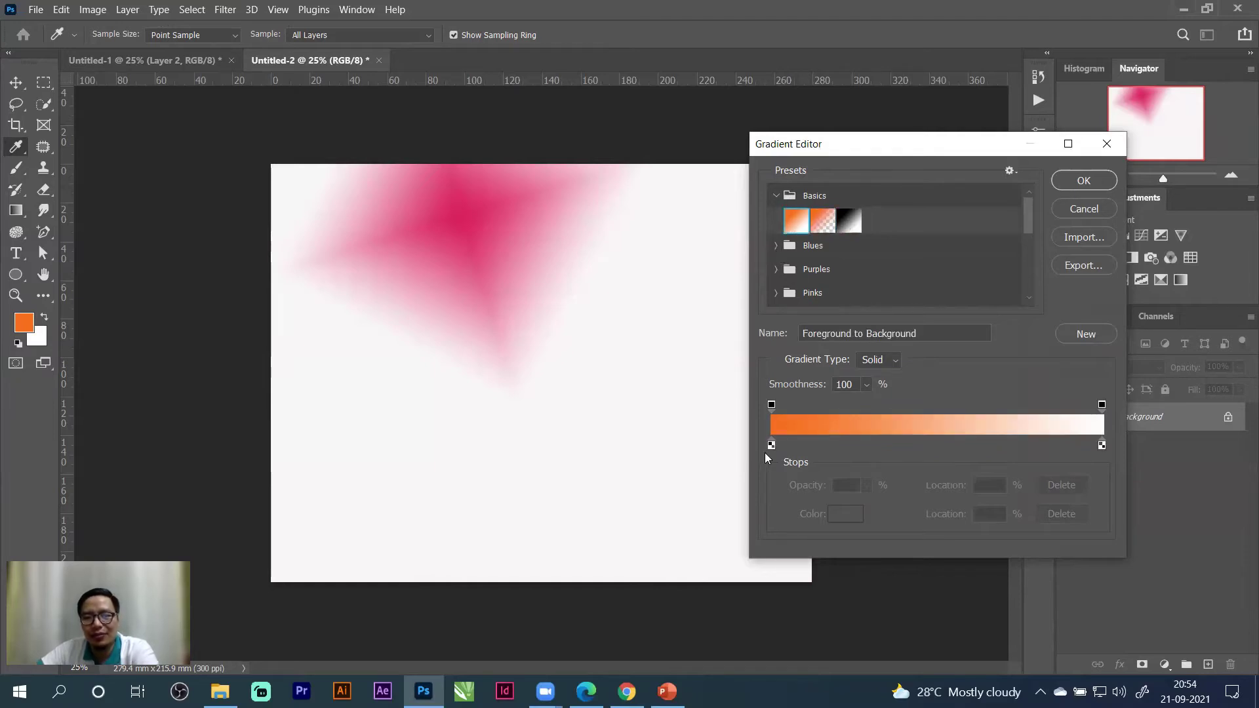
# Compare the Foreground to Transparent preset with Black, White and choose Black, White as the gradient's base.
pyautogui.click(778, 257)
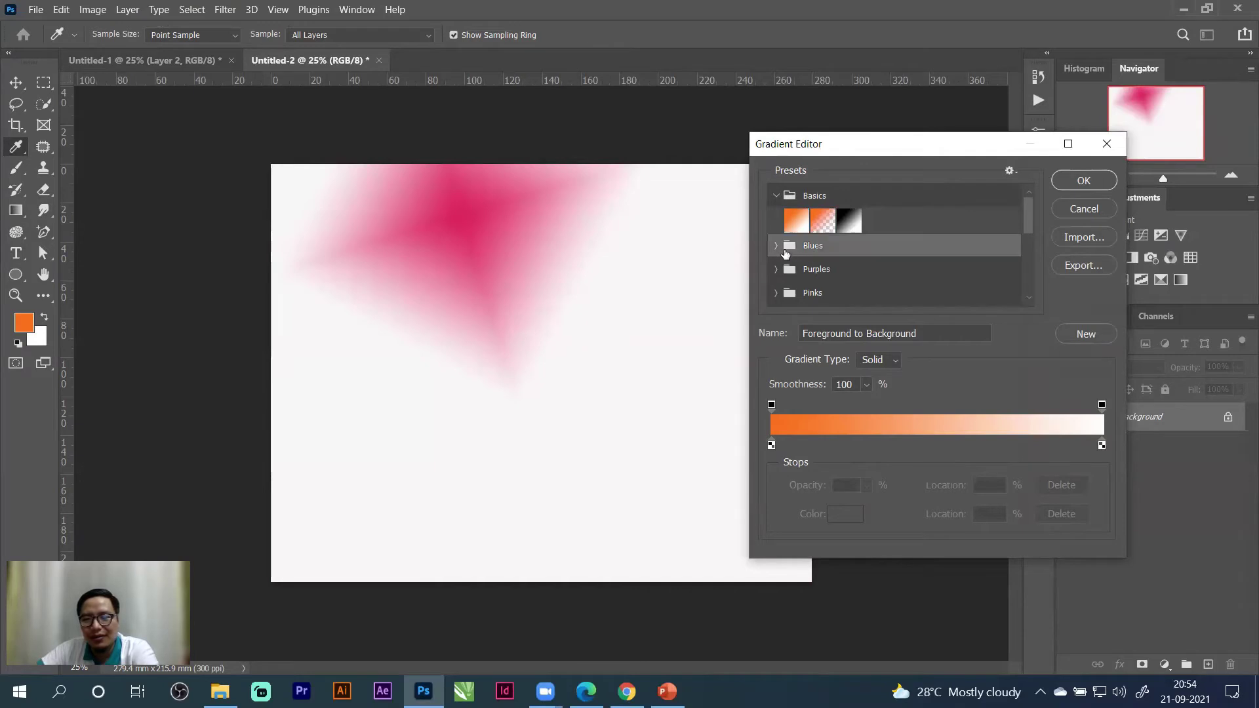
pyautogui.click(822, 224)
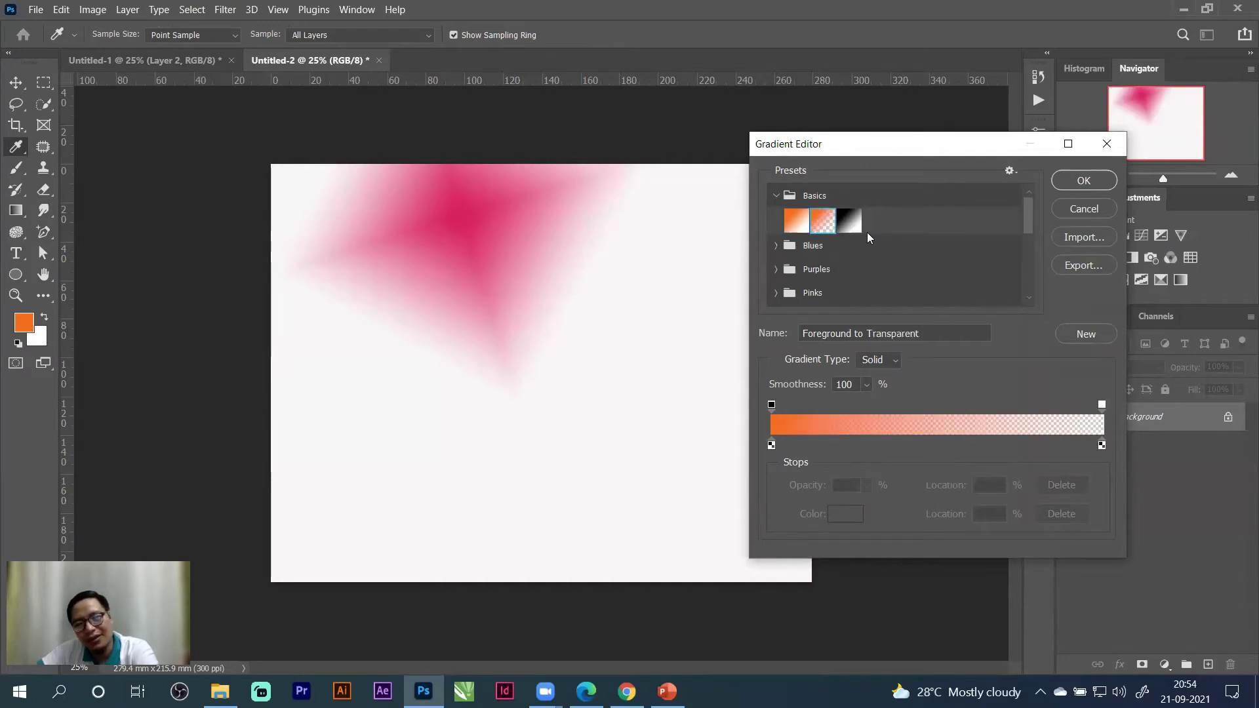
pyautogui.click(847, 221)
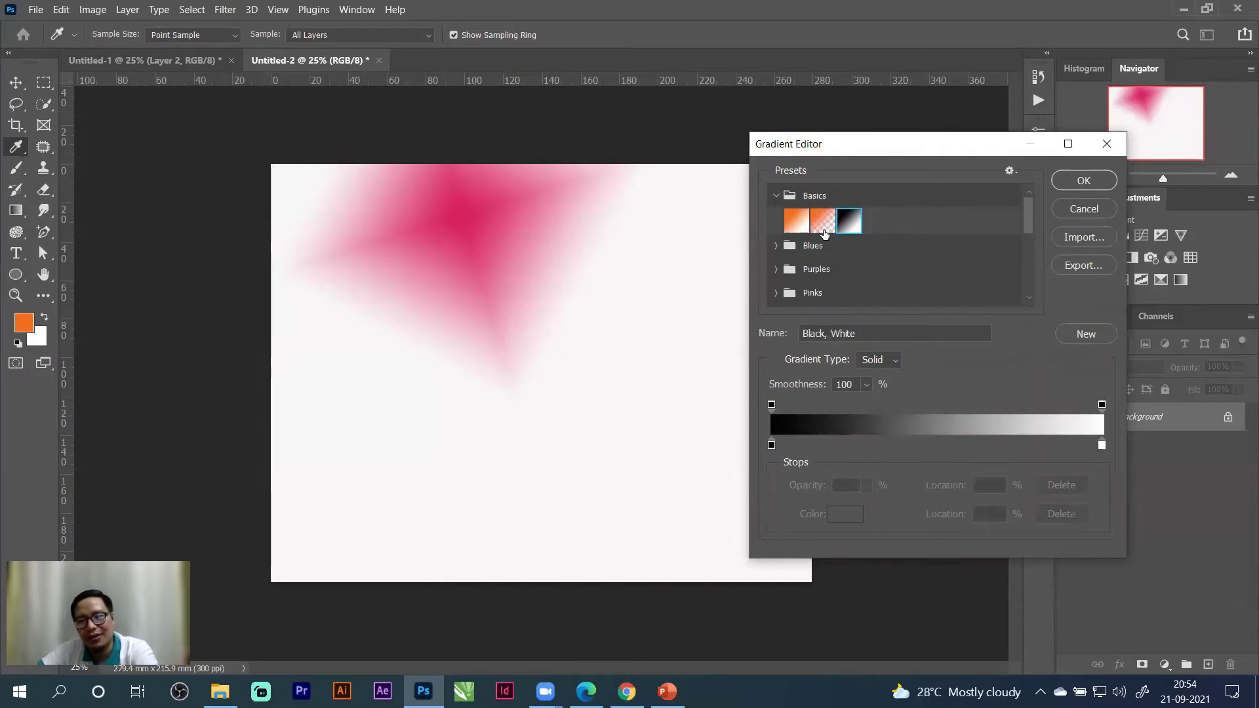
pyautogui.click(822, 229)
pyautogui.click(847, 222)
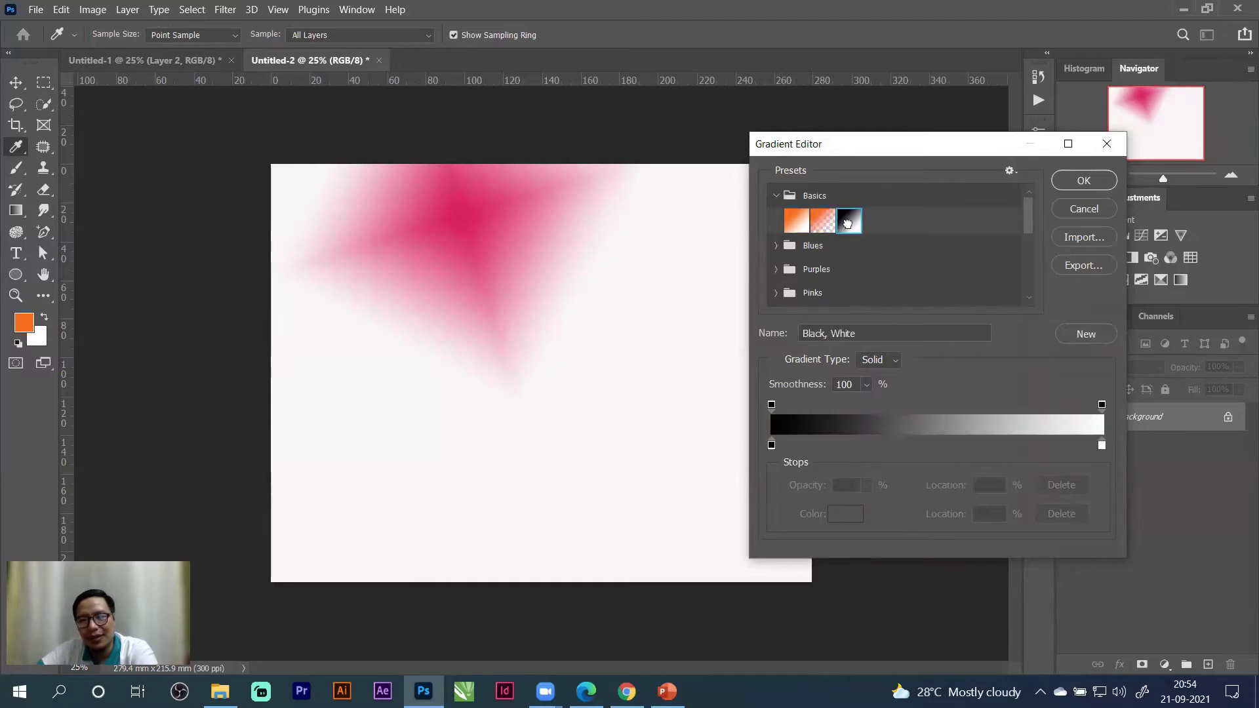
pyautogui.doubleClick(771, 446)
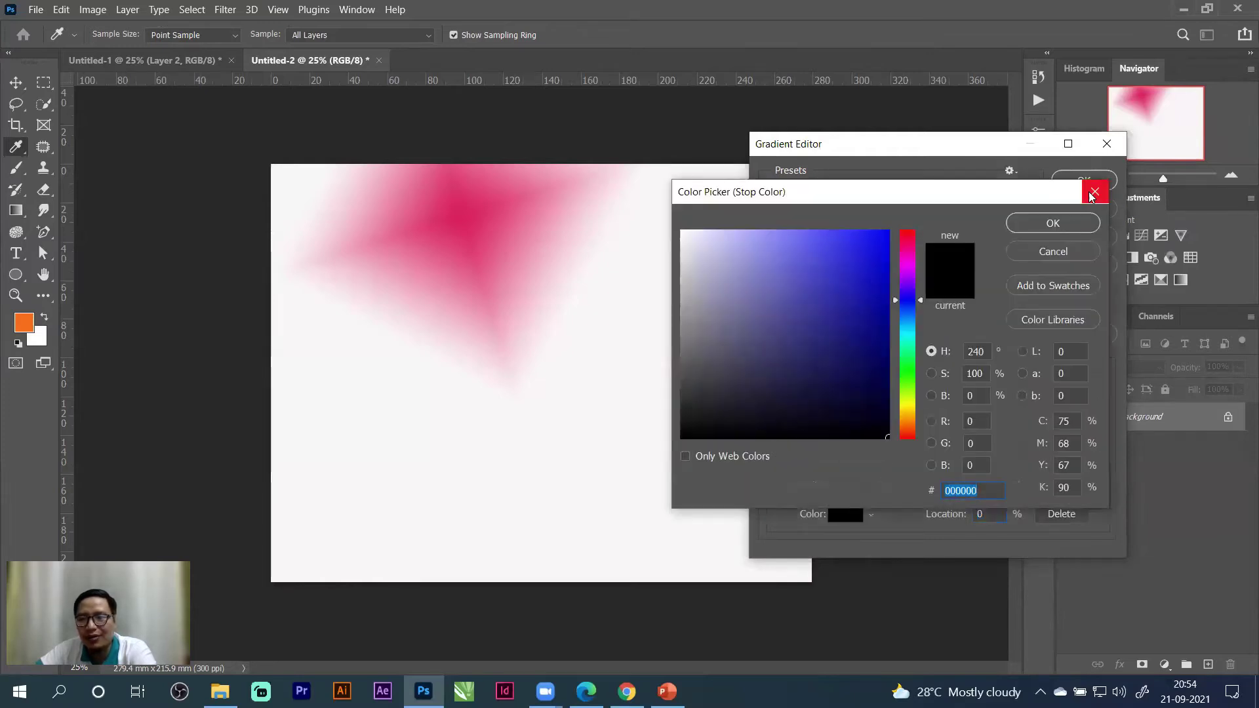
pyautogui.click(1093, 192)
pyautogui.moveTo(626, 691)
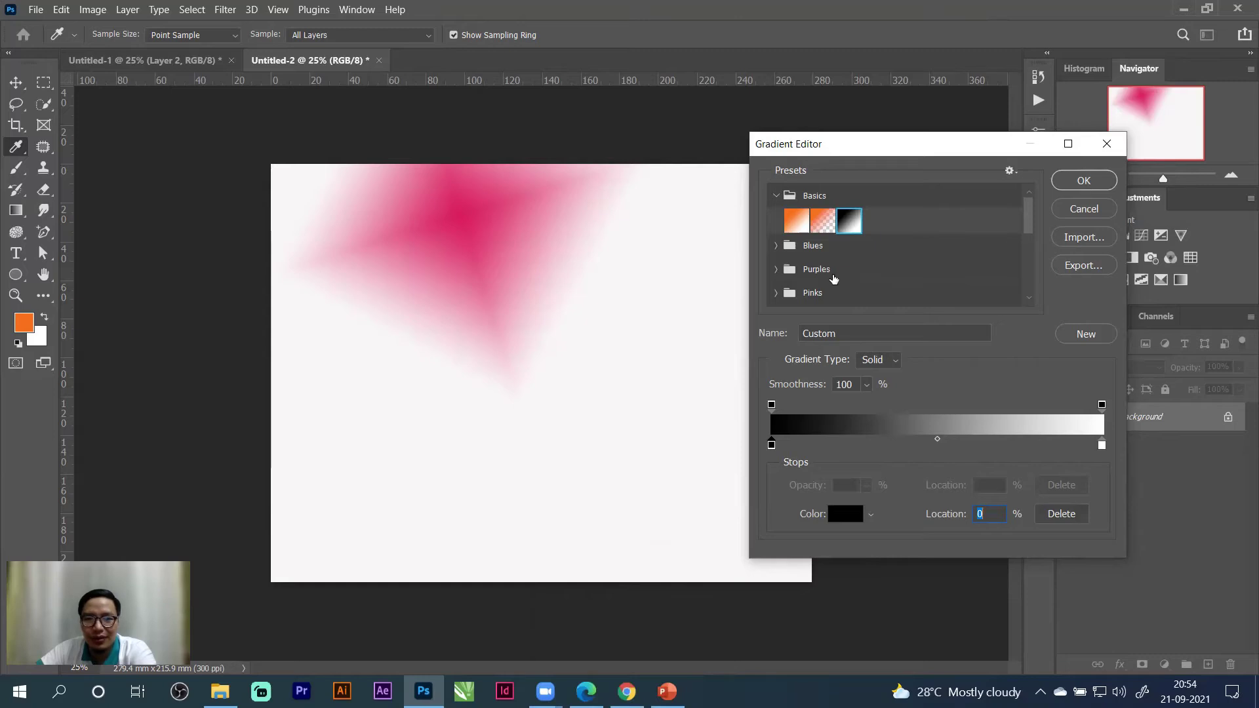
# Change the gradient's black color stop at location 0% to blue 2323f0.
pyautogui.doubleClick(772, 446)
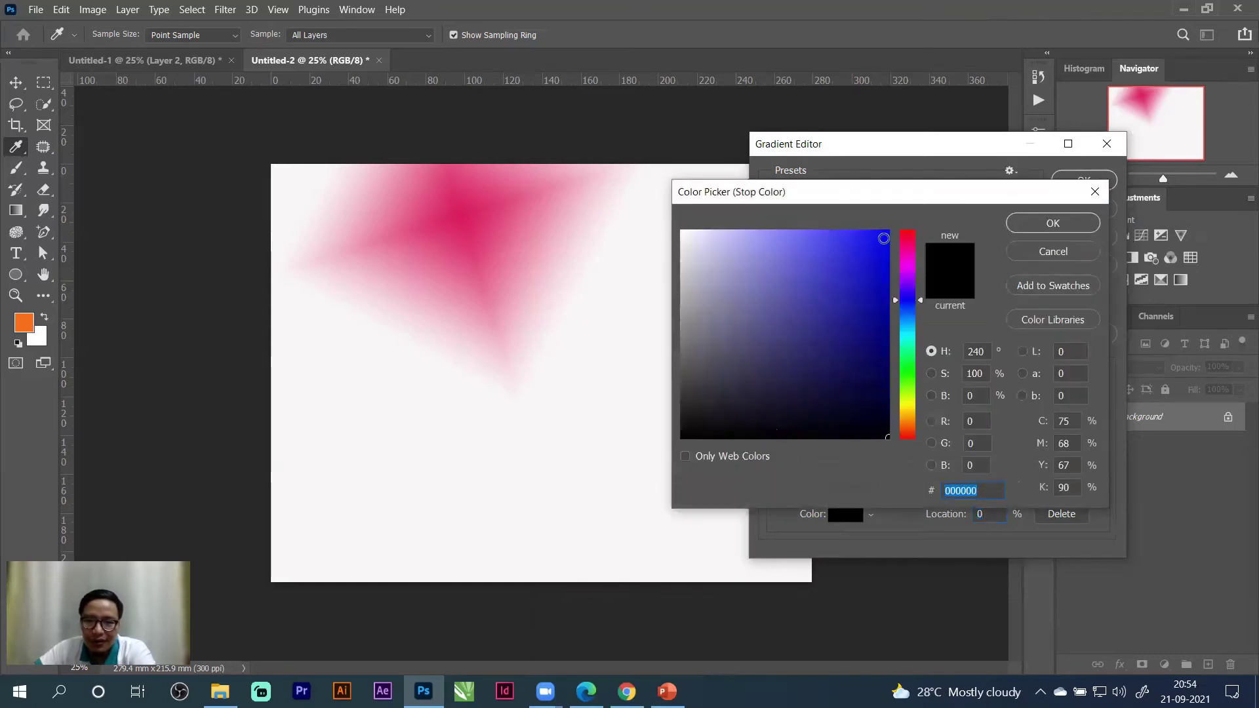
pyautogui.click(865, 247)
pyautogui.moveTo(866, 246)
pyautogui.mouseDown()
pyautogui.moveTo(852, 259)
pyautogui.moveTo(846, 245)
pyautogui.moveTo(859, 242)
pyautogui.mouseUp()
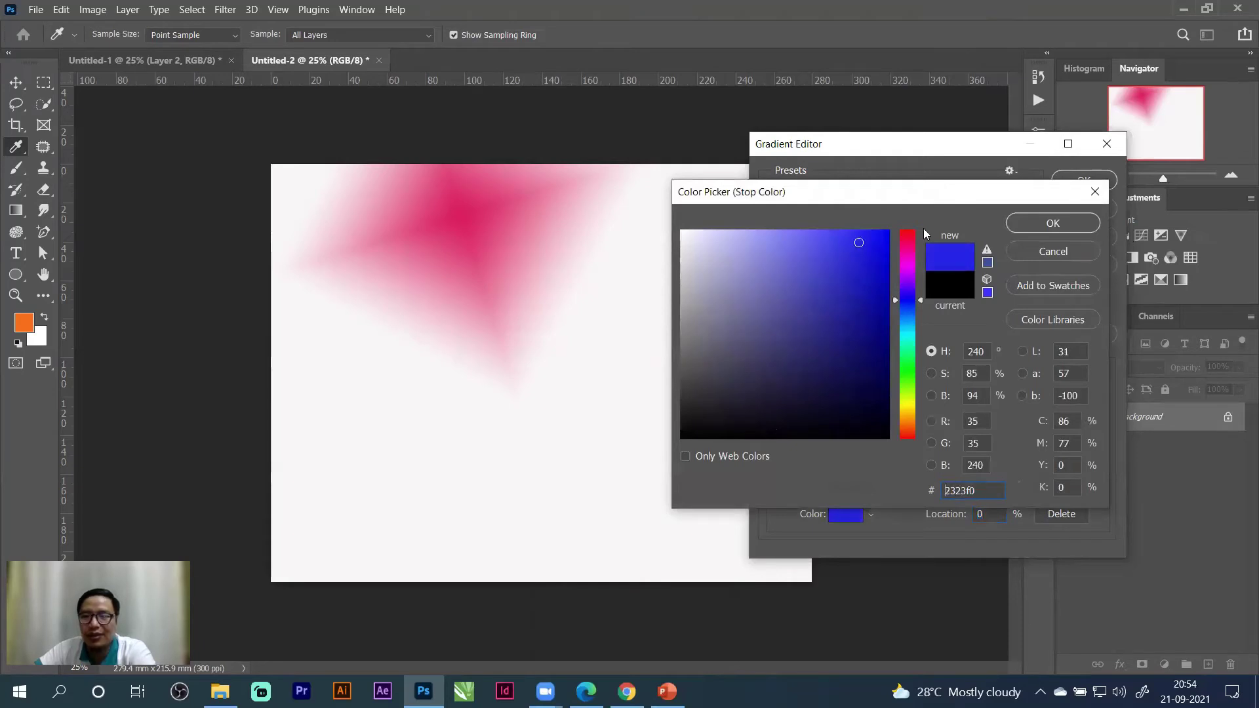
pyautogui.click(1039, 229)
# Change the gradient's white color stop at location 100% to green 13ee22 and accept the edited gradient.
pyautogui.doubleClick(1101, 445)
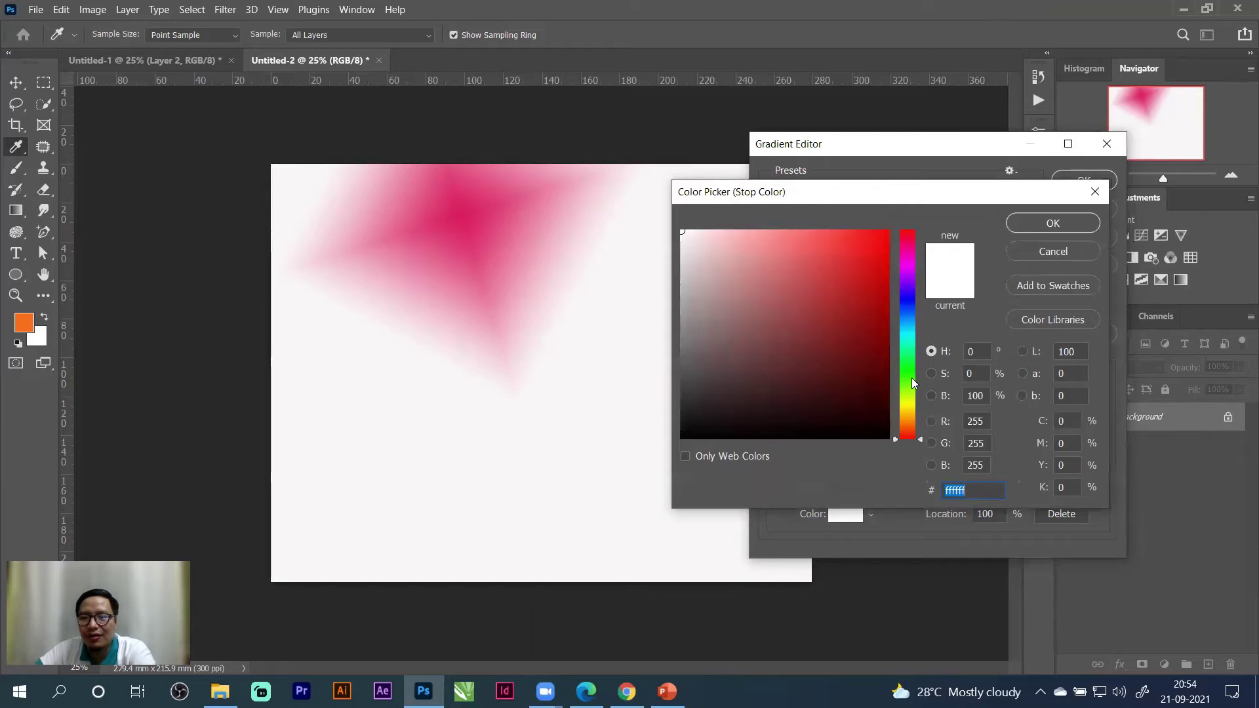
pyautogui.click(913, 367)
pyautogui.click(873, 244)
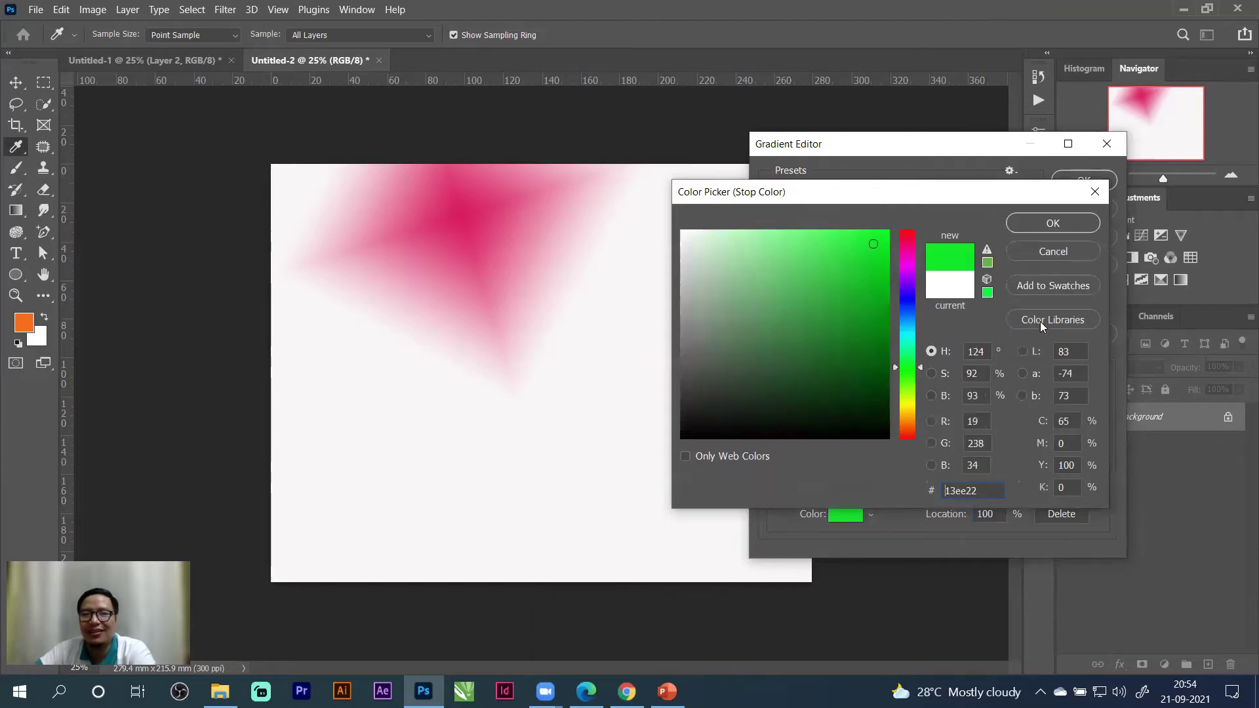
pyautogui.click(1053, 224)
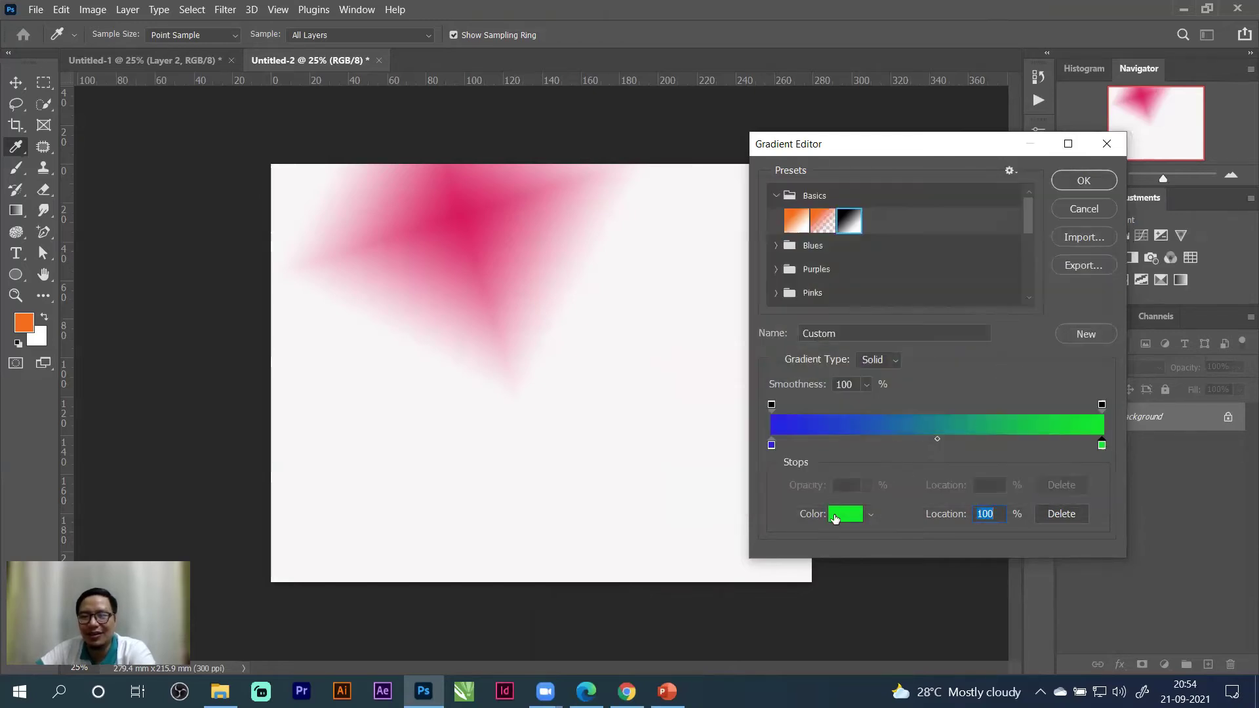
pyautogui.click(1092, 179)
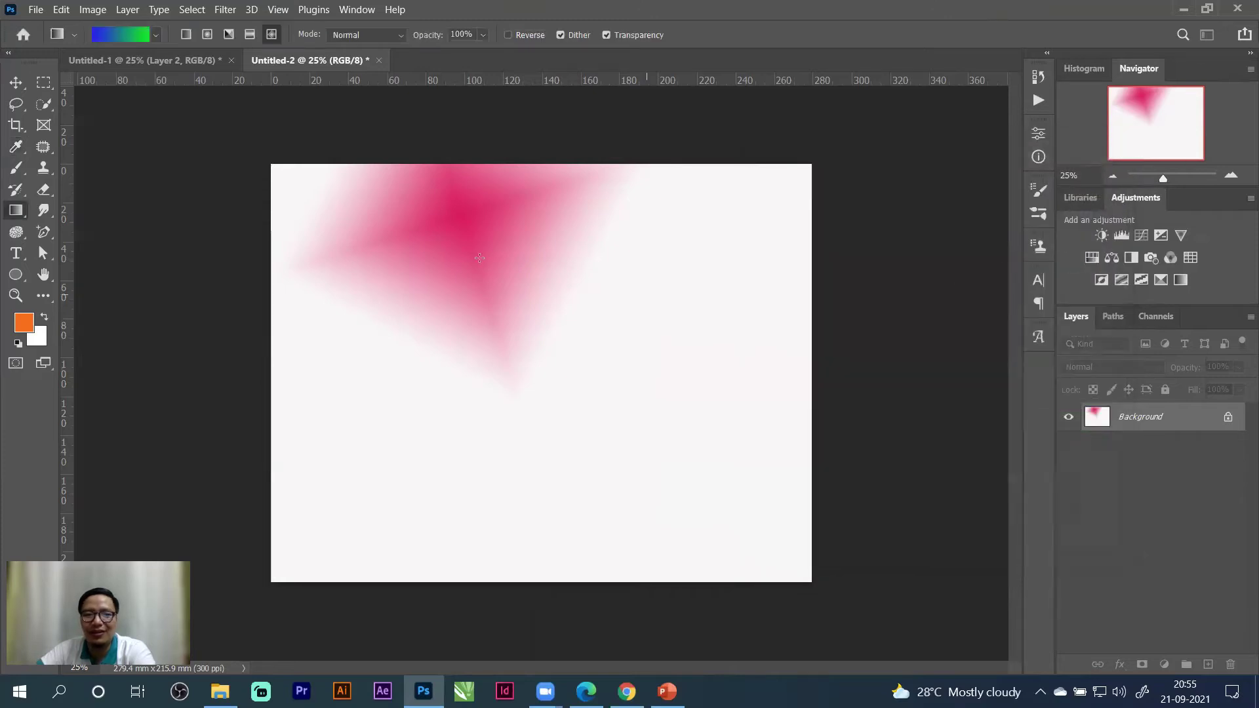
# Draw the blue-to-green diamond gradient from the canvas's upper-left area, and cover it with one centered near the right edge.
pyautogui.moveTo(289, 184); pyautogui.dragTo(585, 413)
pyautogui.hotkey('ctrl', 'z')
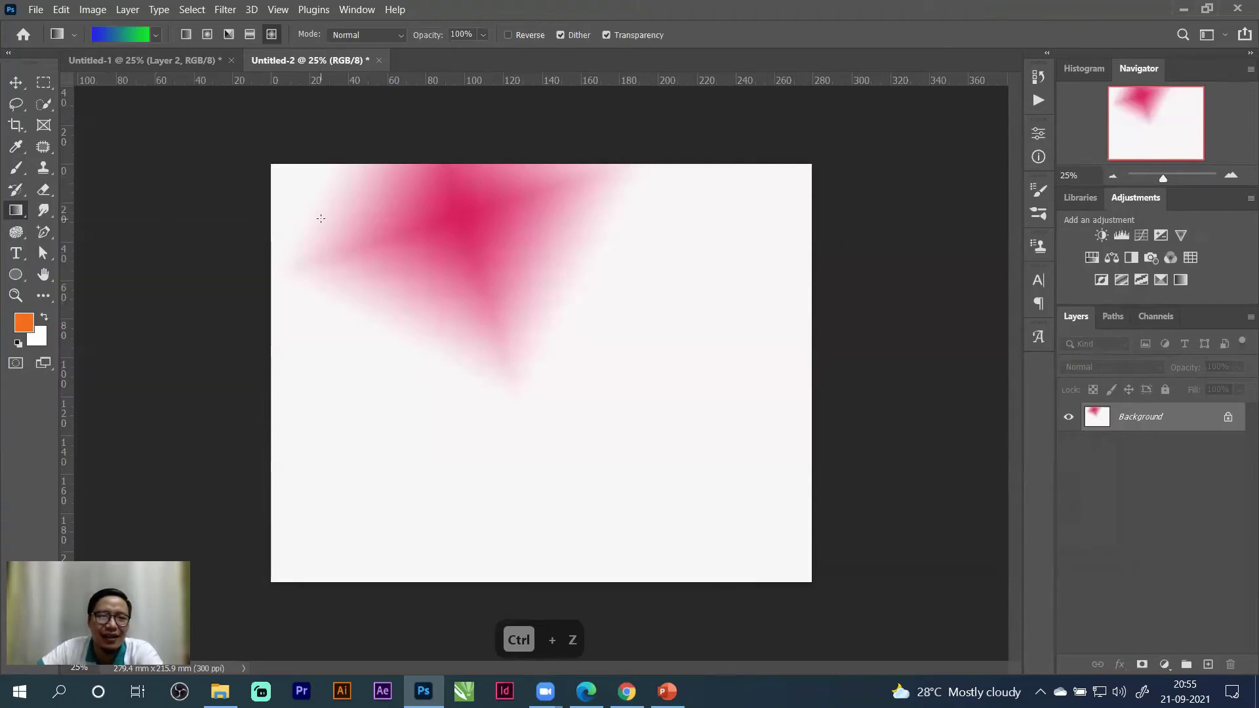
pyautogui.click(125, 39)
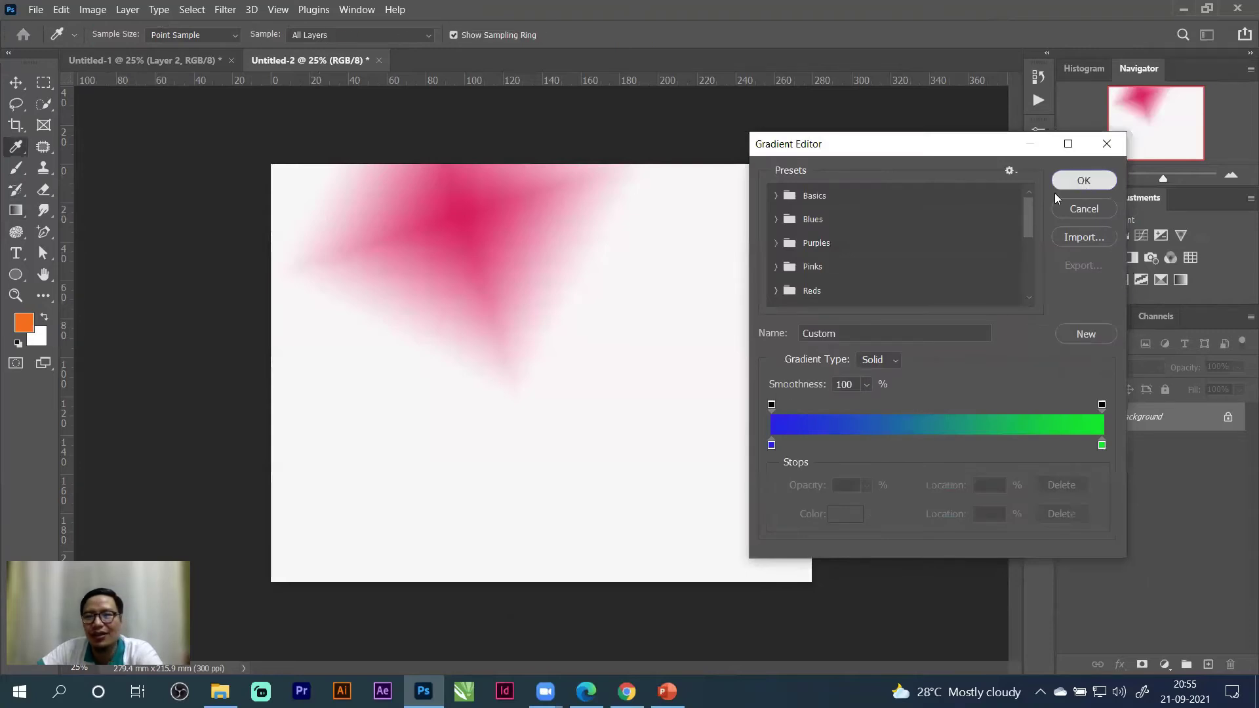
pyautogui.click(1085, 182)
pyautogui.moveTo(343, 244); pyautogui.dragTo(745, 487)
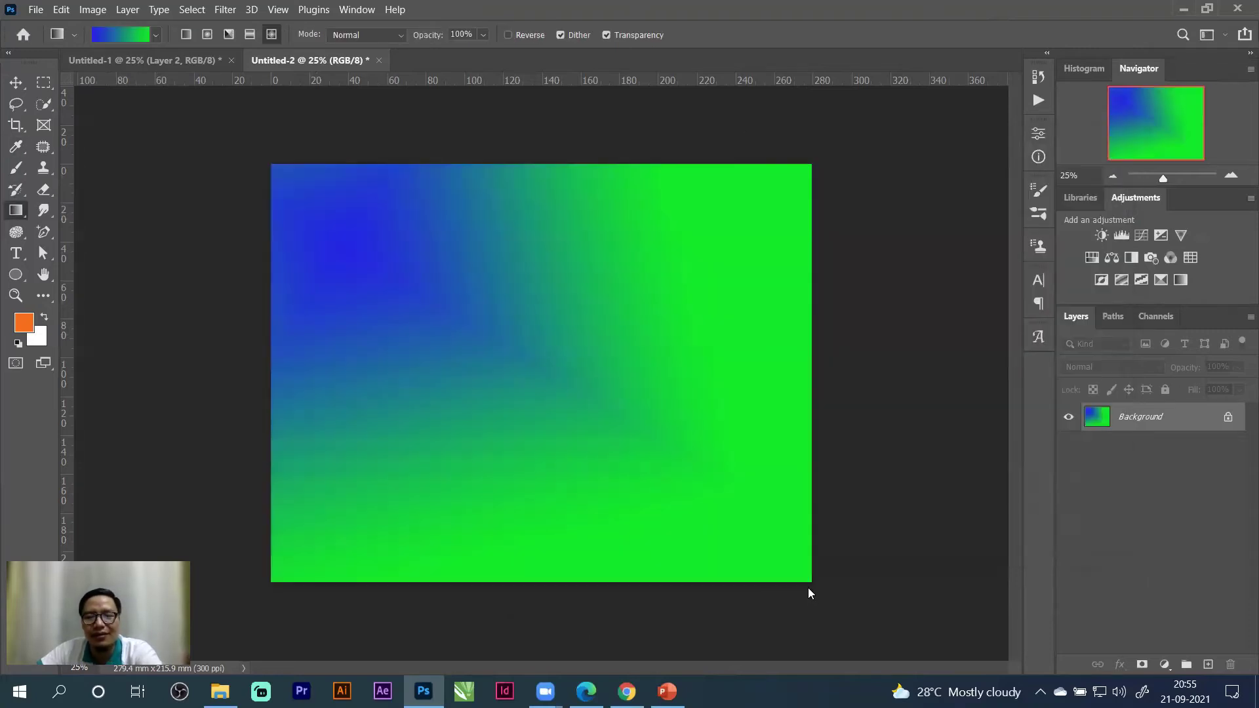
pyautogui.moveTo(502, 399); pyautogui.dragTo(476, 407)
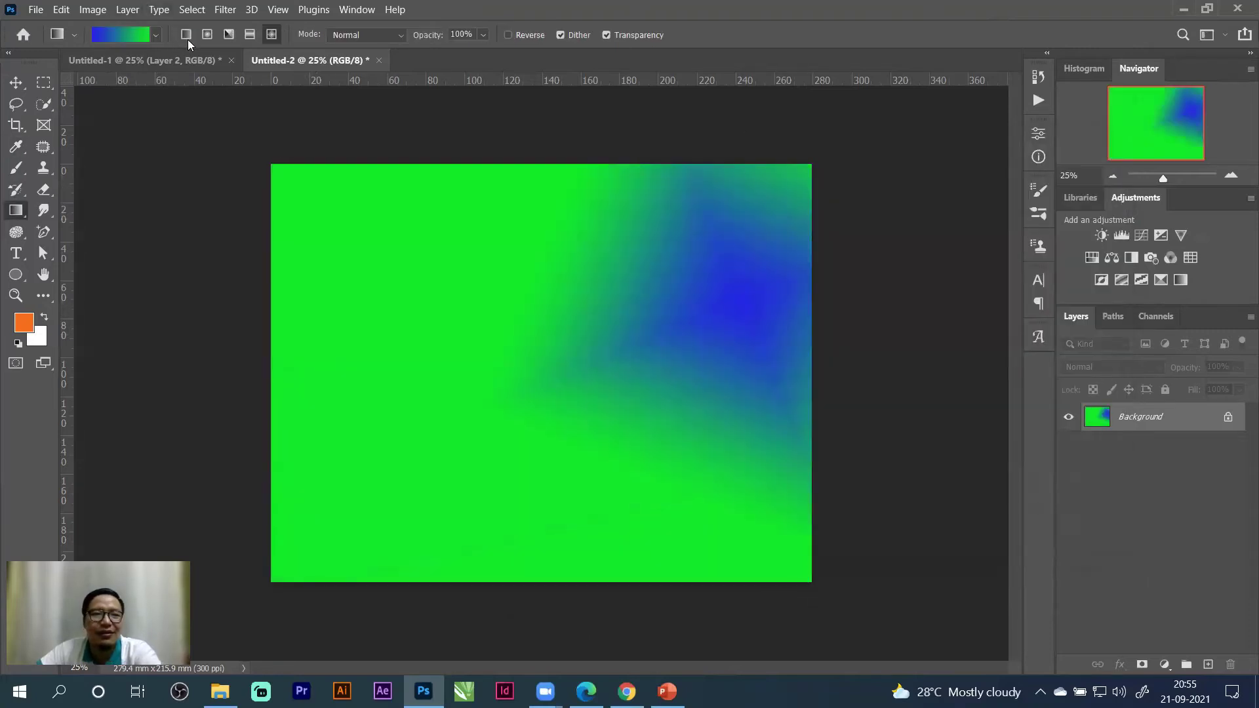
# Try a radial blue-to-green gradient from the canvas center out to the lower-left corner, and undo it.
pyautogui.click(207, 34)
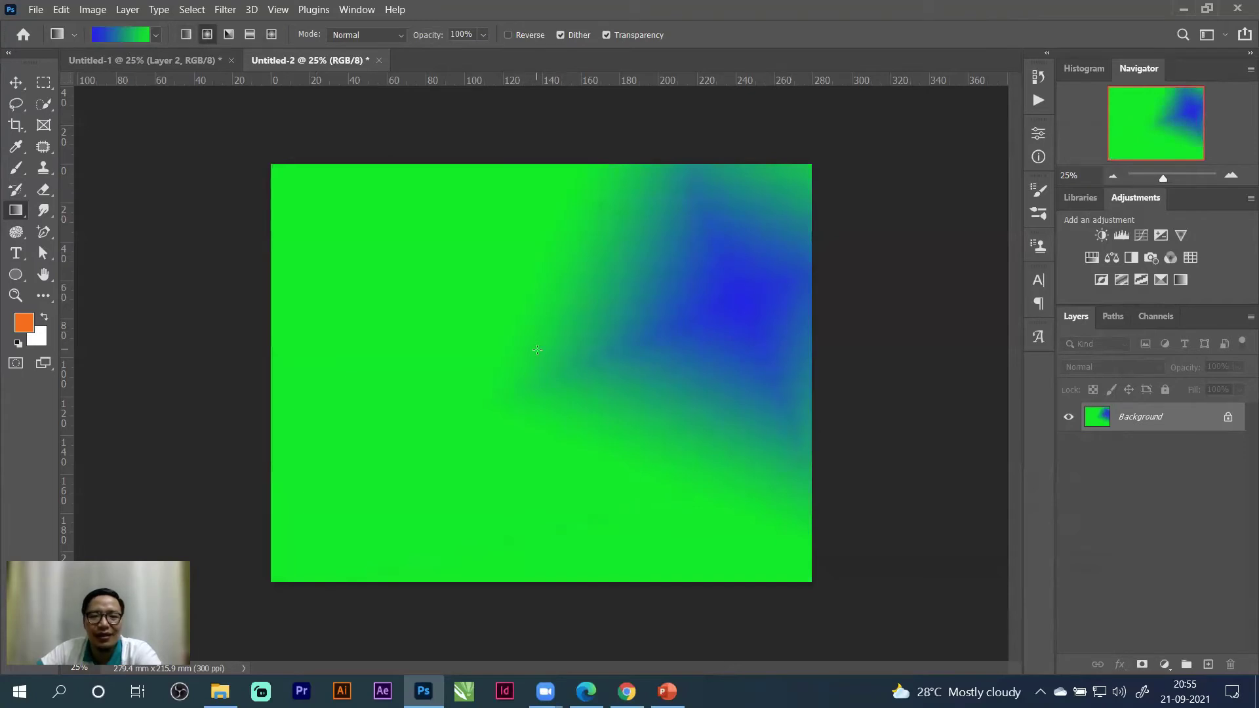
pyautogui.moveTo(276, 563); pyautogui.dragTo(268, 585)
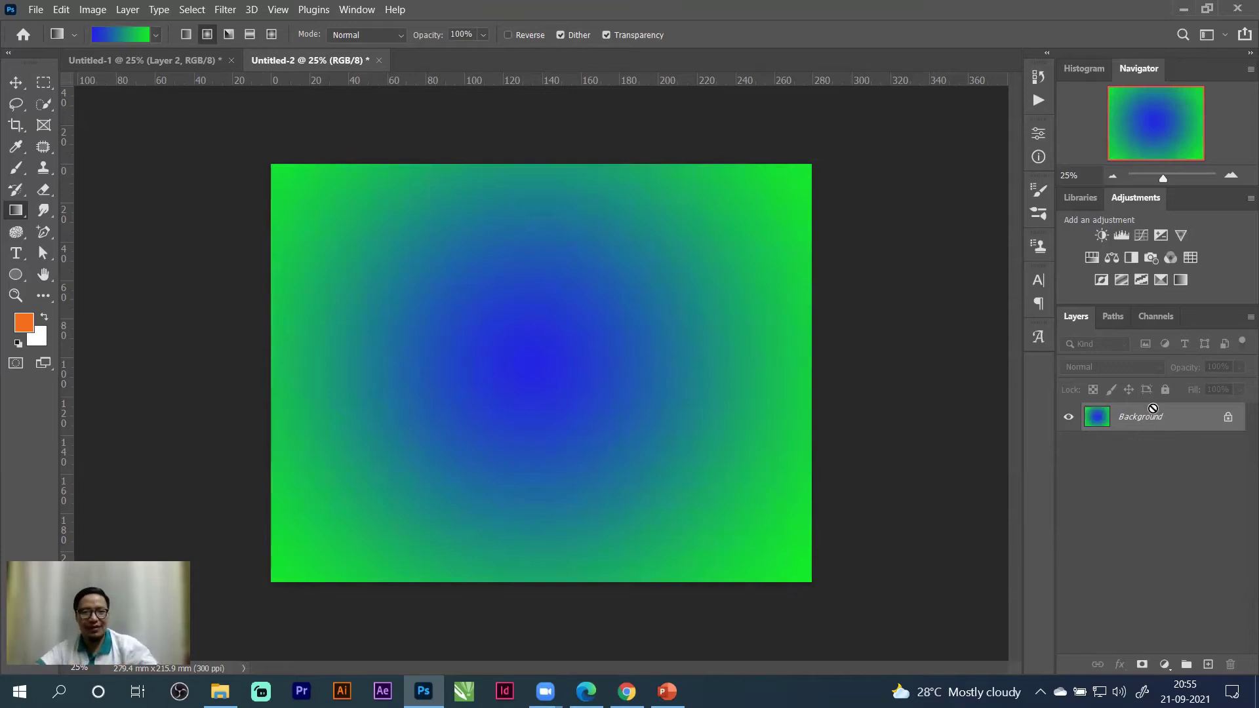
pyautogui.hotkey('ctrl', 'z')
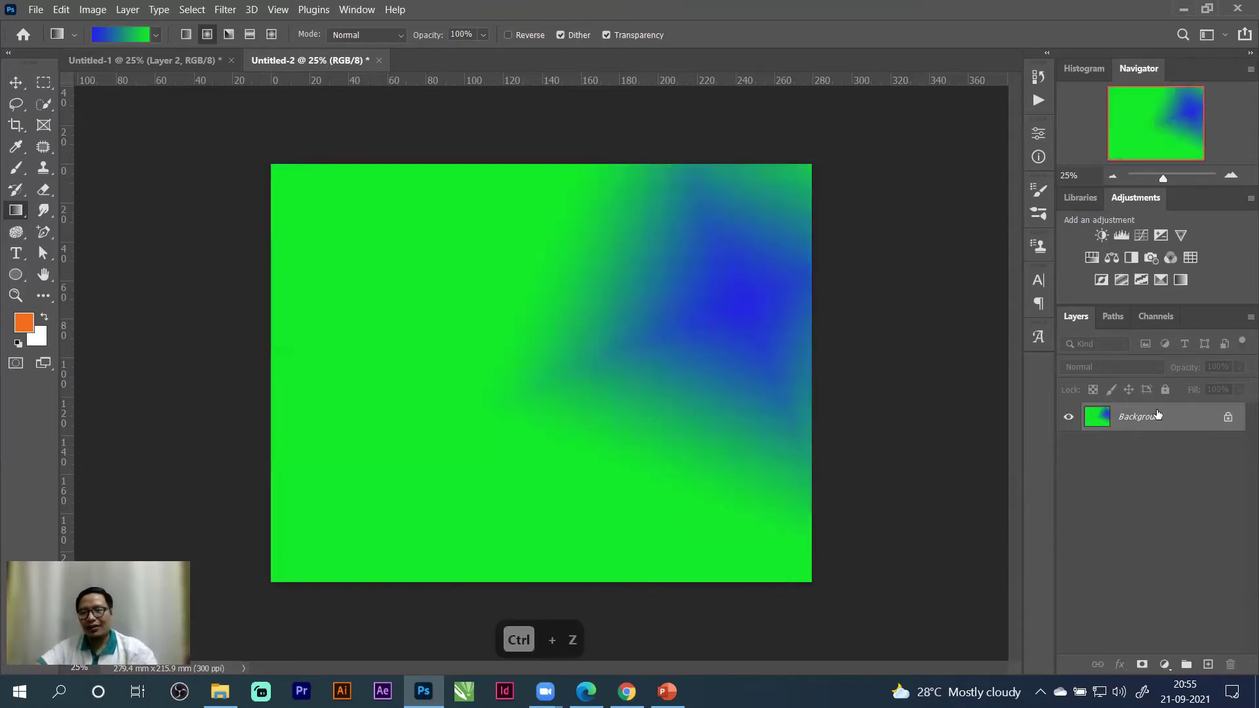
# Fill the Background with the white background color and unlock it into a regular layer.
pyautogui.hotkey('ctrl', 'Delete')
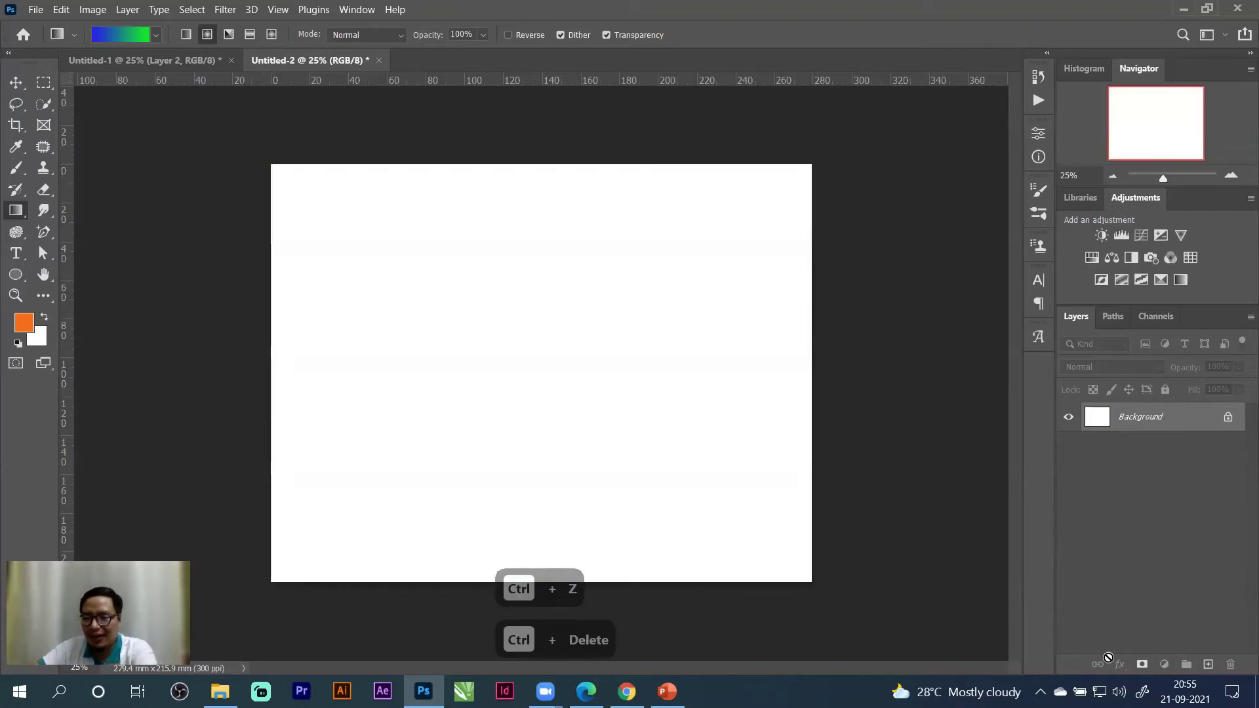
pyautogui.click(1229, 419)
# Add a Gradient Overlay style to the white layer and leave Color Overlay turned off.
pyautogui.click(1119, 664)
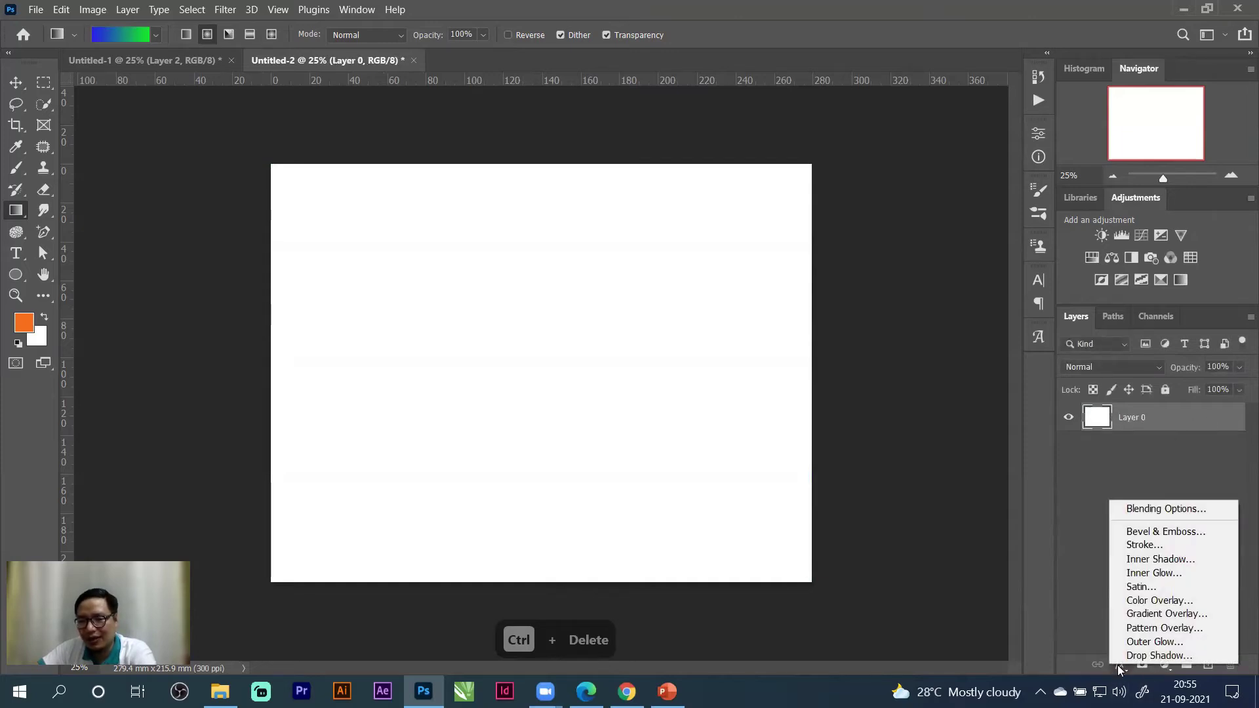
pyautogui.click(1148, 601)
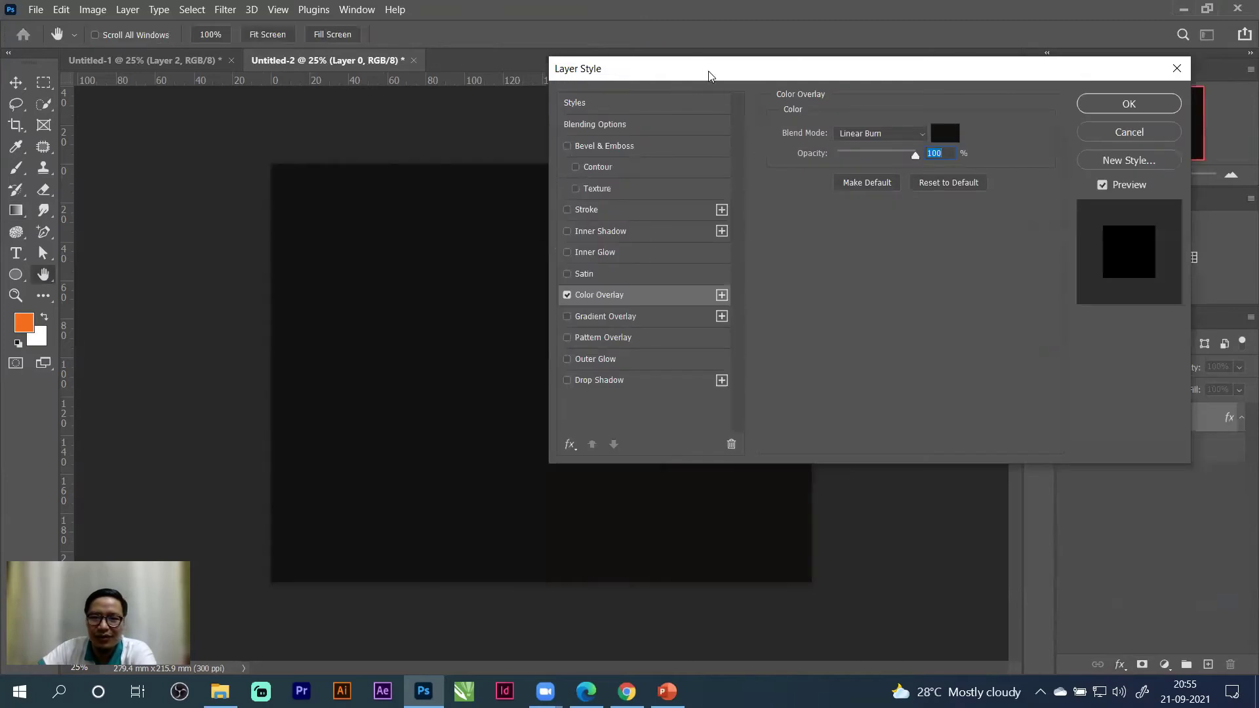
pyautogui.moveTo(708, 72); pyautogui.dragTo(935, 143)
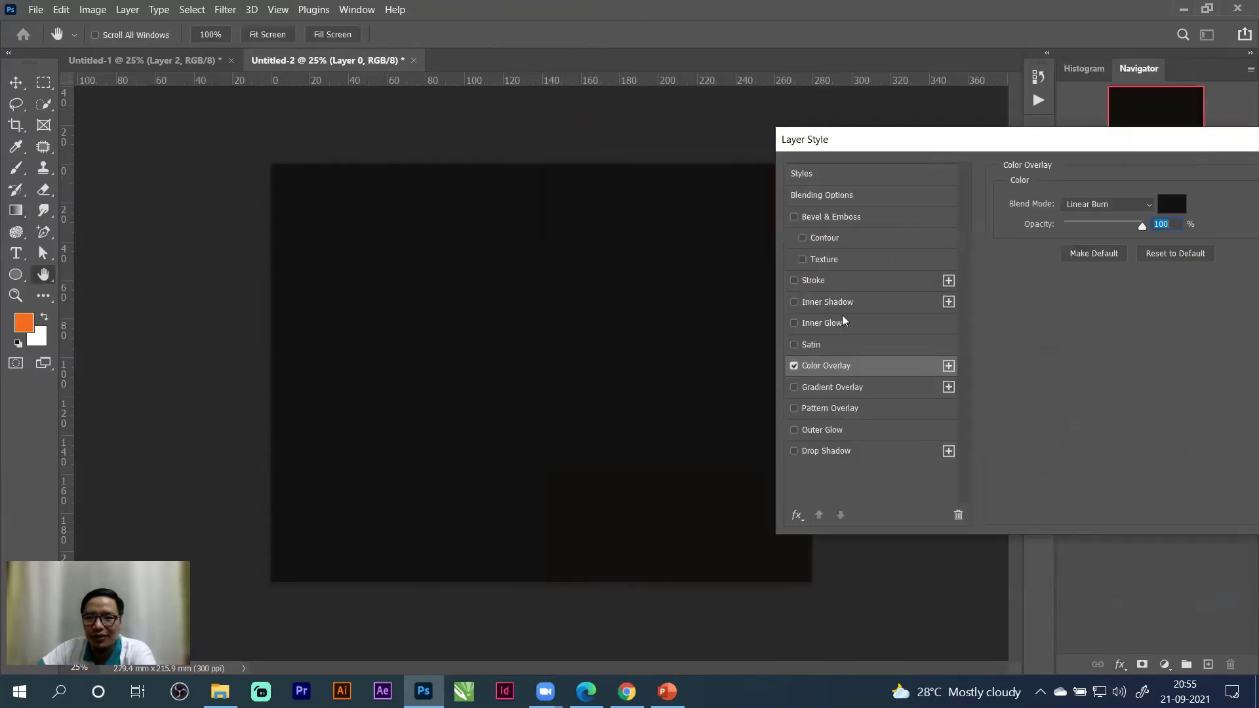
pyautogui.click(793, 388)
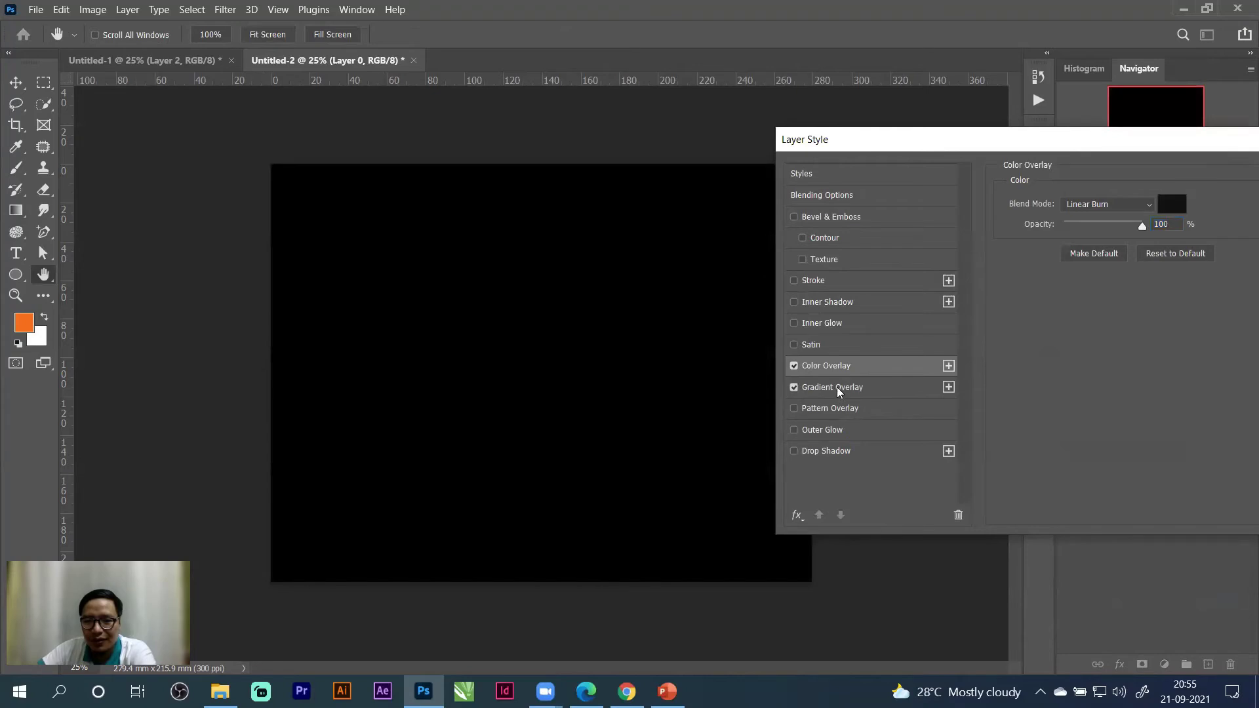
pyautogui.click(837, 386)
pyautogui.click(794, 365)
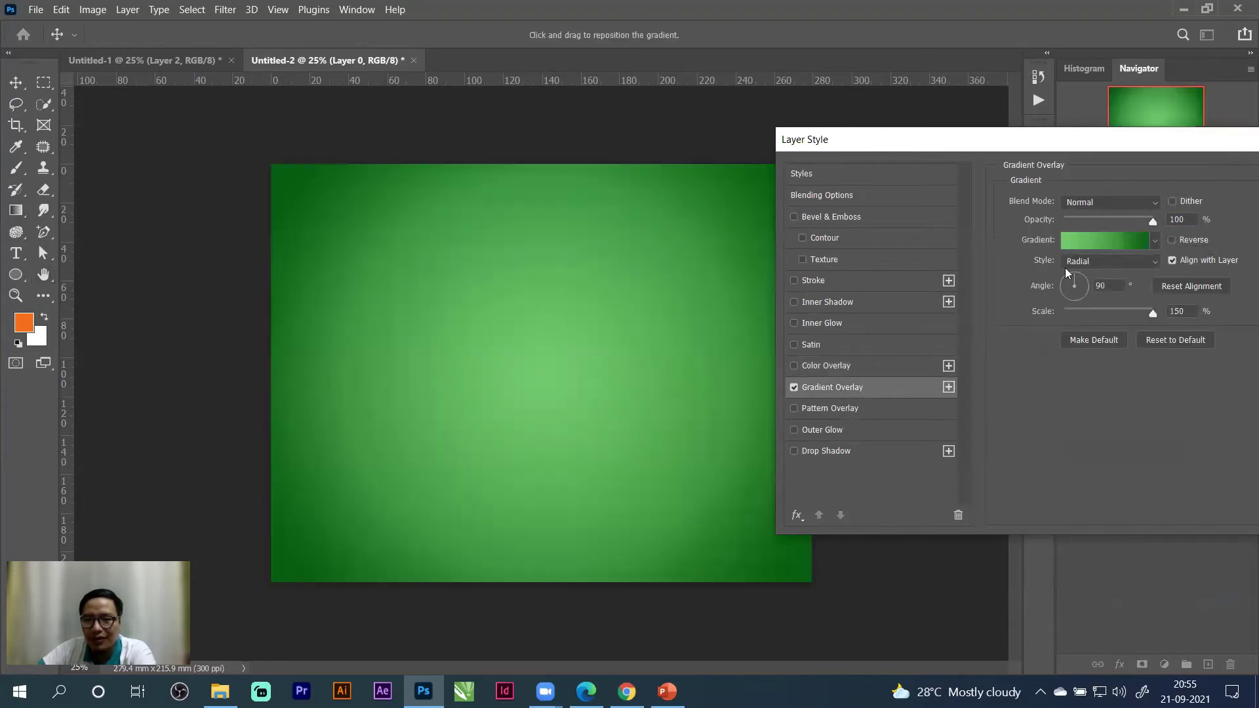
# Test a lower opacity on the Gradient Overlay, return it to 100%, and set its angle to -9°.
pyautogui.click(1085, 228)
pyautogui.moveTo(1086, 223); pyautogui.dragTo(1169, 223)
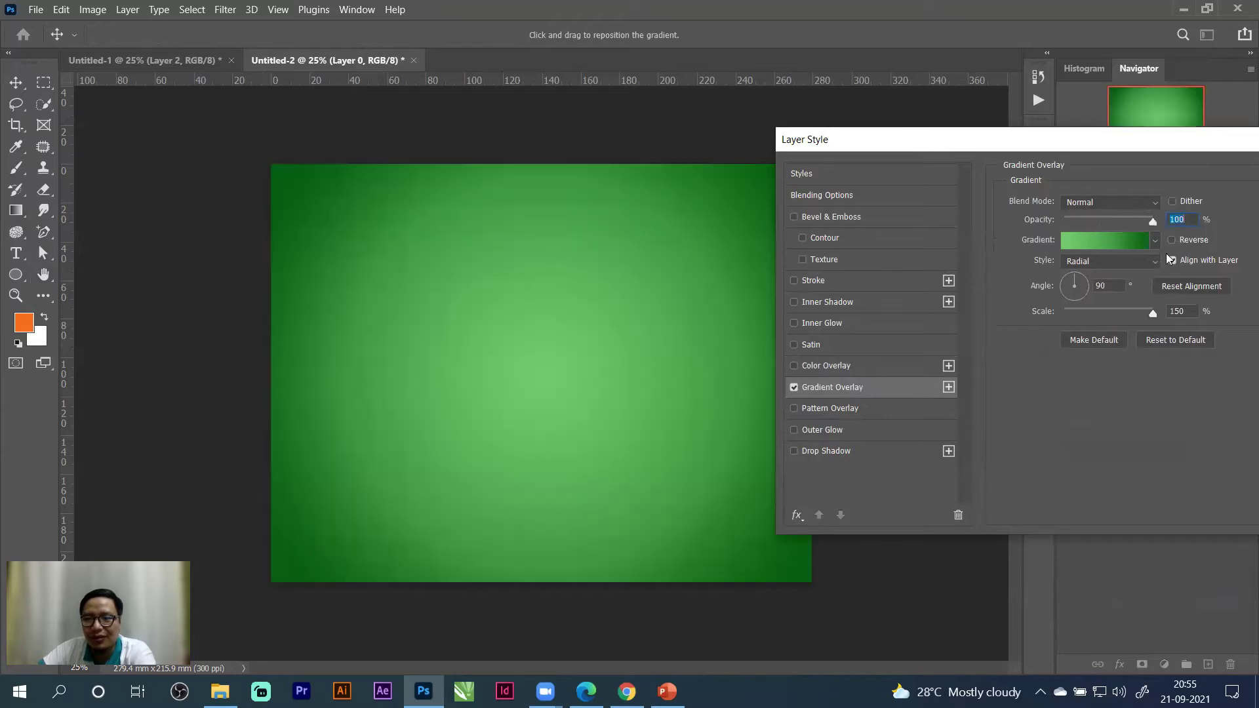
pyautogui.click(1080, 287)
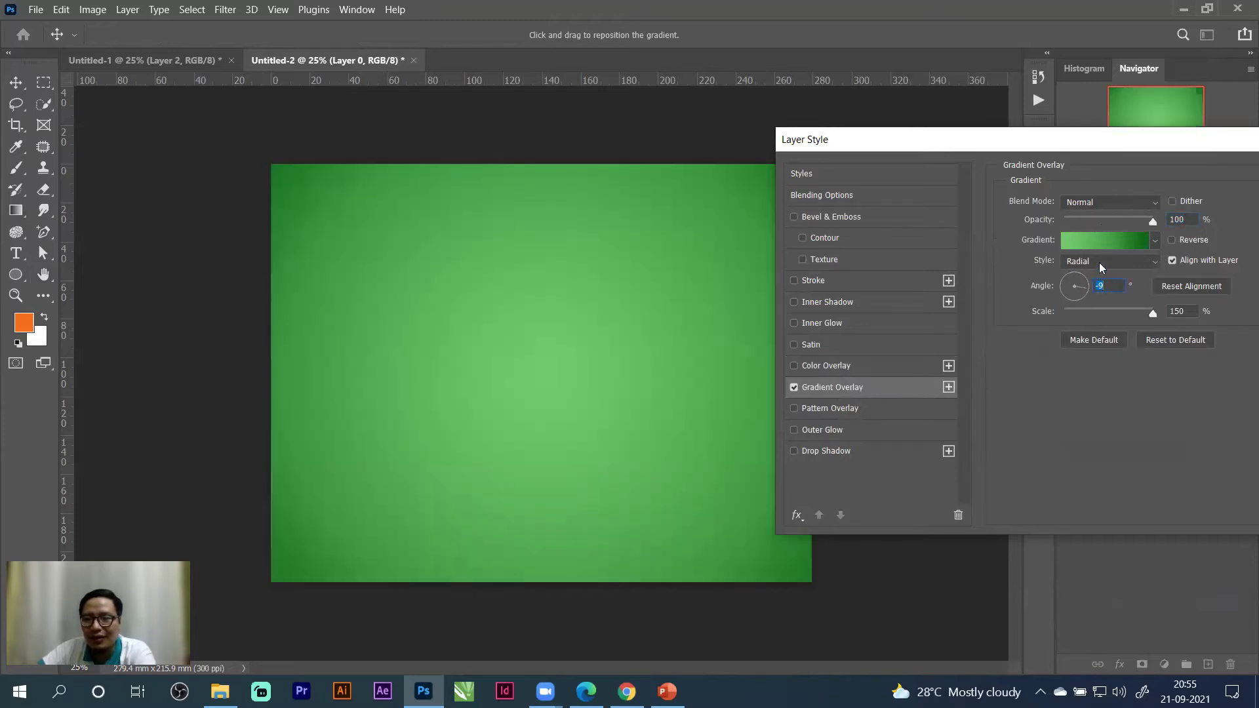
# Preview the Gradient Overlay in Linear style, switch it back to Radial and apply the layer style.
pyautogui.click(1098, 262)
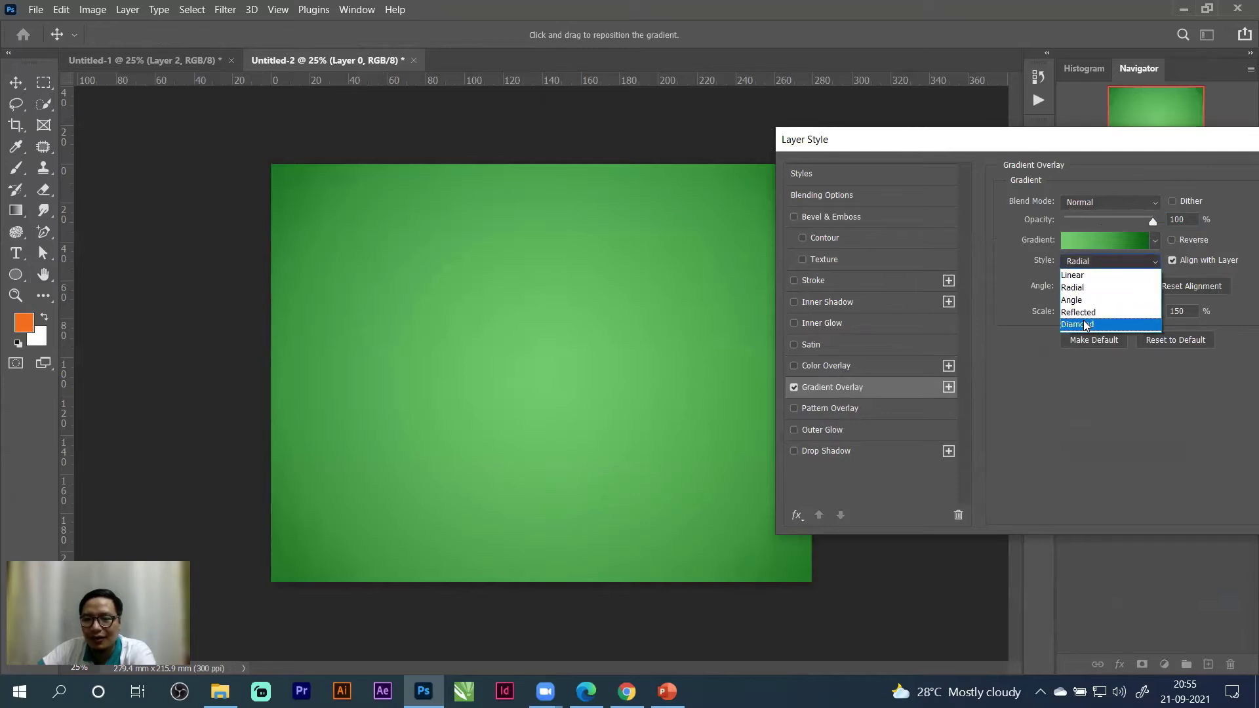
pyautogui.click(1088, 276)
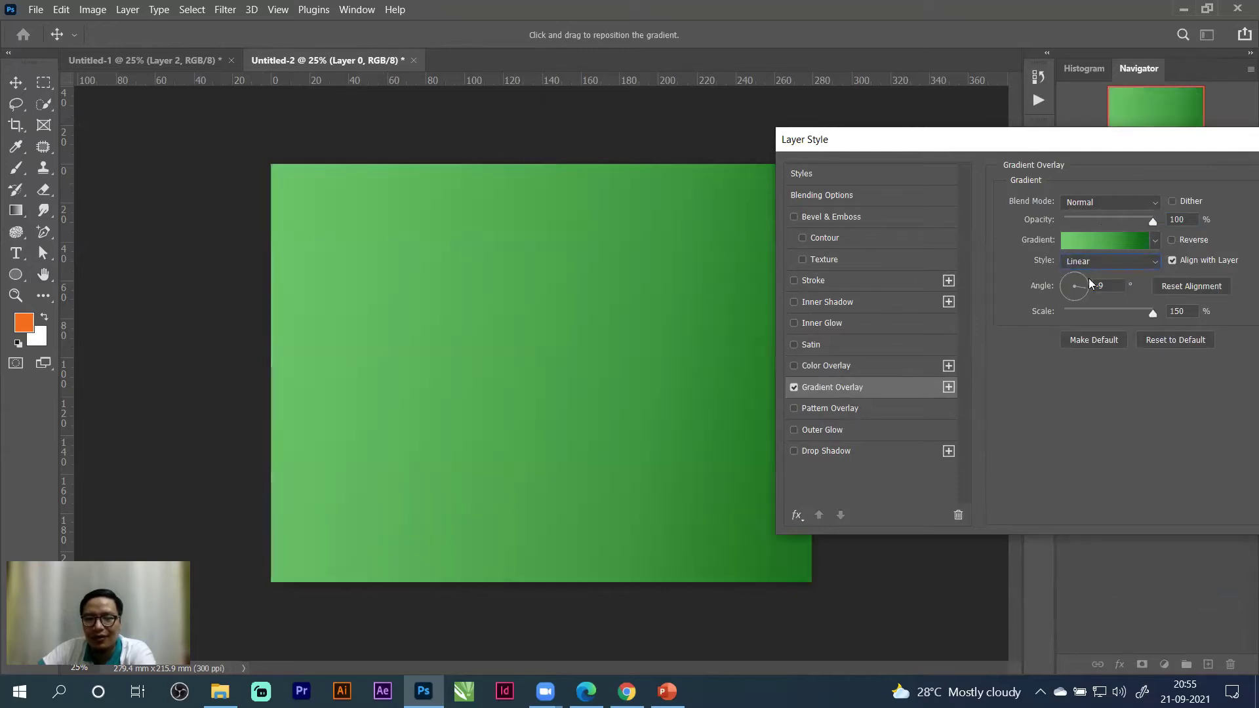
pyautogui.click(1091, 251)
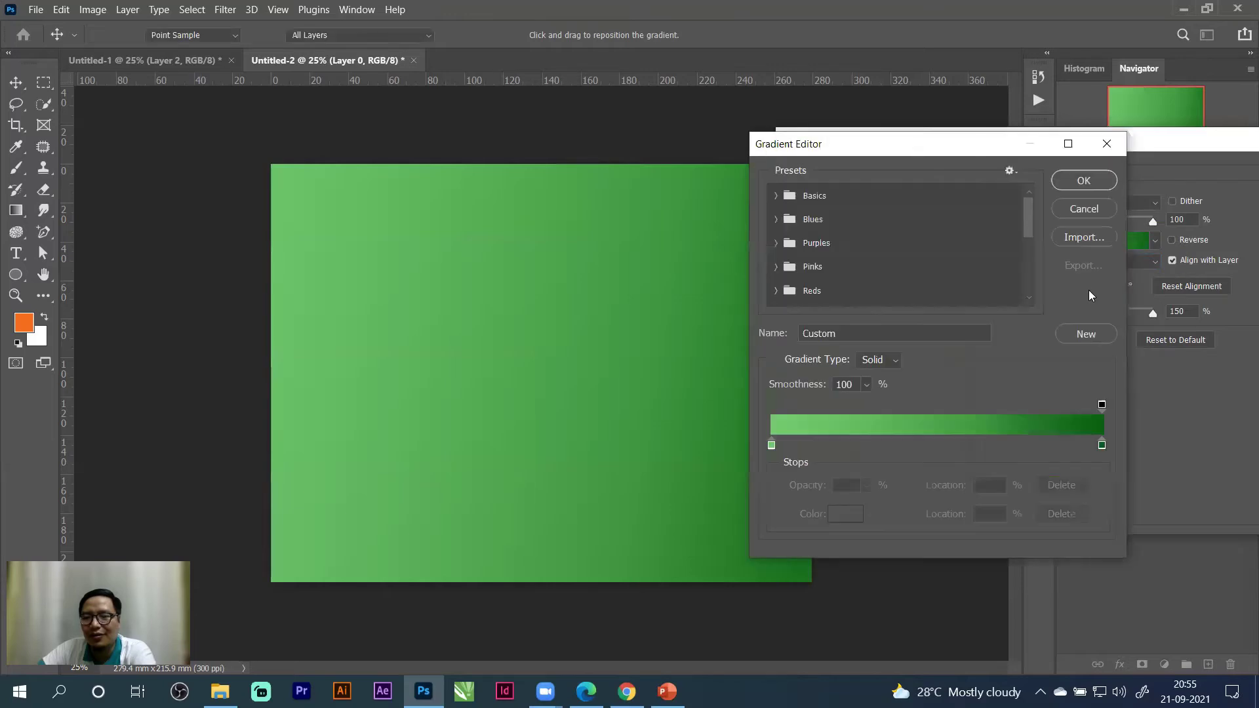
pyautogui.click(1107, 141)
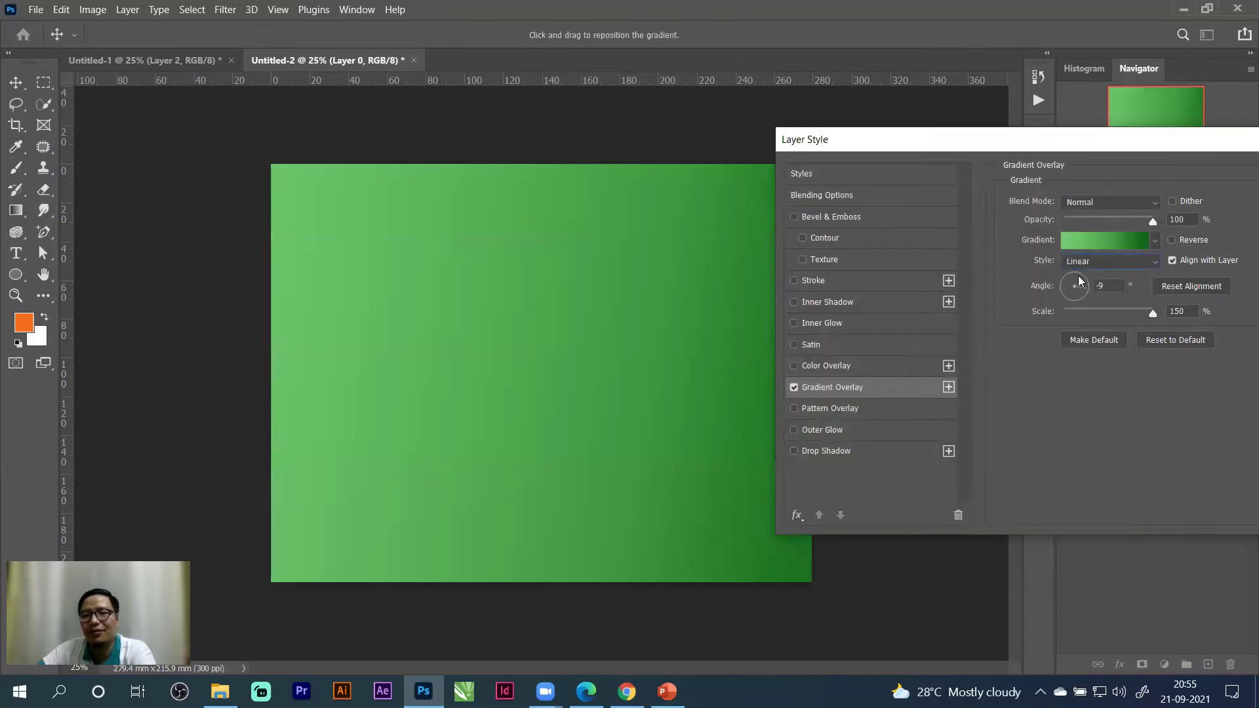
pyautogui.click(1093, 264)
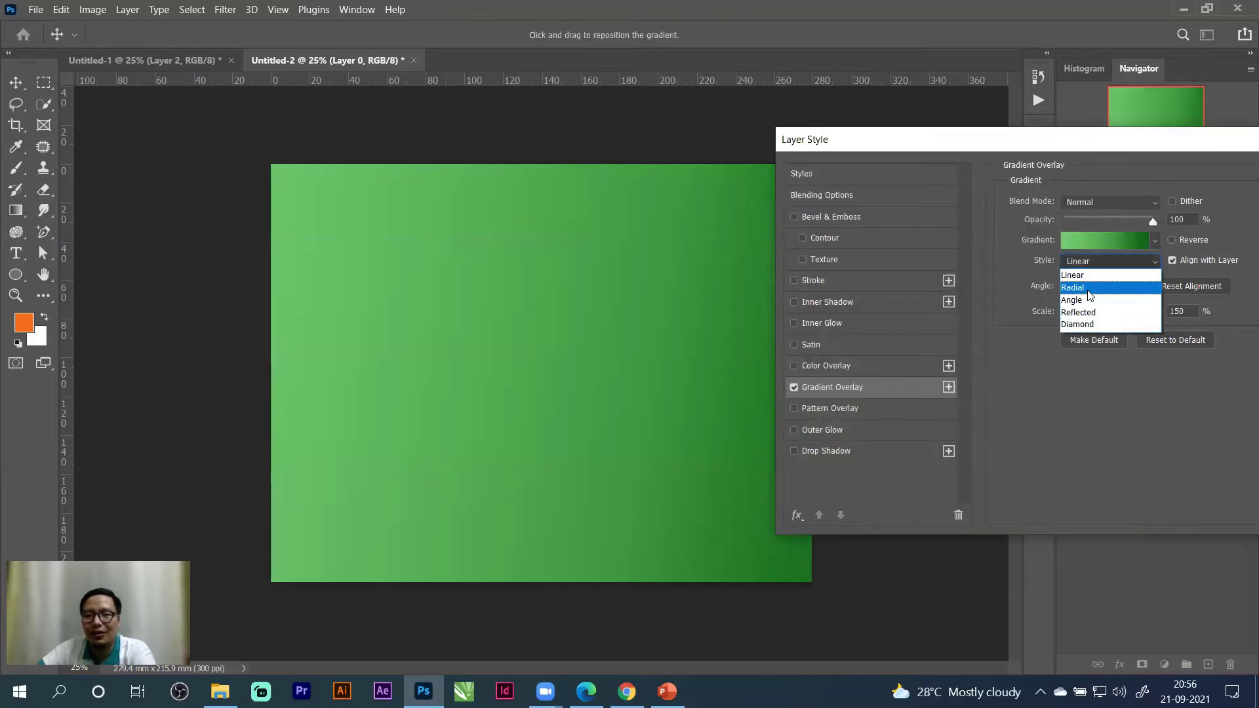
pyautogui.click(1090, 289)
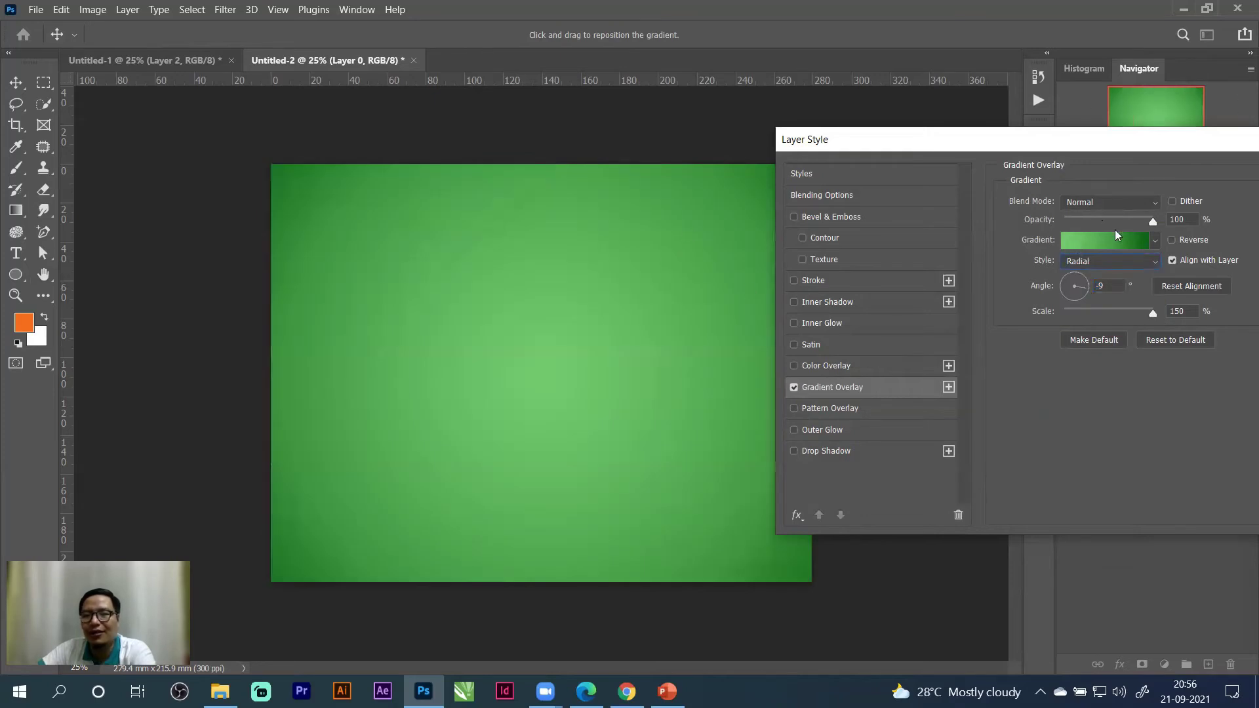
pyautogui.moveTo(1229, 147); pyautogui.dragTo(917, 148)
pyautogui.click(1042, 184)
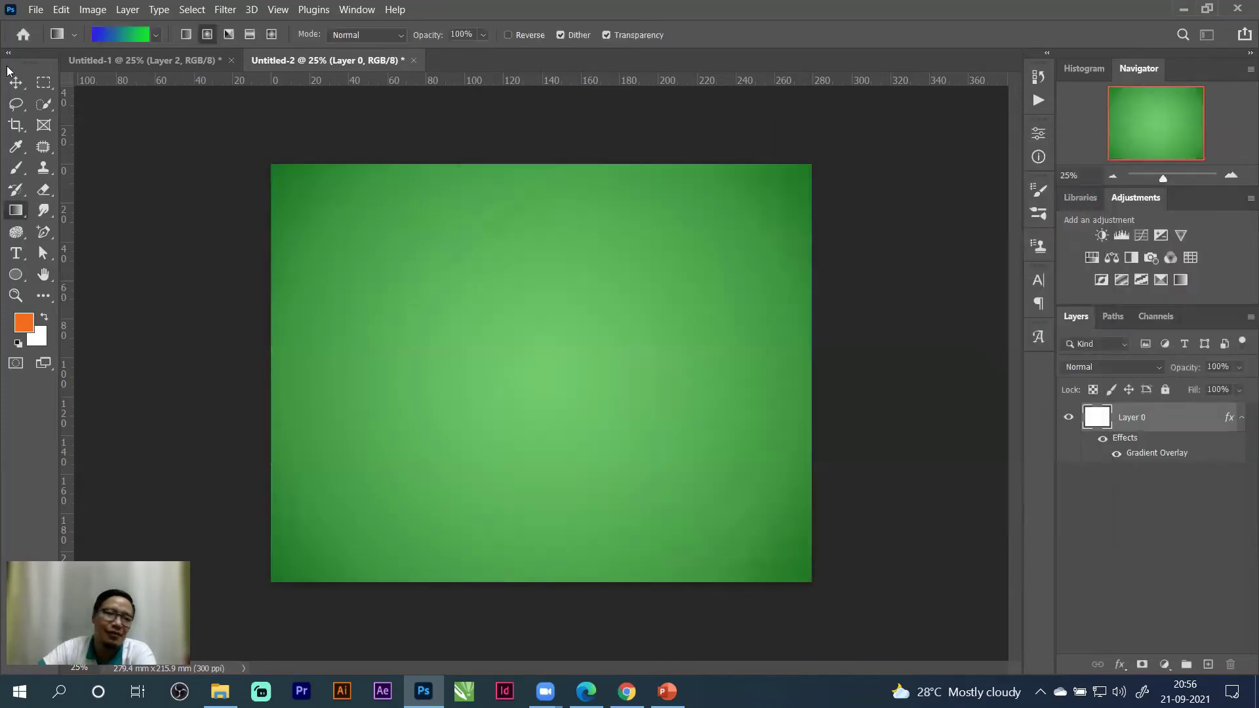
# Close the Untitled-2 gradient practice document without saving its changes.
pyautogui.click(413, 60)
pyautogui.click(657, 275)
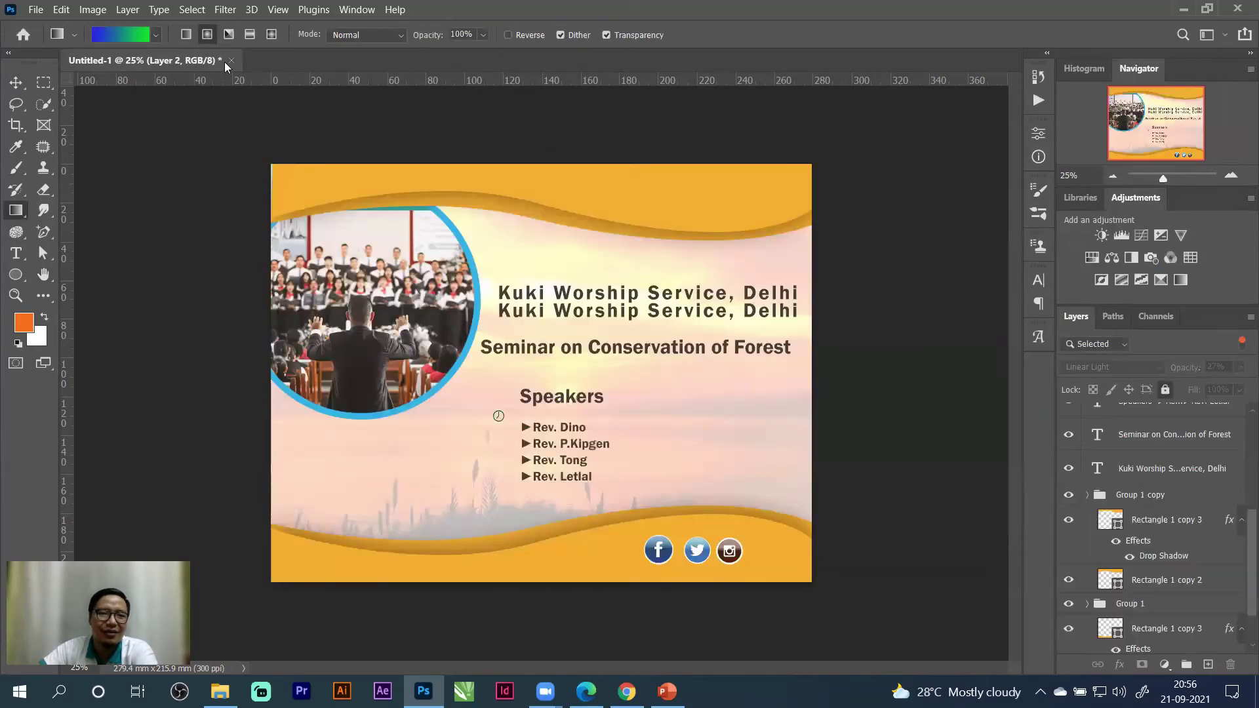
pyautogui.click(231, 61)
pyautogui.click(663, 274)
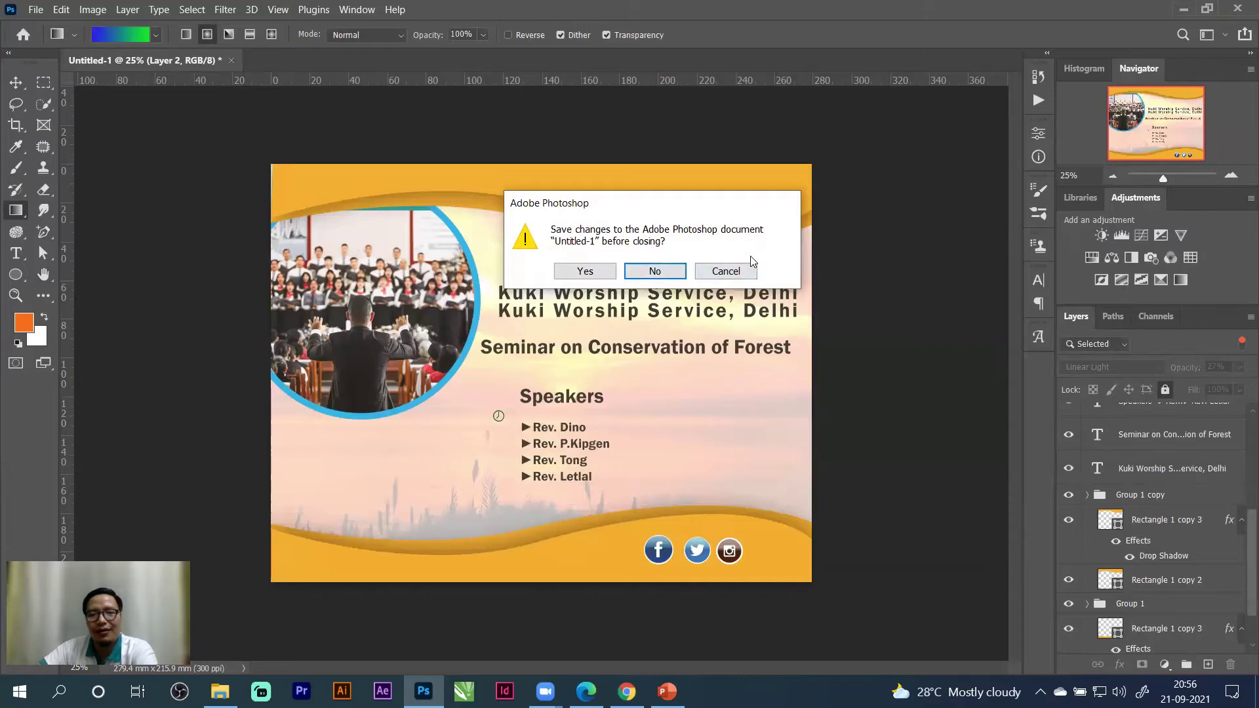
pyautogui.press('Tab')
pyautogui.press('Return')
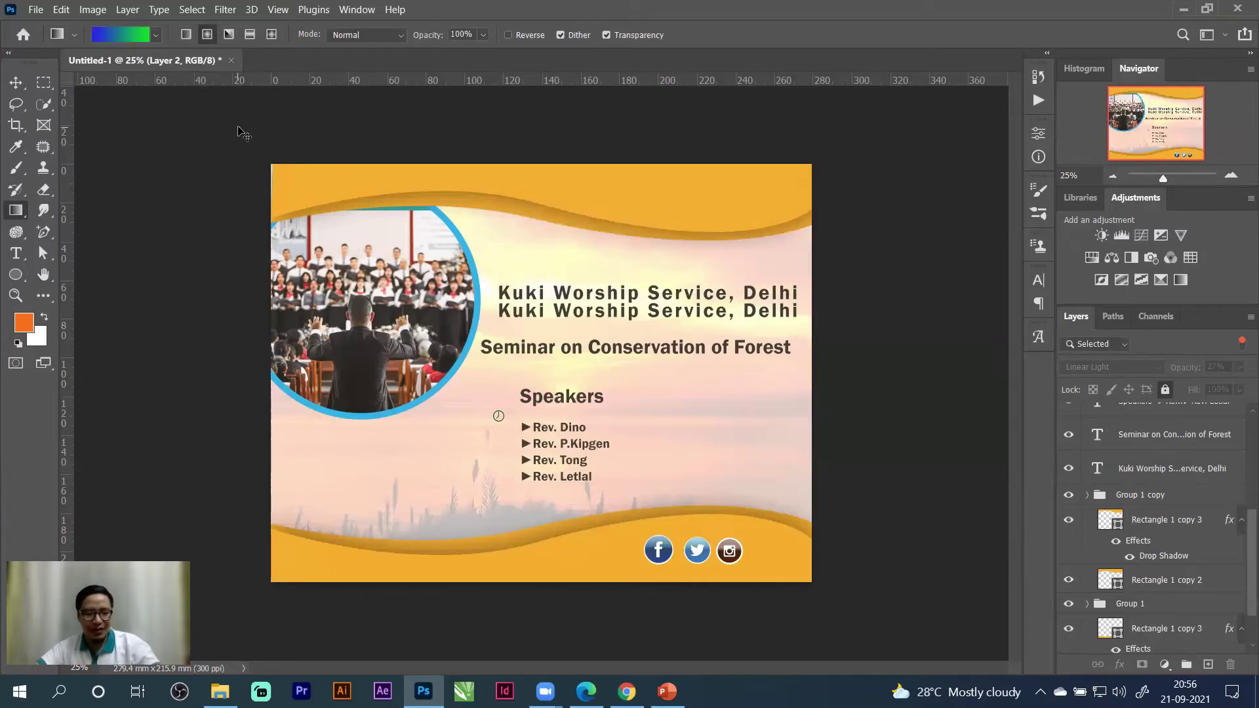
pyautogui.hotkey('ctrl', 'shift', 's')
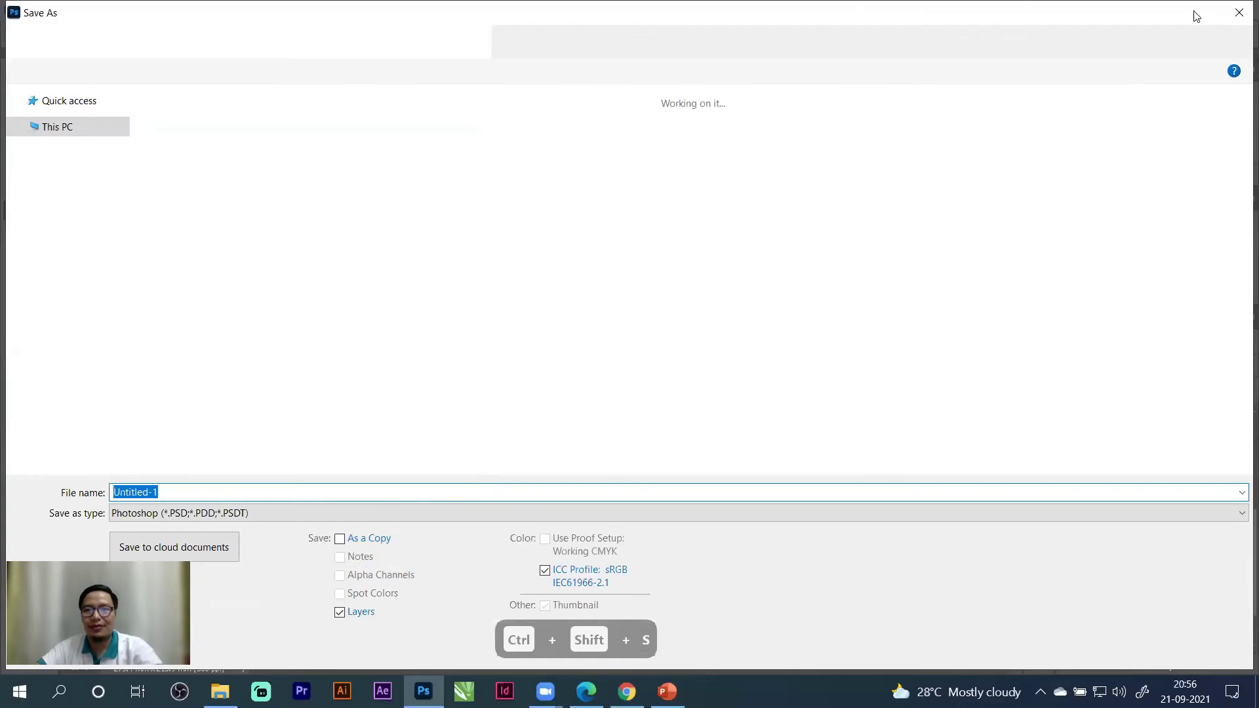
pyautogui.click(1236, 15)
# Save the Untitled-1 flyer as Photoshop file 1 in the PSD Session folder 2, and close it.
pyautogui.hotkey('ctrl', 'shift', 's')
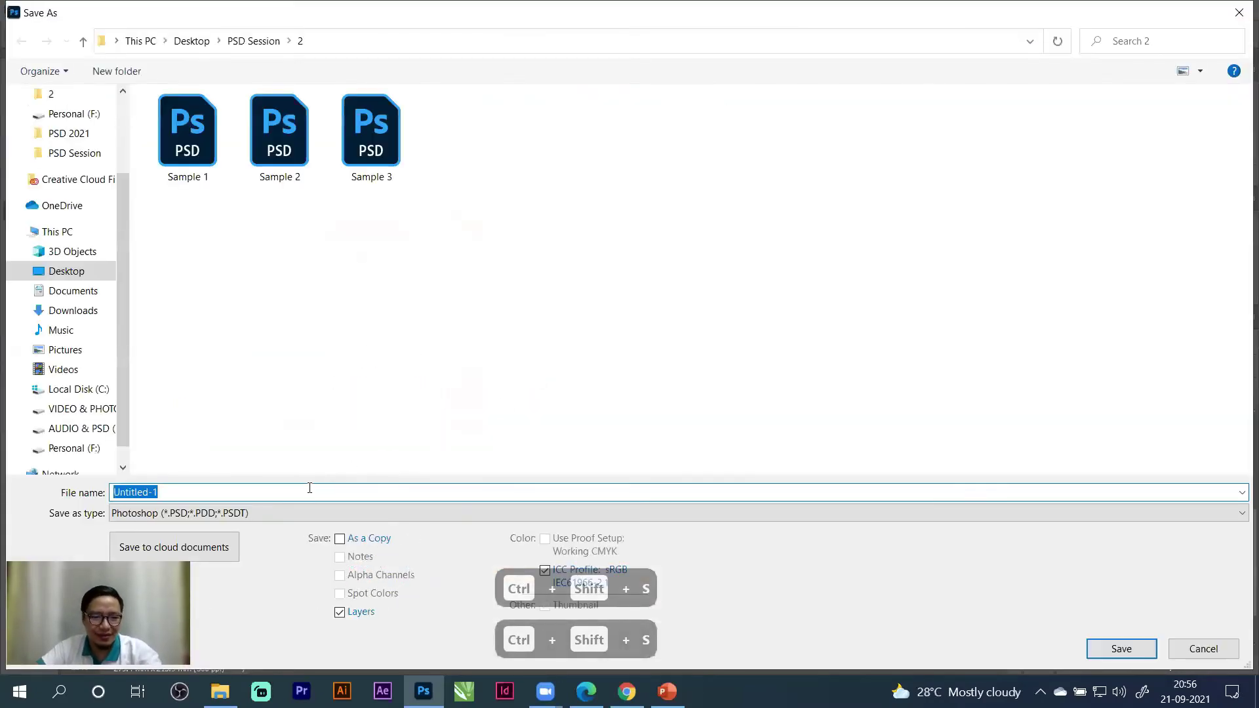
pyautogui.write('1')
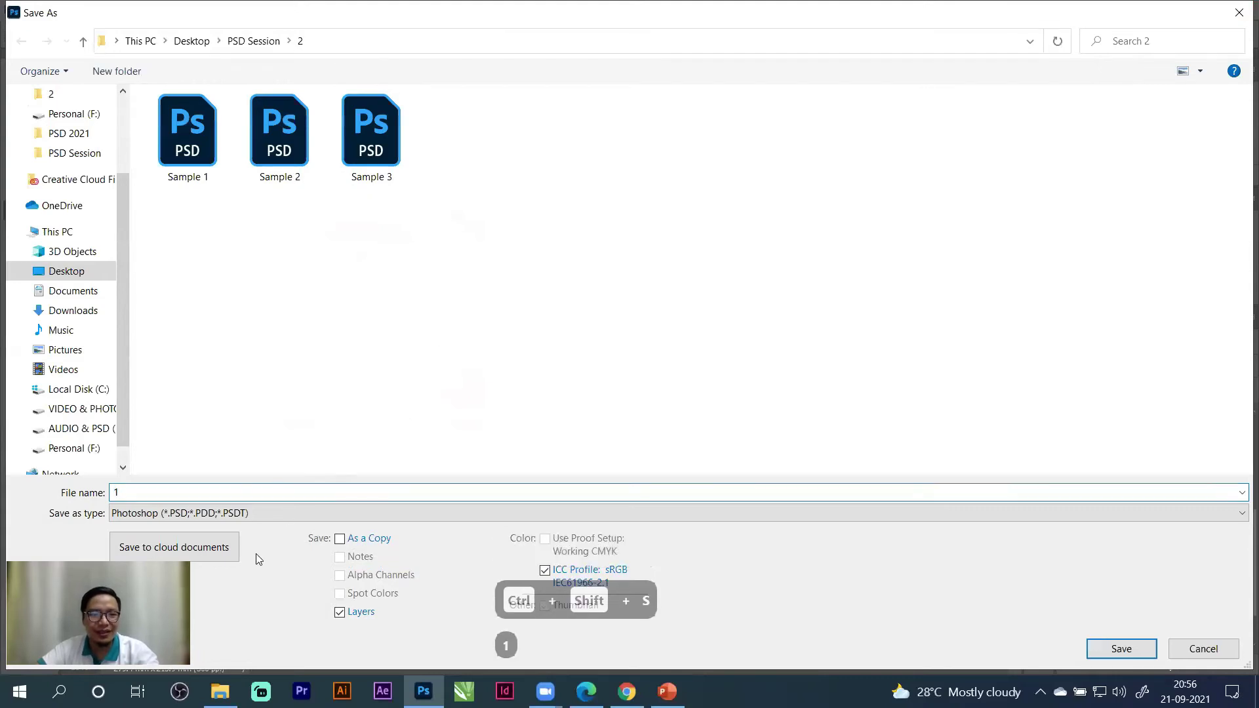
pyautogui.click(1108, 643)
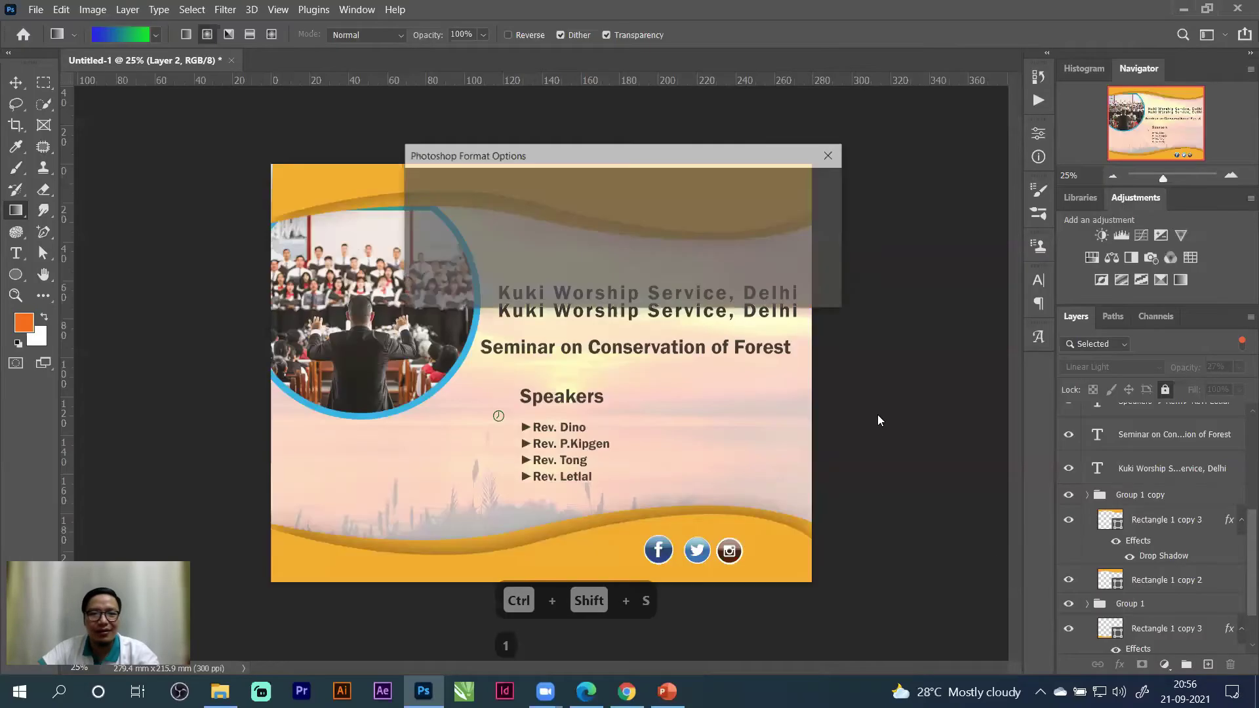
pyautogui.click(810, 187)
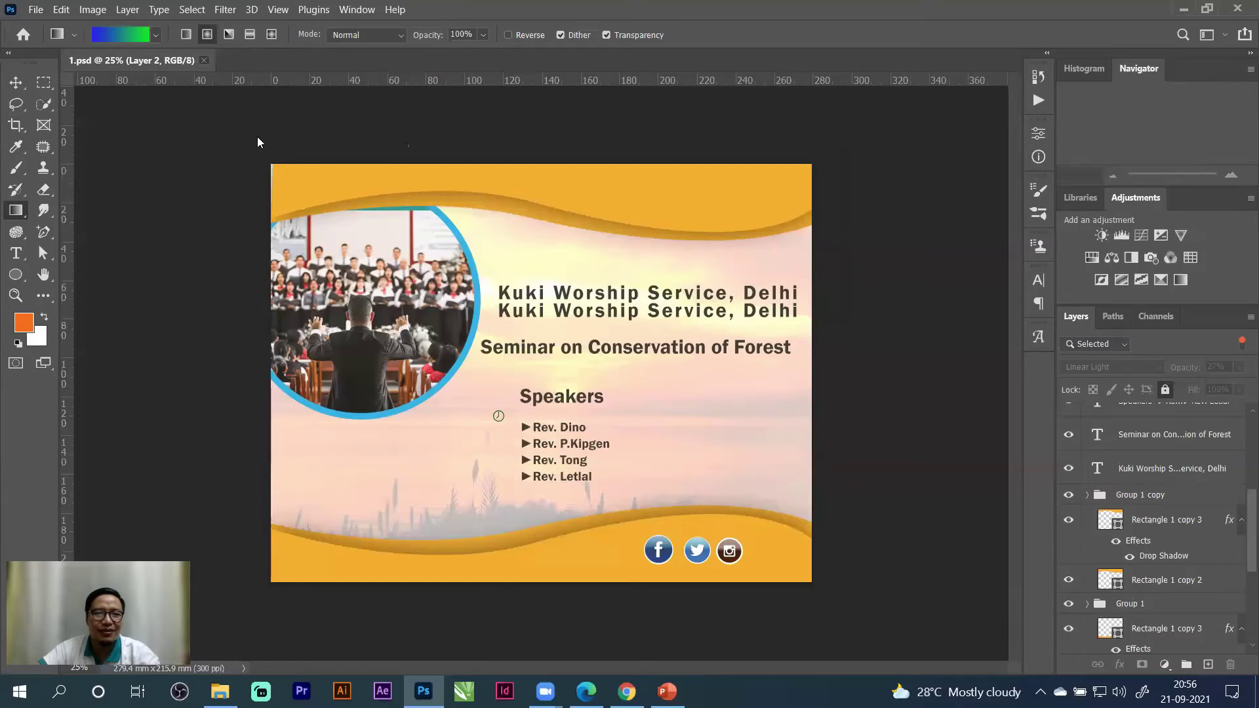
pyautogui.hotkey('ctrl', 'w')
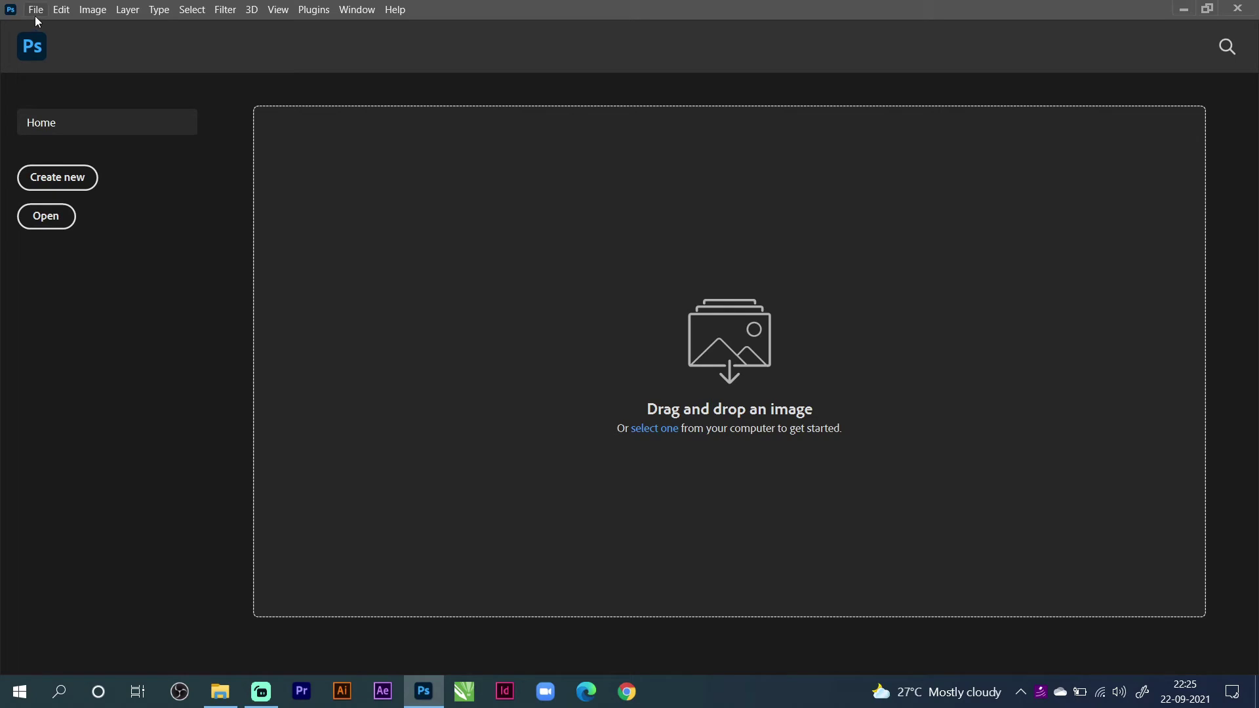
# Create a blank 8.5 x 11 in document at 300 ppi and open the Sample 2 JPG poster from the PSD Session folder 2.
pyautogui.click(72, 178)
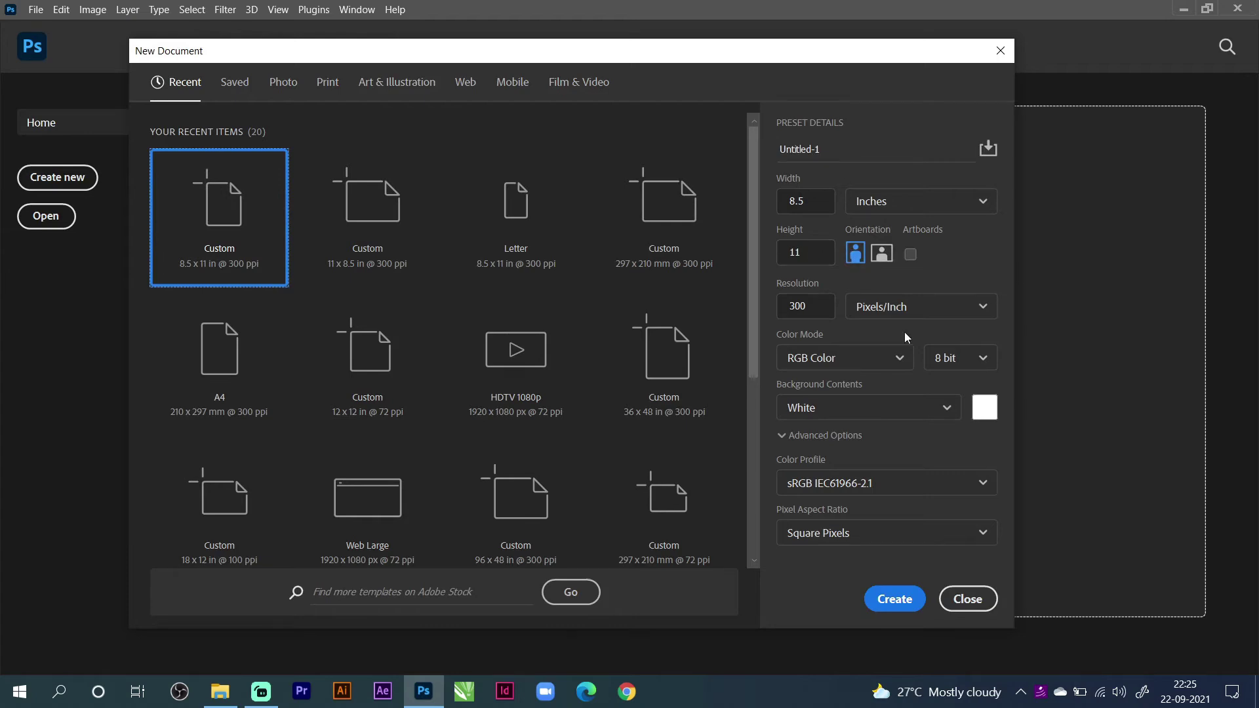
pyautogui.click(900, 599)
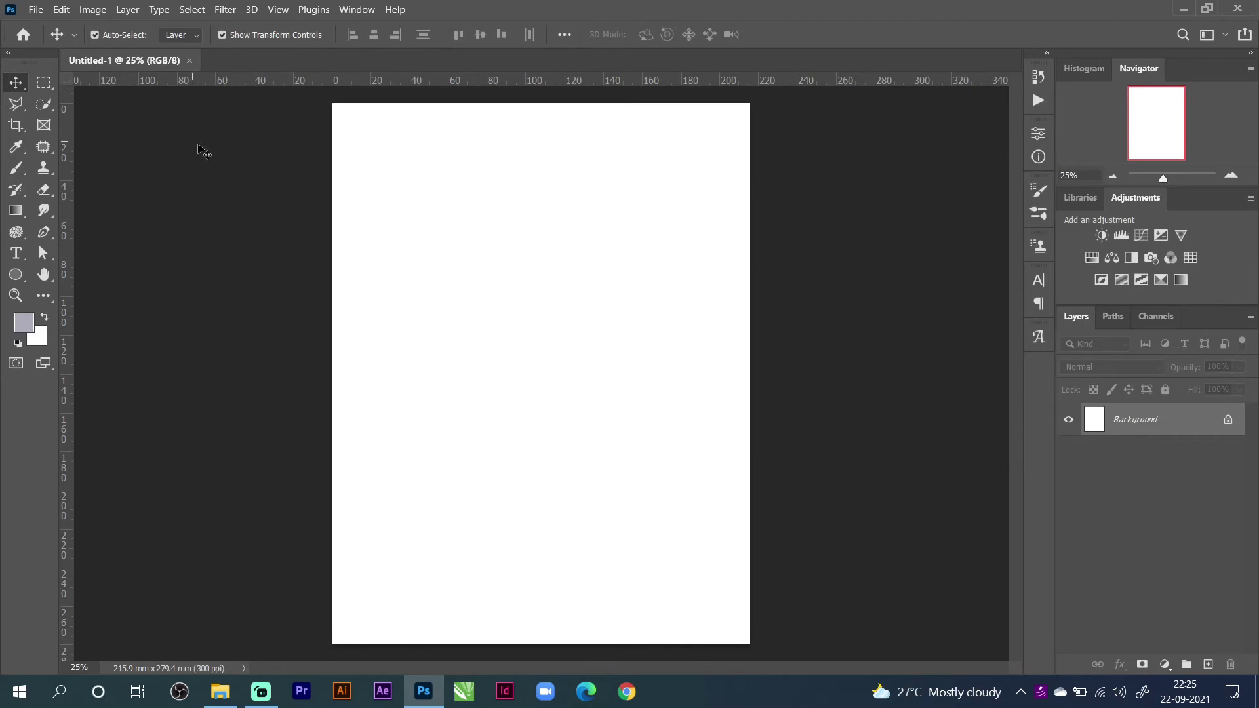
pyautogui.click(35, 10)
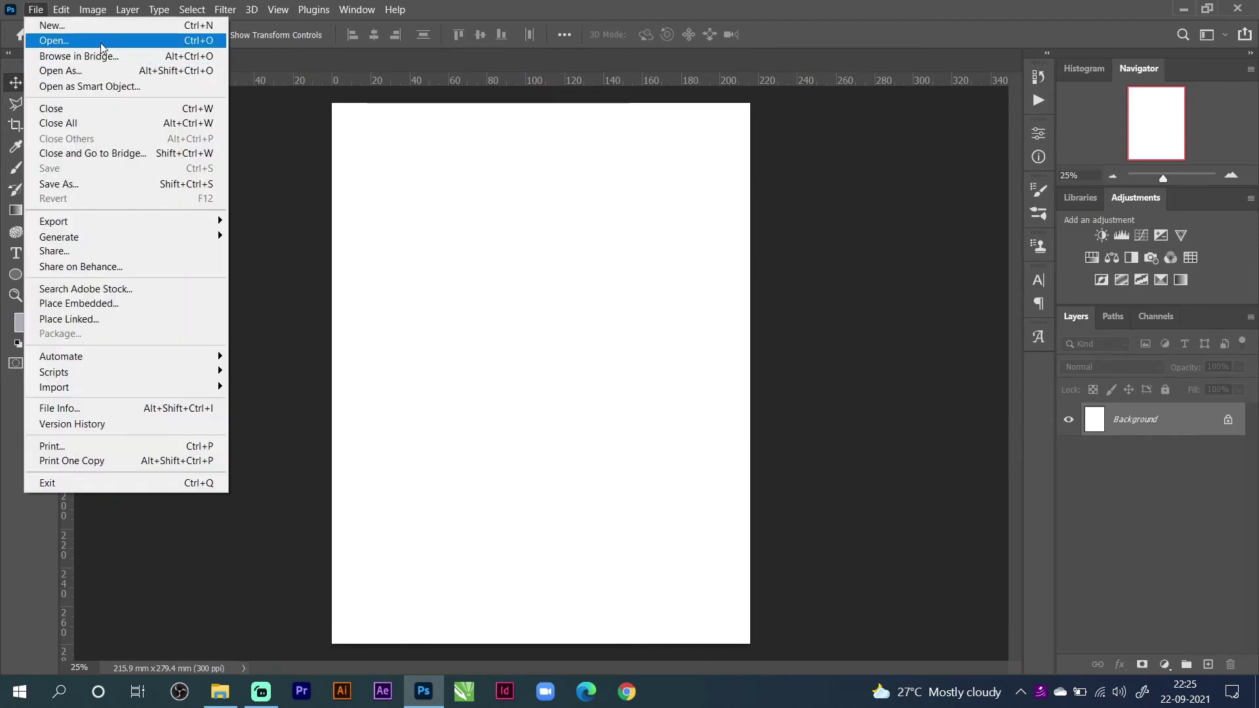
pyautogui.click(100, 40)
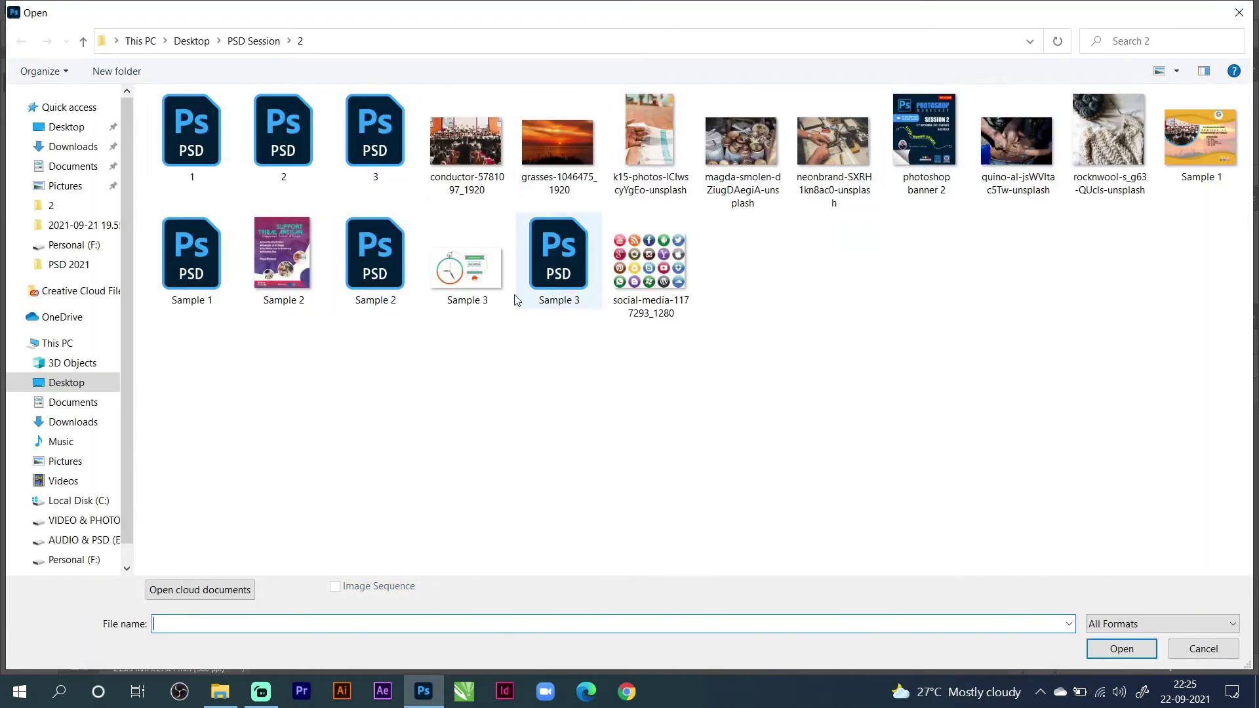
pyautogui.doubleClick(292, 252)
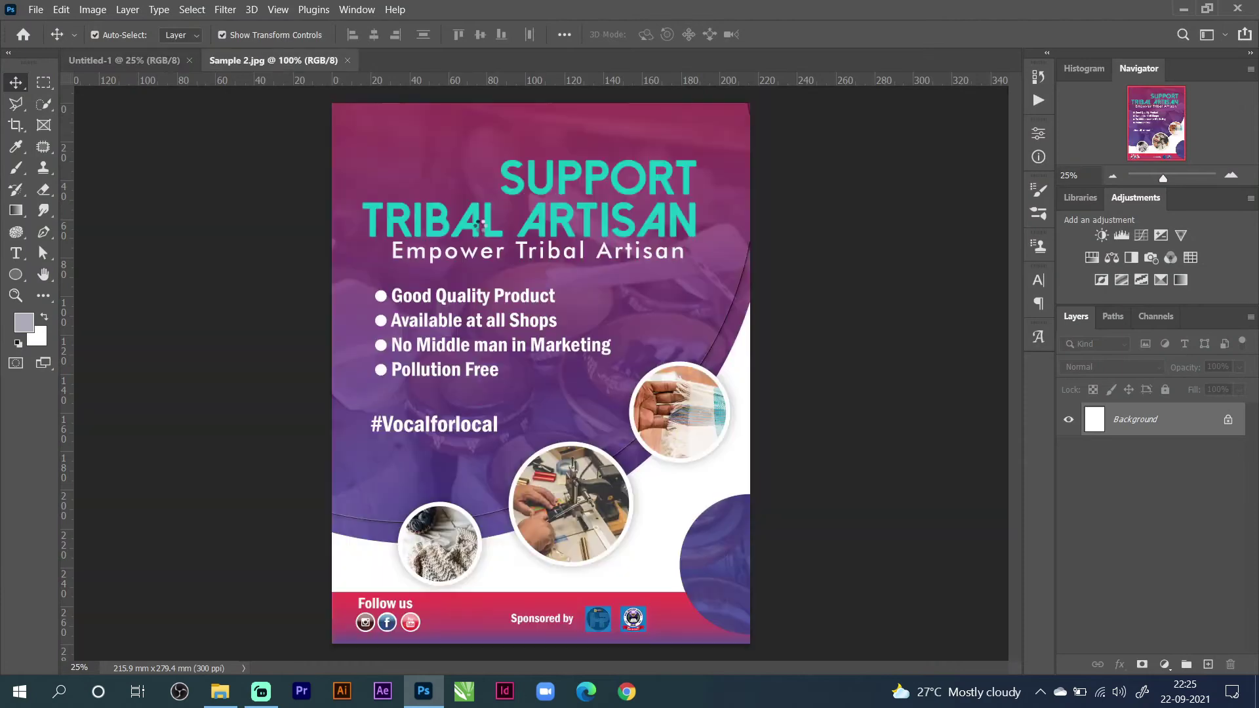
# Copy the Sample 2 poster into the Untitled-1 document as a layer covering the whole page.
pyautogui.moveTo(476, 162); pyautogui.dragTo(430, 211)
pyautogui.moveTo(503, 173); pyautogui.dragTo(616, 348)
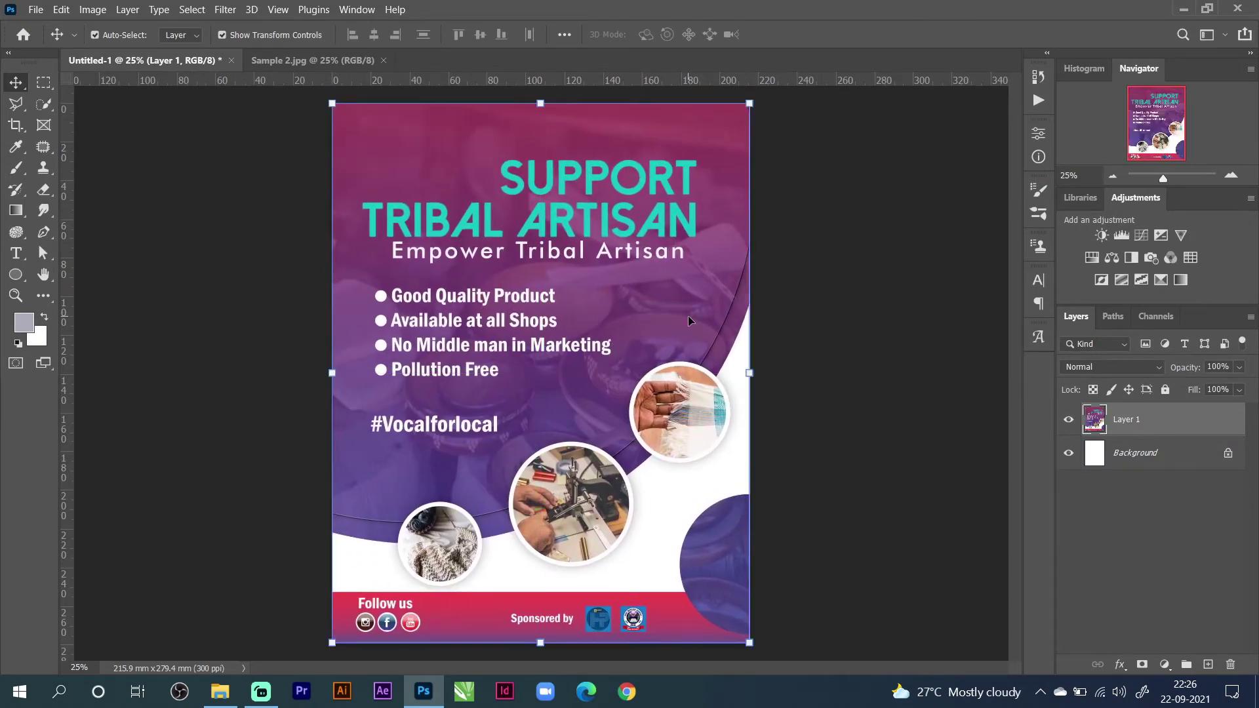
pyautogui.click(877, 299)
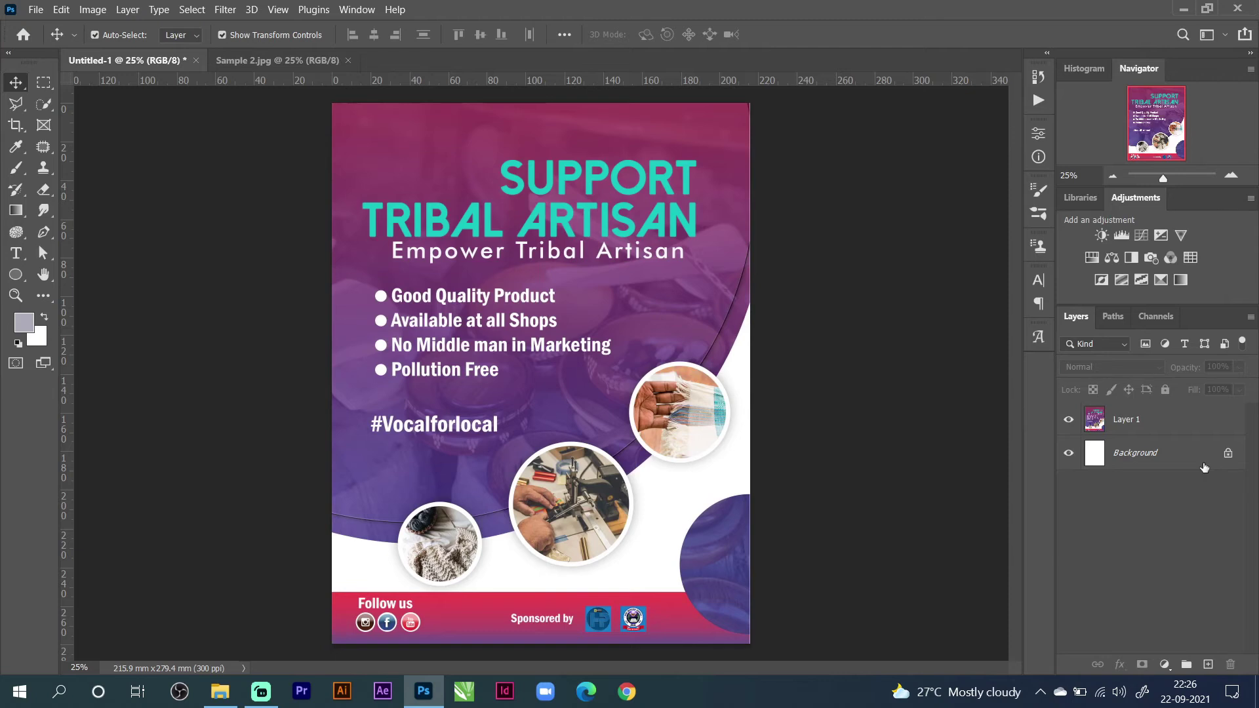
pyautogui.click(1141, 423)
pyautogui.click(1134, 457)
pyautogui.click(1133, 423)
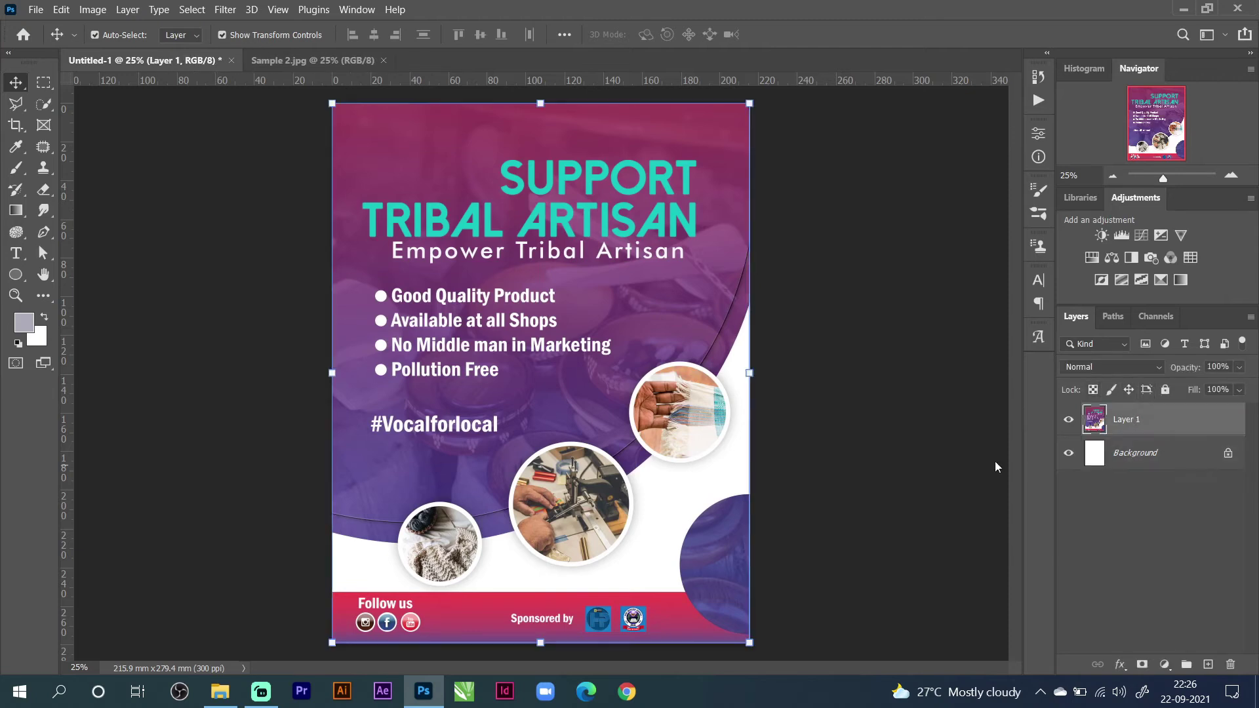
pyautogui.click(932, 375)
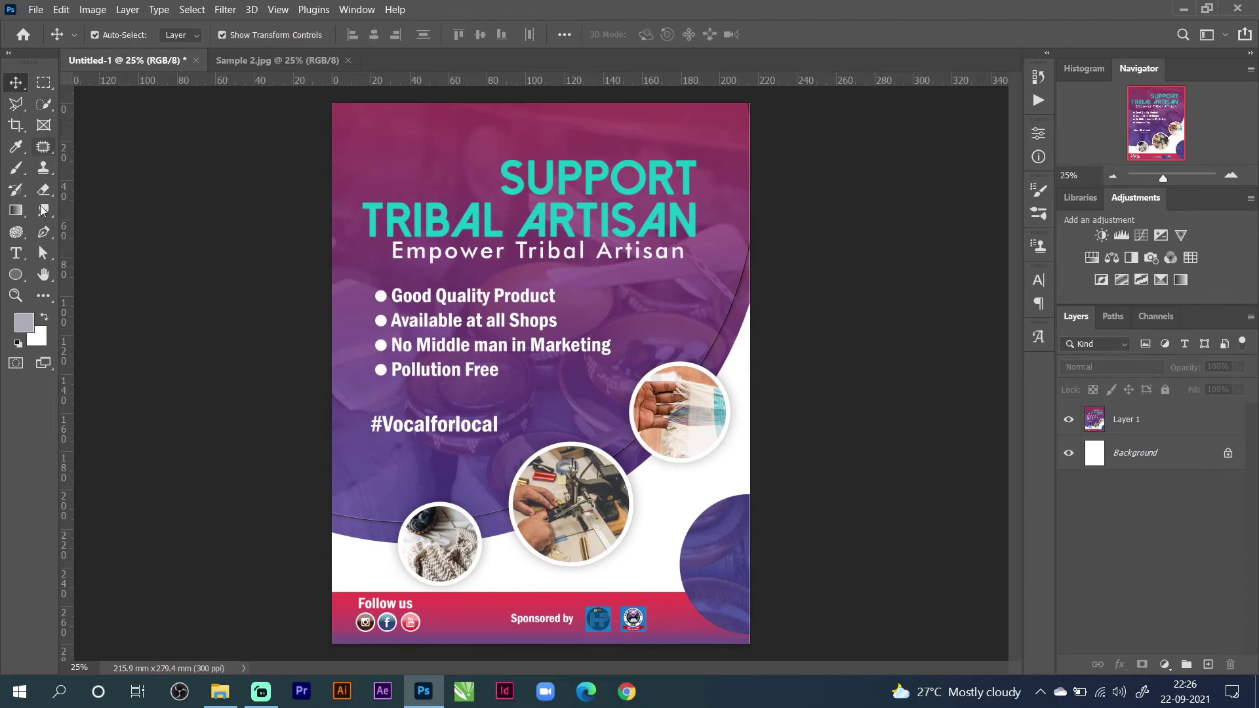
# Draw a circle about 294 mm in diameter over the poster with the Ellipse tool.
pyautogui.click(16, 275)
pyautogui.moveTo(284, 97); pyautogui.dragTo(899, 666)
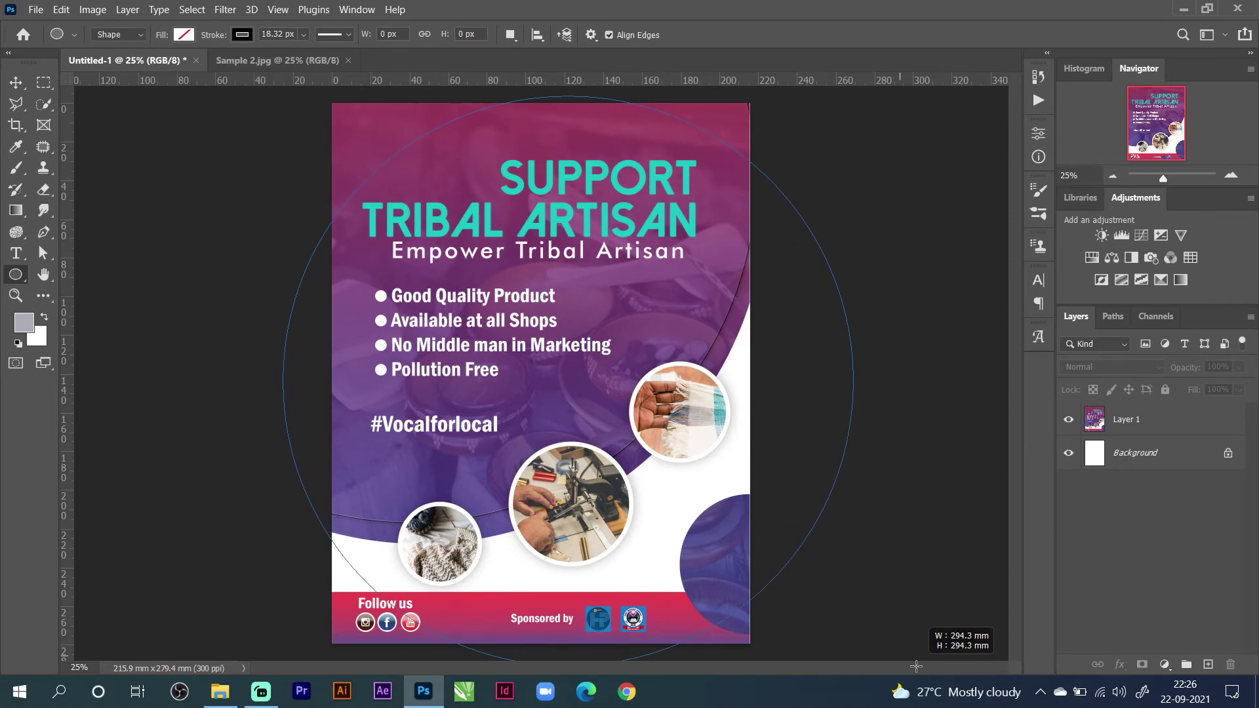
pyautogui.click(1113, 177)
# Fill the circle with the magenta sampled from the poster's upper-left corner and remove its stroke.
pyautogui.click(903, 299)
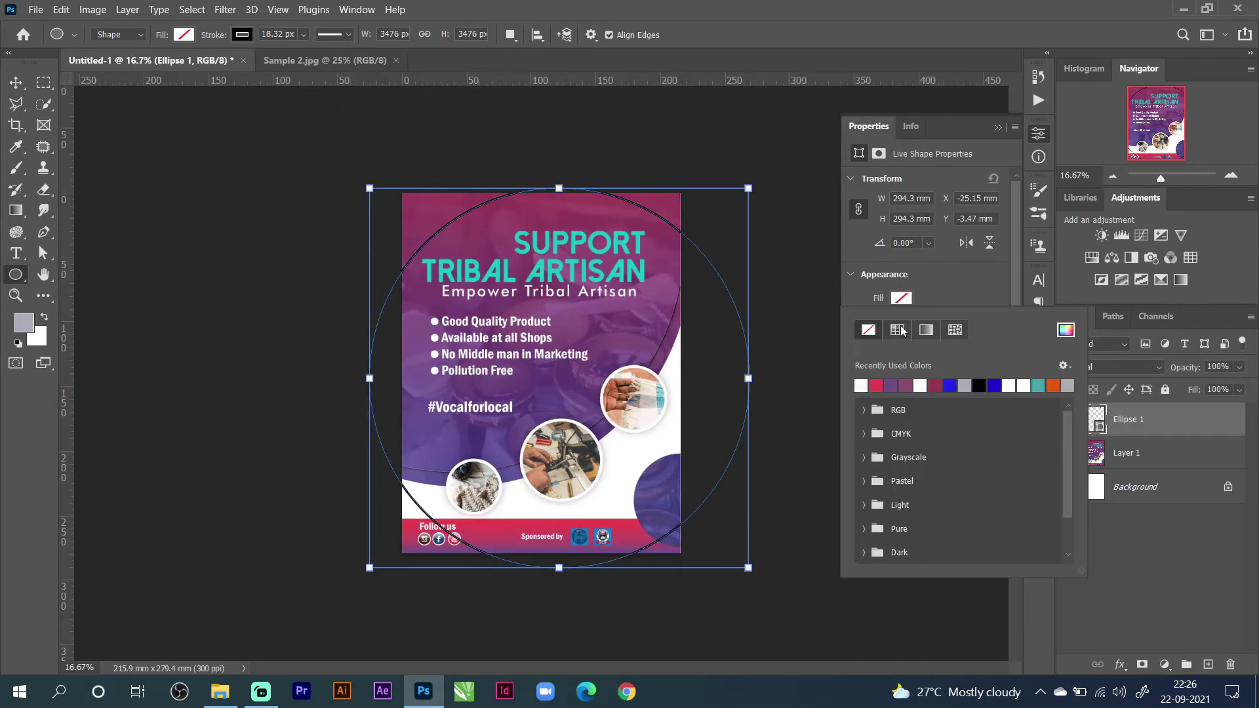
pyautogui.click(894, 385)
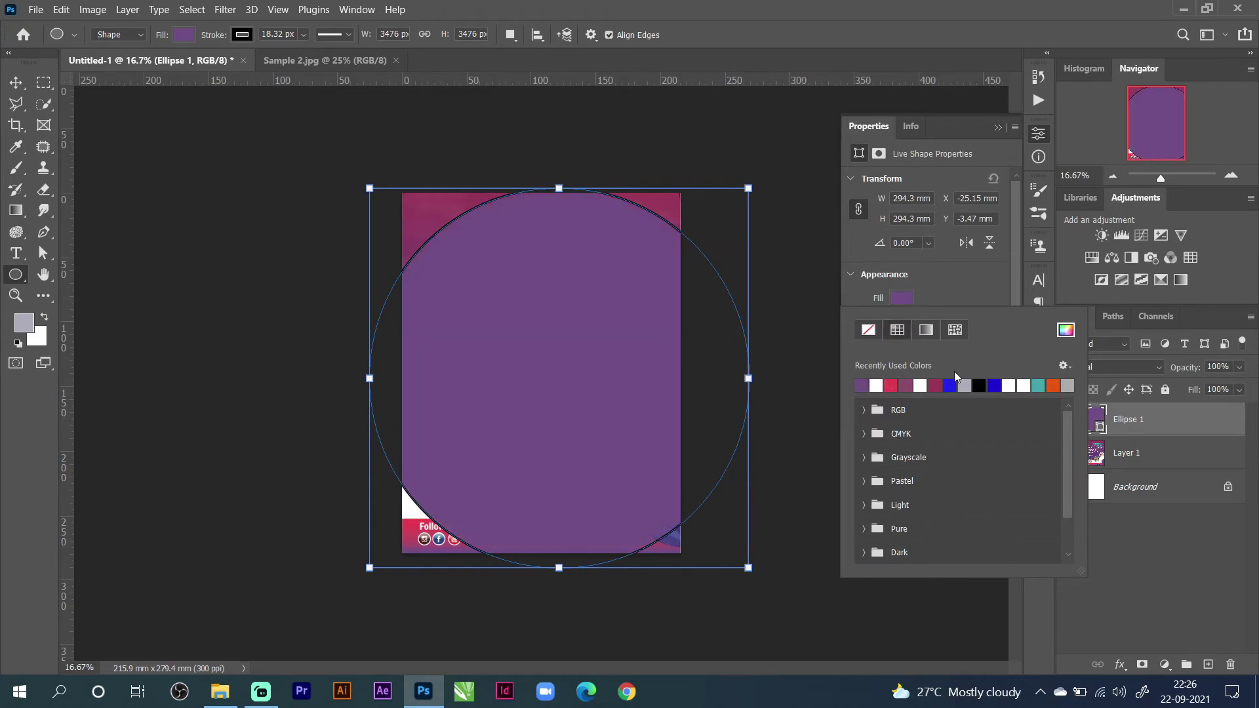
pyautogui.click(1063, 331)
pyautogui.click(424, 199)
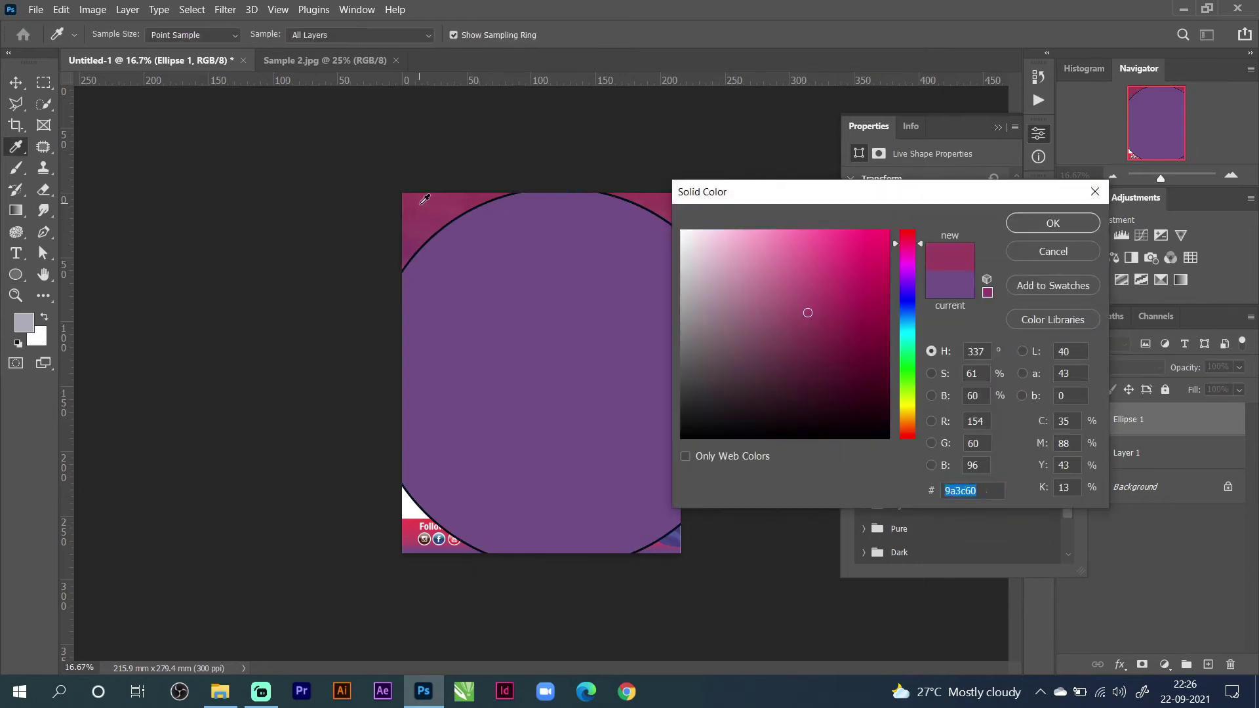
pyautogui.click(1037, 226)
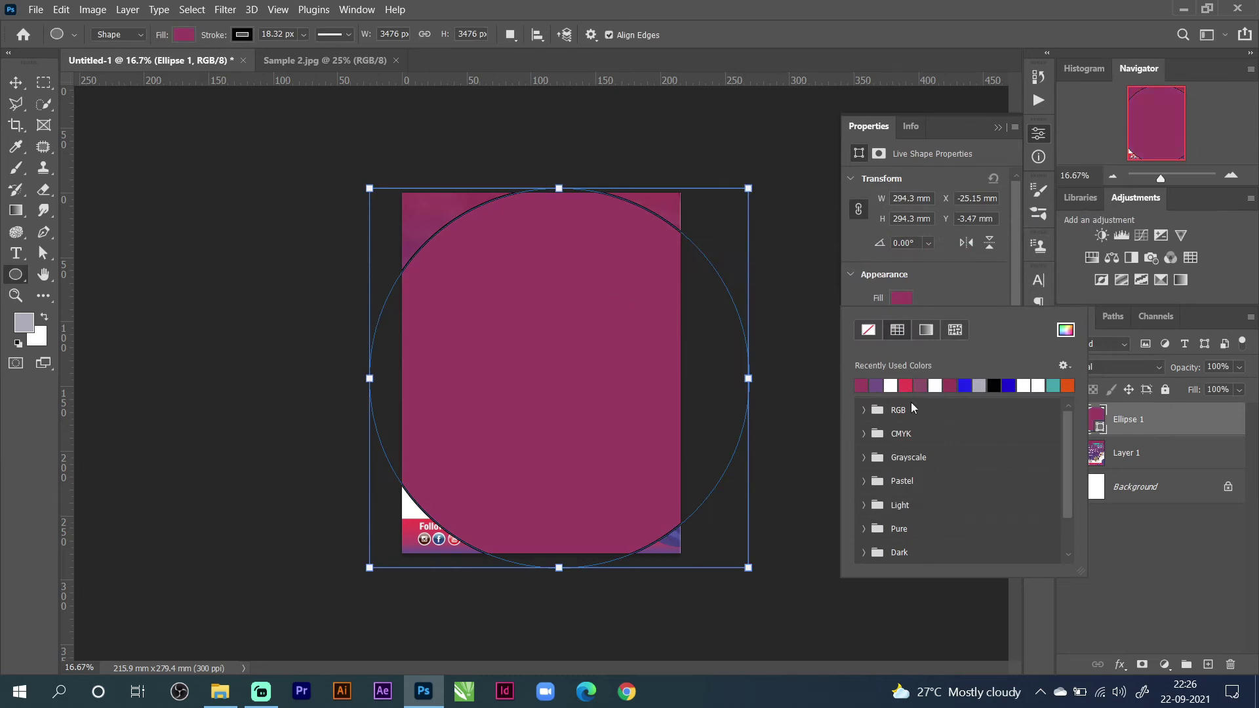
pyautogui.click(952, 281)
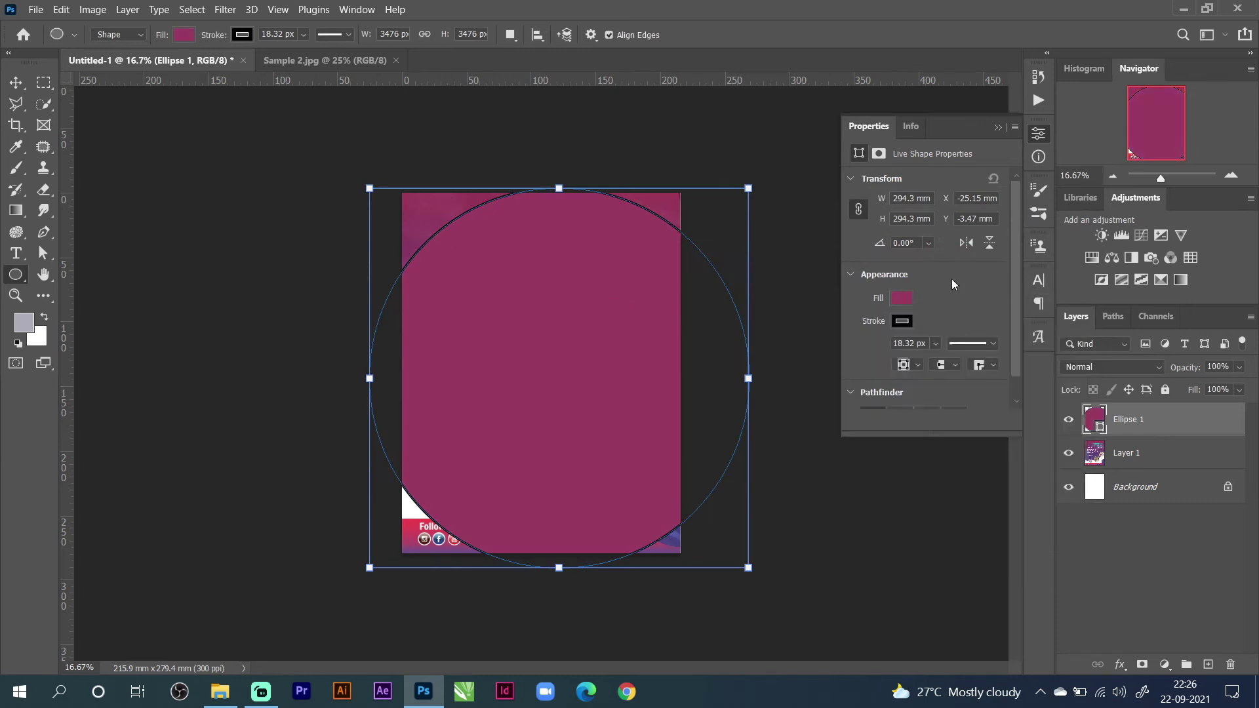
pyautogui.click(902, 323)
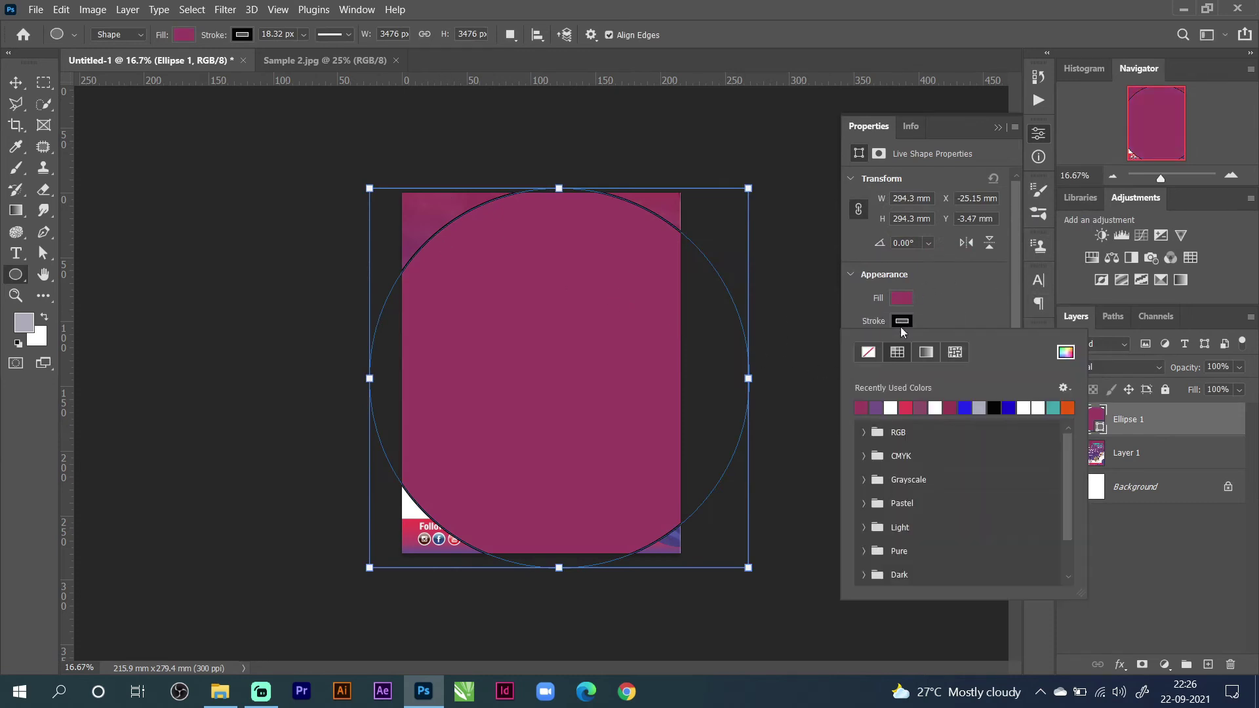
pyautogui.click(868, 352)
pyautogui.click(963, 299)
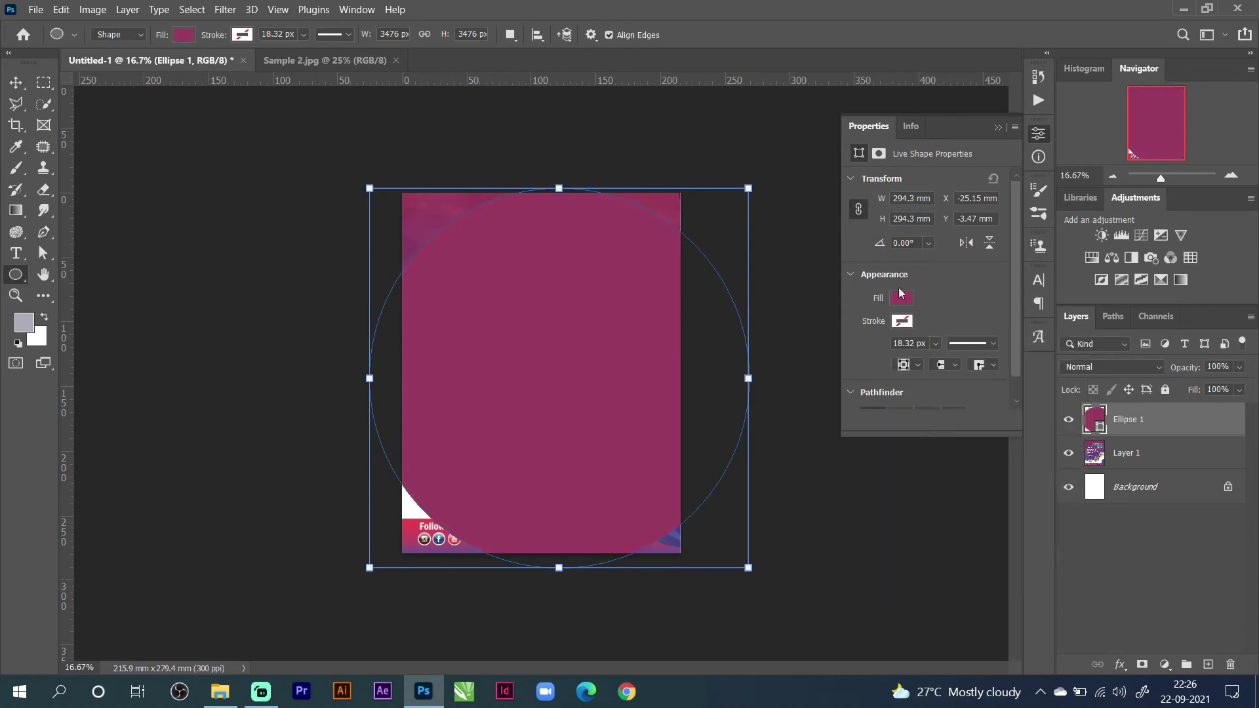
# Move the circle up and left and enlarge it to about 361 x 354 mm, matching its edge to the poster's large curve.
pyautogui.click(16, 83)
pyautogui.moveTo(626, 380); pyautogui.dragTo(543, 286)
pyautogui.moveTo(674, 481); pyautogui.dragTo(709, 517)
pyautogui.moveTo(609, 435); pyautogui.dragTo(560, 397)
pyautogui.moveTo(679, 283); pyautogui.dragTo(688, 281)
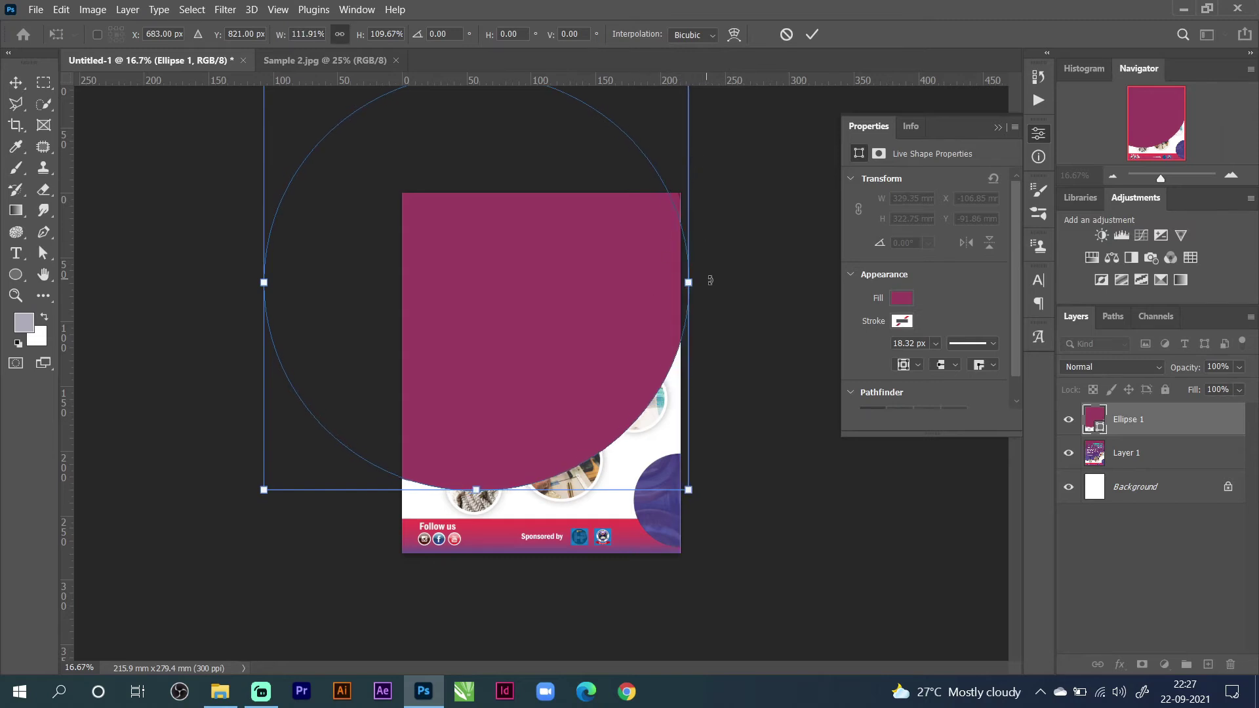
pyautogui.moveTo(599, 338)
pyautogui.mouseDown()
pyautogui.moveTo(598, 295)
pyautogui.moveTo(588, 338)
pyautogui.mouseUp()
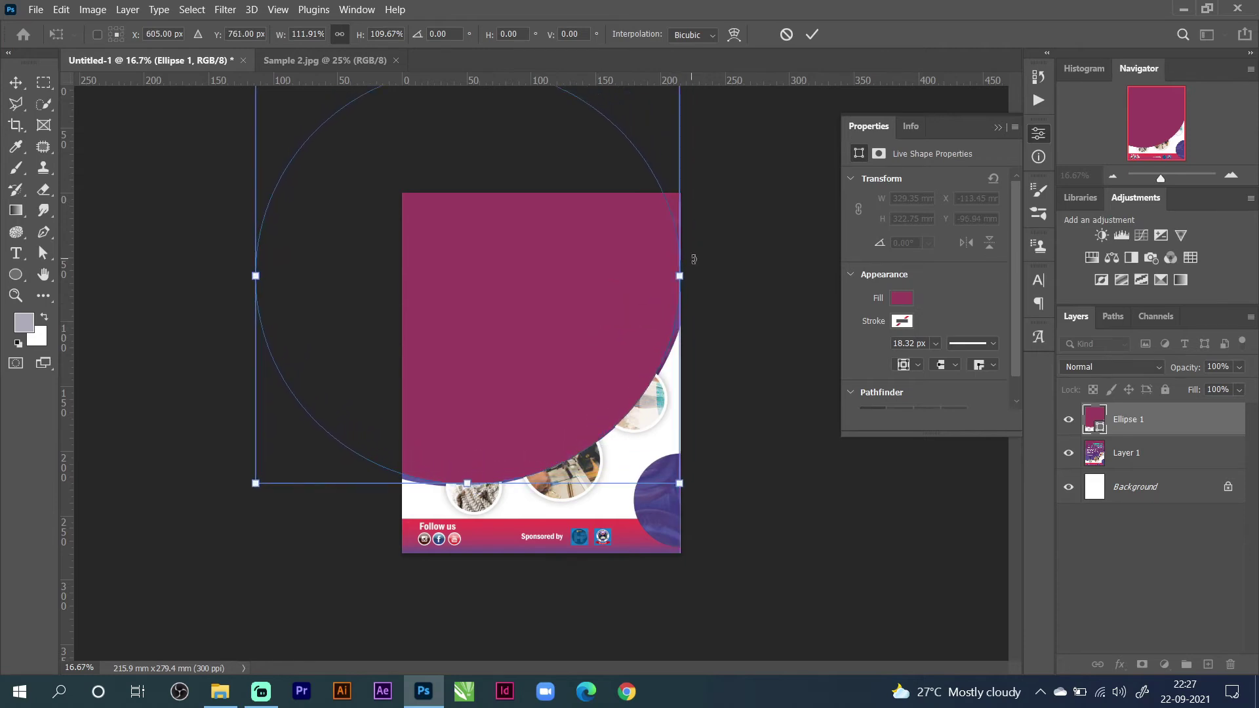
pyautogui.moveTo(683, 485); pyautogui.dragTo(687, 486)
pyautogui.moveTo(609, 359); pyautogui.dragTo(612, 367)
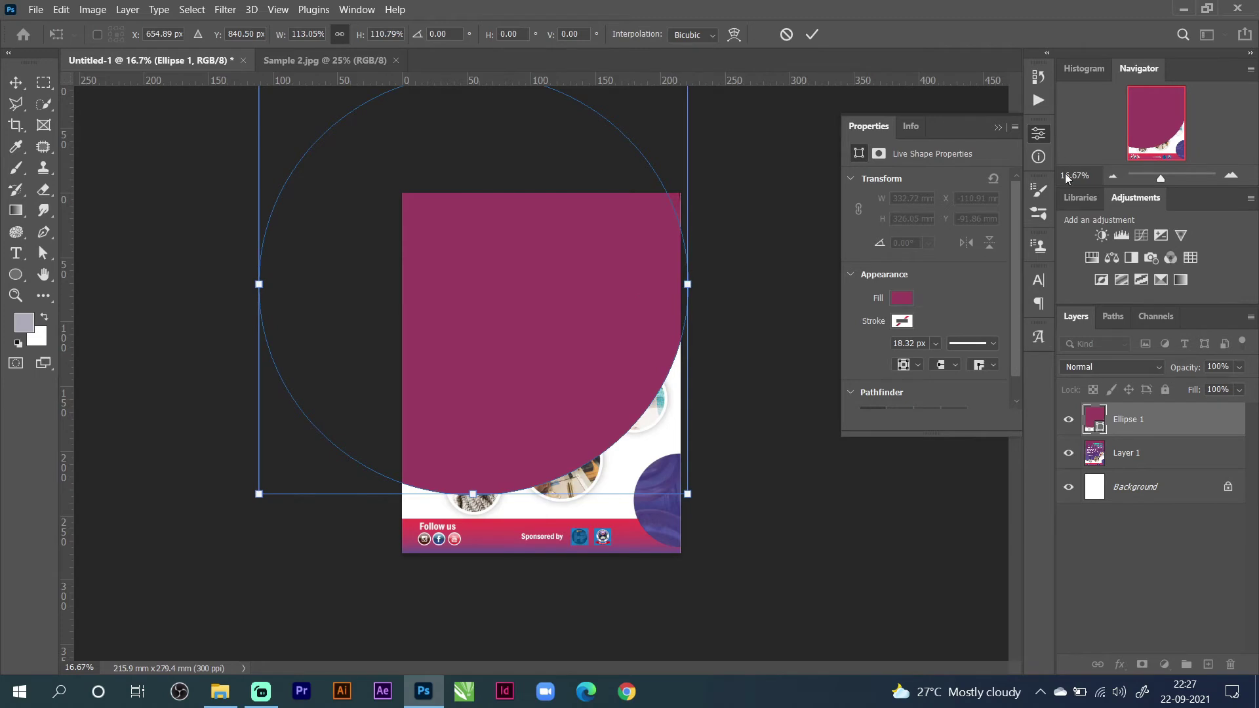
pyautogui.click(1112, 177)
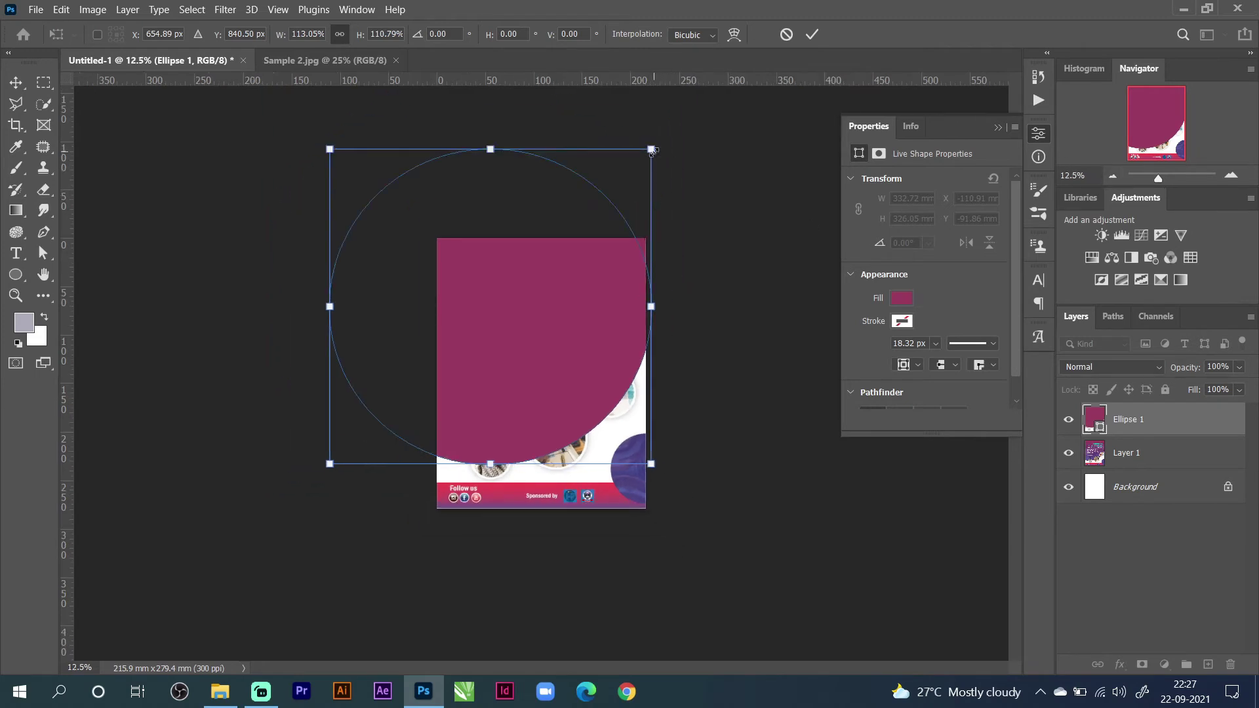
pyautogui.moveTo(650, 149); pyautogui.dragTo(675, 121)
pyautogui.moveTo(587, 278); pyautogui.dragTo(564, 265)
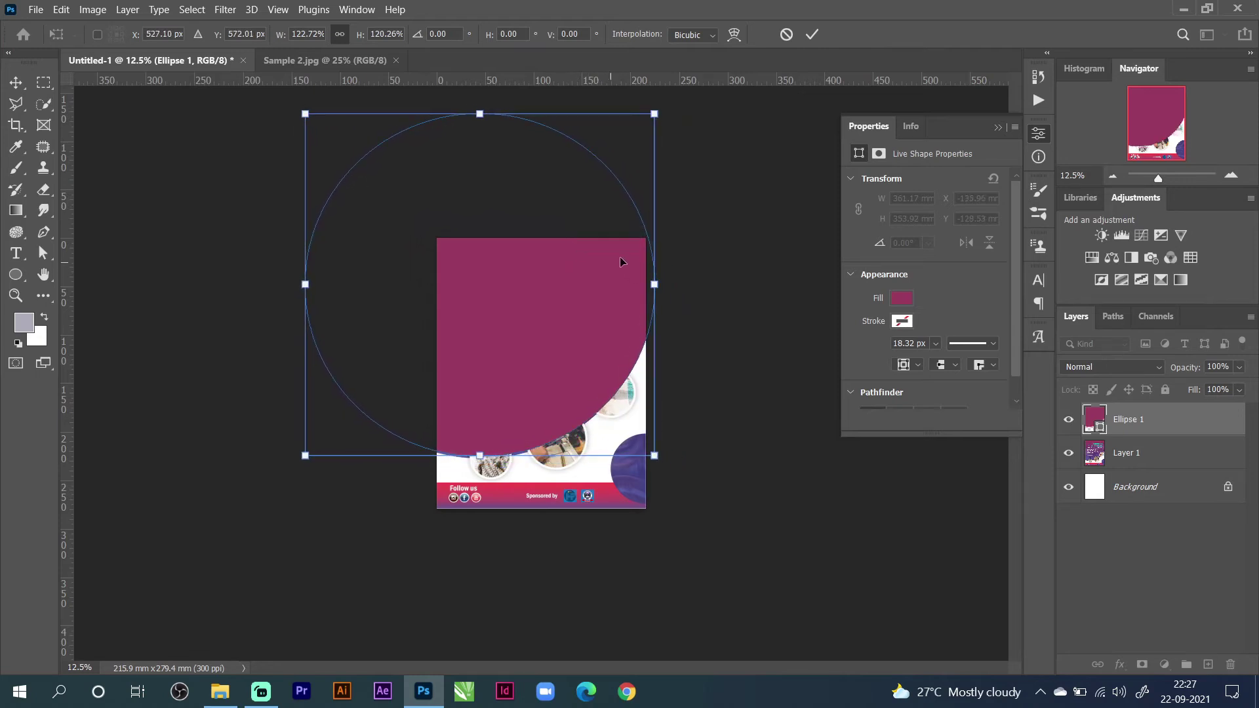
pyautogui.click(813, 34)
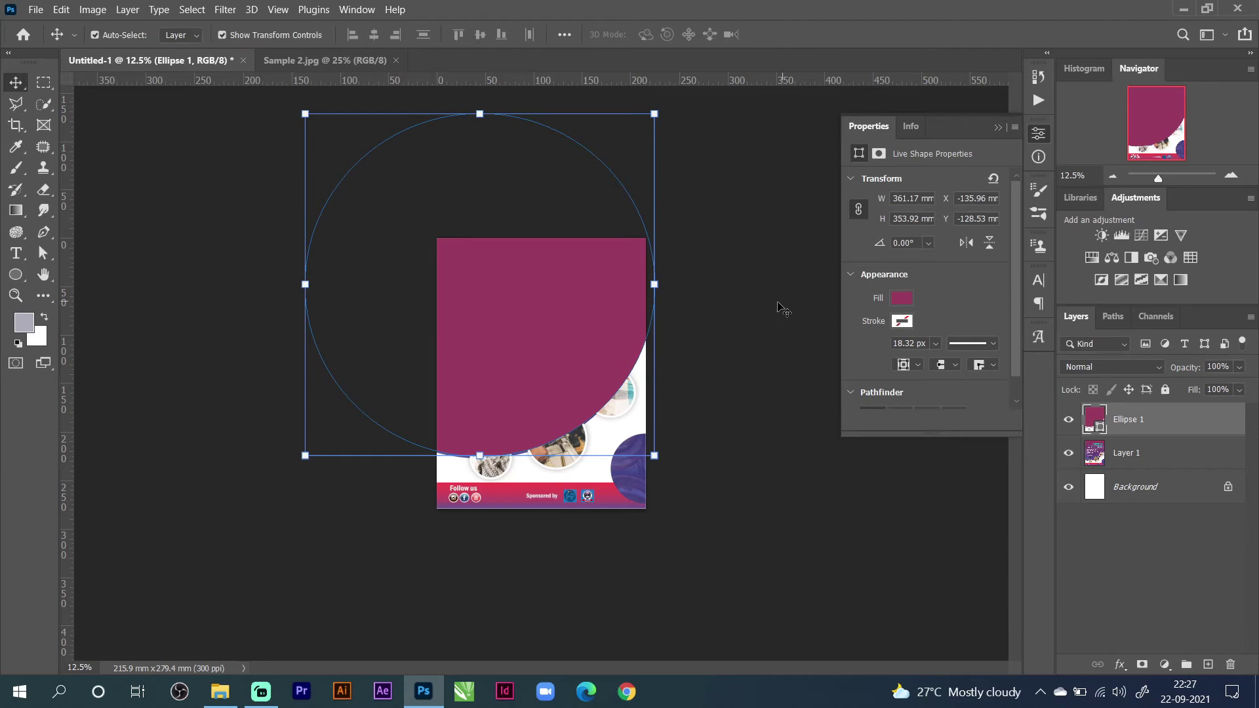
# Compare the circle's edge with the poster's curve by hiding and showing the Ellipse 1 layer.
pyautogui.hotkey('ctrl', '0')
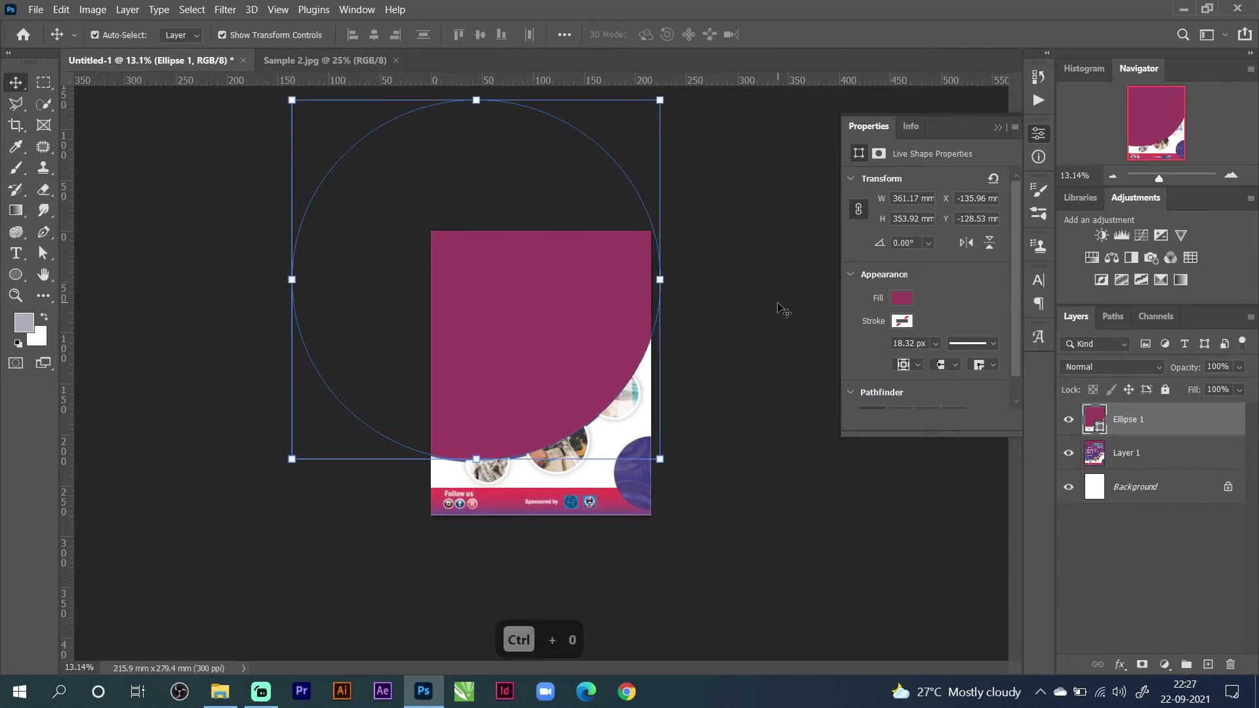
pyautogui.click(1231, 173)
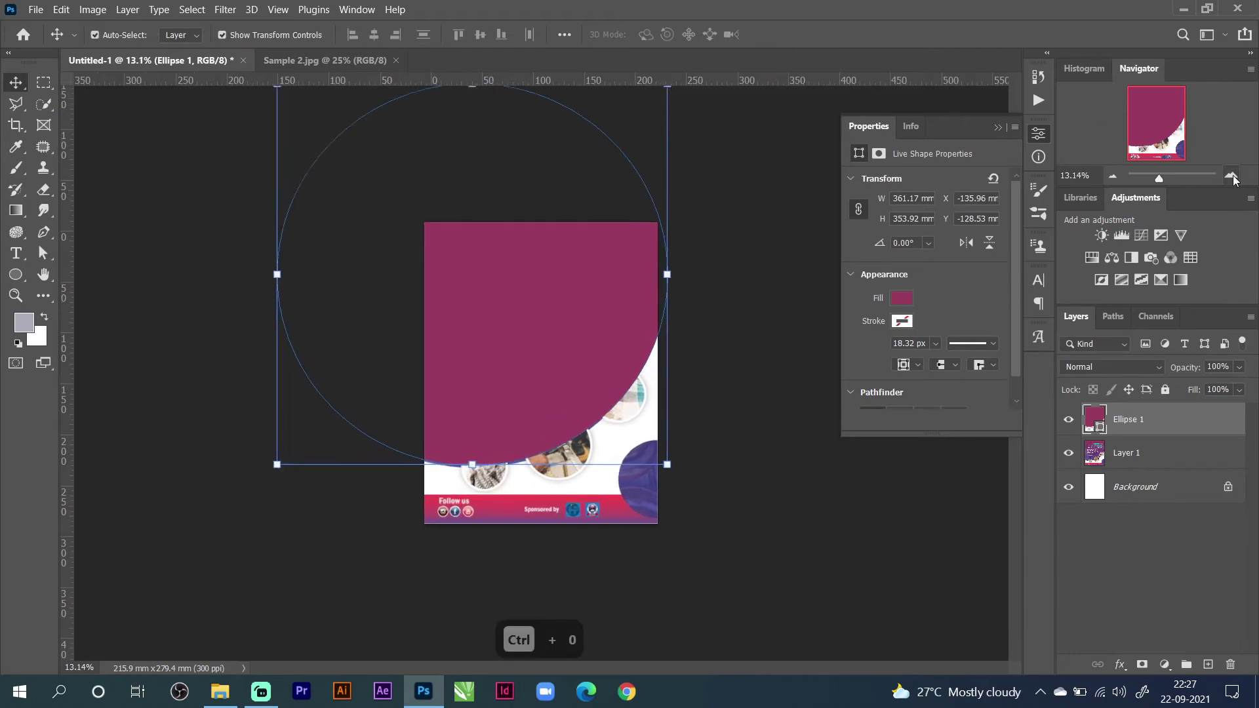
pyautogui.click(1232, 177)
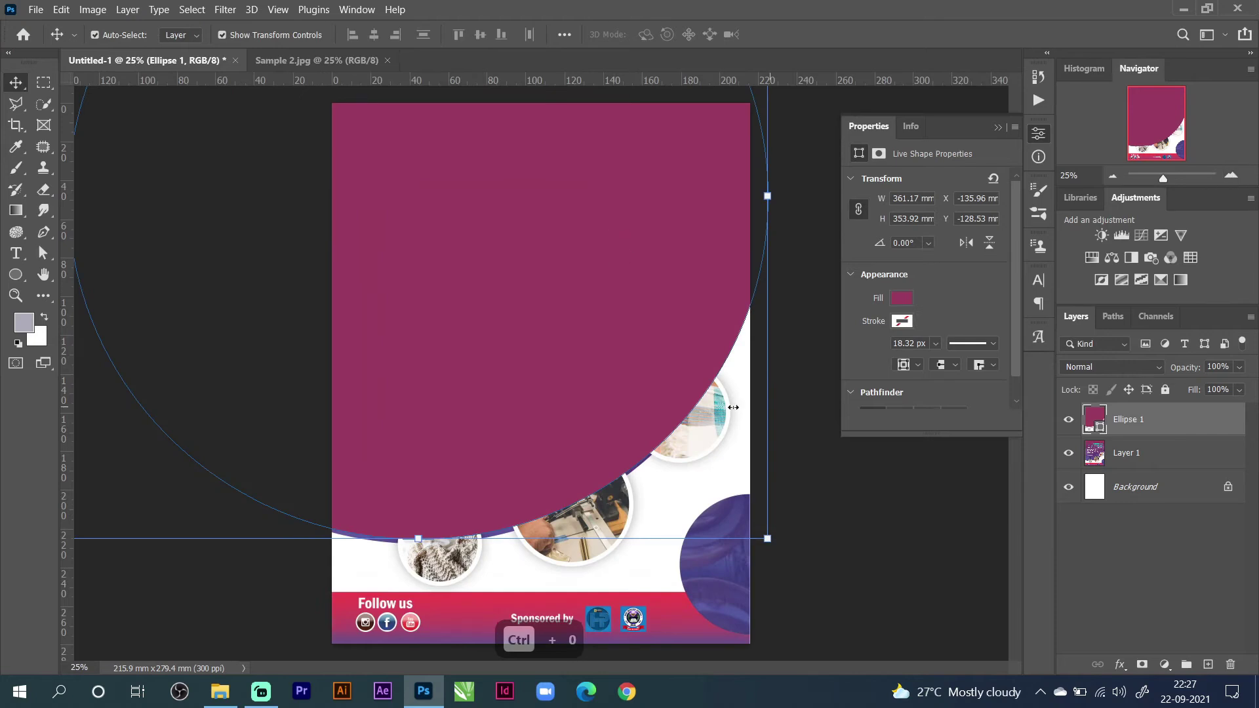
pyautogui.click(950, 535)
pyautogui.click(1136, 423)
pyautogui.click(1067, 421)
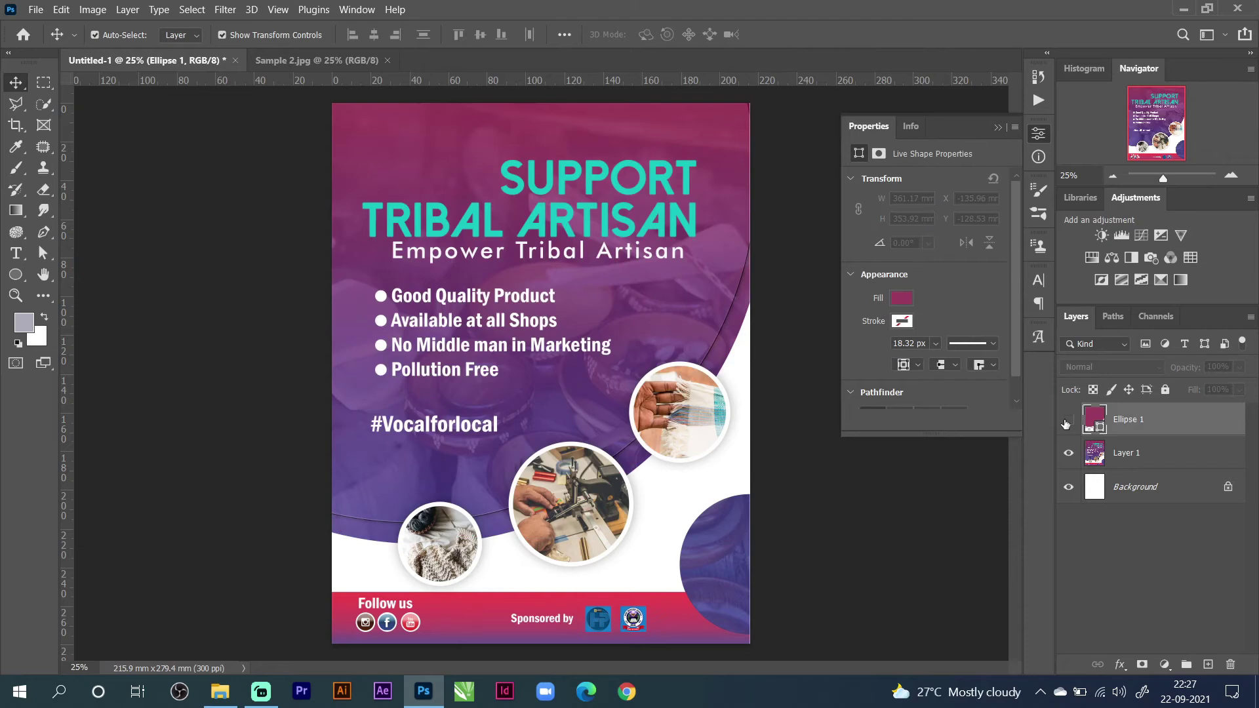
pyautogui.click(1066, 421)
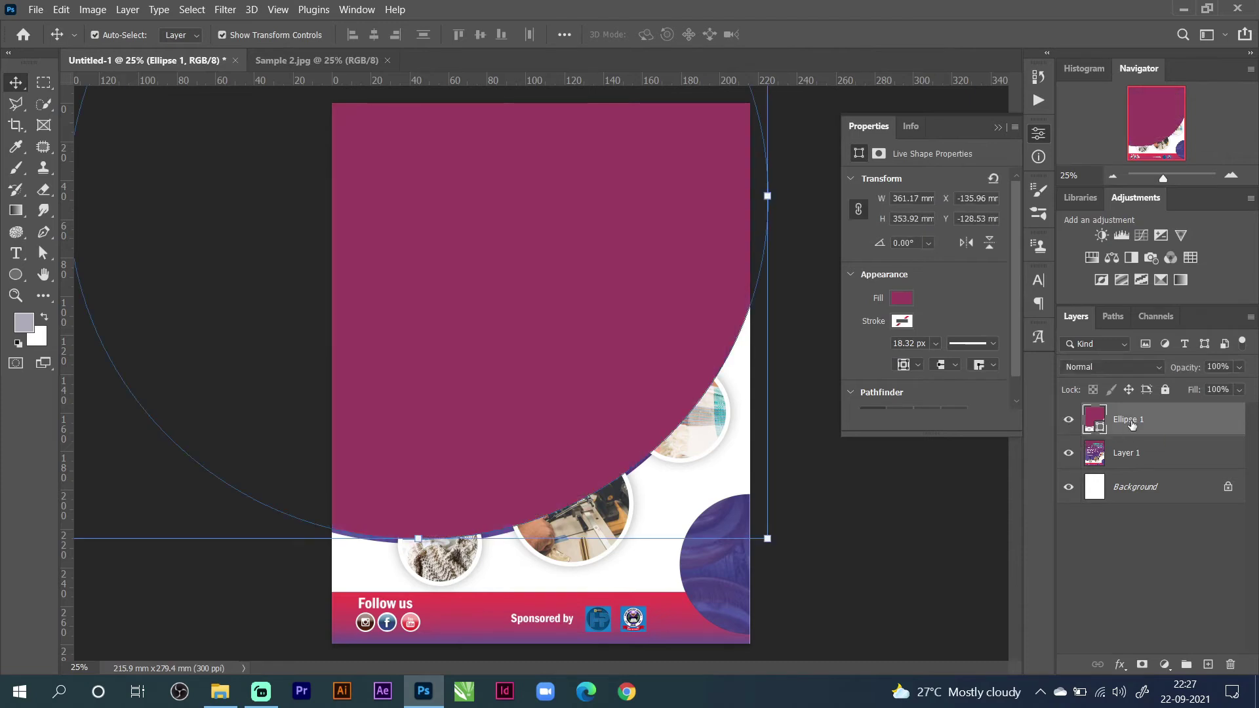
# Duplicate the Ellipse 1 layer and scale the copy down to about 96%, keeping its upper-left corner fixed.
pyautogui.hotkey('ctrl', 'j')
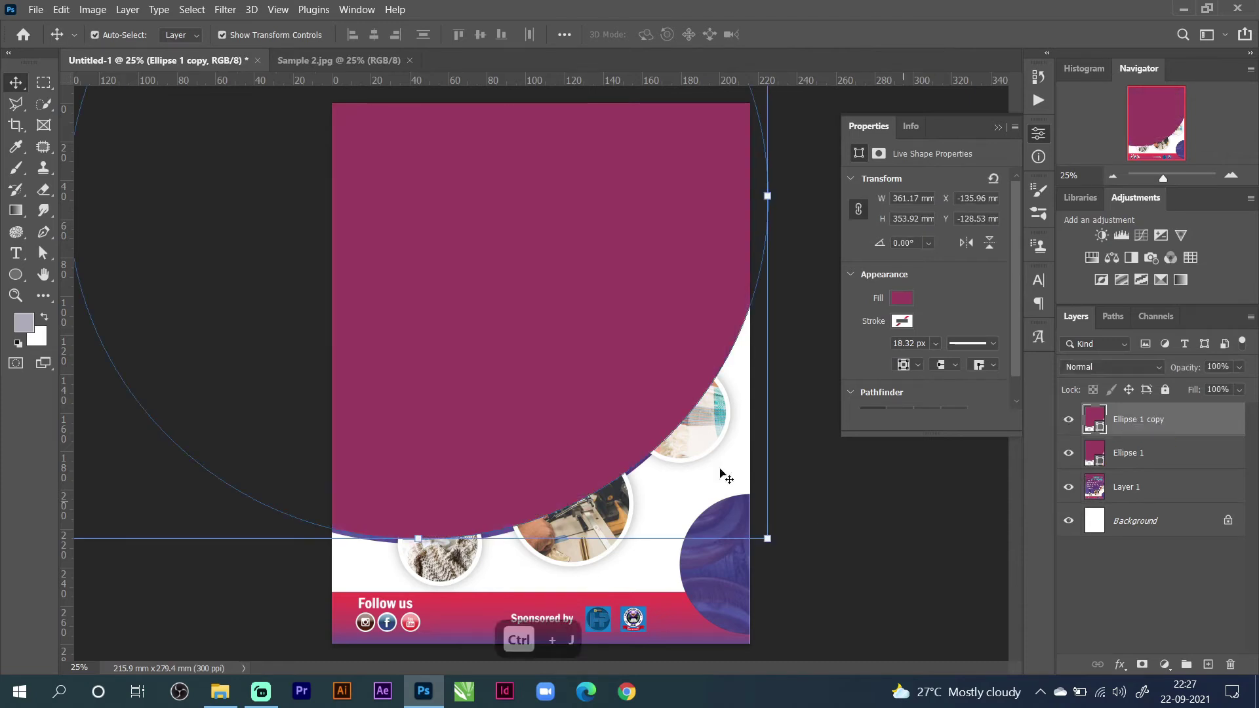
pyautogui.click(767, 540)
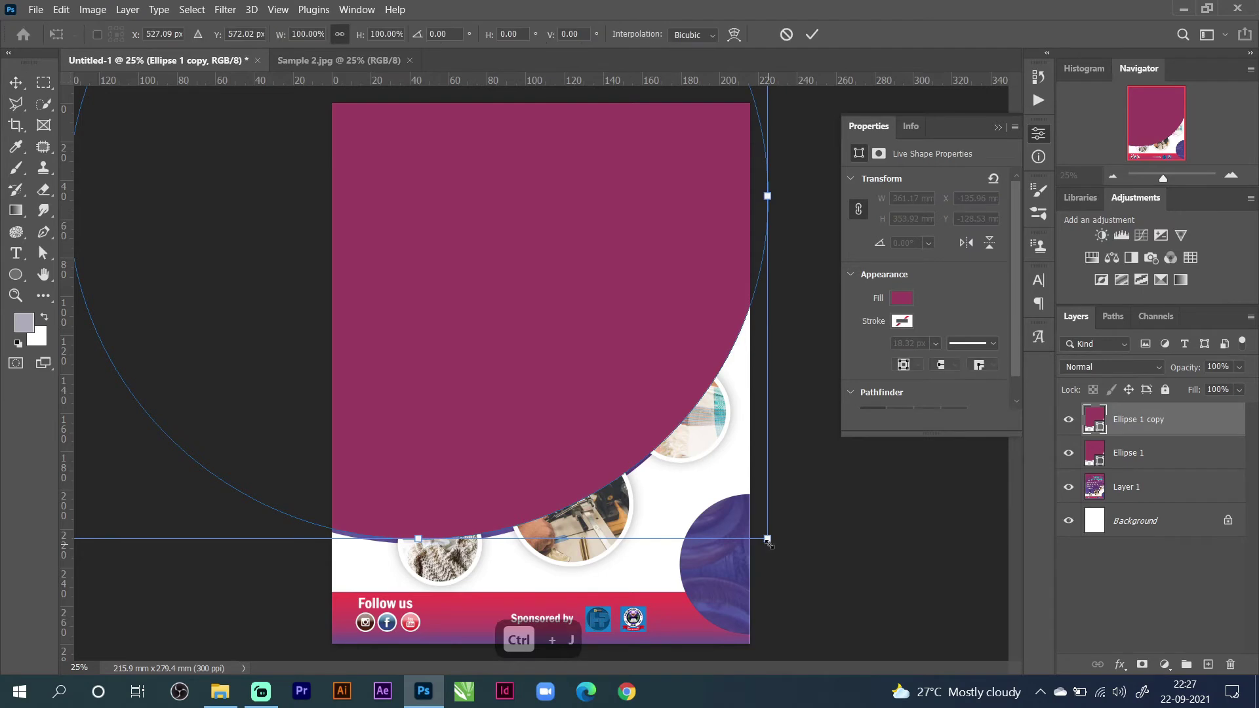
pyautogui.moveTo(768, 543); pyautogui.dragTo(761, 496)
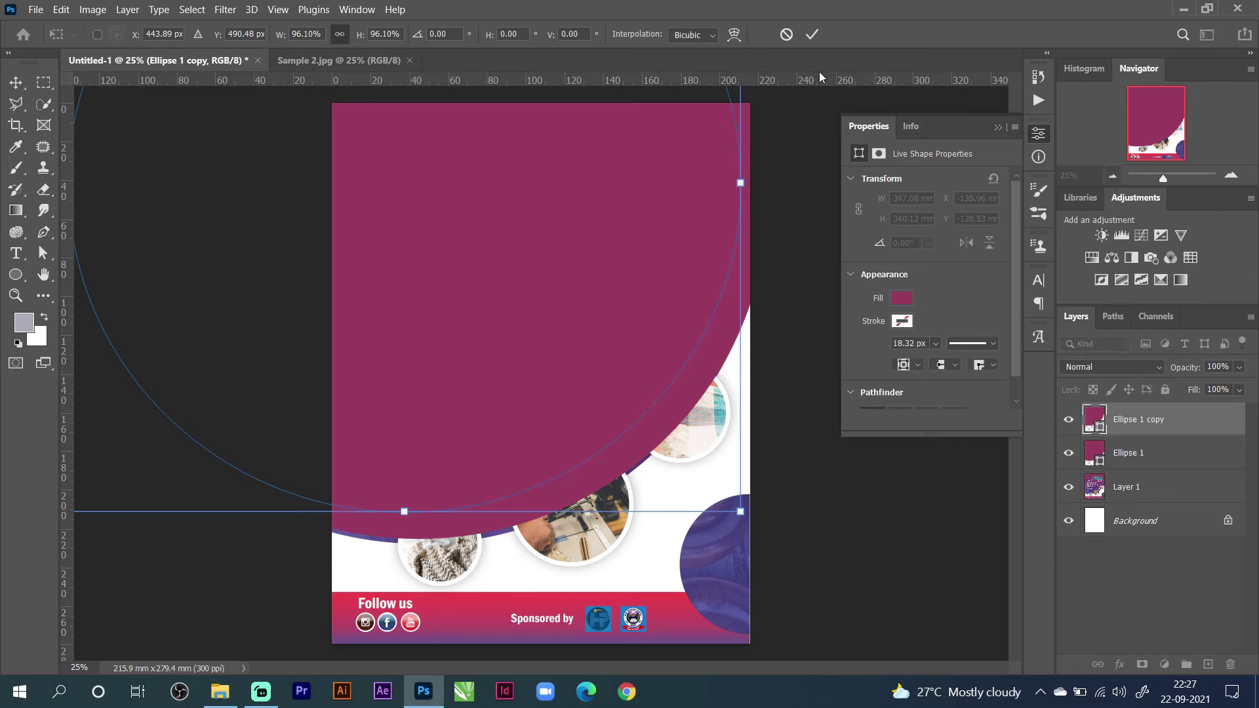
pyautogui.click(810, 36)
# Move Layer 1 with the poster above both ellipses and lower its opacity to 30%.
pyautogui.moveTo(1125, 486); pyautogui.dragTo(1108, 417)
pyautogui.click(1239, 368)
pyautogui.moveTo(1209, 384); pyautogui.dragTo(1207, 386)
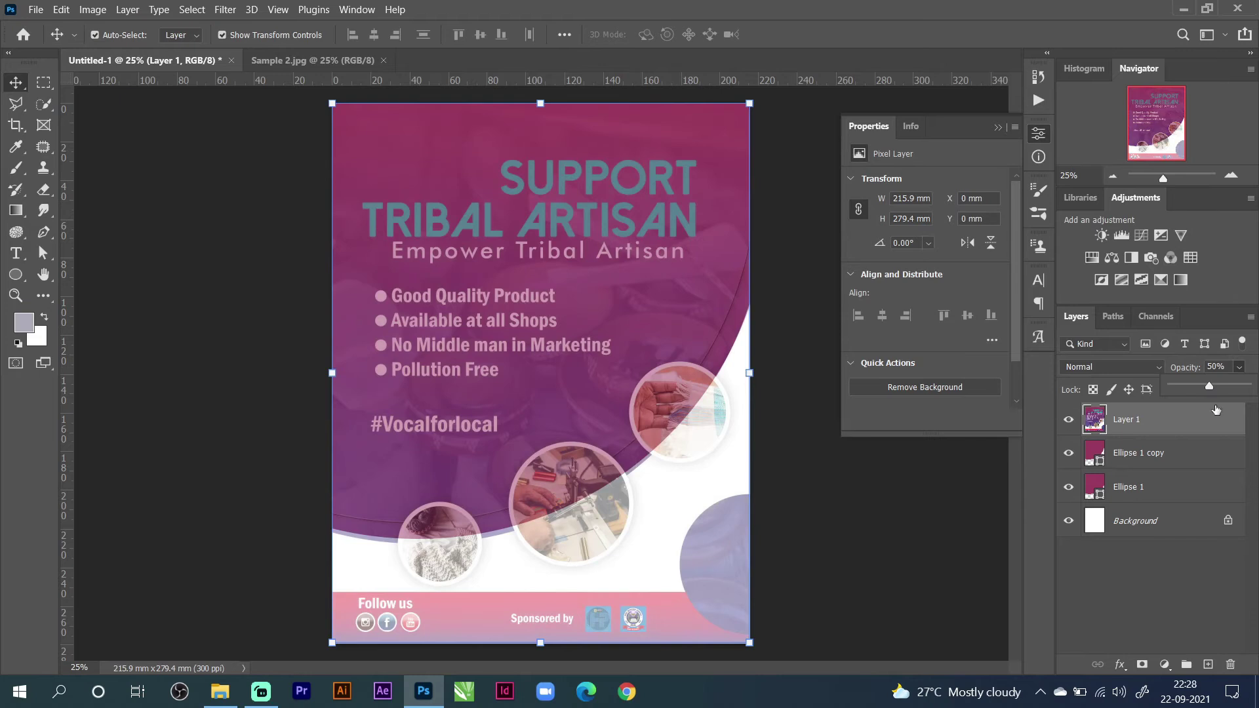
pyautogui.moveTo(1186, 391); pyautogui.dragTo(1194, 391)
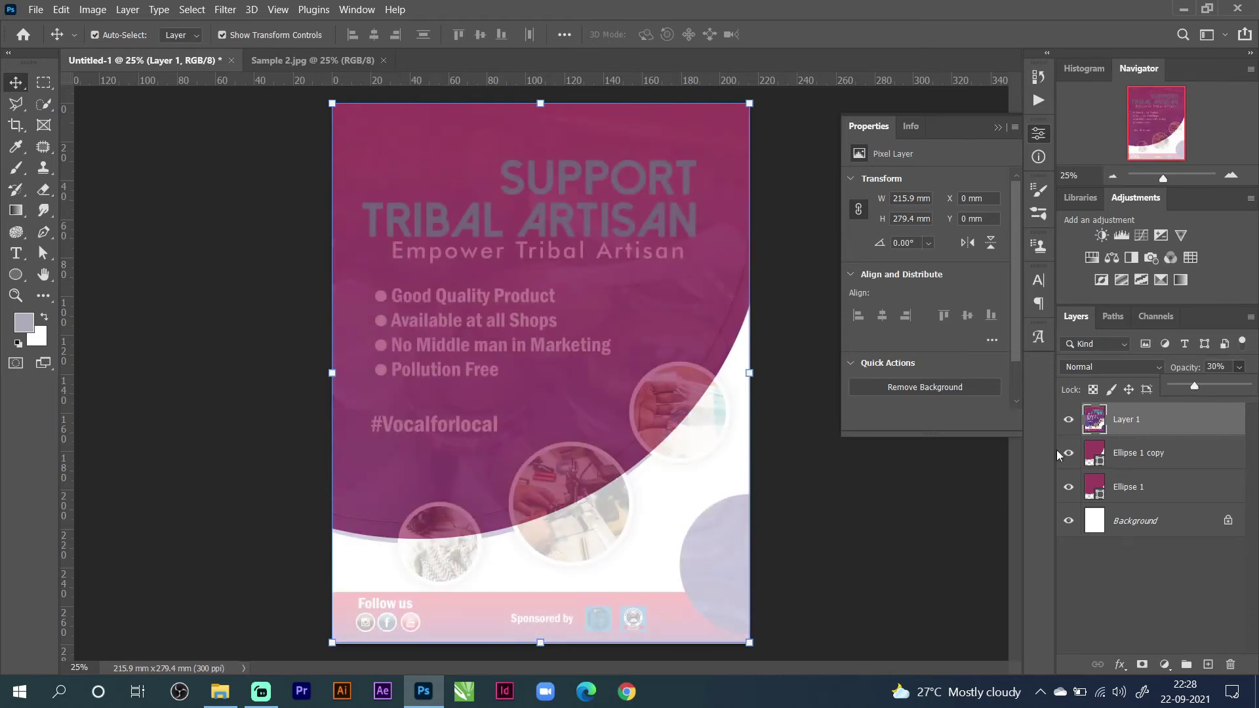
pyautogui.click(1121, 457)
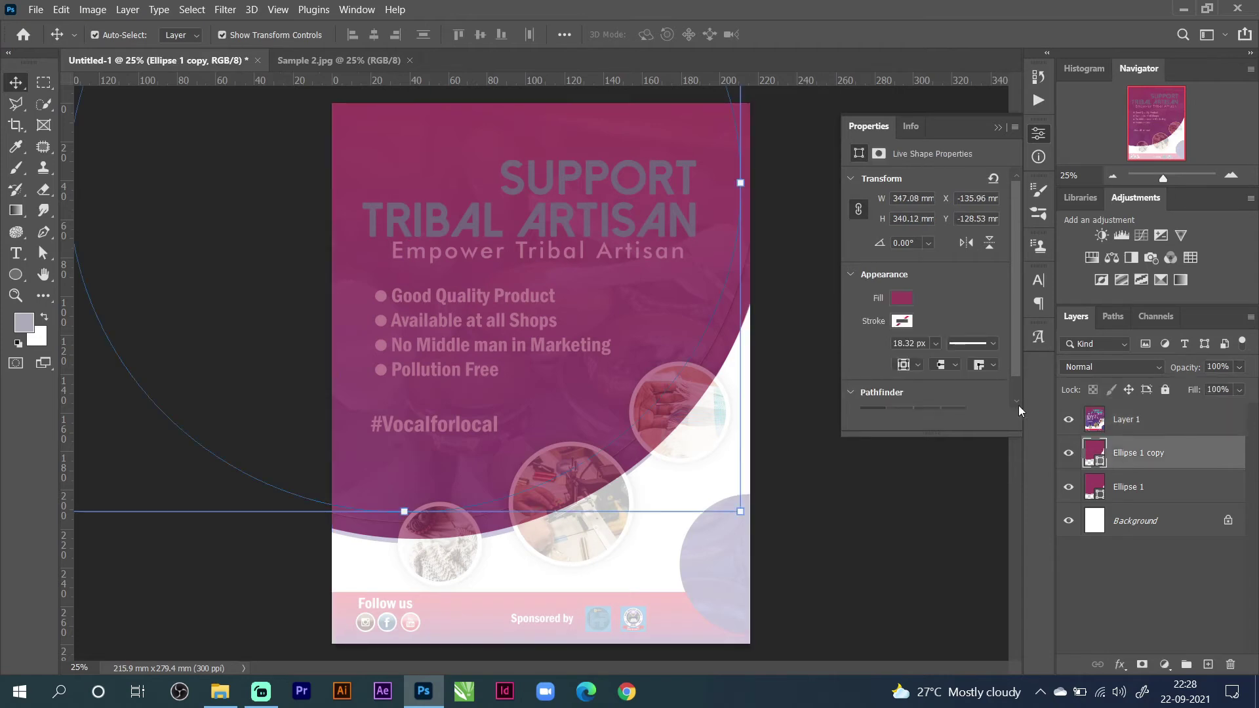
pyautogui.click(1062, 422)
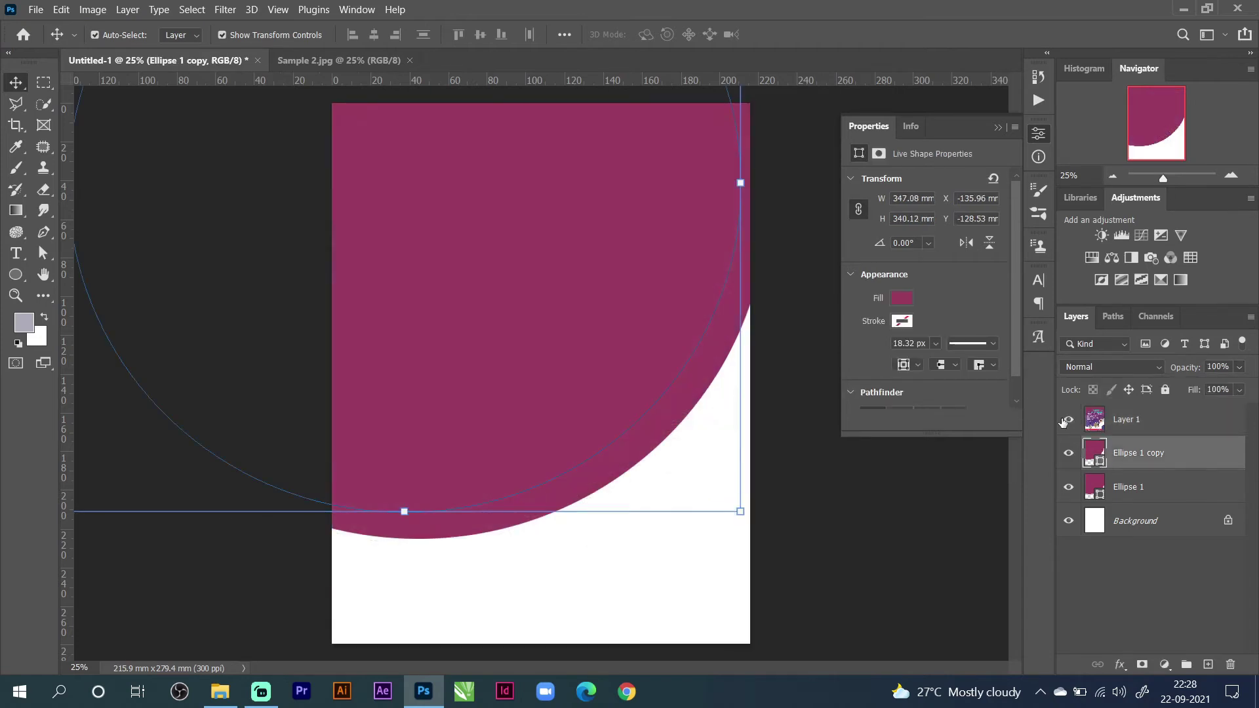
pyautogui.click(1062, 422)
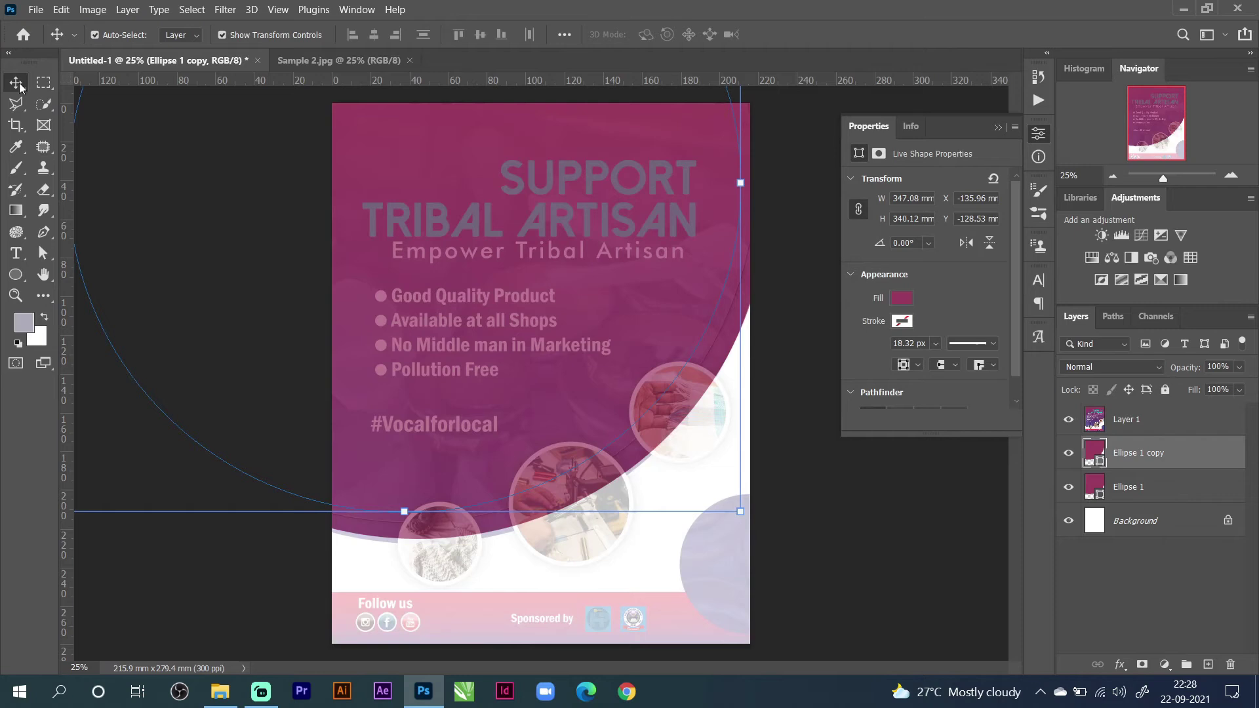
pyautogui.moveTo(597, 327); pyautogui.dragTo(612, 340)
pyautogui.hotkey('ctrl', 'z')
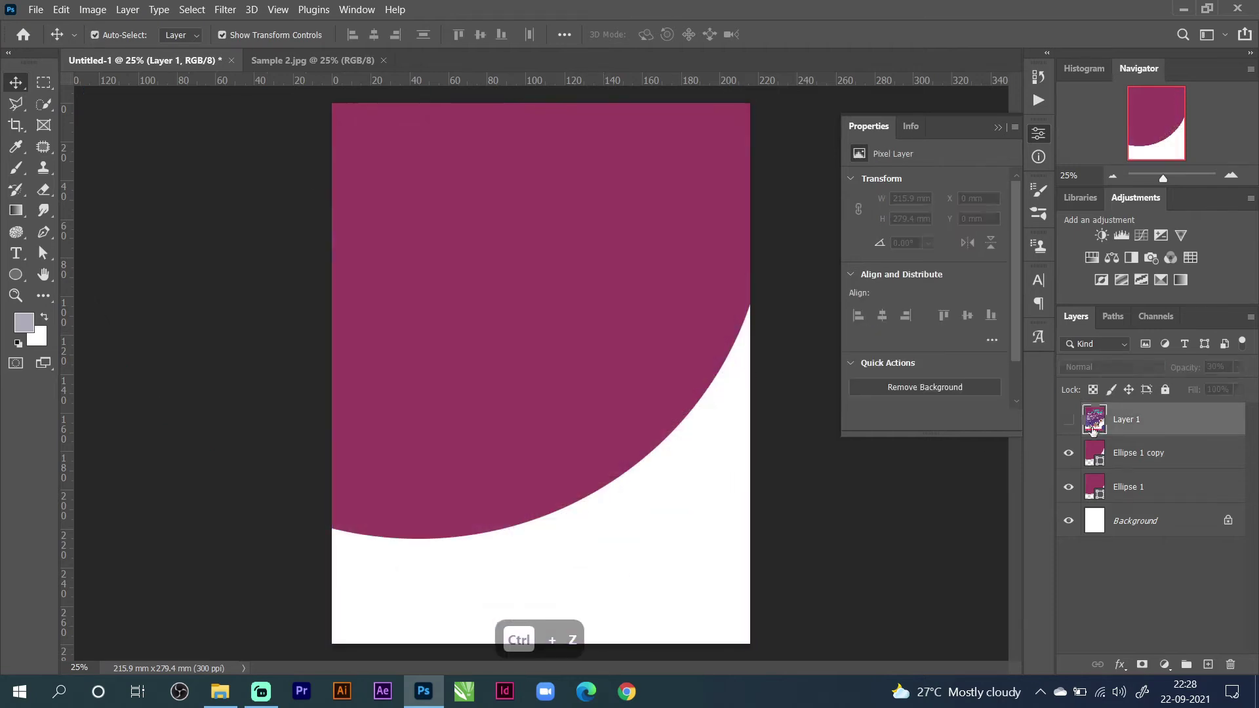
pyautogui.click(1069, 420)
# Lock Layer 1 and move the Ellipse 1 copy about 5 mm right and 7 mm down, to about X -131 mm, Y -122 mm.
pyautogui.click(1164, 390)
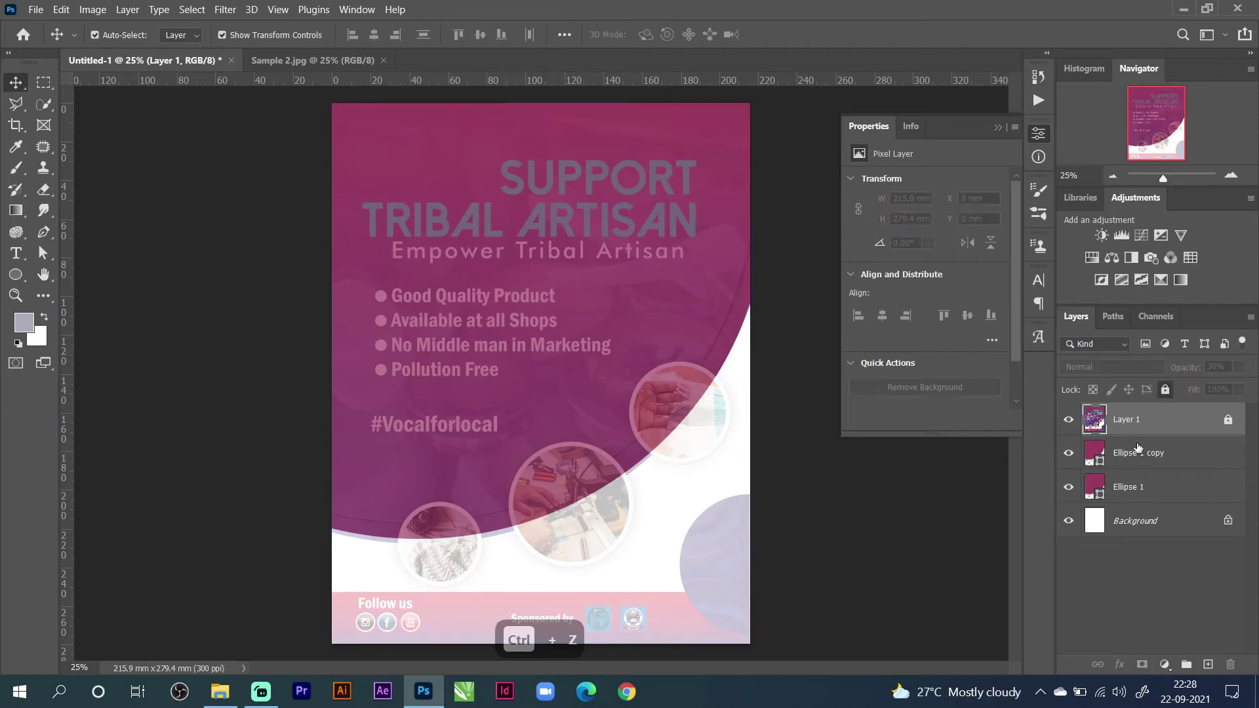
pyautogui.moveTo(597, 316); pyautogui.dragTo(603, 329)
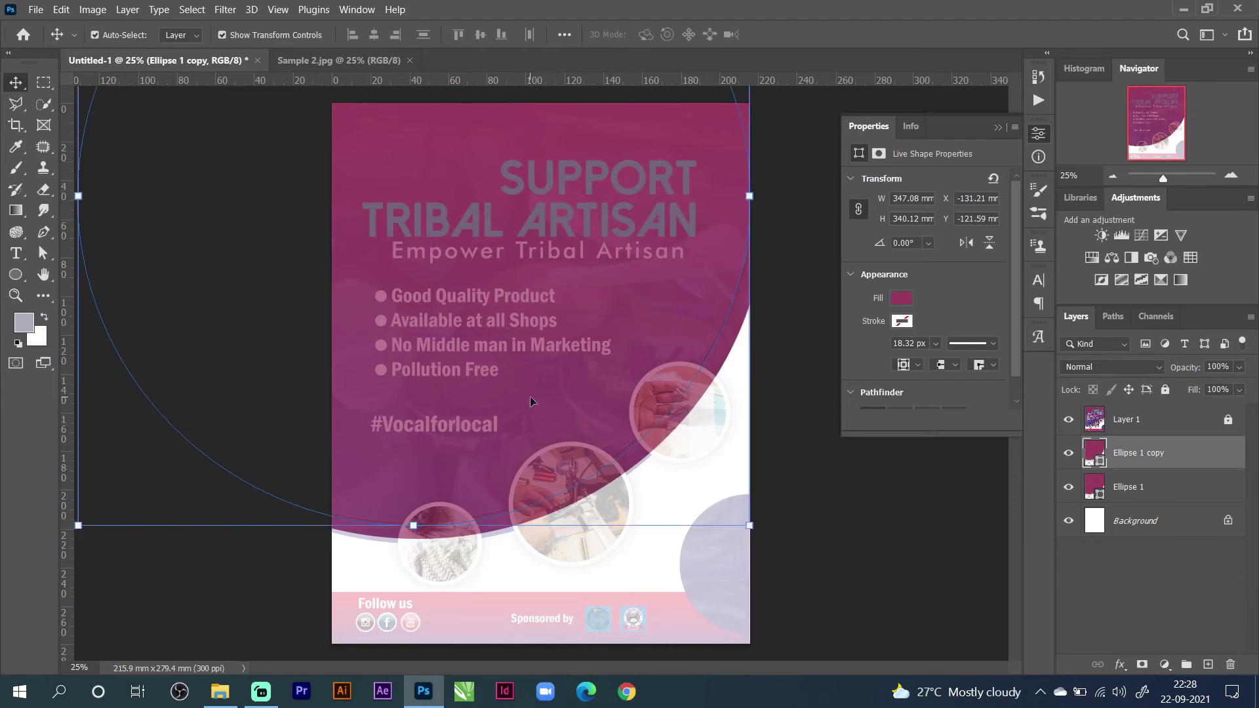
pyautogui.hotkey('ctrl', 'z')
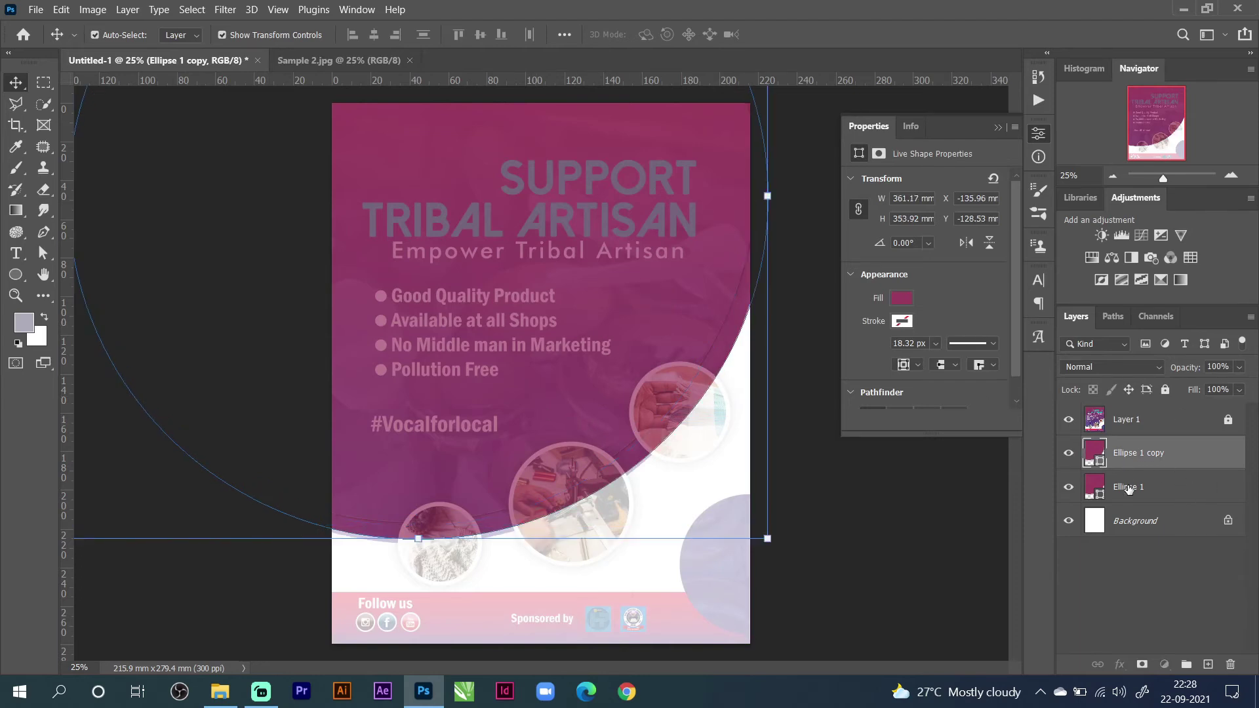
pyautogui.hotkey('ctrl', 'shift', 'z')
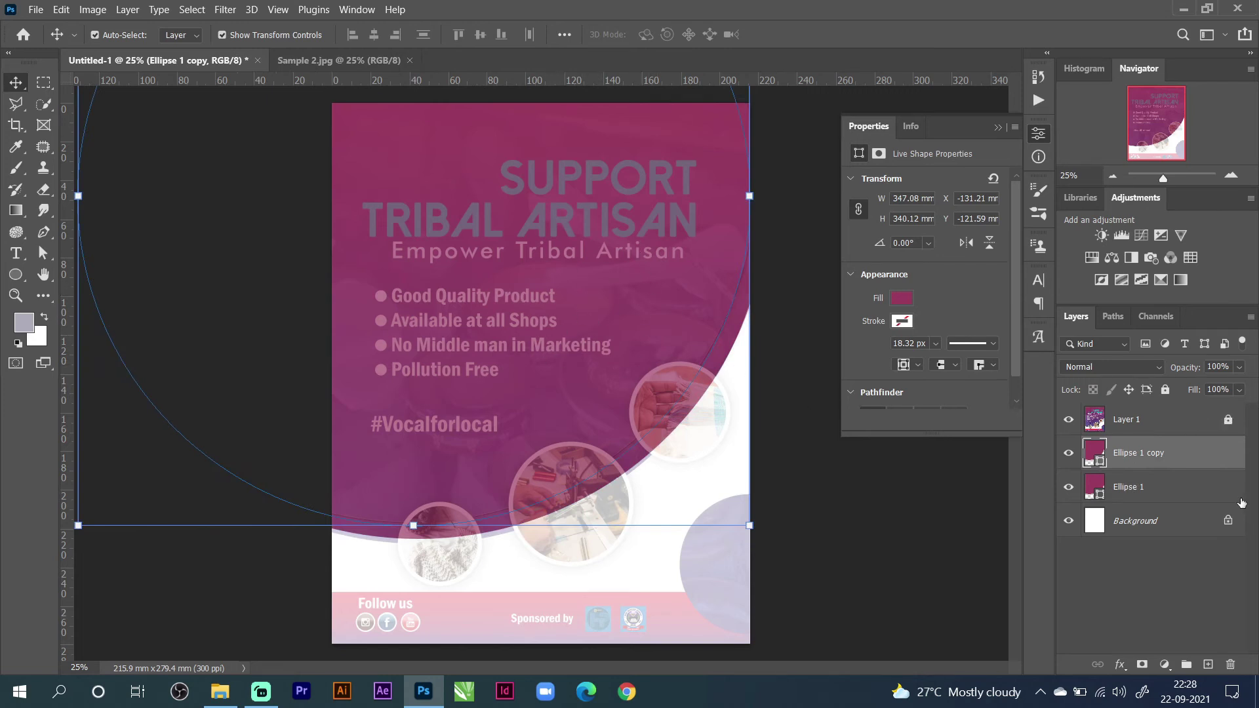
# Group the Ellipse 1 and Ellipse 1 copy layers.
pyautogui.keyDown('shift'); pyautogui.click(1135, 482); pyautogui.keyUp('shift')
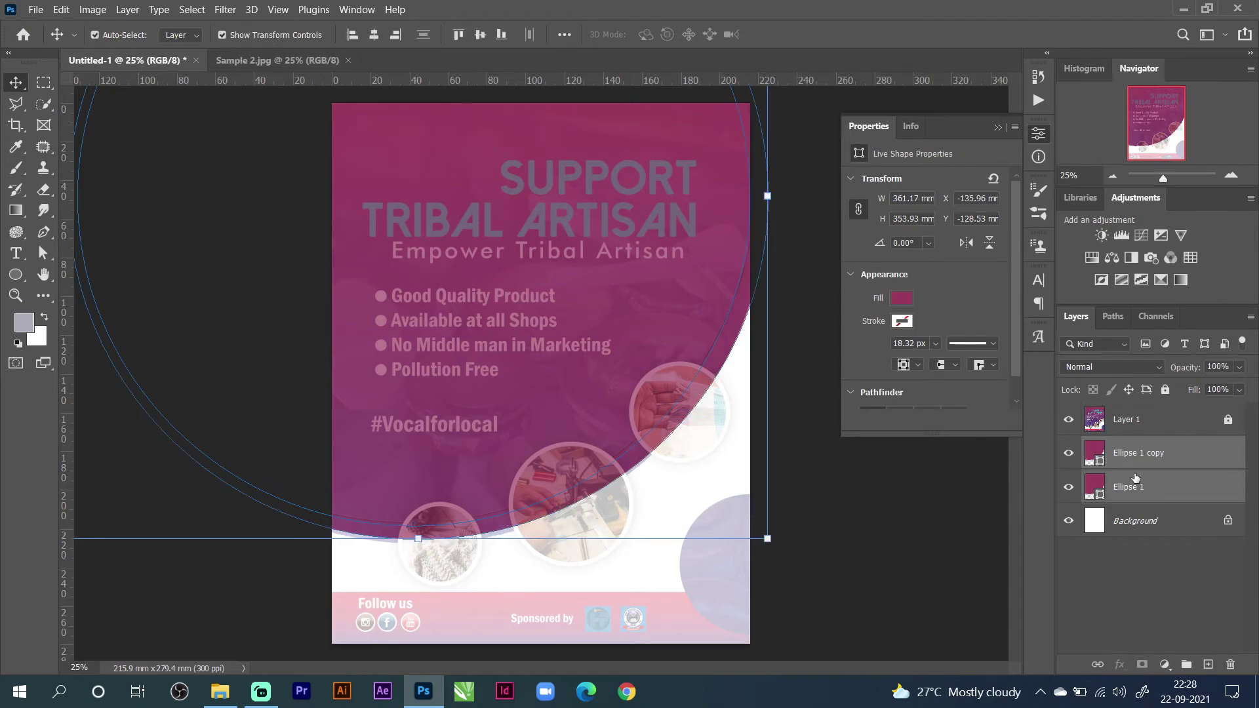
pyautogui.hotkey('ctrl', 'g')
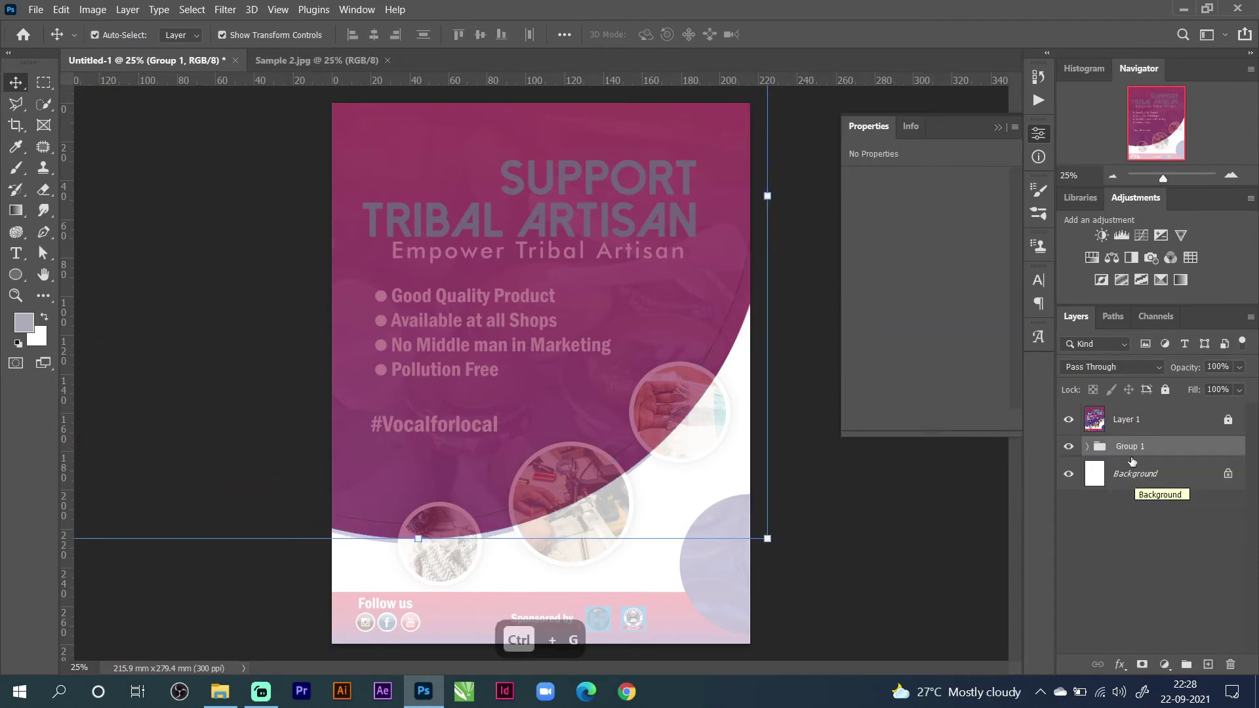
pyautogui.press('ctrl')
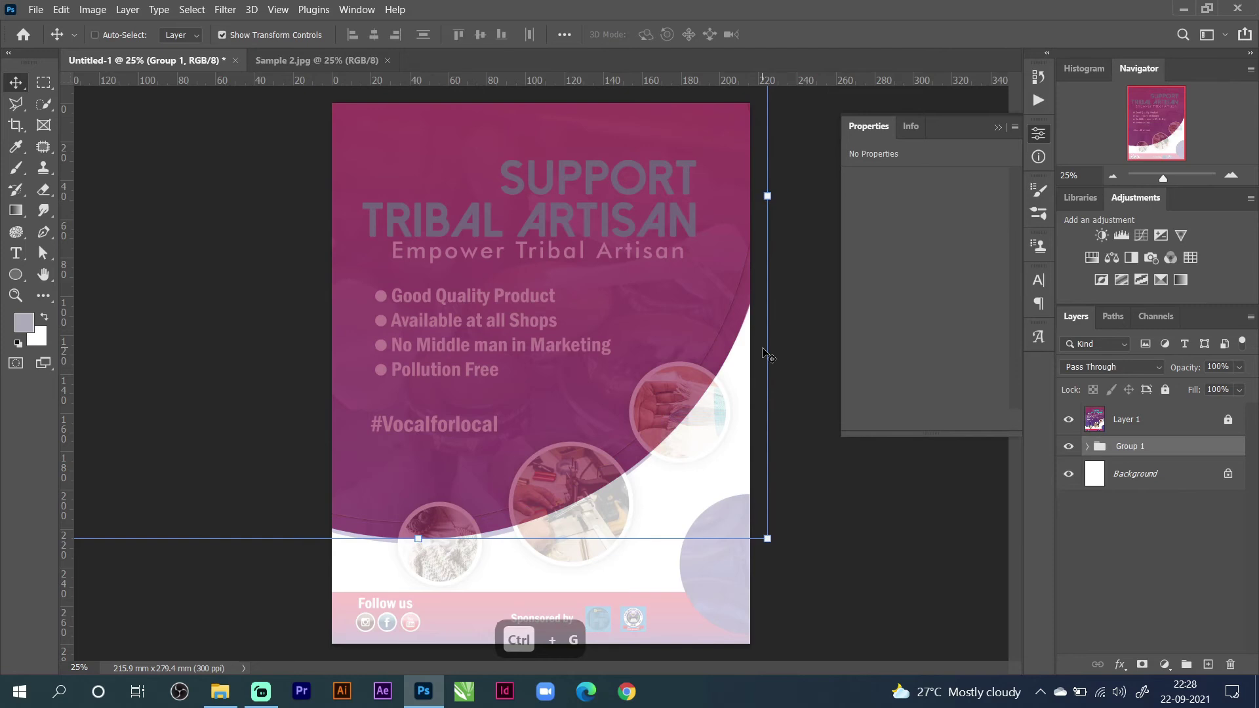
# Open the magda-smolen-dZiugDAegiA-unsplash photo and bring it into the Untitled-1 poster as a layer between Group 1 and Layer 1.
pyautogui.hotkey('ctrl', 'o')
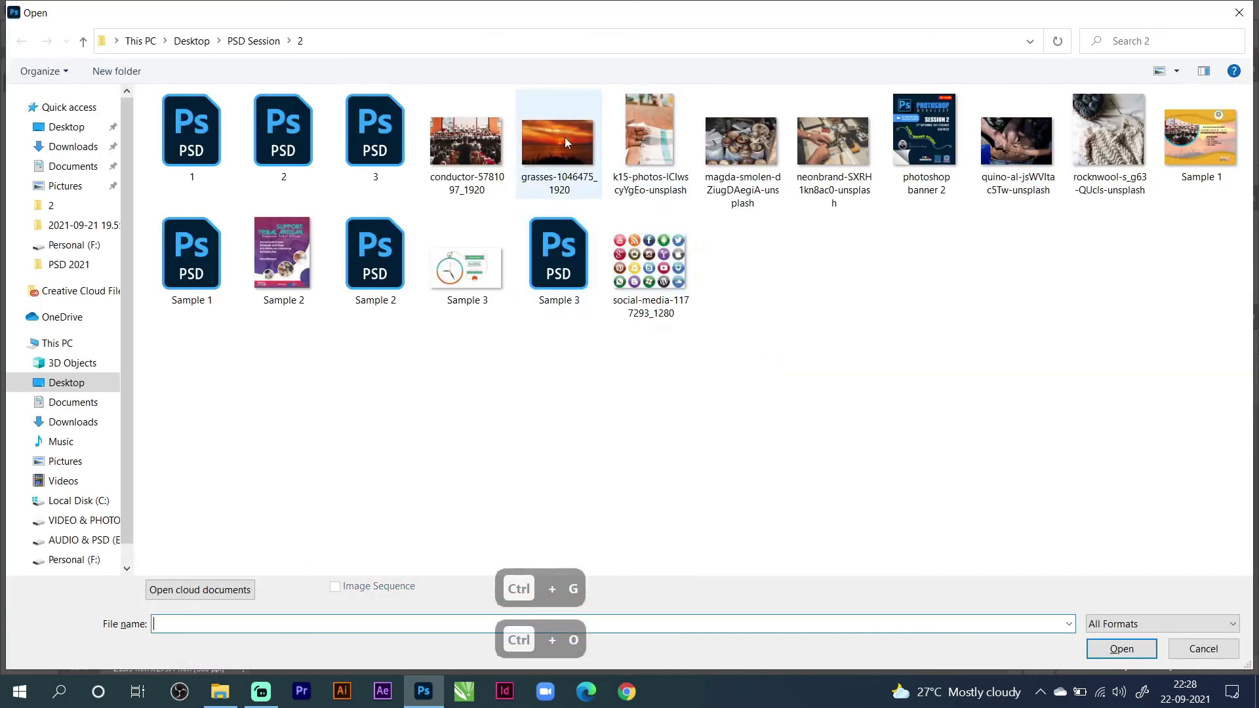
pyautogui.doubleClick(742, 140)
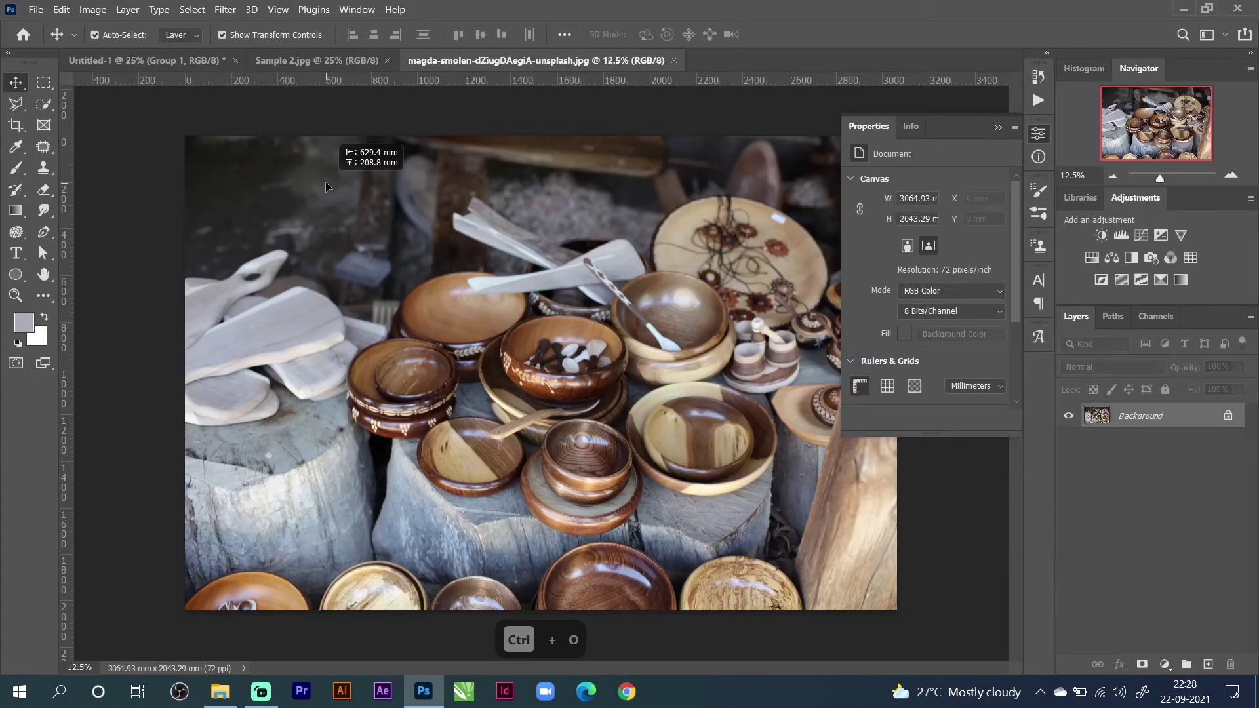
pyautogui.click(130, 61)
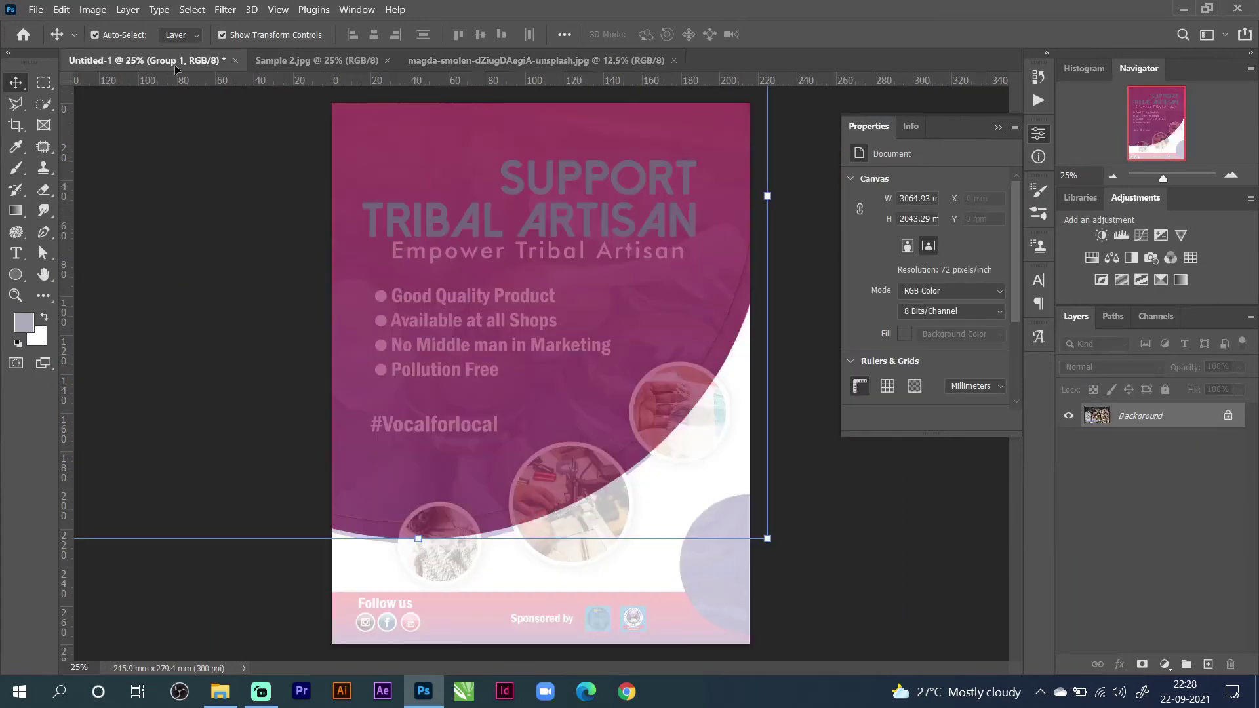
pyautogui.click(272, 62)
pyautogui.moveTo(278, 89); pyautogui.dragTo(204, 84)
pyautogui.moveTo(493, 321); pyautogui.dragTo(494, 323)
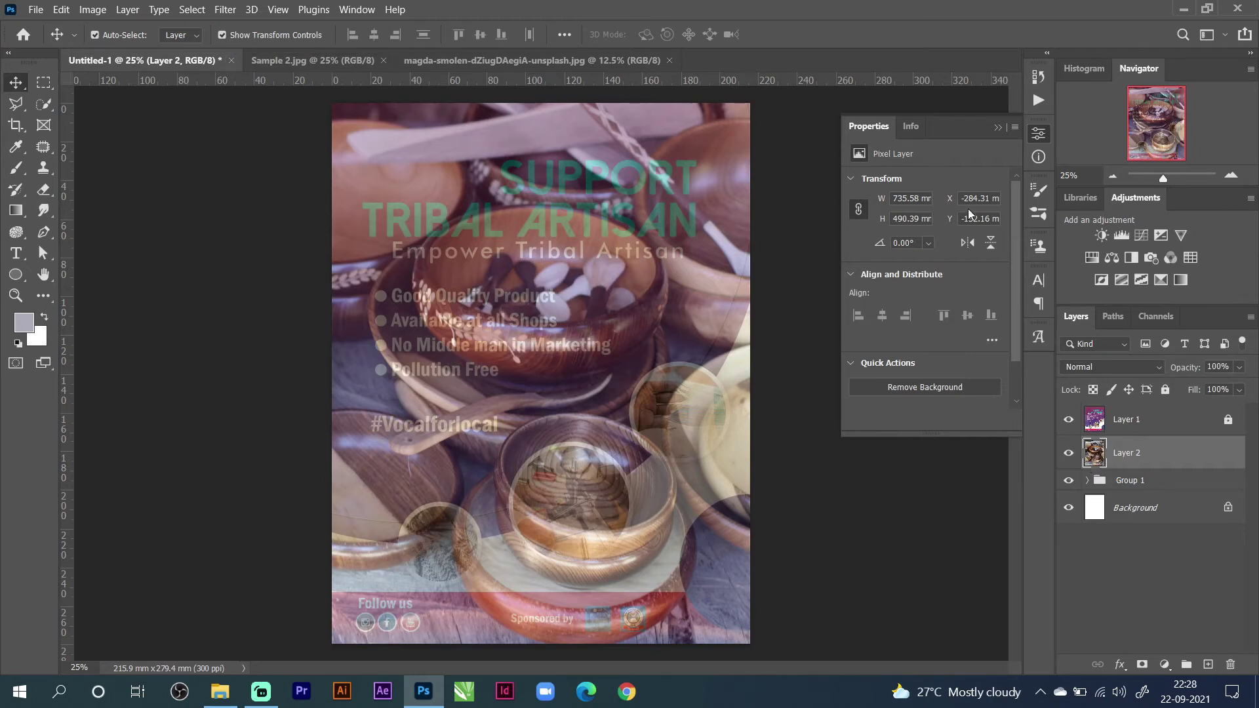
# Scale the bowls photo in Layer 2 down to about 57.9%, about 426 x 284 mm, so that it still covers the whole page.
pyautogui.click(1112, 176)
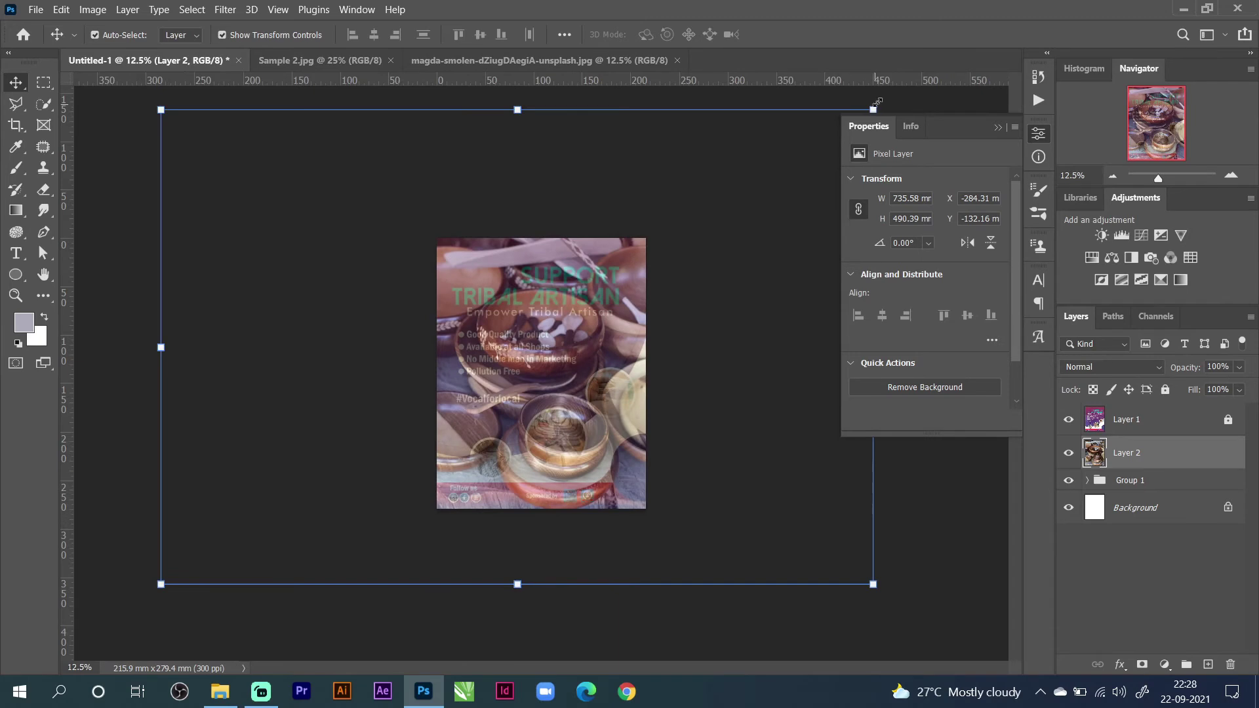
pyautogui.moveTo(873, 109); pyautogui.dragTo(683, 237)
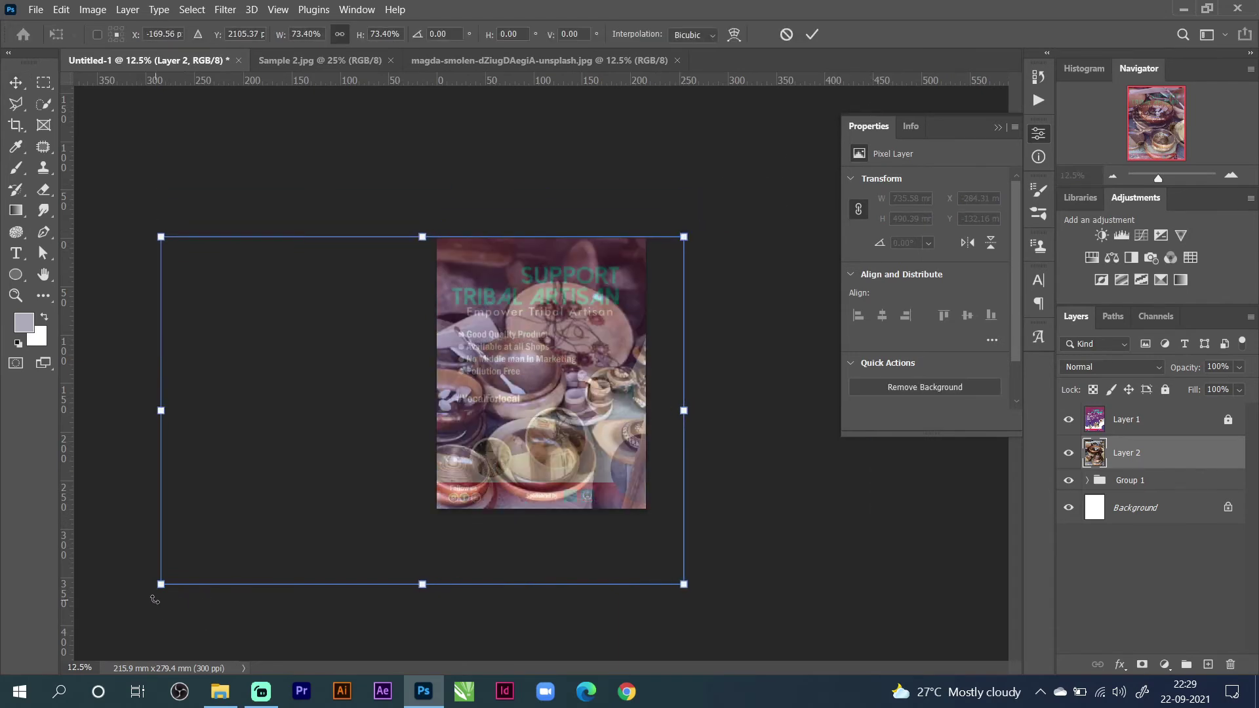
pyautogui.moveTo(158, 589); pyautogui.dragTo(266, 516)
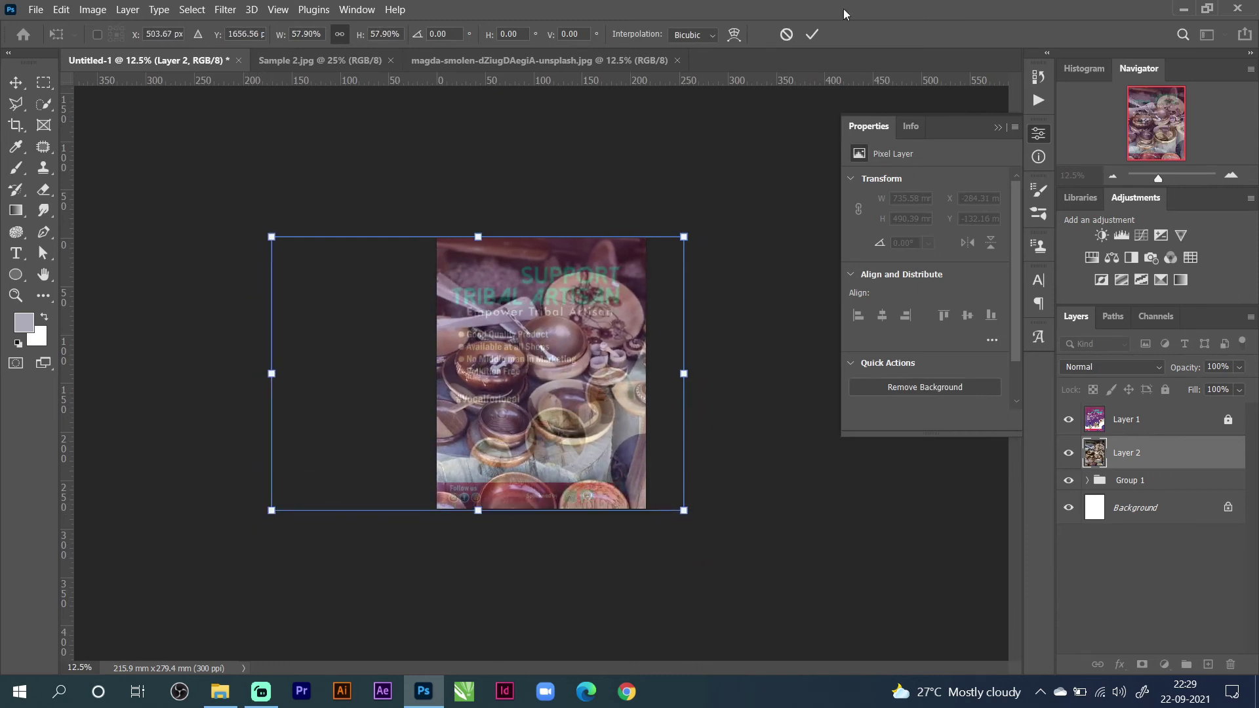
pyautogui.click(812, 35)
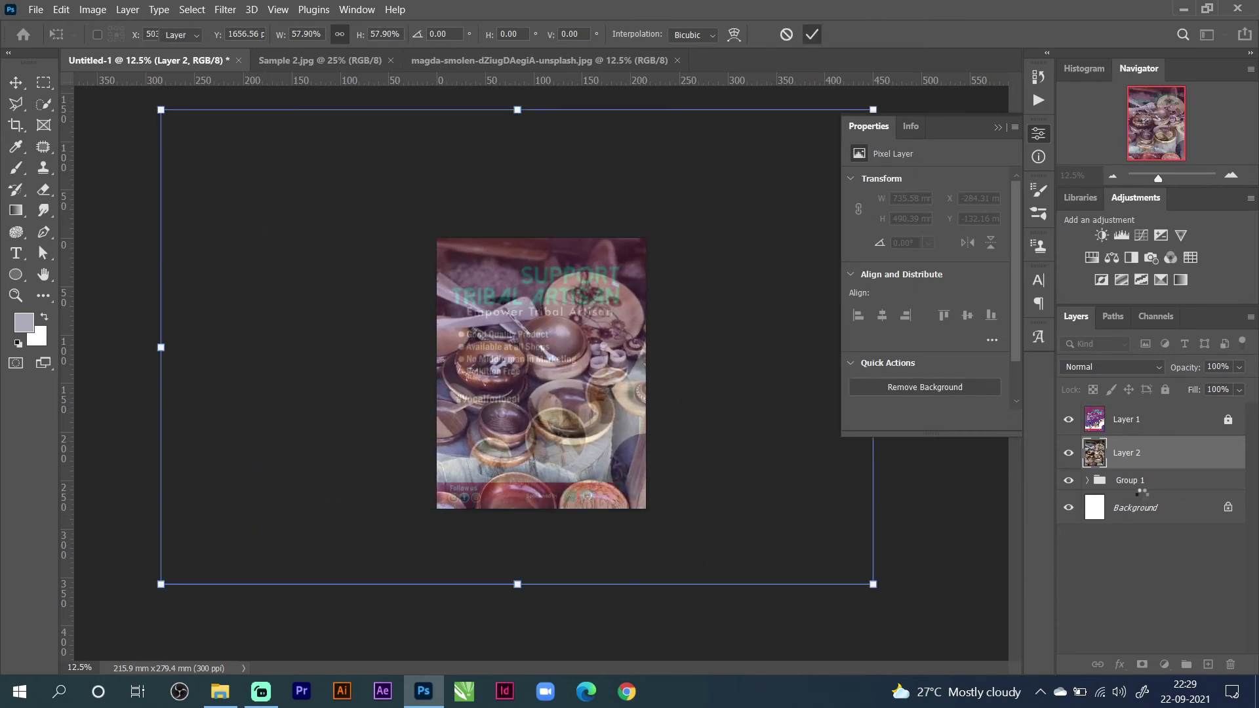
# Hide Layer 1 and clip the Layer 2 photo to Group 1 with a clipping mask.
pyautogui.click(1068, 420)
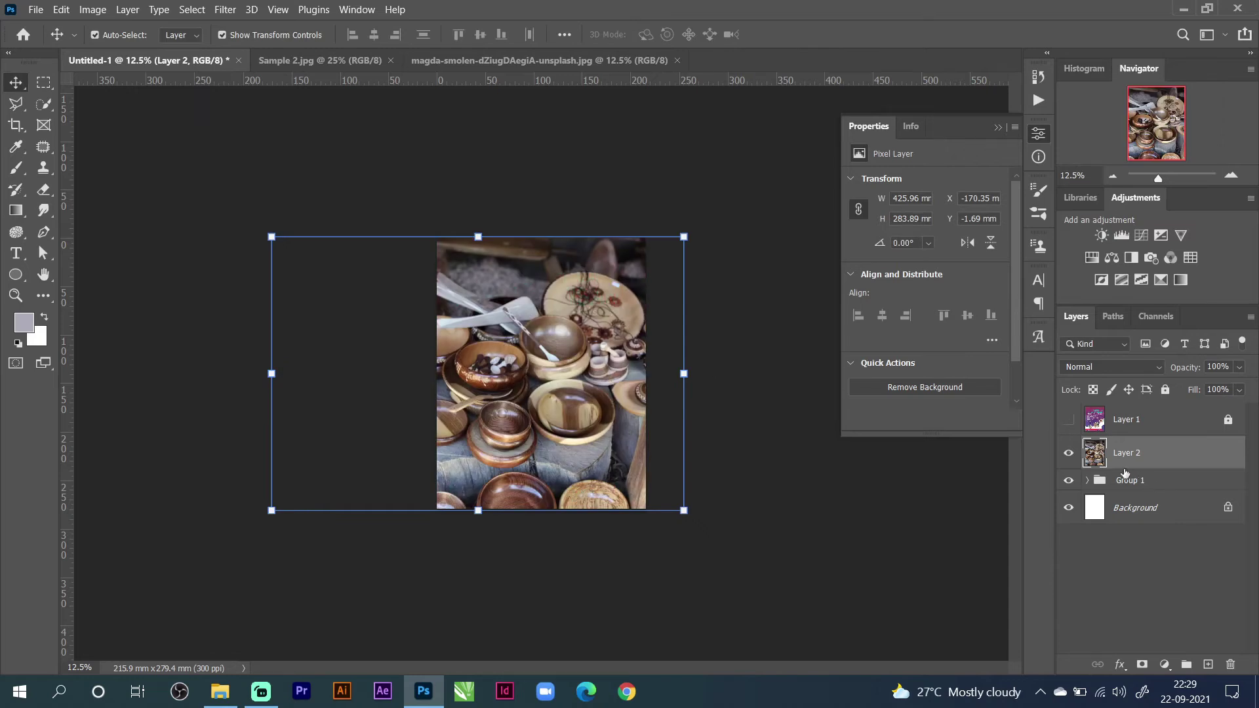
pyautogui.rightClick(1176, 461)
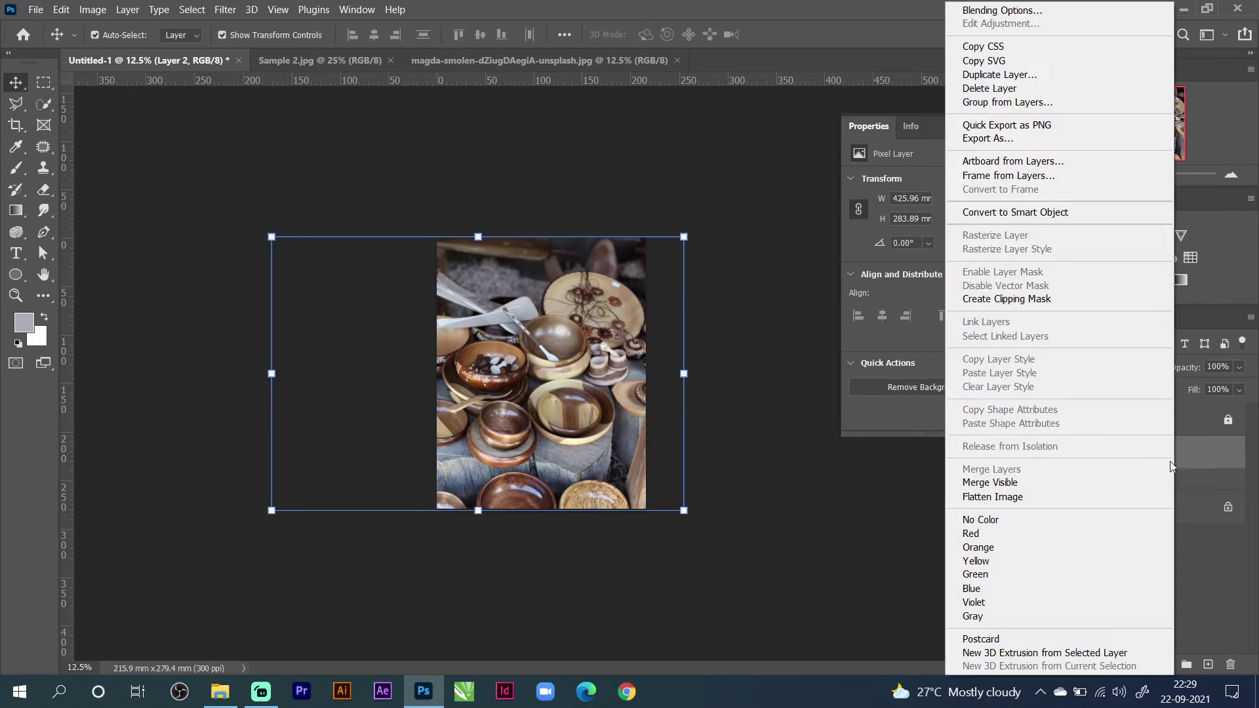
pyautogui.click(1025, 299)
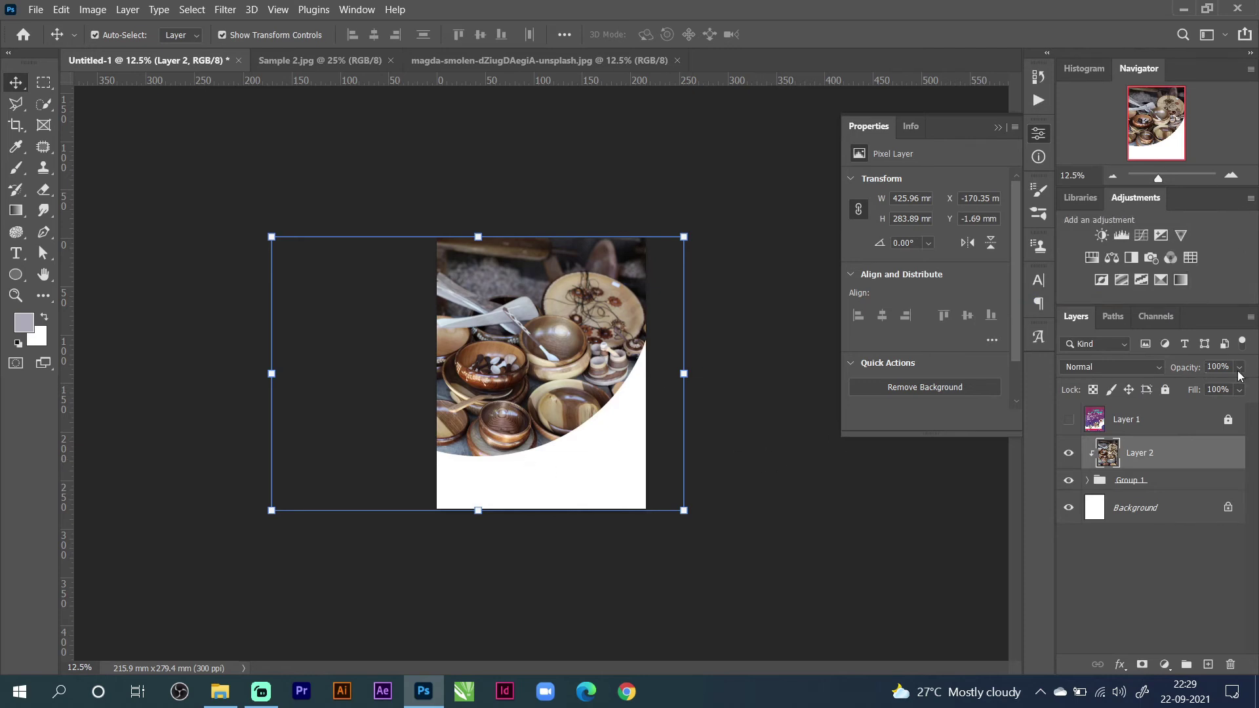
# Lower the opacity of the Layer 2 photo to 27%.
pyautogui.moveTo(1198, 369); pyautogui.dragTo(1138, 373)
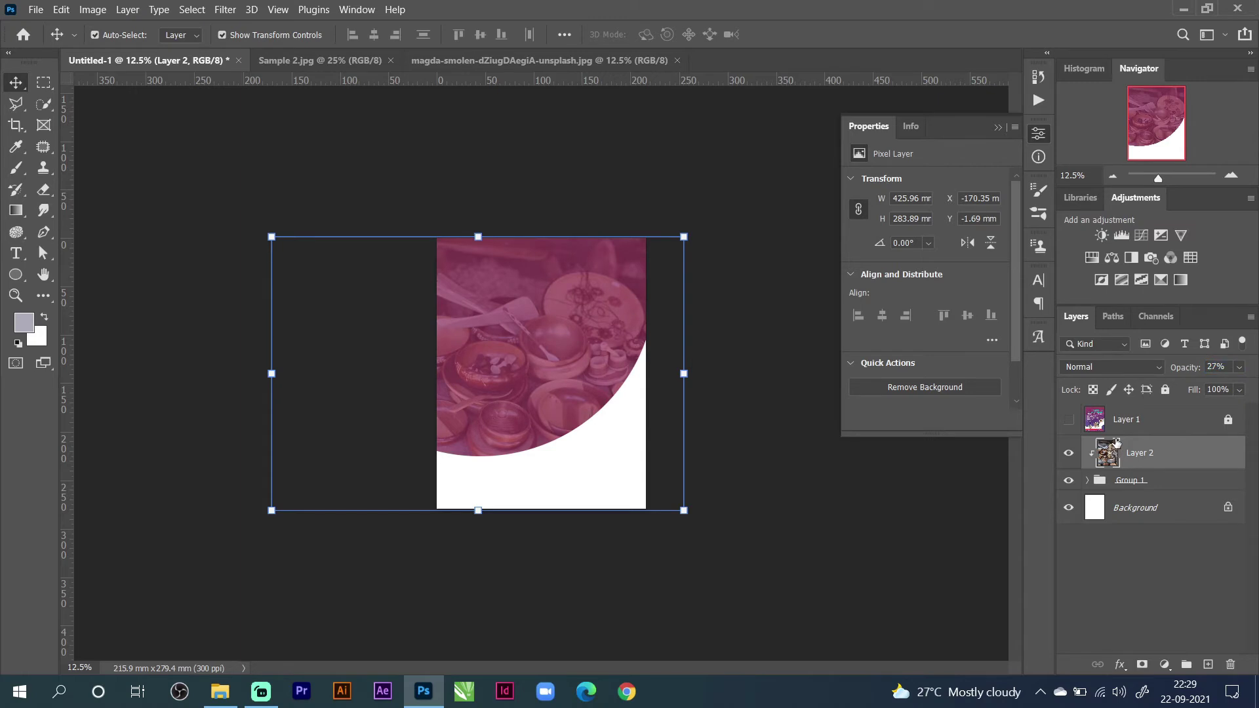
pyautogui.click(1230, 175)
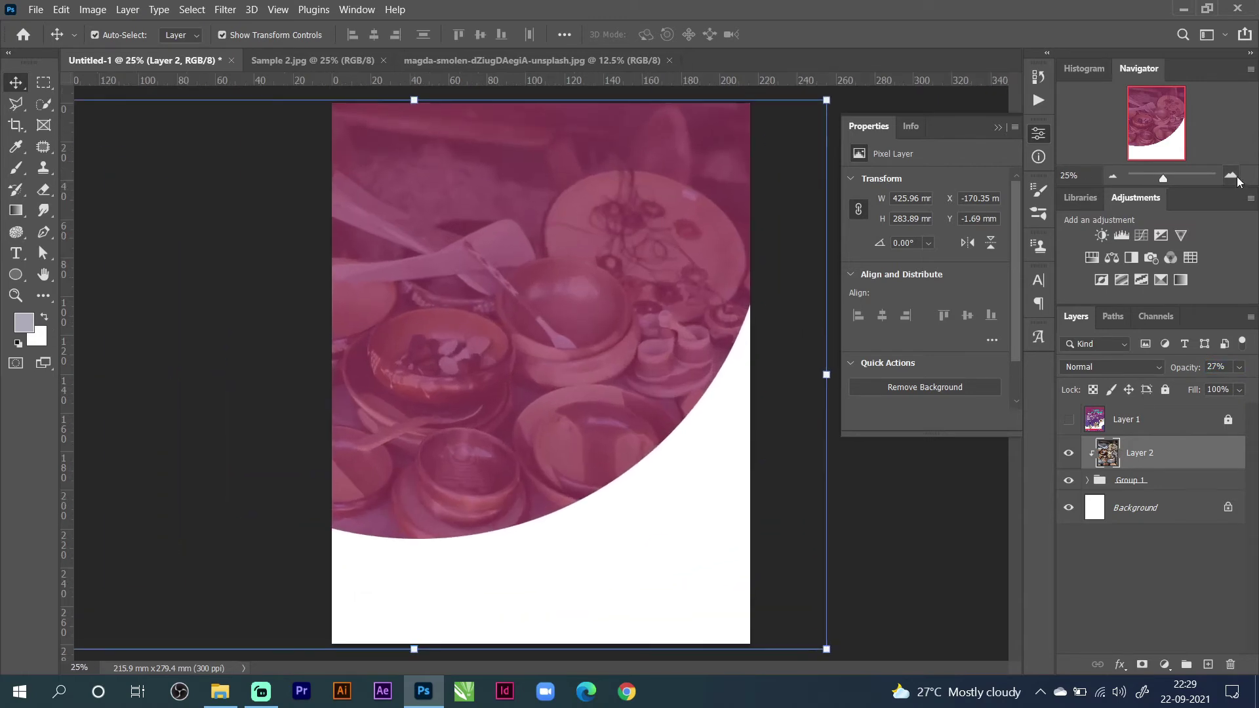
pyautogui.click(1038, 133)
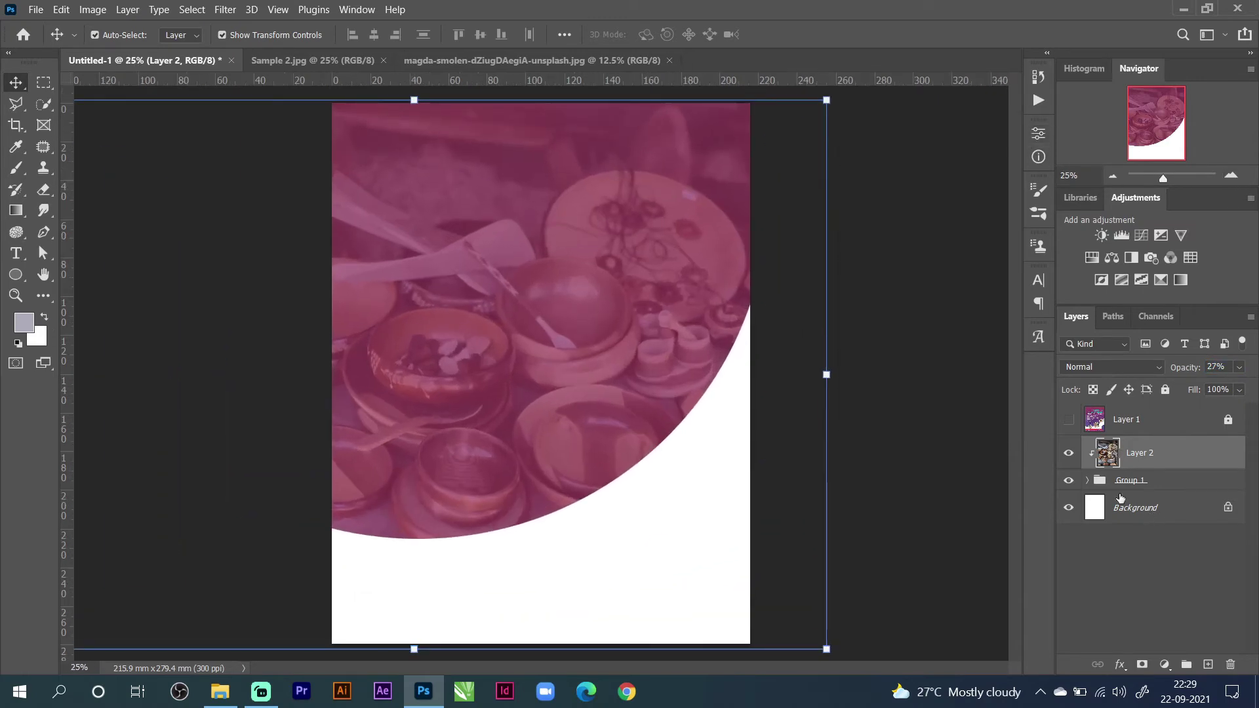
# Show Layer 1, try raising Layer 2's opacity to 74%, and undo the opacity change.
pyautogui.click(1068, 418)
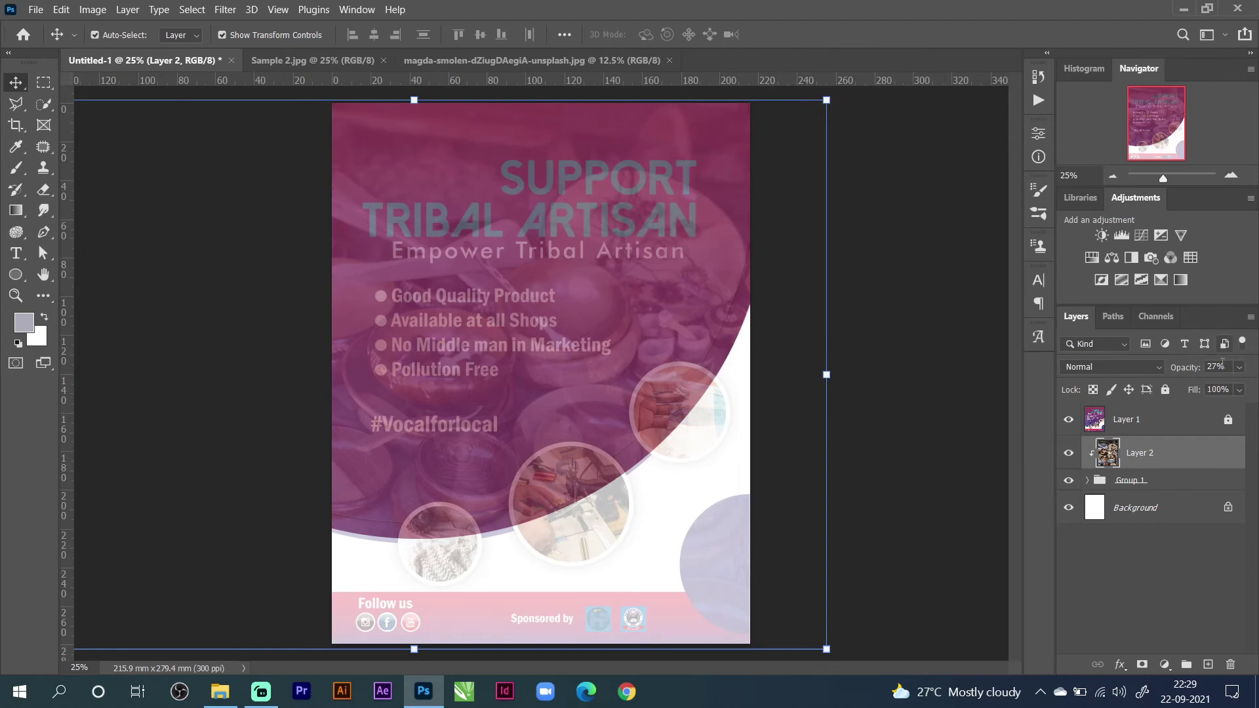
pyautogui.click(1239, 367)
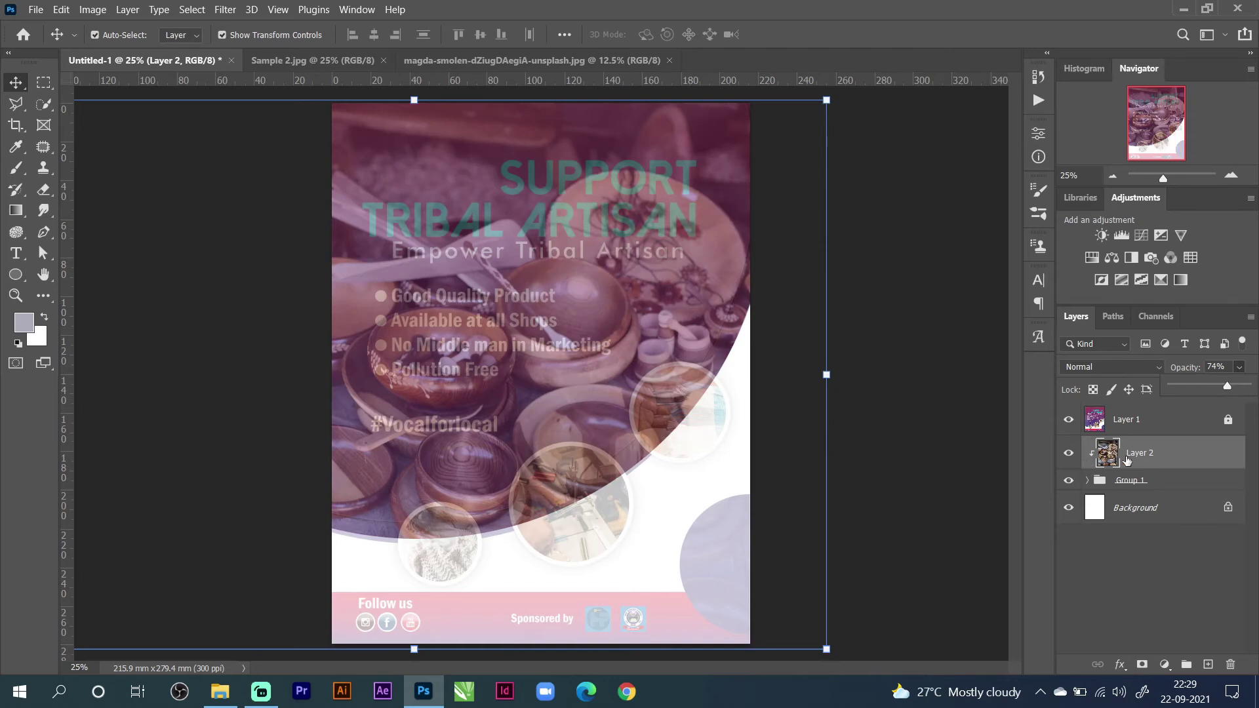
pyautogui.press('ctrl')
pyautogui.hotkey('ctrl', 'z')
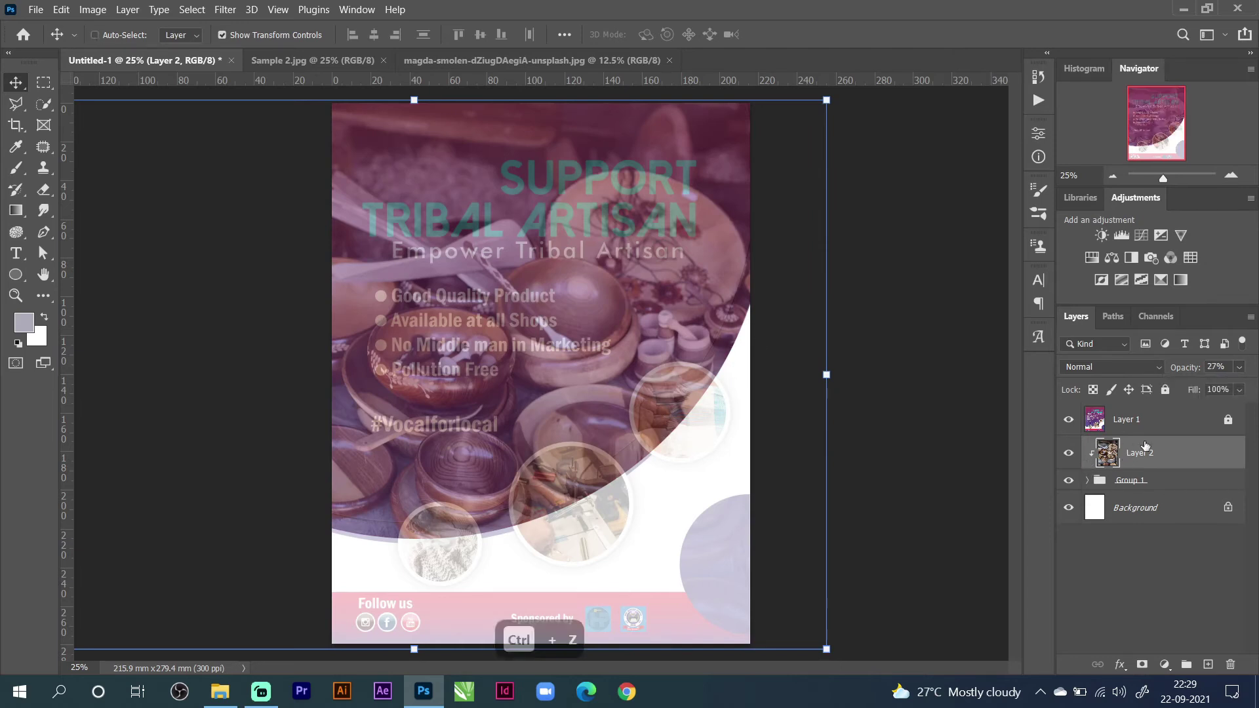
# Unlock Layer 1 and raise its opacity to 100% to check the reference poster, hiding the layer after the comparison.
pyautogui.click(1132, 409)
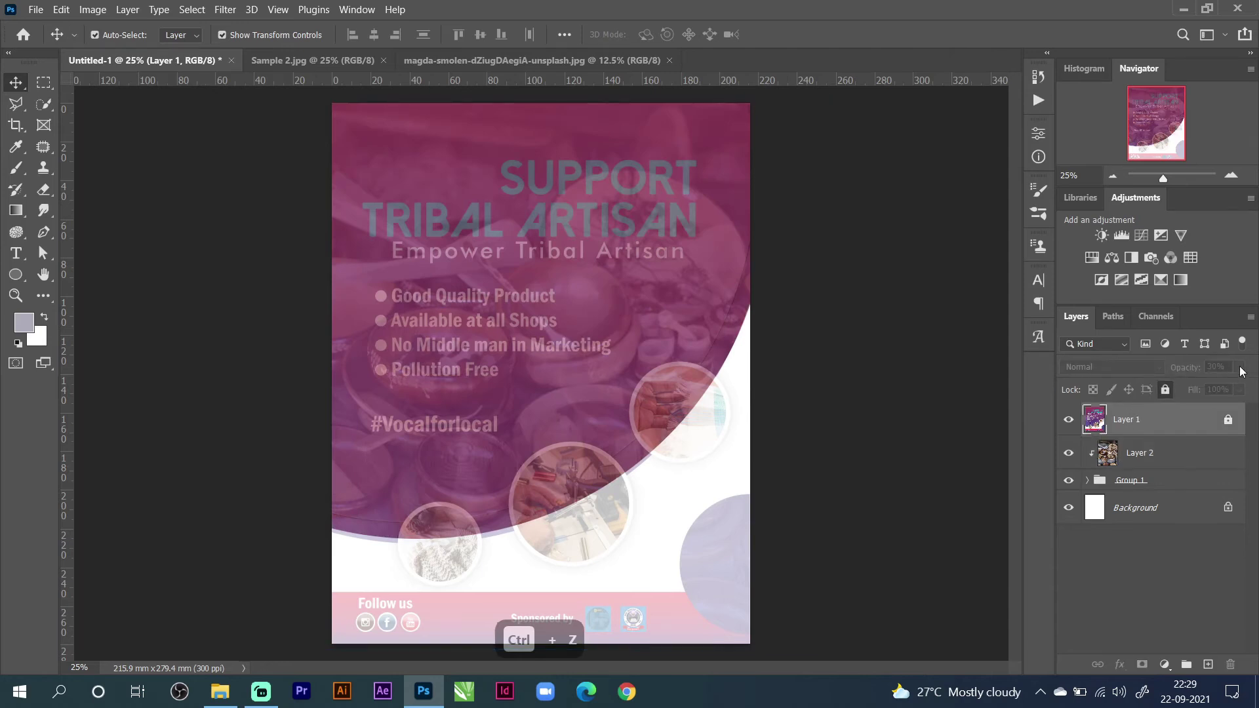
pyautogui.click(1228, 420)
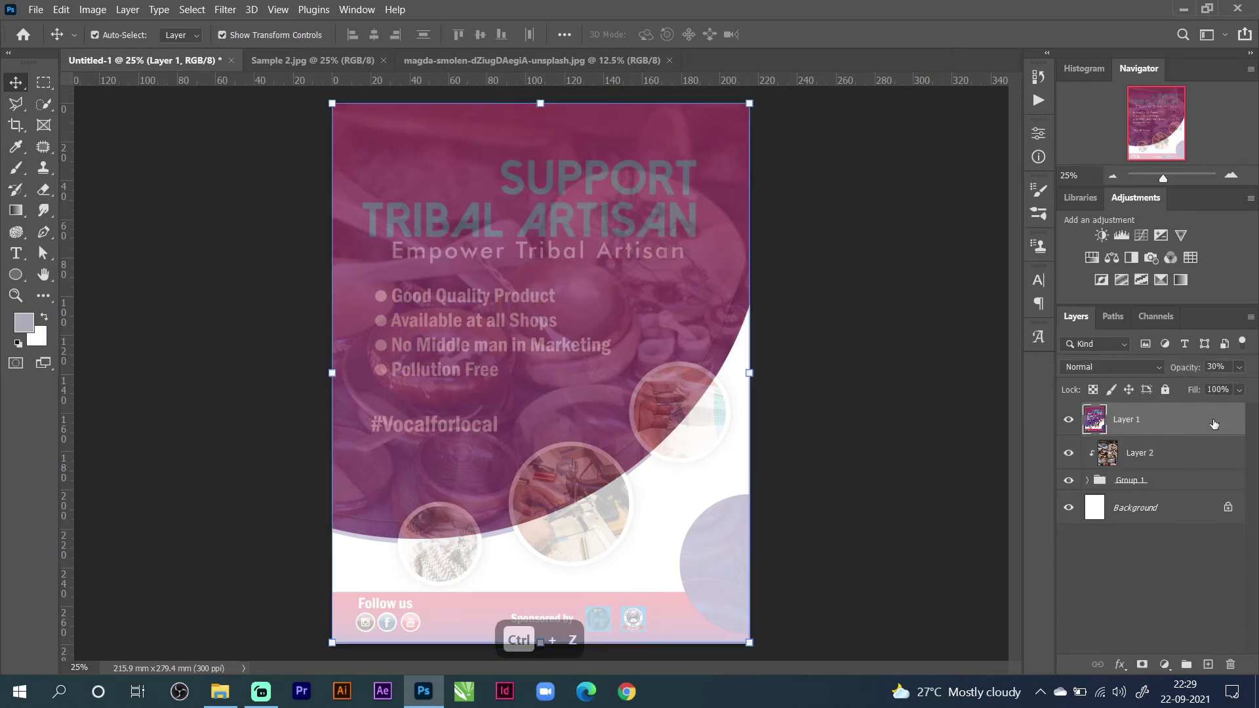
pyautogui.click(1238, 367)
pyautogui.moveTo(1197, 387); pyautogui.dragTo(1247, 386)
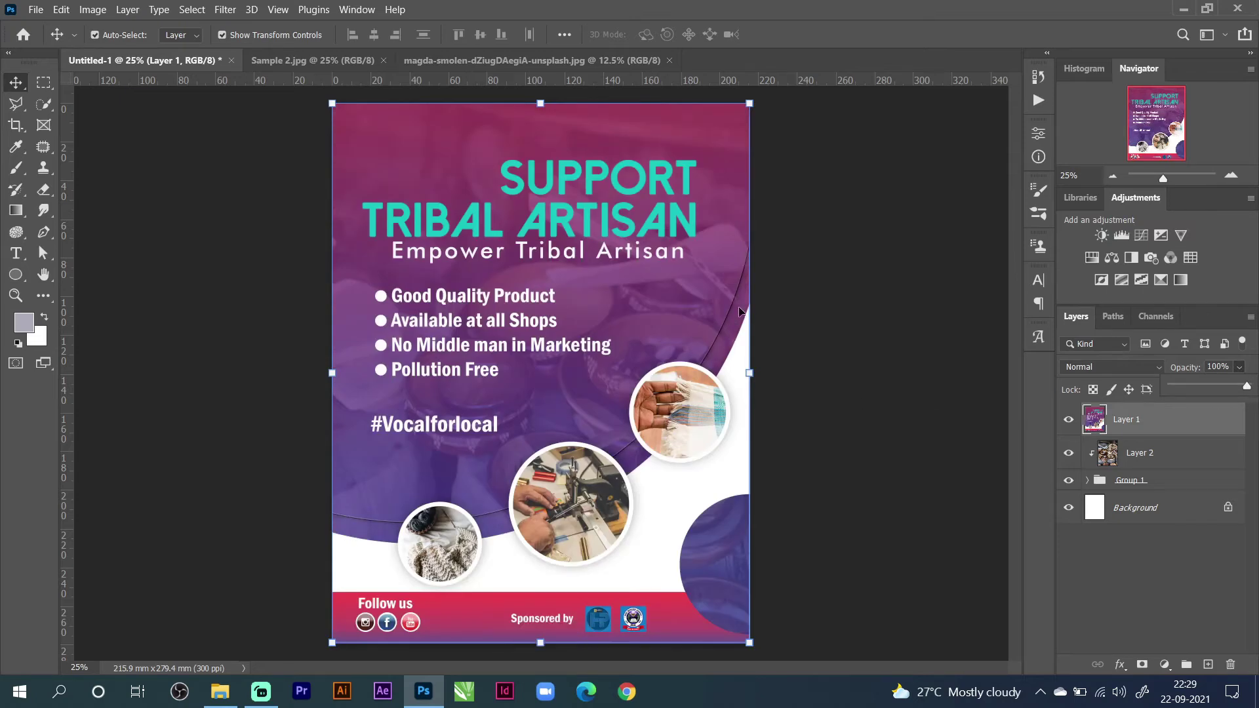
pyautogui.click(1068, 420)
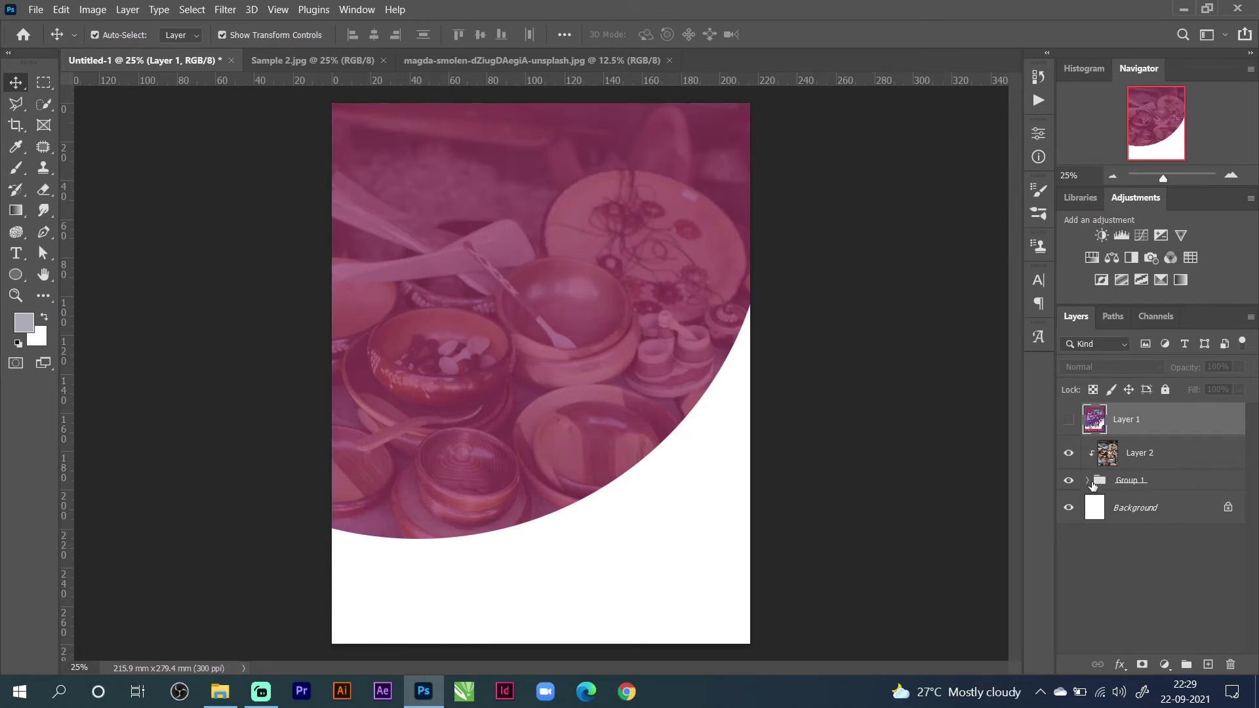
# Add a drop shadow to Ellipse 1 copy in Group 1 with 60% opacity, a -38° angle and a 44 px distance.
pyautogui.click(1095, 482)
pyautogui.click(1087, 480)
pyautogui.click(1151, 515)
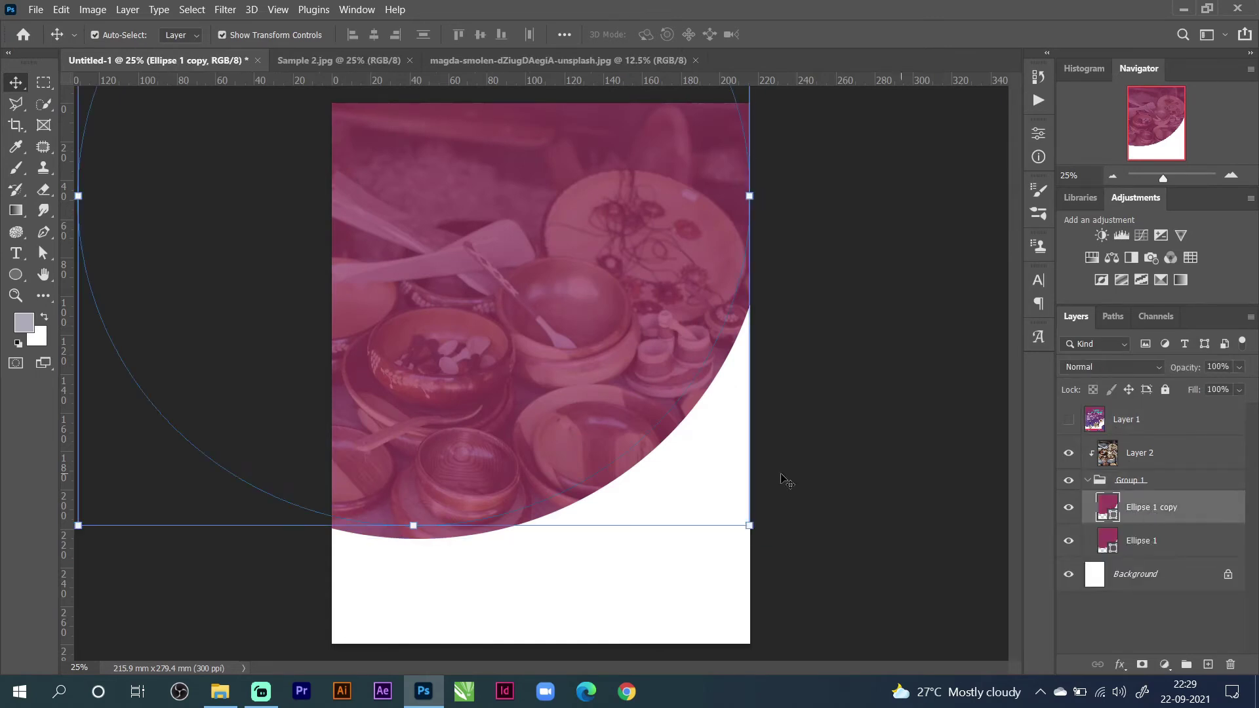
pyautogui.click(1120, 664)
pyautogui.click(1141, 656)
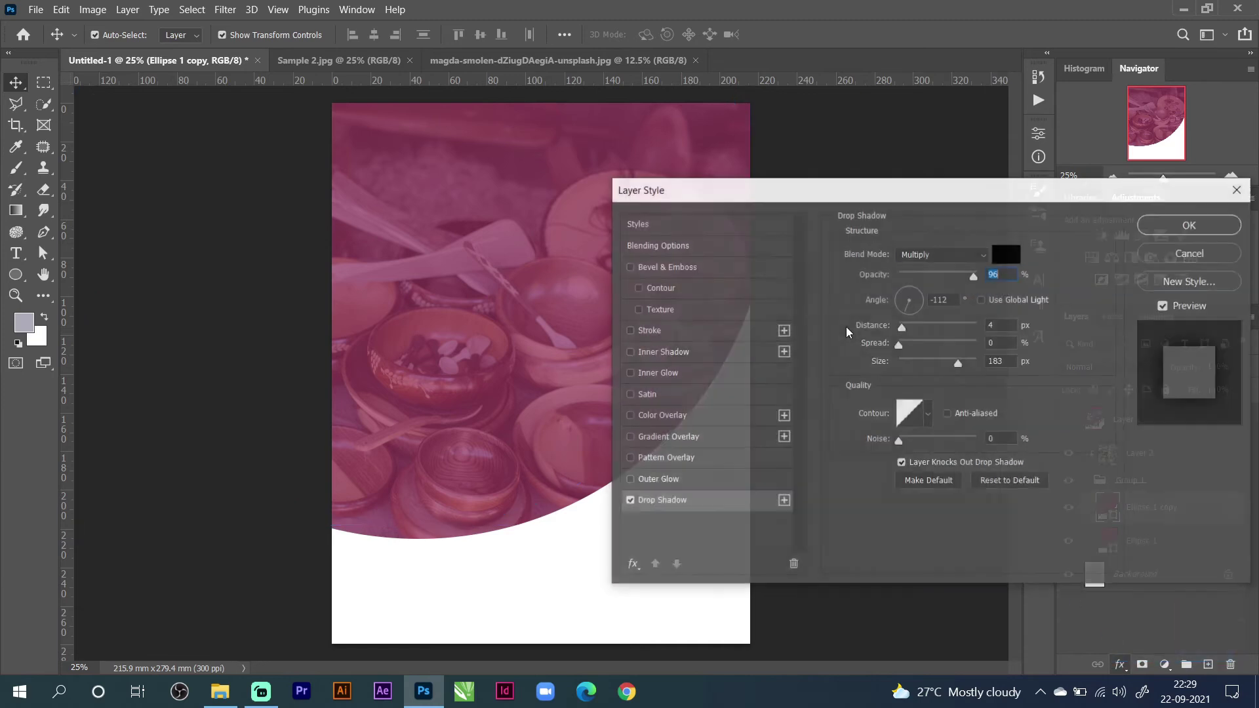
pyautogui.moveTo(742, 199); pyautogui.dragTo(846, 224)
pyautogui.moveTo(1078, 302); pyautogui.dragTo(1051, 300)
pyautogui.moveTo(591, 421); pyautogui.dragTo(588, 420)
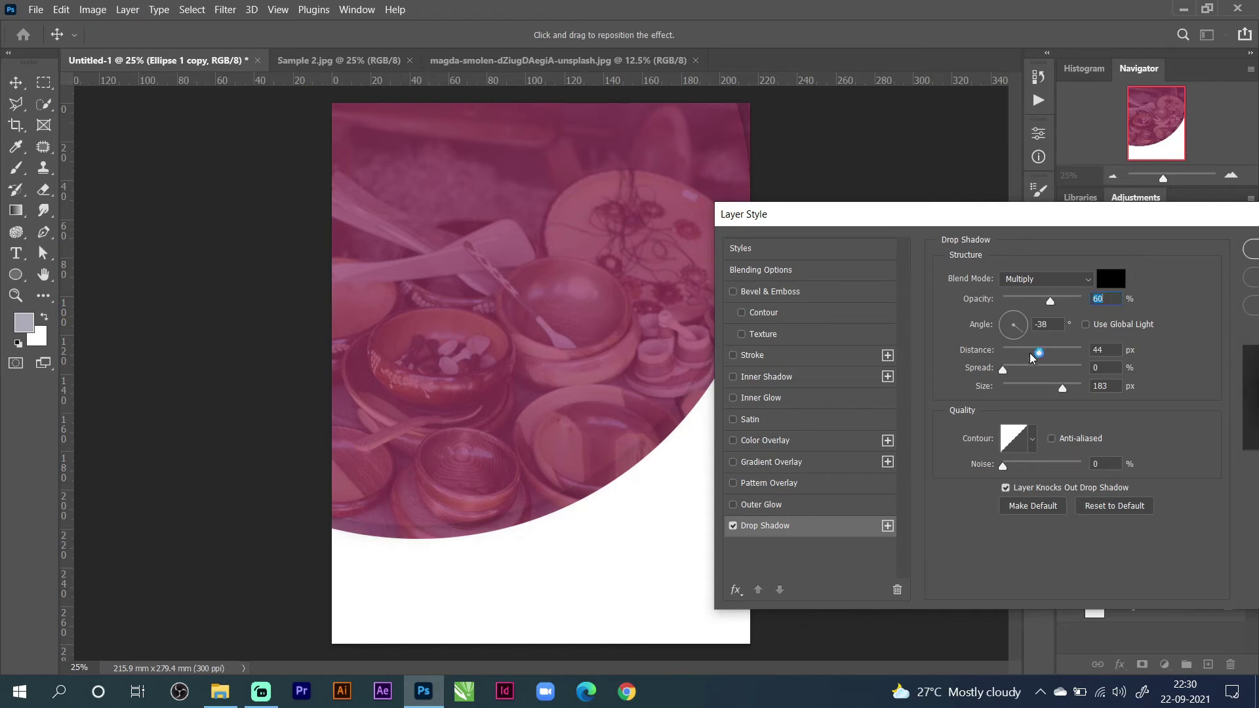
# Set the drop shadow's angle to -110°, distance to 11 px and size to 43 px, and apply the layer style.
pyautogui.click(1025, 327)
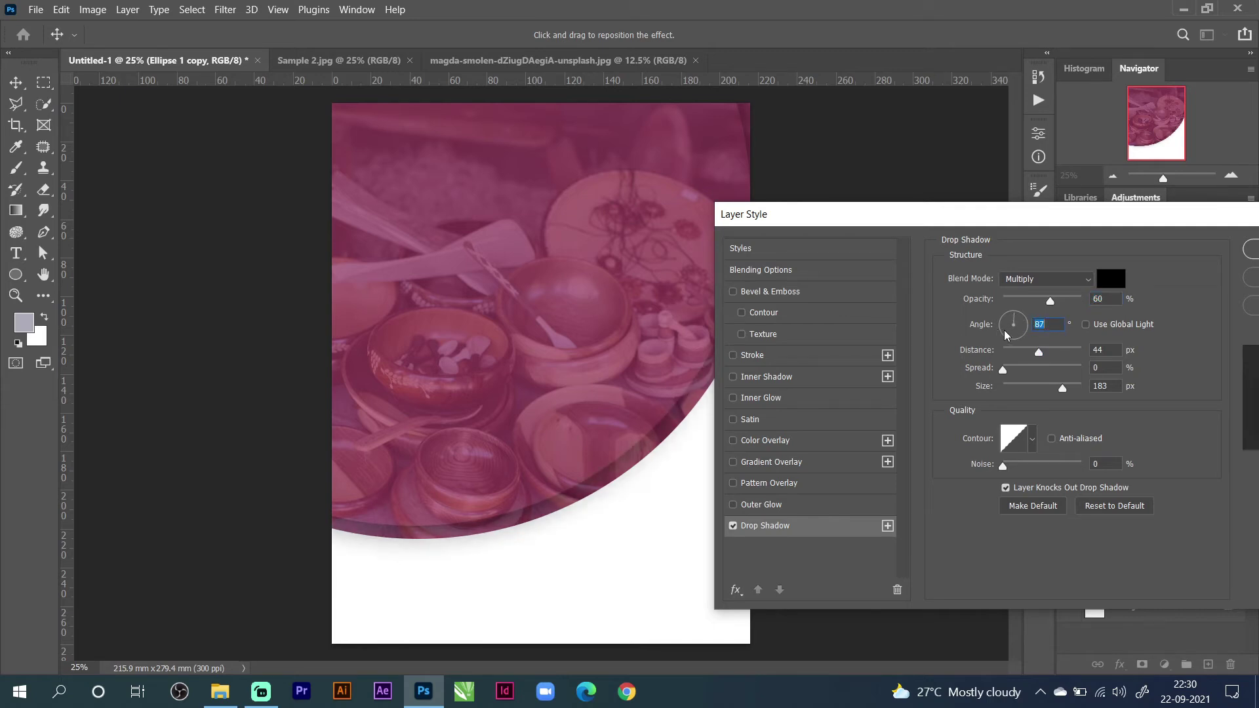
pyautogui.click(1006, 334)
pyautogui.click(1007, 336)
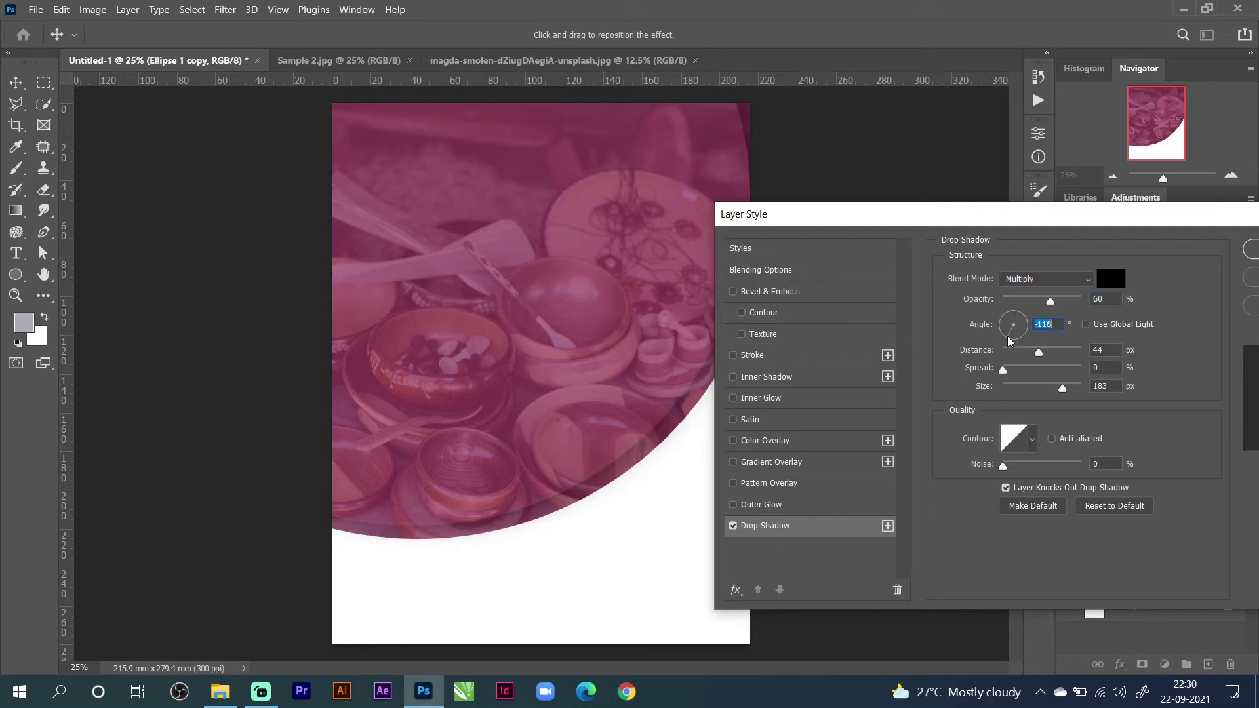
pyautogui.click(1013, 341)
pyautogui.moveTo(1062, 389); pyautogui.dragTo(1022, 391)
pyautogui.moveTo(1179, 222); pyautogui.dragTo(979, 210)
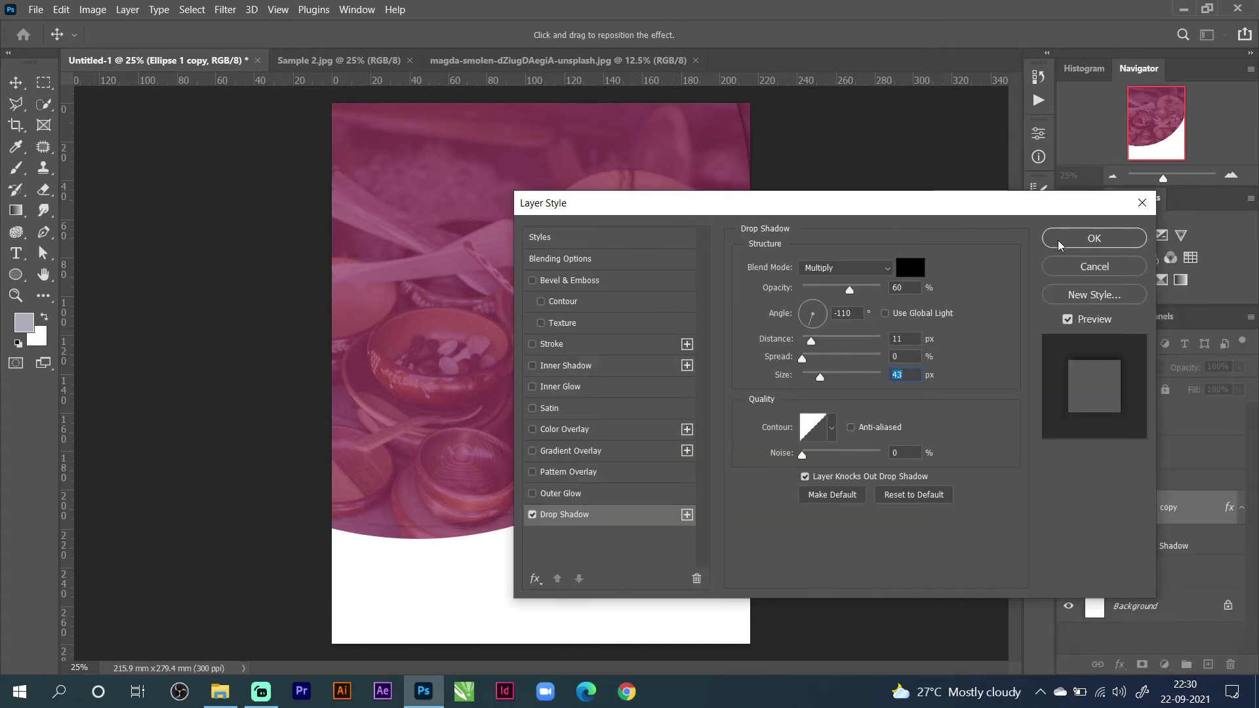
pyautogui.click(1090, 238)
pyautogui.click(892, 329)
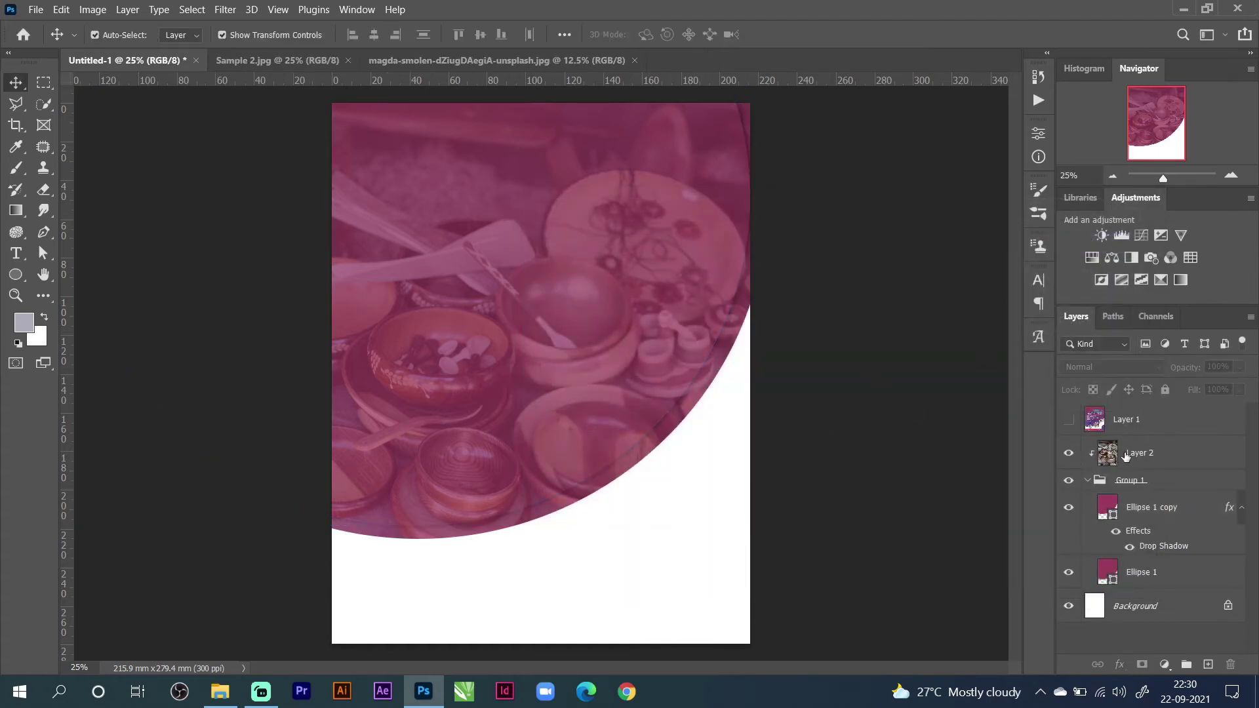
# Toggle Layer 1's visibility to compare the background with the reference poster, leaving the layer shown.
pyautogui.click(1068, 419)
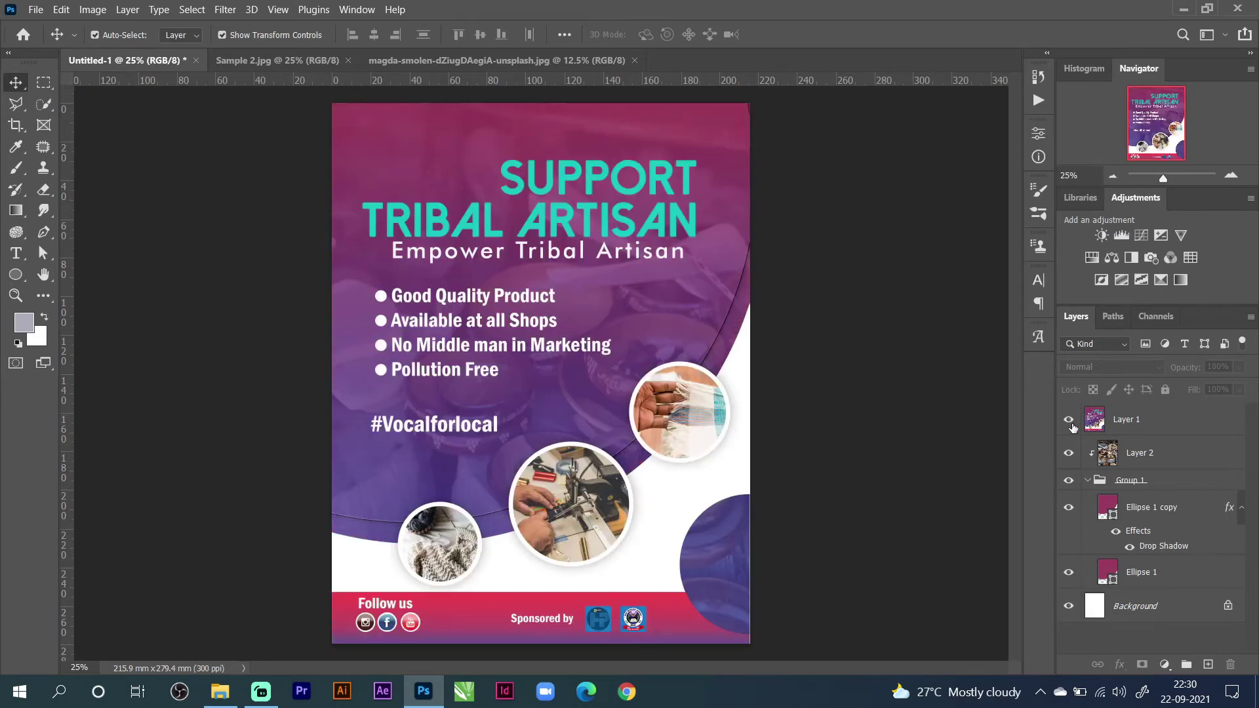
pyautogui.click(1070, 421)
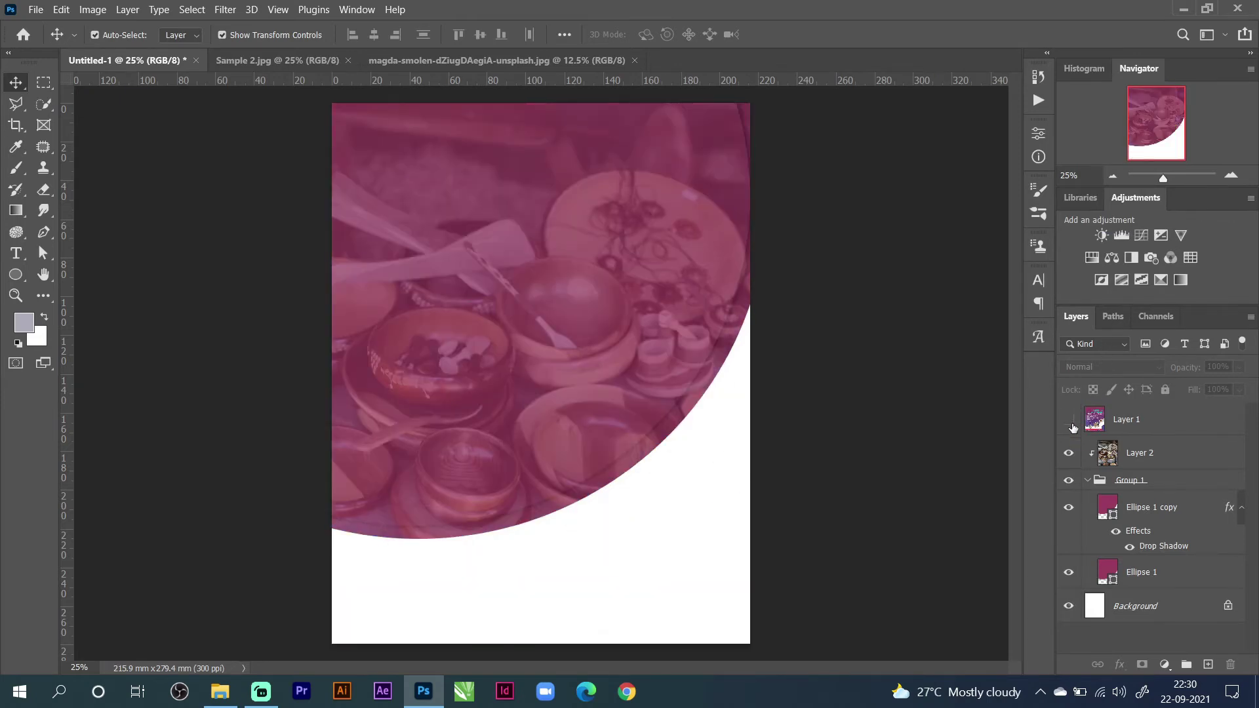
pyautogui.click(1070, 422)
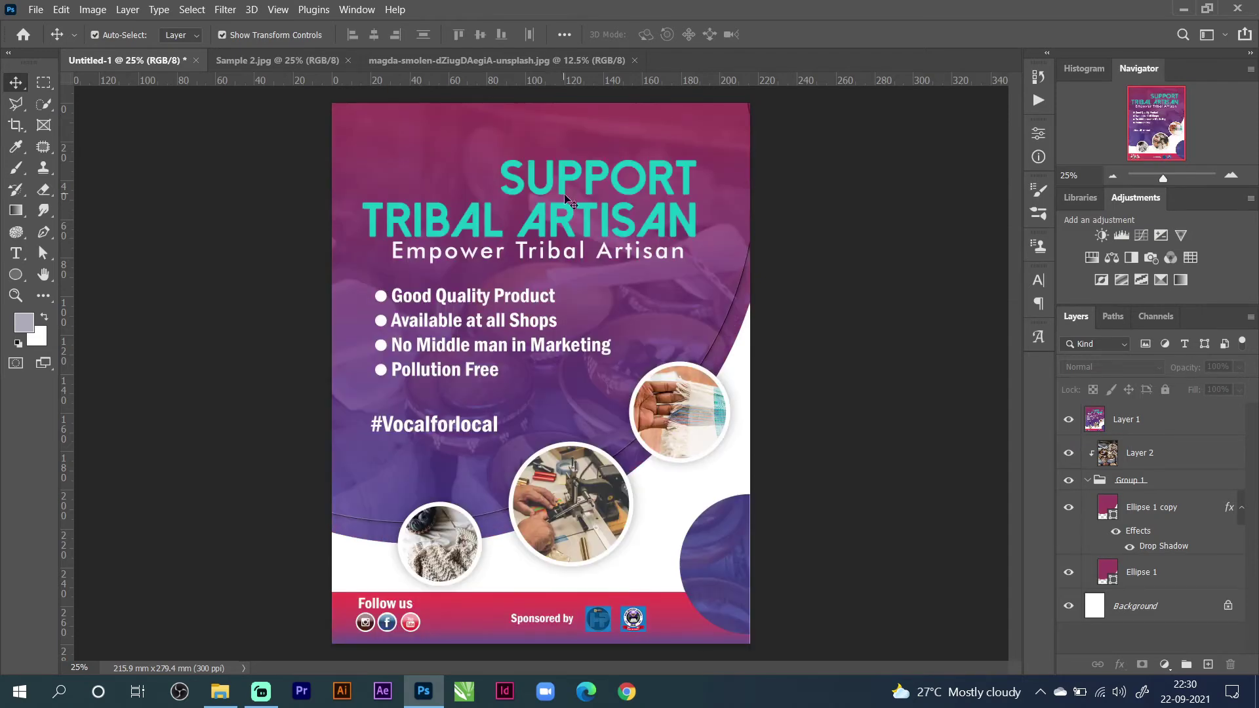
# Add a gradient overlay to Ellipse 1 copy and set its start stop to magenta 943557, sampled from the reference poster's upper edge.
pyautogui.click(1132, 501)
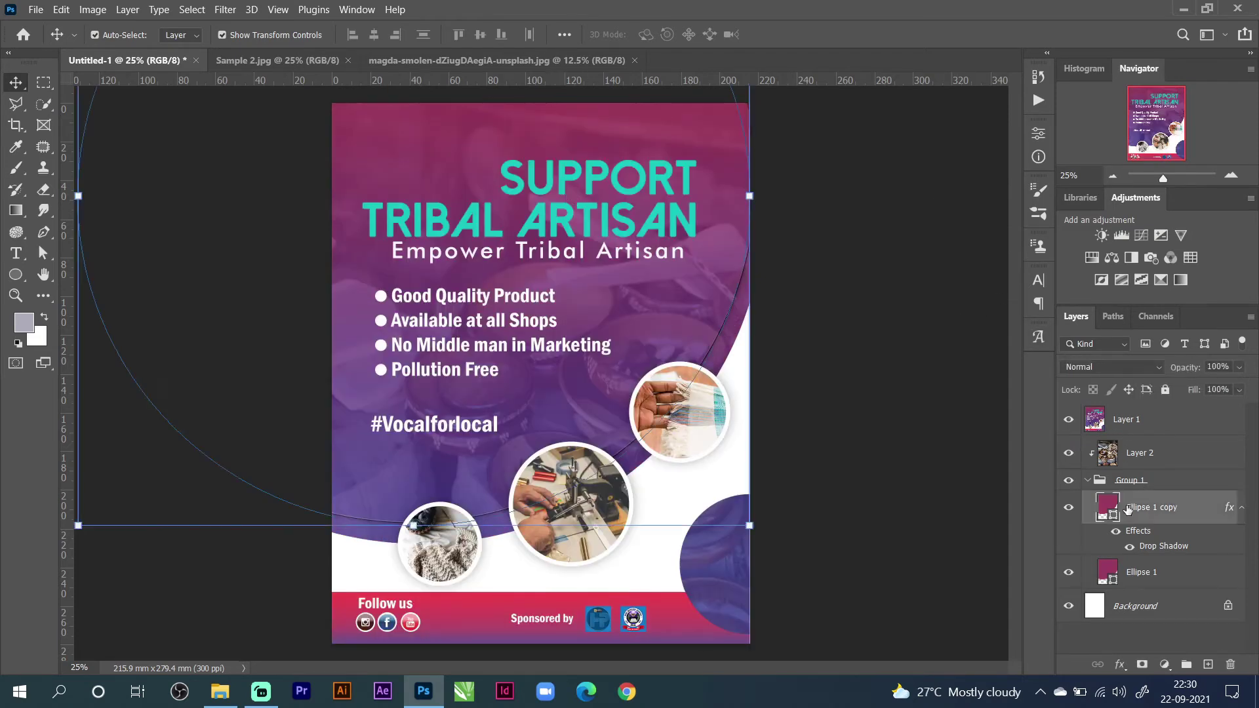
pyautogui.doubleClick(1228, 512)
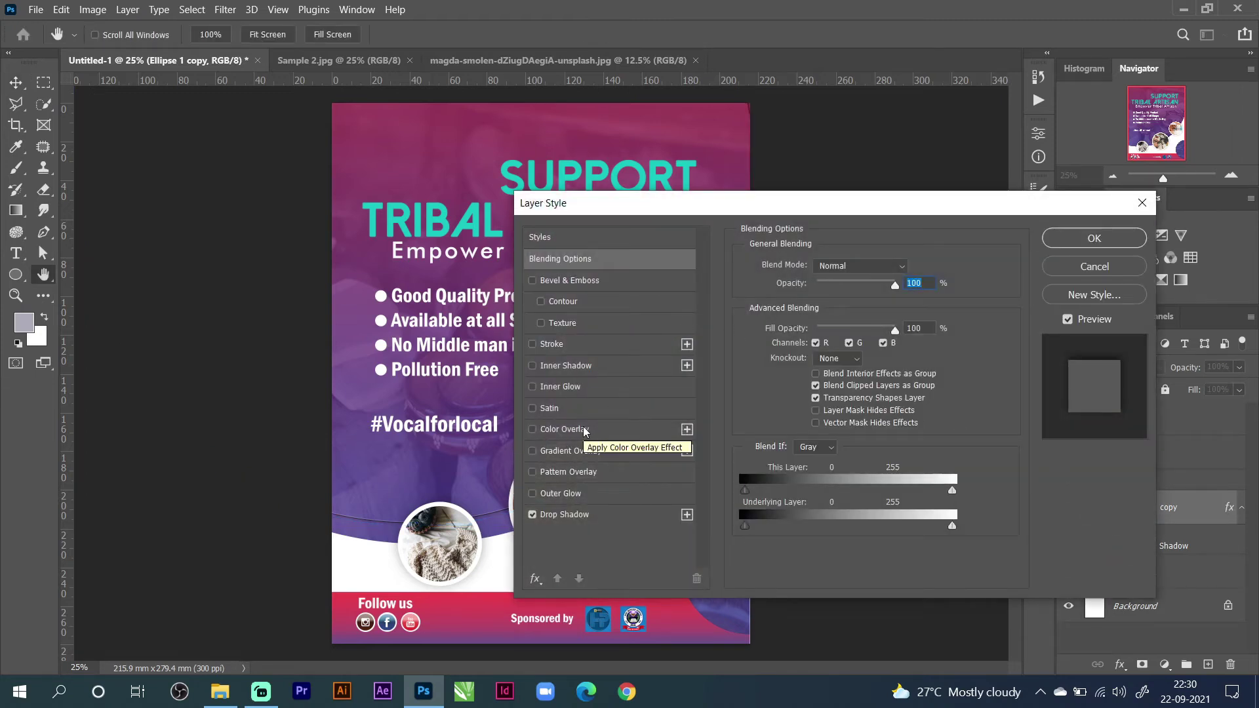
pyautogui.click(577, 451)
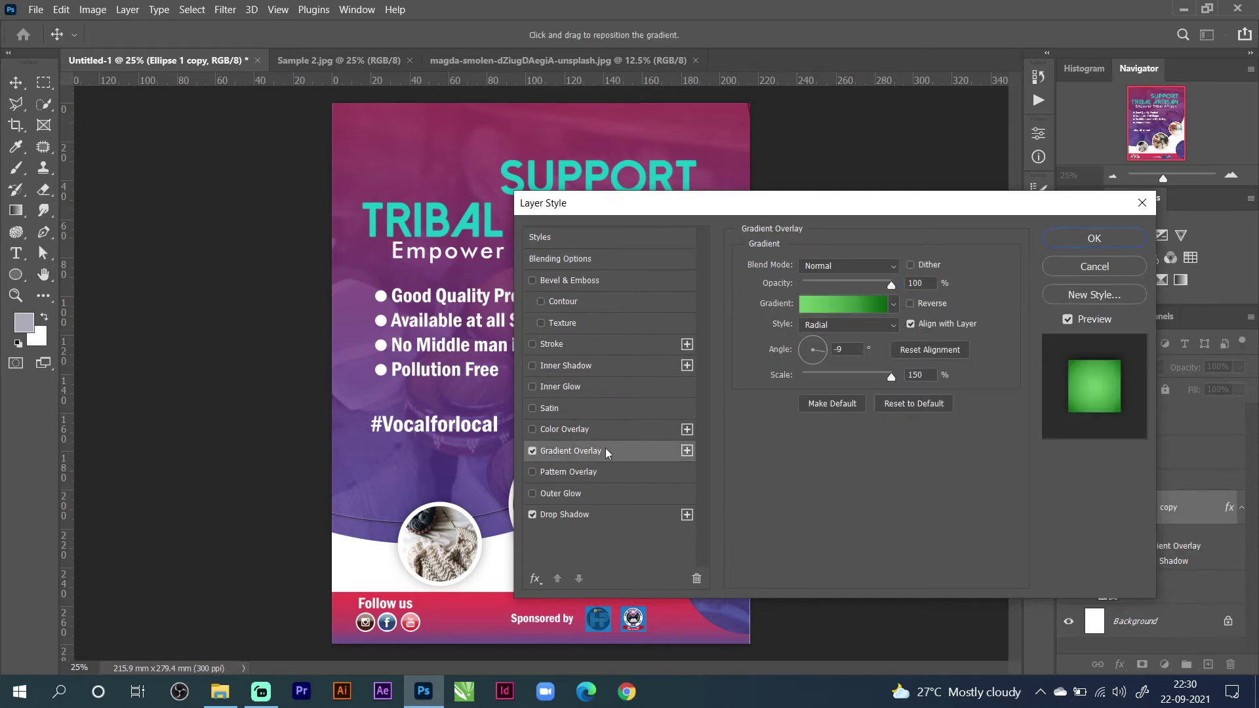
pyautogui.click(858, 308)
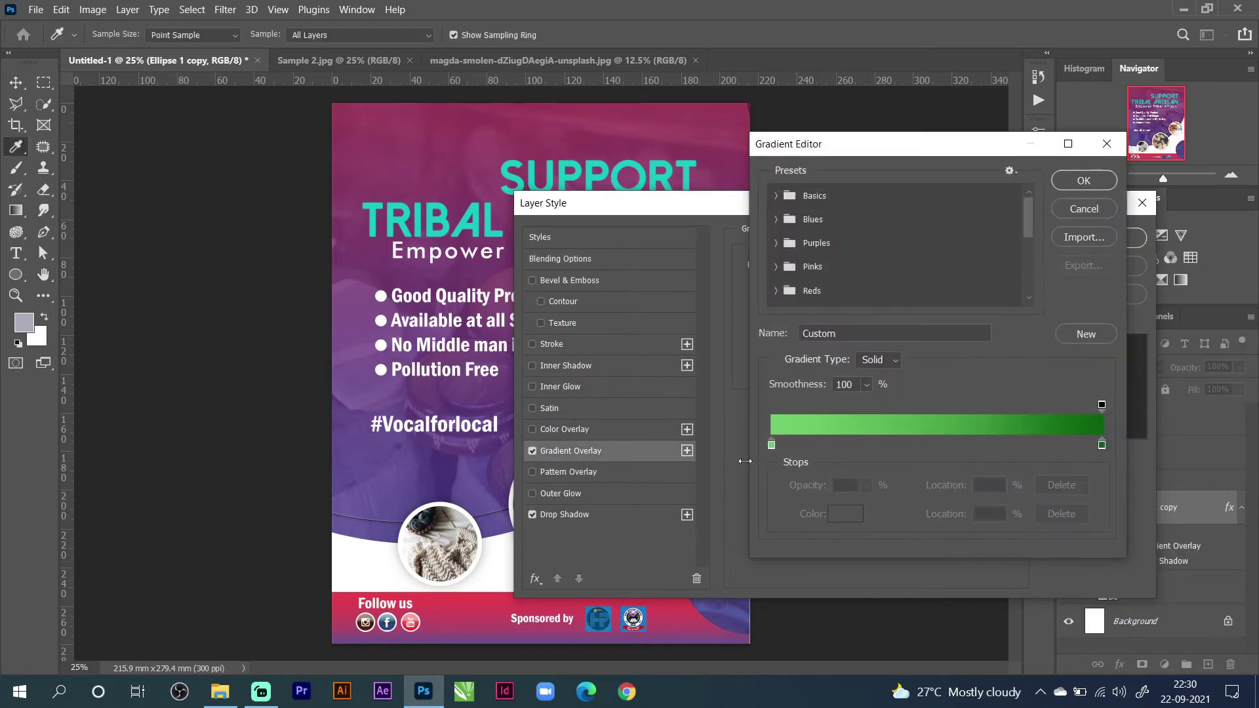
pyautogui.doubleClick(771, 446)
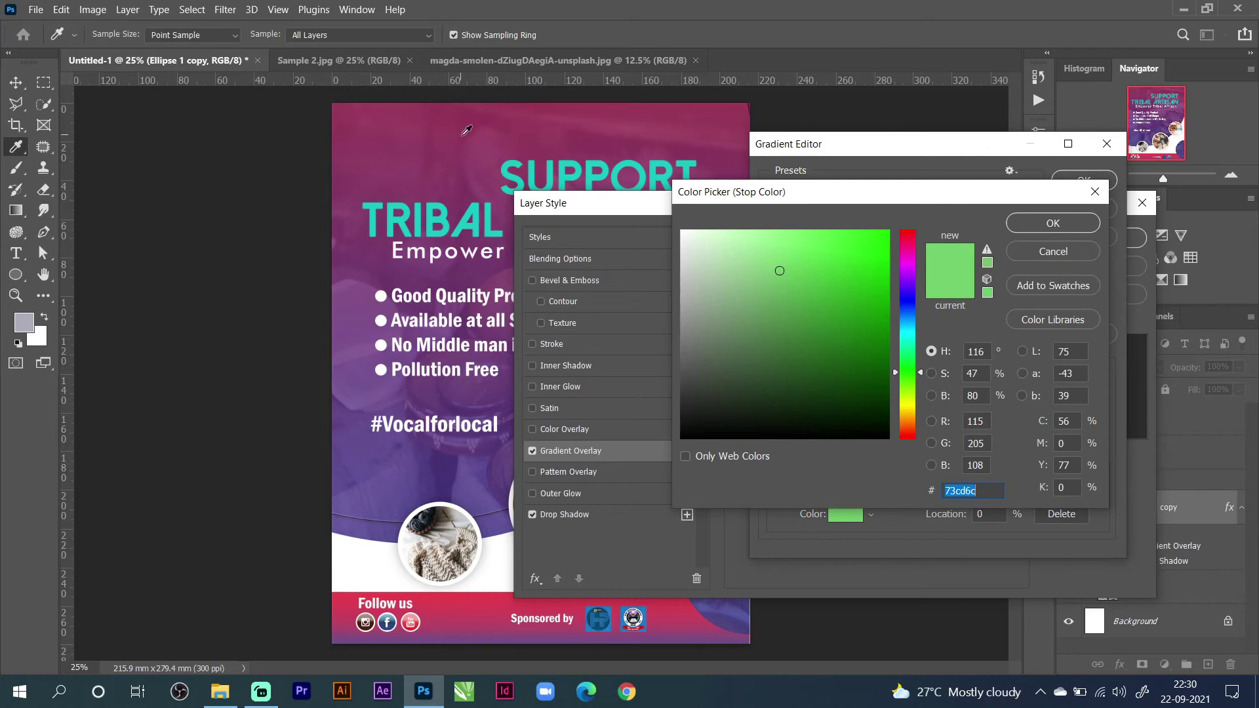
pyautogui.click(451, 100)
pyautogui.click(449, 103)
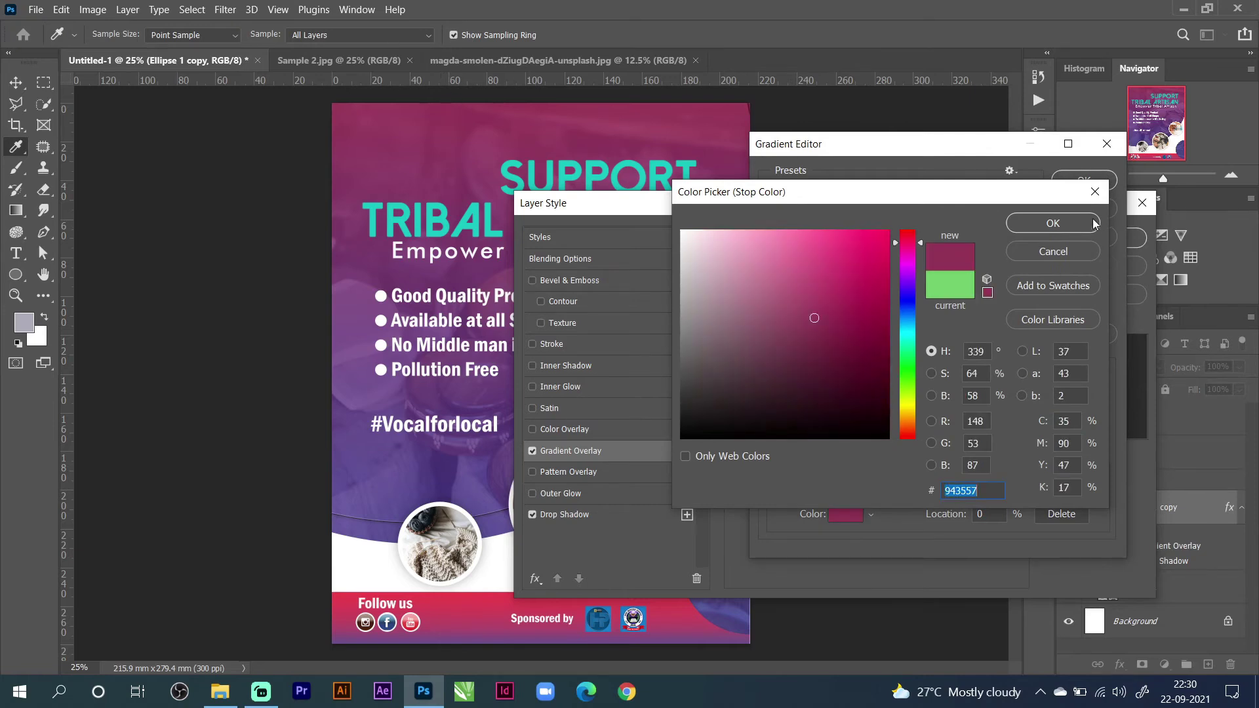
pyautogui.click(1053, 224)
# Set the gradient's end stop to purple 65569b, sampled from the poster's lower curve, and apply the gradient overlay.
pyautogui.doubleClick(1102, 445)
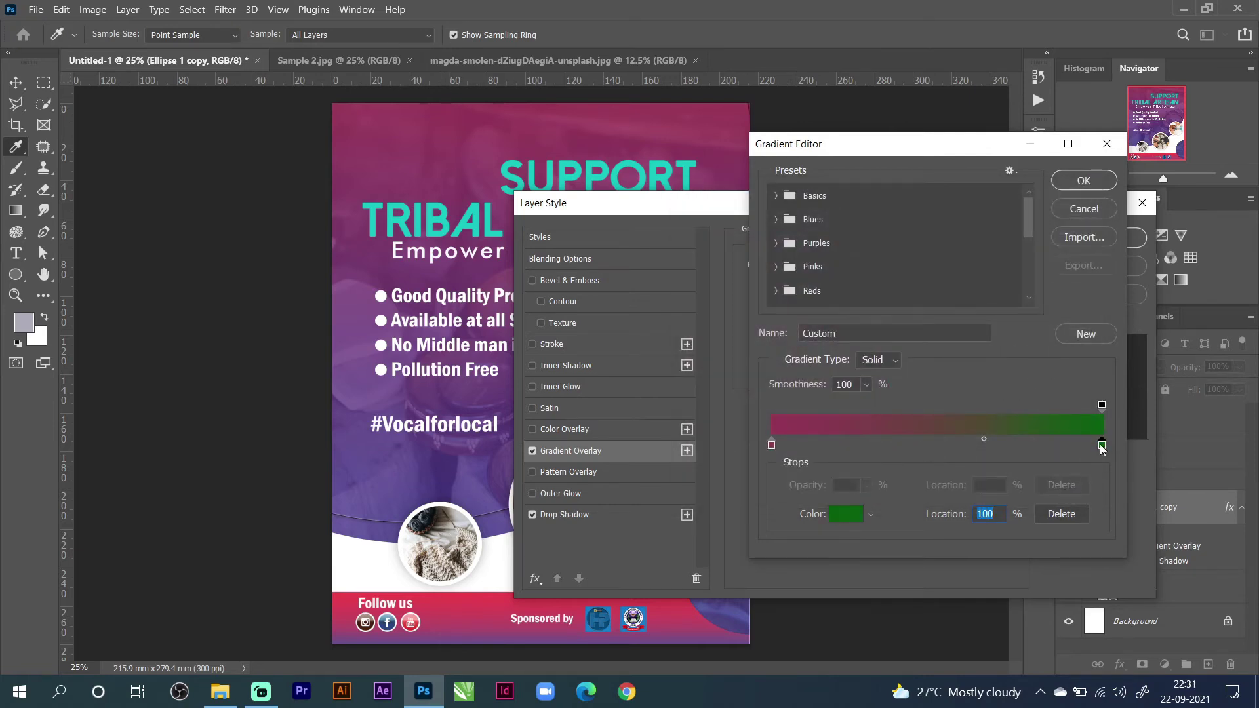
pyautogui.click(367, 507)
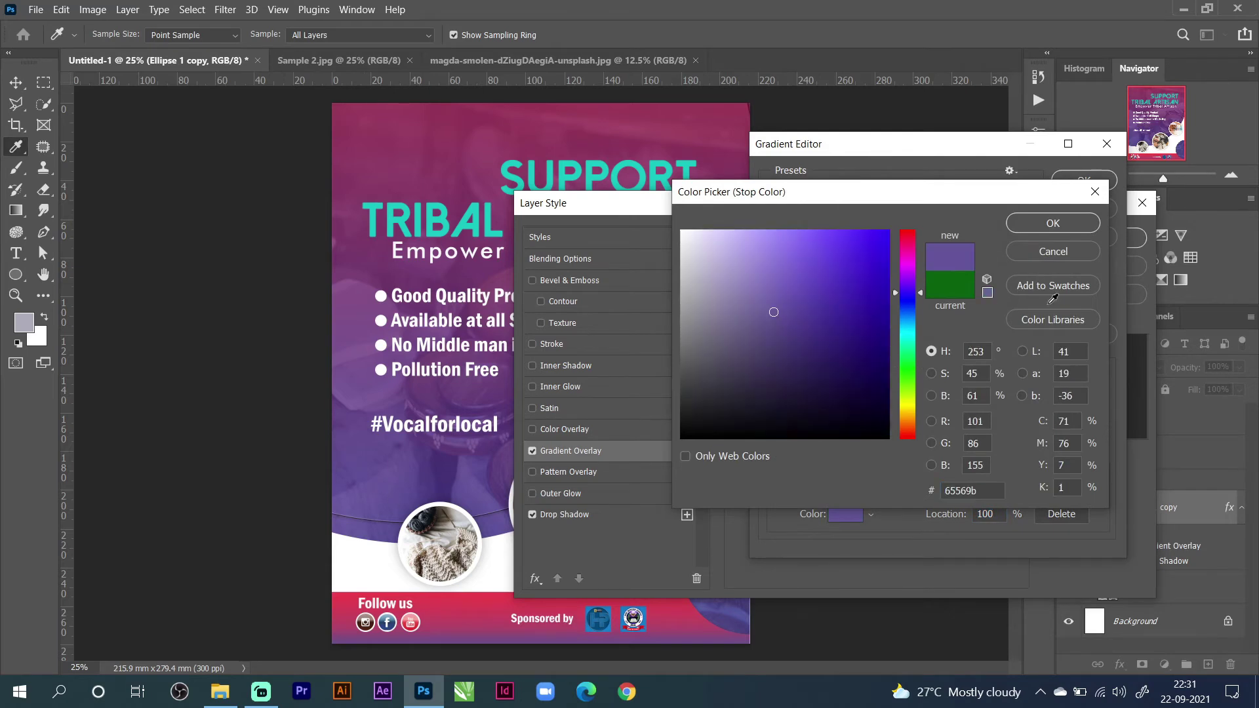
pyautogui.click(1069, 227)
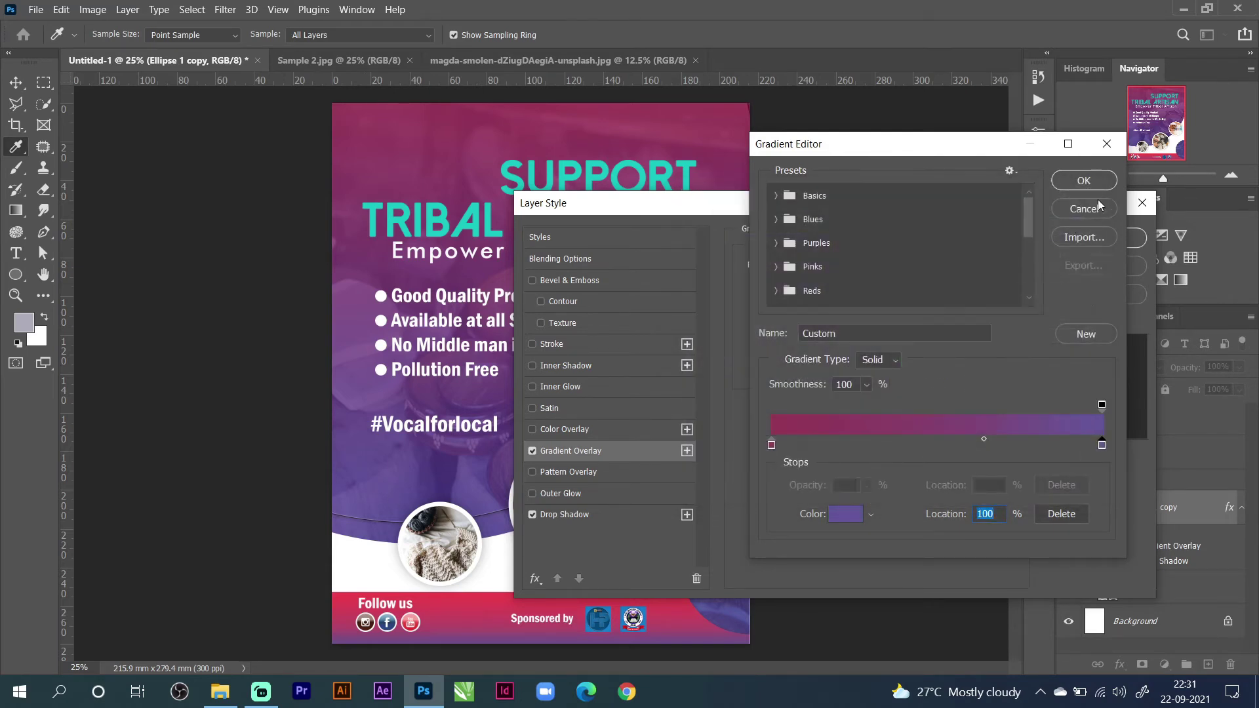
pyautogui.click(1083, 181)
pyautogui.moveTo(1016, 207); pyautogui.dragTo(908, 172)
pyautogui.click(1009, 202)
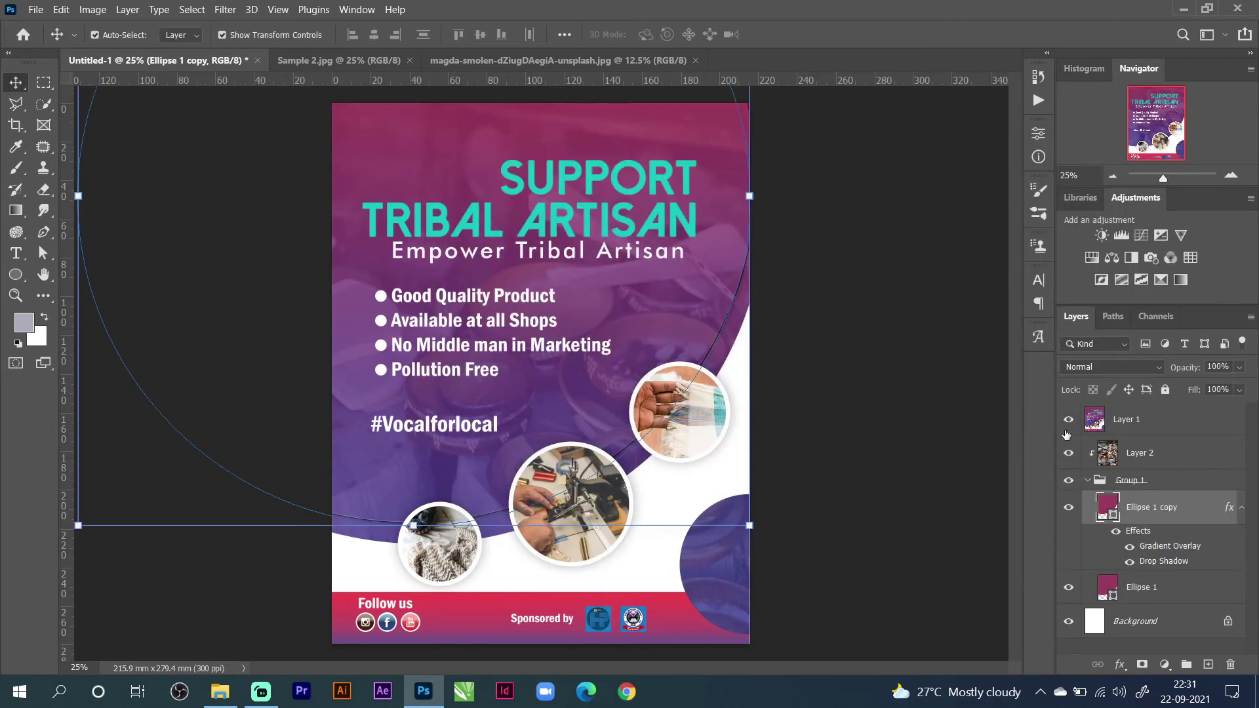
# Hide Layer 1, release the Layer 2 photo's clipping mask and hide Layer 2.
pyautogui.click(1069, 420)
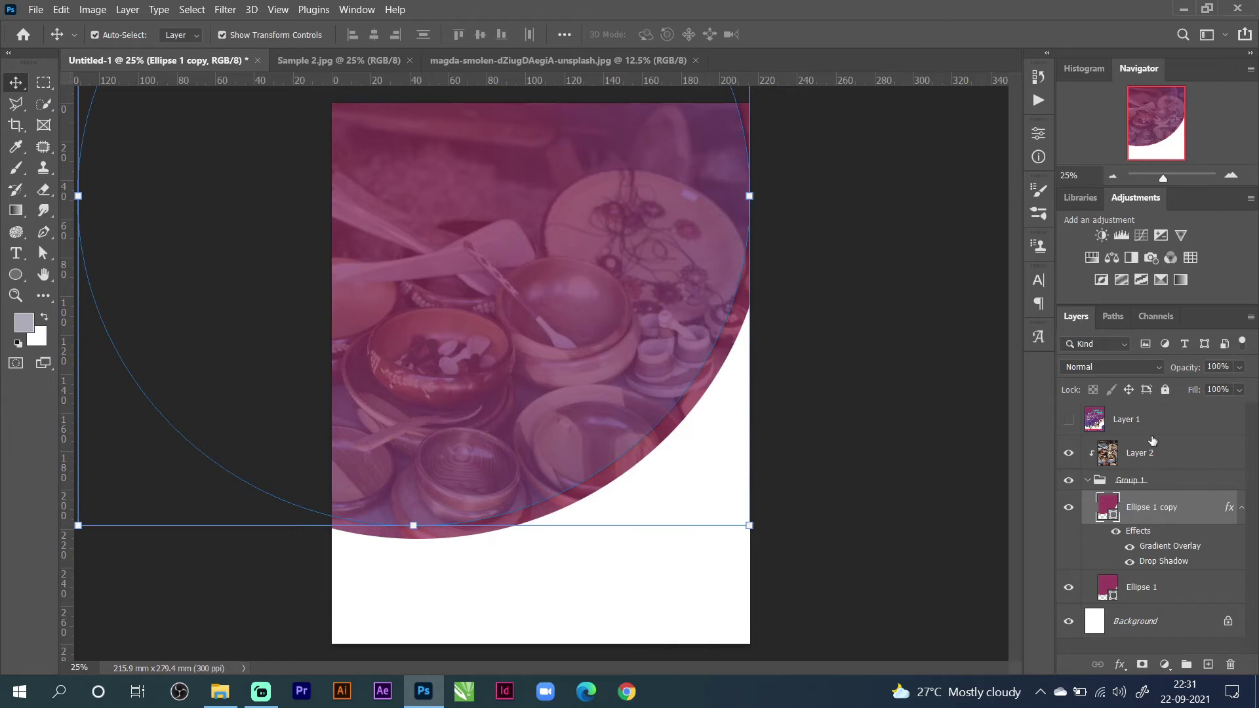
pyautogui.click(1141, 455)
pyautogui.rightClick(1141, 455)
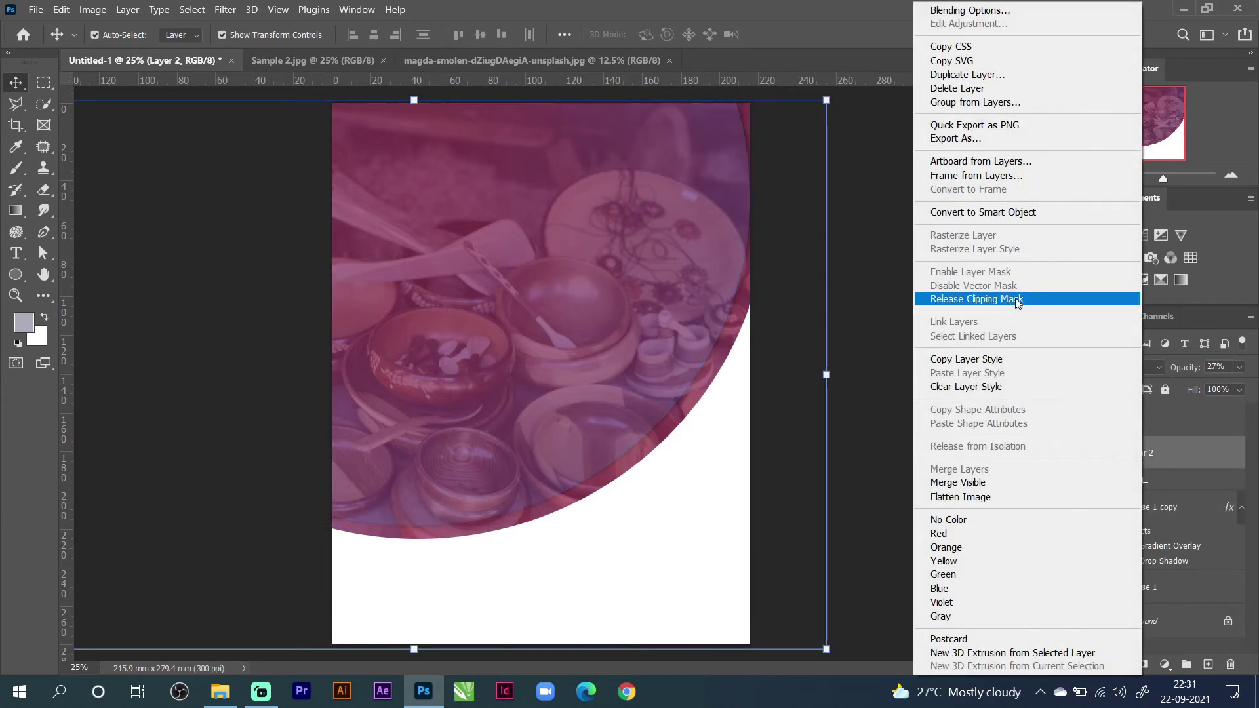
pyautogui.click(1024, 294)
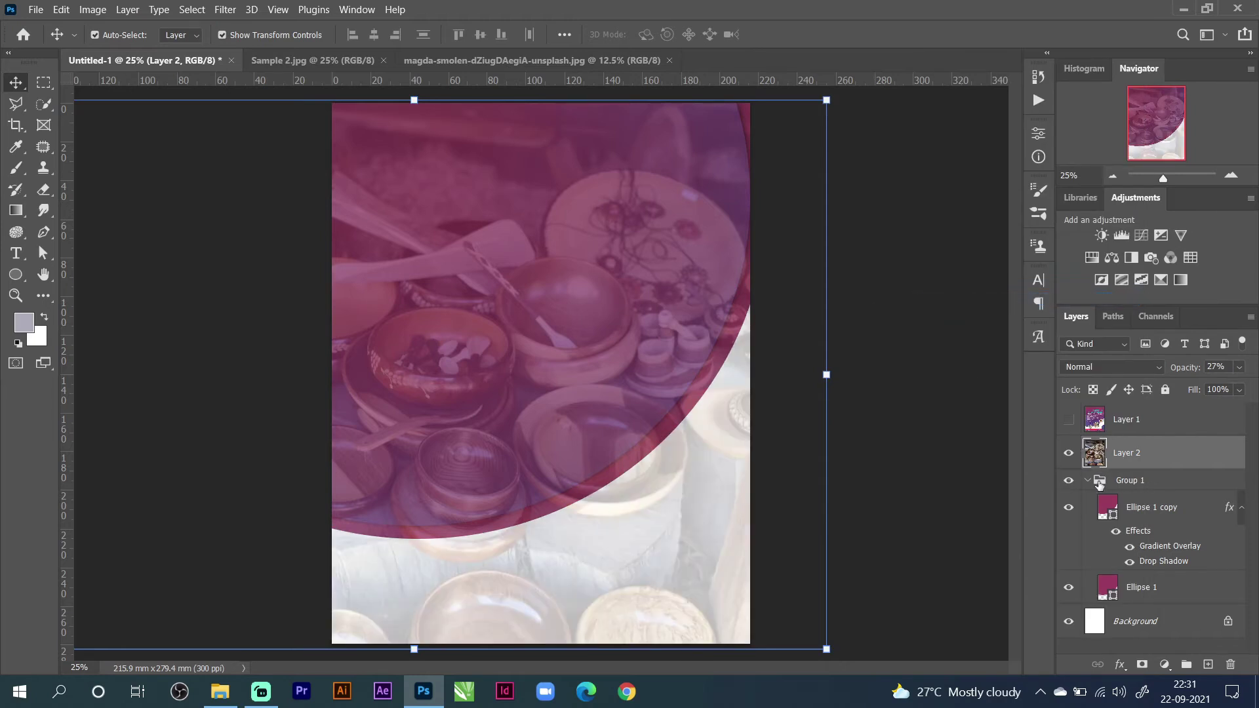
pyautogui.click(1068, 454)
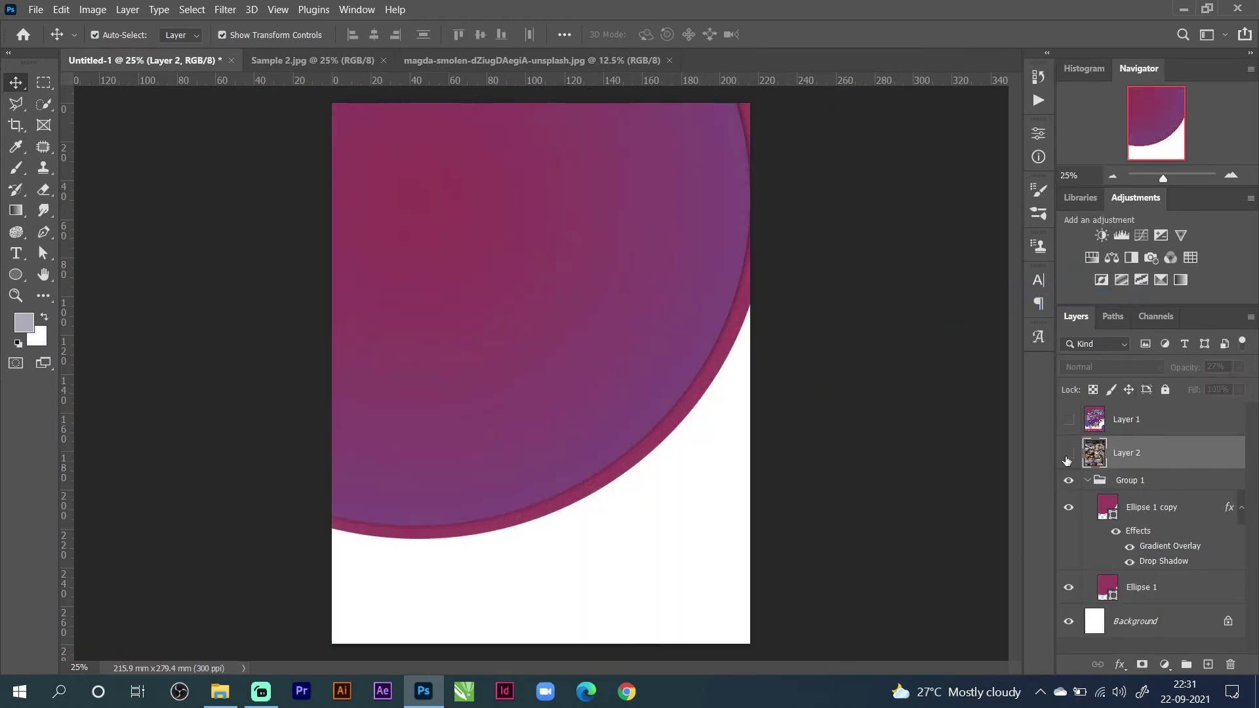
# Reopen Ellipse 1 copy's gradient overlay and change the gradient style to Linear.
pyautogui.click(500, 246)
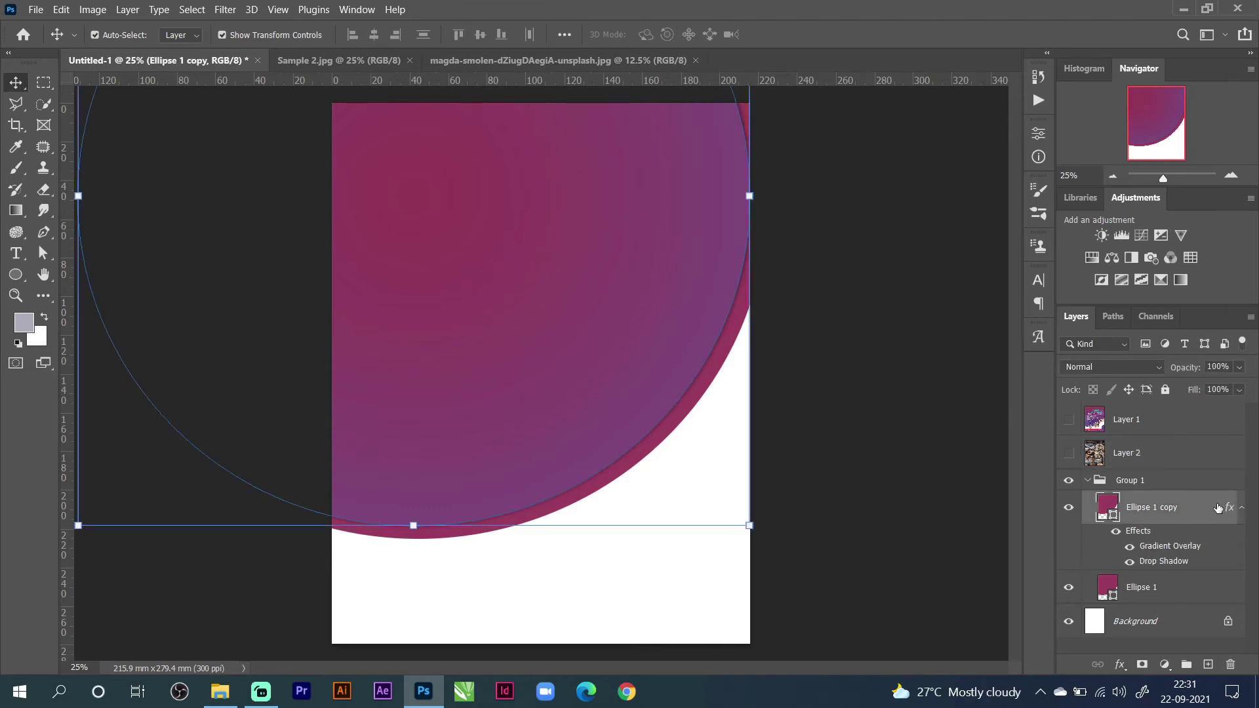
pyautogui.moveTo(694, 168); pyautogui.dragTo(938, 170)
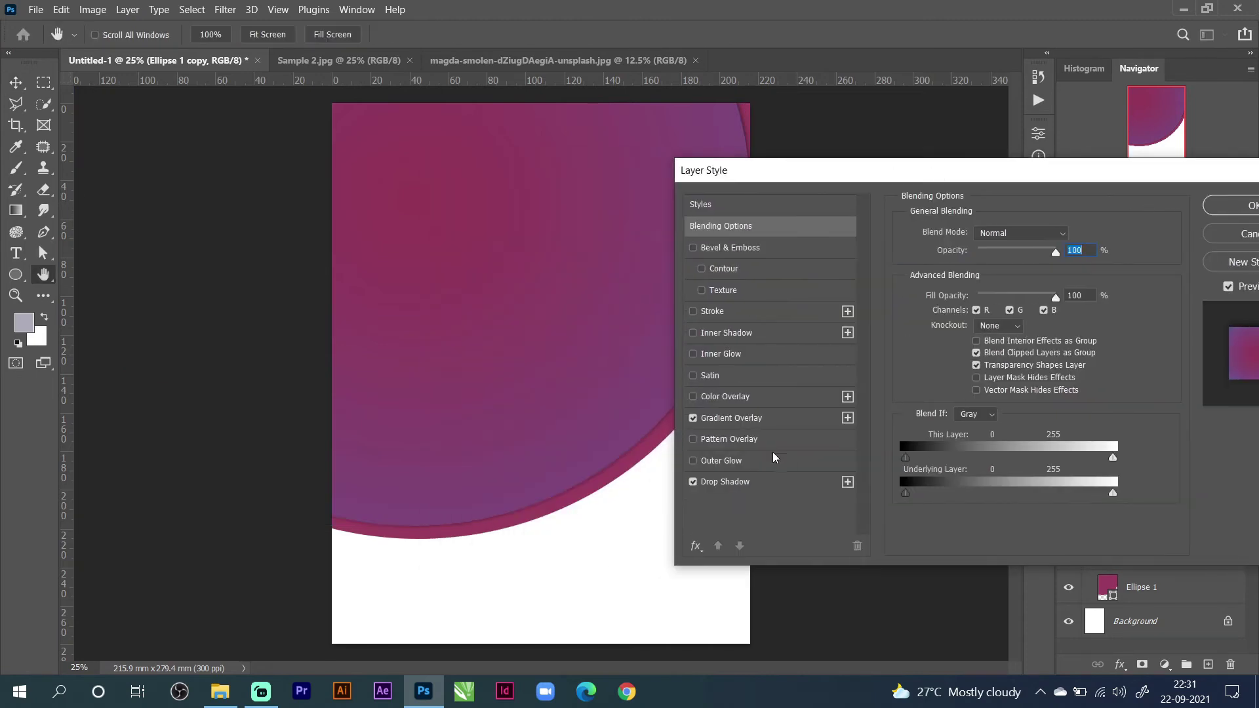
pyautogui.click(749, 418)
pyautogui.click(993, 273)
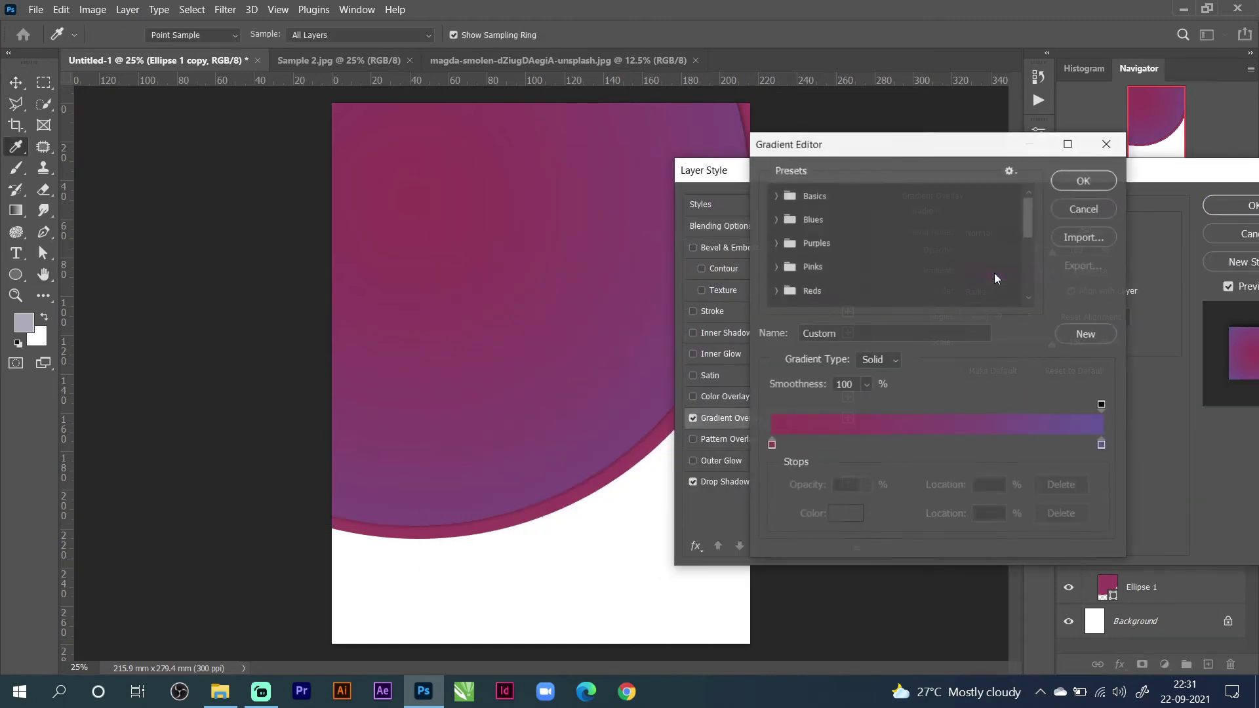
pyautogui.click(1080, 180)
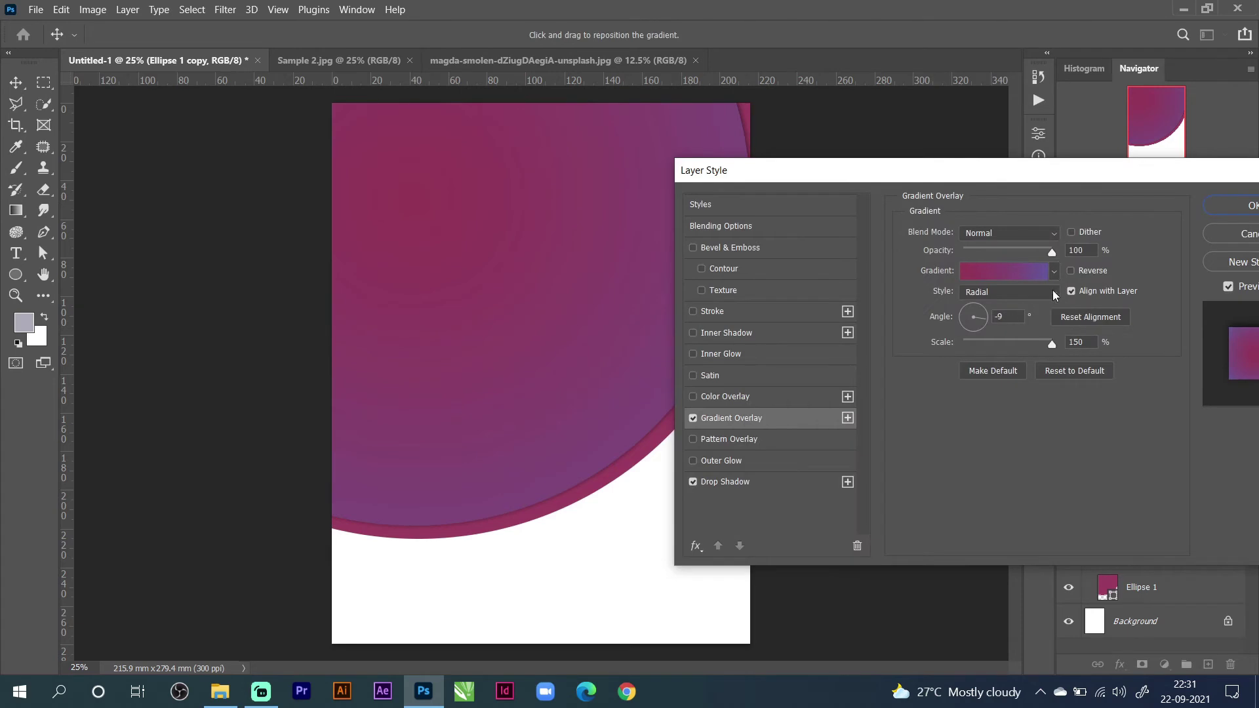
pyautogui.click(1052, 291)
pyautogui.click(1002, 303)
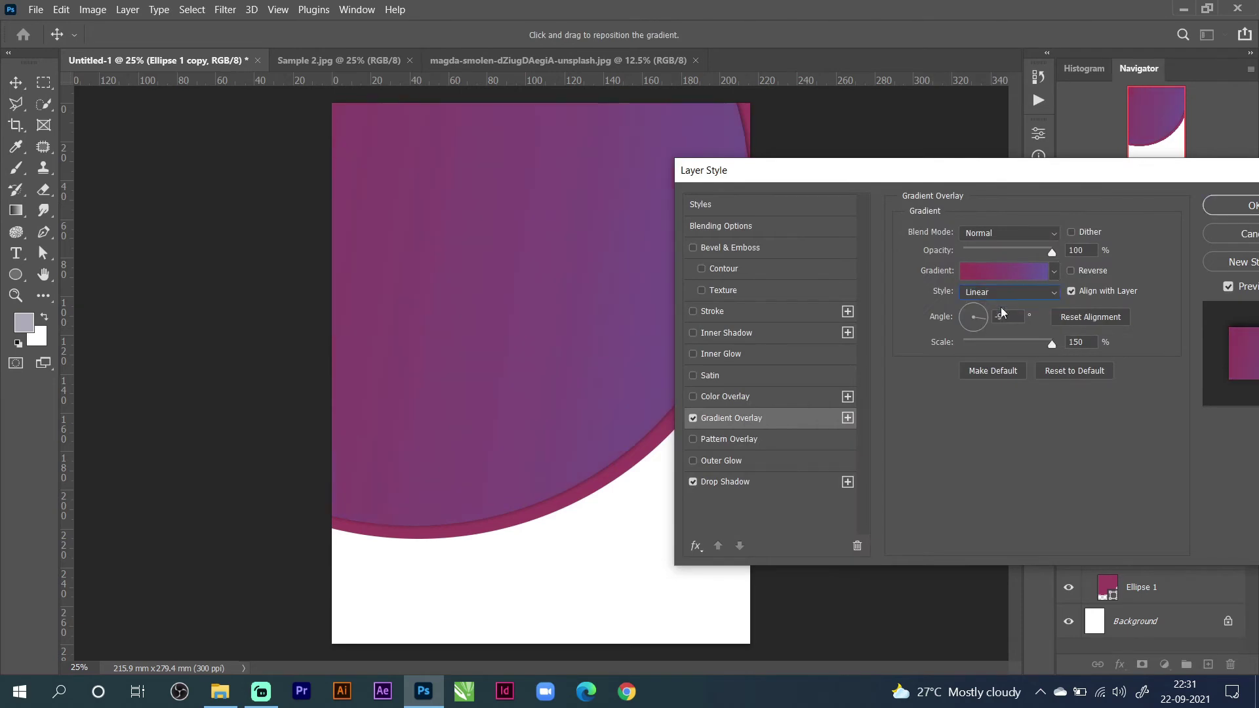
# Set the linear gradient overlay's angle to -97°.
pyautogui.click(1028, 275)
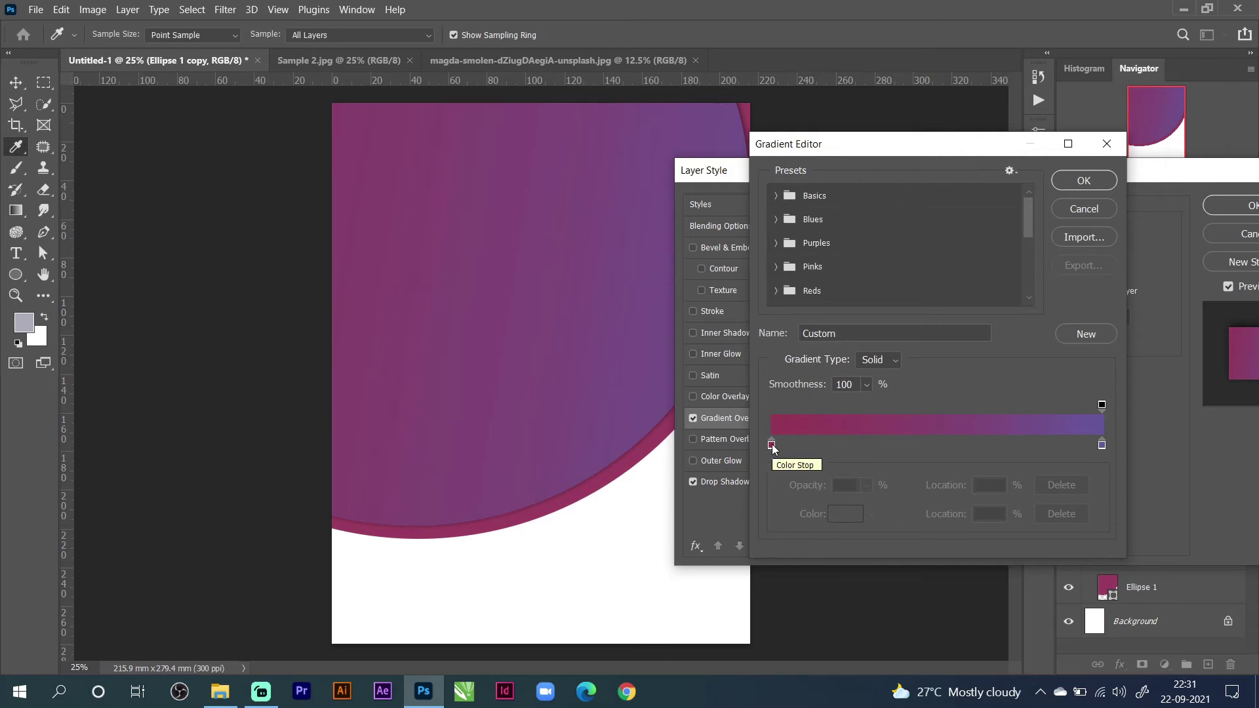
pyautogui.click(1090, 189)
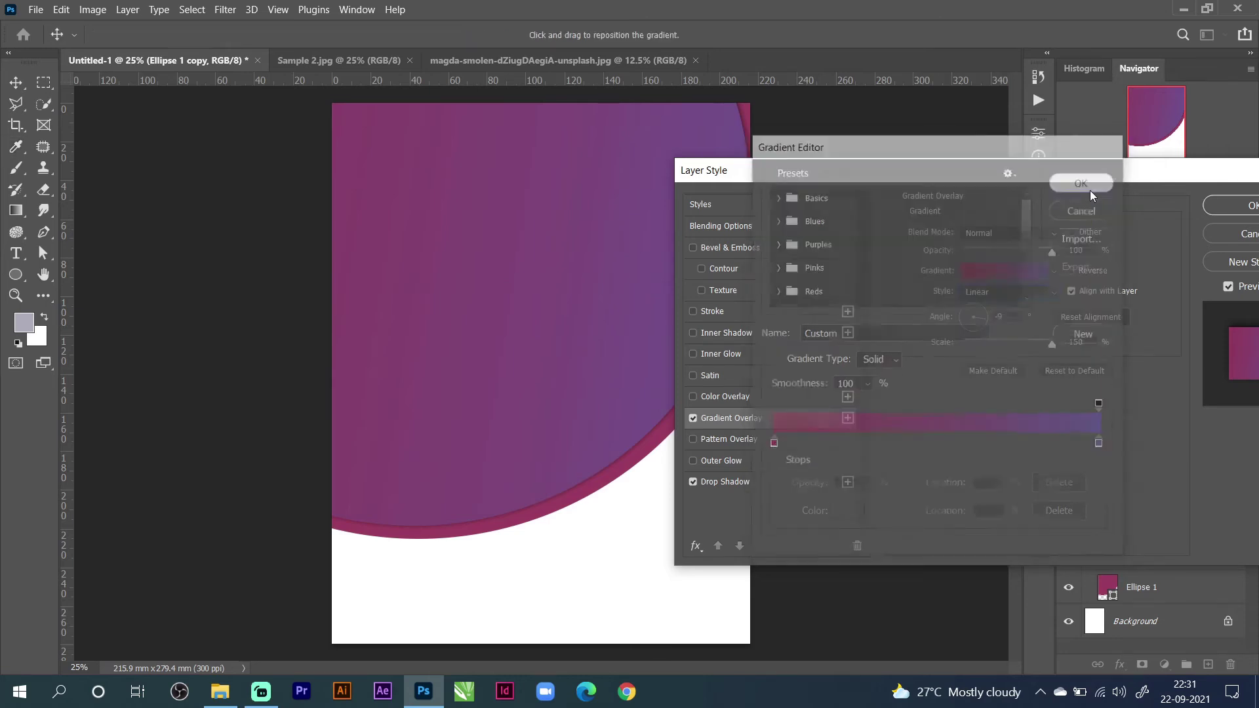
pyautogui.moveTo(981, 319); pyautogui.dragTo(970, 305)
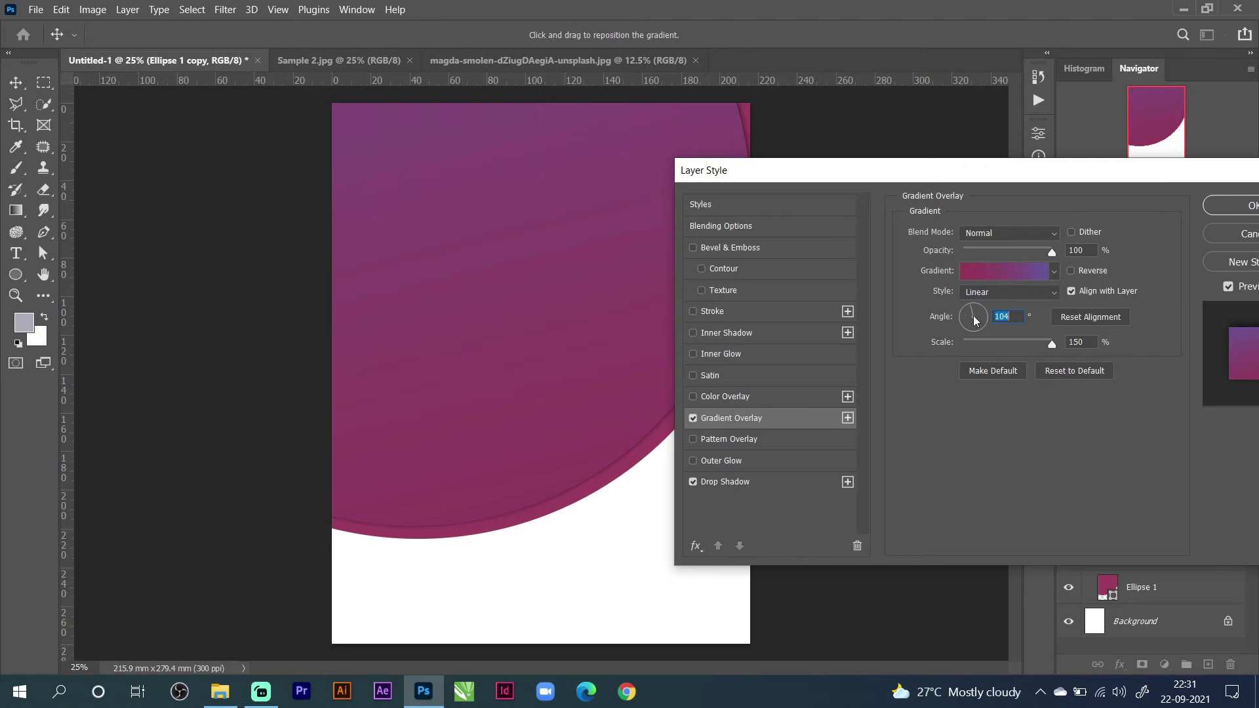
pyautogui.click(975, 328)
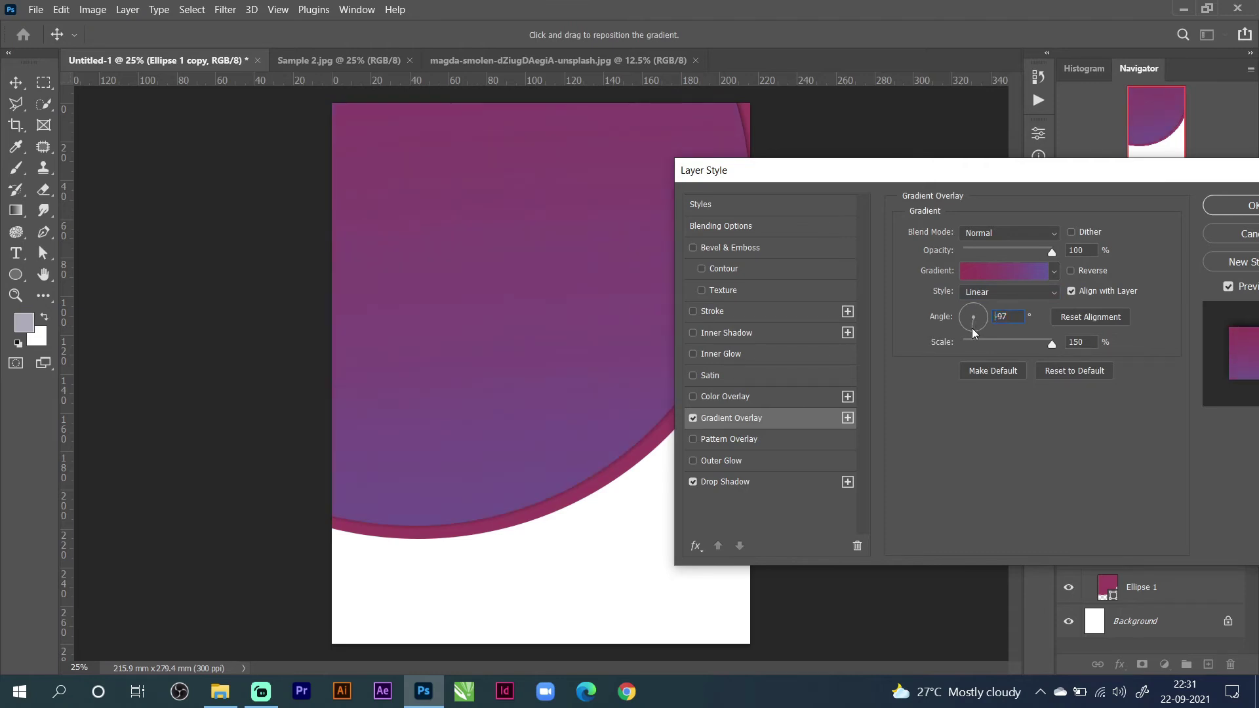
# Shift the overlay gradient's midpoint to 68% and set its end stop to blue 4c69e5.
pyautogui.click(1005, 267)
pyautogui.click(774, 444)
pyautogui.click(984, 440)
pyautogui.moveTo(985, 439)
pyautogui.mouseDown()
pyautogui.moveTo(926, 442)
pyautogui.moveTo(1003, 451)
pyautogui.moveTo(997, 440)
pyautogui.mouseUp()
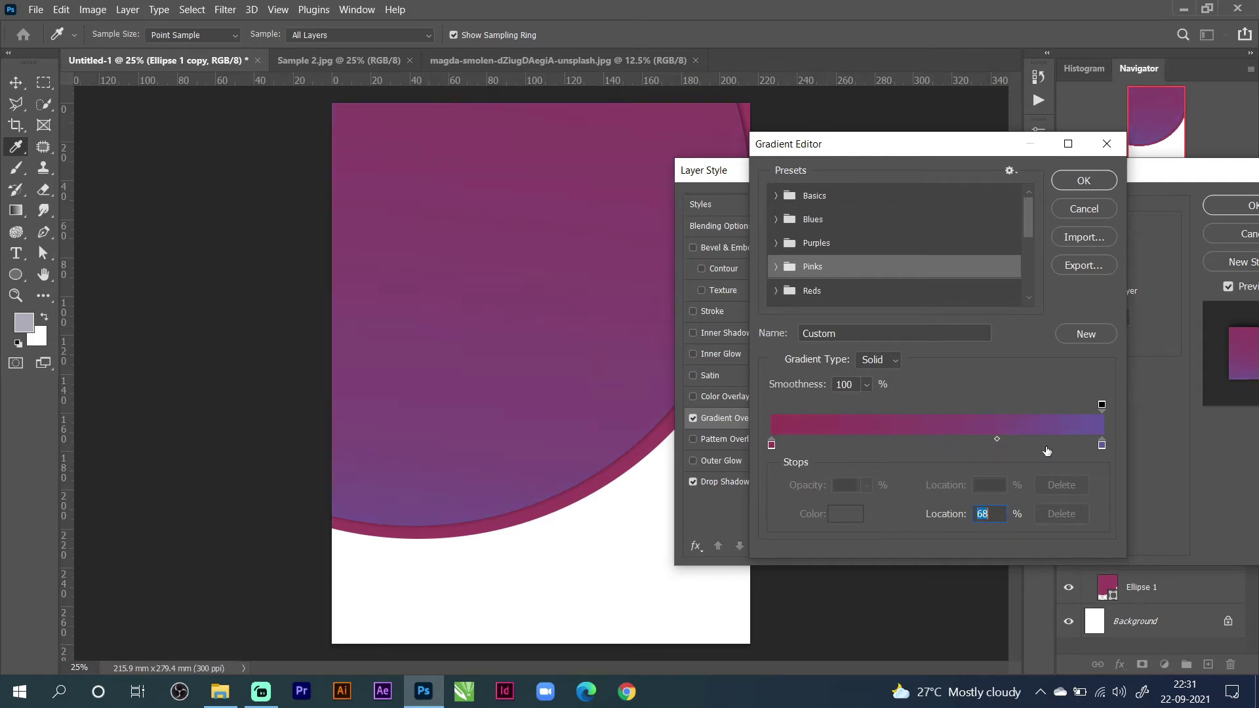
pyautogui.doubleClick(1101, 446)
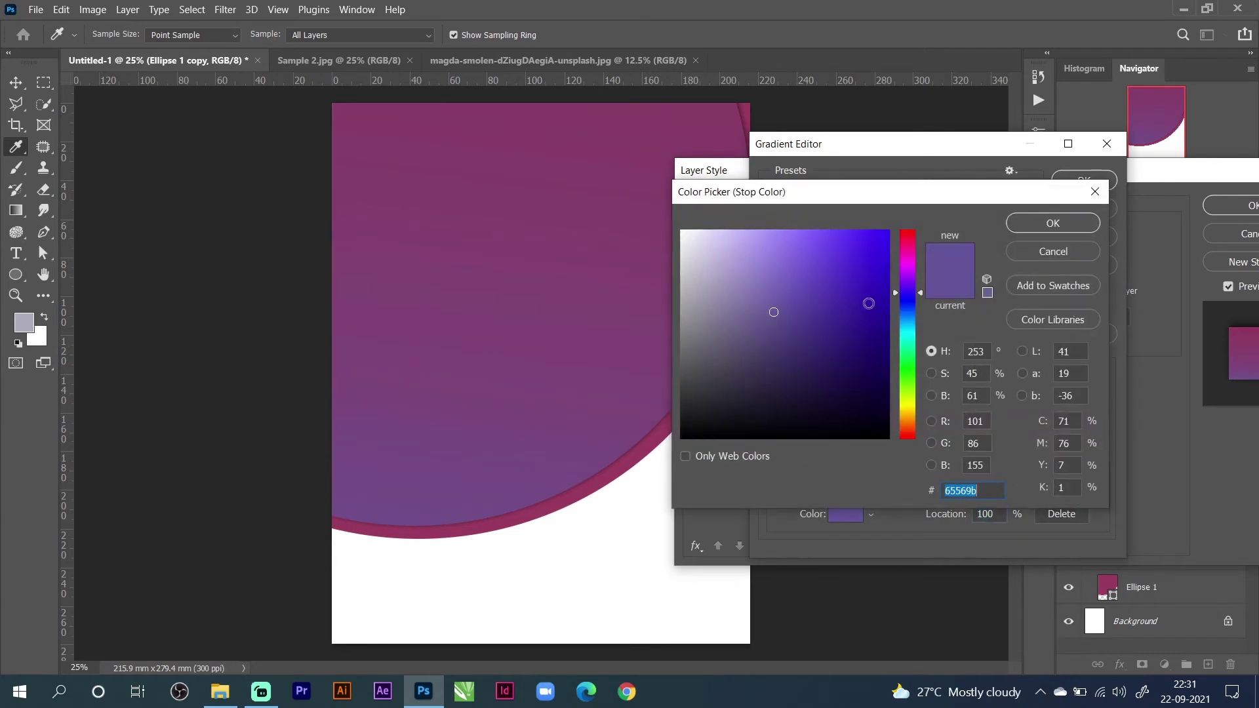
pyautogui.moveTo(909, 299); pyautogui.dragTo(909, 306)
pyautogui.moveTo(836, 257)
pyautogui.mouseDown()
pyautogui.moveTo(830, 288)
pyautogui.moveTo(809, 262)
pyautogui.moveTo(819, 251)
pyautogui.mouseUp()
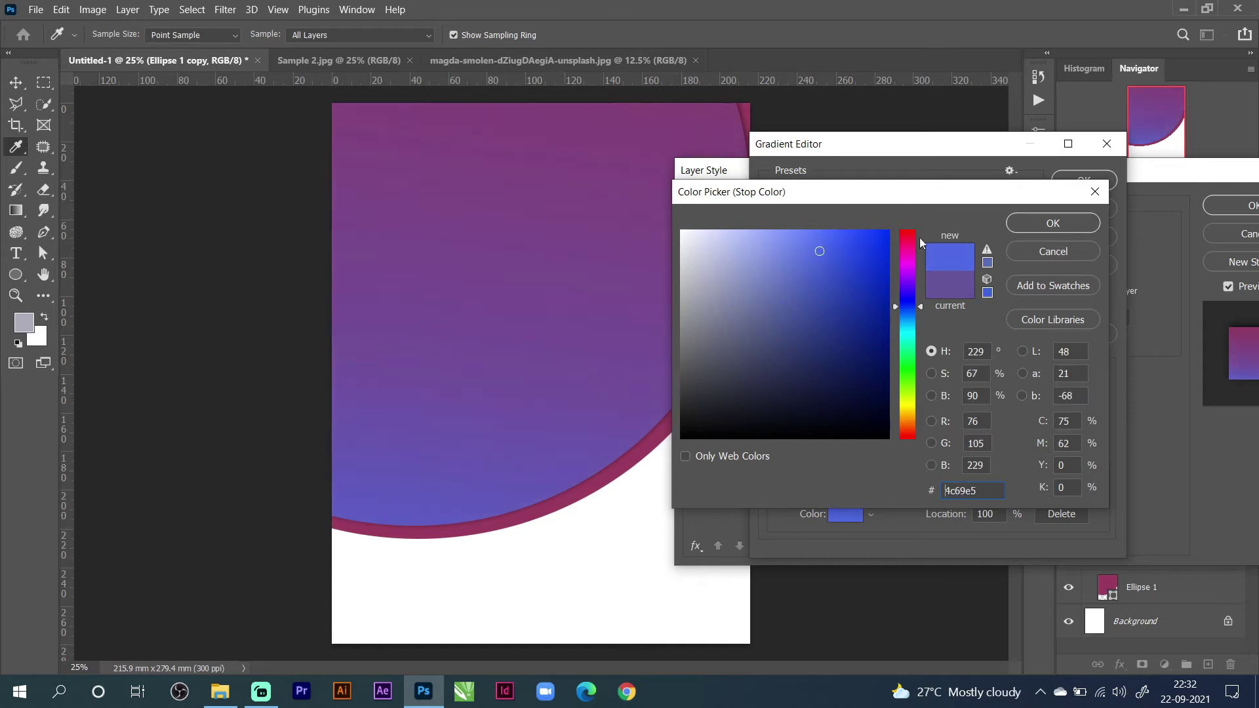
pyautogui.click(1038, 233)
# Set the gradient's start stop to brighter magenta ca2a63 and apply the gradient overlay to Ellipse 1 copy.
pyautogui.doubleClick(771, 445)
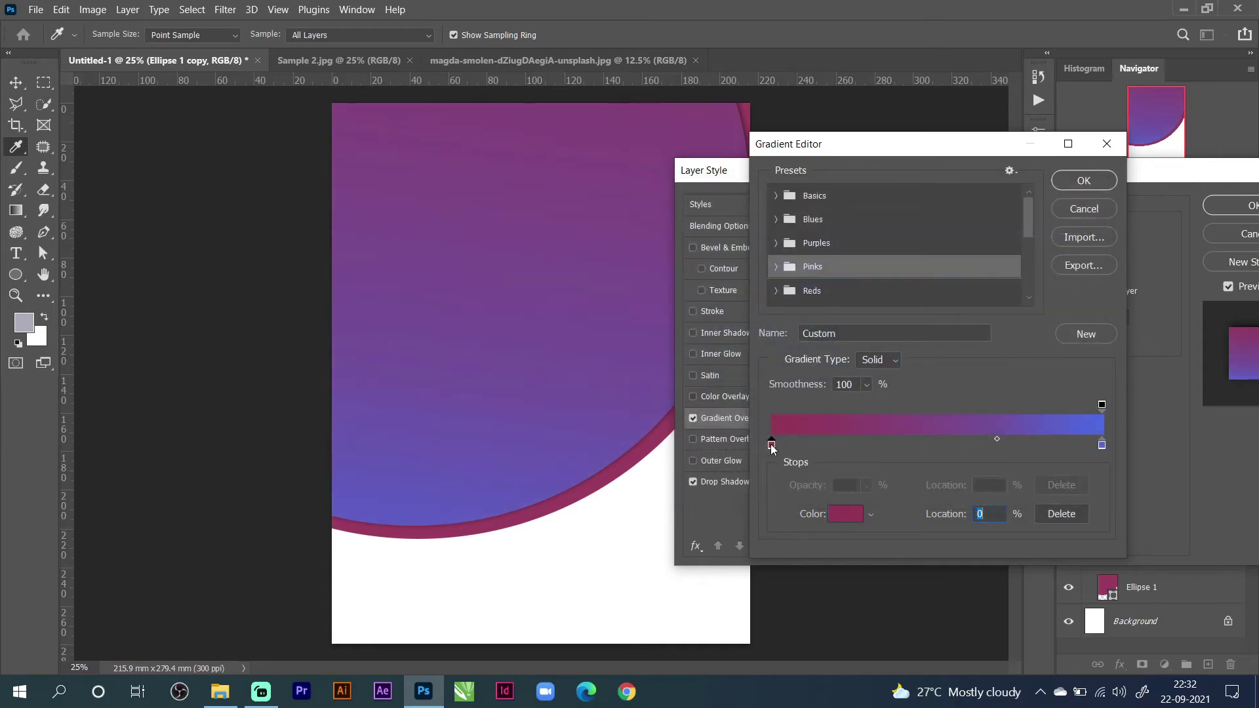
pyautogui.click(846, 296)
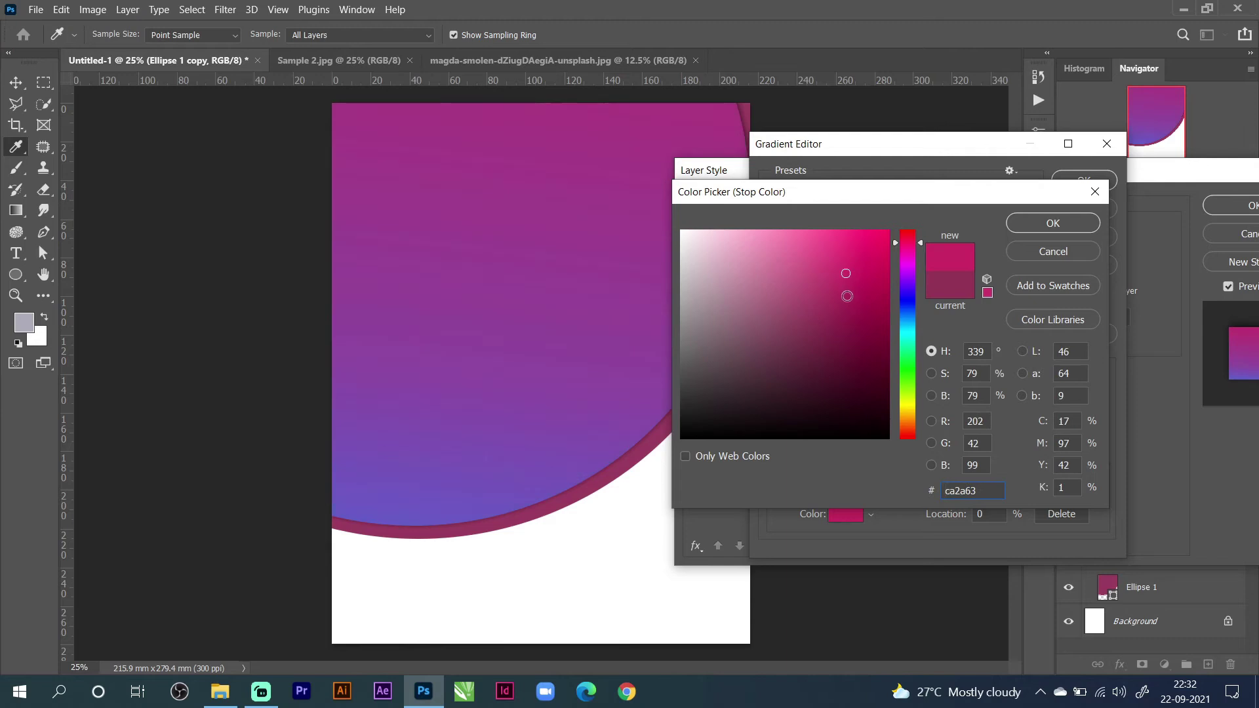
pyautogui.click(1065, 223)
pyautogui.click(1084, 180)
pyautogui.click(1229, 207)
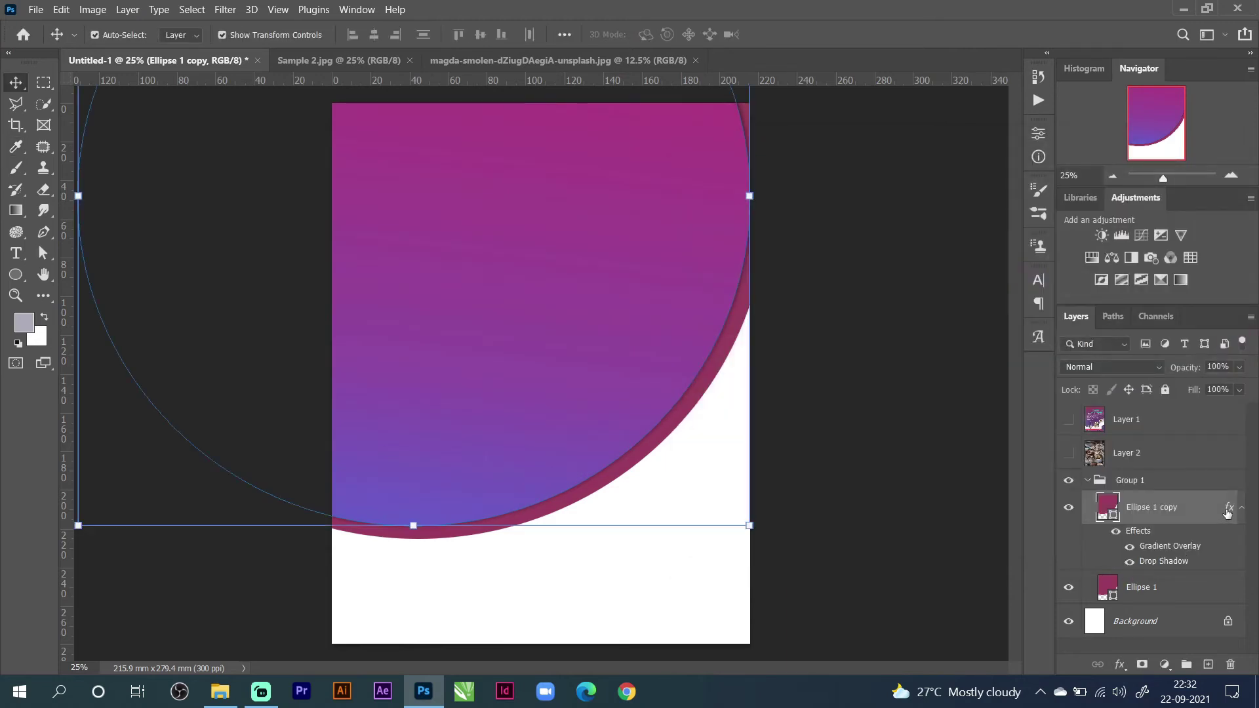
# Copy Ellipse 1 copy's layer effects onto Ellipse 1 and hide the drop shadow on Ellipse 1.
pyautogui.moveTo(1227, 513); pyautogui.dragTo(1177, 601)
pyautogui.press('ctrl')
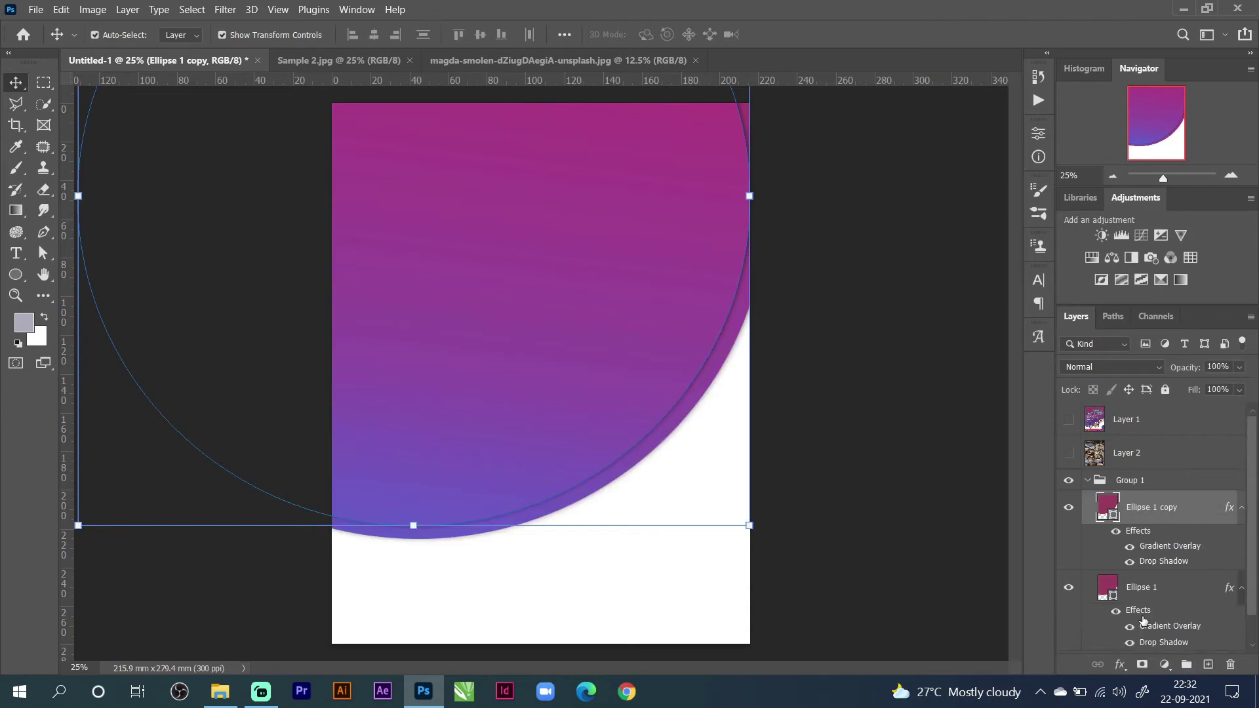
pyautogui.scroll(-1, 1142, 619)
pyautogui.click(1129, 612)
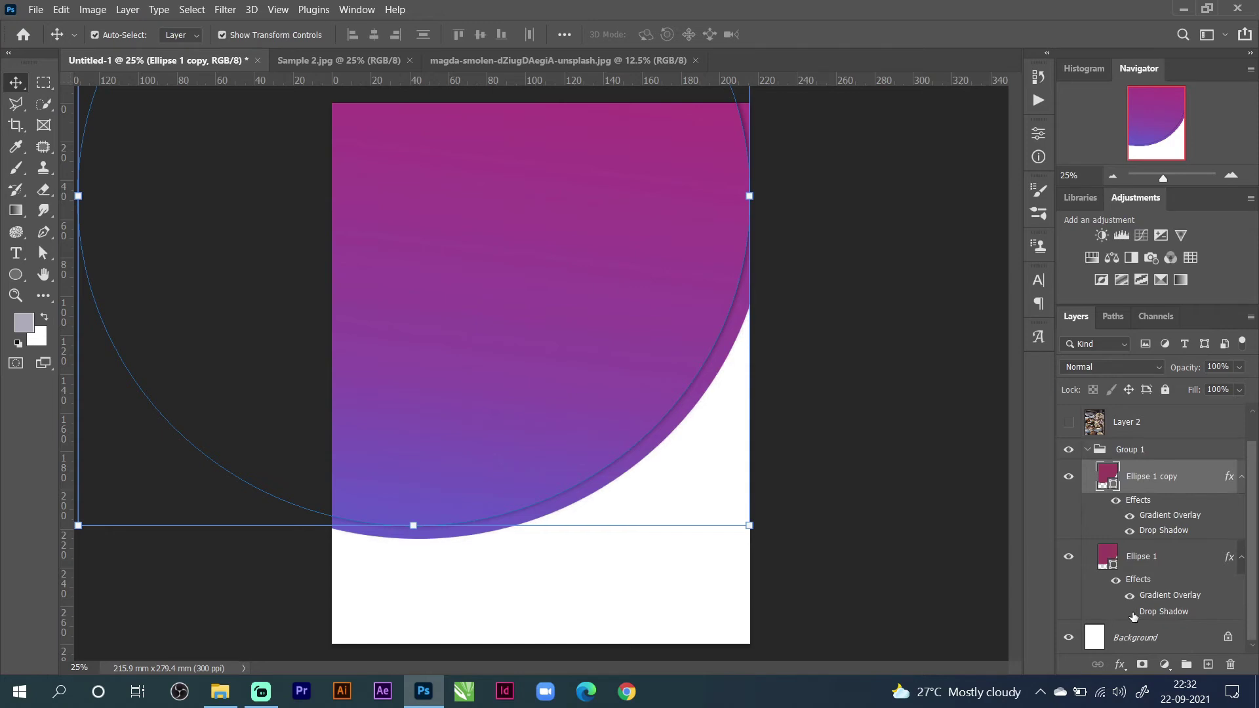
# Move Ellipse 1 copy slightly right and nudge it up to widen the rim along the lower curve.
pyautogui.click(845, 403)
pyautogui.click(509, 362)
pyautogui.moveTo(508, 362); pyautogui.dragTo(519, 356)
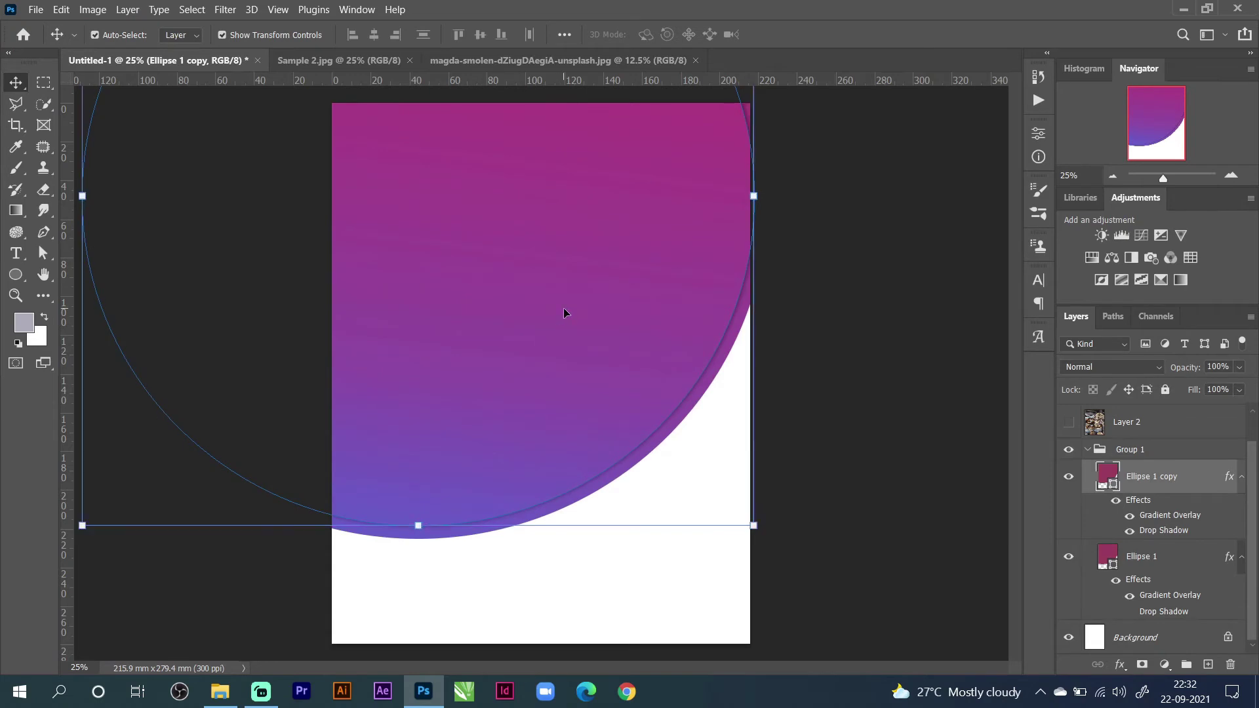
pyautogui.press('Up')
pyautogui.press('Up')
pyautogui.press('Up')
pyautogui.press('Up')
pyautogui.press('Up')
pyautogui.press('Up')
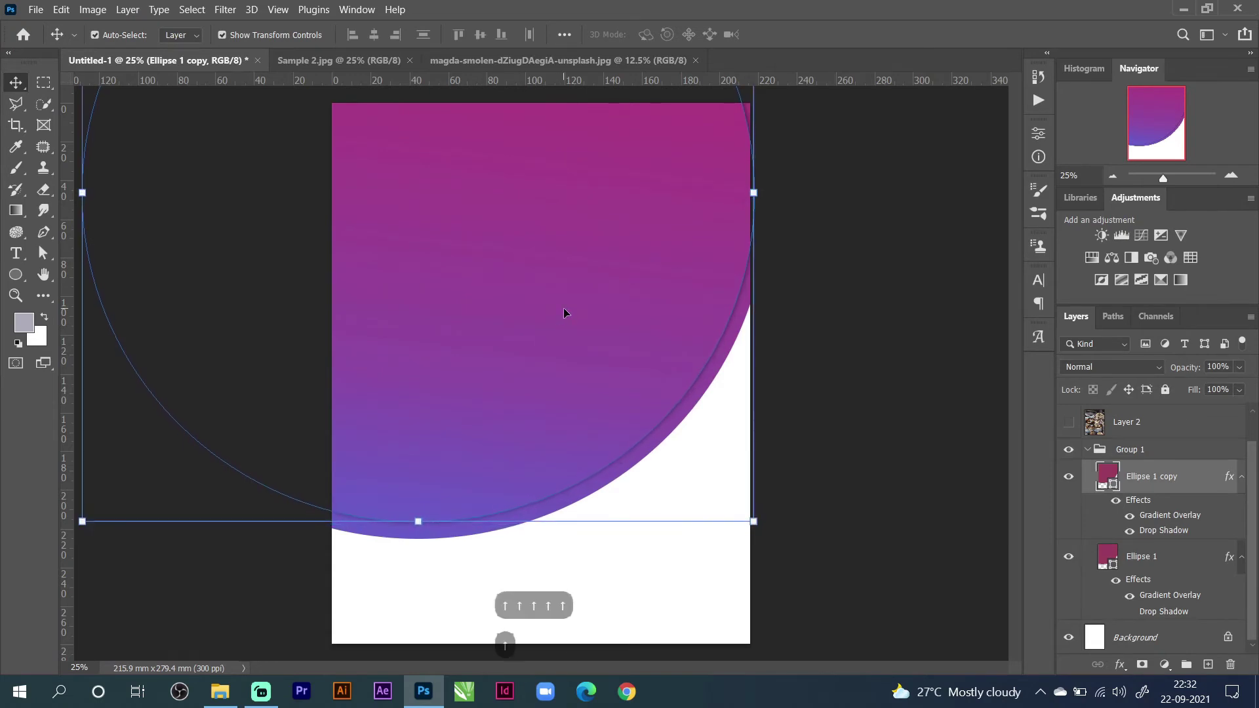
pyautogui.click(865, 315)
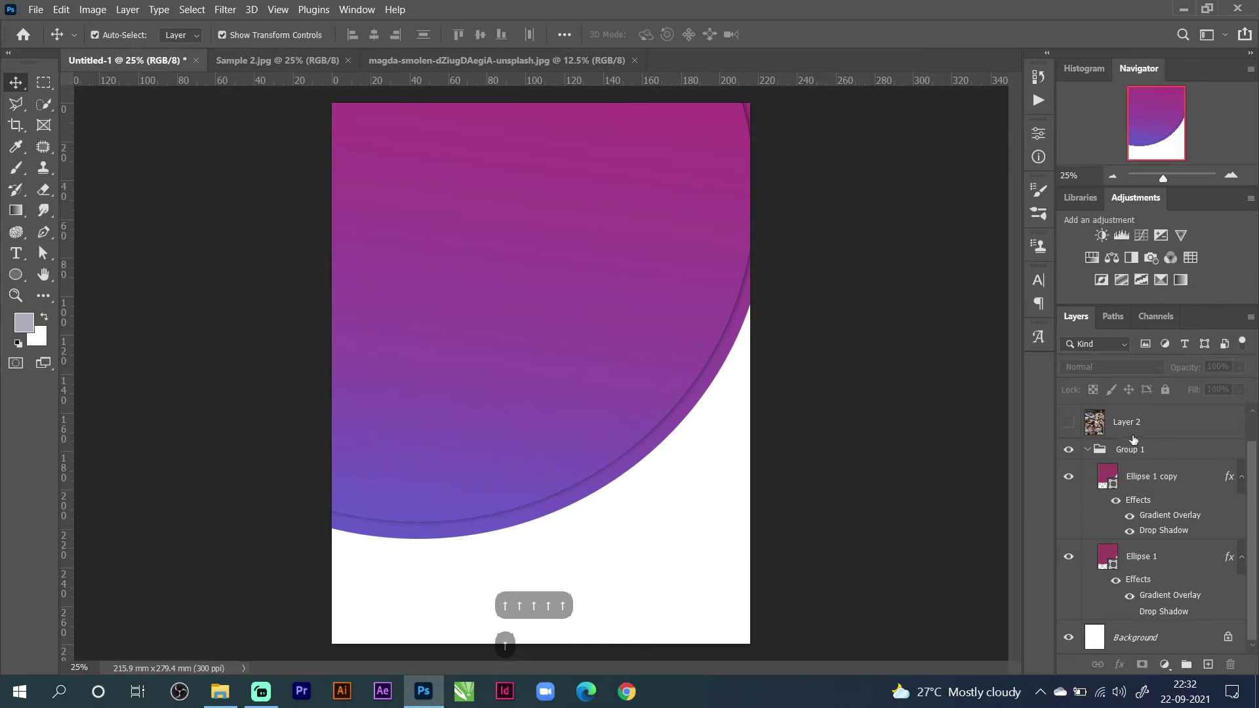
# Collapse Group 1, show the Layer 2 bowls photo and clip it to the group.
pyautogui.click(1087, 449)
pyautogui.click(1070, 419)
pyautogui.click(1069, 419)
pyautogui.click(1068, 453)
pyautogui.click(1133, 457)
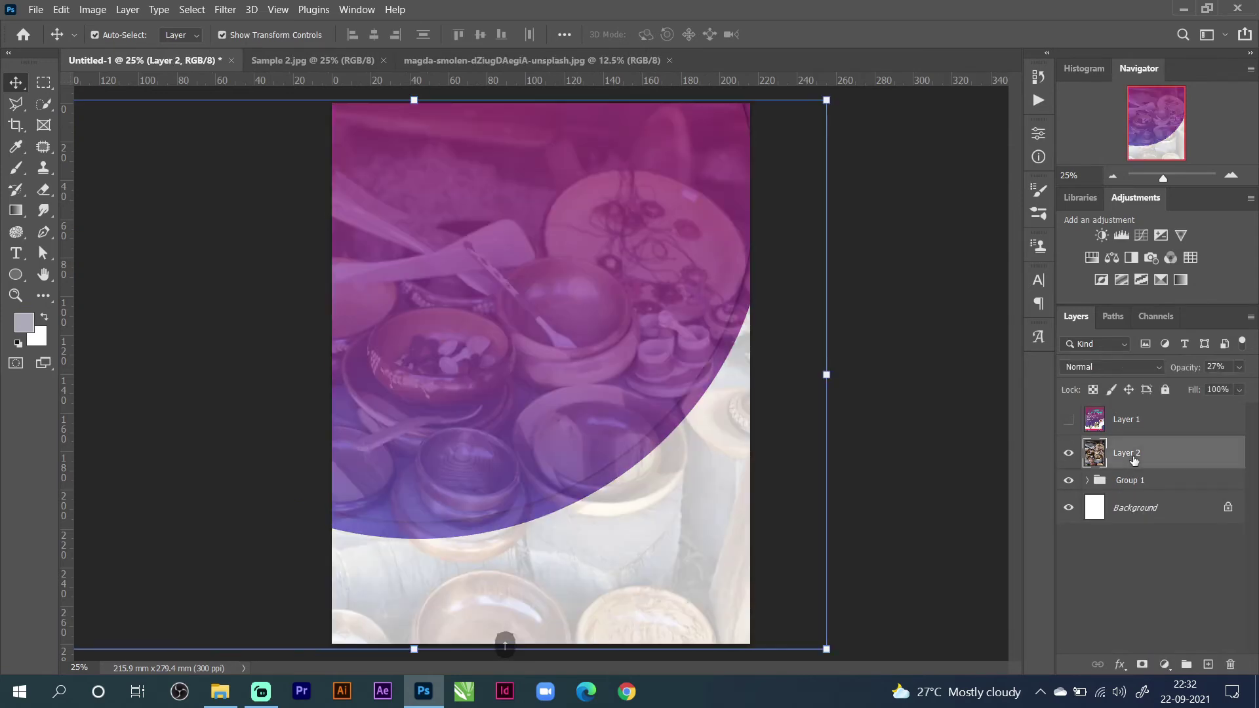
pyautogui.rightClick(1185, 451)
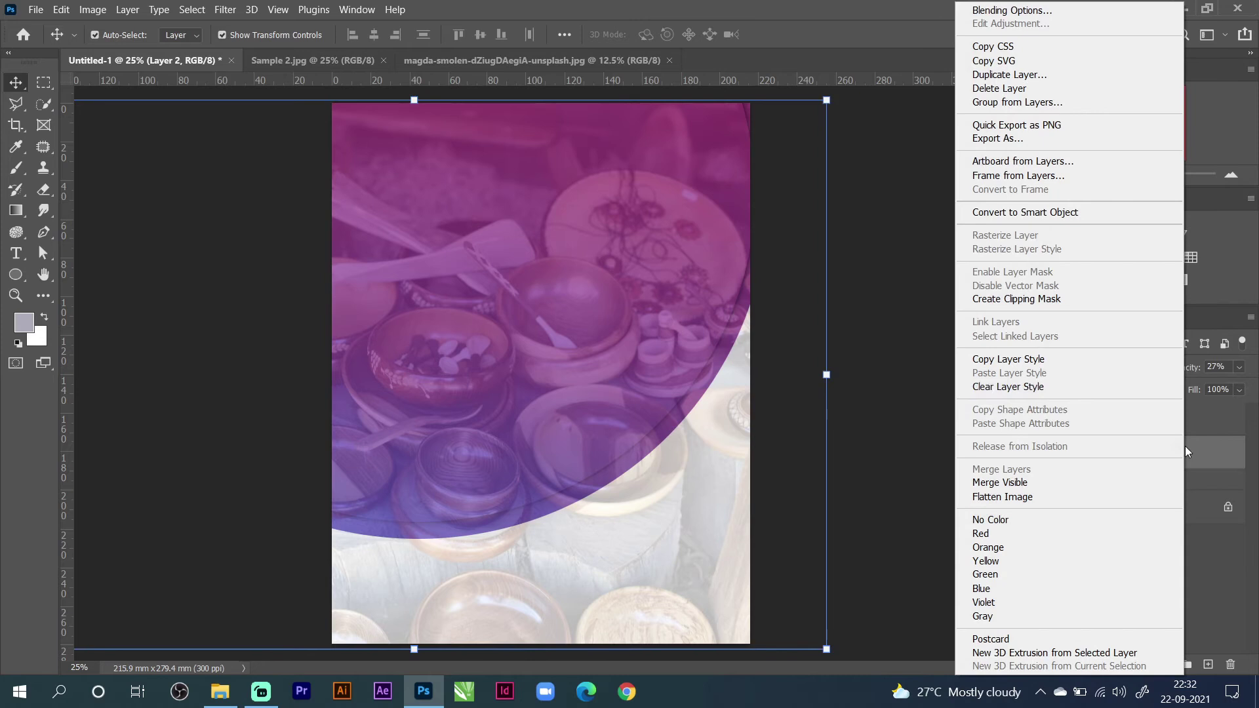
pyautogui.click(1032, 300)
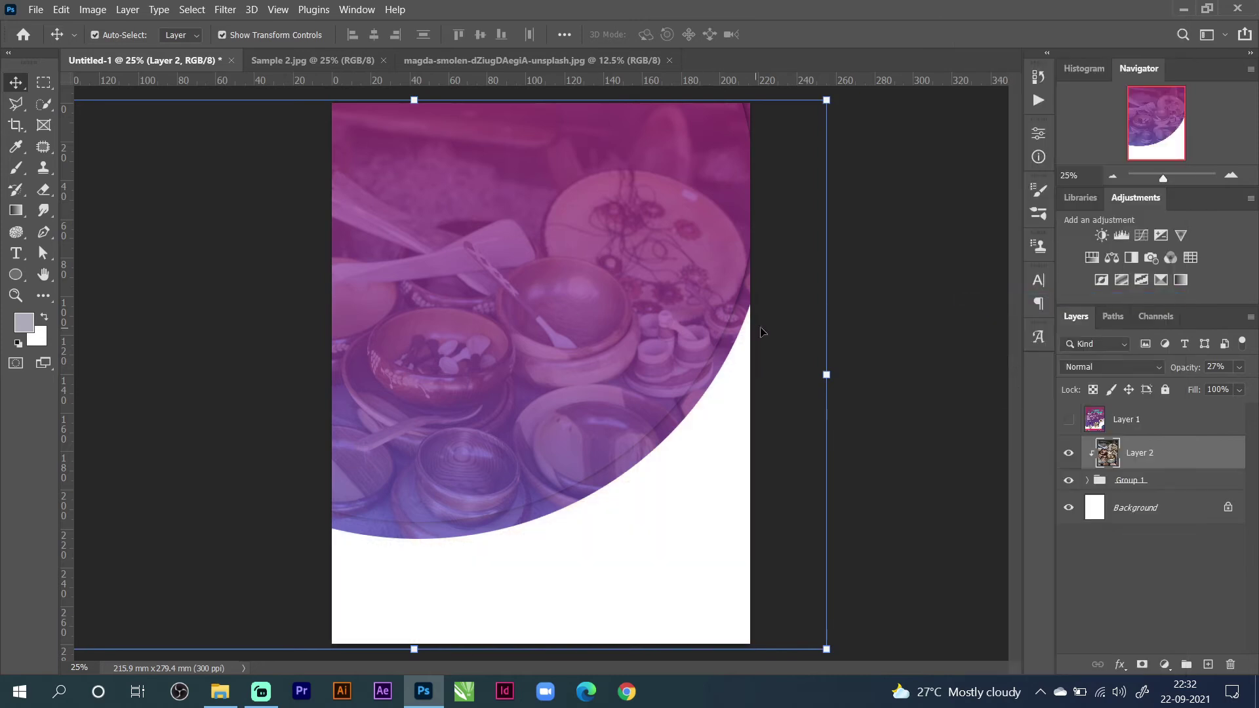
pyautogui.click(915, 231)
pyautogui.click(721, 125)
pyautogui.click(1230, 175)
pyautogui.moveTo(1165, 134); pyautogui.dragTo(1174, 88)
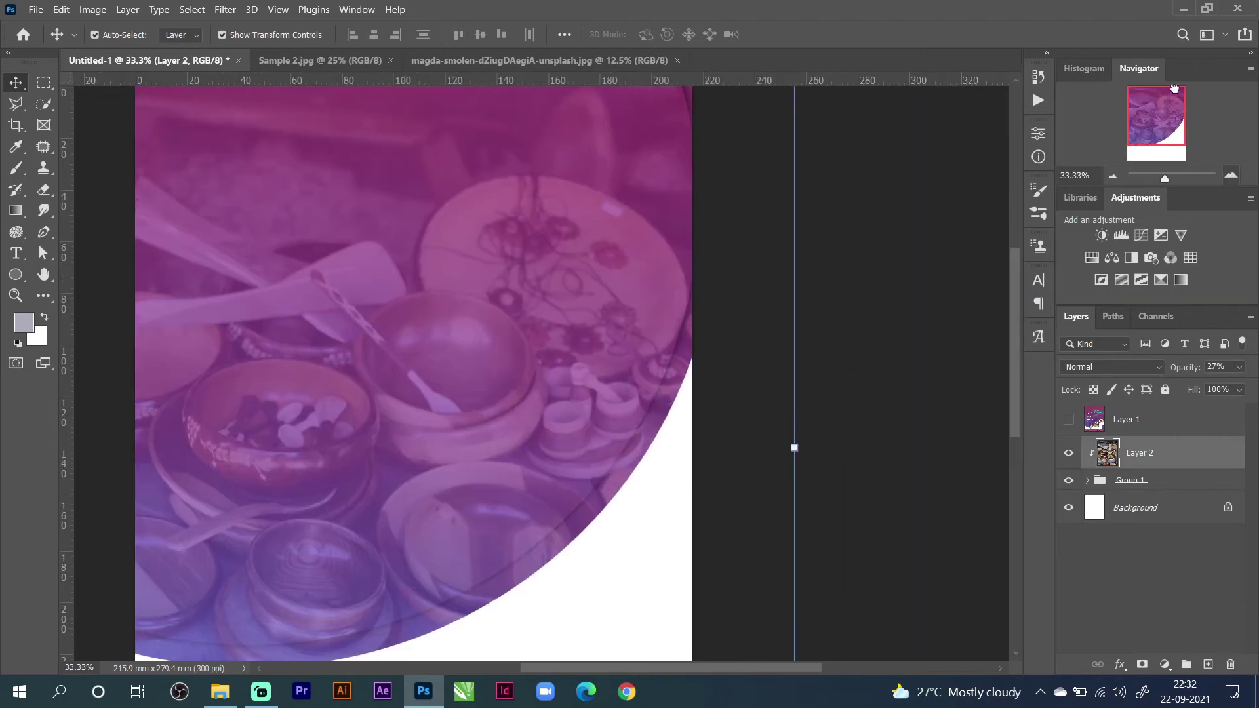
# Reshape Ellipse 1 copy by moving its right anchor point up and outward, converting the live shape to a regular path.
pyautogui.click(1113, 175)
pyautogui.click(1114, 174)
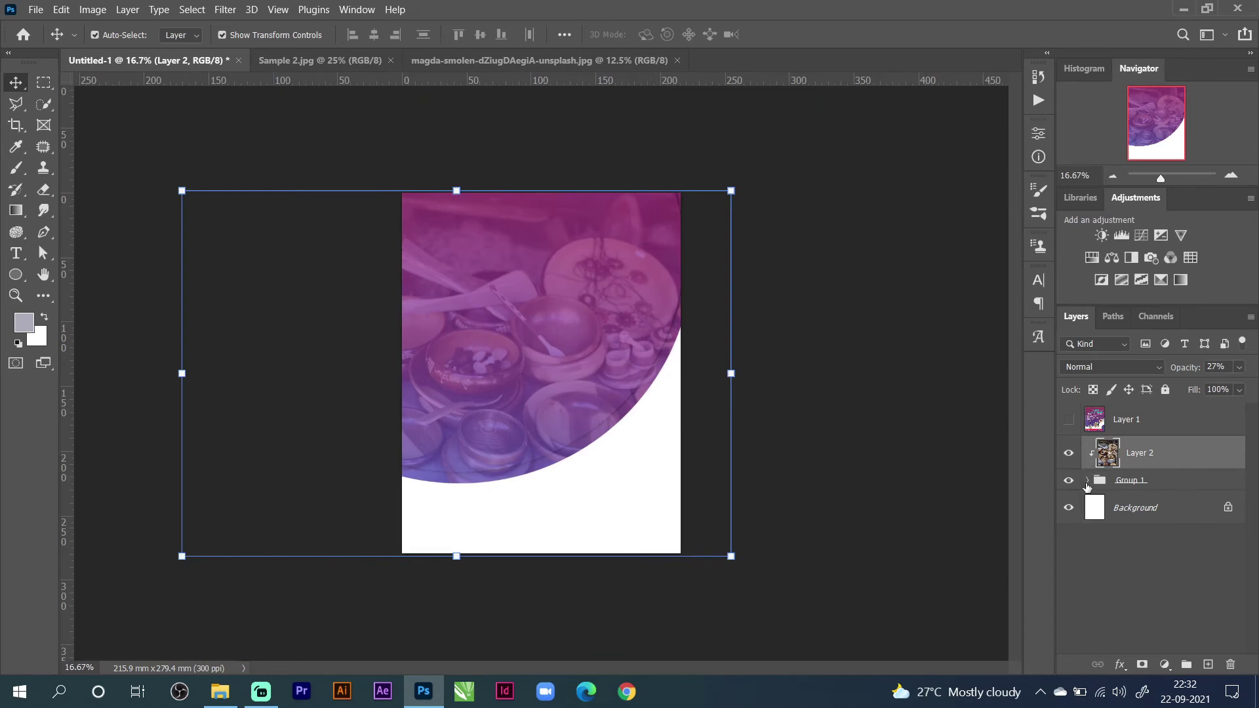
pyautogui.click(1086, 481)
pyautogui.click(1088, 498)
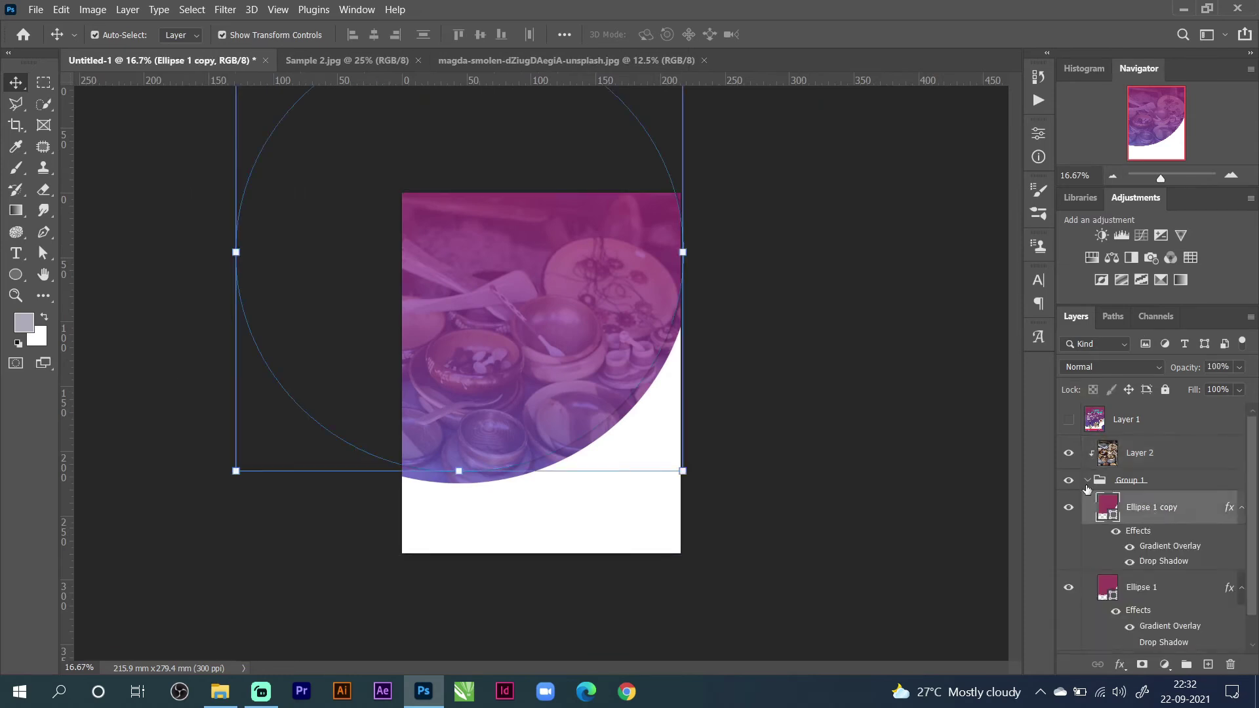
pyautogui.click(43, 253)
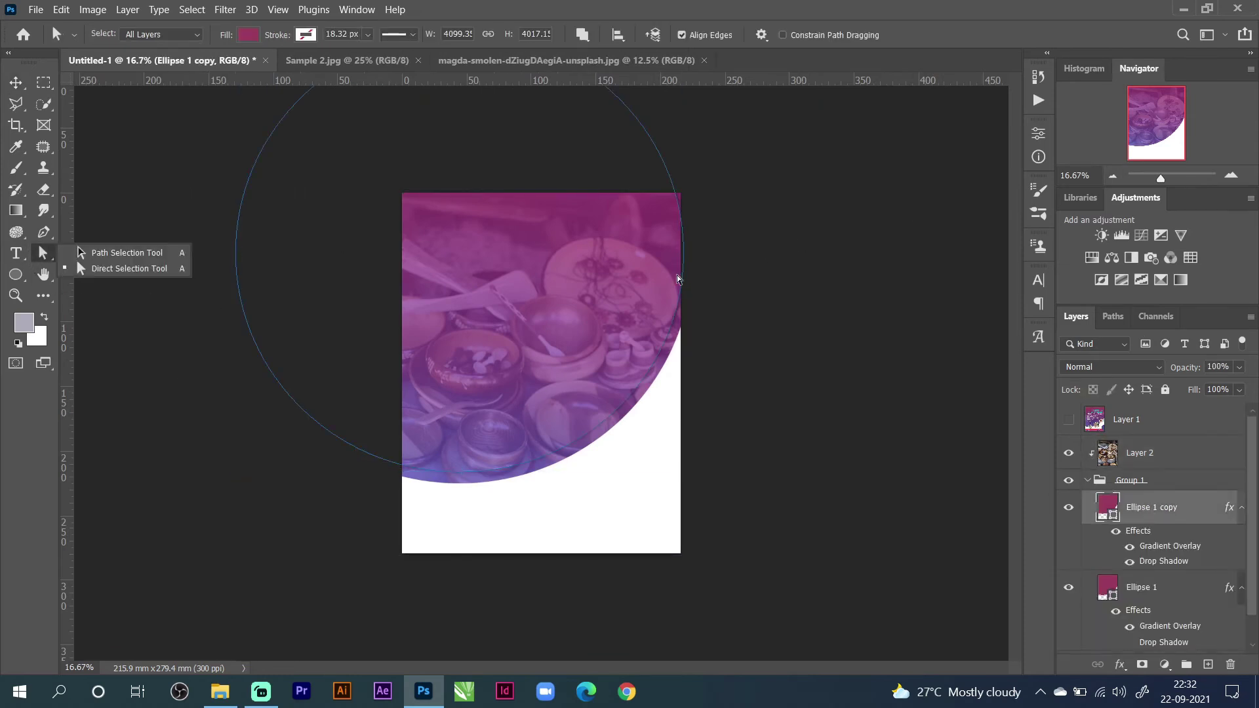
pyautogui.click(668, 177)
pyautogui.moveTo(683, 256); pyautogui.dragTo(696, 218)
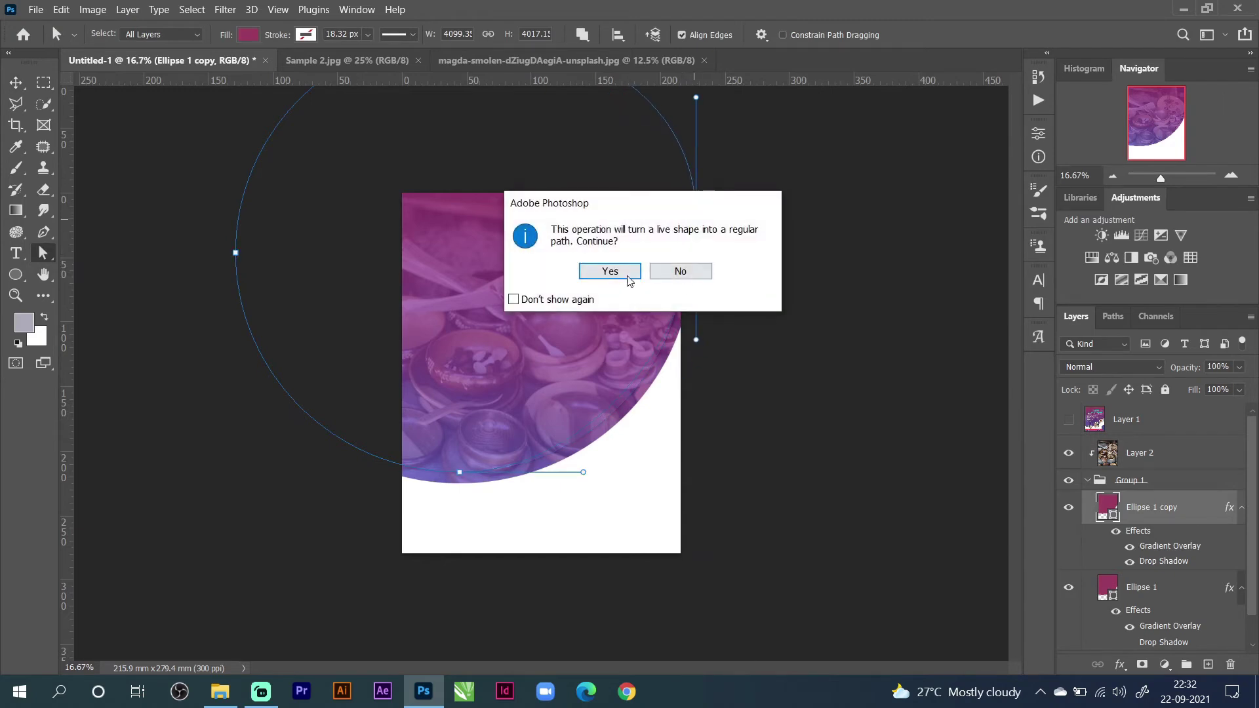
pyautogui.click(626, 274)
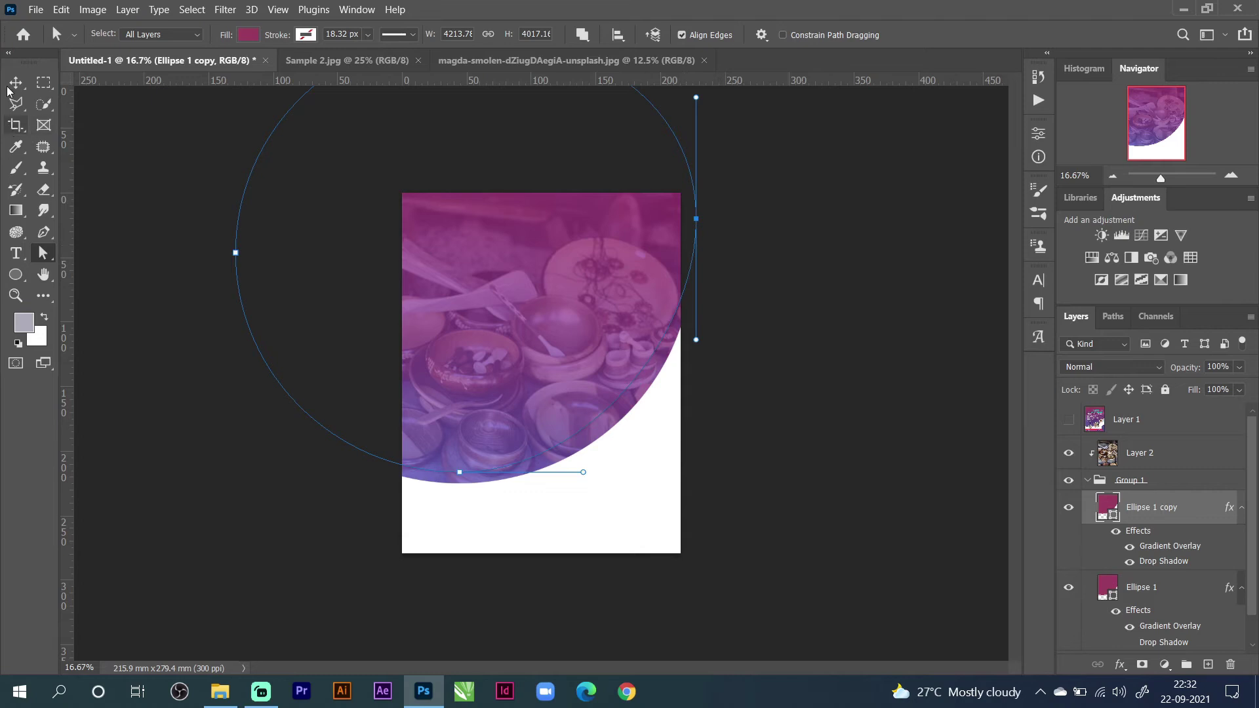
pyautogui.press('v')
pyautogui.click(854, 240)
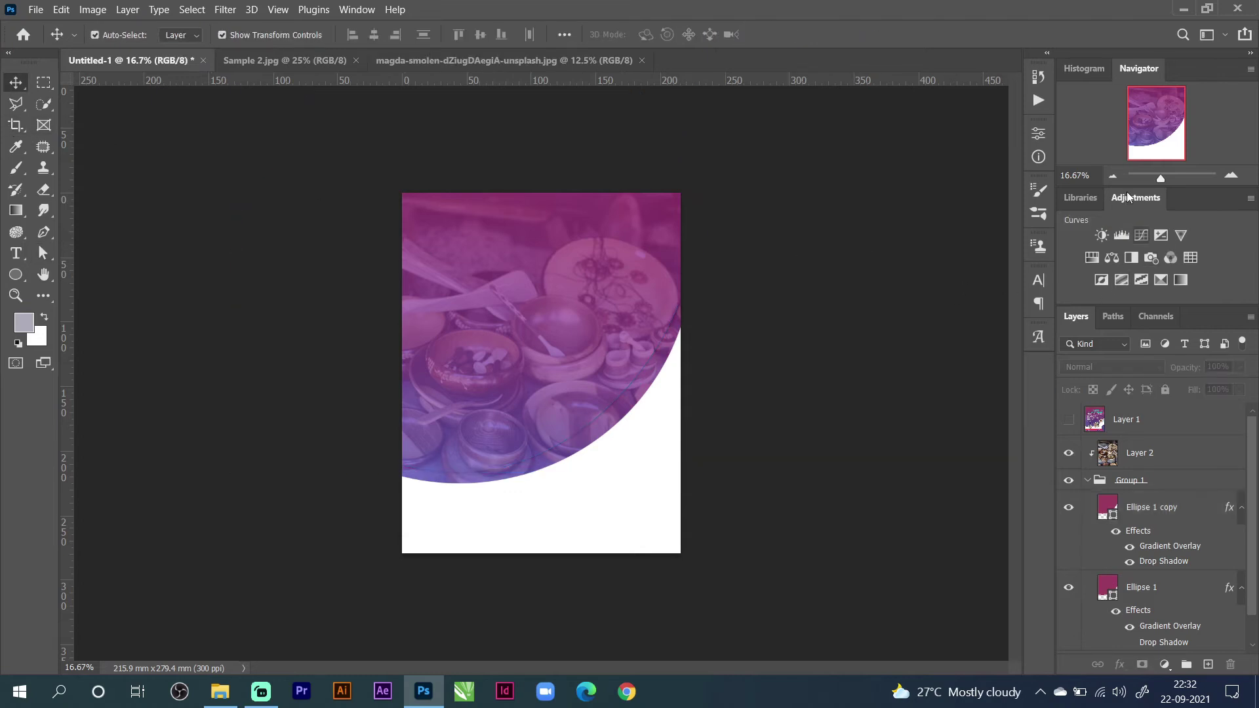
pyautogui.click(1119, 177)
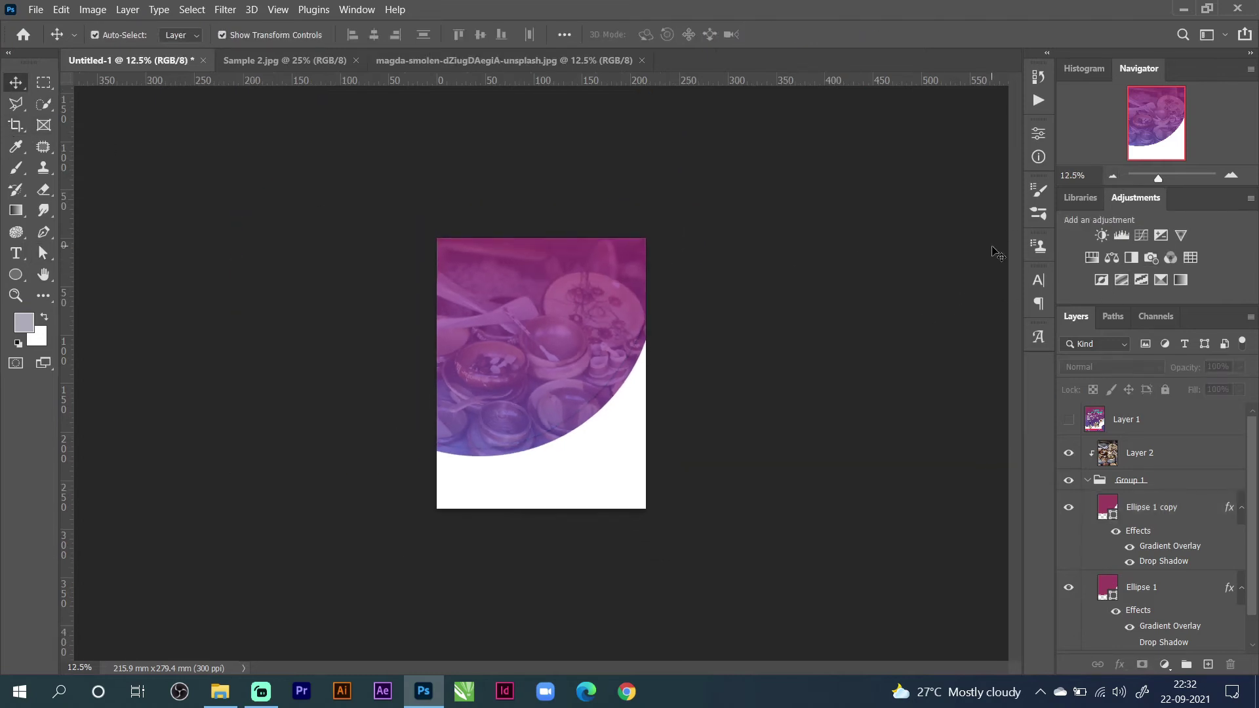
pyautogui.hotkey('ctrl', '0')
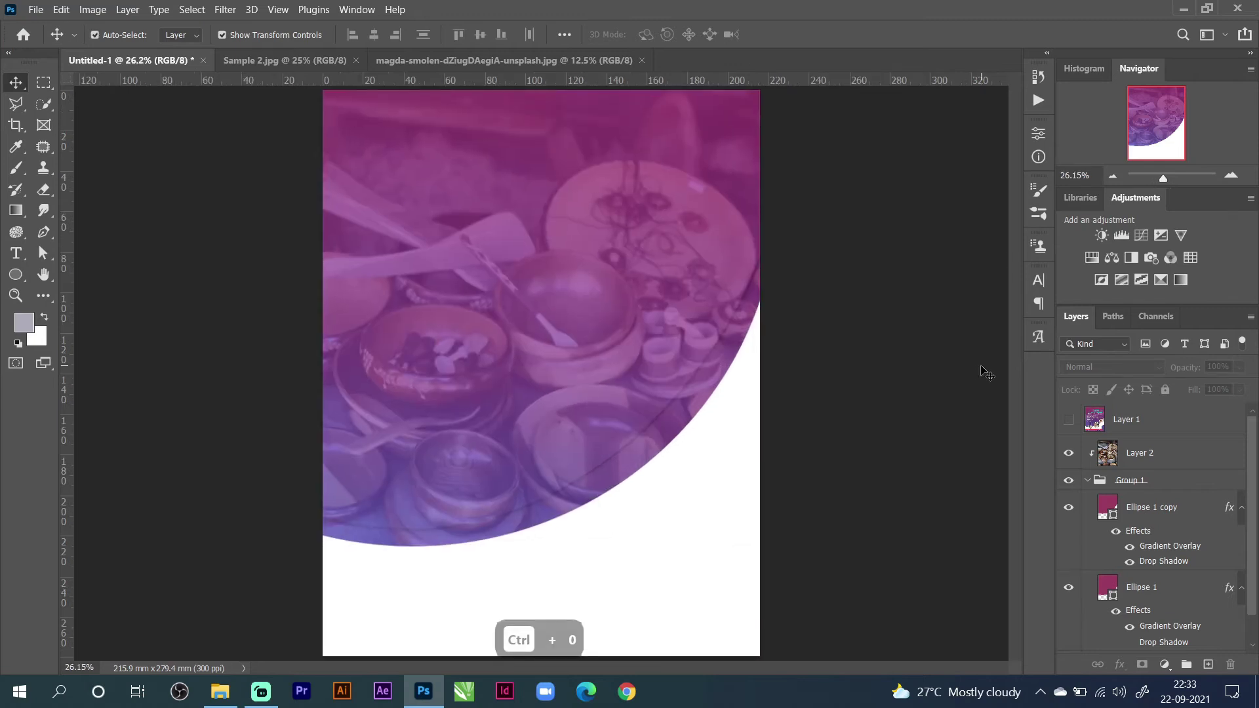
pyautogui.click(595, 394)
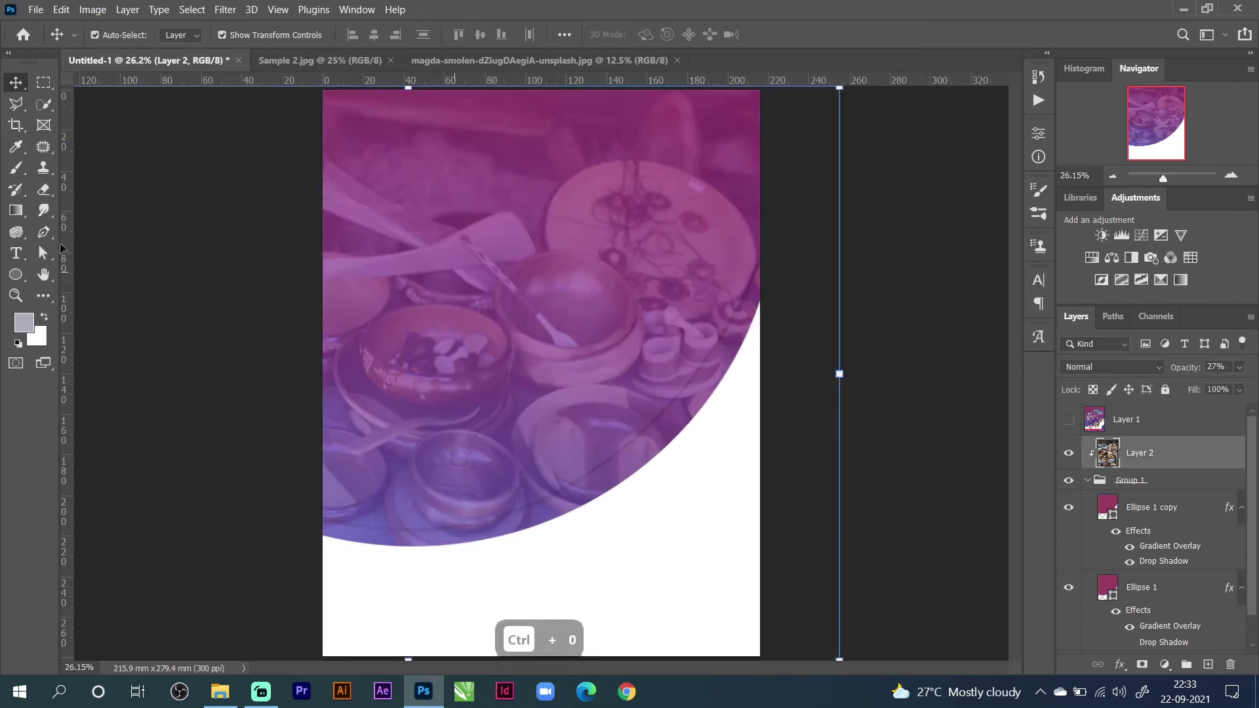
pyautogui.click(918, 384)
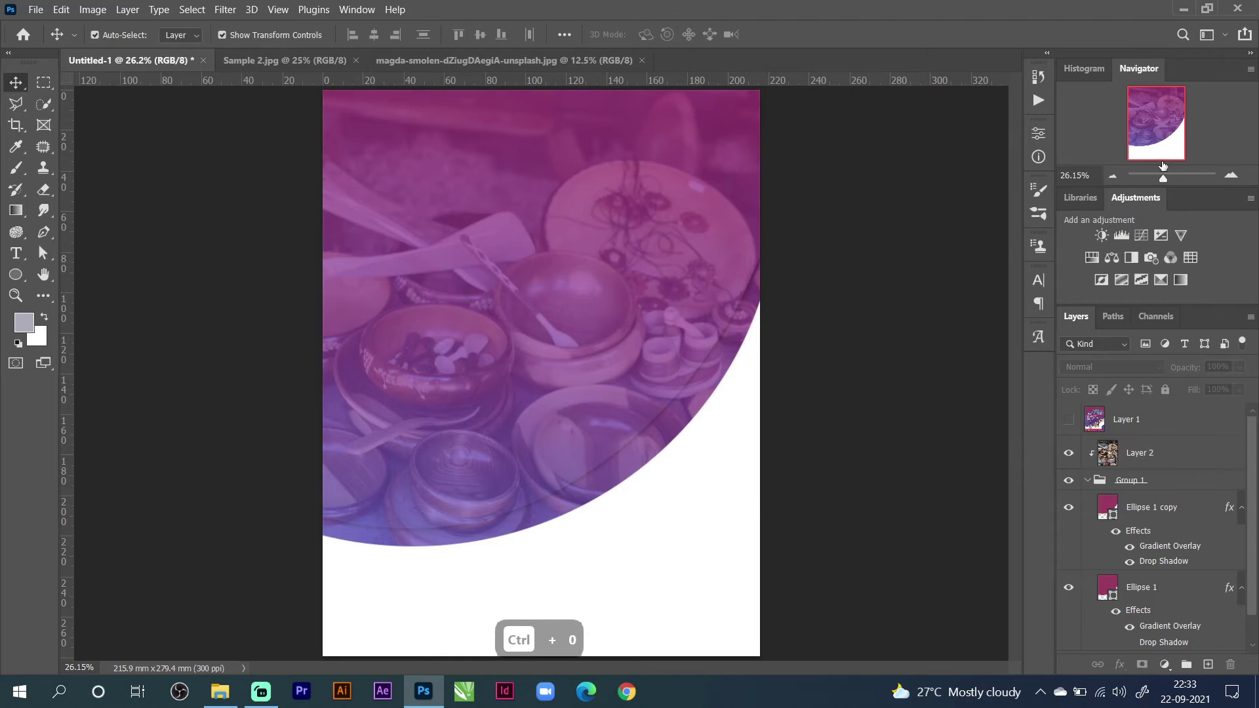
# Show the Layer 1 reference poster and draw a circle about 52 mm wide over its uppermost round photo.
pyautogui.click(1068, 419)
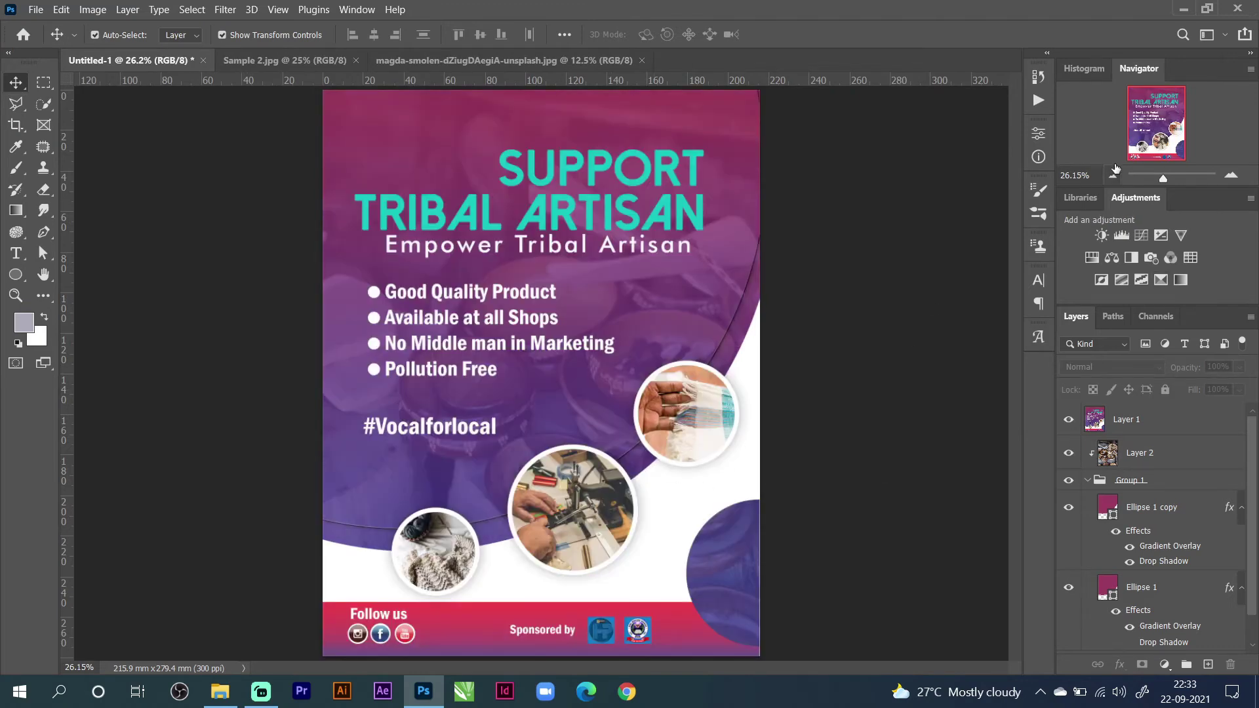
pyautogui.click(16, 274)
pyautogui.rightClick(15, 274)
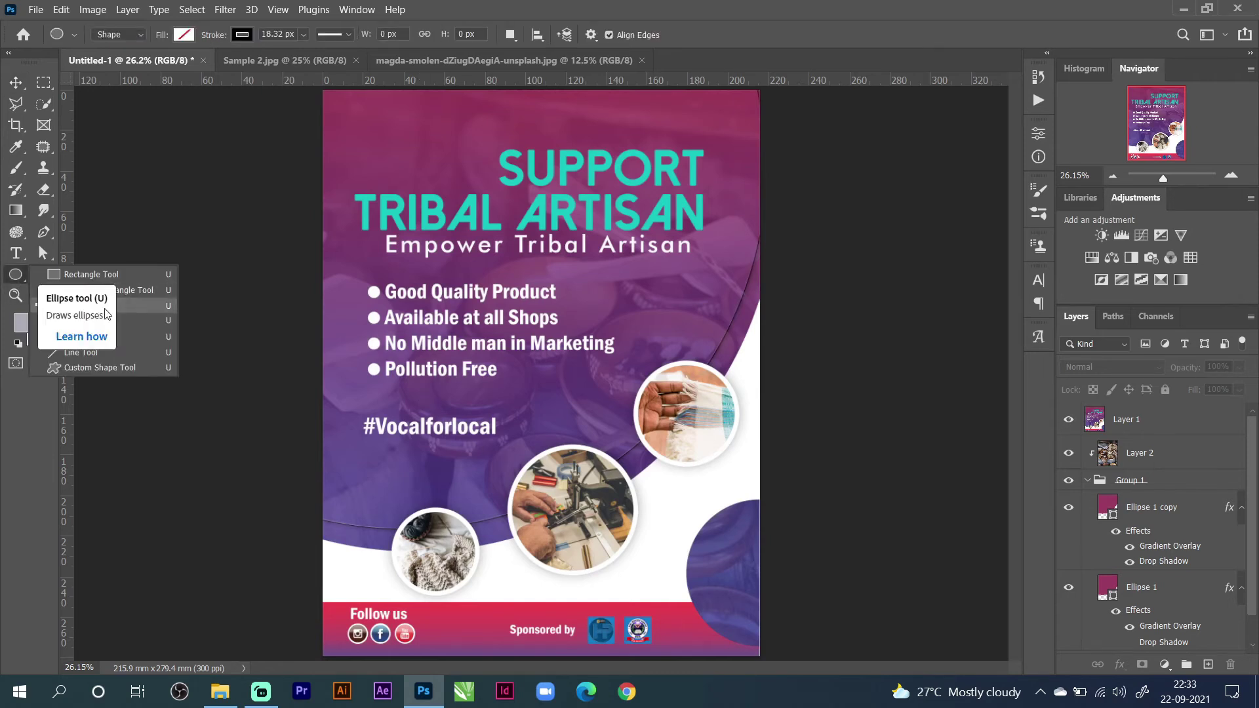
pyautogui.moveTo(636, 365); pyautogui.dragTo(793, 469)
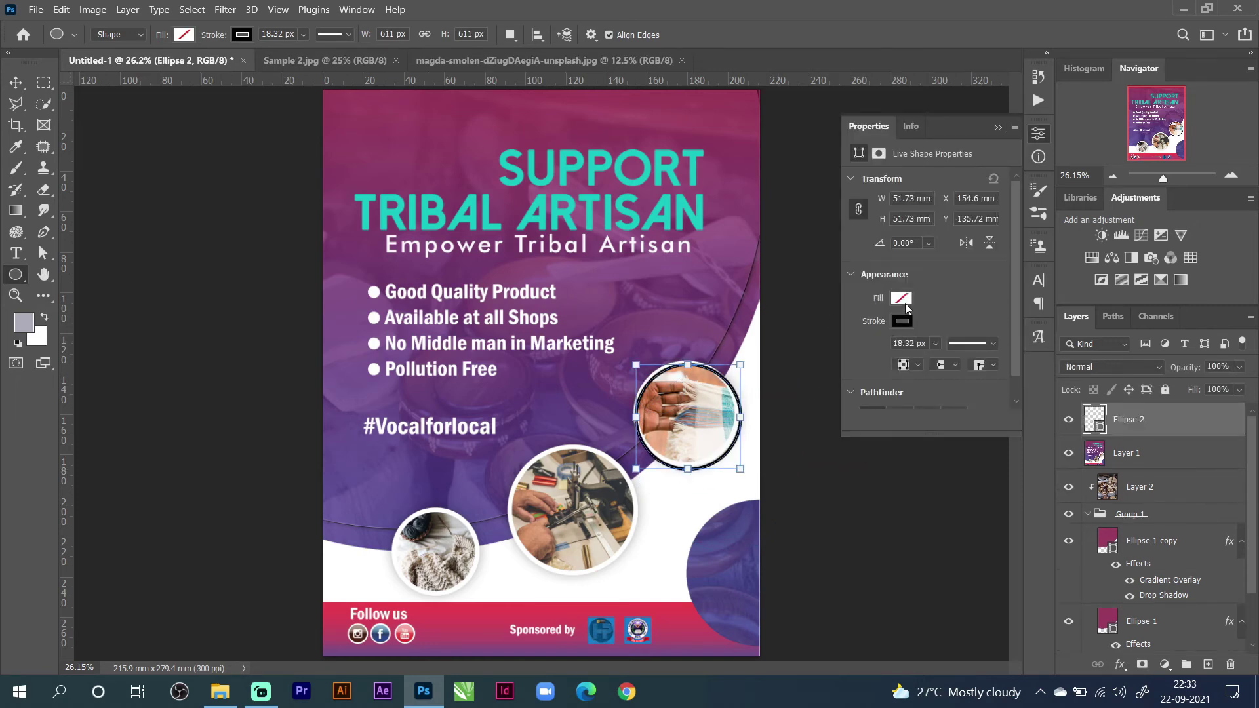
# Fill the new circle with the recently used blue.
pyautogui.click(903, 301)
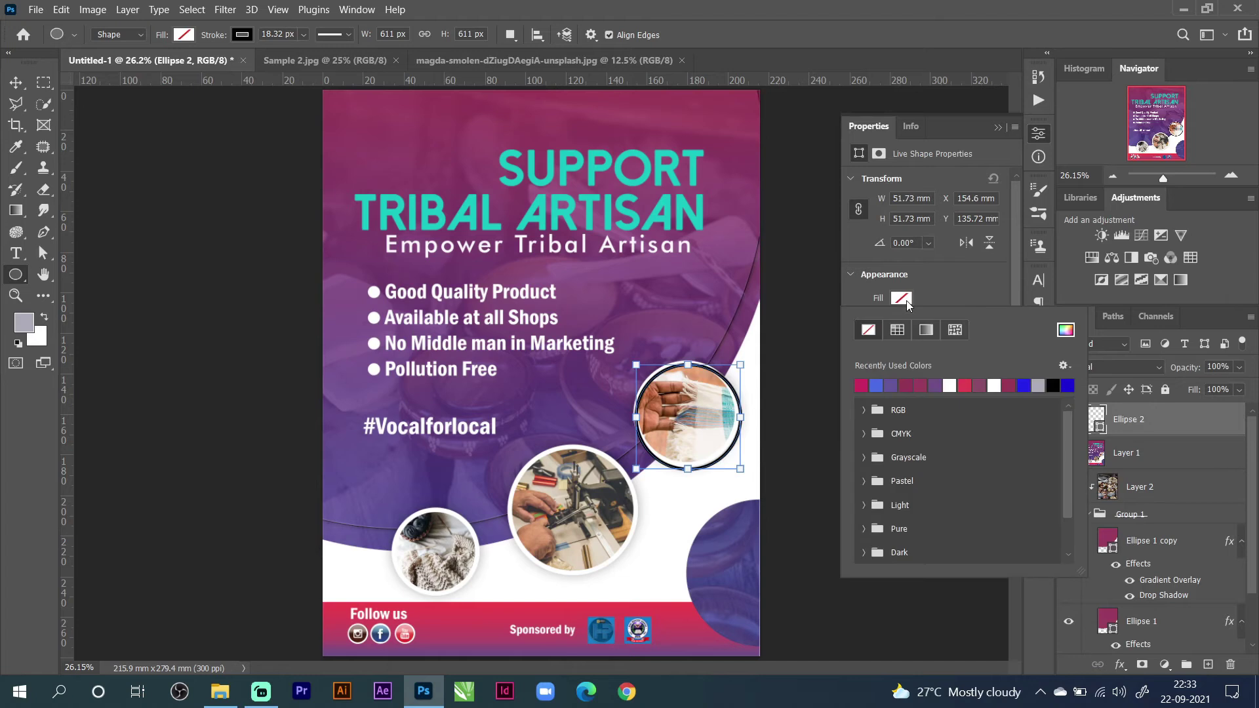
pyautogui.click(878, 385)
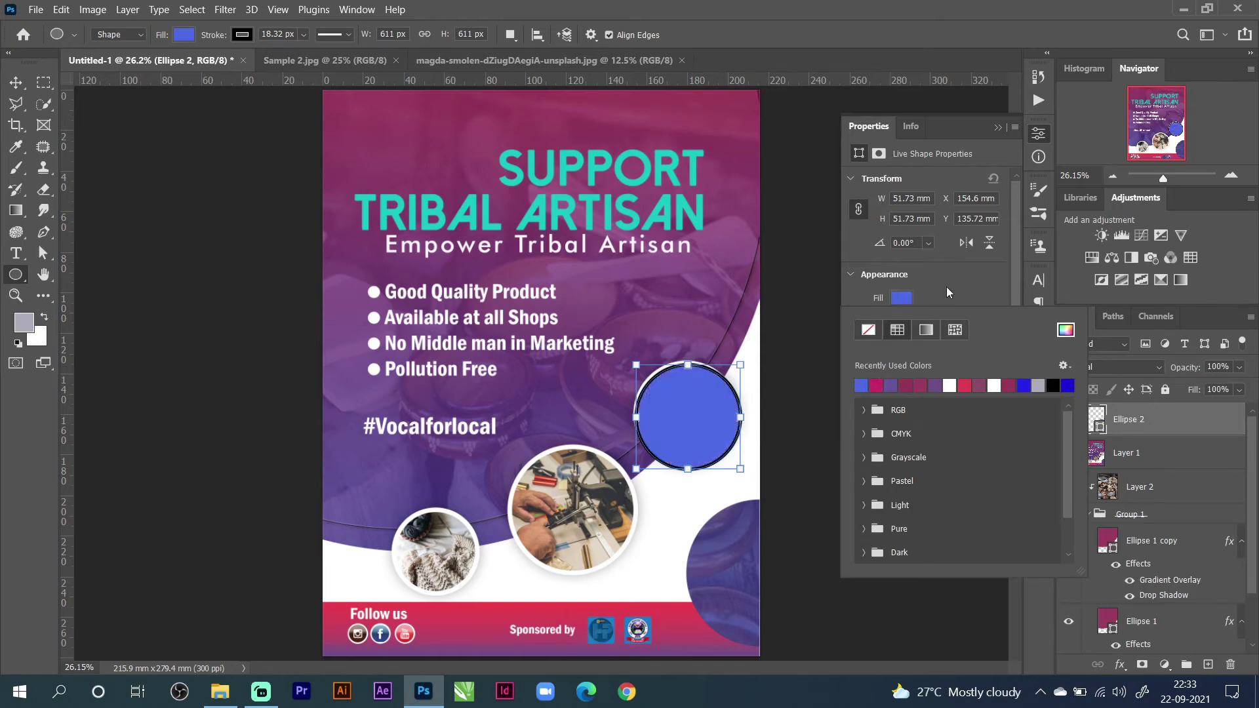
pyautogui.click(902, 301)
# Give the circle a white stroke 23.32 px wide.
pyautogui.click(902, 321)
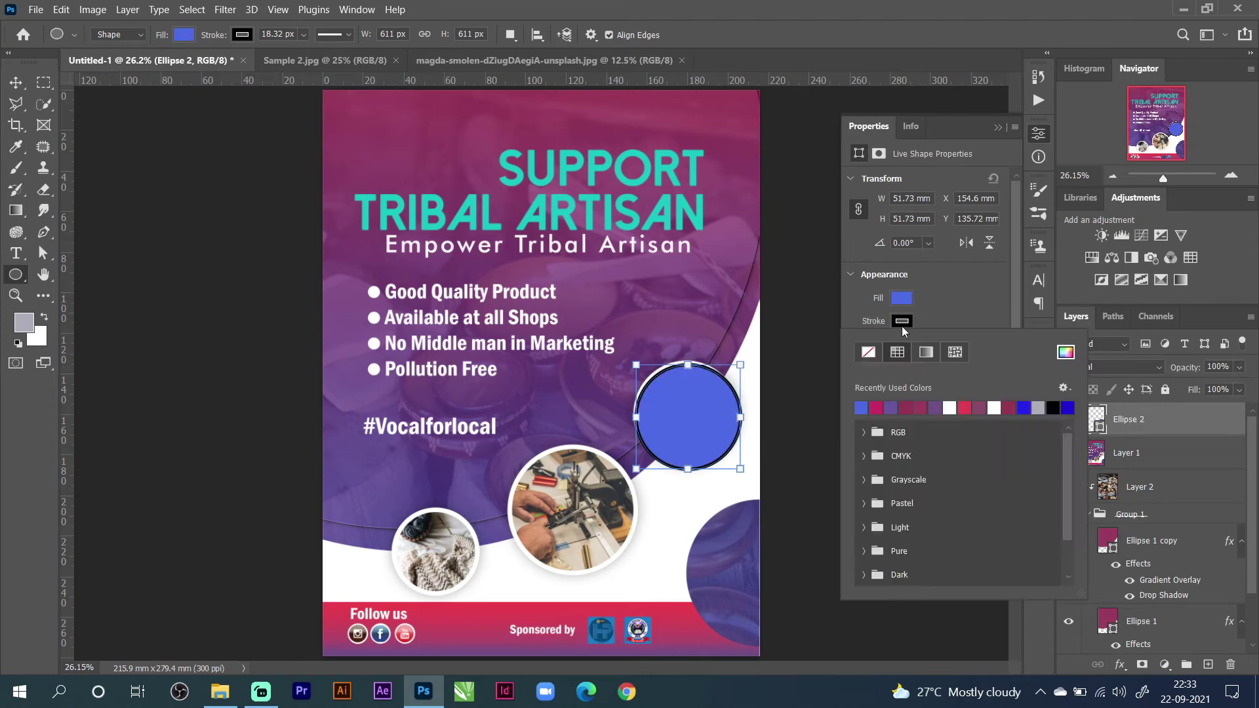
pyautogui.click(945, 408)
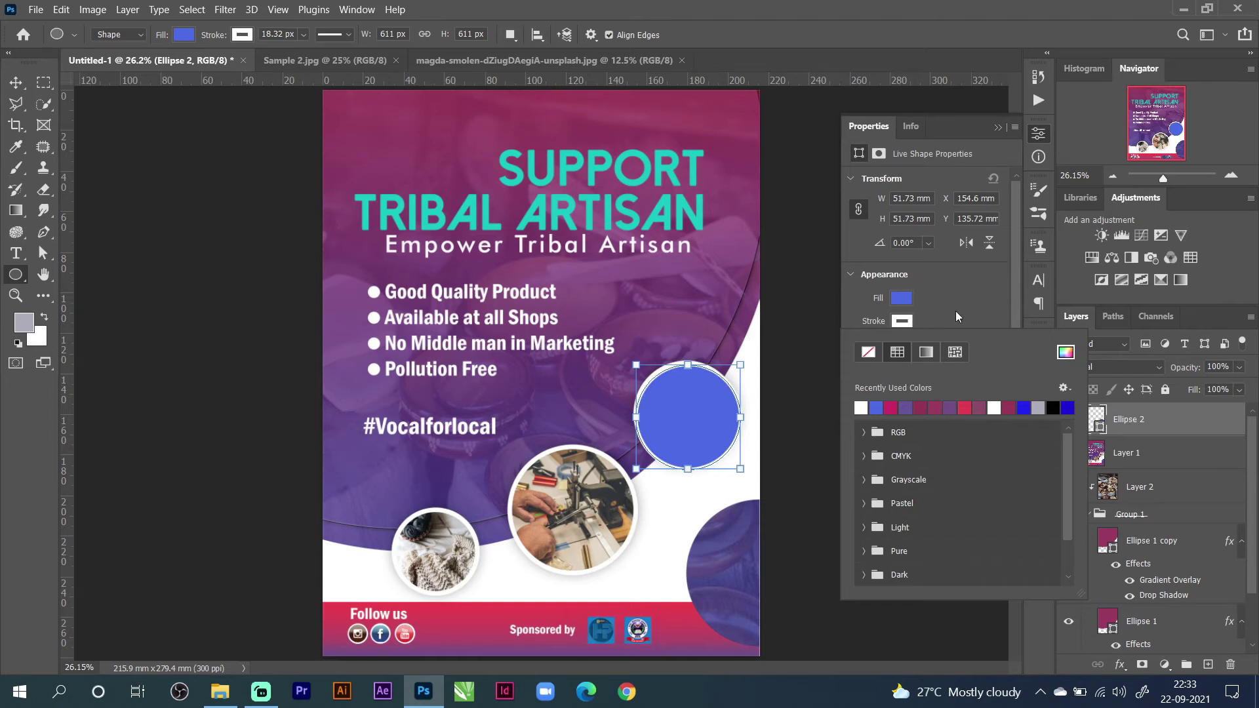
pyautogui.click(997, 310)
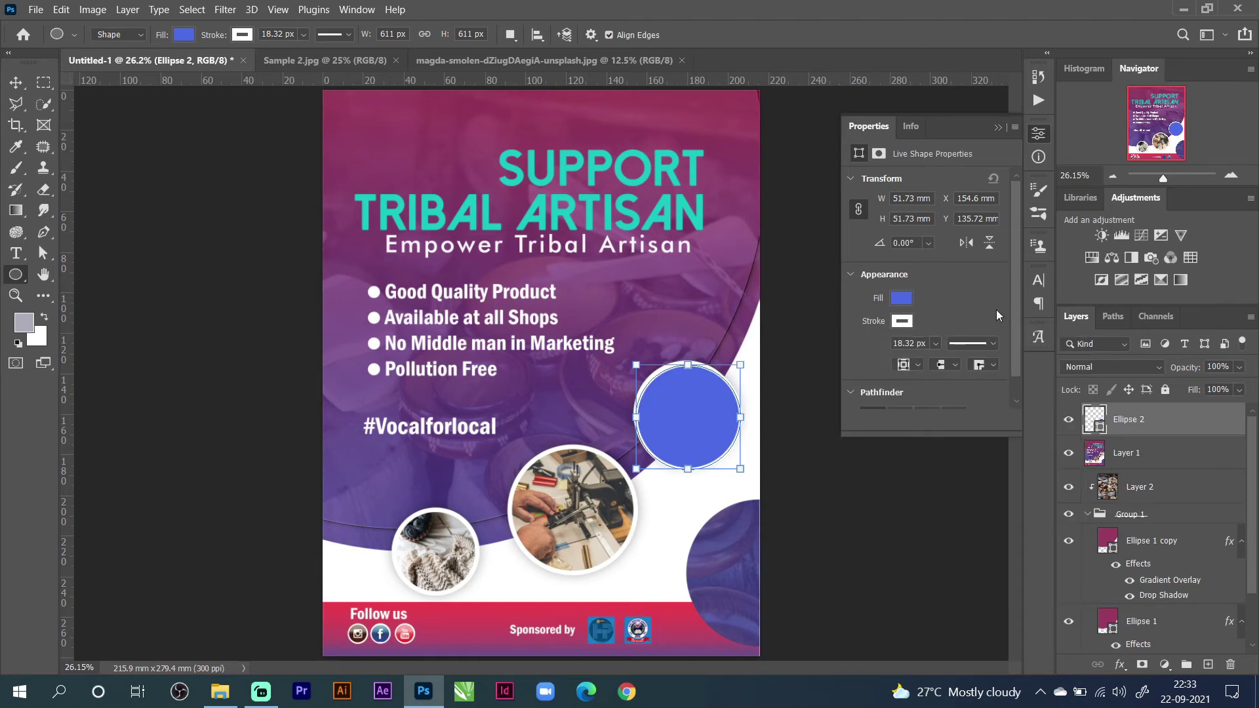
pyautogui.scroll(4, 911, 345)
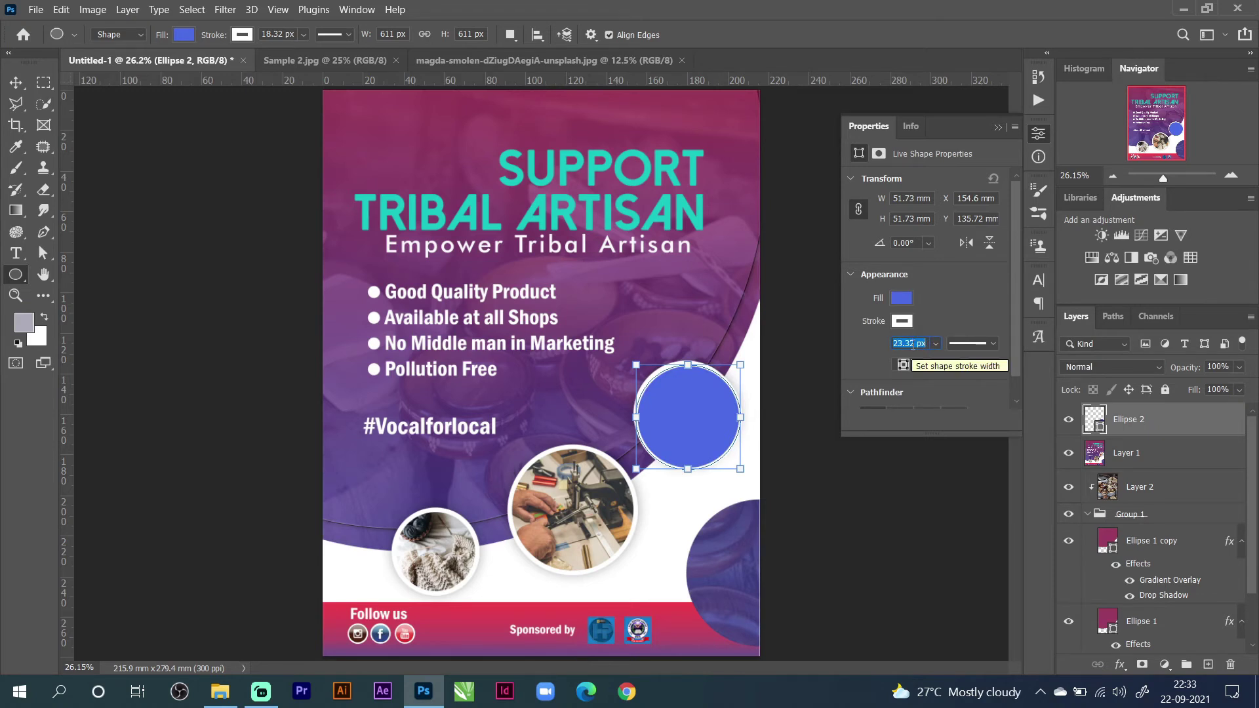
pyautogui.press('Return')
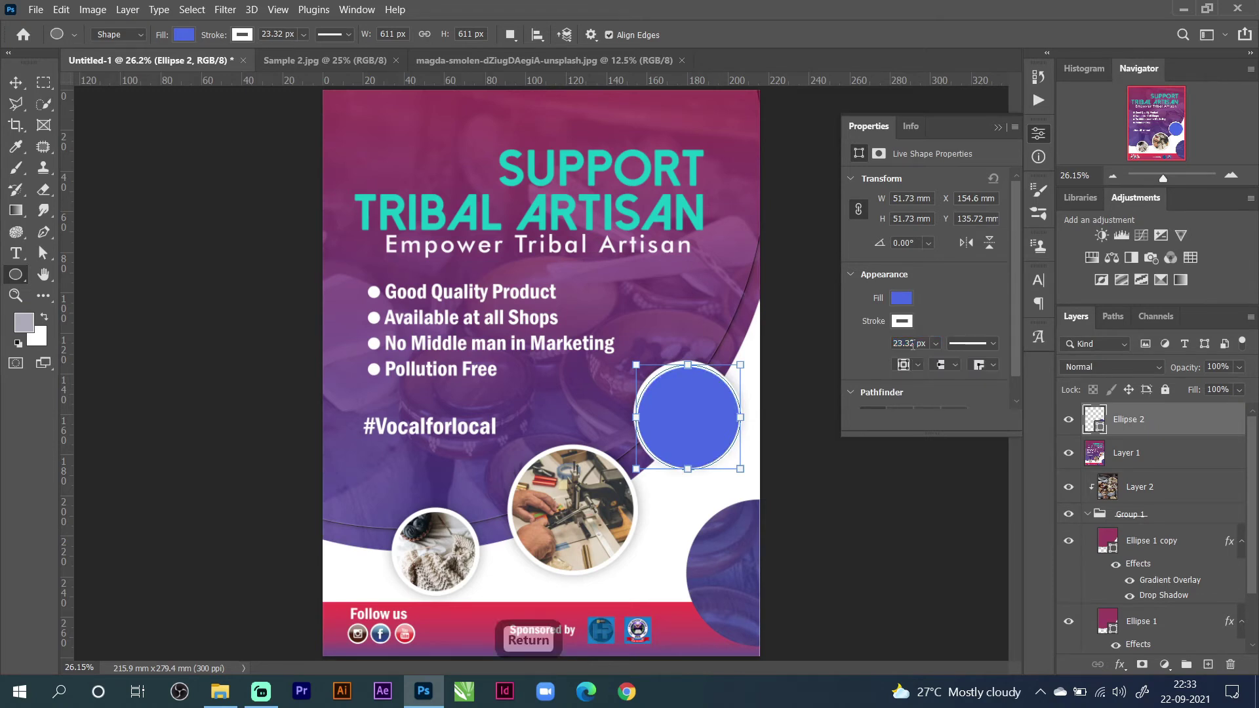
# Nudge the blue circle slightly up and to the left, and hide the Layer 1 reference poster.
pyautogui.click(16, 82)
pyautogui.moveTo(678, 407); pyautogui.dragTo(682, 406)
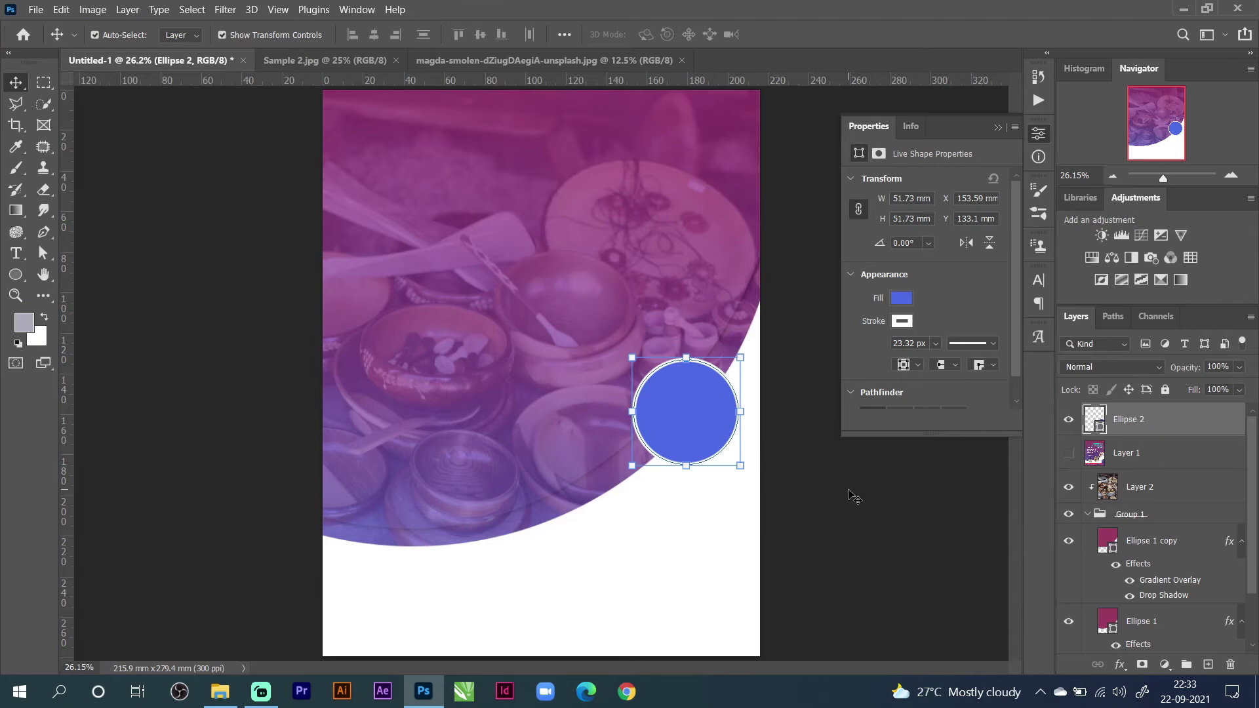
pyautogui.press('ctrl')
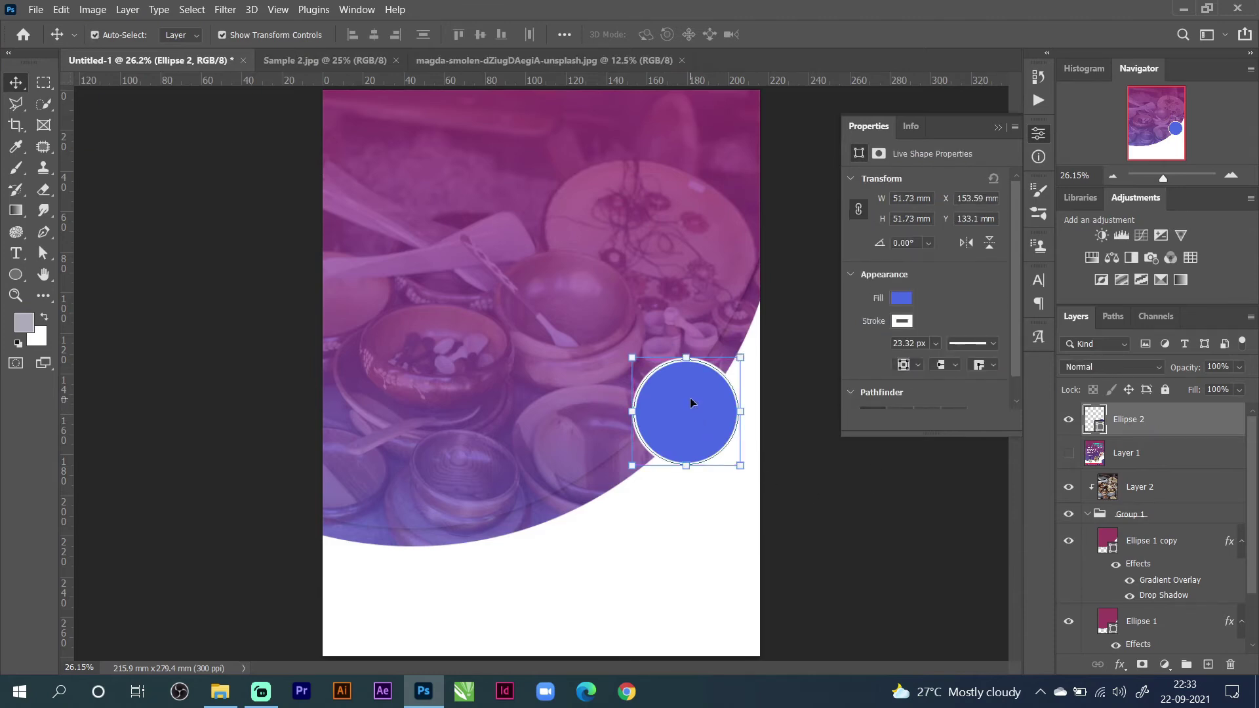
pyautogui.moveTo(696, 392); pyautogui.dragTo(452, 532)
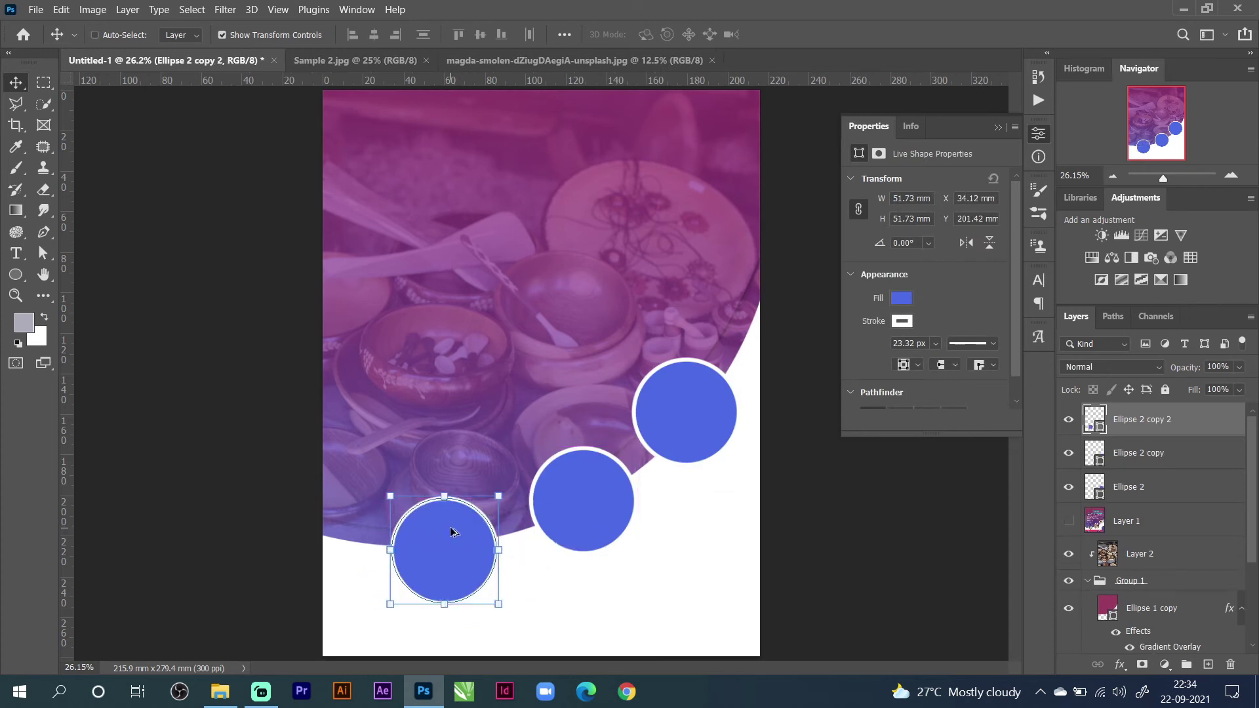
pyautogui.press('ctrl')
pyautogui.hotkey('ctrl', 'z')
pyautogui.hotkey('ctrl', 'z')
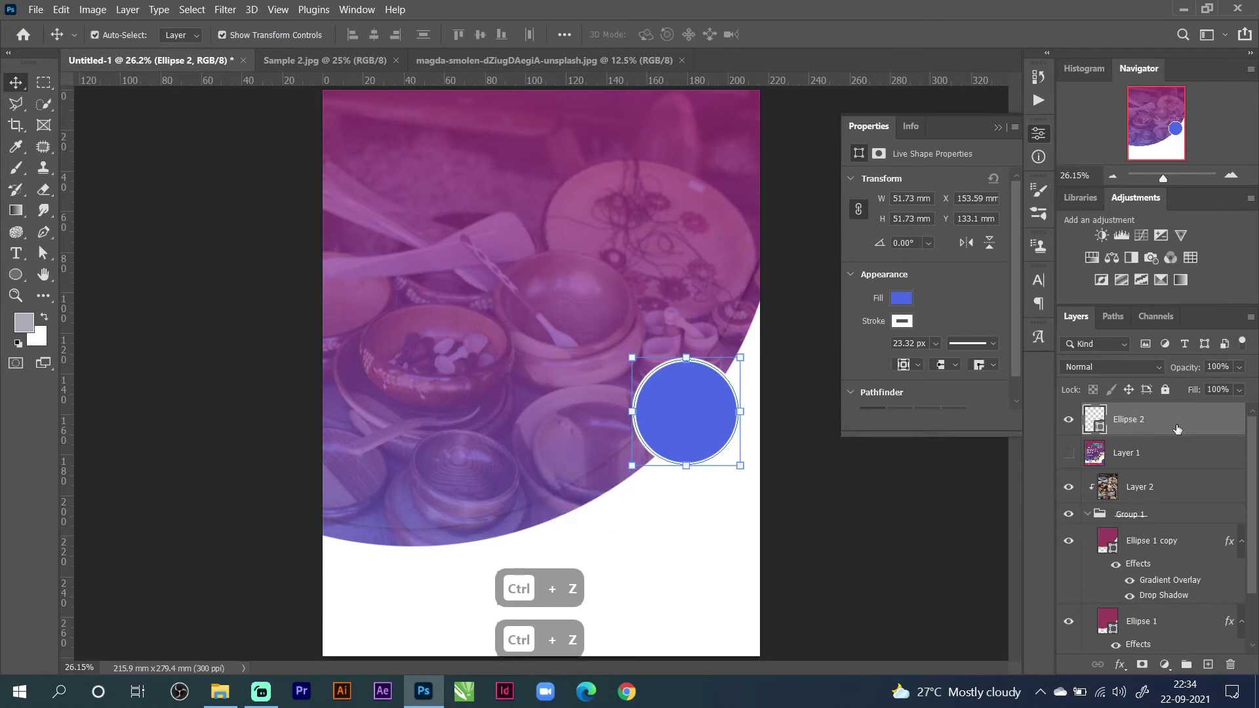
# Duplicate the Ellipse 2 layer twice and place the copies down and to the left along the photo's curved edge.
pyautogui.click(1140, 460)
pyautogui.click(1176, 424)
pyautogui.hotkey('ctrl', 'j')
pyautogui.moveTo(678, 397); pyautogui.dragTo(566, 468)
pyautogui.moveTo(551, 473); pyautogui.dragTo(553, 474)
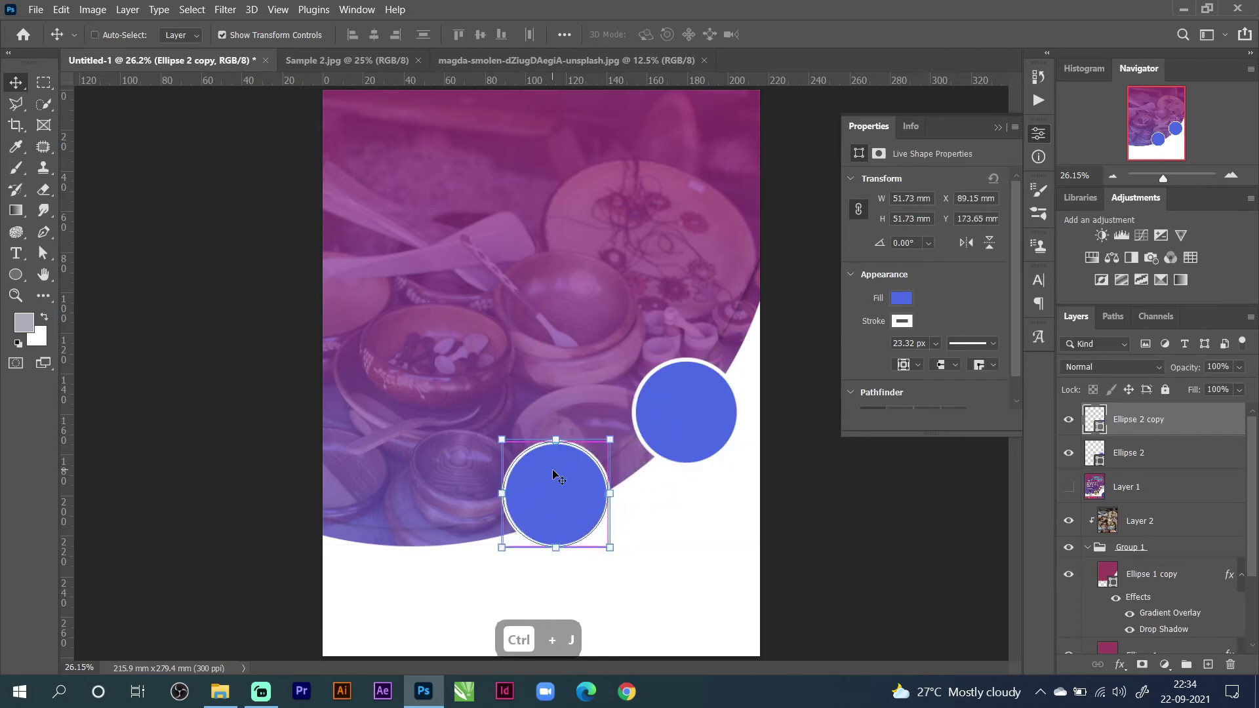
pyautogui.hotkey('ctrl', 'j')
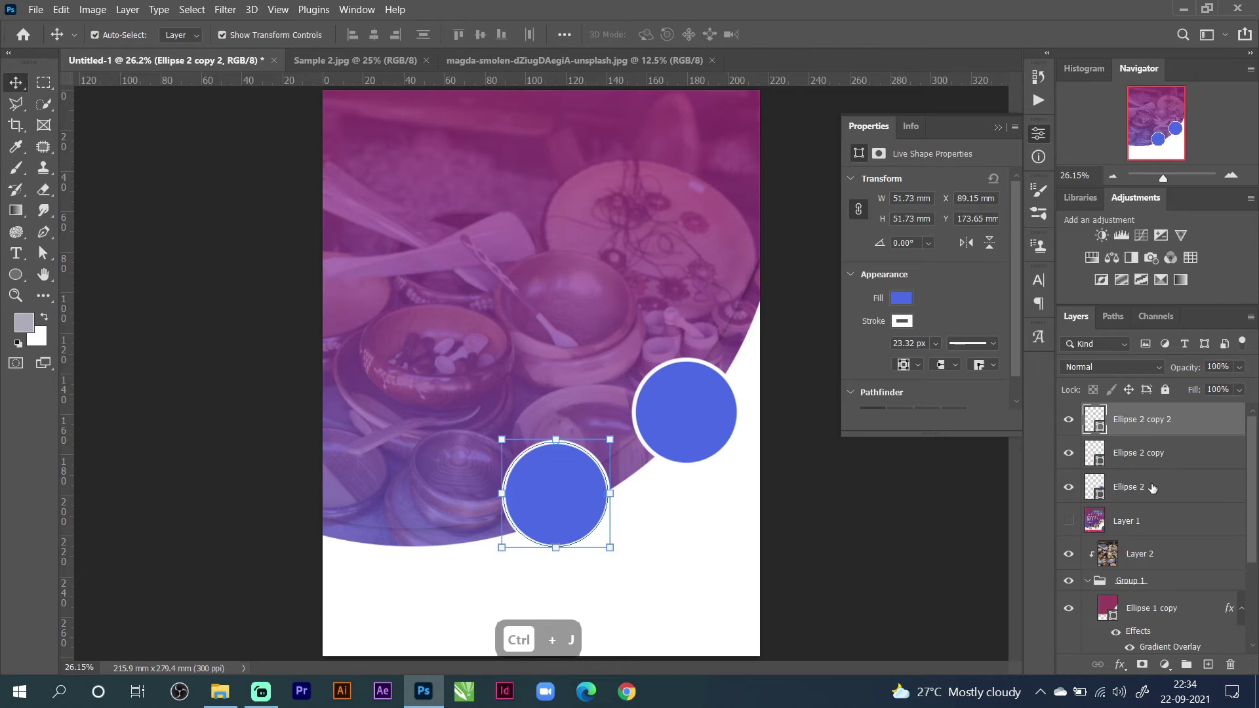
pyautogui.moveTo(567, 477); pyautogui.dragTo(425, 511)
# Scale the middle circle, Ellipse 2 copy, up proportionally to about 74 mm wide.
pyautogui.click(604, 475)
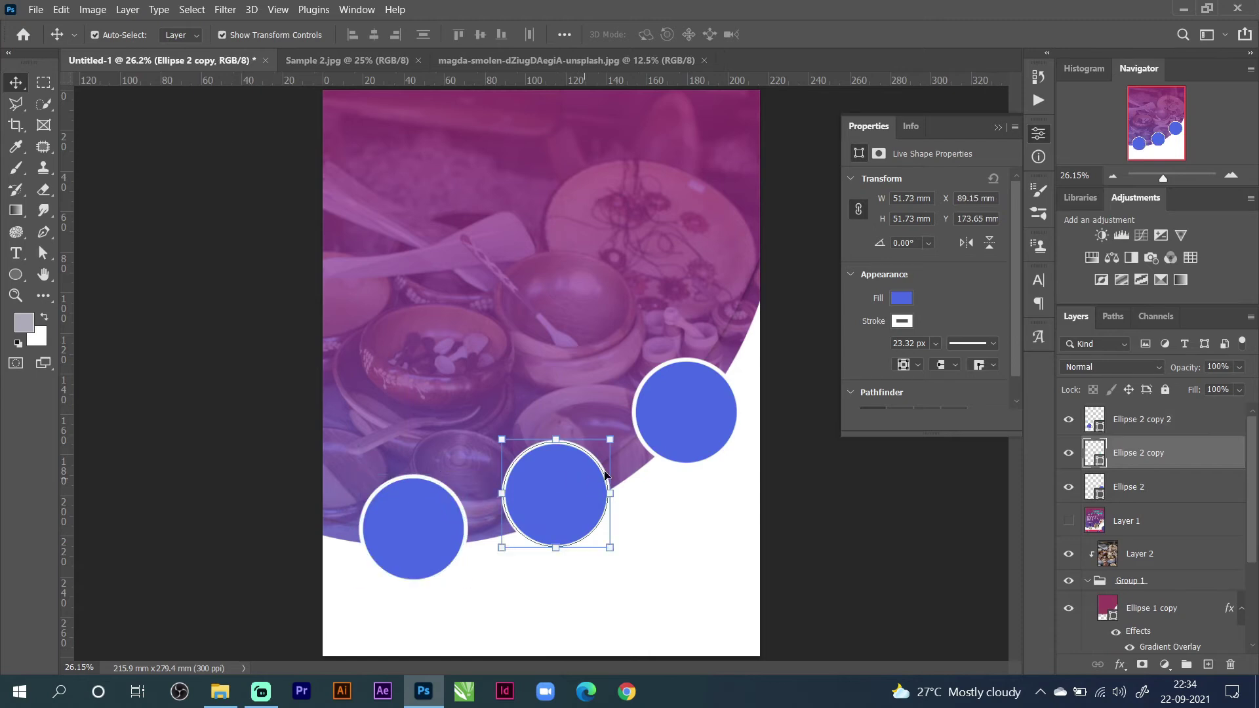
pyautogui.moveTo(610, 440); pyautogui.dragTo(584, 451)
pyautogui.click(812, 40)
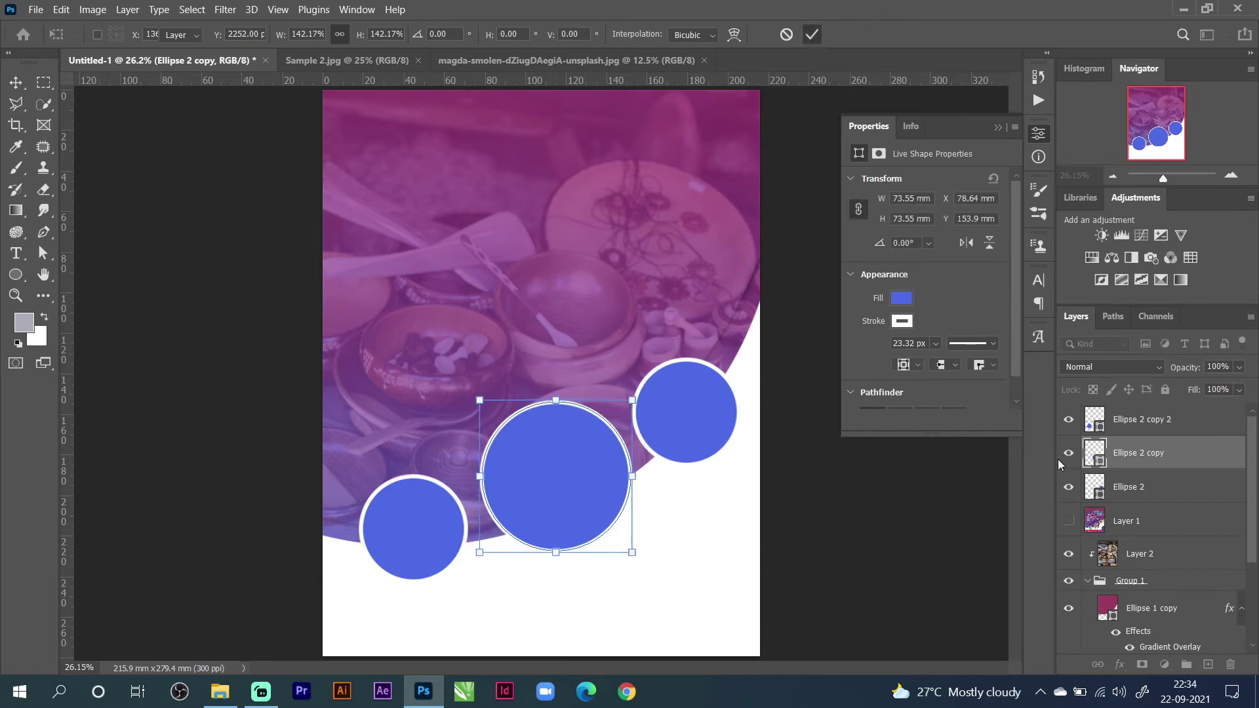
# Show the Layer 1 reference poster and fit the middle circle over its largest round photo at about 70 mm wide.
pyautogui.click(1068, 521)
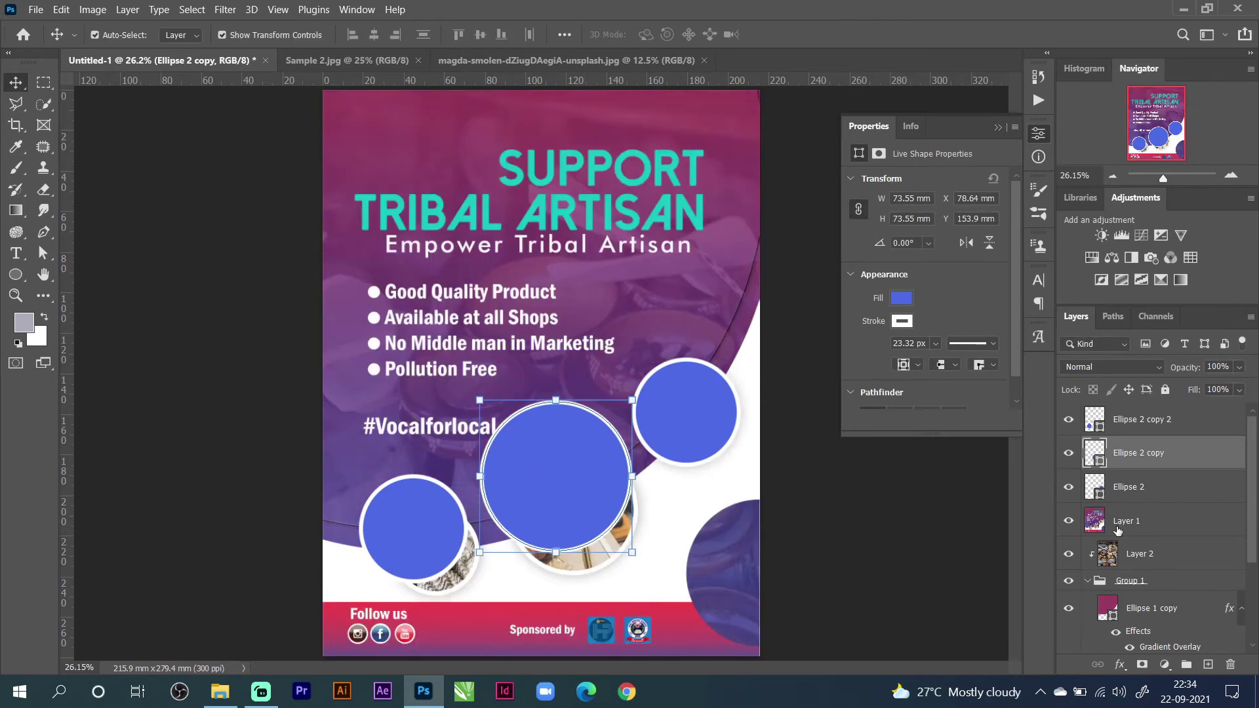
pyautogui.moveTo(591, 468); pyautogui.dragTo(604, 504)
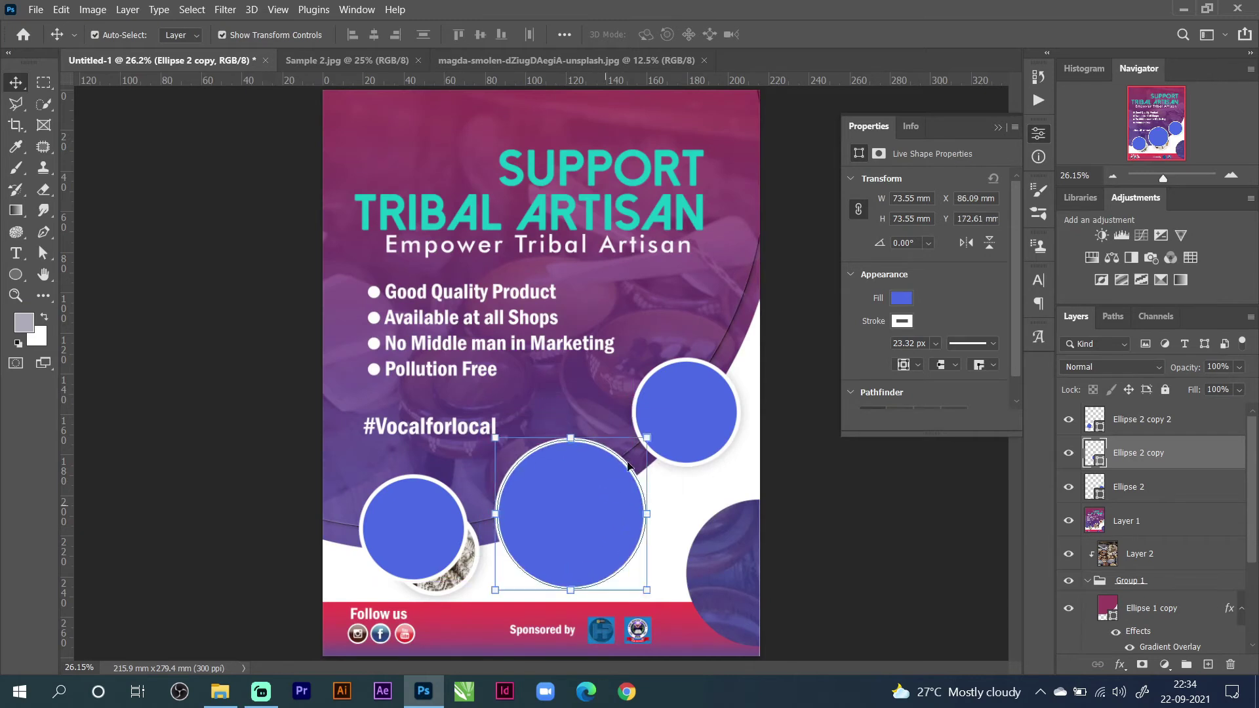
pyautogui.moveTo(646, 437)
pyautogui.mouseDown()
pyautogui.moveTo(619, 466)
pyautogui.moveTo(639, 444)
pyautogui.mouseUp()
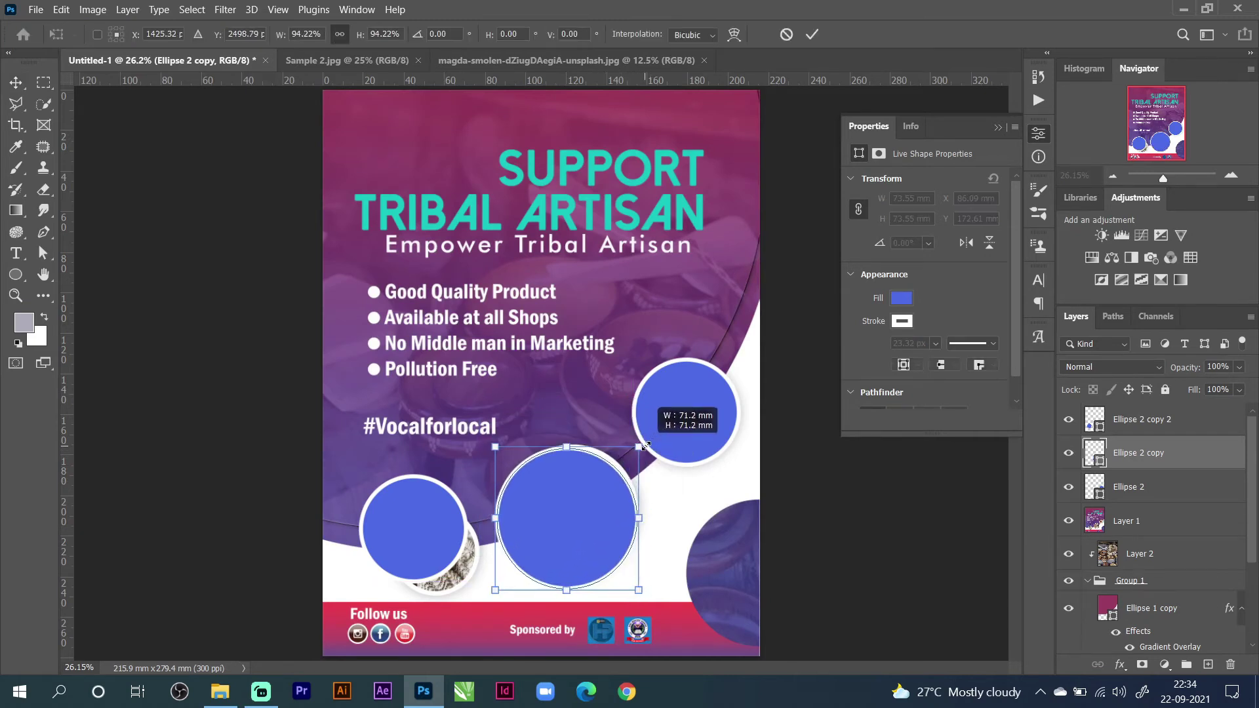
pyautogui.moveTo(584, 495); pyautogui.dragTo(595, 483)
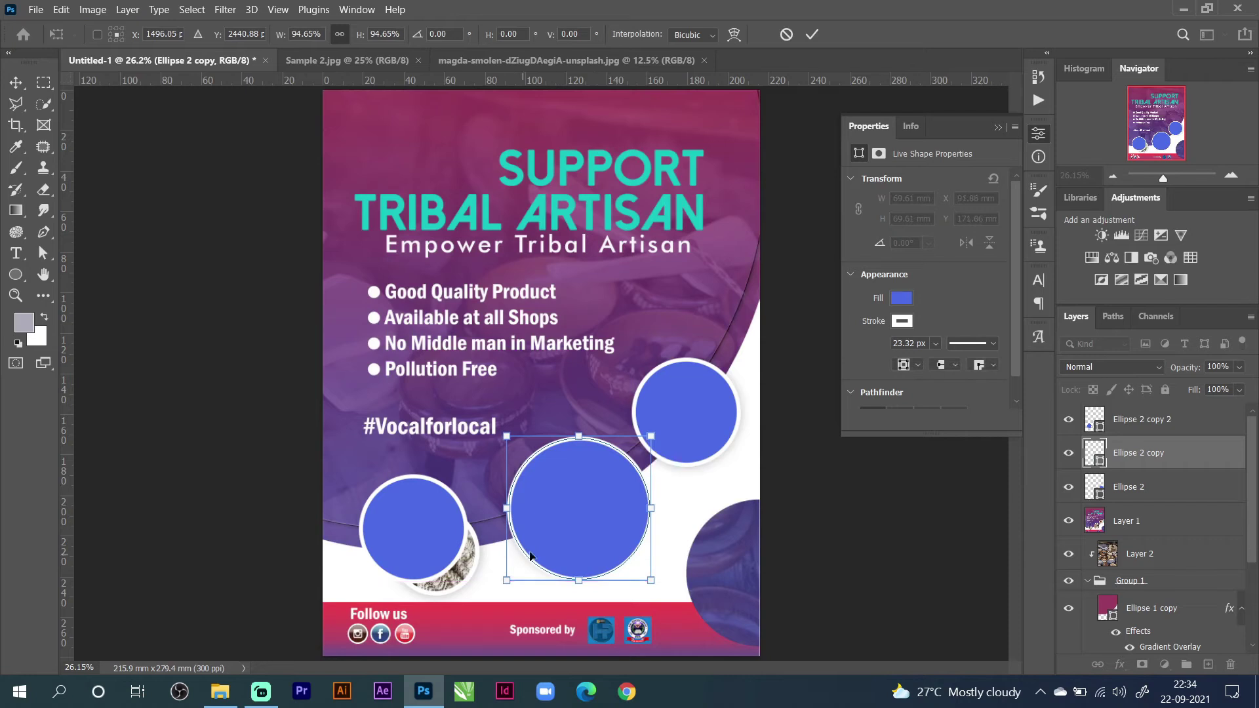
pyautogui.moveTo(563, 525); pyautogui.dragTo(557, 520)
pyautogui.click(812, 34)
# Align the uppermost circle with its reference photo, and shrink the lower-left circle to about 45 mm wide over its own photo.
pyautogui.click(706, 412)
pyautogui.moveTo(707, 412)
pyautogui.mouseDown()
pyautogui.moveTo(728, 400)
pyautogui.moveTo(692, 420)
pyautogui.mouseUp()
pyautogui.moveTo(413, 524); pyautogui.dragTo(434, 530)
pyautogui.moveTo(486, 489); pyautogui.dragTo(482, 505)
pyautogui.moveTo(431, 544); pyautogui.dragTo(440, 549)
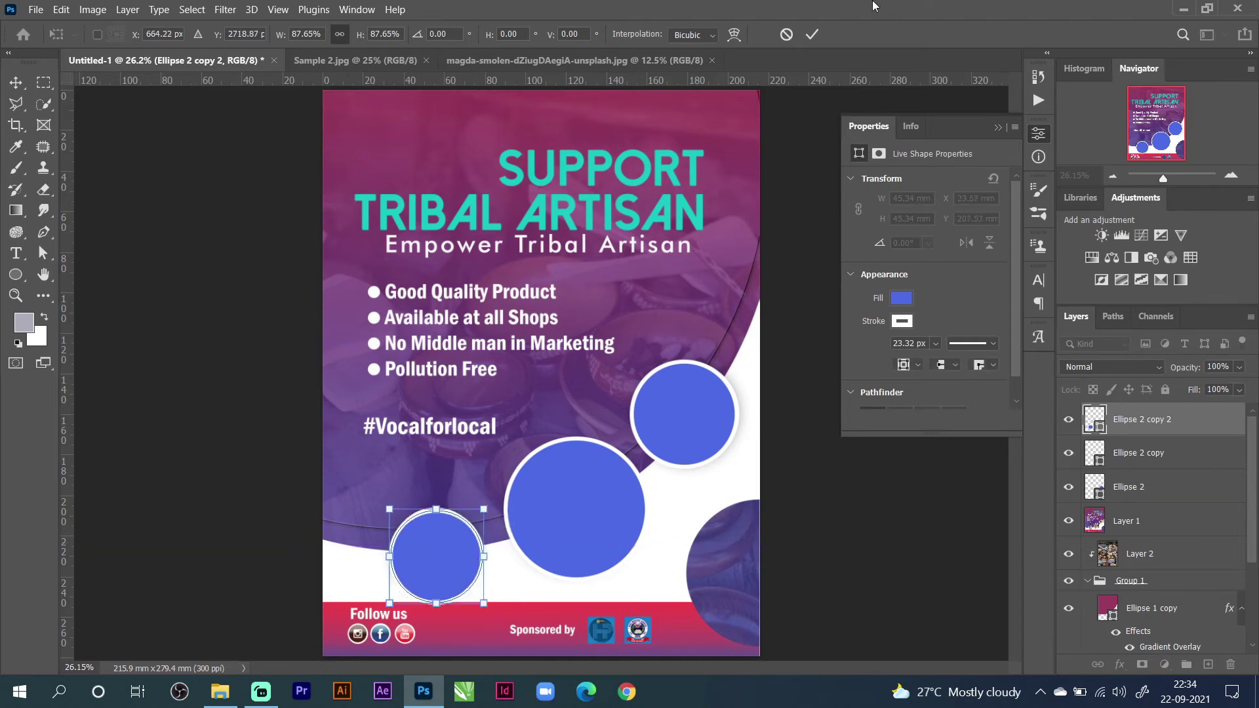
# Apply the small circle's transform, compare the three circles with the reference poster by toggling layer visibility, and leave Layer 1 hidden.
pyautogui.click(812, 35)
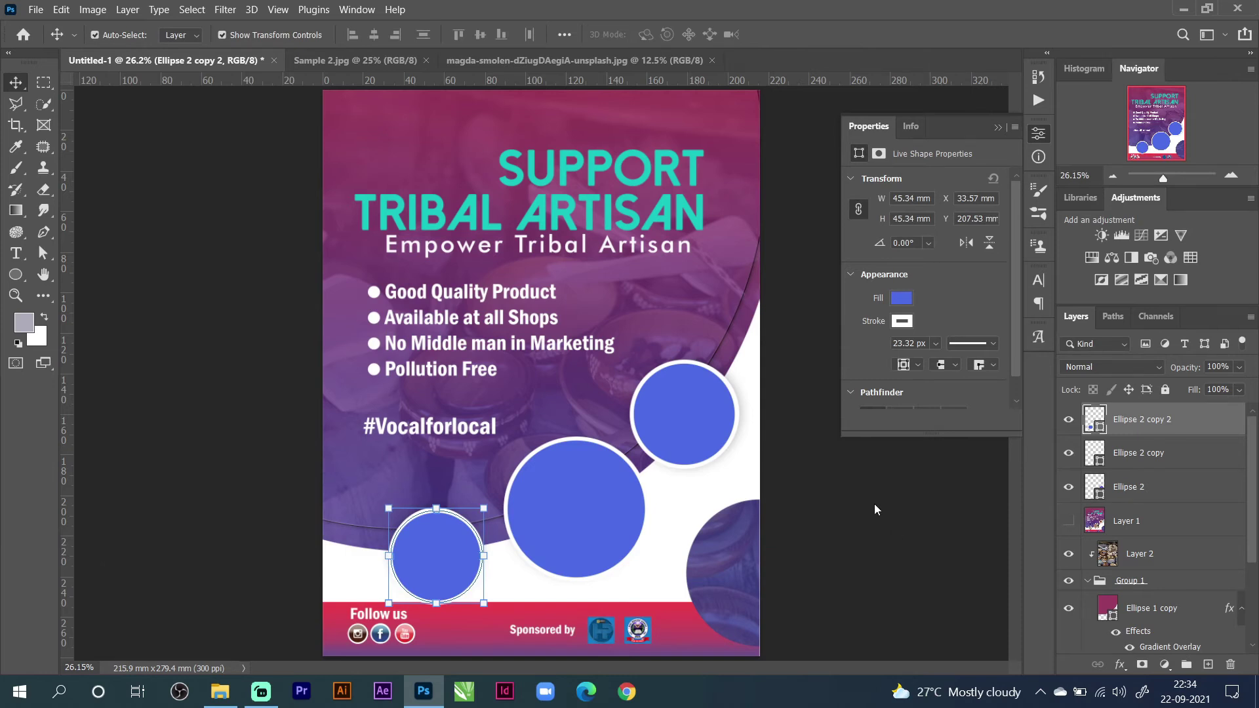
pyautogui.click(1068, 521)
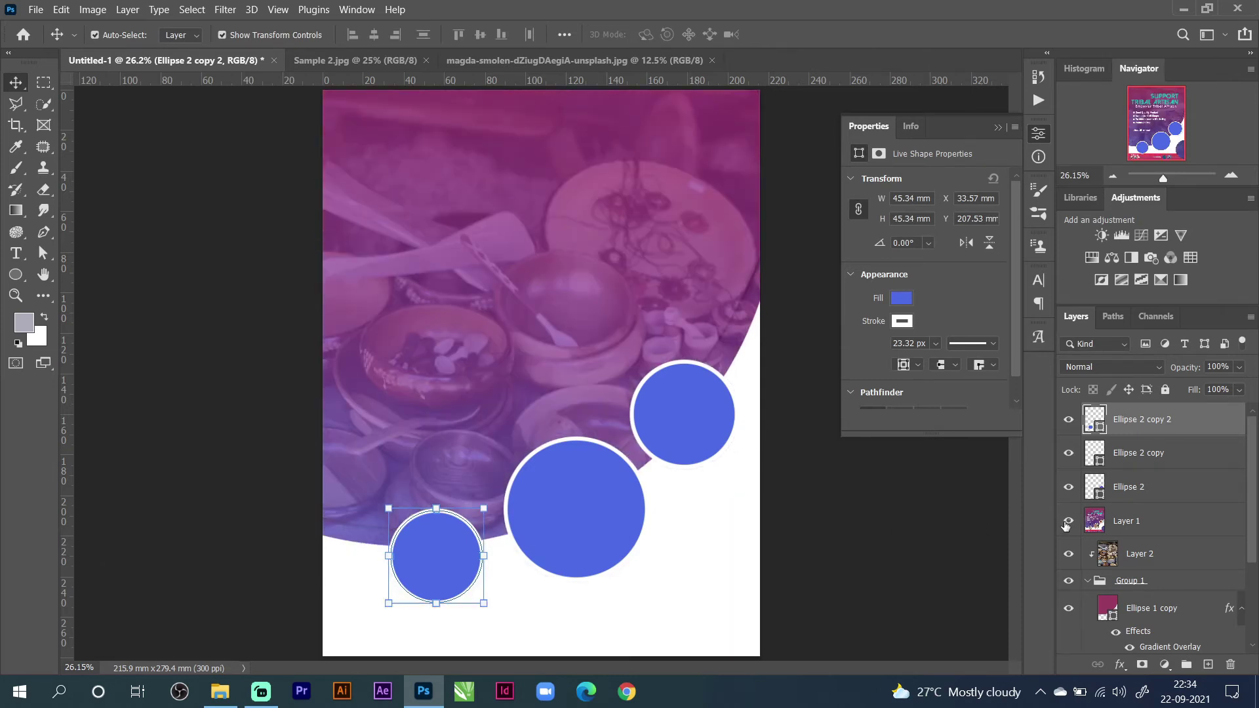
pyautogui.click(1068, 521)
pyautogui.click(1068, 486)
pyautogui.click(1068, 452)
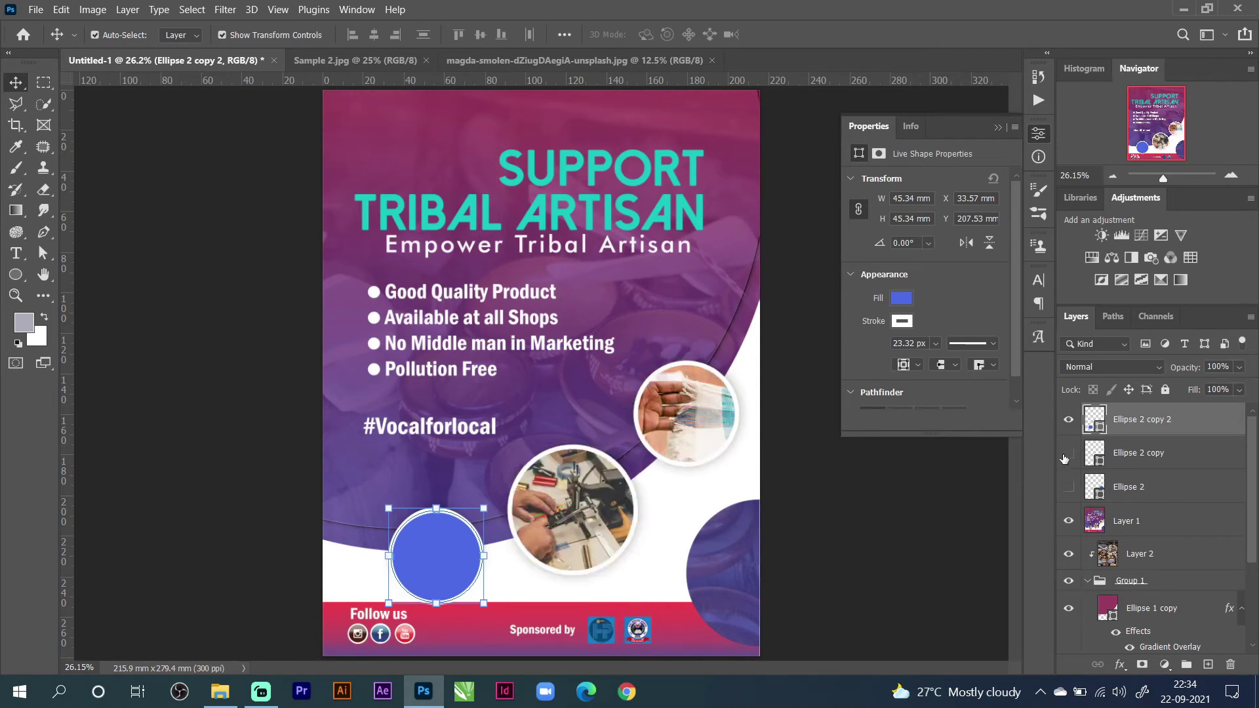
pyautogui.click(1068, 420)
pyautogui.click(1069, 419)
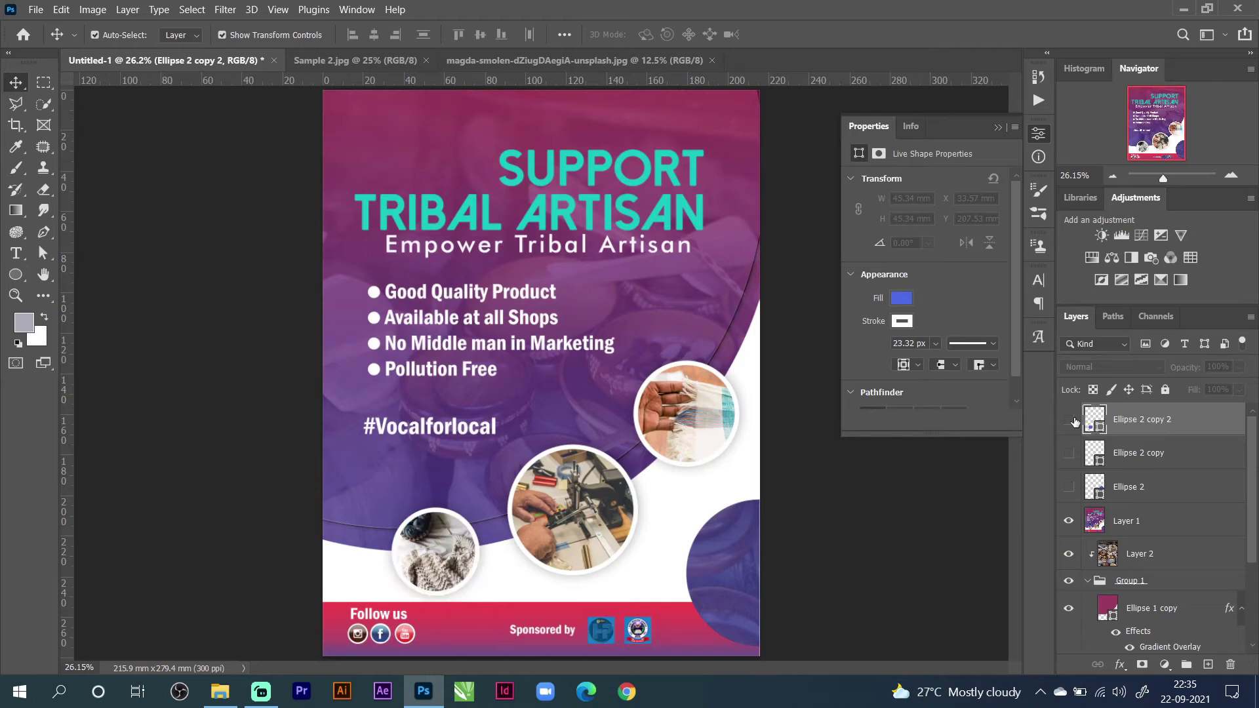
pyautogui.click(1069, 453)
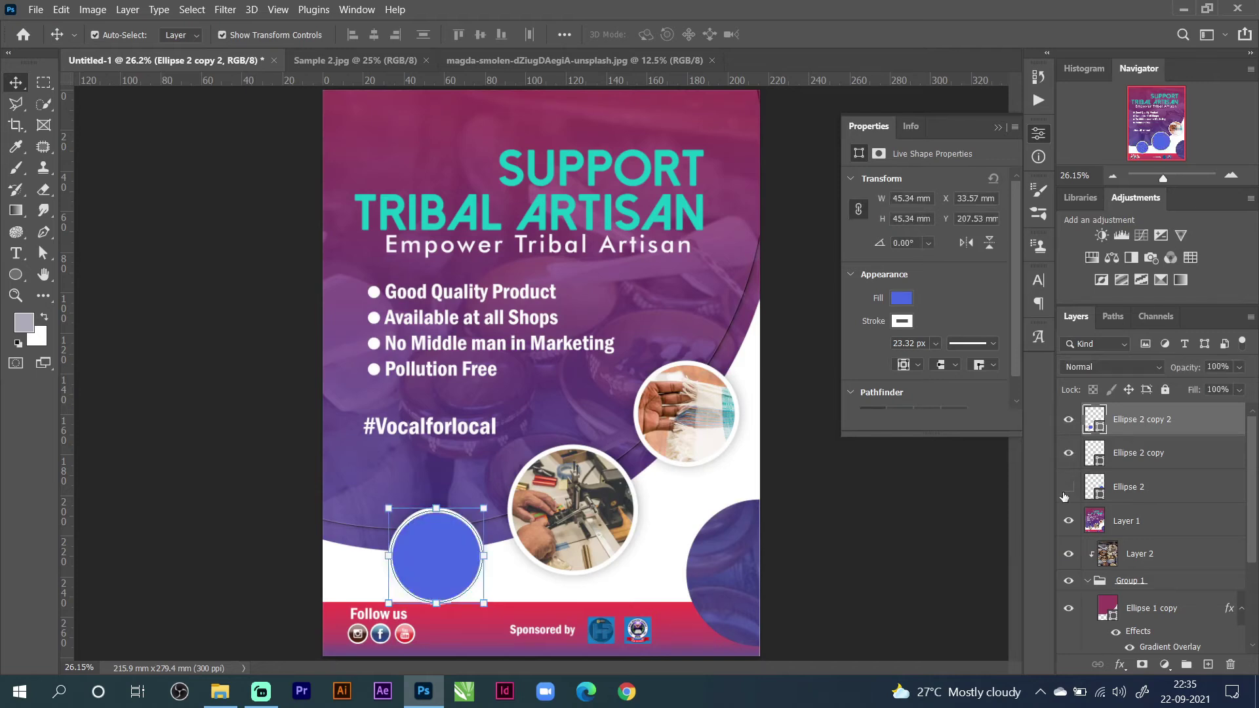
pyautogui.click(1066, 492)
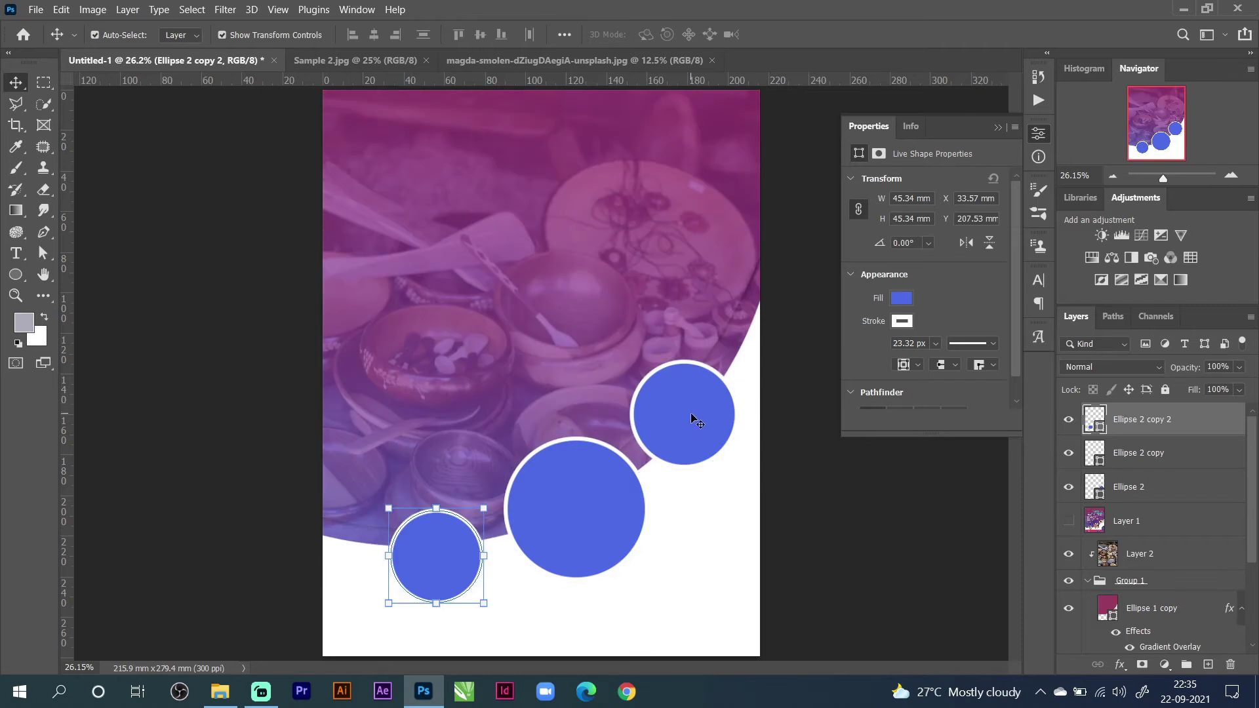
# Select the Ellipse 2 circle and close the Sample 2.jpg and magda-smolen photo documents.
pyautogui.click(694, 421)
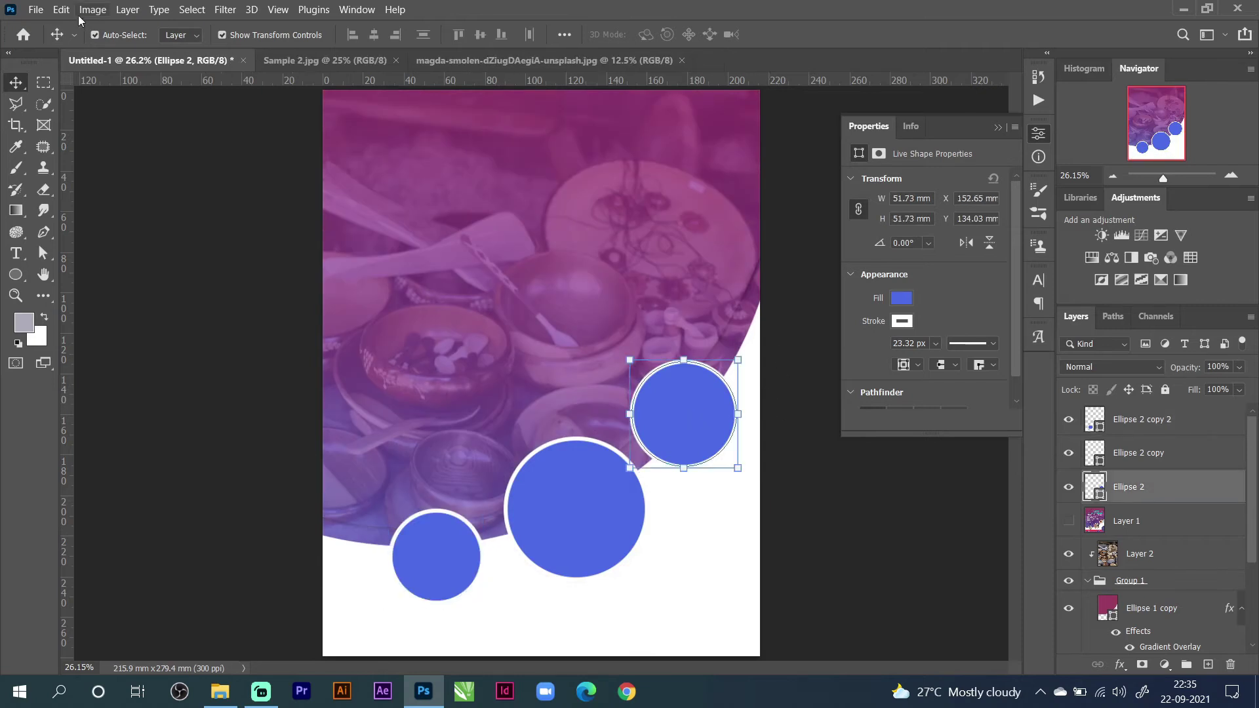
pyautogui.click(393, 61)
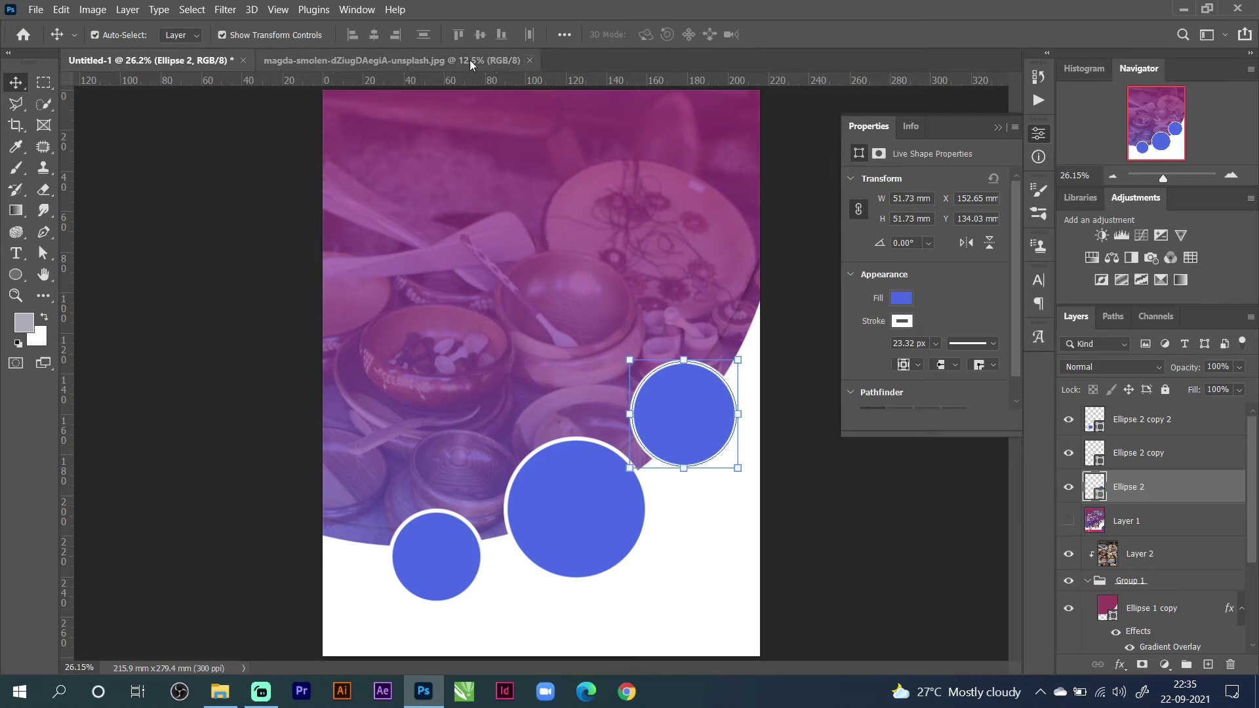
pyautogui.click(525, 59)
# Open the k15-photos, neonbrand and rocknwool unsplash photos together from the PSD Session "2" folder.
pyautogui.hotkey('ctrl', 'o')
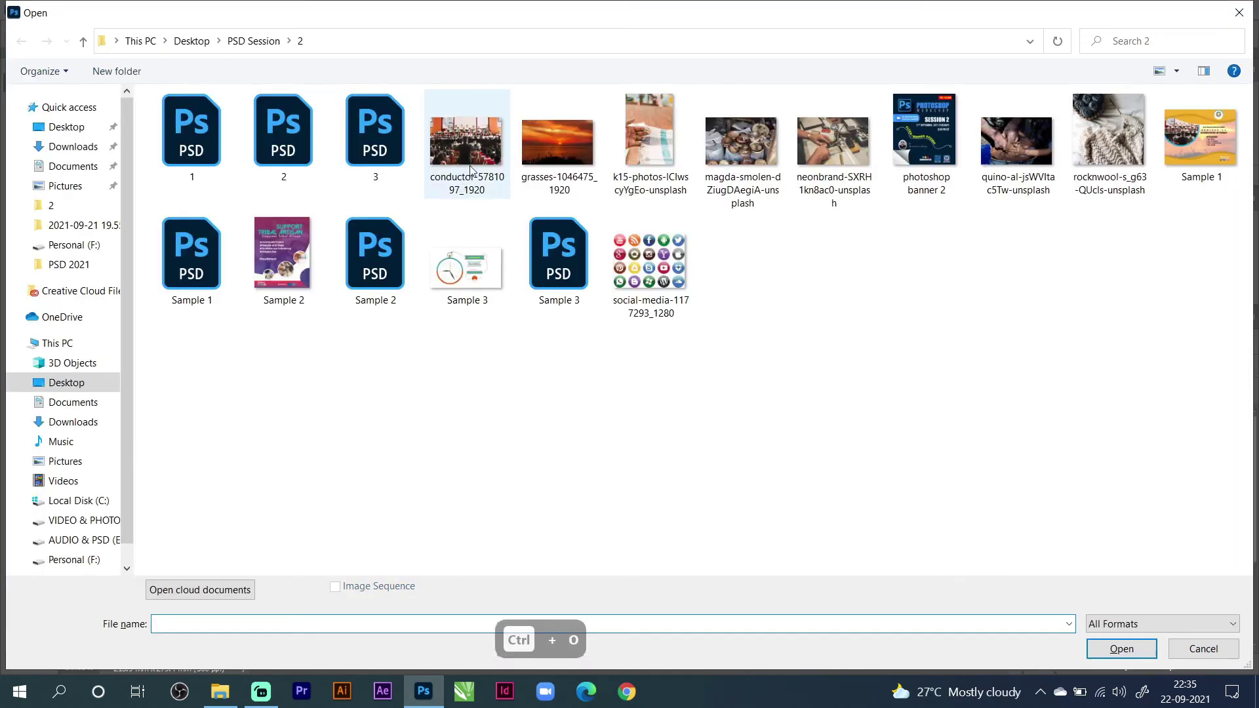
pyautogui.click(672, 153)
pyautogui.keyDown('ctrl'); pyautogui.click(855, 150); pyautogui.keyUp('ctrl')
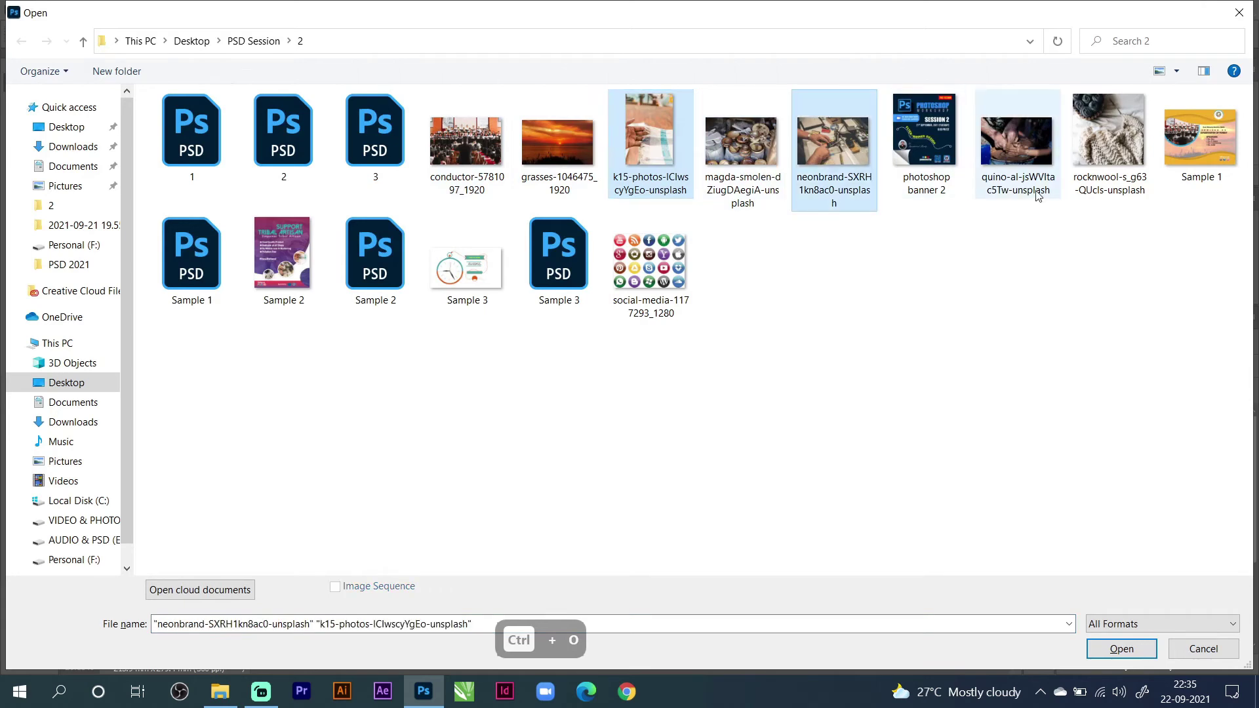
pyautogui.keyDown('ctrl'); pyautogui.click(1118, 147); pyautogui.keyUp('ctrl')
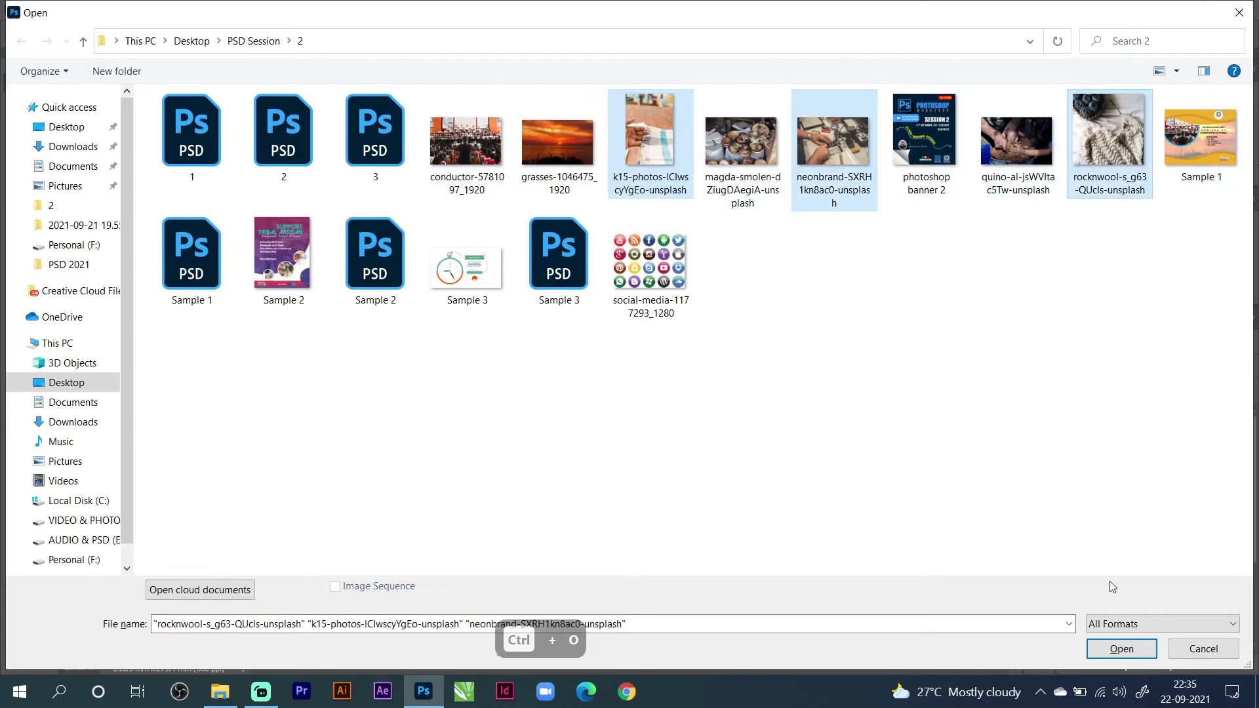
pyautogui.click(1120, 649)
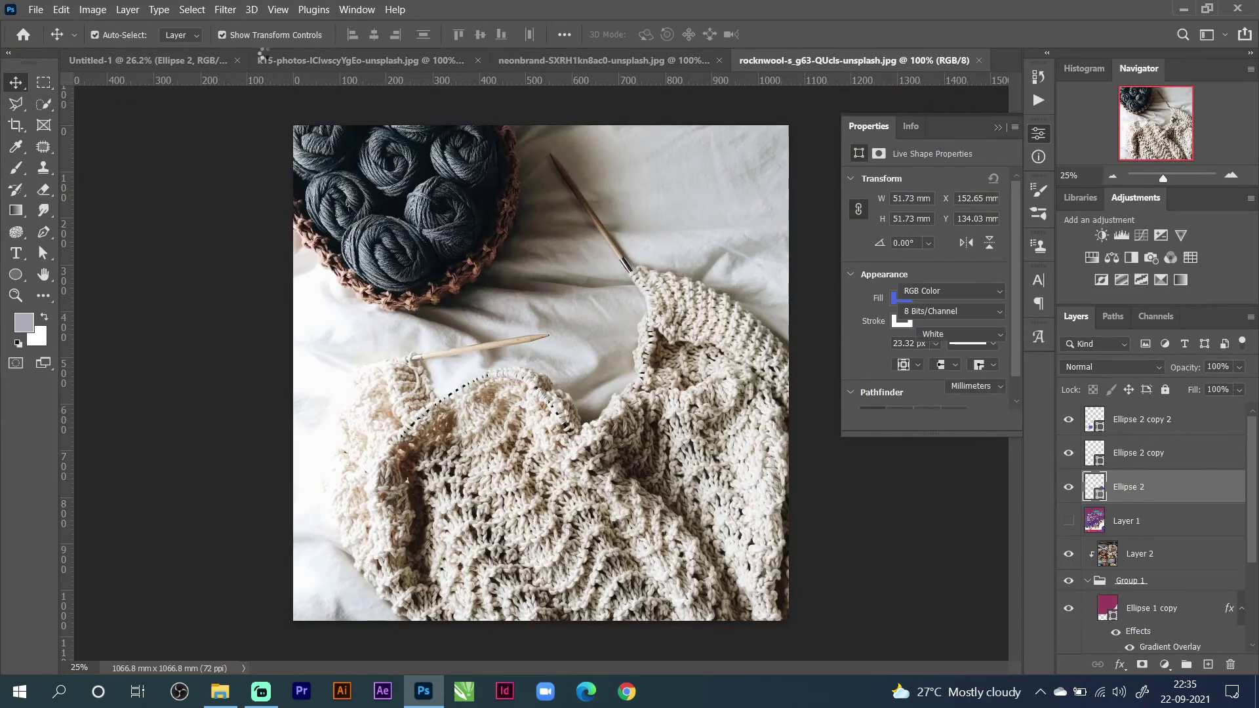
# Copy the k15-photos hand-and-cloth image into the poster, directly above the Ellipse 2 layer.
pyautogui.click(284, 60)
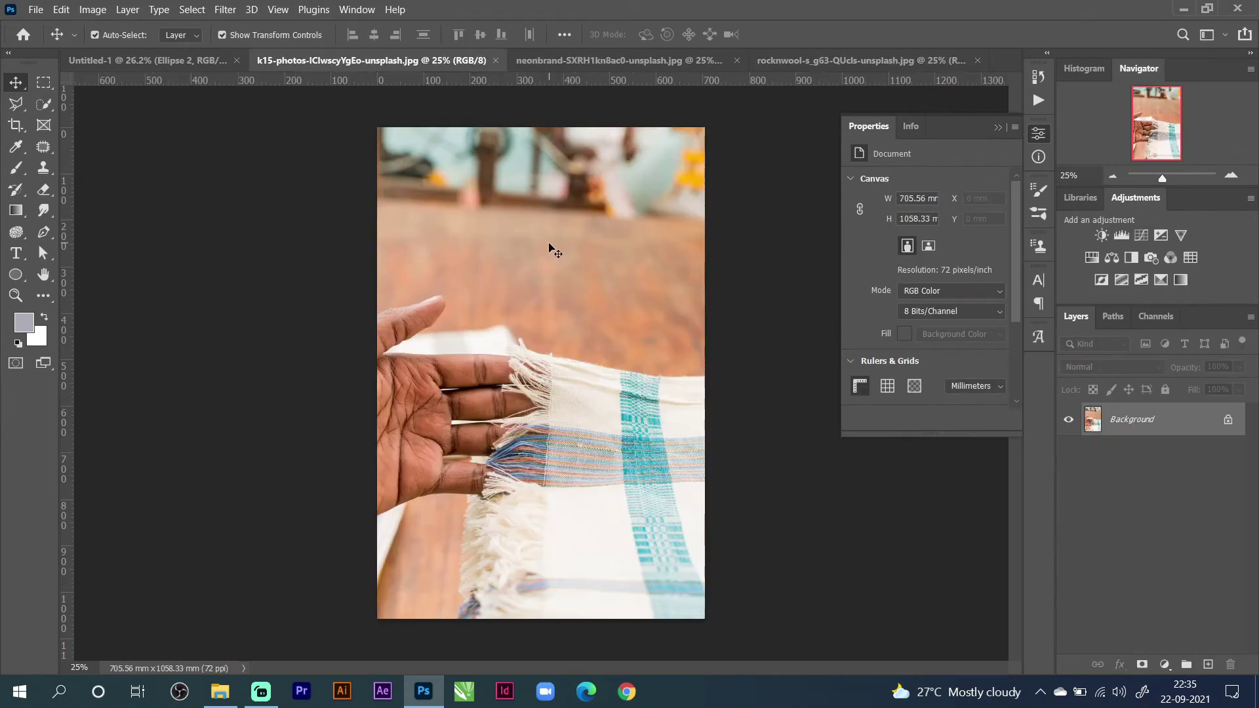
pyautogui.click(128, 59)
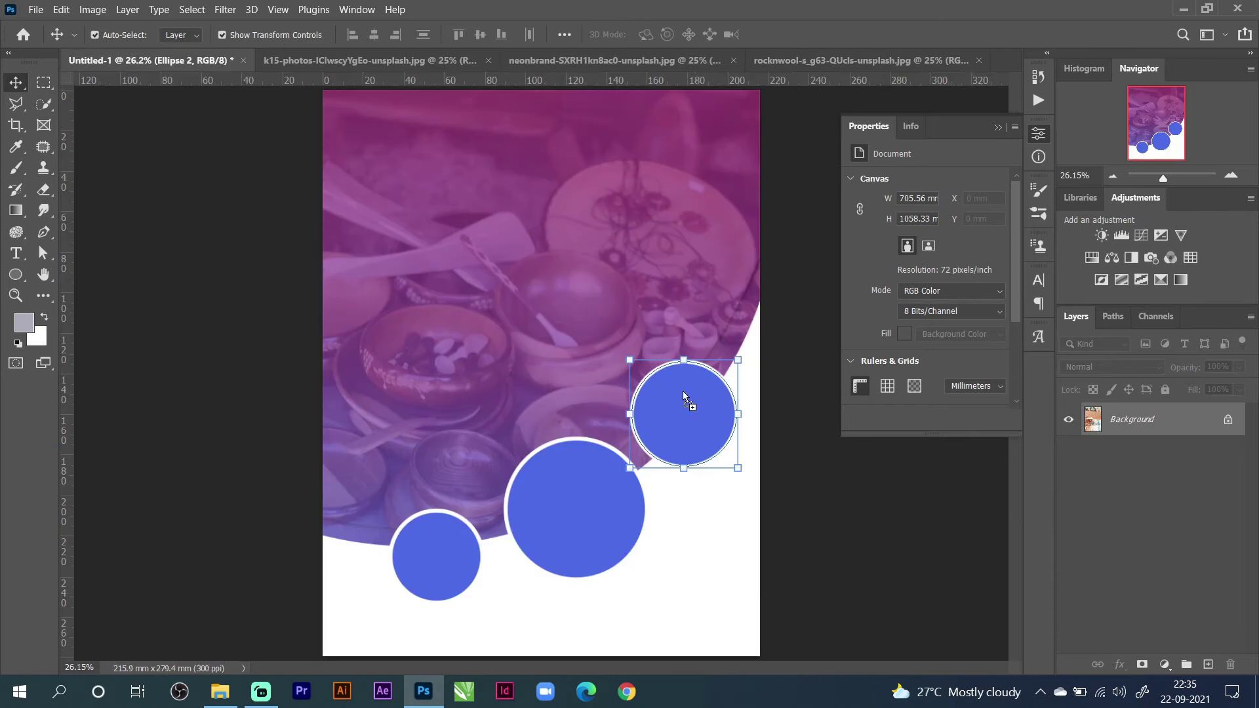
pyautogui.moveTo(683, 391); pyautogui.dragTo(682, 392)
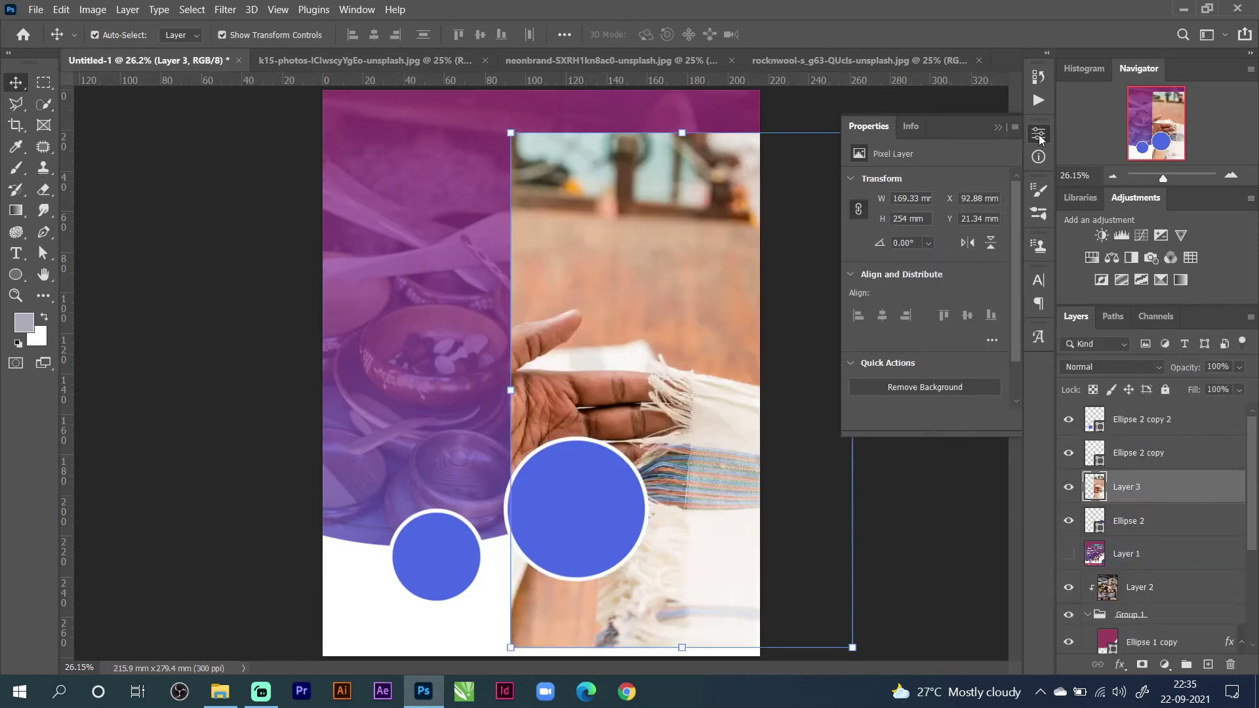
# Collapse the Properties panel, scale the hand photo to about 32% and position it over the Ellipse 2 circle.
pyautogui.click(1038, 136)
pyautogui.moveTo(853, 133); pyautogui.dragTo(650, 435)
pyautogui.moveTo(608, 614); pyautogui.dragTo(691, 449)
pyautogui.moveTo(739, 261); pyautogui.dragTo(698, 322)
pyautogui.moveTo(603, 347); pyautogui.dragTo(626, 299)
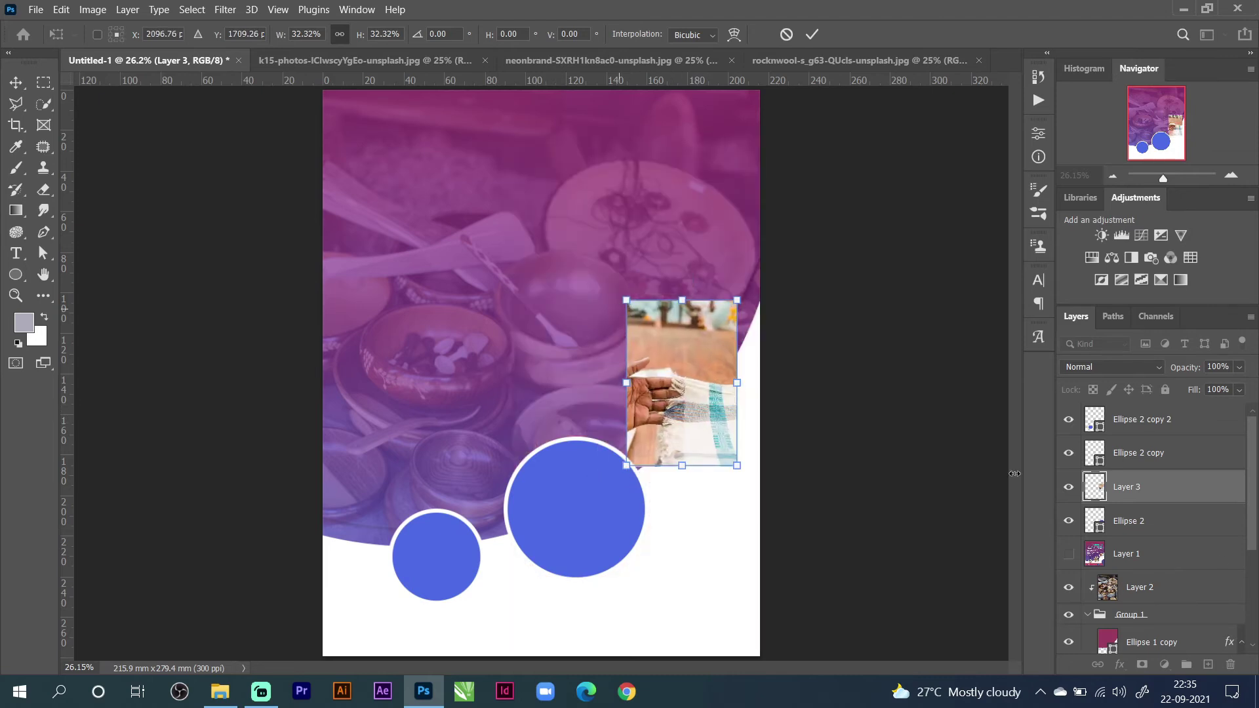
pyautogui.press('Return')
# Clip the hand photo on Layer 3 to the Ellipse 2 circle and adjust its position inside the circle.
pyautogui.click(1121, 522)
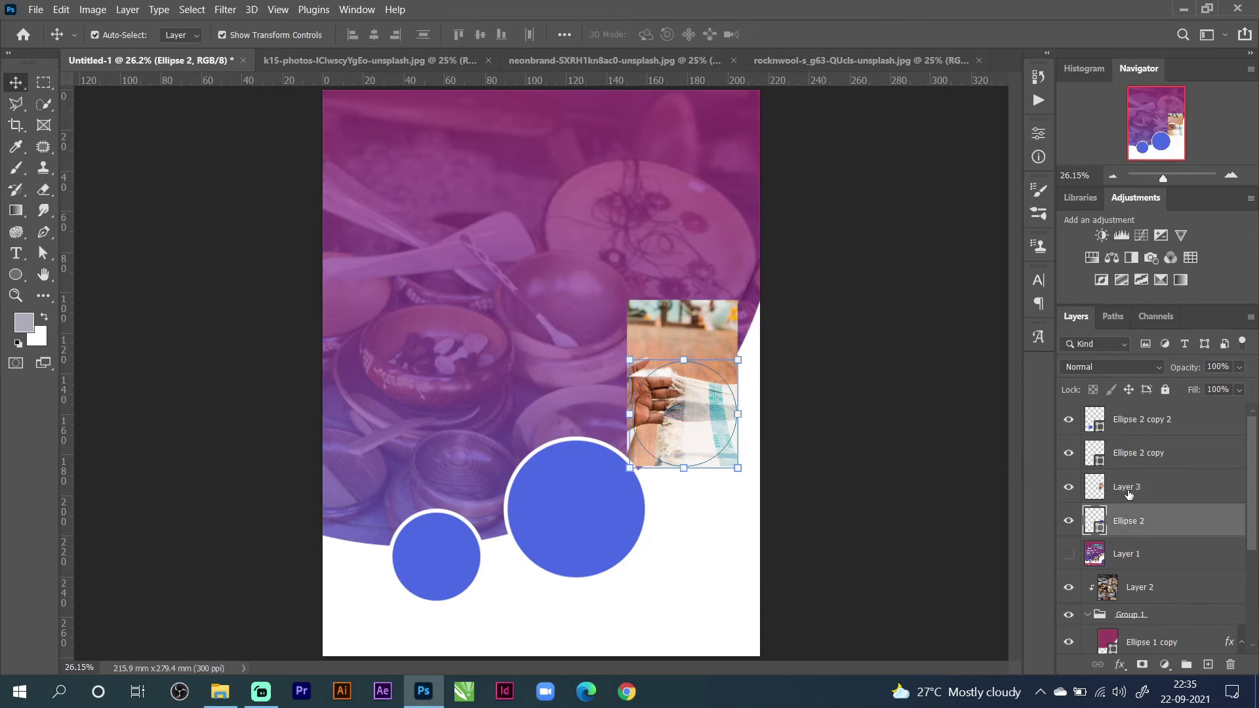
pyautogui.click(1124, 492)
pyautogui.click(1117, 527)
pyautogui.click(1111, 498)
pyautogui.rightClick(1128, 489)
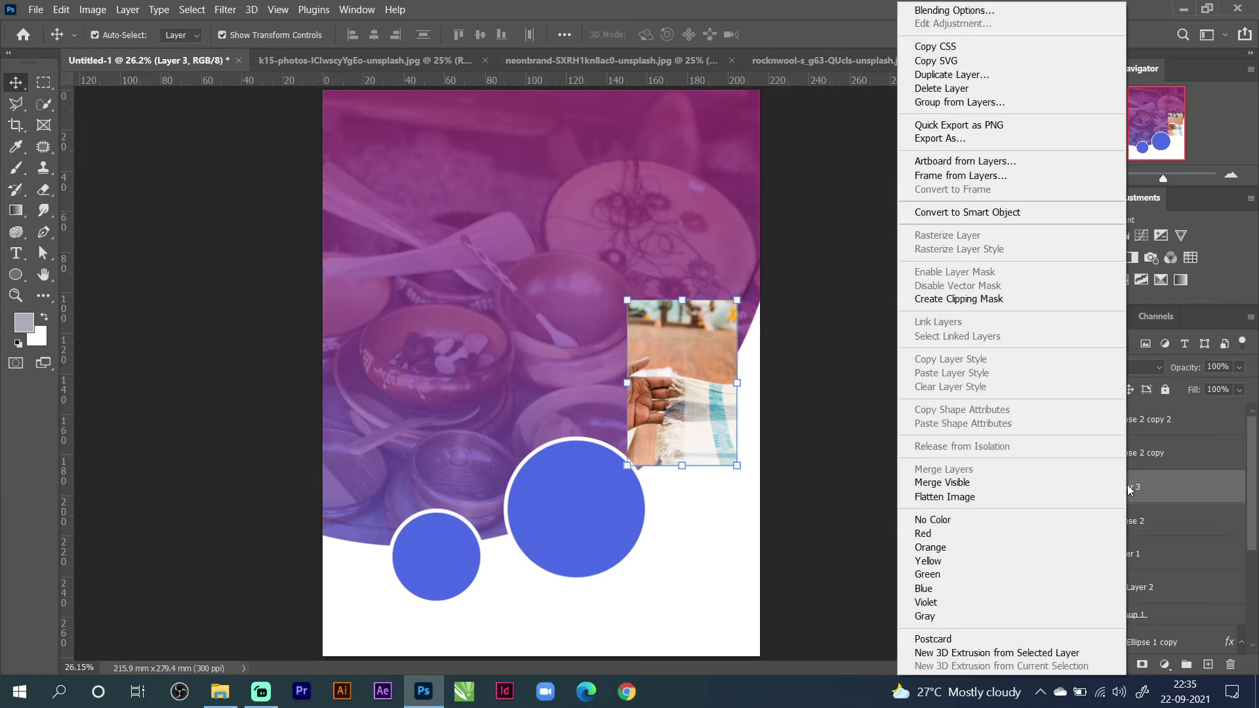
pyautogui.click(1003, 300)
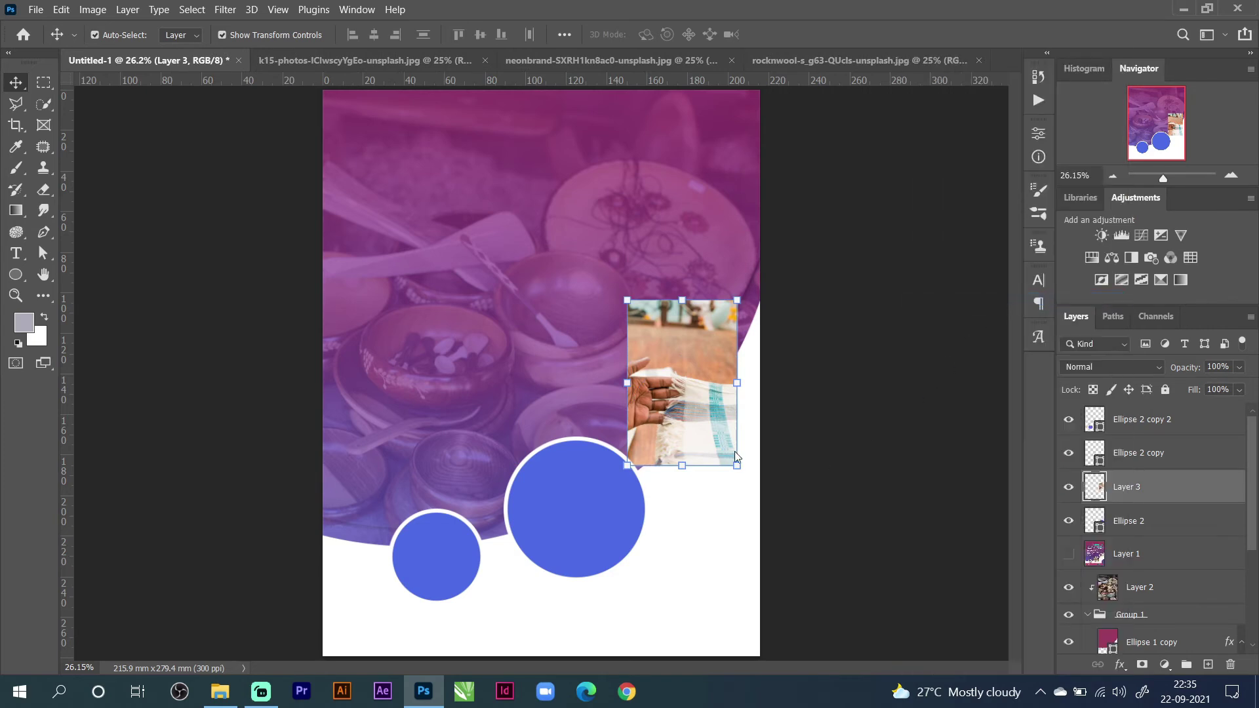
pyautogui.moveTo(696, 439); pyautogui.dragTo(697, 426)
# Close the k15-photos document and copy the neonbrand workshop photo into the poster directly above the large circle's layer.
pyautogui.click(541, 520)
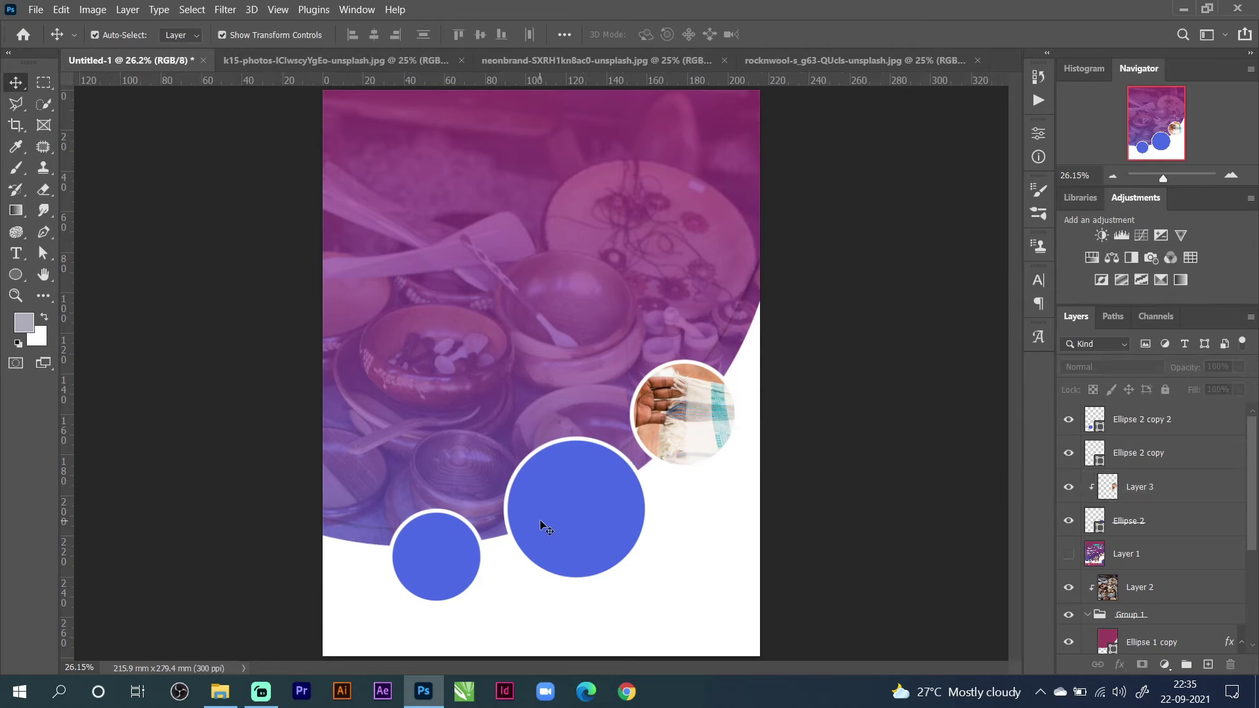
pyautogui.click(442, 61)
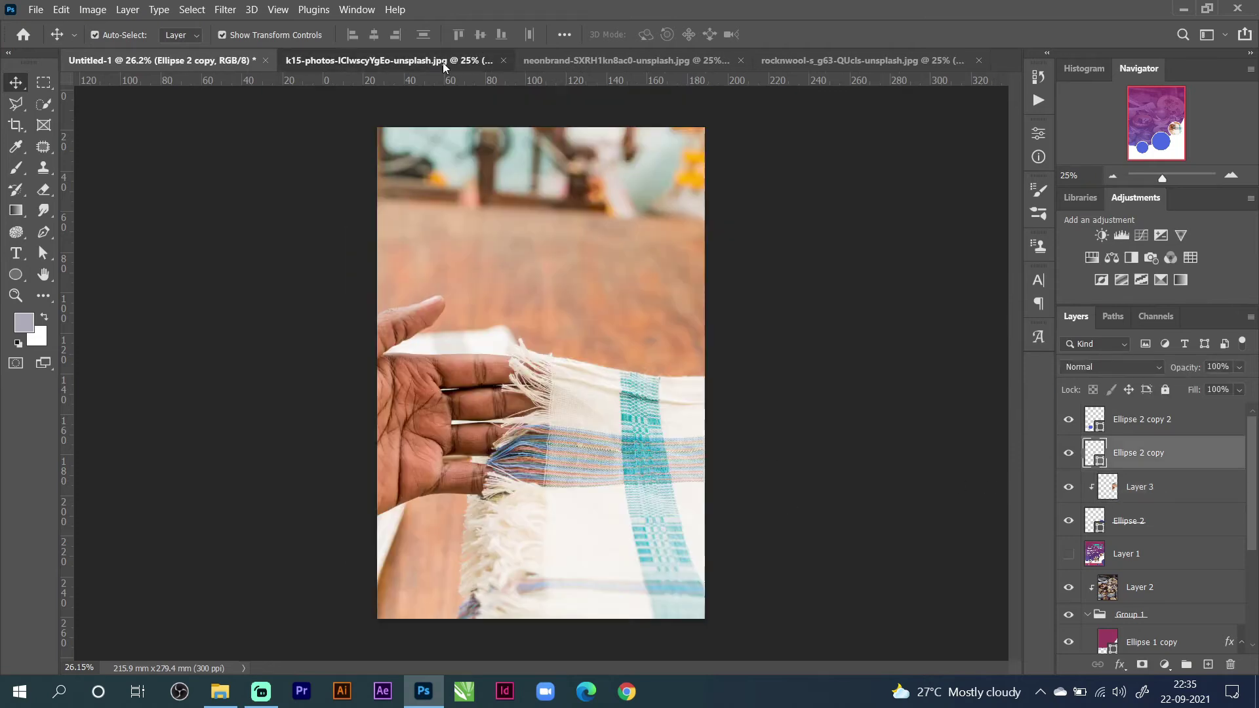
pyautogui.click(503, 61)
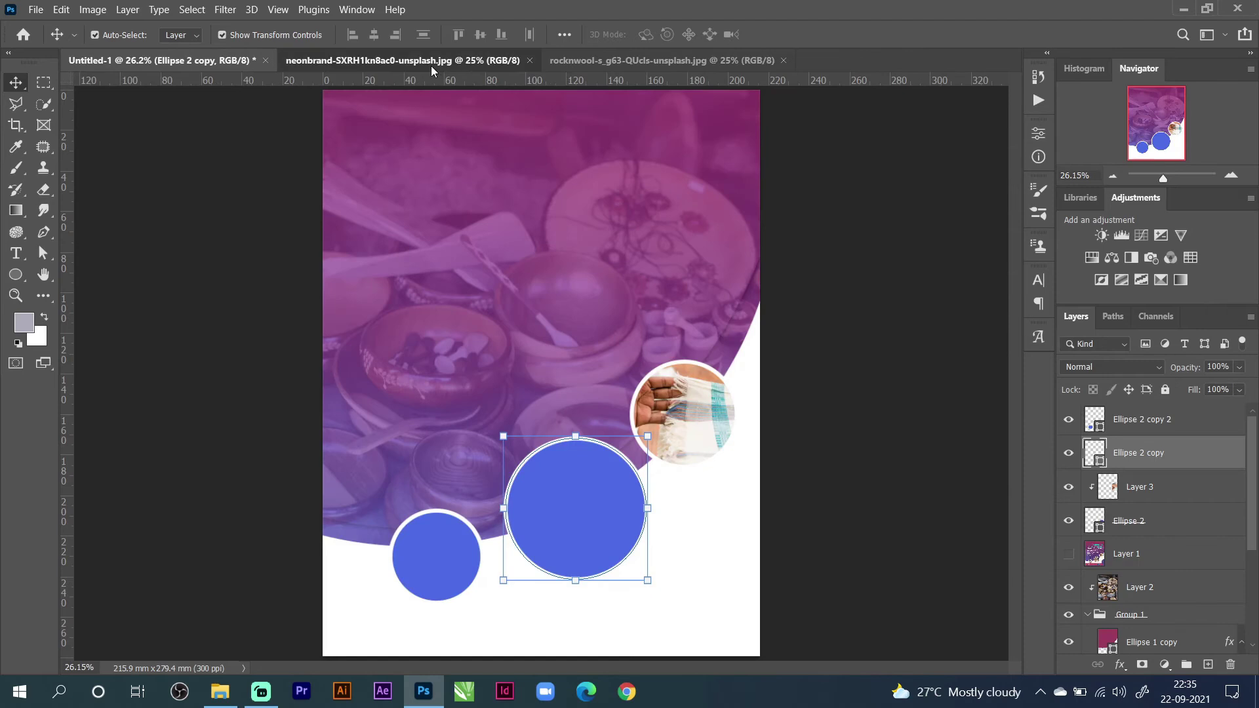
pyautogui.click(431, 66)
pyautogui.moveTo(203, 99); pyautogui.dragTo(193, 63)
pyautogui.moveTo(595, 505); pyautogui.dragTo(595, 505)
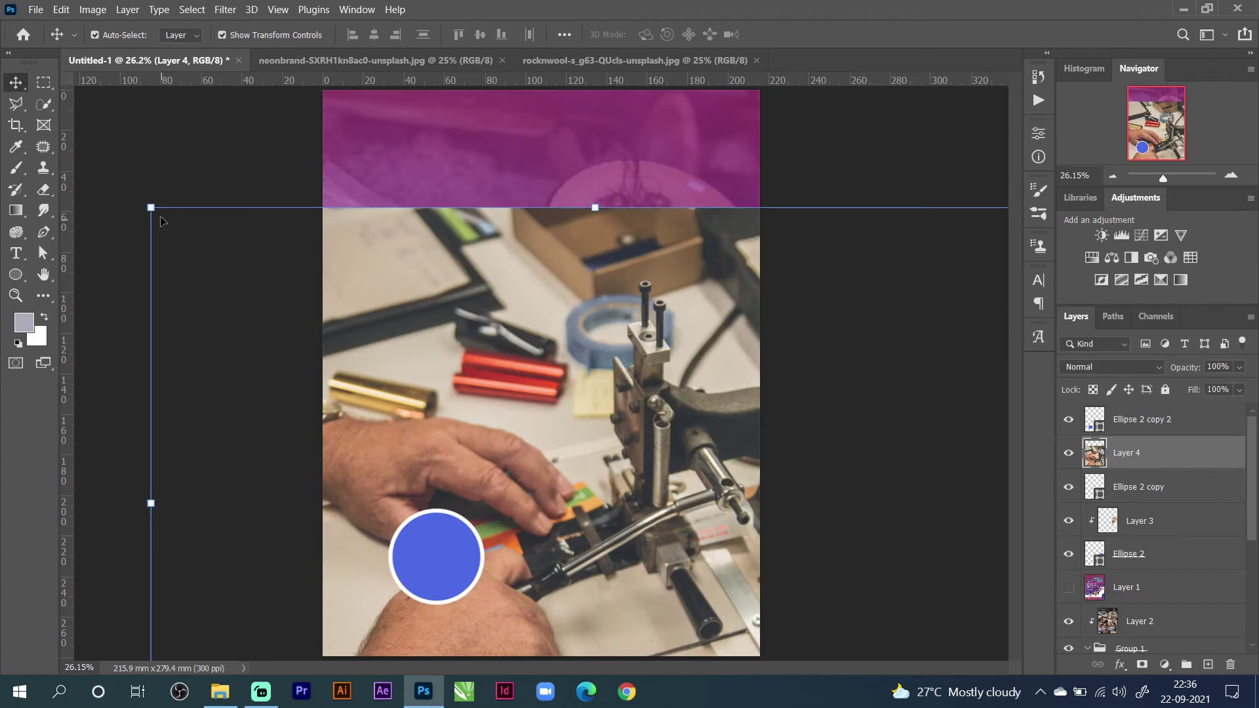
# Scale the workshop photo to about 32.5% and position it over the large middle circle.
pyautogui.moveTo(151, 208); pyautogui.dragTo(457, 402)
pyautogui.moveTo(762, 371); pyautogui.dragTo(711, 407)
pyautogui.moveTo(632, 425); pyautogui.dragTo(606, 428)
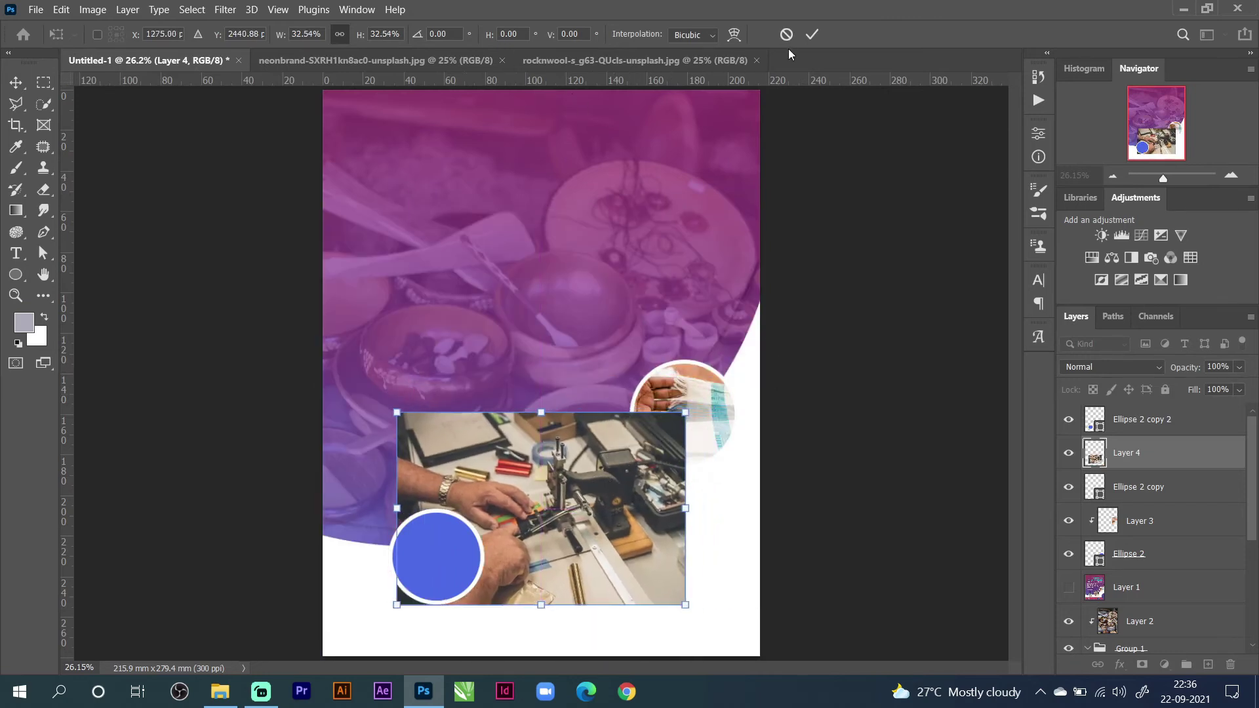
pyautogui.click(811, 36)
# Clip the workshop photo on Layer 4 to the Ellipse 2 copy circle and reposition it inside the circle.
pyautogui.click(1121, 493)
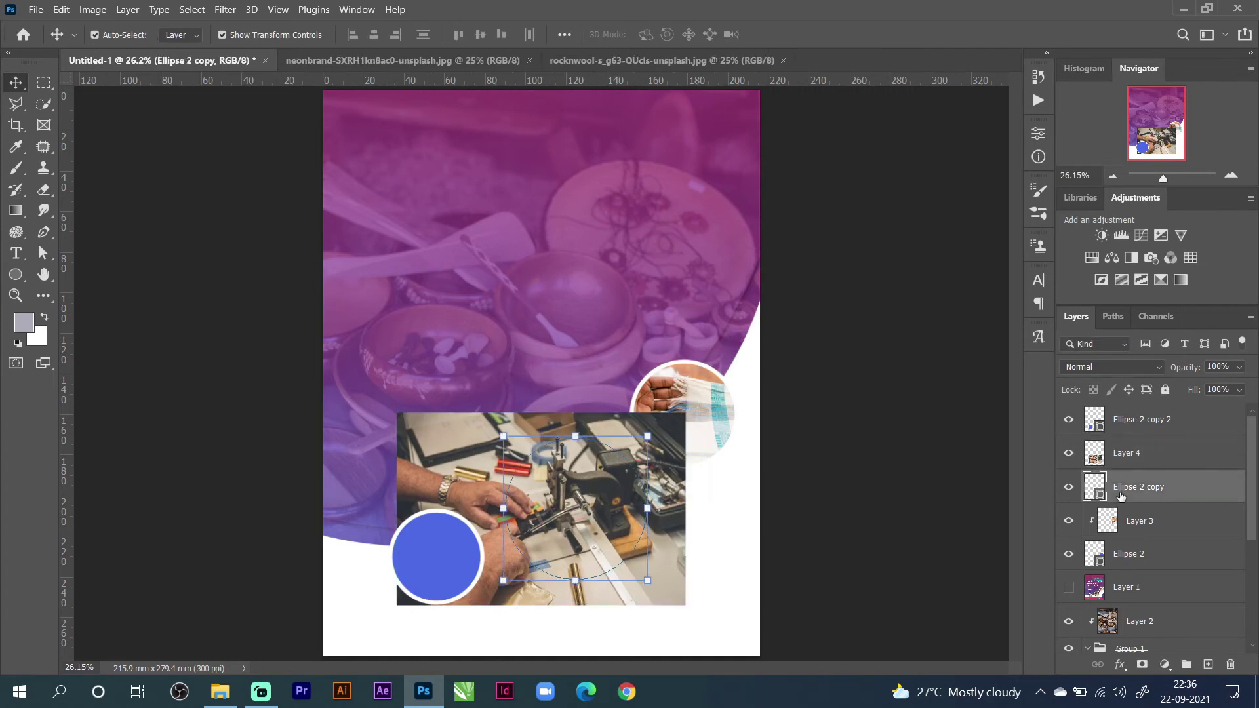
pyautogui.click(1130, 463)
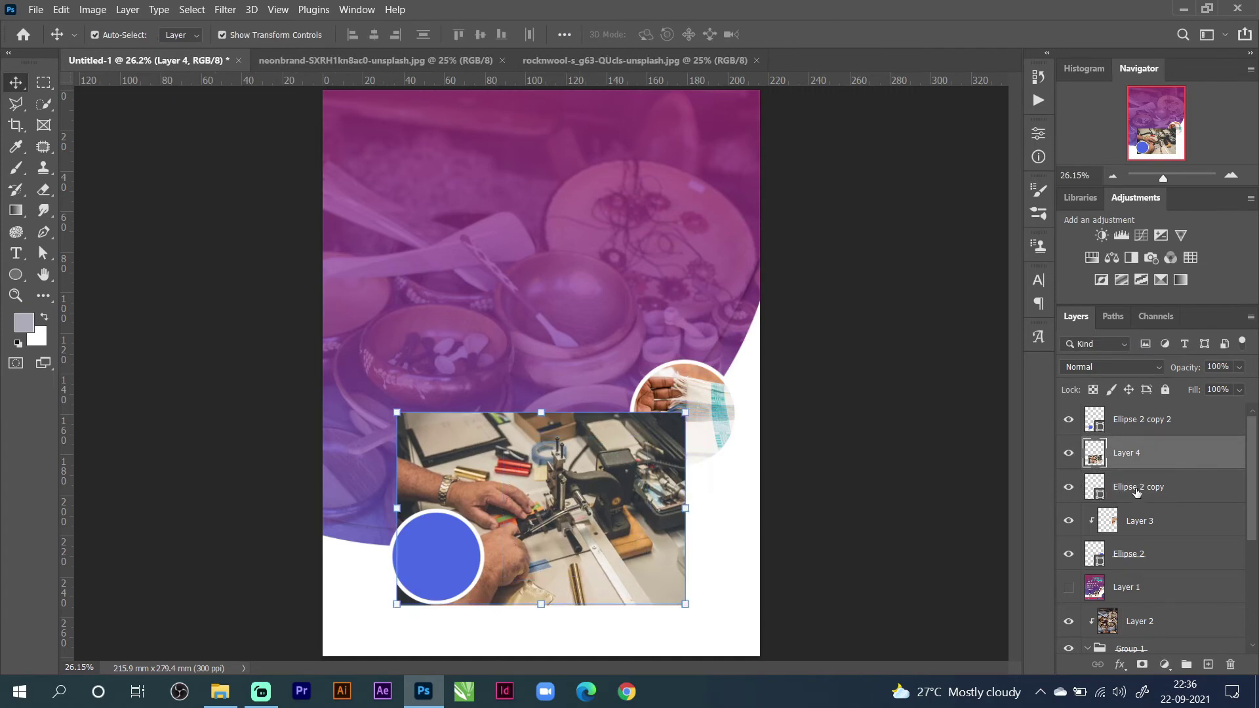
pyautogui.rightClick(1150, 444)
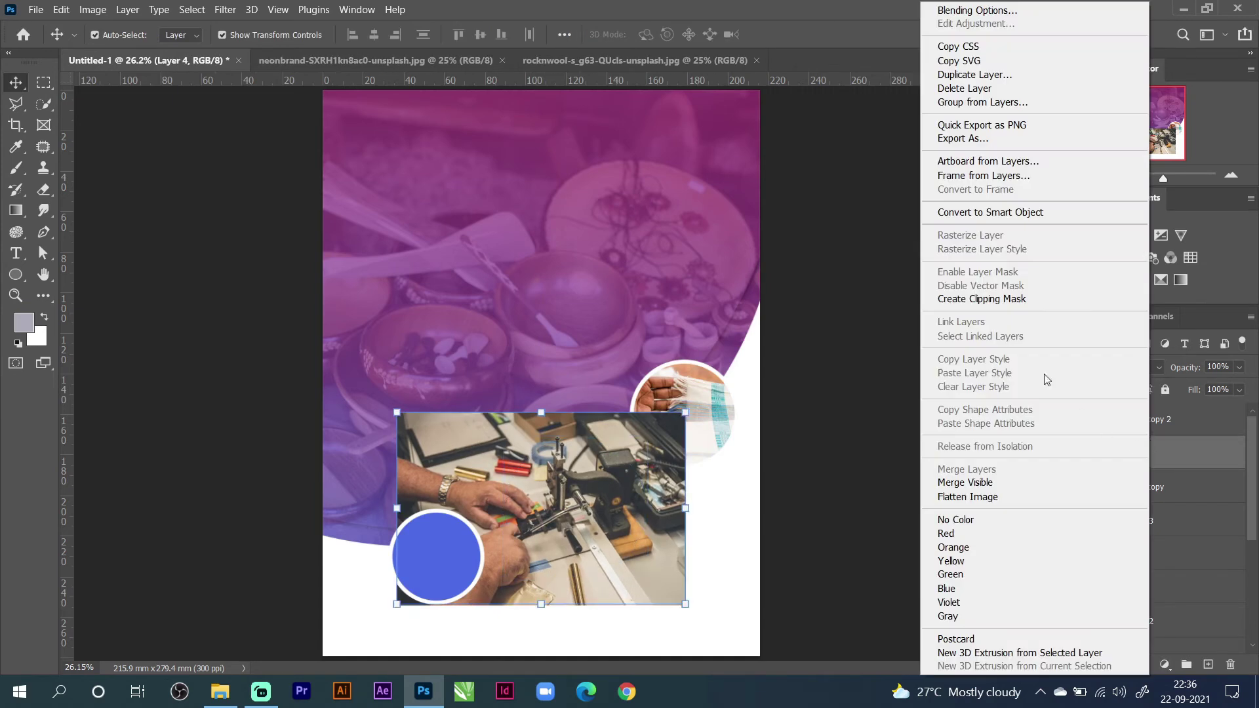
pyautogui.click(1009, 298)
pyautogui.moveTo(583, 509); pyautogui.dragTo(596, 517)
# Close the neonbrand document and copy the rocknwool knitting photo into the poster directly above the small circle's layer.
pyautogui.click(454, 563)
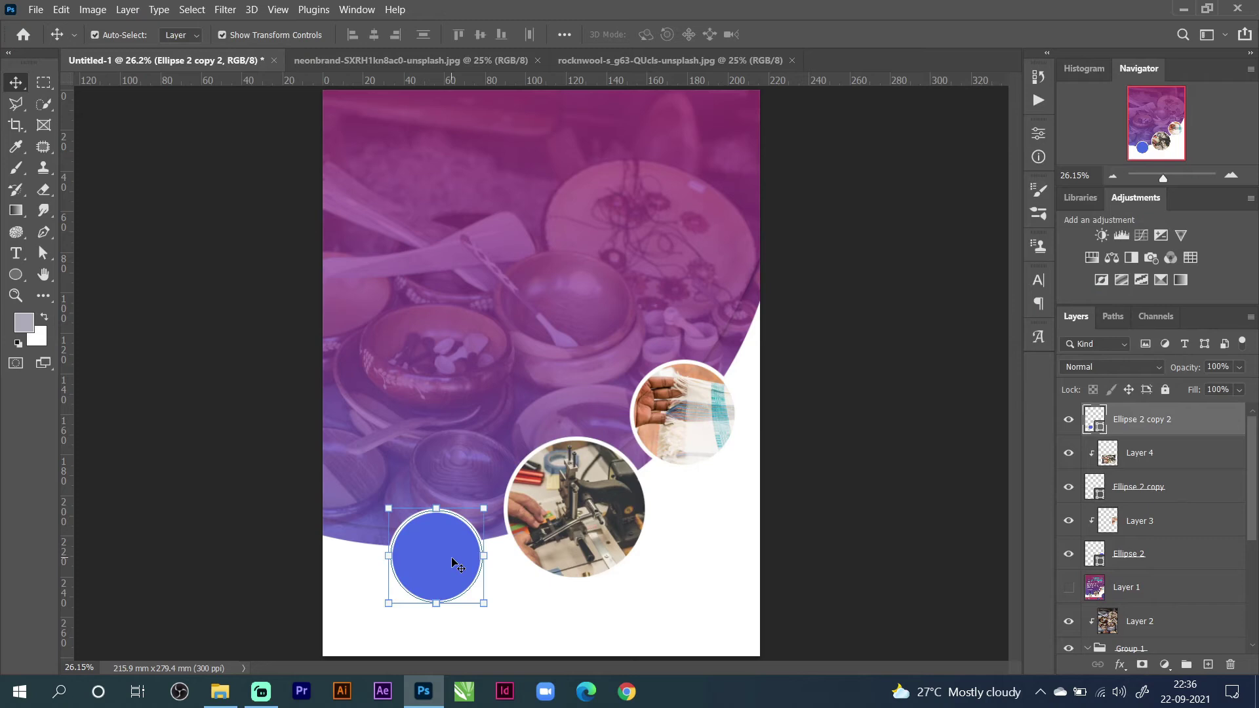
pyautogui.click(538, 65)
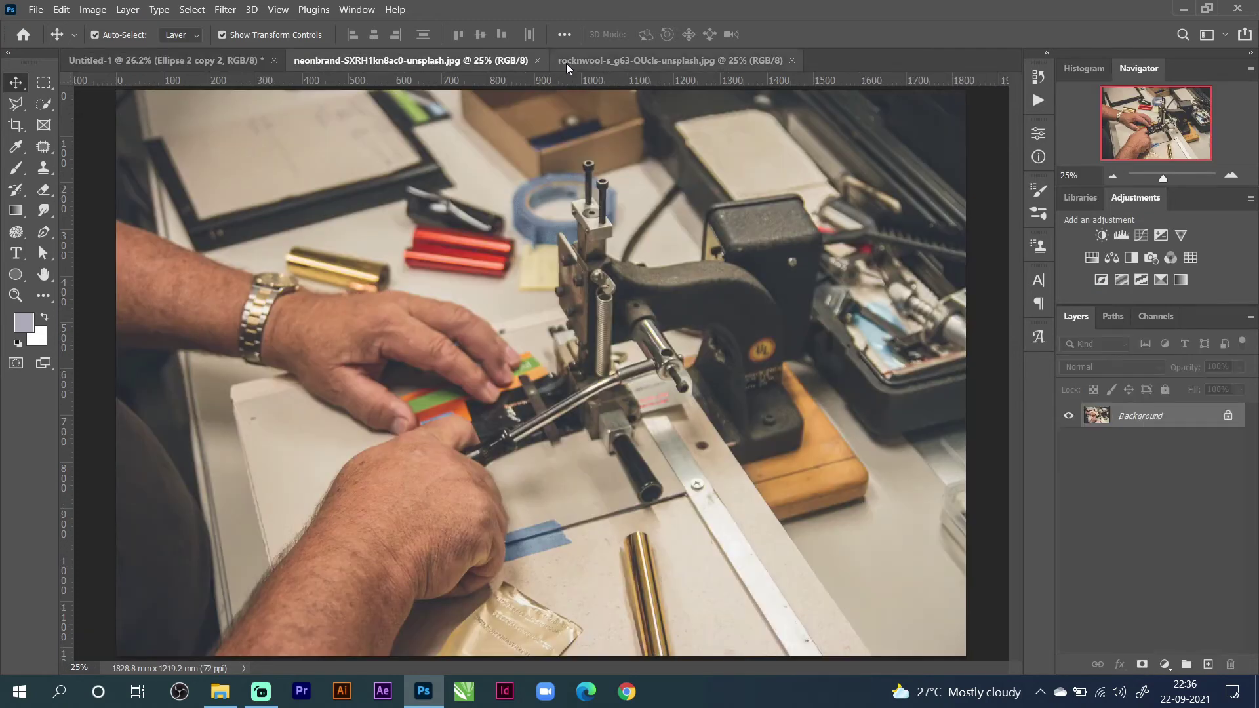
pyautogui.click(537, 60)
pyautogui.click(500, 63)
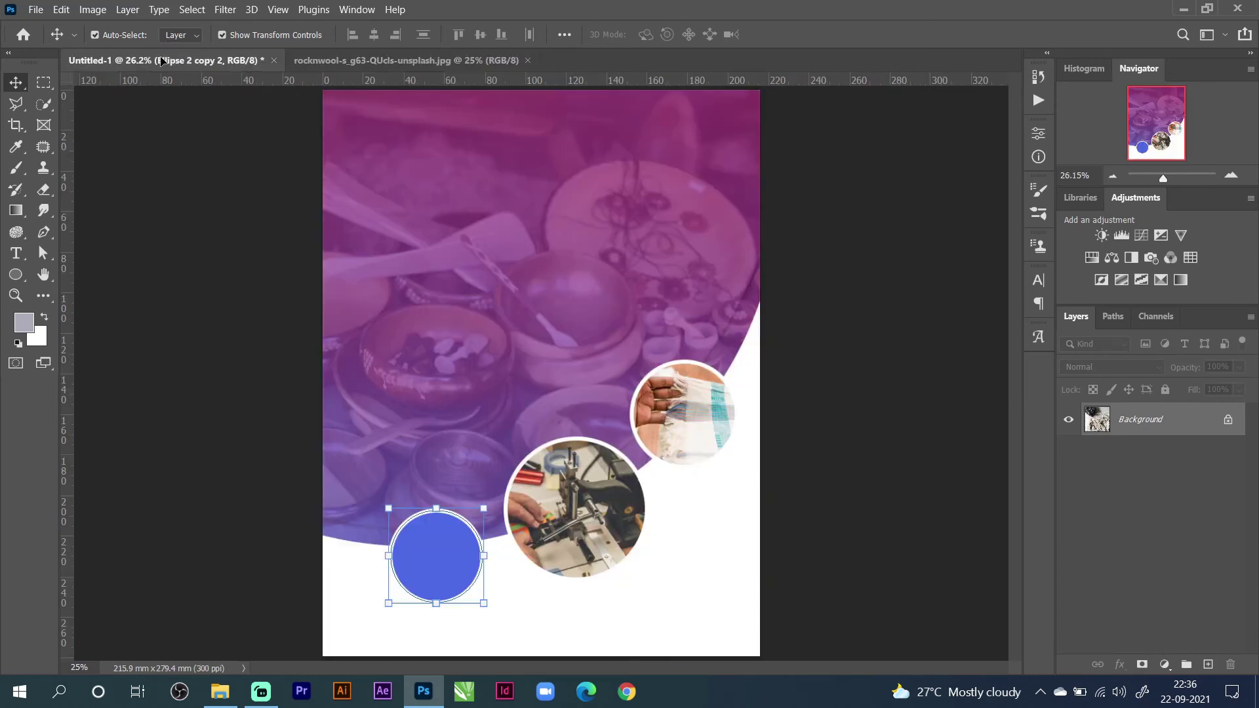
pyautogui.click(158, 60)
pyautogui.hotkey('ctrl', 'v')
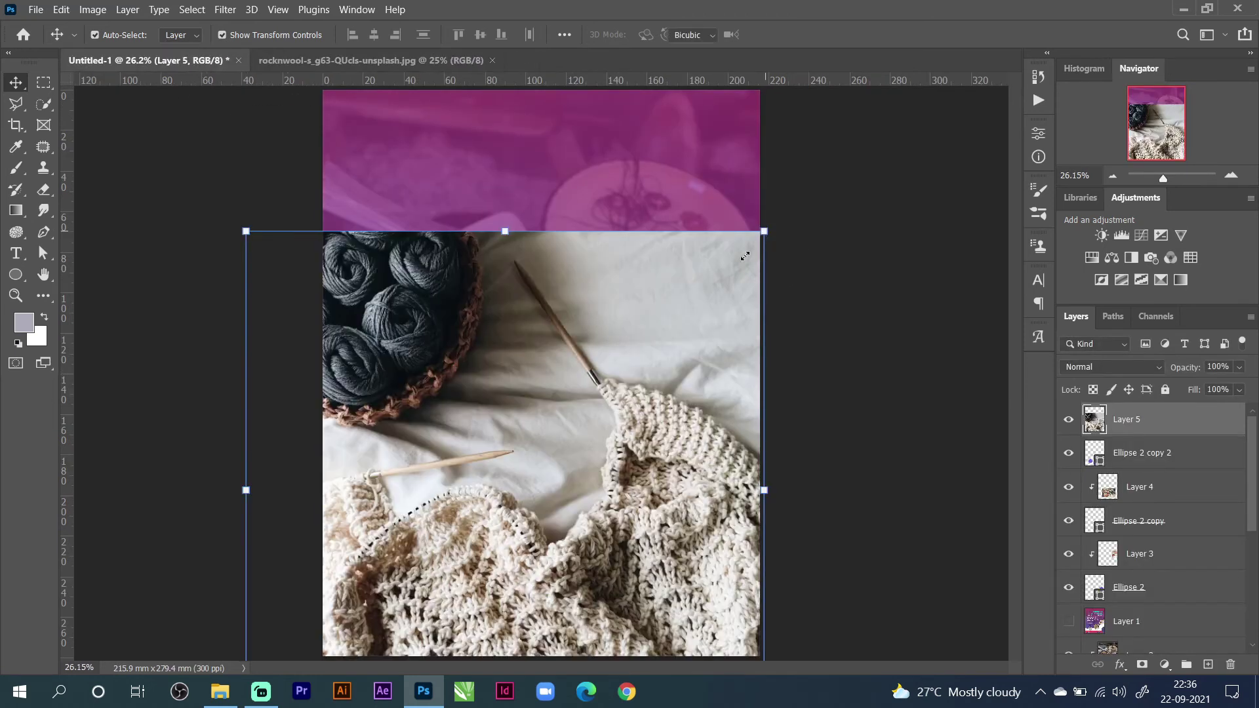
# Scale the knitting photo to about 25% and center it over the small circle.
pyautogui.moveTo(745, 256); pyautogui.dragTo(497, 503)
pyautogui.moveTo(451, 592); pyautogui.dragTo(506, 446)
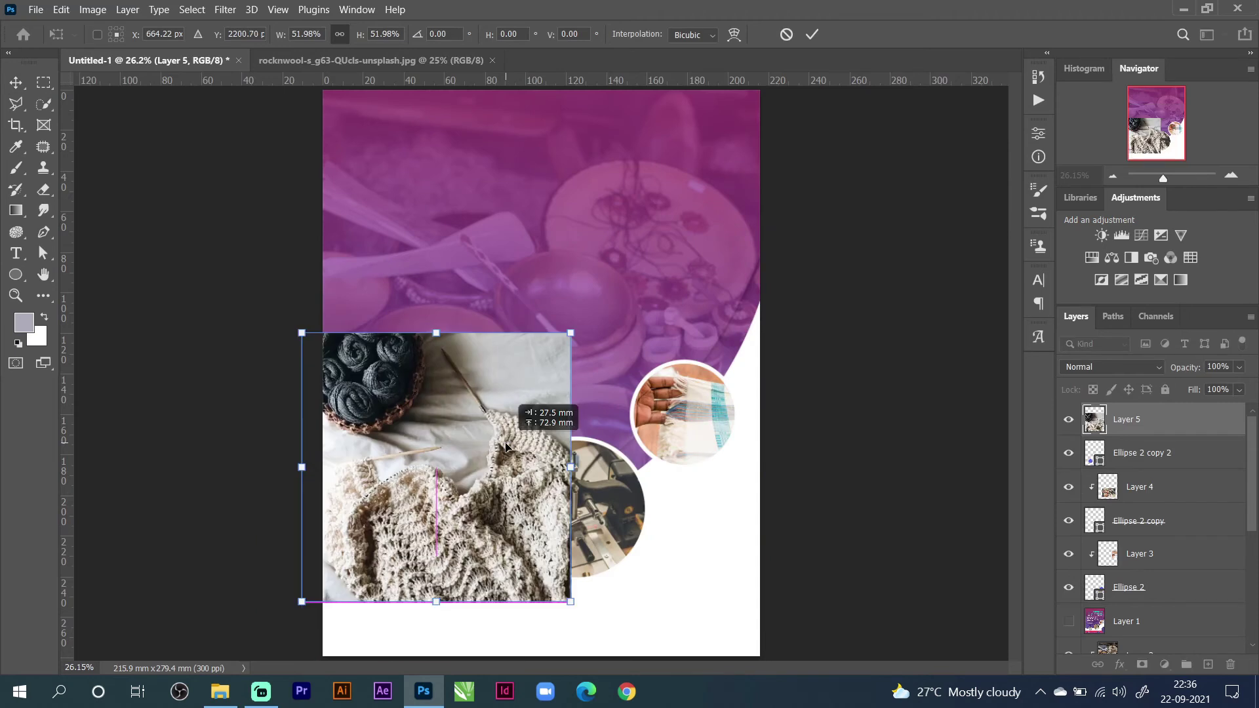
pyautogui.moveTo(570, 333); pyautogui.dragTo(431, 471)
pyautogui.moveTo(379, 533); pyautogui.dragTo(449, 544)
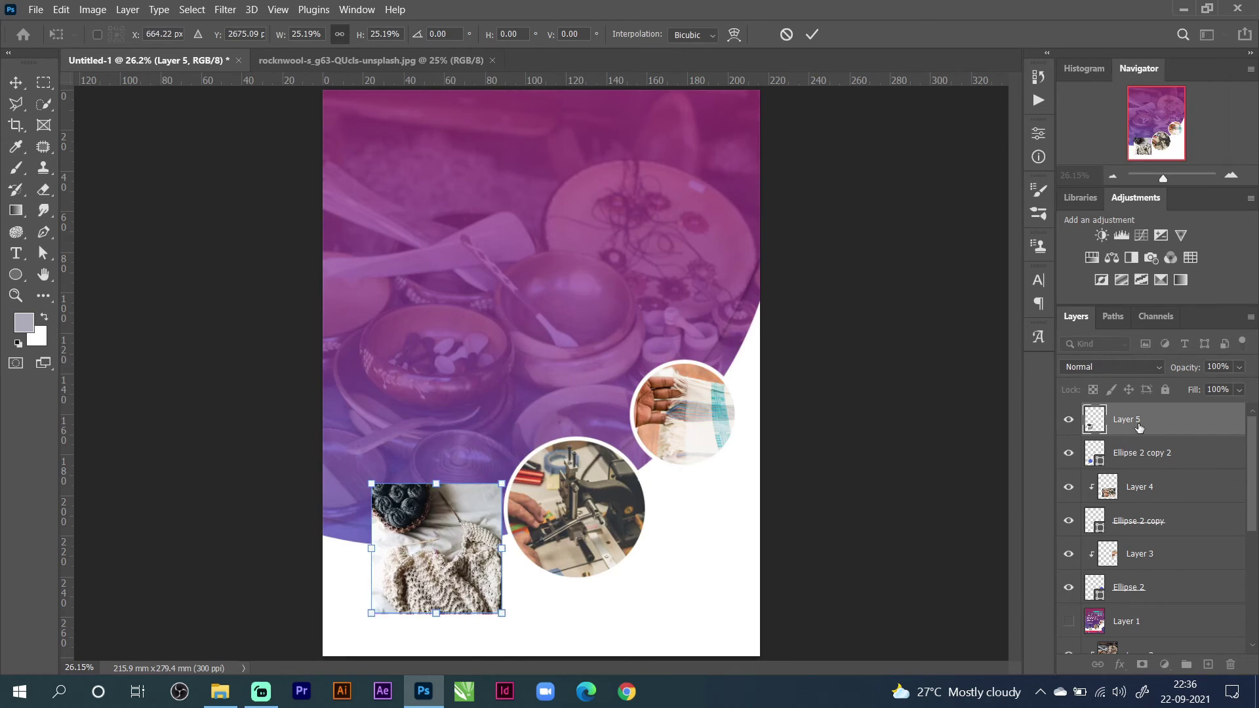
# Clip the knitting photo on Layer 5 to the Ellipse 2 copy 2 circle and shrink it to fit inside.
pyautogui.keyDown('alt'); pyautogui.click(1088, 435); pyautogui.keyUp('alt')
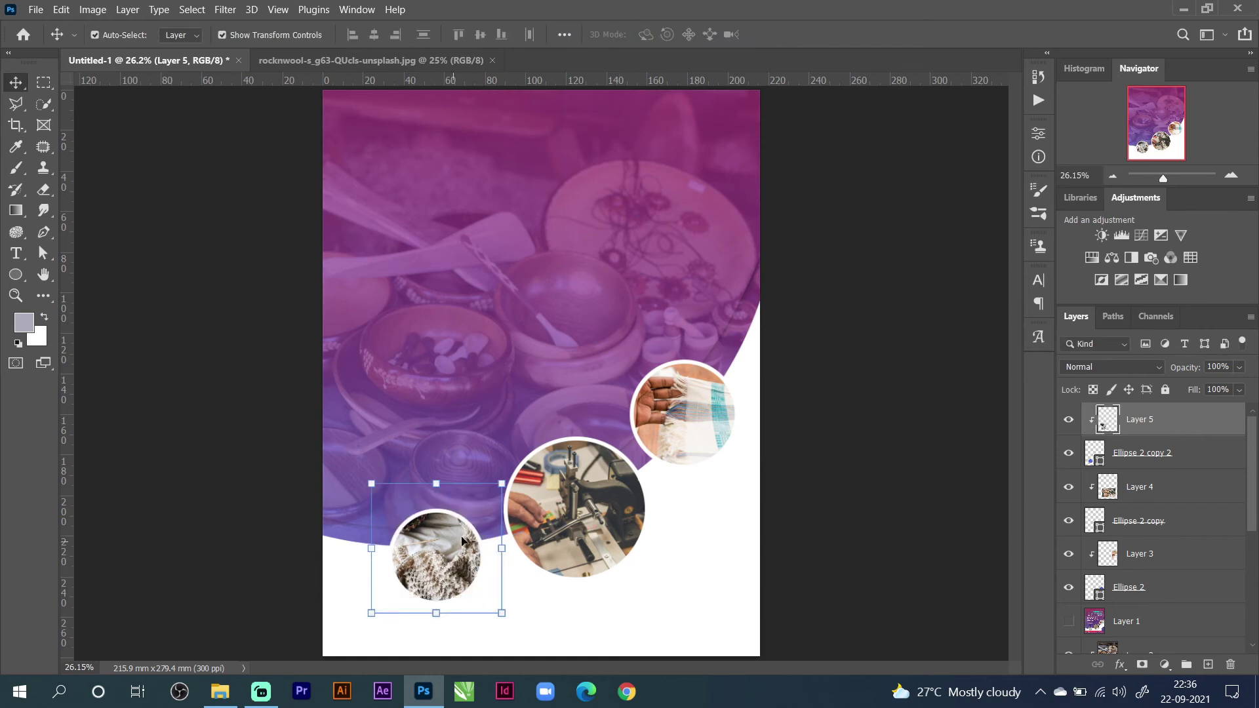
pyautogui.moveTo(505, 481); pyautogui.dragTo(452, 556)
pyautogui.click(813, 35)
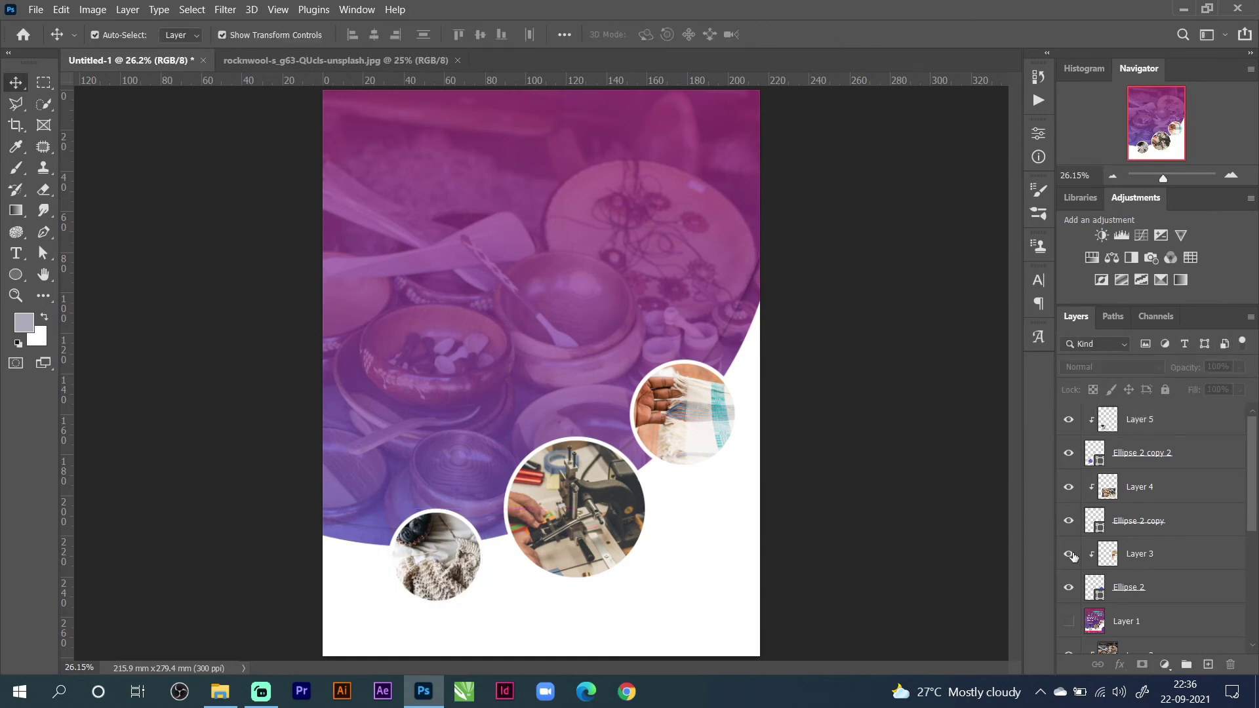
# Show the reference poster on Layer 1, move it to the top of the layer stack, and hide it again.
pyautogui.click(1067, 626)
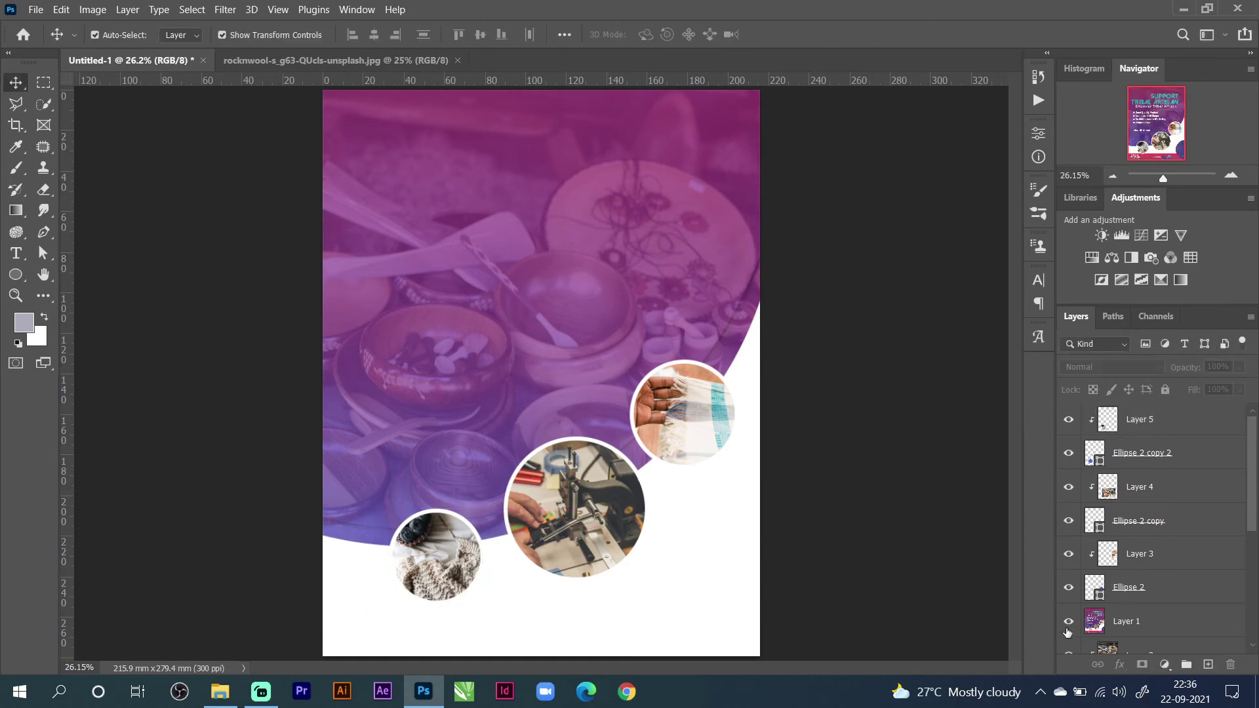
pyautogui.moveTo(1125, 623); pyautogui.dragTo(1139, 411)
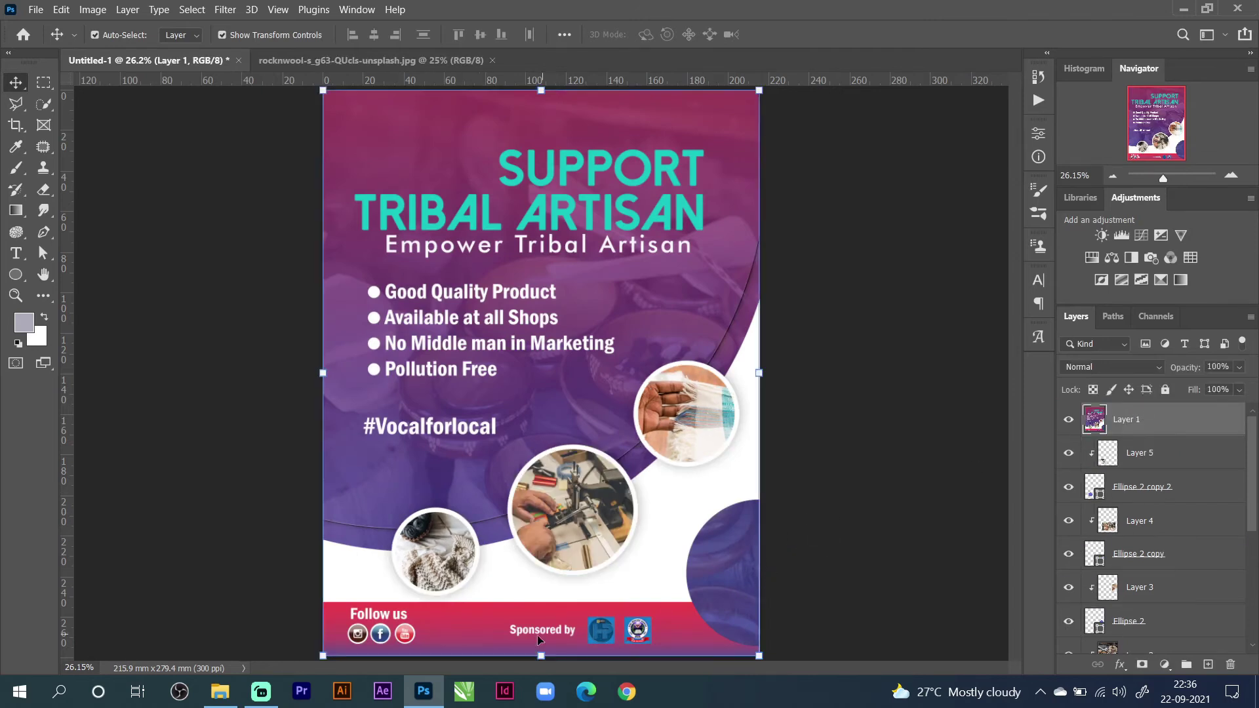
pyautogui.click(1065, 422)
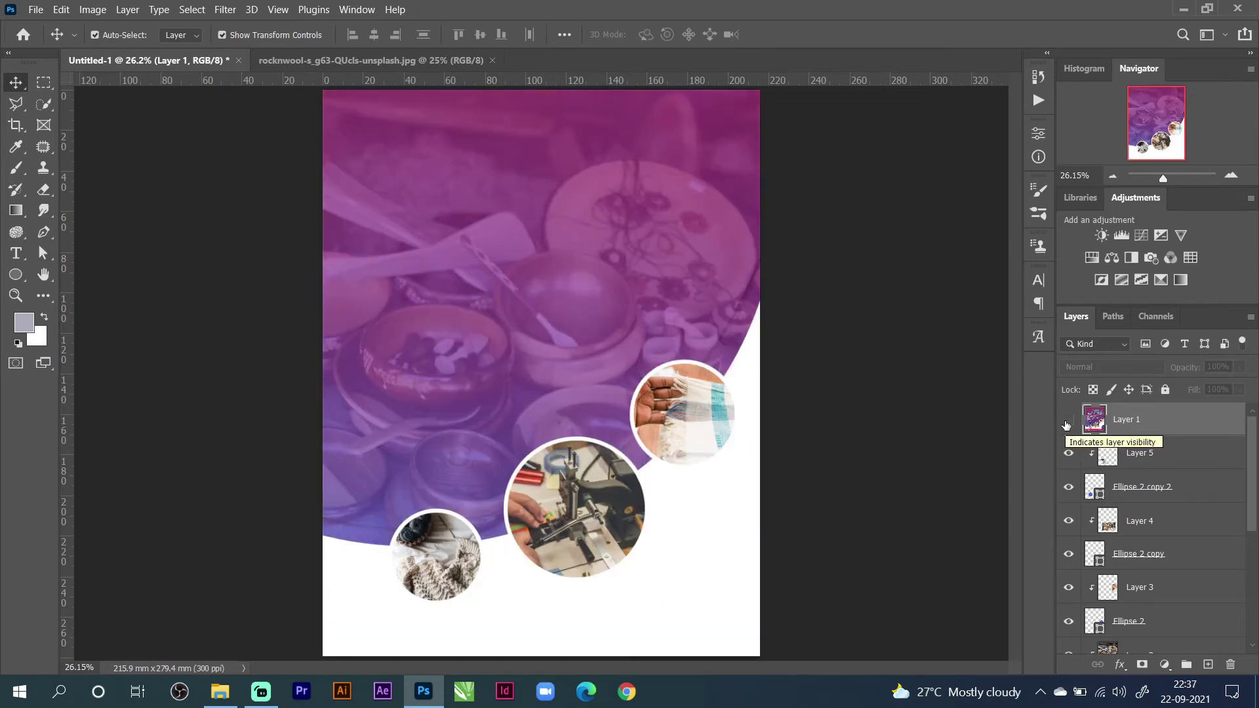
# Draw a rectangle about 216 by 29 mm across the poster's bottom edge and place its layer directly beneath Layer 1.
pyautogui.click(16, 274)
pyautogui.click(78, 274)
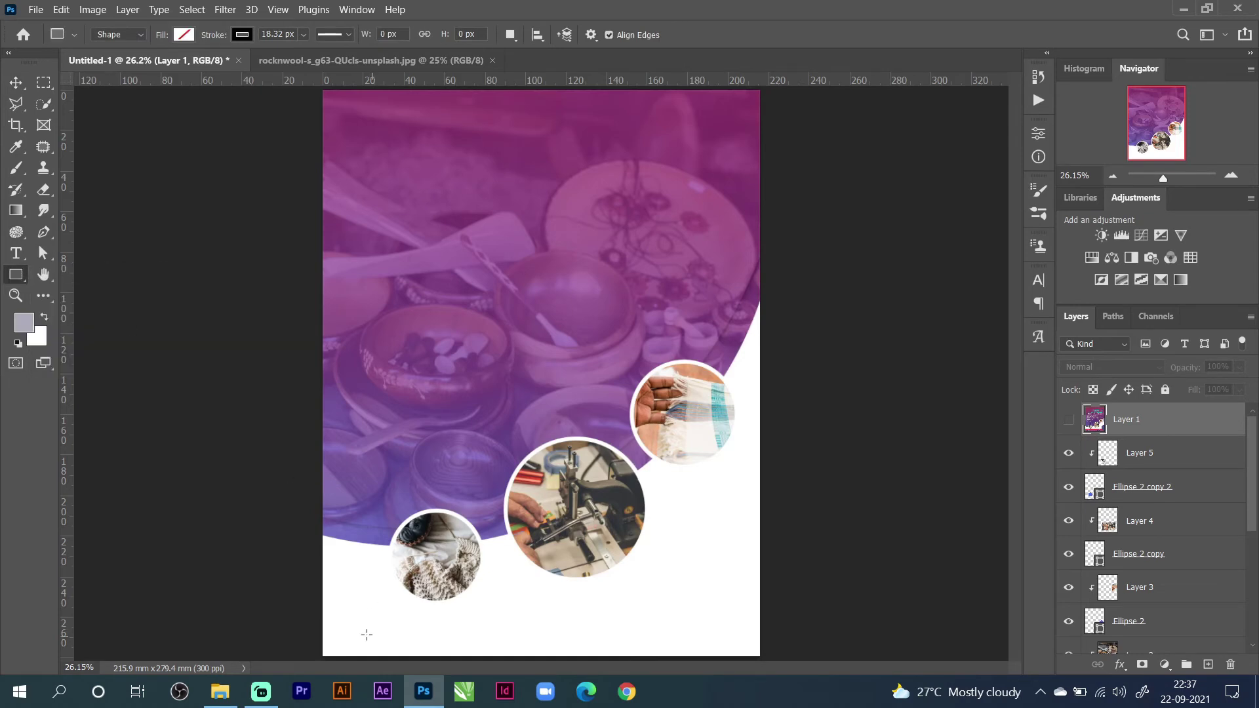
pyautogui.moveTo(323, 600); pyautogui.dragTo(758, 657)
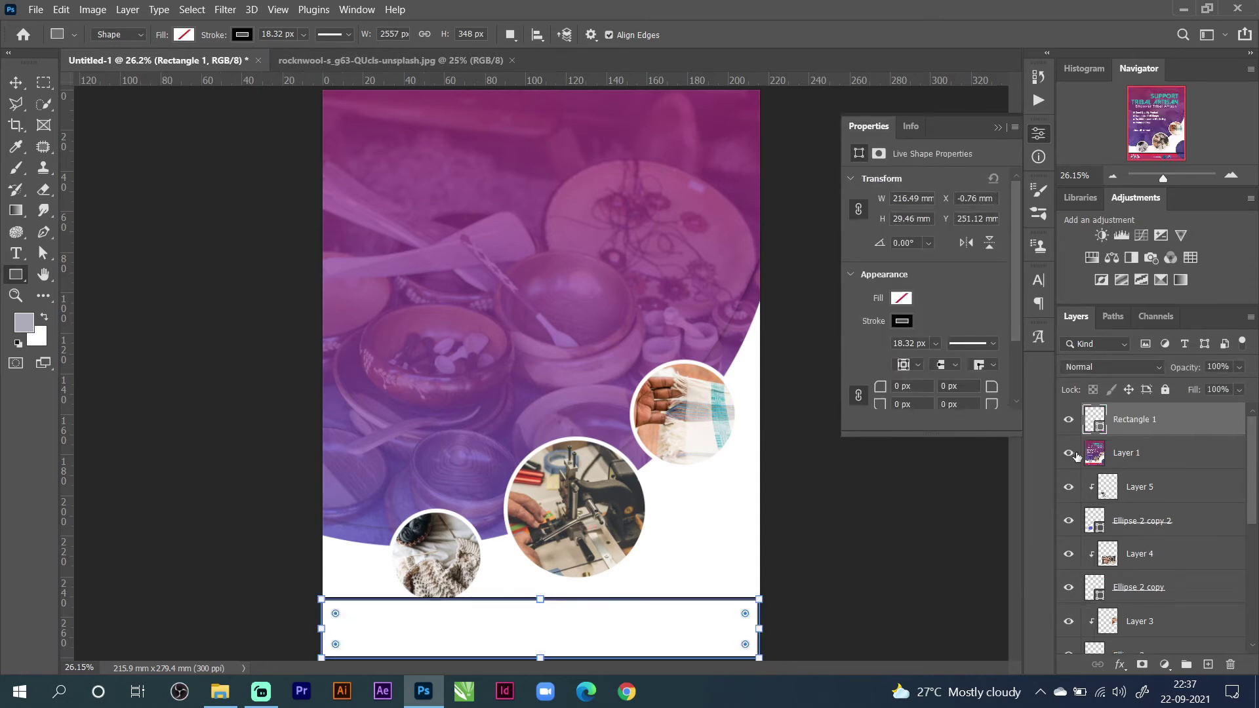
pyautogui.moveTo(1075, 430); pyautogui.dragTo(1102, 472)
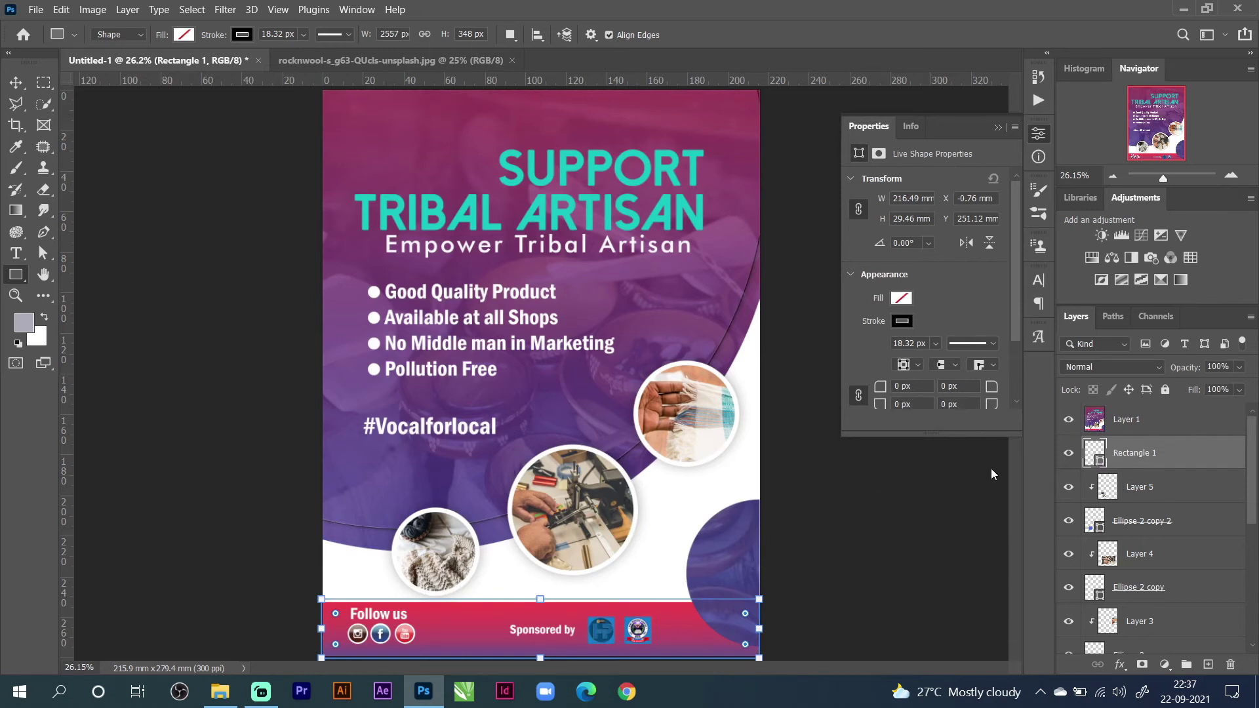
# Move the visible reference poster on Layer 1 upward until the rectangle at the page bottom is uncovered.
pyautogui.click(23, 79)
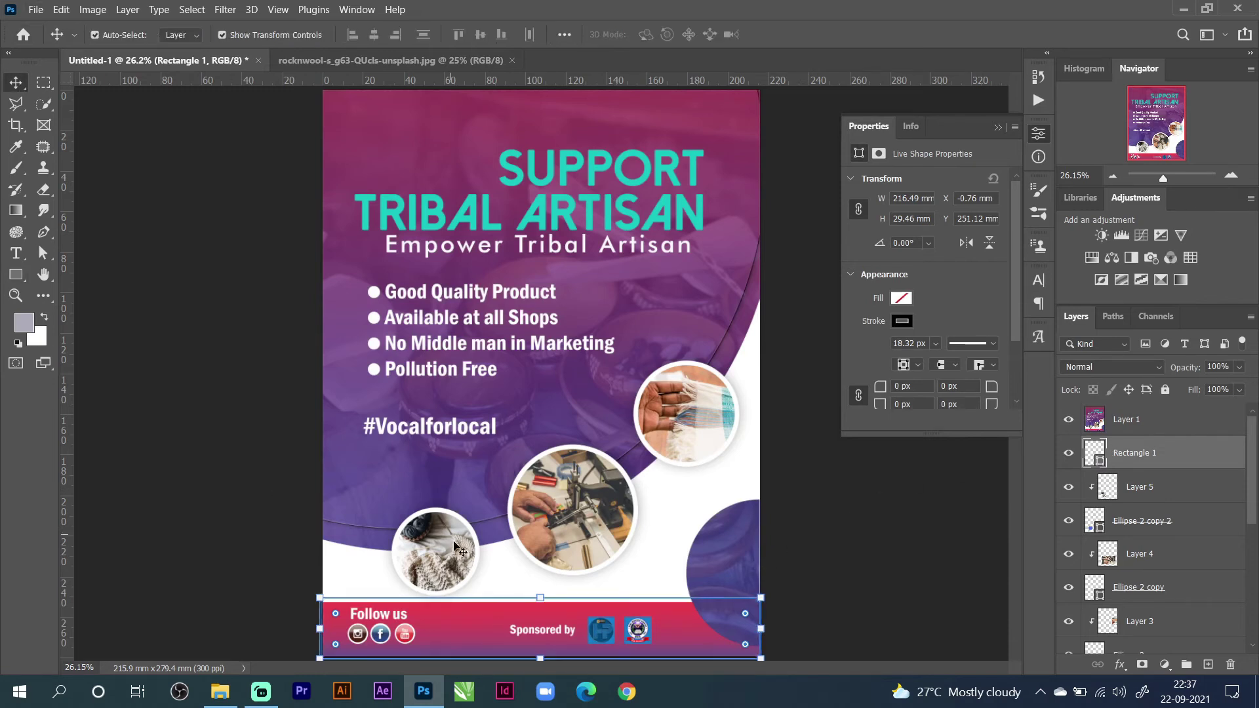
pyautogui.moveTo(461, 609); pyautogui.dragTo(457, 470)
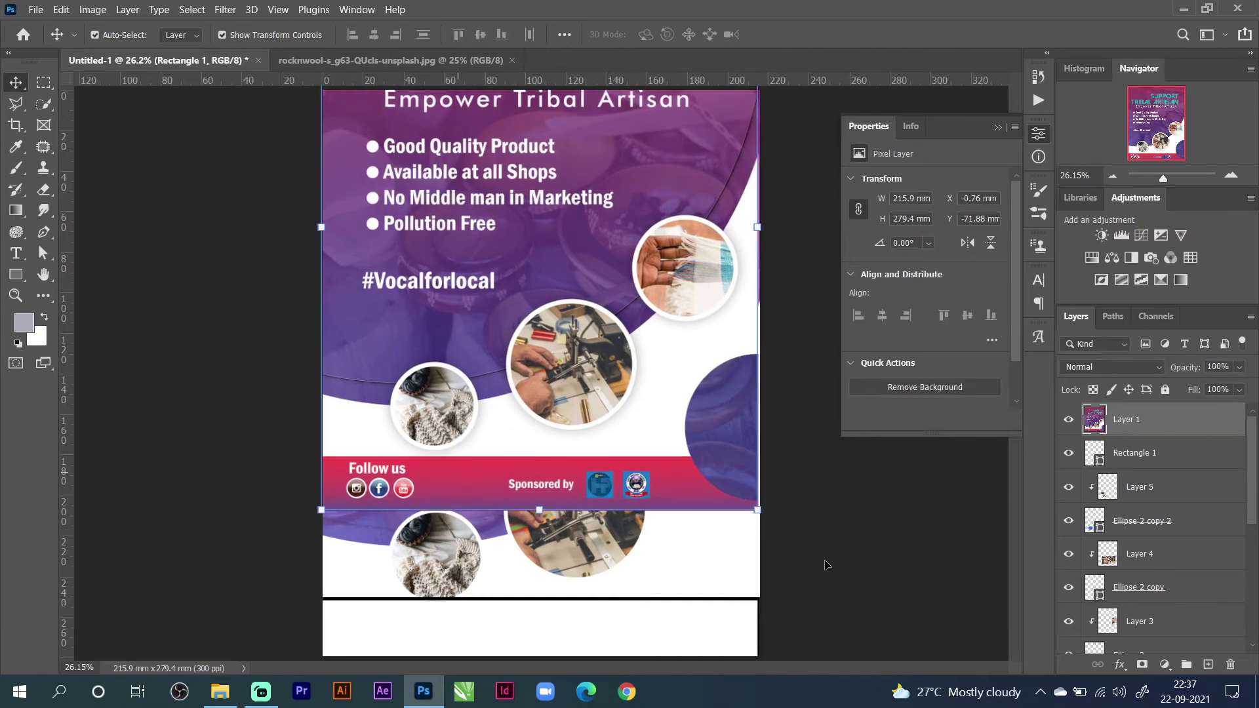
pyautogui.click(622, 630)
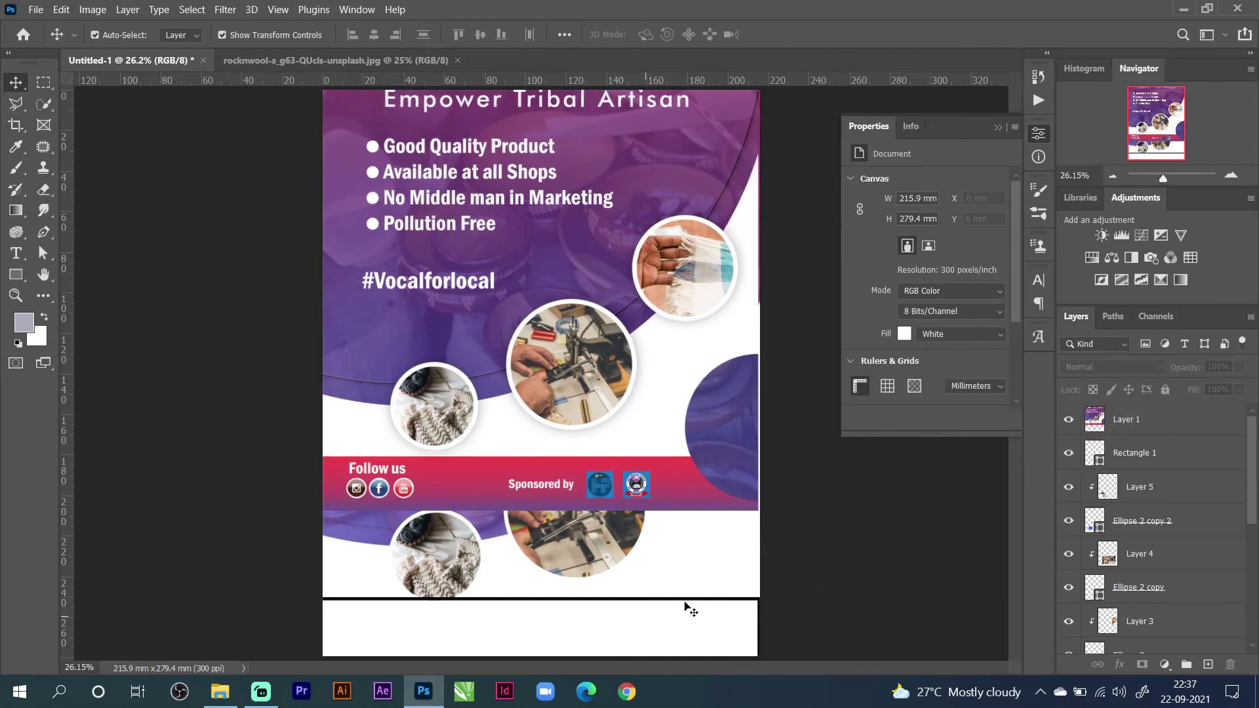
# Fill the Rectangle 1 shape with a linear gradient at 90 degrees.
pyautogui.click(1103, 453)
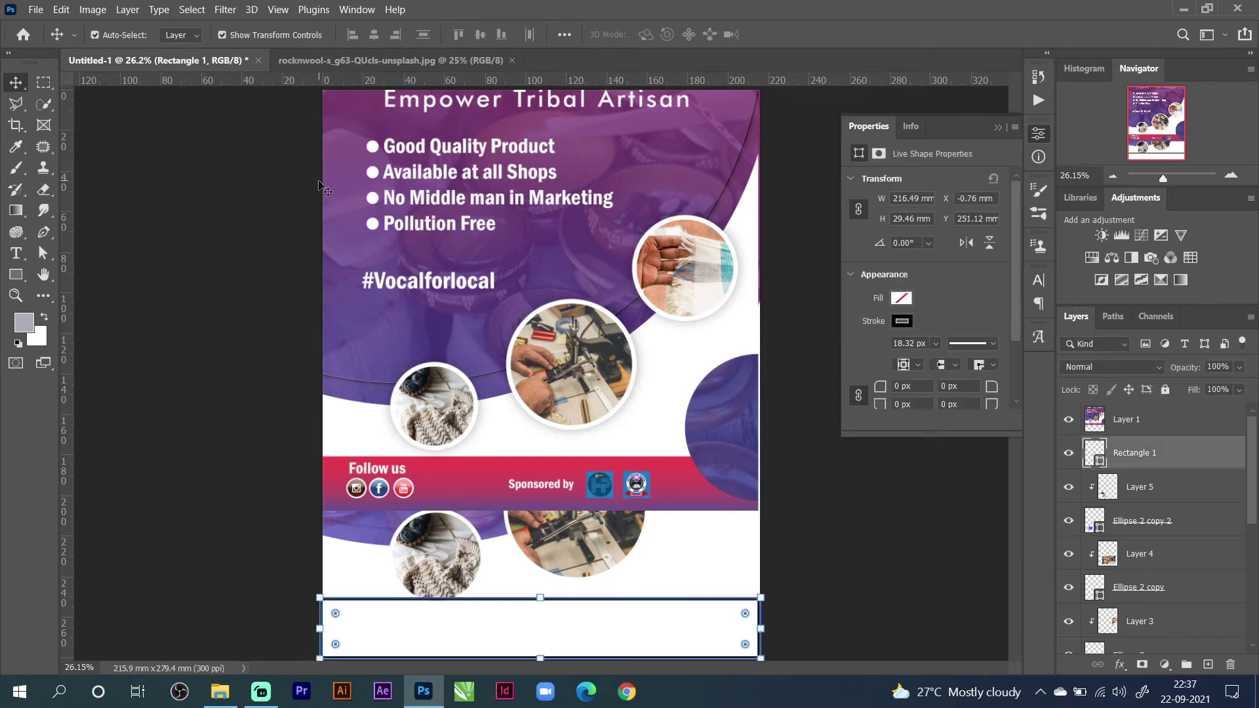
pyautogui.click(902, 298)
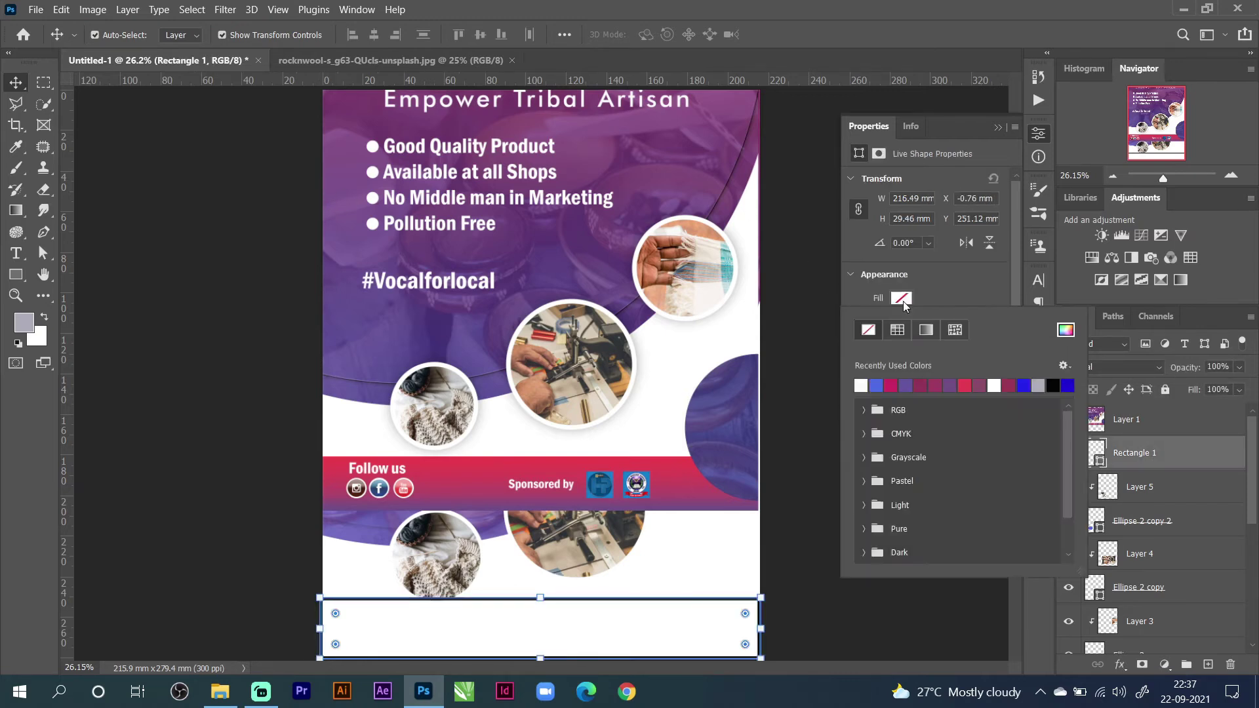
pyautogui.click(926, 329)
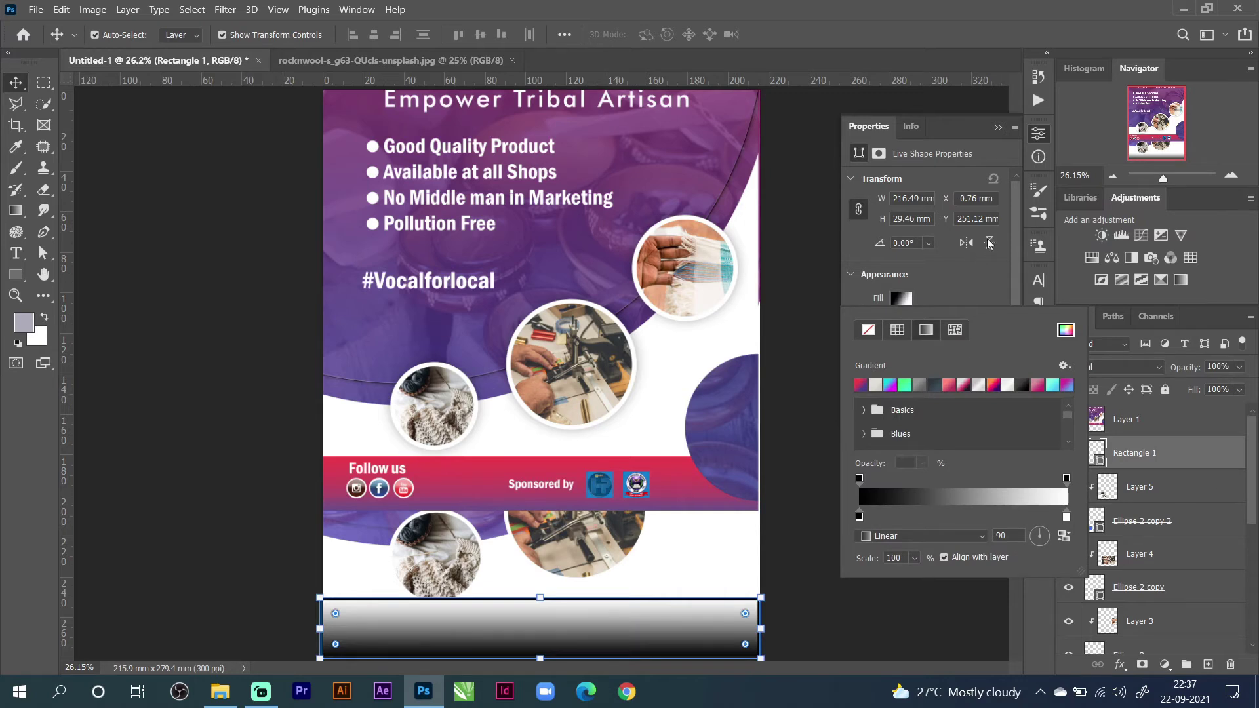
pyautogui.click(1032, 138)
pyautogui.click(16, 274)
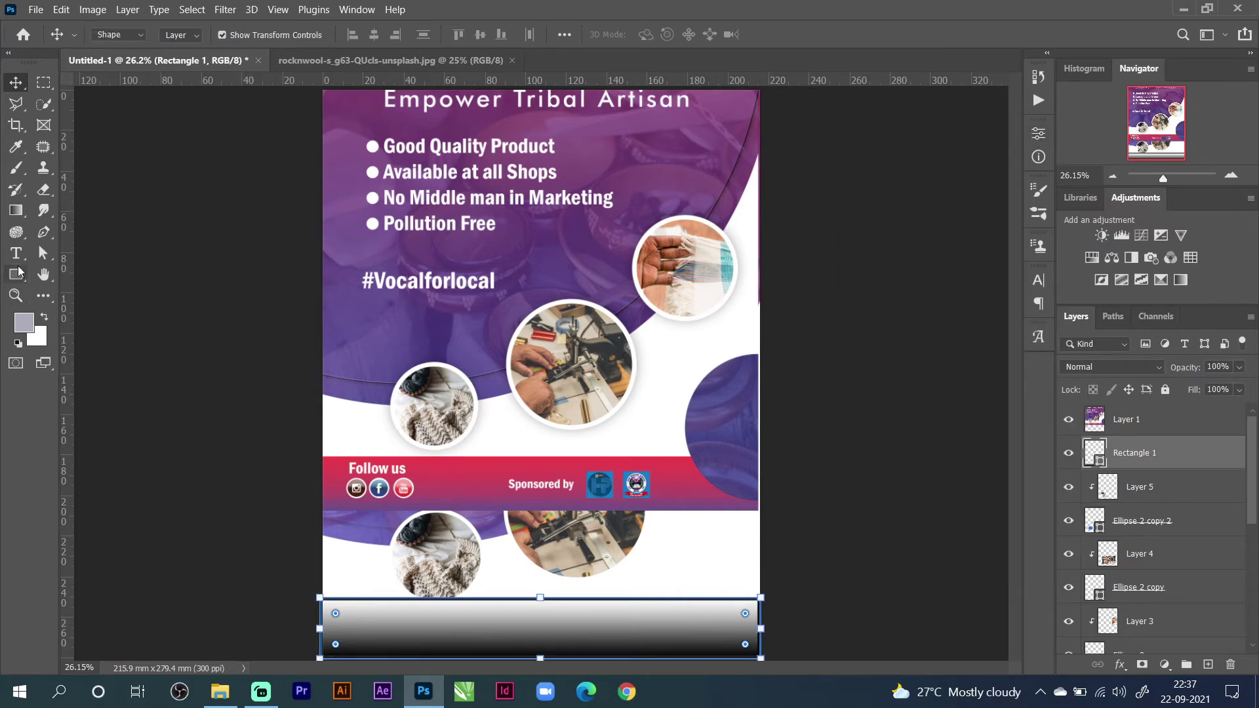
pyautogui.click(16, 83)
pyautogui.click(1037, 137)
pyautogui.click(357, 10)
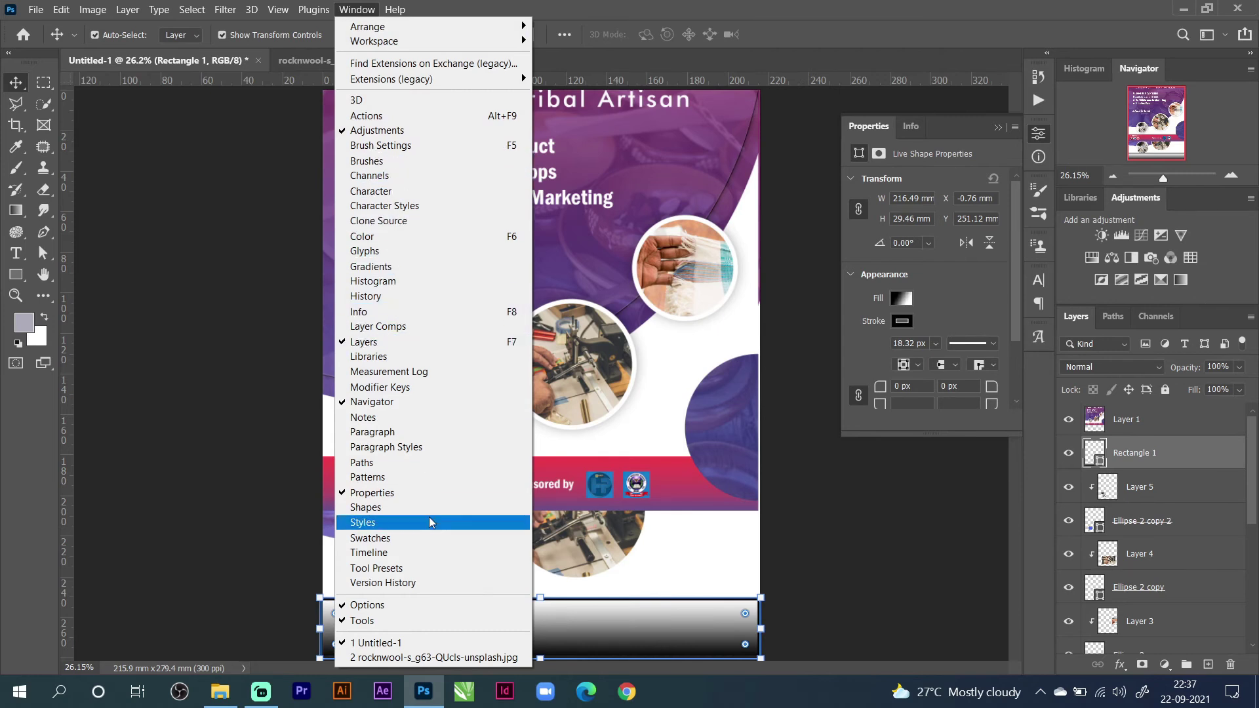
pyautogui.click(400, 496)
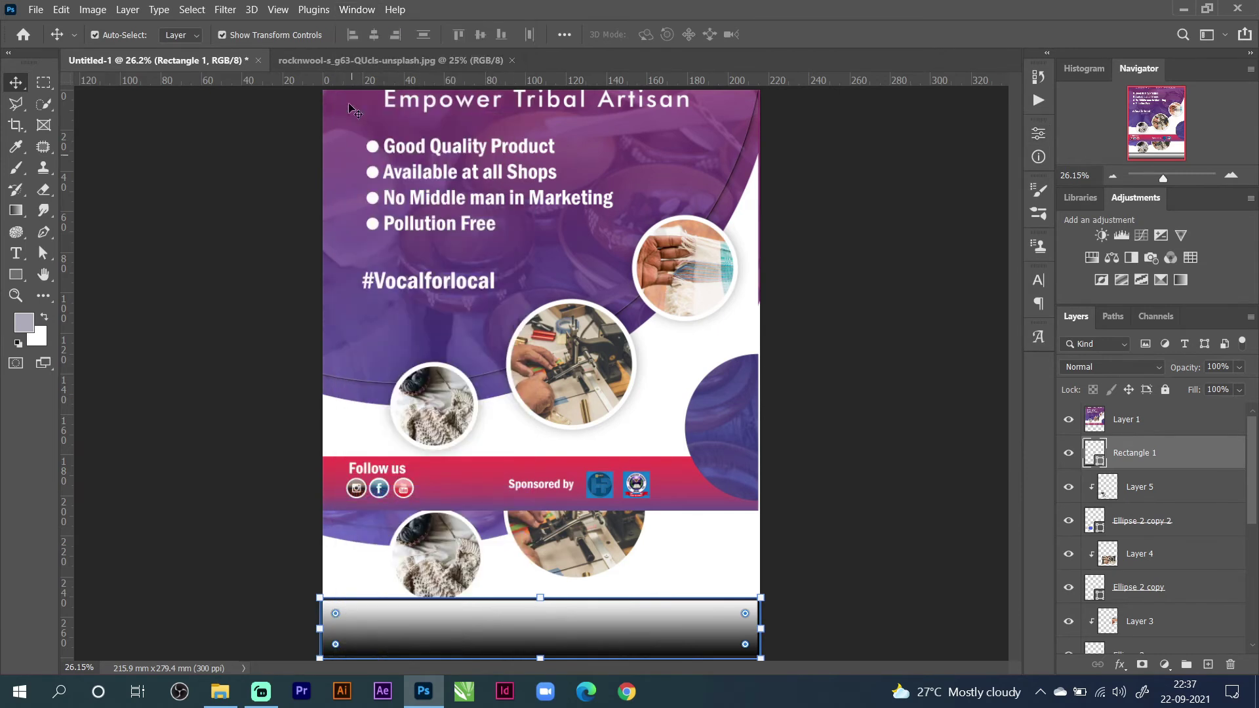
pyautogui.click(357, 10)
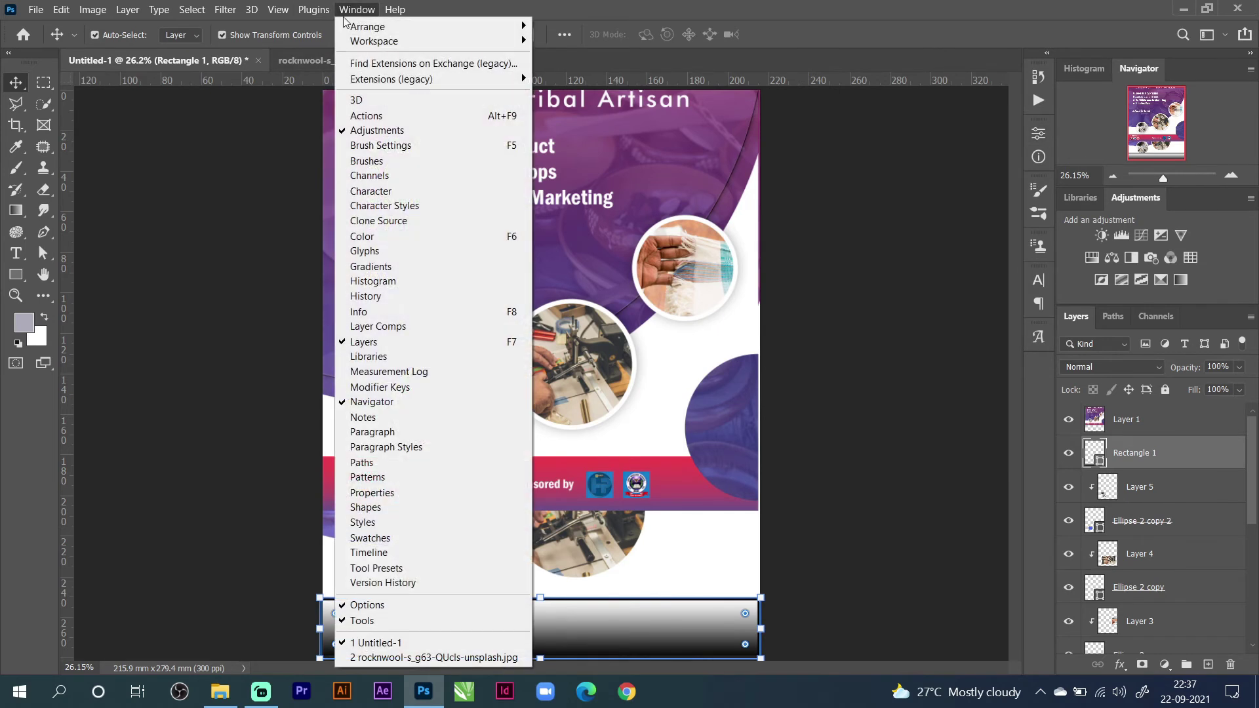
pyautogui.click(392, 493)
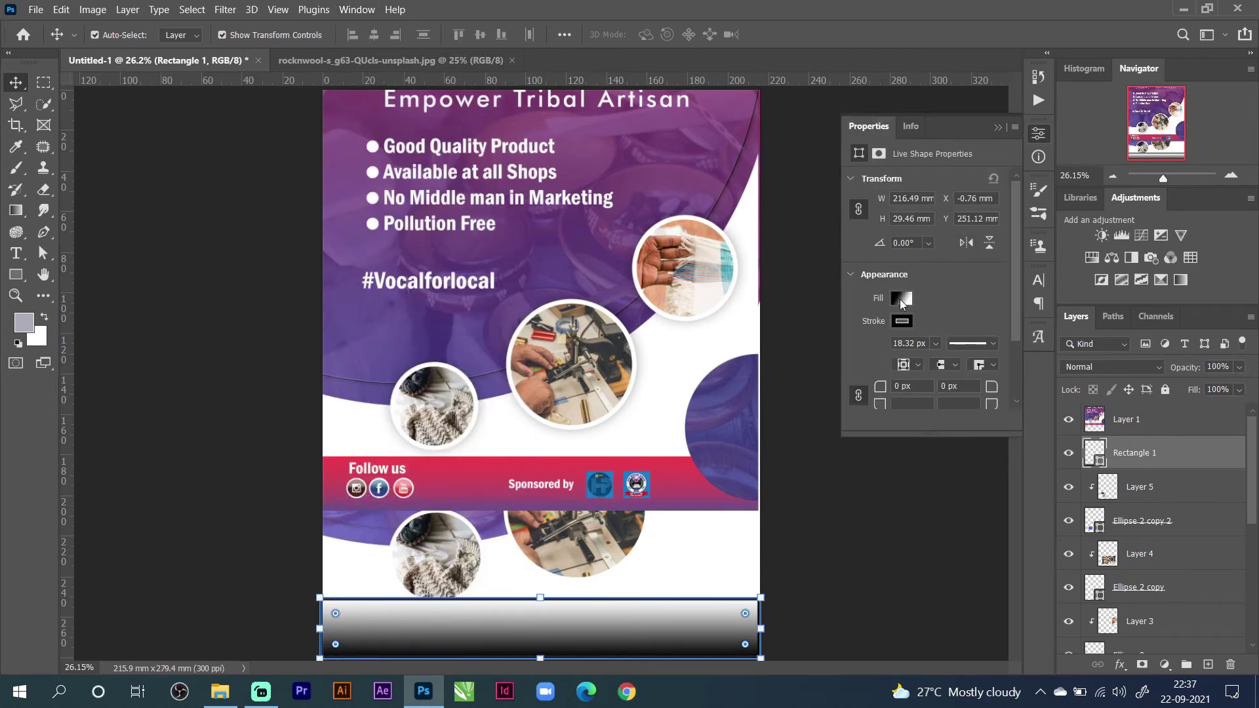
# Remove the rectangle's stroke and keep a linear black-to-white gradient as its fill.
pyautogui.click(900, 321)
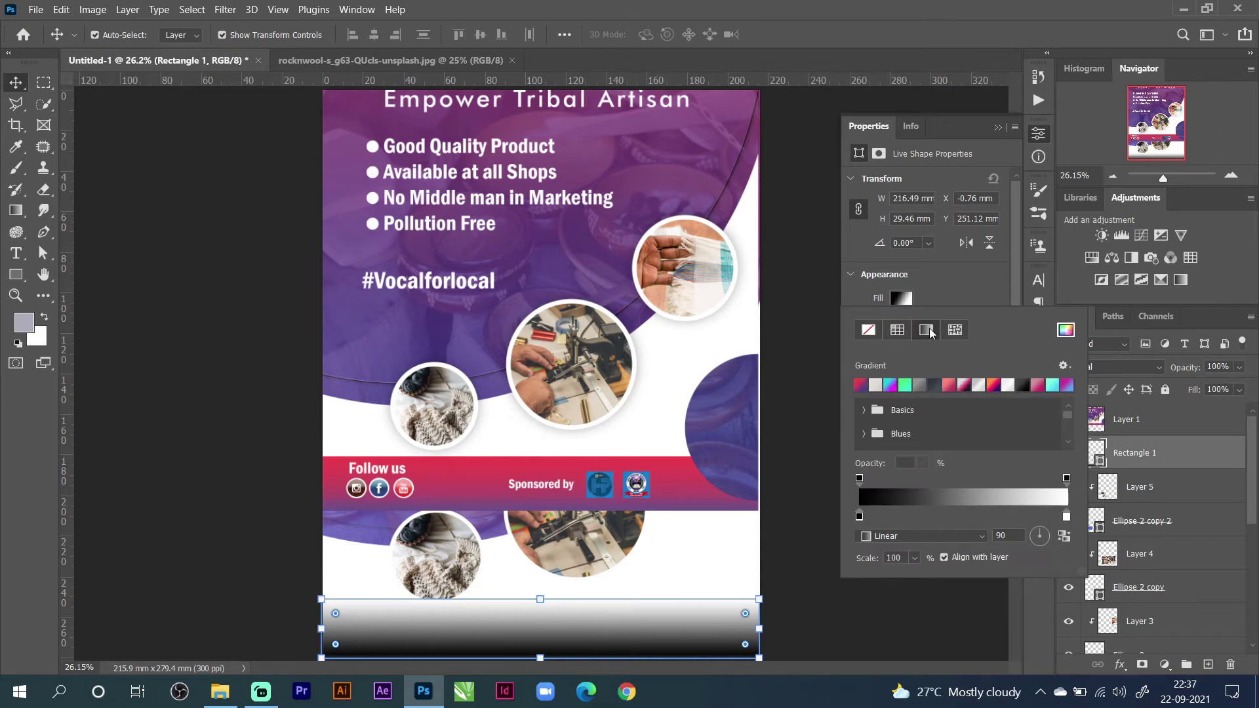
pyautogui.click(923, 330)
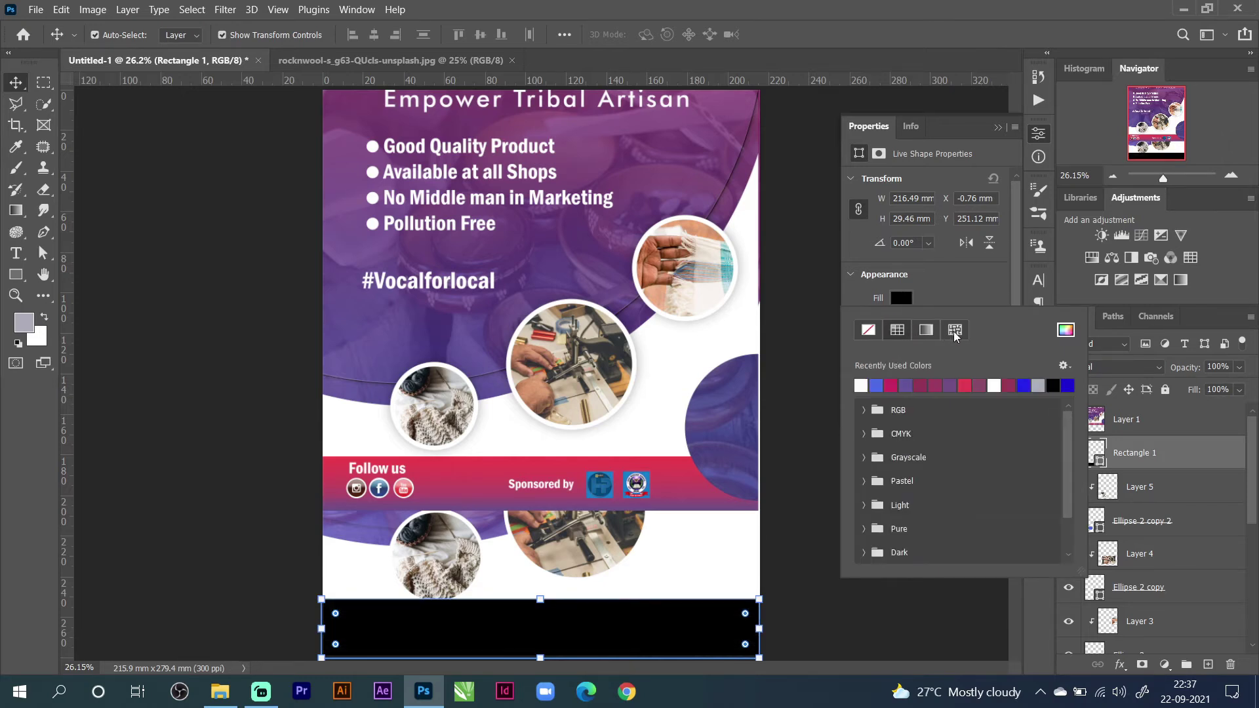
pyautogui.click(954, 331)
pyautogui.click(924, 330)
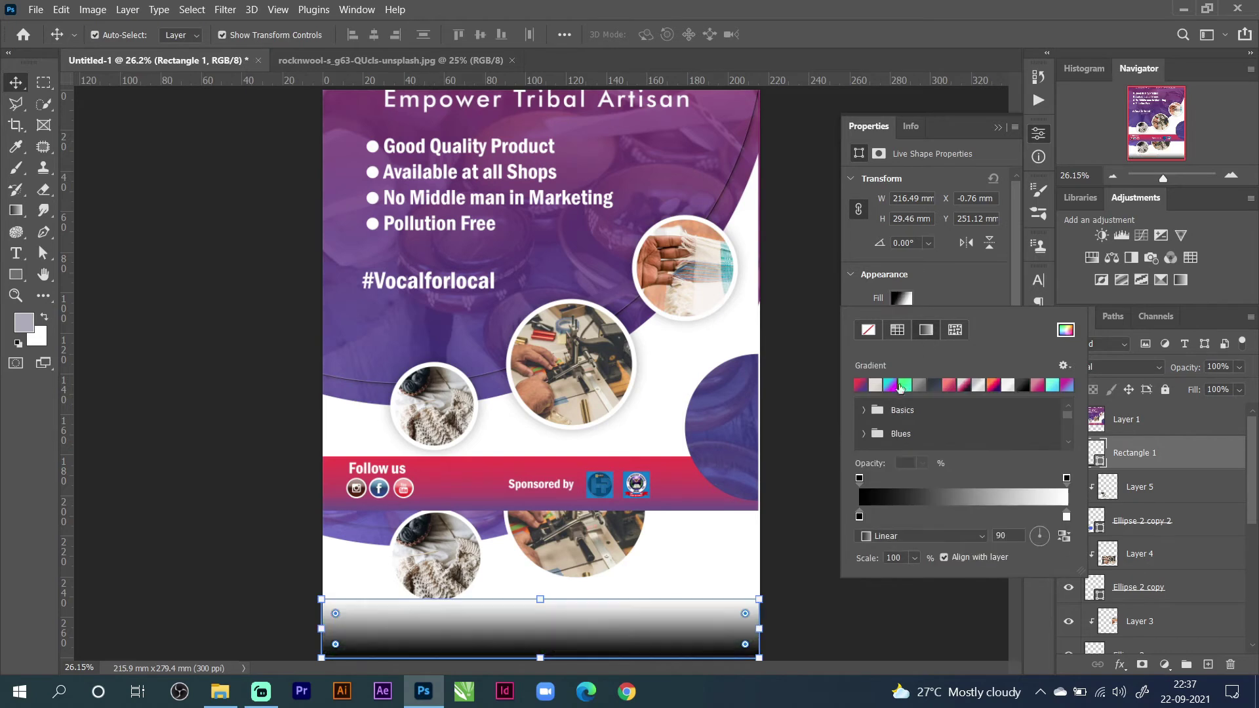
# Recolor the gradient's black stop to purple 7b4c82, sampled from the lower edge of the reference poster's footer band.
pyautogui.doubleClick(858, 517)
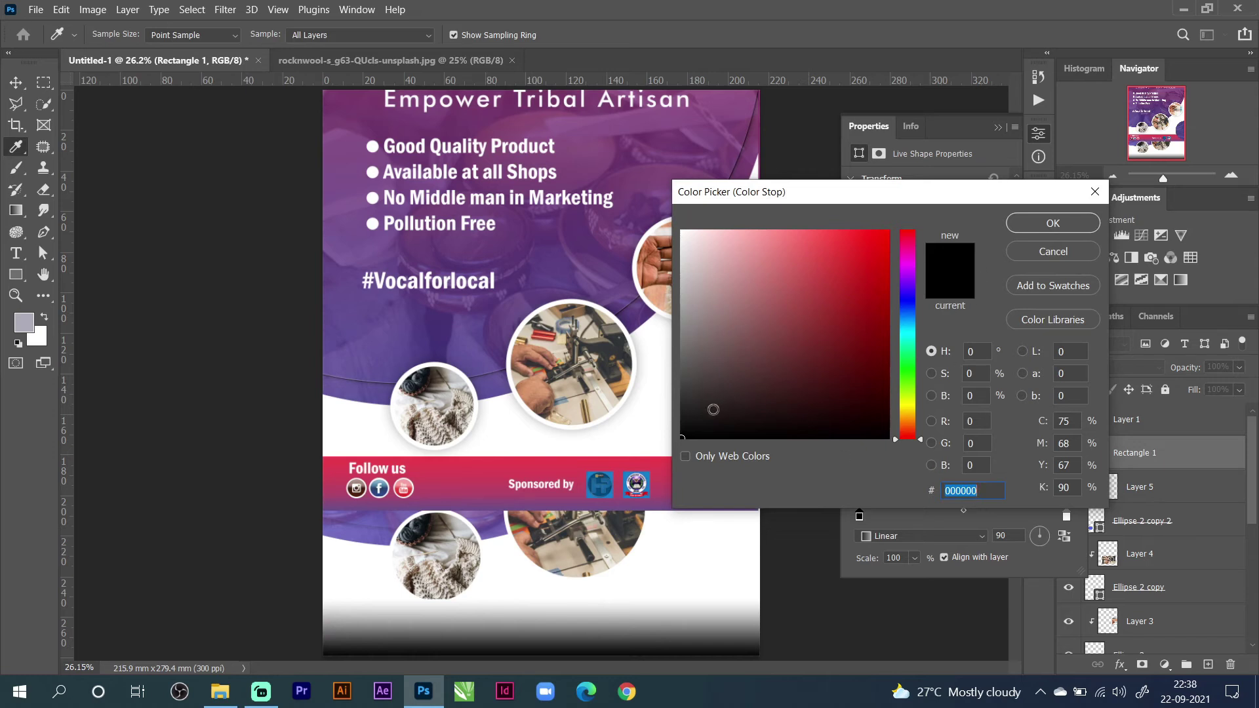
pyautogui.click(445, 504)
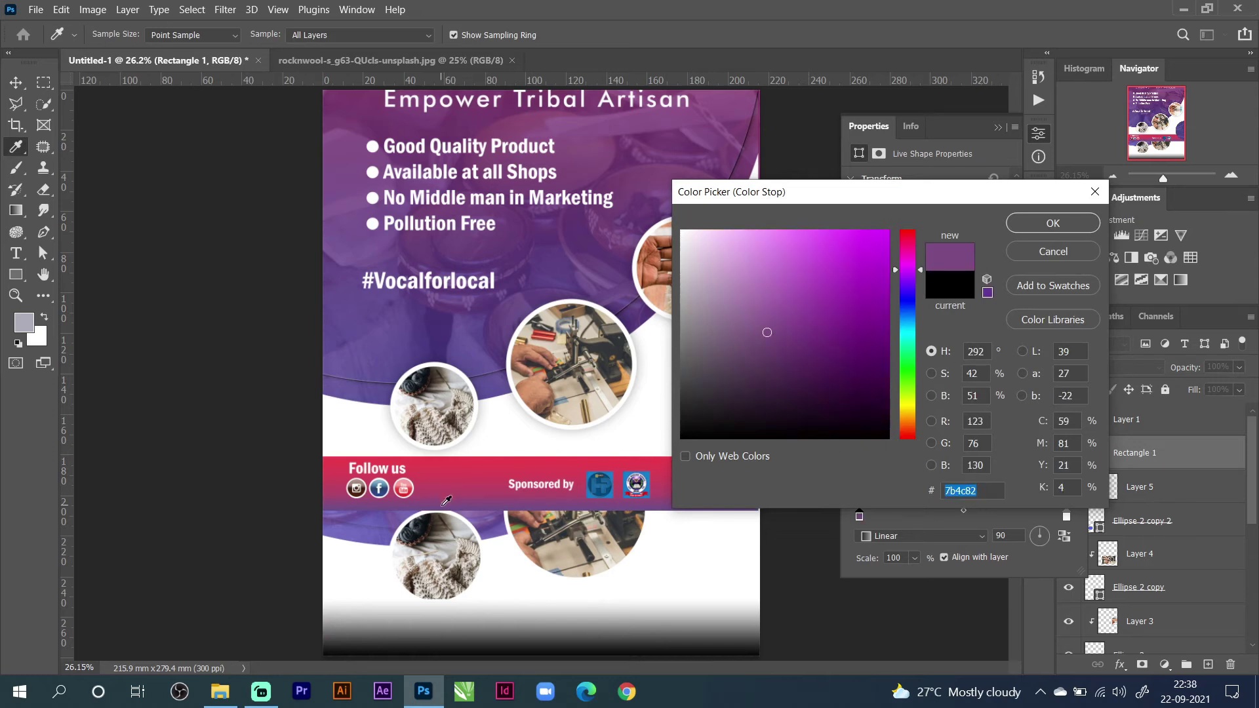
pyautogui.click(1053, 224)
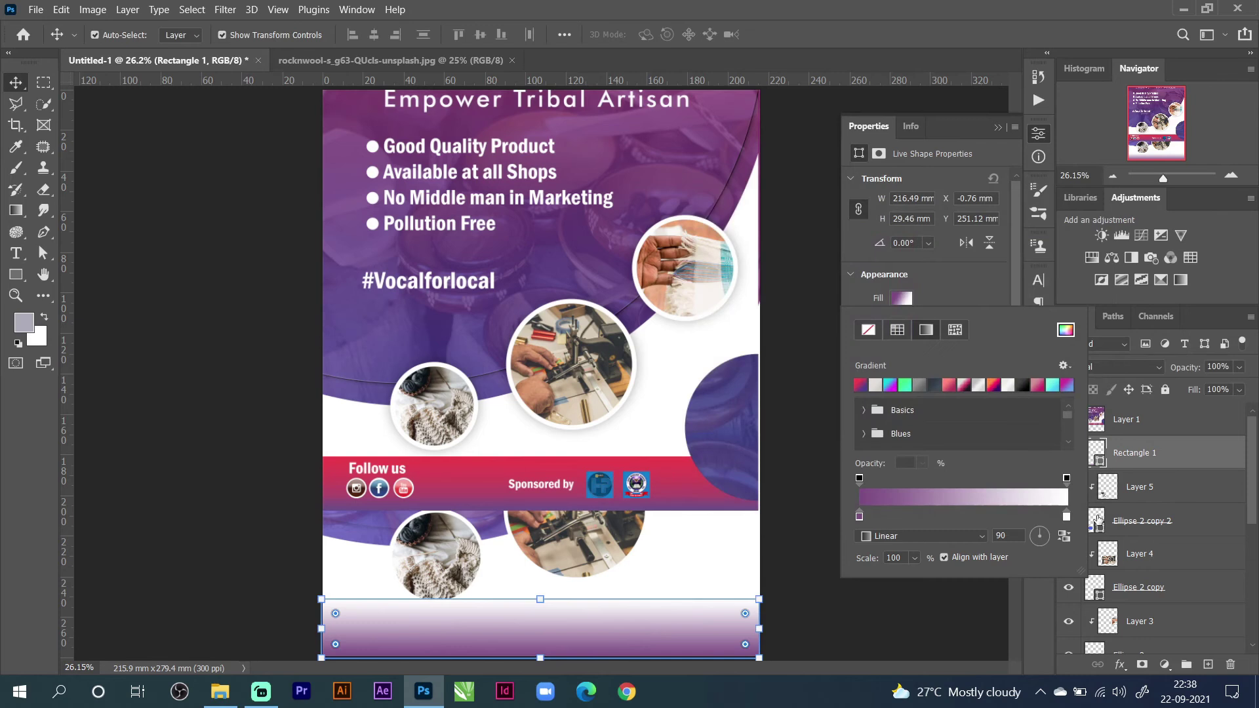
# Recolor the gradient's white stop to red eb3c4d from the reference footer's upper edge, and slightly shift the color transition.
pyautogui.doubleClick(1067, 518)
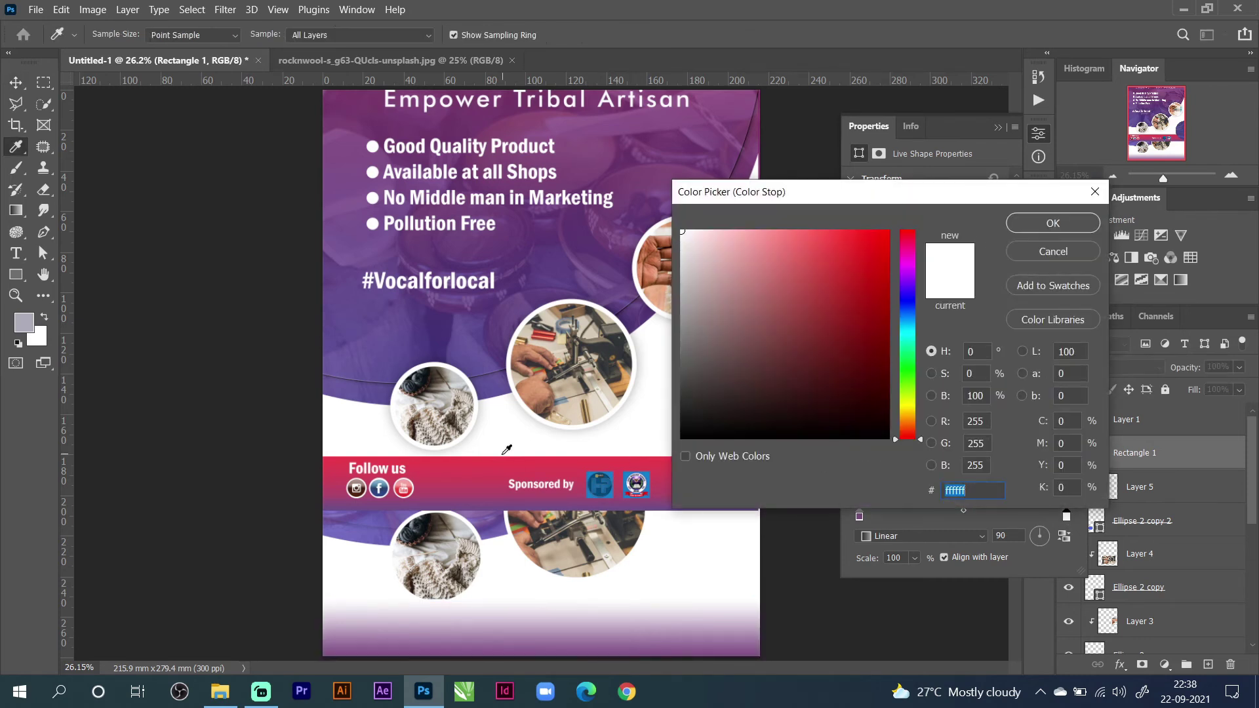
pyautogui.click(475, 461)
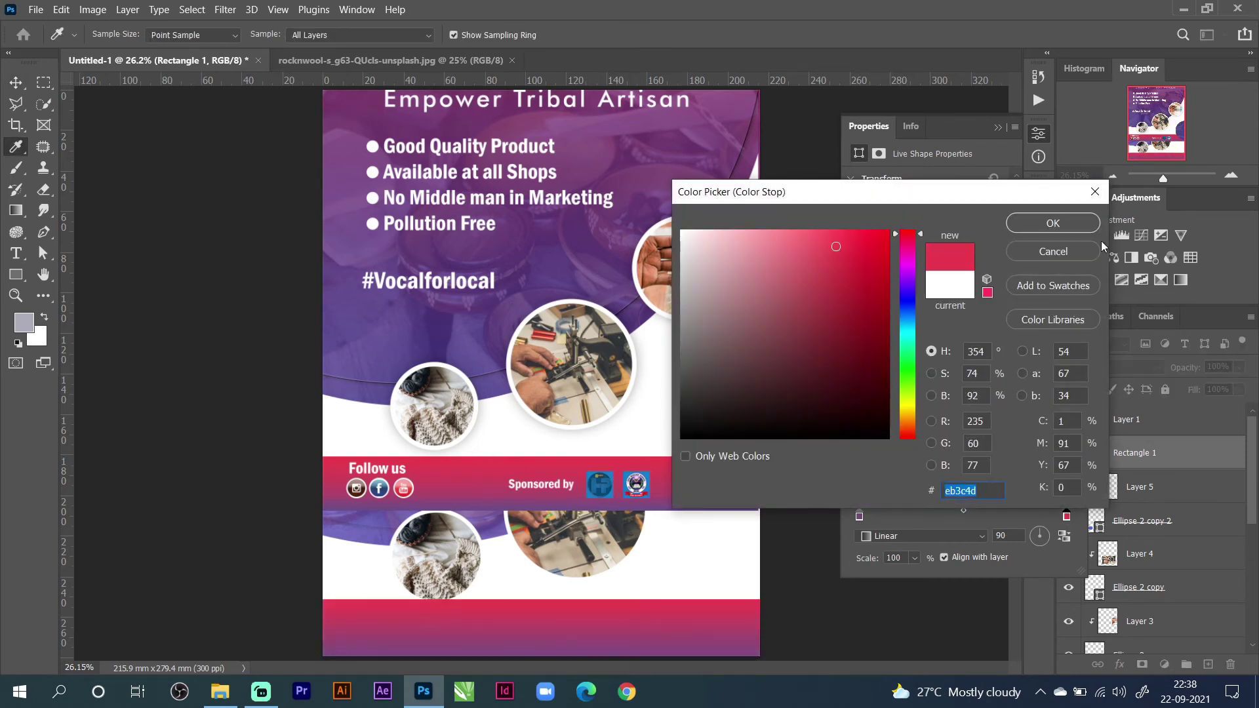
pyautogui.click(1071, 226)
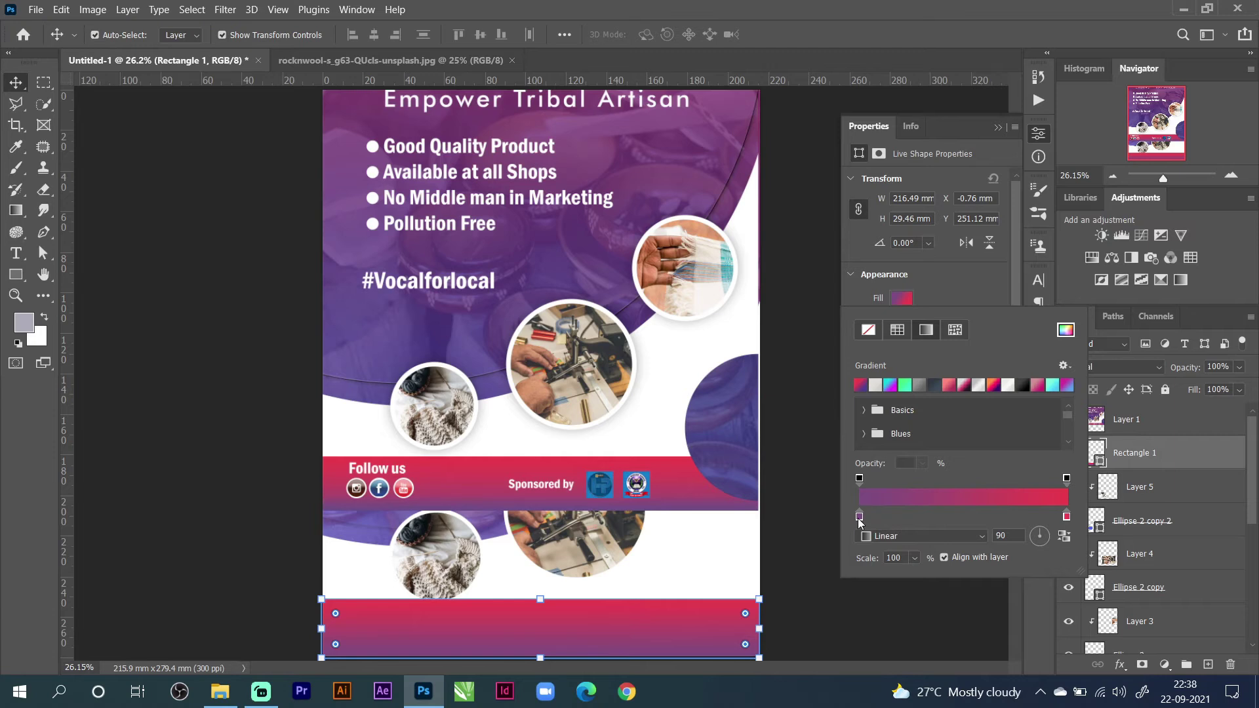
pyautogui.moveTo(919, 513); pyautogui.dragTo(910, 513)
pyautogui.click(1039, 133)
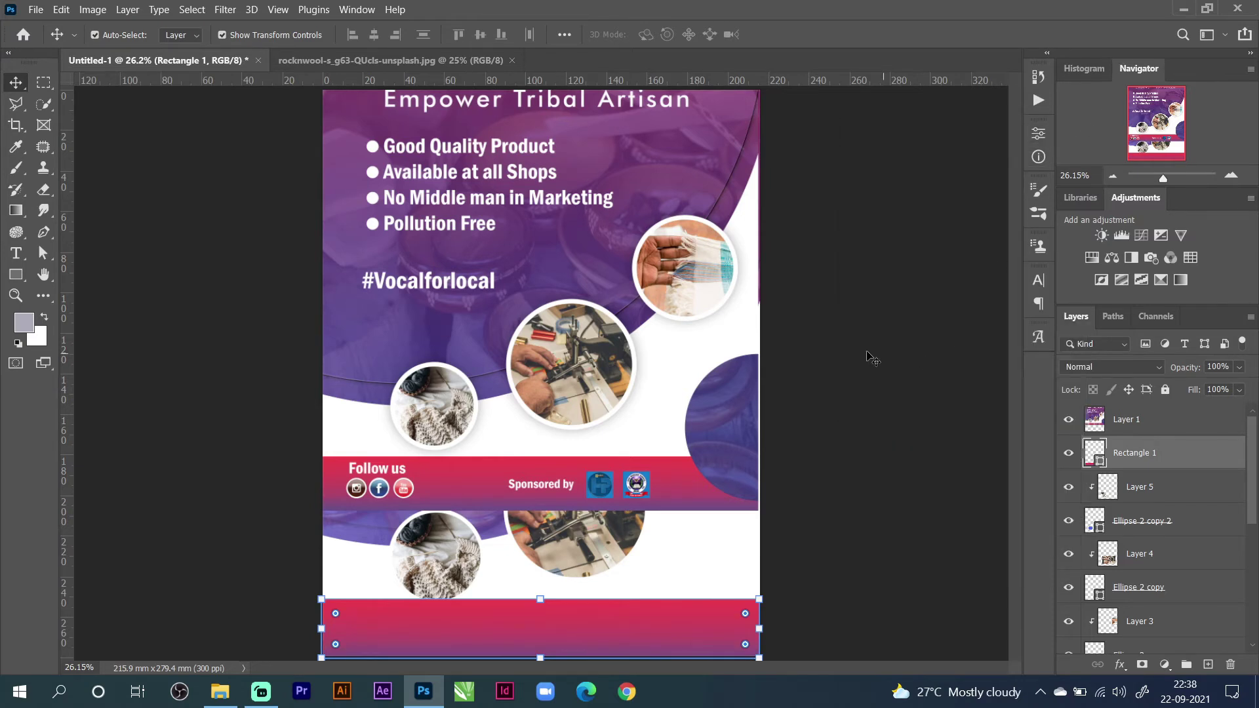
pyautogui.click(900, 462)
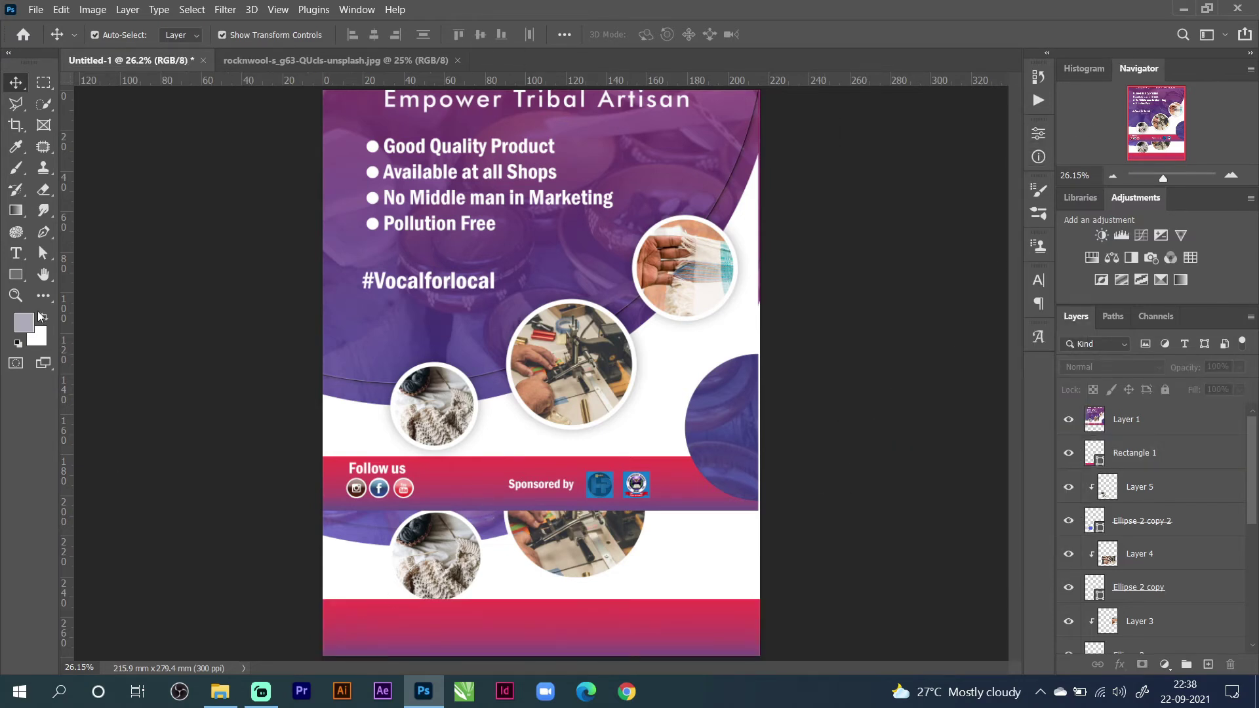
# Add the white text "Folow us" in Franklin Gothic Demi at the left end of the red footer band.
pyautogui.click(16, 253)
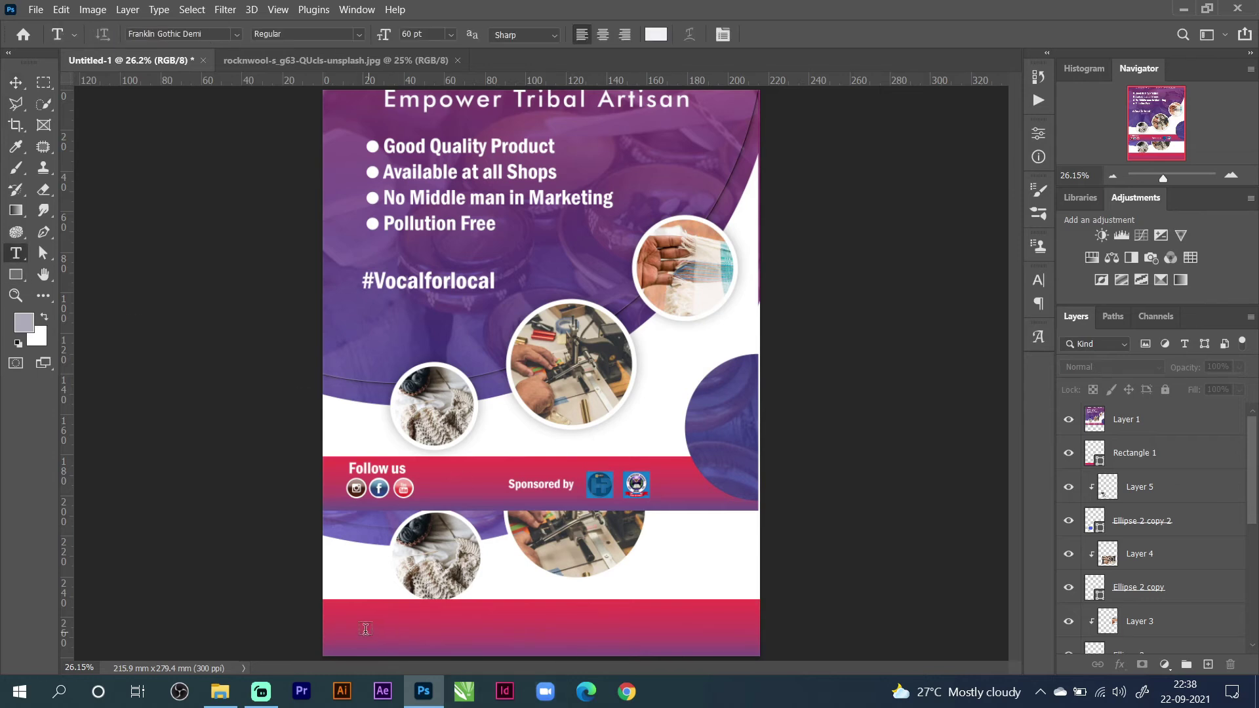
pyautogui.click(360, 616)
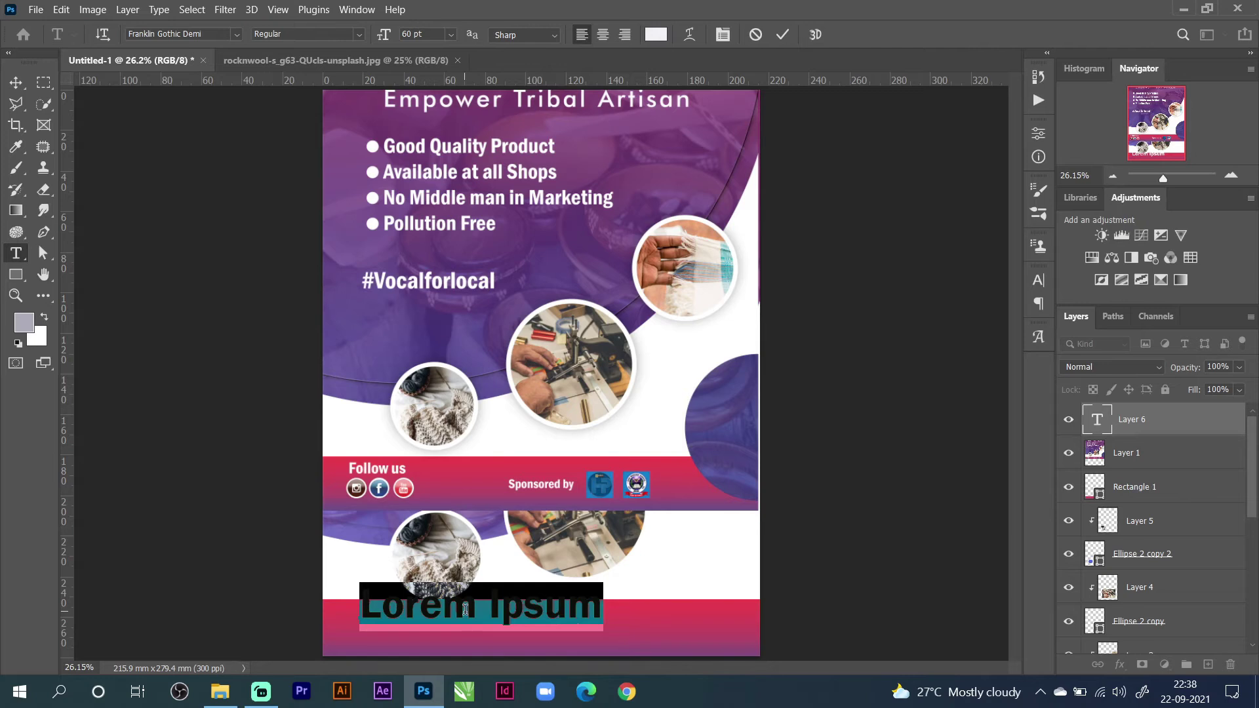
pyautogui.write('F')
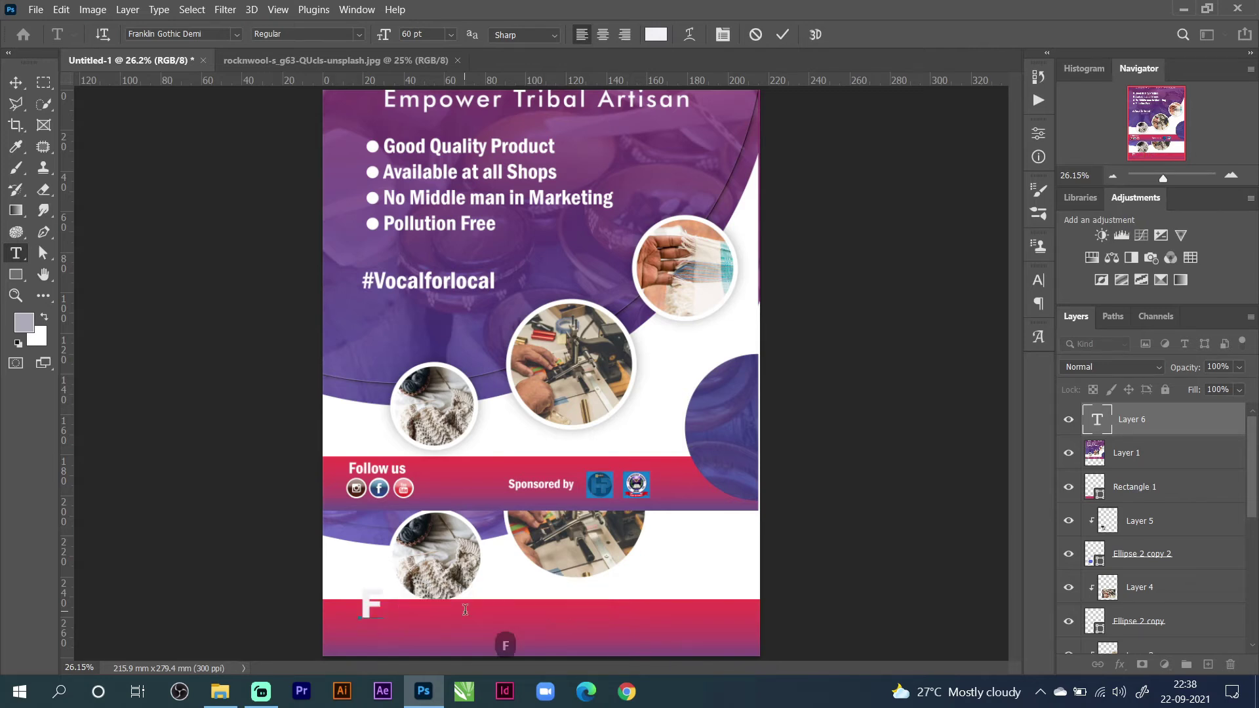
pyautogui.write('oloo')
pyautogui.press('BackSpace')
pyautogui.write('w')
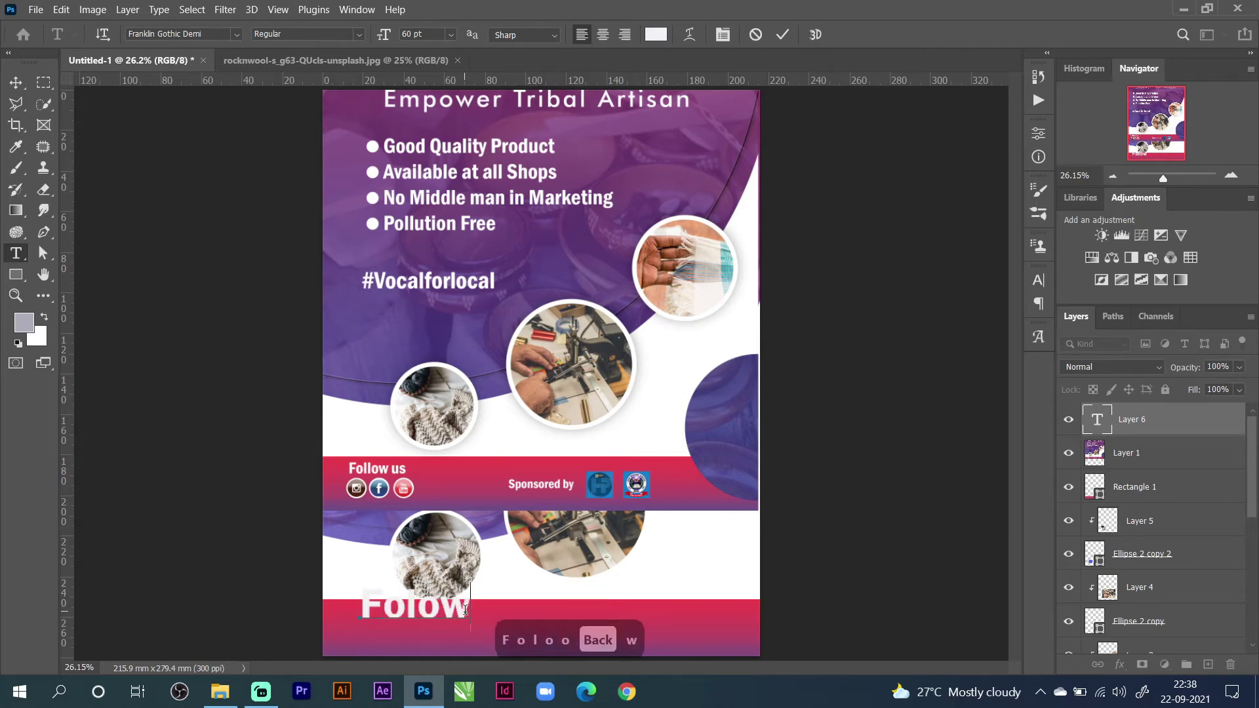
pyautogui.write(' us')
# Reduce the "Folow us" text to 26 pt and position it near the footer band's upper left corner.
pyautogui.hotkey('ctrl', 'a')
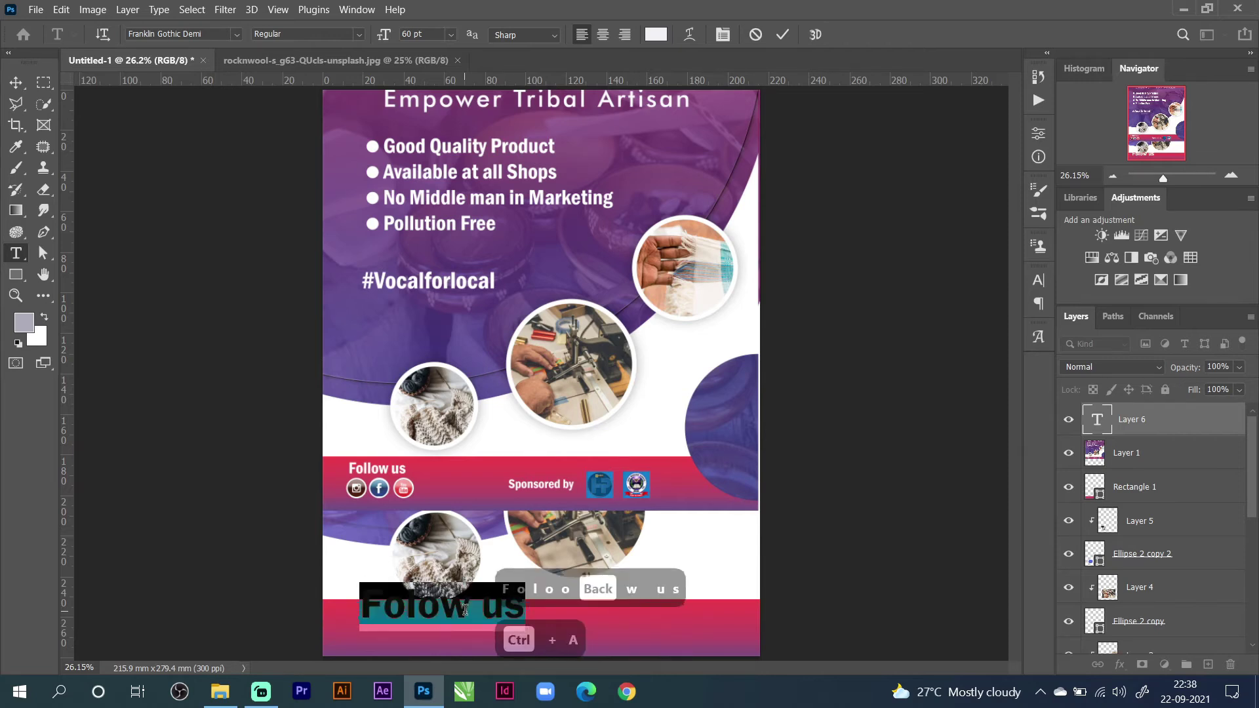
pyautogui.hotkey('ctrl', 'shift', ',')
pyautogui.hotkey('ctrl', 'shift', ',')
pyautogui.hotkey('ctrl', 'shift', ',')
pyautogui.hotkey('ctrl', 'shift', ',')
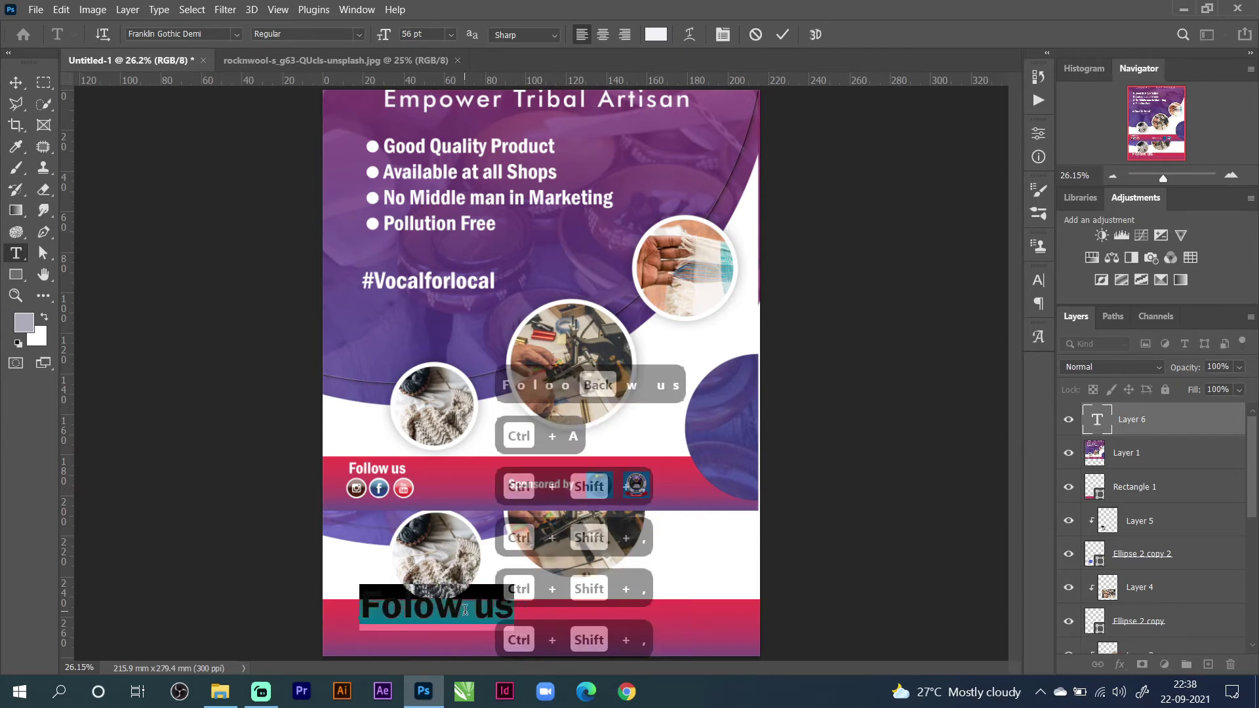
pyautogui.click(1038, 281)
pyautogui.moveTo(857, 335); pyautogui.dragTo(835, 339)
pyautogui.moveTo(486, 641); pyautogui.dragTo(475, 637)
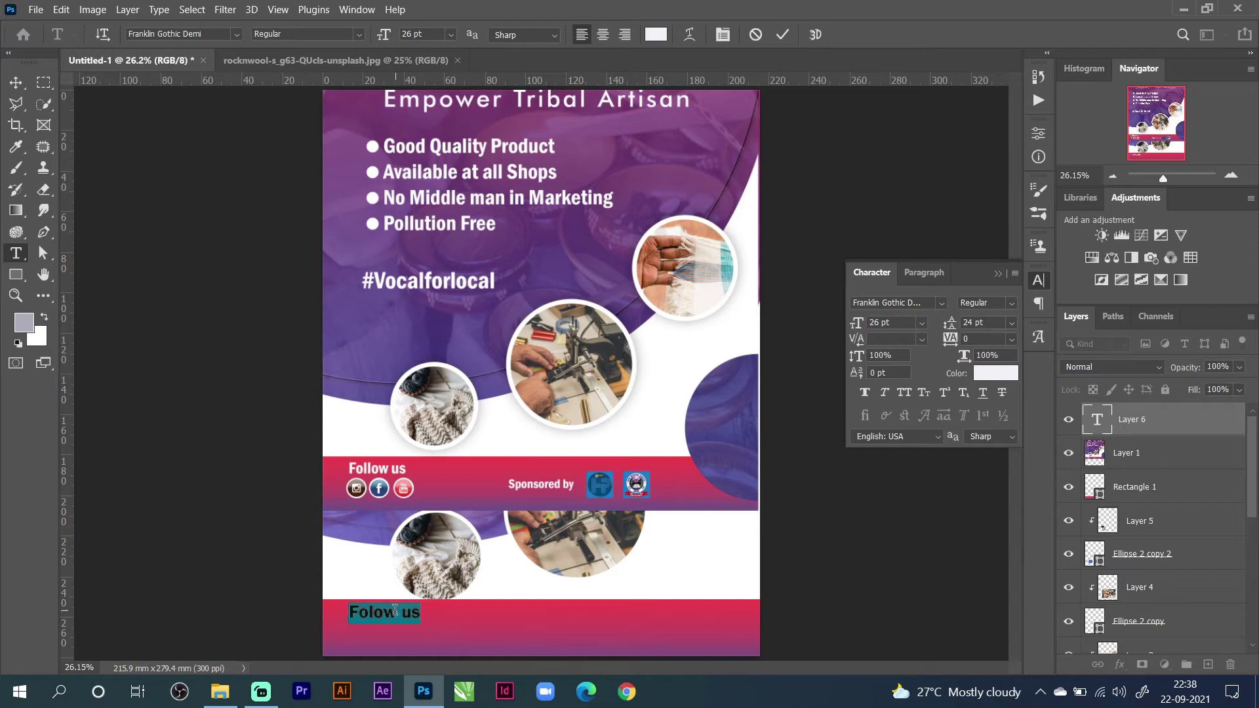
# Fine-tune the position of the "Folow us" text in the footer band and commit it.
pyautogui.moveTo(435, 626); pyautogui.dragTo(434, 624)
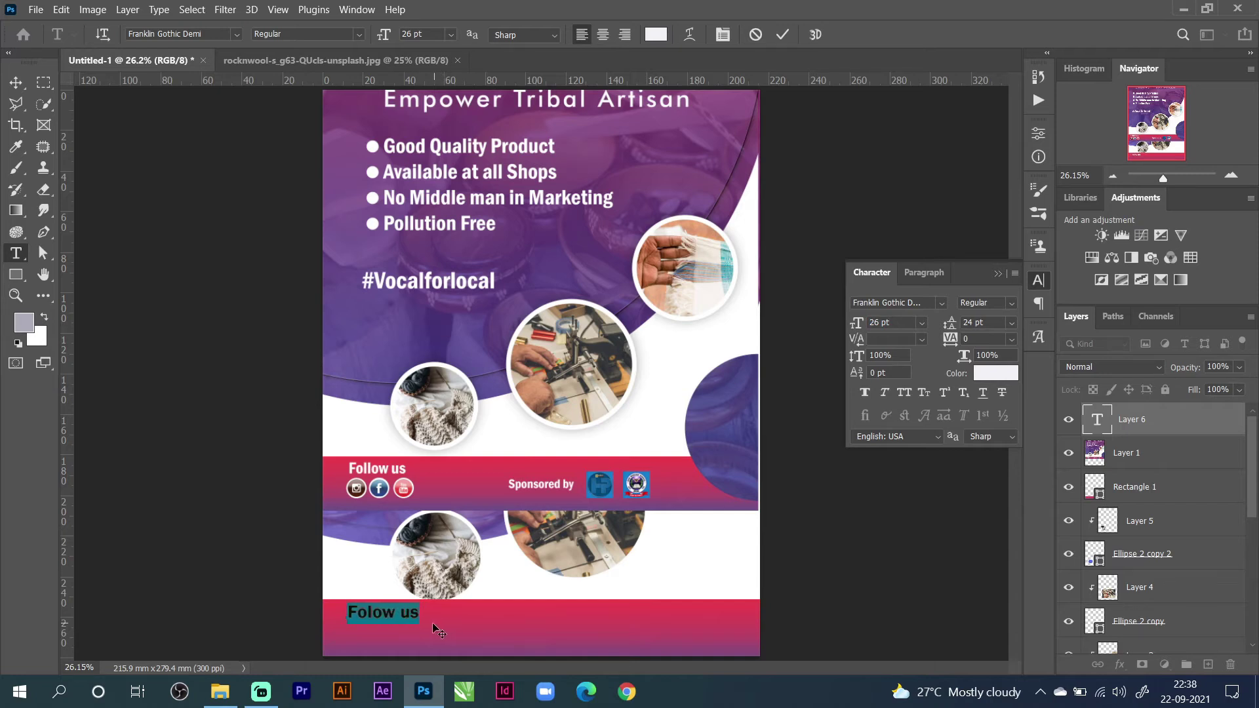
pyautogui.click(785, 36)
pyautogui.click(16, 82)
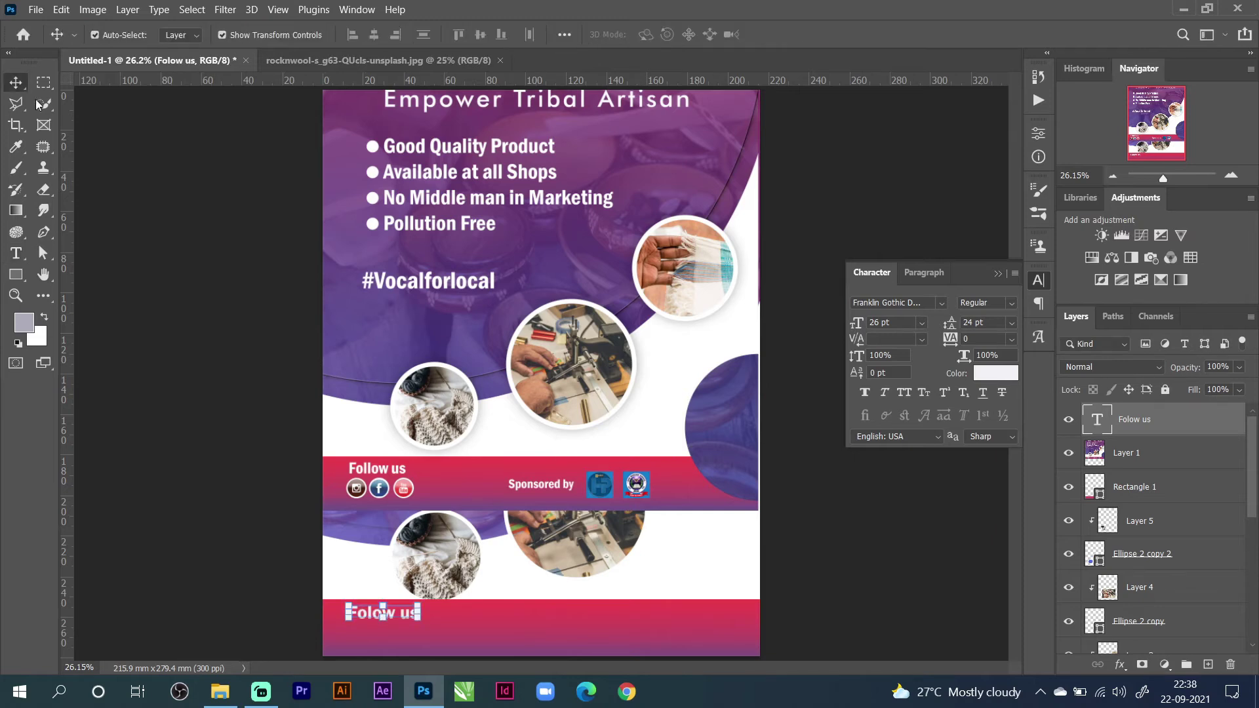
# Add the white 26 pt text "Sponsored by" on the right half of the footer band and center it vertically there.
pyautogui.click(16, 253)
pyautogui.click(550, 609)
pyautogui.write('j')
pyautogui.press('BackSpace')
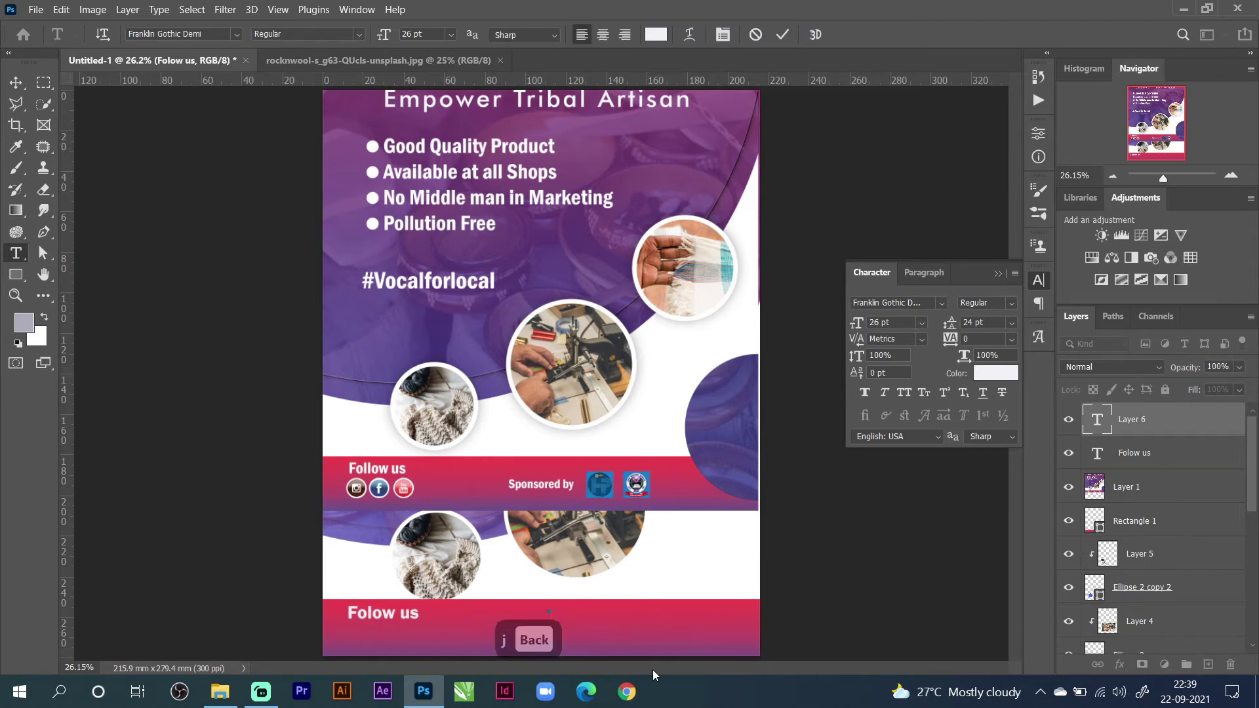
pyautogui.write('Sp')
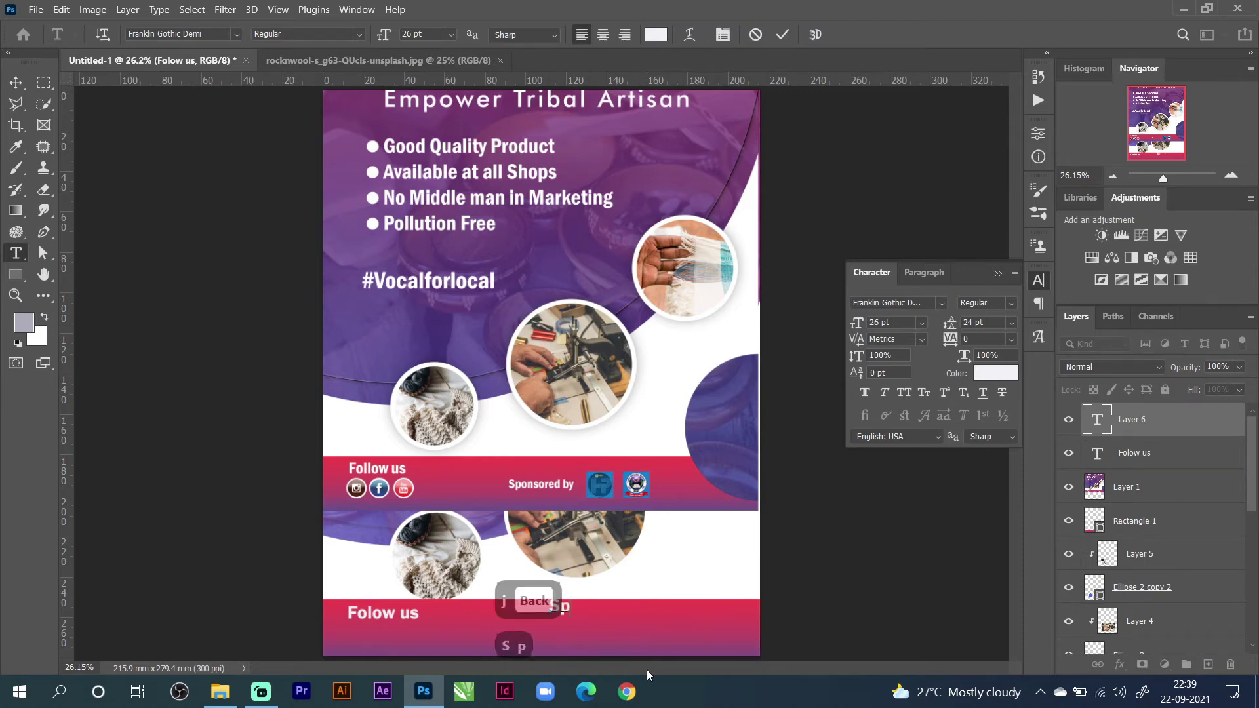
pyautogui.write('onsored by')
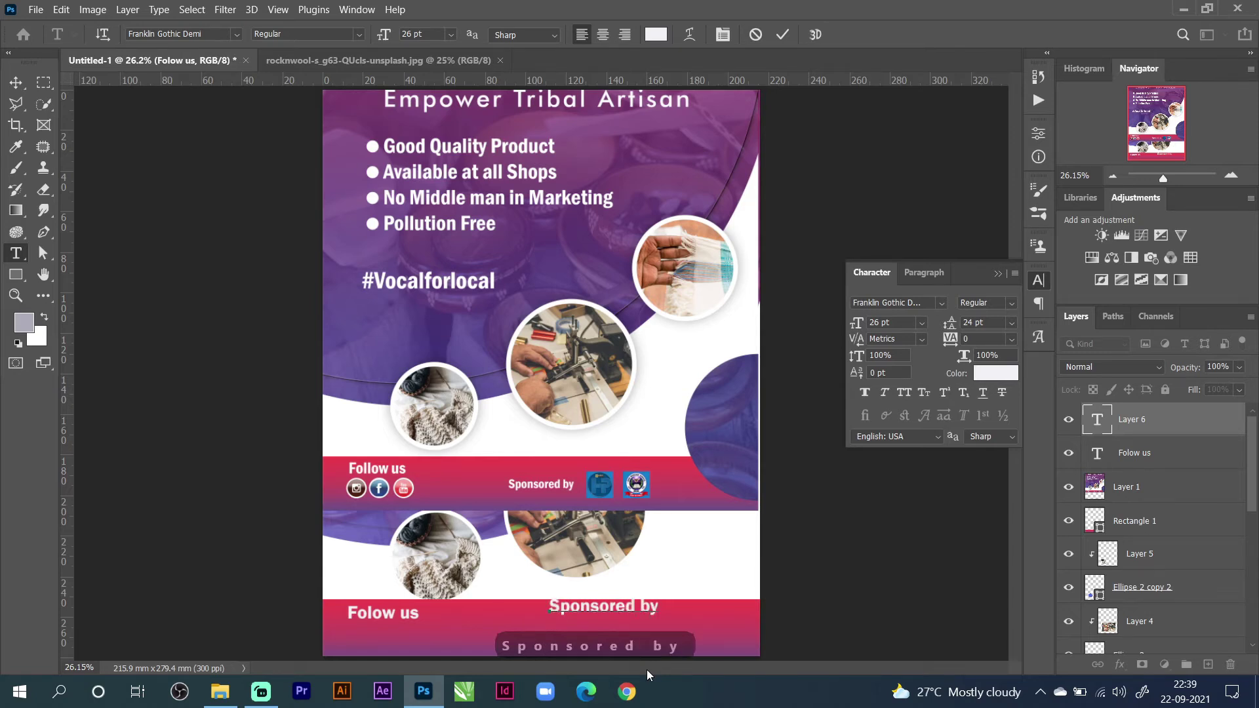
pyautogui.press('BackSpace')
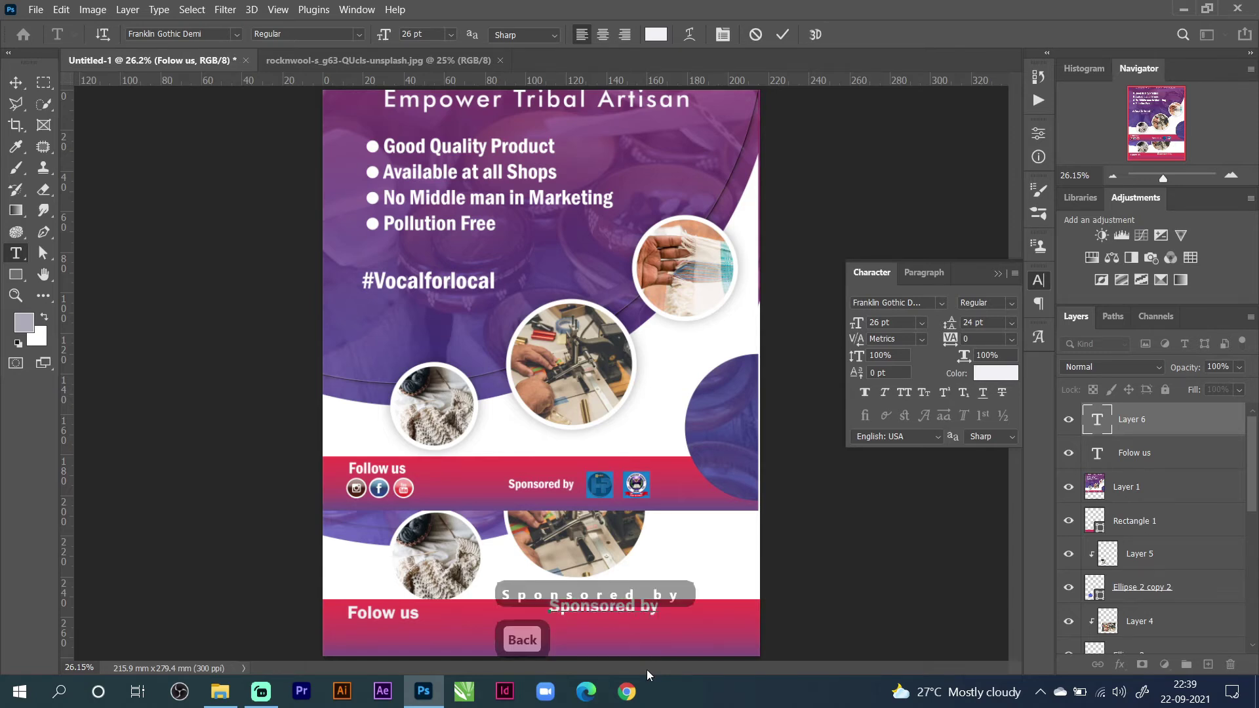
pyautogui.click(782, 35)
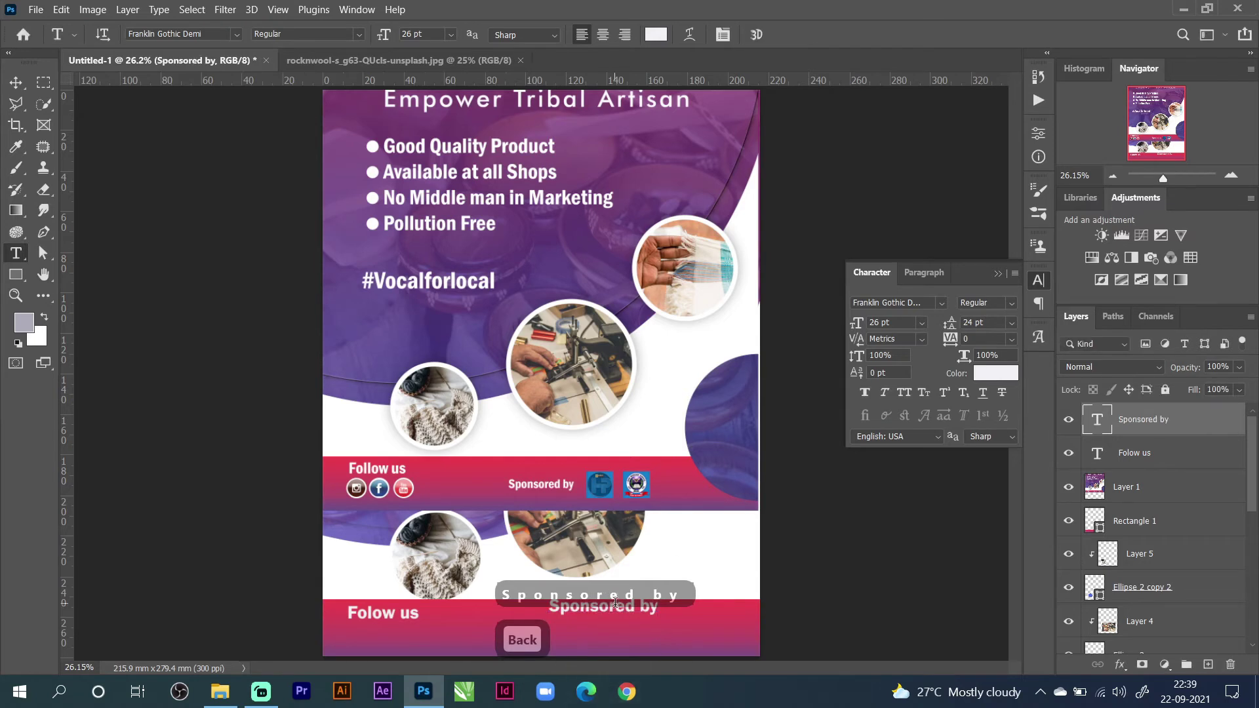
pyautogui.click(16, 83)
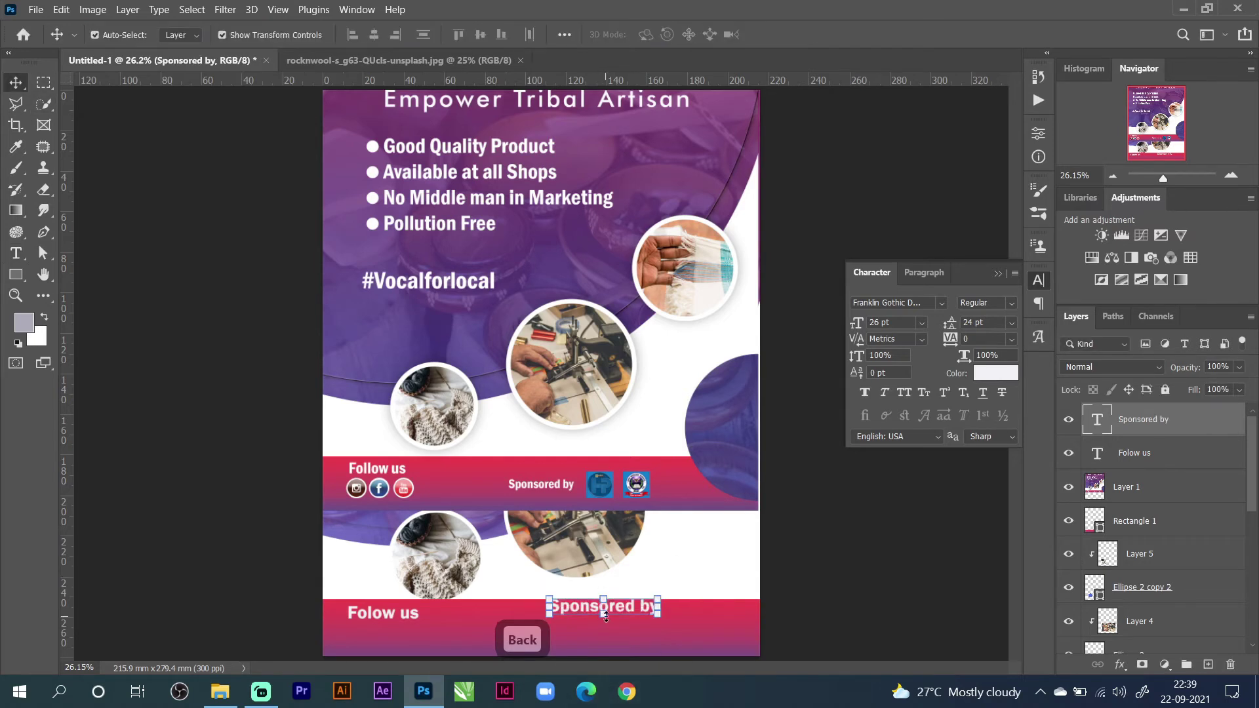
pyautogui.moveTo(612, 608); pyautogui.dragTo(619, 633)
pyautogui.click(877, 581)
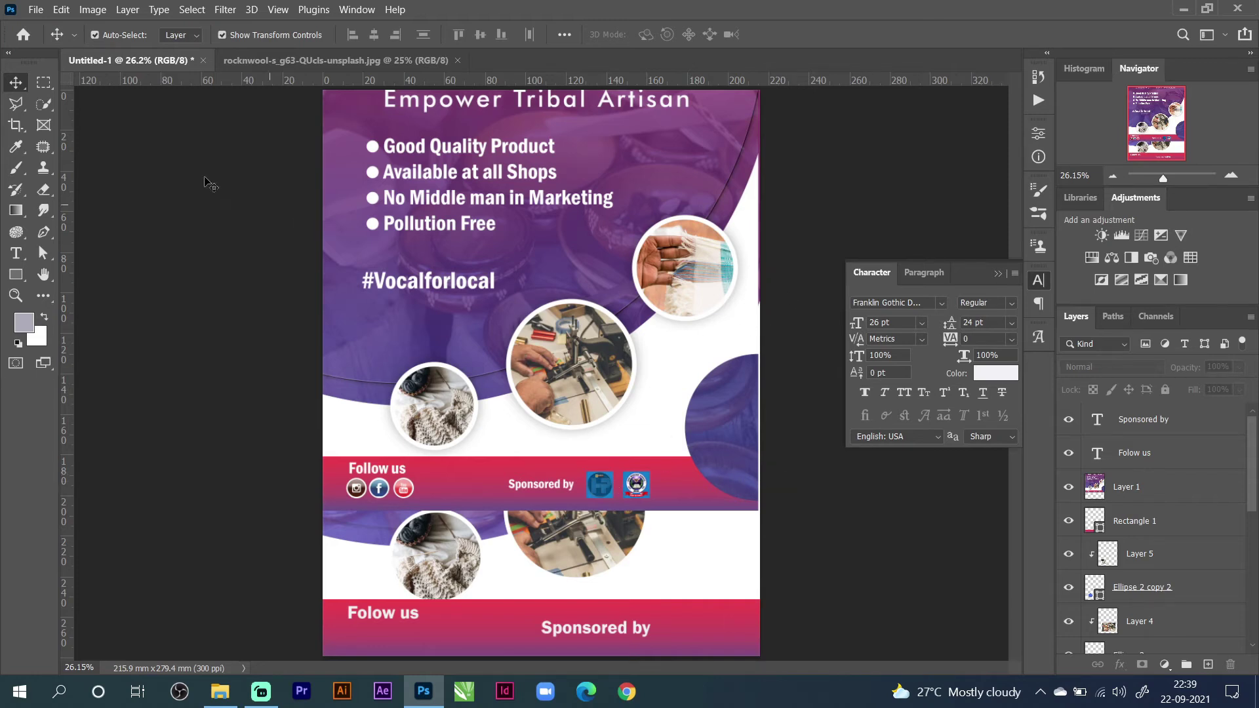
# Move the reference poster image on Layer 1 down until it lines up with the canvas edges.
pyautogui.click(16, 254)
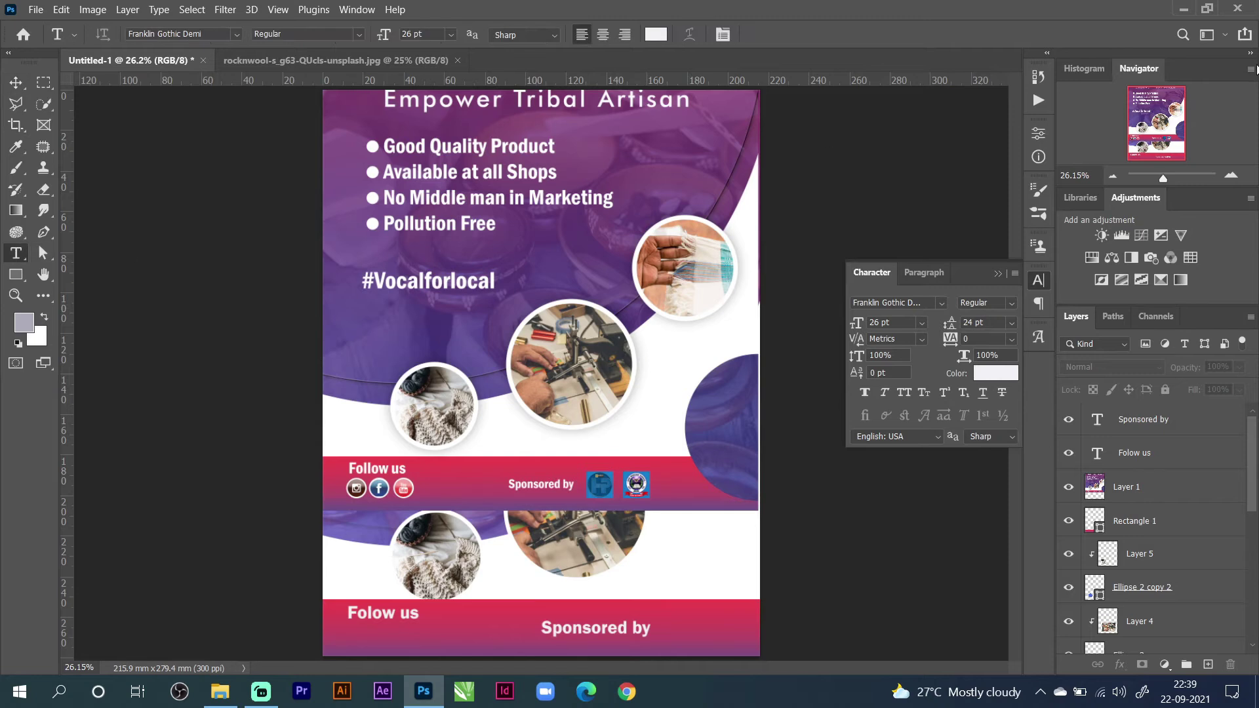
pyautogui.click(1134, 488)
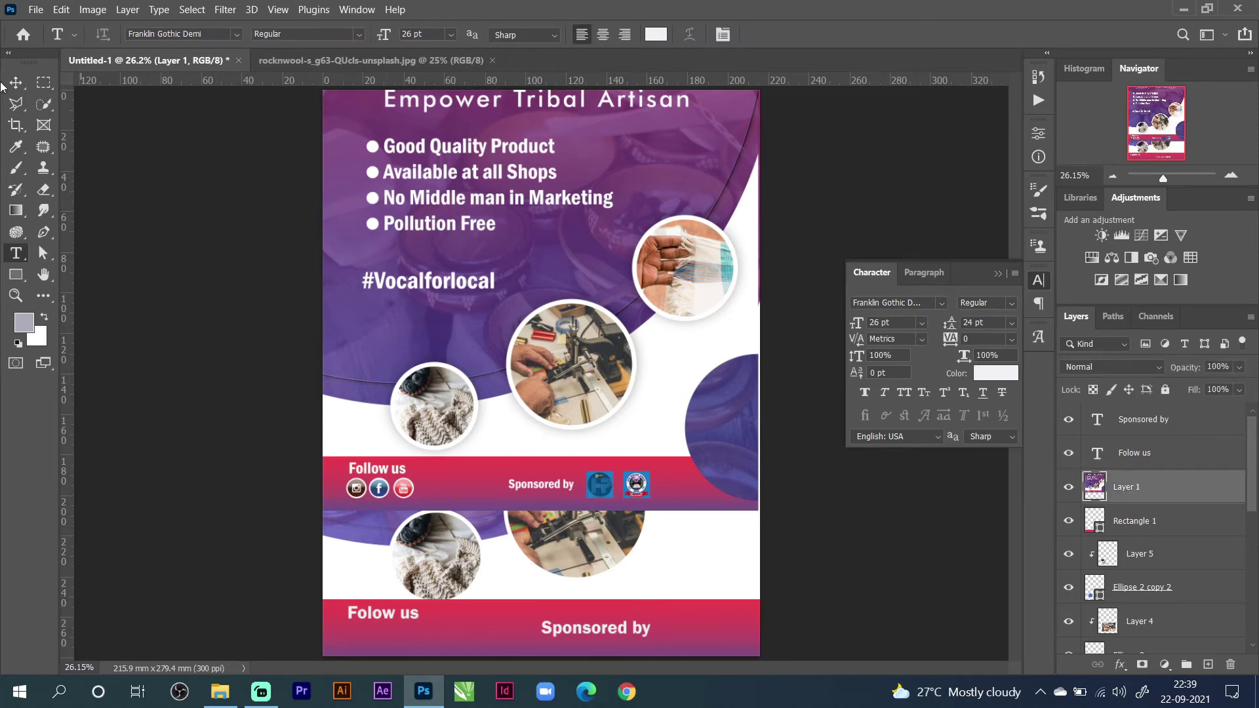
pyautogui.click(15, 82)
pyautogui.moveTo(594, 247); pyautogui.dragTo(580, 387)
pyautogui.moveTo(558, 322); pyautogui.dragTo(572, 325)
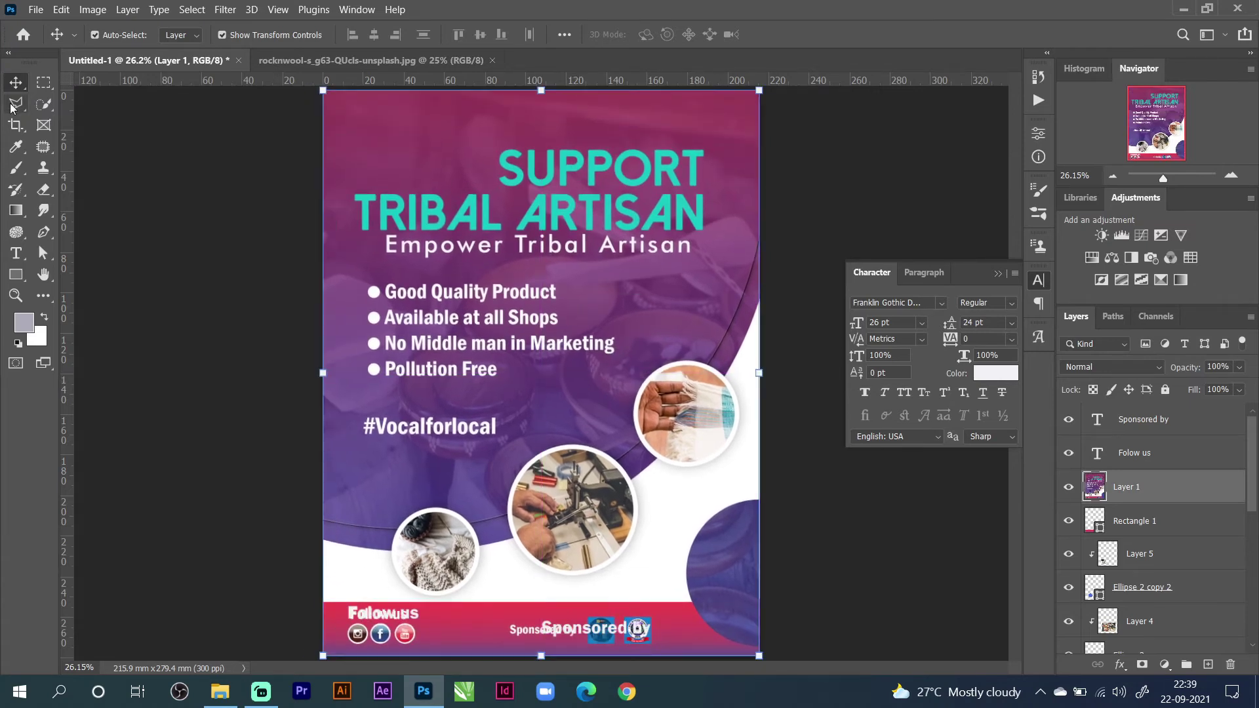
# Add the two-line headline text "Support" / "Tribal Artisan" over the reference poster's title.
pyautogui.click(15, 253)
pyautogui.click(513, 195)
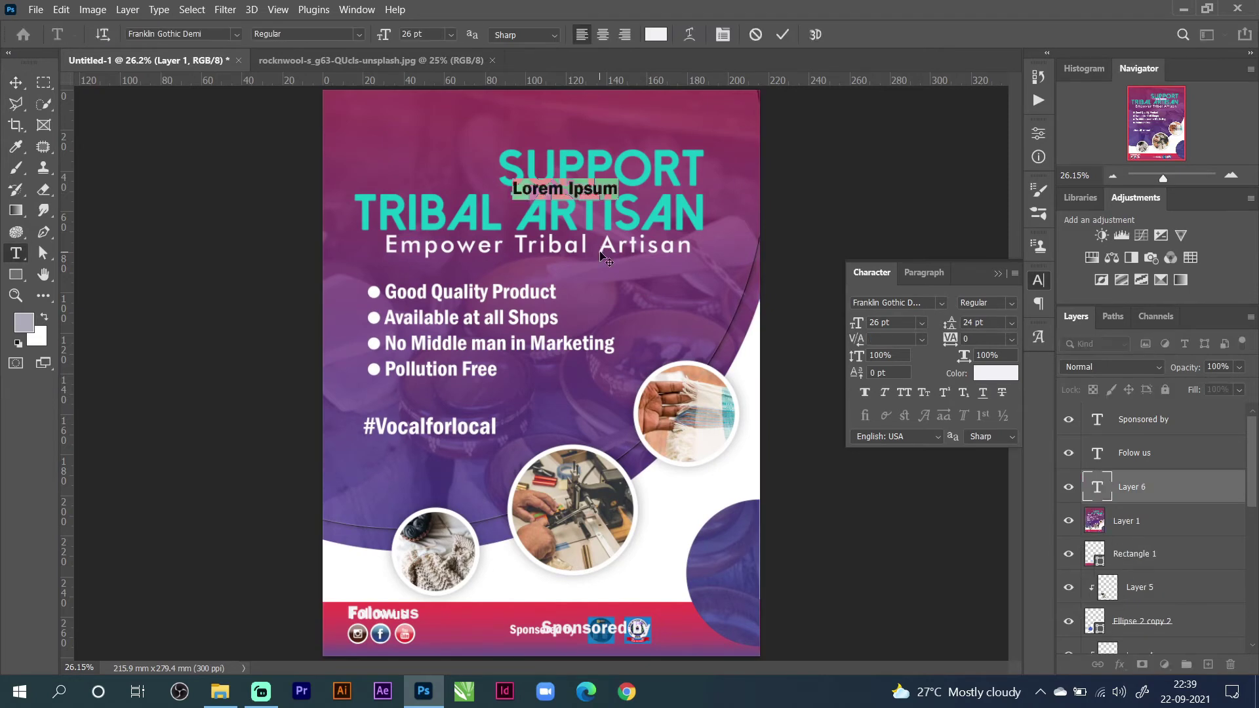
pyautogui.write('Support')
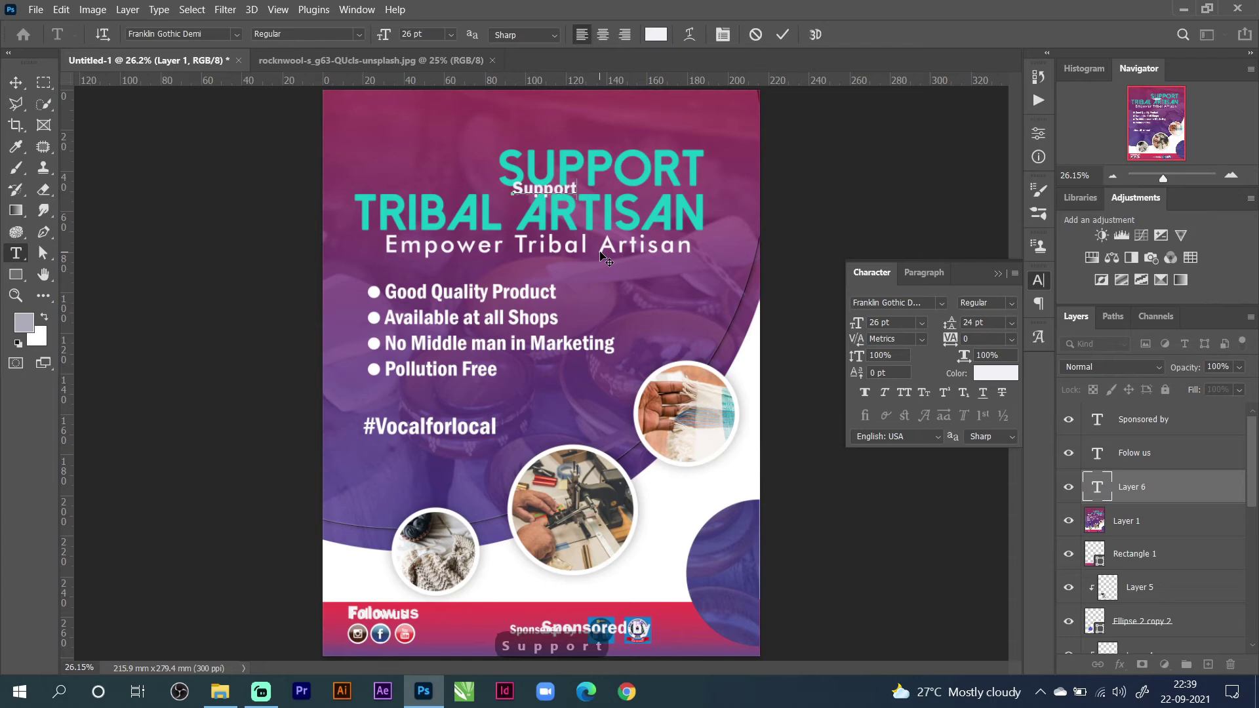
pyautogui.press('Return')
pyautogui.write('Tri')
pyautogui.write('b')
pyautogui.press('BackSpace')
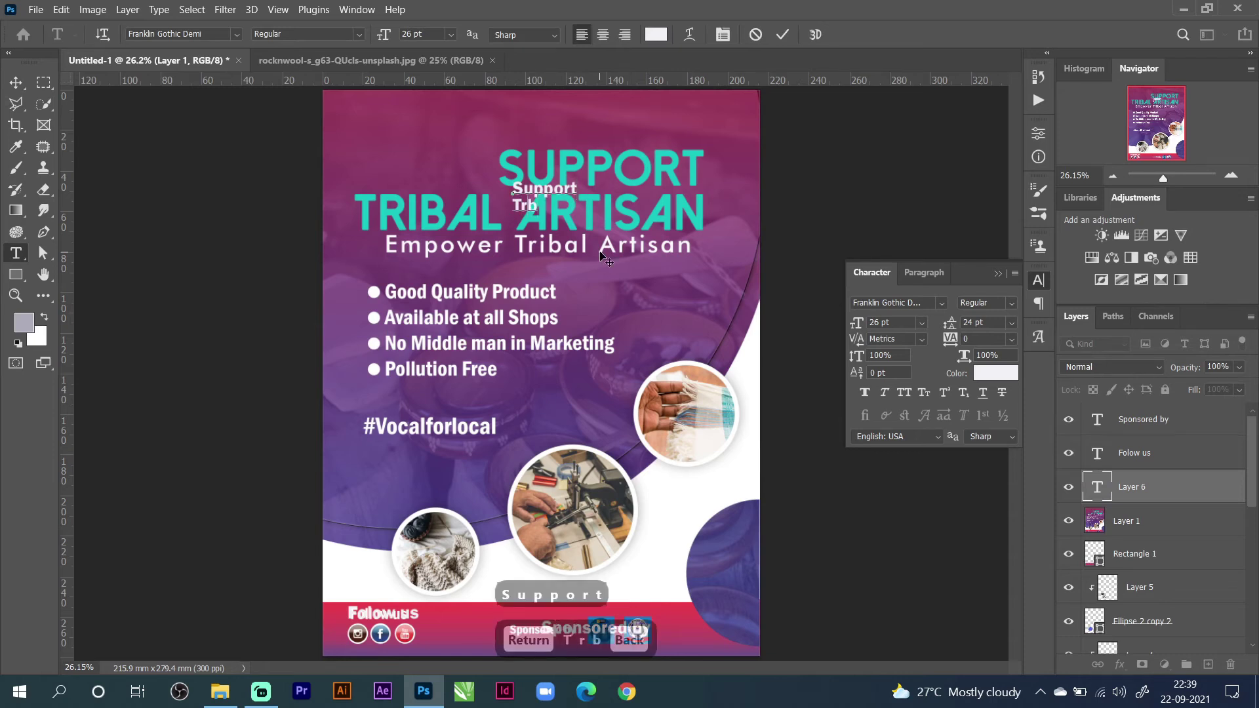
pyautogui.write('ibal Artisan')
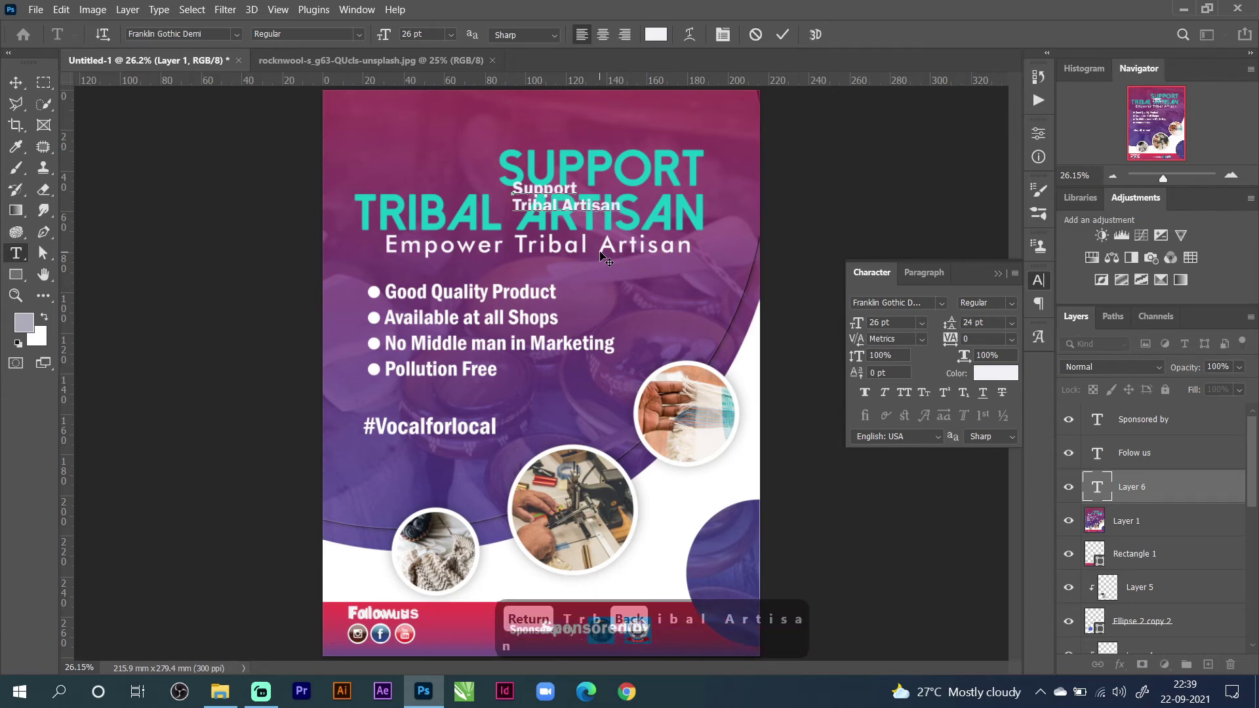
# Set the whole "Support Tribal Artisan" headline in all caps at 59 pt.
pyautogui.hotkey('ctrl', 'a')
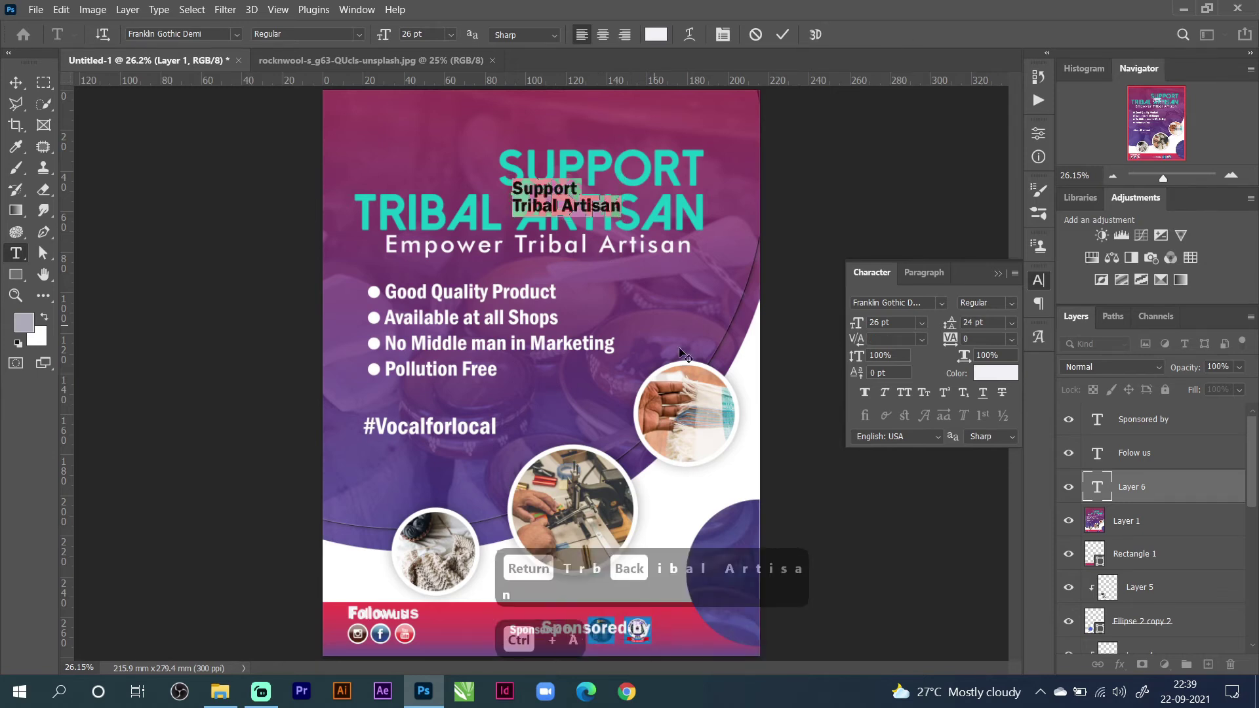
pyautogui.click(902, 394)
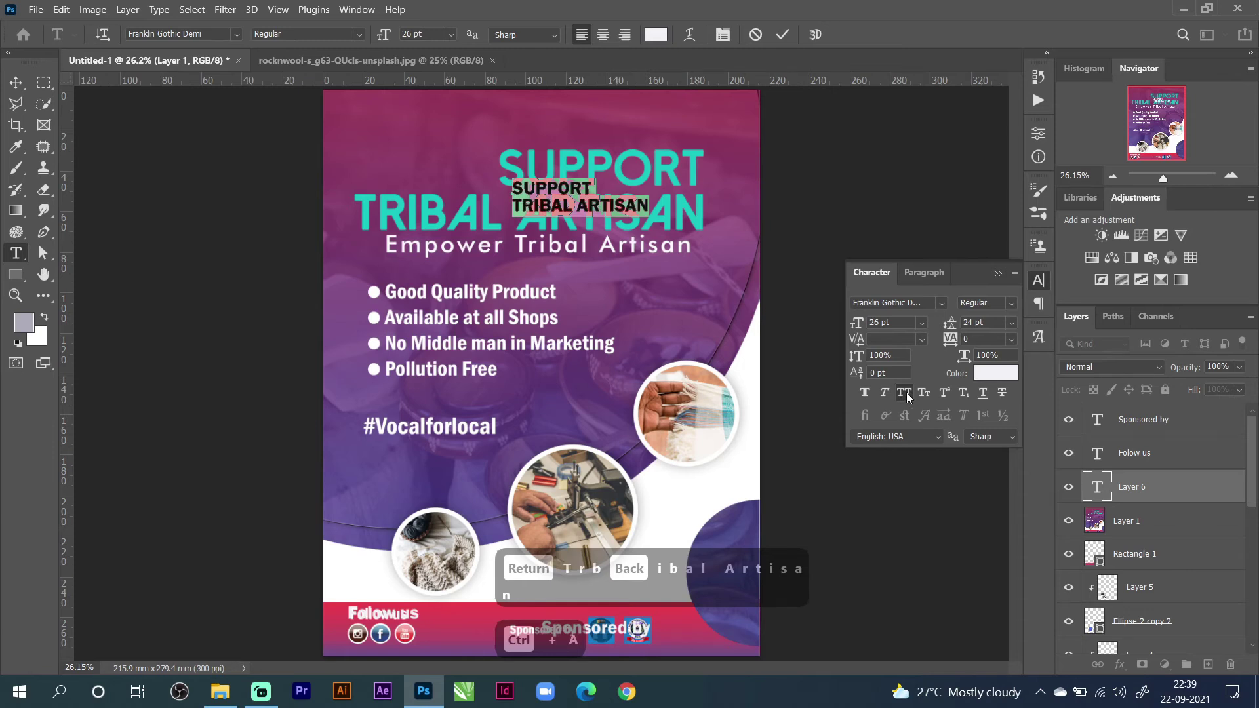
pyautogui.moveTo(856, 326); pyautogui.dragTo(880, 327)
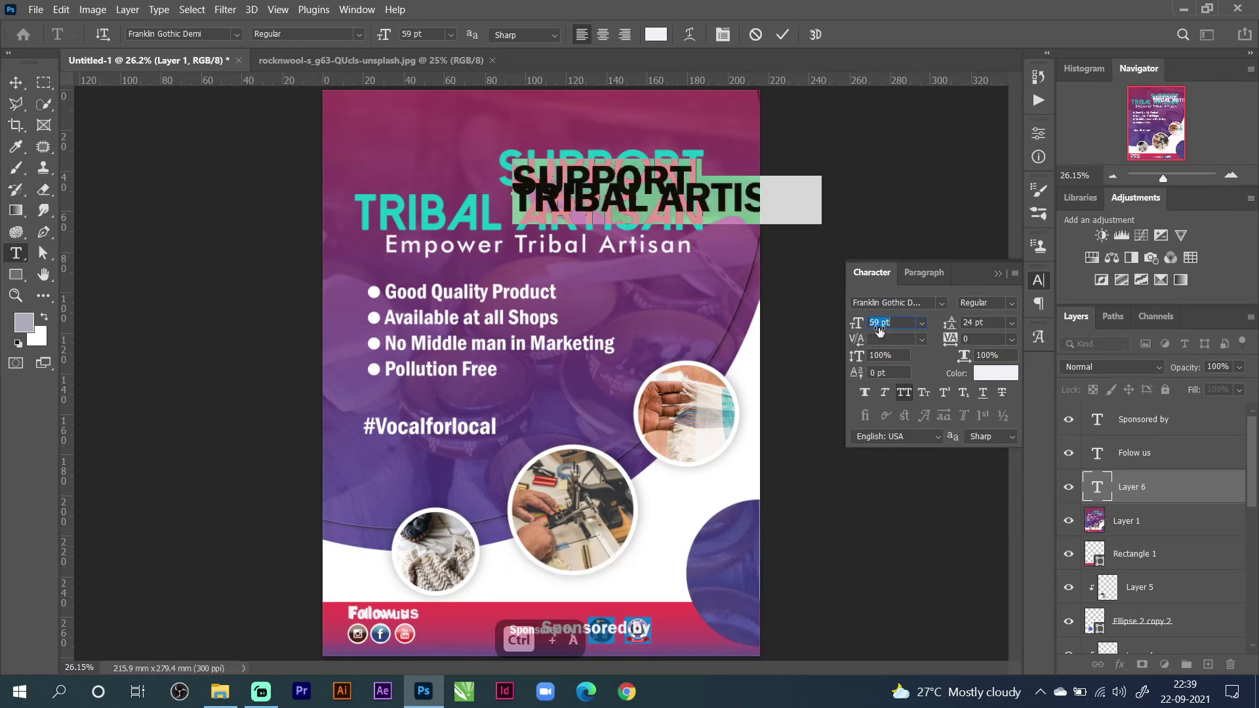
# Right-align the headline's two lines and move the text back onto the canvas over the reference title.
pyautogui.click(625, 35)
pyautogui.click(924, 273)
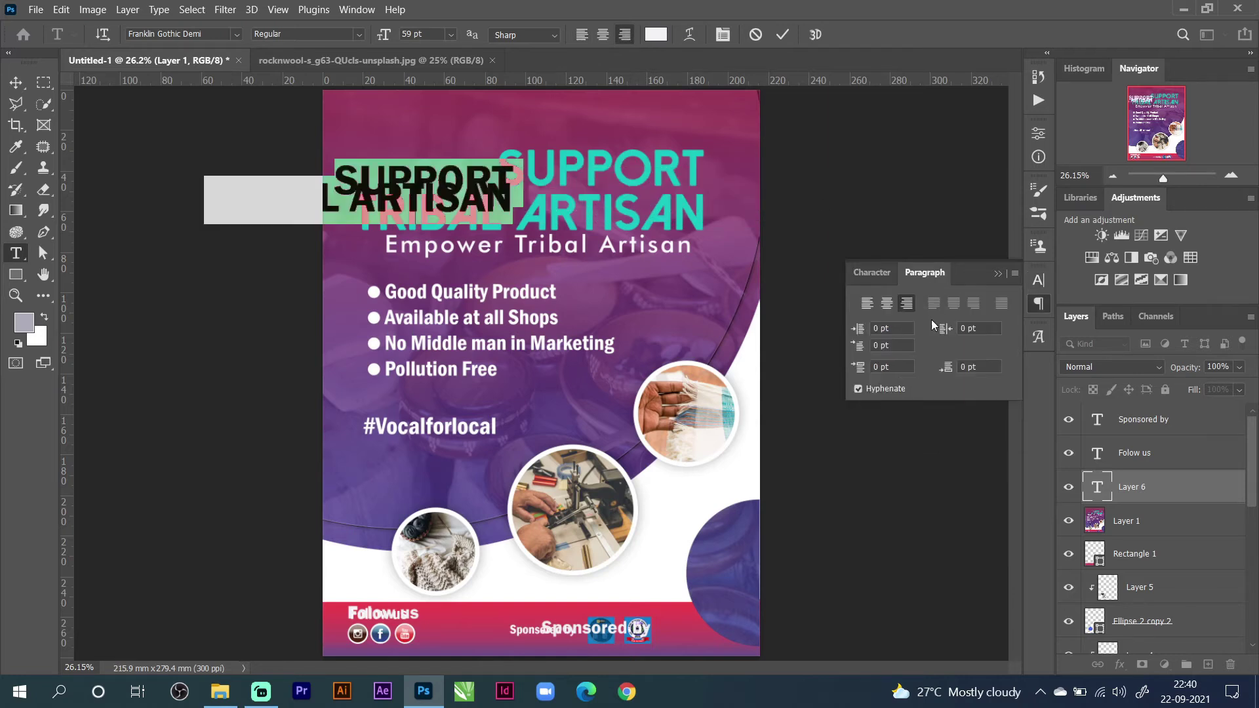
pyautogui.moveTo(567, 288); pyautogui.dragTo(721, 295)
# Set the headline's leading to 49 pt and shift the text to match the right edge of the reference title.
pyautogui.click(878, 276)
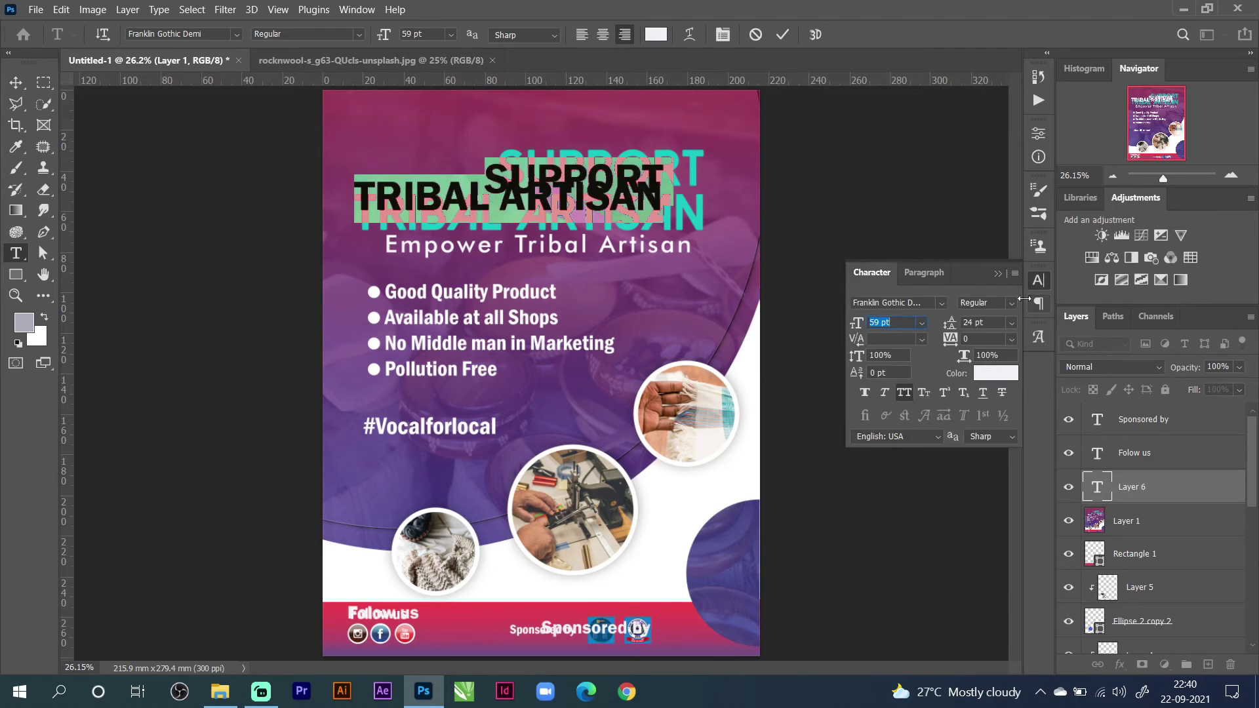
pyautogui.click(1011, 322)
pyautogui.click(1002, 336)
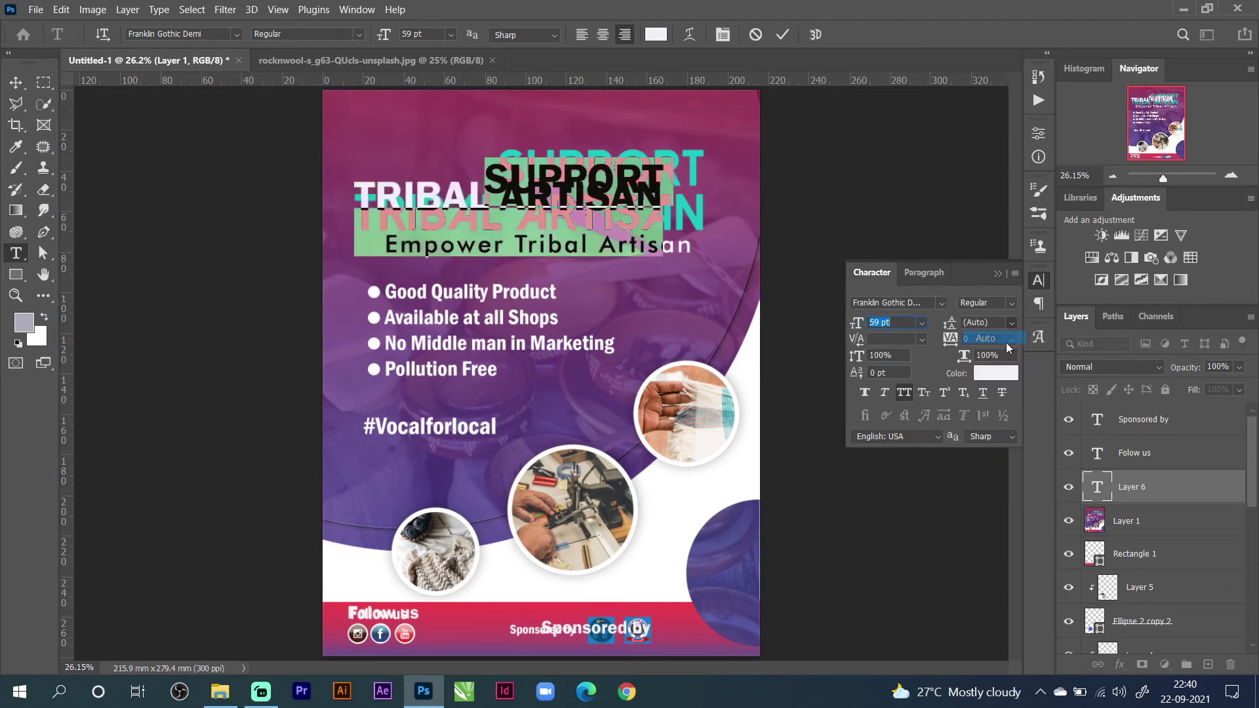
pyautogui.moveTo(944, 327); pyautogui.dragTo(929, 333)
pyautogui.hotkey('shift', 'Tab')
pyautogui.moveTo(645, 319); pyautogui.dragTo(677, 309)
pyautogui.click(782, 34)
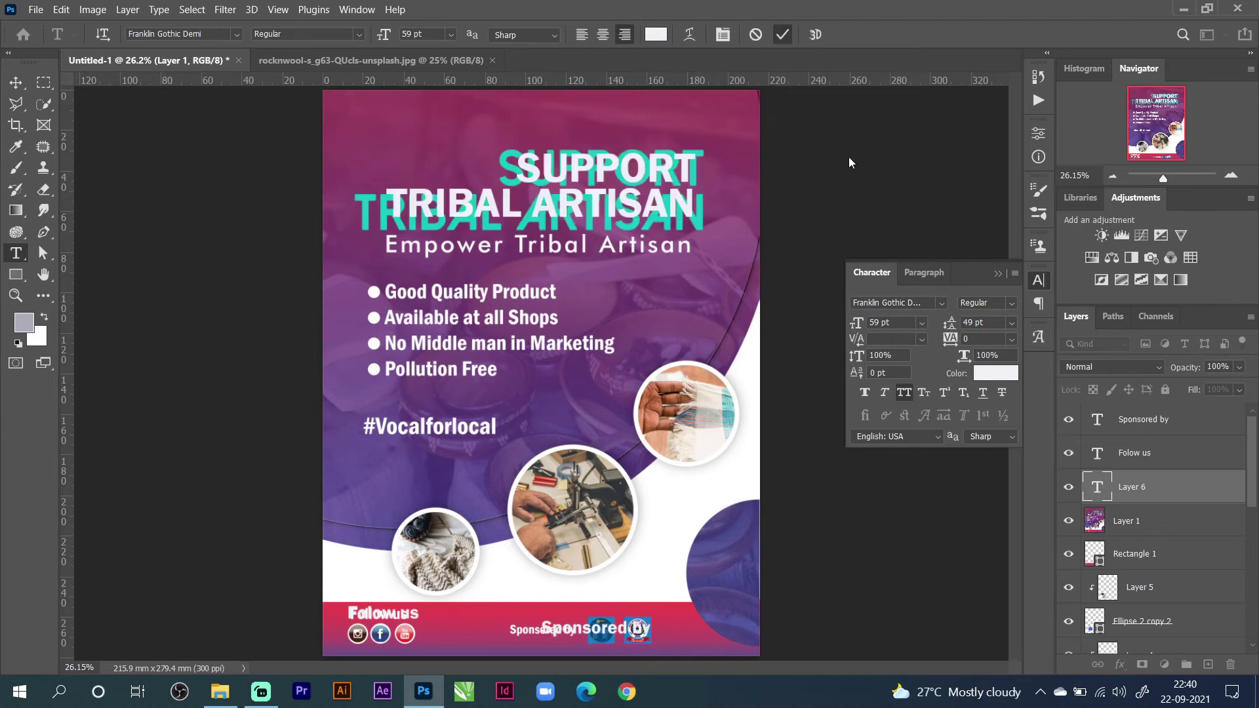
# Change the headline's font to Agency FB.
pyautogui.click(942, 303)
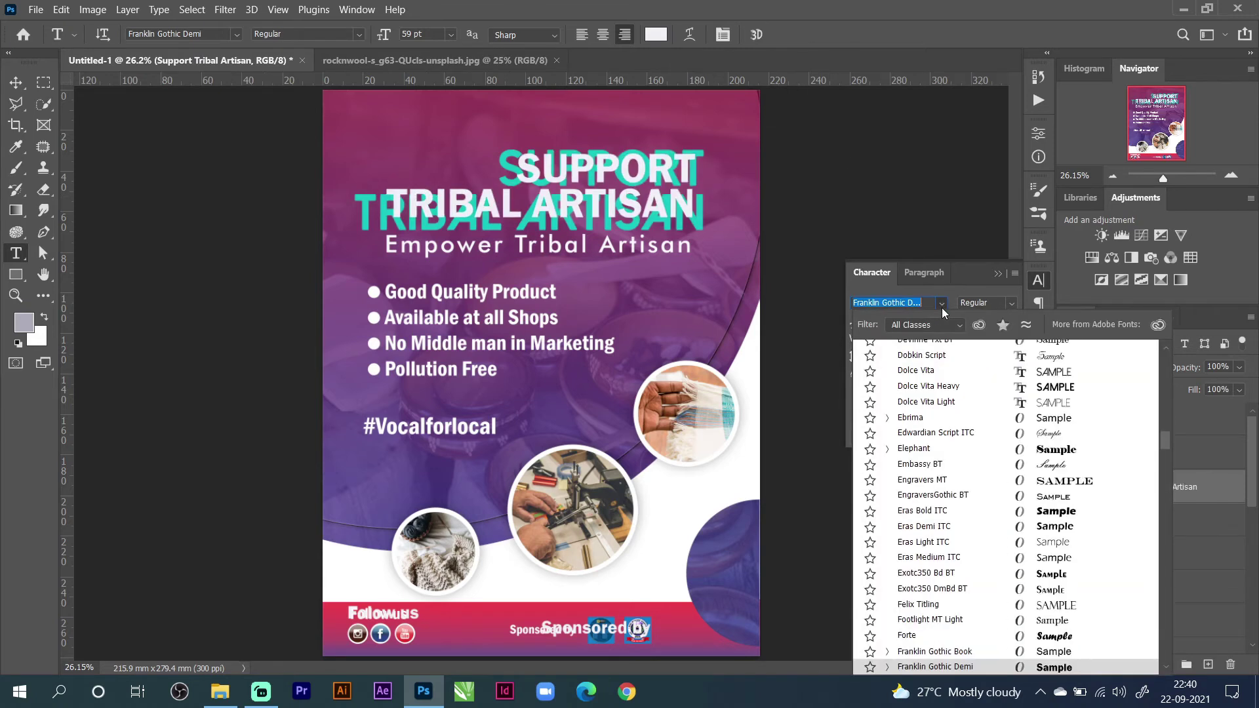
pyautogui.scroll(3, 966, 458)
pyautogui.scroll(3, 966, 458)
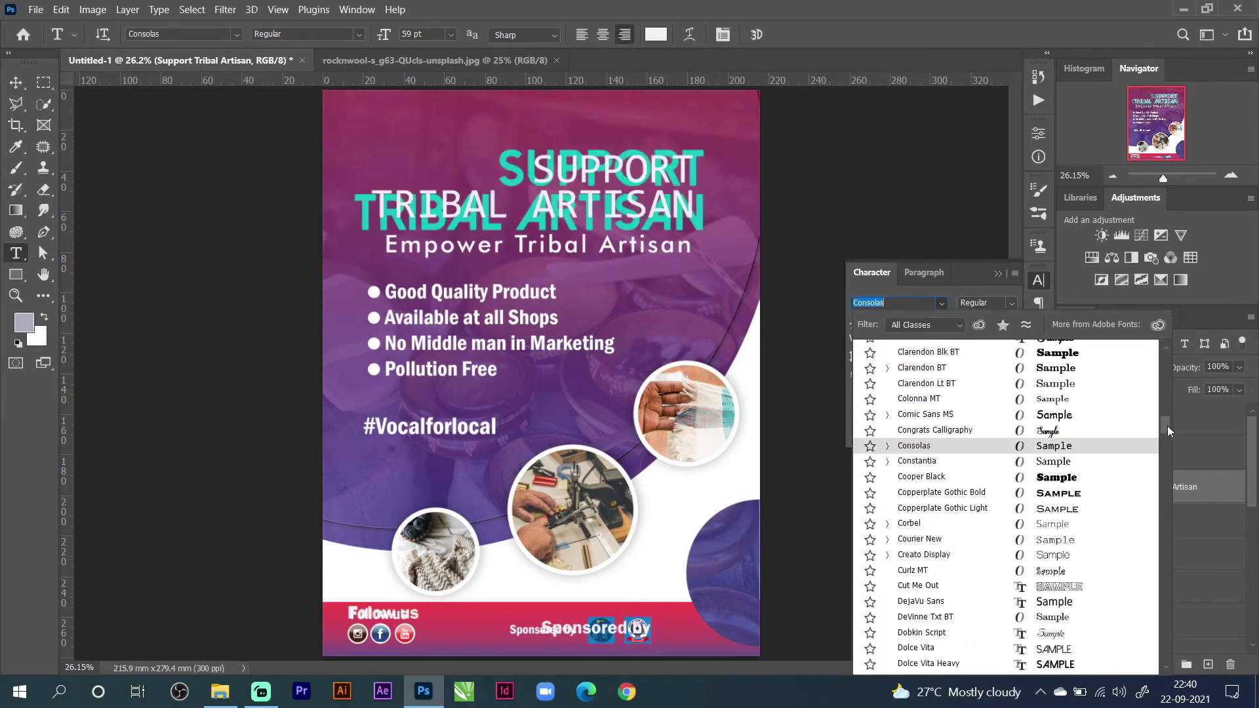
pyautogui.moveTo(1165, 424); pyautogui.dragTo(1165, 353)
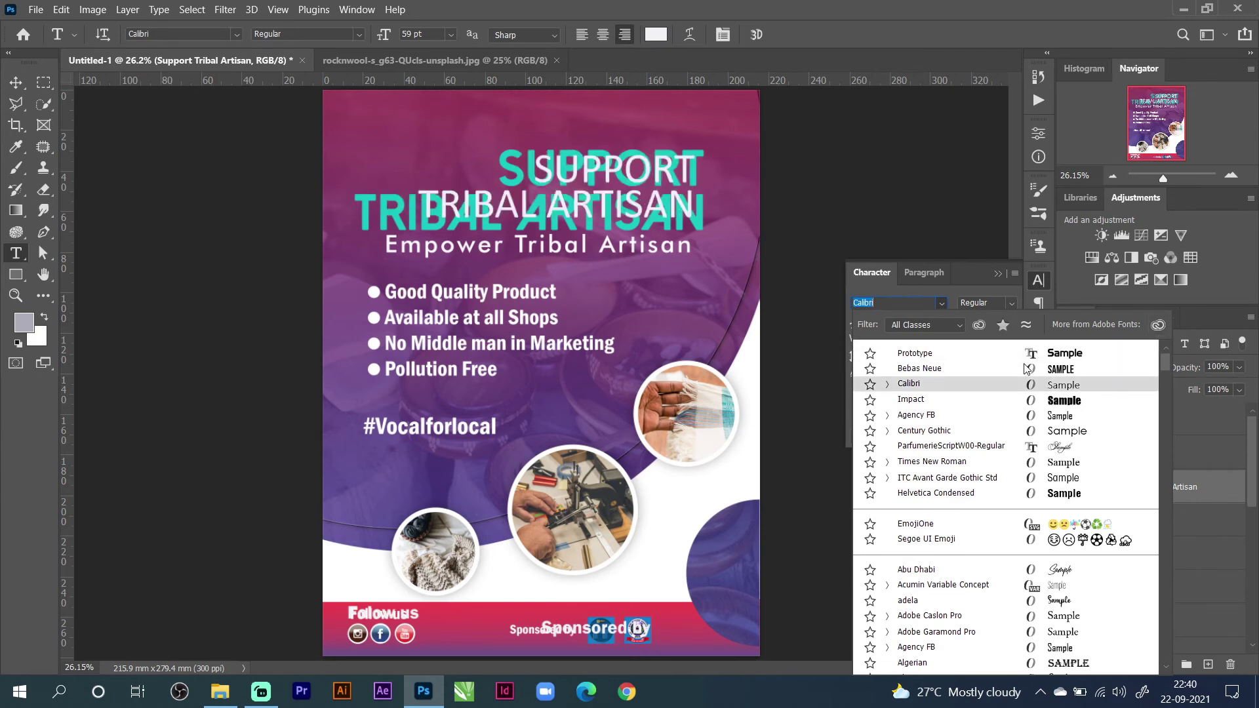
pyautogui.click(1036, 413)
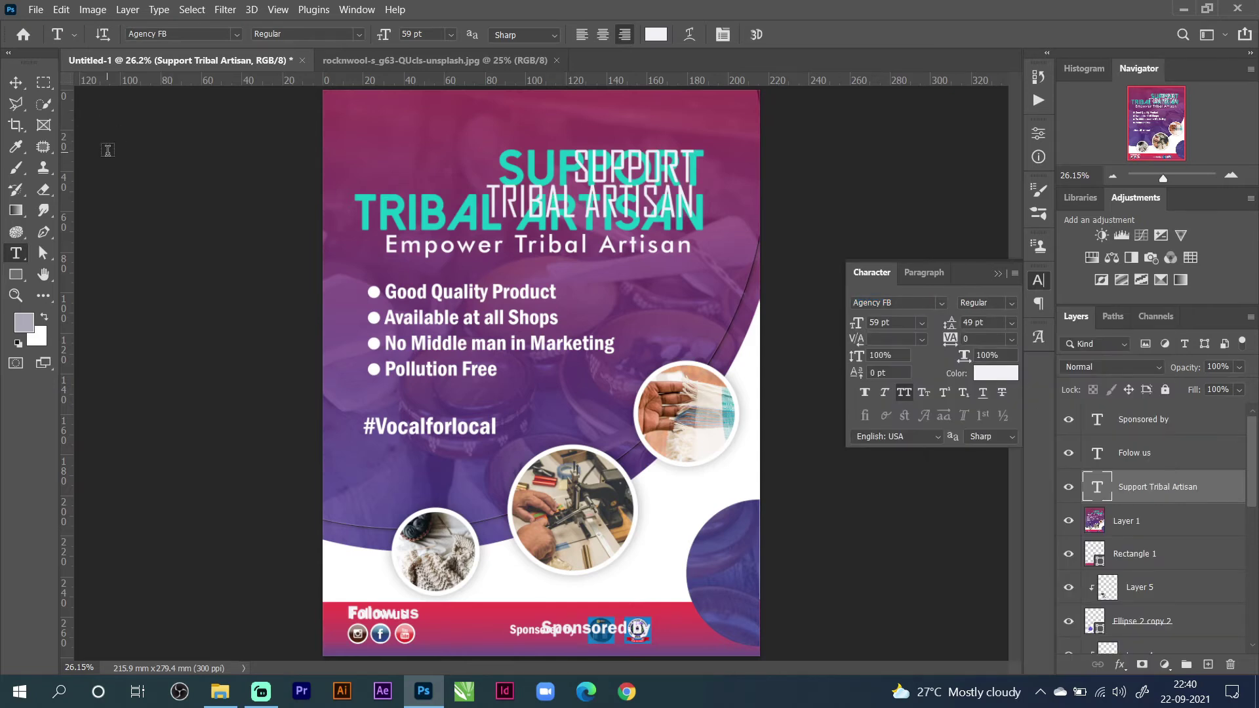
# Open Sample 2.psd and inspect the font settings of its "SUPPORT TRIBAL ARTISAN" title.
pyautogui.hotkey('ctrl', 'o')
pyautogui.click(196, 310)
pyautogui.doubleClick(358, 281)
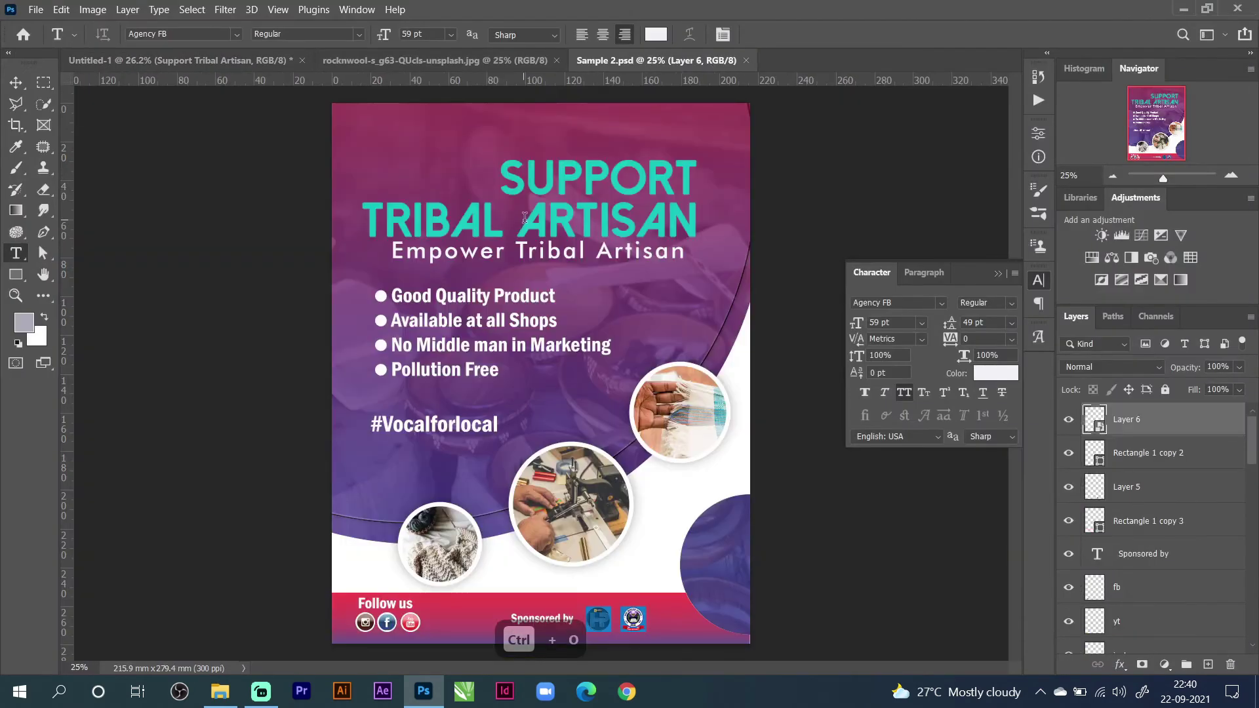
pyautogui.click(546, 209)
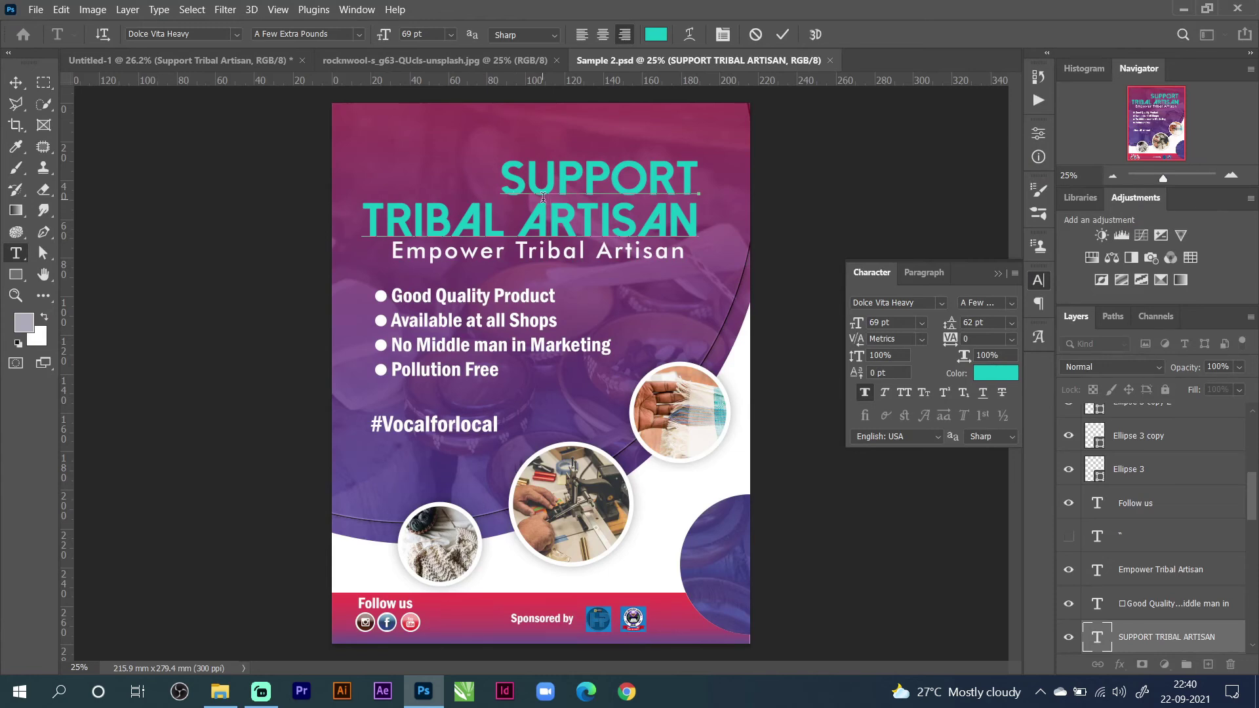
# Return to the Untitled-1 document and set the headline's font to Dolce Vita Quite Regular.
pyautogui.click(202, 61)
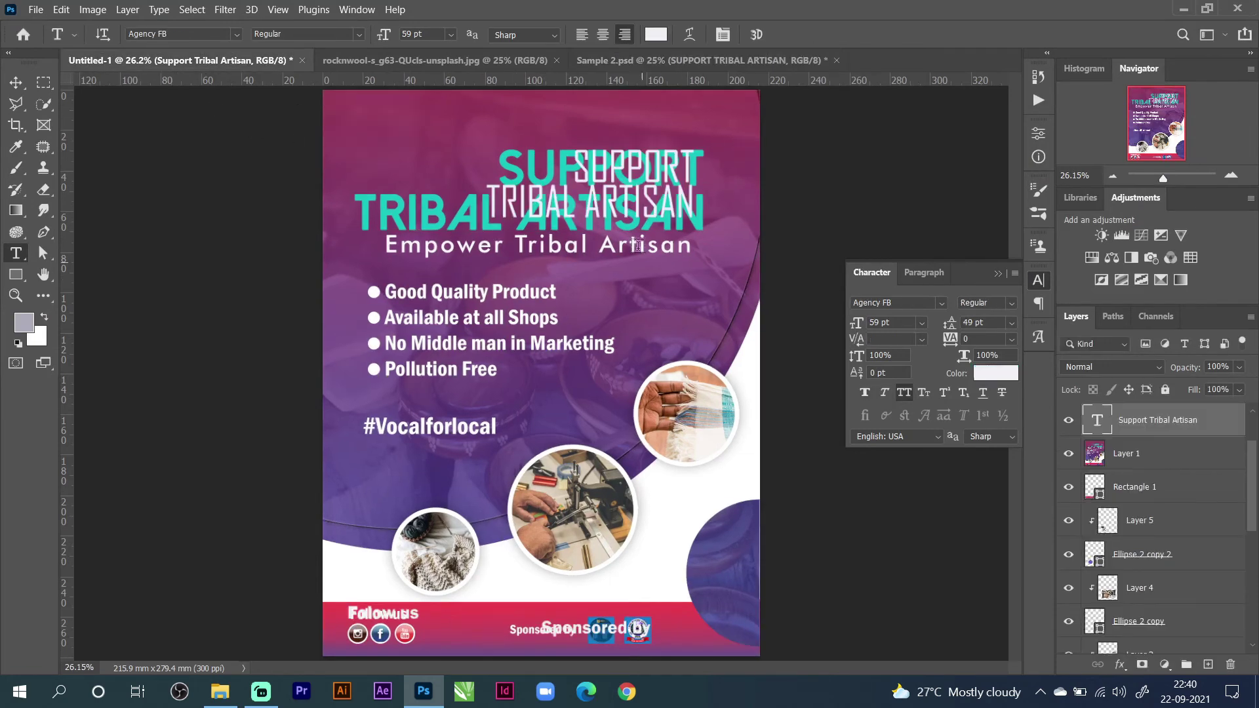
pyautogui.click(617, 185)
pyautogui.hotkey('ctrl', 'a')
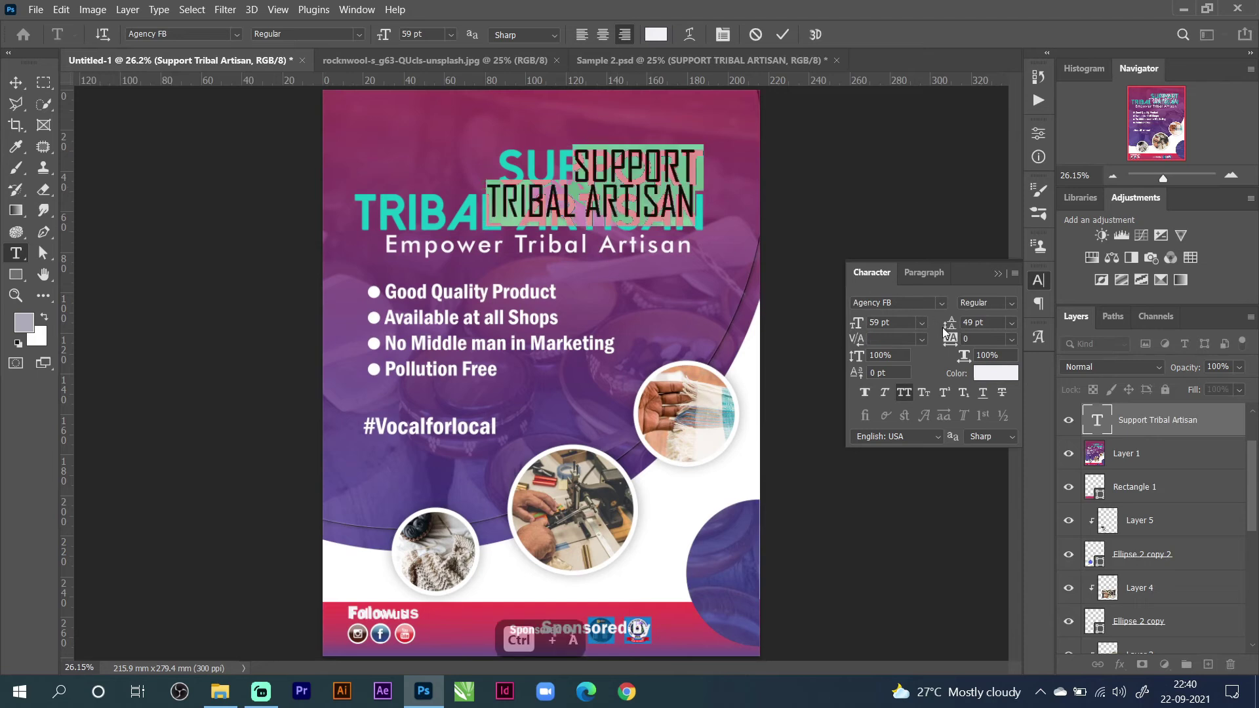
pyautogui.click(900, 302)
pyautogui.write('dol')
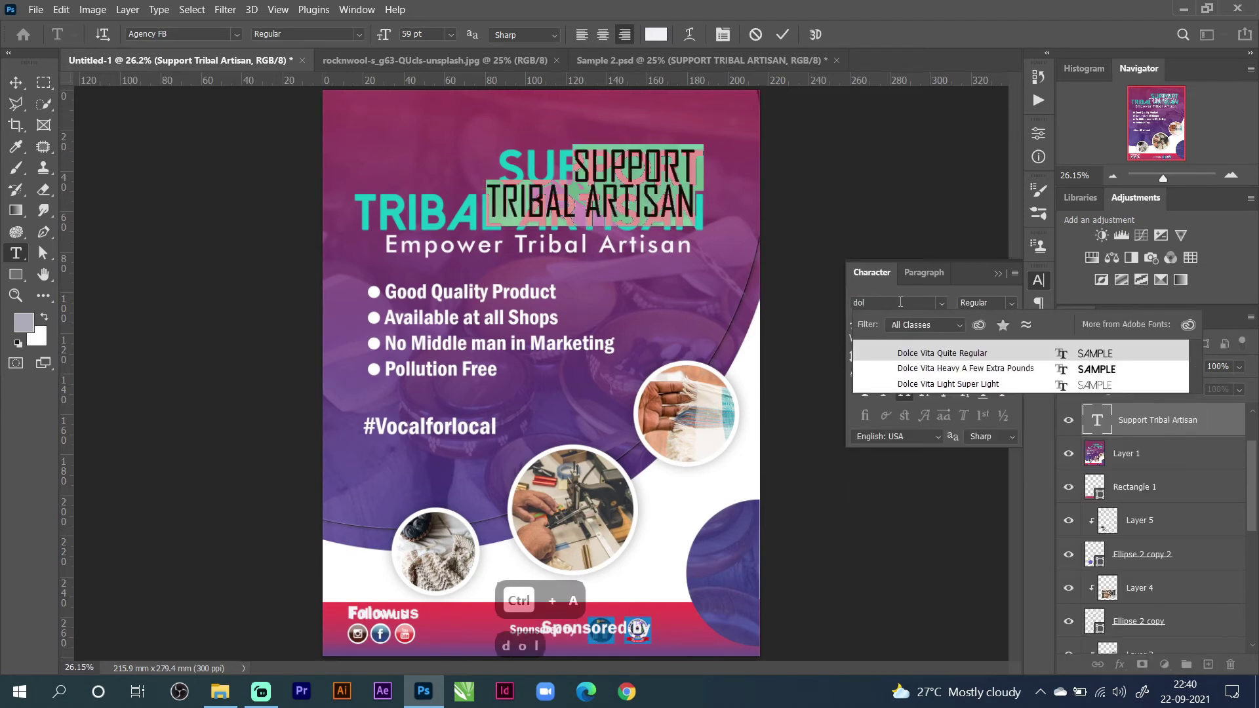
pyautogui.write('ce')
pyautogui.press('Return')
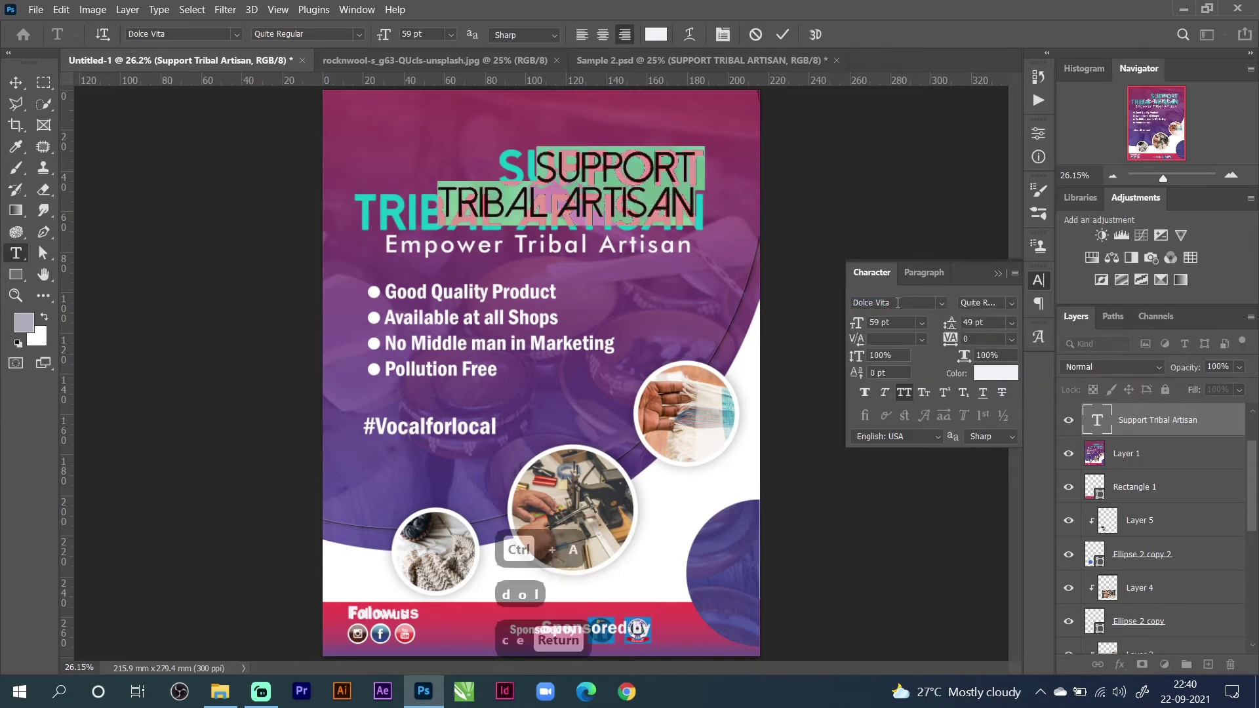
pyautogui.click(781, 36)
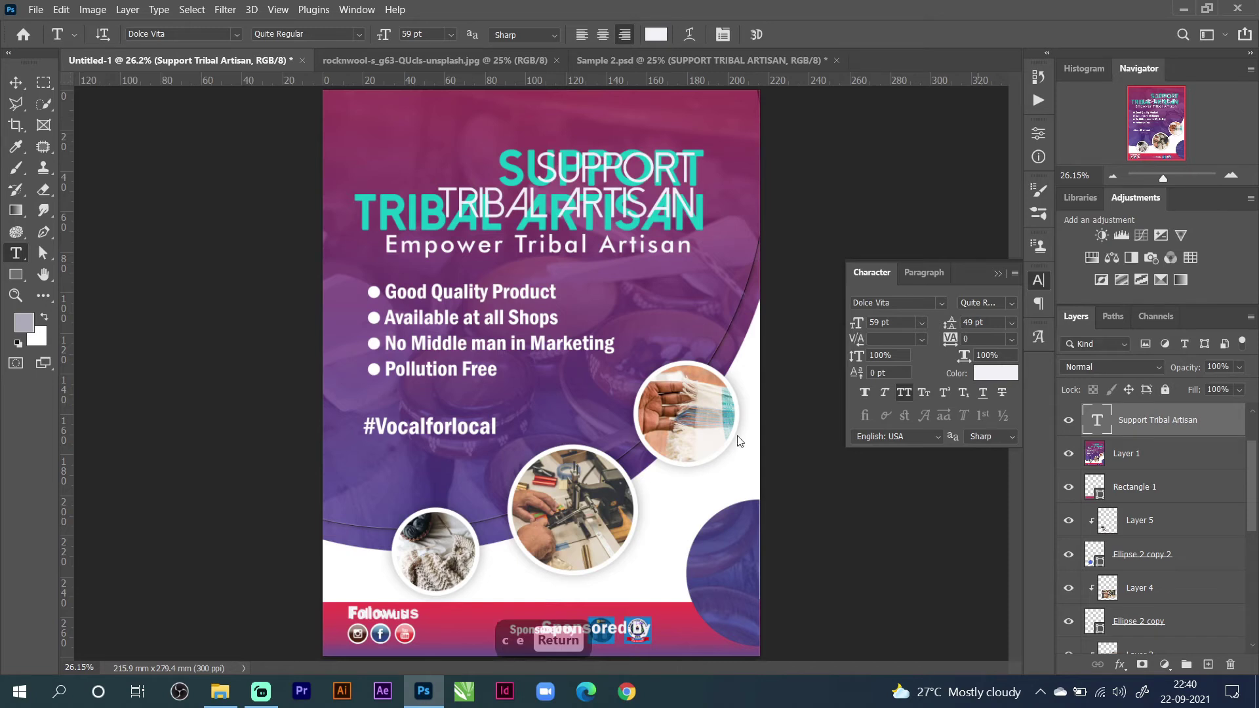
# Add a new text layer reading "Empower tribal artisan" on the poster.
pyautogui.click(638, 423)
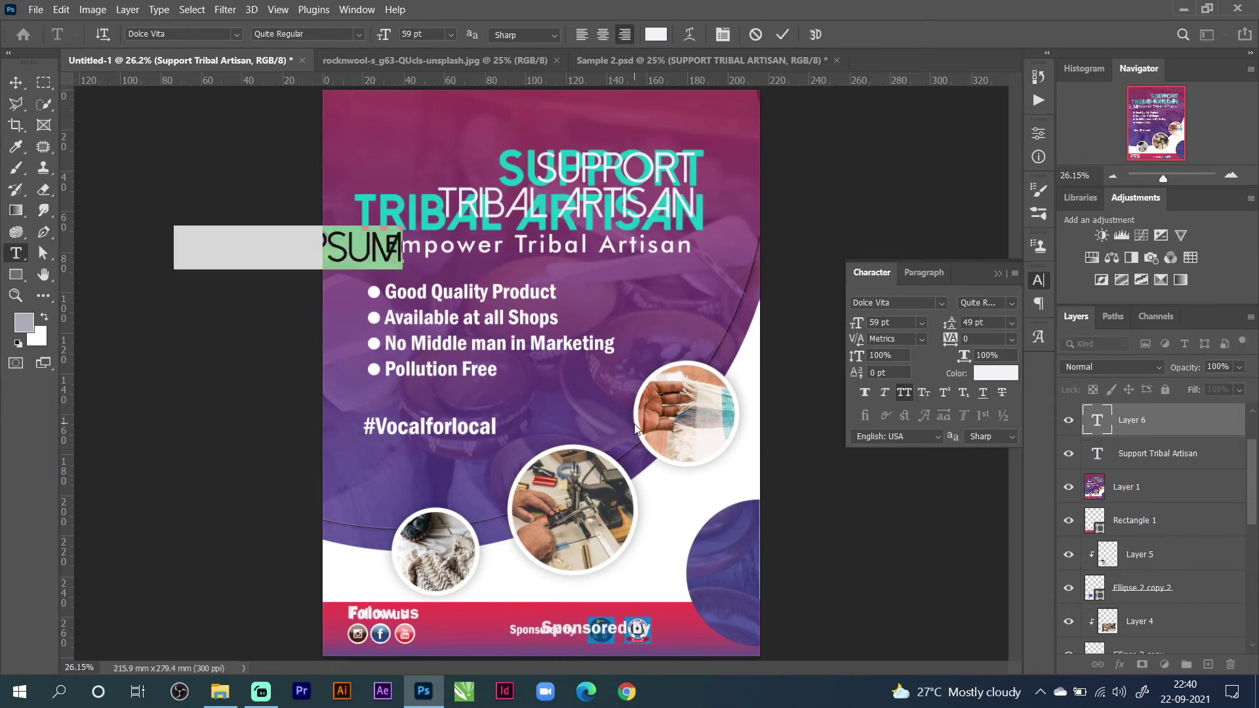
pyautogui.write('Empowr')
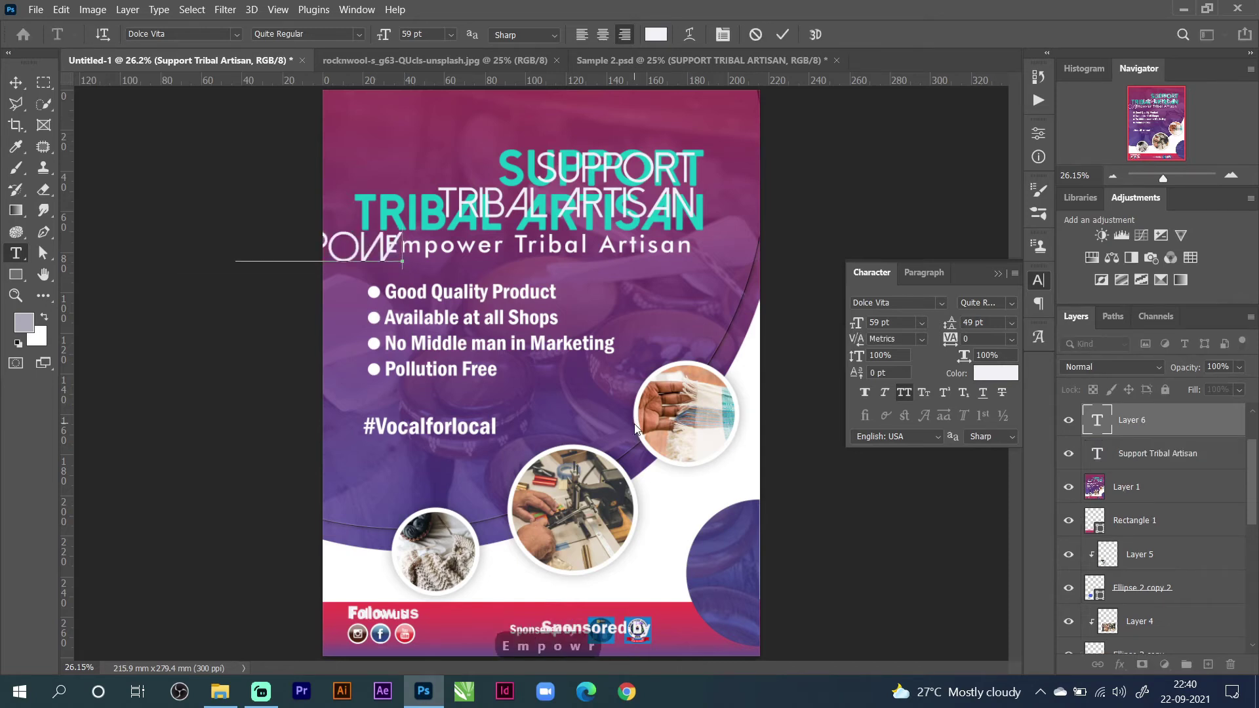
pyautogui.press('BackSpace')
pyautogui.write('er')
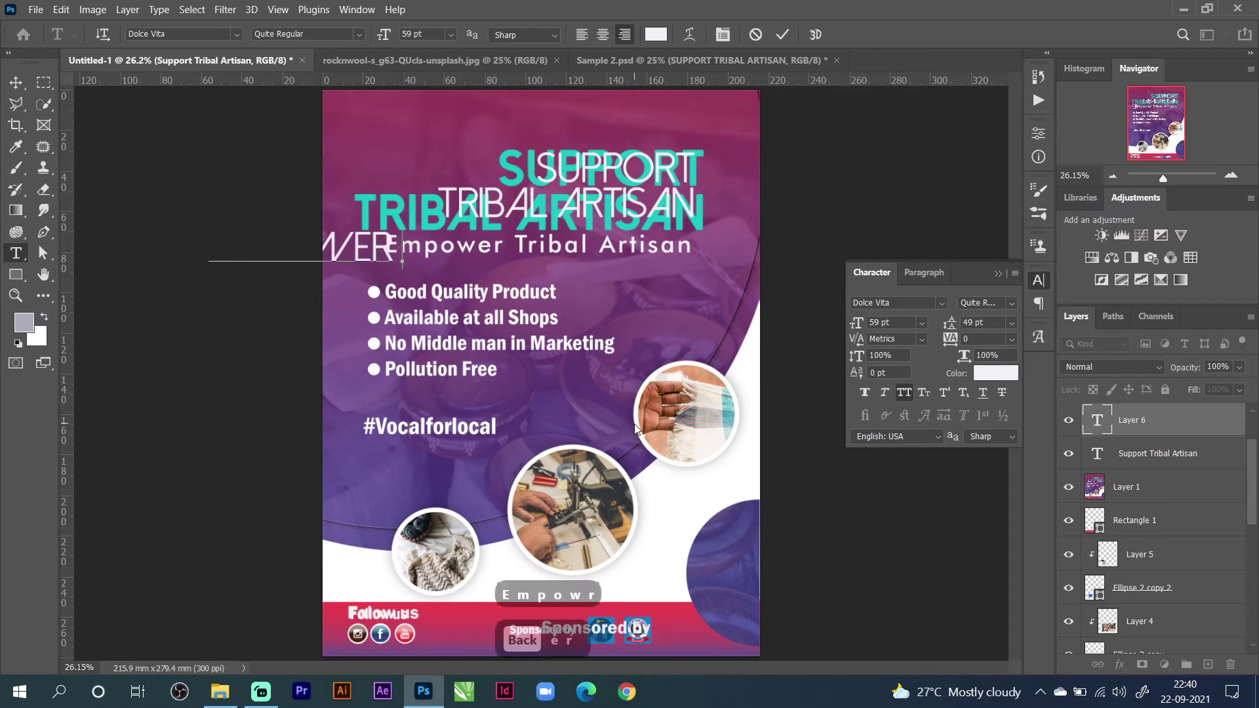
pyautogui.write(' tribal a')
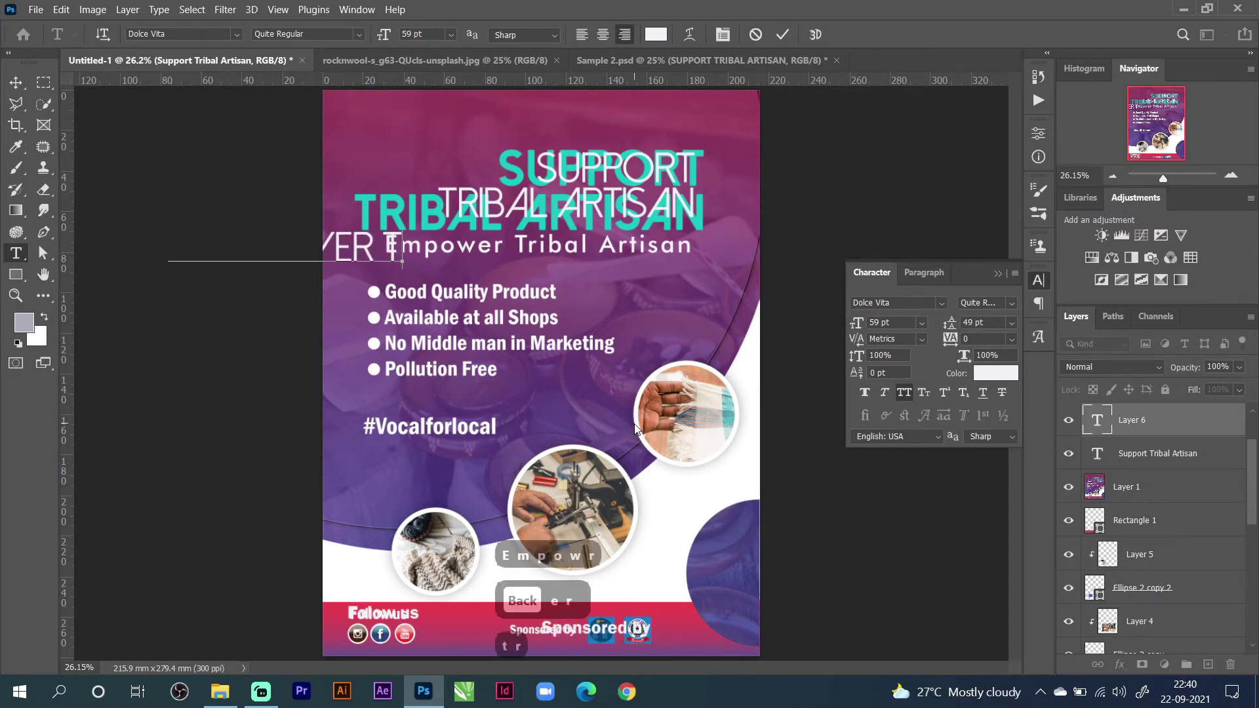
pyautogui.write('rtisan')
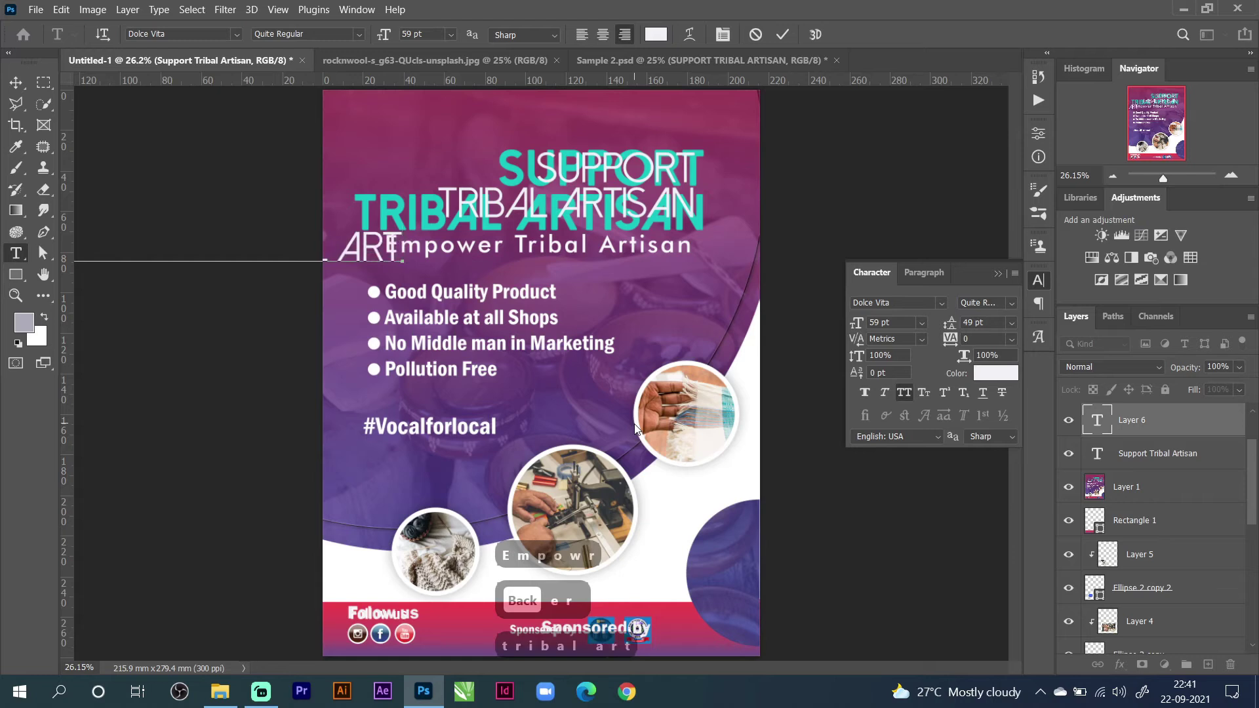
# Set the subtitle's font to Bebas Neue Regular and its size to 38 pt.
pyautogui.hotkey('ctrl', 'a')
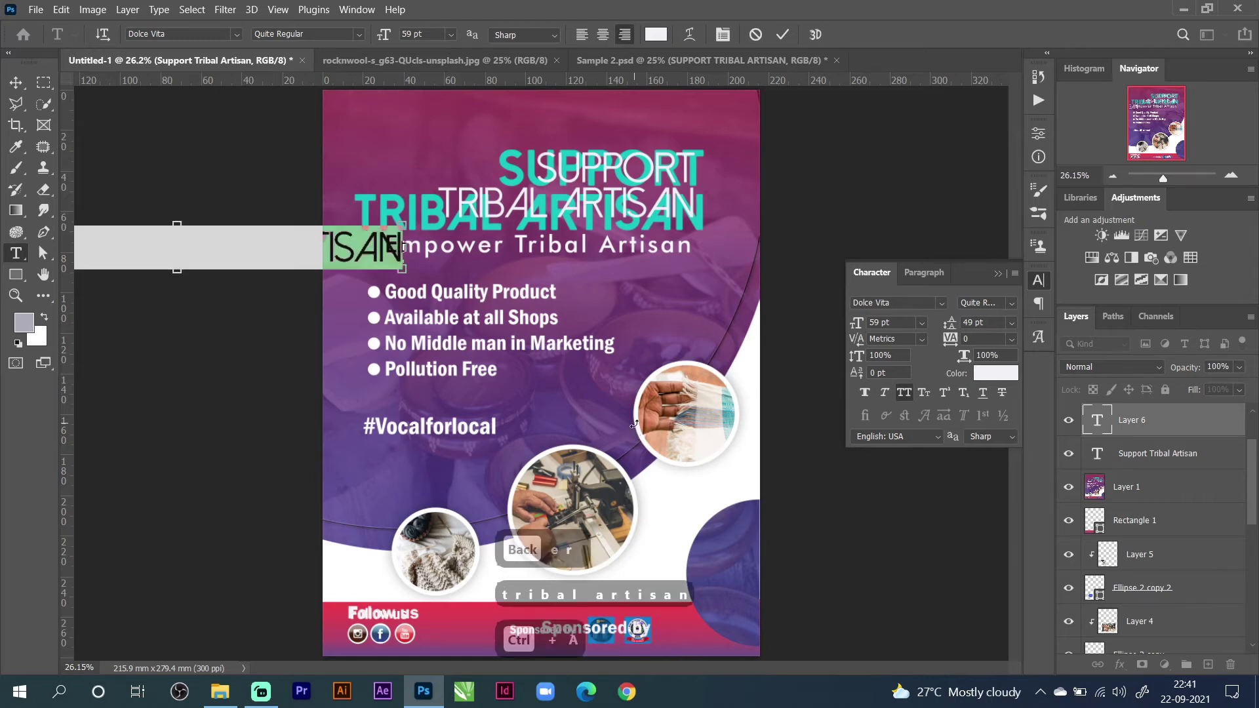
pyautogui.click(922, 304)
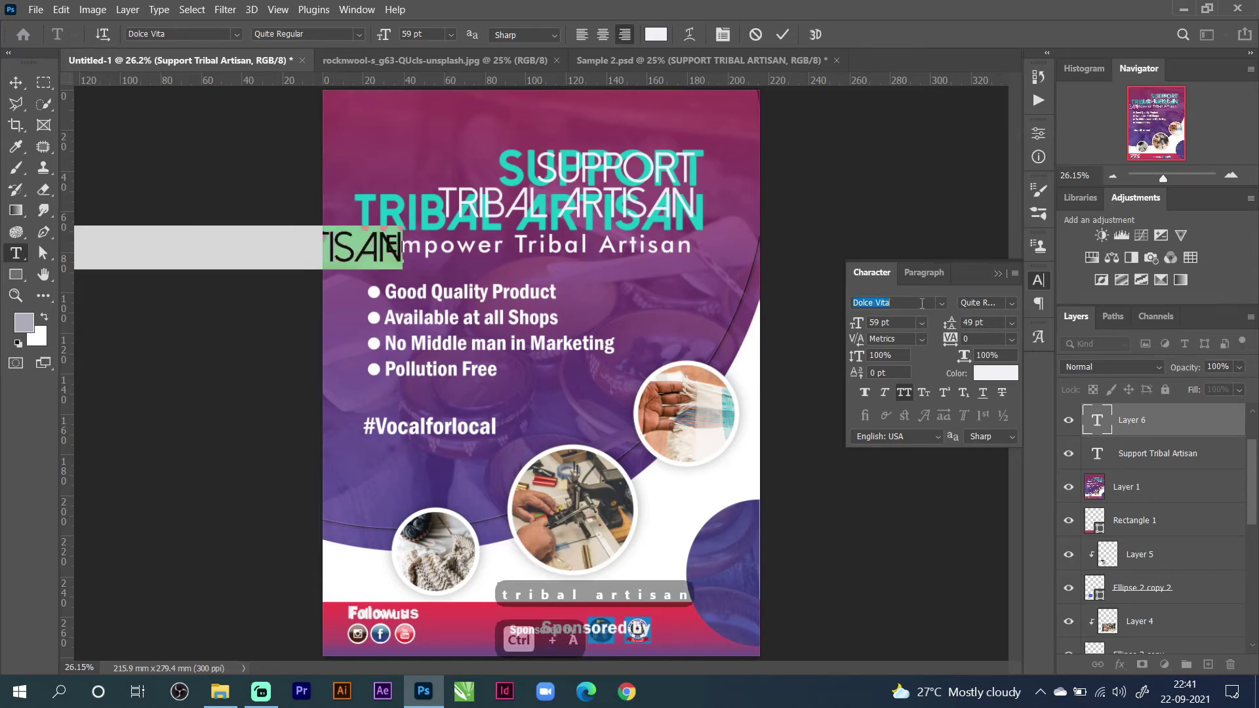
pyautogui.press('Down')
pyautogui.press('Down')
pyautogui.press('Down')
pyautogui.press('Up')
pyautogui.moveTo(859, 328); pyautogui.dragTo(716, 349)
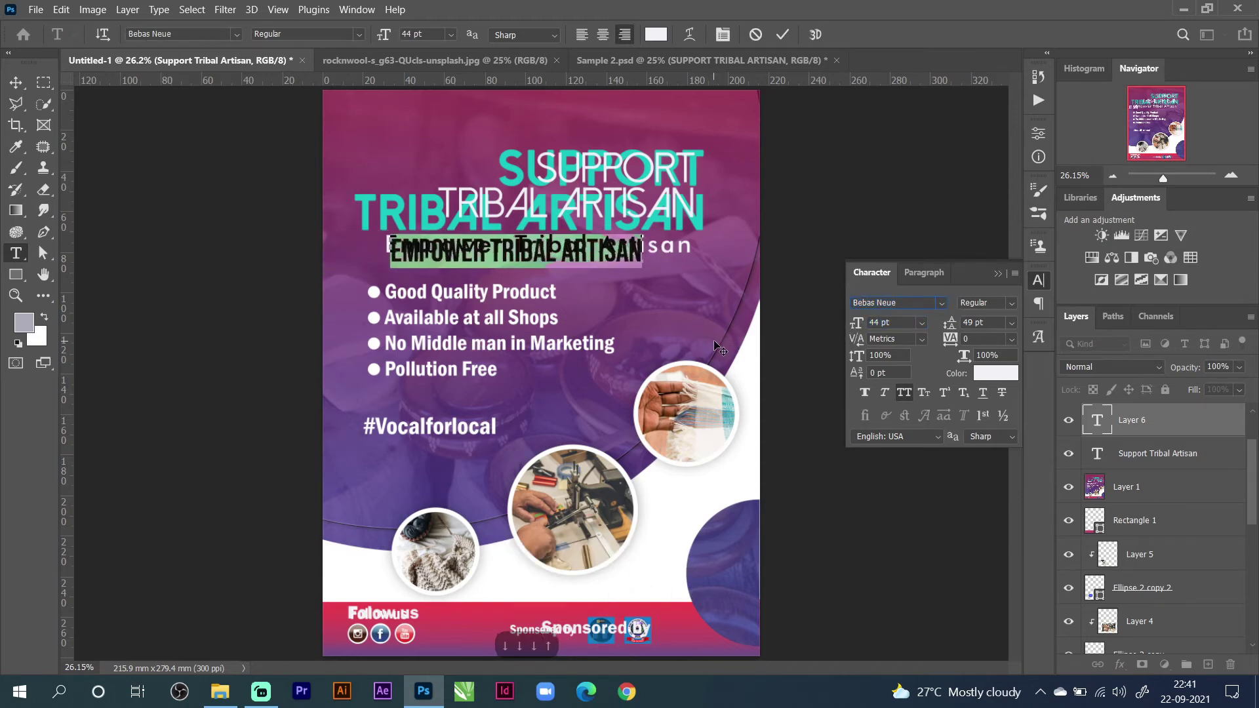
pyautogui.moveTo(852, 331); pyautogui.dragTo(853, 331)
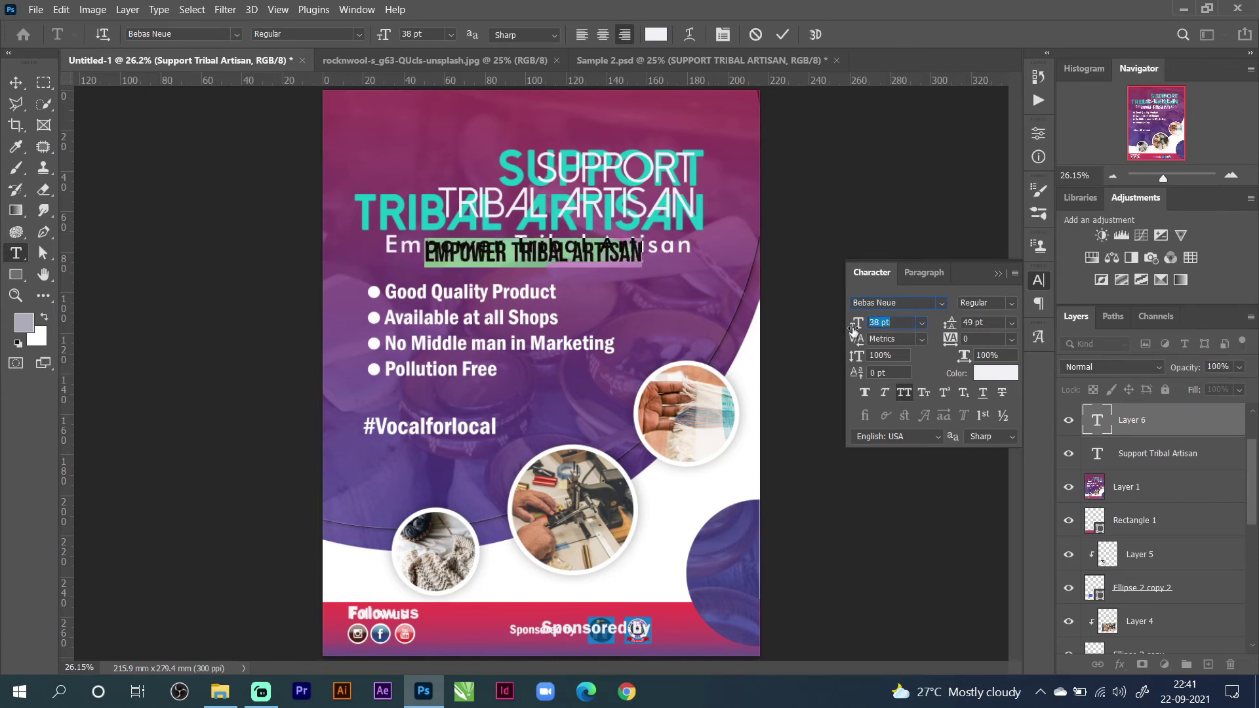
pyautogui.click(782, 34)
# Hide the reference design in Layer 1 and move the subtitle directly beneath the headline.
pyautogui.click(1068, 488)
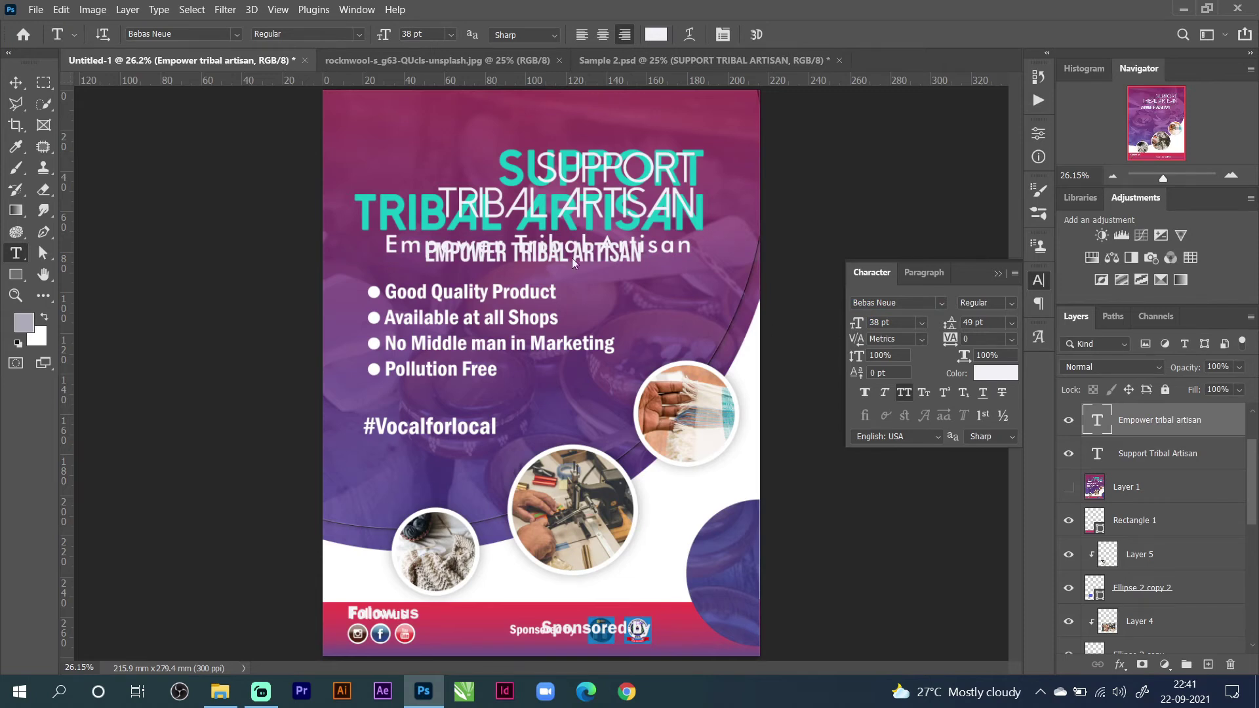
pyautogui.click(536, 252)
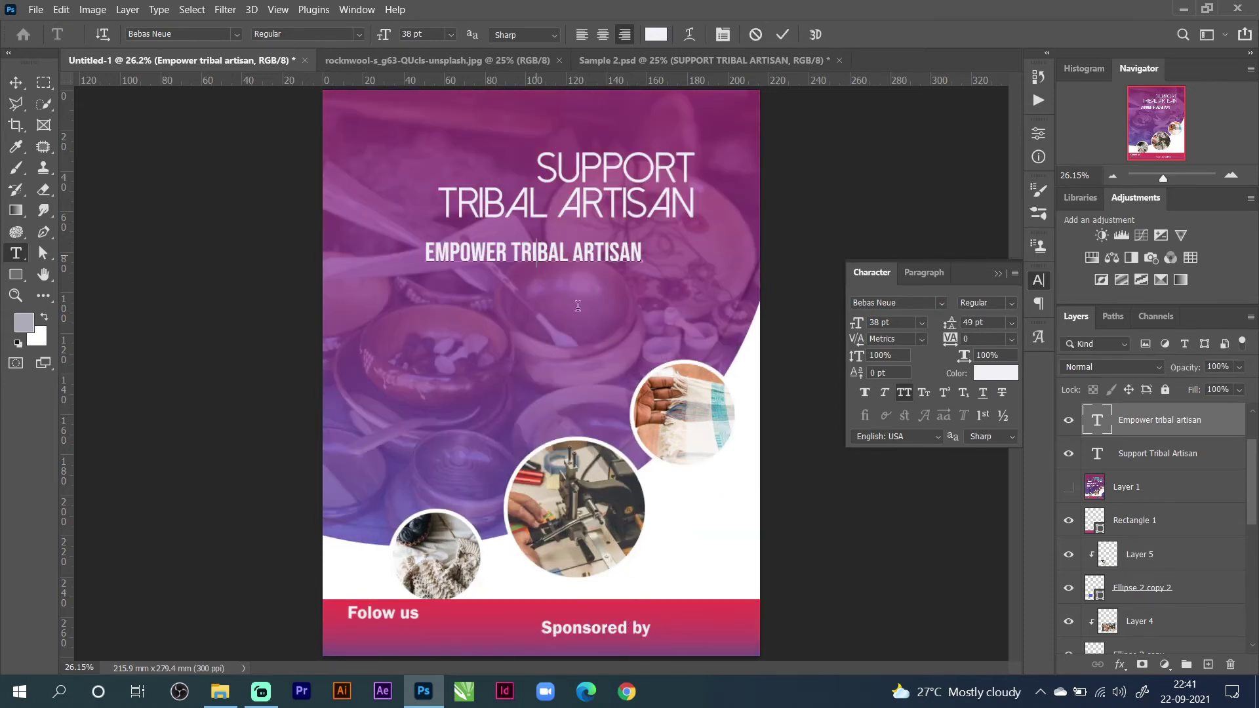
pyautogui.moveTo(584, 331); pyautogui.dragTo(620, 307)
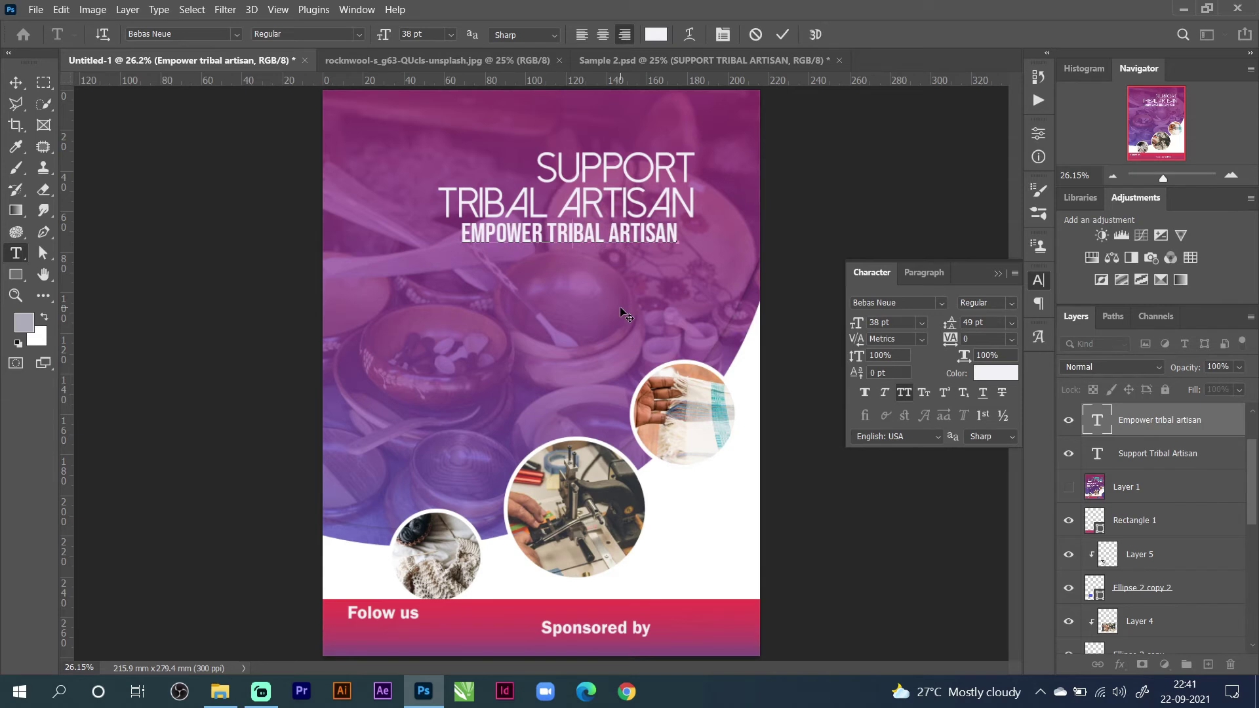
pyautogui.click(781, 35)
# Compare neighbouring fonts such as Dolce Vita Light on the headline and set it to Dolce Vita Heavy, A Few Extra Pounds.
pyautogui.click(441, 152)
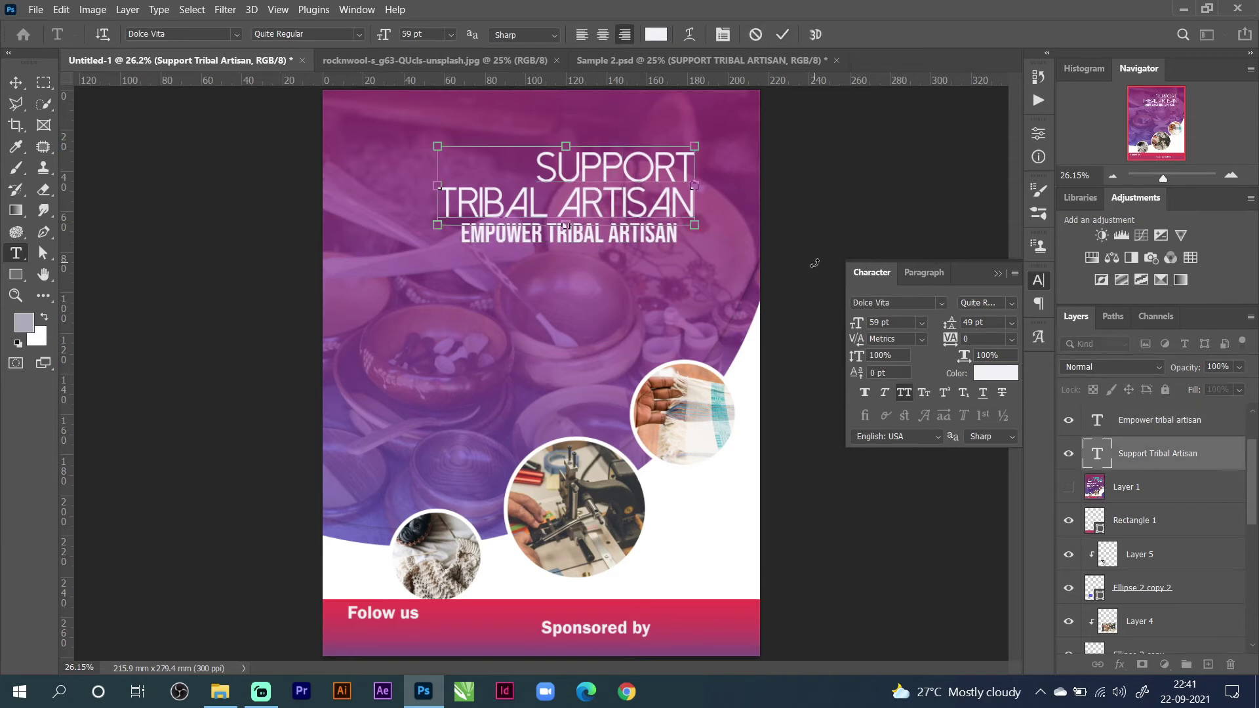
pyautogui.hotkey('ctrl', 'a')
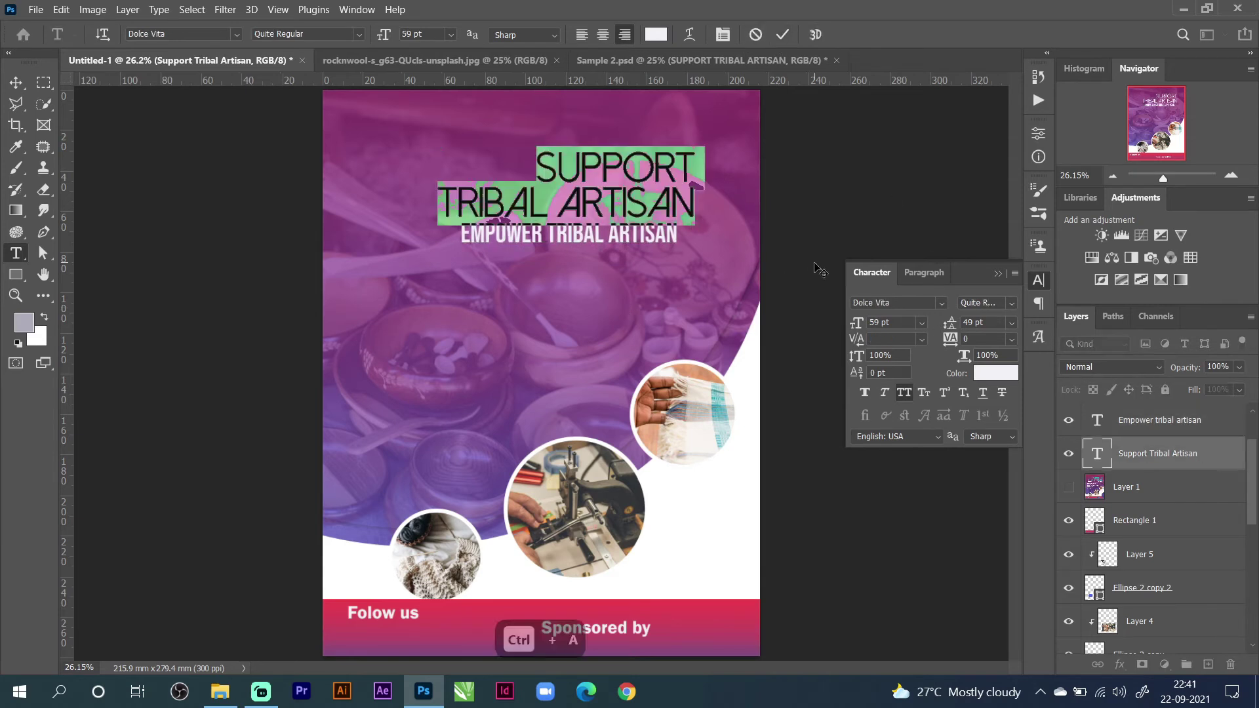
pyautogui.click(1011, 304)
pyautogui.click(920, 305)
pyautogui.press('Down')
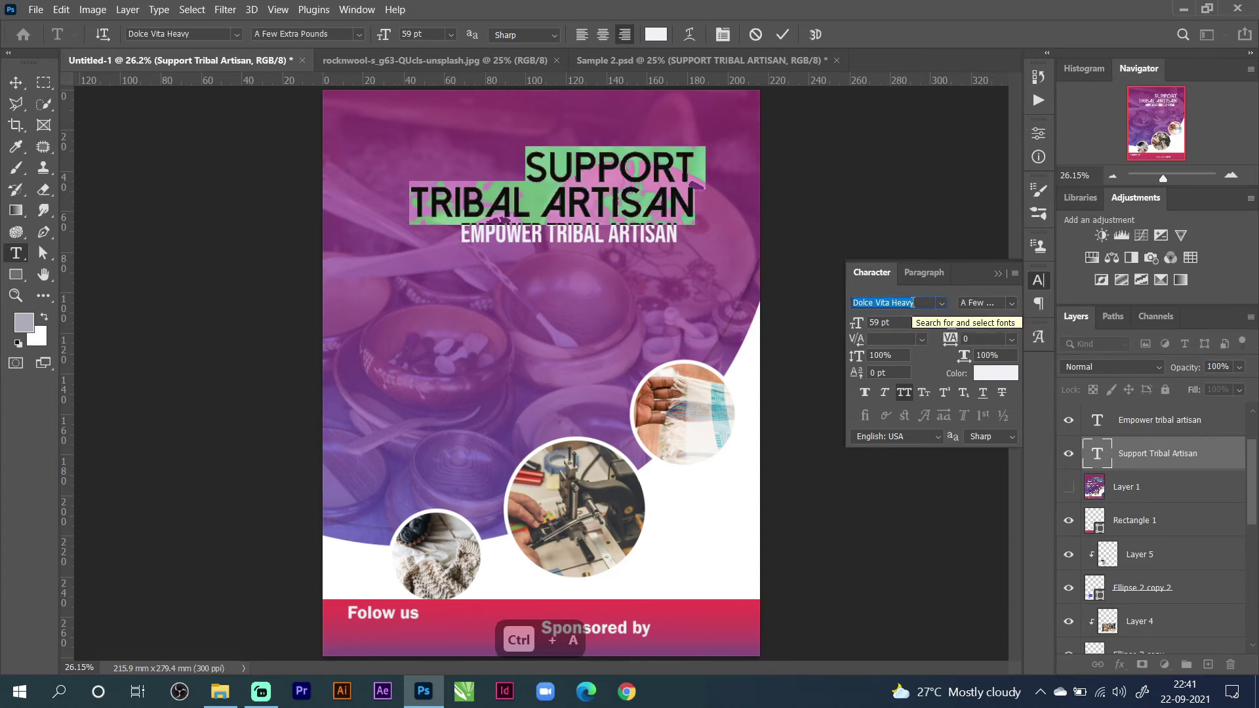
pyautogui.press('Down')
pyautogui.press('Up')
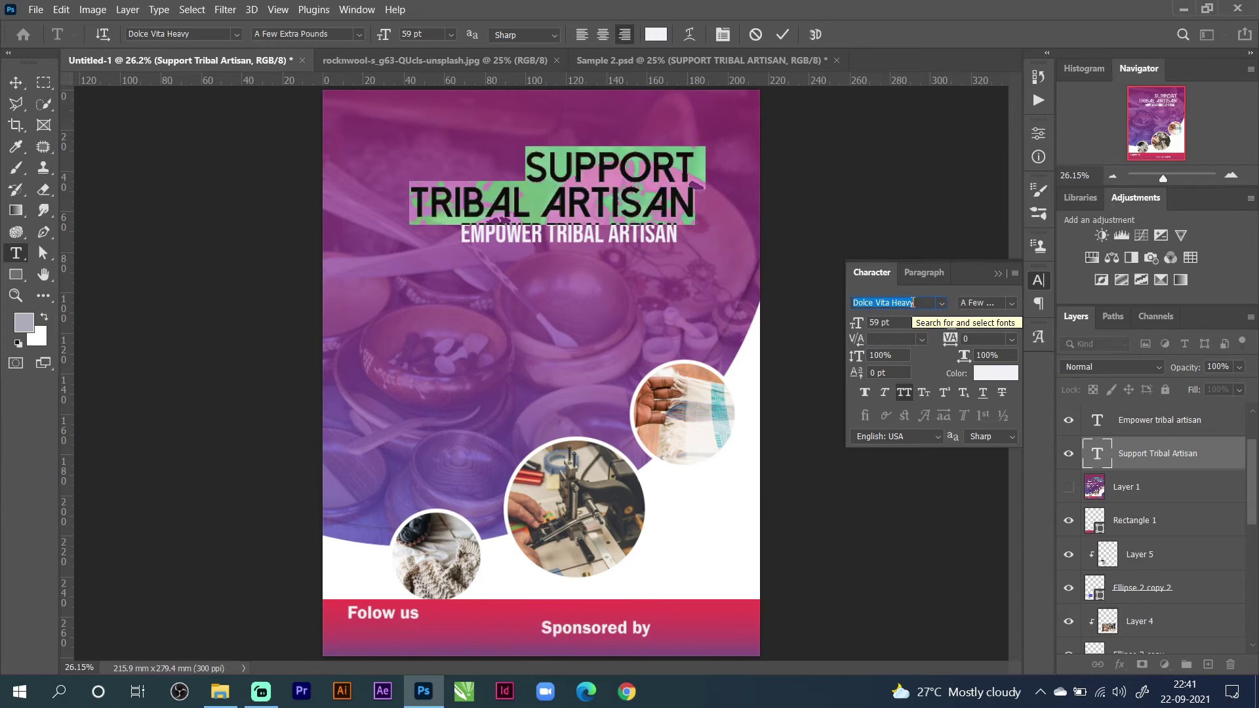
pyautogui.click(1012, 303)
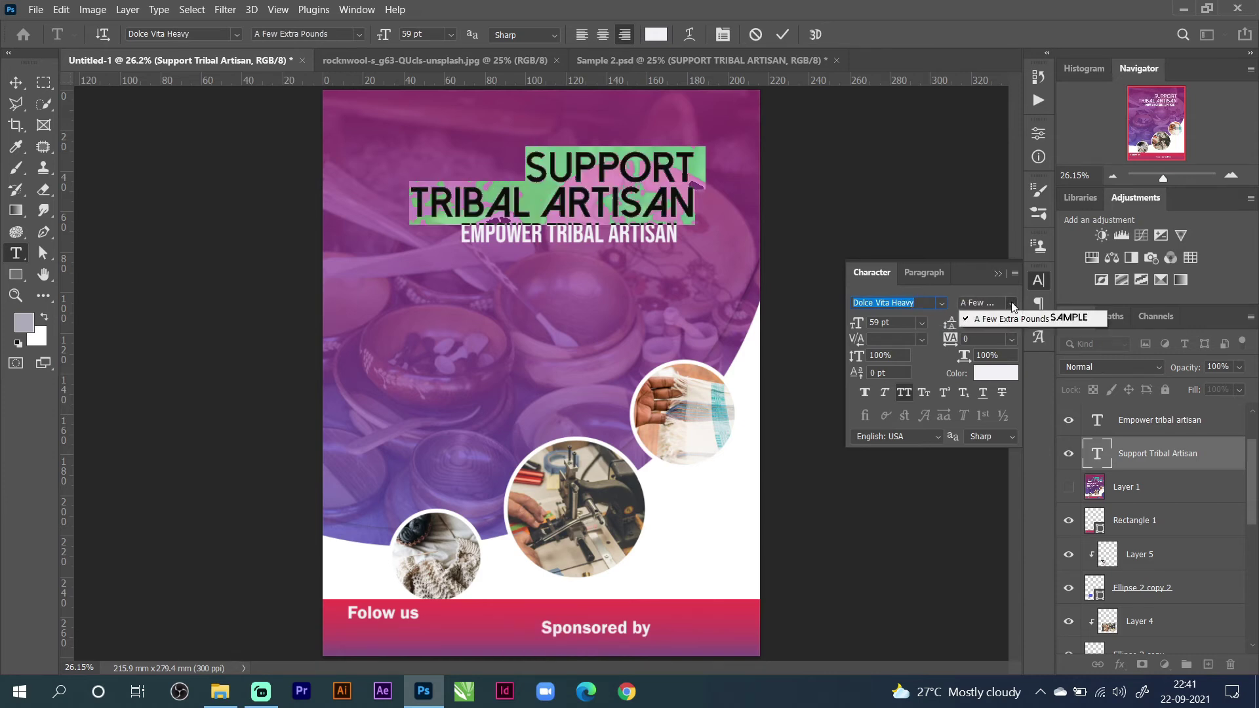
pyautogui.press('Escape')
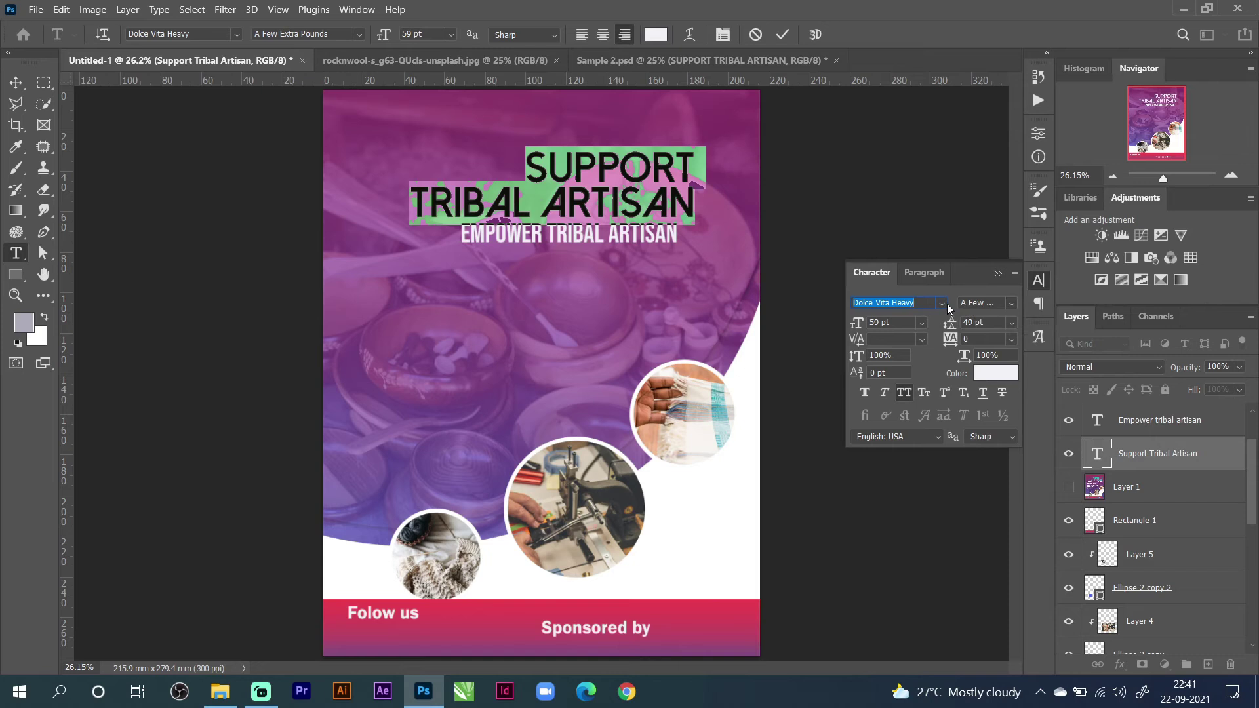
pyautogui.press('Down')
pyautogui.press('Down')
pyautogui.press('Down')
pyautogui.press('Down')
pyautogui.press('Down')
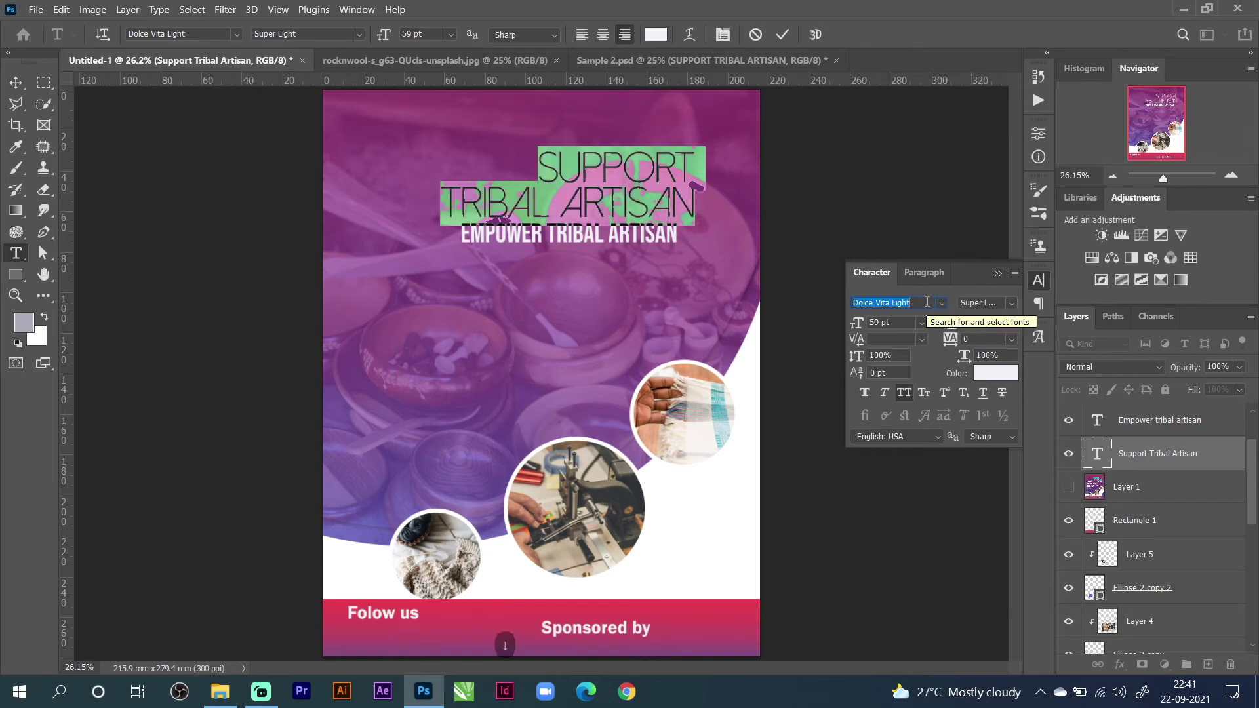
pyautogui.press('Up')
pyautogui.press('Up')
pyautogui.press('Up')
pyautogui.press('Up')
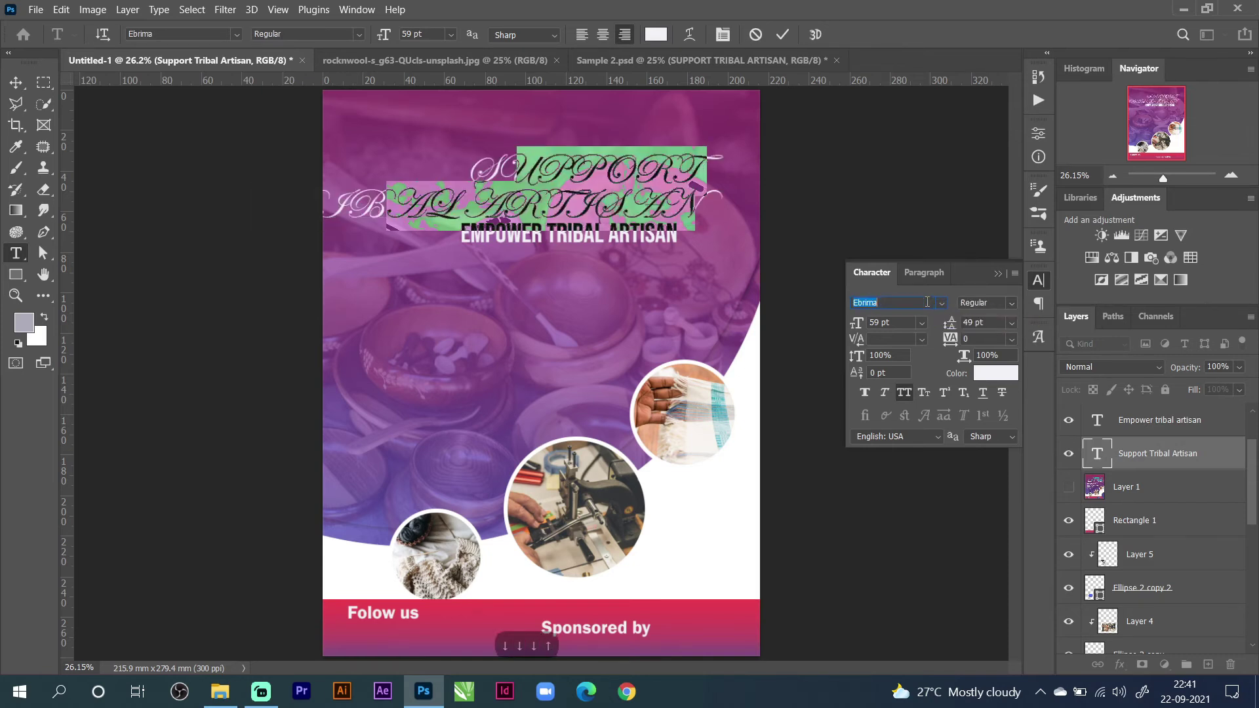
pyautogui.press('Up')
pyautogui.press('Down')
pyautogui.press('Down')
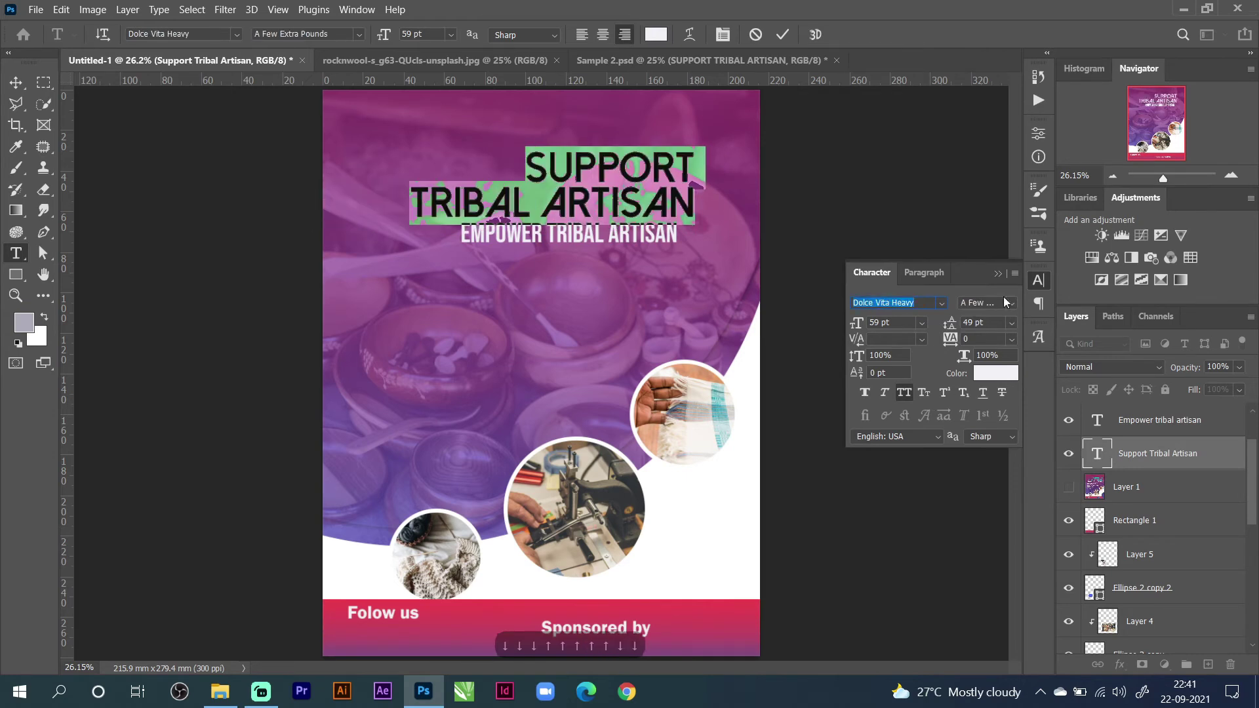
pyautogui.click(782, 34)
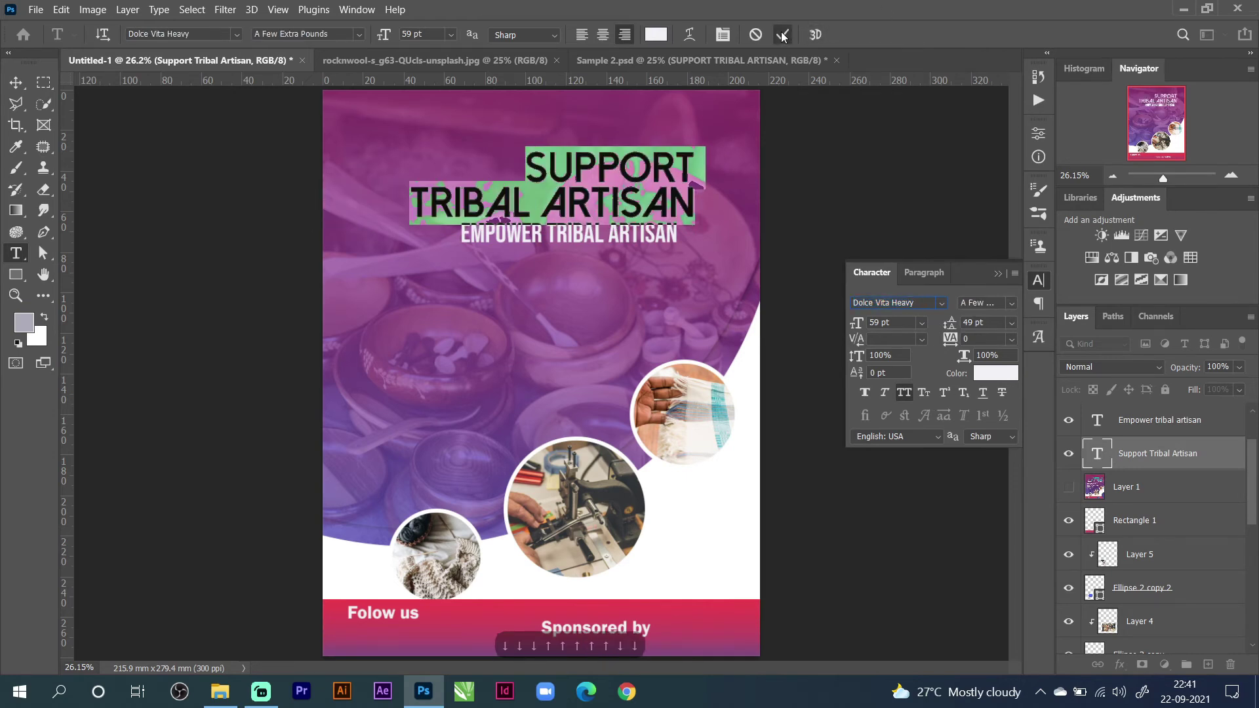
# Set the subtitle's tracking to 80 and compare the text with the reference design in Layer 1, leaving that layer hidden.
pyautogui.click(514, 229)
pyautogui.moveTo(462, 234); pyautogui.dragTo(733, 231)
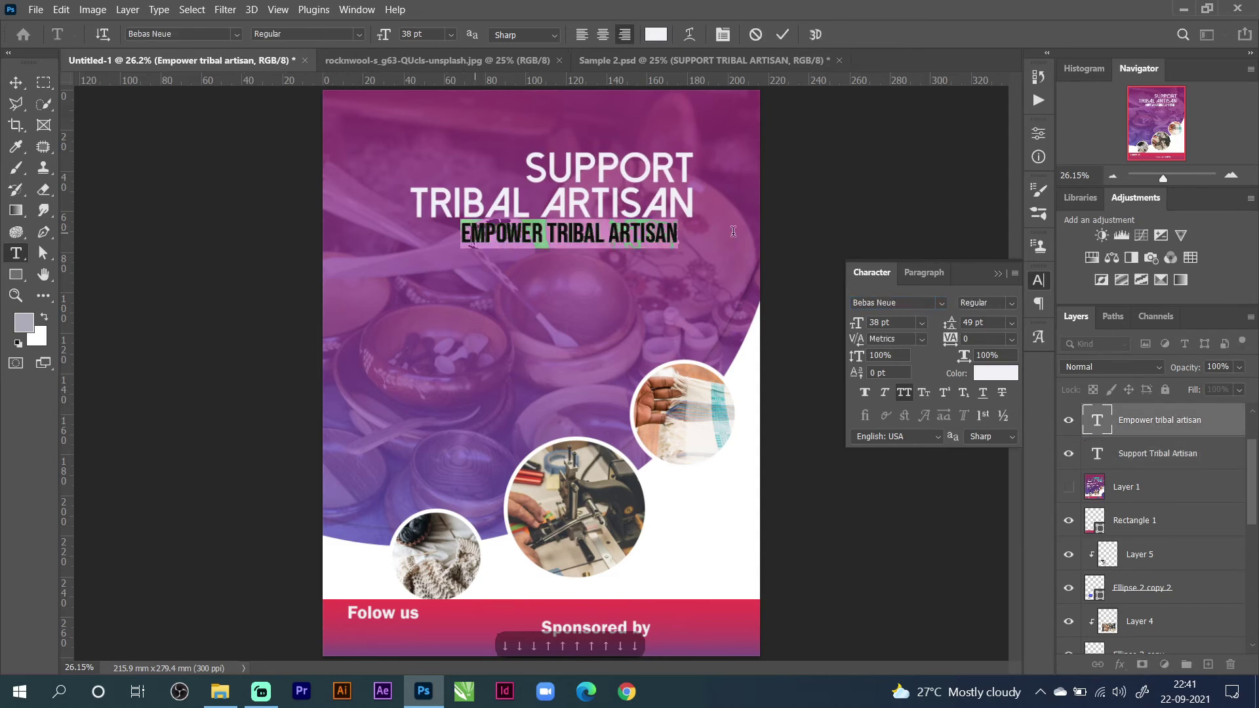
pyautogui.moveTo(951, 340); pyautogui.dragTo(952, 339)
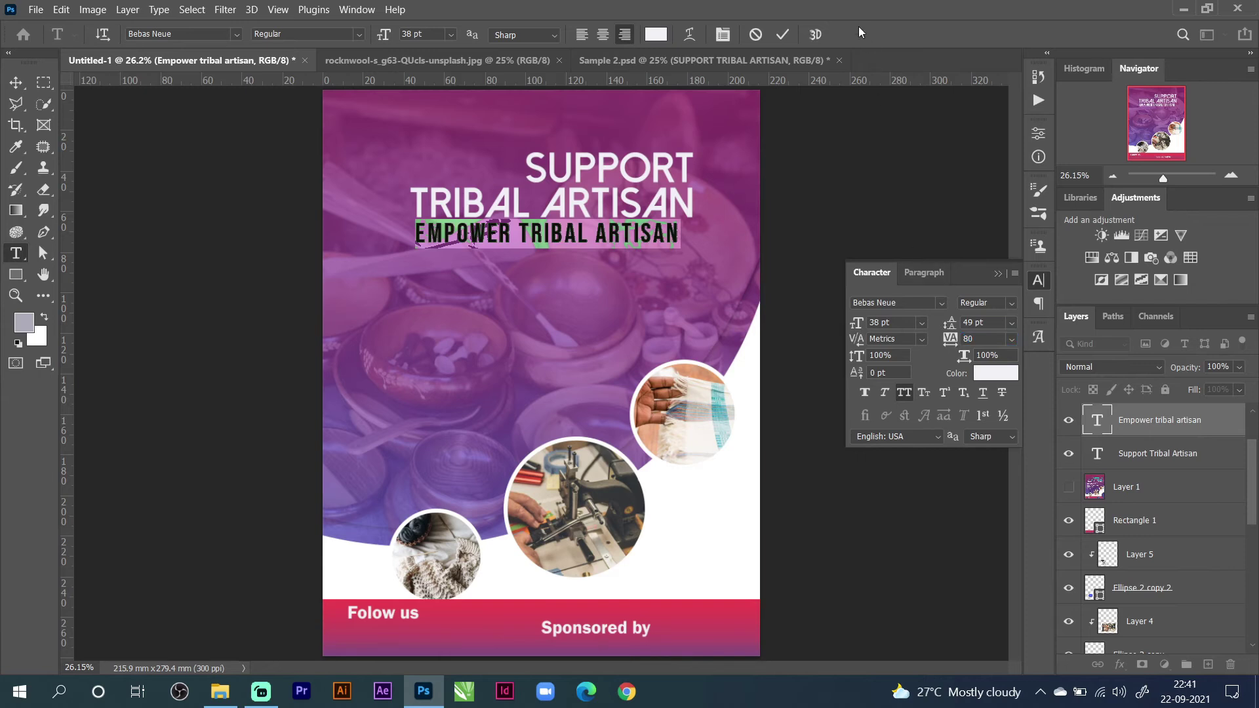
pyautogui.click(782, 34)
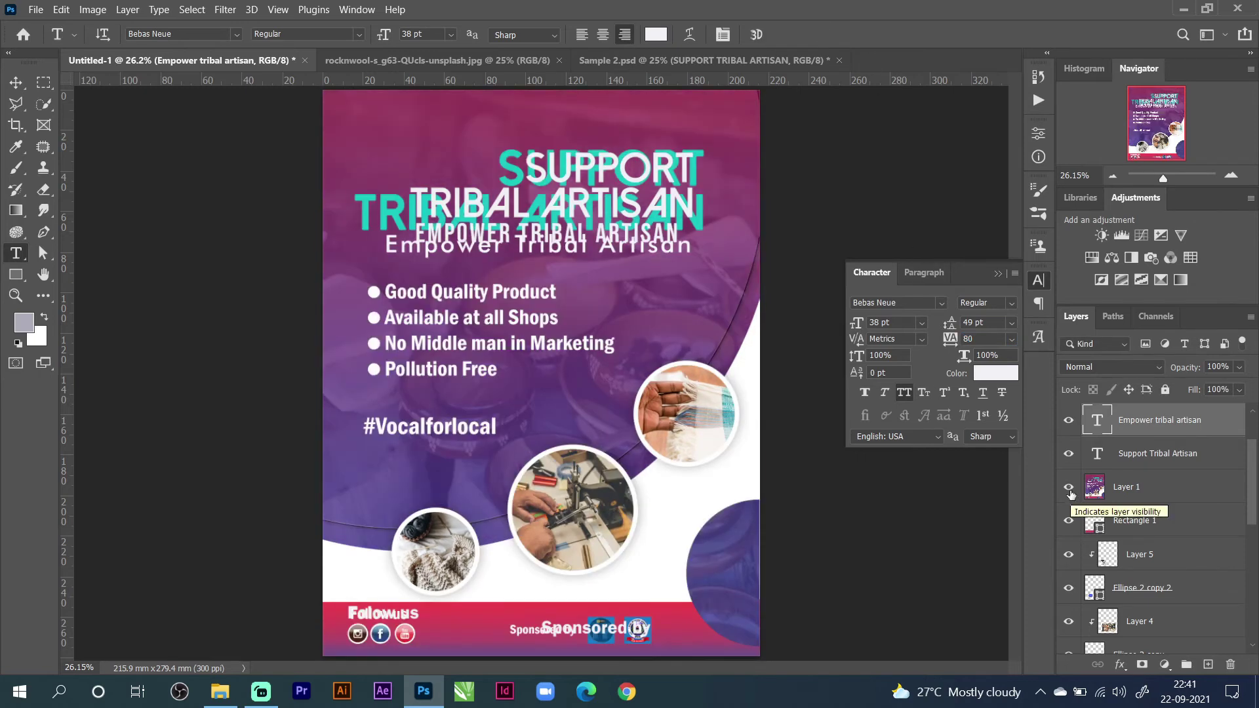
pyautogui.click(1069, 492)
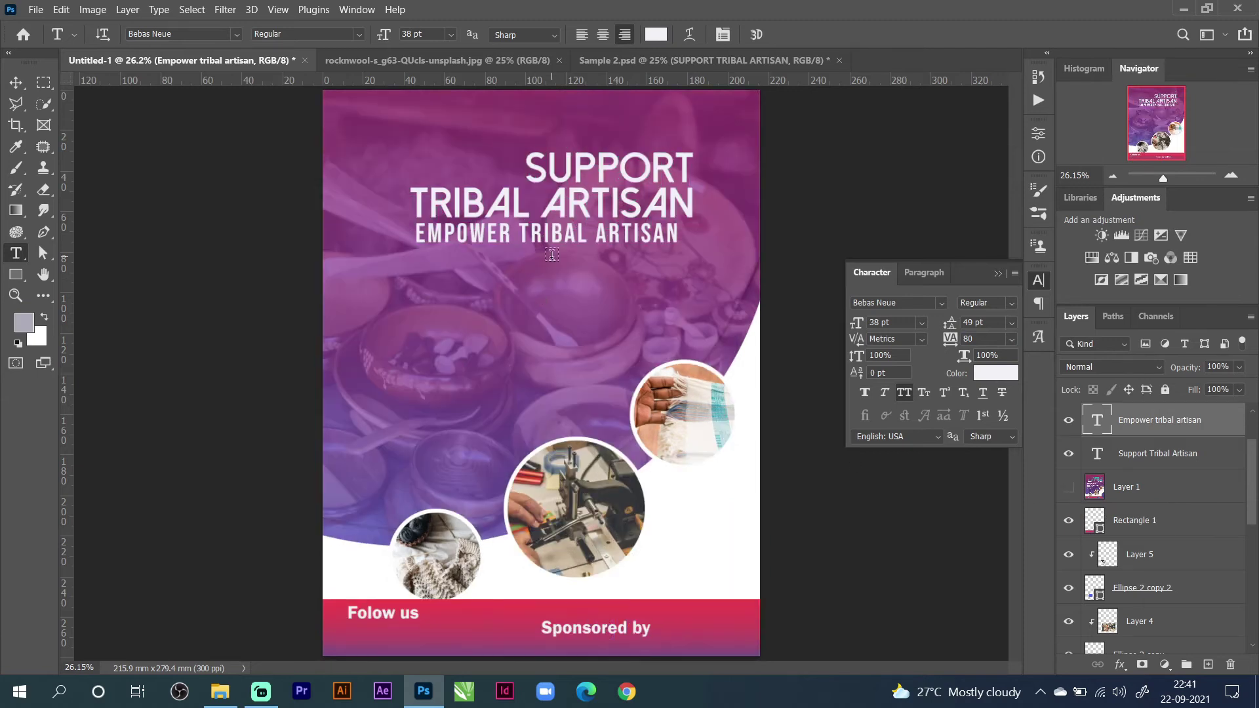
# Move the red gradient footer rectangle slightly downward at the base of the poster.
pyautogui.click(14, 80)
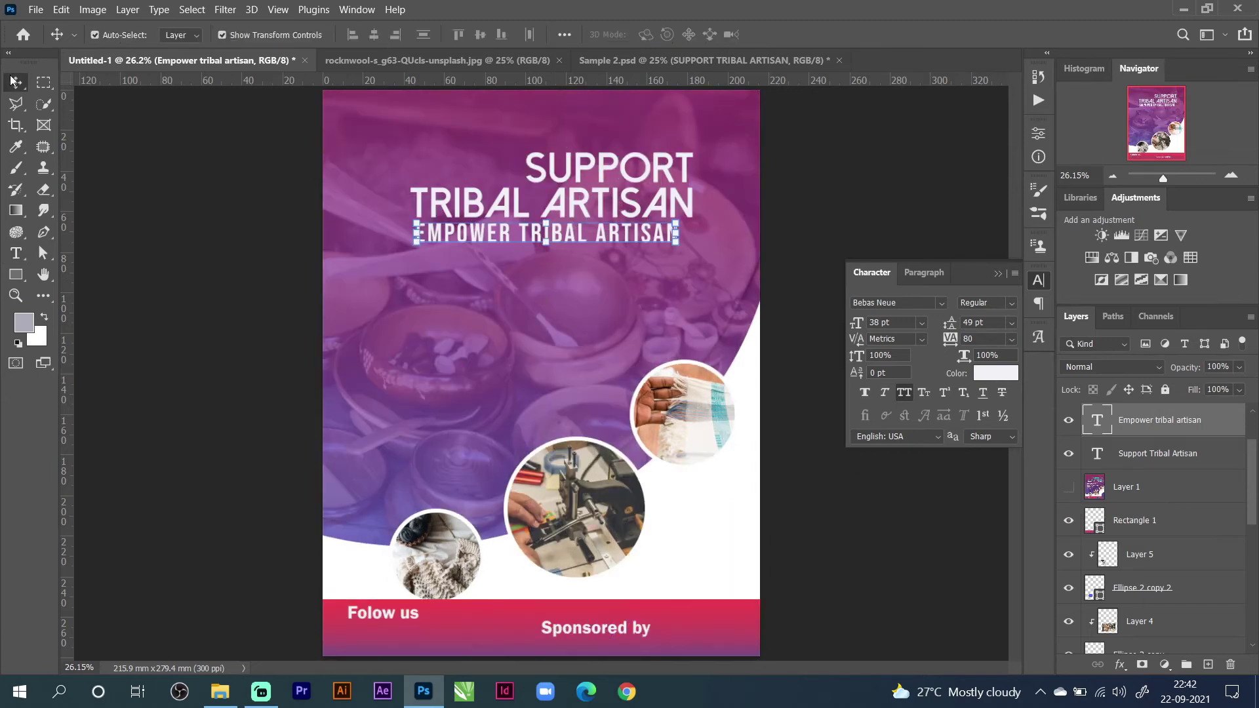
pyautogui.click(930, 163)
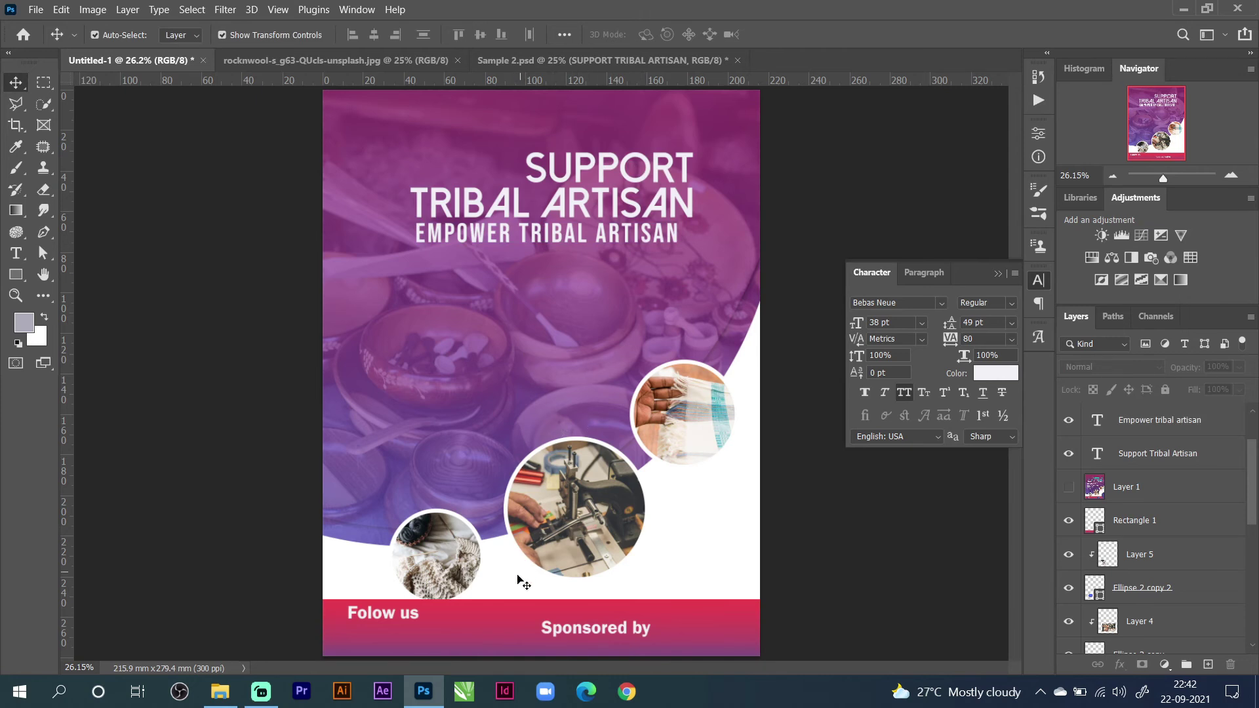
pyautogui.click(492, 609)
pyautogui.press('Down')
pyautogui.press('Down')
pyautogui.press('Down')
pyautogui.press('Down')
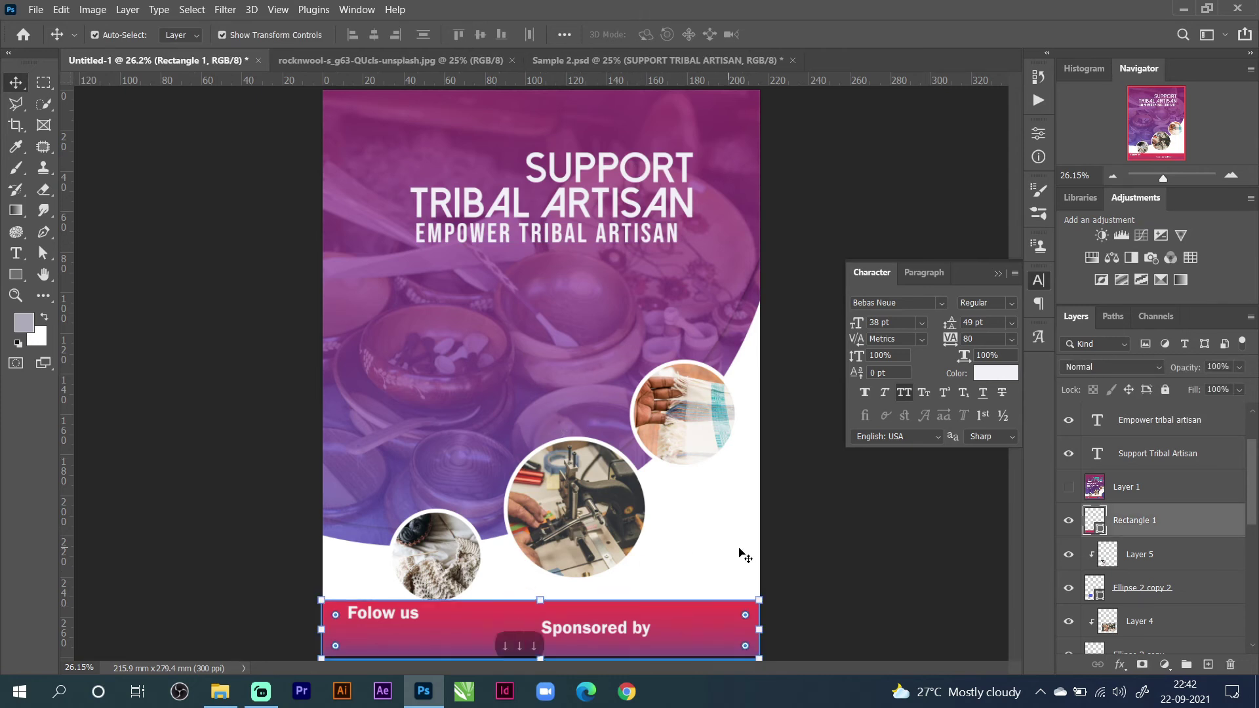
pyautogui.press('Down')
pyautogui.press('Down')
pyautogui.press('Down')
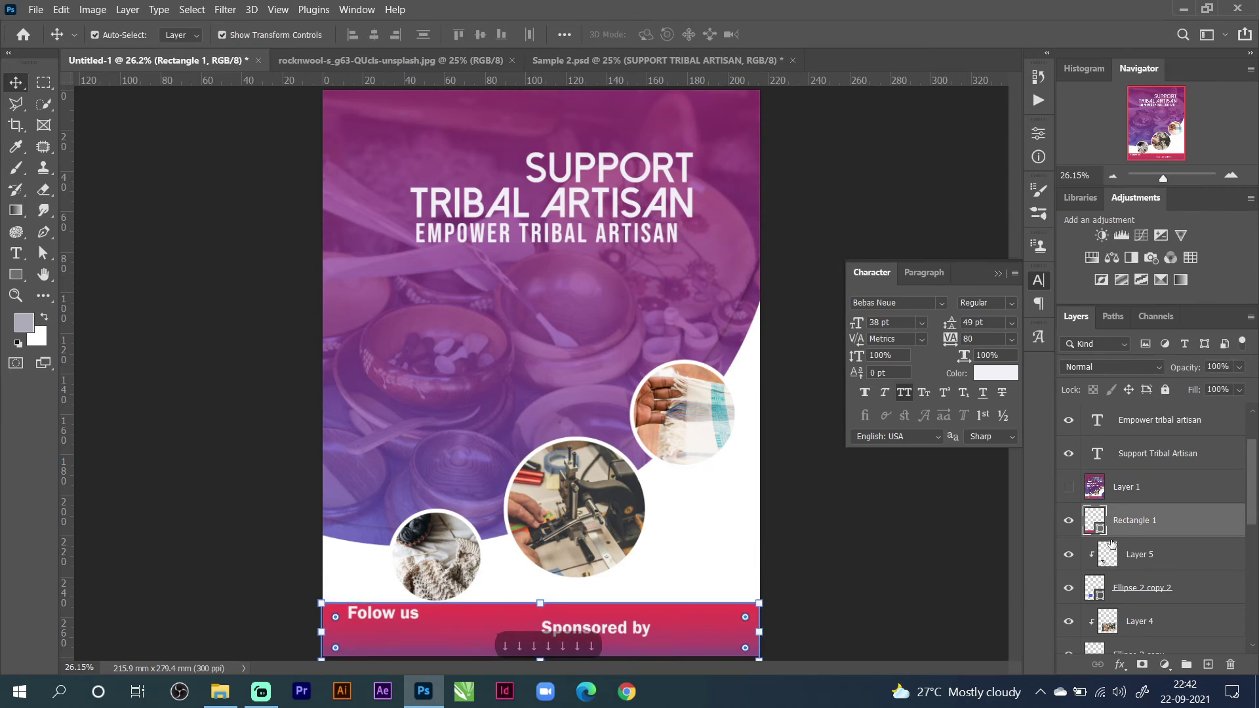
pyautogui.press('Down')
pyautogui.press('Down')
pyautogui.press('Down')
pyautogui.press('Down')
pyautogui.press('Down')
pyautogui.press('Down')
pyautogui.press('Down')
pyautogui.press('Down')
pyautogui.press('Down')
pyautogui.press('Down')
pyautogui.press('Down')
pyautogui.press('Down')
pyautogui.press('Down')
pyautogui.press('Down')
pyautogui.press('Down')
pyautogui.press('Down')
pyautogui.press('Down')
pyautogui.press('Down')
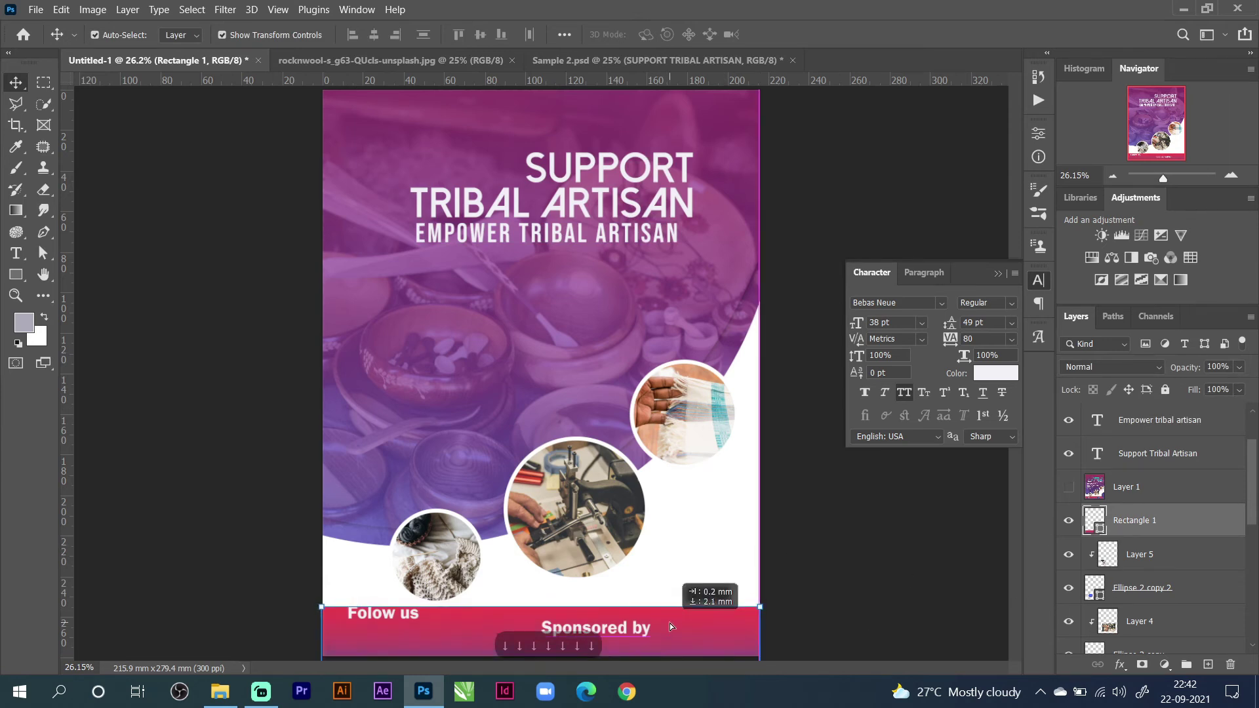
# Nudge the "Folow us" text down so it sits fully inside the footer band.
pyautogui.click(396, 616)
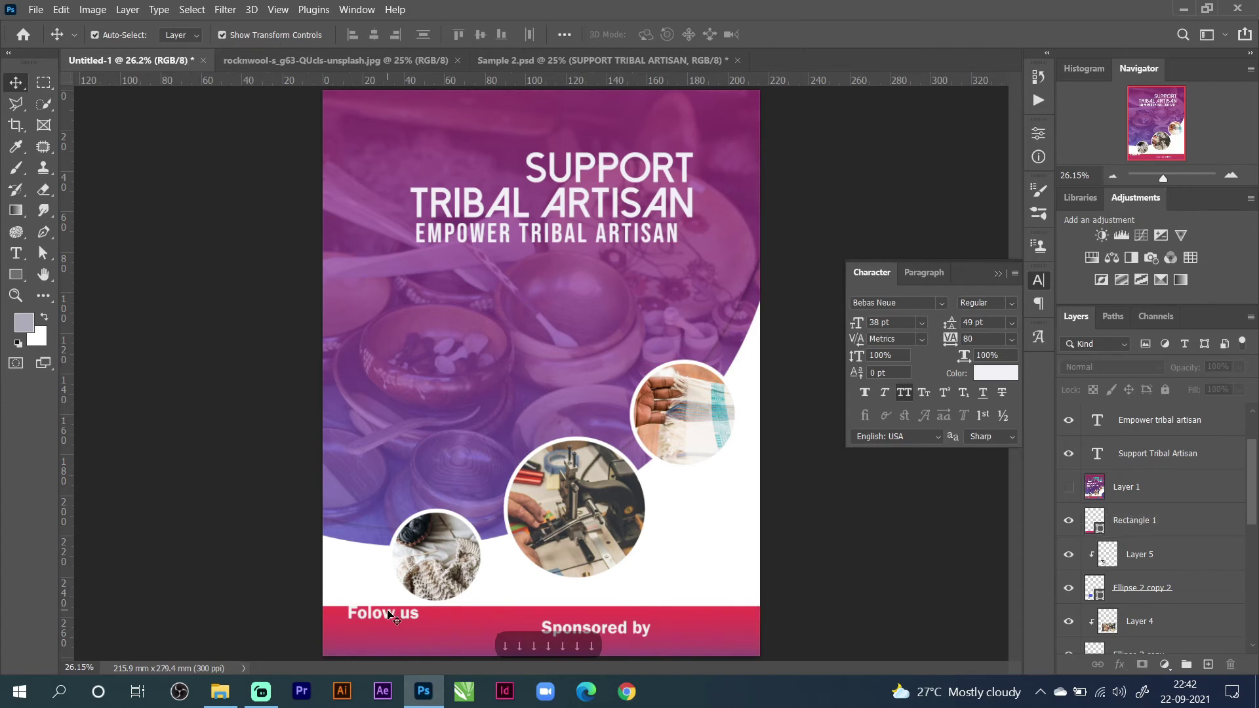
pyautogui.press('Down')
pyautogui.press('Down')
pyautogui.press('Down')
pyautogui.press('Down')
pyautogui.press('Down')
pyautogui.press('Down')
pyautogui.press('Down')
pyautogui.press('Down')
pyautogui.press('Down')
pyautogui.press('Down')
pyautogui.press('Down')
pyautogui.press('Down')
pyautogui.press('Down')
pyautogui.press('Down')
pyautogui.press('Down')
pyautogui.press('Down')
pyautogui.press('Down')
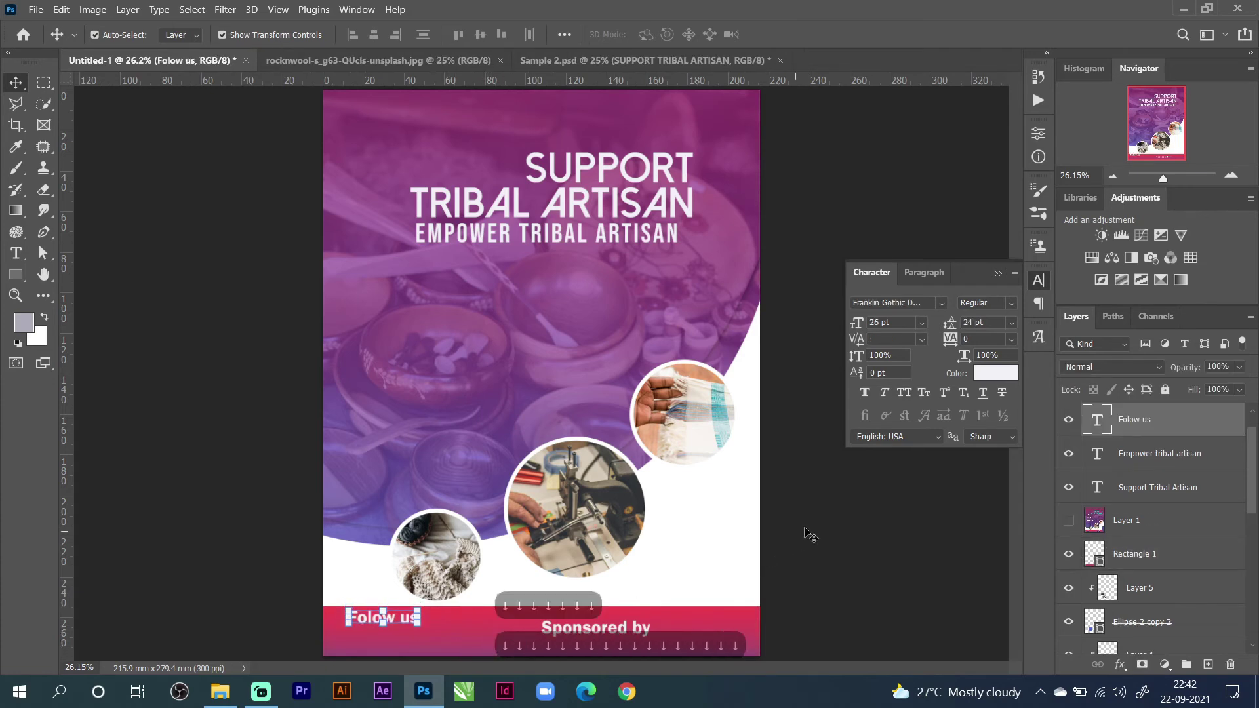
pyautogui.click(916, 486)
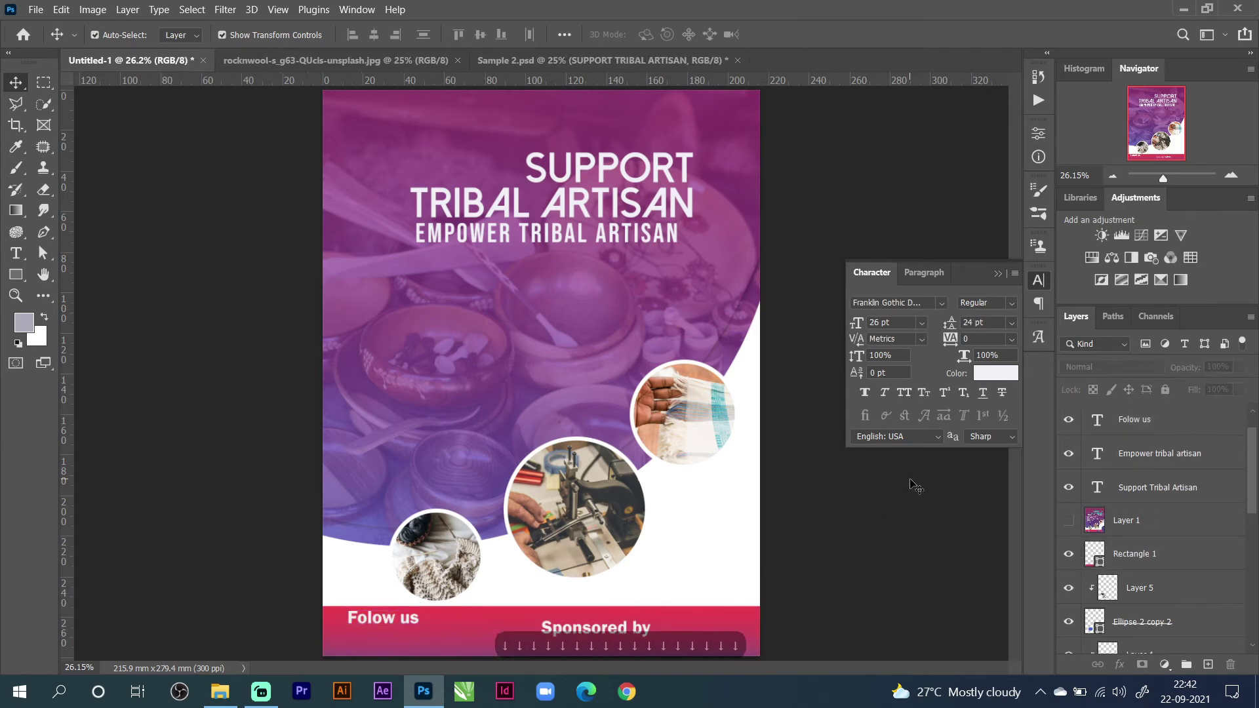
# Open the social-media-1177293_1280 icon sheet from the PSD Session 2 folder.
pyautogui.click(1231, 176)
pyautogui.click(1231, 176)
pyautogui.click(1231, 175)
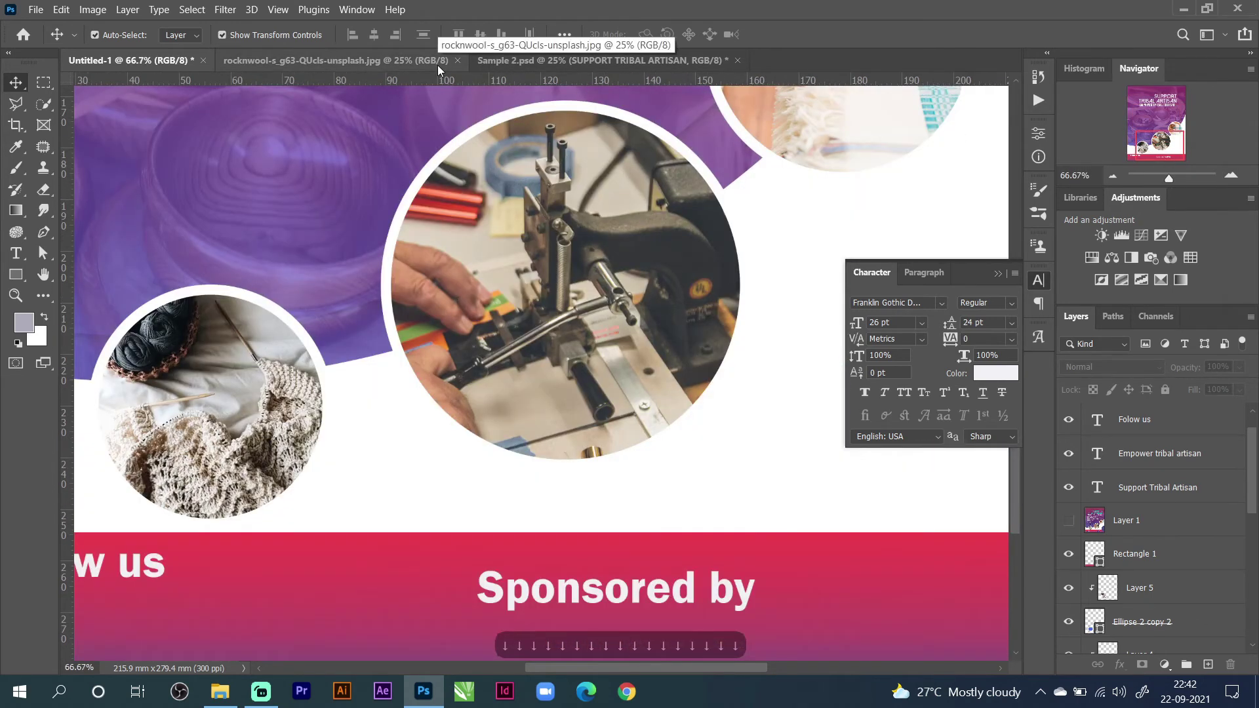
pyautogui.press('ctrl')
pyautogui.hotkey('ctrl', 'o')
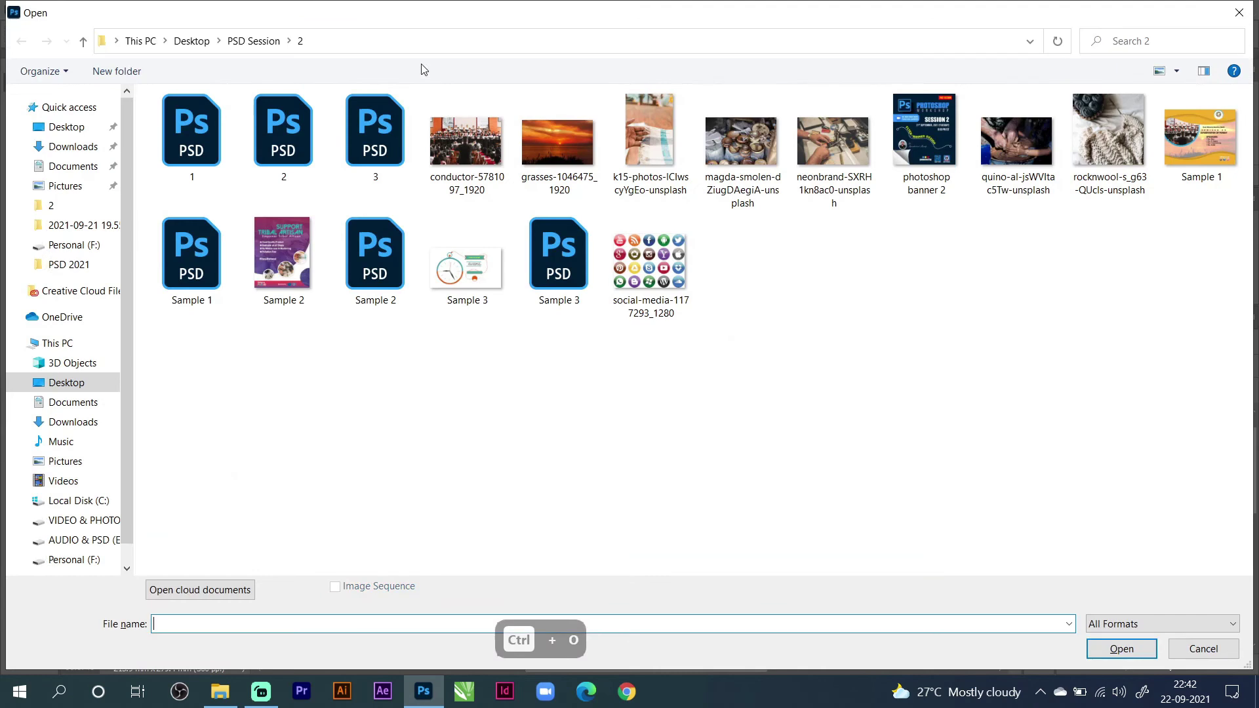
pyautogui.doubleClick(643, 237)
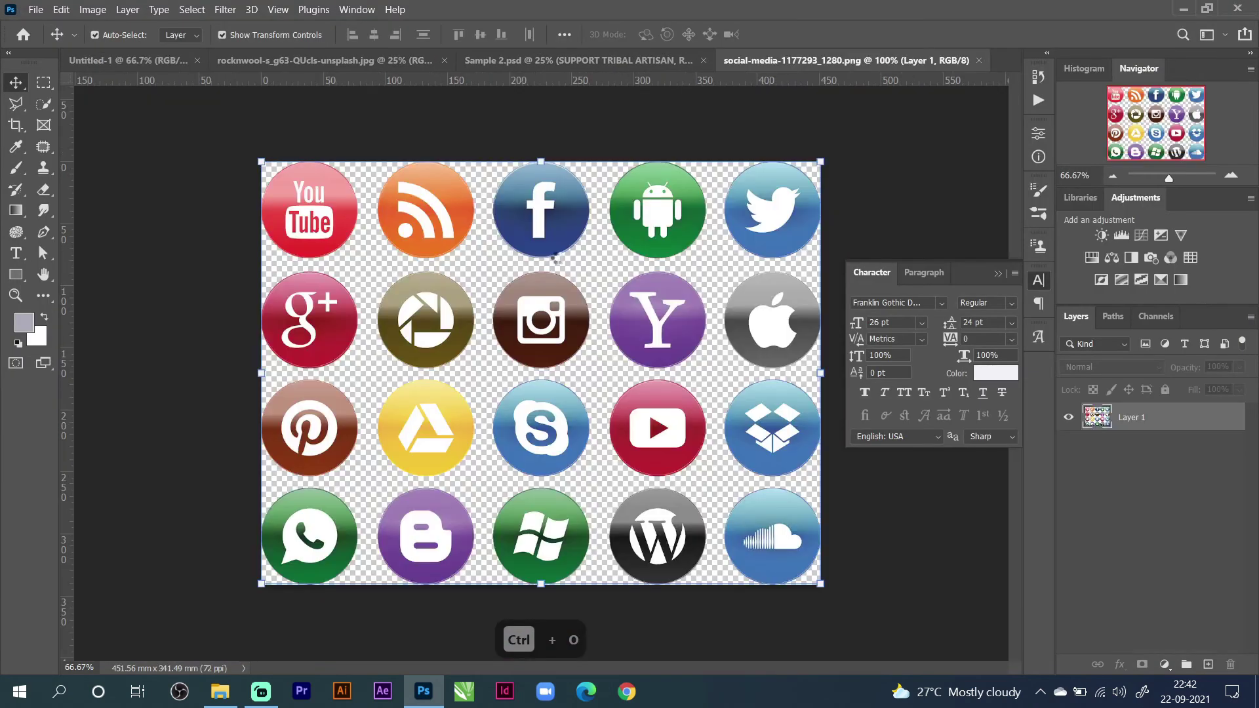
pyautogui.moveTo(540, 221); pyautogui.dragTo(581, 222)
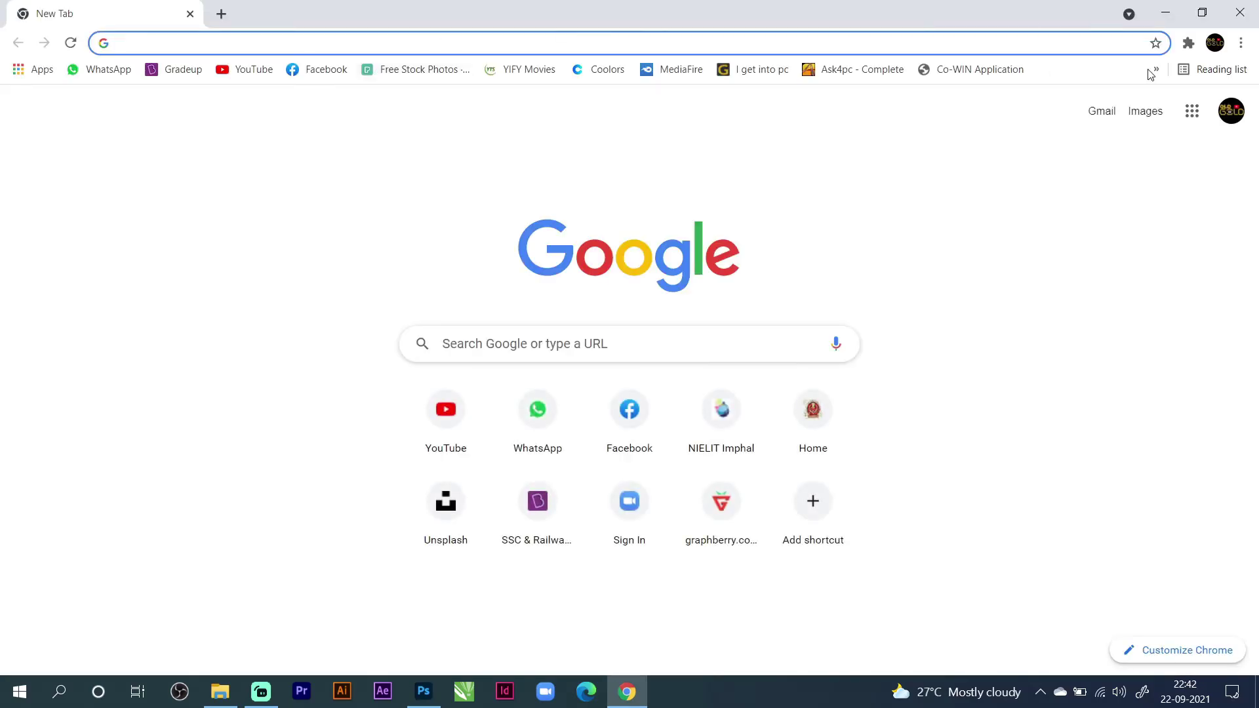
# Switch to Chrome, search Pixabay for "social media logo", view the round icon sheet's page, and return to Photoshop.
pyautogui.click(1154, 70)
pyautogui.click(936, 255)
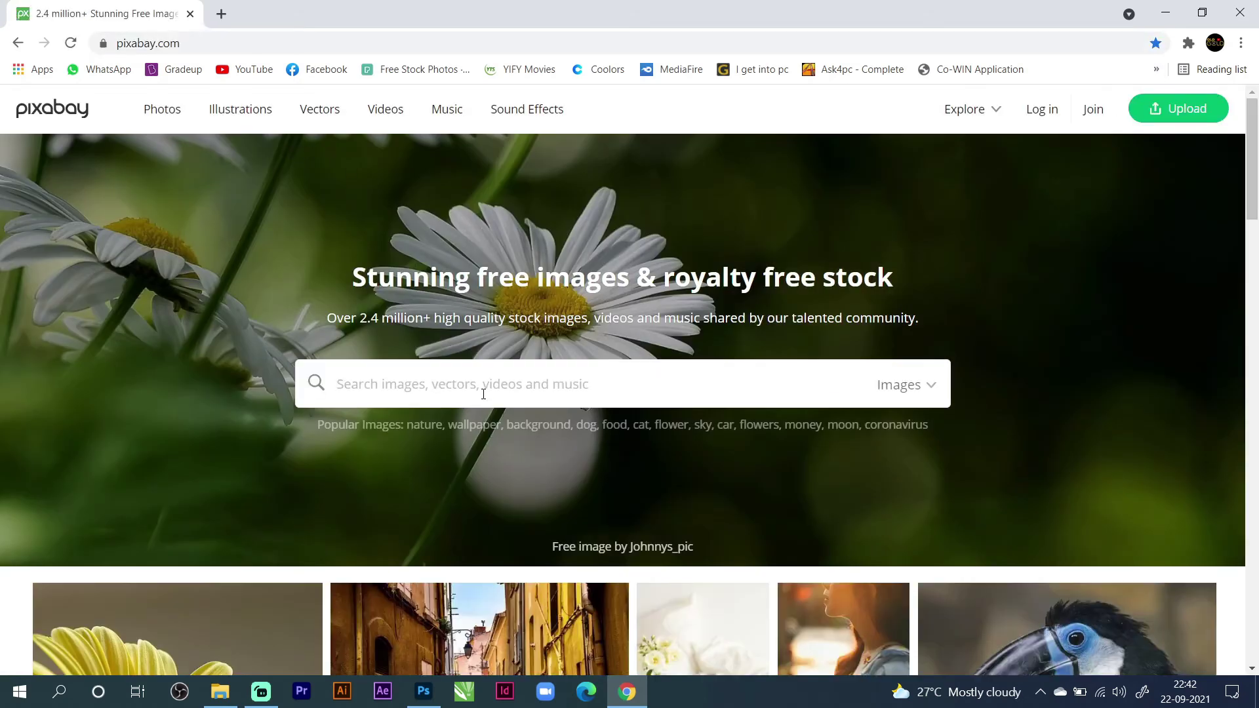
pyautogui.click(483, 393)
pyautogui.write('socia')
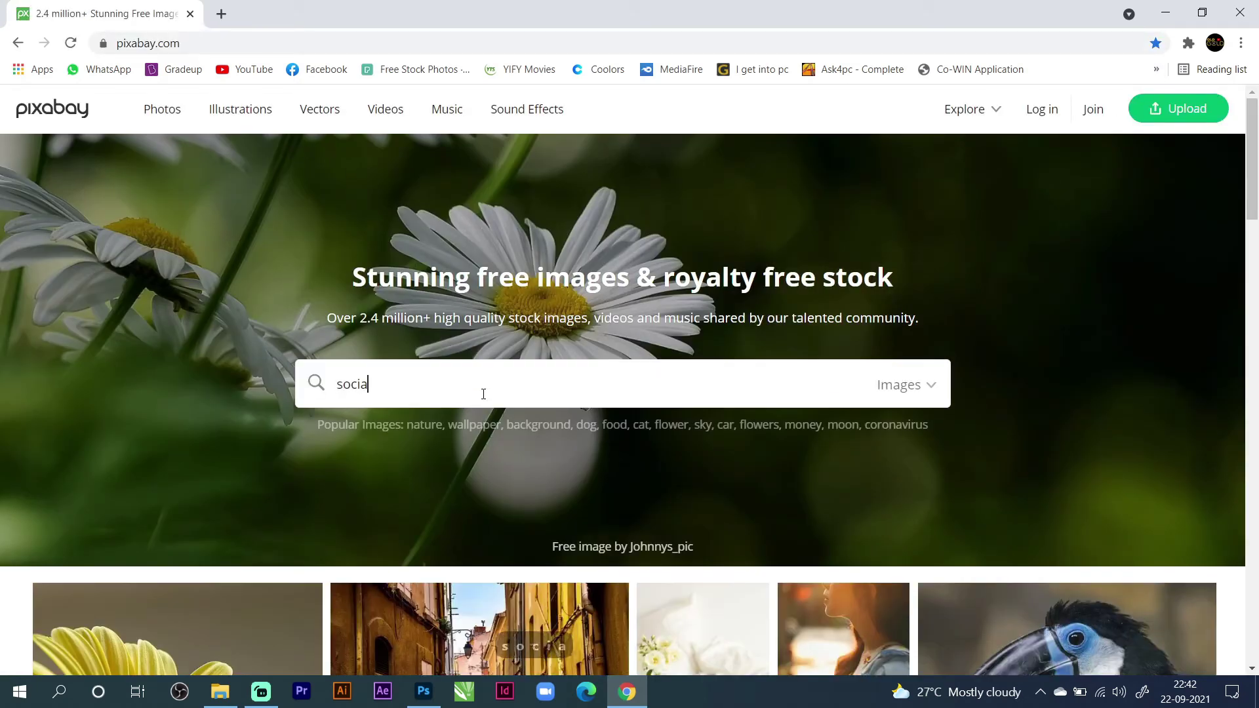
pyautogui.write('l media logo')
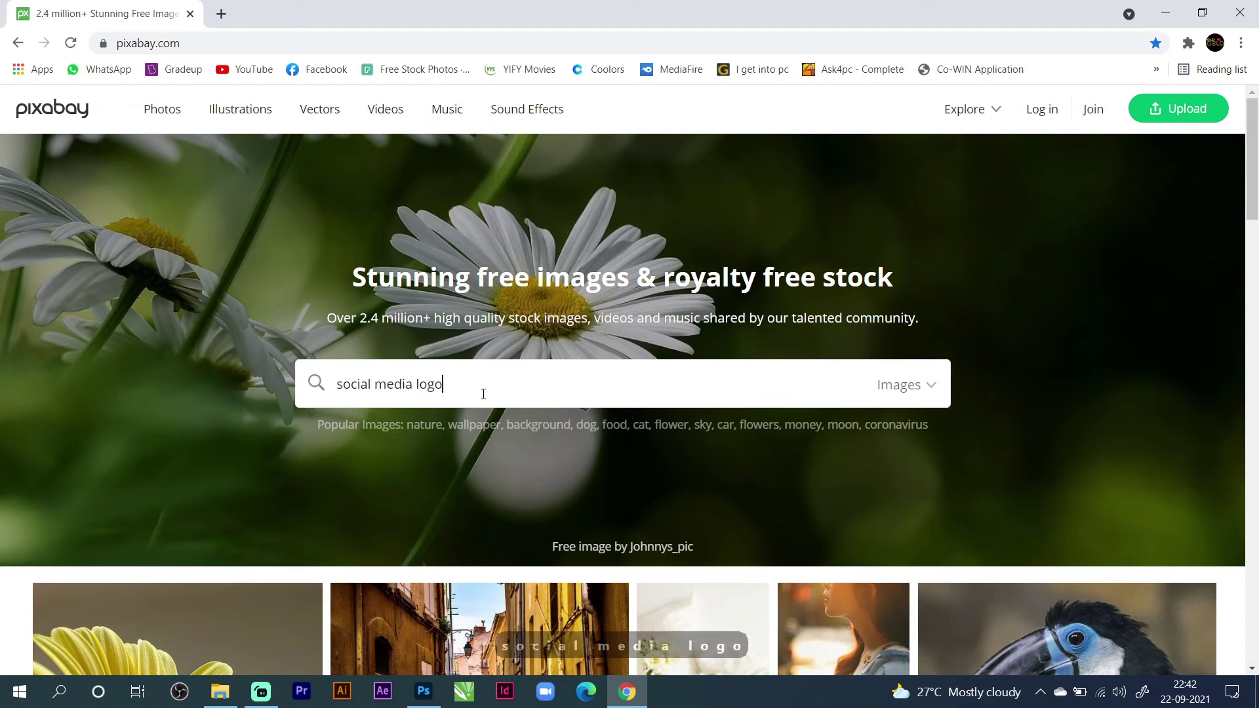
pyautogui.press('Return')
pyautogui.scroll(-8, 613, 402)
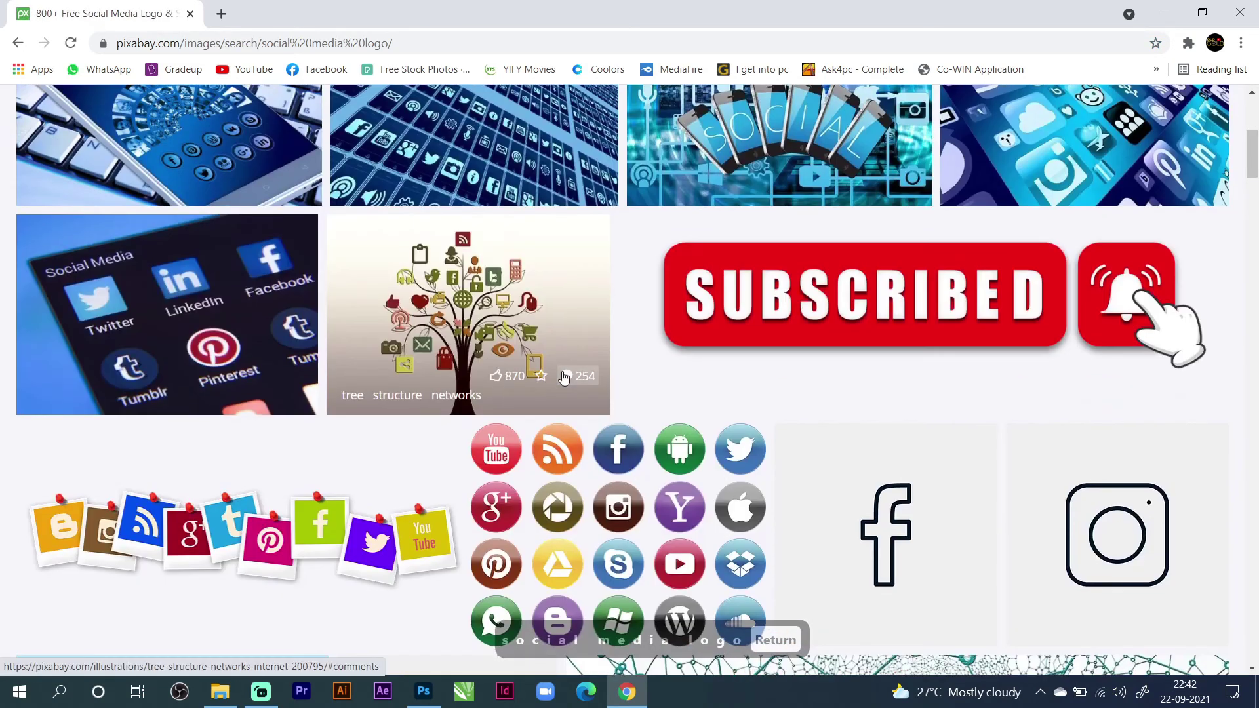
pyautogui.click(611, 402)
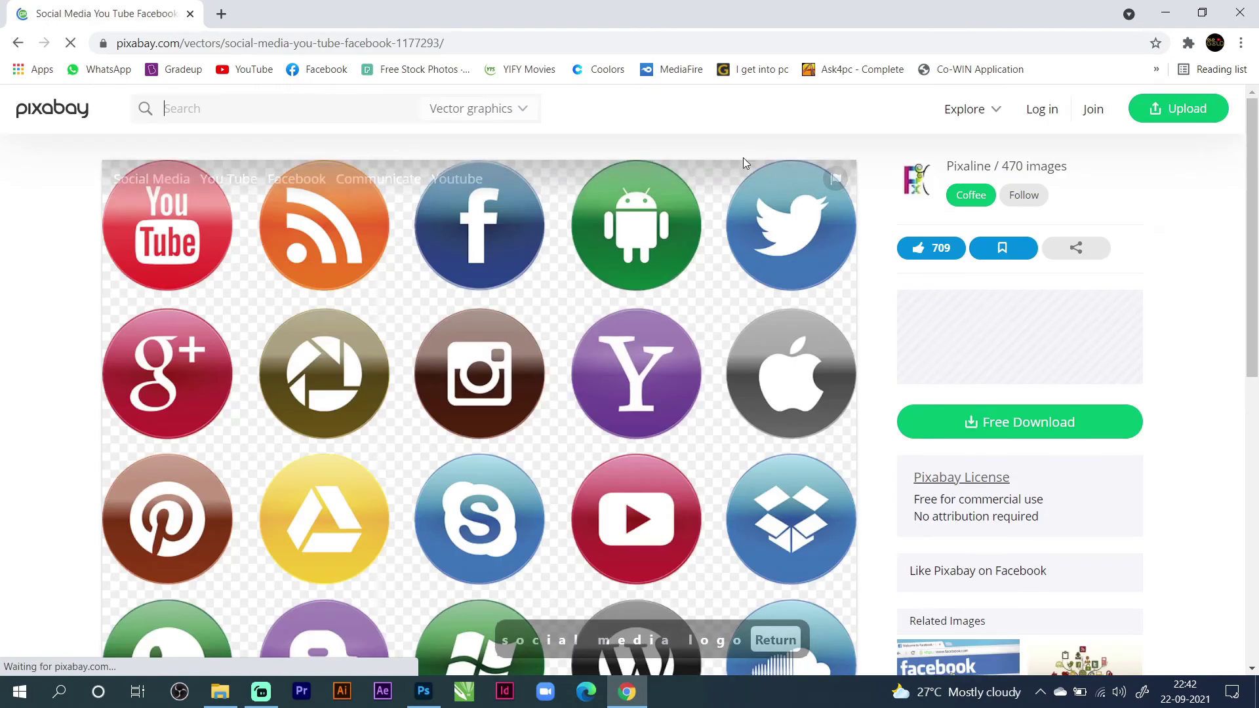
pyautogui.click(1173, 11)
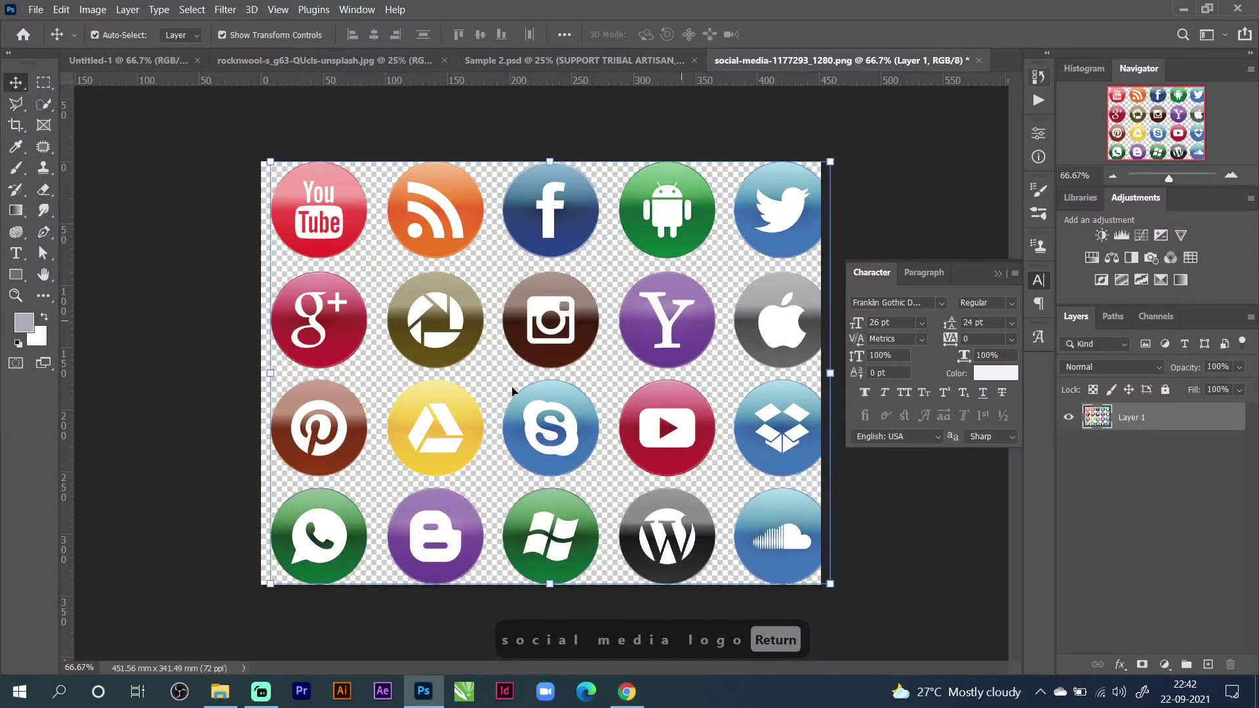
# Bring the social media icon sheet into the Untitled-1 poster and close the other open documents, including Sample 2.psd, without saving.
pyautogui.moveTo(534, 234); pyautogui.dragTo(117, 68)
pyautogui.moveTo(485, 252); pyautogui.dragTo(497, 261)
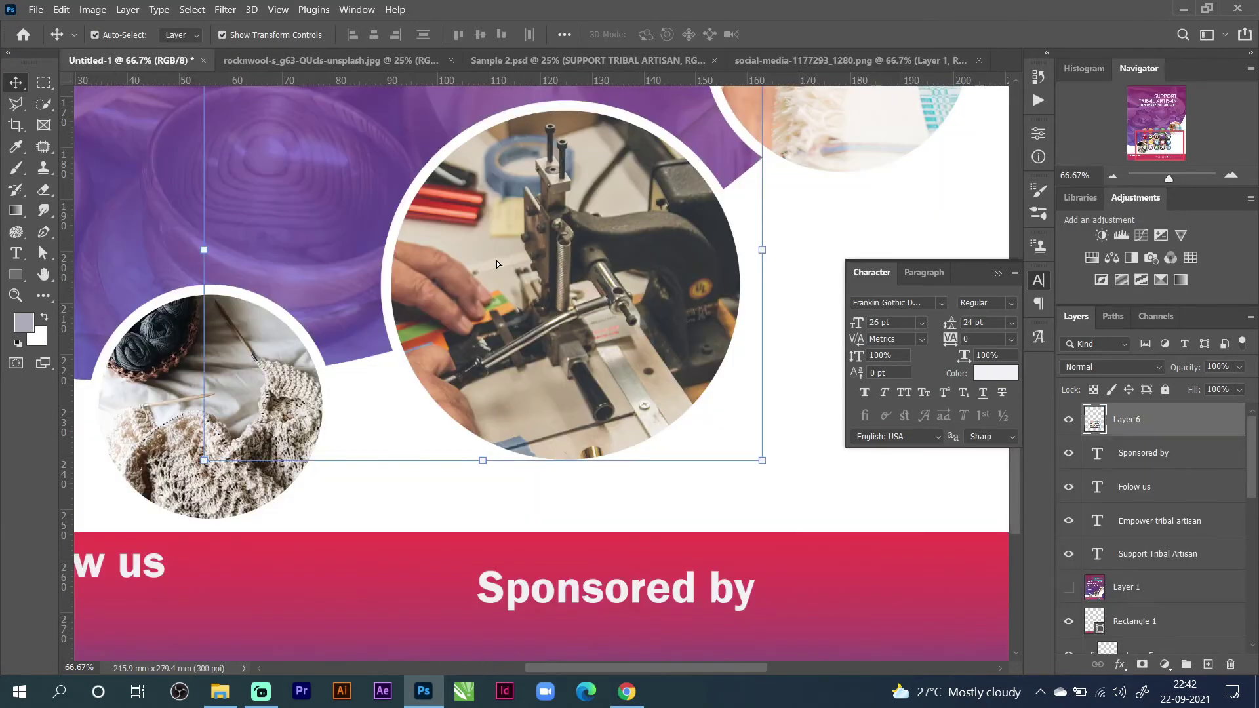
pyautogui.click(484, 60)
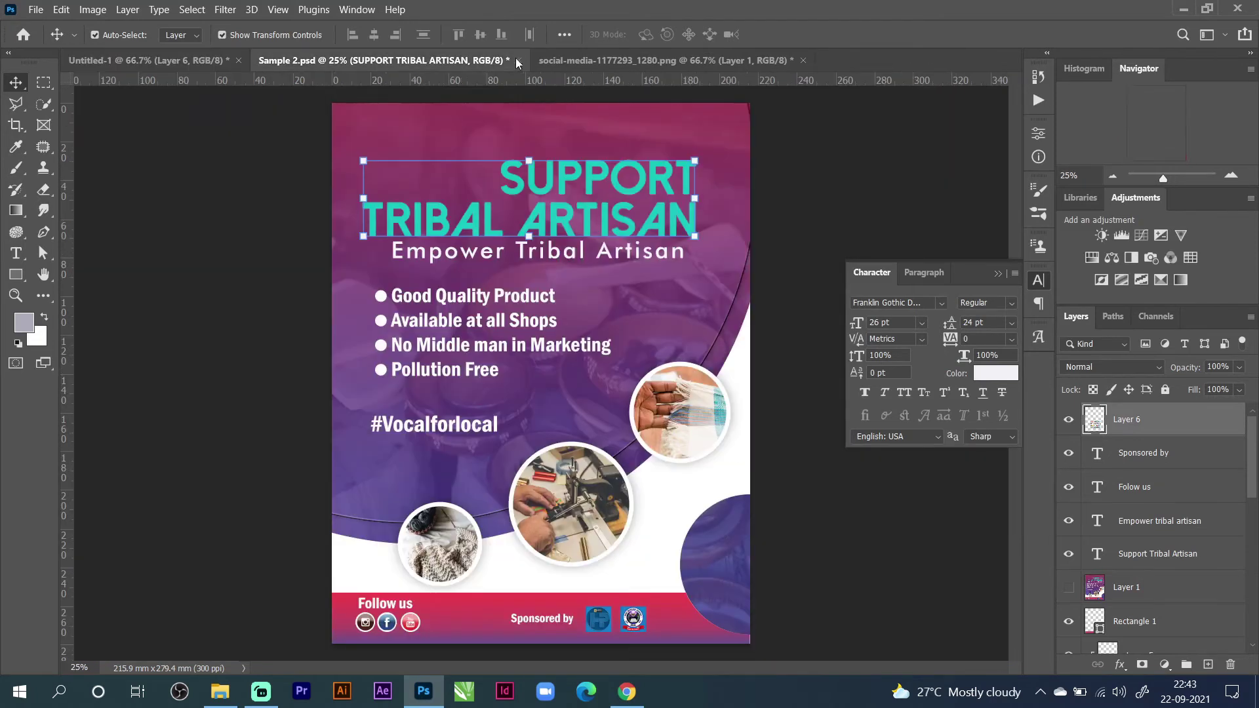
pyautogui.click(518, 60)
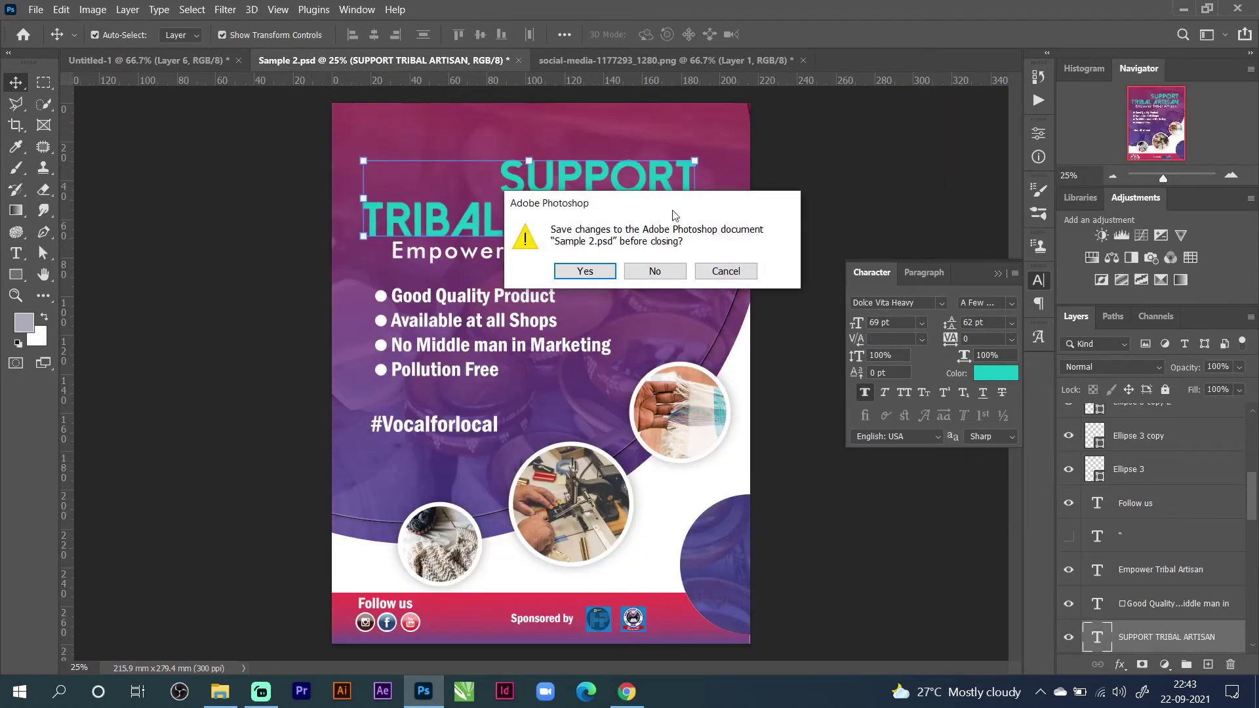
pyautogui.click(664, 267)
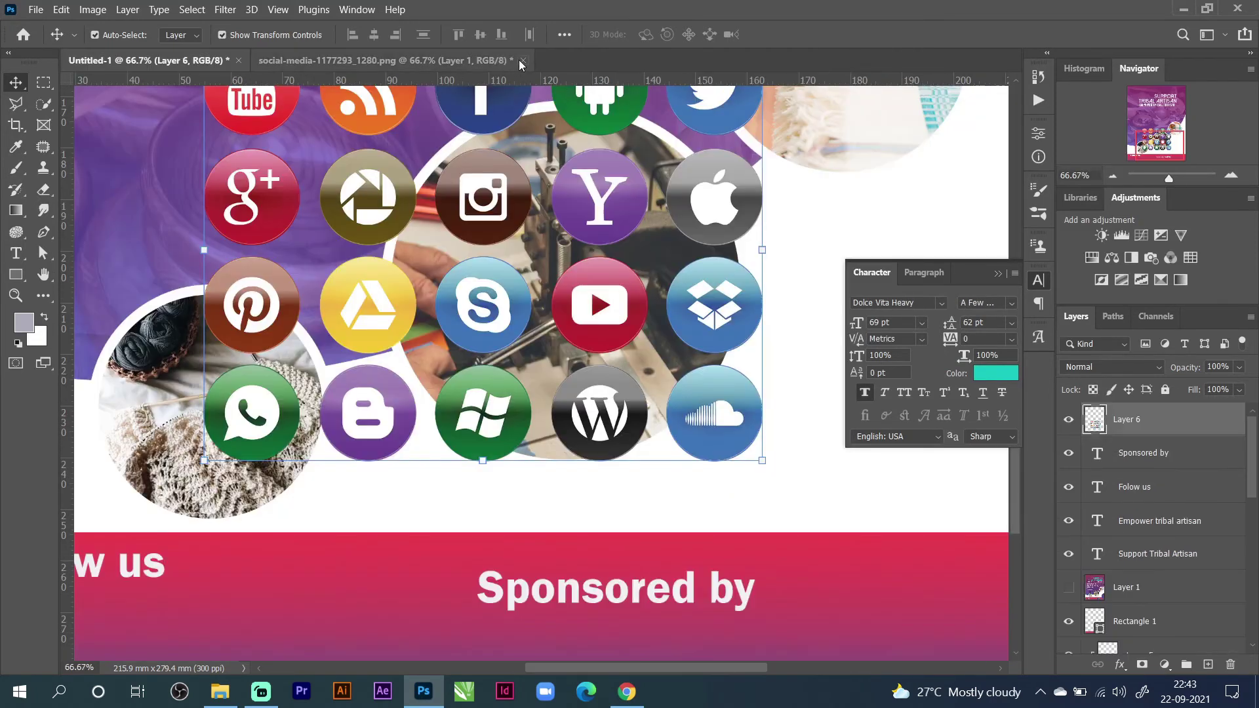
pyautogui.click(522, 61)
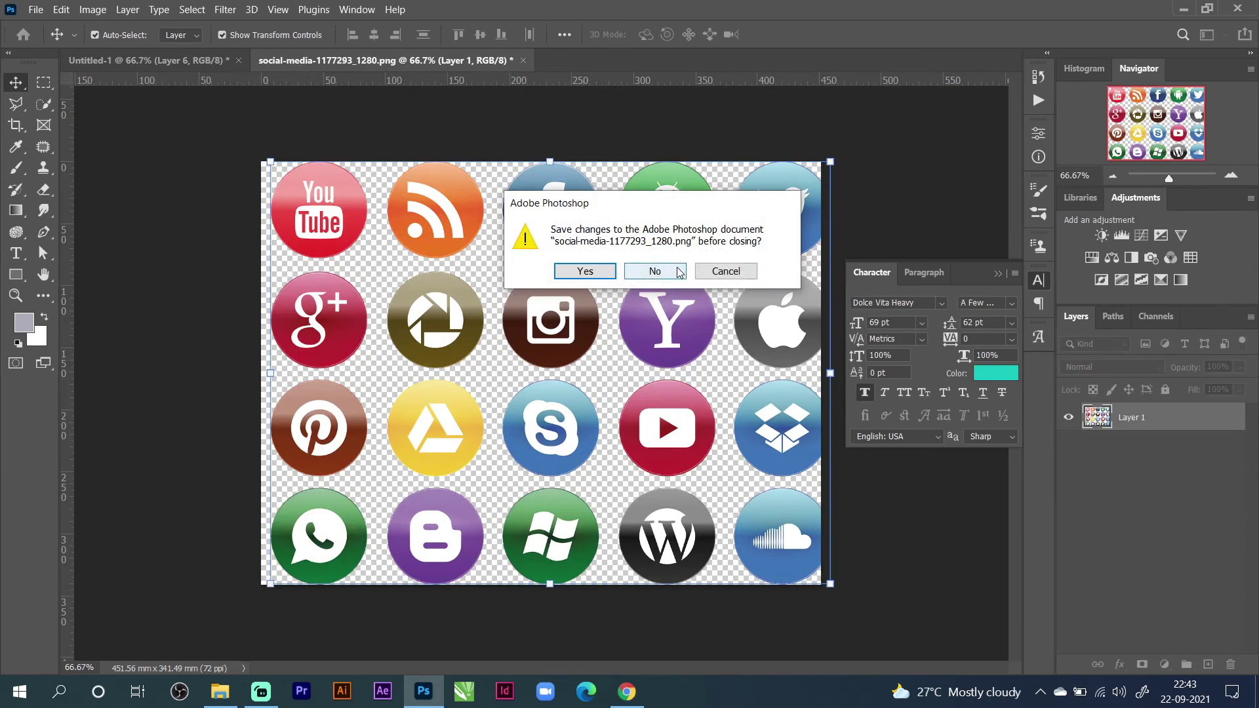
pyautogui.click(654, 271)
# Select the WhatsApp icon on the icon sheet layer with a rectangular marquee.
pyautogui.moveTo(400, 175); pyautogui.dragTo(406, 183)
pyautogui.click(1113, 176)
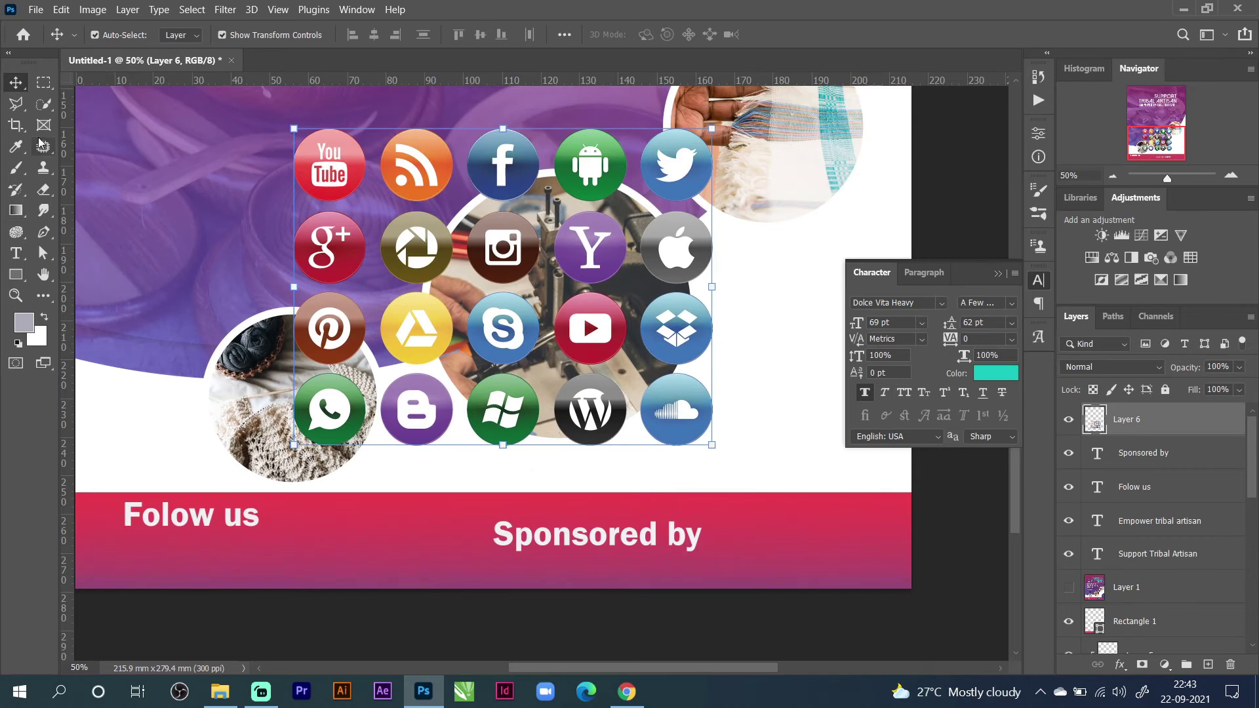
pyautogui.click(43, 82)
pyautogui.moveTo(264, 366); pyautogui.dragTo(372, 472)
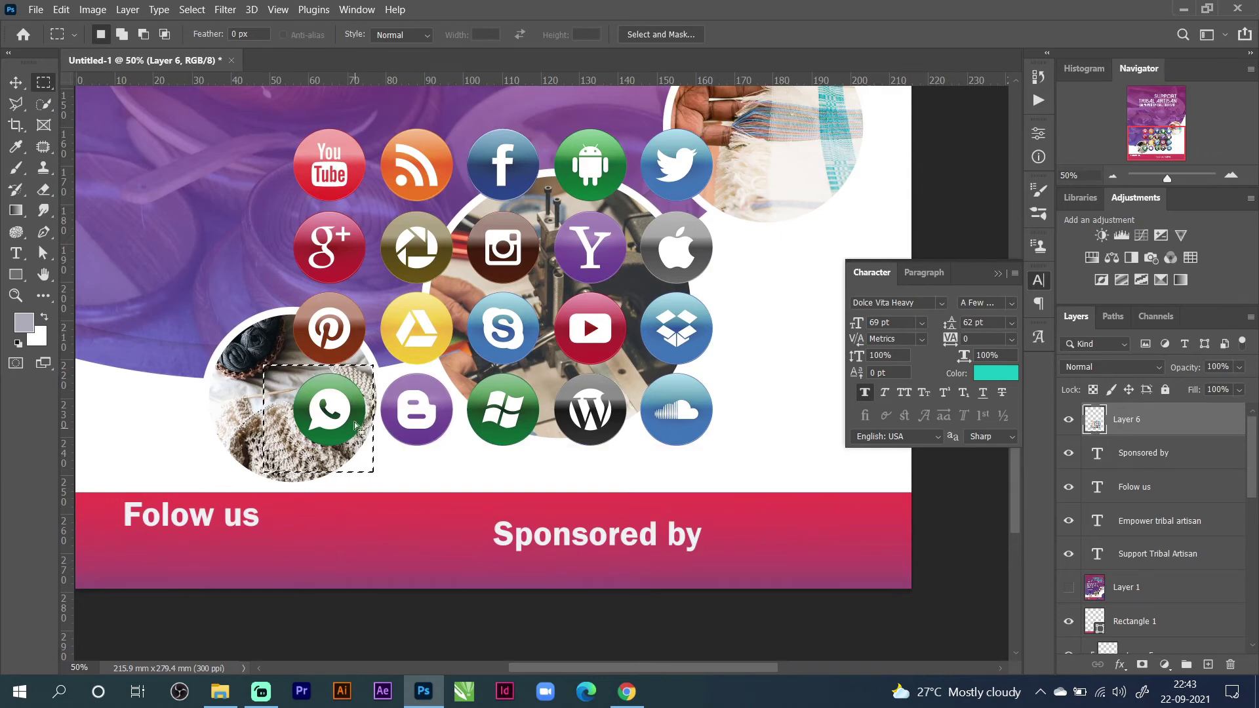
pyautogui.moveTo(352, 412); pyautogui.dragTo(356, 418)
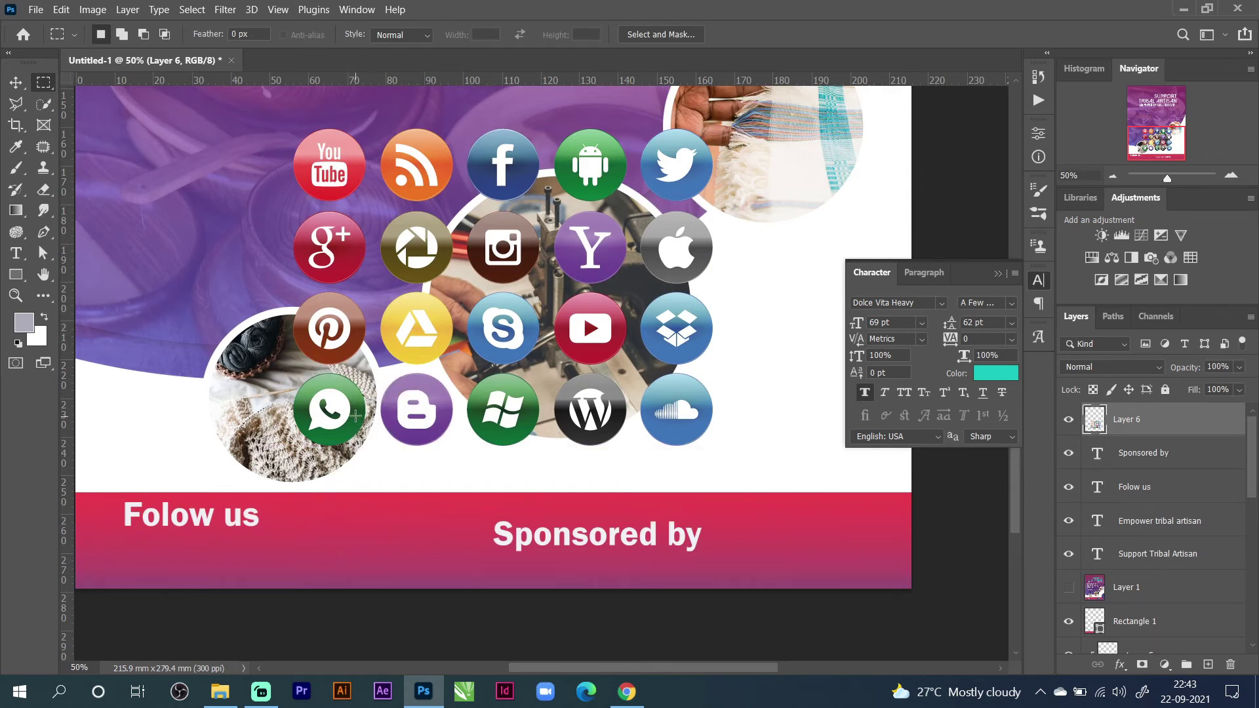
pyautogui.moveTo(266, 362); pyautogui.dragTo(380, 463)
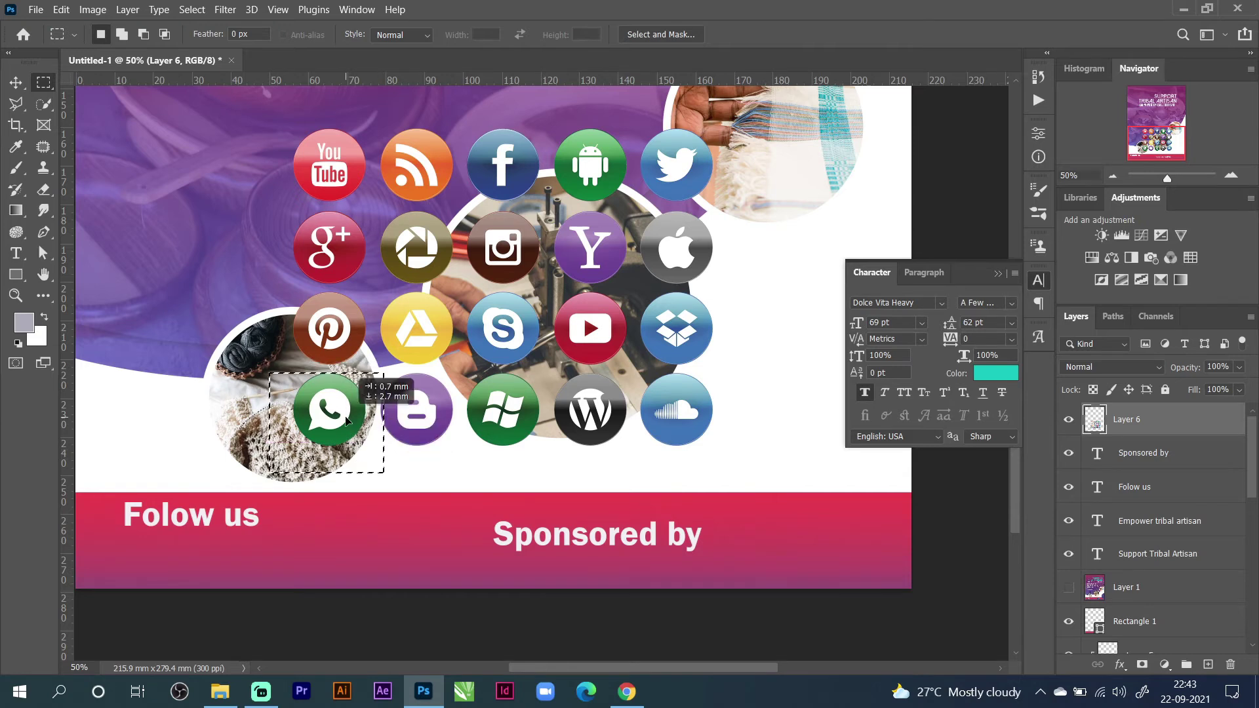
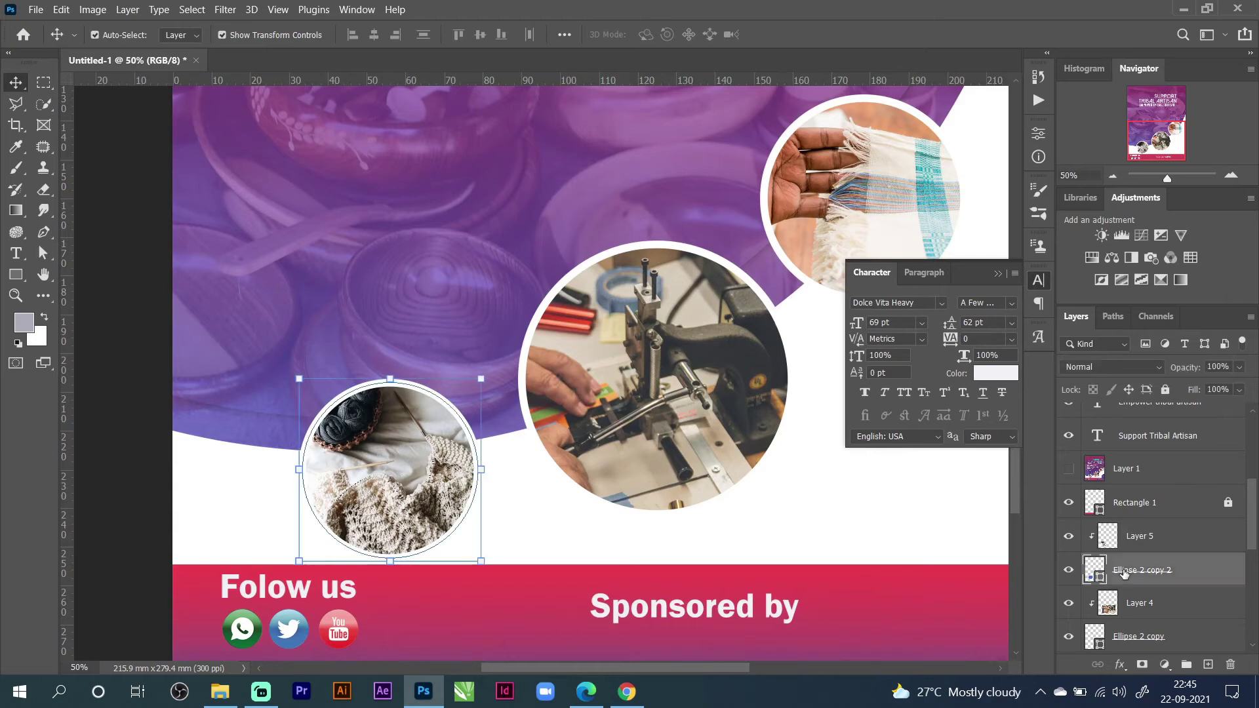
# Unlock the three social media icon layers, Layer 7, Layer 8 and Layer 9.
pyautogui.scroll(3, 1170, 545)
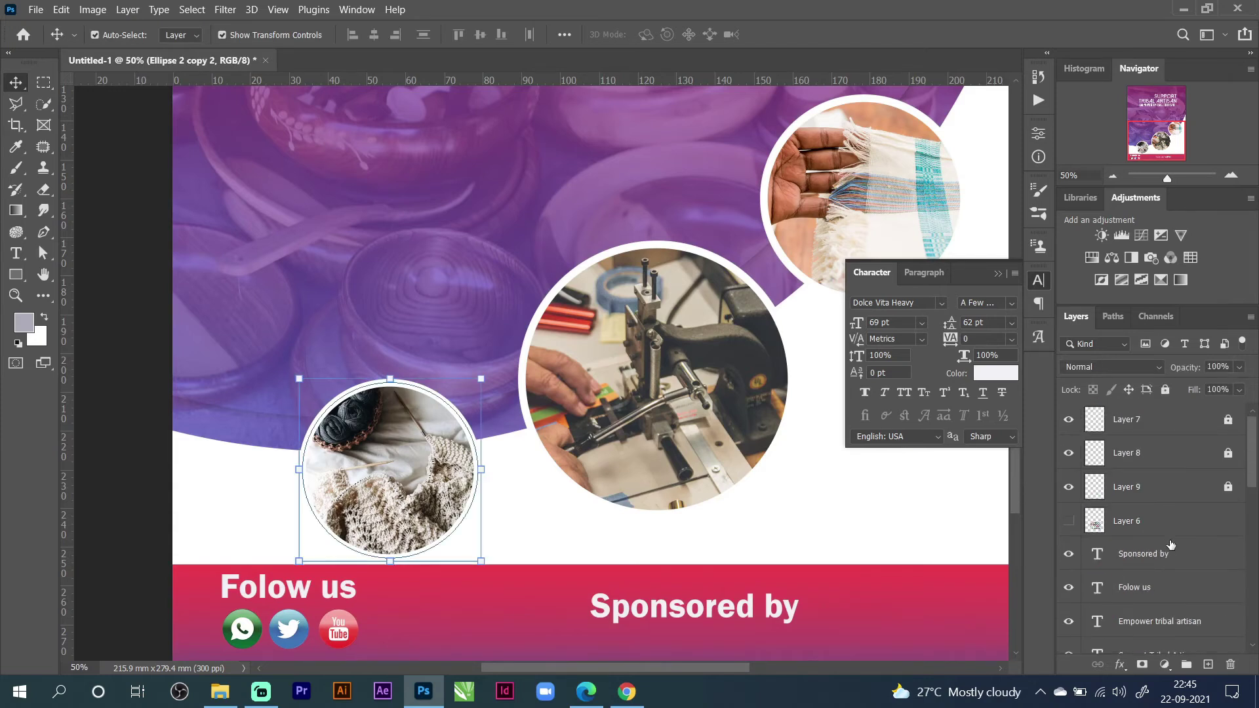
pyautogui.click(1162, 419)
pyautogui.click(1227, 419)
pyautogui.click(1227, 453)
pyautogui.click(1228, 486)
# Try to align the three footer icons on their horizontal centers.
pyautogui.moveTo(385, 634); pyautogui.dragTo(241, 634)
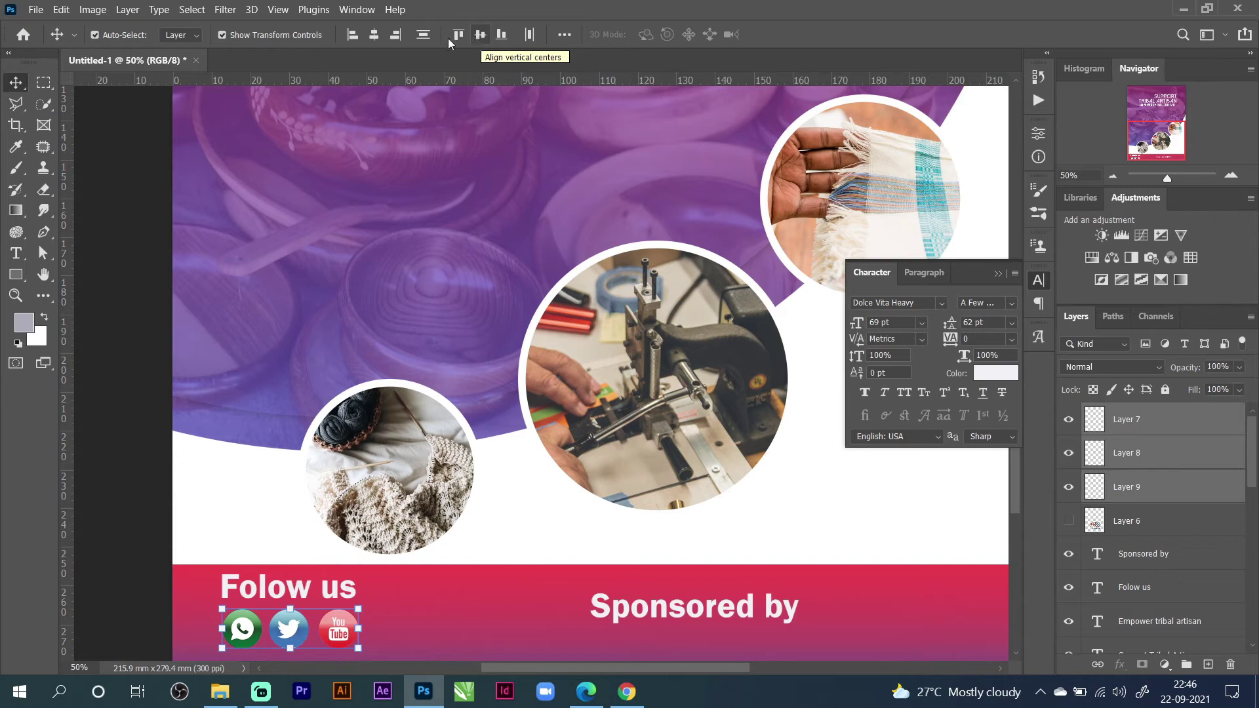
pyautogui.click(373, 35)
pyautogui.hotkey('ctrl', 'z')
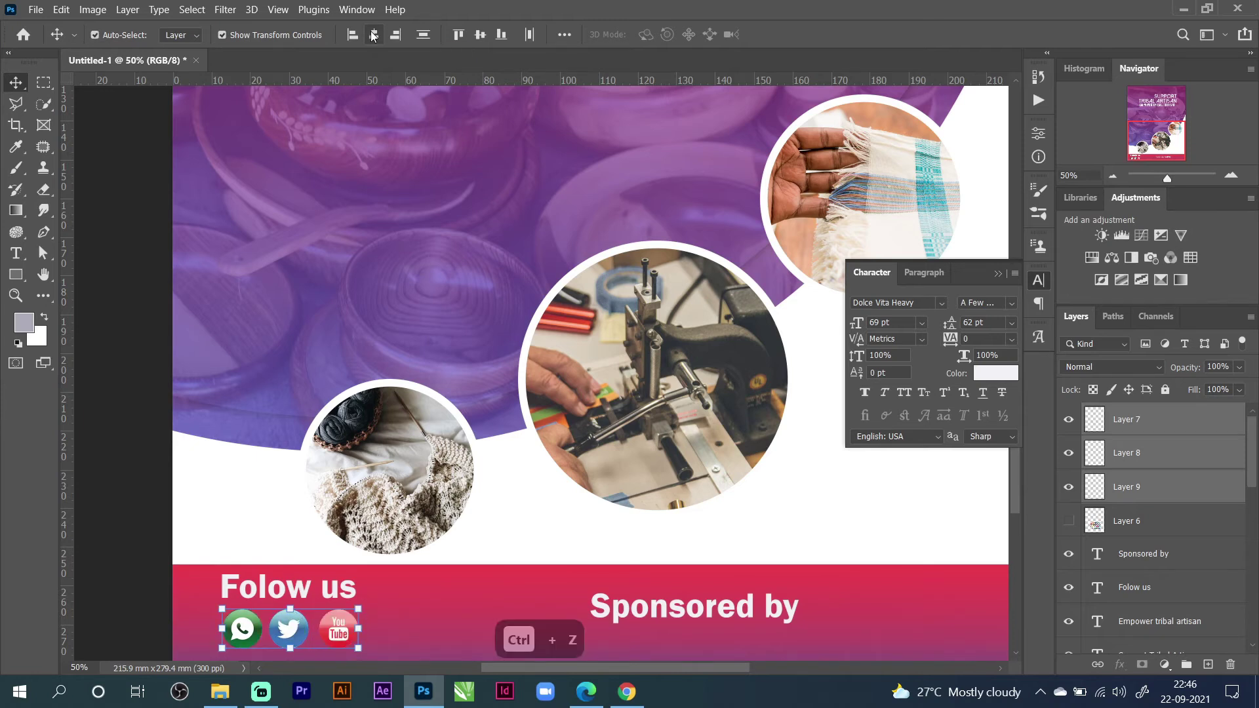
pyautogui.click(520, 230)
pyautogui.click(1111, 177)
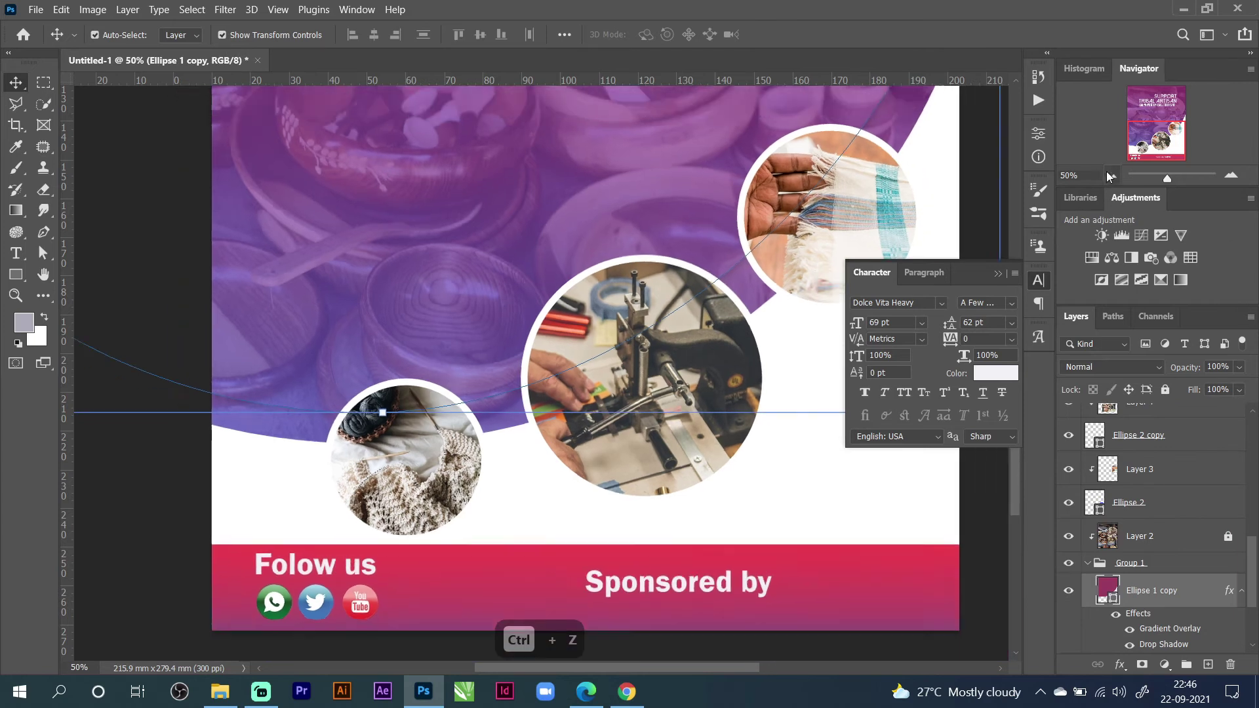
pyautogui.click(1107, 177)
pyautogui.click(850, 533)
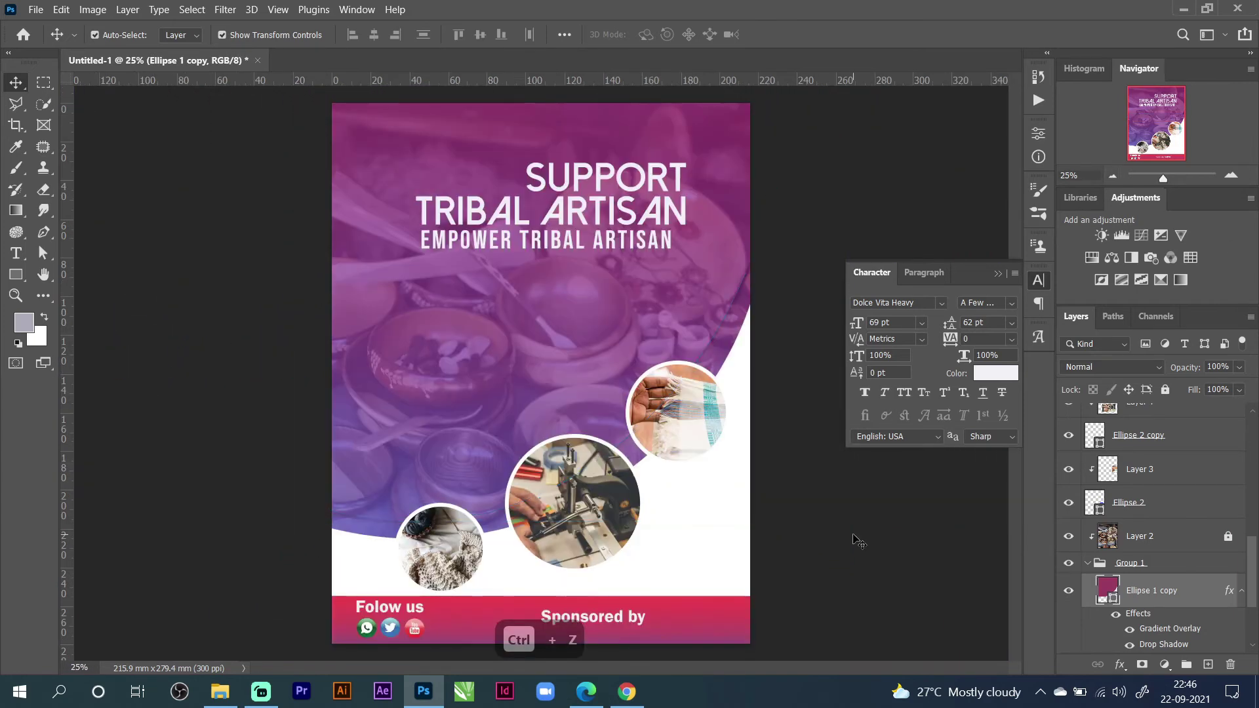
# Draw a circle about 10.8 mm in diameter over the WhatsApp icon with the Ellipse tool, above Layer 7.
pyautogui.click(1230, 175)
pyautogui.click(1231, 175)
pyautogui.click(1230, 176)
pyautogui.click(1231, 176)
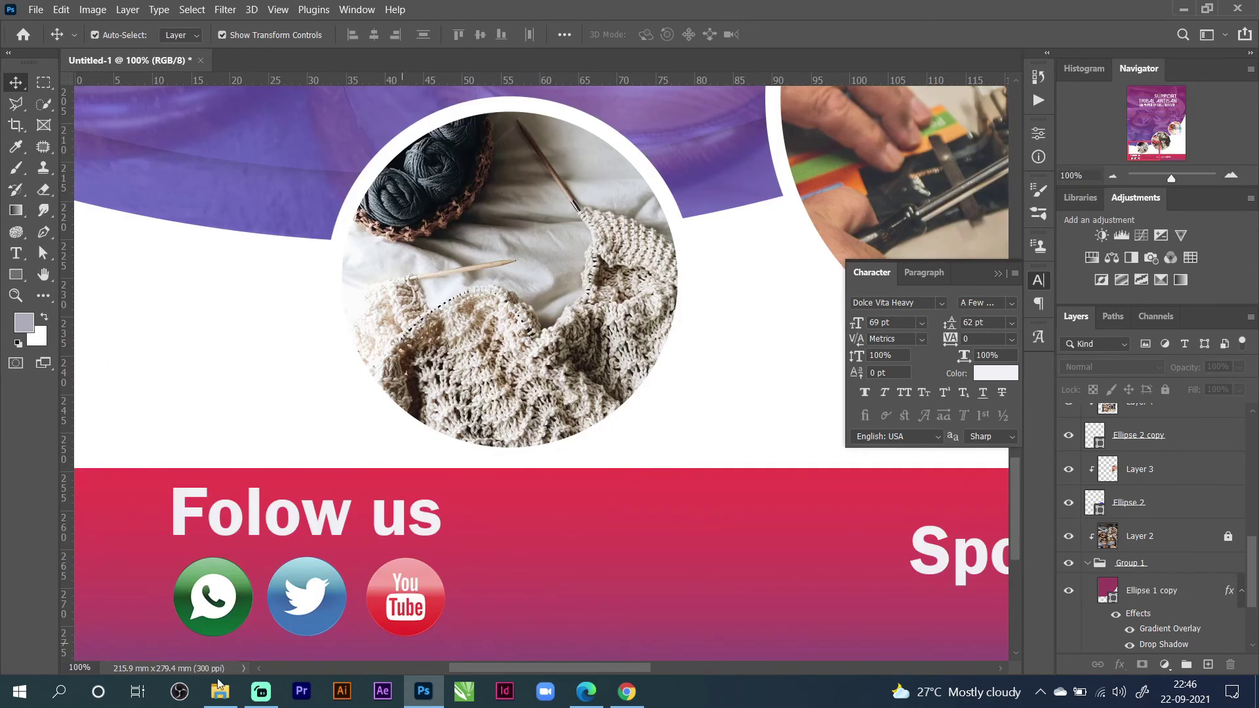
pyautogui.click(223, 581)
pyautogui.click(16, 276)
pyautogui.rightClick(18, 278)
pyautogui.click(76, 308)
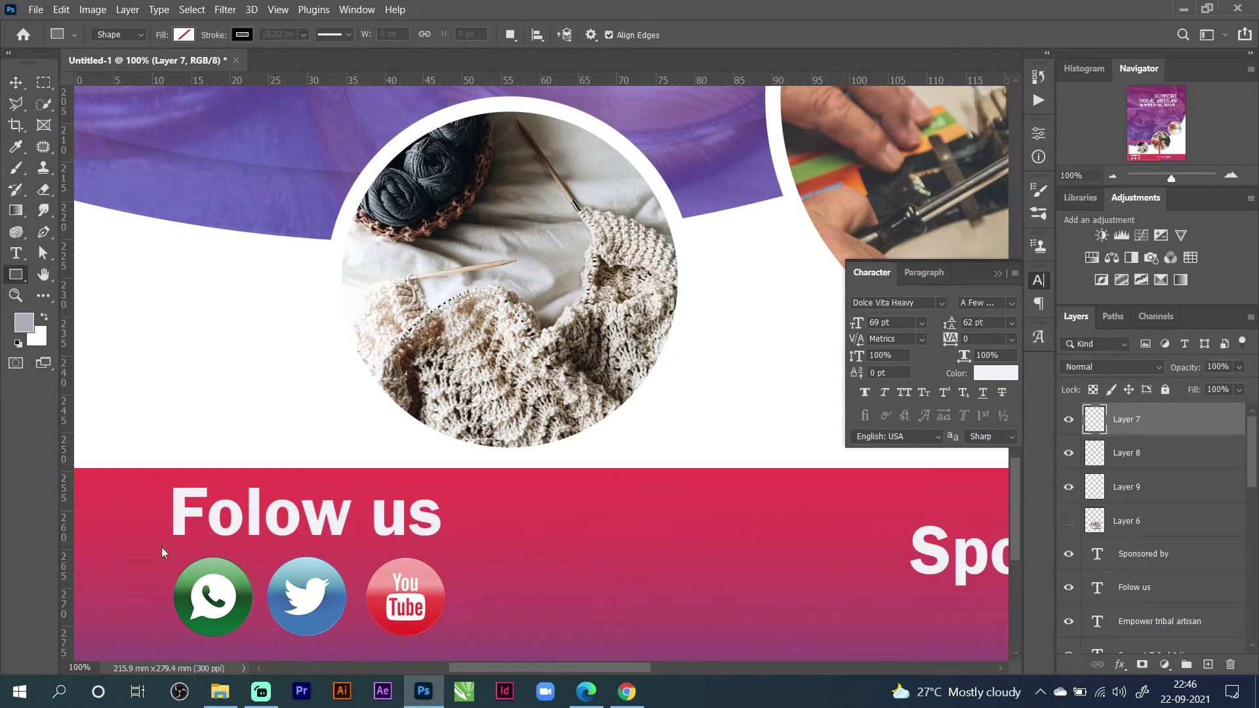
pyautogui.moveTo(208, 597); pyautogui.dragTo(266, 549)
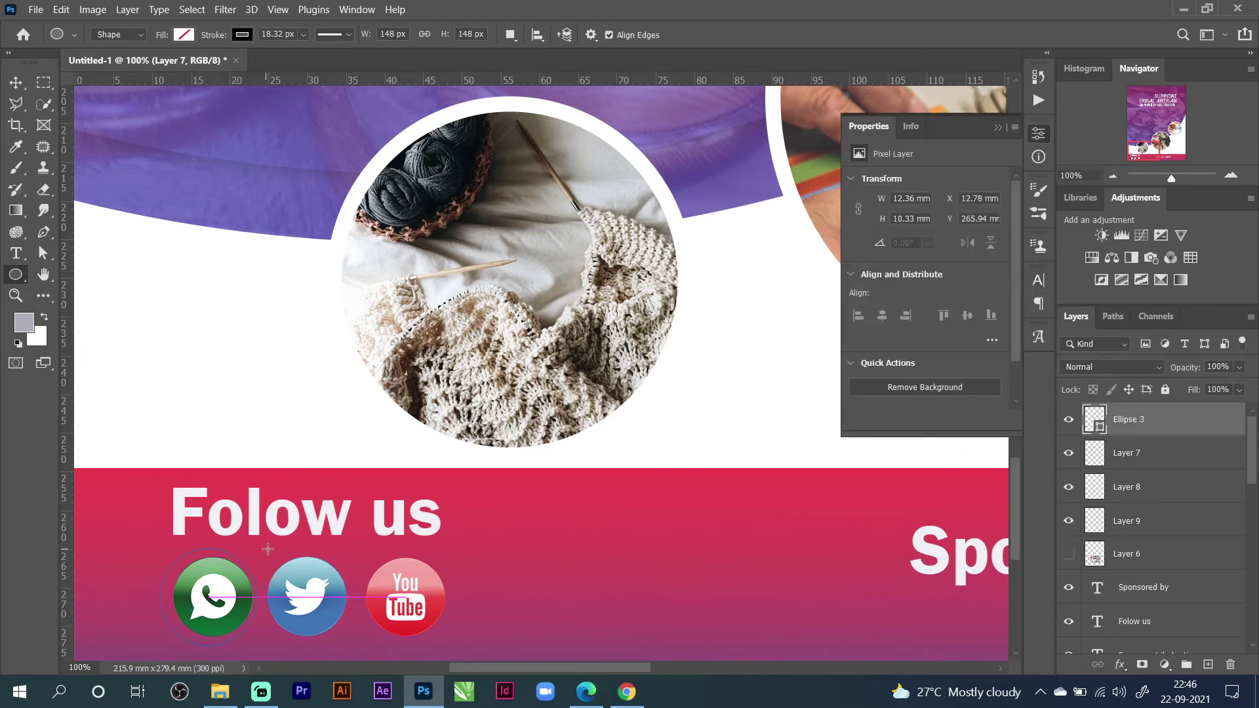
pyautogui.hotkey('ctrl', 'z')
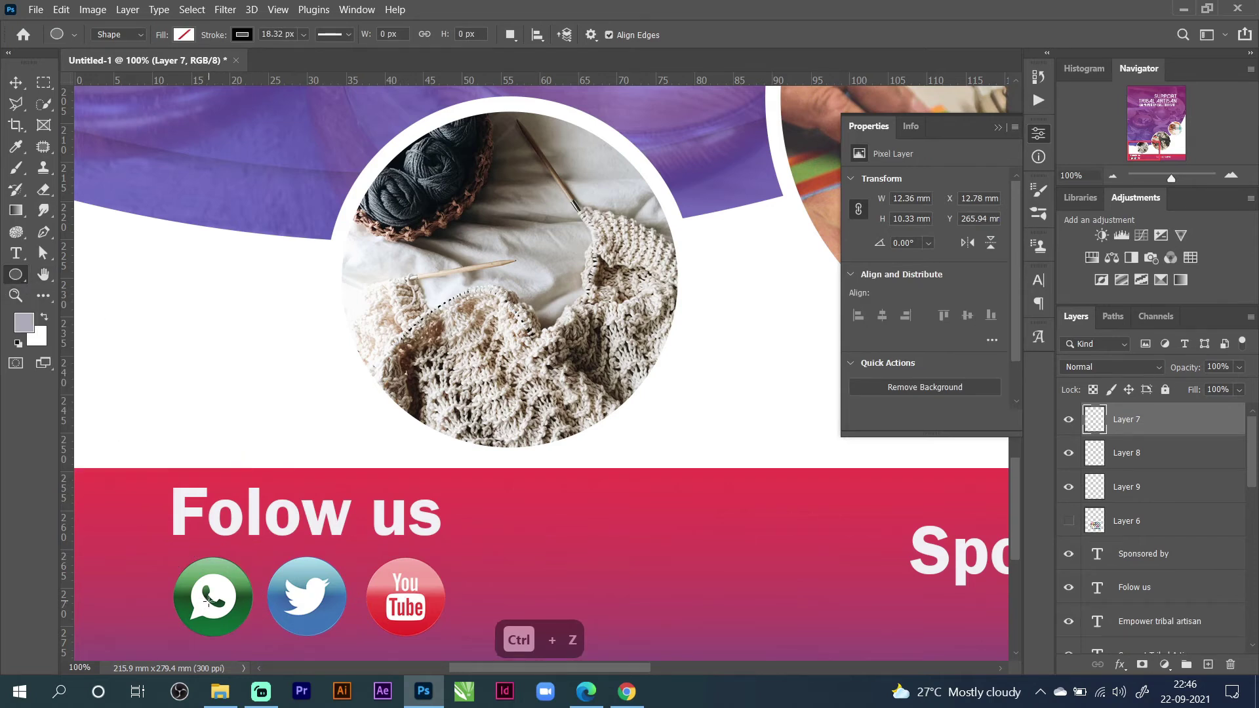
pyautogui.moveTo(210, 600)
pyautogui.mouseDown()
pyautogui.moveTo(258, 528)
pyautogui.moveTo(252, 541)
pyautogui.mouseUp()
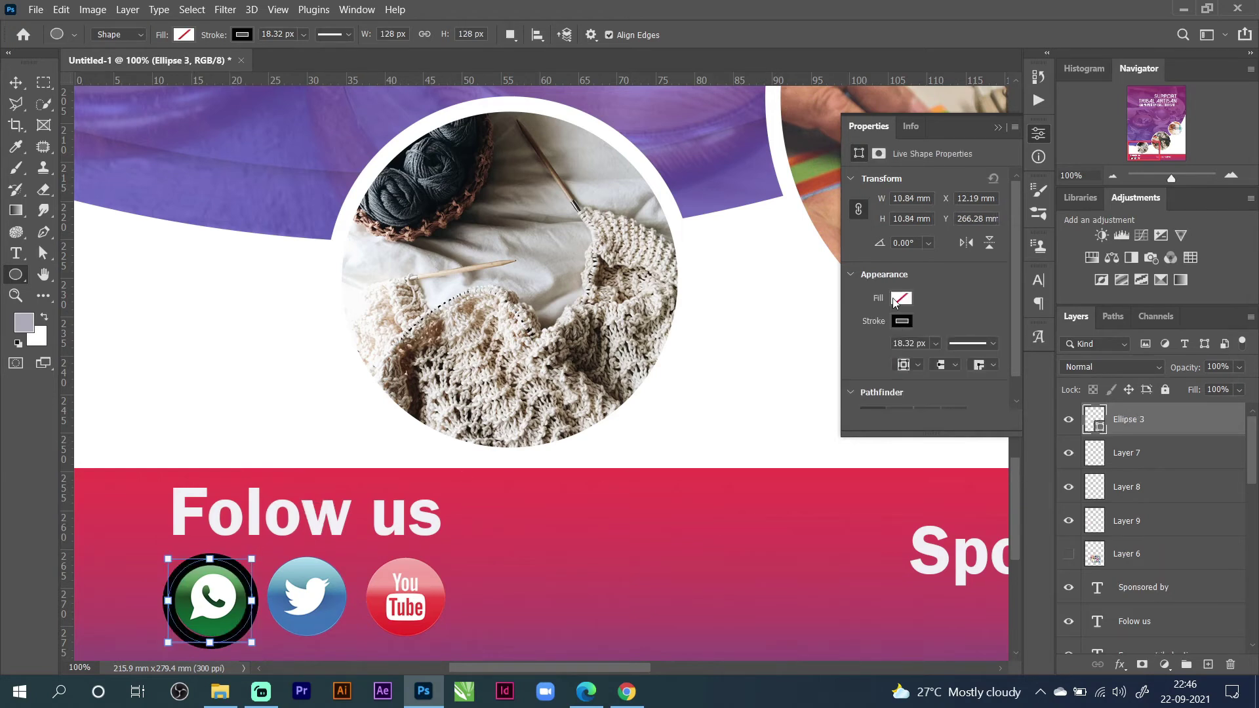
# Give the circle over the WhatsApp icon a white fill and no stroke.
pyautogui.click(899, 299)
pyautogui.click(893, 386)
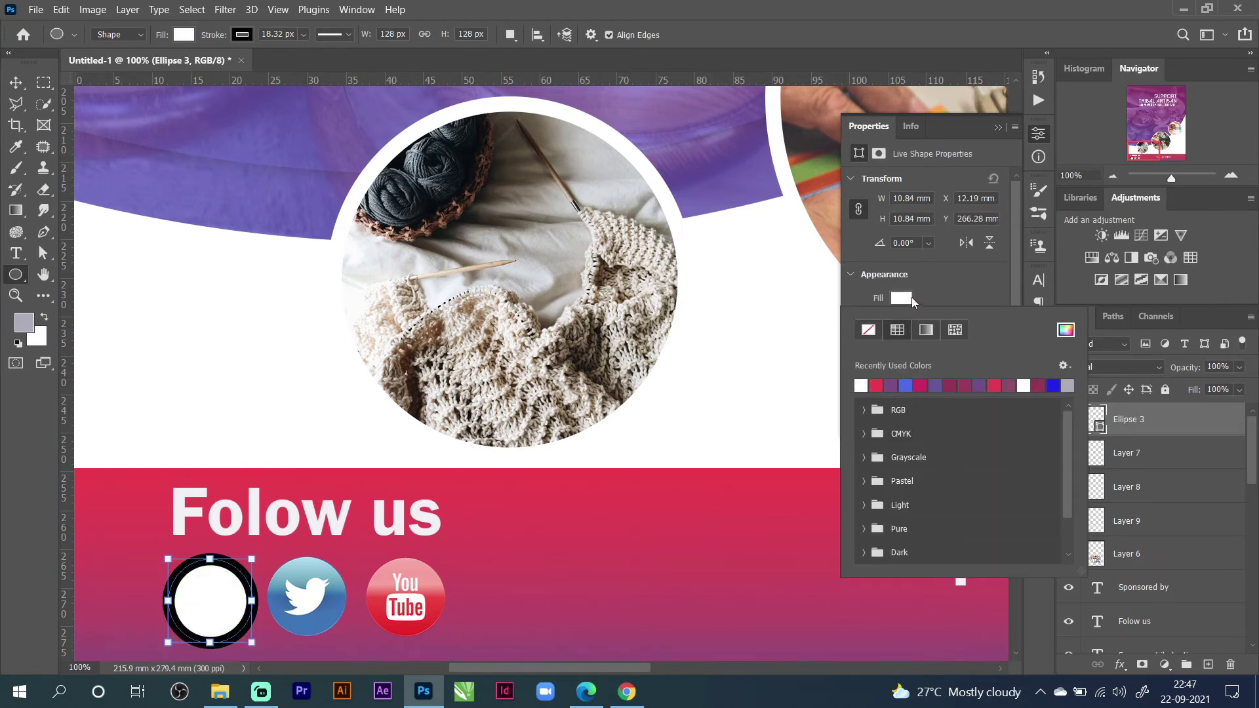
pyautogui.click(911, 297)
pyautogui.click(902, 322)
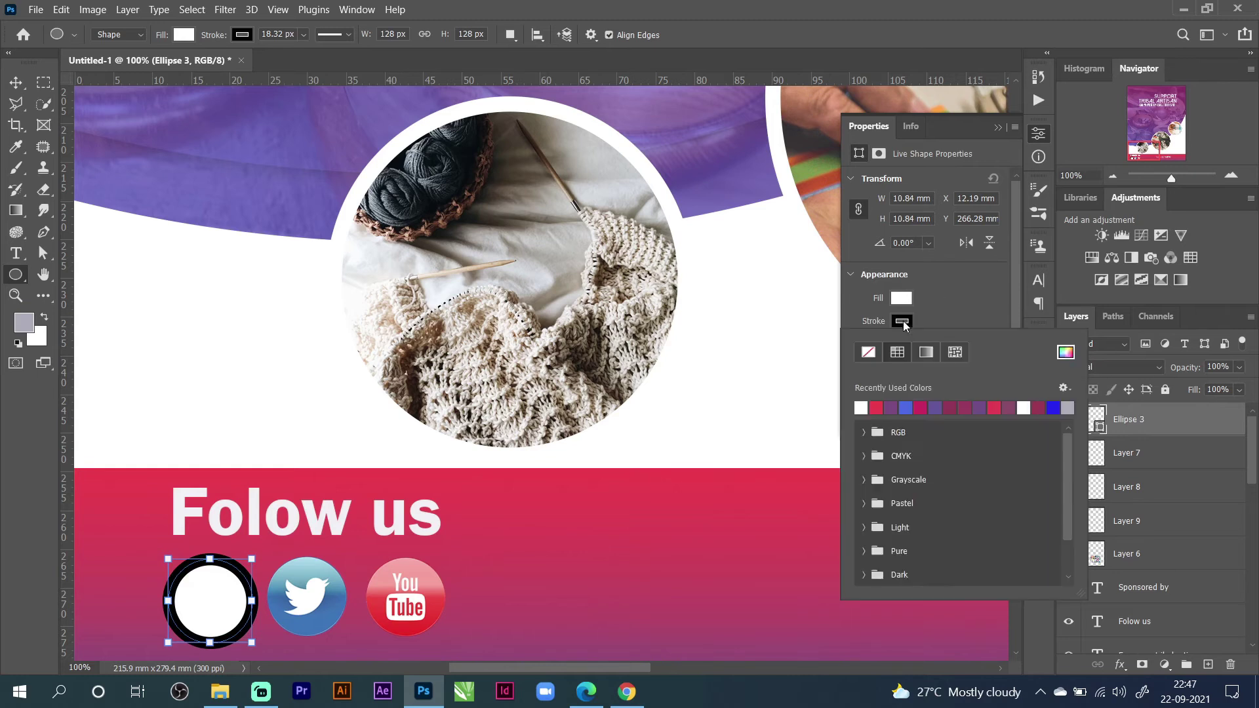
pyautogui.click(869, 354)
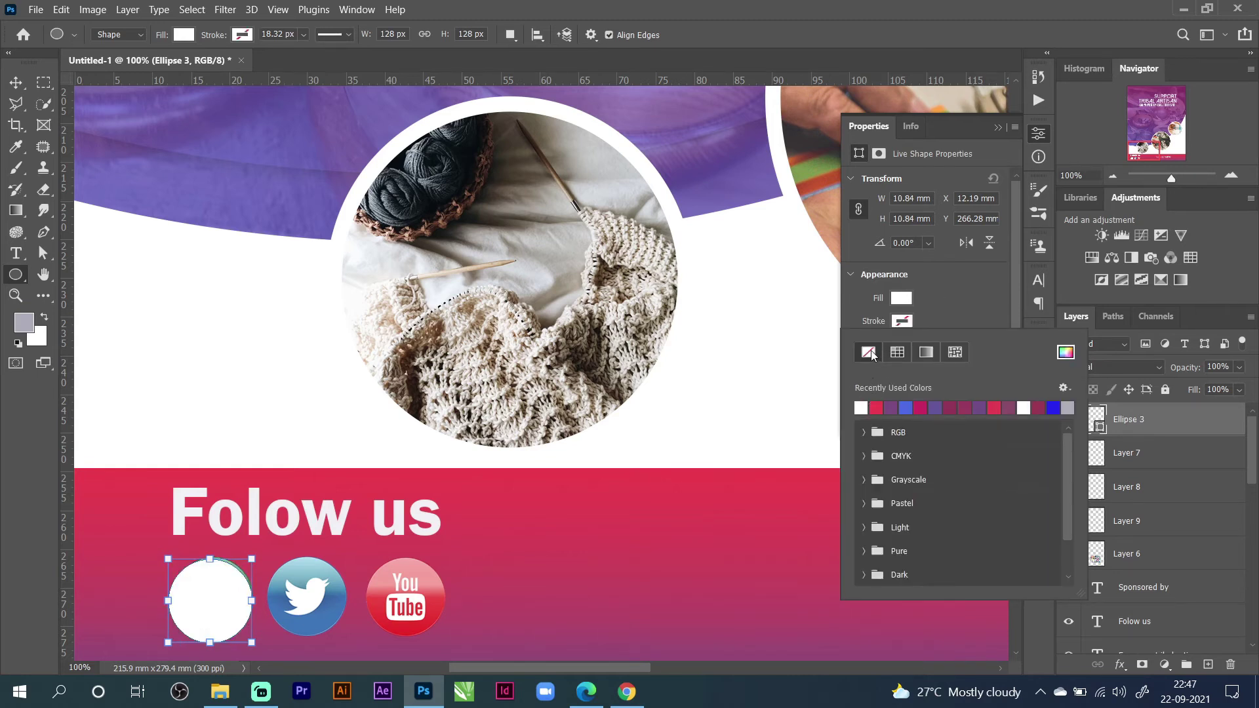
# Nudge the white circle slightly up over the WhatsApp icon and move its layer directly below Layer 9.
pyautogui.click(18, 81)
pyautogui.moveTo(220, 609); pyautogui.dragTo(219, 605)
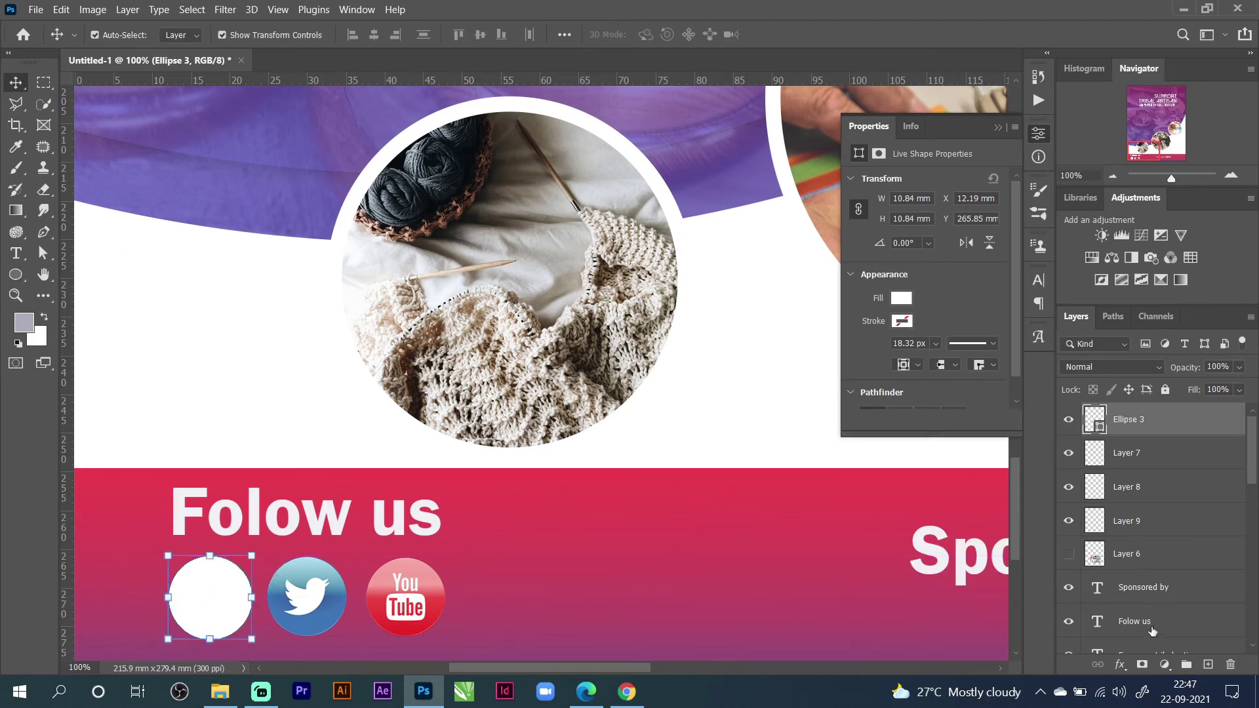
pyautogui.moveTo(1090, 438); pyautogui.dragTo(1097, 545)
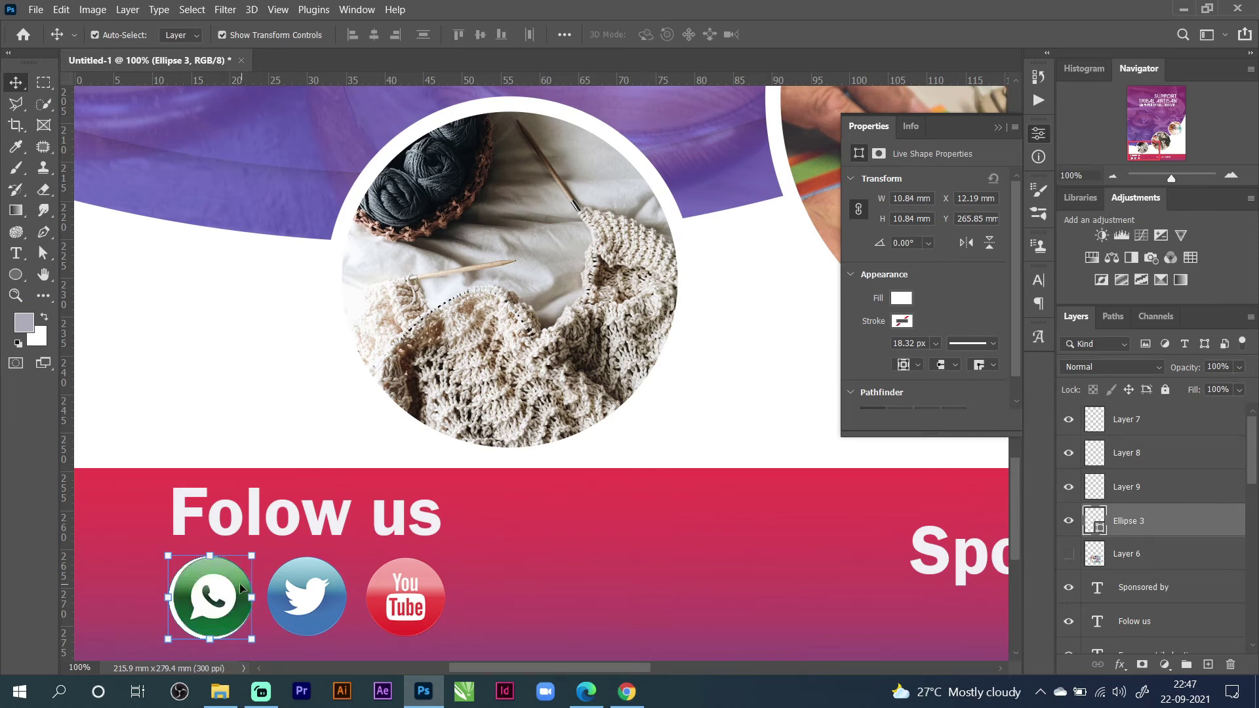
# Nudge the white circle slightly up and to the right until it is centered behind the WhatsApp icon.
pyautogui.press('Up')
pyautogui.press('Right')
pyautogui.press('Right')
pyautogui.press('Right')
pyautogui.press('Right')
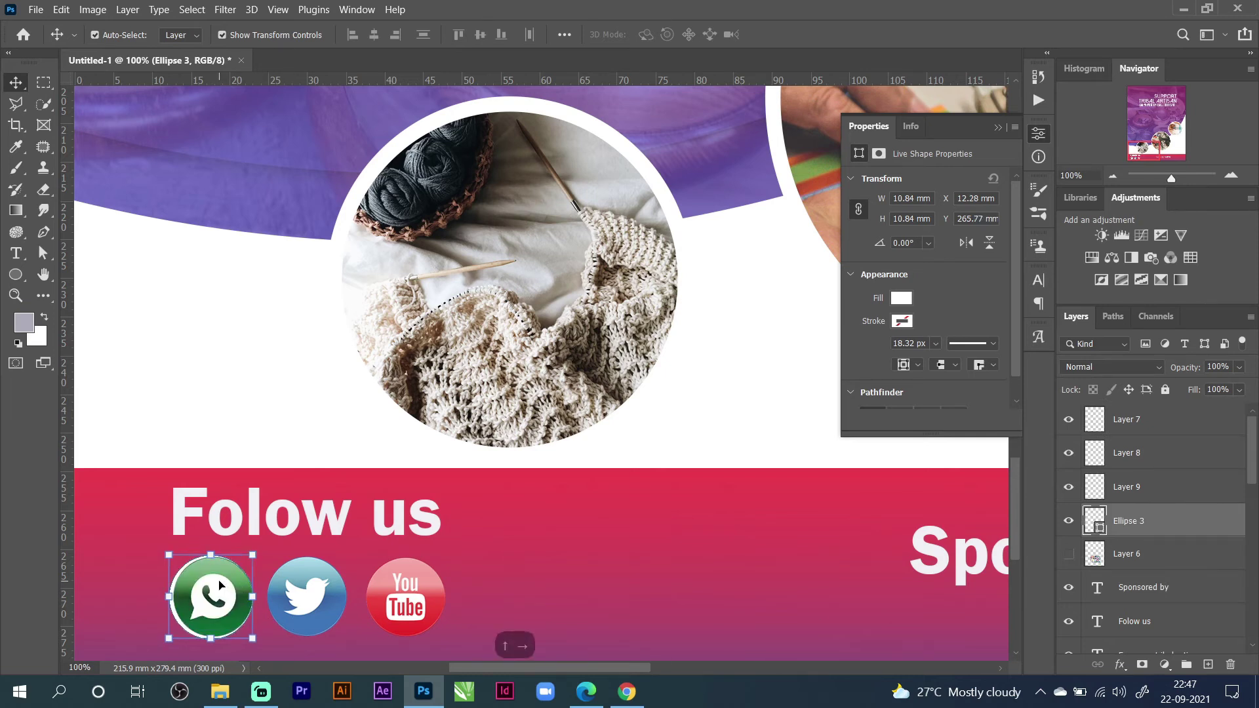
pyautogui.press('Right')
pyautogui.press('Up')
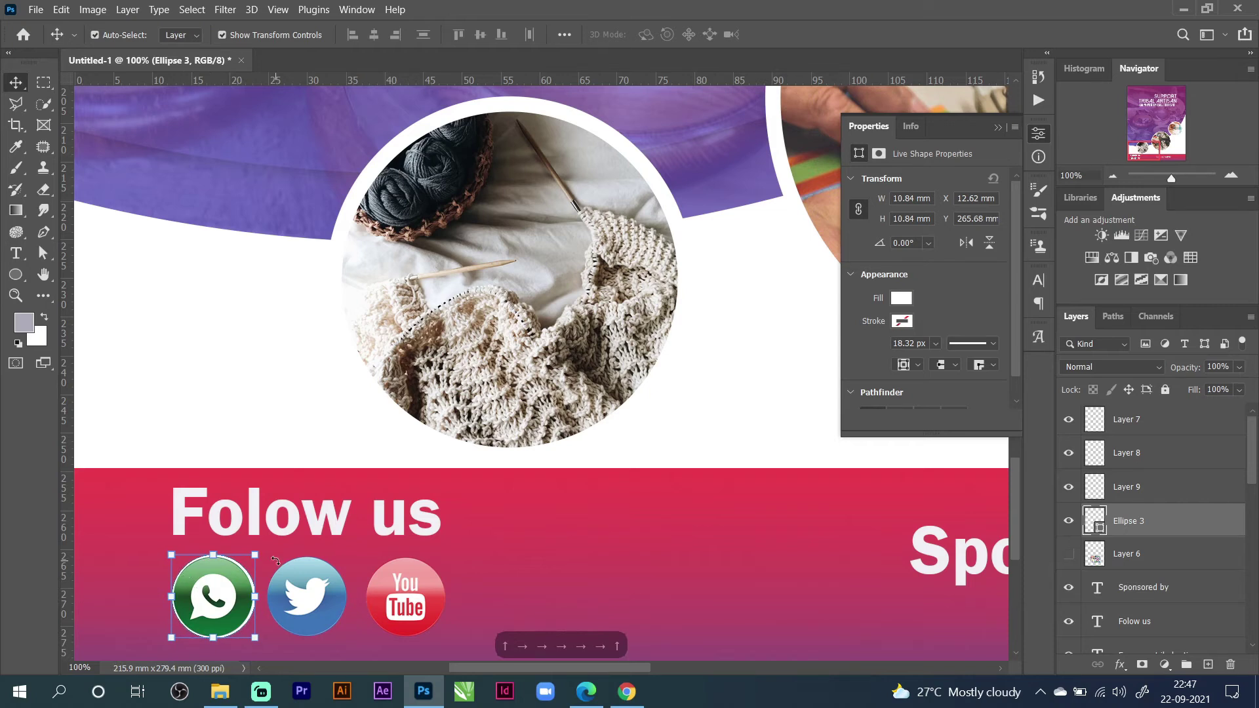
# Enlarge the white circle to about 11.2 mm in diameter and recenter it as an even ring around the WhatsApp icon.
pyautogui.moveTo(255, 554); pyautogui.dragTo(256, 556)
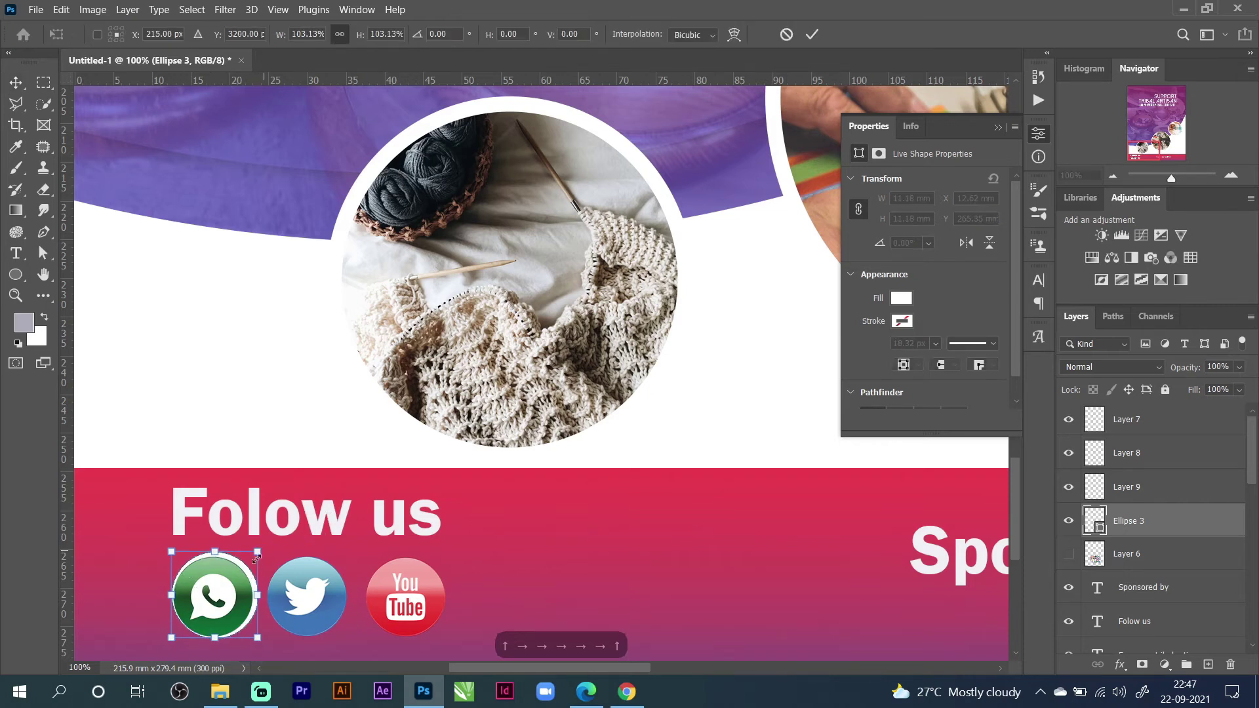
pyautogui.press('Left')
pyautogui.press('Left')
pyautogui.press('Left')
pyautogui.press('Left')
pyautogui.press('Down')
pyautogui.press('Down')
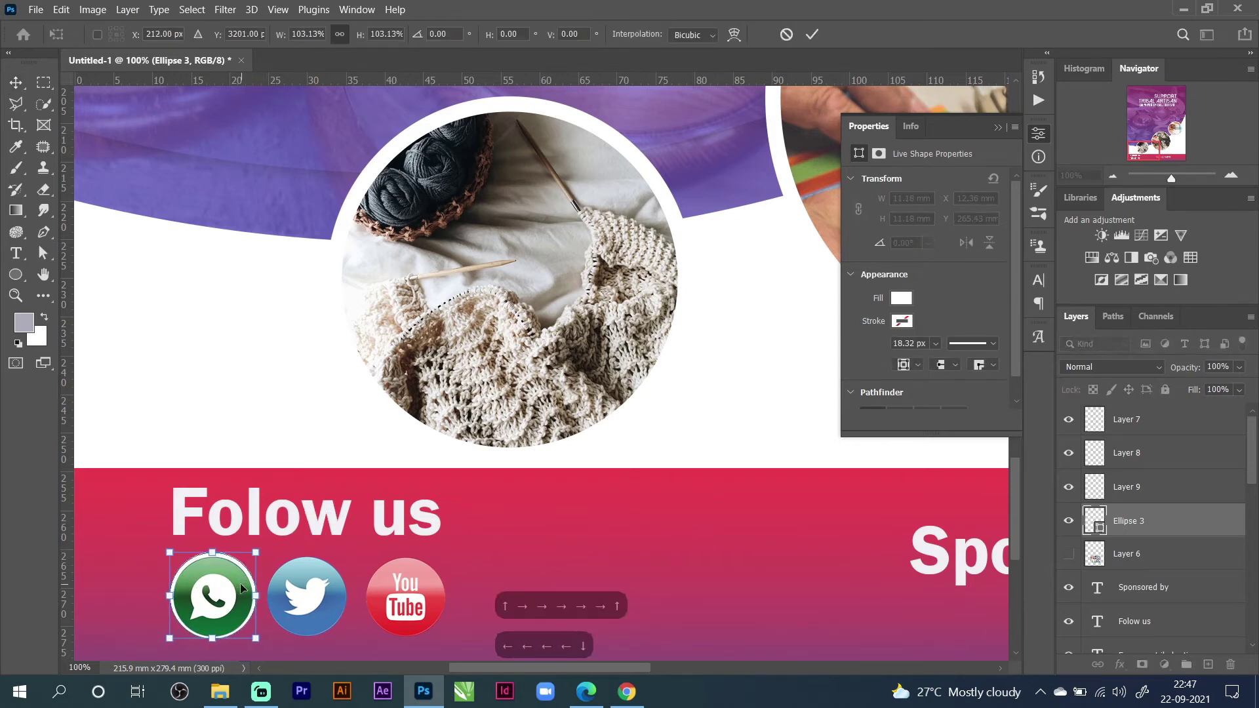
pyautogui.press('Down')
pyautogui.press('Right')
pyautogui.press('Up')
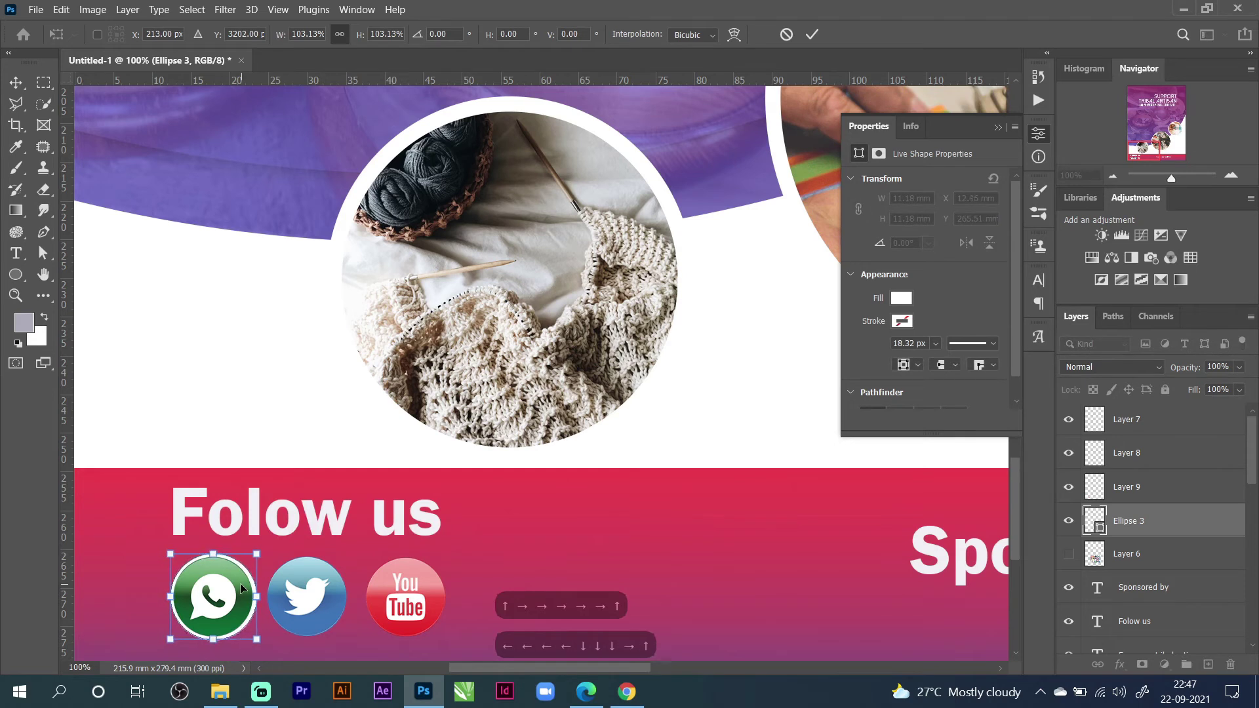
pyautogui.press('Return')
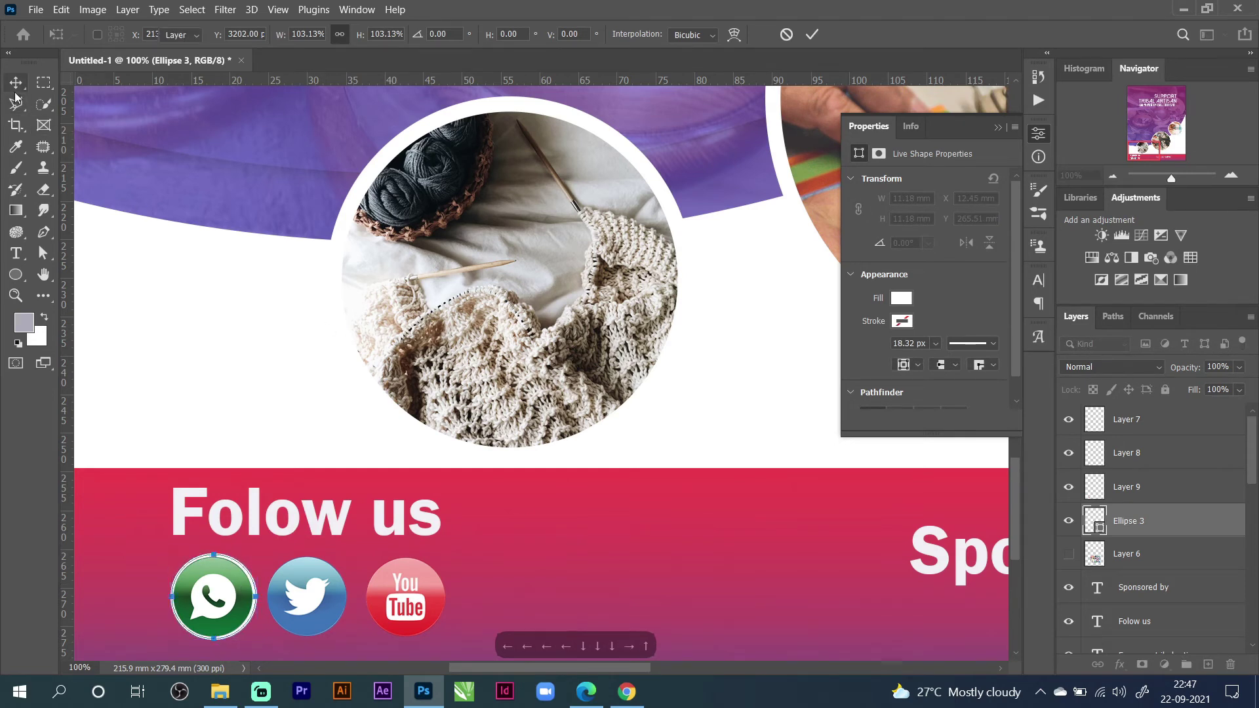
pyautogui.click(324, 544)
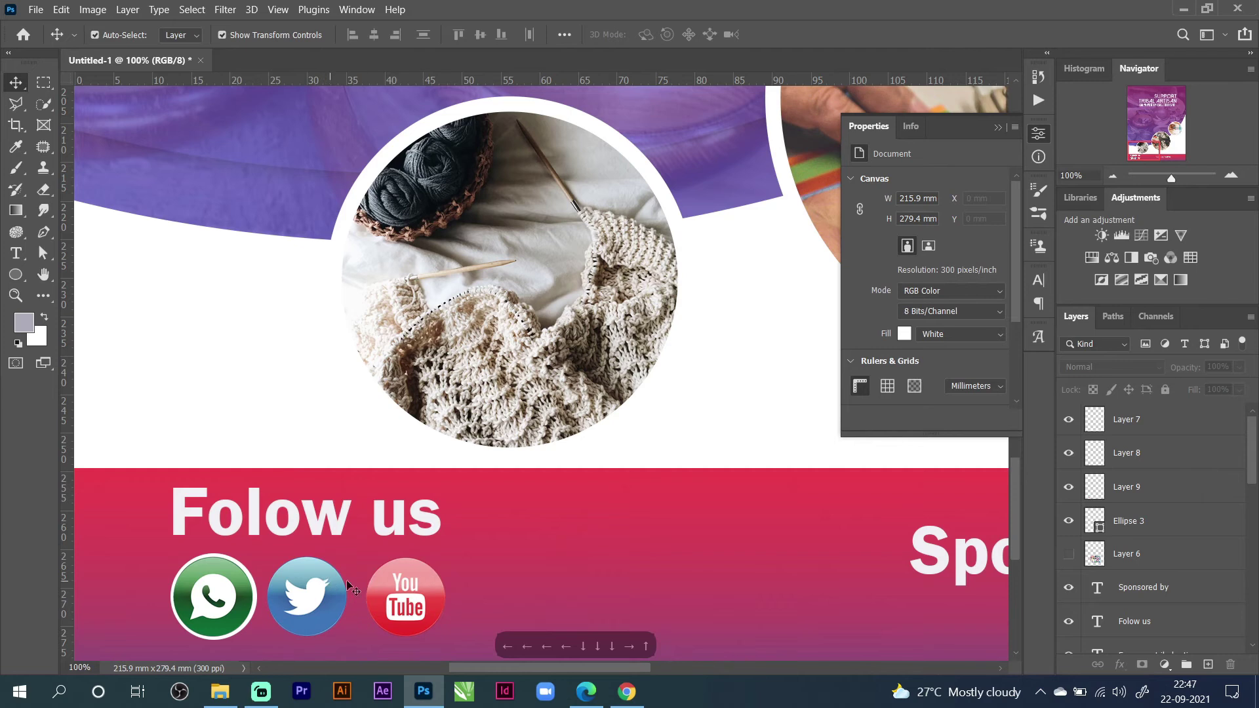
# Duplicate the white circle behind the WhatsApp icon and scale the copy to about 10.6 mm in diameter.
pyautogui.click(1131, 524)
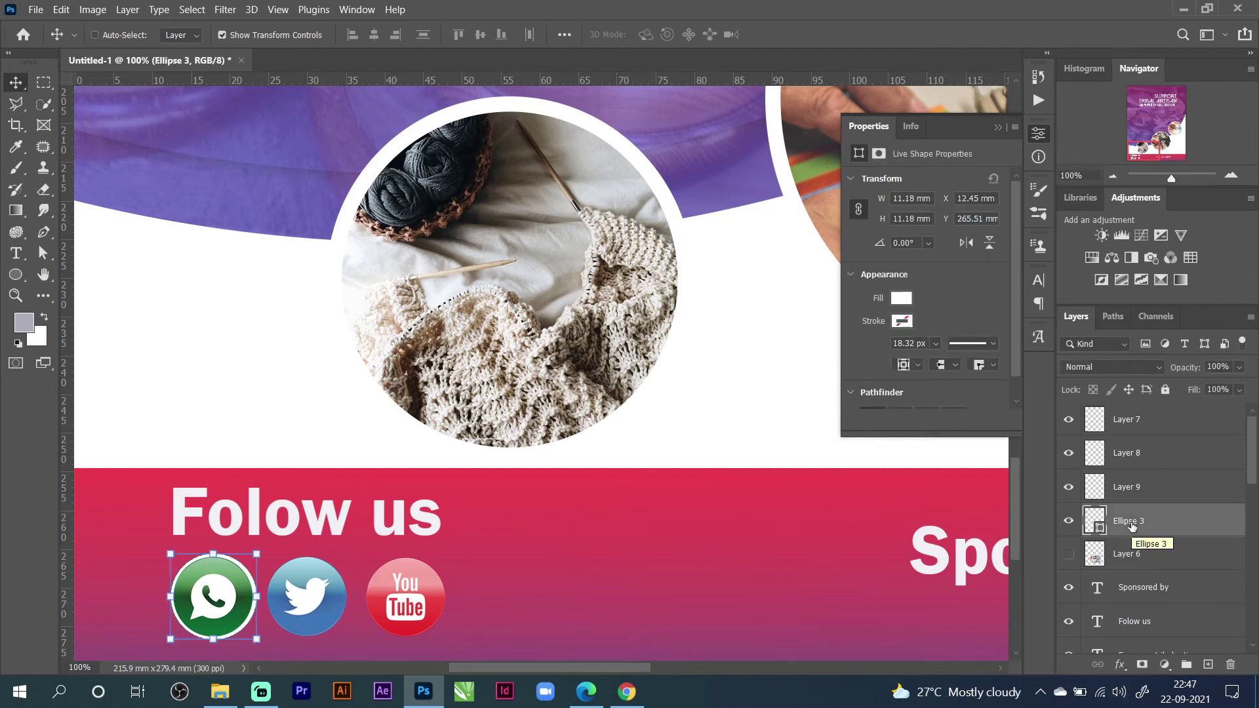
pyautogui.hotkey('ctrl', 'j')
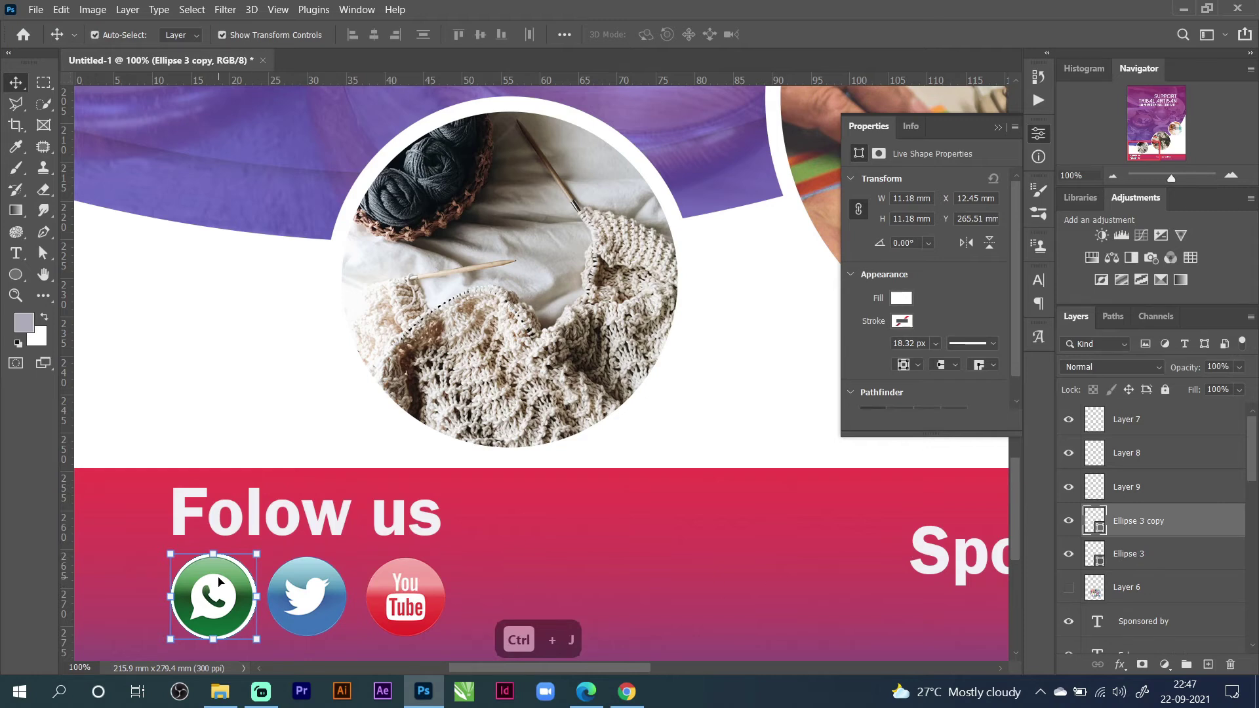
pyautogui.moveTo(224, 574); pyautogui.dragTo(289, 576)
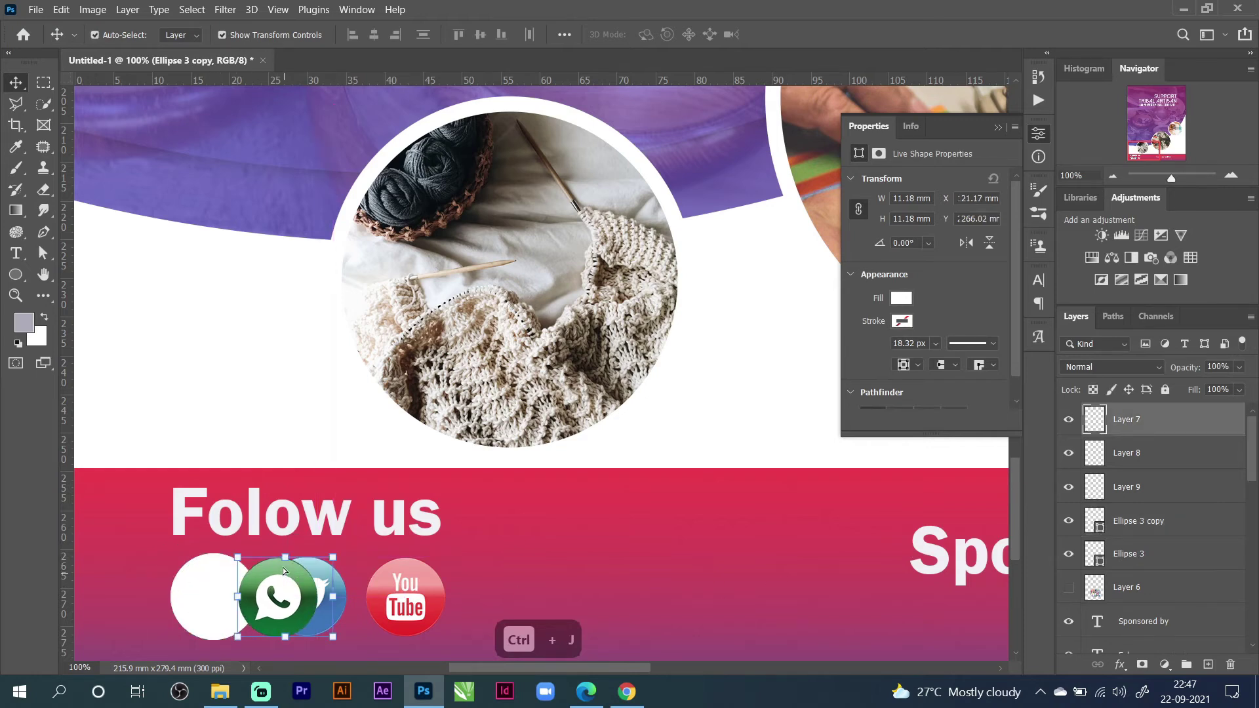
pyautogui.hotkey('ctrl', 'z')
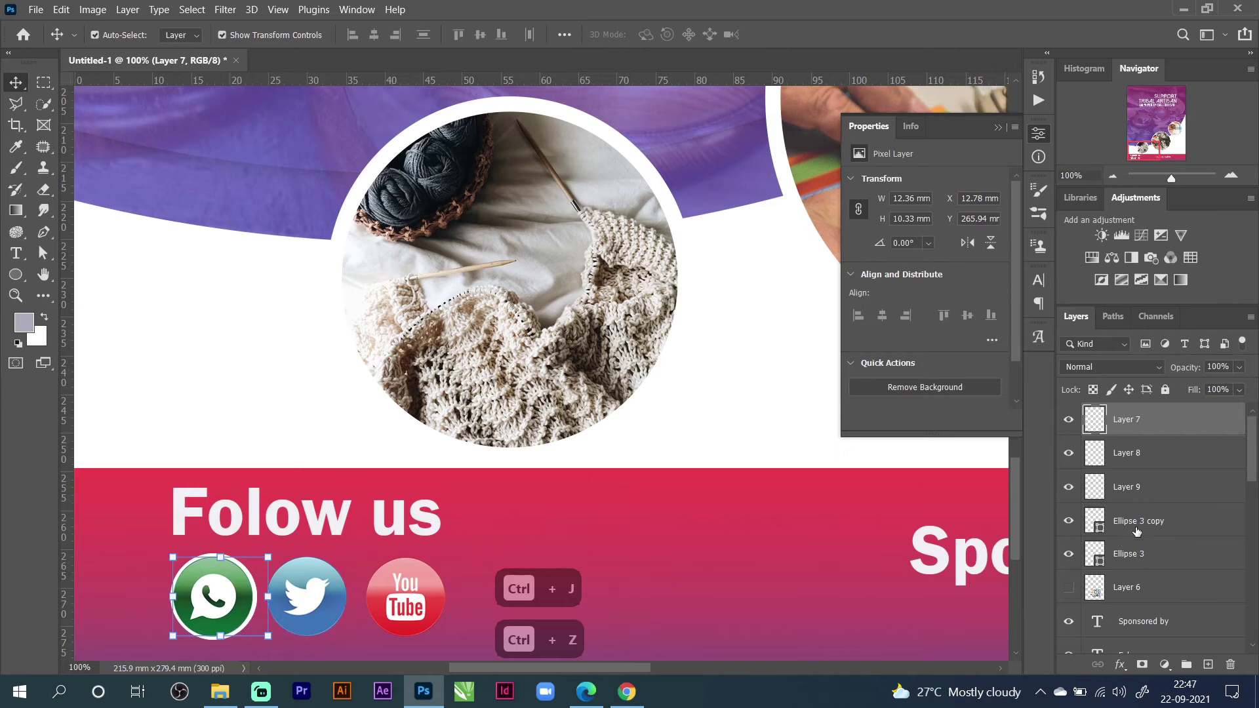
pyautogui.click(1136, 528)
pyautogui.hotkey('ctrl', 't')
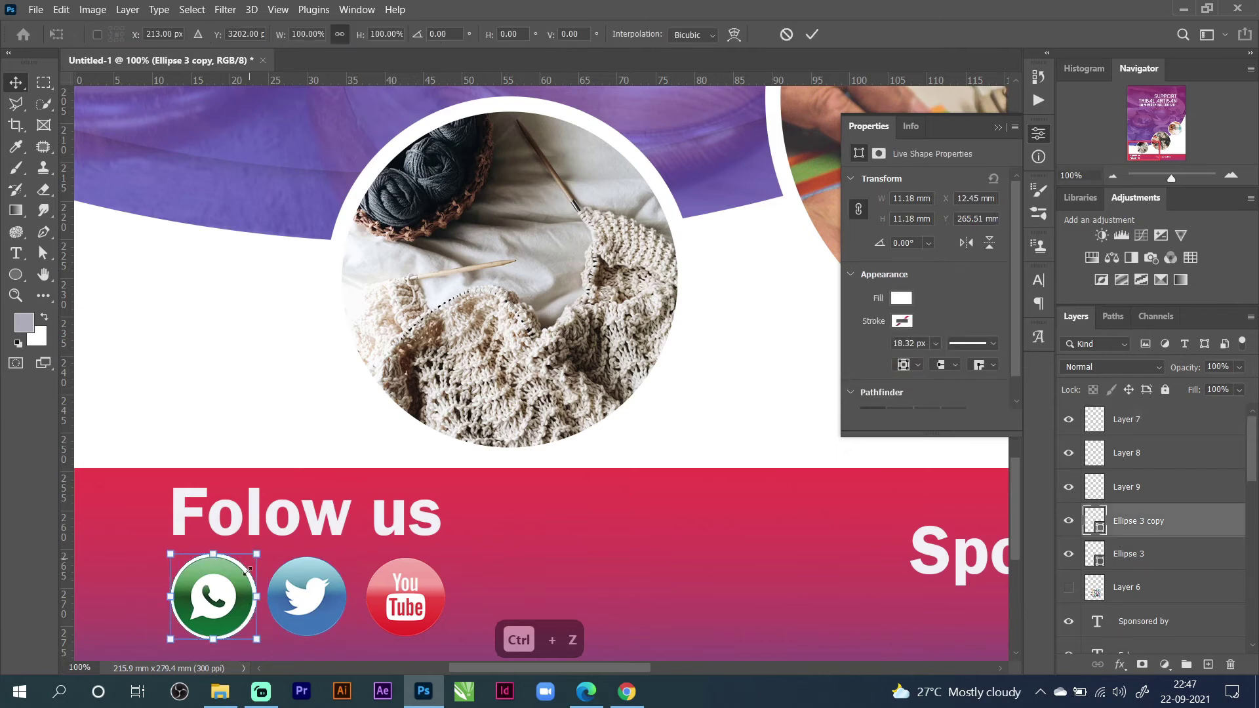
pyautogui.moveTo(247, 570); pyautogui.dragTo(229, 586)
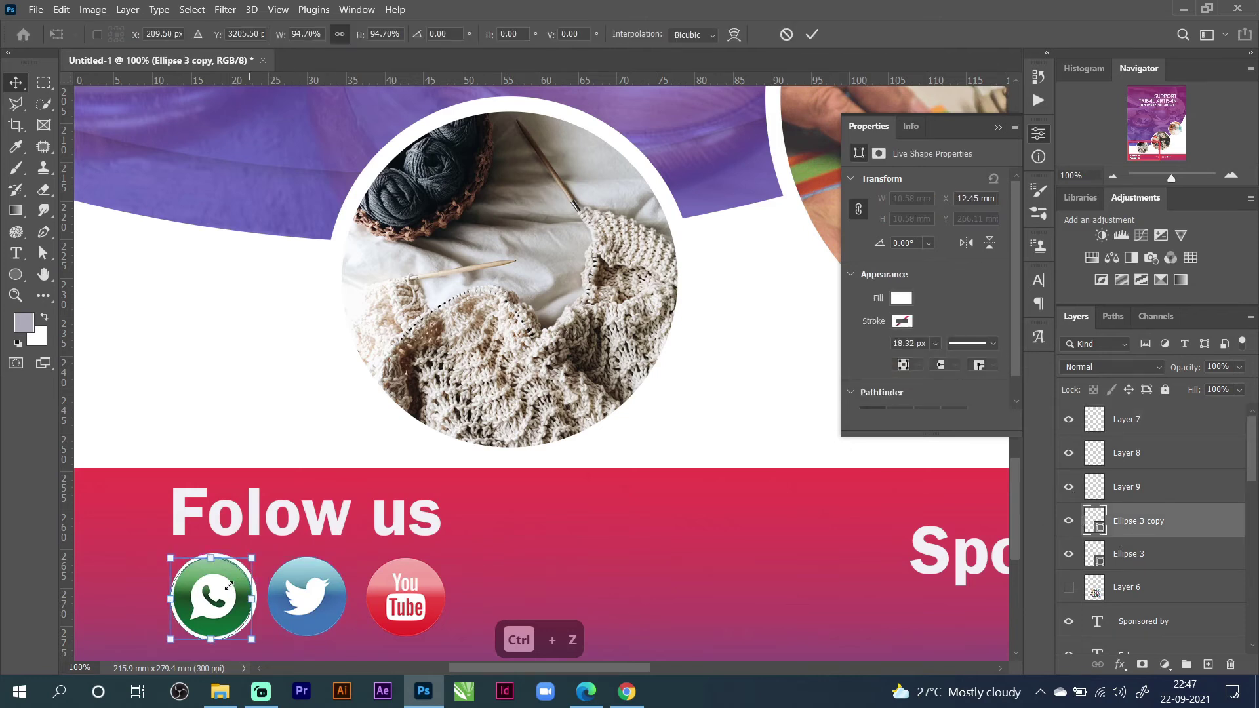
pyautogui.press('Return')
# Move the original Ellipse 3 circle behind the Twitter icon, scaling it to about 10.8 mm in diameter.
pyautogui.click(1136, 554)
pyautogui.moveTo(258, 554); pyautogui.dragTo(333, 572)
pyautogui.press('Down')
pyautogui.press('Down')
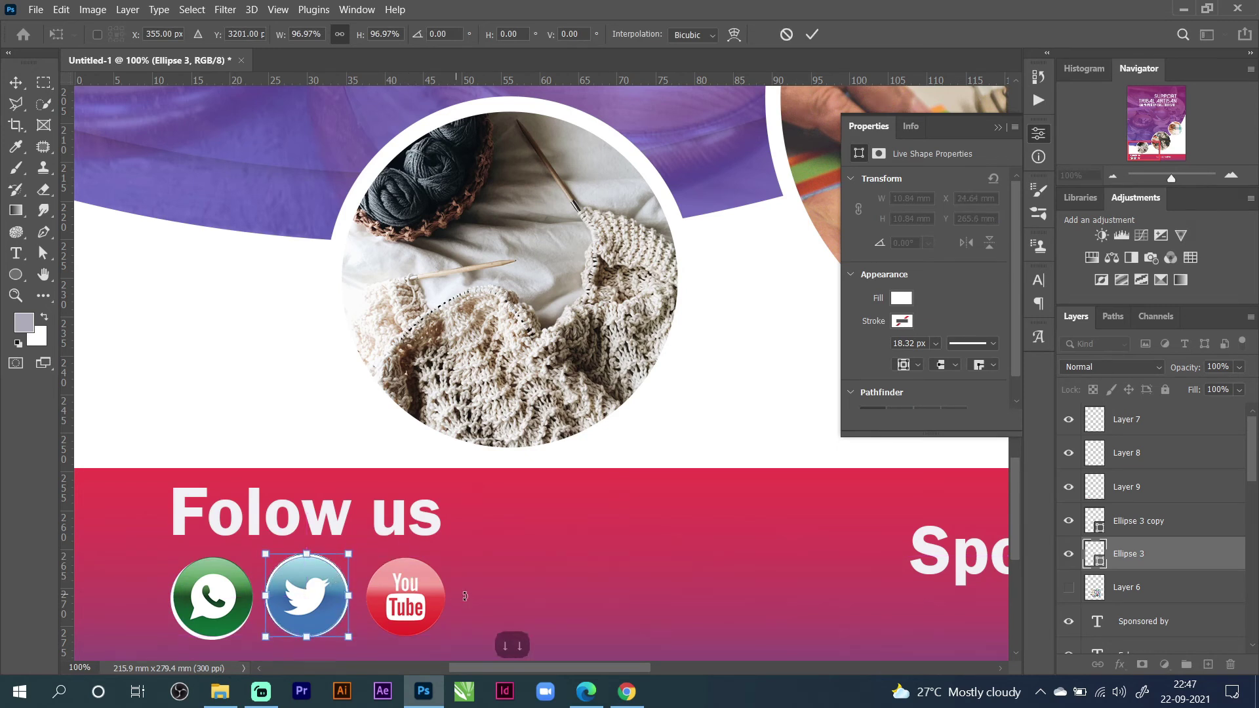
# Center the Ellipse 3 copy circle behind the WhatsApp icon and enlarge it to about 11.1 mm in diameter.
pyautogui.click(1136, 523)
pyautogui.press('Up')
pyautogui.press('Up')
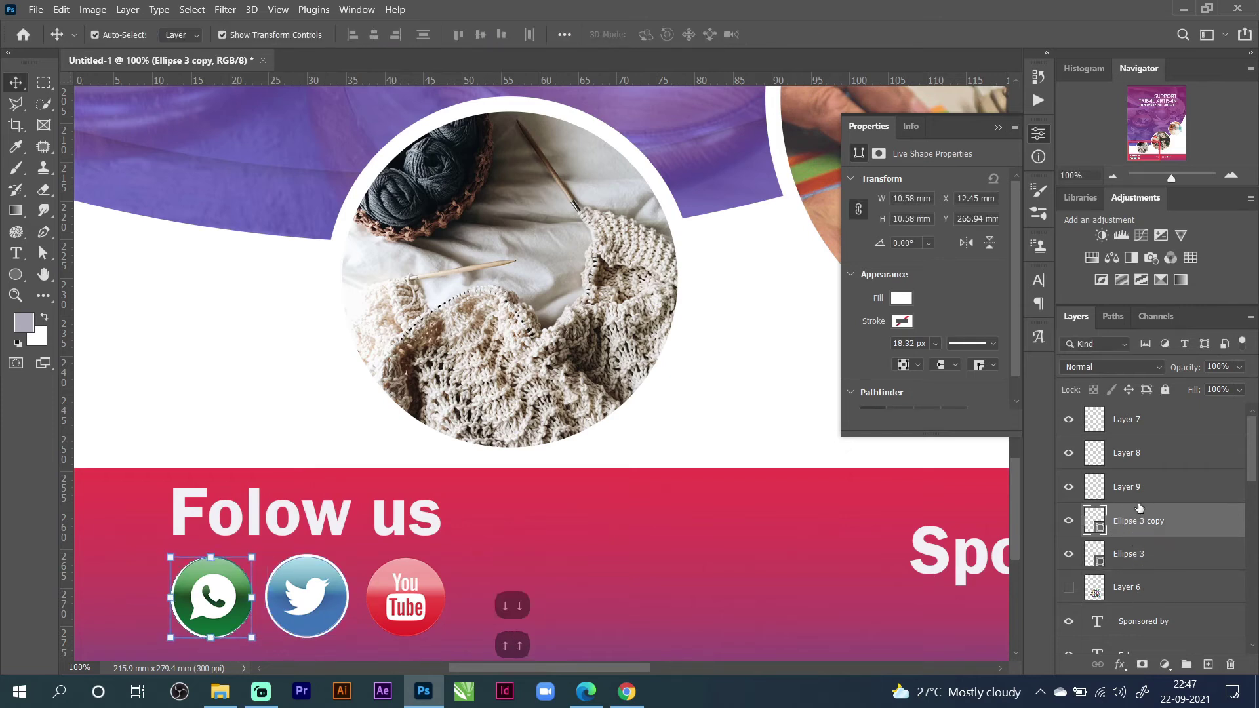
pyautogui.press('Right')
pyautogui.press('Right')
pyautogui.press('Right')
pyautogui.press('Up')
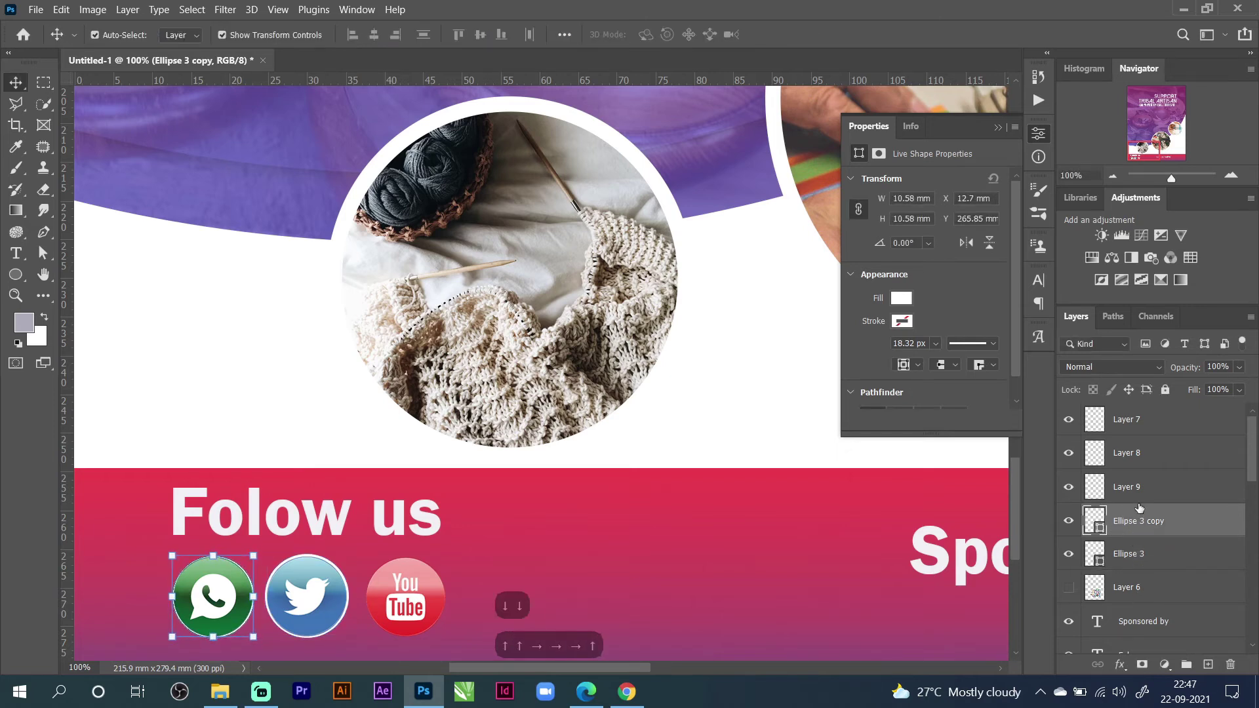
pyautogui.click(252, 555)
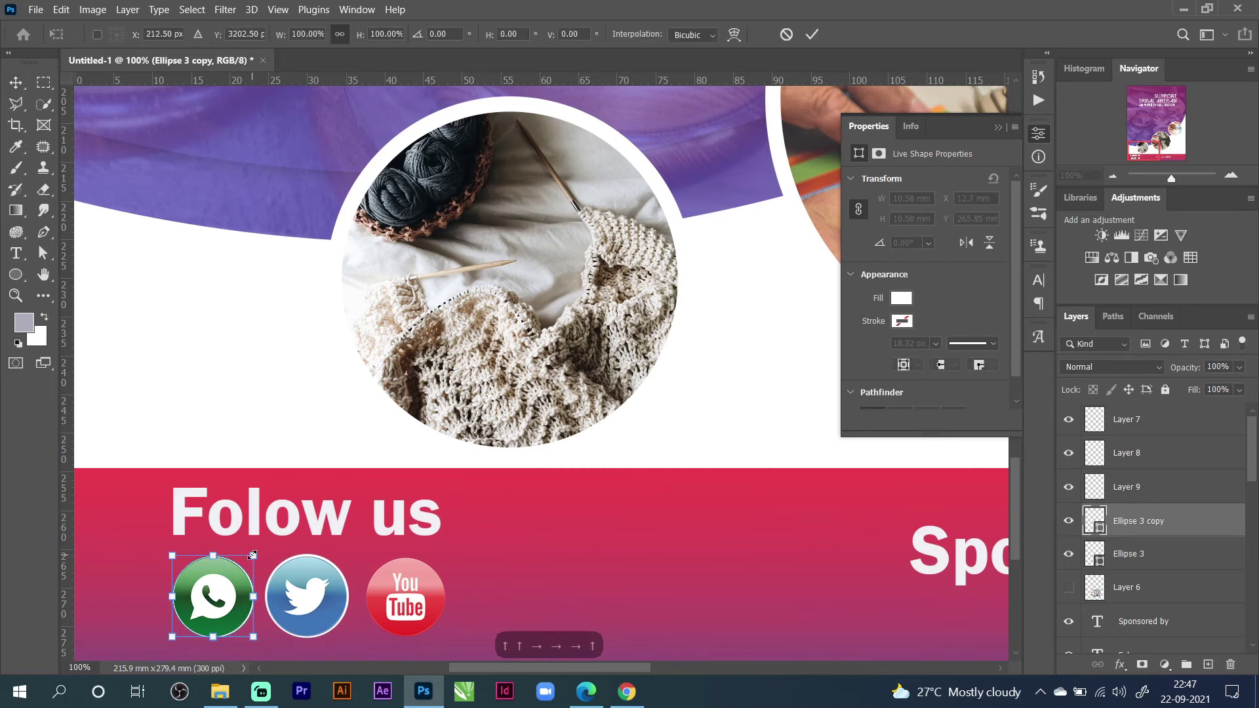
pyautogui.moveTo(252, 556); pyautogui.dragTo(255, 553)
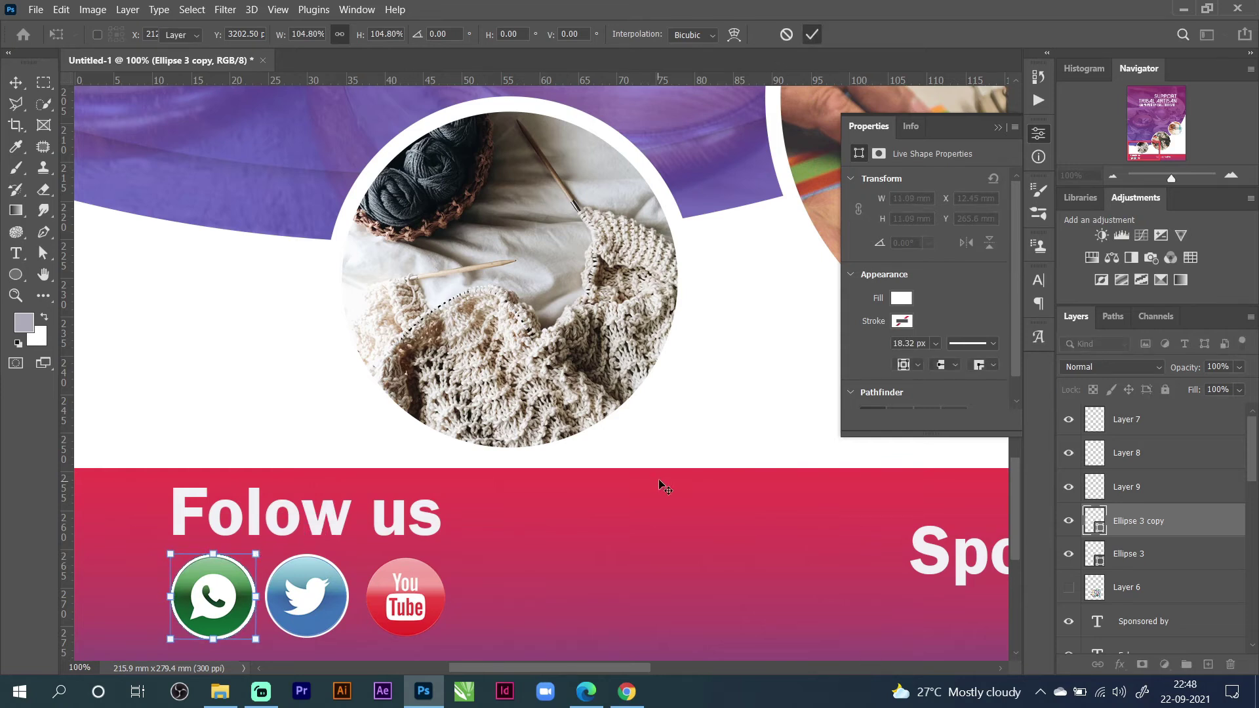
pyautogui.click(702, 435)
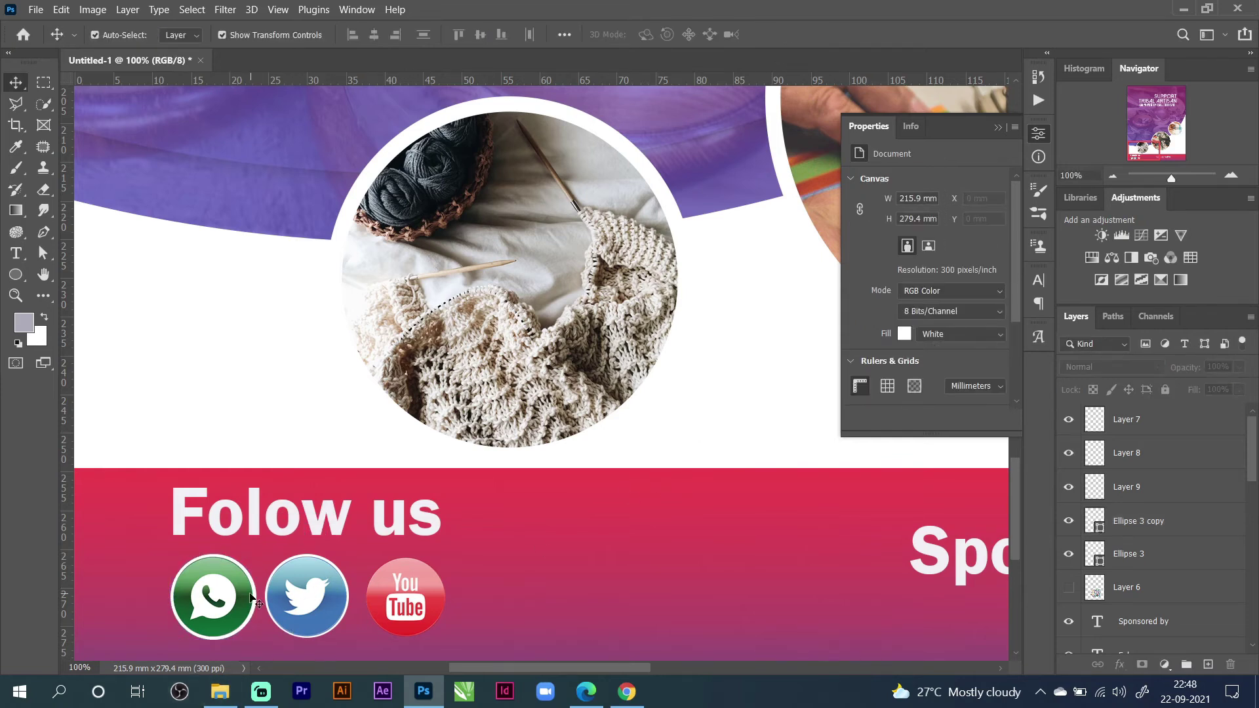
# Enlarge the white circle behind the Twitter icon to about 11.35 mm in diameter.
pyautogui.click(340, 573)
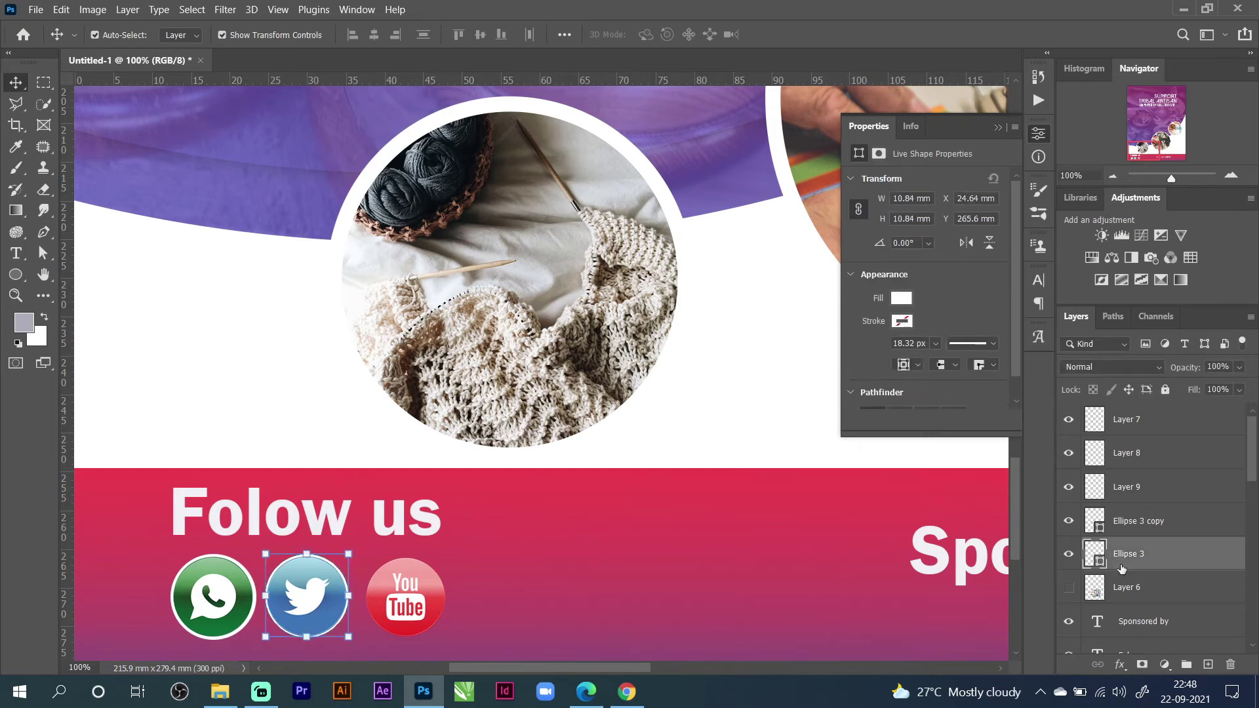
pyautogui.moveTo(349, 554); pyautogui.dragTo(354, 559)
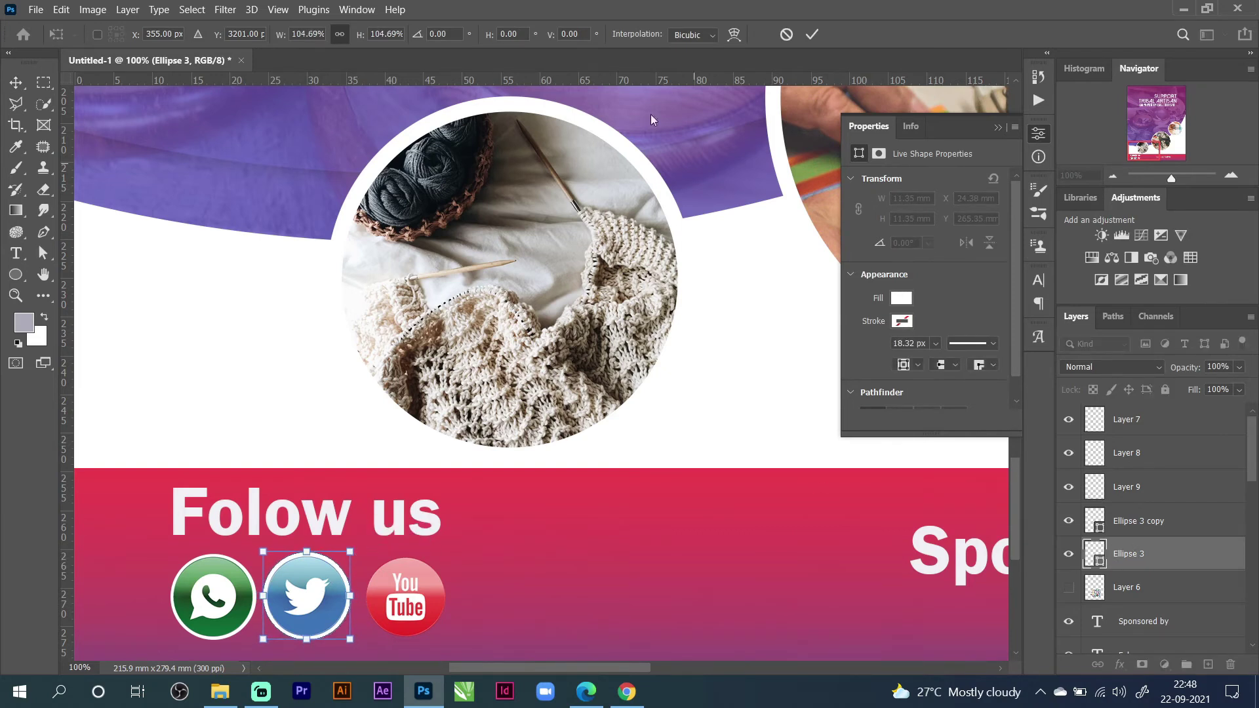
pyautogui.click(816, 34)
# Duplicate the Twitter icon's white circle and center the copy behind the YouTube icon.
pyautogui.hotkey('ctrl', 'j')
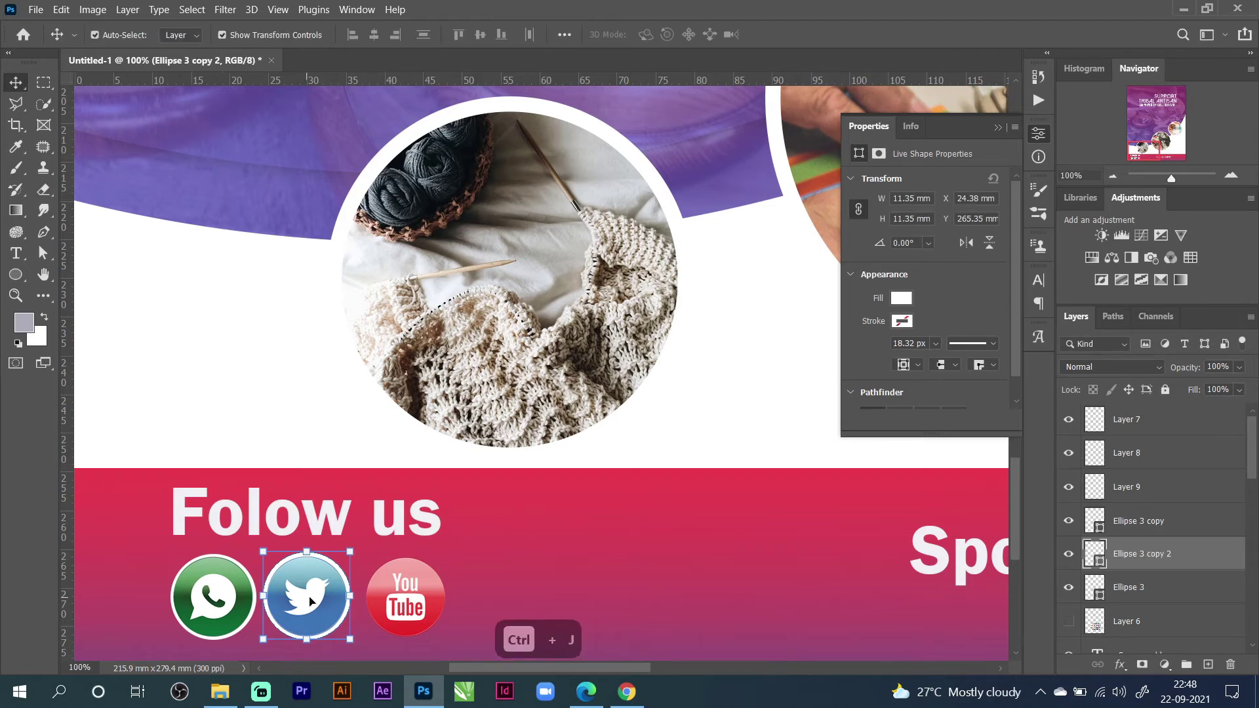
pyautogui.hotkey('ctrl', 't')
pyautogui.moveTo(322, 581); pyautogui.dragTo(415, 581)
pyautogui.press('Right')
pyautogui.press('Right')
pyautogui.press('Right')
pyautogui.press('Right')
pyautogui.press('Right')
pyautogui.press('Right')
pyautogui.press('Right')
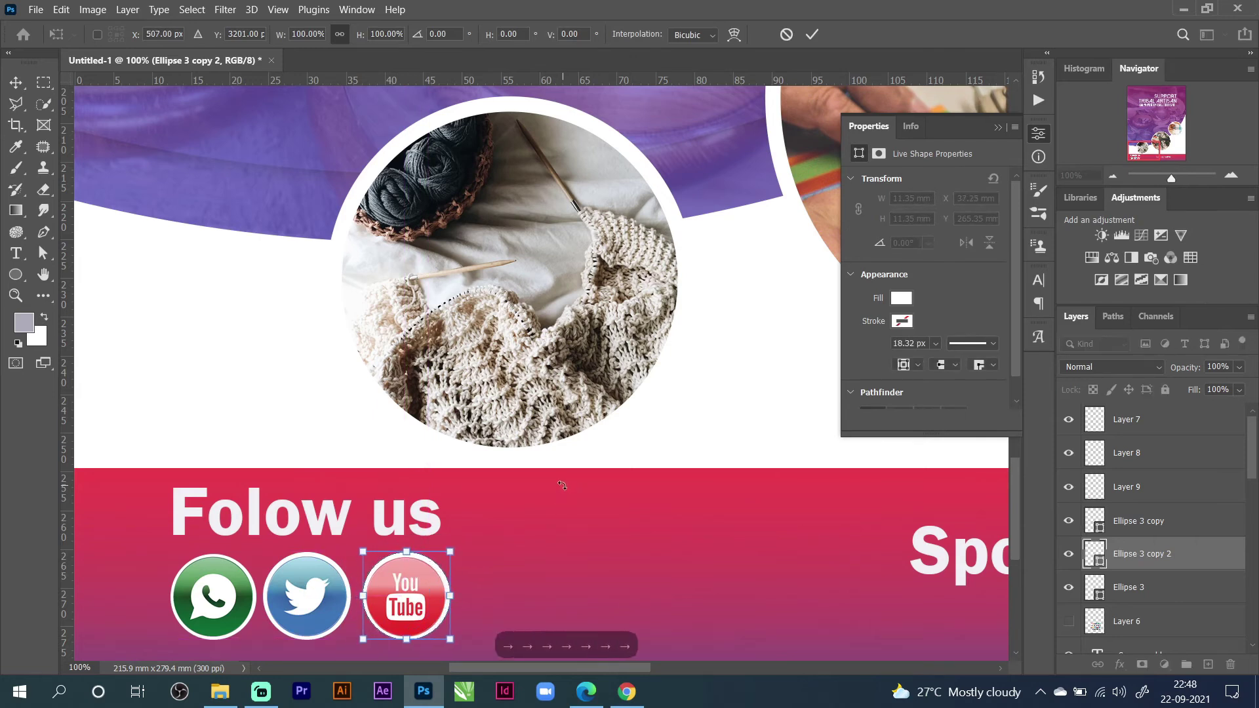
pyautogui.press('Right')
pyautogui.press('Left')
pyautogui.press('Left')
pyautogui.press('Left')
pyautogui.press('Down')
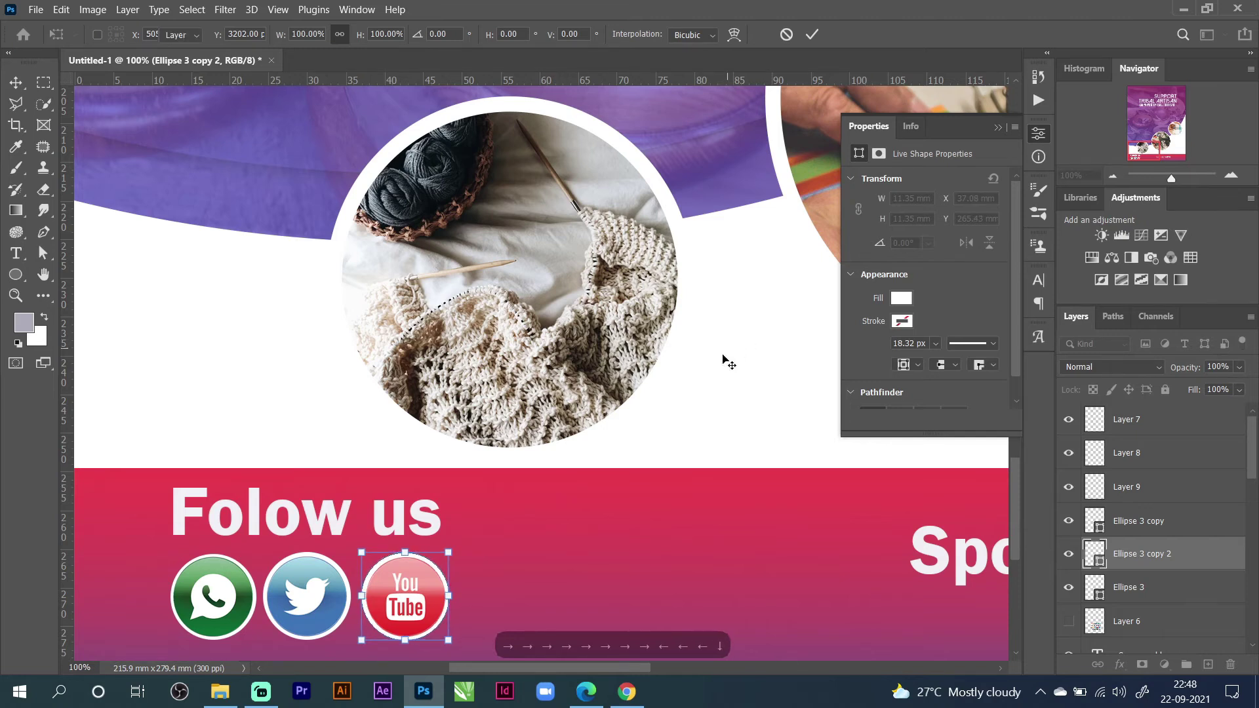
pyautogui.click(725, 357)
# Deselect everything and examine the whole poster at 25% zoom.
pyautogui.click(1113, 177)
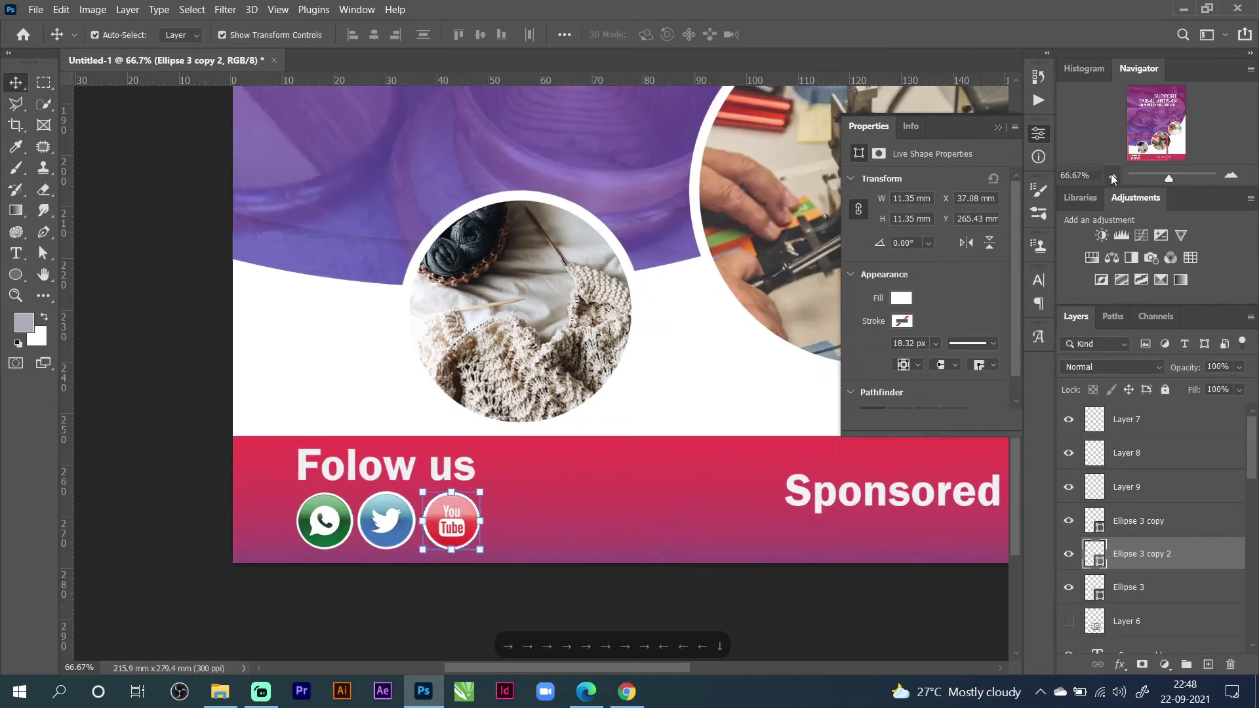
pyautogui.click(1113, 177)
pyautogui.click(1113, 177)
pyautogui.moveTo(748, 432); pyautogui.dragTo(776, 438)
pyautogui.click(1034, 172)
pyautogui.click(947, 217)
pyautogui.click(1154, 105)
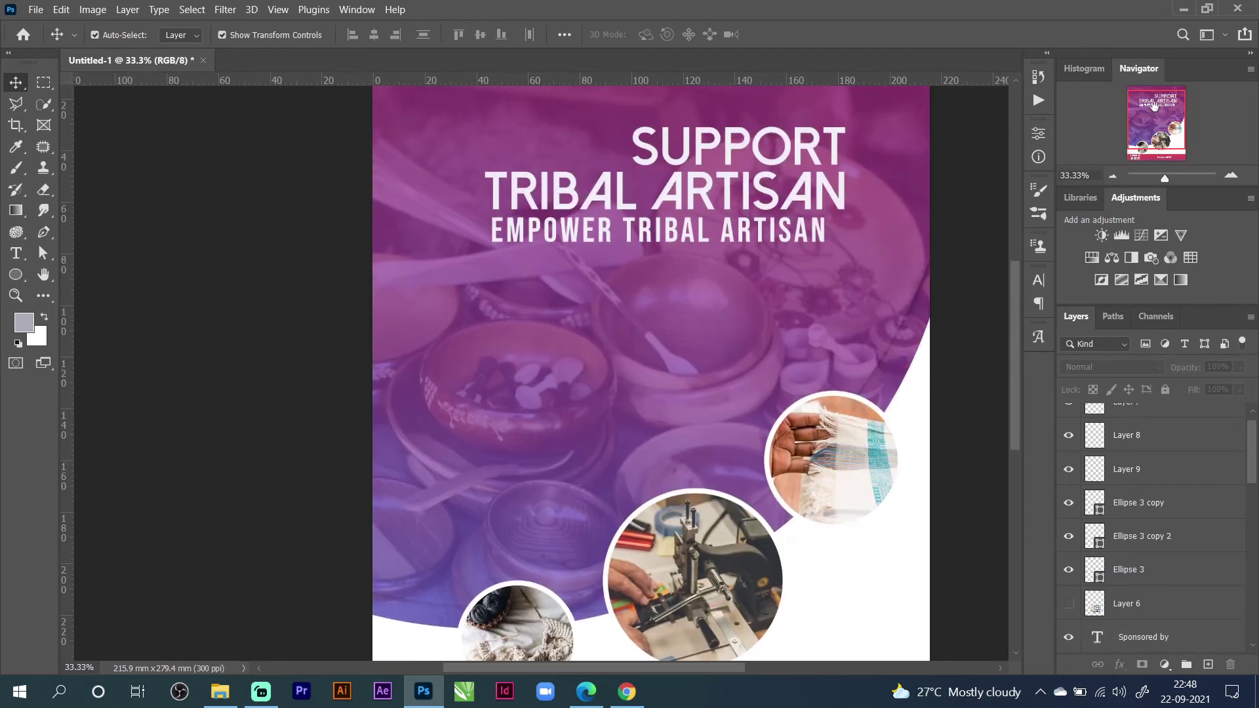
pyautogui.click(1113, 175)
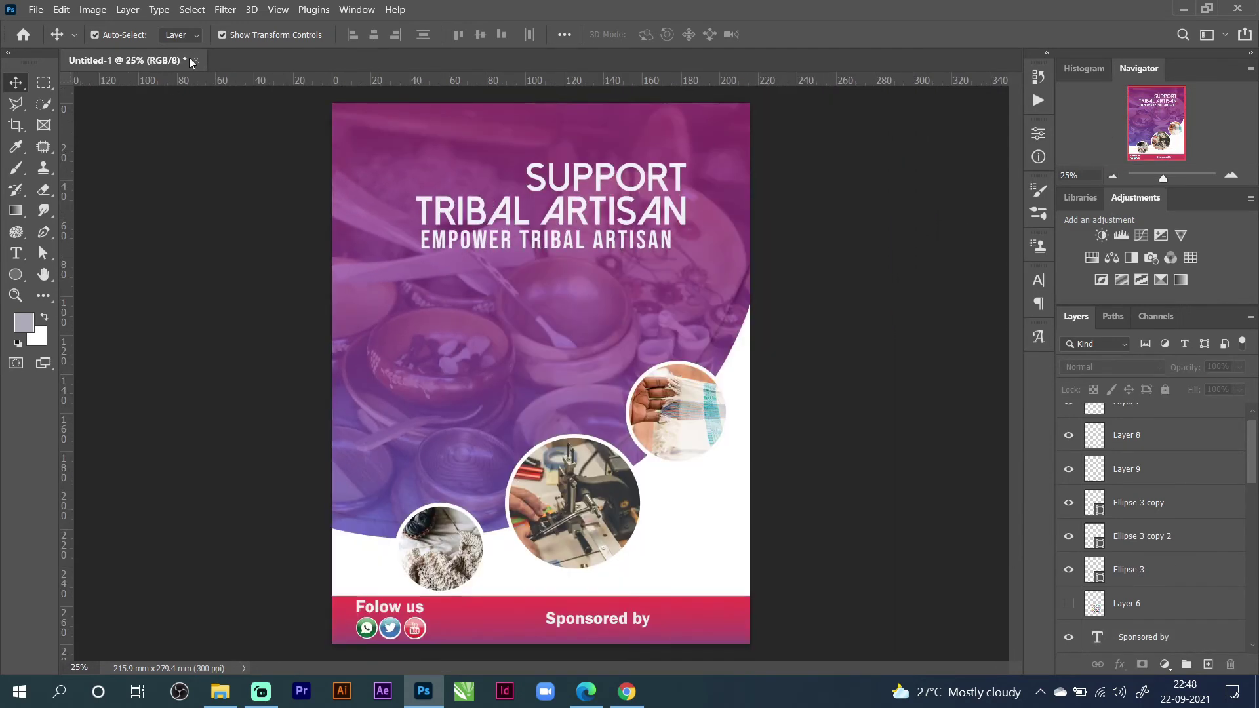
# Save the poster as 2.psd in the PSD Session folder 2, replacing the existing file and keeping Maximize Compatibility on.
pyautogui.hotkey('ctrl', 's')
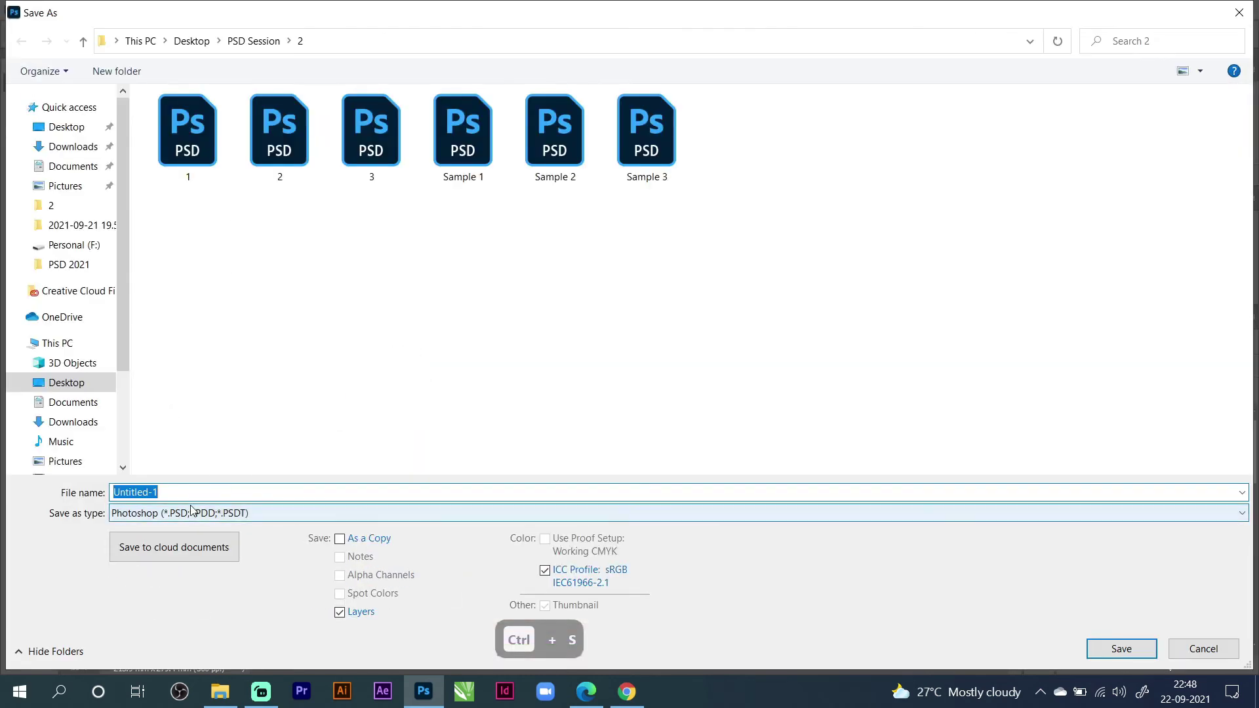
pyautogui.write('2')
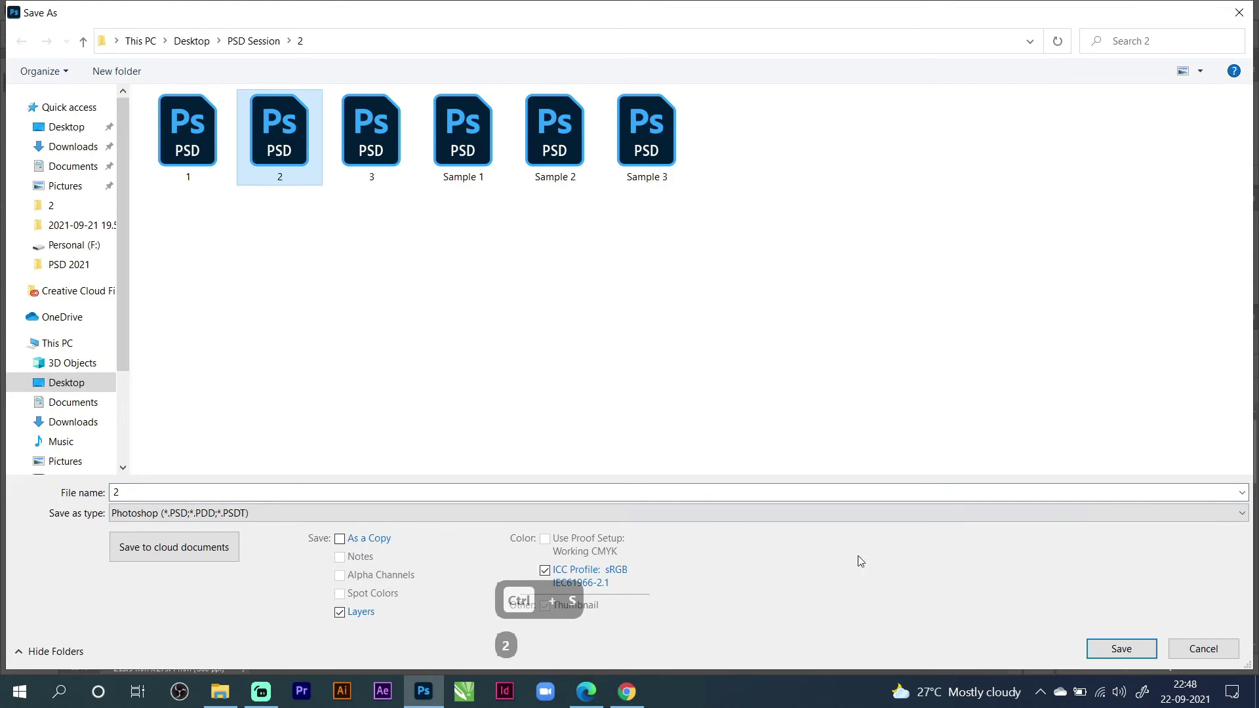
pyautogui.click(1121, 648)
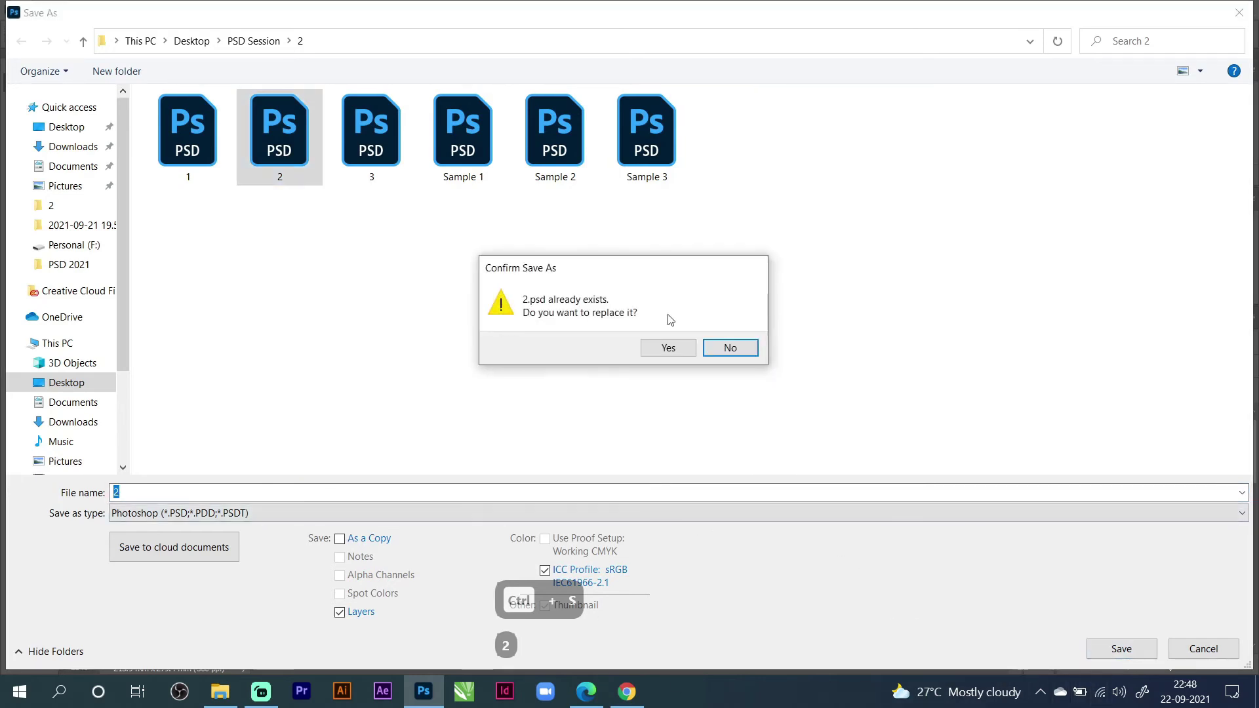
pyautogui.click(667, 347)
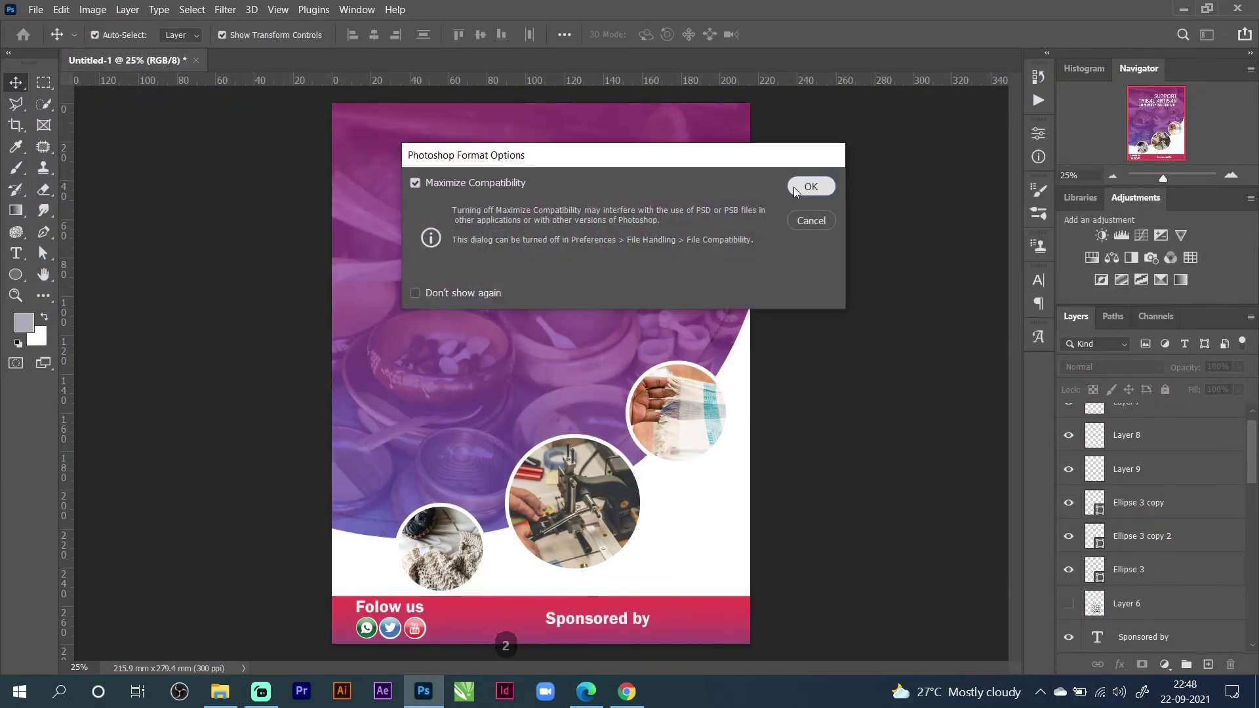
pyautogui.click(795, 188)
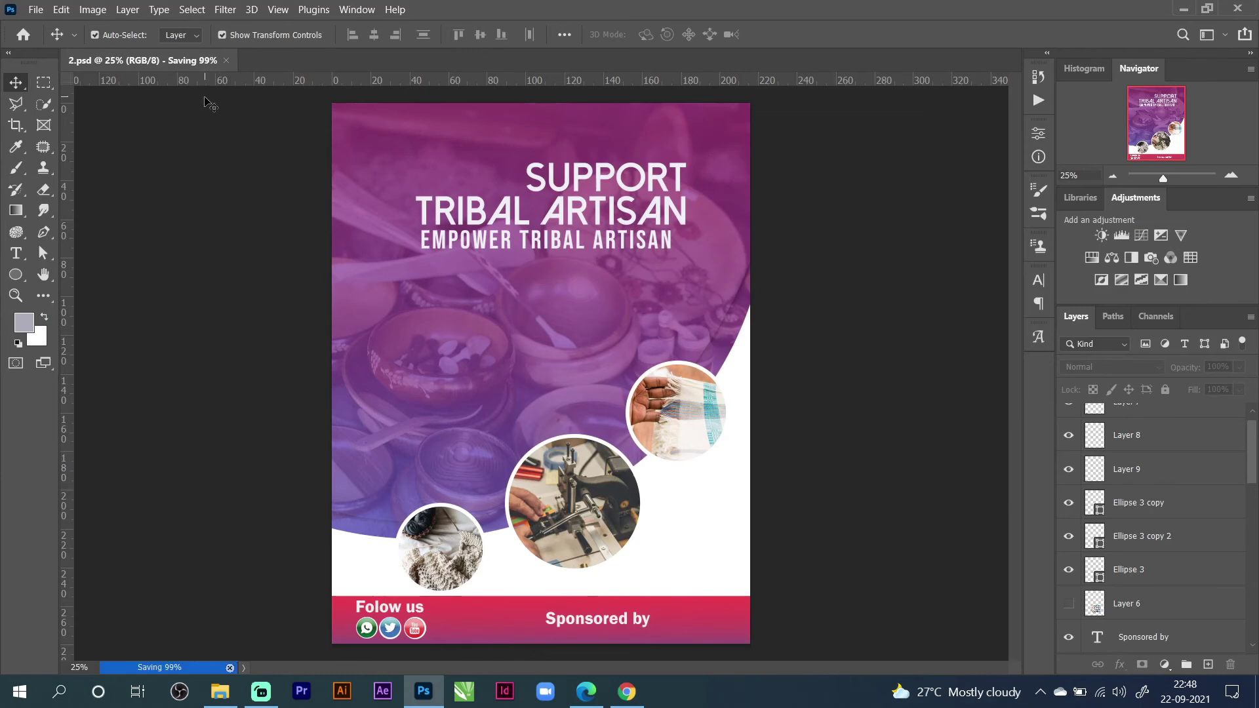
# Close the finished poster 2.psd and open the reference image Sample 3.jpg.
pyautogui.click(168, 61)
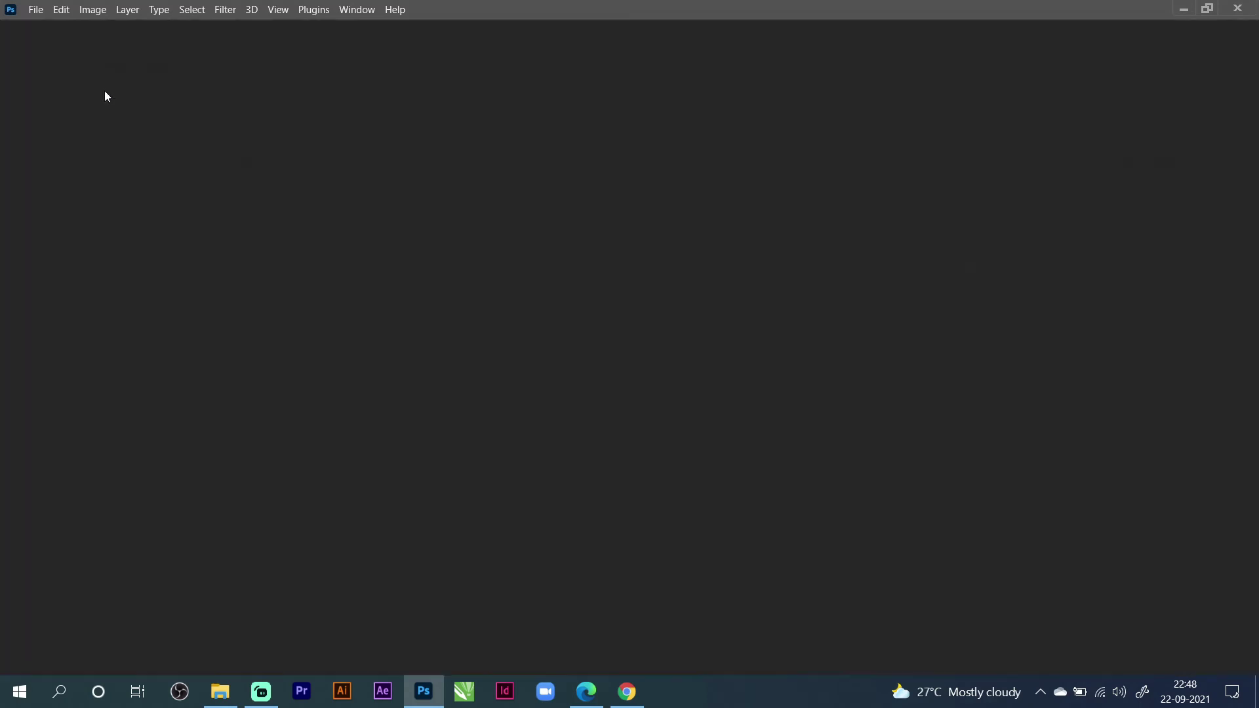
pyautogui.click(33, 11)
pyautogui.click(791, 485)
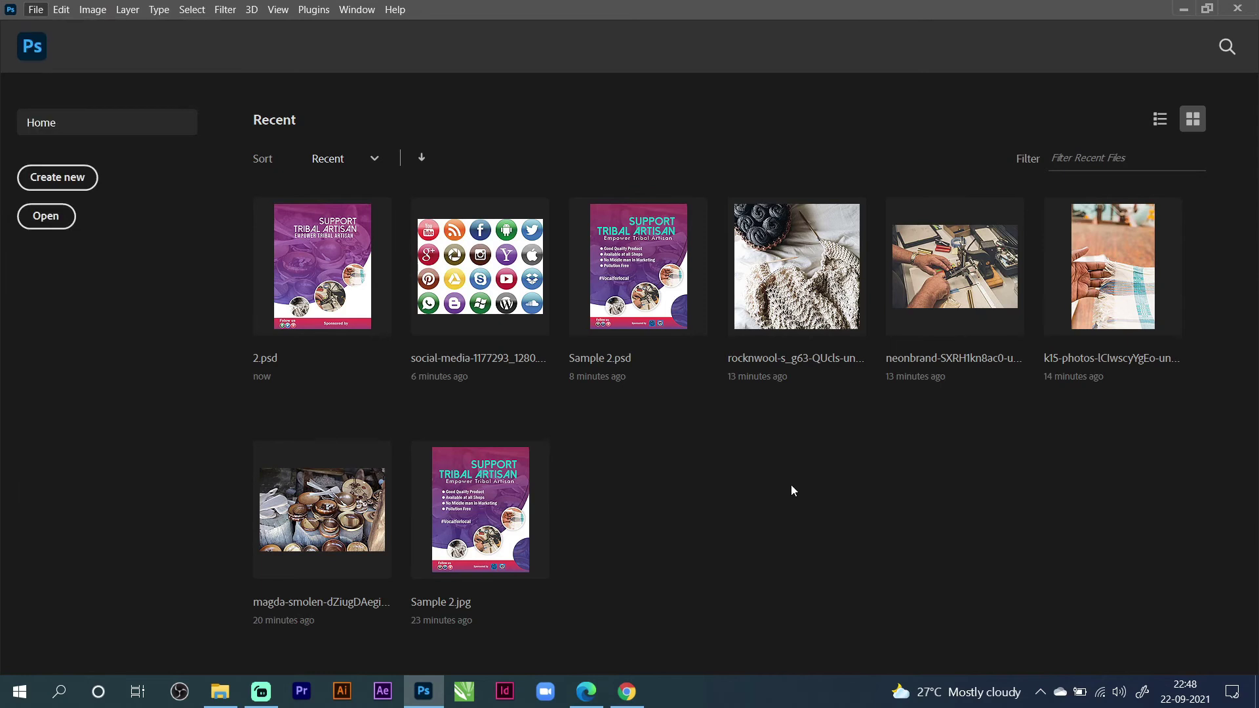
pyautogui.click(56, 216)
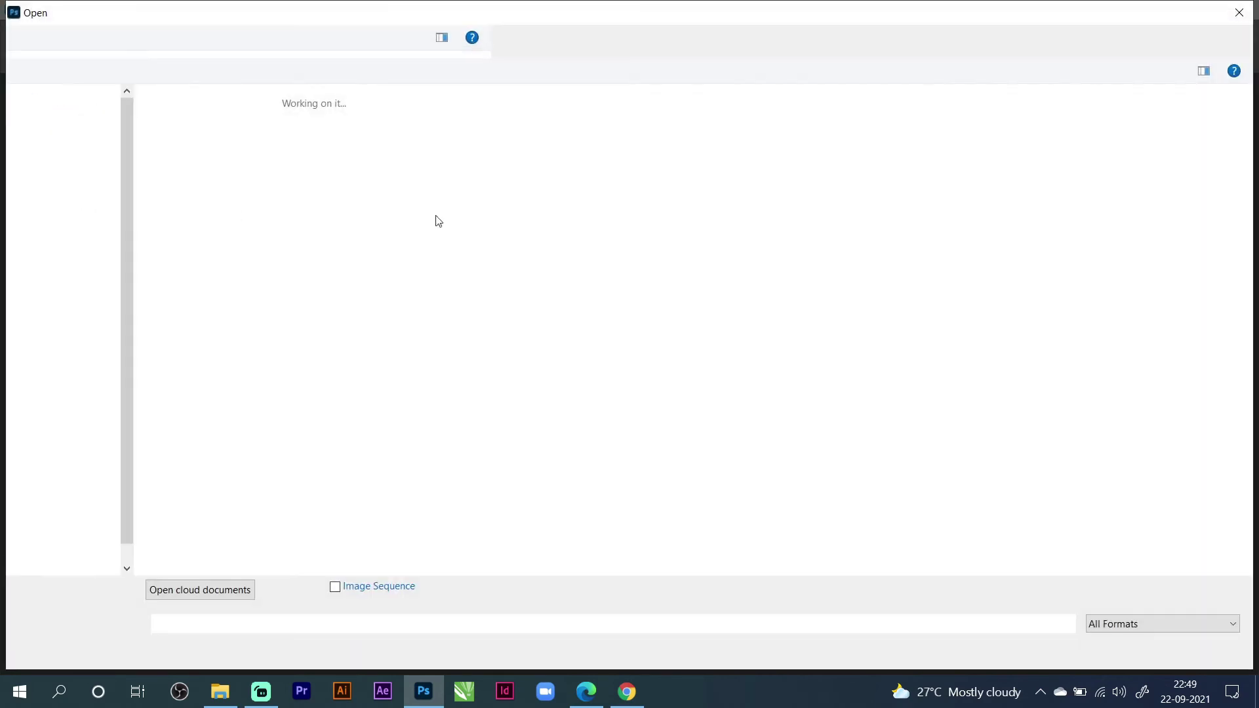
pyautogui.click(469, 258)
pyautogui.doubleClick(469, 258)
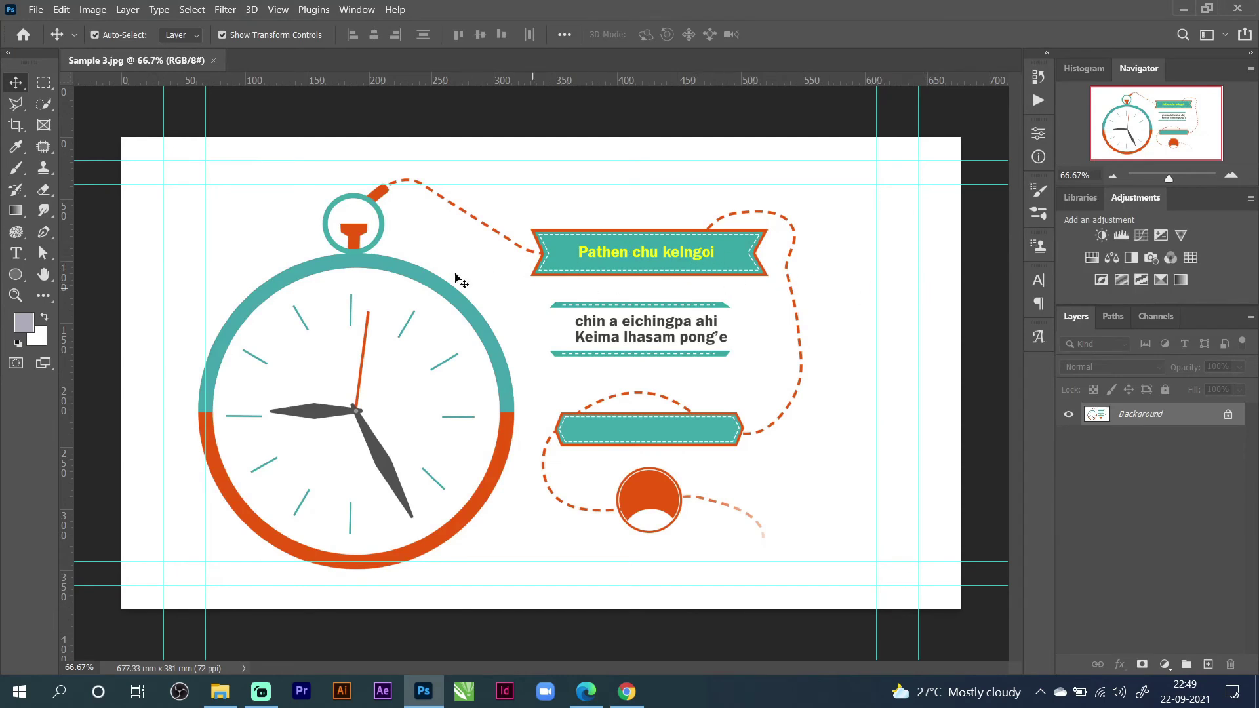
# Create a new A4 print document in landscape orientation, 297 x 210 mm at 300 ppi in RGB with a white background.
pyautogui.click(36, 10)
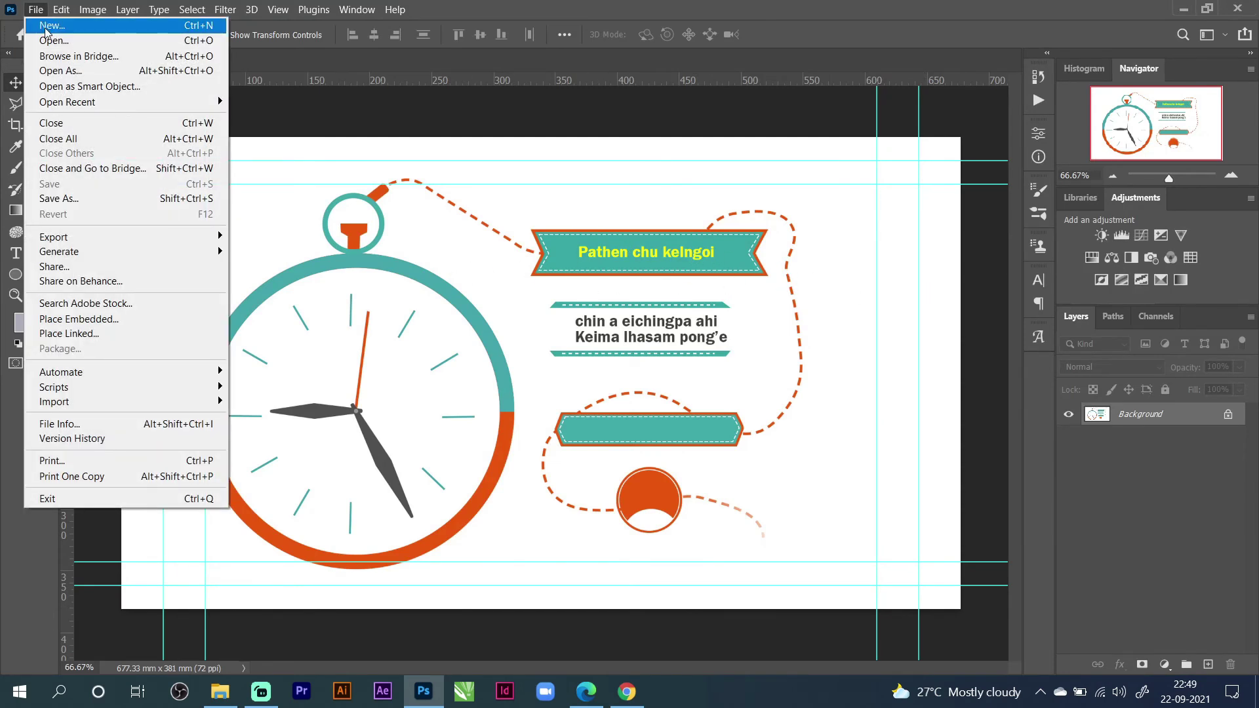
pyautogui.click(82, 28)
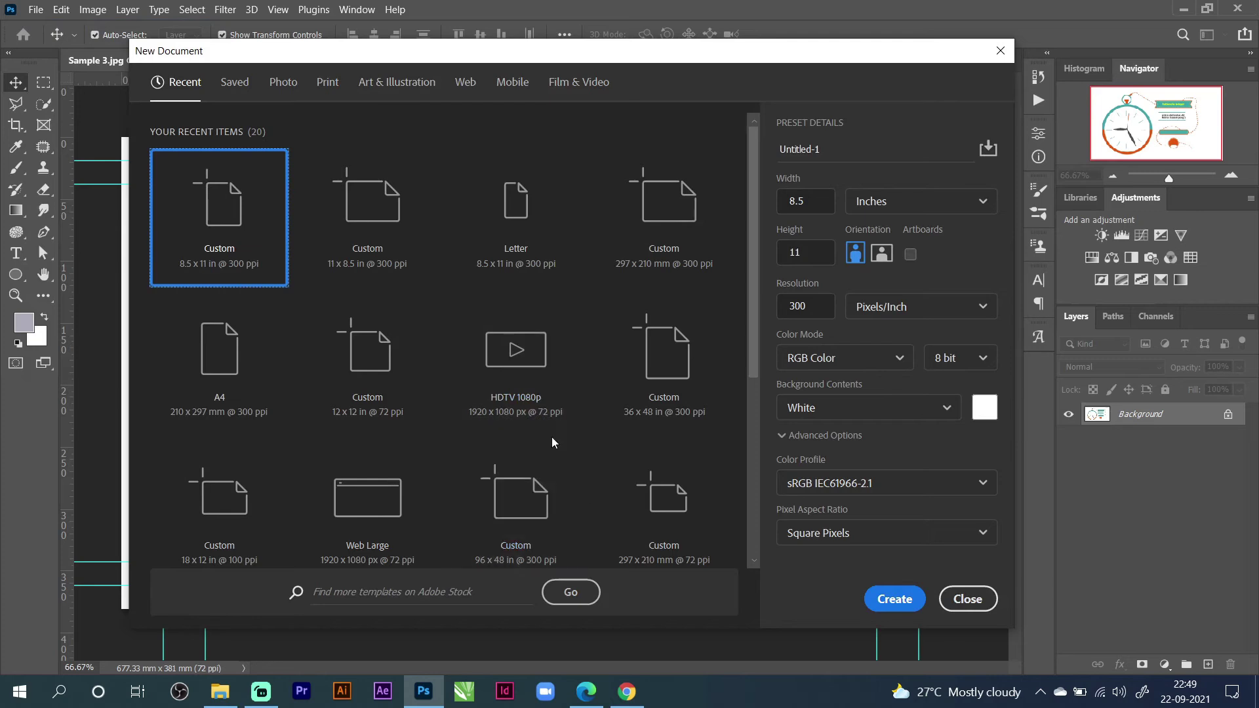
pyautogui.click(337, 87)
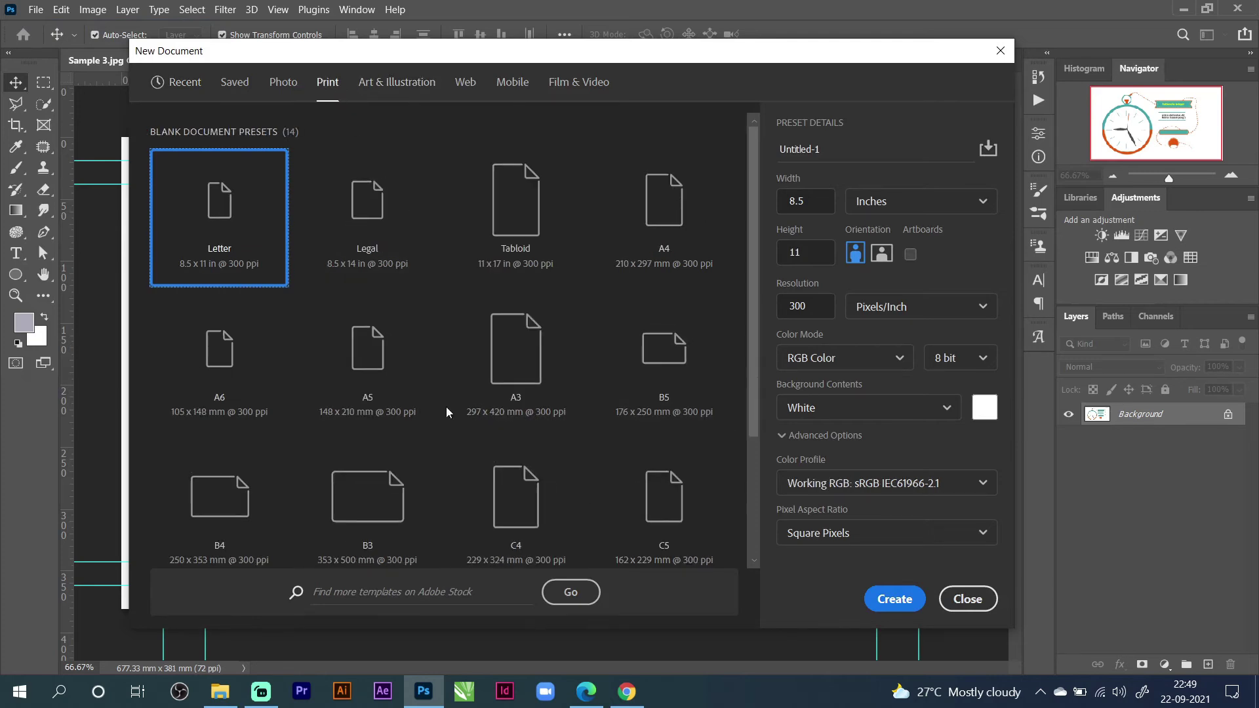
pyautogui.click(646, 255)
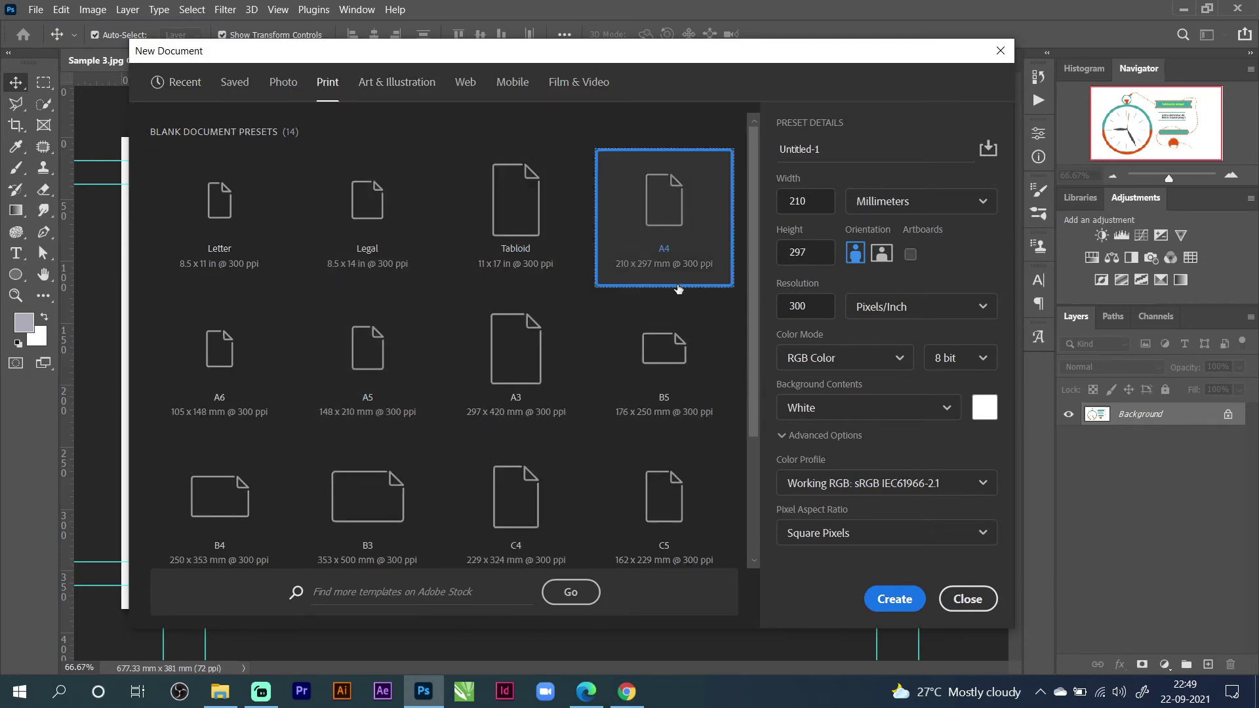
pyautogui.click(881, 253)
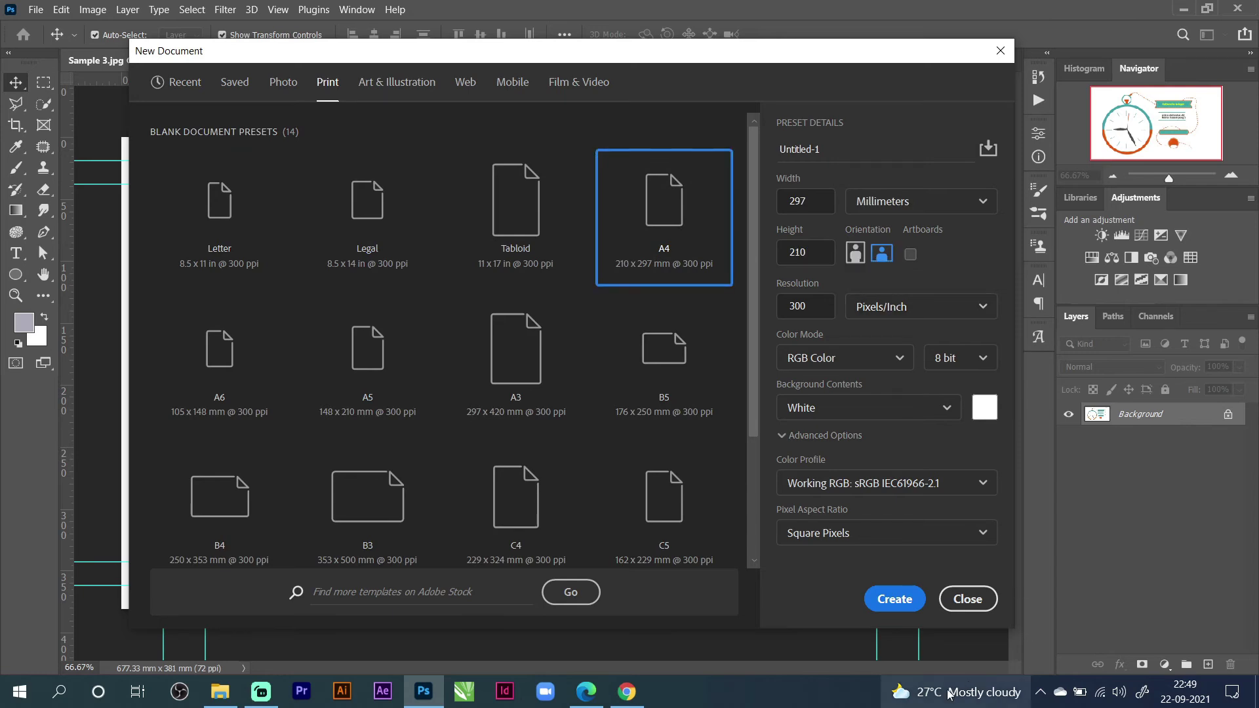
pyautogui.click(894, 598)
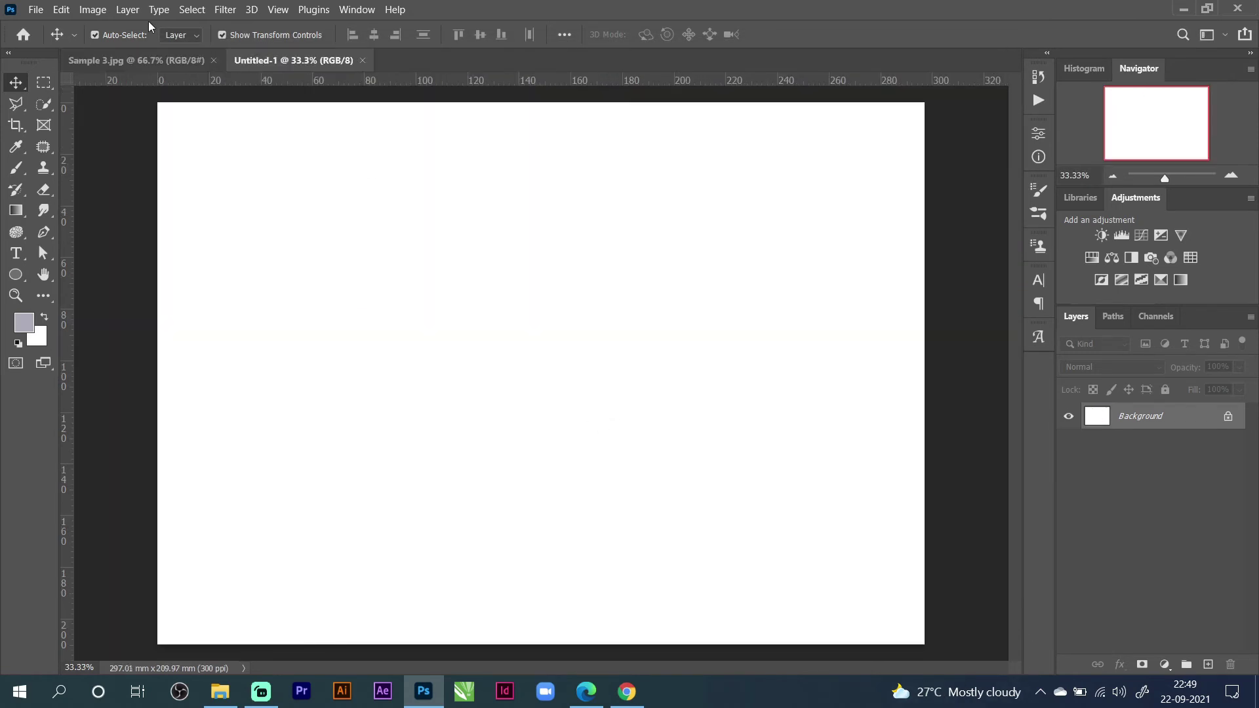
# Copy the stopwatch artwork from Sample 3.jpg into the new blank document as a layer.
pyautogui.click(123, 57)
pyautogui.click(262, 60)
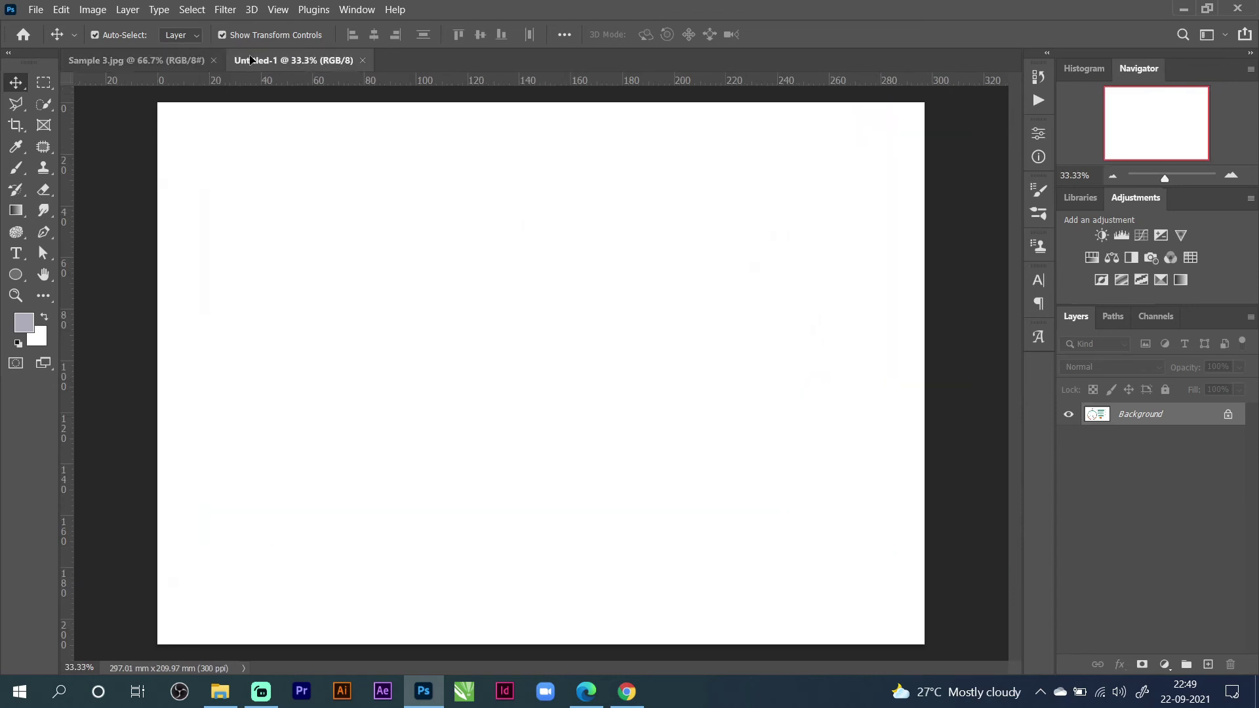
pyautogui.moveTo(251, 63); pyautogui.dragTo(509, 325)
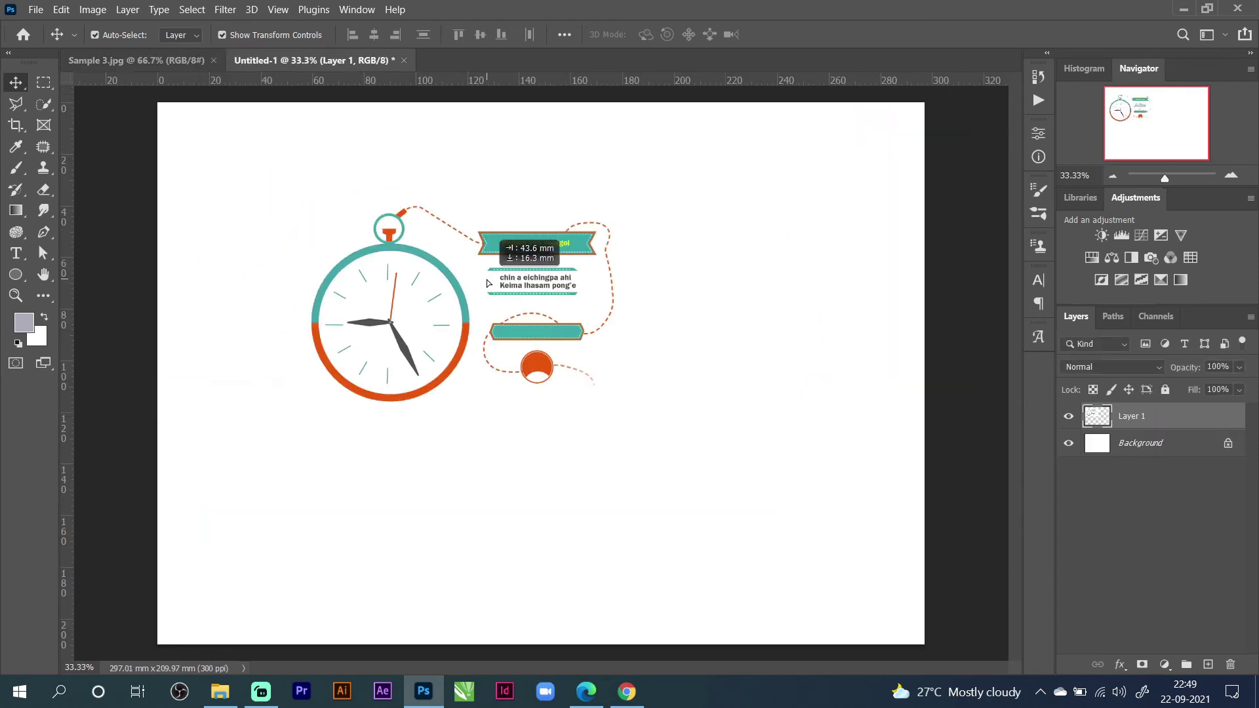
# Enlarge the copied reference artwork to about 179% so it spans the page width, move it slightly up, and deselect it.
pyautogui.moveTo(692, 421); pyautogui.dragTo(918, 570)
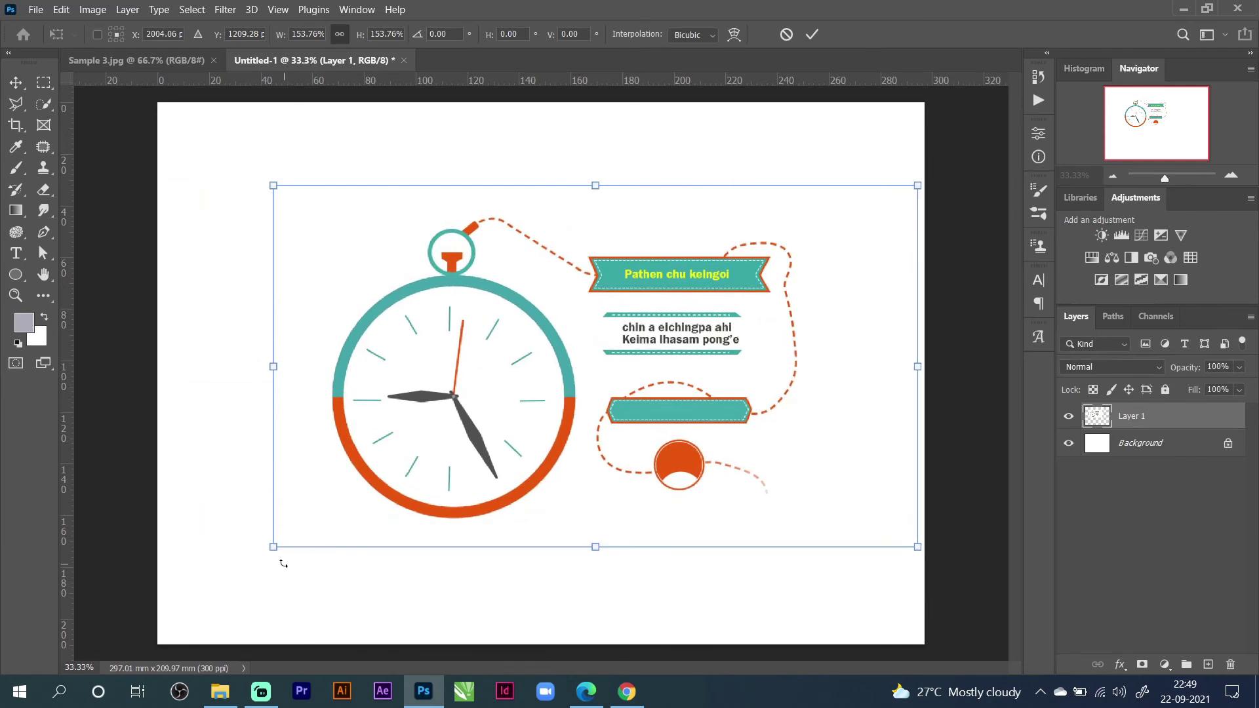
pyautogui.moveTo(274, 550); pyautogui.dragTo(167, 606)
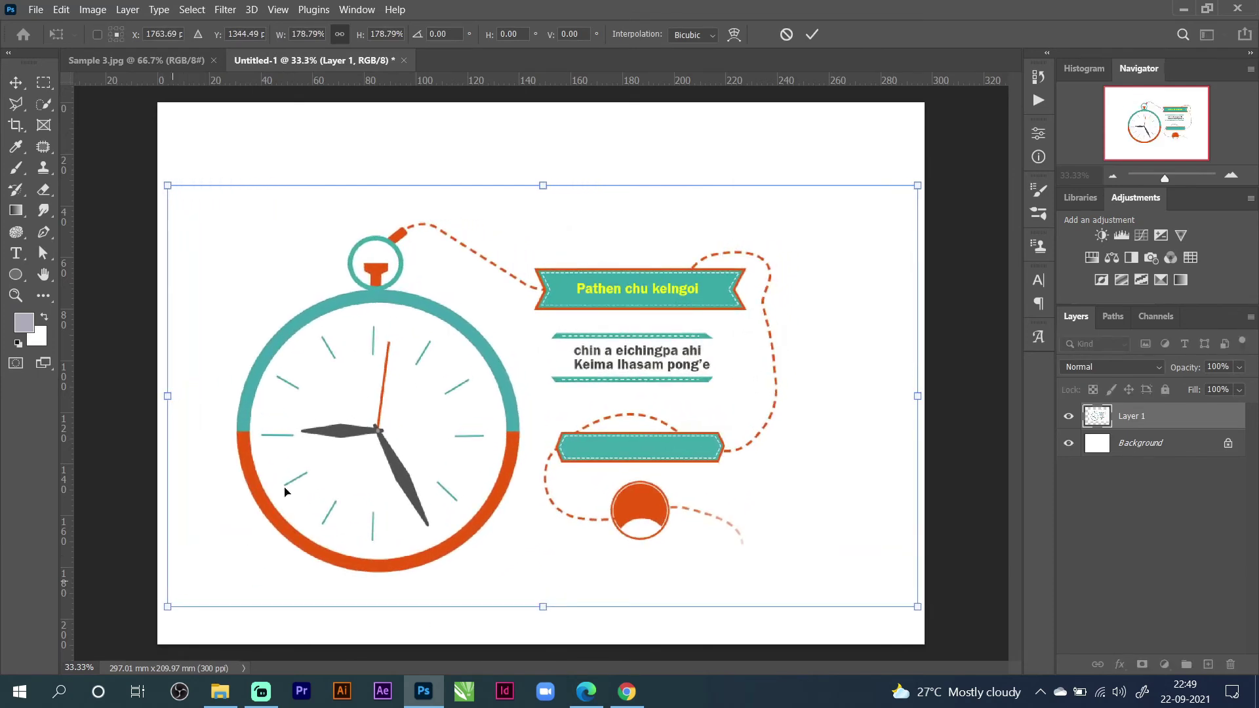
pyautogui.moveTo(413, 359); pyautogui.dragTo(416, 345)
pyautogui.press('Return')
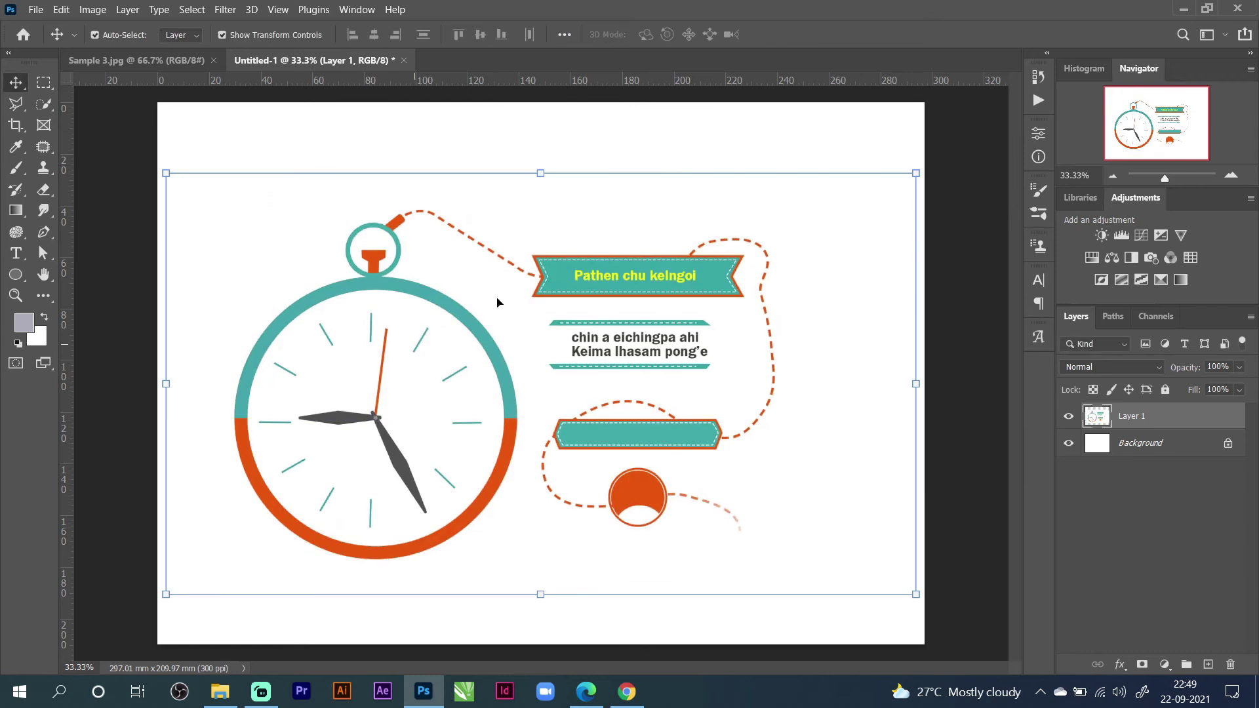
pyautogui.click(983, 190)
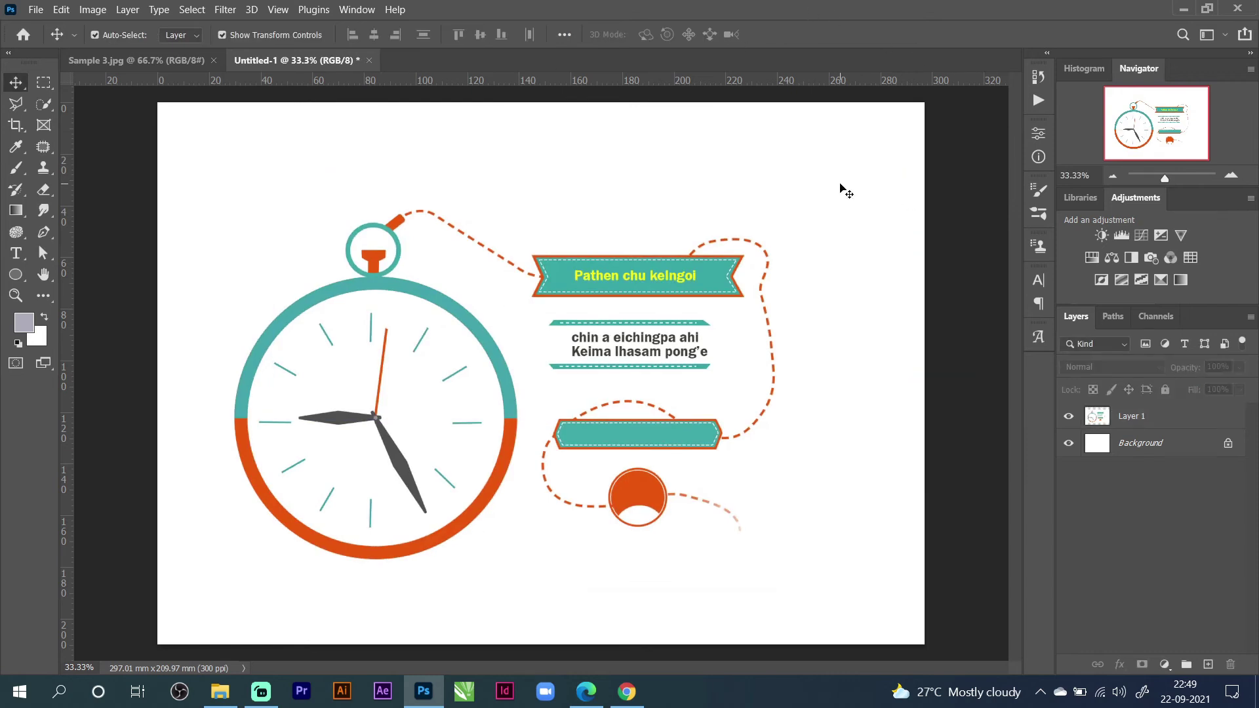
# Draw an unfilled circle about 110 mm across from the clock's center over its rim, with a black stroke about 78 px wide.
pyautogui.click(16, 274)
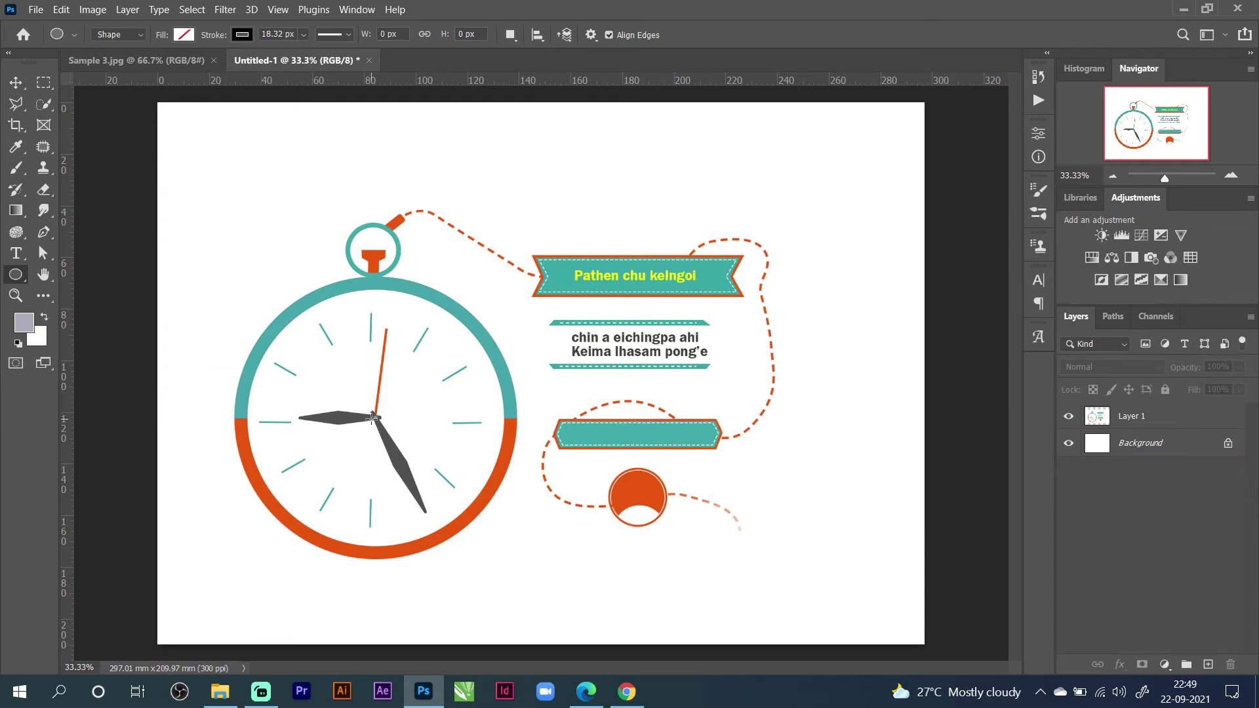
pyautogui.moveTo(375, 417); pyautogui.dragTo(517, 229)
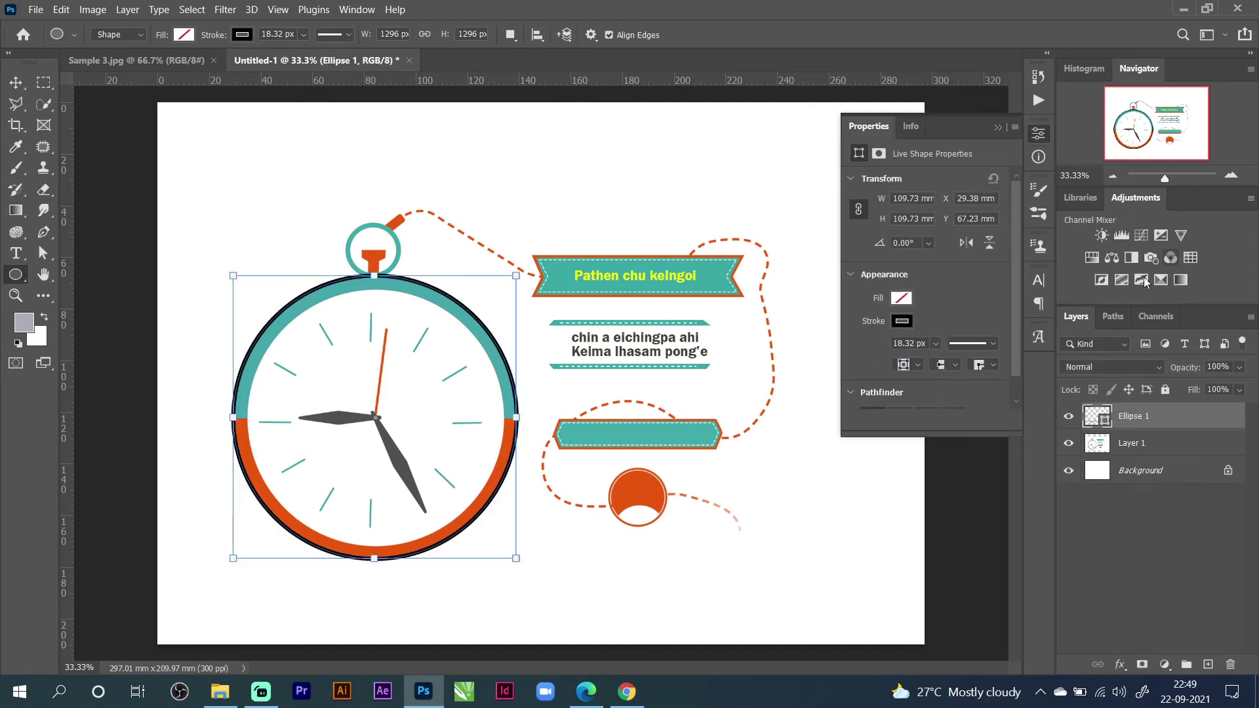
pyautogui.click(934, 348)
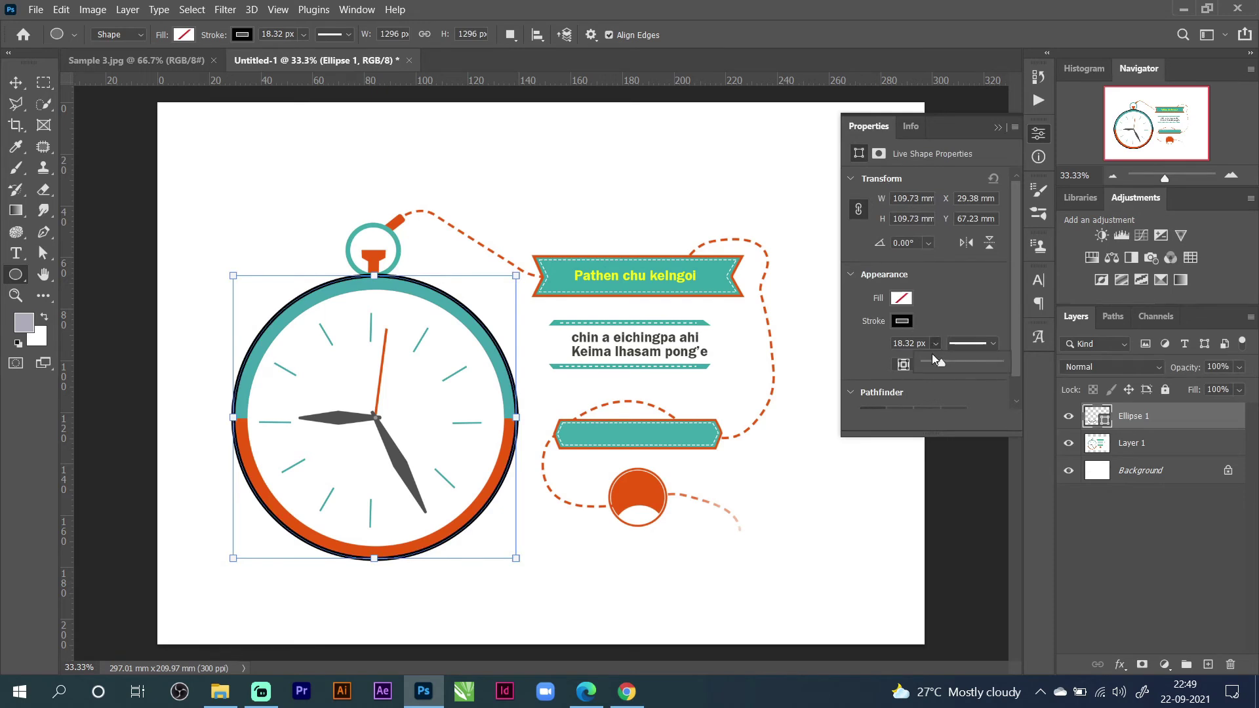
pyautogui.moveTo(942, 365); pyautogui.dragTo(959, 364)
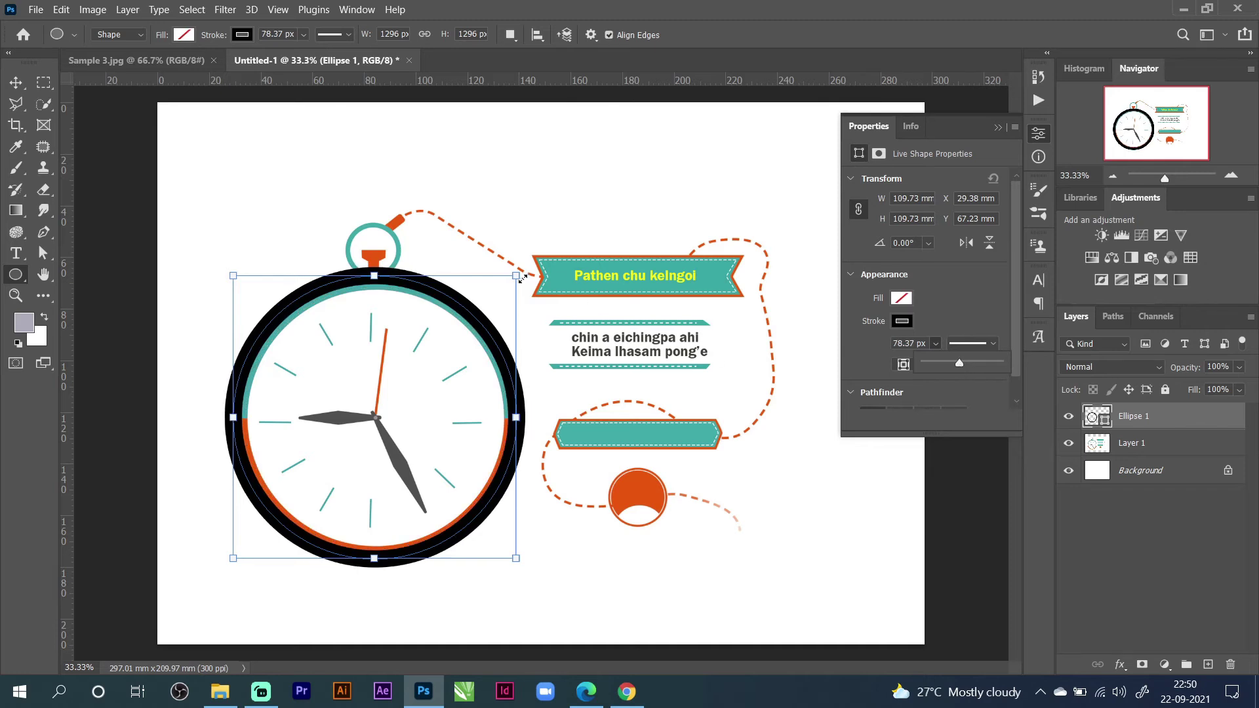
# Shrink the circle over the clock's rim to about 106 mm in diameter and set its stroke to 56.53 px.
pyautogui.moveTo(518, 276); pyautogui.dragTo(521, 286)
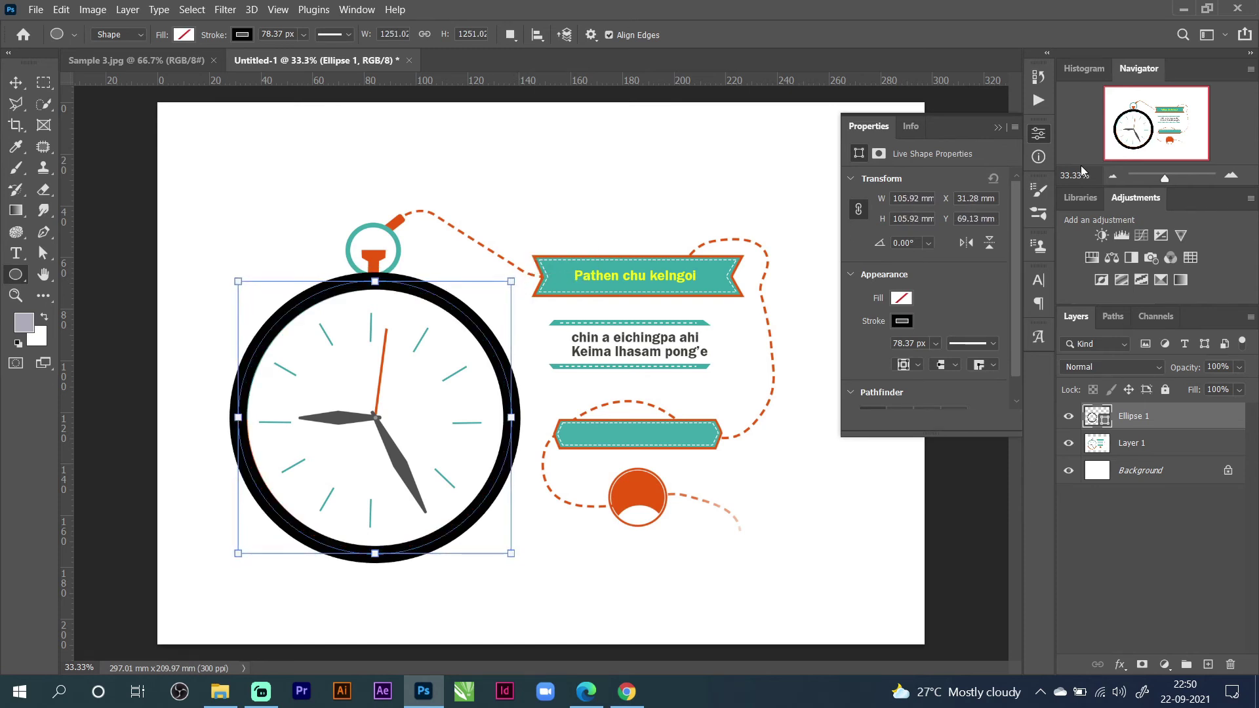
pyautogui.click(935, 343)
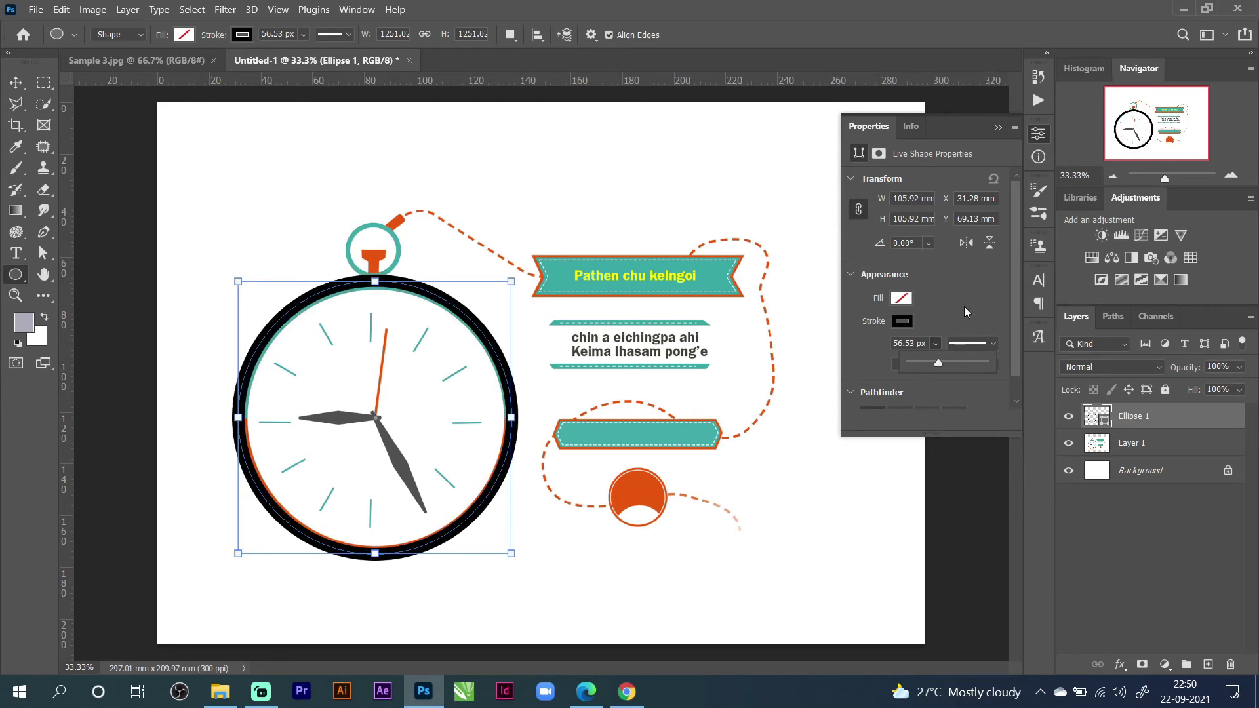
pyautogui.press('Return')
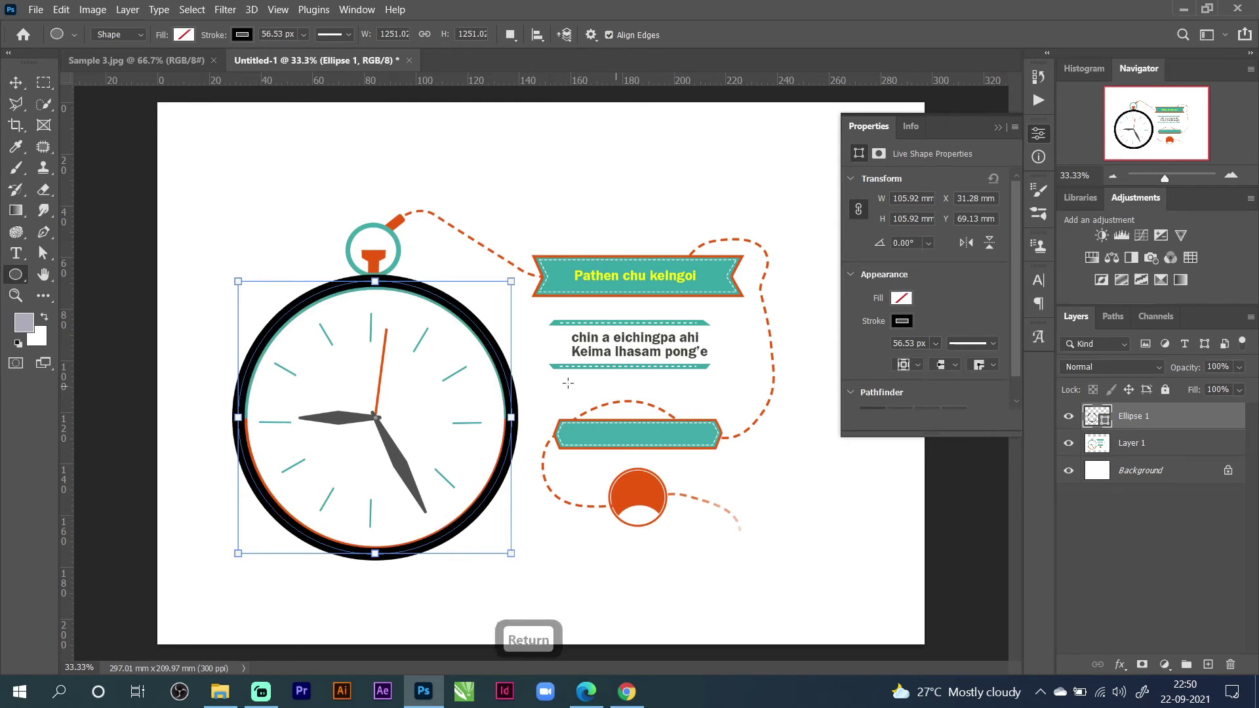
# Scale the black circle to about 97.7% and nudge it slightly down and to the right over the clock's rim.
pyautogui.press('v')
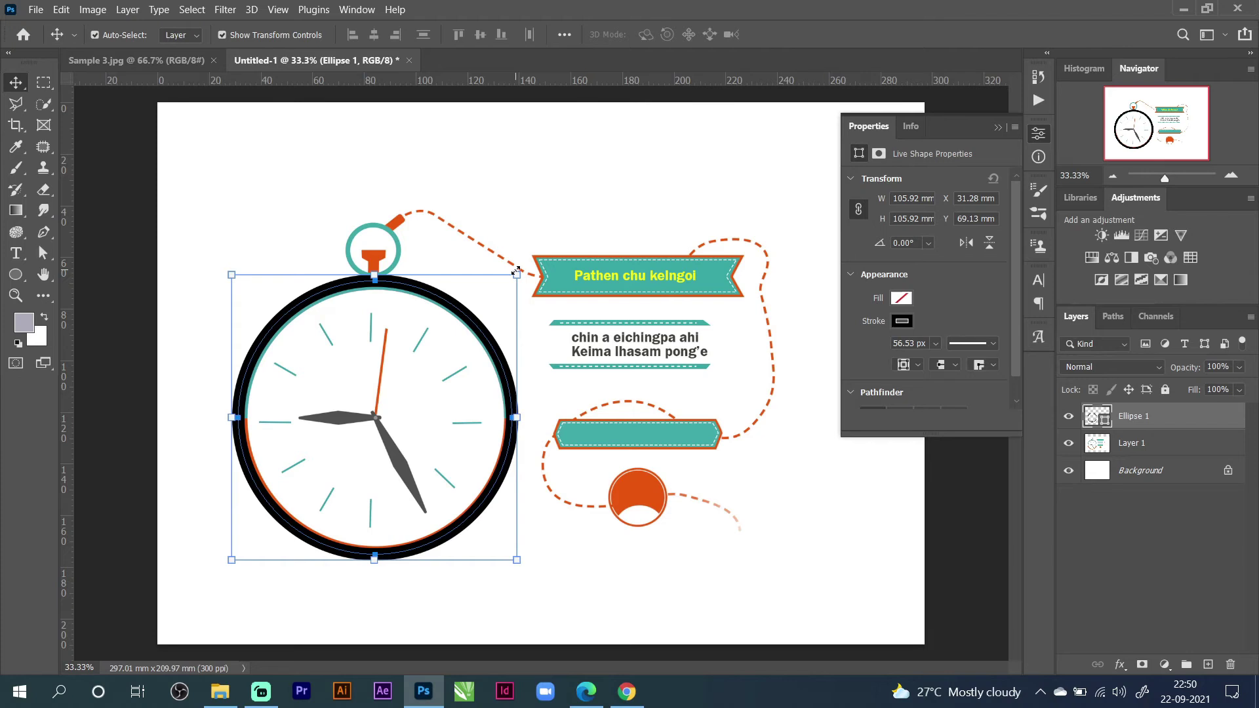
pyautogui.moveTo(516, 269); pyautogui.dragTo(513, 280)
pyautogui.hotkey('ctrl', 'z')
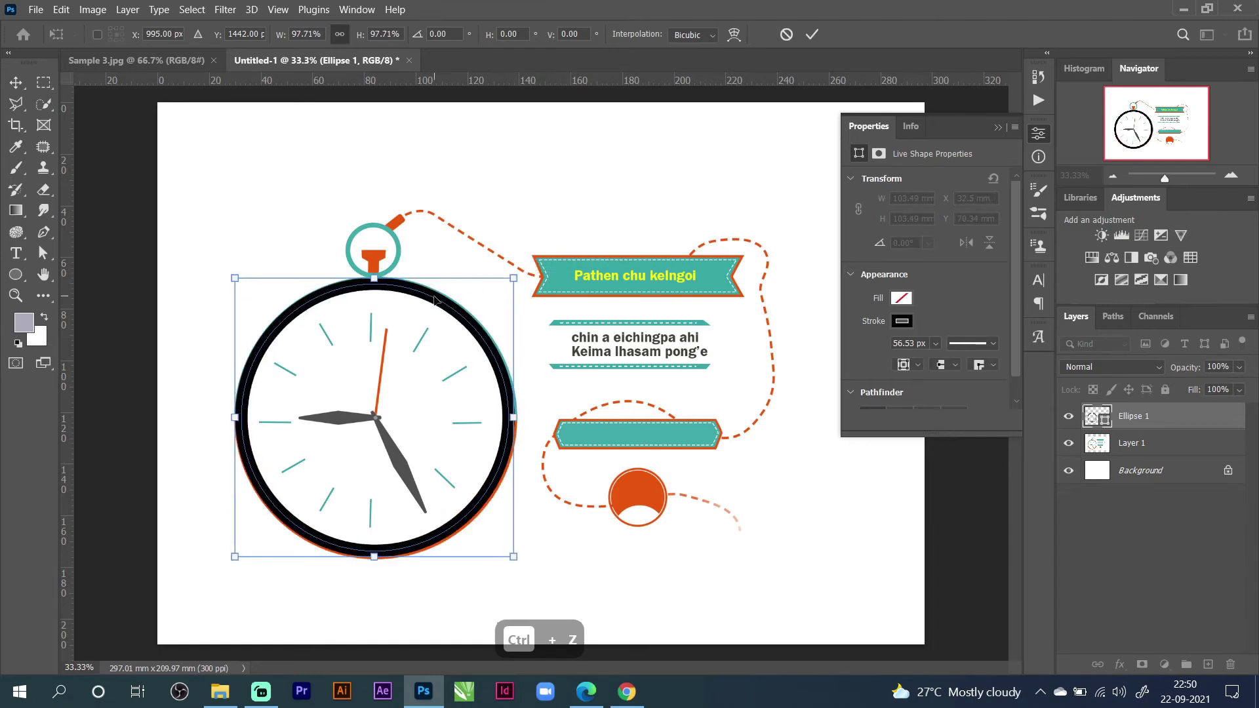
pyautogui.press('Down')
pyautogui.press('Down')
pyautogui.press('Down')
pyautogui.press('Down')
pyautogui.press('Down')
pyautogui.press('Right')
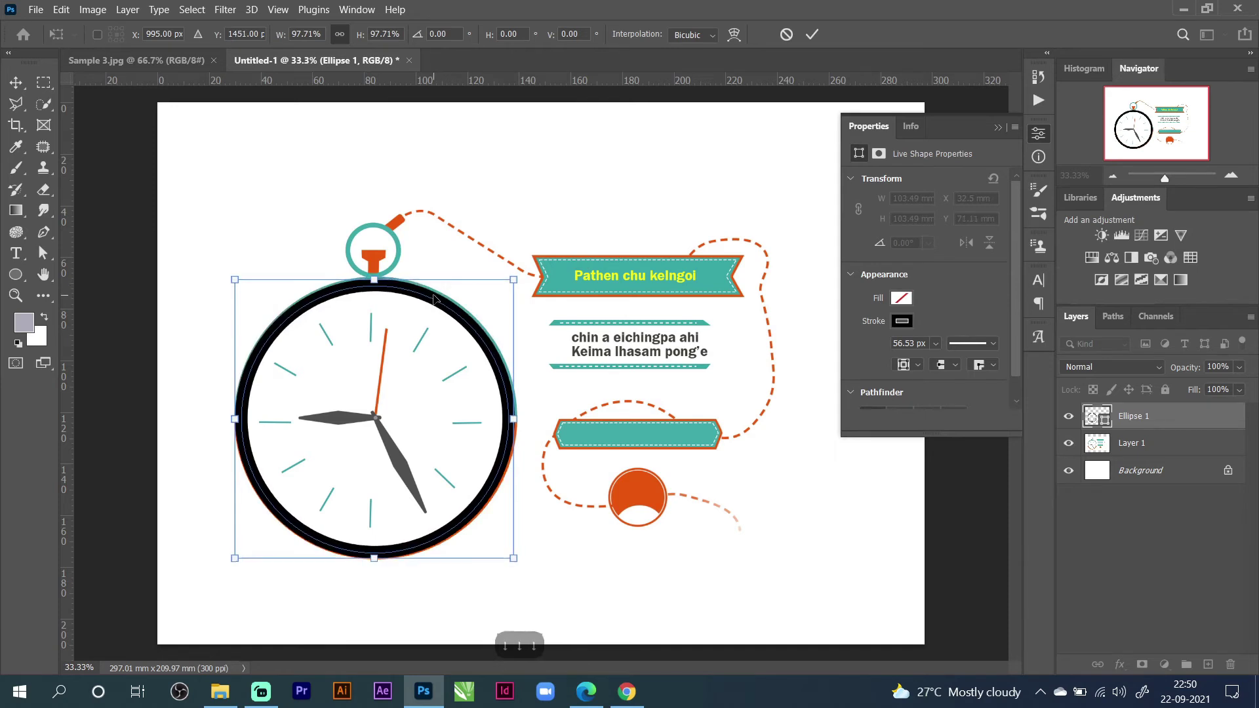
pyautogui.press('Right')
pyautogui.press('Up')
pyautogui.press('Up')
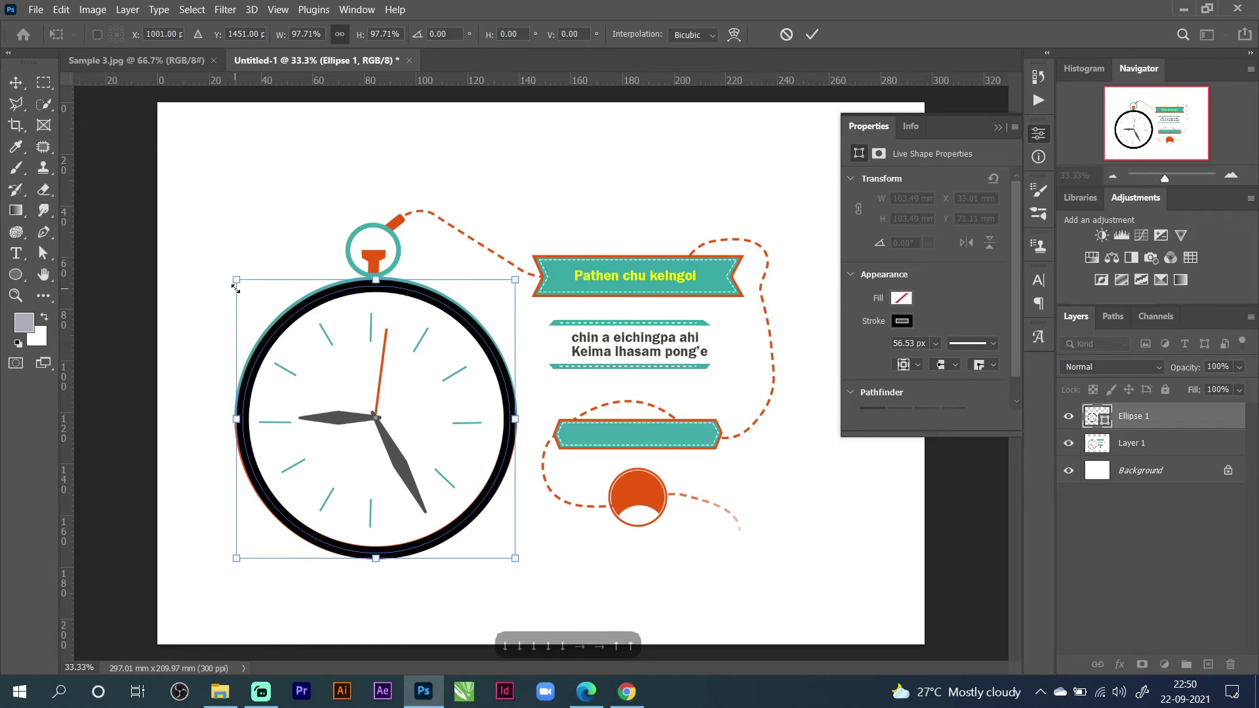
# Enlarge the black circle around its center to about 106.16 mm in diameter and apply the transformation.
pyautogui.moveTo(235, 287); pyautogui.dragTo(232, 277)
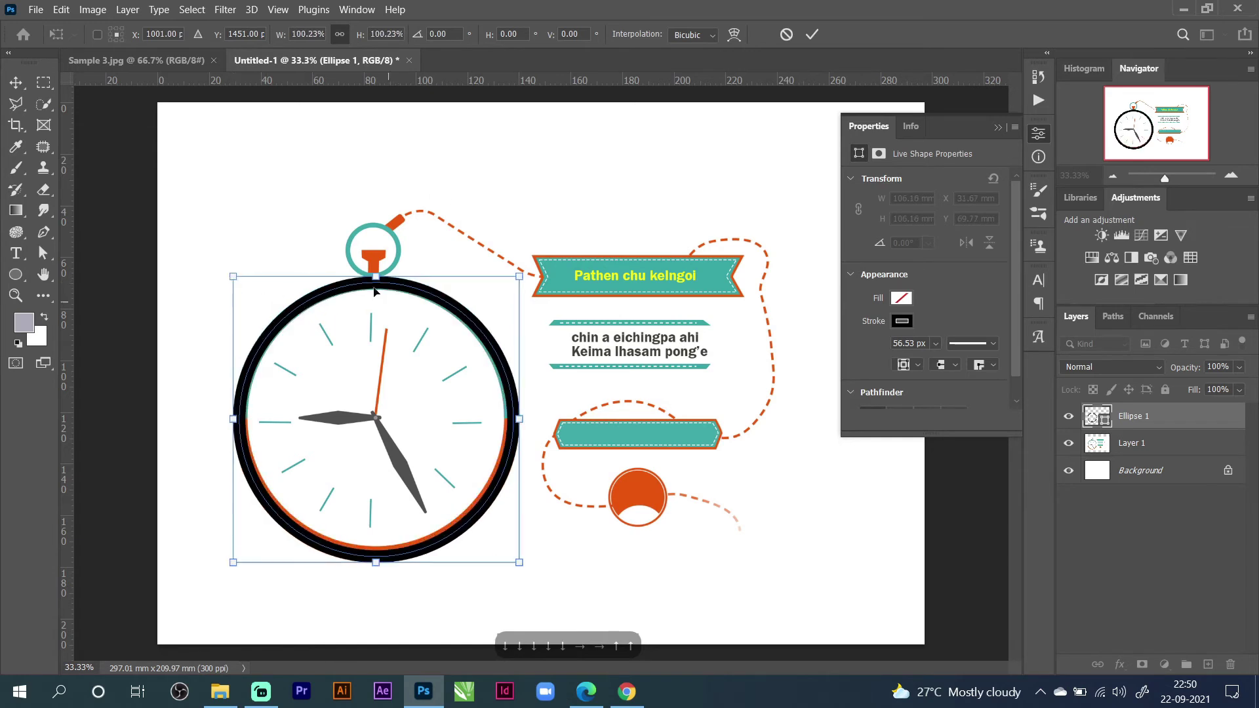
pyautogui.click(16, 82)
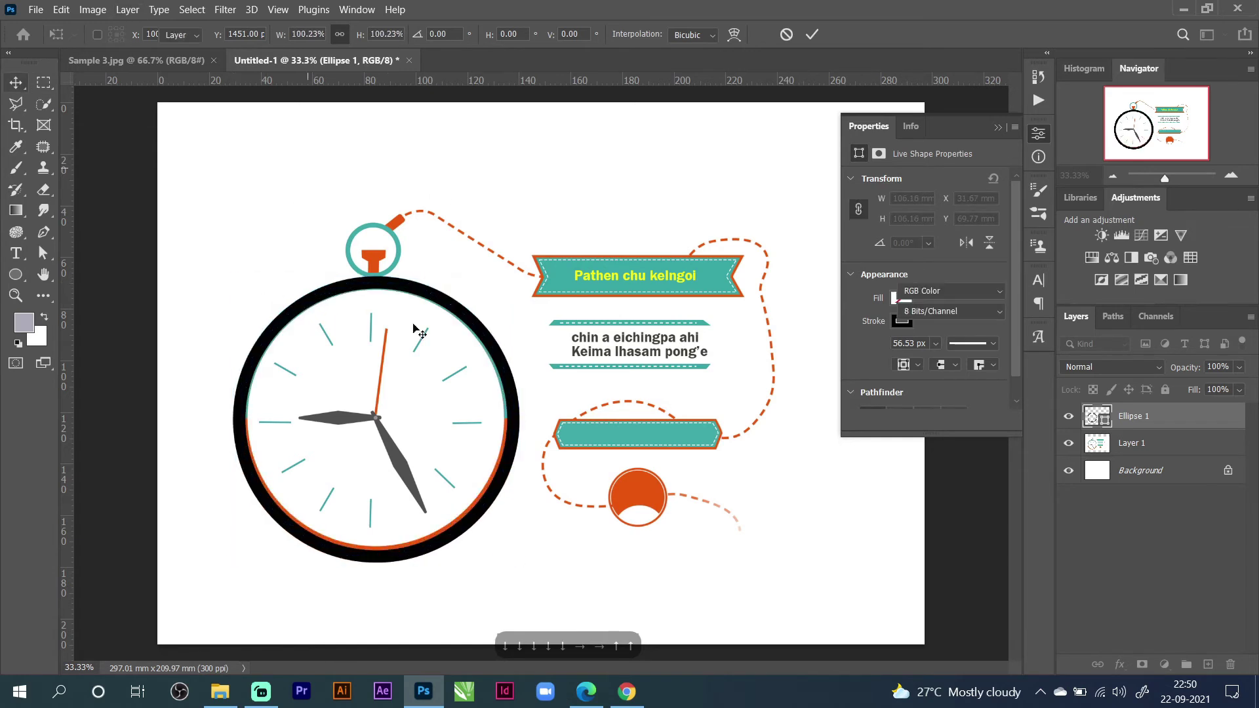
pyautogui.click(413, 286)
pyautogui.click(408, 279)
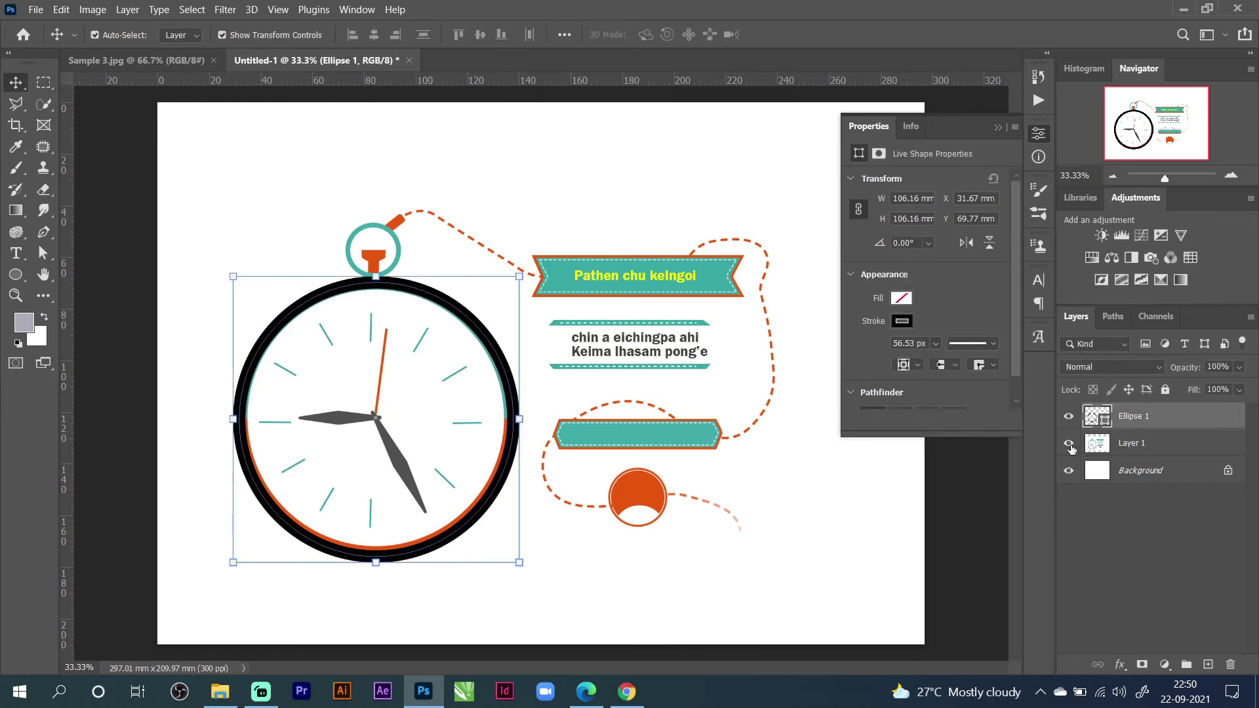
# Reduce the black circle's stroke width to 46.53 px to match the thickness of the clock's rim.
pyautogui.click(1230, 175)
pyautogui.click(1230, 175)
pyautogui.click(1230, 175)
pyautogui.moveTo(1114, 137); pyautogui.dragTo(1132, 135)
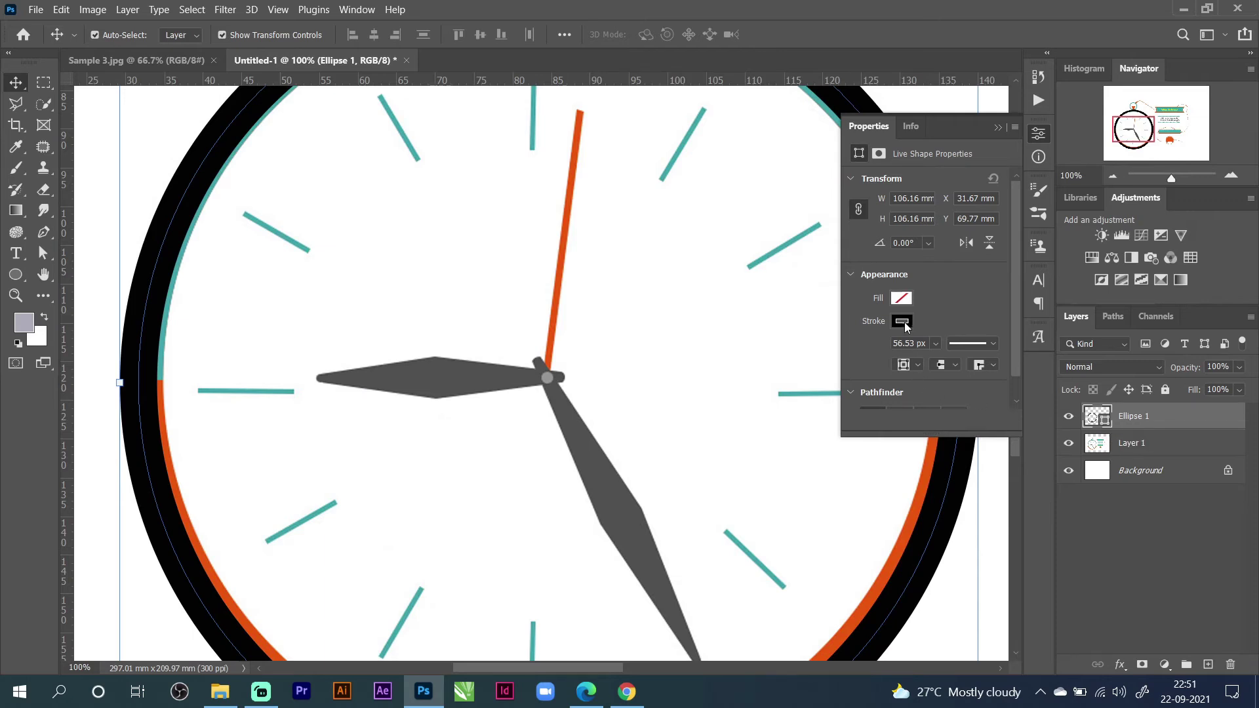
pyautogui.scroll(-1, 911, 345)
pyautogui.scroll(-2, 912, 345)
pyautogui.scroll(5, 912, 345)
pyautogui.press('Return')
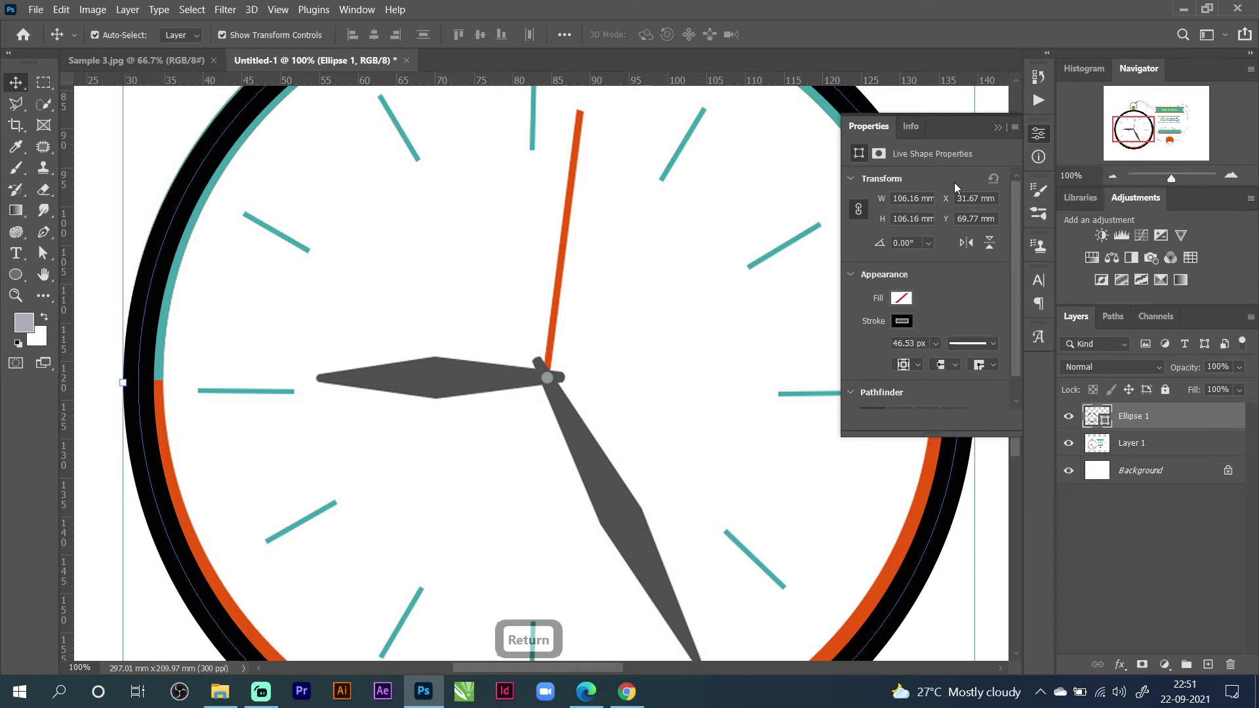
# Scale the black circle down to about 104.2 mm in diameter and shift it slightly to follow the clock's rim.
pyautogui.click(1112, 175)
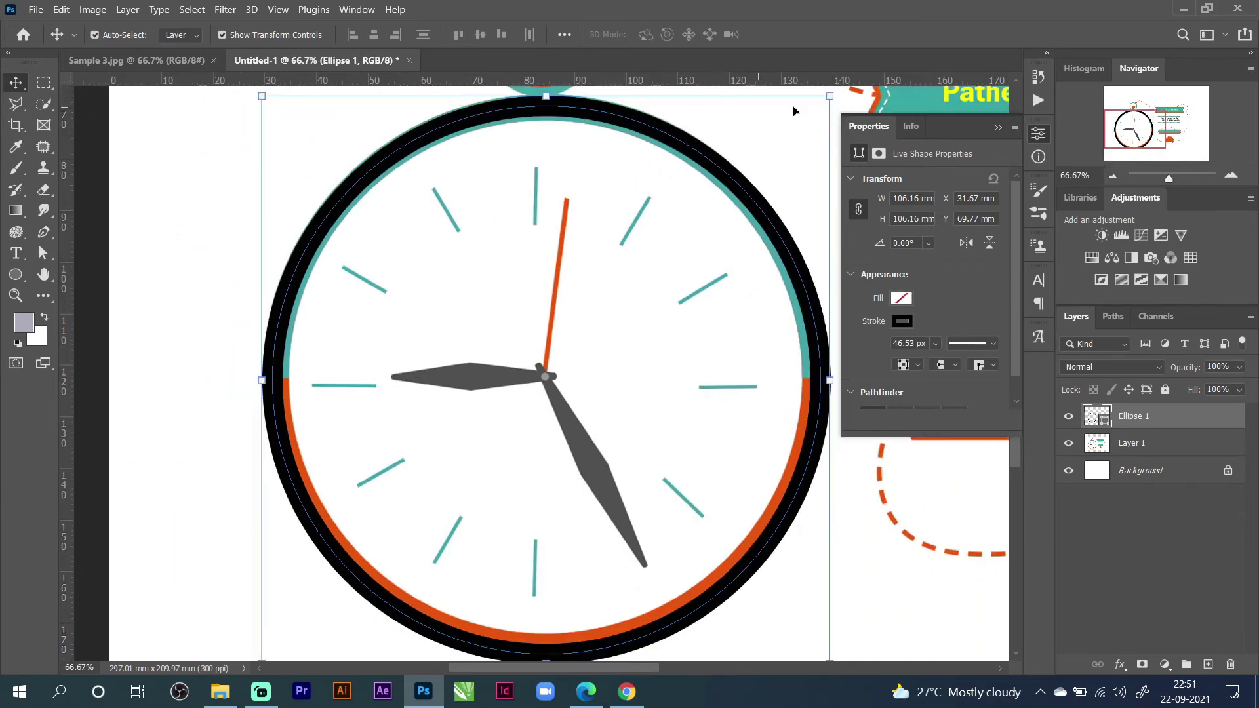
pyautogui.click(826, 97)
pyautogui.moveTo(828, 96)
pyautogui.mouseDown()
pyautogui.moveTo(818, 108)
pyautogui.moveTo(825, 101)
pyautogui.mouseUp()
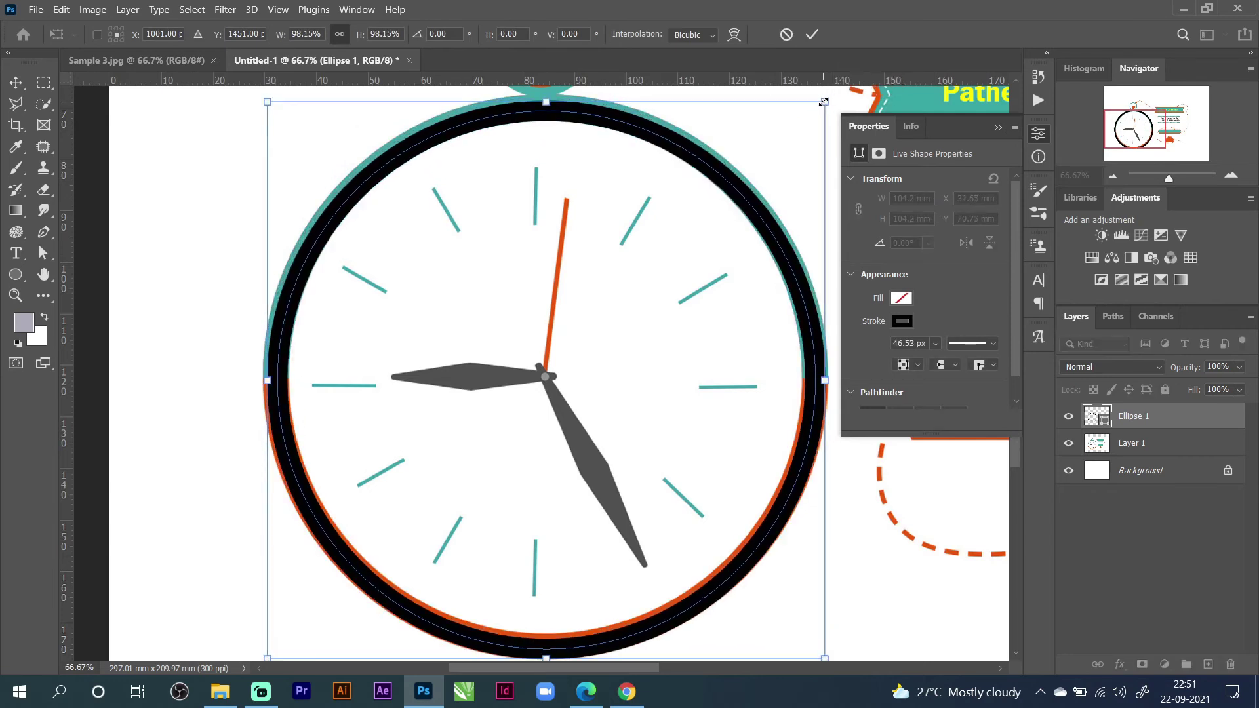
pyautogui.press('Return')
pyautogui.moveTo(544, 112); pyautogui.dragTo(542, 121)
pyautogui.click(1112, 177)
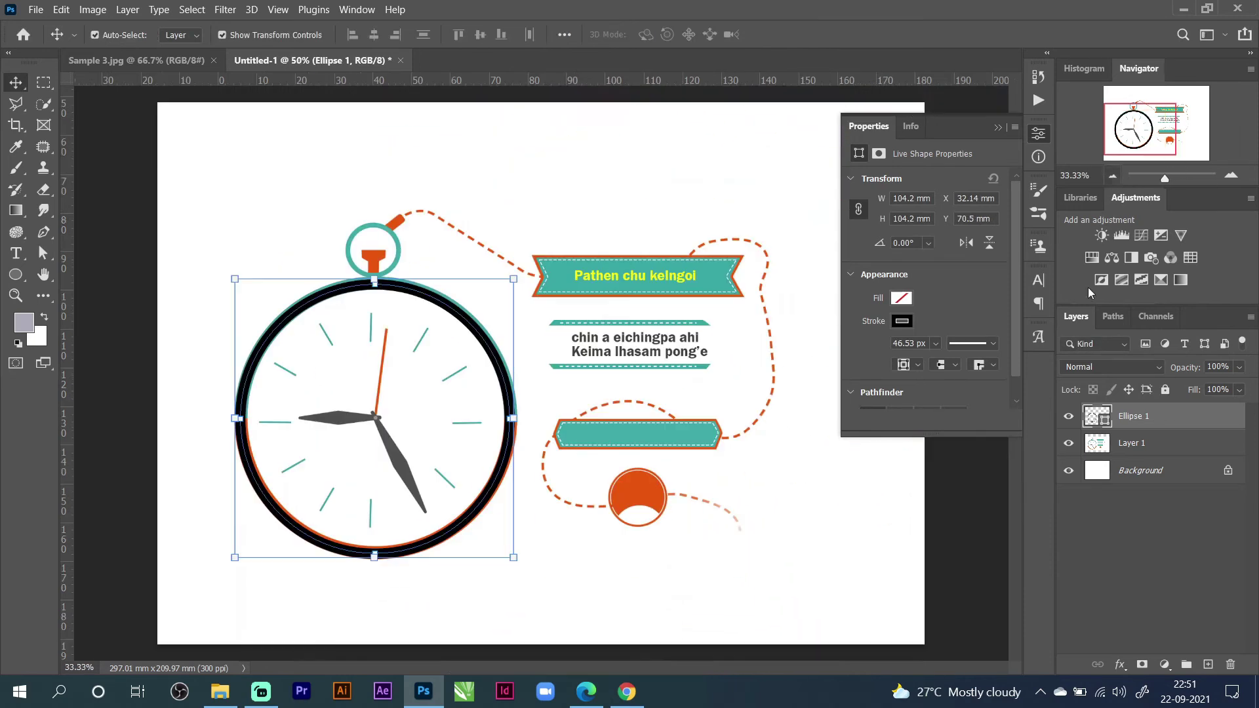
# Duplicate the black circle's layer in place over the clock's rim and hide the copy.
pyautogui.click(1120, 454)
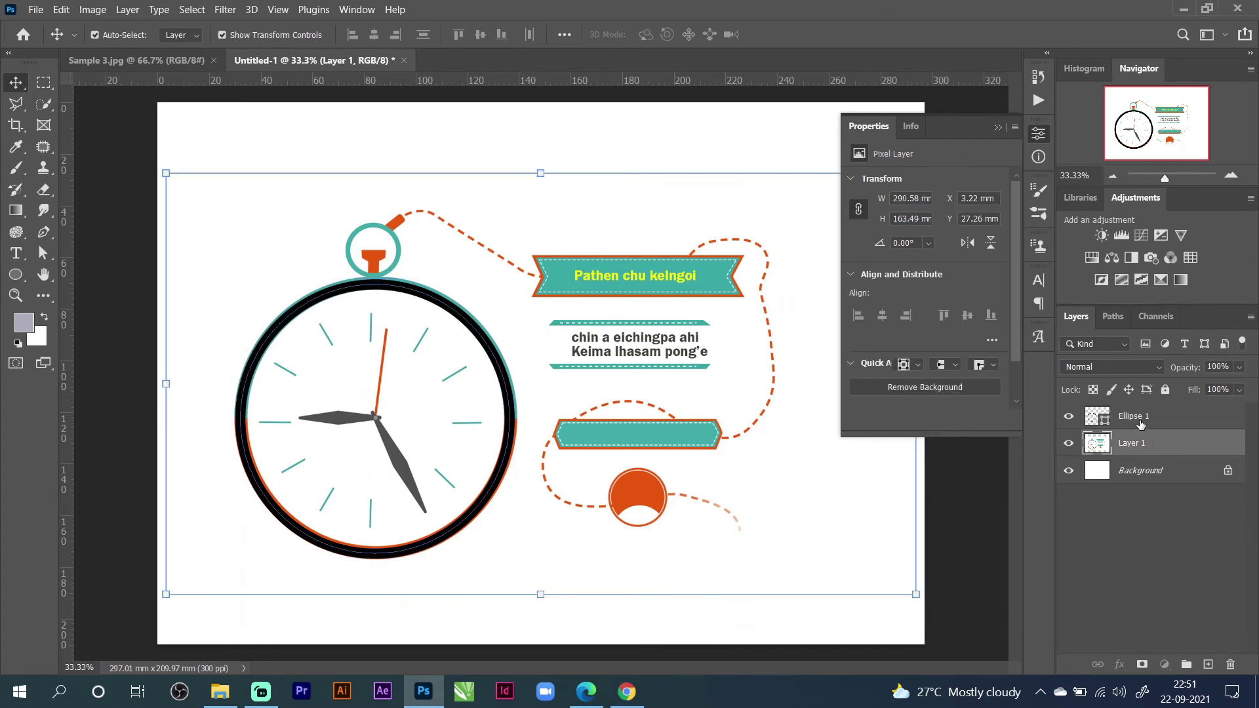
pyautogui.click(1139, 422)
pyautogui.hotkey('ctrl', 'j')
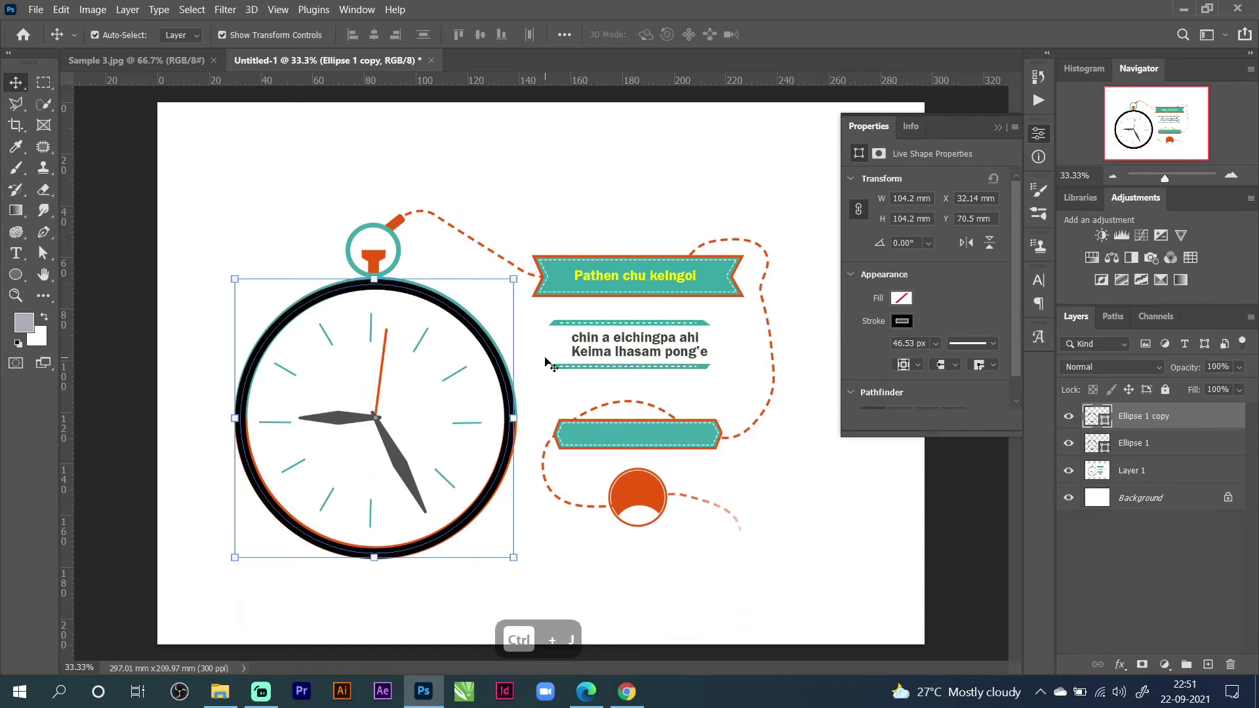
pyautogui.click(1068, 416)
# Recolor the original circle's stroke with orange #e9570e sampled from the reference's small round badge.
pyautogui.click(1161, 446)
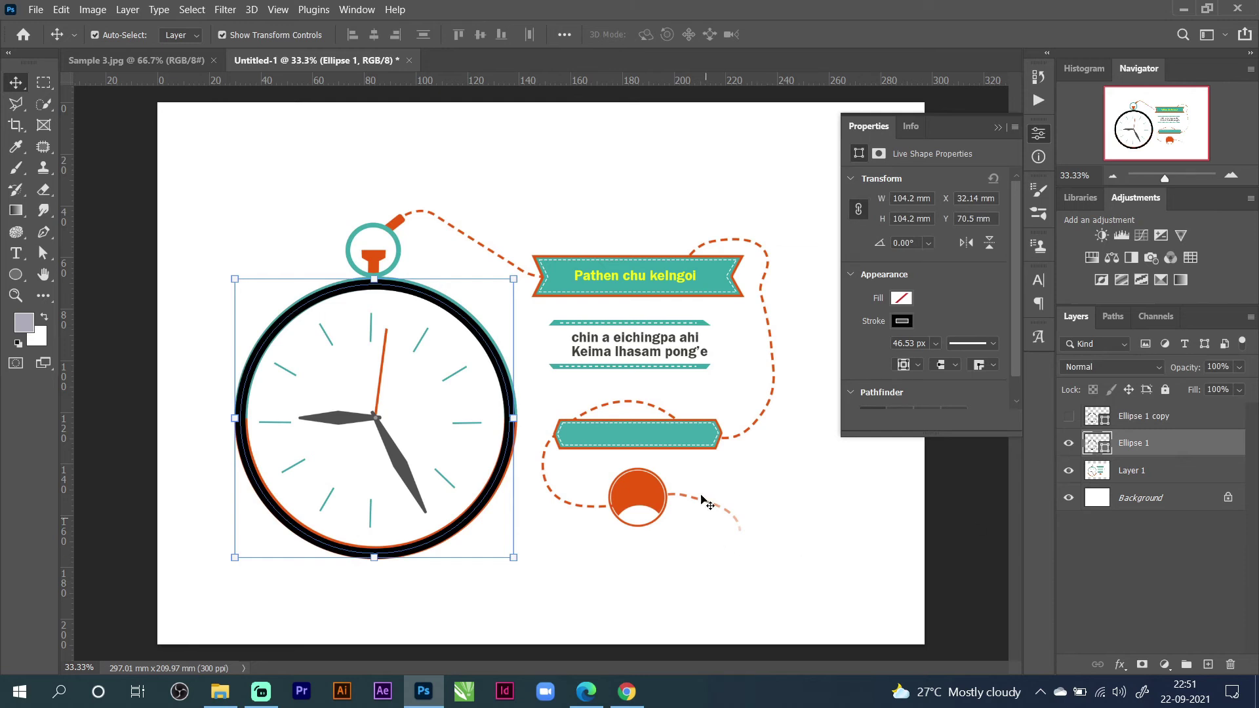
pyautogui.click(903, 322)
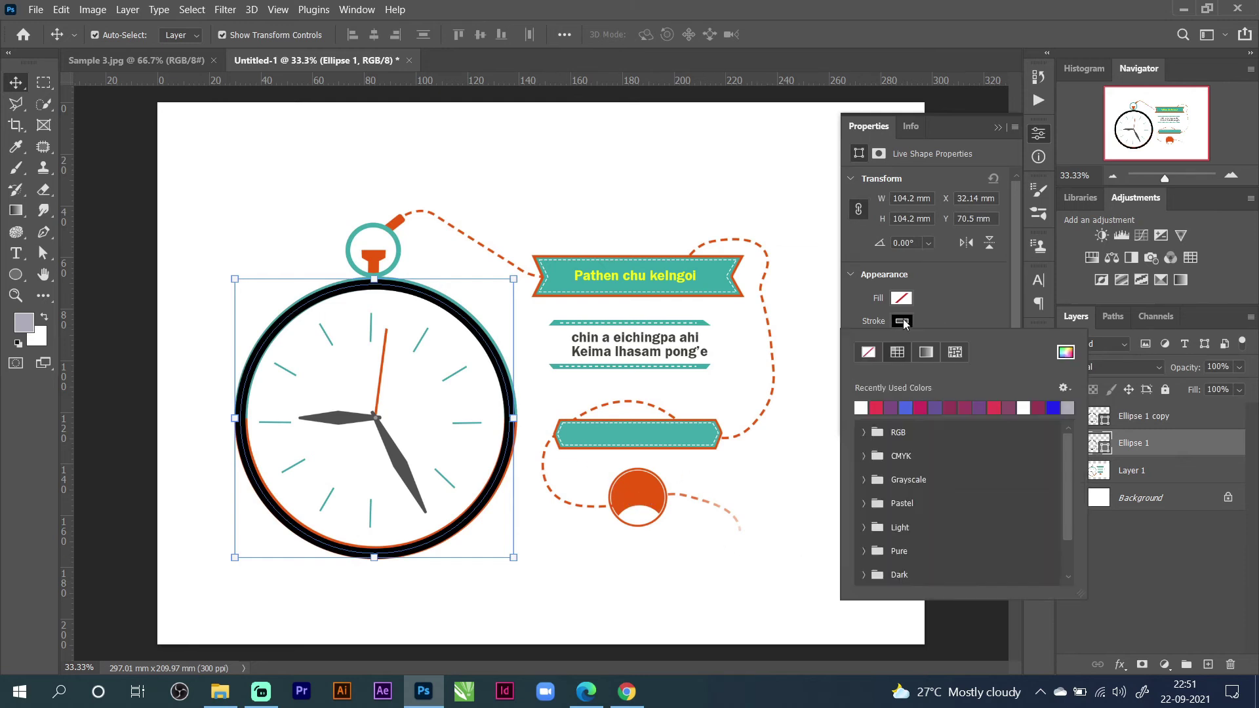
pyautogui.click(1065, 352)
pyautogui.click(636, 480)
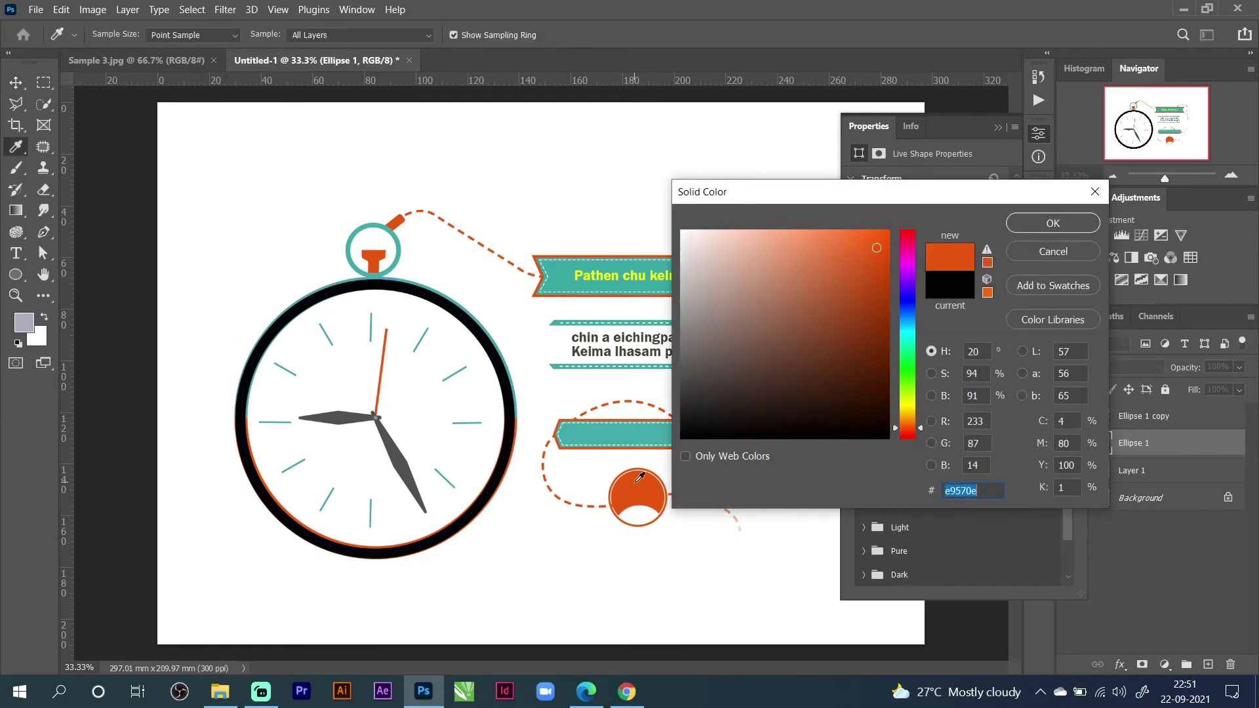
pyautogui.click(1052, 223)
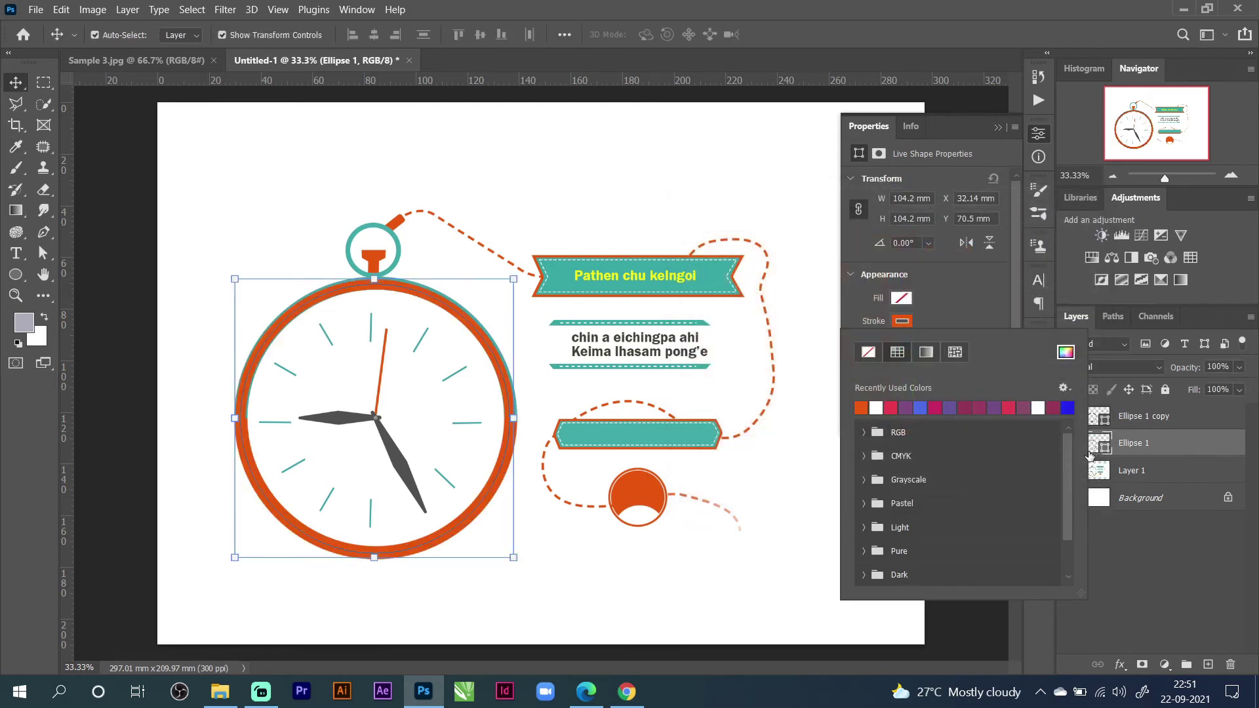
# Show the duplicated circle and recolor its stroke with the teal sampled from the upper part of the reference clock's rim.
pyautogui.click(1134, 420)
pyautogui.click(1070, 419)
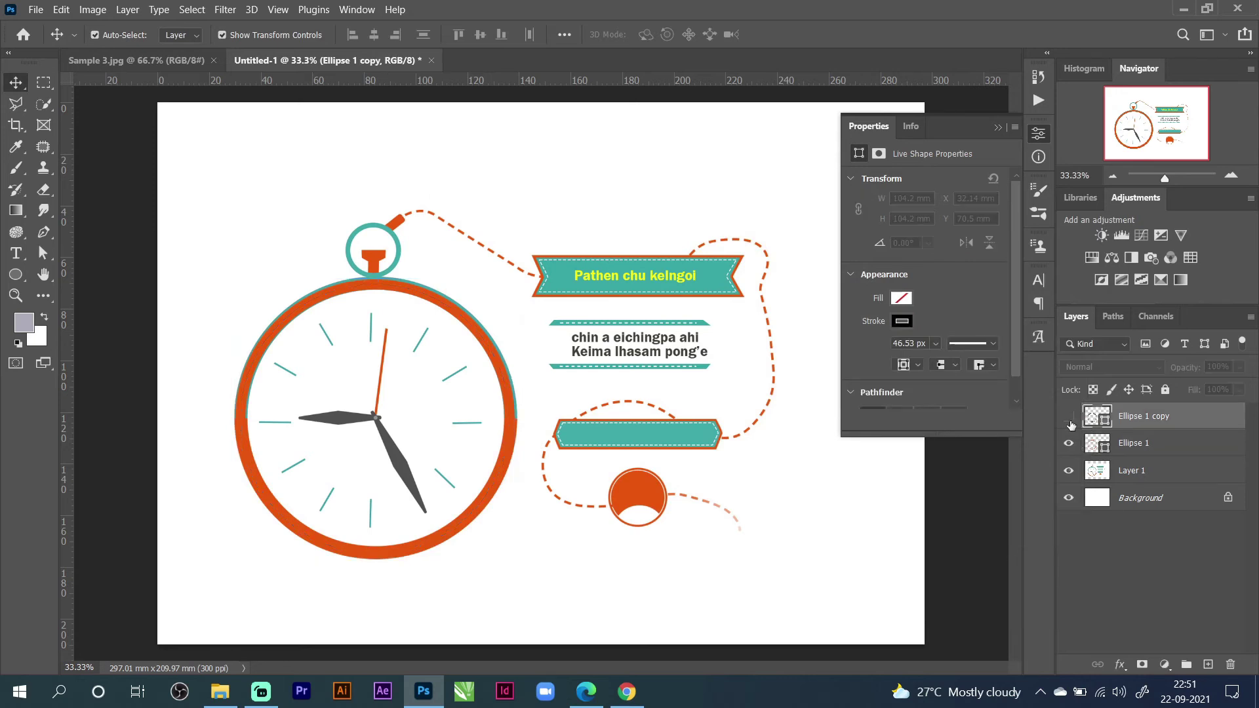
pyautogui.click(1070, 423)
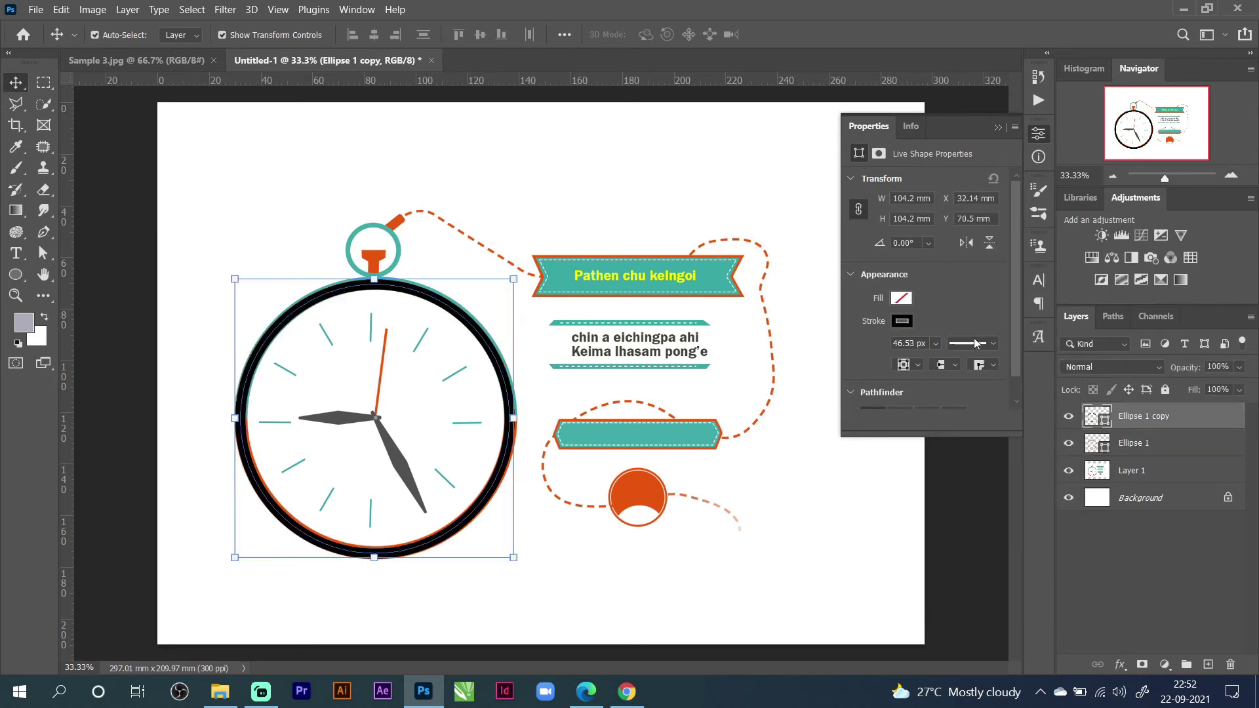
pyautogui.click(904, 321)
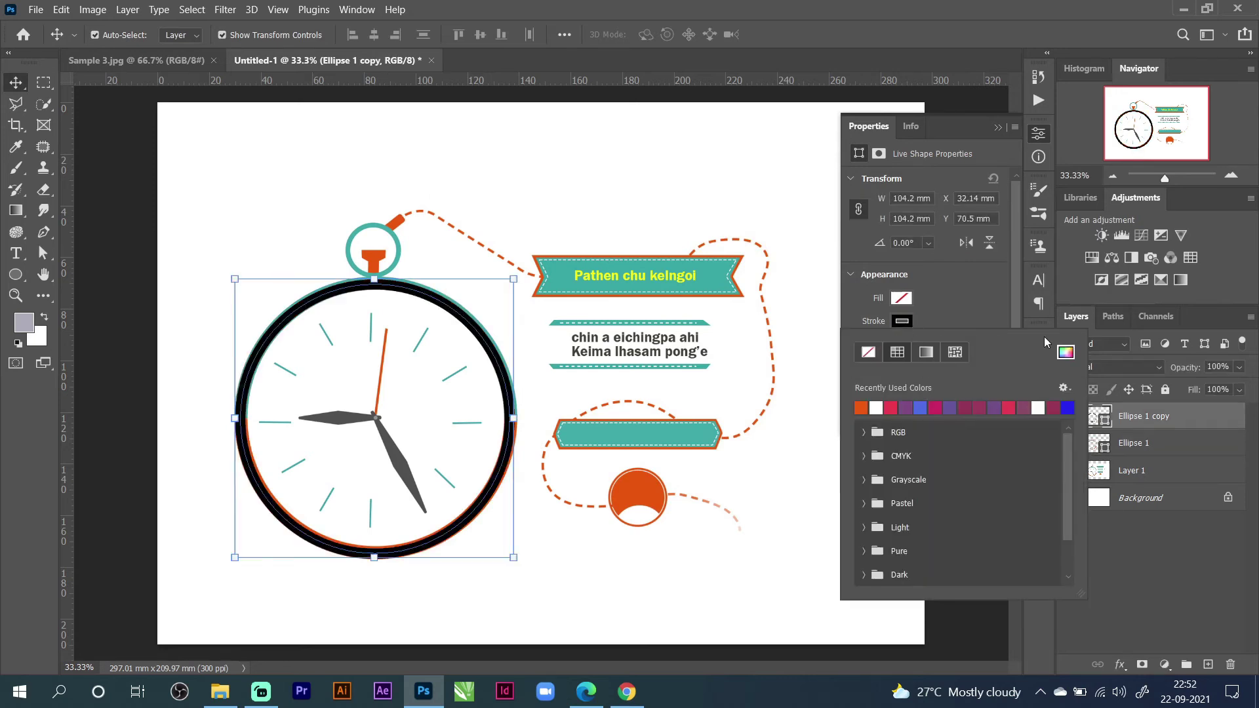
pyautogui.click(1065, 352)
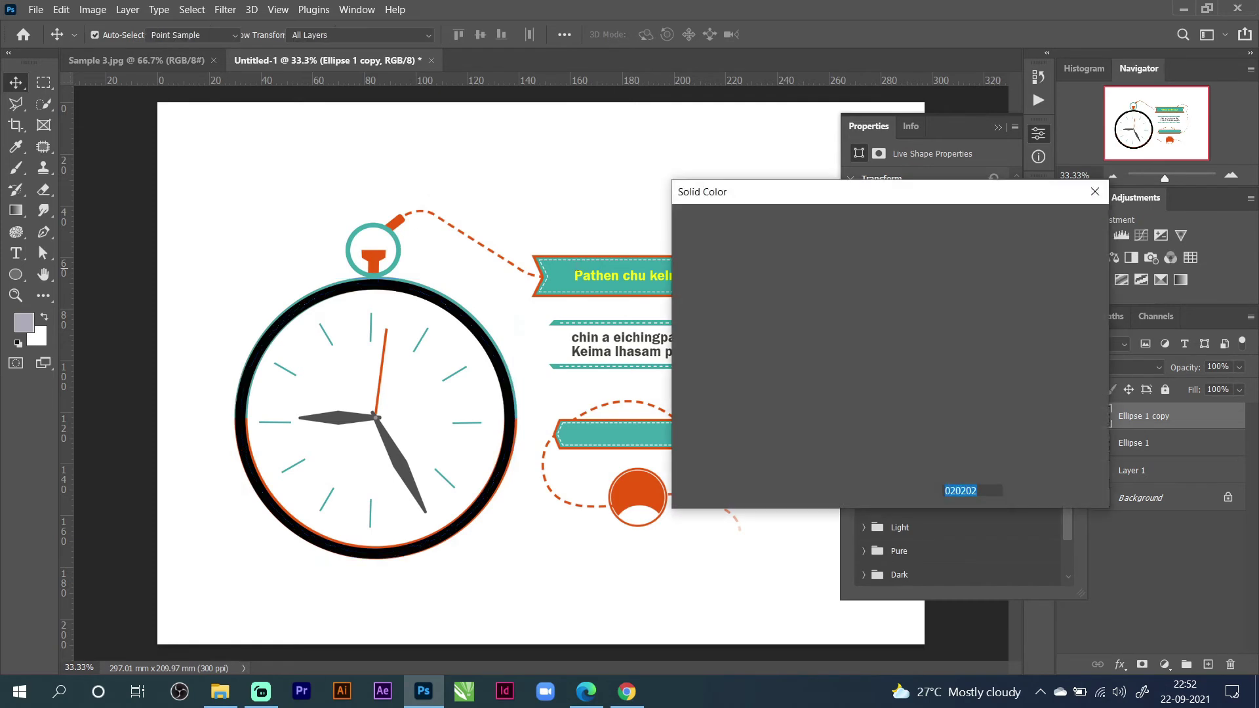
pyautogui.click(379, 274)
pyautogui.click(1043, 224)
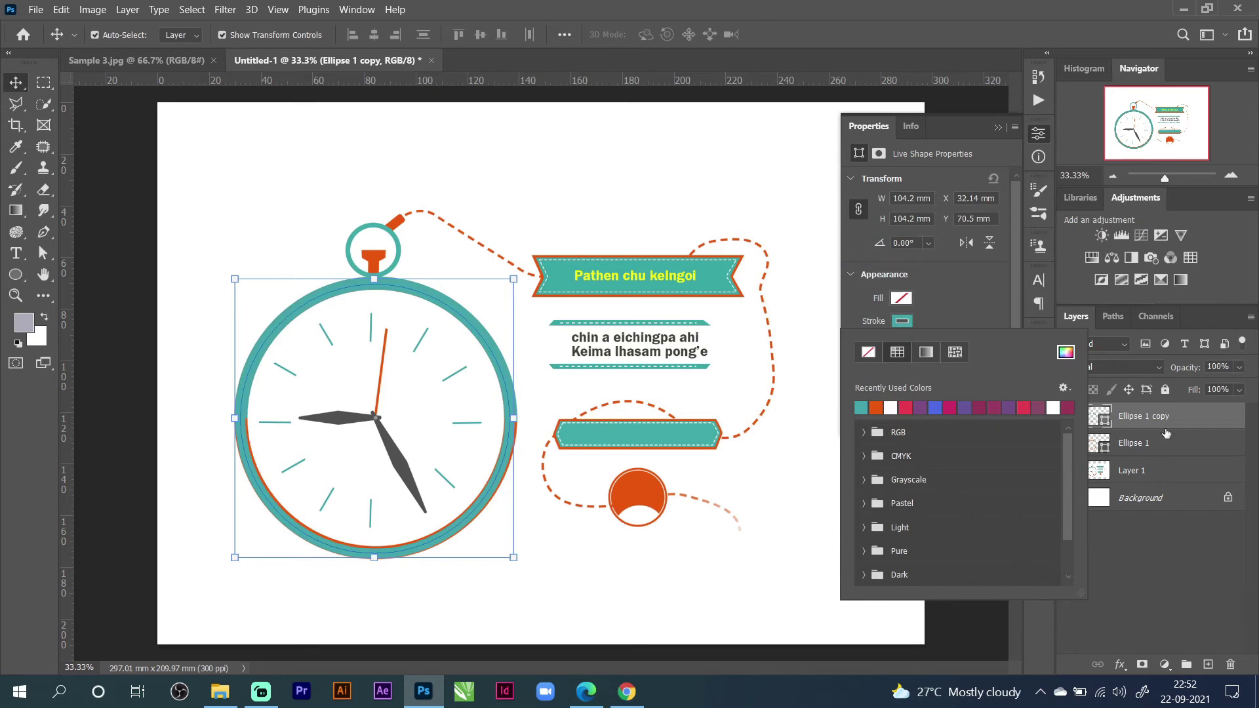
# Add a layer mask to the teal circle and outline its upper half with a polygonal lasso selection passing through the clock's center.
pyautogui.click(1143, 423)
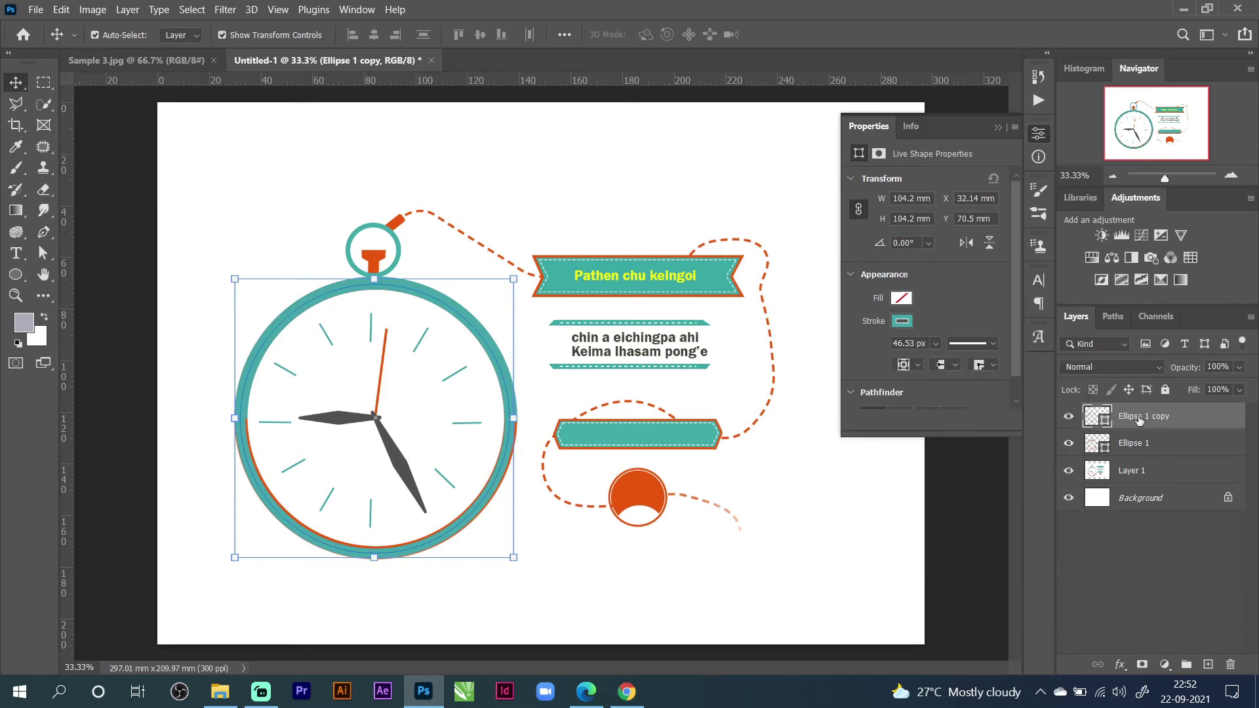
pyautogui.click(1143, 665)
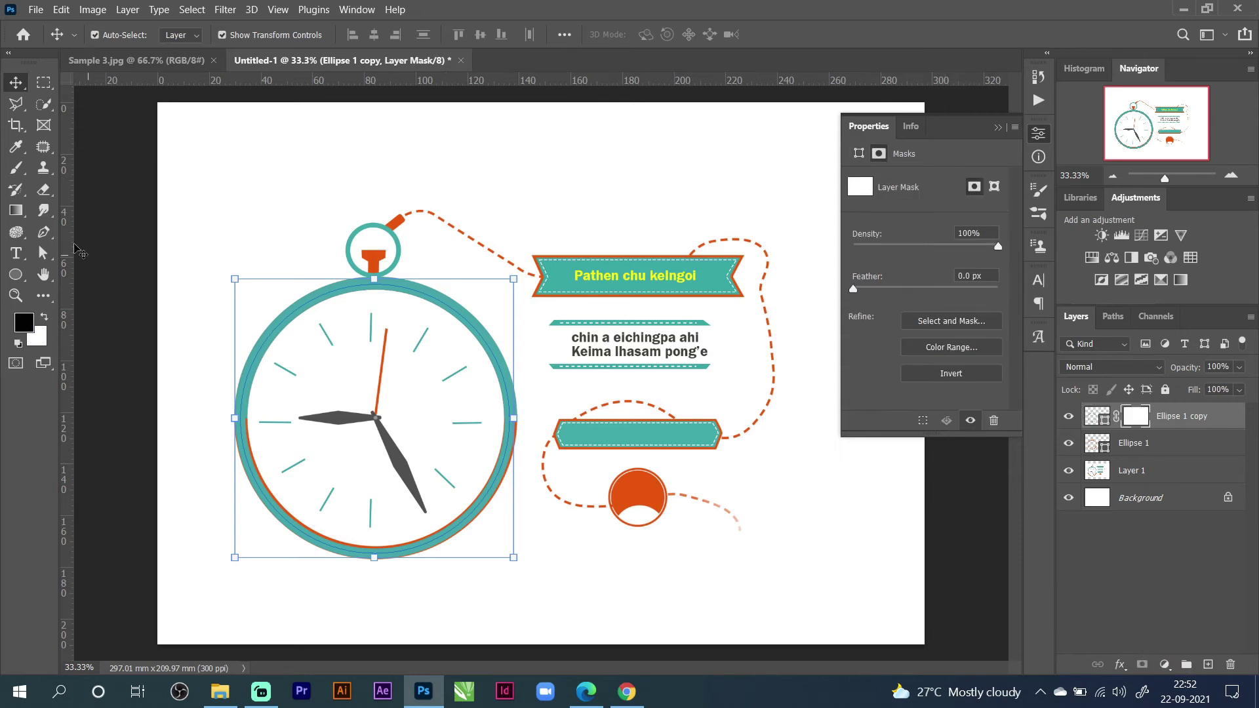
pyautogui.click(44, 82)
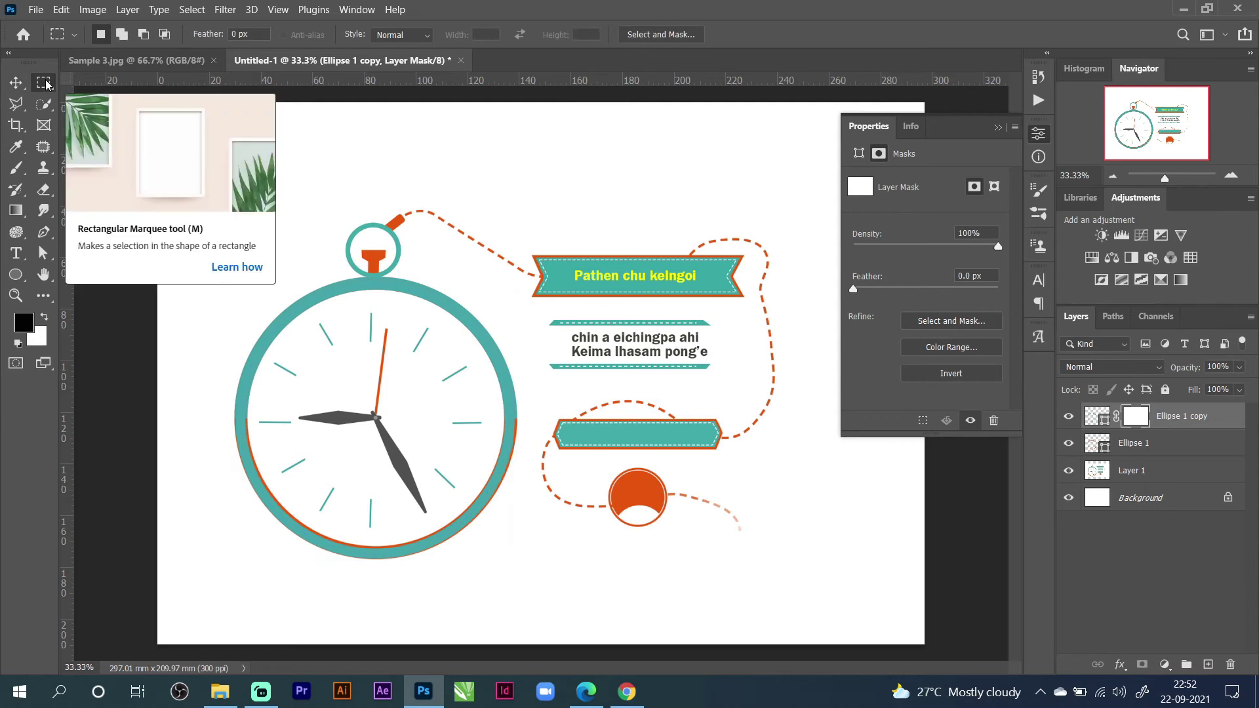
pyautogui.click(16, 104)
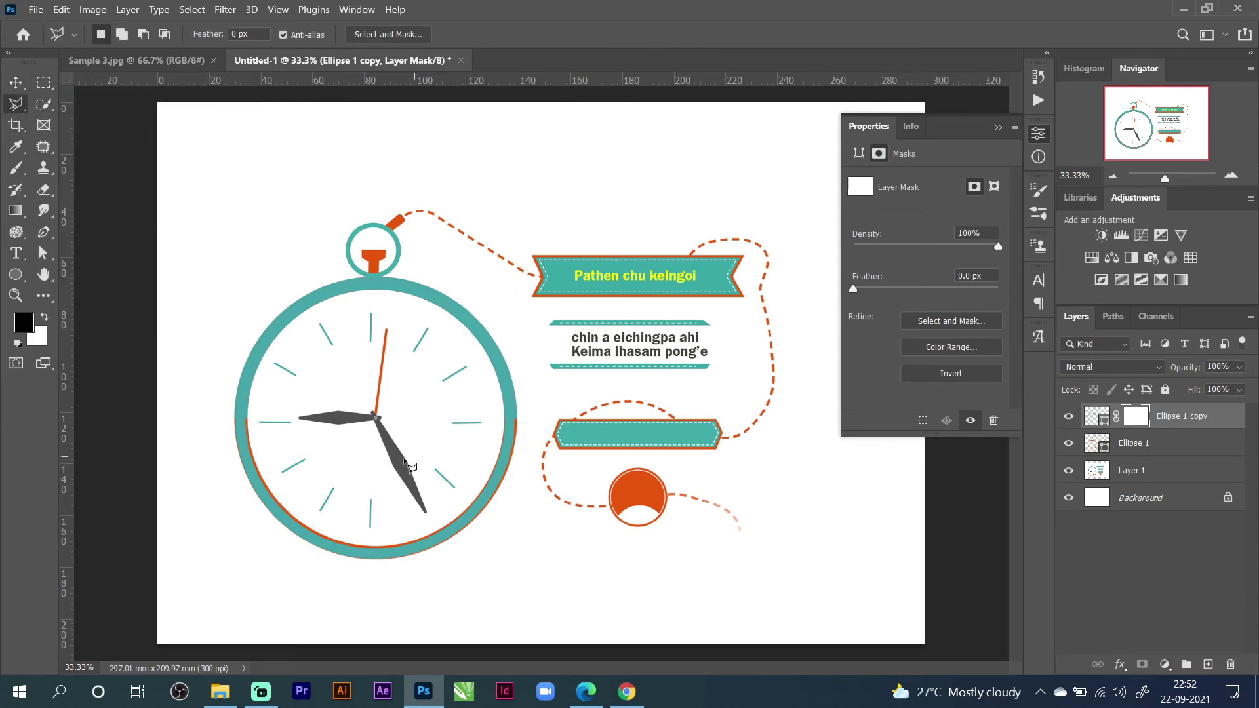
pyautogui.click(376, 418)
pyautogui.click(558, 420)
pyautogui.click(423, 234)
pyautogui.click(191, 217)
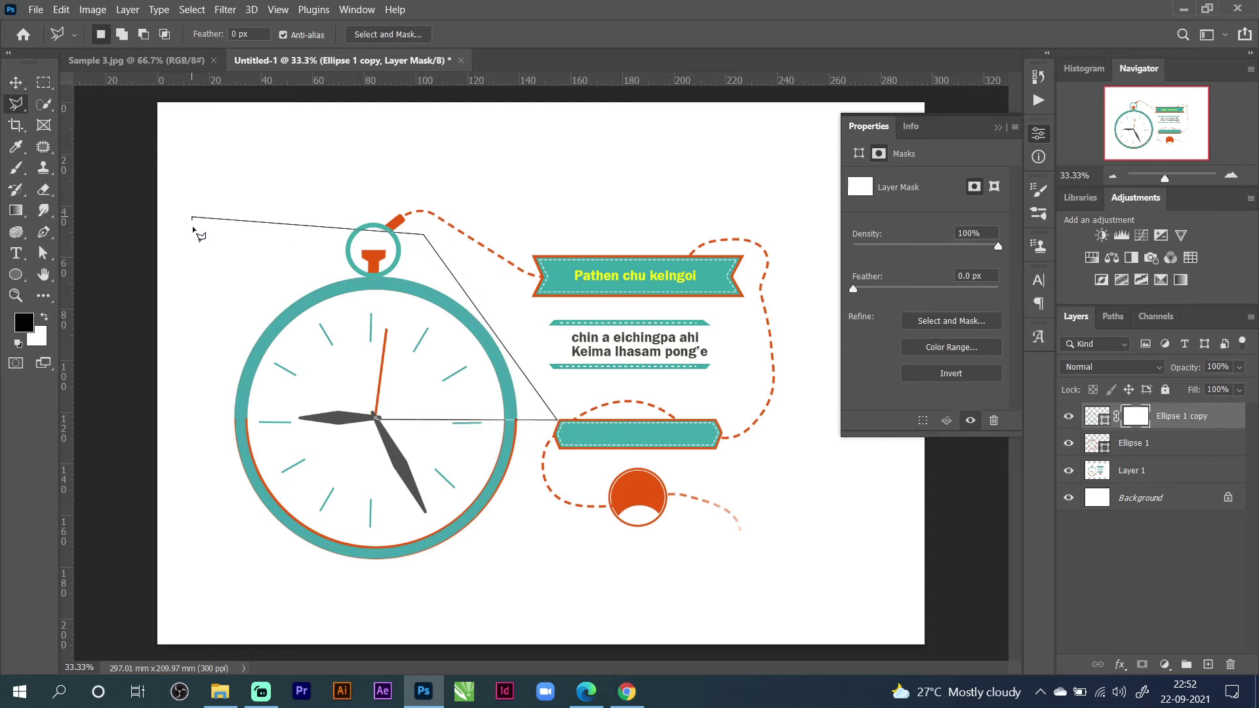
pyautogui.click(182, 418)
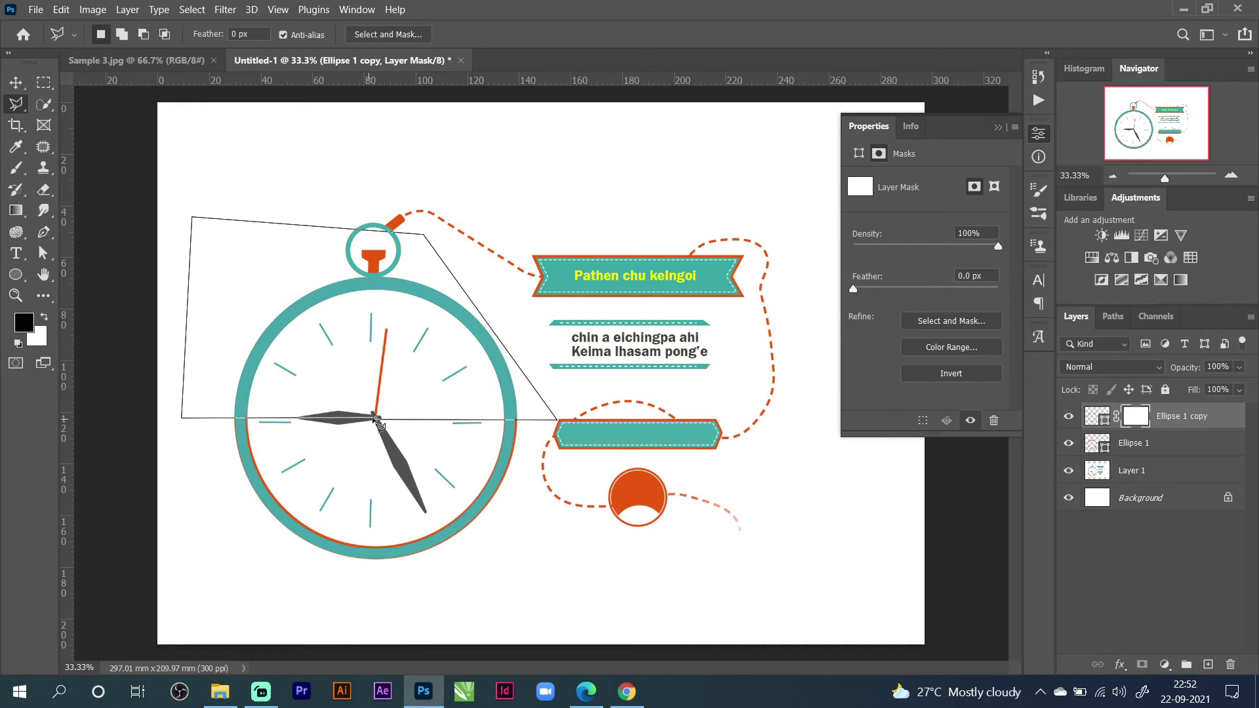
pyautogui.click(379, 420)
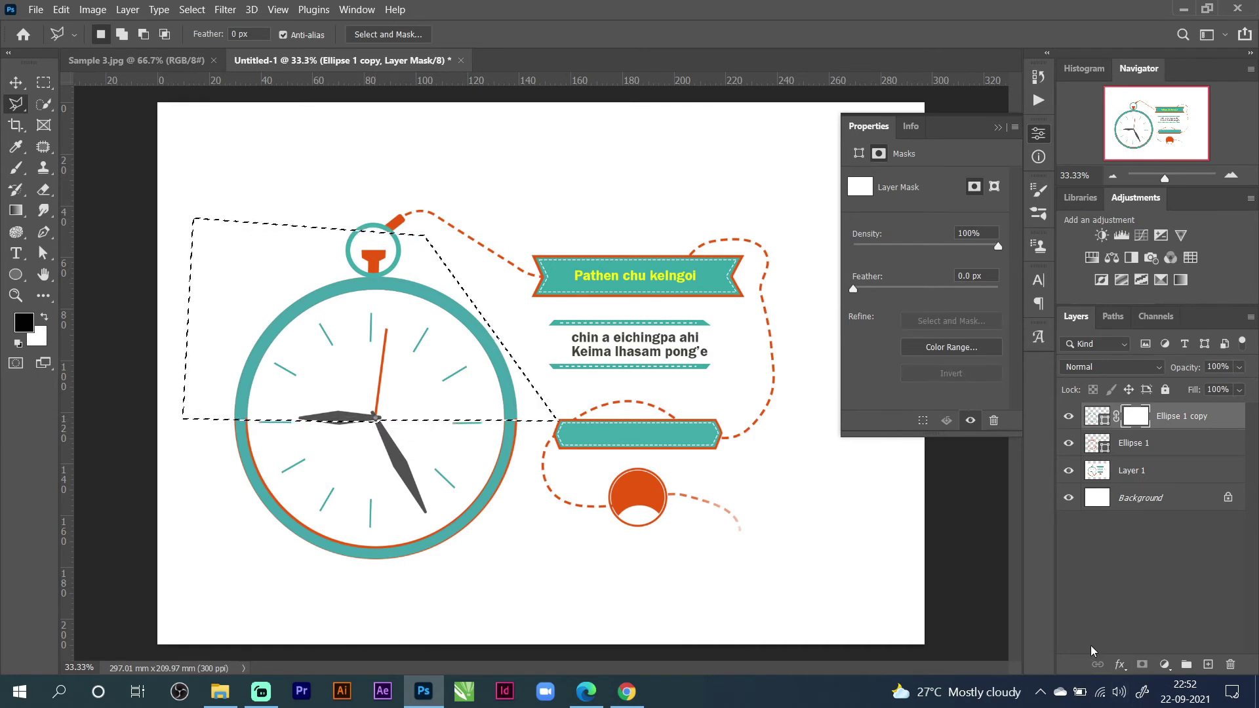
# Try to delete the selected upper half from the teal circle's mask and from the orange circle.
pyautogui.press('Delete')
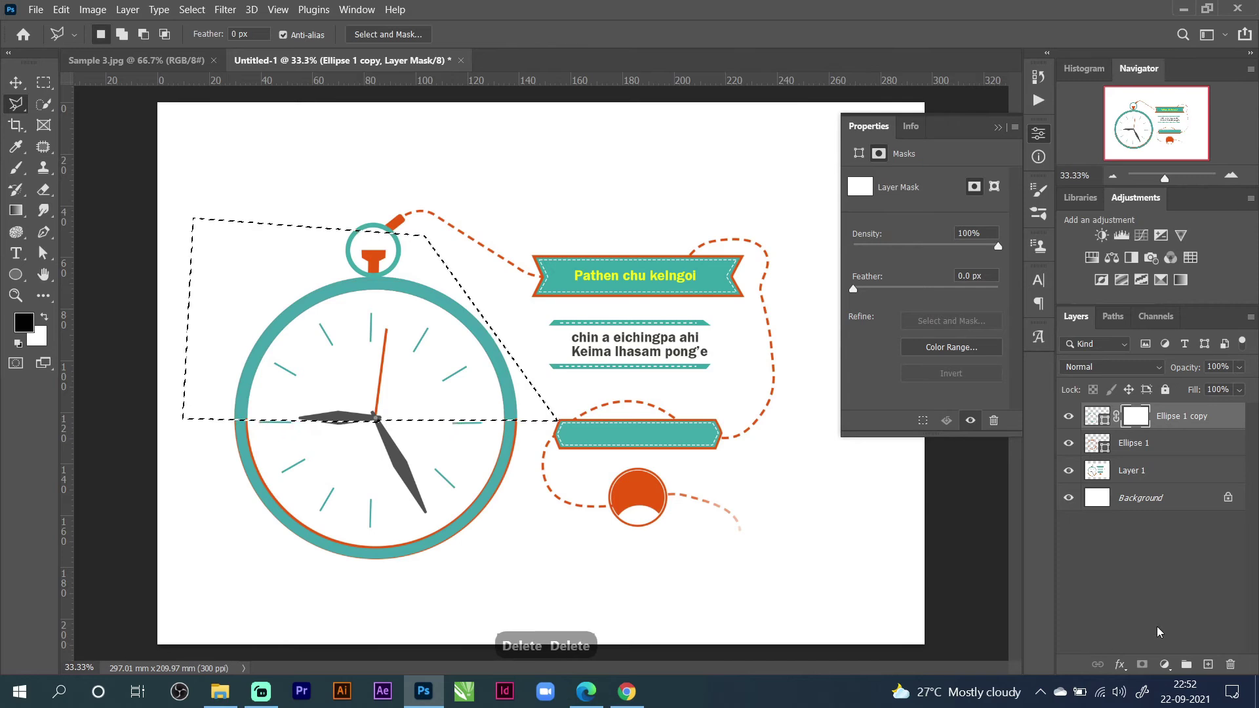
pyautogui.press('Delete')
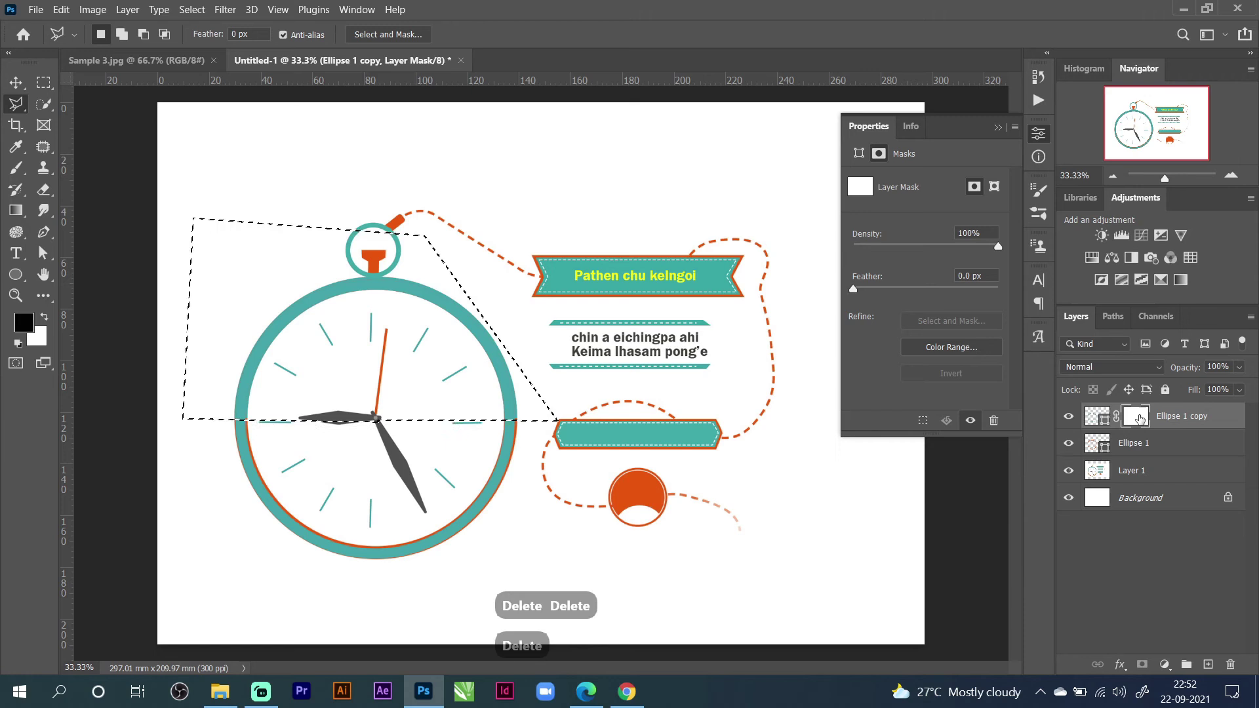
pyautogui.press('Delete')
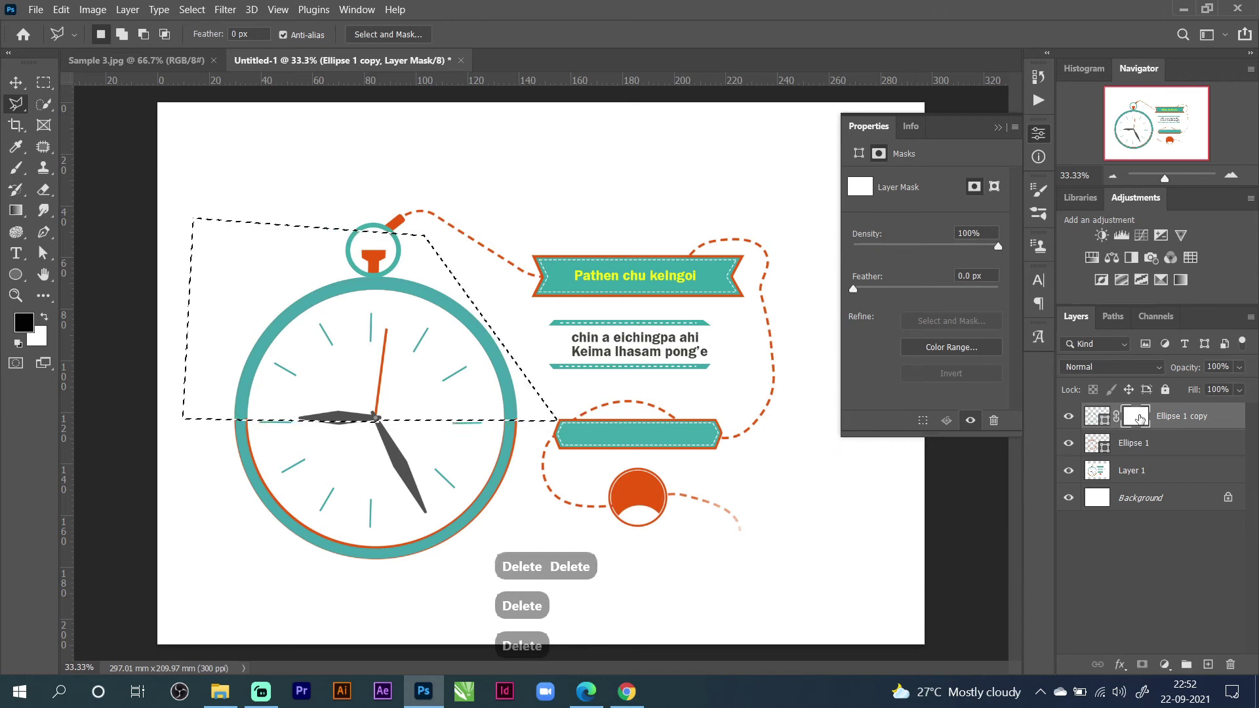
pyautogui.click(1126, 449)
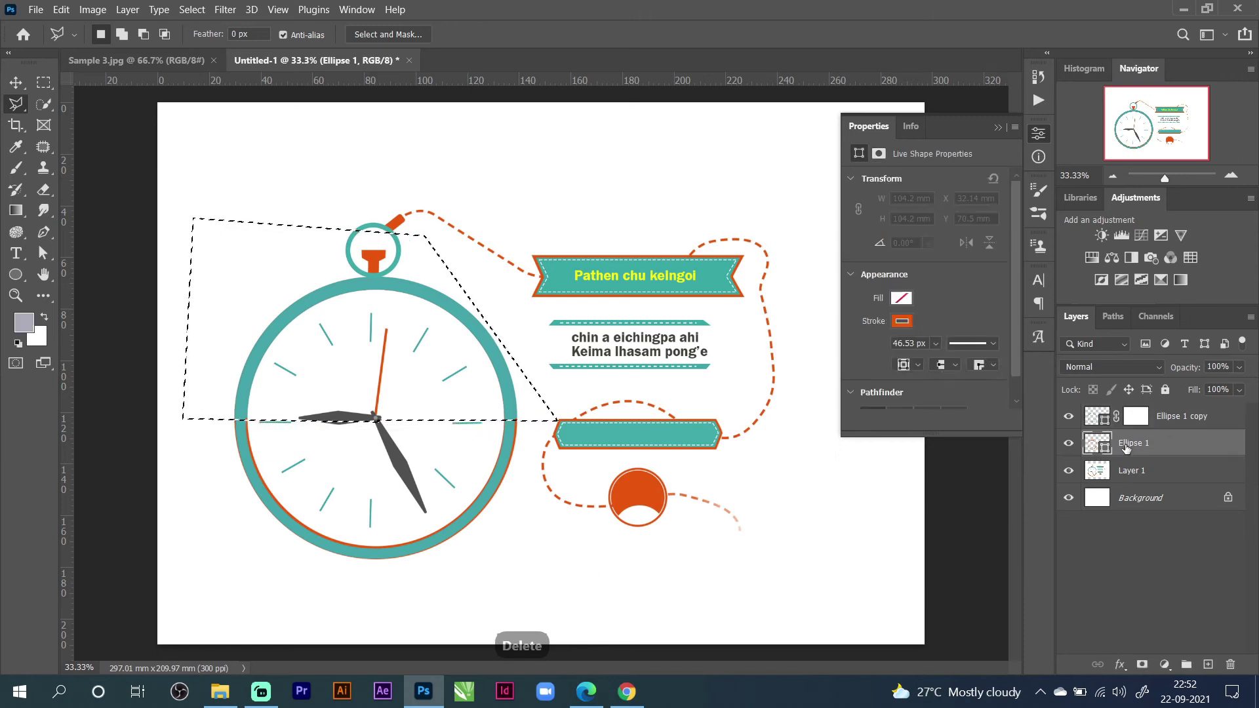
pyautogui.press('Delete')
pyautogui.click(639, 270)
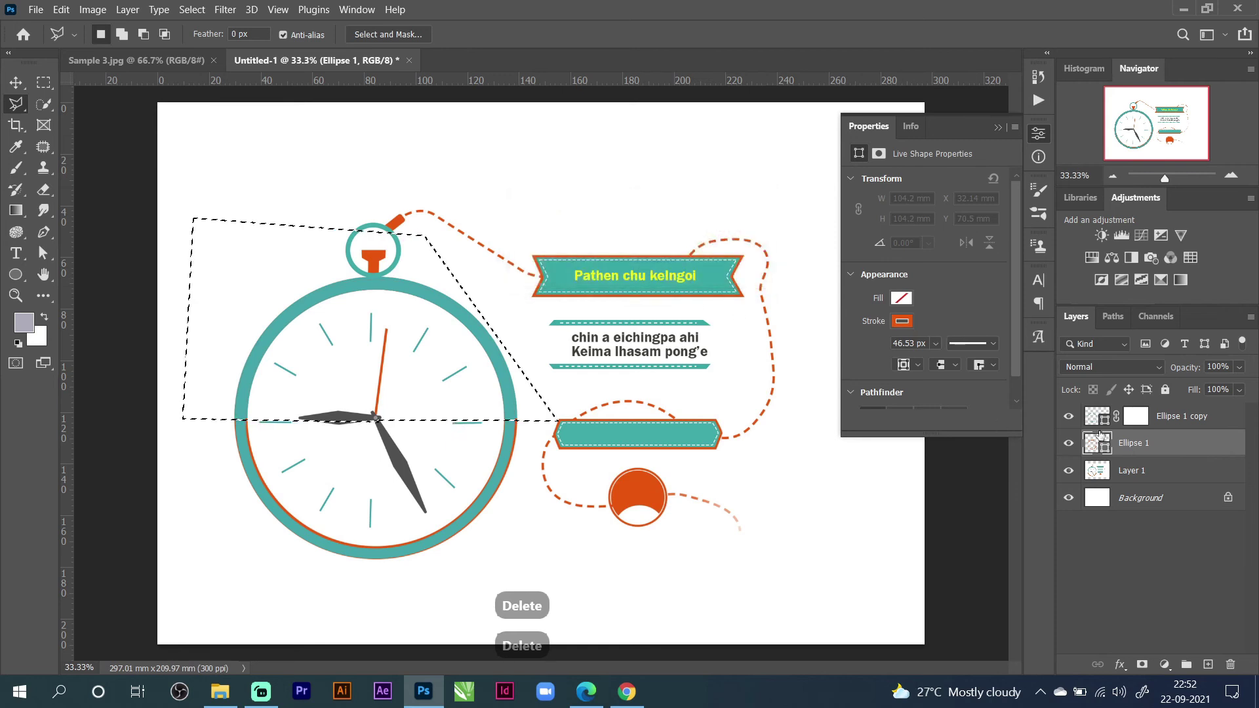
# Delete the blank layer mask from the teal circle while keeping the lasso selection.
pyautogui.click(1137, 420)
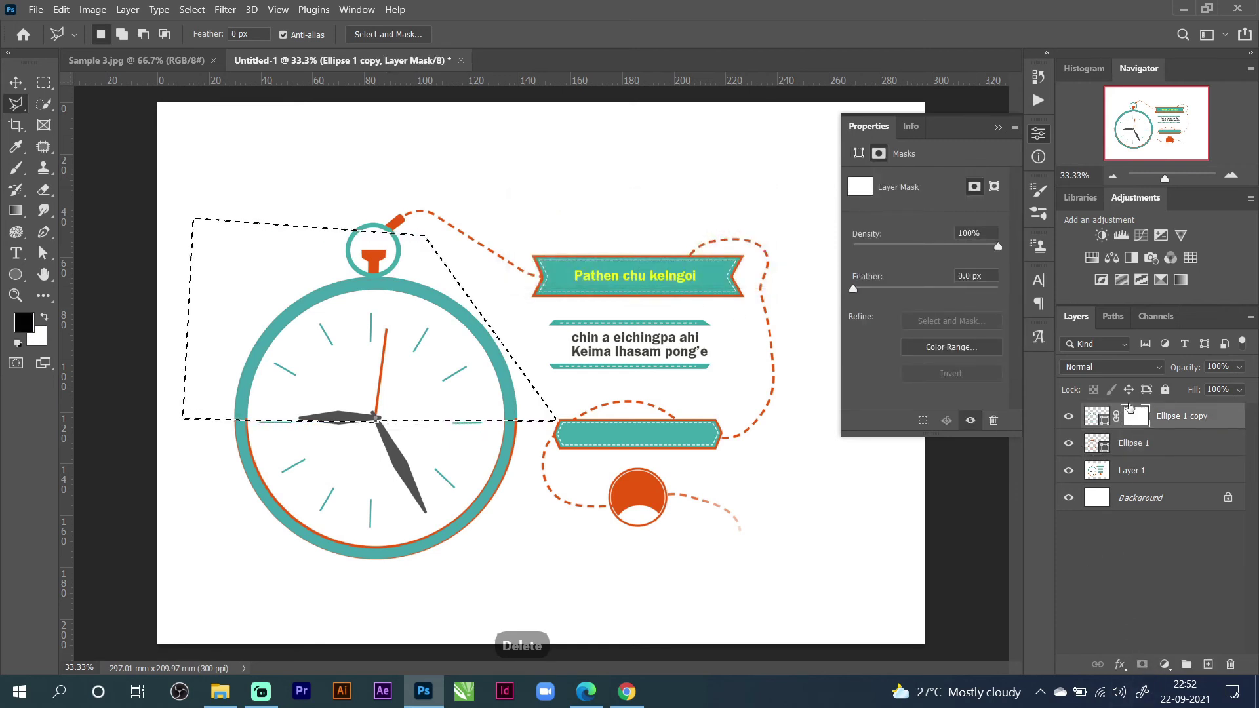
pyautogui.moveTo(1124, 421); pyautogui.dragTo(1228, 664)
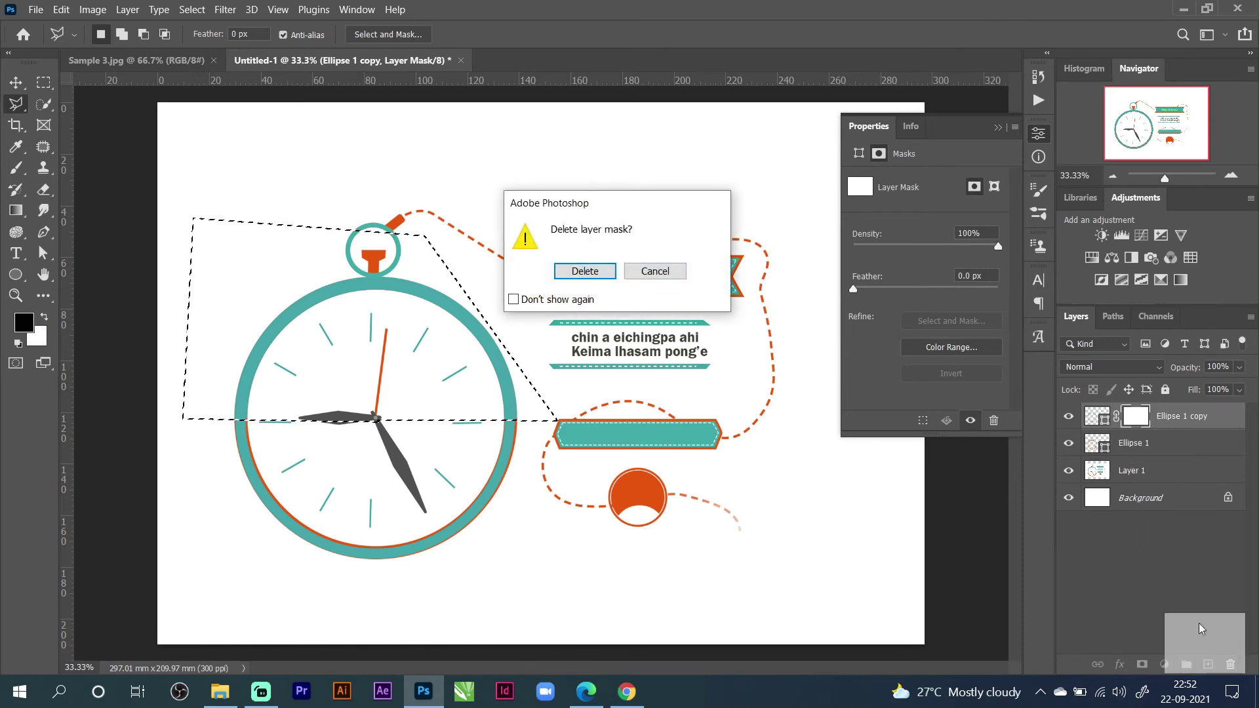
pyautogui.click(585, 271)
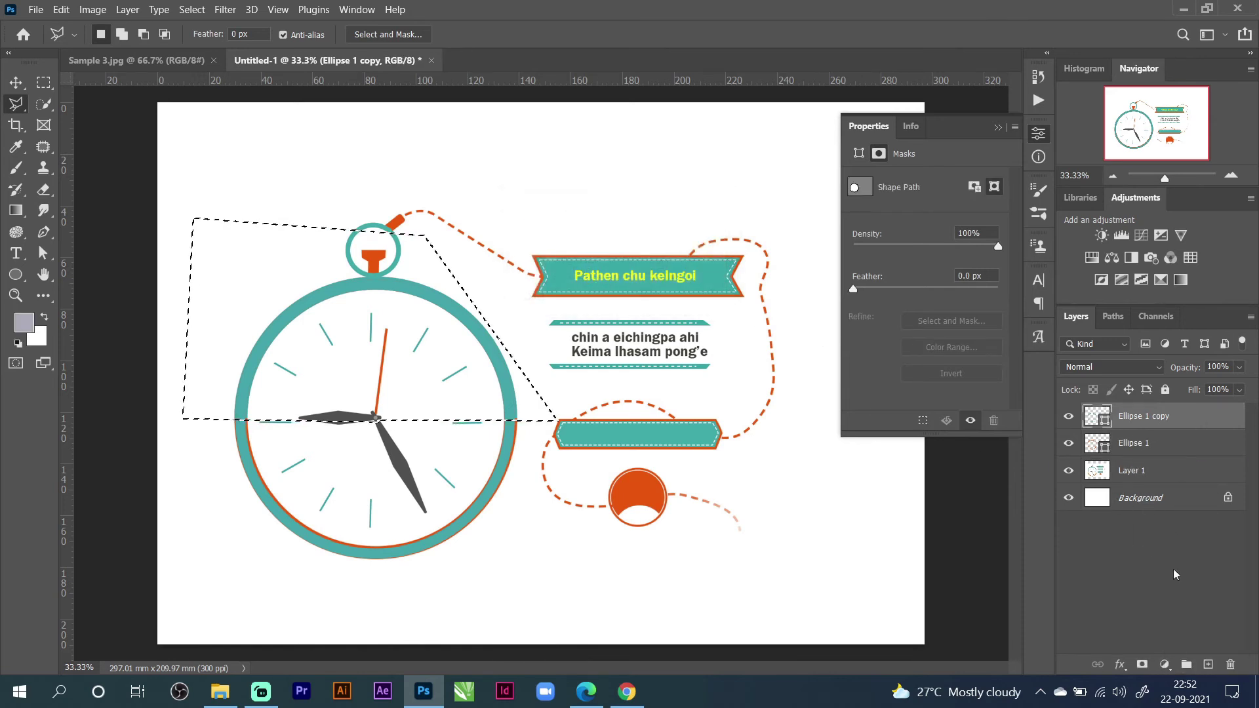
# Mask the teal circle to the selected upper half and extend the teal down the rim's right side with the eraser at 100% flow.
pyautogui.click(1141, 664)
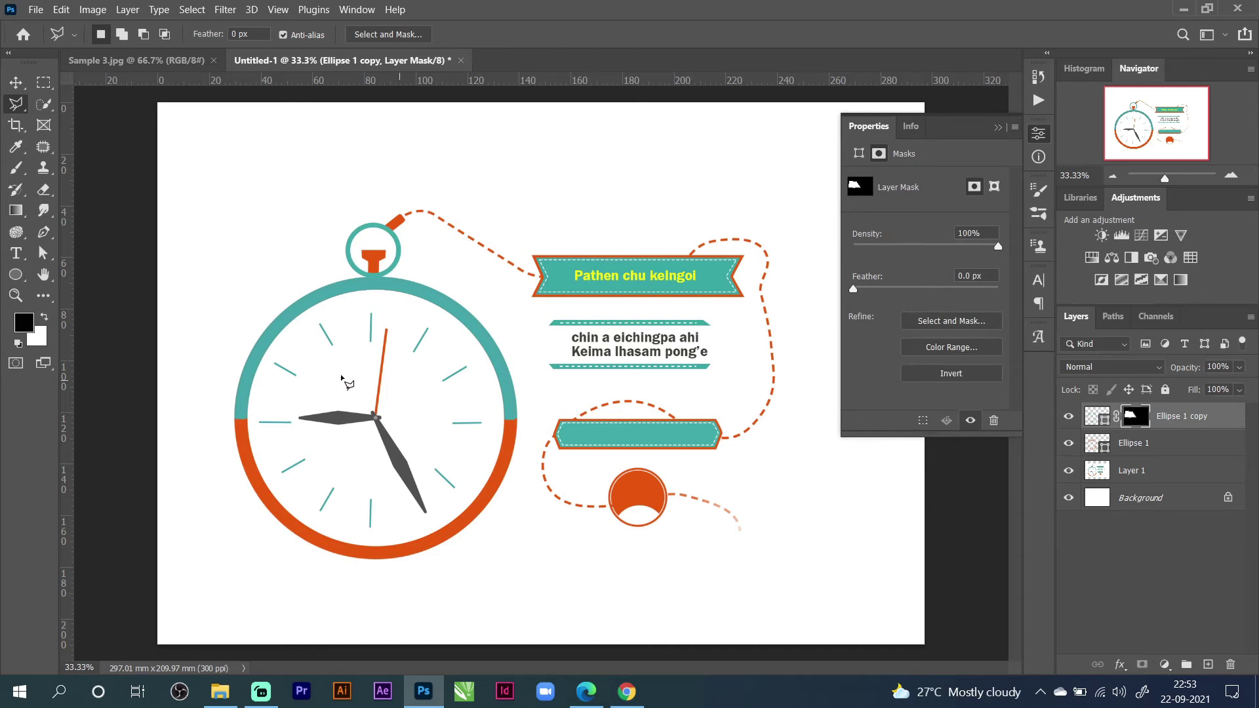
pyautogui.click(44, 192)
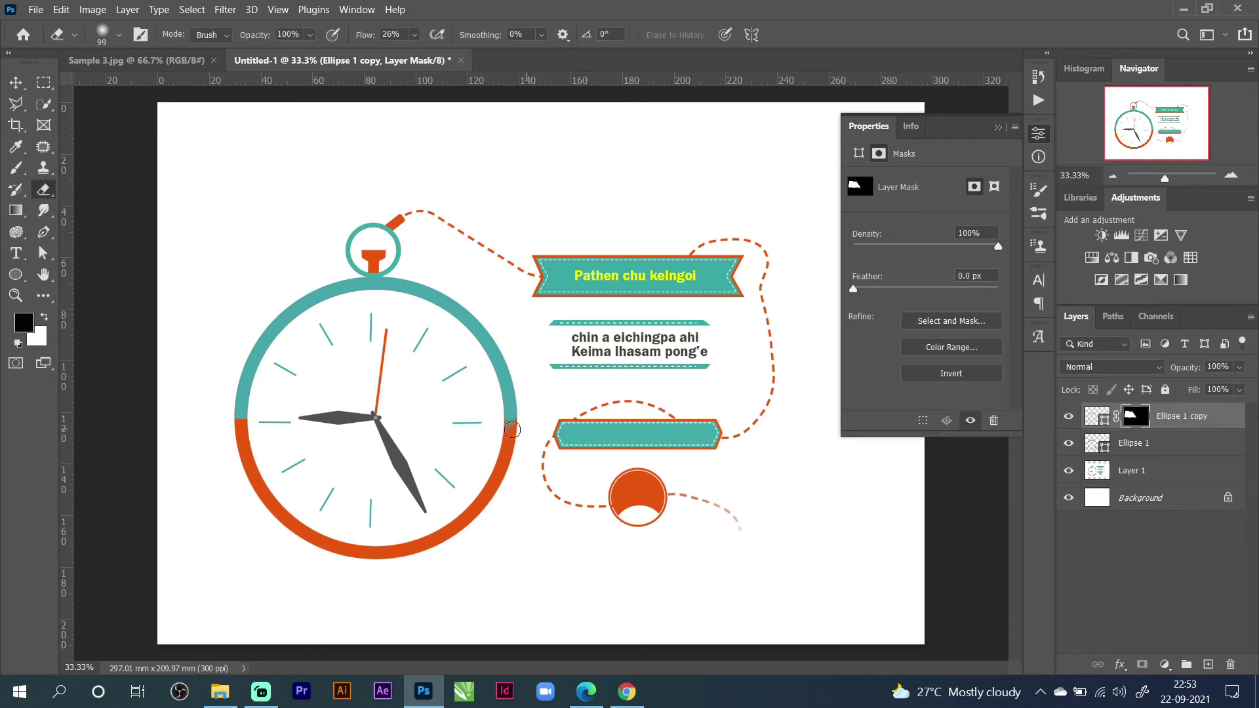
pyautogui.moveTo(515, 423); pyautogui.dragTo(515, 436)
pyautogui.click(417, 39)
pyautogui.moveTo(419, 58); pyautogui.dragTo(612, 112)
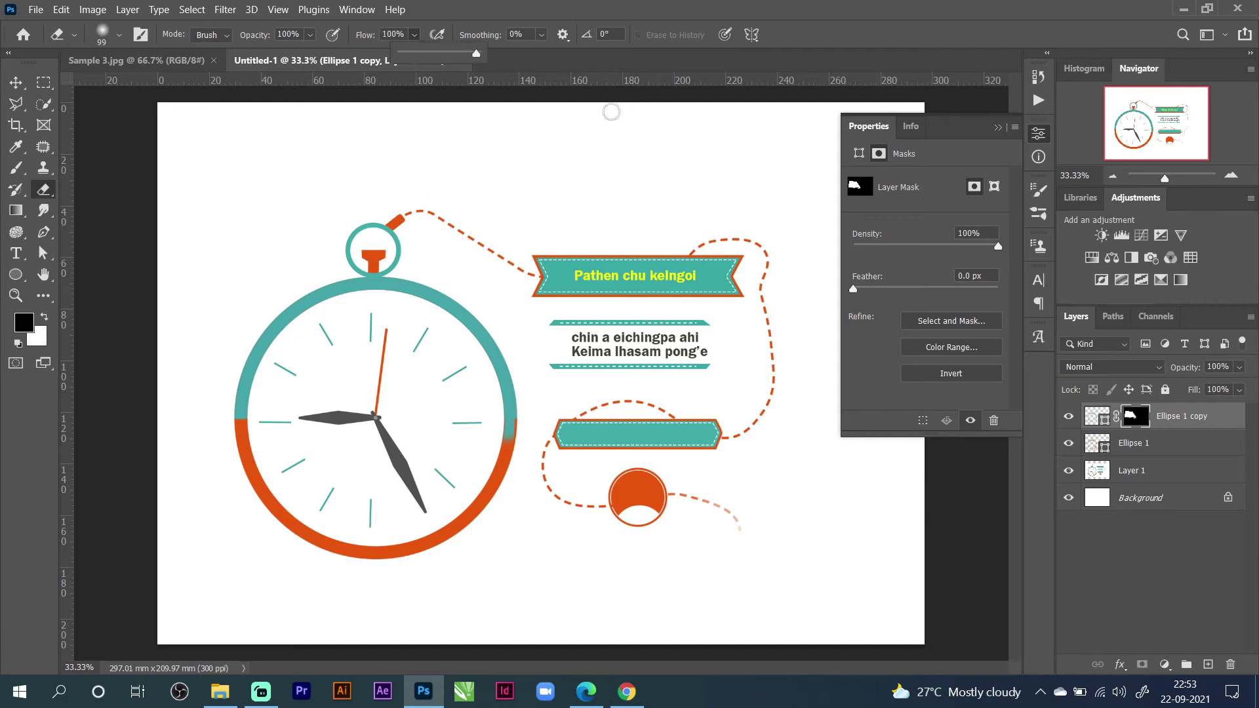
pyautogui.moveTo(513, 441)
pyautogui.mouseDown()
pyautogui.moveTo(505, 469)
pyautogui.moveTo(501, 451)
pyautogui.moveTo(496, 462)
pyautogui.mouseUp()
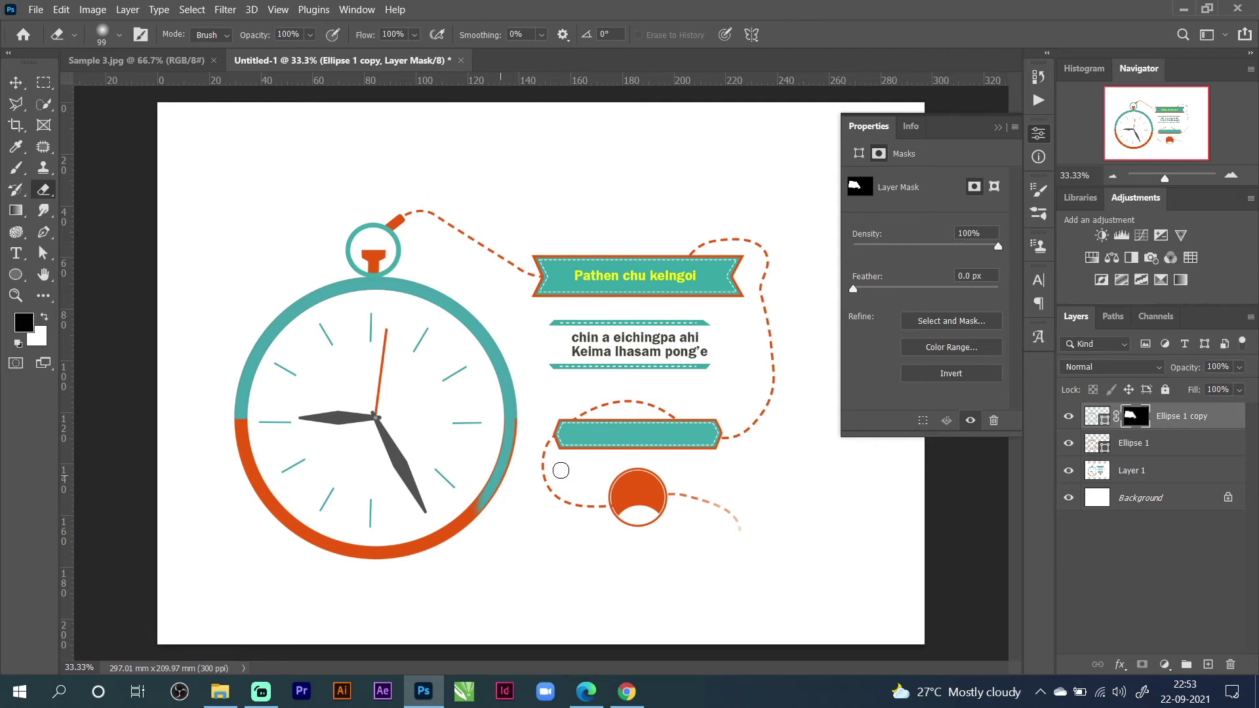
# Preview the rim without the reference, and undo the eraser strokes and the teal circle's layer mask.
pyautogui.click(1068, 472)
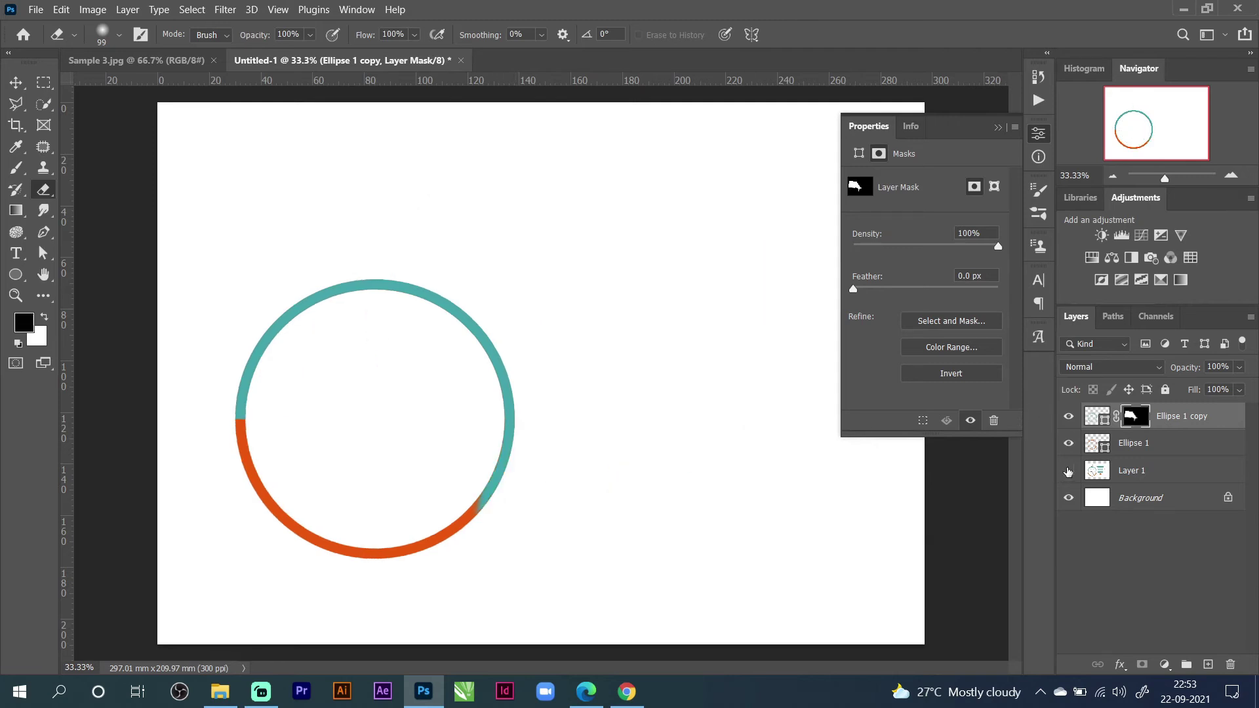
pyautogui.hotkey('ctrl', 'z')
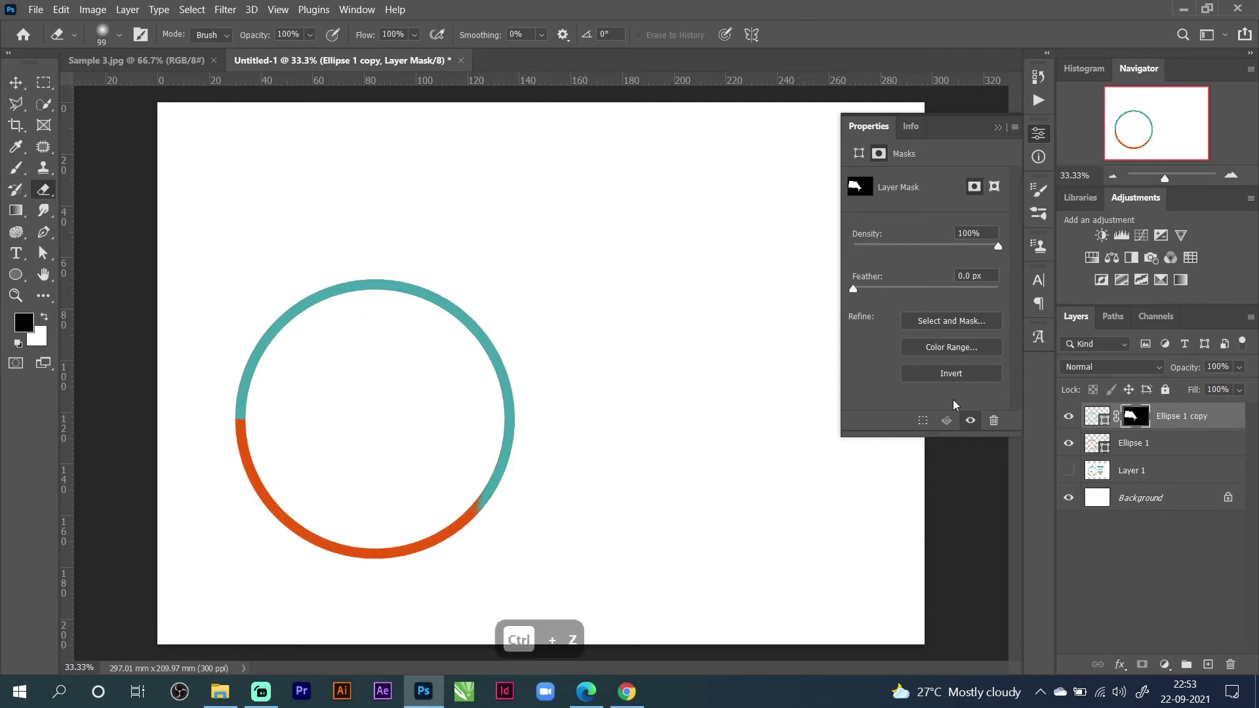
pyautogui.hotkey('ctrl', 'z')
pyautogui.hotkey('ctrl', 'z')
pyautogui.hotkey('ctrl', 'z')
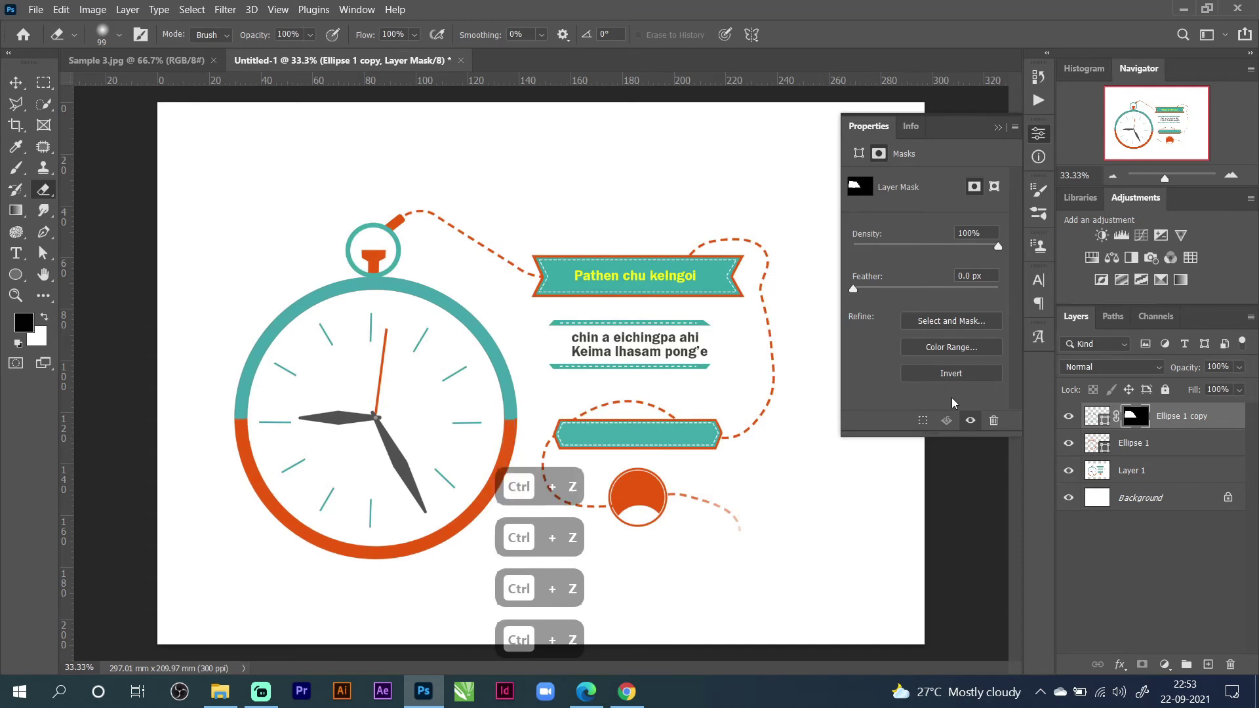
pyautogui.hotkey('ctrl', 'z')
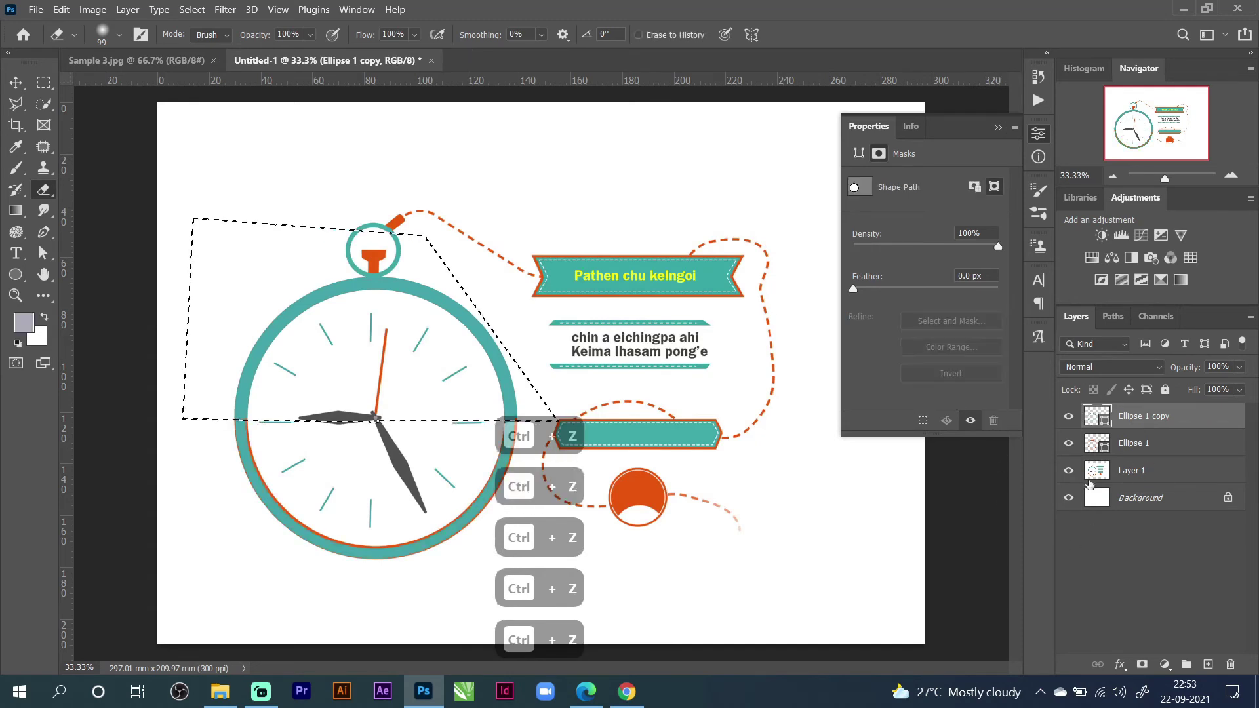
# Hide the reference image layer so only the traced circle shows.
pyautogui.click(1068, 472)
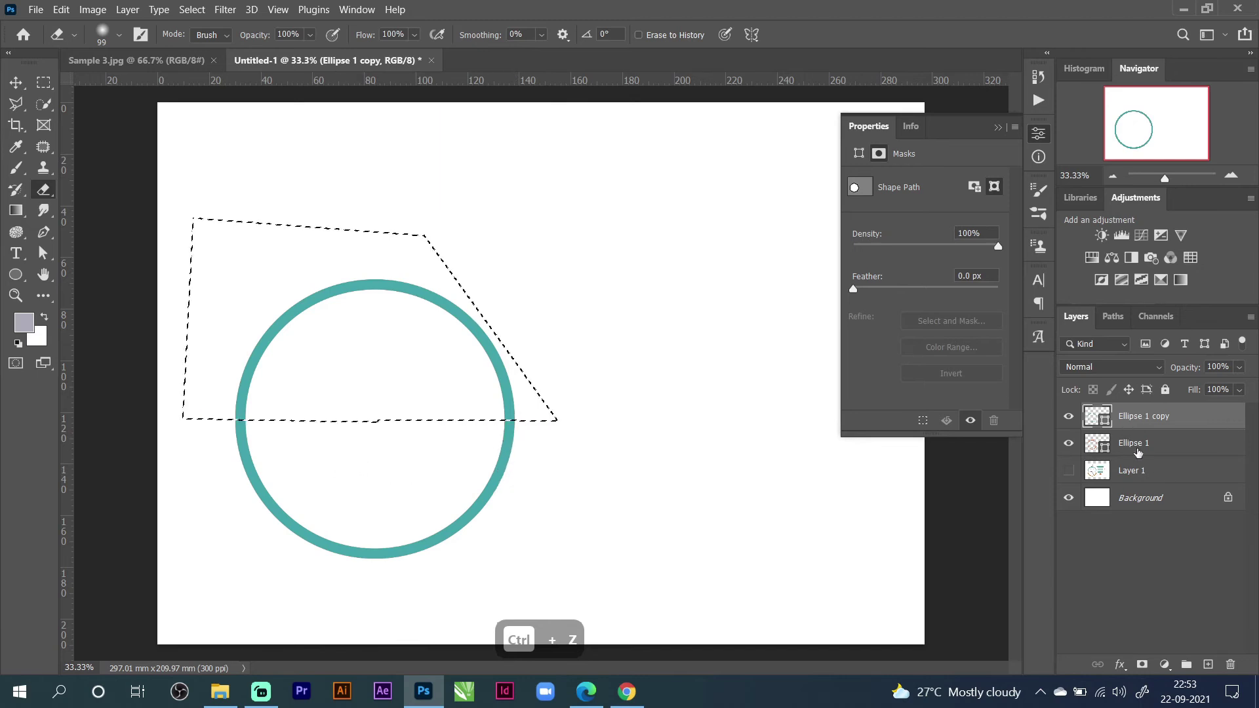
# Mask the teal circle to the selected upper half and compare the two-color rim with the reference image layer.
pyautogui.click(1140, 666)
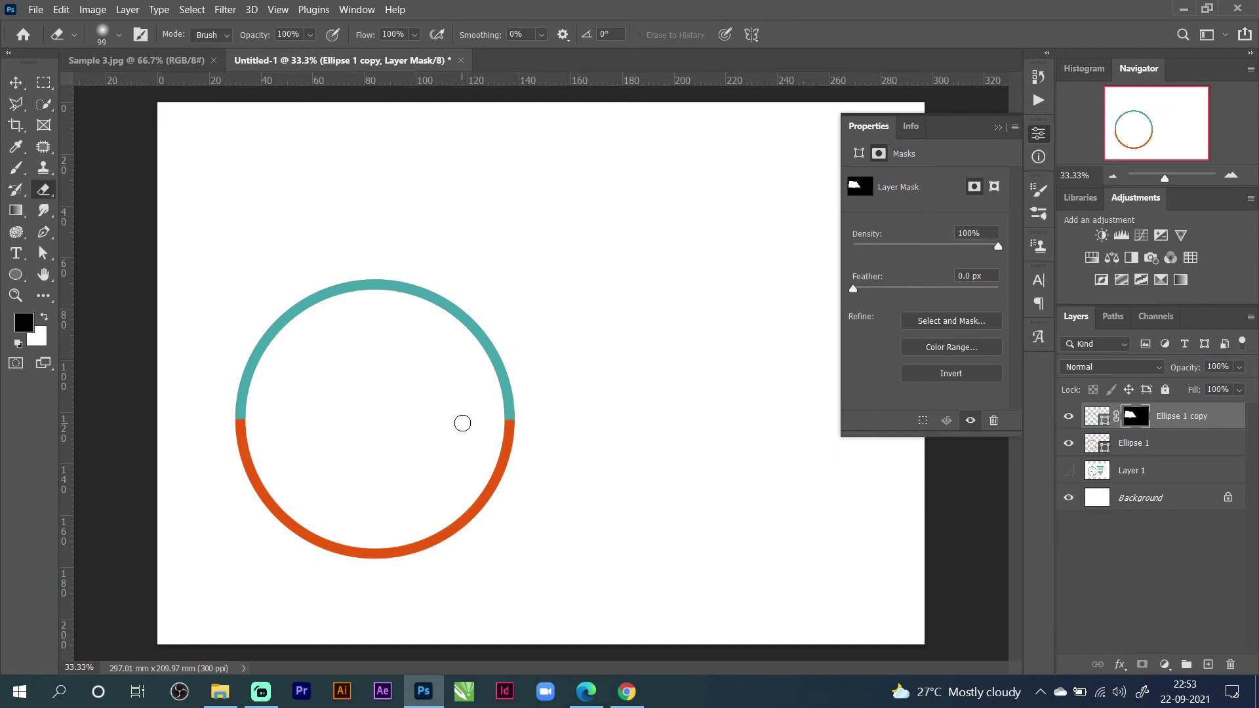
pyautogui.click(8, 79)
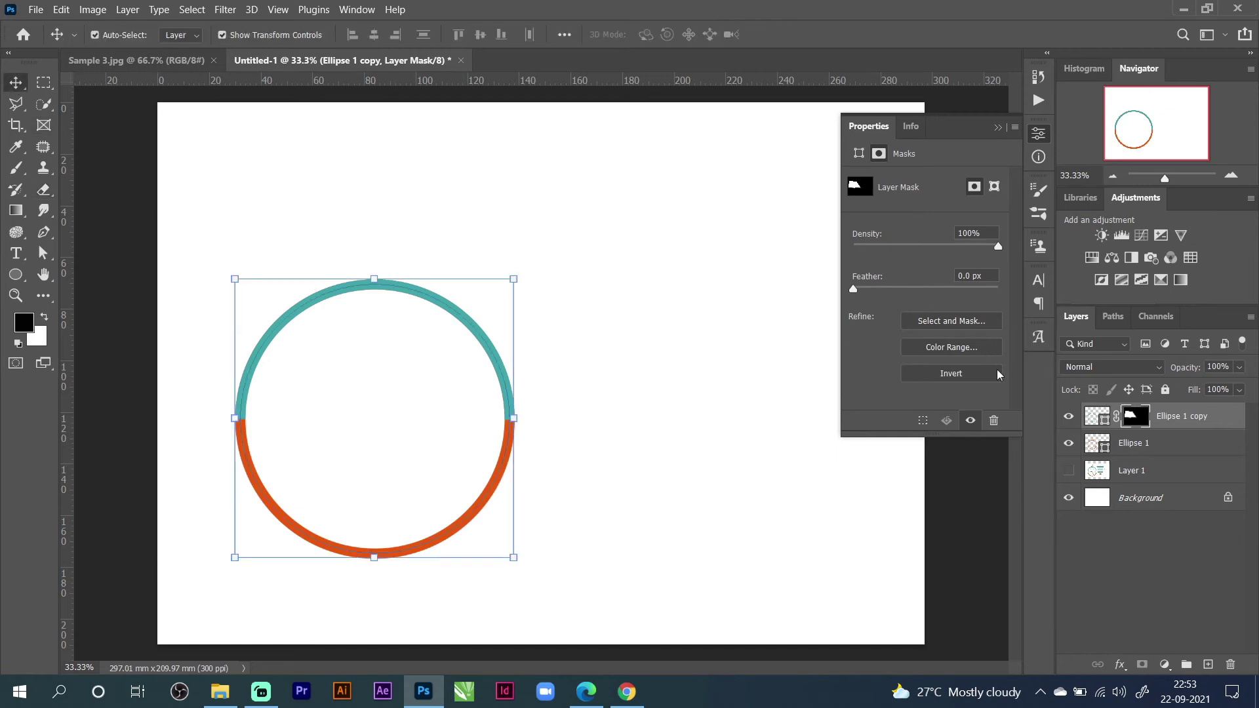
pyautogui.click(1075, 470)
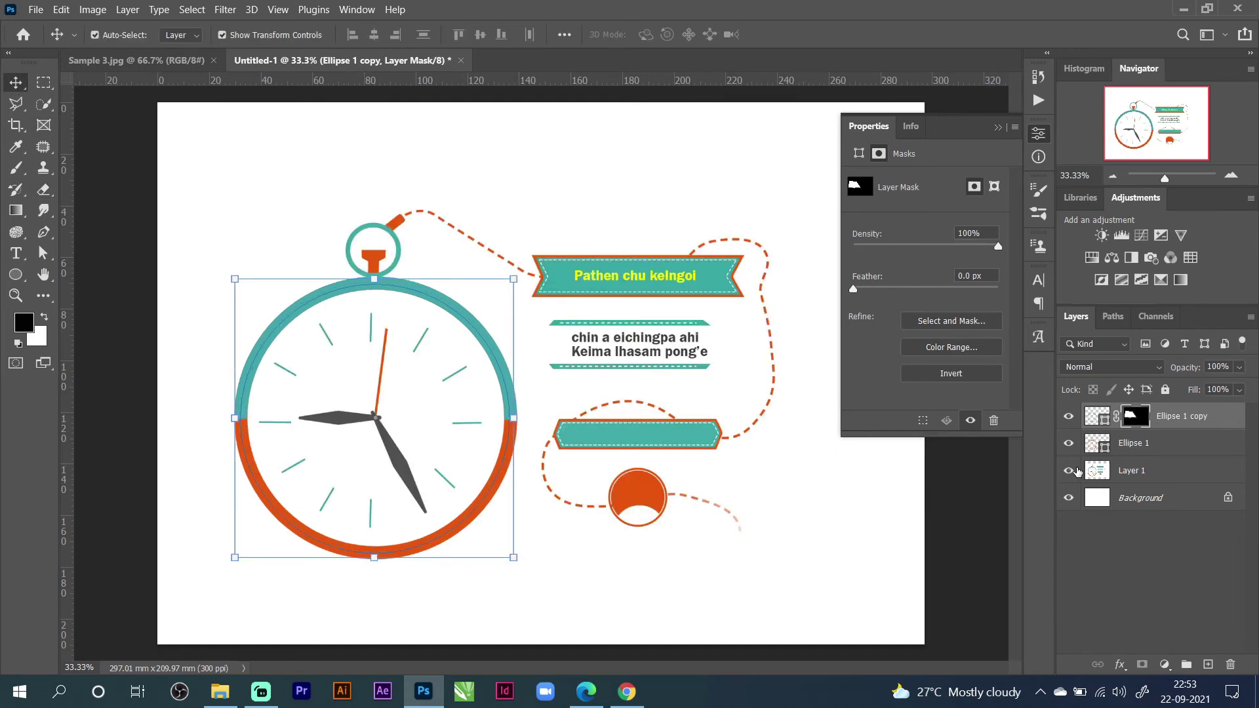
pyautogui.click(1076, 471)
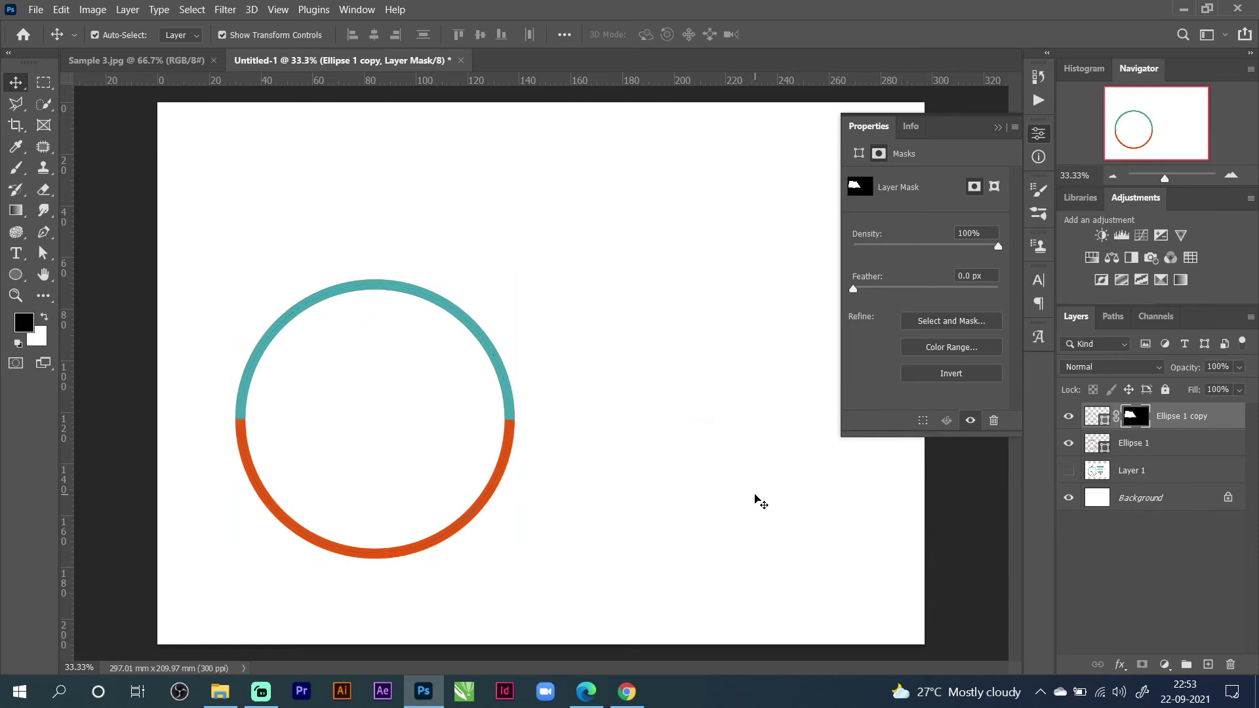
pyautogui.click(761, 502)
pyautogui.click(1073, 470)
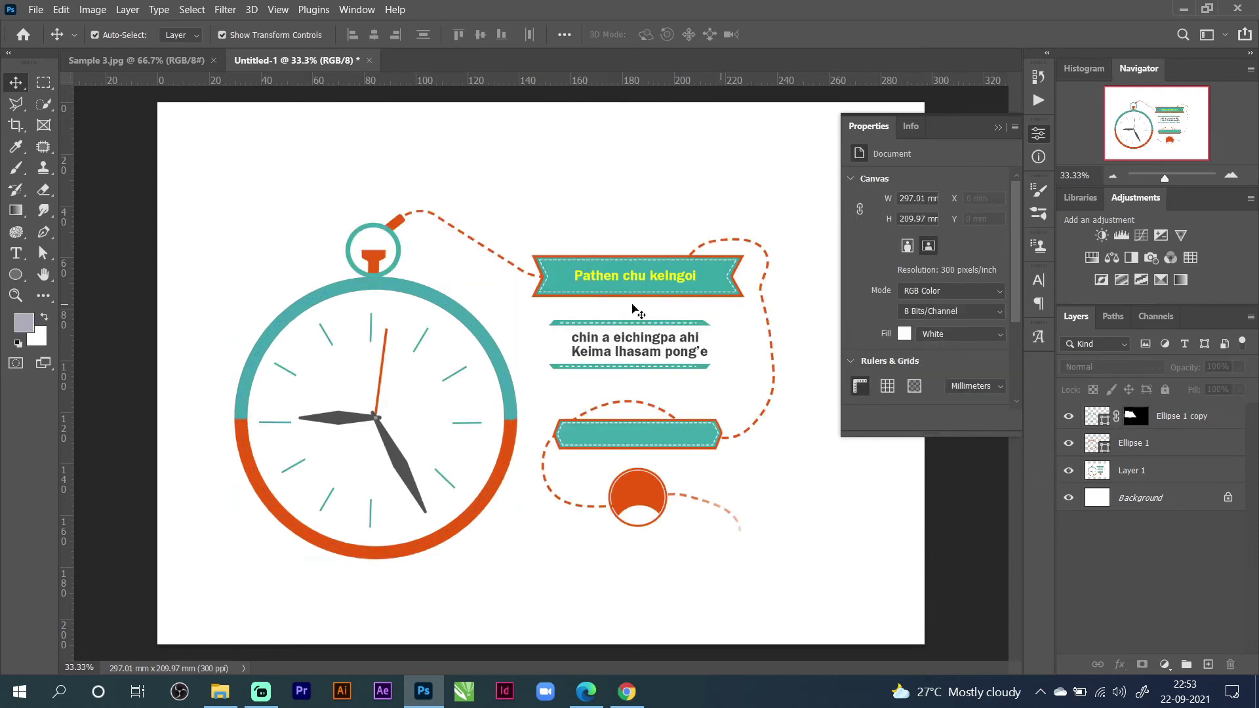
# Hide both traced rim circle layers and lock the reference image layer.
pyautogui.moveTo(1068, 415); pyautogui.dragTo(1069, 443)
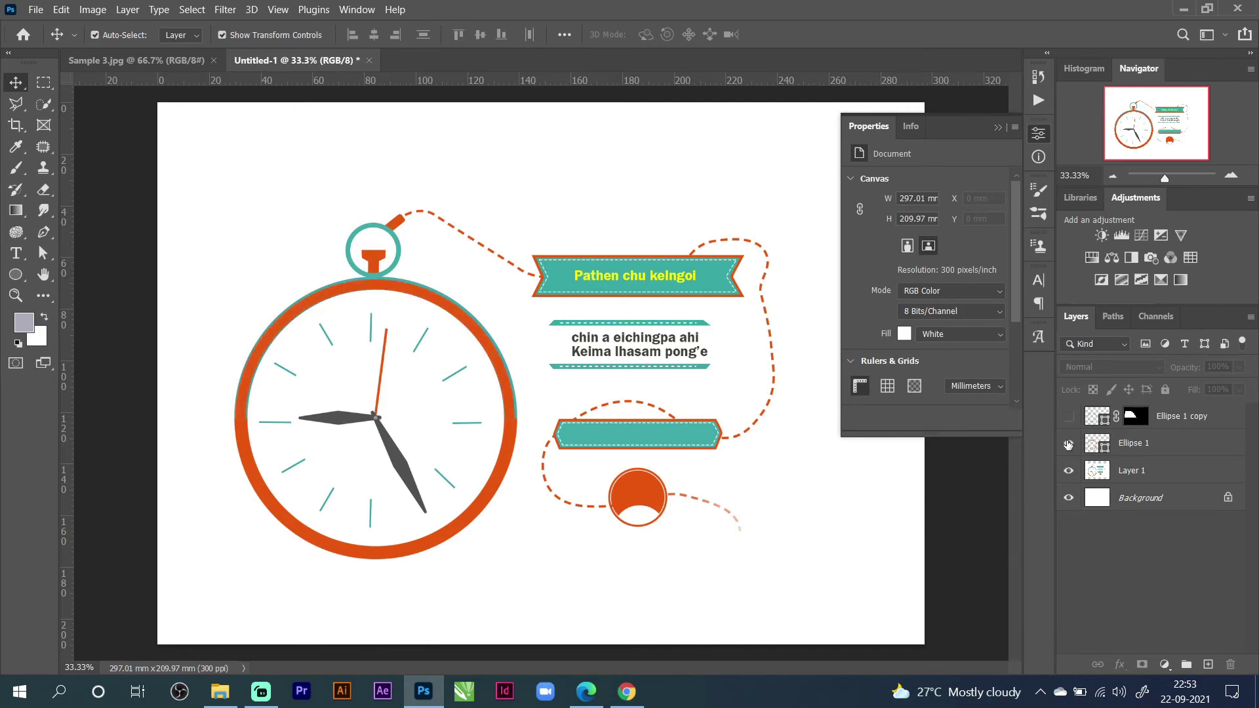
pyautogui.click(1121, 476)
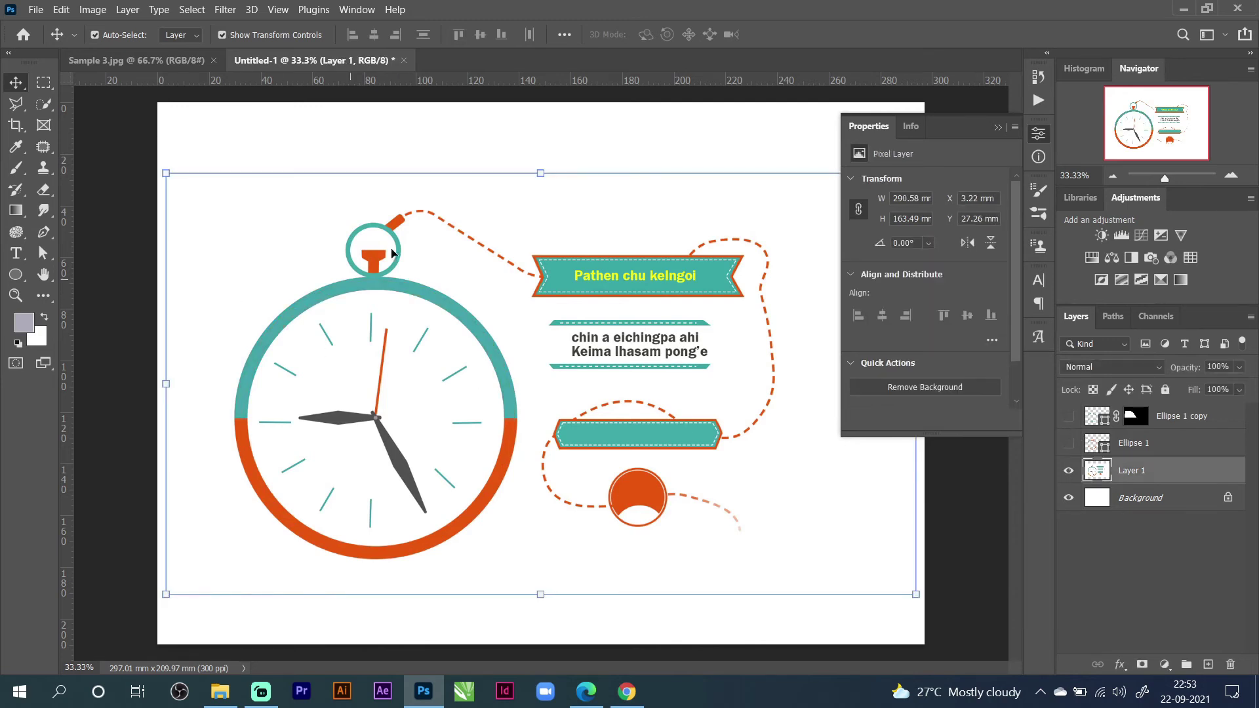
pyautogui.click(1164, 389)
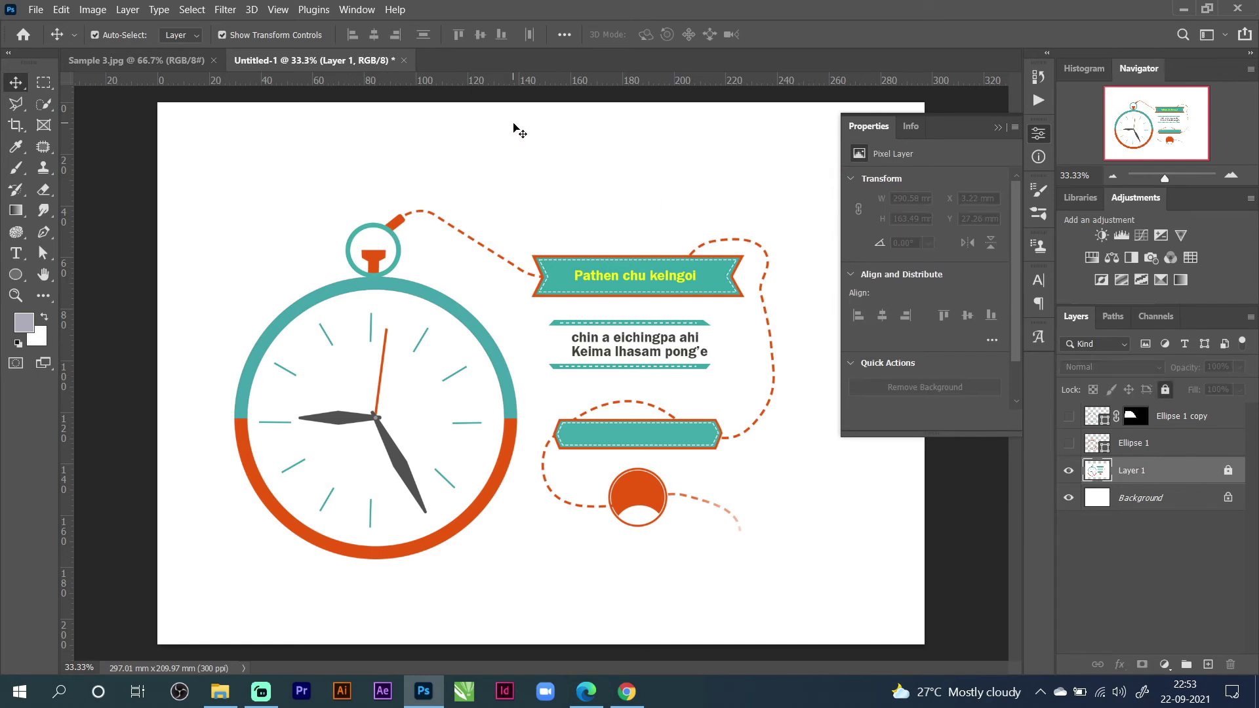
# Draw a circle about 21.5 mm wide over the small ring above the clock and give it the teal stroke.
pyautogui.click(16, 274)
pyautogui.click(1229, 176)
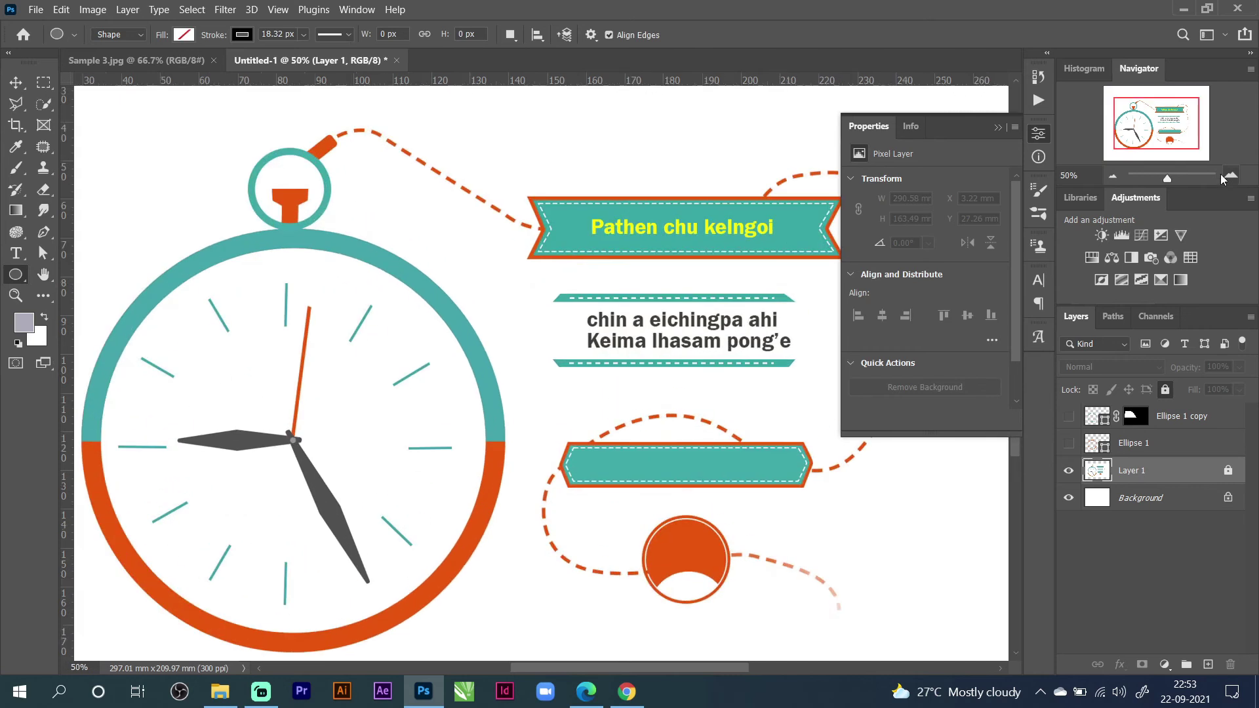
pyautogui.click(1229, 176)
pyautogui.moveTo(1152, 133); pyautogui.dragTo(1132, 118)
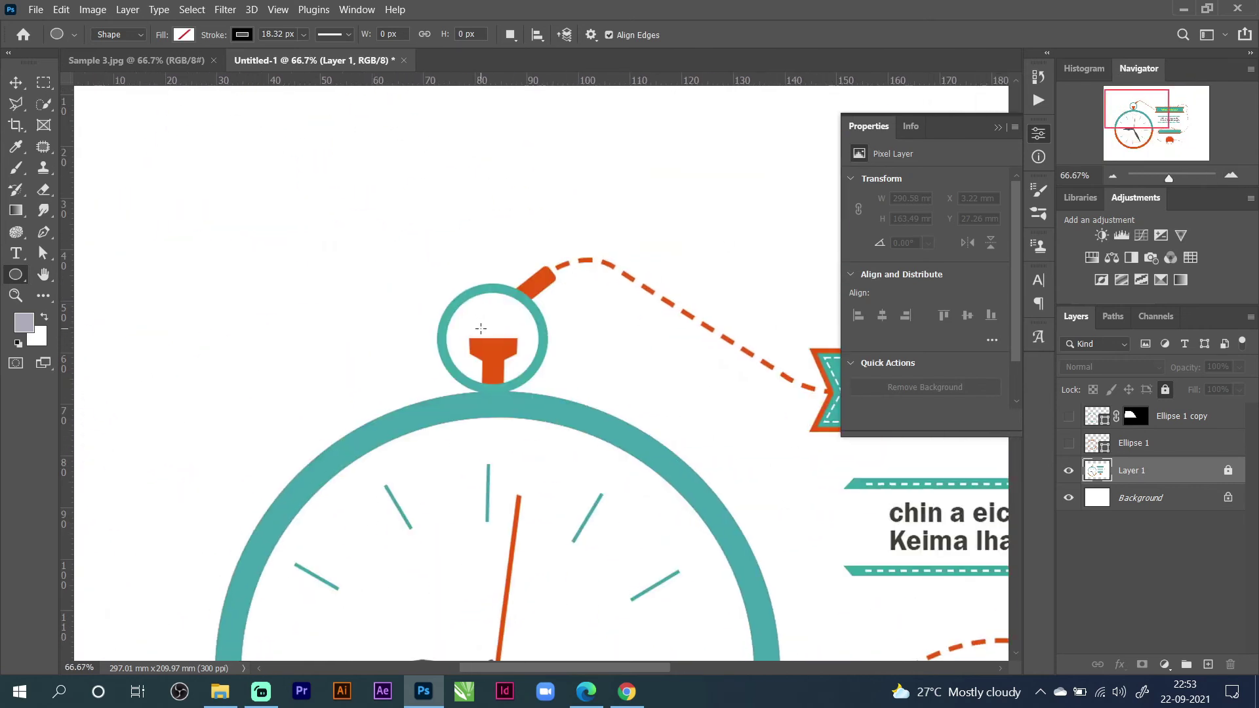
pyautogui.moveTo(487, 338); pyautogui.dragTo(551, 282)
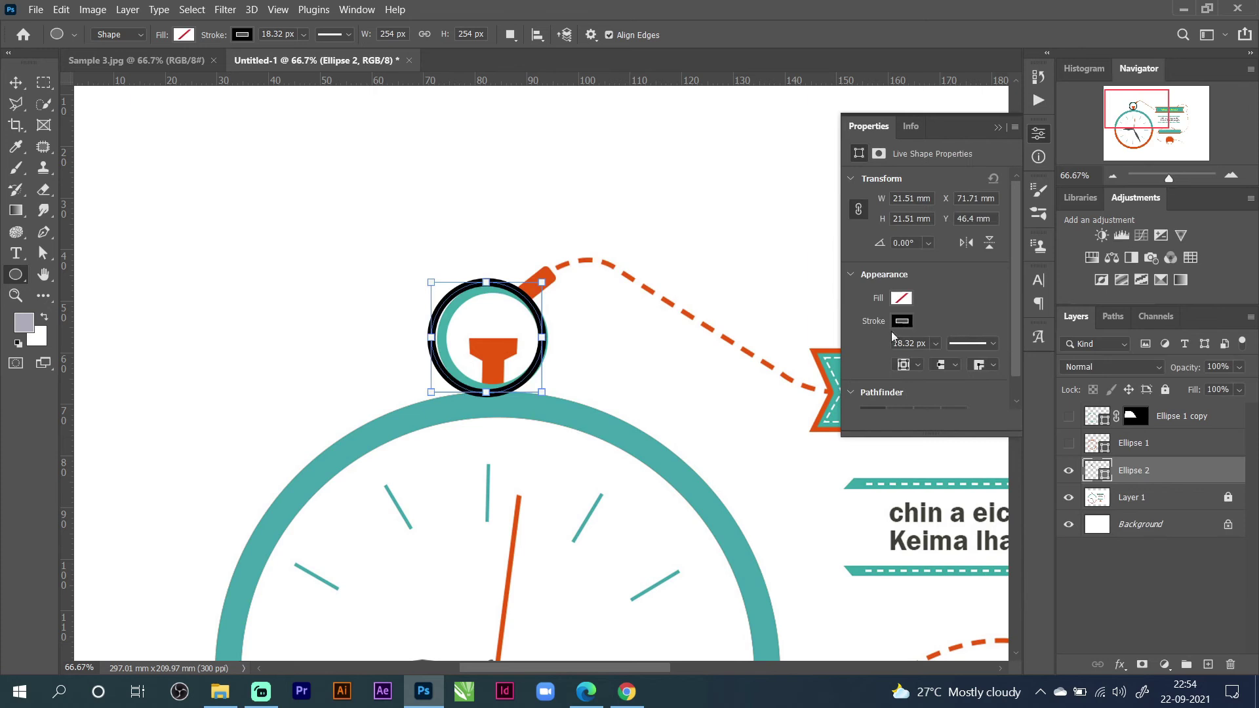
pyautogui.click(902, 321)
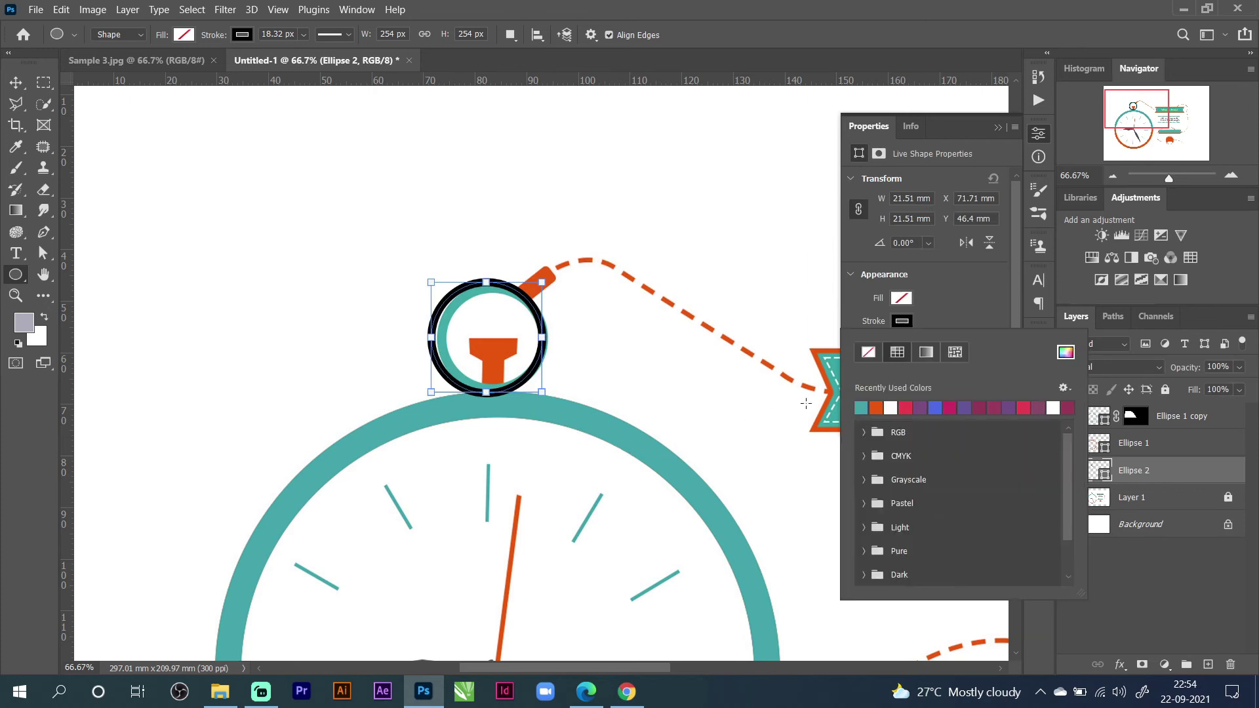
pyautogui.click(861, 406)
# Shift the small teal circle until it lines up with the reference's small ring.
pyautogui.click(15, 82)
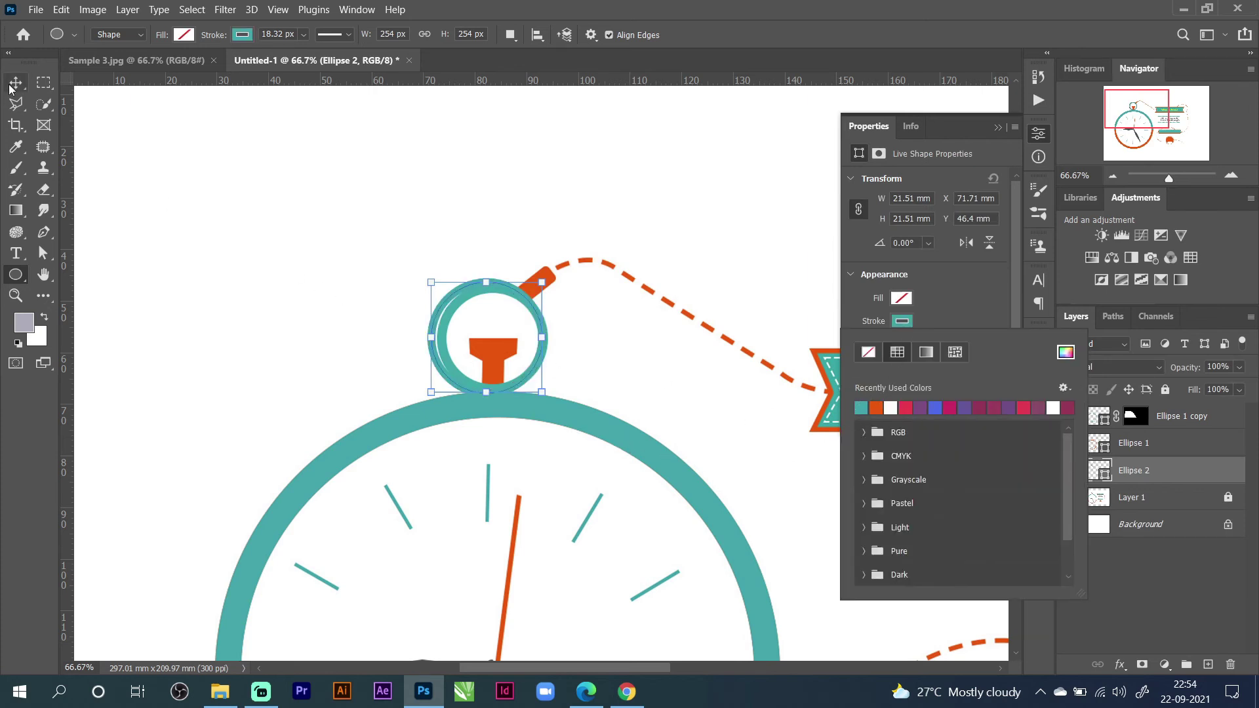
pyautogui.moveTo(508, 295); pyautogui.dragTo(516, 298)
pyautogui.press('Right')
pyautogui.press('Right')
pyautogui.press('Right')
pyautogui.press('Right')
pyautogui.press('Right')
pyautogui.press('Right')
pyautogui.press('Right')
pyautogui.press('Right')
pyautogui.press('Right')
pyautogui.press('Right')
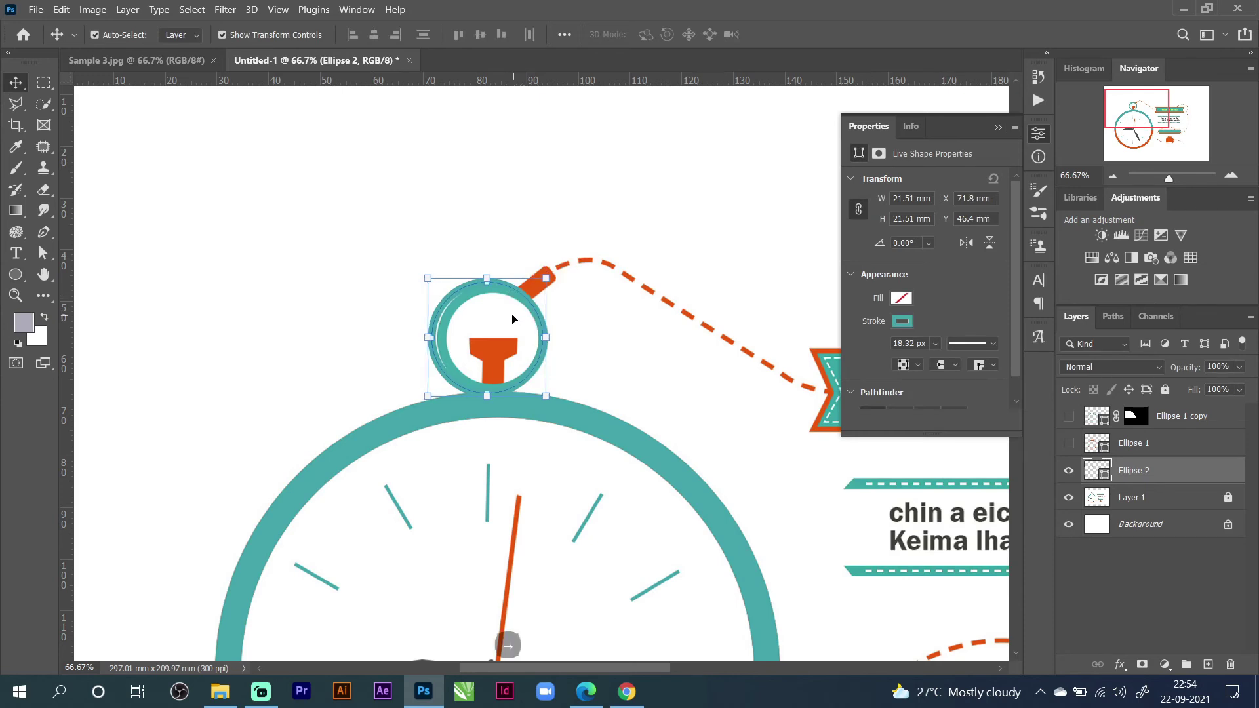
pyautogui.press('Right')
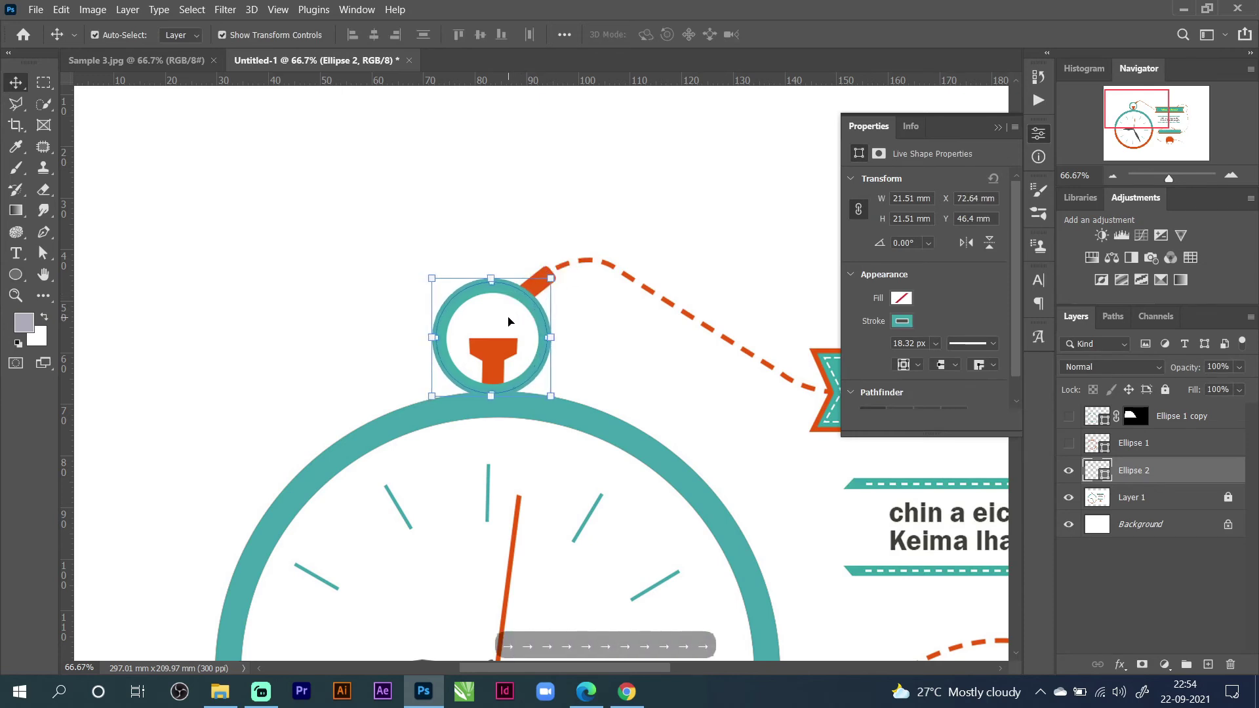
pyautogui.press('Right')
pyautogui.press('Down')
pyautogui.press('Left')
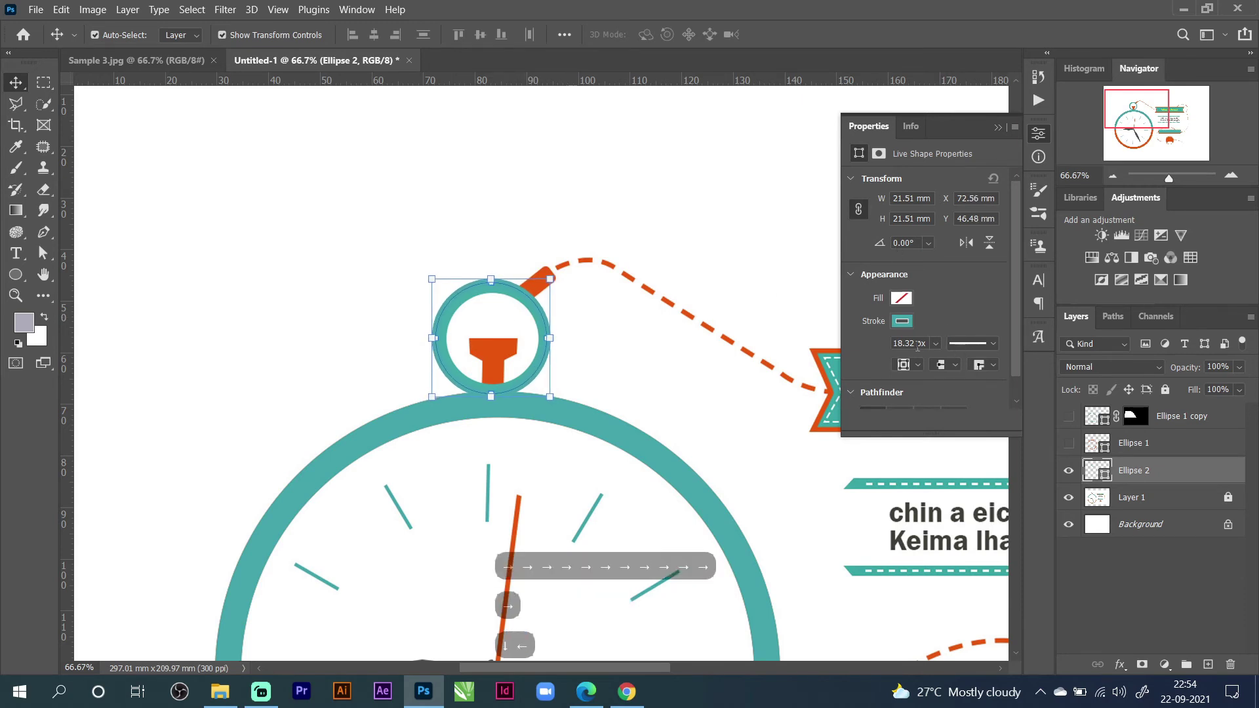
# Set the small teal circle's stroke width to 20.32 px and deselect it.
pyautogui.scroll(2, 907, 346)
pyautogui.press('Return')
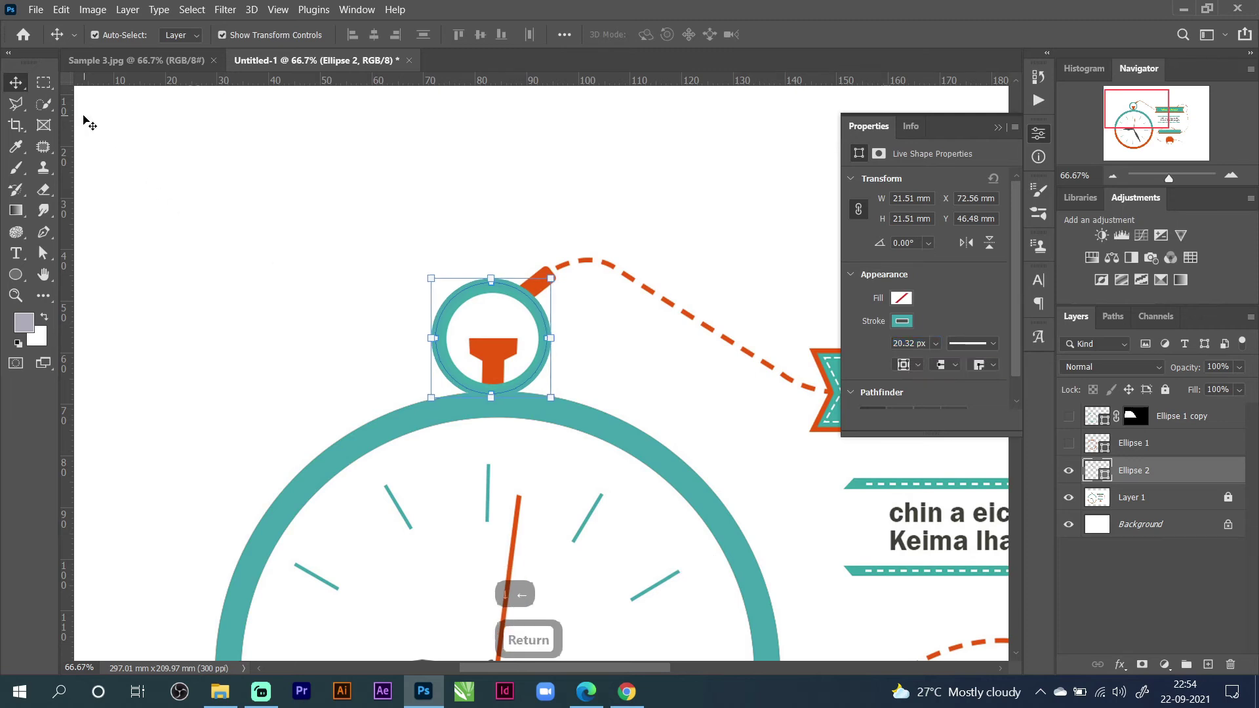
pyautogui.click(284, 230)
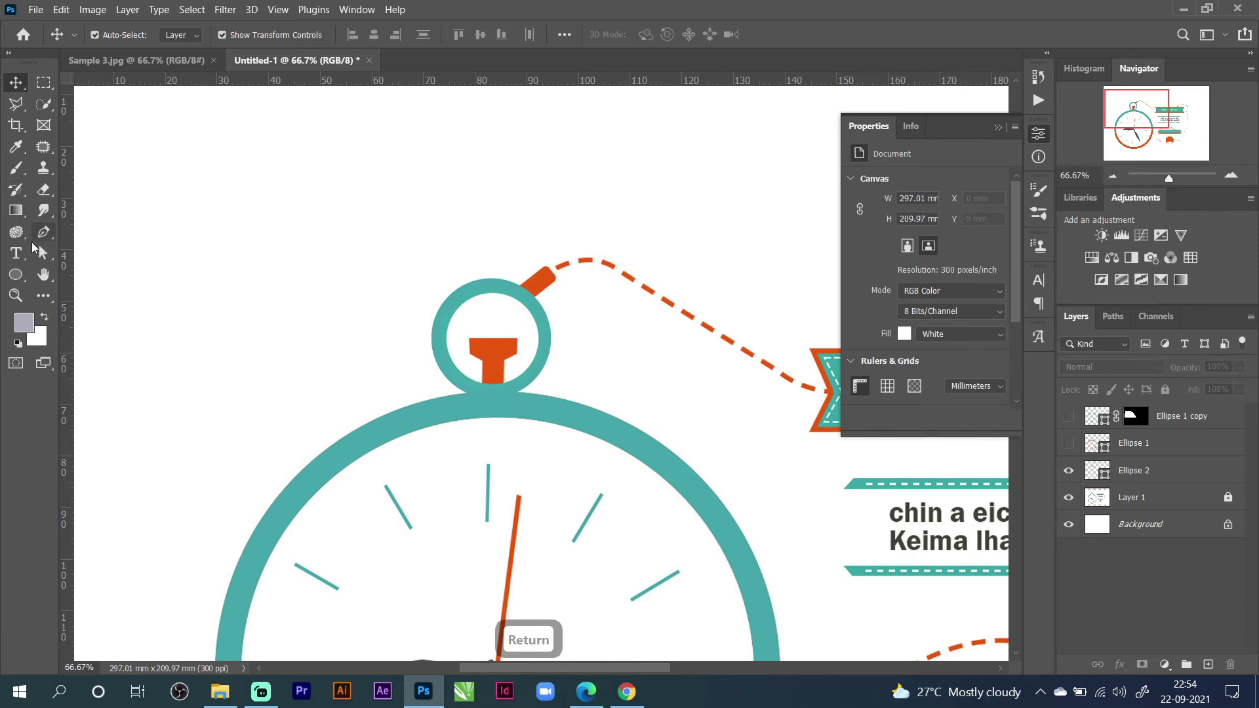
# Trace the orange T-shaped stem inside the small ring as a closed Pen tool shape with no fill and an orange stroke.
pyautogui.click(38, 240)
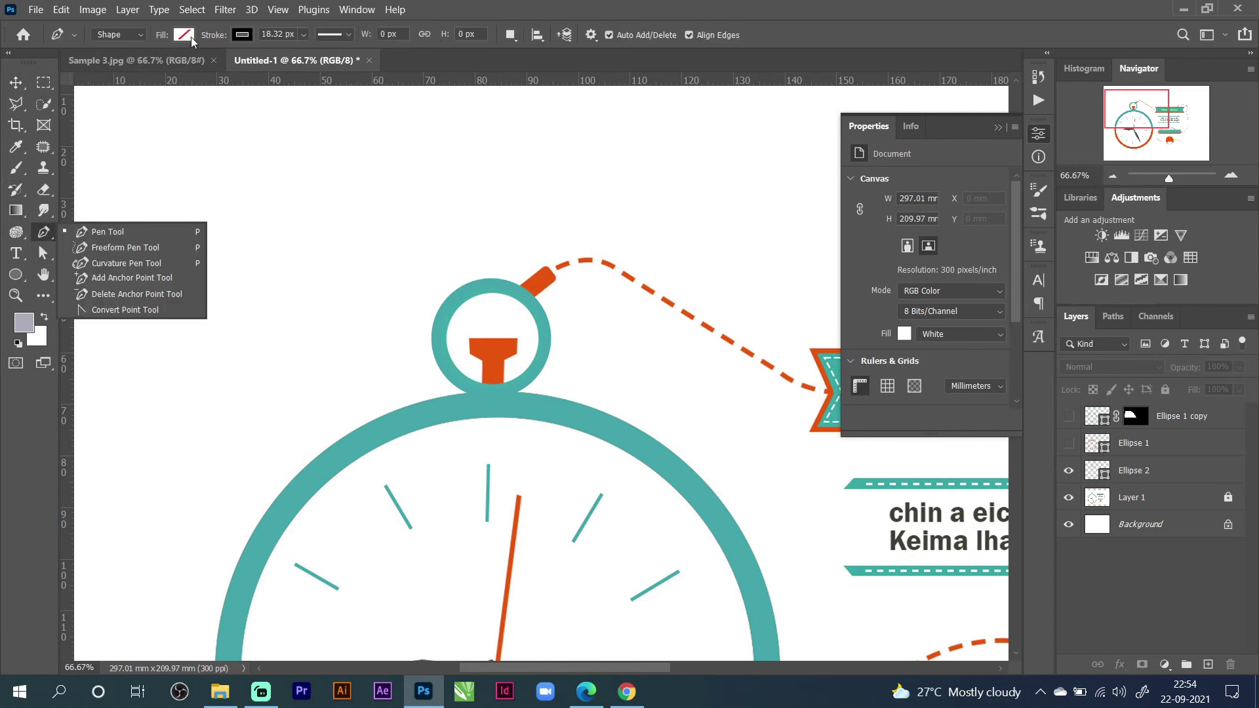
pyautogui.click(184, 35)
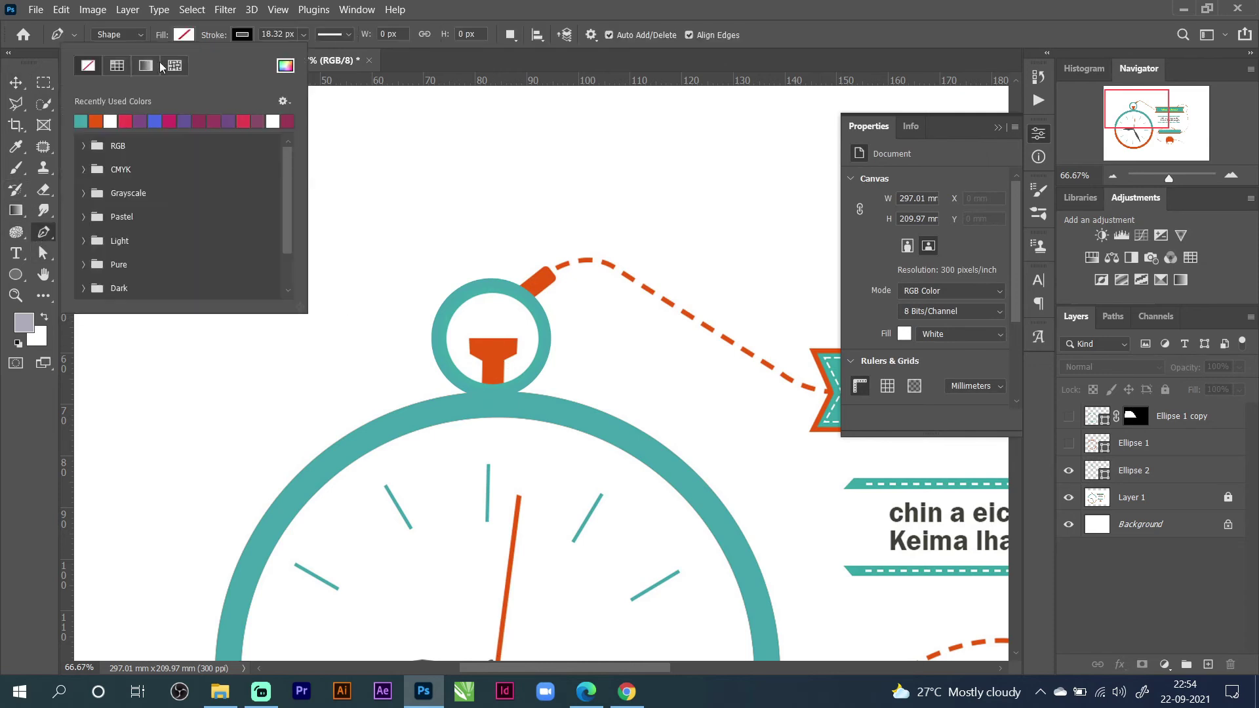
pyautogui.click(233, 34)
pyautogui.click(155, 119)
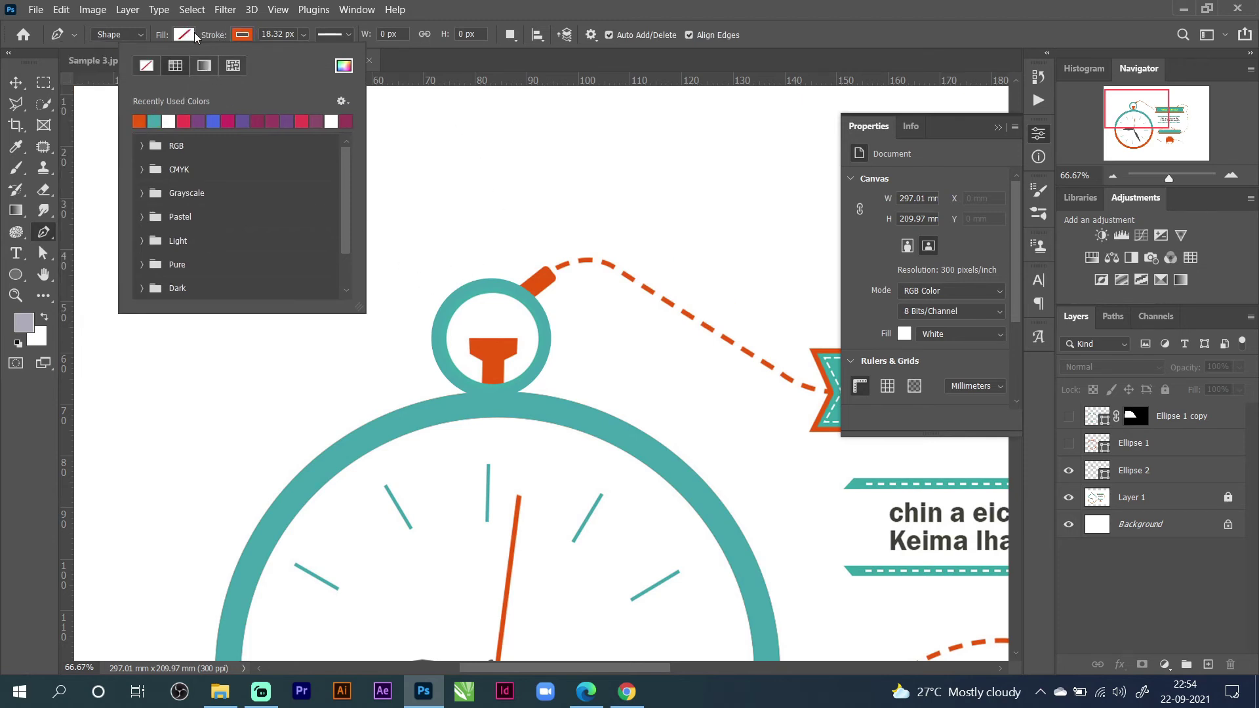
pyautogui.click(206, 23)
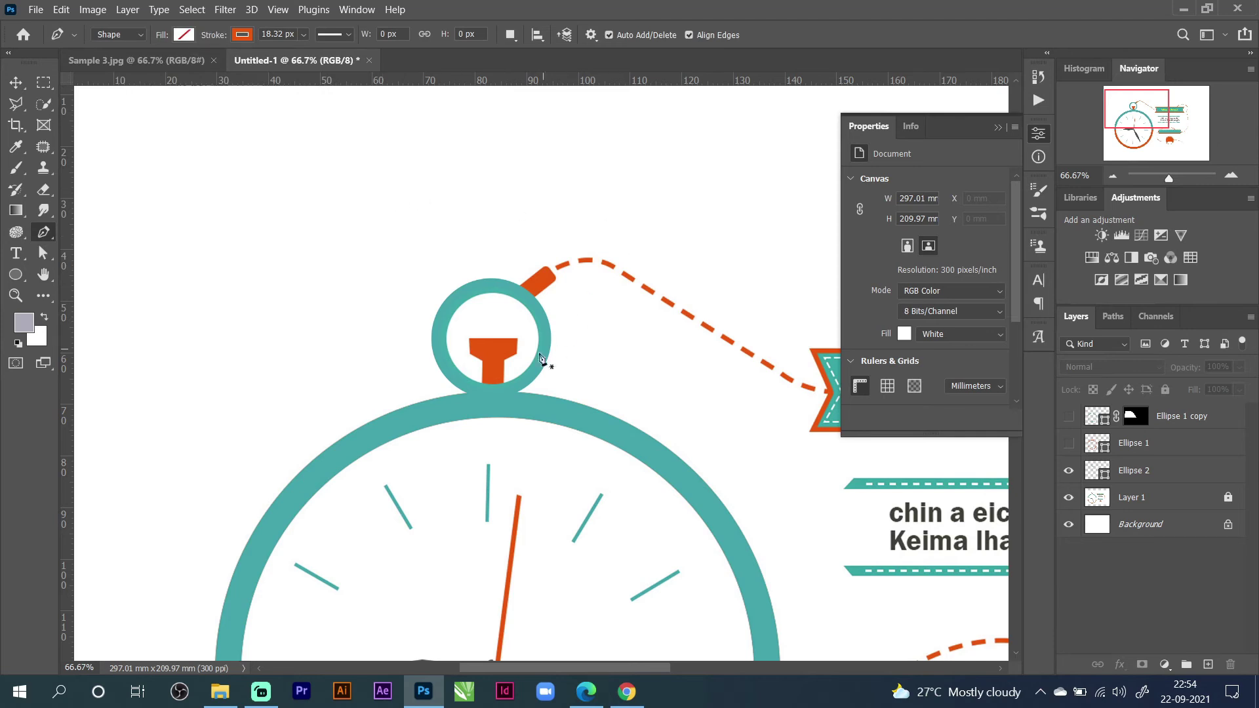
pyautogui.click(1230, 175)
pyautogui.click(1230, 175)
pyautogui.click(1230, 175)
pyautogui.moveTo(1133, 110); pyautogui.dragTo(1130, 105)
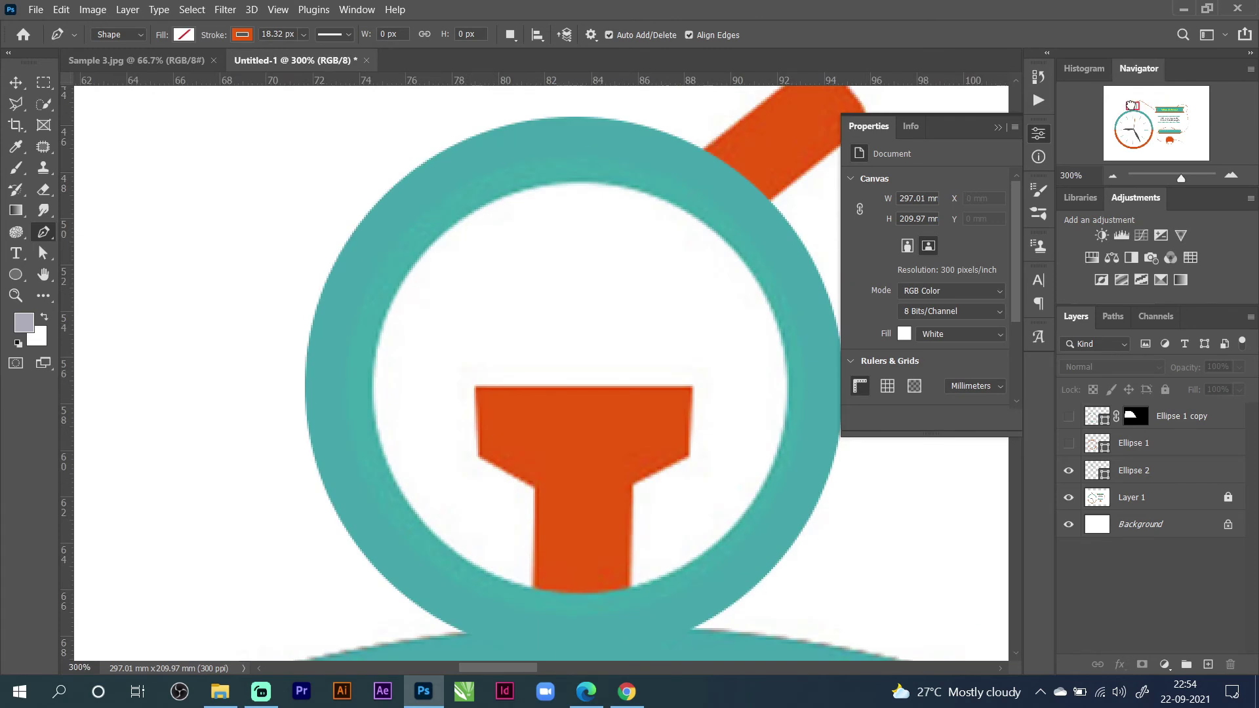
pyautogui.click(472, 386)
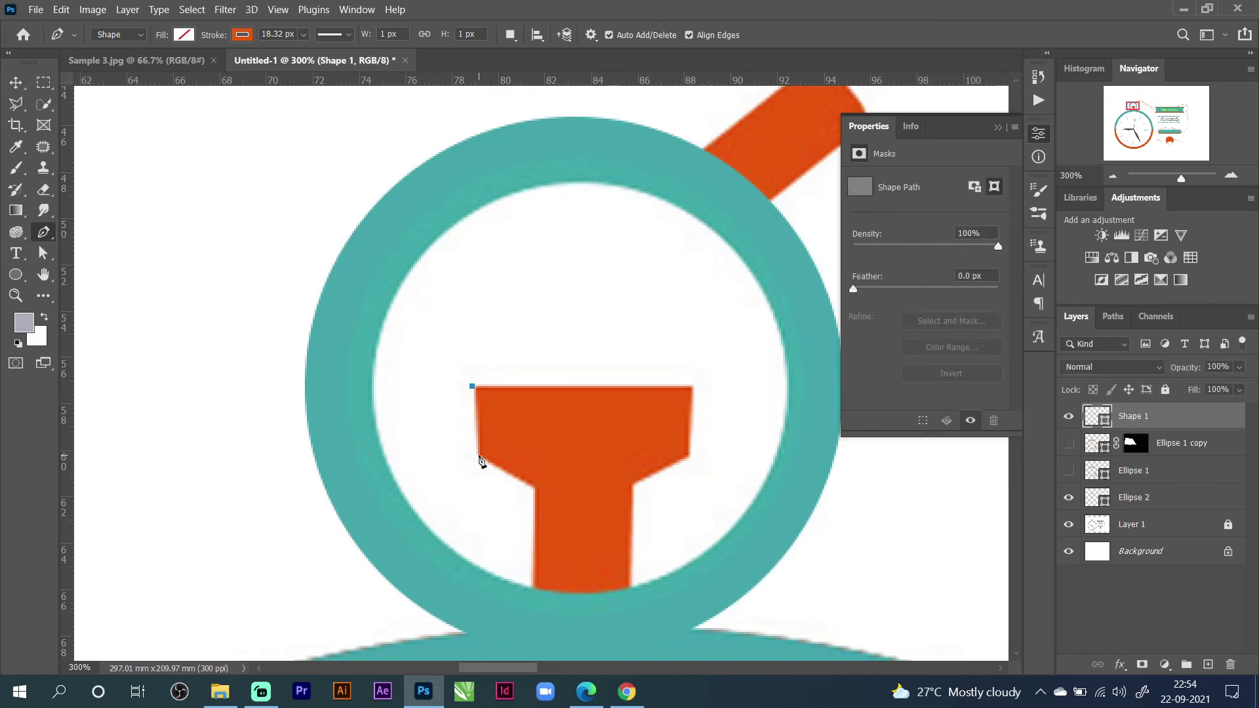
pyautogui.click(478, 455)
pyautogui.click(533, 488)
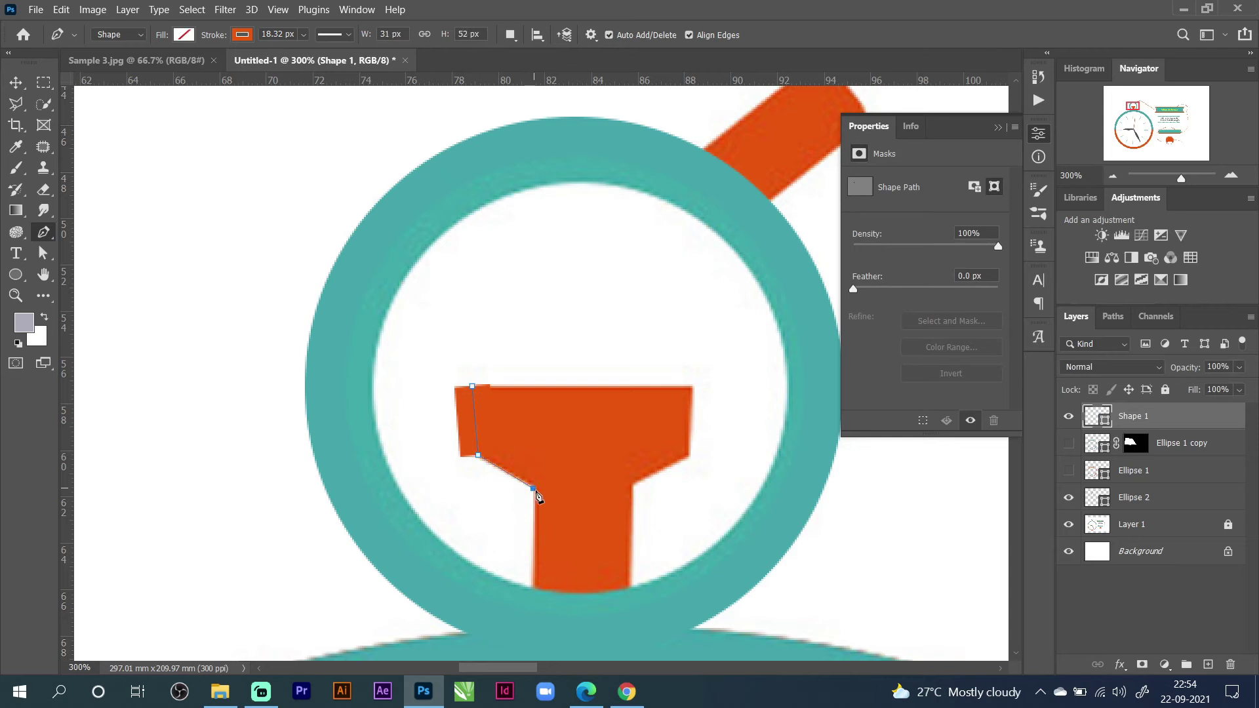
pyautogui.click(533, 611)
pyautogui.click(626, 616)
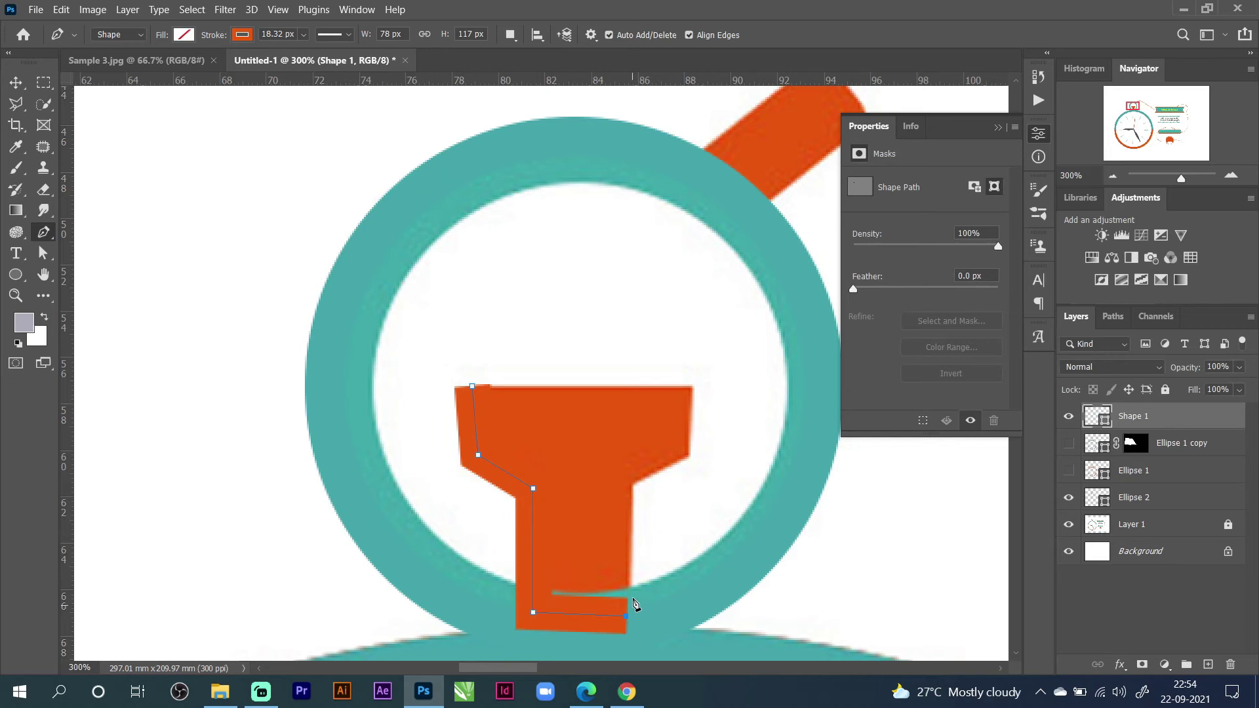
pyautogui.click(629, 599)
pyautogui.click(629, 487)
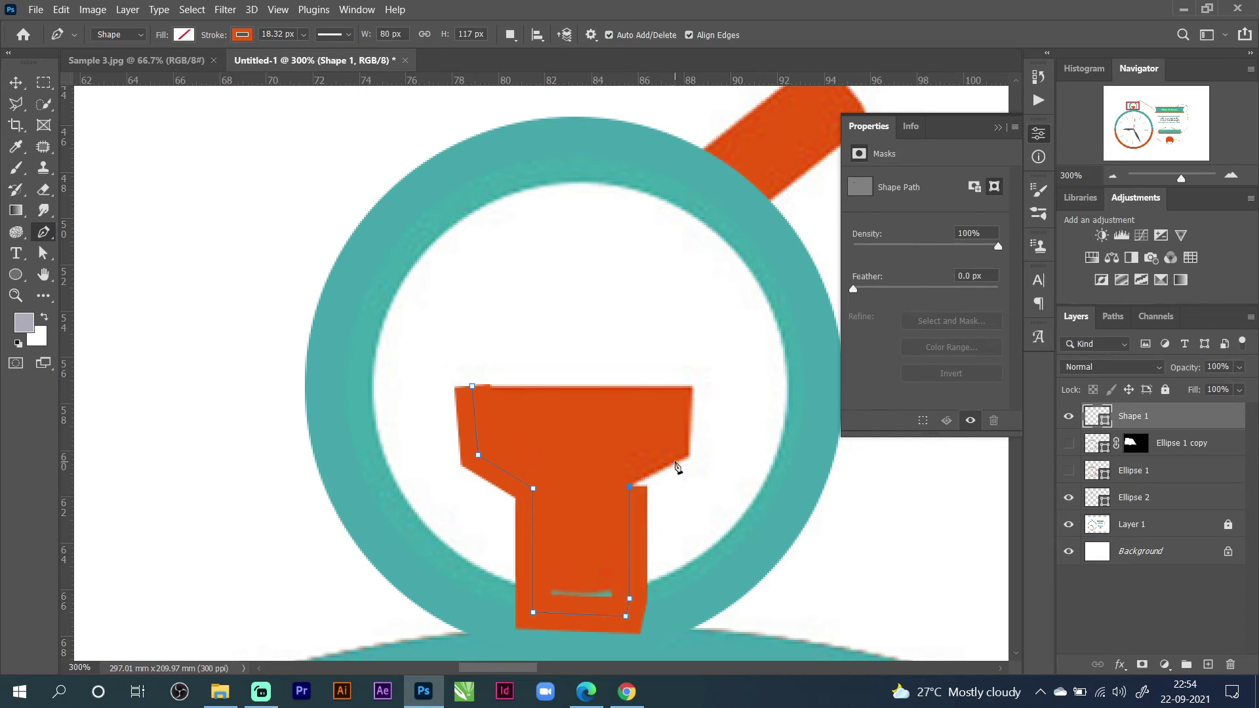
pyautogui.click(686, 455)
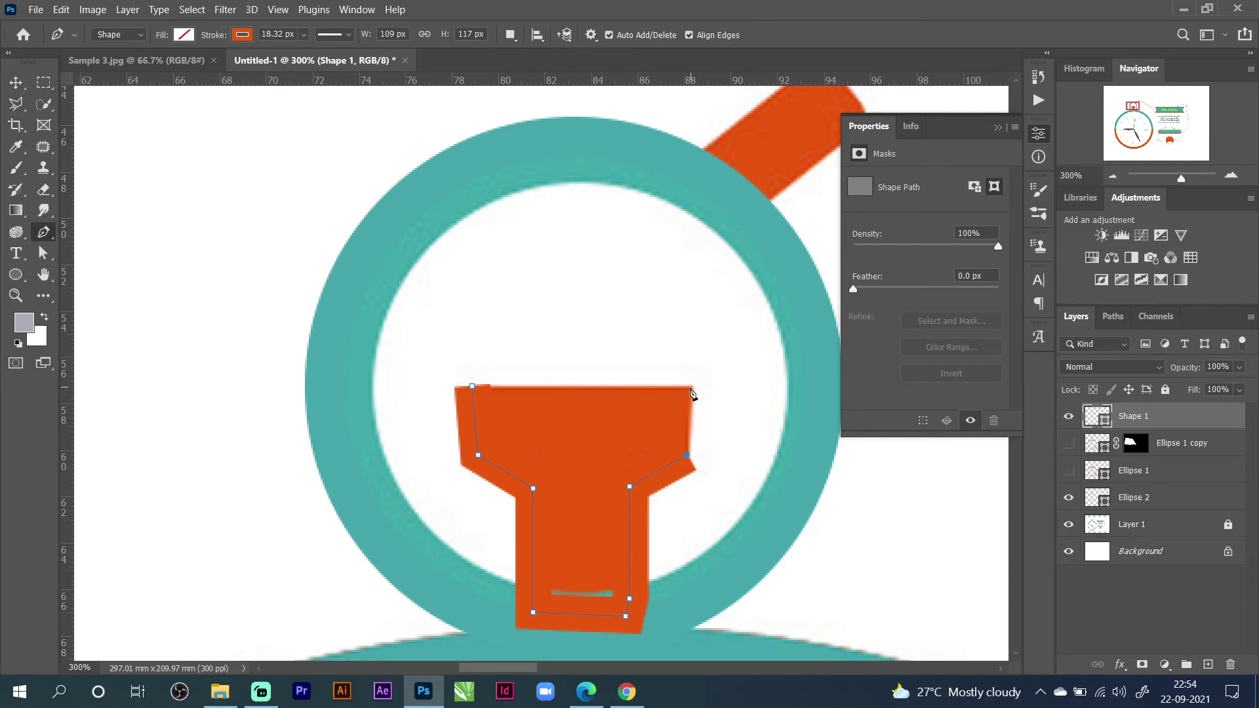
pyautogui.click(692, 384)
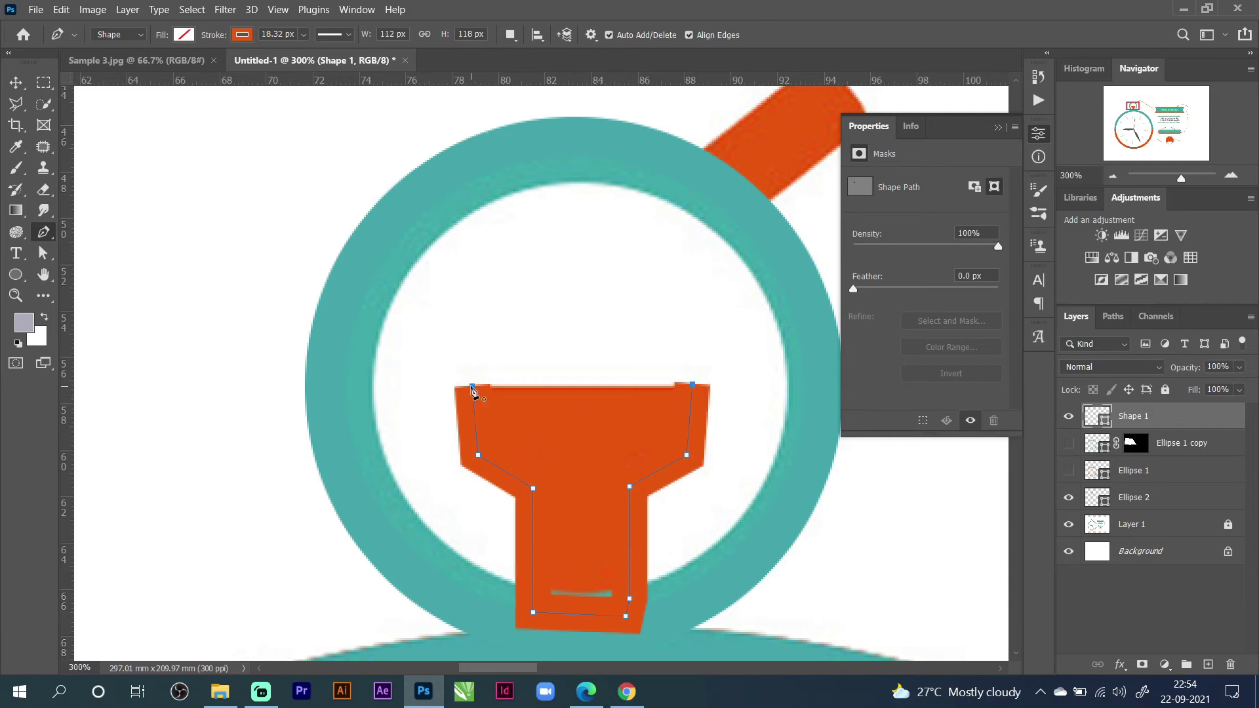
pyautogui.click(472, 387)
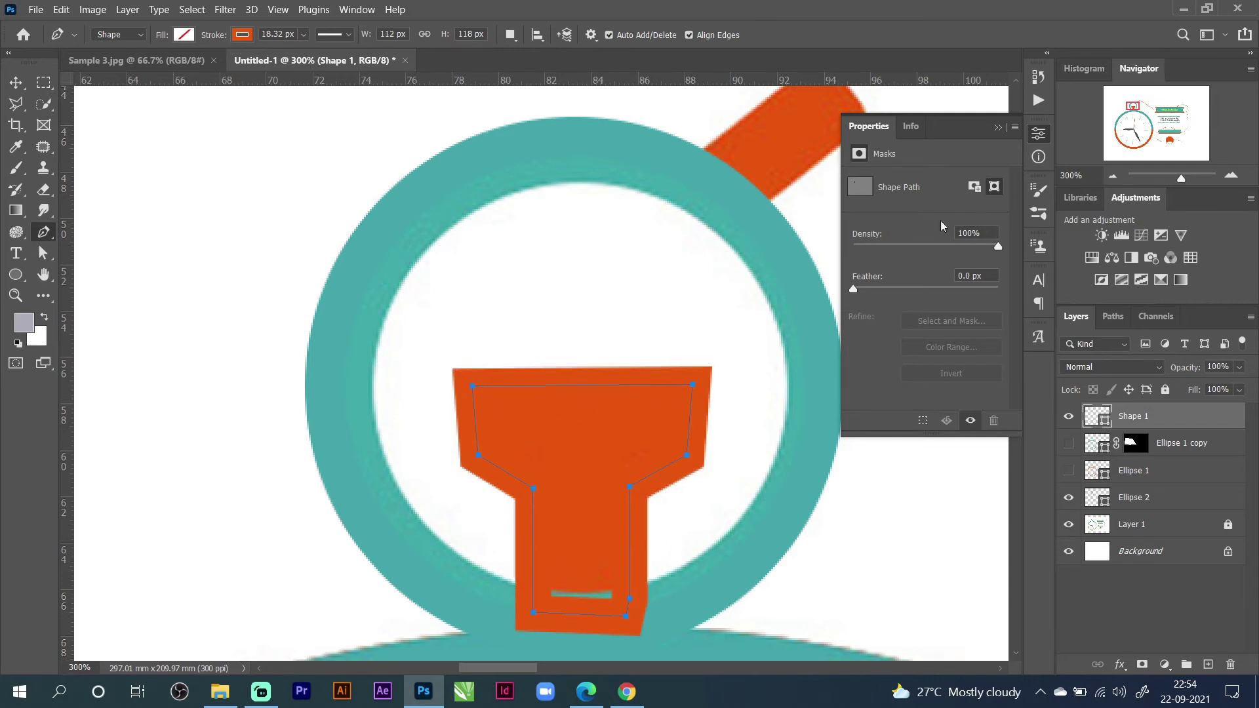
# Set the stem outline's stroke width to 3.31 px and check it with the reference layer hidden.
pyautogui.press('Down')
pyautogui.press('Down')
pyautogui.press('Down')
pyautogui.press('Down')
pyautogui.press('Return')
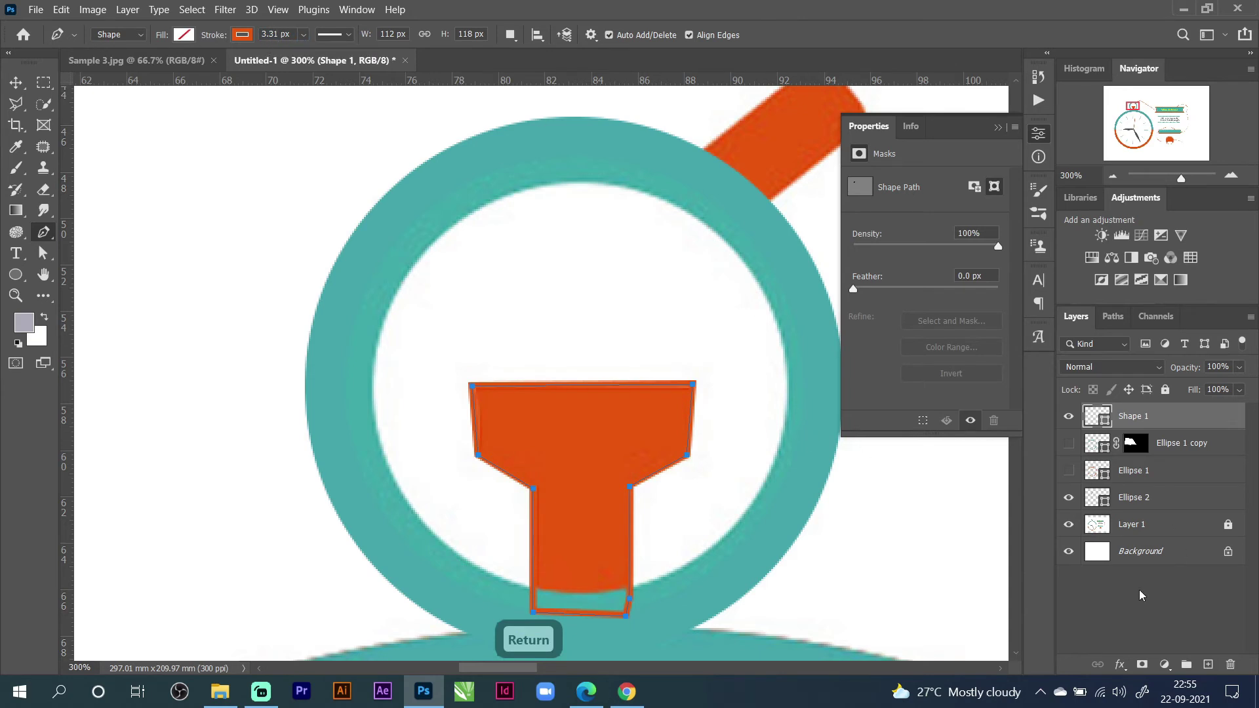
pyautogui.click(1068, 528)
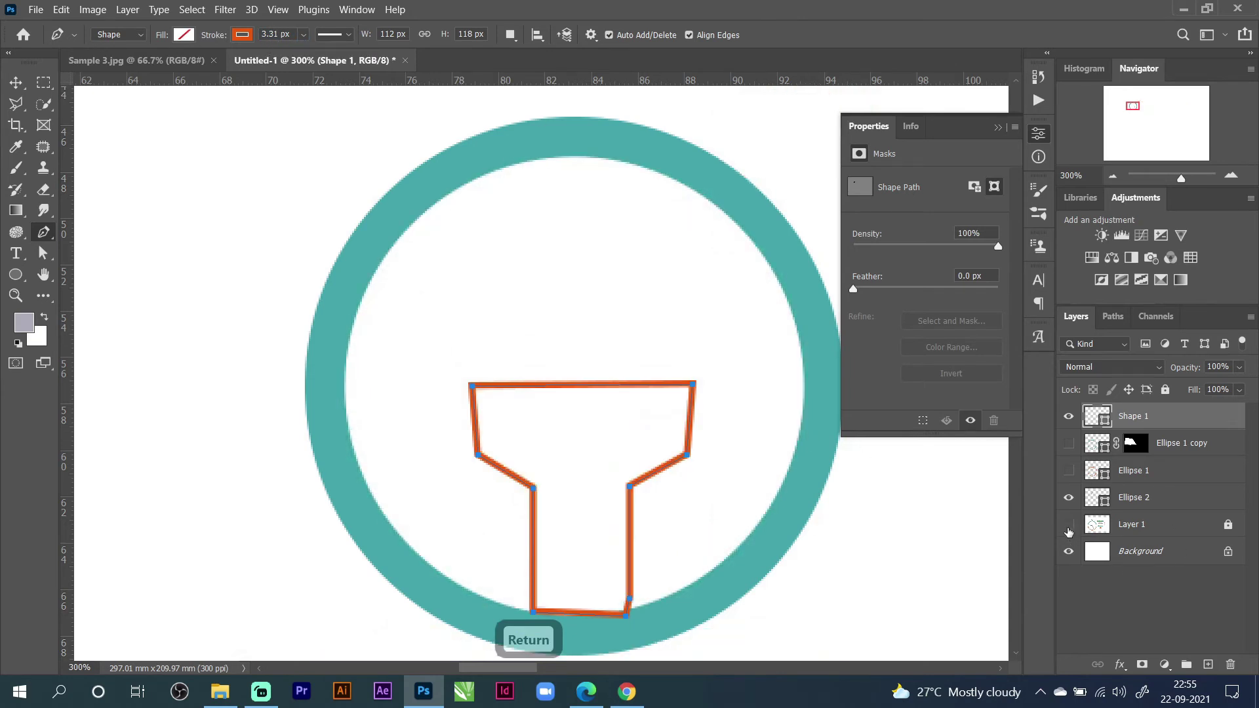
pyautogui.click(1068, 526)
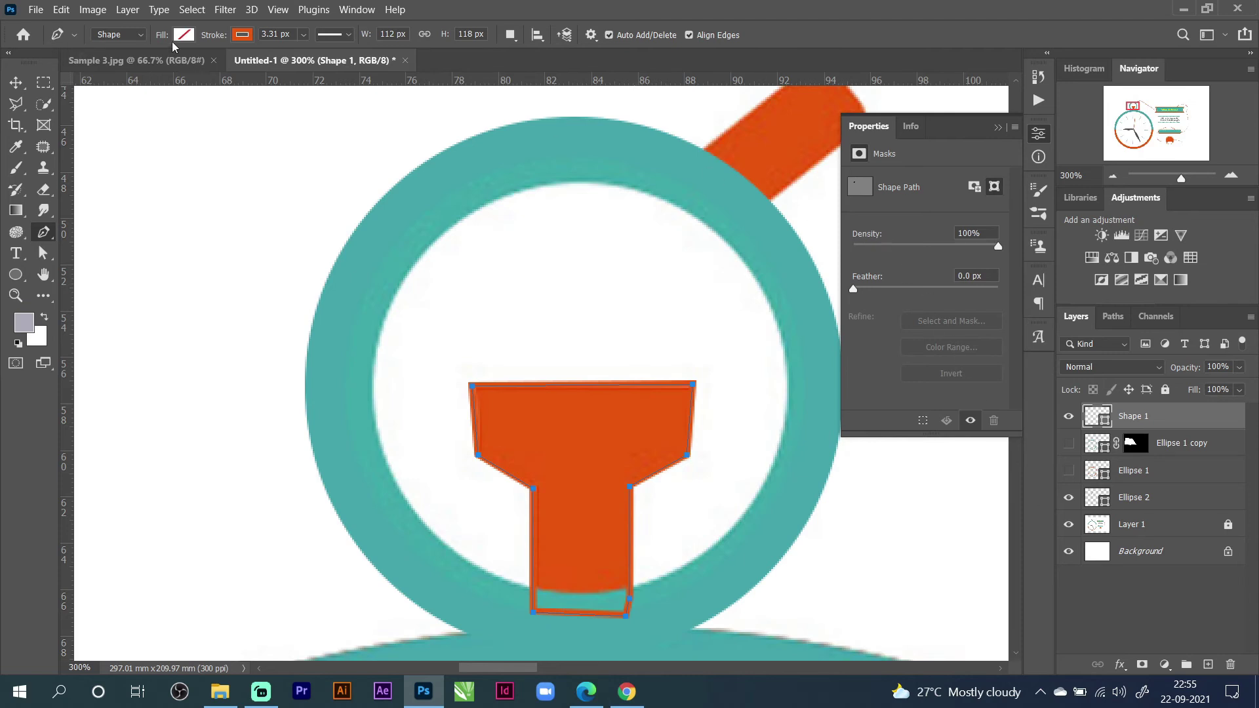
# Fill the T-shaped stem with the same orange and deselect it.
pyautogui.click(189, 35)
pyautogui.click(81, 121)
pyautogui.press('v')
pyautogui.click(798, 310)
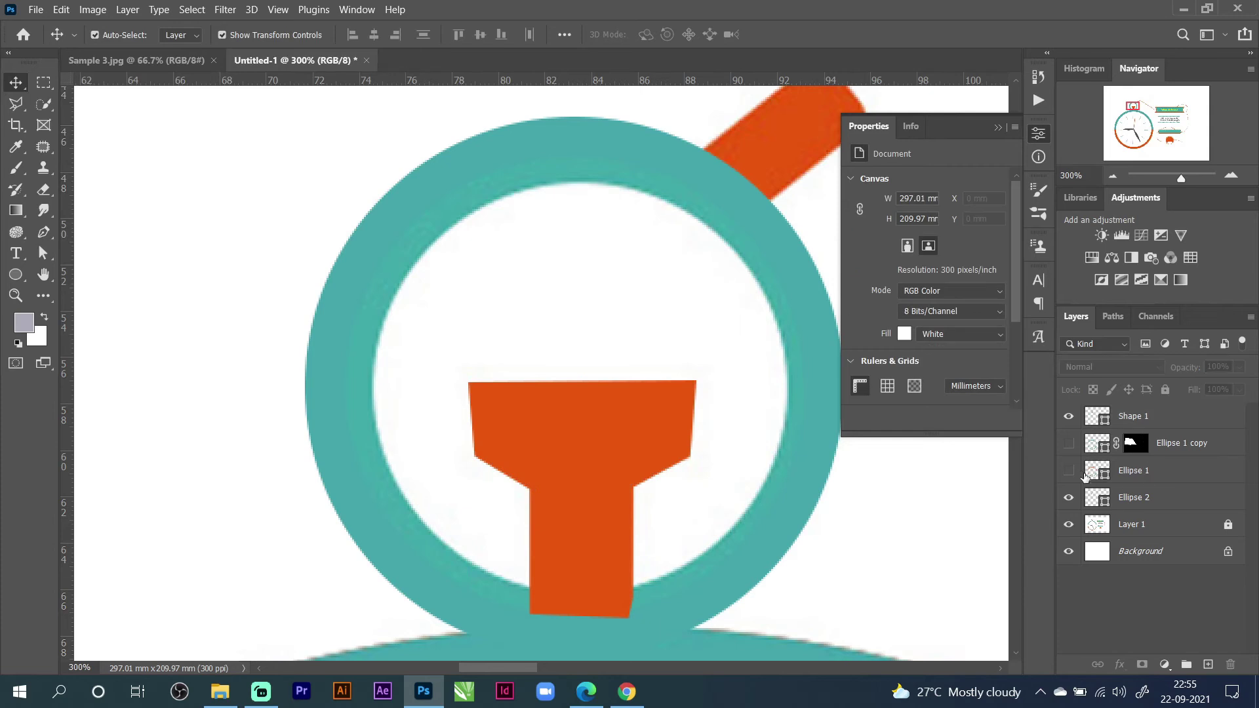
# Hide the reference Layer 1 and show the Ellipse 1 and Ellipse 1 copy layers to see the rebuilt stopwatch alone.
pyautogui.click(1069, 471)
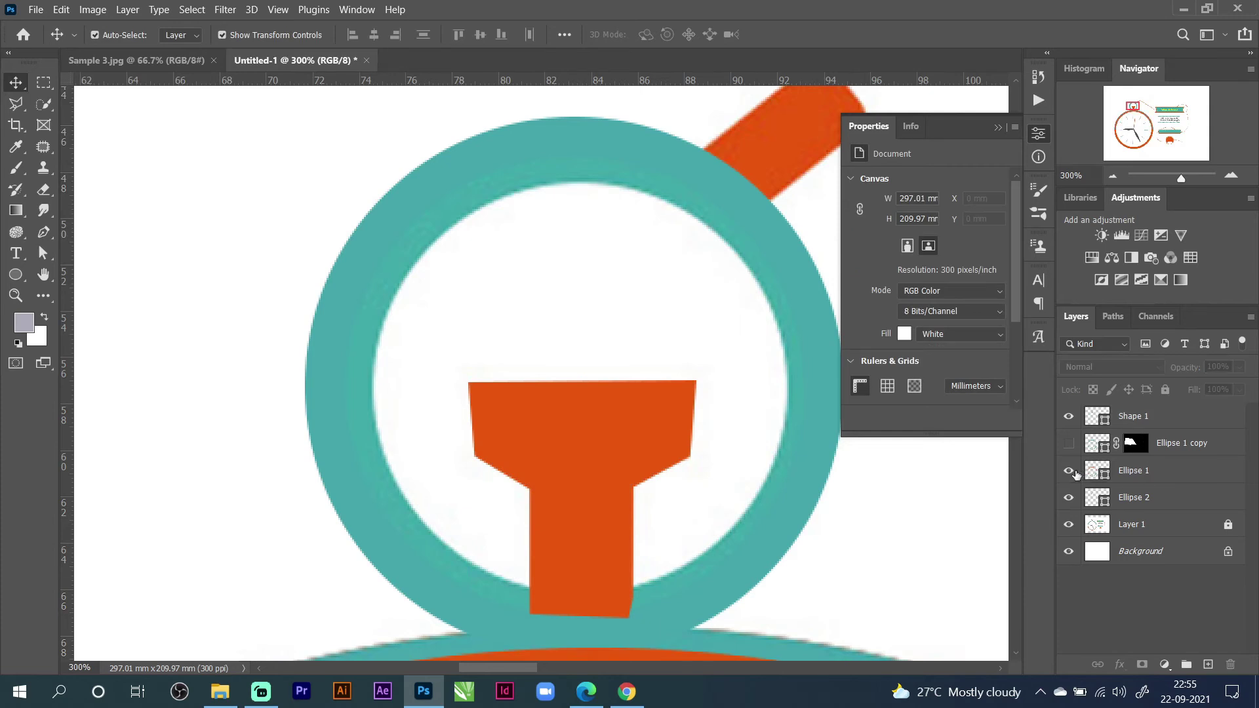
pyautogui.click(1069, 471)
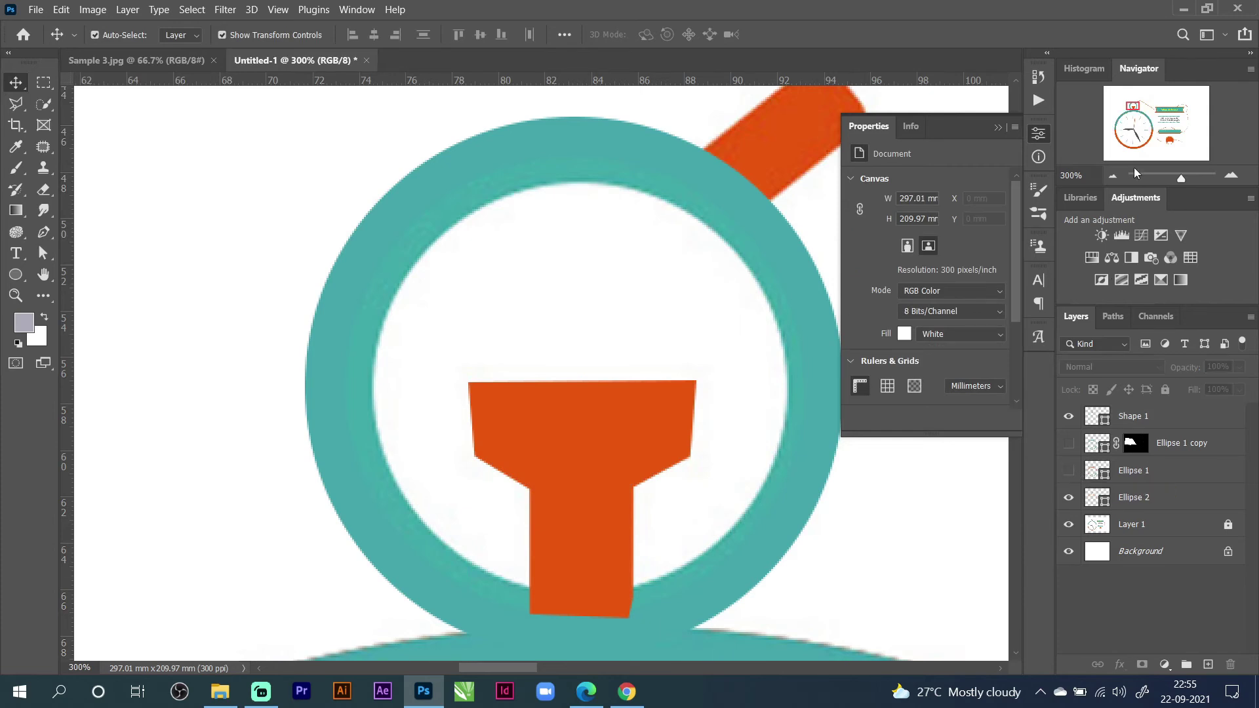
pyautogui.click(1114, 175)
pyautogui.click(1114, 176)
pyautogui.click(1114, 175)
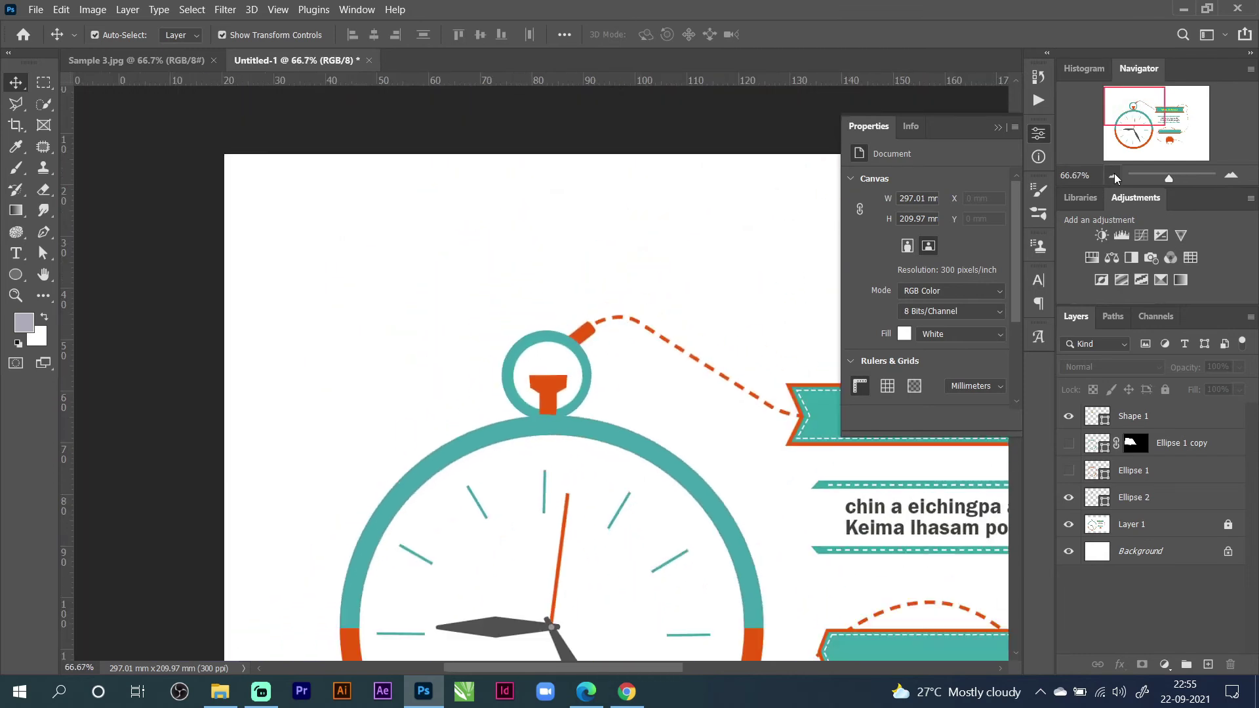
pyautogui.click(1114, 175)
pyautogui.click(1093, 531)
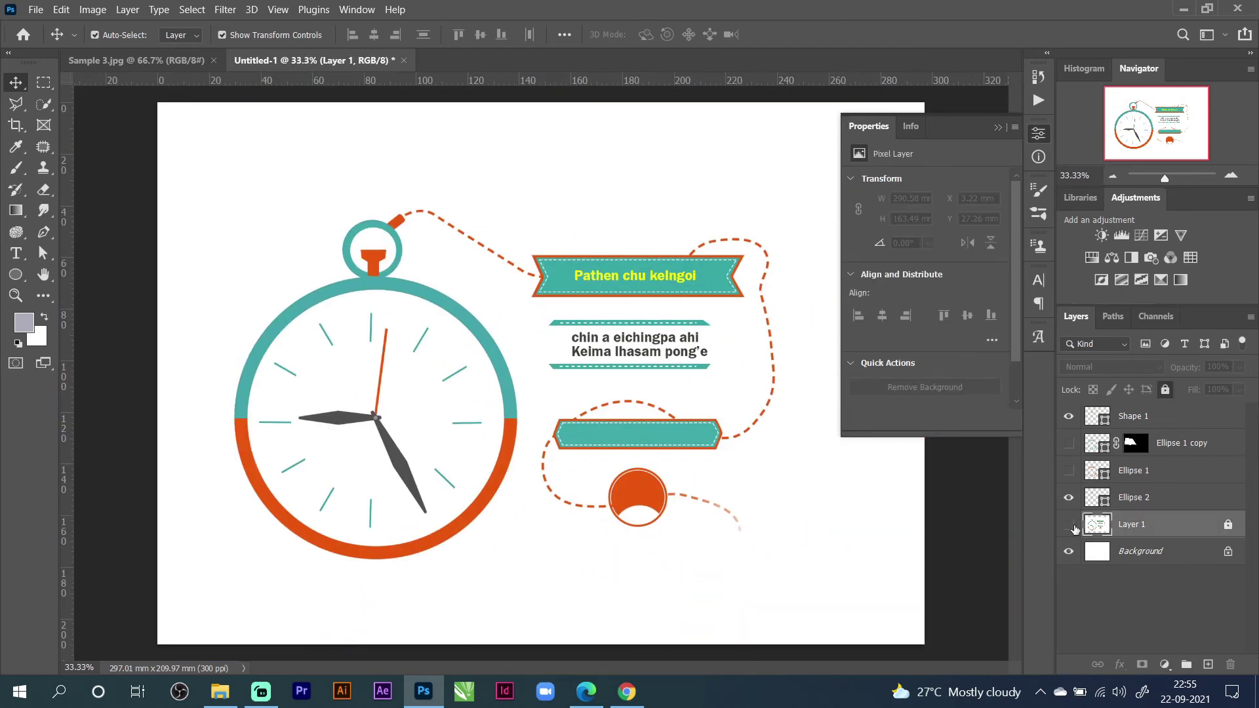
pyautogui.click(1069, 526)
pyautogui.click(1068, 470)
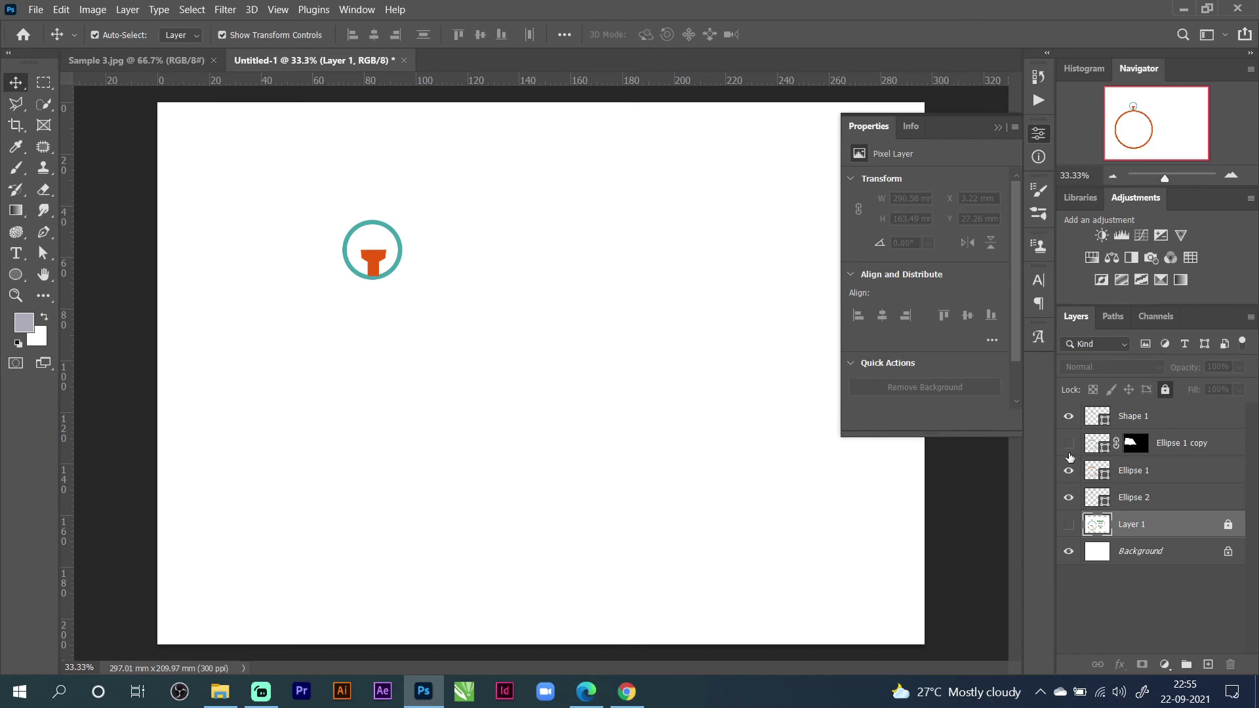
pyautogui.click(1069, 444)
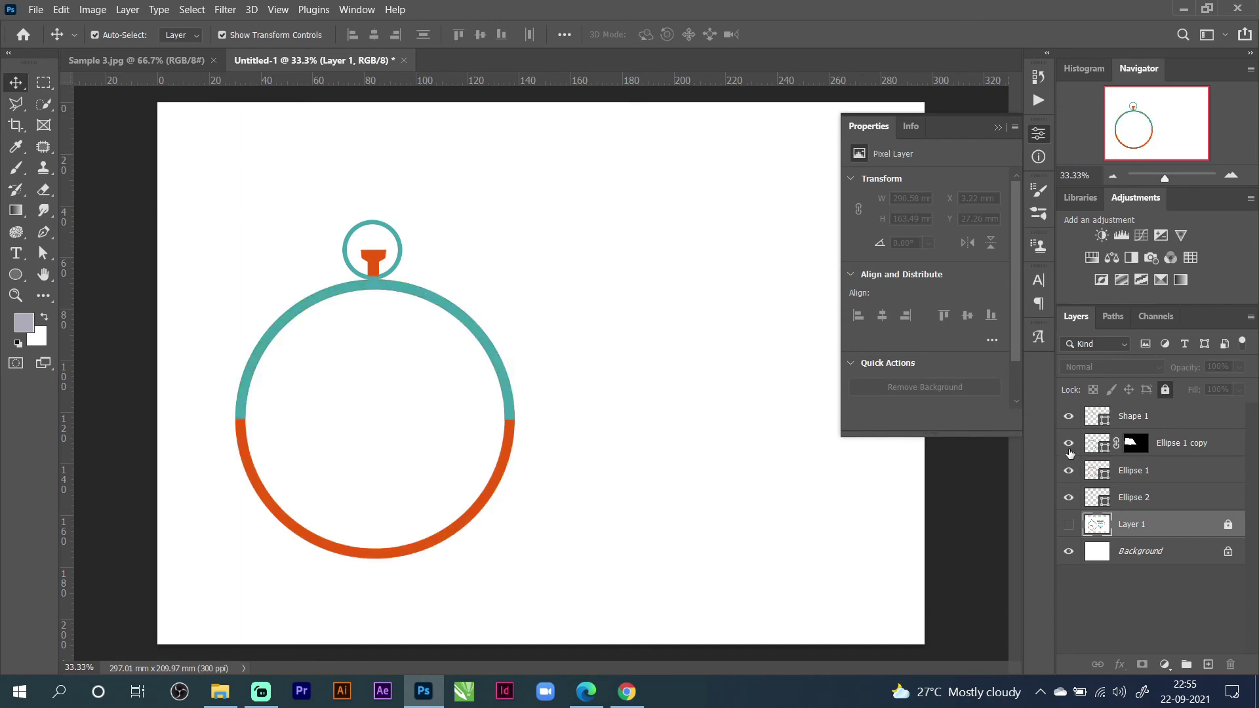
# Set the small teal ring's stroke width to 27.32 px and deselect it.
pyautogui.click(373, 226)
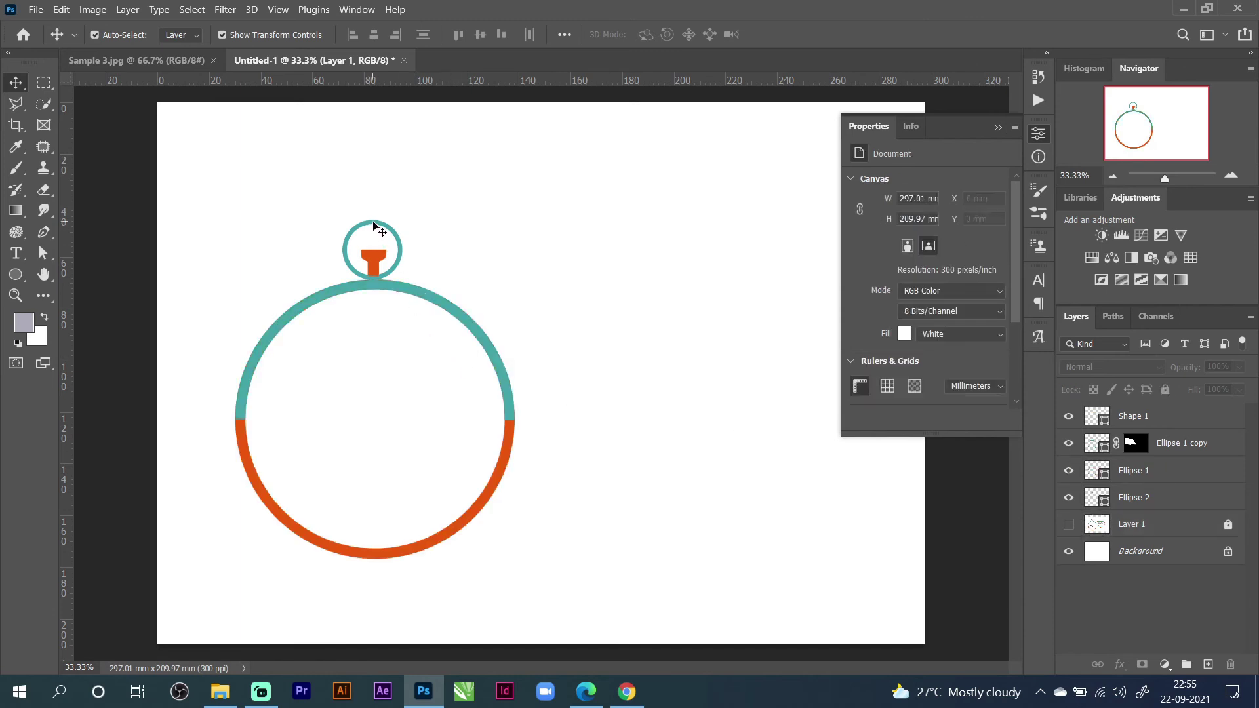
pyautogui.click(373, 226)
pyautogui.press('Up')
pyautogui.press('Up')
pyautogui.press('Up')
pyautogui.press('Up')
pyautogui.press('Up')
pyautogui.press('Up')
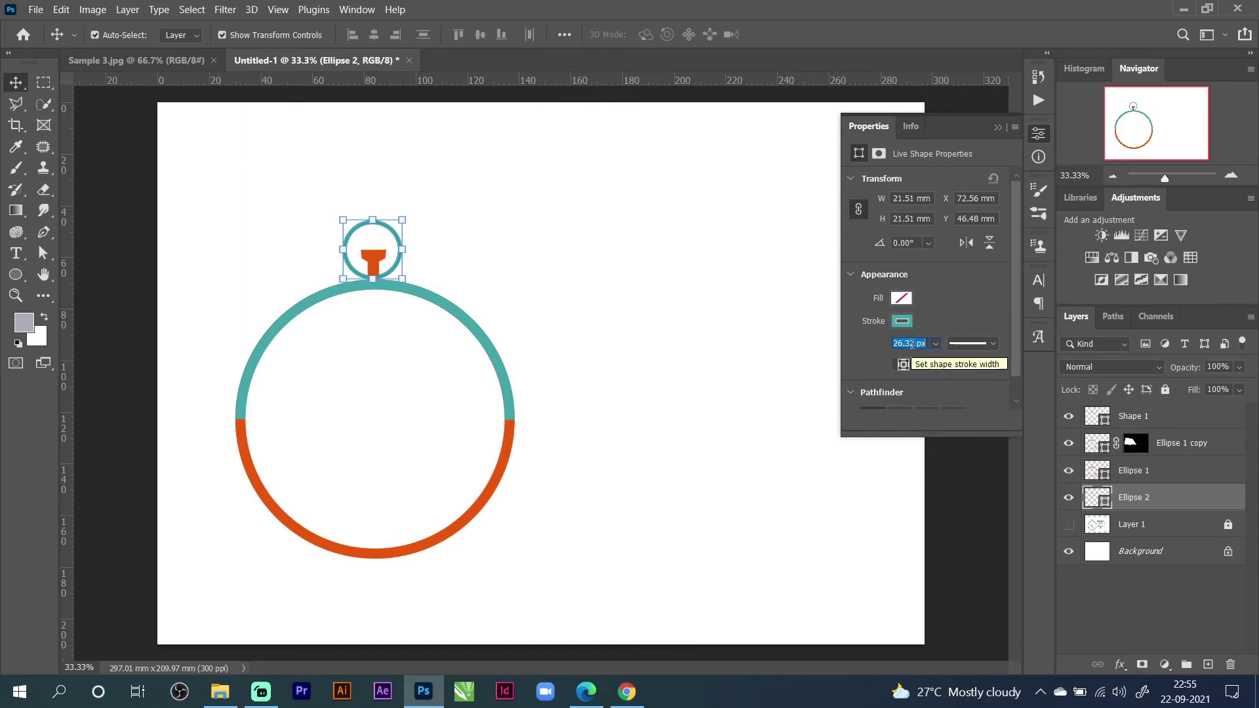
pyautogui.press('Return')
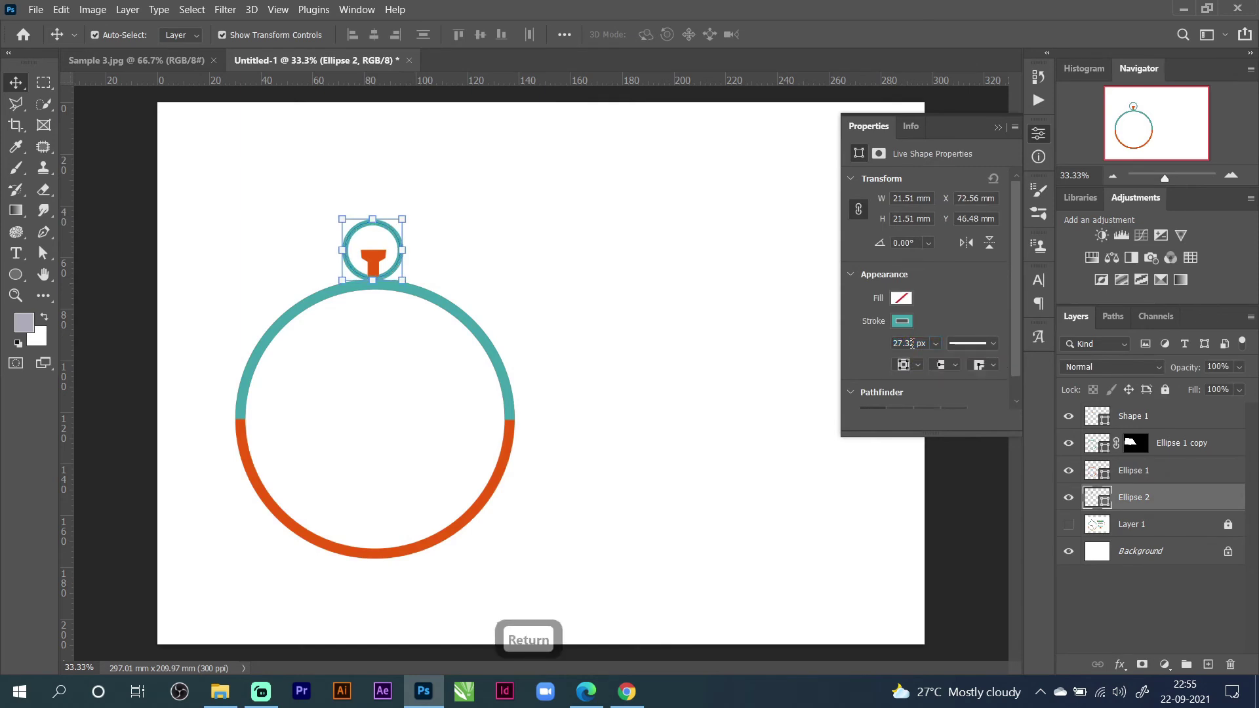
pyautogui.click(252, 219)
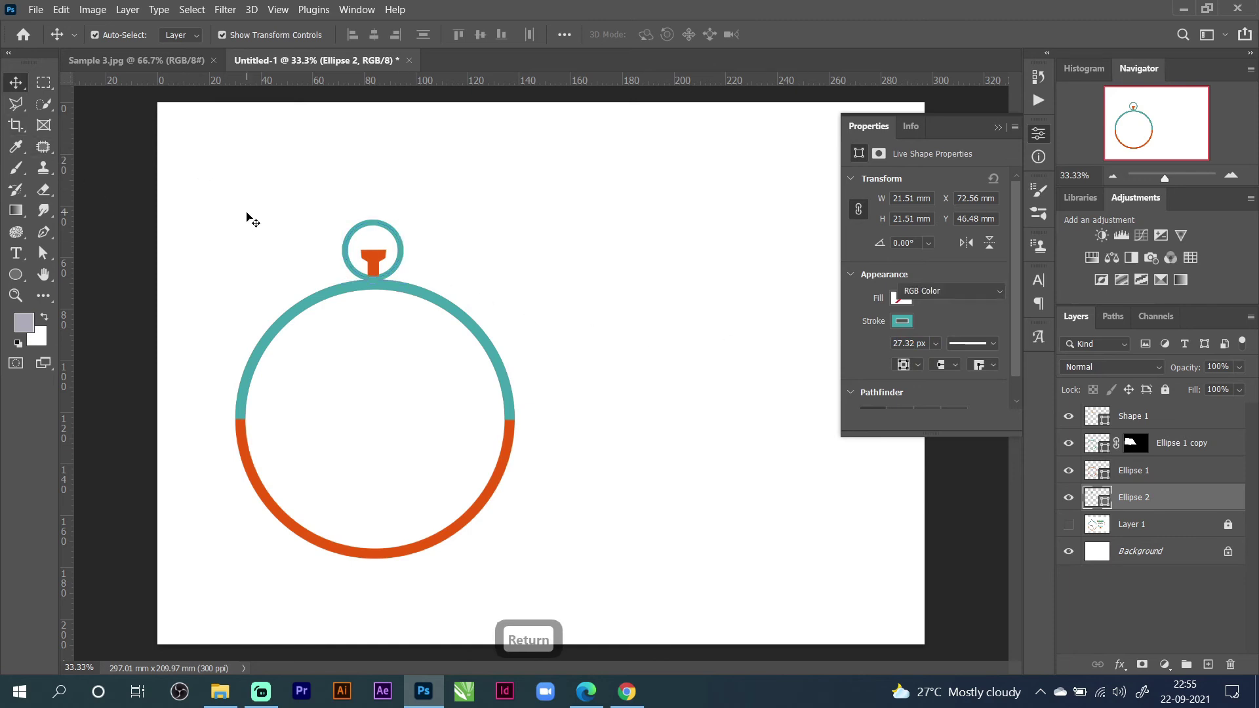
# Shift the small teal ring slightly sideways so it is centred on the orange stem.
pyautogui.click(1230, 174)
pyautogui.click(1229, 175)
pyautogui.moveTo(1140, 132); pyautogui.dragTo(1120, 121)
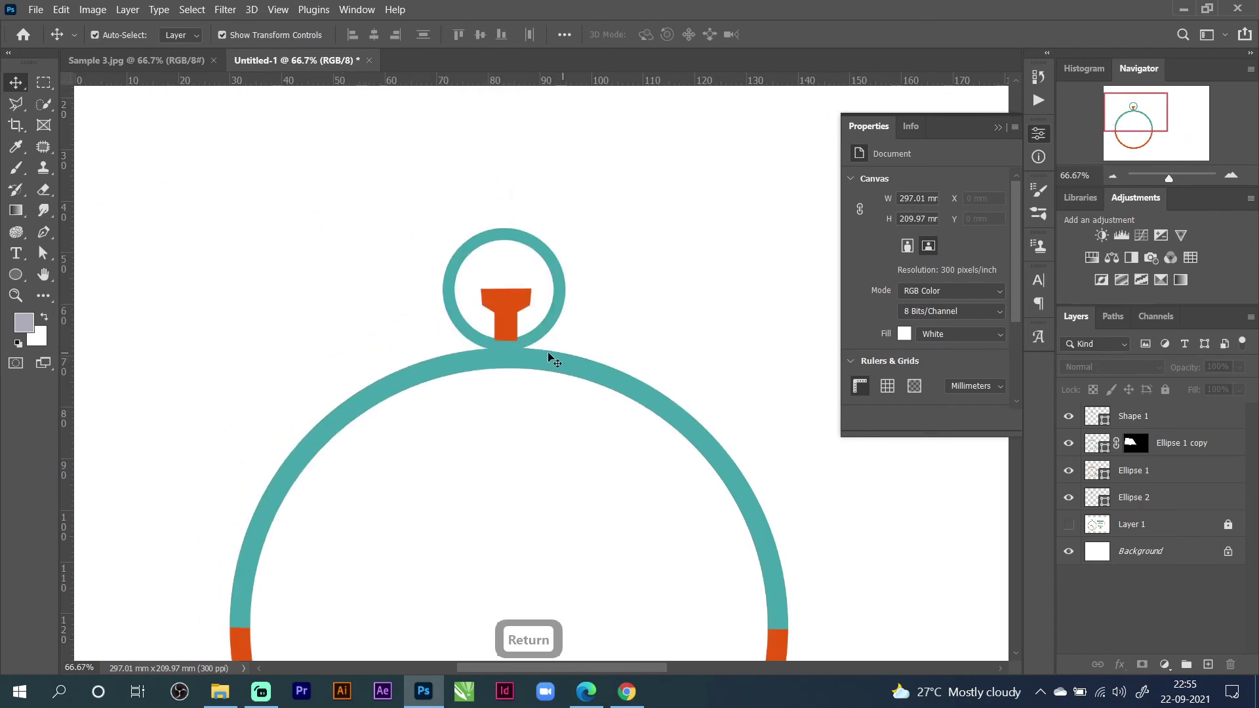
pyautogui.moveTo(548, 325); pyautogui.dragTo(548, 326)
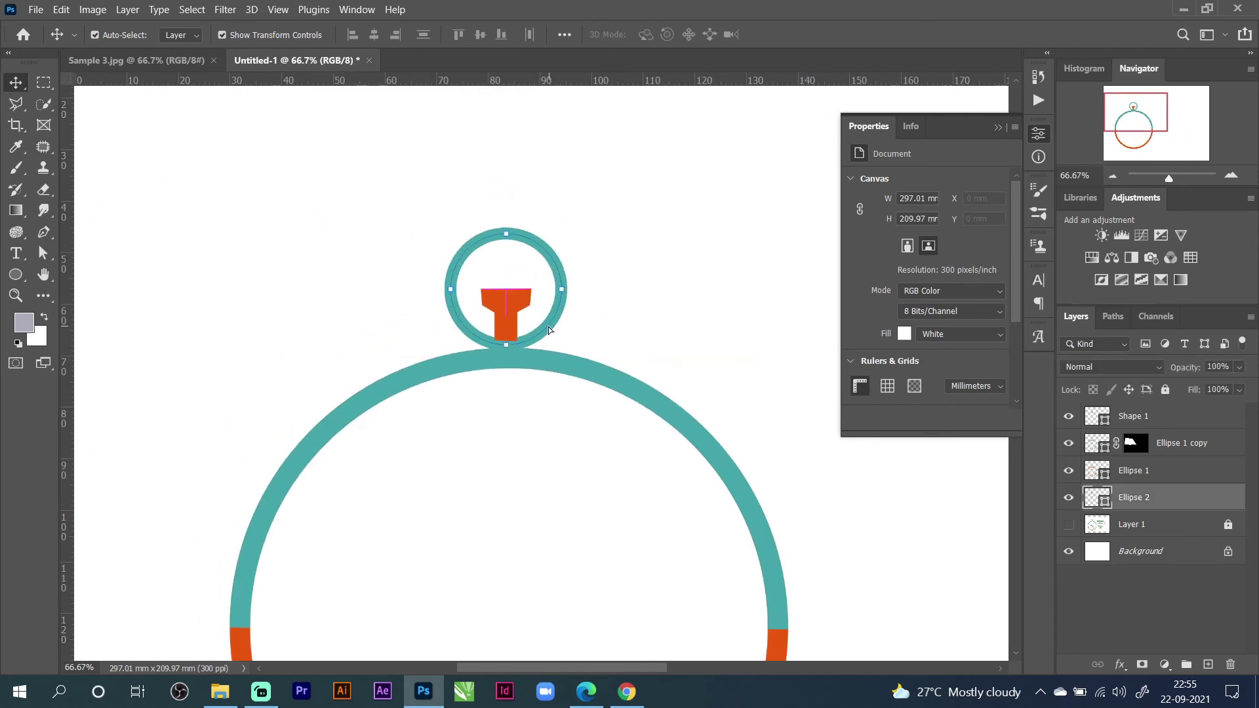
# Move the orange stem's Shape 1 layer below Ellipse 2 and deselect it.
pyautogui.click(519, 309)
pyautogui.moveTo(1103, 418); pyautogui.dragTo(1095, 513)
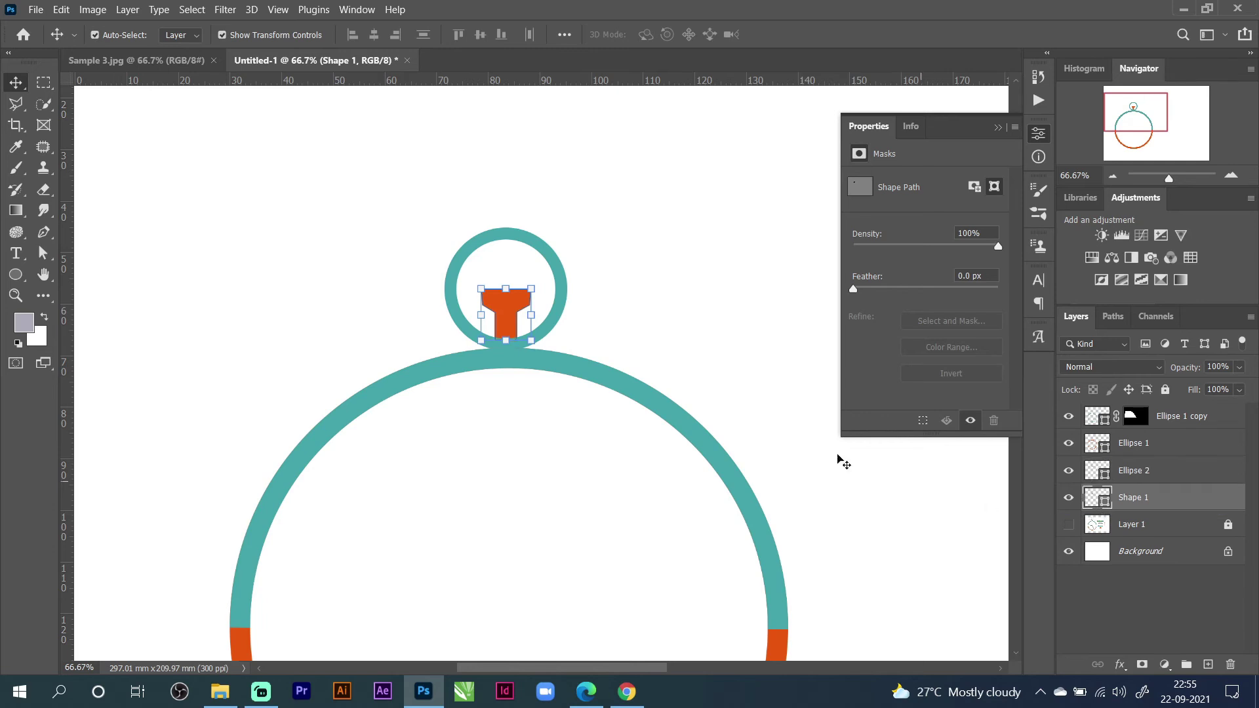
pyautogui.click(725, 321)
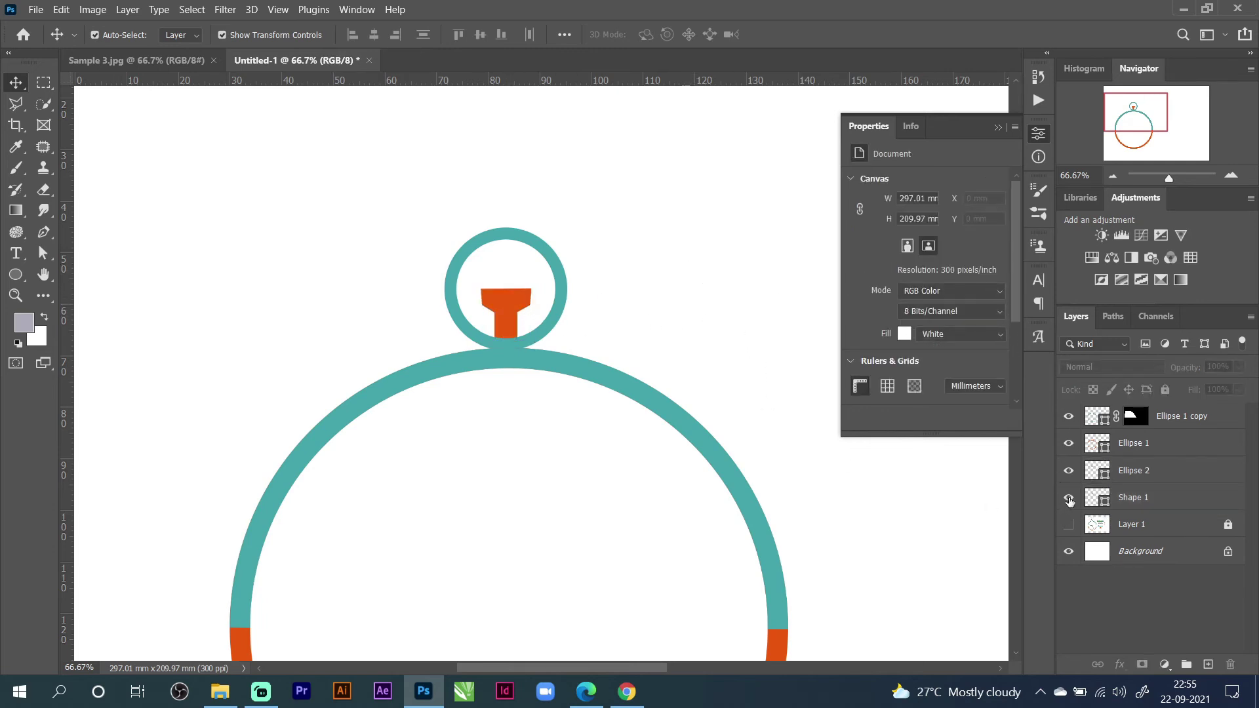
# Show the reference layer and draw a rounded rectangle about 9 × 4 mm with 10 px corners above the small ring.
pyautogui.click(1068, 523)
pyautogui.moveTo(1162, 116)
pyautogui.mouseDown()
pyautogui.moveTo(1197, 126)
pyautogui.moveTo(1183, 114)
pyautogui.mouseUp()
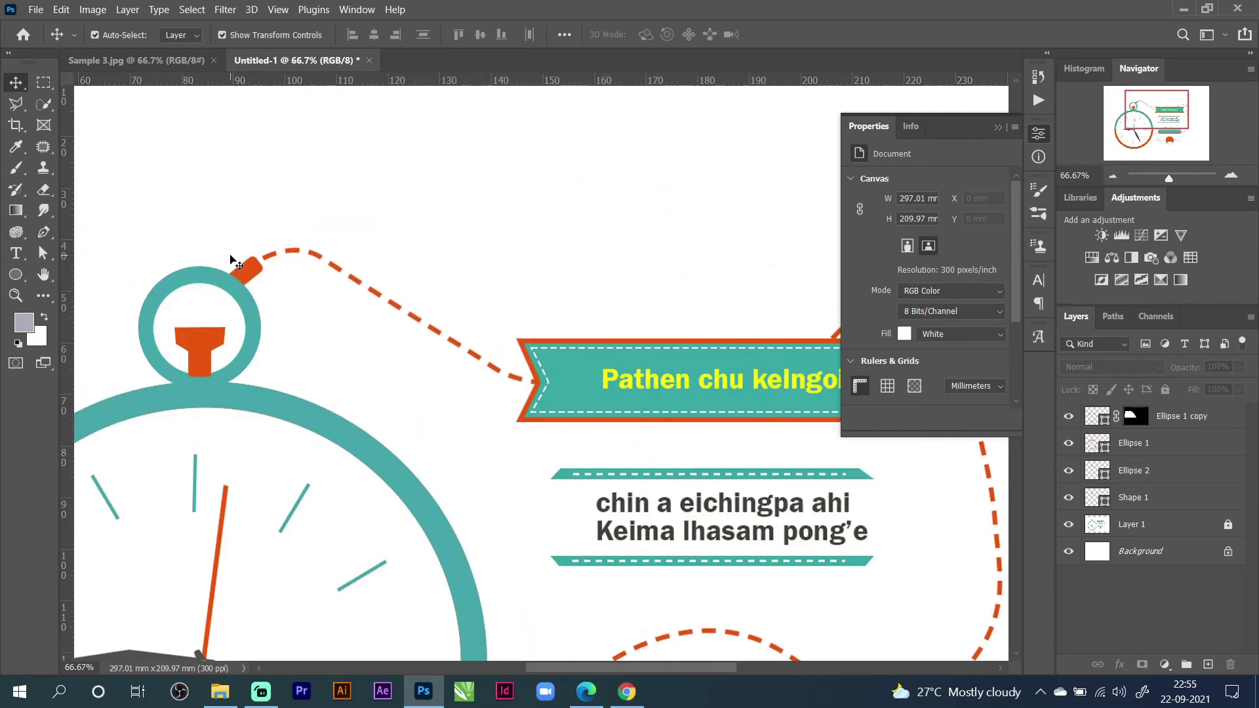
pyautogui.click(16, 274)
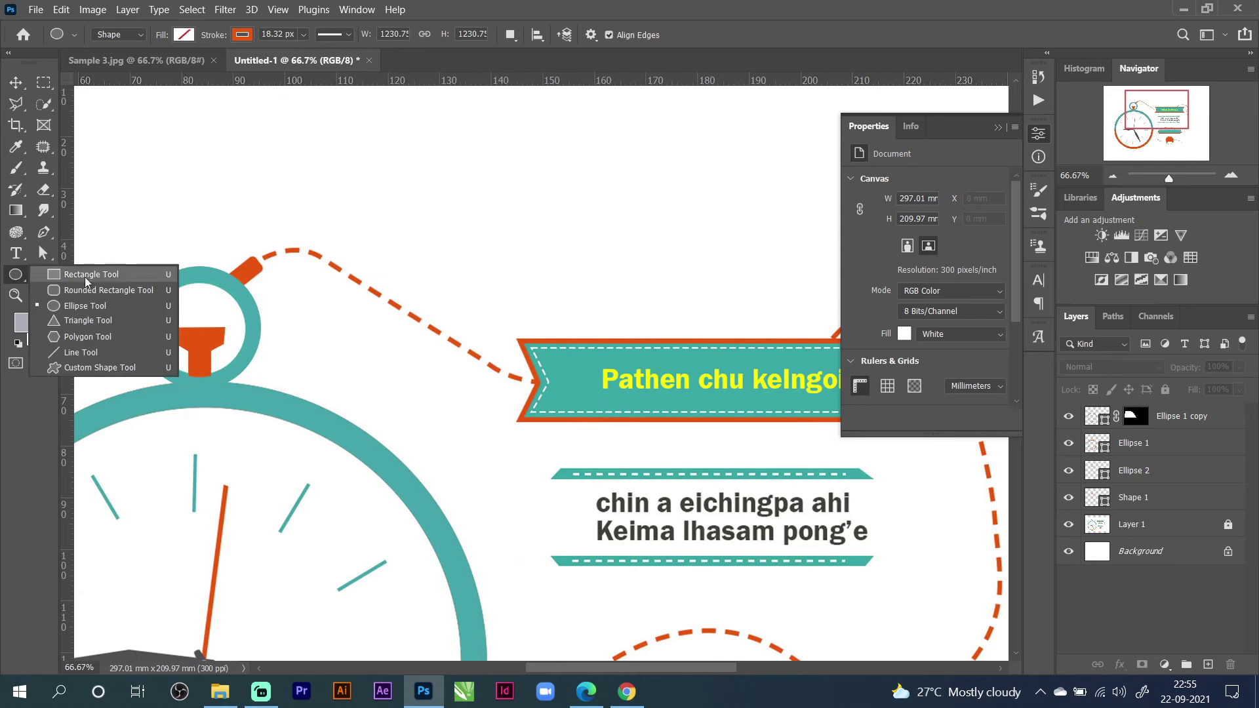
pyautogui.click(92, 290)
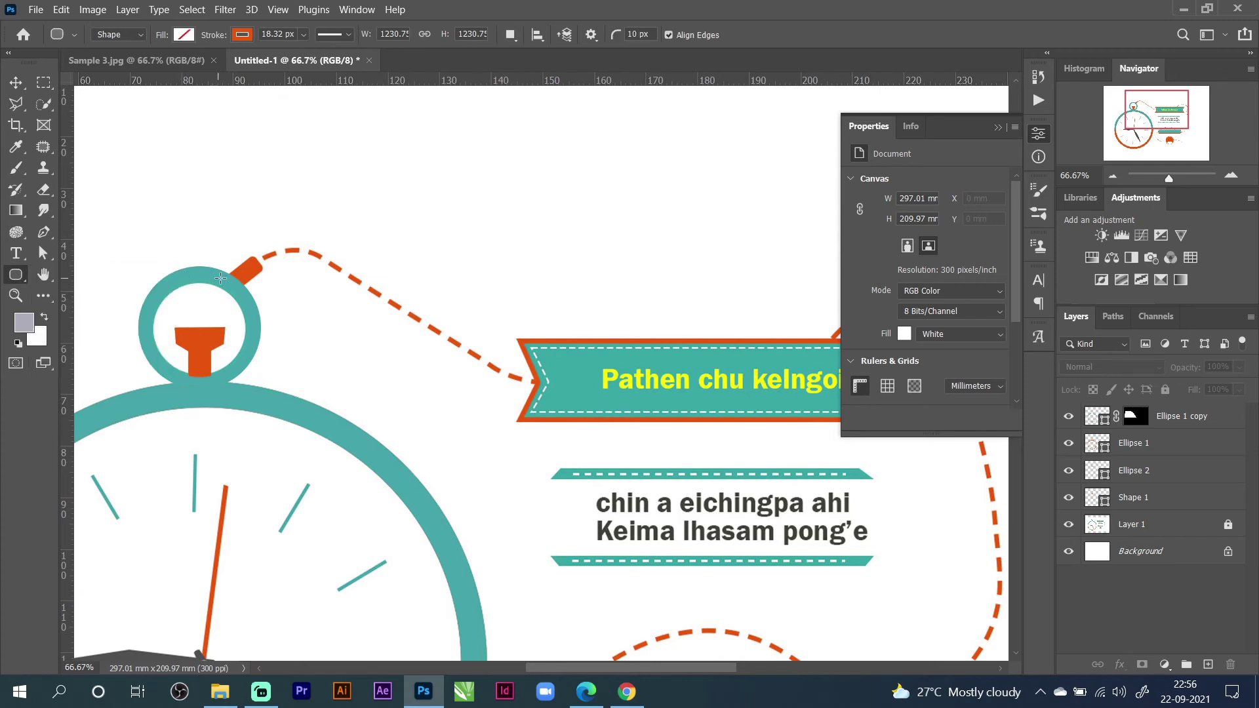
pyautogui.moveTo(200, 231); pyautogui.dragTo(247, 251)
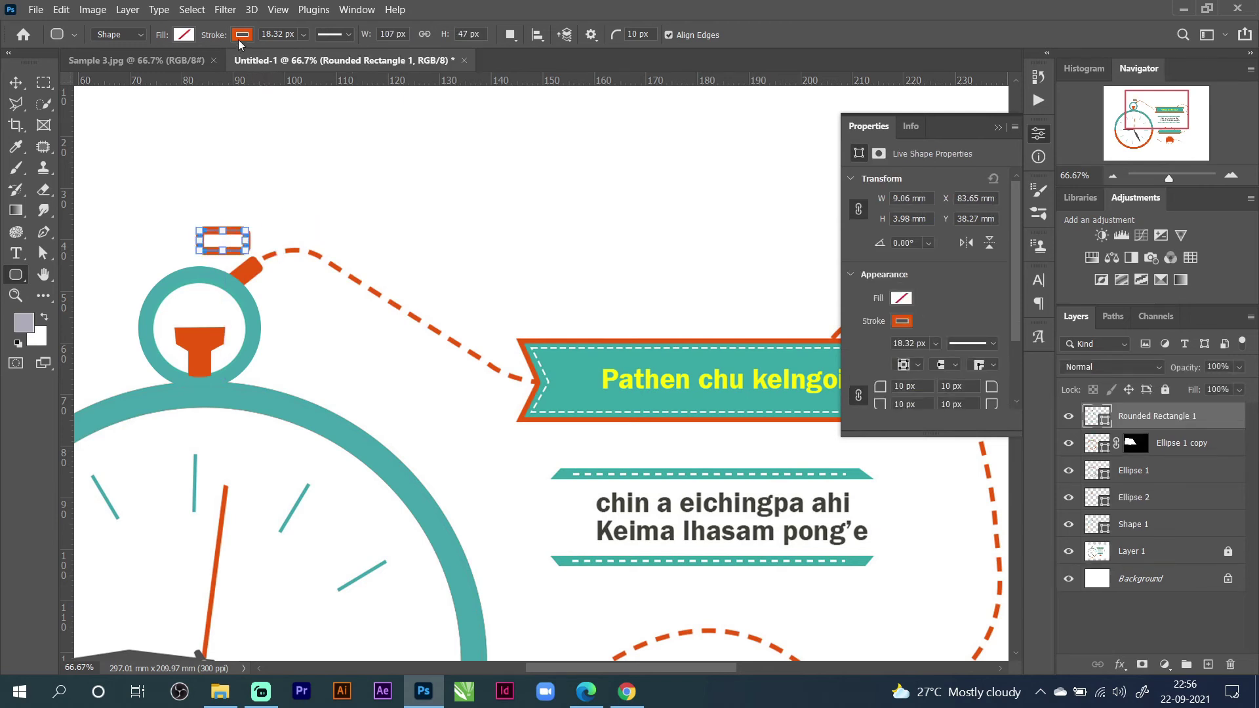
# Remove the rounded rectangle's stroke and fill it with the recently used orange.
pyautogui.click(241, 35)
pyautogui.click(146, 66)
pyautogui.click(184, 34)
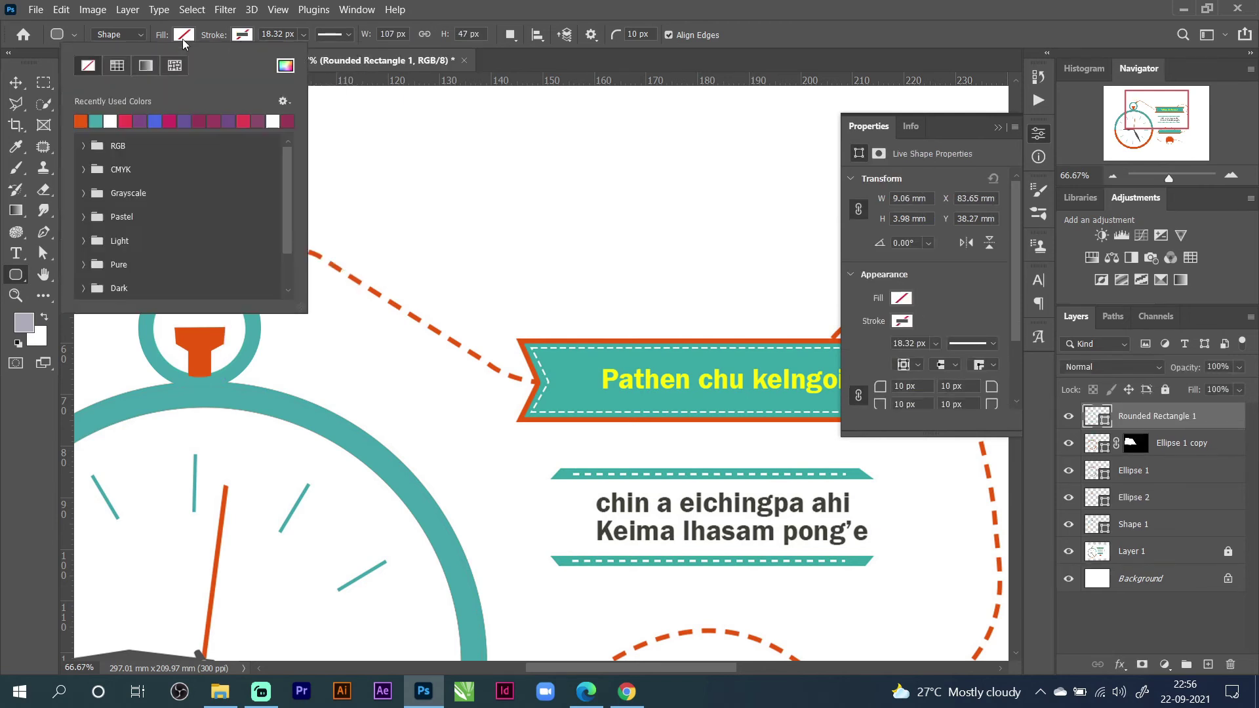
pyautogui.click(81, 121)
pyautogui.press('v')
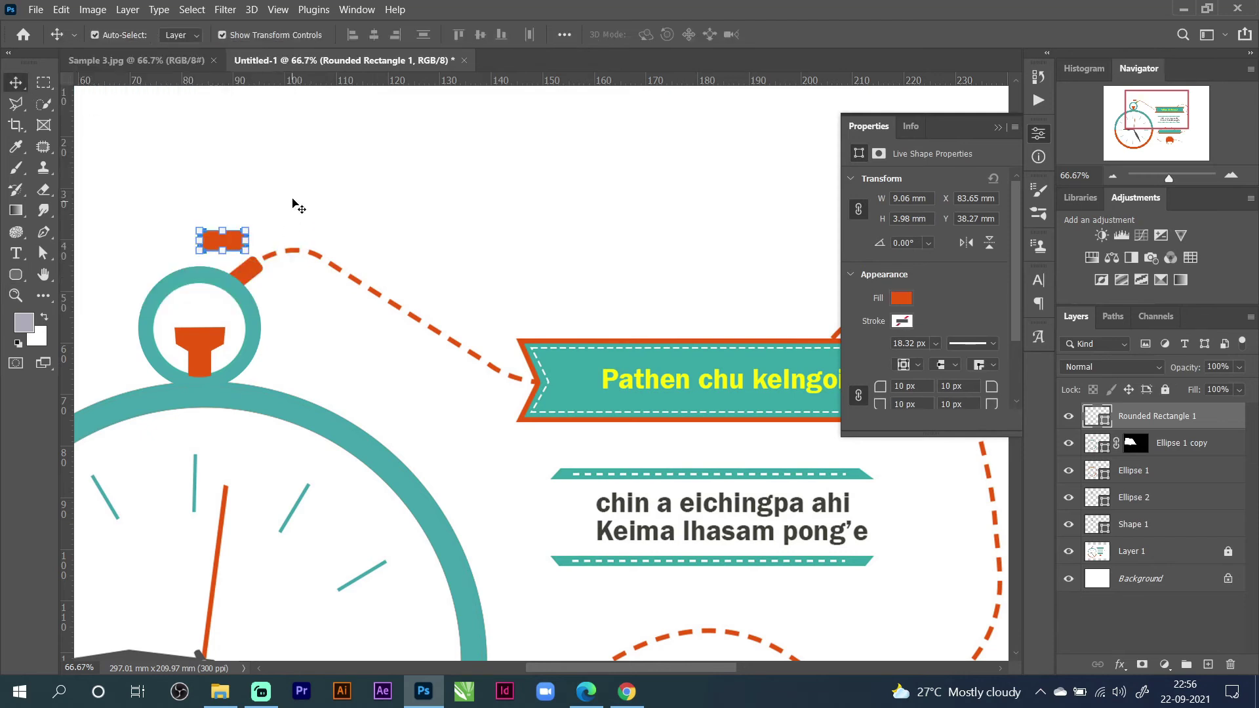
# Scale the orange rounded rectangle proportionally to about 74.5%, apply the transform and deselect it.
pyautogui.click(275, 216)
pyautogui.click(243, 249)
pyautogui.moveTo(223, 232); pyautogui.dragTo(222, 236)
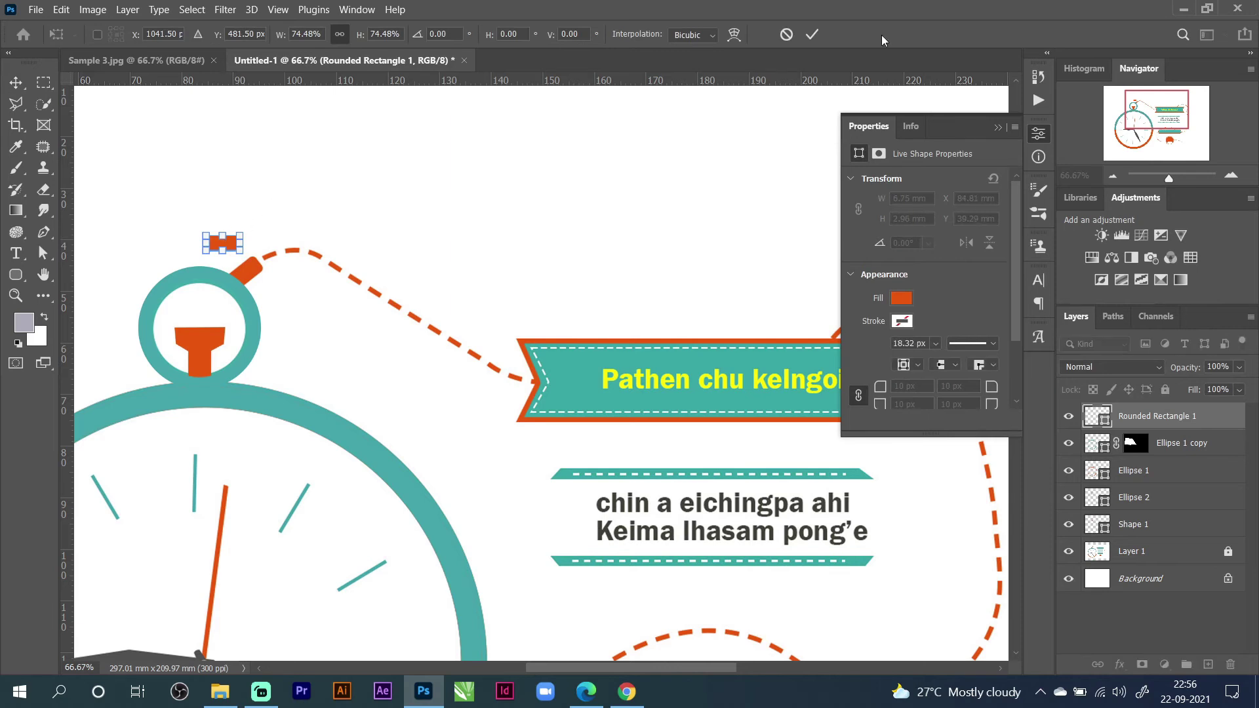
pyautogui.click(816, 38)
pyautogui.click(379, 219)
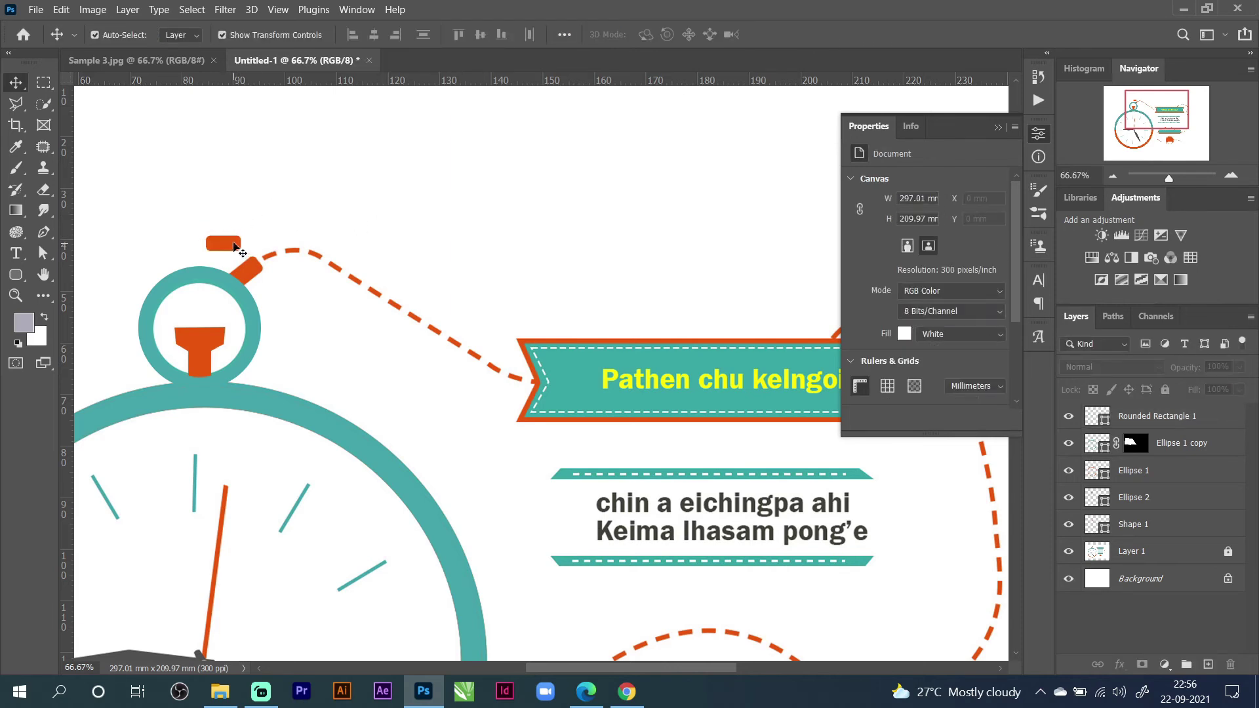
# Place the rounded rectangle over the reference's slanted knob, rotated to about -39° and enlarged to about 7.6 × 3.4 mm.
pyautogui.moveTo(237, 247); pyautogui.dragTo(270, 261)
pyautogui.click(1230, 176)
pyautogui.click(1230, 176)
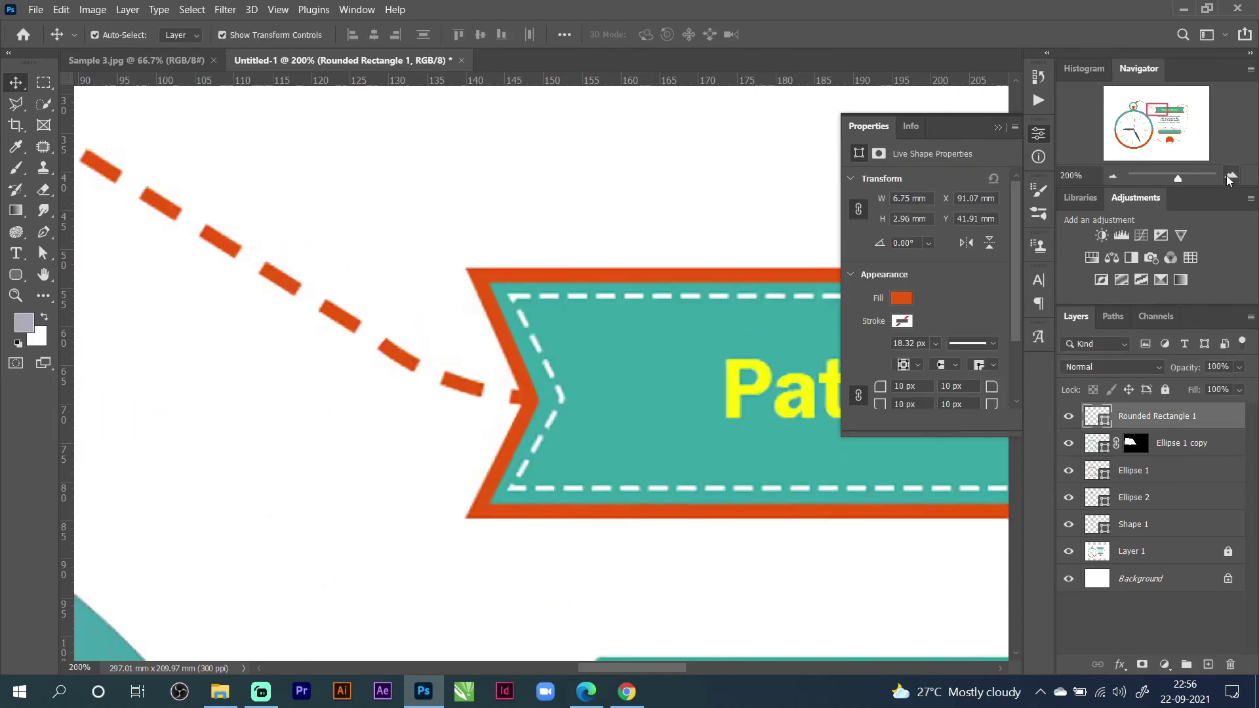
pyautogui.click(1230, 175)
pyautogui.click(1231, 176)
pyautogui.moveTo(1154, 113); pyautogui.dragTo(1133, 106)
pyautogui.moveTo(609, 239); pyautogui.dragTo(585, 317)
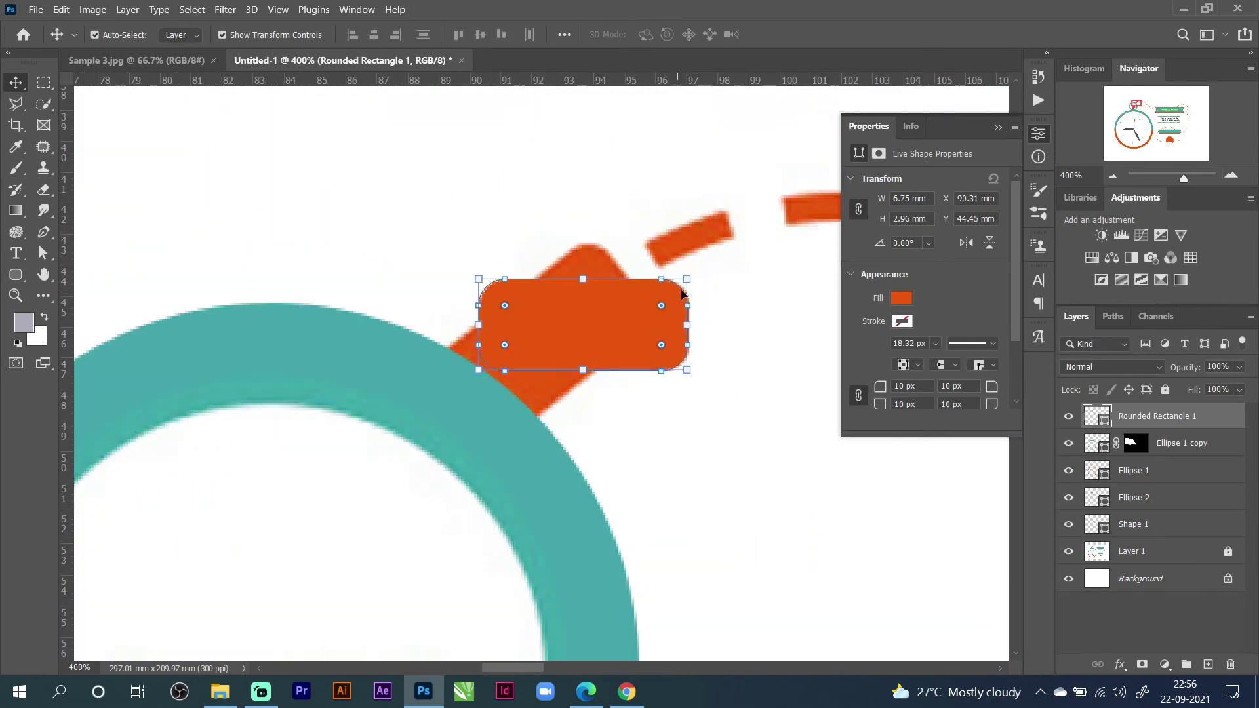
pyautogui.moveTo(702, 273); pyautogui.dragTo(651, 196)
pyautogui.moveTo(612, 313); pyautogui.dragTo(574, 325)
pyautogui.moveTo(569, 369); pyautogui.dragTo(566, 339)
pyautogui.click(812, 37)
# Move the Rounded Rectangle 1 layer below Shape 1 and nudge the knob into line with the reference knob.
pyautogui.moveTo(1085, 426); pyautogui.dragTo(1069, 533)
pyautogui.moveTo(595, 302); pyautogui.dragTo(590, 298)
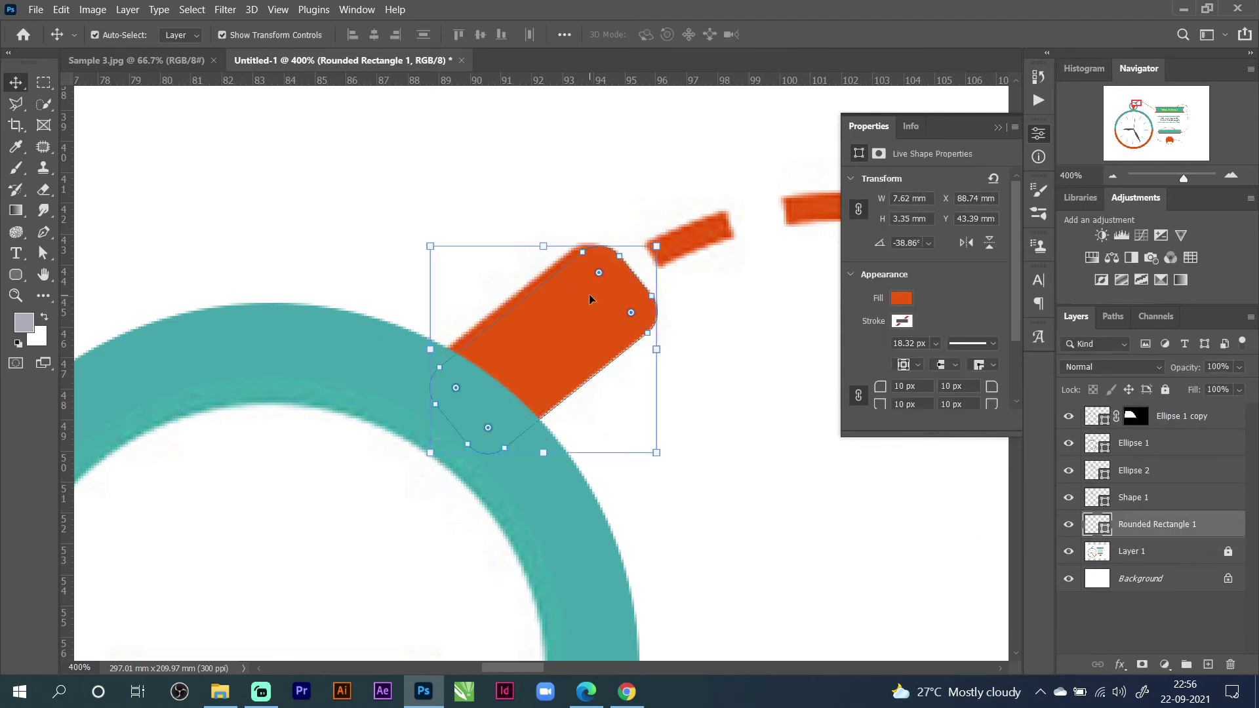
pyautogui.press('Left')
pyautogui.press('Up')
pyautogui.press('Up')
pyautogui.press('Up')
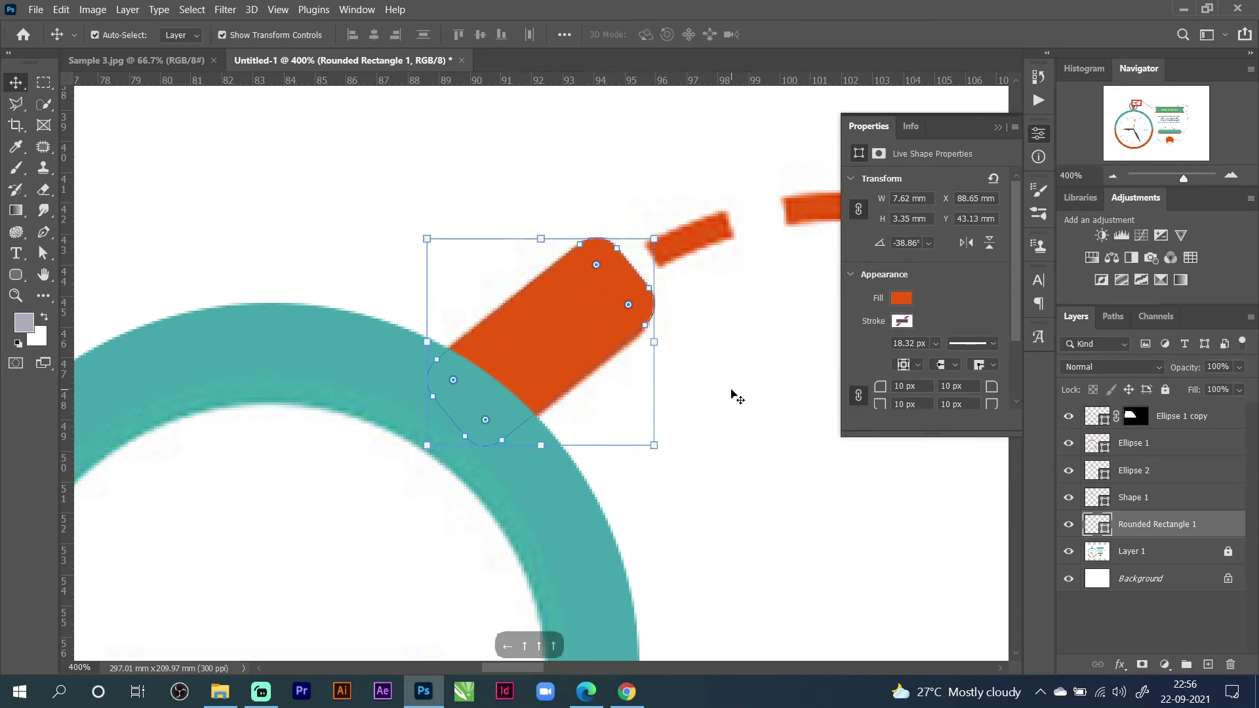
pyautogui.press('Left')
pyautogui.press('Left')
pyautogui.press('Left')
pyautogui.press('Down')
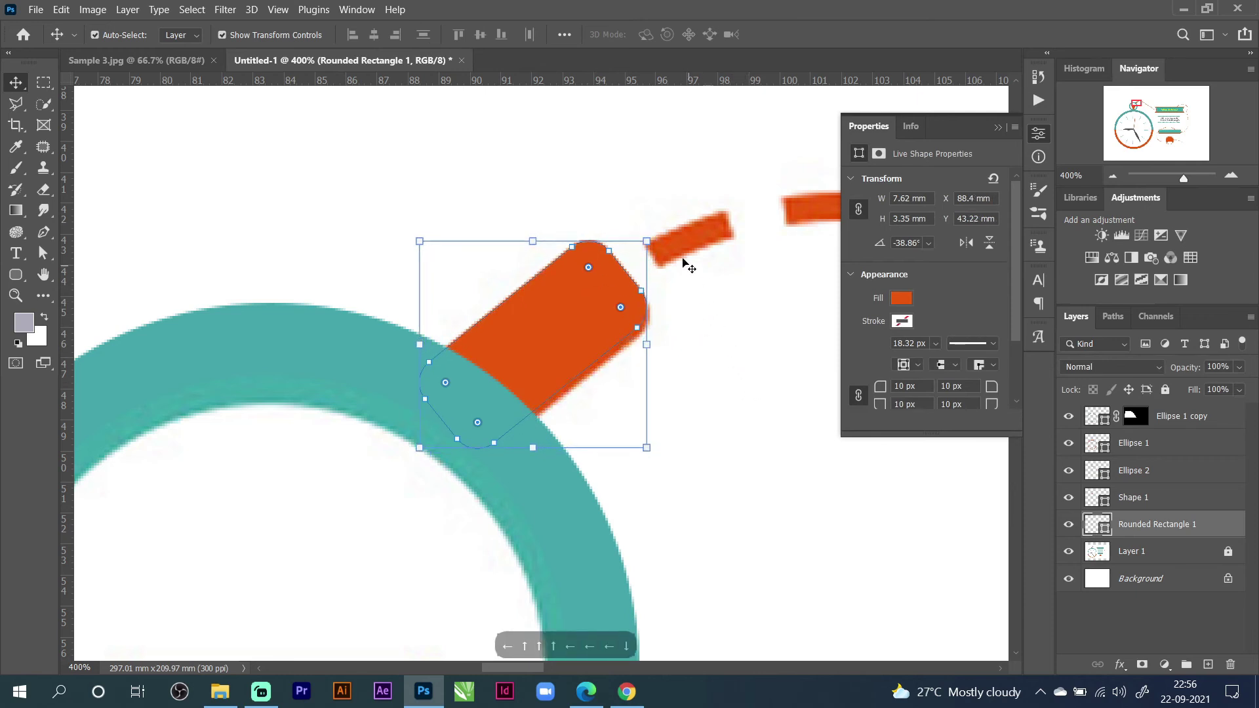
# Rotate the knob clockwise by about 1° to -37.82° and shift it slightly to match the reference.
pyautogui.hotkey('ctrl', 't')
pyautogui.moveTo(664, 224); pyautogui.dragTo(669, 227)
pyautogui.moveTo(616, 298); pyautogui.dragTo(619, 301)
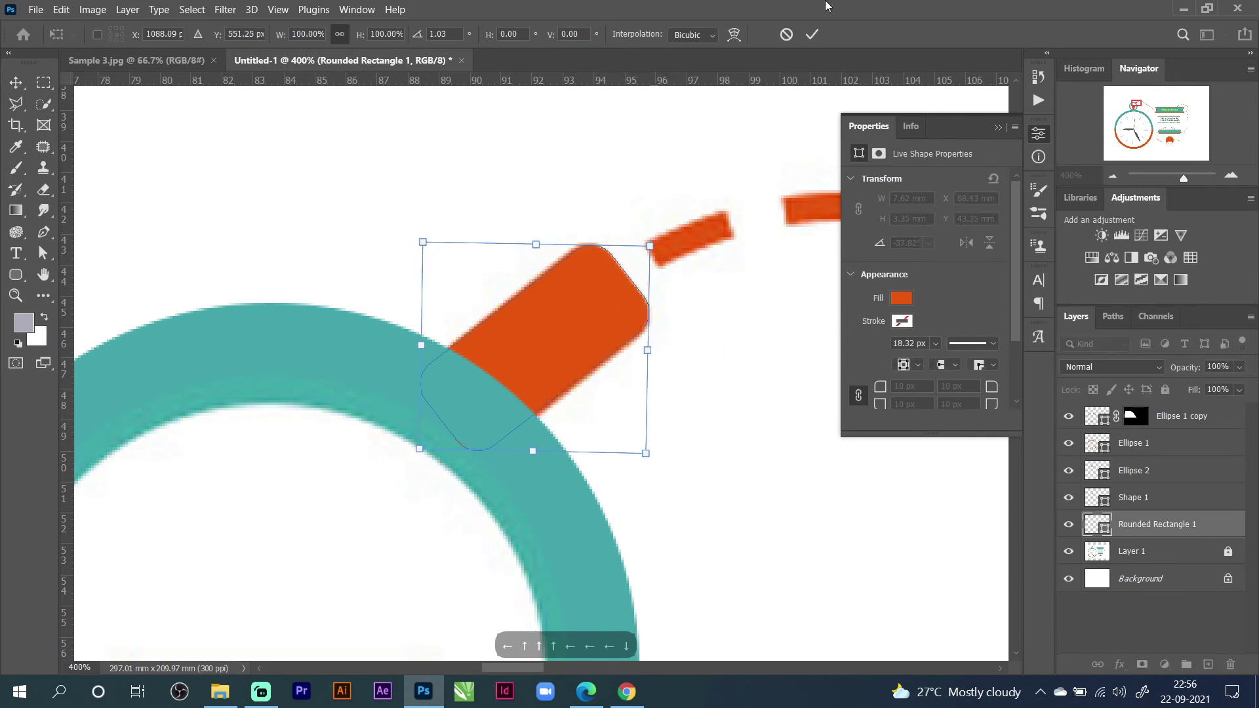
pyautogui.click(812, 34)
# Collapse the Adjustments and Properties panels, fit the whole document in view and deselect the knob.
pyautogui.click(1112, 176)
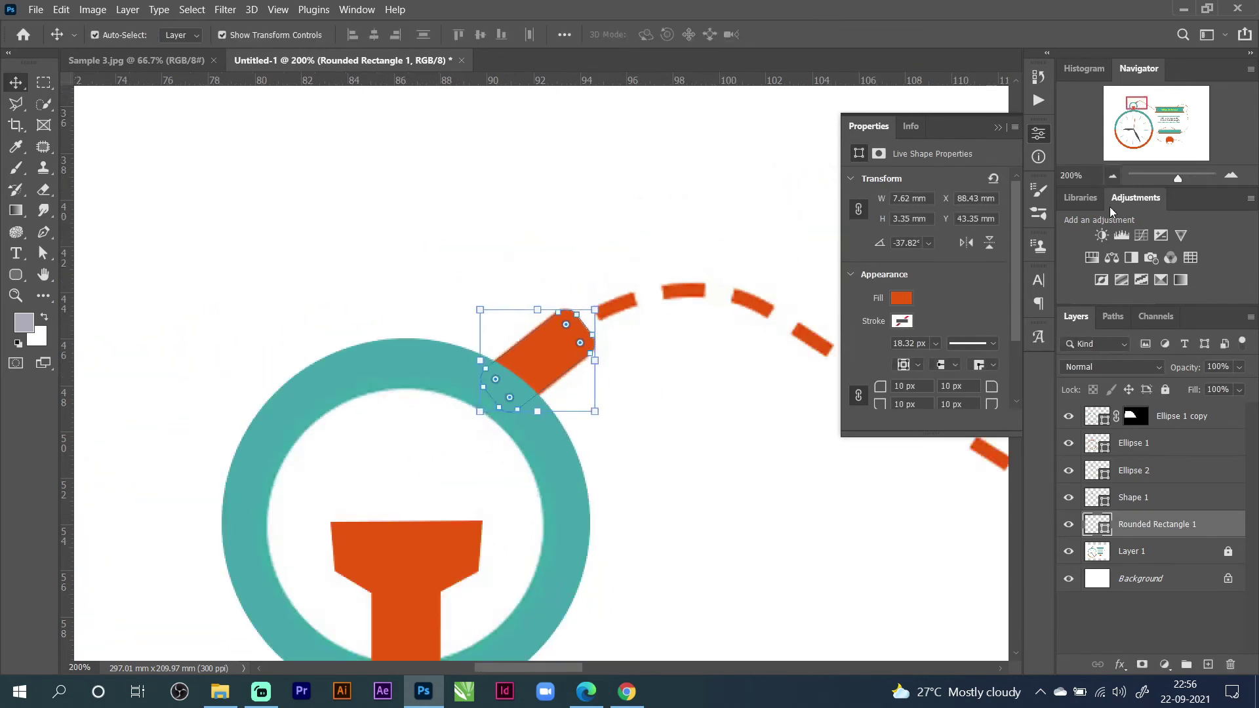
pyautogui.doubleClick(1110, 205)
pyautogui.moveTo(1122, 101); pyautogui.dragTo(1141, 118)
pyautogui.click(1113, 176)
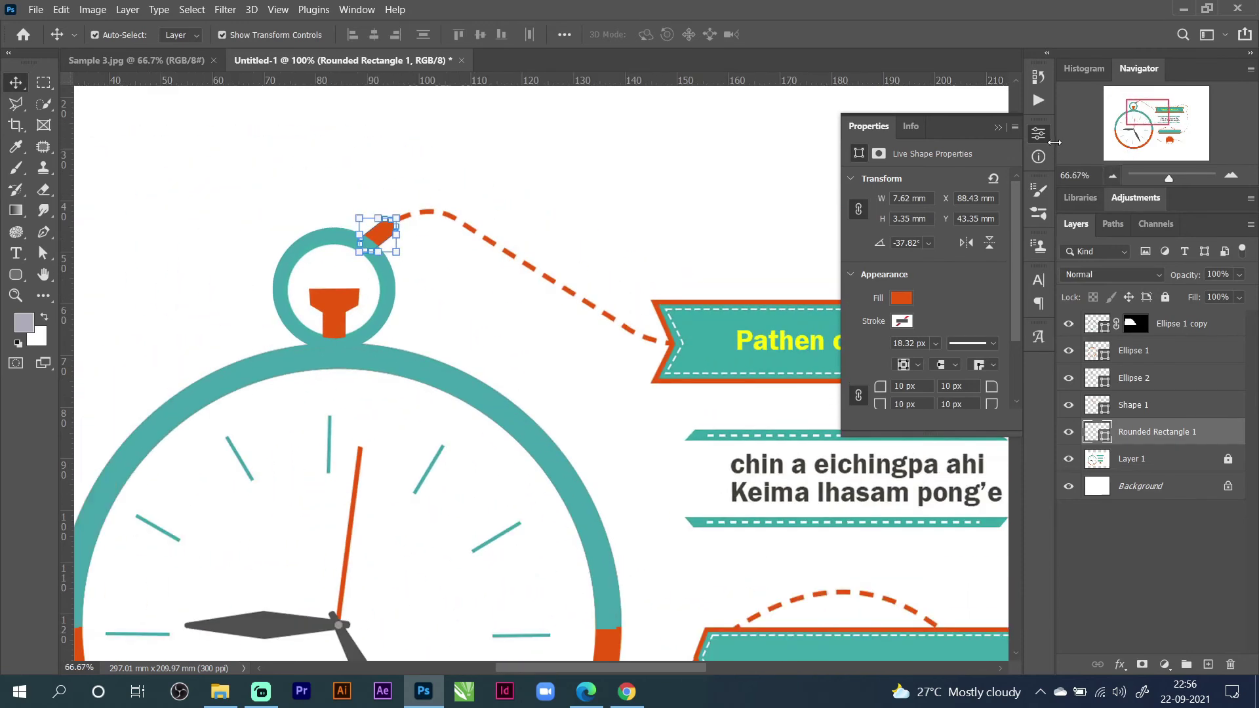
pyautogui.click(1230, 175)
pyautogui.click(1230, 176)
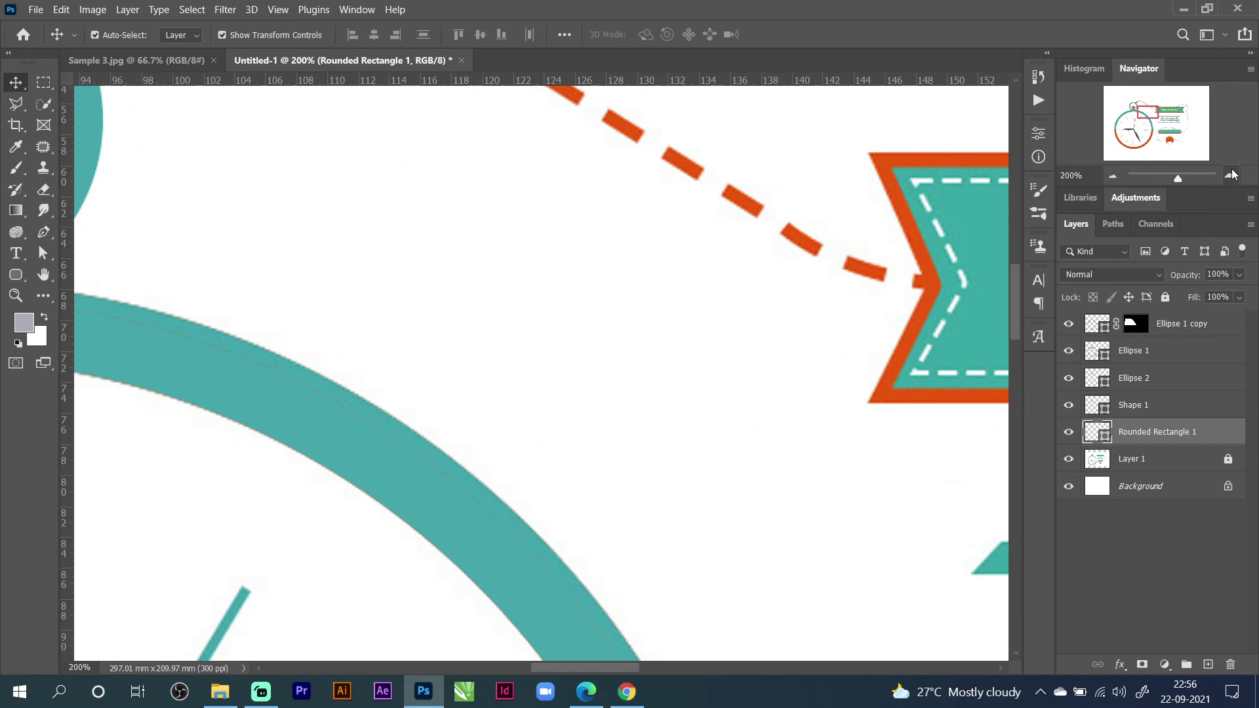
pyautogui.hotkey('ctrl', 'o')
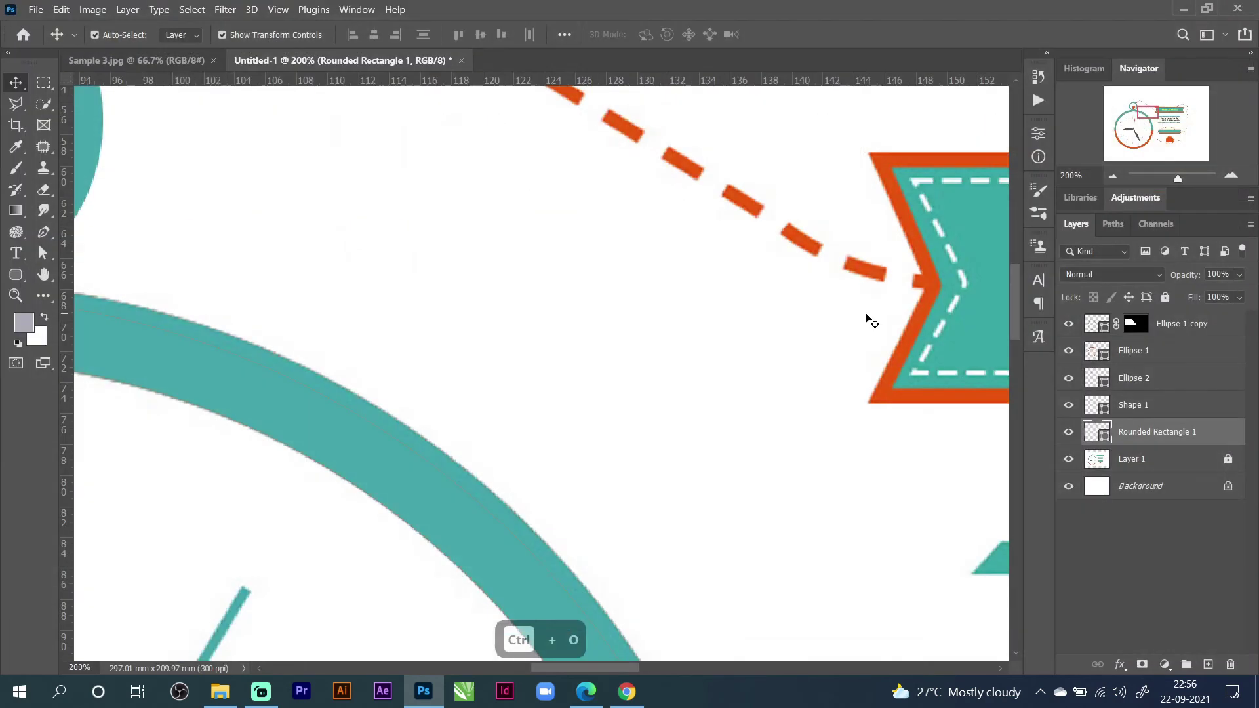
pyautogui.hotkey('ctrl', '0')
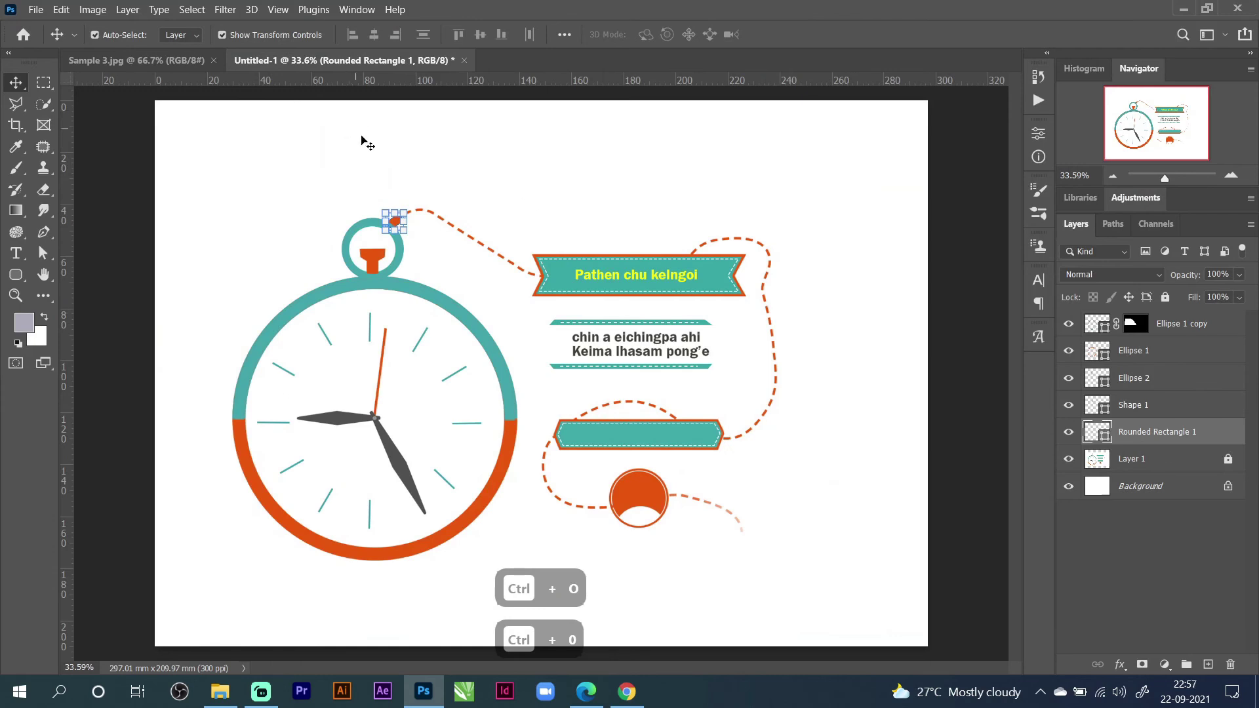
pyautogui.keyDown('ctrl'); pyautogui.click(381, 149); pyautogui.keyUp('ctrl')
# Start a Pen tool shape path at the outer end of the slanted knob, with no fill and an 18.32 px orange stroke.
pyautogui.click(44, 232)
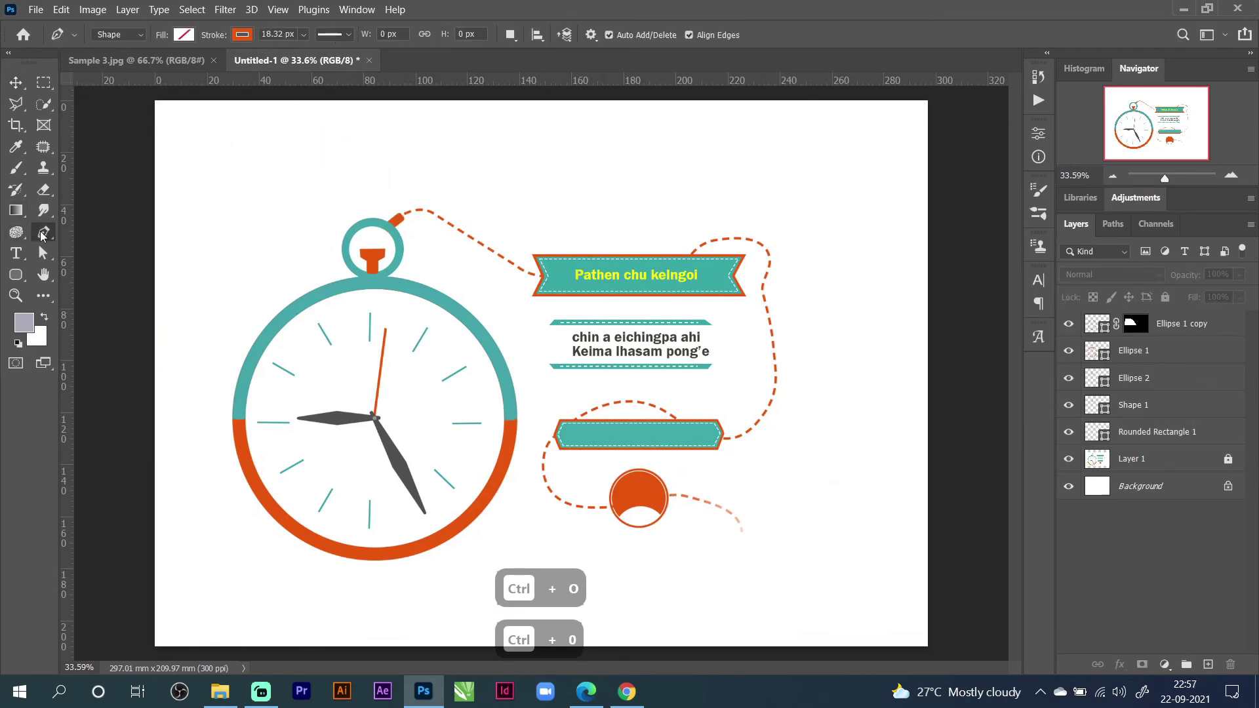
pyautogui.click(403, 216)
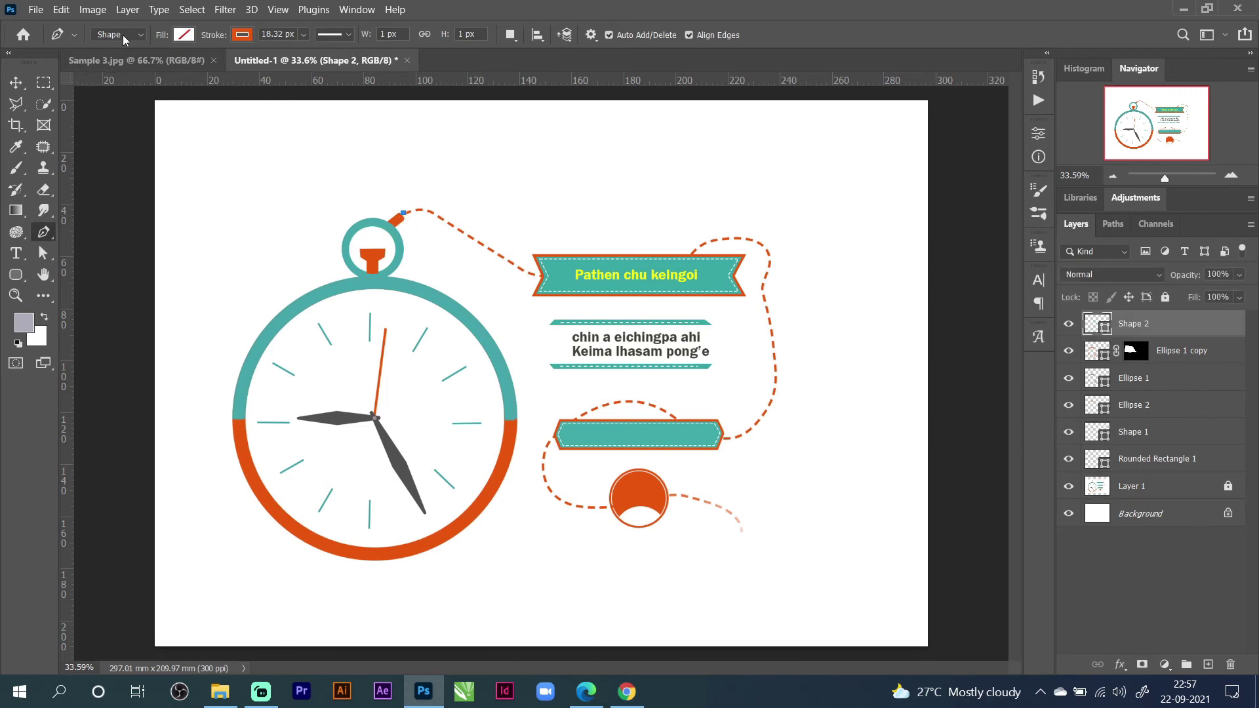
pyautogui.click(184, 34)
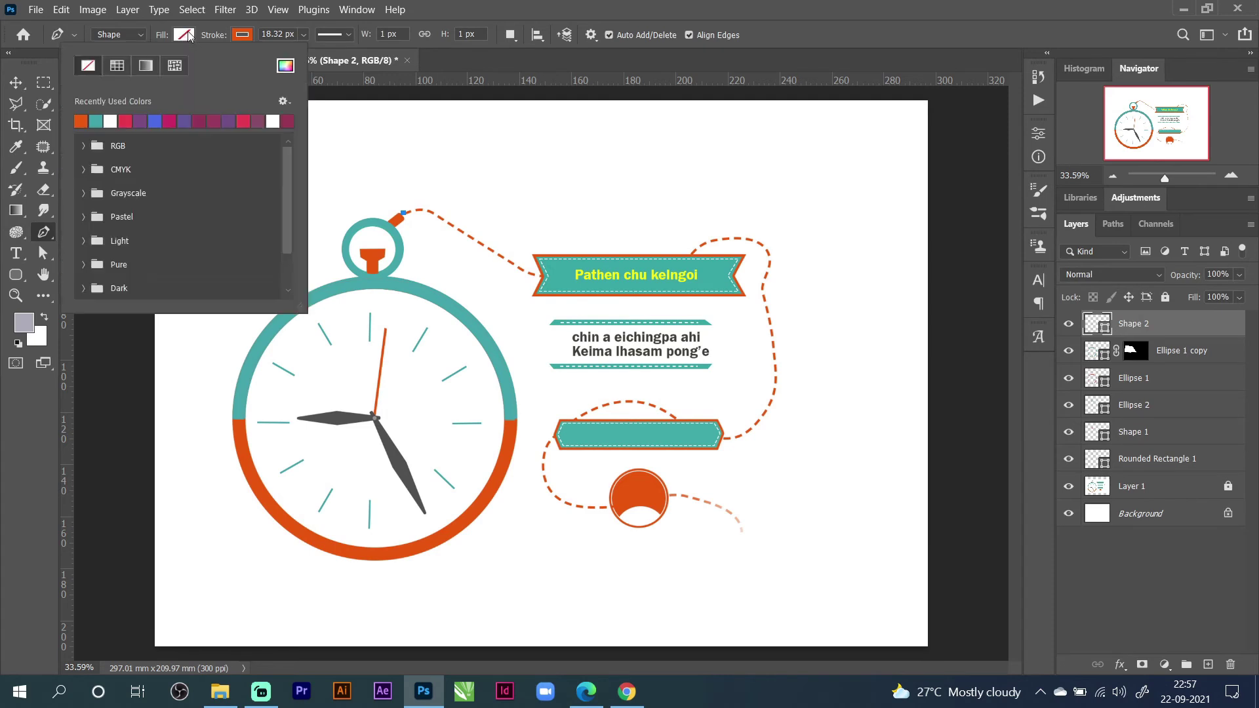
pyautogui.click(244, 35)
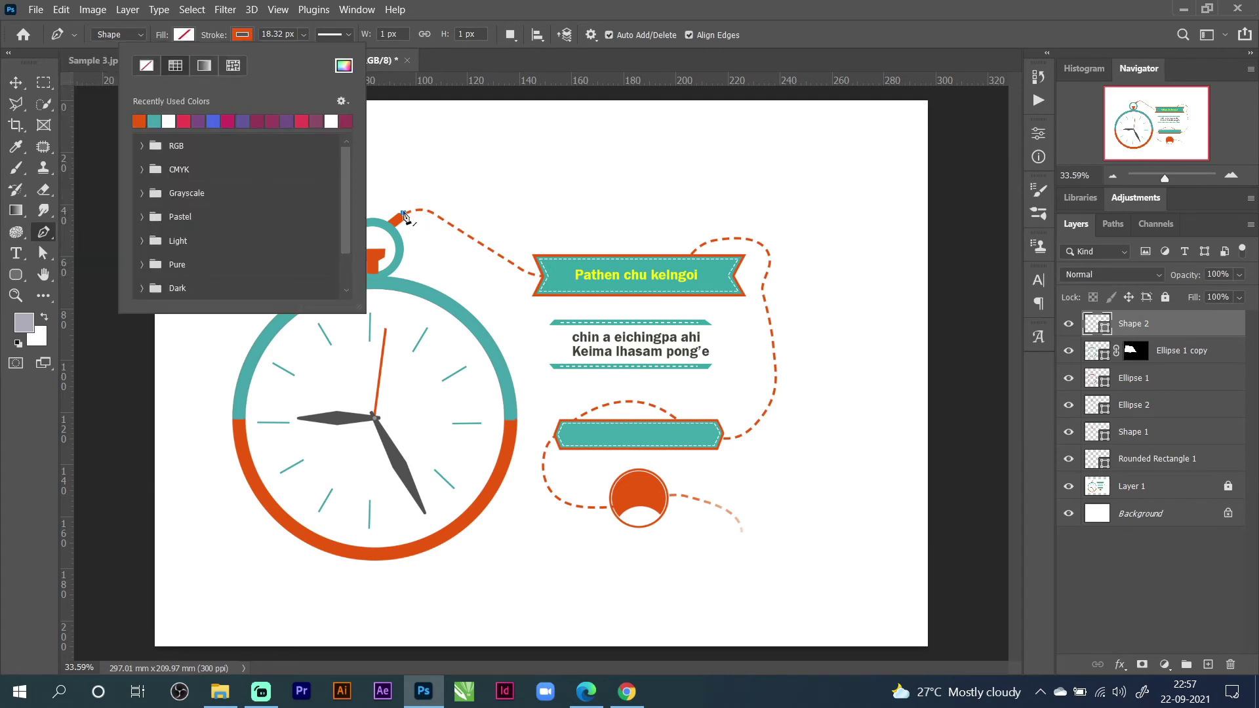
pyautogui.click(405, 216)
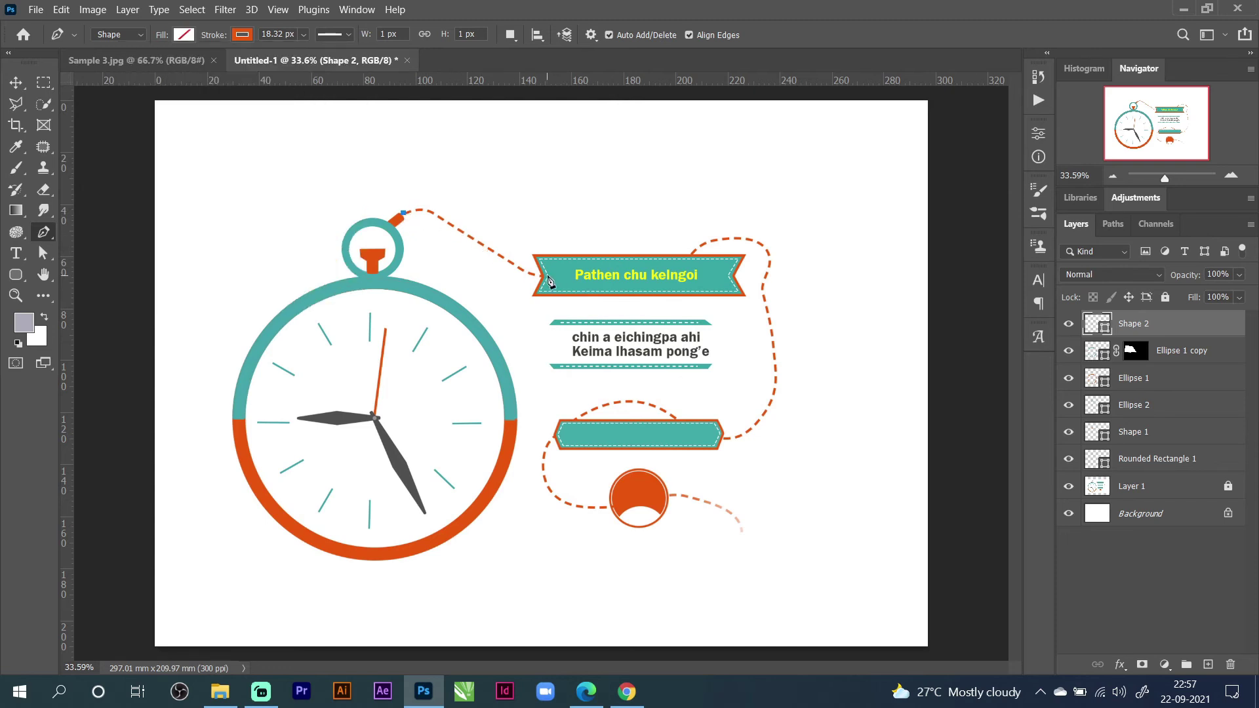
# Trace the dashed connector with curved path segments from the knob to the yellow-text banner's left notch, across the banner and around its upper-right bend.
pyautogui.moveTo(539, 276); pyautogui.dragTo(597, 325)
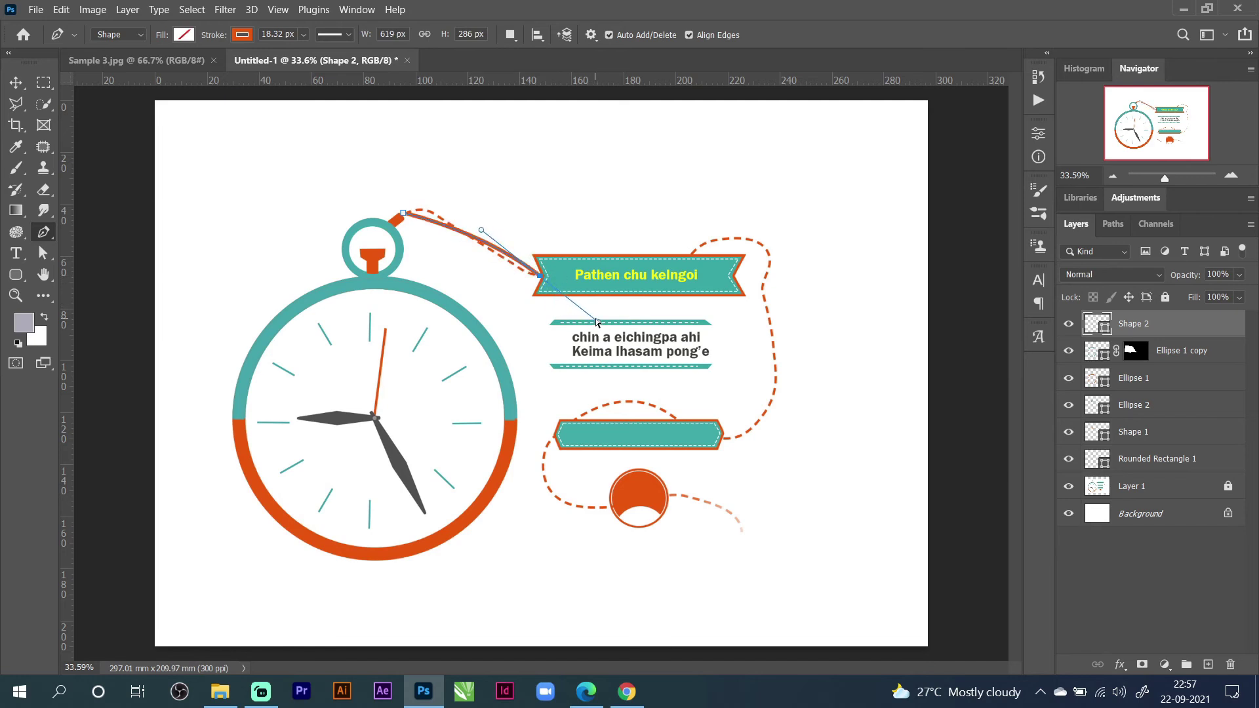
pyautogui.hotkey('ctrl', 'z')
pyautogui.moveTo(427, 209); pyautogui.dragTo(437, 214)
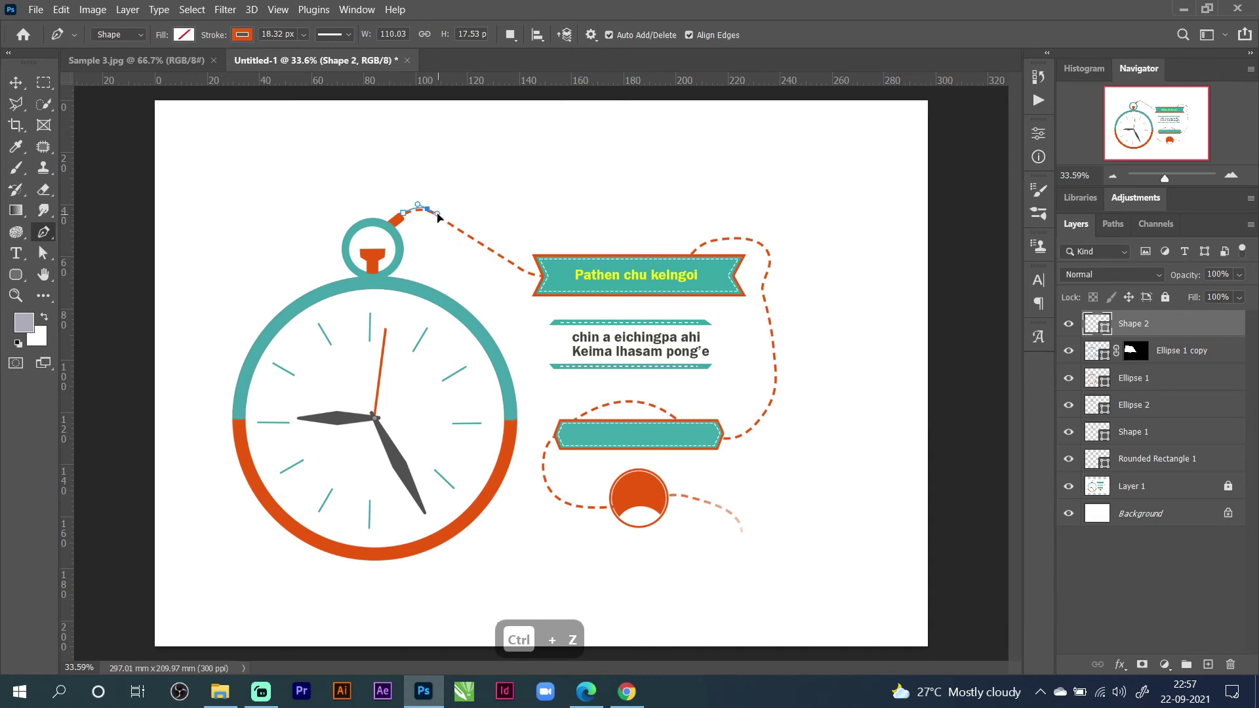
pyautogui.moveTo(536, 274); pyautogui.dragTo(563, 283)
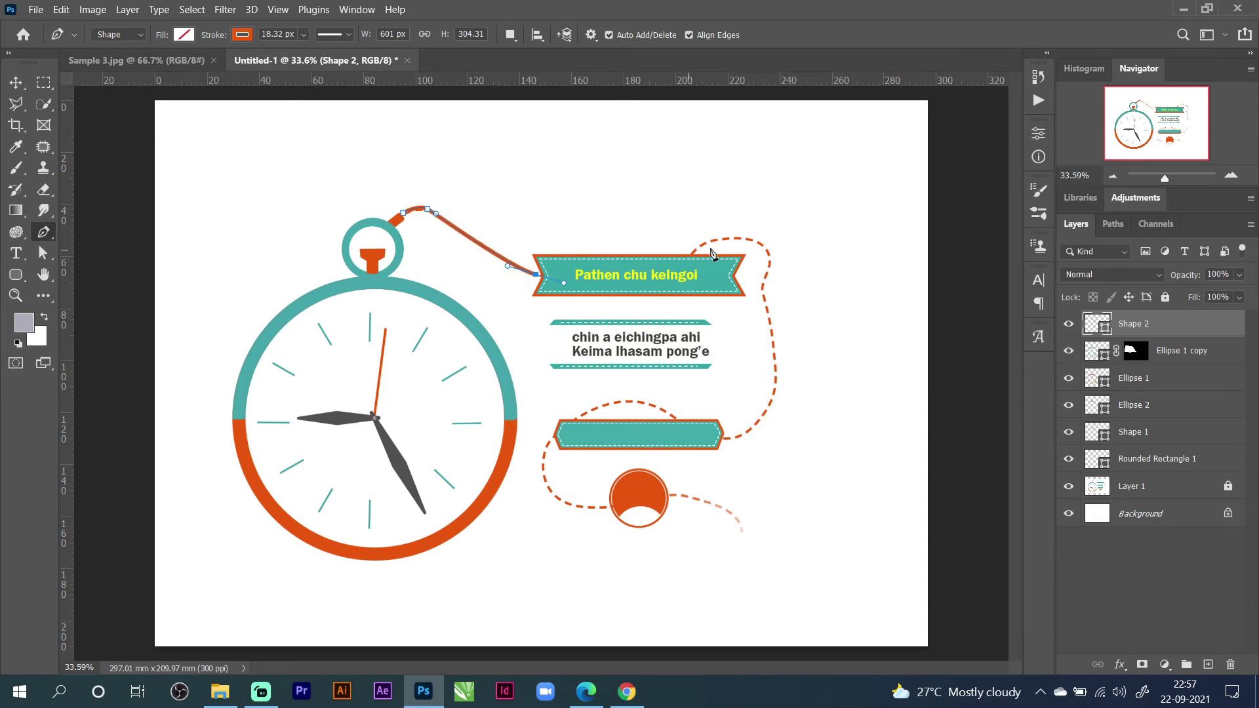
pyautogui.moveTo(676, 260); pyautogui.dragTo(804, 274)
pyautogui.click(761, 246)
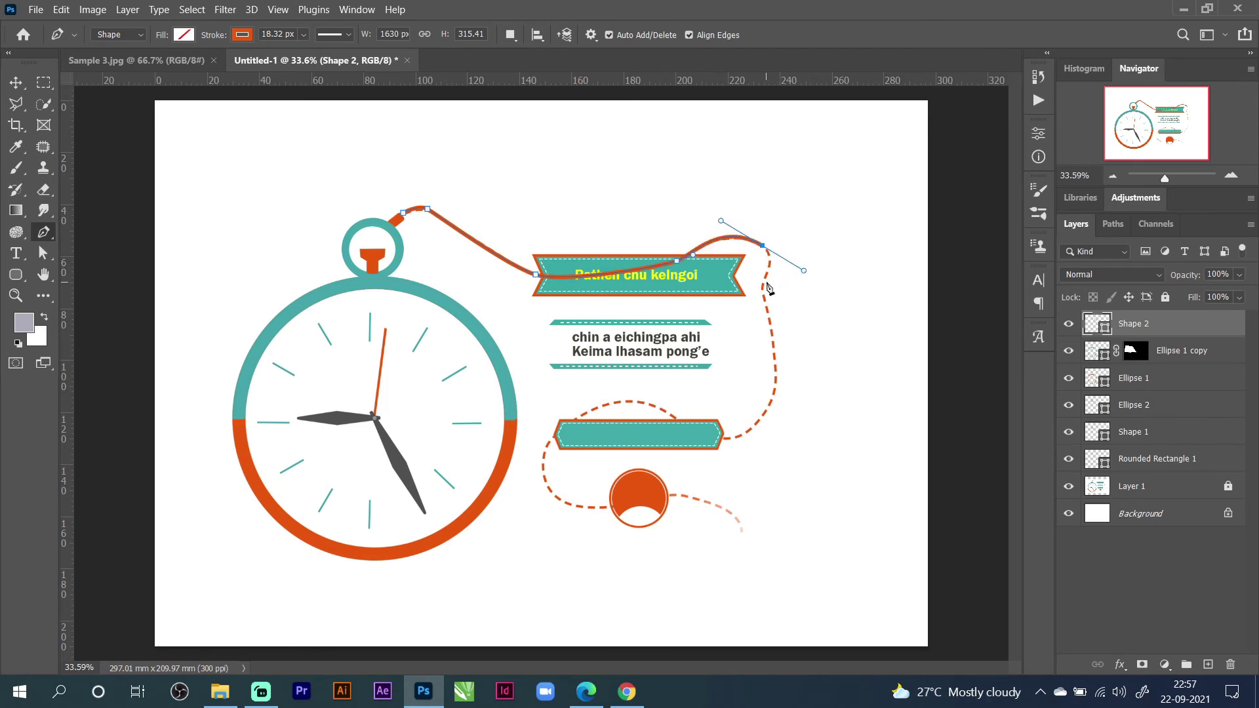
# Continue the pen path along the dashed cord from the upper banner's right side down to the lower banner and over its top.
pyautogui.click(763, 246)
pyautogui.moveTo(763, 287); pyautogui.dragTo(747, 323)
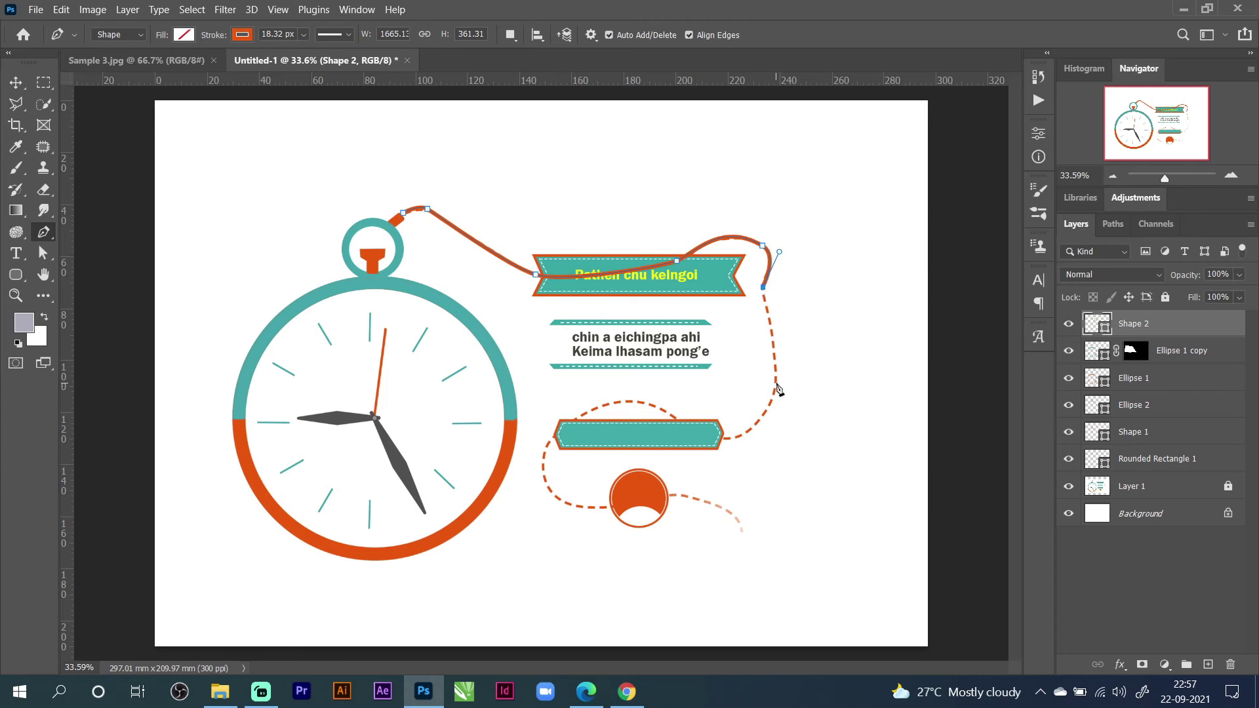
pyautogui.moveTo(777, 382); pyautogui.dragTo(772, 414)
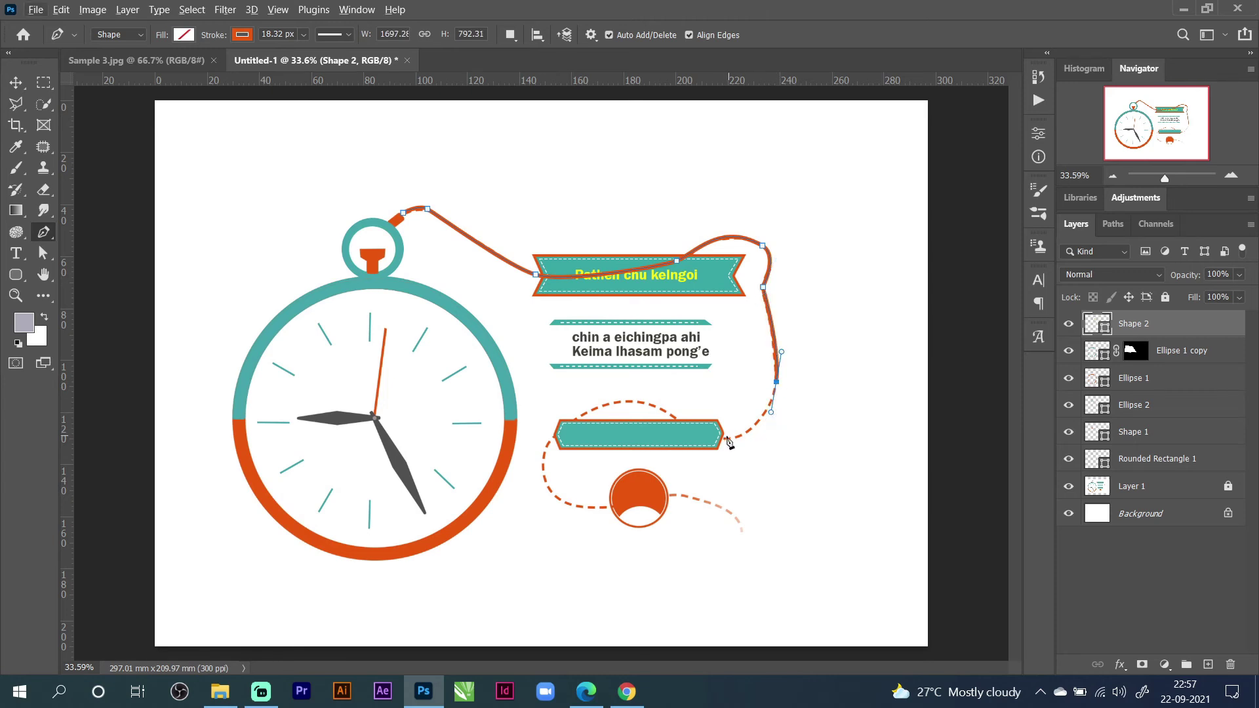
pyautogui.moveTo(722, 438); pyautogui.dragTo(696, 439)
pyautogui.moveTo(571, 419); pyautogui.dragTo(491, 470)
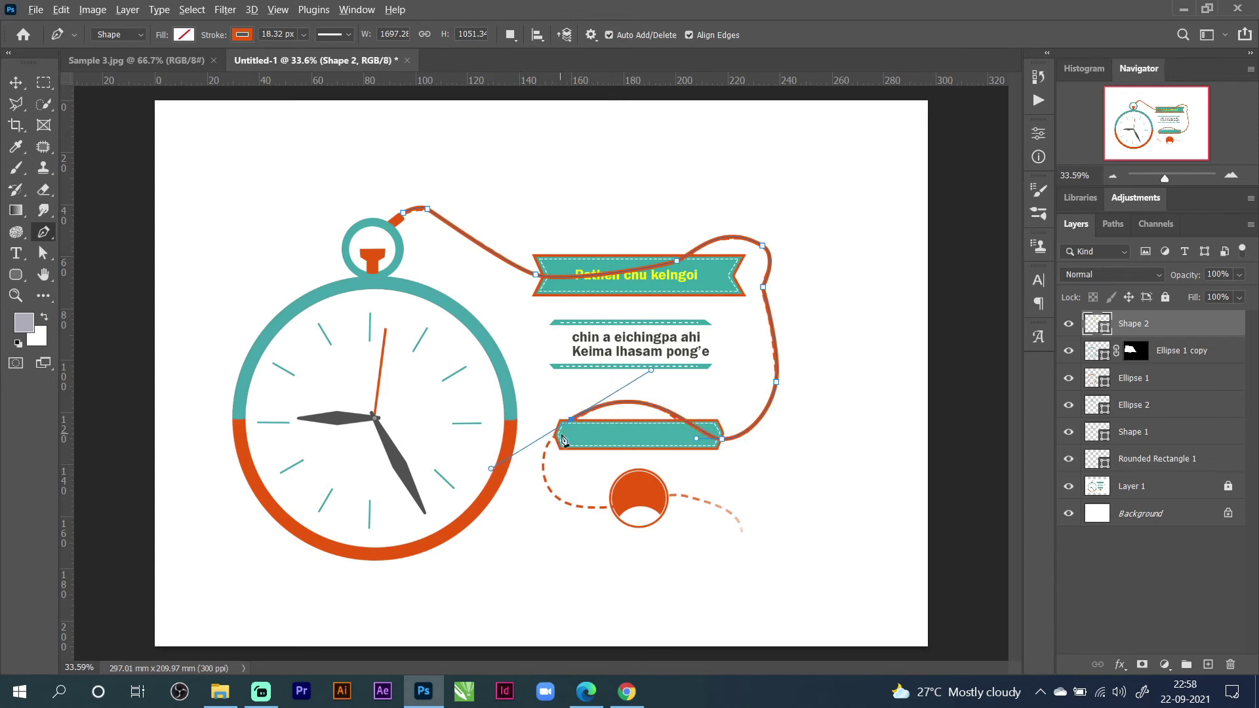
# Extend the pen path around the lower banner's left end and through the orange circle to the cord's fading tail.
pyautogui.keyDown('alt'); pyautogui.click(571, 420); pyautogui.keyUp('alt')
pyautogui.moveTo(603, 507)
pyautogui.mouseDown()
pyautogui.moveTo(728, 510)
pyautogui.moveTo(695, 510)
pyautogui.moveTo(707, 507)
pyautogui.mouseUp()
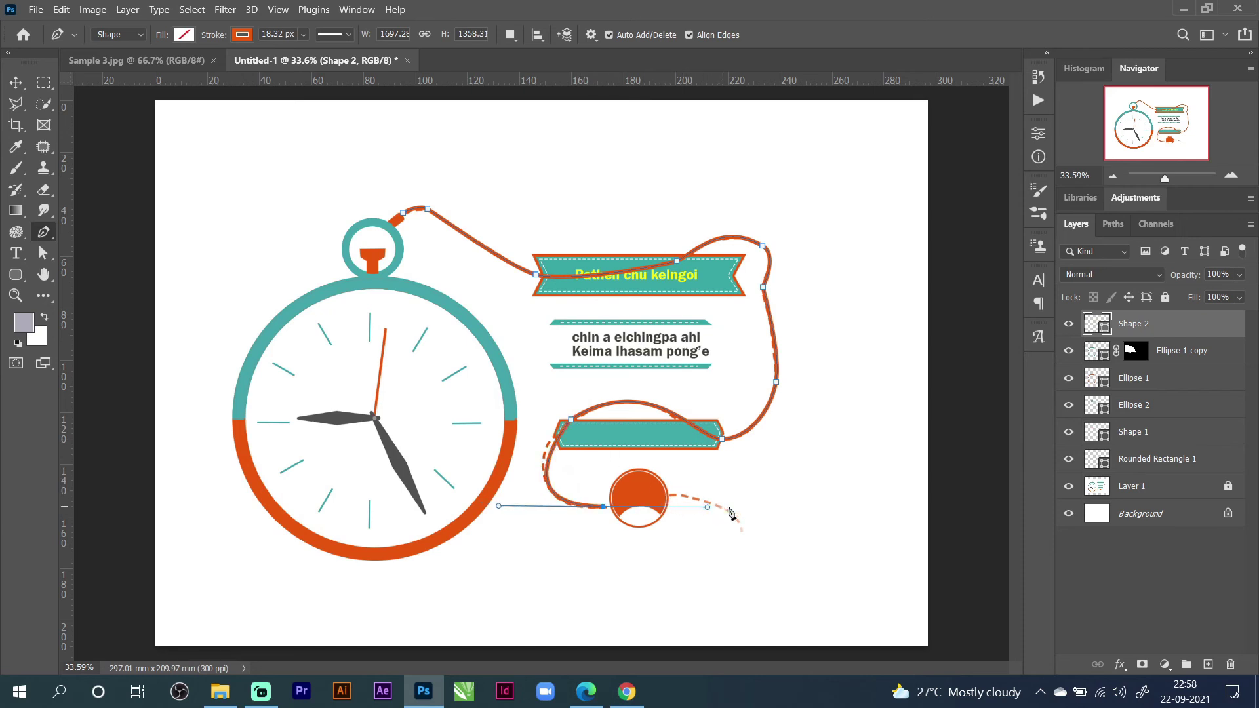
pyautogui.moveTo(731, 512); pyautogui.dragTo(835, 548)
pyautogui.hotkey('ctrl', 'z')
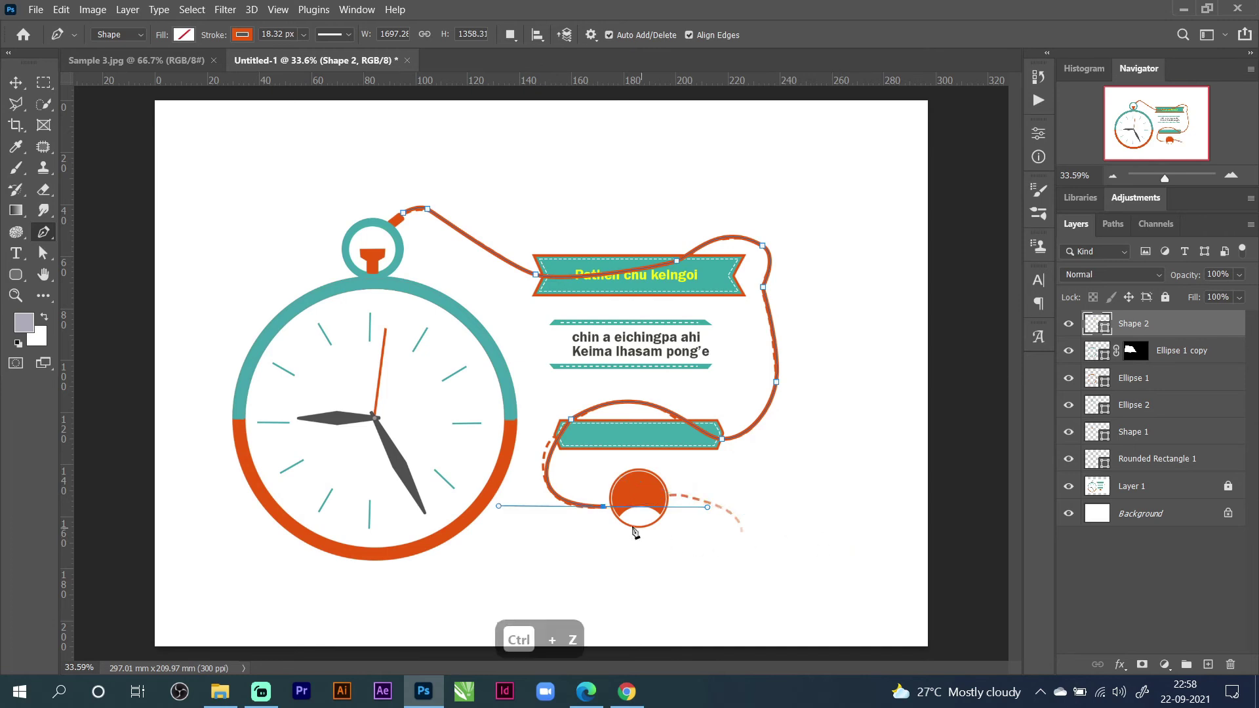
pyautogui.click(603, 507)
pyautogui.moveTo(684, 496)
pyautogui.mouseDown()
pyautogui.moveTo(710, 505)
pyautogui.moveTo(744, 563)
pyautogui.mouseUp()
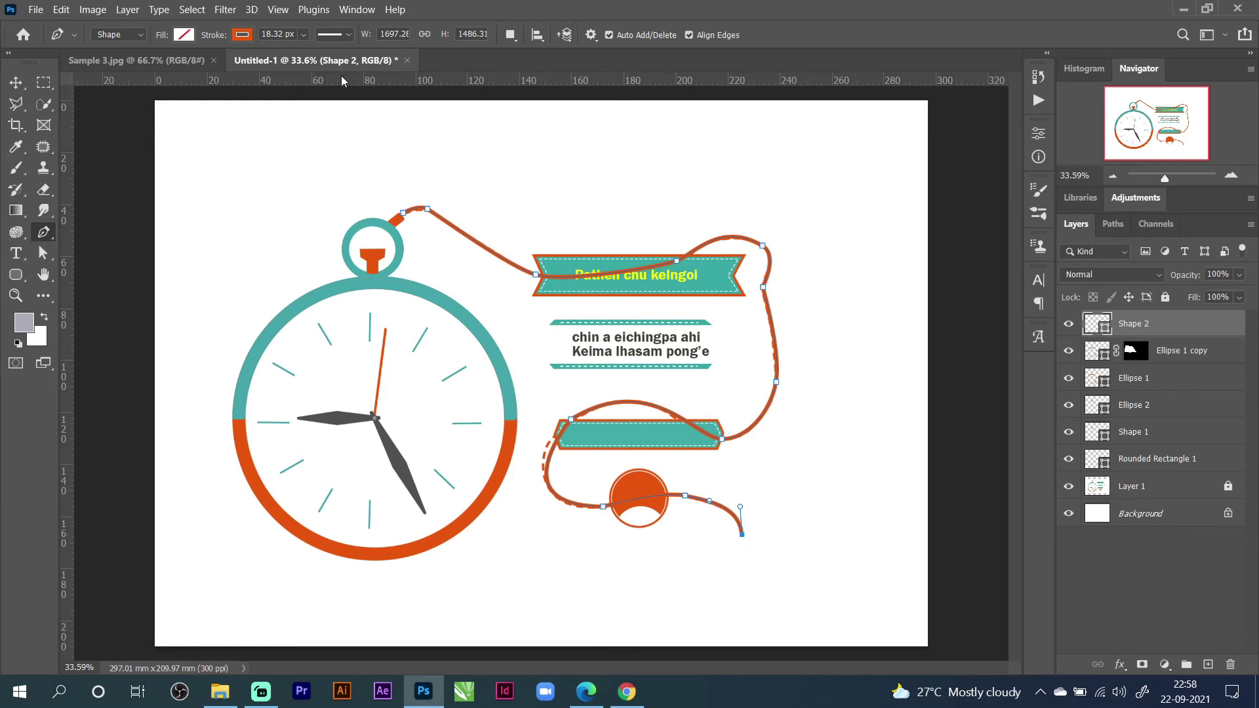
# Hide the Layer 1 reference and apply the dashed stroke preset to the cord path.
pyautogui.click(1069, 489)
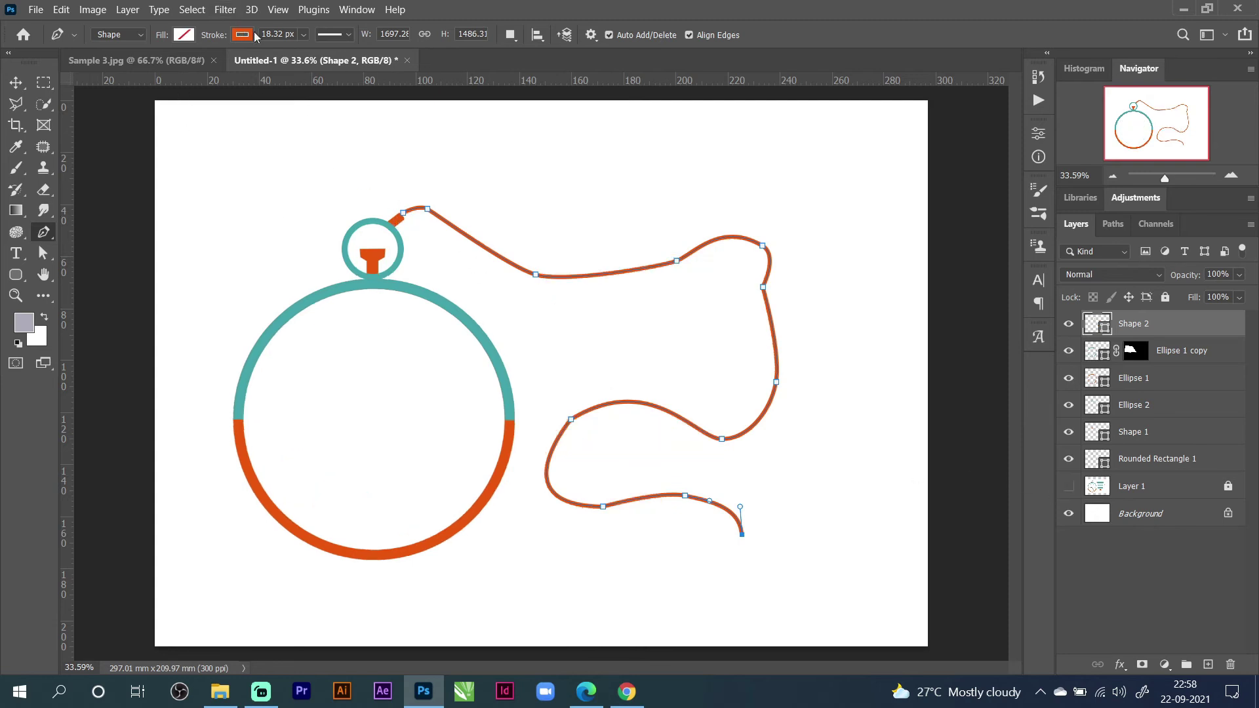
pyautogui.click(348, 34)
pyautogui.click(330, 113)
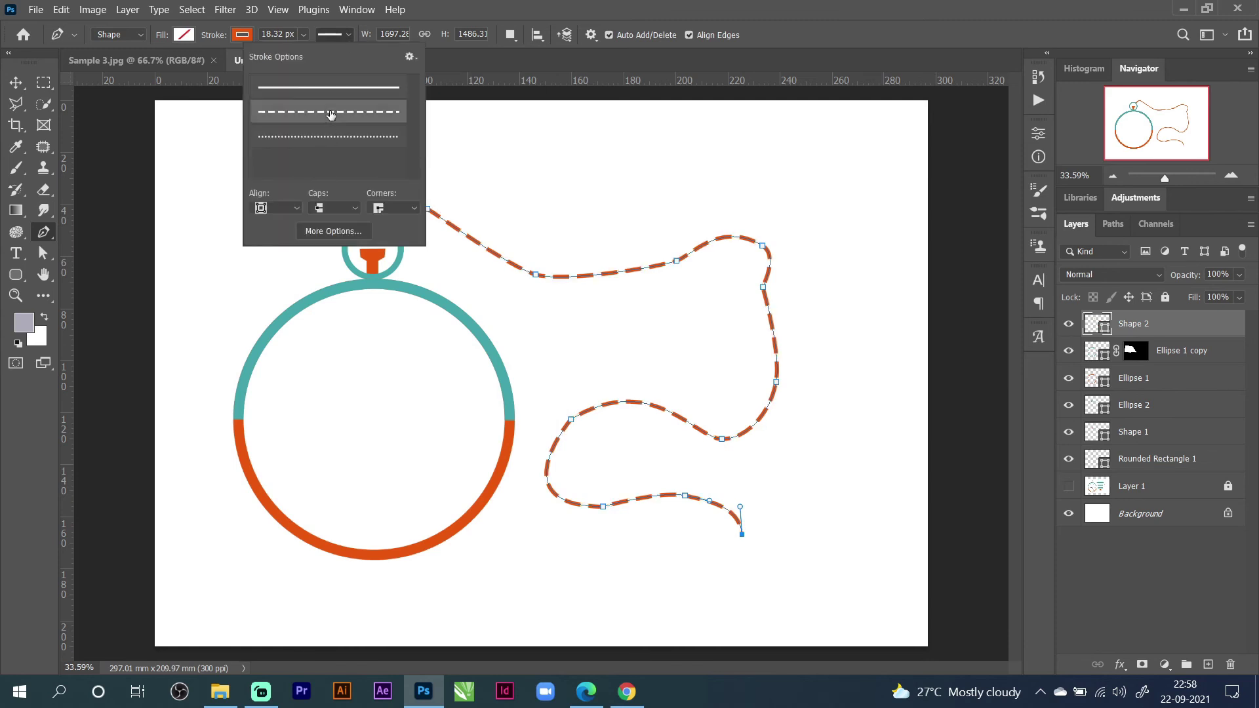
# Customize the cord's dashed stroke with round caps, round corners and a dash length of 3.
pyautogui.click(341, 231)
pyautogui.click(563, 227)
pyautogui.click(570, 243)
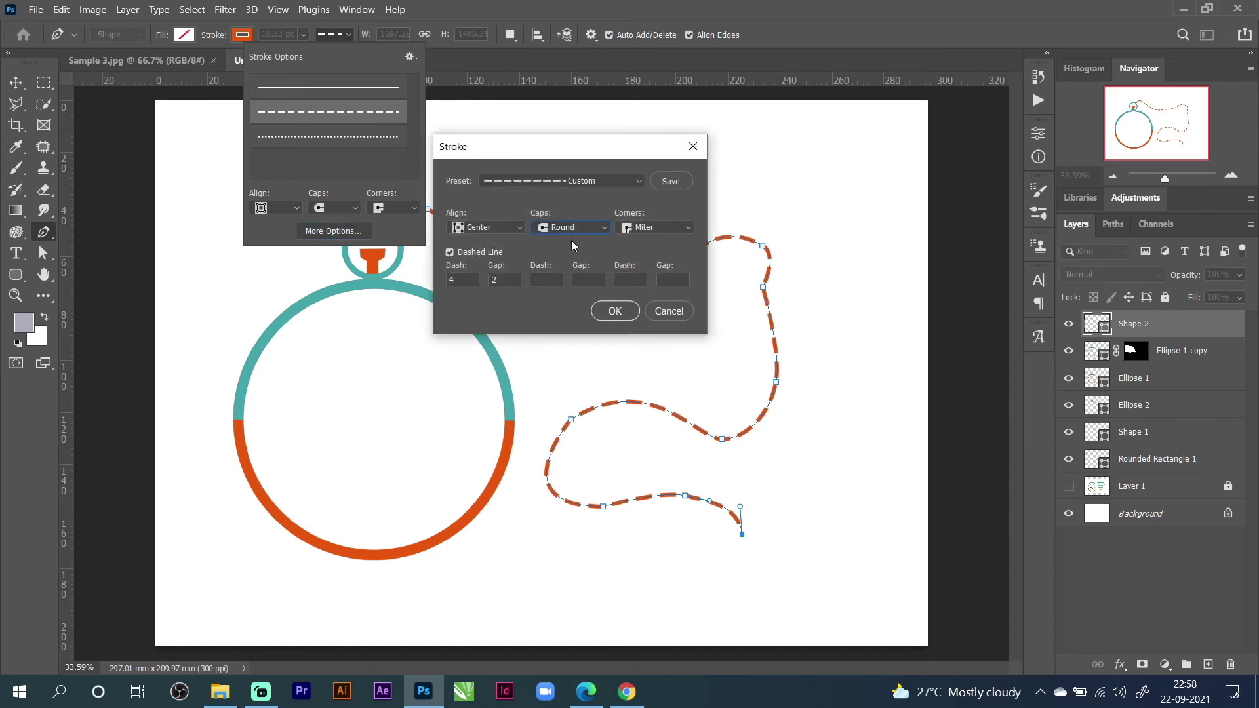
pyautogui.click(629, 228)
pyautogui.click(635, 256)
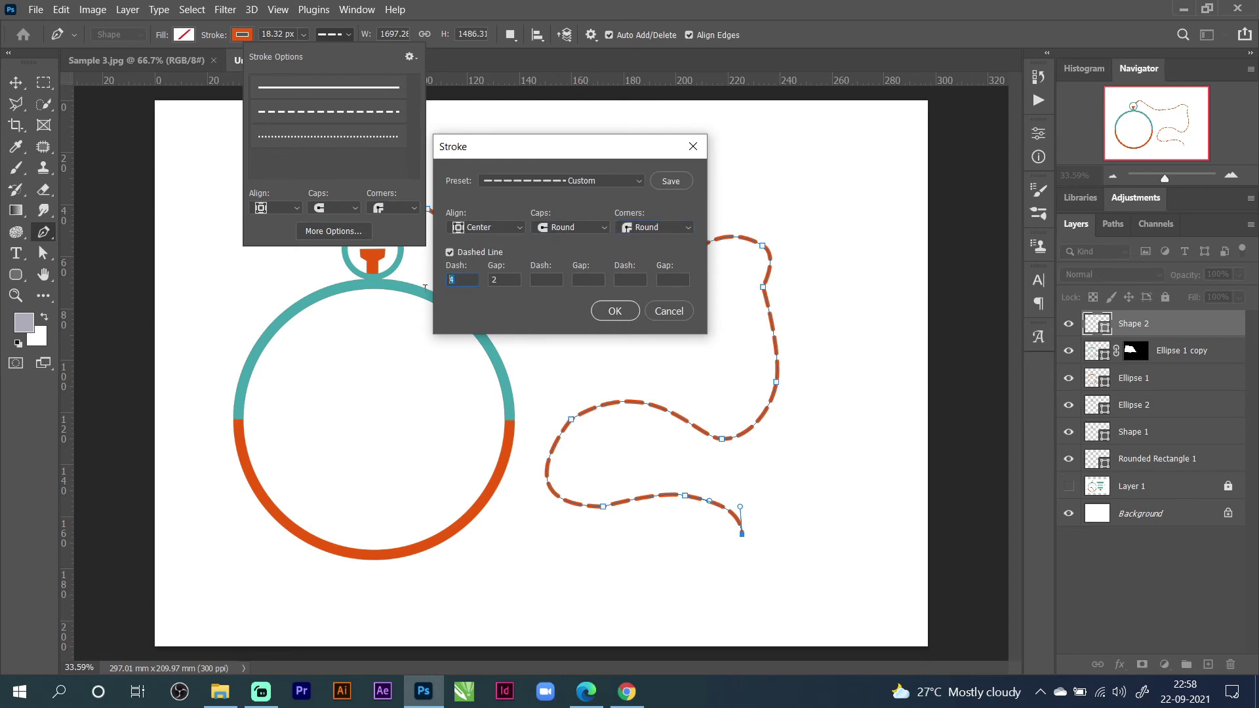
pyautogui.write('3')
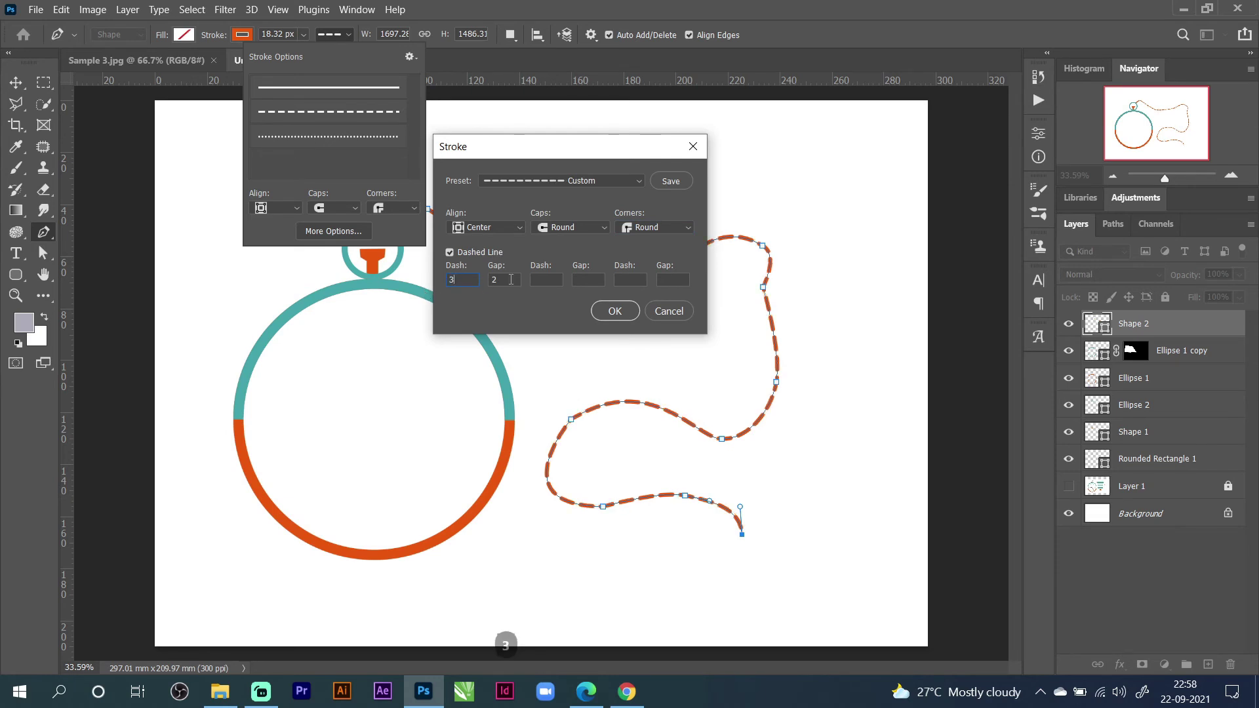
pyautogui.click(614, 311)
# Compare the dashed cord with the reference by toggling the visibility of Layer 1 and Shape 2.
pyautogui.click(1070, 487)
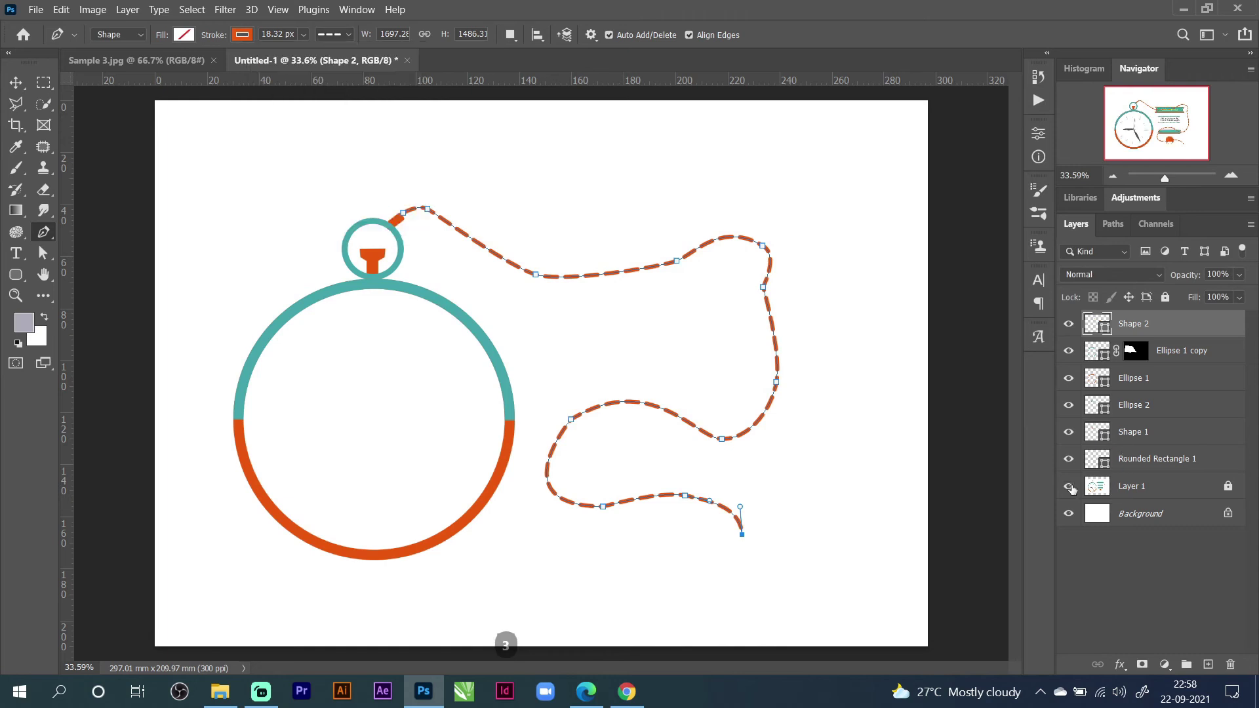
pyautogui.click(1070, 487)
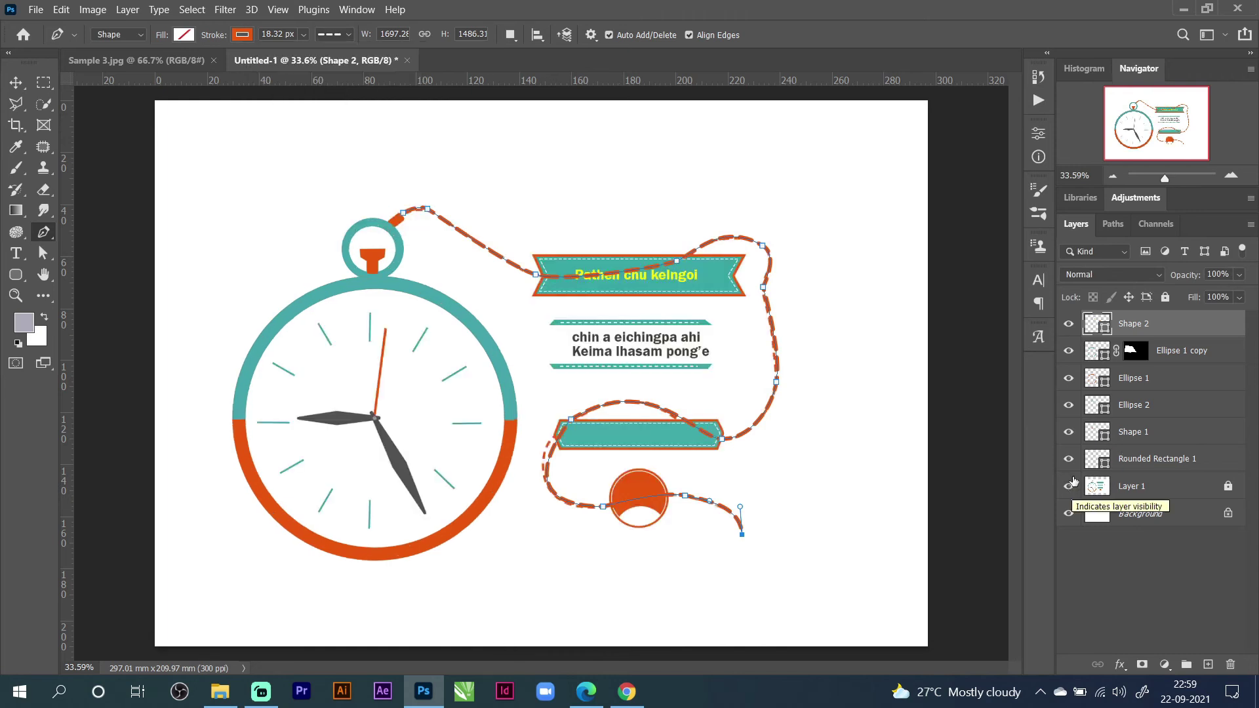
pyautogui.click(1068, 324)
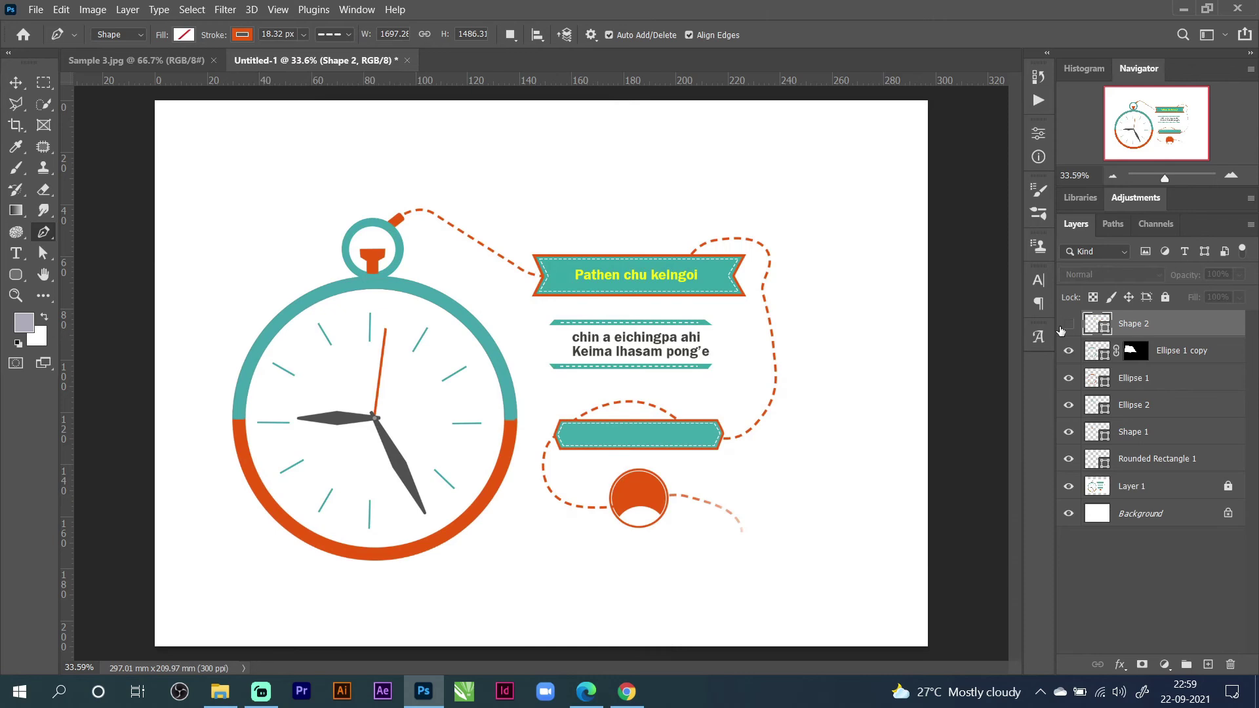
pyautogui.click(1068, 325)
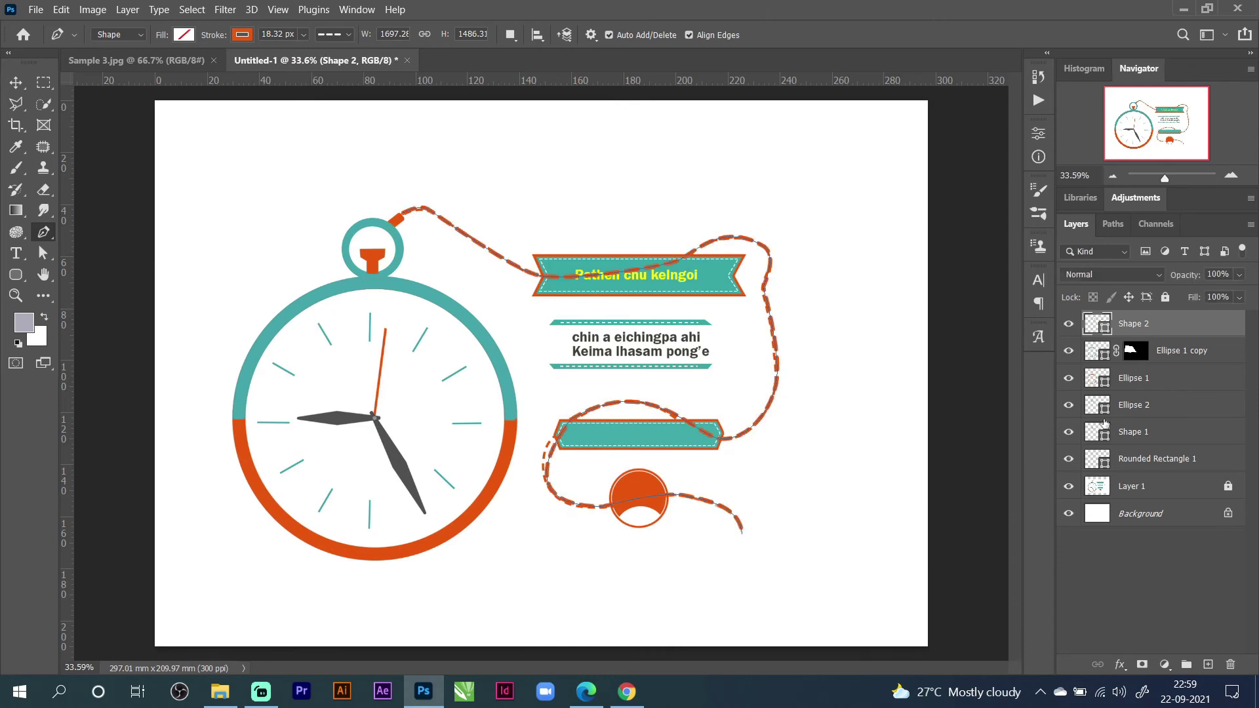
# Set the dashed cord's stroke width to 14.32 px.
pyautogui.press('Up')
pyautogui.press('Up')
pyautogui.press('Down')
pyautogui.press('Down')
pyautogui.press('Down')
pyautogui.press('Down')
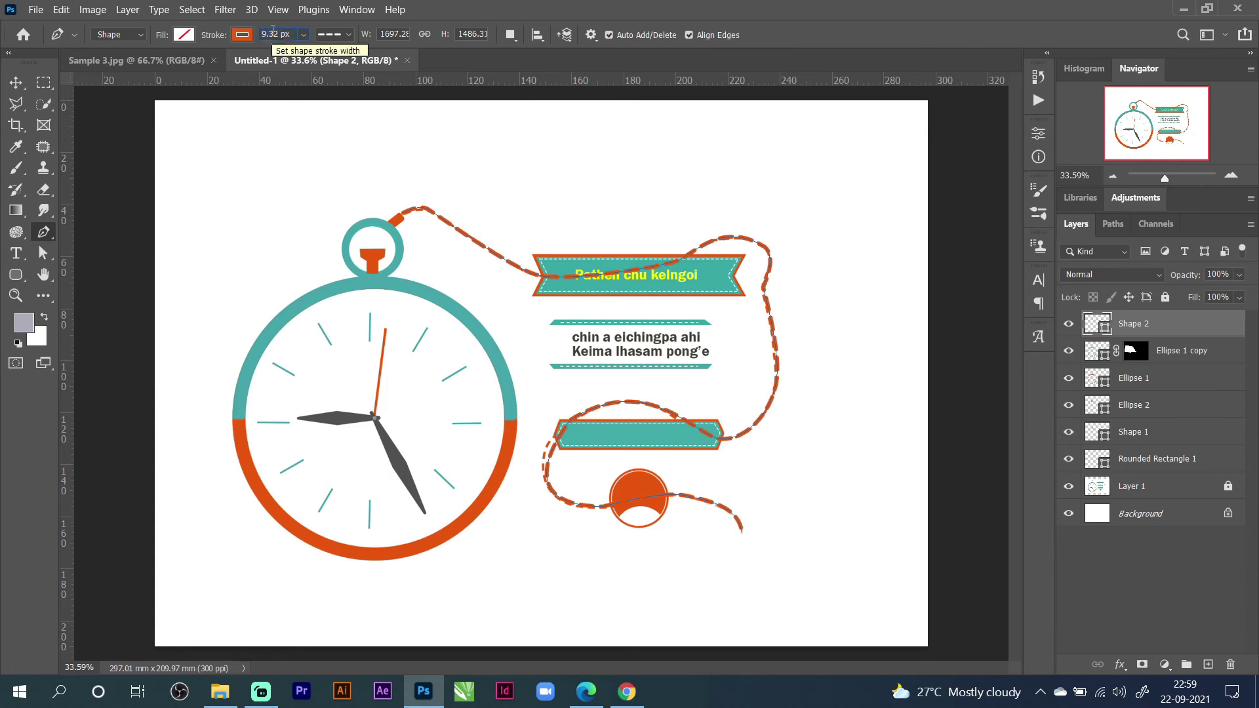
pyautogui.press('Return')
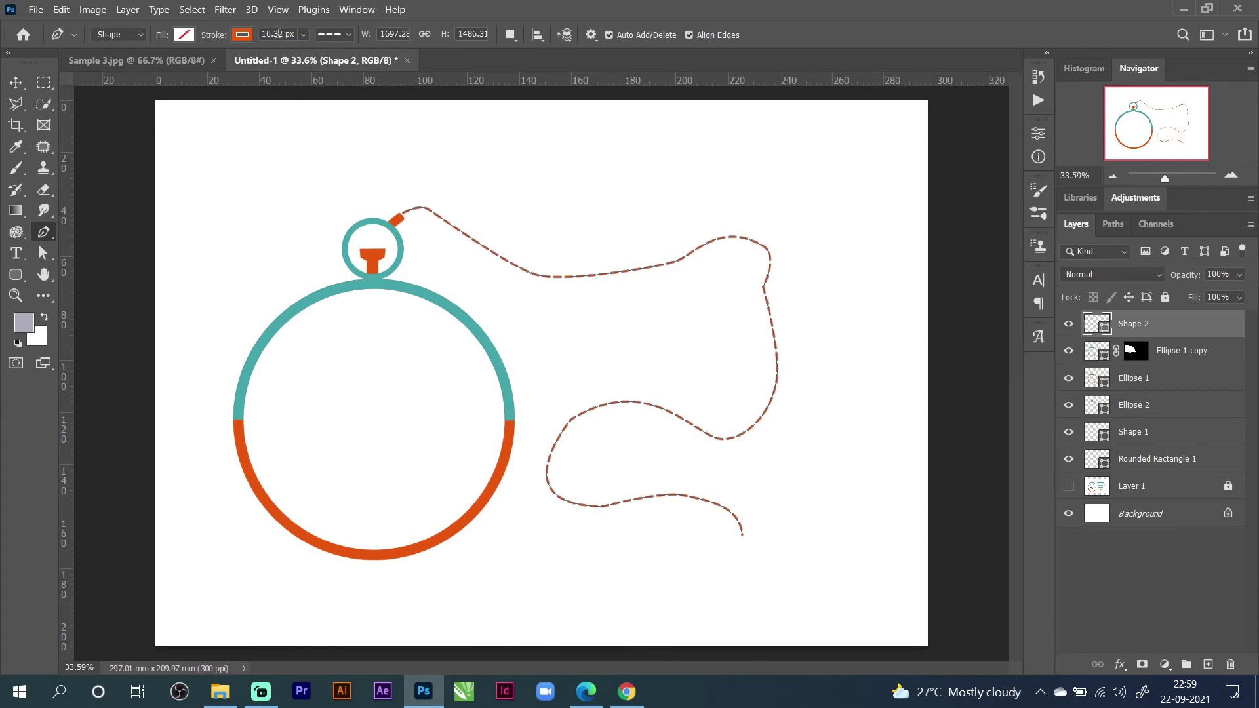
pyautogui.press('Up')
pyautogui.press('Up')
pyautogui.press('Up')
pyautogui.press('Up')
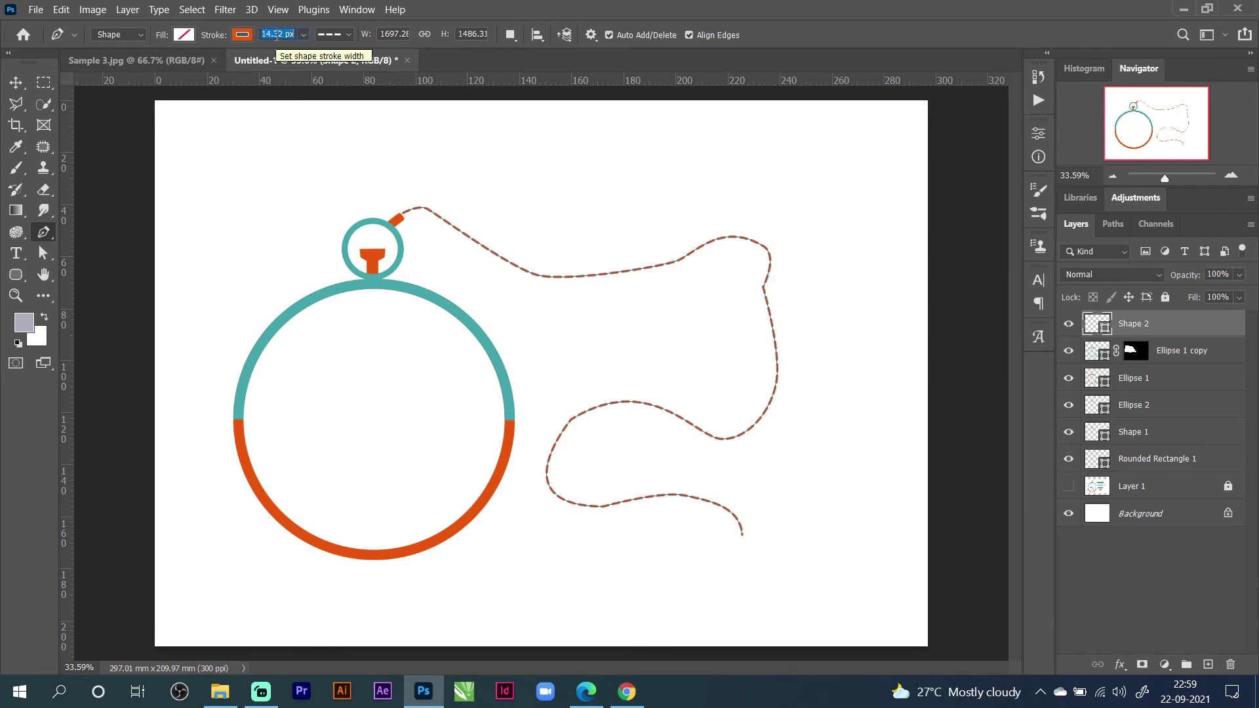
pyautogui.press('Return')
# Deselect the cord path, show the Layer 1 reference and hide the Shape 2 layer.
pyautogui.click(15, 82)
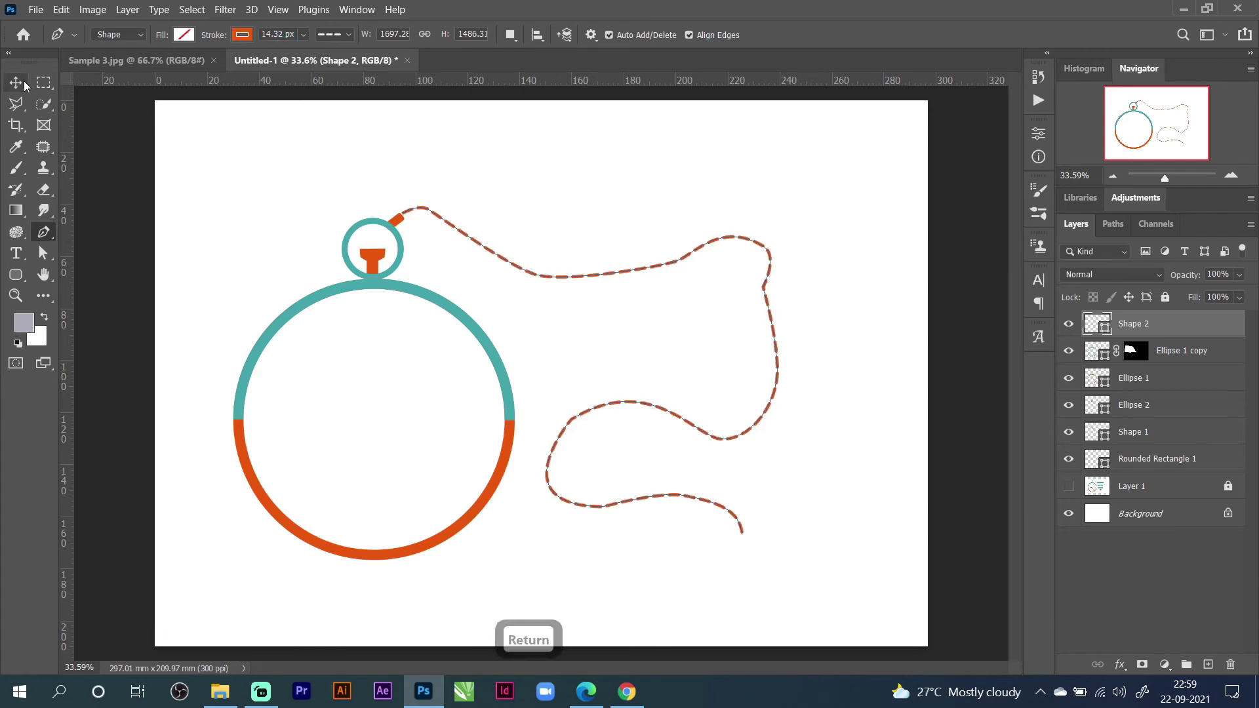
pyautogui.click(278, 201)
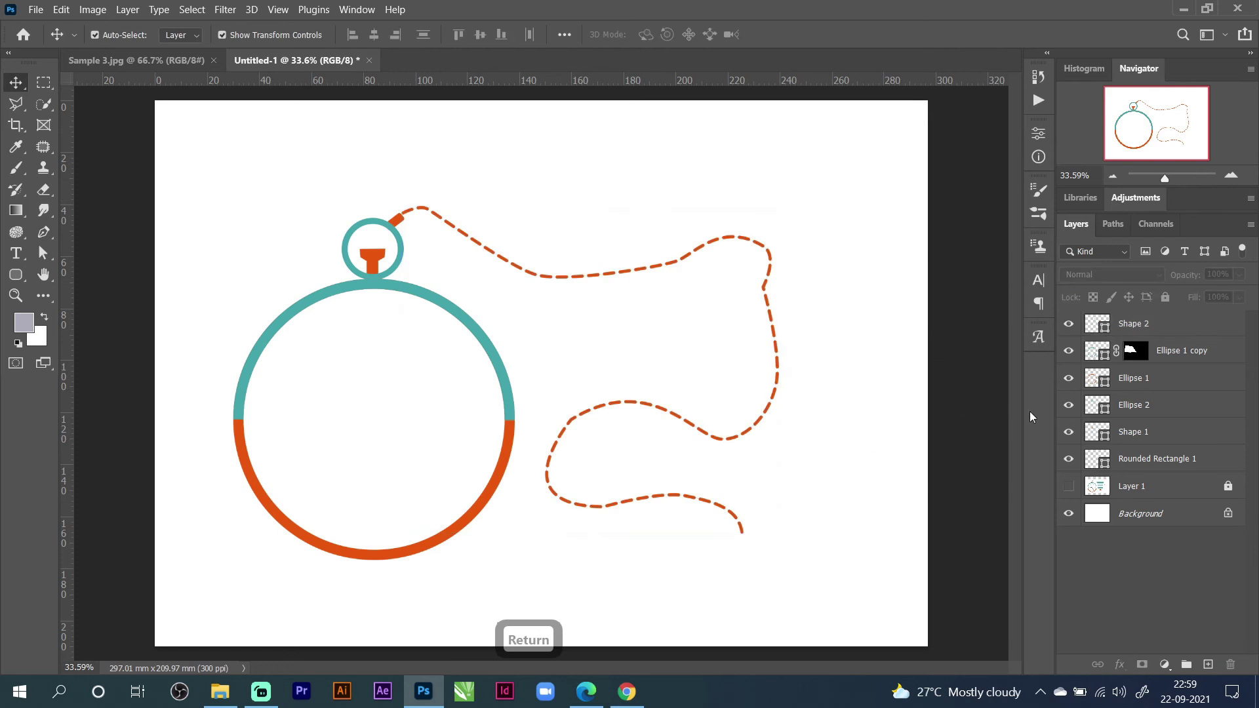
pyautogui.click(1070, 486)
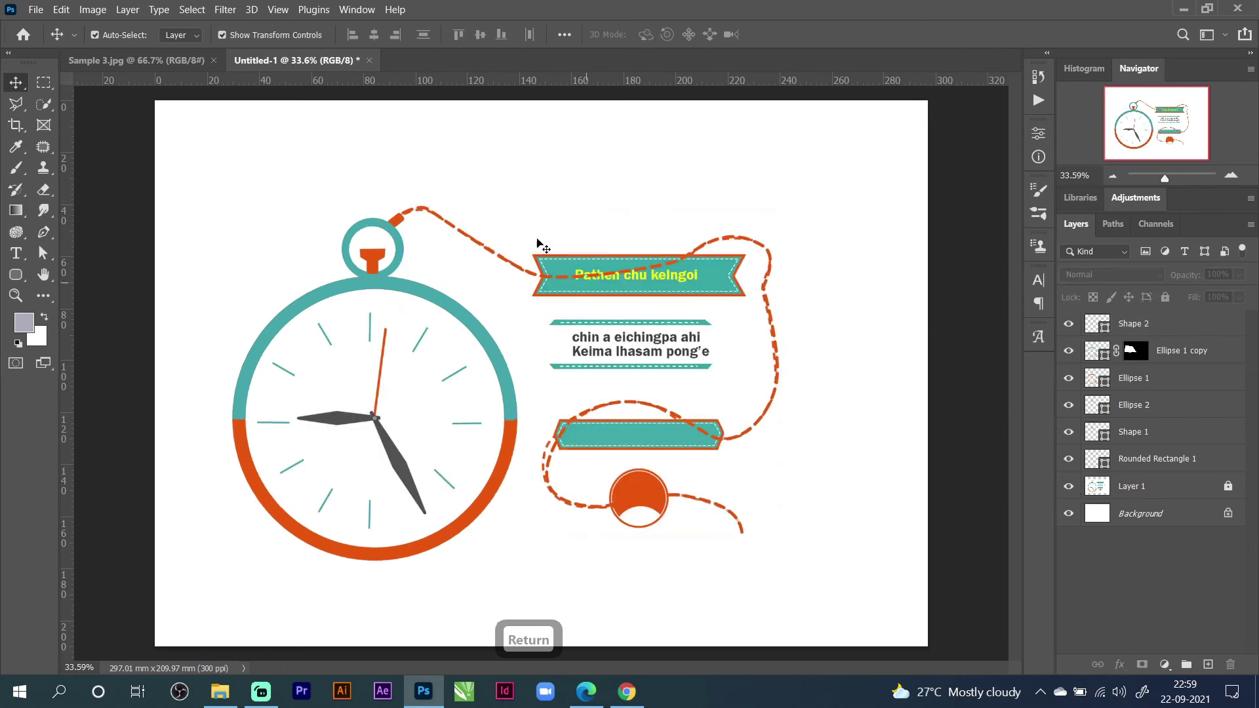
pyautogui.click(1068, 324)
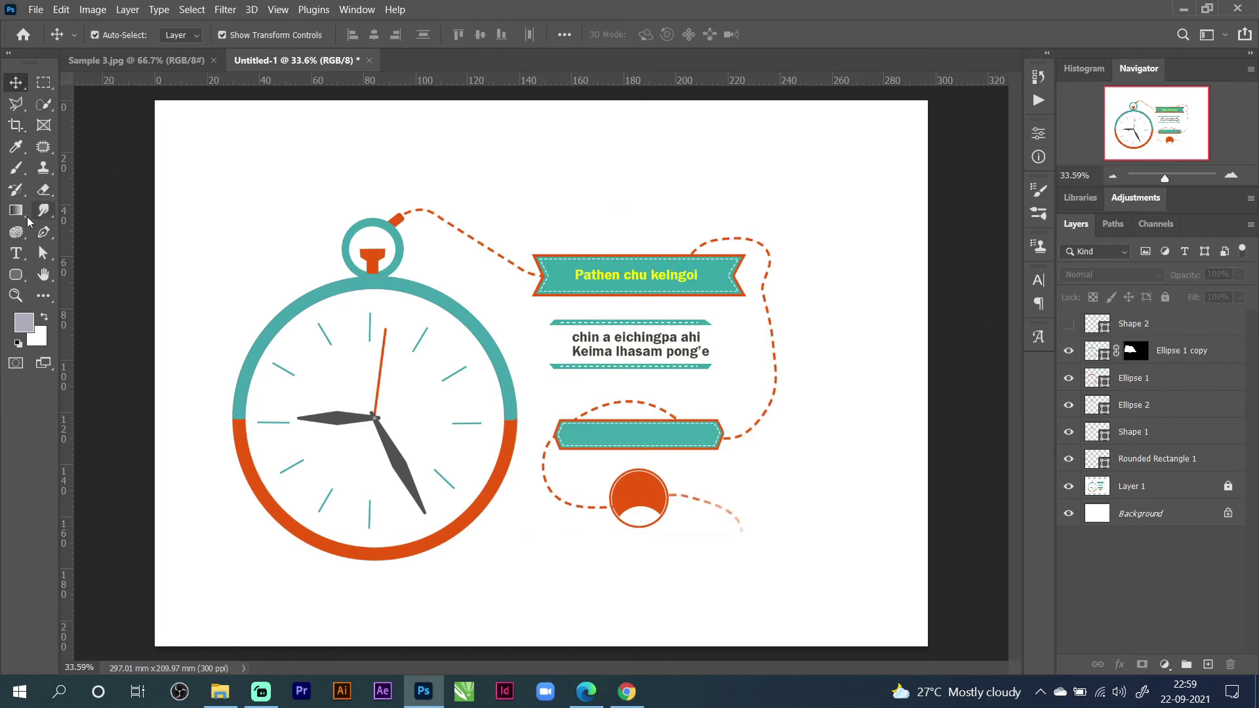
# Set up the Pen tool with a shape fill sampled from the upper banner's teal.
pyautogui.moveTo(23, 283); pyautogui.dragTo(80, 277)
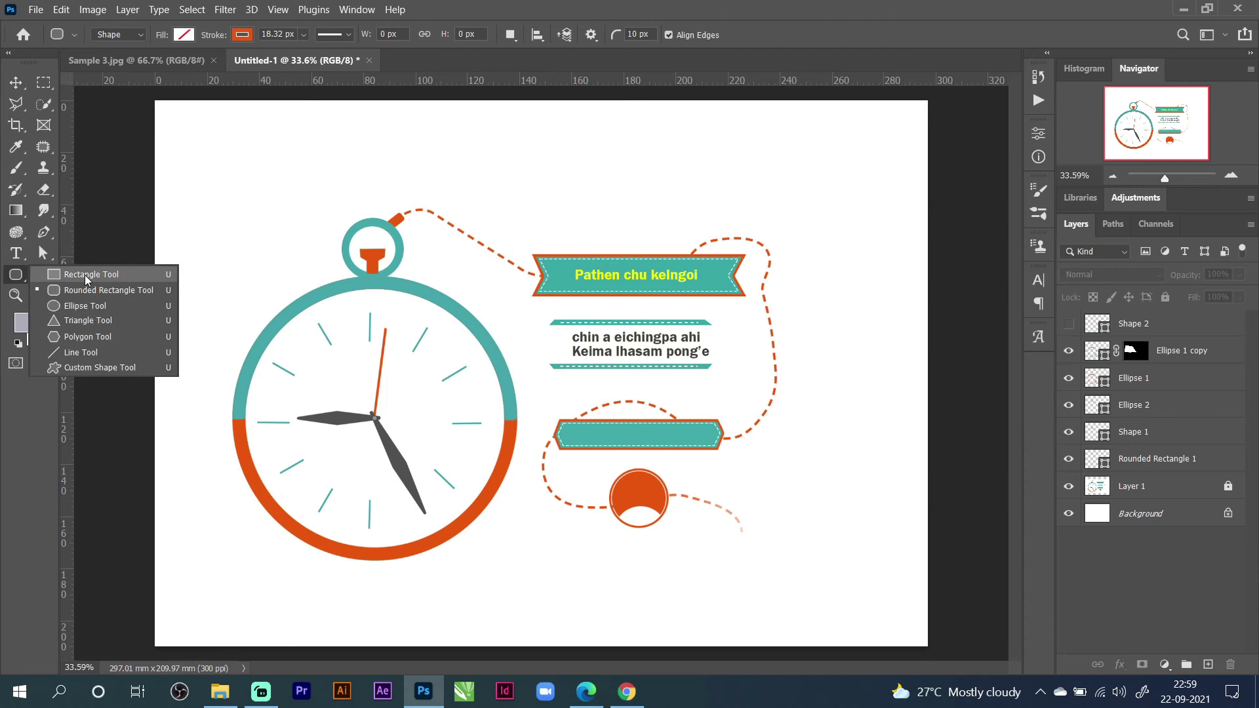
pyautogui.click(84, 274)
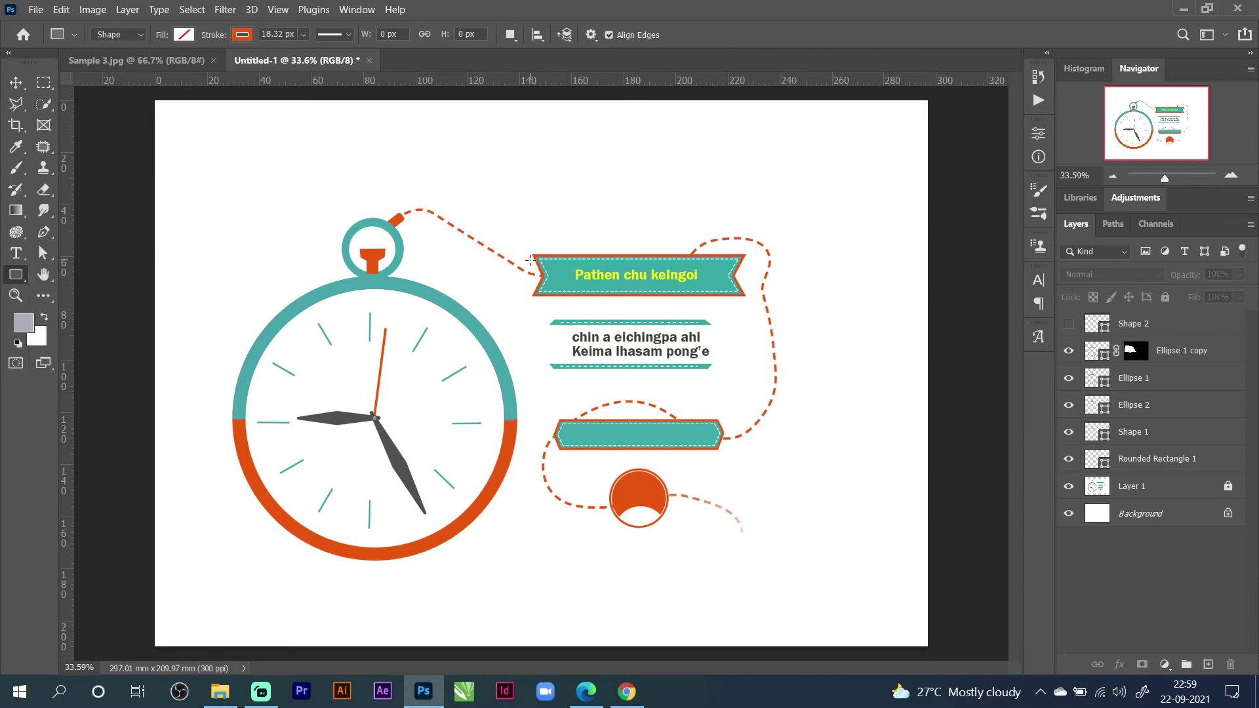
pyautogui.click(44, 231)
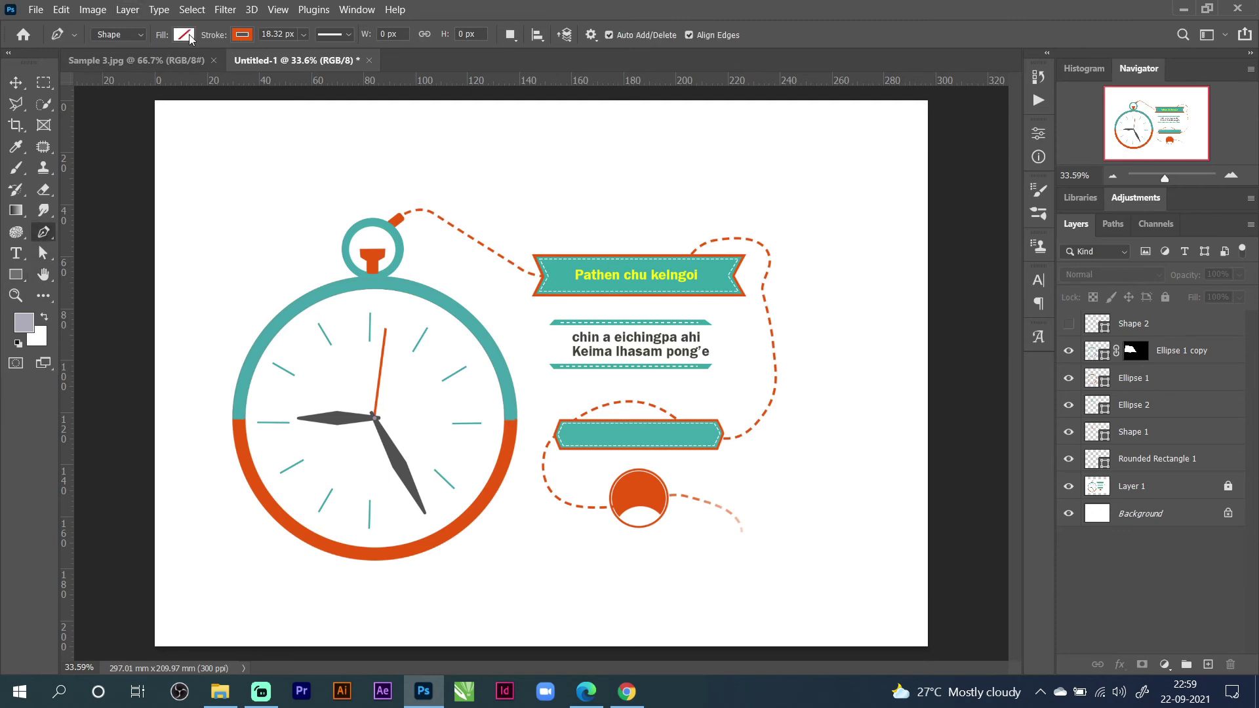
pyautogui.click(189, 38)
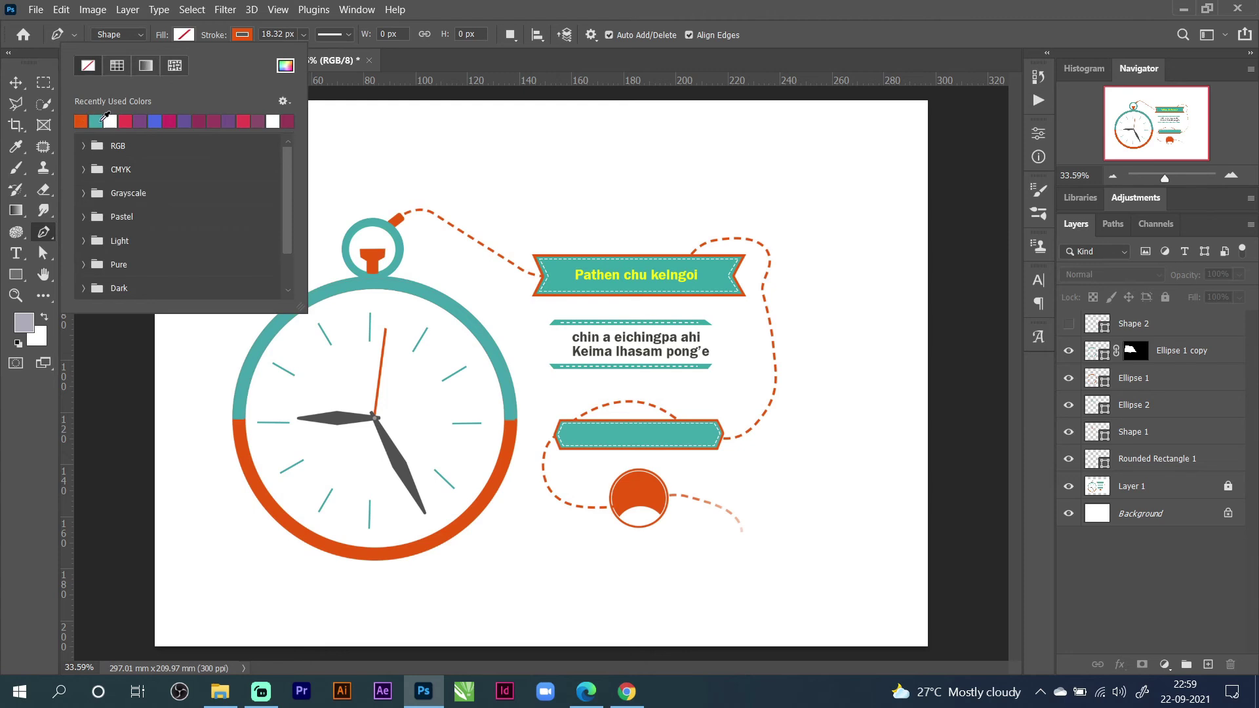
pyautogui.click(285, 66)
pyautogui.click(561, 265)
pyautogui.click(1050, 224)
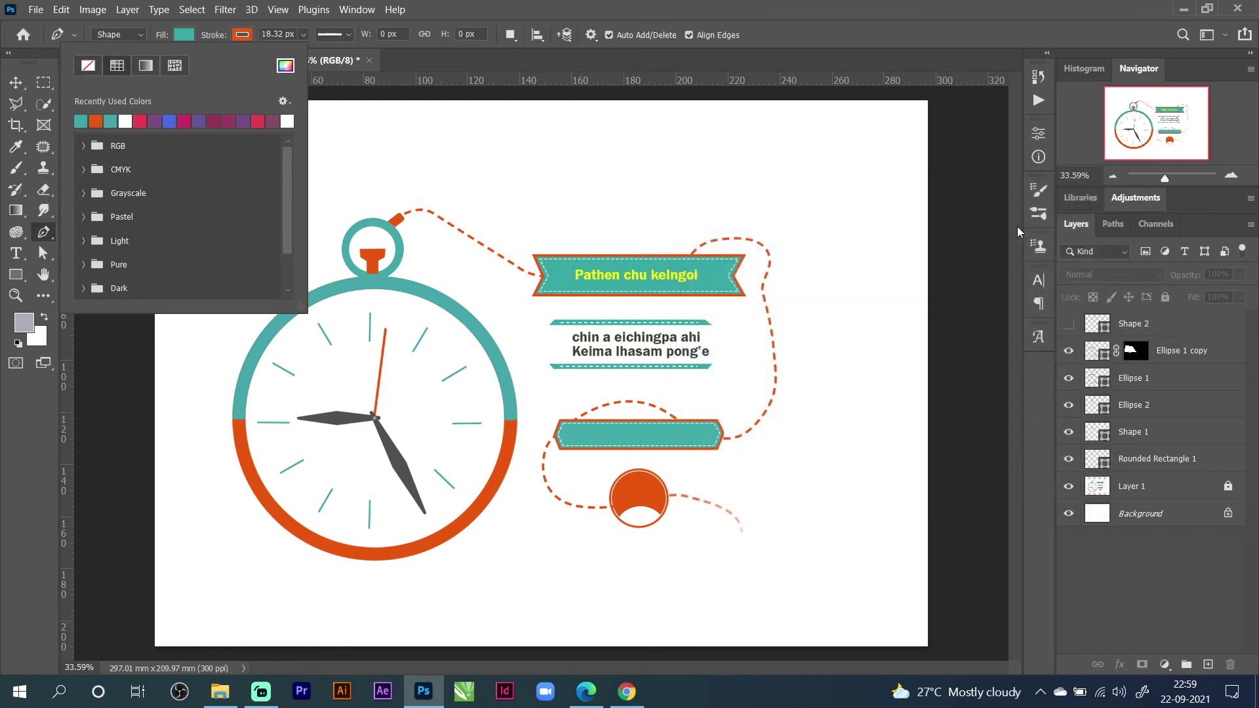
# Trace the upper banner with the Pen tool as a closed ribbon with notched ends, about 964 × 186 px.
pyautogui.hotkey('ctrl', '+')
pyautogui.hotkey('ctrl', '+')
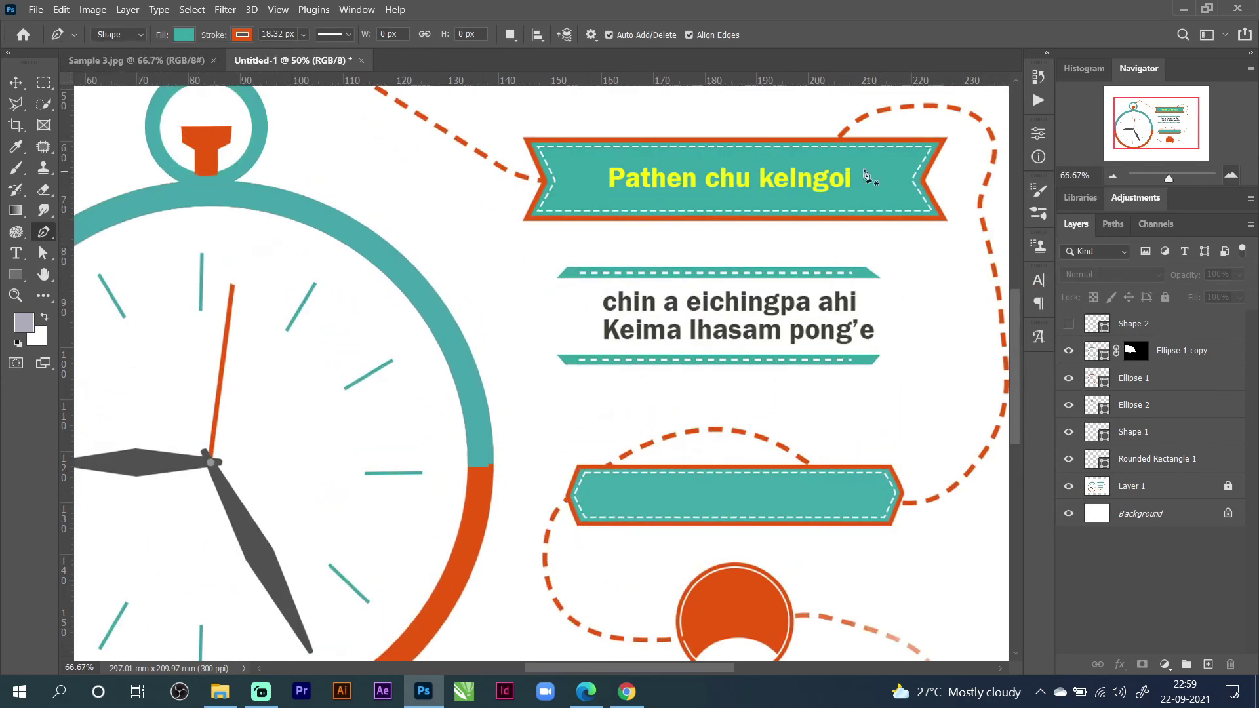
pyautogui.click(523, 139)
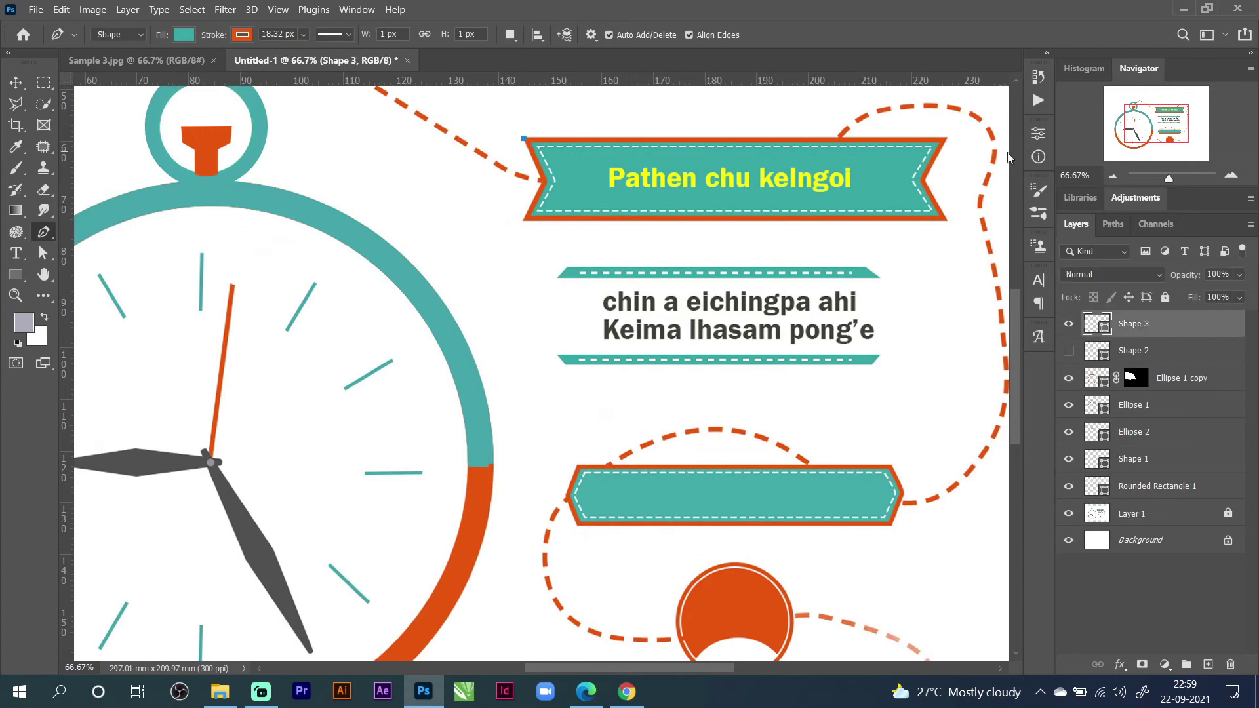
pyautogui.click(944, 139)
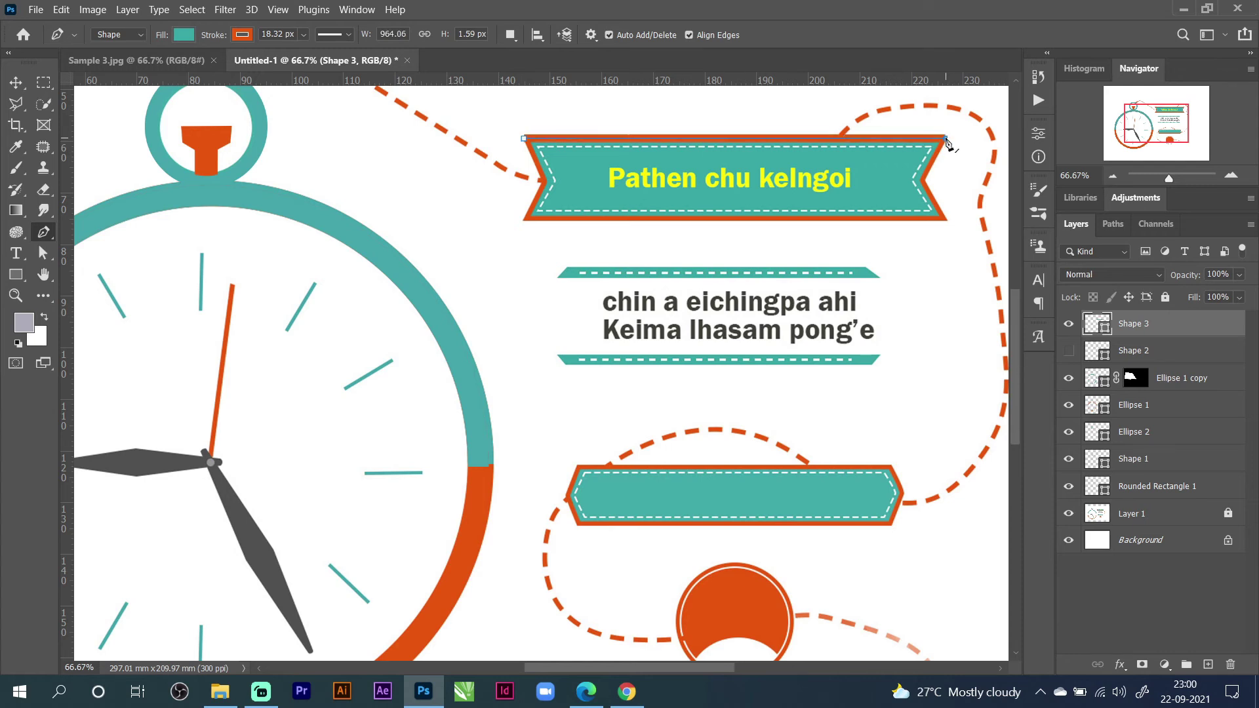
pyautogui.click(920, 178)
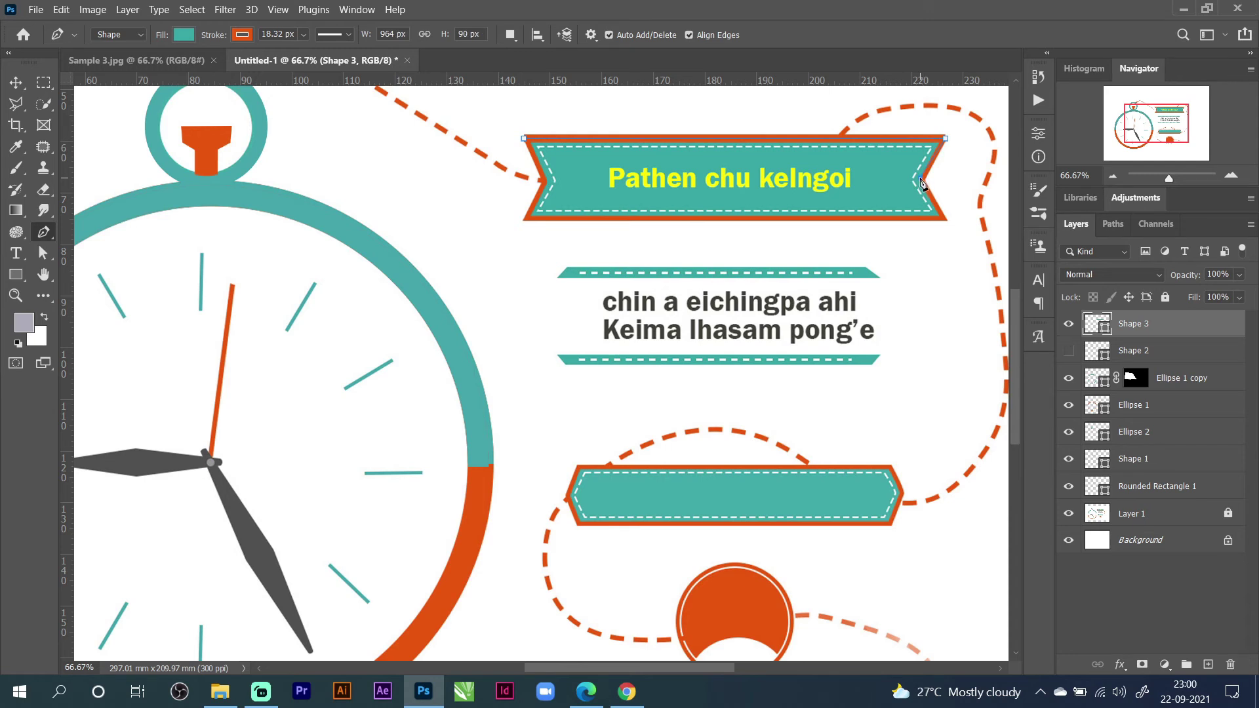
pyautogui.click(945, 220)
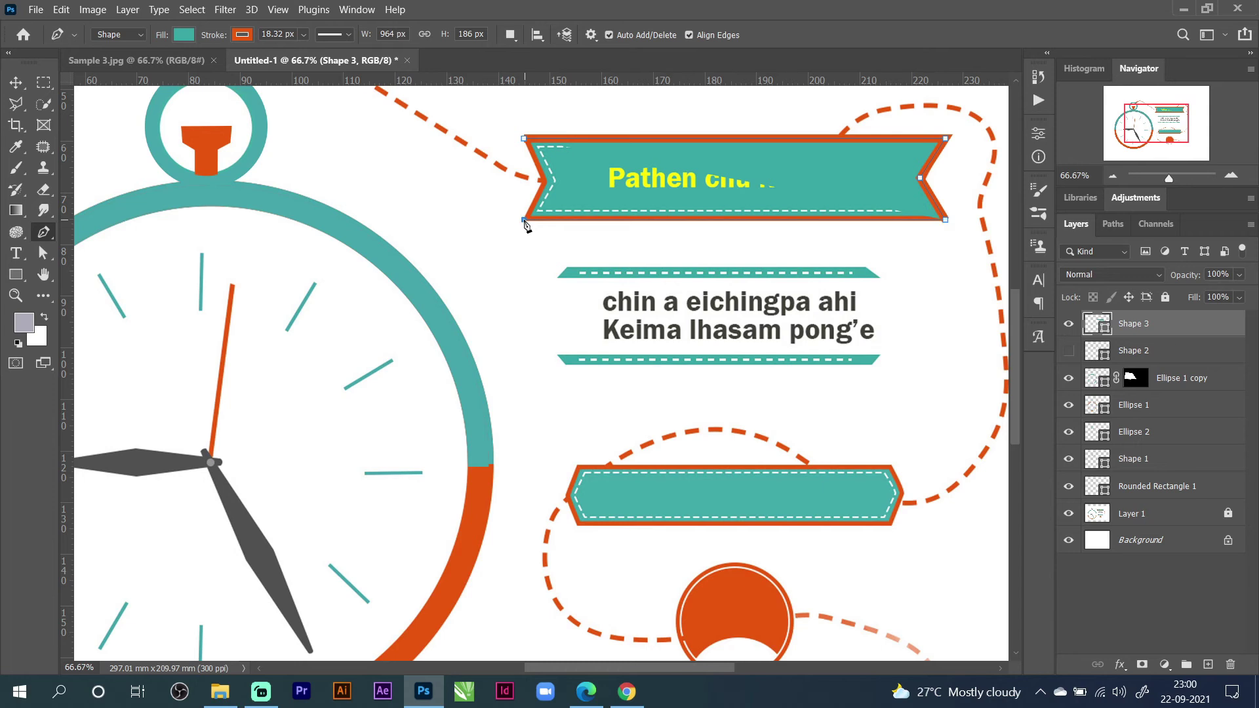
pyautogui.click(524, 221)
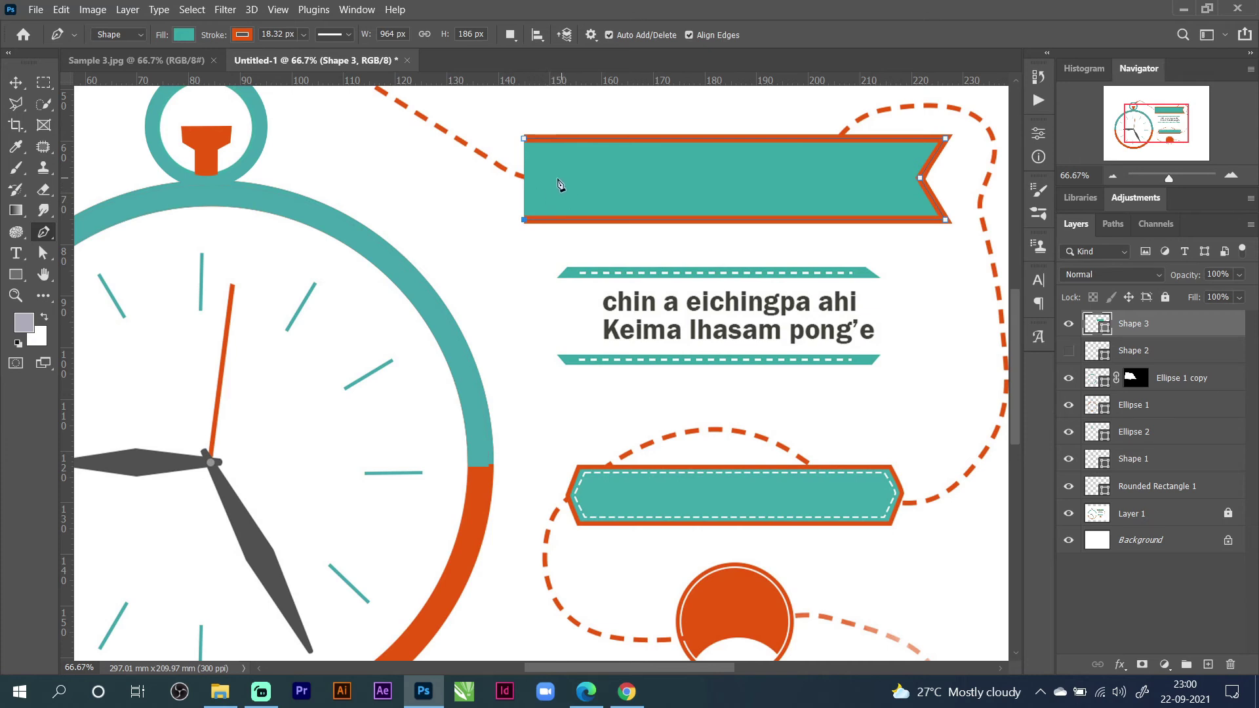
pyautogui.click(558, 180)
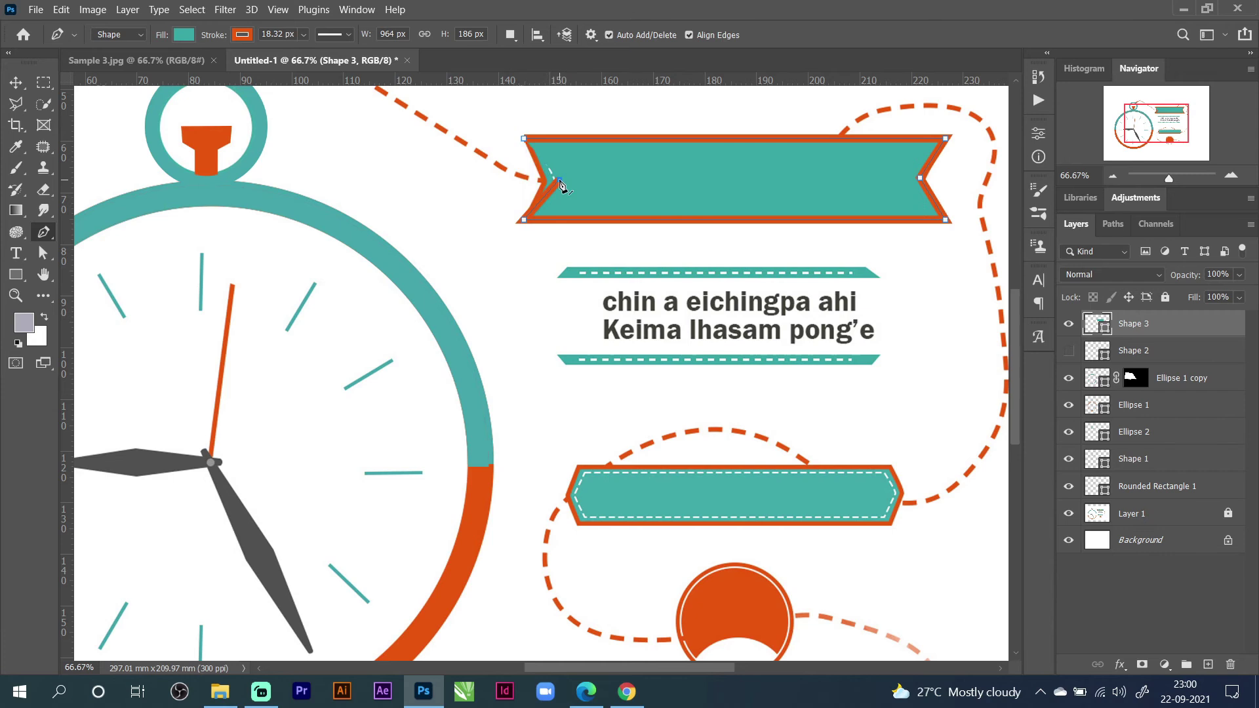
pyautogui.click(524, 139)
pyautogui.click(19, 84)
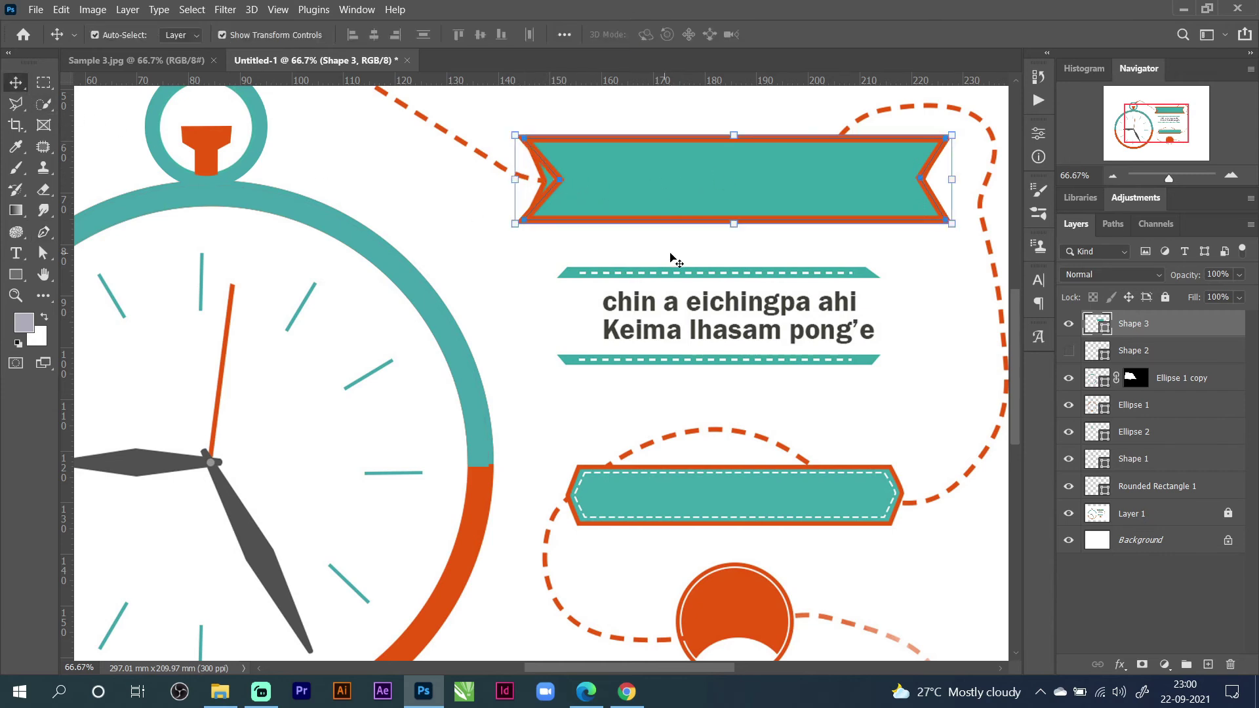
# Nudge the upper banner shape slightly down over the reference and duplicate its layer.
pyautogui.moveTo(698, 171); pyautogui.dragTo(699, 176)
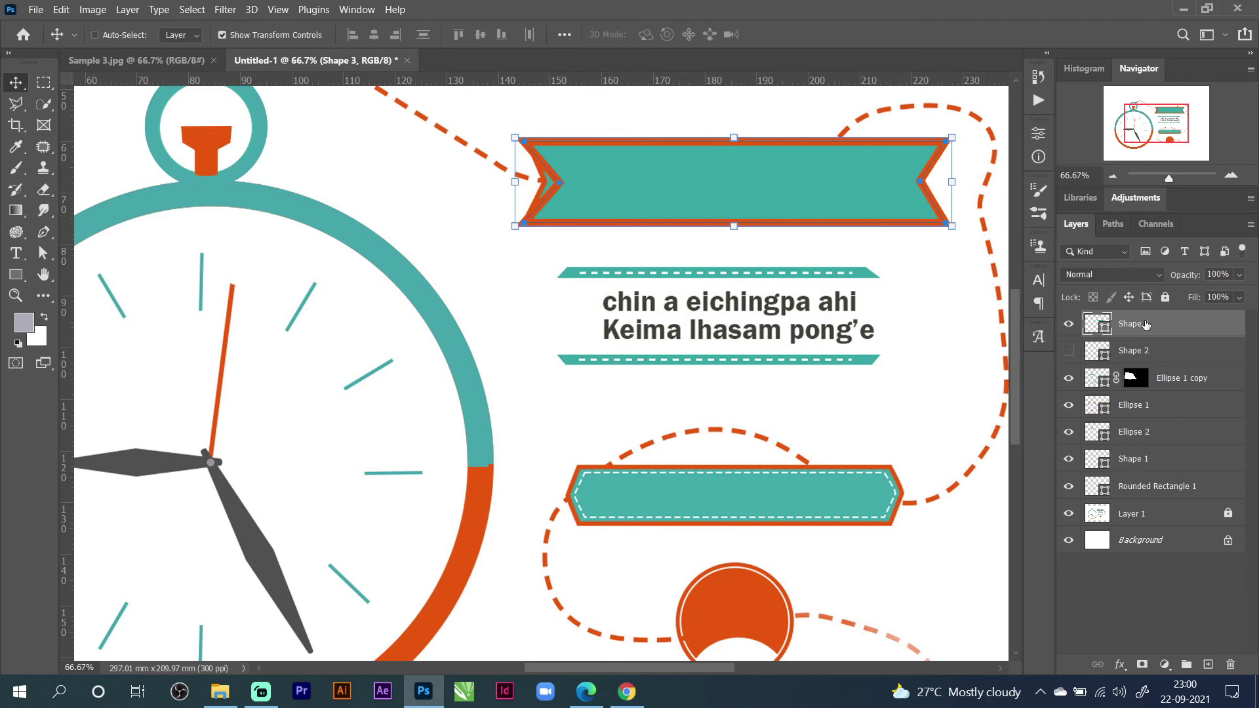
pyautogui.hotkey('ctrl', 'j')
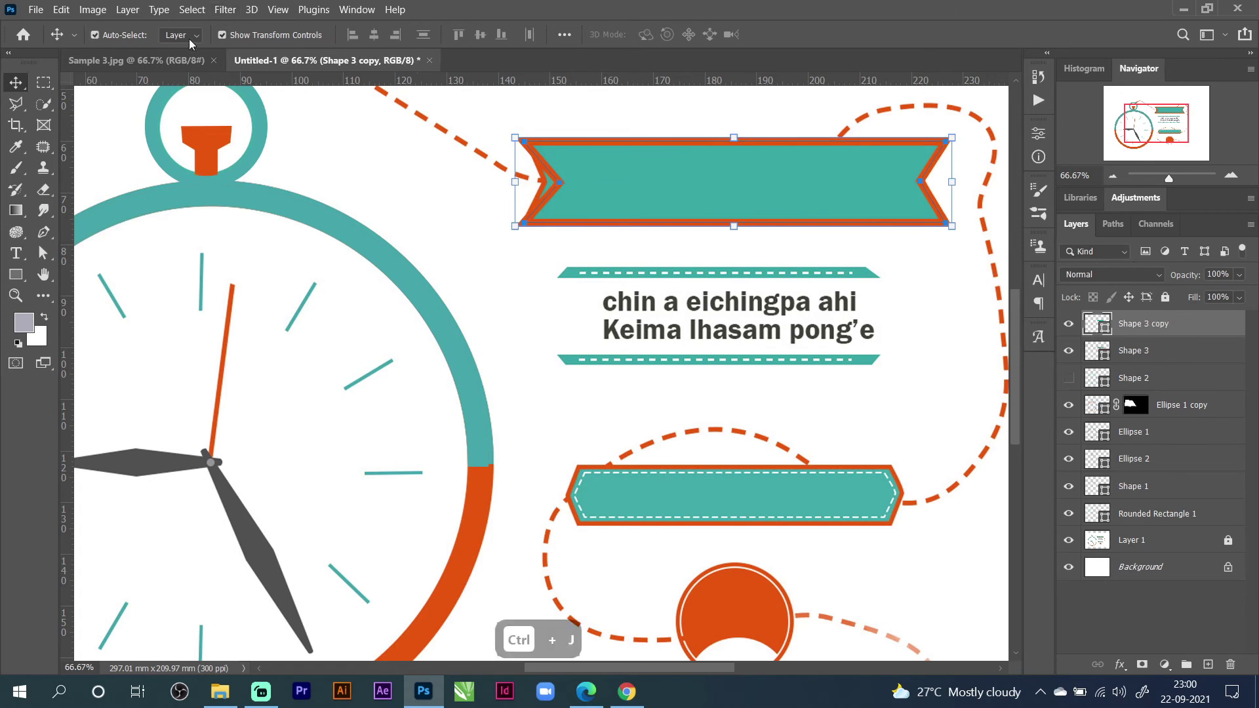
# Give the duplicated banner shape no fill and a white stroke.
pyautogui.click(1039, 137)
pyautogui.click(1039, 136)
pyautogui.click(17, 275)
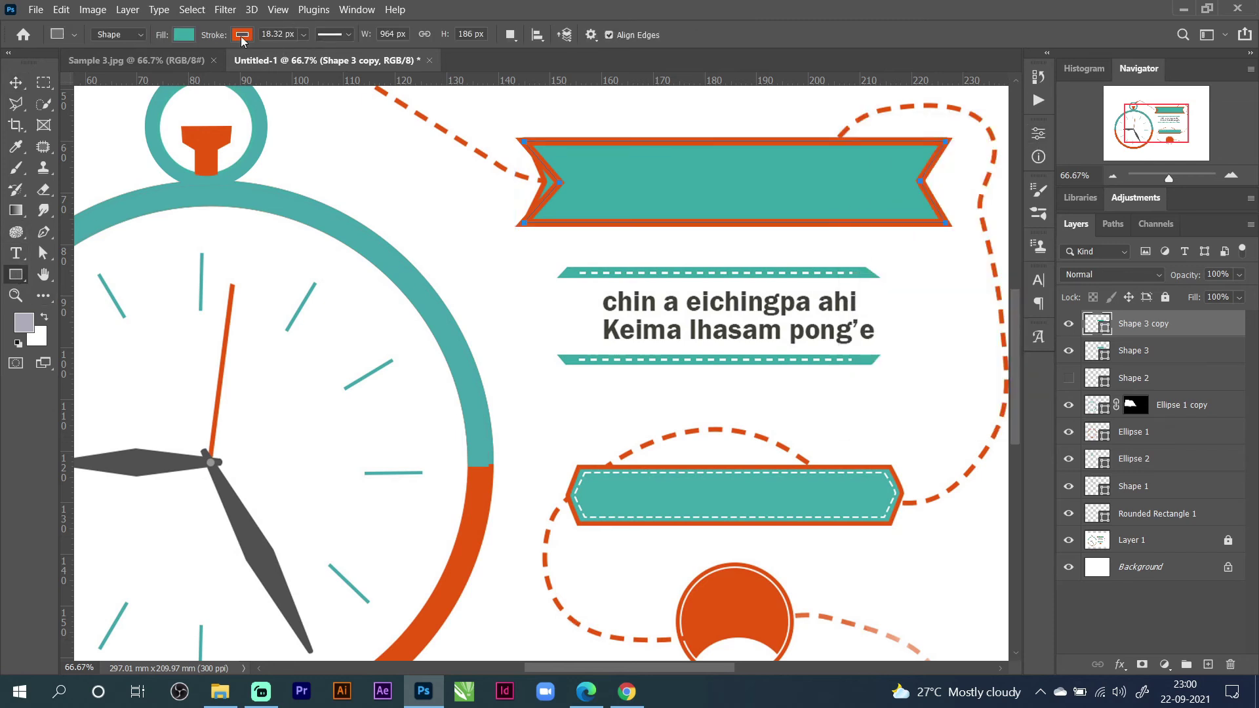
pyautogui.click(184, 36)
pyautogui.click(92, 67)
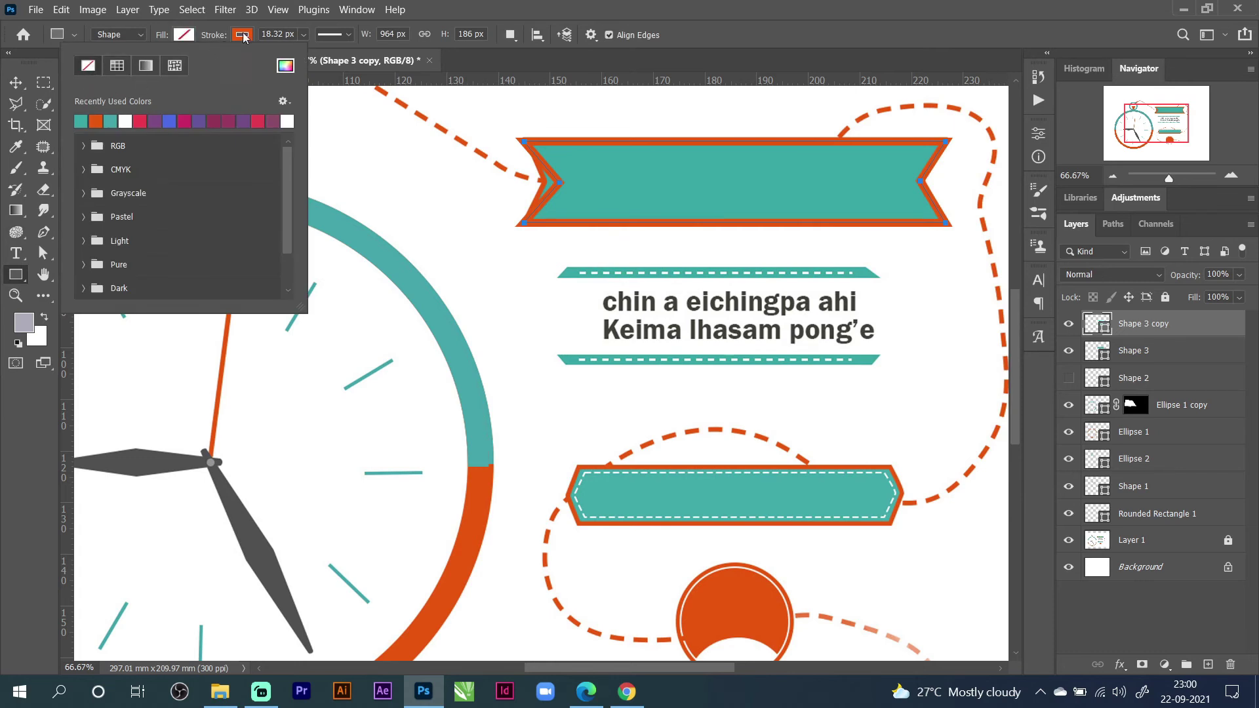
pyautogui.click(244, 36)
pyautogui.click(184, 120)
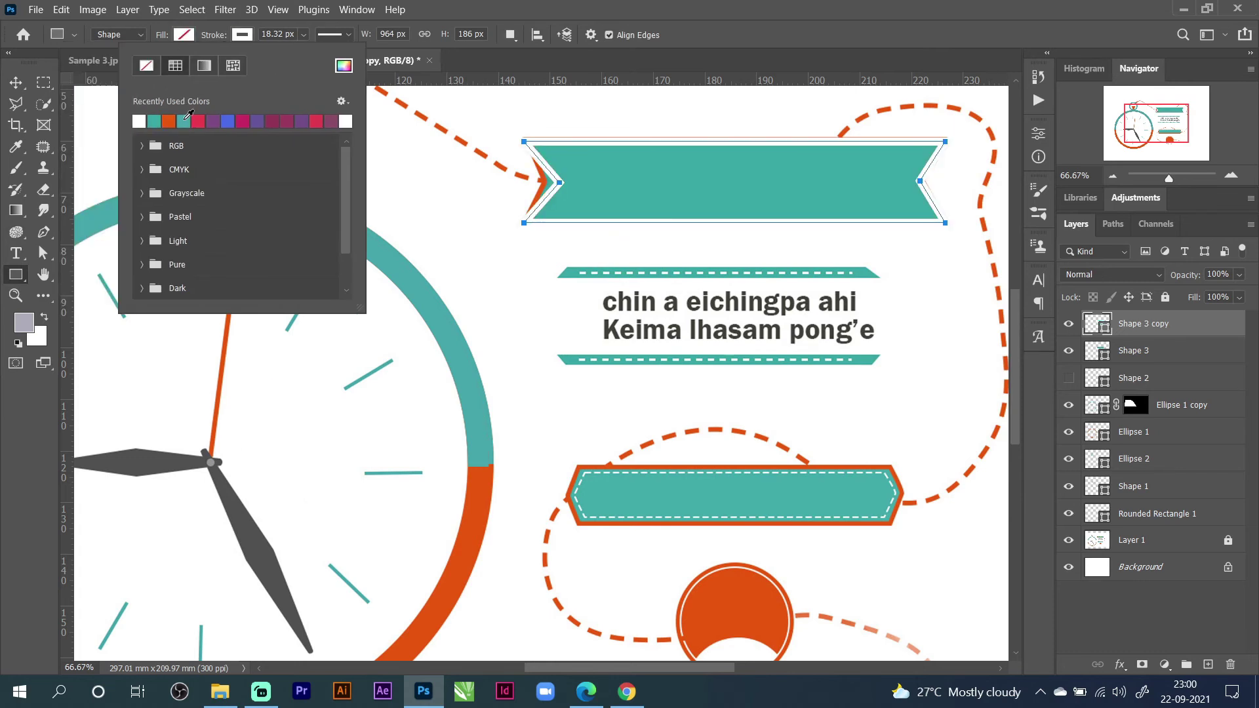
# Make the banner copy's white stroke dashed and set its width to 3.32 px.
pyautogui.click(349, 35)
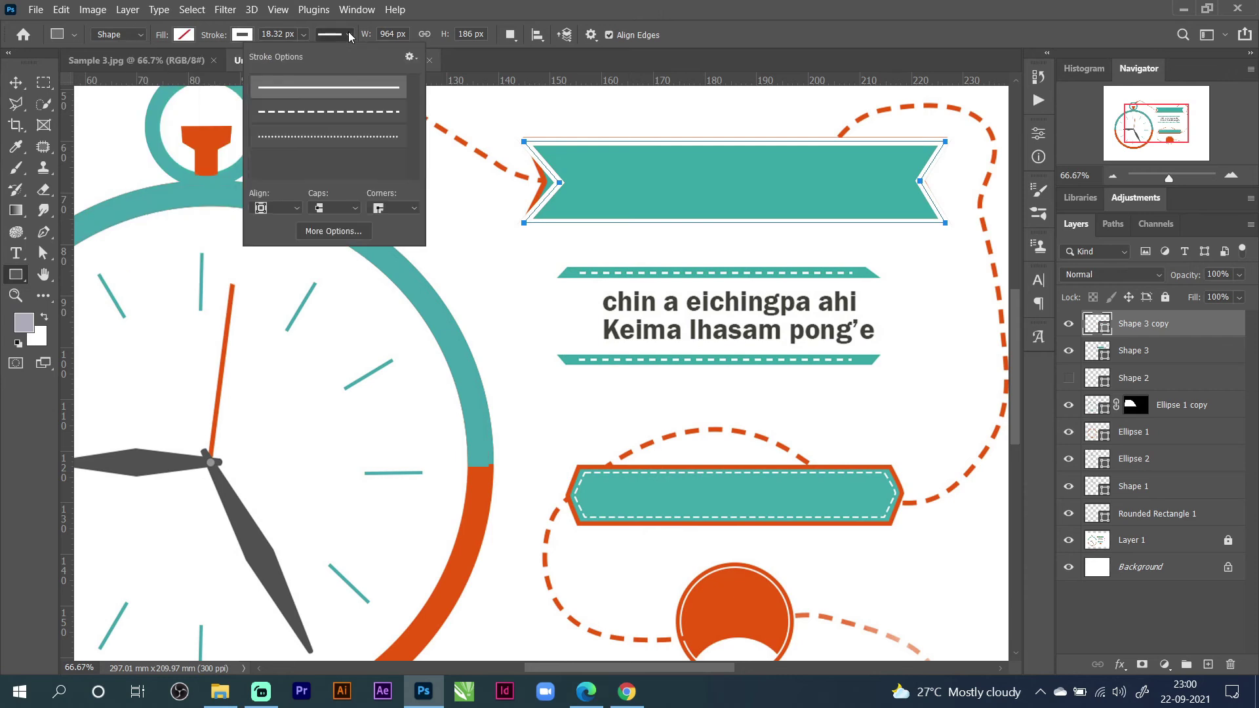
pyautogui.click(321, 113)
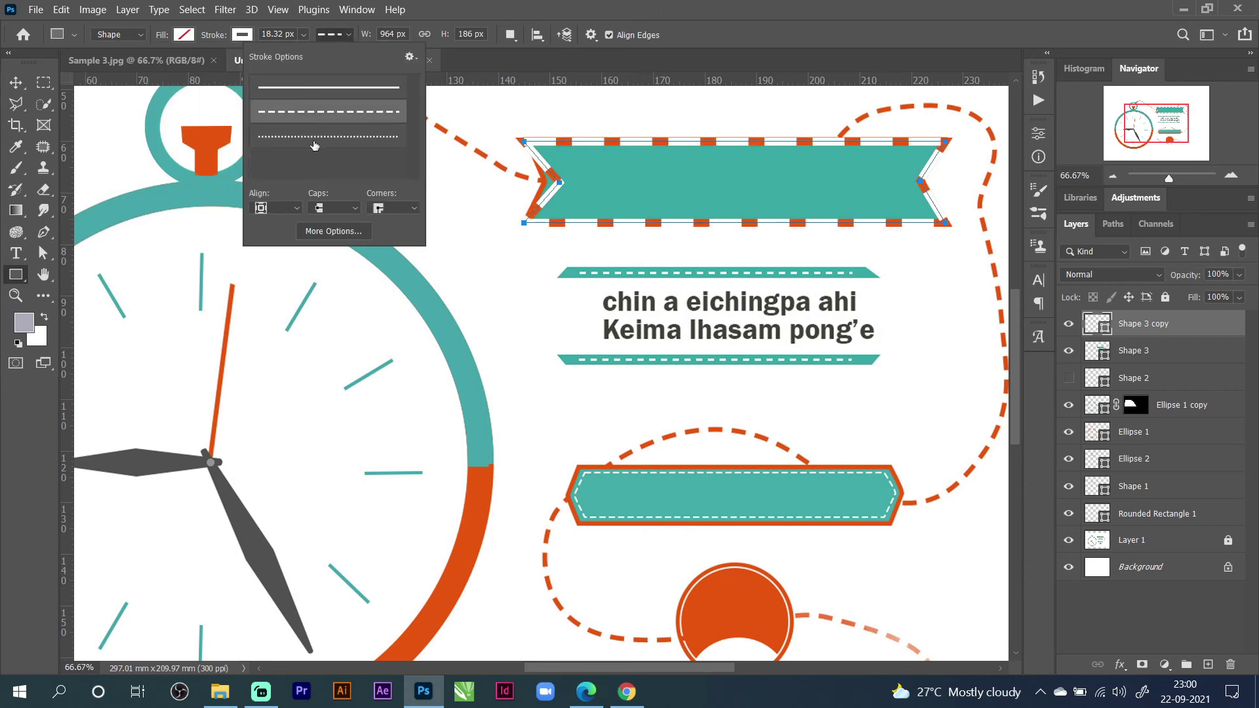
pyautogui.click(342, 38)
pyautogui.scroll(-13, 283, 33)
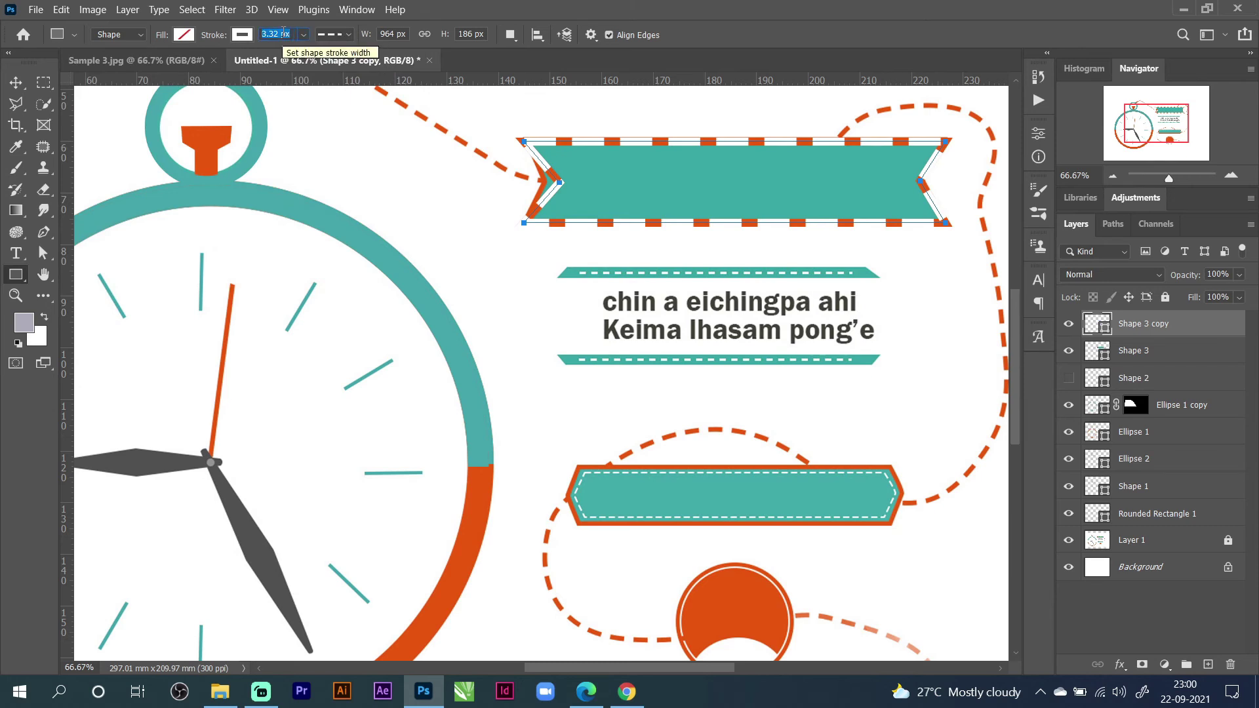
pyautogui.press('Return')
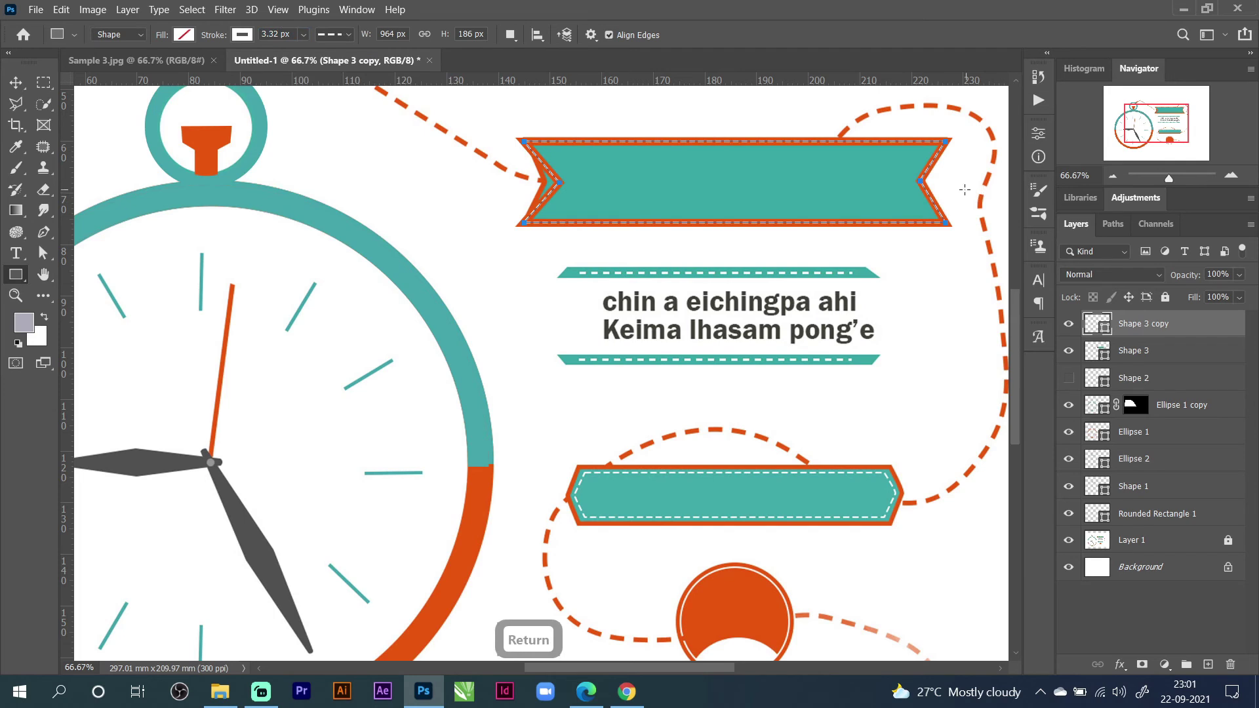
# Scale the dashed banner copy down slightly about its centre, inside the orange border.
pyautogui.click(16, 82)
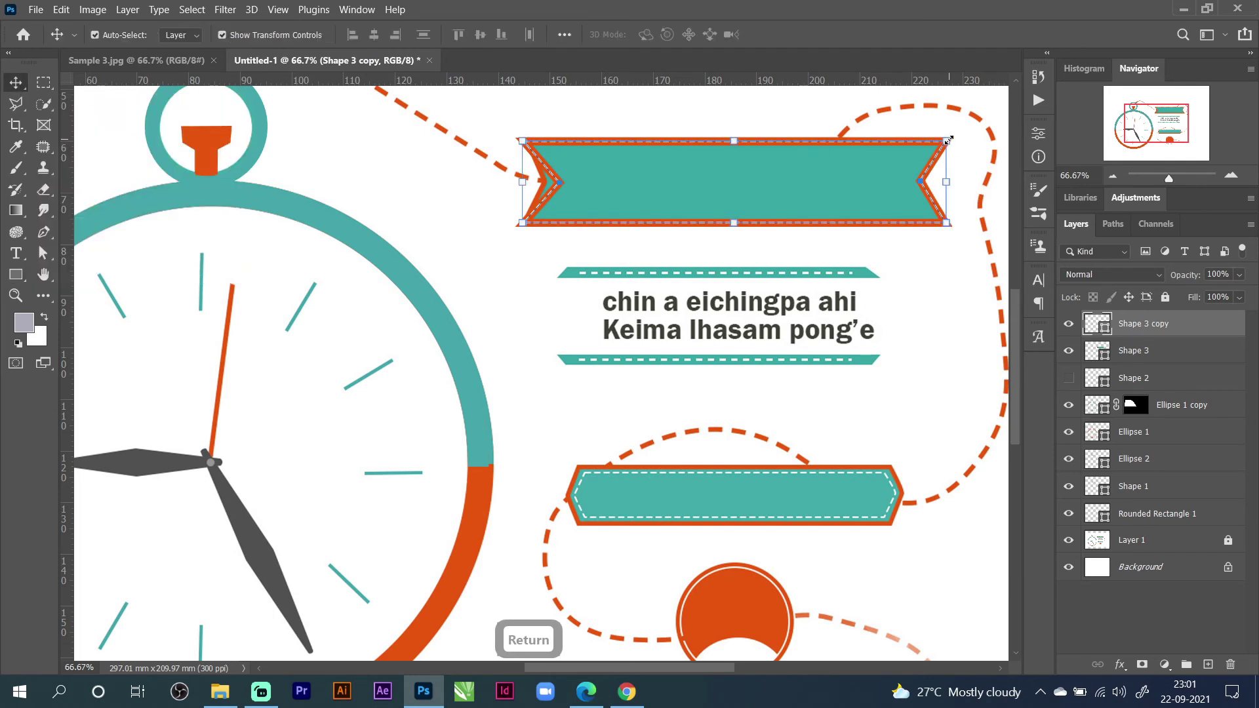
pyautogui.hotkey('ctrl', 't')
pyautogui.moveTo(948, 139); pyautogui.dragTo(936, 144)
pyautogui.press('Return')
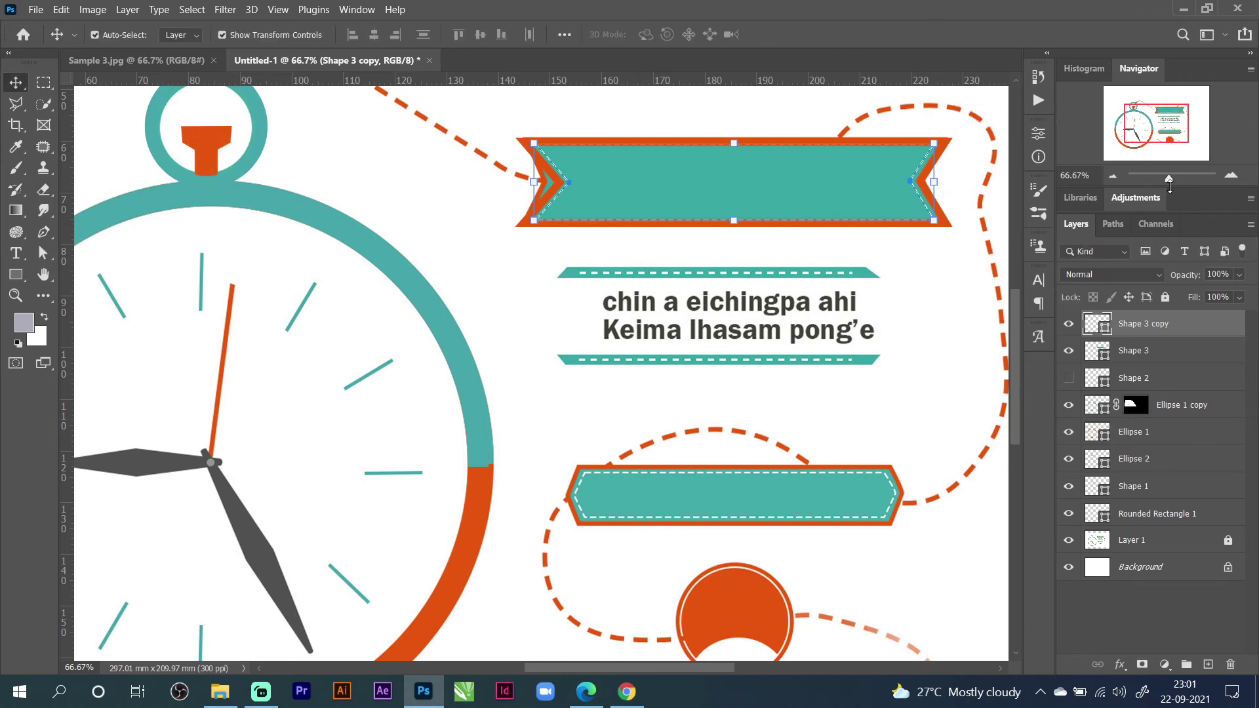
# Pull in all four sides of the dashed outline to fit it inside the banner's teal area, about 889 × 149 px.
pyautogui.moveTo(1215, 174); pyautogui.dragTo(1174, 175)
pyautogui.moveTo(1157, 131); pyautogui.dragTo(1163, 109)
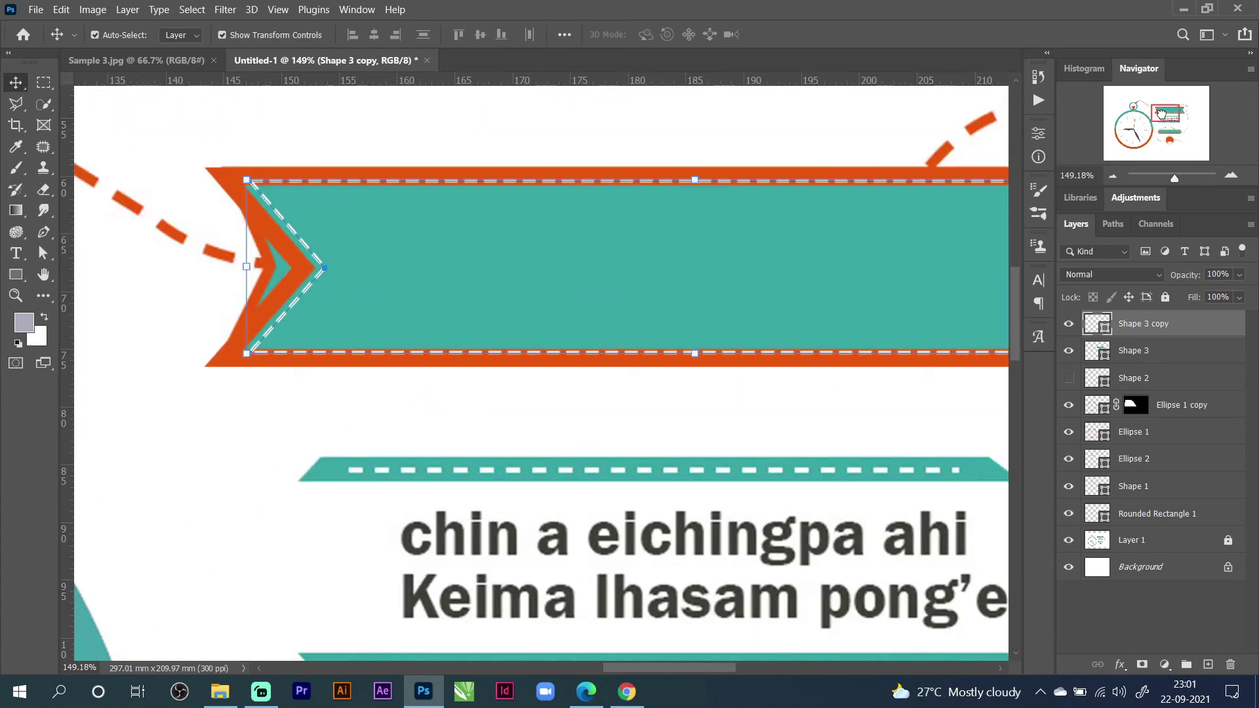
pyautogui.moveTo(693, 180); pyautogui.dragTo(692, 190)
pyautogui.hotkey('ctrl', 'z')
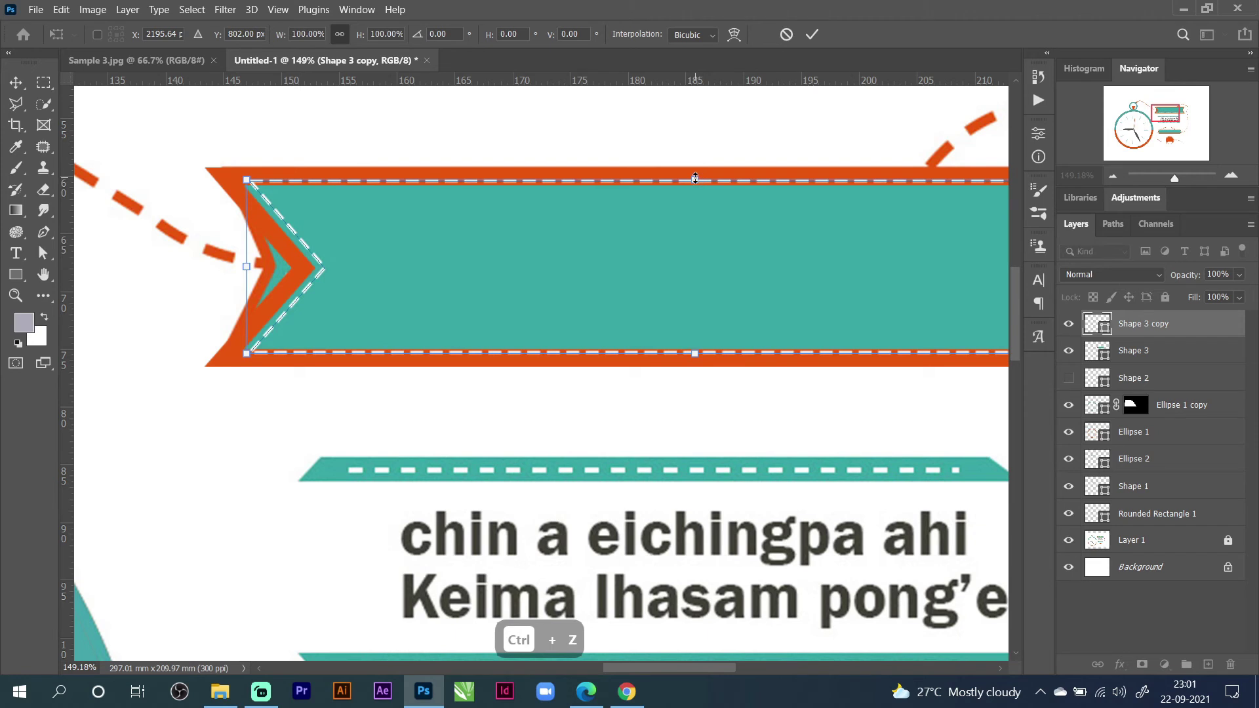
pyautogui.moveTo(692, 178); pyautogui.dragTo(689, 190)
pyautogui.moveTo(690, 355); pyautogui.dragTo(689, 341)
pyautogui.moveTo(248, 269); pyautogui.dragTo(270, 277)
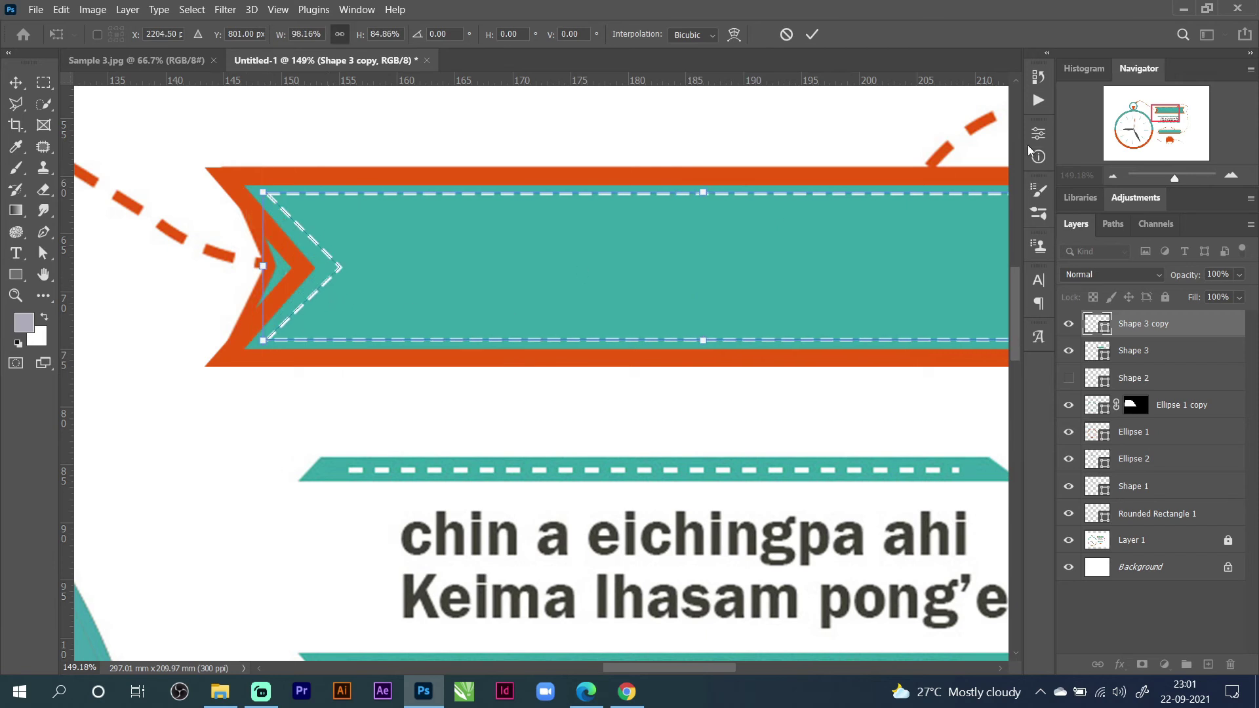
pyautogui.click(1110, 175)
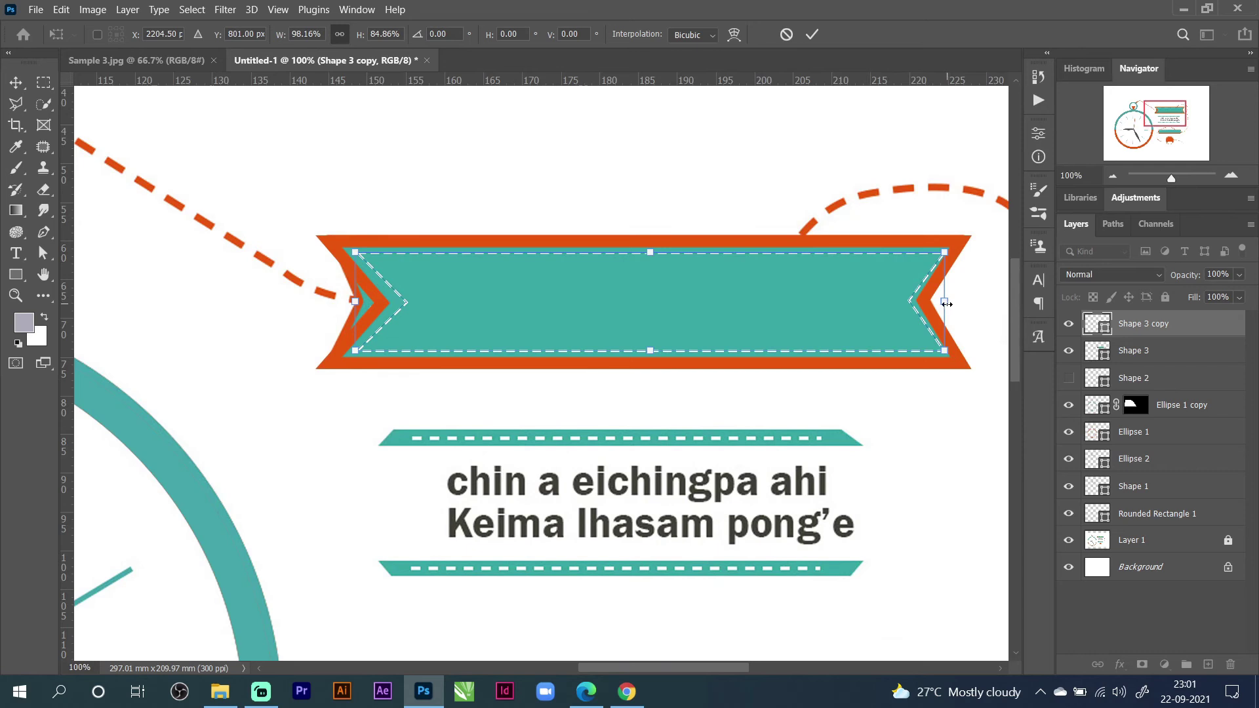
pyautogui.moveTo(946, 303); pyautogui.dragTo(943, 304)
pyautogui.click(812, 34)
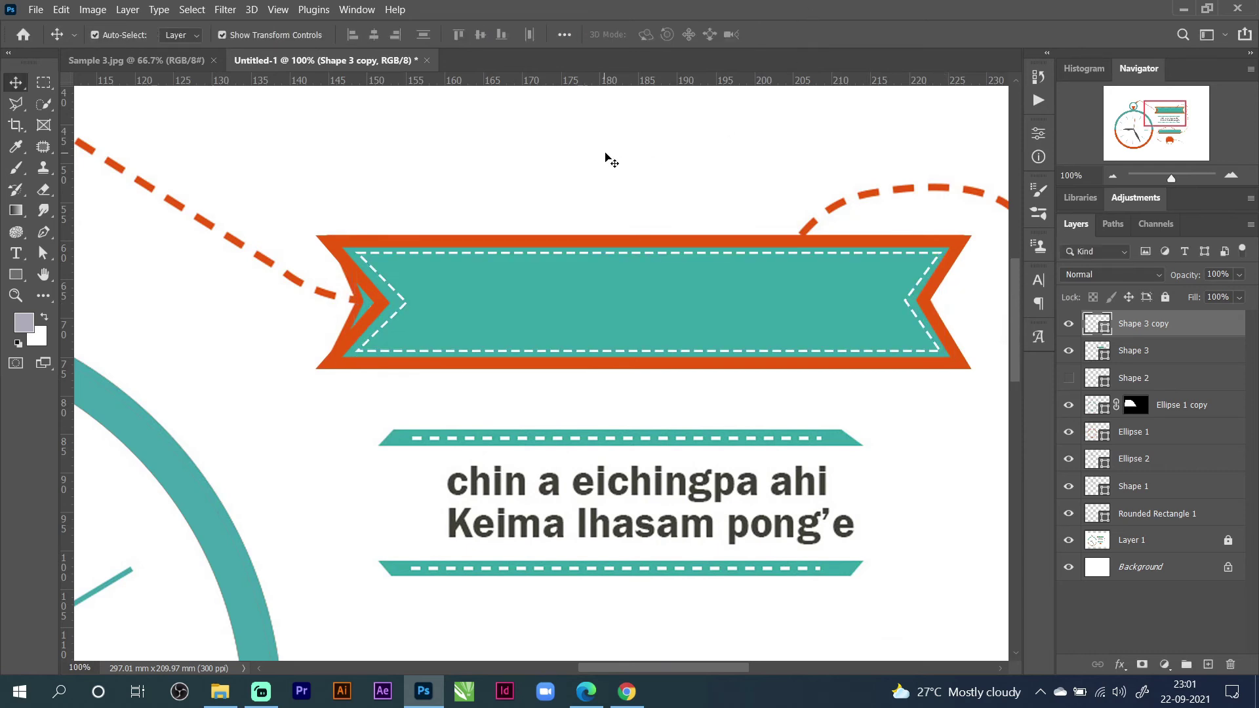
# Hide the Layer 1 reference to inspect the redrawn banner on its own.
pyautogui.click(675, 308)
pyautogui.click(1069, 540)
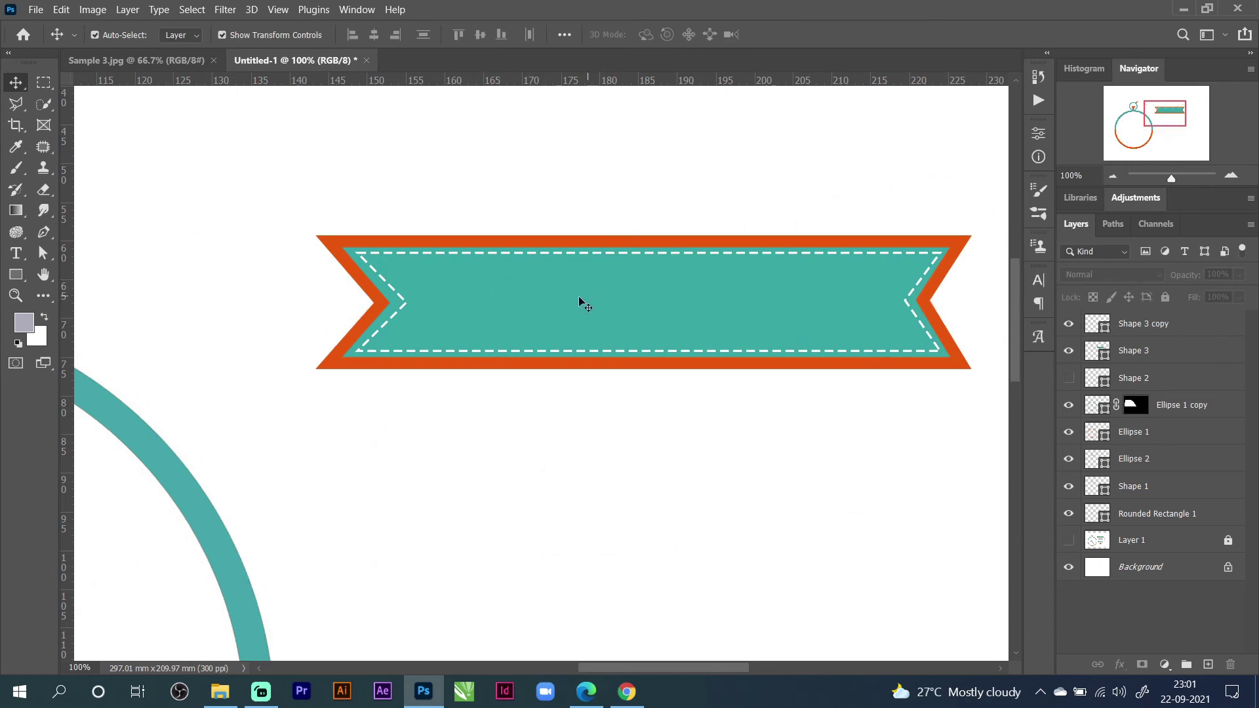
pyautogui.click(406, 310)
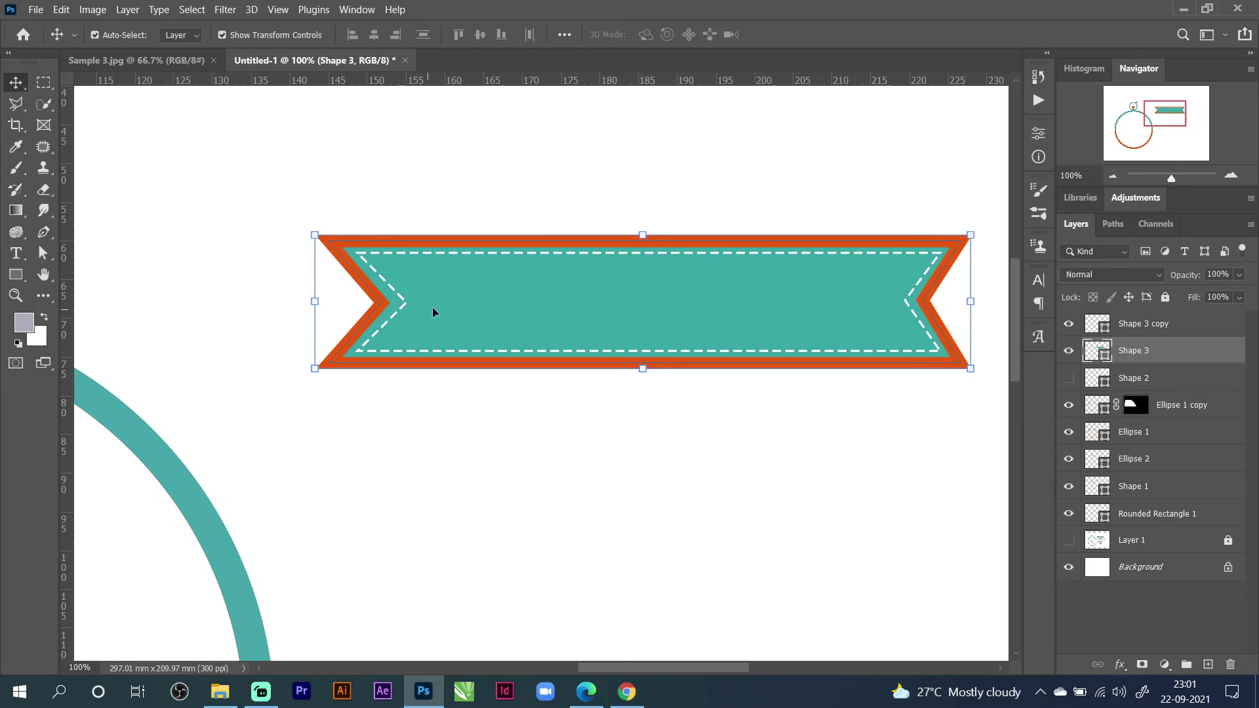
# Set the dashed banner outline's stroke to round caps and bevel corners.
pyautogui.click(1129, 330)
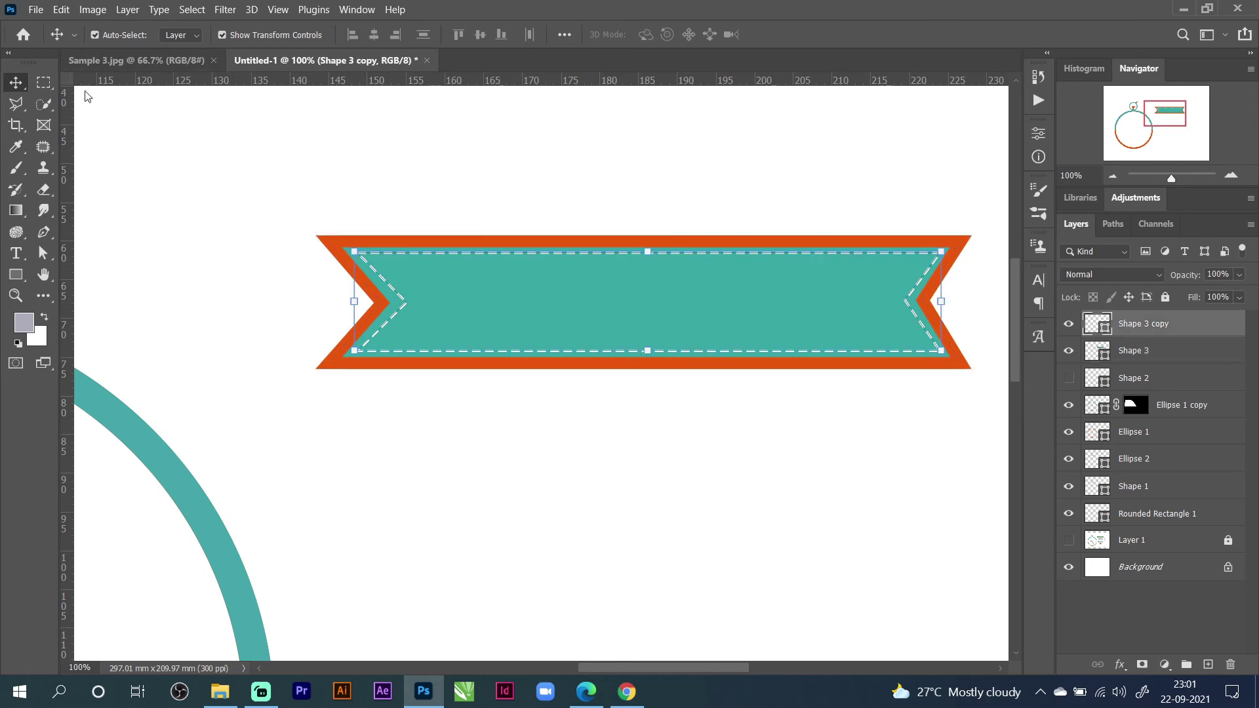
pyautogui.click(1037, 135)
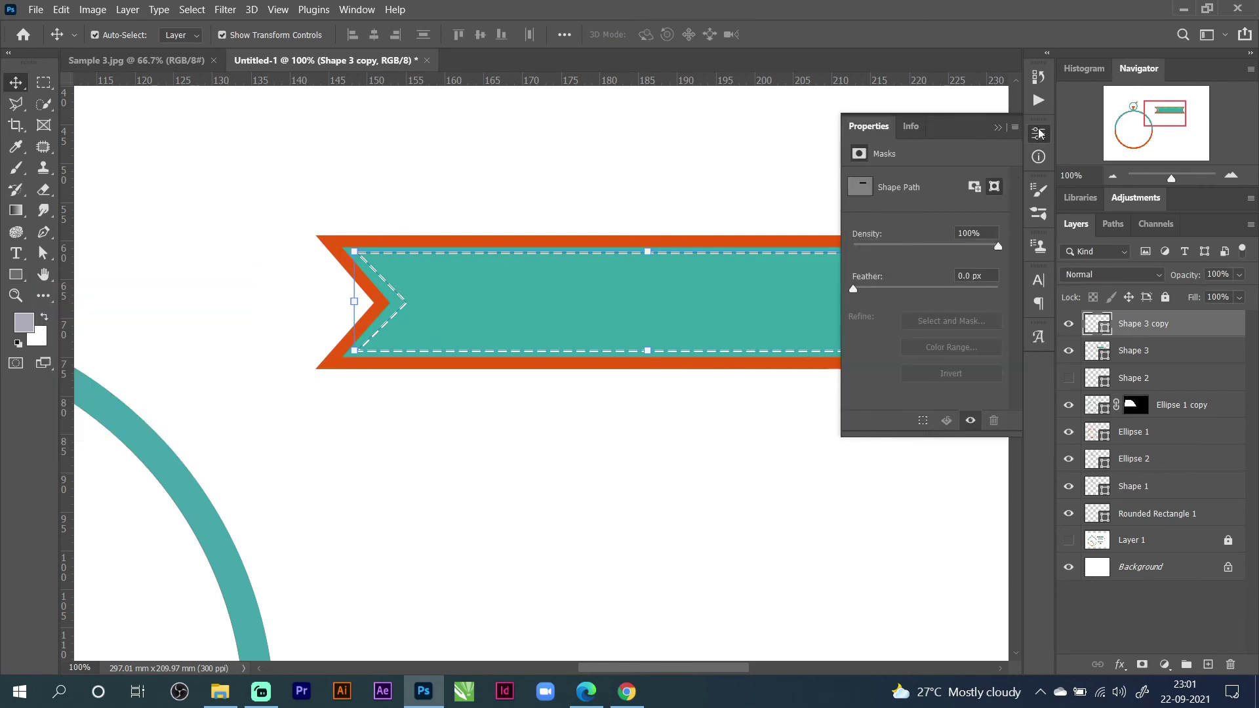
pyautogui.click(1038, 157)
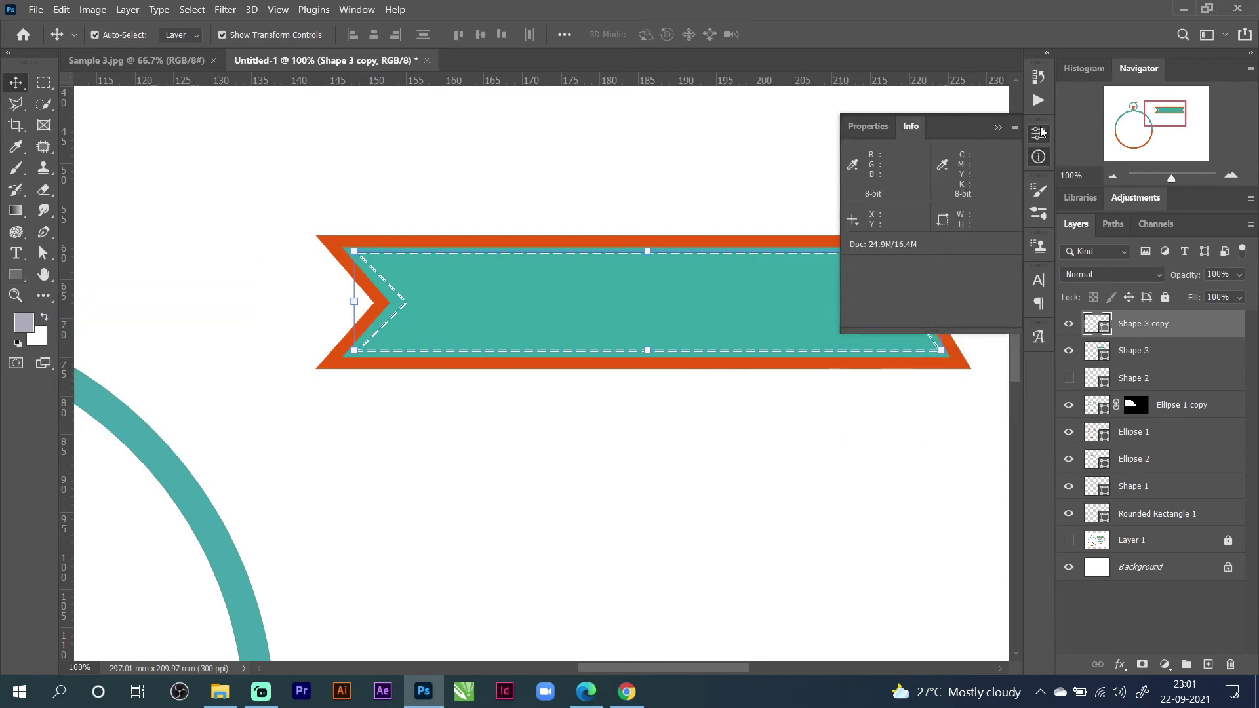
pyautogui.click(1039, 134)
pyautogui.click(16, 274)
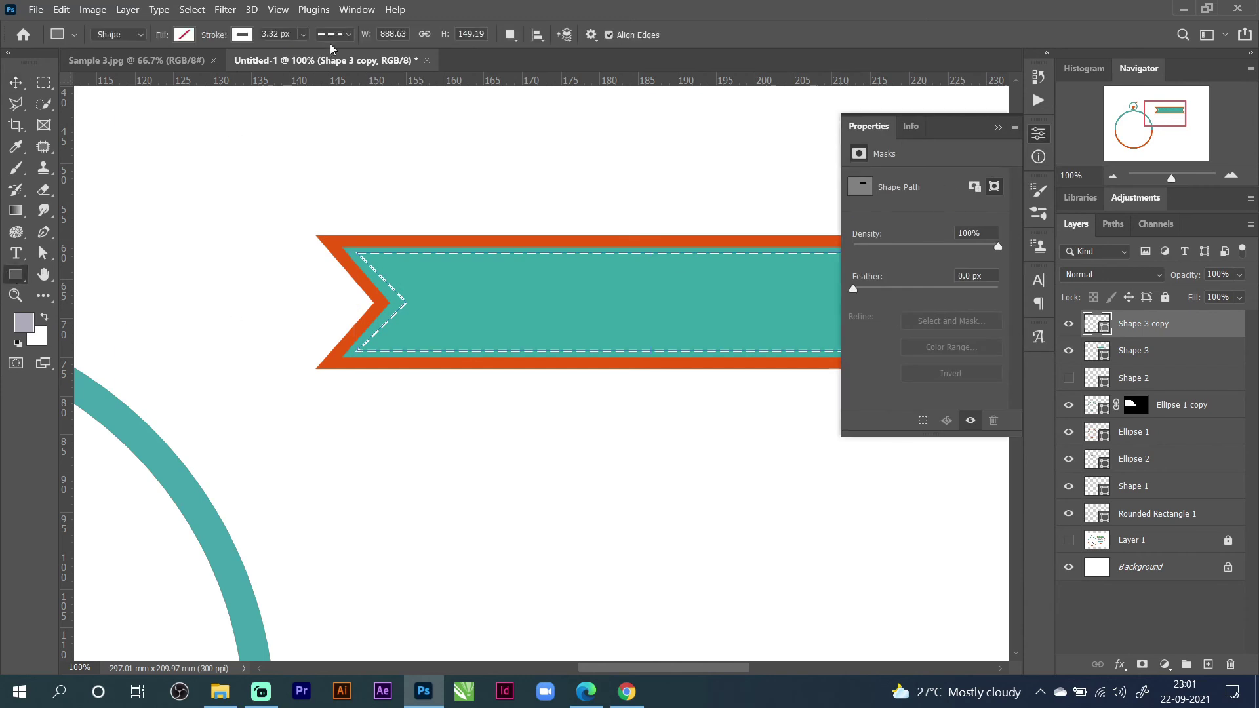
pyautogui.click(348, 35)
pyautogui.click(319, 209)
pyautogui.click(327, 235)
pyautogui.click(393, 209)
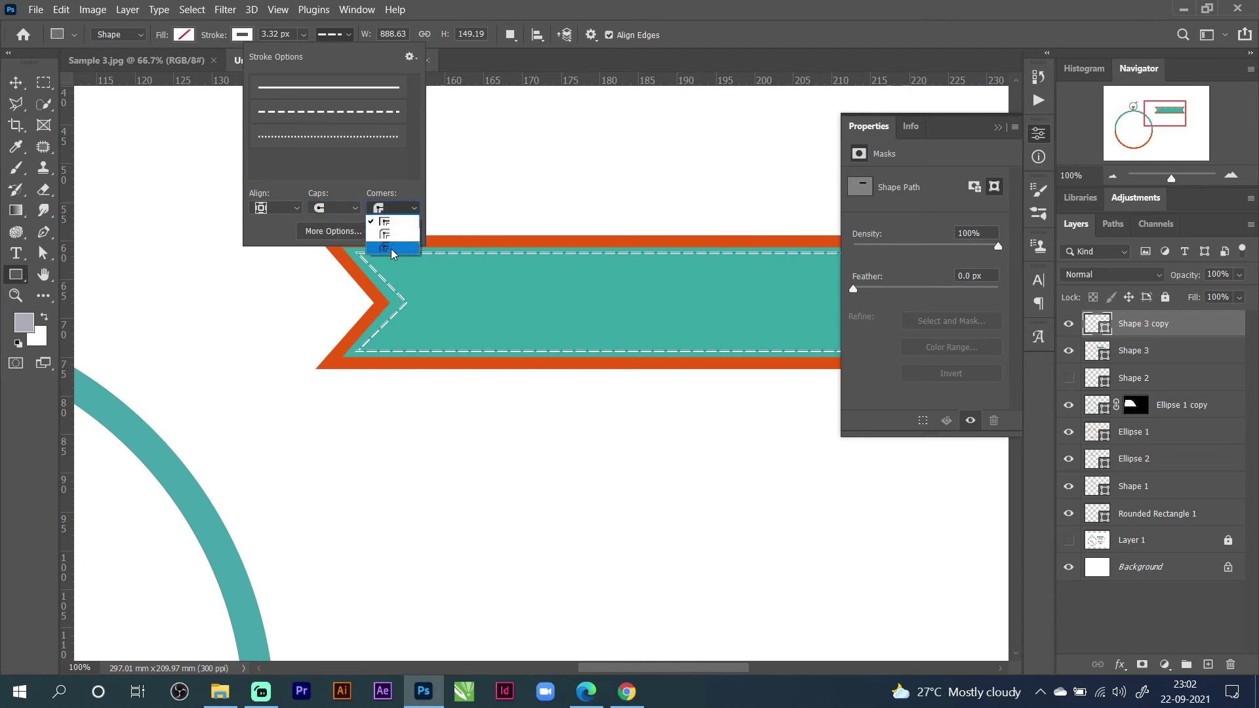
pyautogui.click(391, 249)
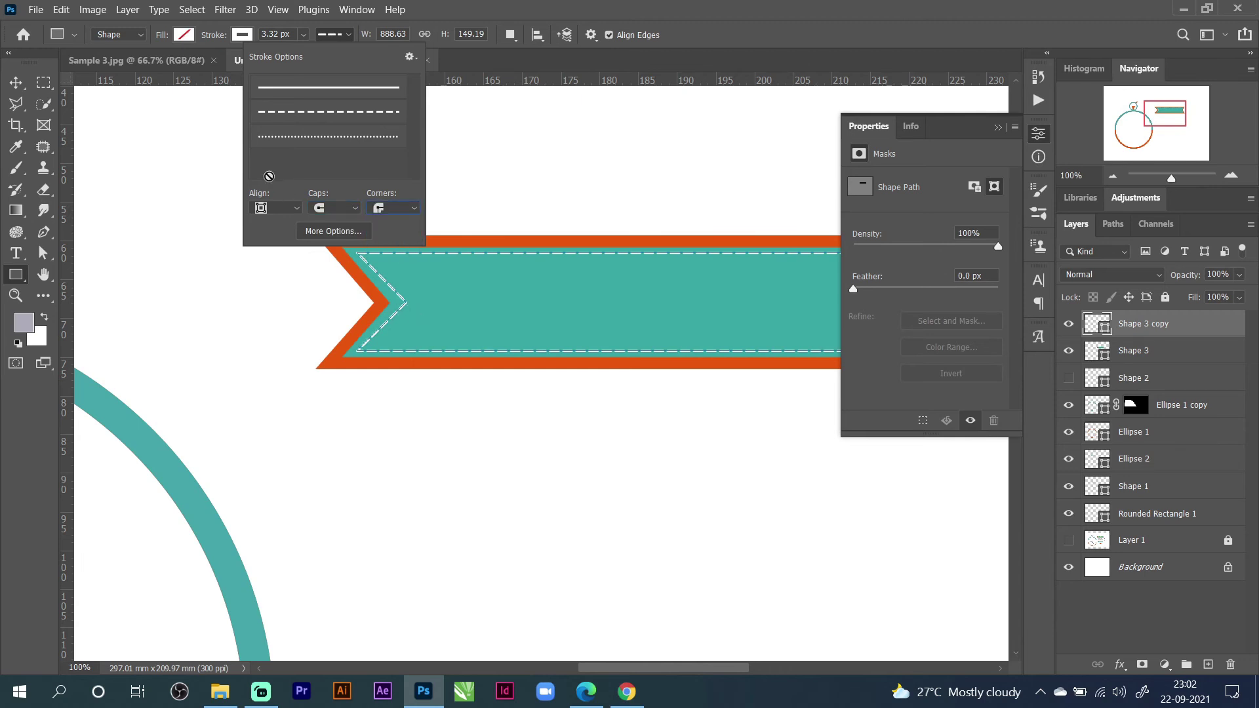
# Align the dashed outline's stroke to the outside of its path and deselect the shape.
pyautogui.click(272, 208)
pyautogui.click(274, 246)
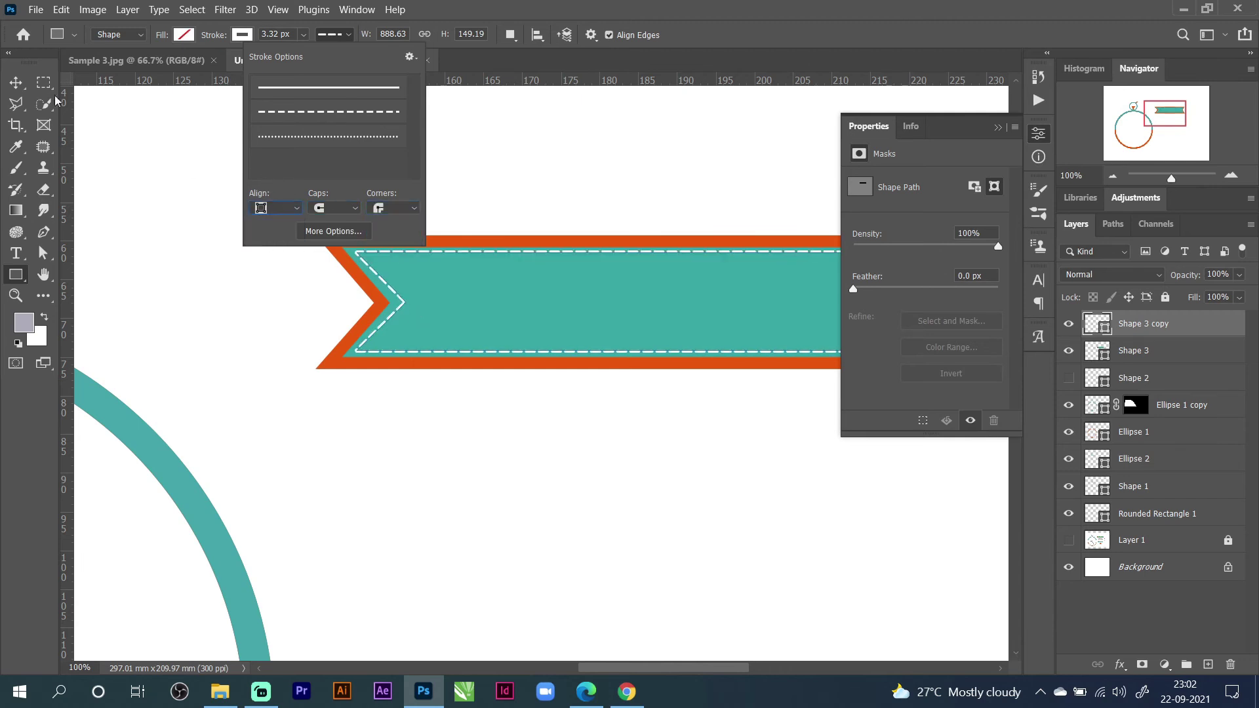
pyautogui.click(15, 82)
pyautogui.click(243, 266)
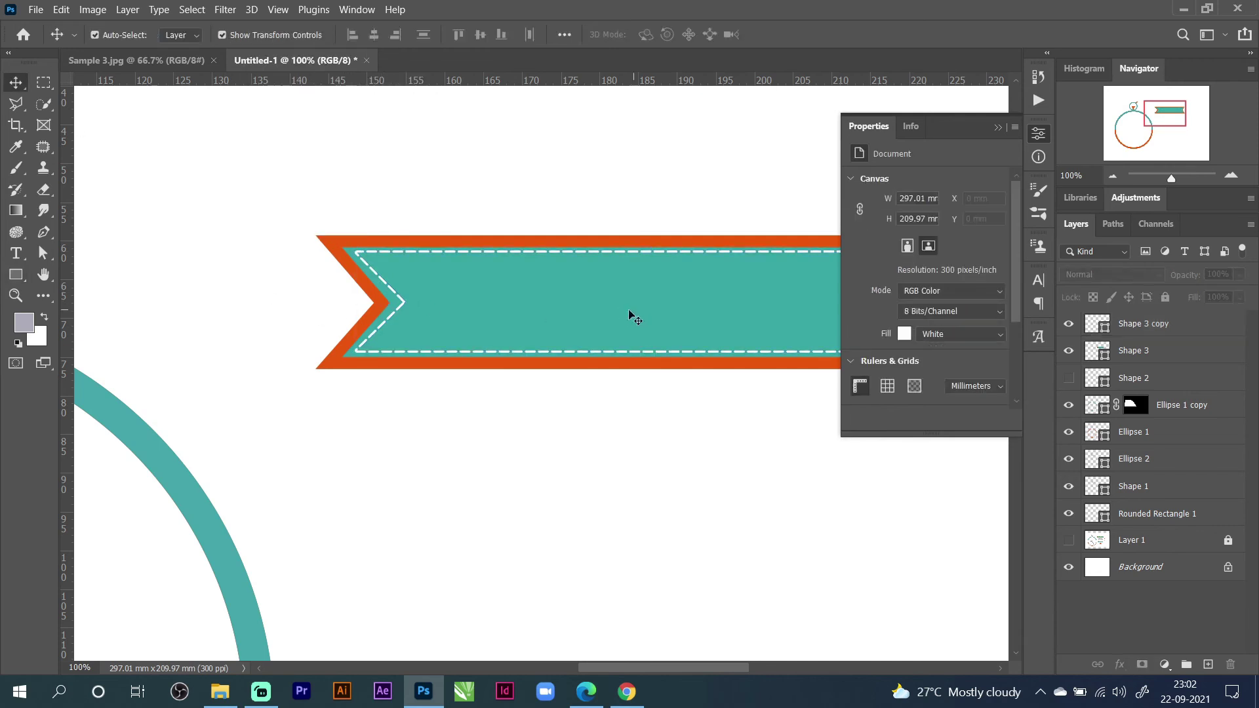
pyautogui.click(1046, 135)
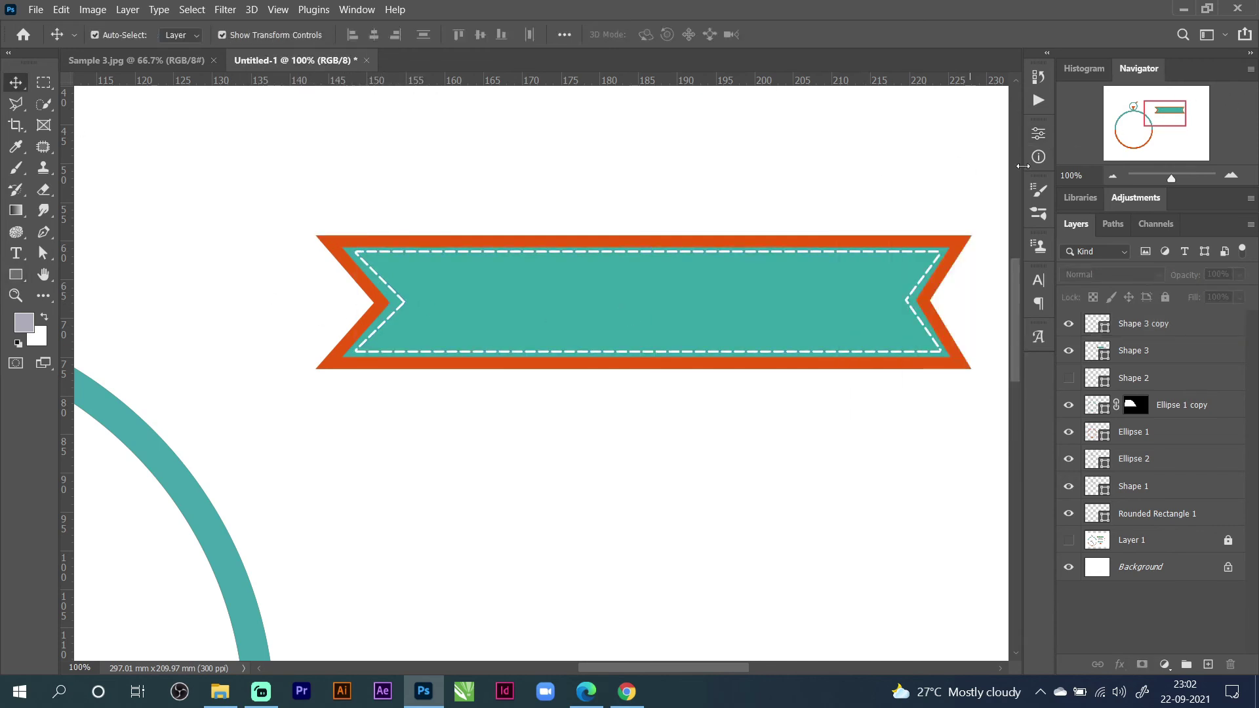
# Show the Layer 1 reference again behind the whole artwork.
pyautogui.click(1112, 175)
pyautogui.click(1113, 175)
pyautogui.click(1113, 175)
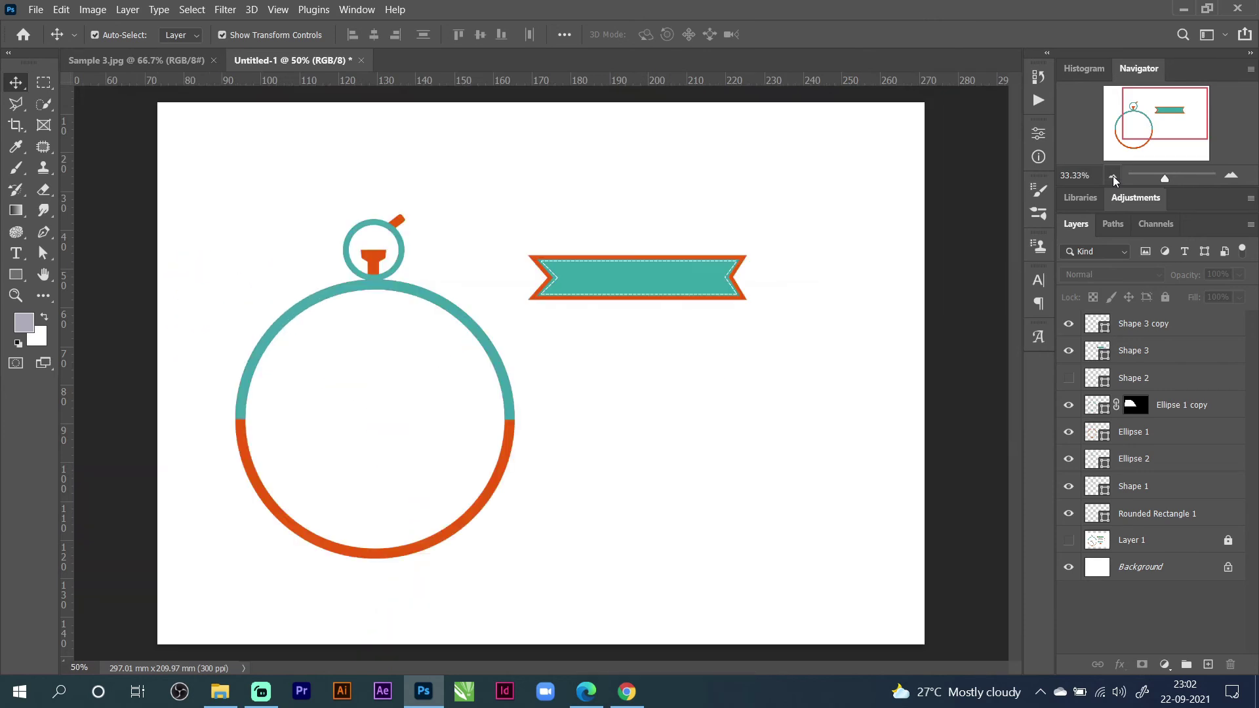
pyautogui.click(1068, 540)
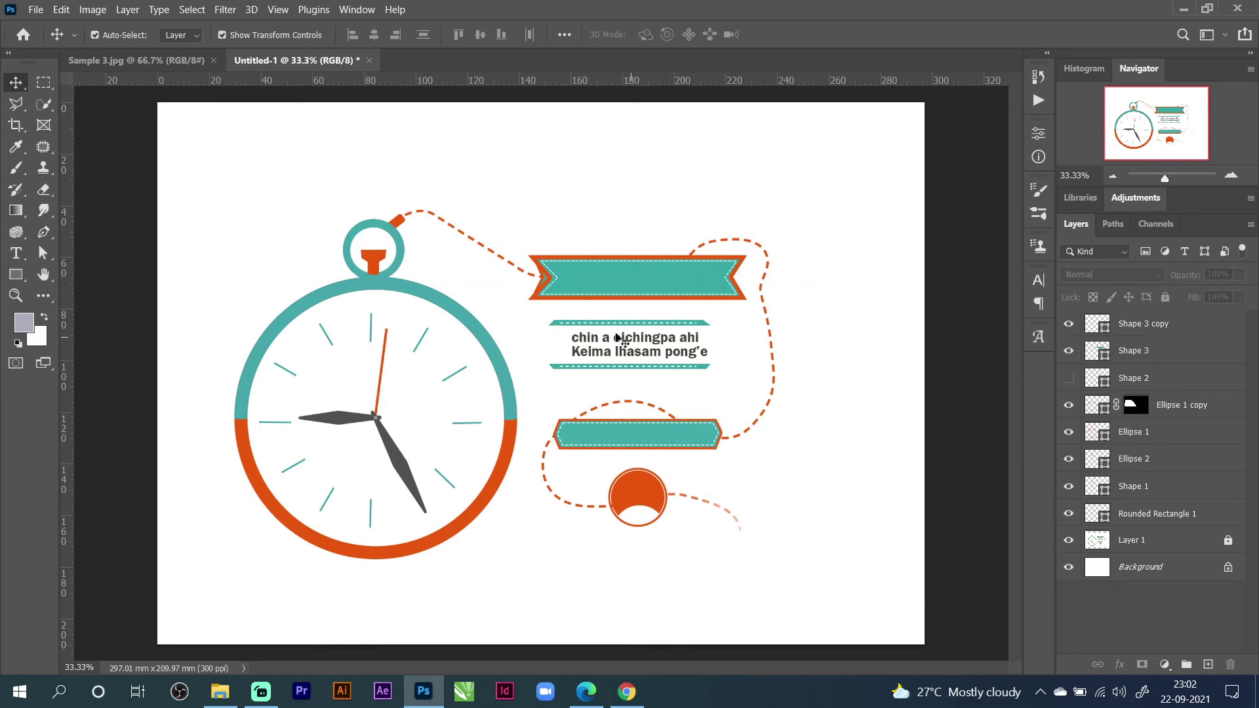
# Draw a teal rectangle about 747 × 29 px over the strip above the text and remove its stroke.
pyautogui.click(1235, 176)
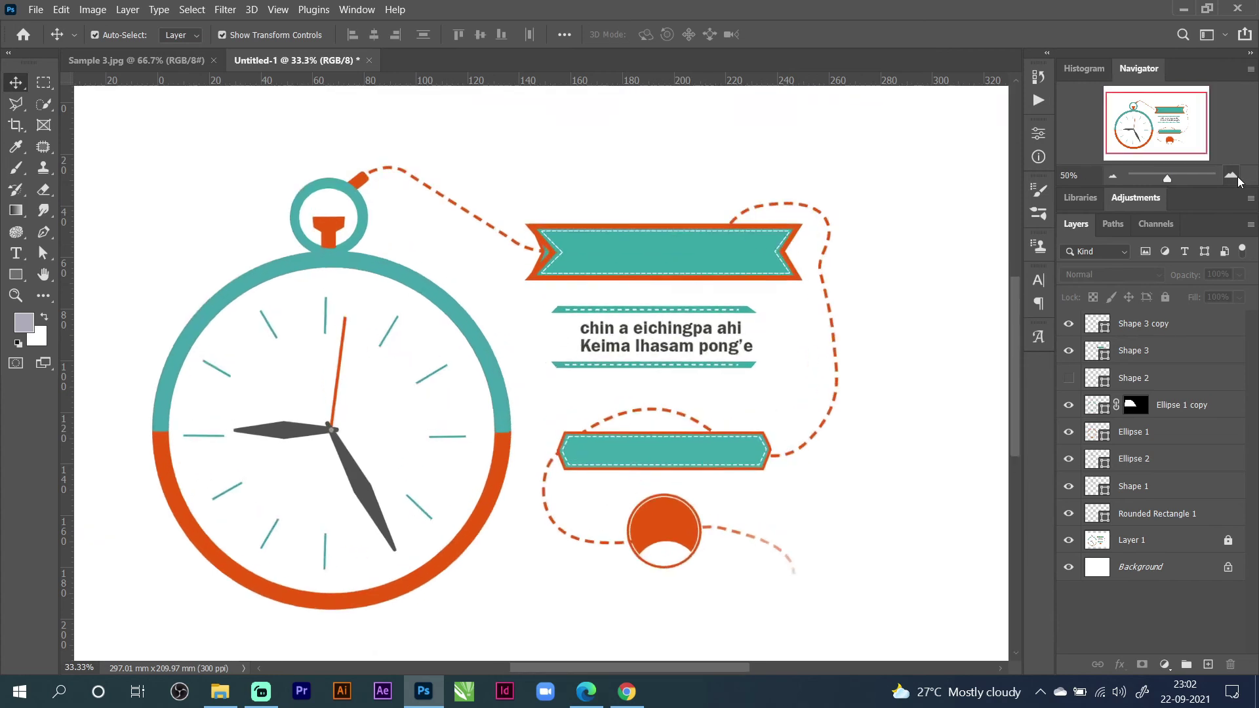
pyautogui.click(1231, 176)
pyautogui.click(1231, 176)
pyautogui.moveTo(1160, 126); pyautogui.dragTo(1177, 122)
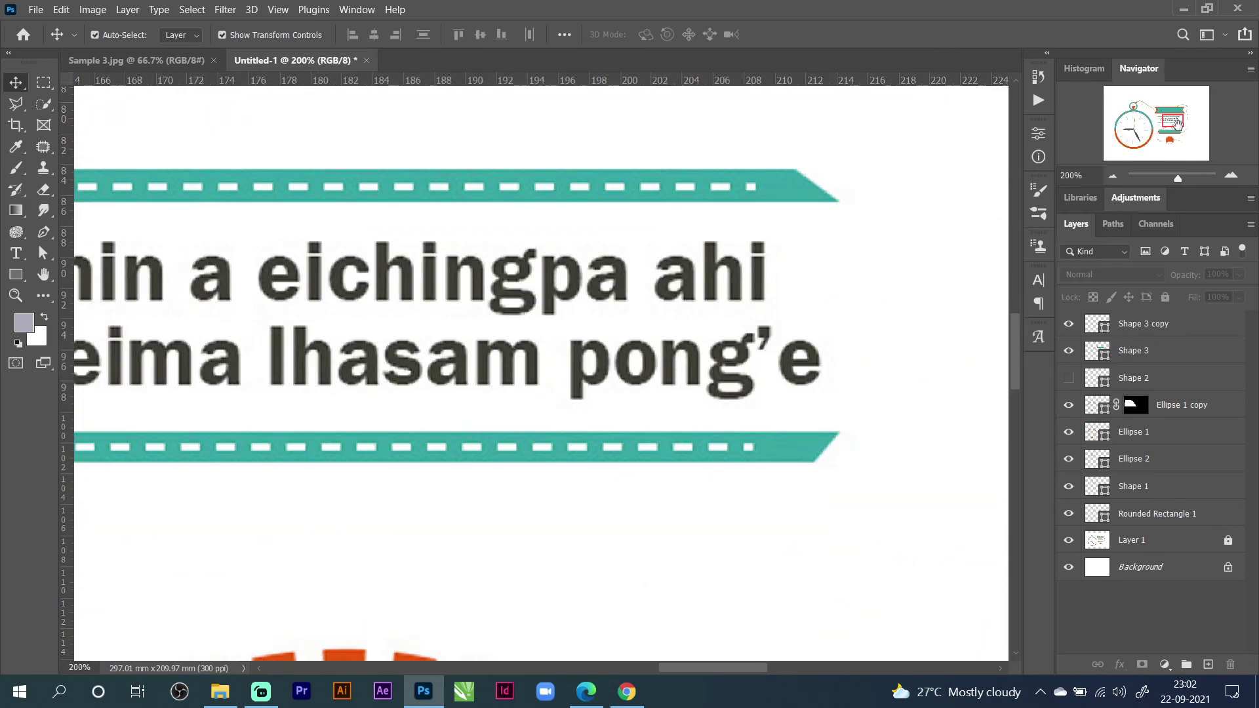
pyautogui.click(1114, 177)
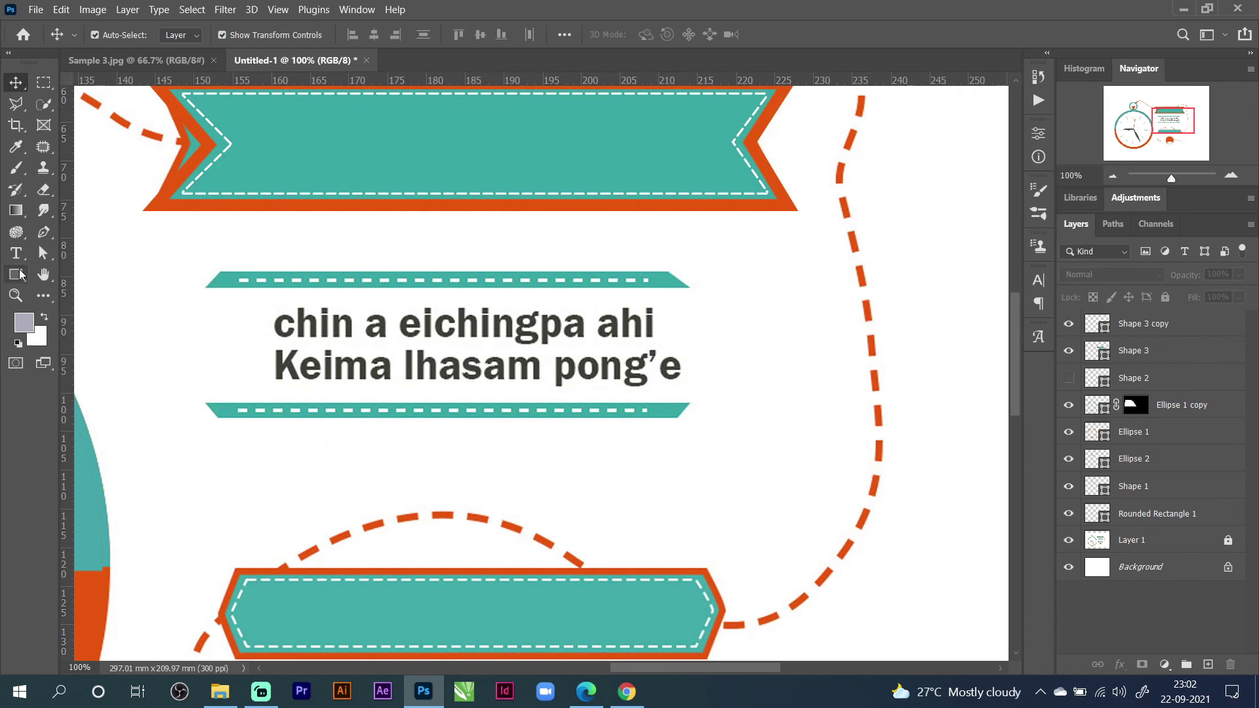
pyautogui.click(18, 275)
pyautogui.moveTo(207, 272); pyautogui.dragTo(687, 287)
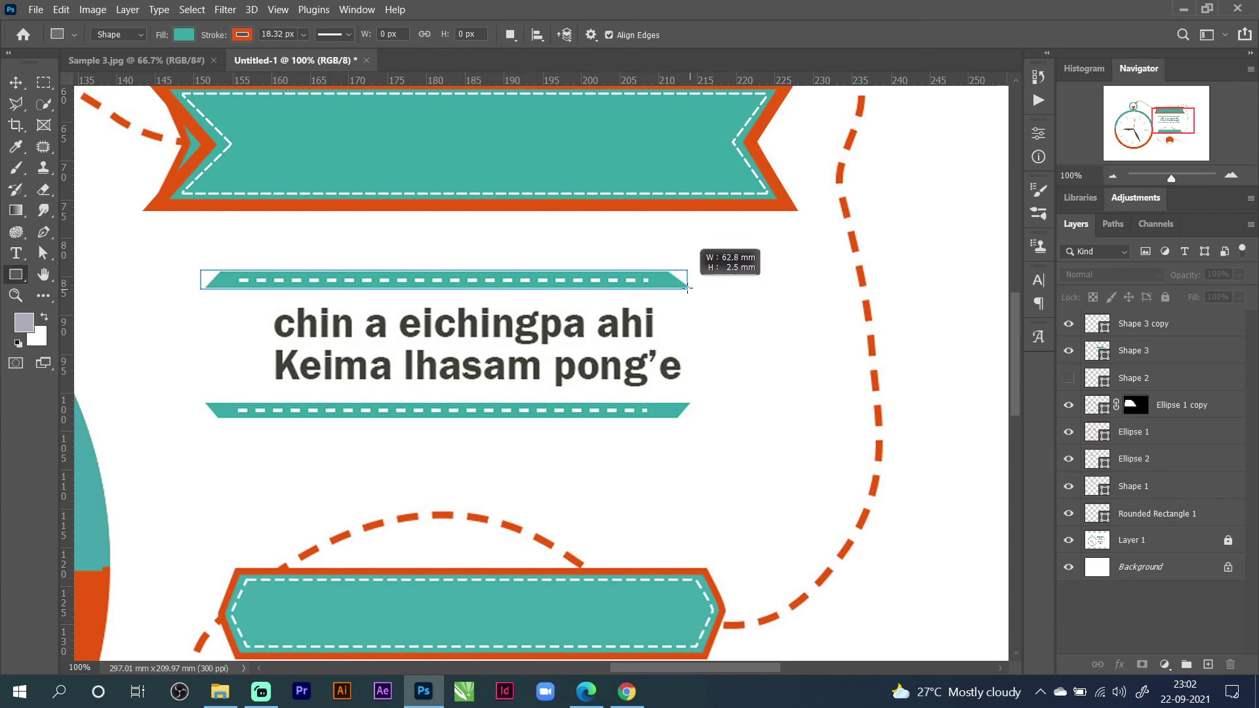
pyautogui.moveTo(689, 287); pyautogui.dragTo(690, 287)
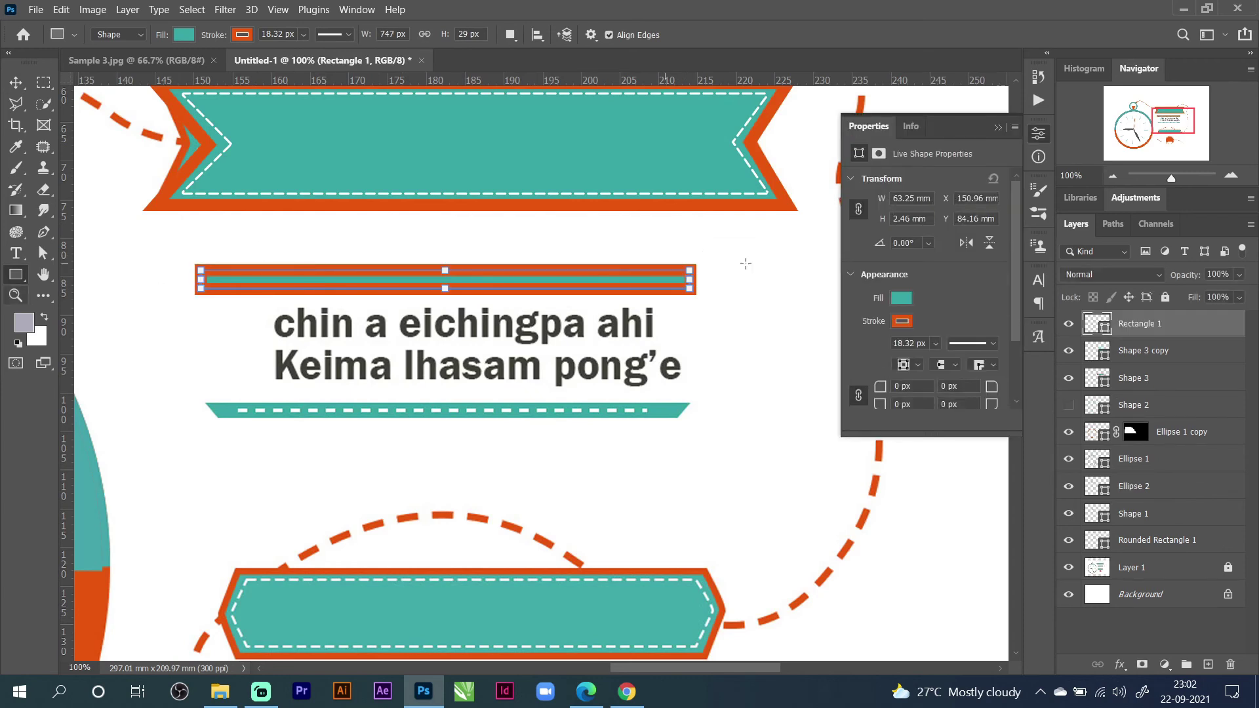
pyautogui.click(907, 324)
pyautogui.click(867, 354)
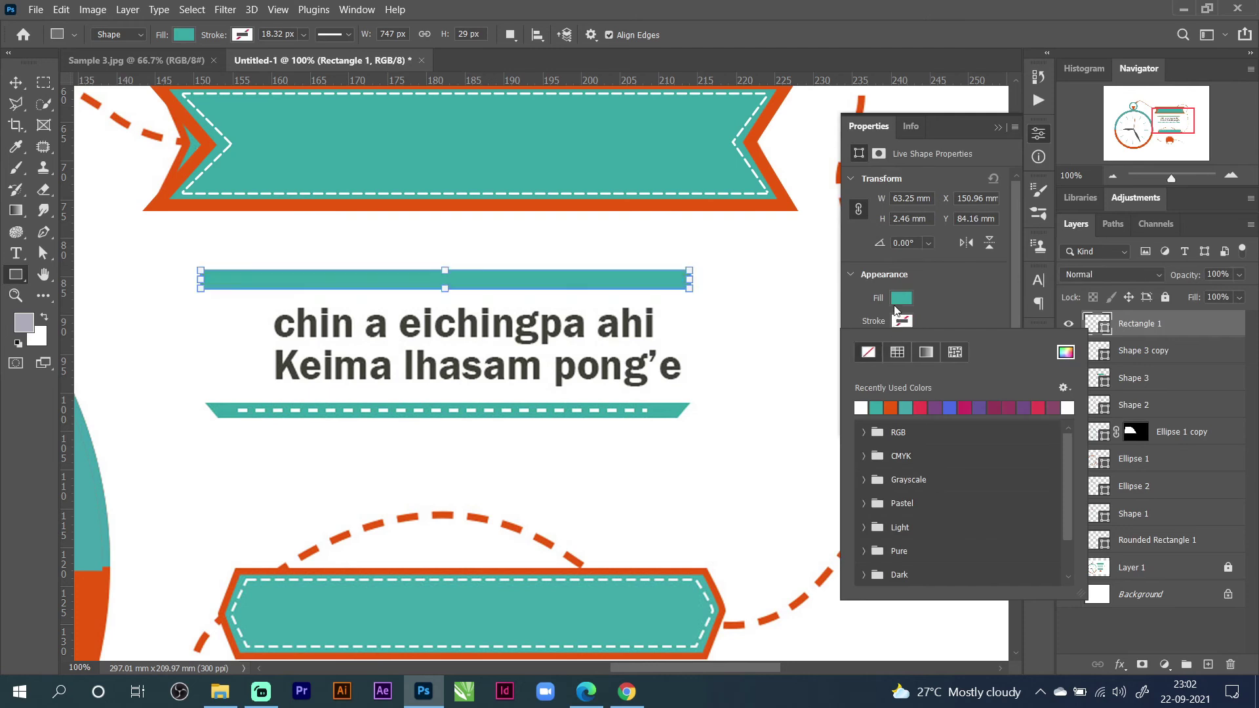
# Add an anchor point on the teal strip's upper edge, close to its upper-left corner.
pyautogui.click(895, 299)
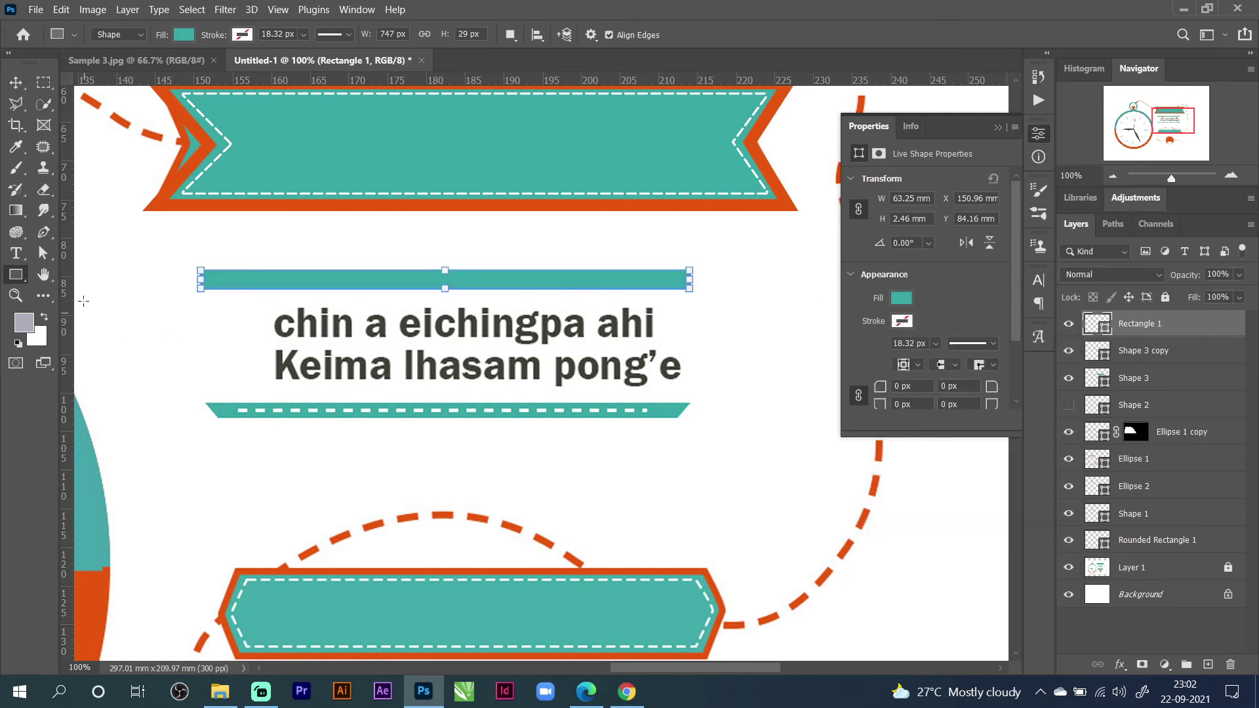
pyautogui.click(43, 254)
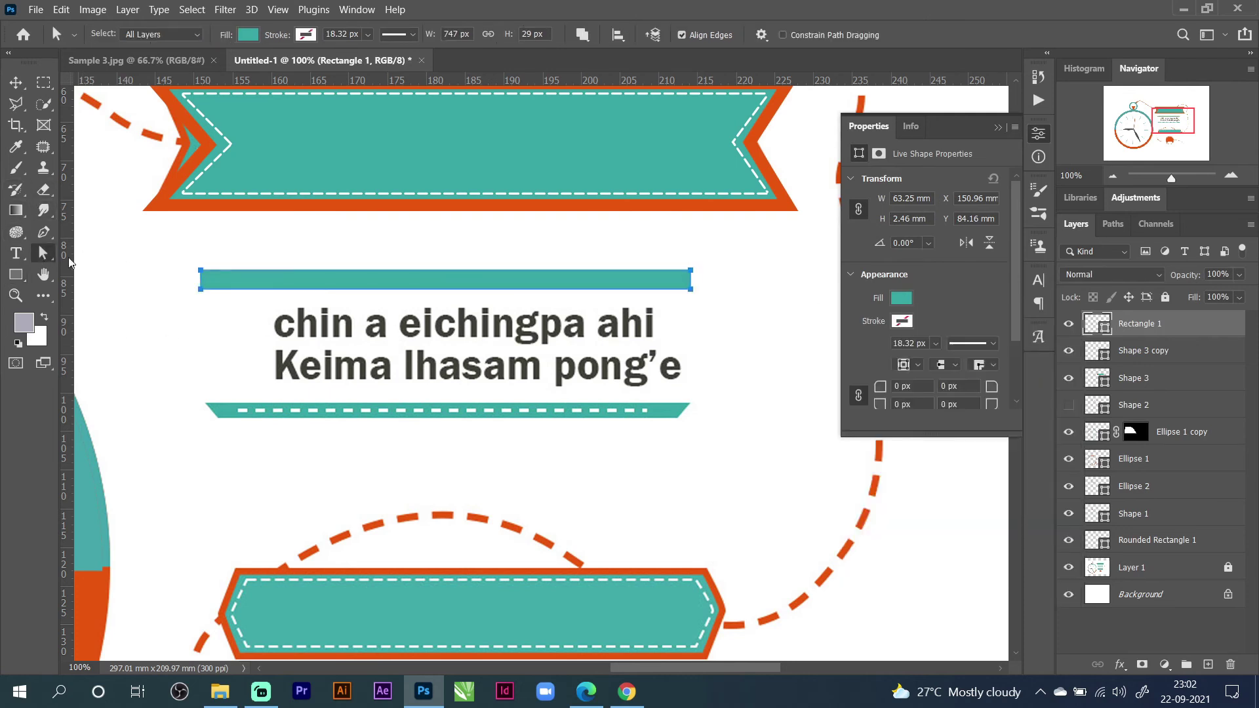
pyautogui.rightClick(223, 274)
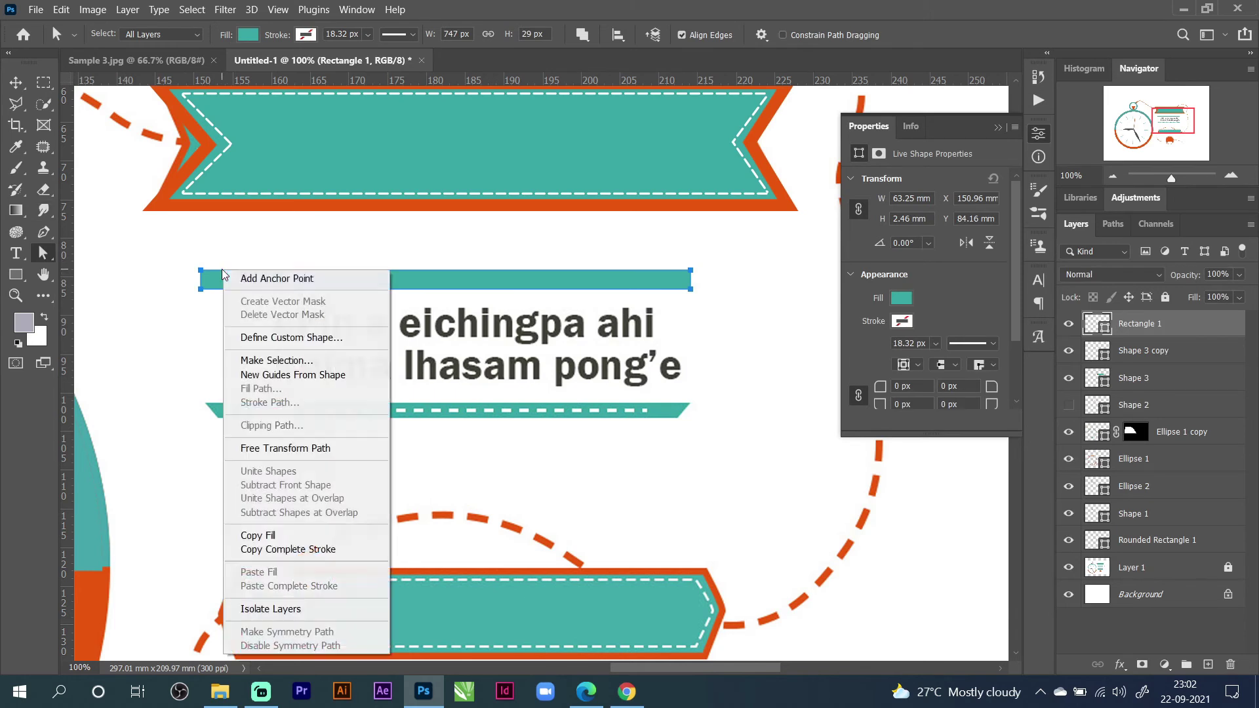
pyautogui.click(250, 278)
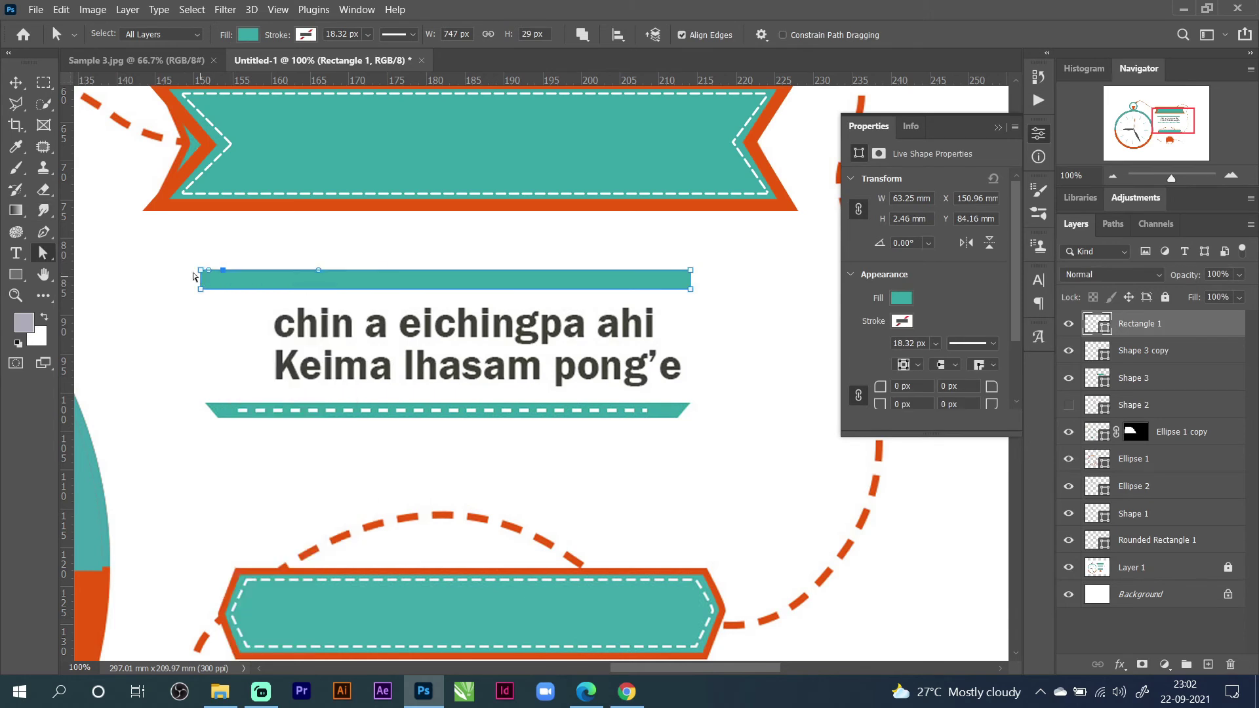
# Try to delete the teal strip's upper-left corner anchor point, and undo the deletion.
pyautogui.click(44, 233)
pyautogui.rightClick(51, 236)
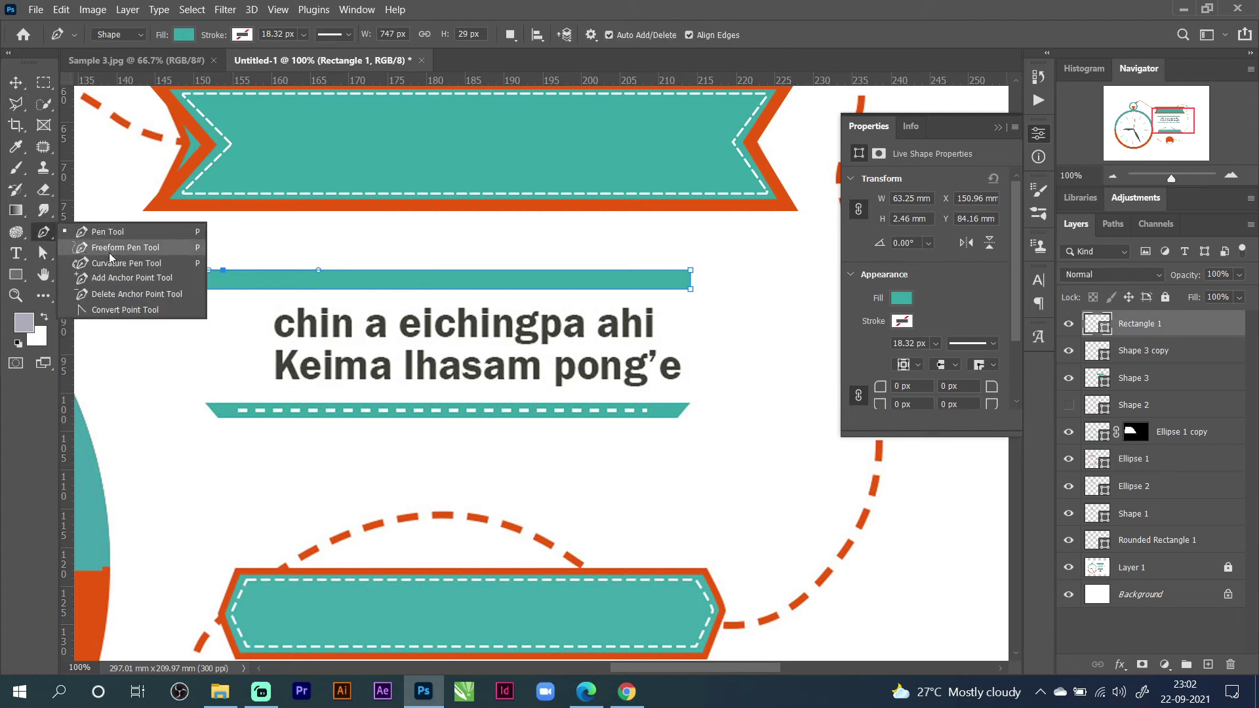
pyautogui.click(131, 293)
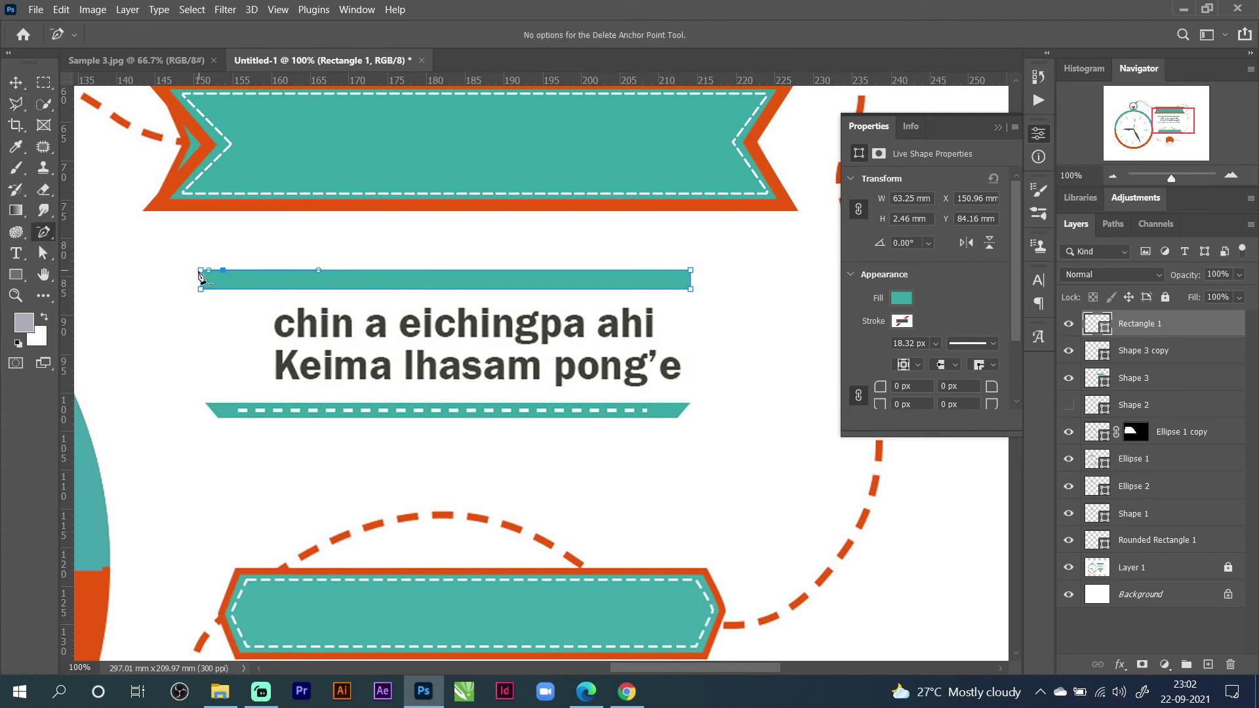
pyautogui.click(200, 273)
pyautogui.click(639, 272)
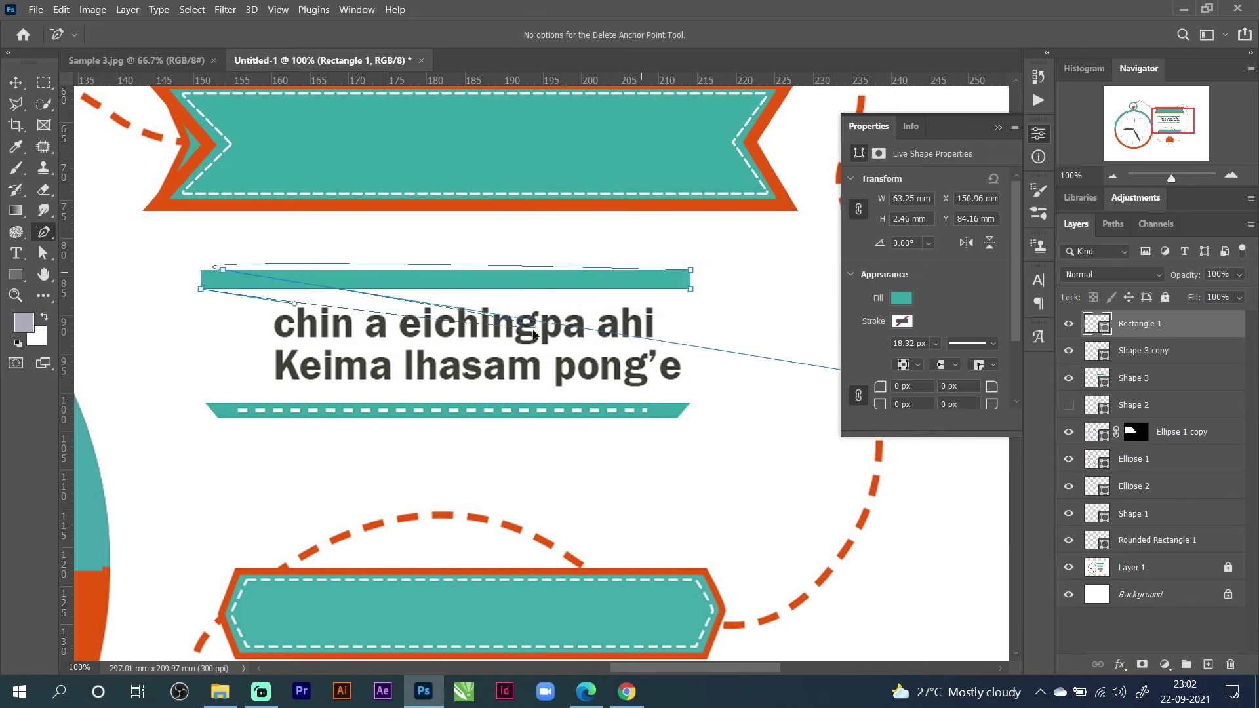
pyautogui.hotkey('ctrl', 'z')
pyautogui.moveTo(211, 272); pyautogui.dragTo(196, 265)
pyautogui.click(680, 272)
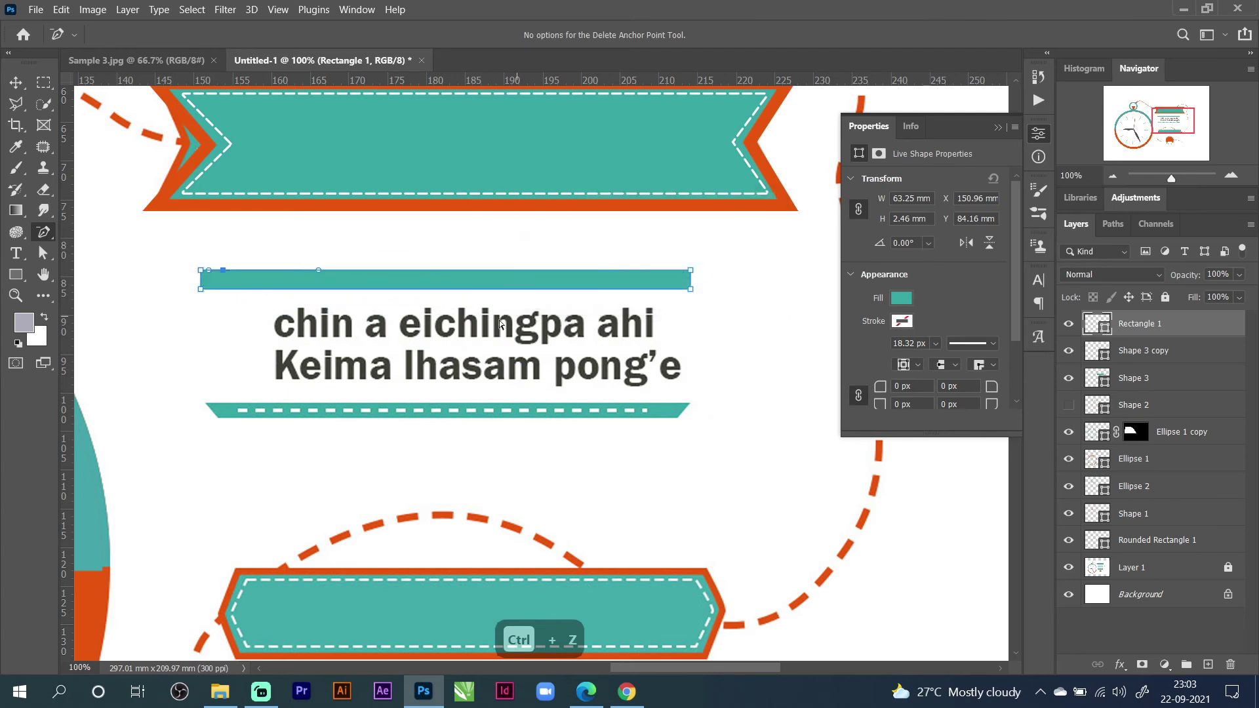
# Hide Layer 1 and slant the strip's left end straight from the added anchor to the lower-left corner, converting it to a regular path.
pyautogui.click(1068, 567)
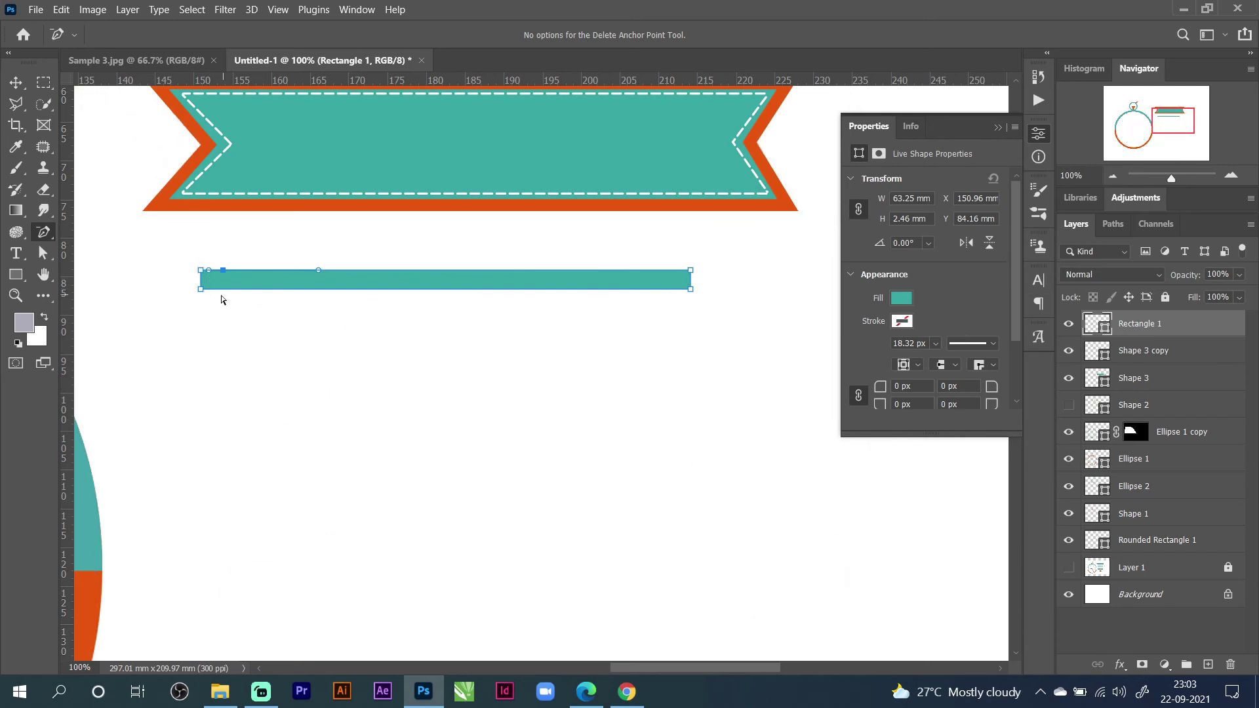
pyautogui.click(1230, 175)
pyautogui.click(1230, 175)
pyautogui.click(1230, 175)
pyautogui.moveTo(1170, 135); pyautogui.dragTo(1158, 129)
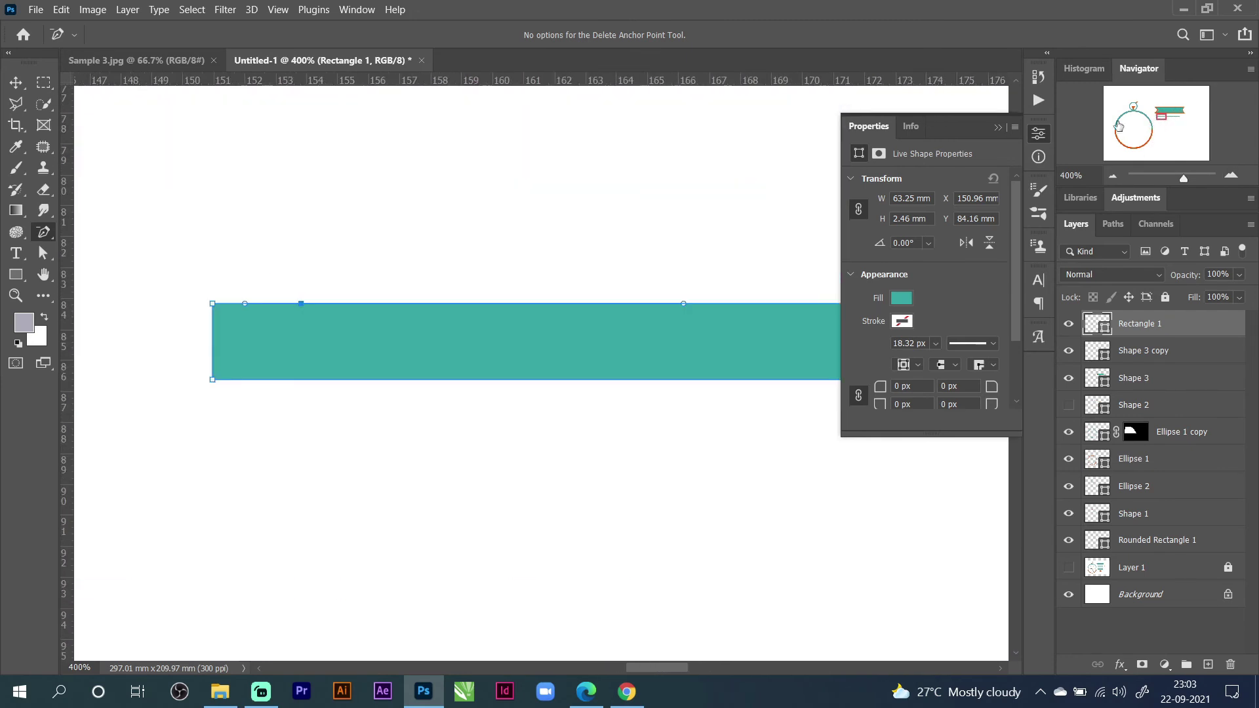
pyautogui.click(212, 305)
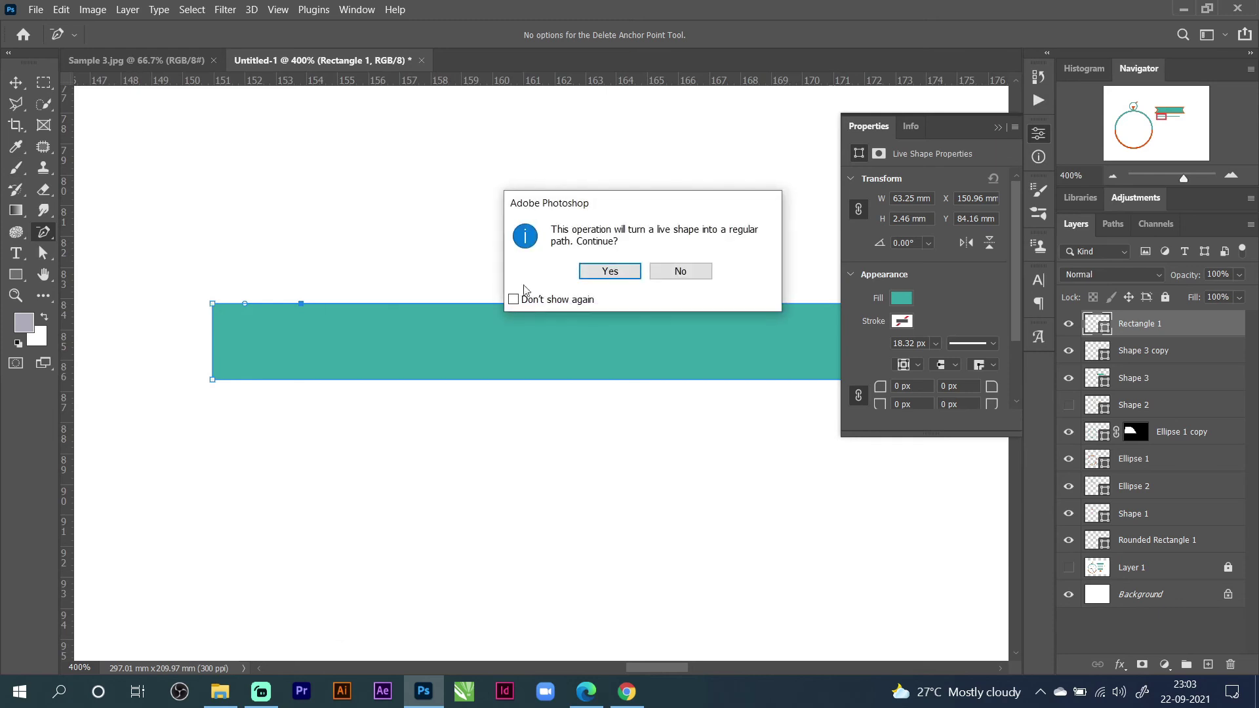
pyautogui.click(610, 271)
pyautogui.moveTo(191, 332); pyautogui.dragTo(245, 328)
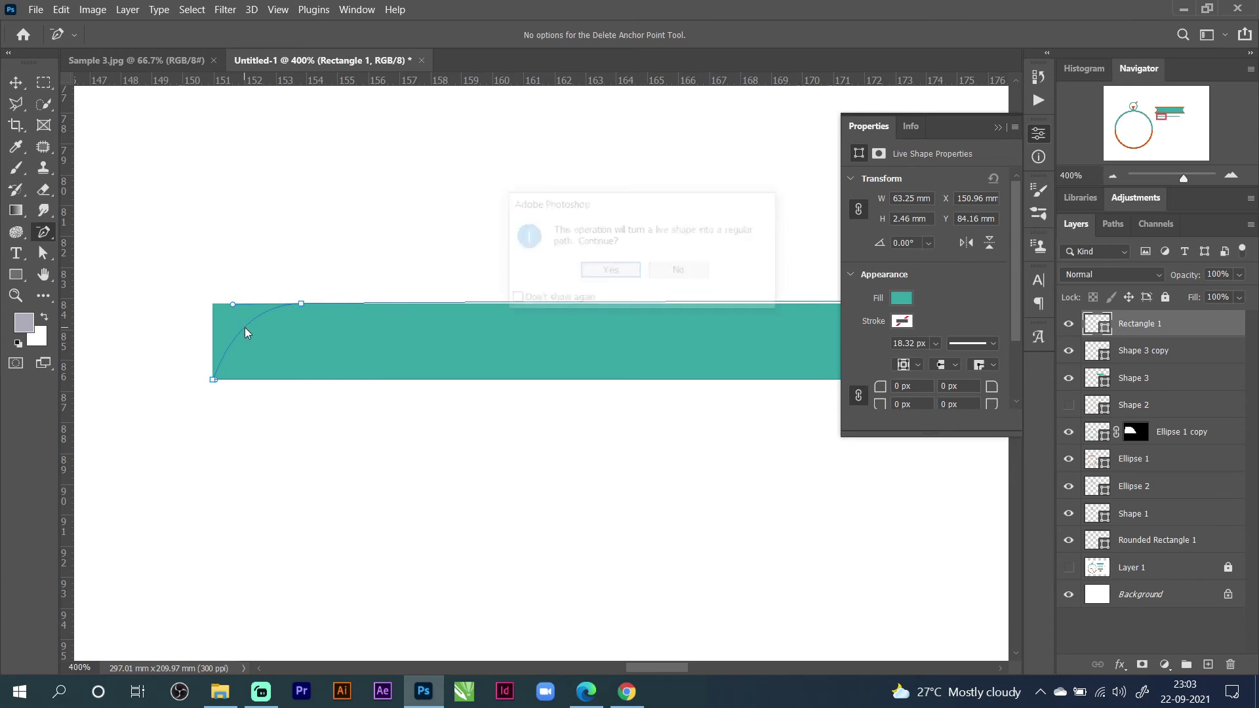
pyautogui.click(613, 271)
pyautogui.moveTo(234, 309); pyautogui.dragTo(300, 305)
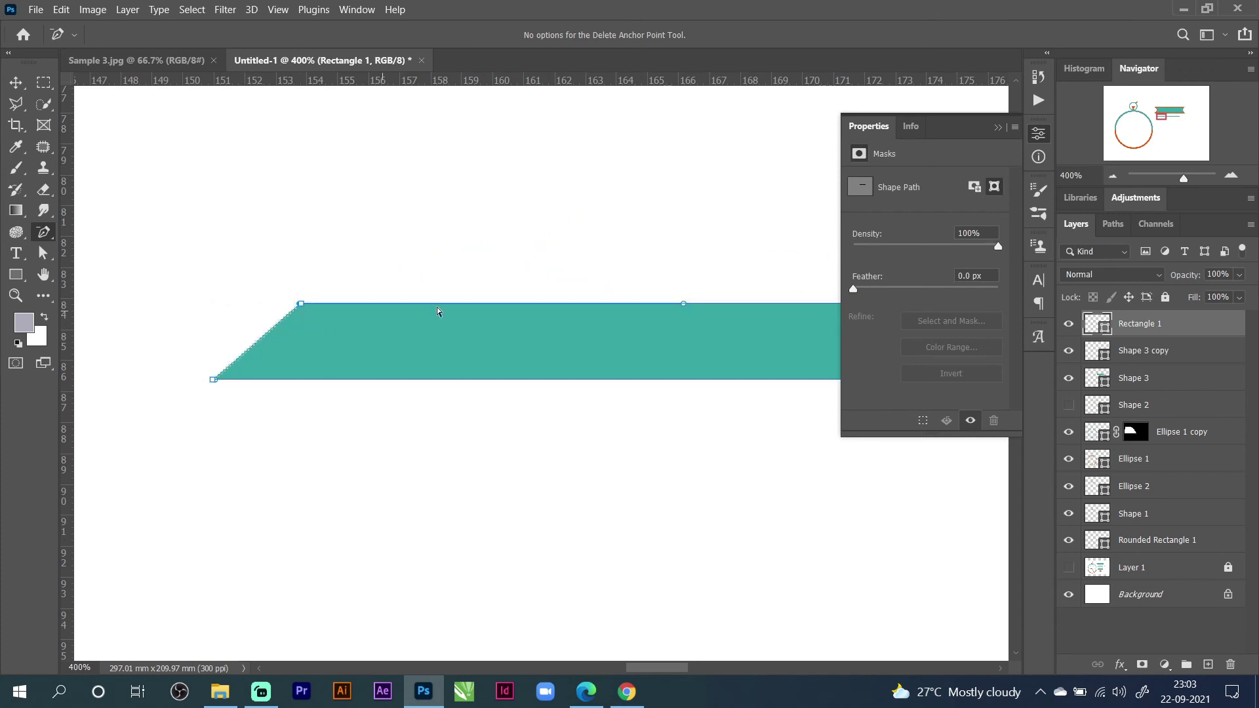
# Add an anchor point near the strip's upper-right corner and pull that corner onto it to slant the right end.
pyautogui.moveTo(1137, 153); pyautogui.dragTo(1180, 116)
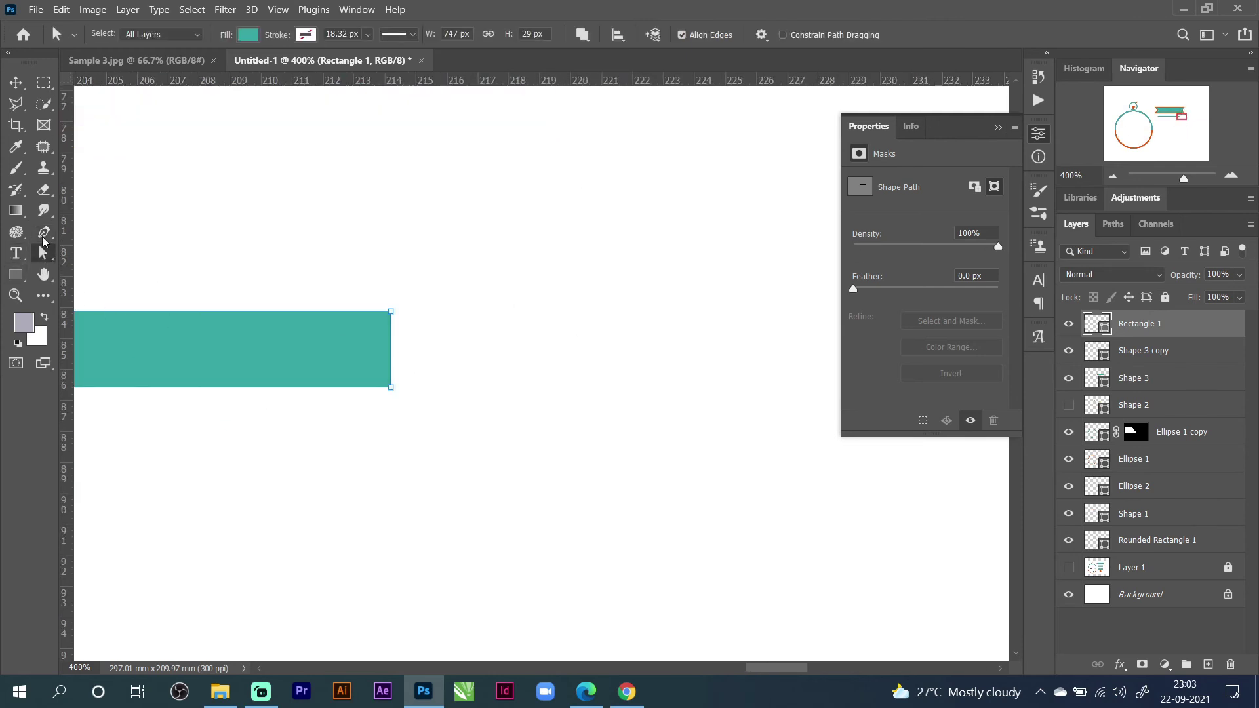
pyautogui.rightClick(43, 231)
pyautogui.click(128, 278)
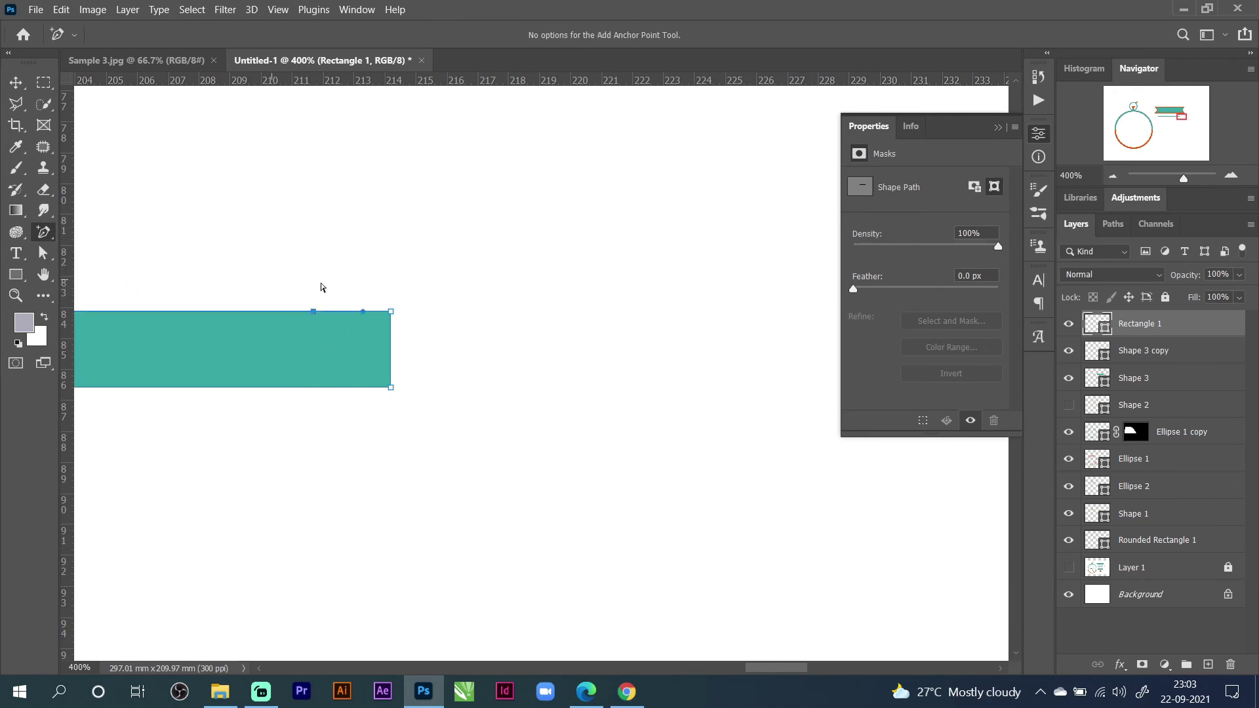
pyautogui.click(393, 313)
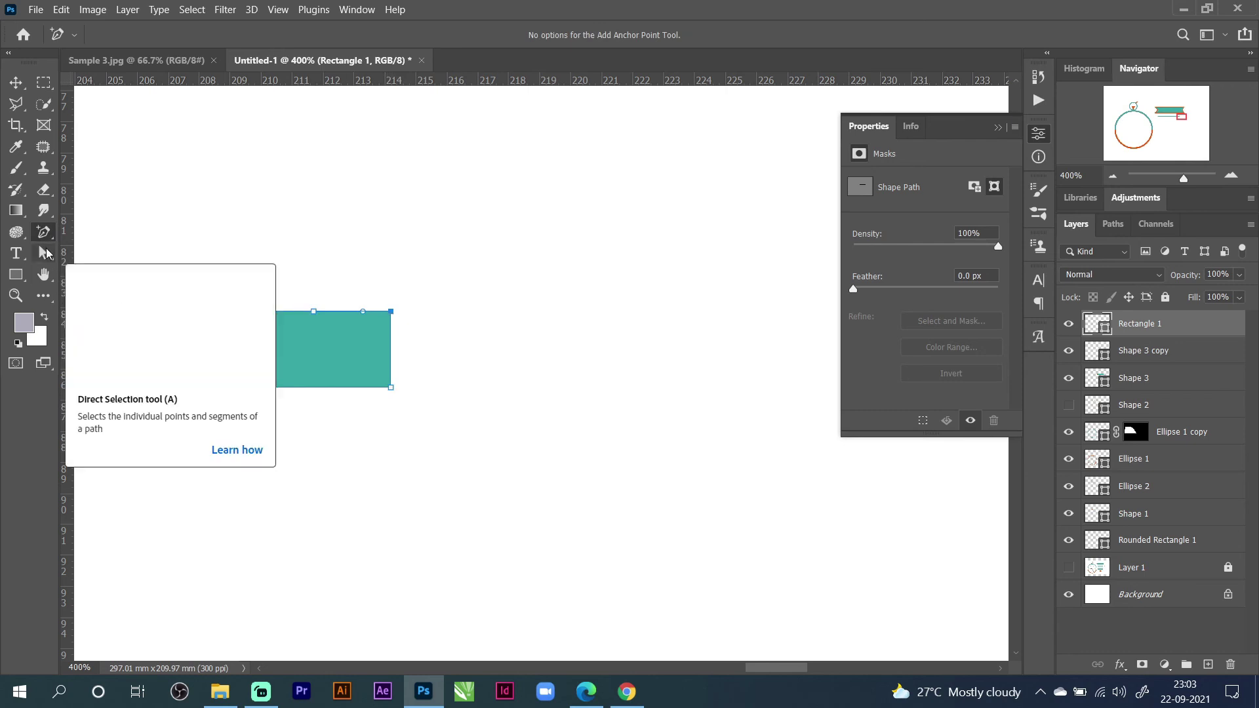
pyautogui.moveTo(390, 313); pyautogui.dragTo(317, 317)
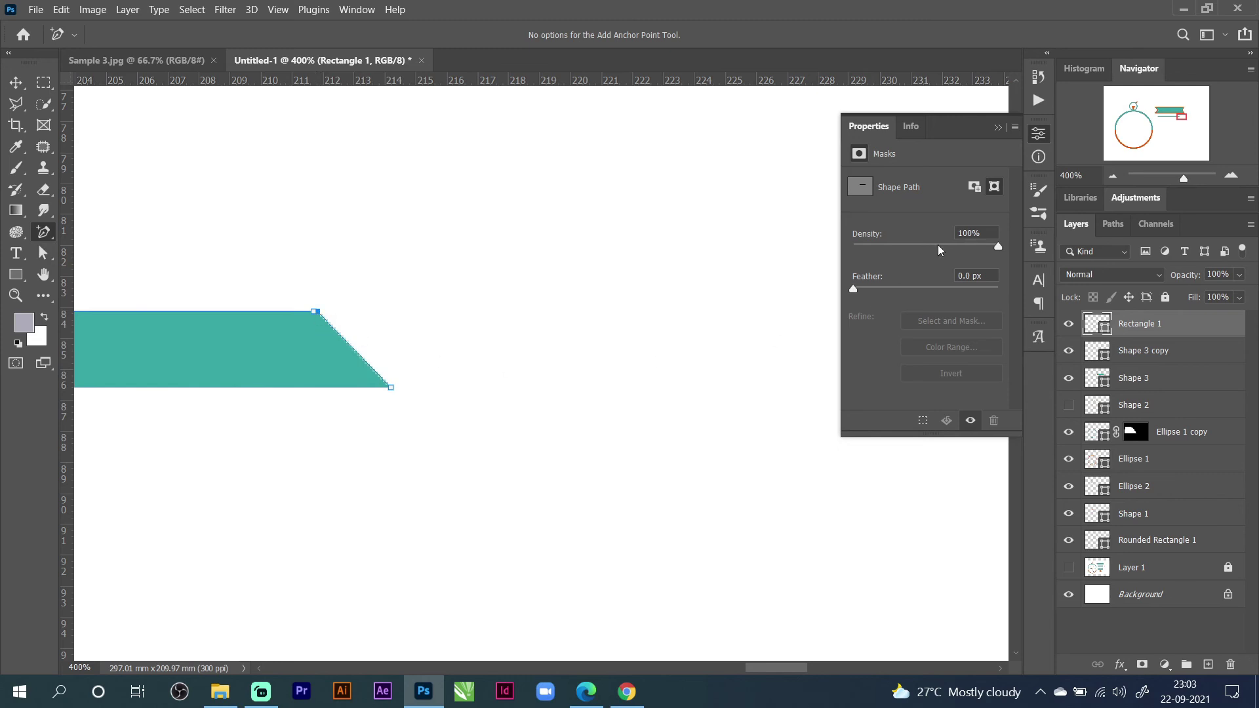
pyautogui.click(1113, 177)
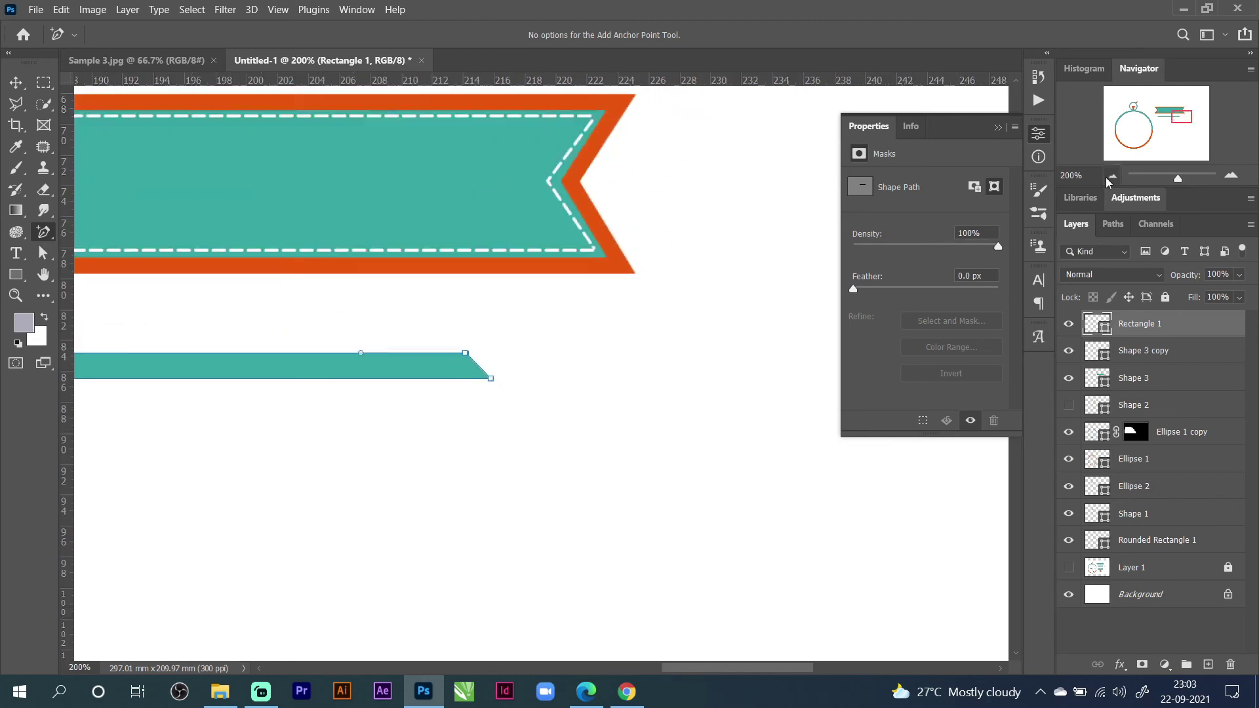
# Draw a straight Pen tool shape line about 645 px long along the middle of the teal strip.
pyautogui.click(44, 251)
pyautogui.rightClick(44, 231)
pyautogui.click(98, 231)
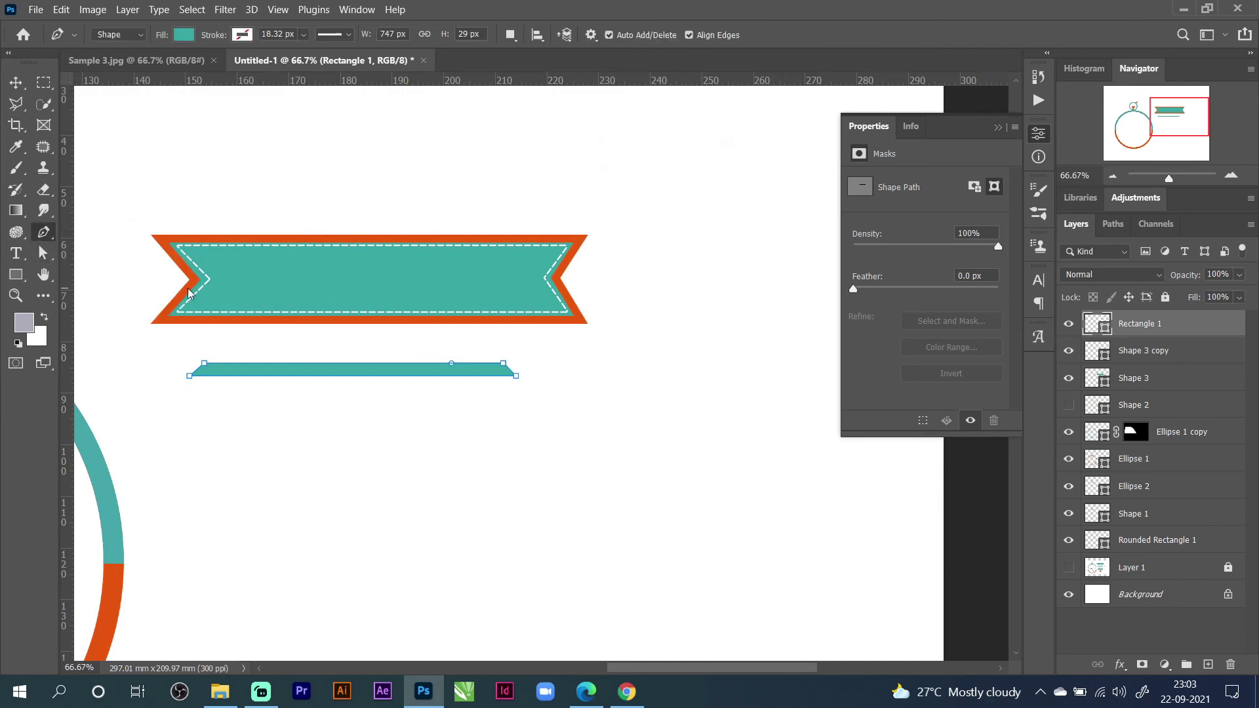
pyautogui.click(214, 371)
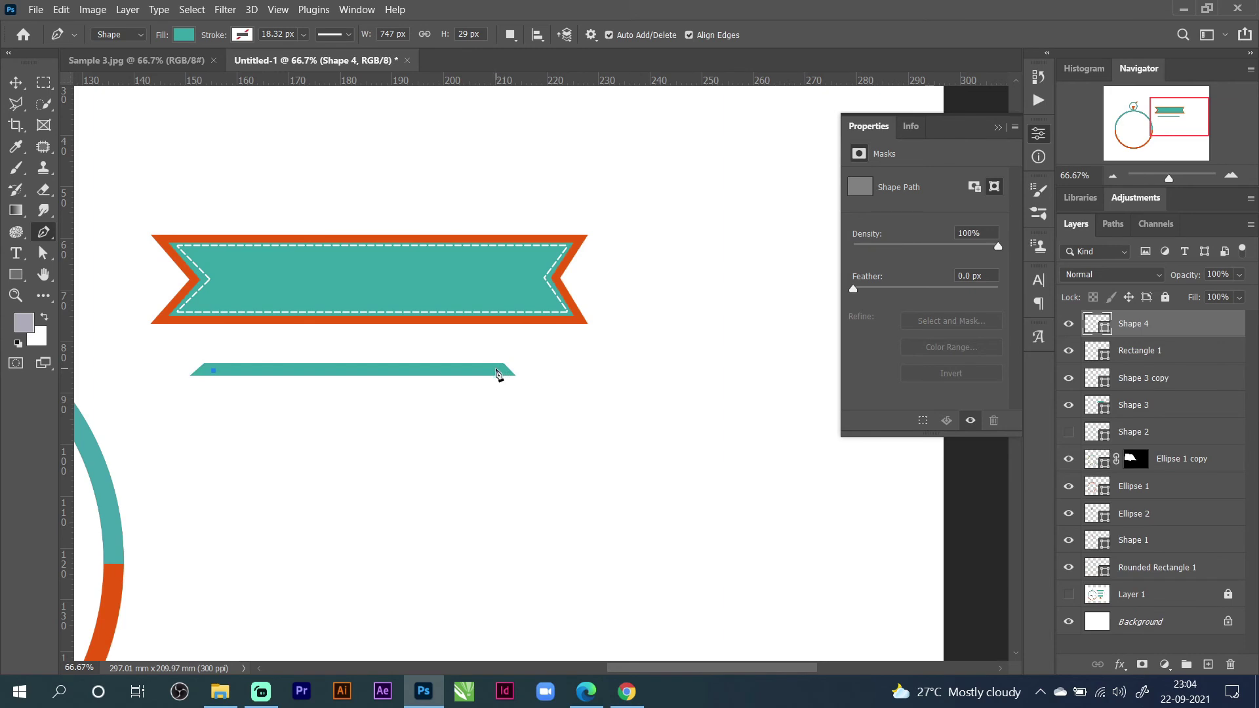
pyautogui.click(496, 371)
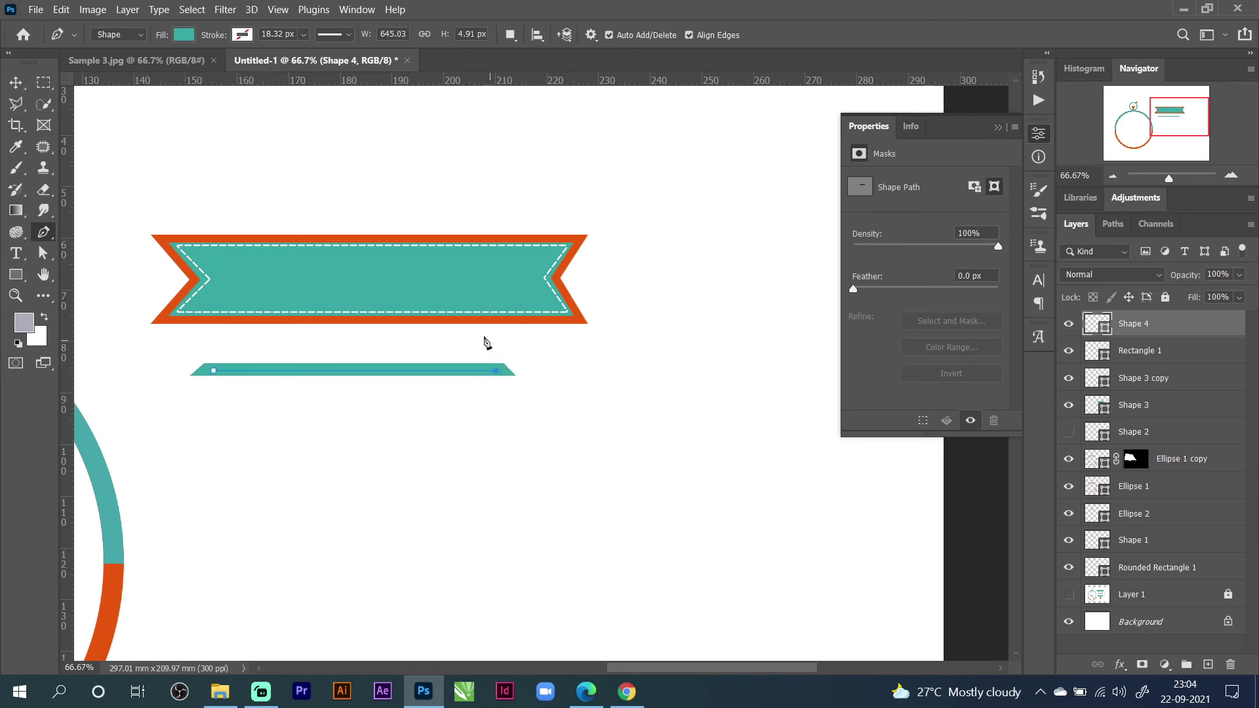
# Give the line on the strip a white dashed stroke and no fill.
pyautogui.click(244, 34)
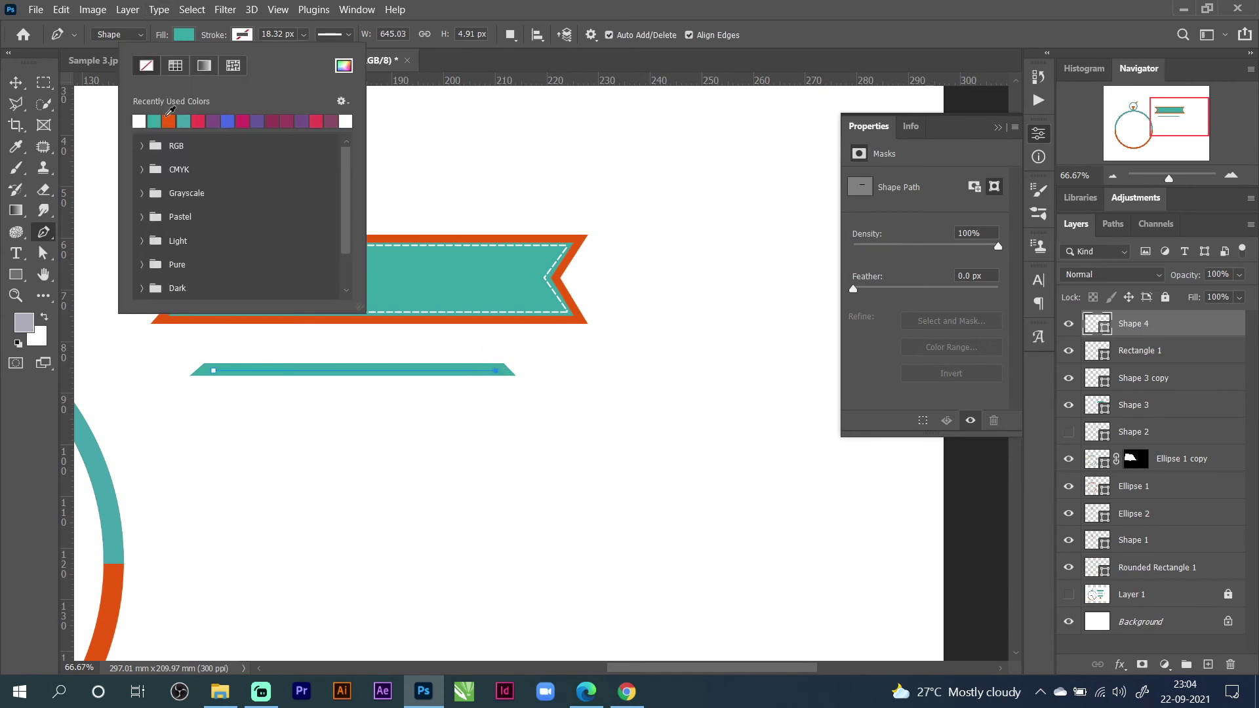
pyautogui.click(139, 118)
pyautogui.click(192, 38)
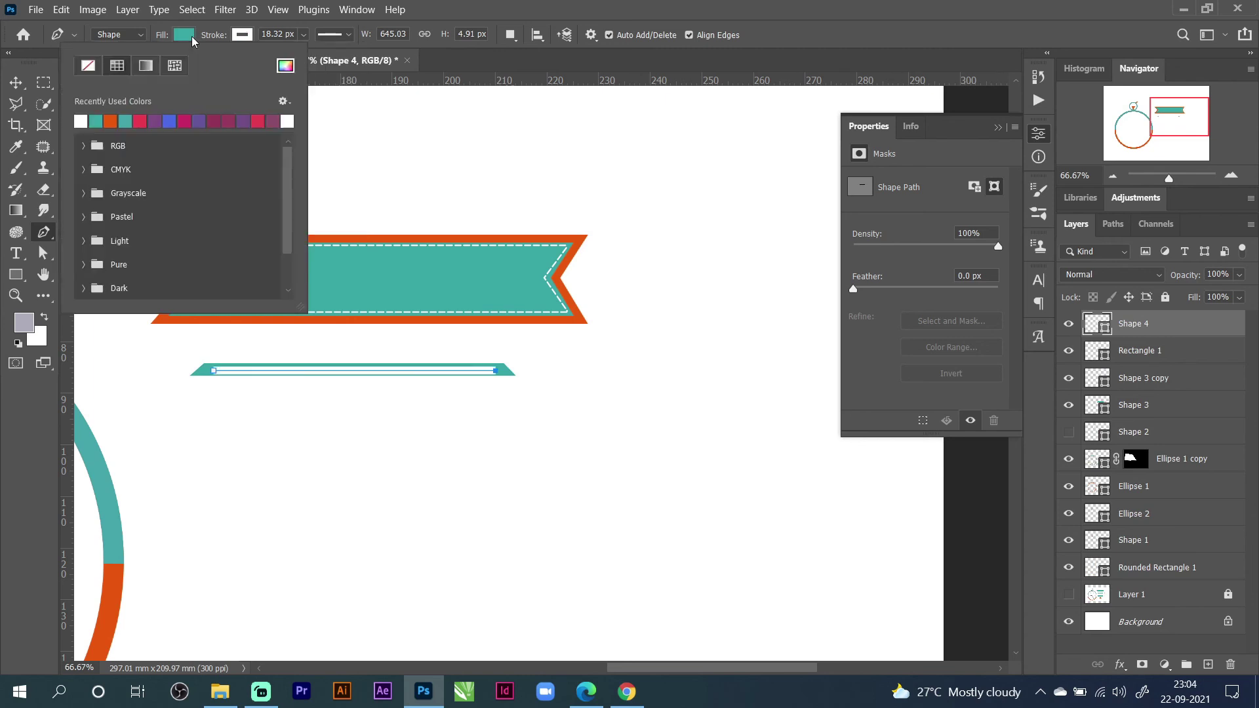
pyautogui.click(87, 66)
pyautogui.click(338, 35)
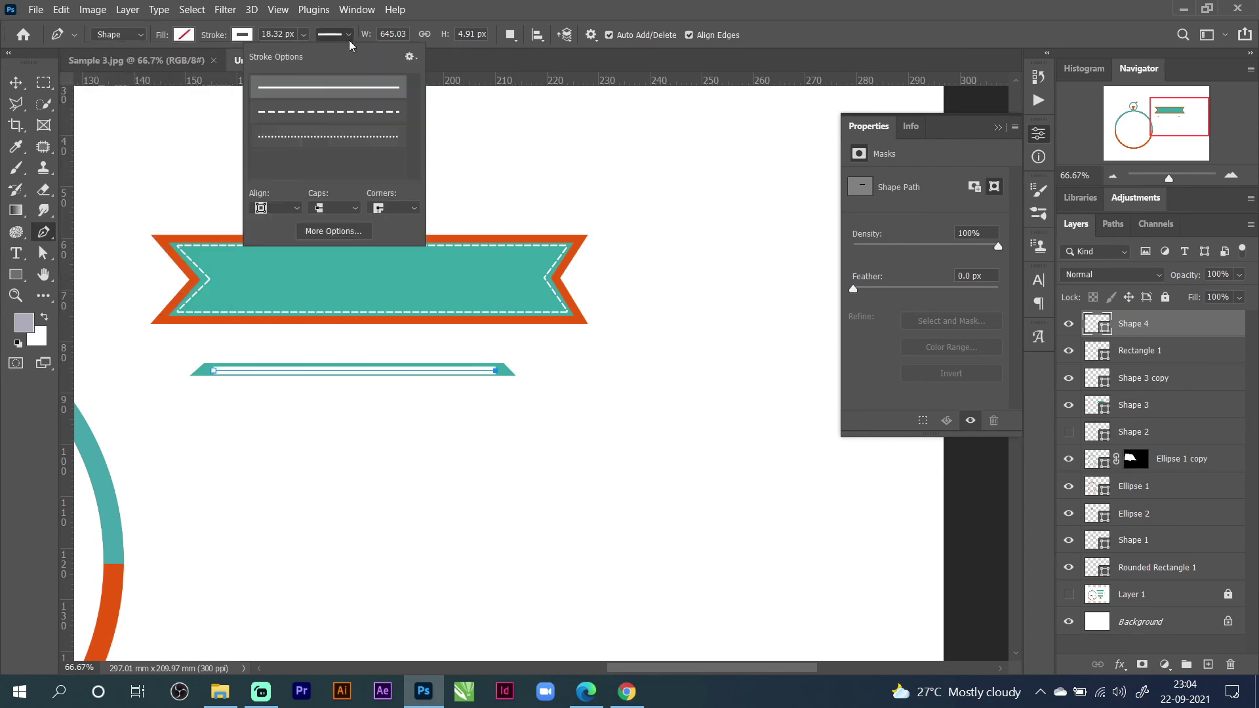
pyautogui.click(305, 121)
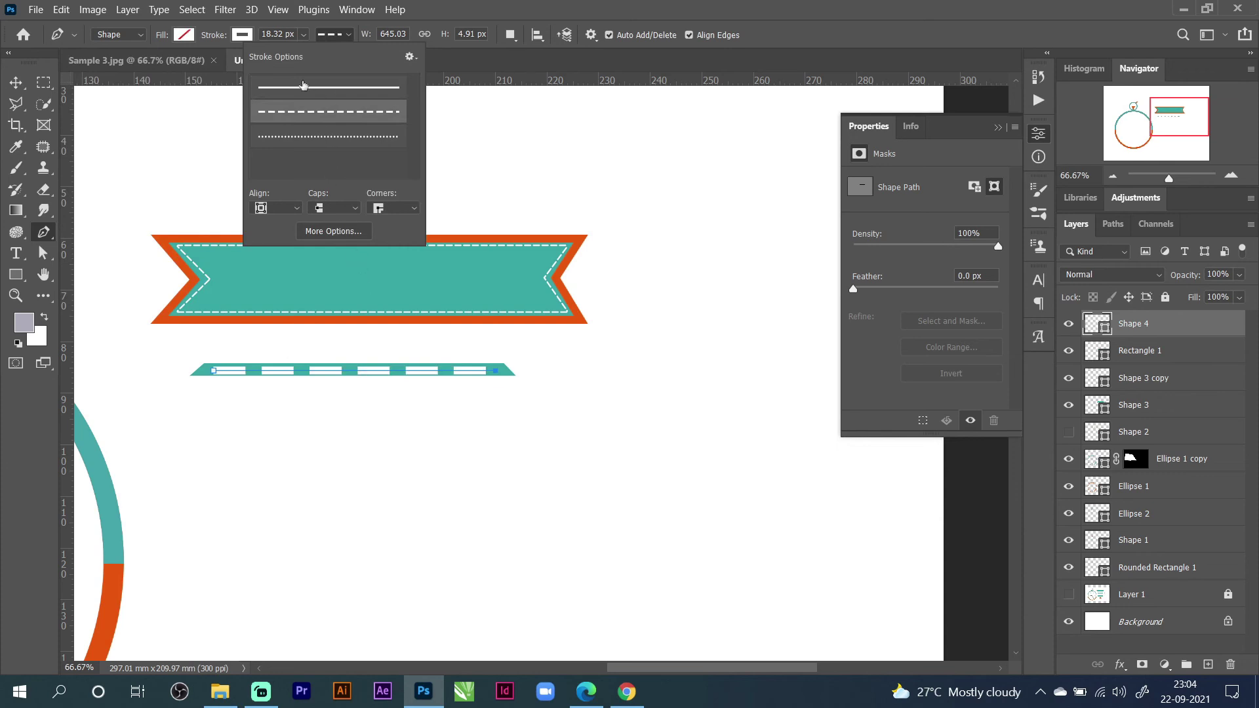
# Set the dashed line's stroke width to 7.32 px, deselect it and compare the strip with the Layer 1 reference.
pyautogui.click(331, 36)
pyautogui.scroll(-4, 282, 33)
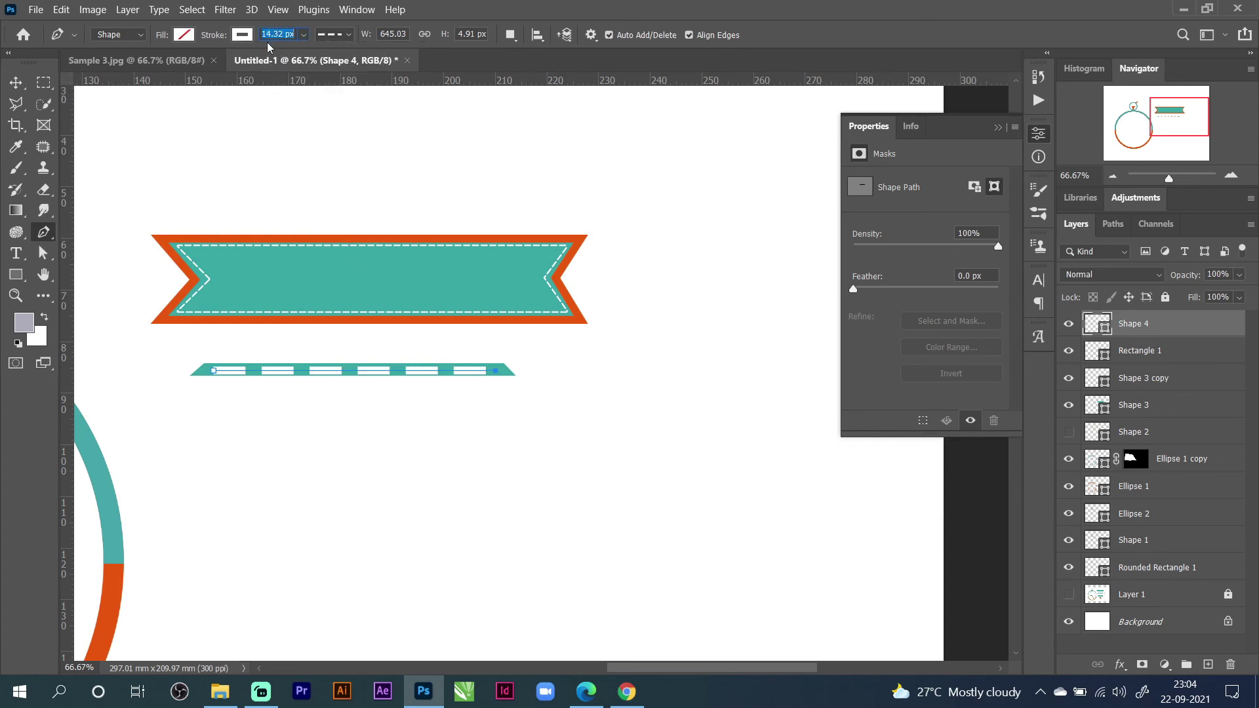
pyautogui.scroll(-4, 274, 34)
pyautogui.press('Return')
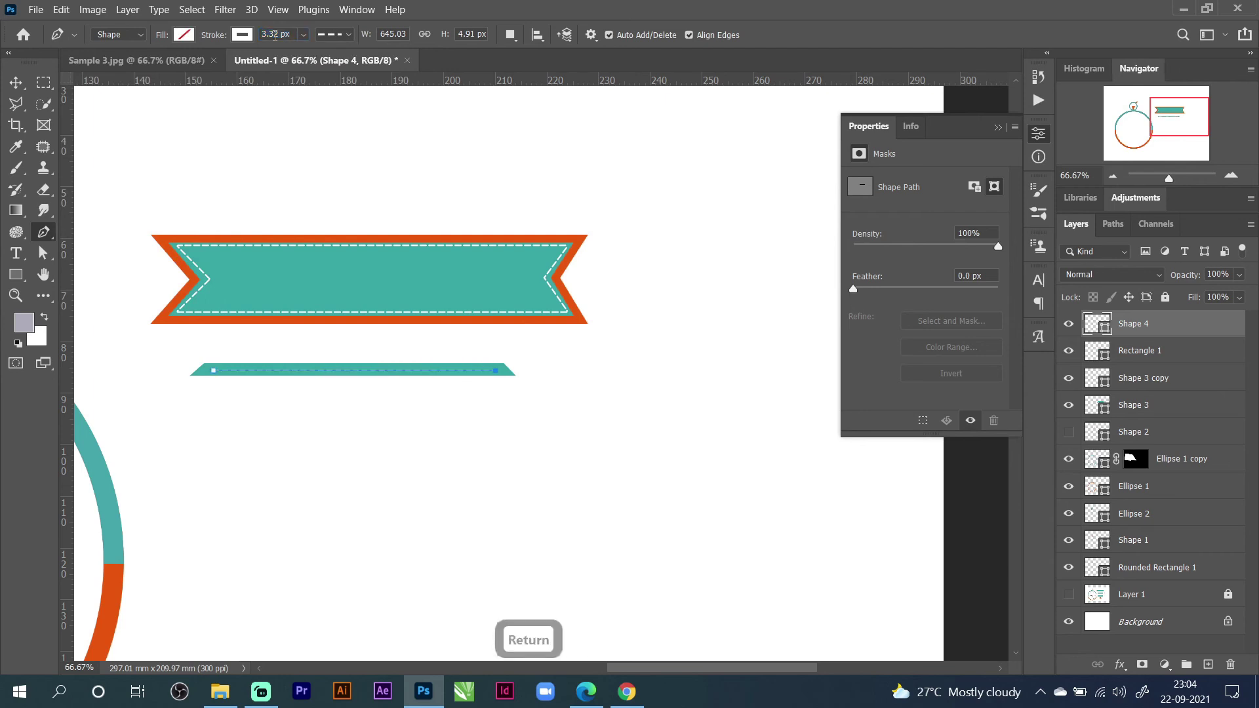
pyautogui.scroll(3, 279, 31)
pyautogui.press('Return')
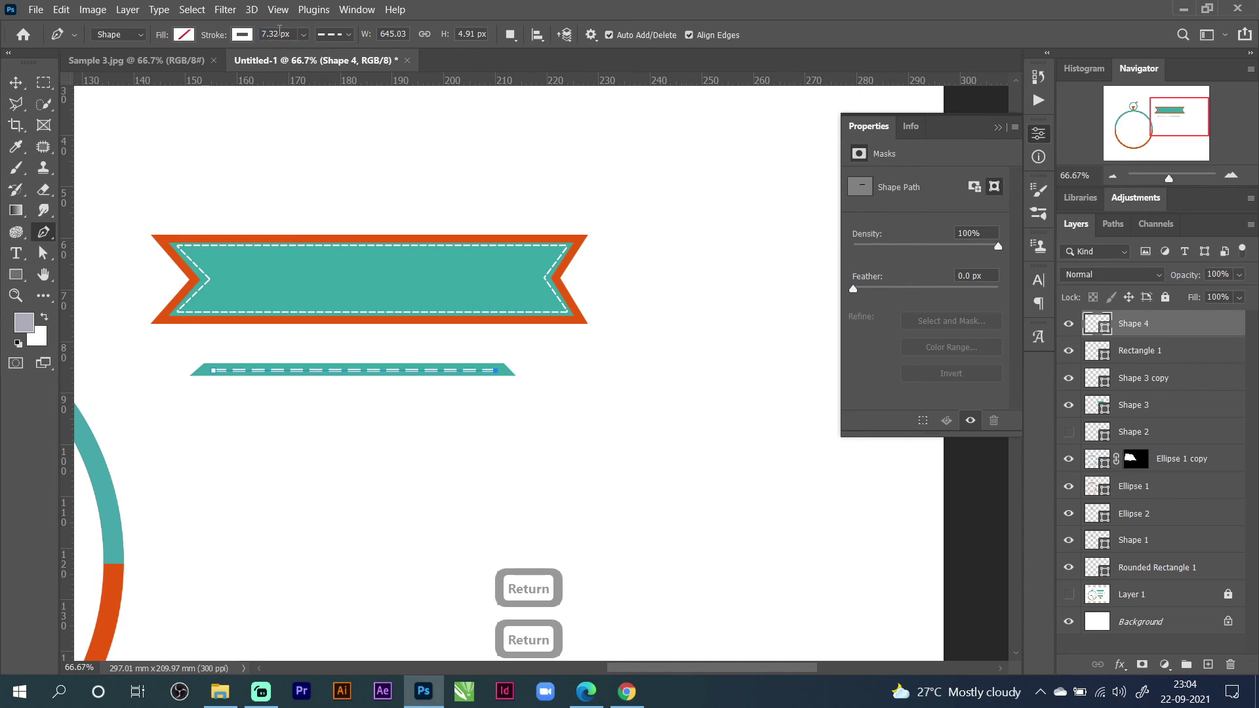
pyautogui.click(16, 82)
pyautogui.click(787, 236)
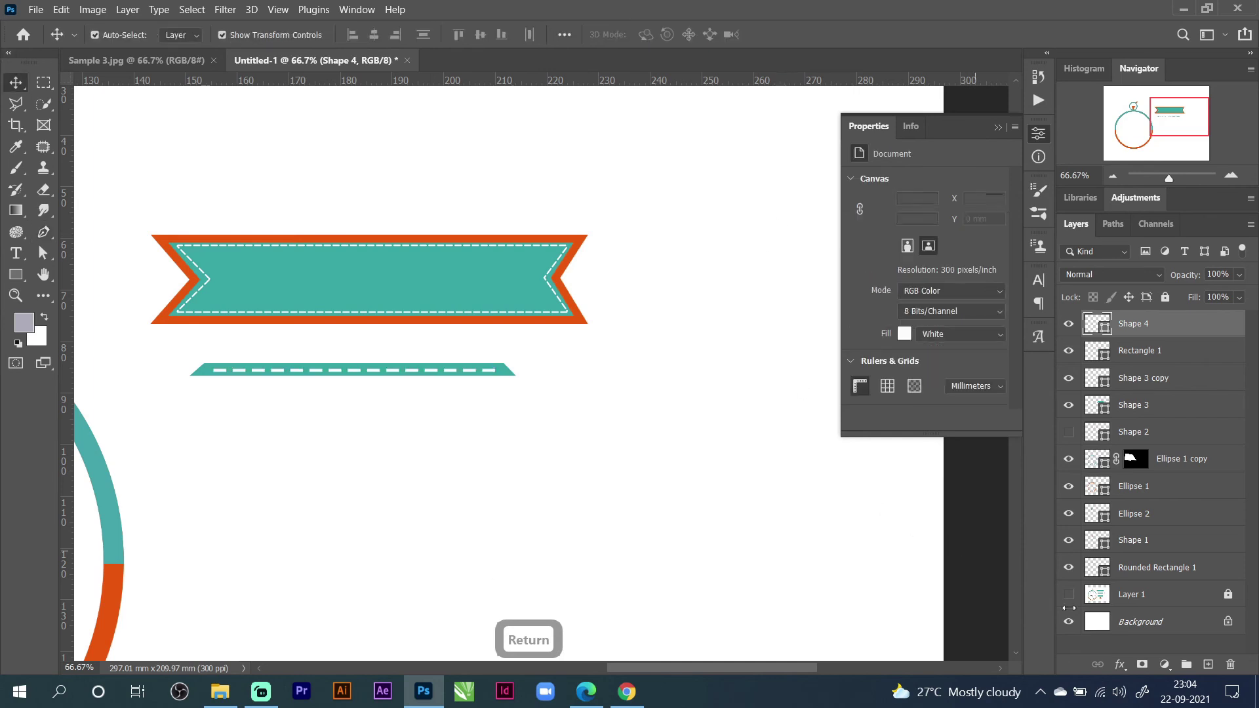
pyautogui.click(1068, 594)
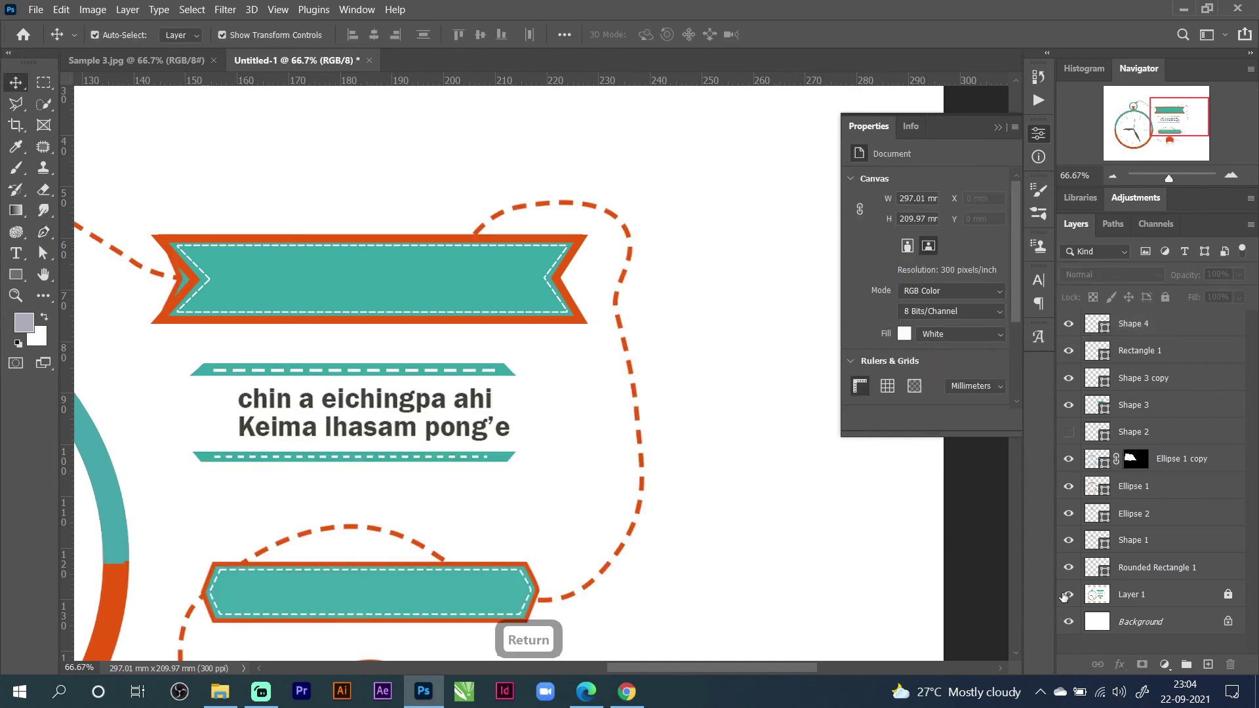
pyautogui.click(1068, 594)
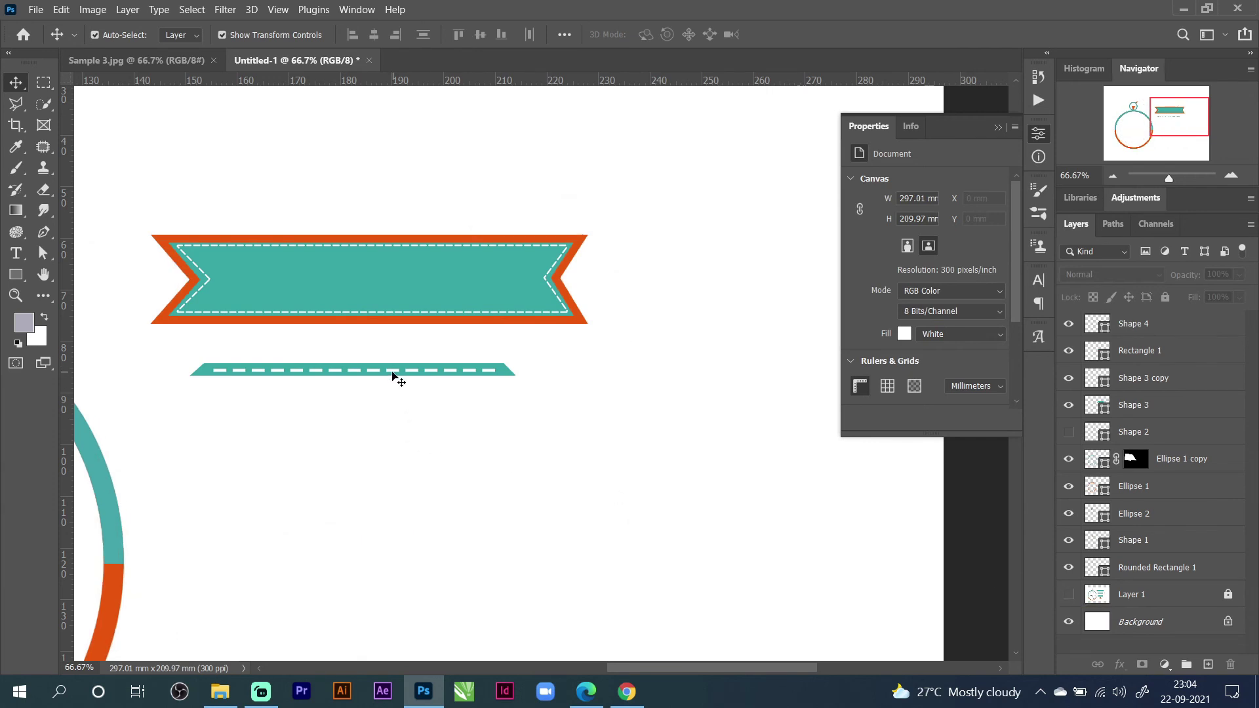
# Select the teal strip together with its dashed line and place a duplicate of both about 25 mm below.
pyautogui.moveTo(394, 407); pyautogui.dragTo(382, 360)
pyautogui.click(446, 408)
pyautogui.moveTo(304, 361); pyautogui.dragTo(324, 407)
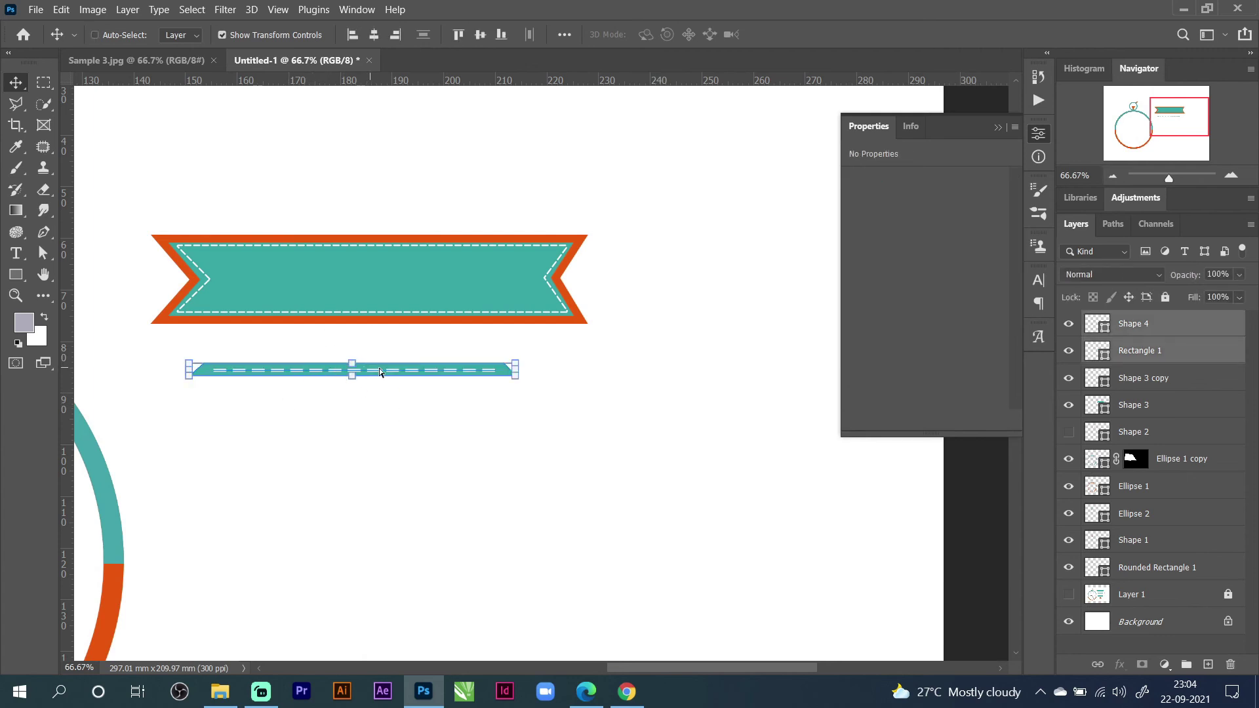
pyautogui.click(385, 385)
pyautogui.moveTo(370, 425); pyautogui.dragTo(367, 359)
pyautogui.moveTo(371, 414); pyautogui.dragTo(370, 487)
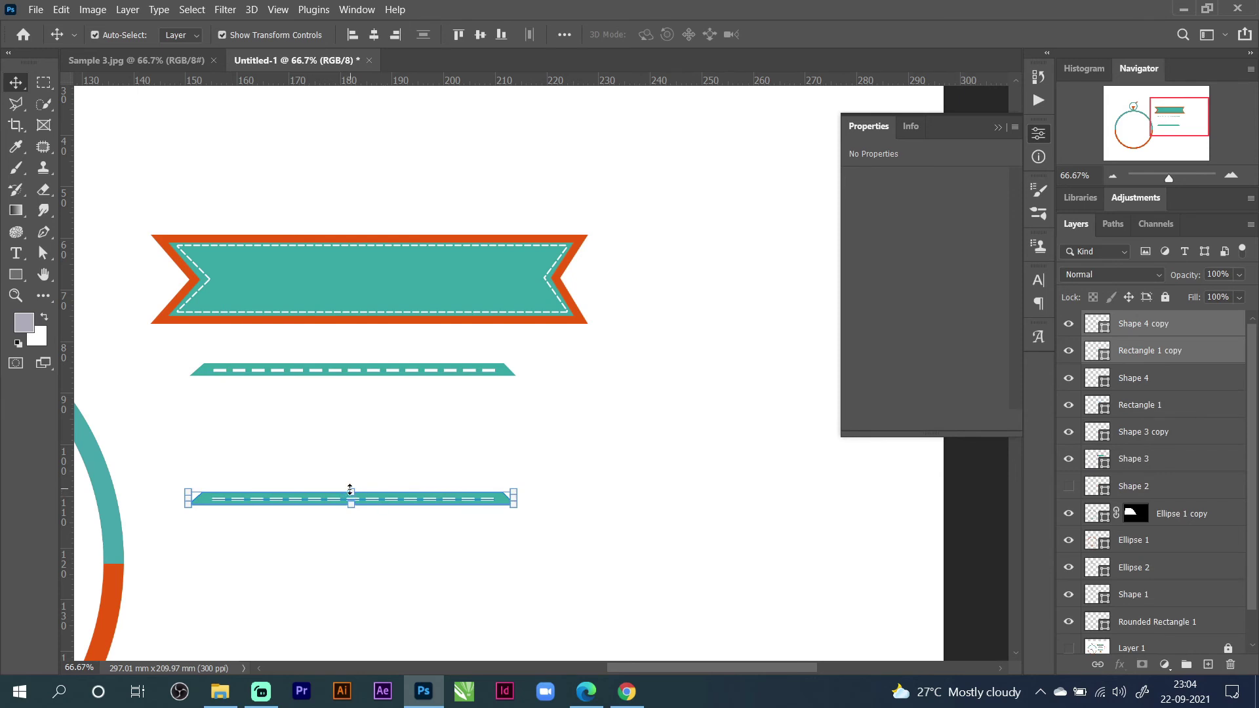
# Flip the duplicated dashed strip vertically and move it up to about 11 mm below the original strip.
pyautogui.hotkey('ctrl', 't')
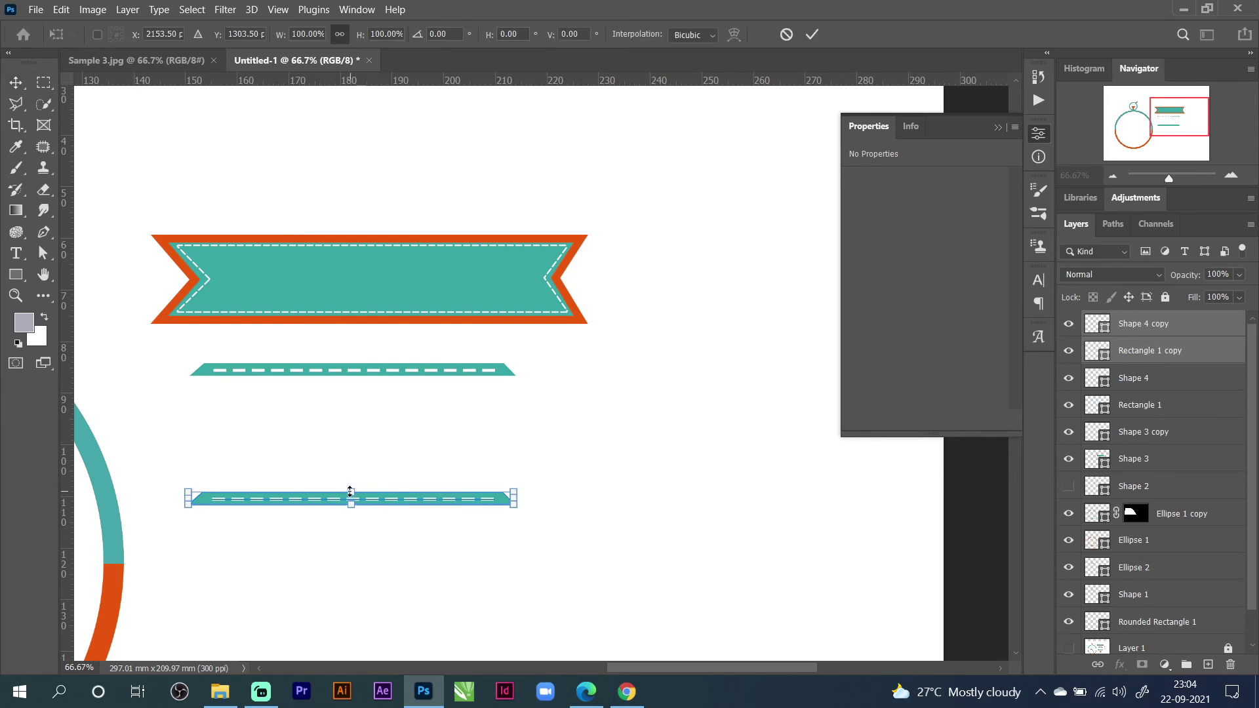
pyautogui.rightClick(394, 503)
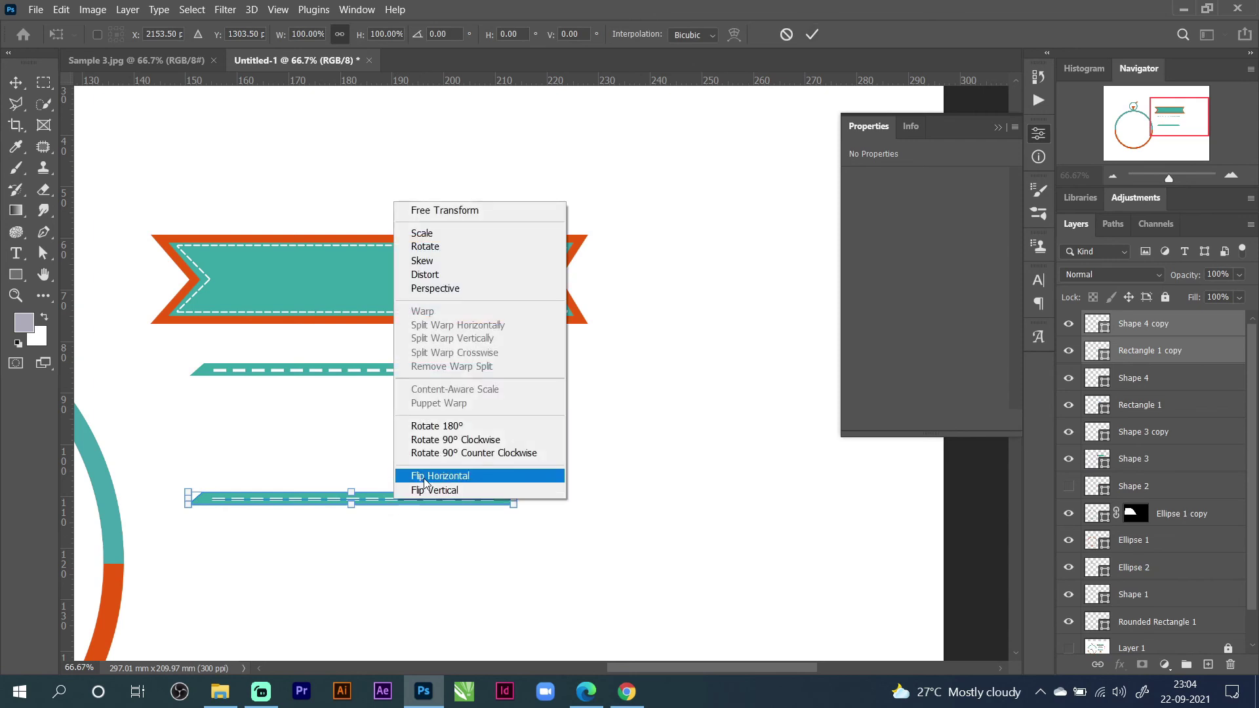
pyautogui.click(425, 491)
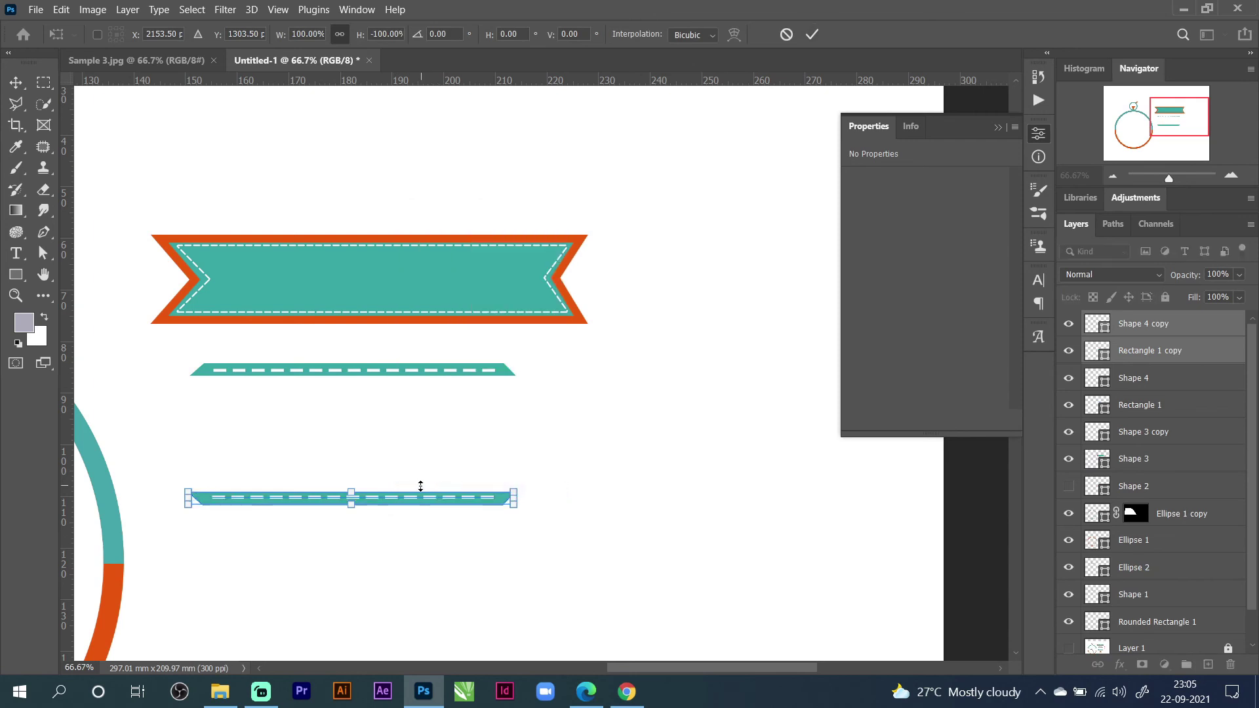
pyautogui.moveTo(397, 505); pyautogui.dragTo(402, 432)
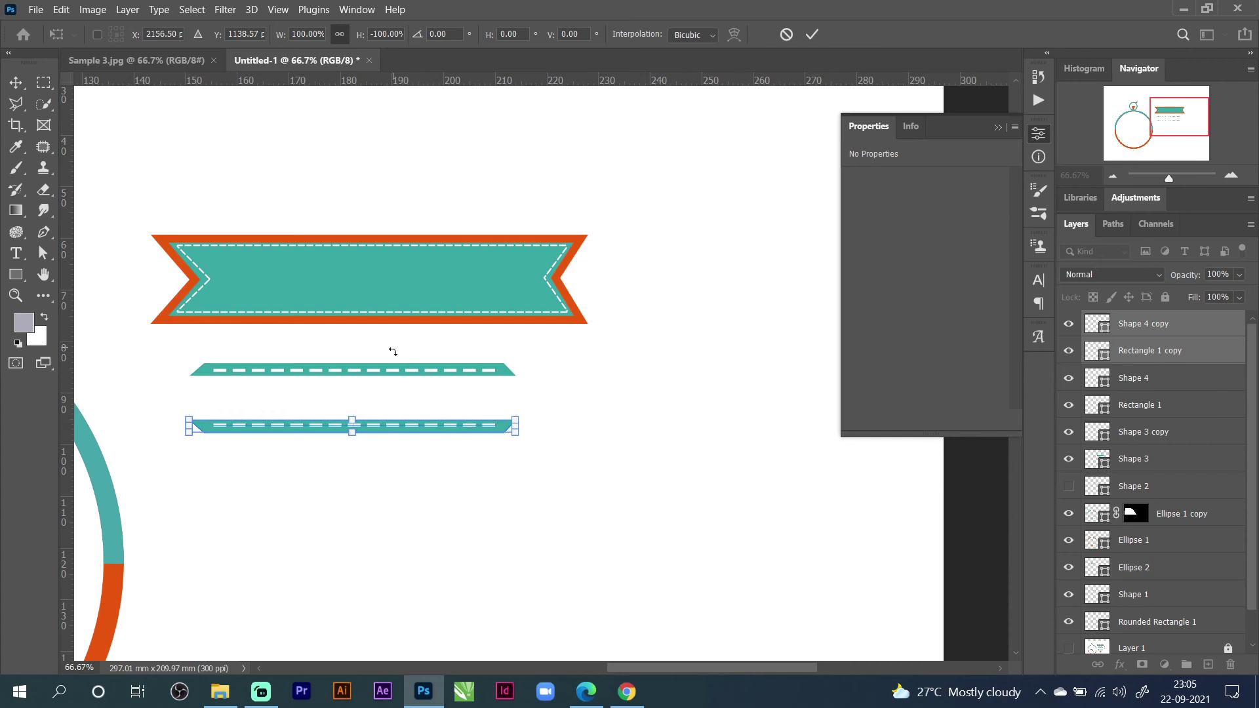
pyautogui.click(813, 38)
# Move both dashed strips together about 23 mm down and slightly right, and deselect them.
pyautogui.moveTo(366, 350); pyautogui.dragTo(432, 546)
pyautogui.click(824, 322)
pyautogui.click(1112, 177)
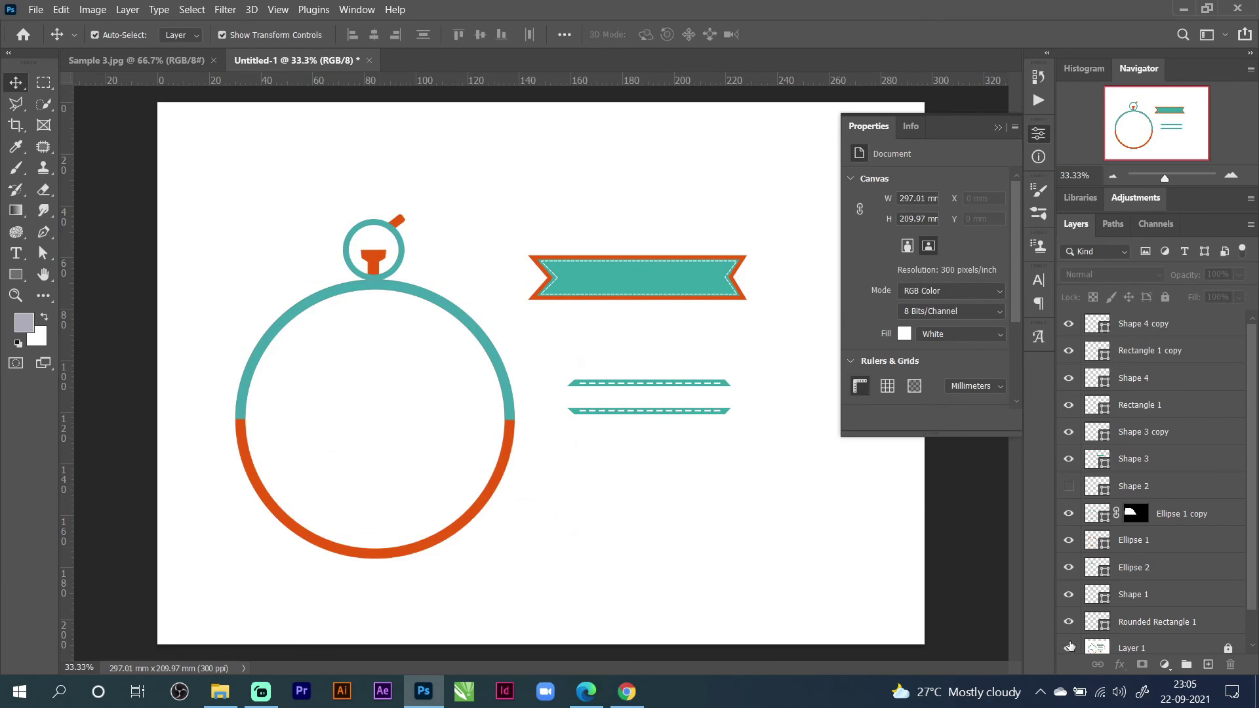
# Show the Layer 1 reference and draw a circle shape about 270 px in diameter over its orange badge.
pyautogui.click(1069, 647)
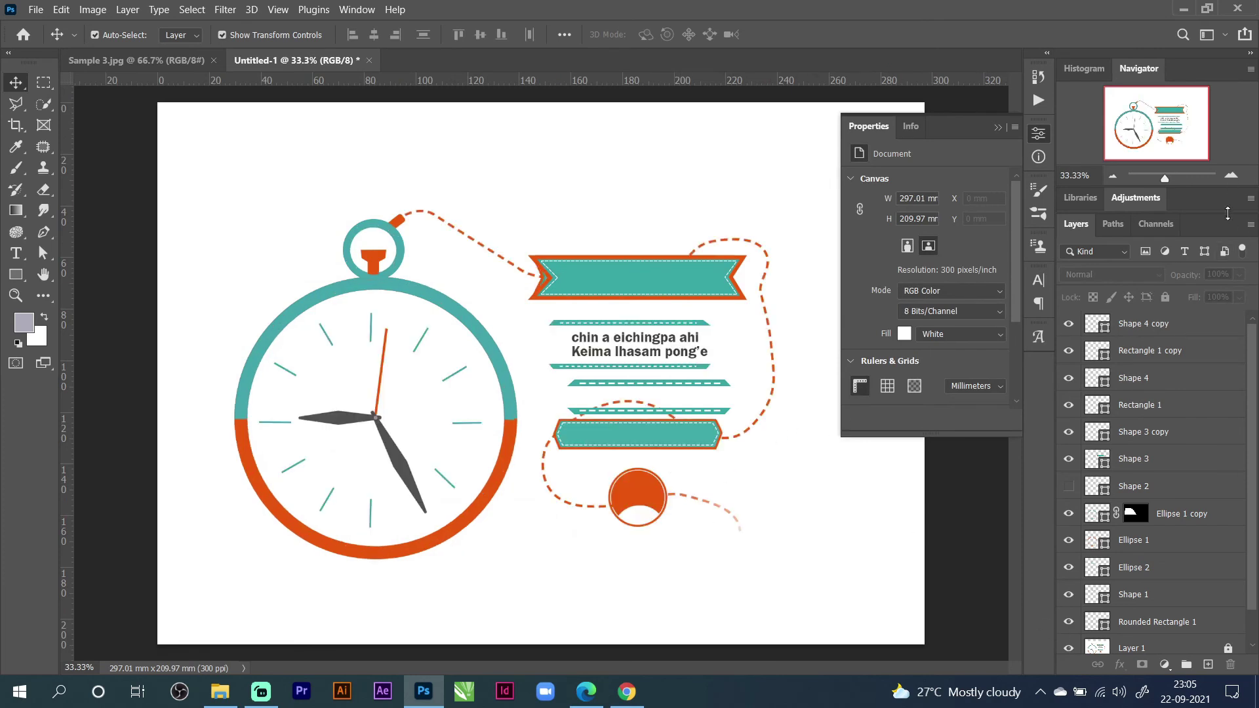
pyautogui.click(1230, 176)
pyautogui.click(1230, 176)
pyautogui.click(1231, 175)
pyautogui.moveTo(1169, 125); pyautogui.dragTo(1184, 142)
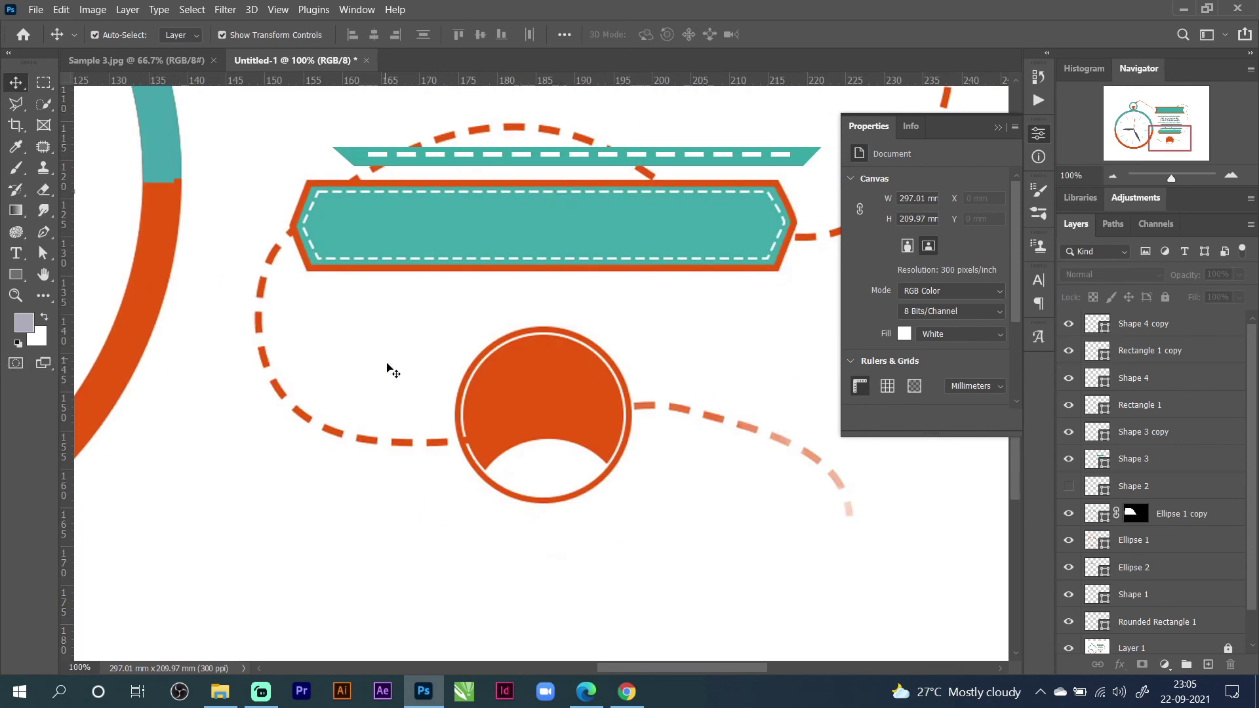
pyautogui.click(16, 275)
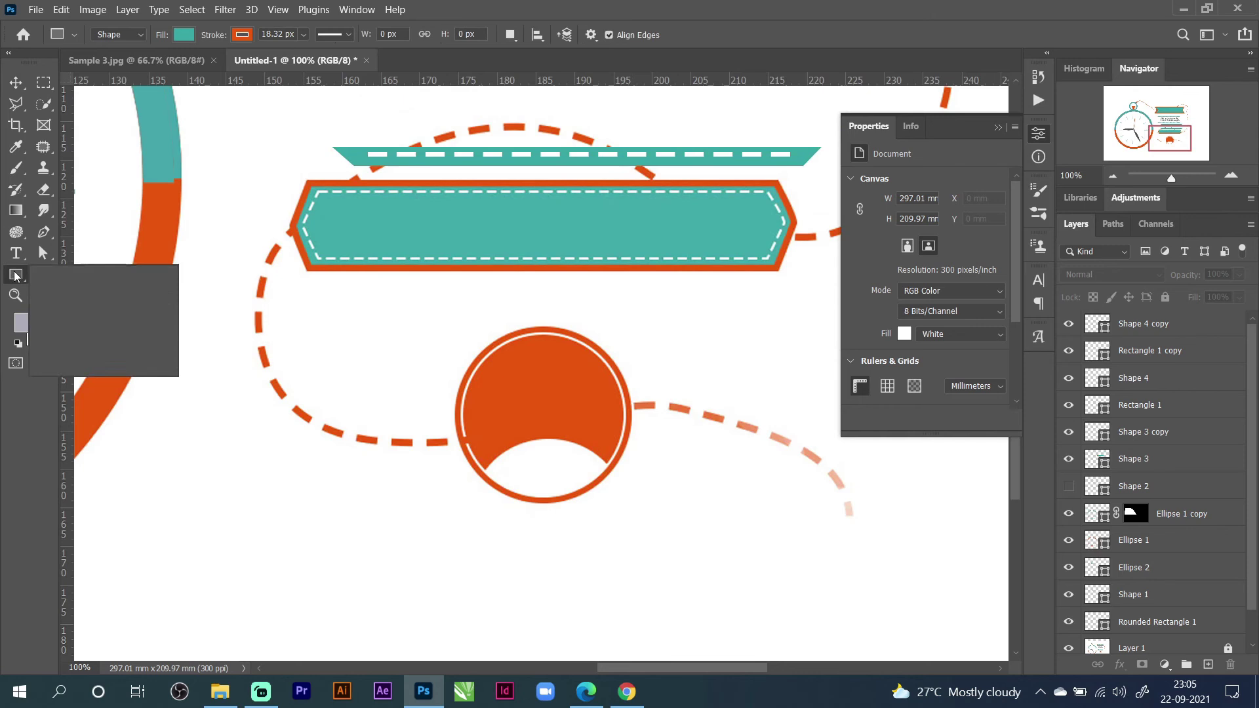
pyautogui.click(79, 308)
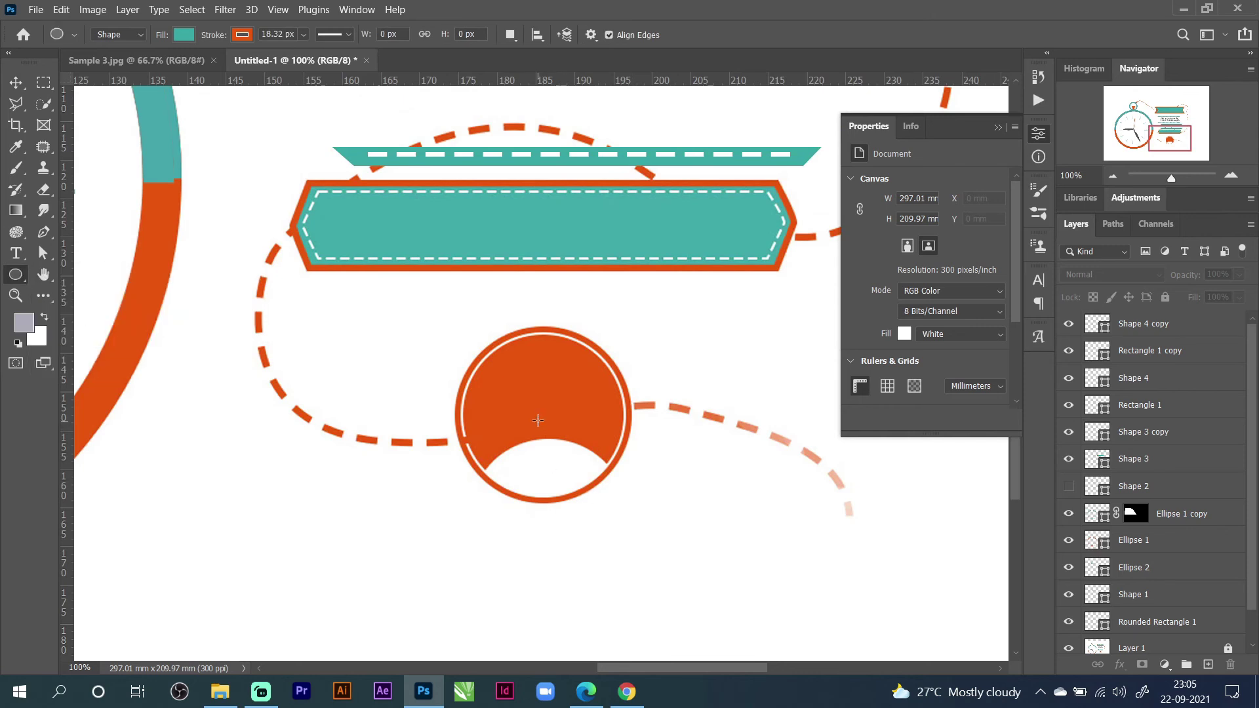
pyautogui.moveTo(544, 414)
pyautogui.mouseDown()
pyautogui.moveTo(632, 340)
pyautogui.moveTo(631, 320)
pyautogui.moveTo(671, 280)
pyautogui.moveTo(587, 364)
pyautogui.moveTo(648, 313)
pyautogui.moveTo(626, 328)
pyautogui.moveTo(637, 315)
pyautogui.mouseUp()
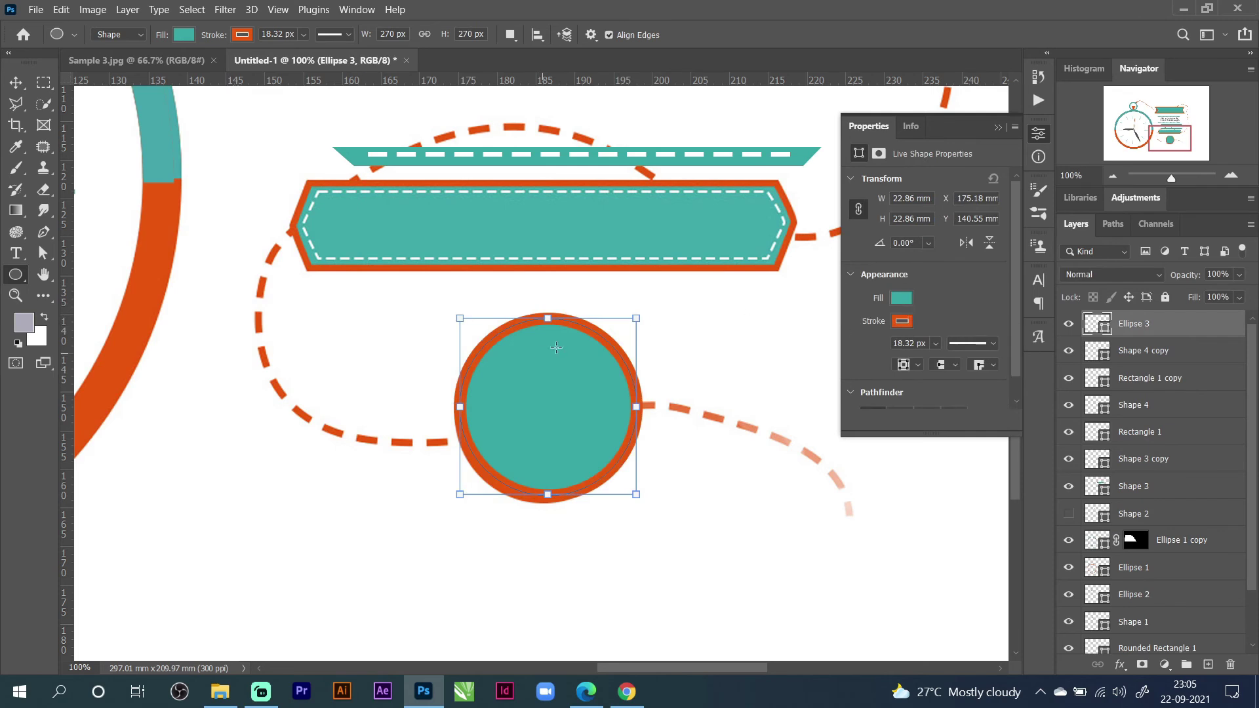
# Move the circle about 29 mm left, beside the reference badge, and give it an orange fill and no stroke.
pyautogui.click(16, 83)
pyautogui.moveTo(584, 388); pyautogui.dragTo(358, 400)
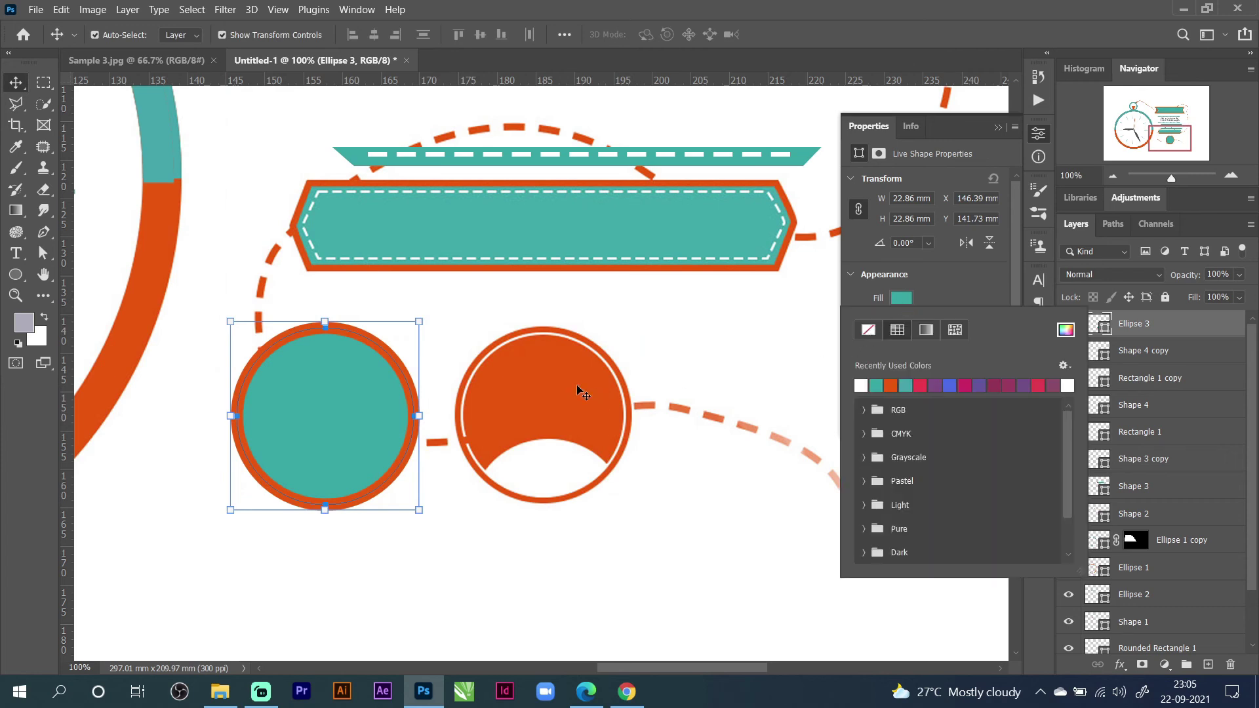
pyautogui.click(876, 386)
pyautogui.click(890, 385)
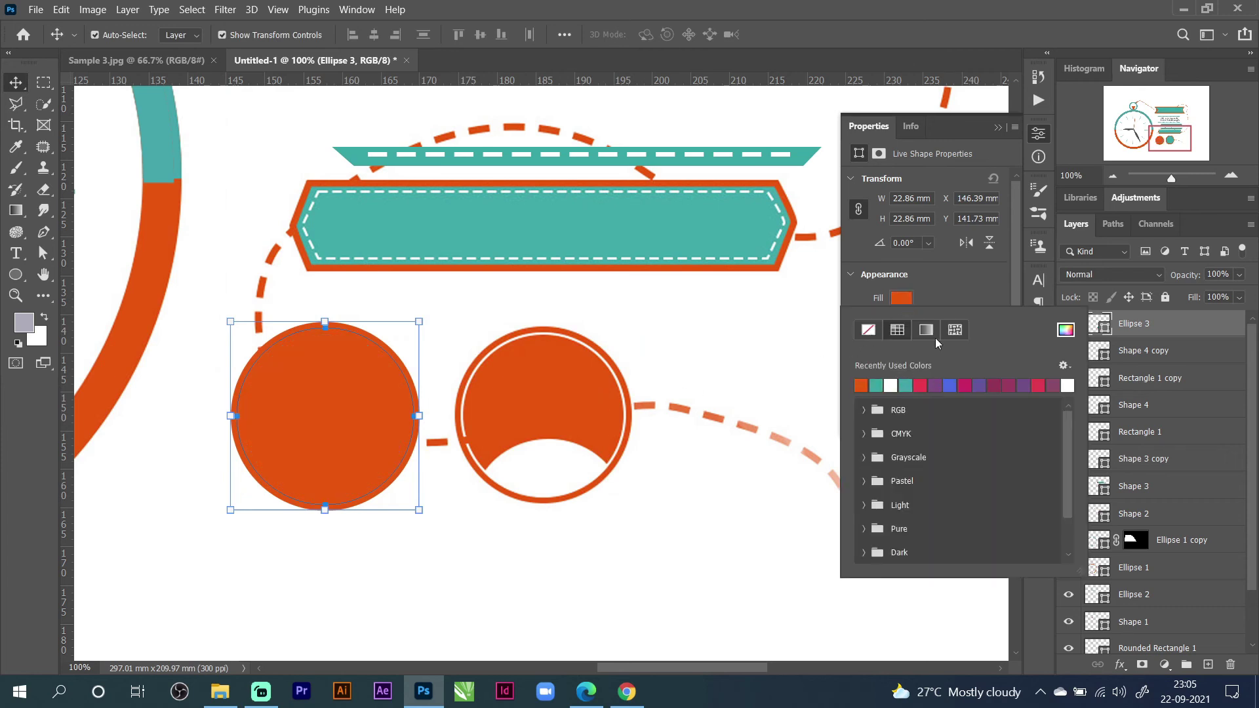
pyautogui.click(930, 274)
pyautogui.click(901, 320)
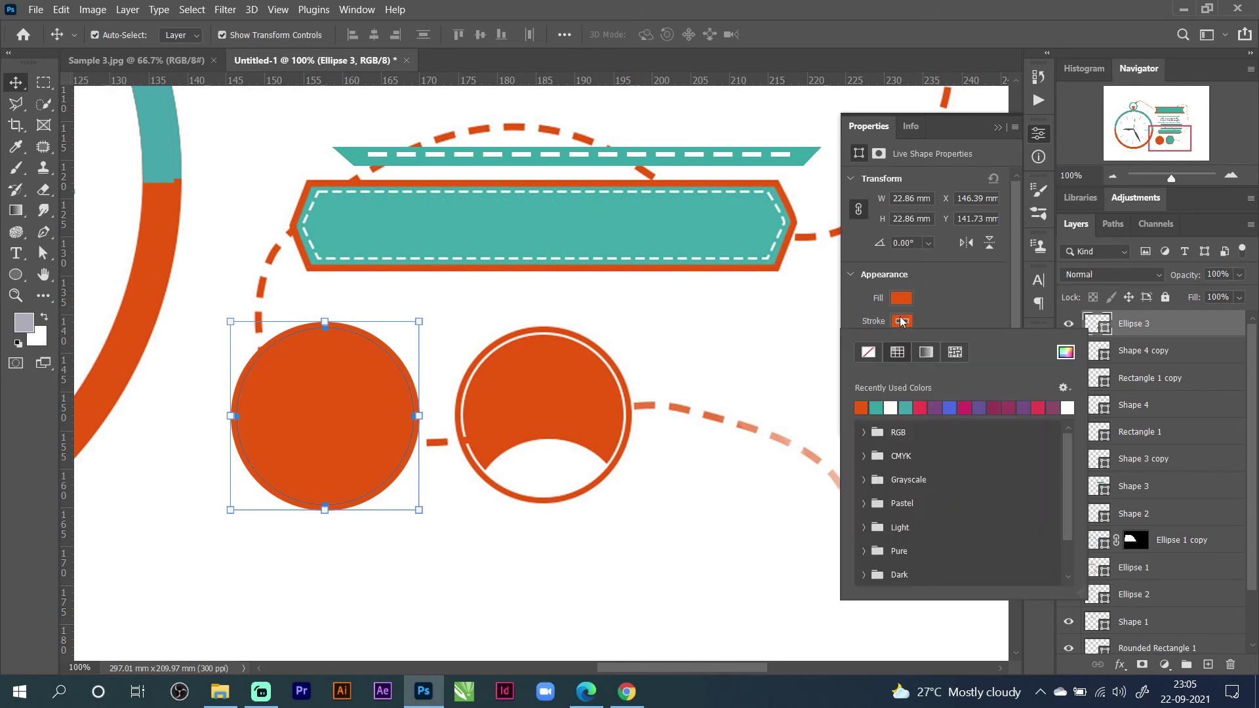
pyautogui.click(868, 352)
pyautogui.click(573, 312)
# Duplicate the orange circle in place and scale the copy about its centre to about 86%.
pyautogui.click(316, 400)
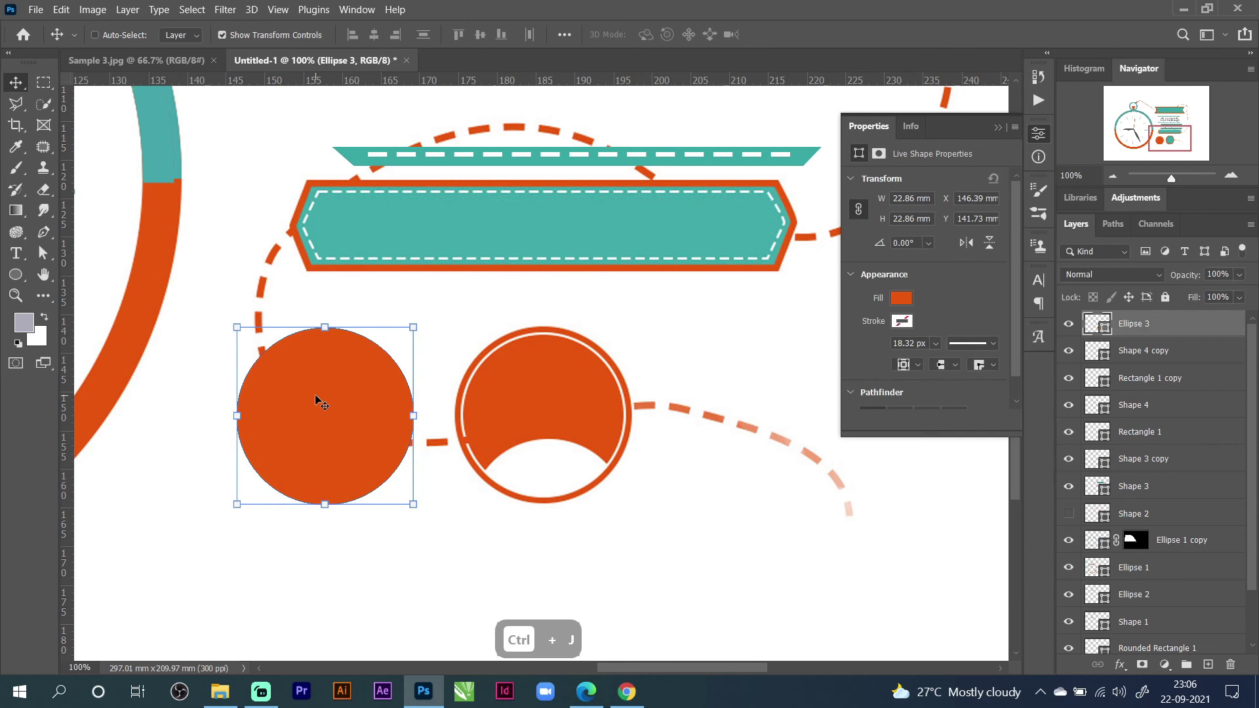
pyautogui.hotkey('ctrl', 'j')
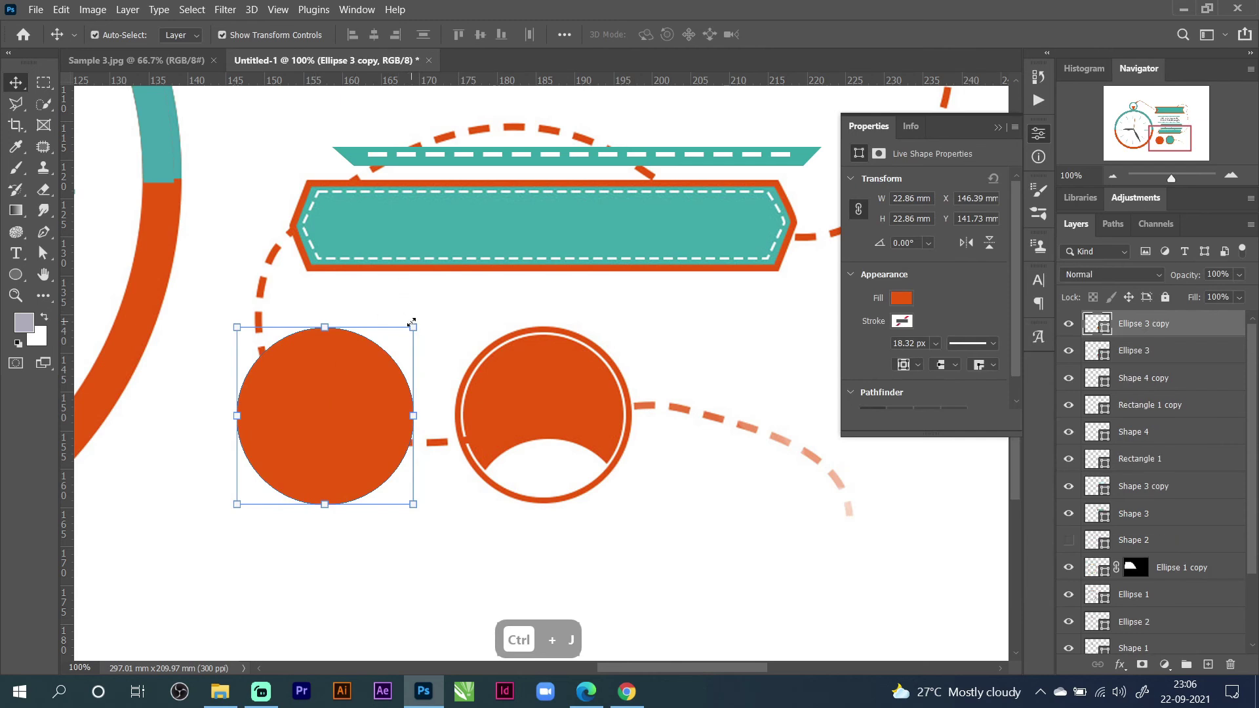
pyautogui.moveTo(413, 331)
pyautogui.mouseDown()
pyautogui.moveTo(389, 356)
pyautogui.moveTo(404, 344)
pyautogui.mouseUp()
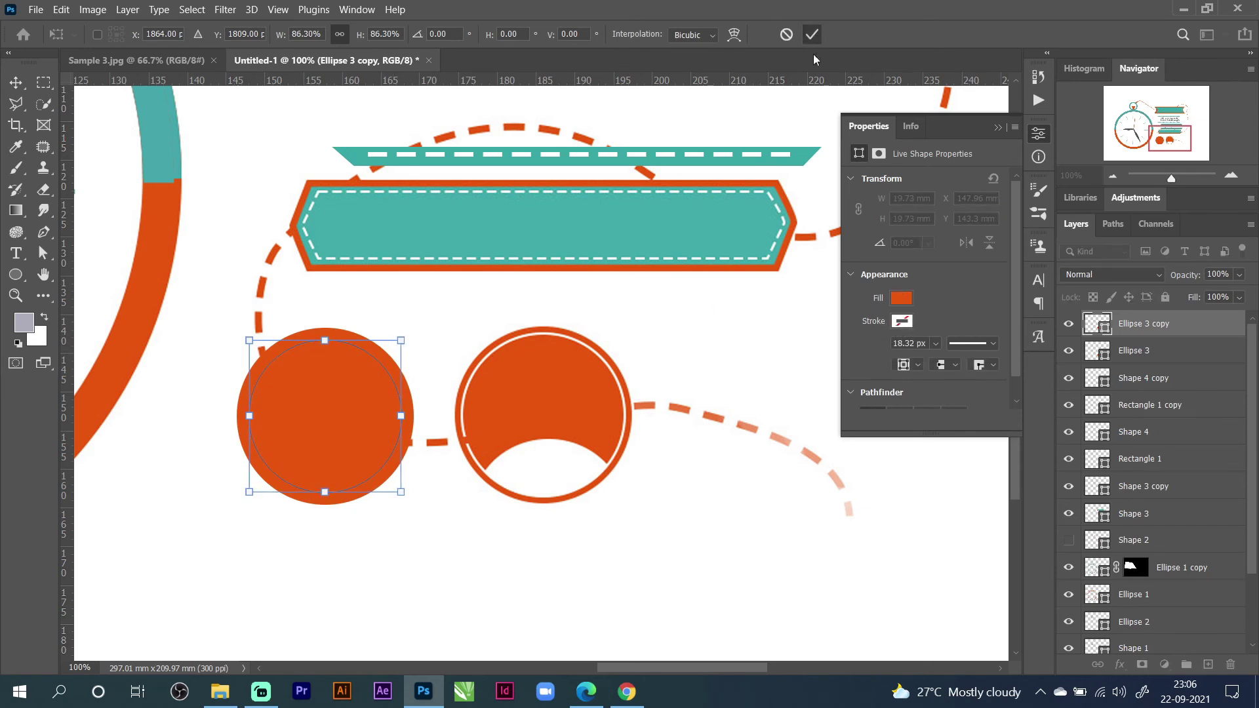
pyautogui.click(812, 34)
# Give the smaller circle copy no fill and a white stroke.
pyautogui.click(900, 299)
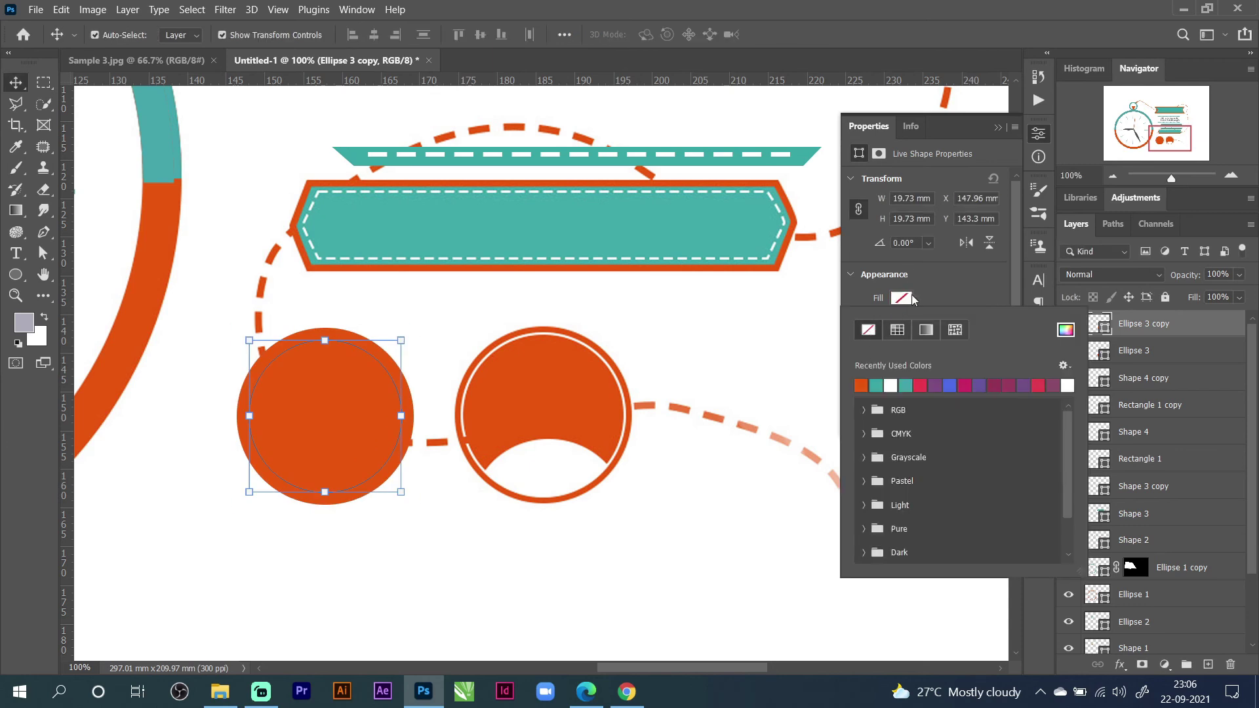
pyautogui.click(905, 298)
pyautogui.click(902, 321)
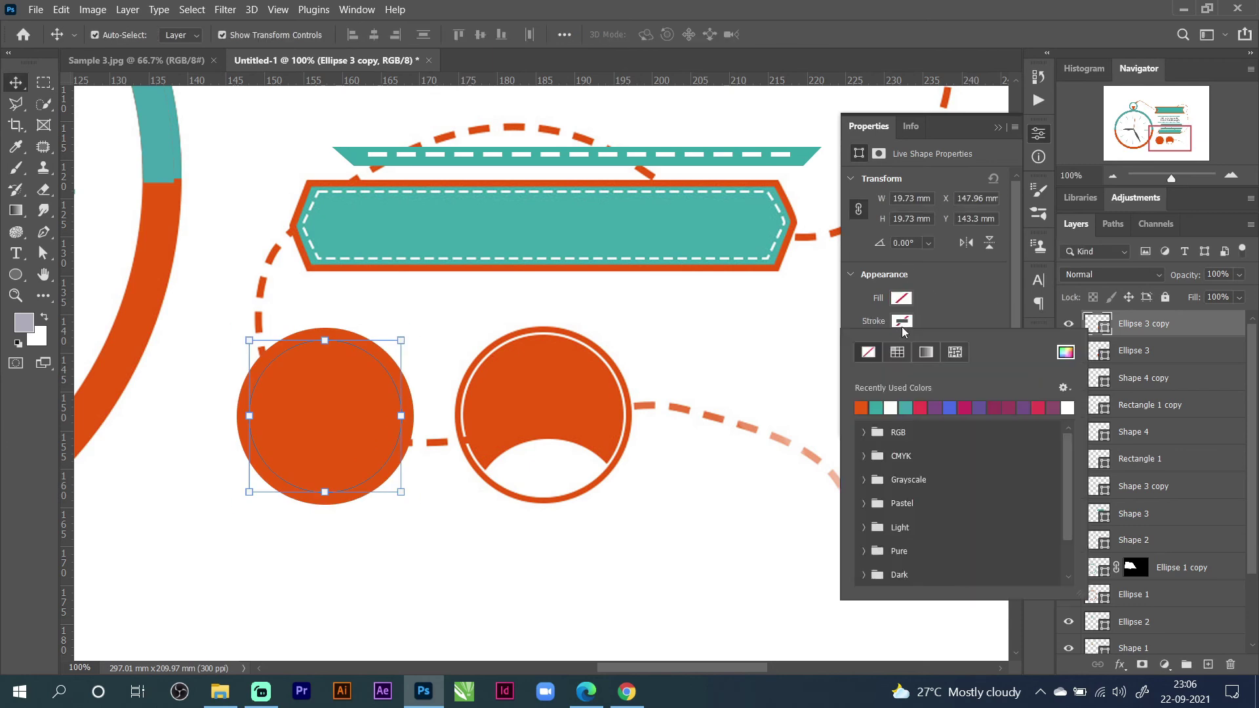
pyautogui.click(893, 407)
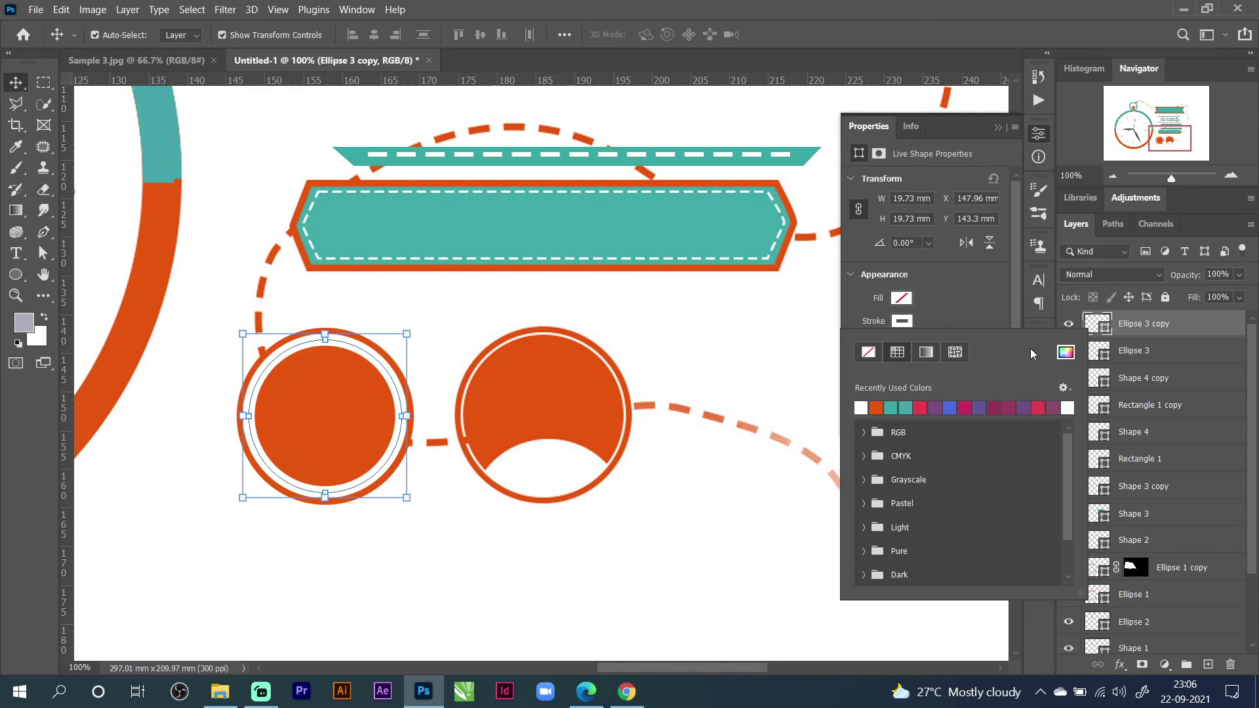
pyautogui.click(946, 300)
# Set the white ring's stroke width to 5.32 px.
pyautogui.click(917, 345)
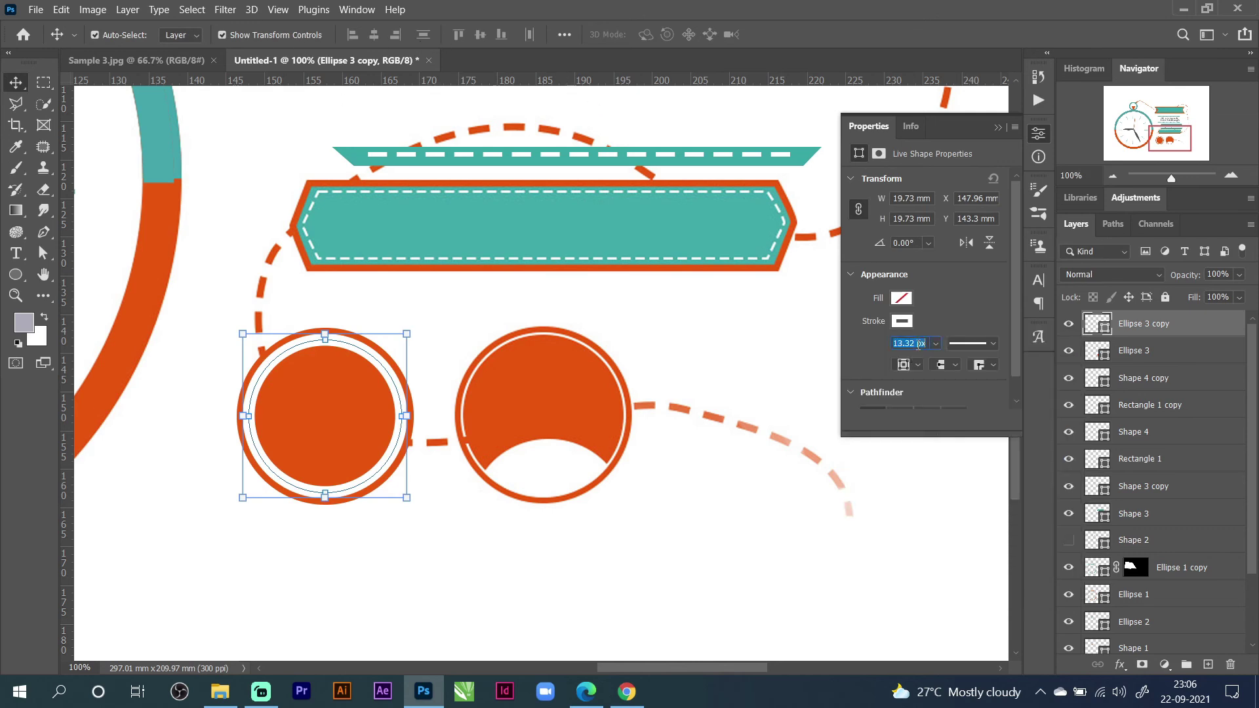
pyautogui.write('9.32')
pyautogui.press('Return')
pyautogui.press('Return')
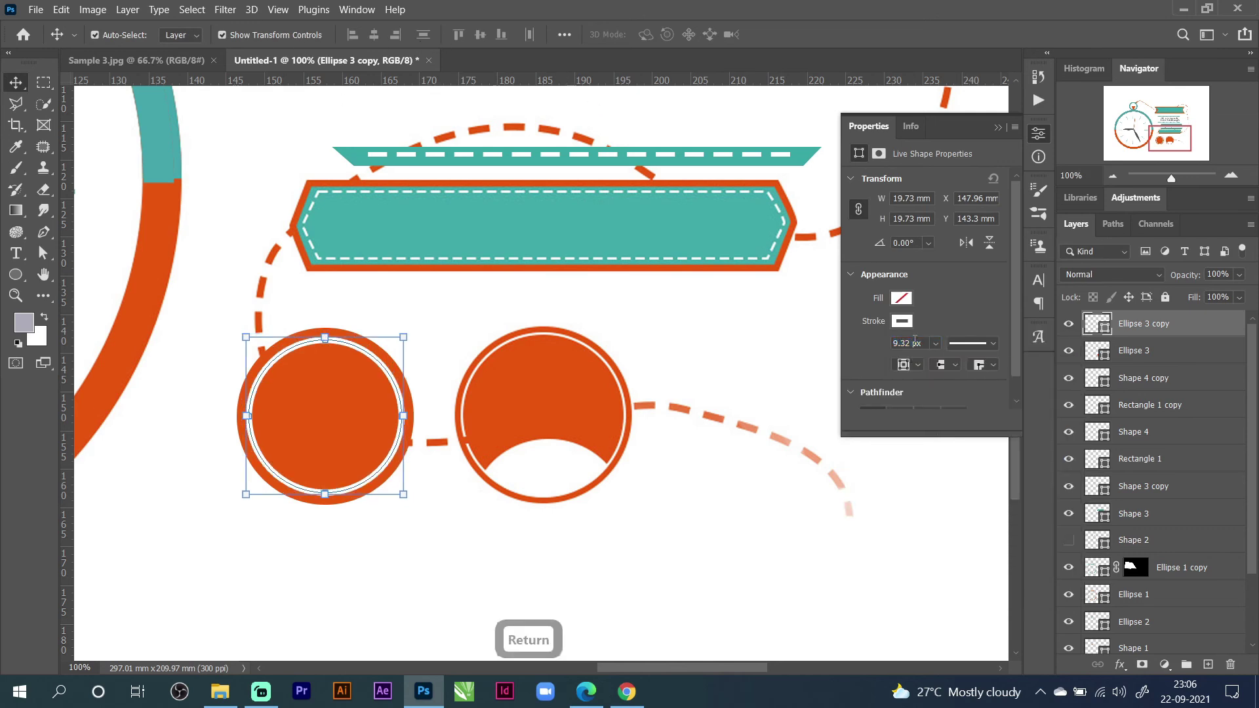
pyautogui.scroll(-5, 915, 339)
pyautogui.press('Return')
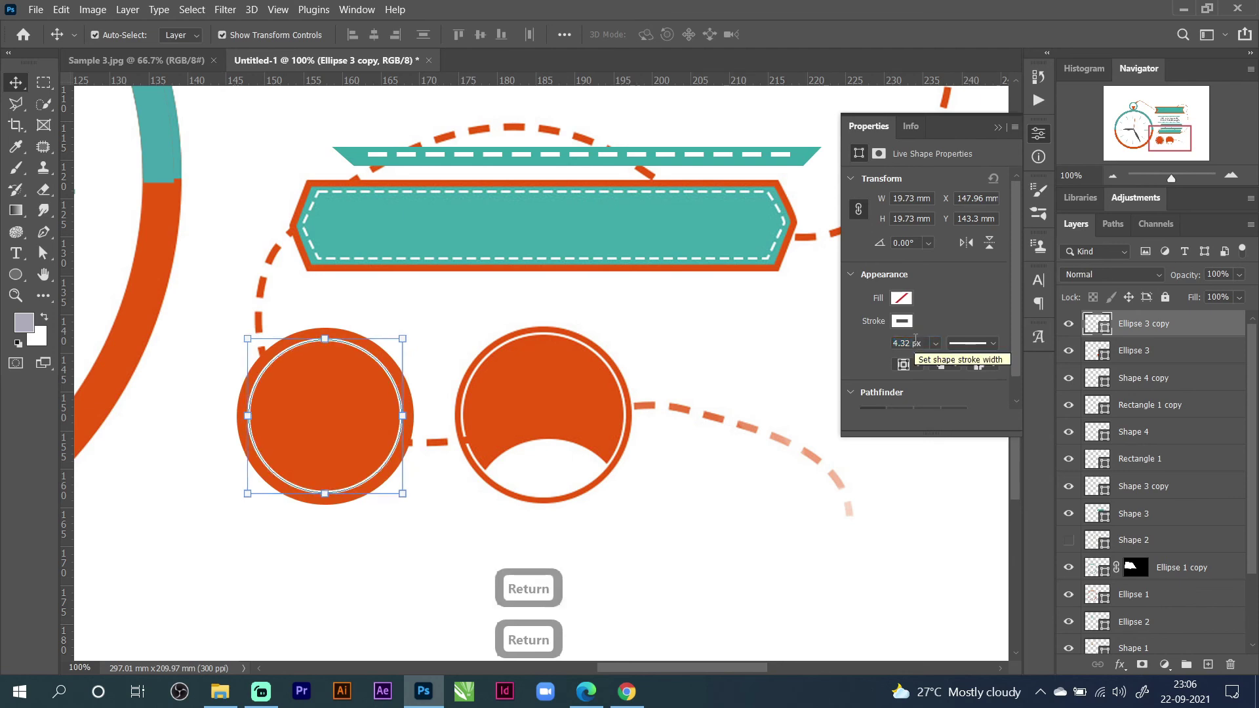
pyautogui.scroll(1, 916, 339)
pyautogui.press('Return')
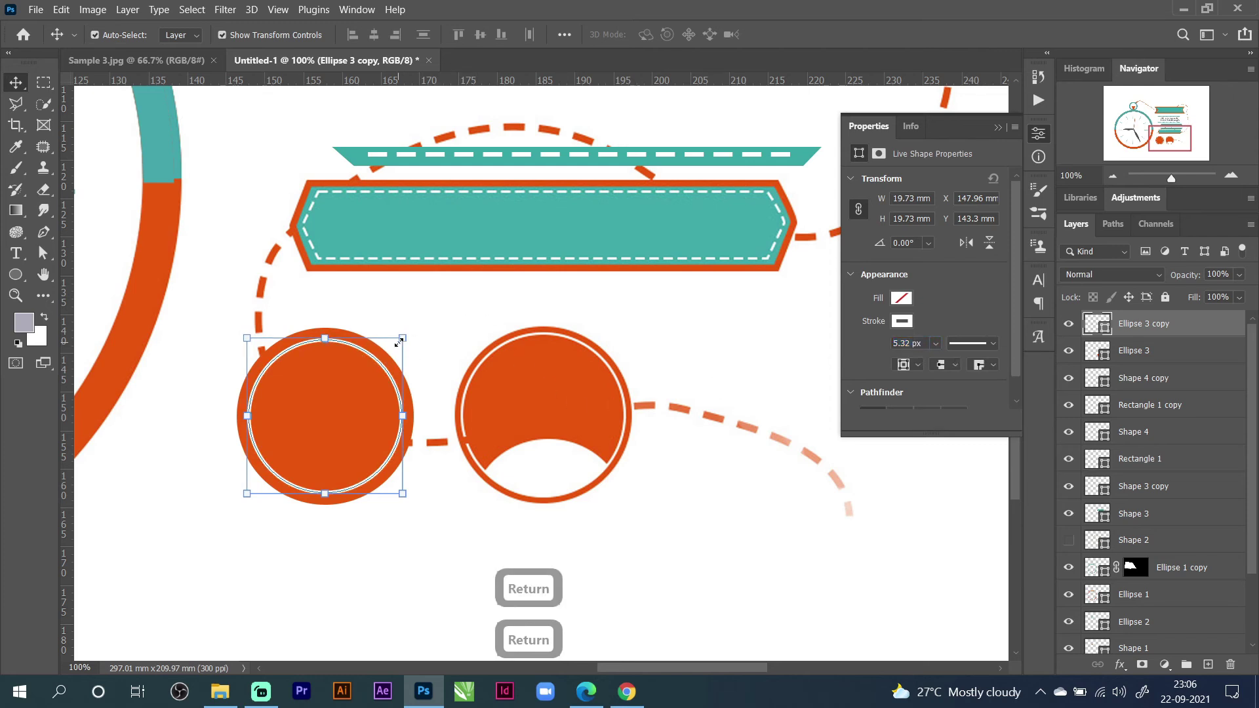
# Enlarge the white ring about its centre to about 20.5 mm across and deselect it.
pyautogui.moveTo(399, 342); pyautogui.dragTo(403, 338)
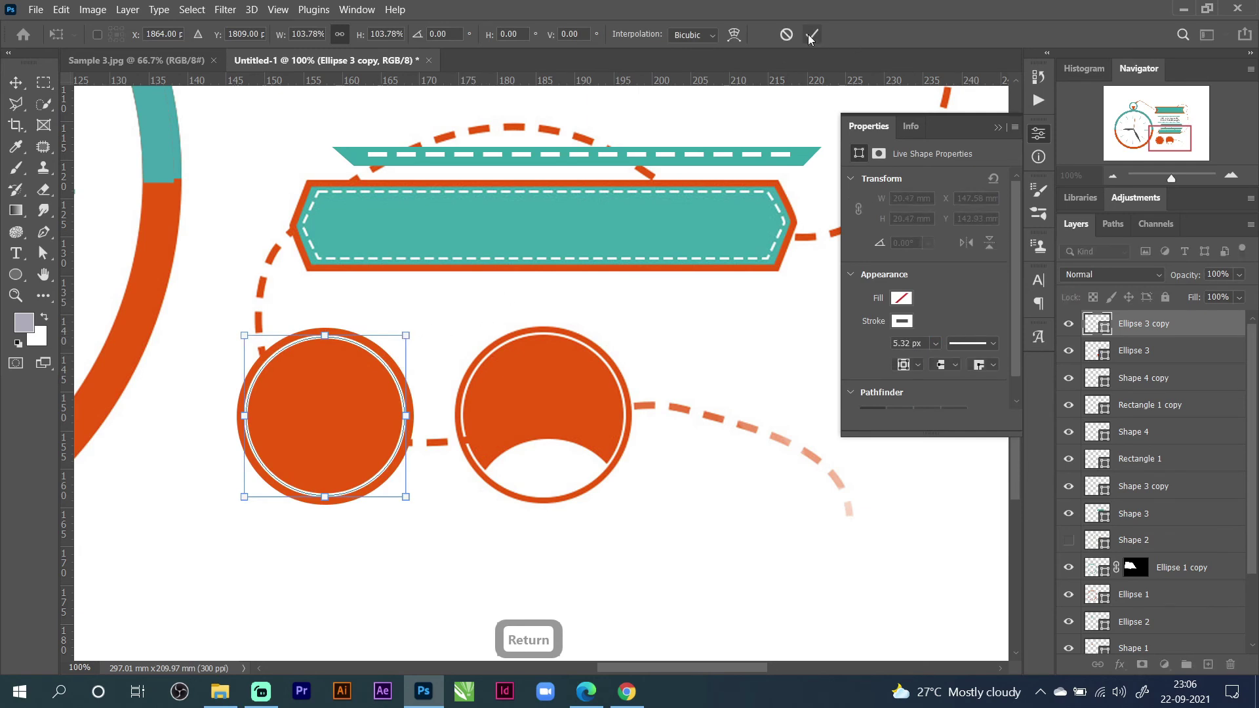
pyautogui.press('Return')
pyautogui.click(542, 464)
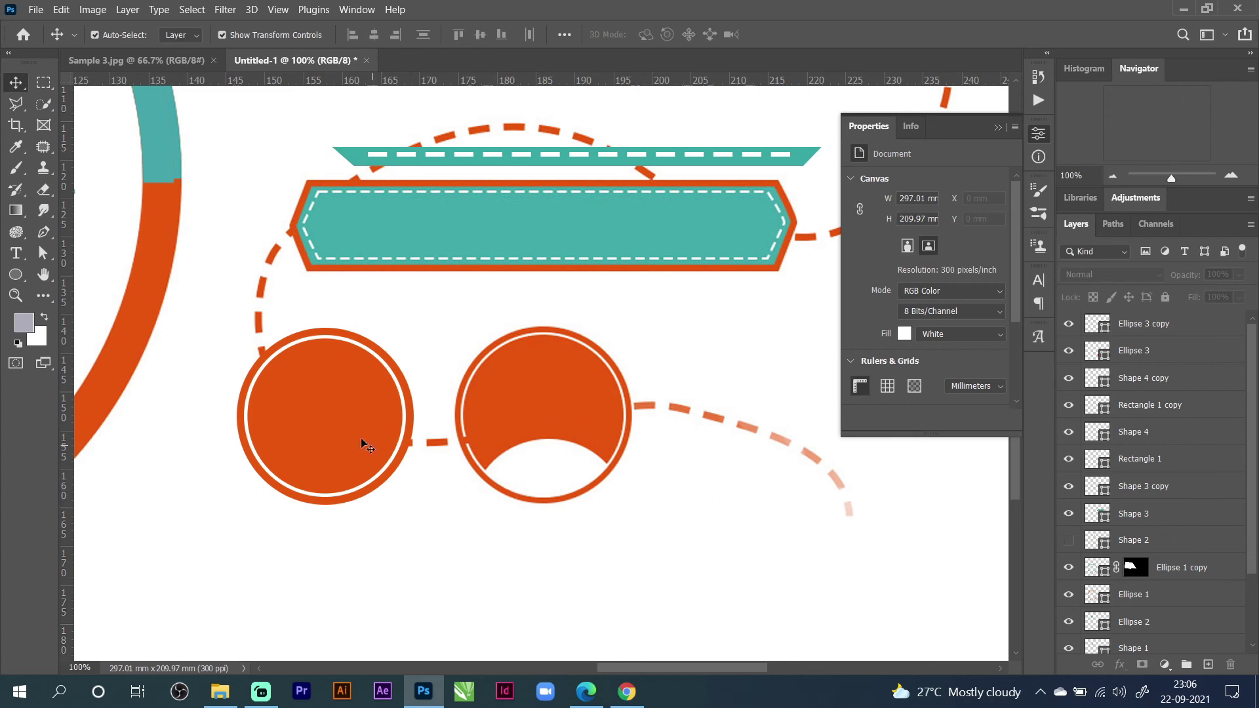
# Duplicate the large orange circle, Ellipse 3, beneath the ring layer and fill the copy white.
pyautogui.click(321, 409)
pyautogui.click(544, 492)
pyautogui.click(392, 418)
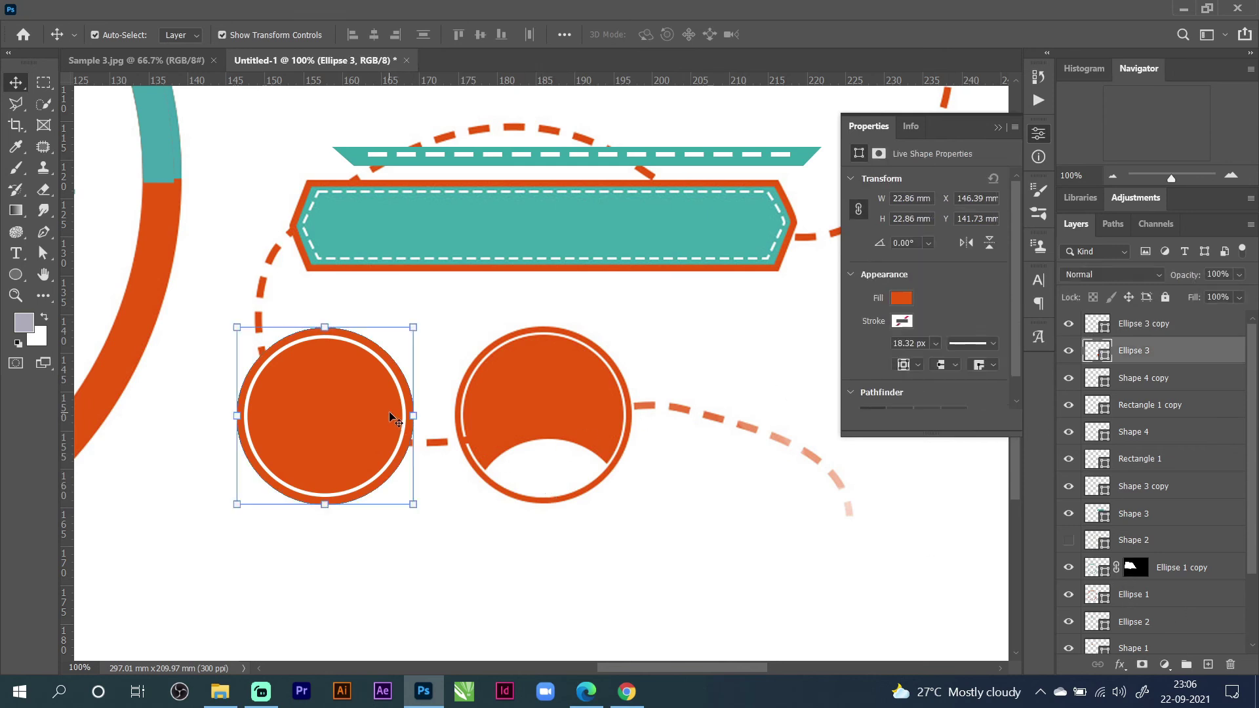
pyautogui.click(1159, 326)
pyautogui.click(1123, 353)
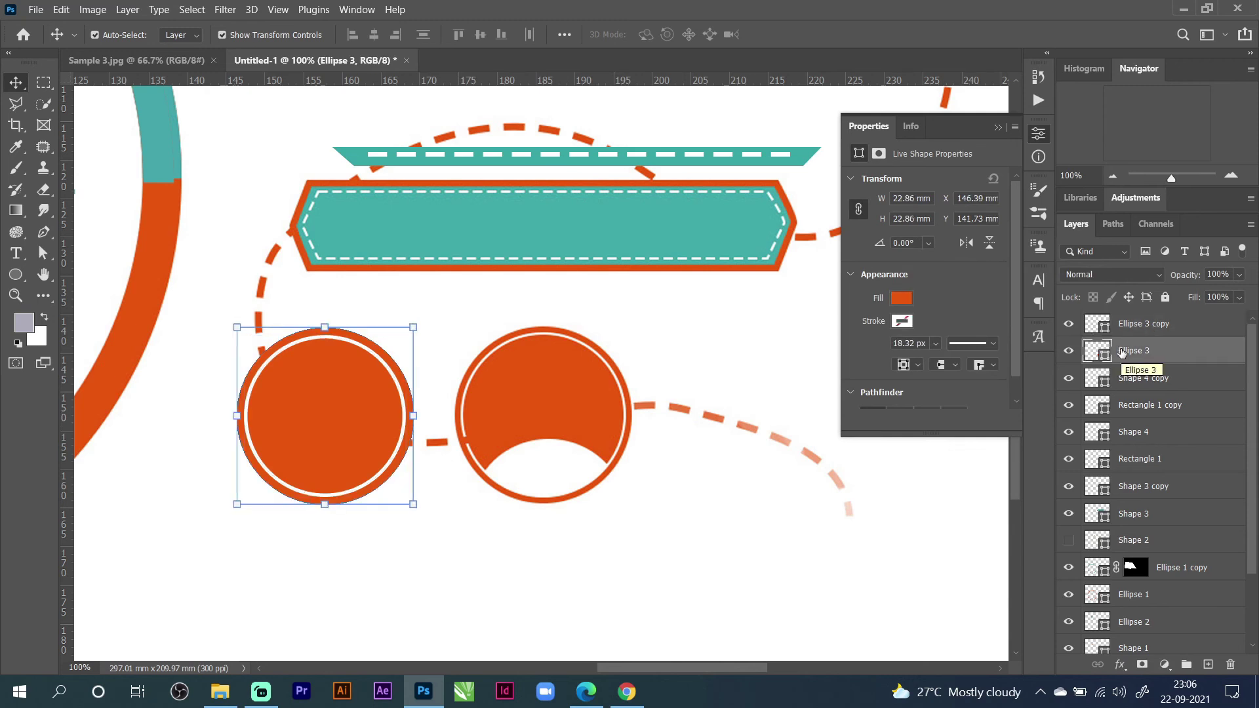
pyautogui.hotkey('ctrl', 'j')
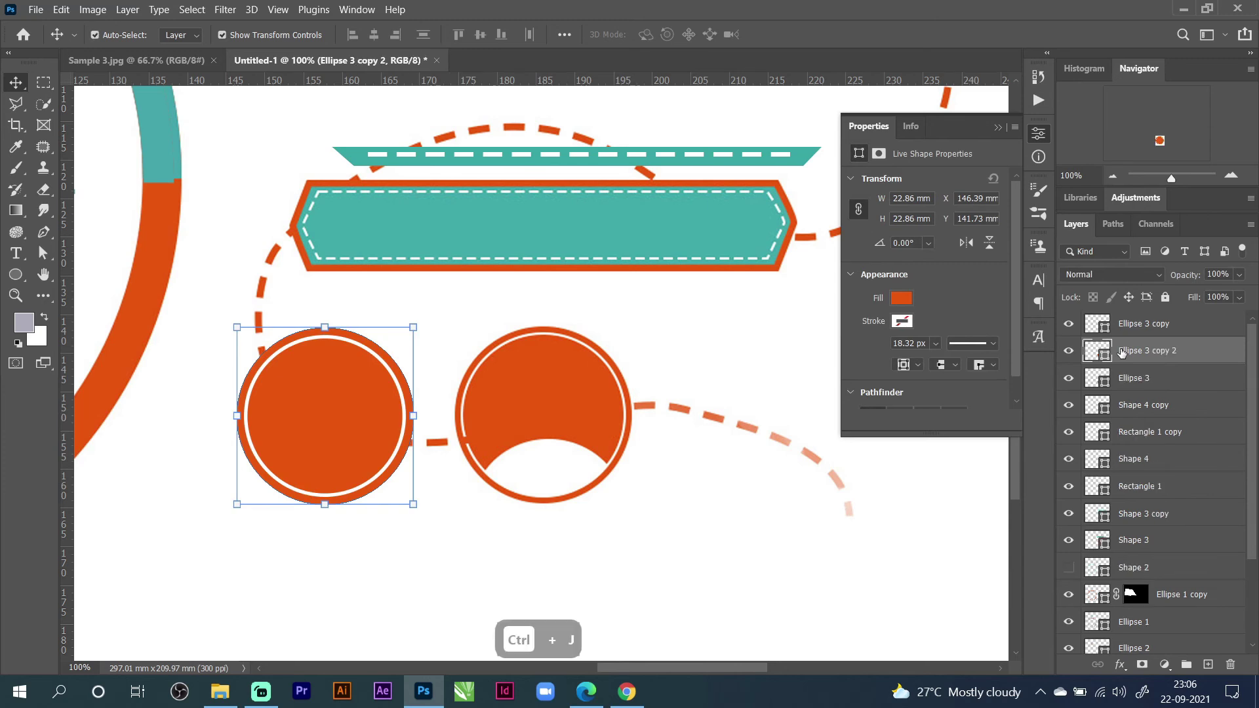
pyautogui.click(1139, 379)
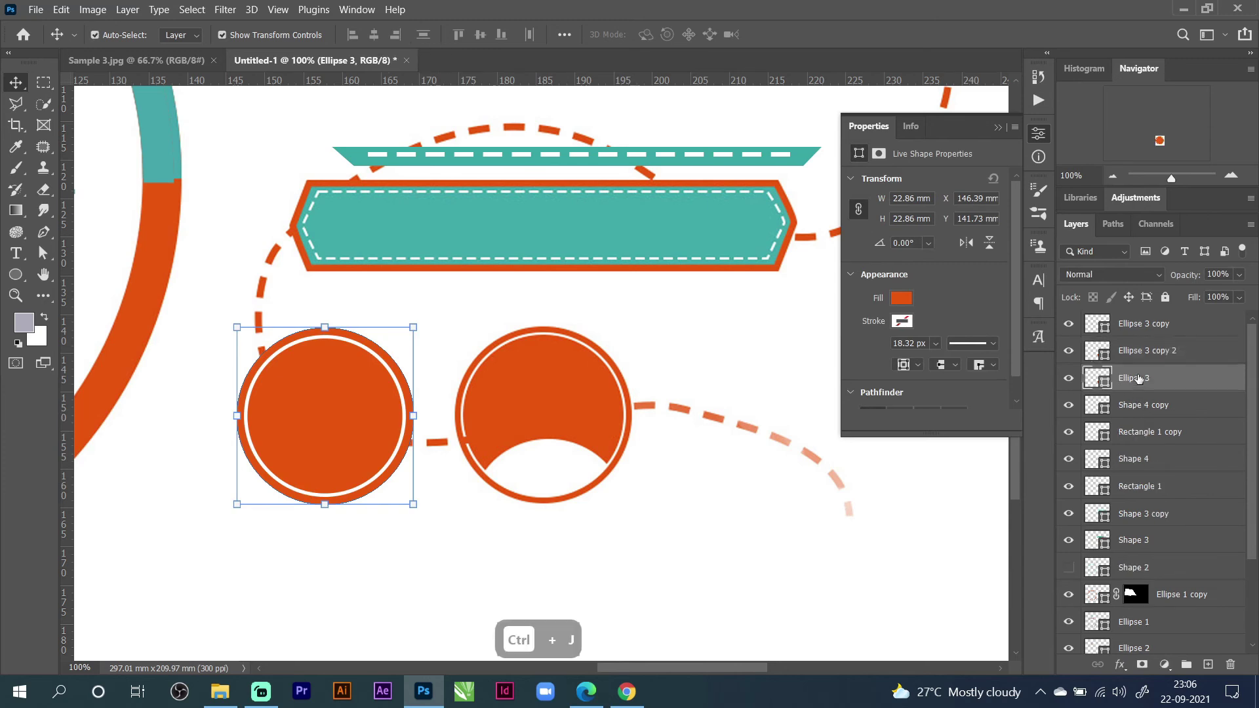
pyautogui.click(1139, 351)
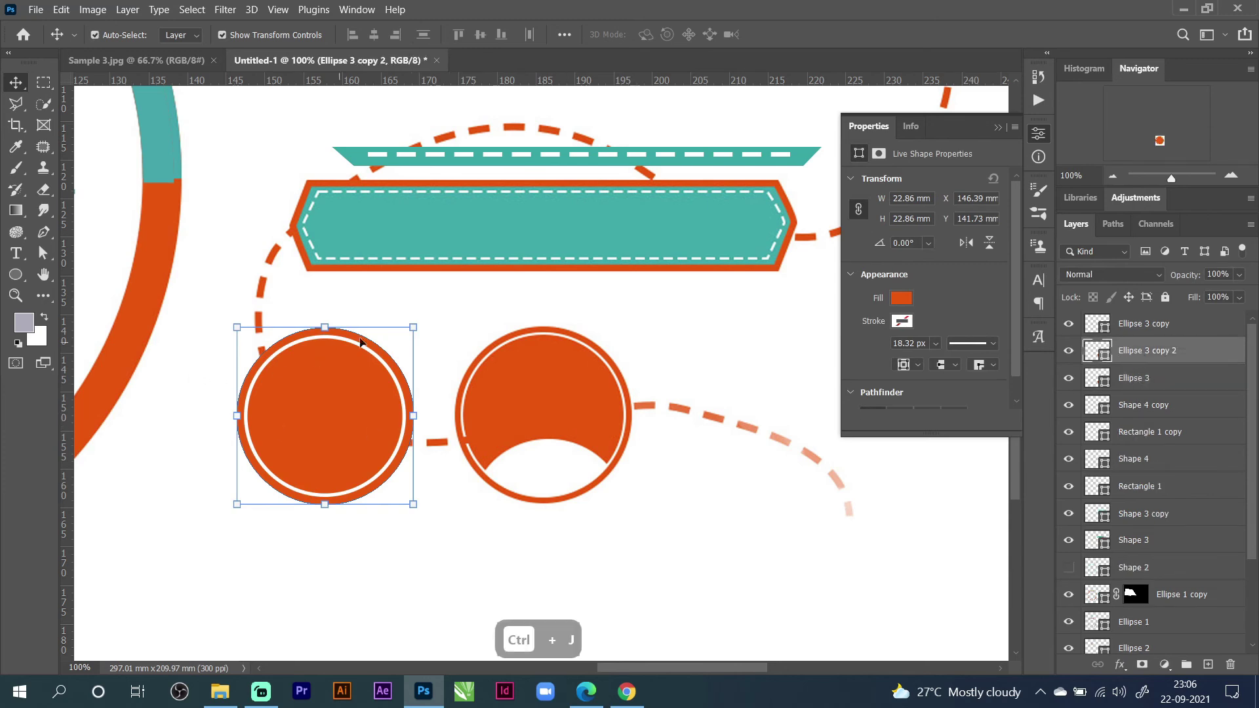
pyautogui.click(900, 298)
pyautogui.click(864, 387)
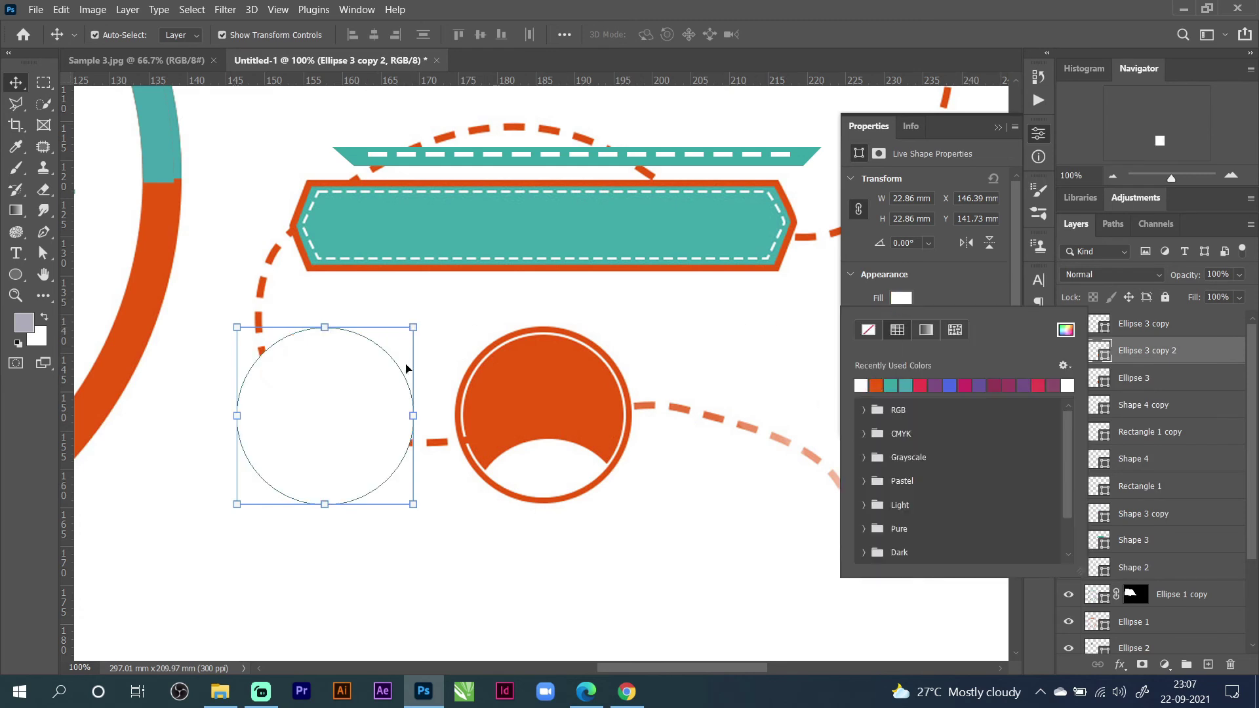
# Shrink the white circle to about 11.8 mm across and place it over the lower edge of the orange circle.
pyautogui.click(414, 326)
pyautogui.moveTo(414, 326); pyautogui.dragTo(330, 476)
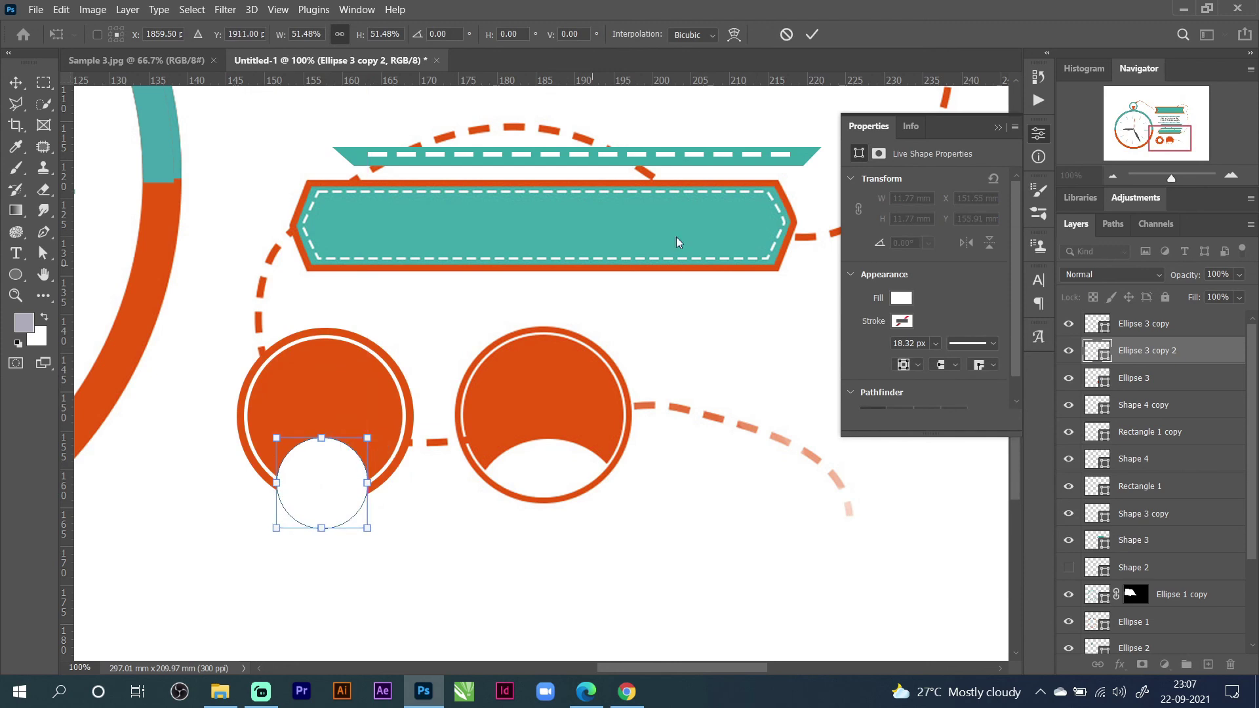
pyautogui.click(812, 34)
pyautogui.moveTo(342, 465); pyautogui.dragTo(342, 478)
# Mask the small white circle, Ellipse 3 copy 2, to the area inside the white ring and deselect it.
pyautogui.click(1125, 387)
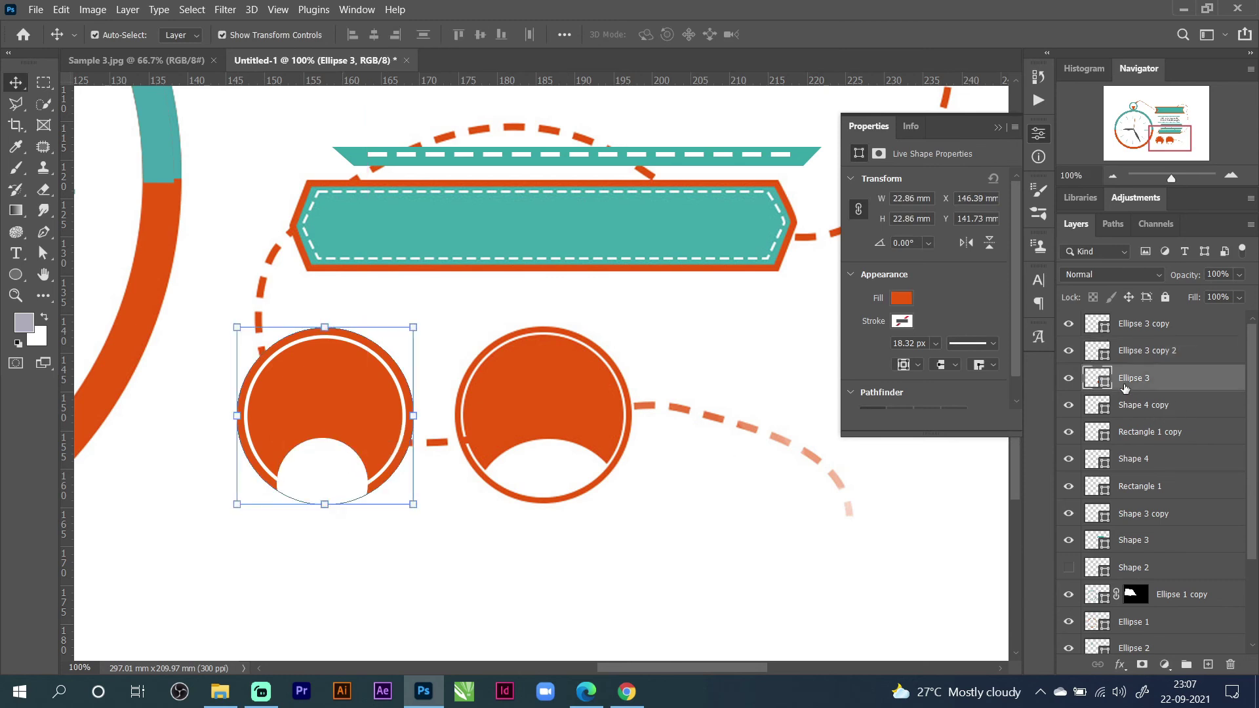
pyautogui.click(1141, 352)
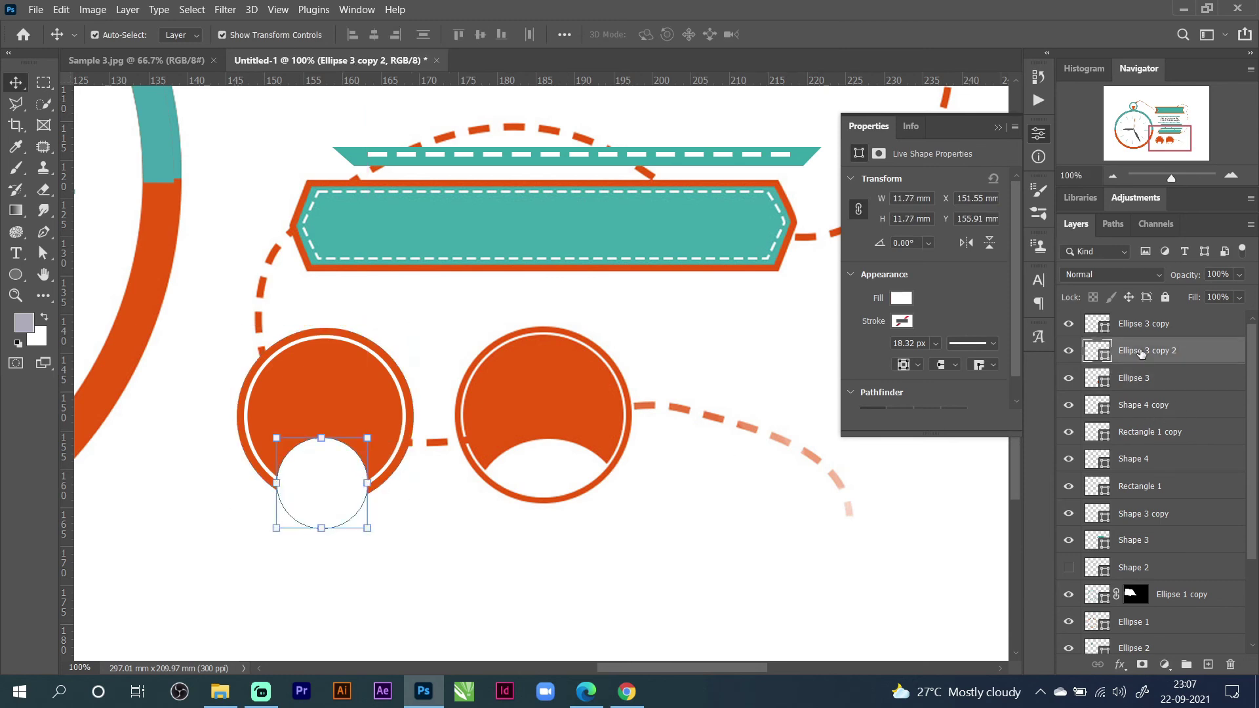
pyautogui.click(1142, 325)
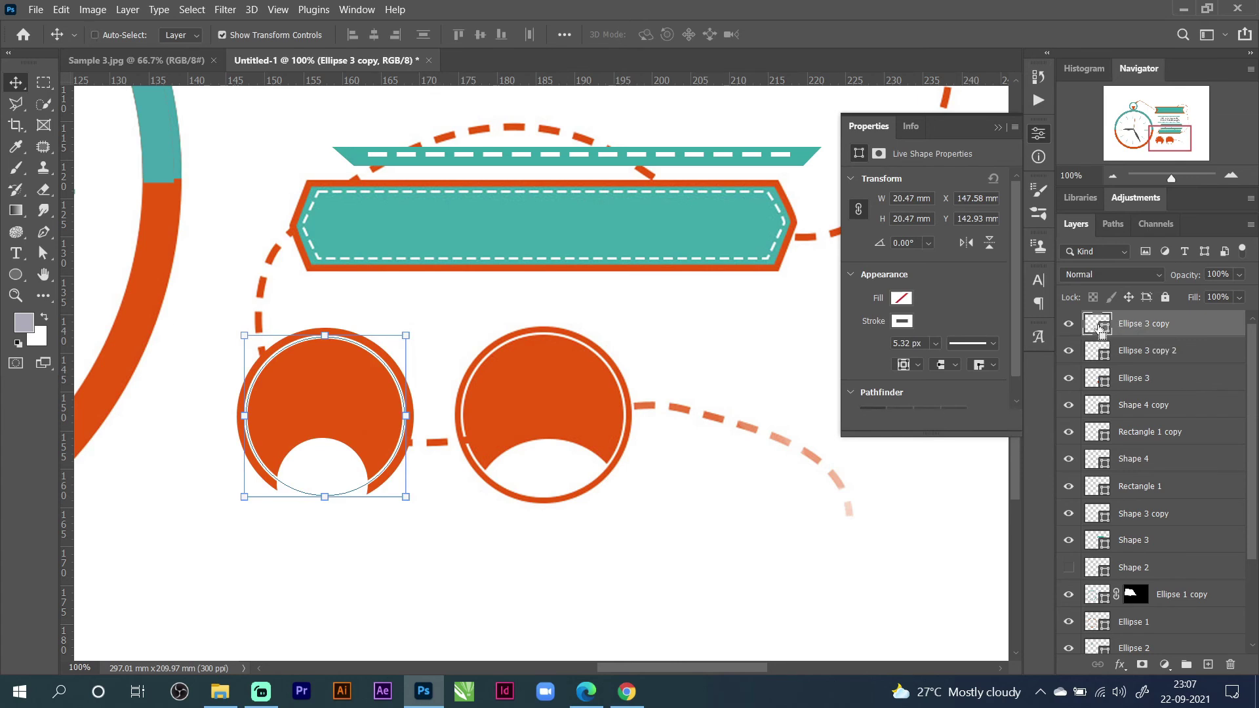
pyautogui.keyDown('ctrl'); pyautogui.click(1099, 328); pyautogui.keyUp('ctrl')
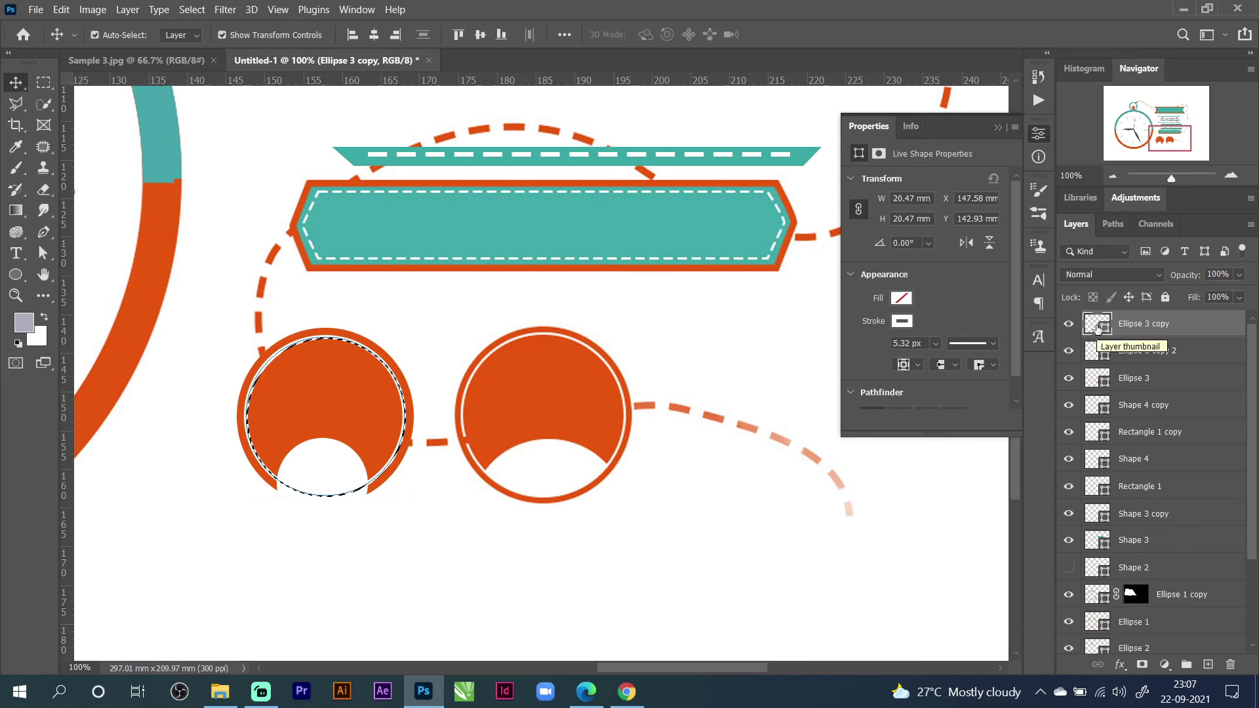
pyautogui.click(1131, 359)
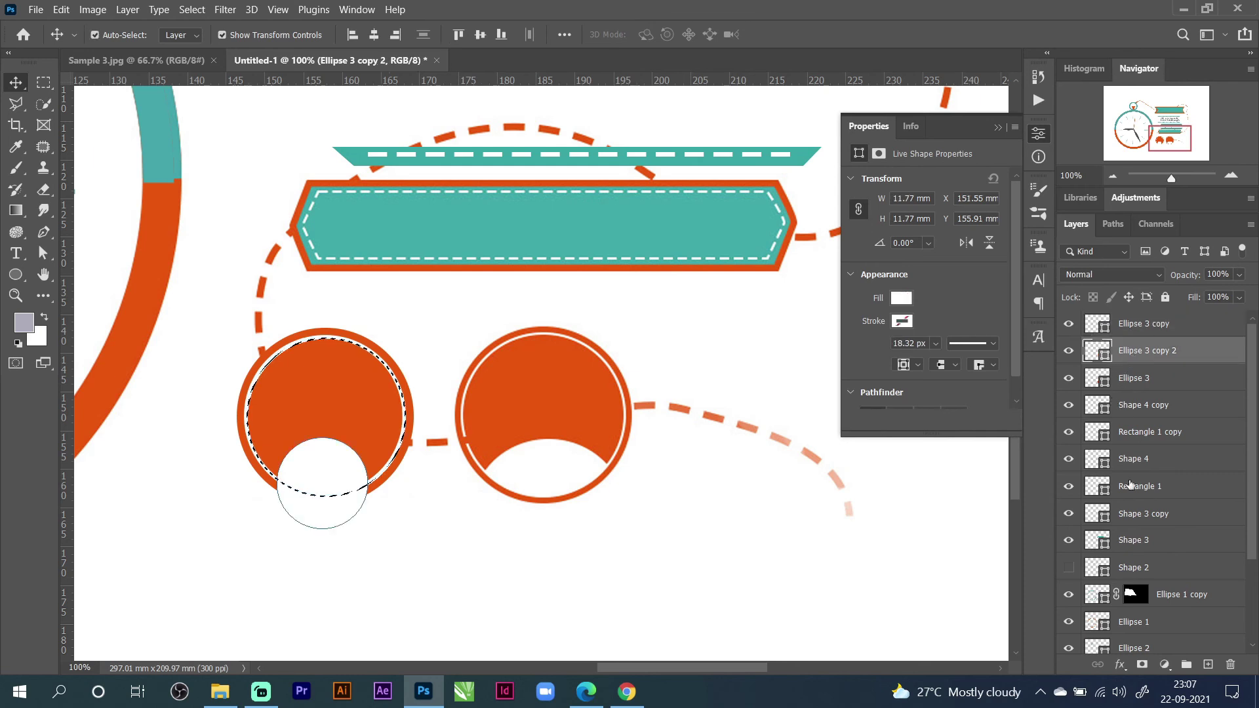
pyautogui.click(1141, 665)
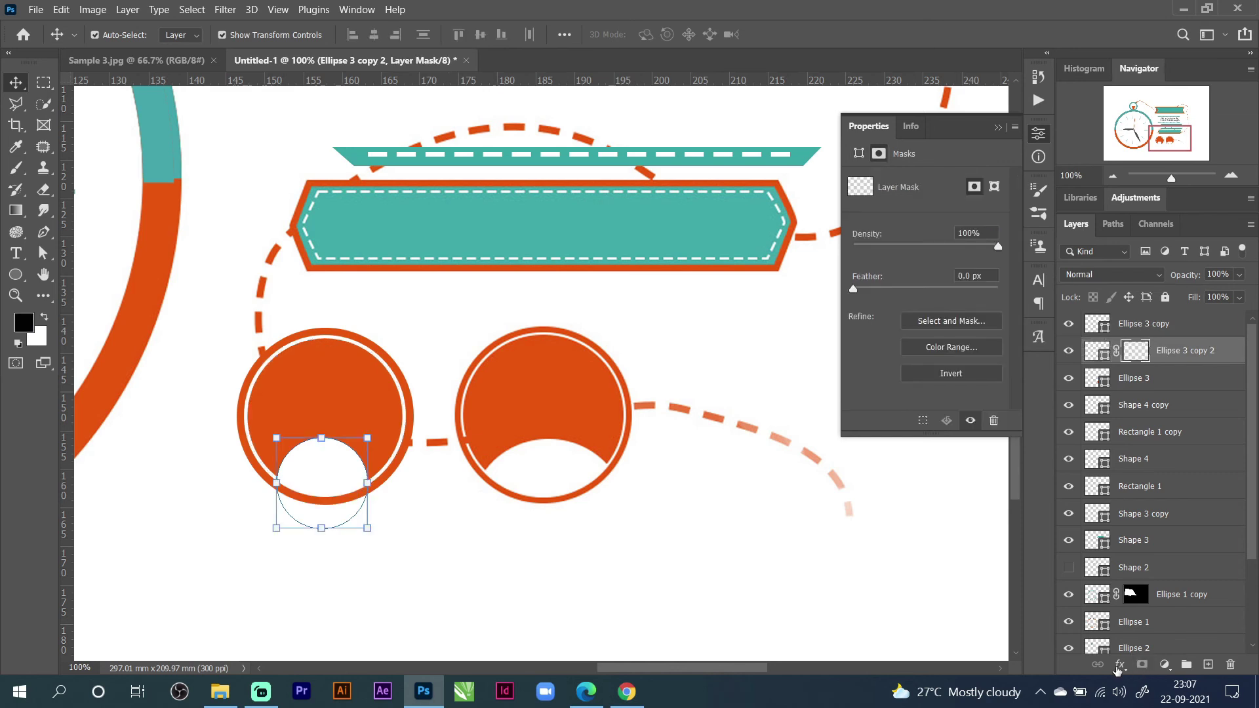
pyautogui.click(493, 582)
pyautogui.click(330, 470)
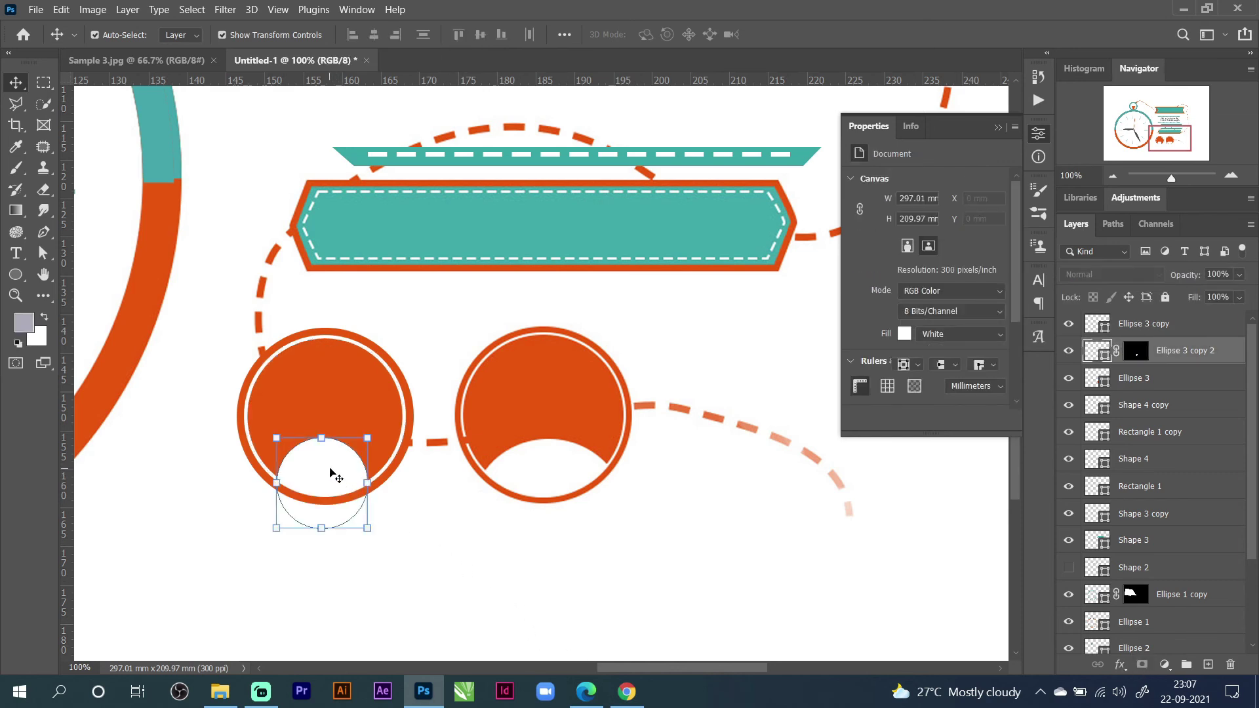
pyautogui.click(443, 554)
# Change the stroke colour of the thin ring, Ellipse 3 copy, from the recent colours to teal and deselect it.
pyautogui.click(356, 351)
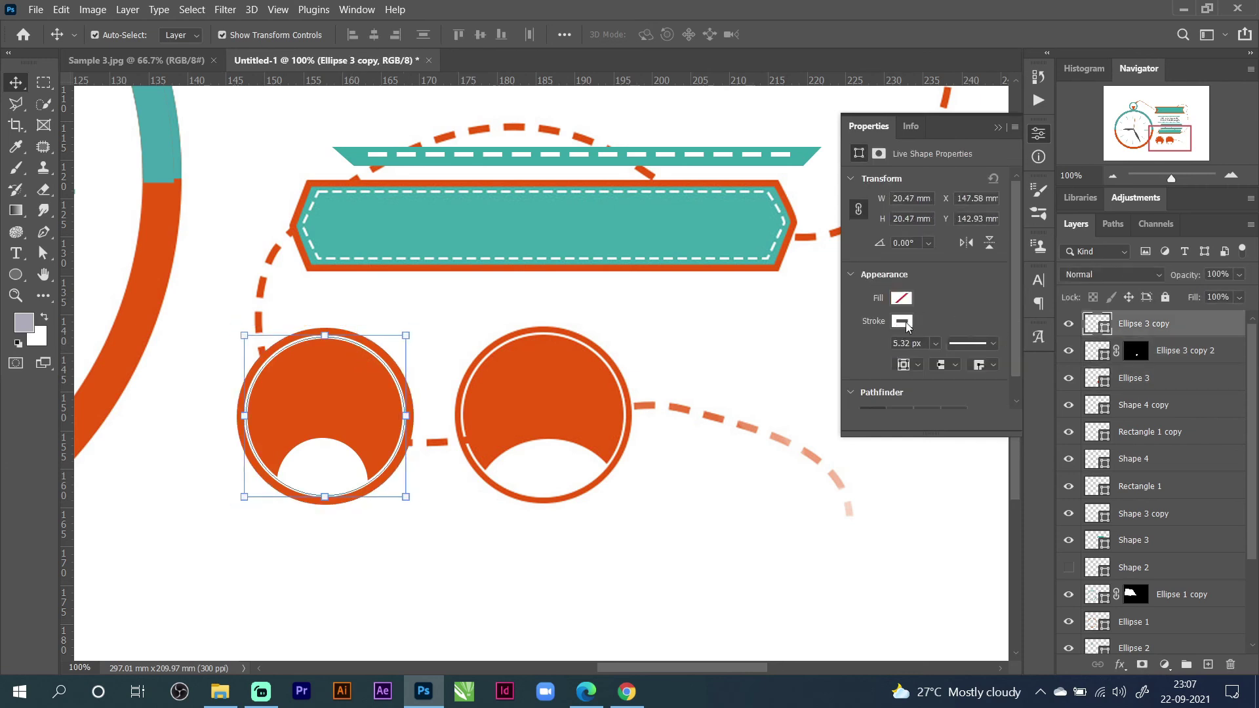
pyautogui.click(903, 321)
pyautogui.click(892, 407)
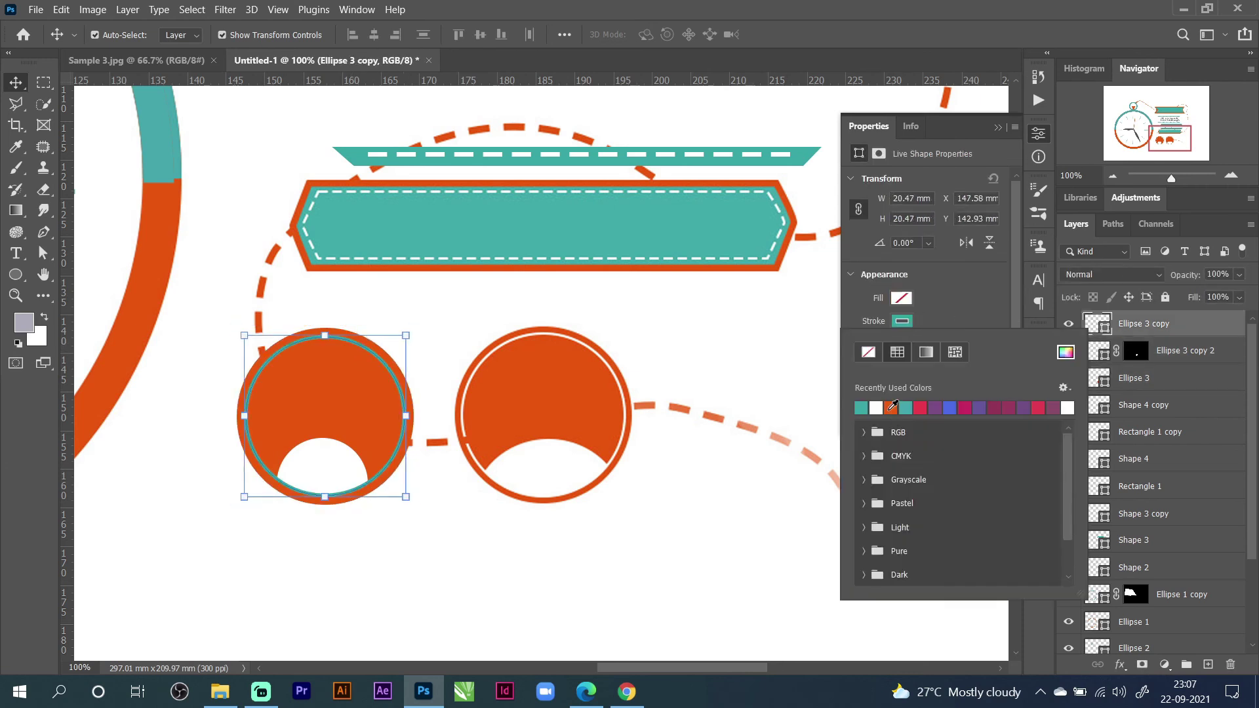
pyautogui.click(1040, 137)
pyautogui.click(459, 528)
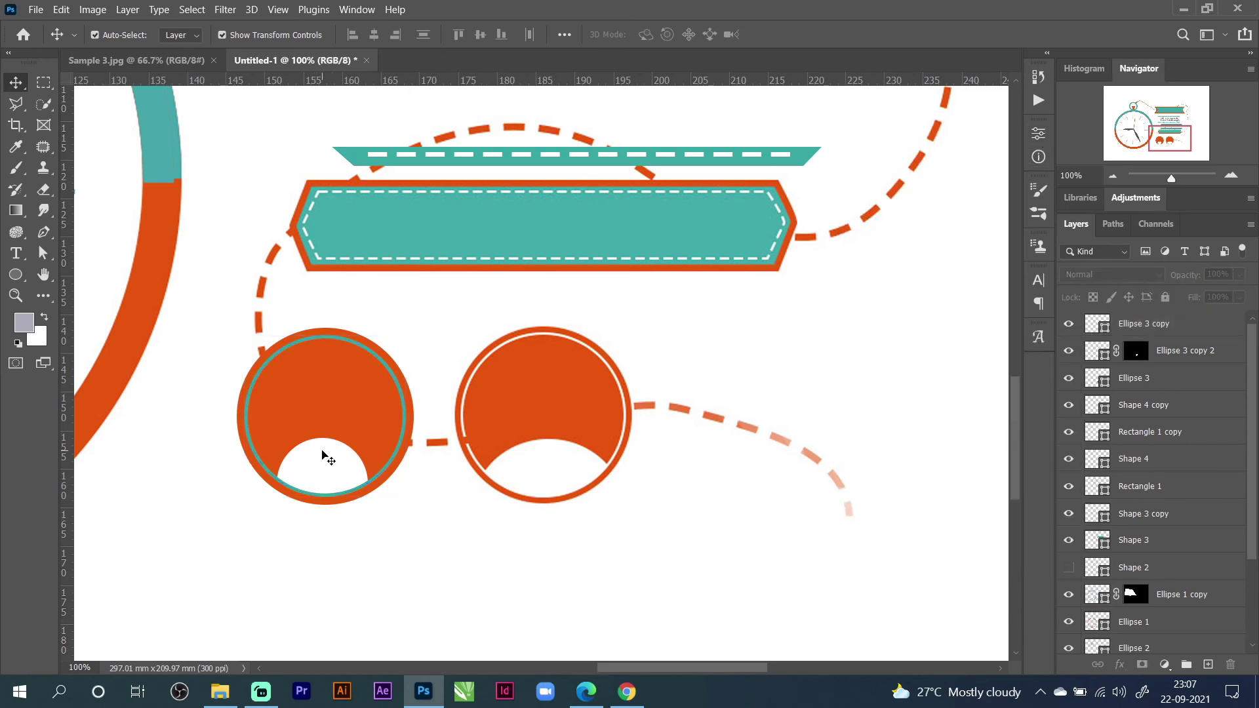
# Stretch the small white circle in the badge to about 129.5% width and 114.4% height about its centre.
pyautogui.click(322, 455)
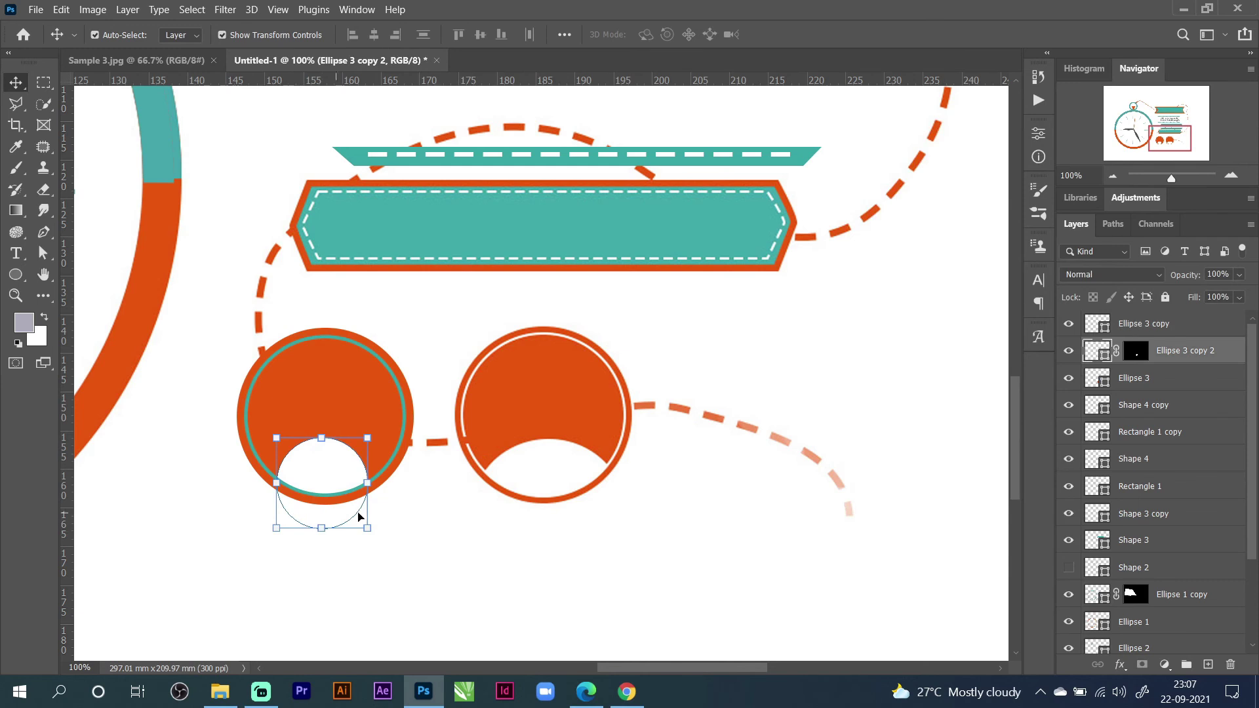
pyautogui.click(421, 562)
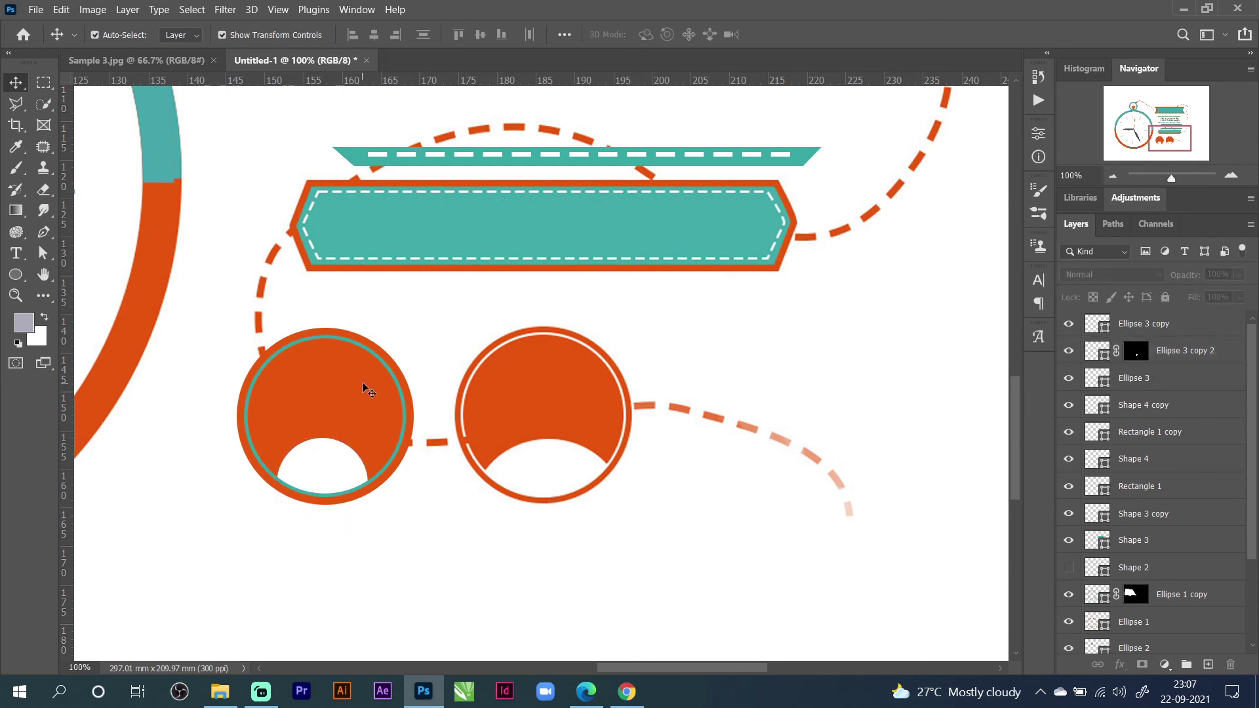
pyautogui.click(365, 387)
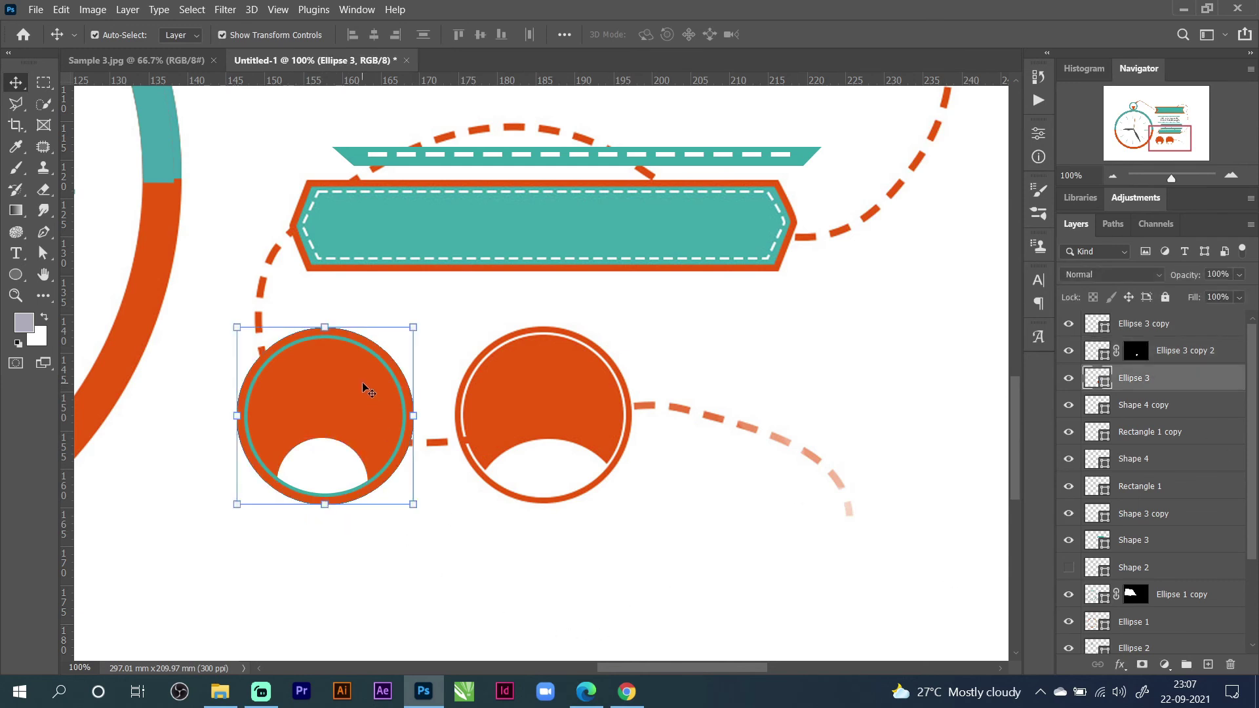
pyautogui.click(460, 313)
pyautogui.click(317, 471)
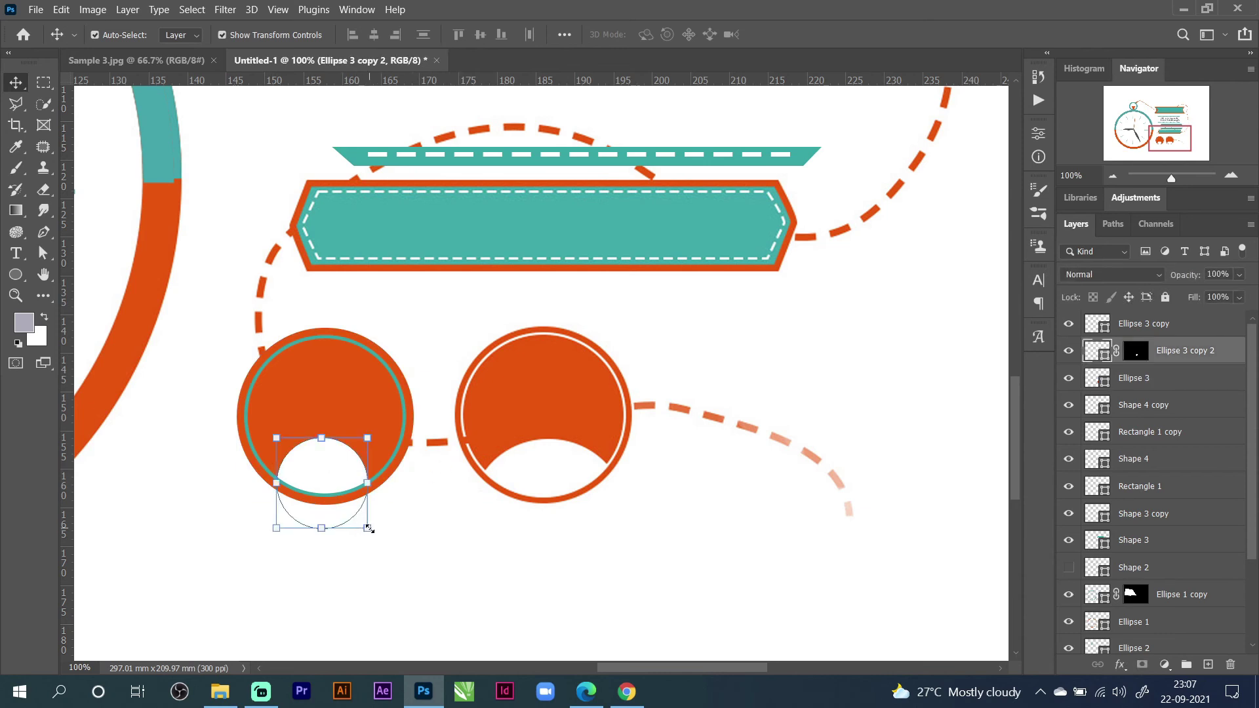
pyautogui.moveTo(369, 529); pyautogui.dragTo(365, 491)
pyautogui.click(811, 35)
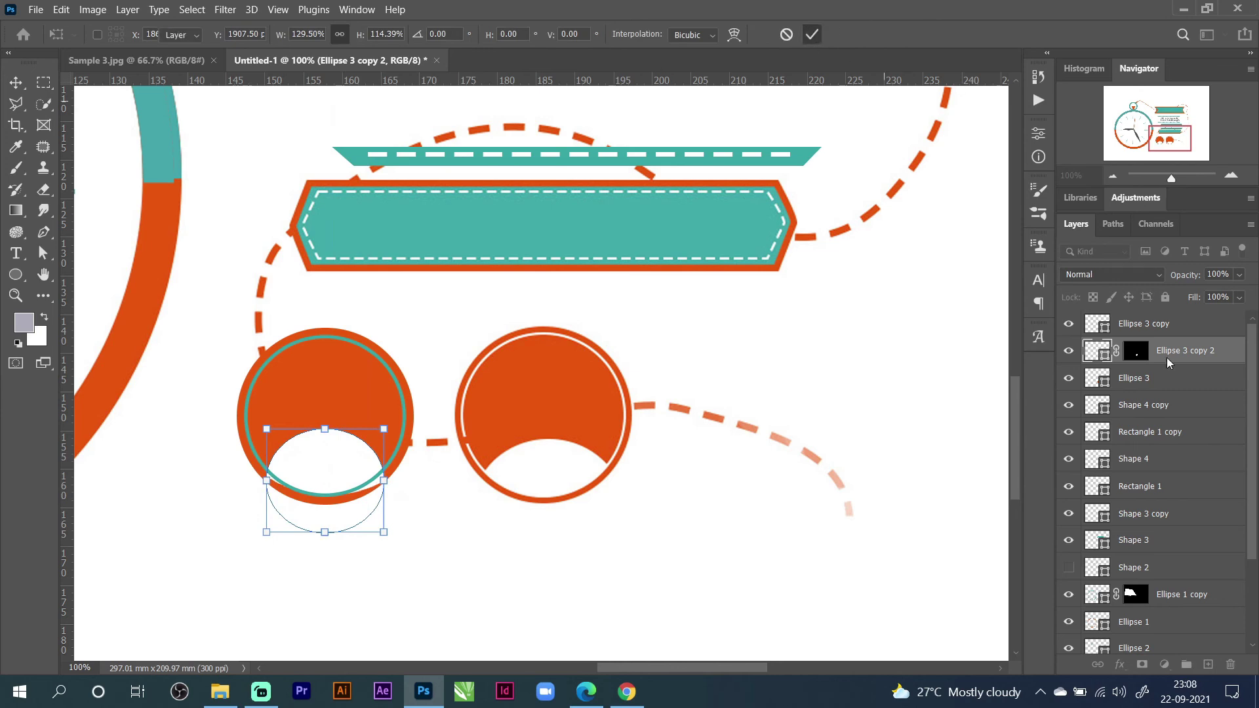
# Delete the layer mask of the stretched white ellipse and mask it again to the area inside the teal ring.
pyautogui.click(1139, 356)
pyautogui.rightClick(1140, 359)
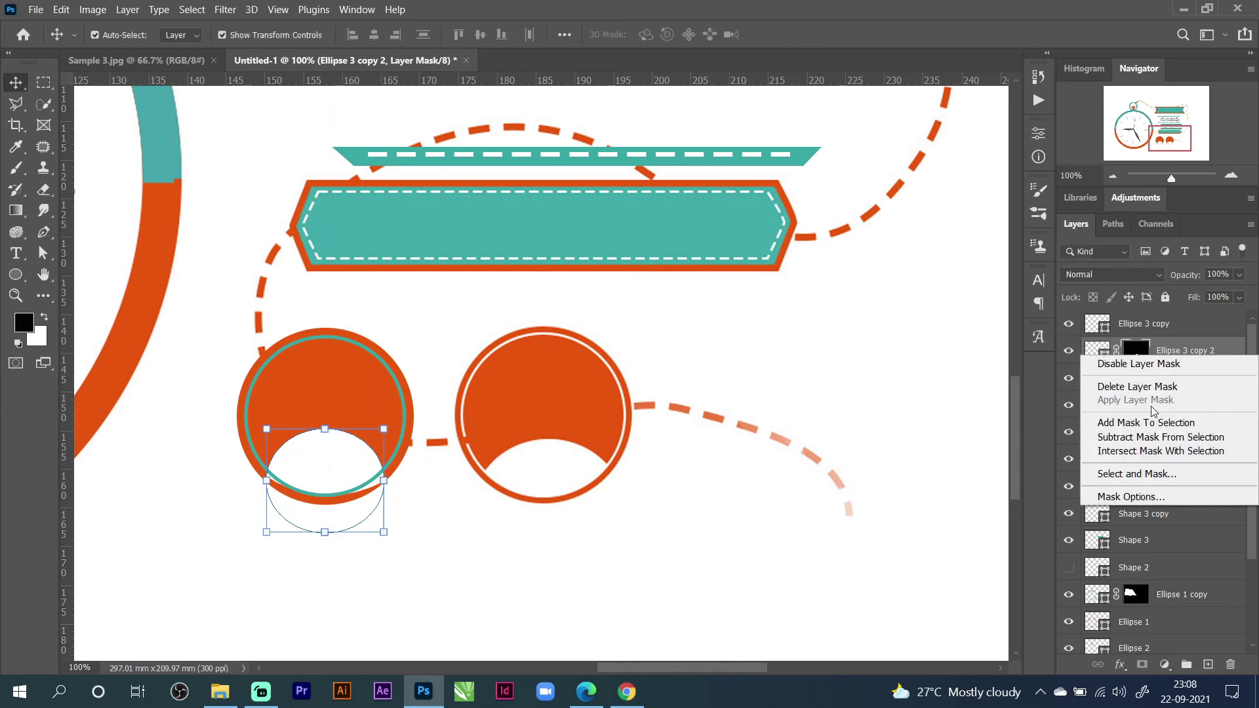
pyautogui.click(1149, 387)
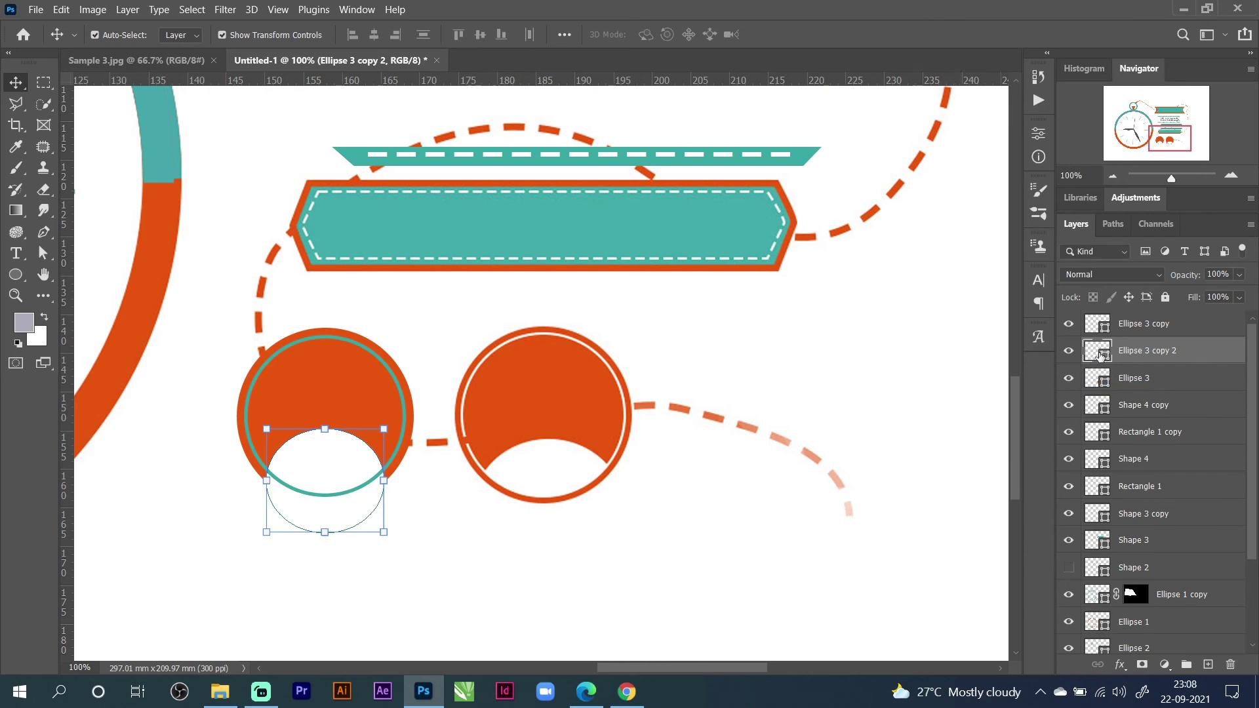
pyautogui.click(1111, 328)
pyautogui.press('ctrl')
pyautogui.press('ctrl')
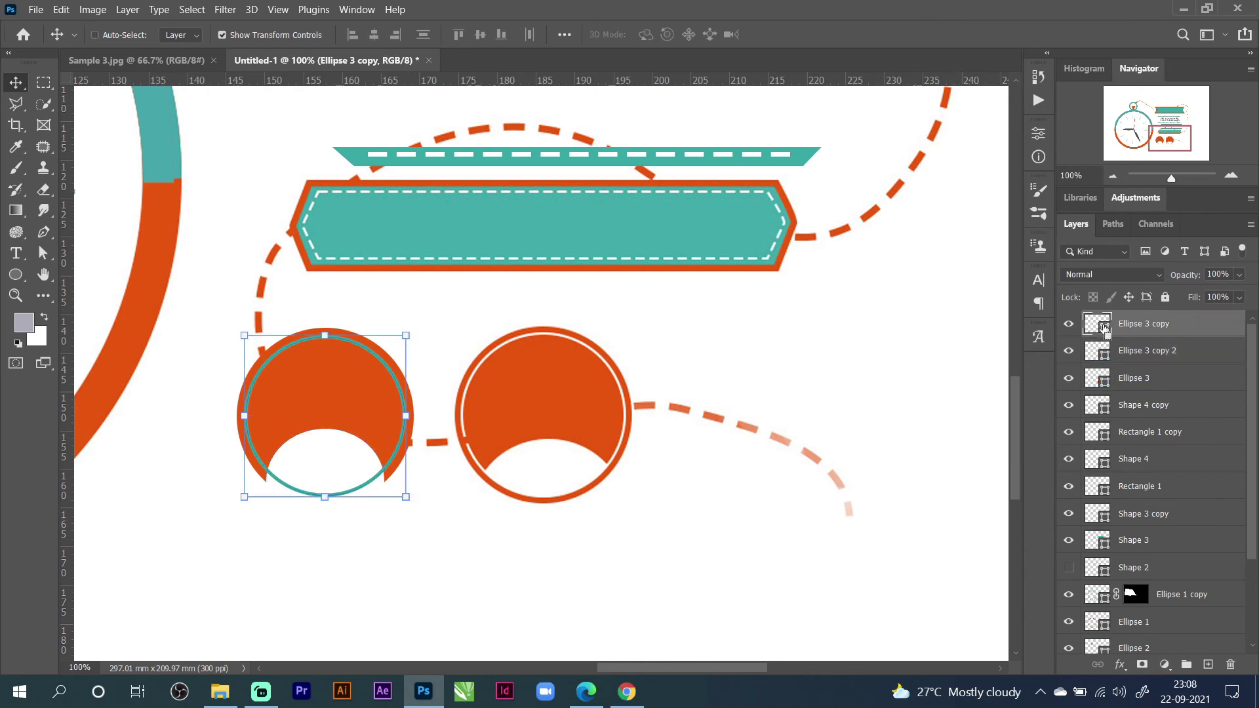
pyautogui.keyDown('ctrl'); pyautogui.click(1093, 330); pyautogui.keyUp('ctrl')
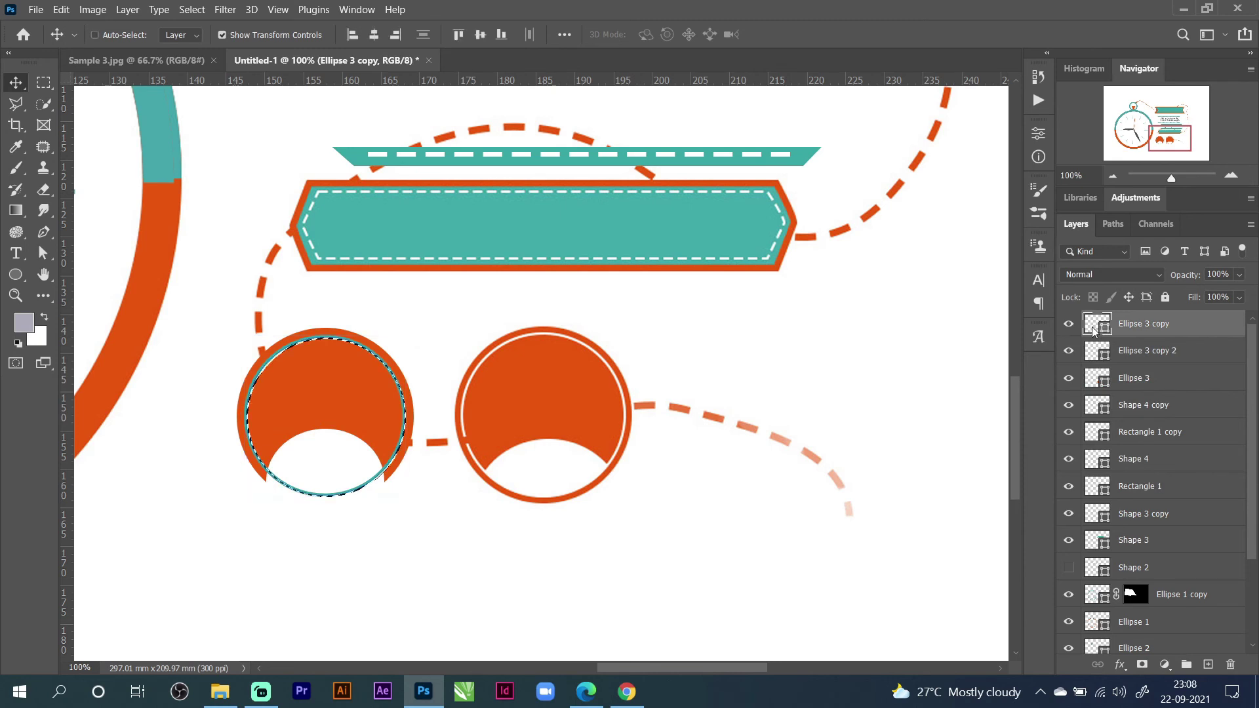
pyautogui.click(1128, 355)
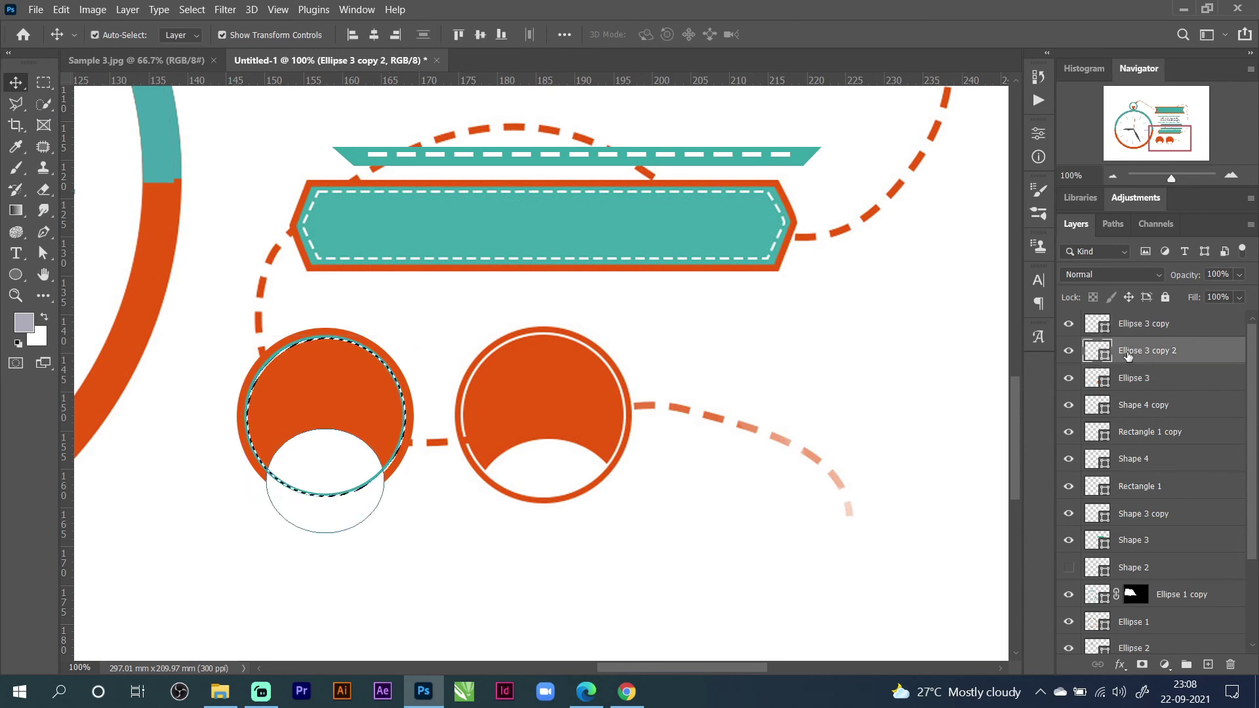
pyautogui.click(1122, 324)
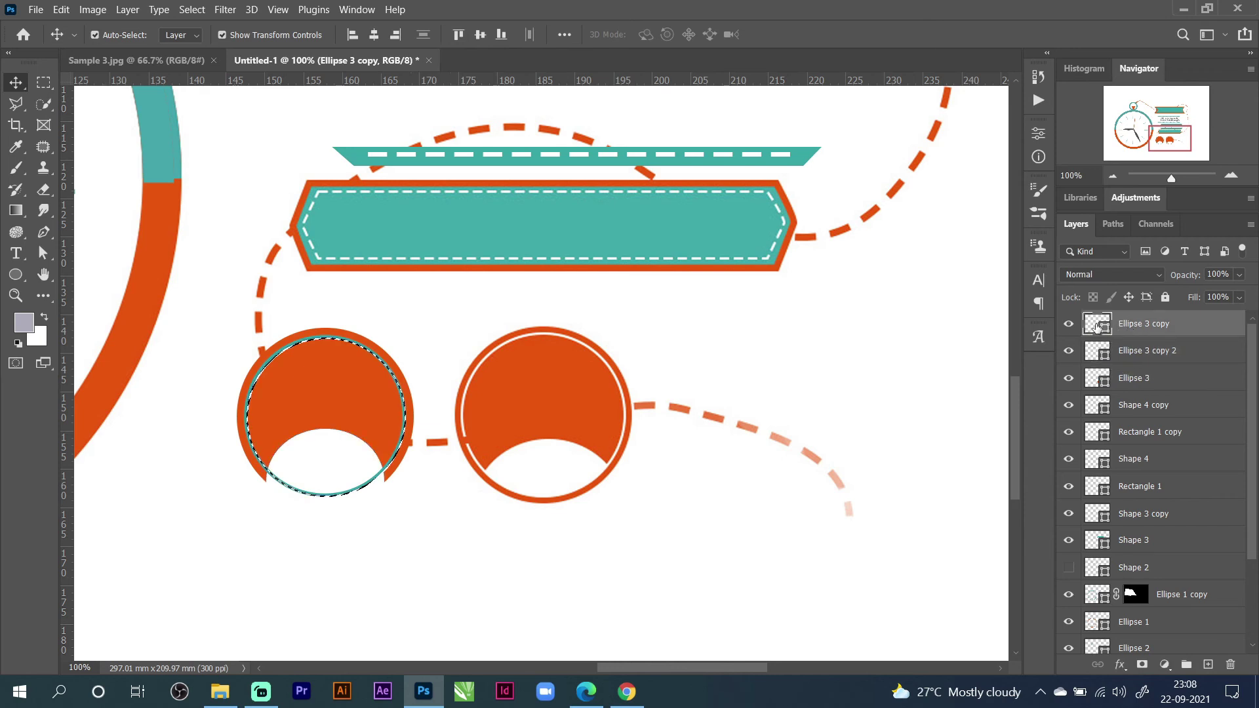
pyautogui.click(1107, 355)
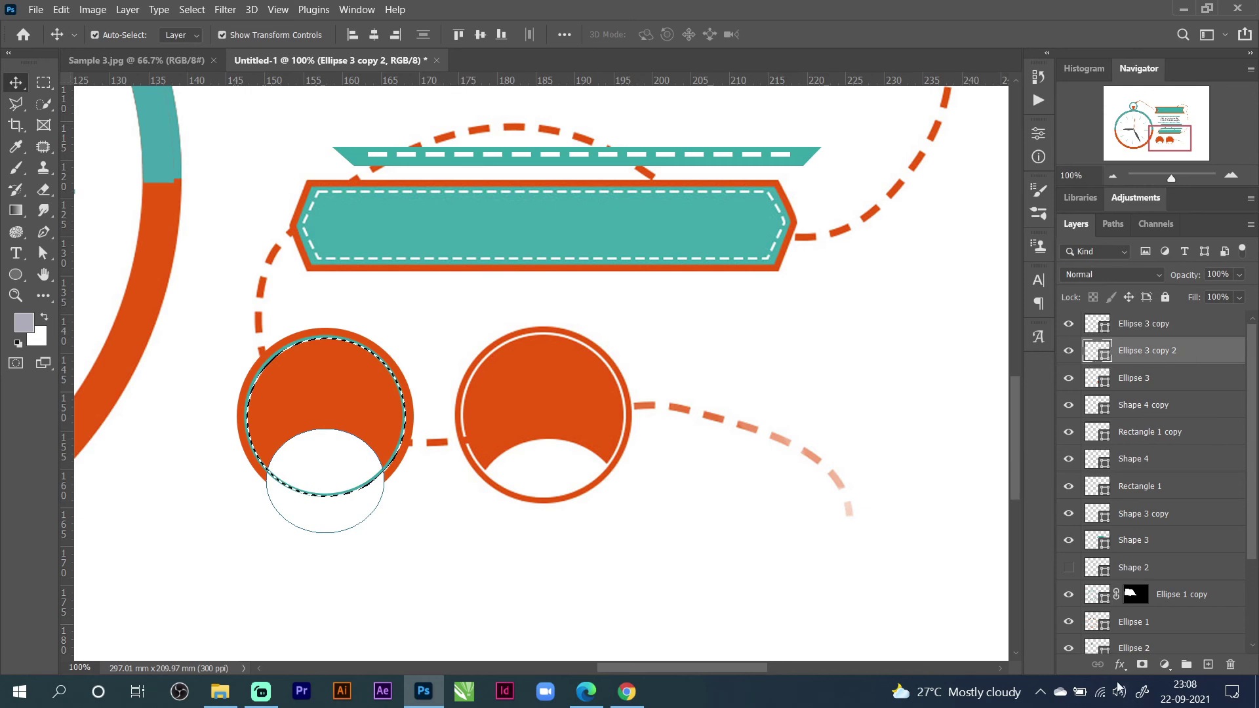
pyautogui.click(1141, 665)
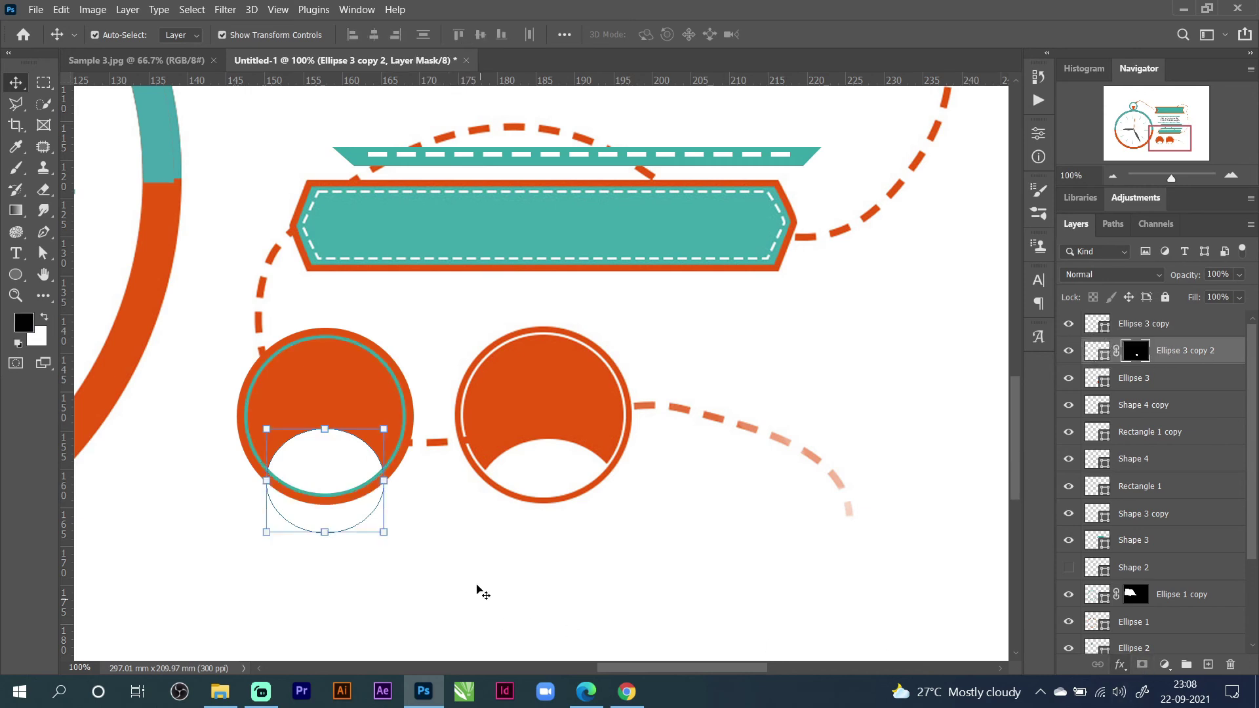
pyautogui.click(407, 551)
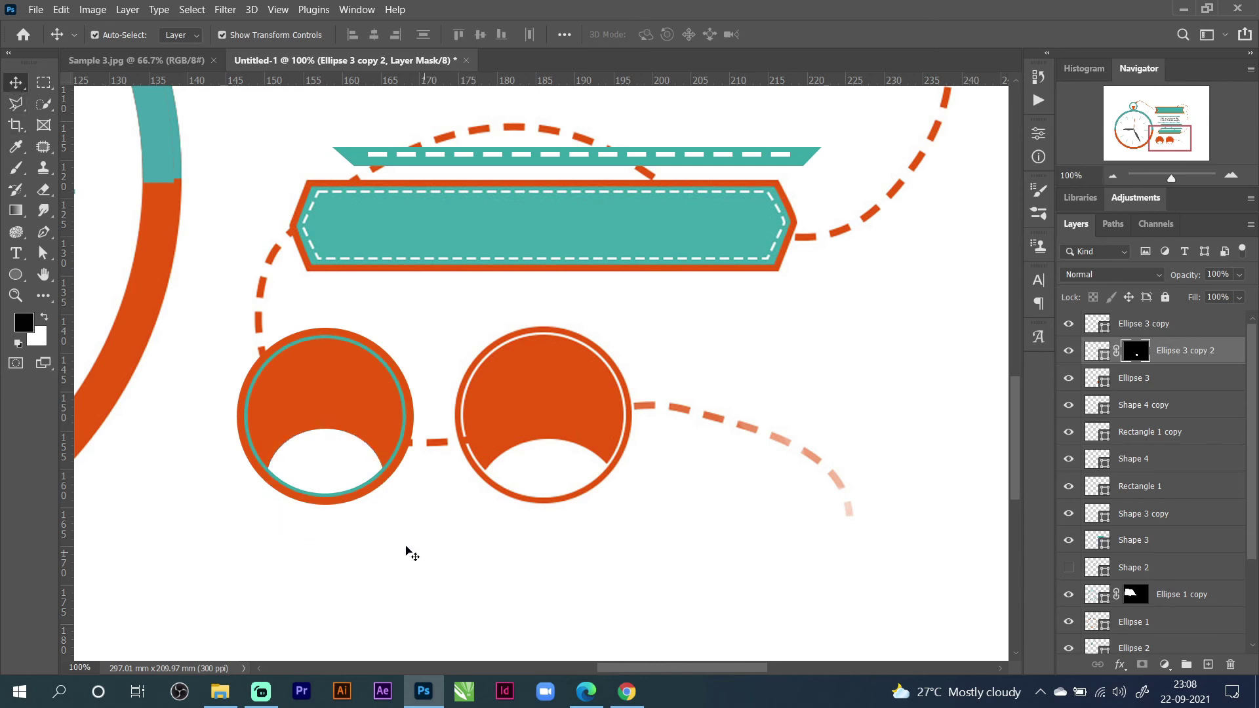
pyautogui.click(322, 465)
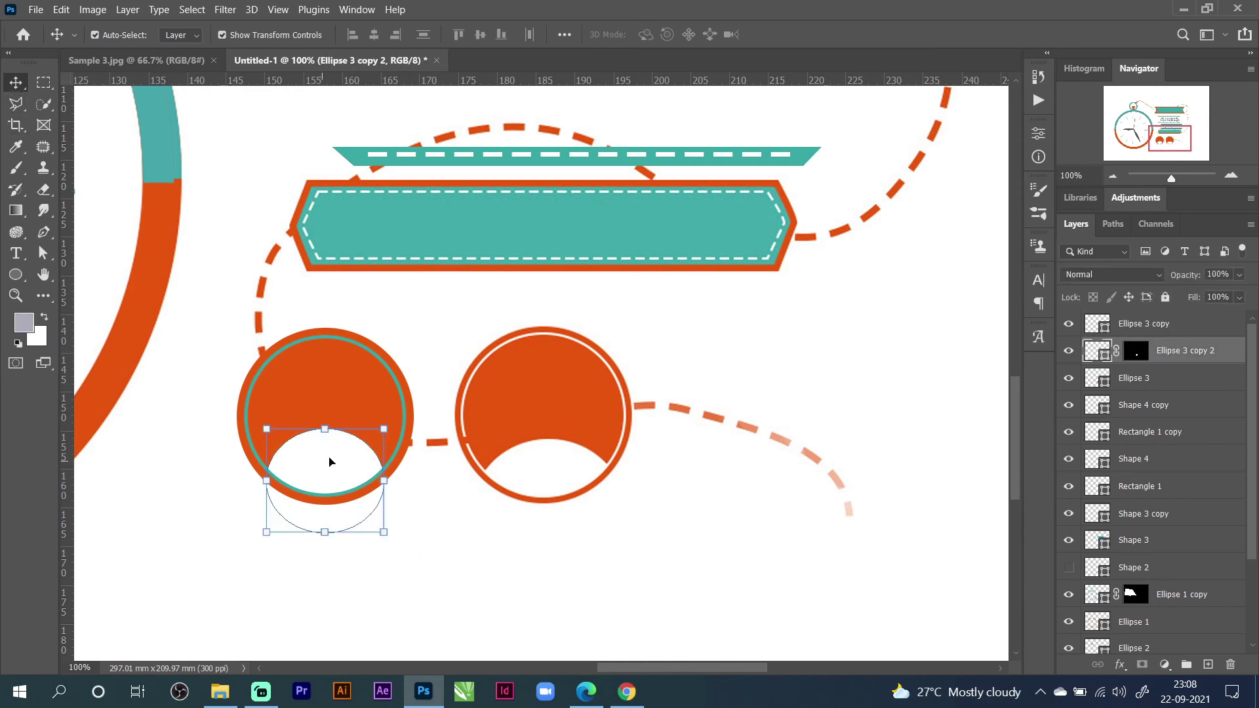
# Set the stroke colour of the teal ring, Ellipse 3 copy, to white.
pyautogui.click(387, 369)
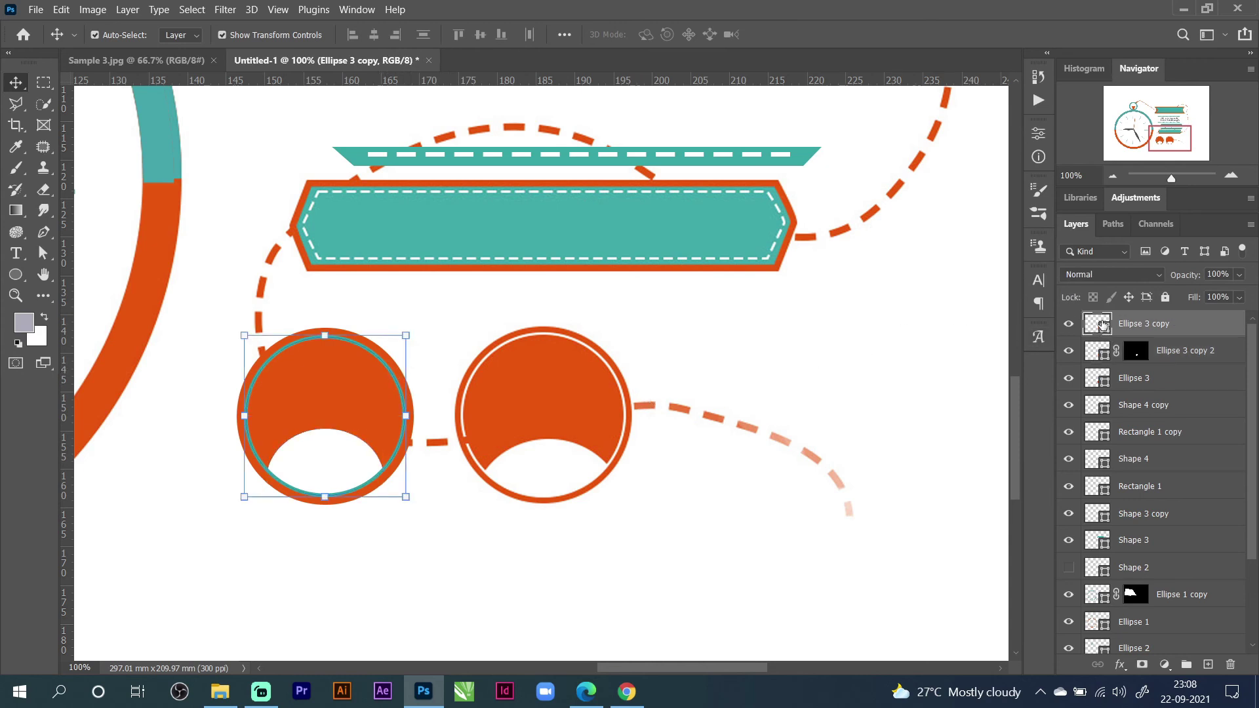
pyautogui.click(1039, 132)
pyautogui.click(1039, 132)
pyautogui.click(15, 274)
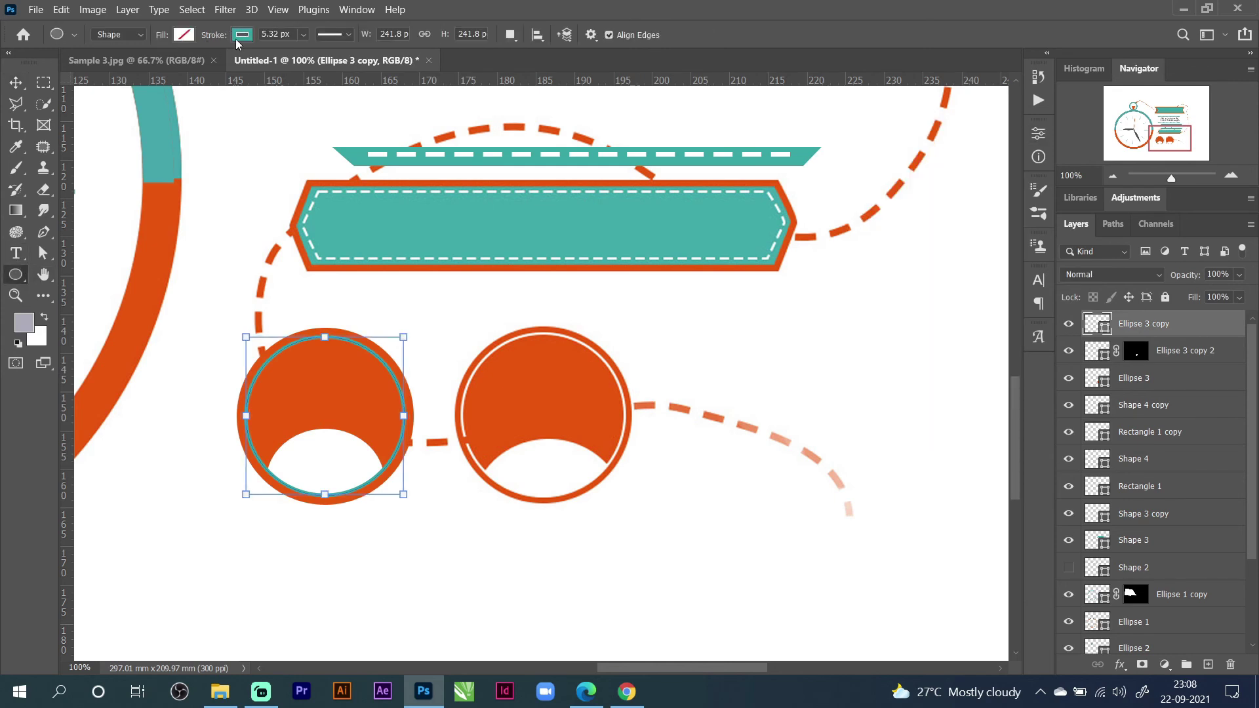
pyautogui.click(241, 36)
pyautogui.click(346, 122)
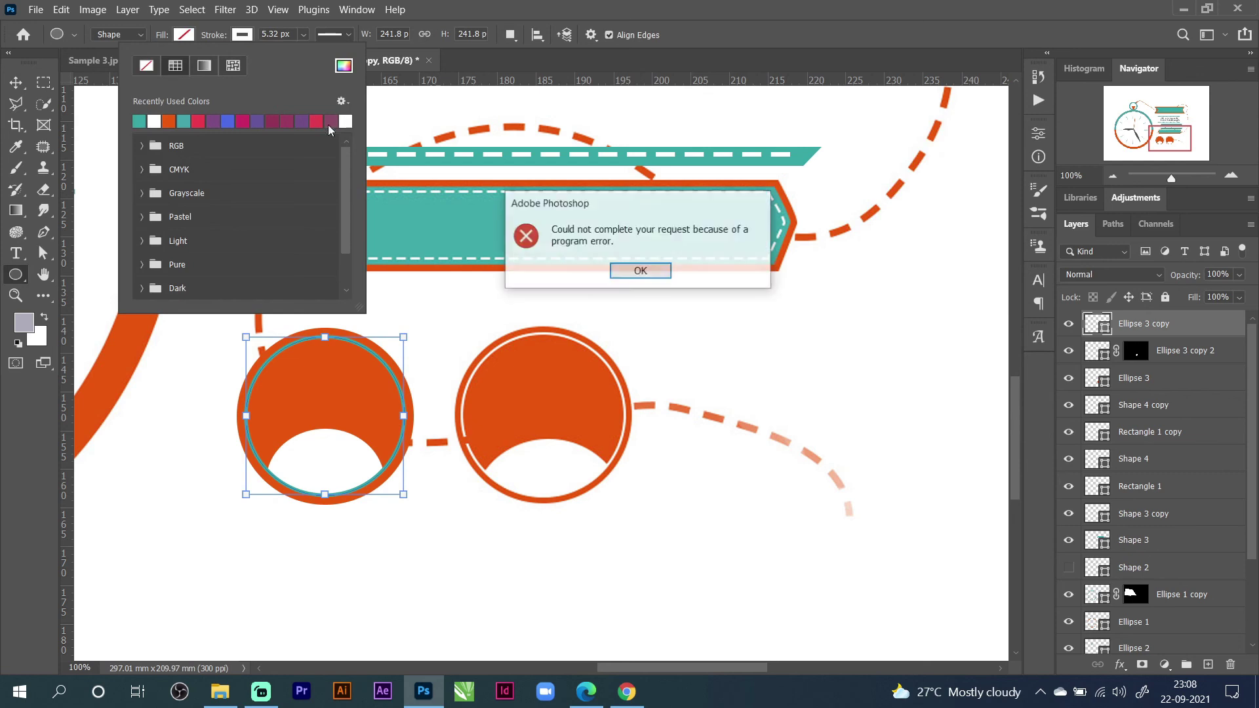
pyautogui.click(641, 274)
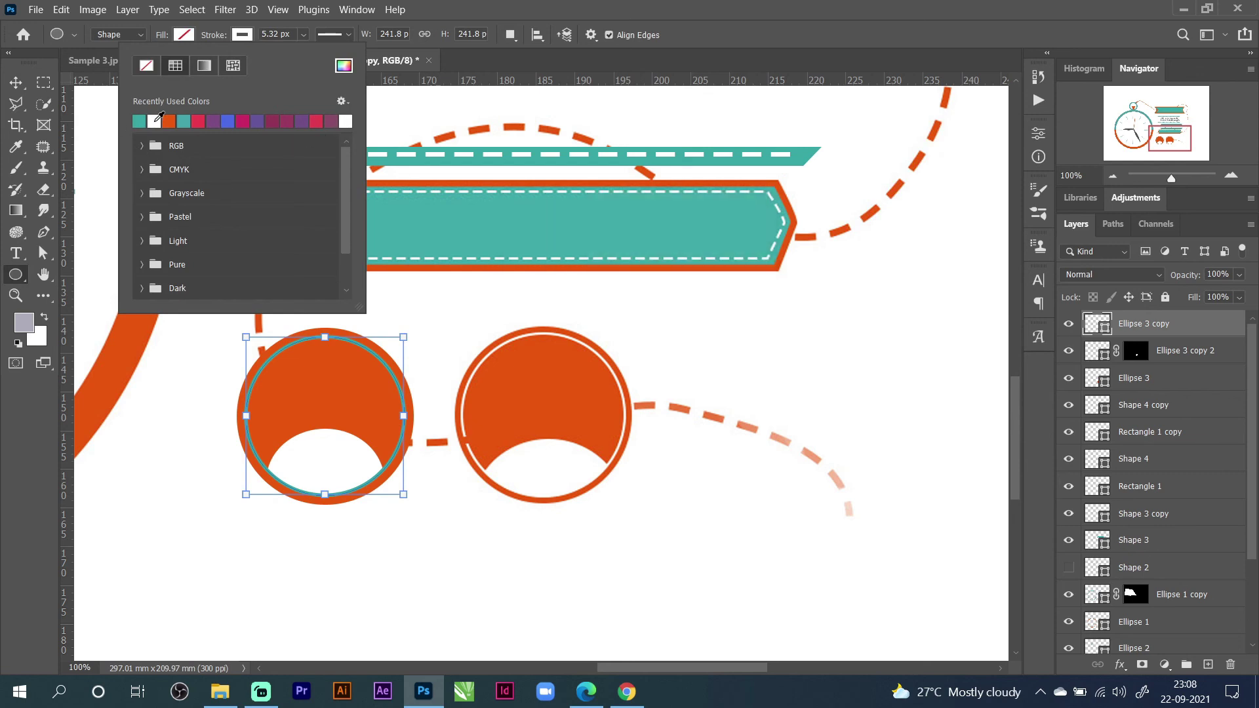
pyautogui.click(155, 121)
pyautogui.click(24, 84)
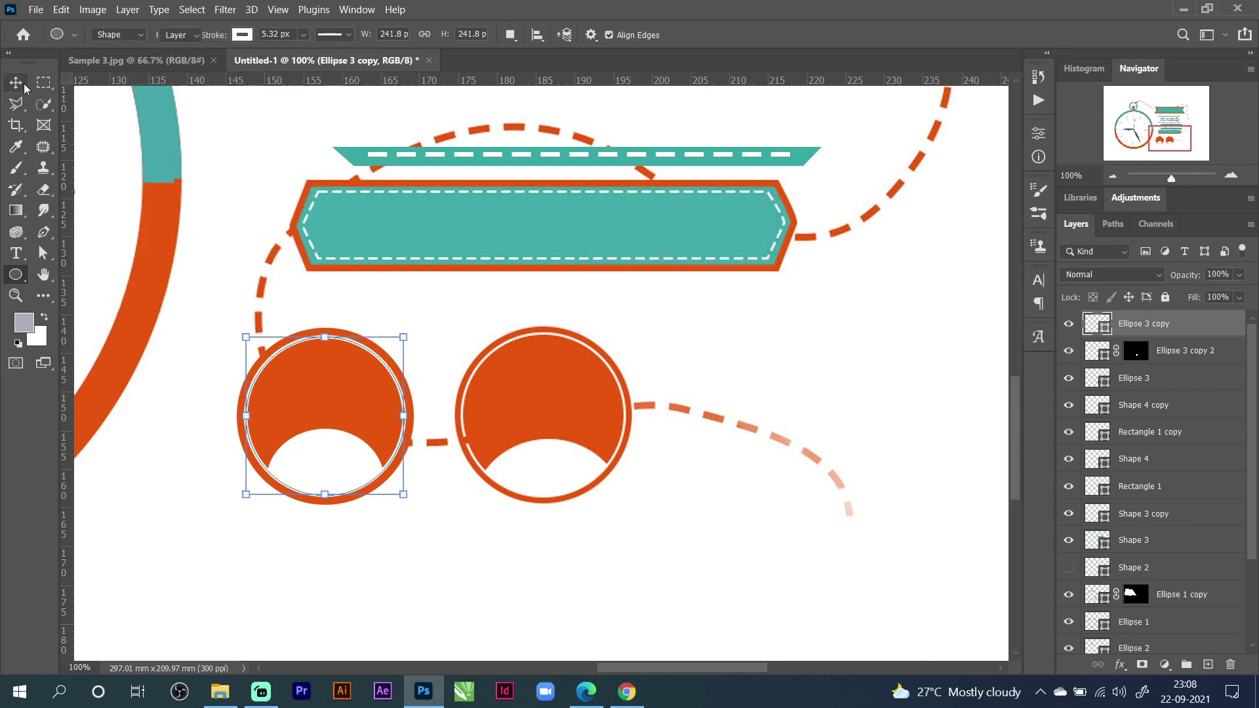
# Move the badge's three ellipses together onto the round orange badge of the reference image.
pyautogui.click(417, 507)
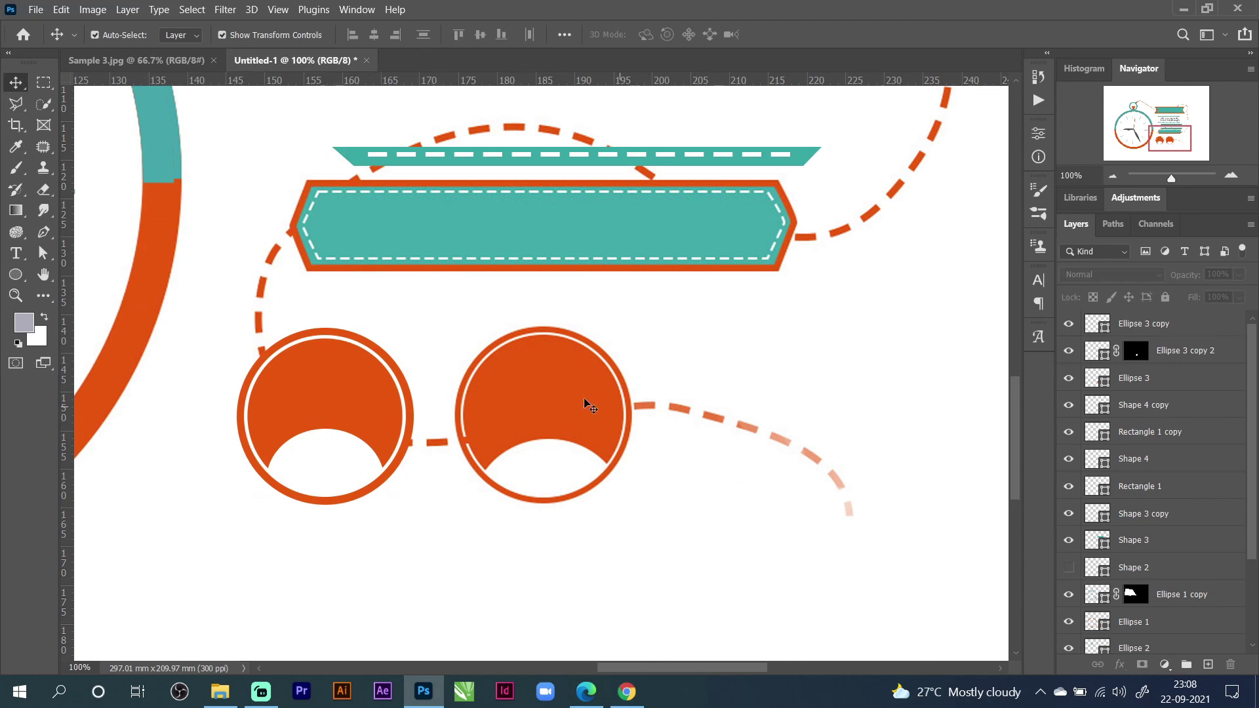
pyautogui.moveTo(196, 418); pyautogui.dragTo(337, 450)
pyautogui.moveTo(426, 440); pyautogui.dragTo(562, 451)
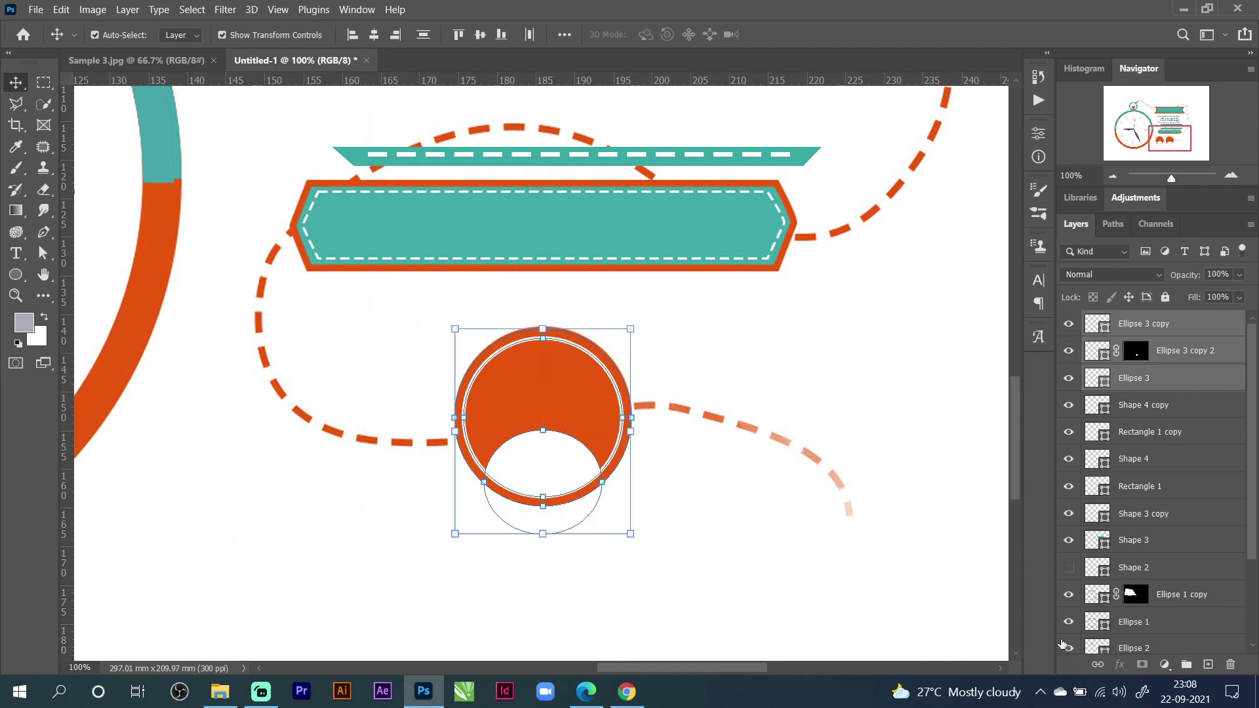
# Hide the reference image on Layer 1, show the dashed cord on Shape 2, and bring the whole page into view.
pyautogui.scroll(-3, 1196, 567)
pyautogui.click(1068, 615)
pyautogui.click(789, 567)
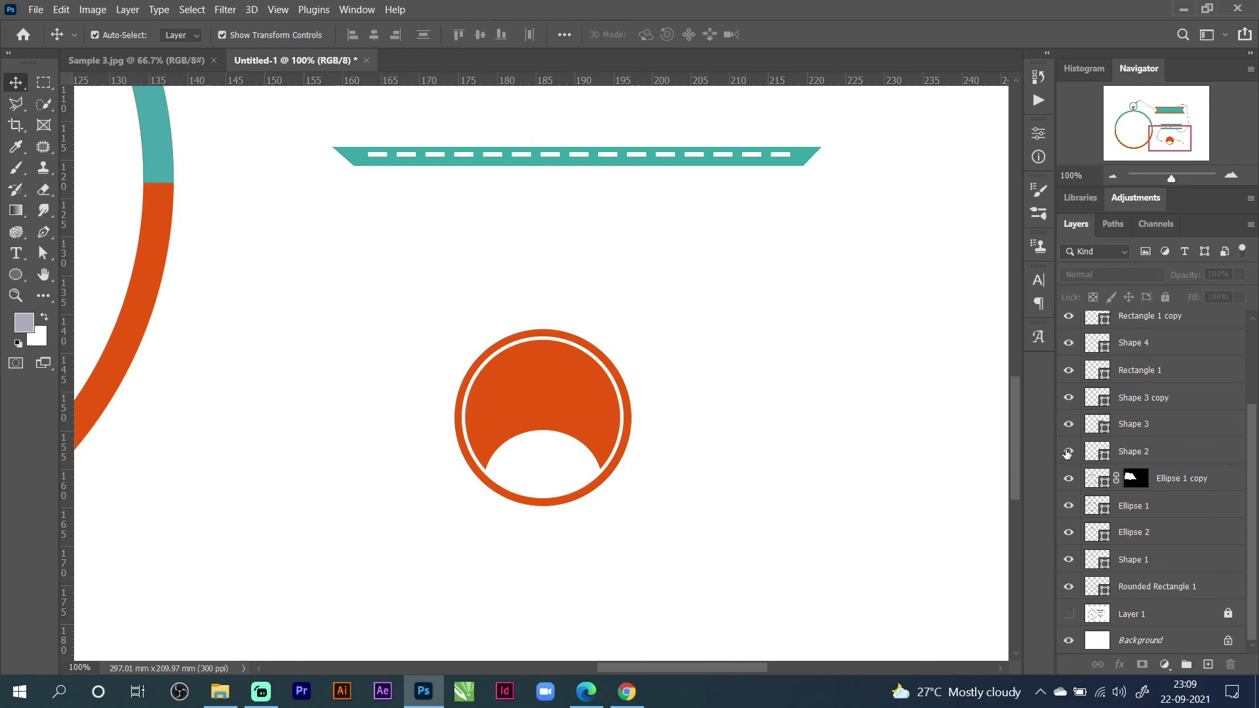
pyautogui.click(1067, 452)
pyautogui.scroll(-2, 960, 508)
pyautogui.scroll(3, 1111, 577)
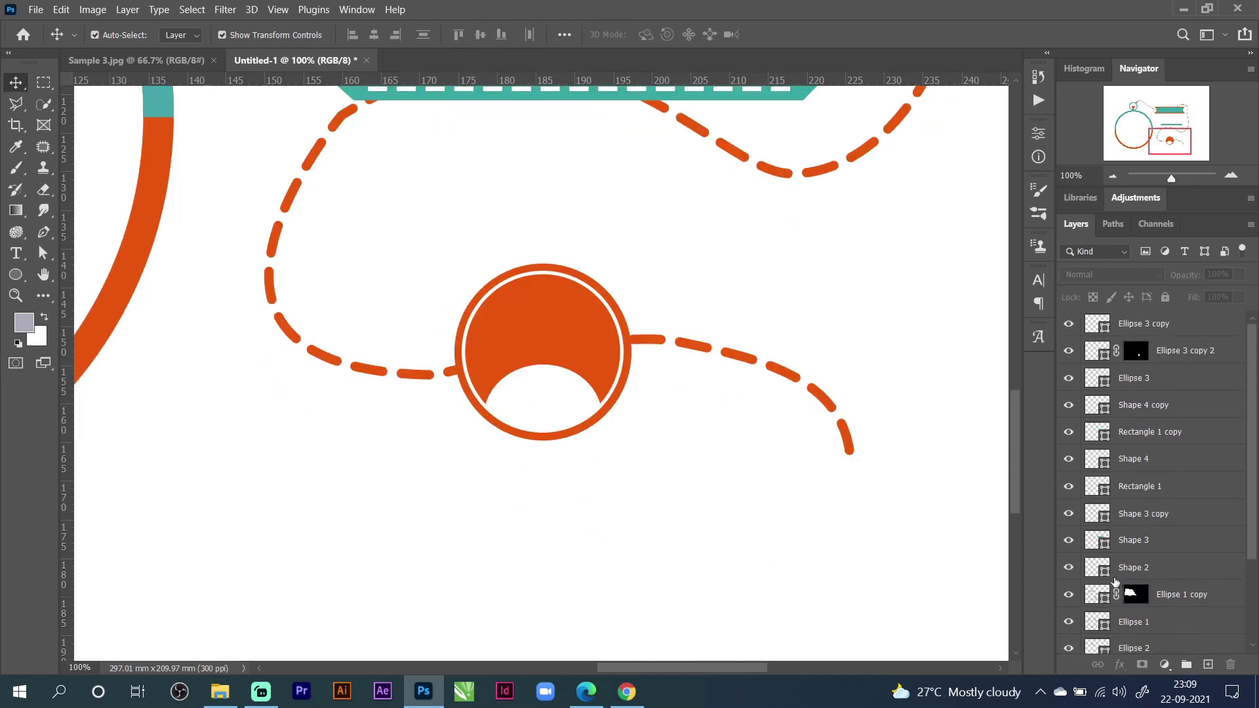
pyautogui.click(1112, 175)
pyautogui.click(1112, 175)
pyautogui.click(1112, 175)
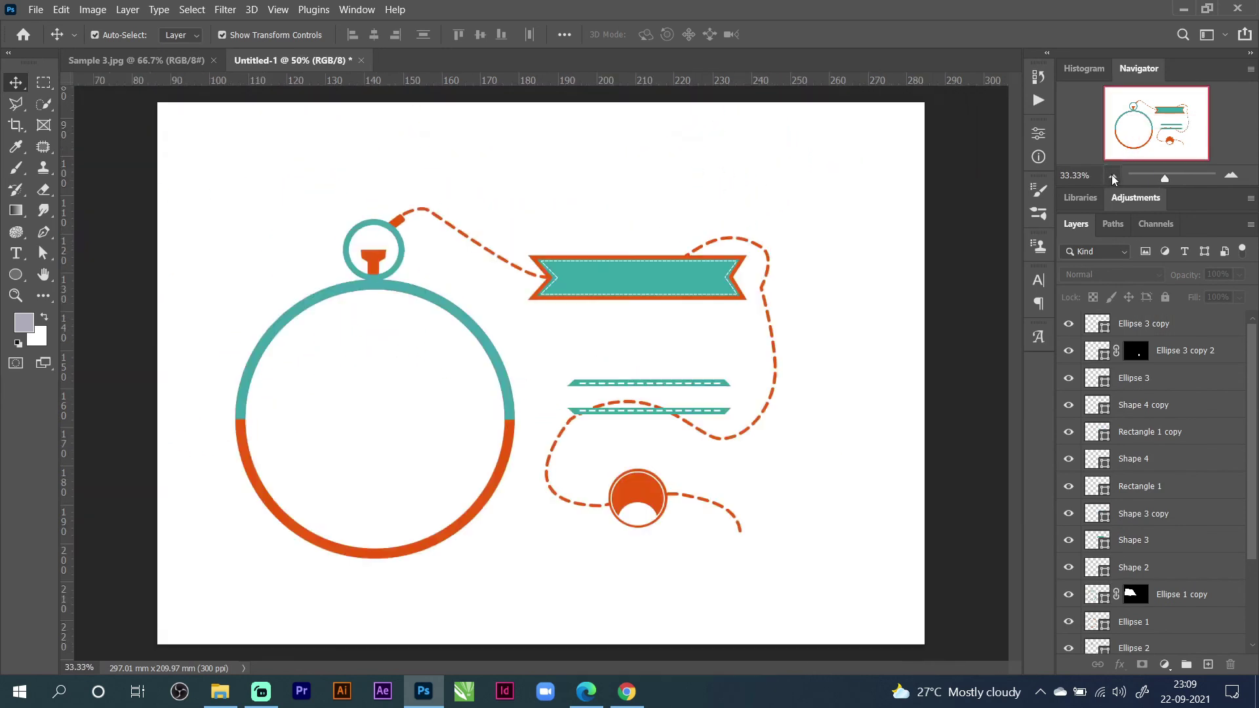
# Add a layer mask to the dashed cord on Shape 2 and set the soft round Eraser to 259 px and 34% opacity.
pyautogui.click(1112, 175)
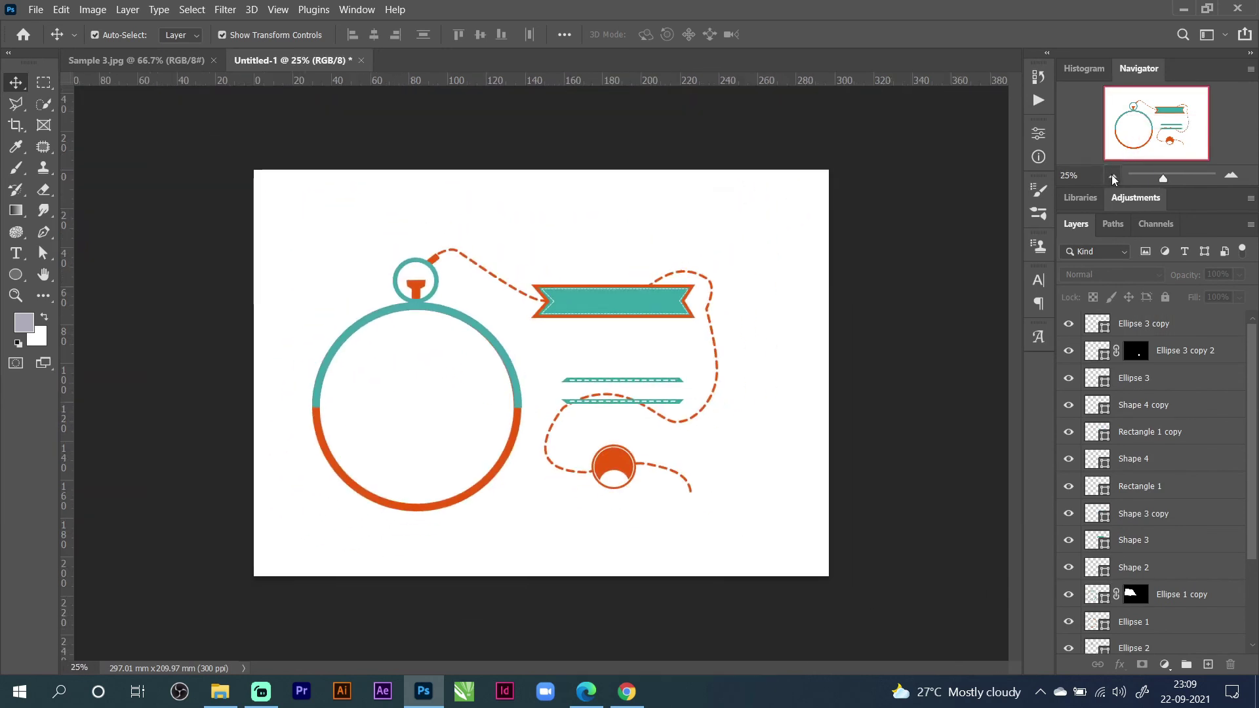
pyautogui.click(1230, 175)
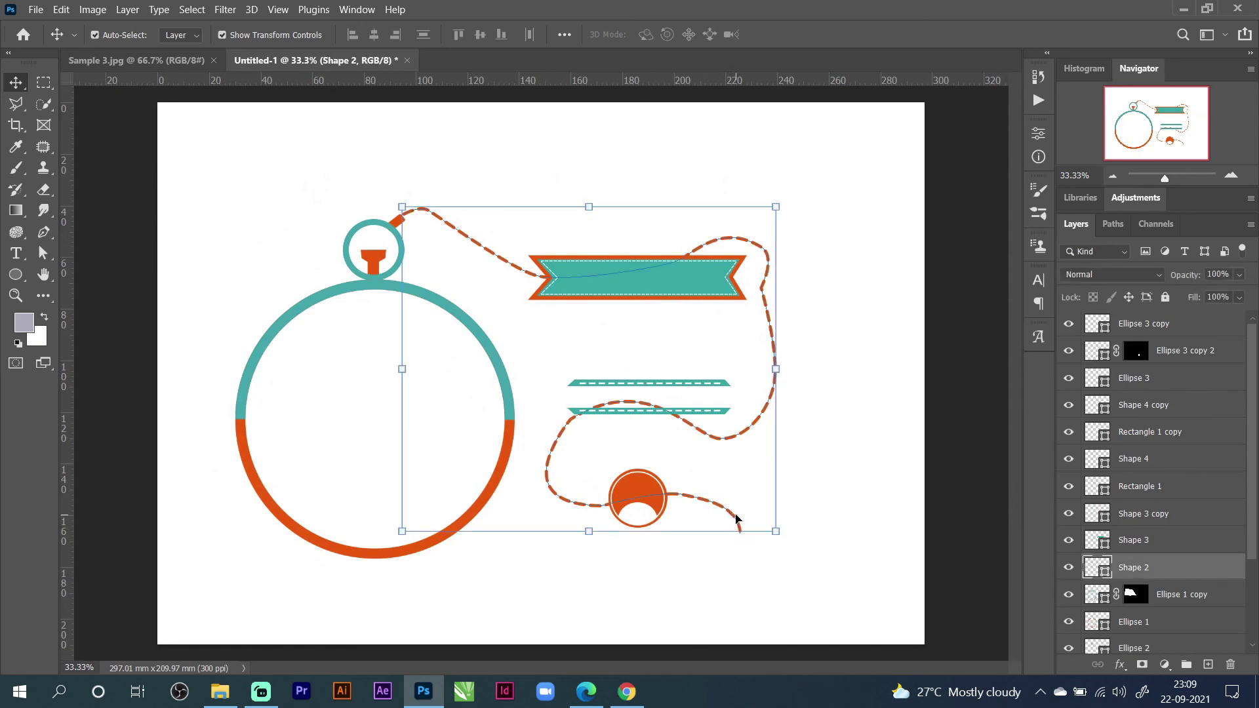
pyautogui.click(1142, 664)
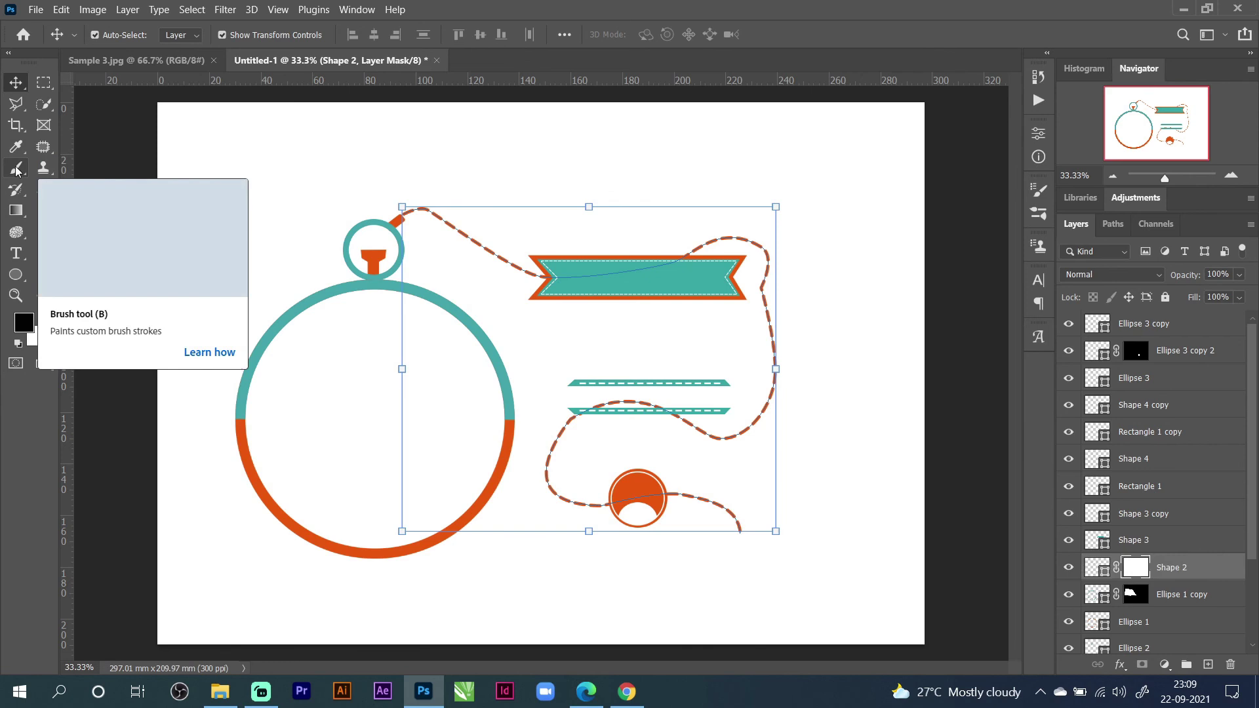
pyautogui.click(43, 190)
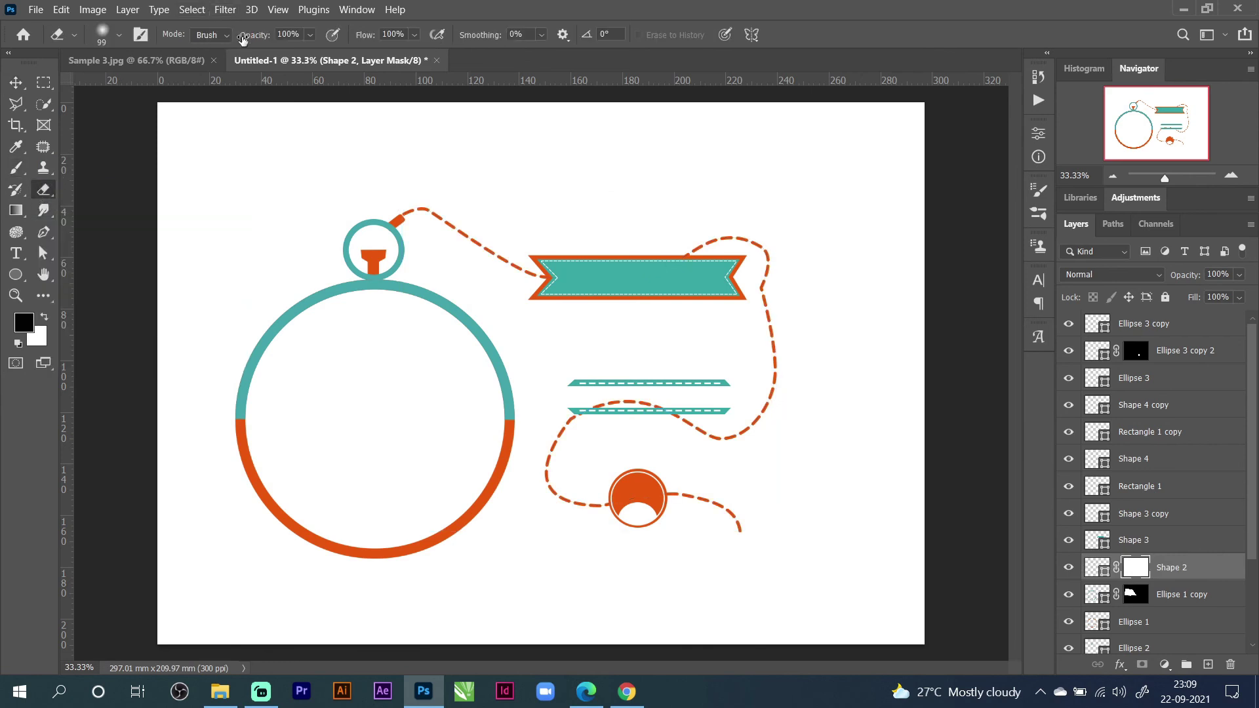
pyautogui.click(119, 36)
pyautogui.moveTo(91, 125)
pyautogui.mouseDown()
pyautogui.moveTo(225, 139)
pyautogui.moveTo(180, 123)
pyautogui.moveTo(225, 137)
pyautogui.moveTo(85, 147)
pyautogui.mouseUp()
pyautogui.click(311, 34)
pyautogui.click(1147, 581)
pyautogui.rightClick(751, 508)
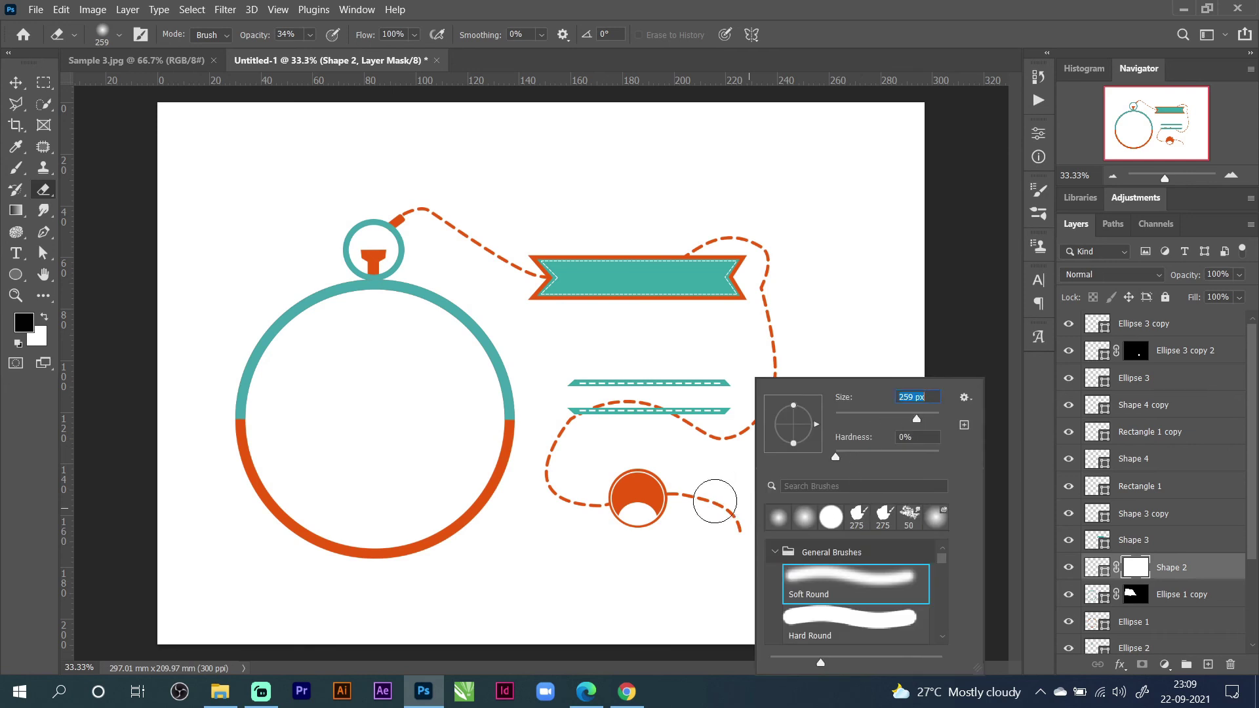
pyautogui.click(717, 508)
# Fade the tip of the cord's loose end on the mask, using the Eraser at 100% opacity with the mask colours swapped.
pyautogui.click(309, 35)
pyautogui.moveTo(324, 56); pyautogui.dragTo(375, 61)
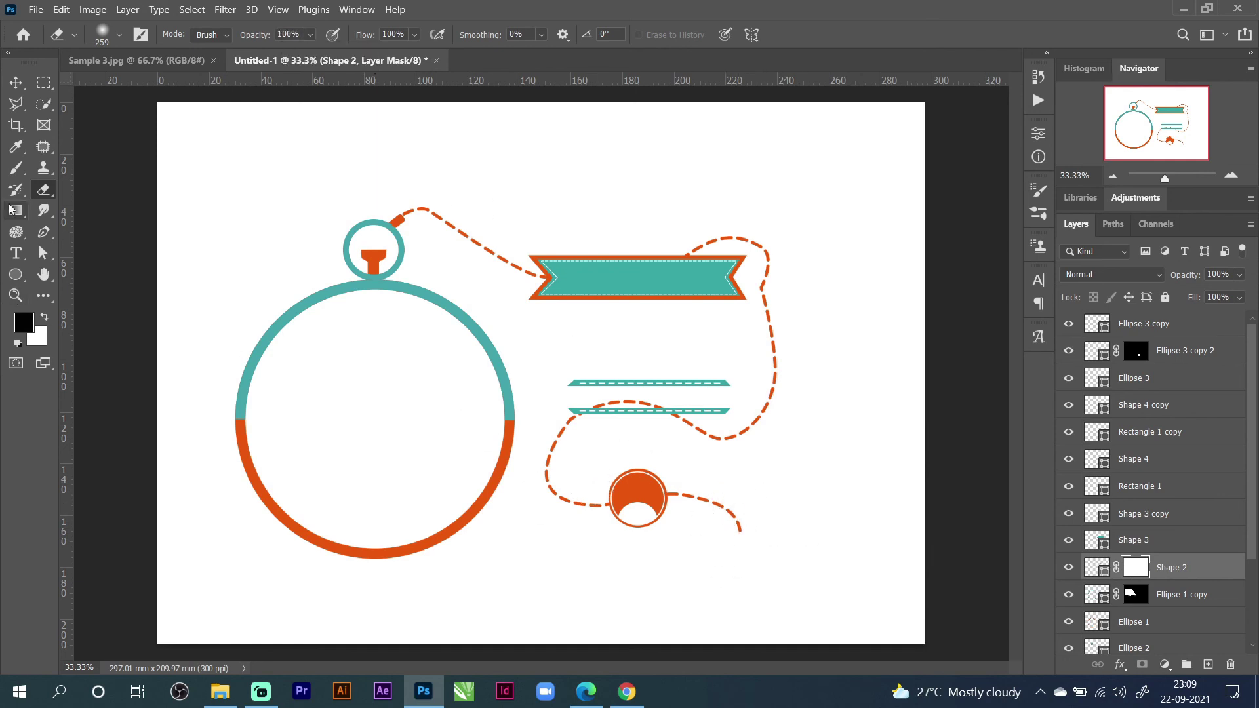
pyautogui.click(44, 316)
pyautogui.moveTo(686, 546)
pyautogui.mouseDown()
pyautogui.moveTo(729, 527)
pyautogui.moveTo(734, 504)
pyautogui.moveTo(736, 557)
pyautogui.moveTo(728, 519)
pyautogui.mouseUp()
pyautogui.hotkey('ctrl', 'z')
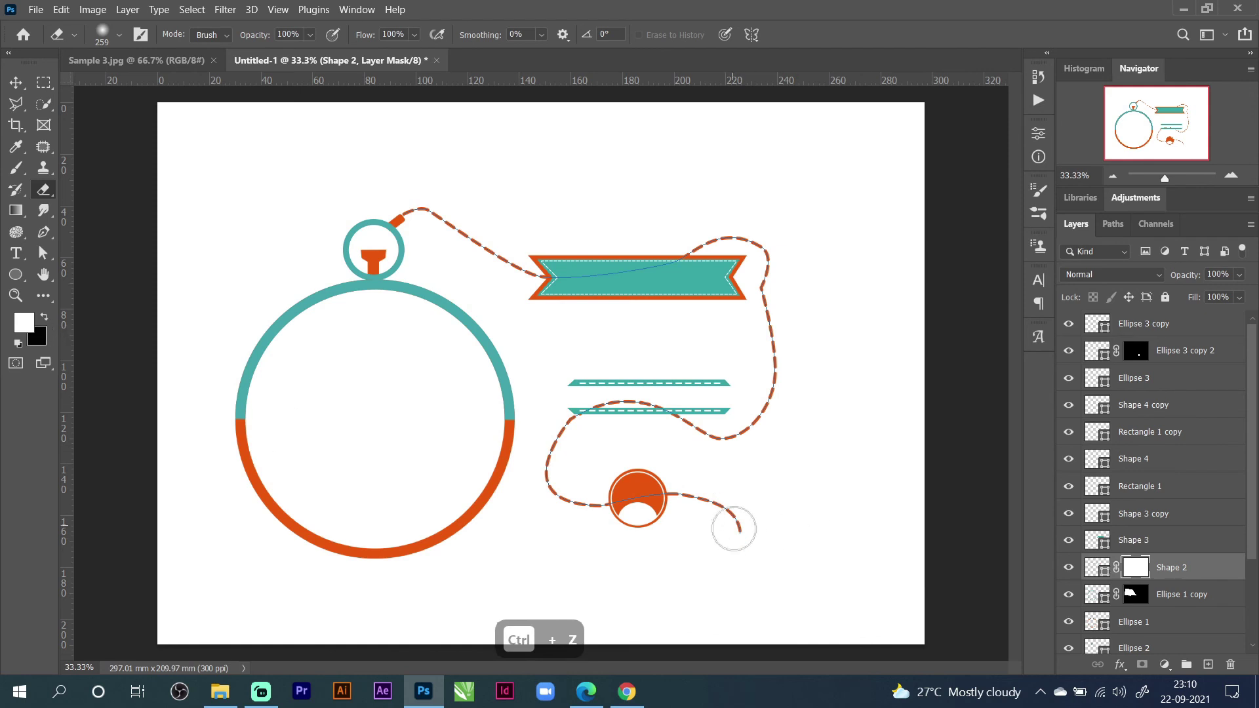
pyautogui.moveTo(739, 551); pyautogui.dragTo(741, 534)
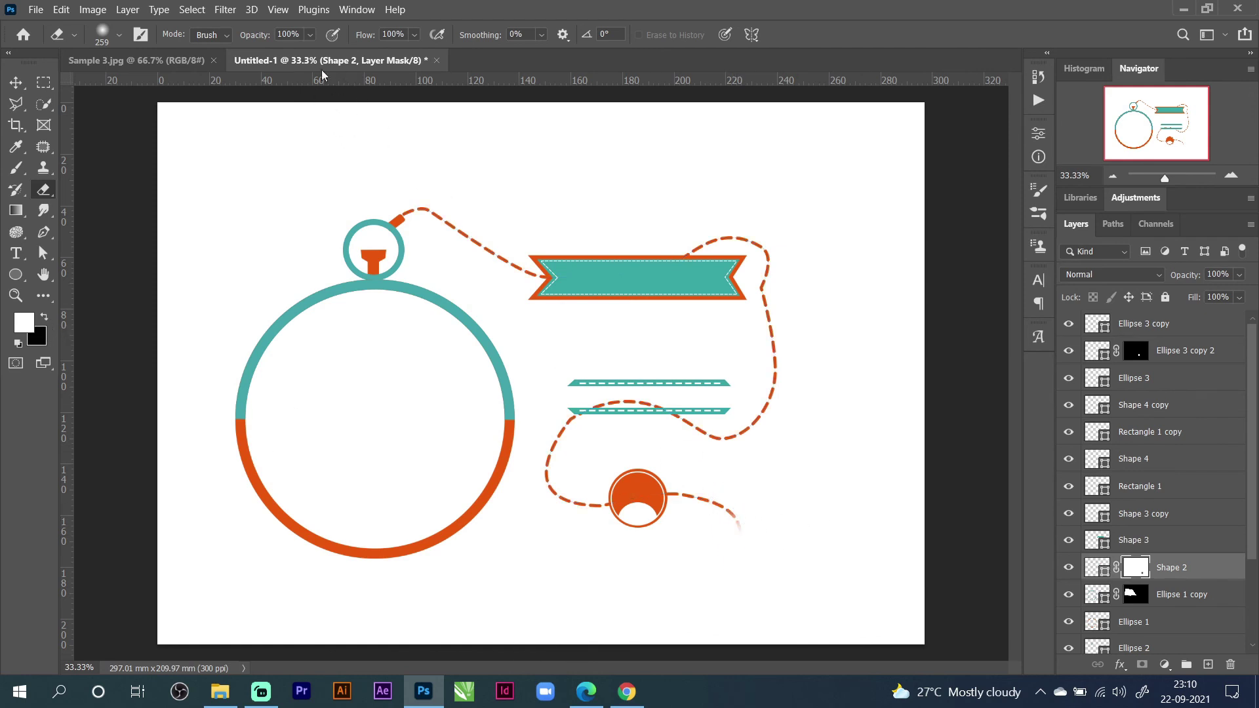
# Extend the fade further up the cord's loose end with the Eraser at 39% opacity and deselect the layer.
pyautogui.click(310, 34)
pyautogui.moveTo(332, 51); pyautogui.dragTo(281, 48)
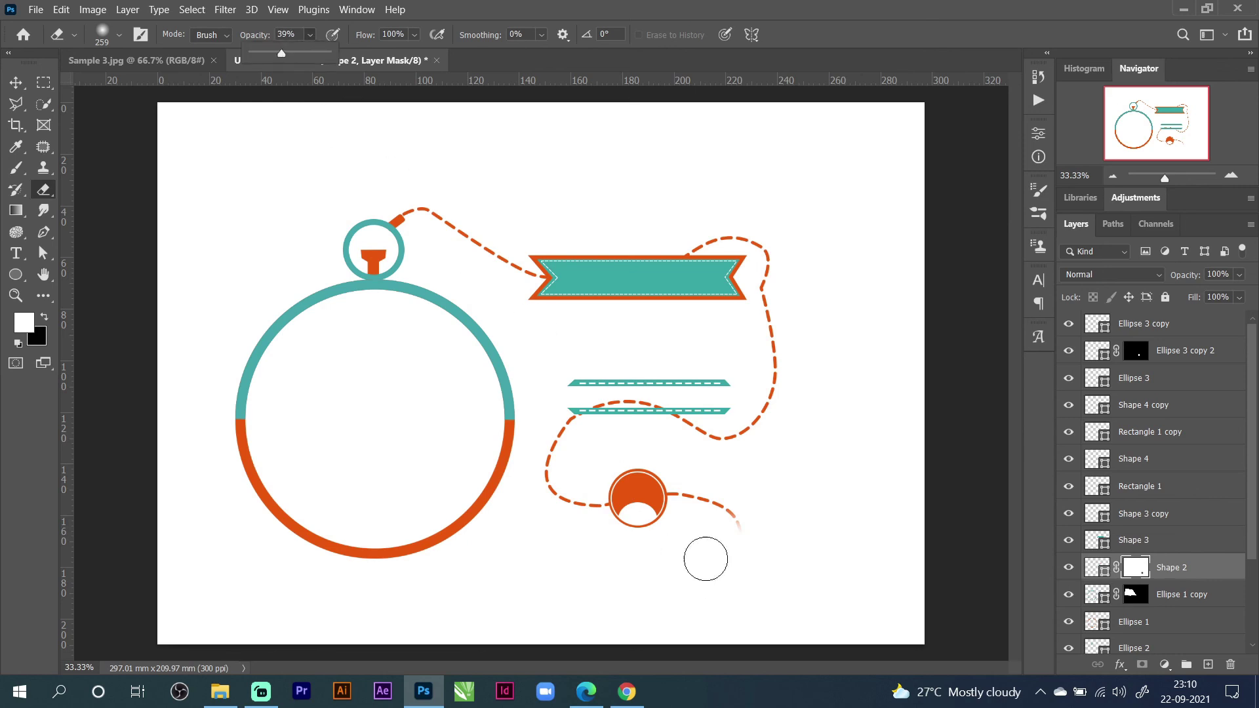
pyautogui.moveTo(744, 543)
pyautogui.mouseDown()
pyautogui.moveTo(706, 496)
pyautogui.moveTo(715, 539)
pyautogui.moveTo(725, 505)
pyautogui.mouseUp()
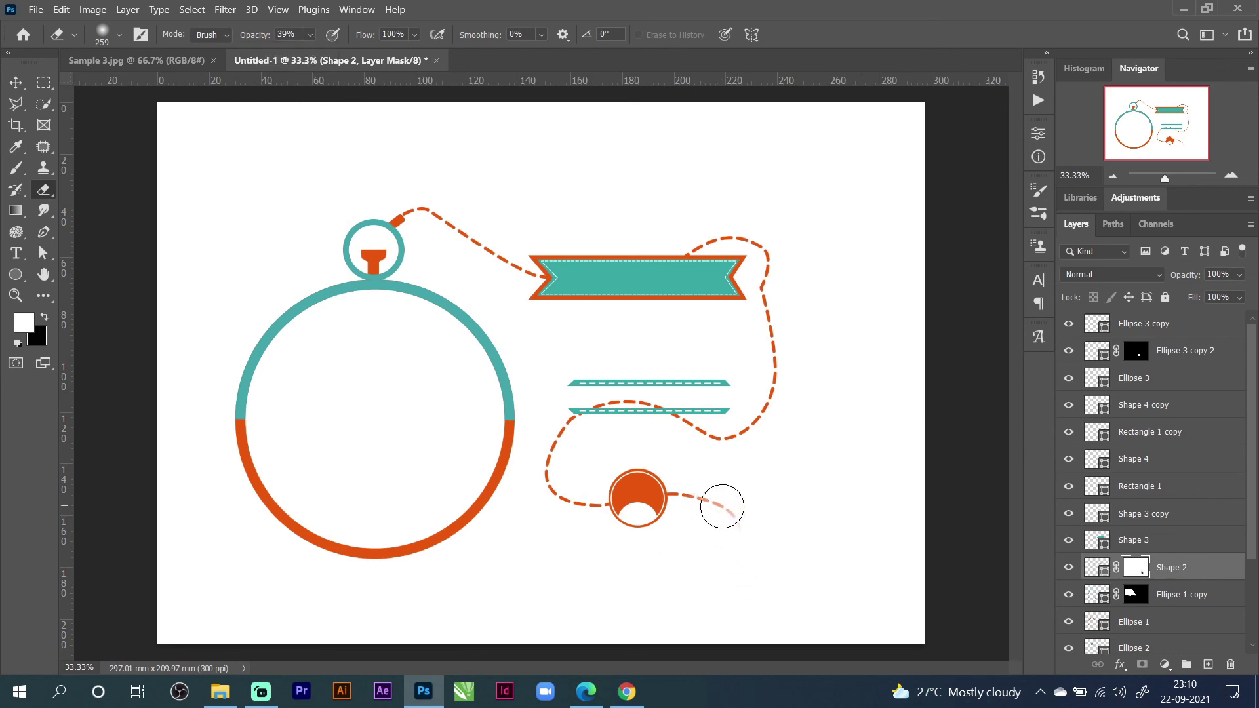
pyautogui.click(16, 82)
pyautogui.click(229, 154)
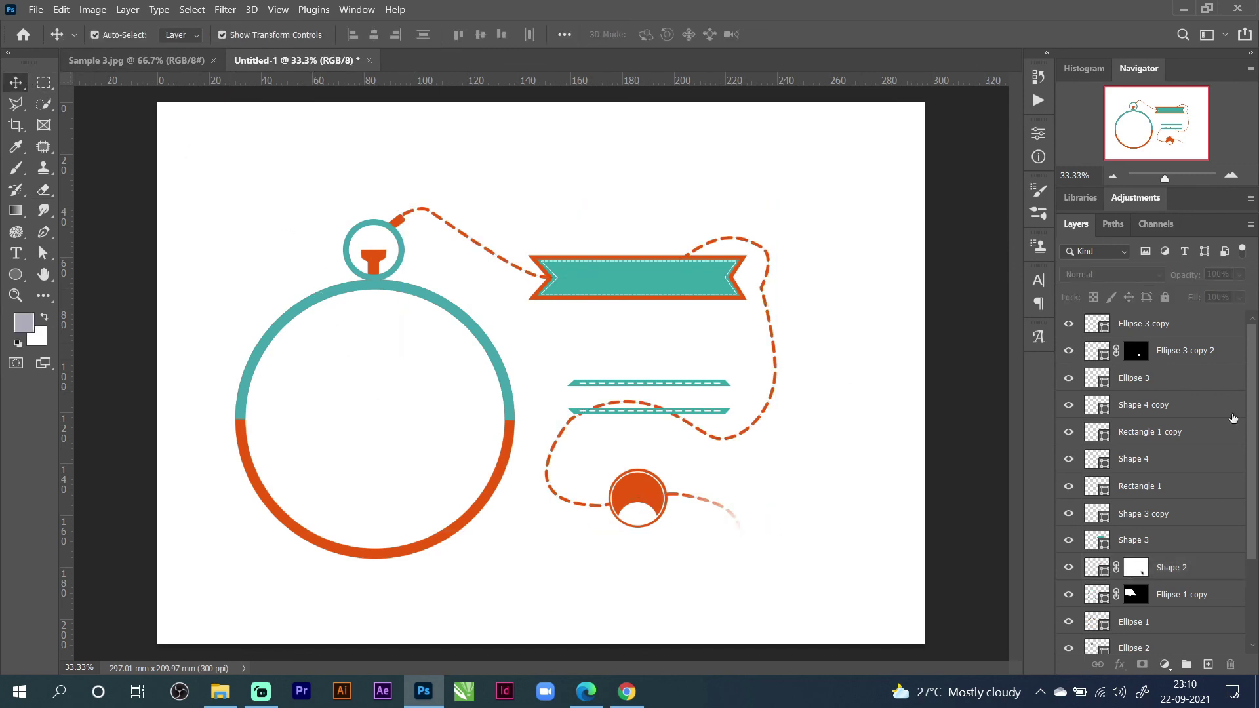
# Show the reference image on Layer 1 and get the Pen tool ready at the stopwatch's hands.
pyautogui.scroll(-3, 1096, 617)
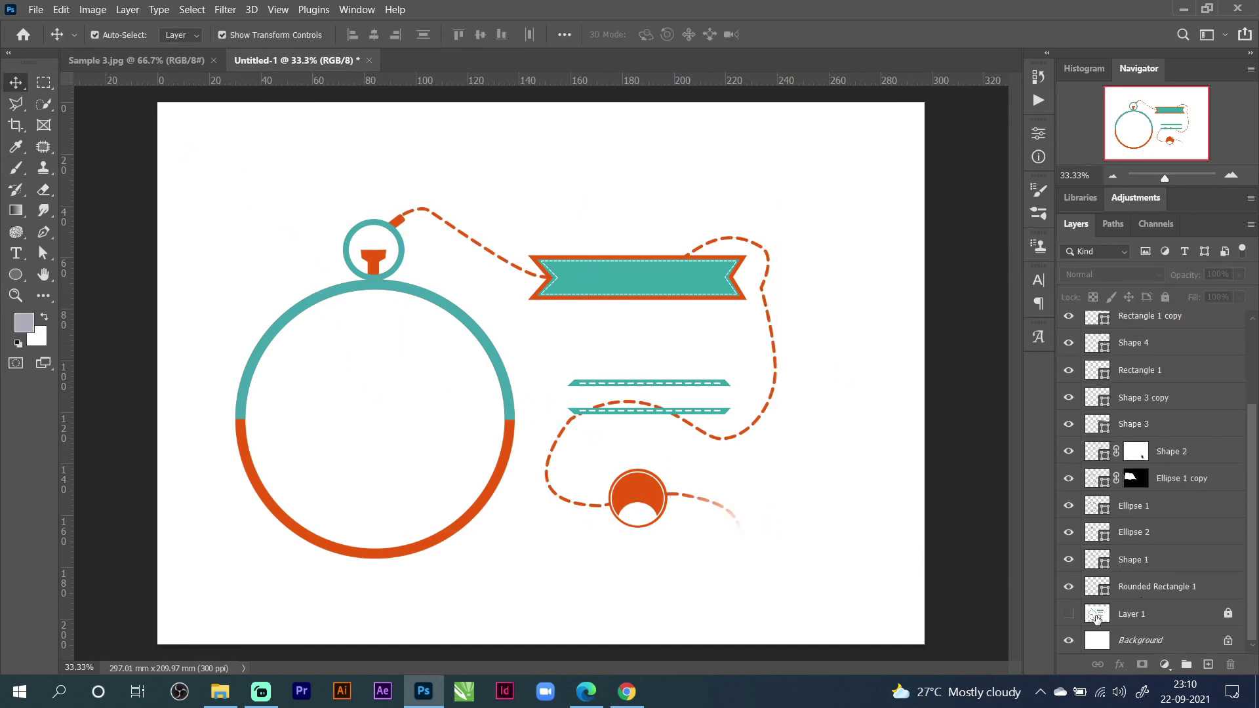
pyautogui.click(1070, 614)
pyautogui.click(1230, 175)
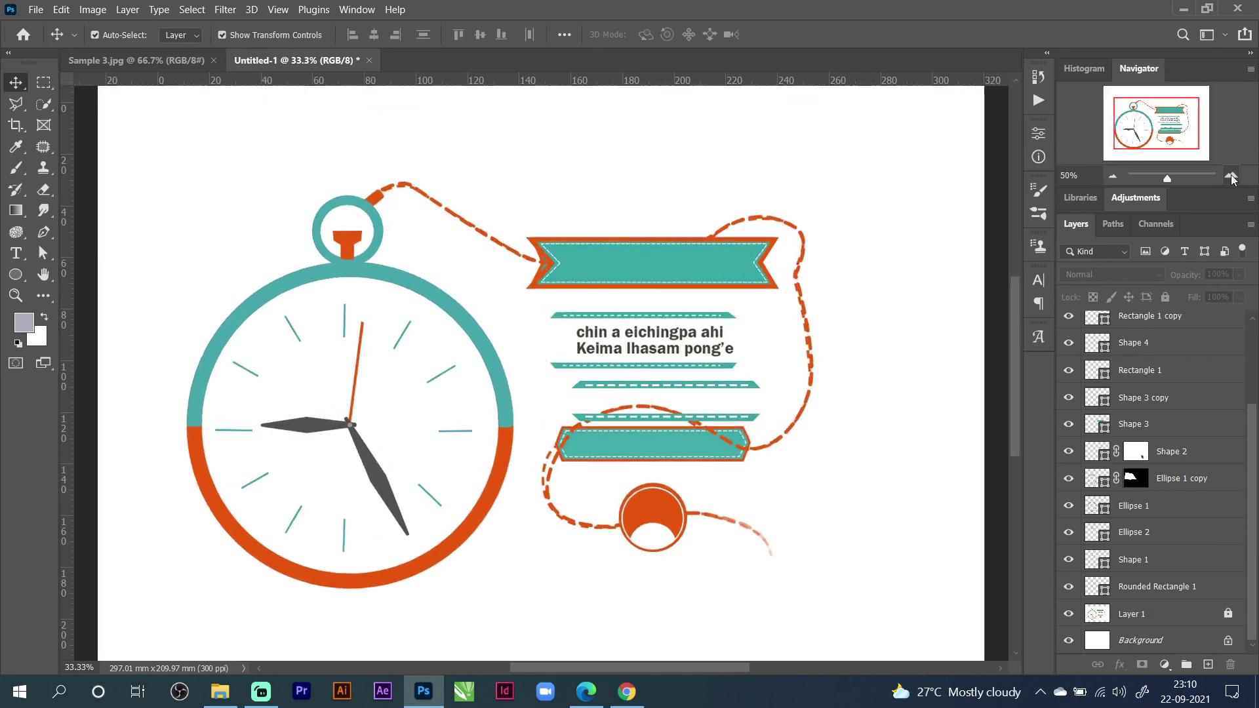
pyautogui.click(1229, 174)
pyautogui.moveTo(1168, 148); pyautogui.dragTo(1134, 141)
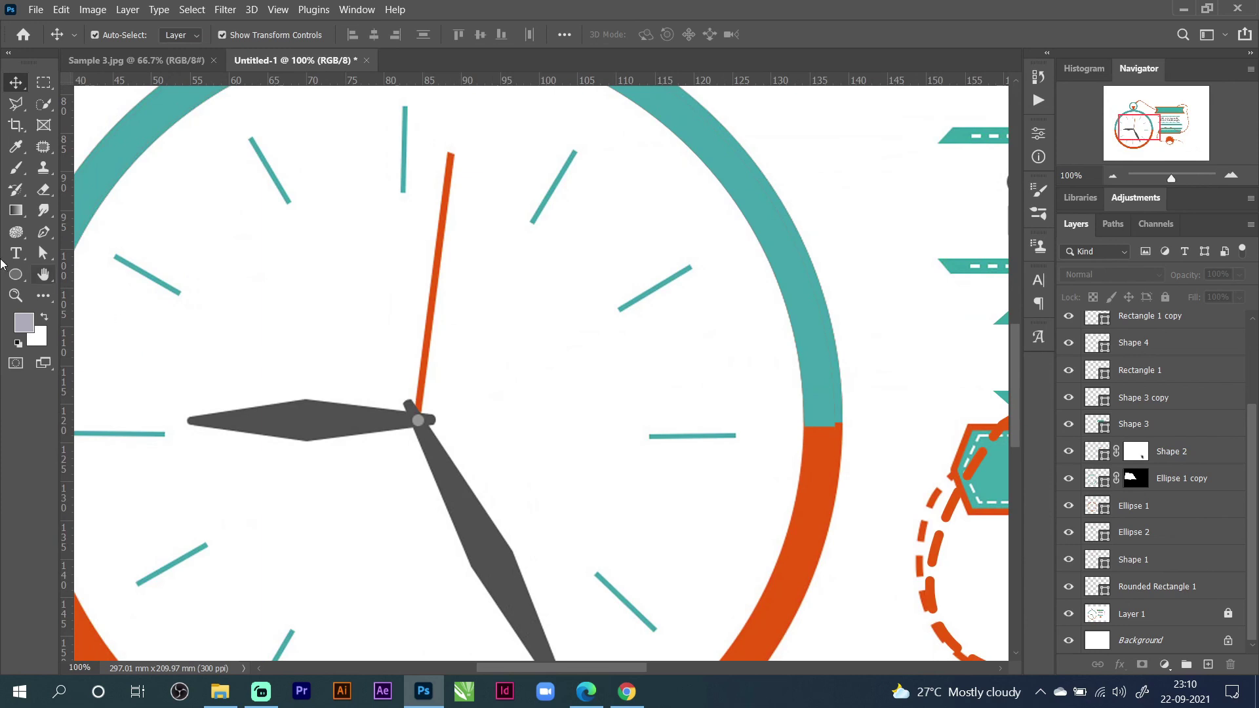
pyautogui.click(42, 239)
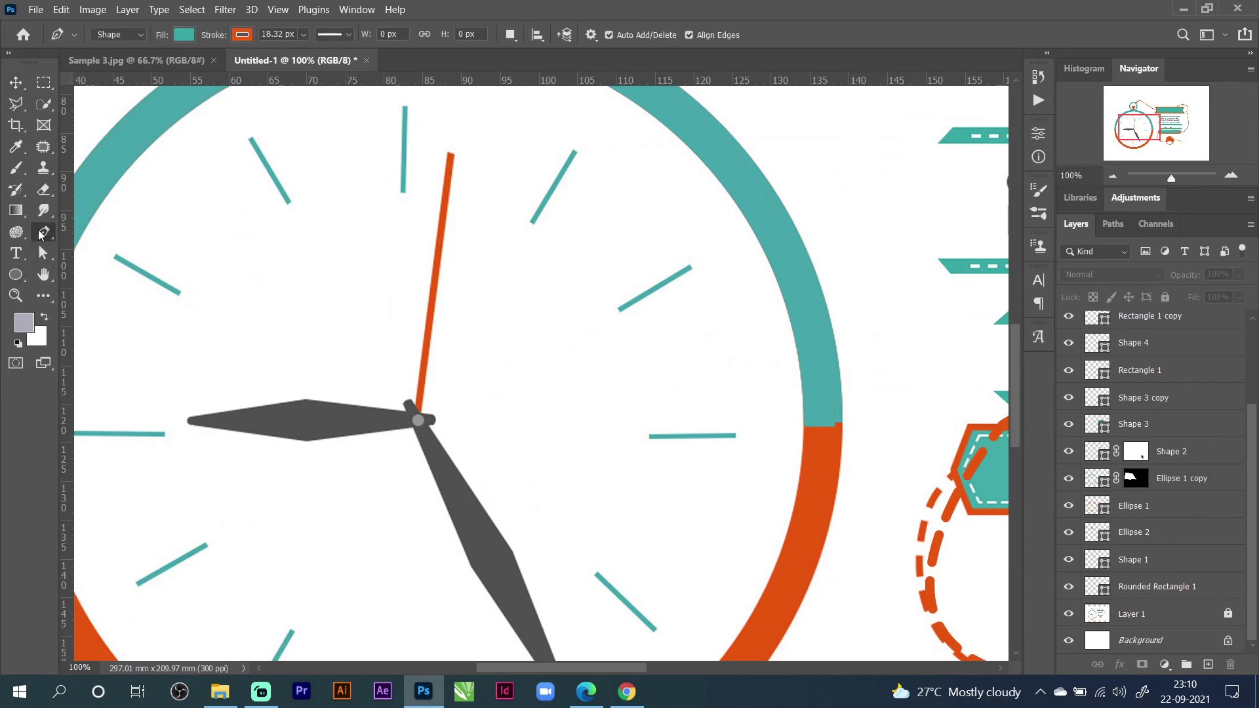
pyautogui.click(72, 232)
# Set the Pen tool's stroke colour to the dark grey #505050 sampled from the hour hand.
pyautogui.click(240, 35)
pyautogui.click(151, 70)
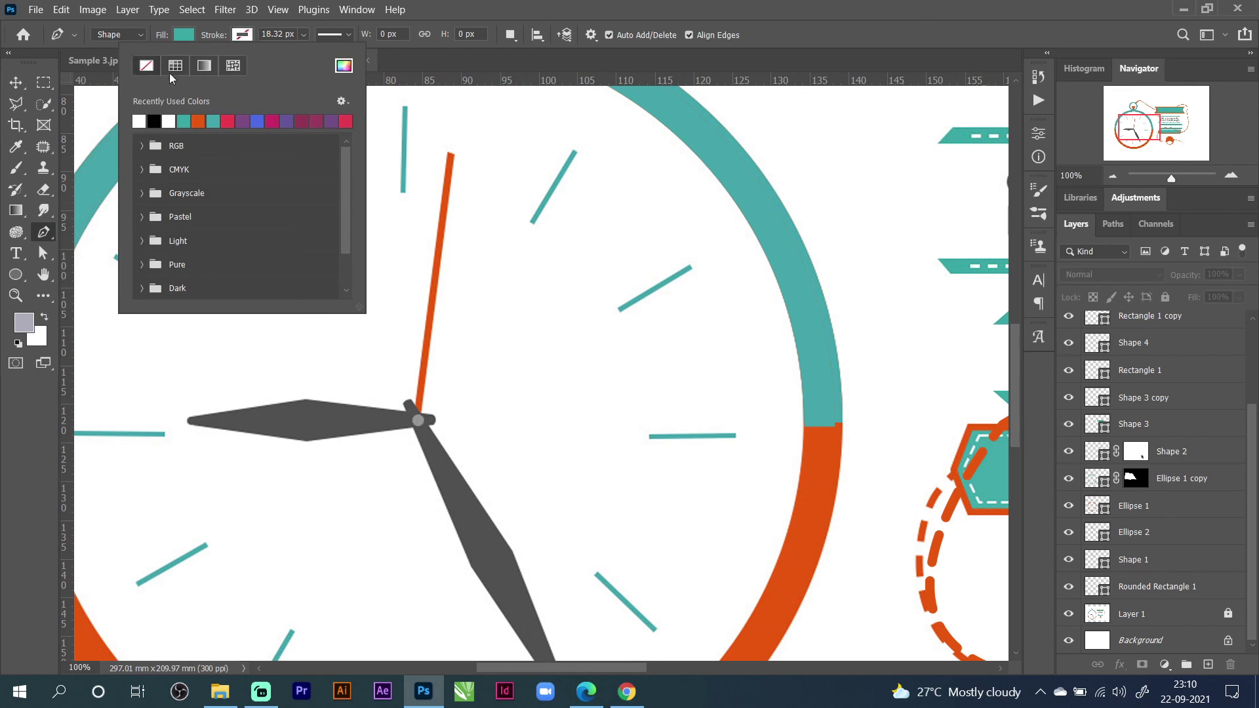
pyautogui.click(343, 65)
pyautogui.click(281, 418)
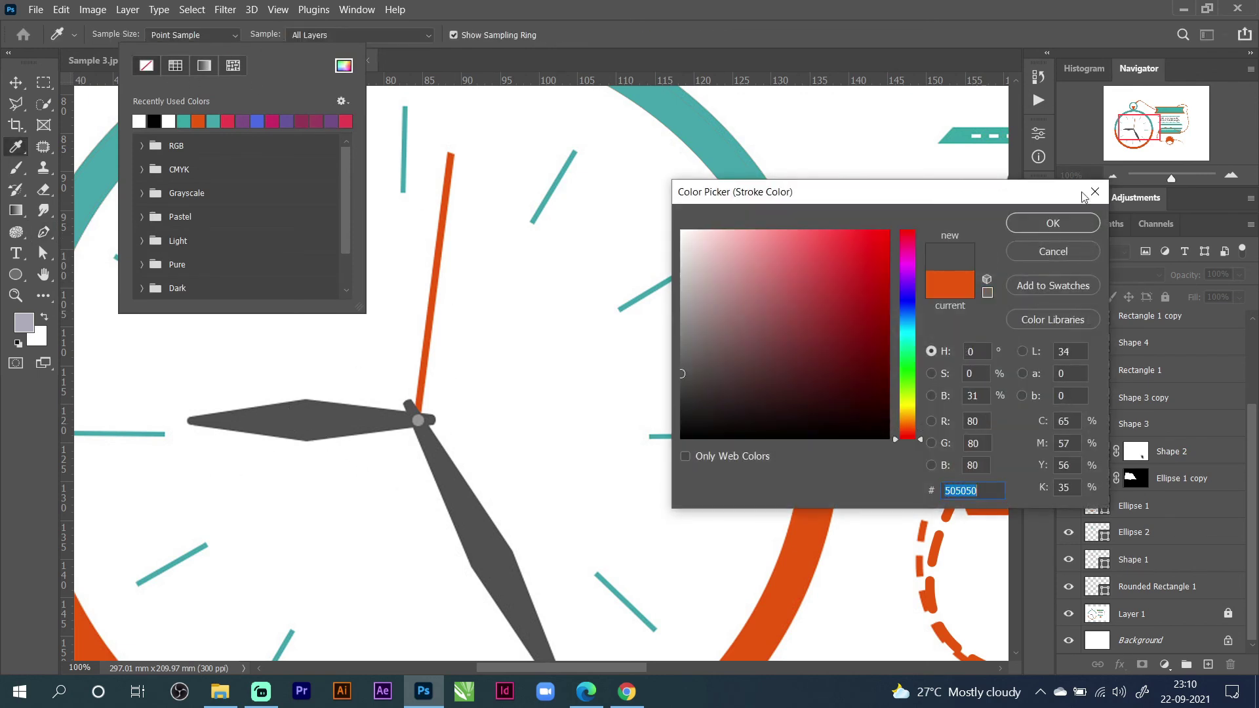
pyautogui.click(1045, 225)
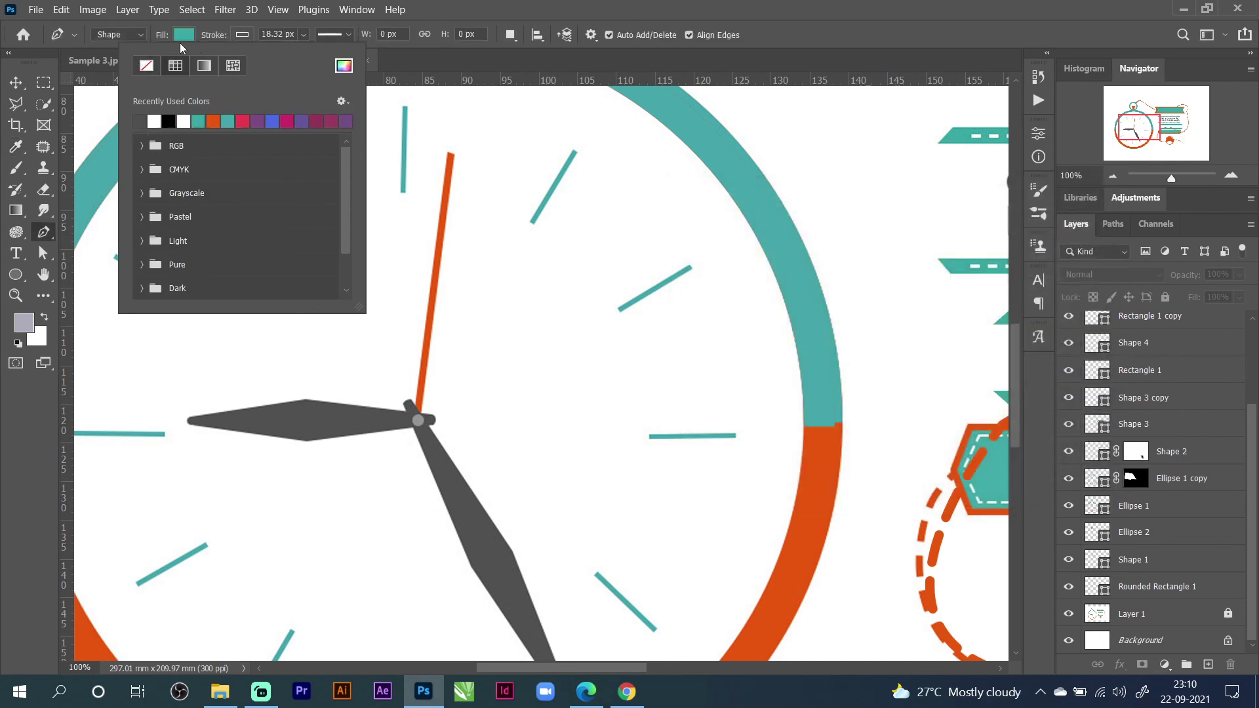
# Set the Pen tool to no stroke and a dark grey fill sampled from the stopwatch's hands.
pyautogui.click(243, 34)
pyautogui.click(242, 35)
pyautogui.click(146, 65)
pyautogui.click(192, 36)
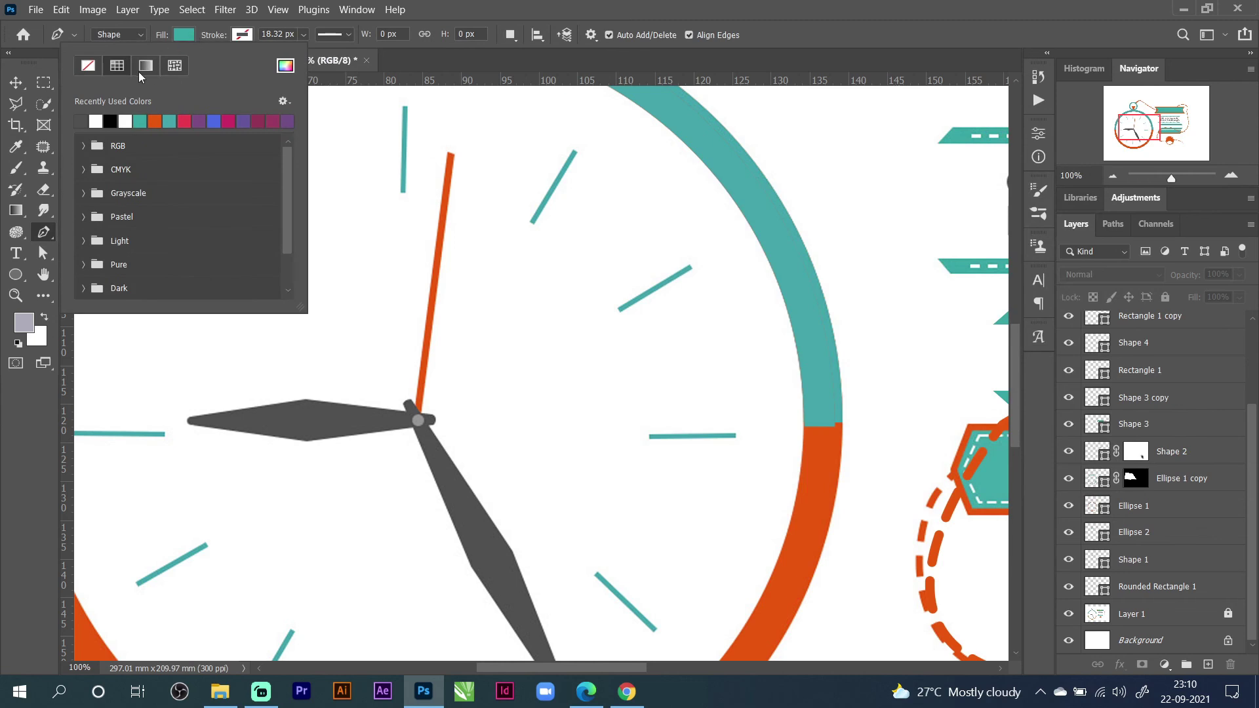
pyautogui.click(286, 66)
pyautogui.click(381, 401)
pyautogui.click(1030, 226)
pyautogui.click(314, 275)
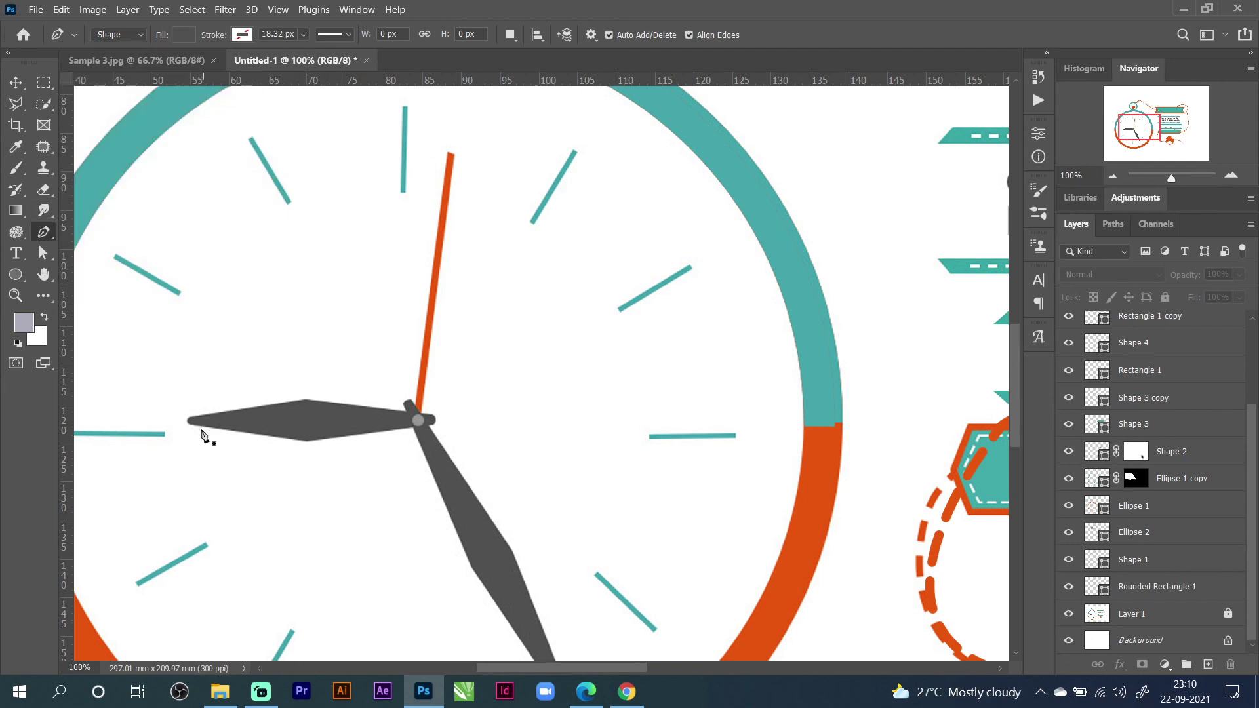
# Trace the hour hand's rounded pivot end and its lower edge up to the widest point as a new shape.
pyautogui.click(1230, 176)
pyautogui.click(1231, 176)
pyautogui.click(1231, 176)
pyautogui.hscroll(-5, 531, 256)
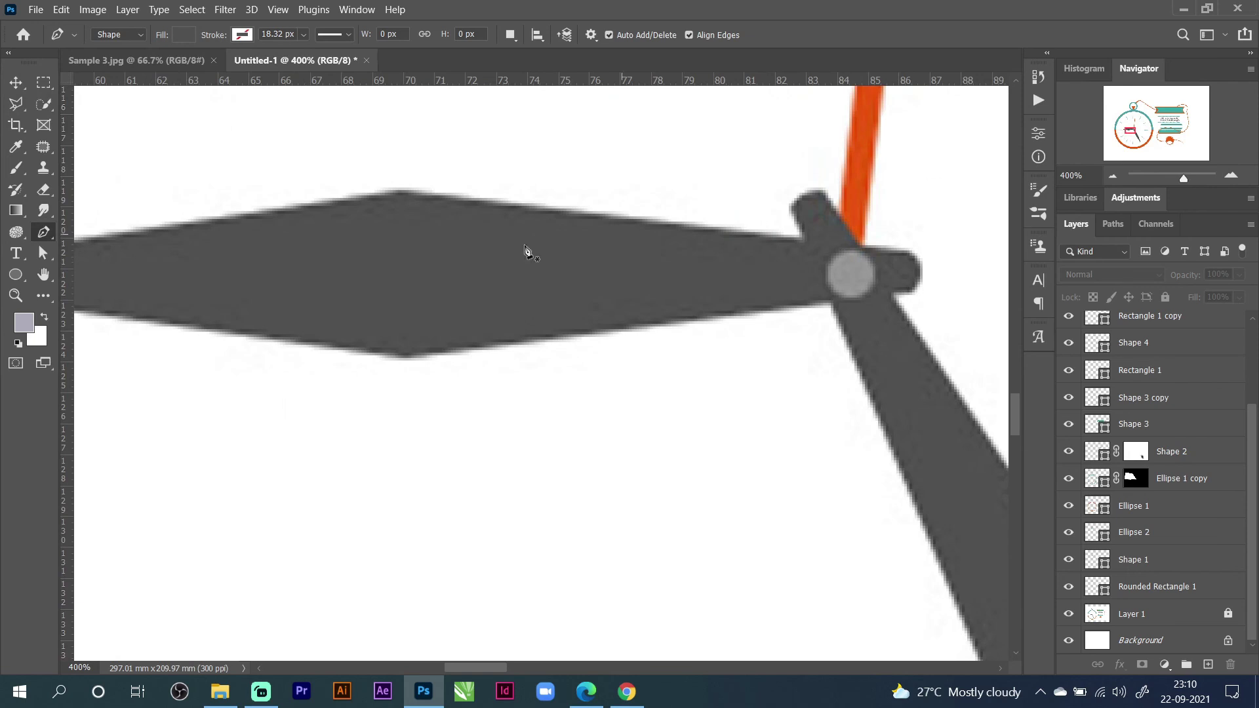
pyautogui.click(907, 251)
pyautogui.moveTo(912, 292); pyautogui.dragTo(889, 321)
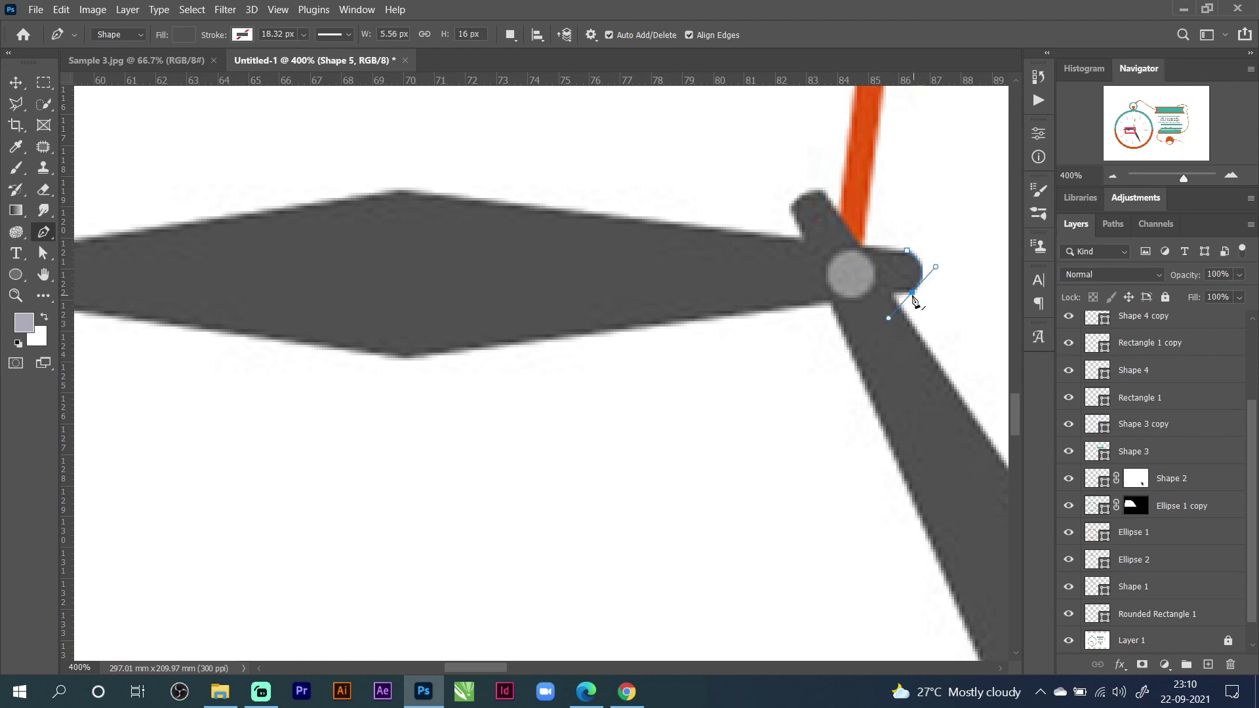
pyautogui.moveTo(782, 311); pyautogui.dragTo(770, 313)
pyautogui.hotkey('ctrl', 'z')
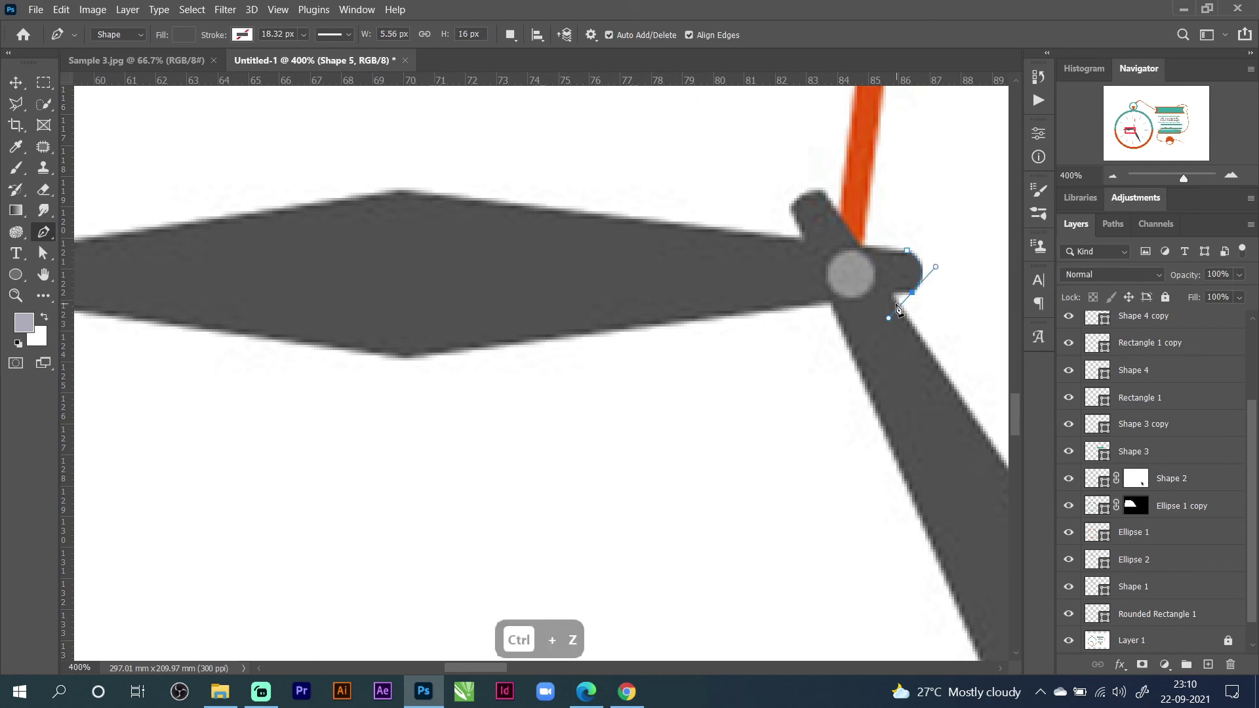
pyautogui.keyDown('alt'); pyautogui.click(912, 292); pyautogui.keyUp('alt')
pyautogui.click(407, 359)
# Continue the hour hand's outline around its rounded outer tip and along the upper edge, and close the shape at the pivot end.
pyautogui.scroll(-5, 410, 360)
pyautogui.hscroll(-3, 410, 359)
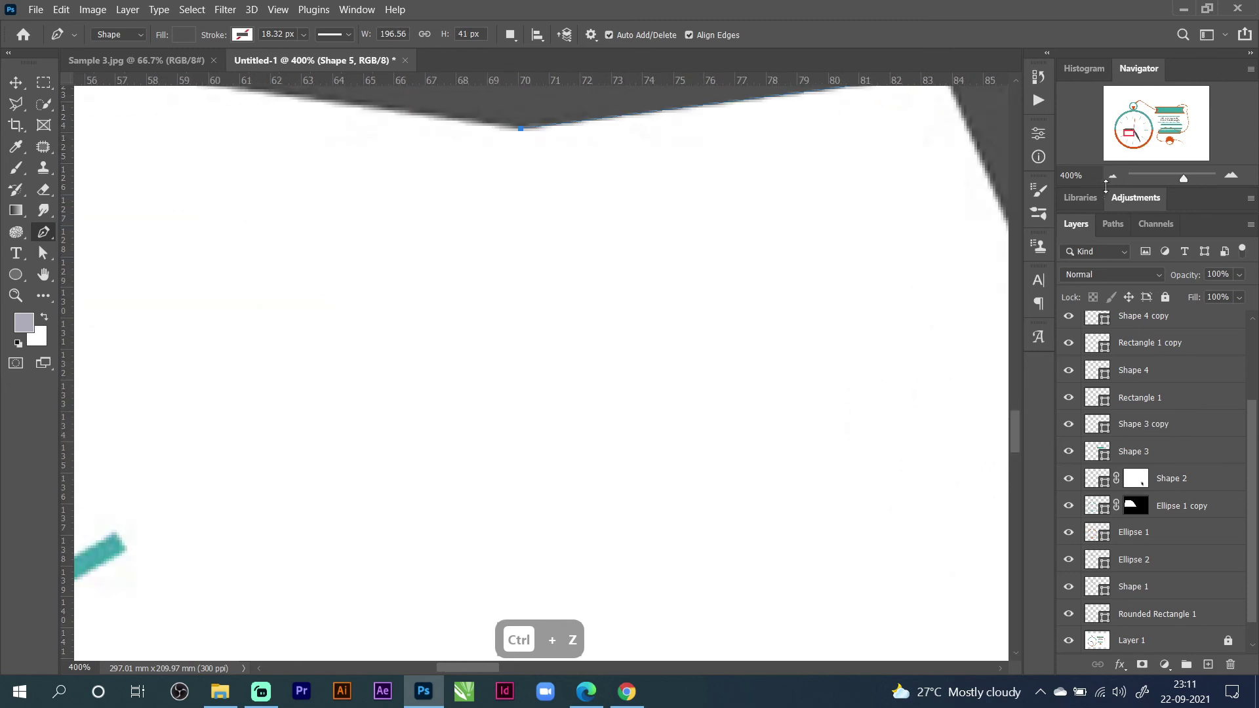
pyautogui.click(1112, 177)
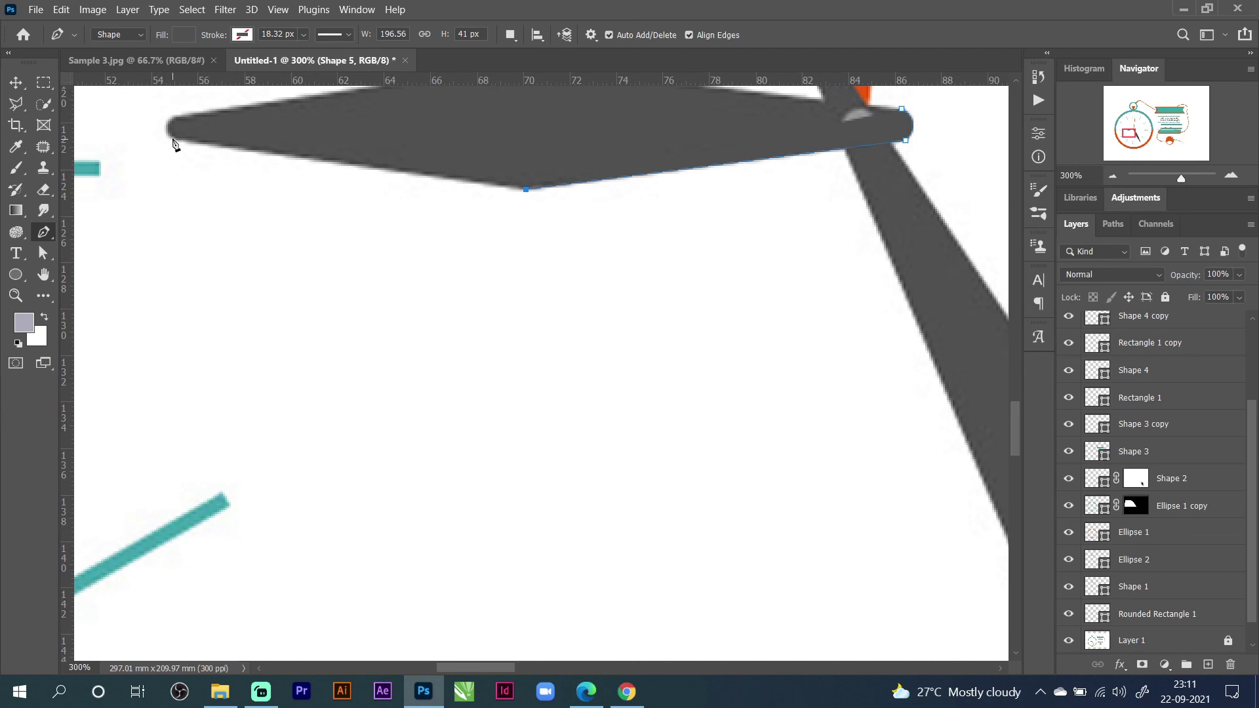
pyautogui.click(174, 139)
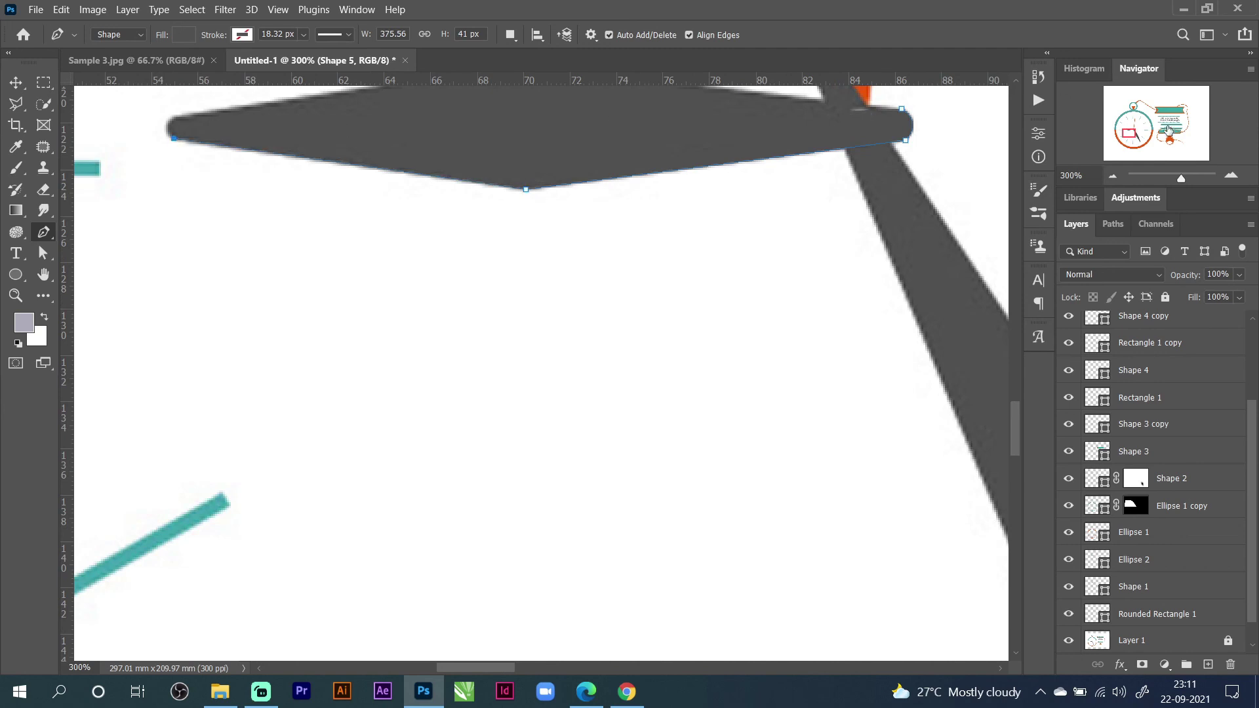
pyautogui.click(1232, 176)
pyautogui.hscroll(-3, 262, 168)
pyautogui.scroll(3, 263, 167)
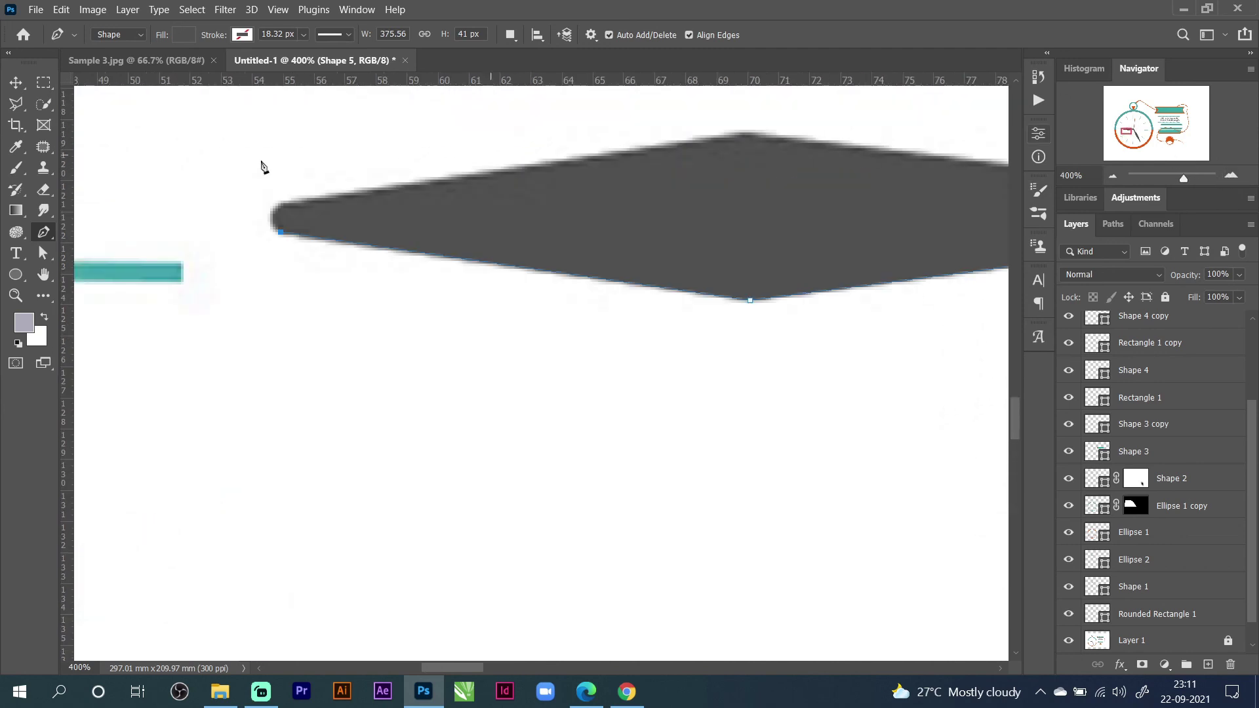
pyautogui.moveTo(284, 208); pyautogui.dragTo(308, 197)
pyautogui.click(742, 134)
pyautogui.moveTo(1128, 131); pyautogui.dragTo(1146, 133)
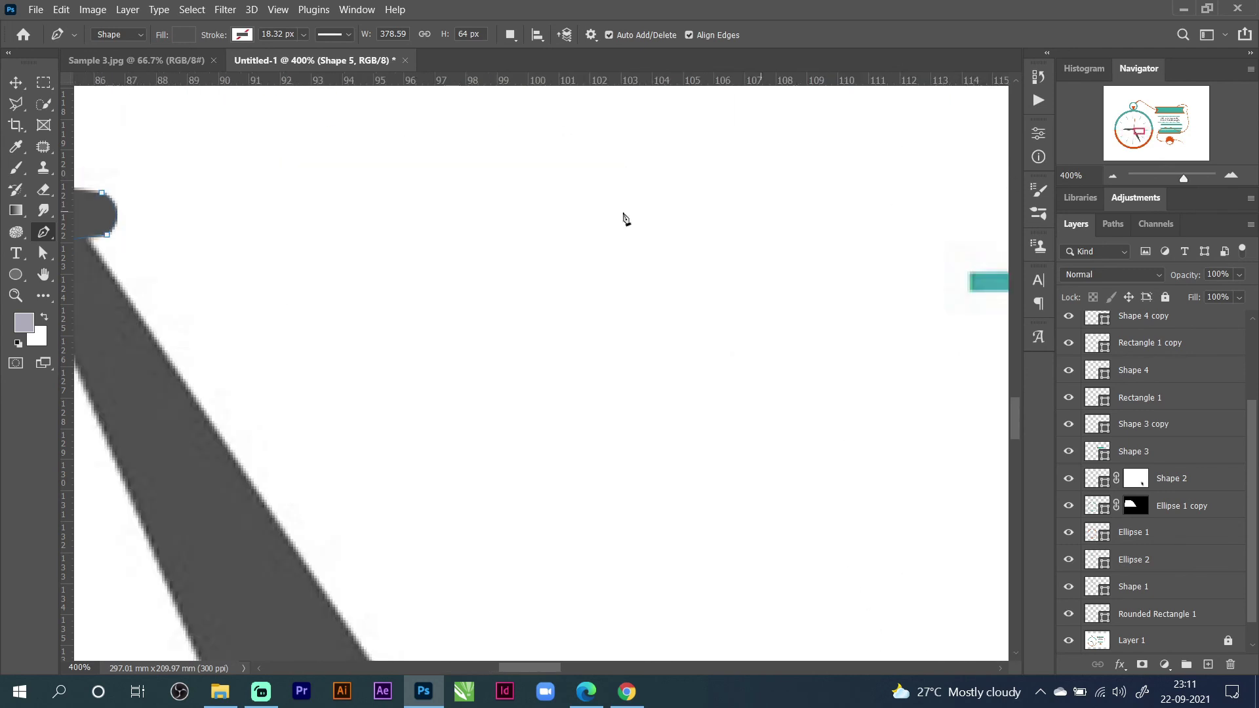
pyautogui.moveTo(512, 284); pyautogui.dragTo(787, 366)
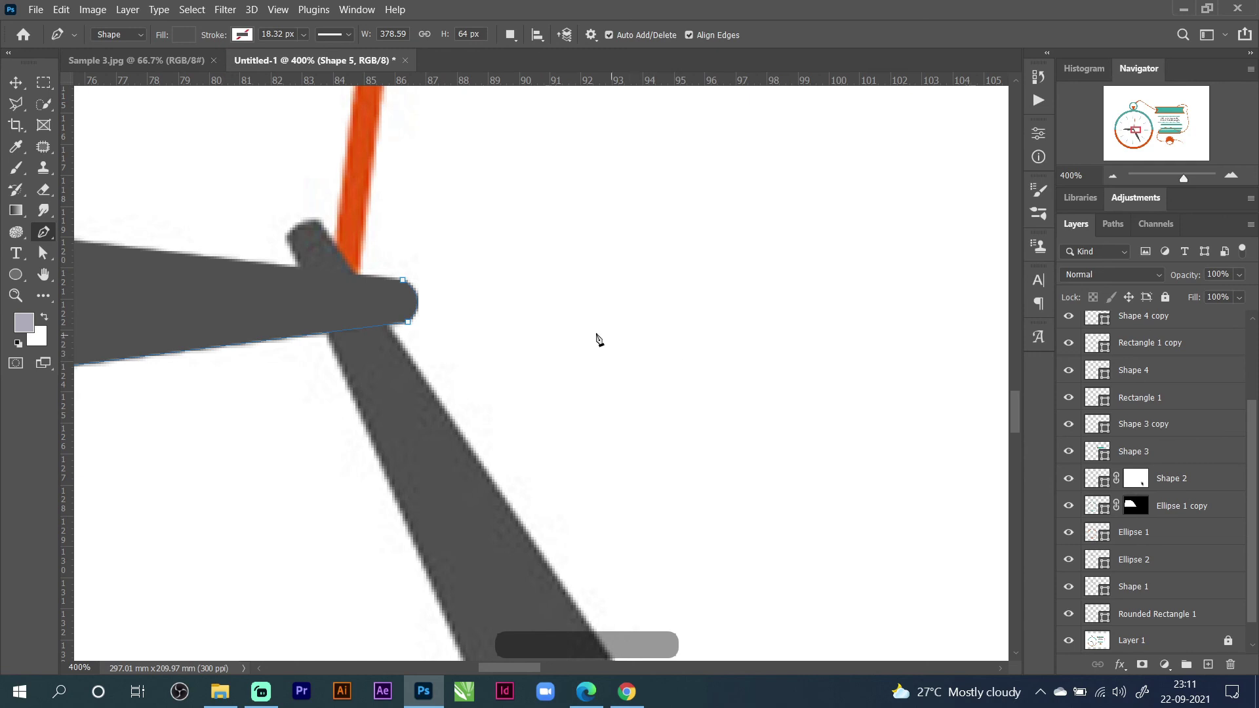
pyautogui.moveTo(436, 276); pyautogui.dragTo(691, 306)
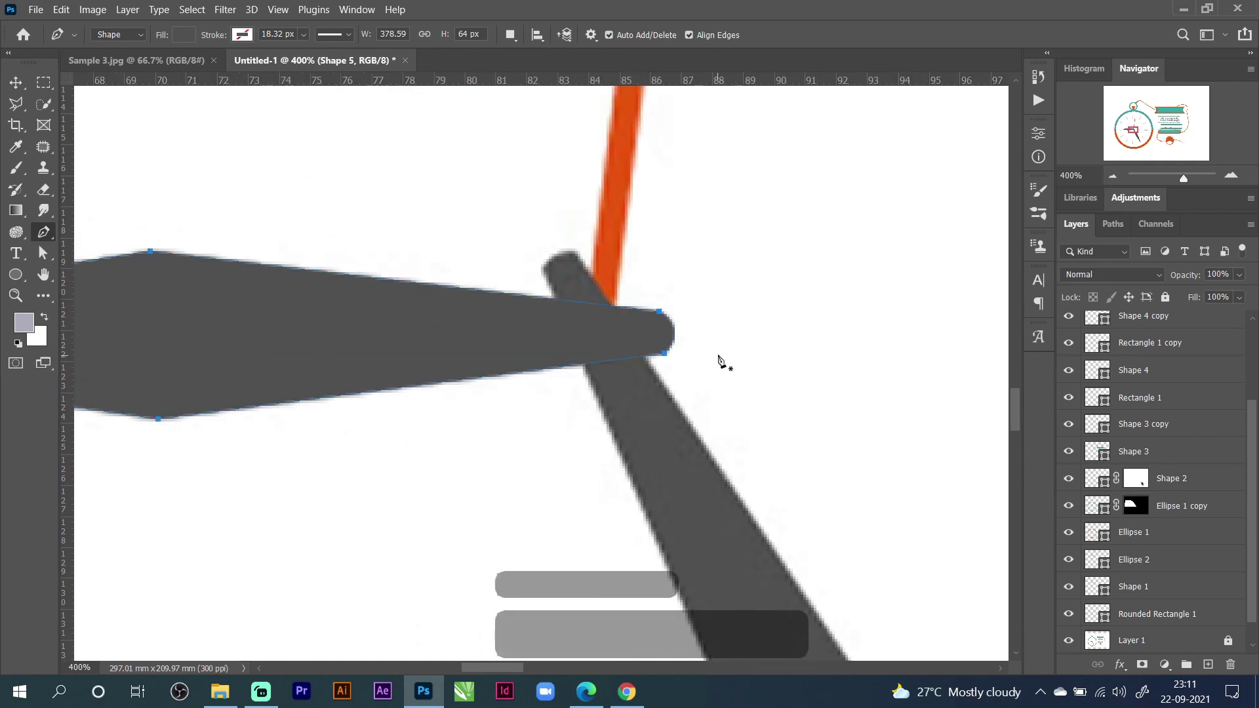
# Hide the reference image on Layer 1 and show it again to check the traced hour hand.
pyautogui.scroll(-1, 1153, 571)
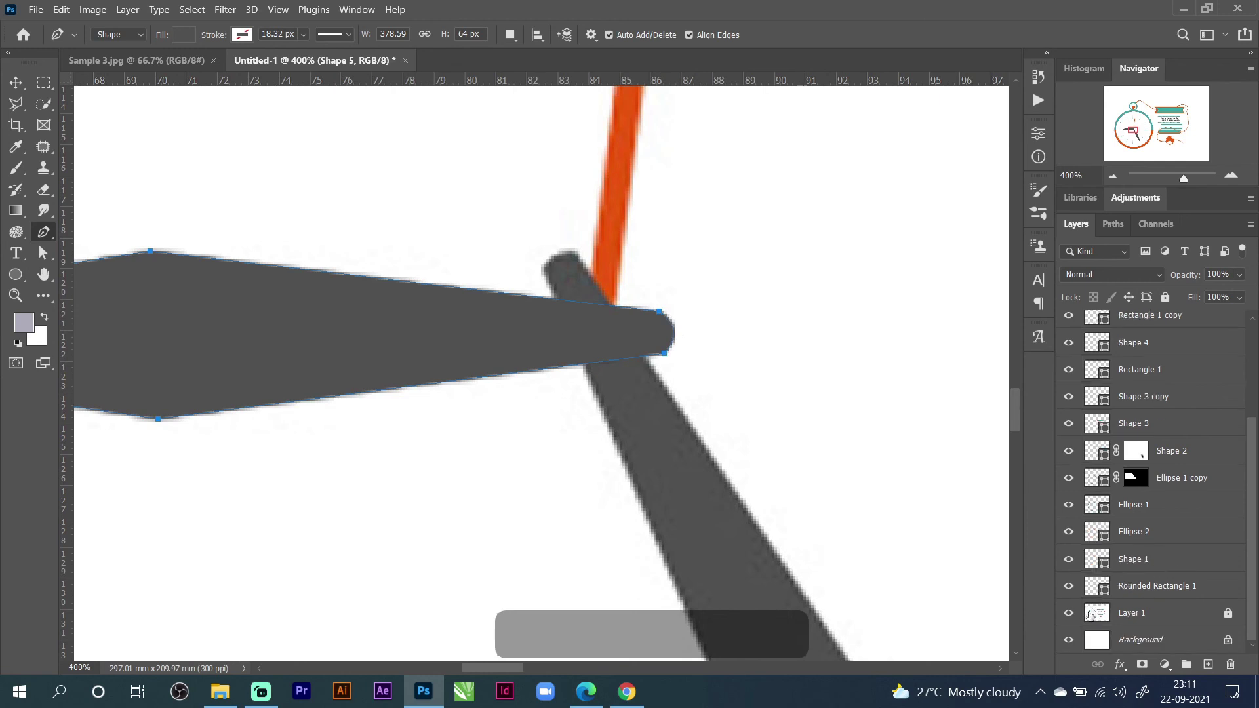
pyautogui.click(1068, 614)
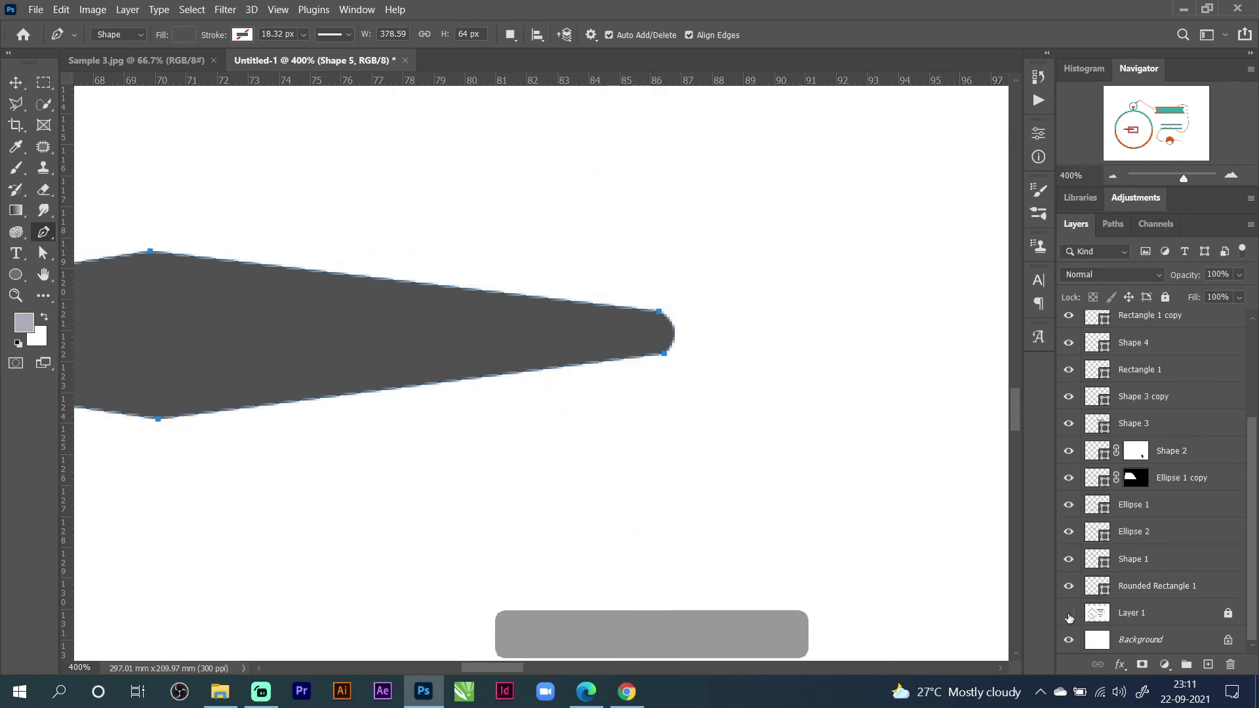
pyautogui.click(1069, 614)
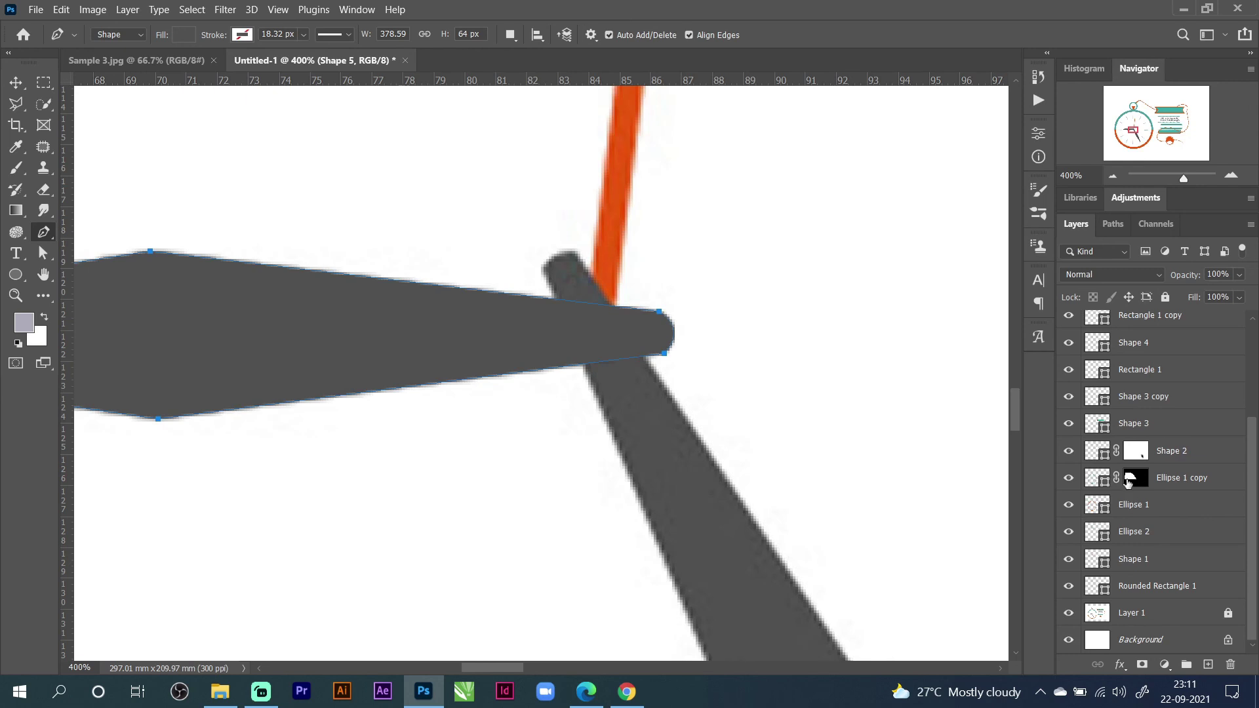
# Start a new shape tracing the minute hand from its rounded pivot end along the right edge, past the widest point, to the outer tip.
pyautogui.scroll(3, 813, 318)
pyautogui.scroll(-2, 813, 315)
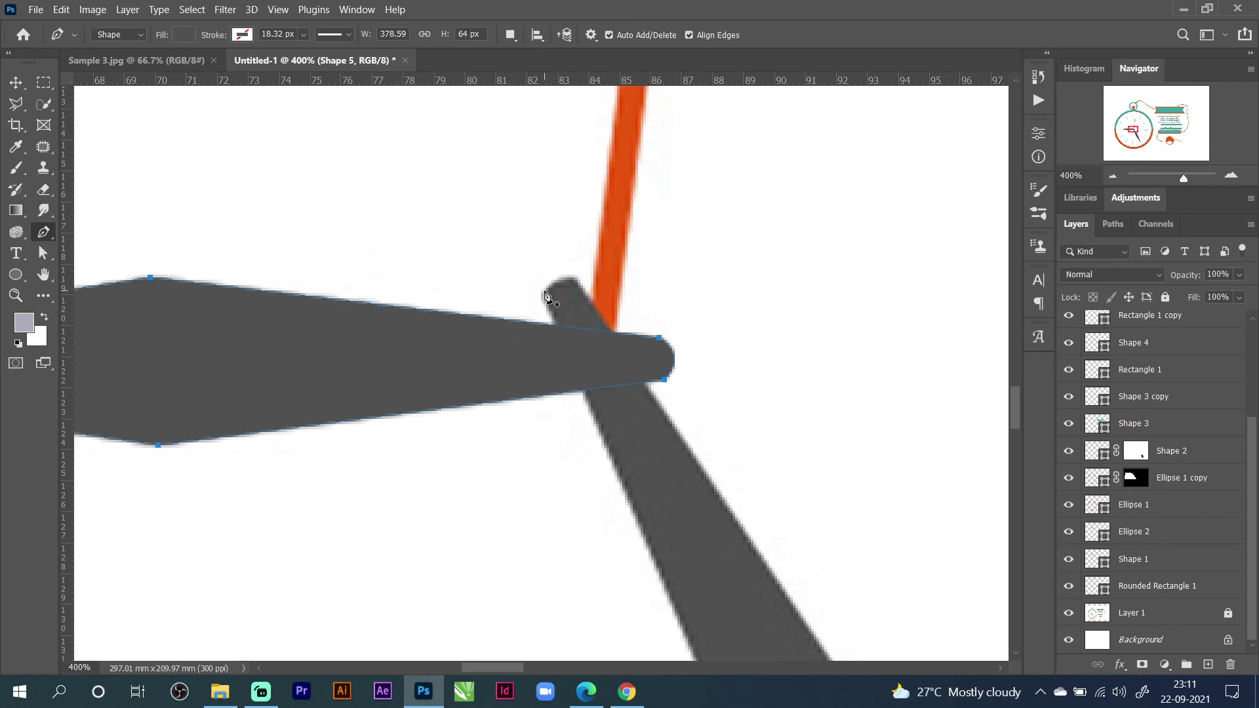
pyautogui.click(542, 293)
pyautogui.moveTo(574, 278); pyautogui.dragTo(588, 281)
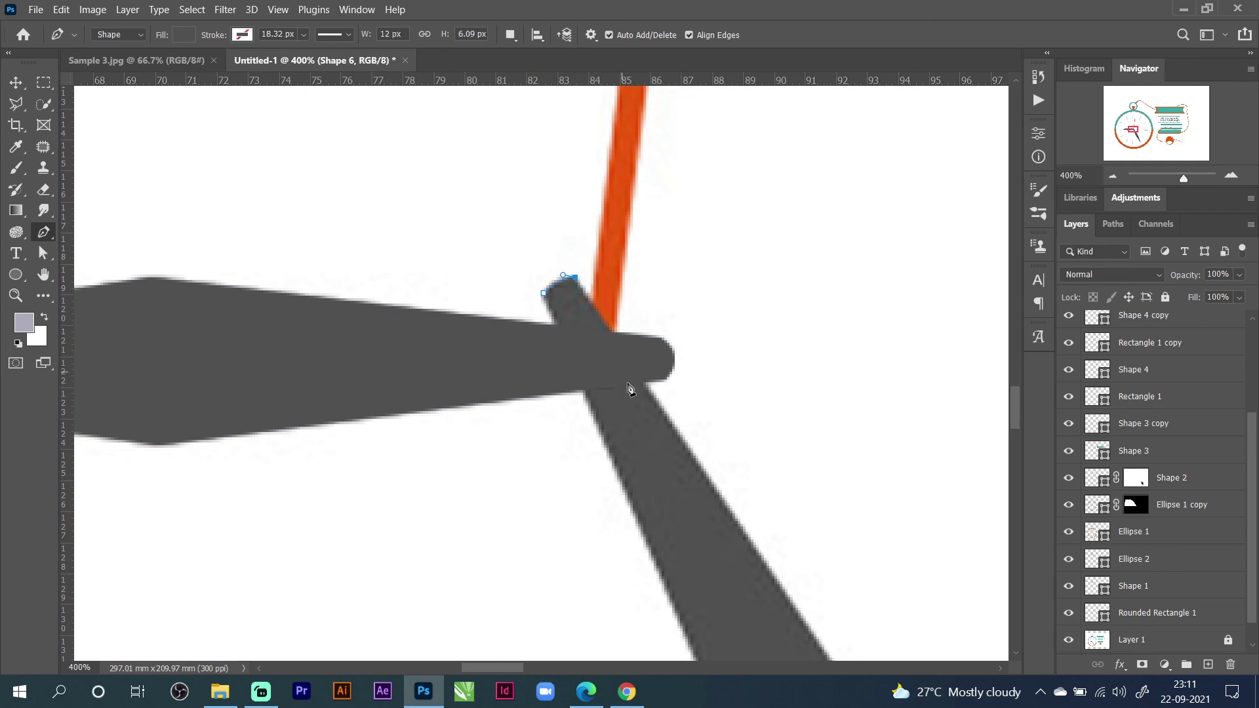
pyautogui.click(1112, 175)
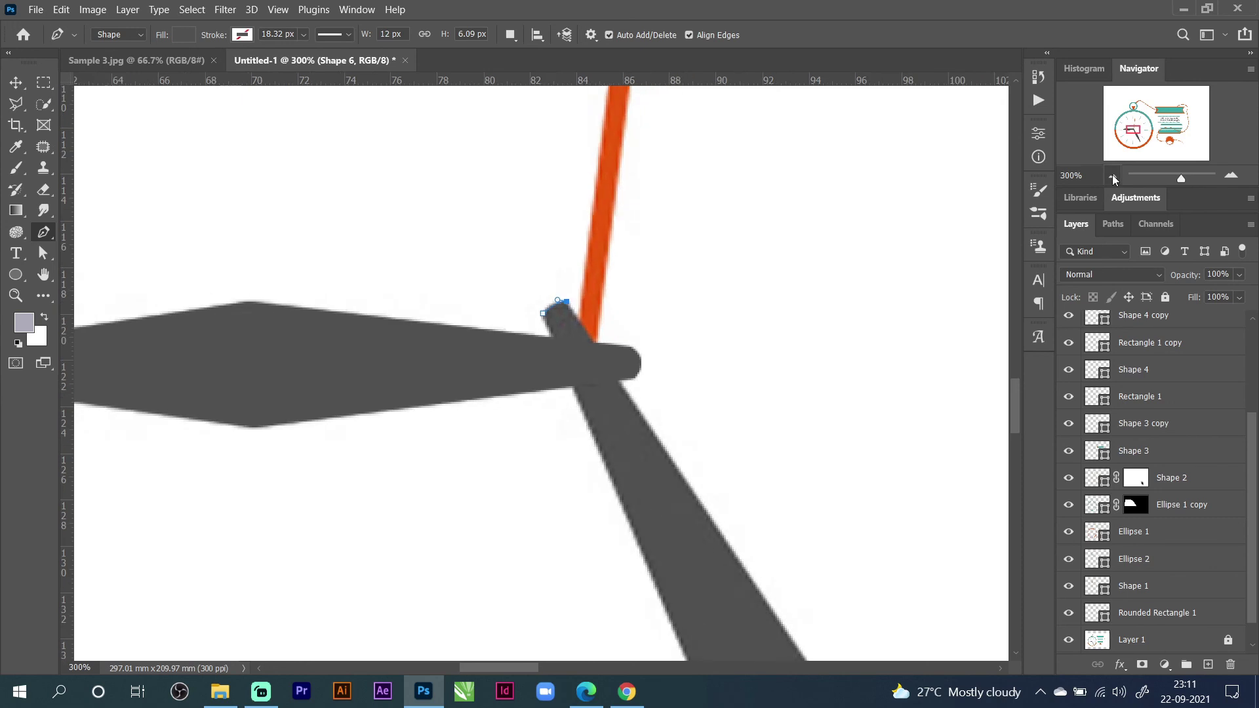
pyautogui.click(1112, 175)
pyautogui.scroll(-2, 797, 352)
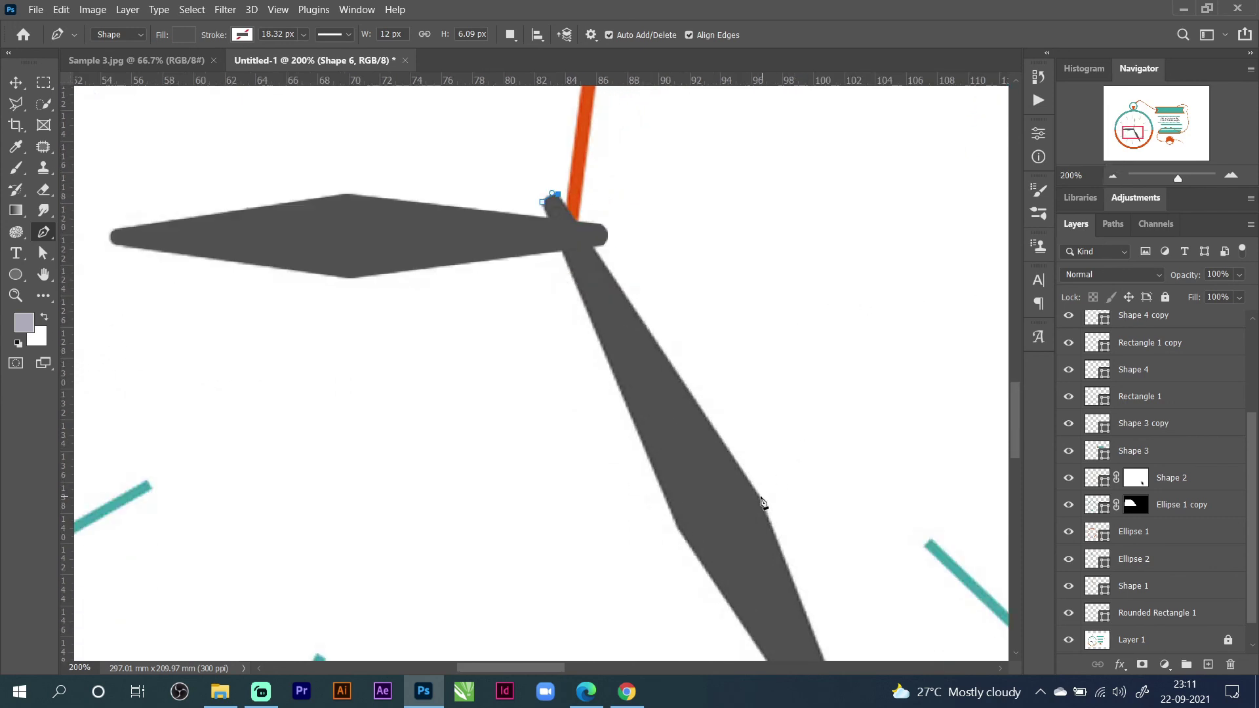
pyautogui.click(759, 498)
pyautogui.click(1112, 175)
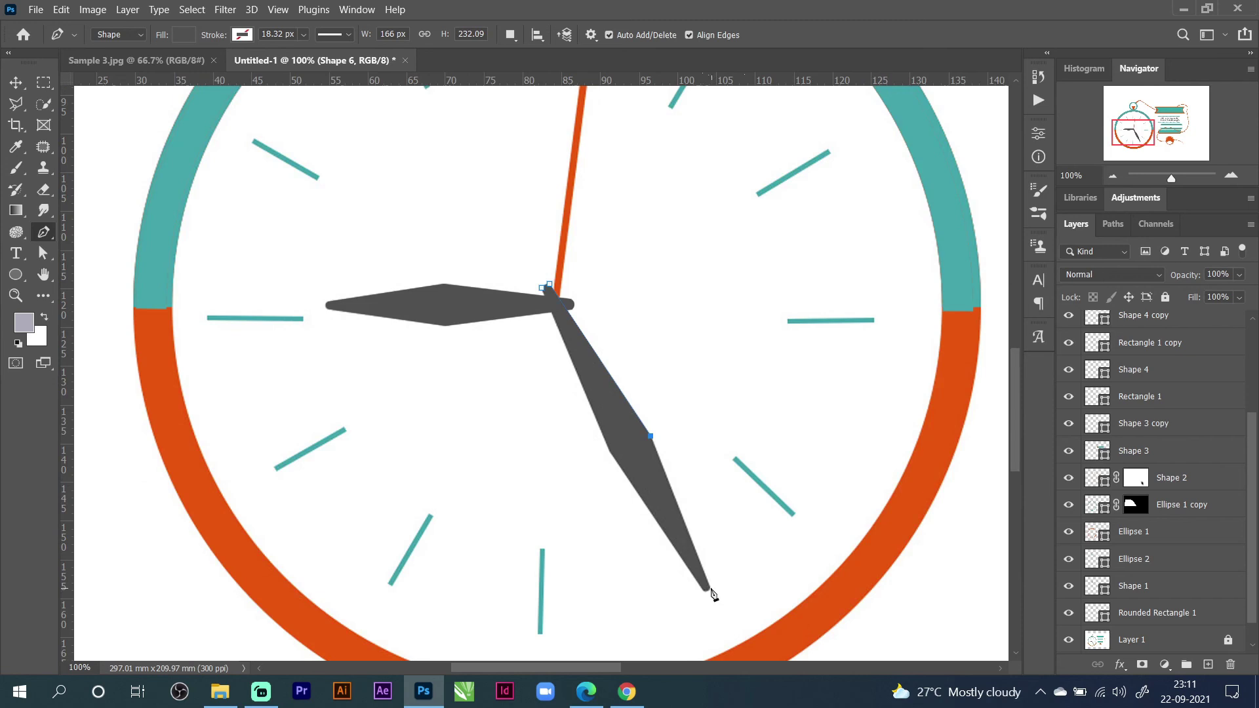
pyautogui.click(708, 586)
# Trace the minute hand's rounded outer tip with a curved anchor point and remove its outgoing direction handle.
pyautogui.hotkey('alt', '=')
pyautogui.hotkey('alt', '=')
pyautogui.hotkey('alt', '=')
pyautogui.hotkey('alt', '=')
pyautogui.hotkey('alt', '=')
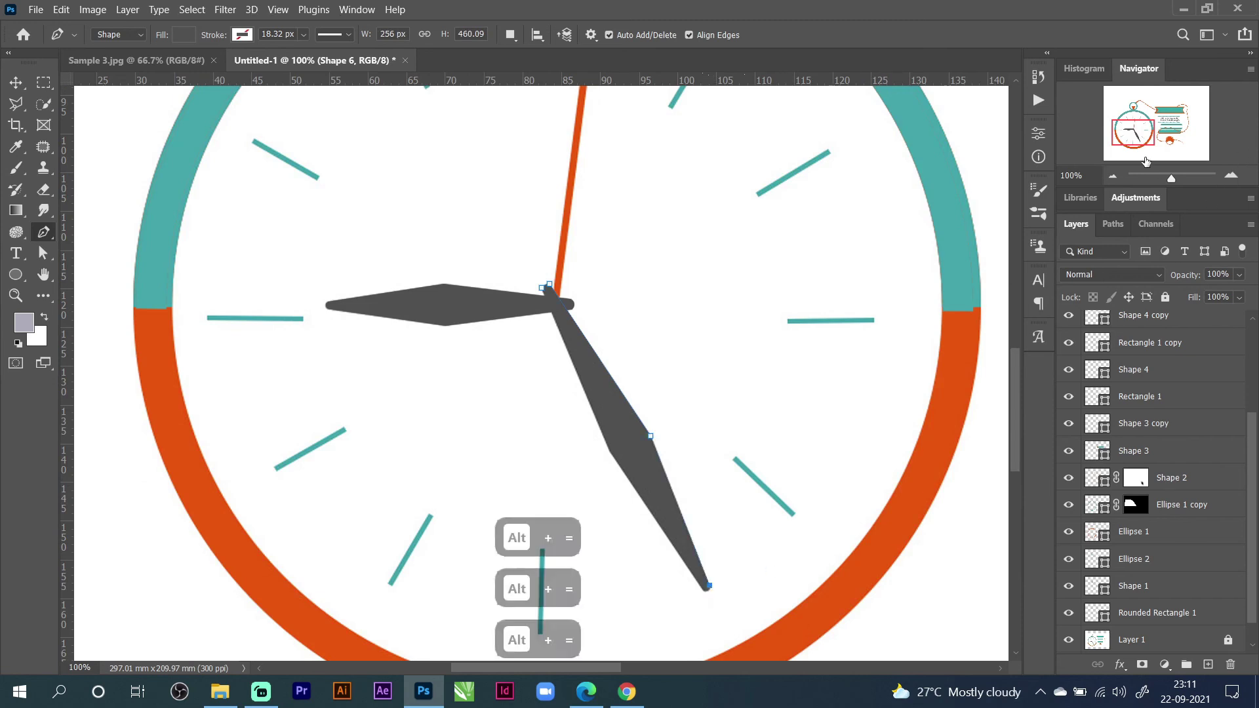
pyautogui.hotkey('ctrl', '=')
pyautogui.hotkey('ctrl', '=')
pyautogui.hotkey('ctrl', '=')
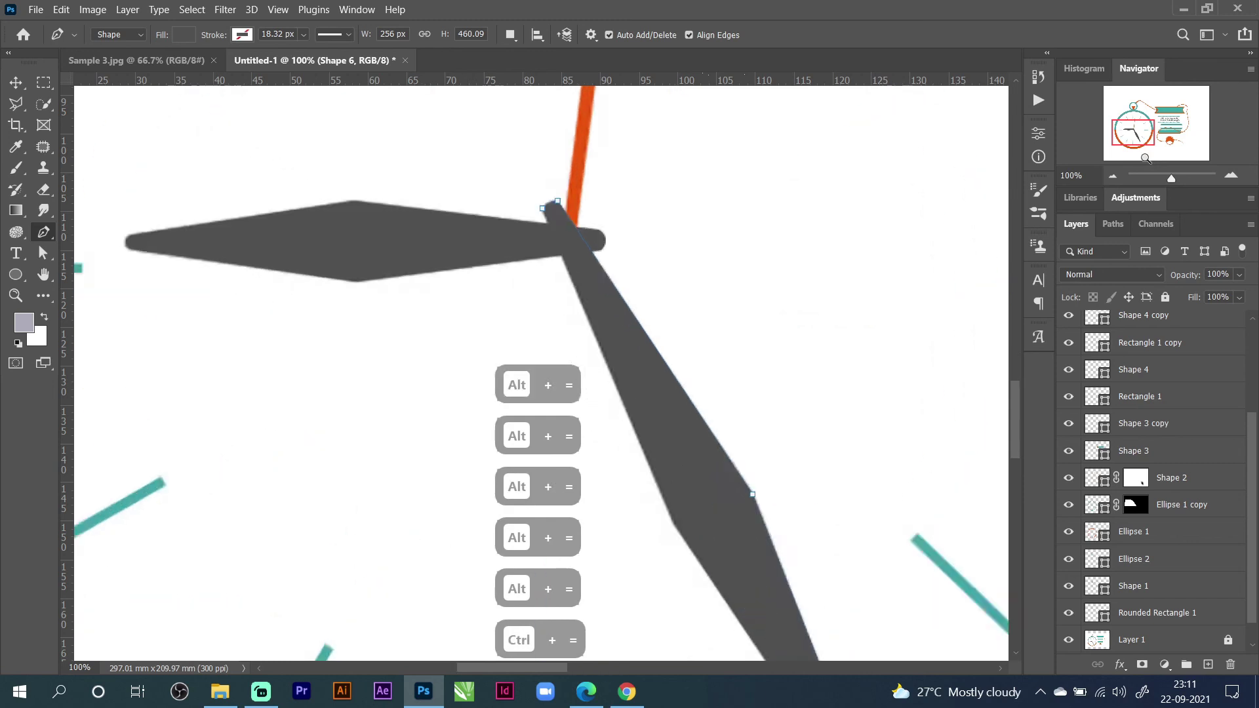
pyautogui.moveTo(859, 455); pyautogui.dragTo(711, 312)
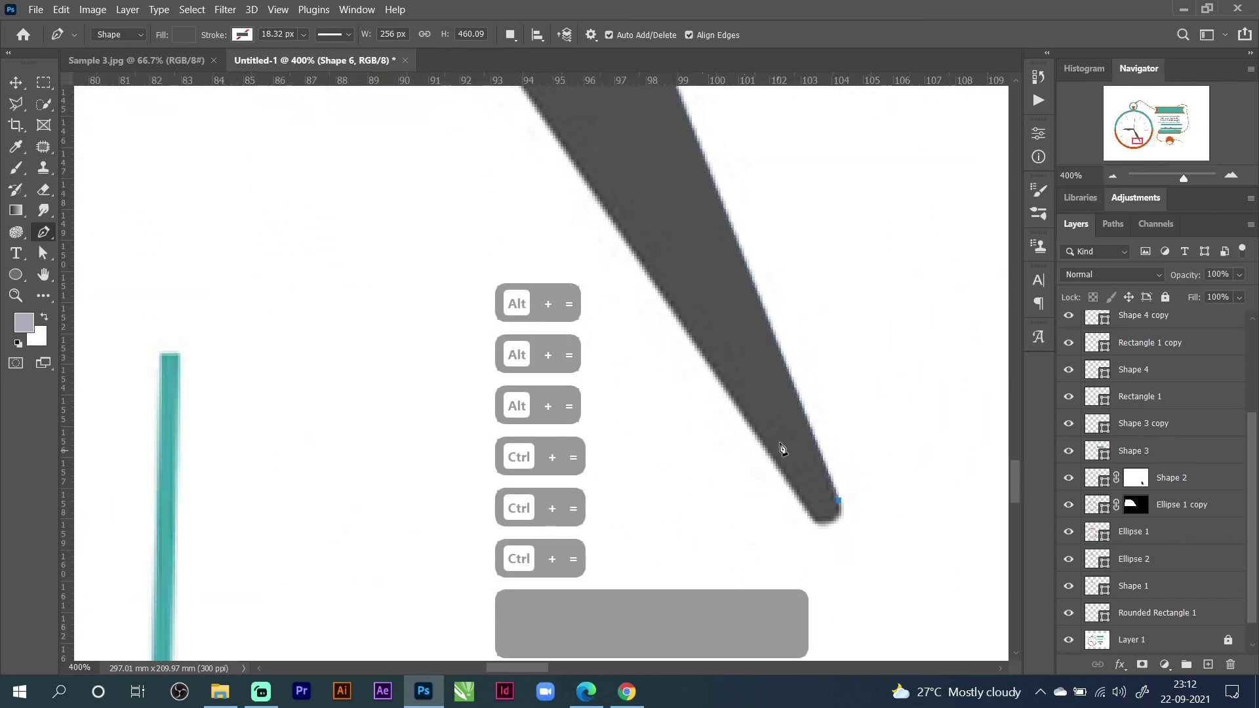
pyautogui.moveTo(810, 513); pyautogui.dragTo(775, 491)
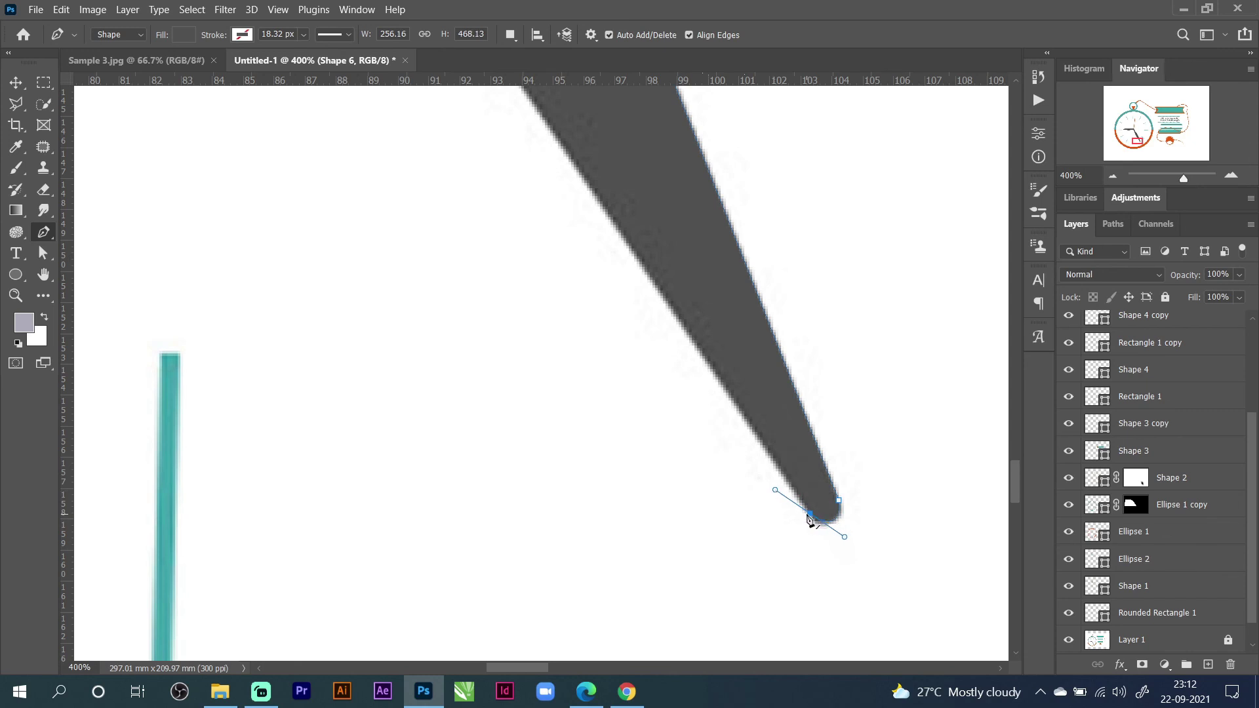
pyautogui.click(810, 517)
# Continue the minute hand's outline along its left edge via the widest point and close the shape at the pivot end.
pyautogui.scroll(5, 577, 170)
pyautogui.scroll(1, 554, 167)
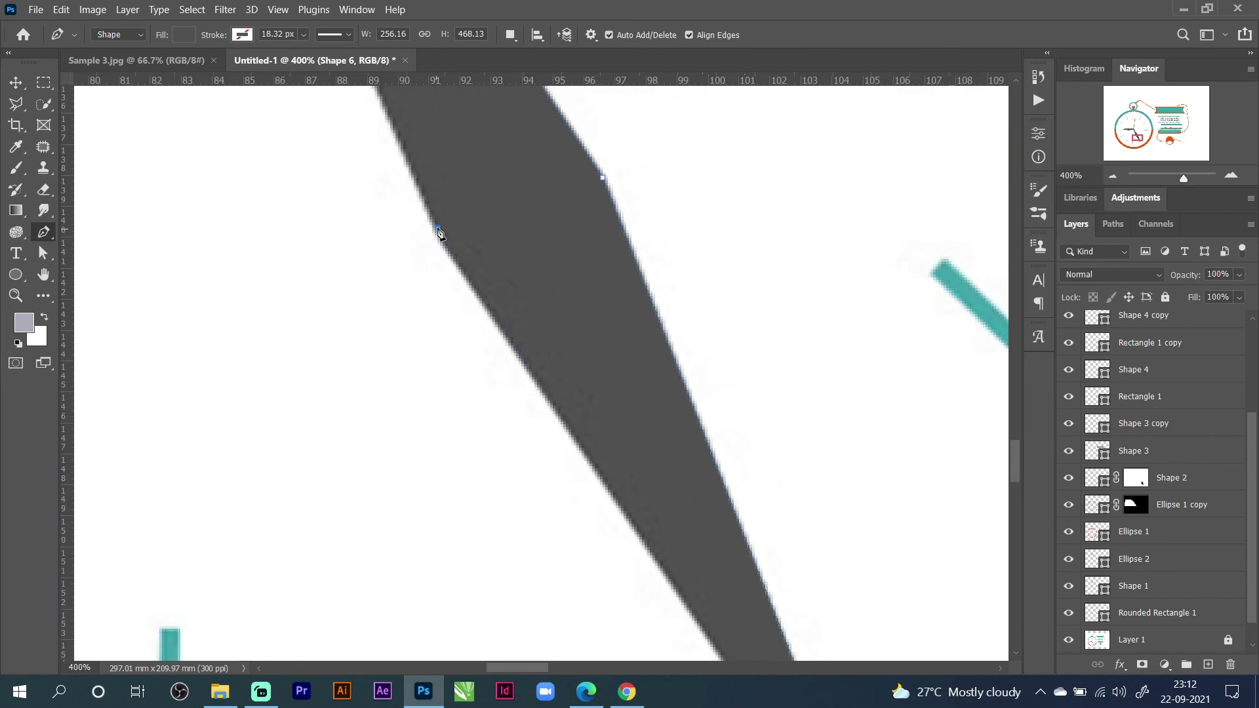
pyautogui.scroll(8, 441, 186)
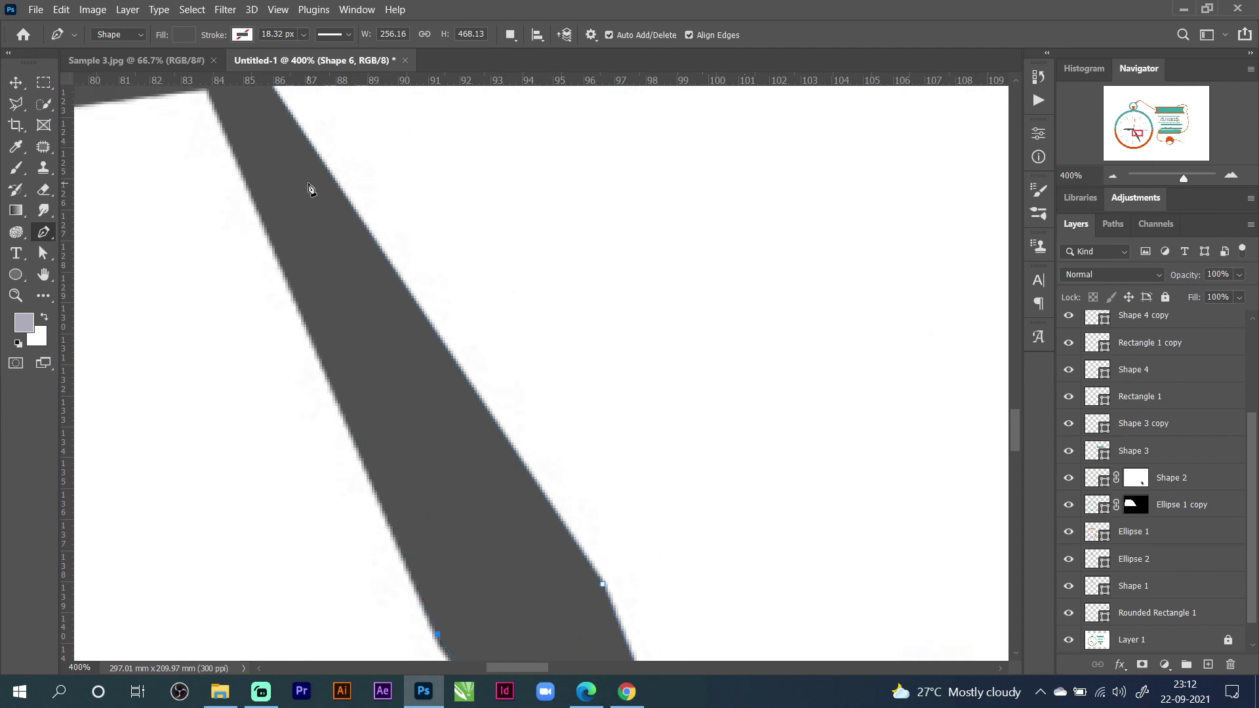
pyautogui.moveTo(259, 203); pyautogui.dragTo(444, 486)
pyautogui.click(396, 336)
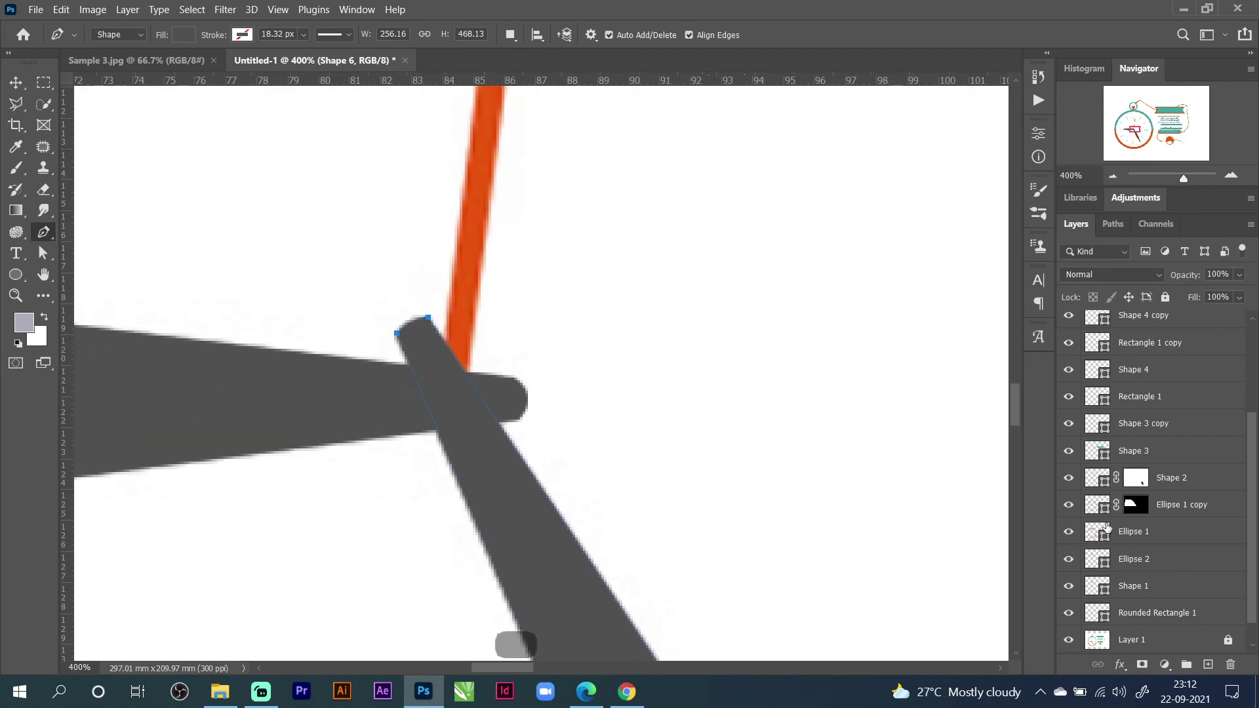
# Hide the reference image on Layer 1 and show it again to check the traced minute hand.
pyautogui.scroll(-1, 1106, 527)
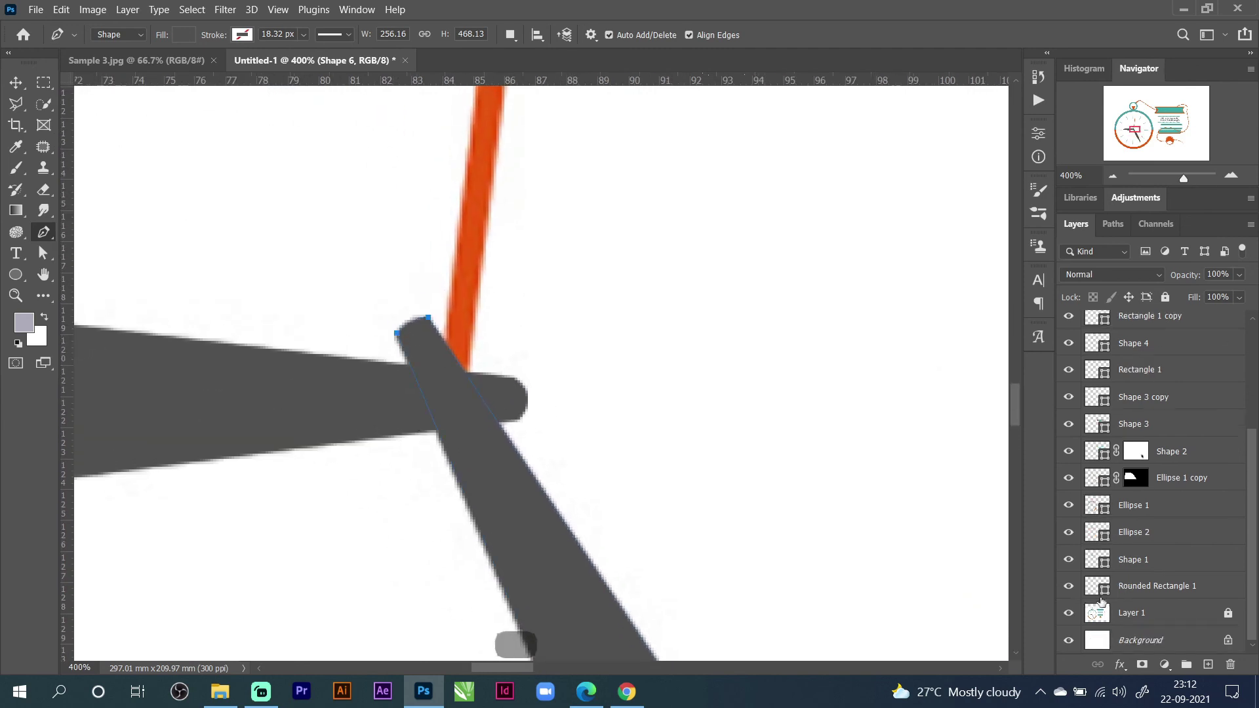
pyautogui.click(1068, 615)
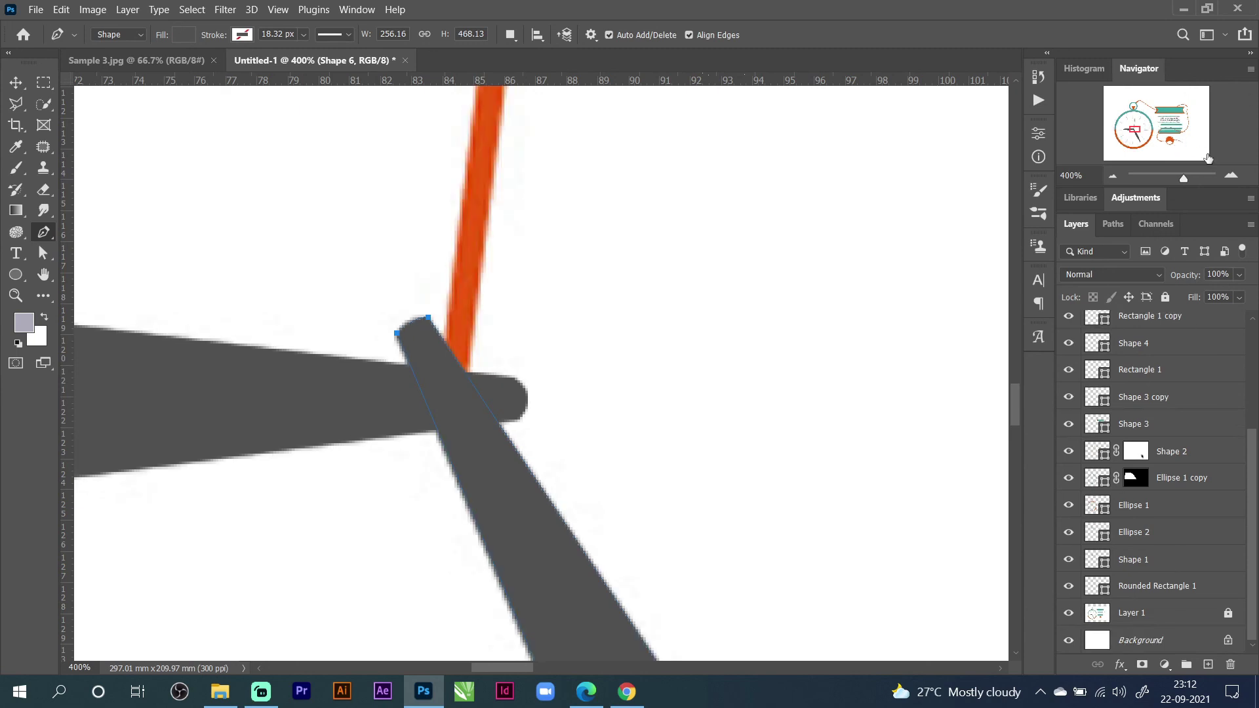
pyautogui.click(1231, 176)
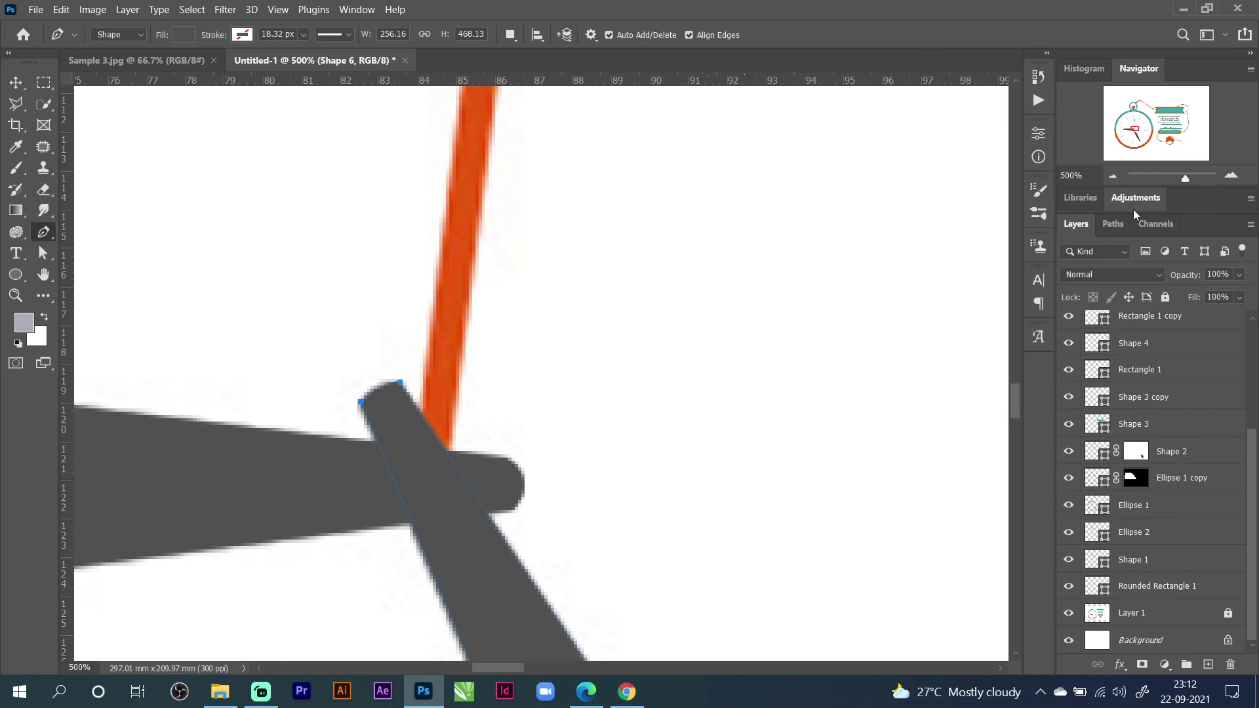
pyautogui.click(1112, 176)
pyautogui.click(1112, 175)
pyautogui.click(1112, 176)
pyautogui.click(1112, 176)
pyautogui.click(1113, 176)
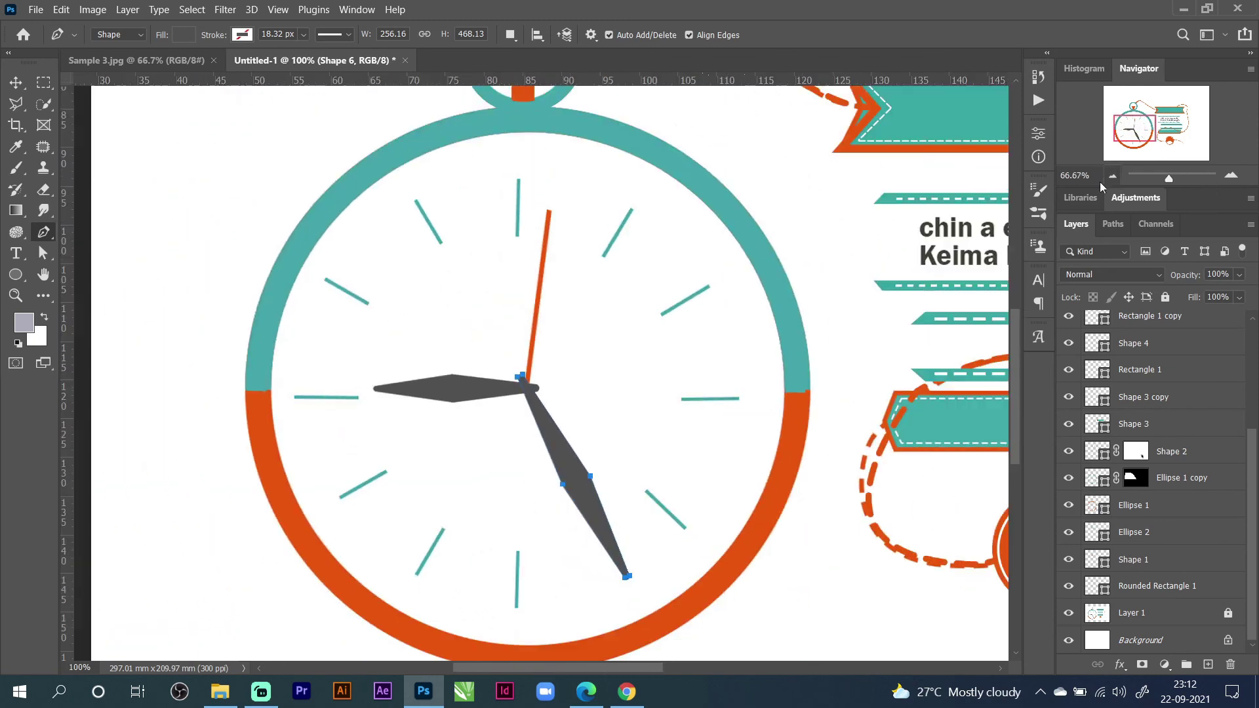
pyautogui.click(183, 34)
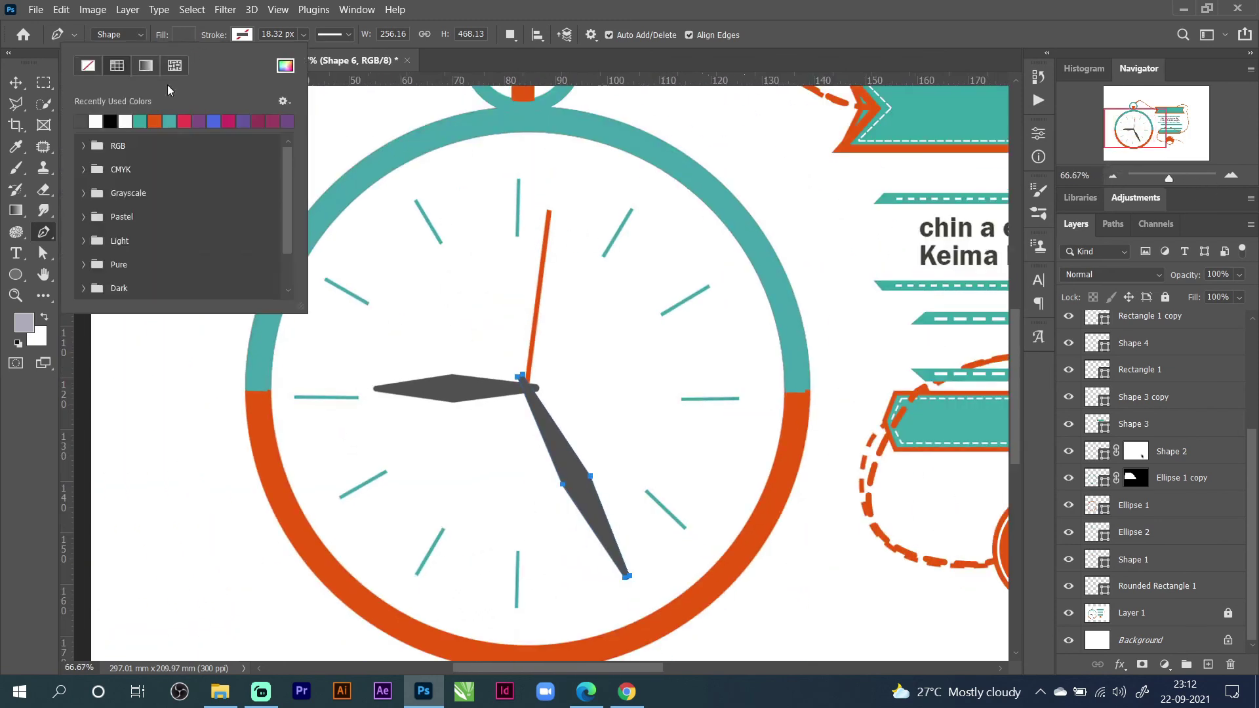
pyautogui.click(156, 121)
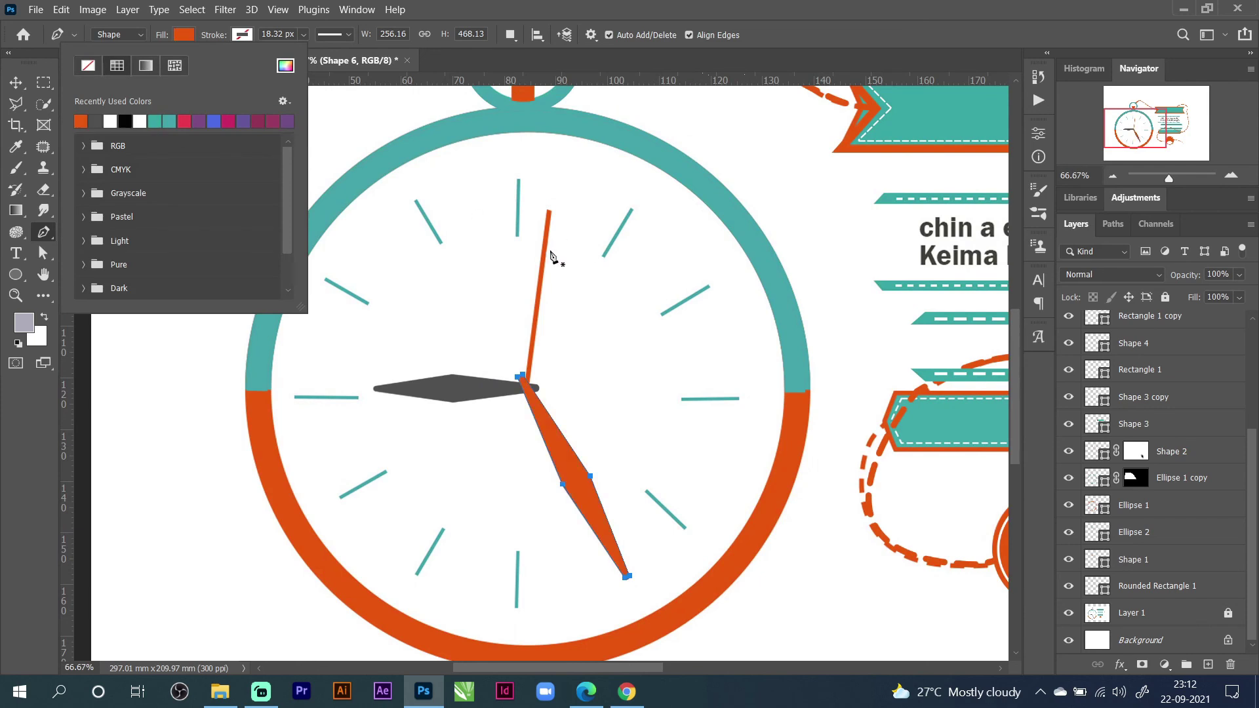
pyautogui.hotkey('ctrl', 'z')
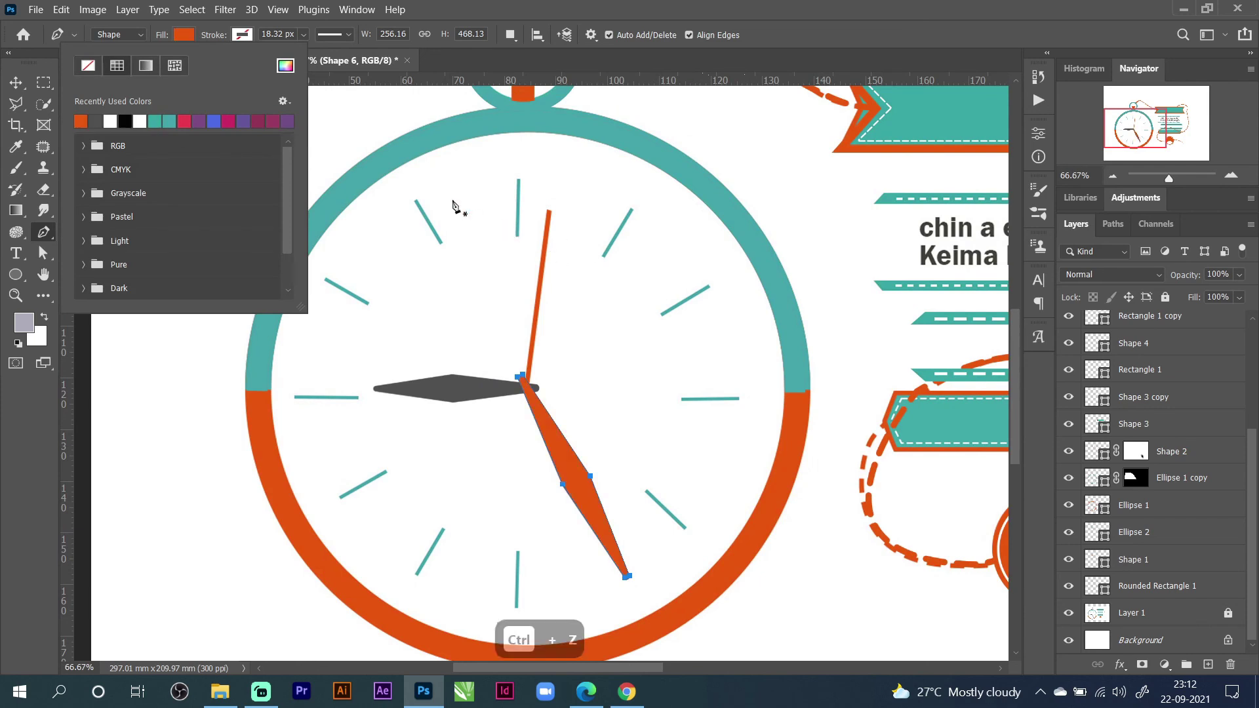
pyautogui.click(181, 36)
pyautogui.hotkey('ctrl', 'z')
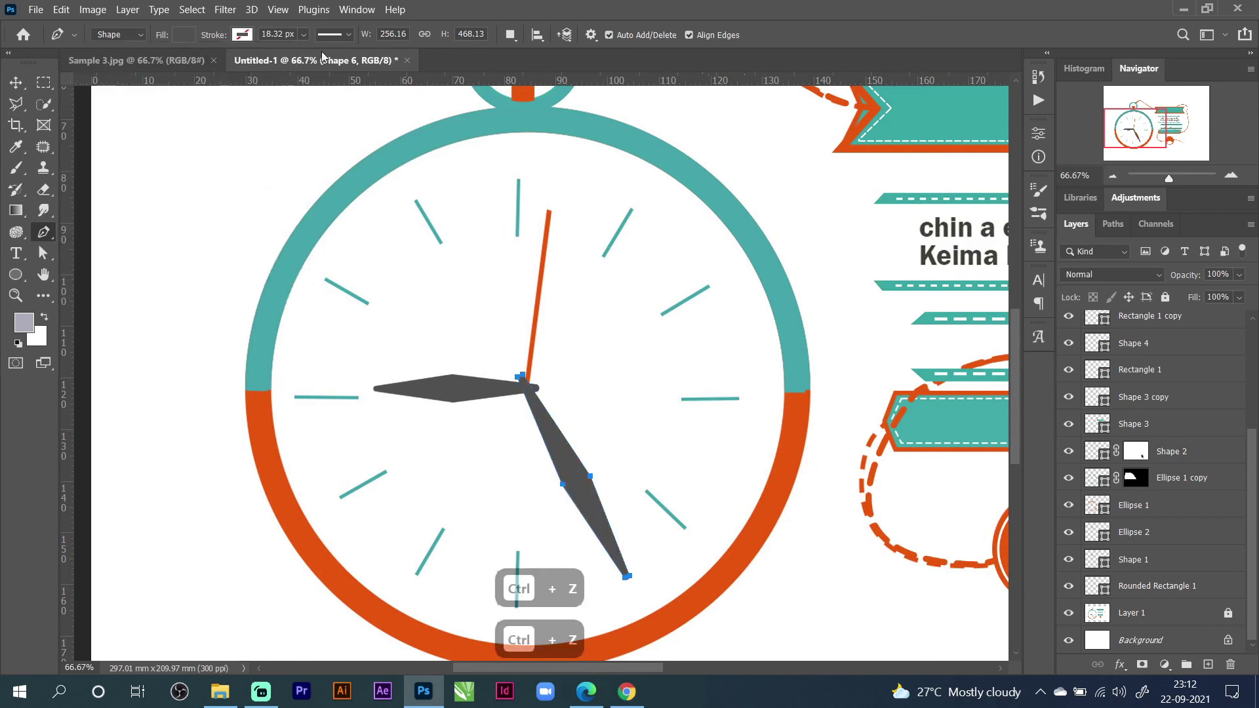
# Deselect the minute hand shape and set the Pen tool's fill to the recently used orange.
pyautogui.click(17, 84)
pyautogui.click(89, 141)
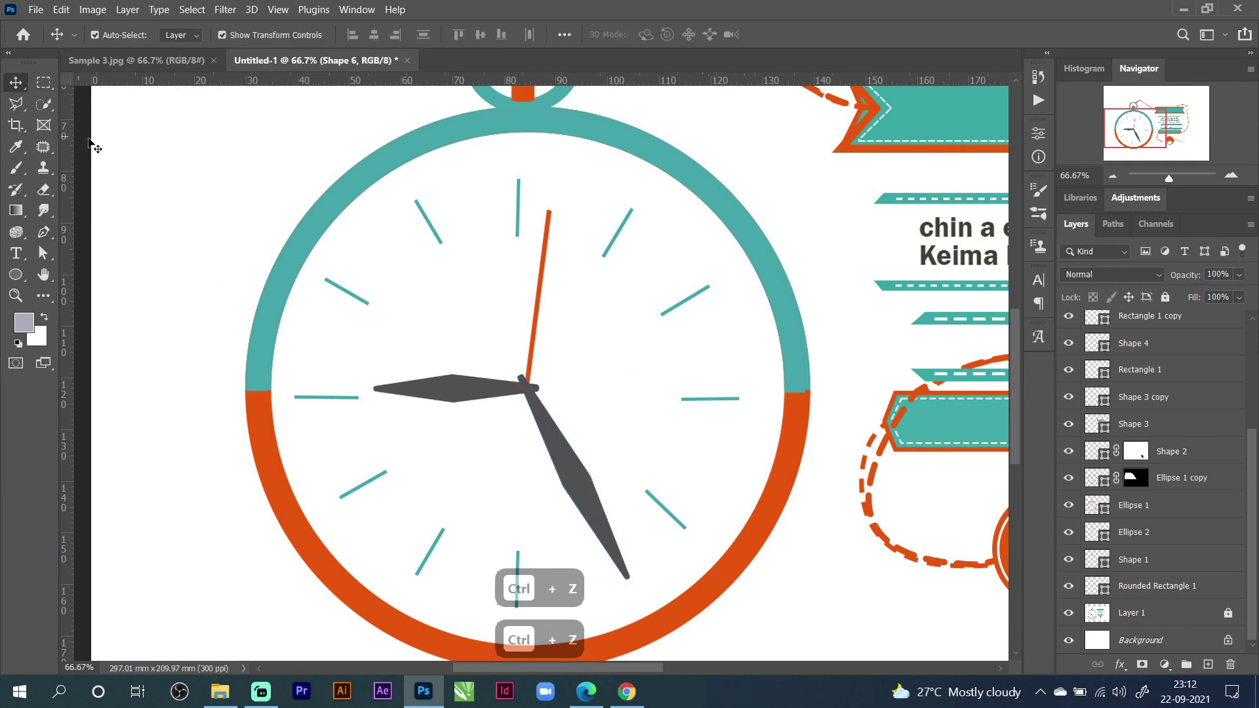
pyautogui.click(45, 240)
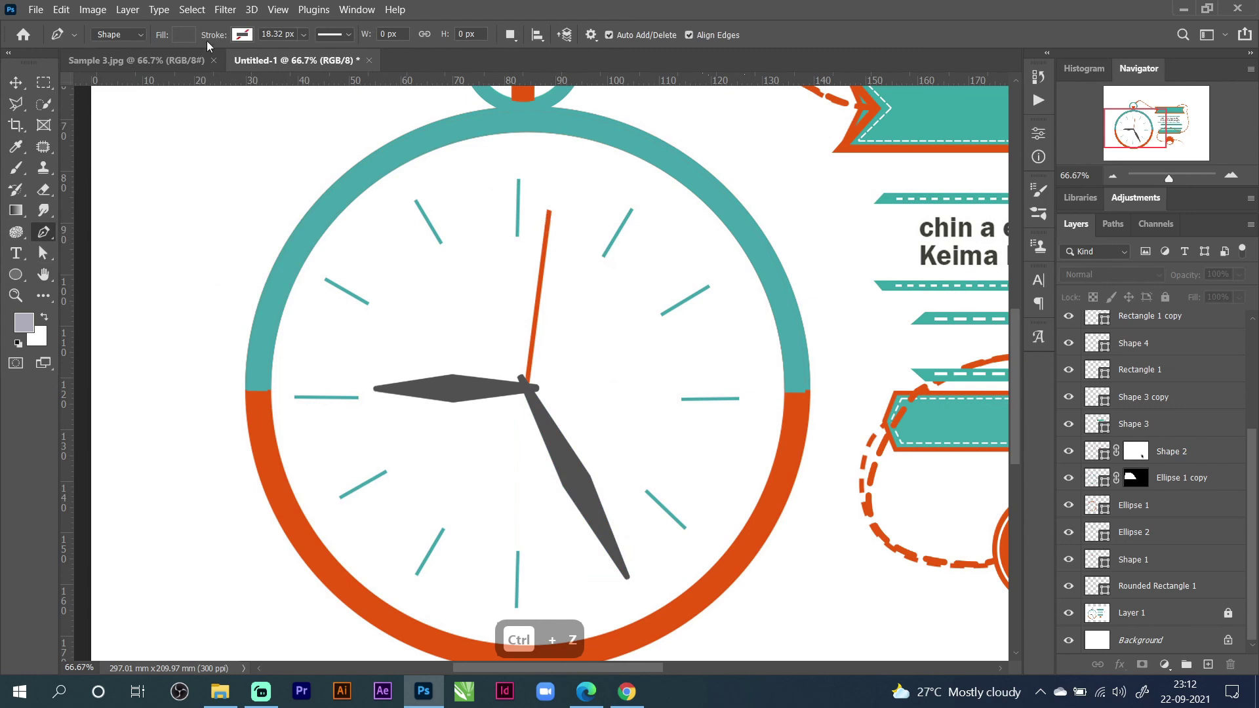
pyautogui.click(182, 34)
pyautogui.click(81, 121)
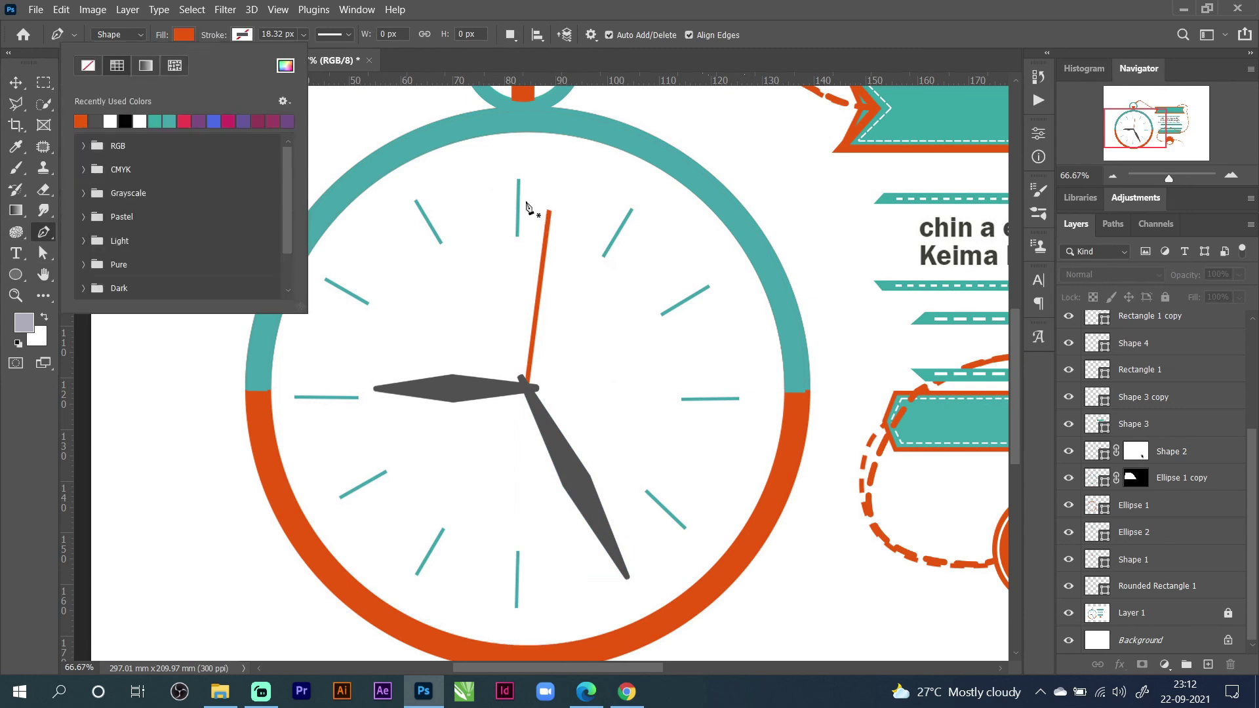
# Trace the orange second hand as a narrow closed shape between its tip and the pivot, with both tip corners matched, and deselect it.
pyautogui.click(548, 213)
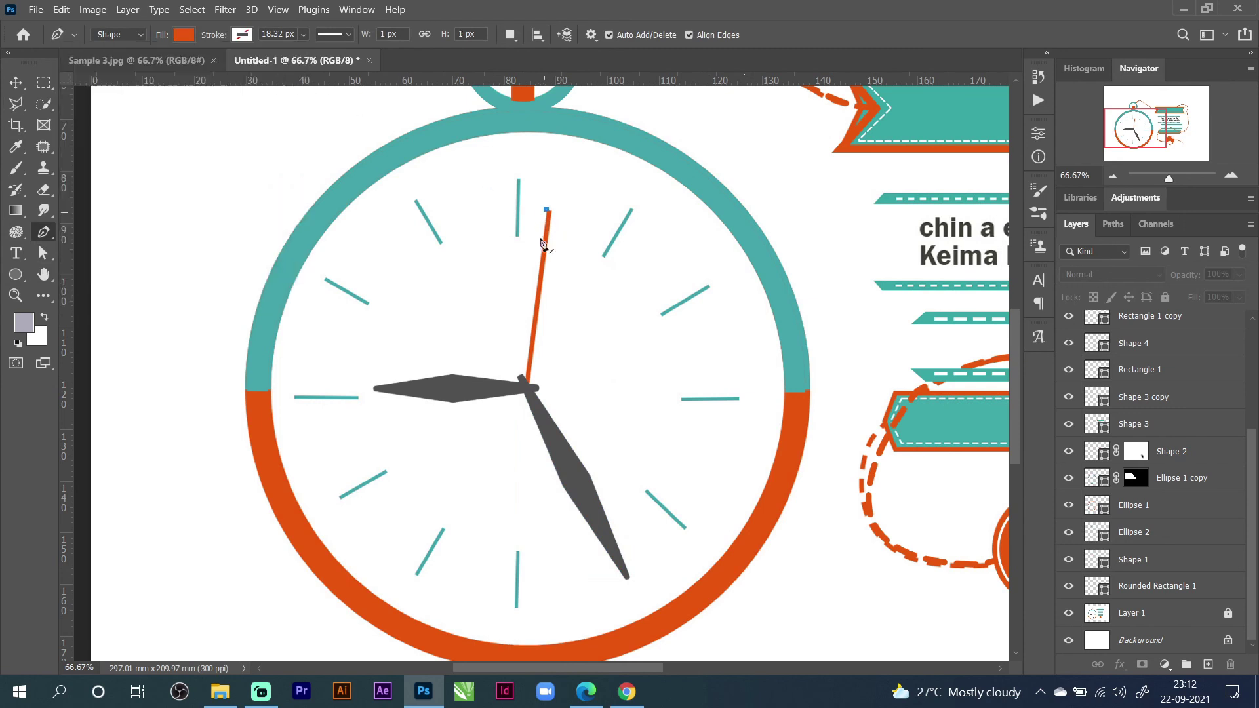
pyautogui.click(525, 382)
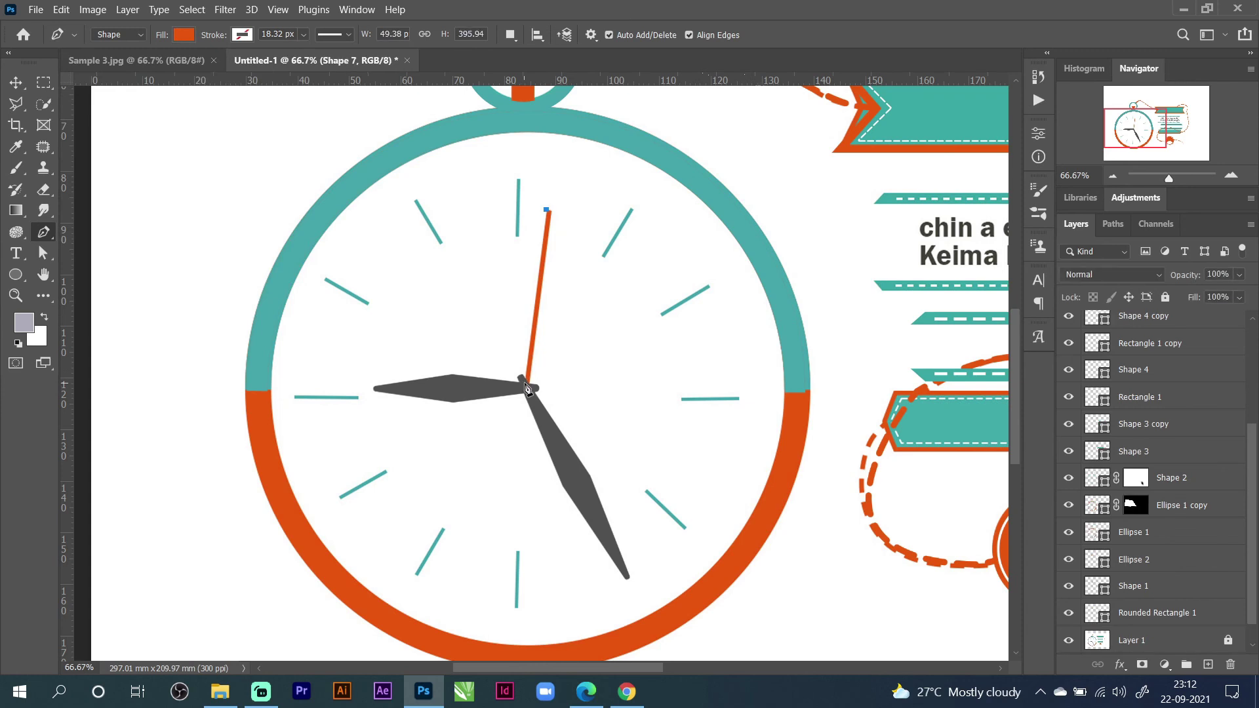
pyautogui.click(529, 386)
pyautogui.click(547, 210)
pyautogui.click(1231, 176)
pyautogui.click(1231, 176)
pyautogui.click(1231, 176)
pyautogui.moveTo(1138, 125); pyautogui.dragTo(1133, 119)
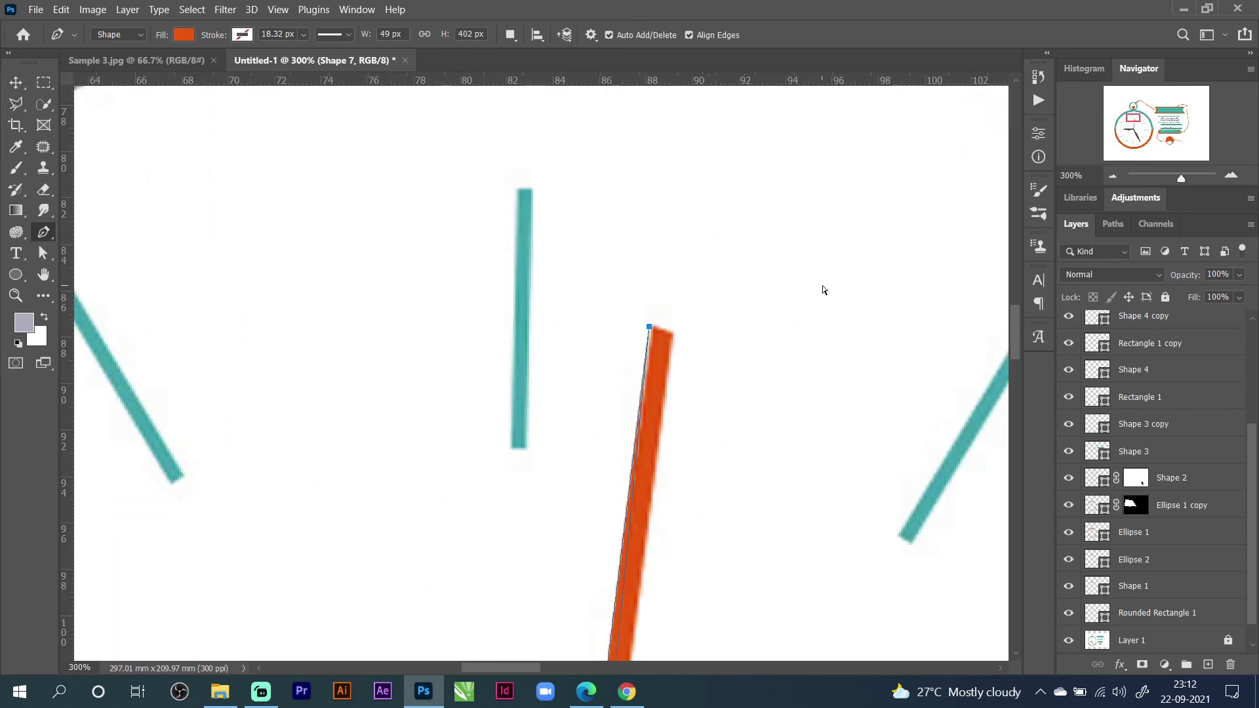
pyautogui.hotkey('ctrl', 'z')
pyautogui.click(675, 335)
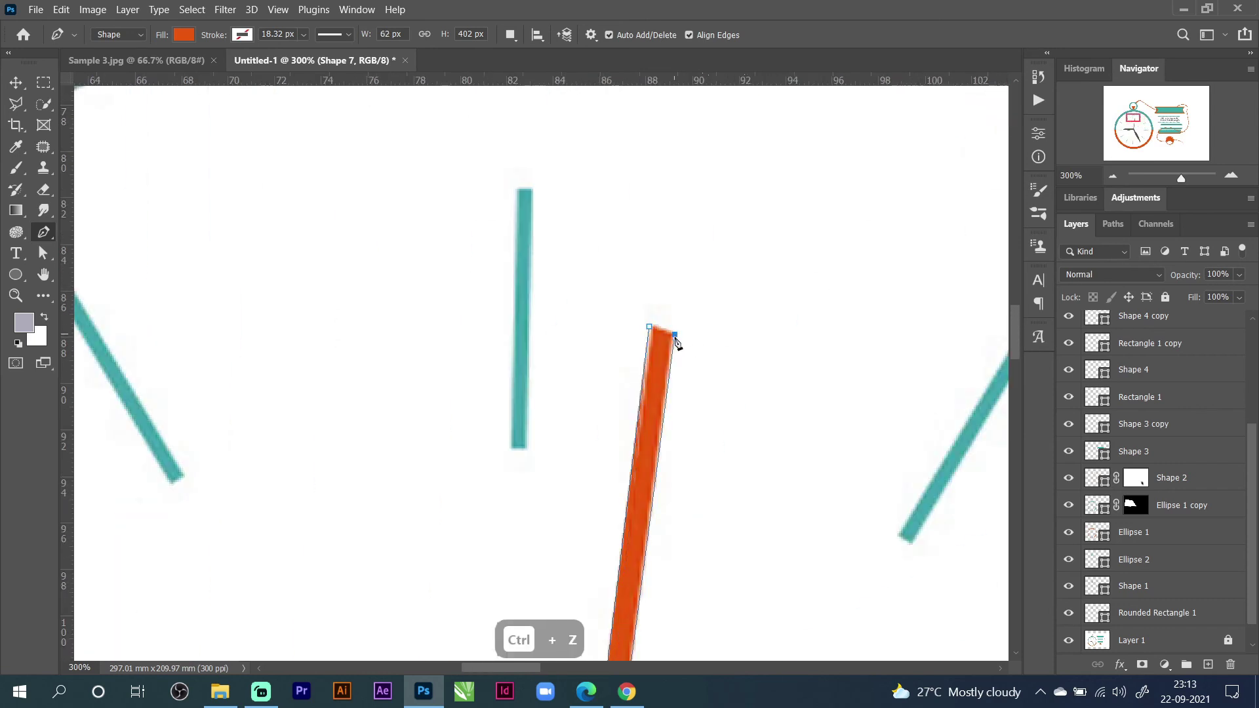
pyautogui.press('v')
pyautogui.click(309, 186)
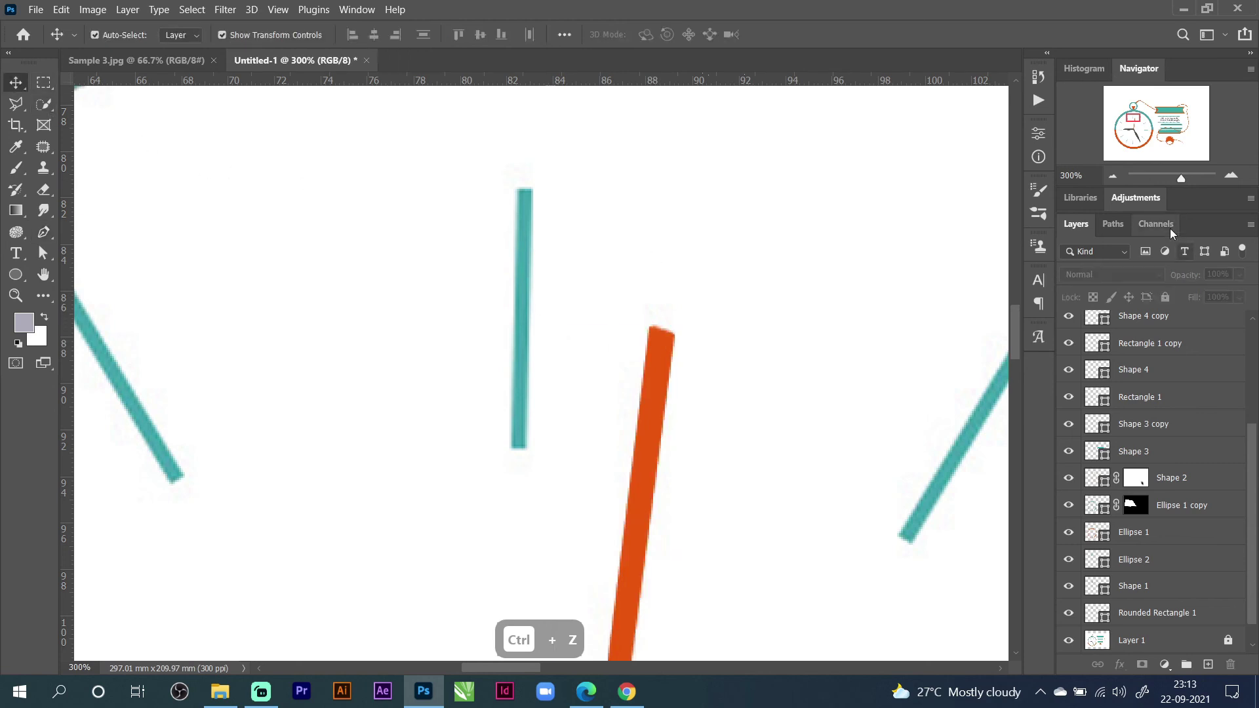
# Switch to the Line tool and set its fill to the recently used teal.
pyautogui.click(1115, 175)
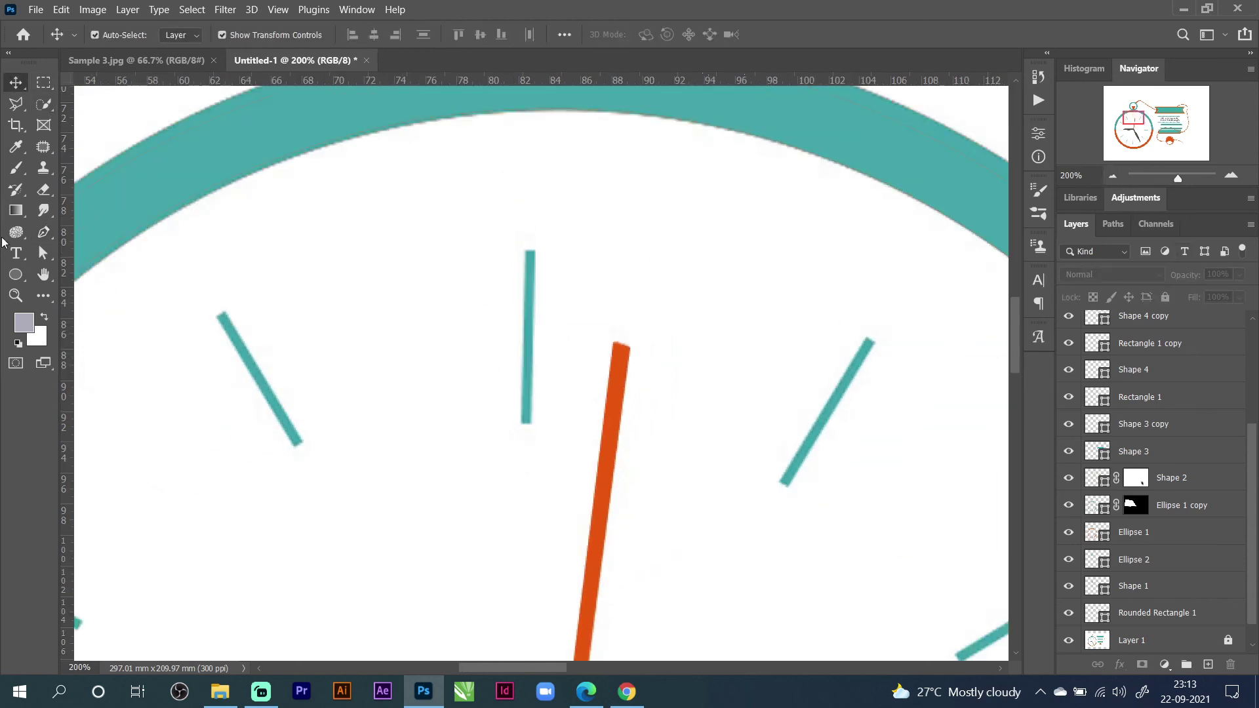
pyautogui.click(43, 253)
pyautogui.click(43, 231)
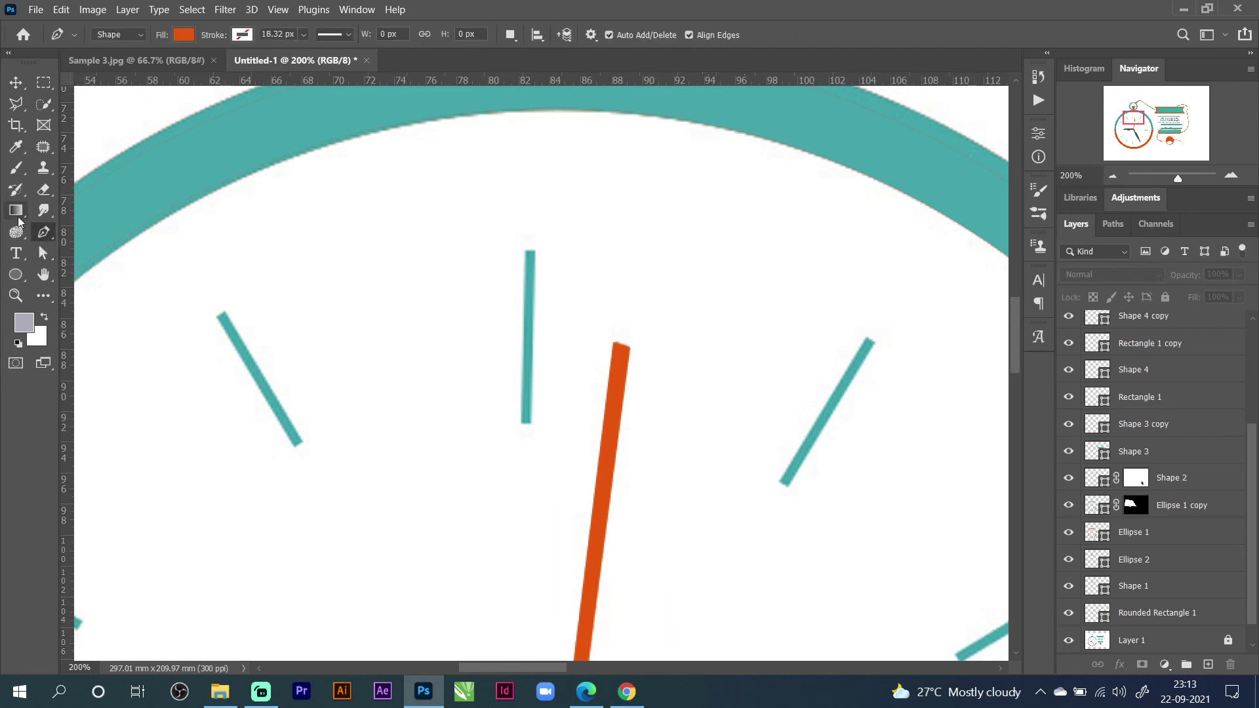
pyautogui.moveTo(16, 274); pyautogui.dragTo(85, 353)
pyautogui.click(86, 353)
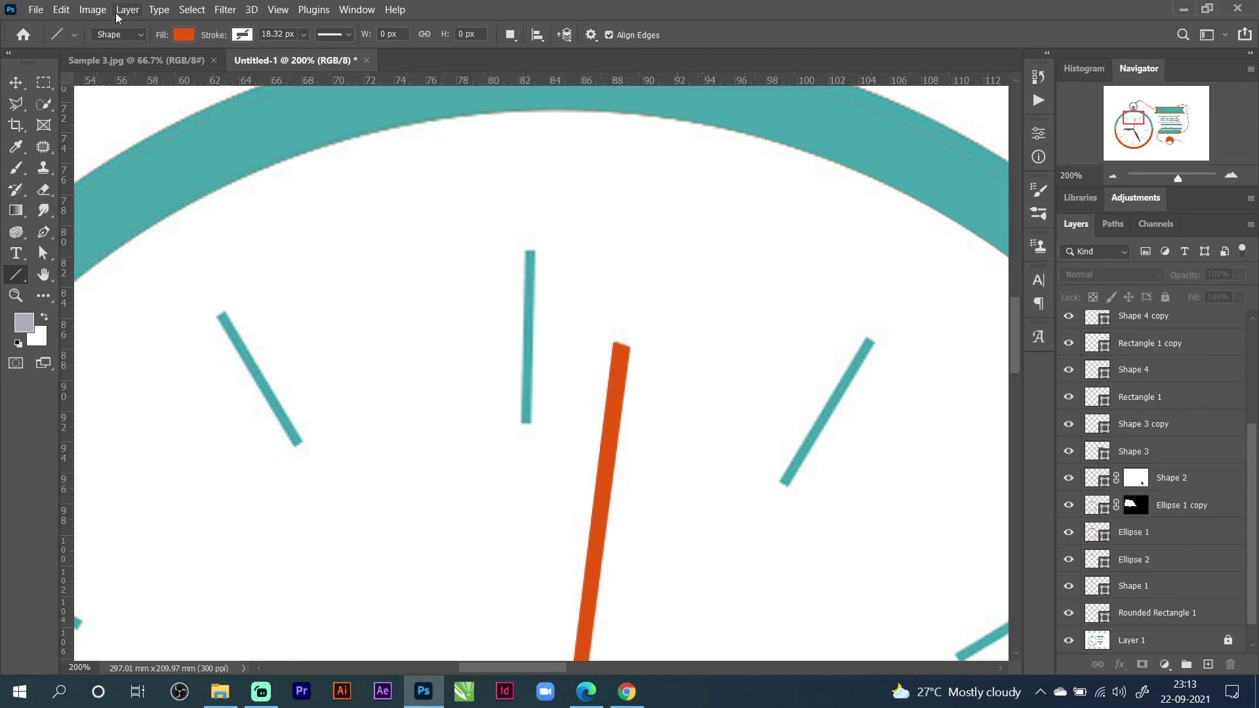
pyautogui.click(181, 34)
pyautogui.click(158, 121)
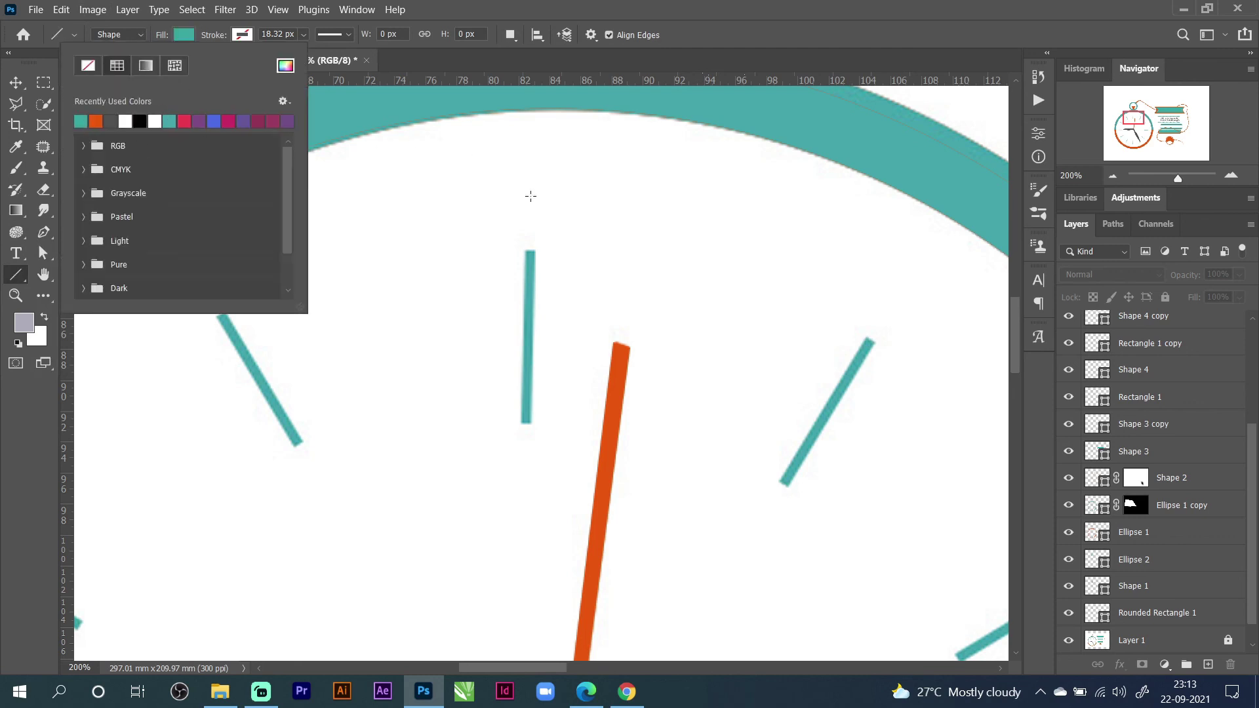
pyautogui.moveTo(529, 252); pyautogui.dragTo(528, 424)
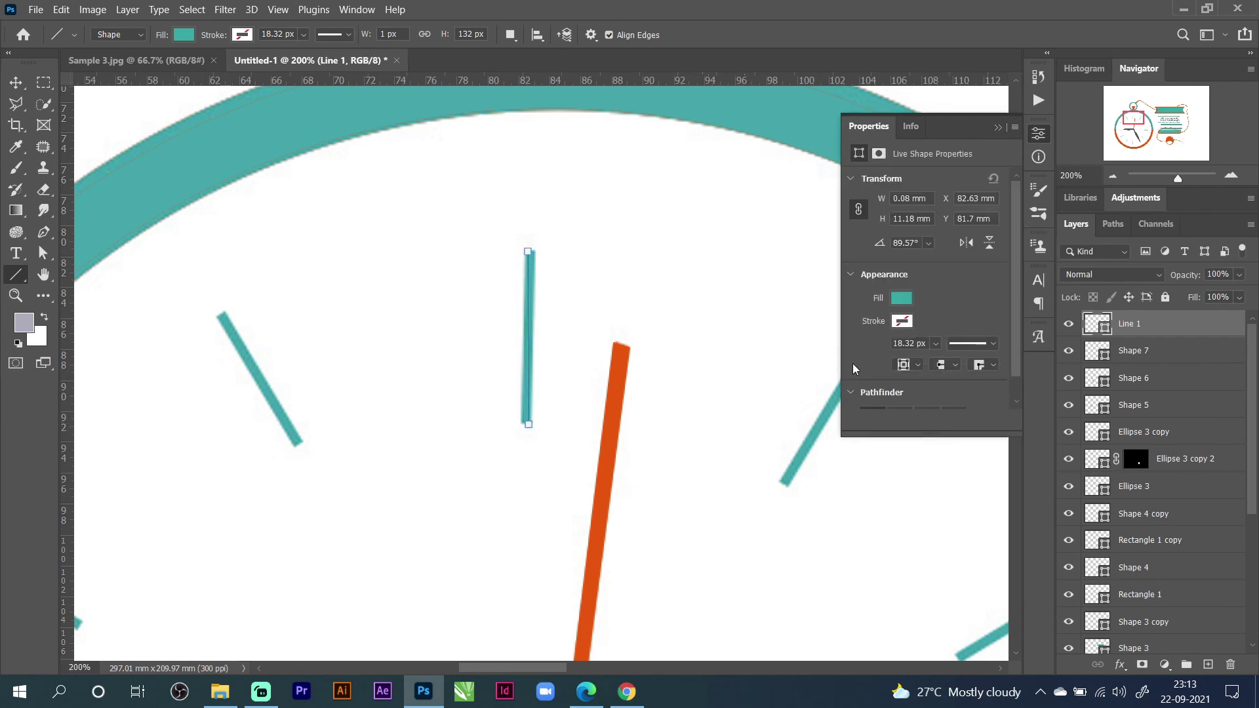
pyautogui.hotkey('ctrl', 'z')
pyautogui.moveTo(414, 261); pyautogui.dragTo(434, 413)
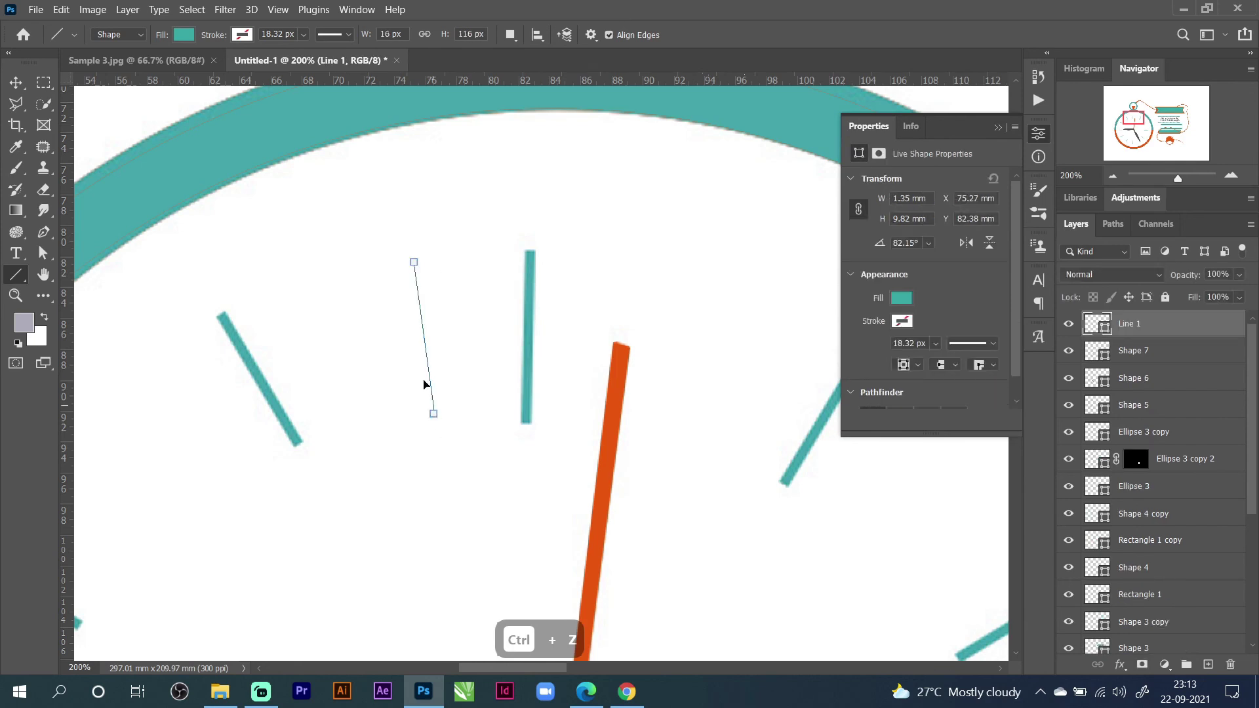
pyautogui.hotkey('ctrl', 'z')
# Set the line's stroke to the recently used teal and draw a vertical line about 11 mm long beside the twelve o'clock tick.
pyautogui.click(243, 35)
pyautogui.click(175, 65)
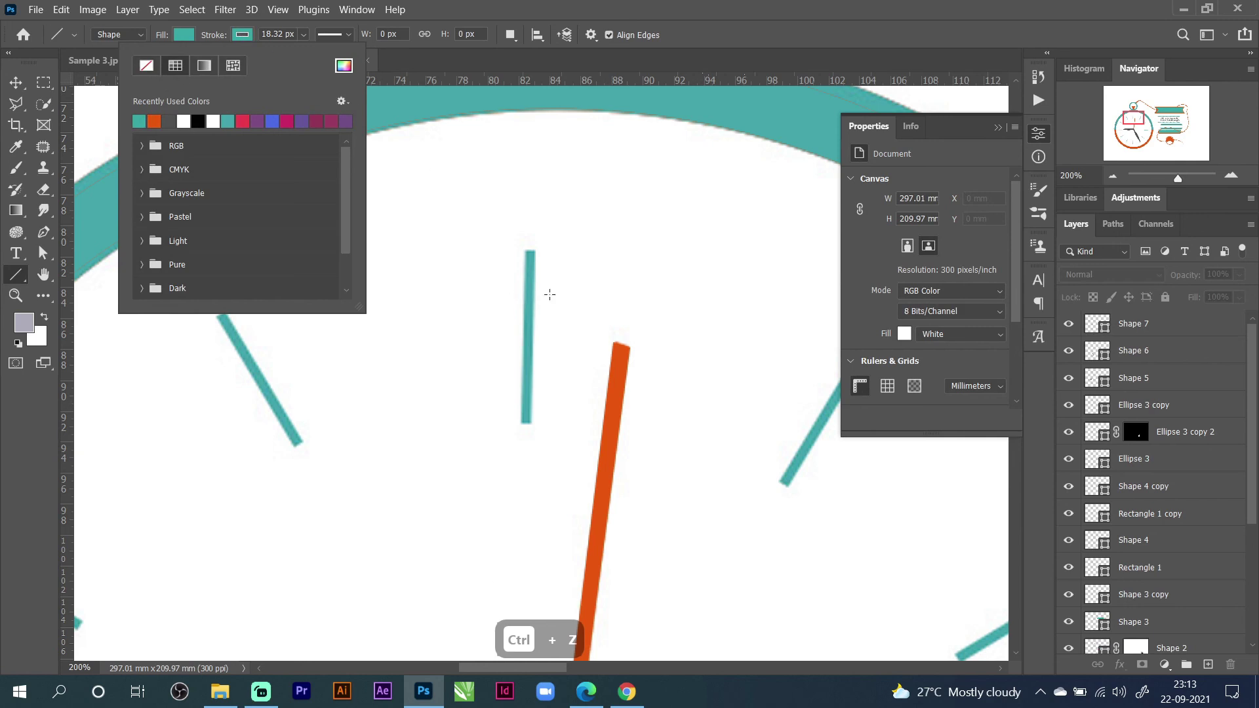
pyautogui.click(505, 253)
pyautogui.moveTo(508, 250); pyautogui.dragTo(509, 424)
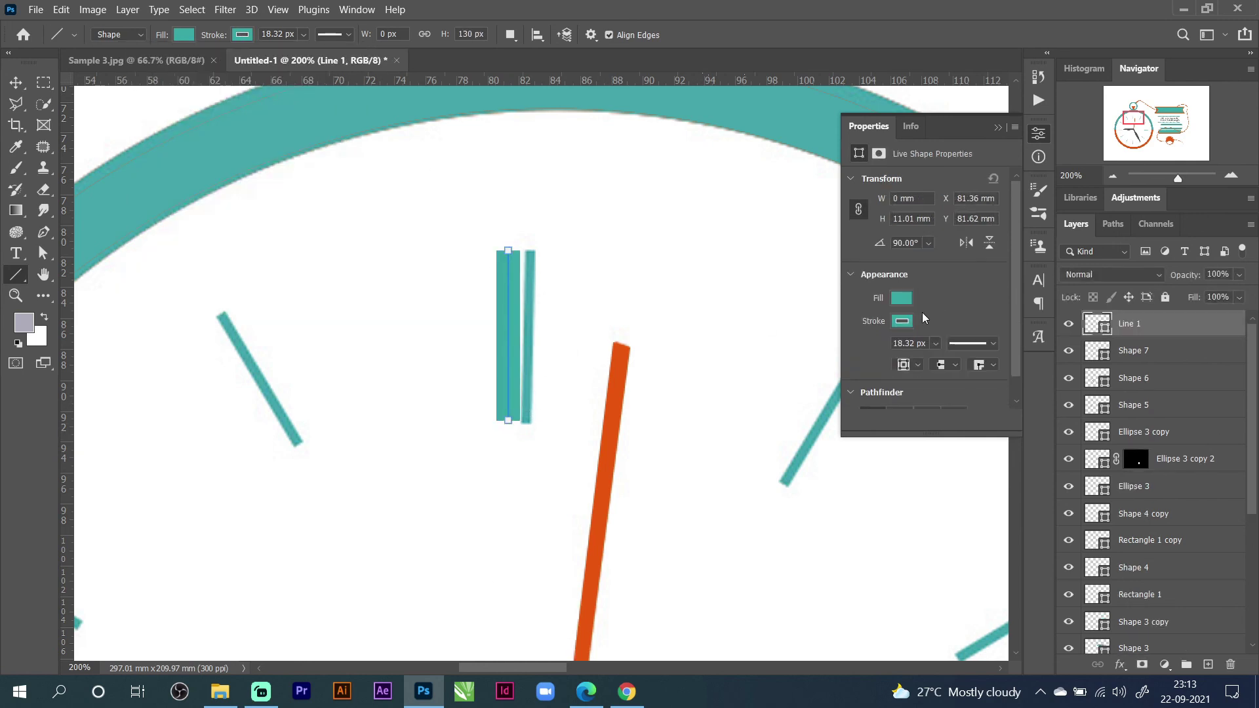
# Reduce the line's stroke width to 8.32 px to match the thickness of the reference tick.
pyautogui.press('Down')
pyautogui.press('Down')
pyautogui.press('Down')
pyautogui.press('Down')
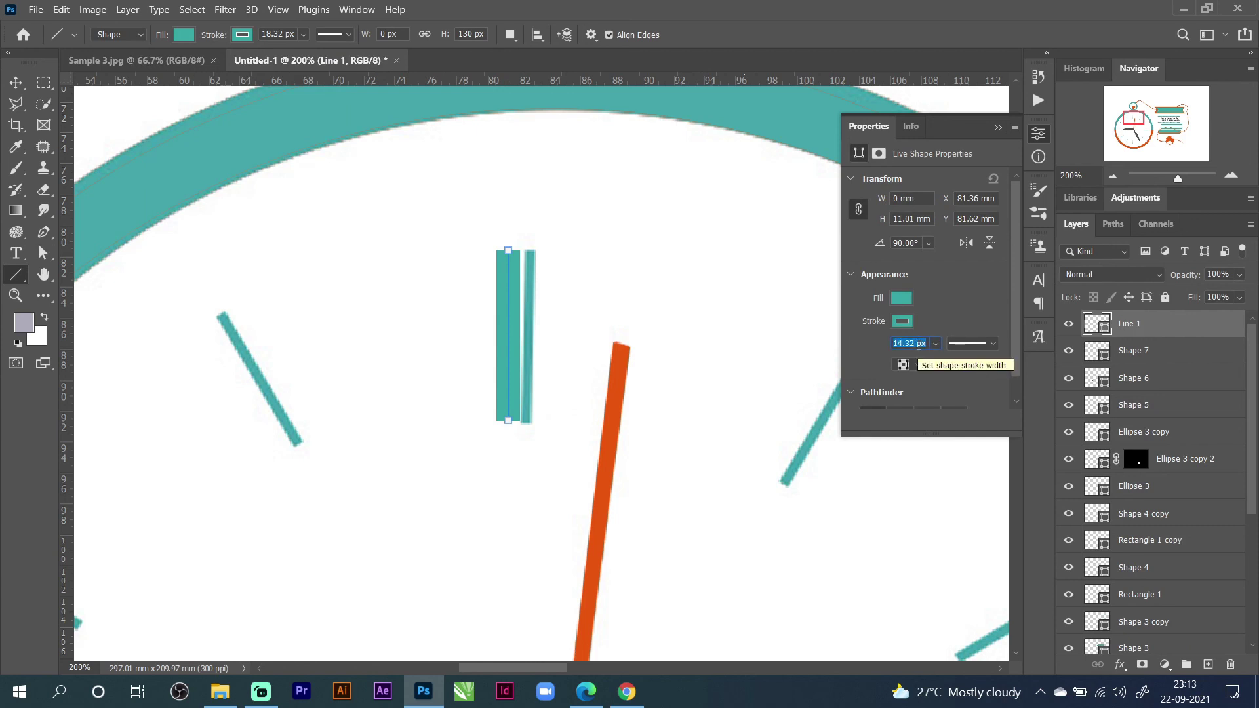
pyautogui.press('Return')
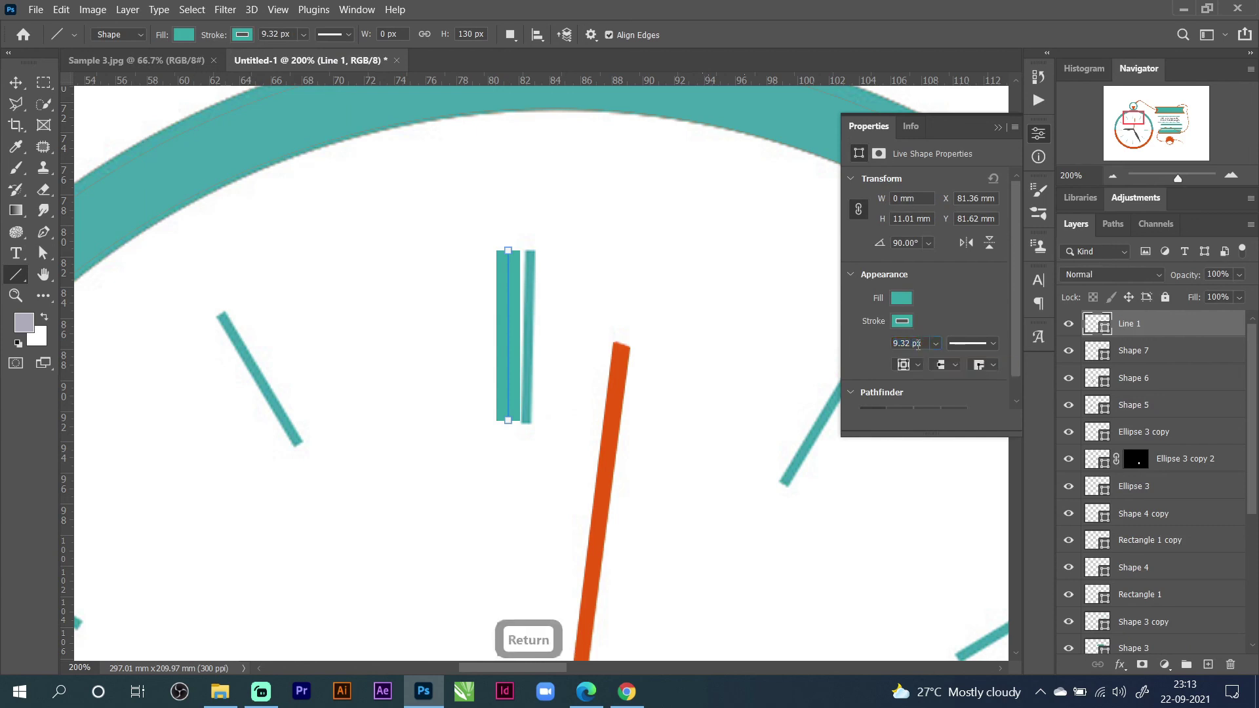
pyautogui.scroll(-2, 917, 345)
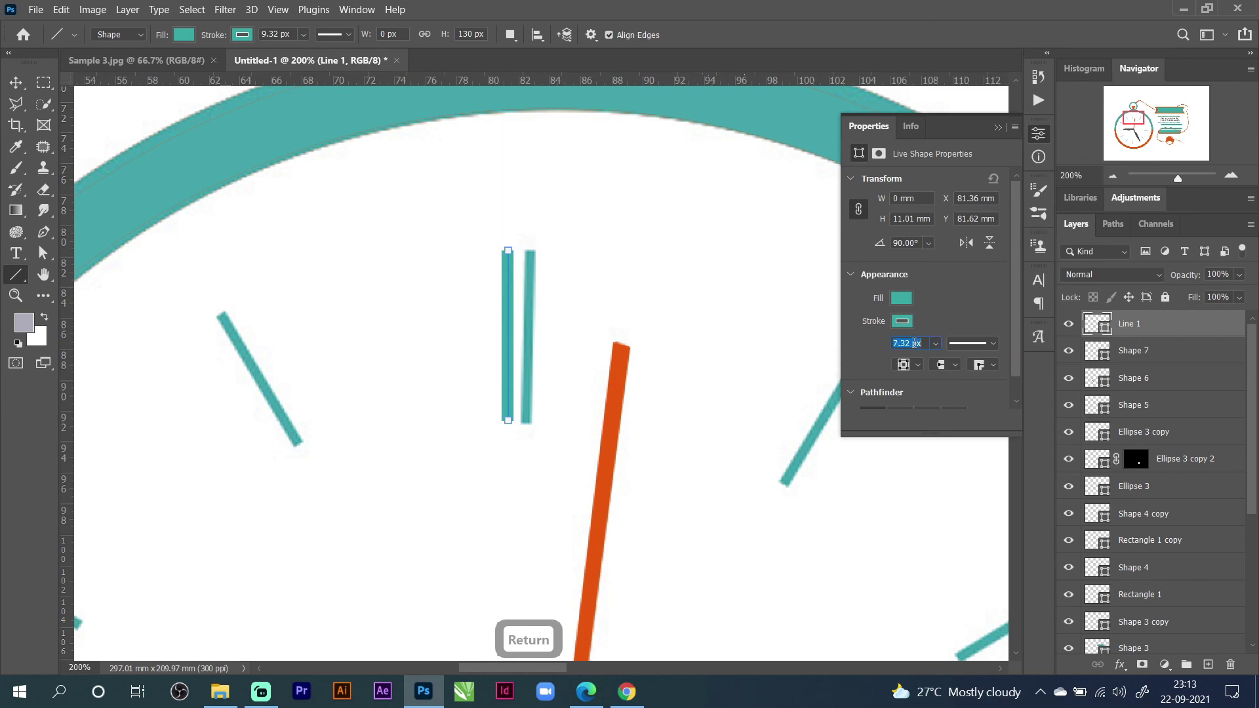
pyautogui.press('Return')
# Trace the twelve o'clock and one o'clock dial ticks with teal lines over the reference.
pyautogui.moveTo(531, 251); pyautogui.dragTo(531, 421)
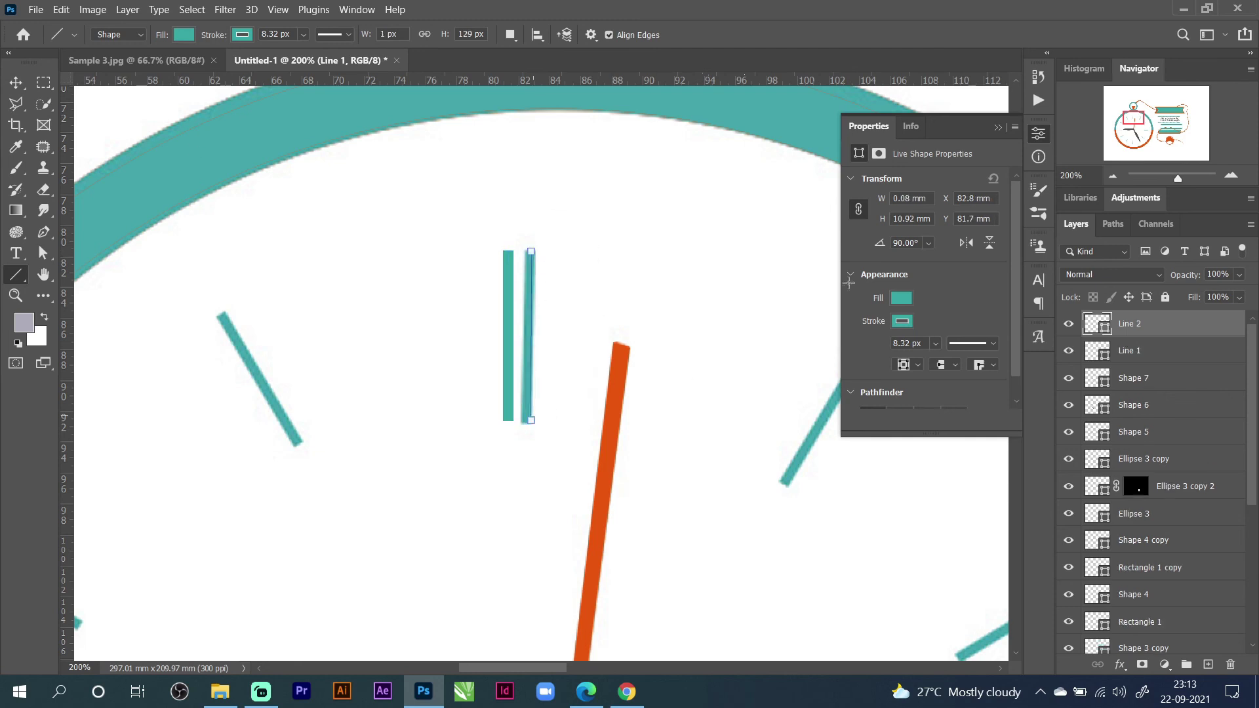
pyautogui.click(1036, 141)
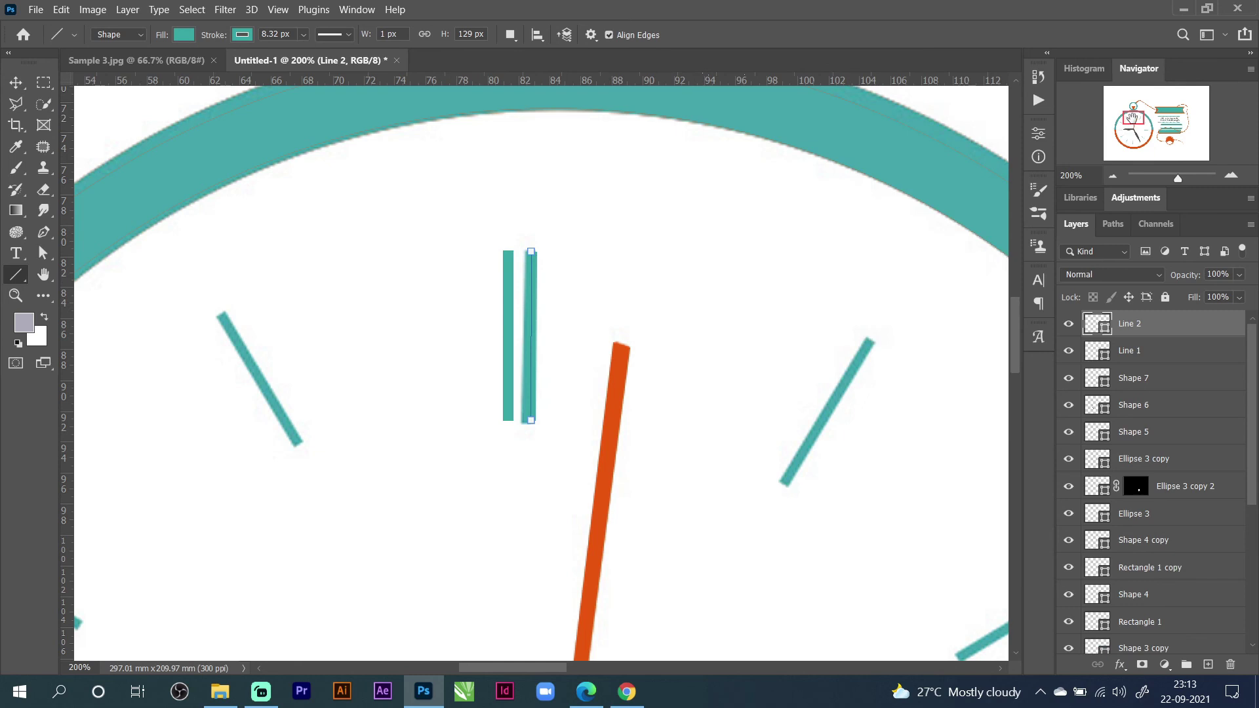
pyautogui.moveTo(1136, 116); pyautogui.dragTo(1141, 117)
pyautogui.moveTo(644, 342); pyautogui.dragTo(555, 483)
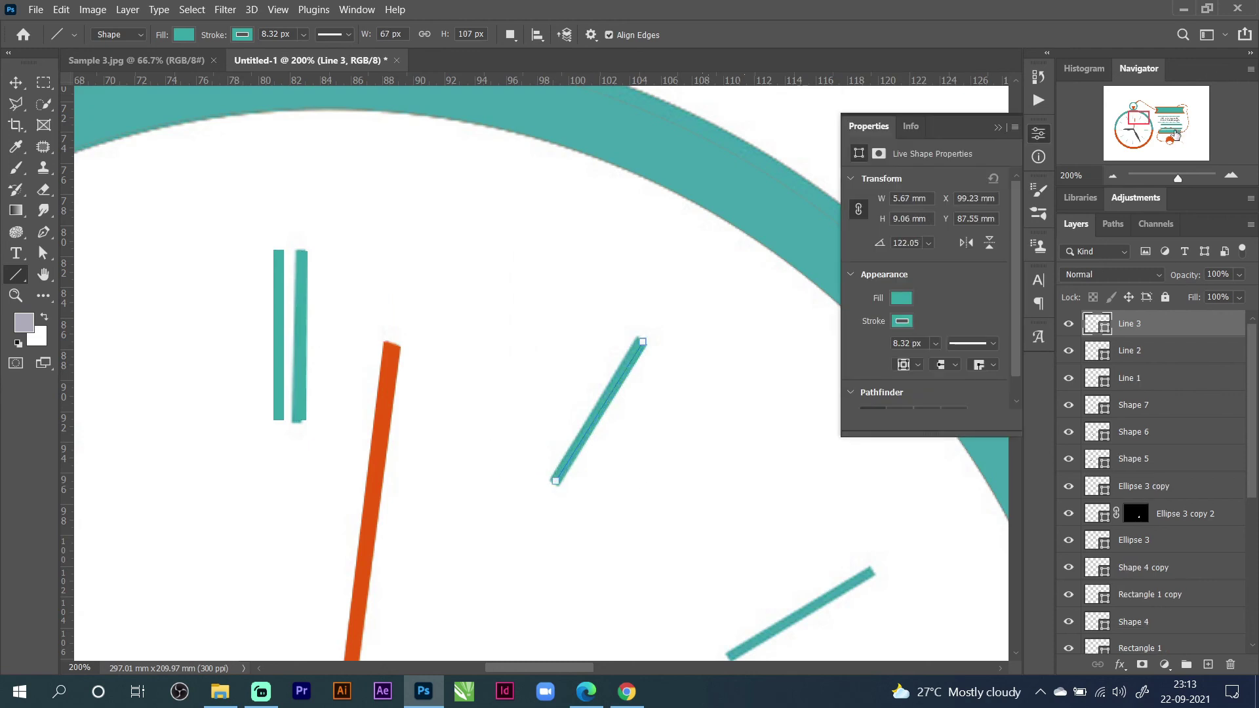
# Trace the two, three and four o'clock dial ticks with teal lines over the reference.
pyautogui.moveTo(1144, 116); pyautogui.dragTo(1151, 124)
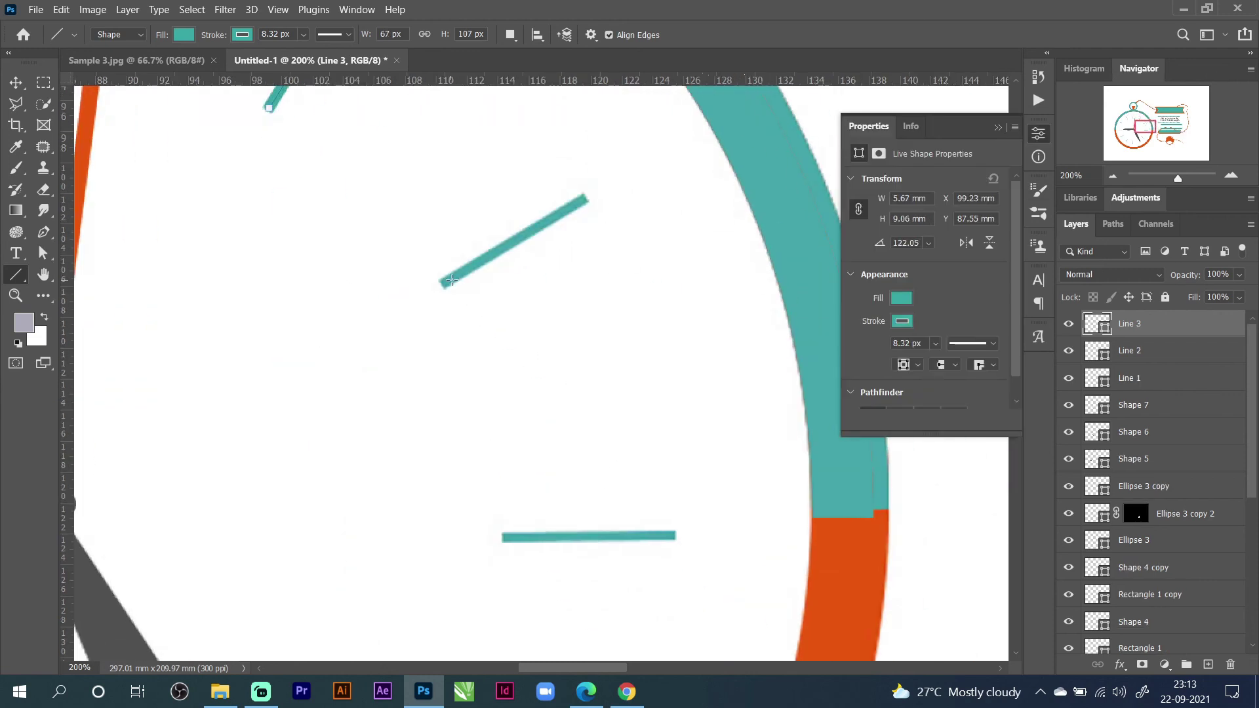
pyautogui.moveTo(439, 283); pyautogui.dragTo(587, 197)
pyautogui.moveTo(502, 539); pyautogui.dragTo(677, 536)
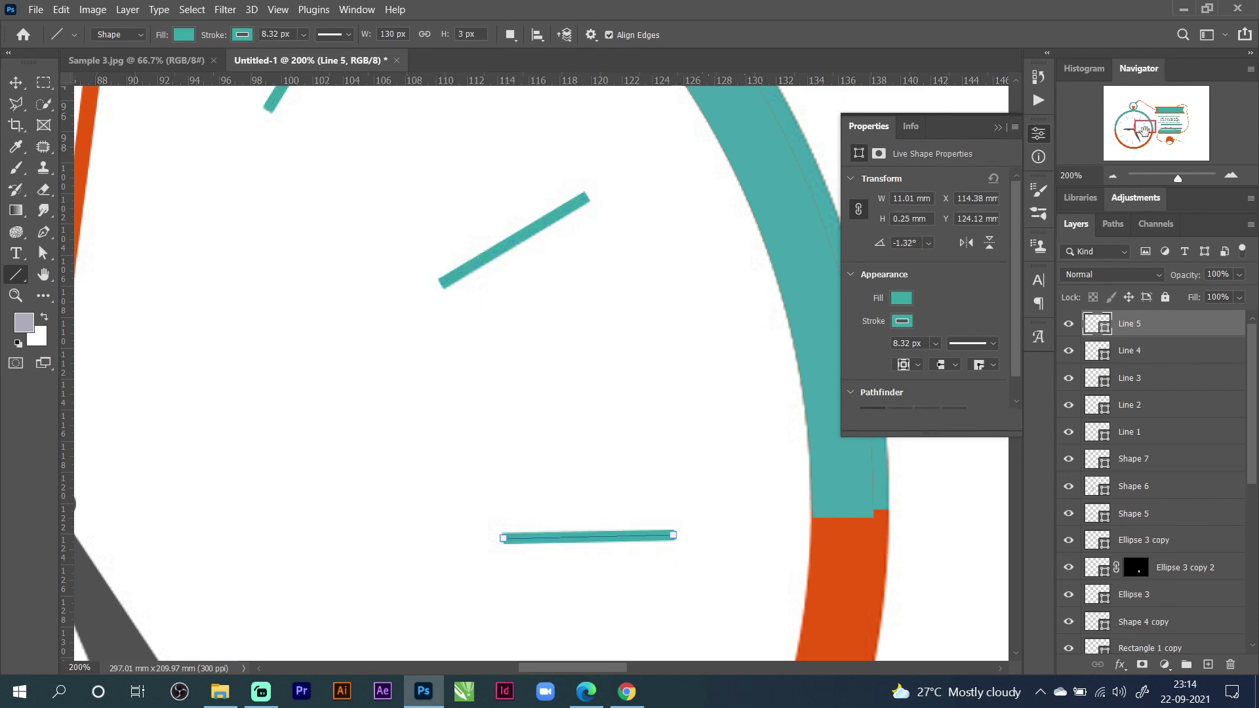
pyautogui.moveTo(1144, 128); pyautogui.dragTo(1142, 138)
pyautogui.moveTo(462, 360)
pyautogui.mouseDown()
pyautogui.moveTo(558, 388)
pyautogui.moveTo(580, 423)
pyautogui.moveTo(639, 413)
pyautogui.mouseUp()
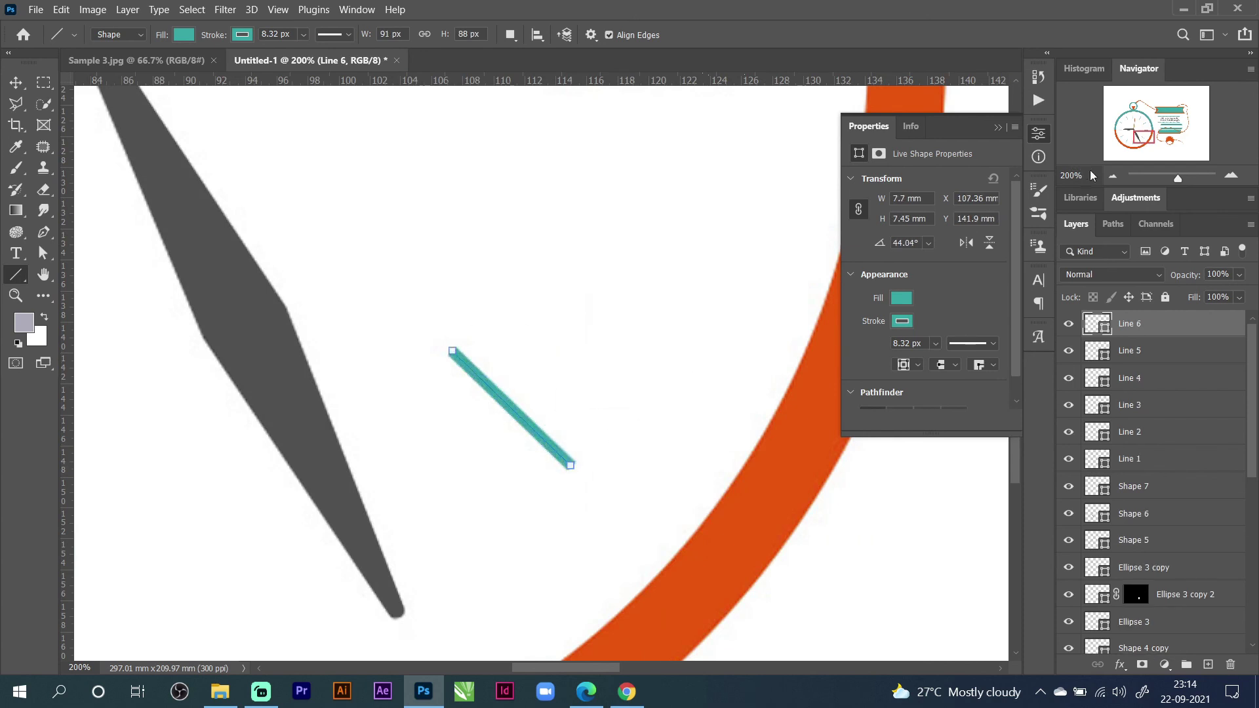
# Trace the six o'clock and seven o'clock dial ticks with teal lines over the reference.
pyautogui.moveTo(1142, 133); pyautogui.dragTo(1136, 138)
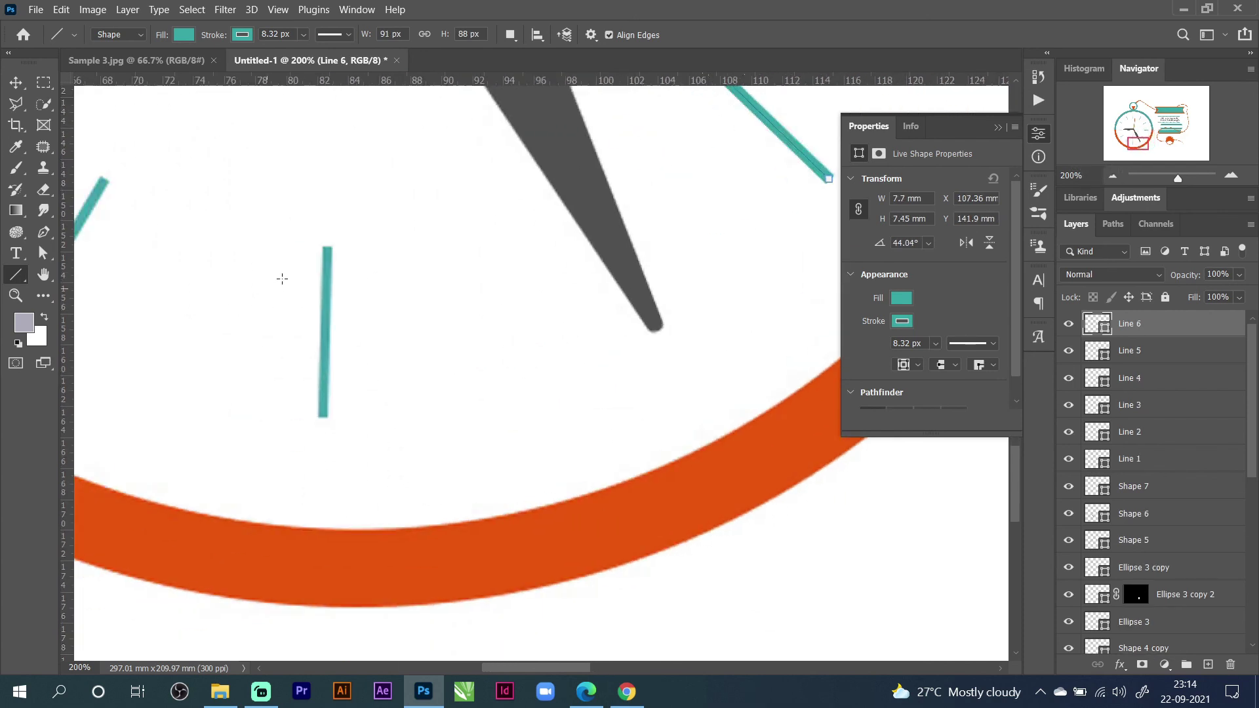
pyautogui.moveTo(322, 253); pyautogui.dragTo(324, 413)
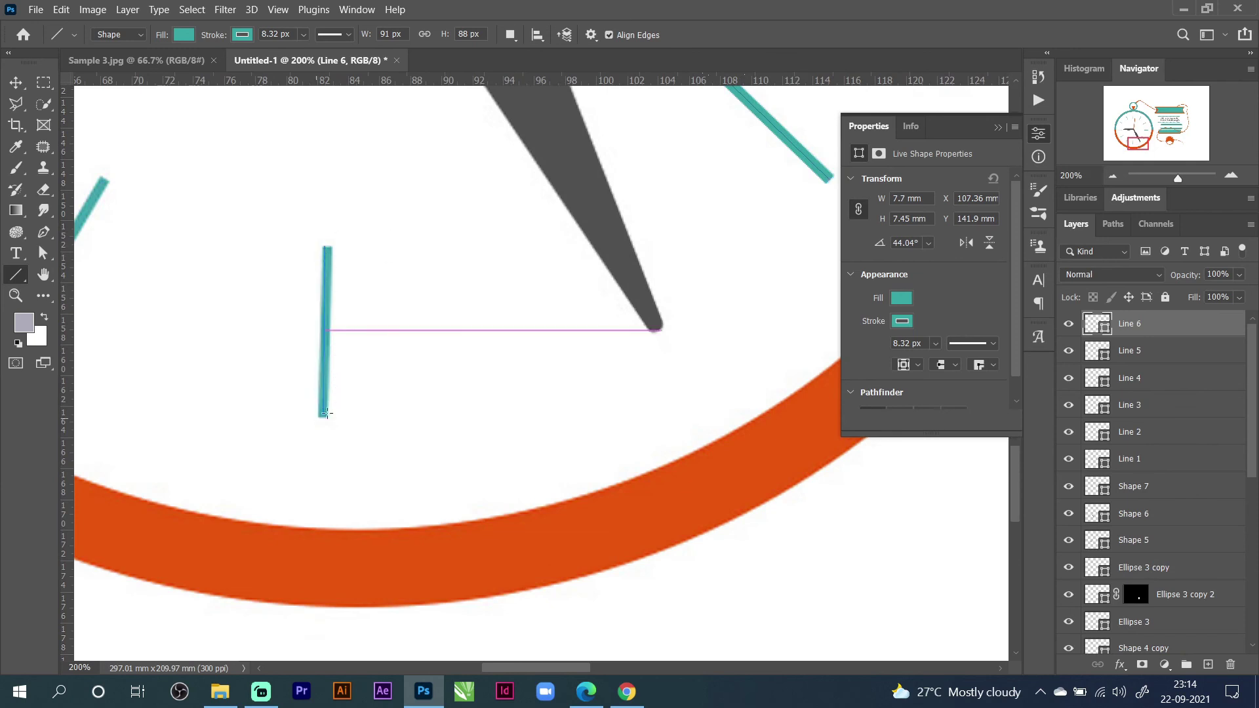
pyautogui.moveTo(1132, 139); pyautogui.dragTo(1122, 143)
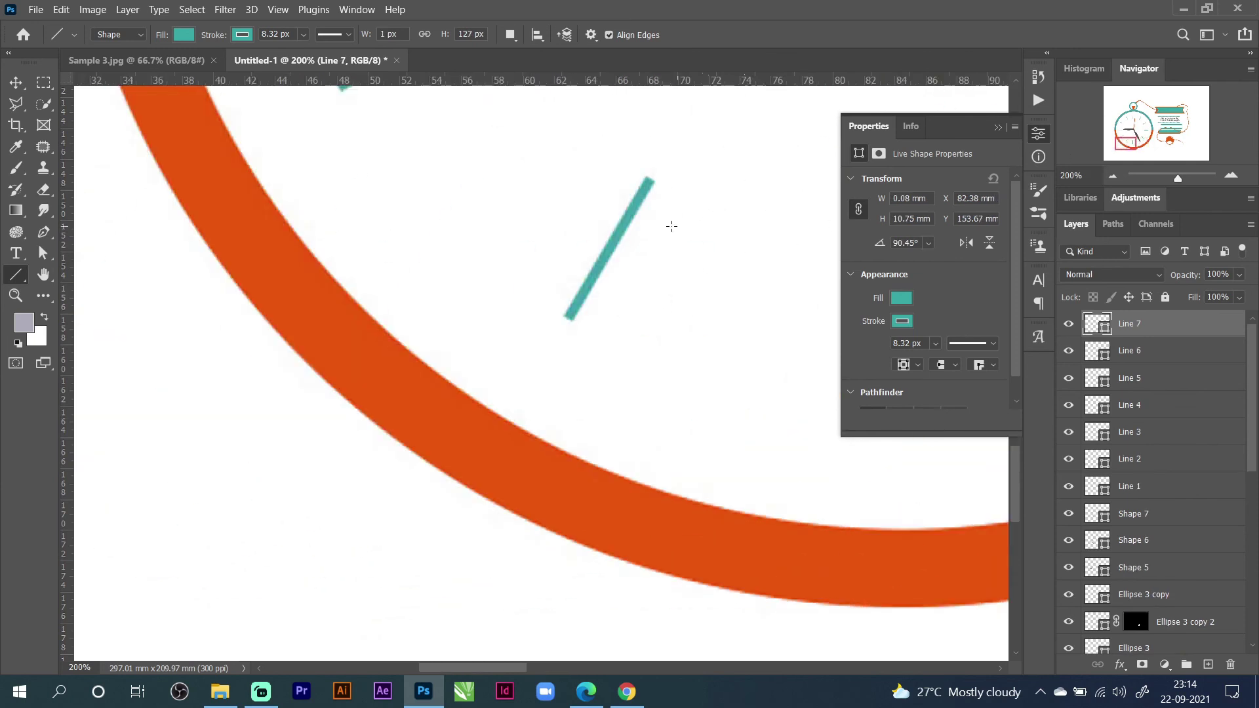
pyautogui.moveTo(656, 182); pyautogui.dragTo(565, 320)
# Trace the eight, nine, ten and eleven o'clock dial ticks with teal lines over the reference.
pyautogui.moveTo(1119, 150); pyautogui.dragTo(1117, 138)
pyautogui.moveTo(482, 381); pyautogui.dragTo(339, 459)
pyautogui.moveTo(398, 158)
pyautogui.mouseDown()
pyautogui.moveTo(200, 157)
pyautogui.moveTo(211, 156)
pyautogui.mouseUp()
pyautogui.moveTo(1114, 139); pyautogui.dragTo(1124, 119)
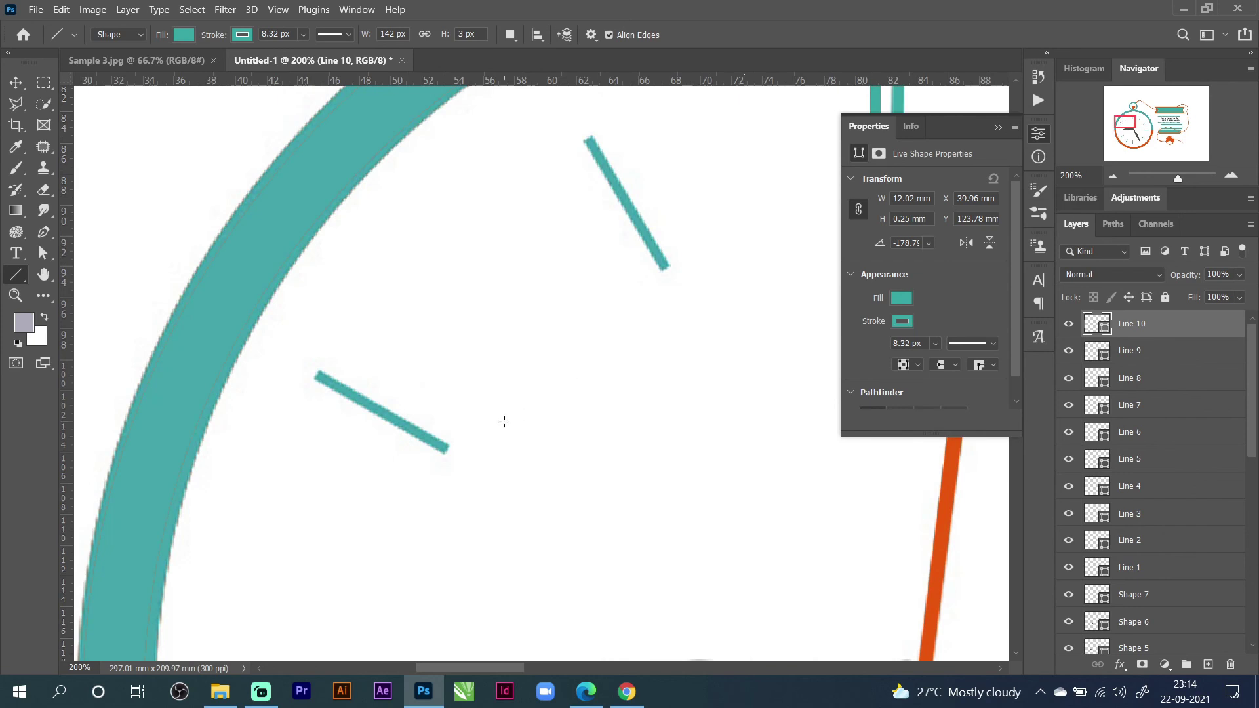
pyautogui.moveTo(448, 451); pyautogui.dragTo(318, 374)
pyautogui.moveTo(665, 268); pyautogui.dragTo(587, 132)
# Delete the extra vertical test line beside the twelve o'clock tick.
pyautogui.moveTo(1124, 125); pyautogui.dragTo(1125, 117)
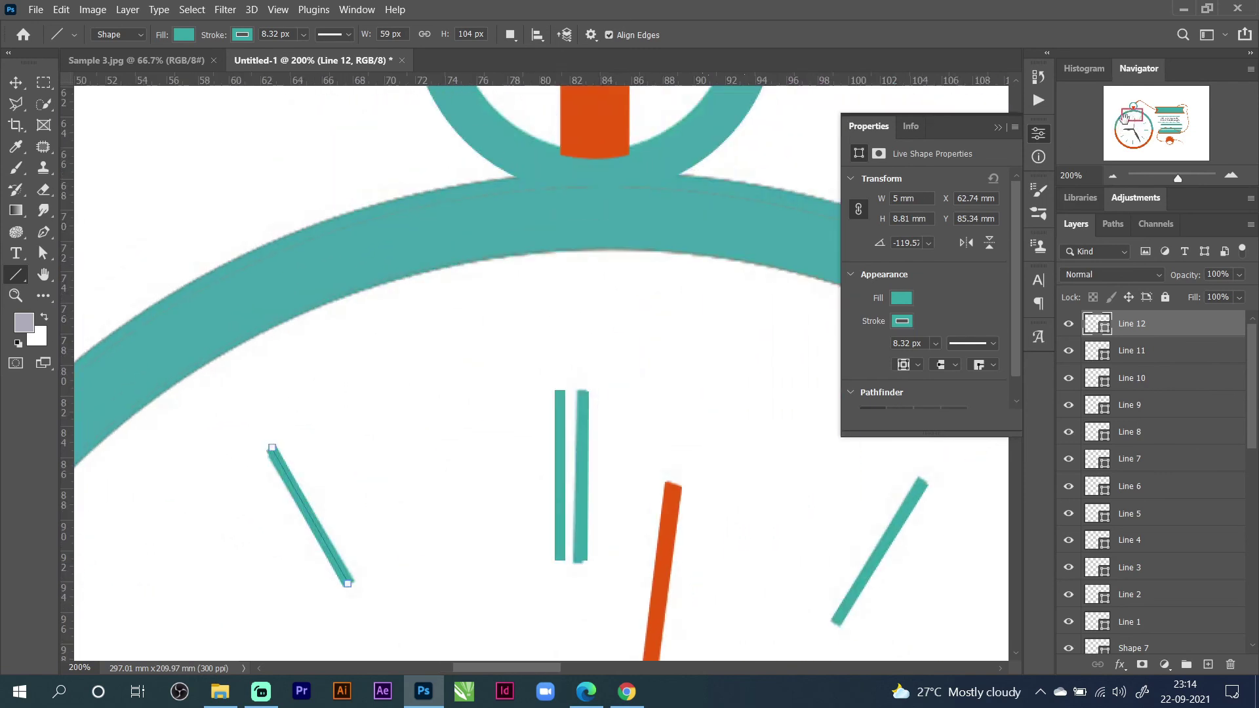
pyautogui.click(16, 82)
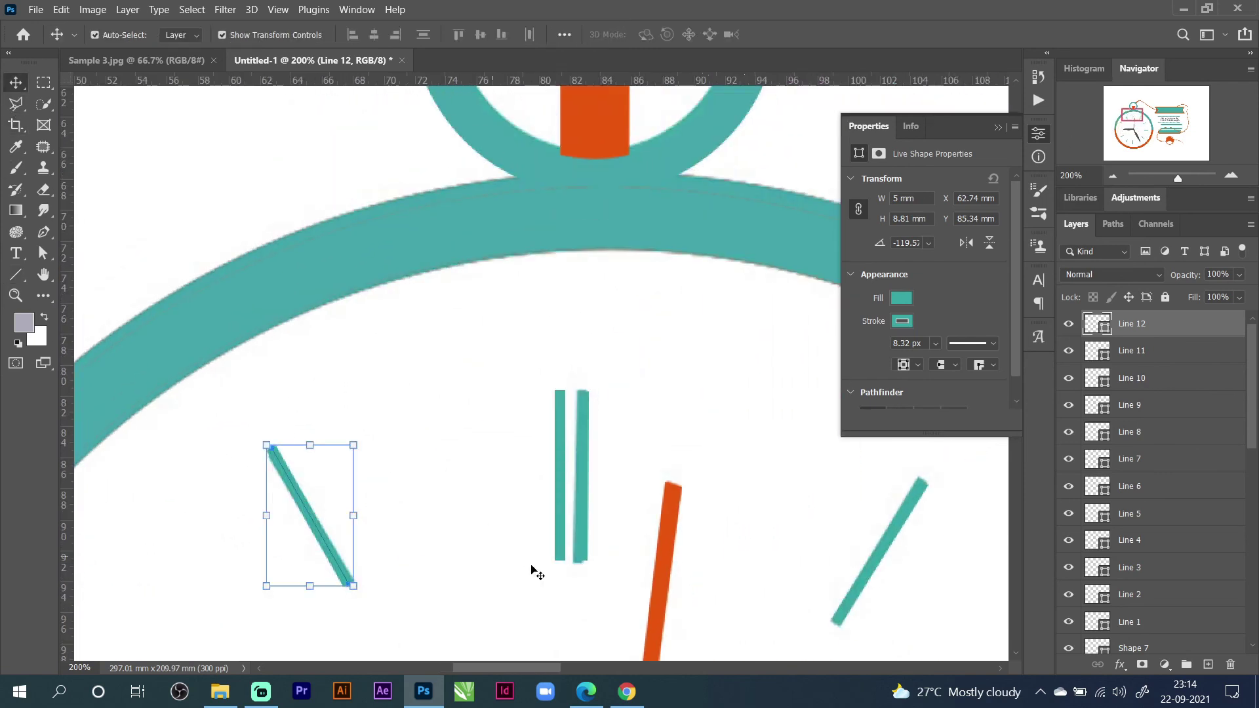
pyautogui.click(561, 486)
pyautogui.press('Delete')
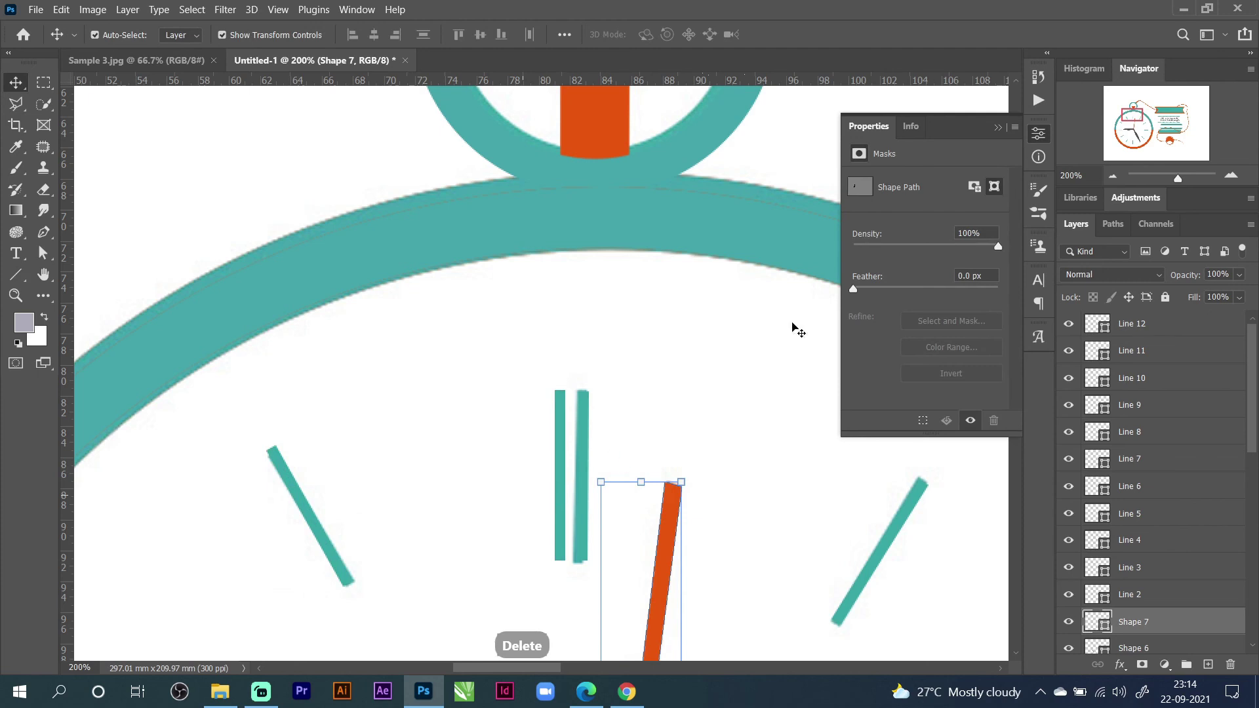
pyautogui.click(629, 441)
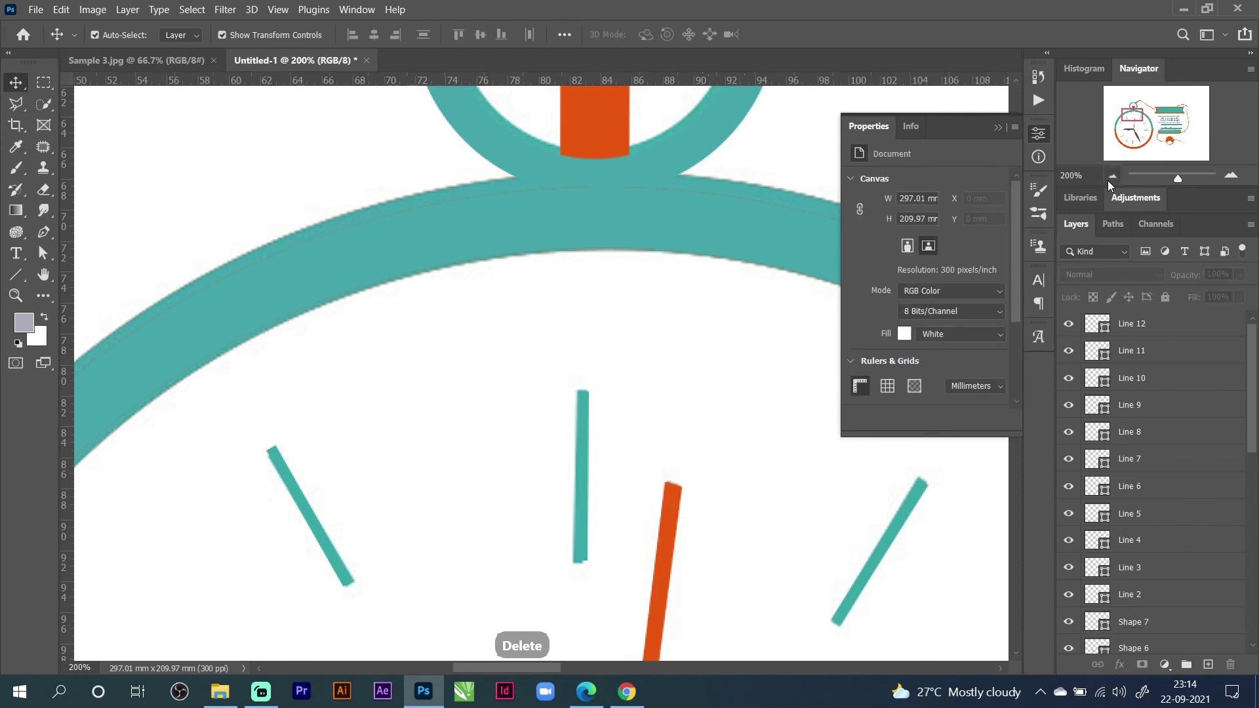
# Hide the reference image on Layer 1 to check the whole traced artwork.
pyautogui.click(1107, 181)
pyautogui.click(1107, 181)
pyautogui.click(1107, 181)
pyautogui.click(1108, 181)
pyautogui.scroll(-2, 1088, 628)
pyautogui.scroll(-5, 1088, 627)
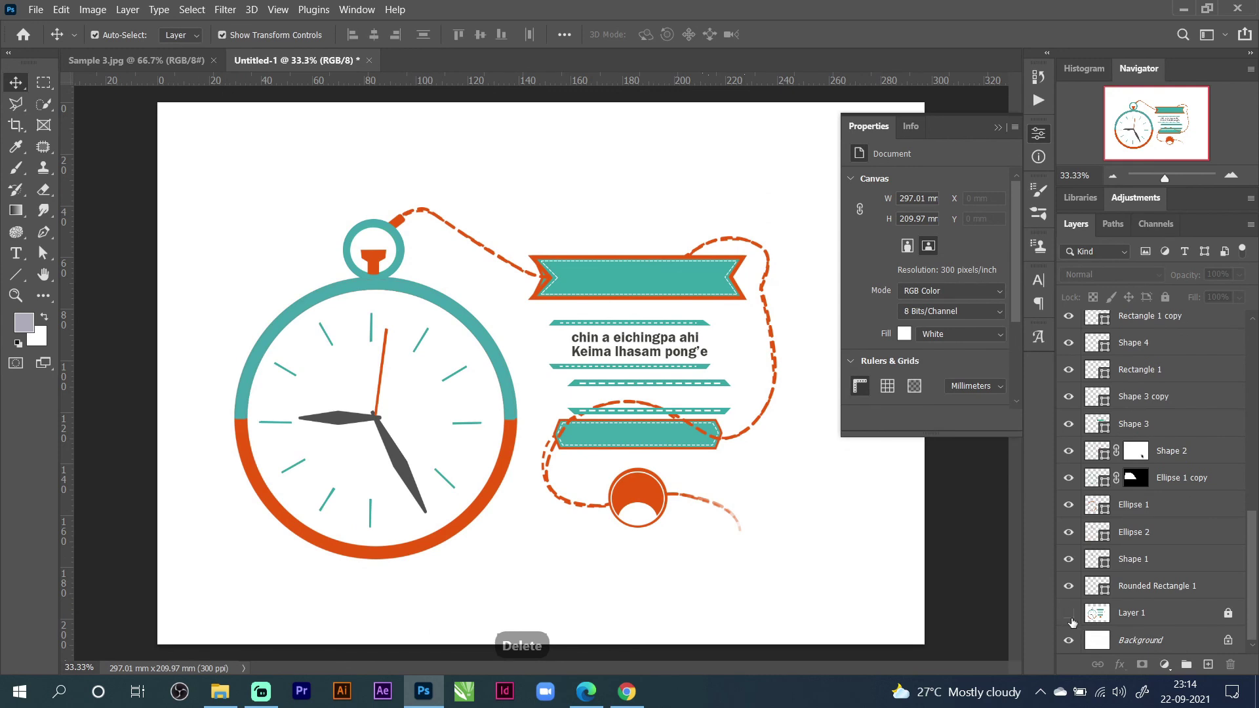
pyautogui.click(1069, 614)
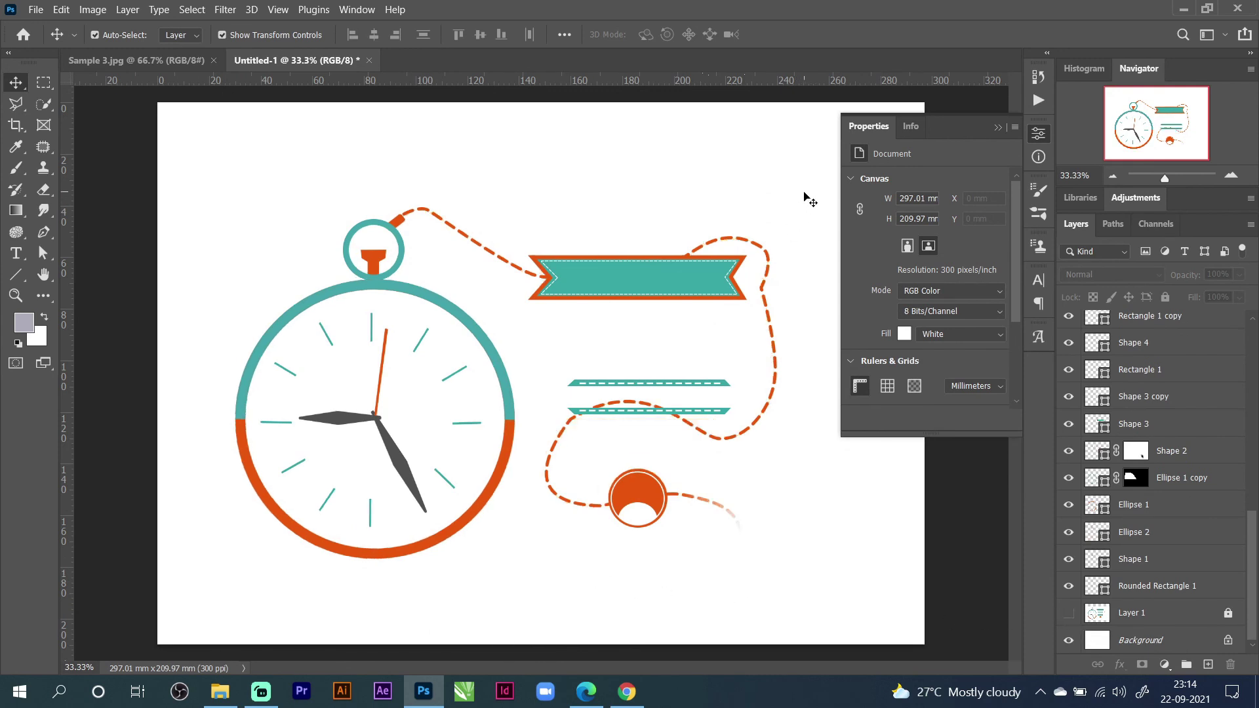
# Add a text line reading "dgsdfhfdsgfdg" above the teal banner in 26 pt Franklin Gothic Demi.
pyautogui.click(1112, 178)
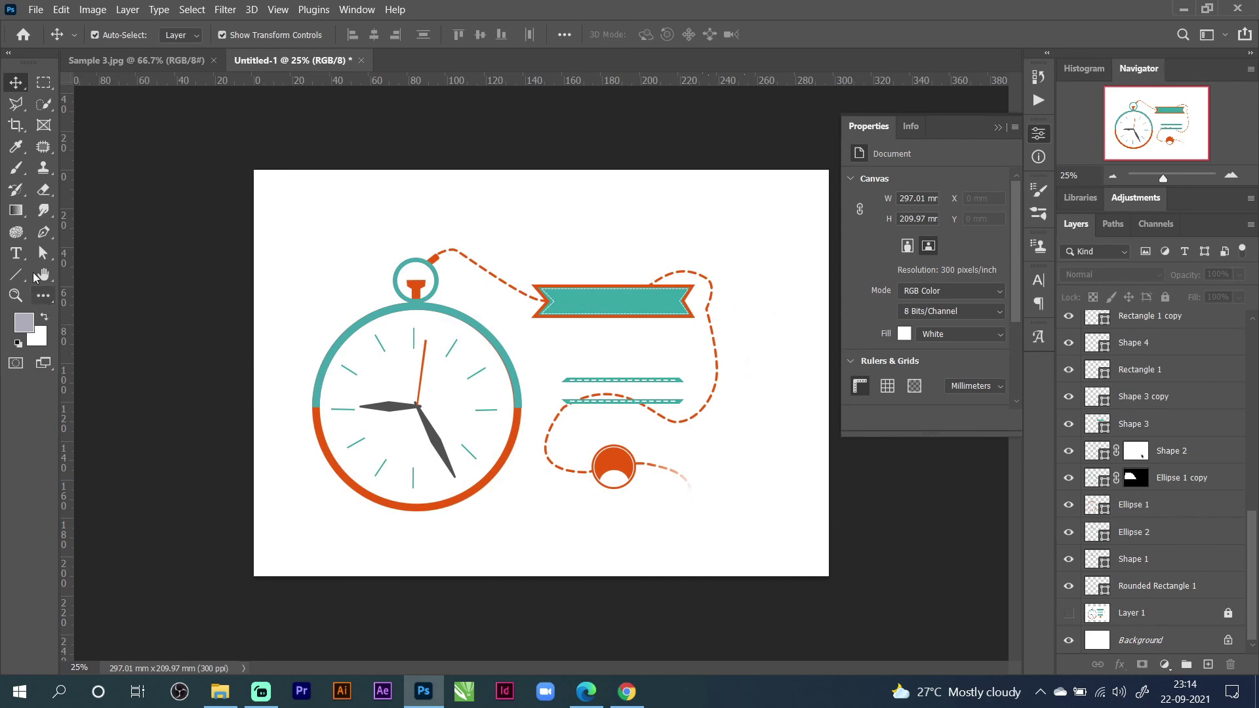
pyautogui.click(16, 253)
pyautogui.click(636, 234)
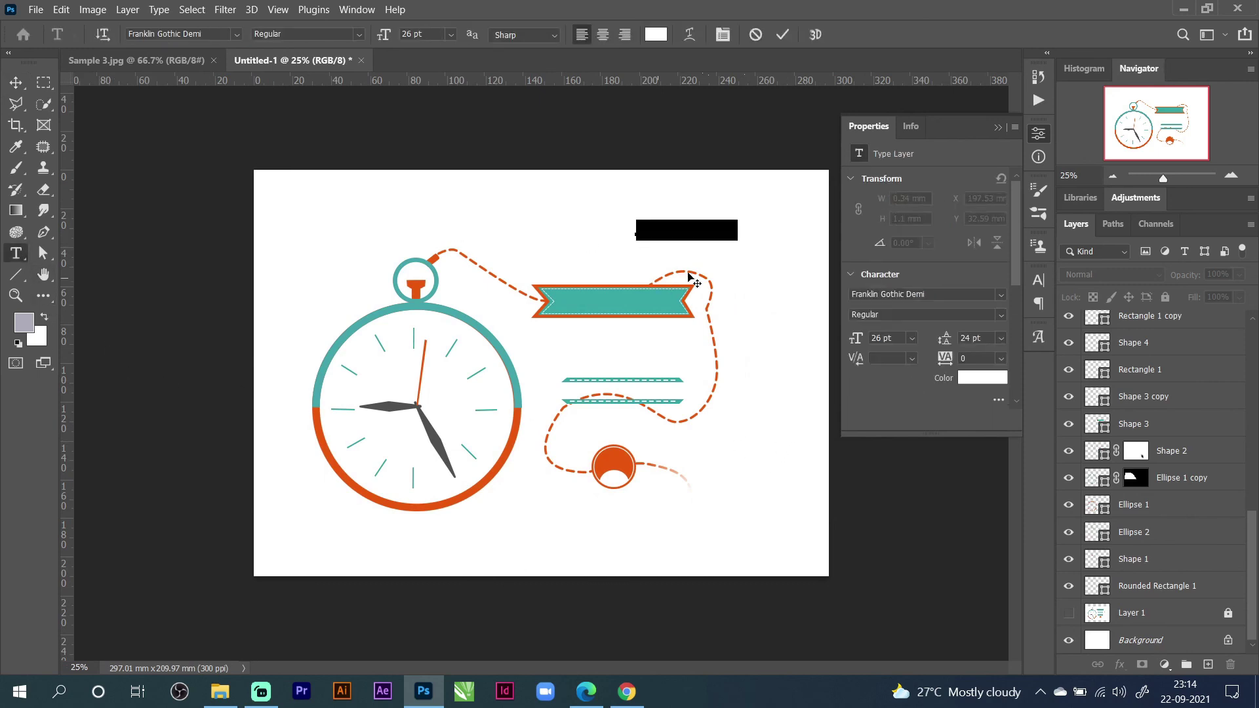
pyautogui.write('dgsdfhfdsgfdg')
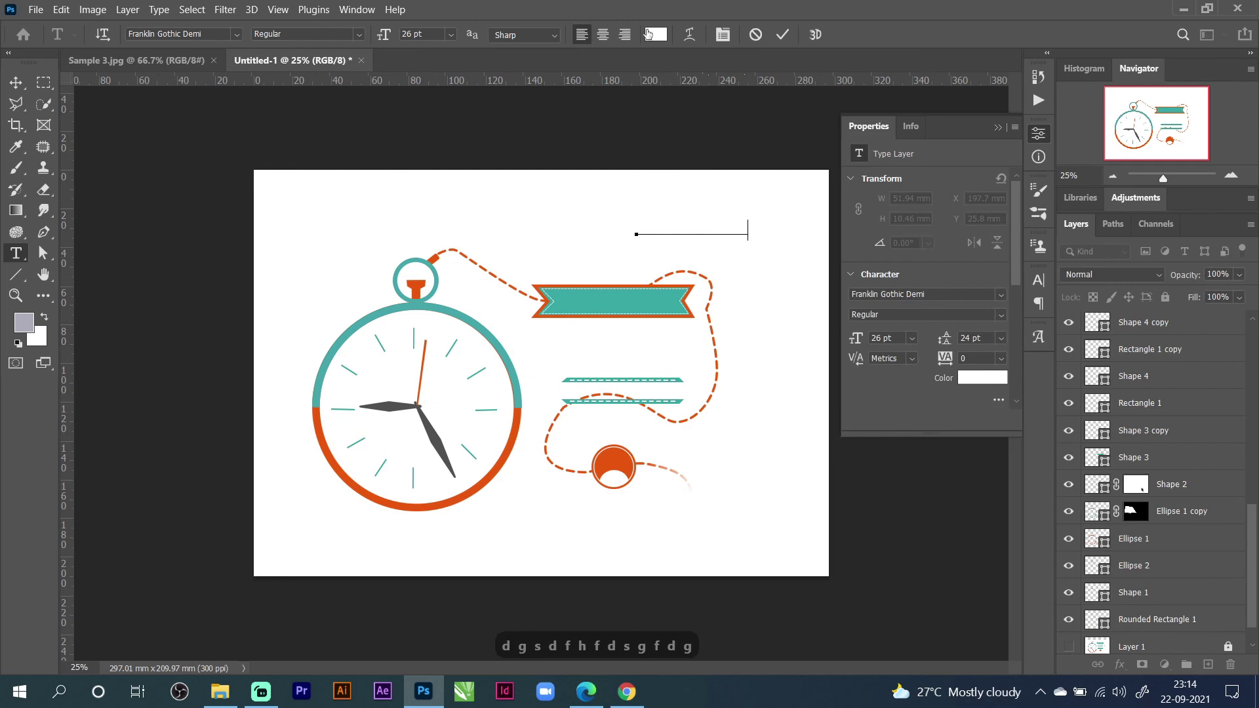
# Change the colour of all the new text to near-black.
pyautogui.hotkey('ctrl', 'a')
pyautogui.click(652, 36)
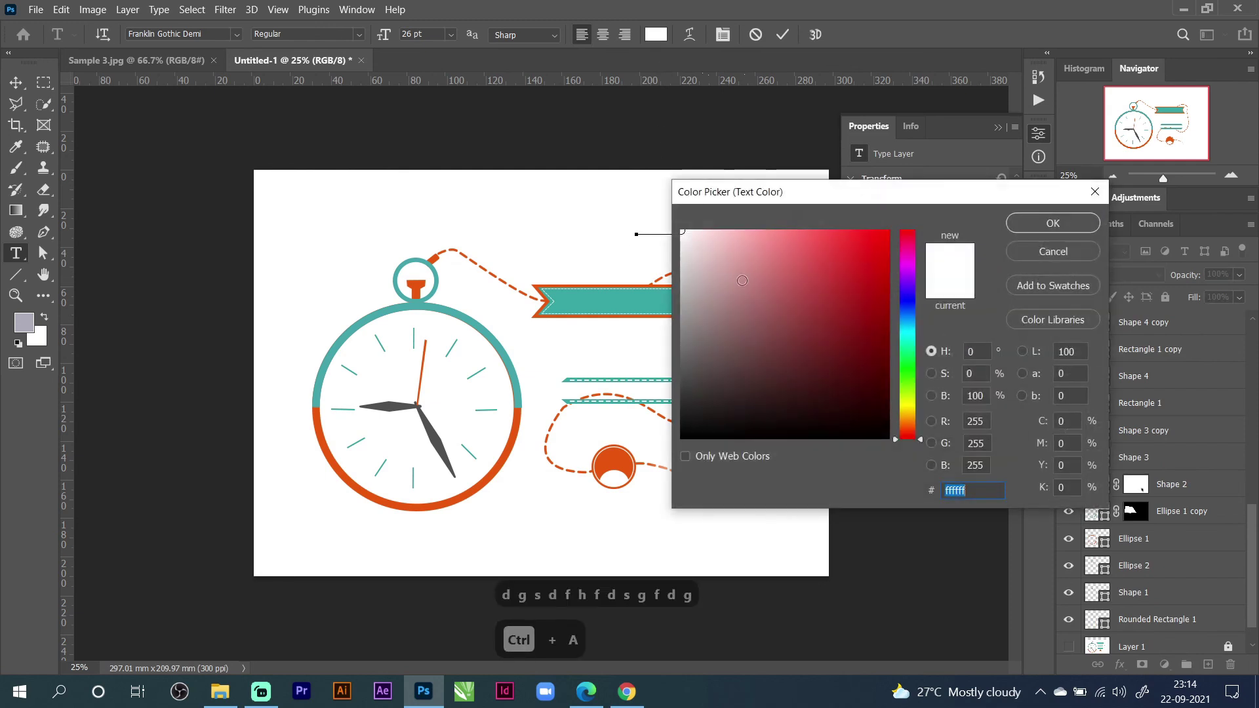
pyautogui.click(688, 428)
pyautogui.click(1048, 223)
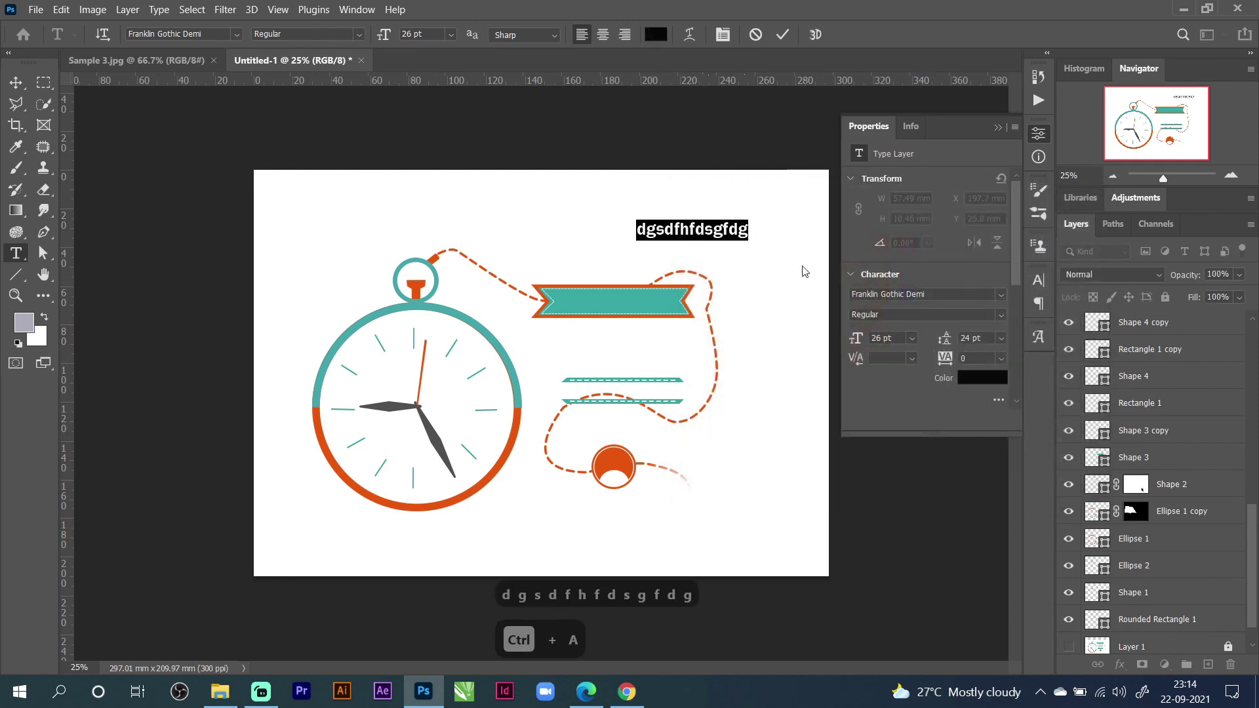
# Move the text onto the middle of the teal banner, commit it and deselect the layer.
pyautogui.moveTo(767, 259); pyautogui.dragTo(690, 333)
pyautogui.click(782, 39)
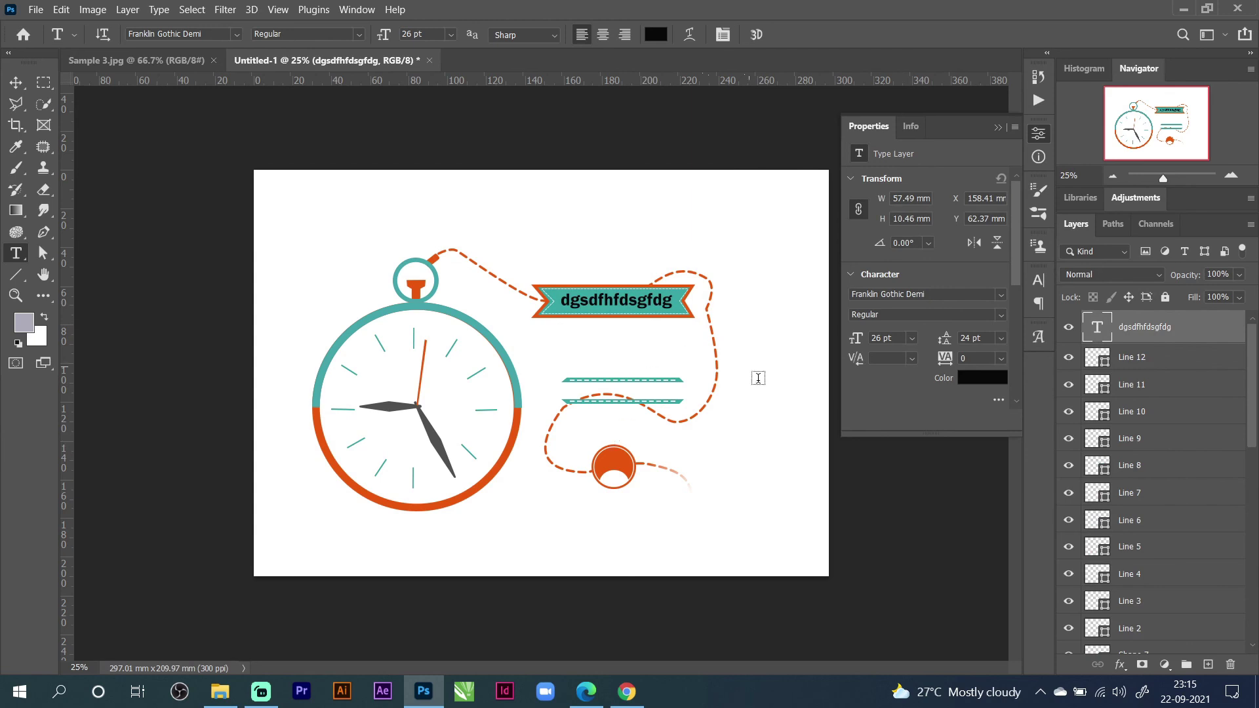
pyautogui.click(13, 82)
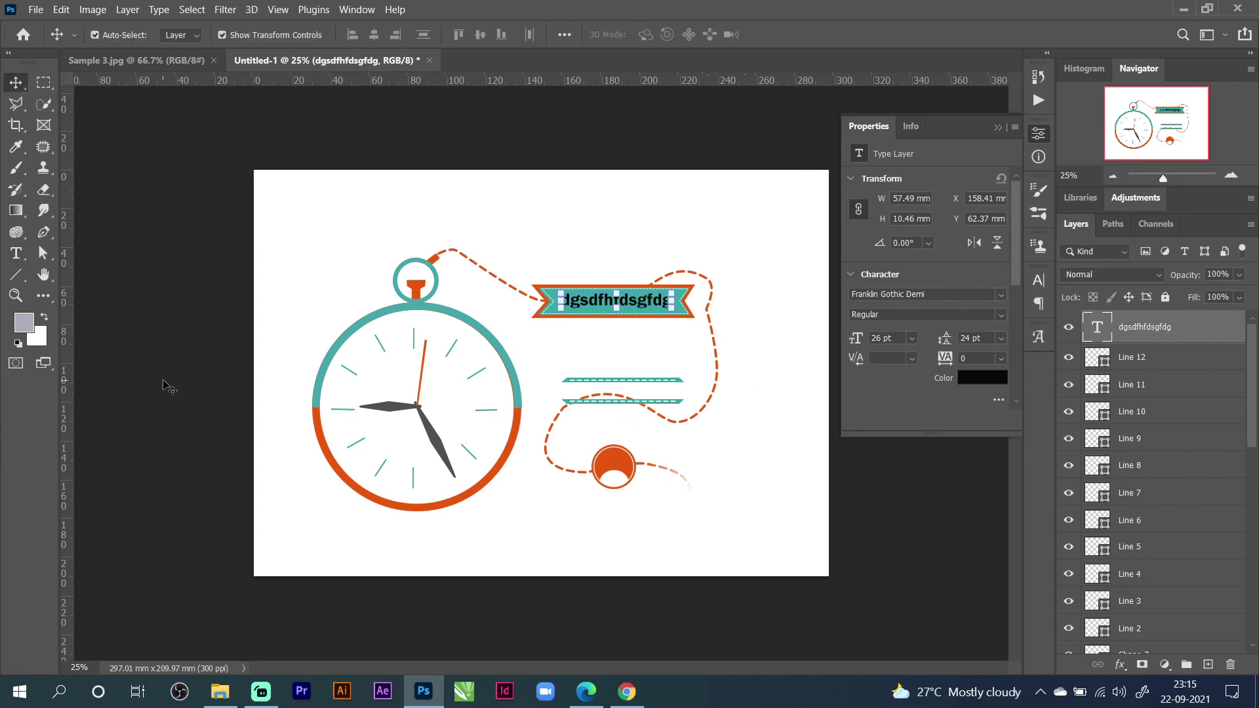
pyautogui.click(748, 393)
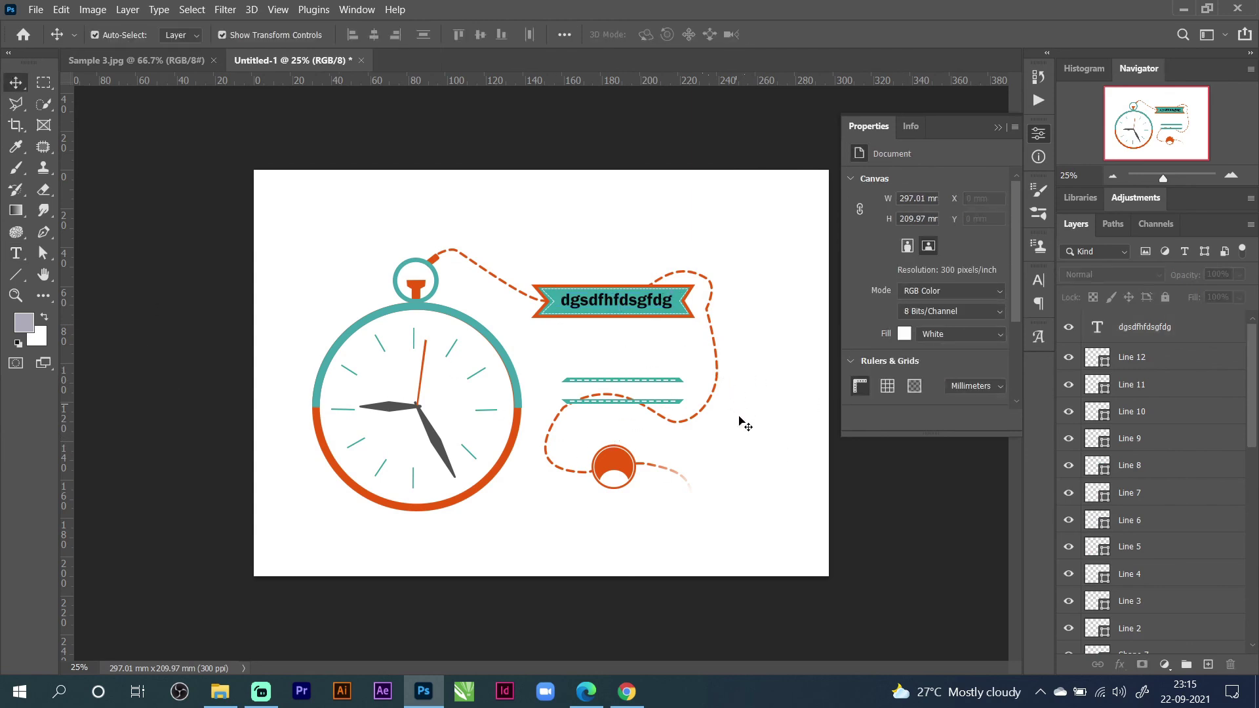
# Lock the dashed cord layer Shape 2 and move the two teal dashed strips together up beneath the banner.
pyautogui.click(649, 401)
pyautogui.click(723, 382)
pyautogui.click(714, 343)
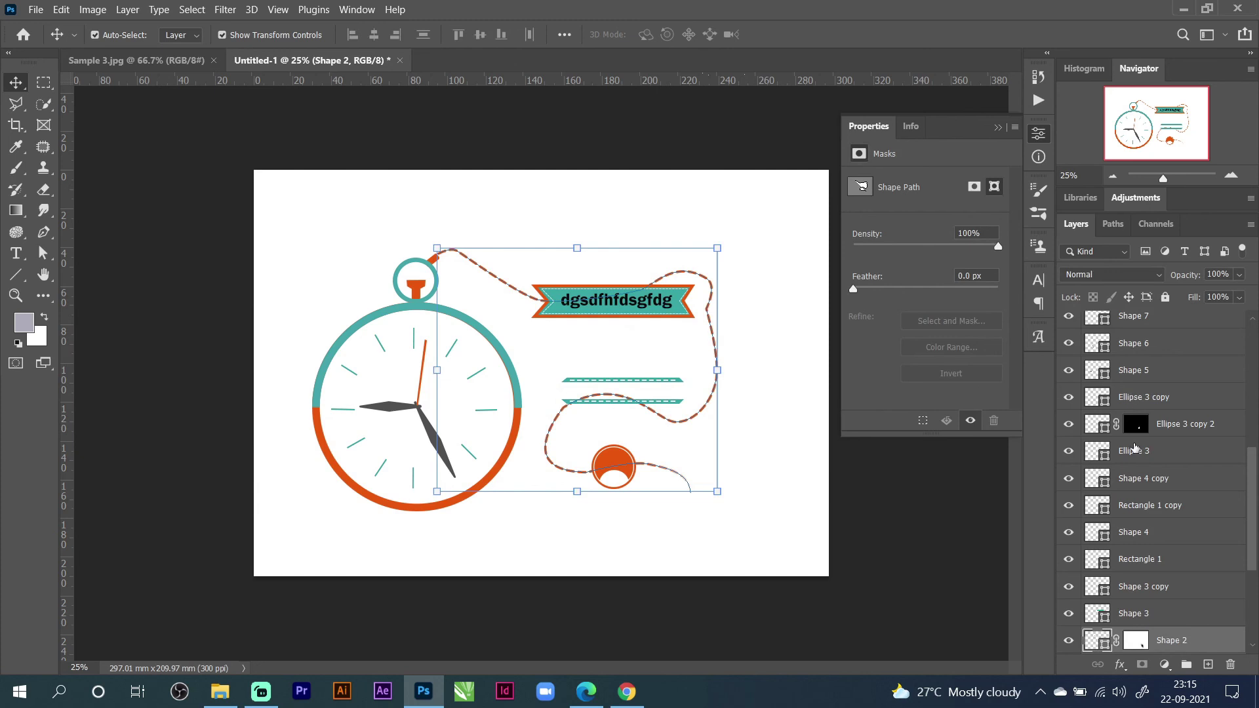
pyautogui.click(1165, 297)
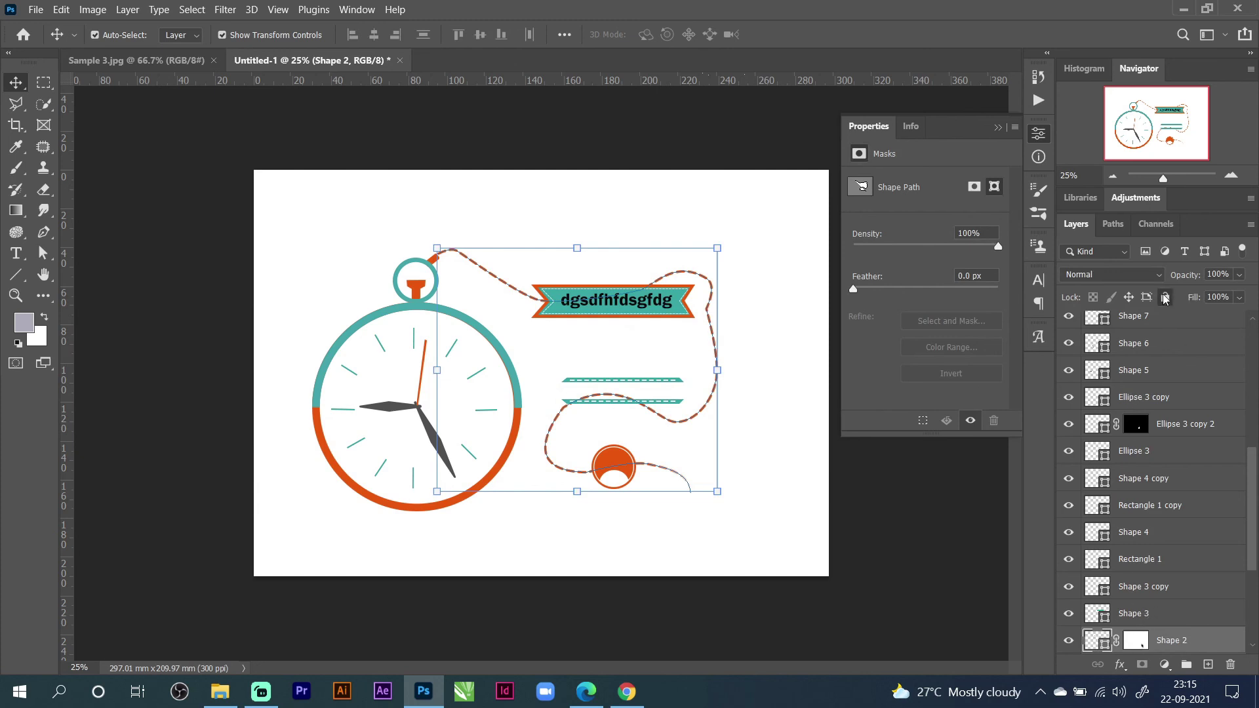
pyautogui.click(759, 396)
pyautogui.moveTo(650, 365)
pyautogui.mouseDown()
pyautogui.moveTo(633, 420)
pyautogui.moveTo(643, 355)
pyautogui.mouseUp()
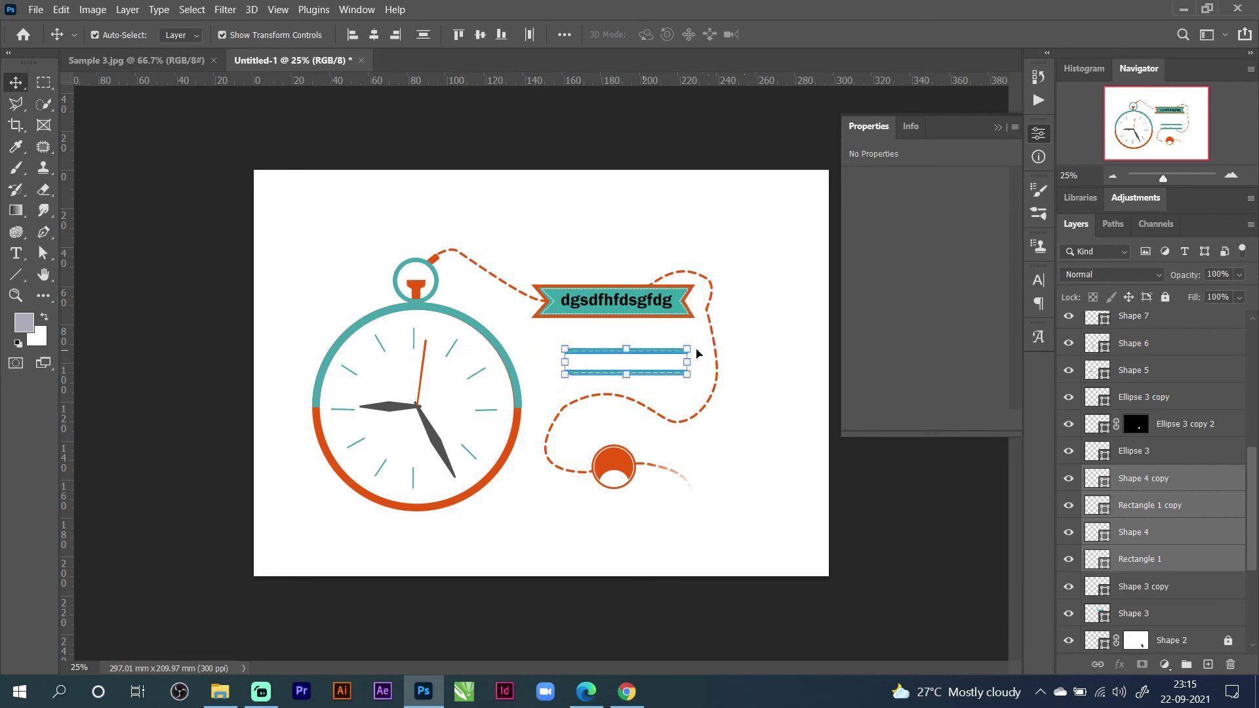
pyautogui.click(807, 354)
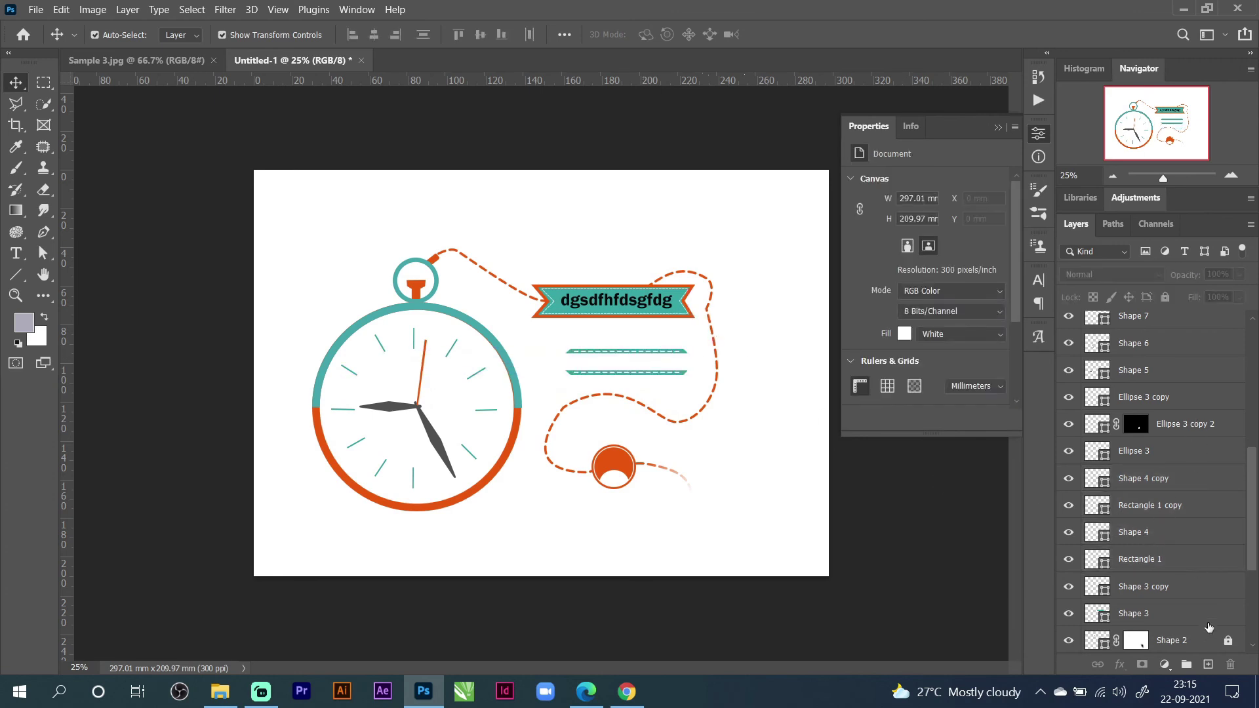
# Unlock the dashed cord layer Shape 2 and clear the selection.
pyautogui.click(1208, 637)
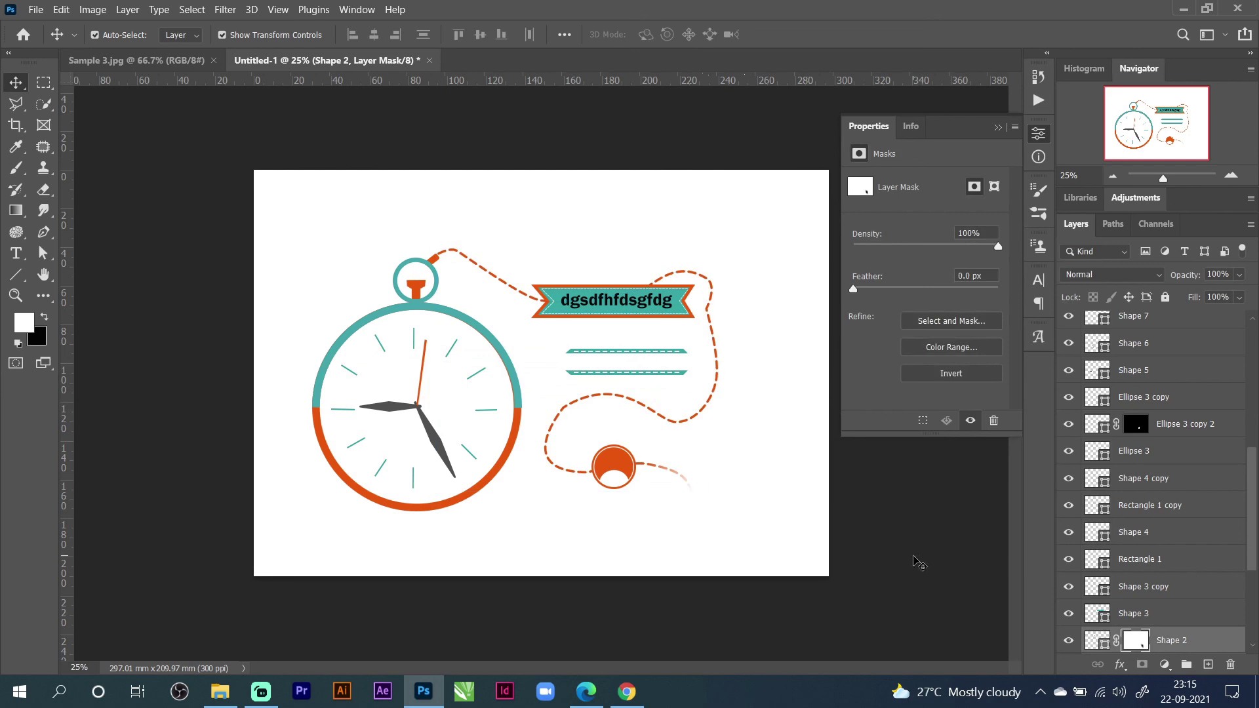
pyautogui.click(917, 562)
pyautogui.scroll(-5, 1165, 525)
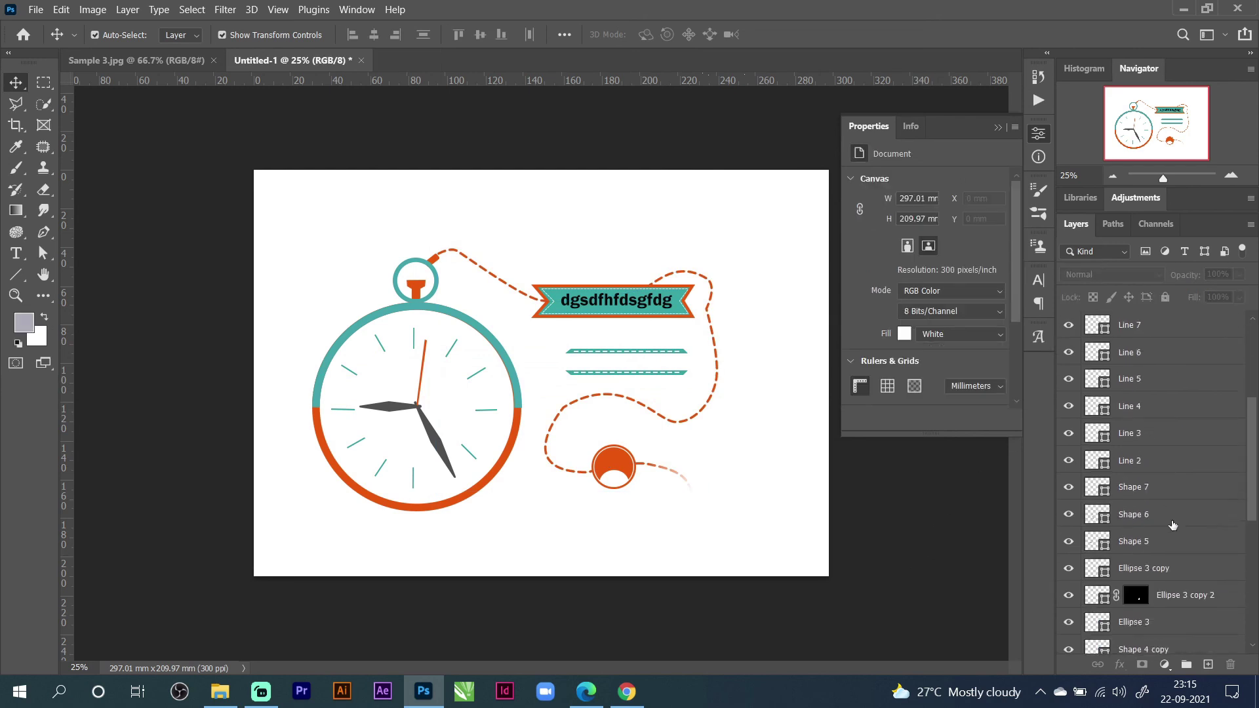
pyautogui.click(1173, 536)
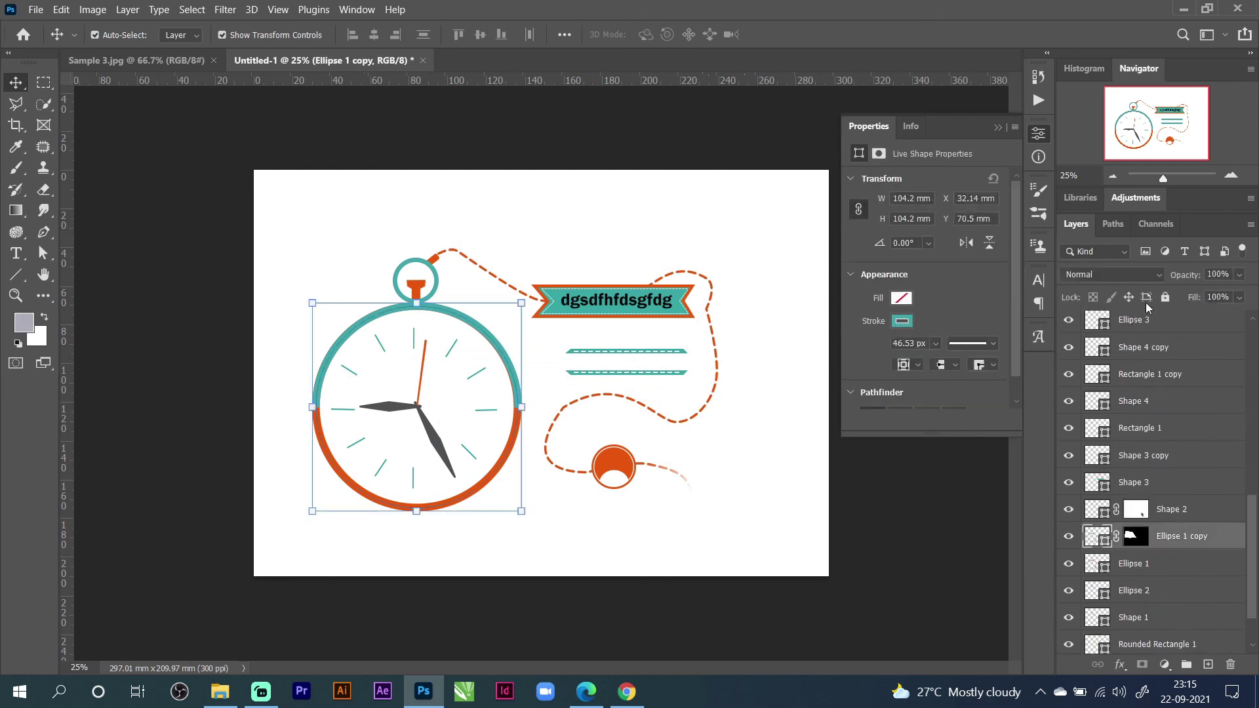
pyautogui.click(1165, 297)
pyautogui.click(1165, 298)
pyautogui.click(797, 518)
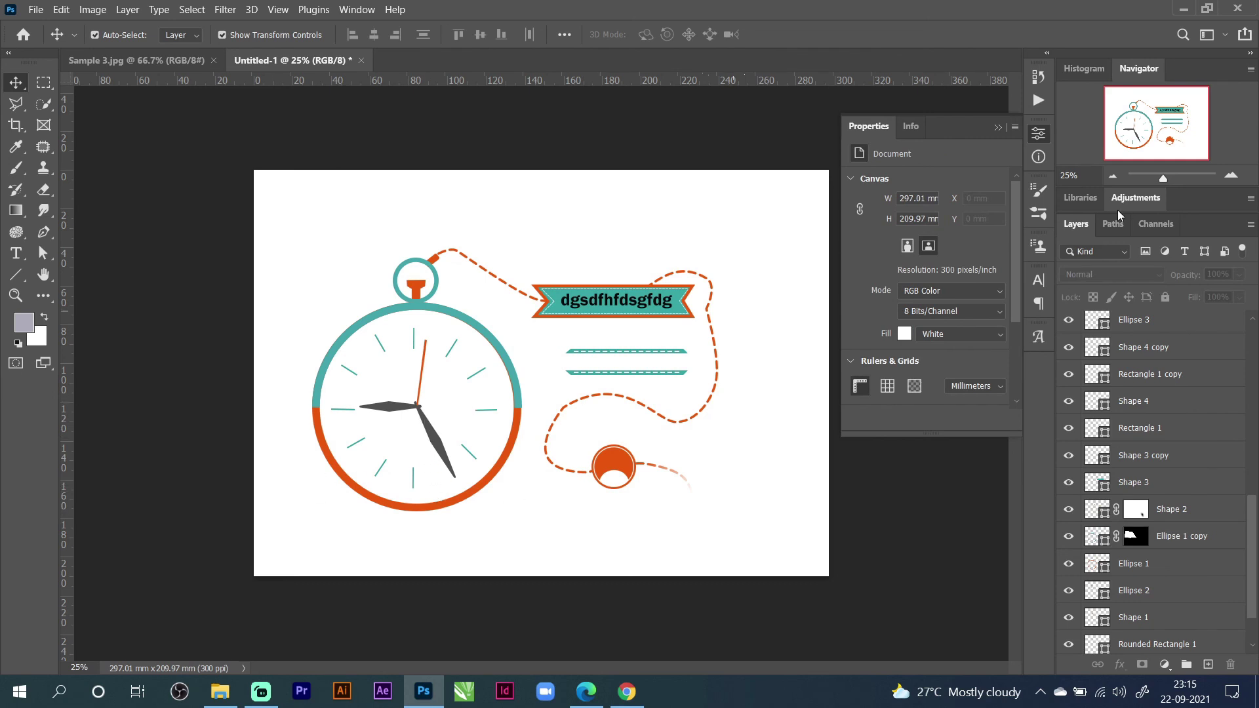
# Move the orange second hand layer Shape 7 below the grey hand layers Shape 6 and Shape 5, and clear the selection.
pyautogui.click(1230, 175)
pyautogui.click(1230, 175)
pyautogui.click(1230, 175)
pyautogui.click(1229, 175)
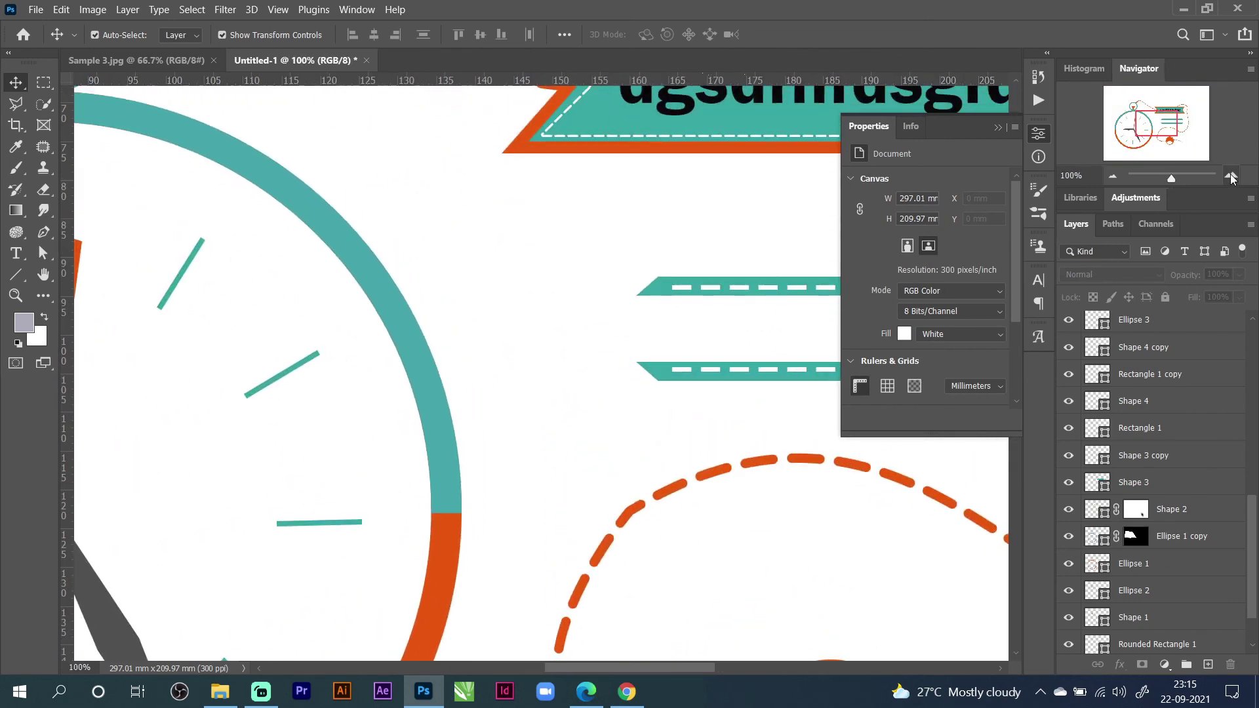
pyautogui.moveTo(1123, 137); pyautogui.dragTo(1122, 132)
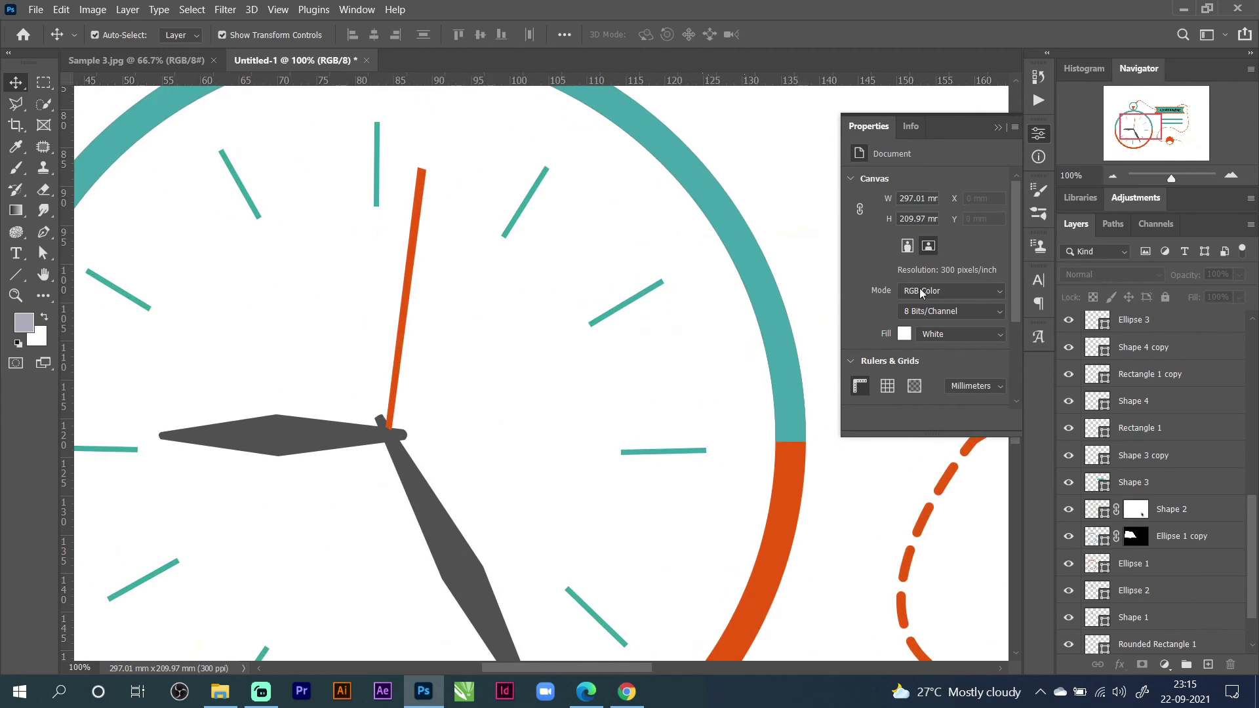
pyautogui.click(411, 269)
pyautogui.moveTo(1097, 324); pyautogui.dragTo(1101, 397)
pyautogui.click(435, 450)
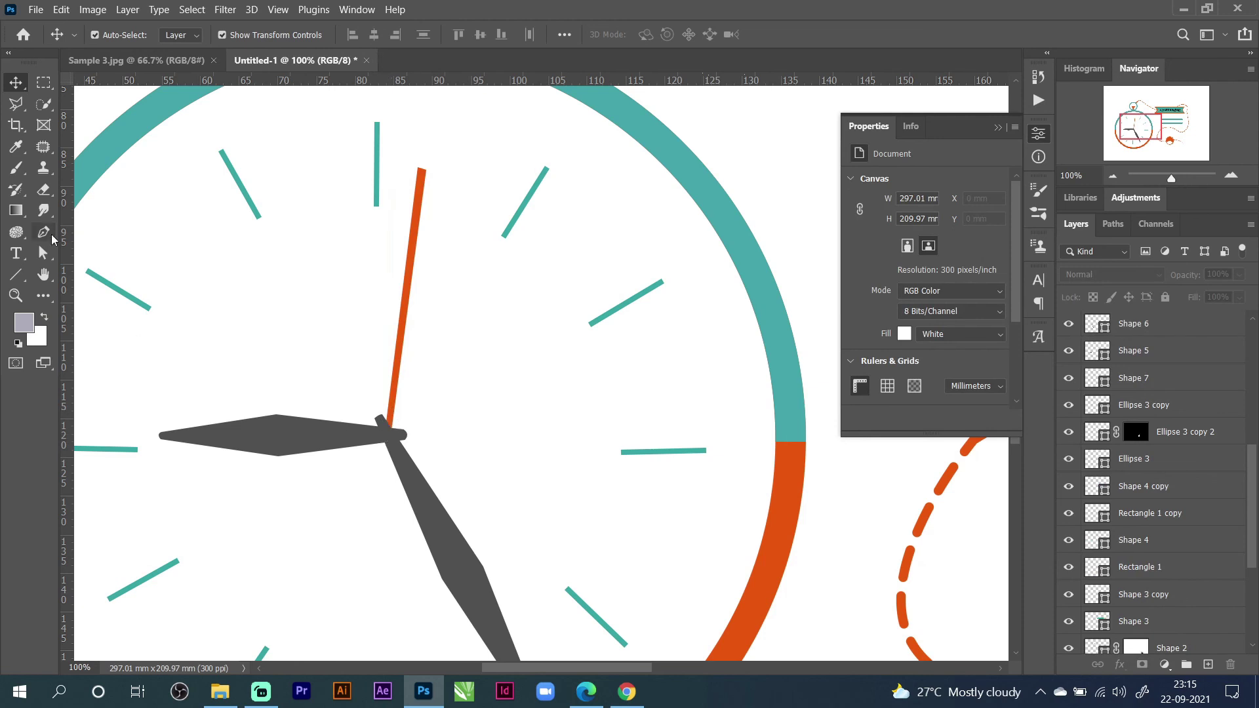
# Draw a small circle about 1.19 mm across with the Ellipse tool on the pivot where the clock hands meet.
pyautogui.click(18, 276)
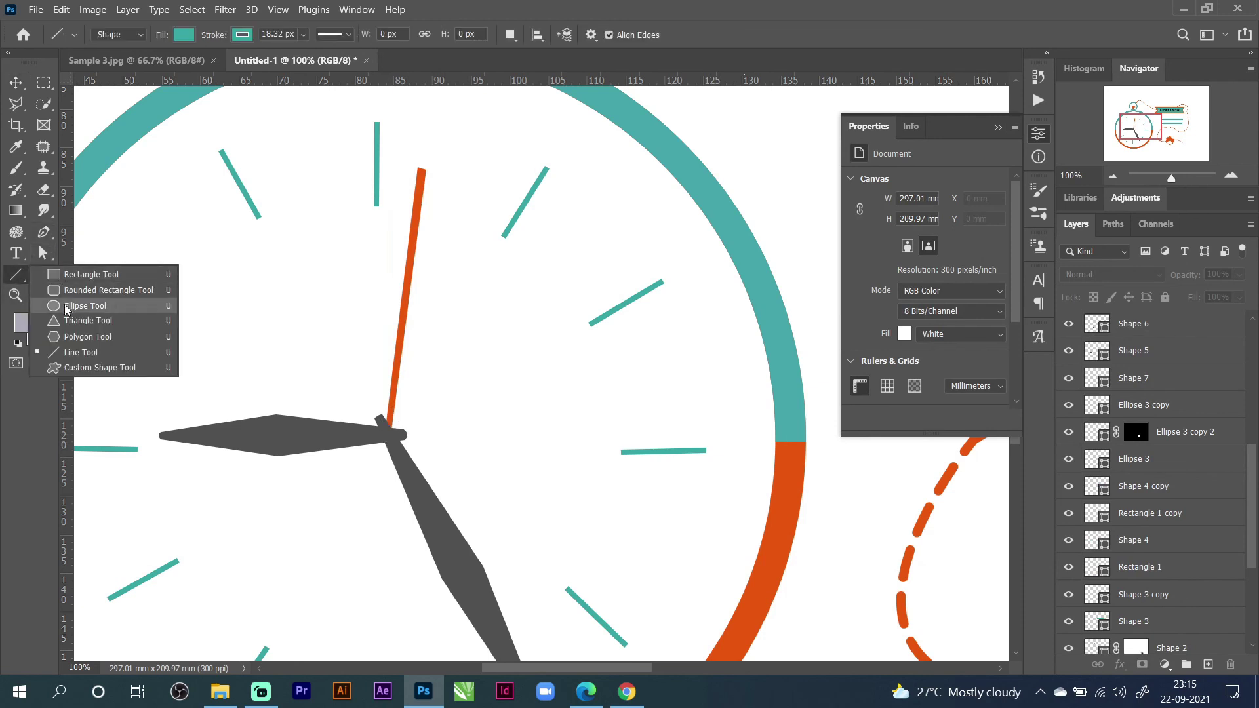
pyautogui.click(122, 311)
pyautogui.click(1231, 175)
pyautogui.click(1231, 175)
pyautogui.click(1231, 175)
pyautogui.moveTo(371, 481); pyautogui.dragTo(830, 206)
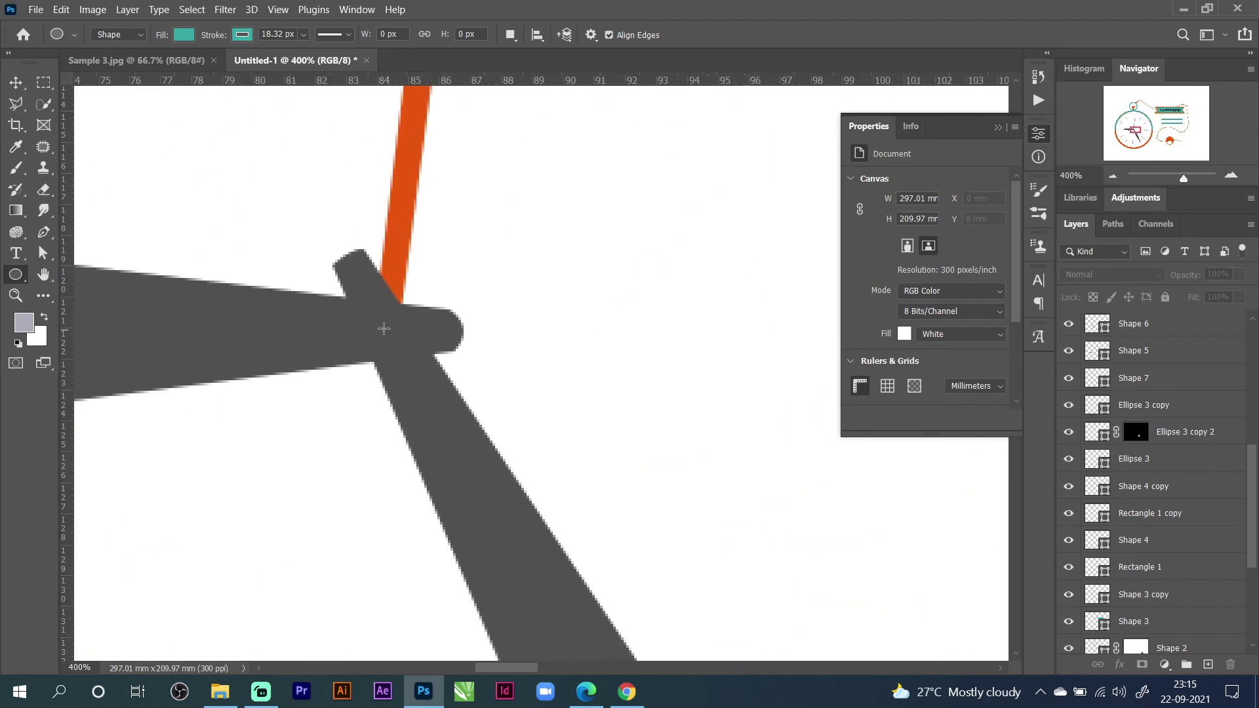
pyautogui.moveTo(369, 321); pyautogui.dragTo(405, 354)
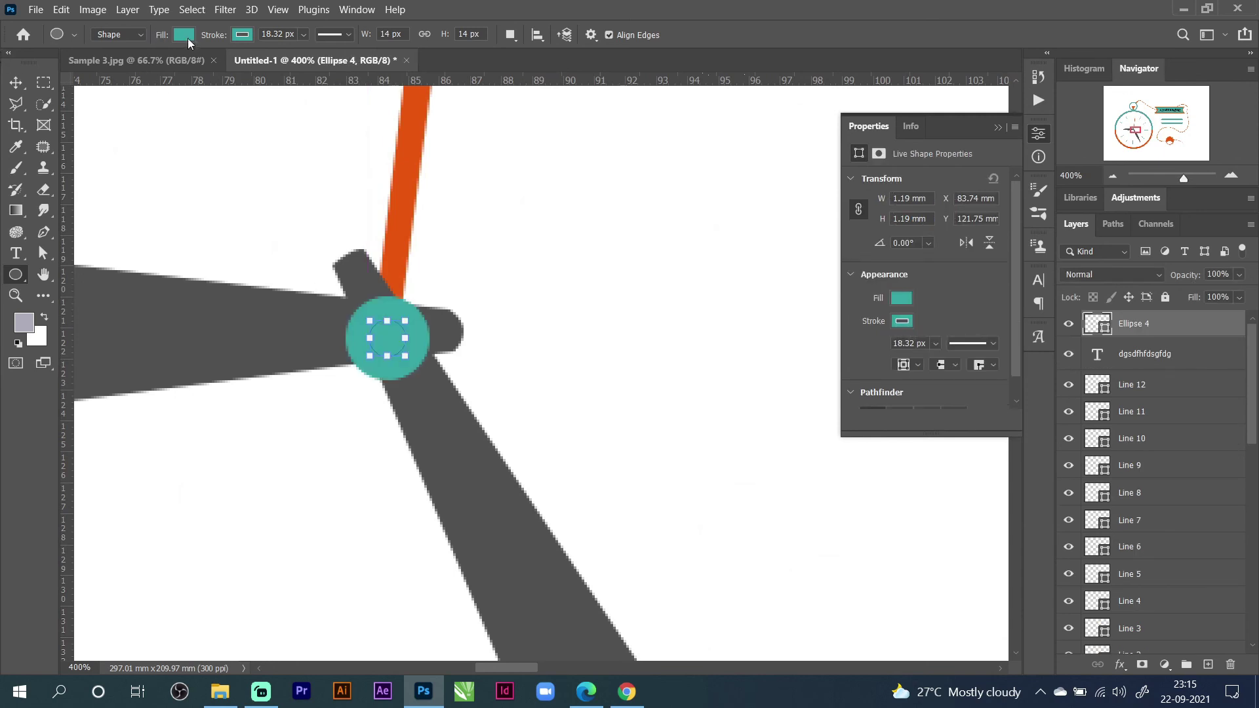
# Remove the small pivot circle's stroke and fill it with a light grey from the Grayscale swatches.
pyautogui.click(252, 37)
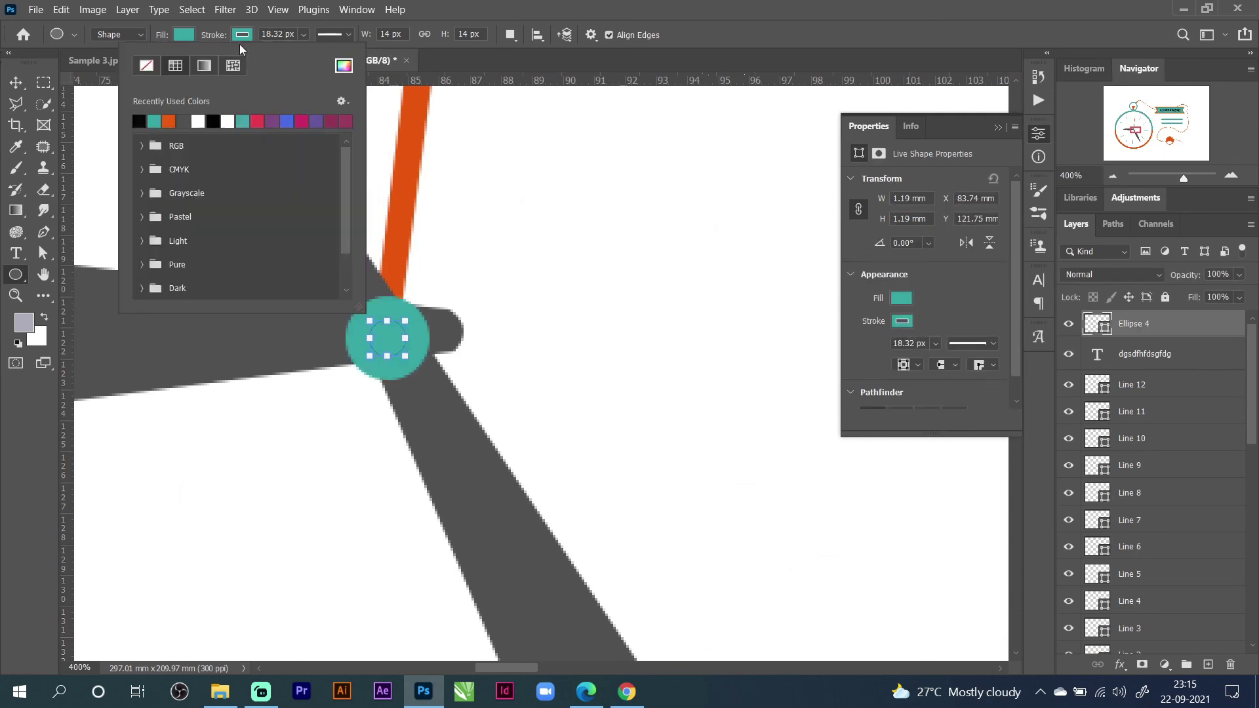
pyautogui.click(146, 65)
pyautogui.click(184, 36)
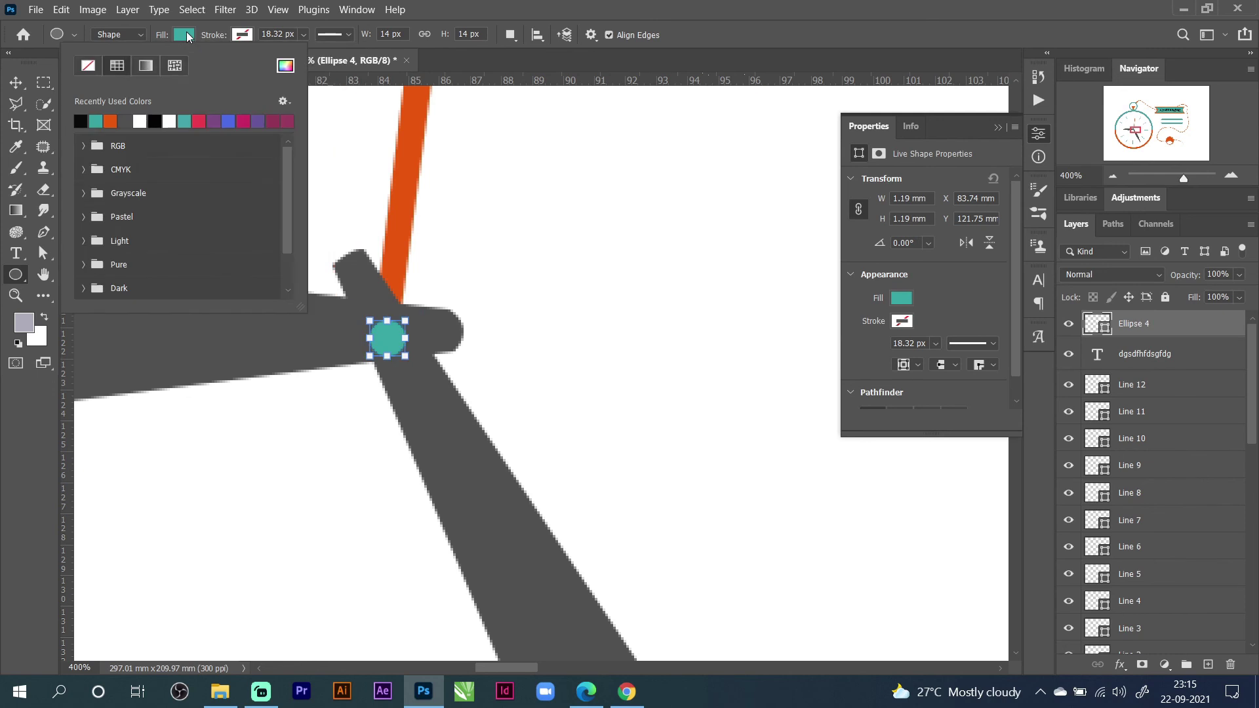
pyautogui.click(96, 197)
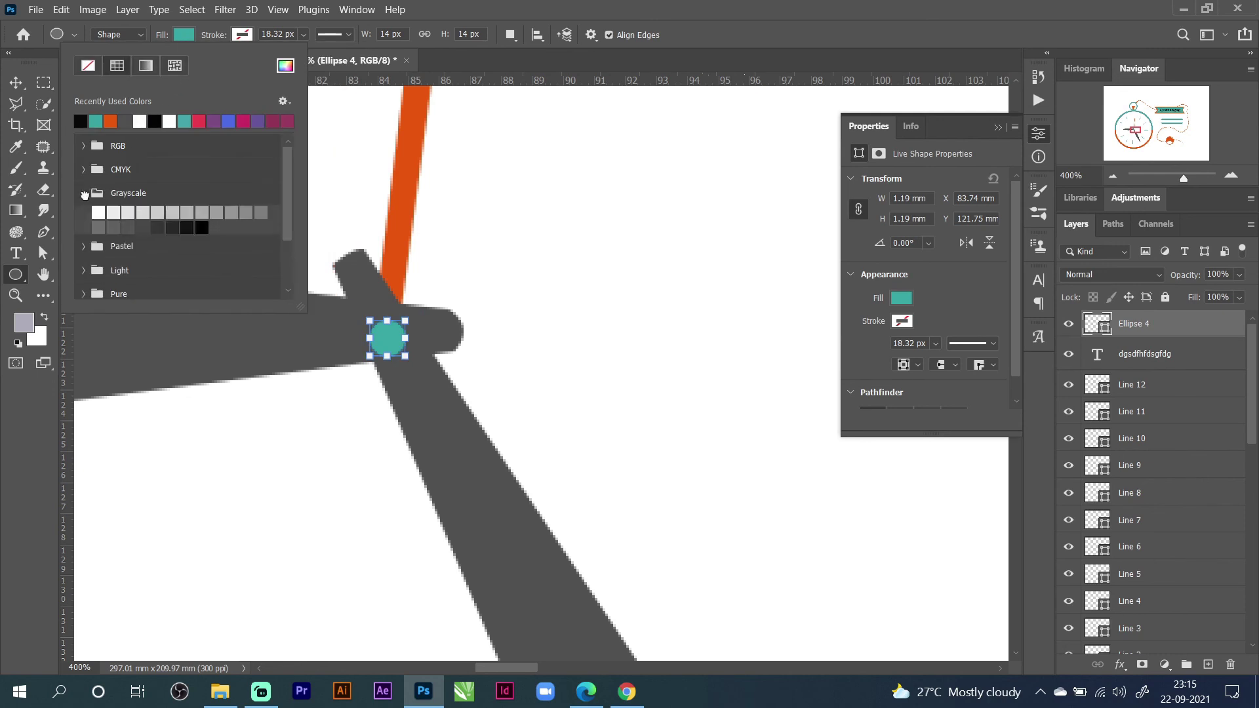
pyautogui.click(157, 211)
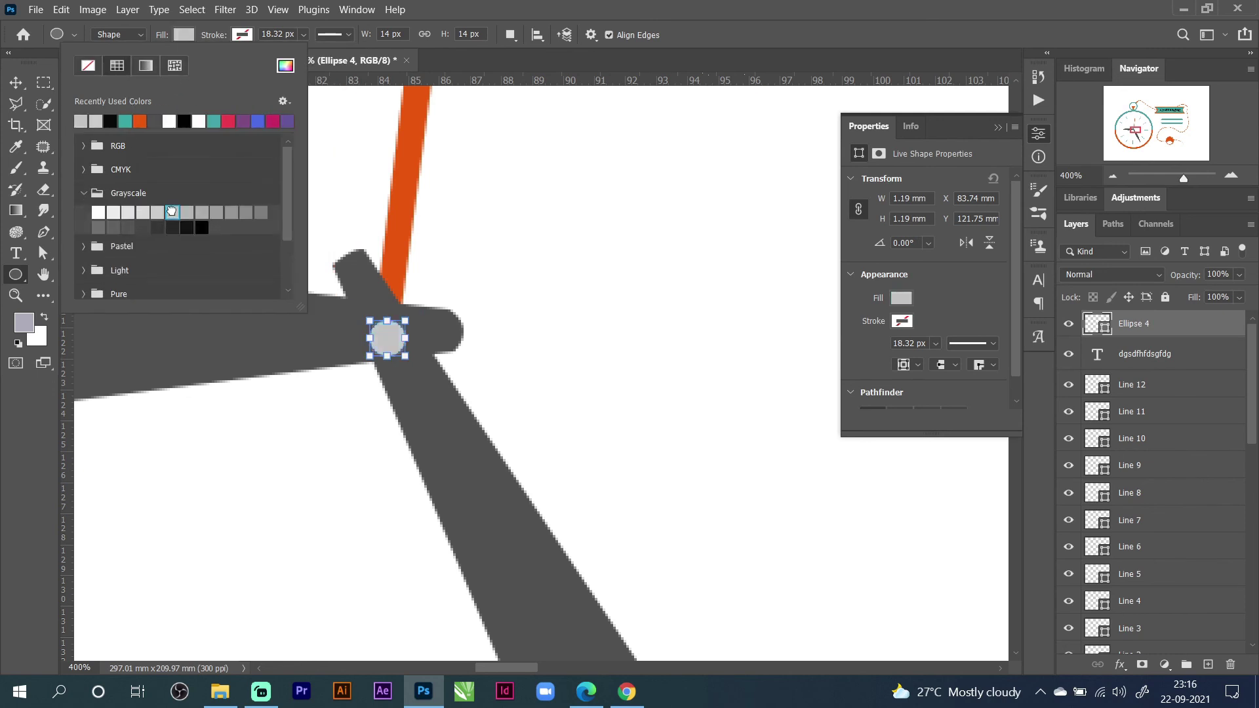
# Nudge the grey circle onto the centre of the clock hands' joint and deselect it.
pyautogui.press('v')
pyautogui.moveTo(389, 338); pyautogui.dragTo(388, 331)
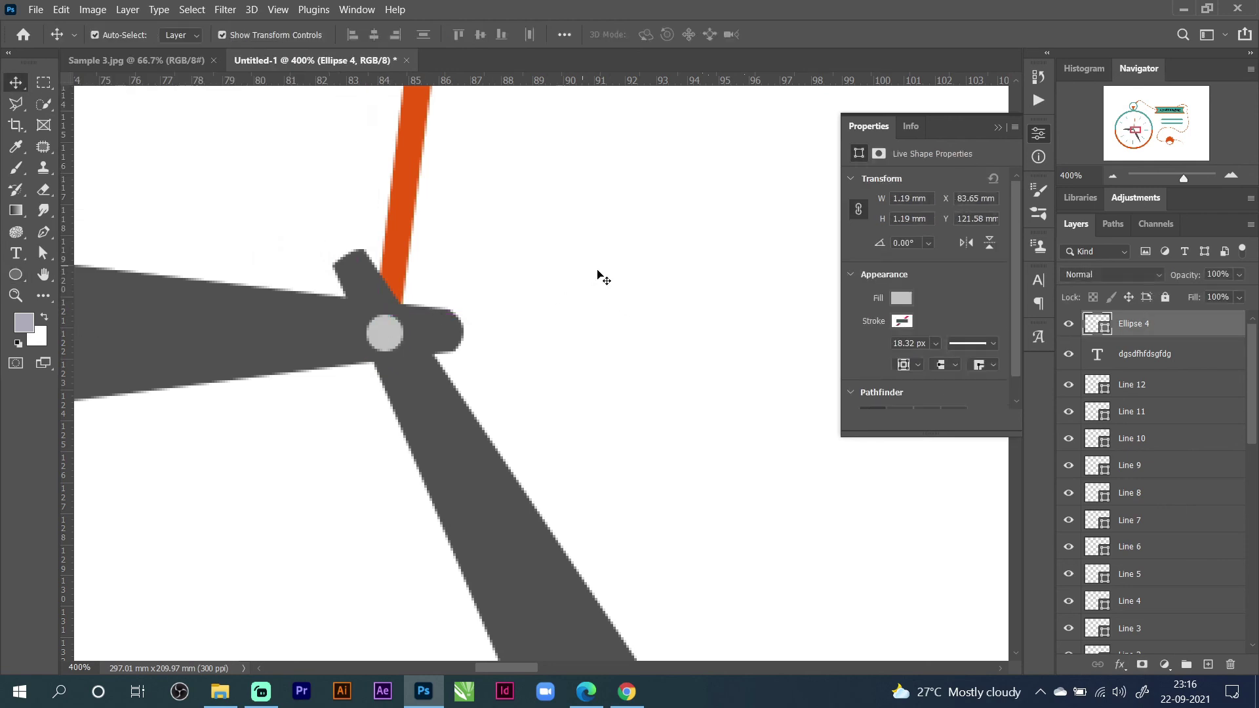
pyautogui.click(598, 276)
pyautogui.click(1113, 177)
pyautogui.click(1113, 177)
pyautogui.click(1113, 177)
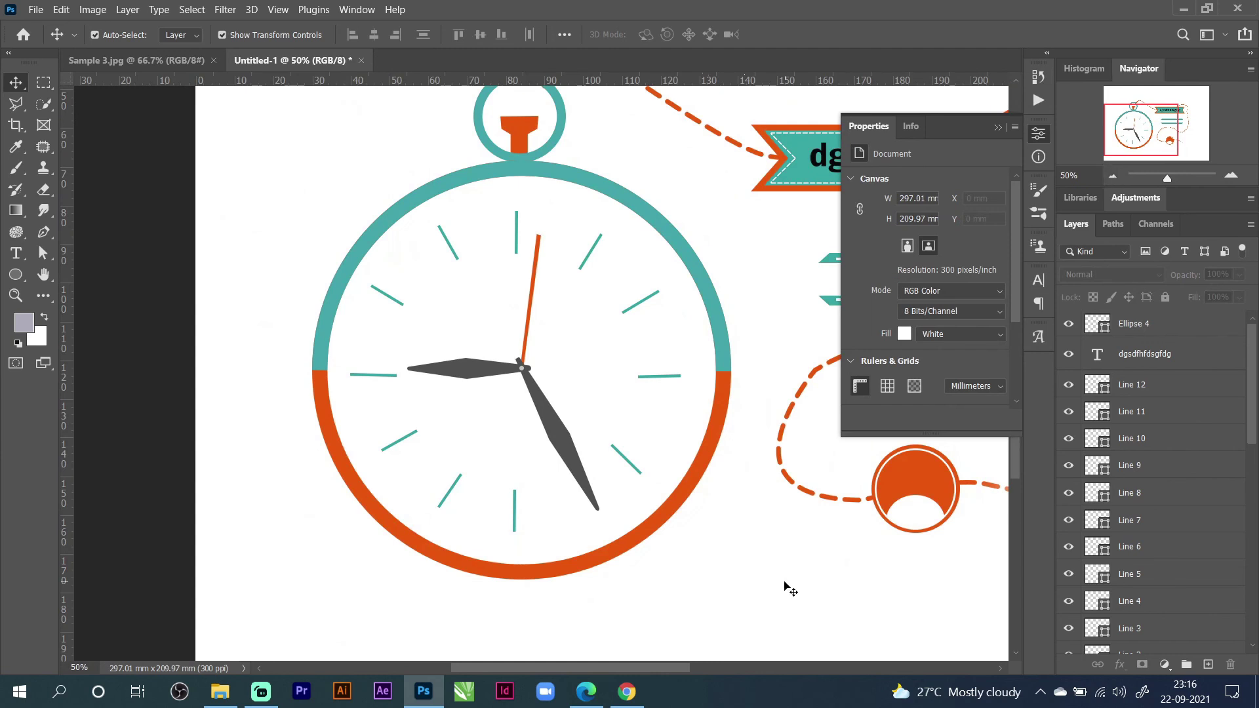
pyautogui.hotkey('ctrl', '0')
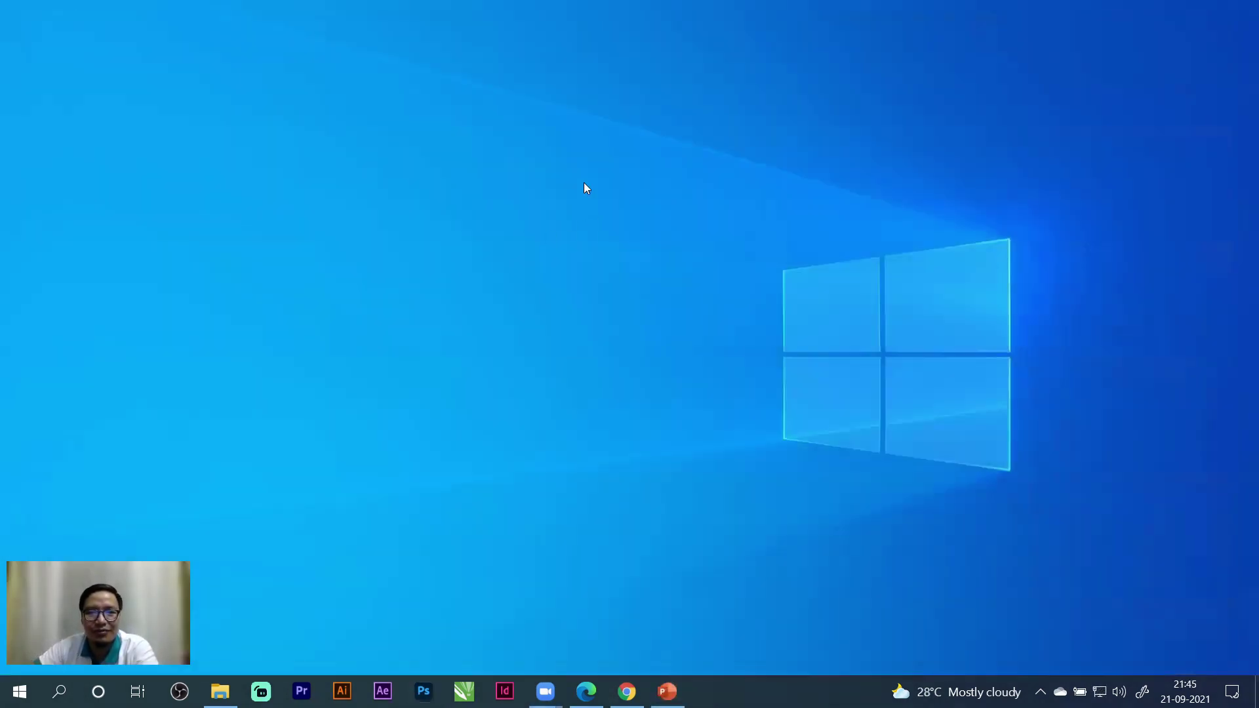
pyautogui.rightClick(581, 185)
pyautogui.click(655, 234)
pyautogui.rightClick(616, 182)
pyautogui.click(649, 230)
pyautogui.rightClick(617, 181)
pyautogui.click(658, 231)
pyautogui.rightClick(636, 211)
pyautogui.click(684, 260)
pyautogui.rightClick(652, 209)
pyautogui.click(675, 259)
pyautogui.rightClick(660, 209)
pyautogui.click(688, 259)
pyautogui.rightClick(665, 199)
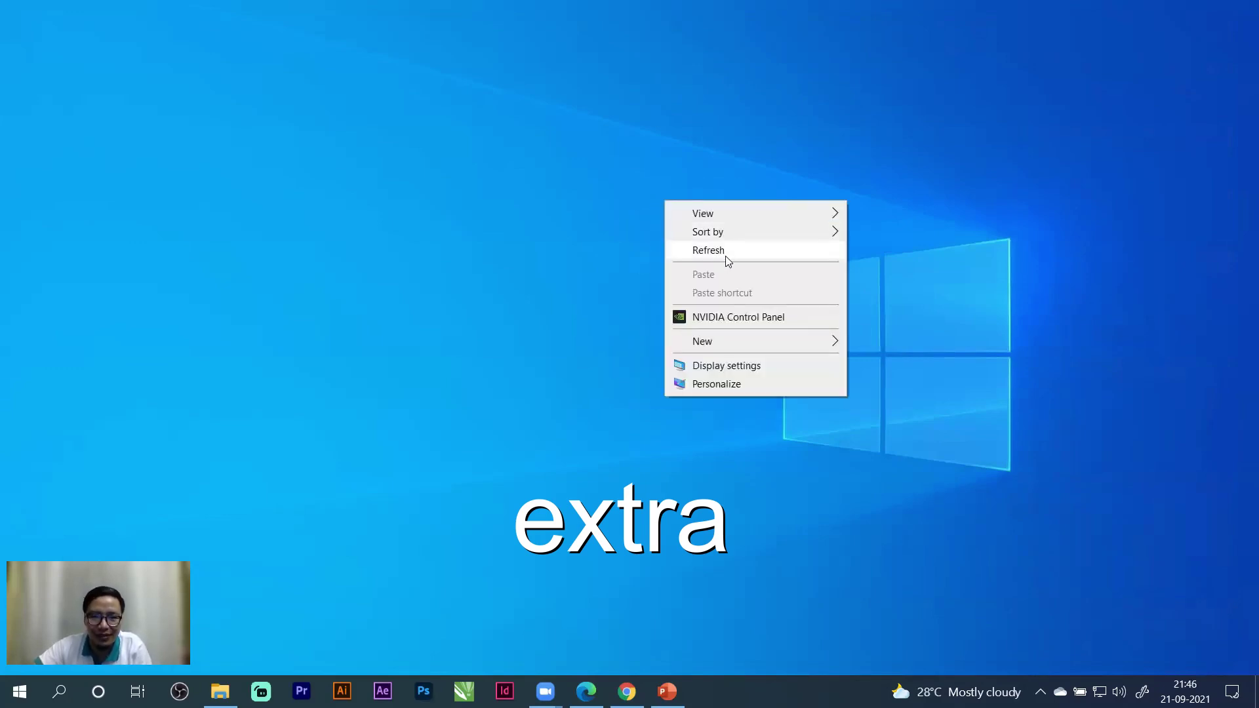
pyautogui.click(726, 259)
pyautogui.rightClick(636, 174)
pyautogui.click(694, 224)
pyautogui.rightClick(646, 169)
pyautogui.click(686, 215)
pyautogui.rightClick(666, 186)
pyautogui.click(708, 227)
pyautogui.rightClick(618, 150)
pyautogui.click(668, 200)
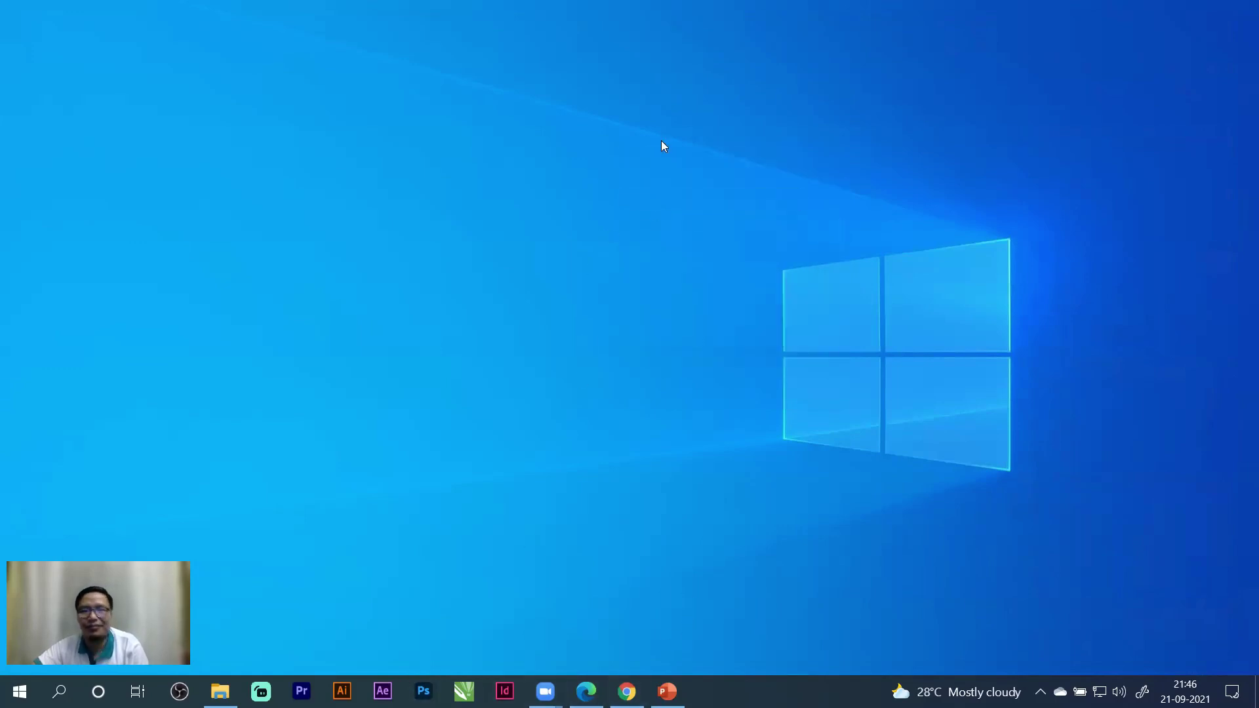
pyautogui.rightClick(312, 6)
pyautogui.click(348, 49)
pyautogui.rightClick(328, 28)
pyautogui.click(374, 77)
pyautogui.rightClick(343, 17)
pyautogui.click(388, 66)
pyautogui.rightClick(354, 20)
pyautogui.click(397, 70)
pyautogui.rightClick(347, 32)
pyautogui.click(384, 78)
pyautogui.rightClick(360, 44)
pyautogui.click(406, 92)
pyautogui.rightClick(380, 51)
pyautogui.click(439, 103)
pyautogui.rightClick(399, 47)
pyautogui.click(459, 99)
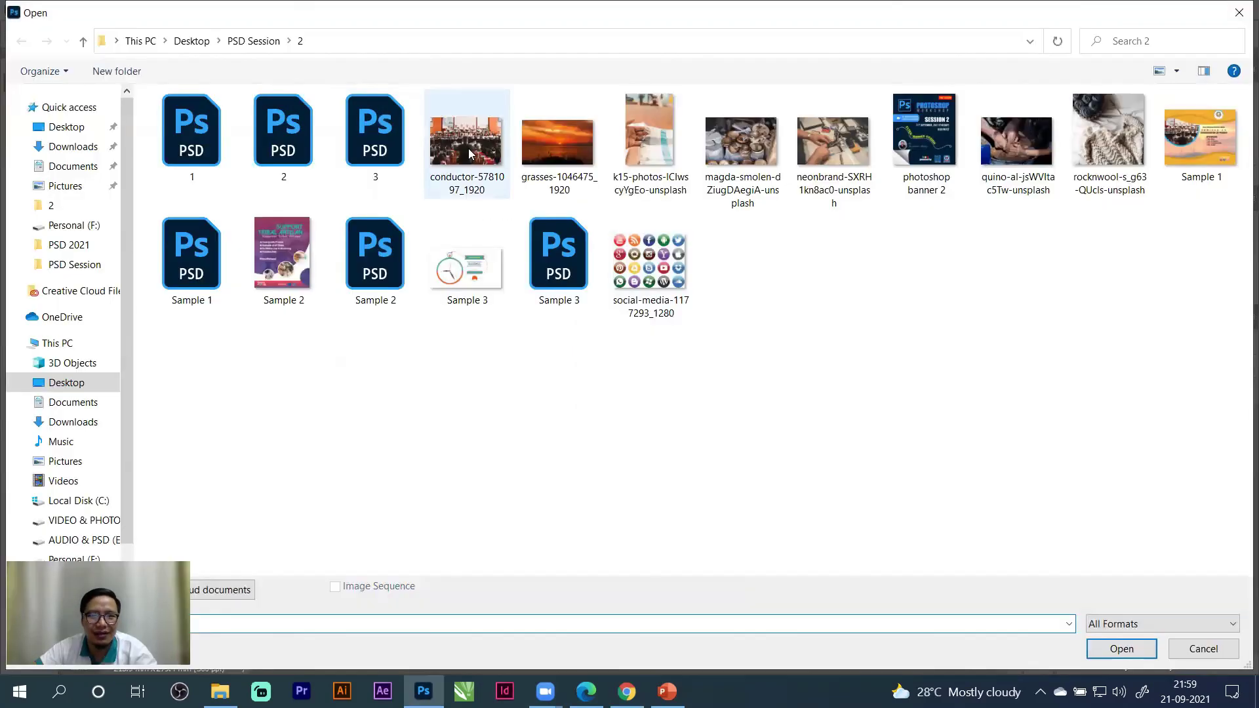
# Open the photo conductor-5781097_1920 and try to copy its locked background into the Untitled-1 document.
pyautogui.doubleClick(469, 154)
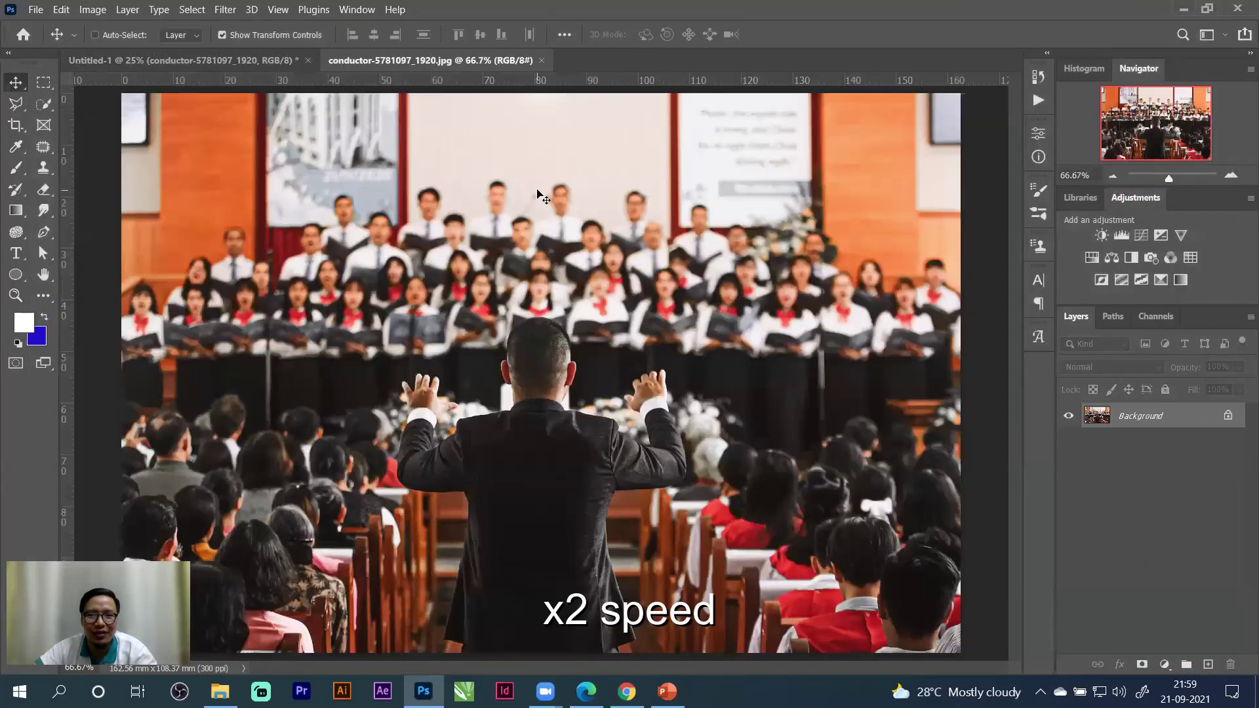
pyautogui.hotkey('ctrl', 'c')
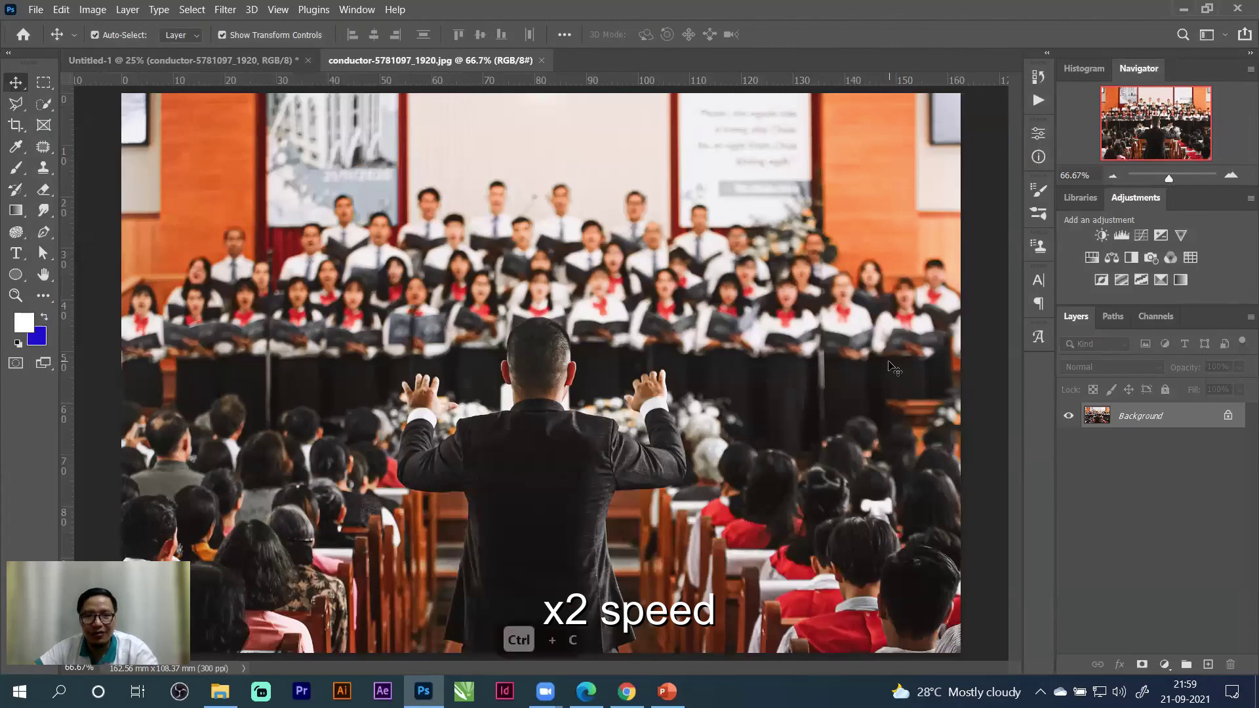
pyautogui.click(99, 63)
pyautogui.hotkey('ctrl', 'v')
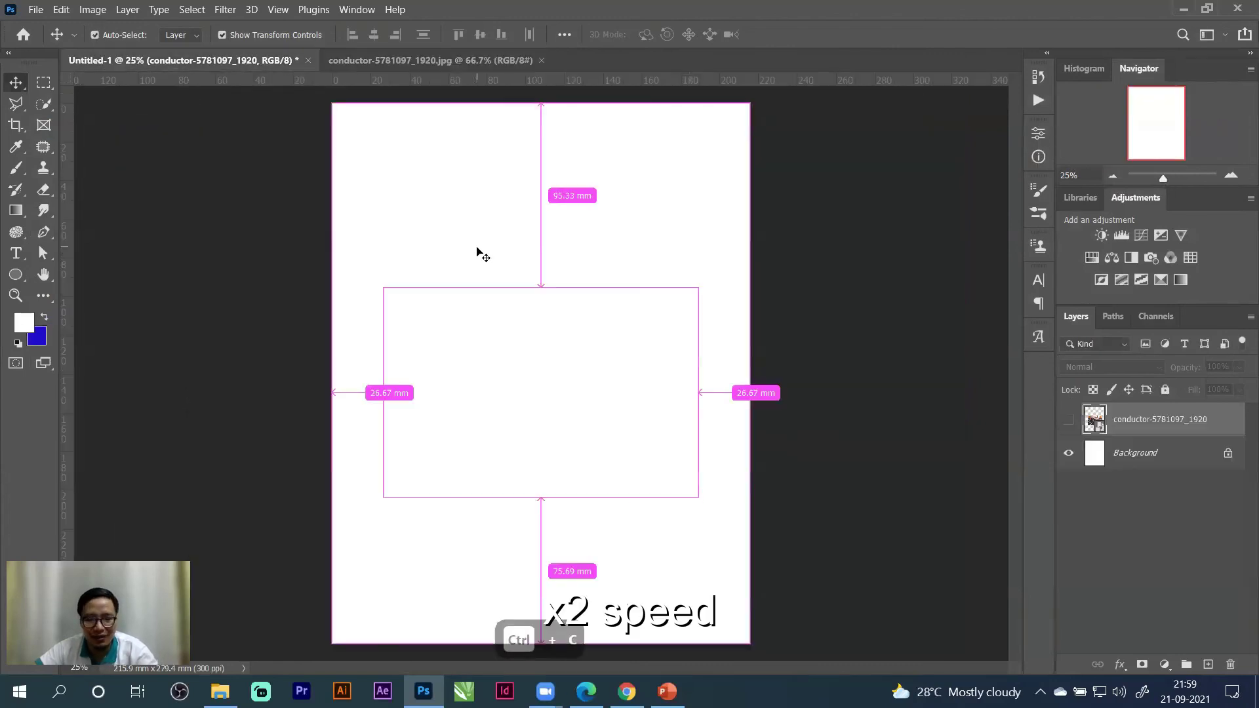
pyautogui.hotkey('ctrl', 'v')
# Unlock the conductor photo's Background layer, select the whole image and copy it.
pyautogui.click(430, 61)
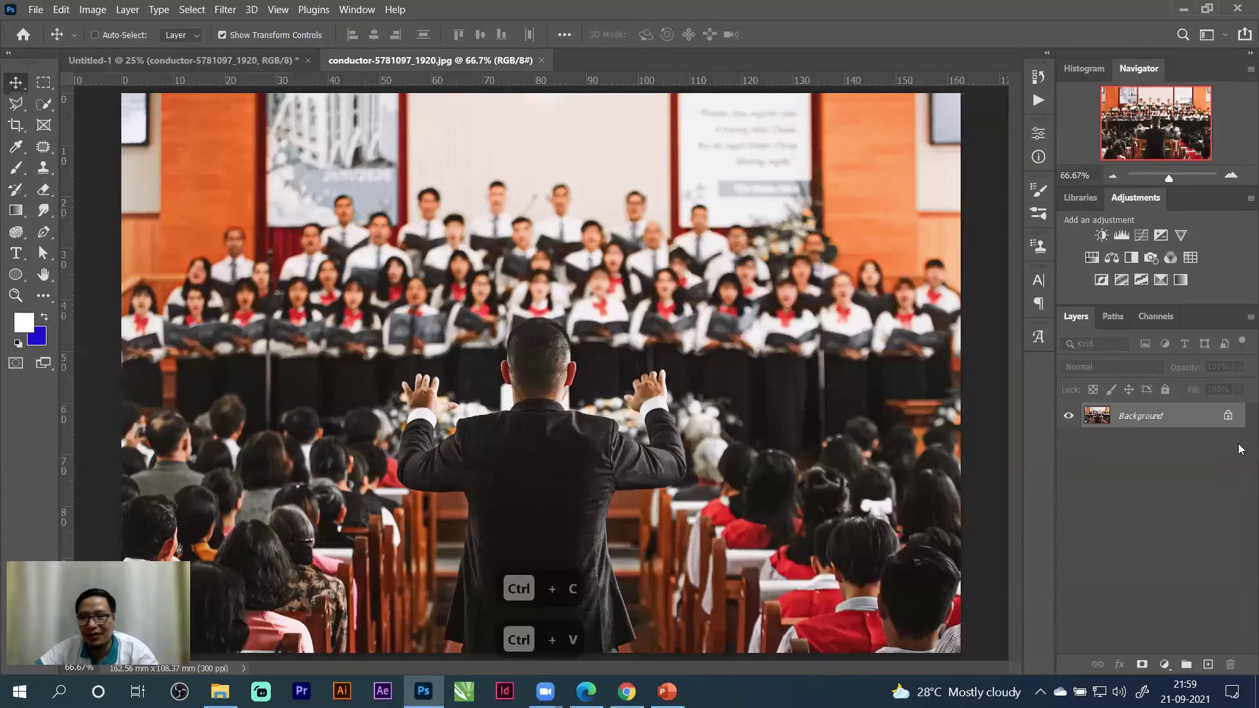
pyautogui.click(1222, 418)
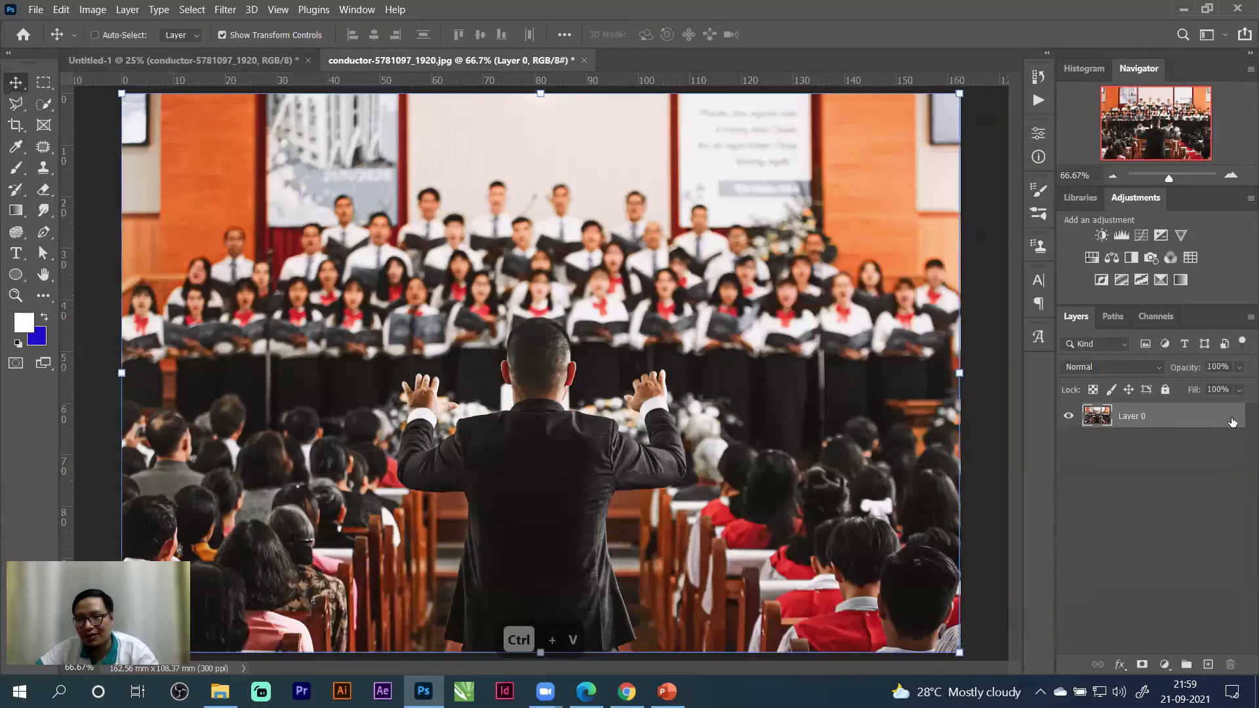
pyautogui.hotkey('ctrl', 'a')
pyautogui.hotkey('ctrl', 'c')
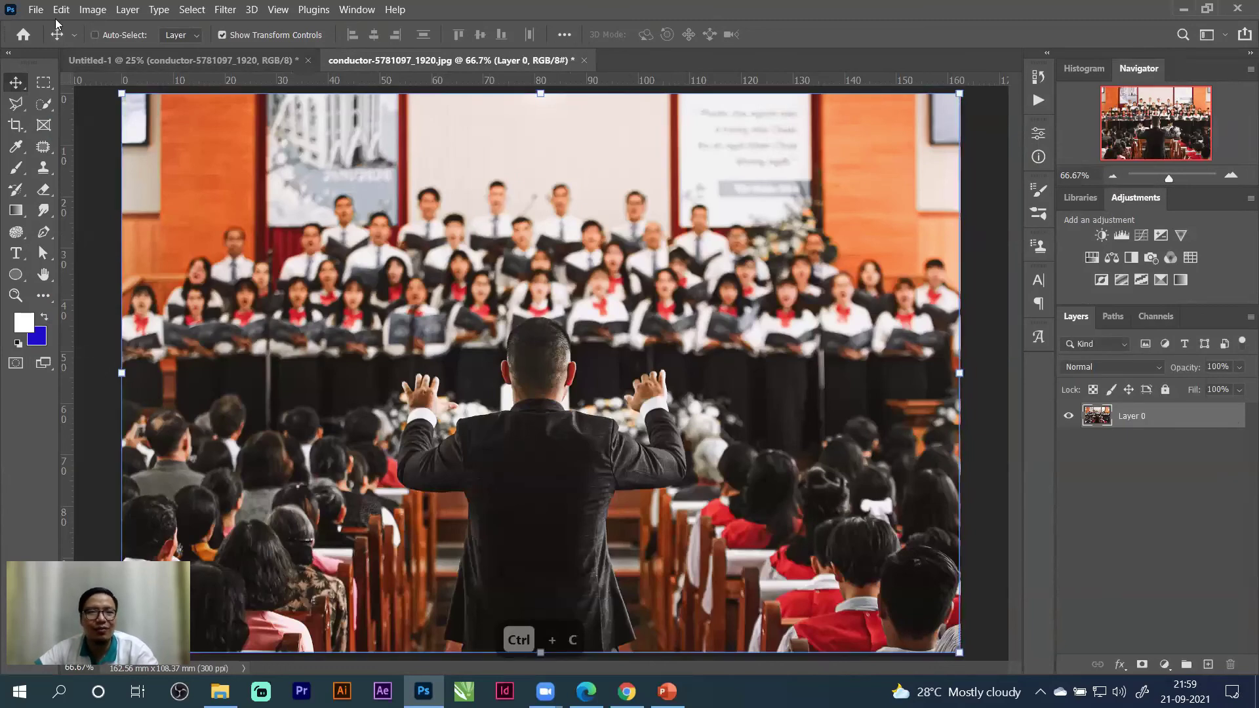
# Paste the copied choir photo into Untitled-1 and move it slightly higher on the page.
pyautogui.click(164, 60)
pyautogui.hotkey('ctrl', 'v')
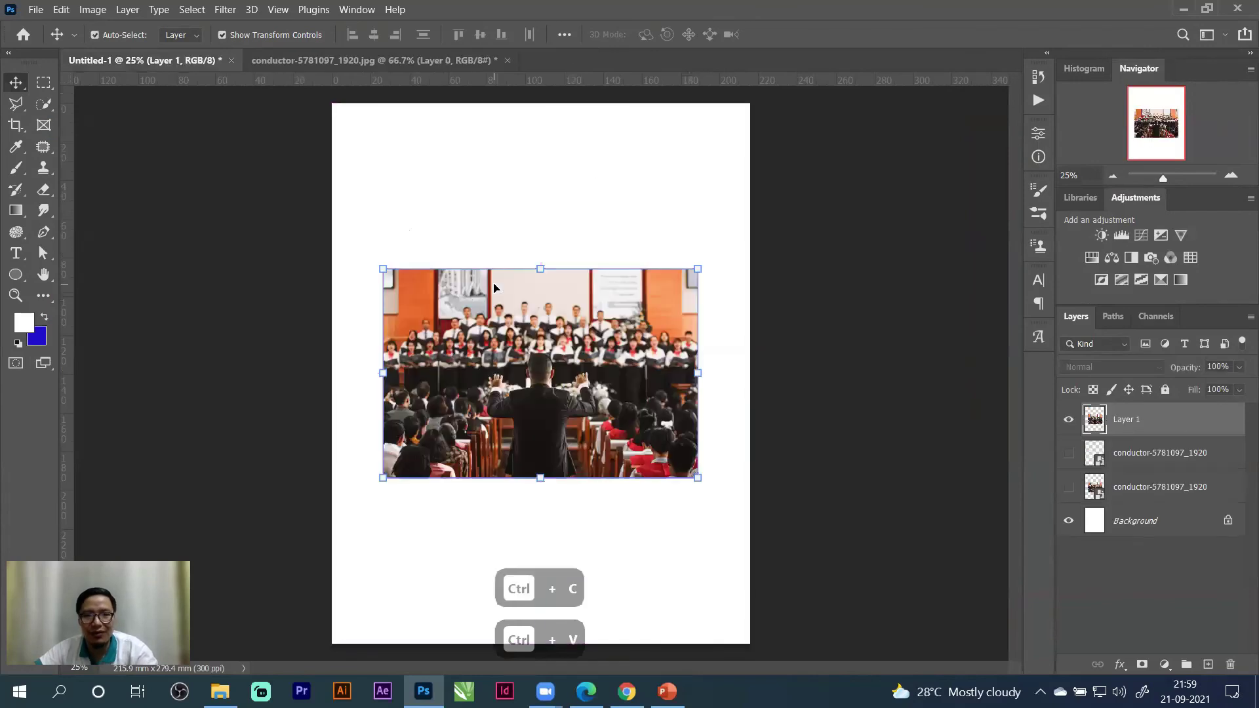
pyautogui.moveTo(585, 315); pyautogui.dragTo(585, 272)
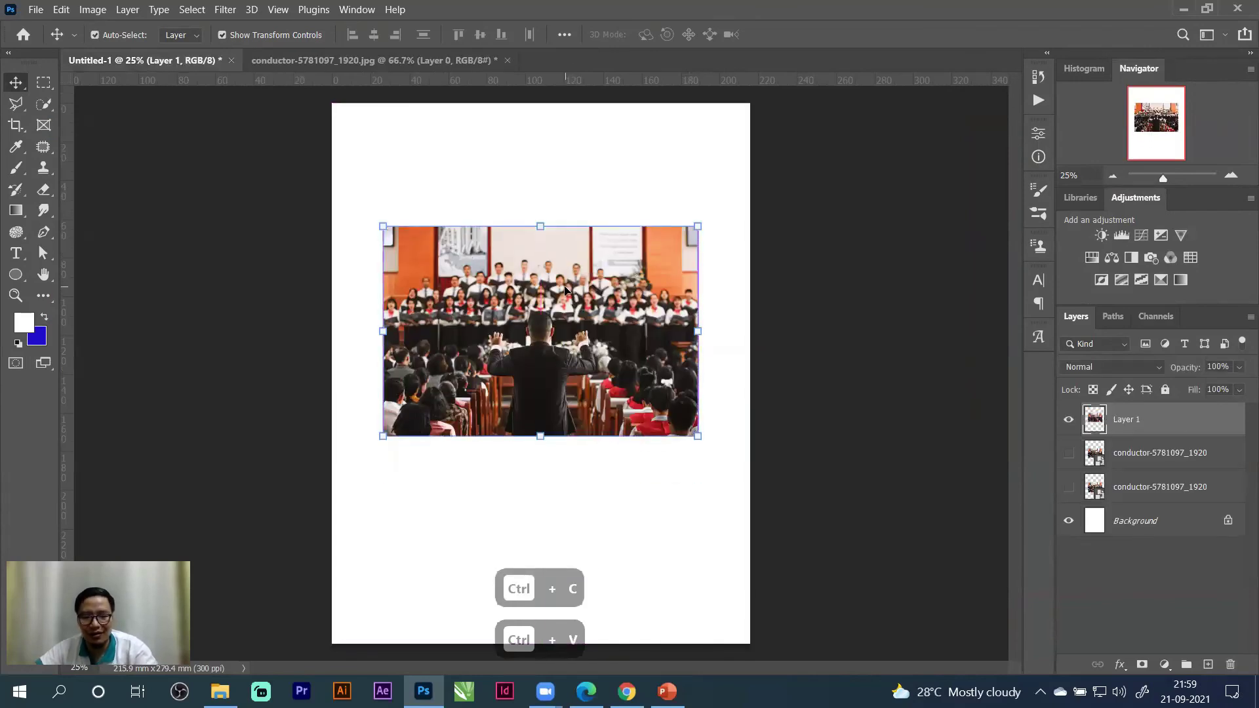
# Close the conductor-5781097_1920.jpg document without saving its changes.
pyautogui.click(294, 59)
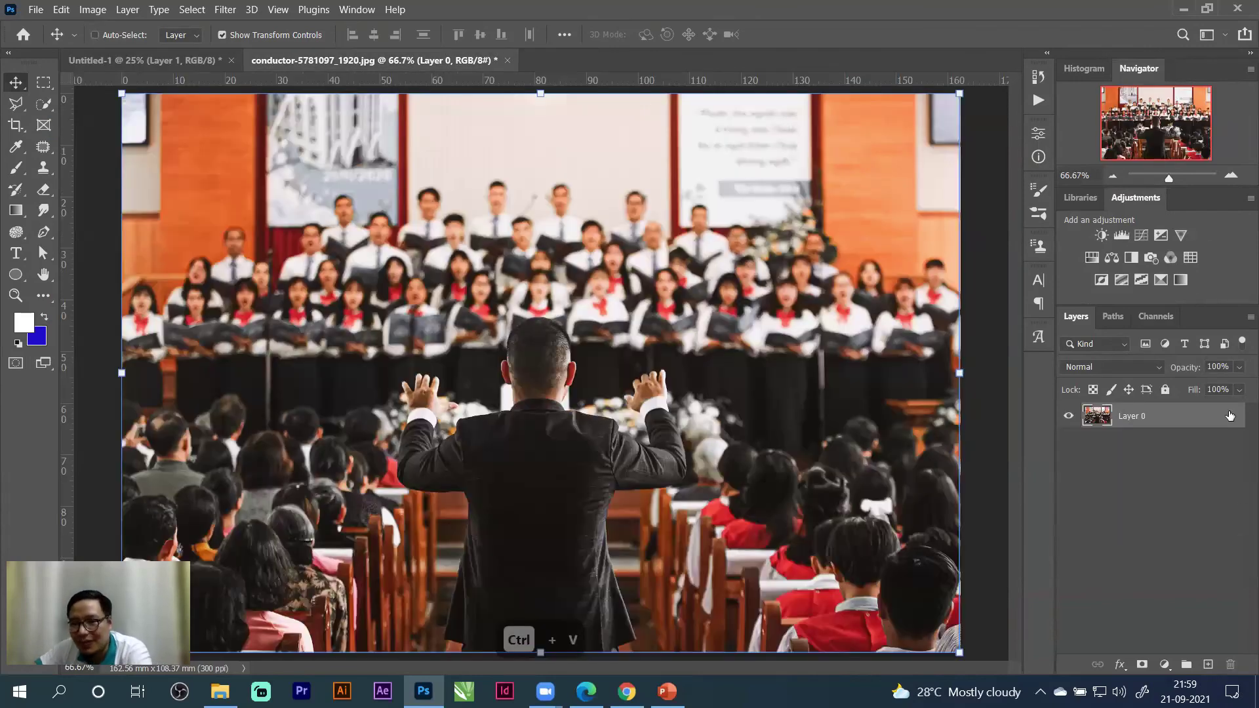
pyautogui.click(507, 60)
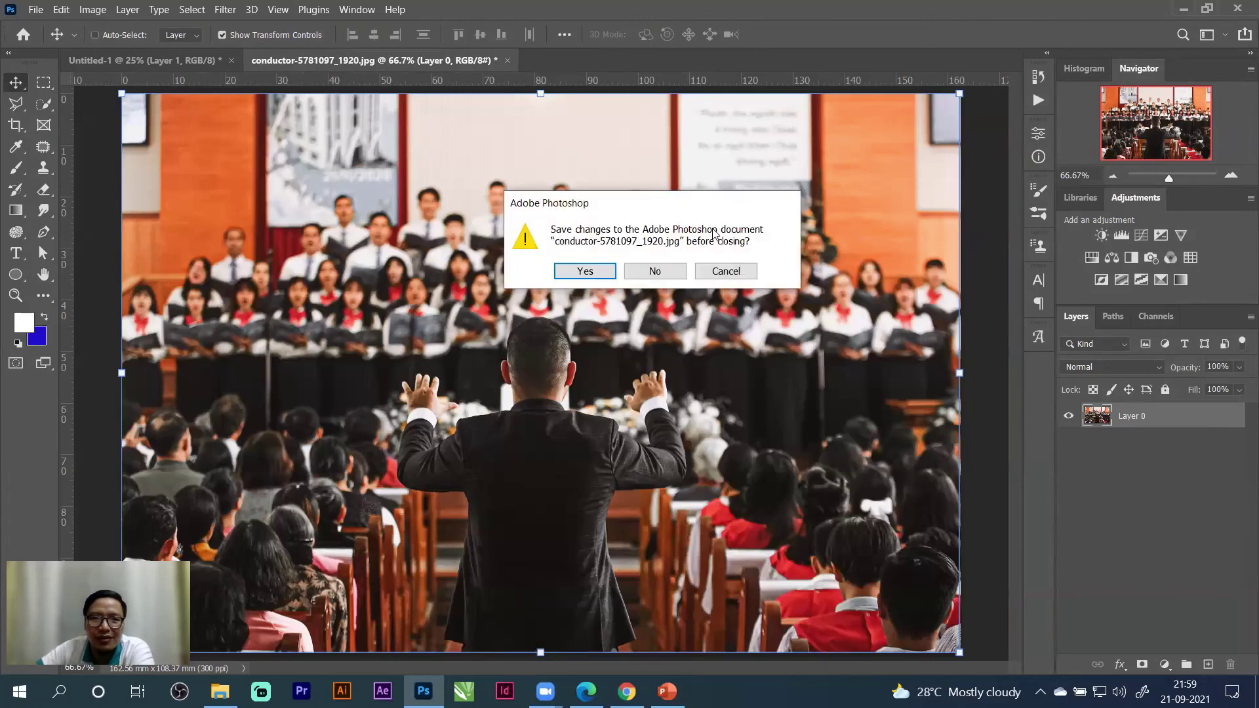
pyautogui.click(657, 271)
# Open the photo neonbrand-SXRH1kn8ac0-unsplash and unlock its Background layer.
pyautogui.click(35, 9)
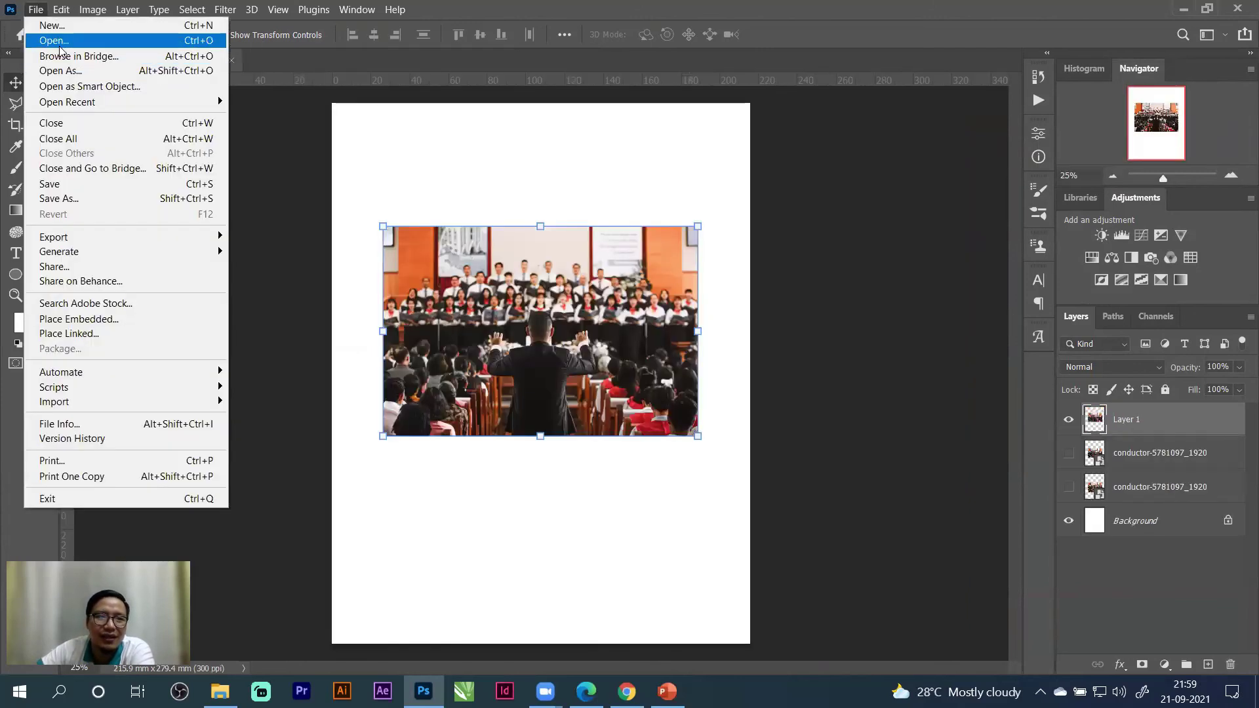
pyautogui.click(59, 46)
pyautogui.doubleClick(822, 158)
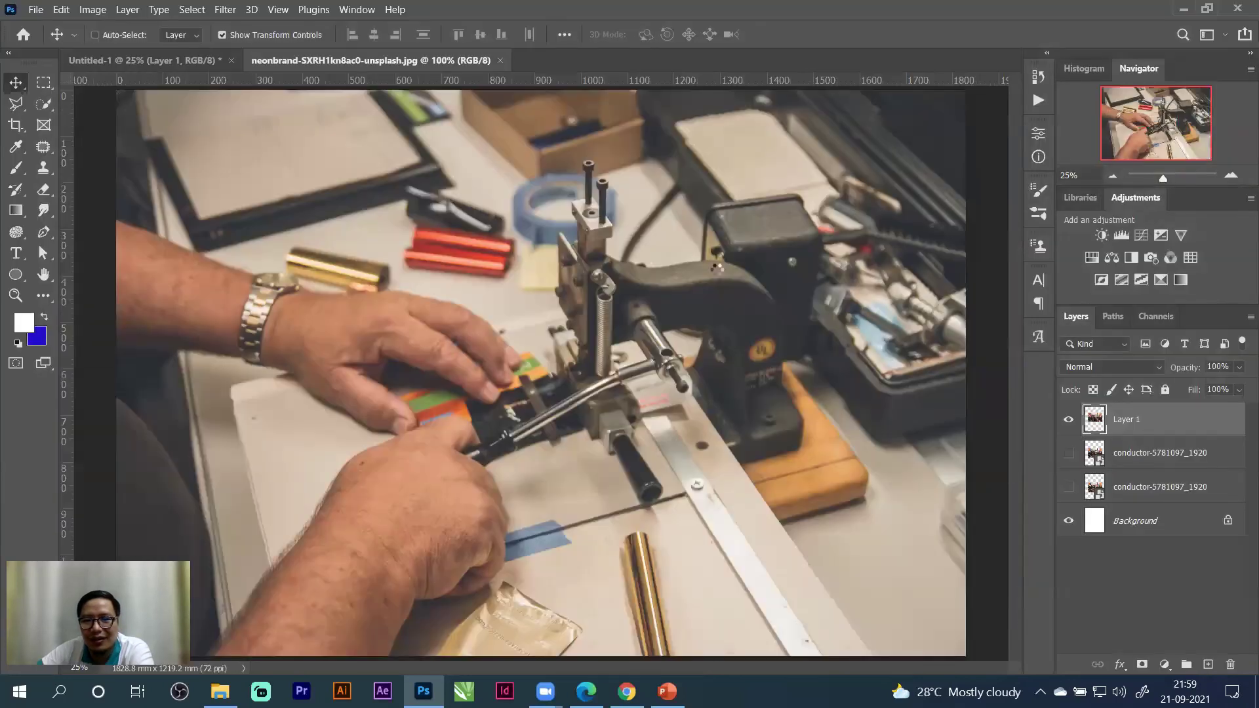
pyautogui.click(1227, 417)
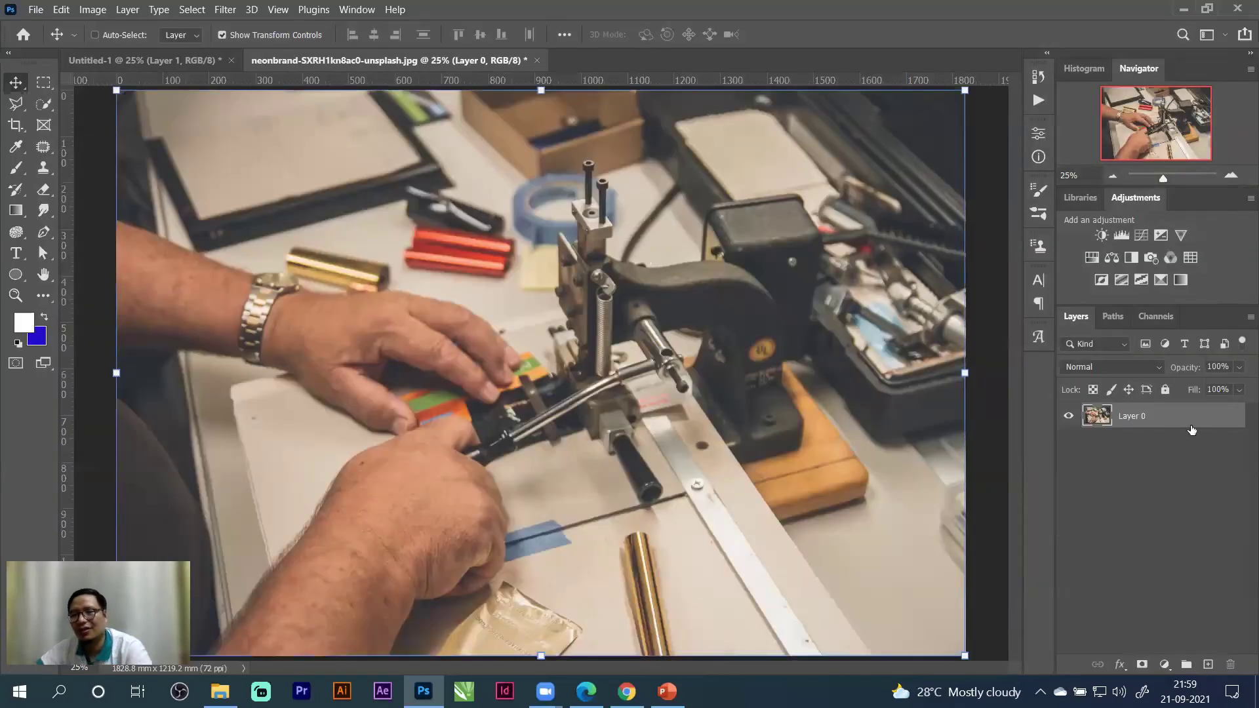
# Try to copy the workbench photo layer, deselect it and close the neonbrand document without saving its changes.
pyautogui.press('ctrl')
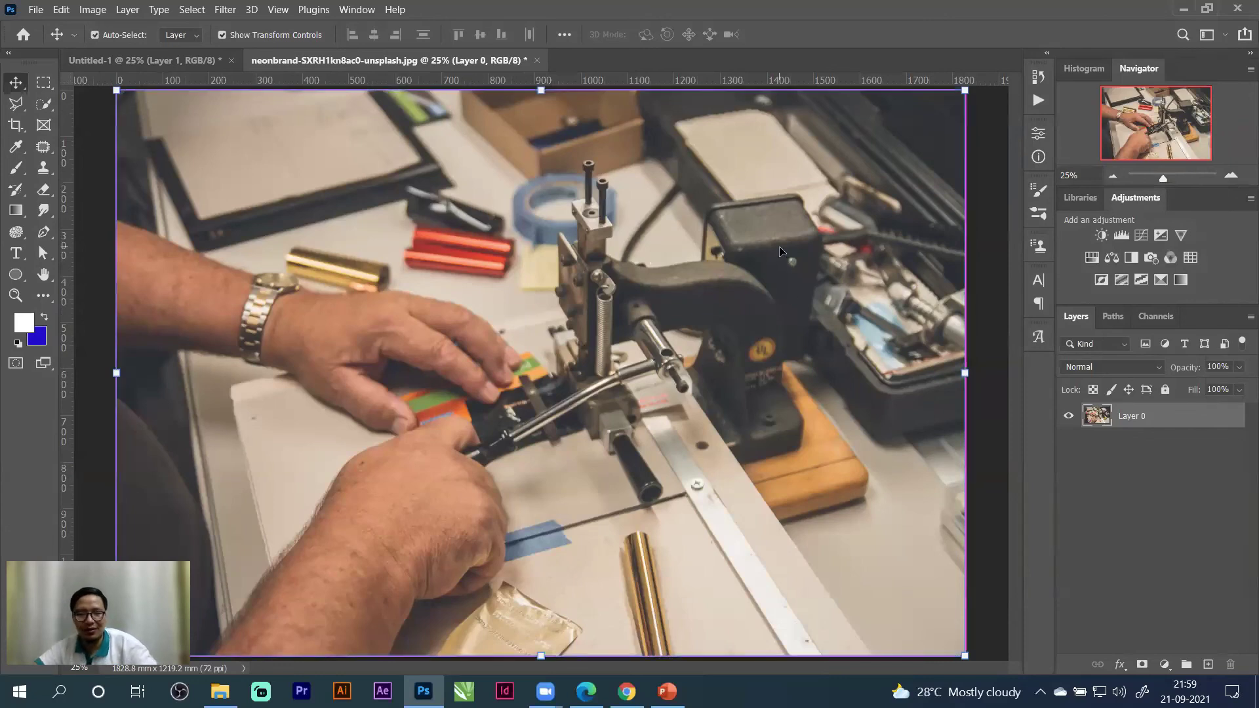
pyautogui.hotkey('ctrl', 'c')
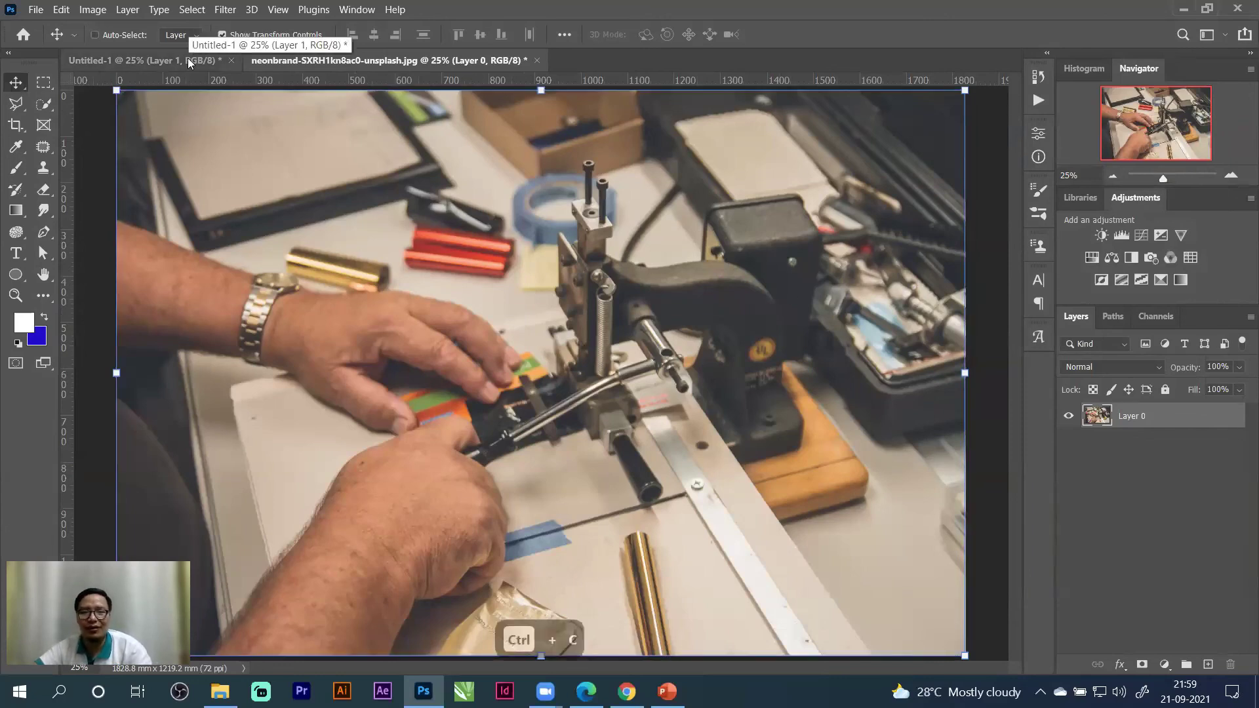
pyautogui.keyDown('ctrl'); pyautogui.click(1189, 418); pyautogui.keyUp('ctrl')
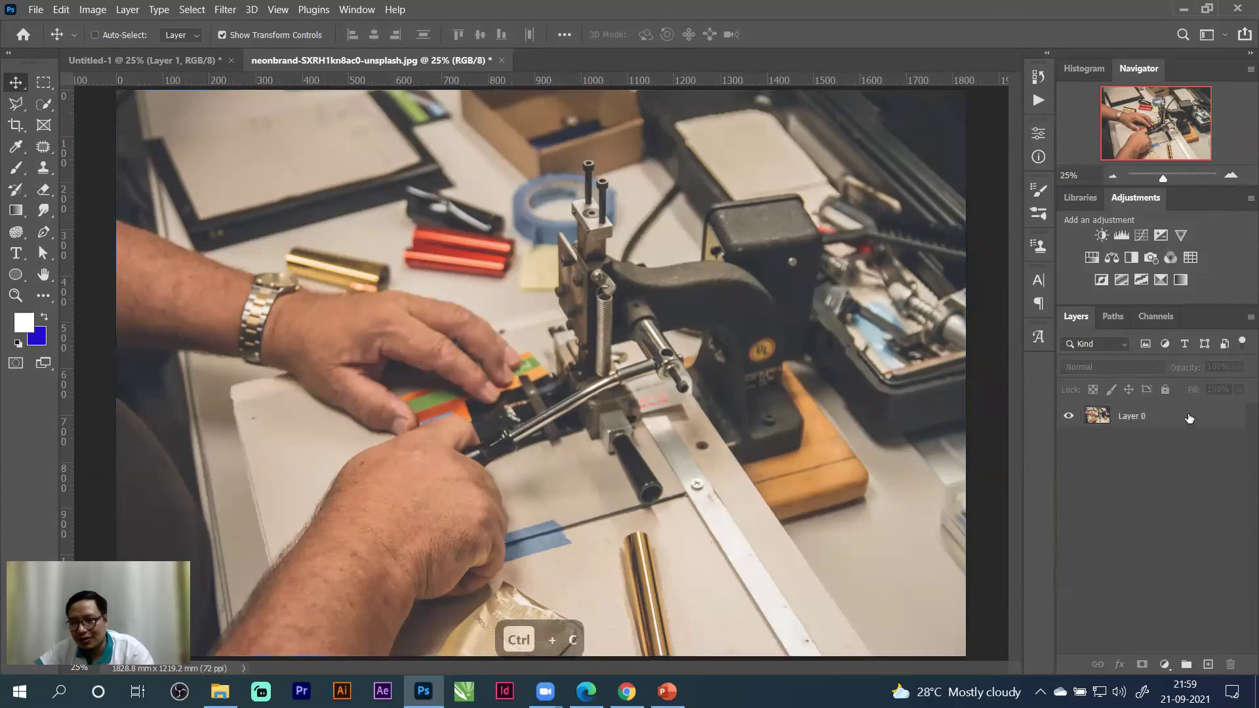
pyautogui.click(501, 61)
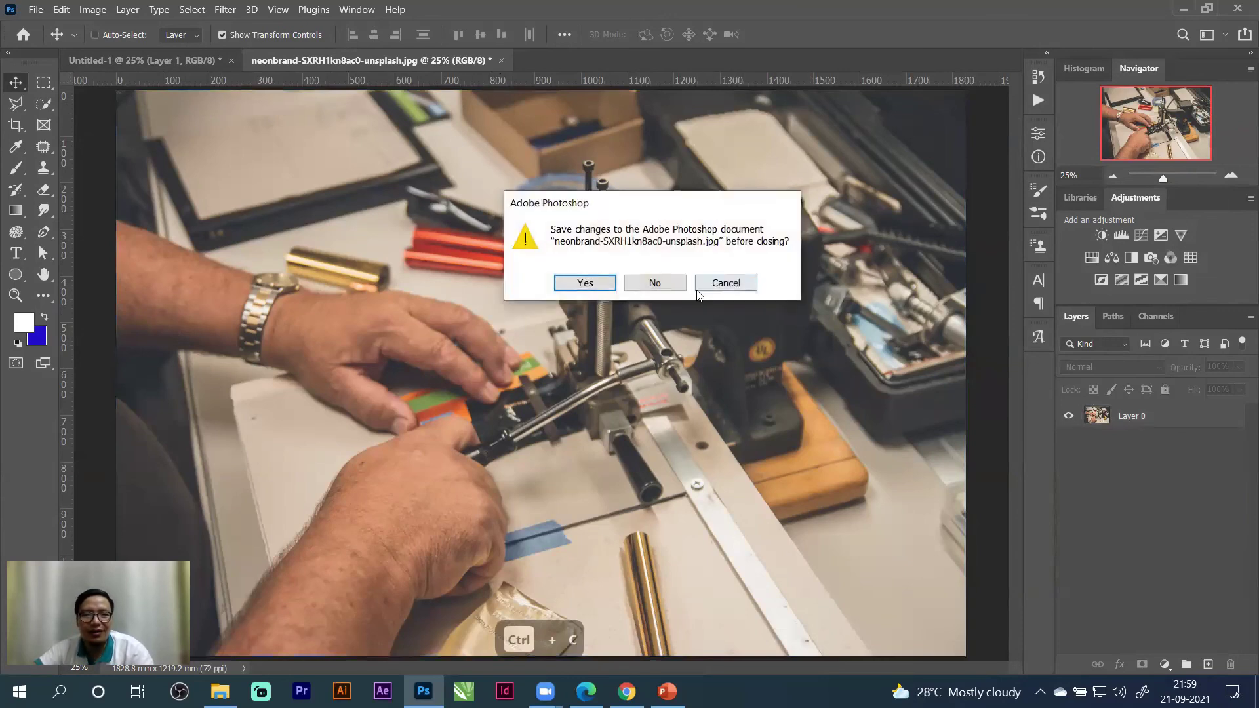
pyautogui.click(651, 282)
# Reopen neonbrand-SXRH1kn8ac0-unsplash from the session folder and unlock its Background layer.
pyautogui.click(35, 10)
pyautogui.click(54, 40)
pyautogui.click(736, 165)
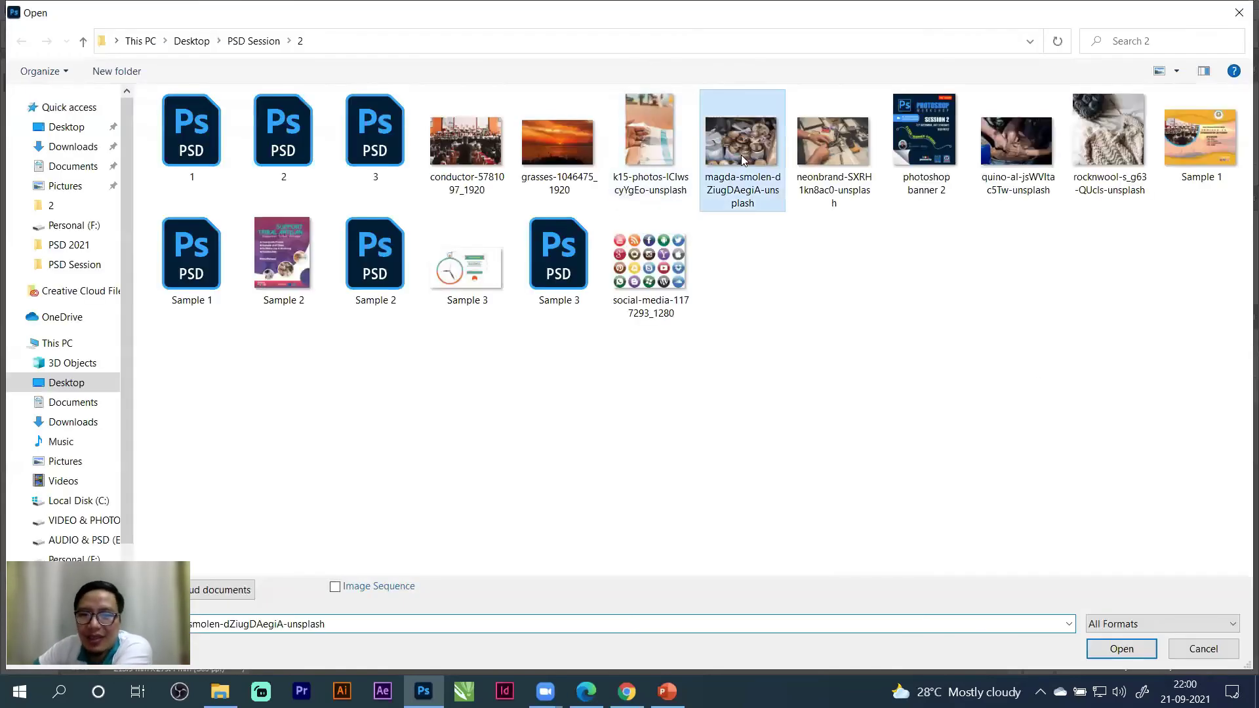
pyautogui.click(811, 158)
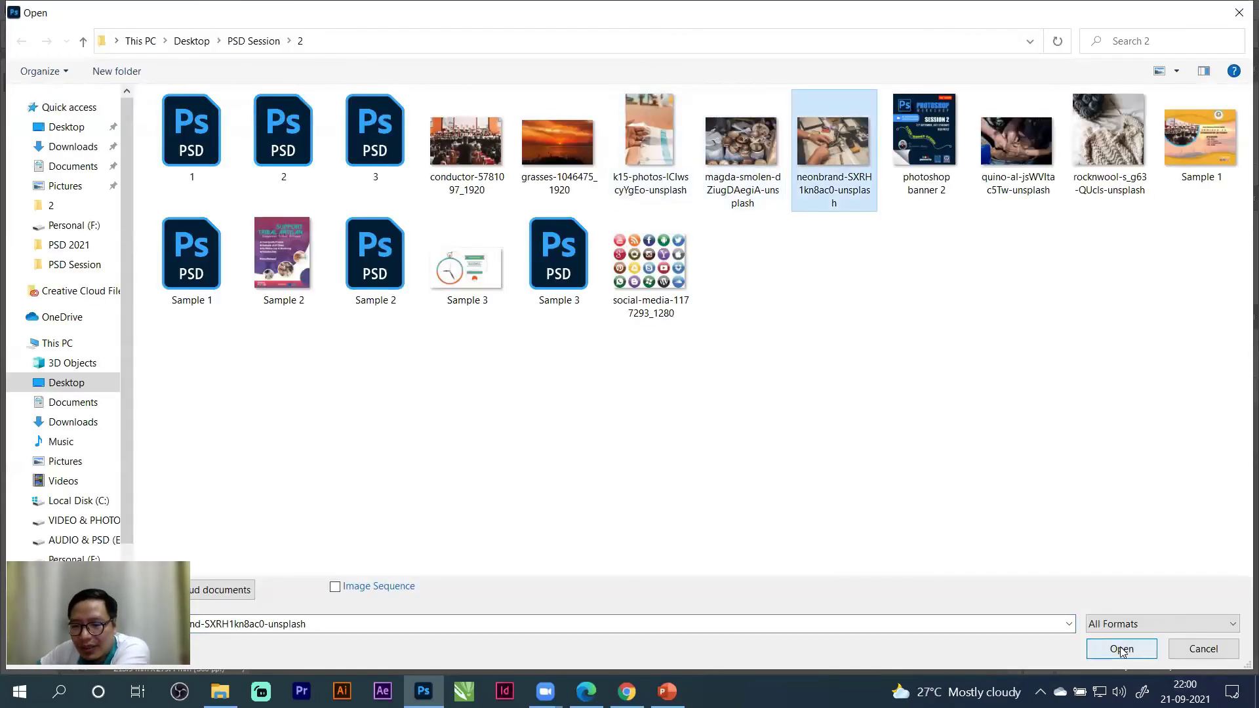
pyautogui.click(1141, 653)
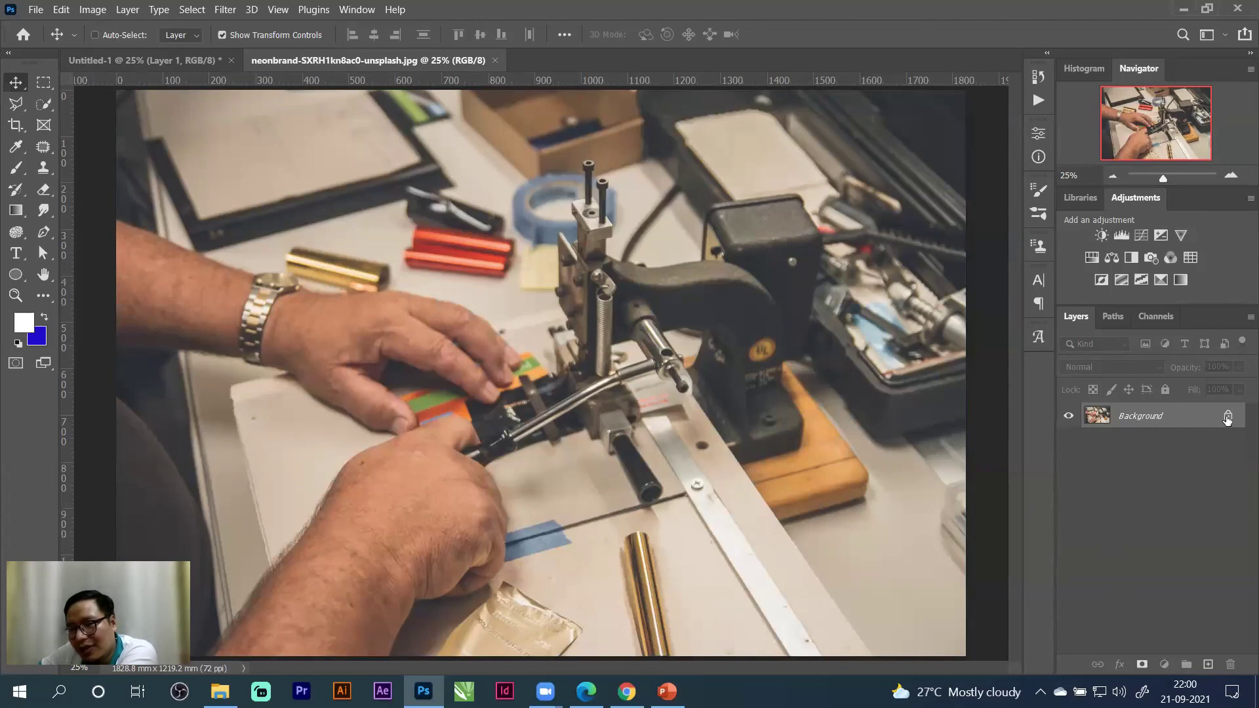
pyautogui.click(1227, 418)
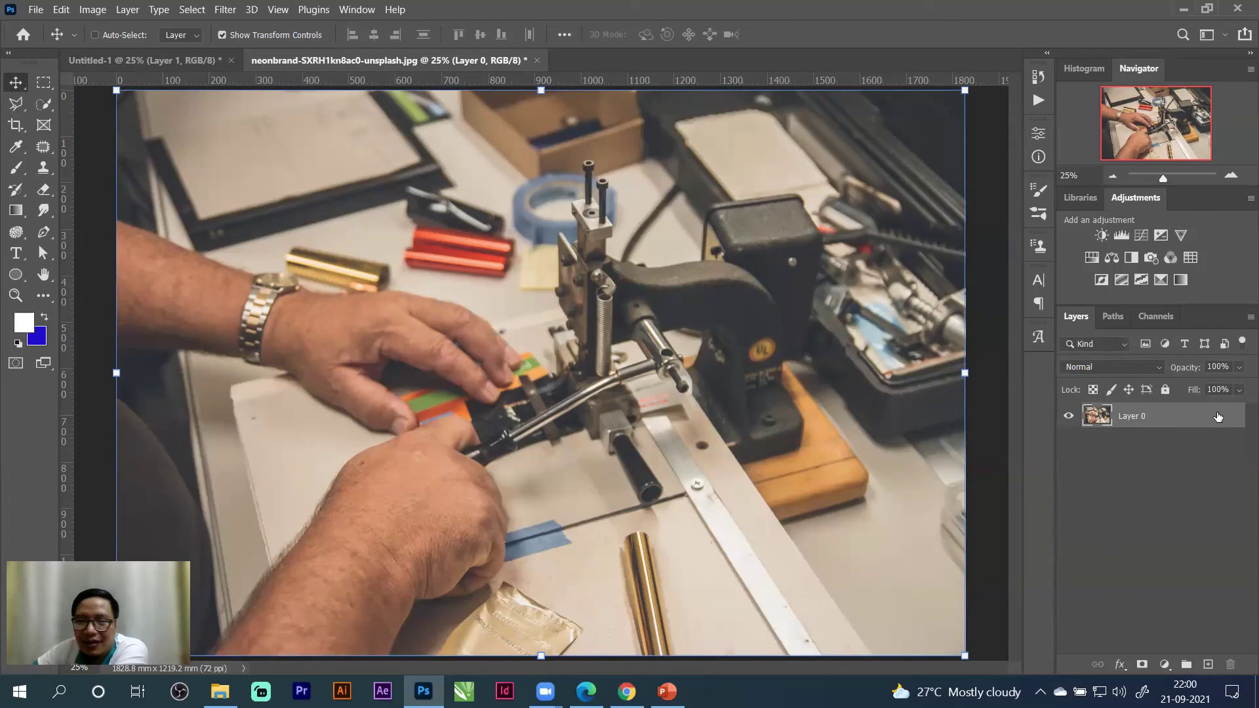
# Try transferring the unlocked workbench photo directly into Untitled-1, and delete the resulting layer.
pyautogui.moveTo(326, 197); pyautogui.dragTo(597, 364)
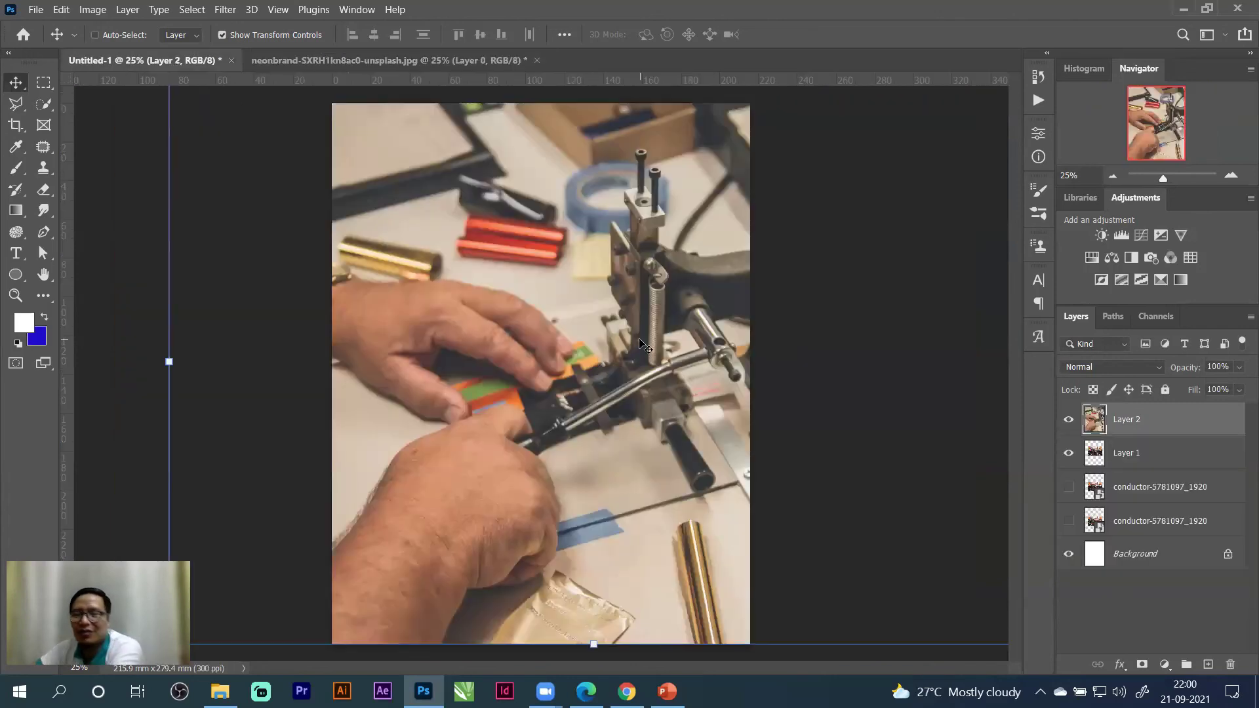
pyautogui.press('Delete')
# Copy the neonbrand photo layer and paste it into Untitled-1.
pyautogui.click(393, 61)
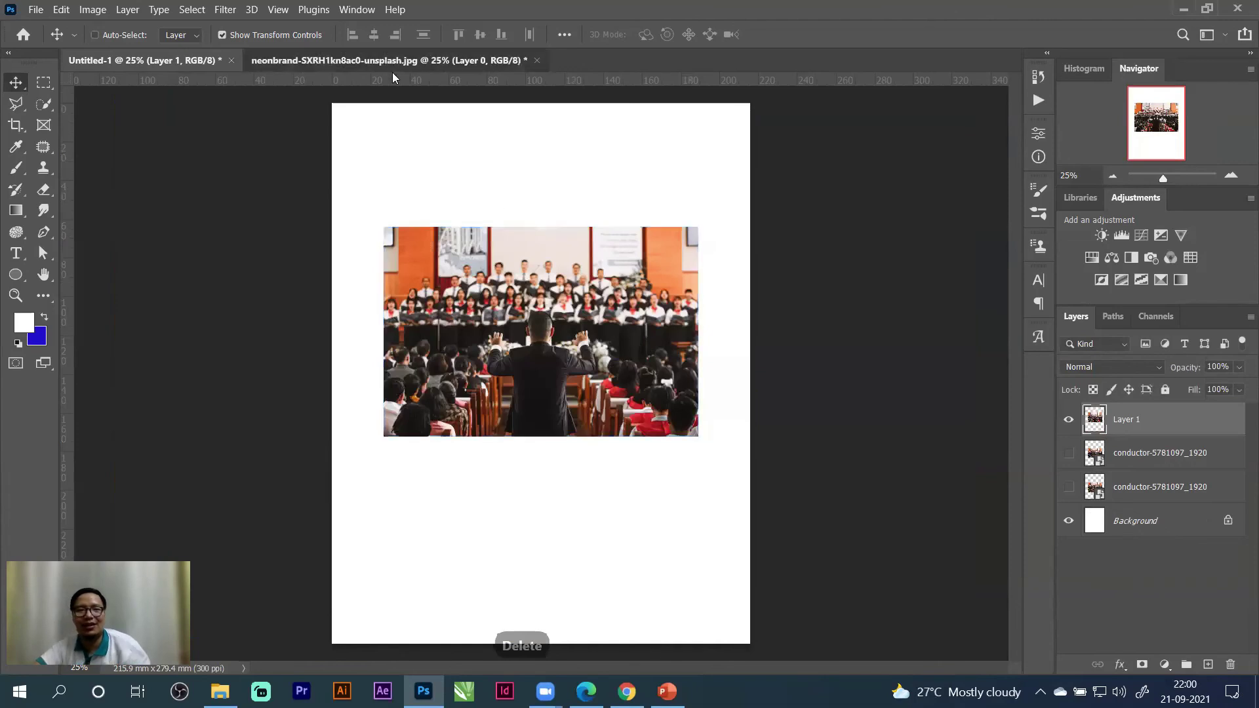
pyautogui.hotkey('ctrl', 'c')
pyautogui.click(141, 60)
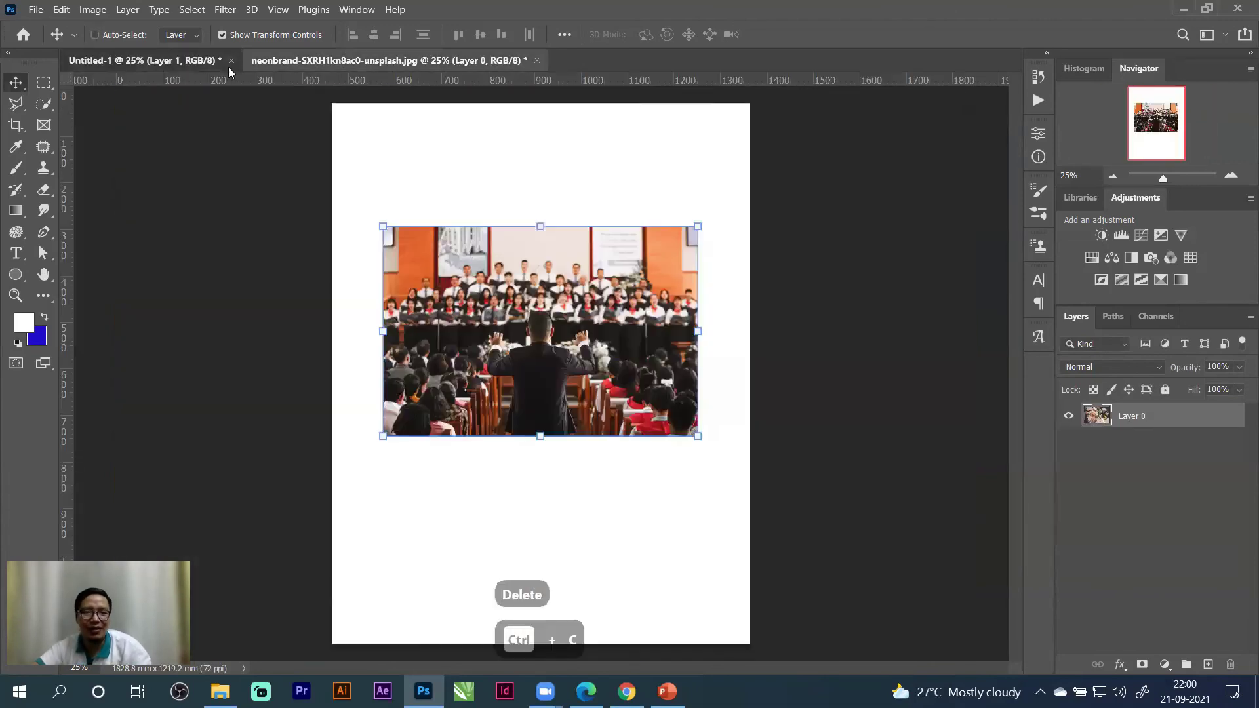
pyautogui.click(1114, 177)
pyautogui.click(1114, 177)
pyautogui.click(1113, 177)
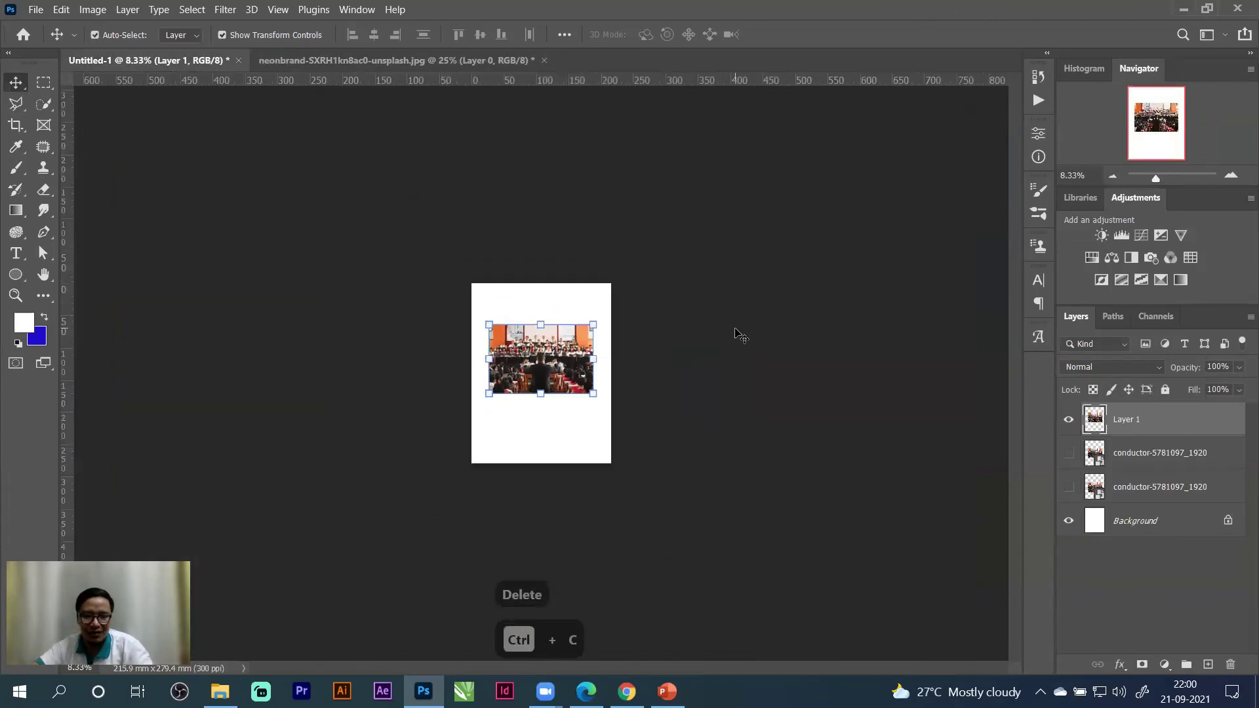
pyautogui.hotkey('ctrl', 'v')
# Scale the pasted workbench photo down to about 44.33% and apply the transformation.
pyautogui.moveTo(754, 284); pyautogui.dragTo(596, 352)
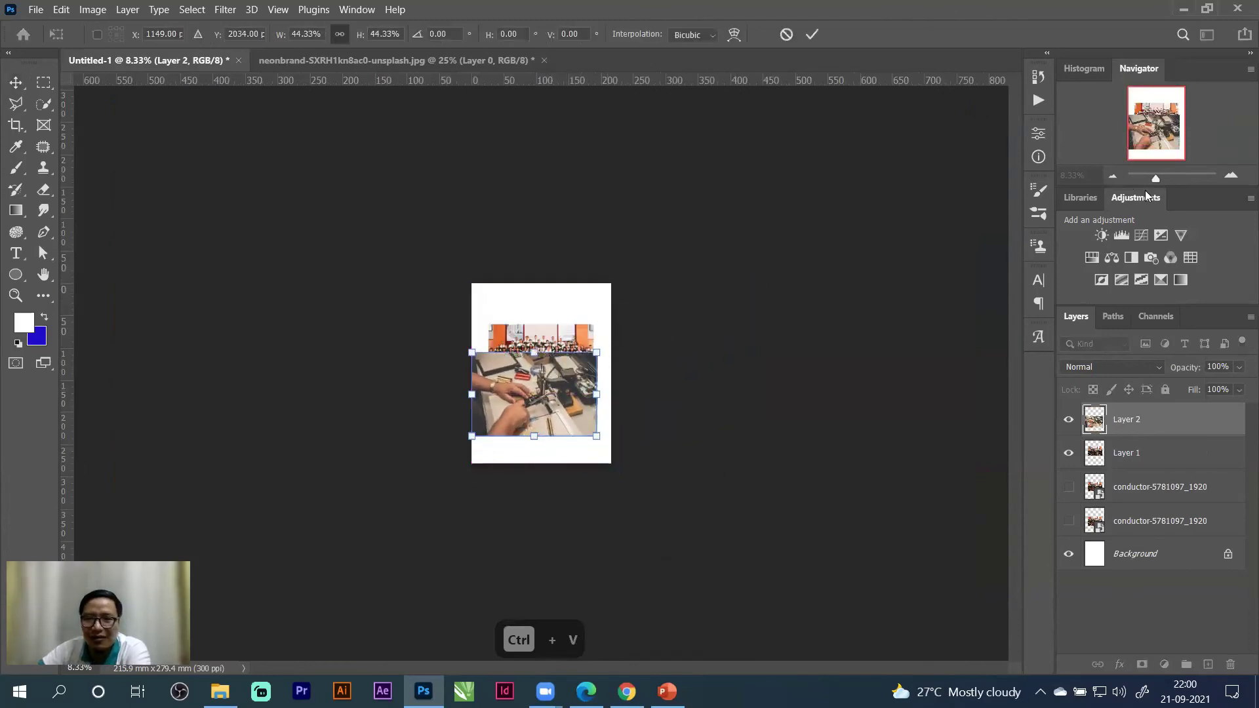
pyautogui.click(1113, 176)
pyautogui.click(1112, 176)
pyautogui.click(1230, 177)
pyautogui.click(1231, 176)
pyautogui.click(1230, 176)
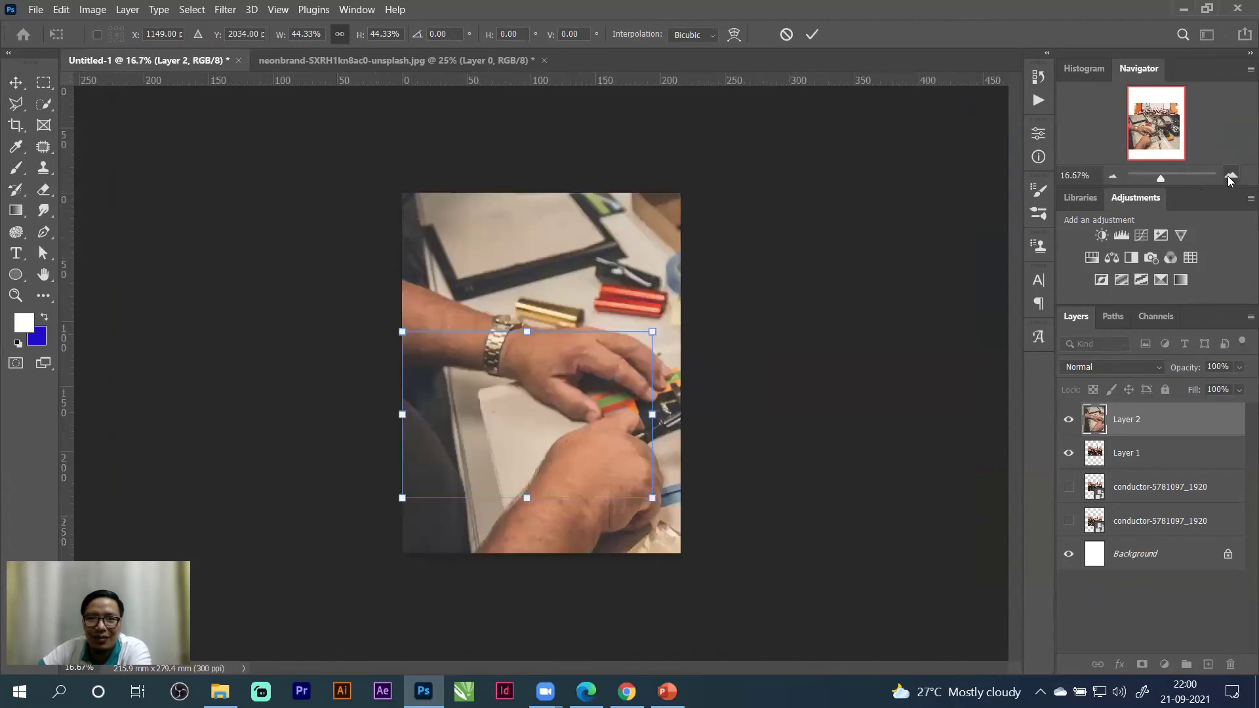
pyautogui.click(1231, 176)
pyautogui.click(1231, 176)
pyautogui.click(811, 38)
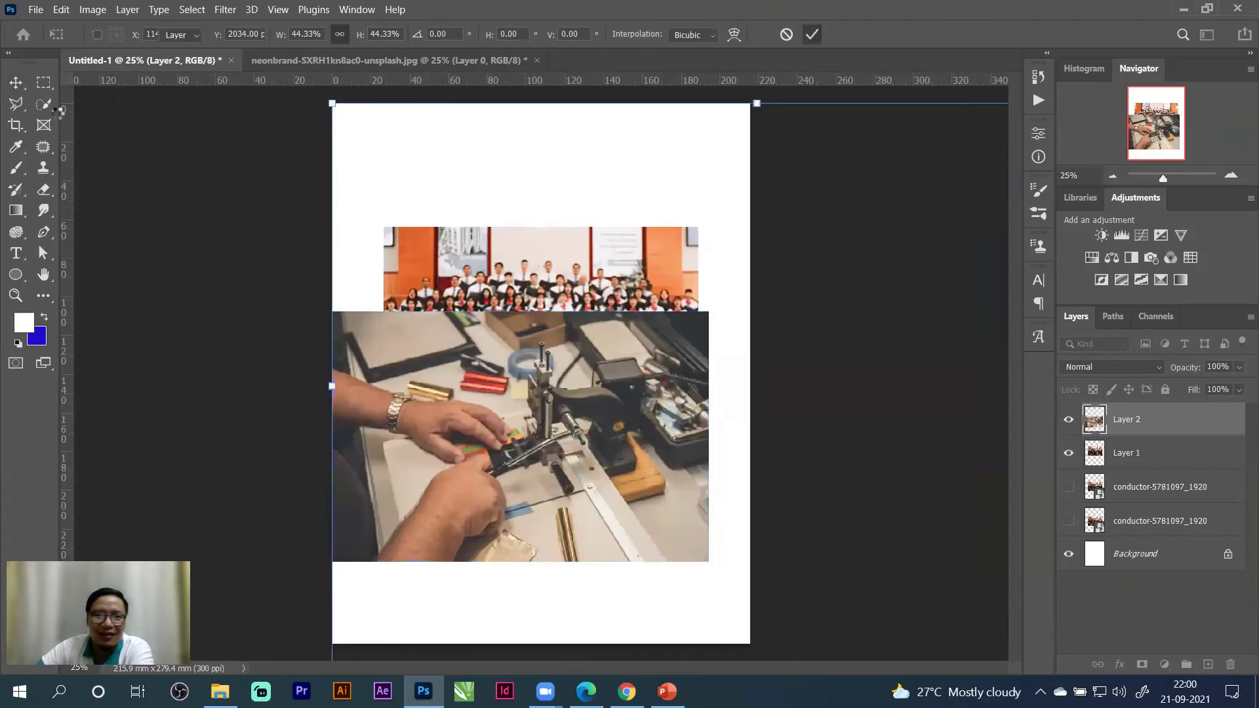
# Move the workbench photo to the upper part of the page, over the choir photo.
pyautogui.moveTo(521, 370); pyautogui.dragTo(523, 154)
pyautogui.moveTo(696, 355)
pyautogui.mouseDown()
pyautogui.moveTo(716, 363)
pyautogui.moveTo(695, 354)
pyautogui.mouseUp()
pyautogui.moveTo(601, 235); pyautogui.dragTo(611, 282)
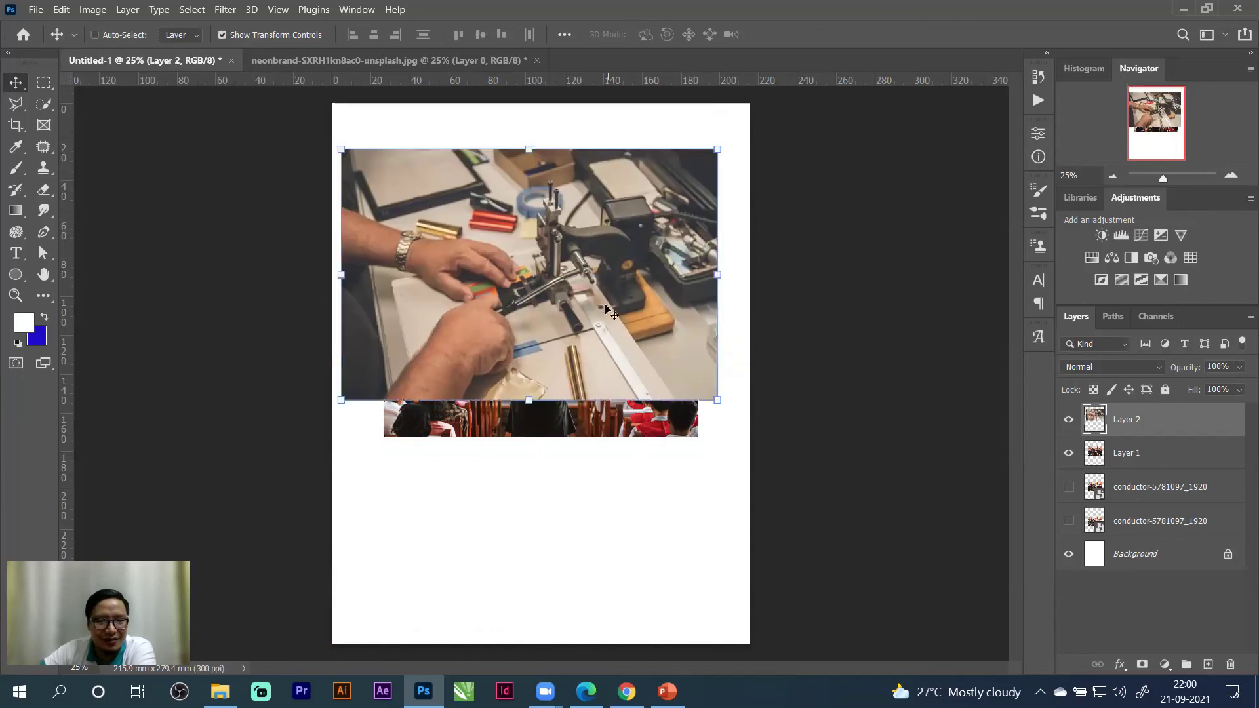
# Hide Layer 2 and Layer 1, show both conductor-5781097_1920 layers and delete them.
pyautogui.click(1069, 419)
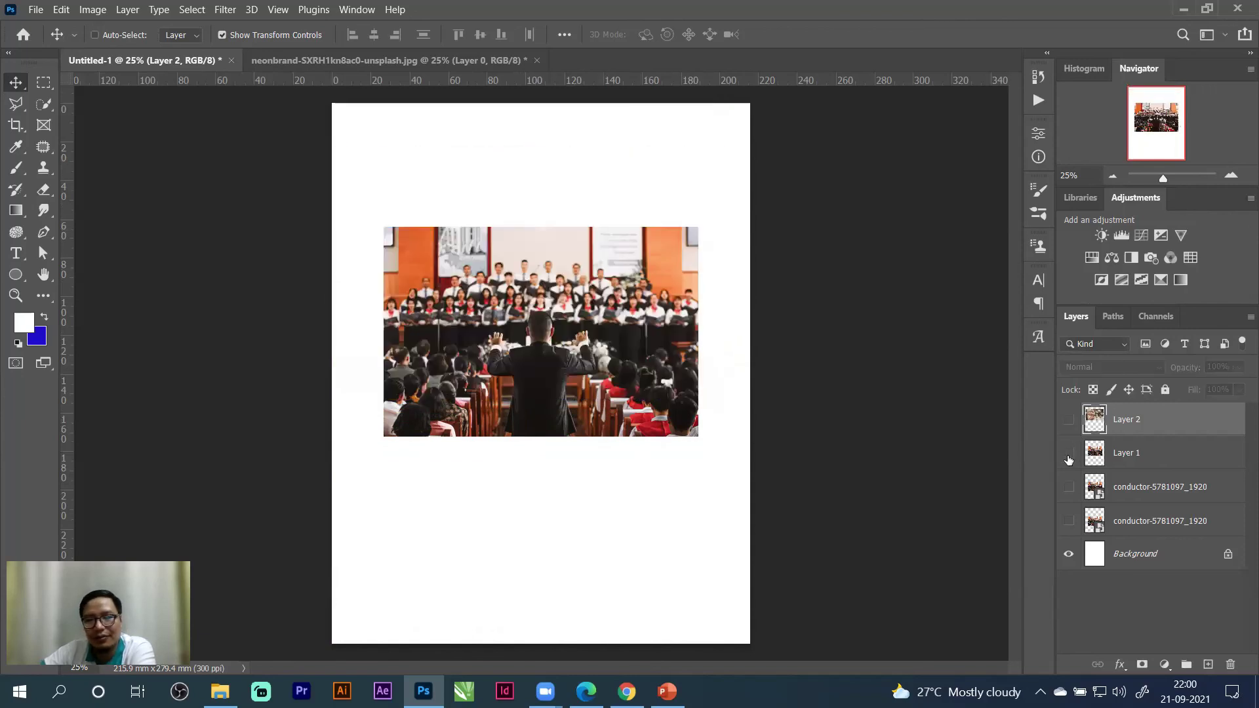
pyautogui.click(1068, 453)
pyautogui.click(1108, 486)
pyautogui.click(1069, 486)
pyautogui.click(1069, 520)
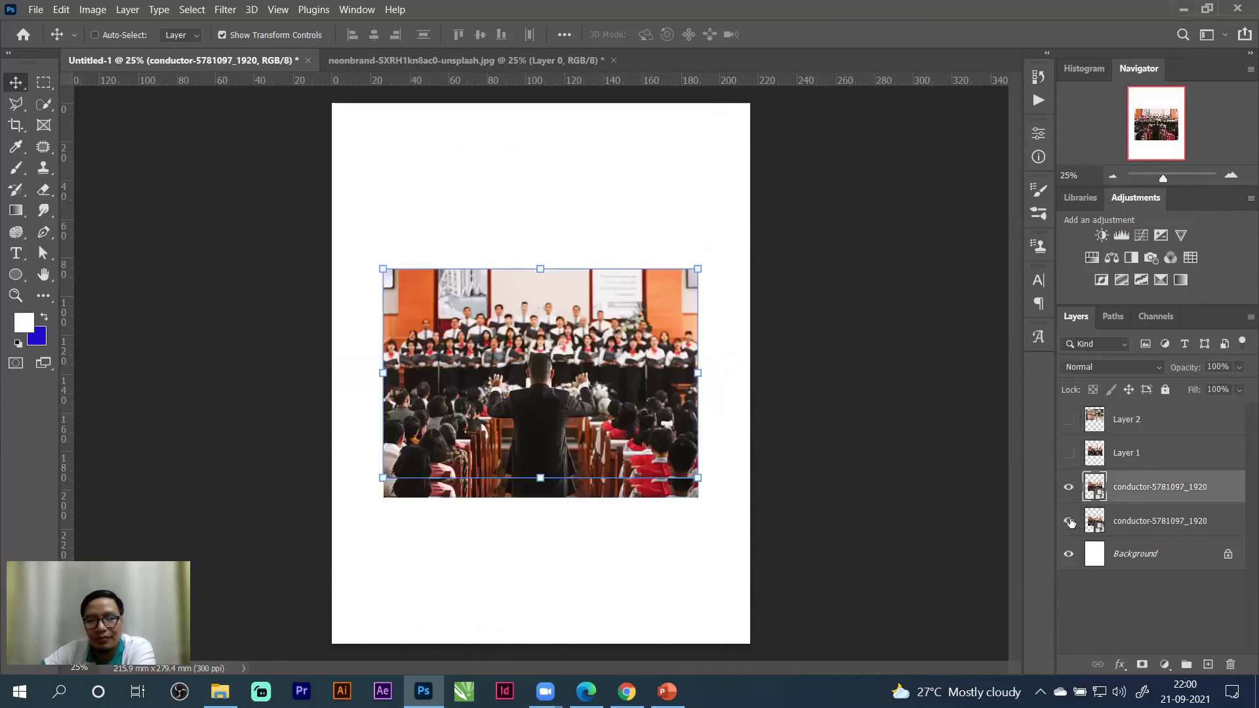
pyautogui.press('Delete')
pyautogui.press('Delete')
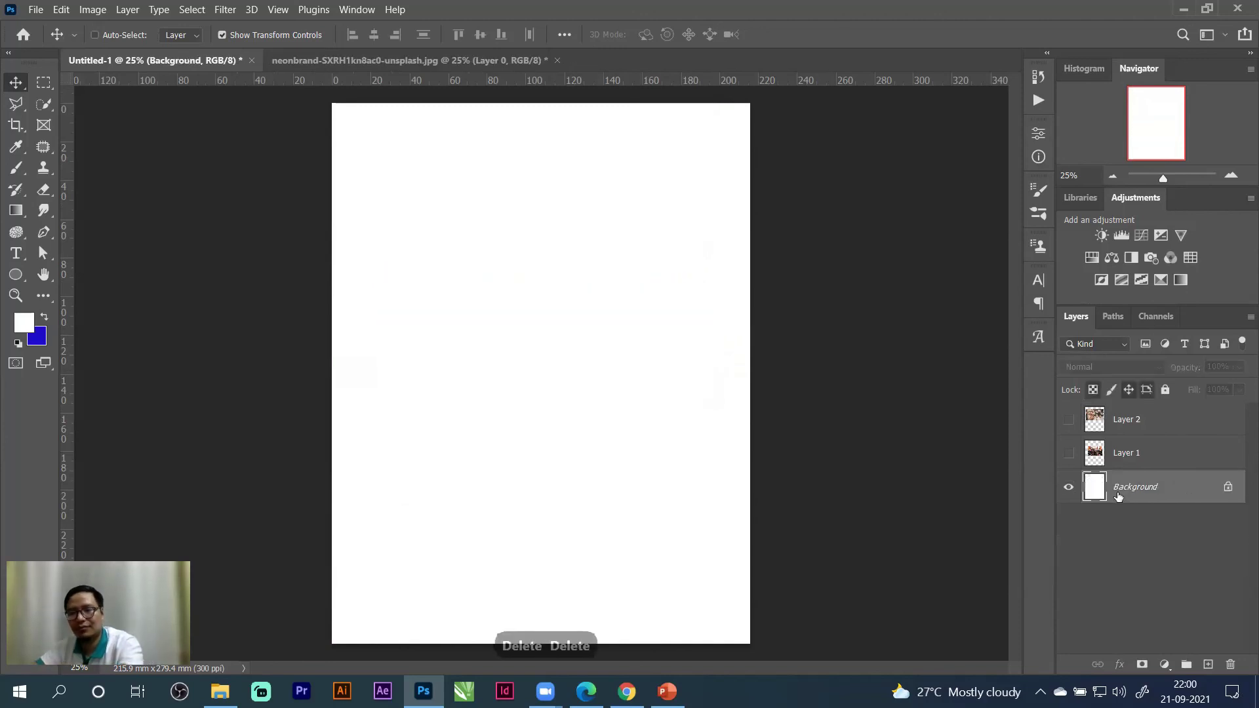
# Show Layer 1 and Layer 2 again and select Layer 2.
pyautogui.click(1069, 453)
pyautogui.click(1068, 420)
pyautogui.click(1126, 419)
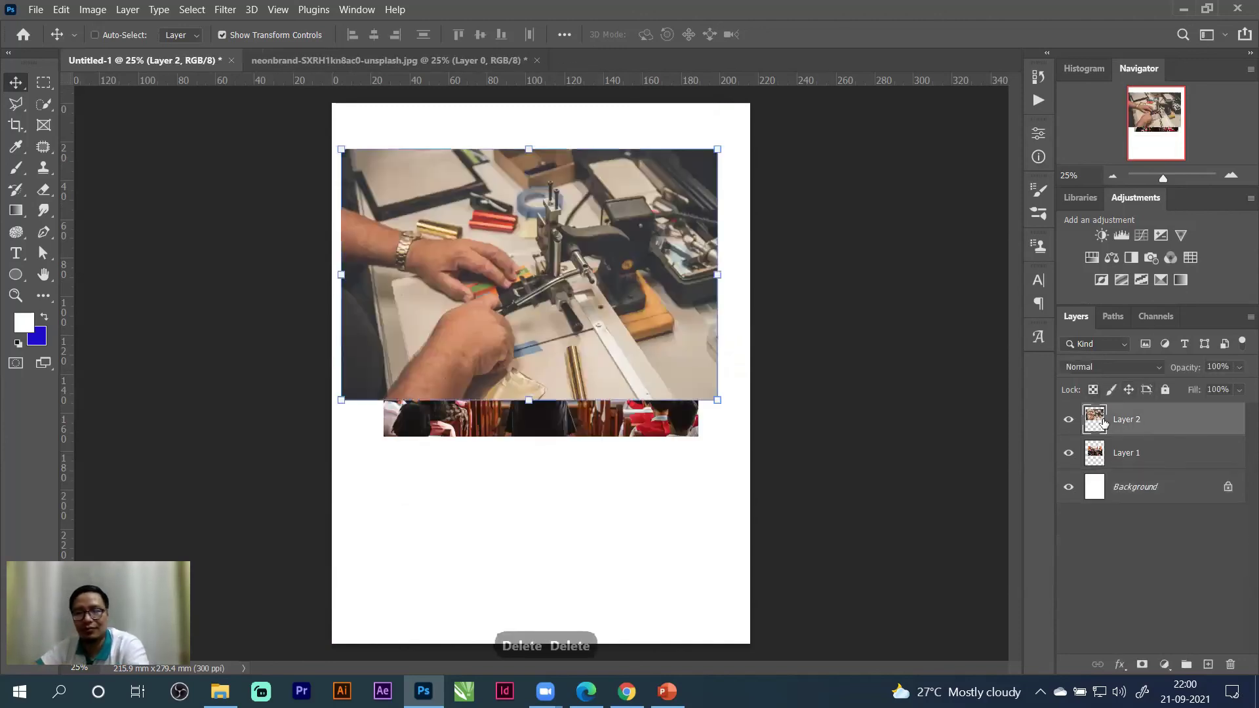
# Center the workbench photo over the choir photo, enlarge it slightly and shift it higher on the page.
pyautogui.moveTo(491, 242); pyautogui.dragTo(503, 311)
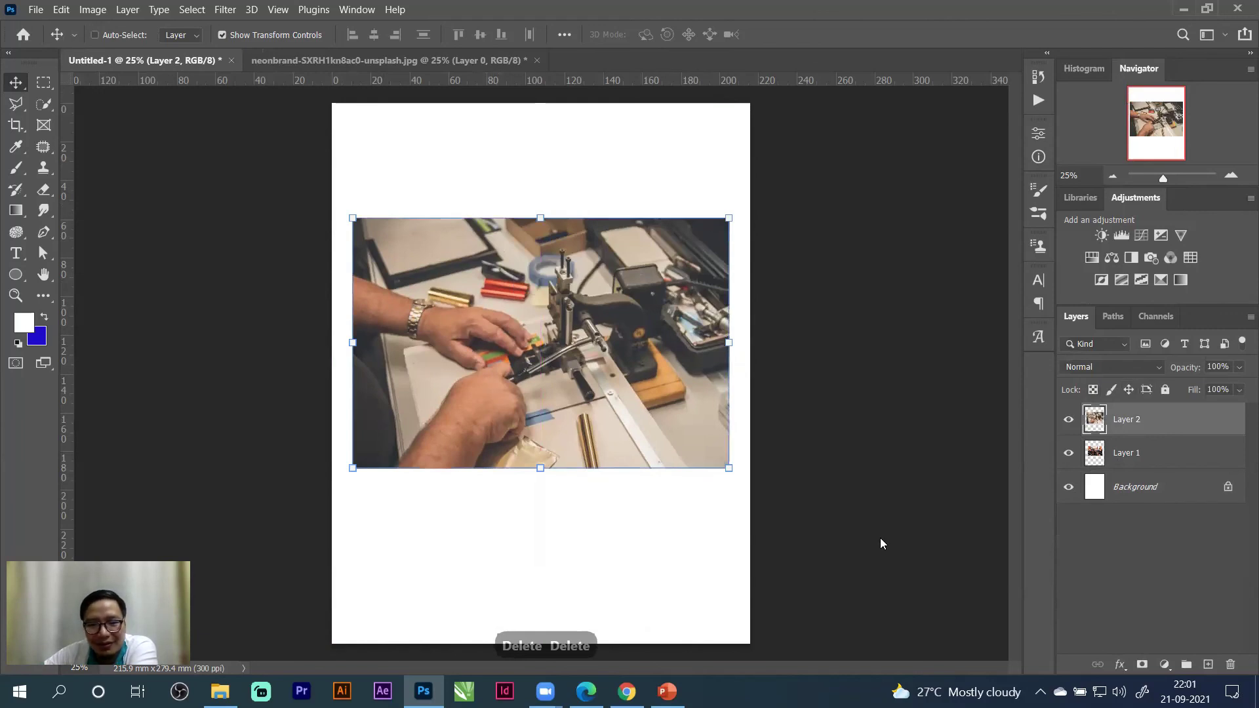
pyautogui.moveTo(724, 216); pyautogui.dragTo(745, 211)
pyautogui.moveTo(656, 316); pyautogui.dragTo(649, 218)
pyautogui.click(811, 34)
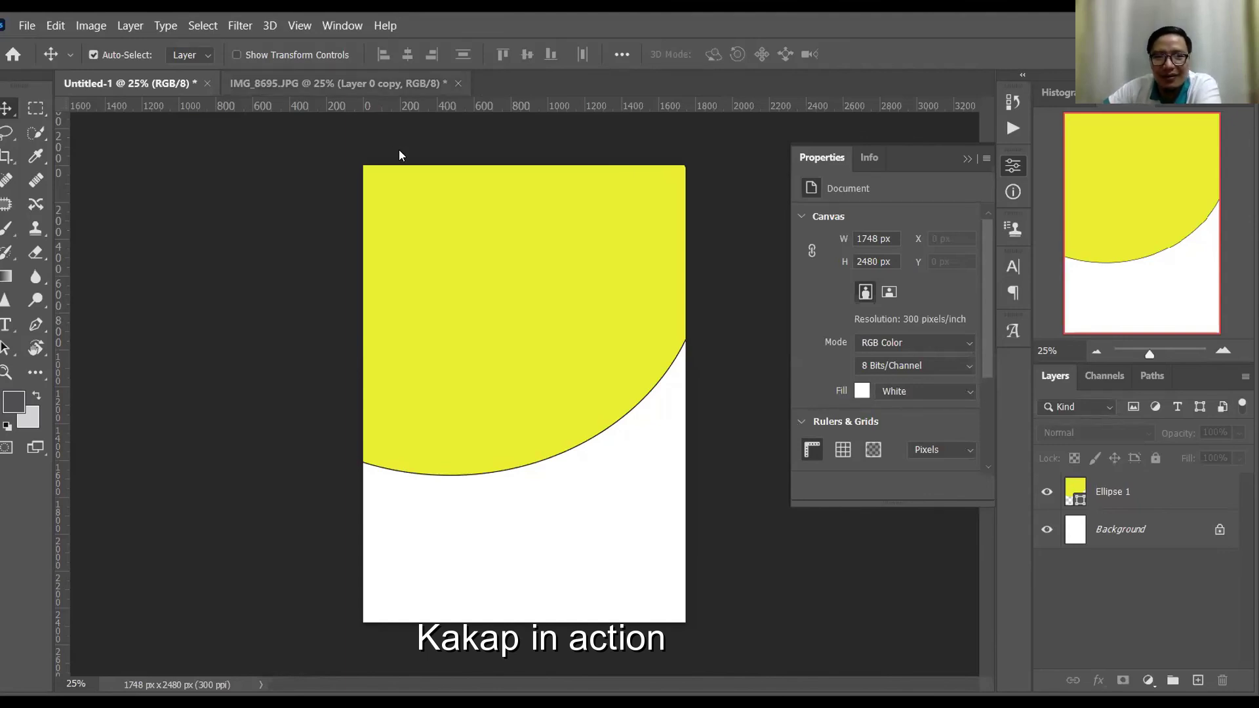
# Switch to the IMG_8695.JPG document and add a new empty layer above Layer 0 copy.
pyautogui.hotkey('ctrl', 'Tab')
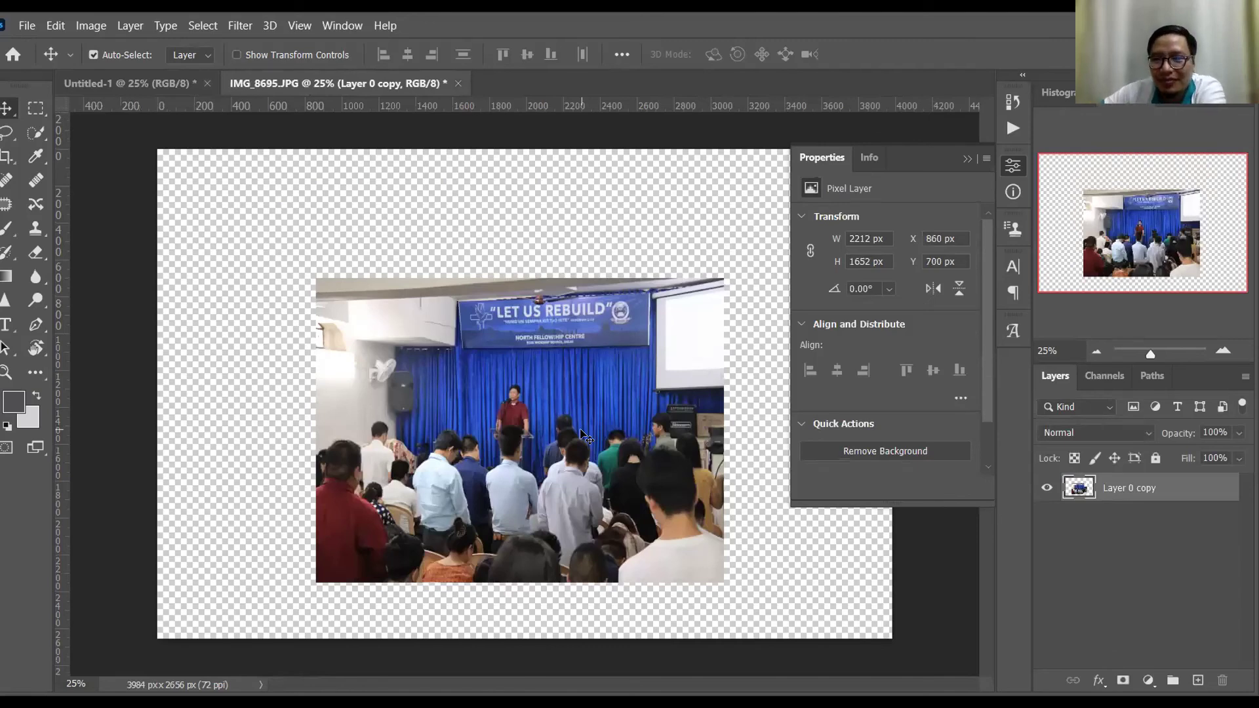
pyautogui.rightClick(1123, 488)
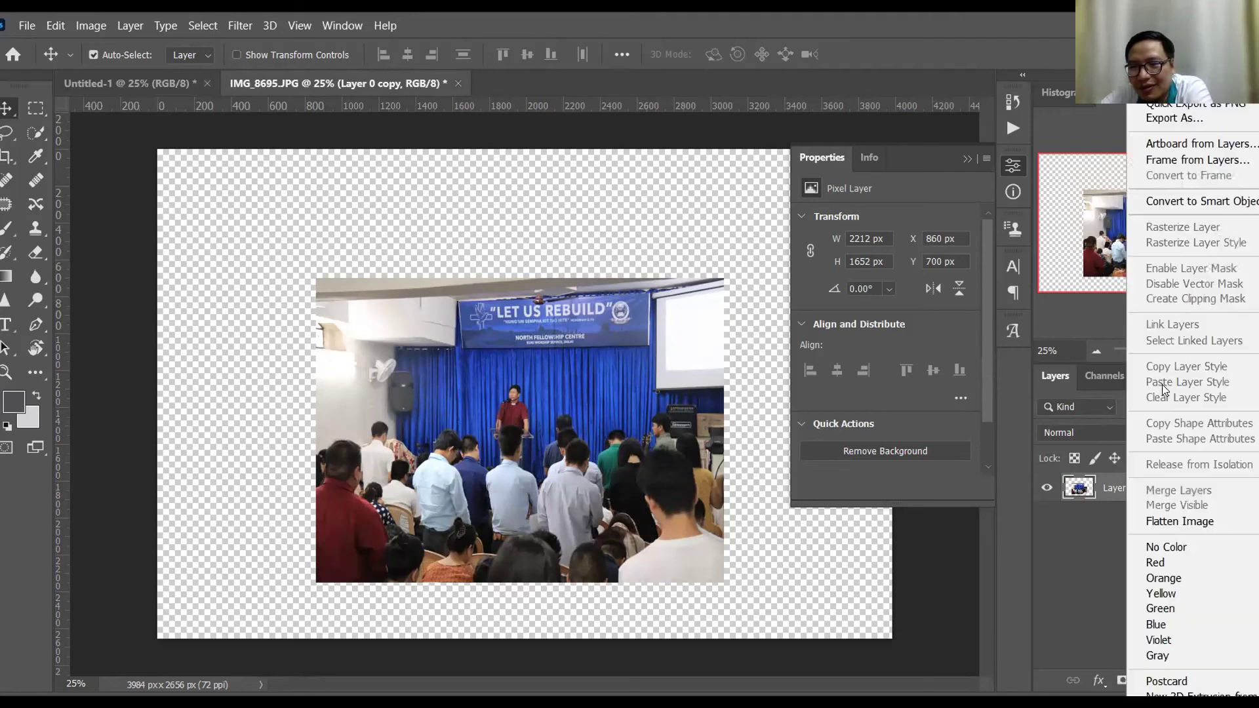
pyautogui.click(429, 434)
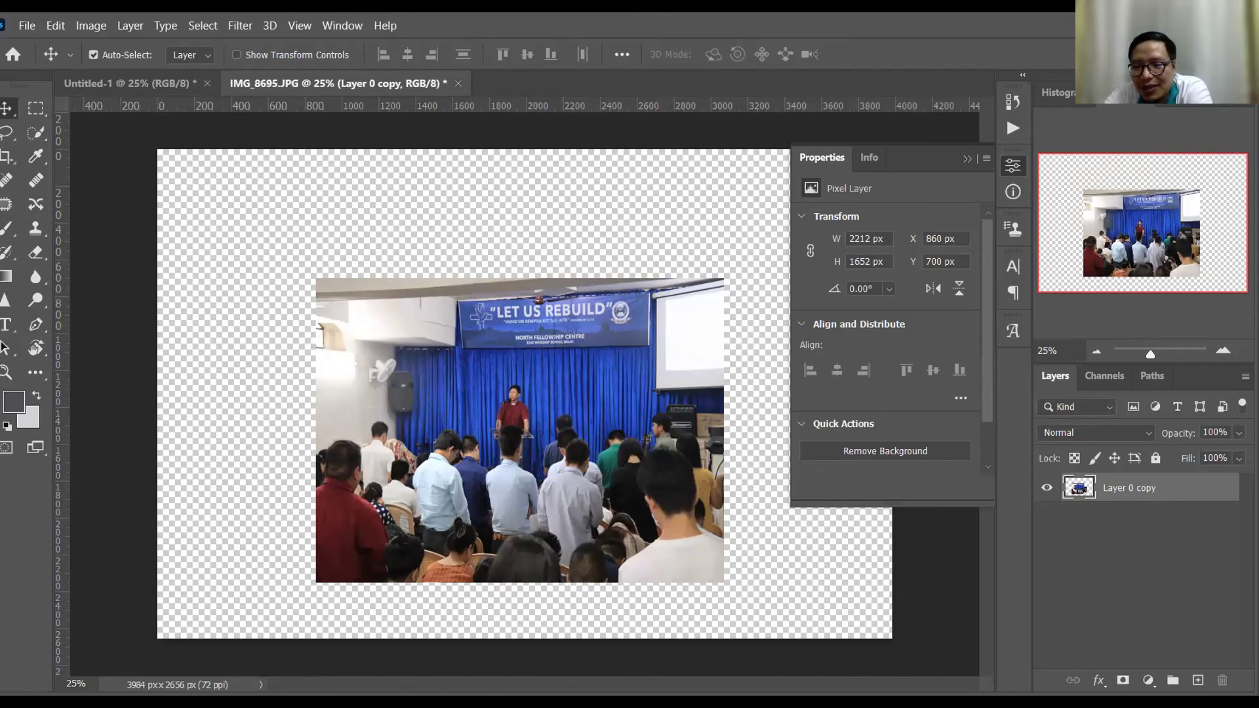
pyautogui.click(1196, 680)
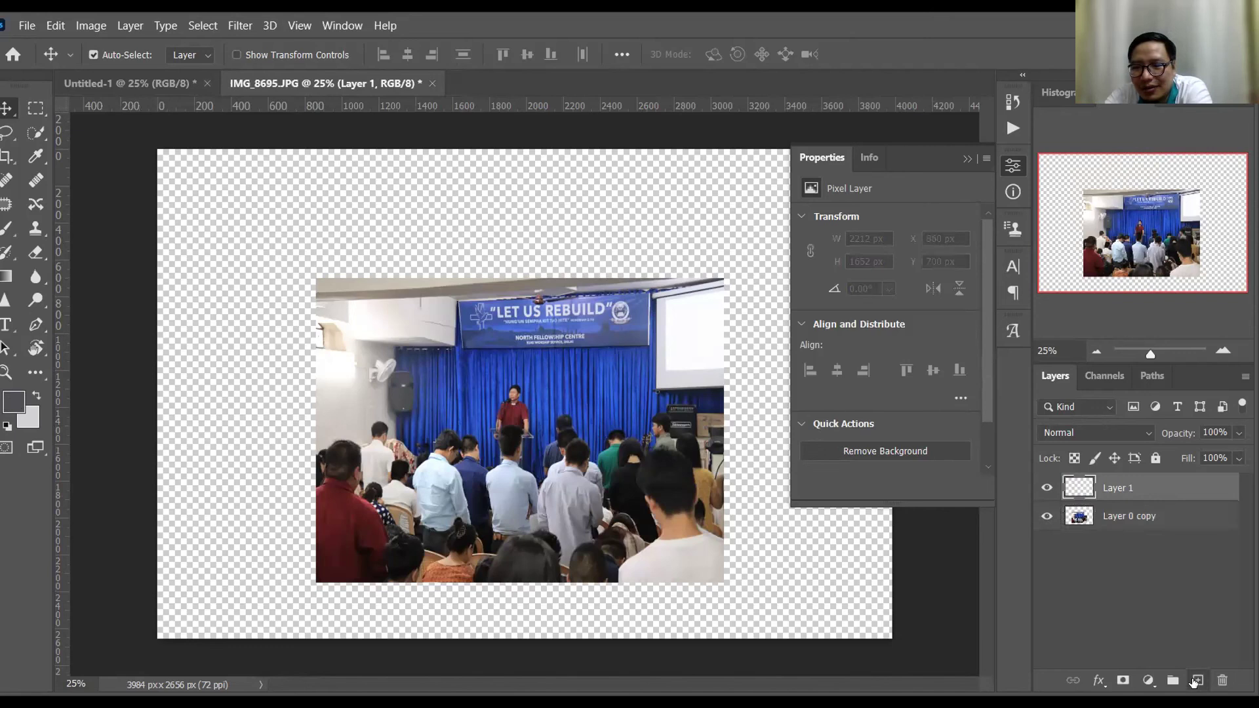
pyautogui.doubleClick(1107, 479)
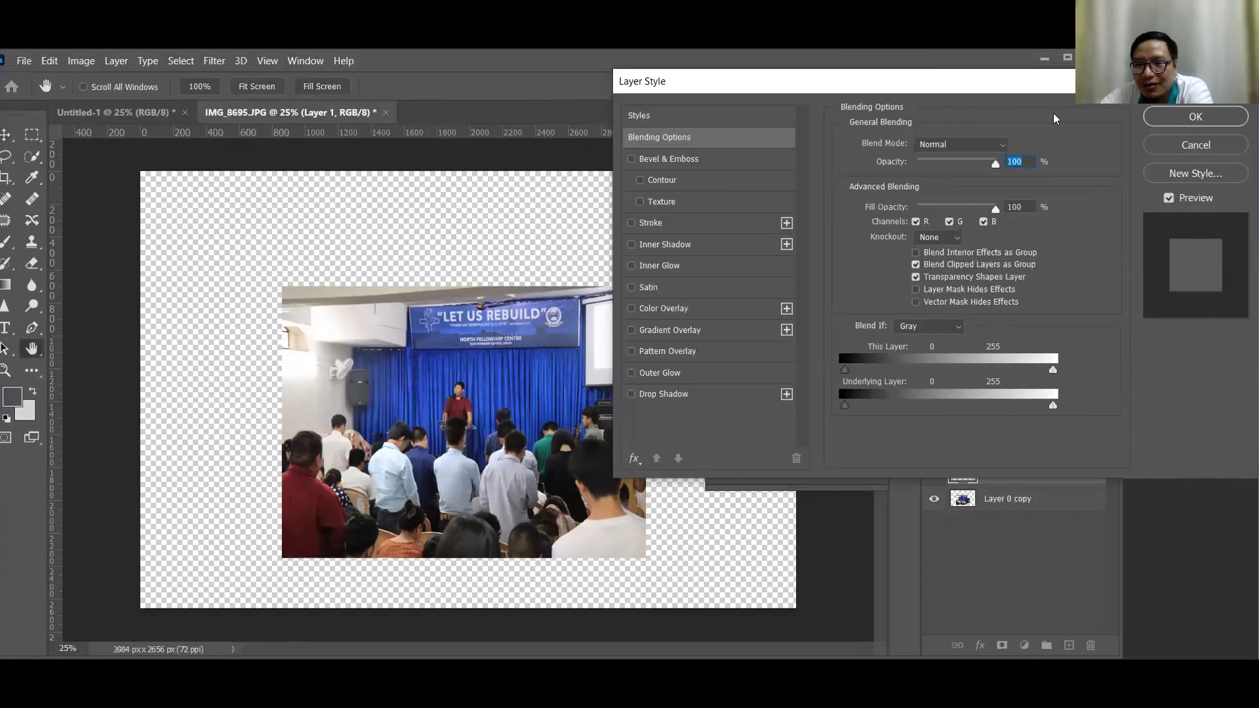
pyautogui.click(1003, 536)
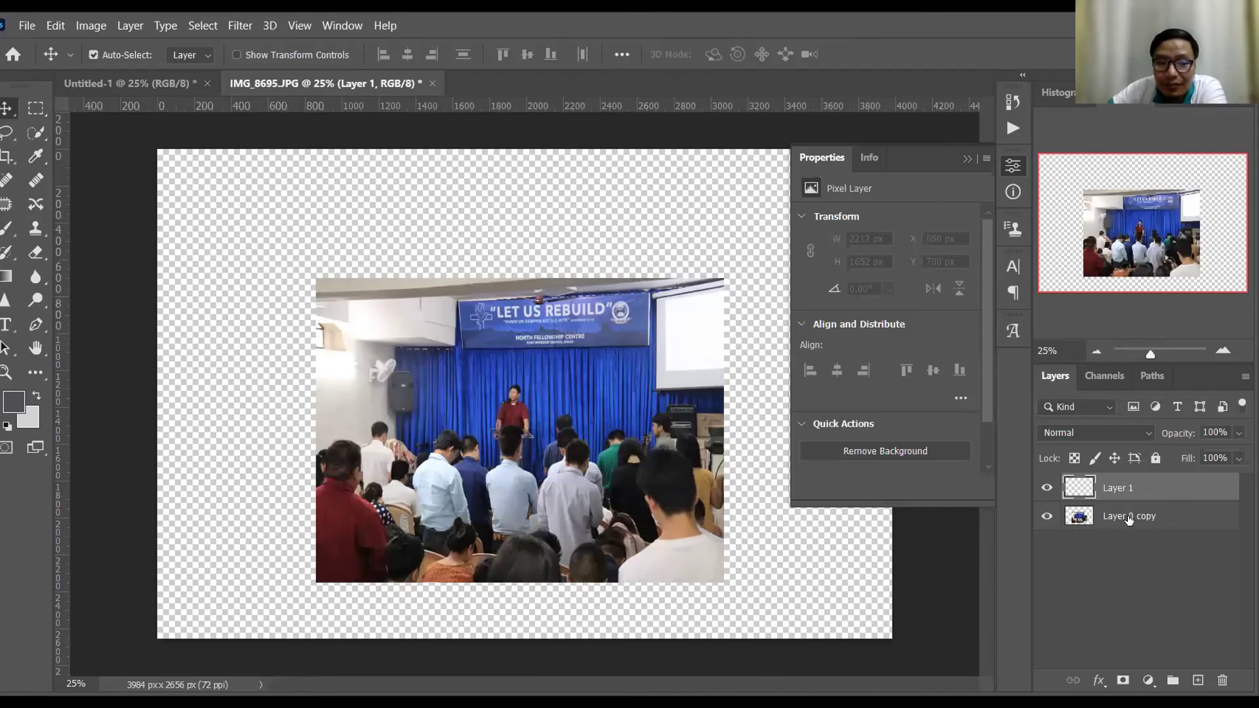
# Fill Layer 1 with the light grey background color and place it below Layer 0 copy.
pyautogui.click(1115, 513)
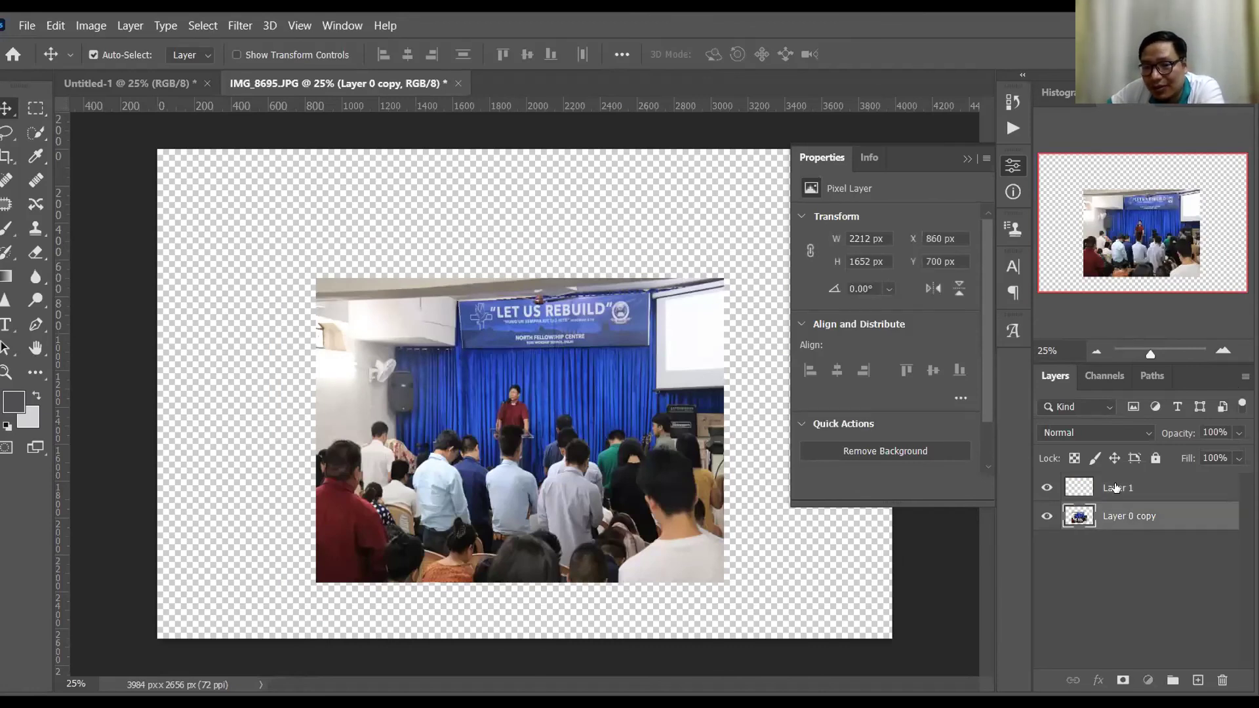
pyautogui.click(1117, 488)
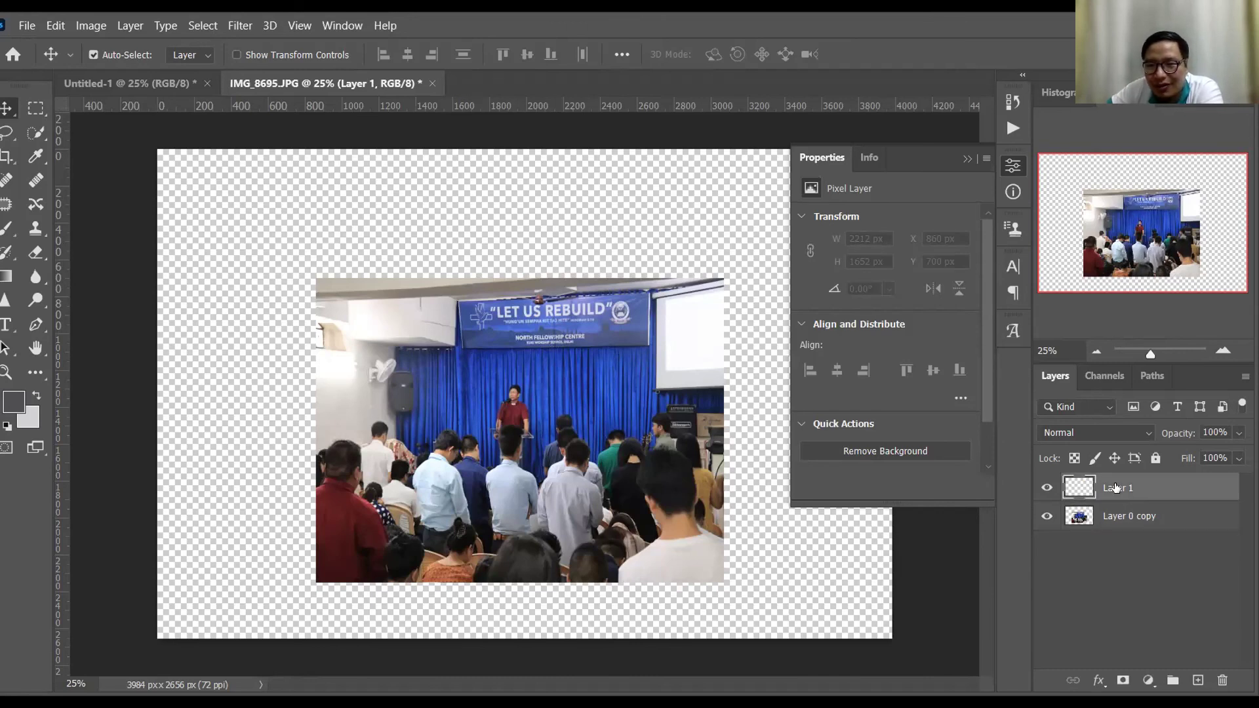
pyautogui.press('ctrl')
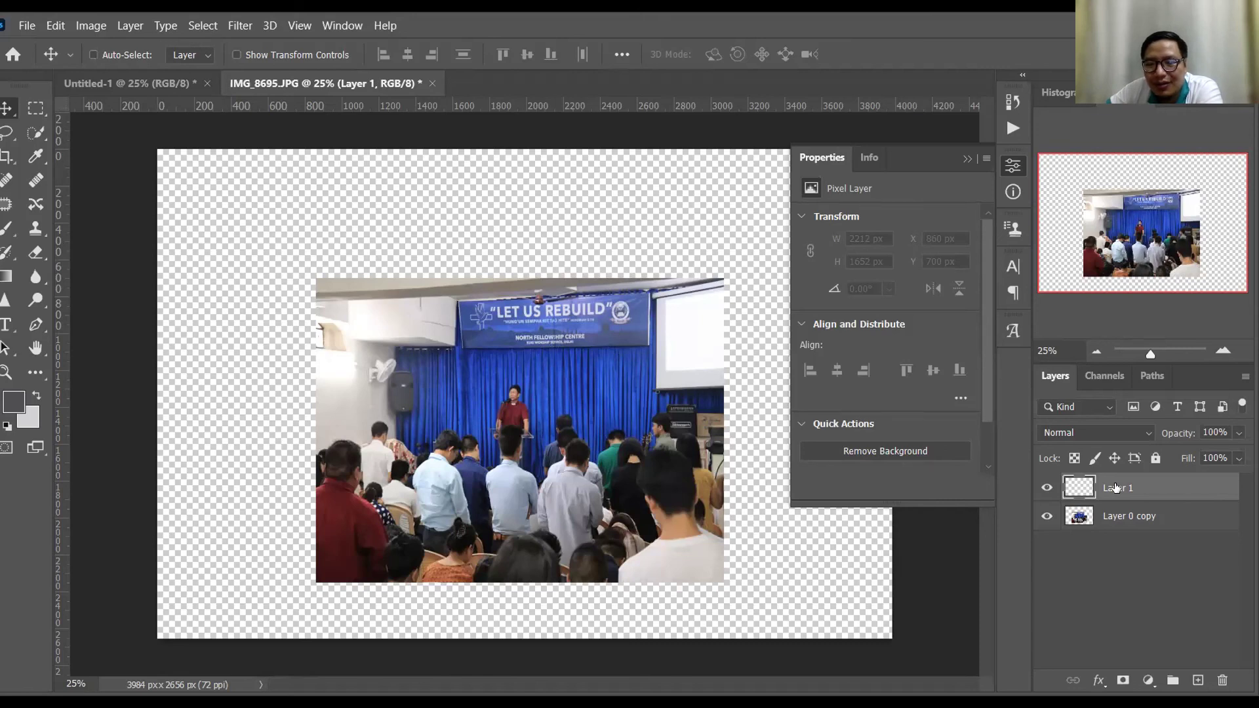
pyautogui.hotkey('ctrl', 'BackSpace')
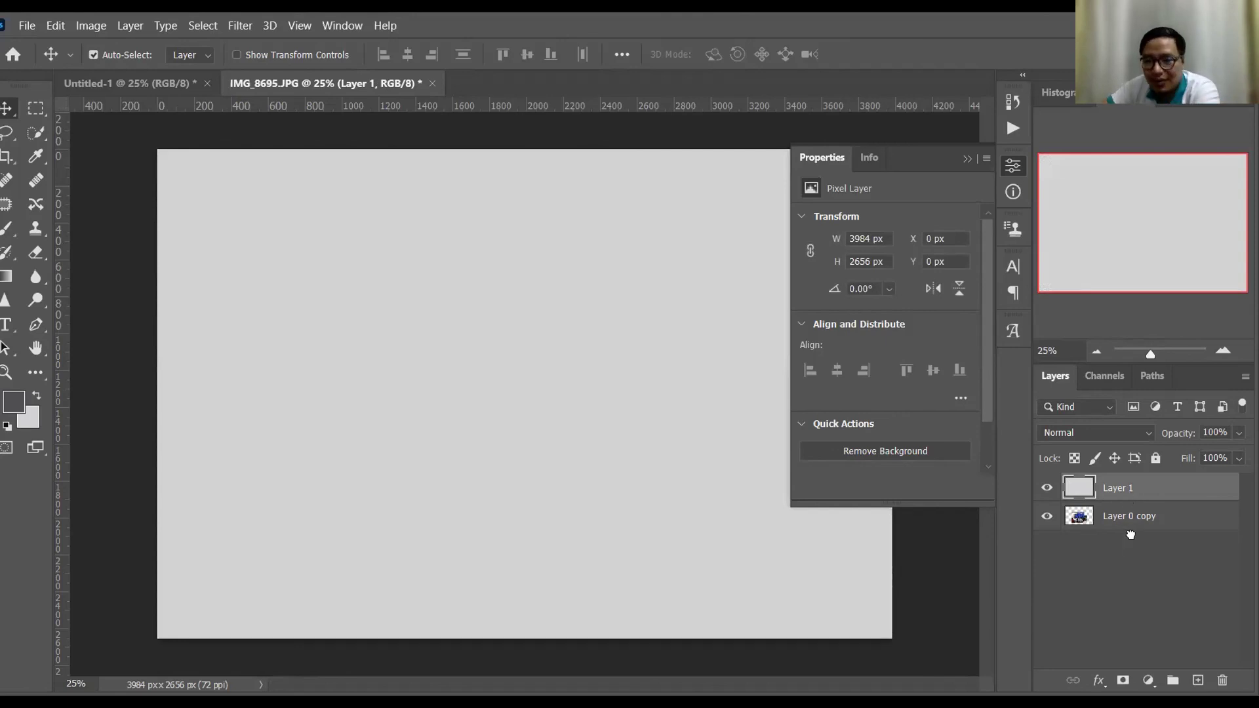
pyautogui.moveTo(1117, 488); pyautogui.dragTo(1132, 530)
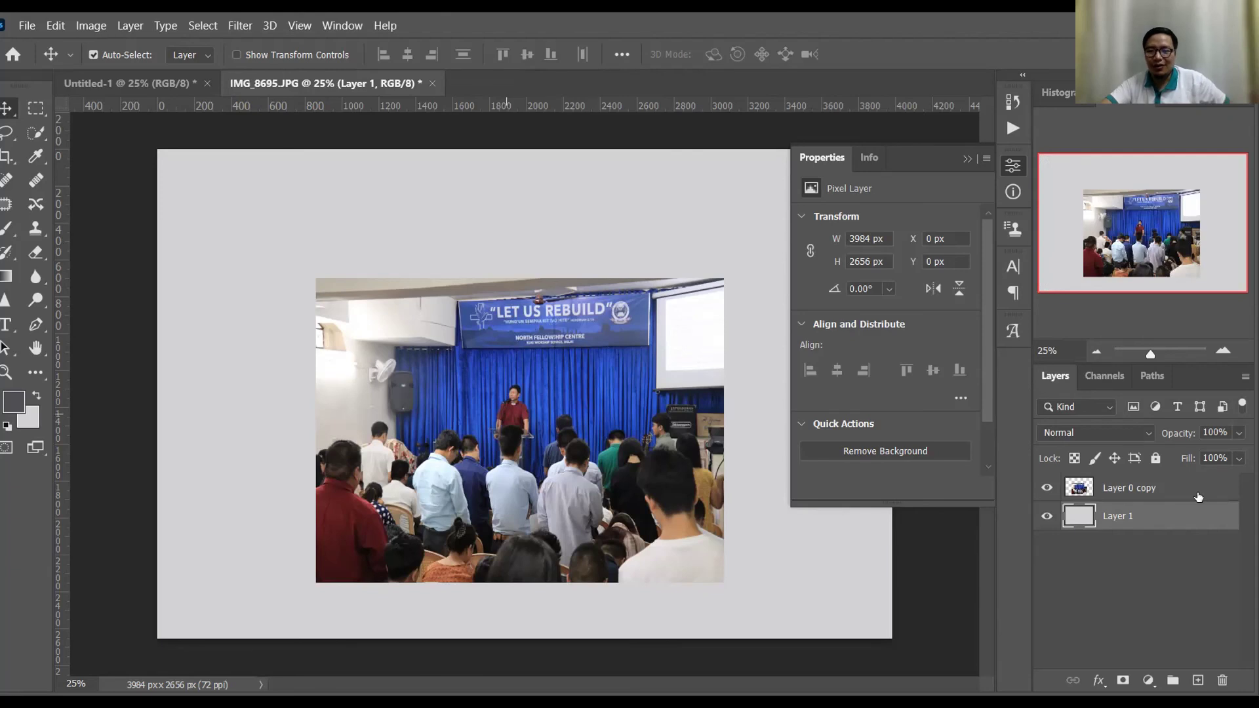
# Move the Layer 0 copy photo up to about X 804 px, Y 280 px and select Layer 1.
pyautogui.click(1164, 493)
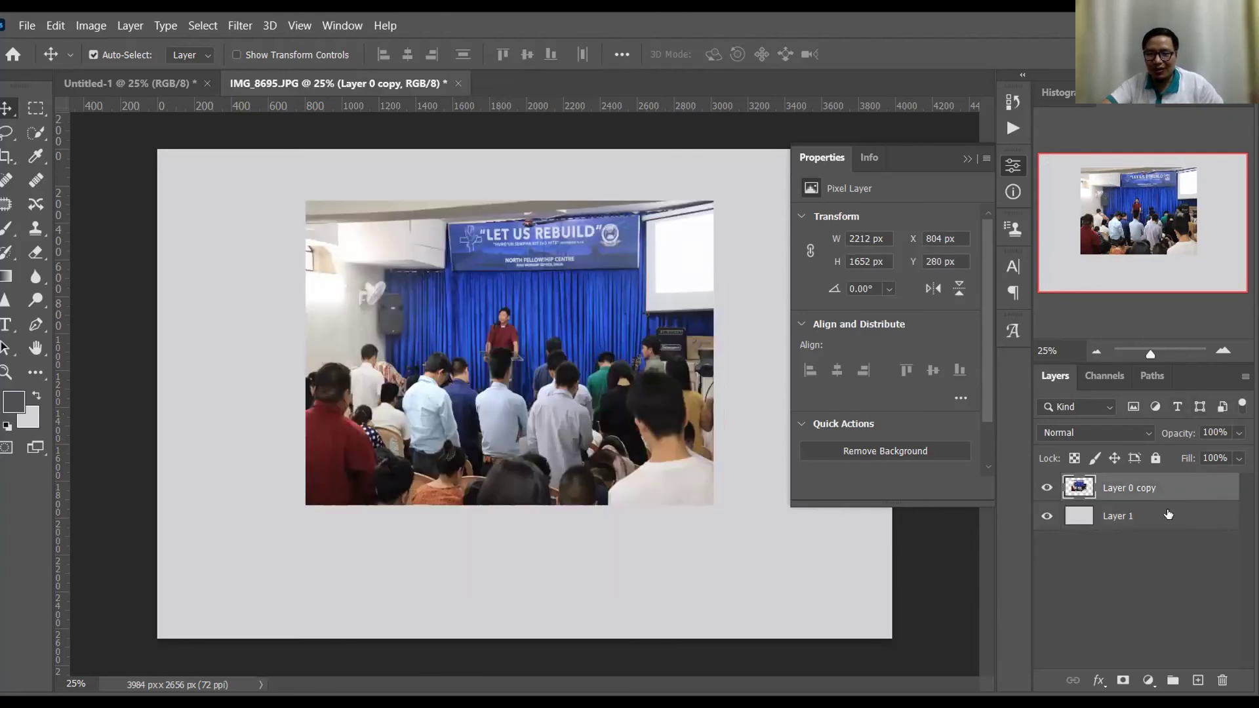
pyautogui.hotkey('alt', '[')
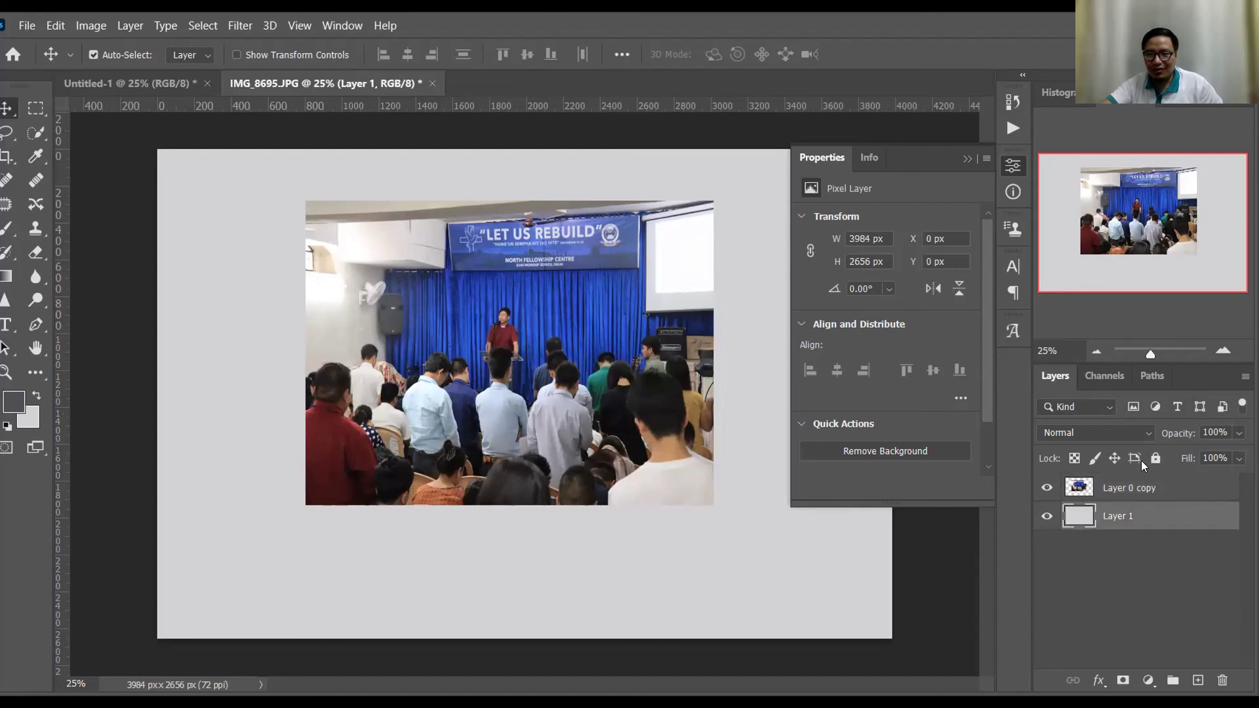
# Lock all attributes of Layer 1, the light grey background layer.
pyautogui.click(1153, 459)
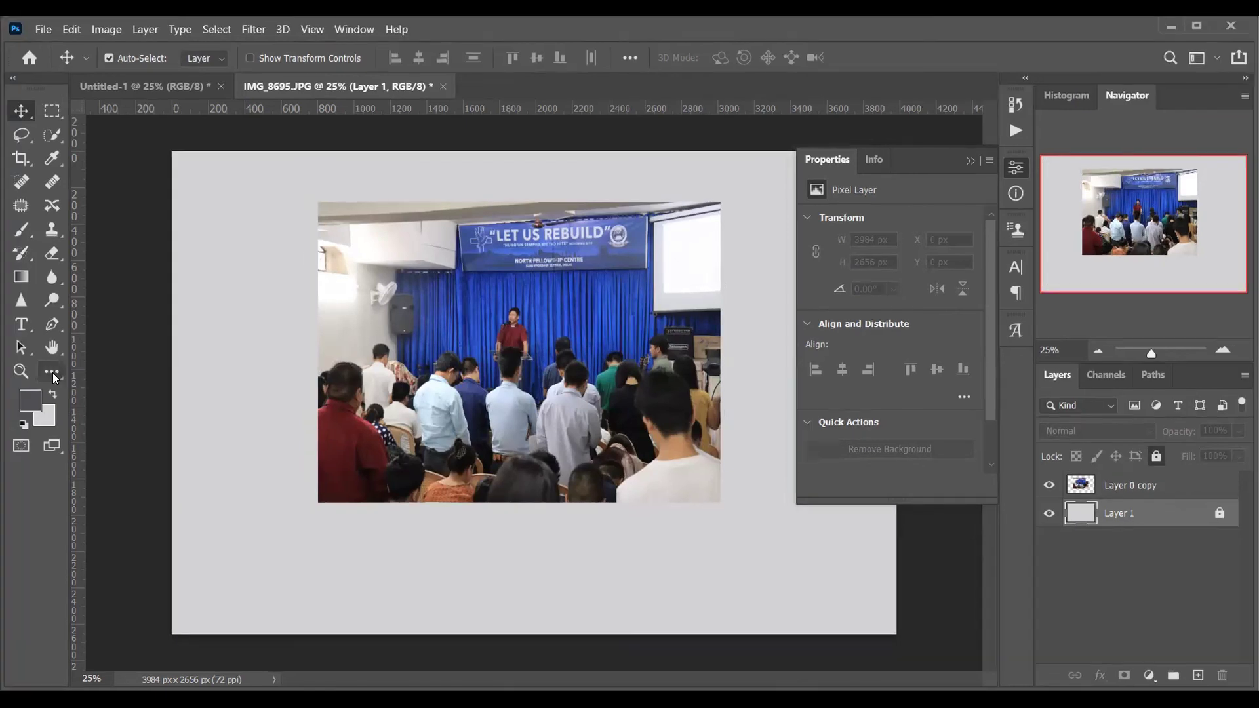
pyautogui.click(55, 378)
pyautogui.click(142, 617)
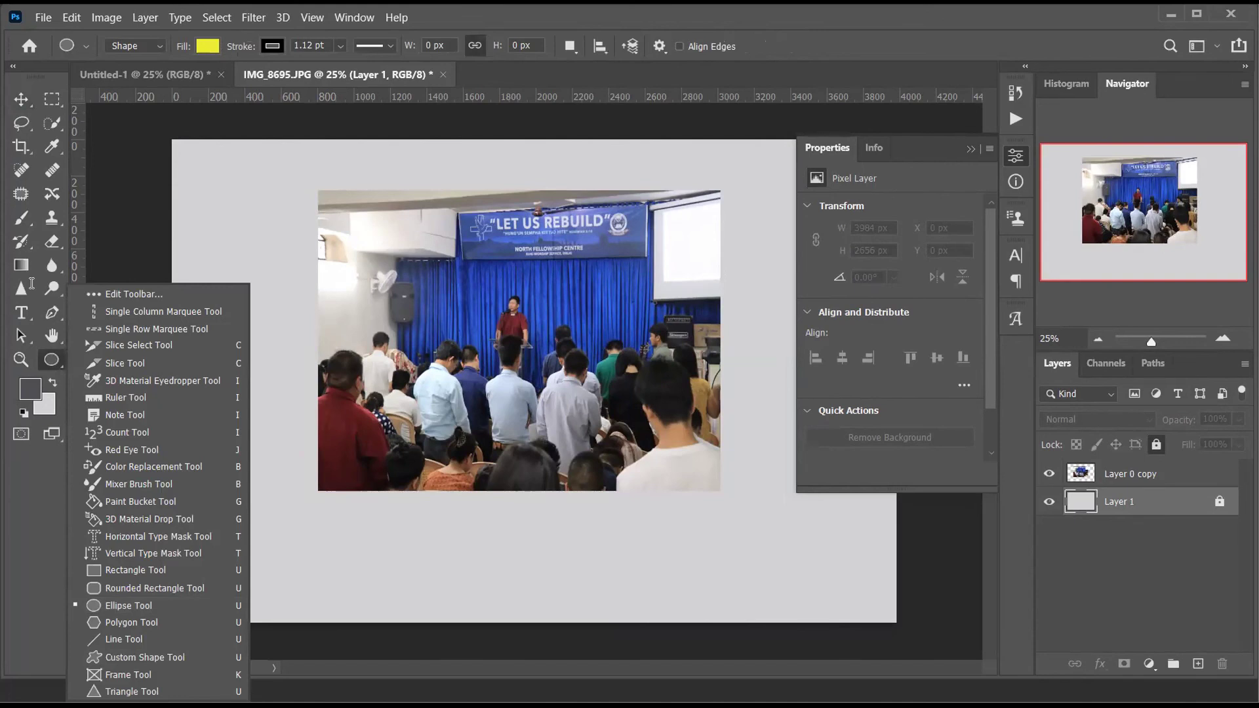
pyautogui.click(727, 249)
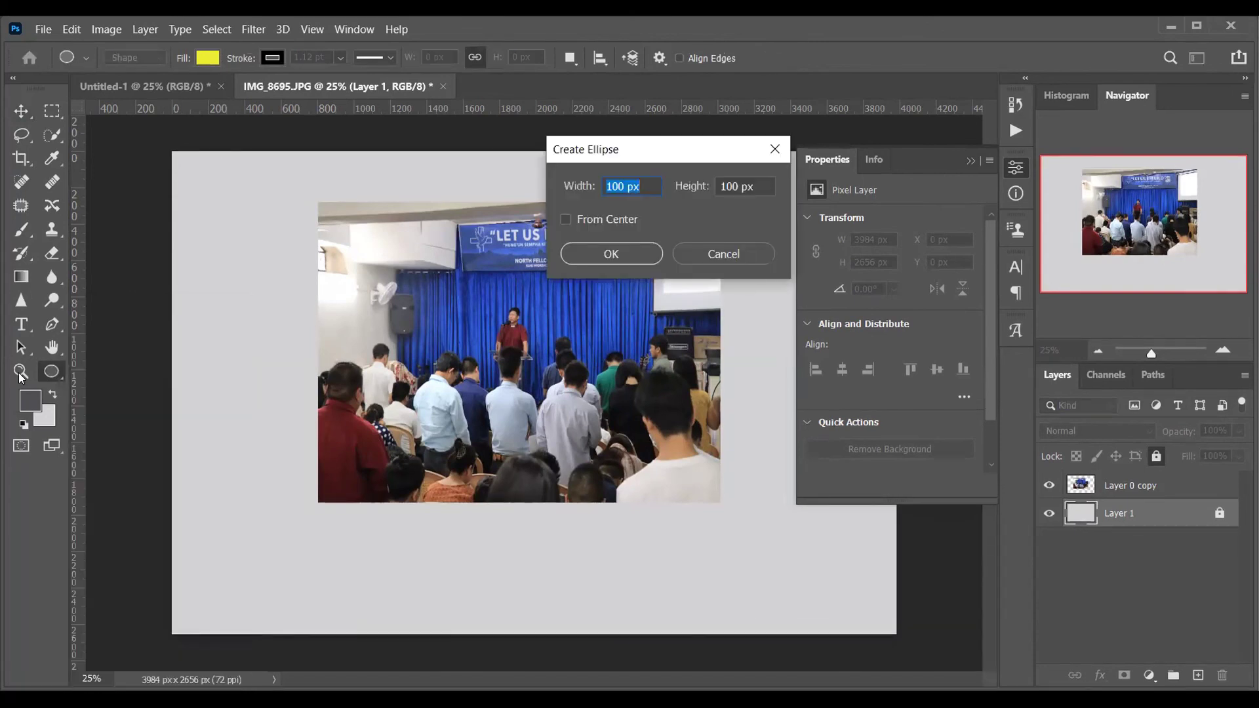
pyautogui.press('Escape')
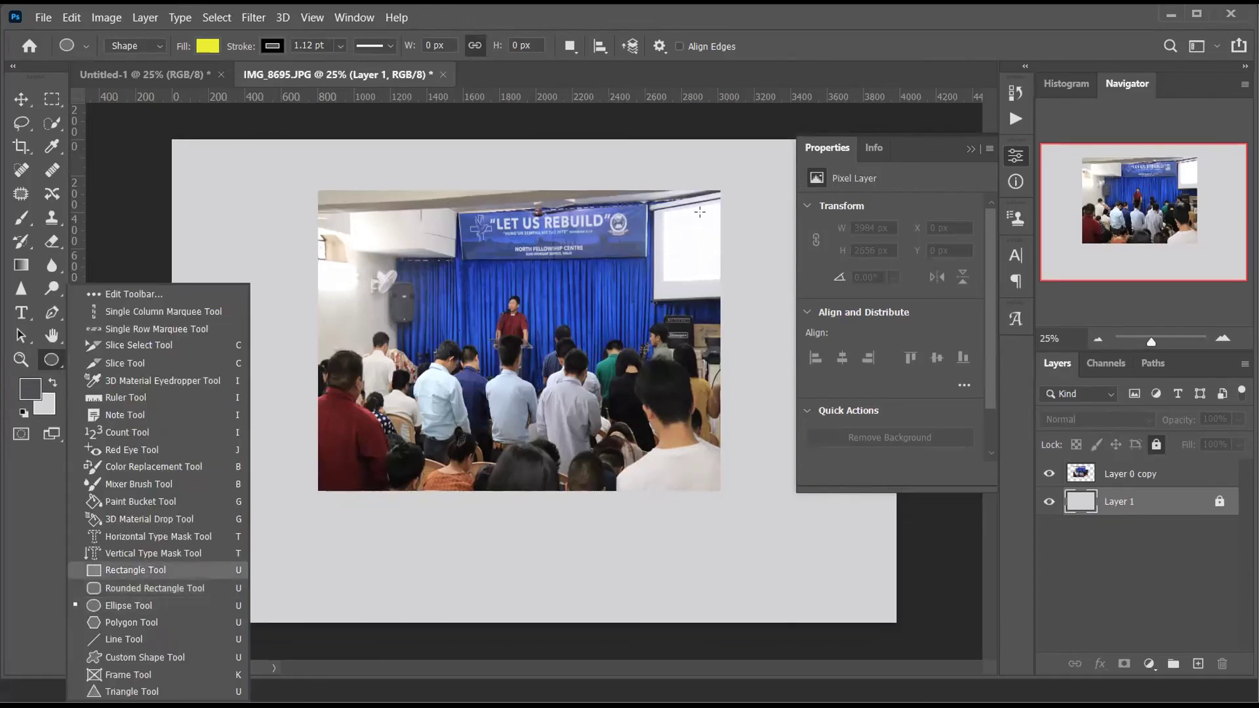
pyautogui.click(147, 572)
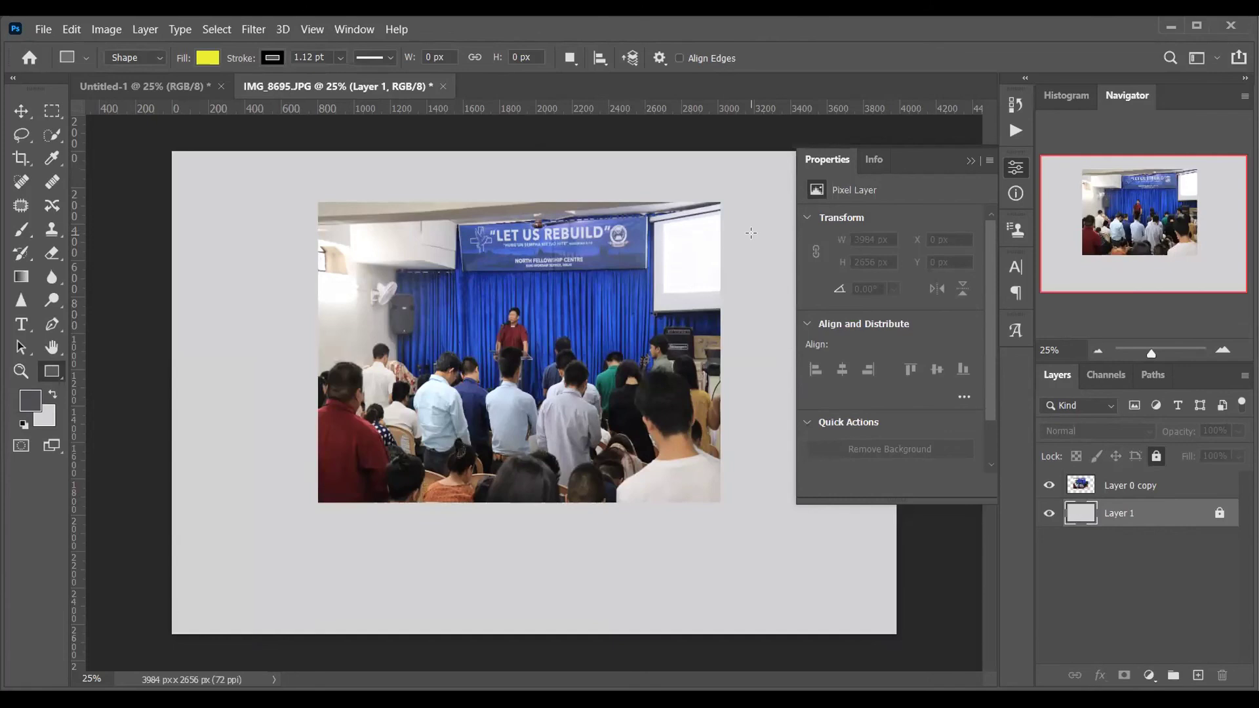
pyautogui.click(147, 83)
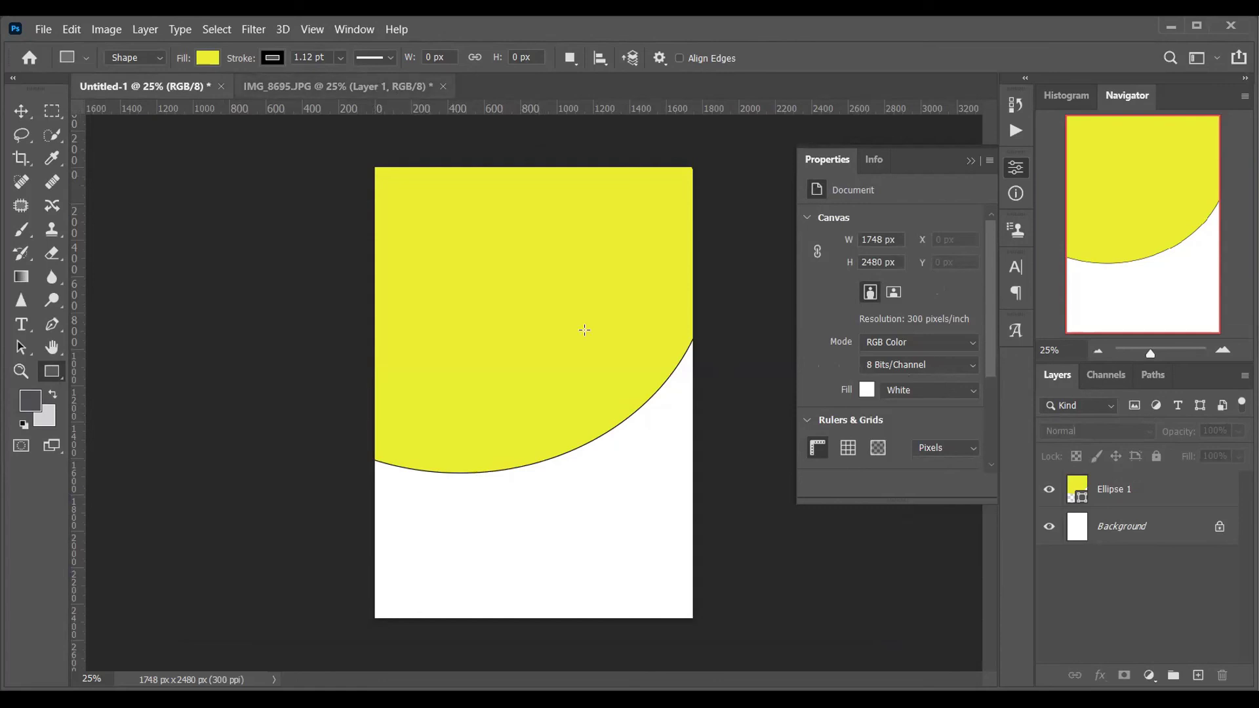
pyautogui.hotkey('ctrl', 'Tab')
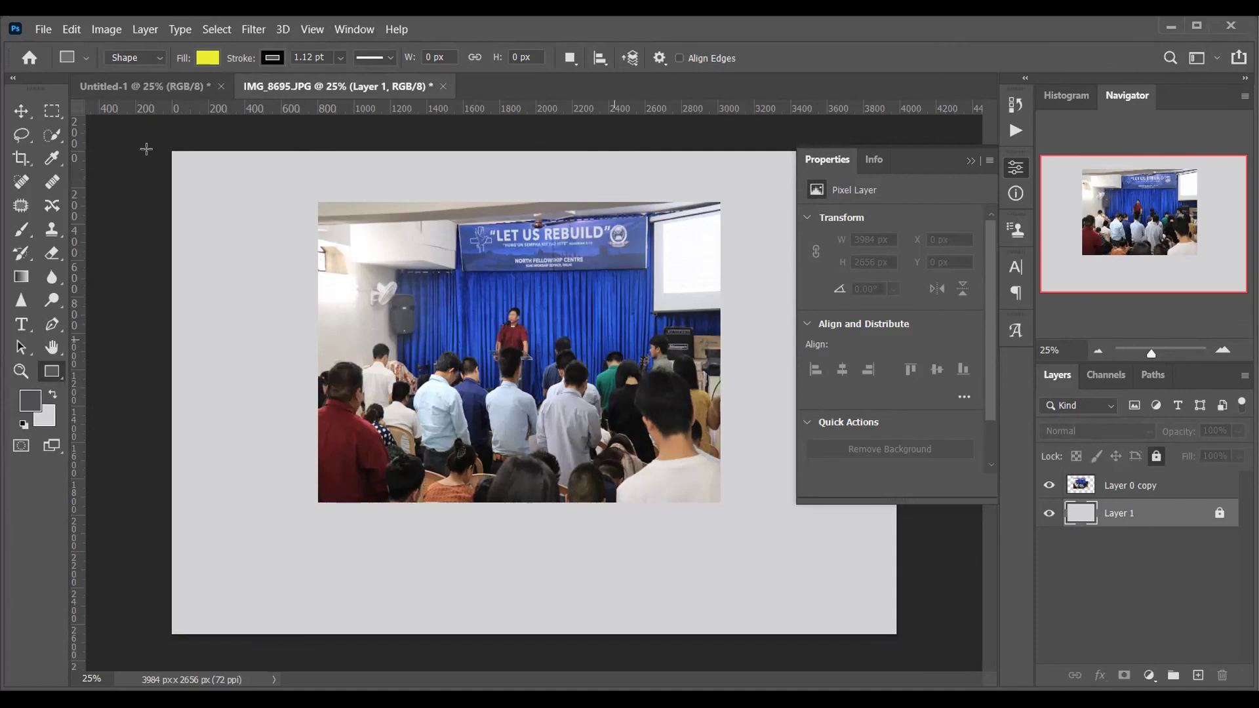
# Copy the Layer 0 copy photo into the Untitled-1 document over the yellow ellipse, at about X -383 px, Y -115 px.
pyautogui.click(22, 110)
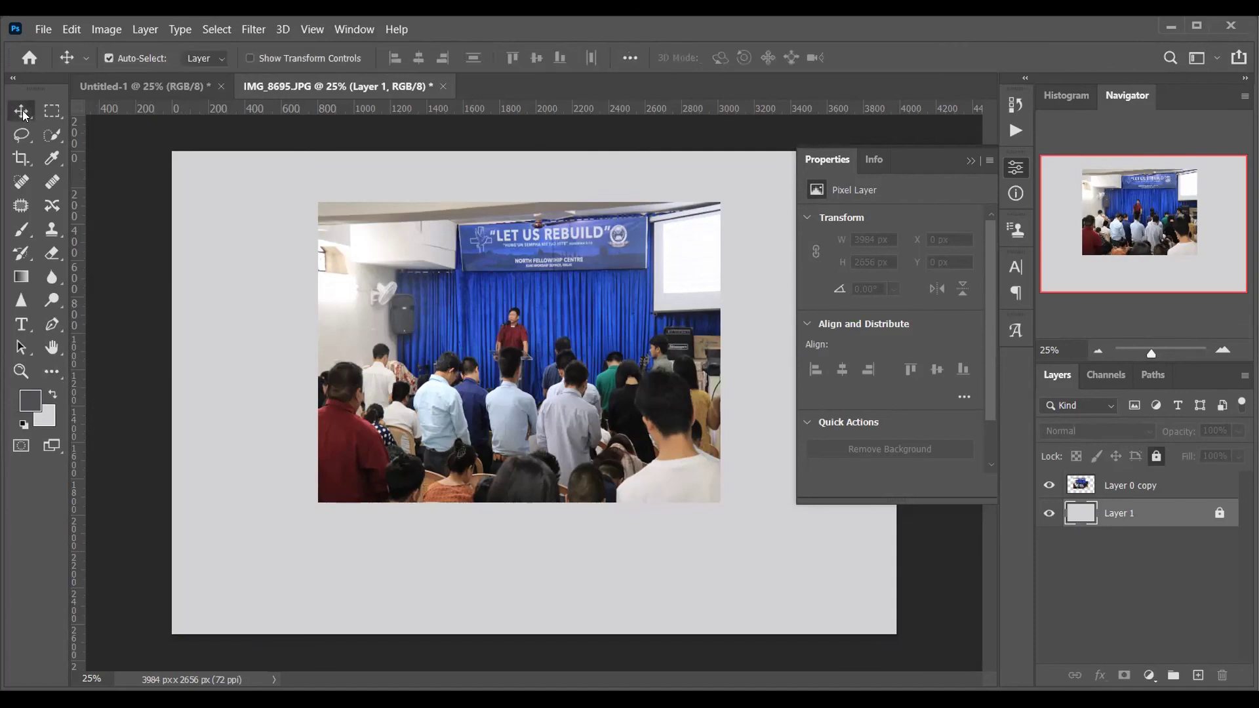
pyautogui.click(477, 328)
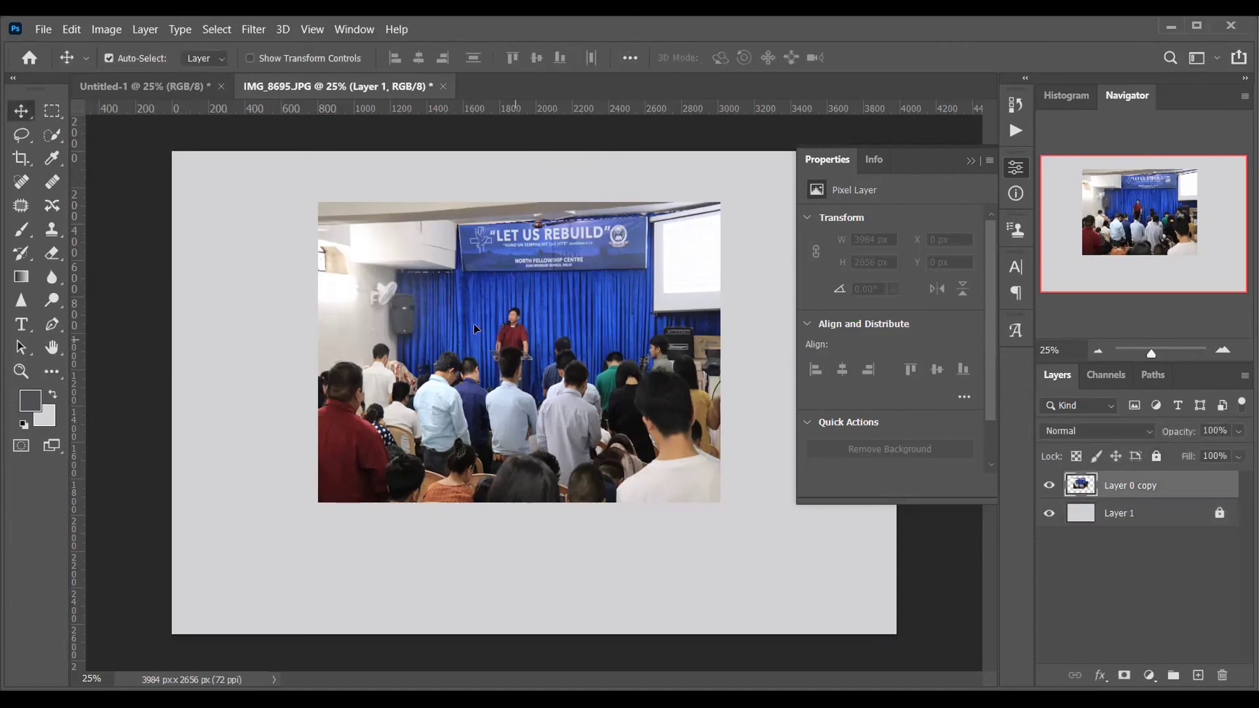
pyautogui.moveTo(474, 327); pyautogui.dragTo(476, 328)
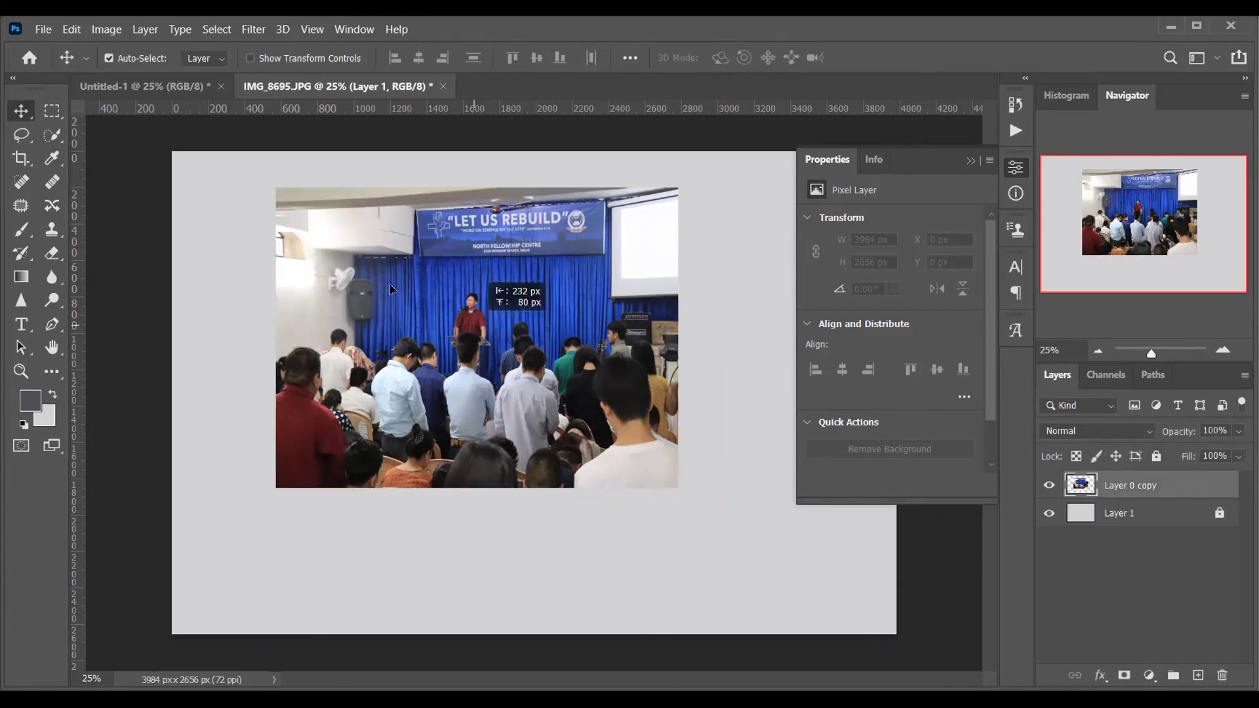
pyautogui.moveTo(390, 289); pyautogui.dragTo(309, 253)
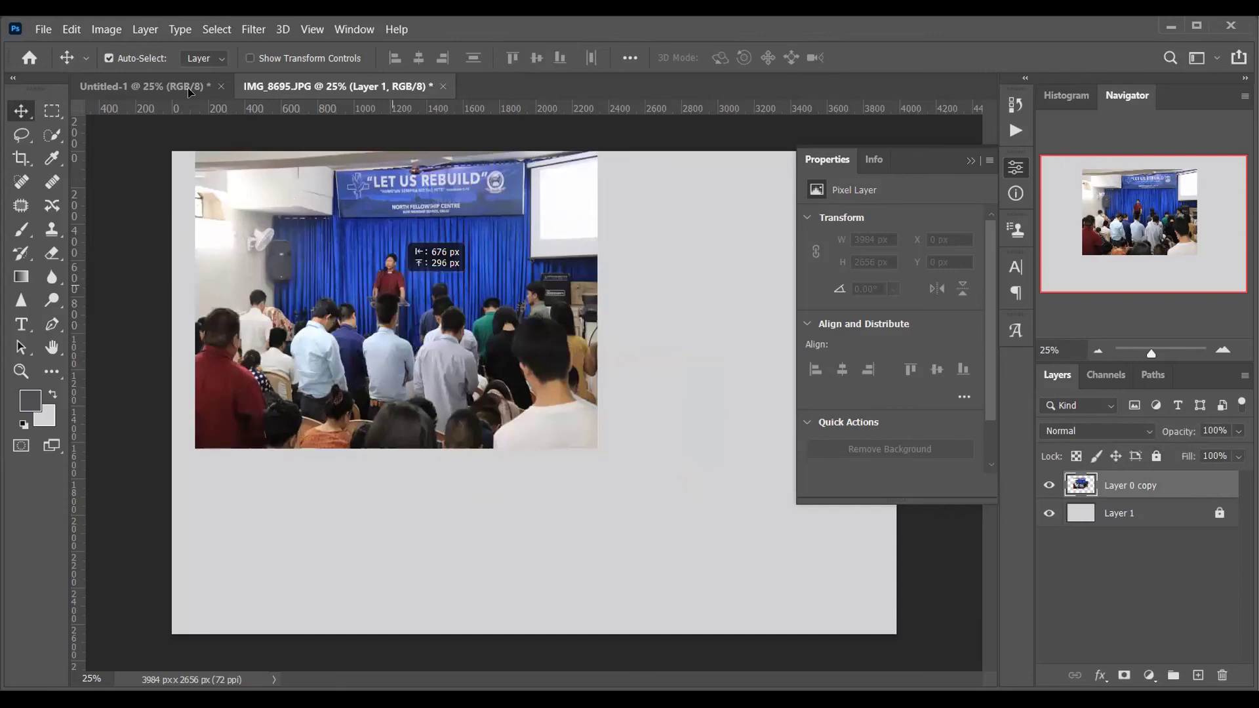
pyautogui.moveTo(188, 90); pyautogui.dragTo(506, 301)
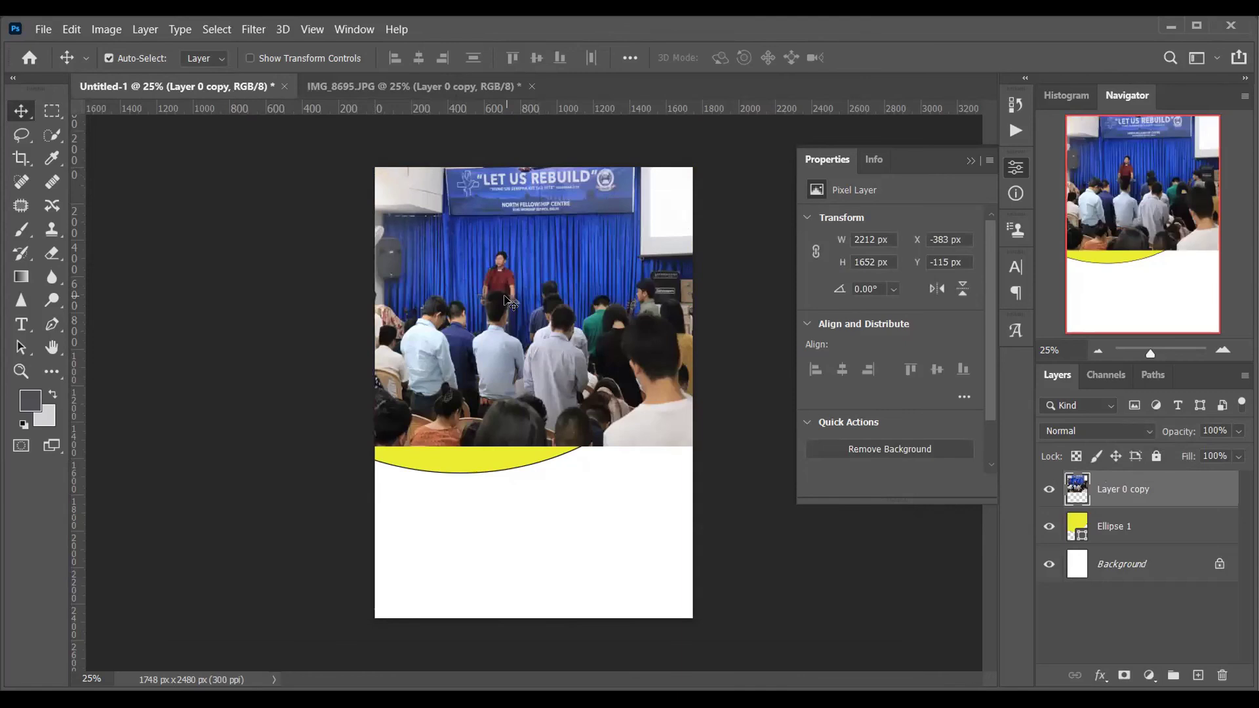
# Create a clipping mask that clips the Layer 0 copy photo to the Ellipse 1 shape.
pyautogui.rightClick(1156, 496)
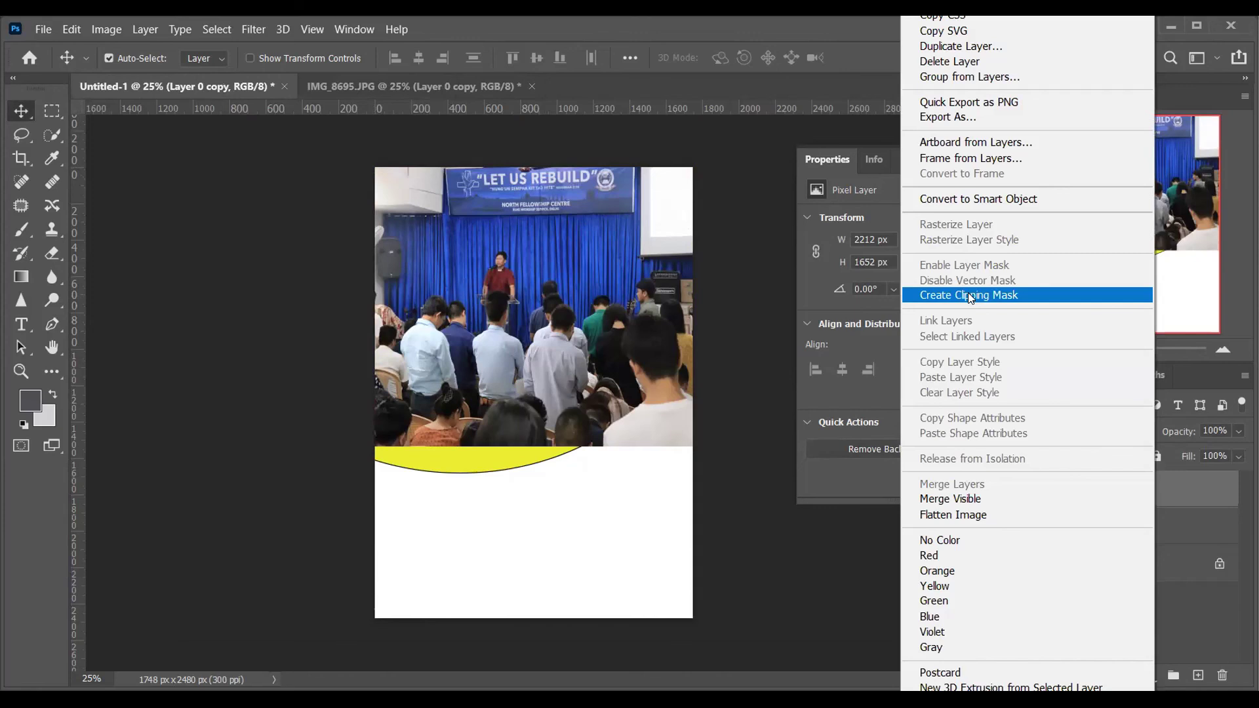
pyautogui.click(969, 296)
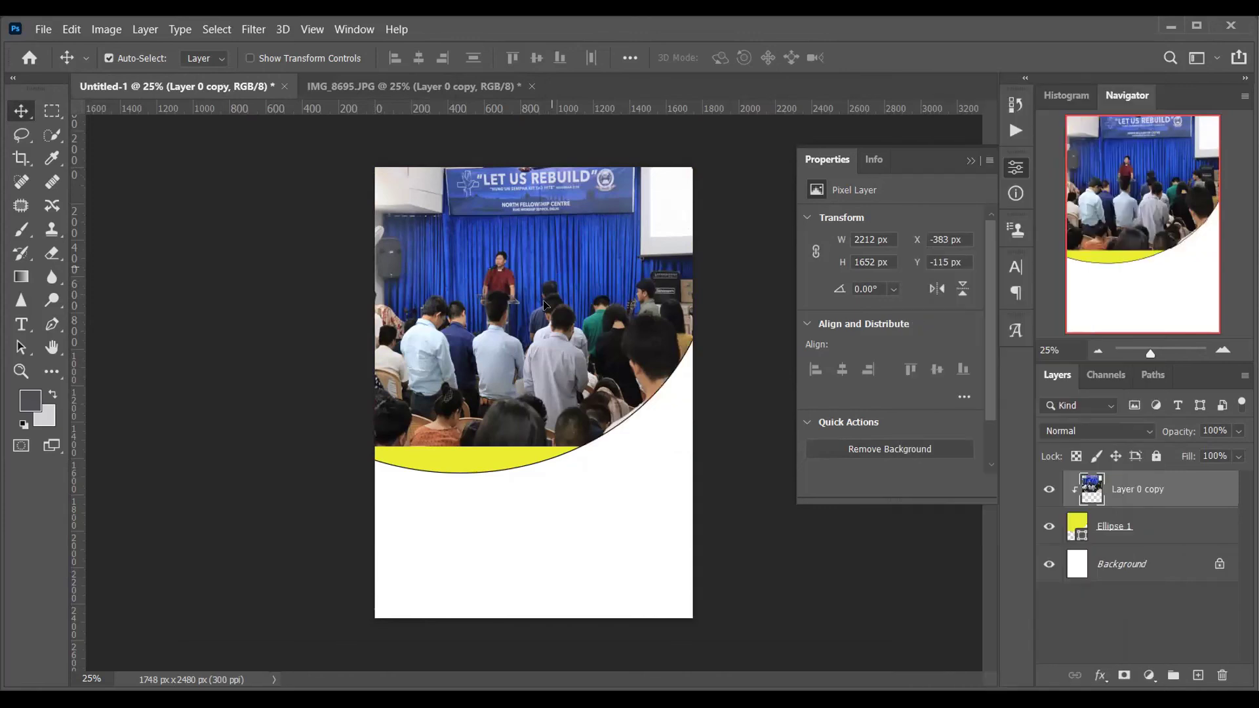